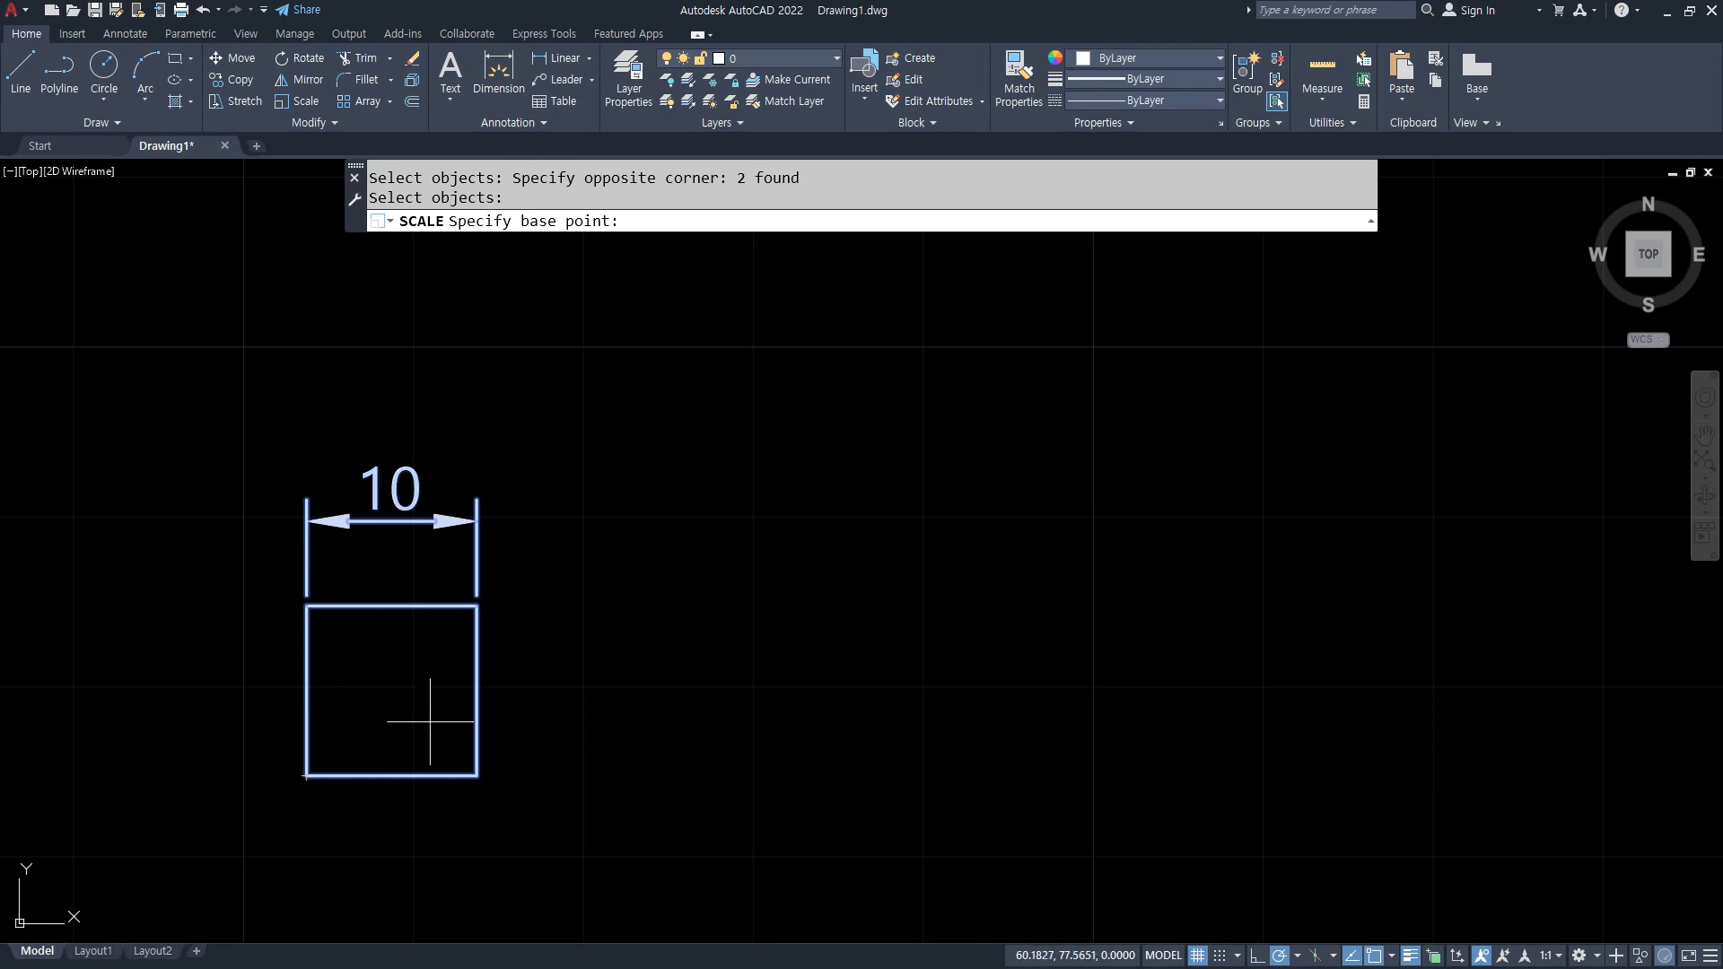
- Scale the selected square and its dimension by a factor of 2 from the square's lower-left corner
left_click(307, 776)
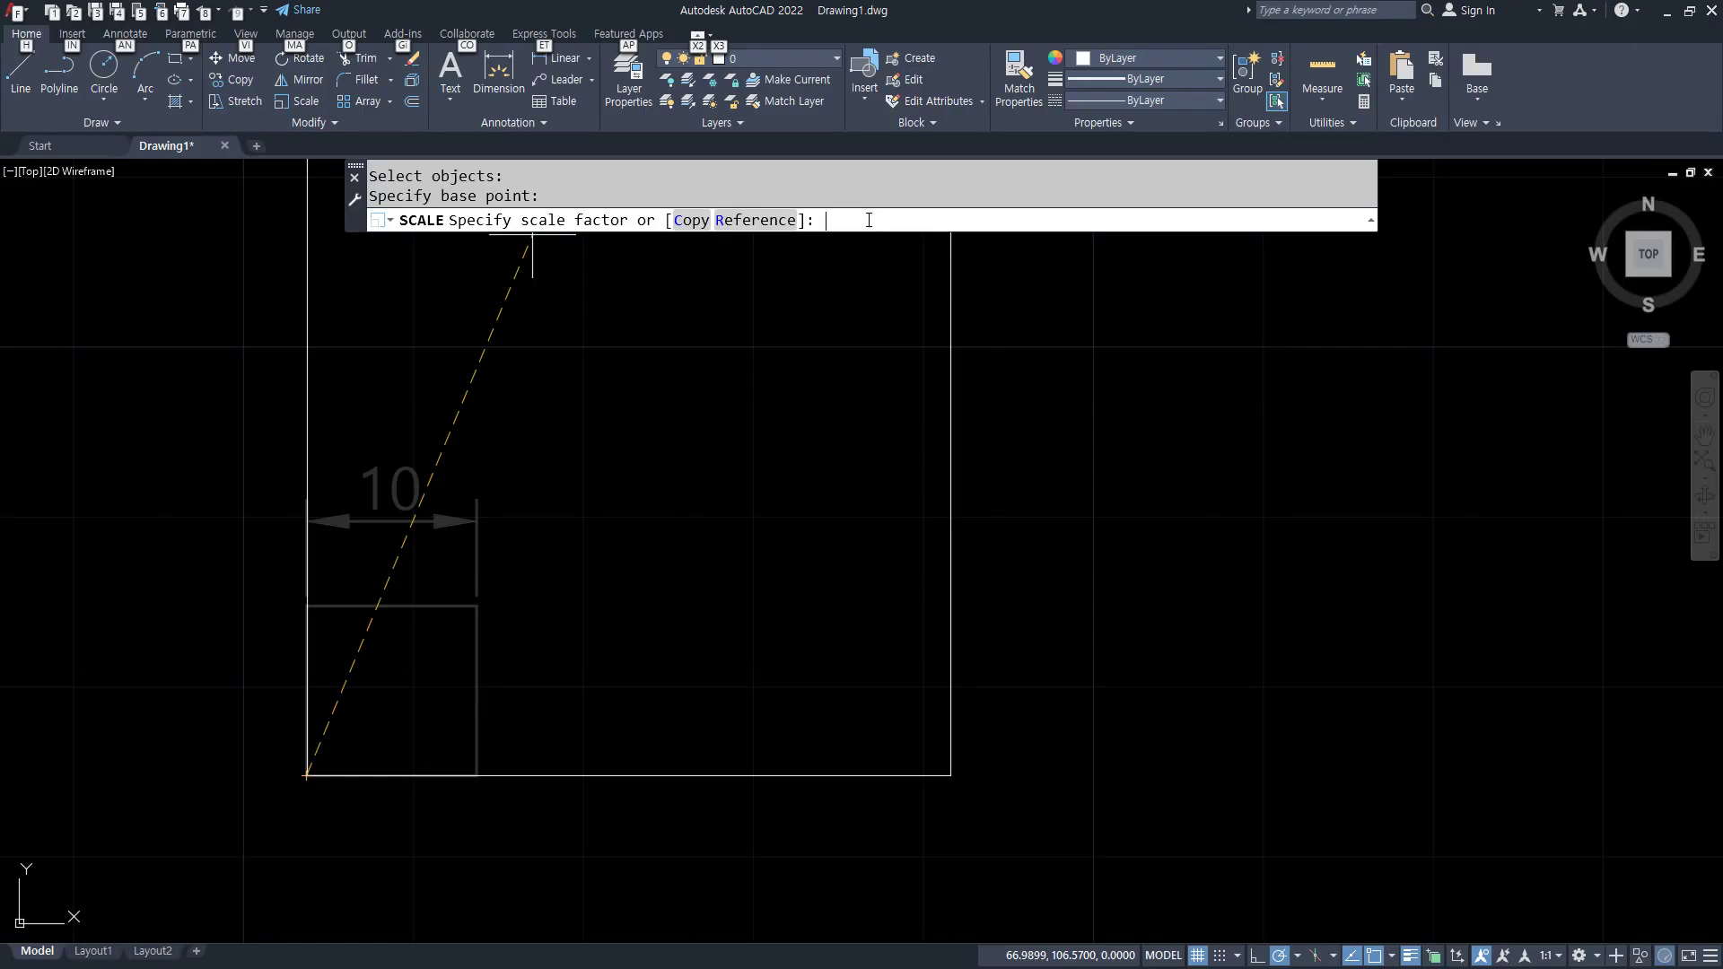
left_click(868, 220)
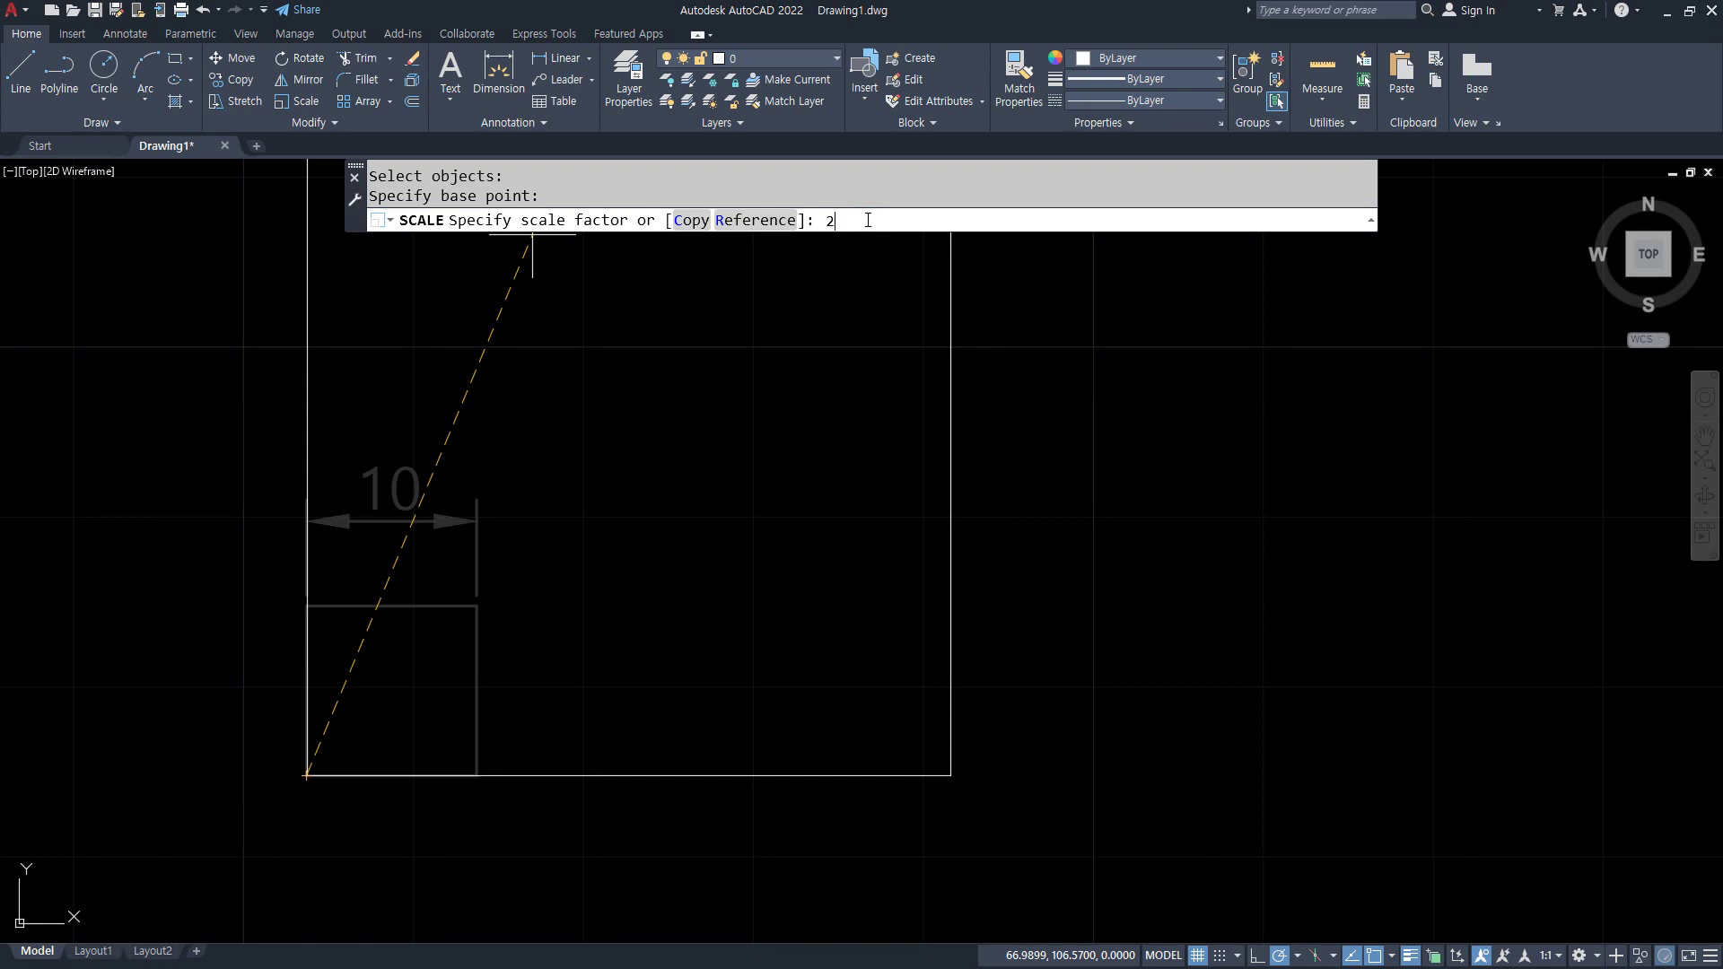
type("2")
key("Return")
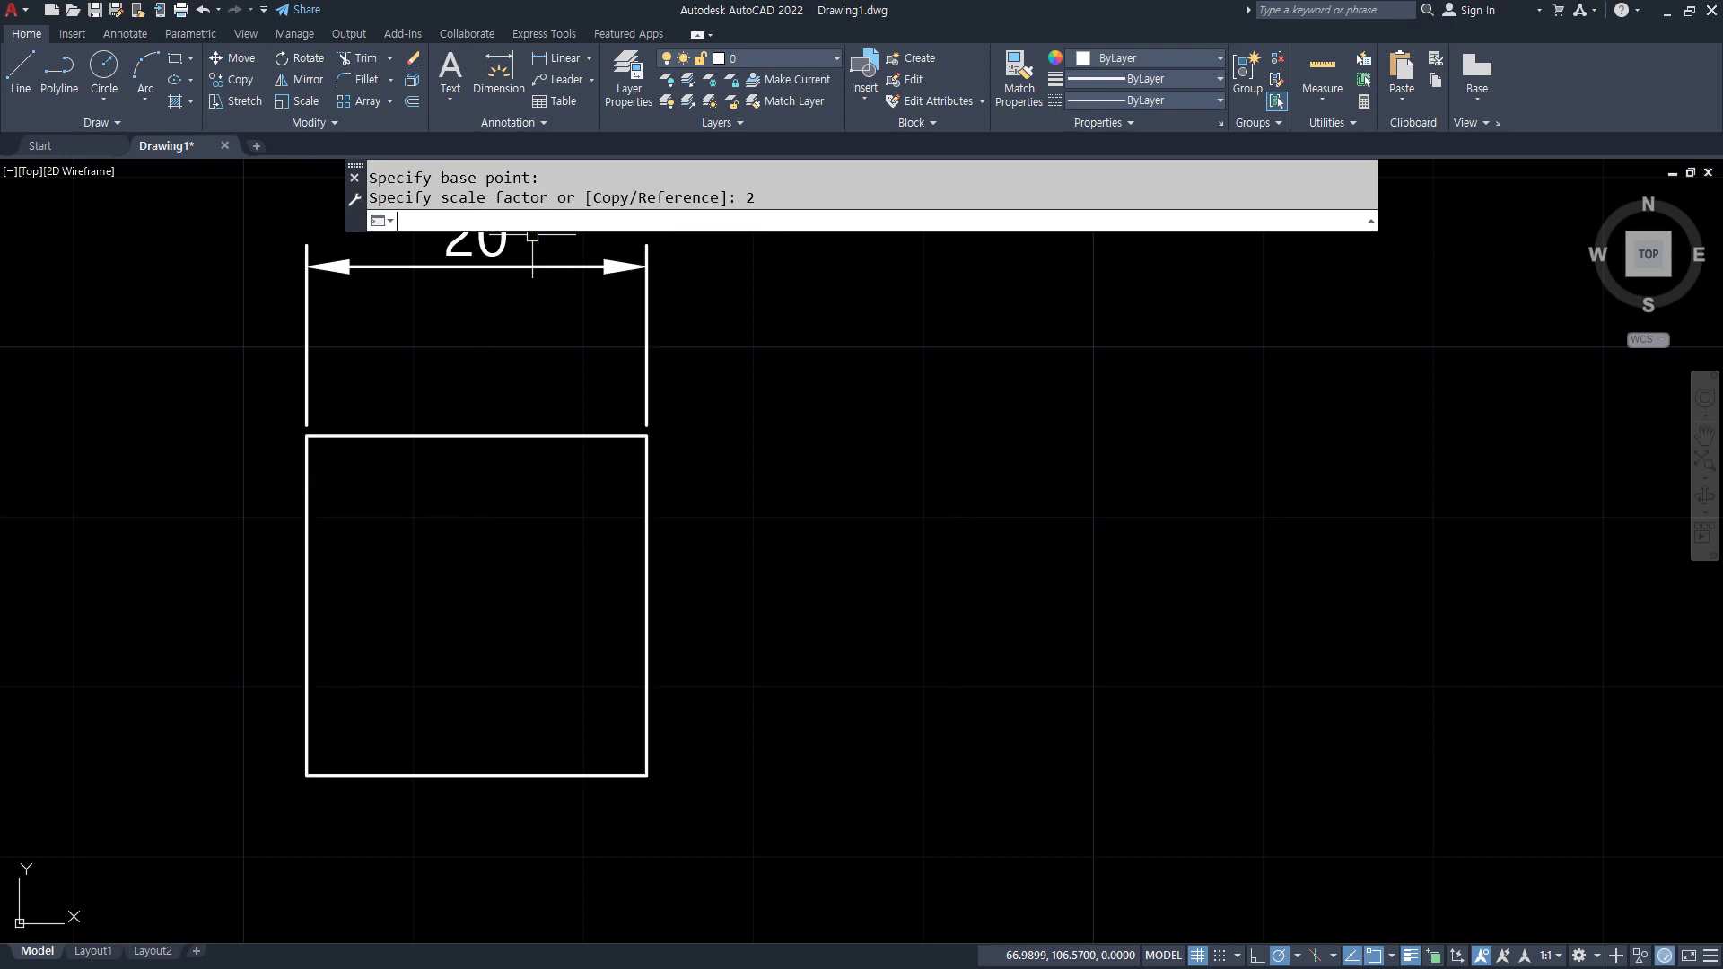
- Scale the square and its dimension by a factor of 0.5 from the square's lower-left corner
mouse_move(904, 344)
middle_mouse_down()
mouse_move(959, 527)
mouse_move(961, 435)
middle_mouse_up()
scroll(908, 400, "down", 2)
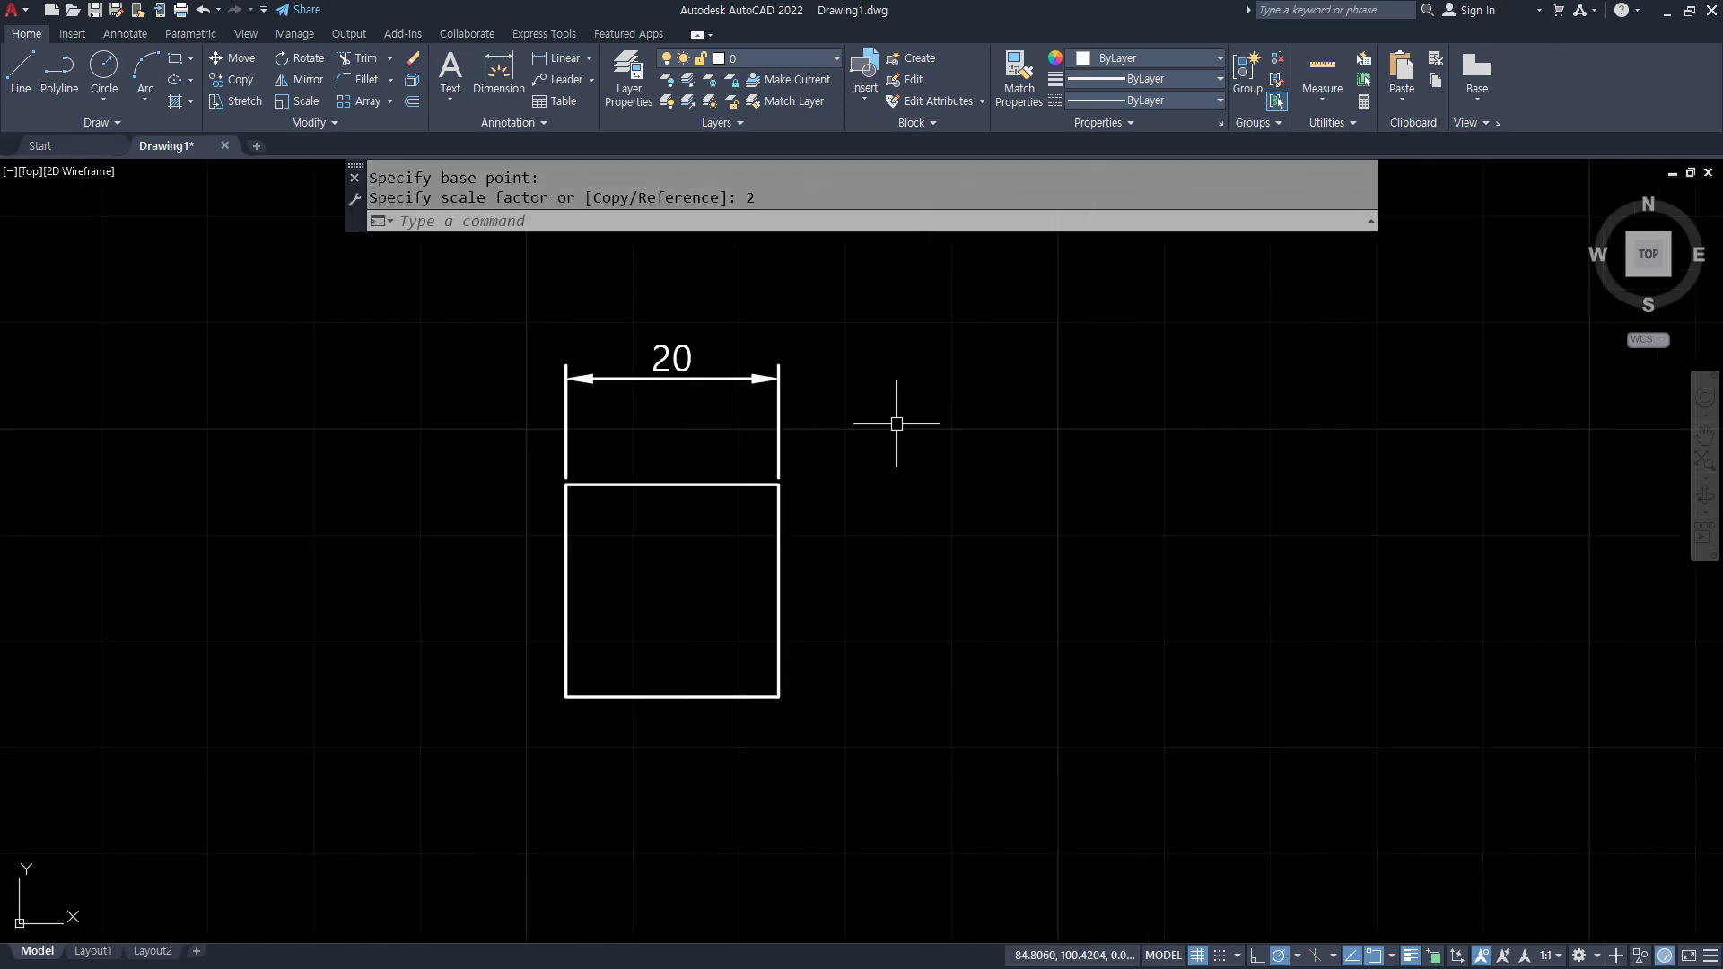
type("s")
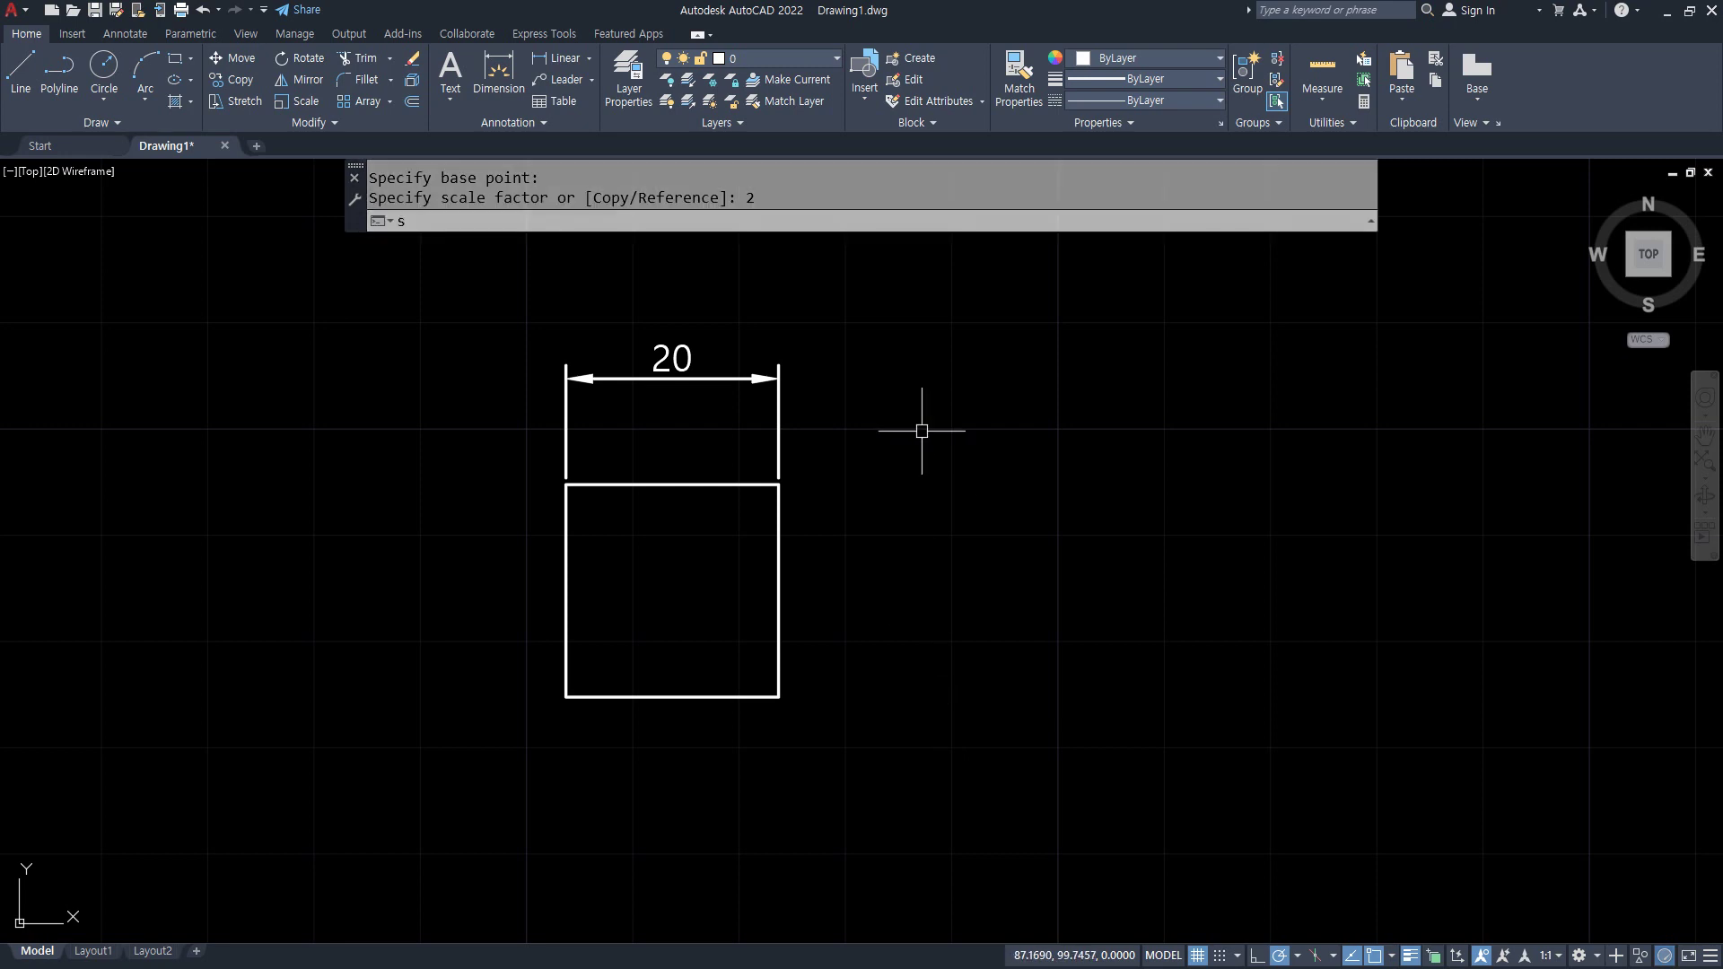
type("c")
key("Return")
left_click(896, 314)
left_click(348, 828)
key("Return")
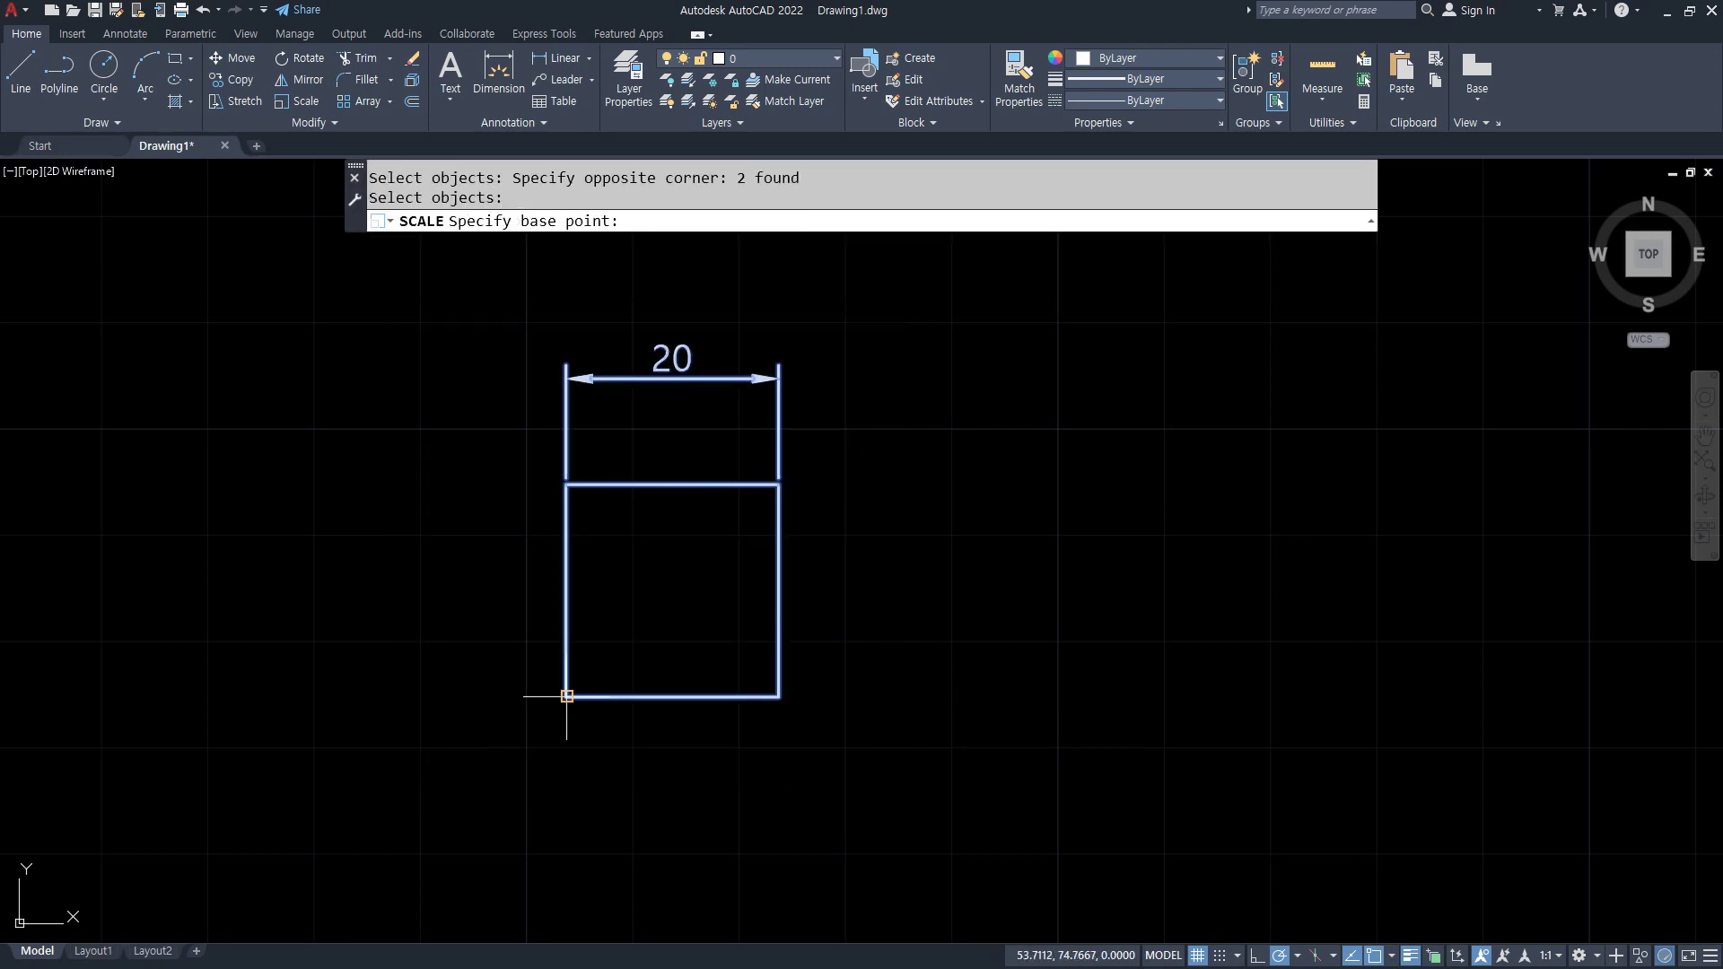
left_click(566, 696)
type("0.5")
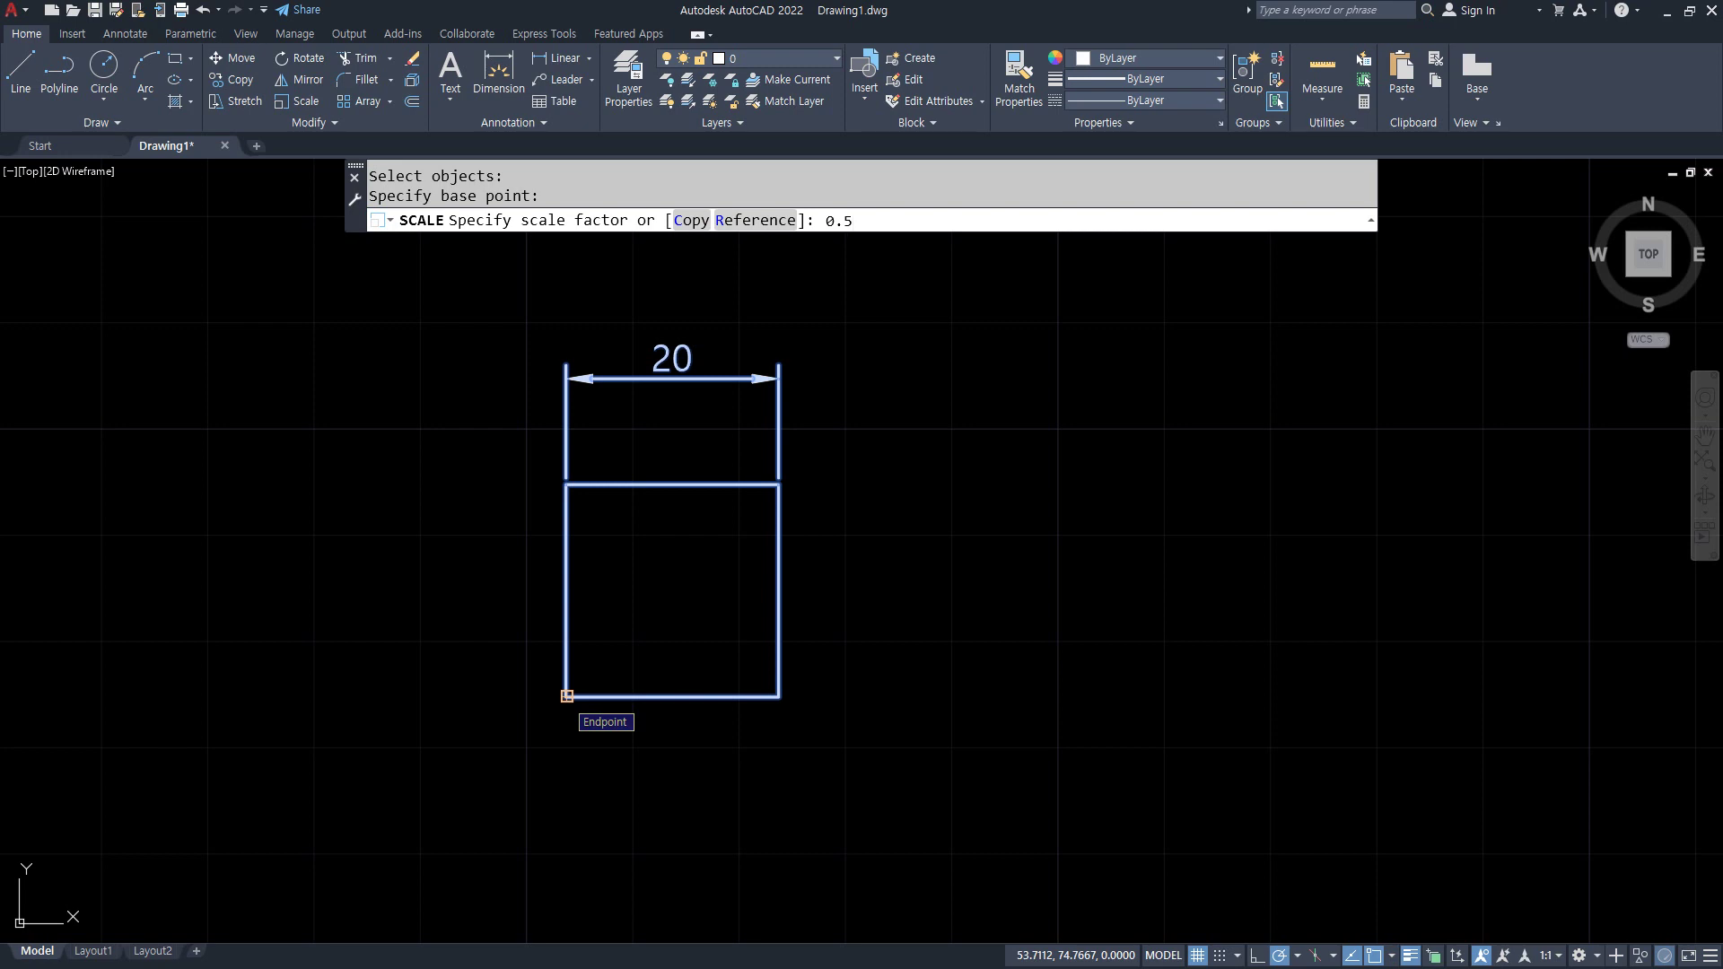
key("Return")
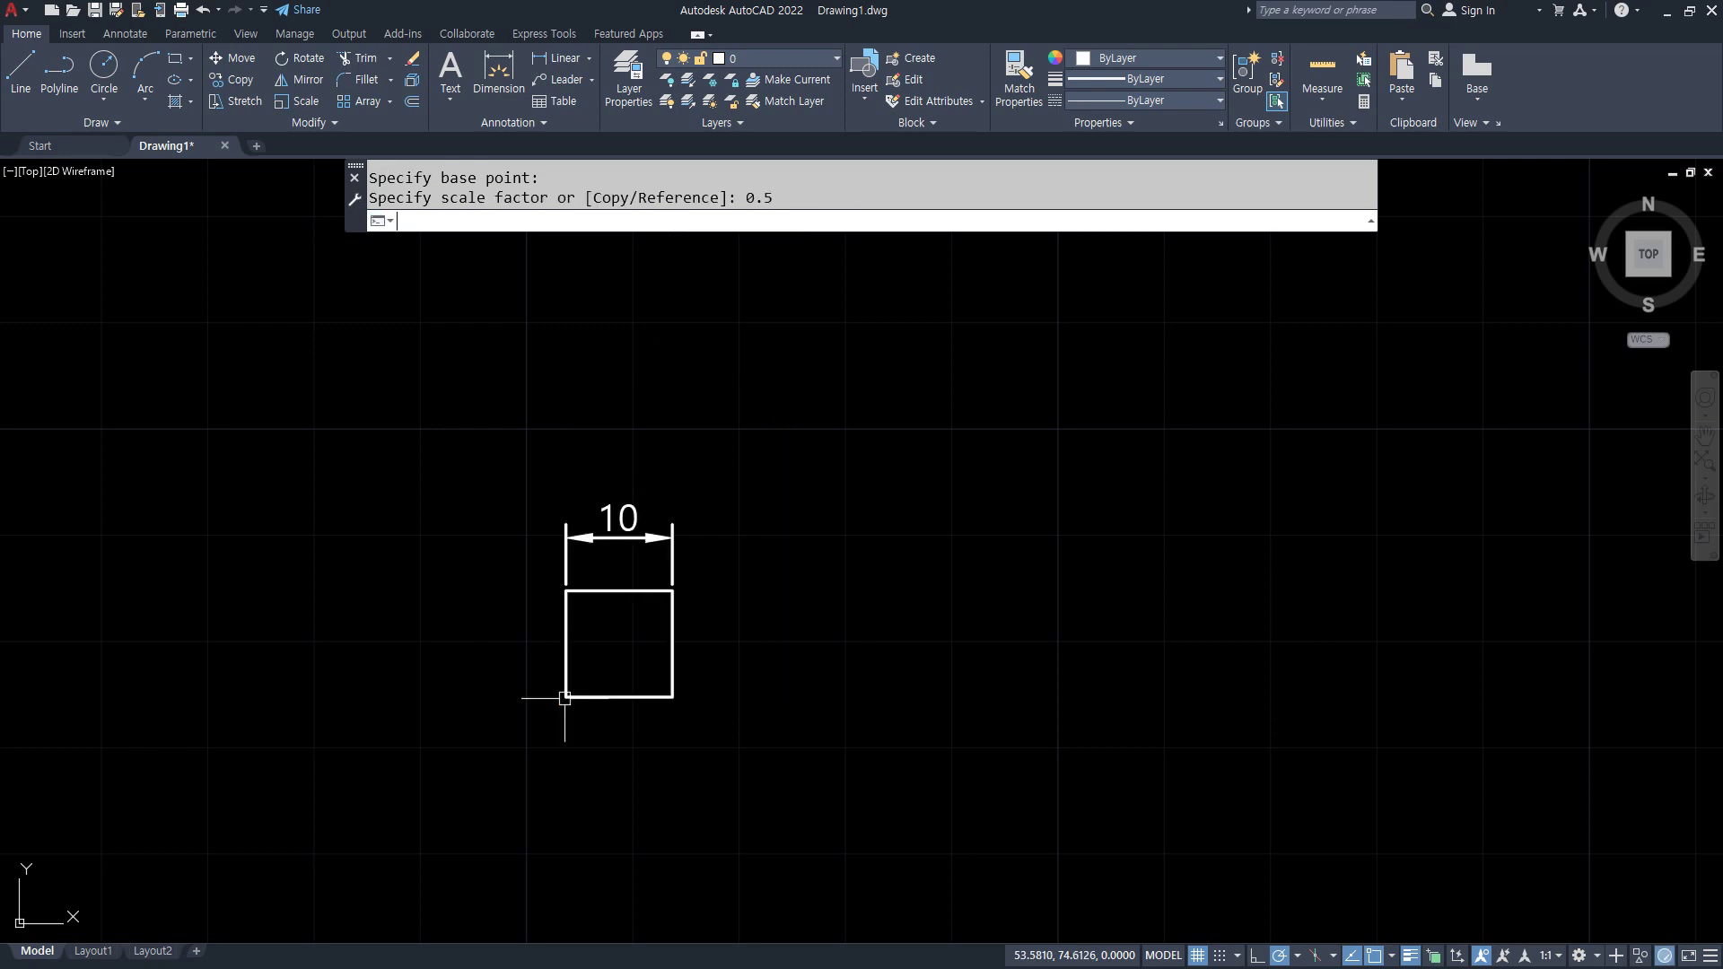
scroll(565, 697, "up", 2)
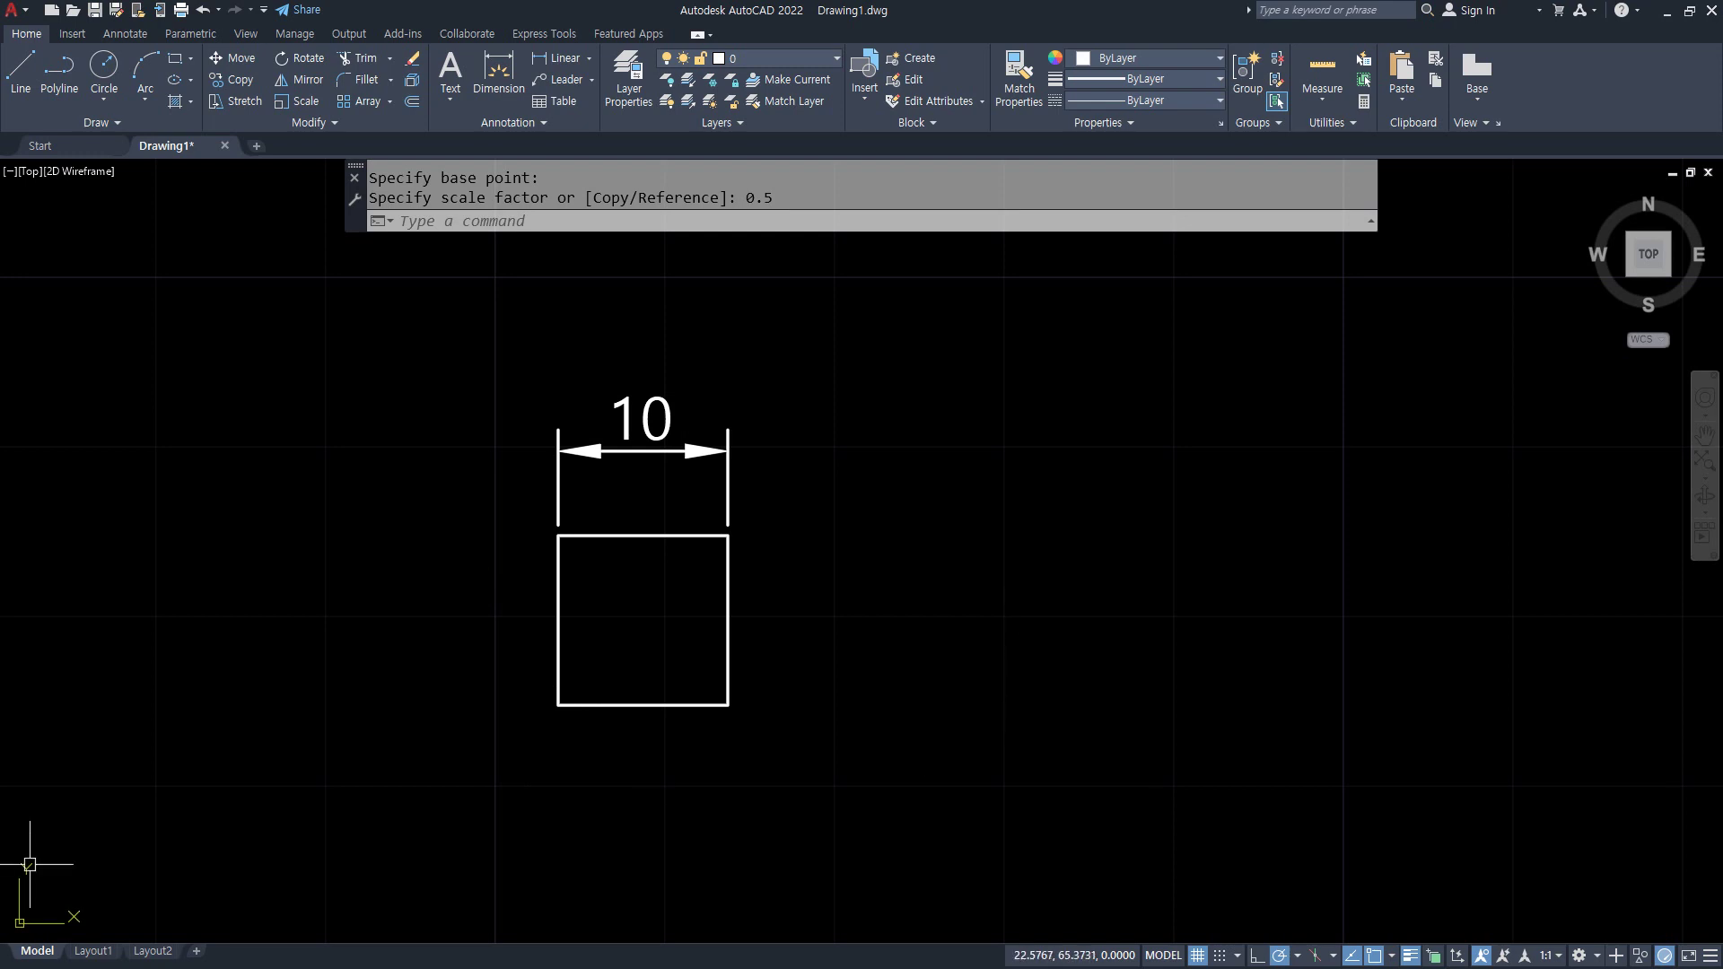
left_click(891, 464)
type("s")
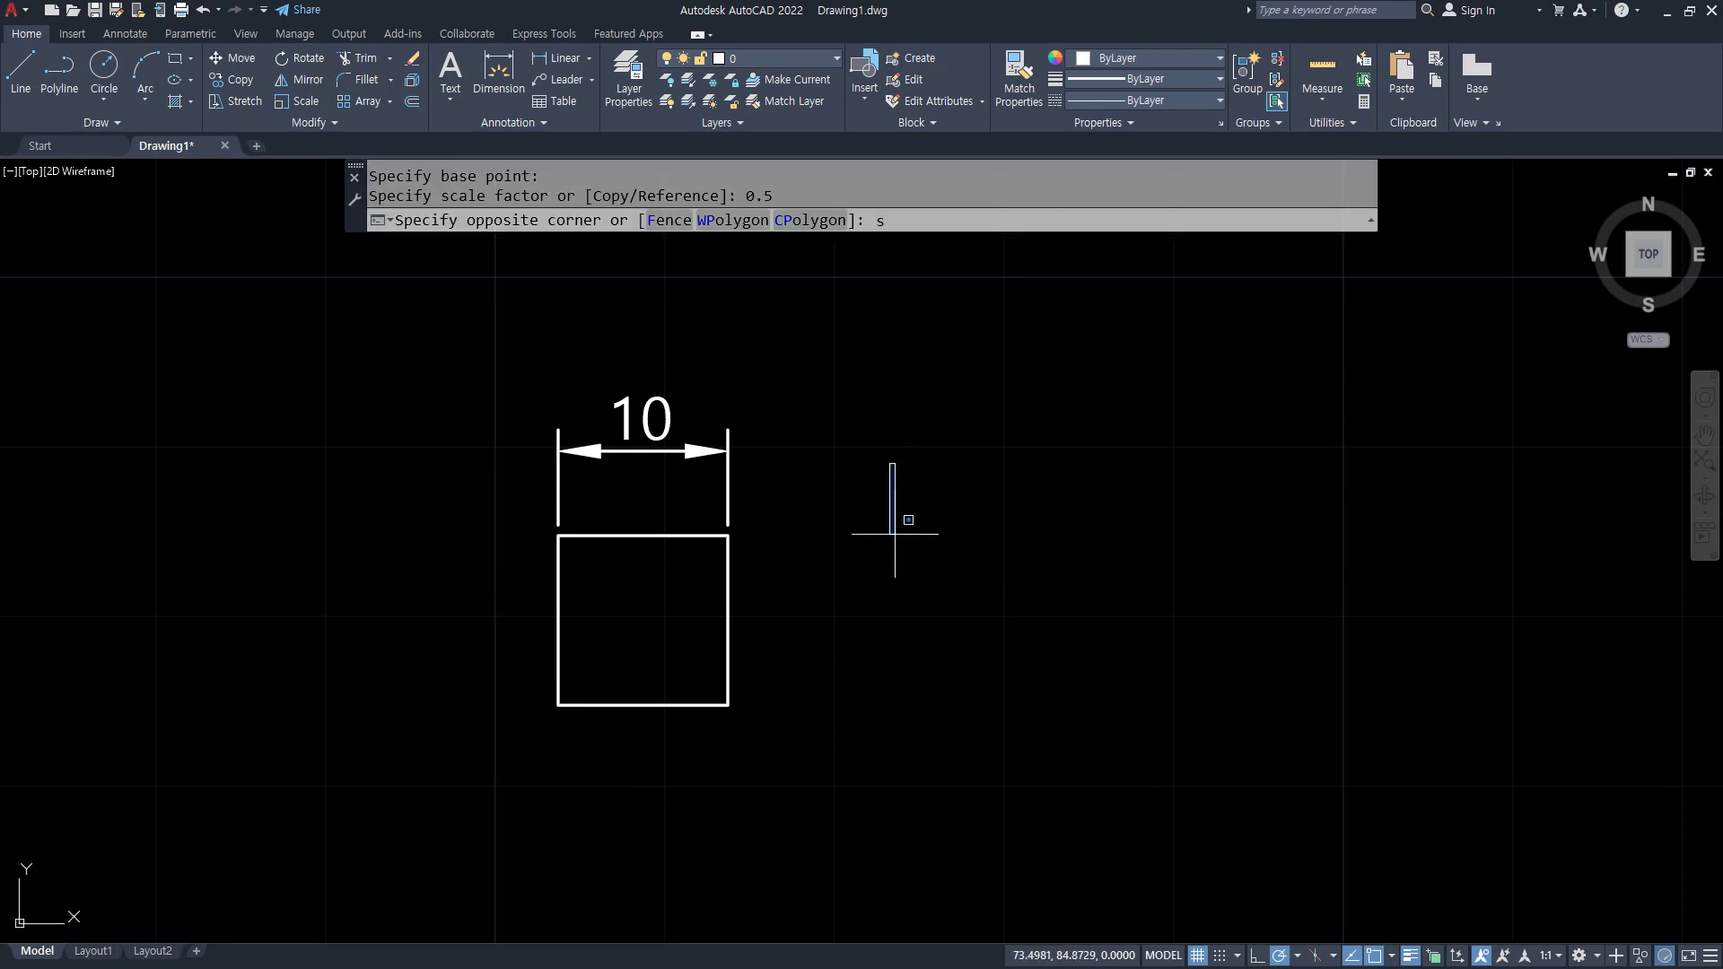
key("Escape")
- Scale the square and its dimension by a factor of 3 from the square's lower-left corner
type("sc")
key("Return")
left_click(882, 333)
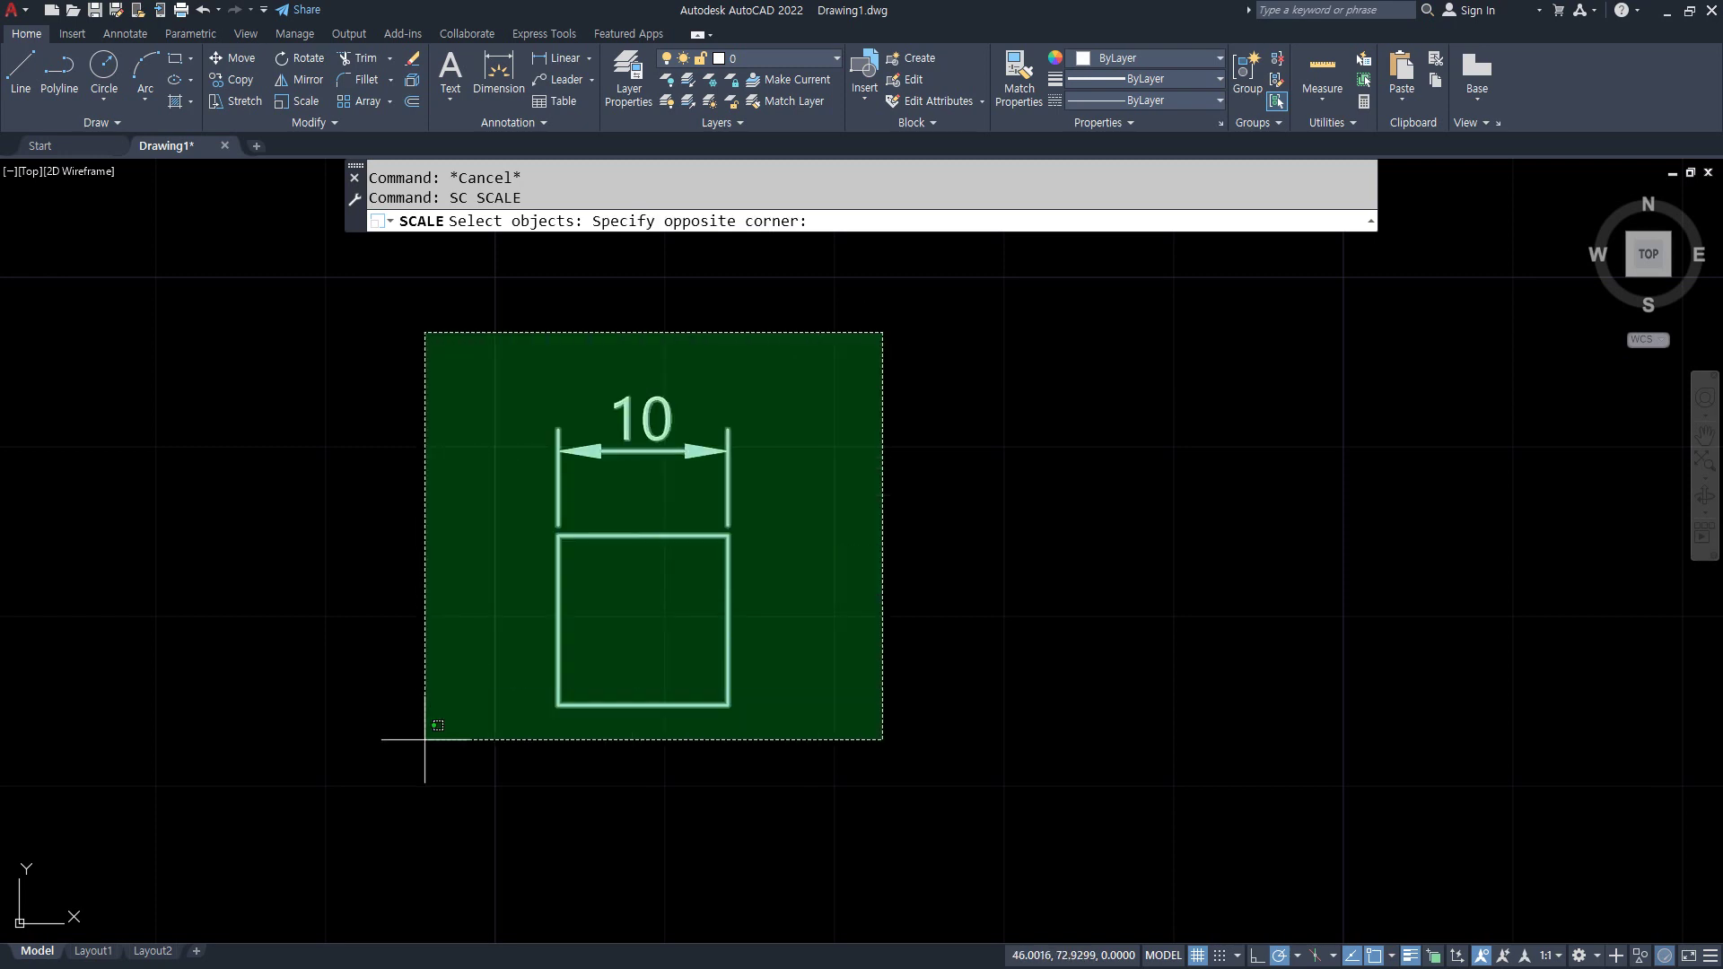
left_click(425, 739)
key("Return")
left_click(558, 704)
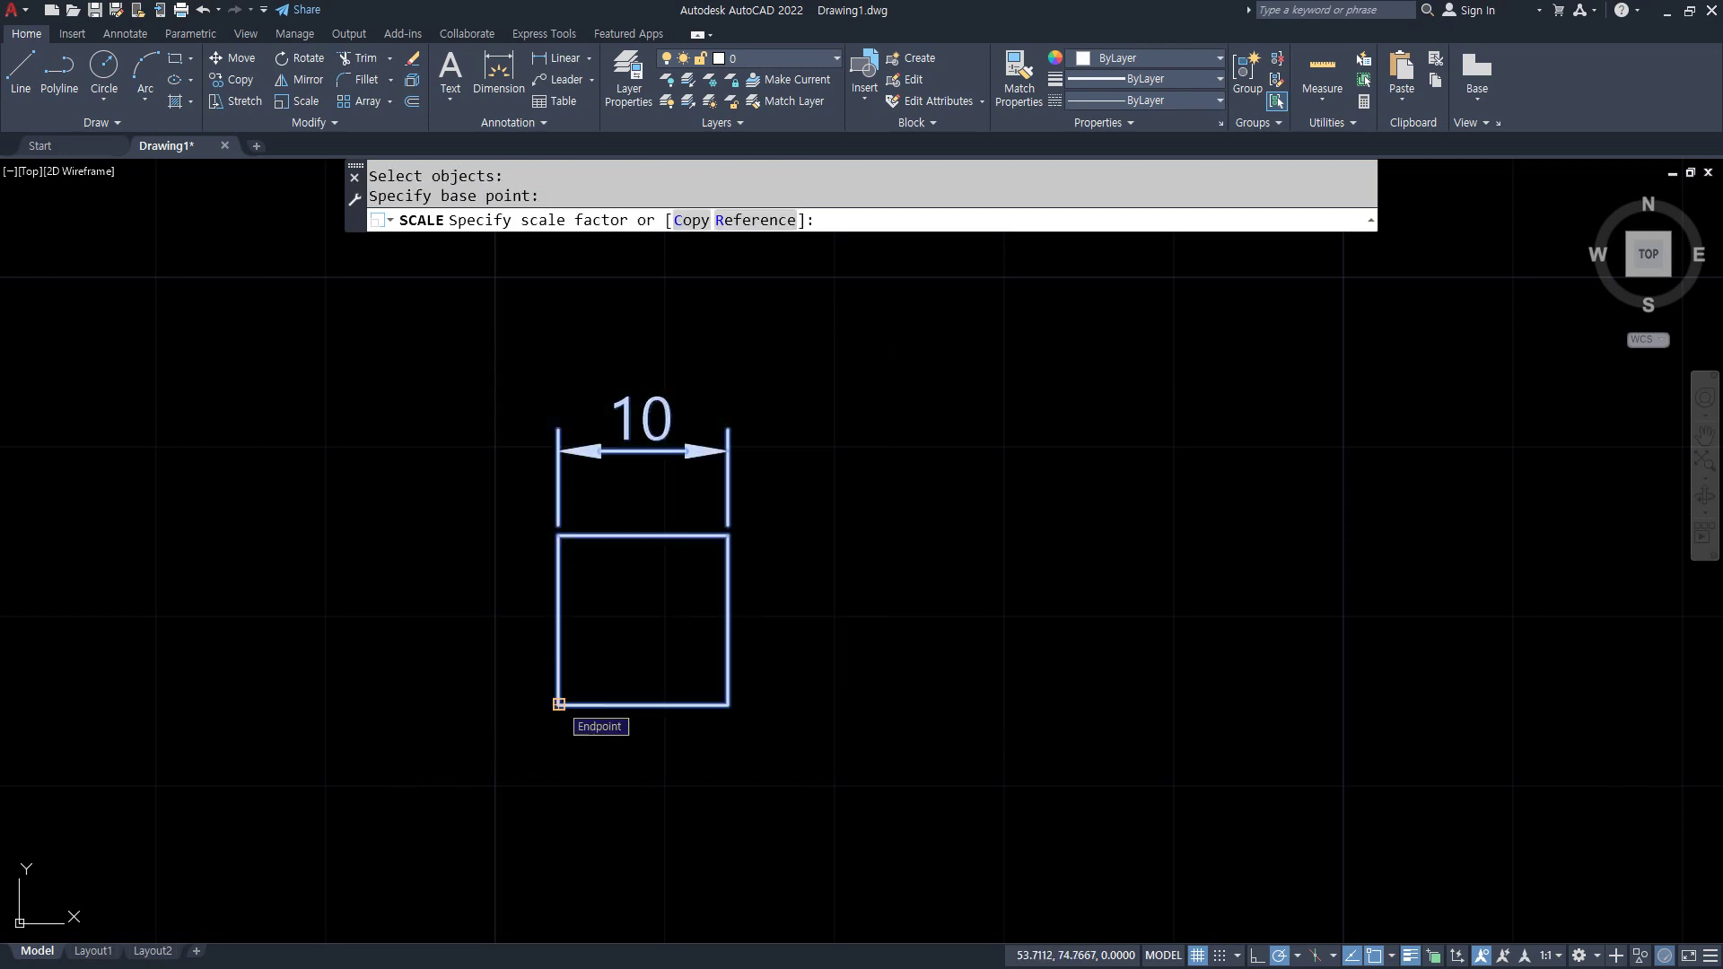
type("3")
key("Return")
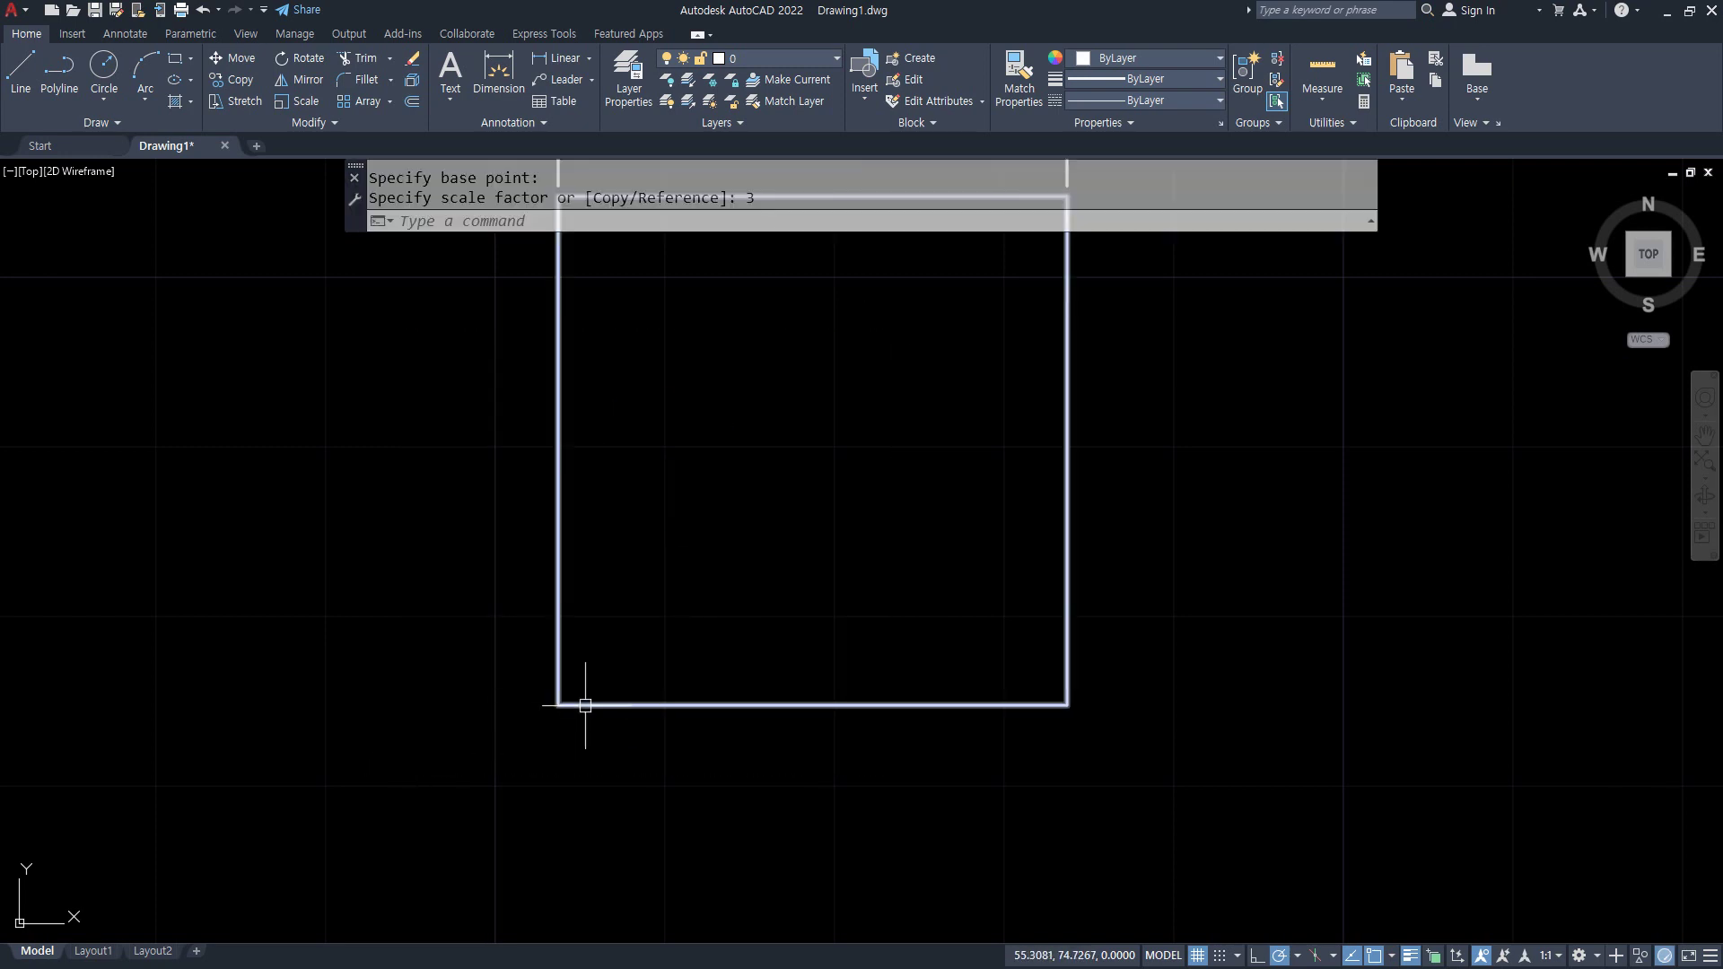
- Try scaling the square and its dimension by a factor of 0.3 from the square's lower-left corner
scroll(861, 347, "down", 6)
scroll(844, 519, "up", 2)
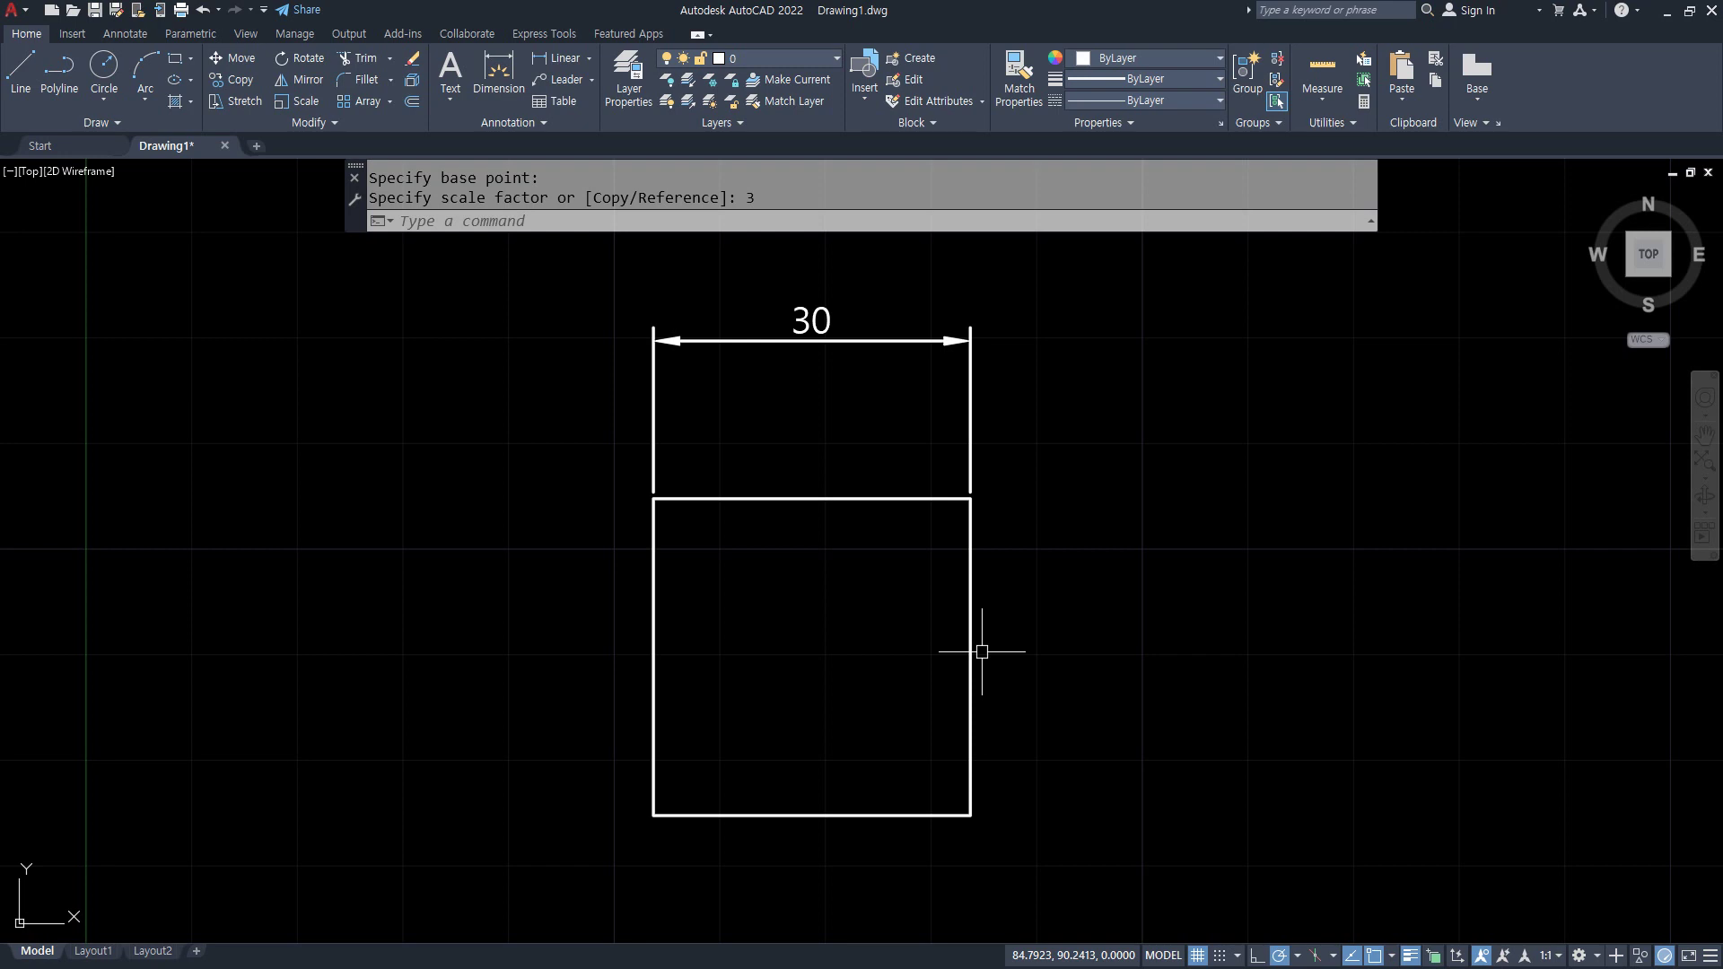
type("sc")
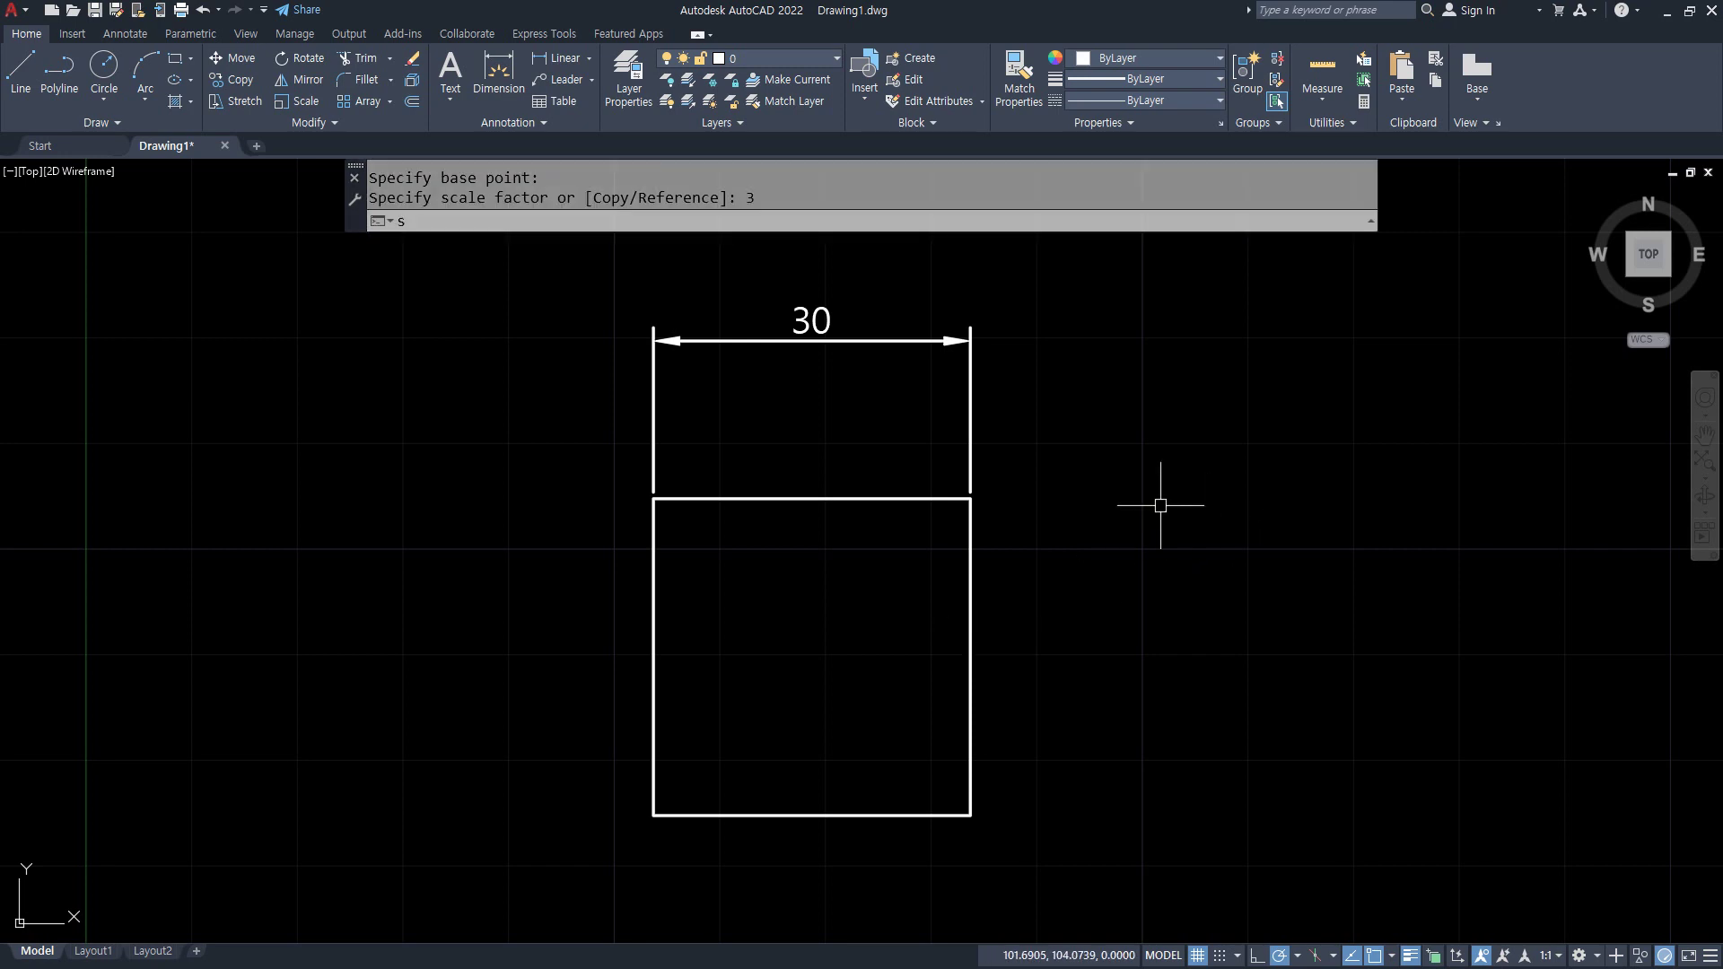
key("Return")
left_click(1092, 287)
left_click(431, 913)
key("Return")
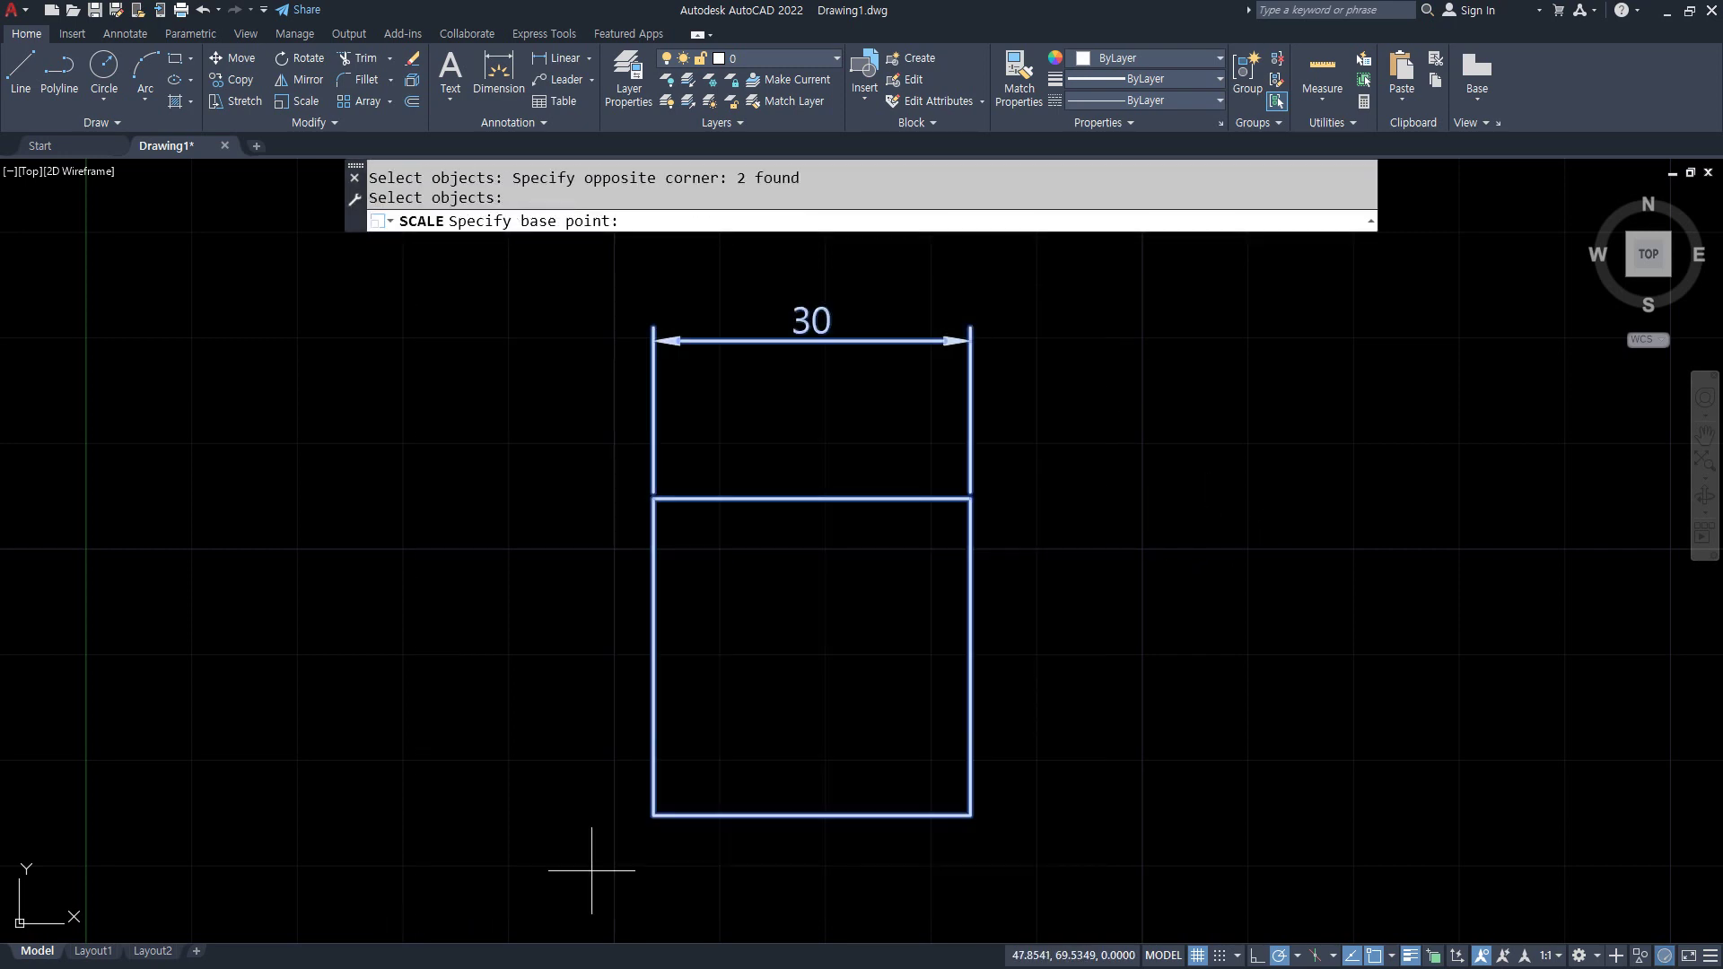
left_click(654, 814)
type("0.3")
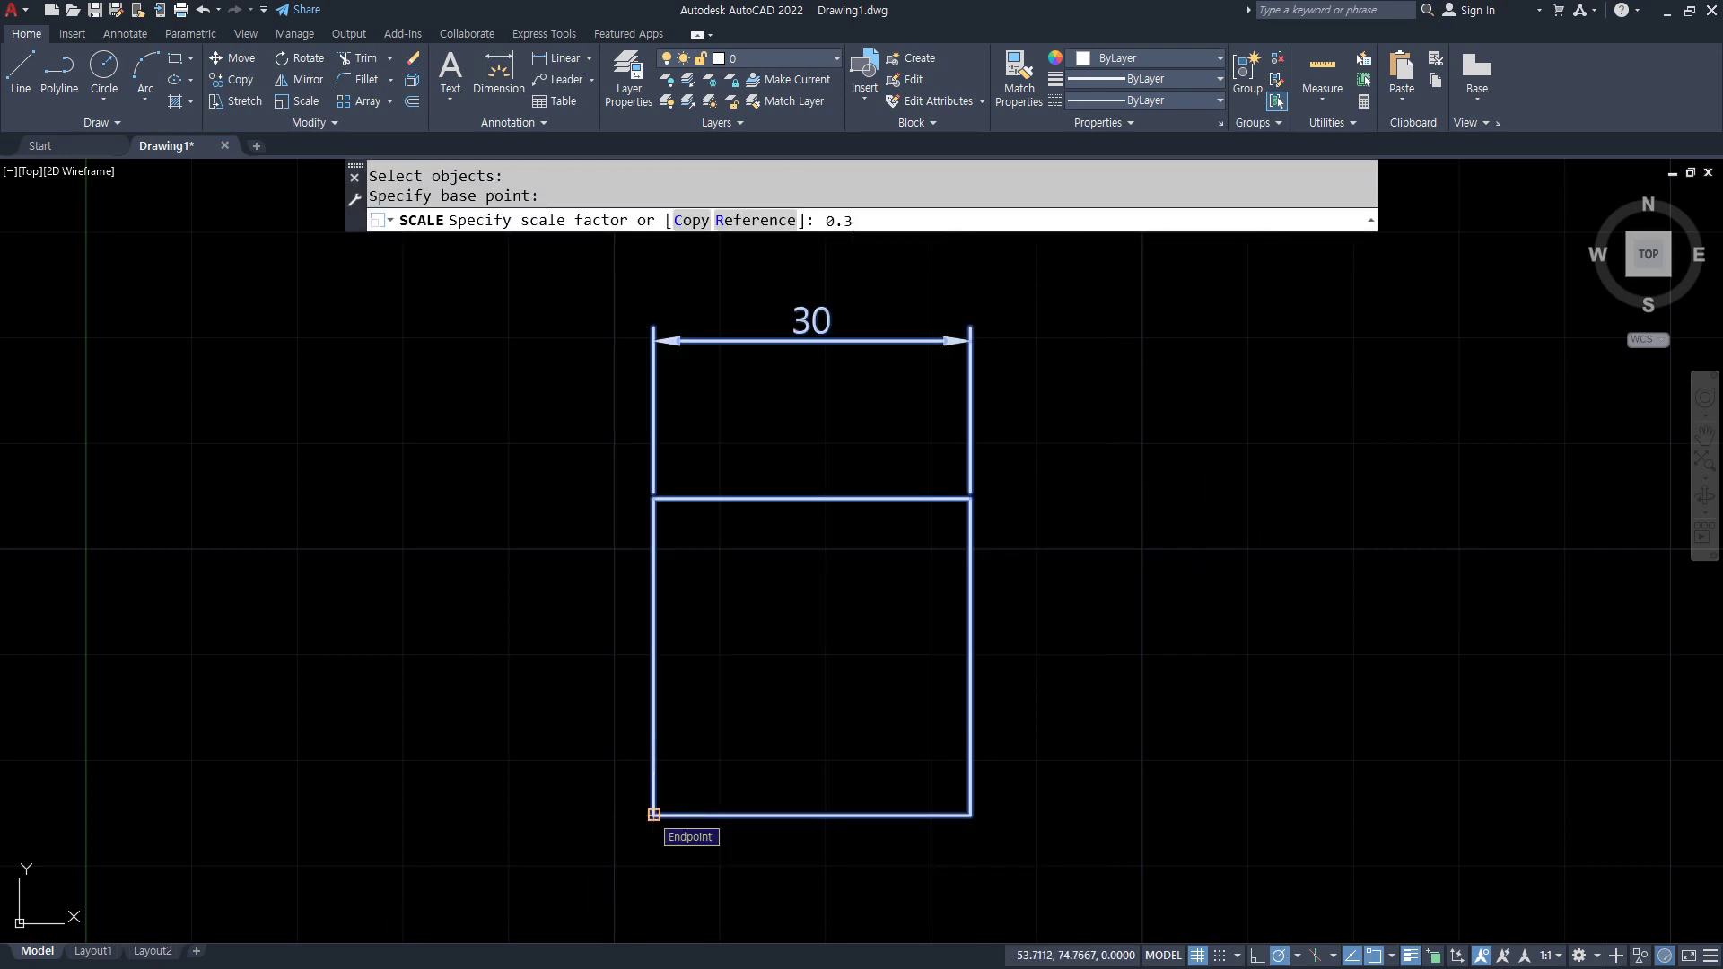
key("Return")
- Undo the 0.3 scaling of the square and its dimension
scroll(685, 779, "up", 4)
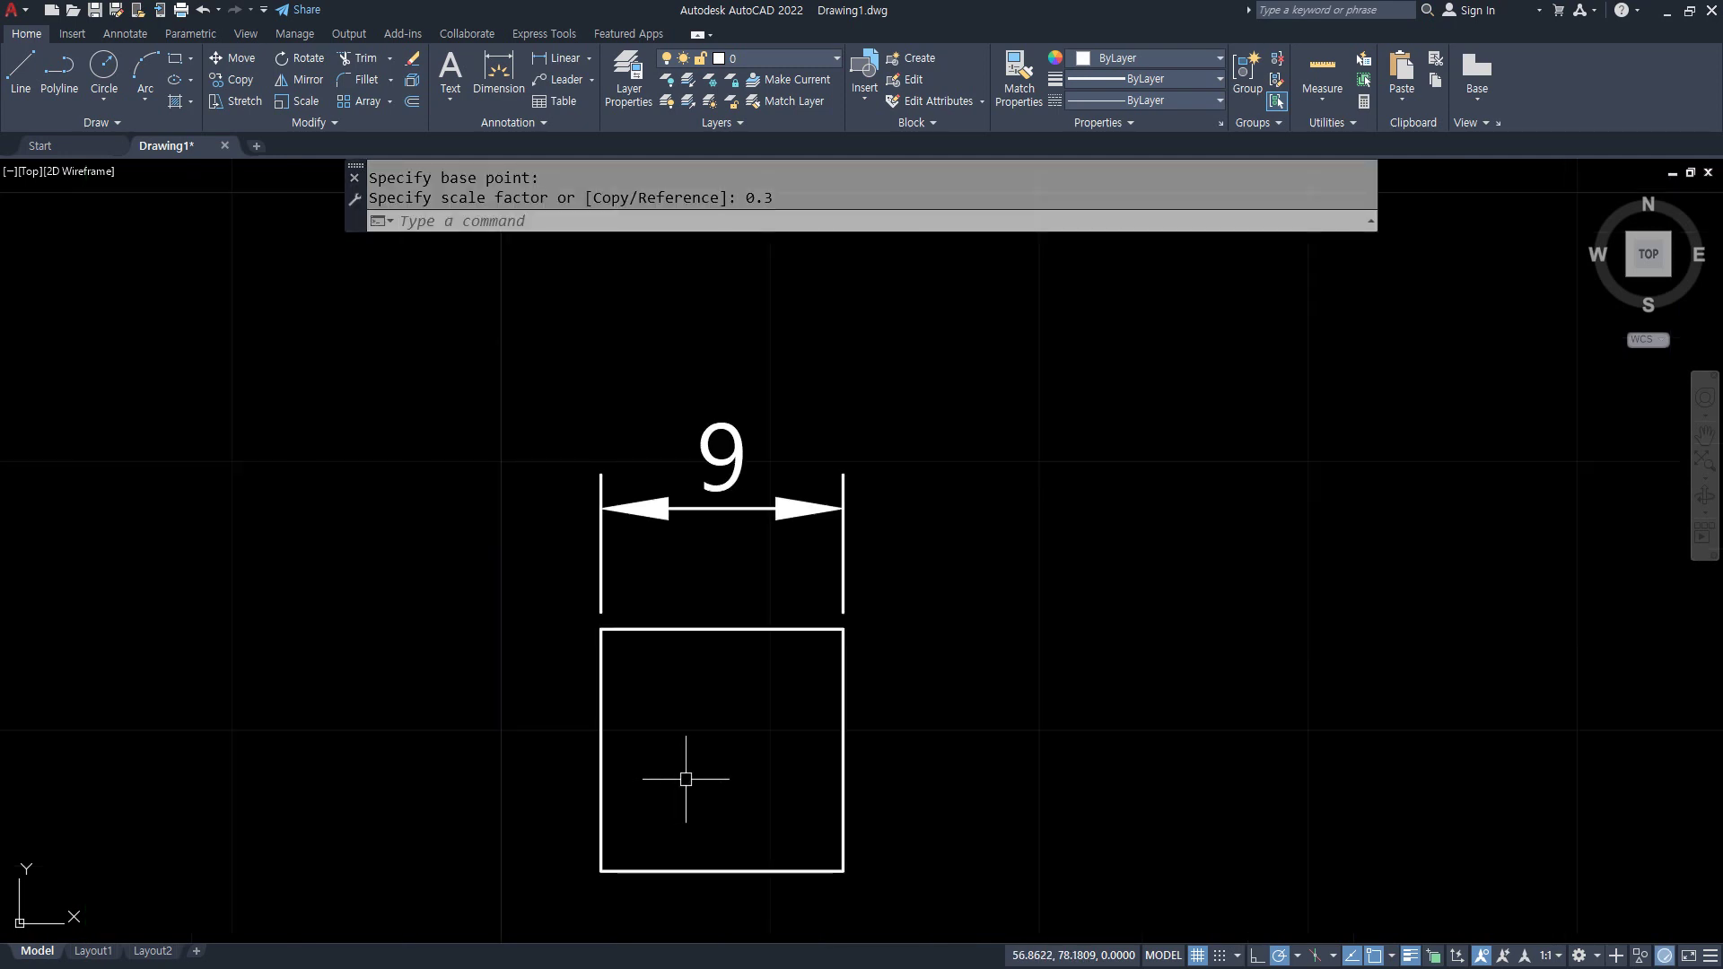
key("ctrl+z")
key("ctrl+z")
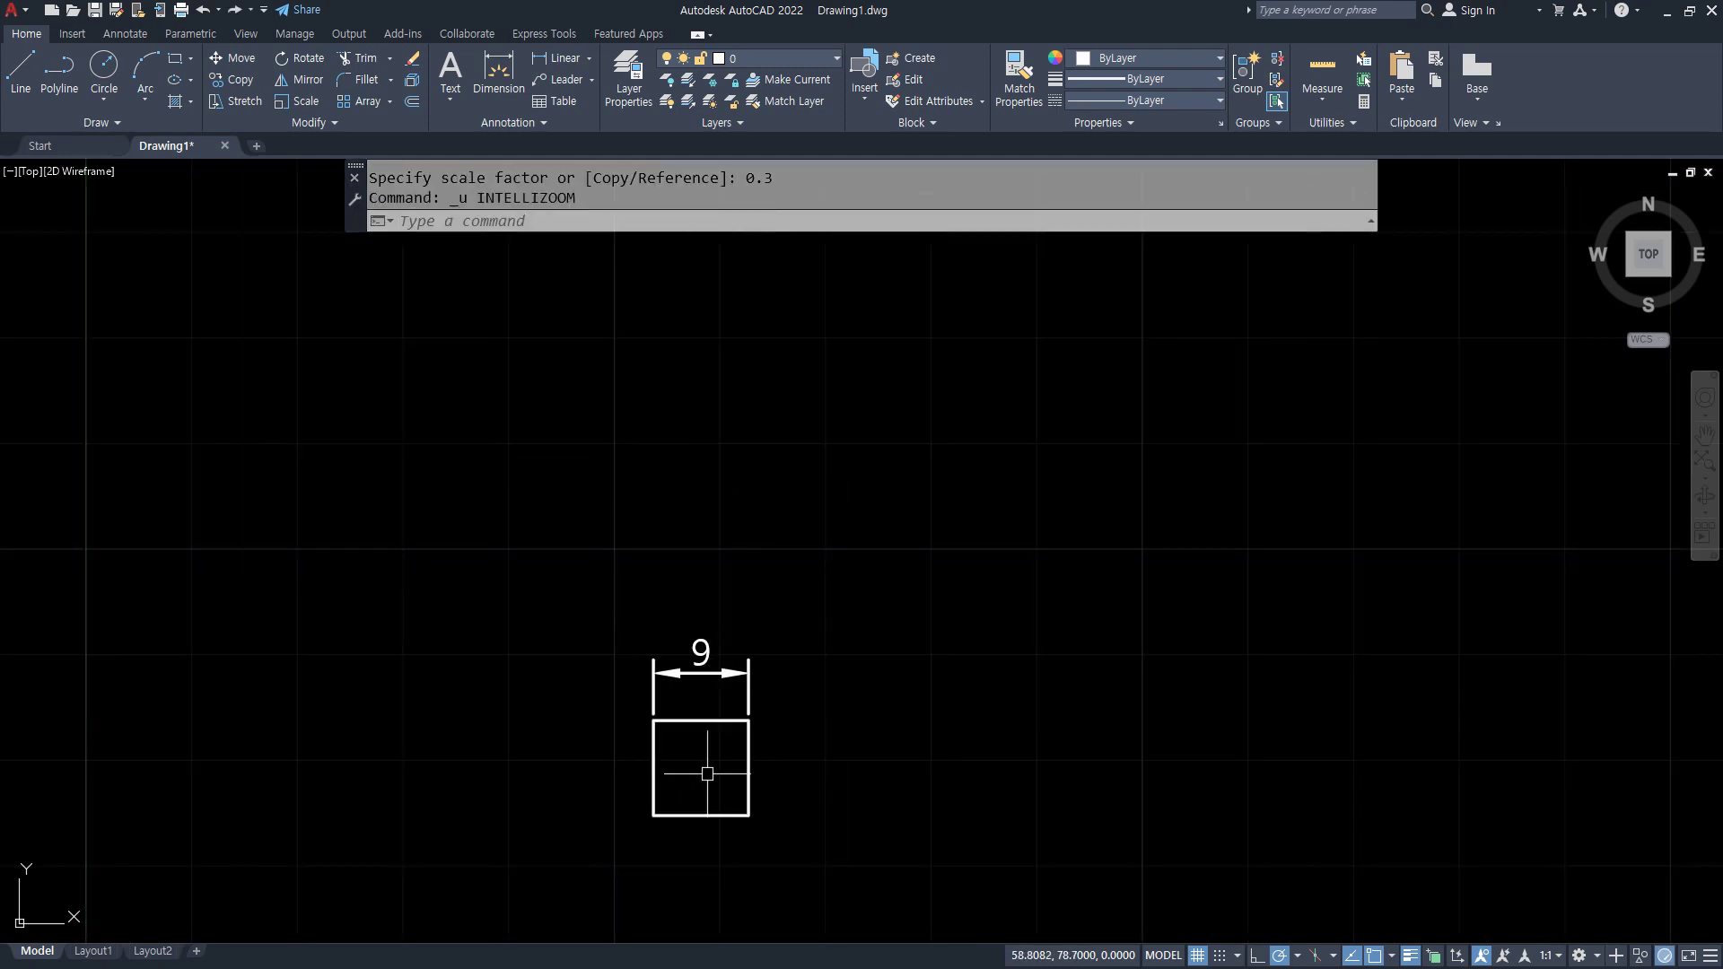
- Scale the square and its dimension by a factor of 1/3 from the square's lower-left corner
type("SC")
key("Return")
left_click(1046, 259)
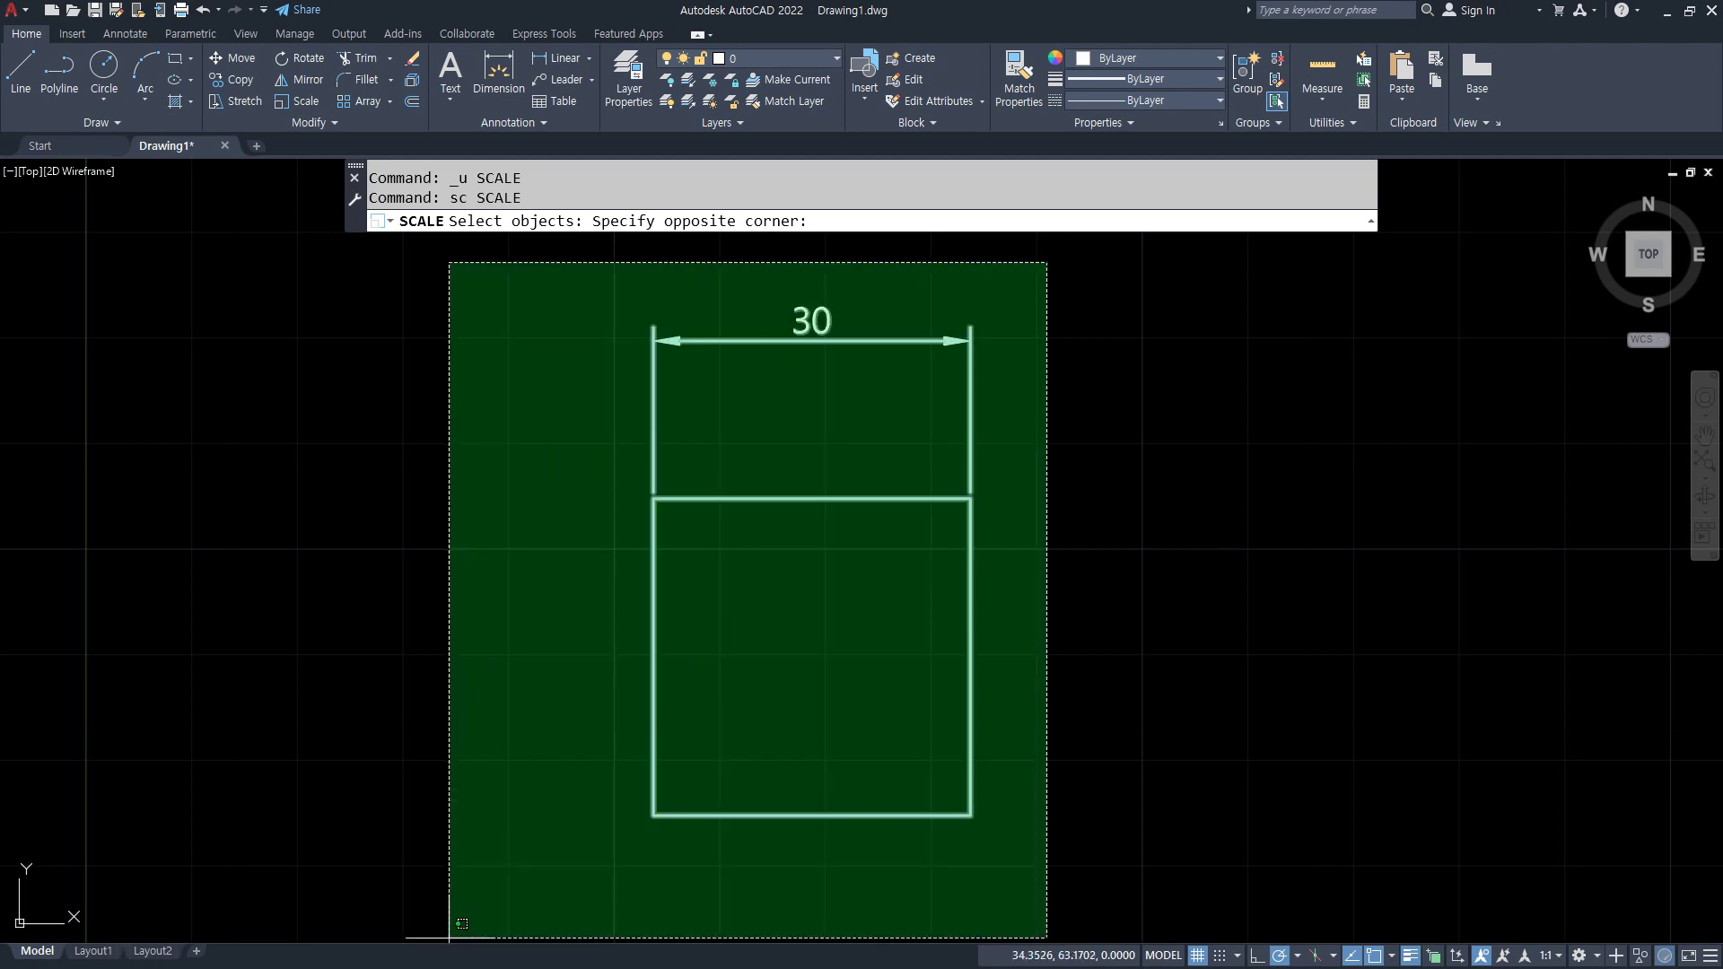
left_click(404, 944)
key("Return")
left_click(652, 813)
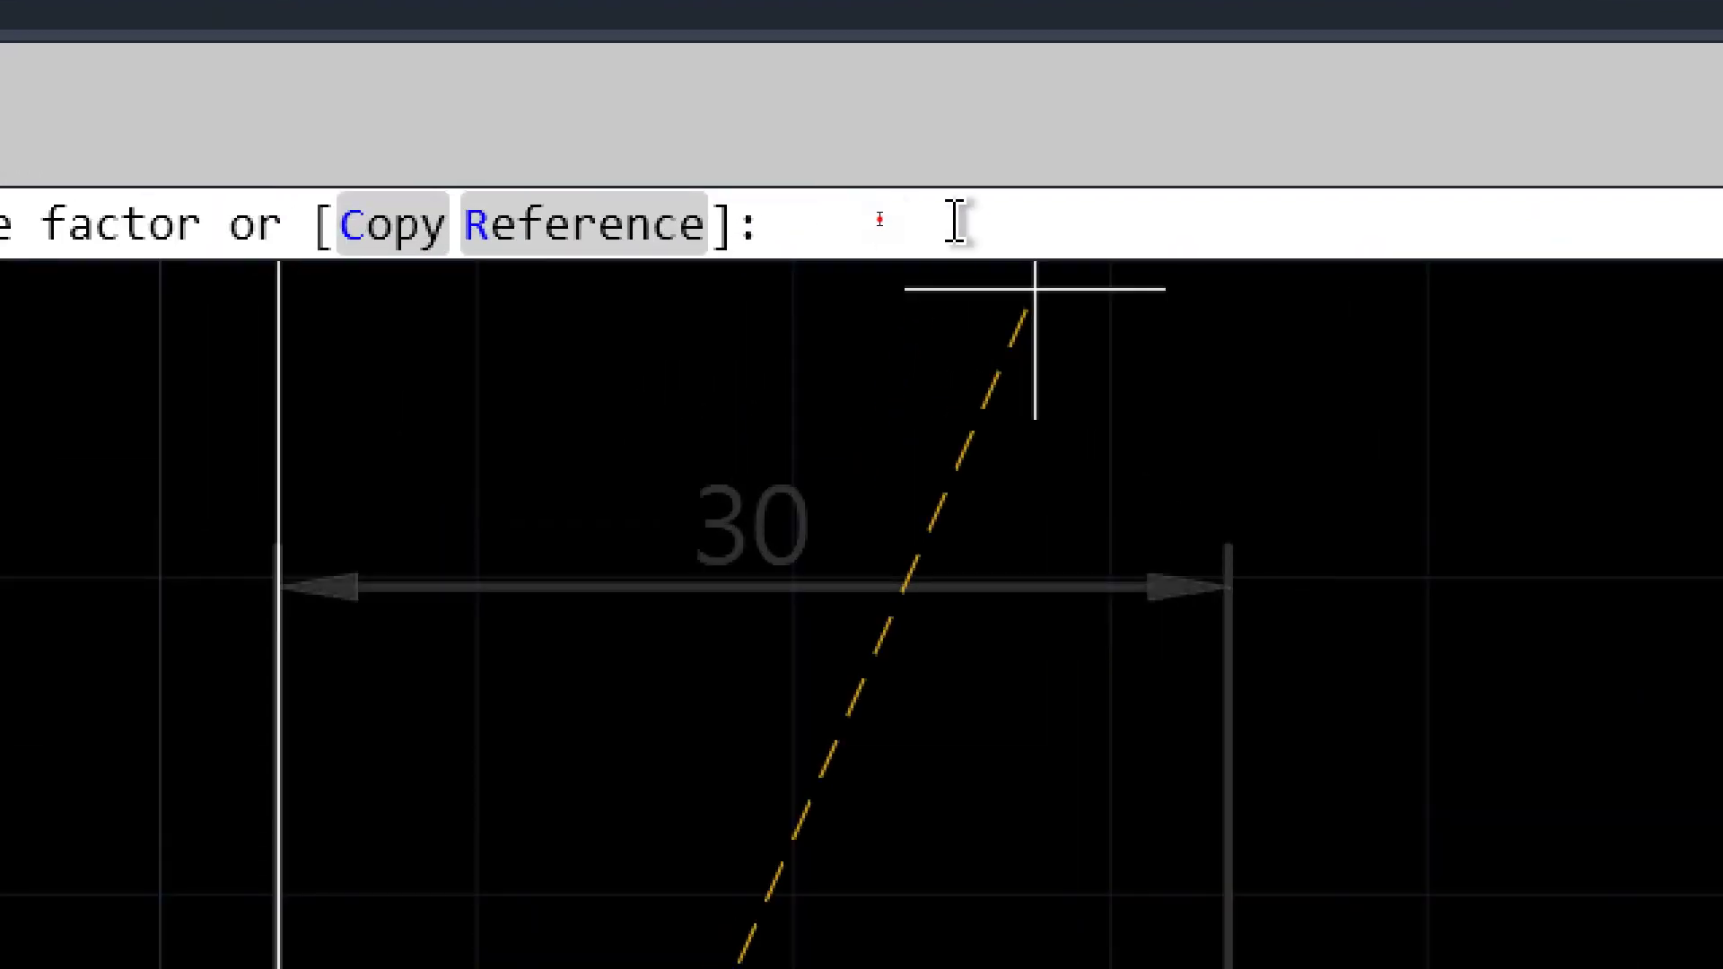
type("1/3")
key("Return")
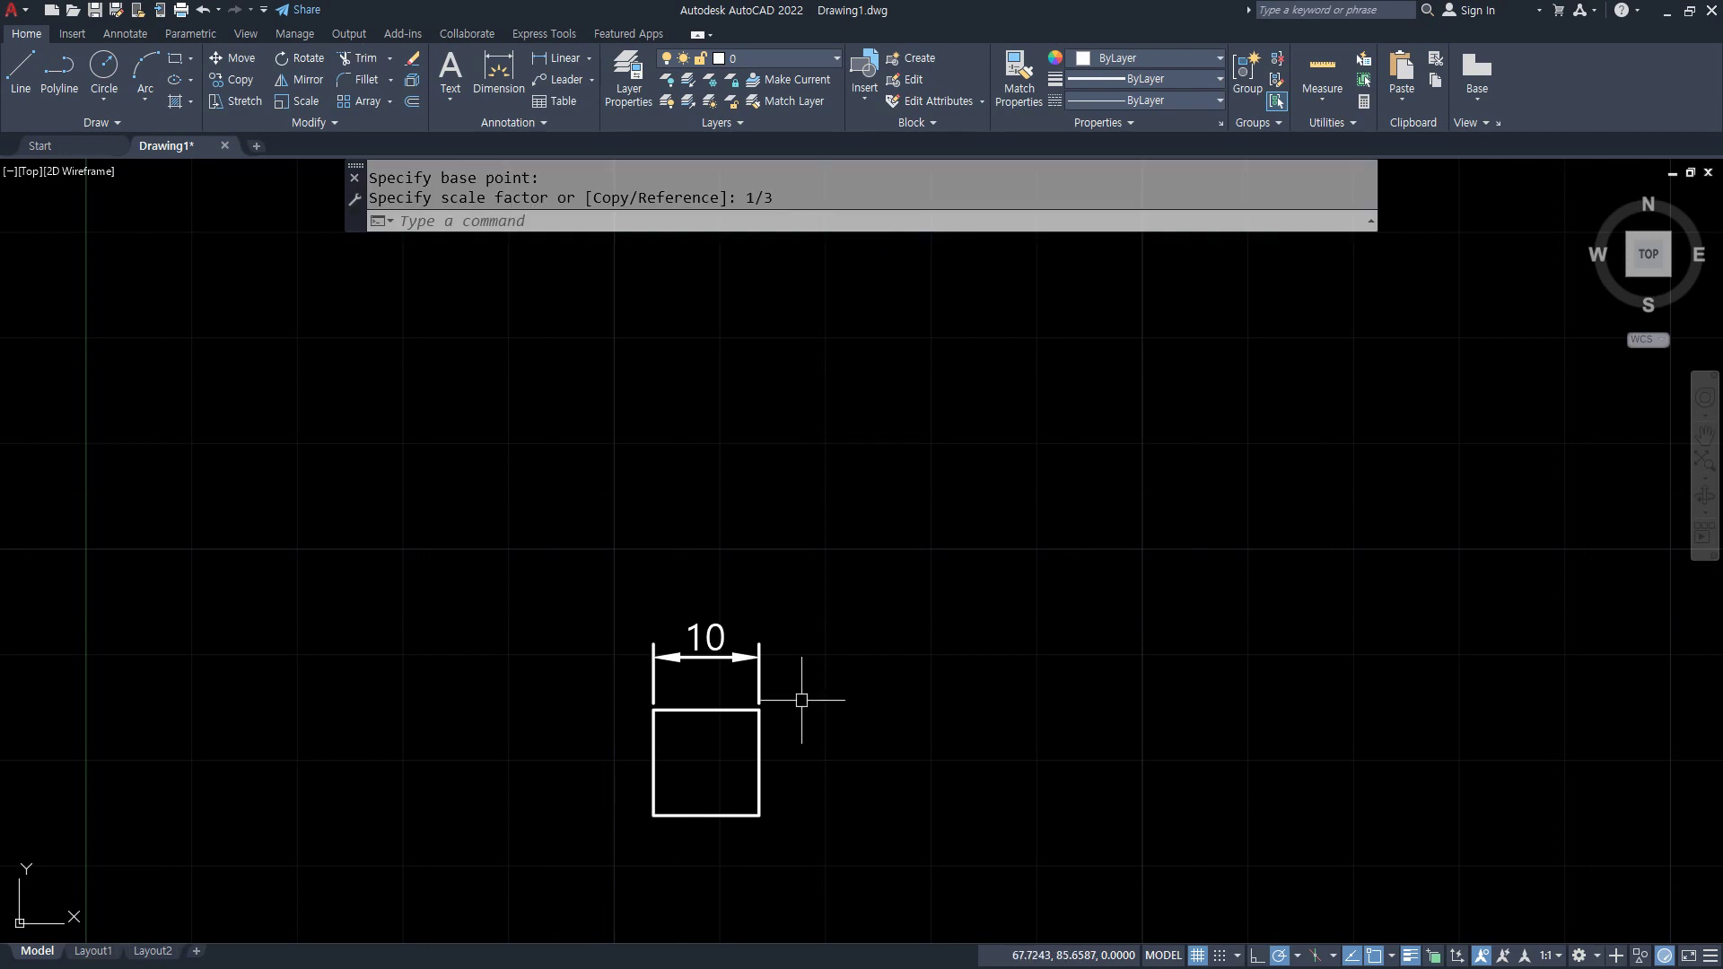
- Enlarge the square and its dimension again by a scale factor of 3, using the square's lower-left corner as base point
scroll(620, 819, "up", 4)
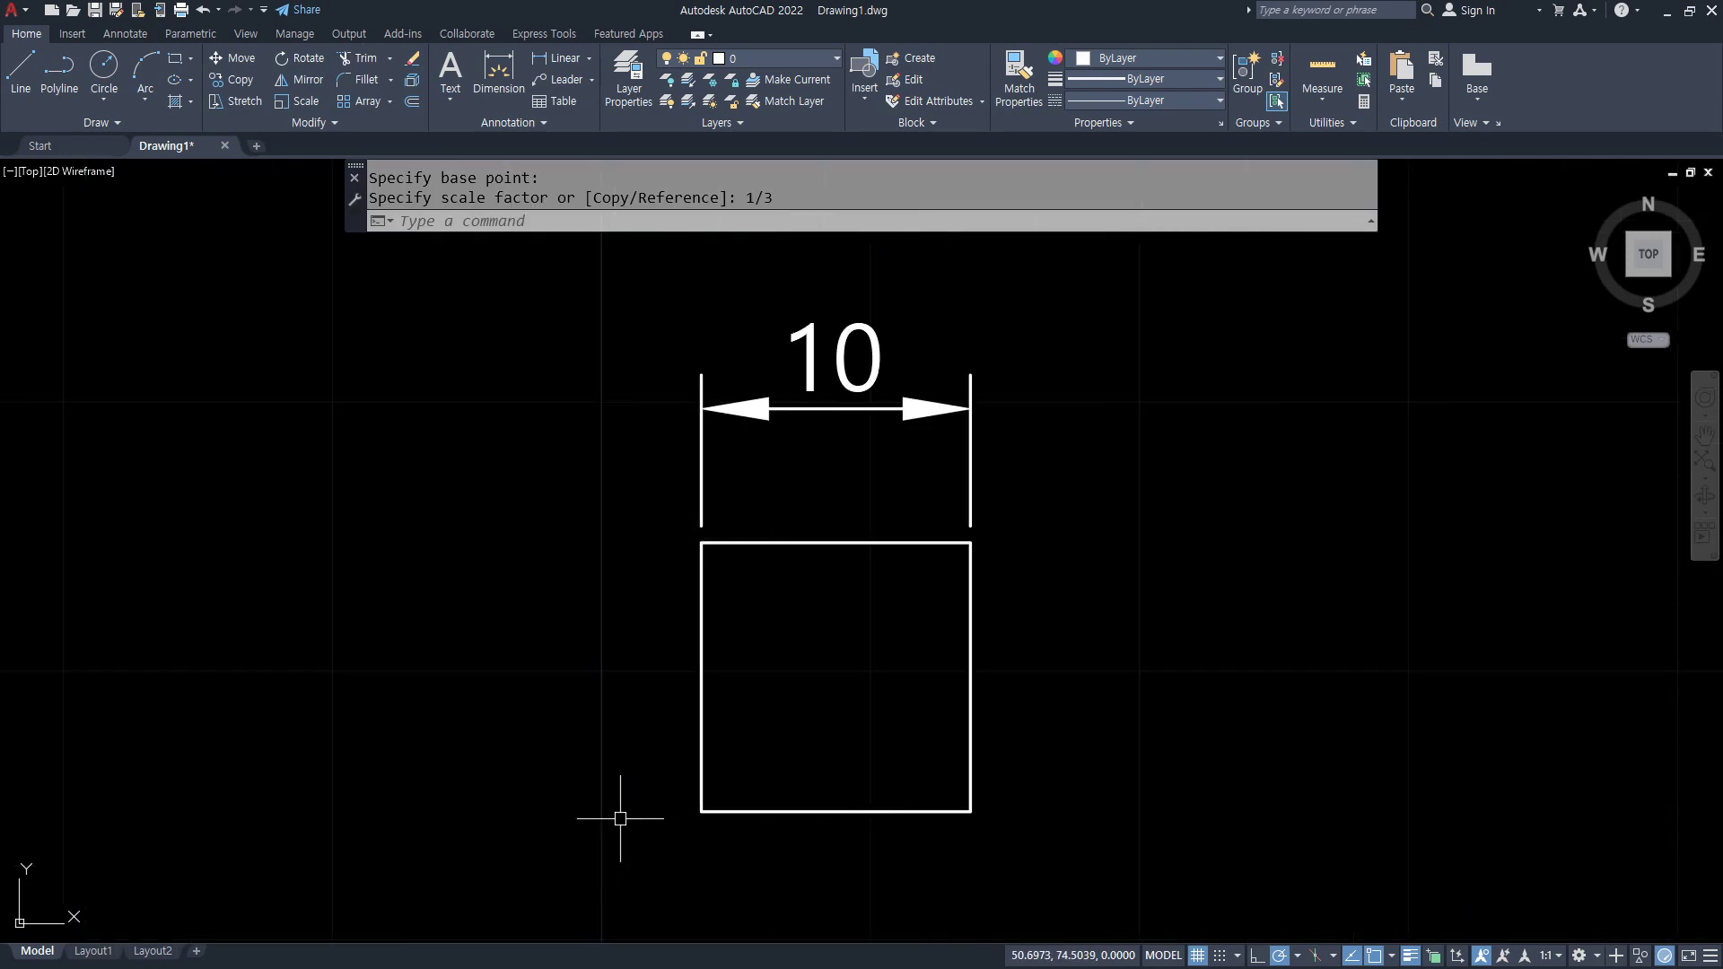
scroll(620, 818, "down", 2)
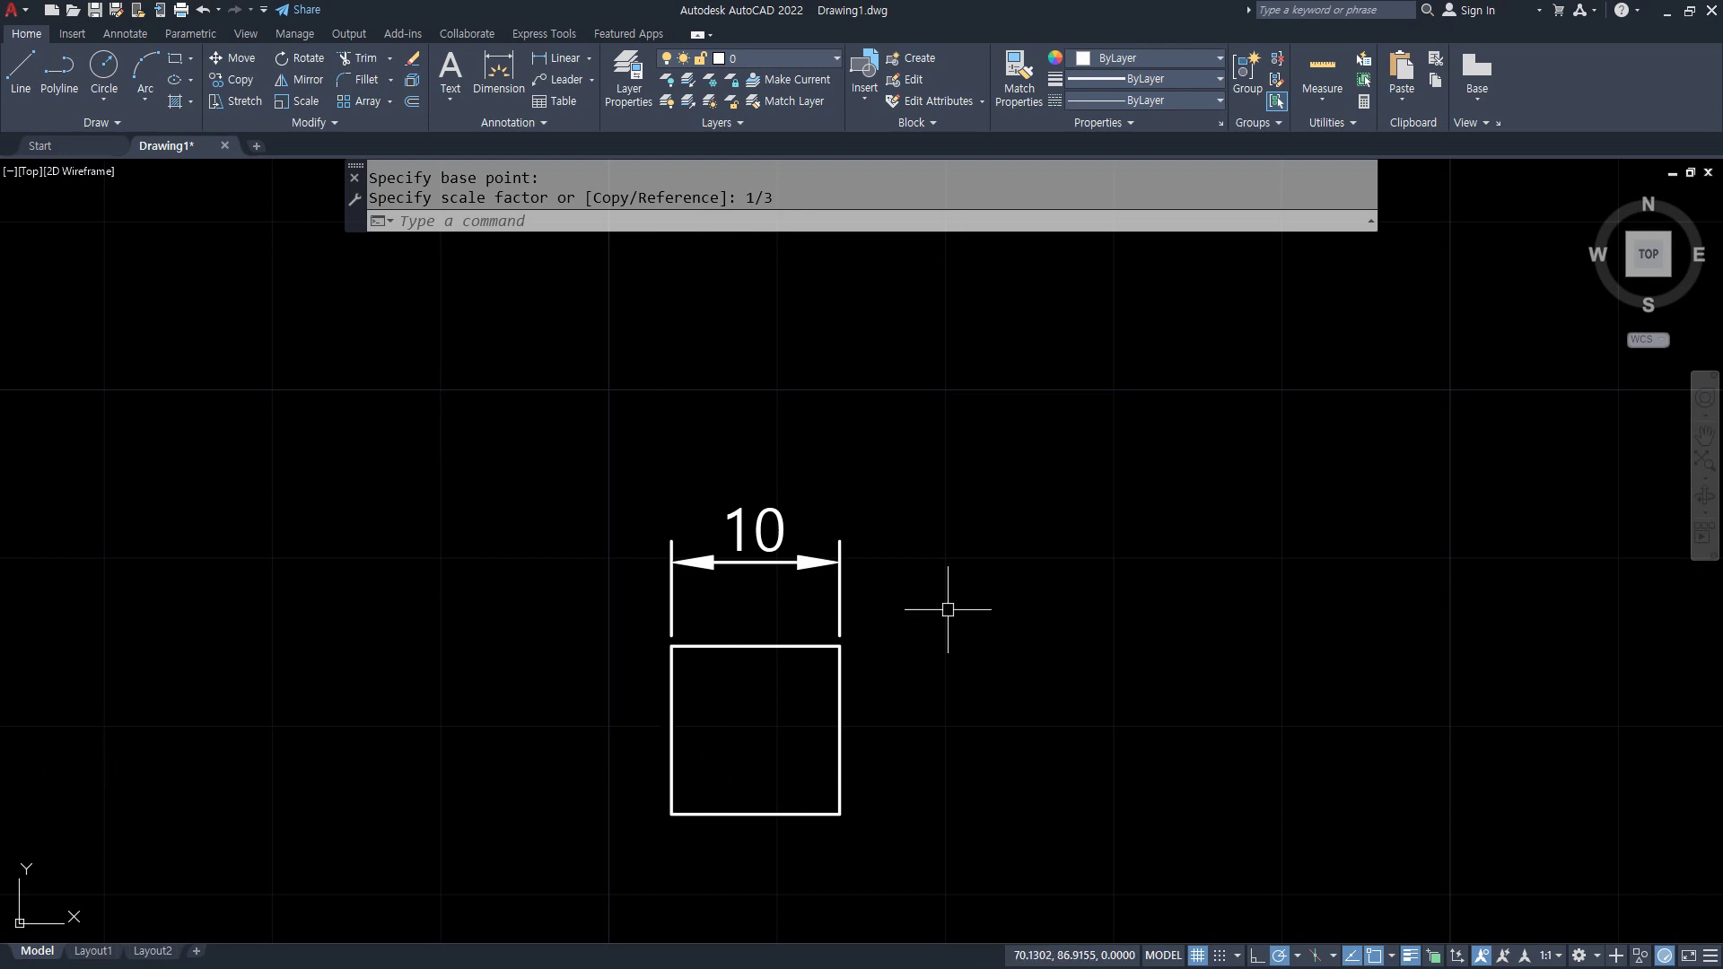
type("sc")
key("Return")
left_click(990, 854)
left_click(576, 528)
key("Return")
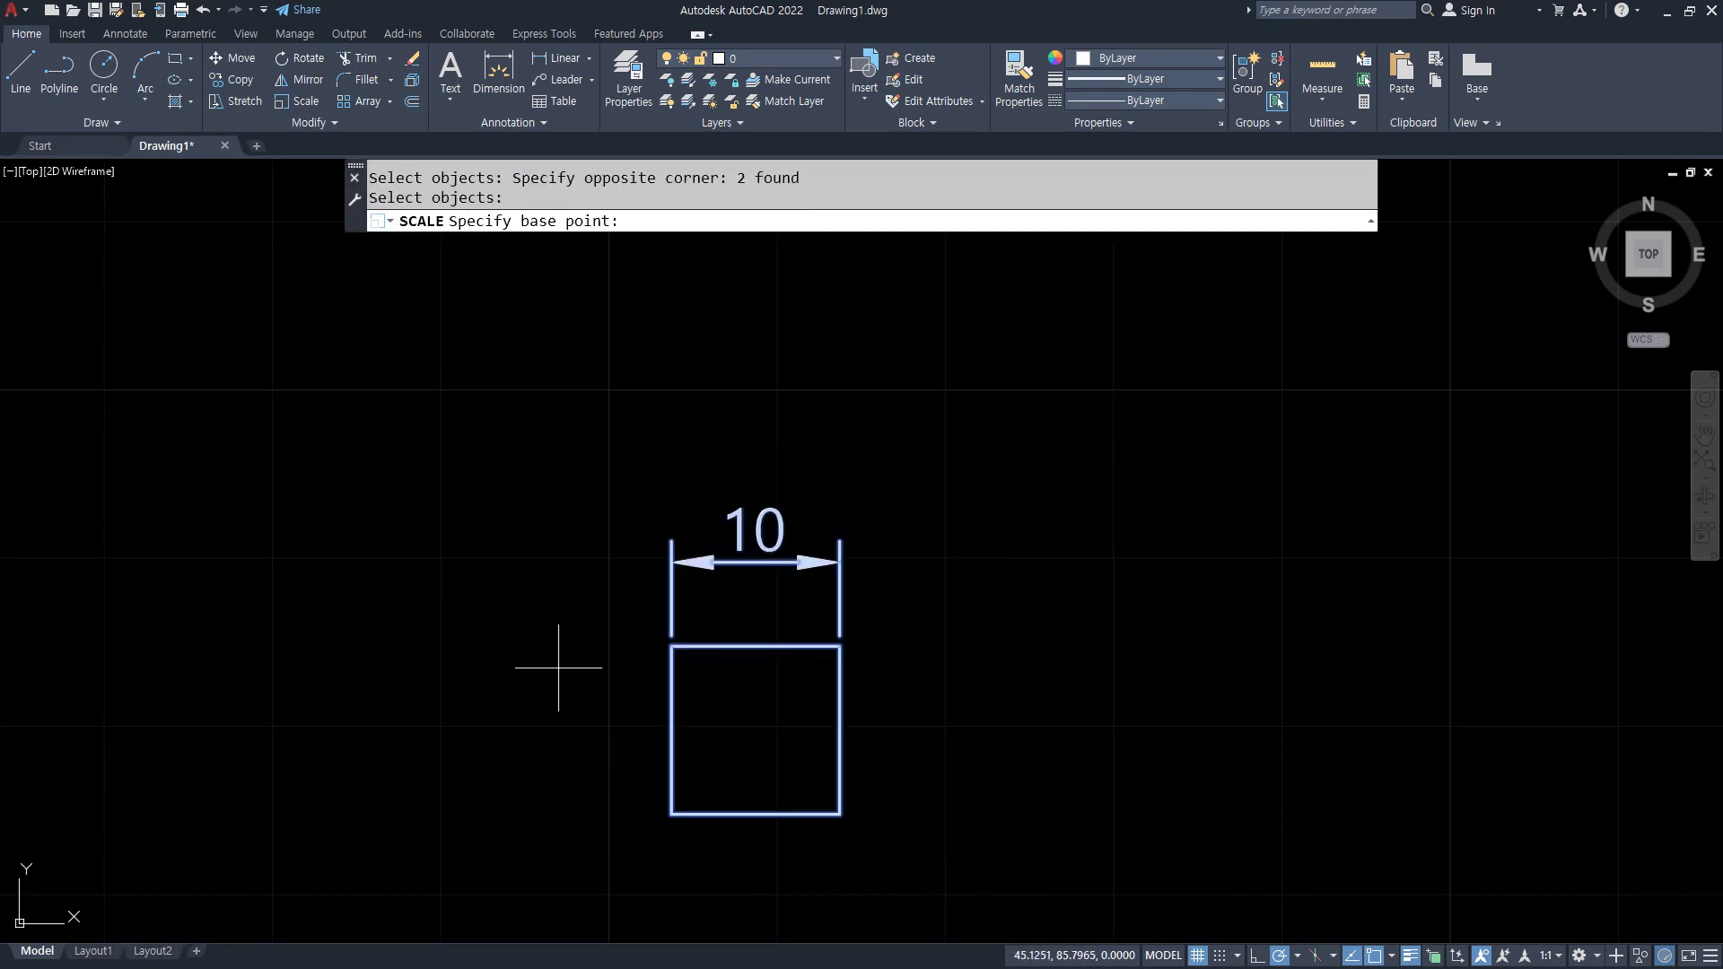
left_click(671, 813)
type("3")
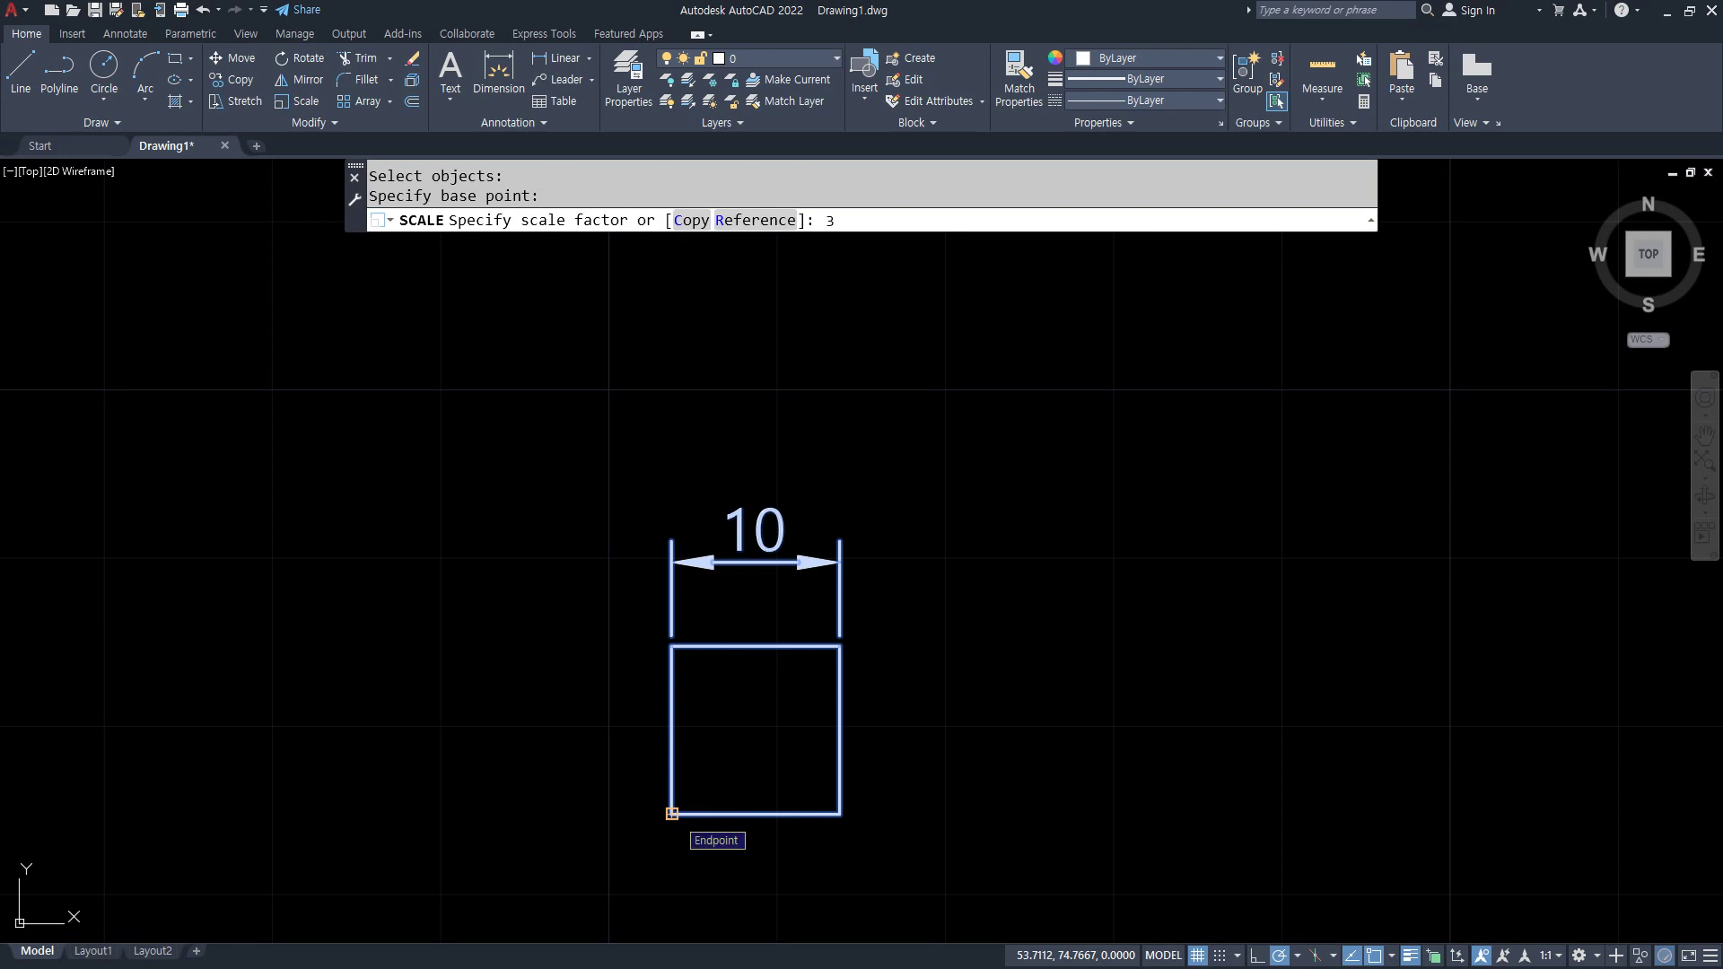
key("Return")
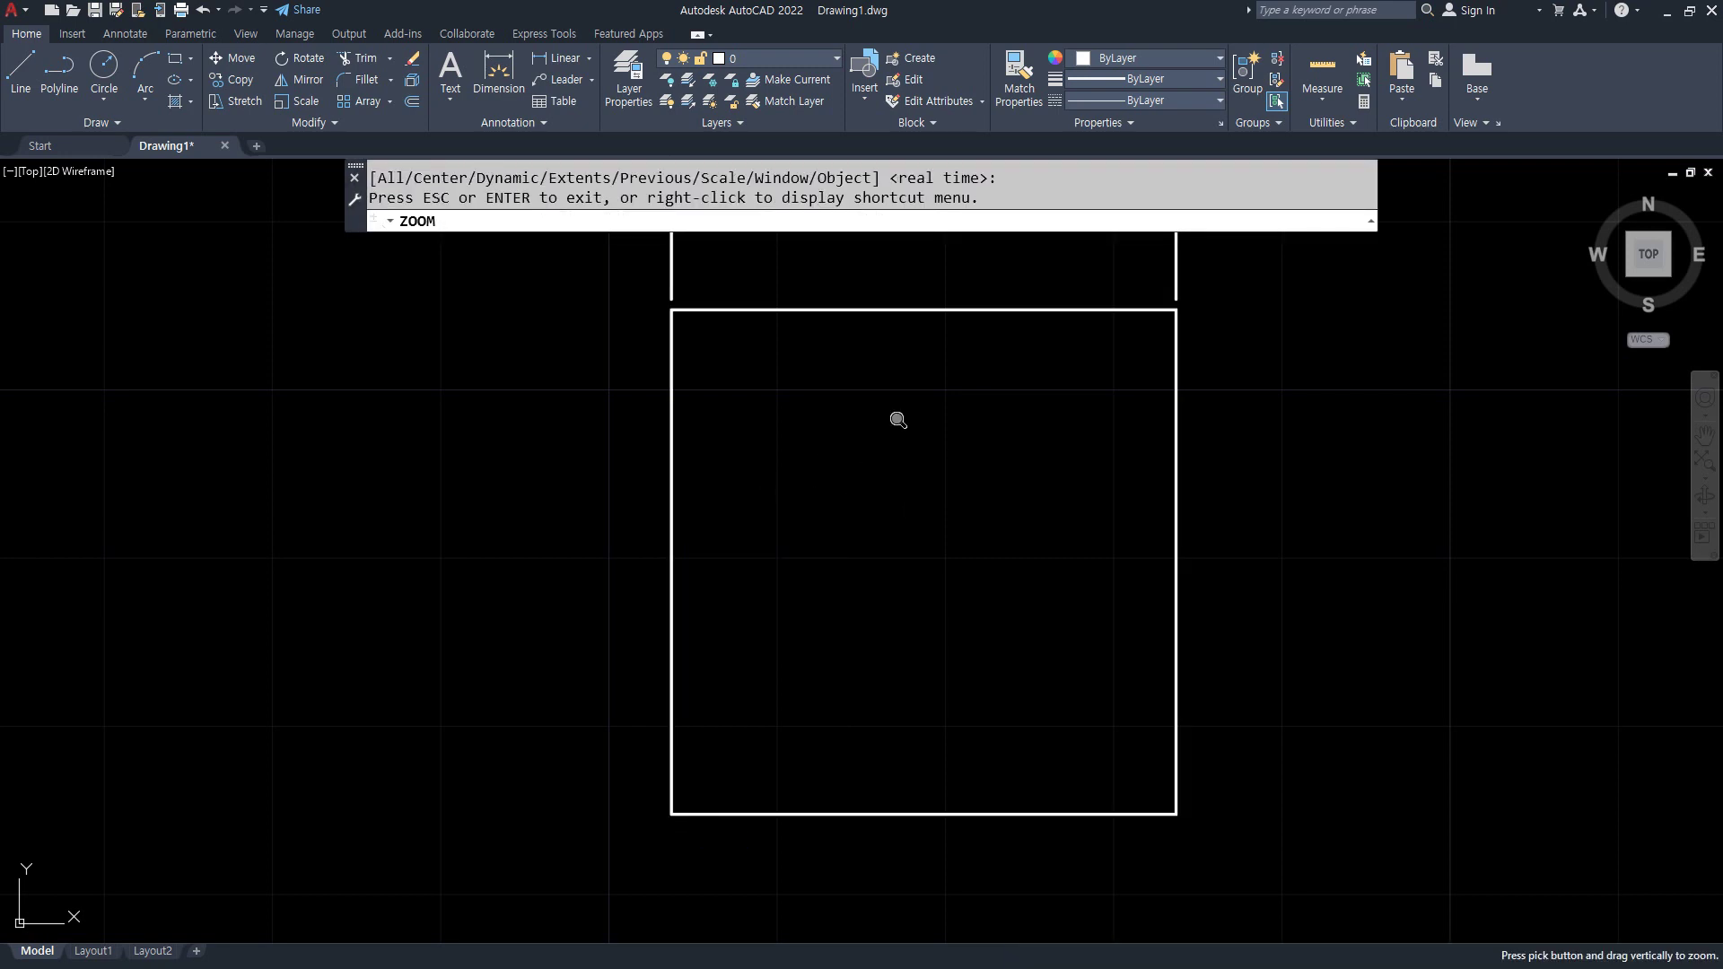
scroll(874, 574, "down", 2)
middle_click_drag(874, 597, 789, 639)
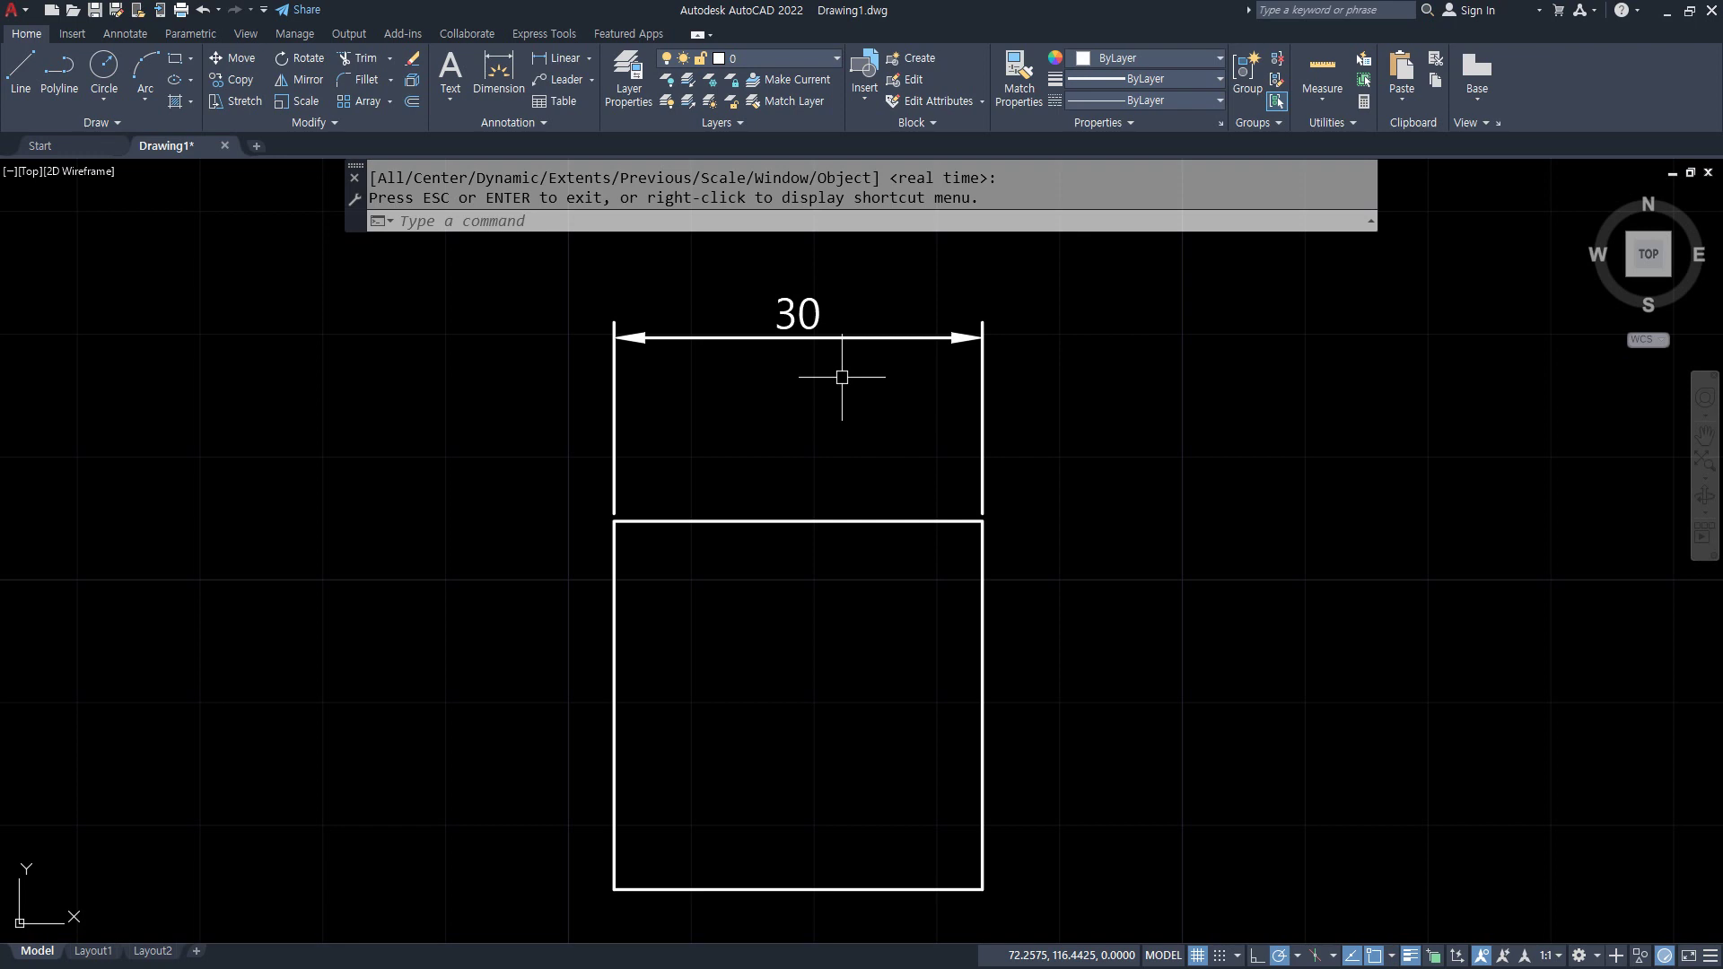
key("Escape")
- Scale the square and its dimension from the lower-left corner with the Reference option, using reference length 30 and new length 17
type("sc")
key("Return")
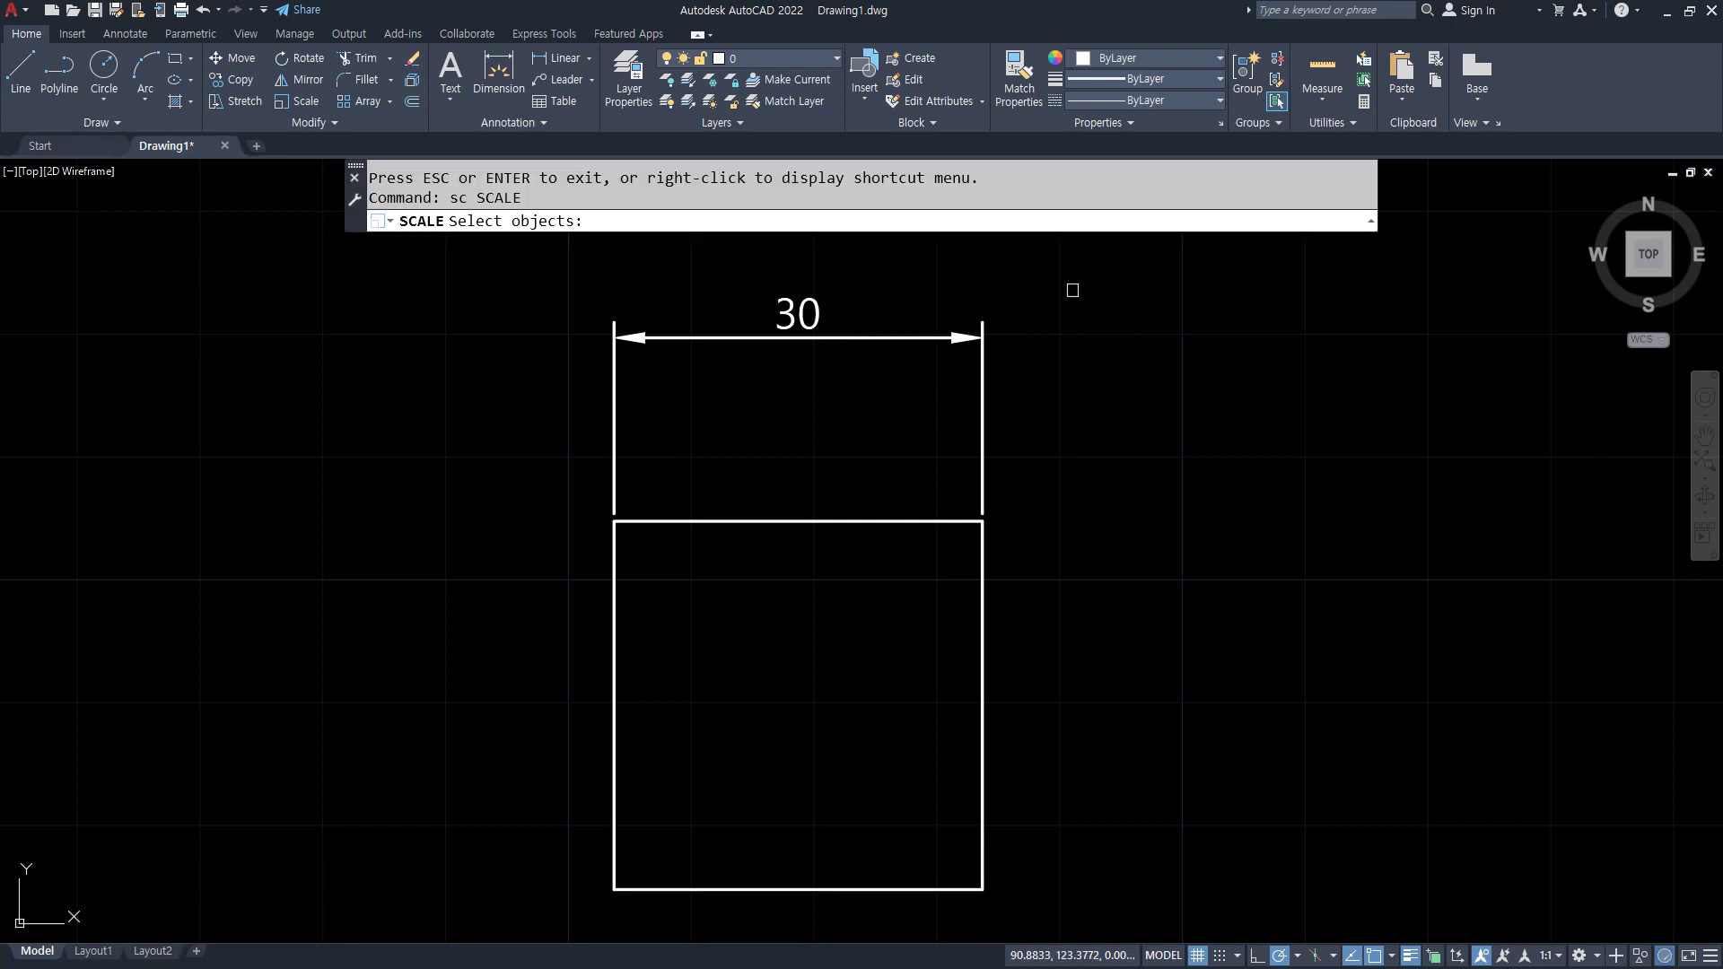
left_click(1080, 283)
left_click(463, 909)
key("Return")
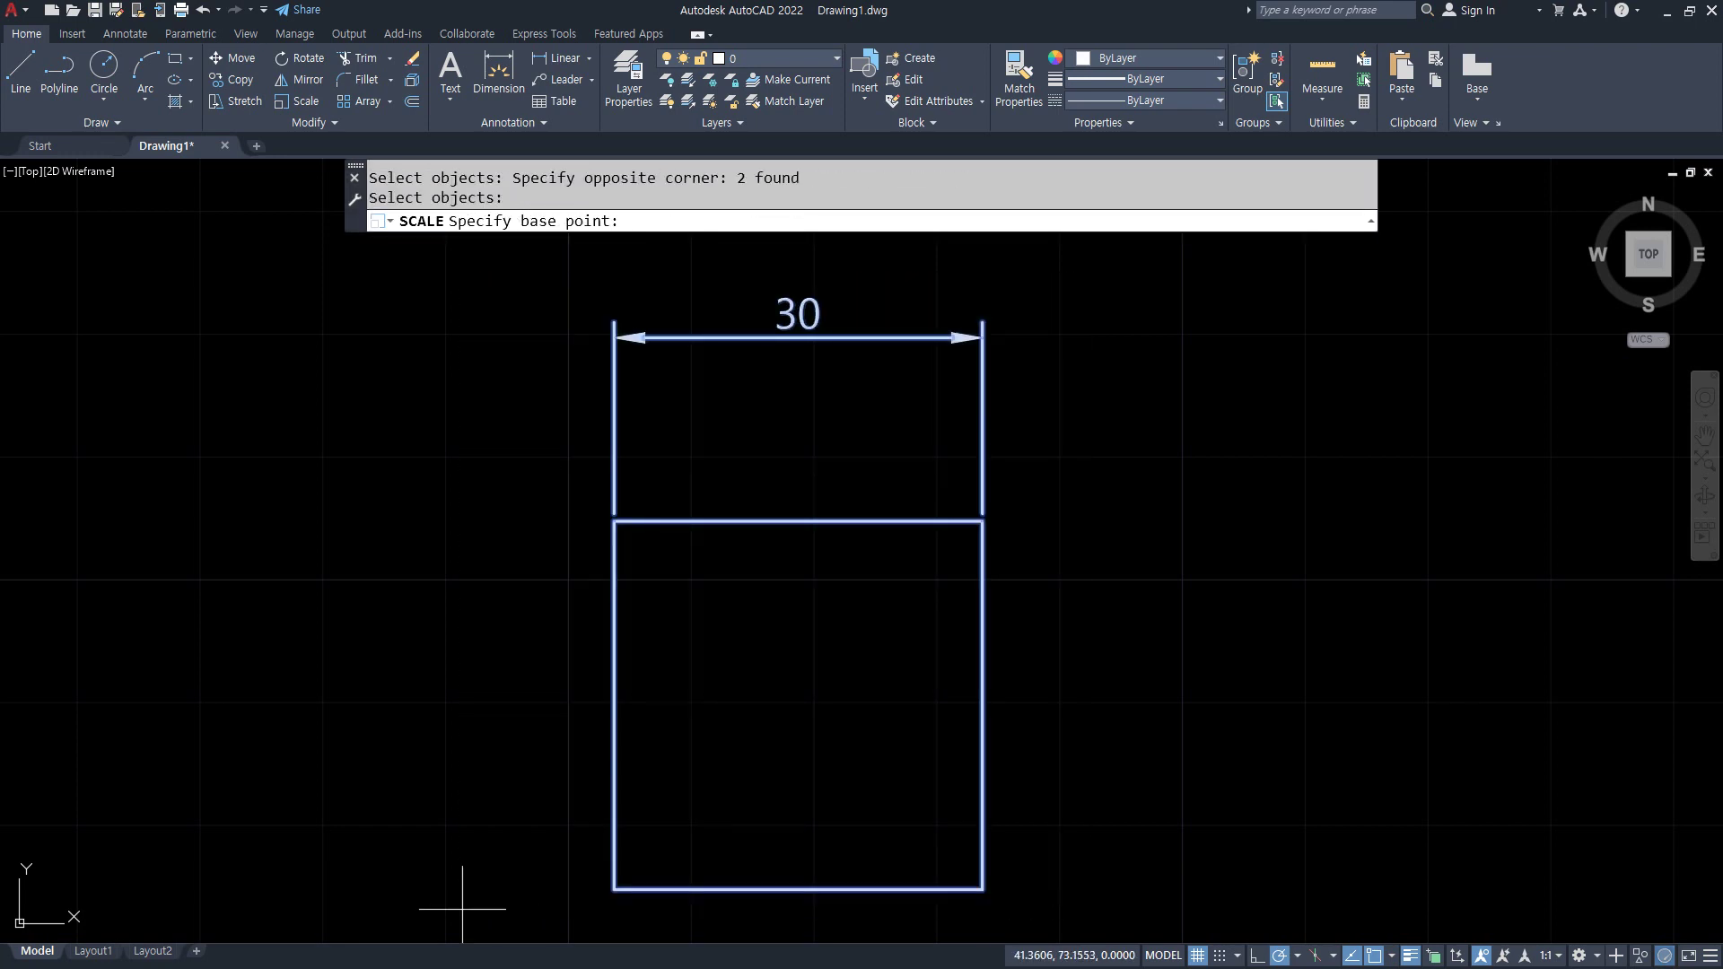
left_click(614, 889)
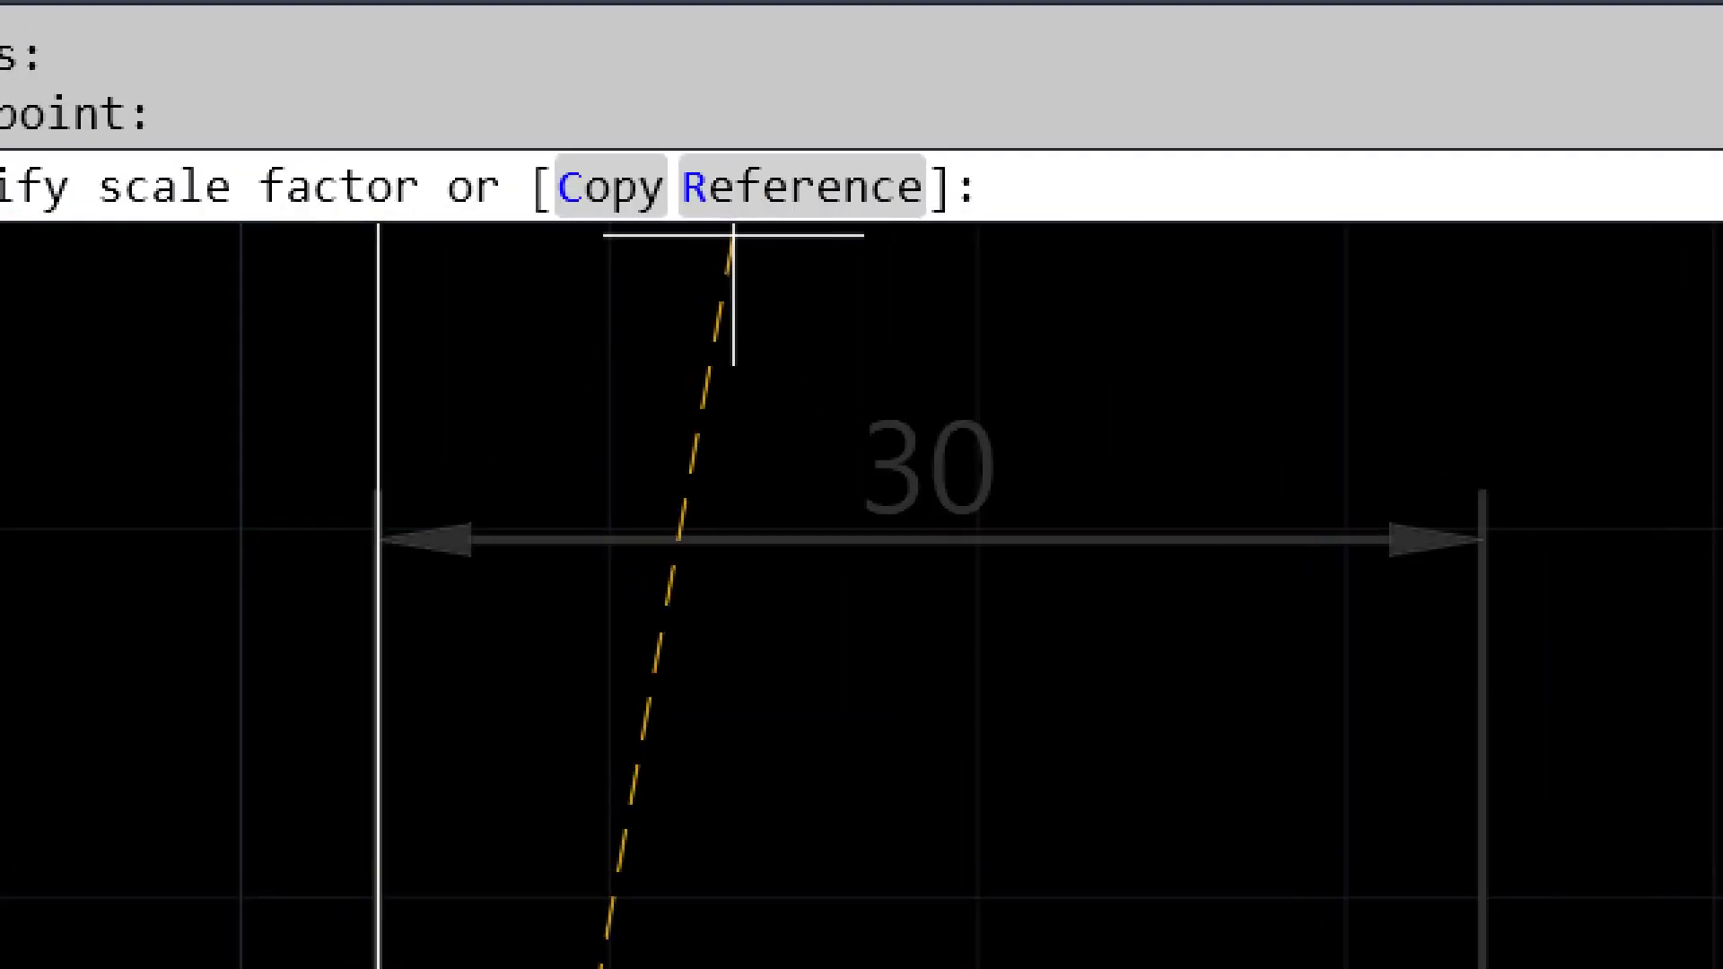
left_click(785, 191)
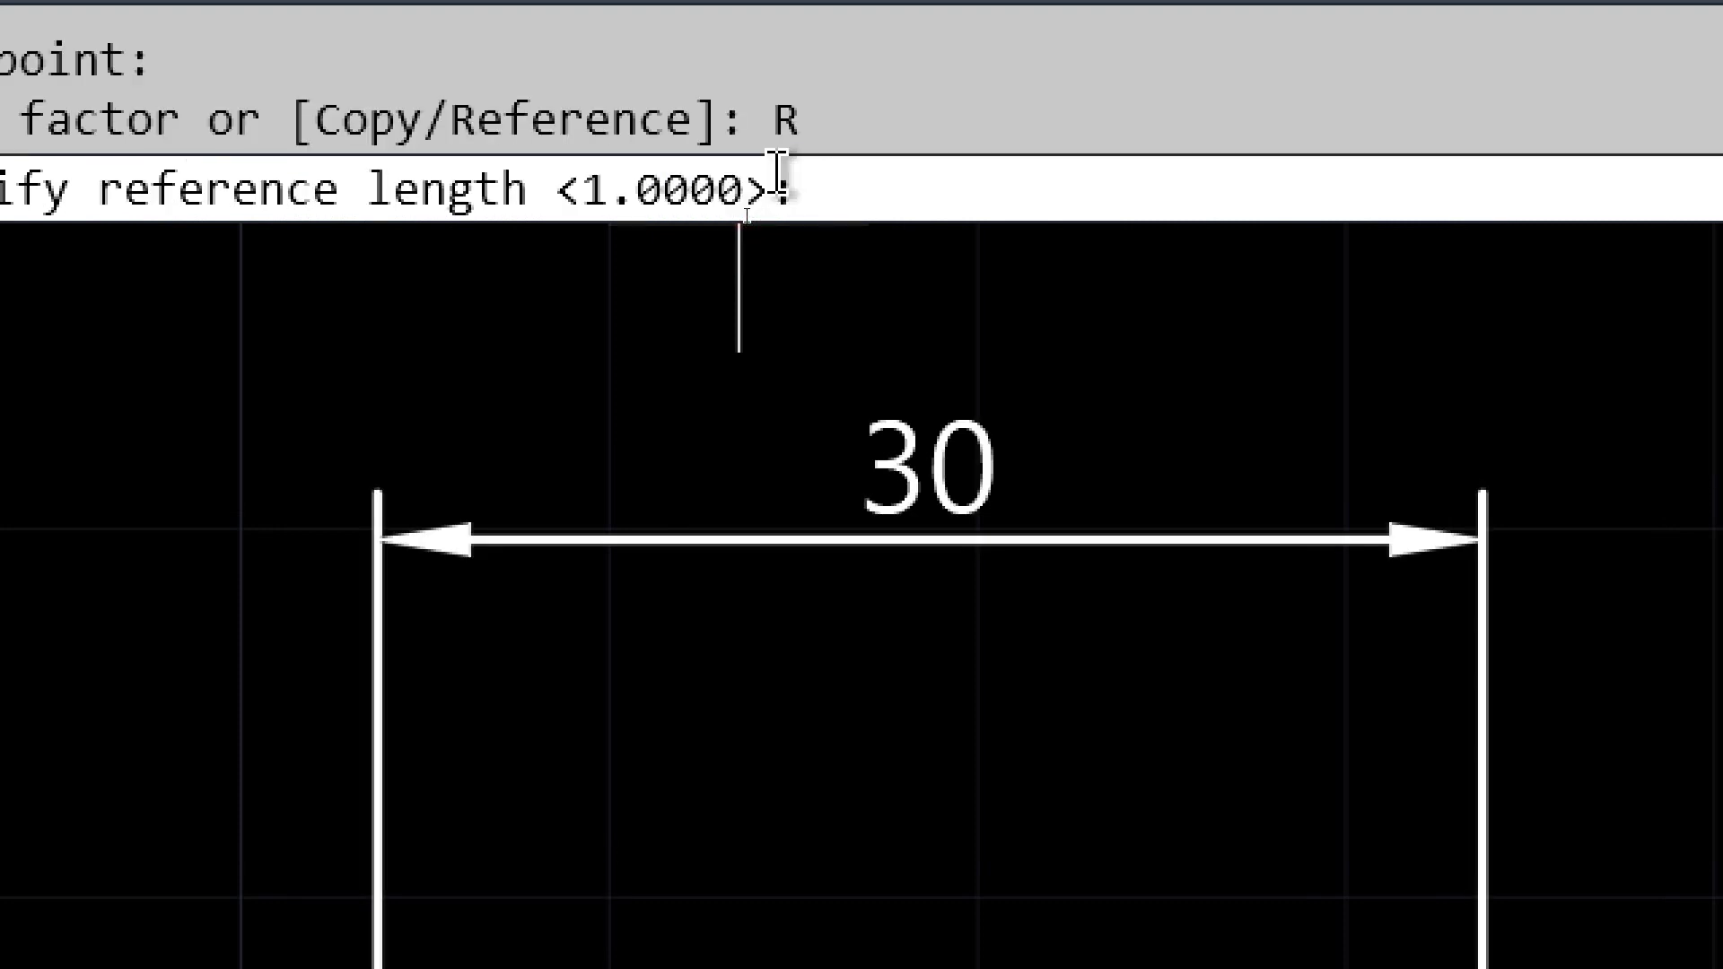
type("30")
key("Return")
type("1")
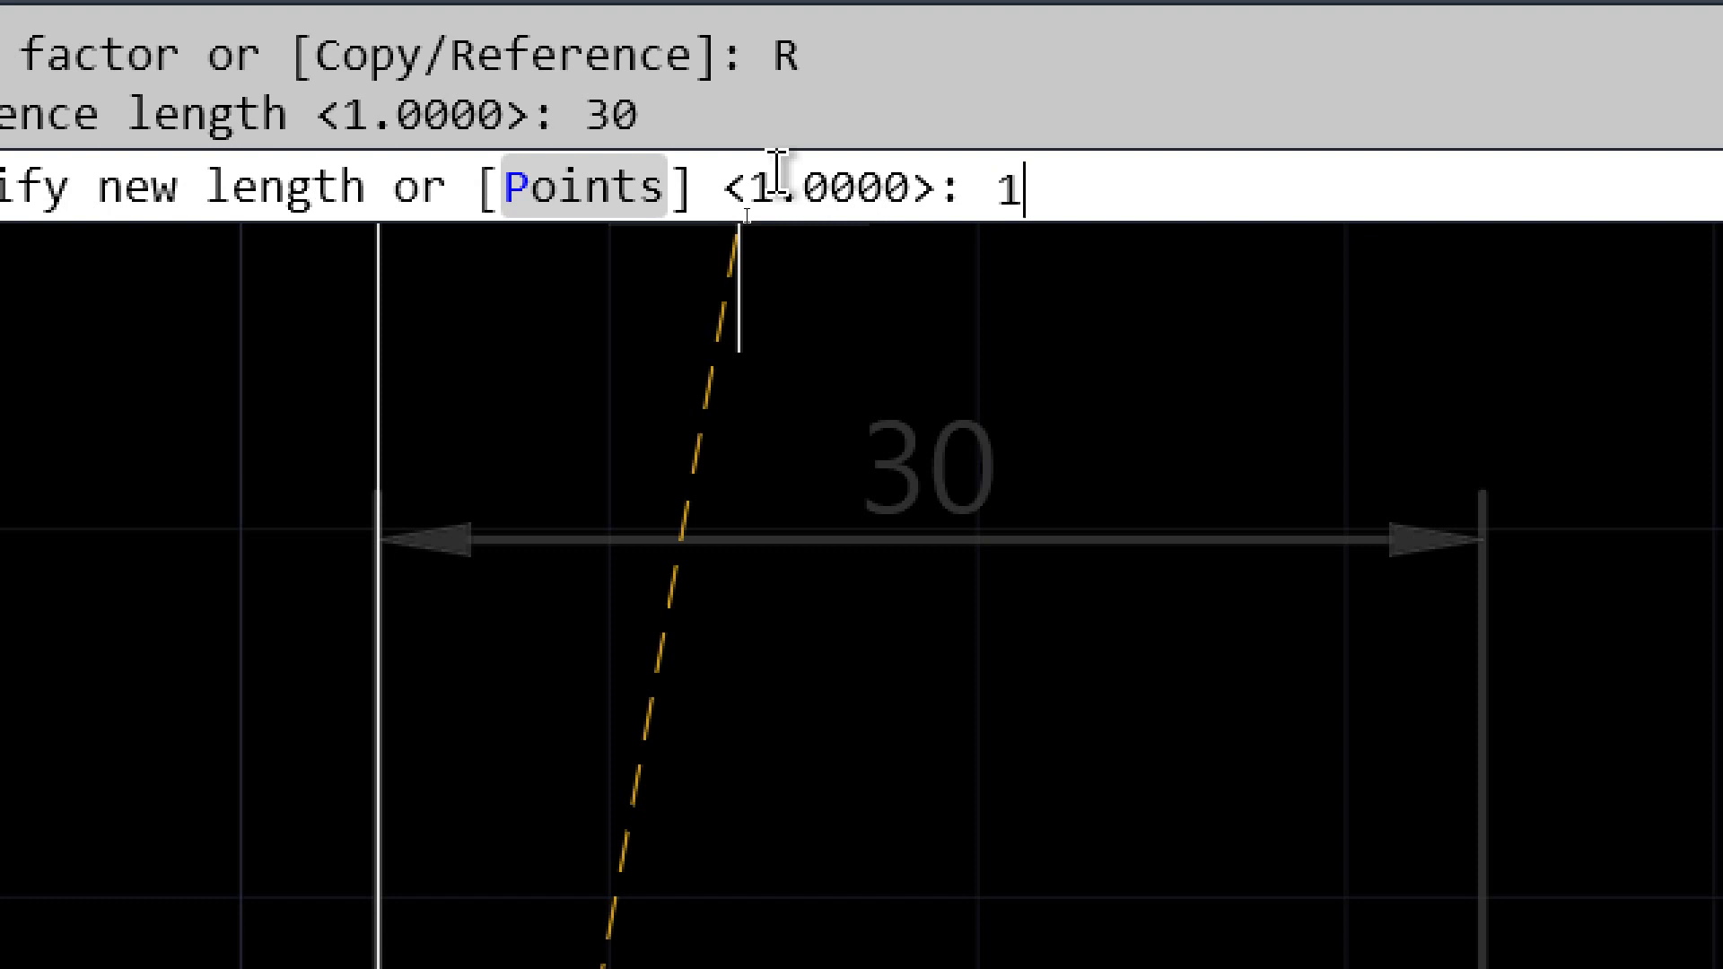
type("7")
key("Return")
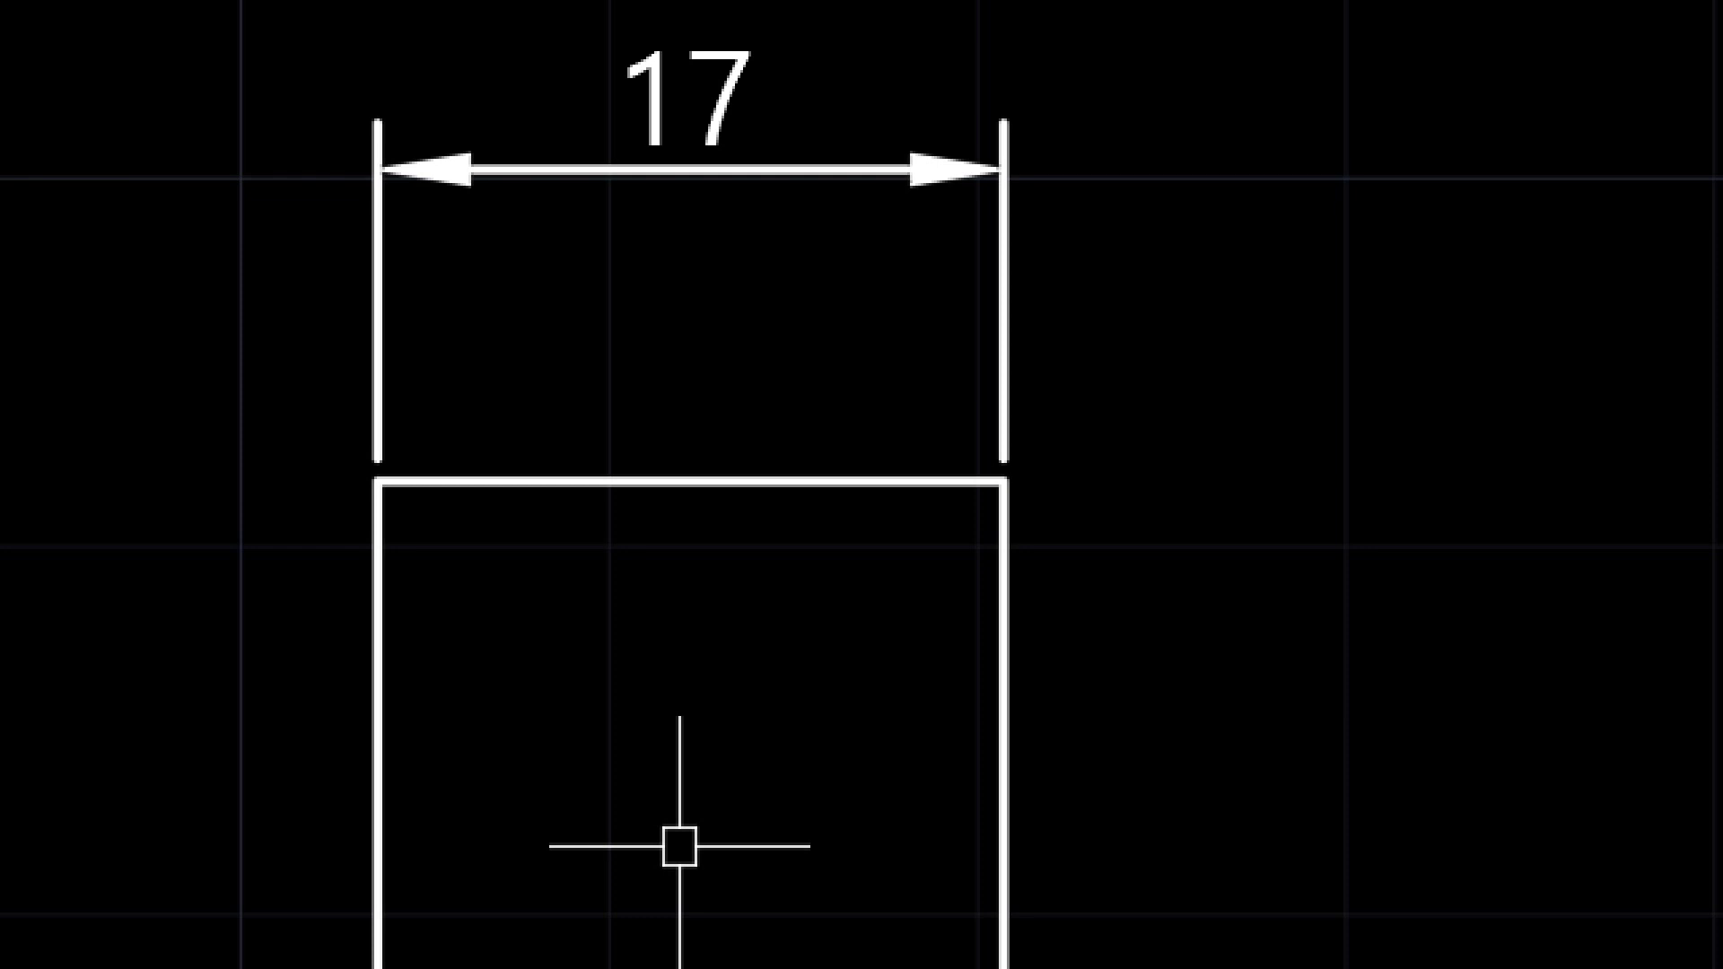
- Scale the square and its dimension from the lower-left corner with the Reference option, using reference length 17 and new length 10
type("sc")
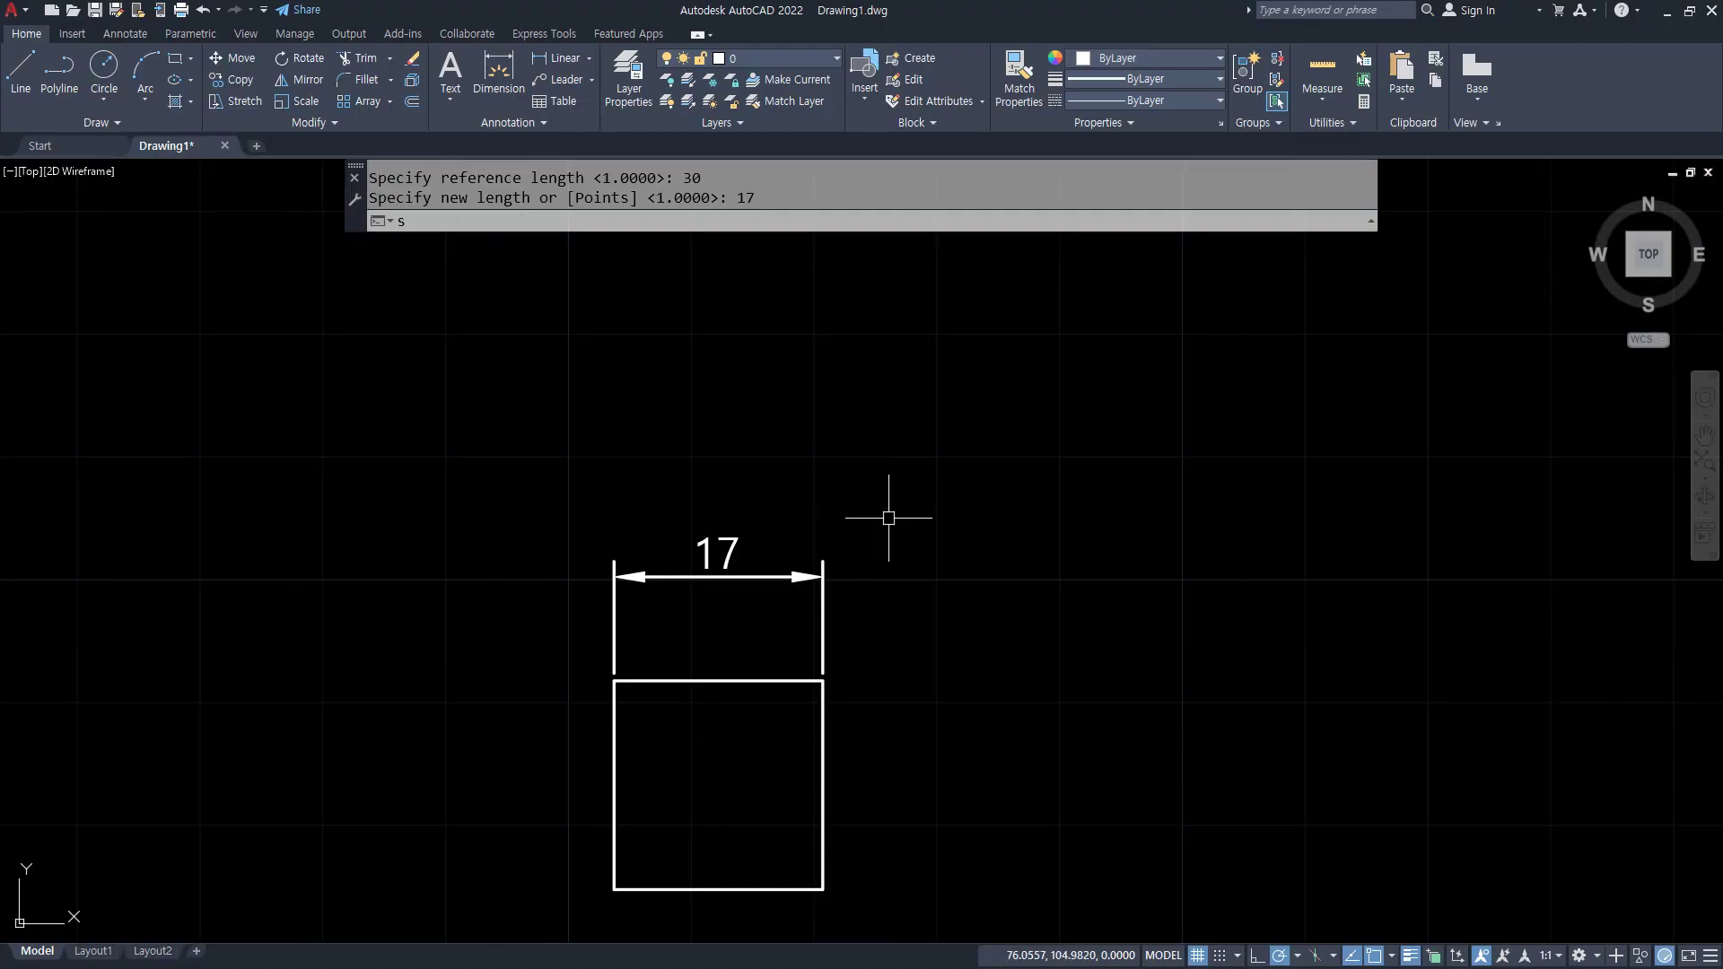
key("Return")
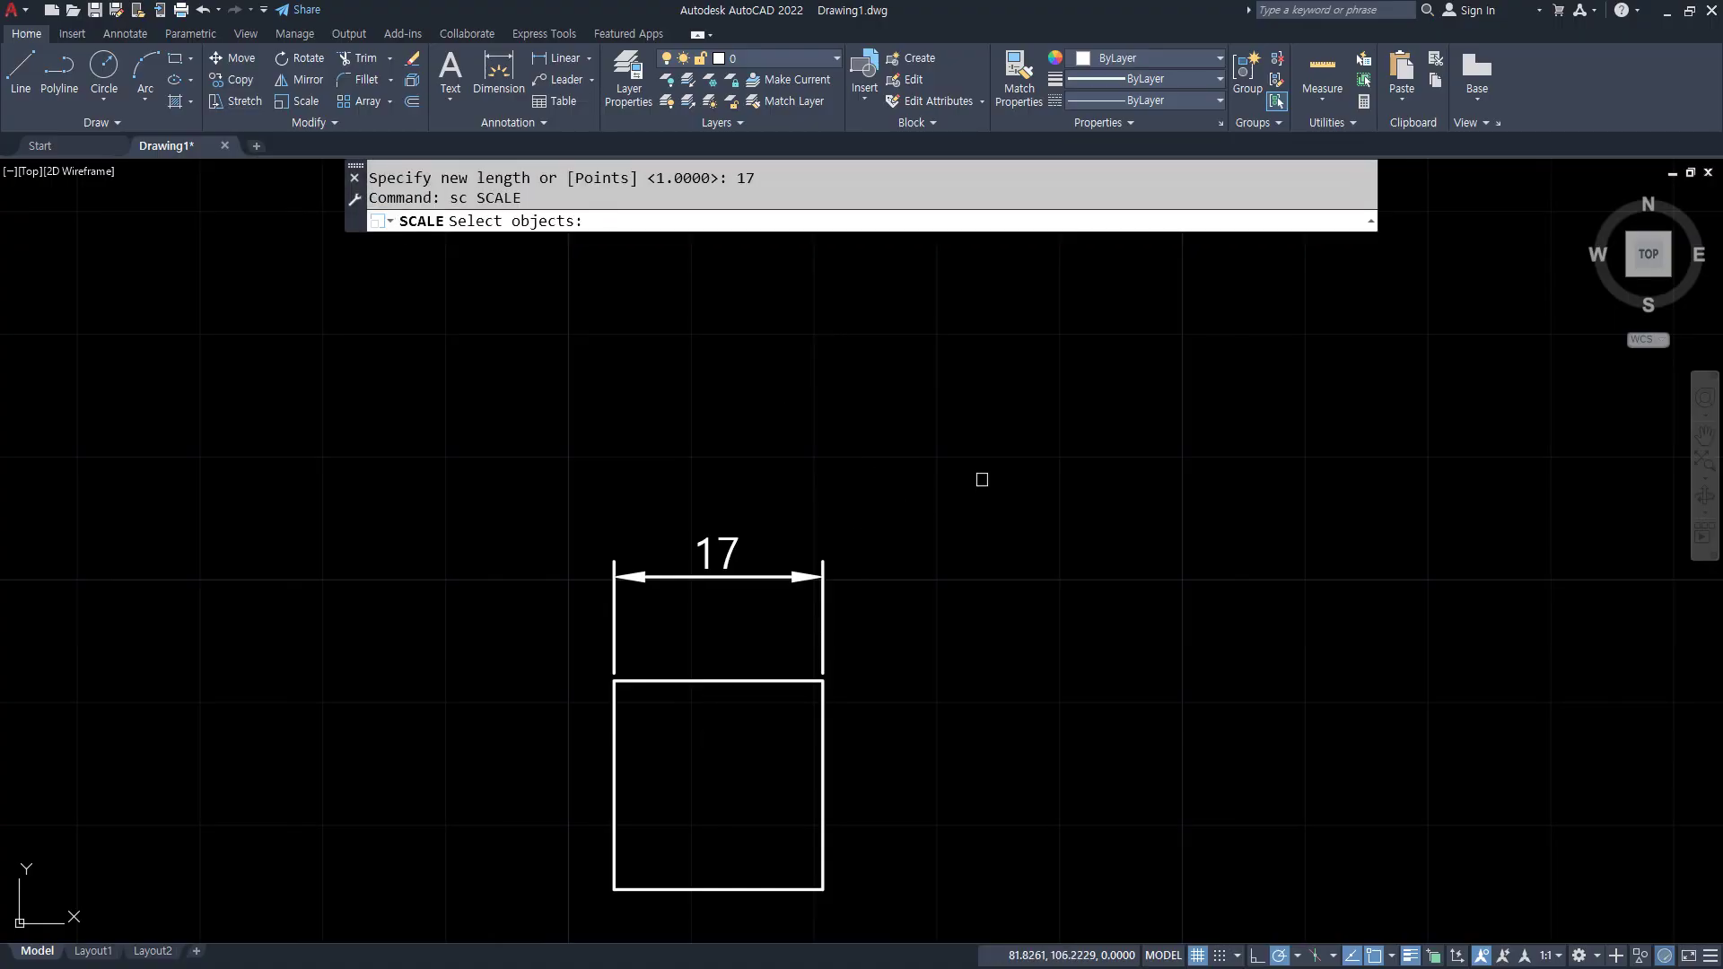
left_click(974, 468)
left_click(483, 886)
key("Return")
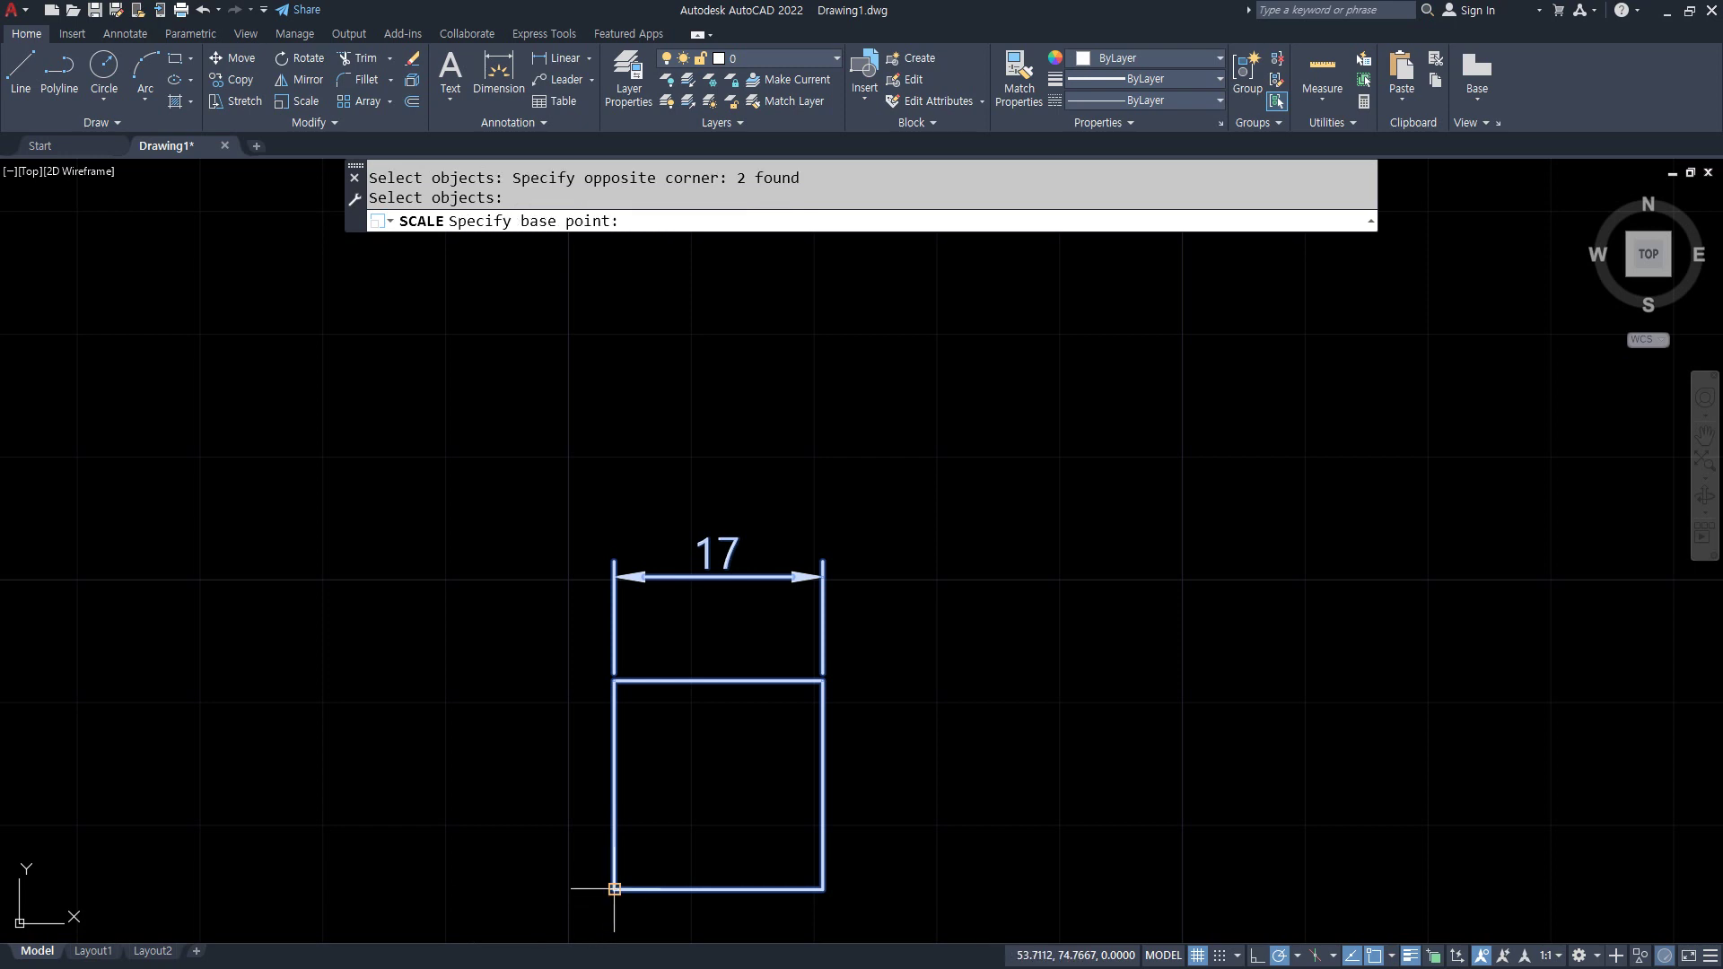
left_click(614, 888)
type("r")
key("Return")
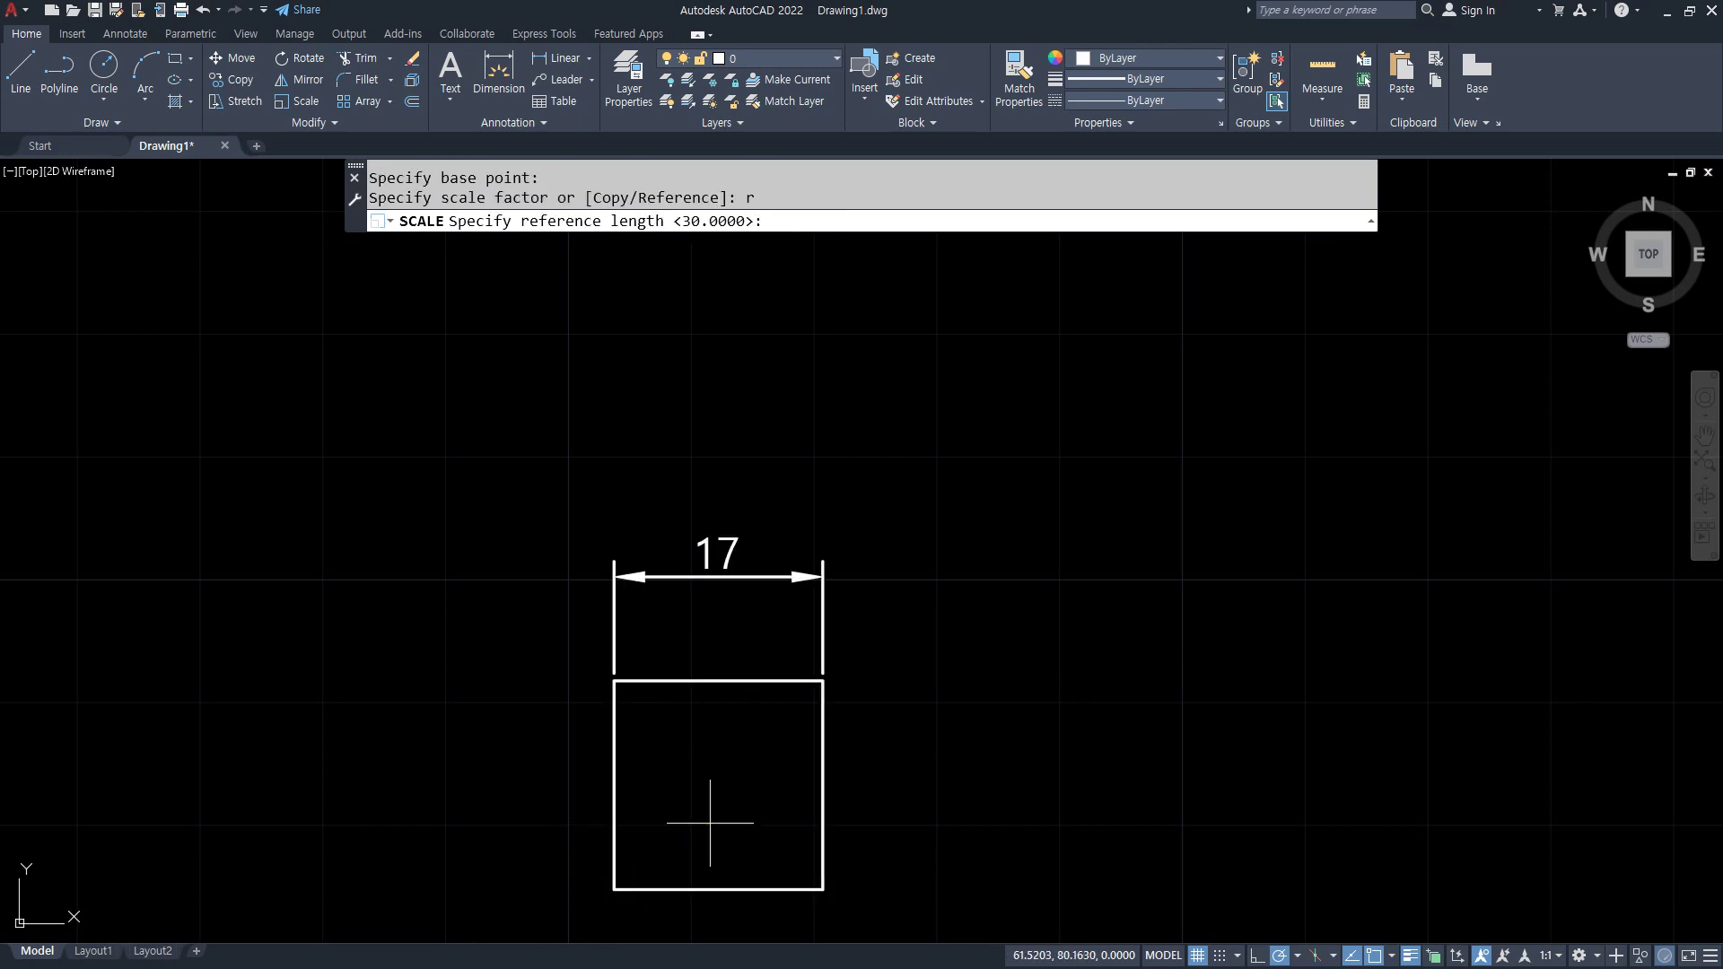
type("17")
key("Return")
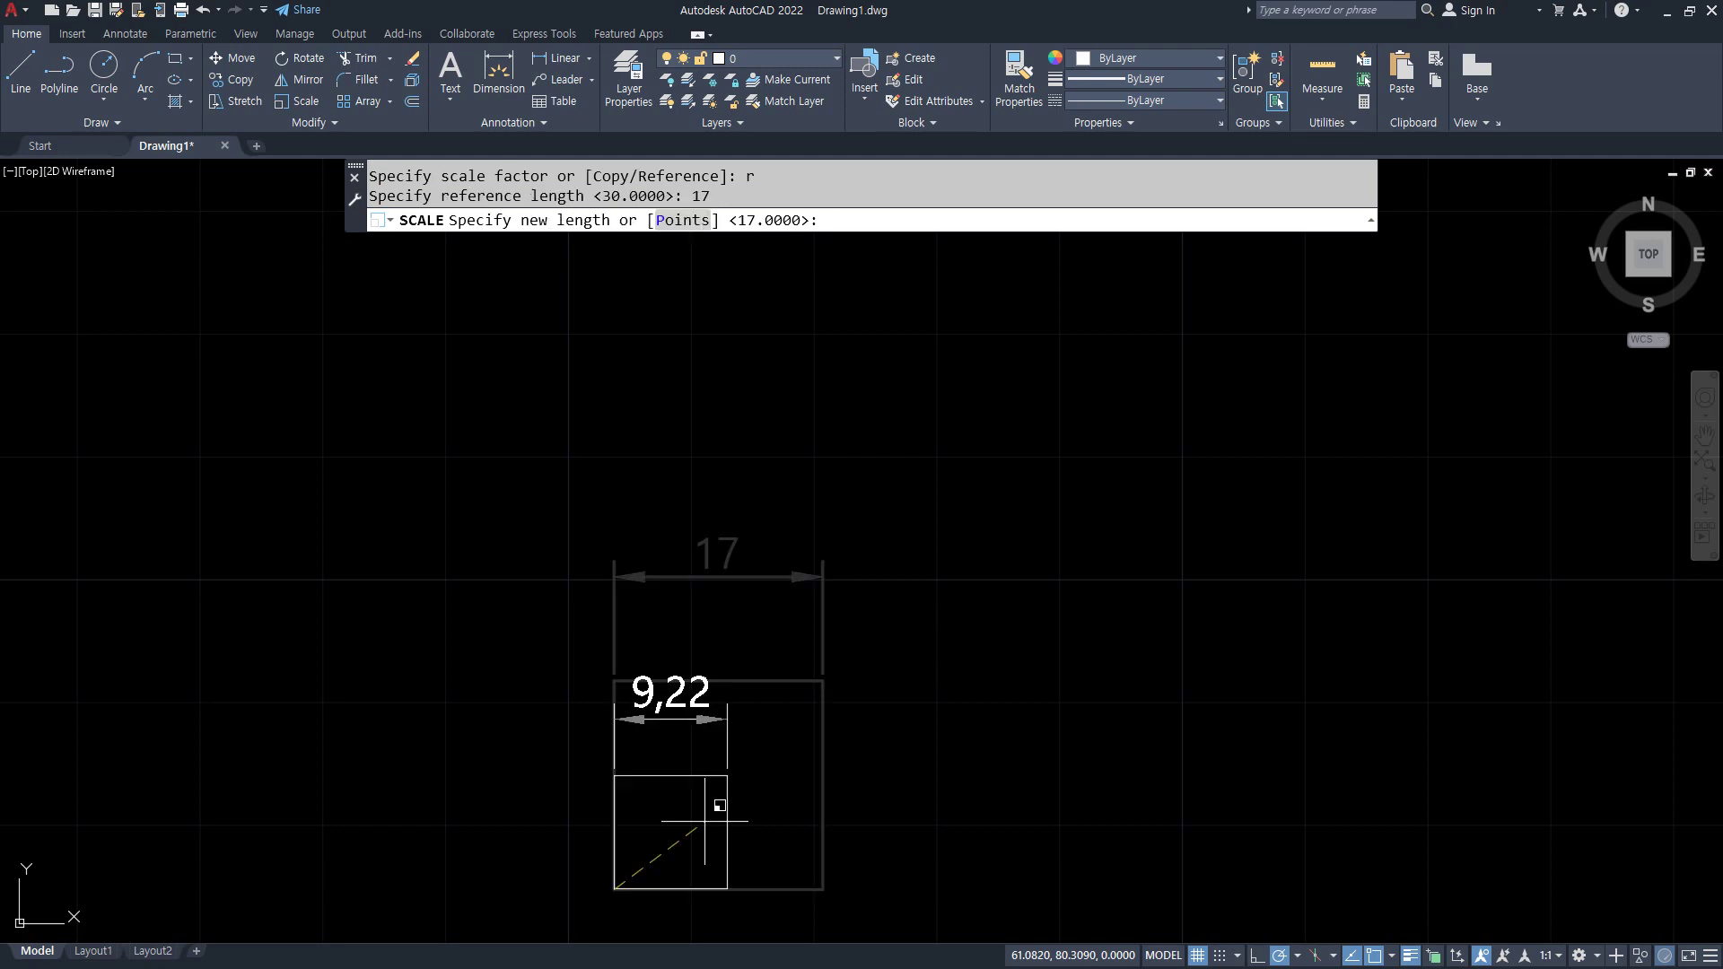
type("10")
key("Return")
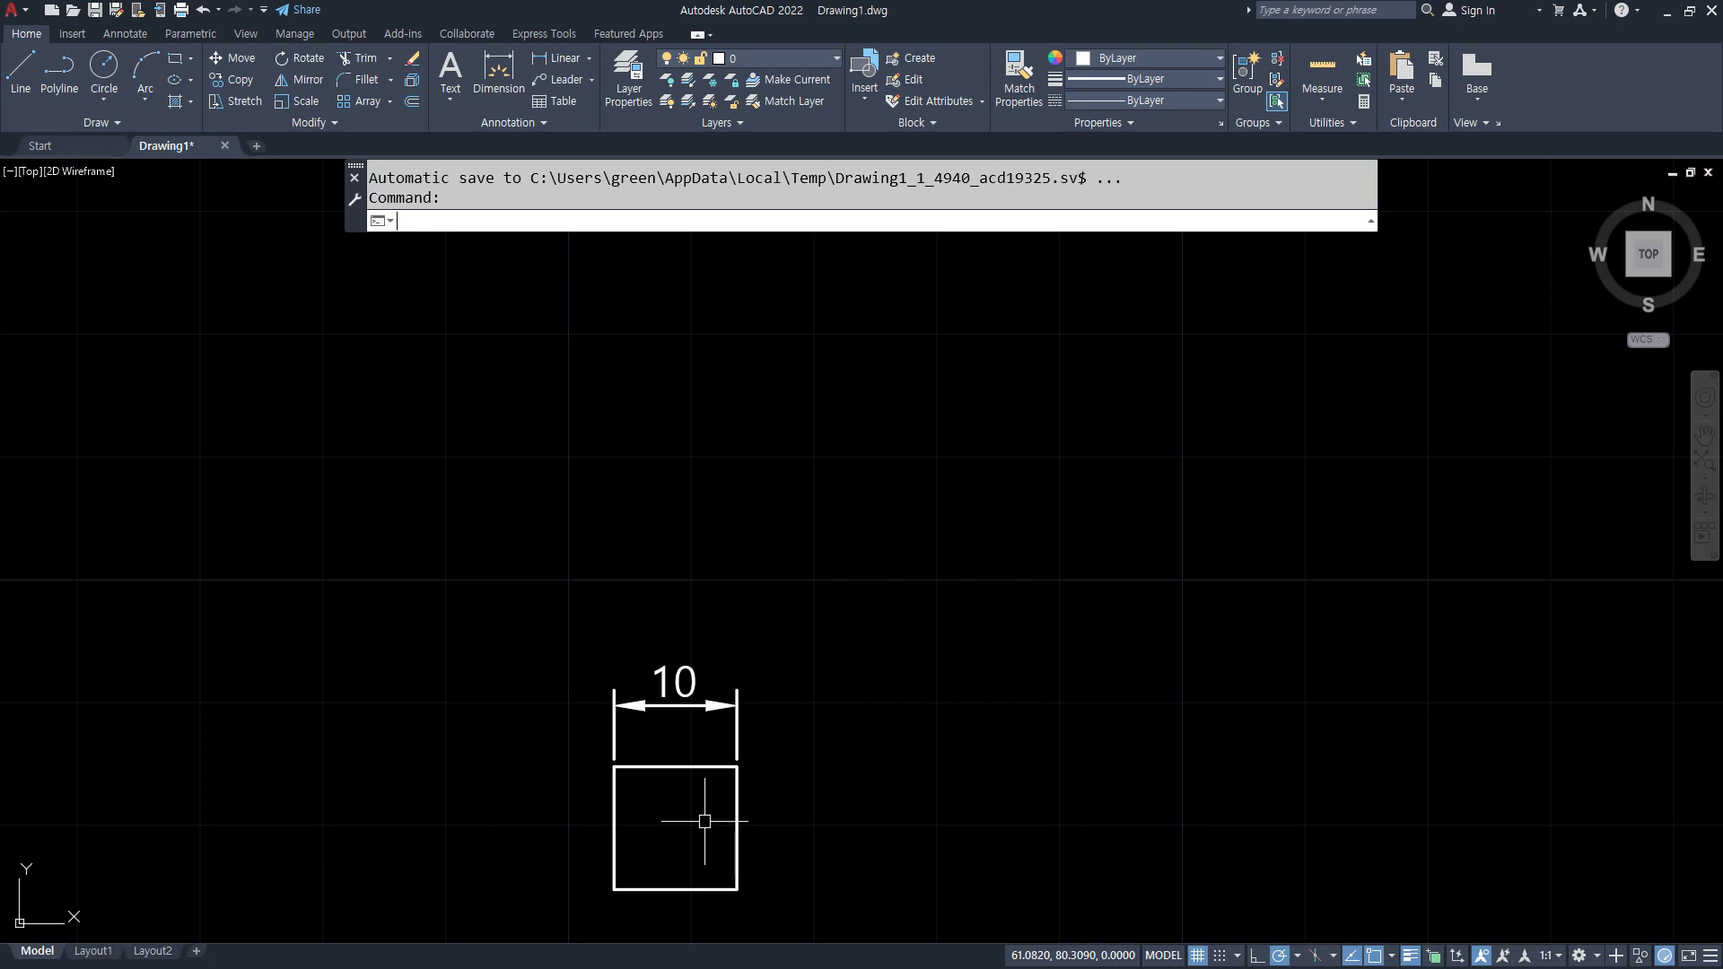
- Delete the square with its dimension and show the whole drawing area with Zoom All
left_click(831, 907)
left_click(424, 626)
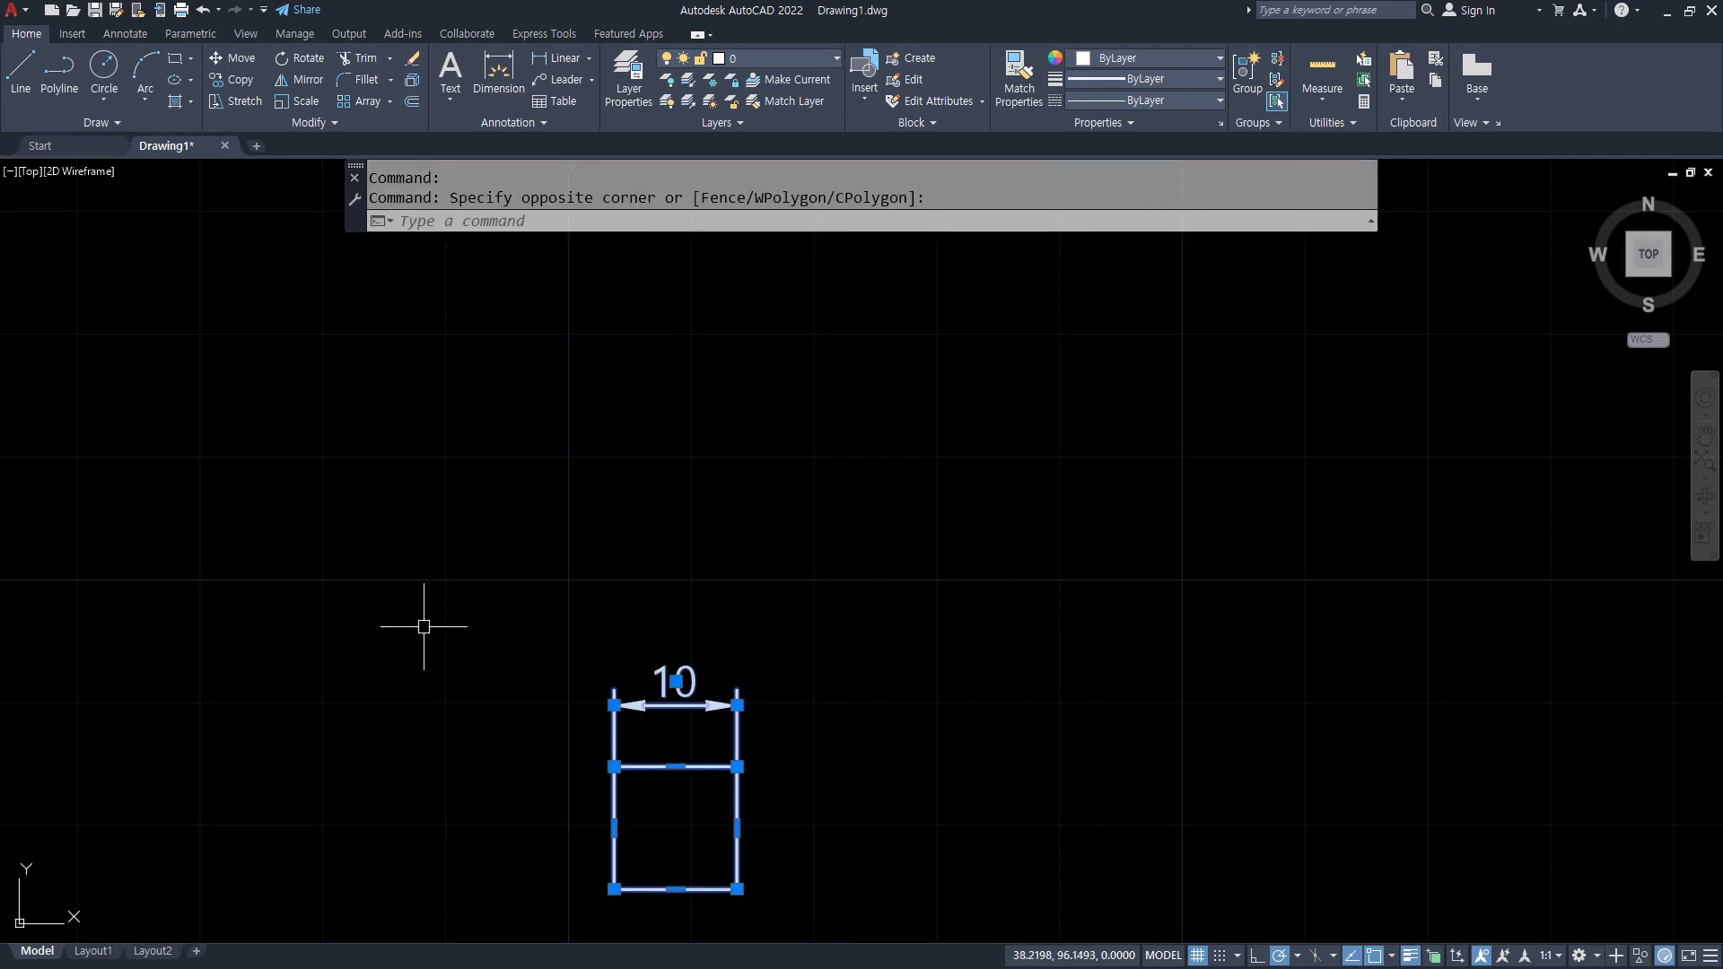
key("Delete")
type("z")
key("Return")
type("a")
key("Return")
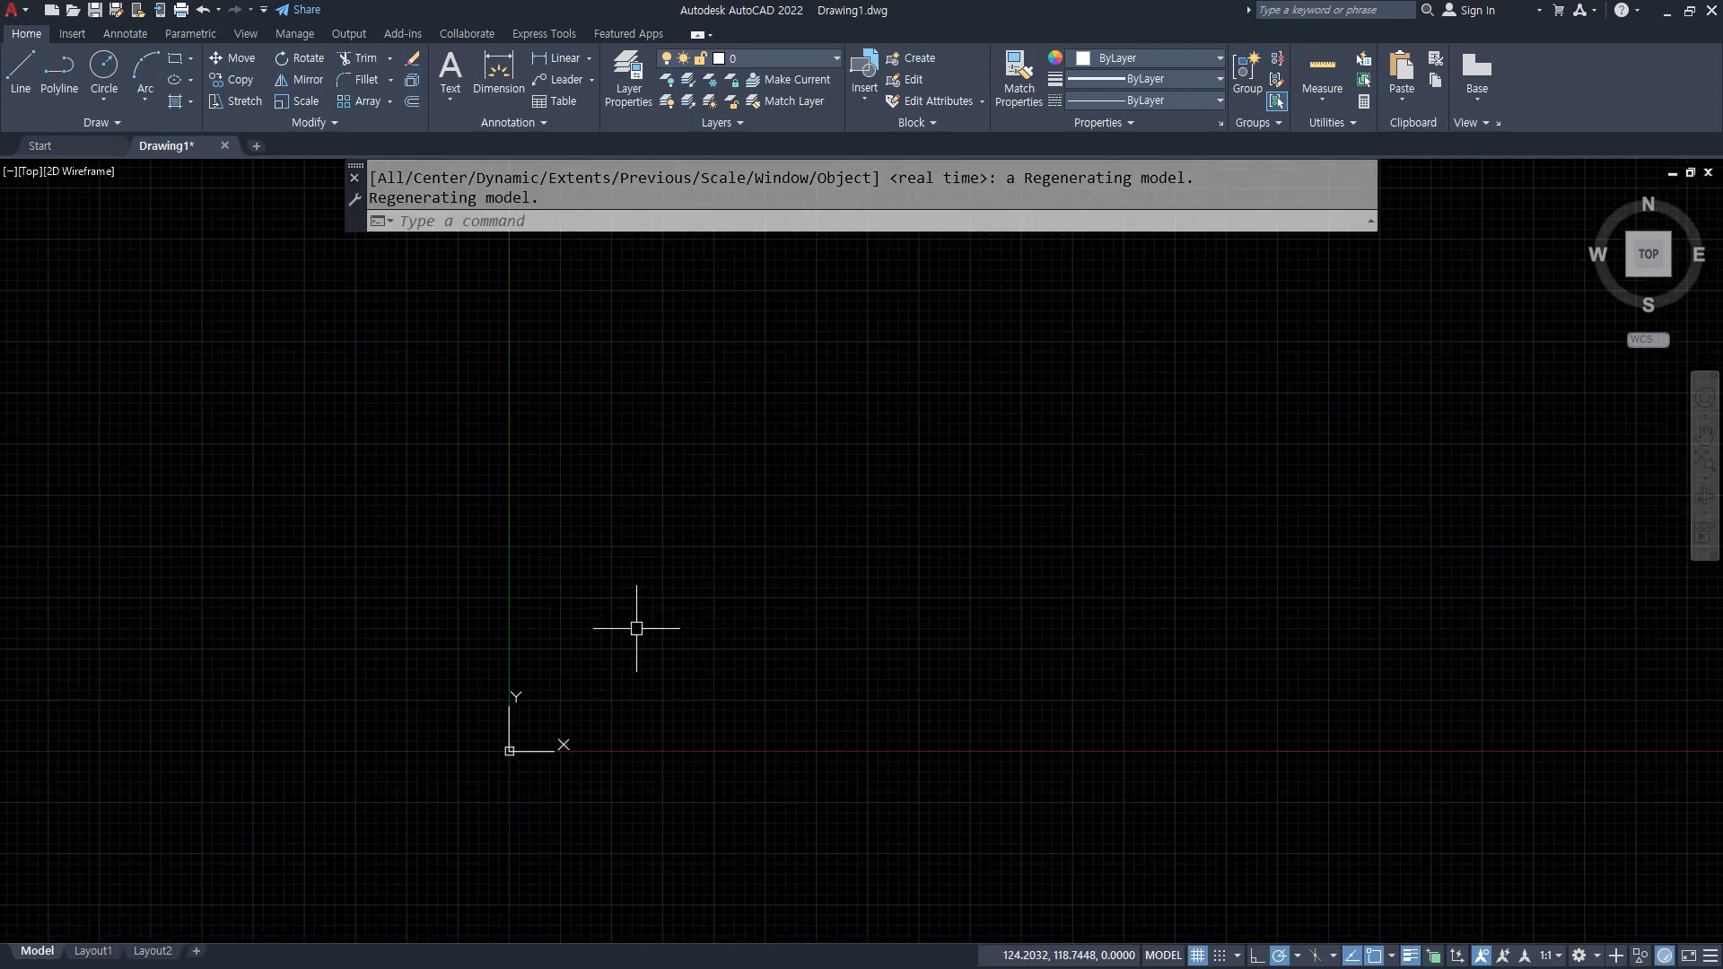
type("rec")
key("Return")
left_click(501, 661)
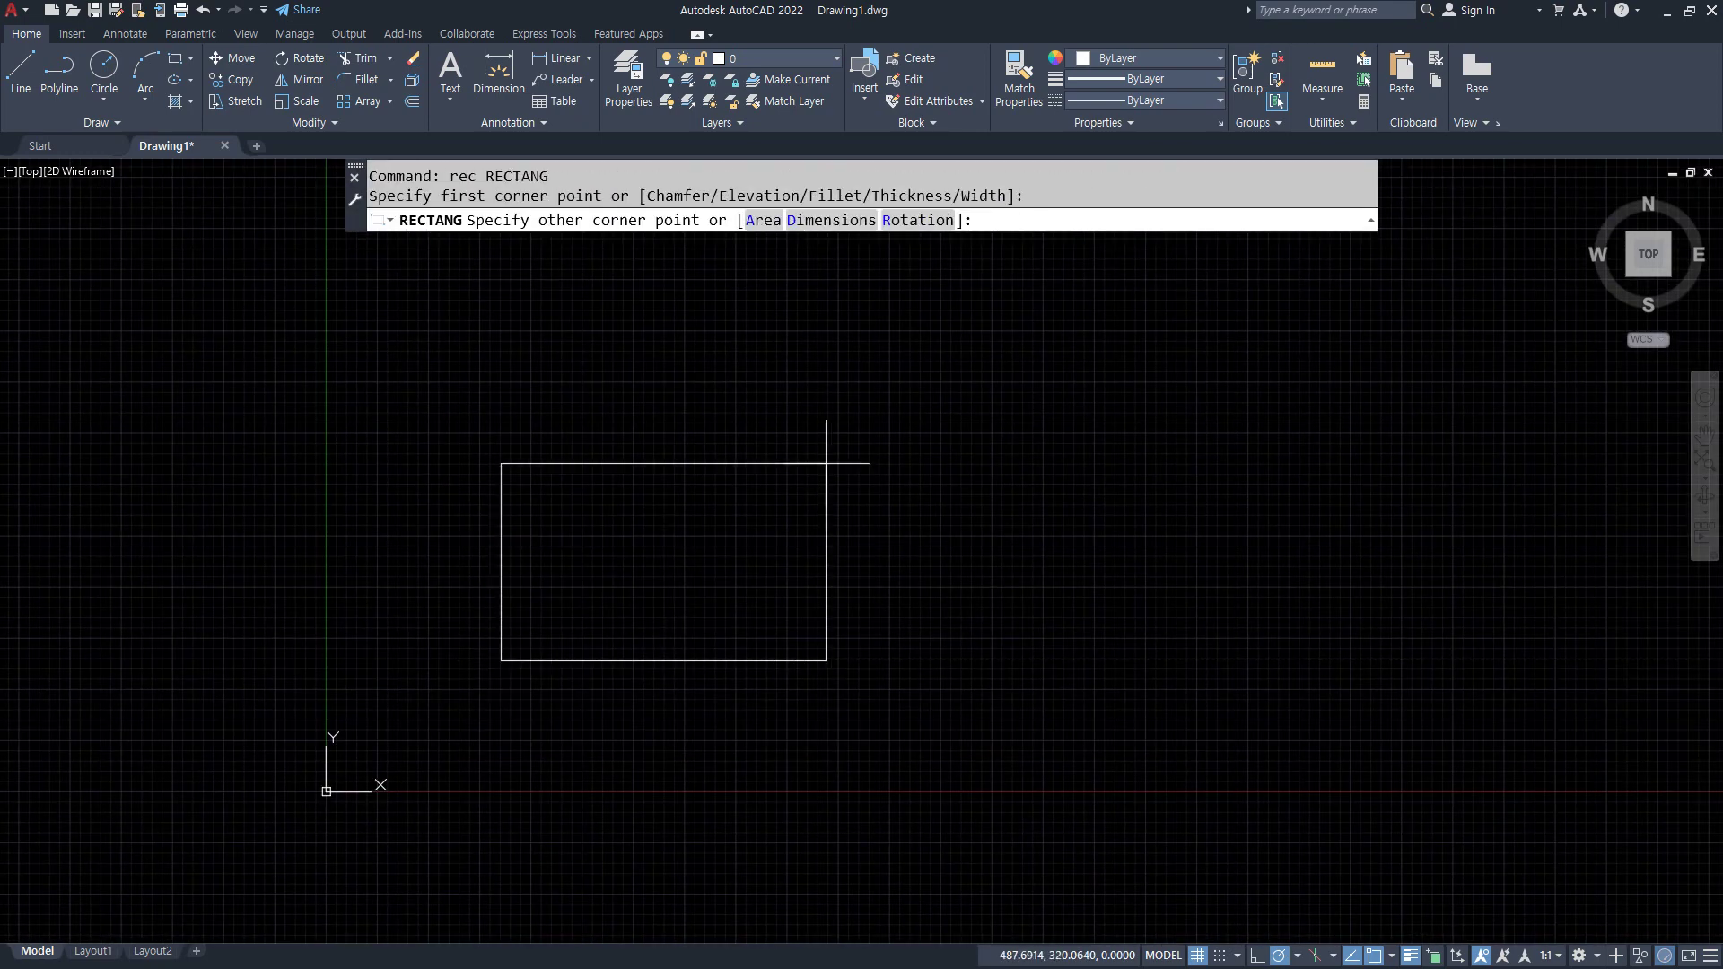
type("@420,297")
key("Return")
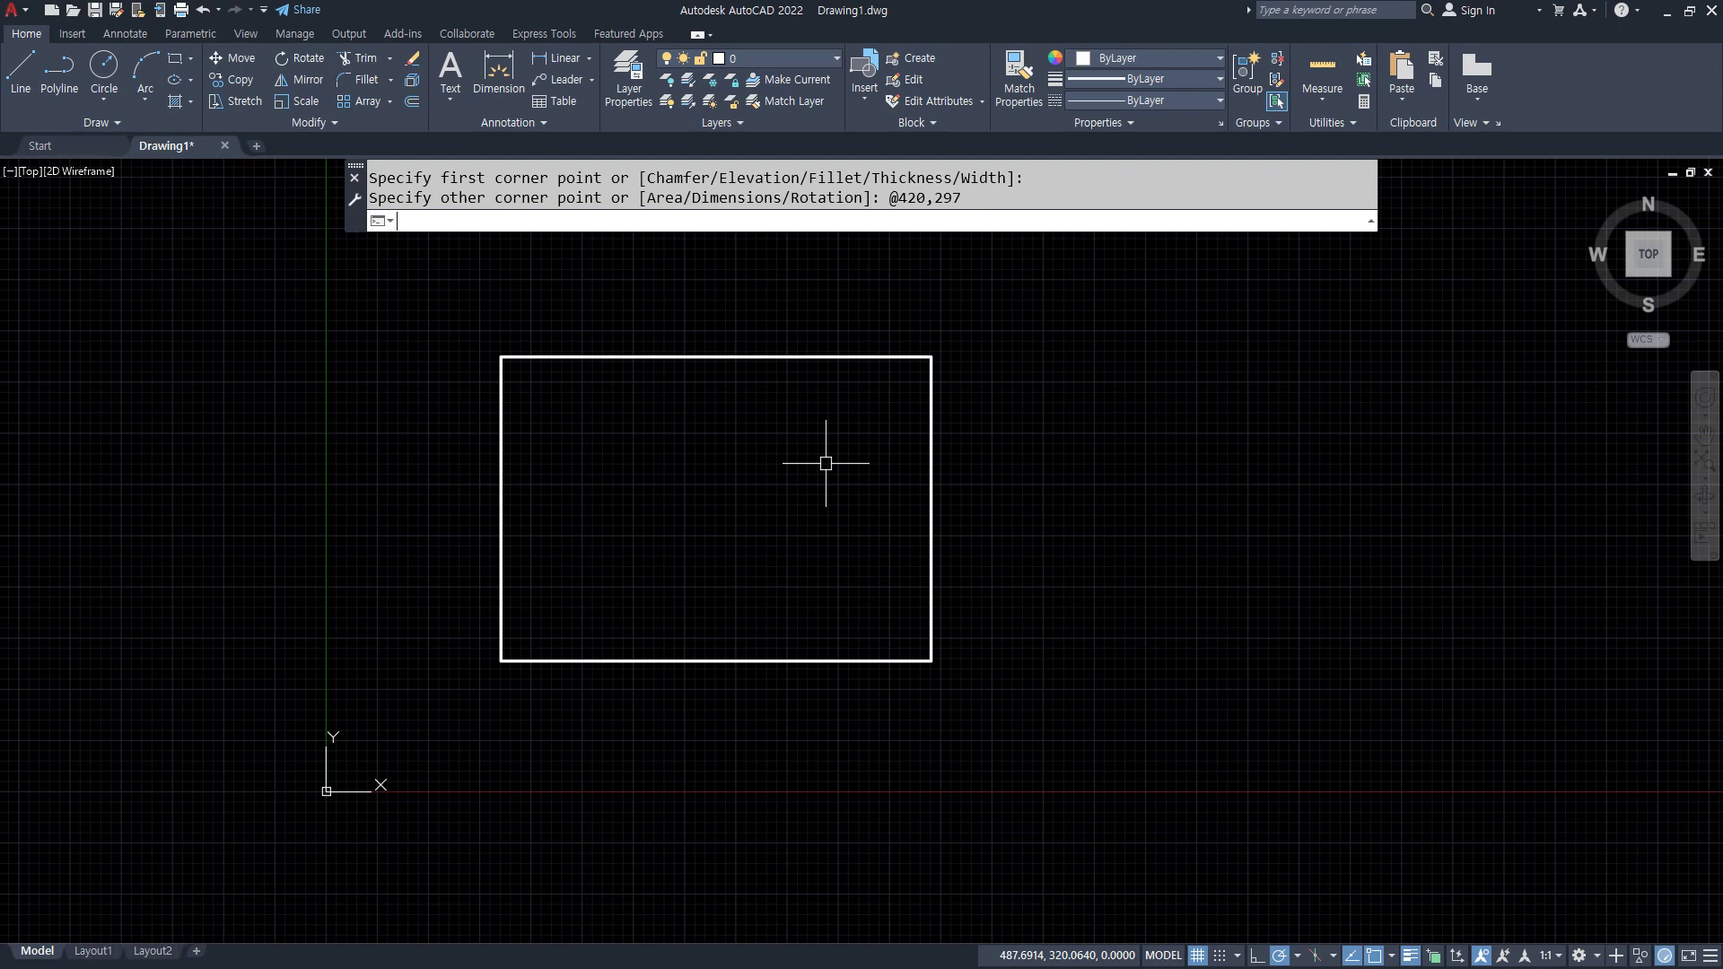
- Offset the 420 by 297 rectangle inward by 10 to create the sheet's border line
type("o")
key("Return")
type("10")
key("Return")
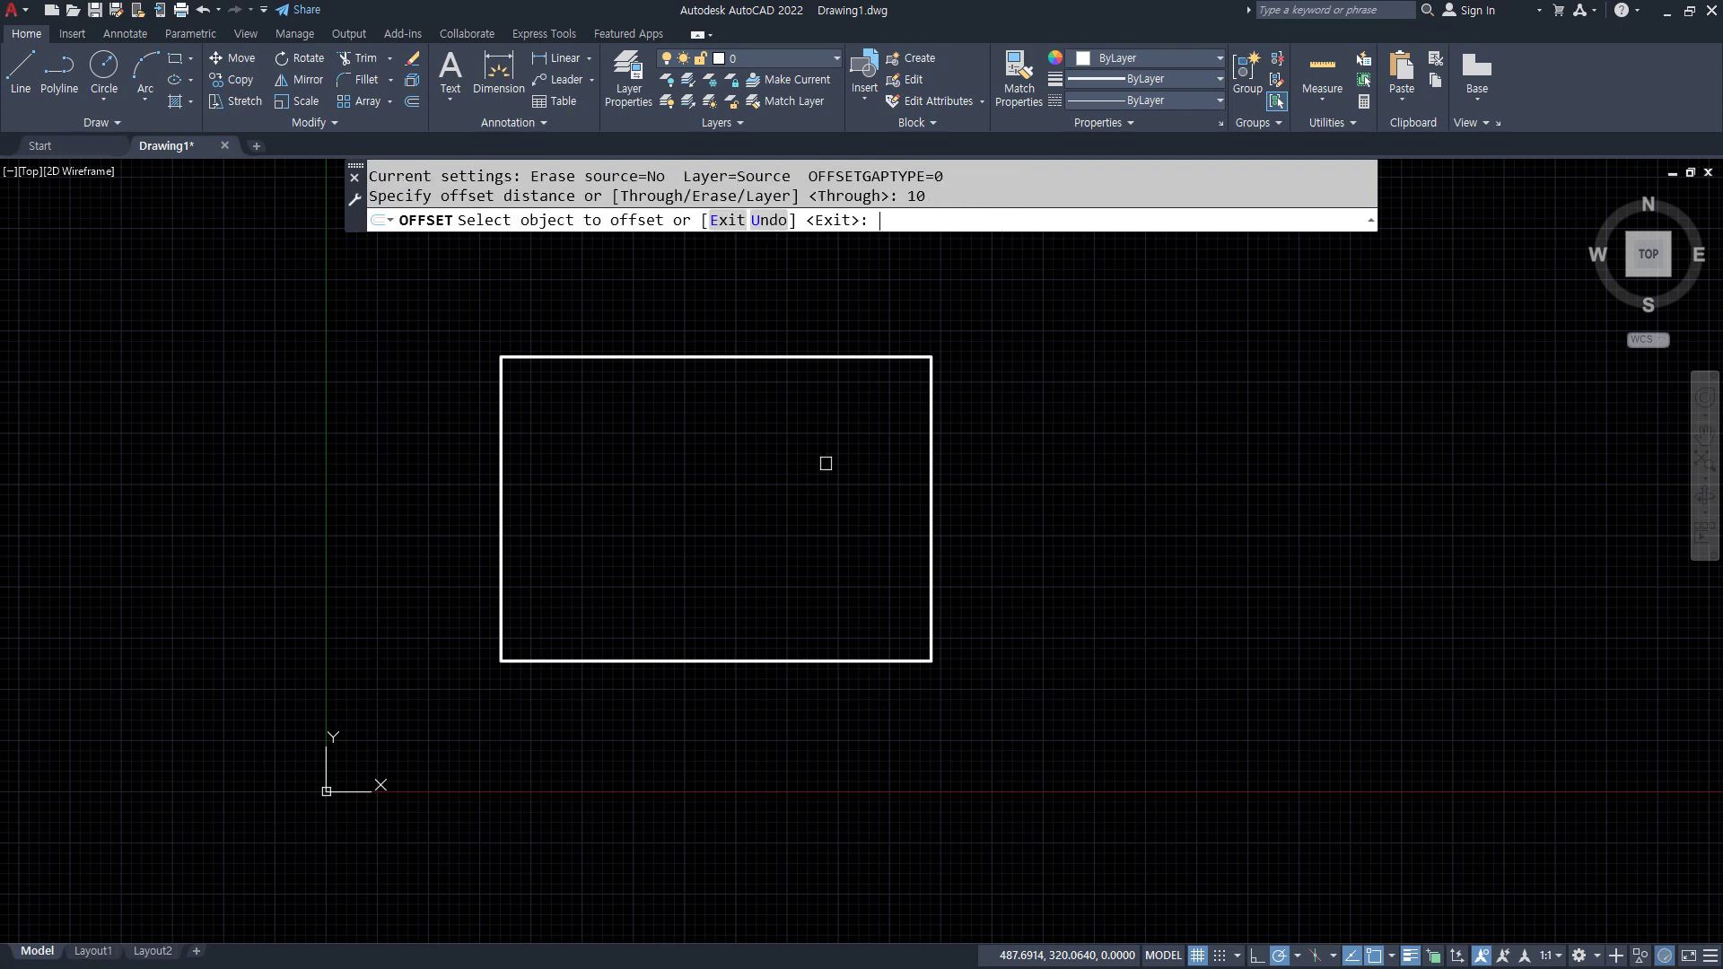
left_click(767, 359)
left_click(750, 467)
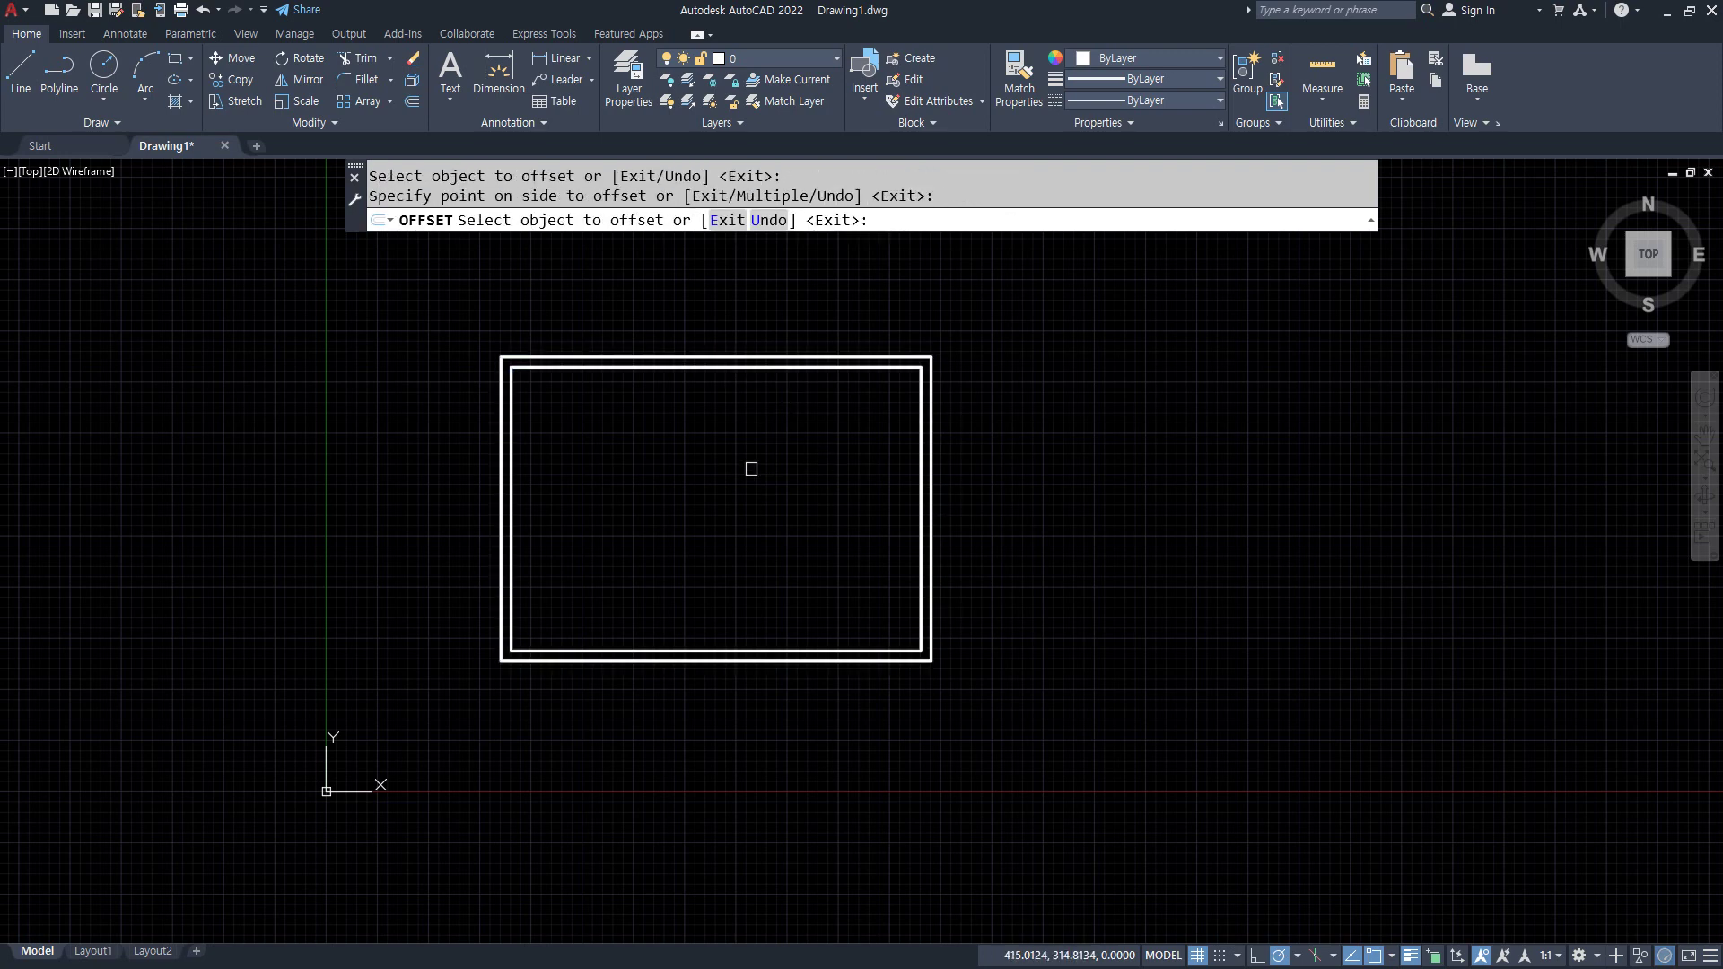
key("Return")
scroll(715, 378, "up", 2)
mouse_move(728, 386)
left_mouse_down()
mouse_move(752, 355)
mouse_move(734, 384)
left_mouse_up()
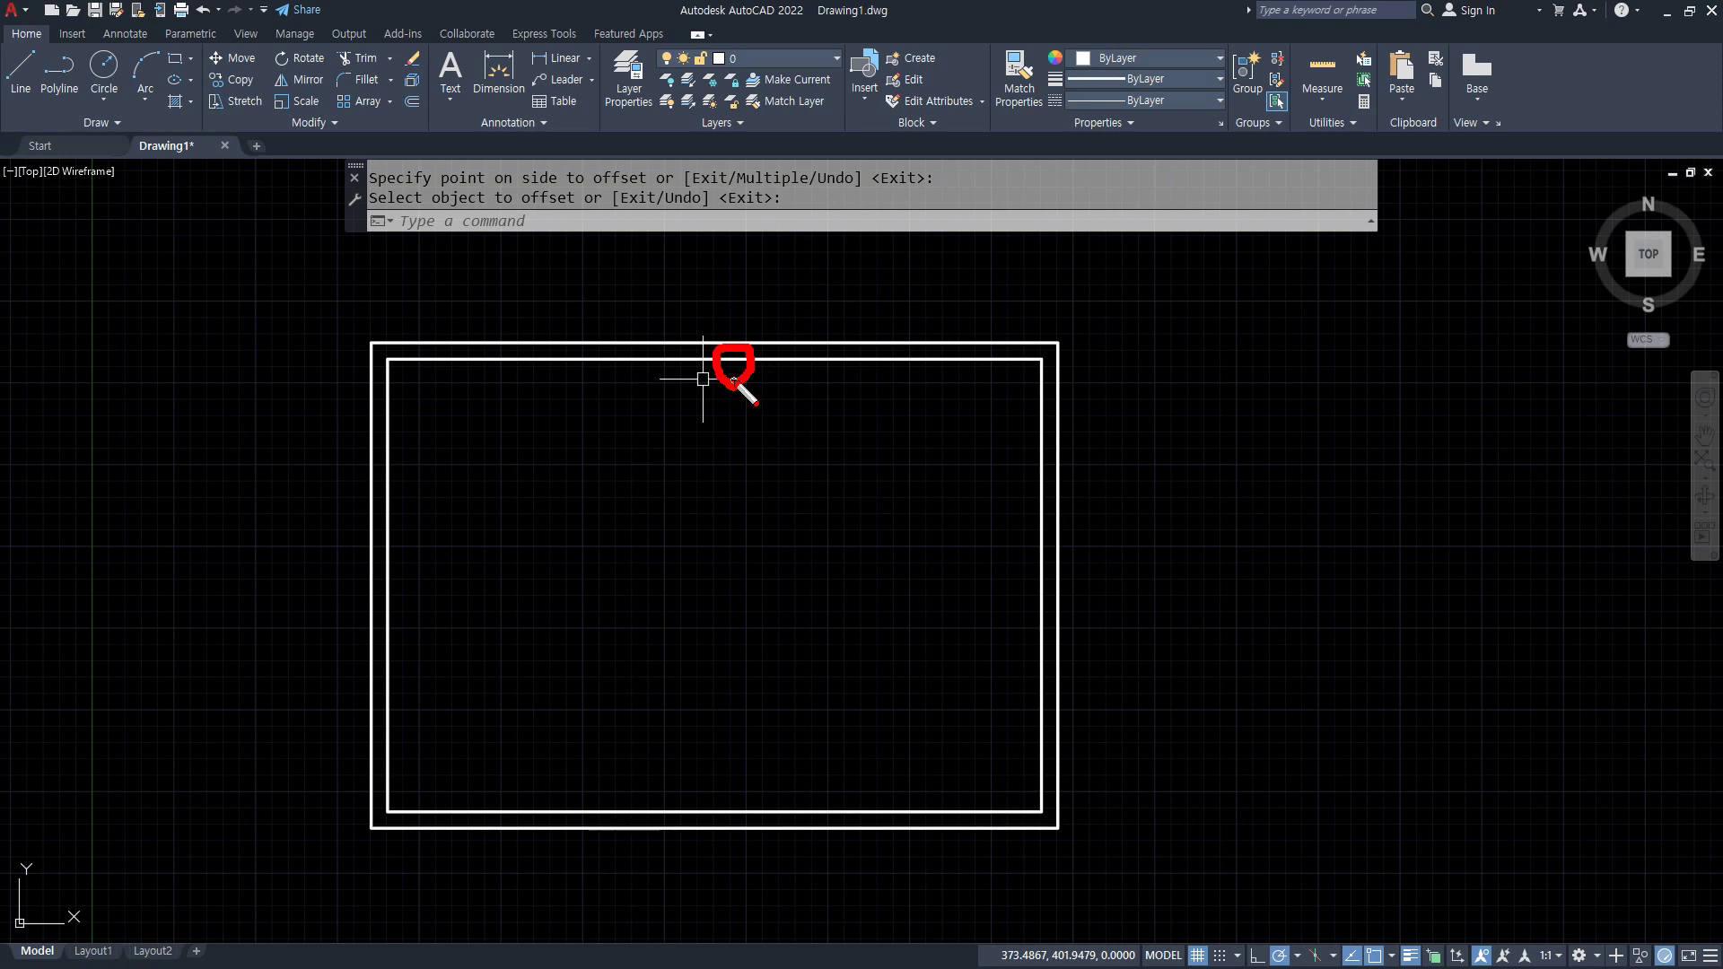
key("Escape")
- Switch to the Notepad notes and add the heading "테두리선" with the line "A0,A1 20mm" at the end
key("alt+Tab")
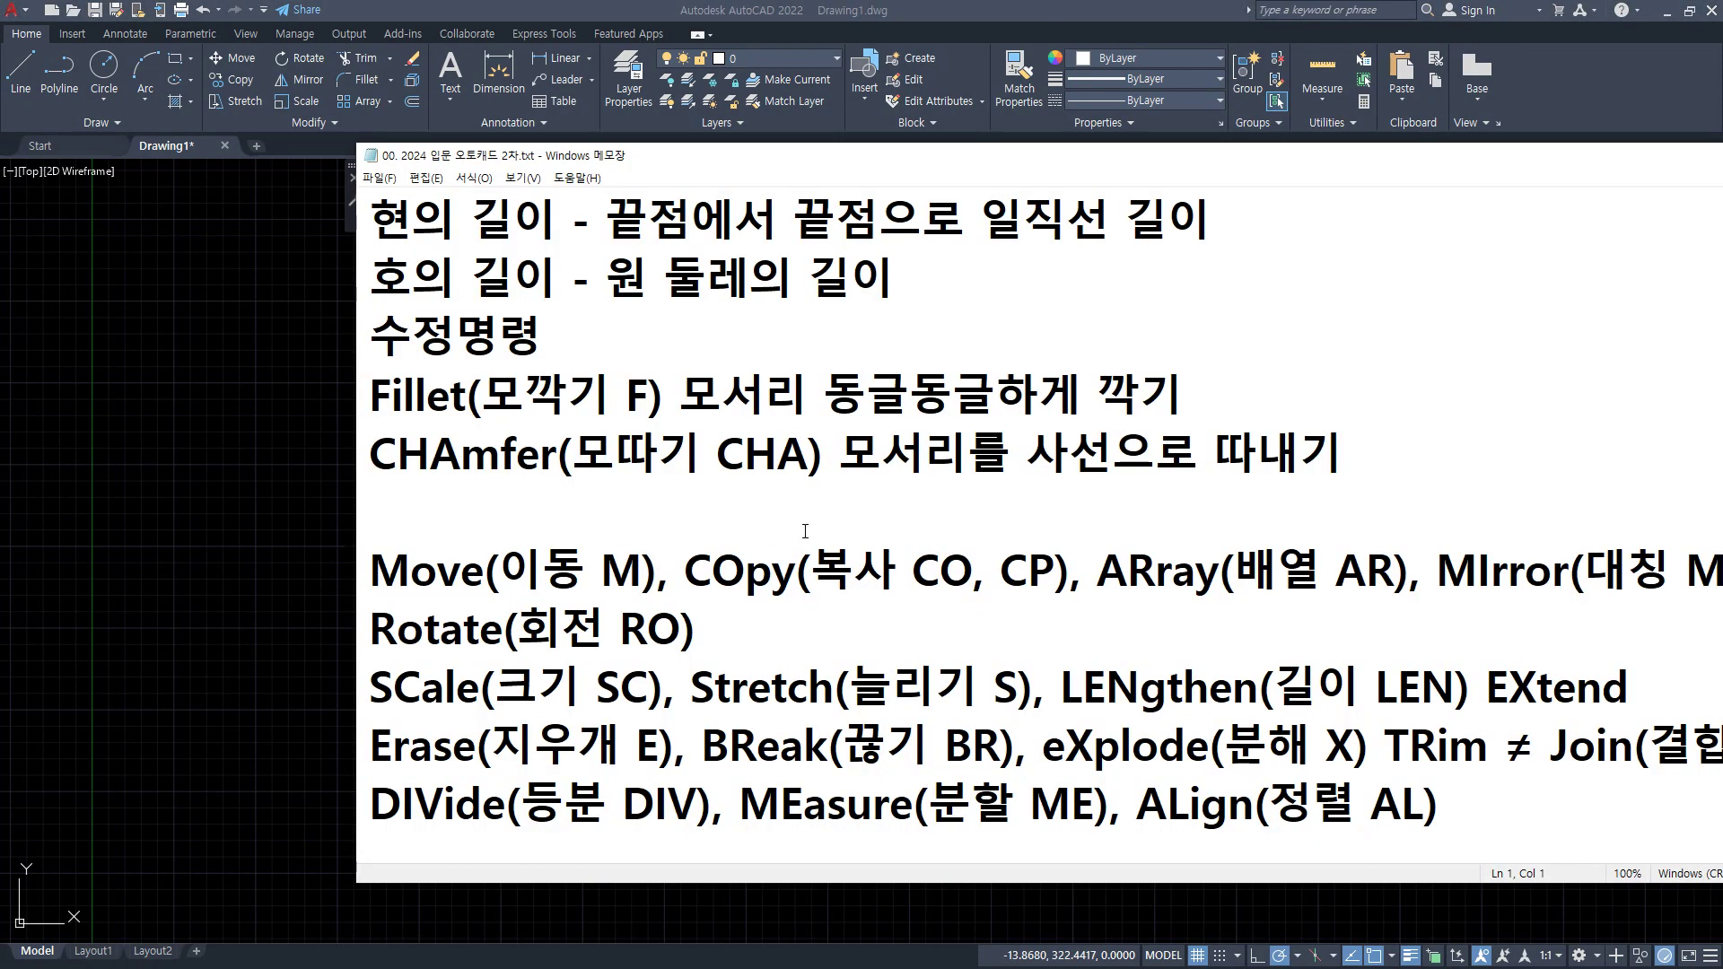
left_click(972, 801)
key("End")
key("Return")
key("Return")
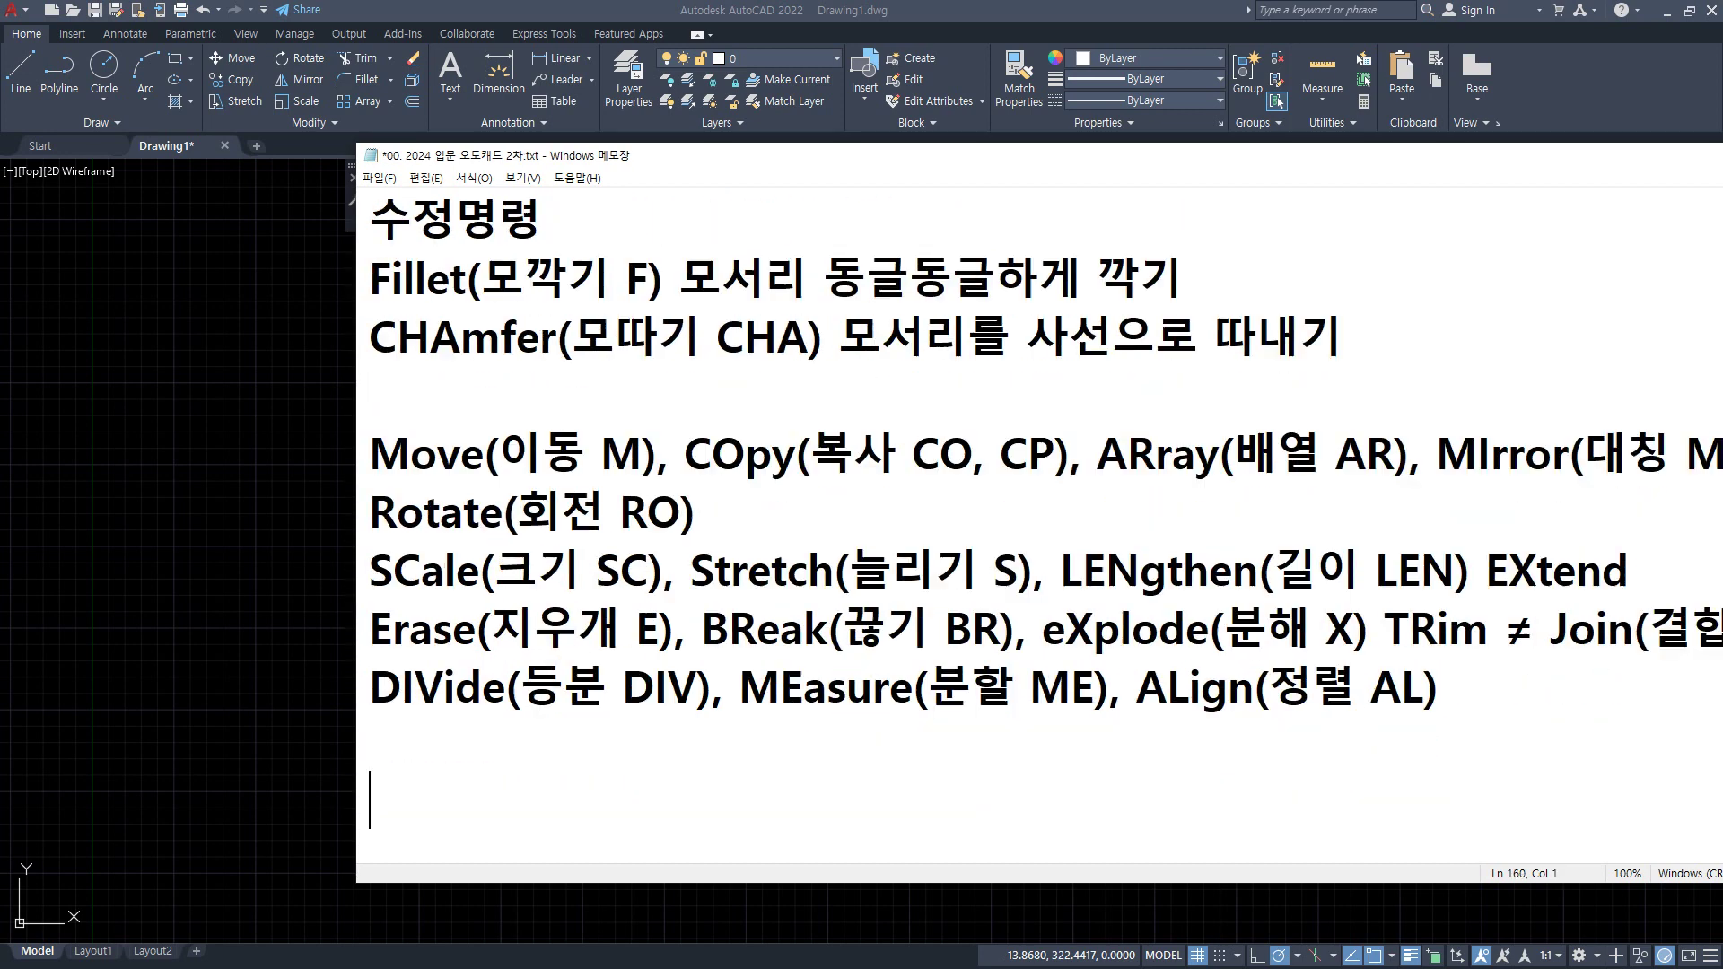
type("테두리선")
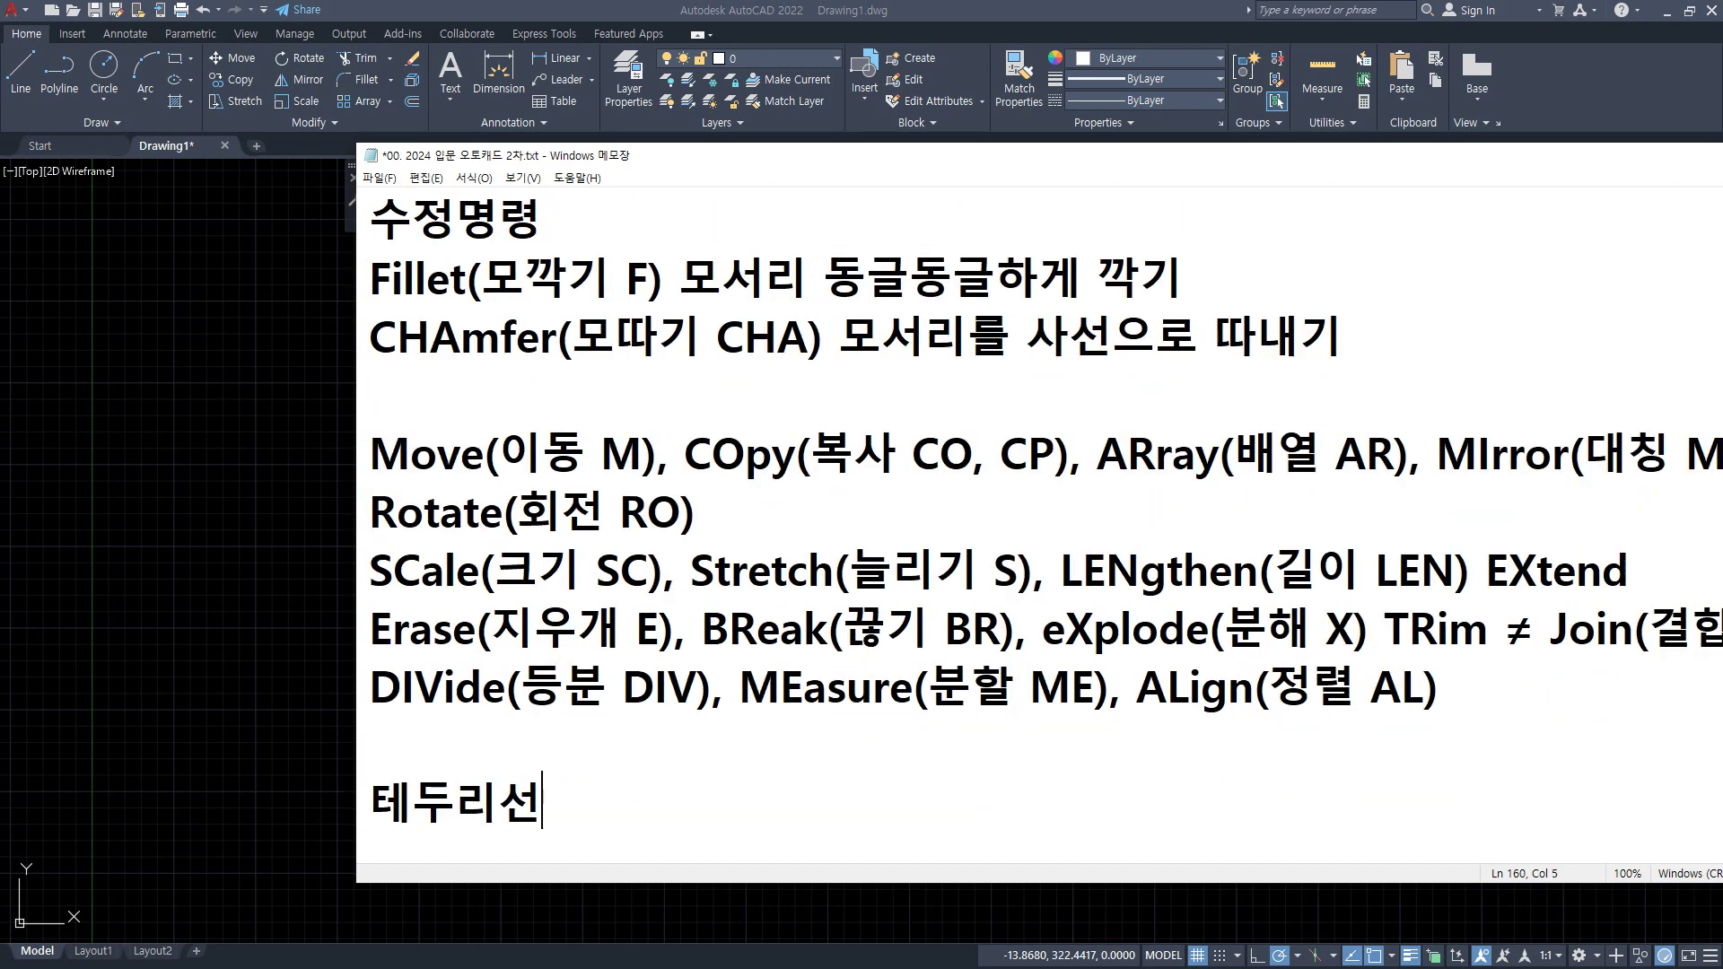
key("Return")
type("A0,")
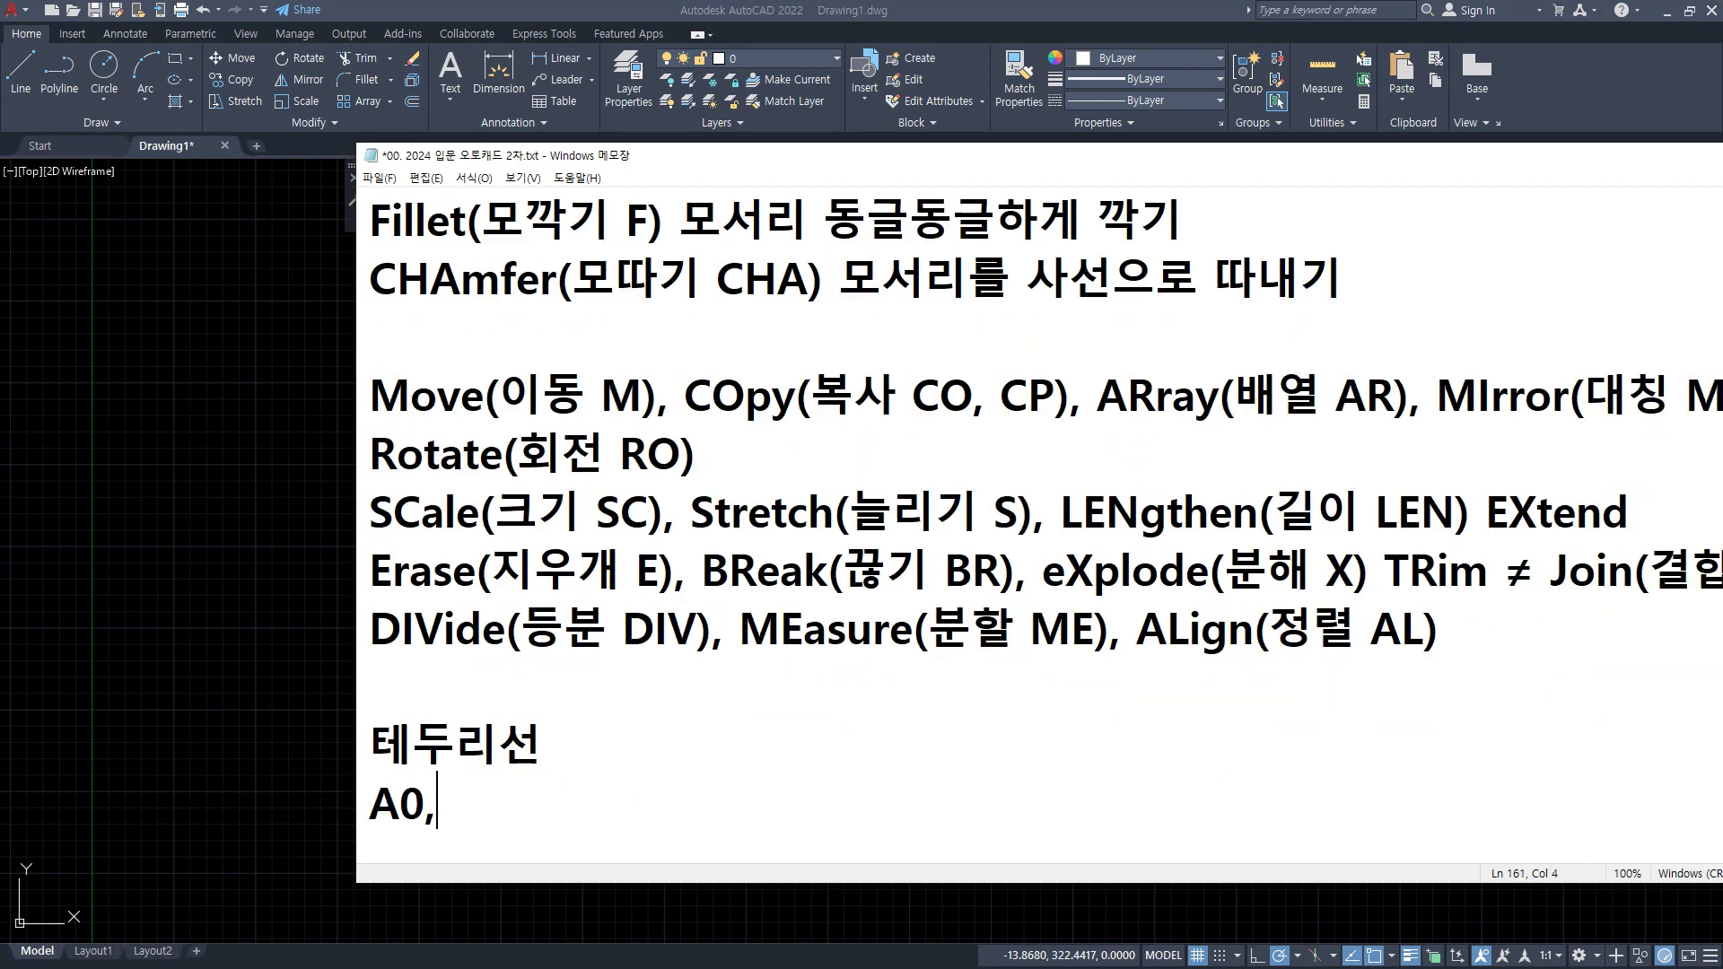
type("A1 20mm")
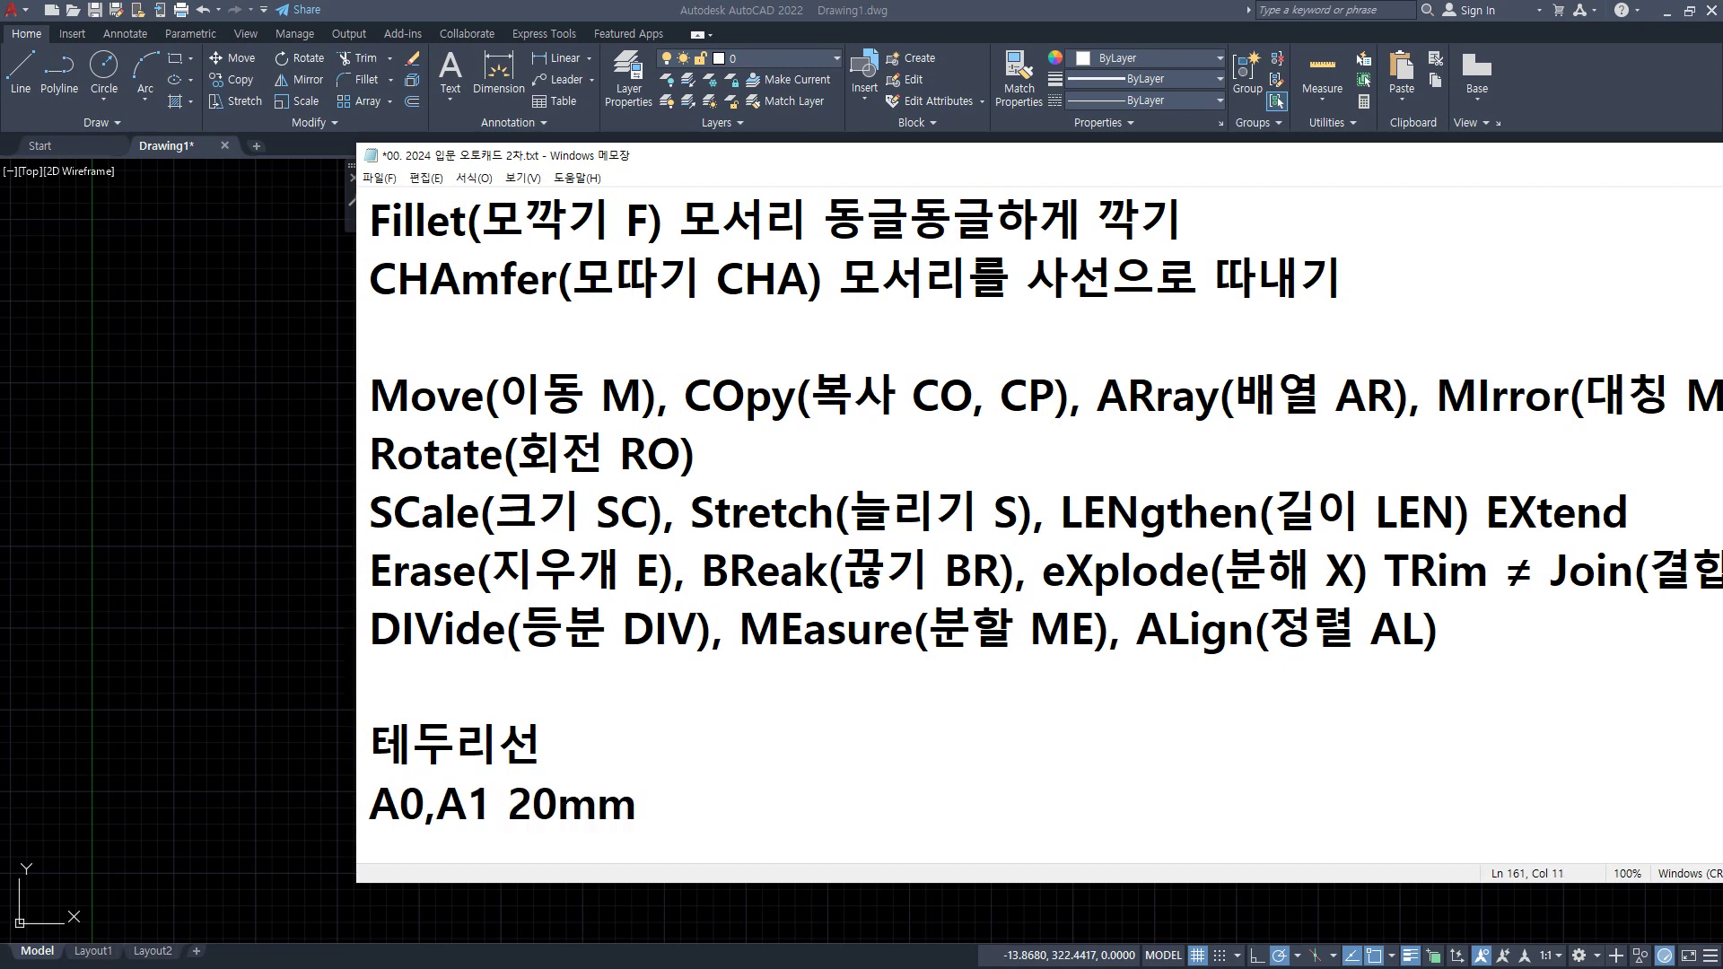
- Add the lines "A2이하 10mm" and "A4는 10mm 또는 5mm" below the A0,A1 entry
key("Return")
type("A2")
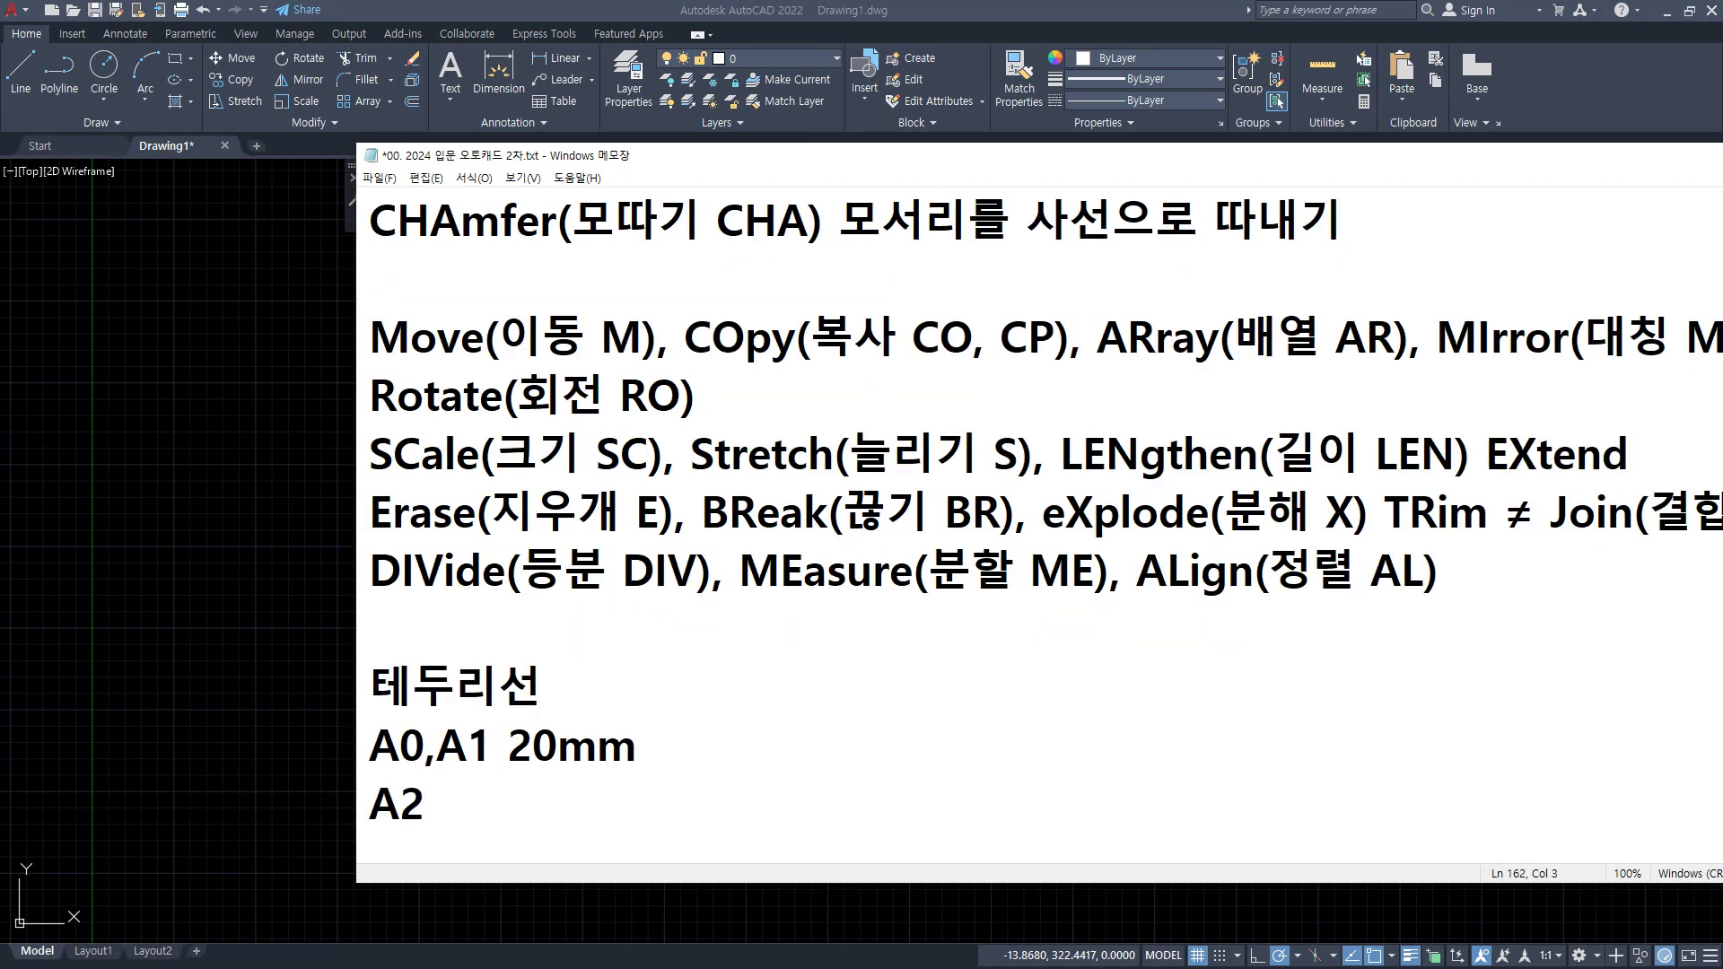
type("이하 ")
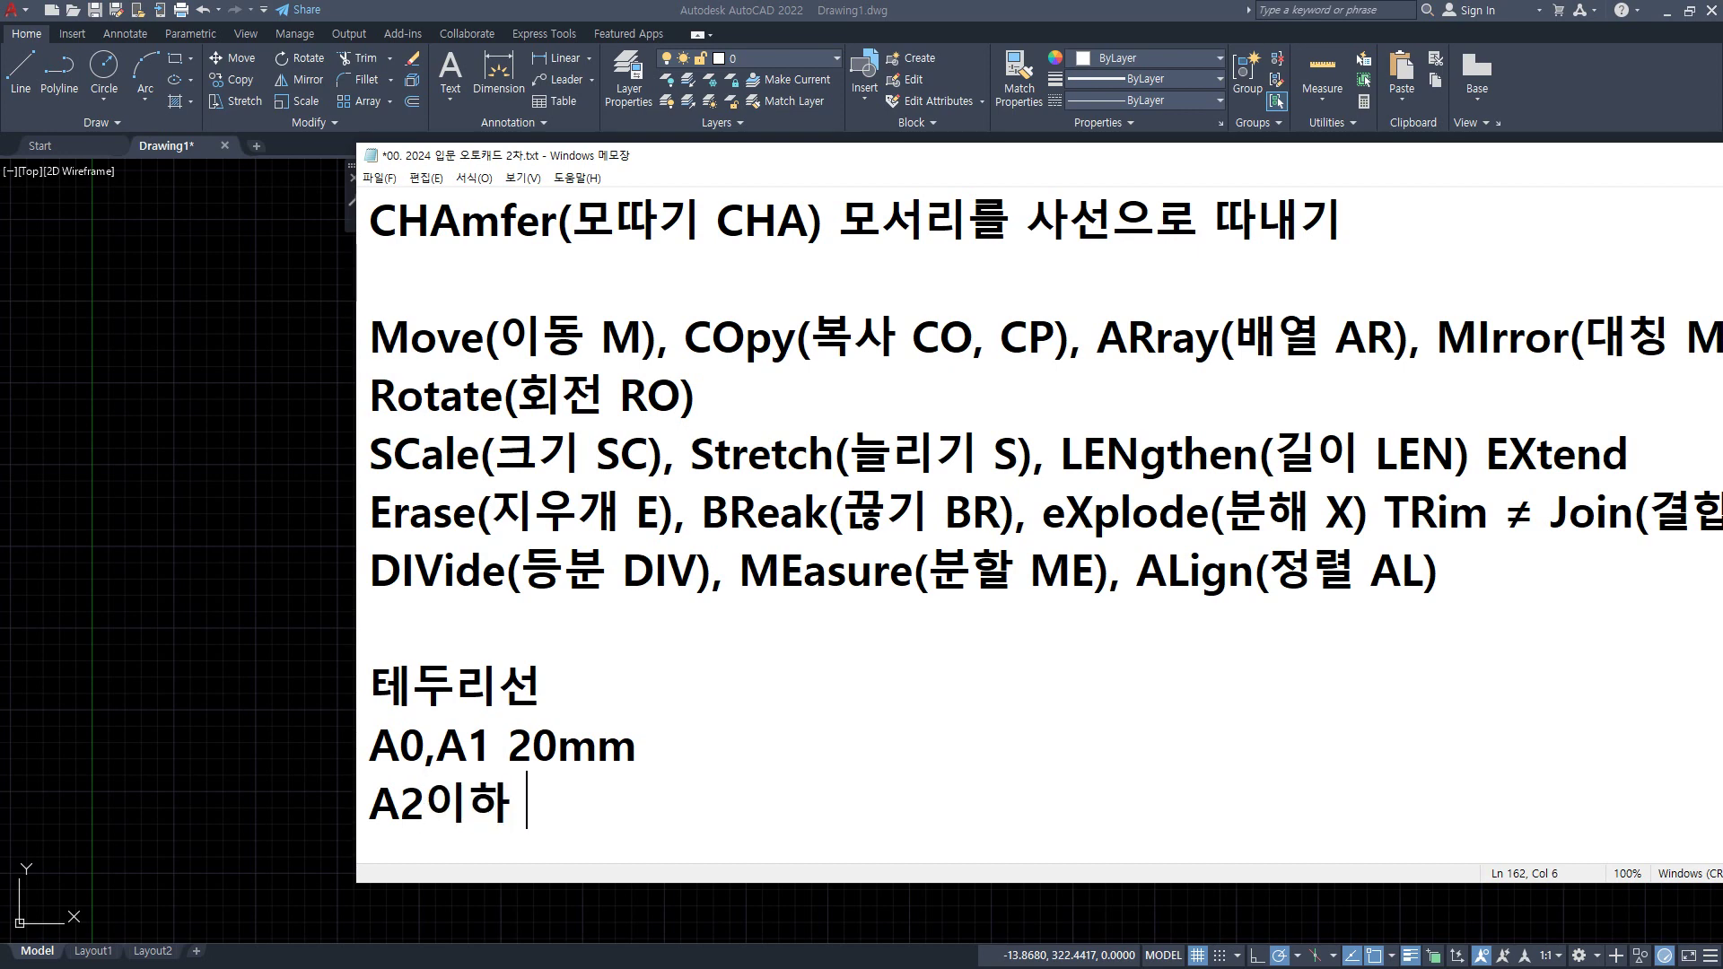
type("10mm")
key("Return")
type("A")
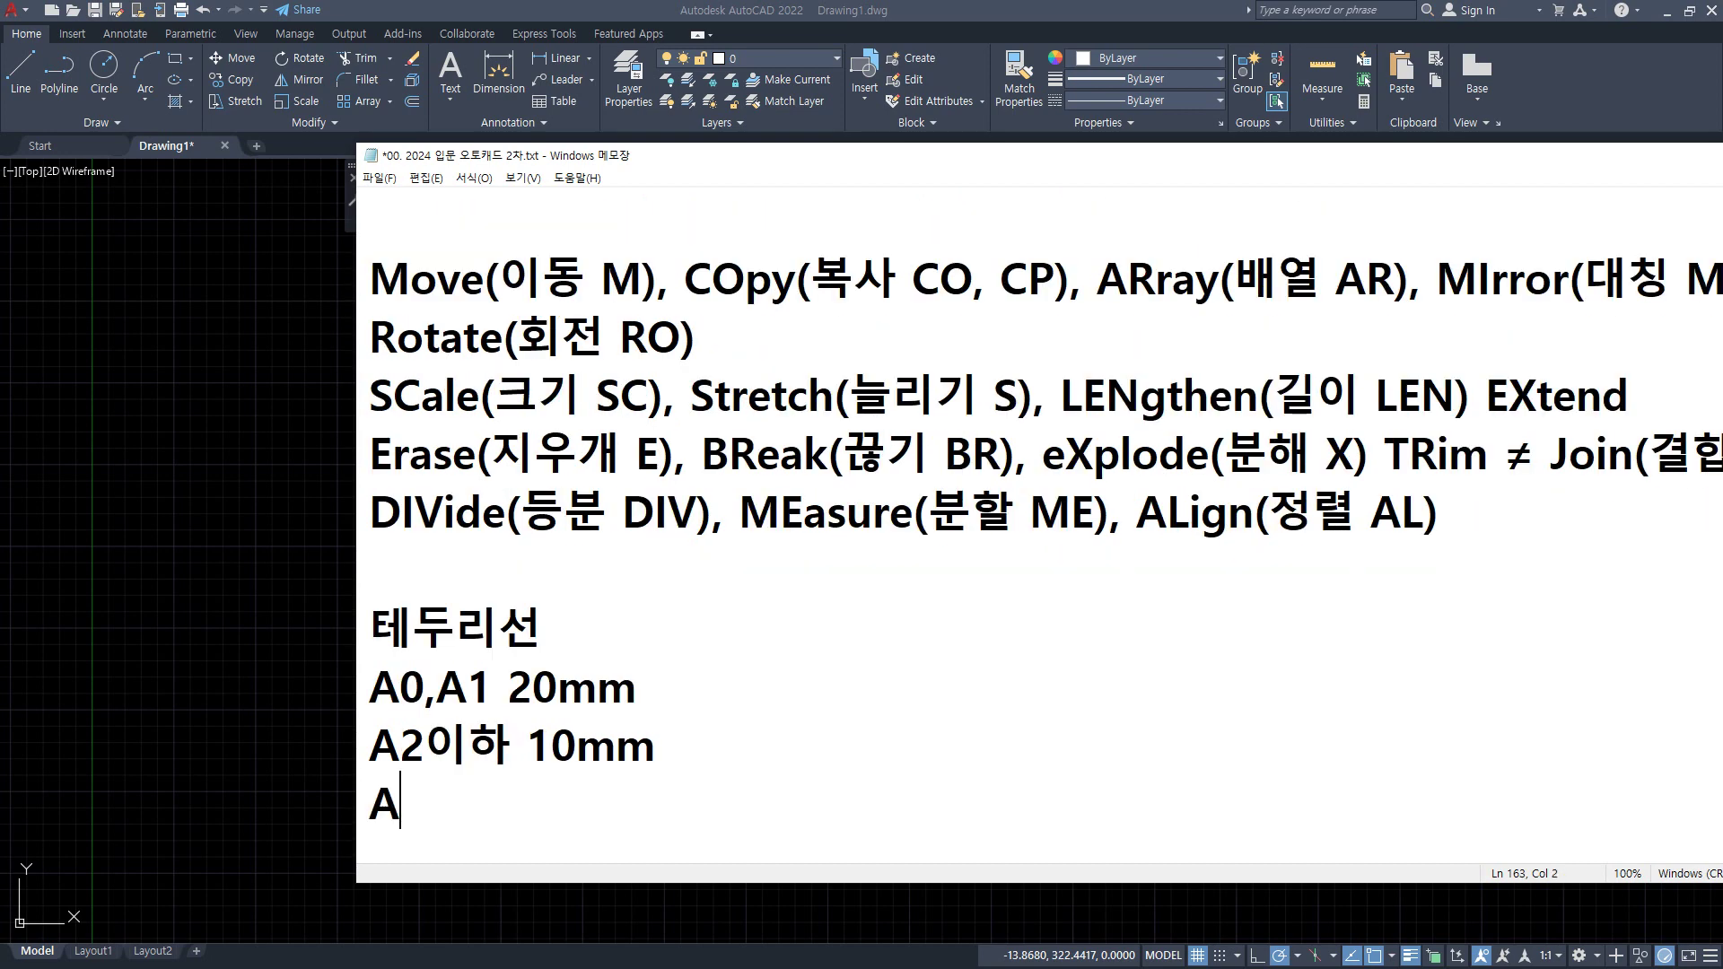
type("4는 10mm")
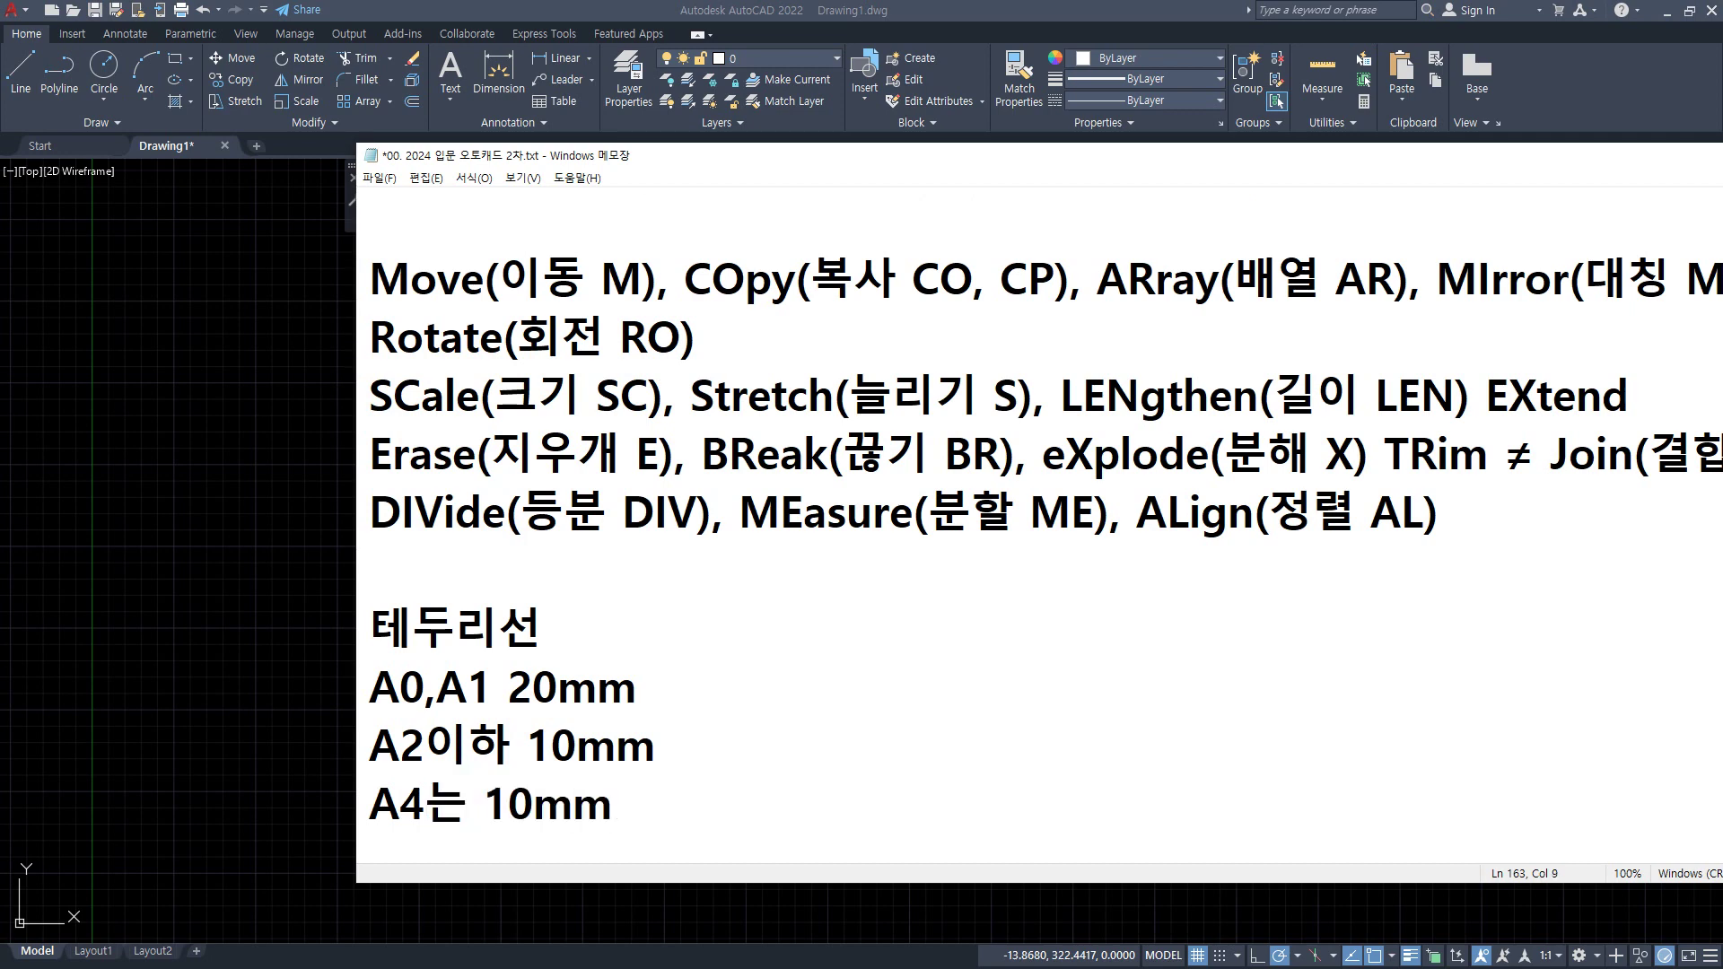
type(" 또는 5mm")
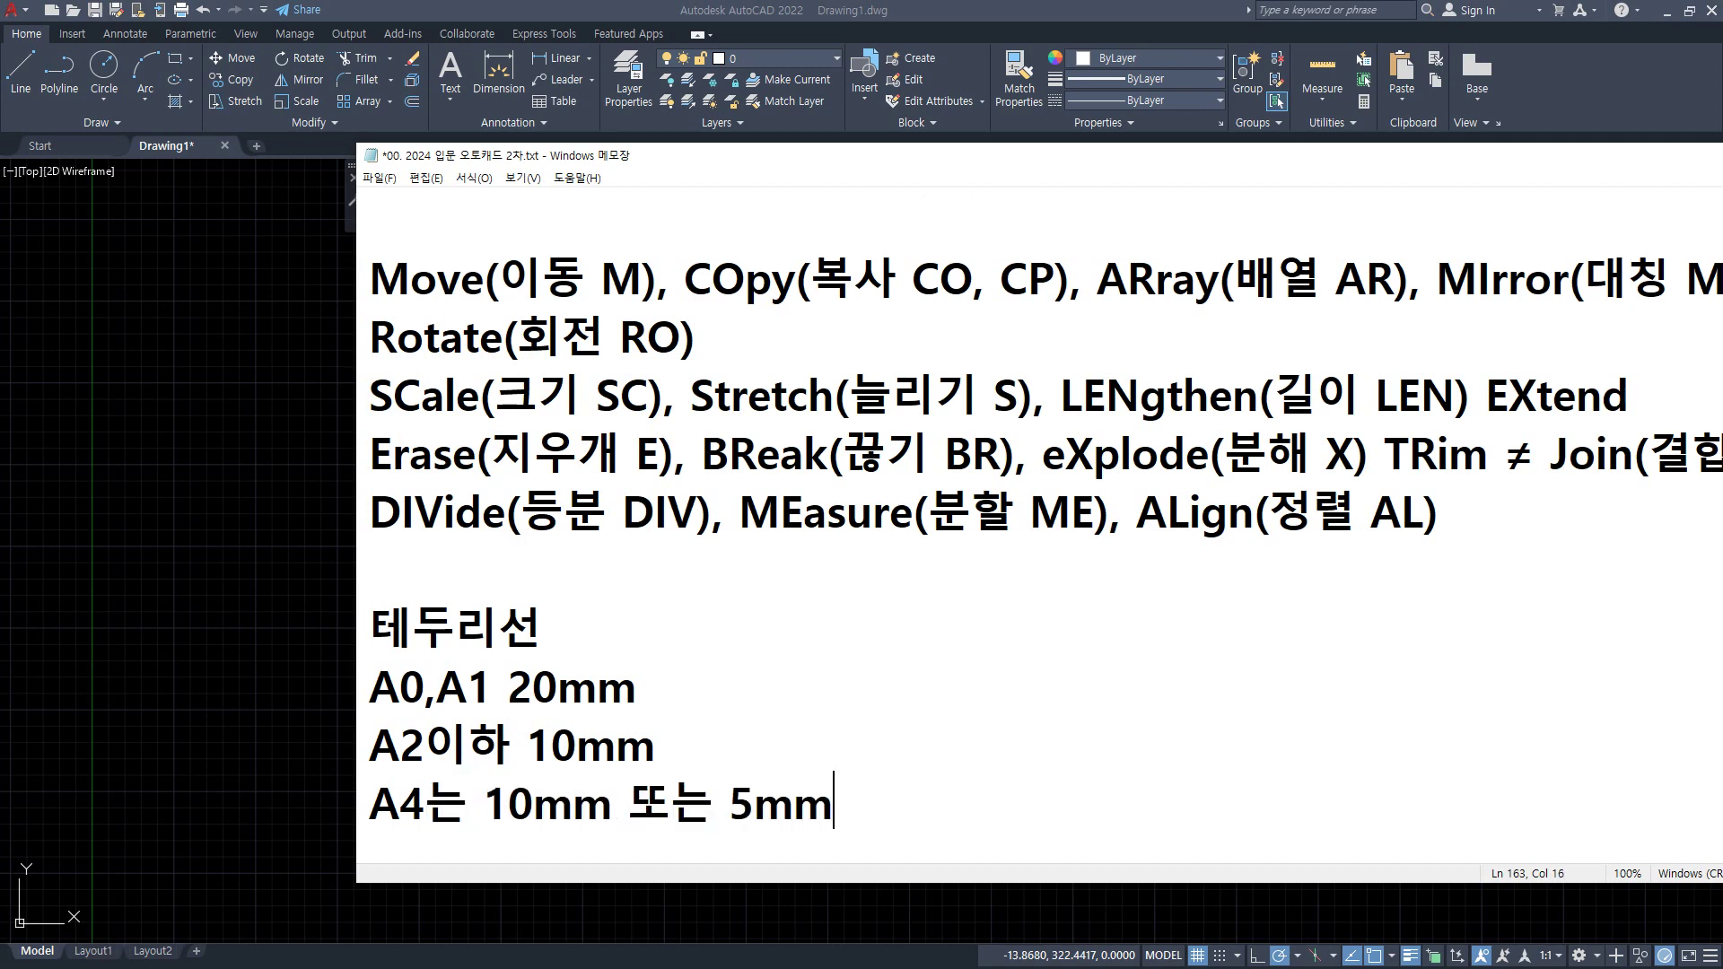
type("으")
key("BackSpace")
key("BackSpace")
- Return to the AutoCAD drawing and turn off the lineweight display
left_click(179, 507)
key("Return")
left_click(1410, 955)
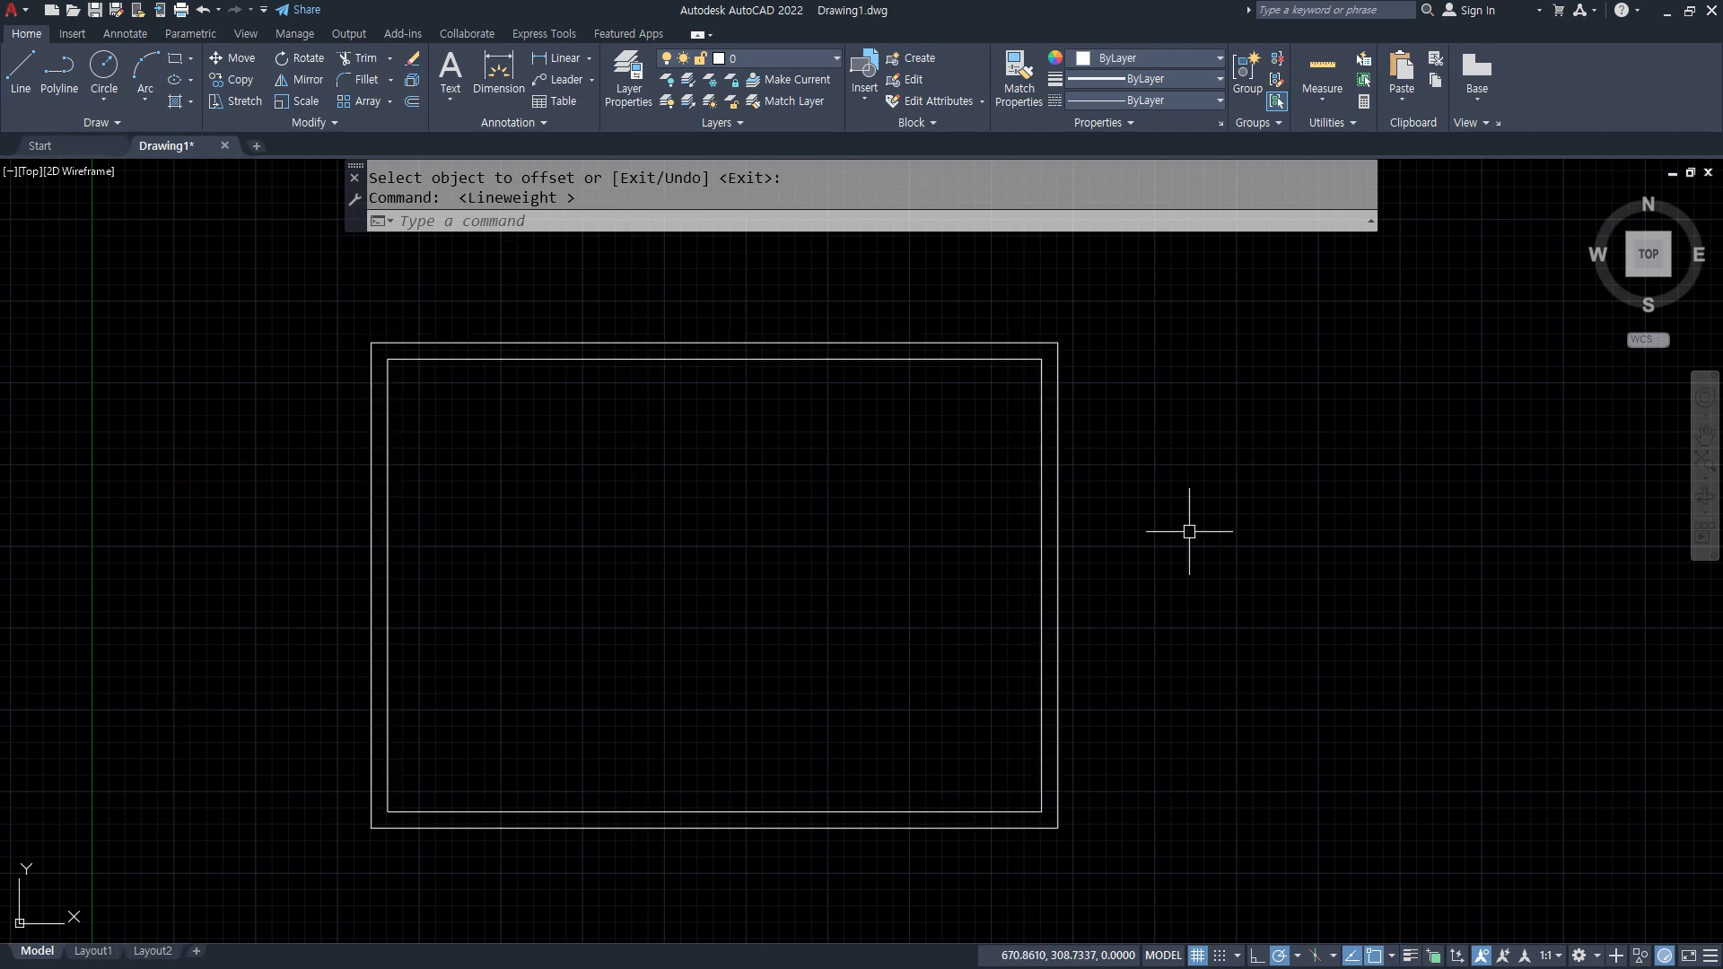
- Open the Properties palette and examine the upper-left corner of the two nested rectangles
middle_click_drag(503, 389, 628, 397)
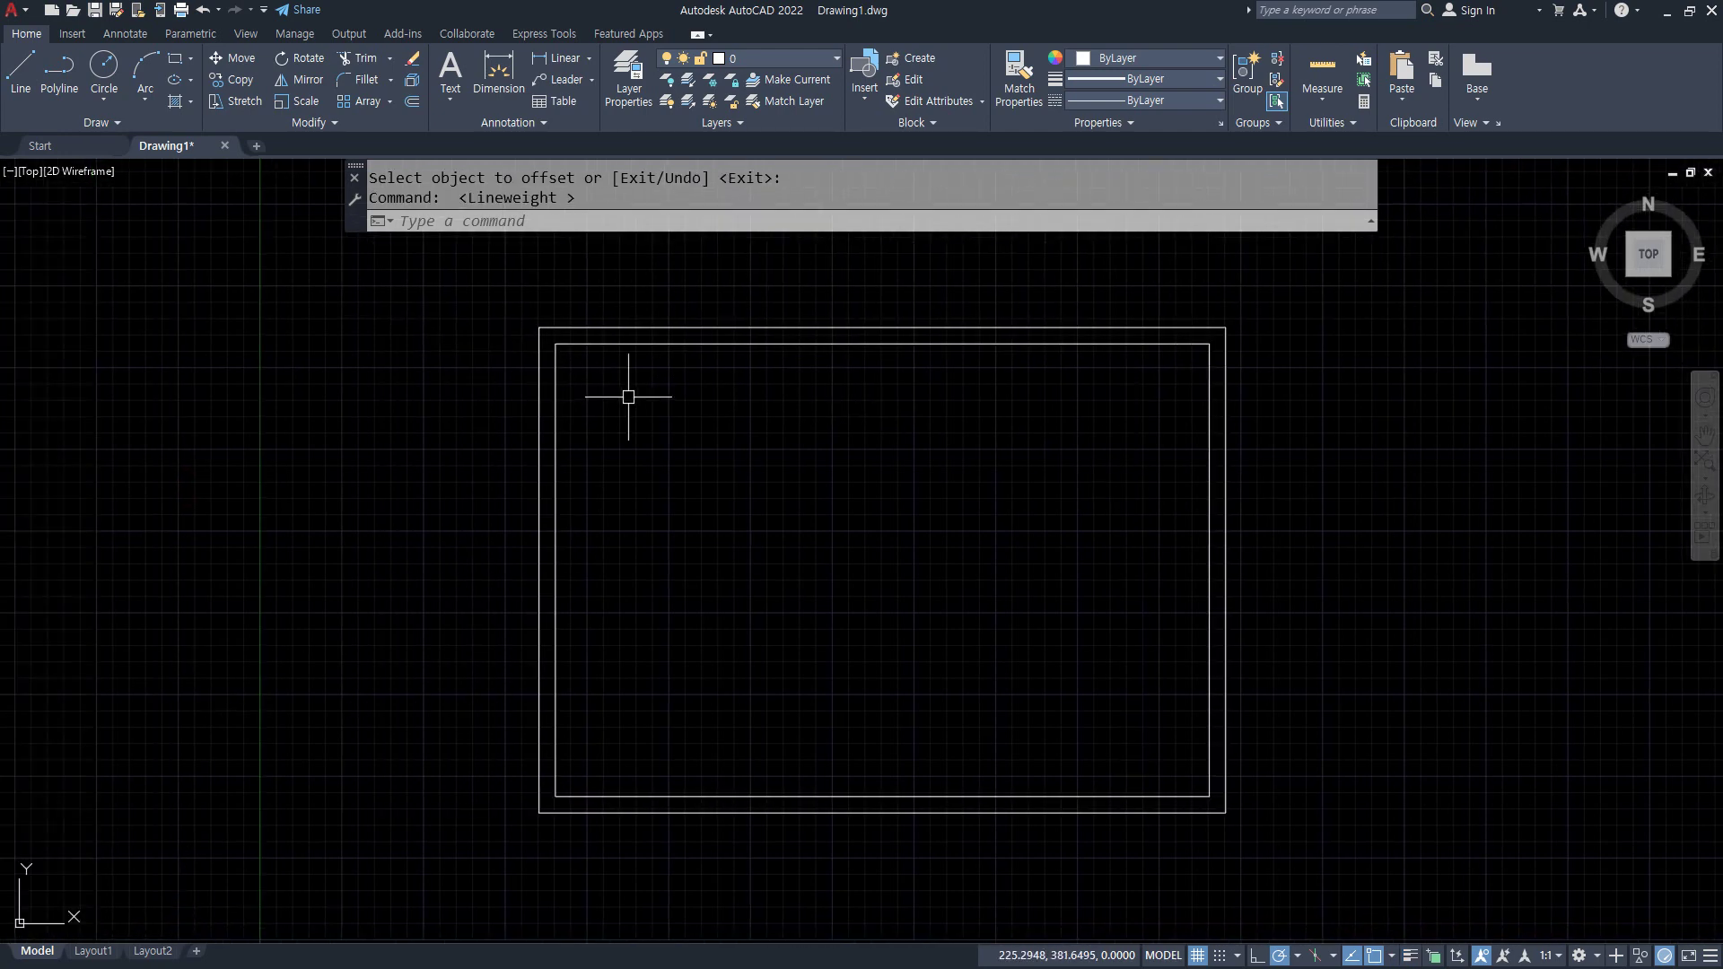
key("ctrl+1")
middle_click_drag(518, 322, 452, 305)
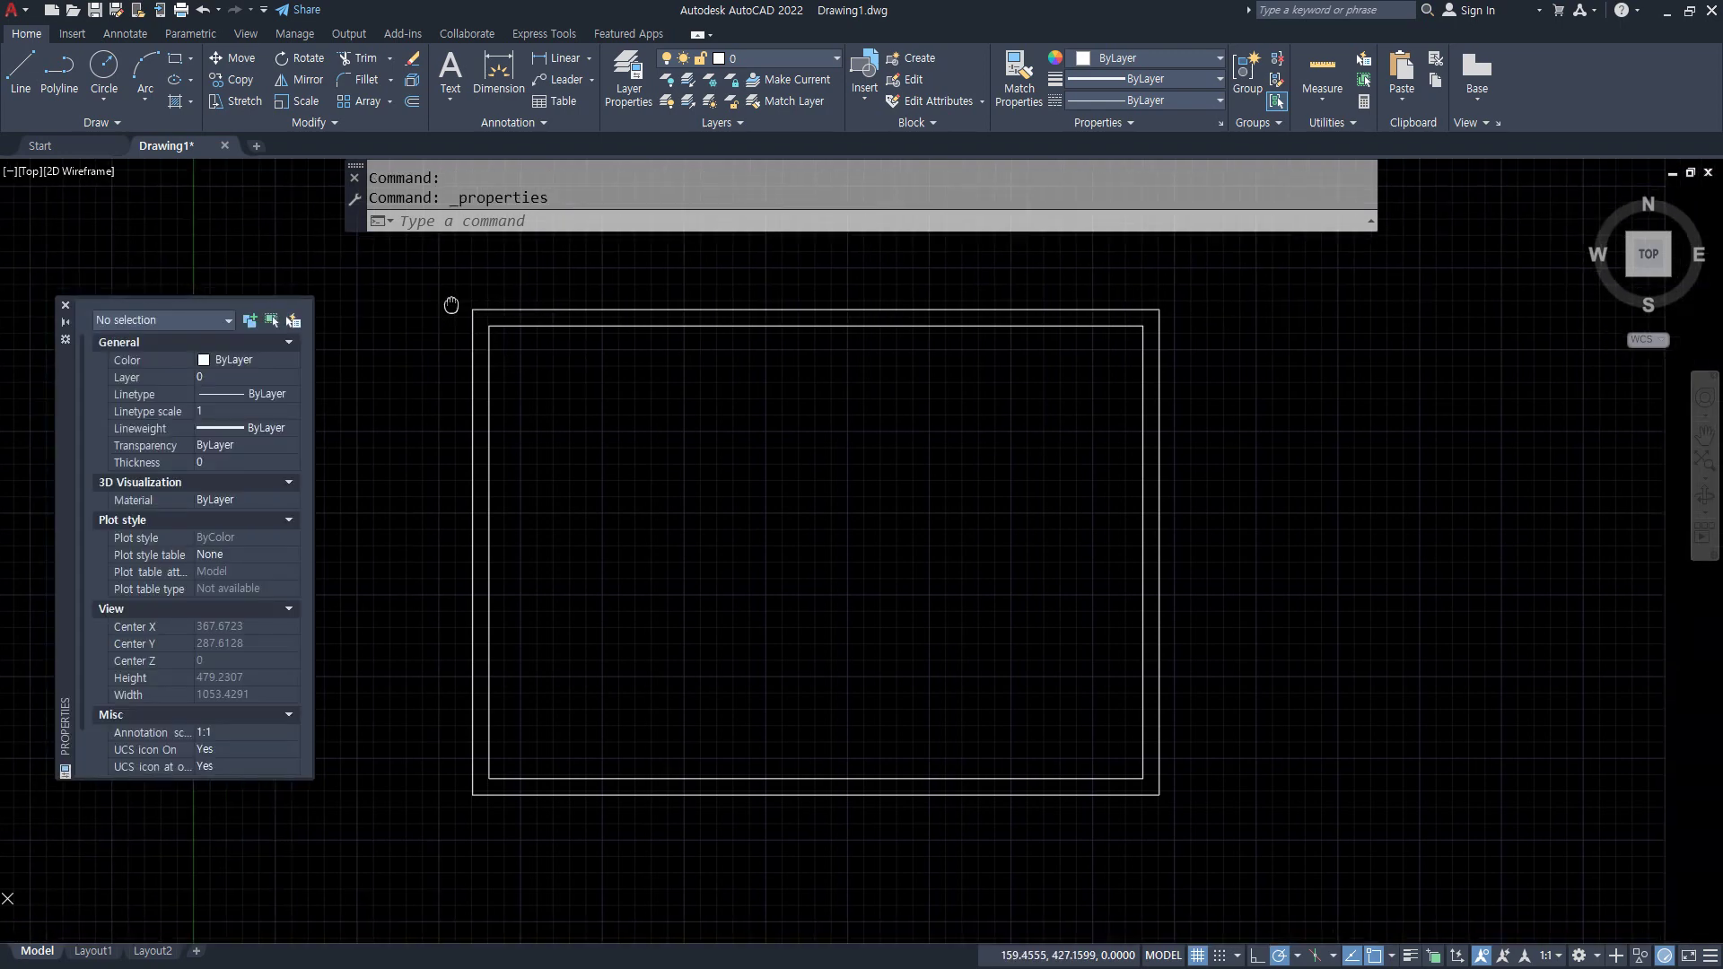
scroll(452, 305, "up", 10)
scroll(504, 353, "down", 3)
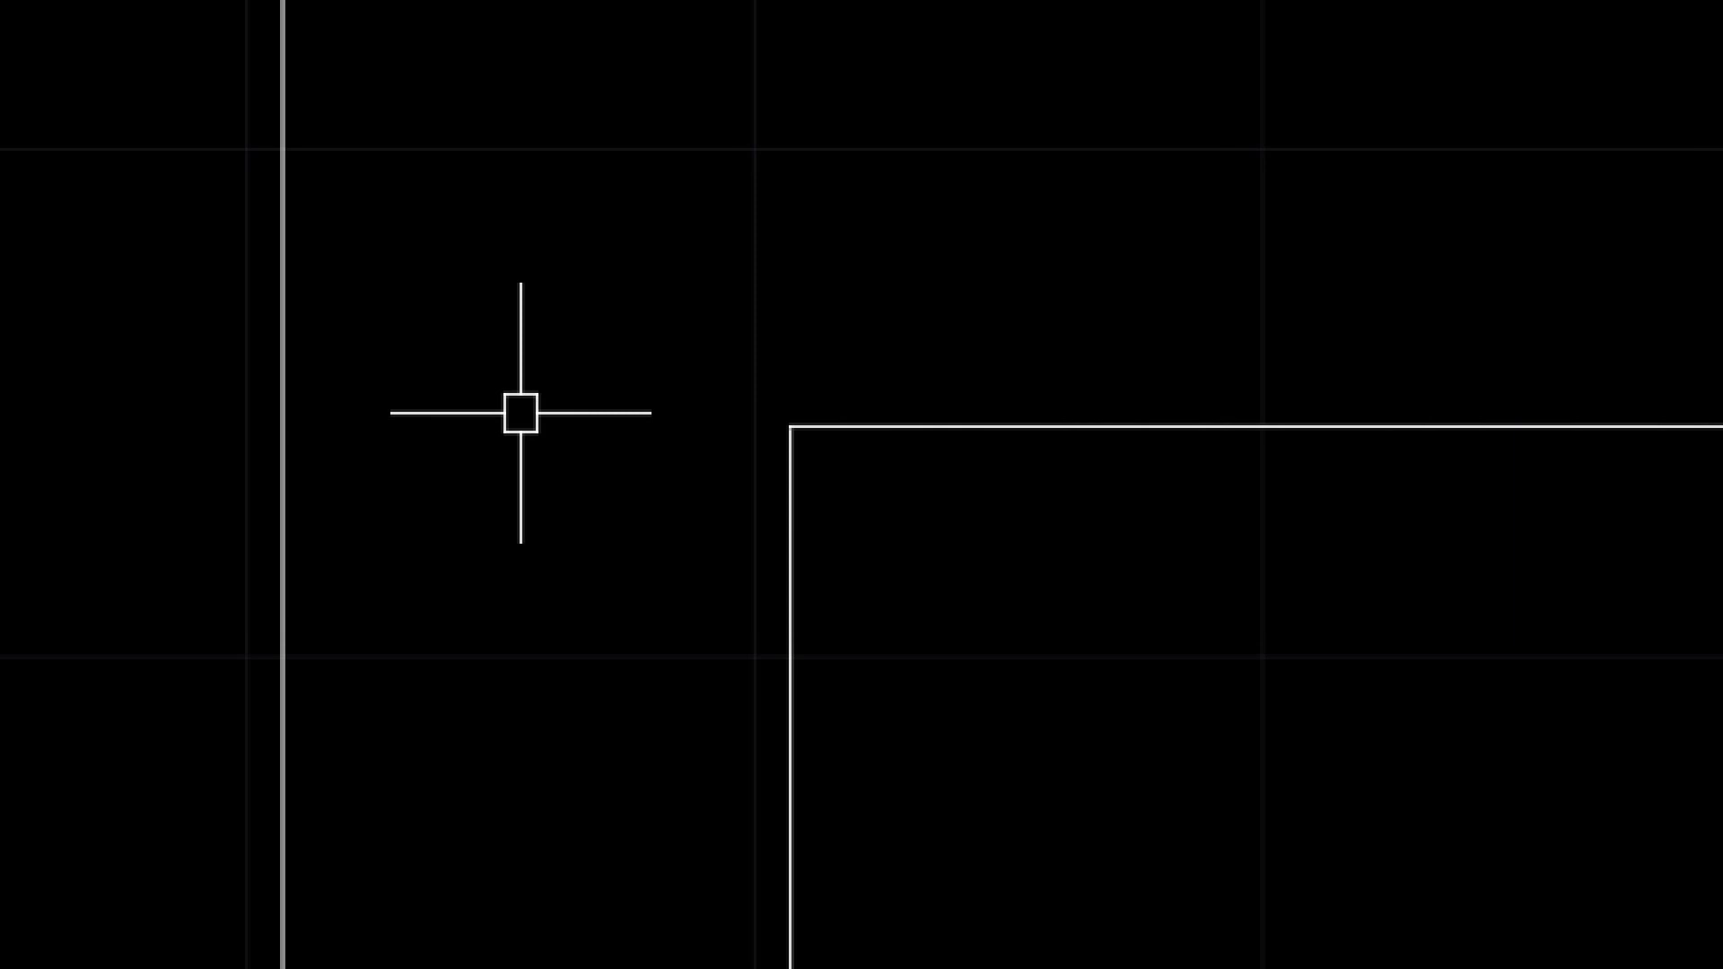
middle_click_drag(553, 422, 882, 450)
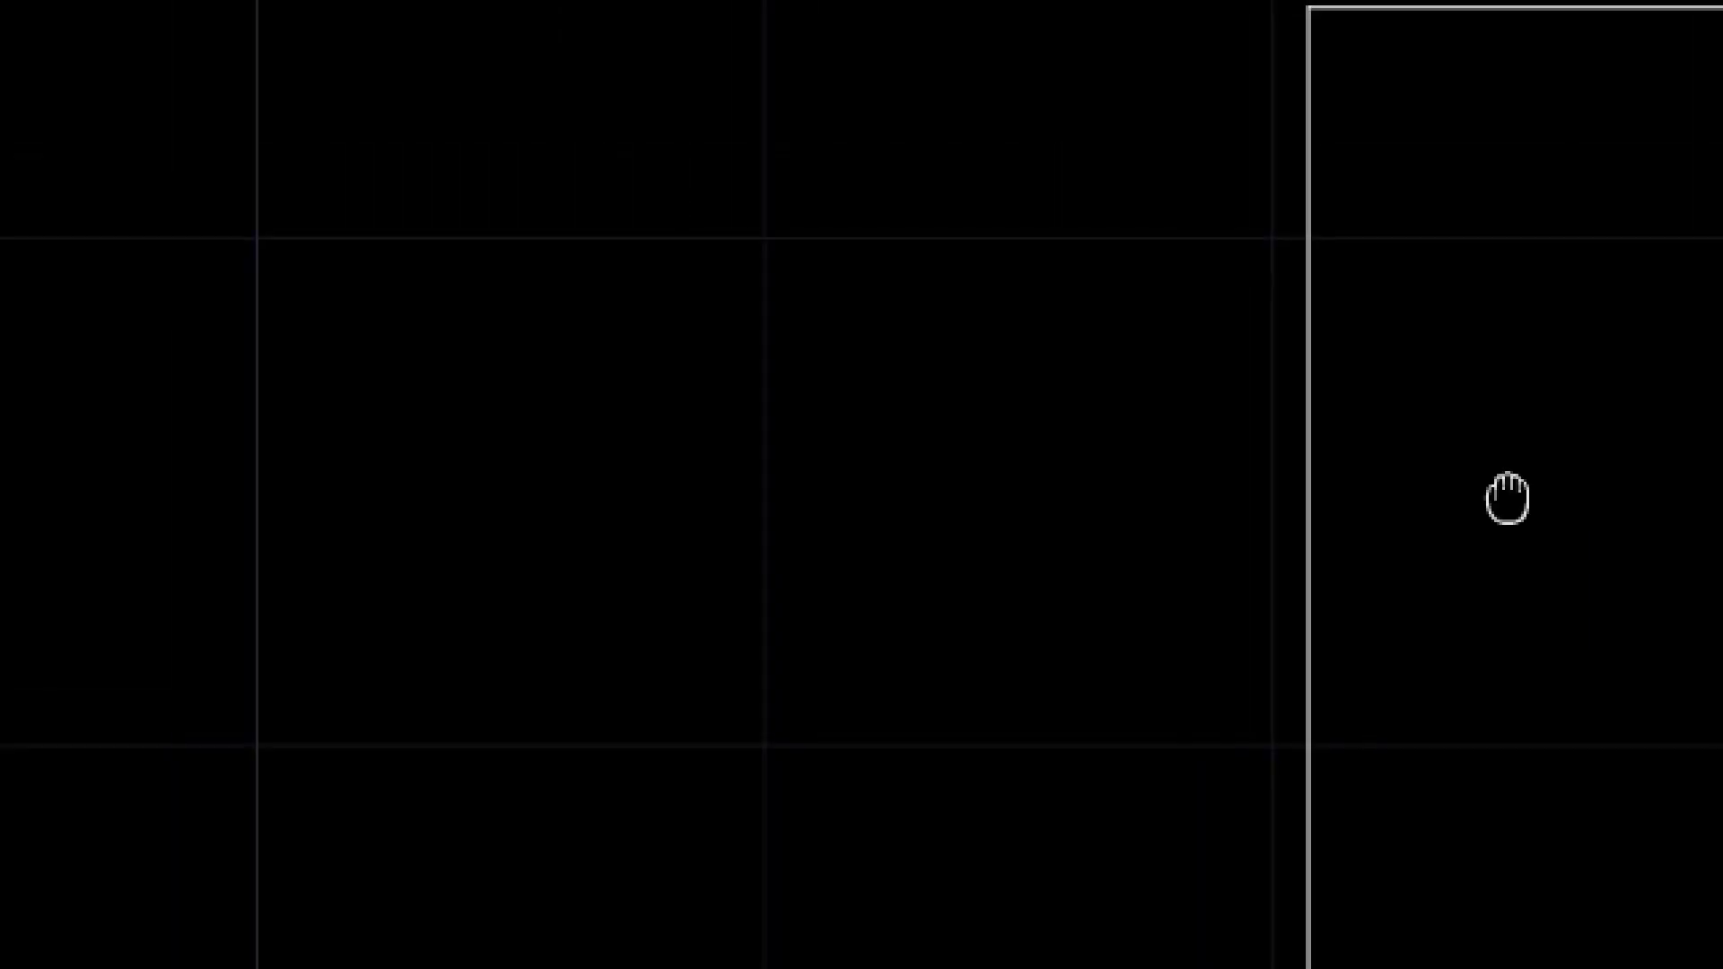
scroll(1508, 498, "down", 4)
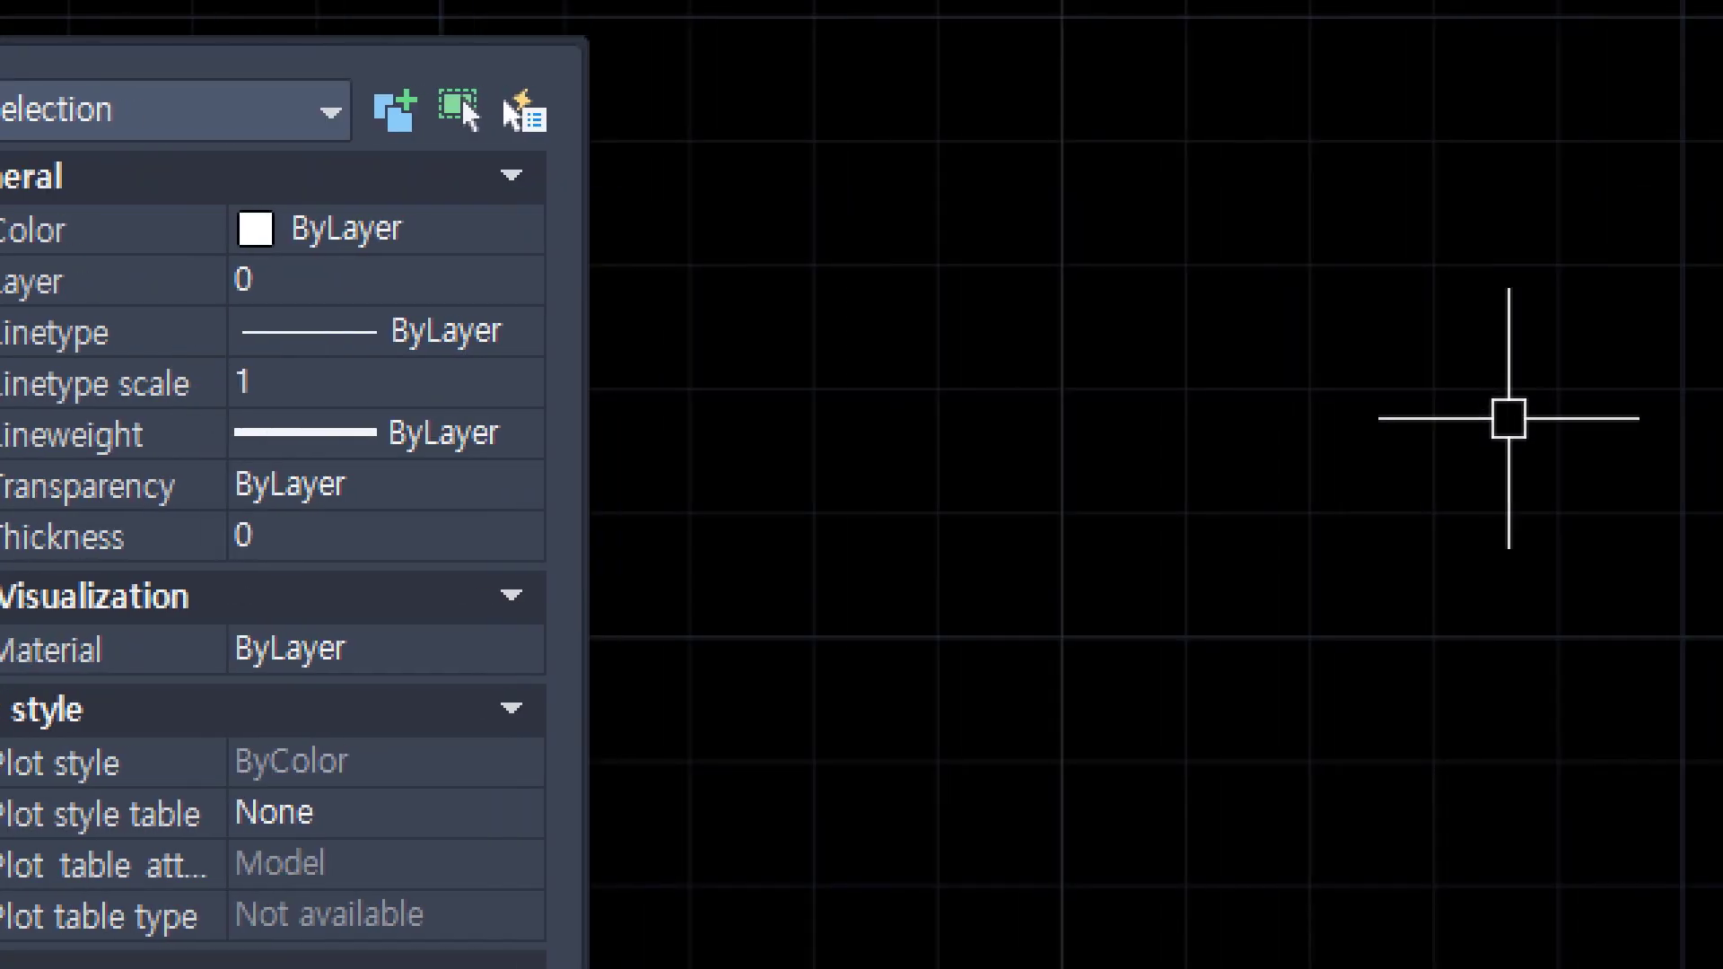
middle_click_drag(1508, 418, 698, 420)
middle_click_drag(1012, 407, 401, 223)
middle_click_drag(1113, 290, 1157, 280)
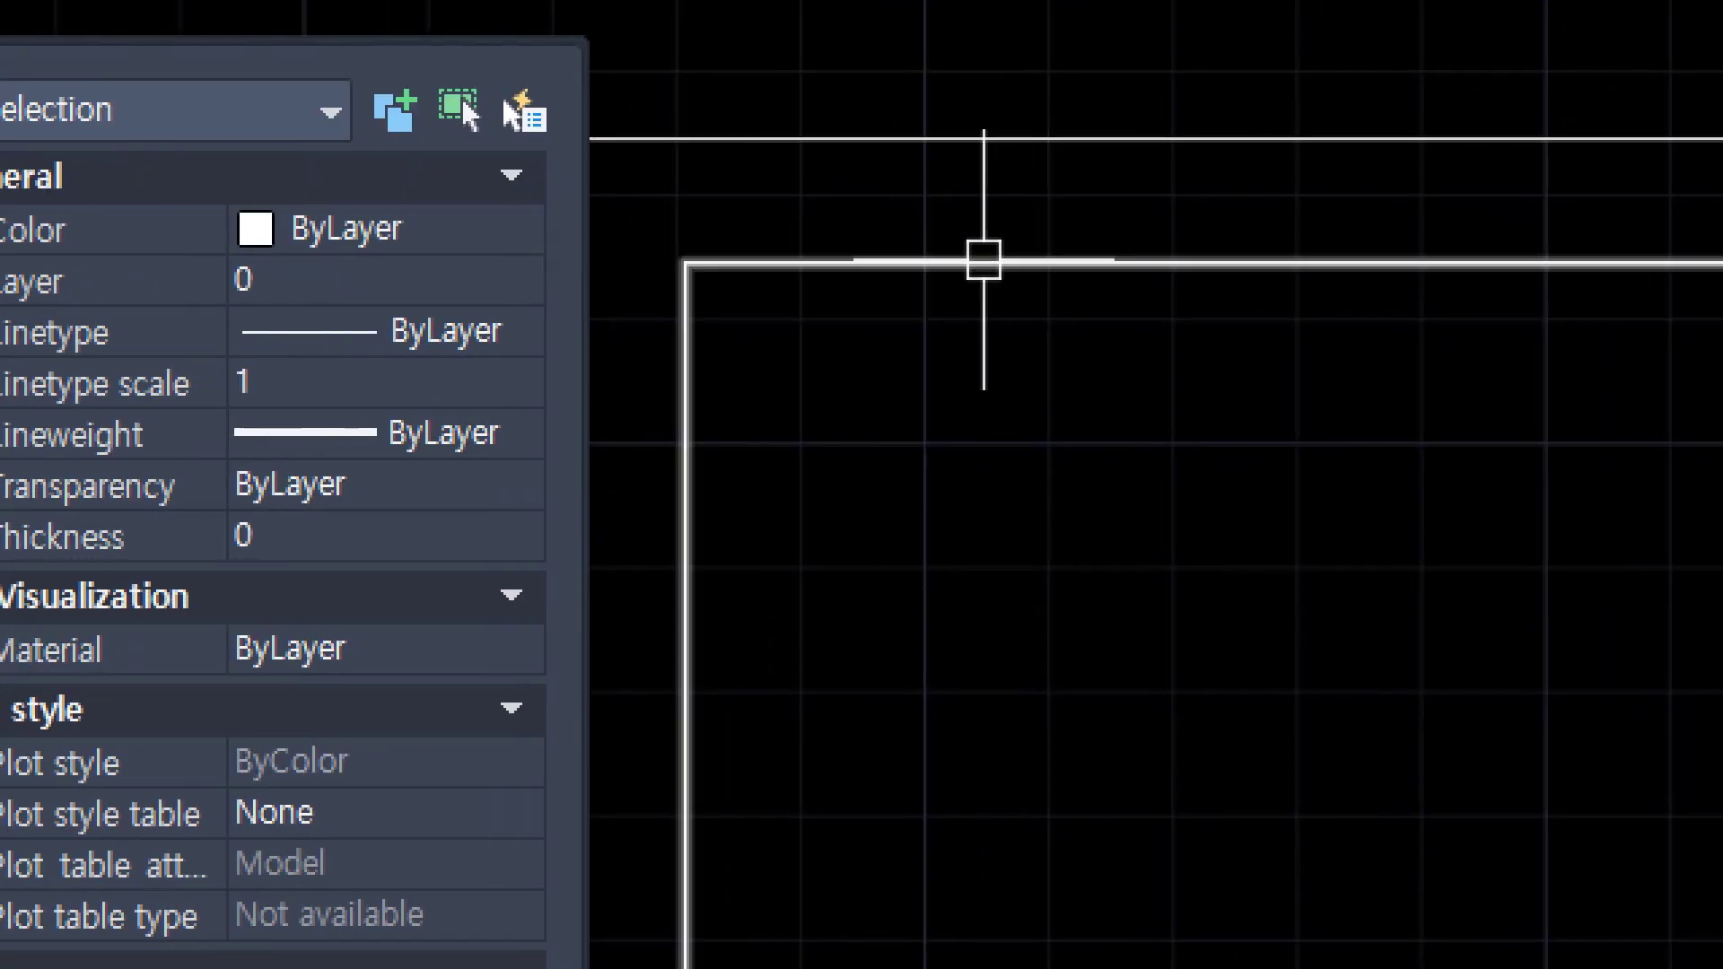
- Set the global width of the inner border rectangle to 1 and clear the selection
left_click(983, 260)
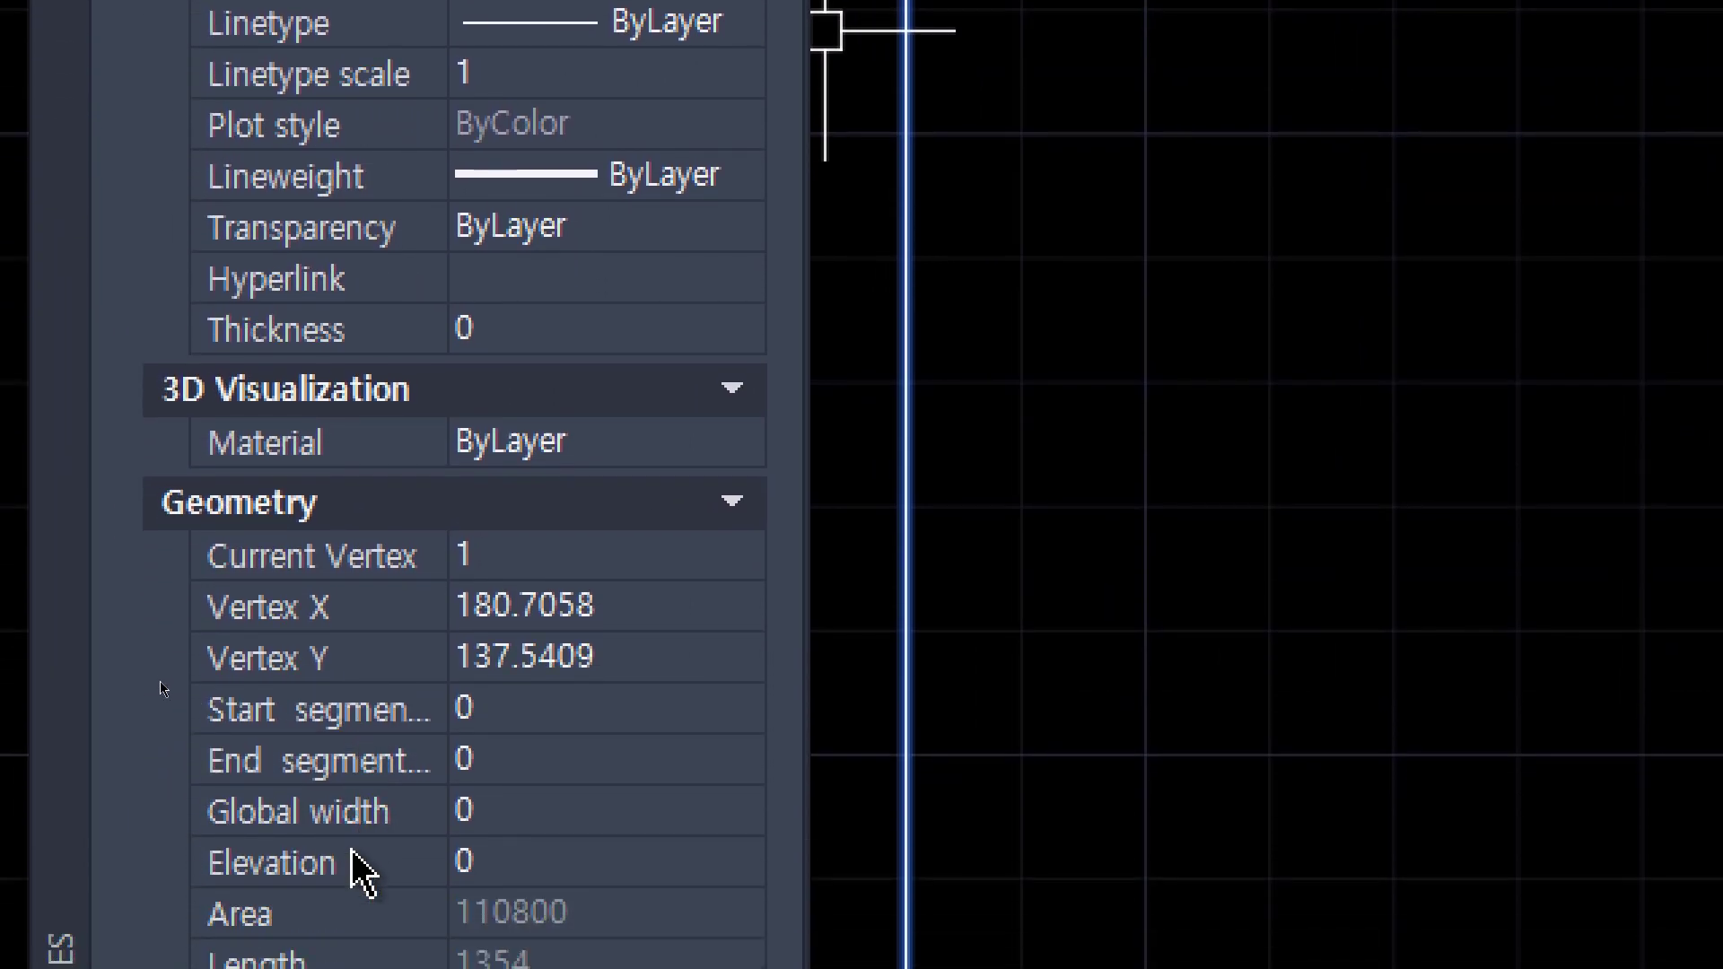
left_click(478, 812)
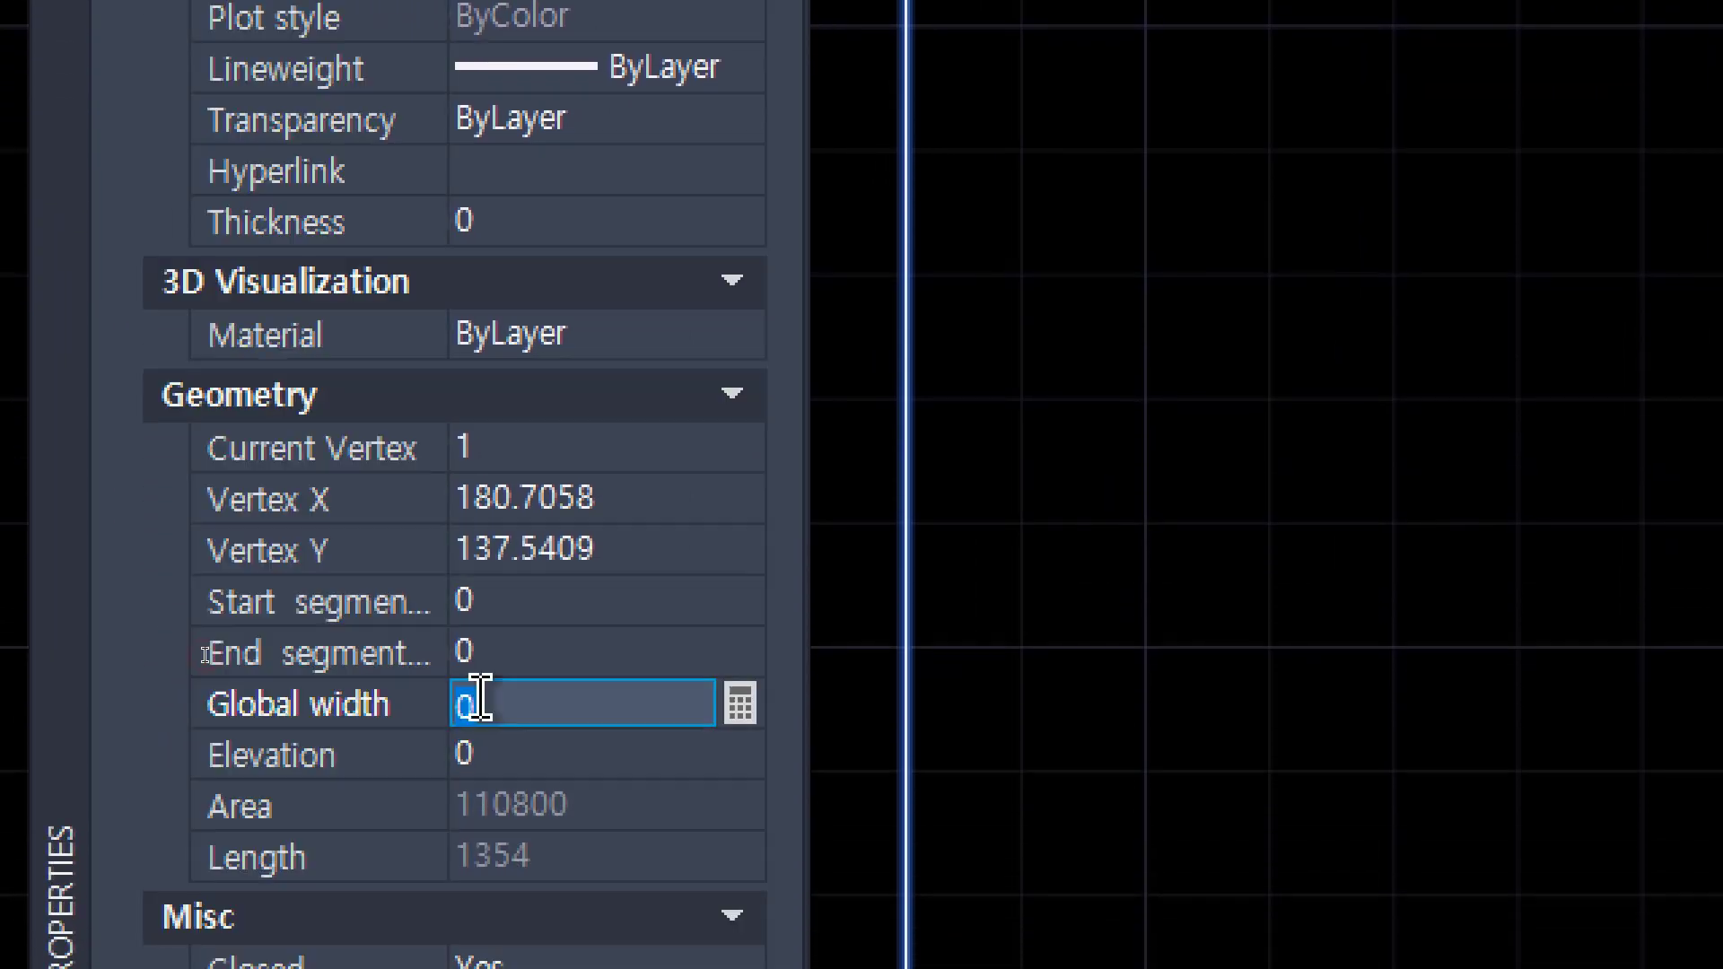
type("1")
key("Tab")
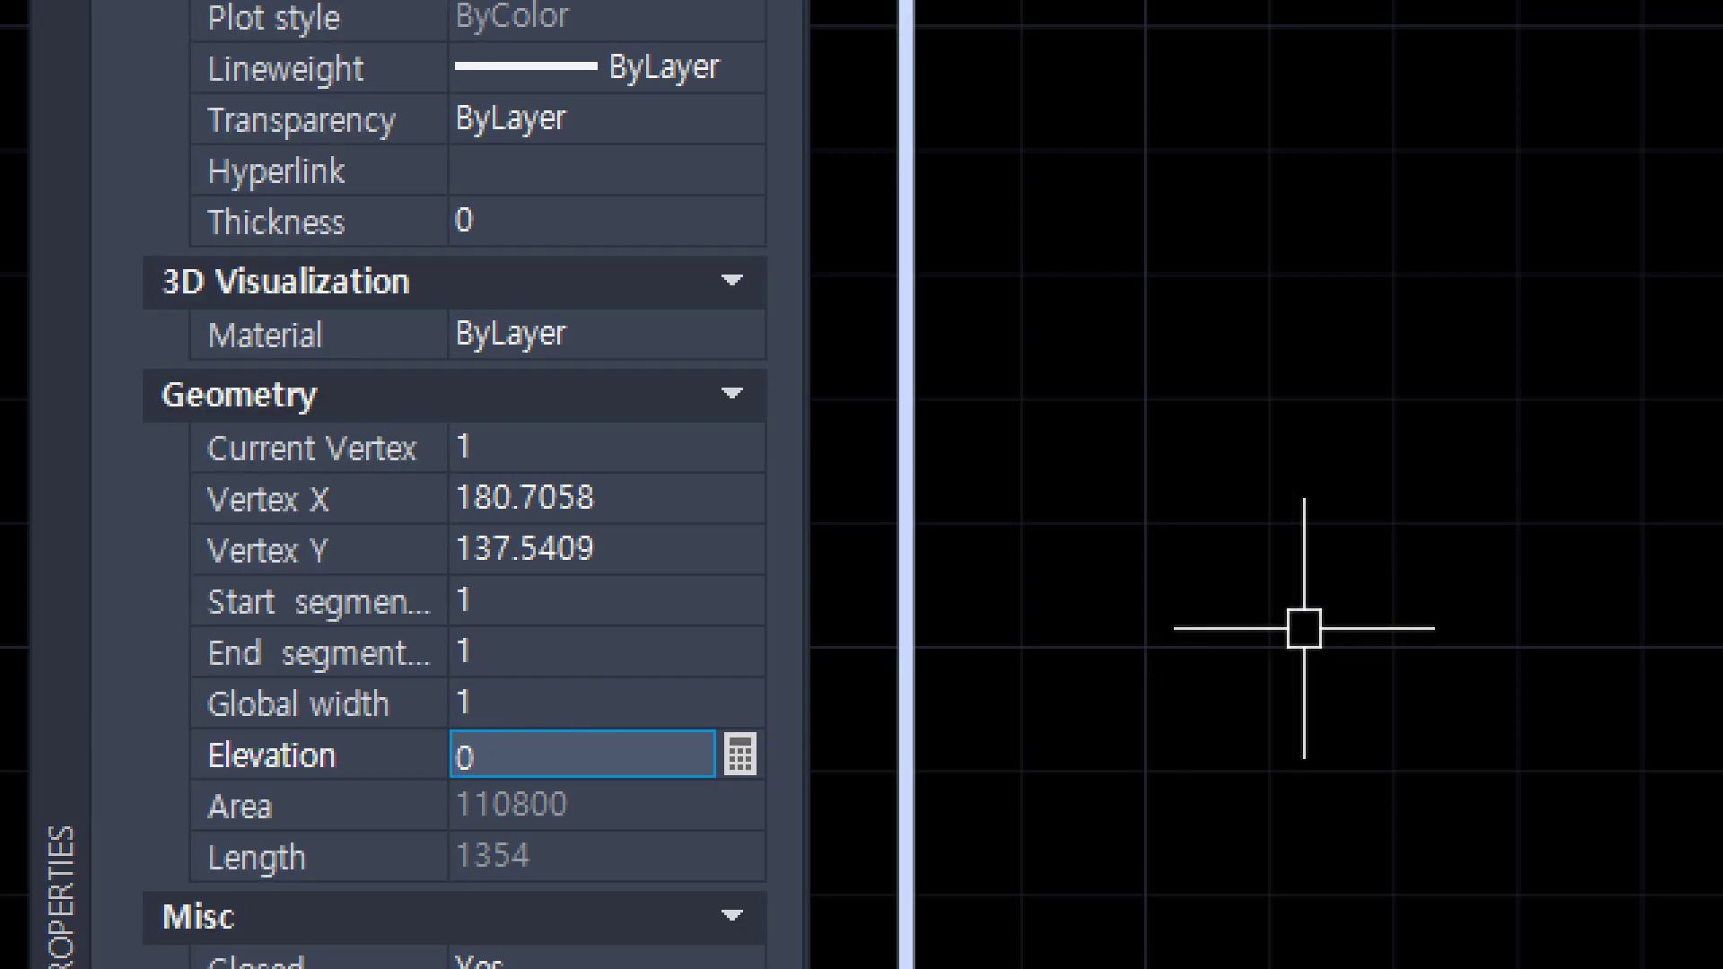
middle_click_drag(1129, 333, 1469, 875)
scroll(1277, 449, "up", 2)
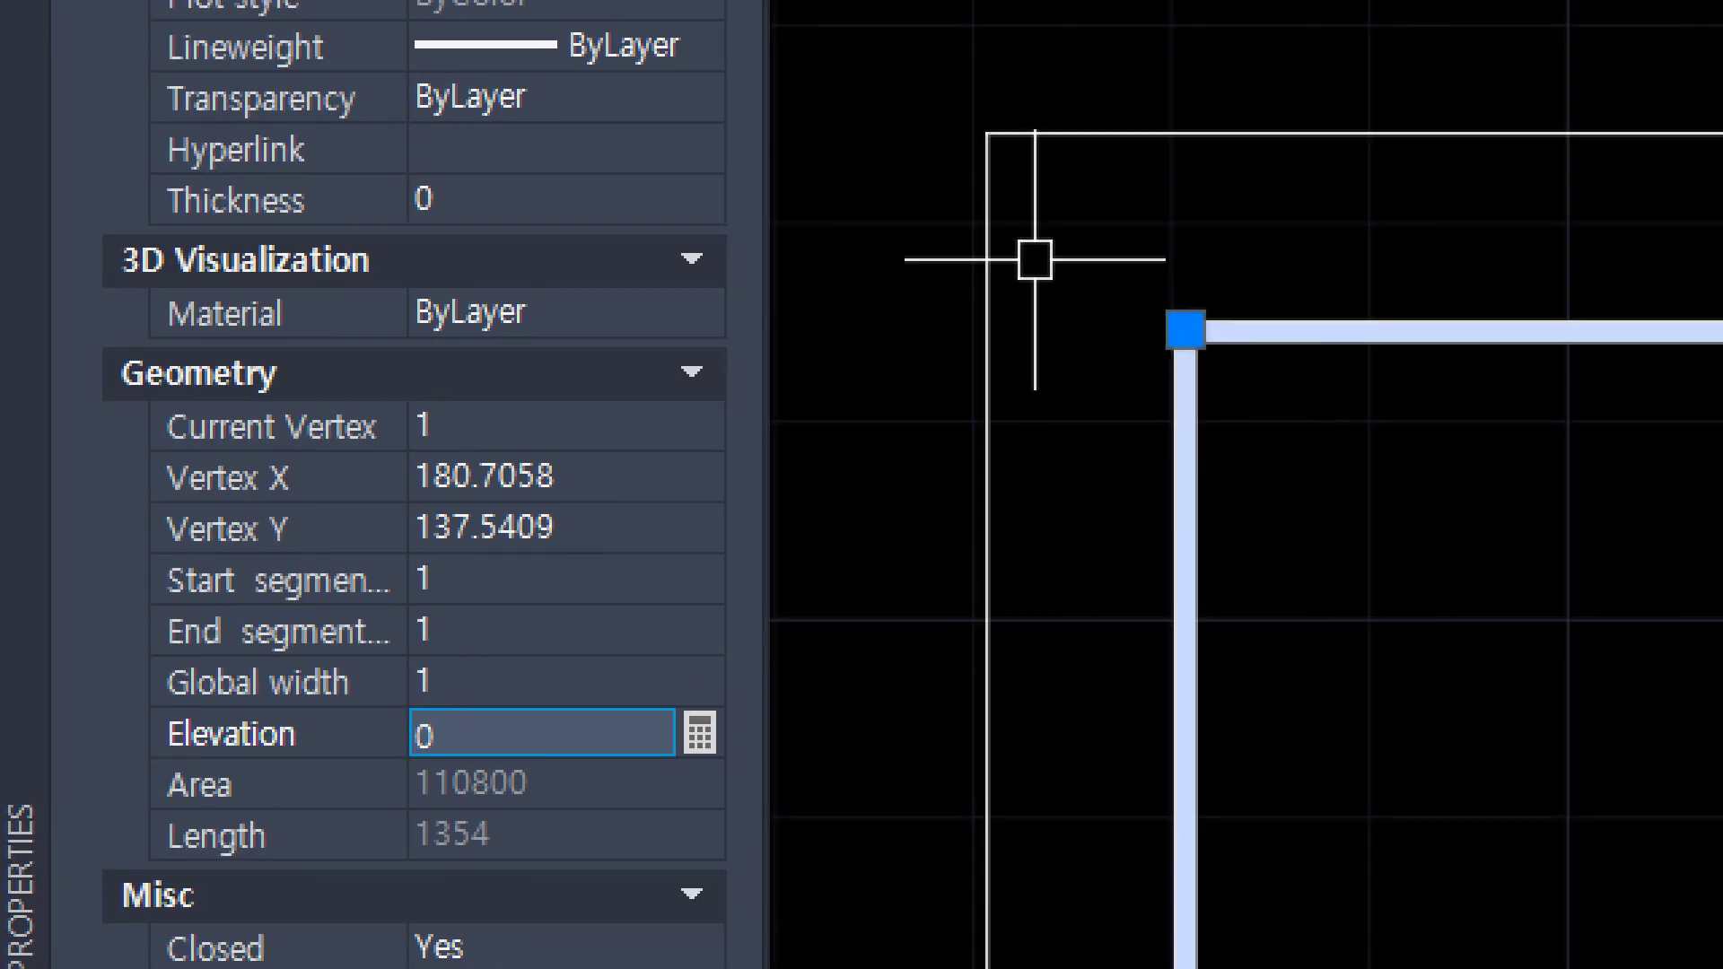
key("Escape")
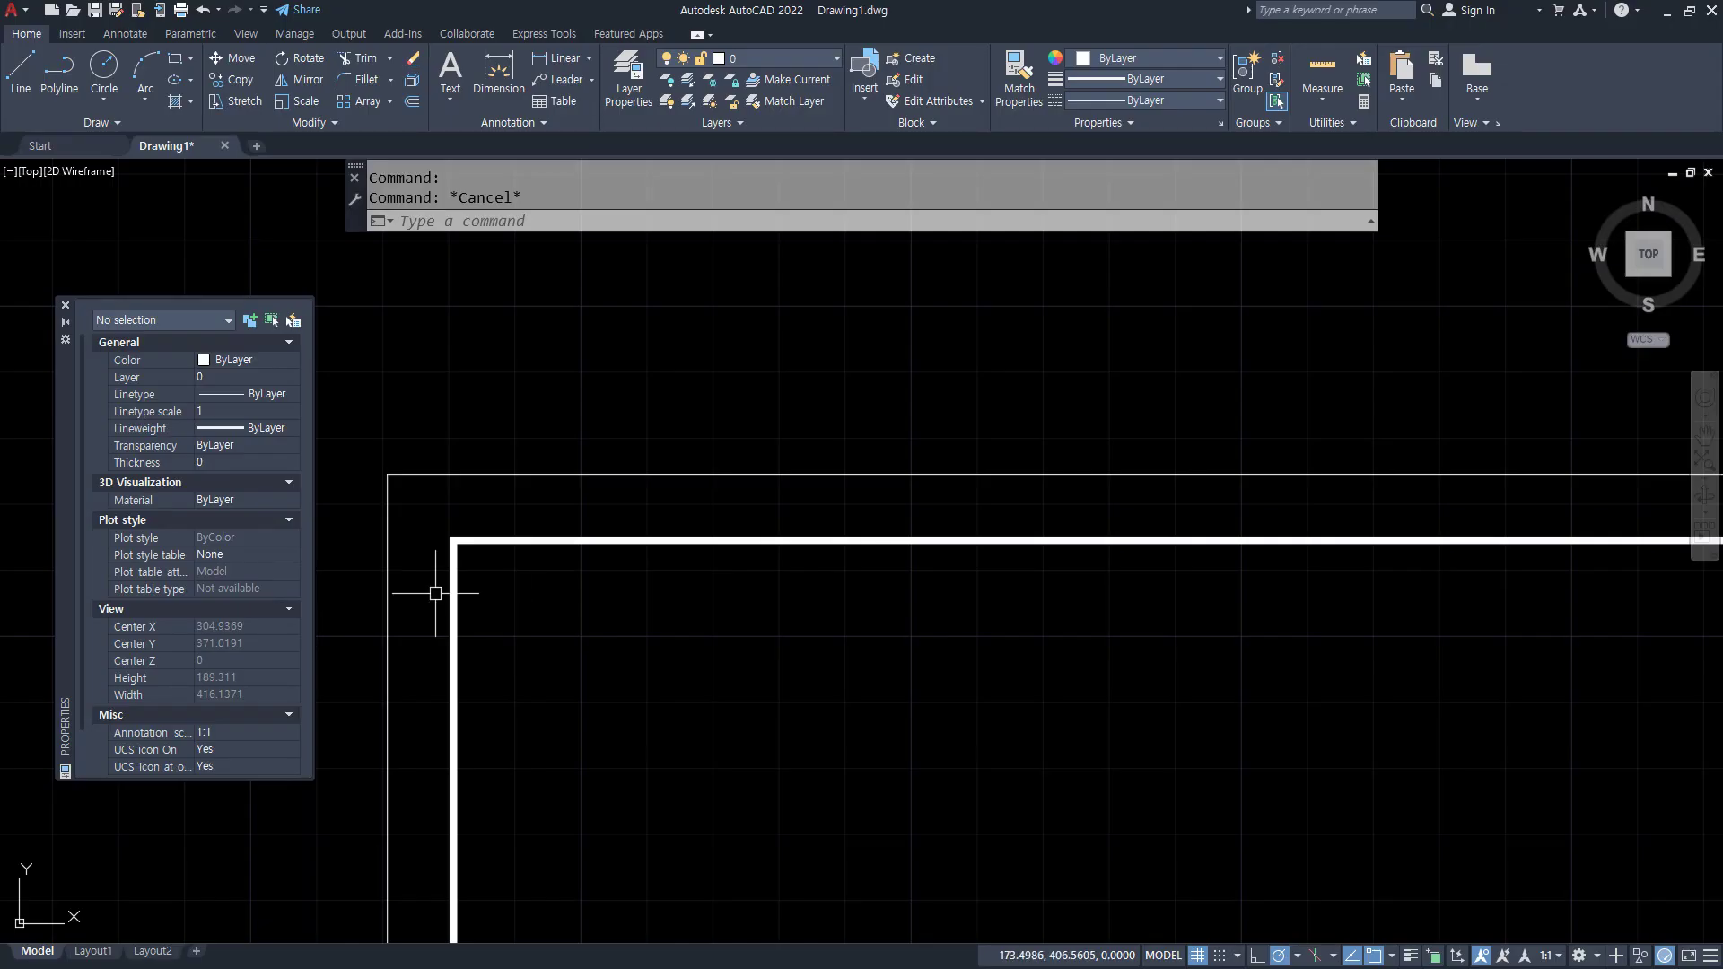
middle_click_drag(519, 557, 540, 463)
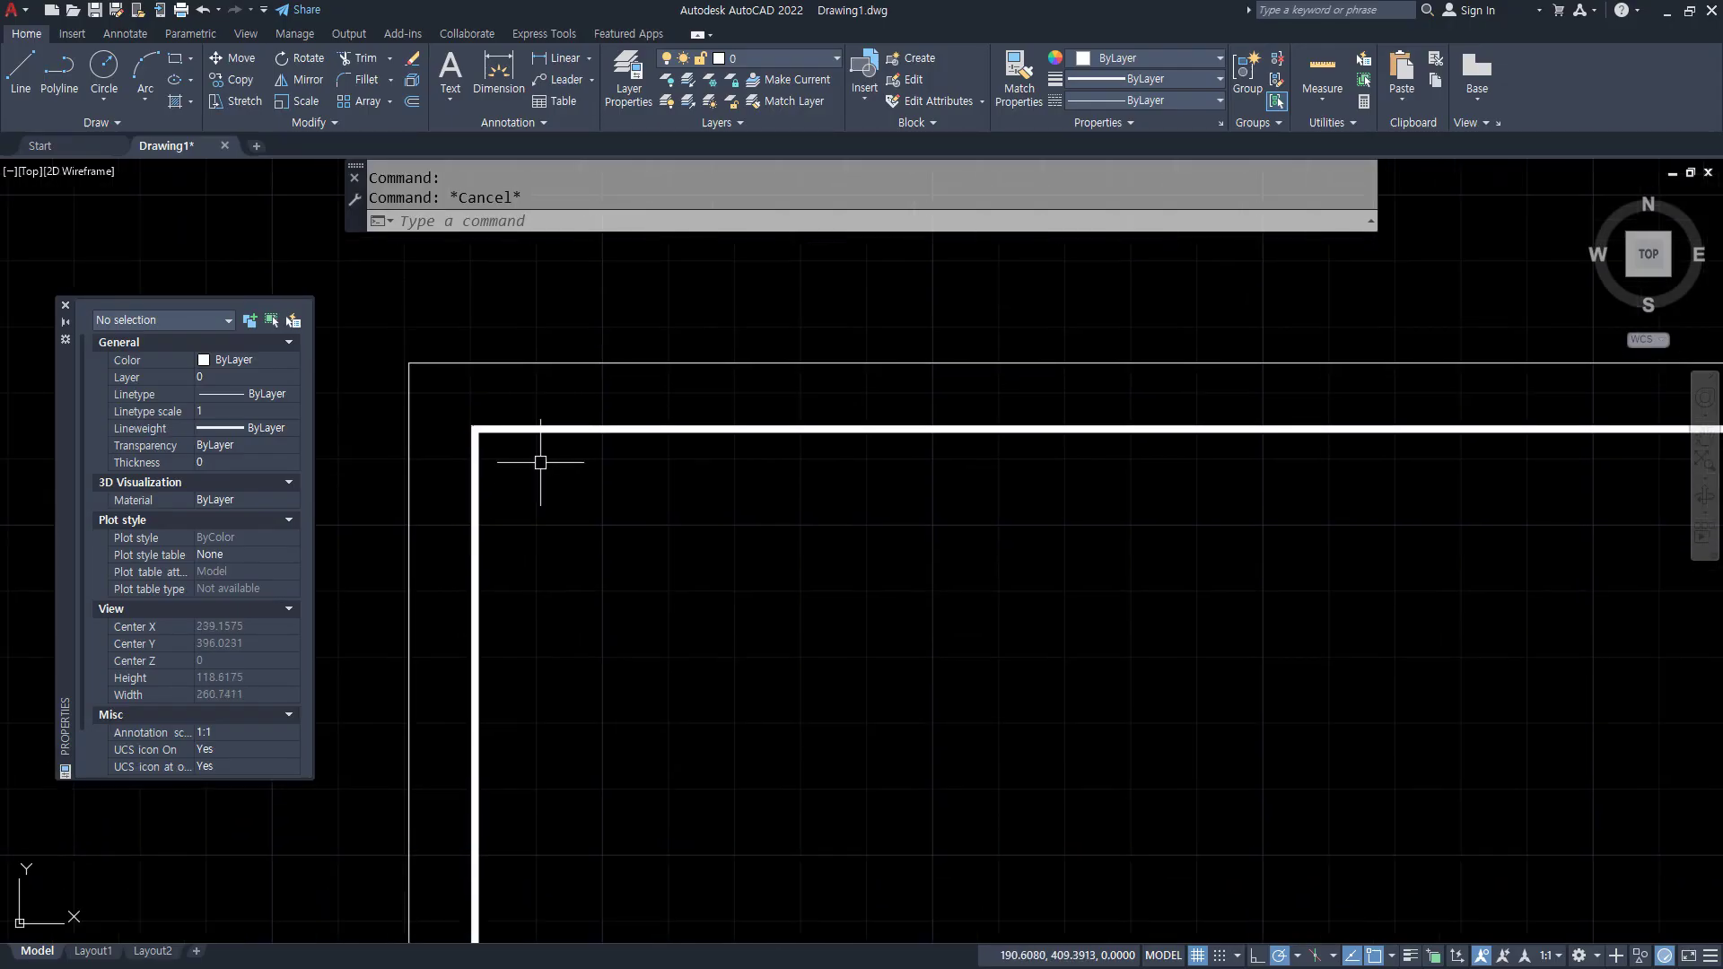
scroll(540, 462, "down", 6)
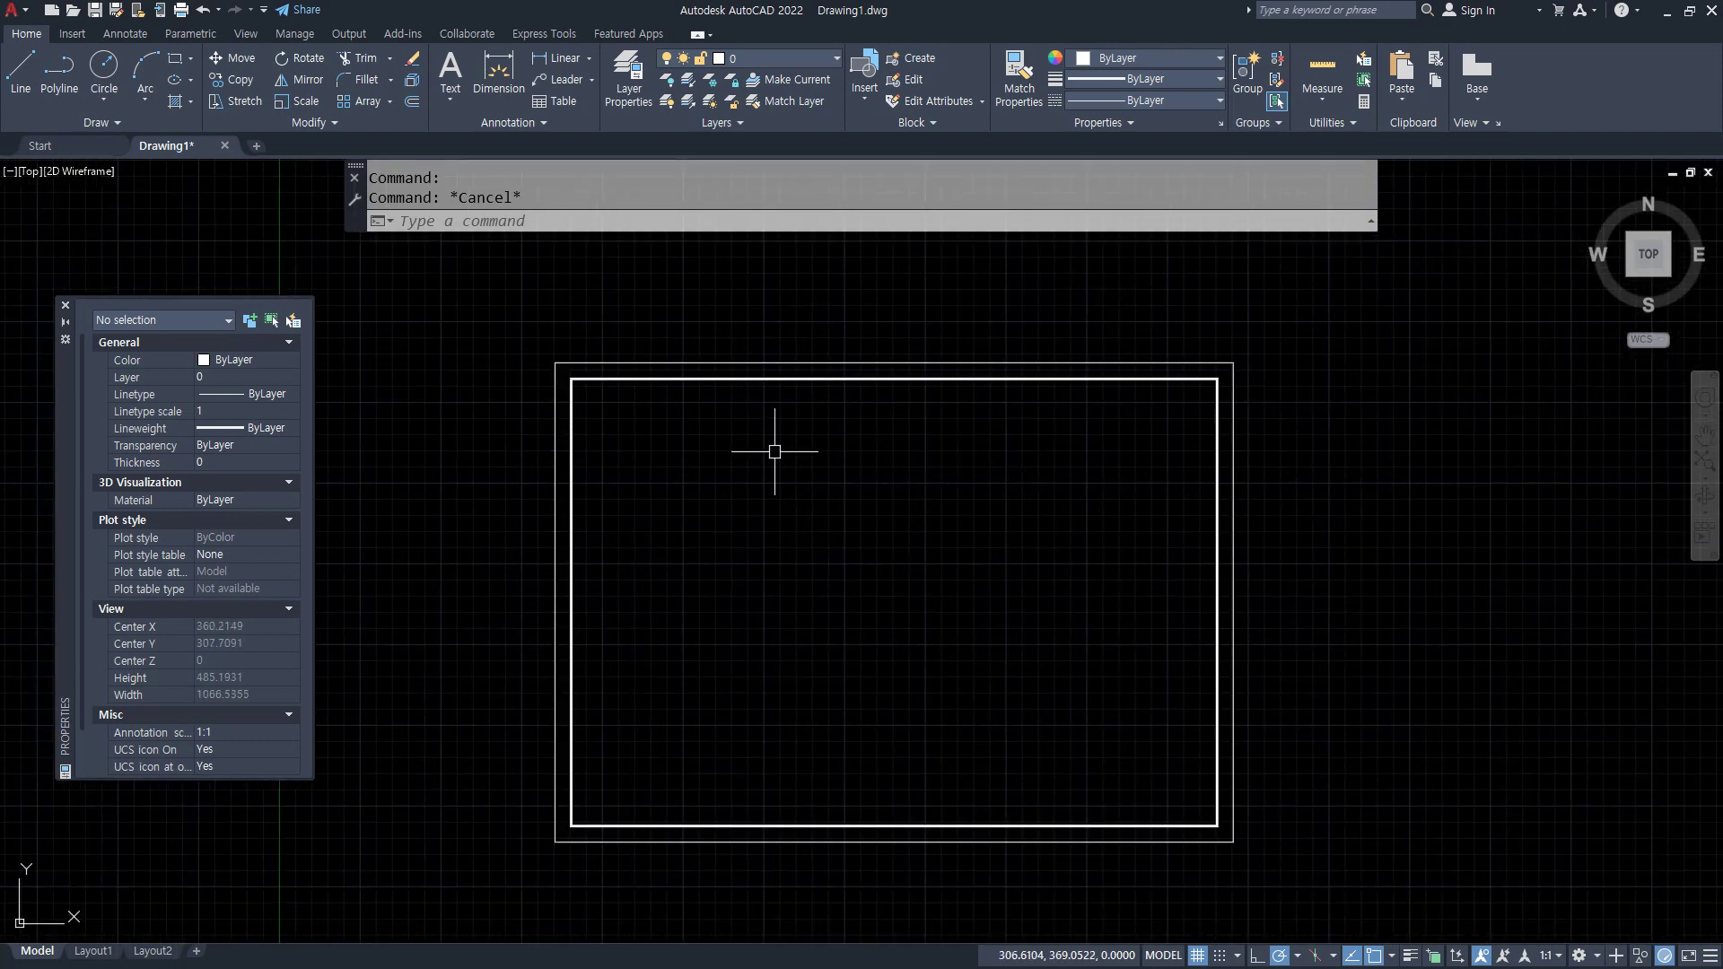
type("s")
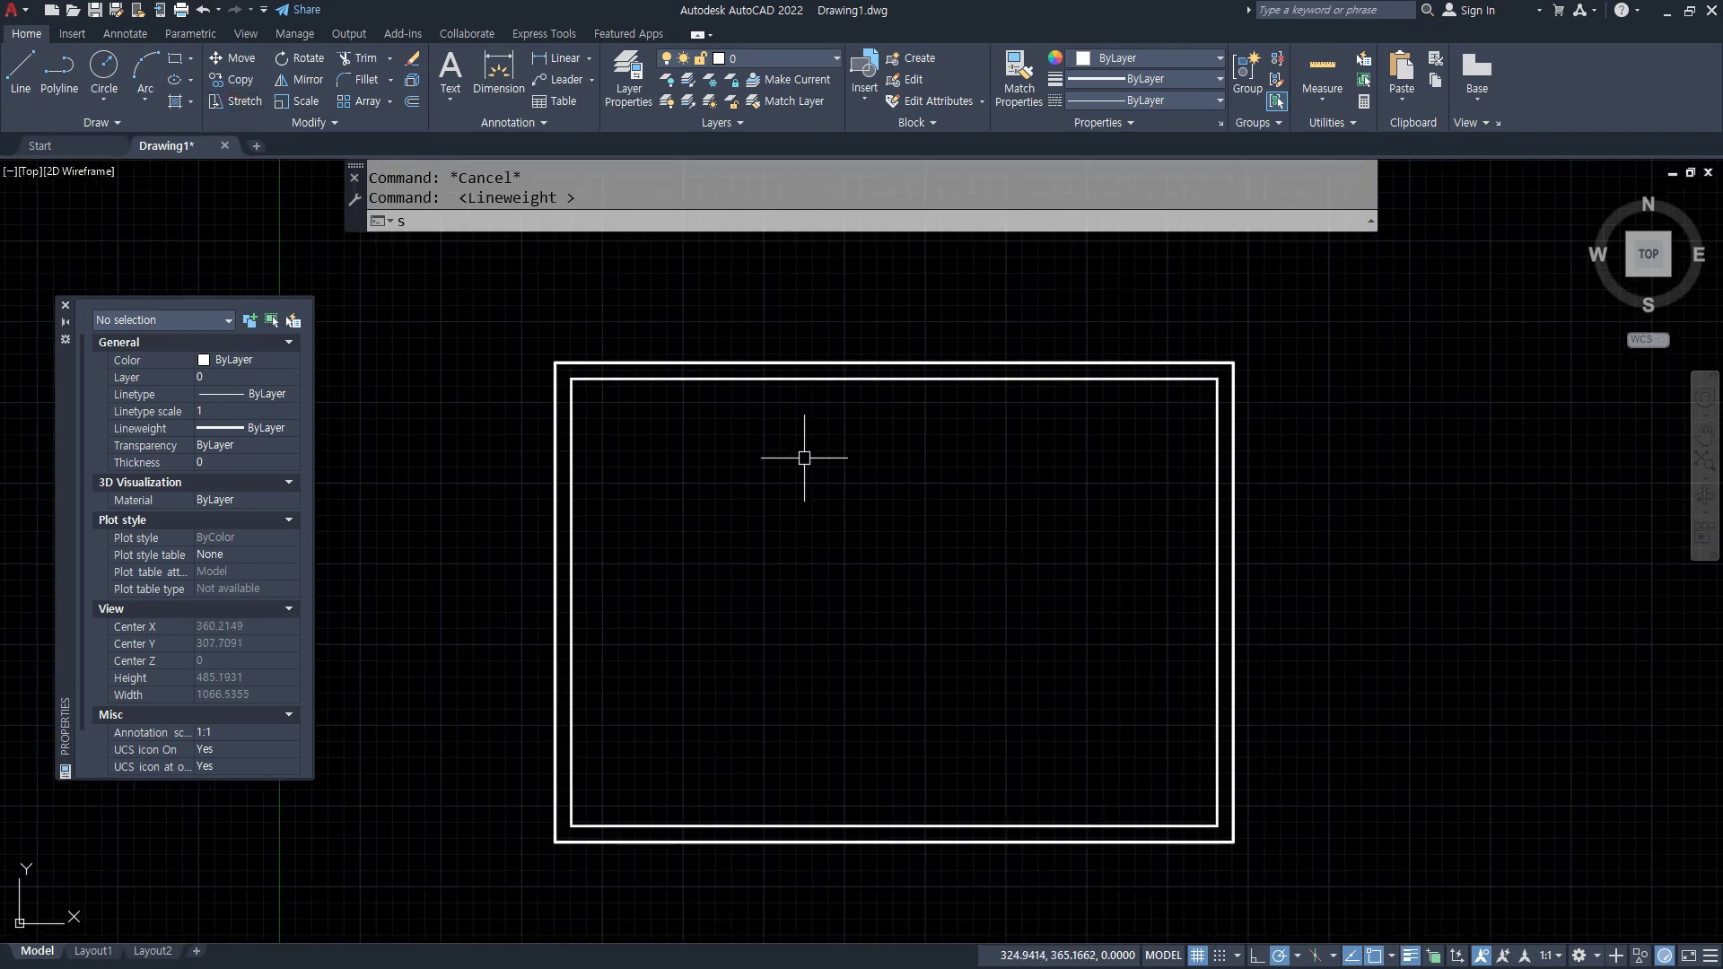
type("c")
key("Return")
left_click(753, 490)
left_click(529, 354)
key("Return")
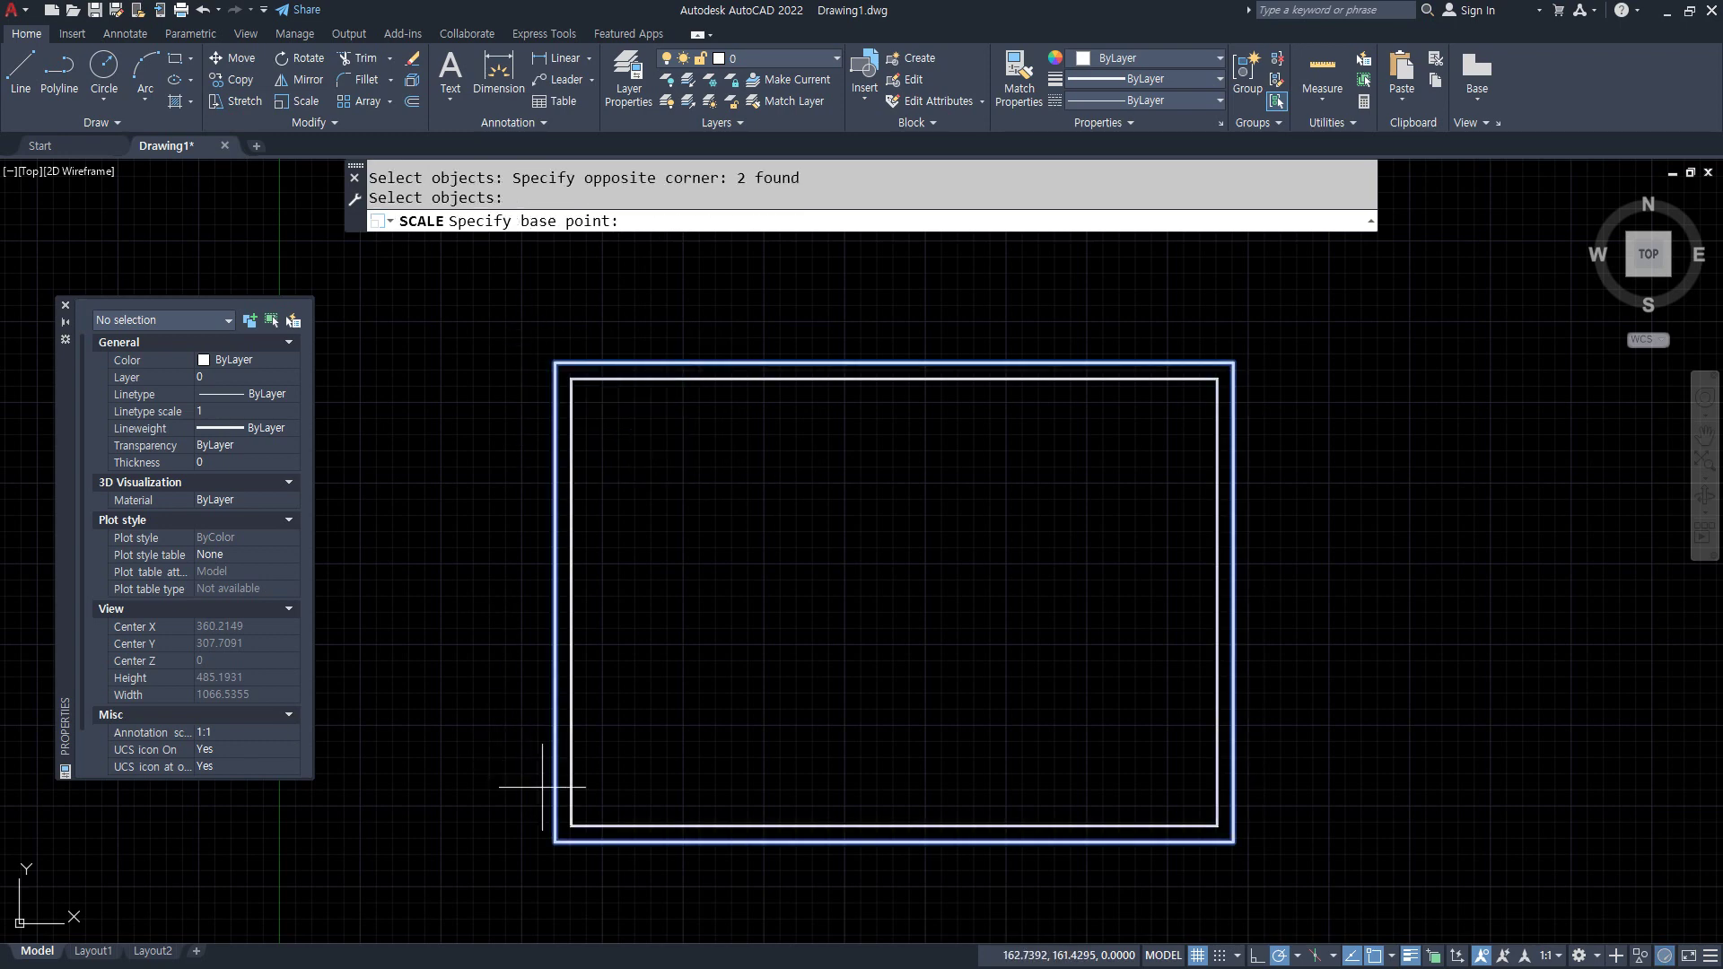
mouse_move(618, 406)
left_mouse_down()
mouse_move(557, 330)
mouse_move(610, 441)
left_mouse_up()
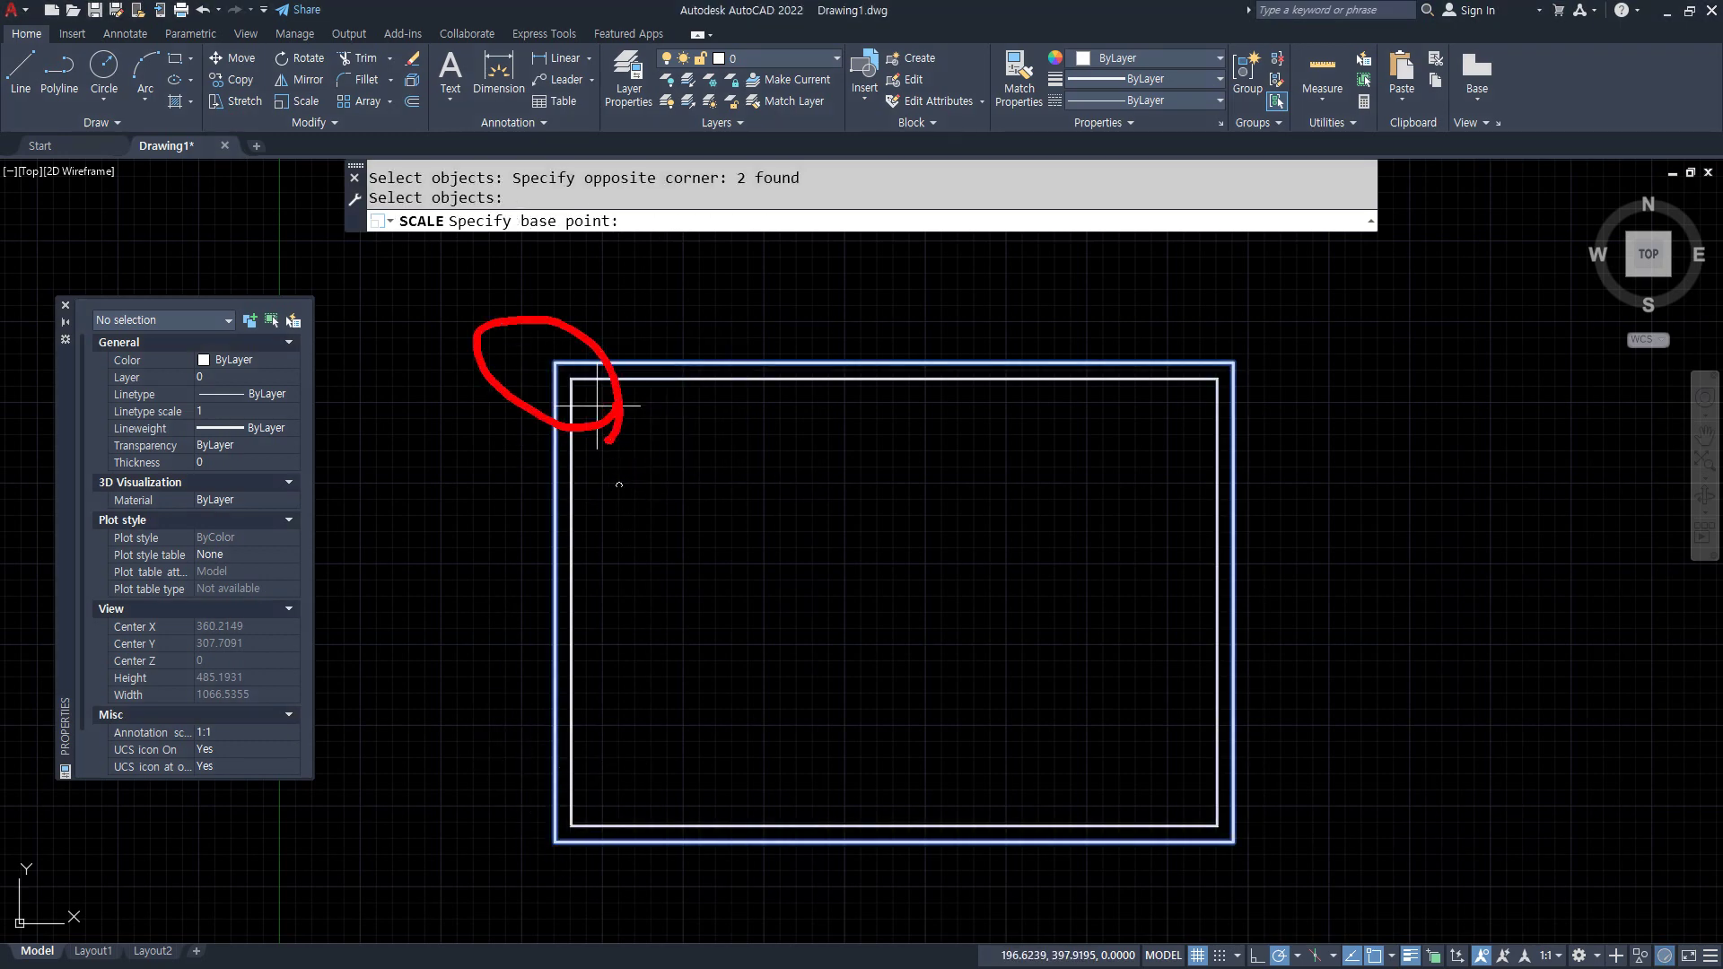
left_click(552, 413)
key("Escape")
key("Escape")
- Scale both nested rectangles by a factor of 30 from the outer rectangle's lower-left corner
type("s")
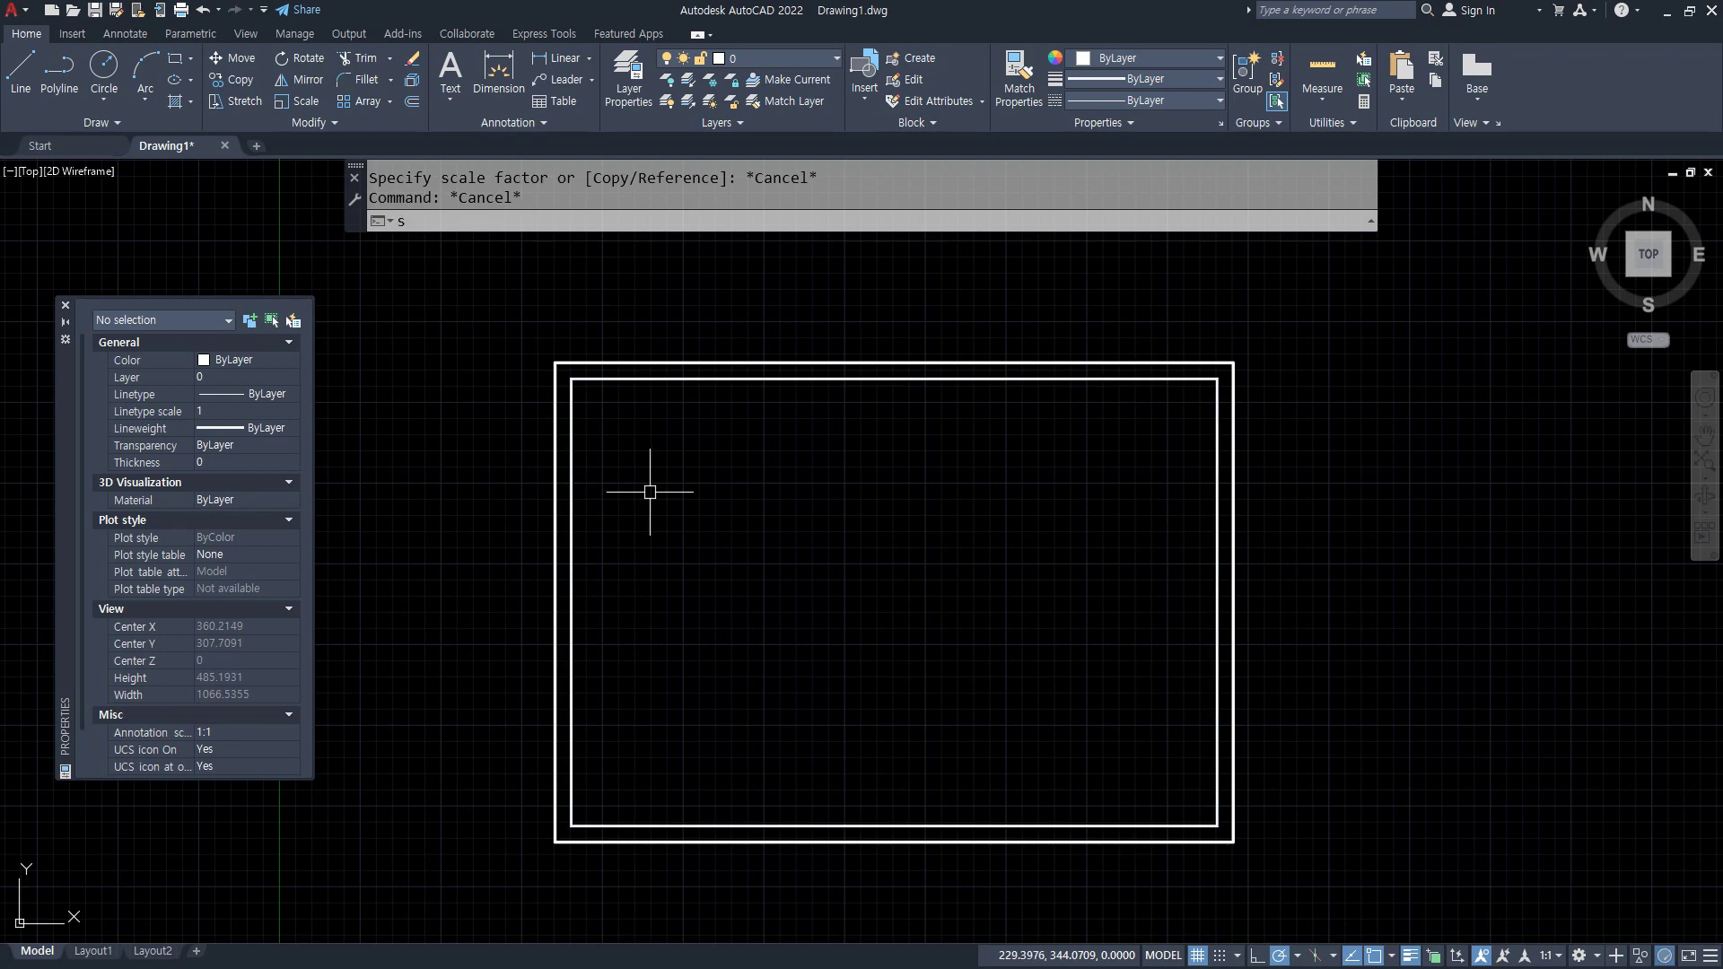
type("c")
key("Return")
left_click(665, 461)
left_click(439, 308)
key("Return")
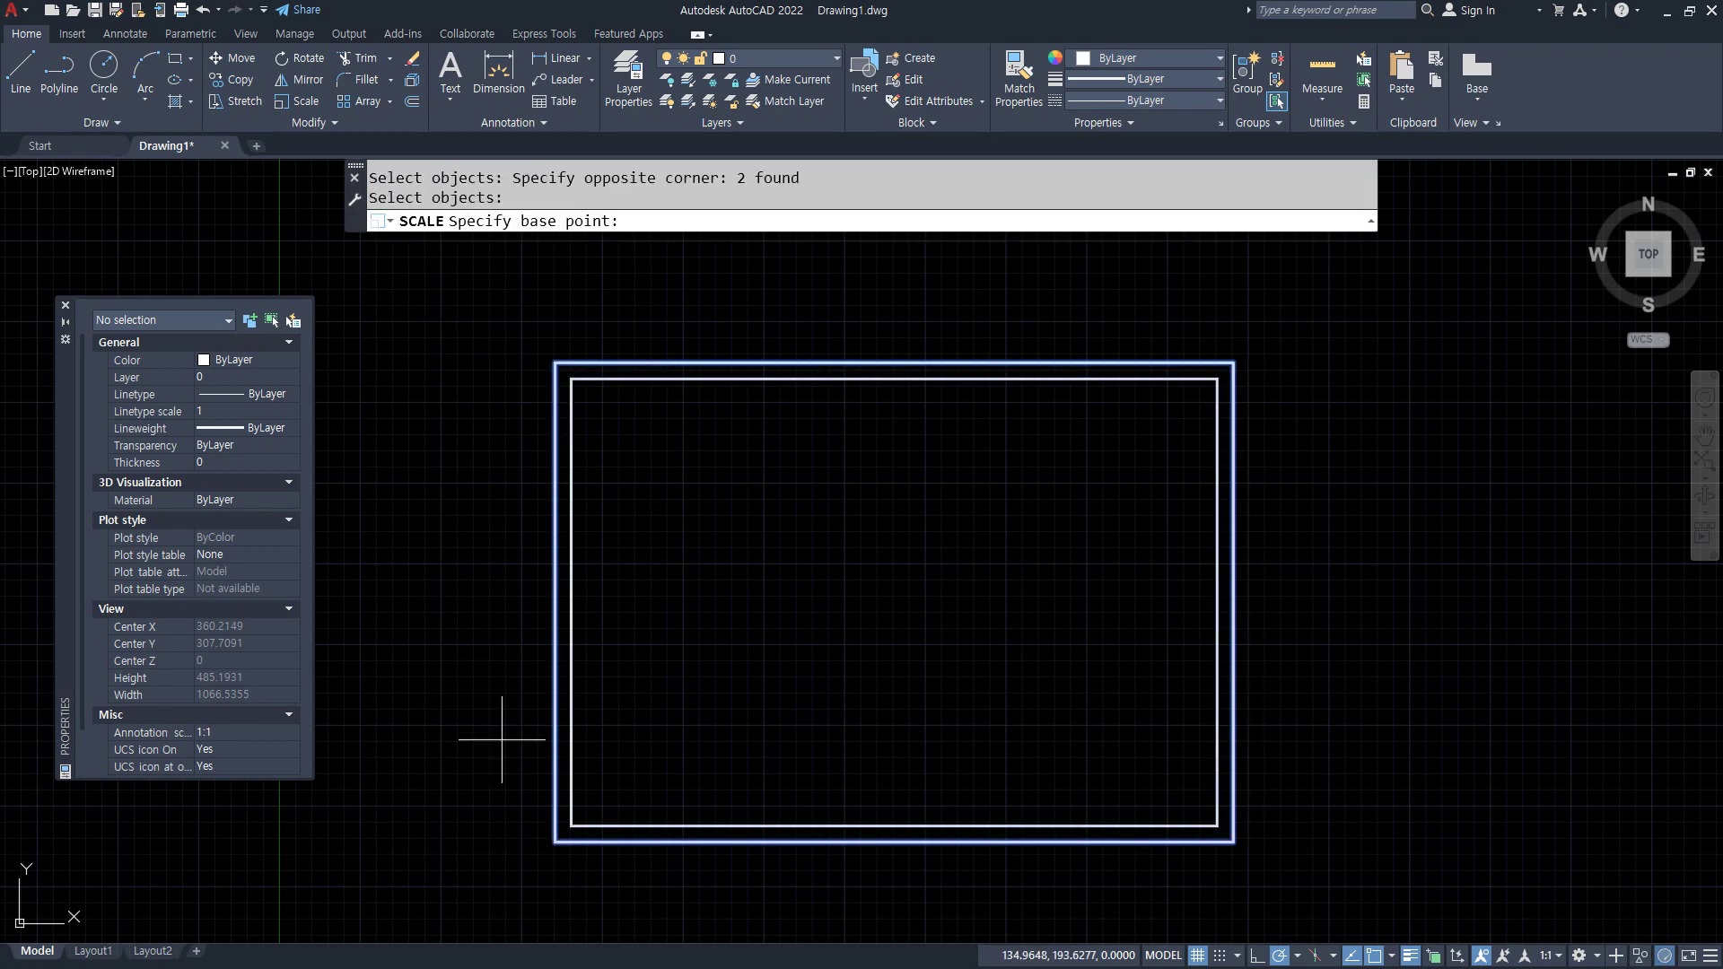
left_click(554, 841)
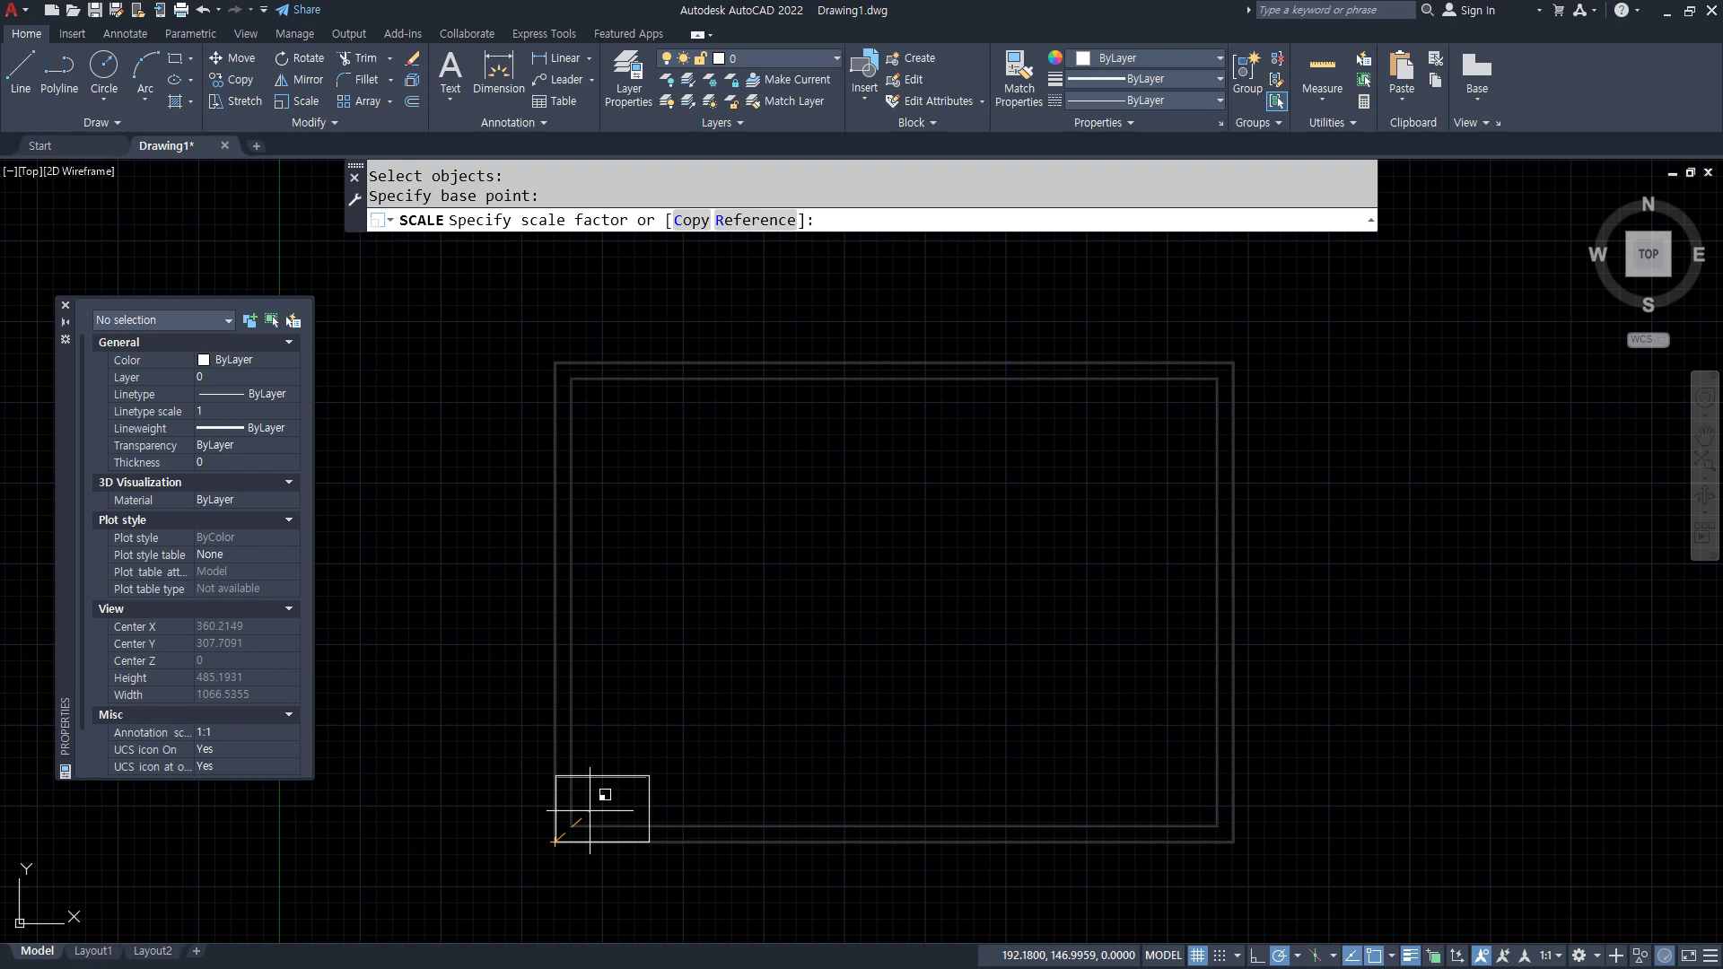
key("Return")
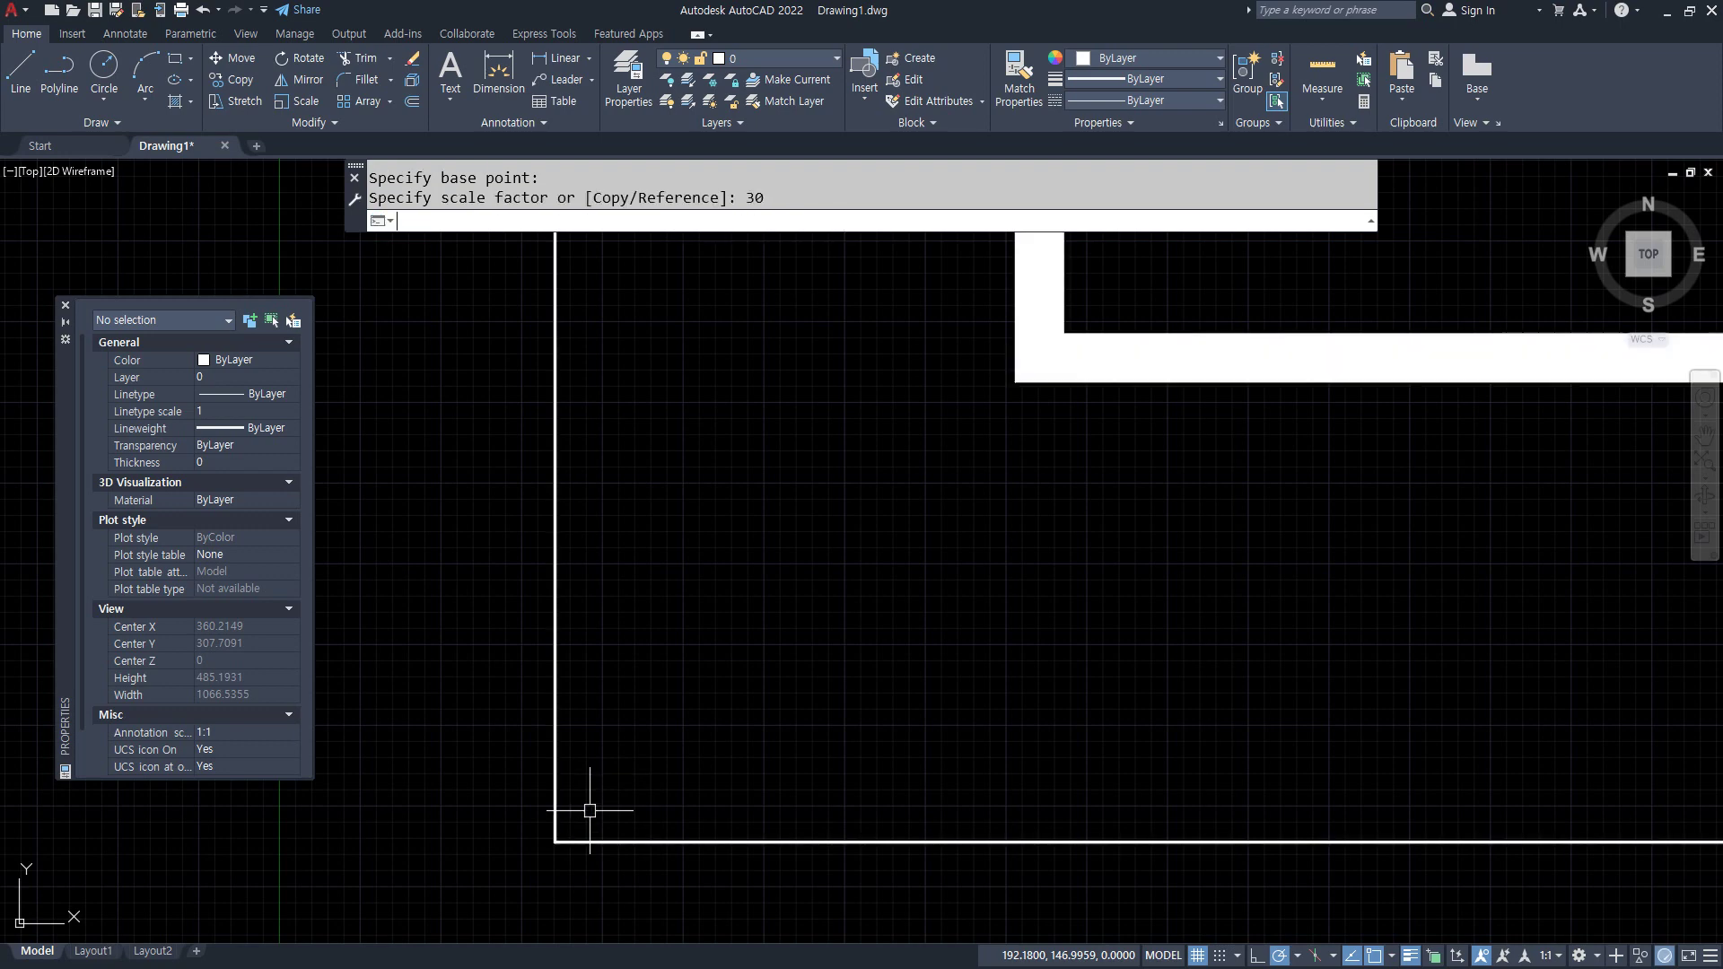
type("z")
key("Return")
type("a")
key("Return")
scroll(654, 664, "down", 2)
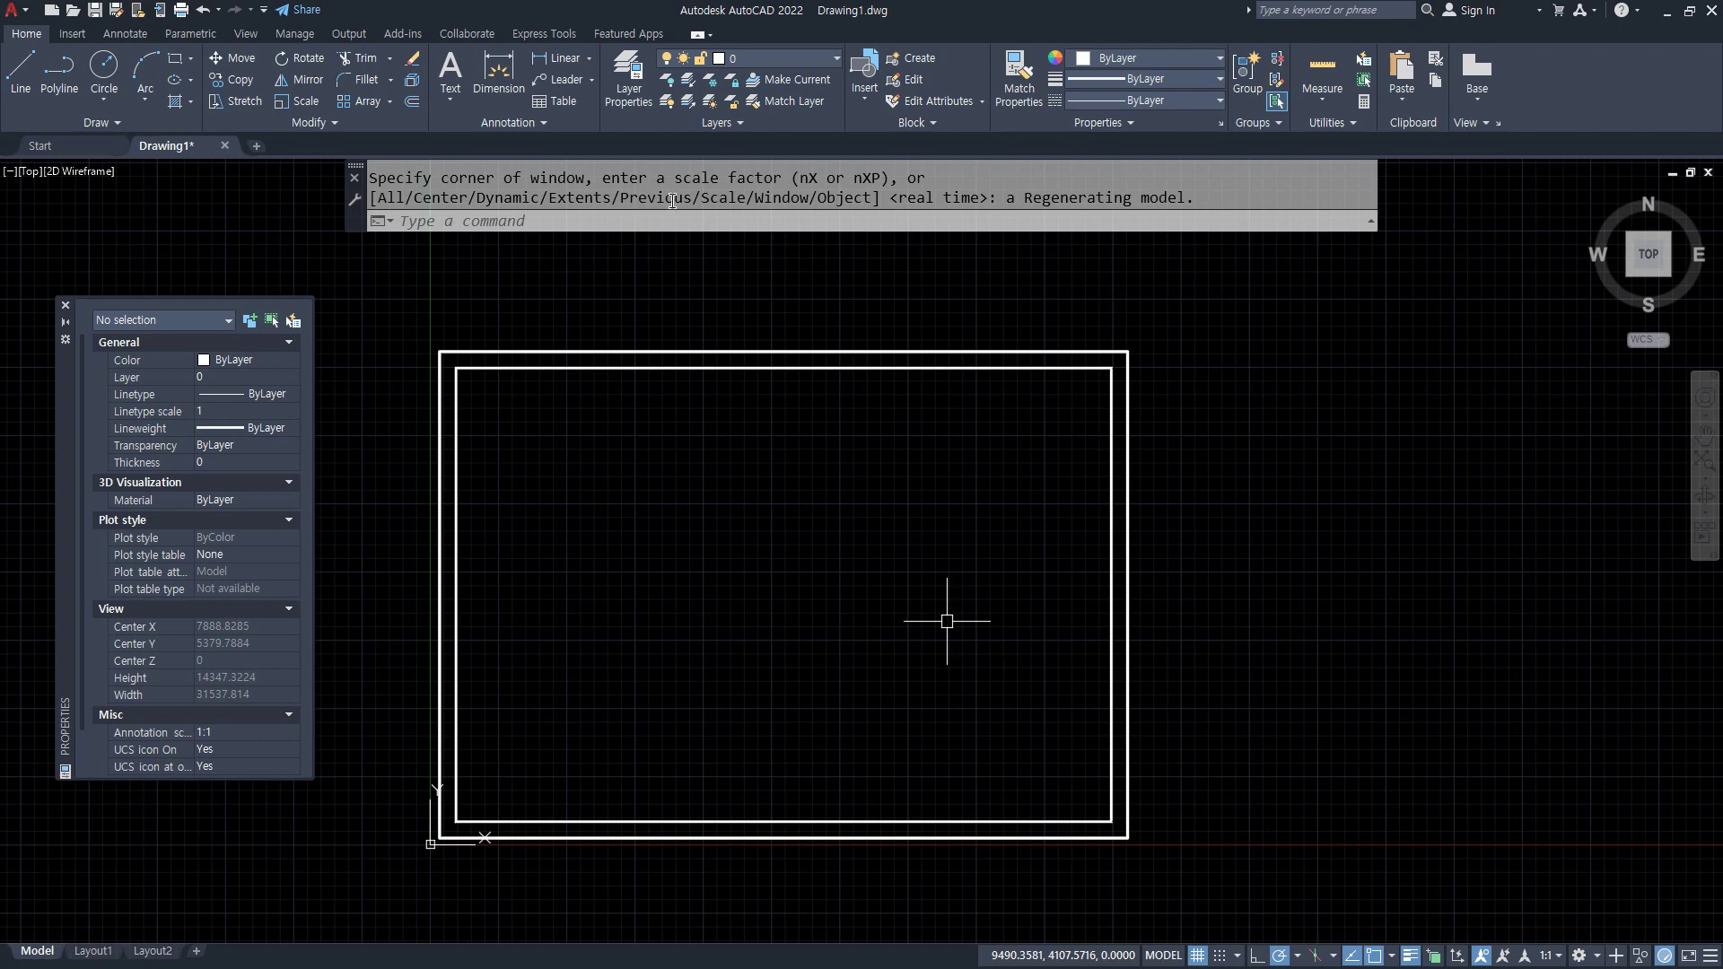
- Make the 중심 layer current and draw a horizontal centre line between the side midpoints of the inner rectangle
left_click(818, 64)
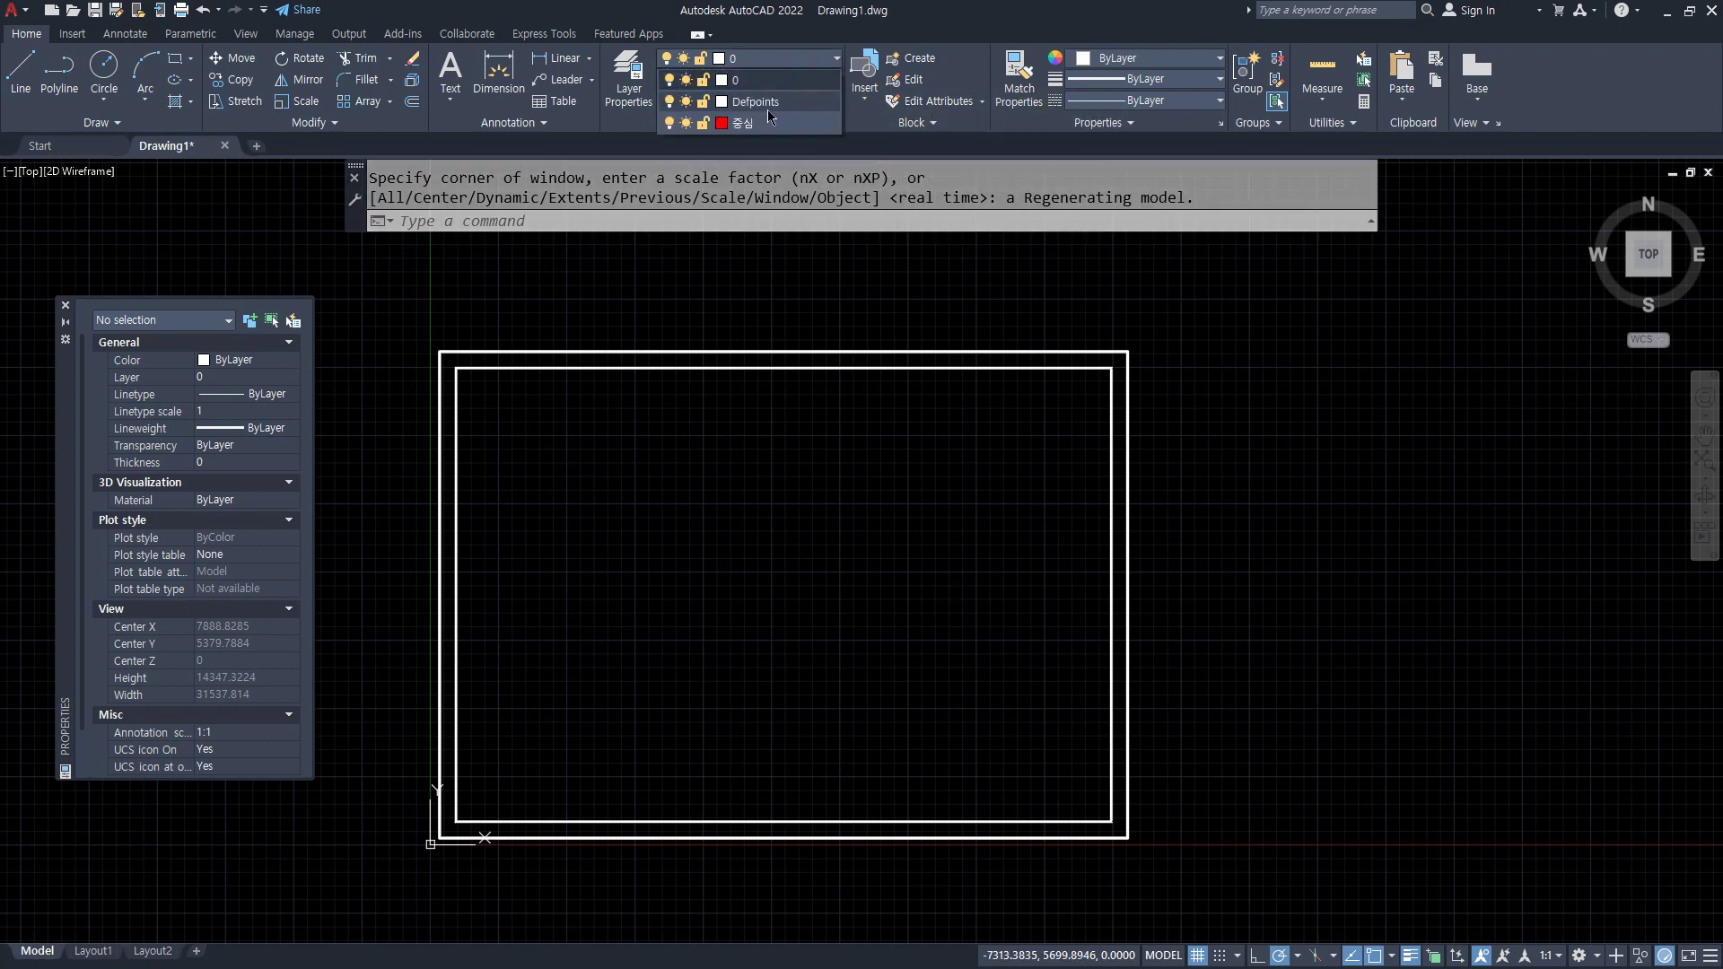
left_click(763, 124)
type("l")
key("Return")
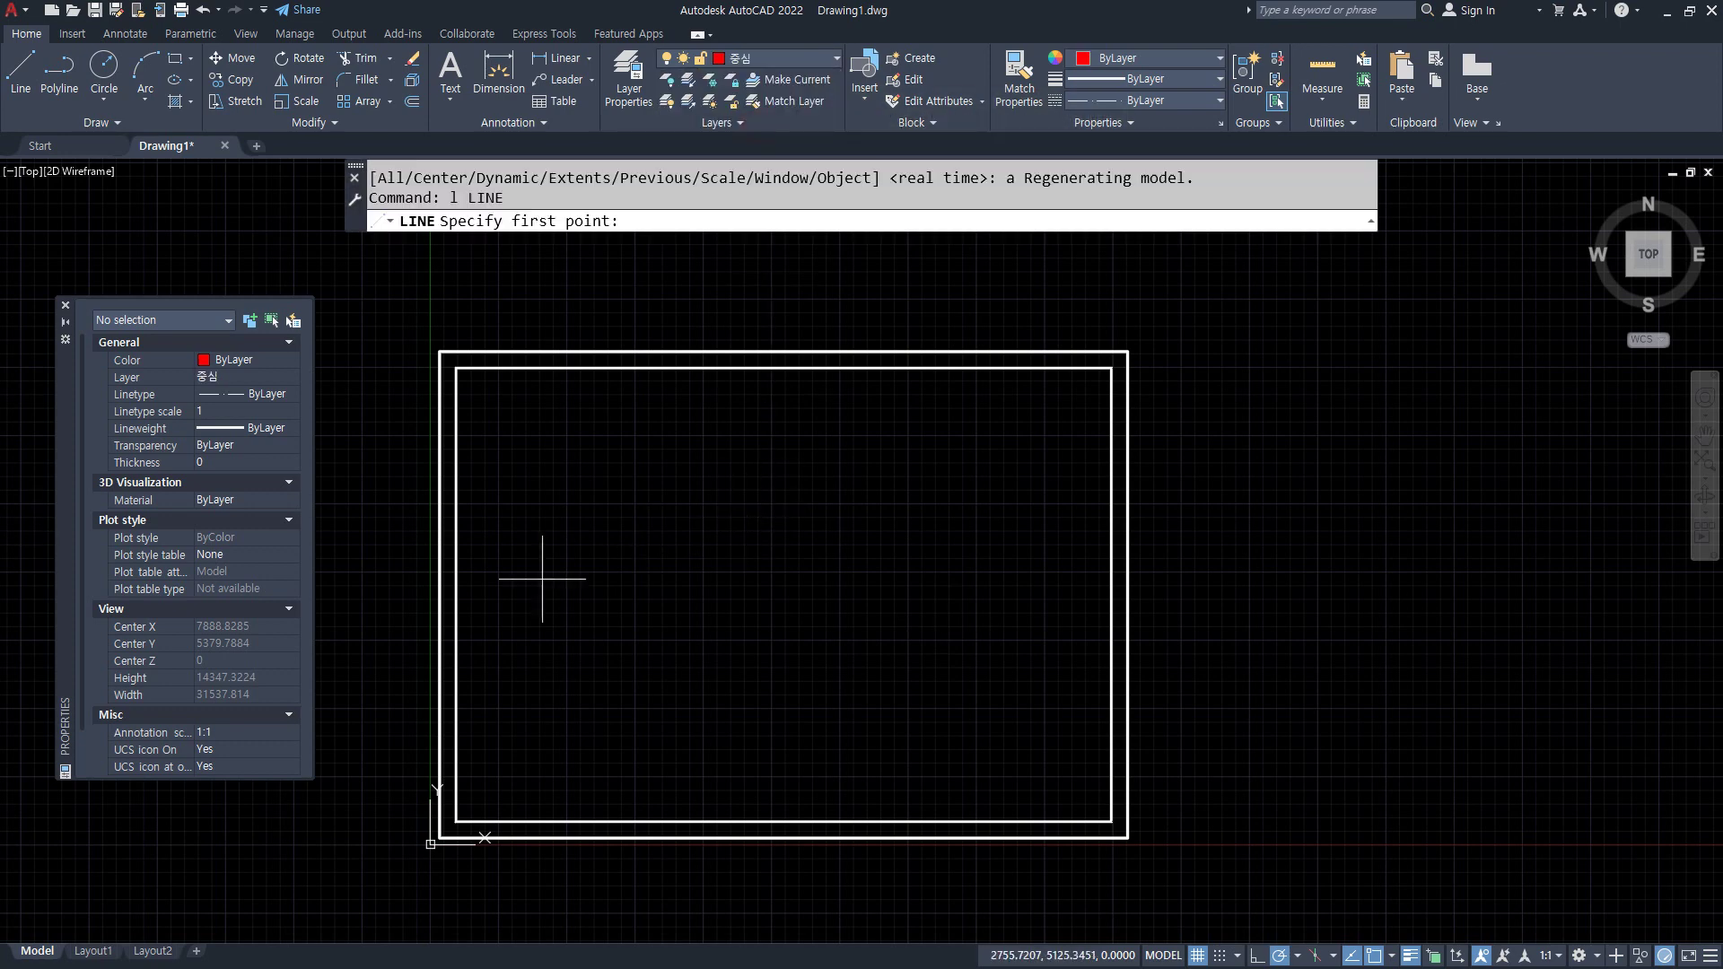
left_click(456, 594)
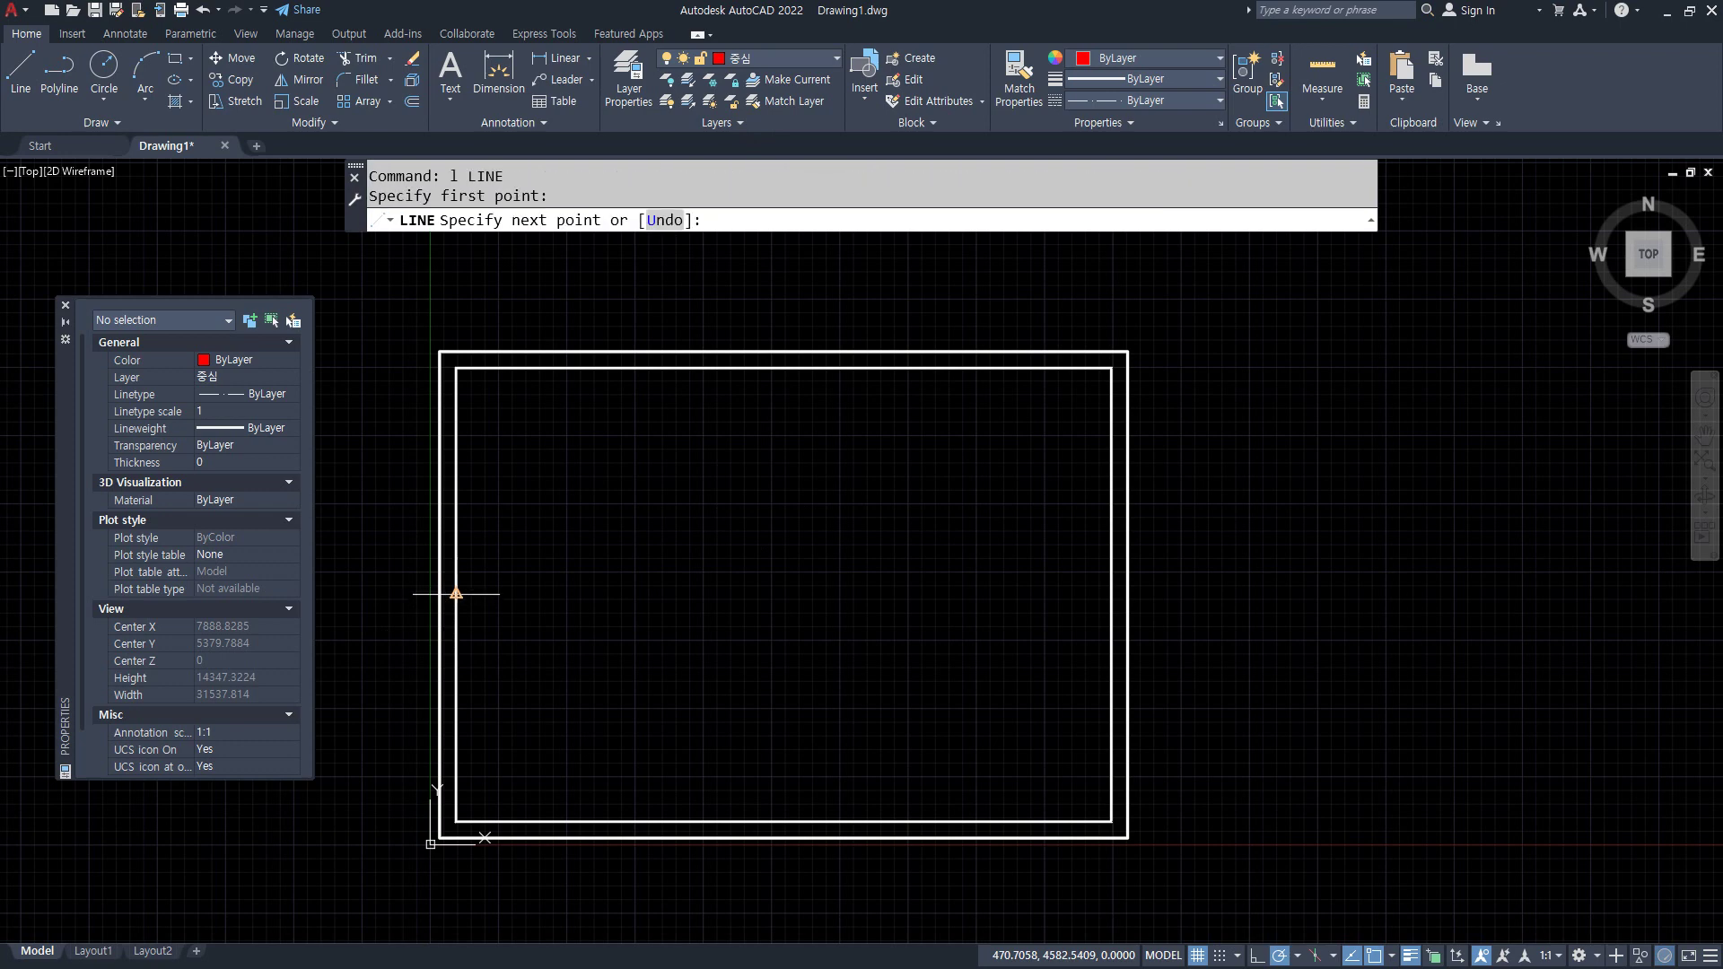
left_click(1110, 595)
key("Return")
- Draw a vertical centre line from the inner rectangle's upper-edge midpoint to its lower-edge midpoint
key("Return")
left_click(779, 366)
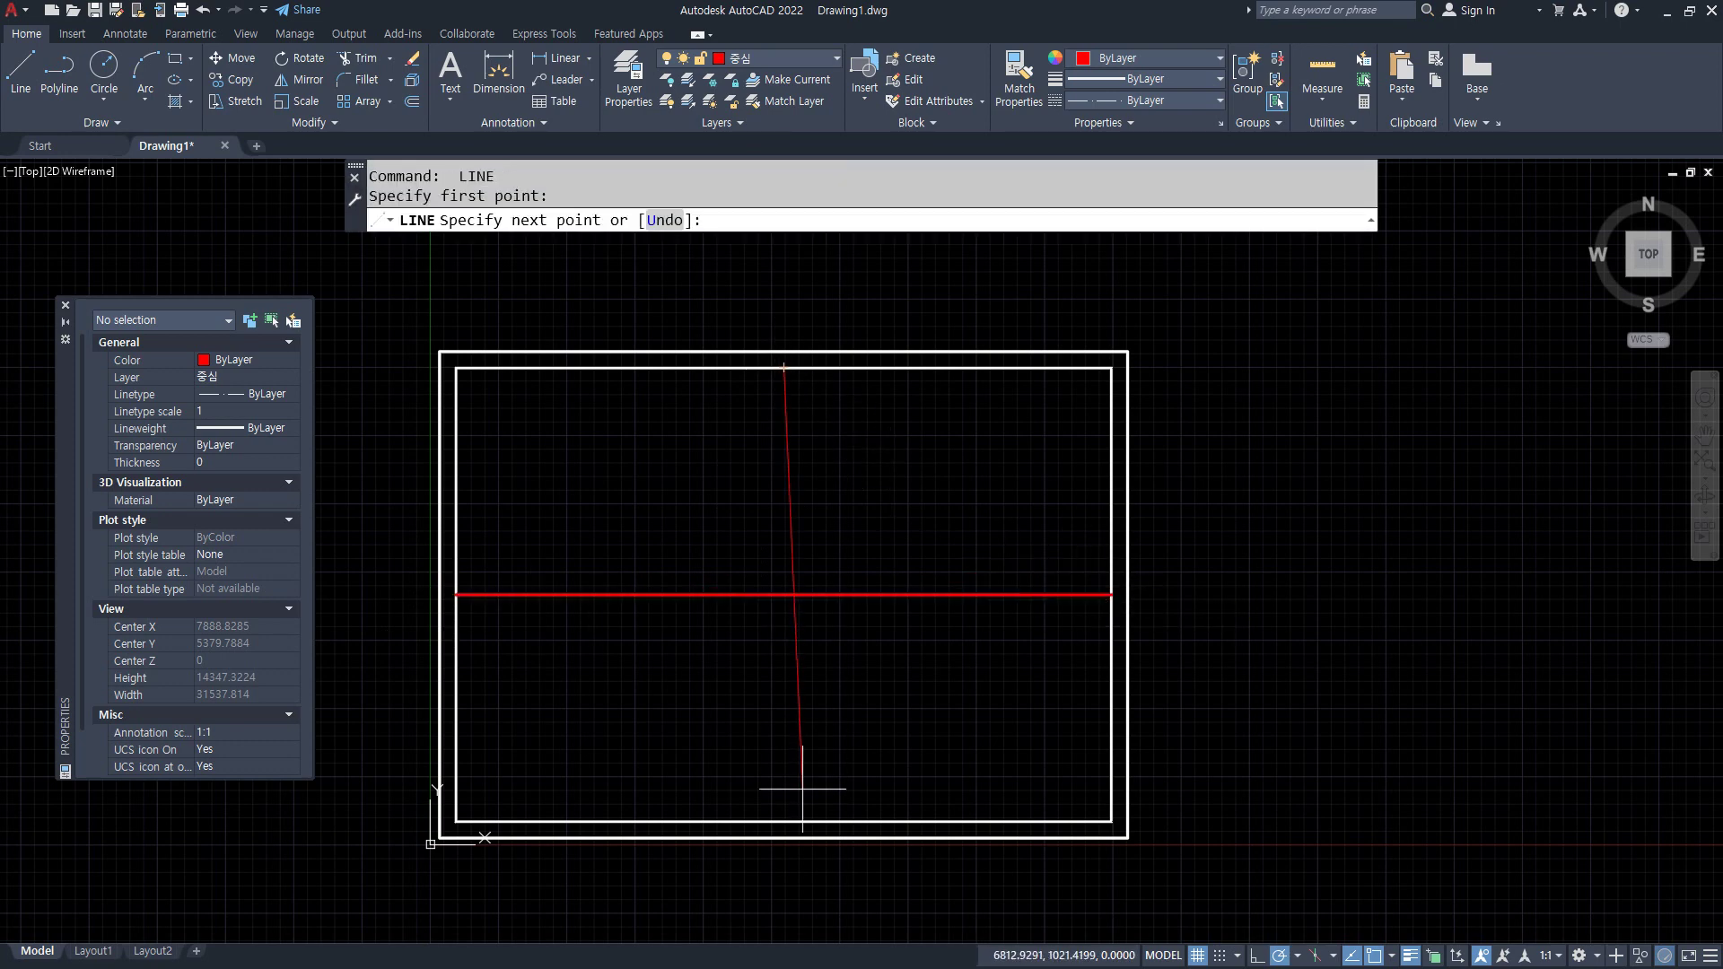
left_click(783, 820)
key("Return")
- Examine the dash pattern where the centre lines cross, and switch to the Notepad notes to read the LTScale entry
scroll(826, 655, "up", 4)
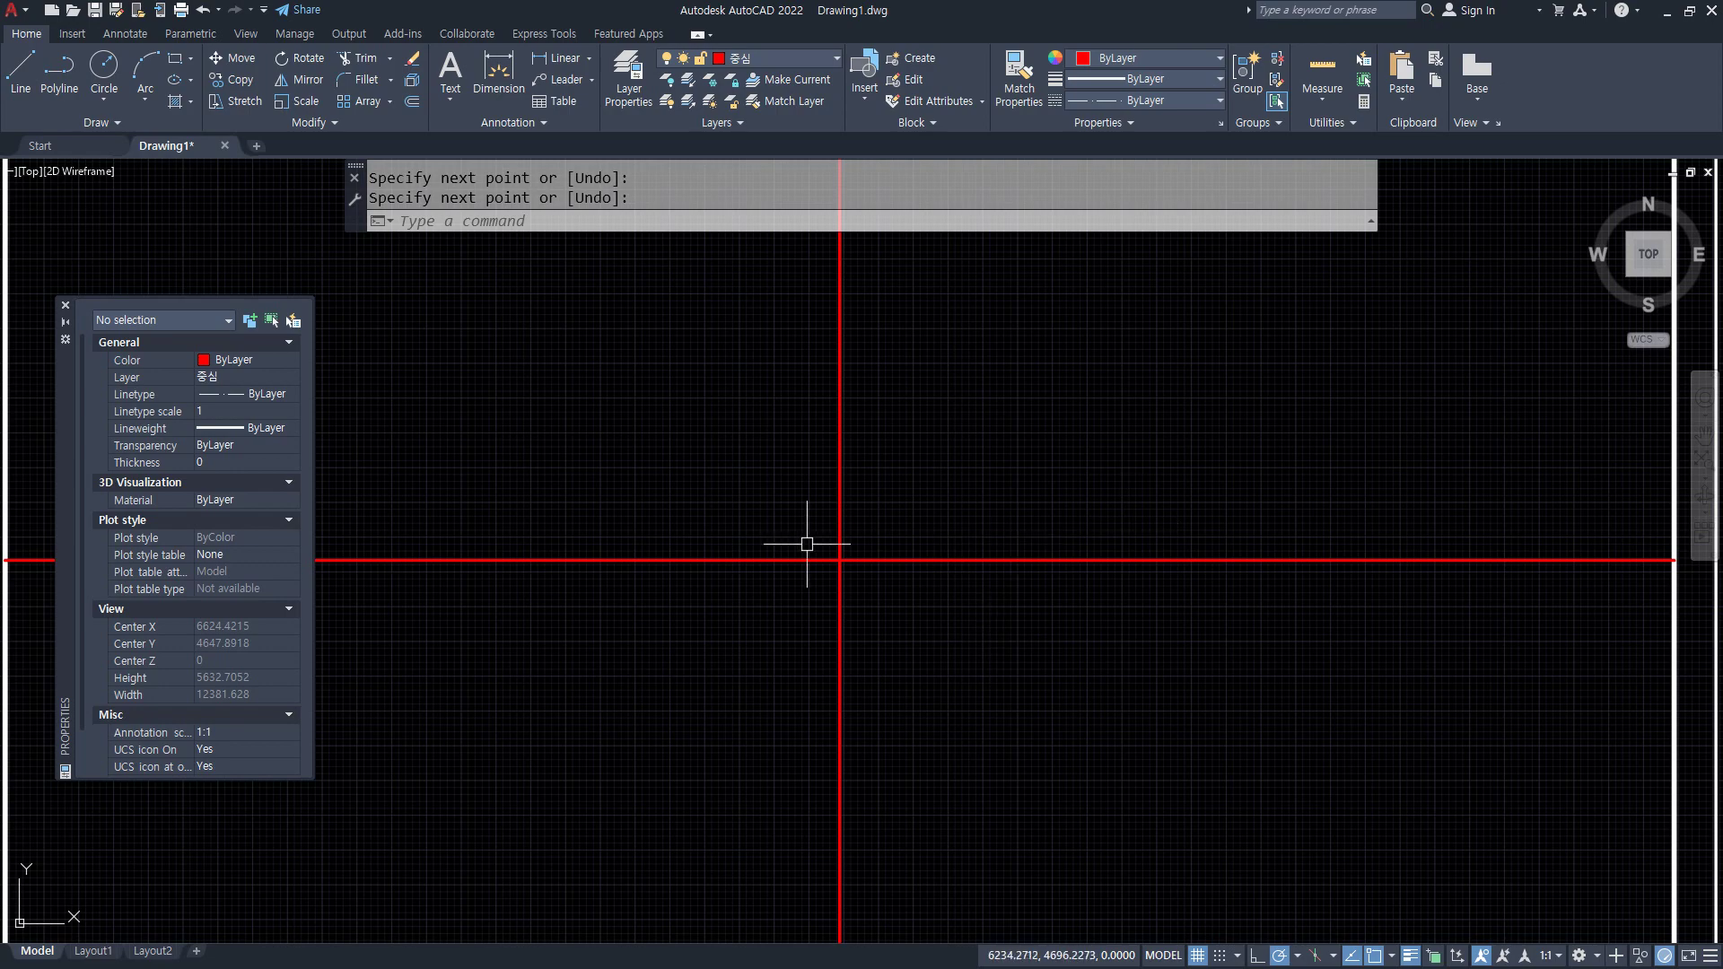
scroll(817, 560, "up", 5)
scroll(887, 550, "up", 5)
scroll(889, 548, "up", 8)
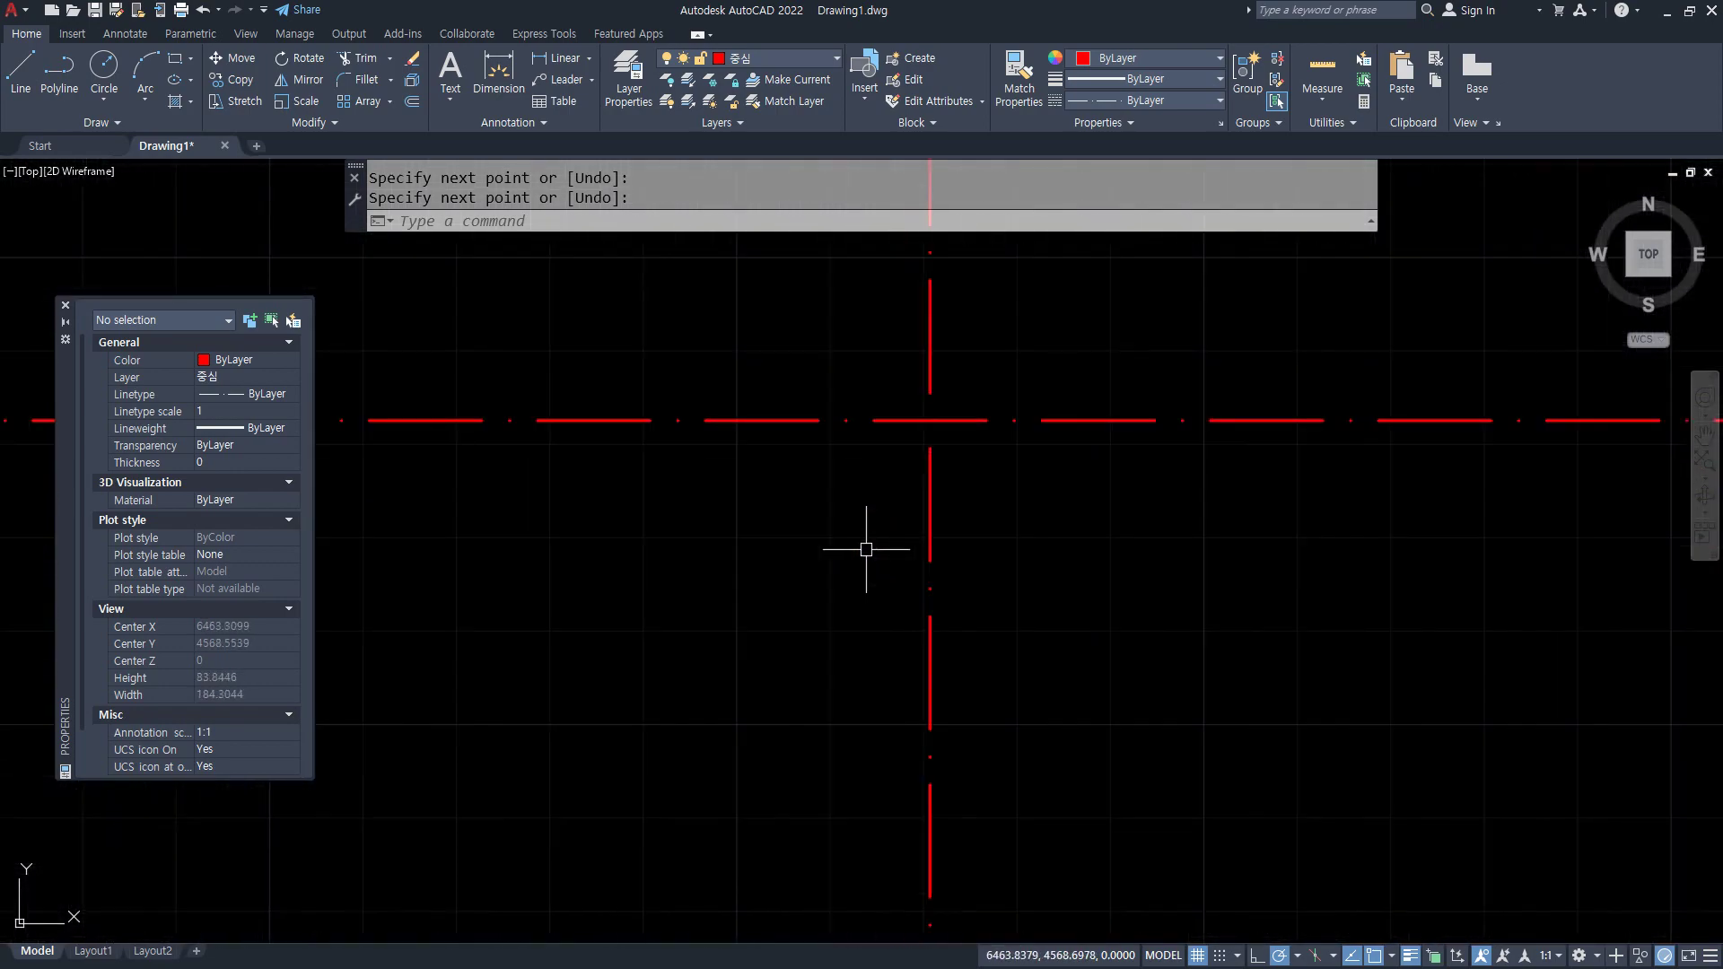
scroll(866, 549, "down", 20)
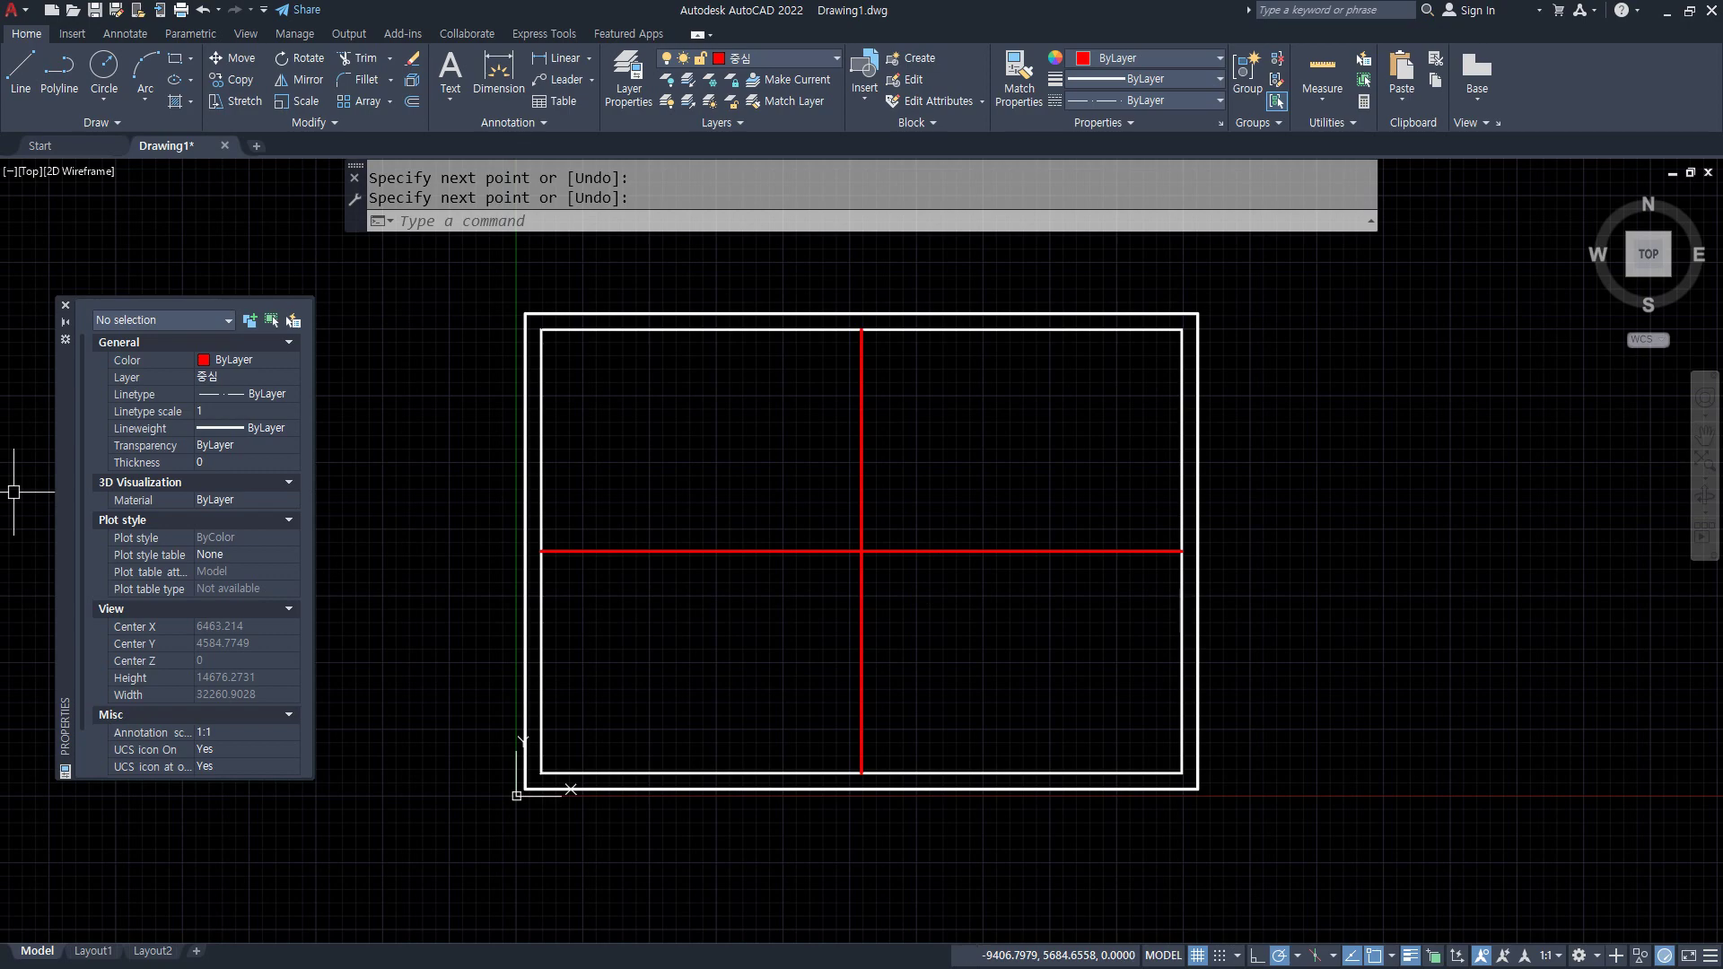
key("alt+Tab")
scroll(870, 626, "up", 5)
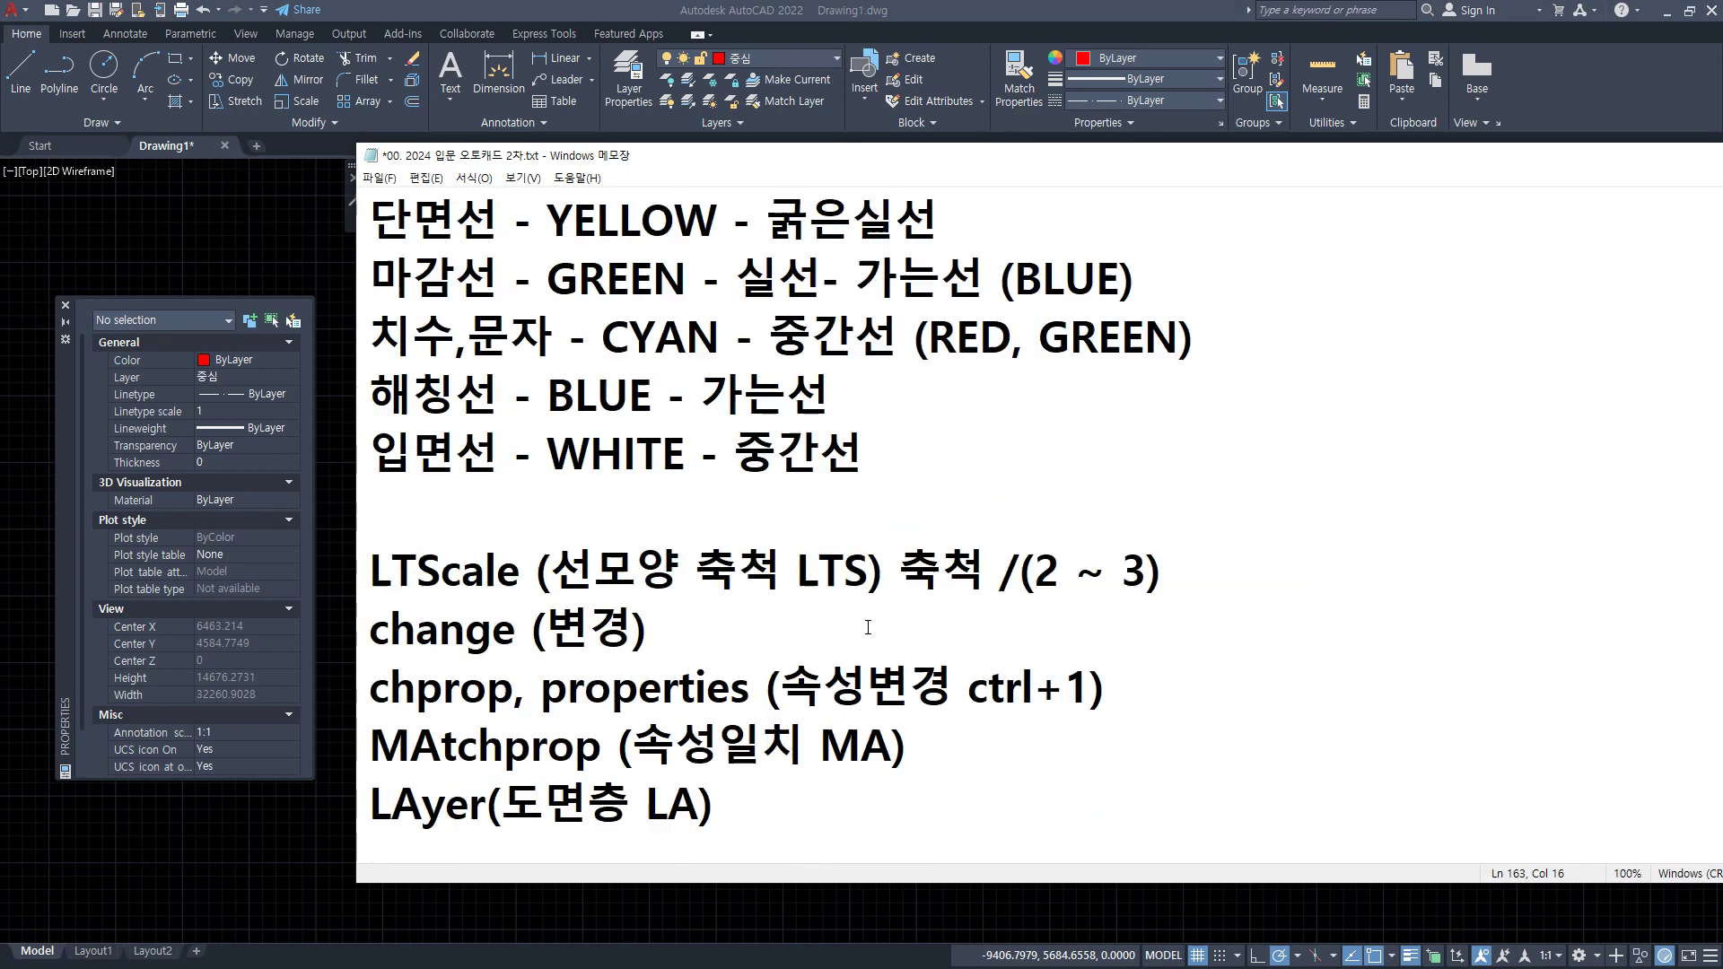
scroll(864, 628, "down", 1)
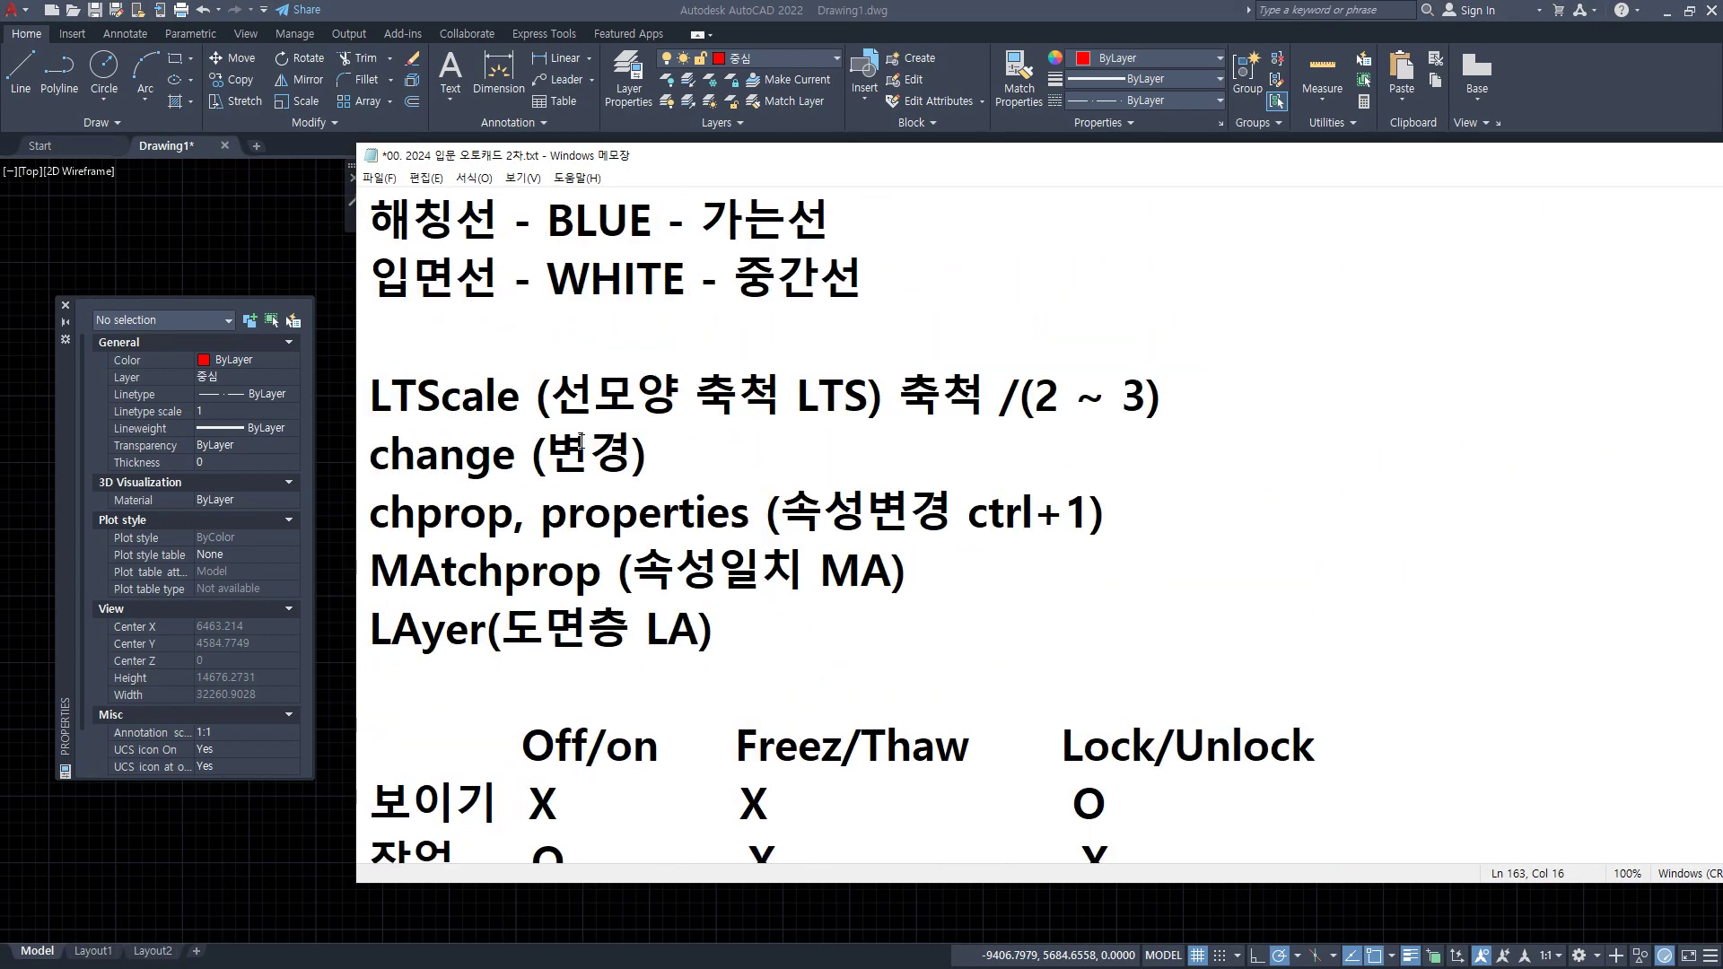
left_click_drag(361, 419, 1169, 421)
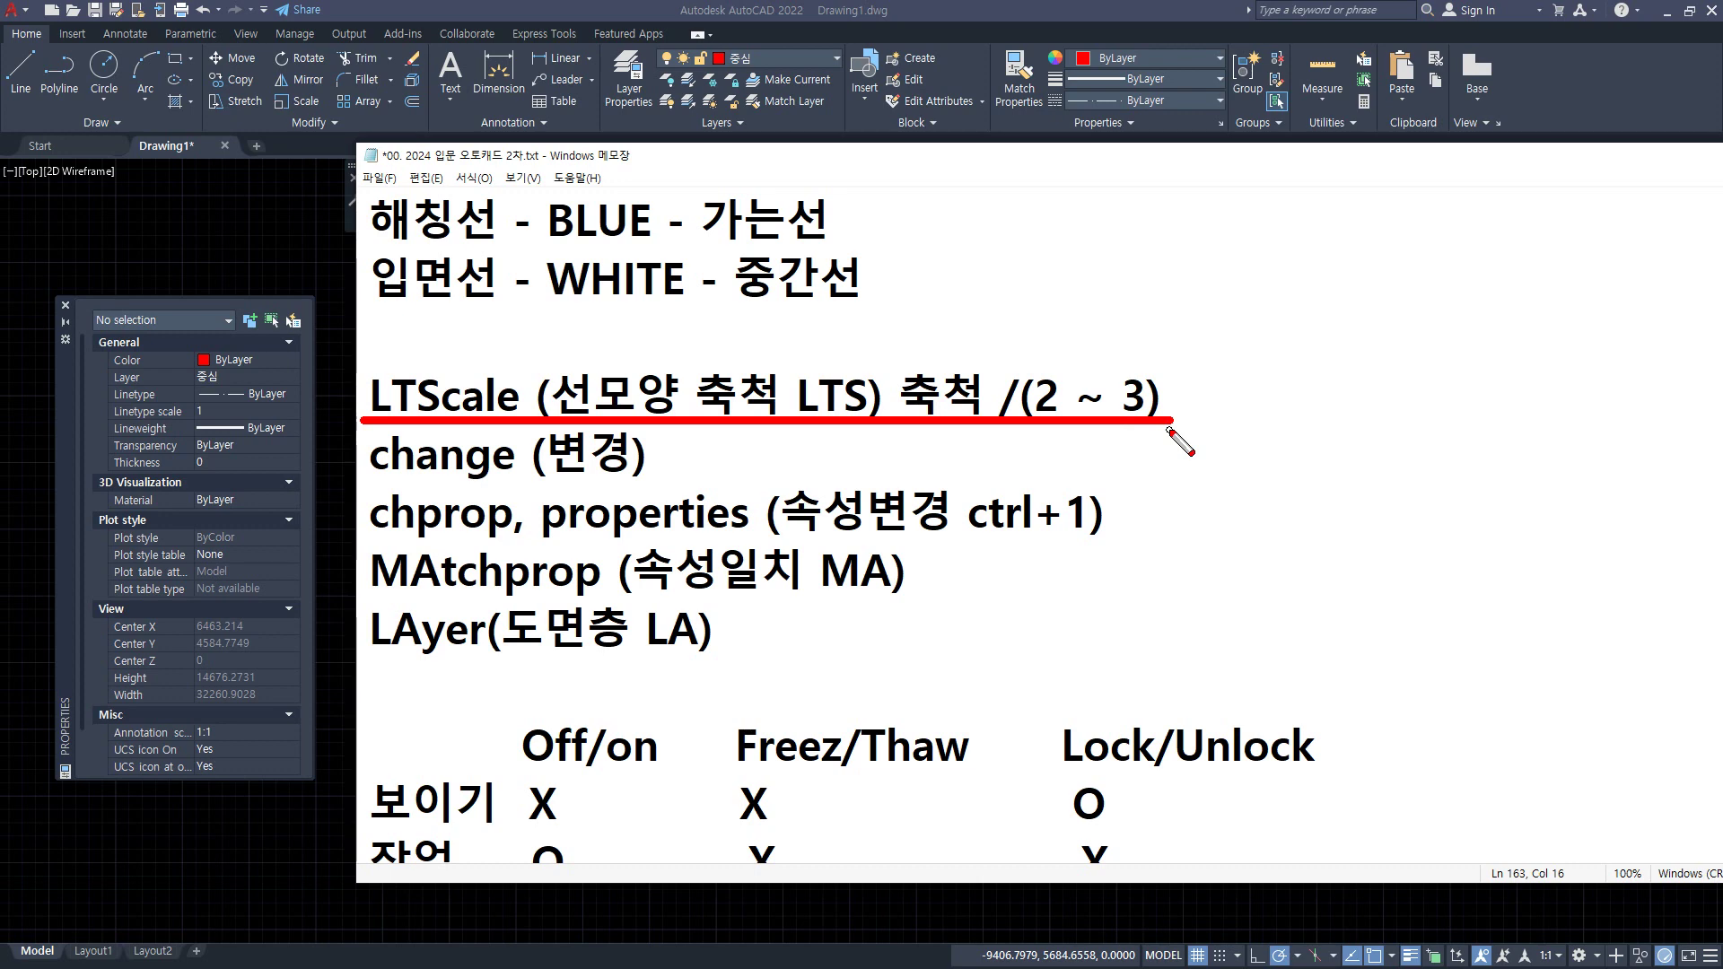
key("Escape")
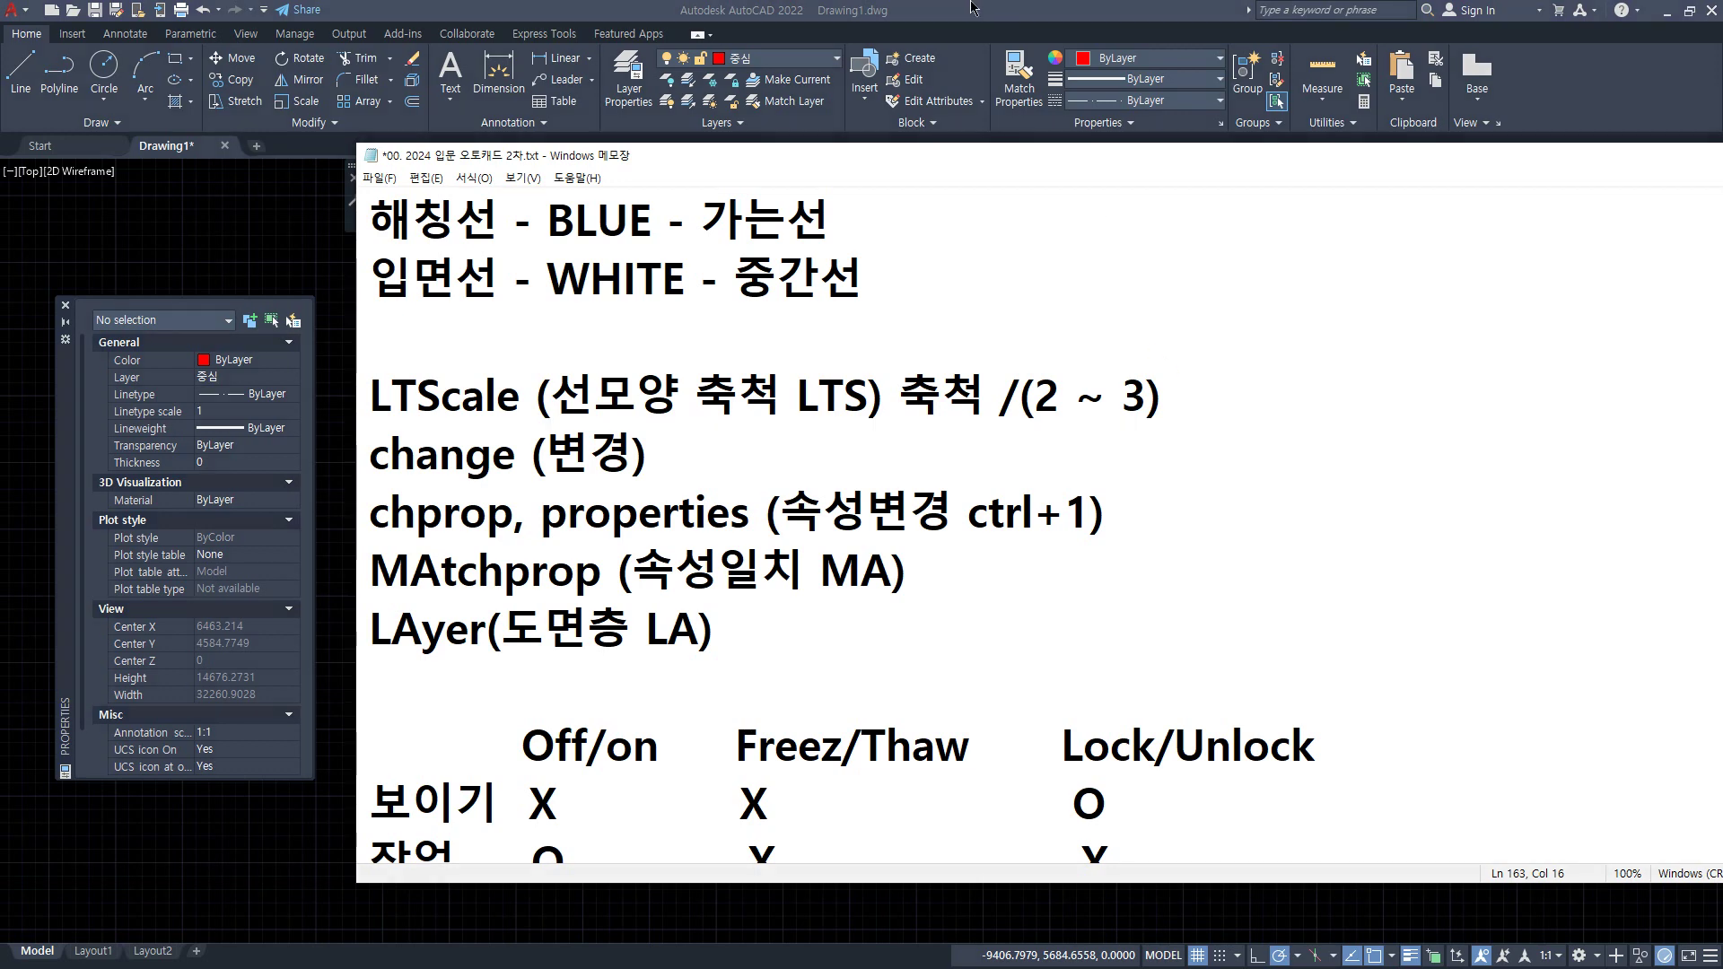
- Return to the AutoCAD drawing, set the linetype scale factor to 30 and check the centre lines' dash pattern
key("alt+Tab")
type("lts")
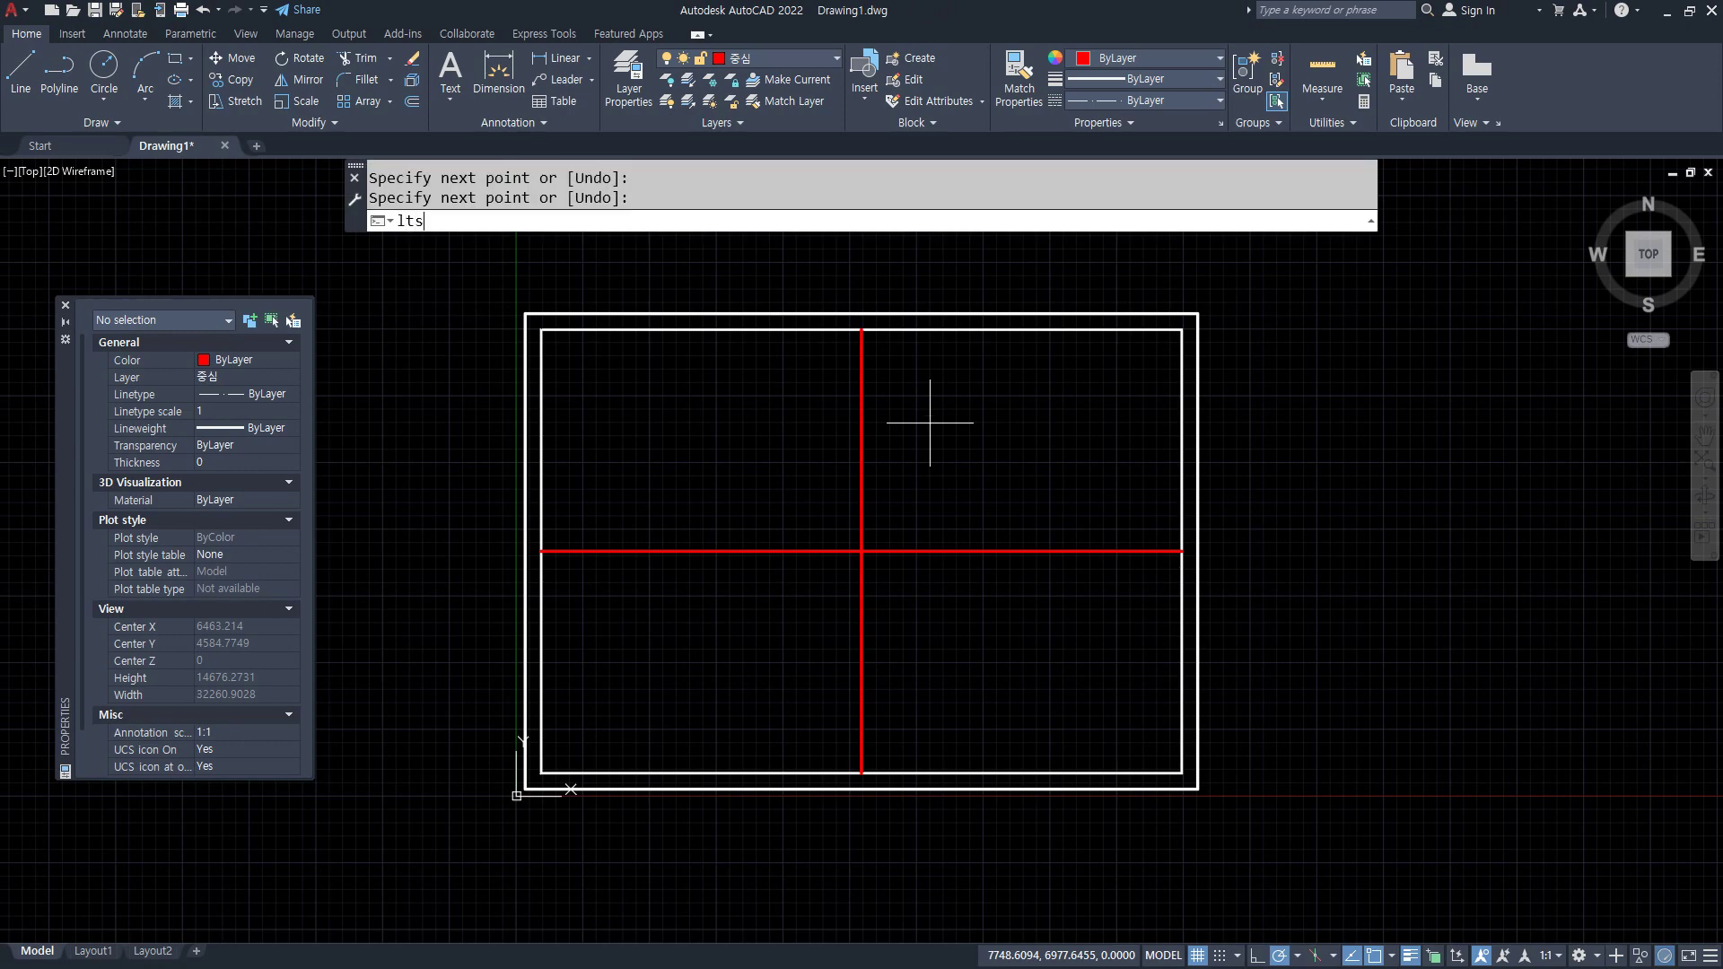
key("Return")
type("30")
key("Return")
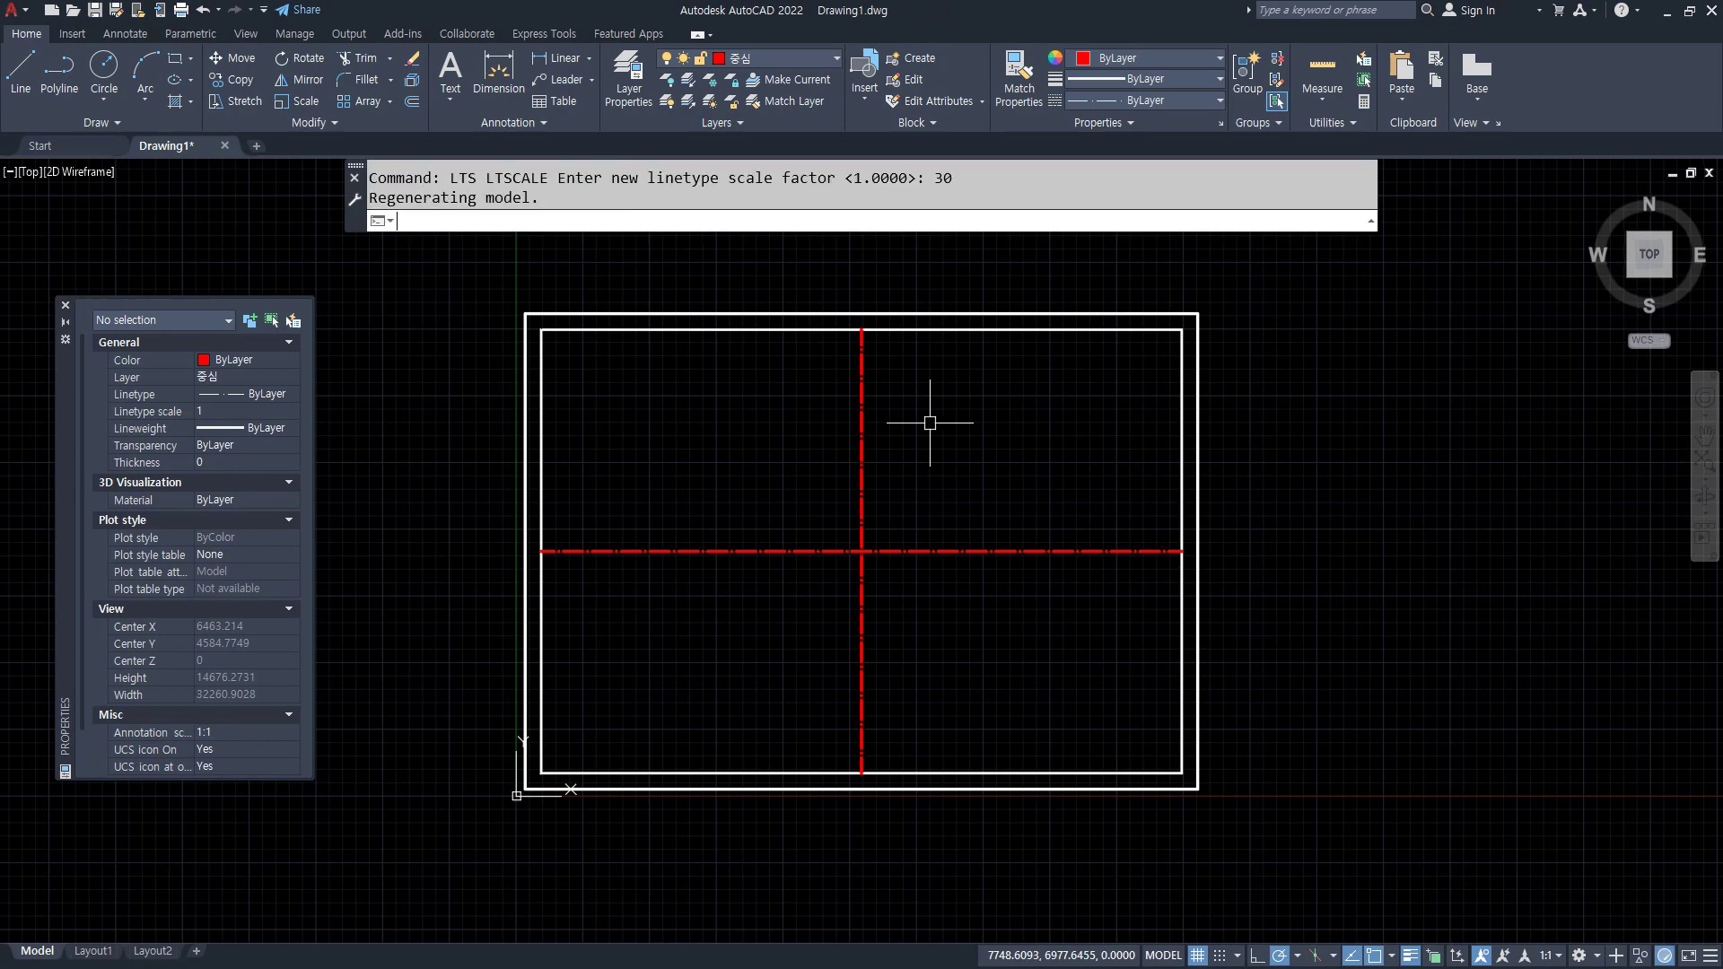
scroll(883, 479, "up", 2)
scroll(842, 742, "up", 4)
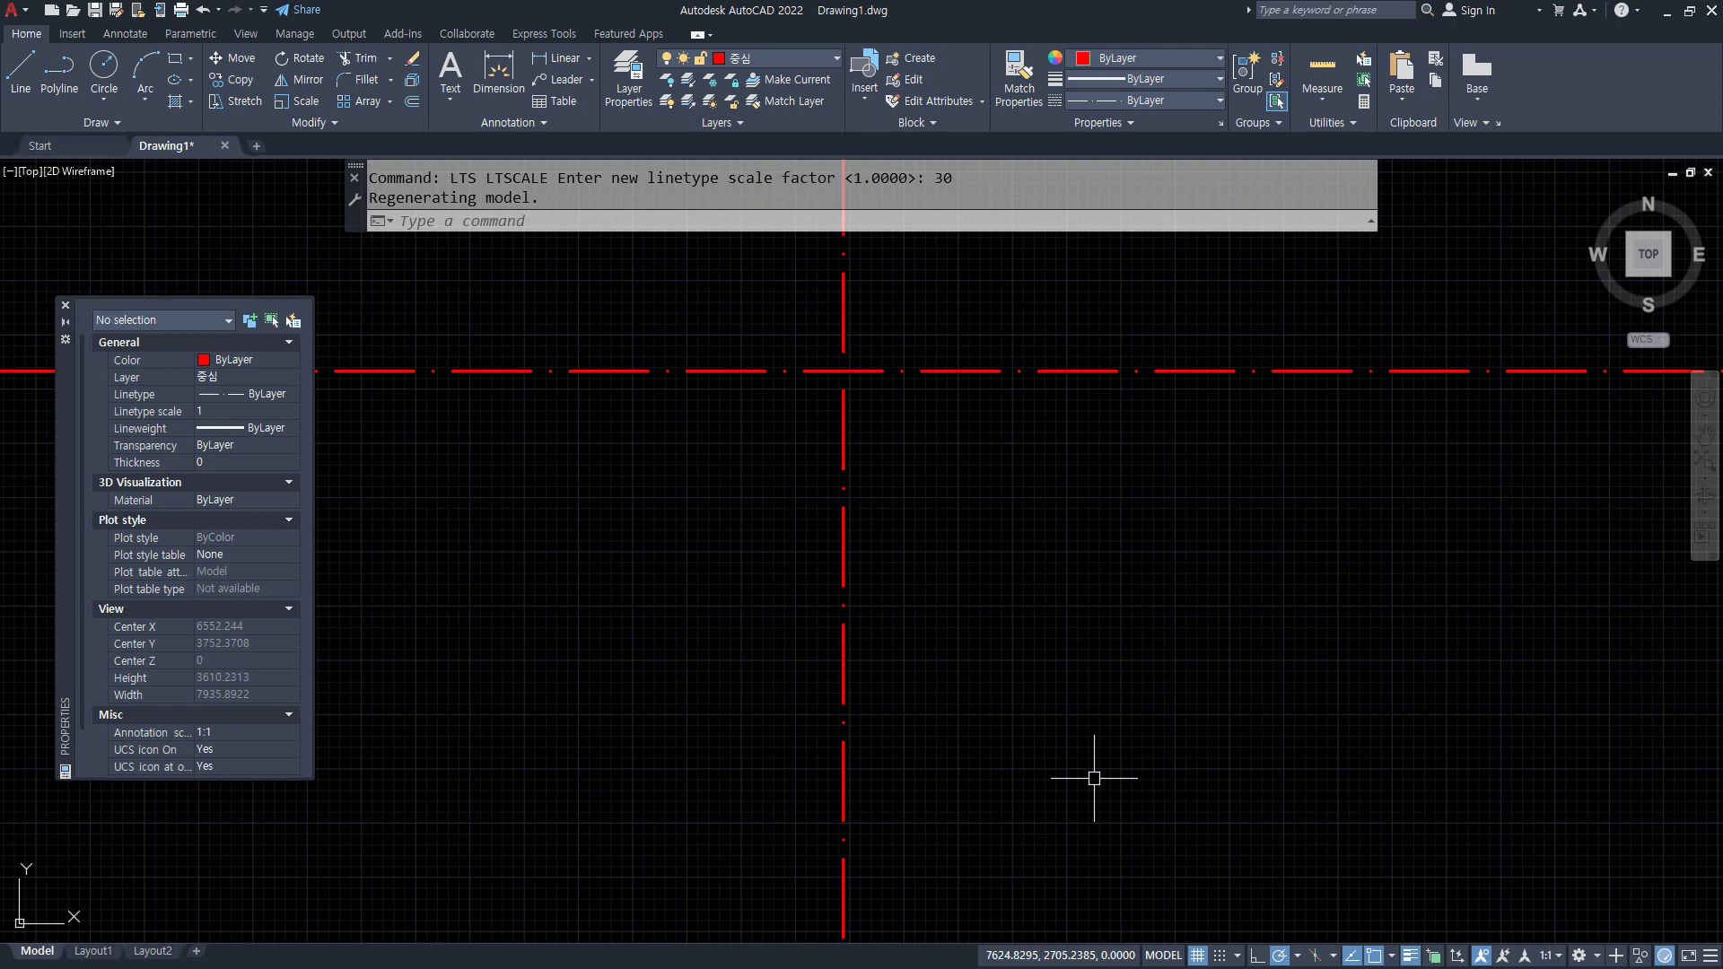
scroll(1096, 777, "down", 10)
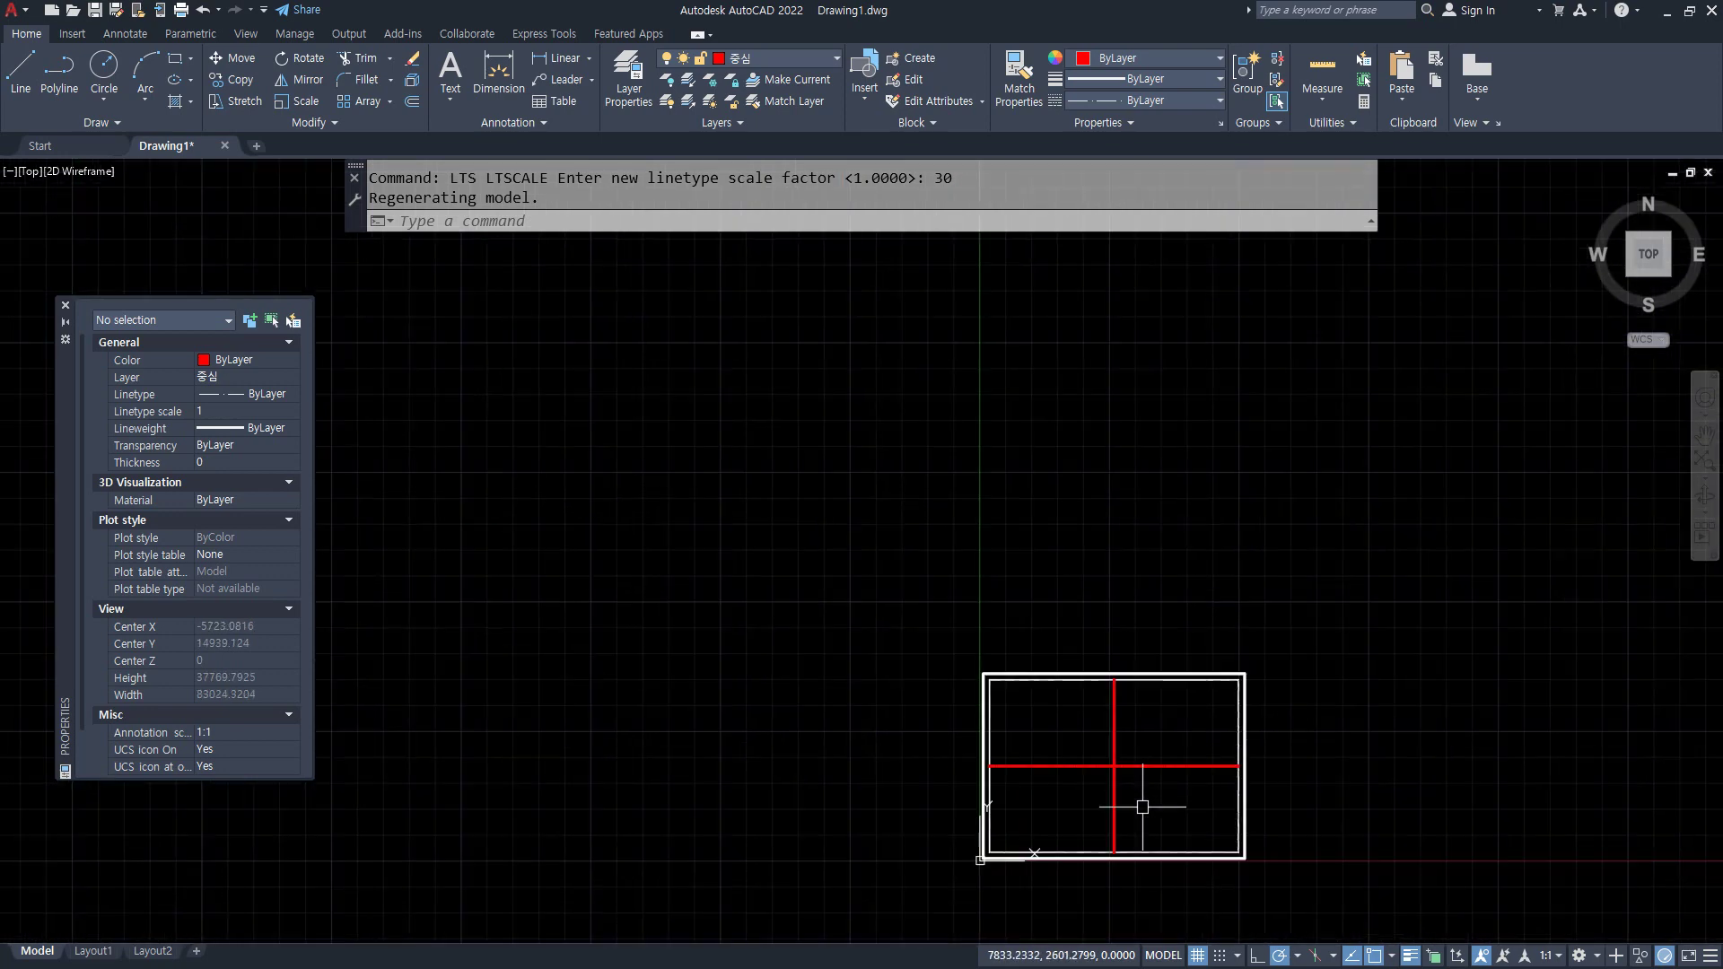
scroll(1142, 808, "up", 4)
scroll(1134, 799, "up", 2)
middle_click_drag(1134, 799, 1065, 773)
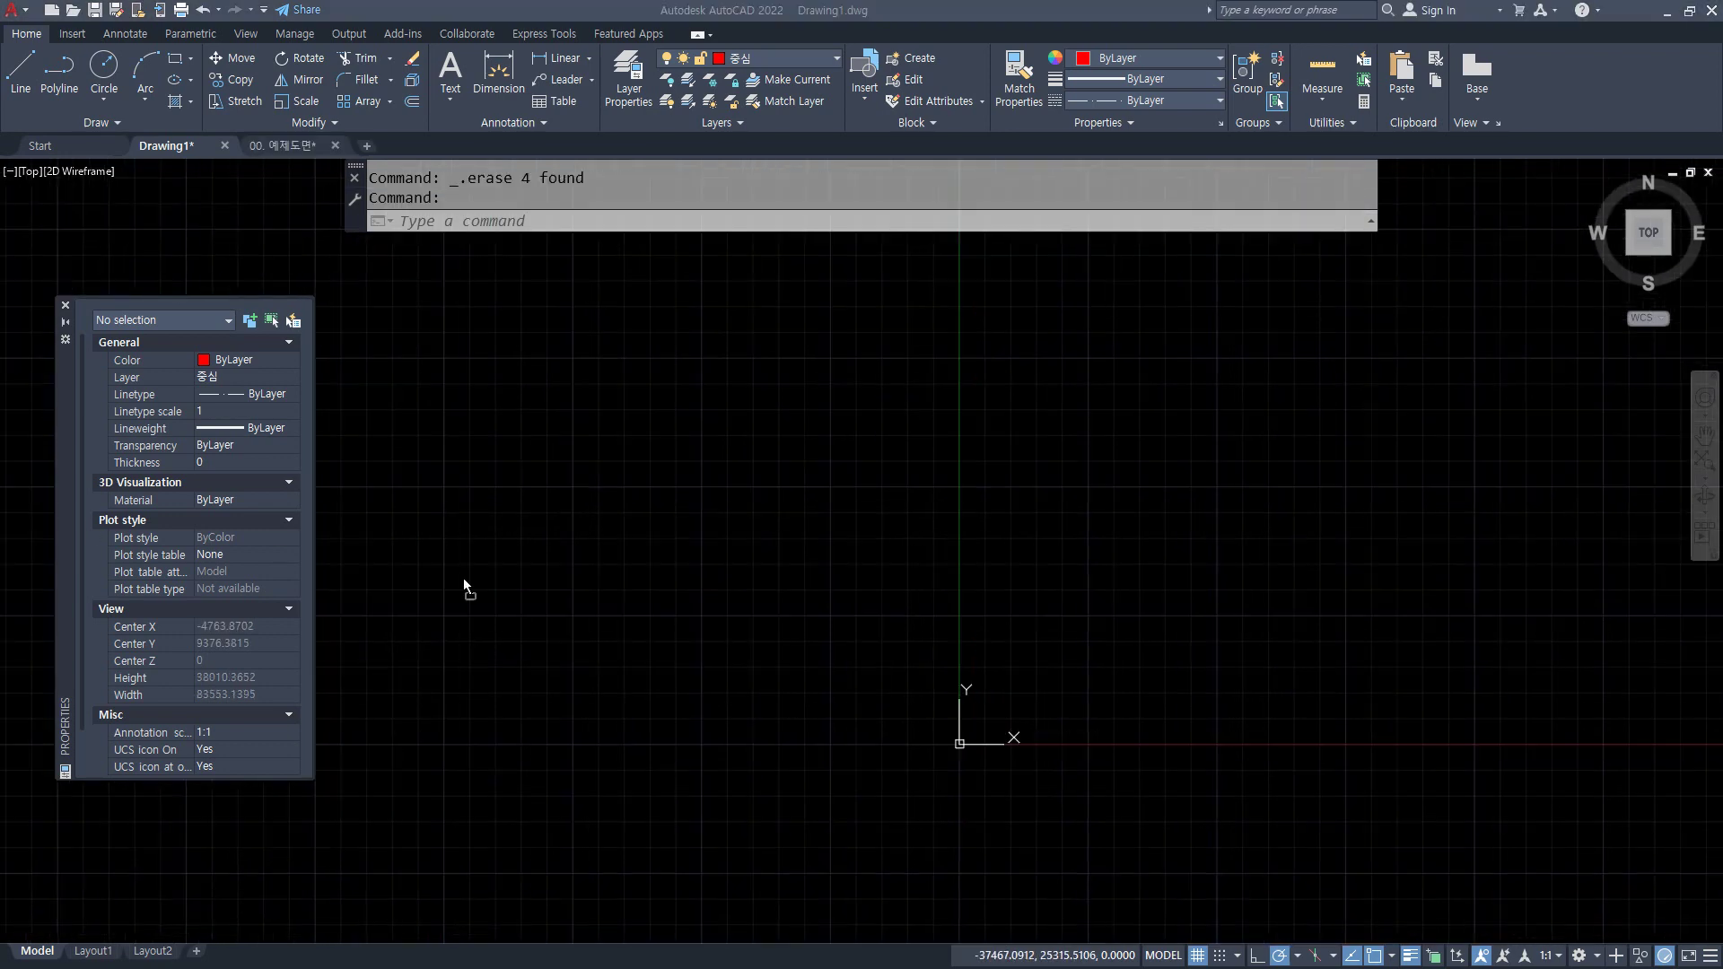
- Insert the scanned land-use plan image at 0,0 with scale factor 1 and rotation 0
left_click_drag(464, 583, 466, 585)
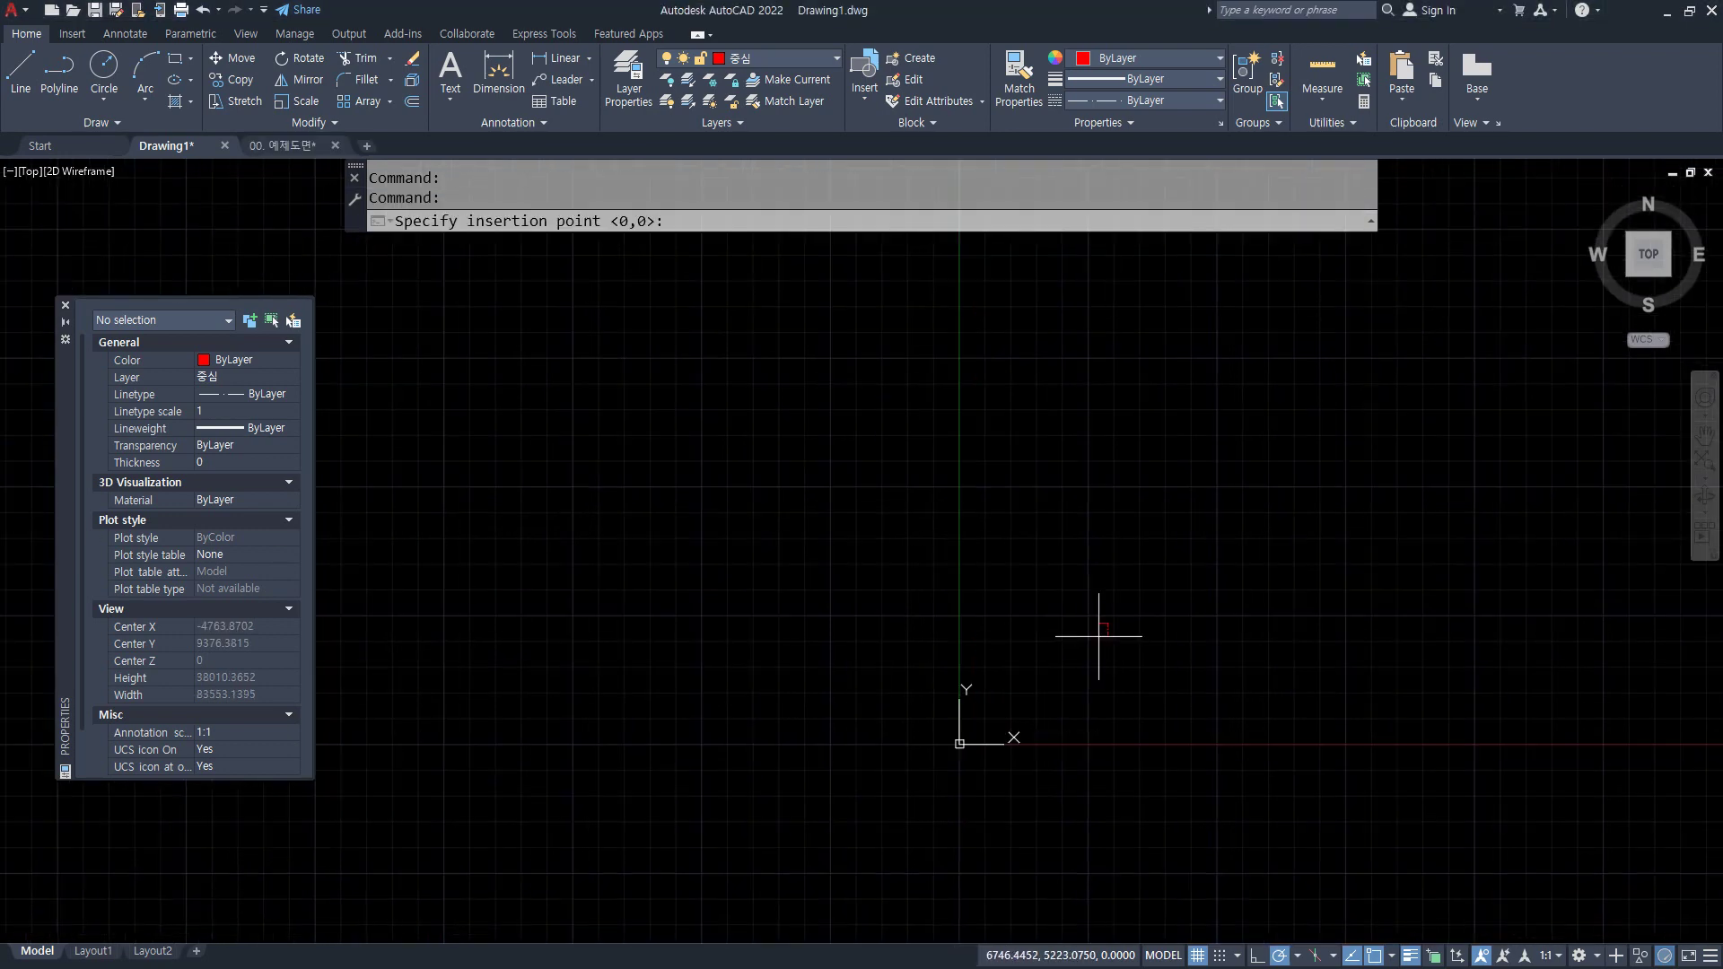
type("0,0")
key("Return")
key("Return")
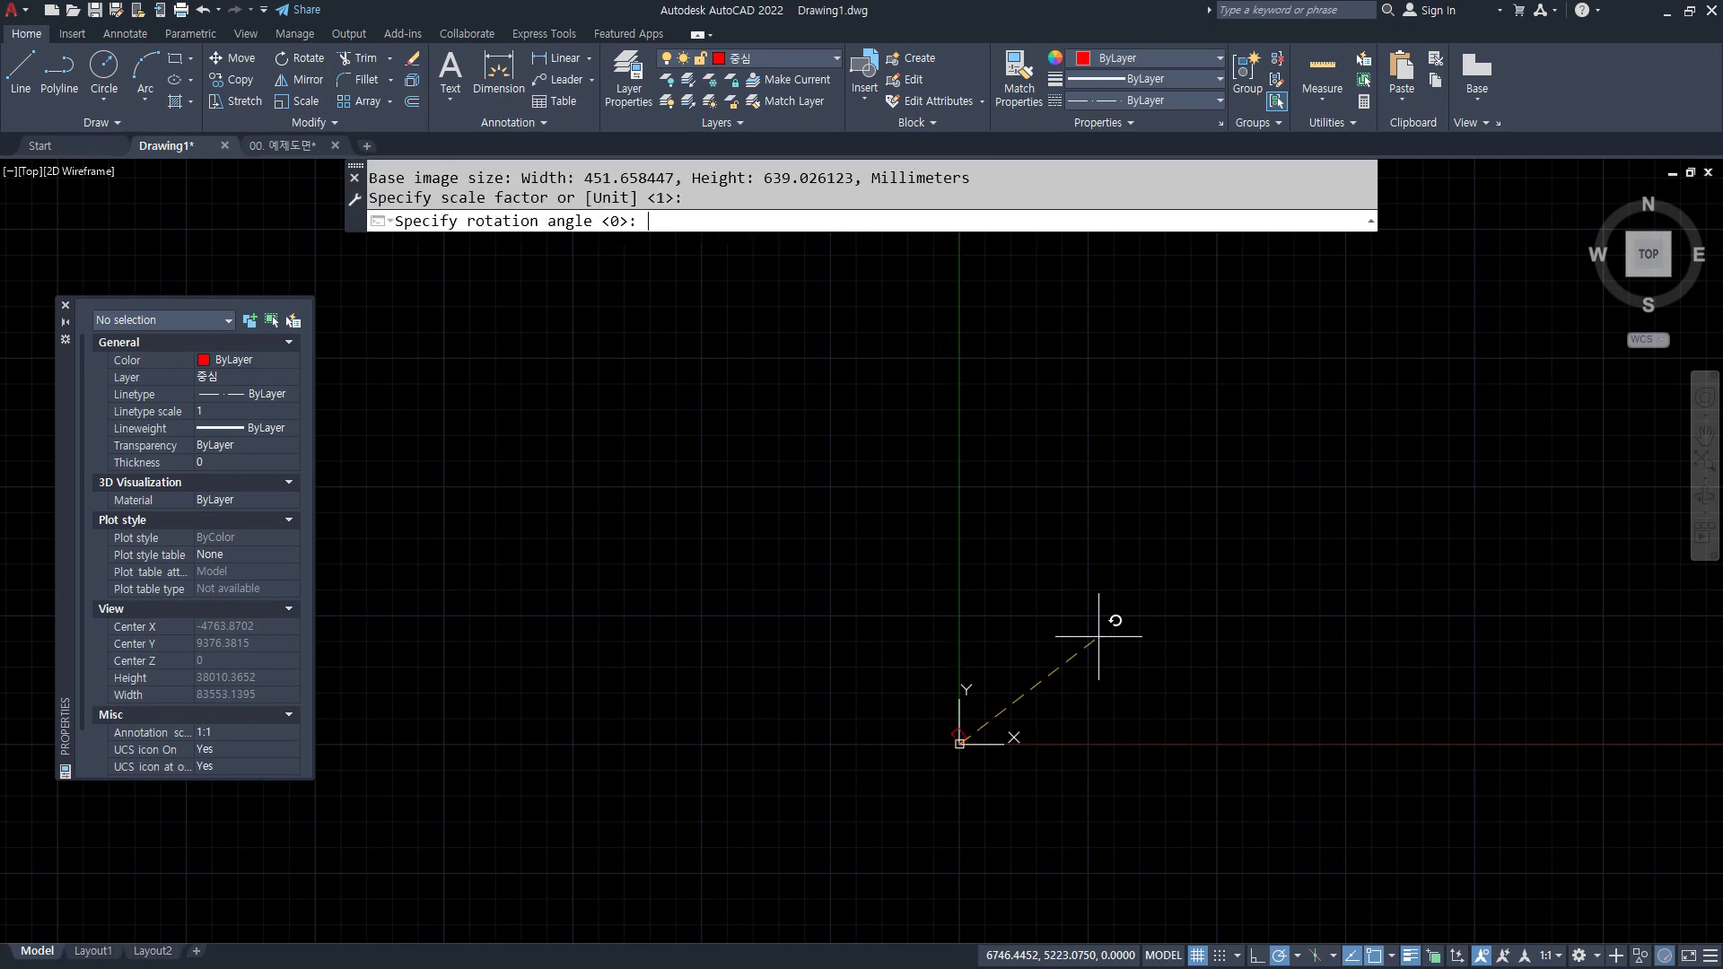
key("Return")
scroll(925, 685, "up", 10)
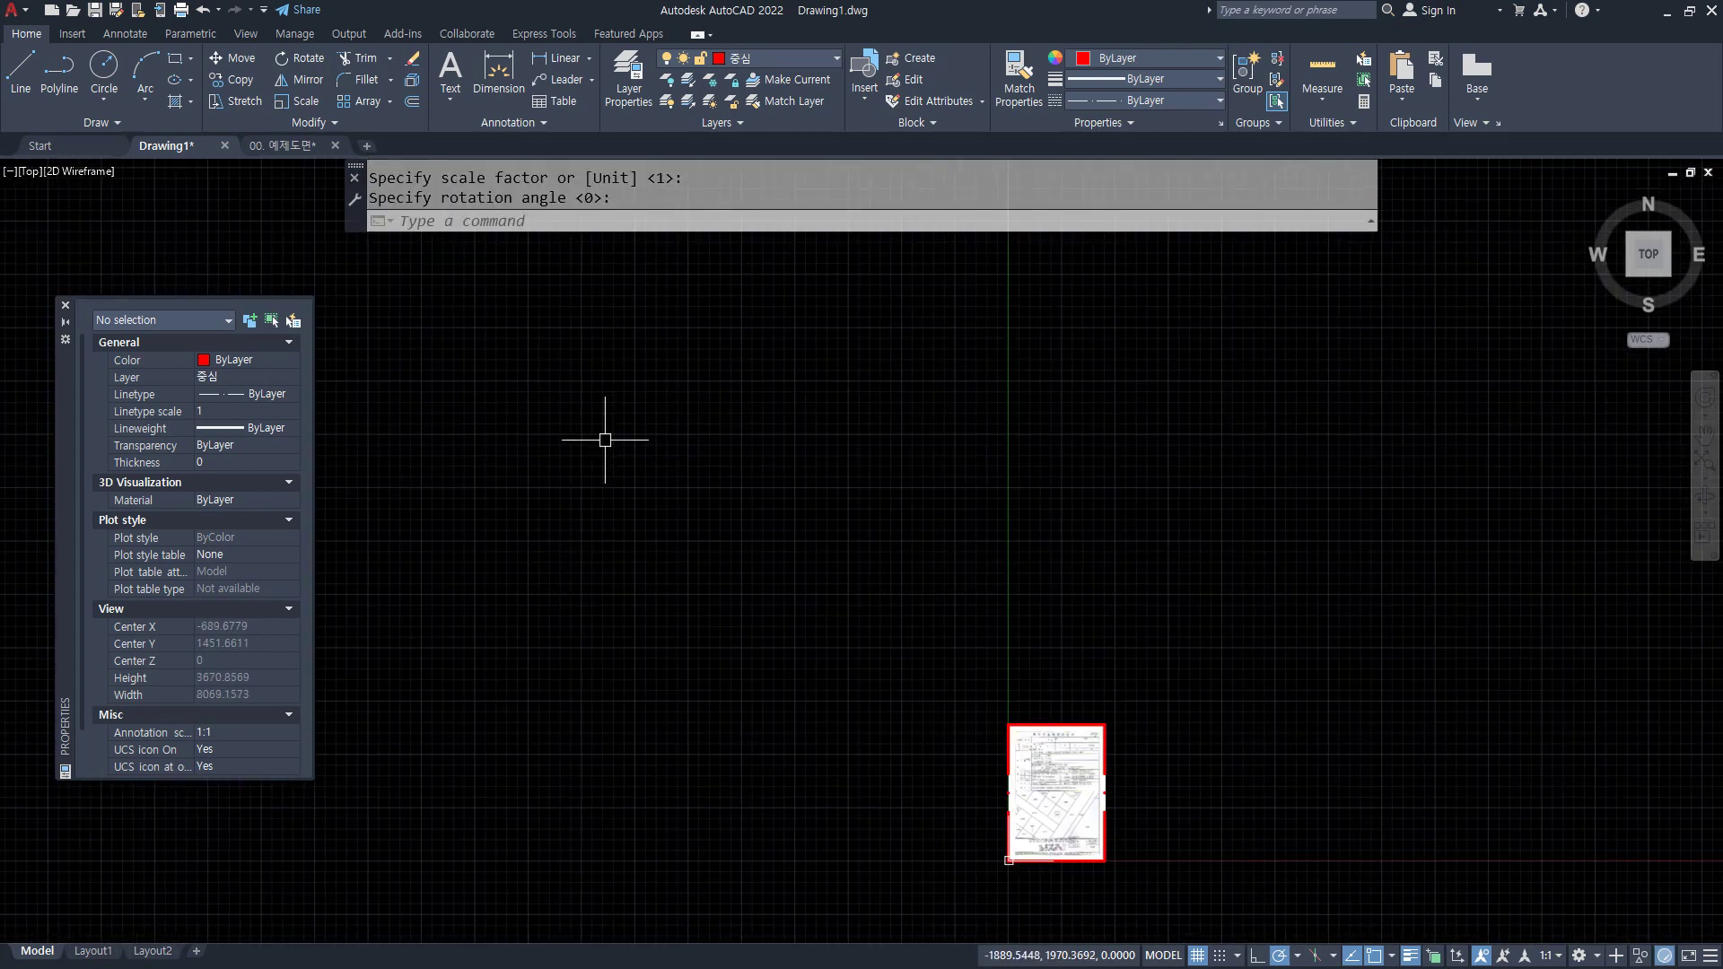
middle_click_drag(1003, 769, 652, 636)
scroll(556, 668, "up", 6)
middle_click_drag(1079, 768, 765, 628)
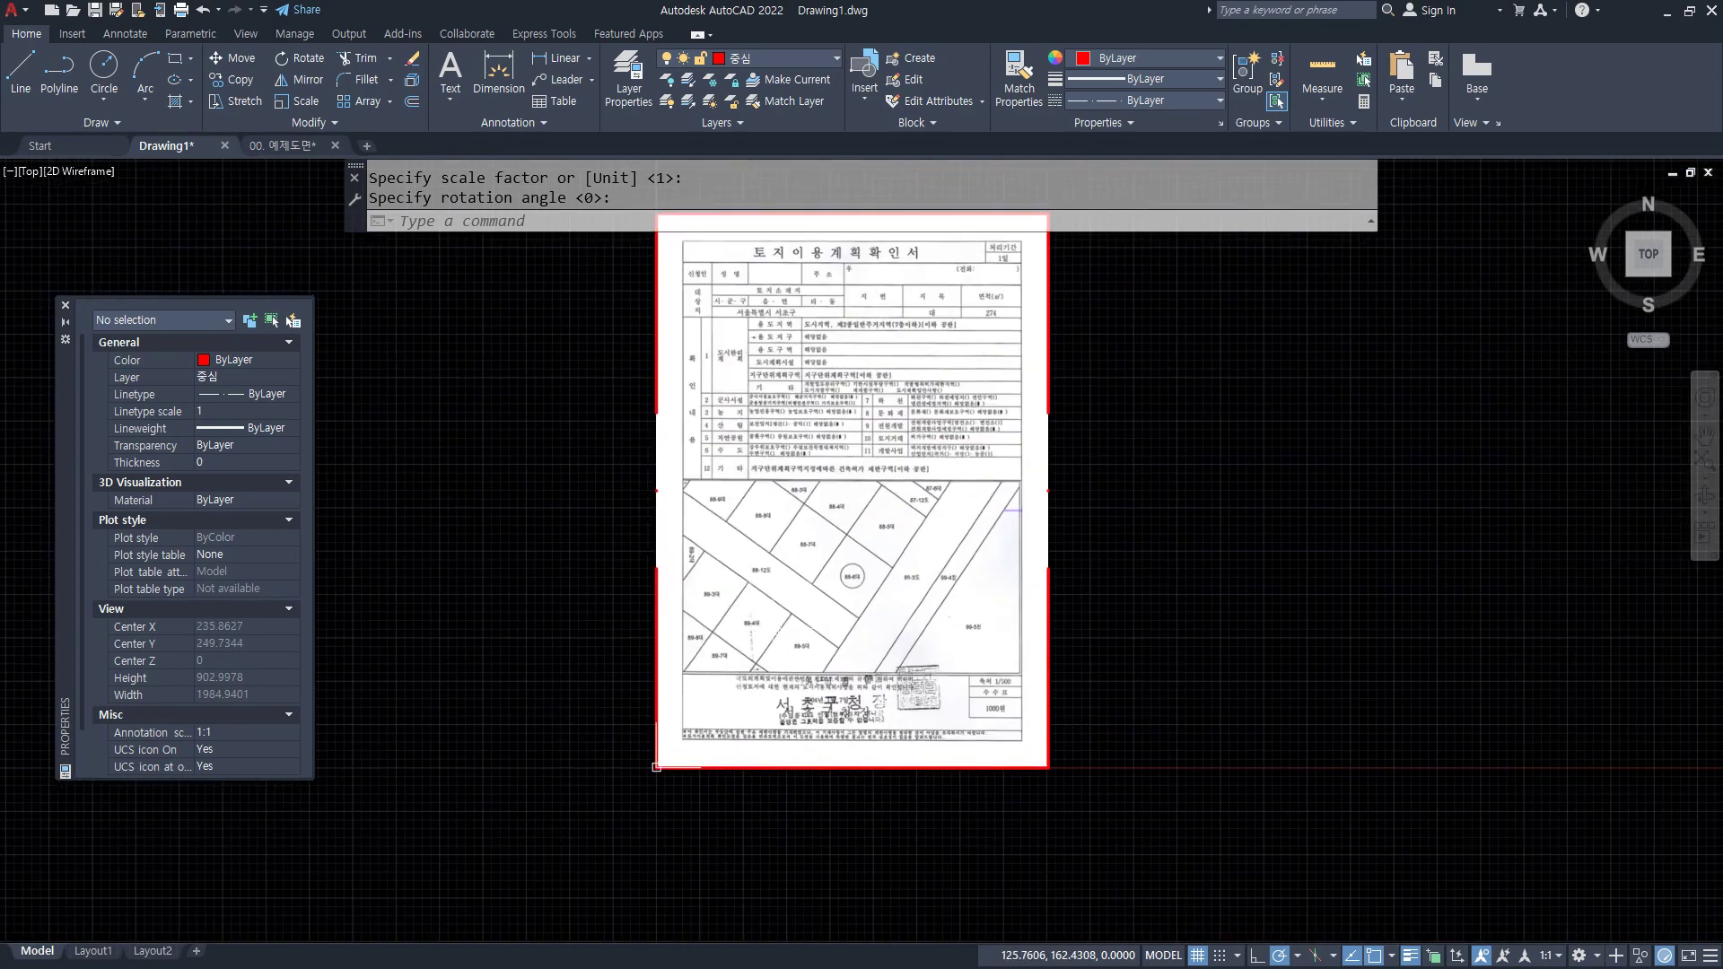
scroll(906, 592, "up", 8)
scroll(867, 405, "down", 1)
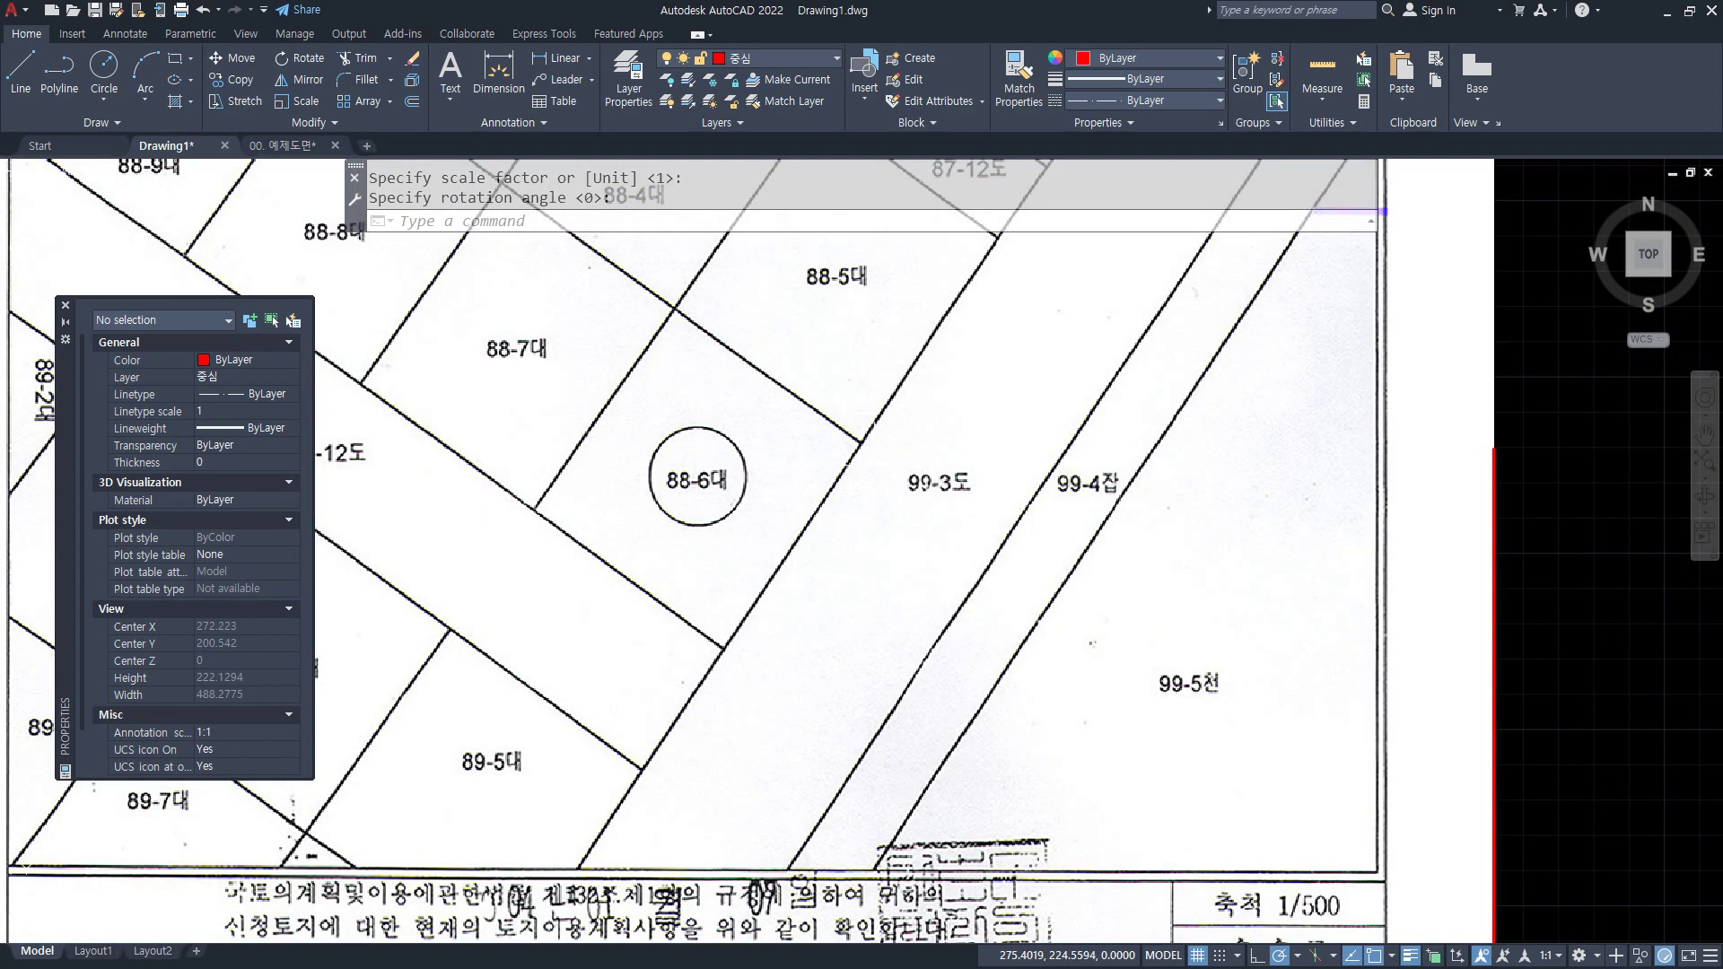
type("l")
key("Return")
key("Escape")
key("Escape")
key("Escape")
- Make layer 0 current and trace lot 88-6's boundary along 99-3 with a line running past the lower corner
left_click(763, 59)
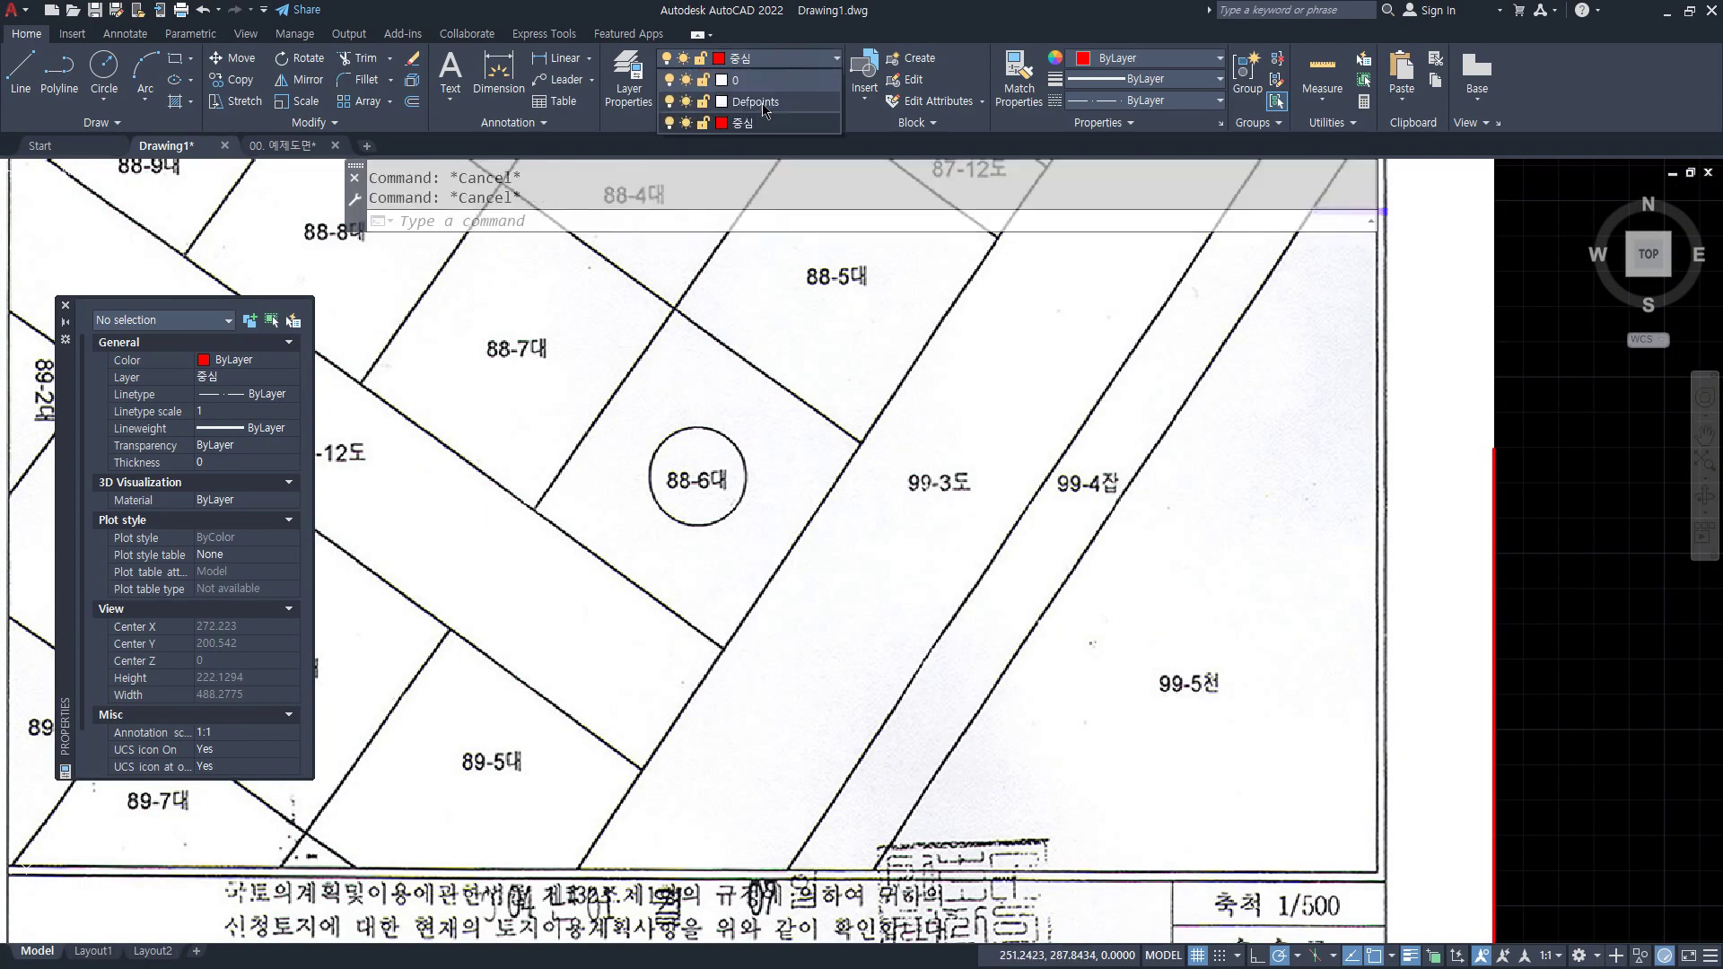
left_click(736, 80)
type("l")
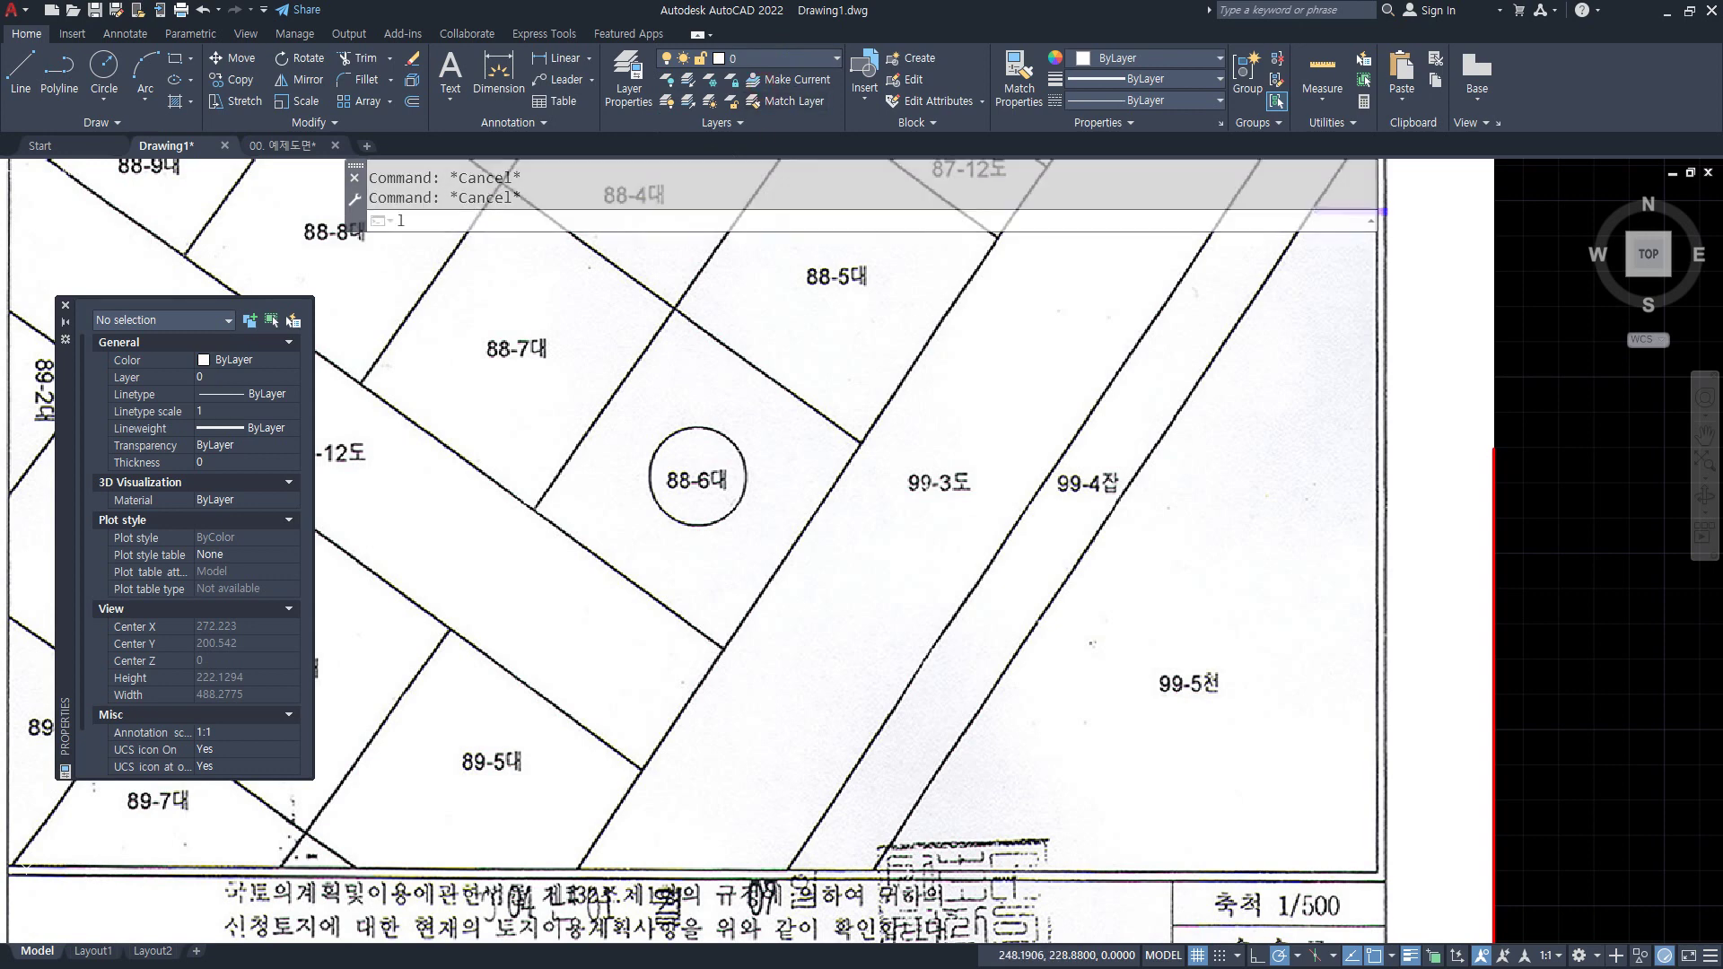
key("Return")
scroll(776, 474, "up", 6)
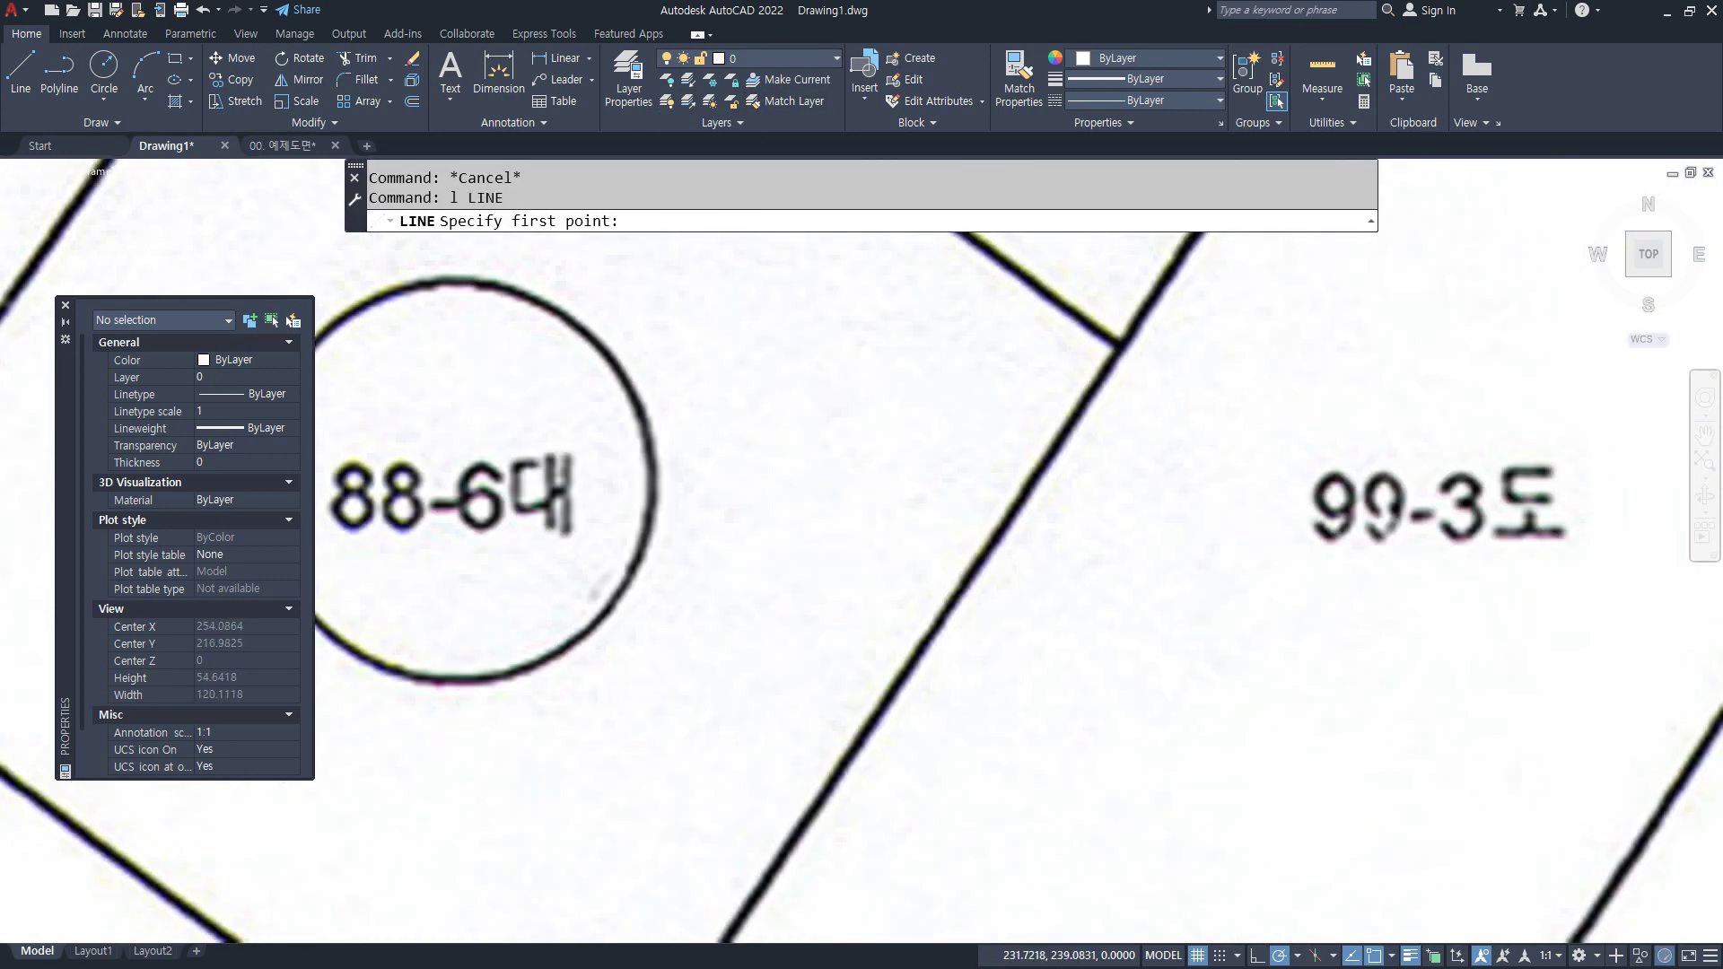
left_click(1138, 318)
scroll(1138, 319, "down", 4)
scroll(788, 584, "up", 2)
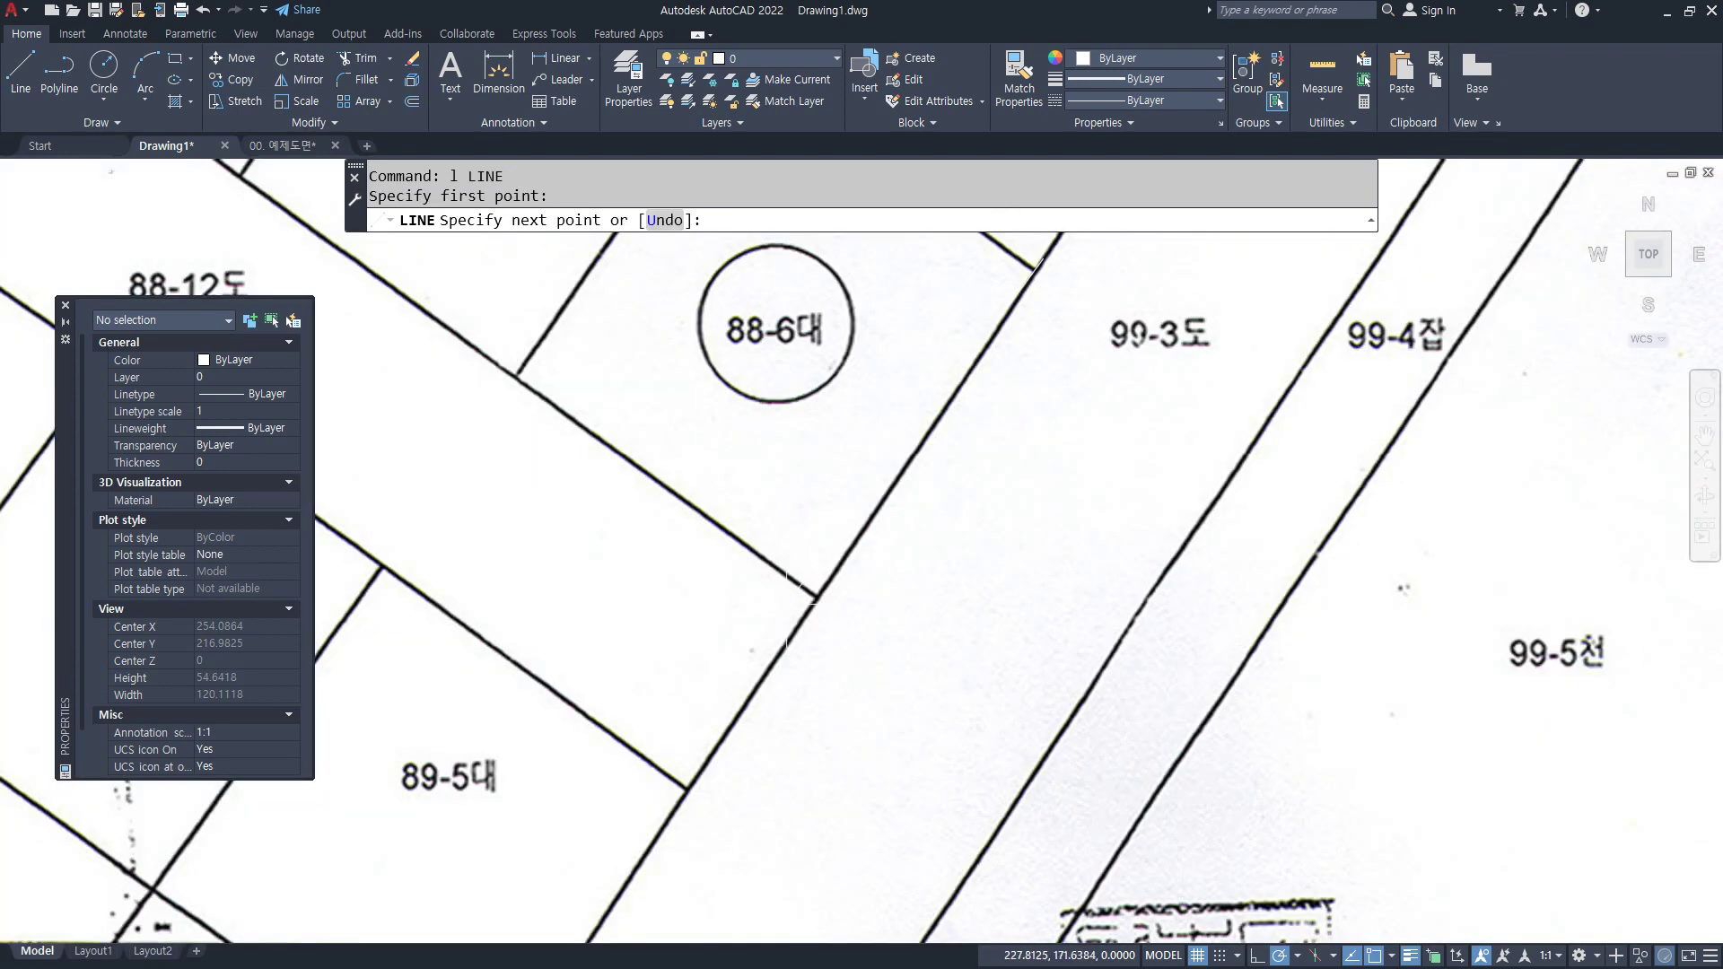
scroll(779, 749, "up", 3)
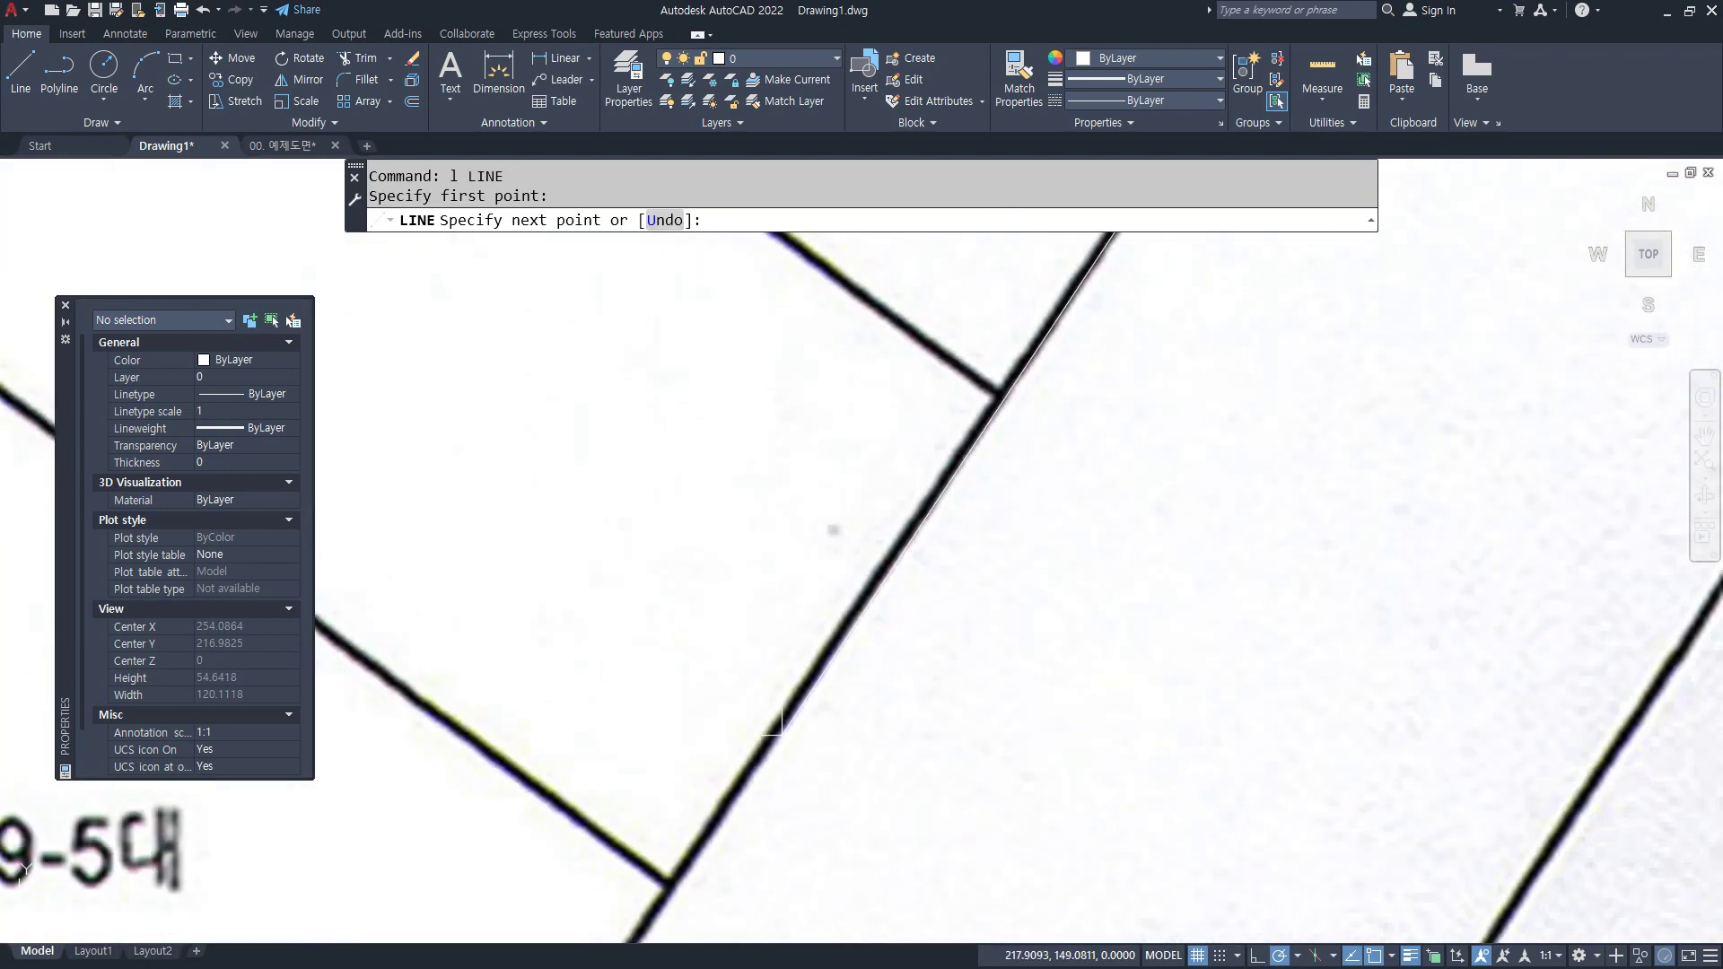
left_click(778, 728)
key("Return")
- Trace lot 88-6's boundary along 88-12 with a line from its lower corner to past its left corner
scroll(1003, 390, "up", 5)
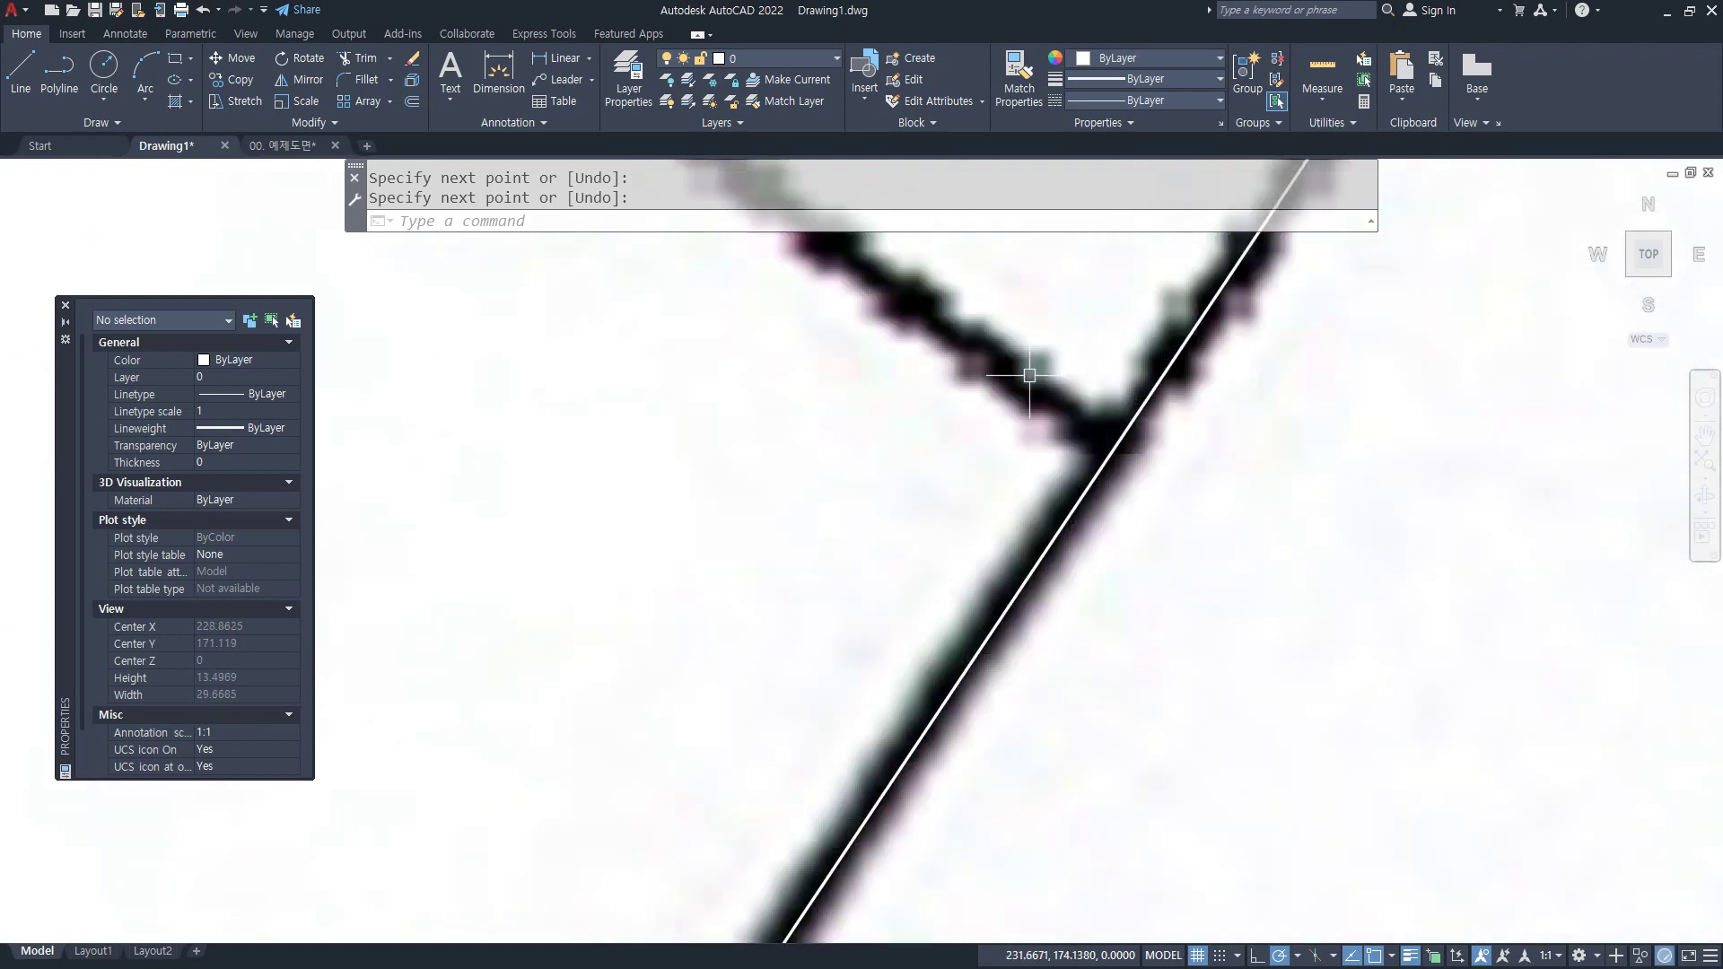
key("Return")
left_click(1019, 380)
scroll(893, 346, "down", 5)
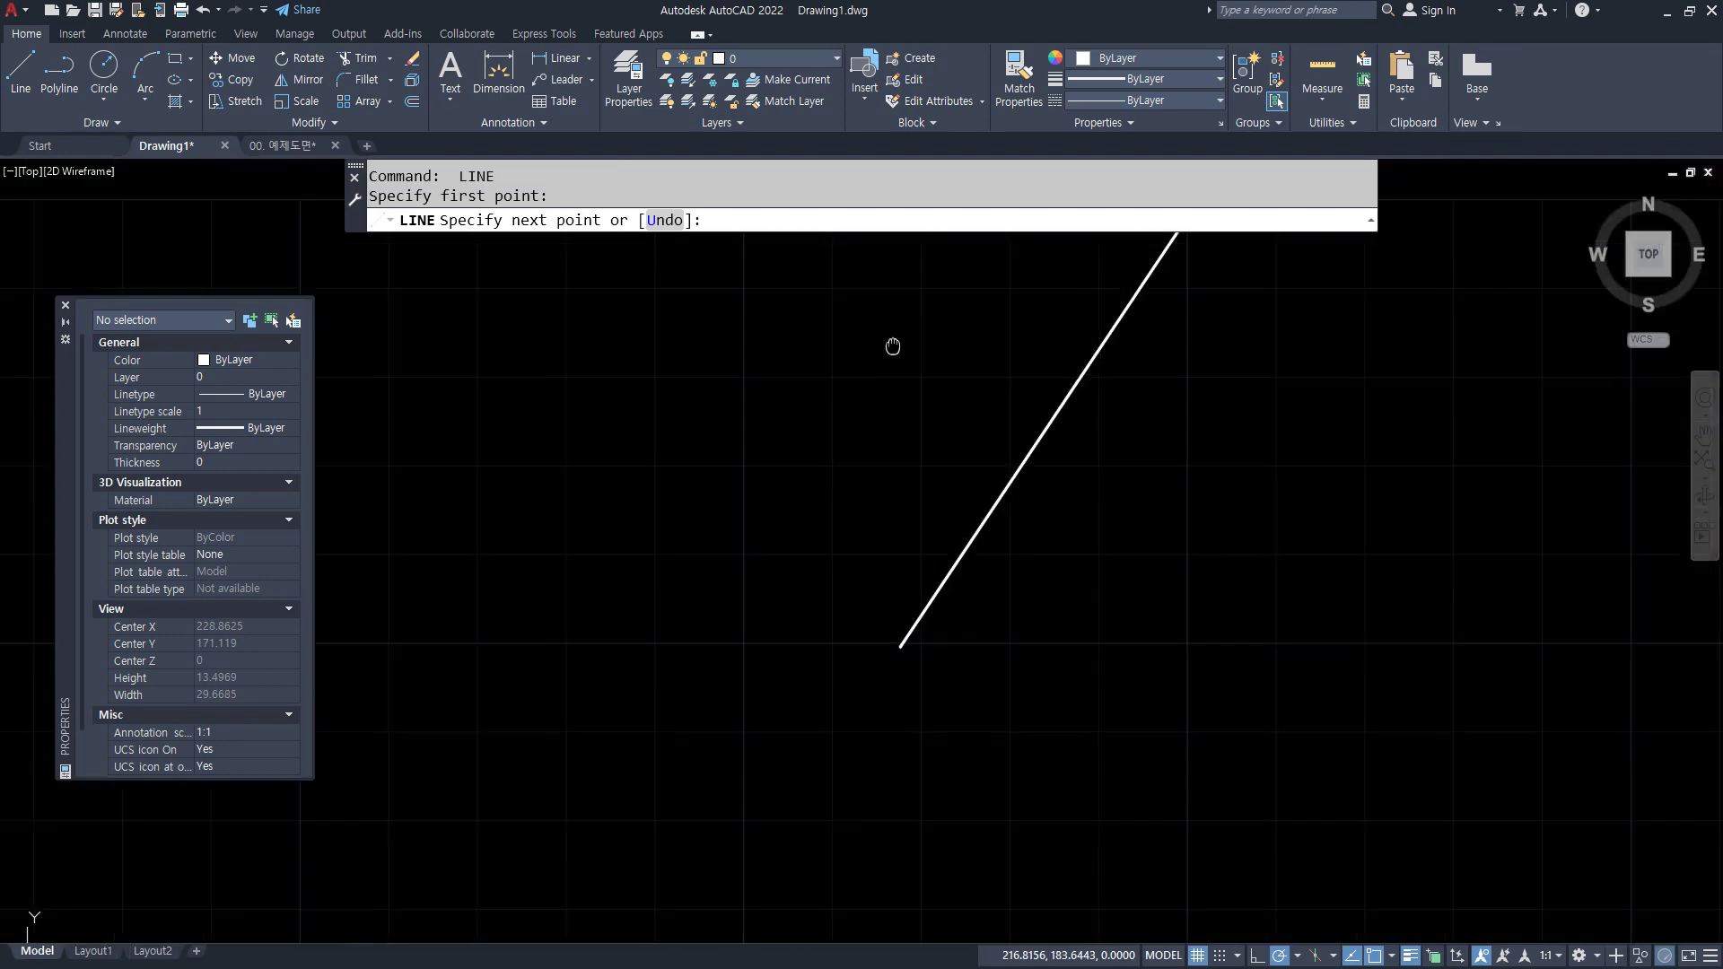
left_click(493, 321)
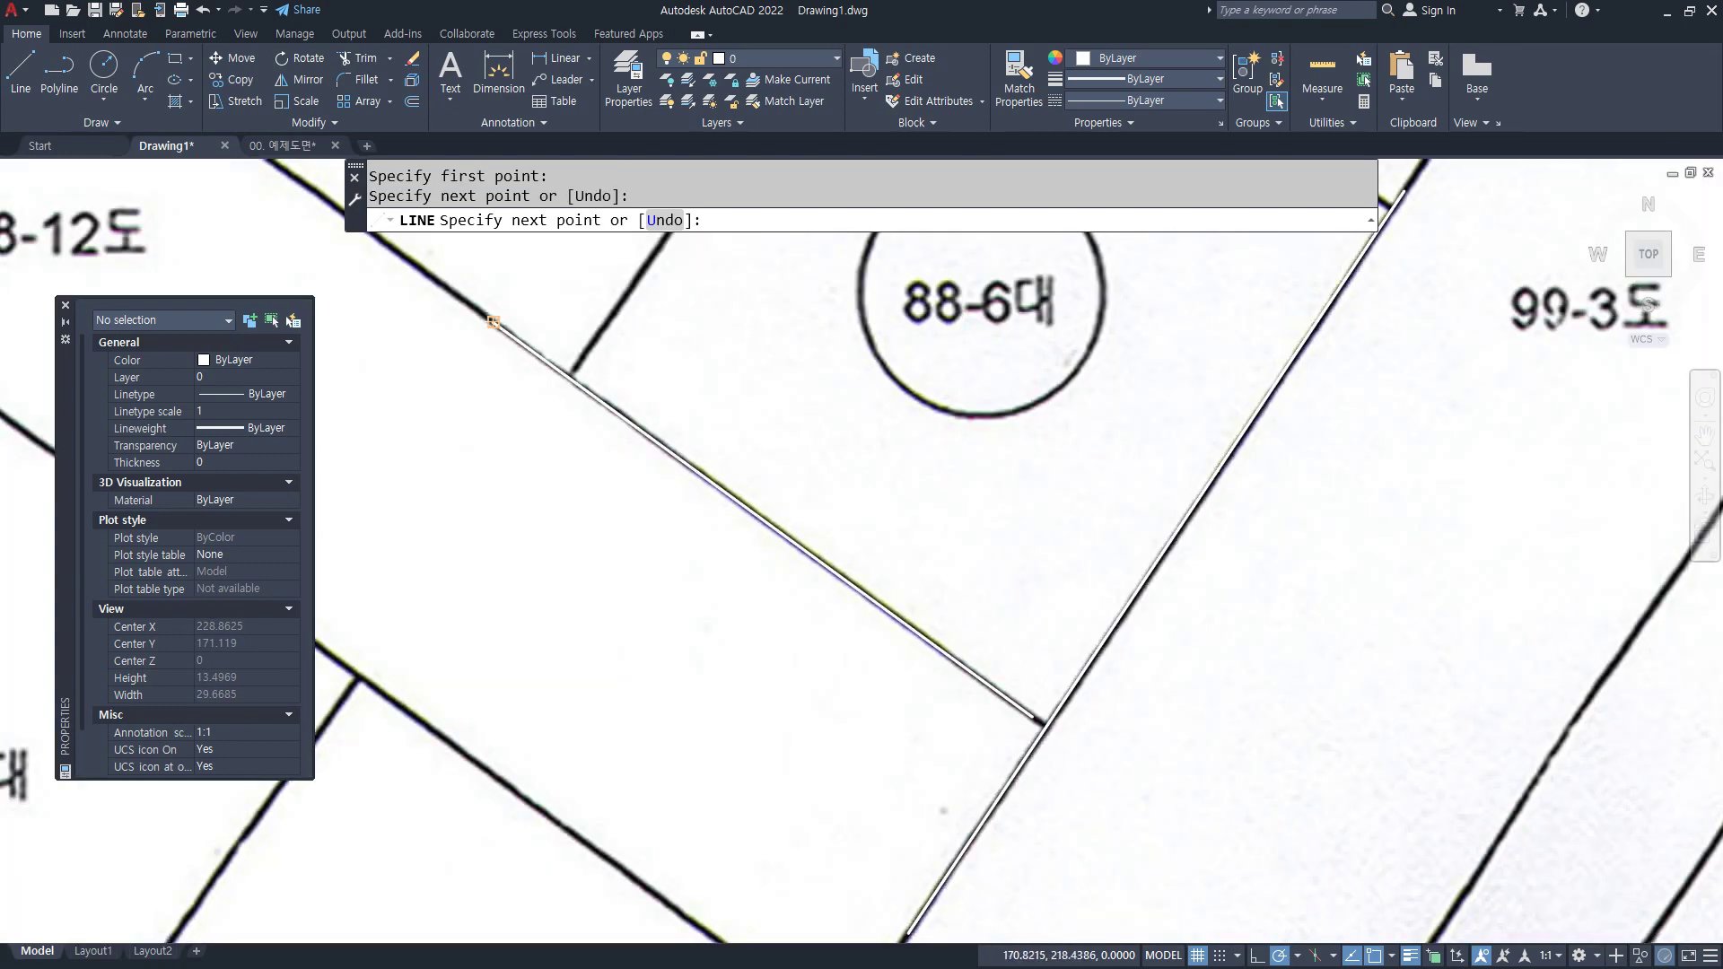
key("Return")
- Trace the boundary between lots 88-6 and 88-7 with a line running past lot 88-6's upper corner
key("Return")
scroll(528, 377, "up", 5)
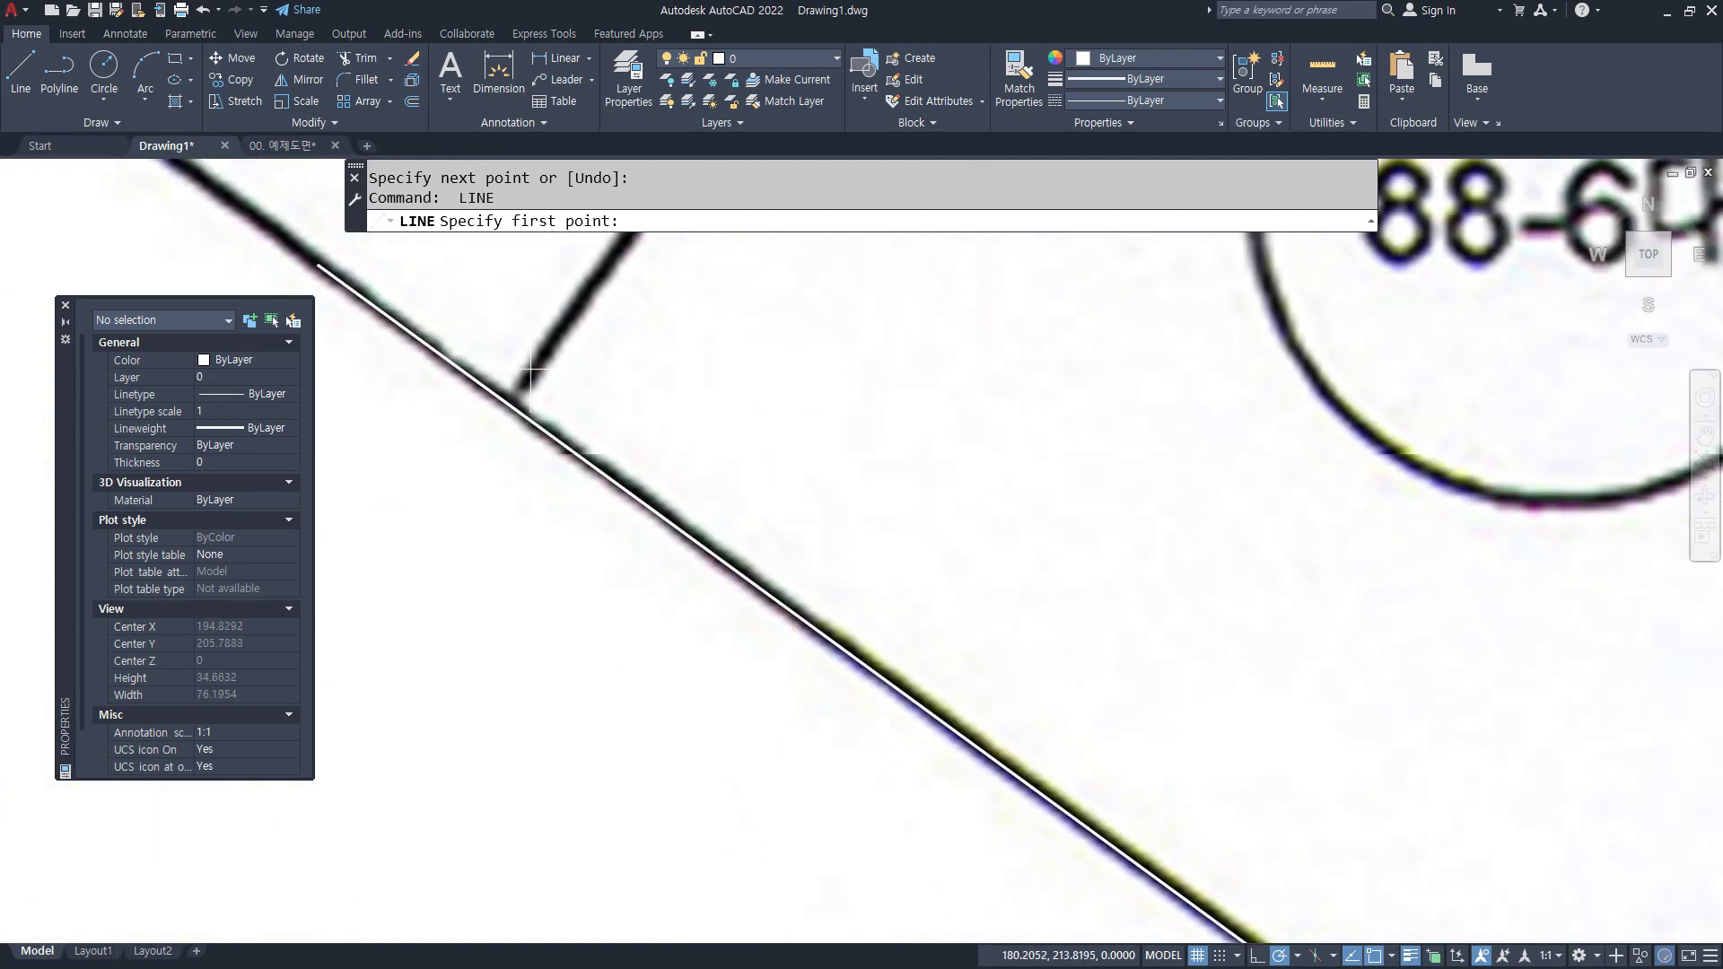
left_click(530, 376)
scroll(534, 377, "down", 5)
scroll(548, 377, "up", 4)
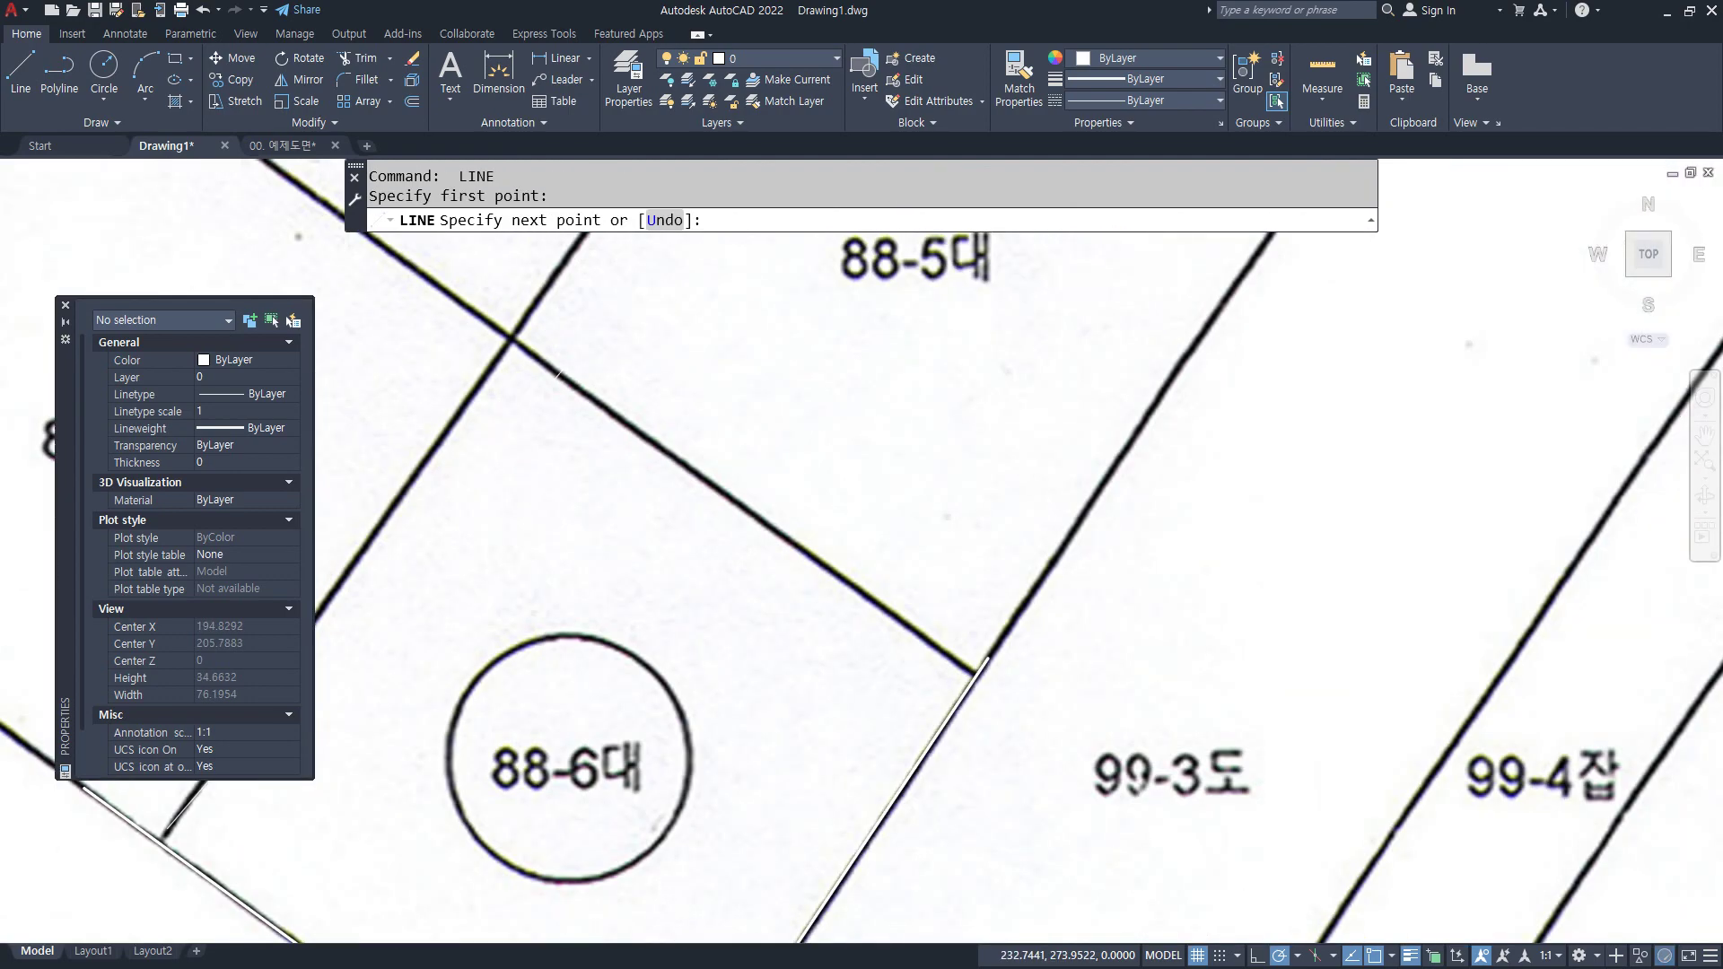
left_click(558, 269)
key("Return")
- Trace the boundary between lots 88-6 and 88-5 with a line from past the upper corner to the 99-3 boundary
key("Return")
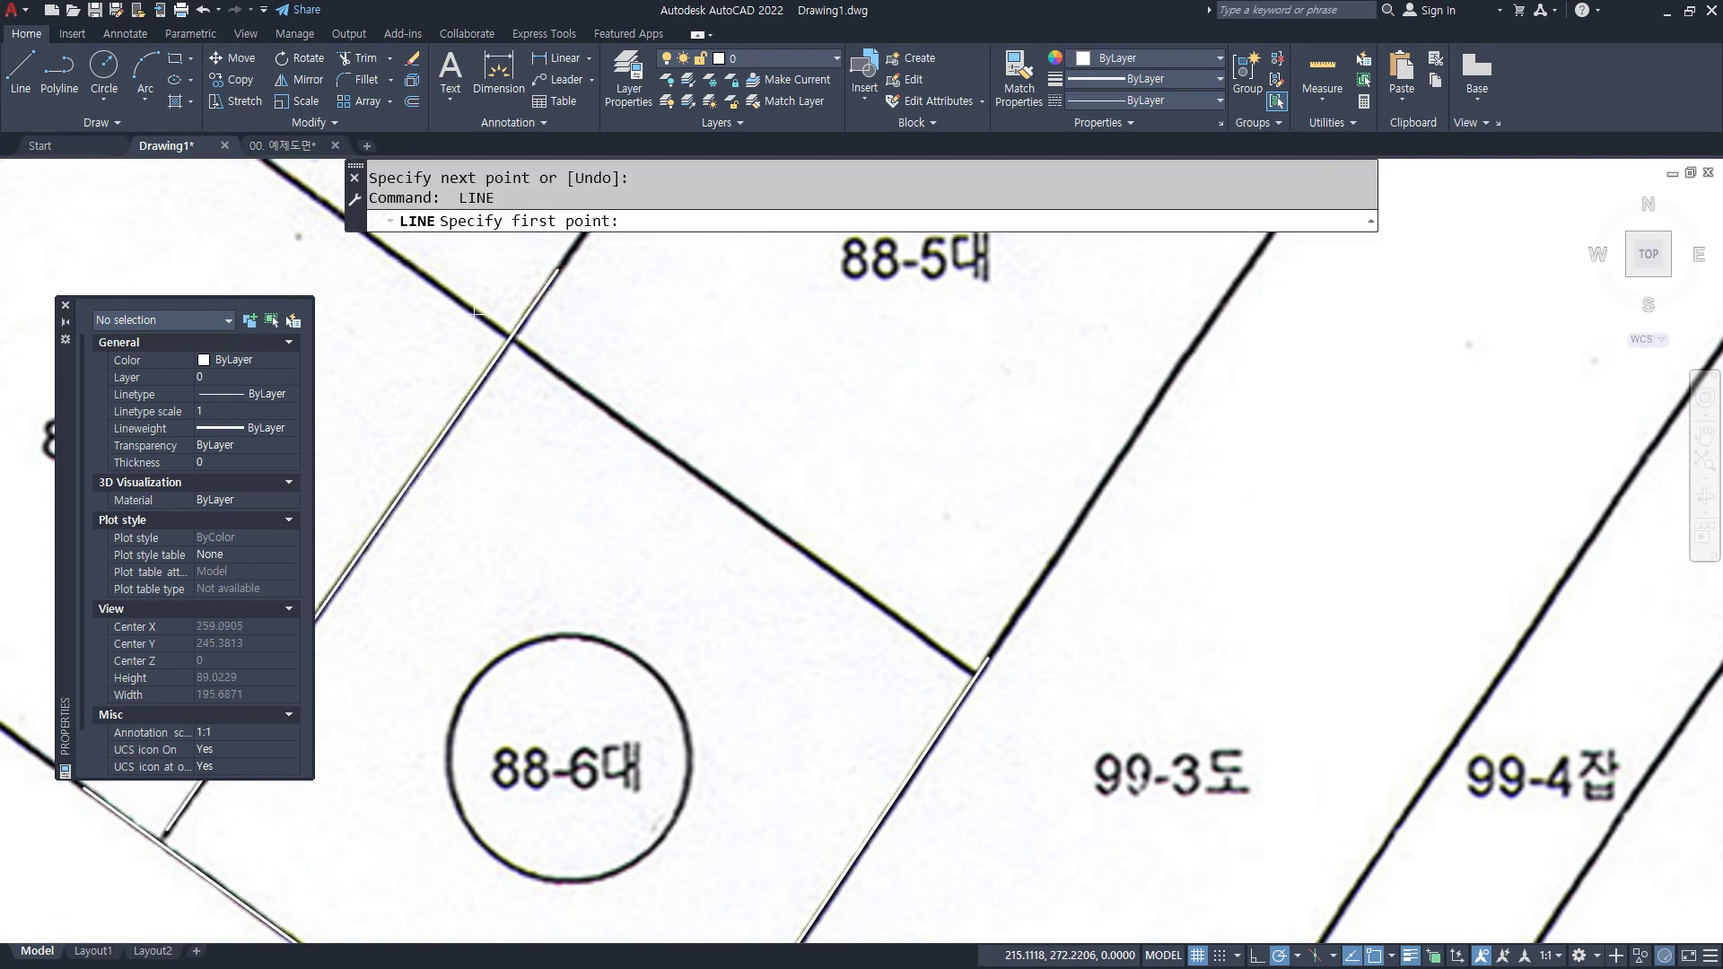
left_click(475, 312)
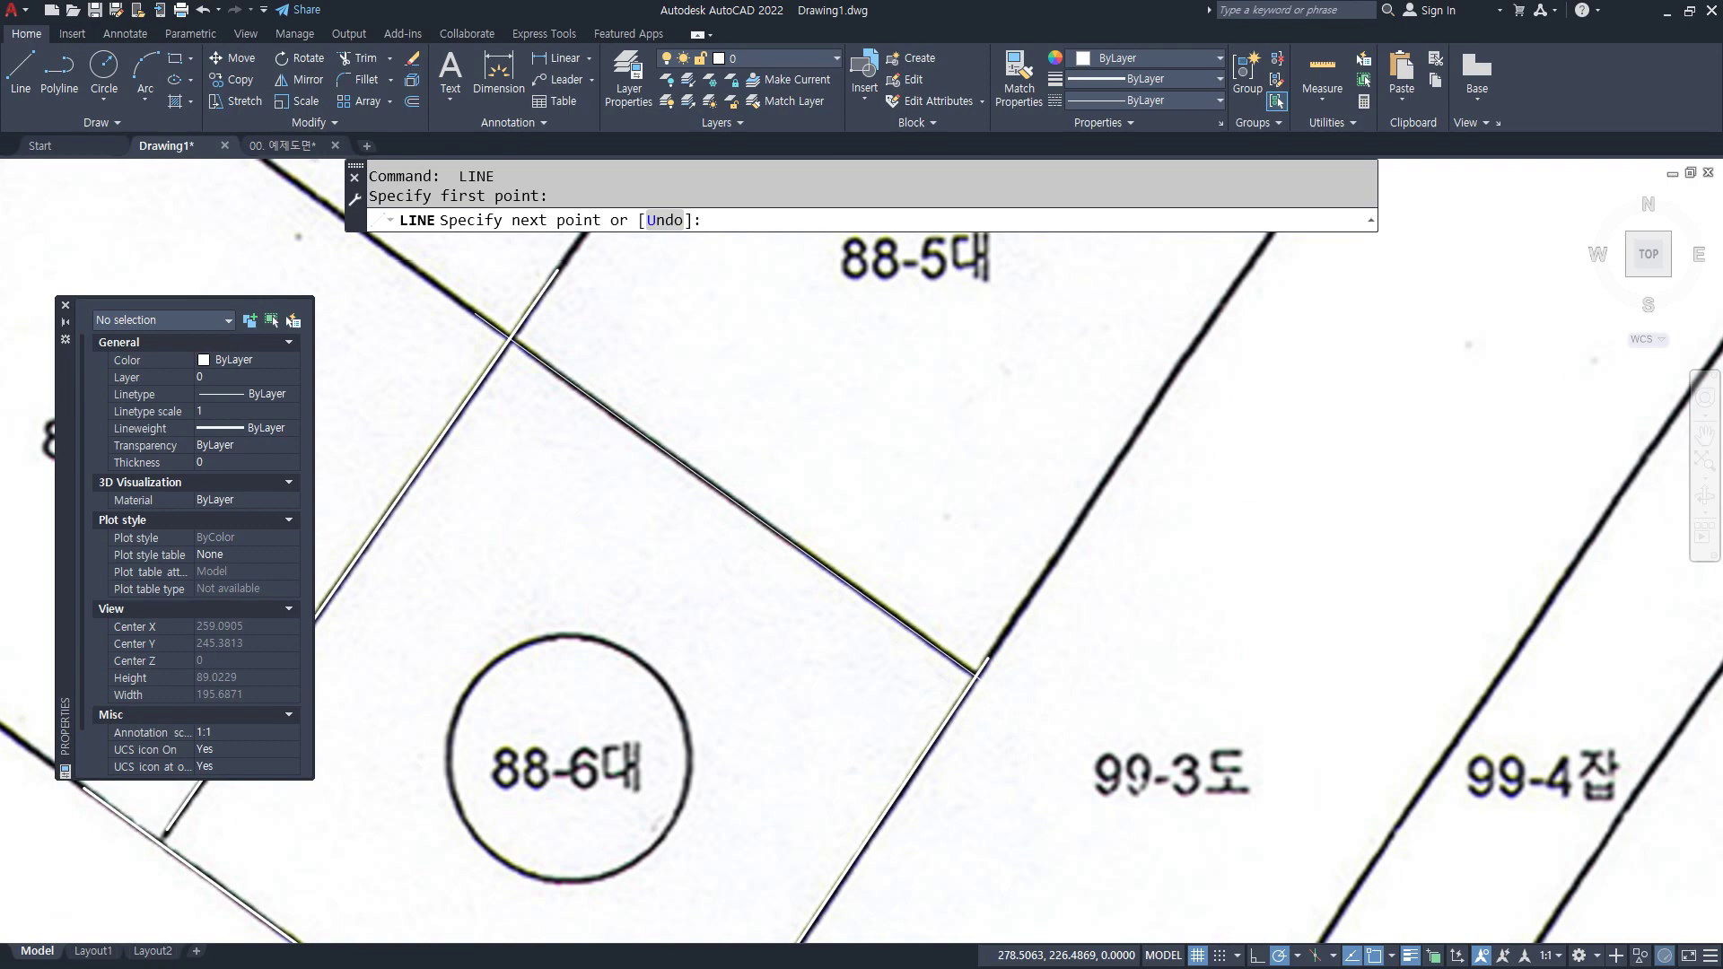
left_click(978, 673)
key("Escape")
scroll(974, 668, "down", 5)
left_click(1512, 417)
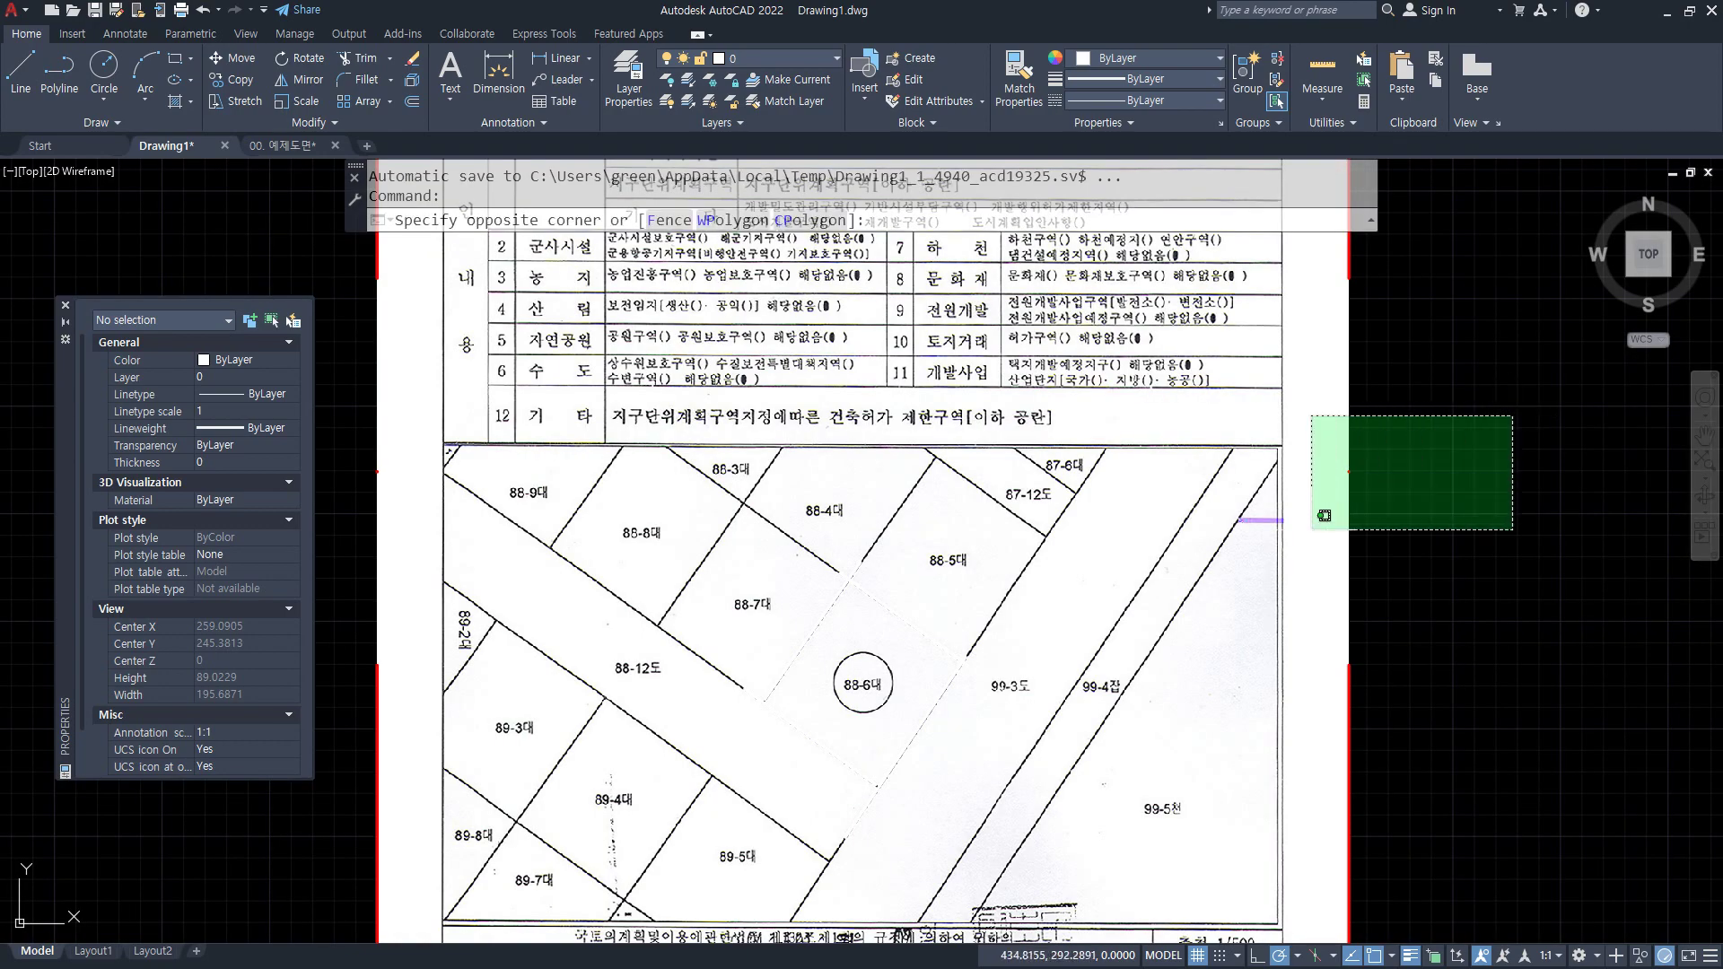
left_click(1323, 516)
key("Escape")
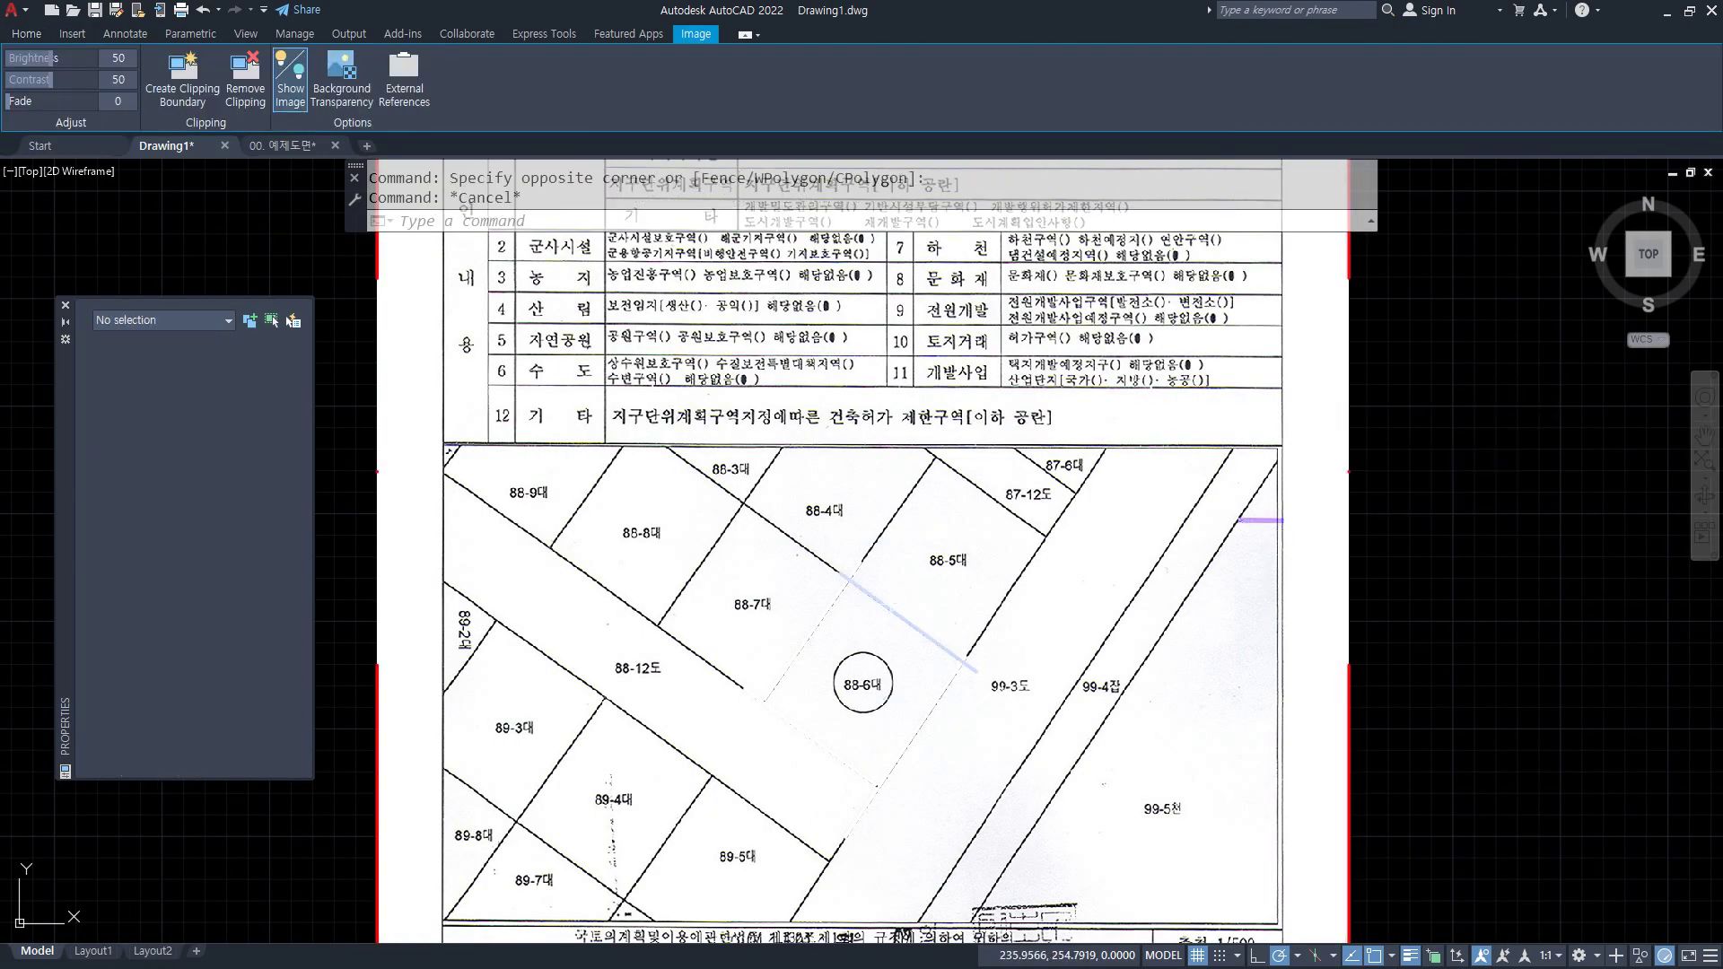
scroll(1040, 570, "down", 4)
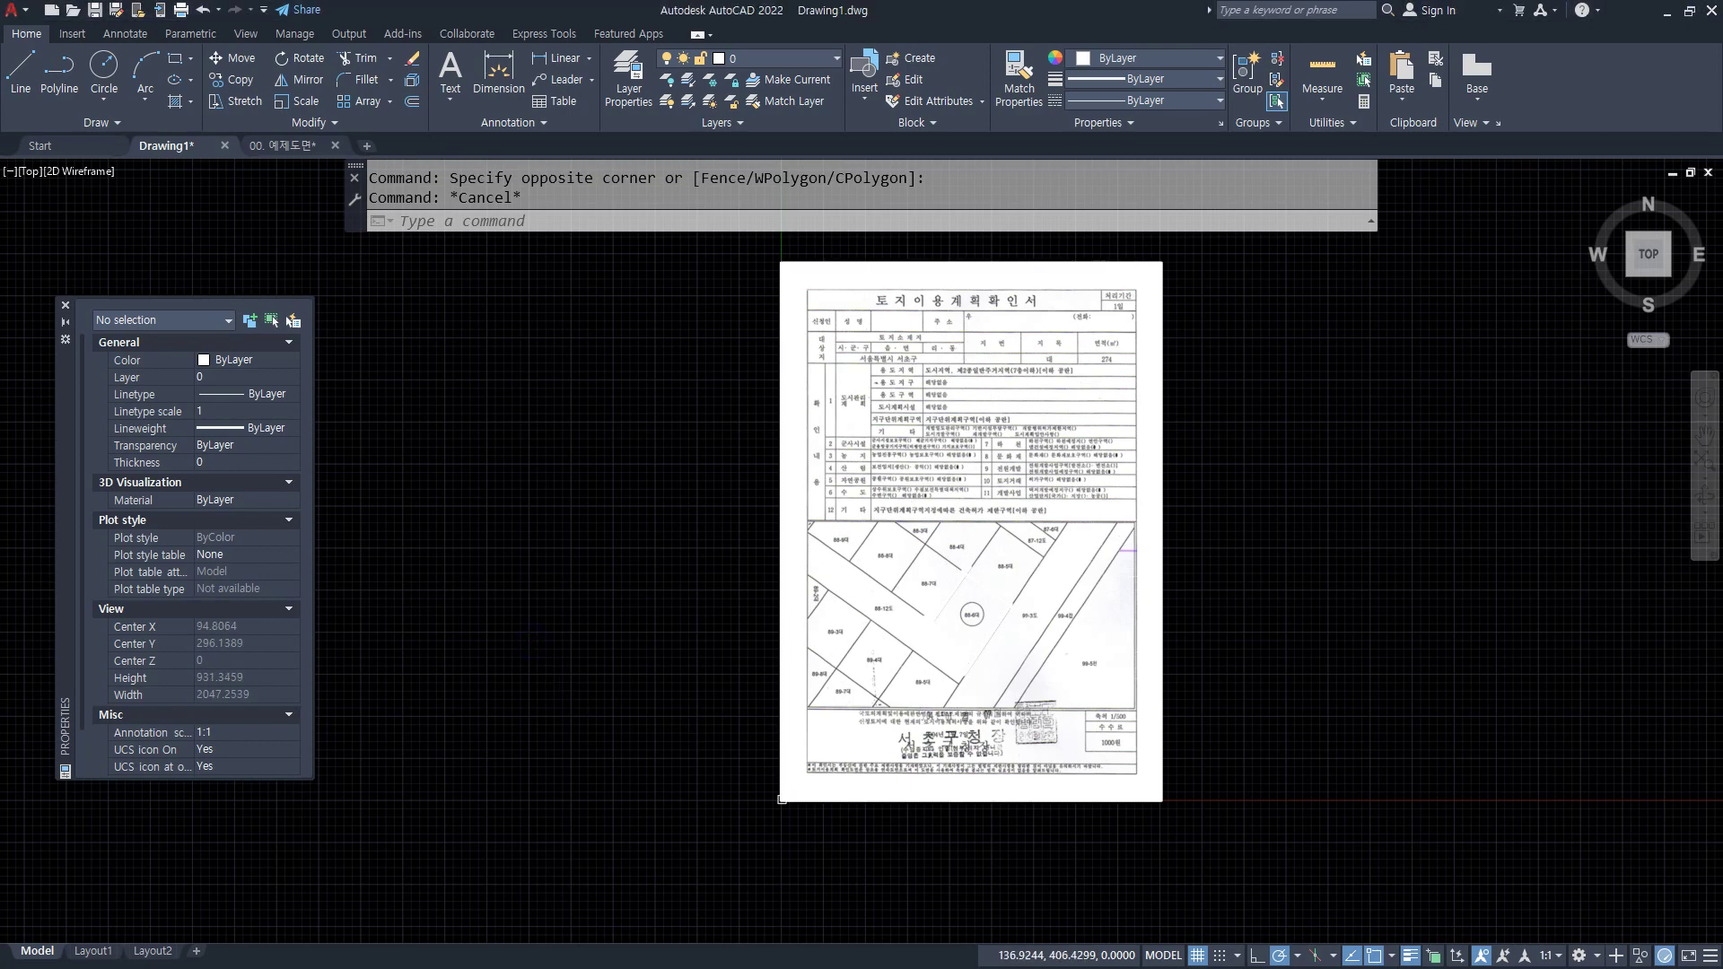
middle_click_drag(1219, 397, 1145, 421)
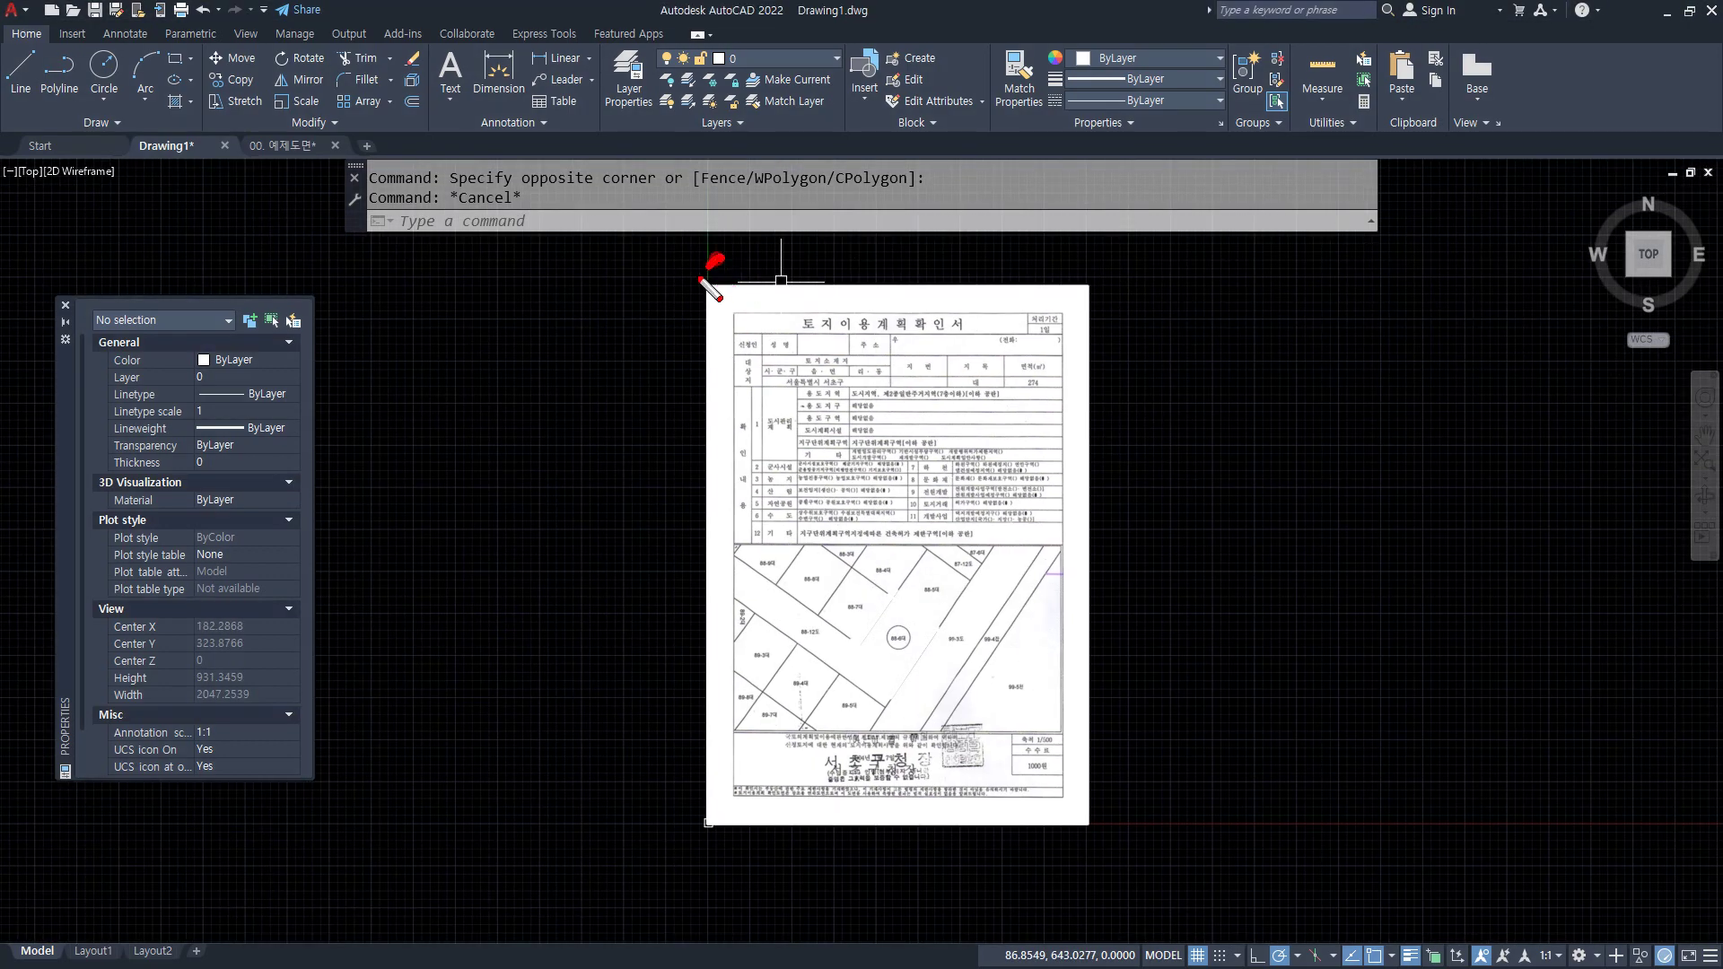
left_click_drag(682, 294, 722, 258)
left_click_drag(1066, 303, 1100, 266)
left_click_drag(793, 237, 878, 223)
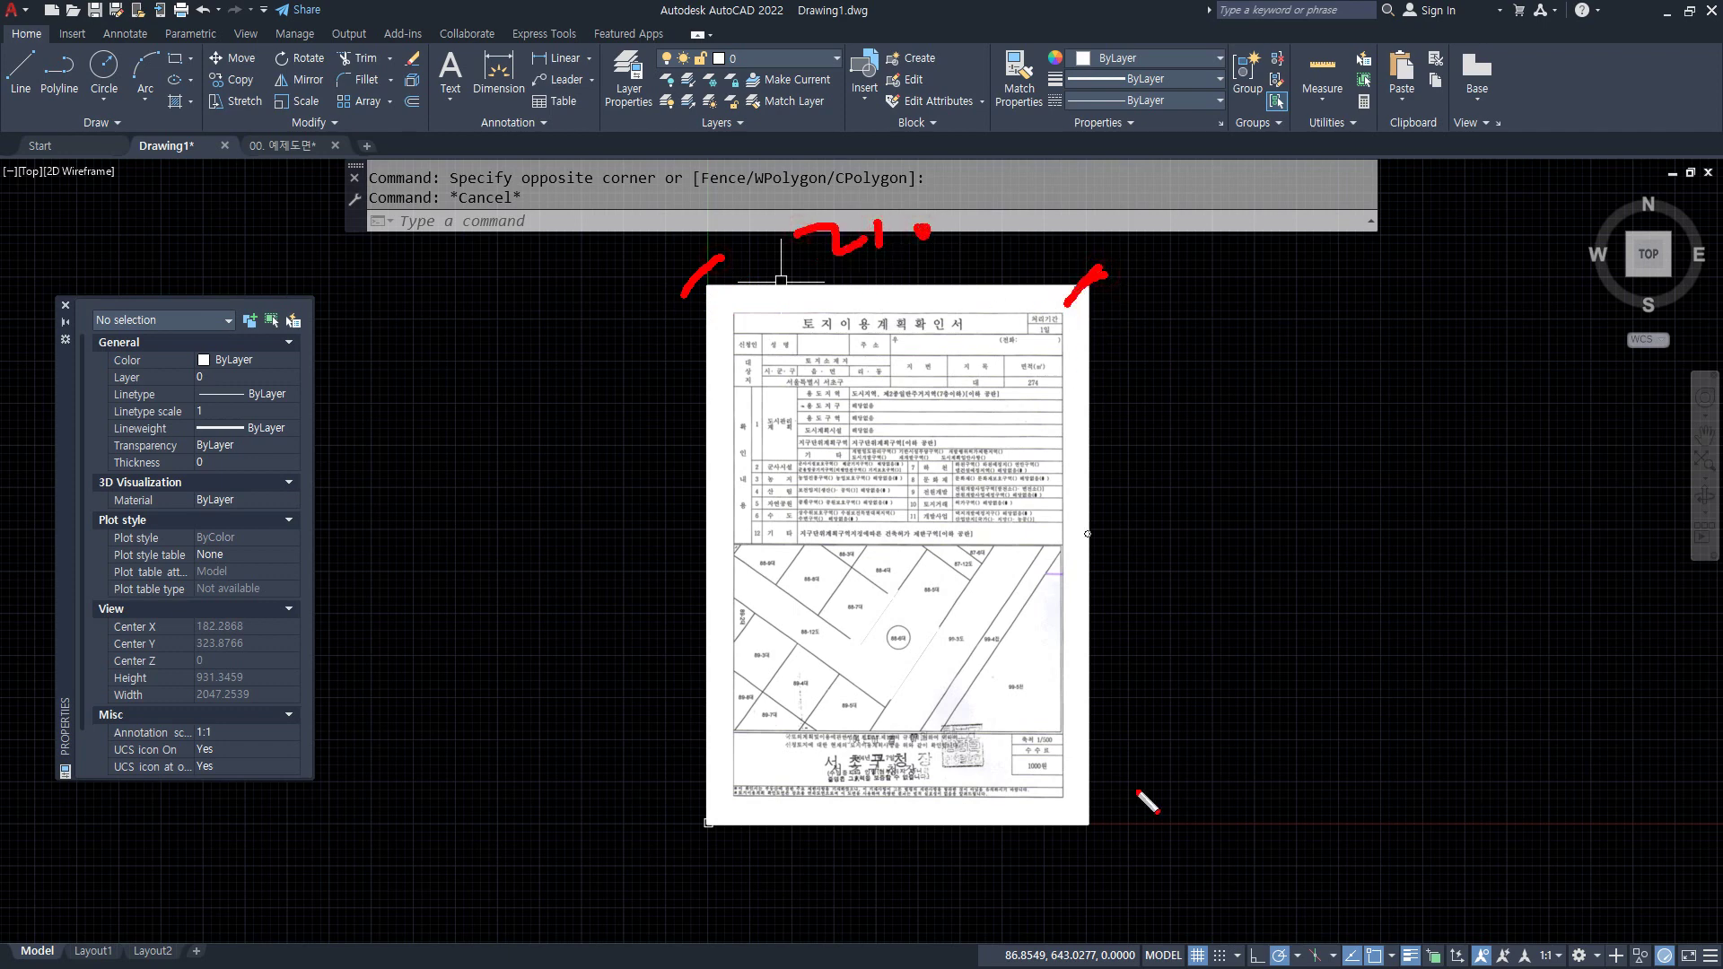
left_click_drag(1073, 842, 1122, 812)
left_click_drag(1172, 474, 1270, 561)
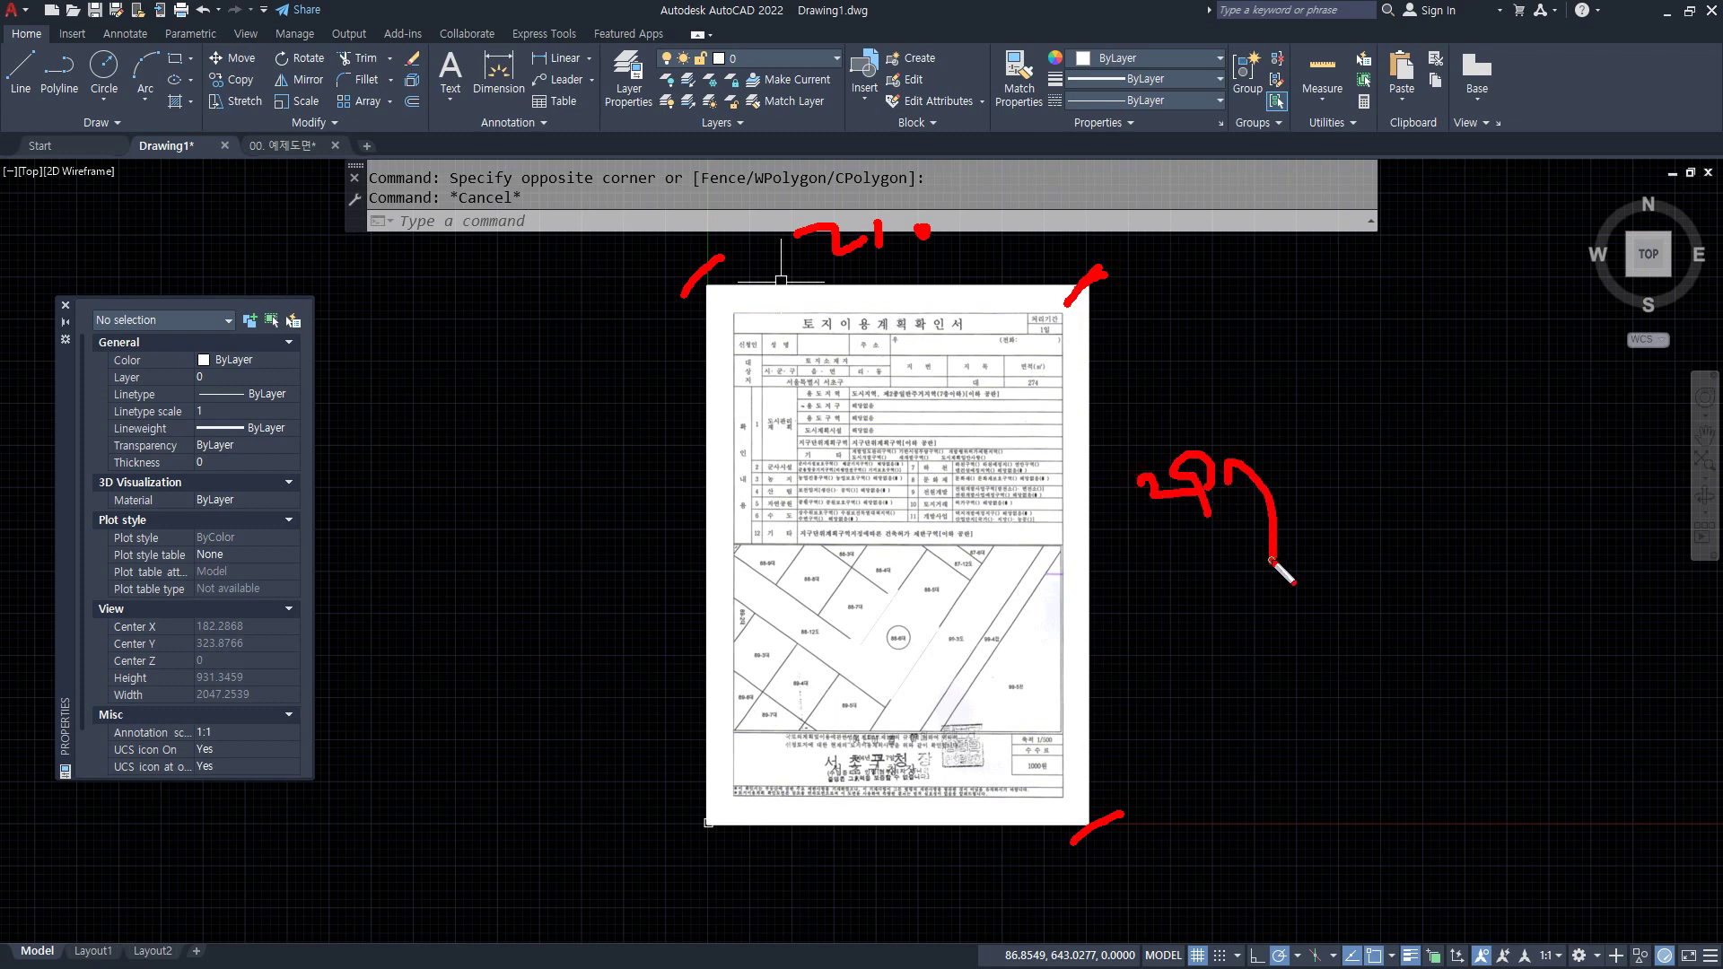
key("Escape")
- Start scaling the plan image together with the four traced lines, using the sheet's lower-left corner as base point
type("sc")
key("Return")
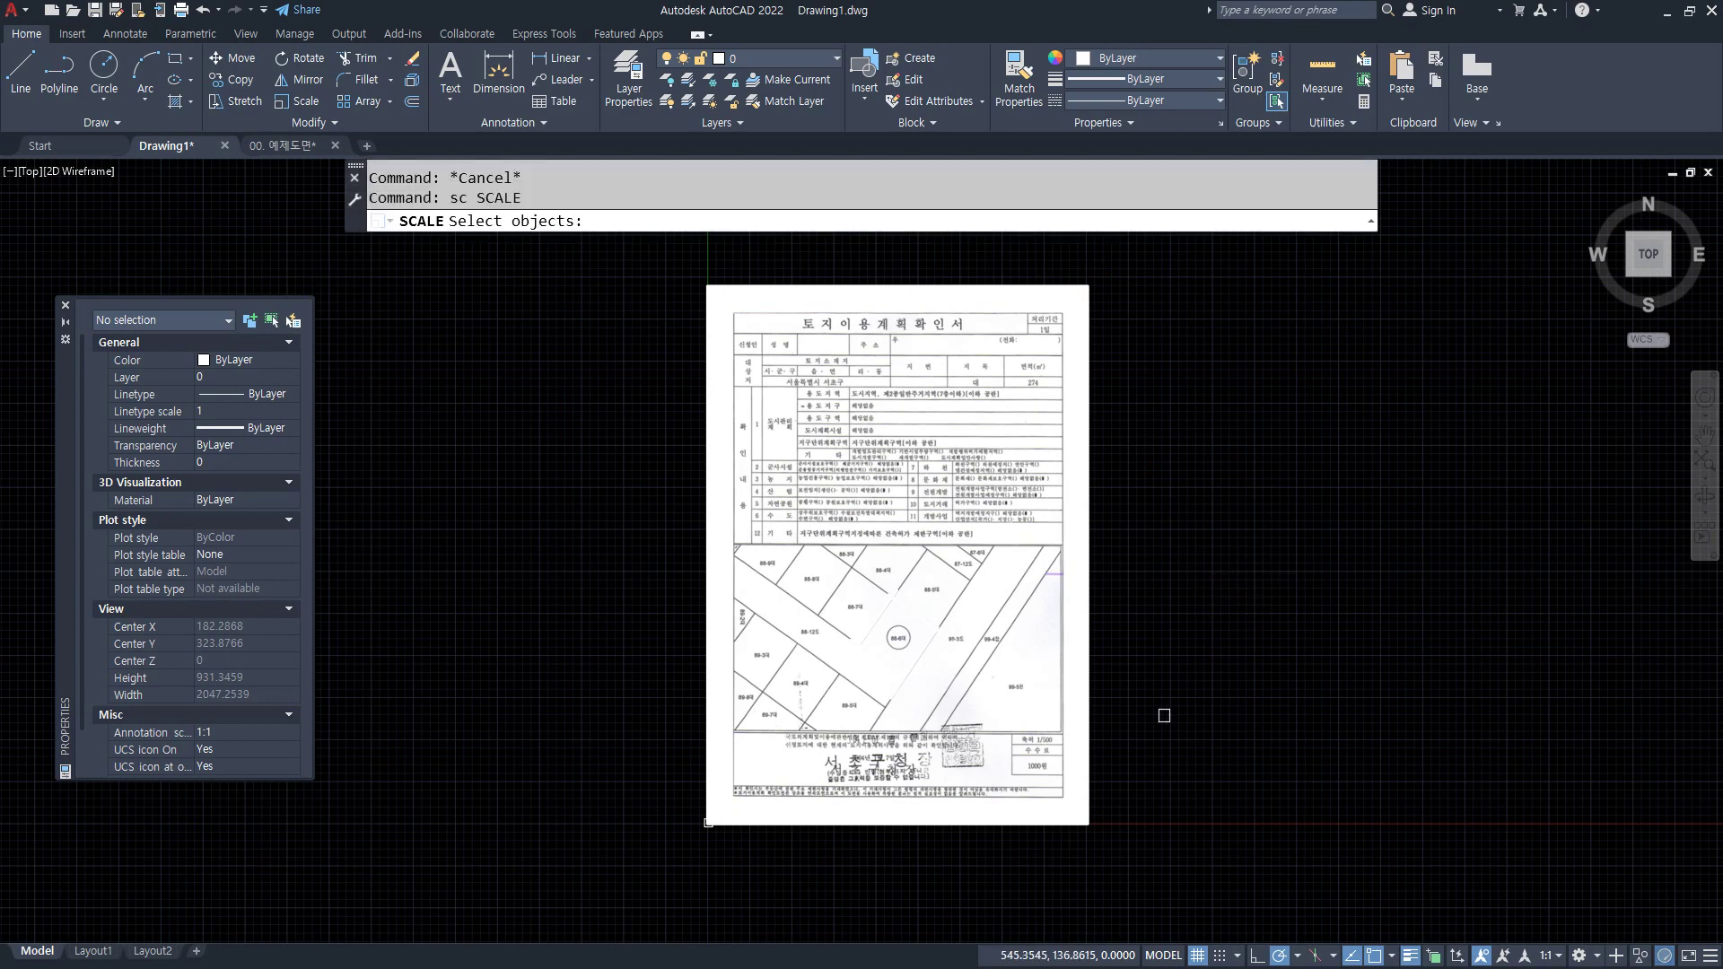
left_click(1160, 875)
left_click(534, 233)
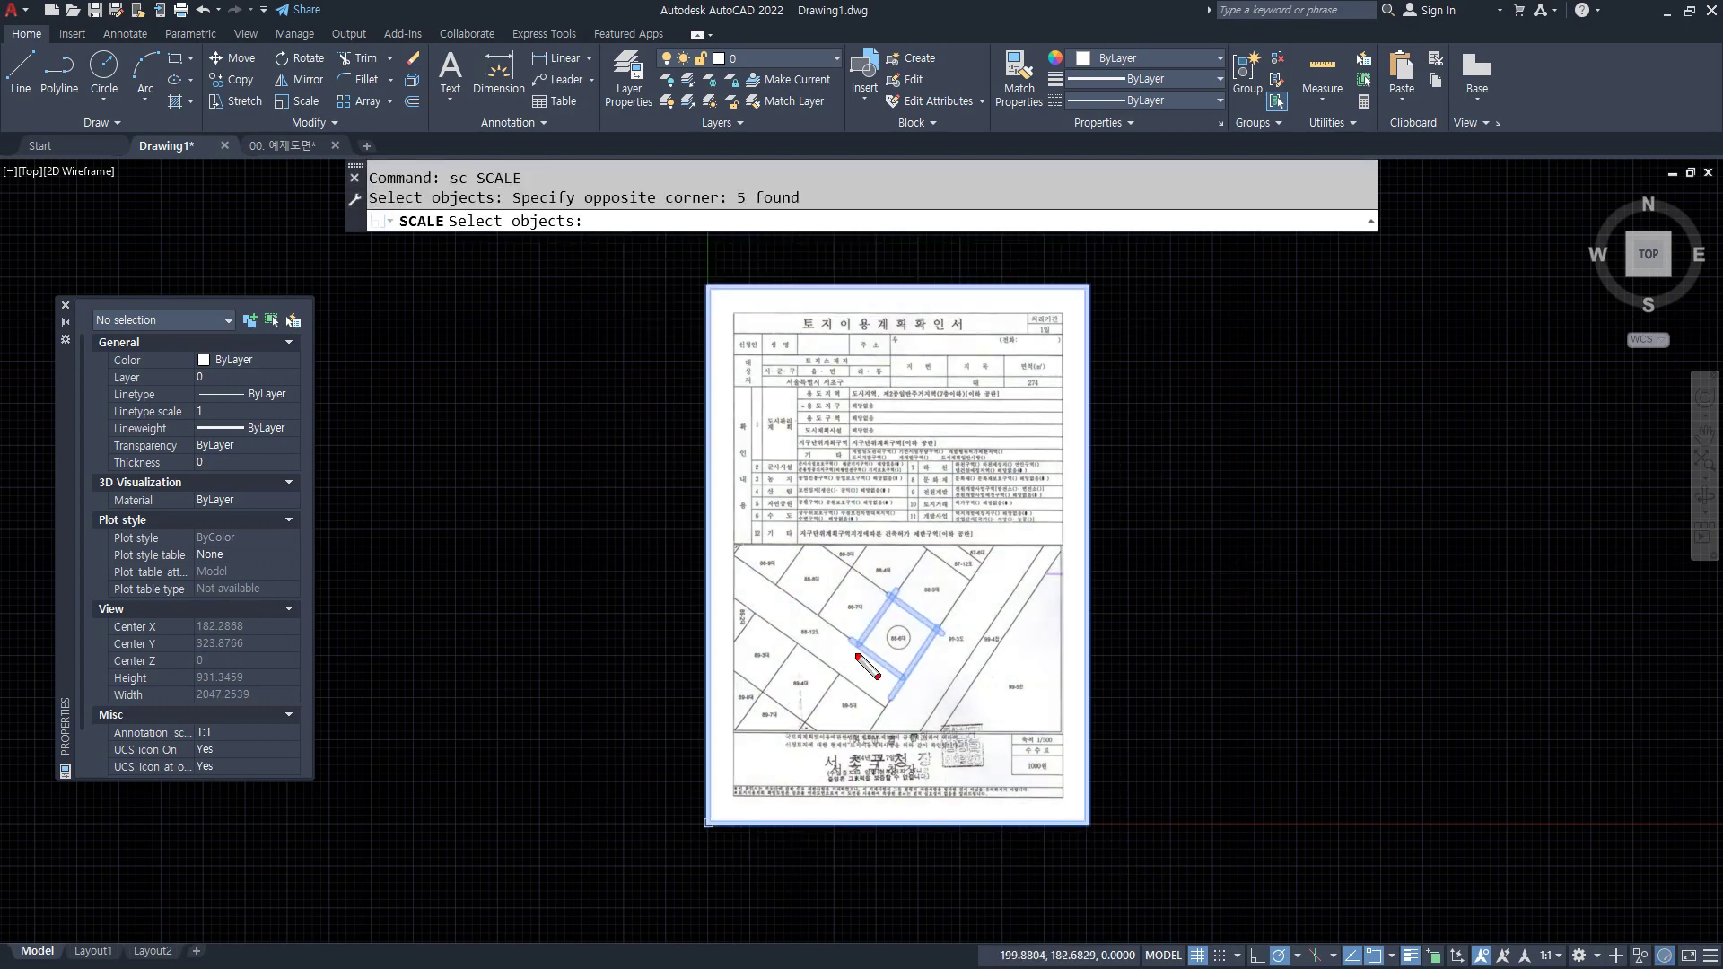
mouse_move(951, 709)
left_mouse_down()
mouse_move(852, 588)
mouse_move(950, 707)
left_mouse_up()
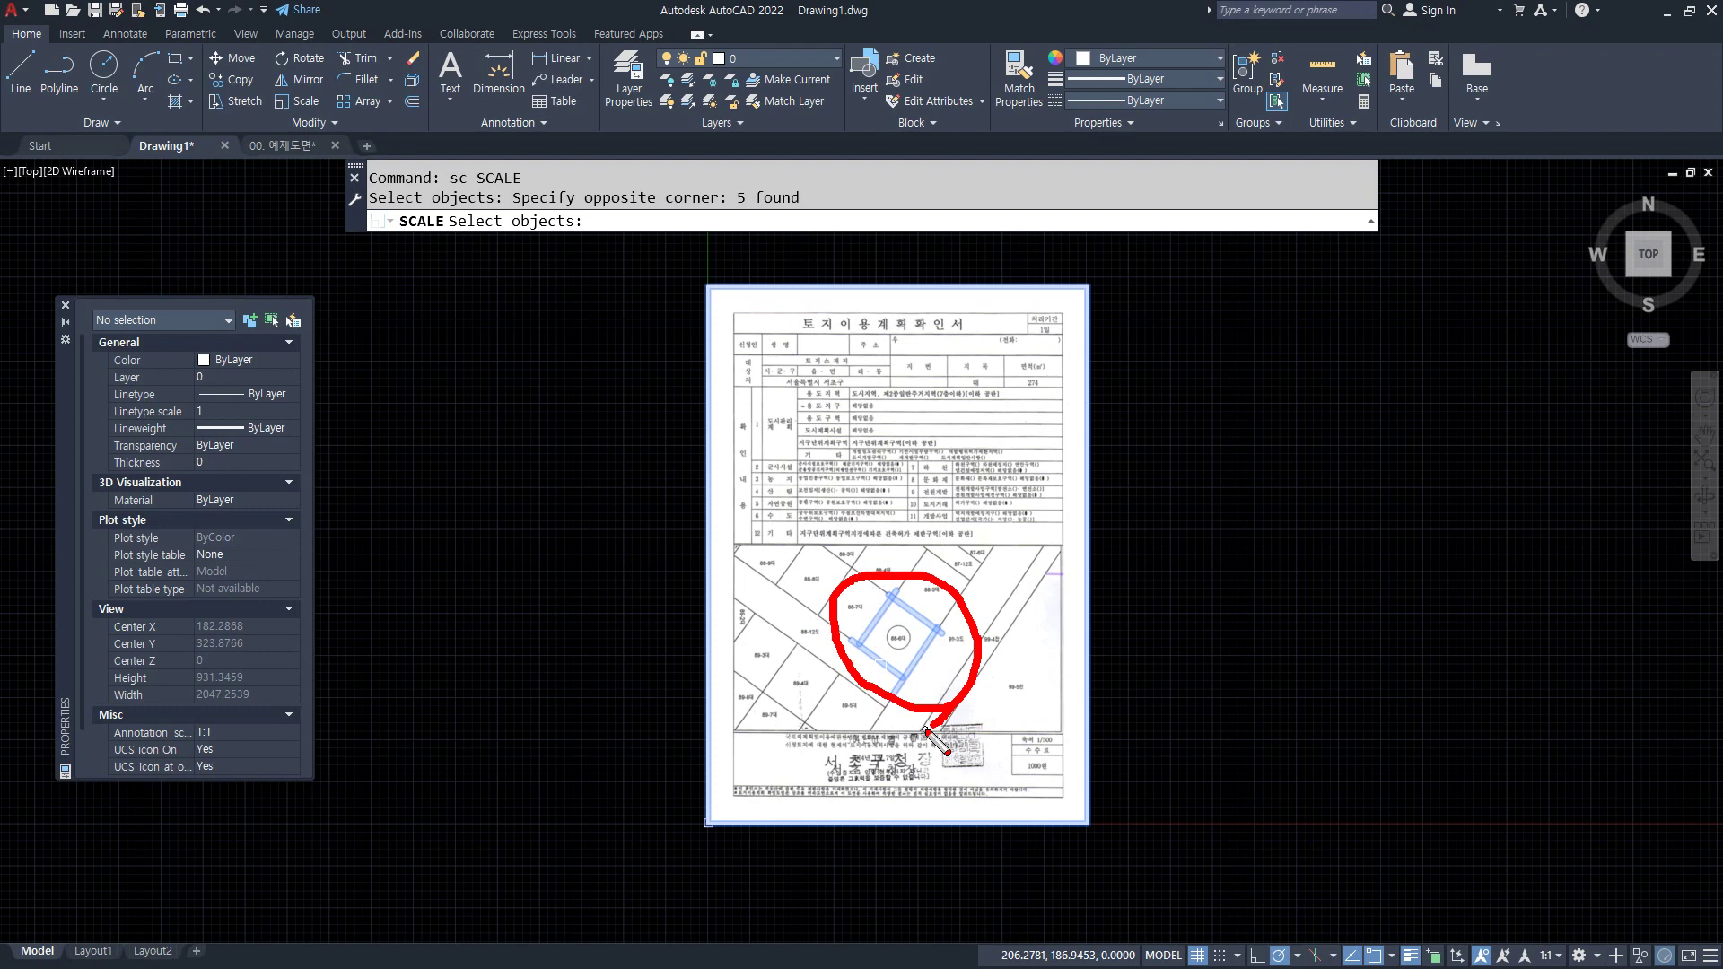
key("Escape")
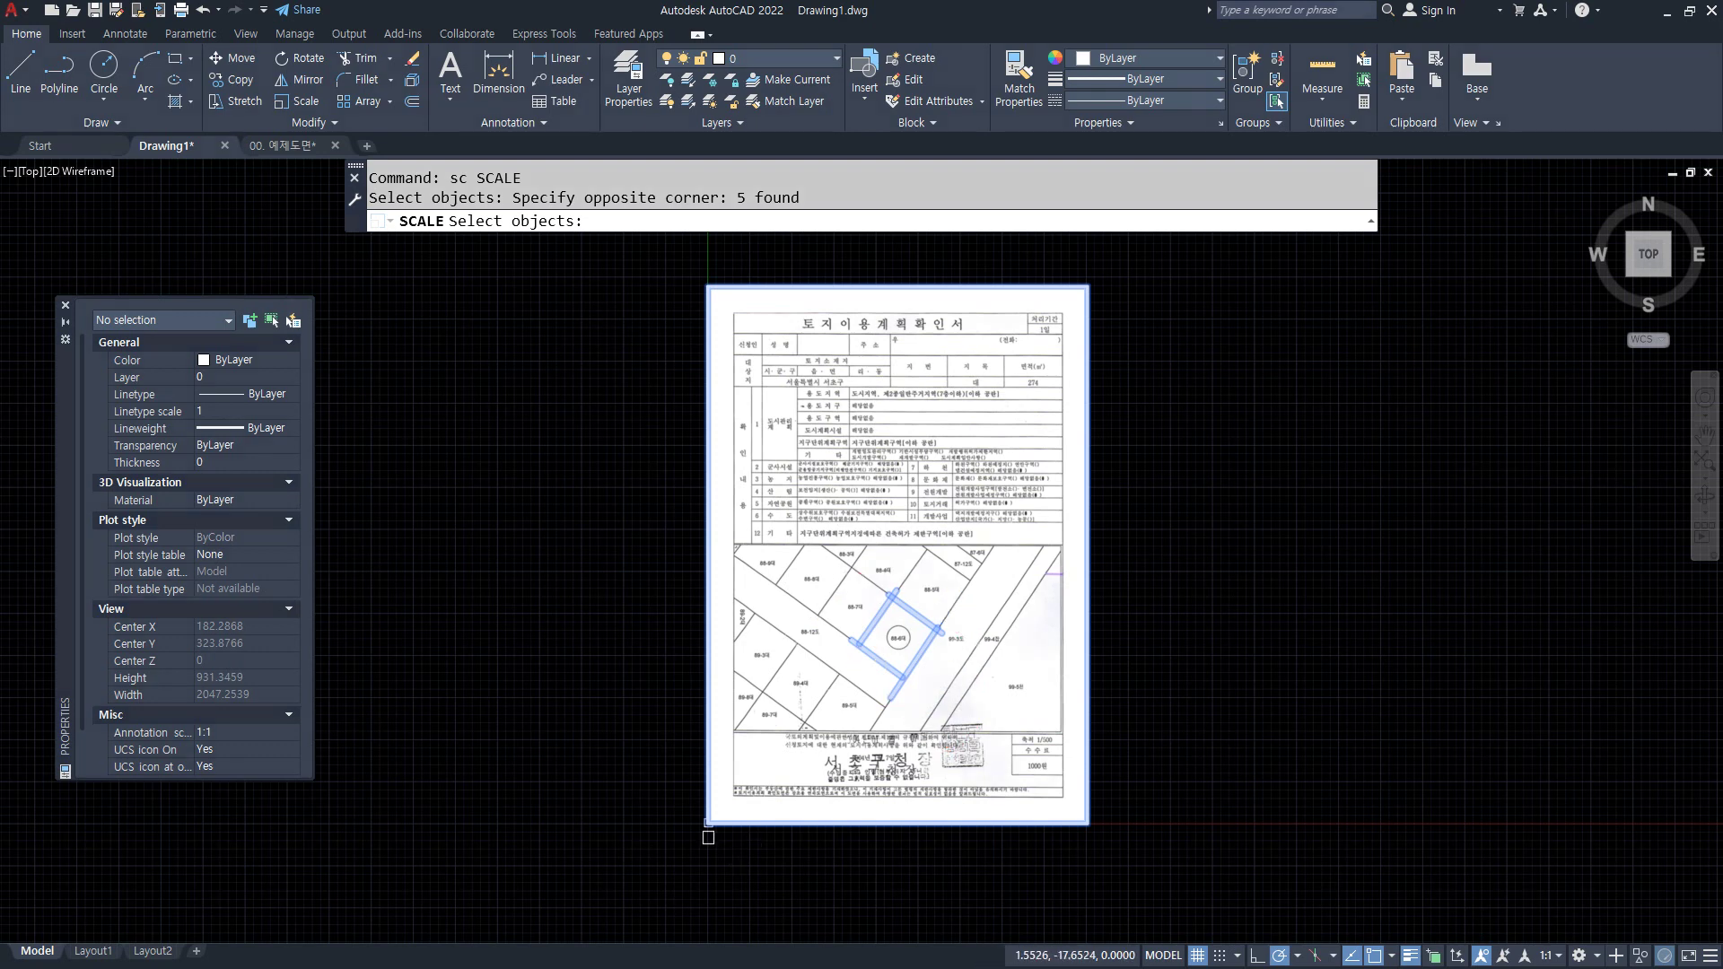
key("Return")
left_click(707, 822)
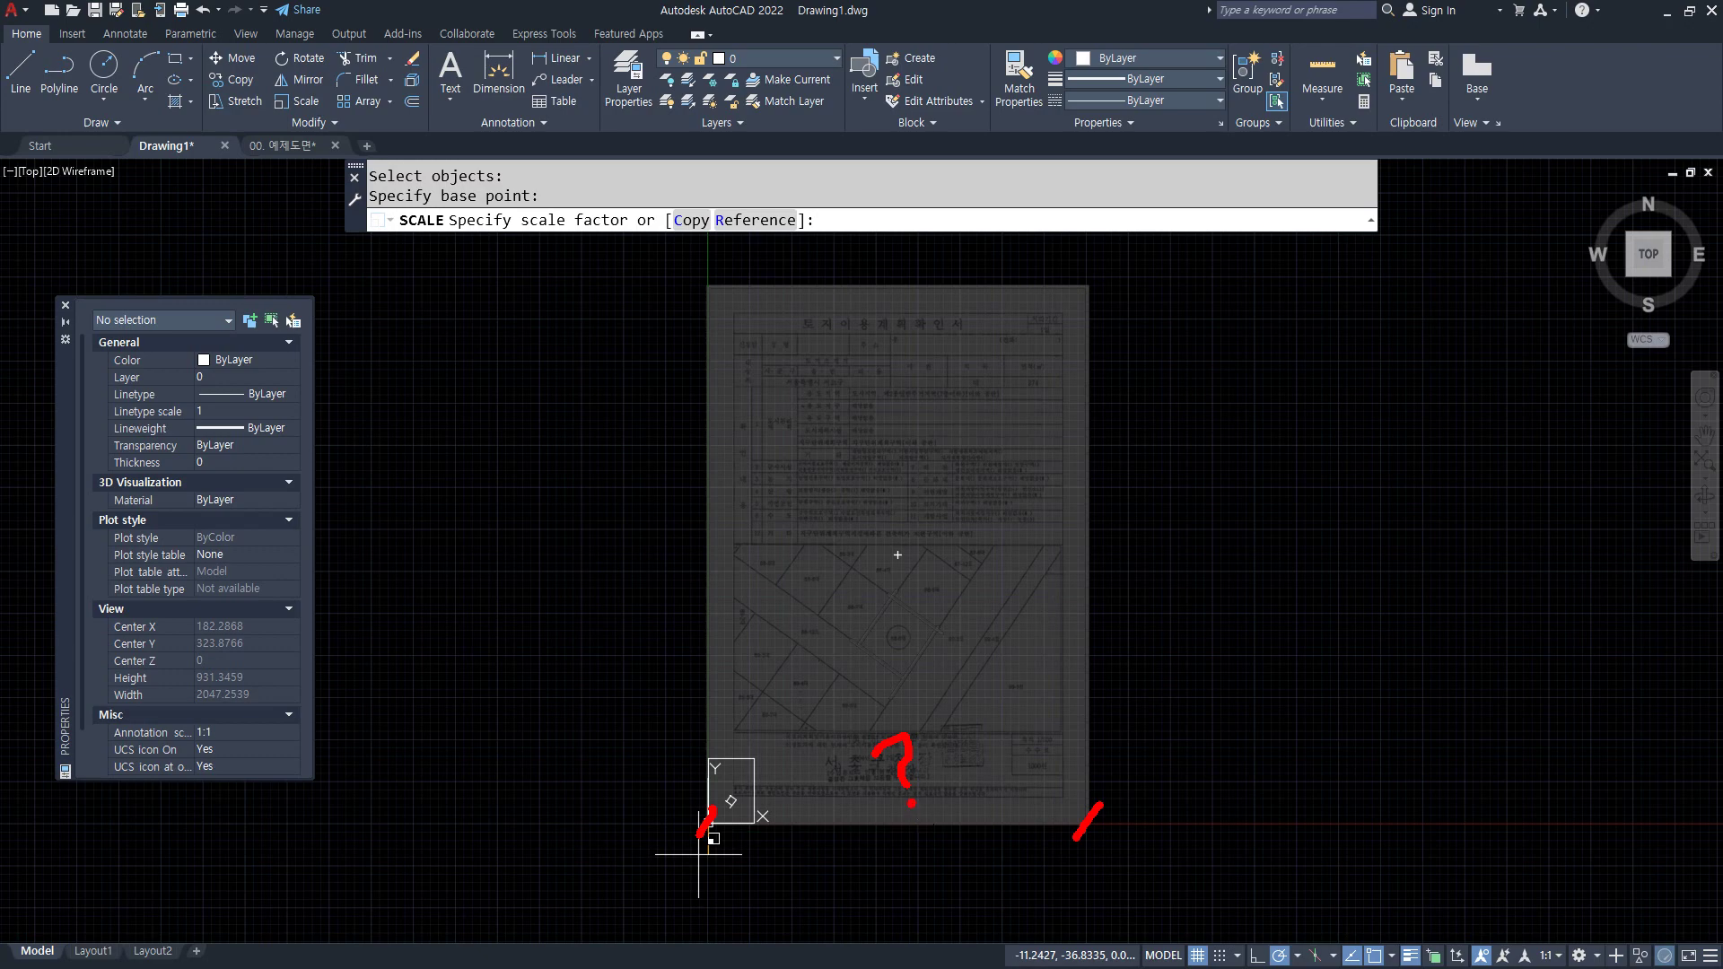
- Scale by reference, taking the sheet's full lower edge as the reference length and 210 as the new length
left_click(761, 222)
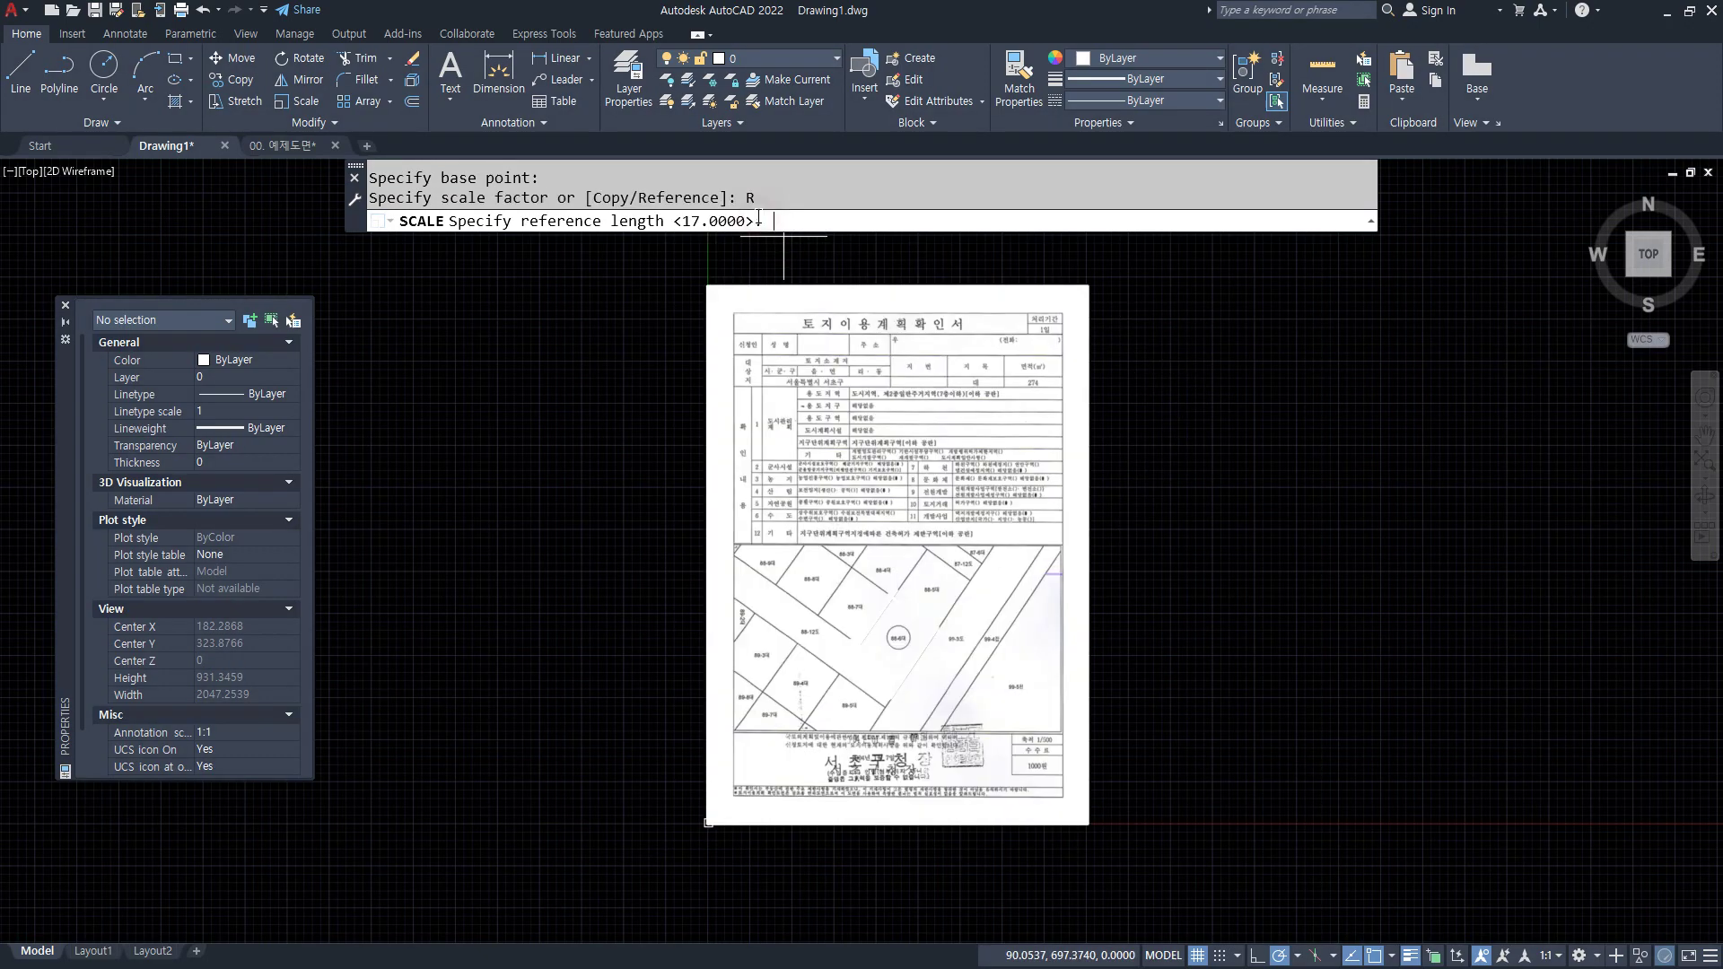
left_click(708, 822)
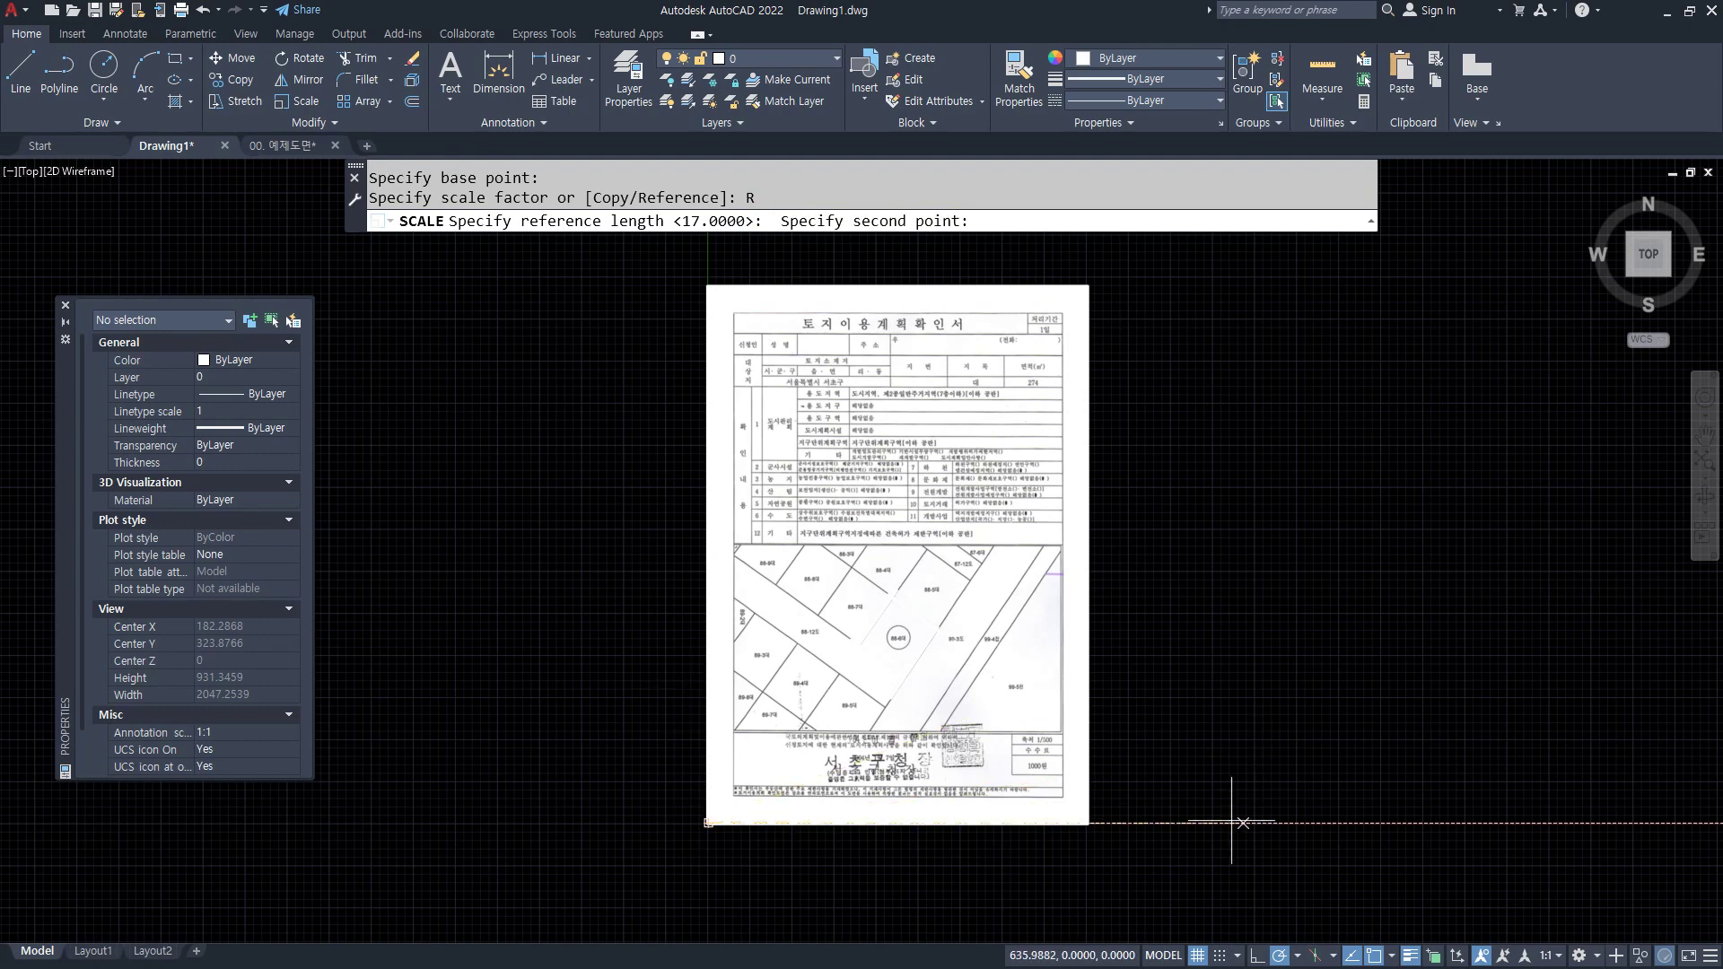
left_click(1088, 822)
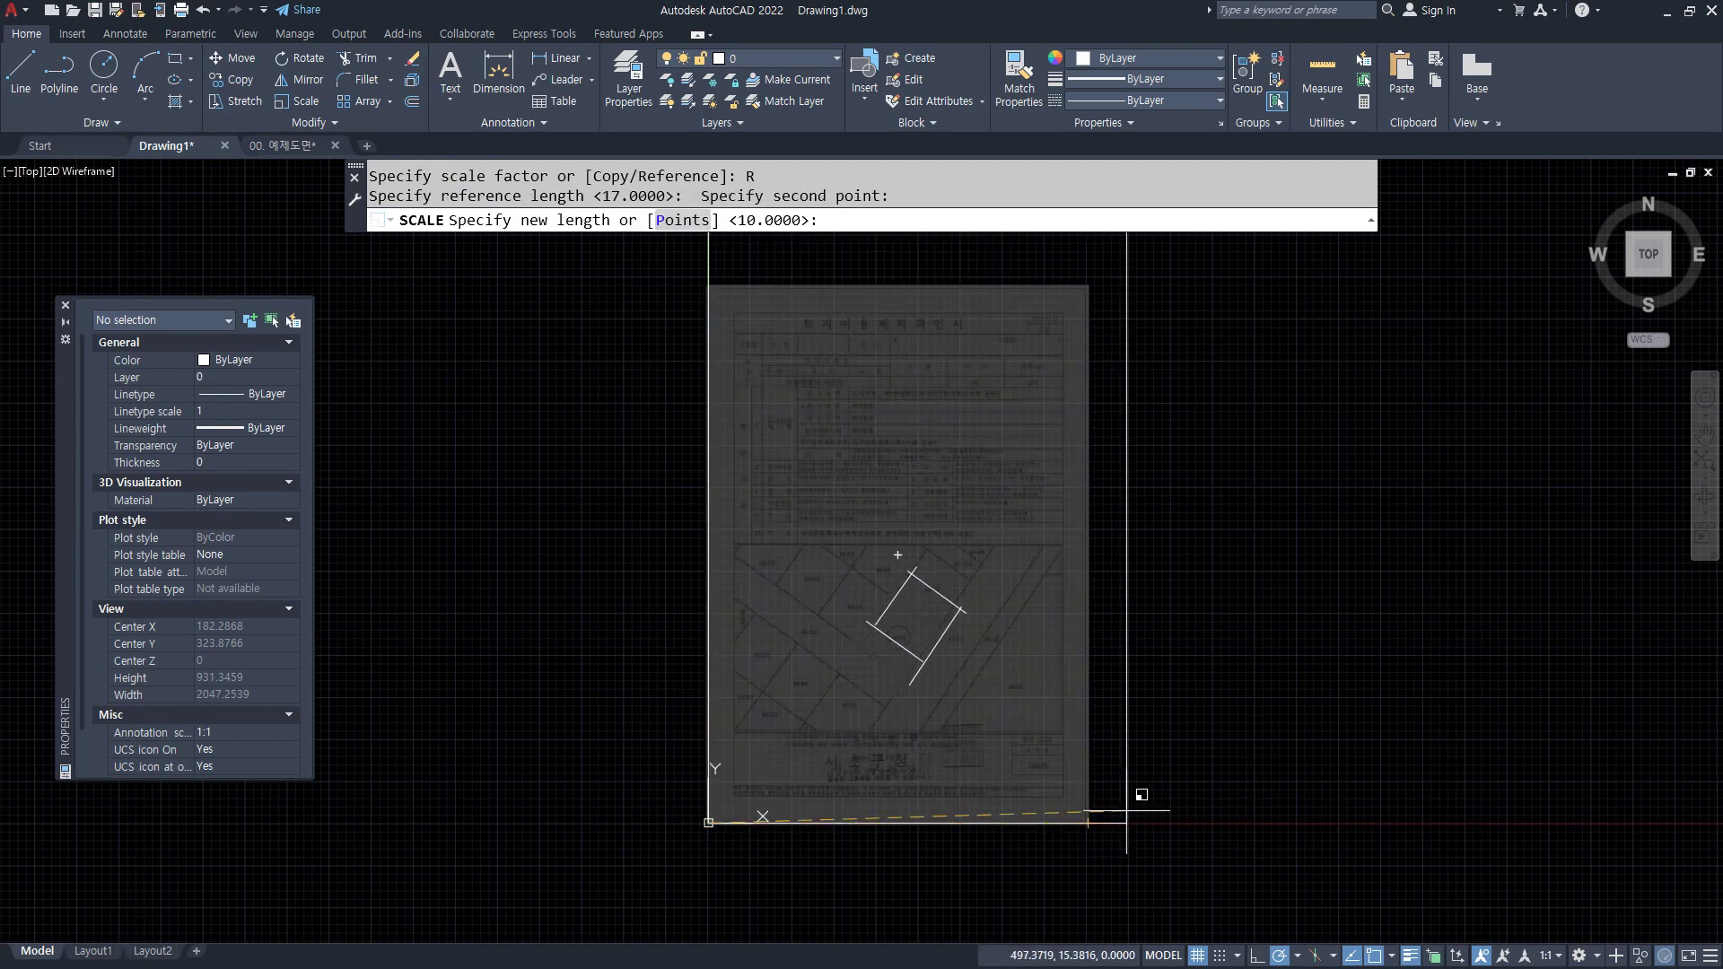
mouse_move(875, 202)
left_mouse_down()
mouse_move(850, 219)
mouse_move(863, 251)
left_mouse_up()
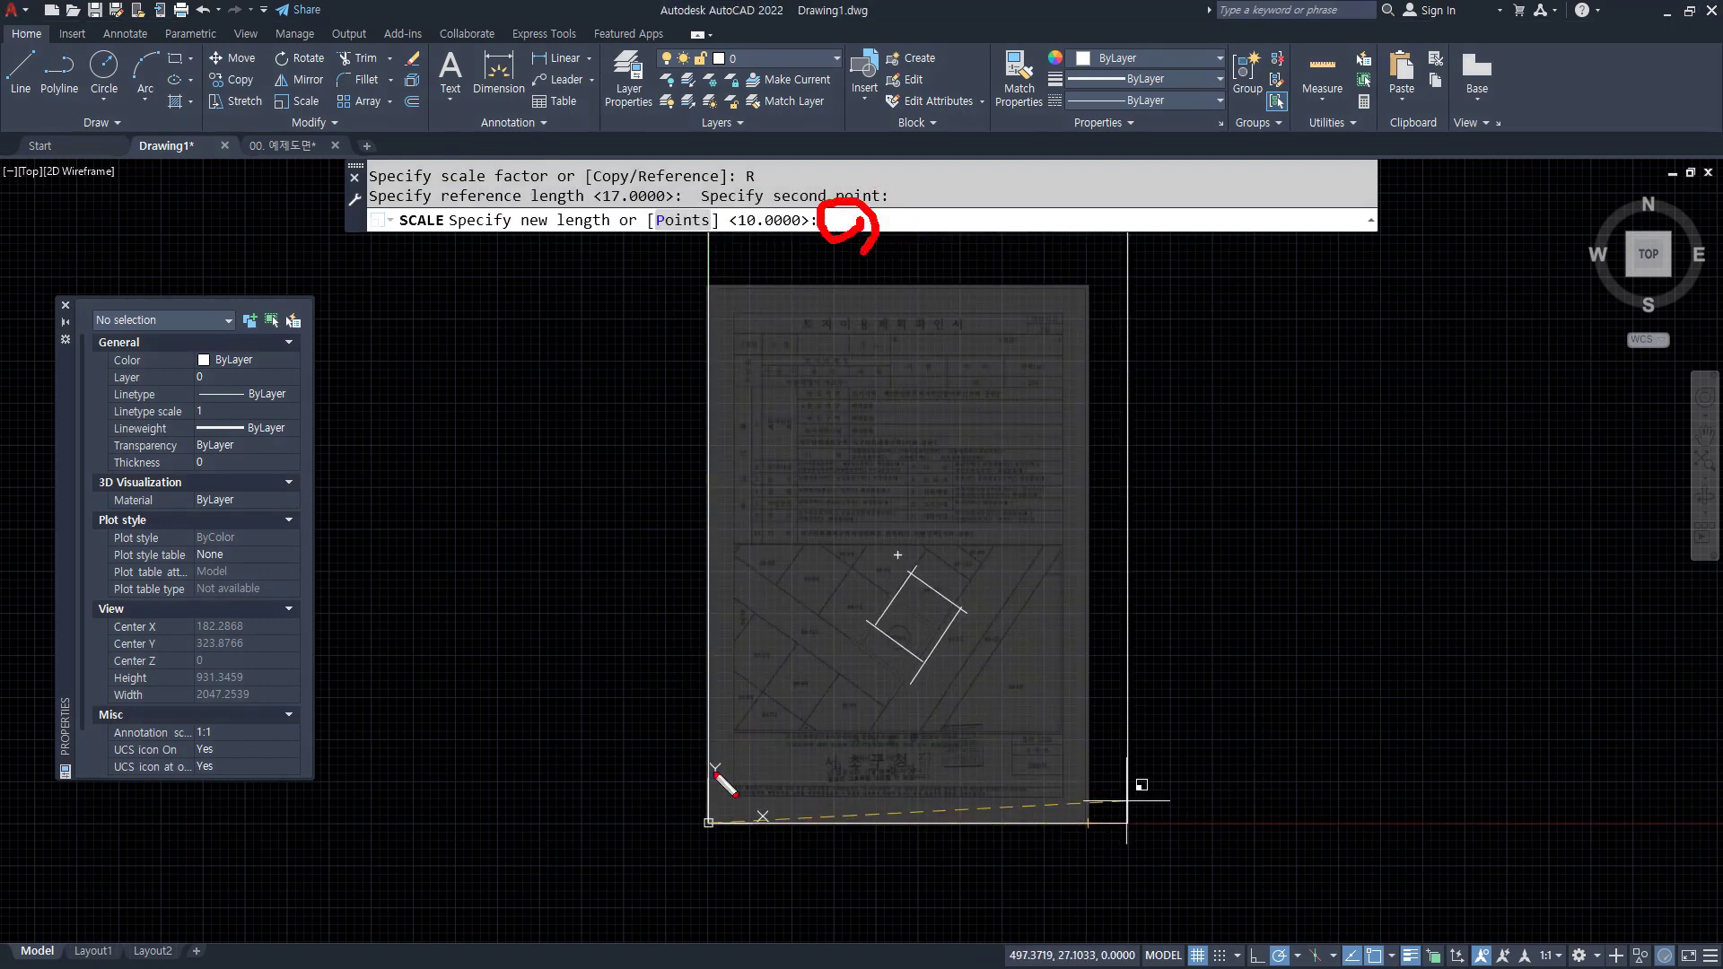
left_click_drag(1156, 820, 1101, 852)
mouse_move(970, 827)
left_mouse_down()
mouse_move(845, 544)
mouse_move(865, 259)
left_mouse_up()
key("Escape")
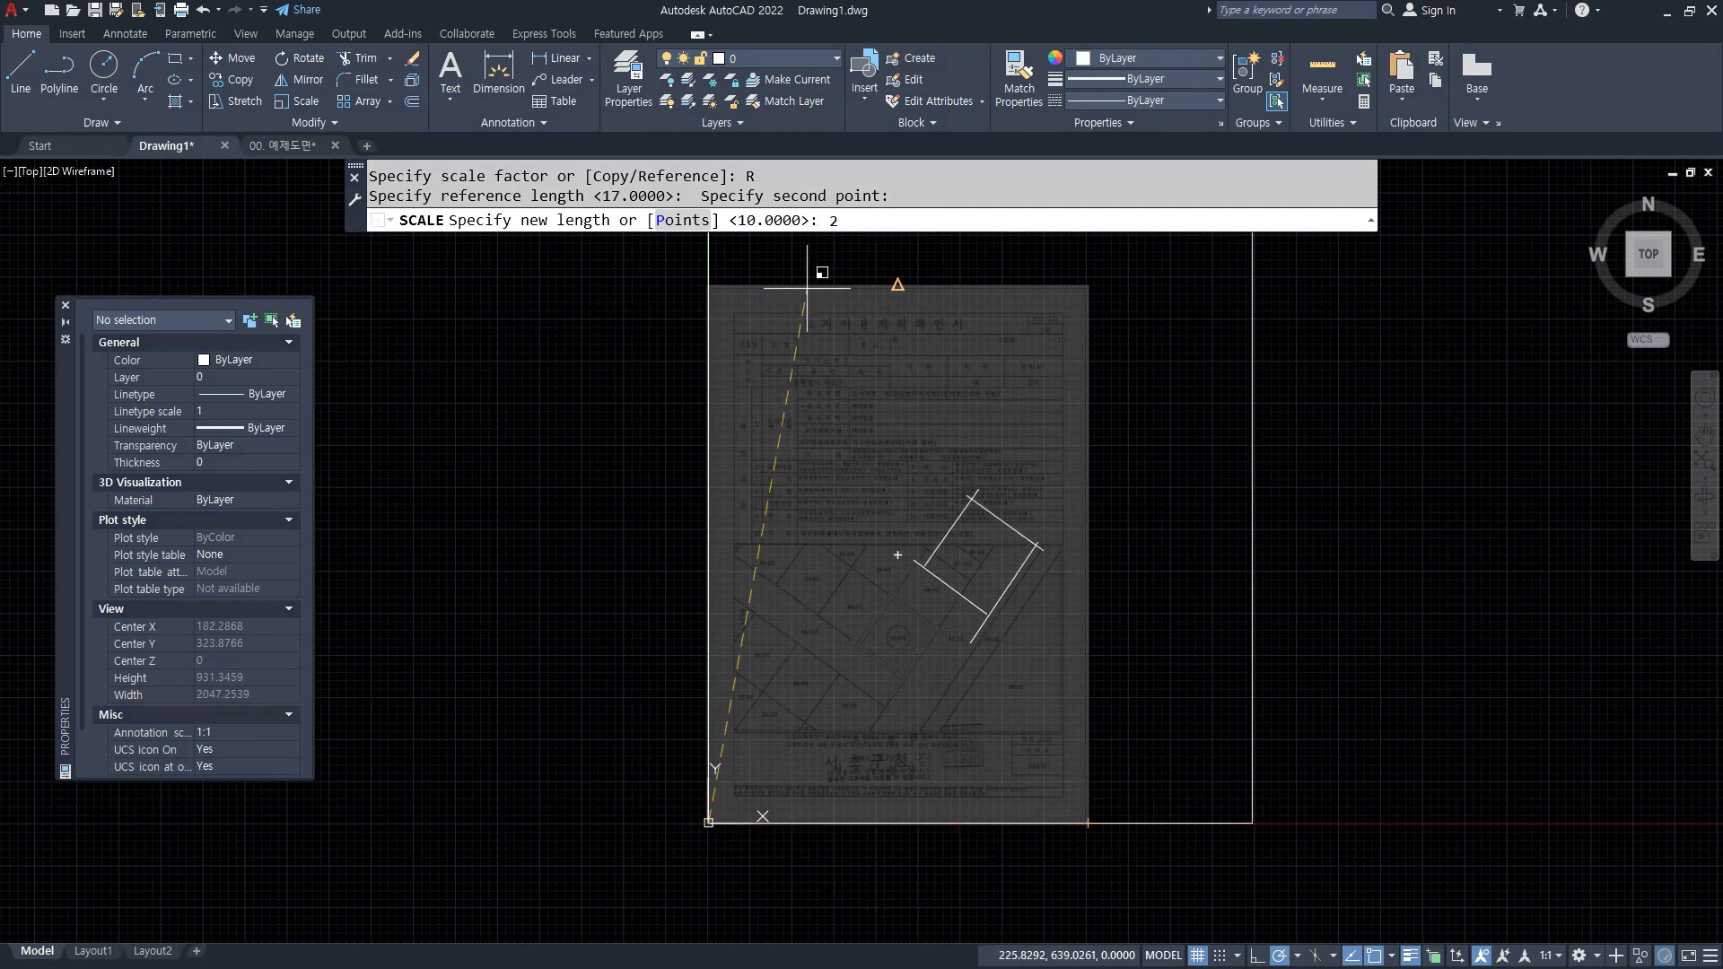
type("10")
key("Return")
- Delete the scanned plan image, keeping the traced lot lines
scroll(777, 805, "up", 4)
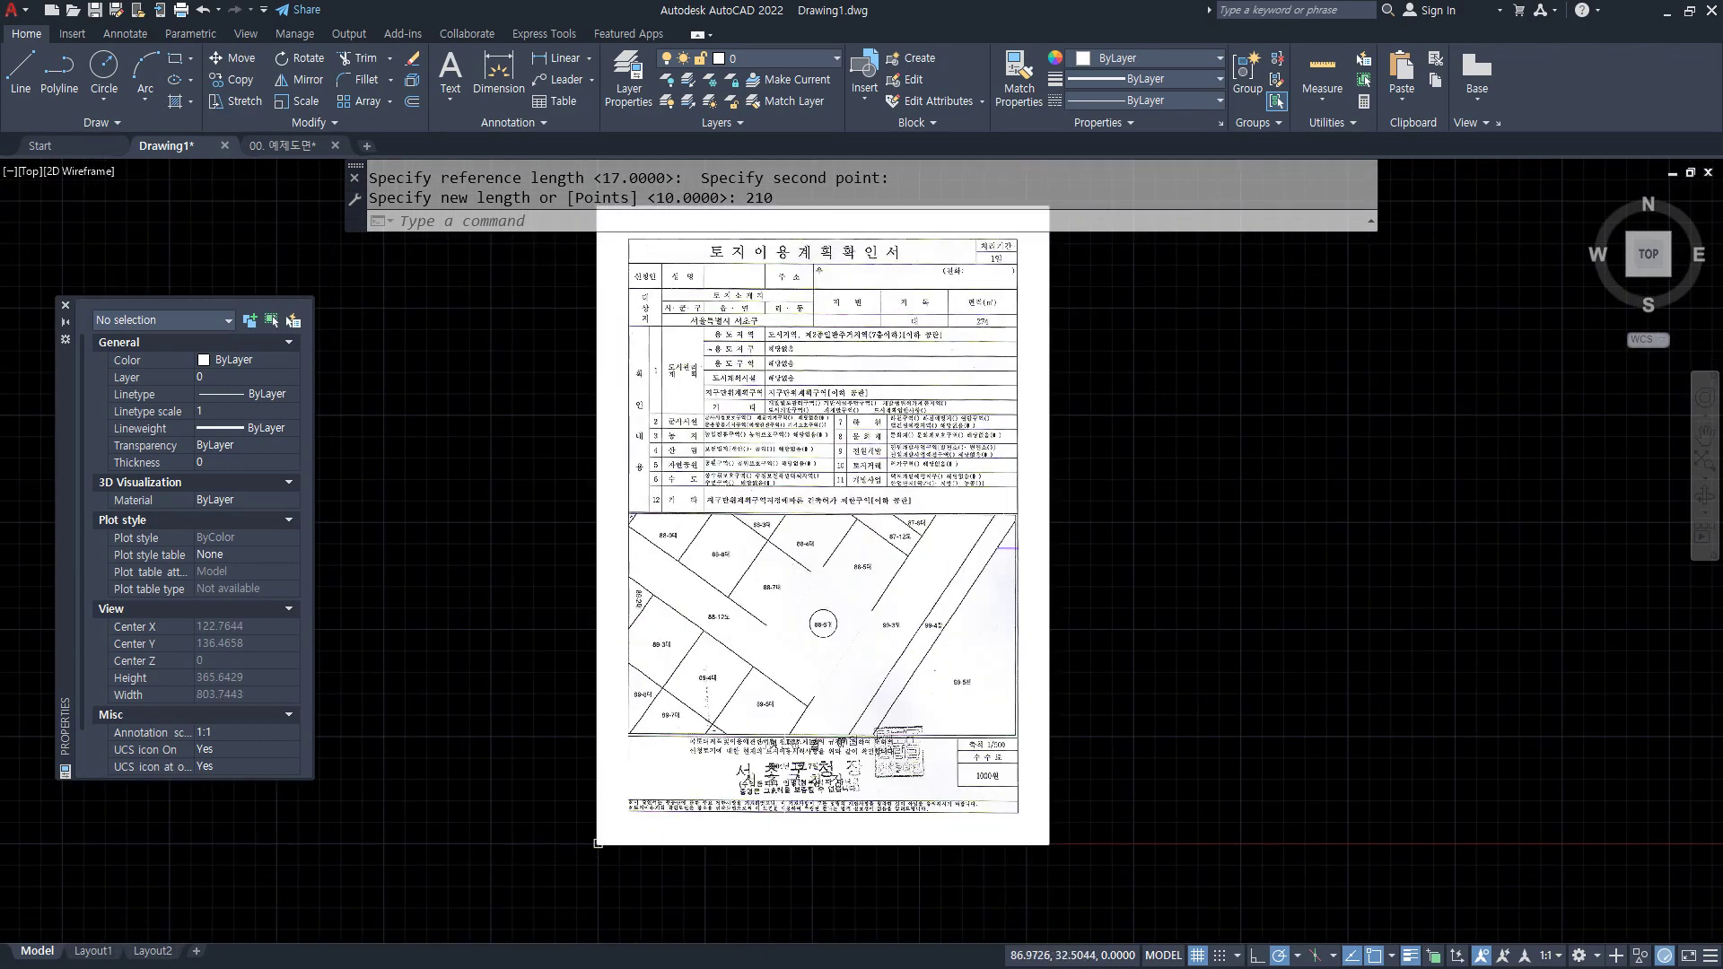
left_click(1104, 350)
left_click(1045, 357)
key("Delete")
- Close the upper and left corners of the traced lot with zero-radius fillets
scroll(932, 656, "up", 6)
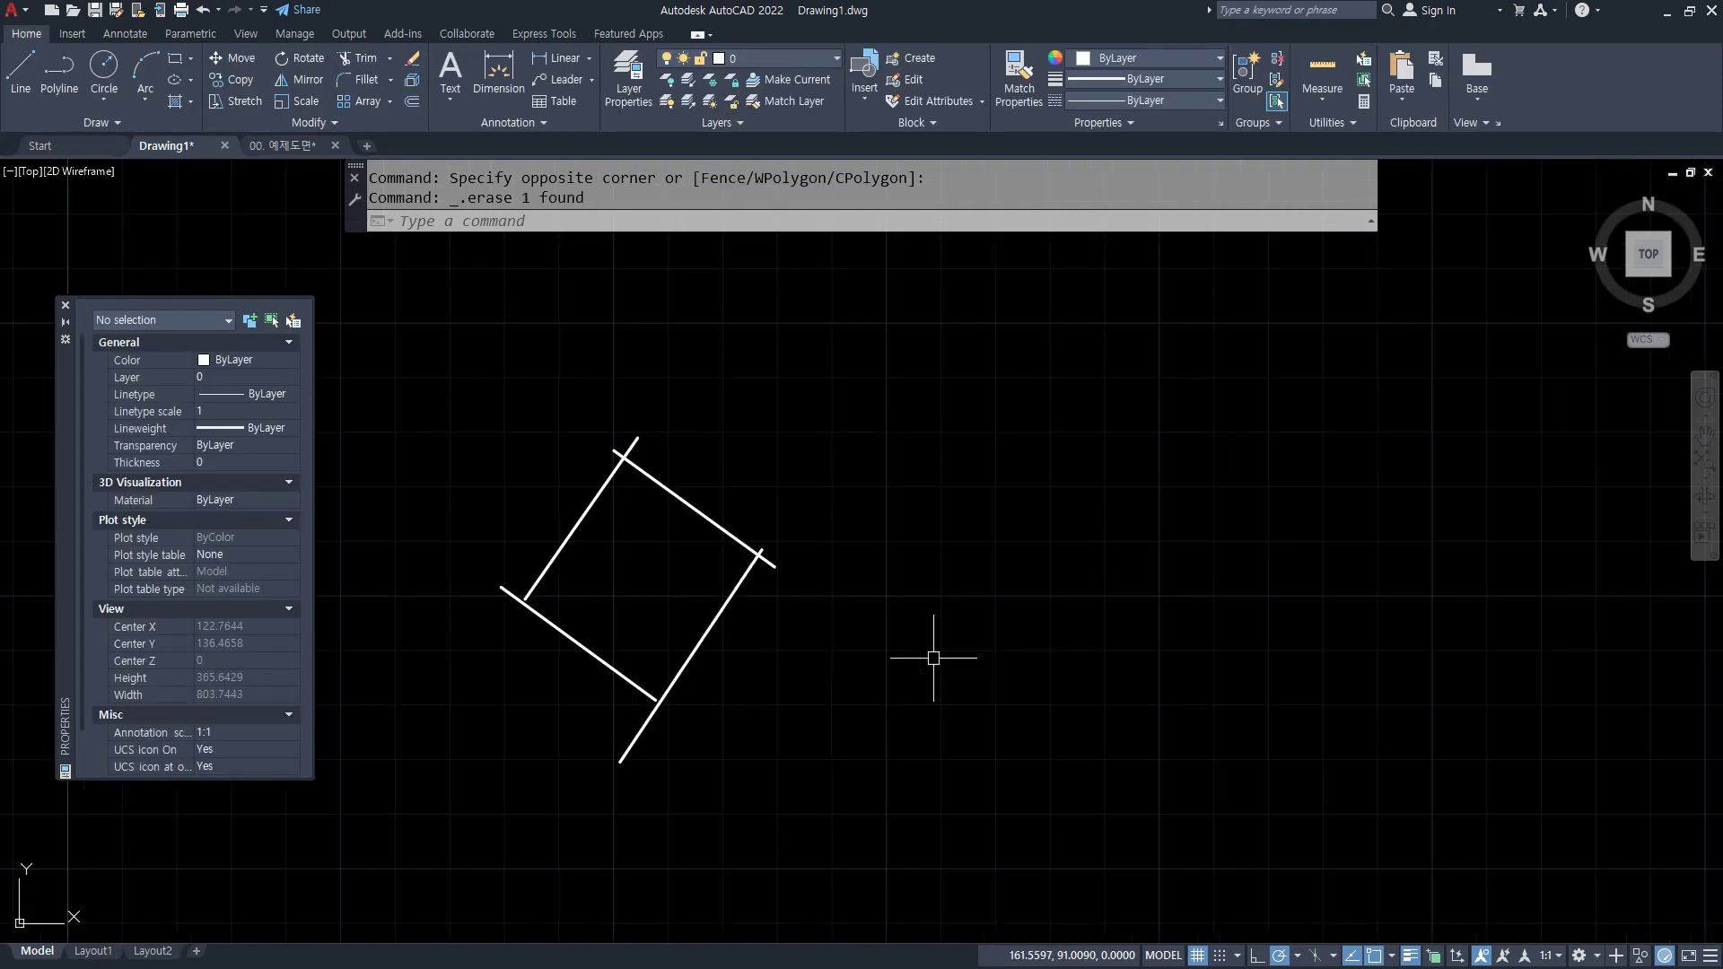
middle_click_drag(518, 396, 777, 391)
type("f")
key("space")
left_click(744, 353)
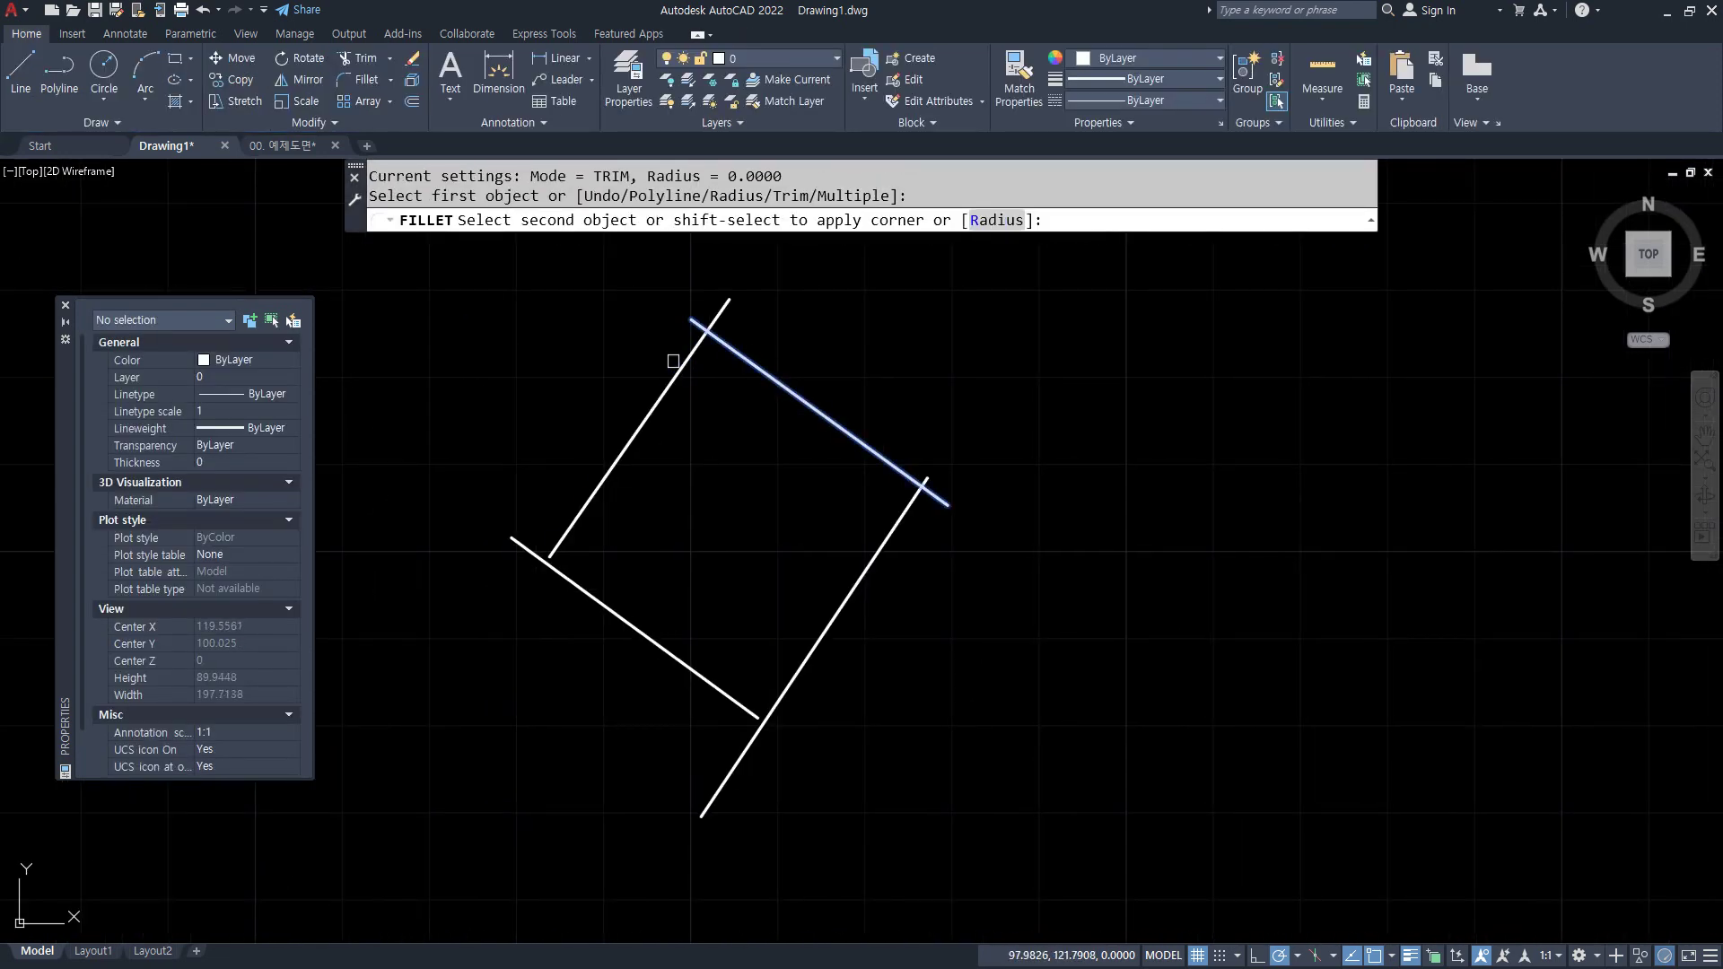
left_click(672, 360)
key("space")
left_click(582, 516)
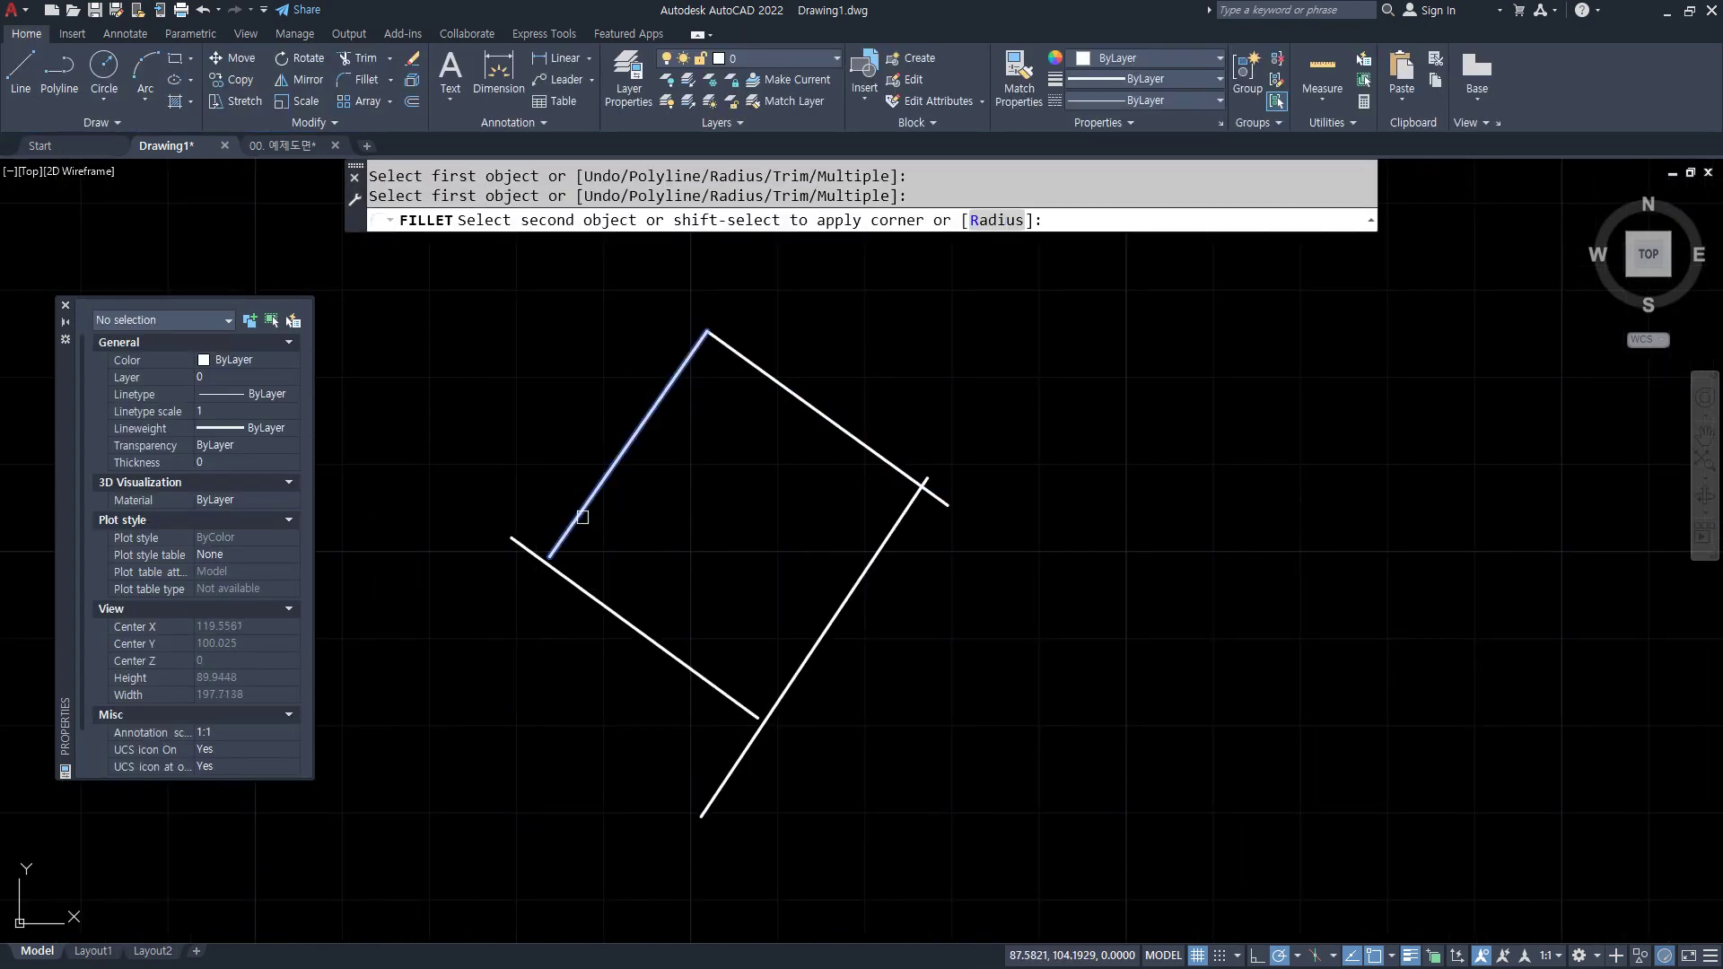
left_click(578, 579)
- Close the lower and right corners of the traced lot with zero-radius fillets
key("space")
left_click(777, 700)
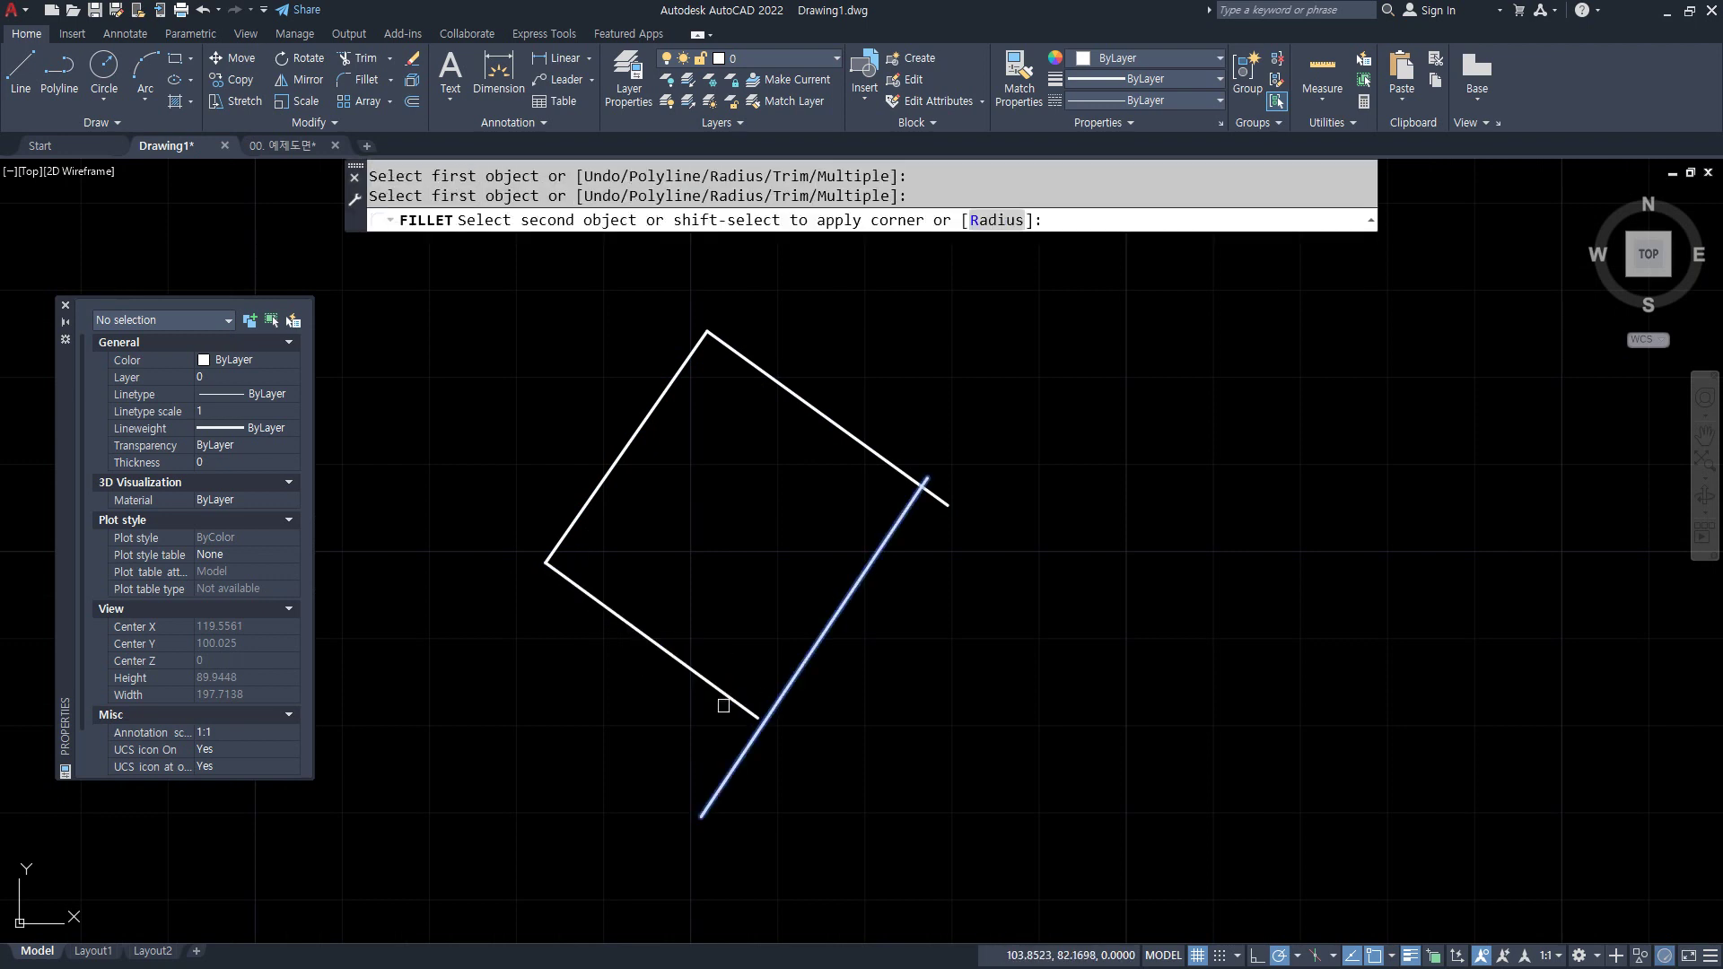
left_click(723, 706)
key("space")
left_click(908, 505)
left_click(900, 469)
- Draw a circle of radius 5 in the empty space left of the lot outline
middle_click_drag(574, 527, 844, 512)
type("c")
key("space")
left_click(690, 495)
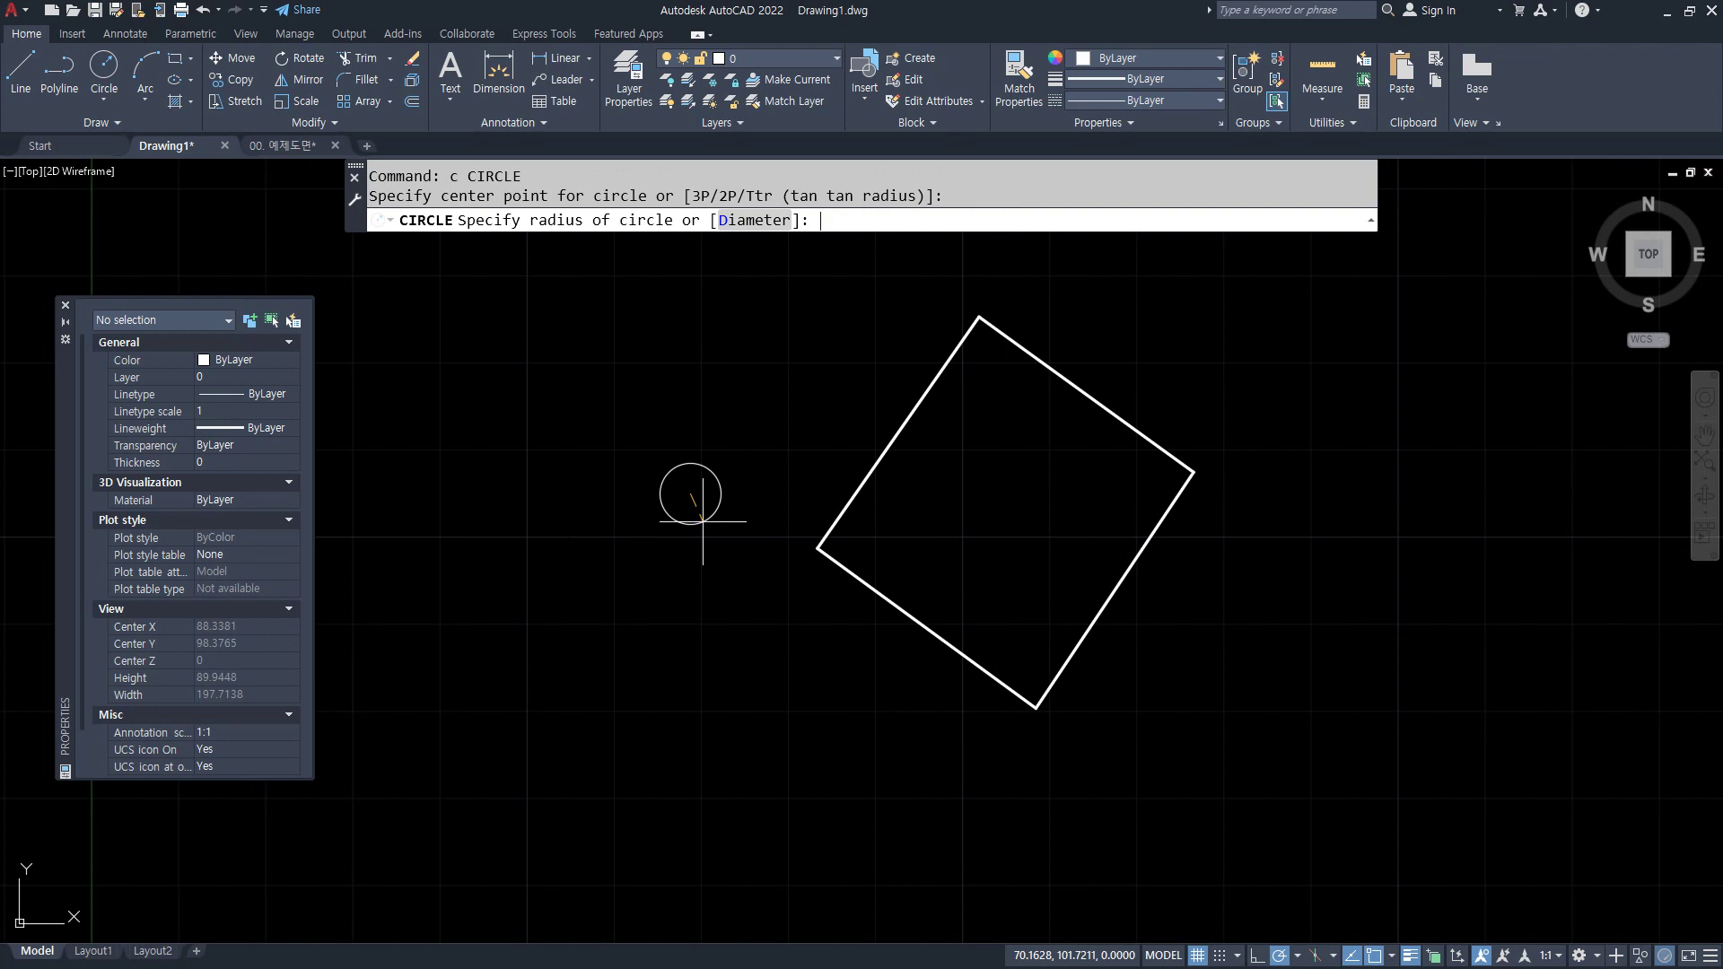
type("5")
key("space")
- Draw two connected lines in the circle, from its left quadrant up to the top quadrant and down to the right quadrant
scroll(700, 523, "up", 5)
scroll(705, 530, "down", 1)
type("l")
key("space")
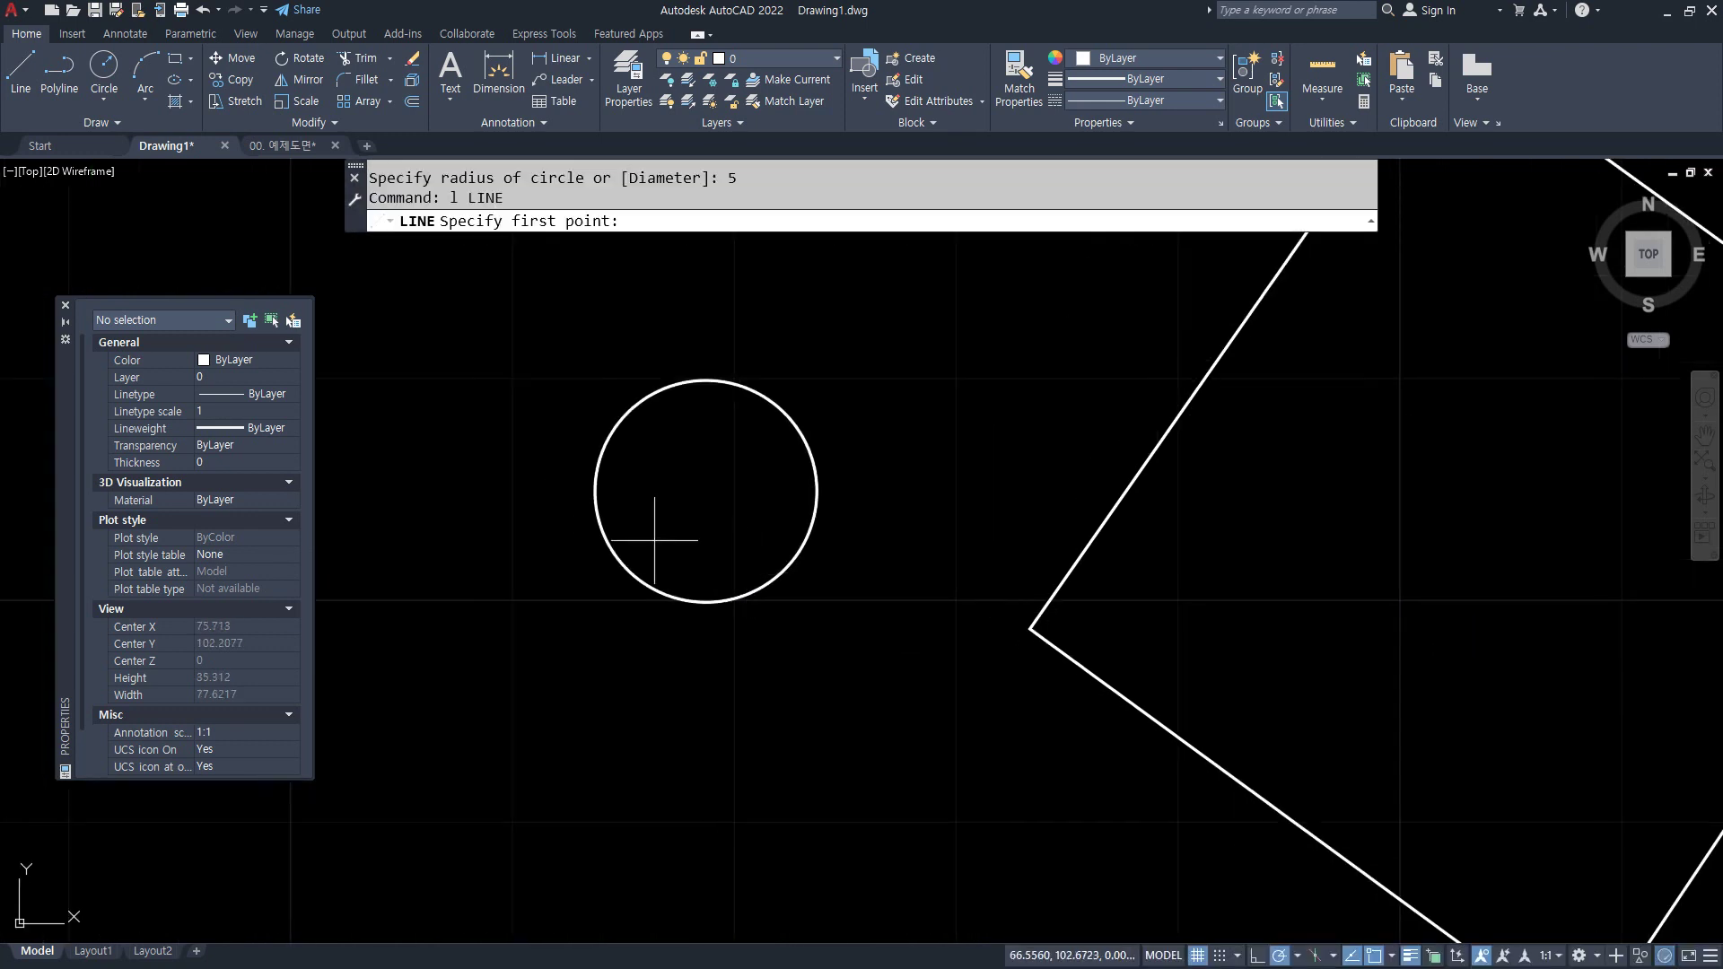
left_click(595, 491)
left_click(706, 381)
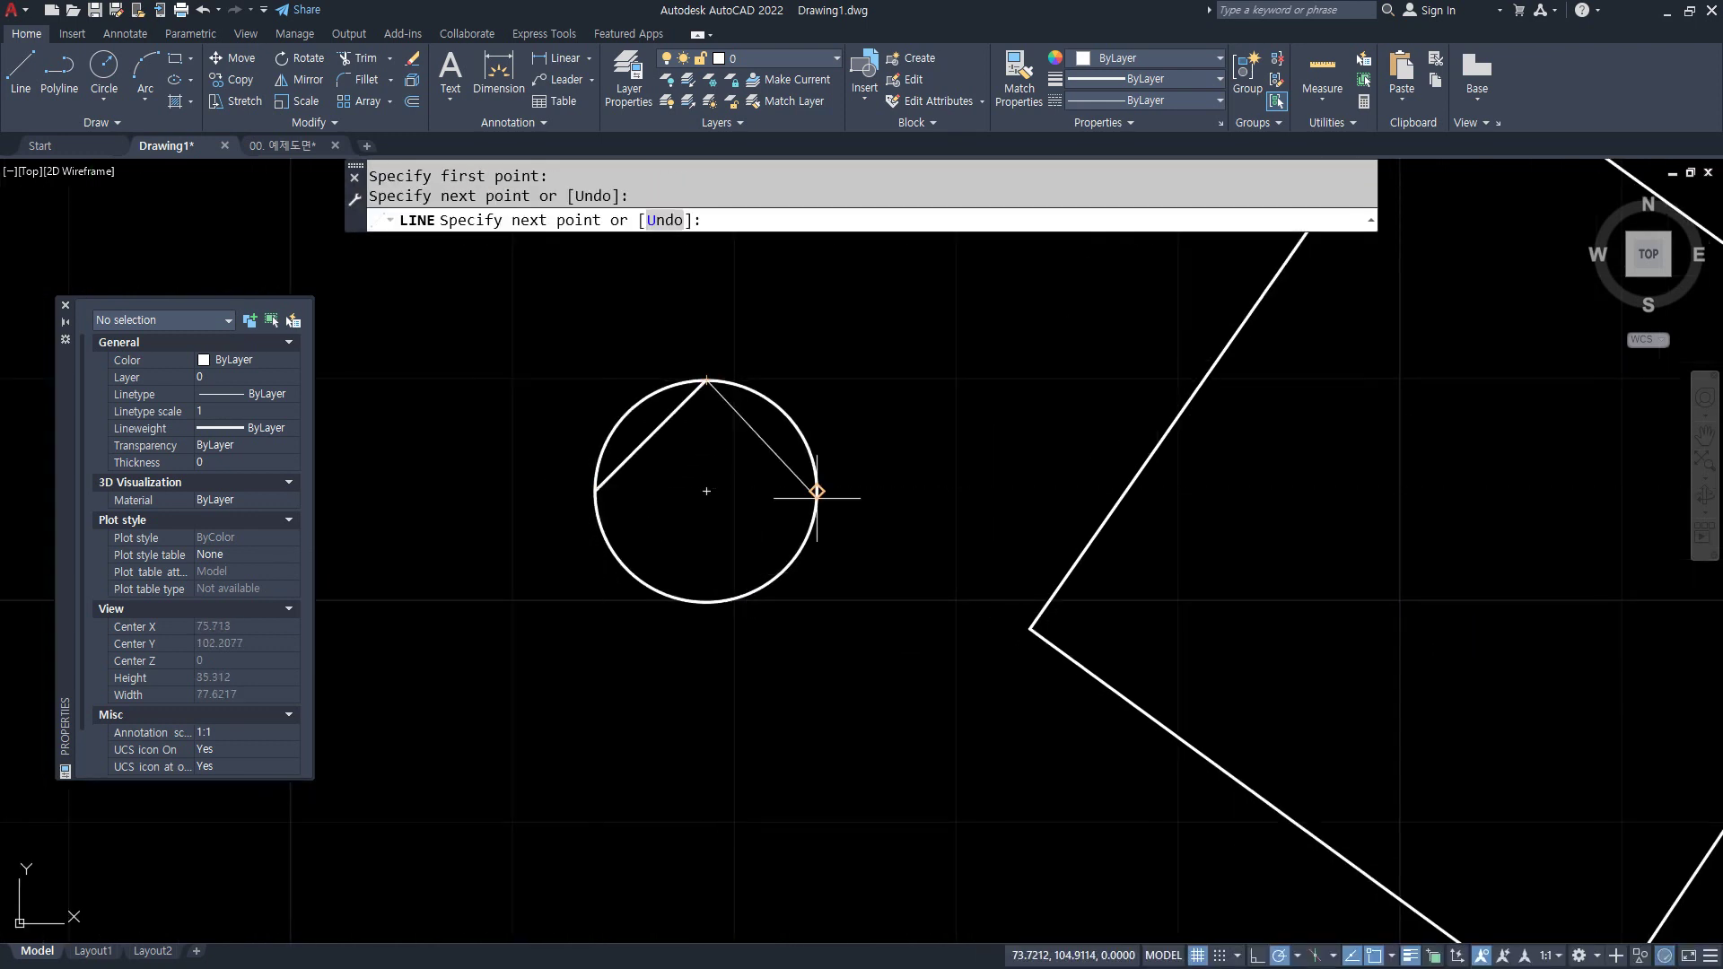
left_click(817, 491)
key("space")
- Draw the circle's vertical diameter line from the top quadrant to the bottom quadrant
key("space")
left_click(706, 381)
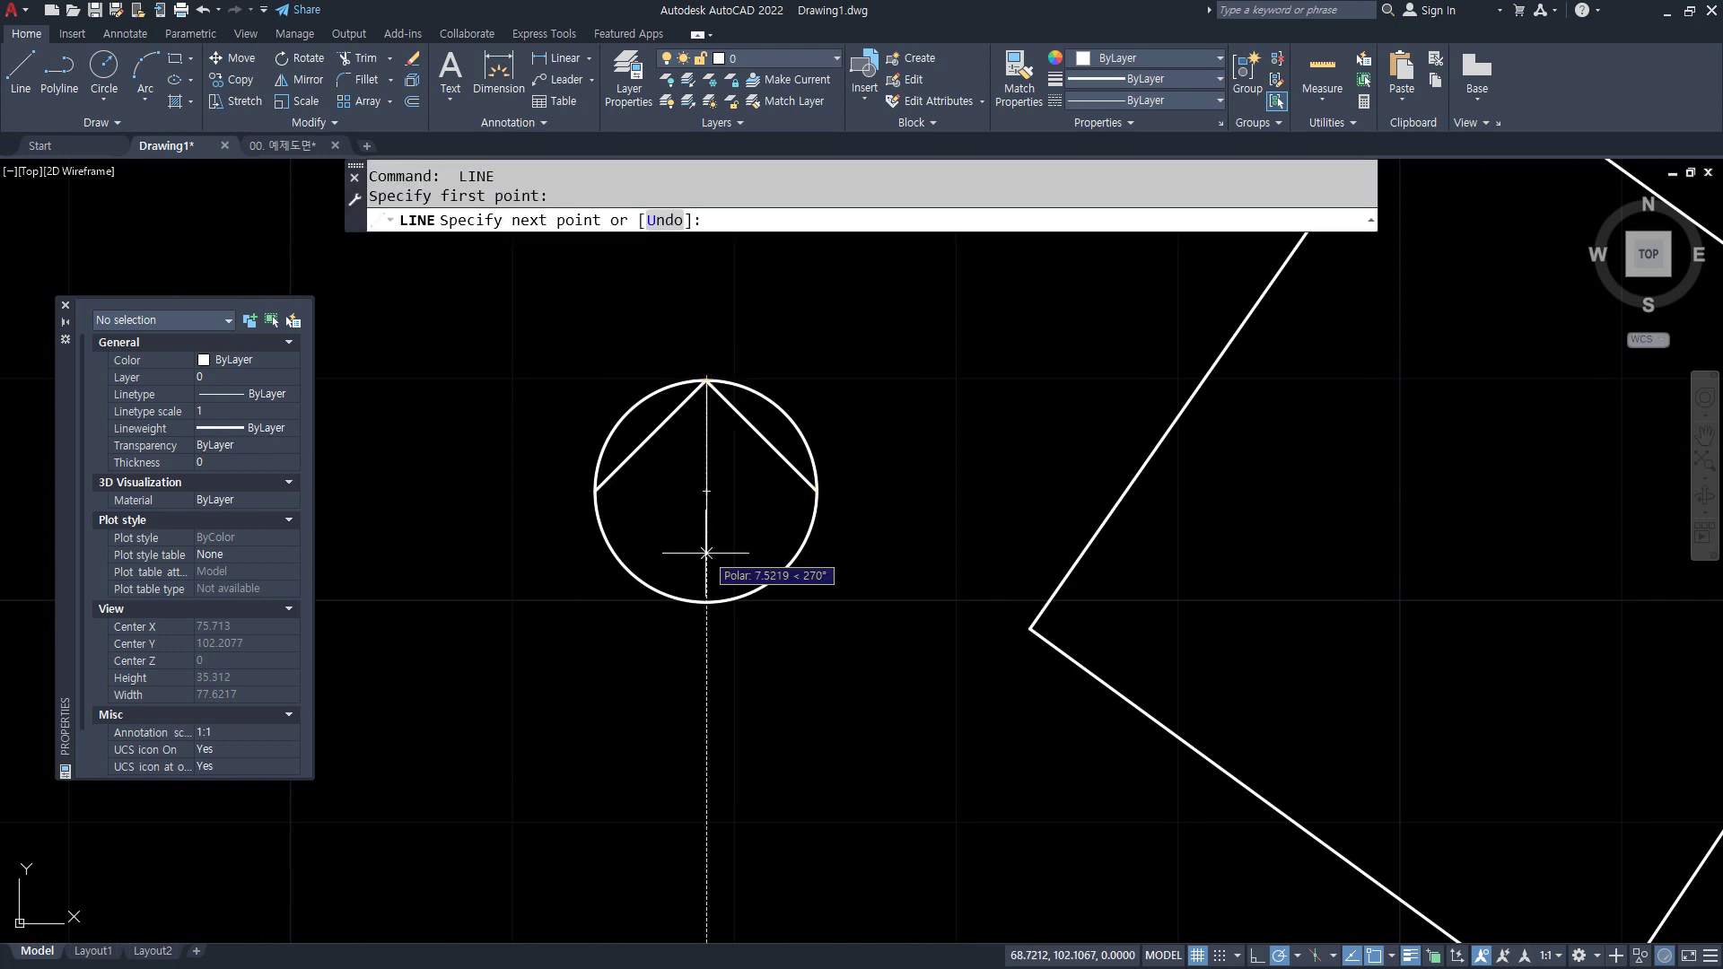
left_click(707, 602)
key("space")
- Offset both slanted lines inside the circle by 3 towards the lower inside of the arrow
type("o")
key("space")
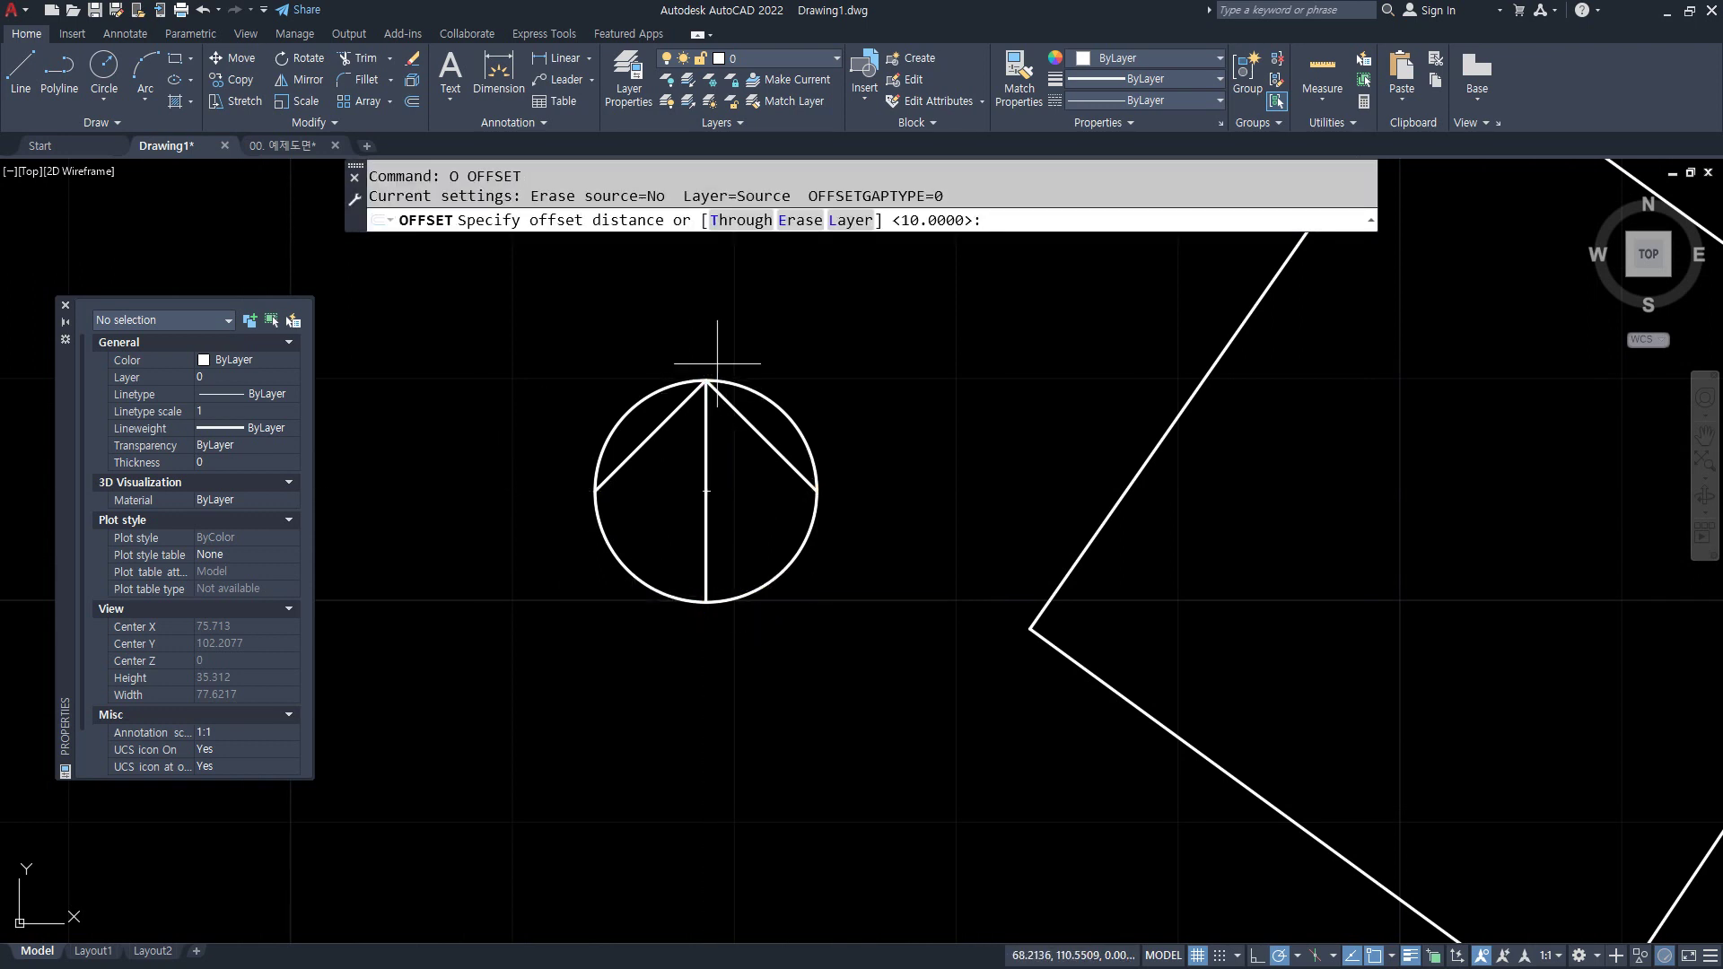
type("3")
key("space")
left_click(650, 436)
left_click(639, 484)
left_click(781, 458)
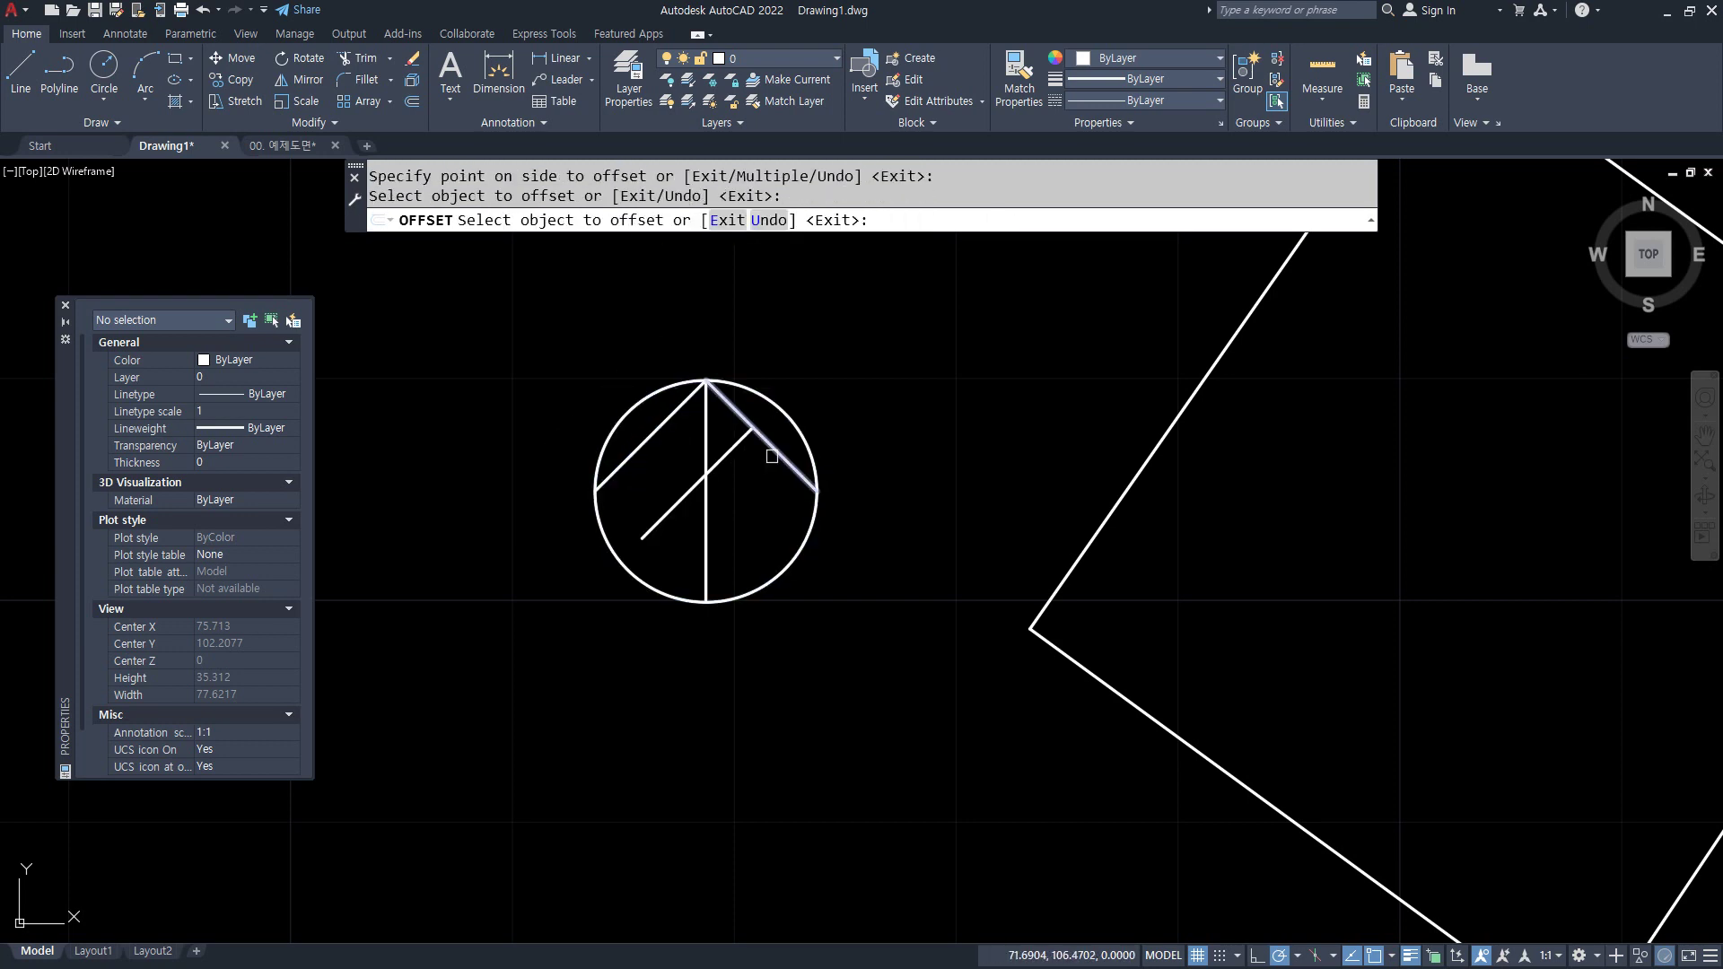
left_click(718, 534)
scroll(713, 547, "up", 2)
key("space")
- Offset the circle's vertical centre line by 1.5 to both sides
key("space")
type("1.")
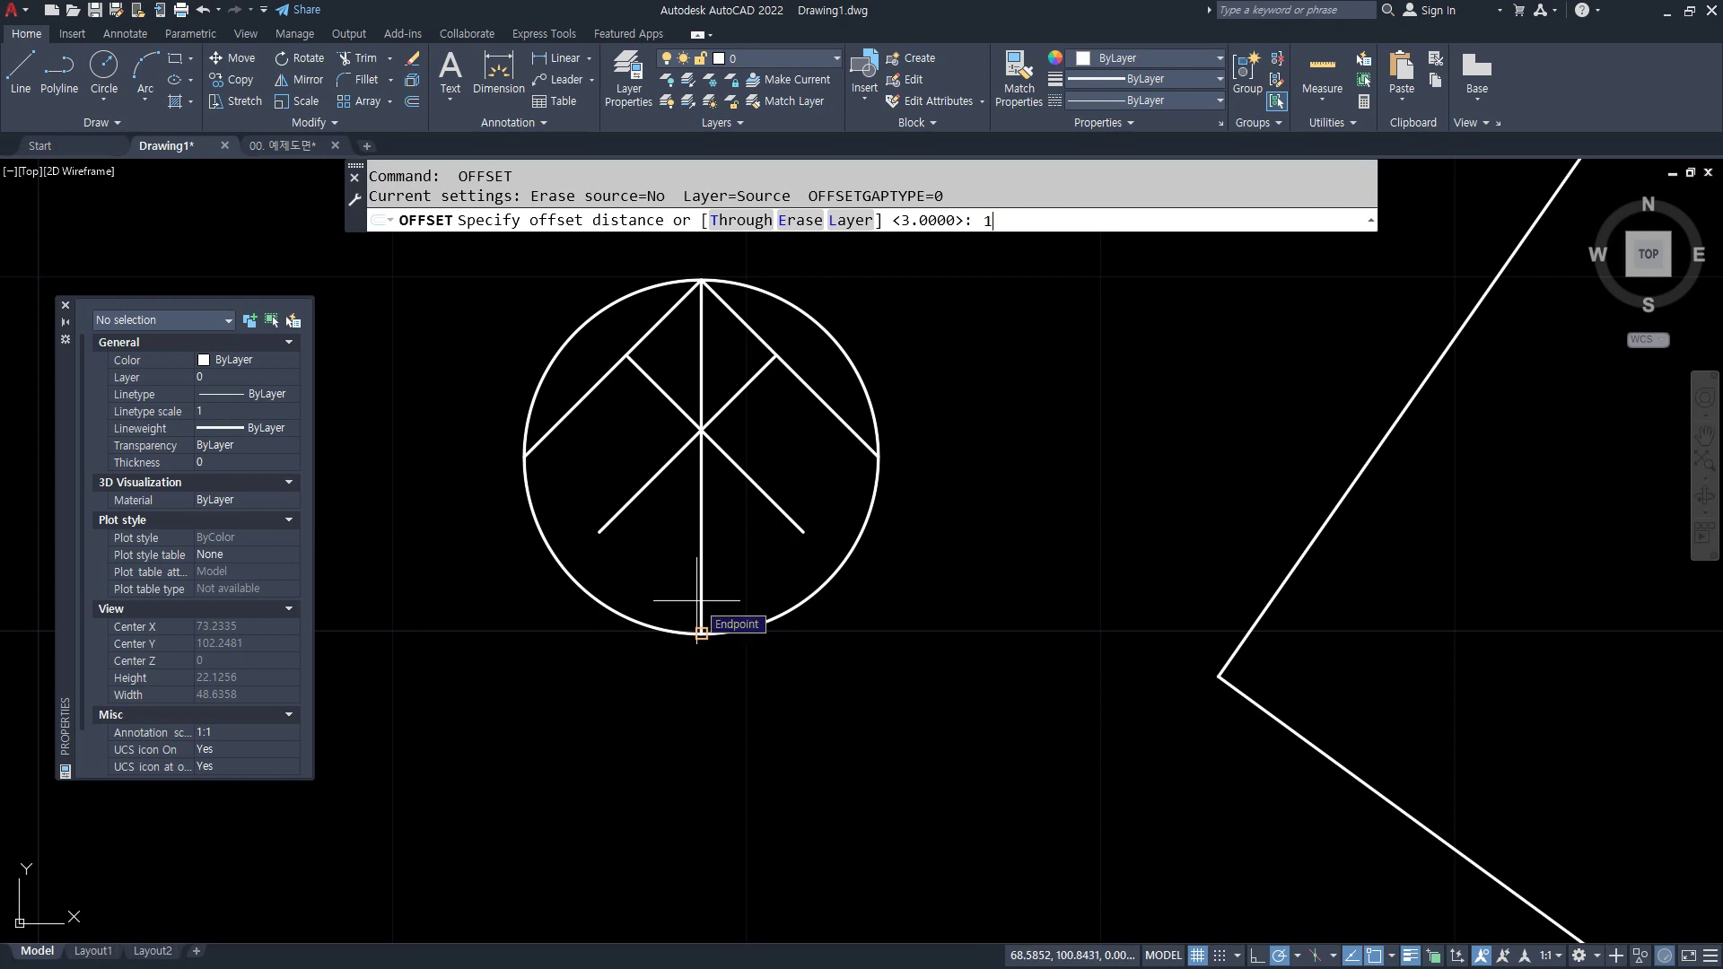
type("5")
key("space")
left_click(701, 569)
left_click(738, 569)
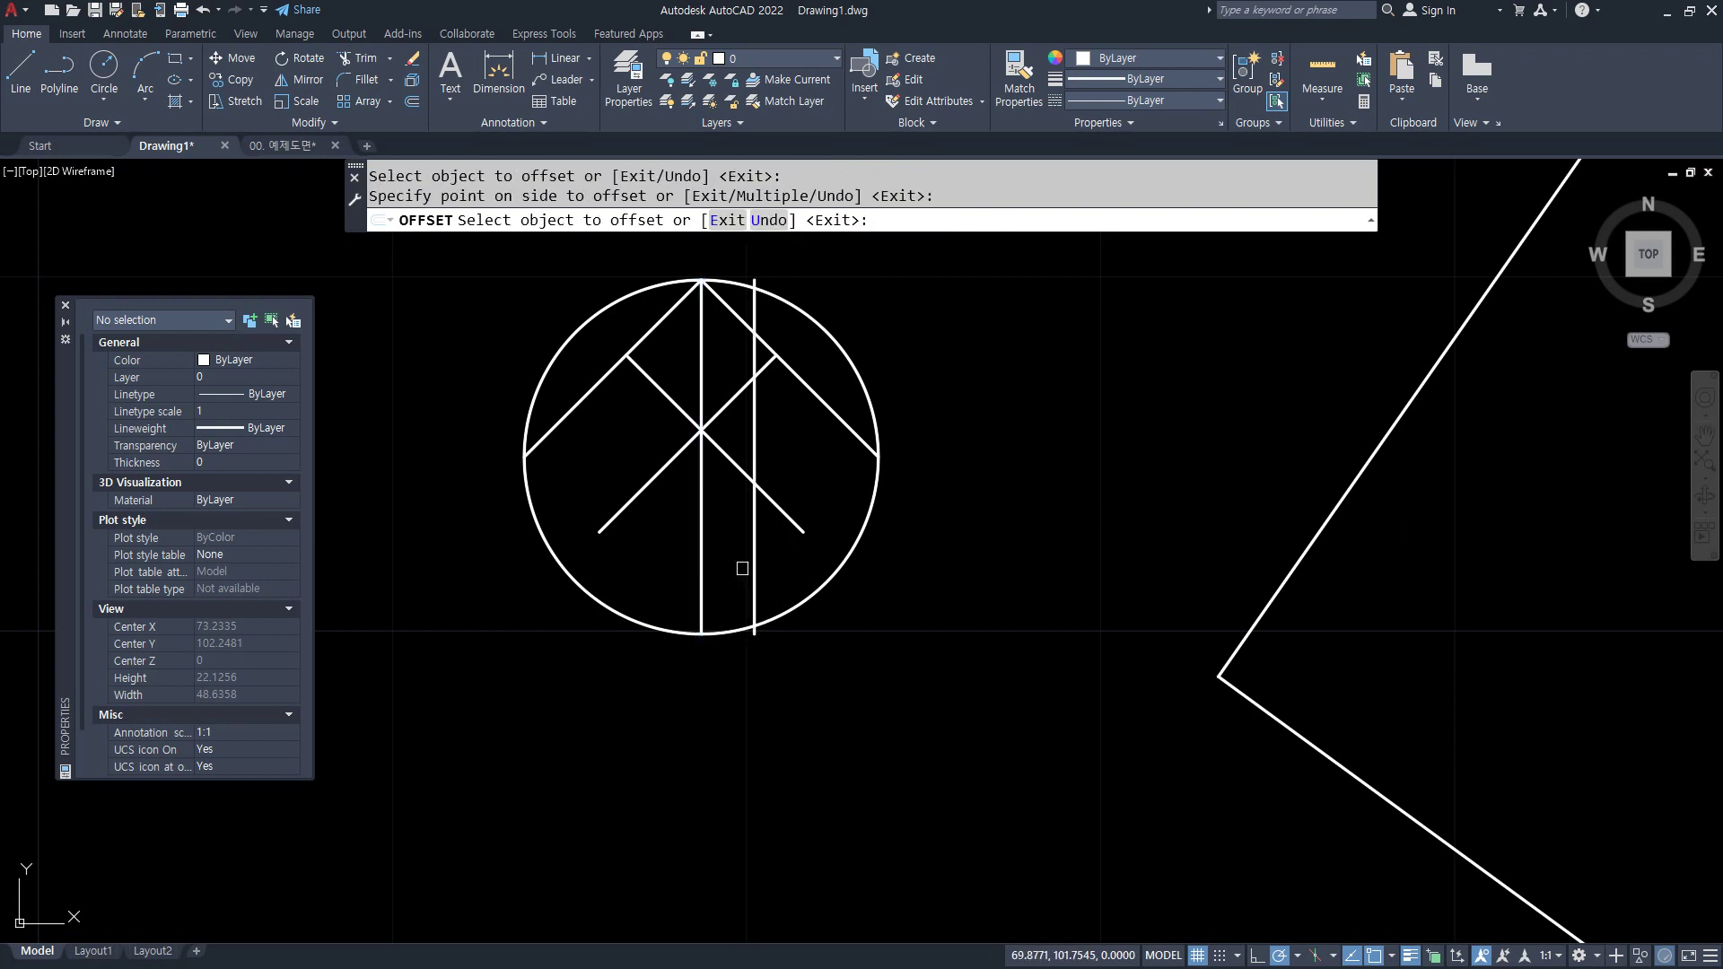
left_click(700, 569)
left_click(675, 574)
key("space")
- Join each offset vertical line to the lower part of its nearby offset slanted line with zero-radius fillets
type("f")
key("space")
left_click(753, 522)
left_click(769, 499)
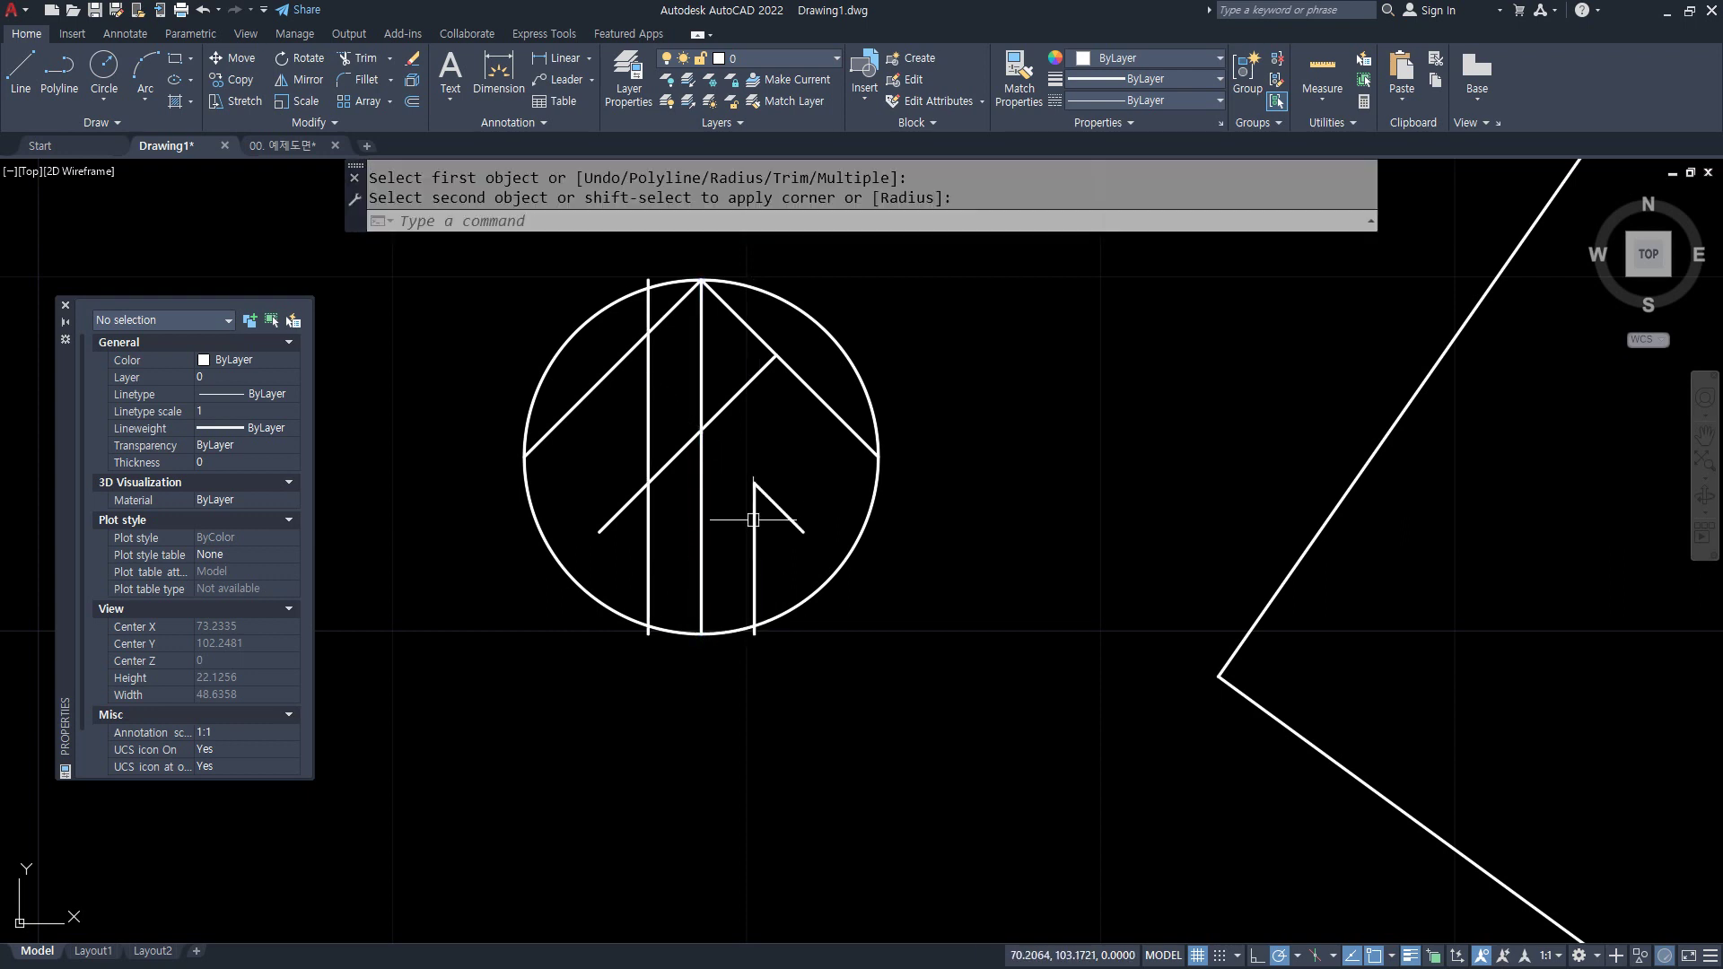
key("space")
left_click(649, 516)
left_click(628, 510)
- Fit the lower ends of the left short slanted line and left vertical line to the circle with zero-radius fillets
key("space")
left_click(614, 519)
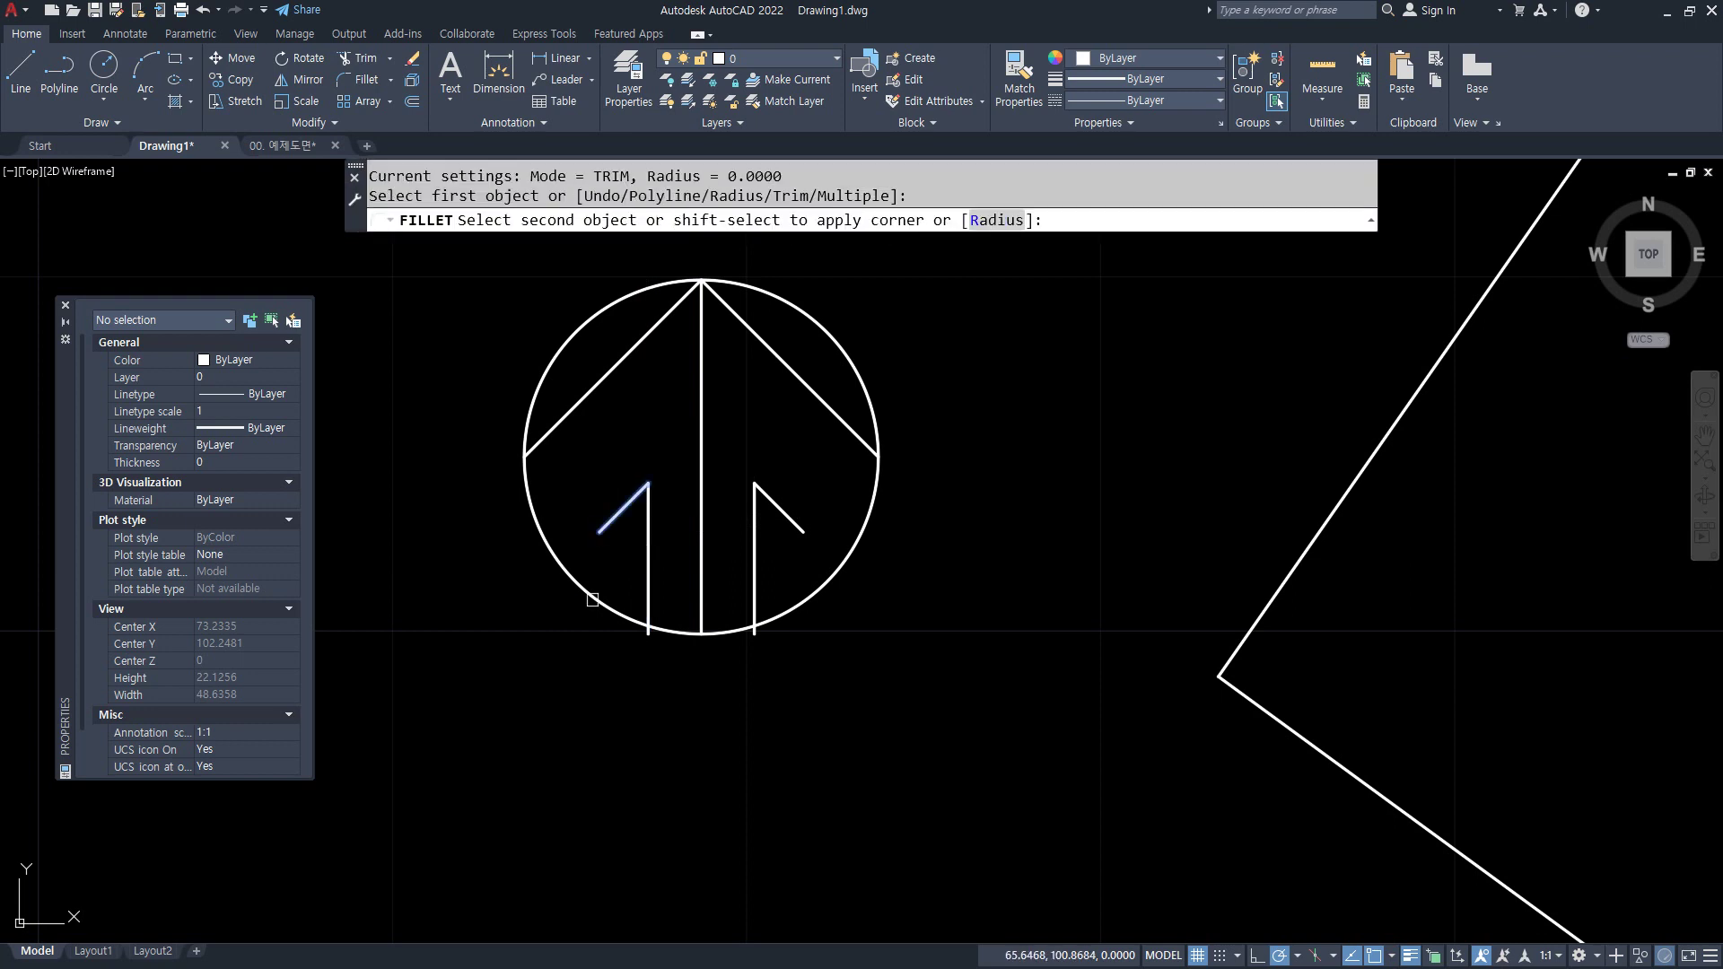
left_click(579, 585)
key("space")
left_click(585, 584)
left_click(650, 596)
- Fit the lower ends of the right vertical line and right short slanted line to the circle with zero-radius fillets
key("space")
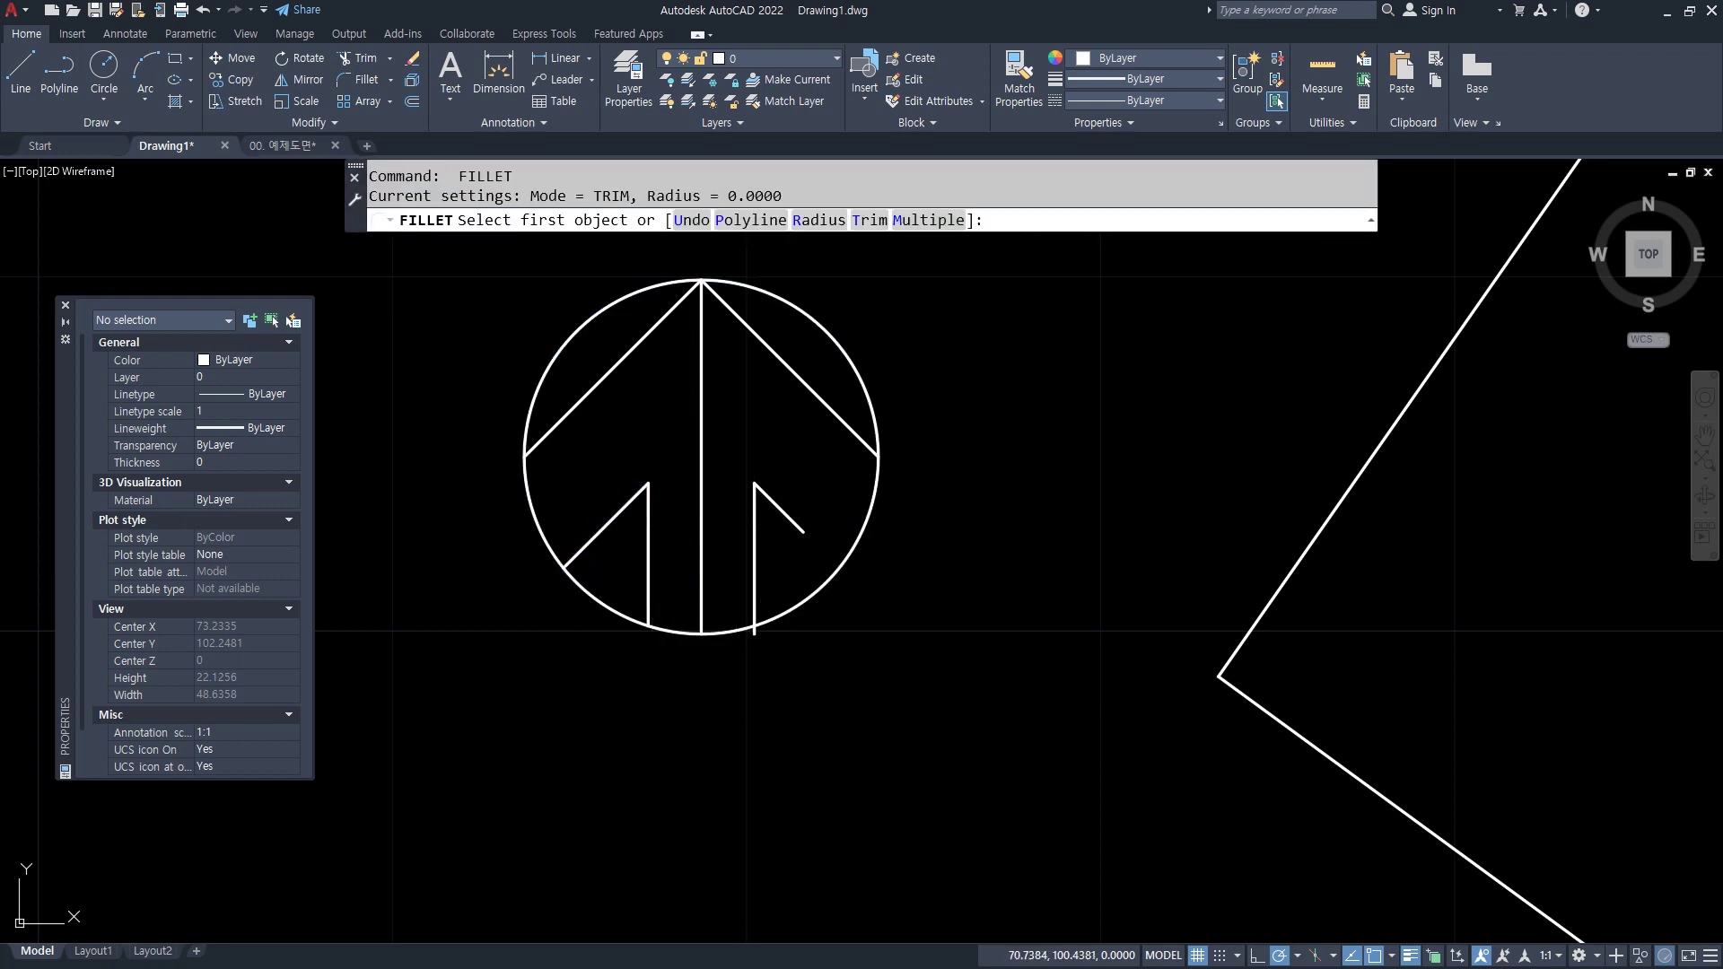
left_click(777, 617)
left_click(754, 594)
key("space")
left_click(822, 589)
left_click(795, 523)
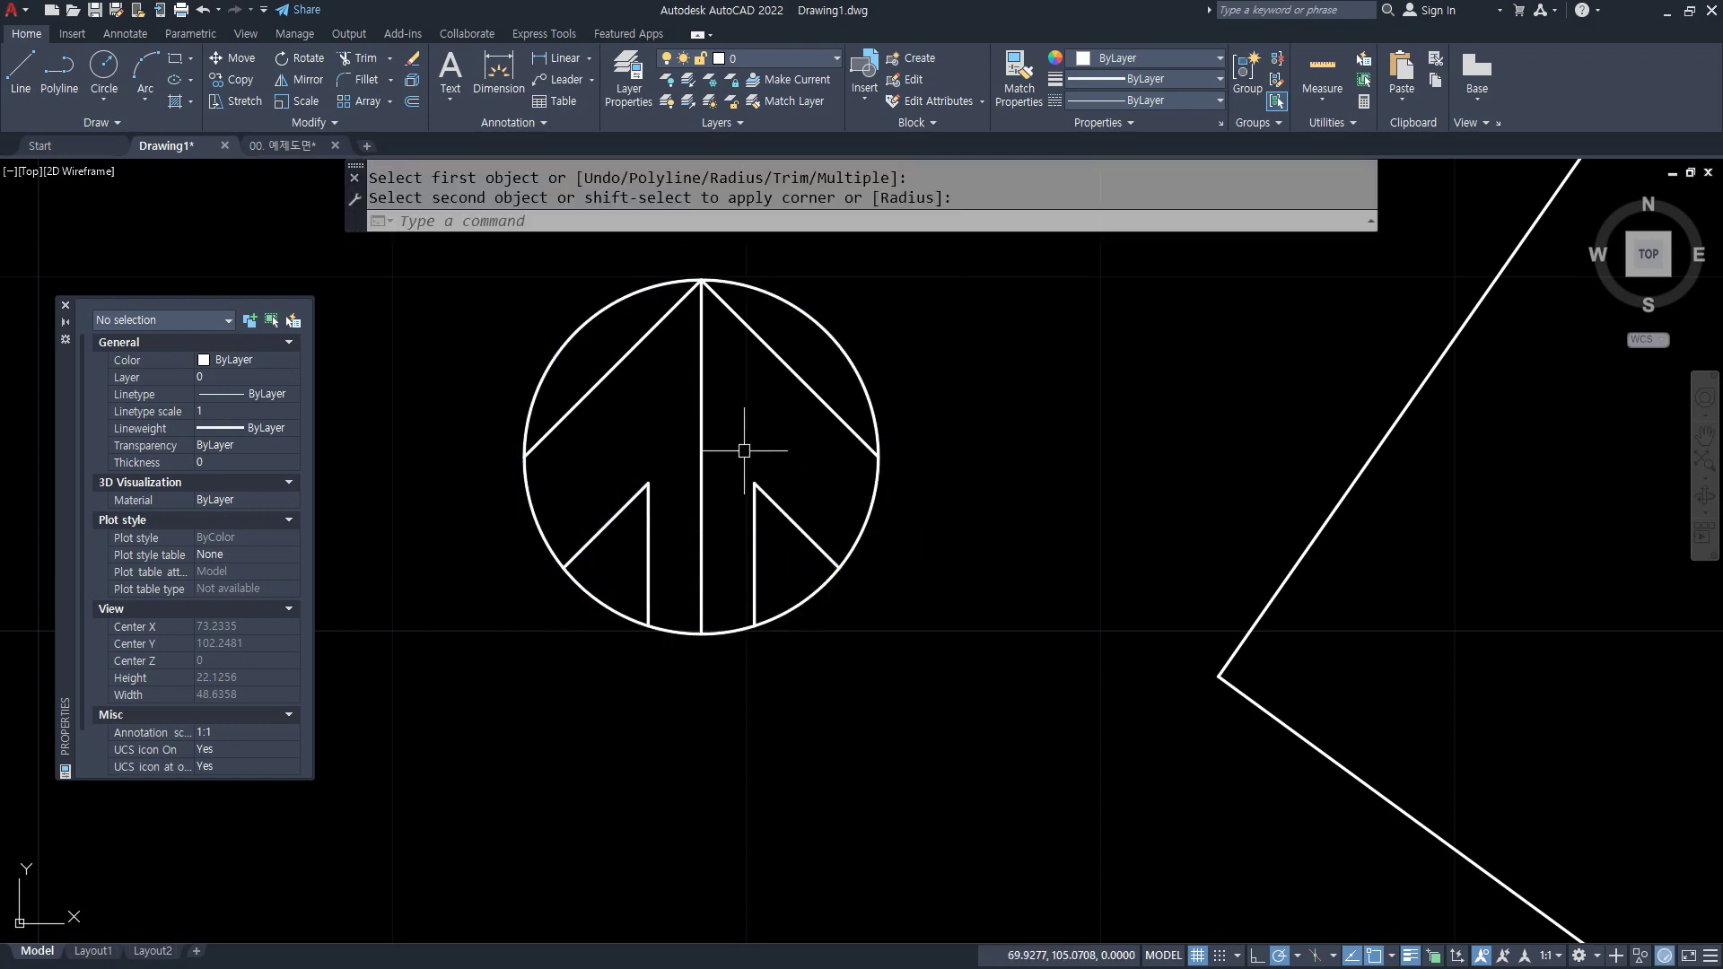
- Erase the vertical centre line inside the circle, leaving the north arrow outline
left_click(683, 394)
left_click(706, 440)
type("e")
key("space")
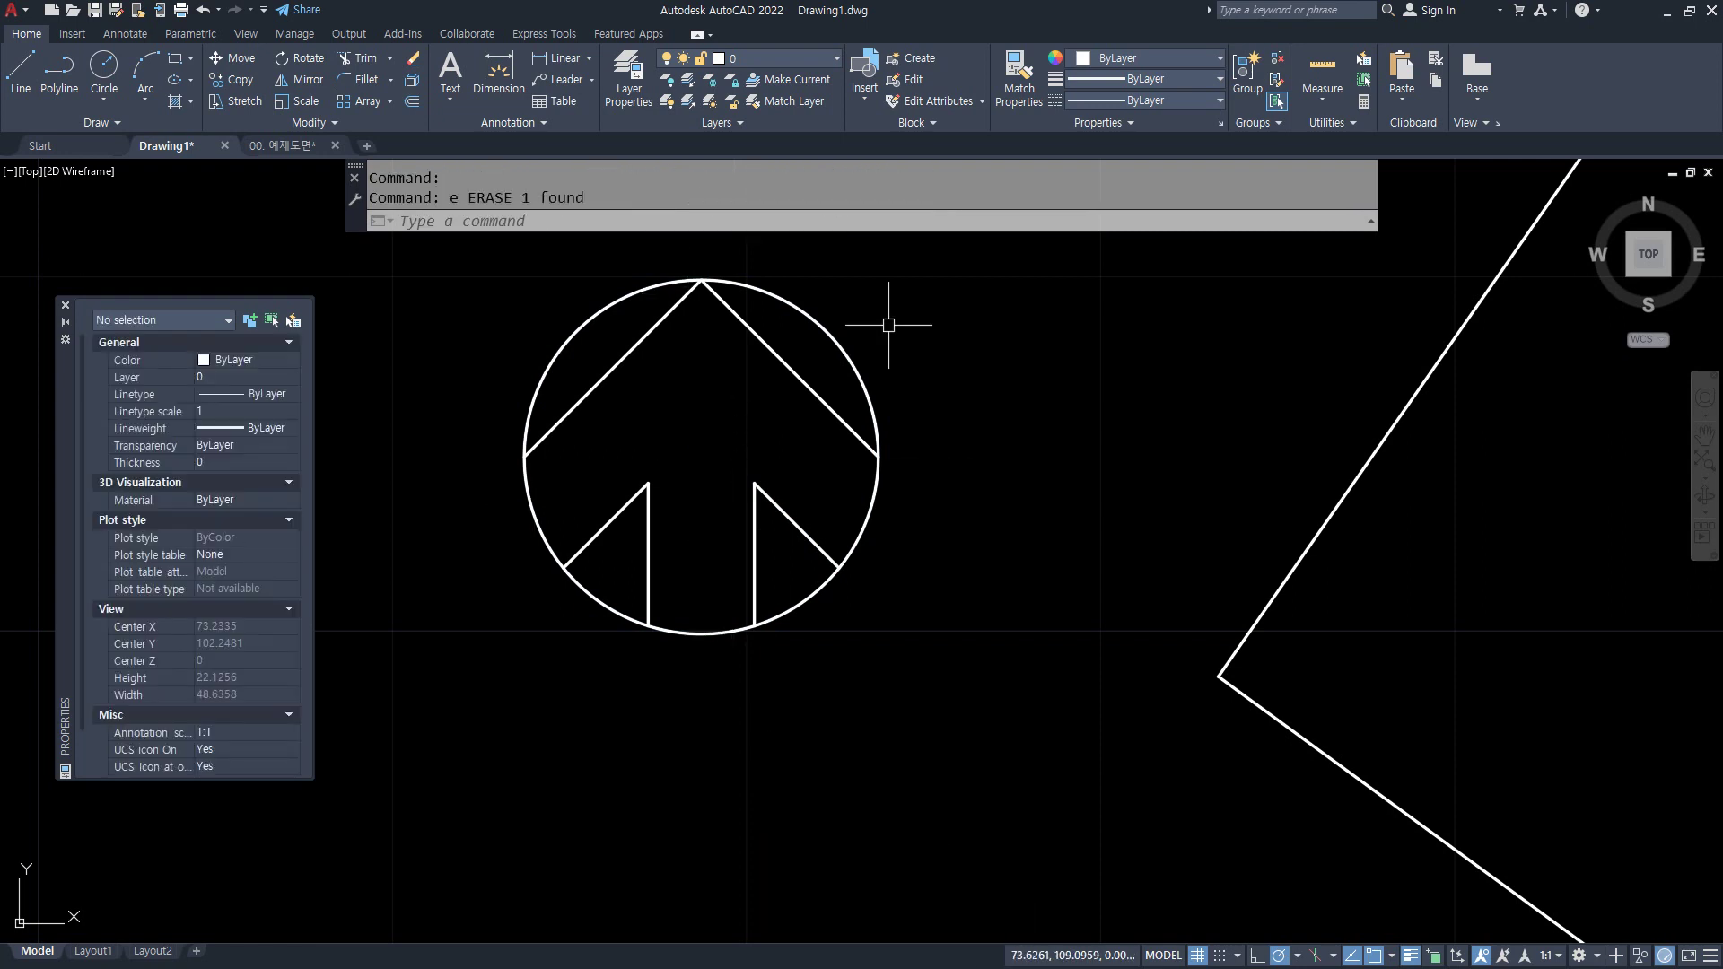
- Move the whole north arrow symbol closer to the lot's left corner
scroll(792, 512, "down", 2)
type("m")
key("space")
left_click(892, 596)
left_click(580, 331)
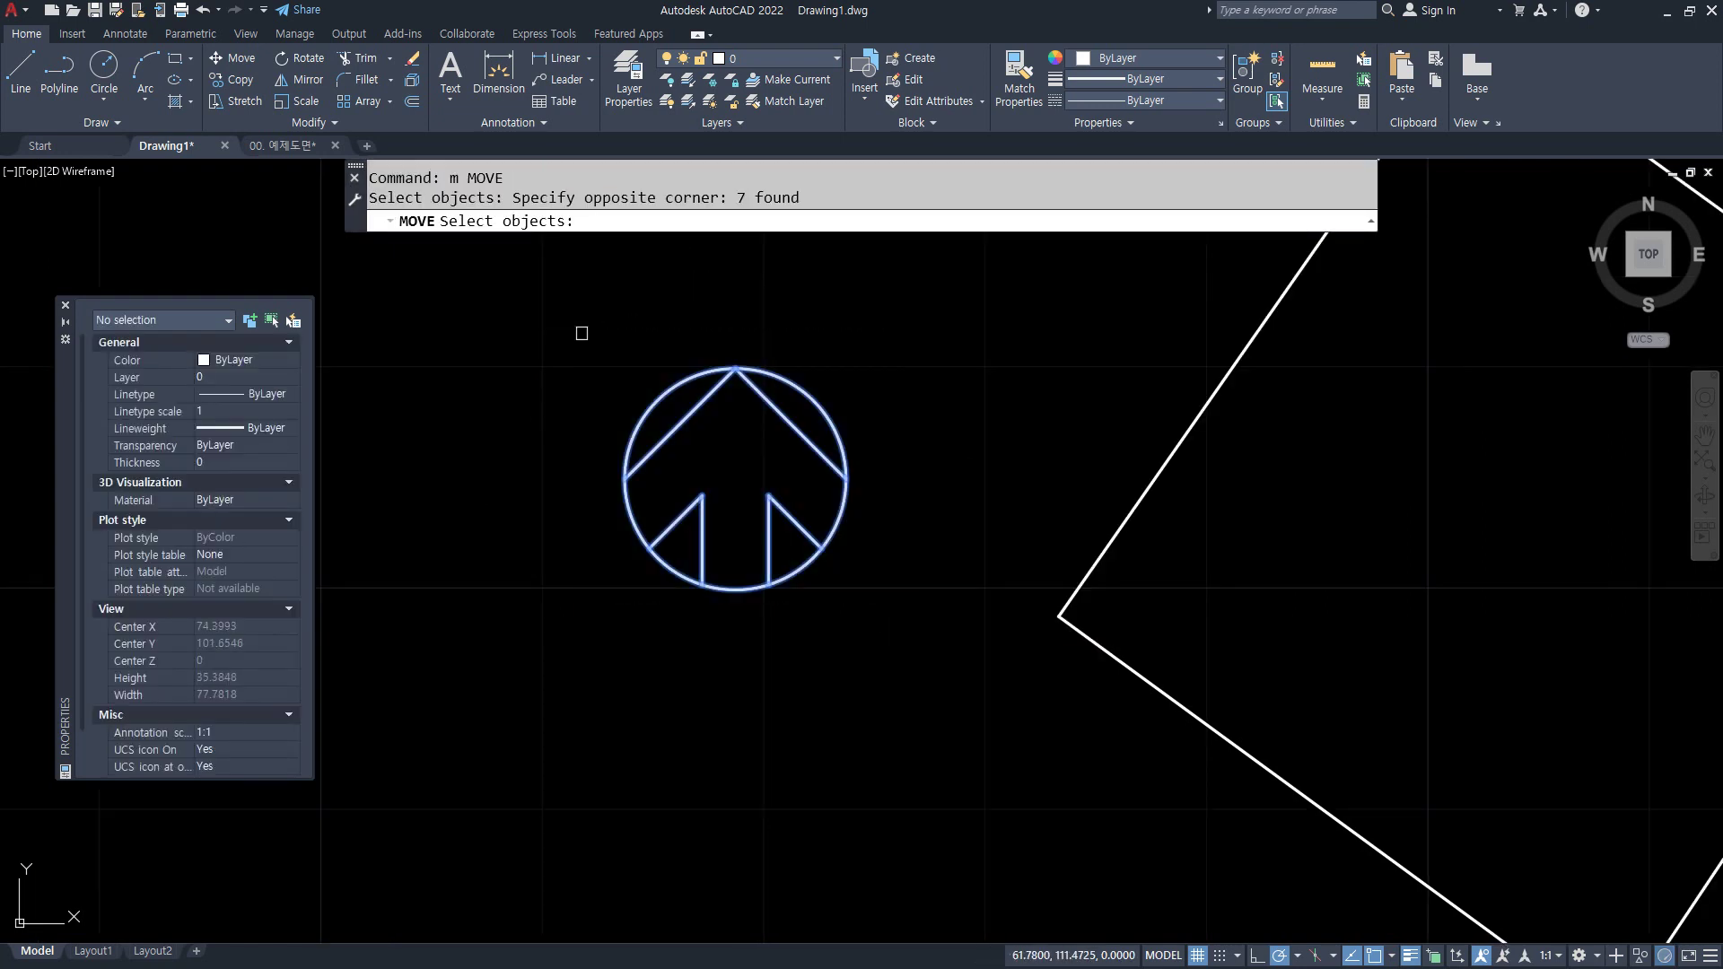
key("space")
left_click(740, 468)
left_click(977, 445)
- Rotate the lot and north arrow by reference about the lot's left corner, setting its upper-left edge to angle 0
scroll(1004, 578, "down", 2)
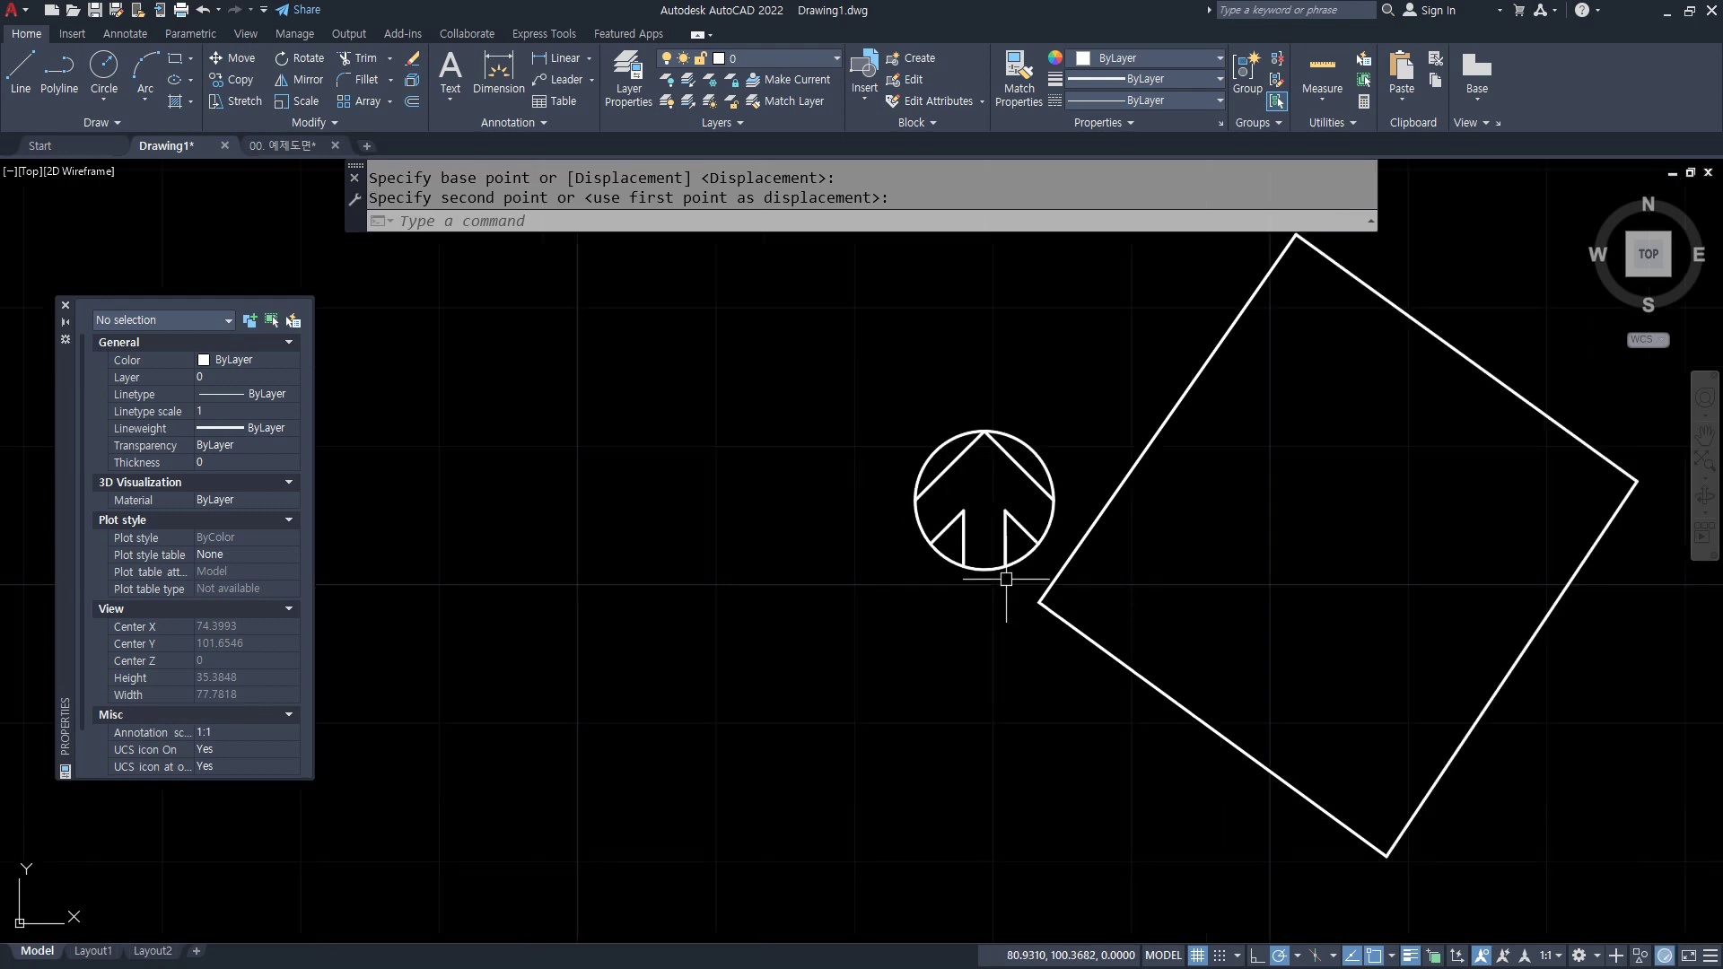
middle_click_drag(1081, 588, 838, 673)
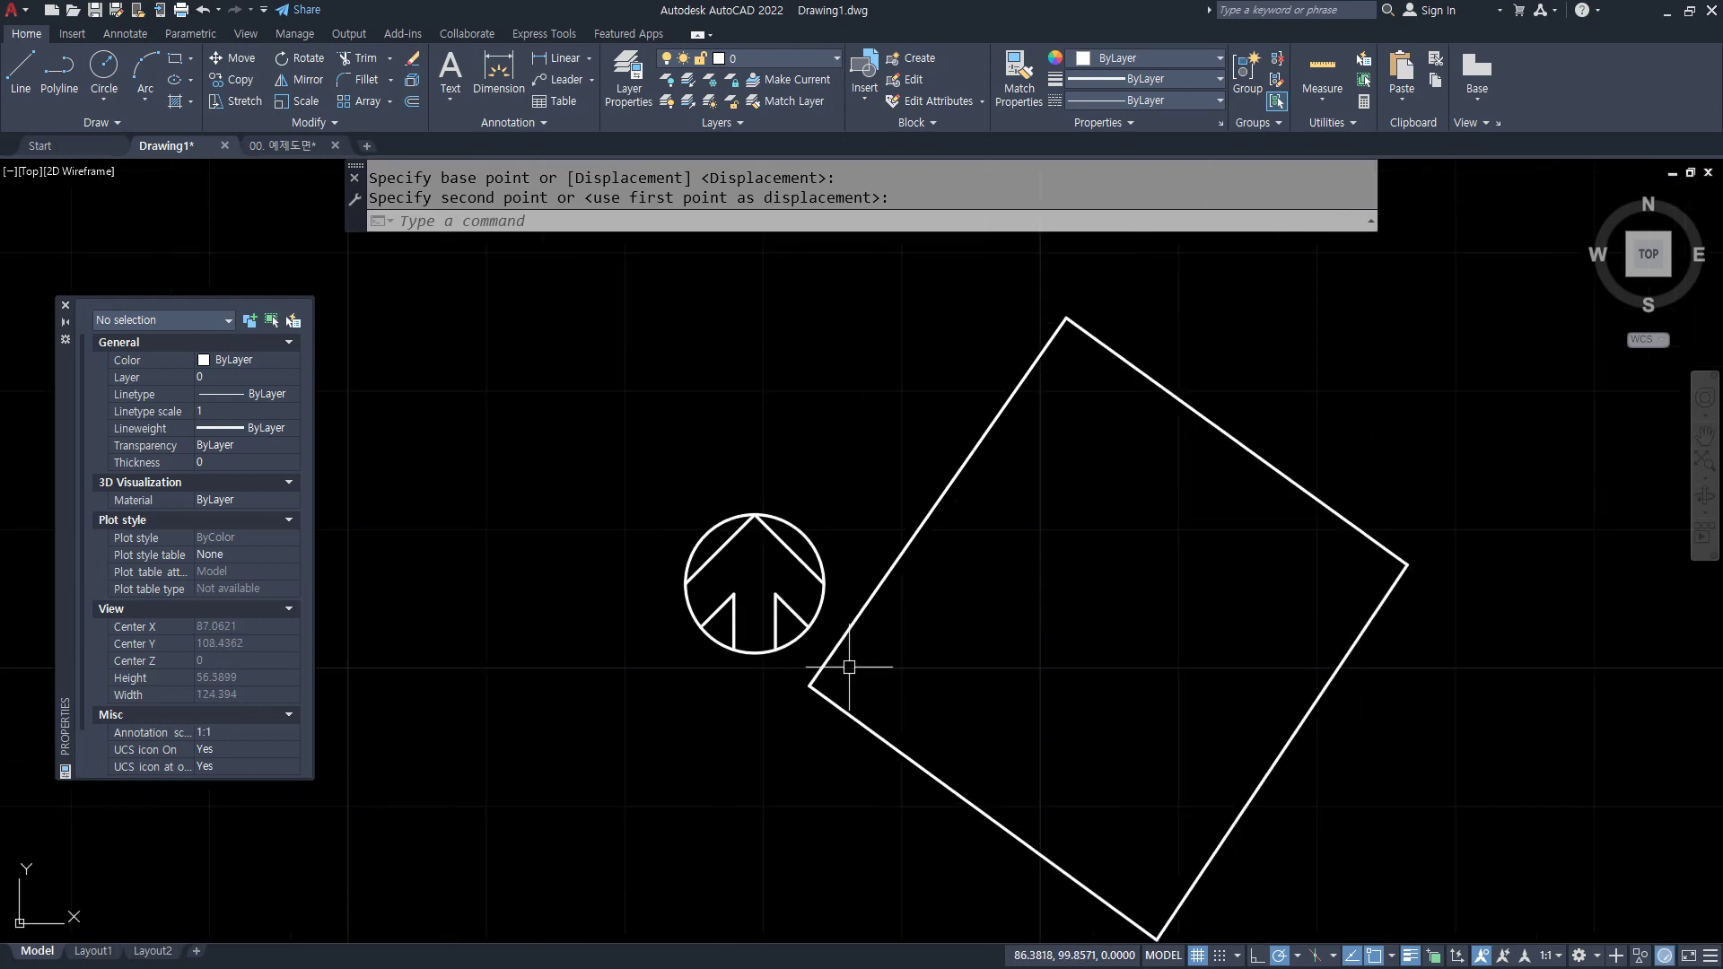
scroll(839, 673, "down", 2)
type("r")
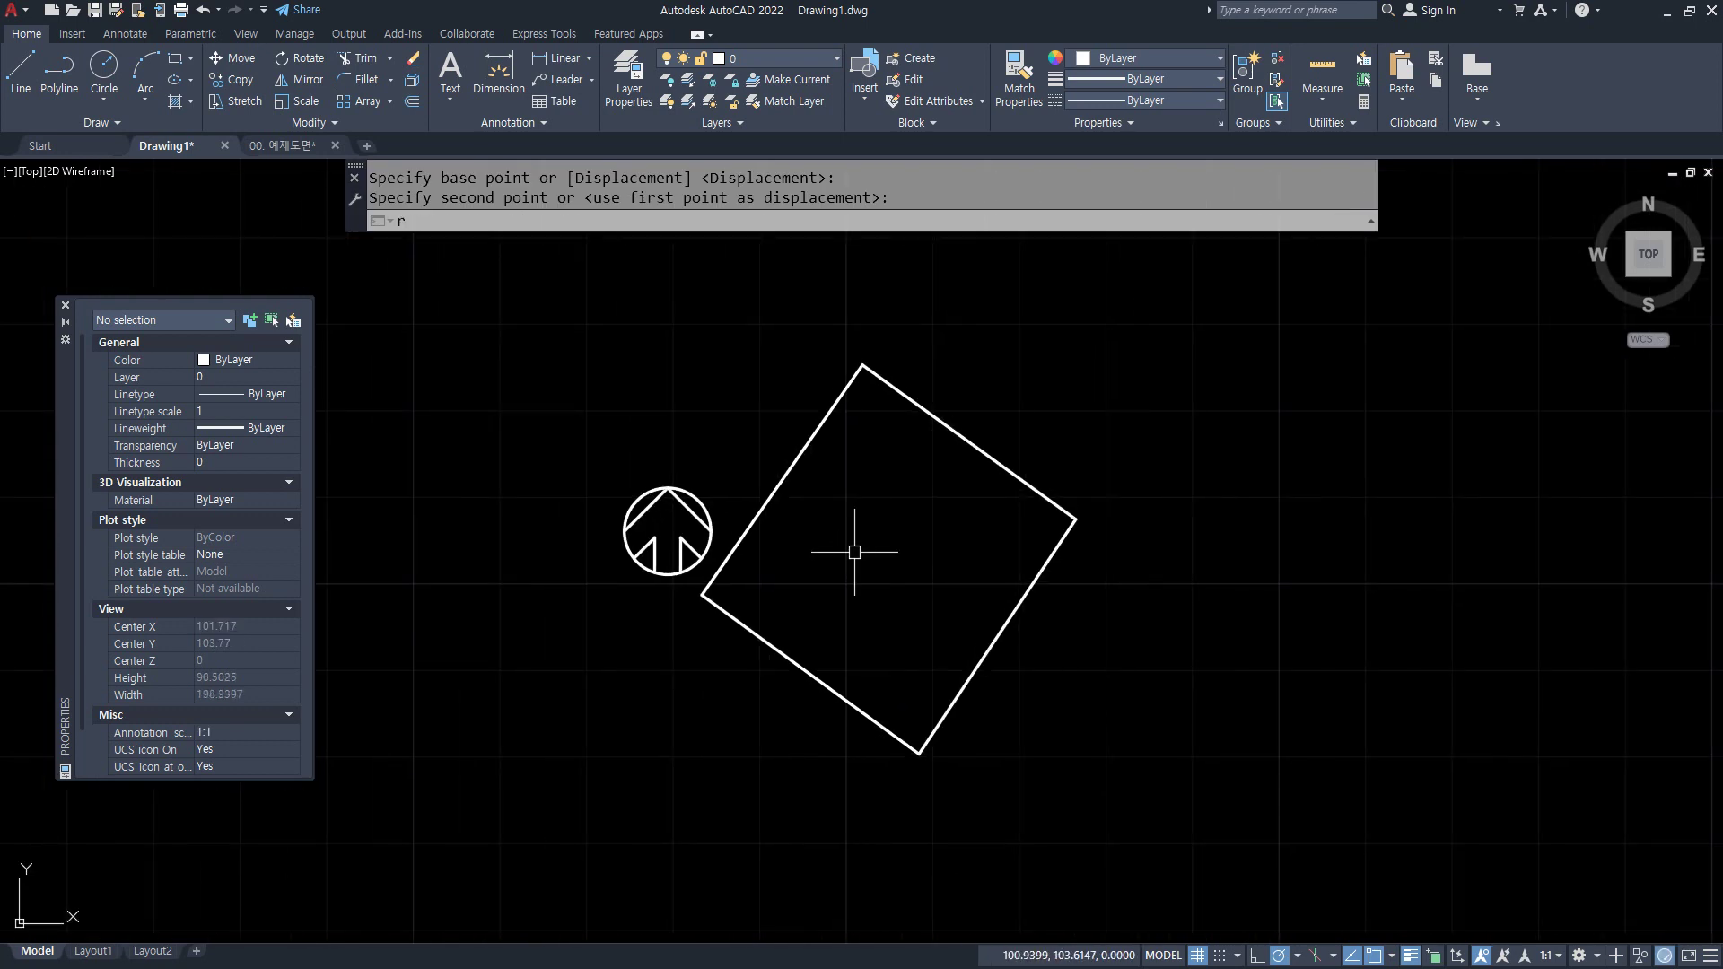
type("o")
key("space")
left_click(1190, 334)
left_click(581, 770)
key("space")
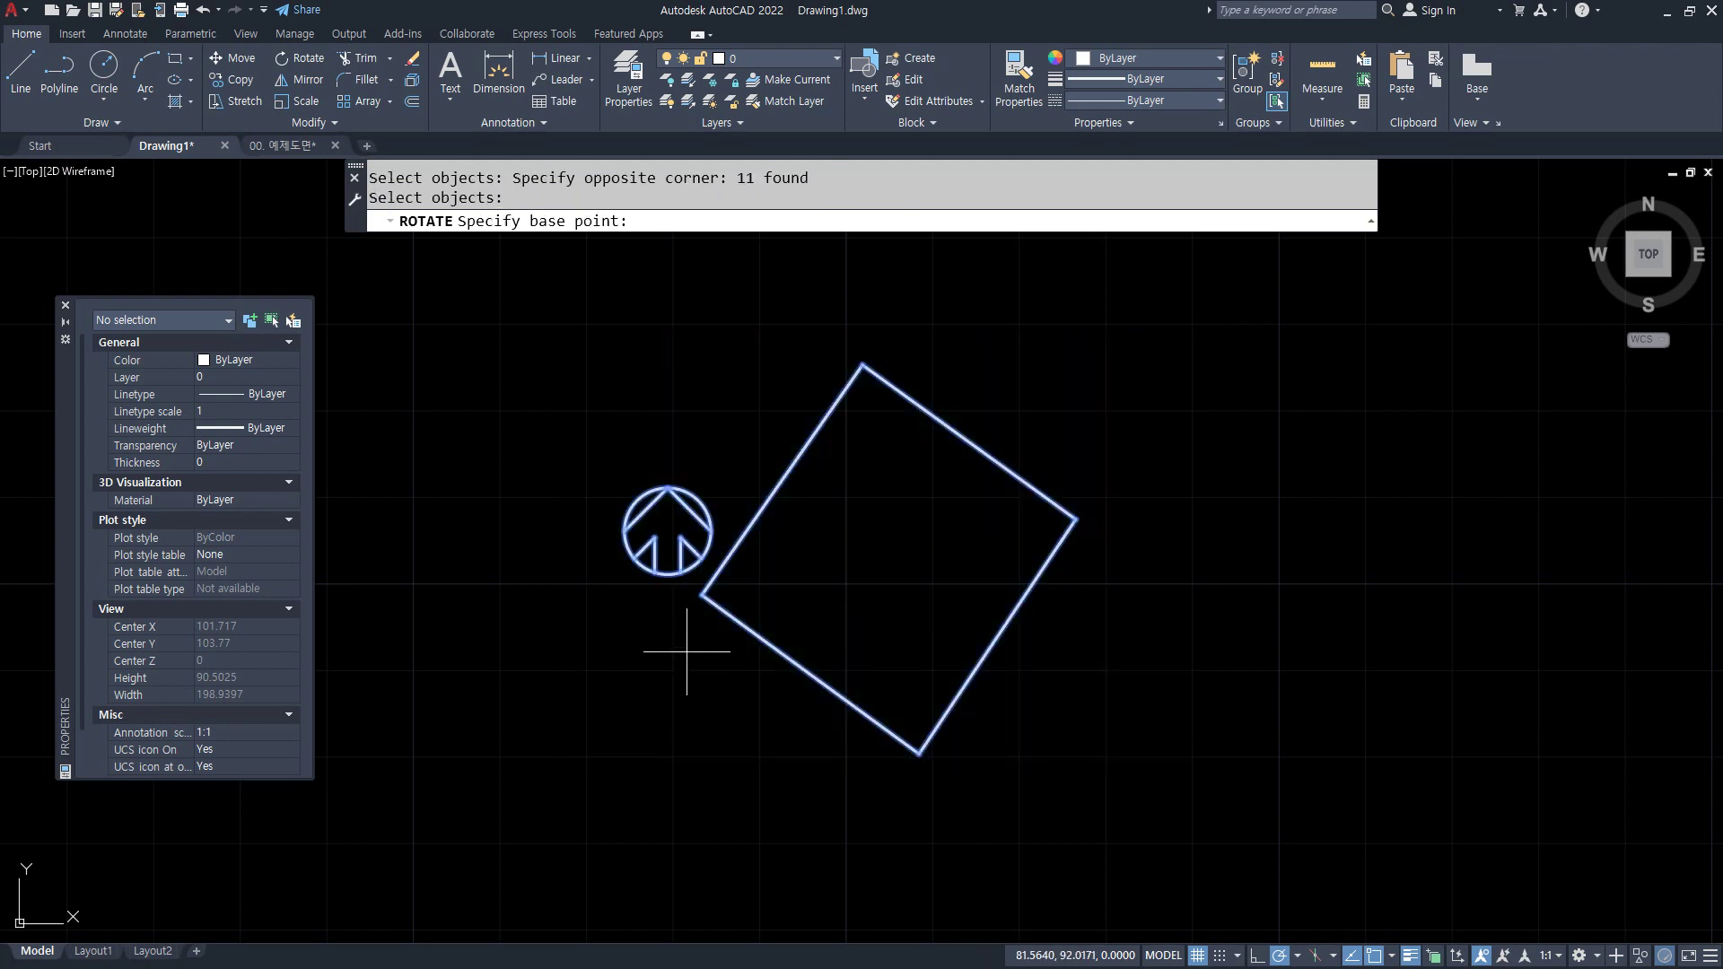
left_click(701, 595)
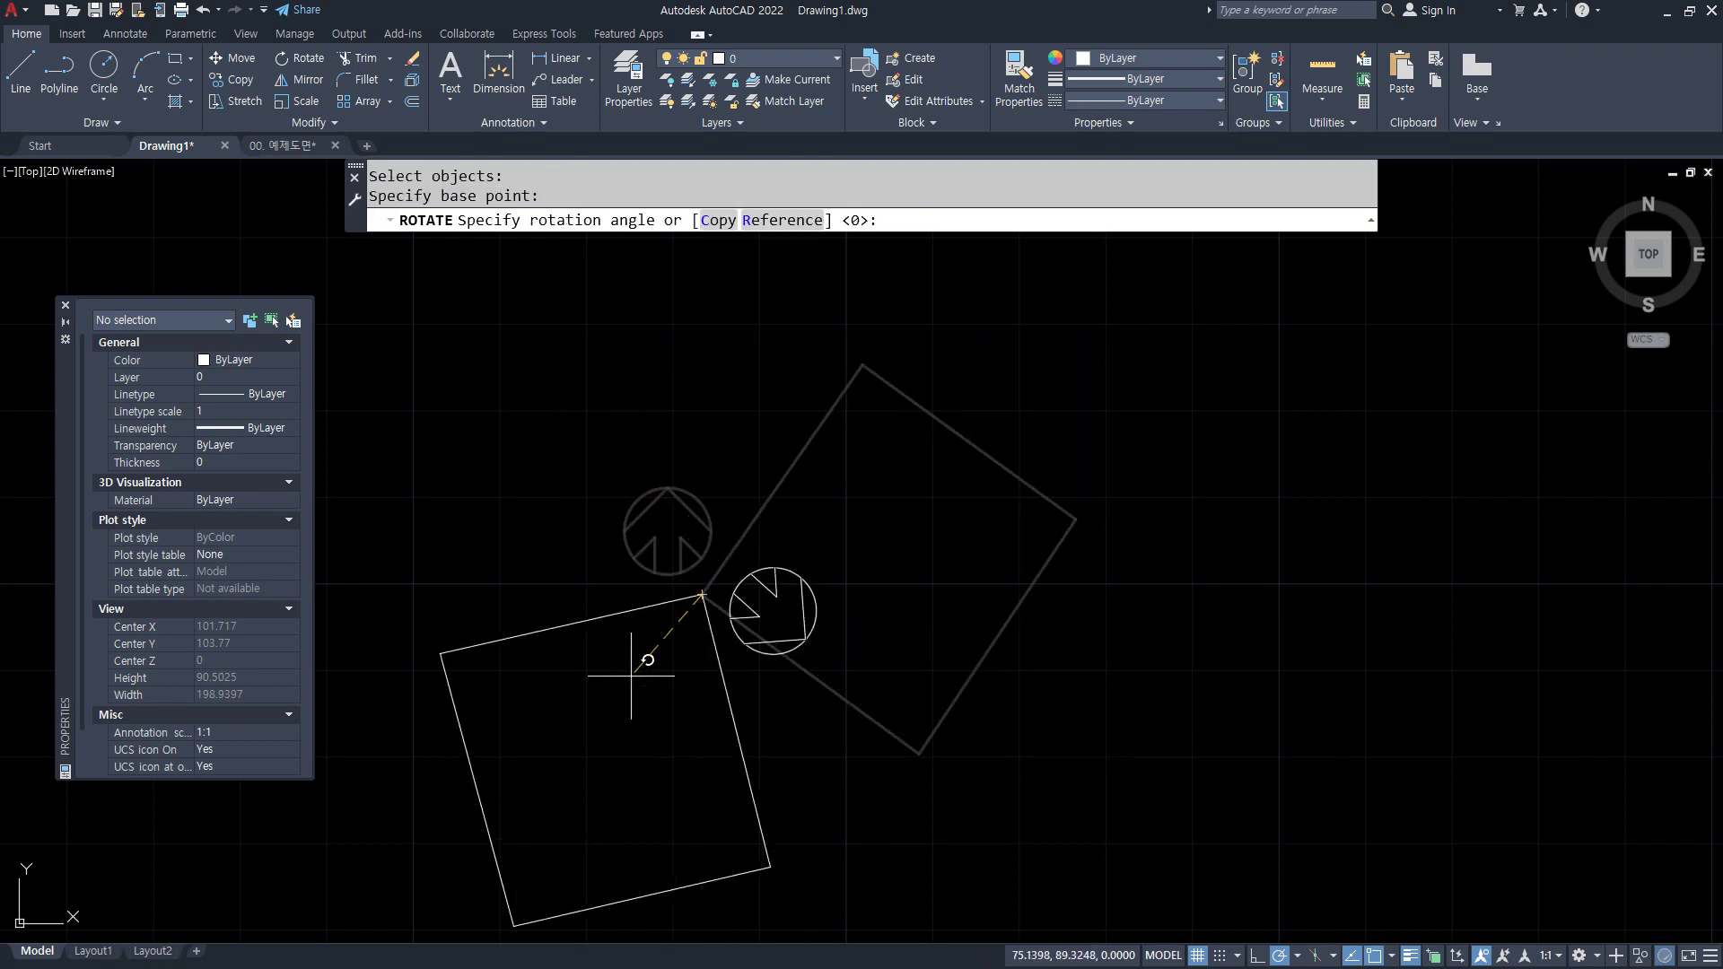
type("r")
key("space")
left_click(702, 594)
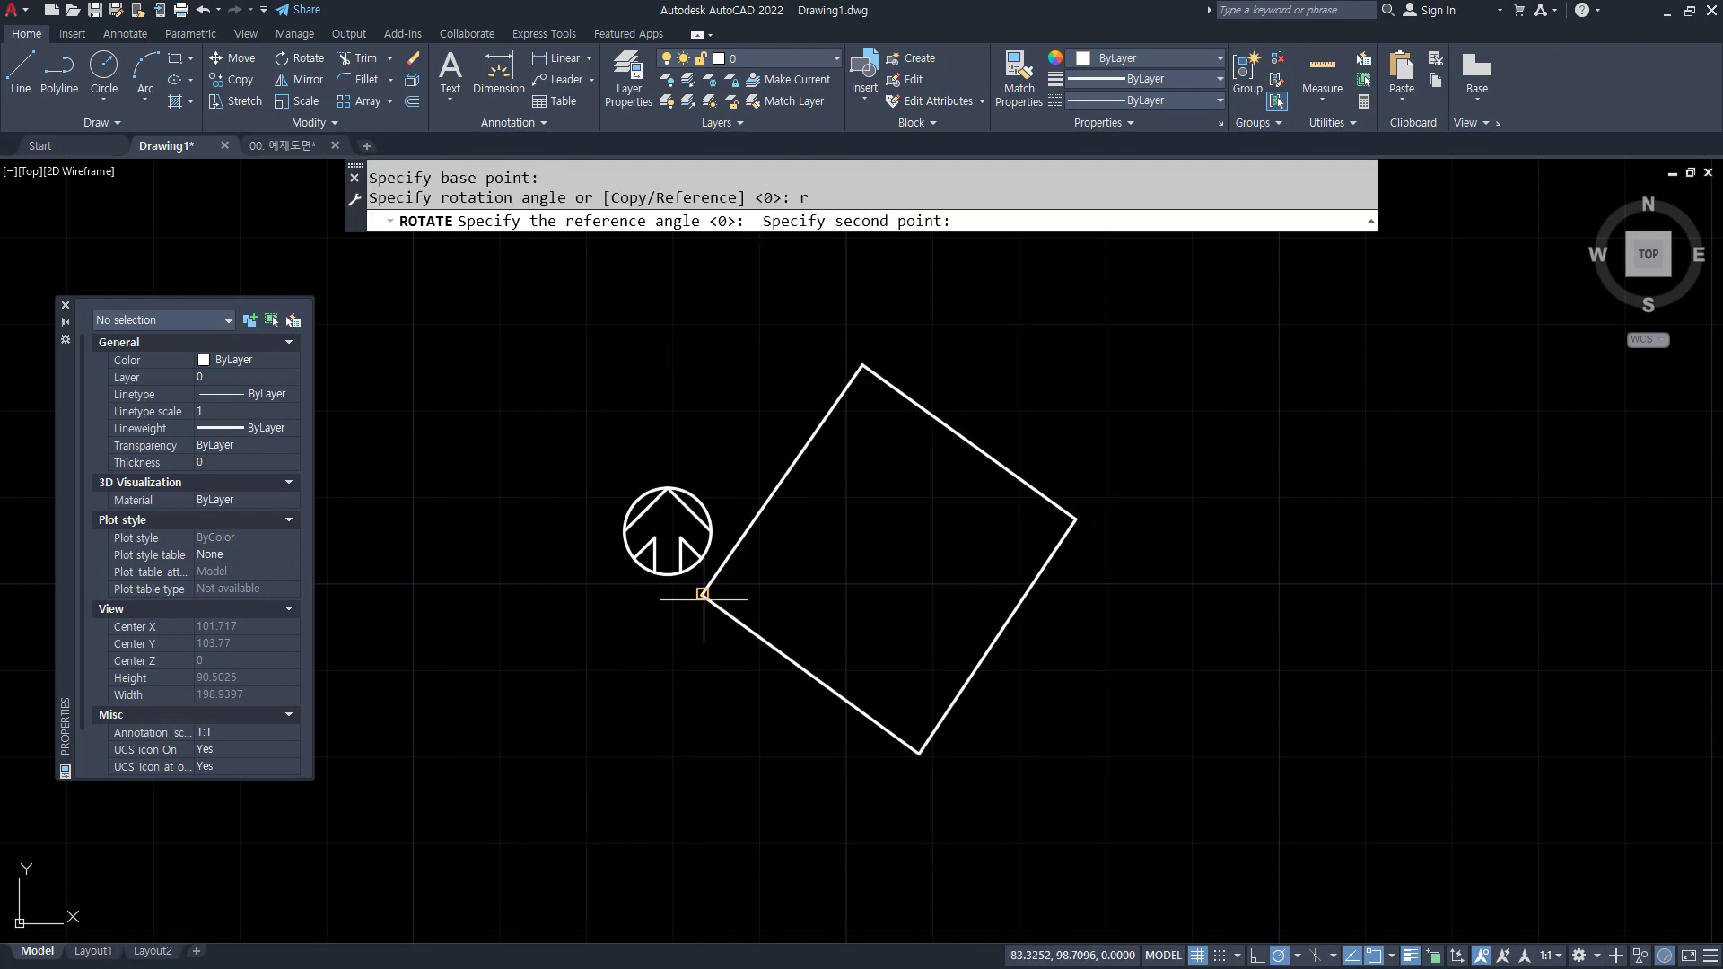
left_click(863, 365)
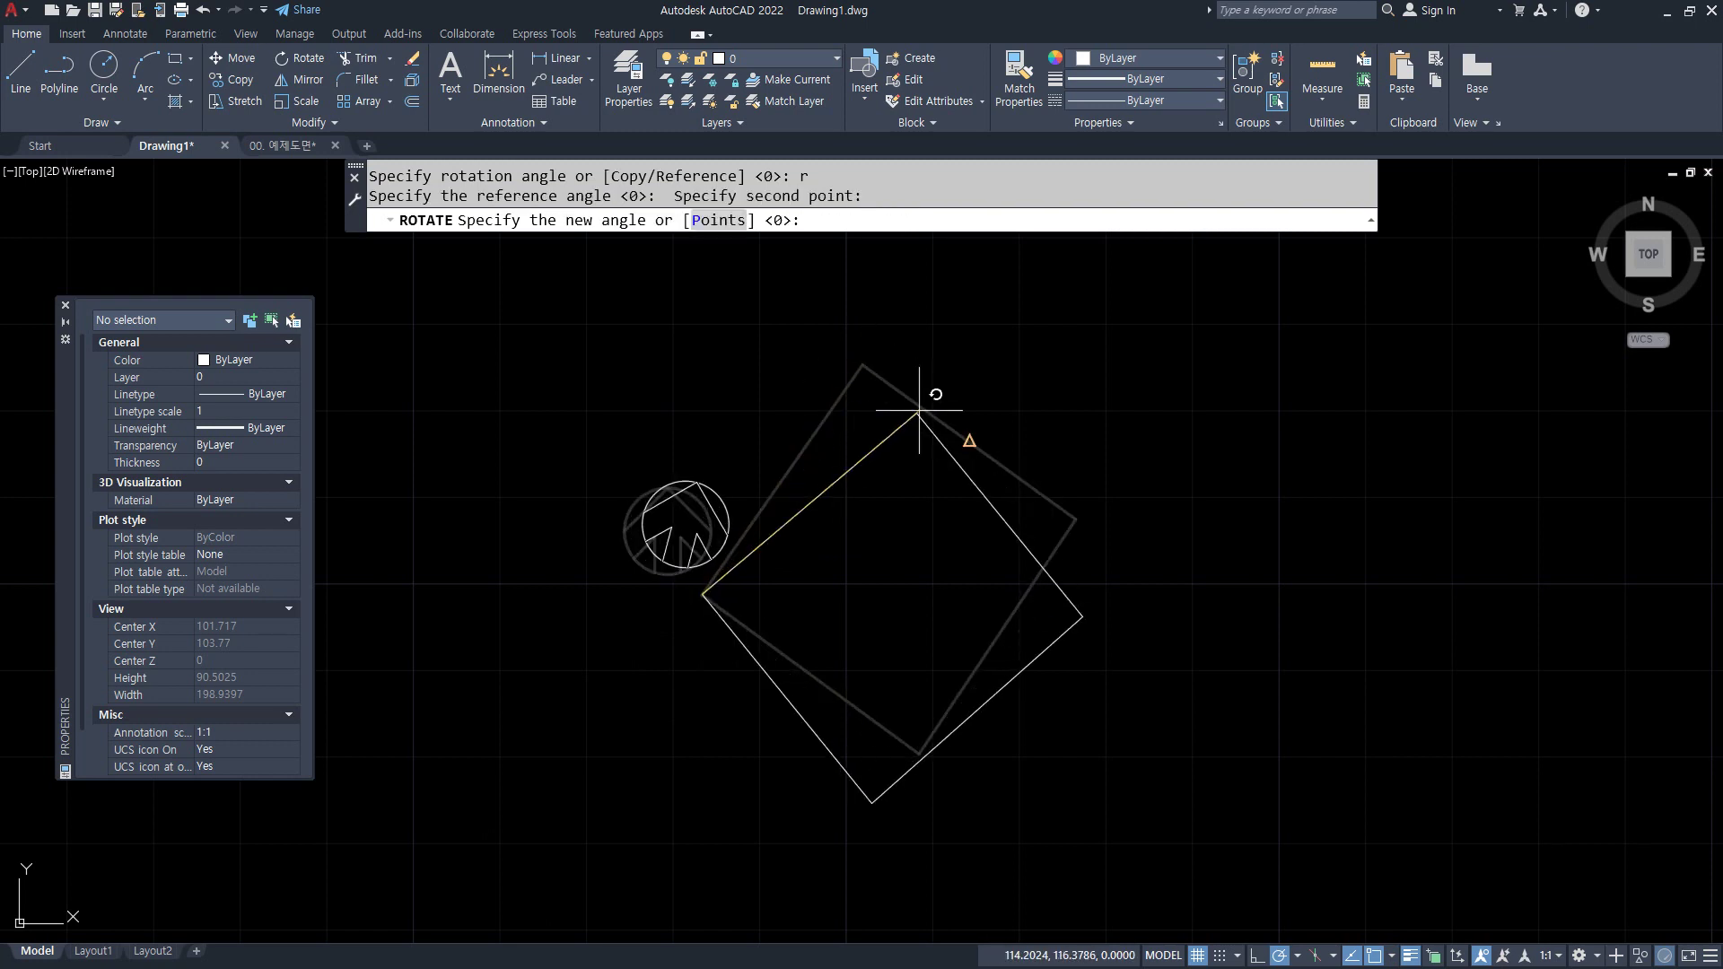
key("Return")
middle_click_drag(895, 638, 779, 426)
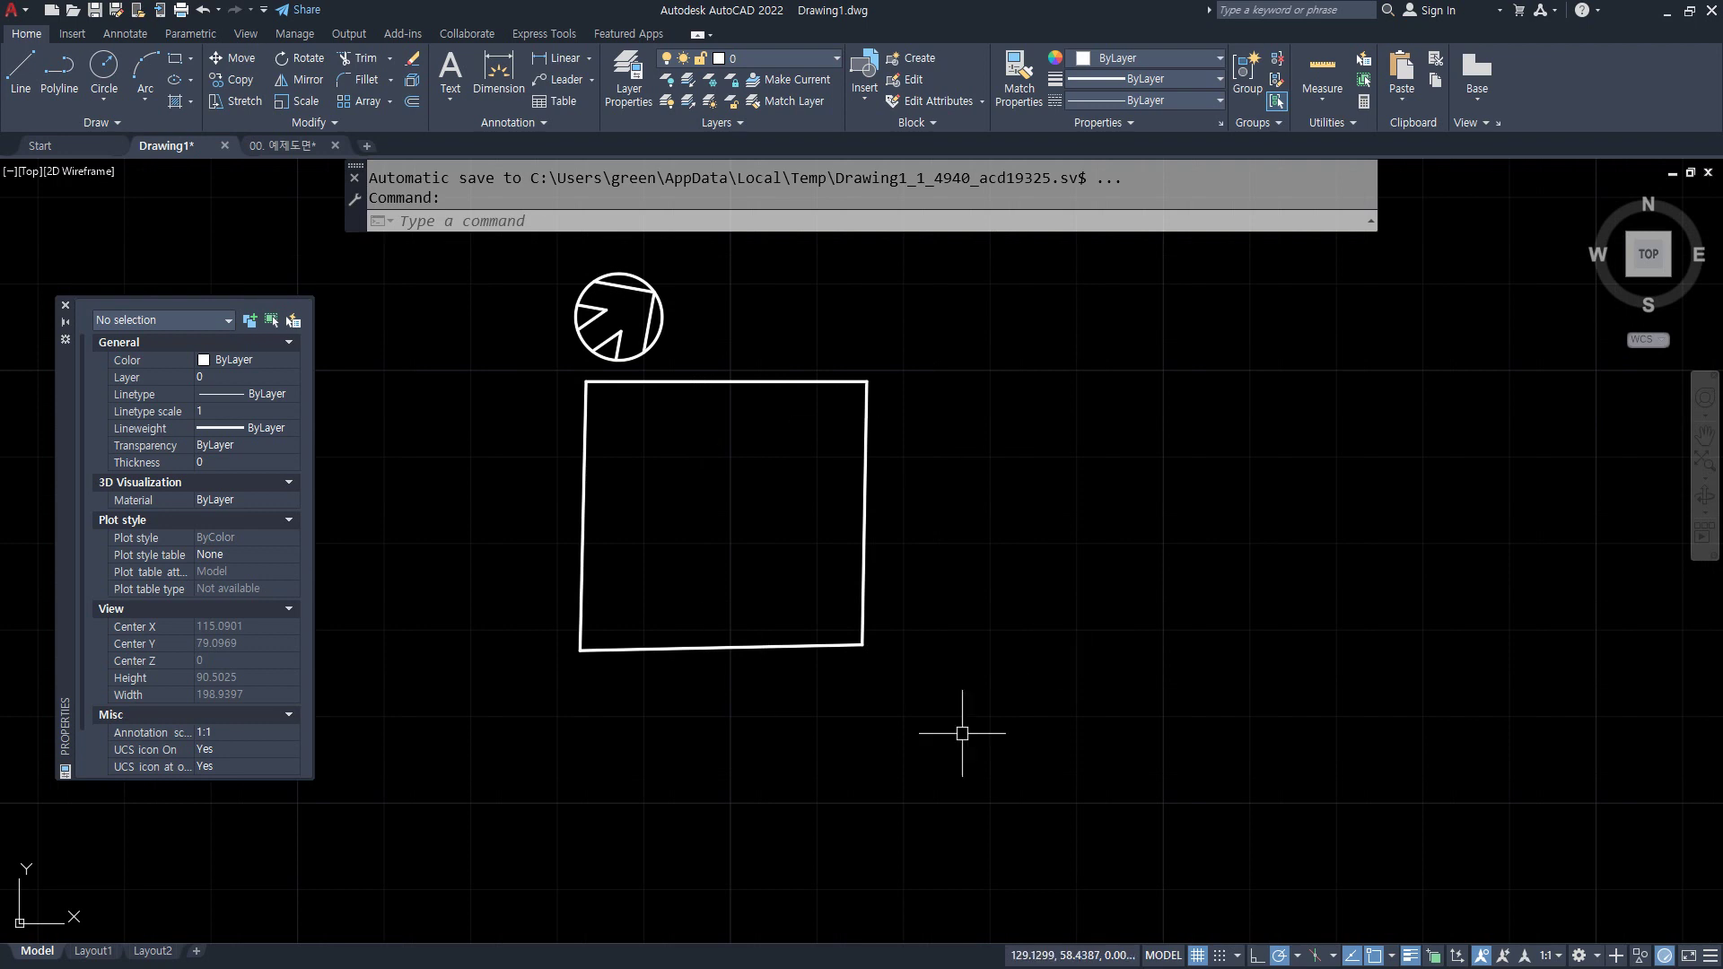
middle_click_drag(866, 679, 904, 730)
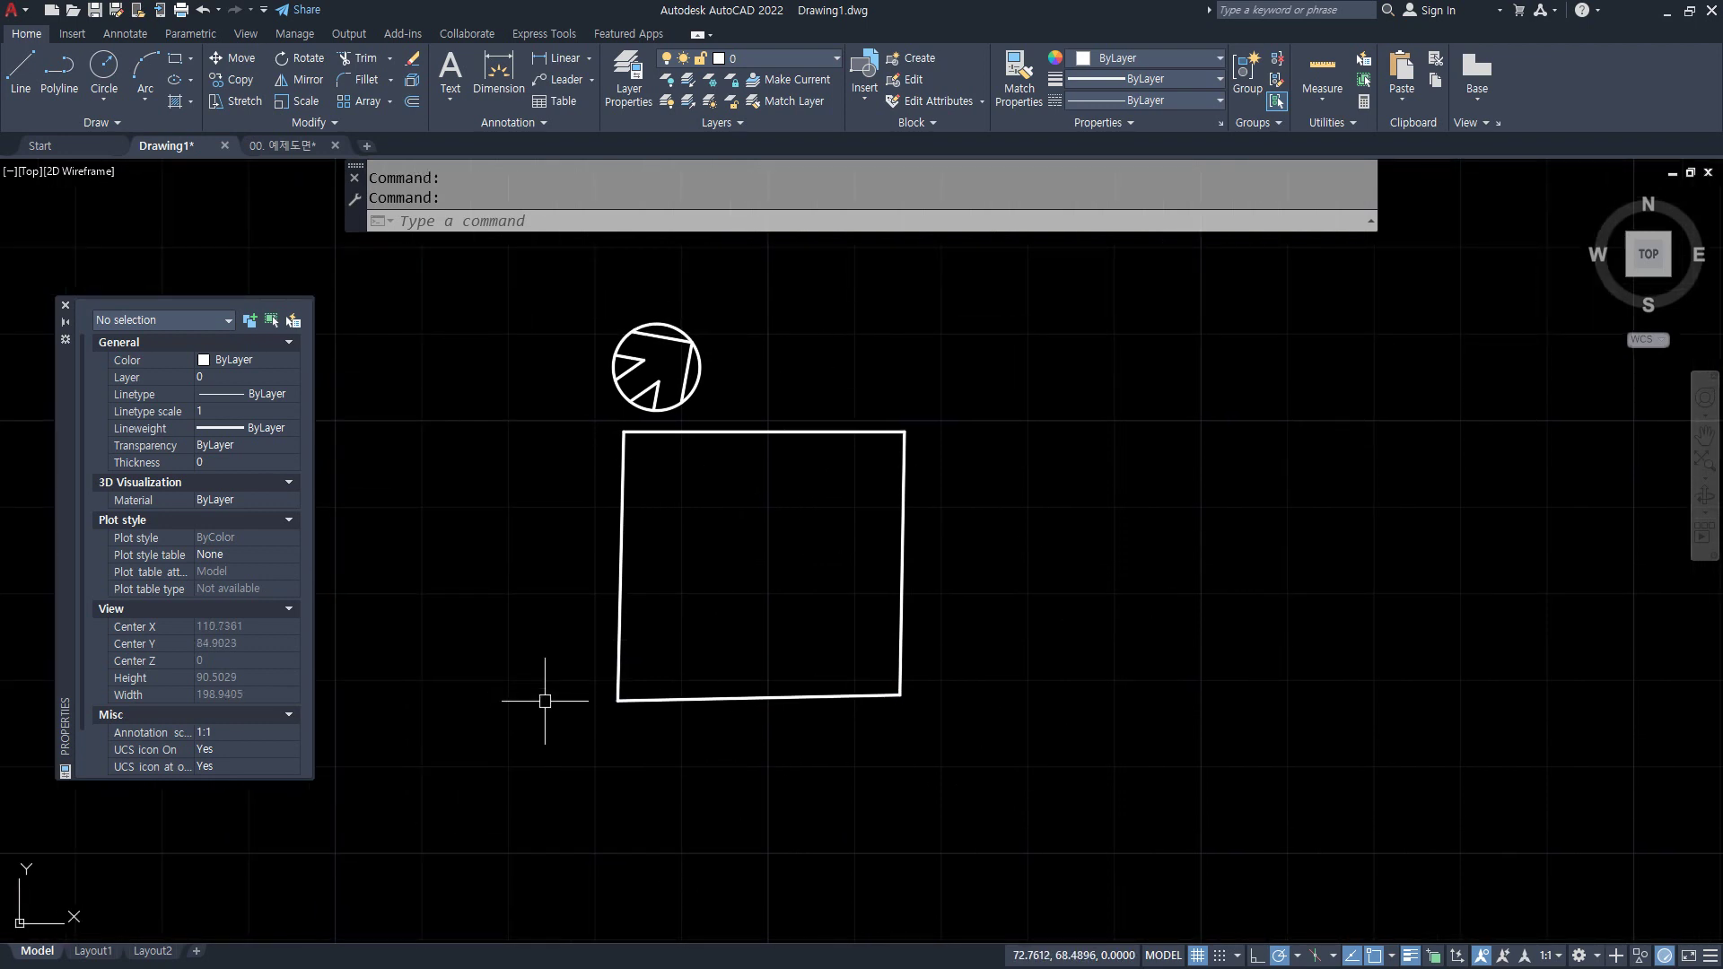
key("ctrl+shift+3")
mouse_move(625, 434)
left_mouse_down()
mouse_move(904, 434)
mouse_move(833, 392)
left_mouse_up()
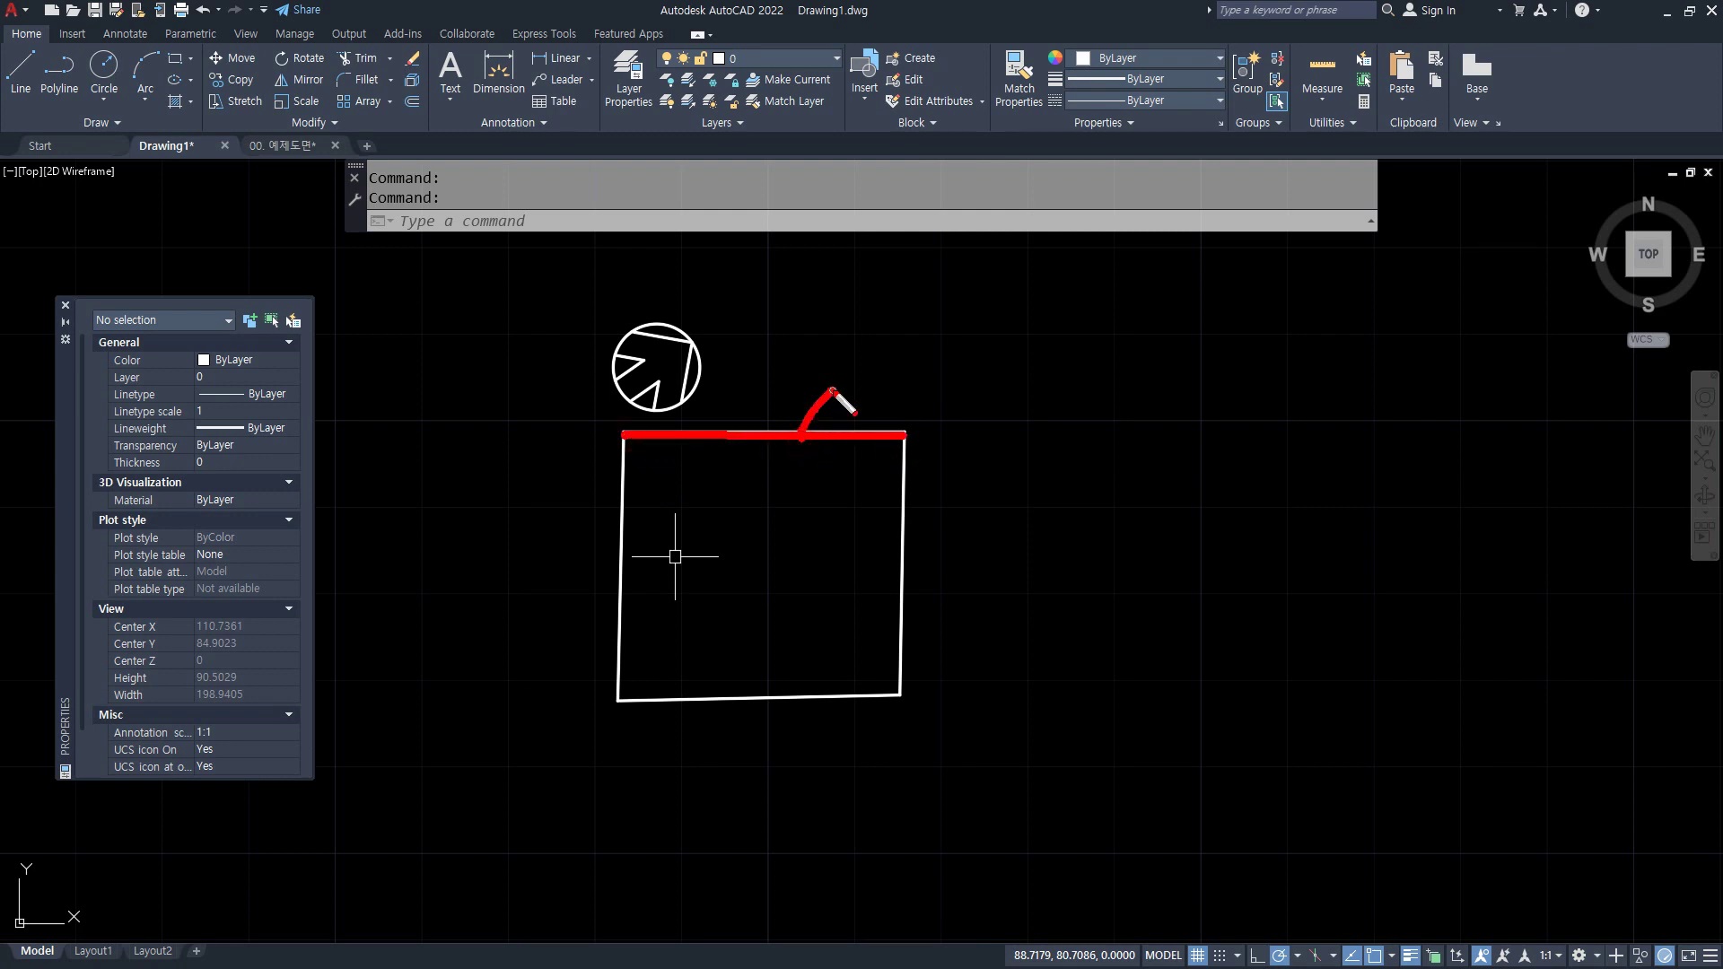
left_click_drag(886, 335, 928, 387)
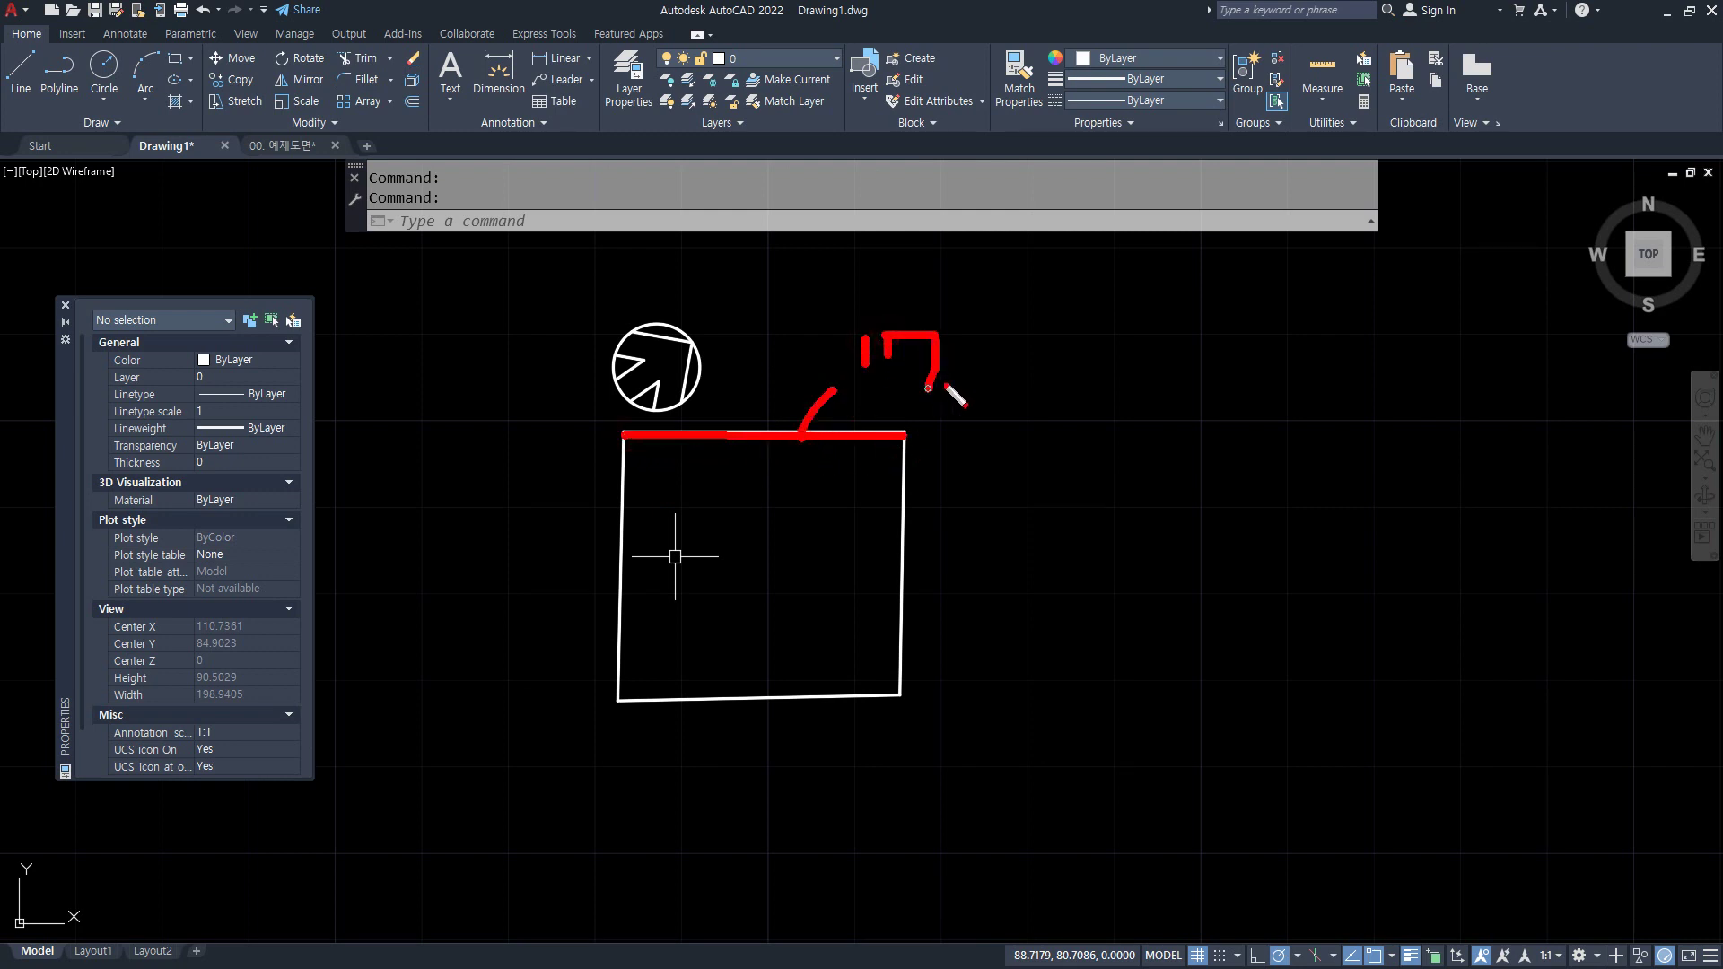
left_click_drag(1101, 360, 1068, 359)
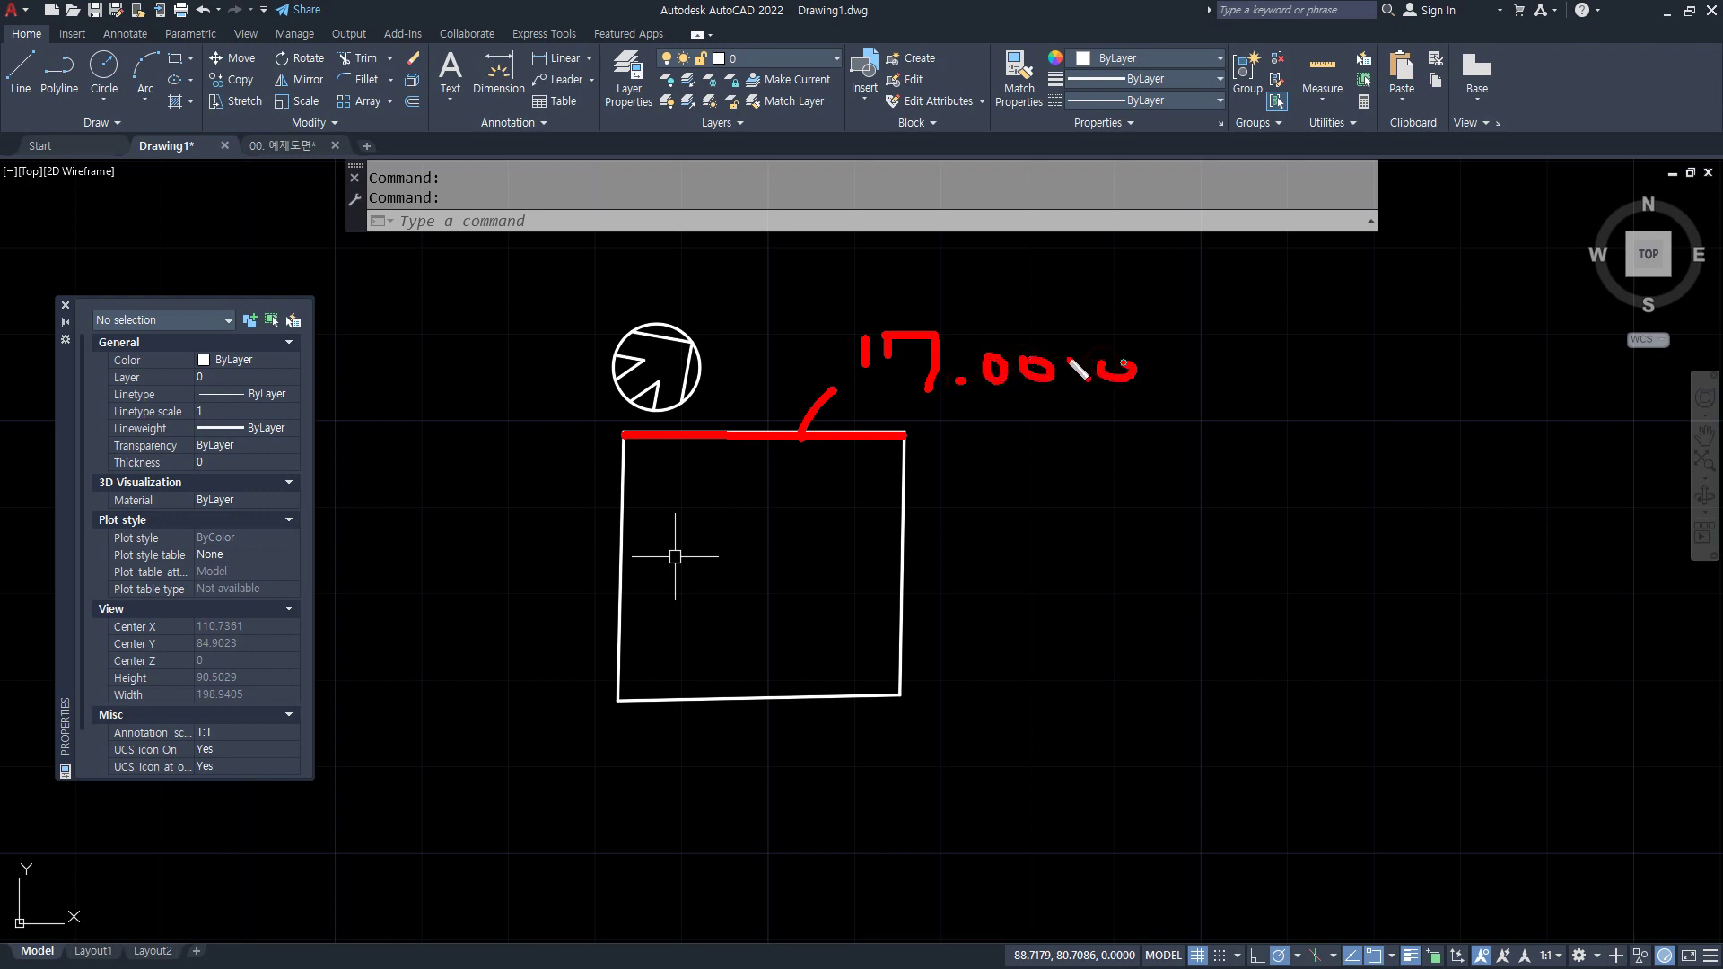
key("Escape")
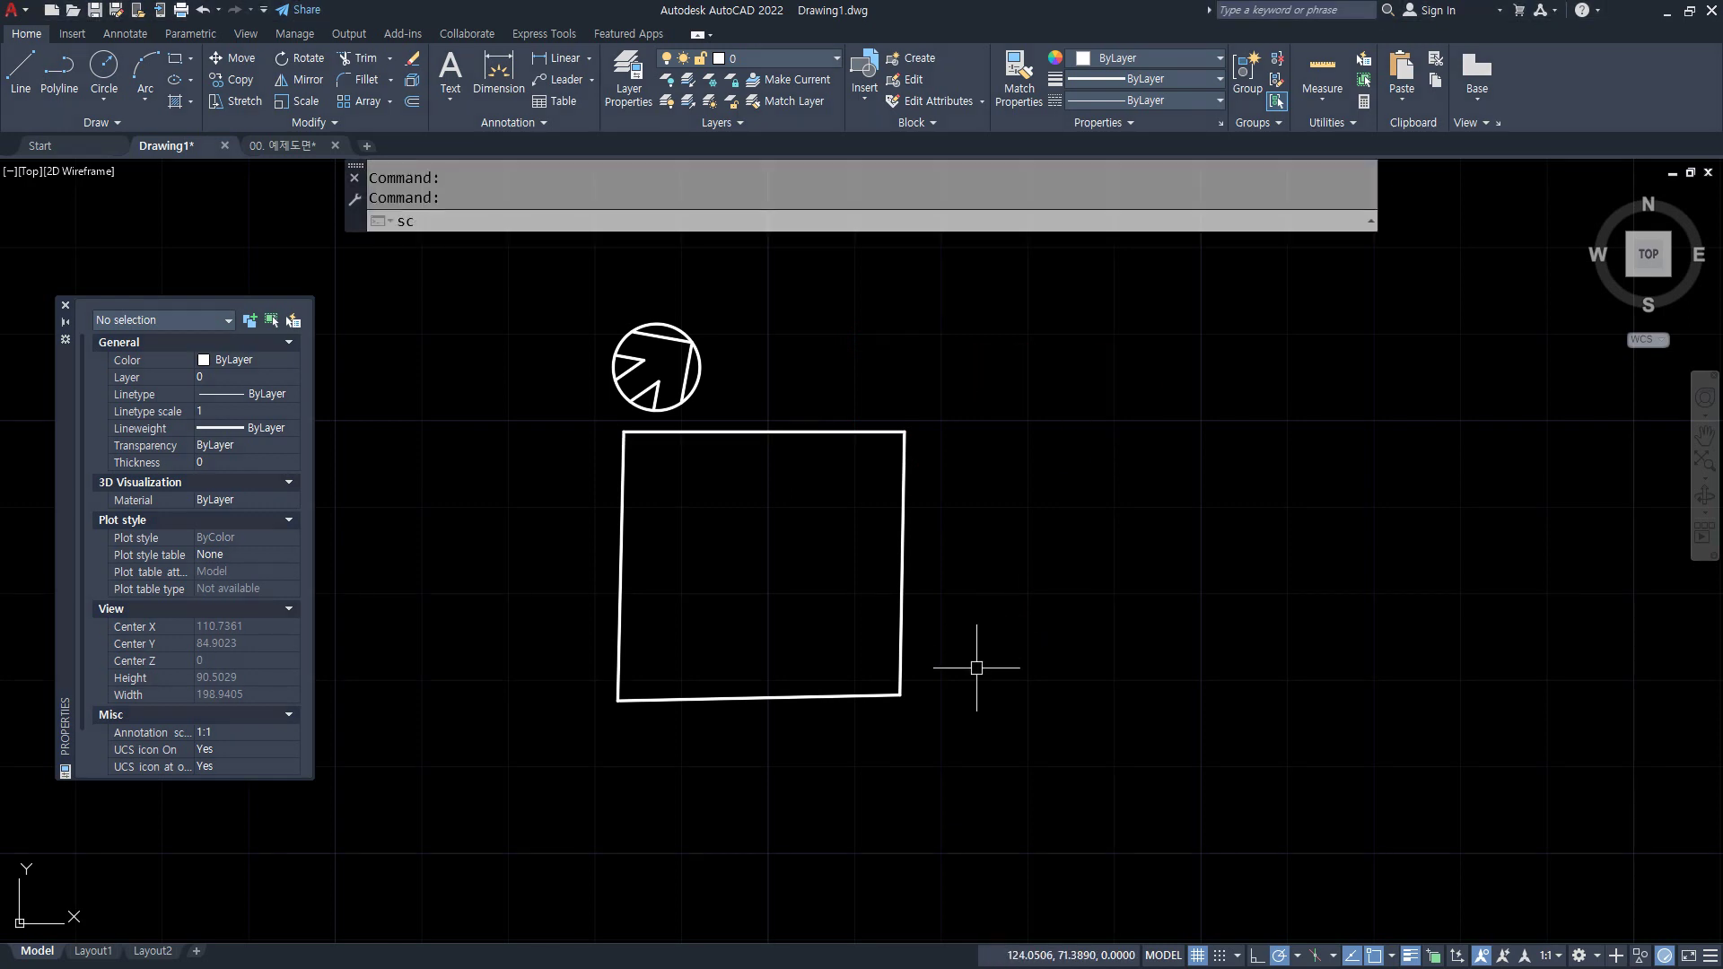
- Scale the lot and north arrow by reference from the lot's upper-left corner, making its top edge 17000, and show the whole drawing
type("sc")
key("Return")
left_click(1039, 756)
left_click(433, 253)
key("Return")
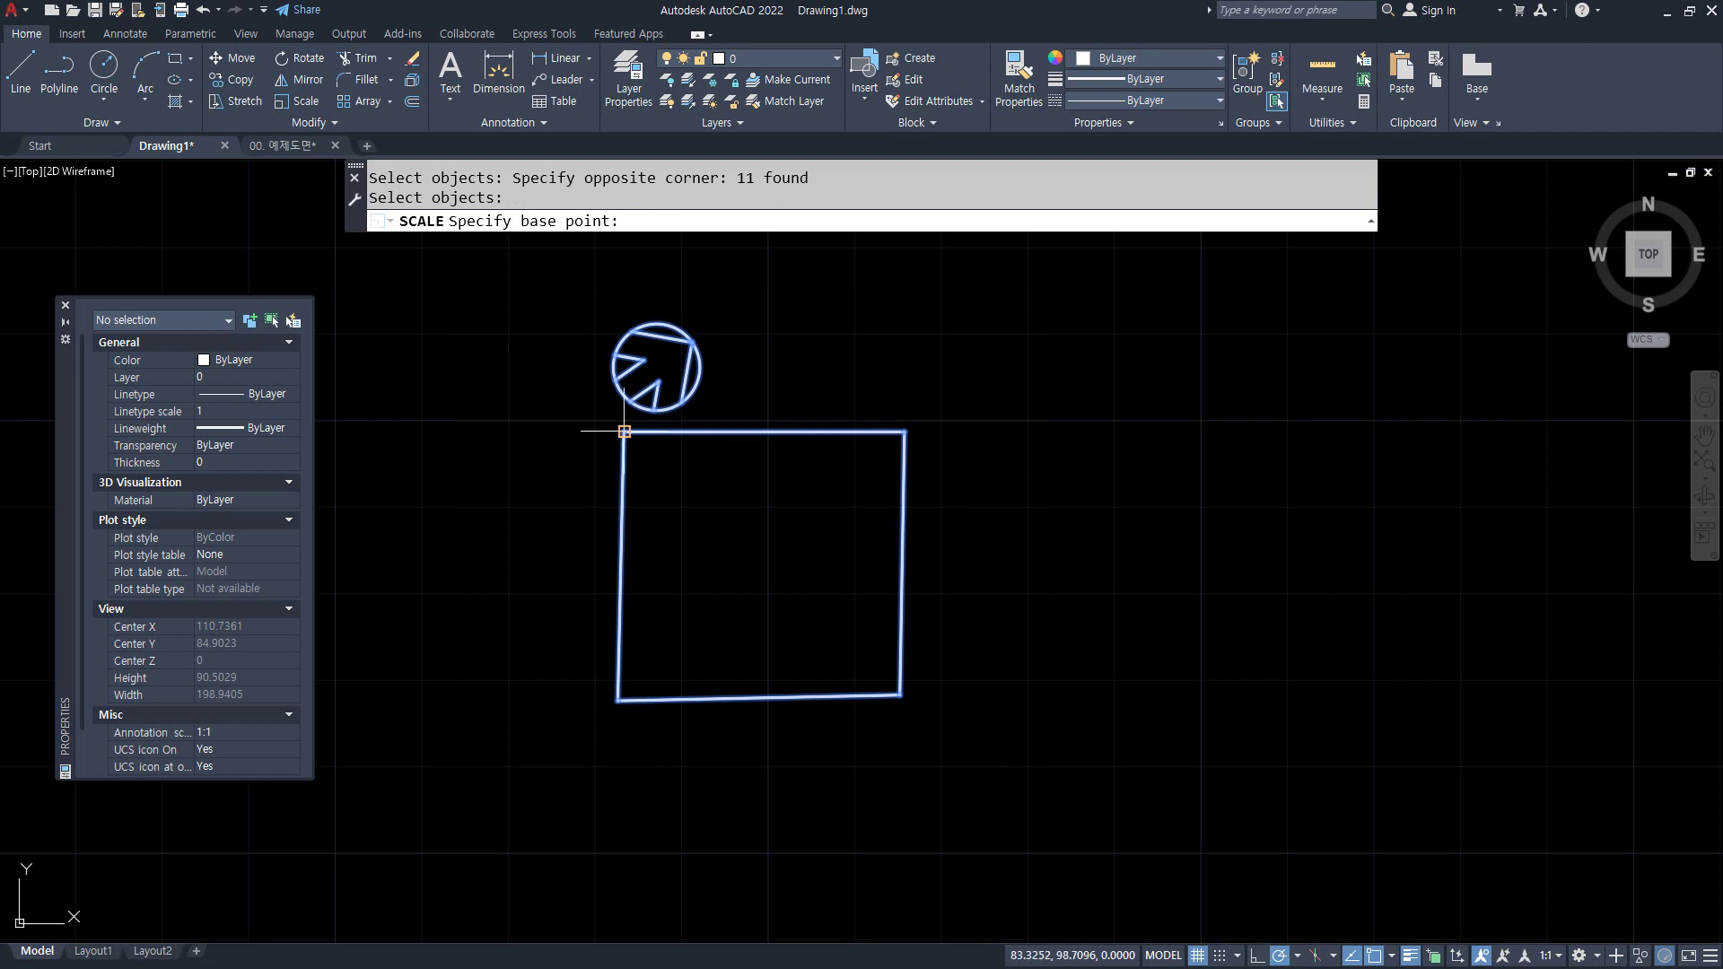
left_click(623, 433)
key("Return")
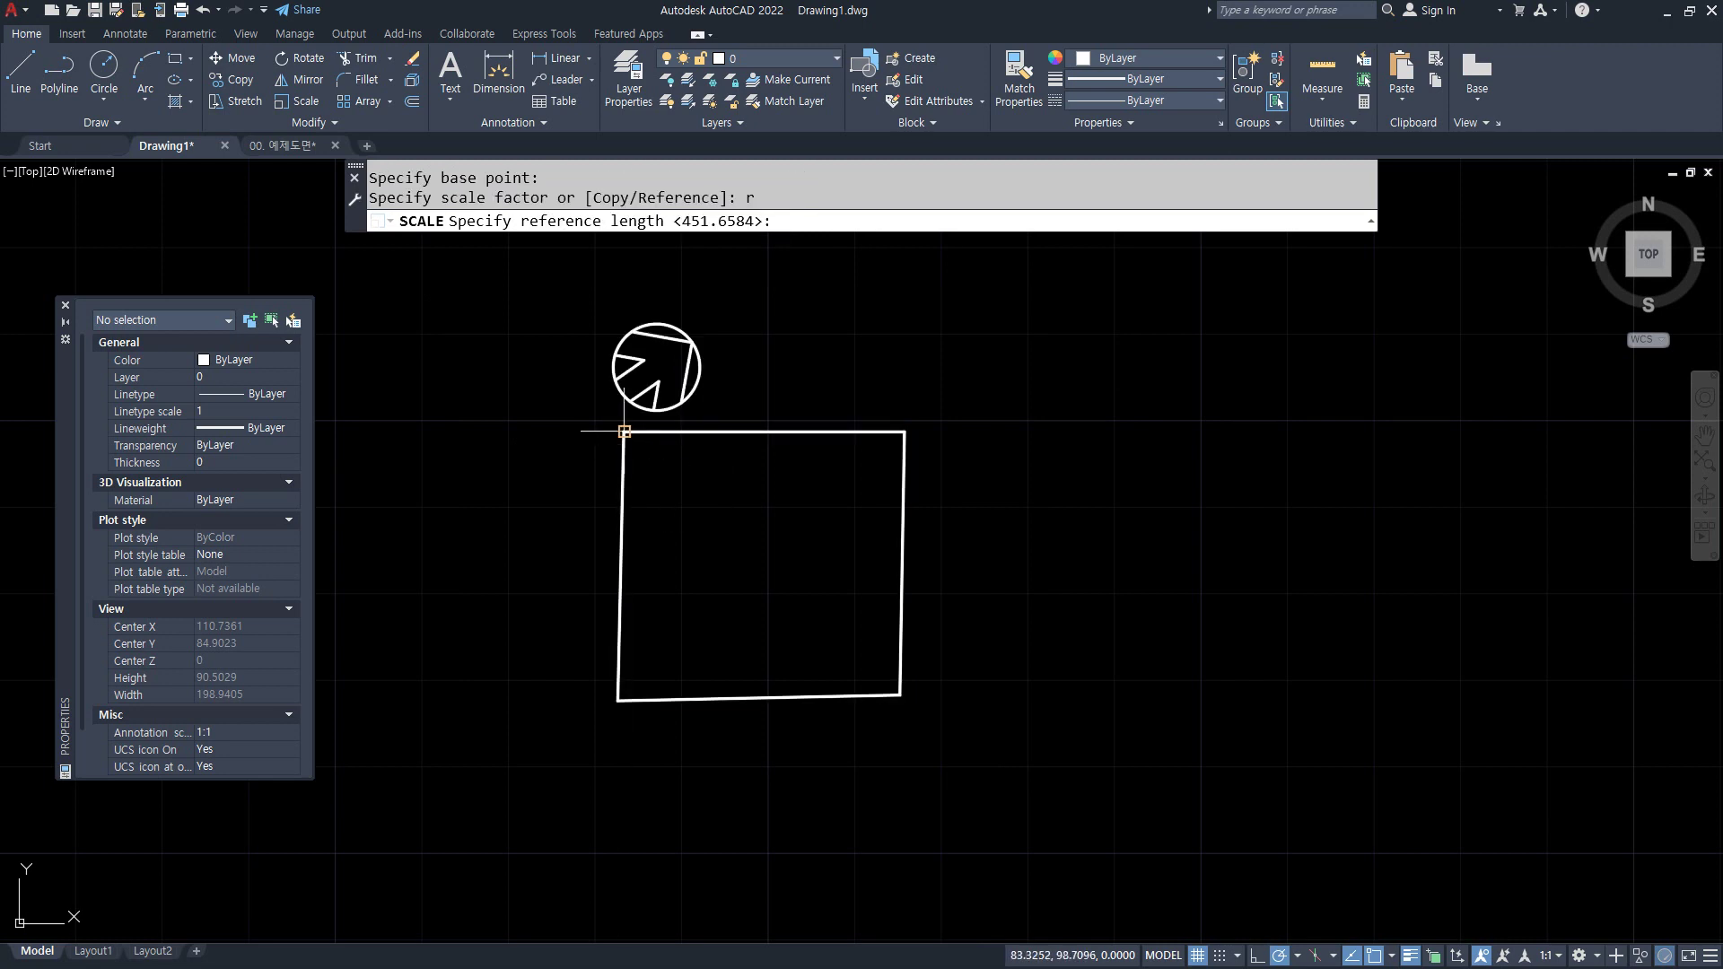
left_click(624, 432)
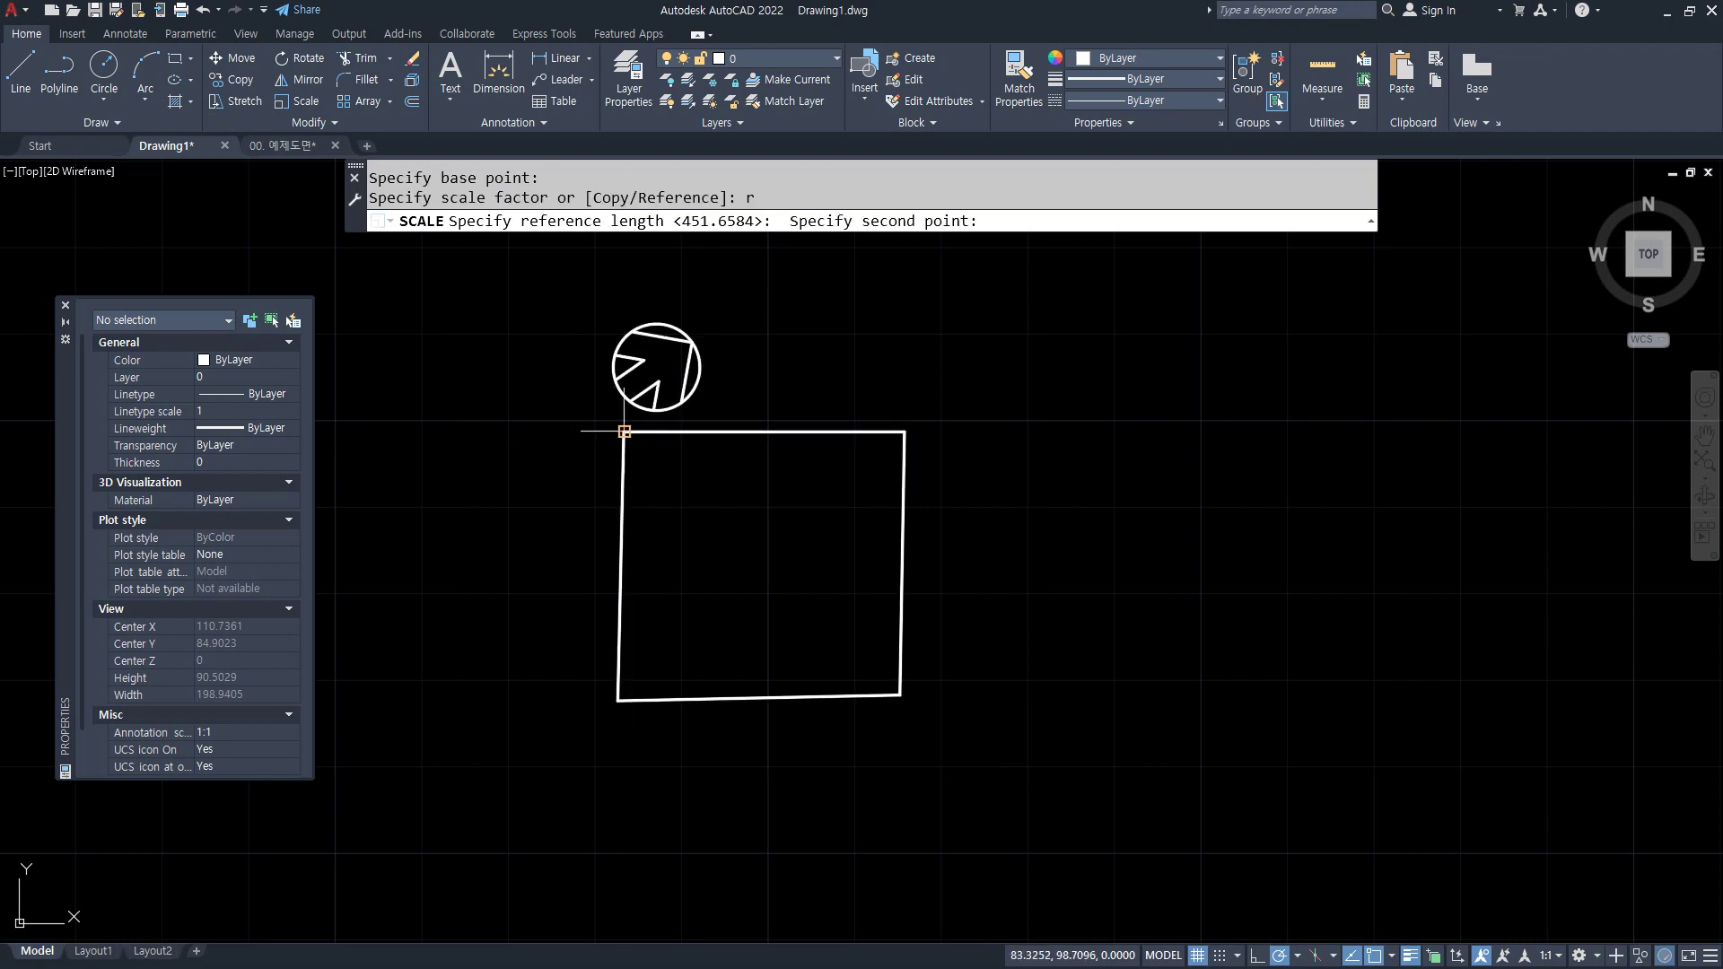
left_click(904, 432)
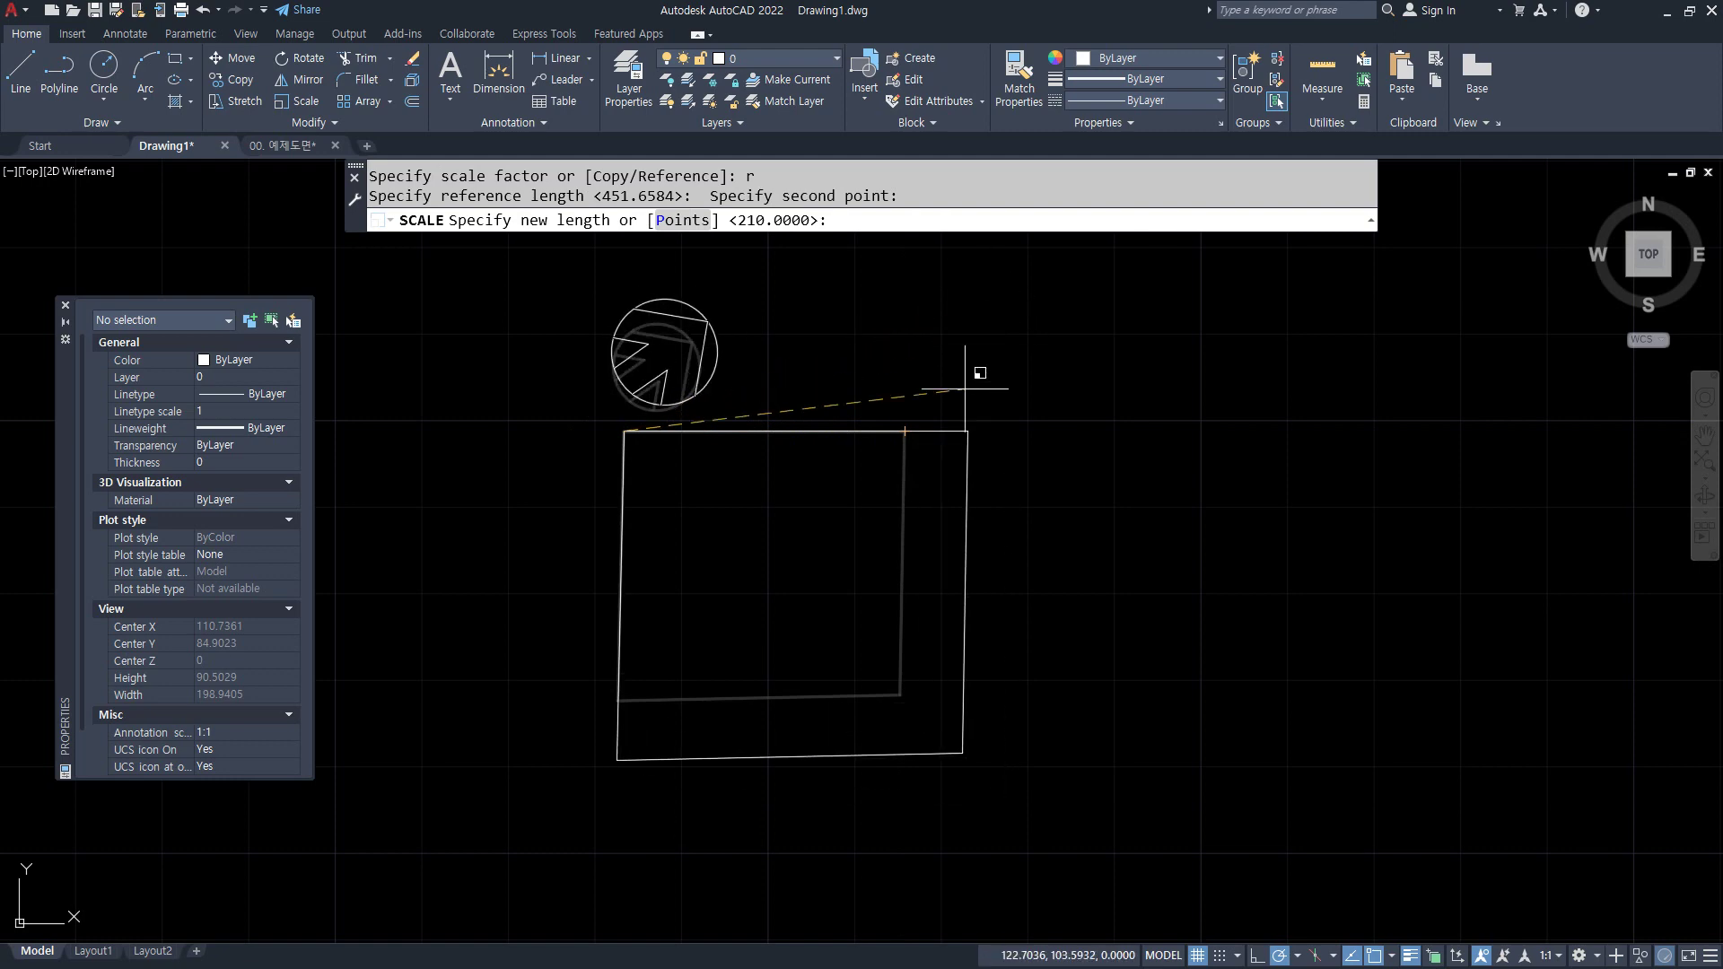
key("Return")
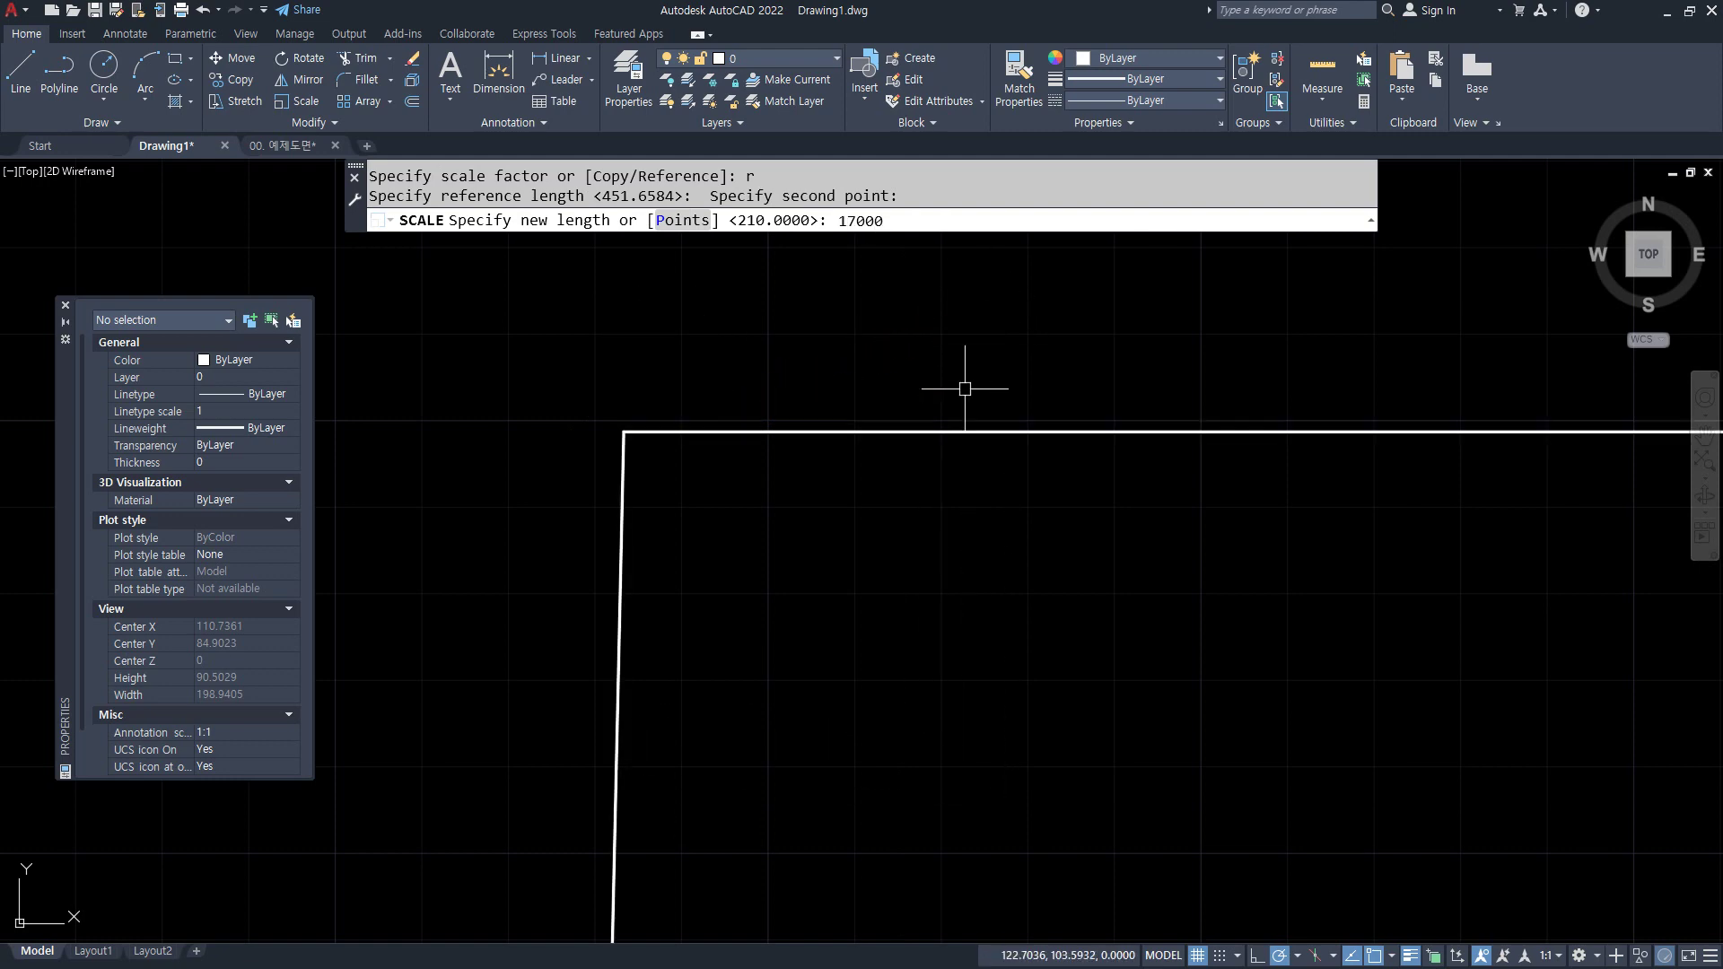
type("z")
key("Return")
type("a")
key("Return")
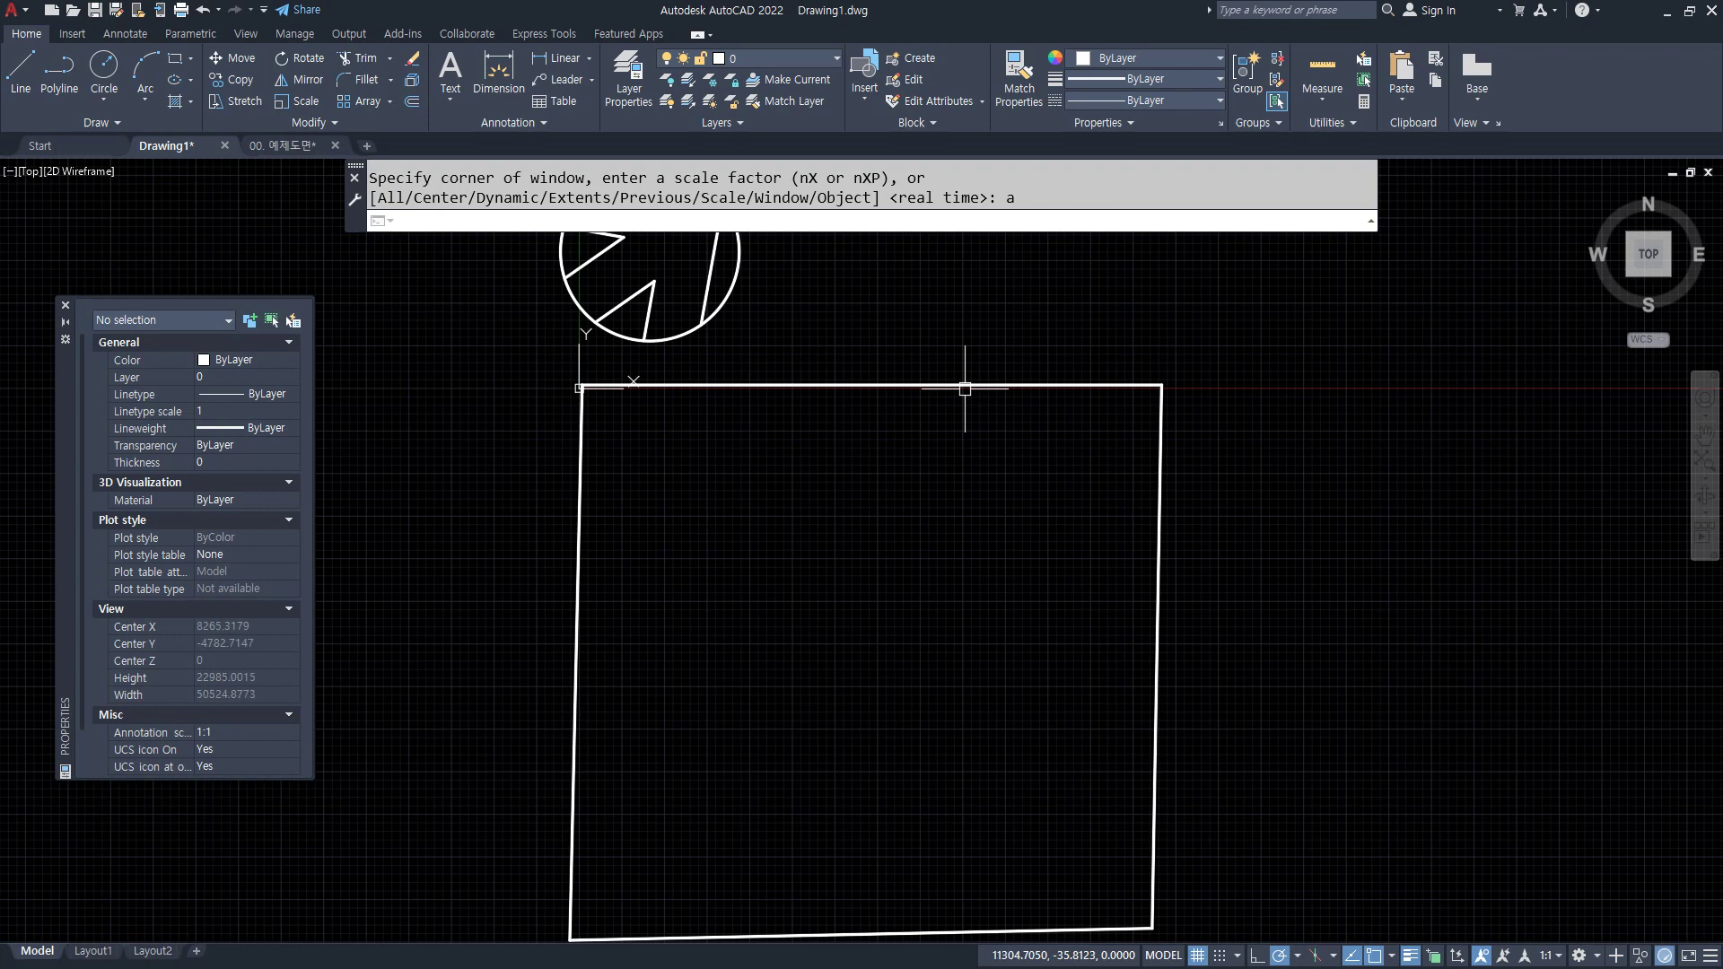
key("alt+Tab")
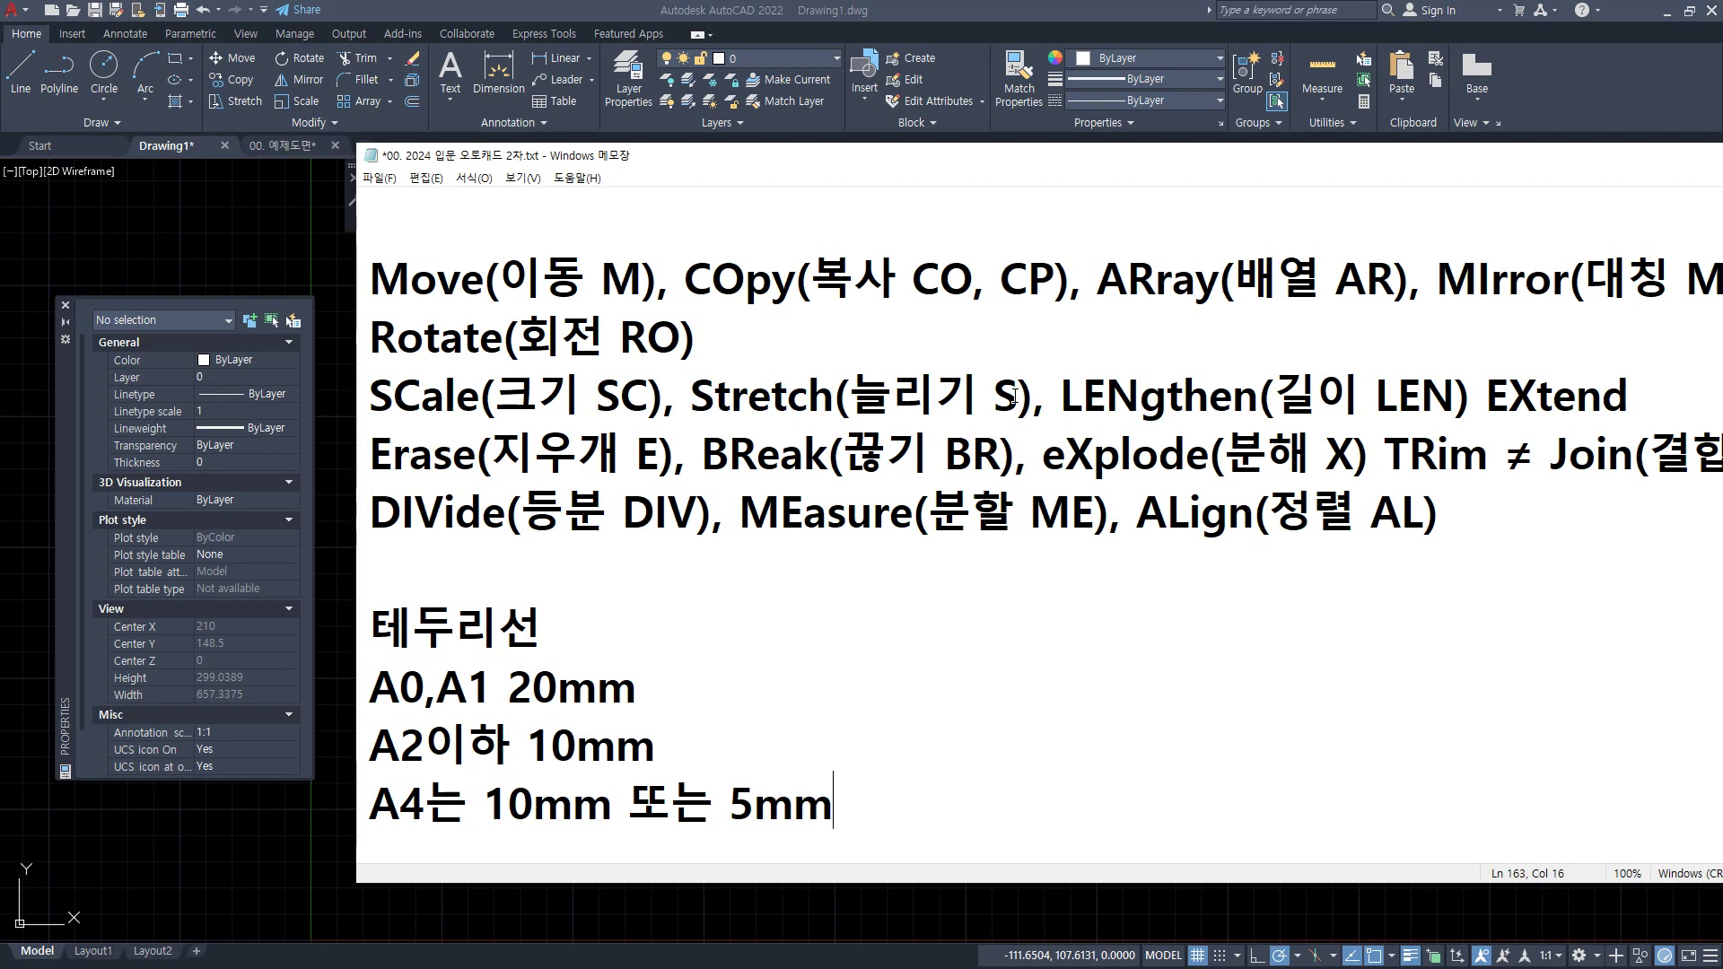
left_click(242, 202)
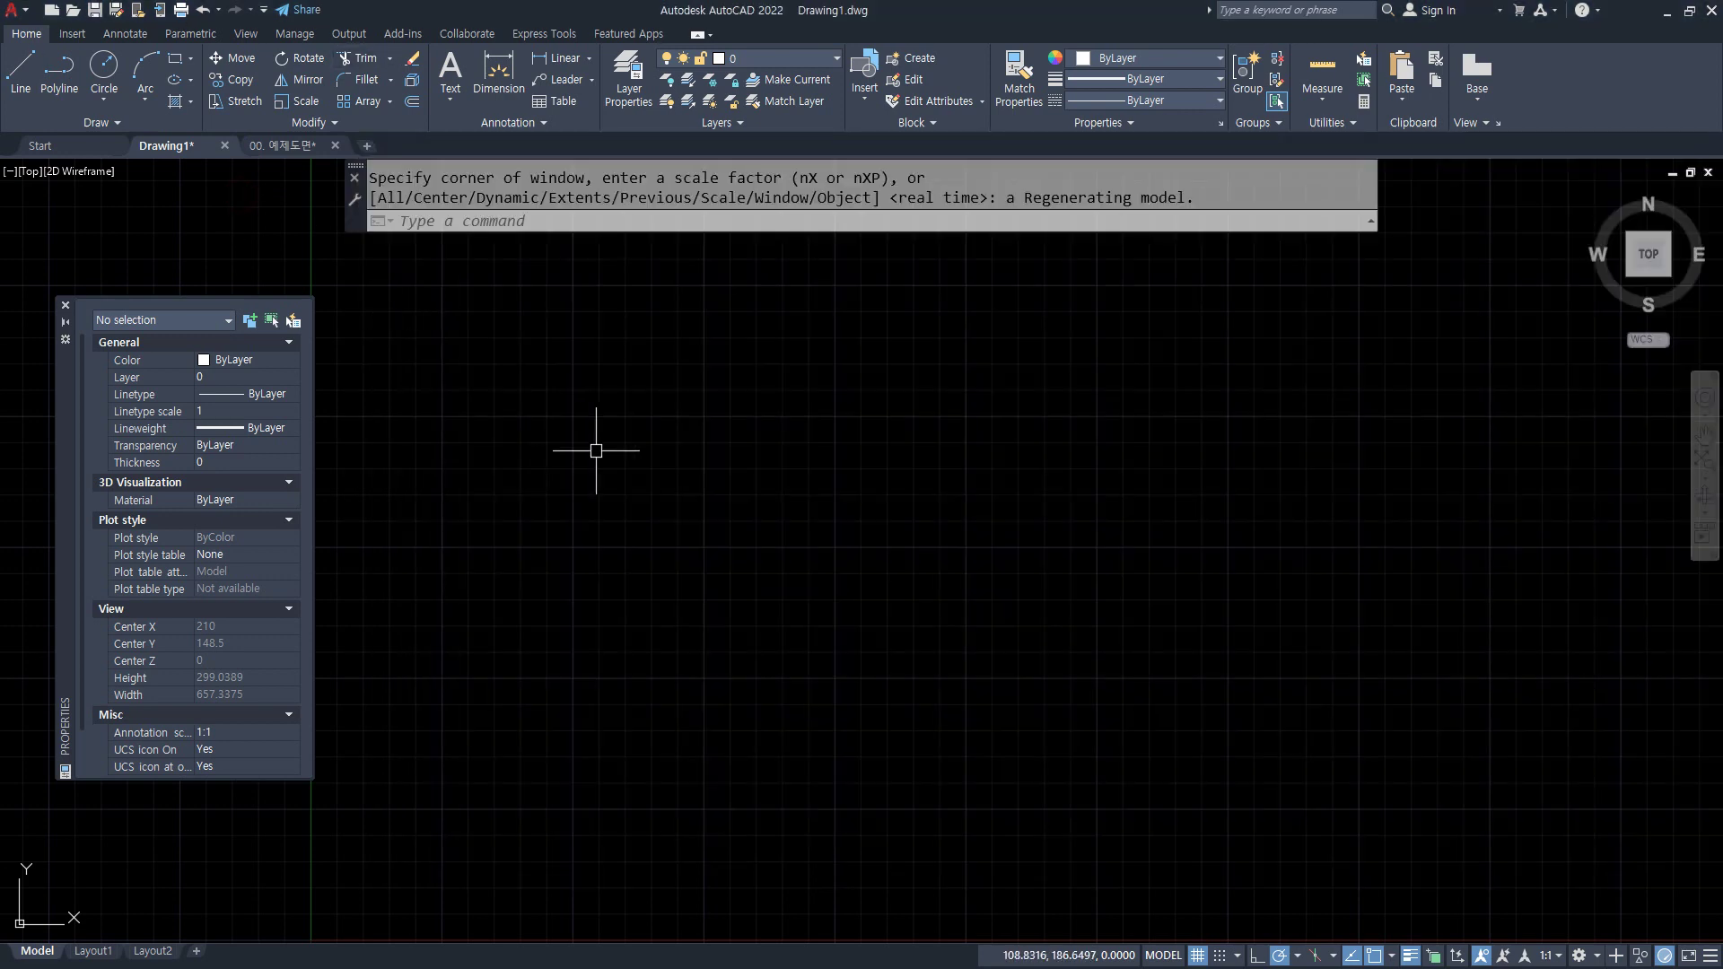
- Draw a nearly square rectangle freehand in the empty drawing area
type("rec")
key("Return")
left_click(523, 609)
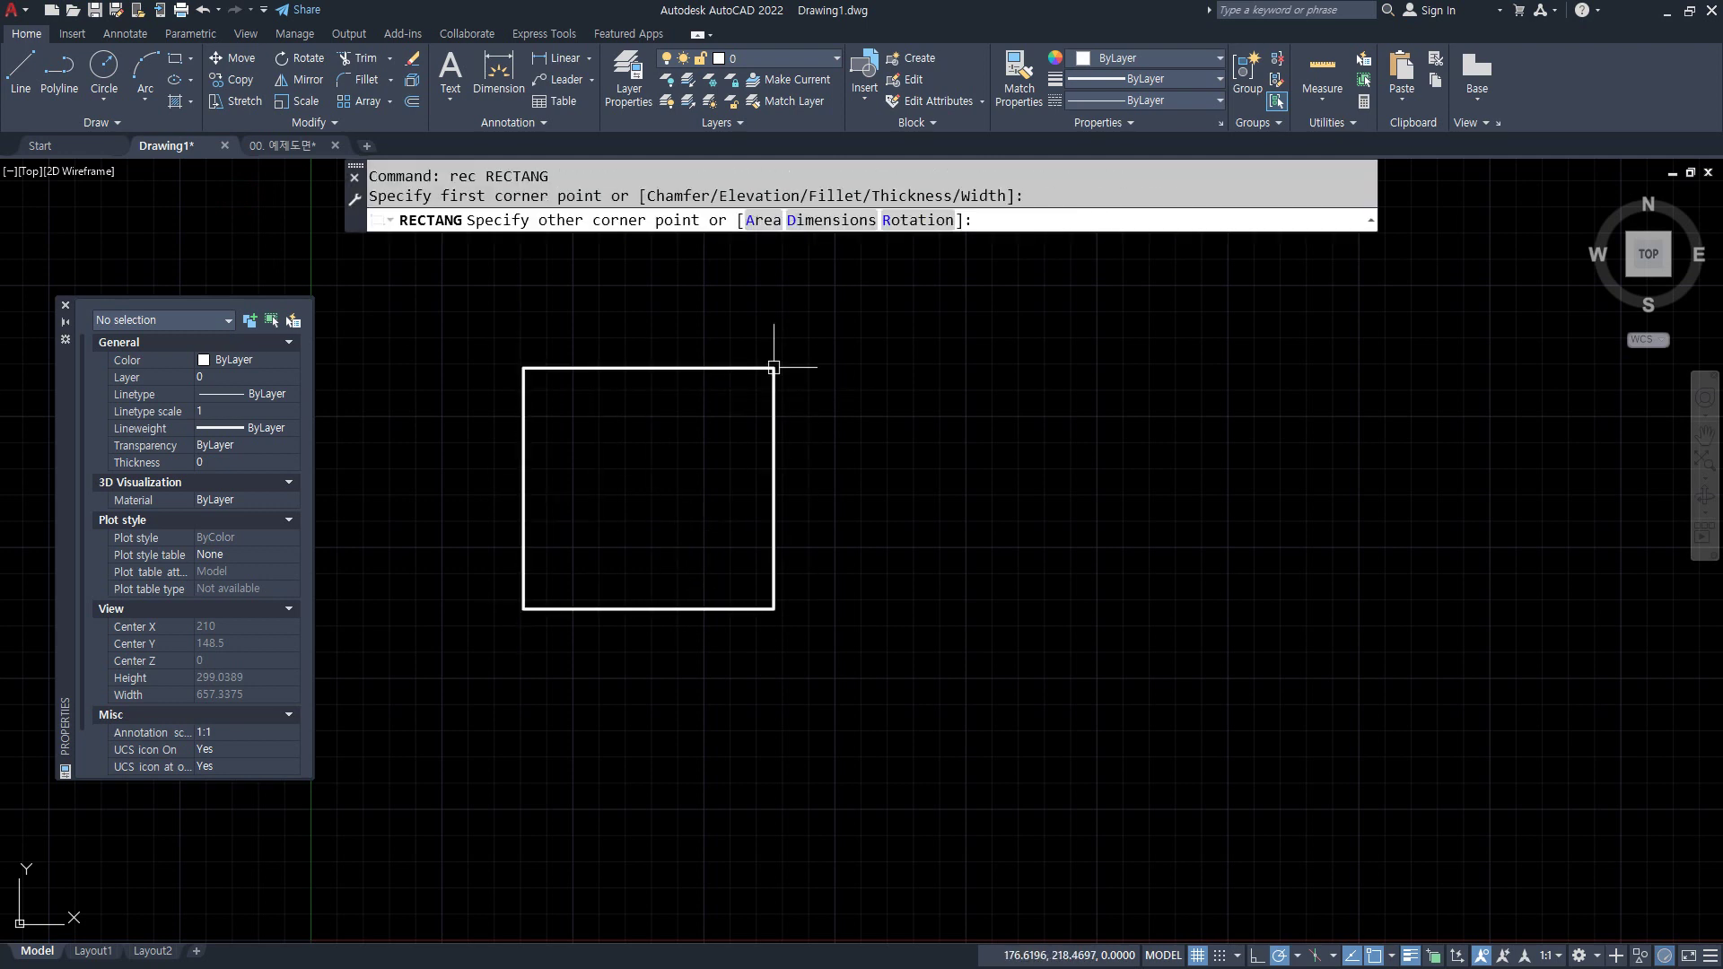
left_click(774, 368)
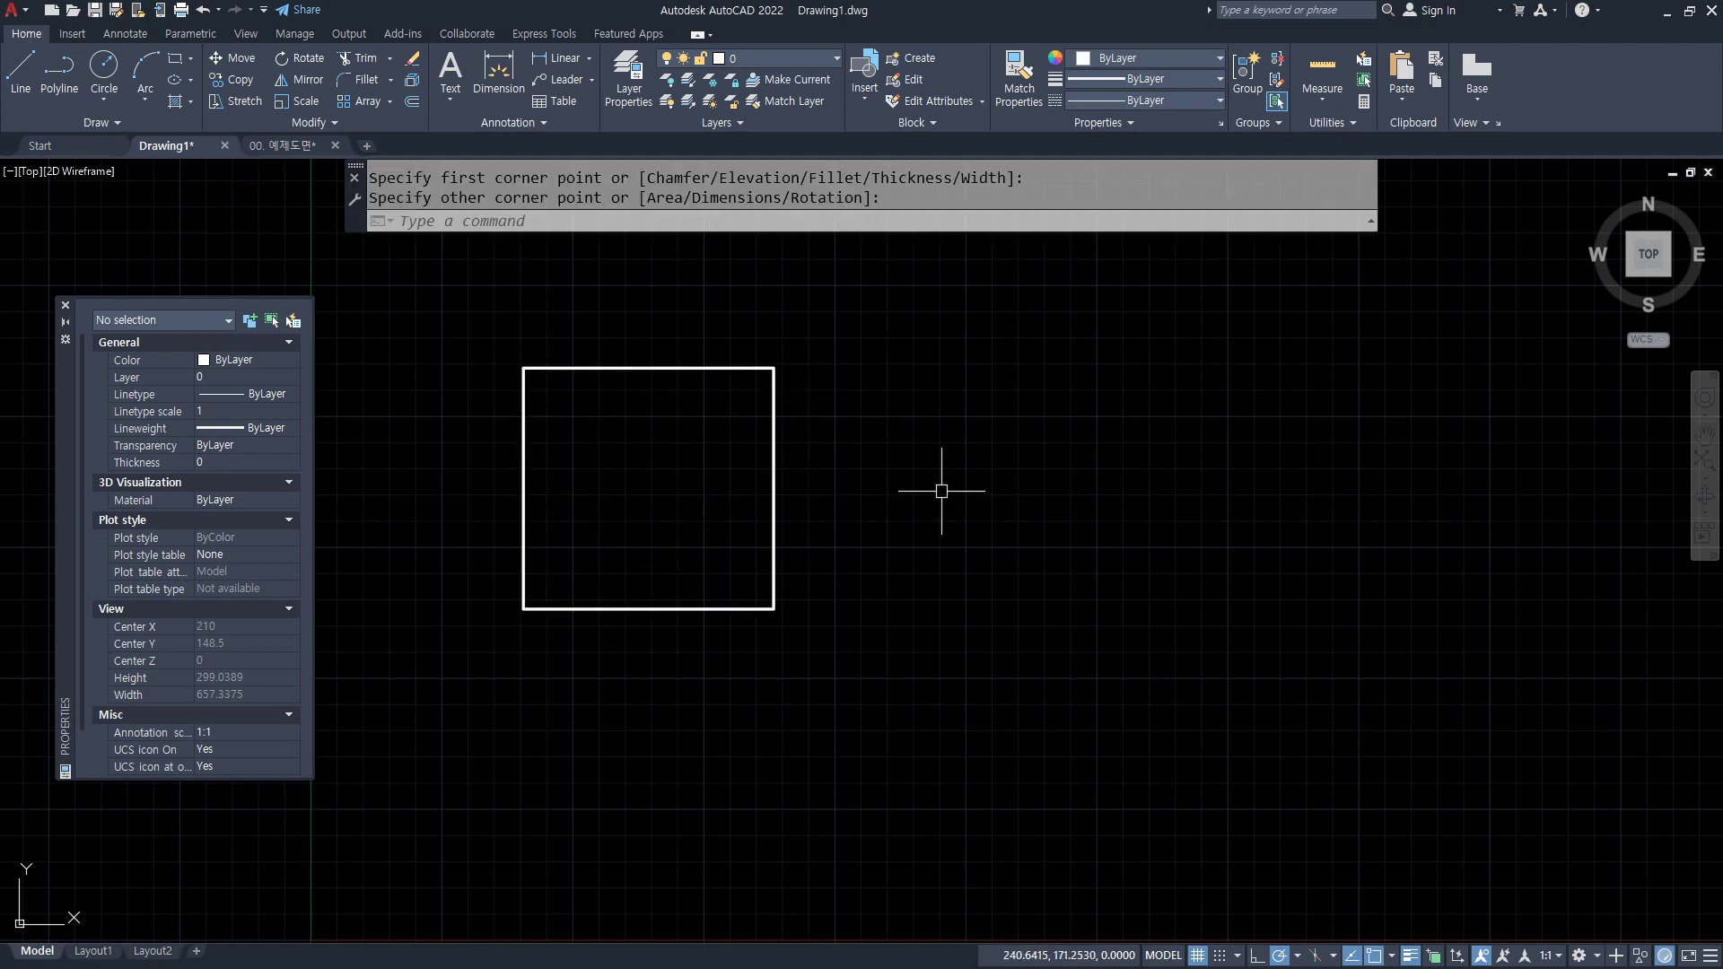
type("s")
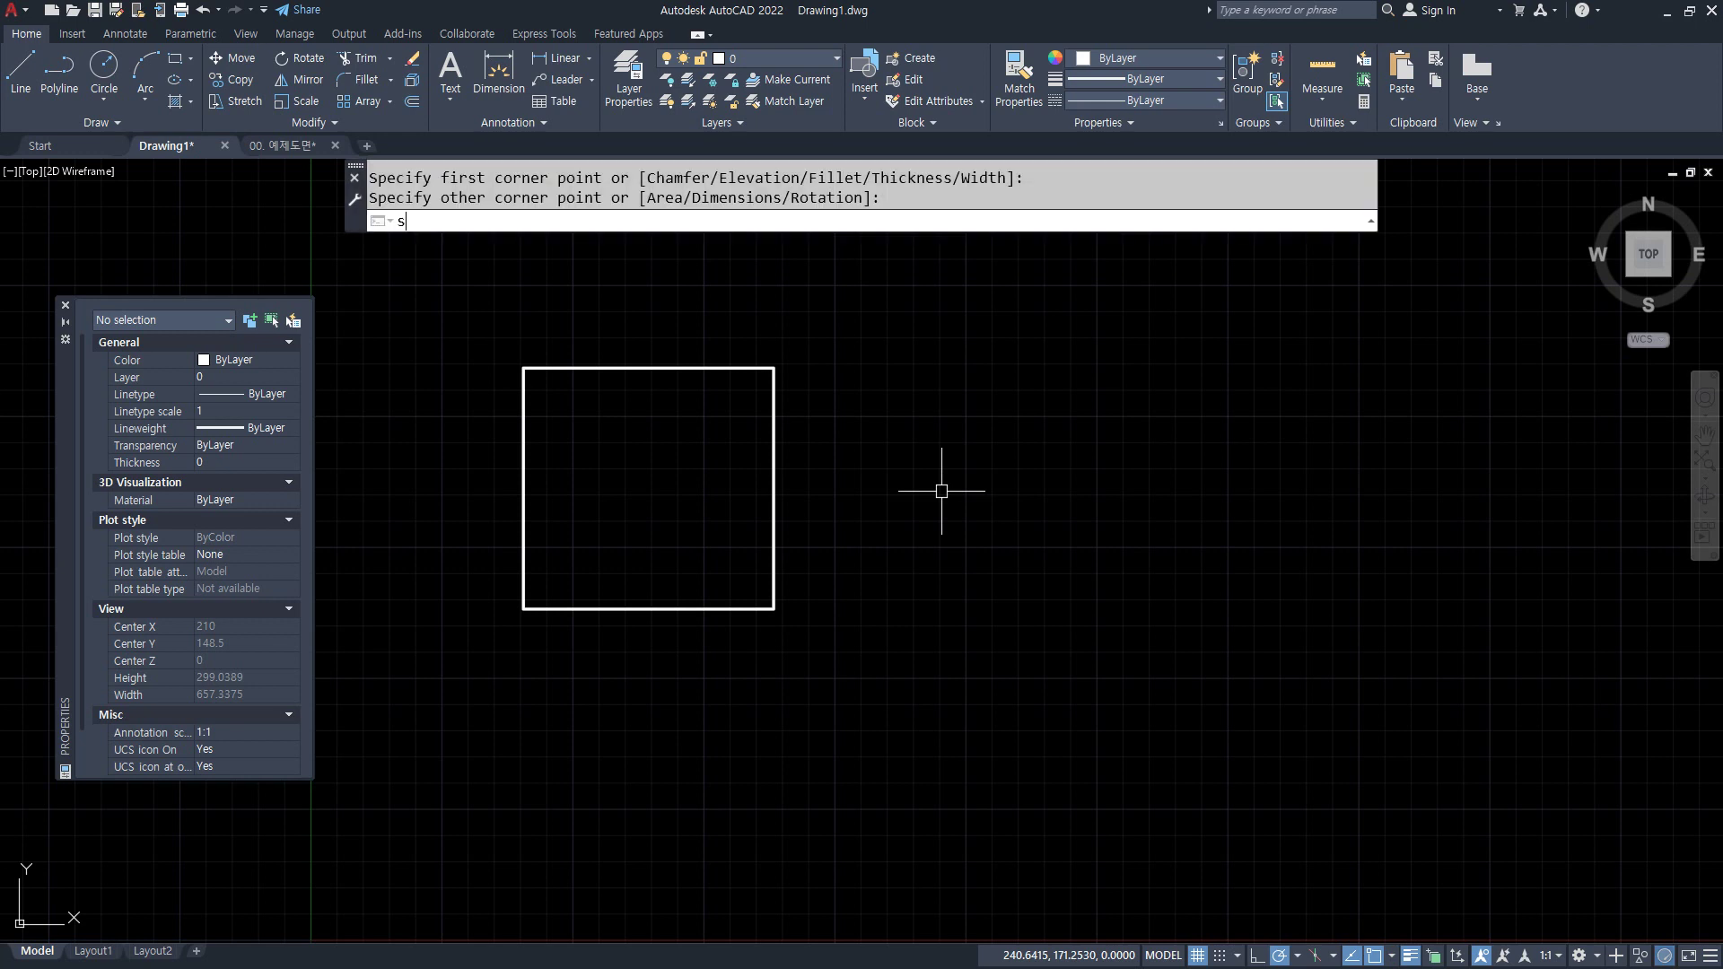
key("Return")
left_click(686, 292)
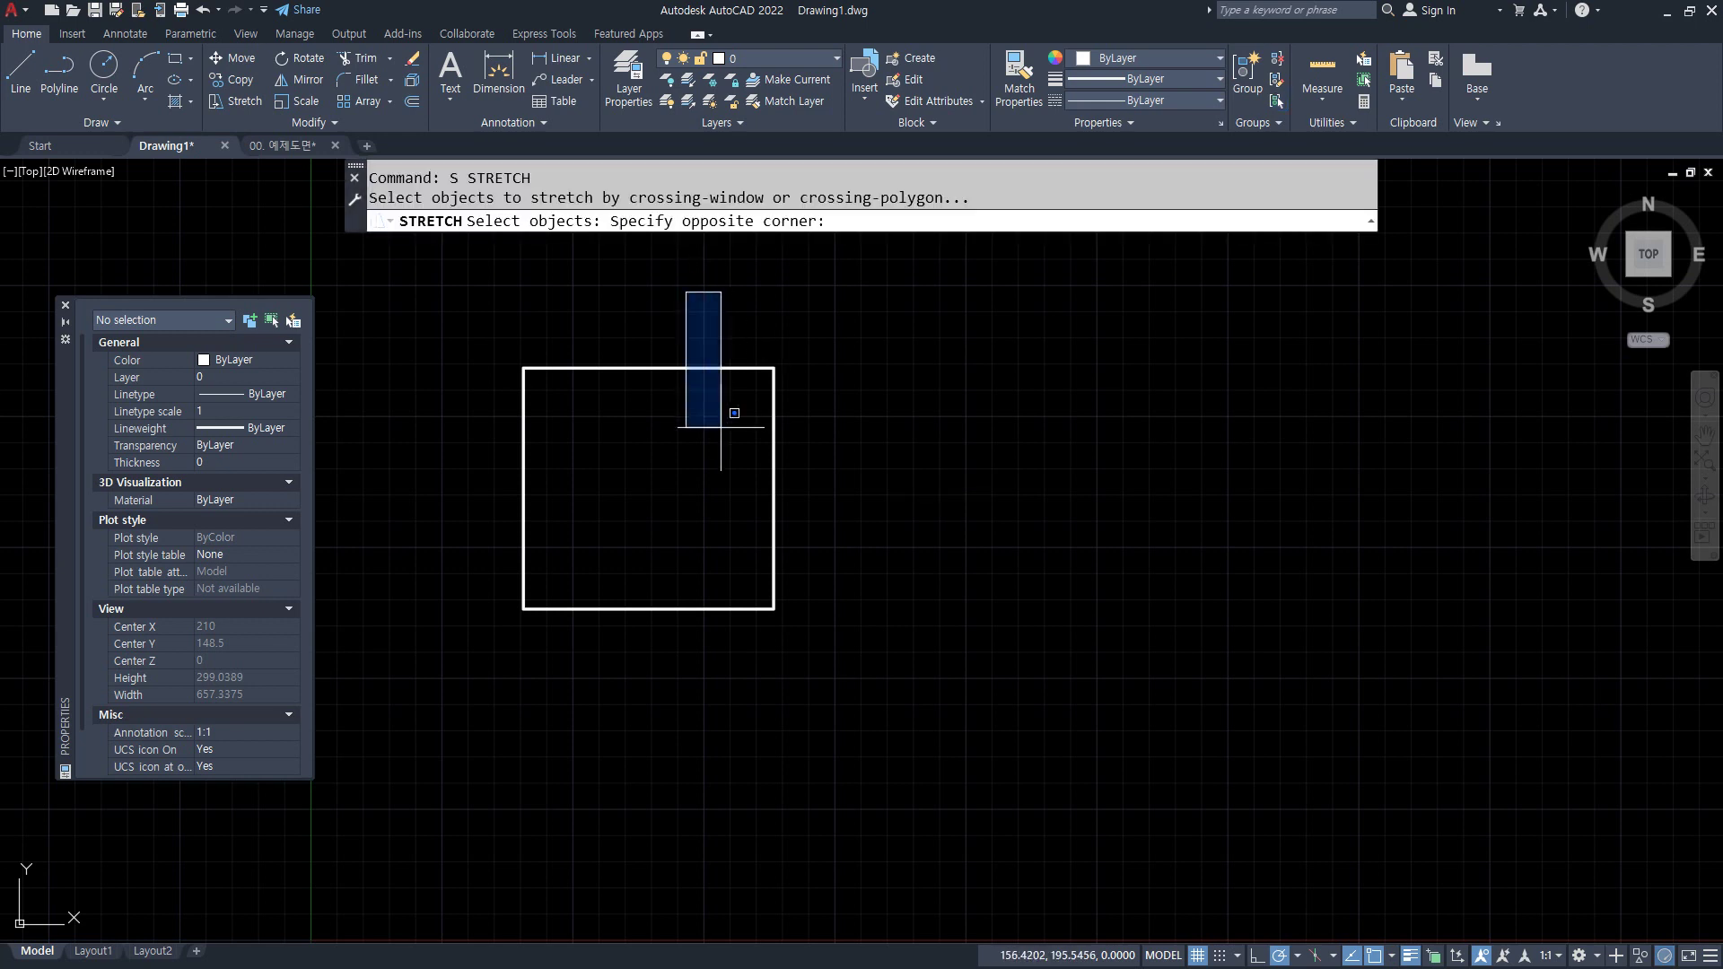
left_click(849, 740)
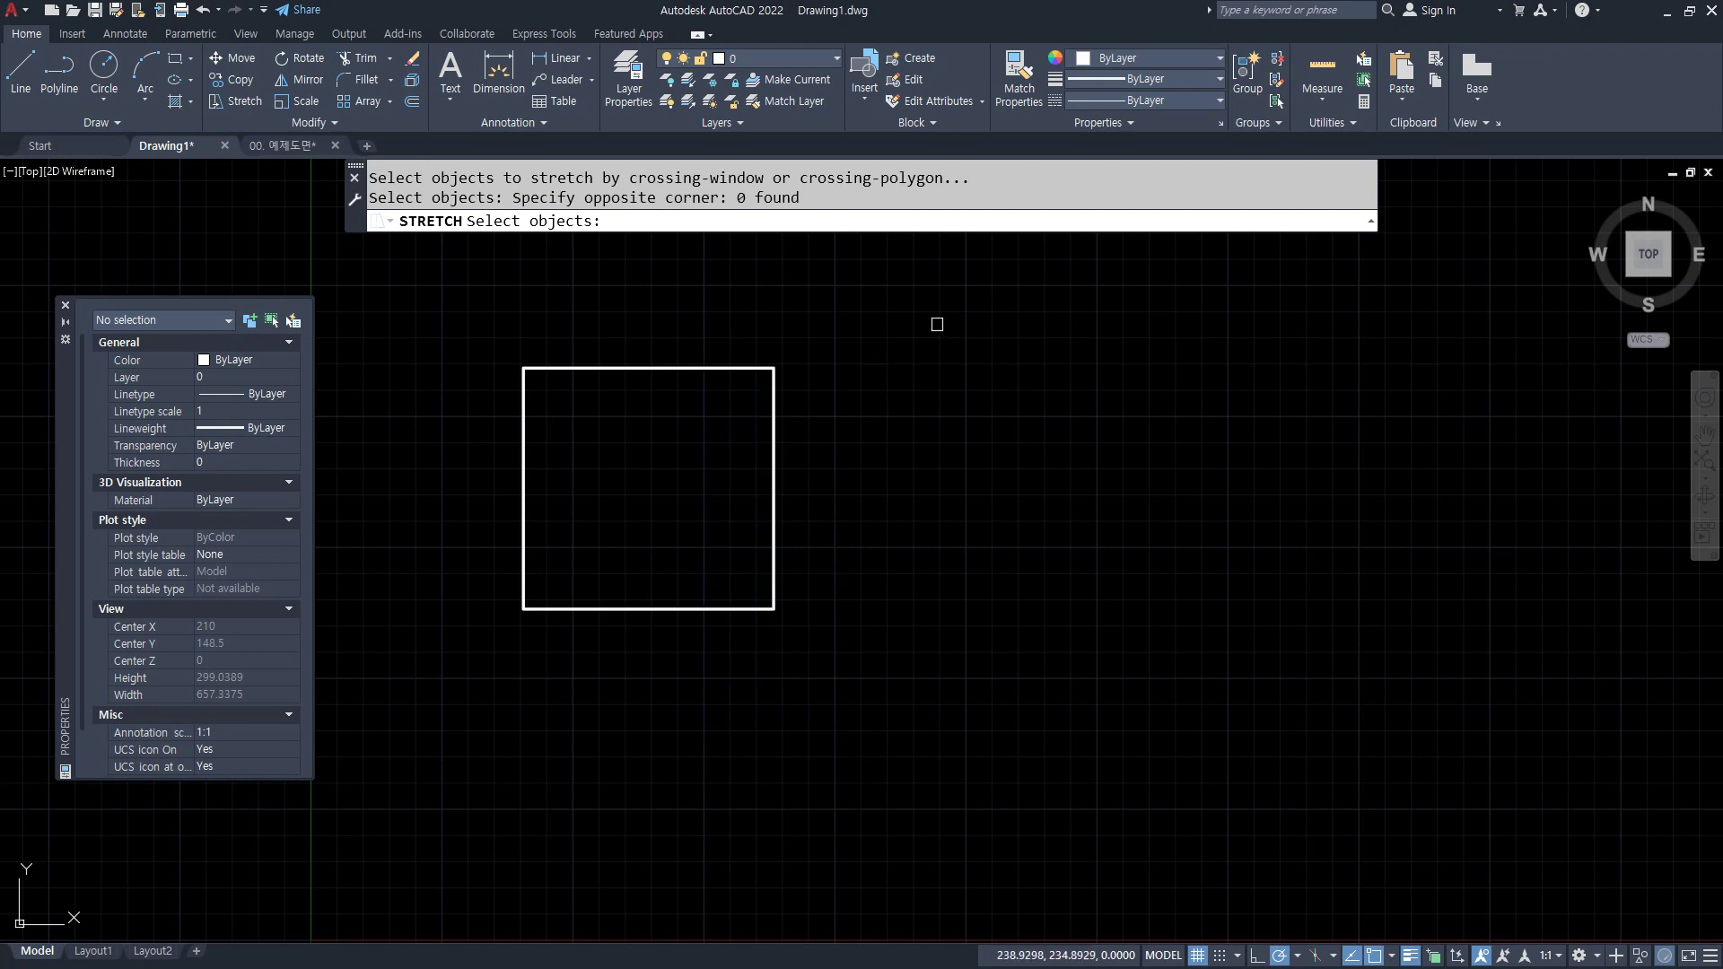
key("Escape")
key("Escape")
- Explode the rectangle into separate lines
type("x")
key("Return")
left_click(773, 420)
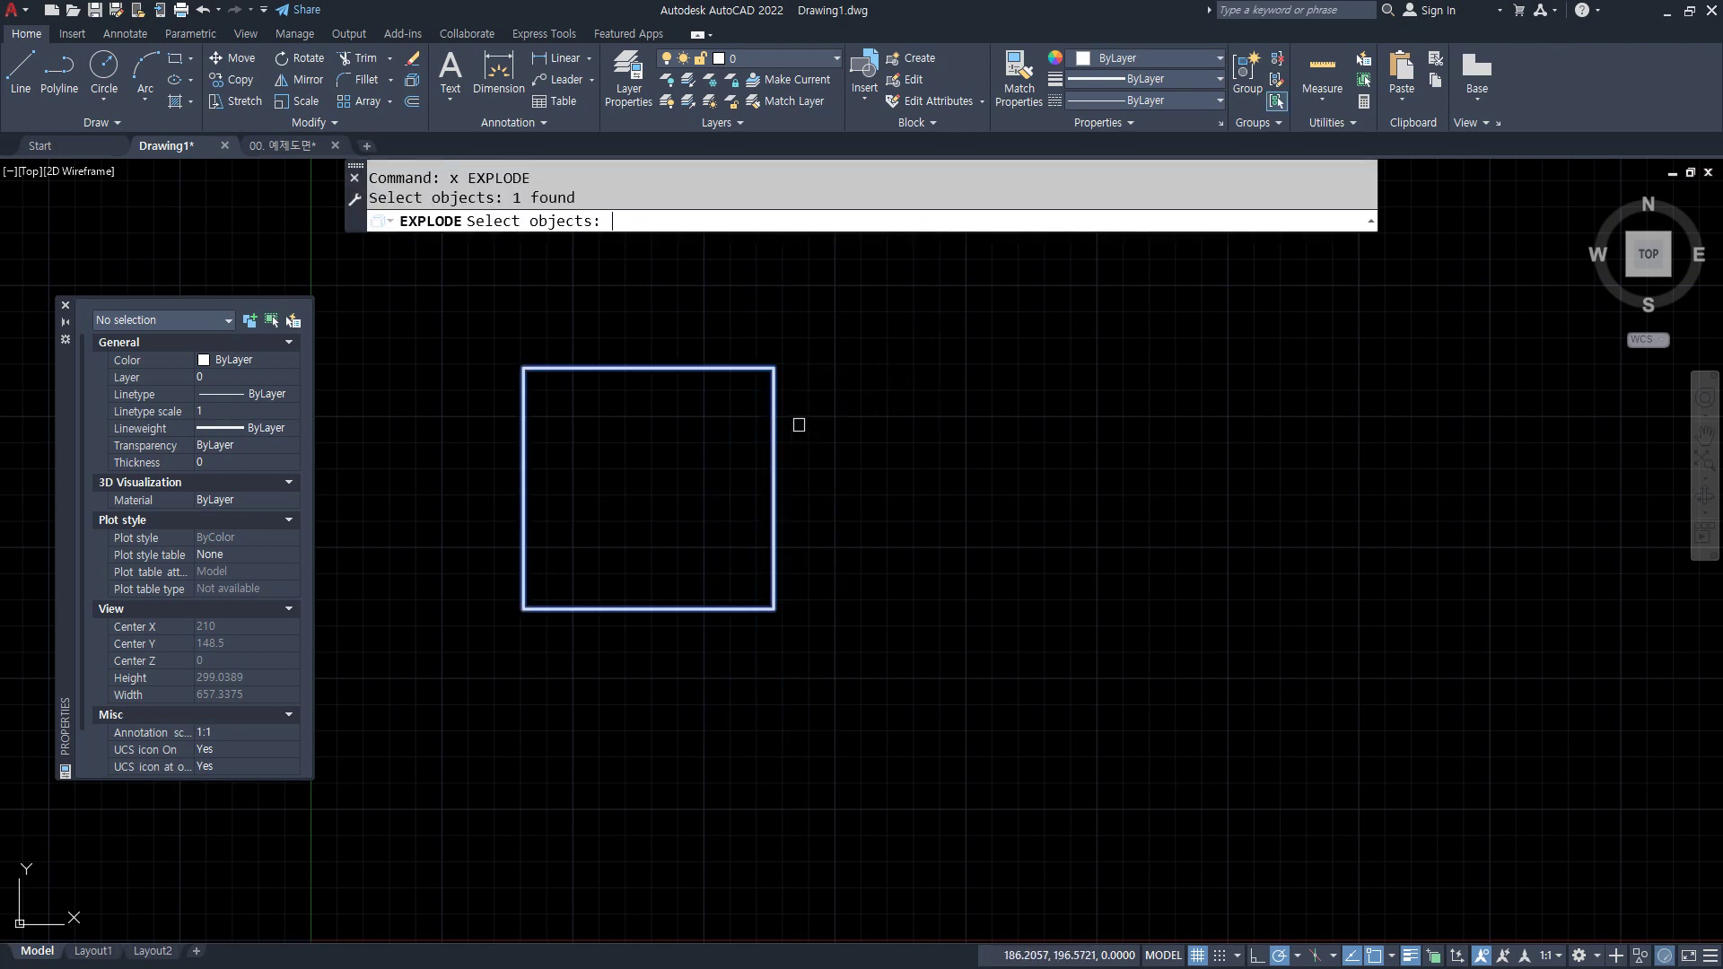
key("Return")
- Try to stretch the rectangle to the right with an enclosing window around only its right edge, and undo it
type("s")
key("Return")
left_click(757, 320)
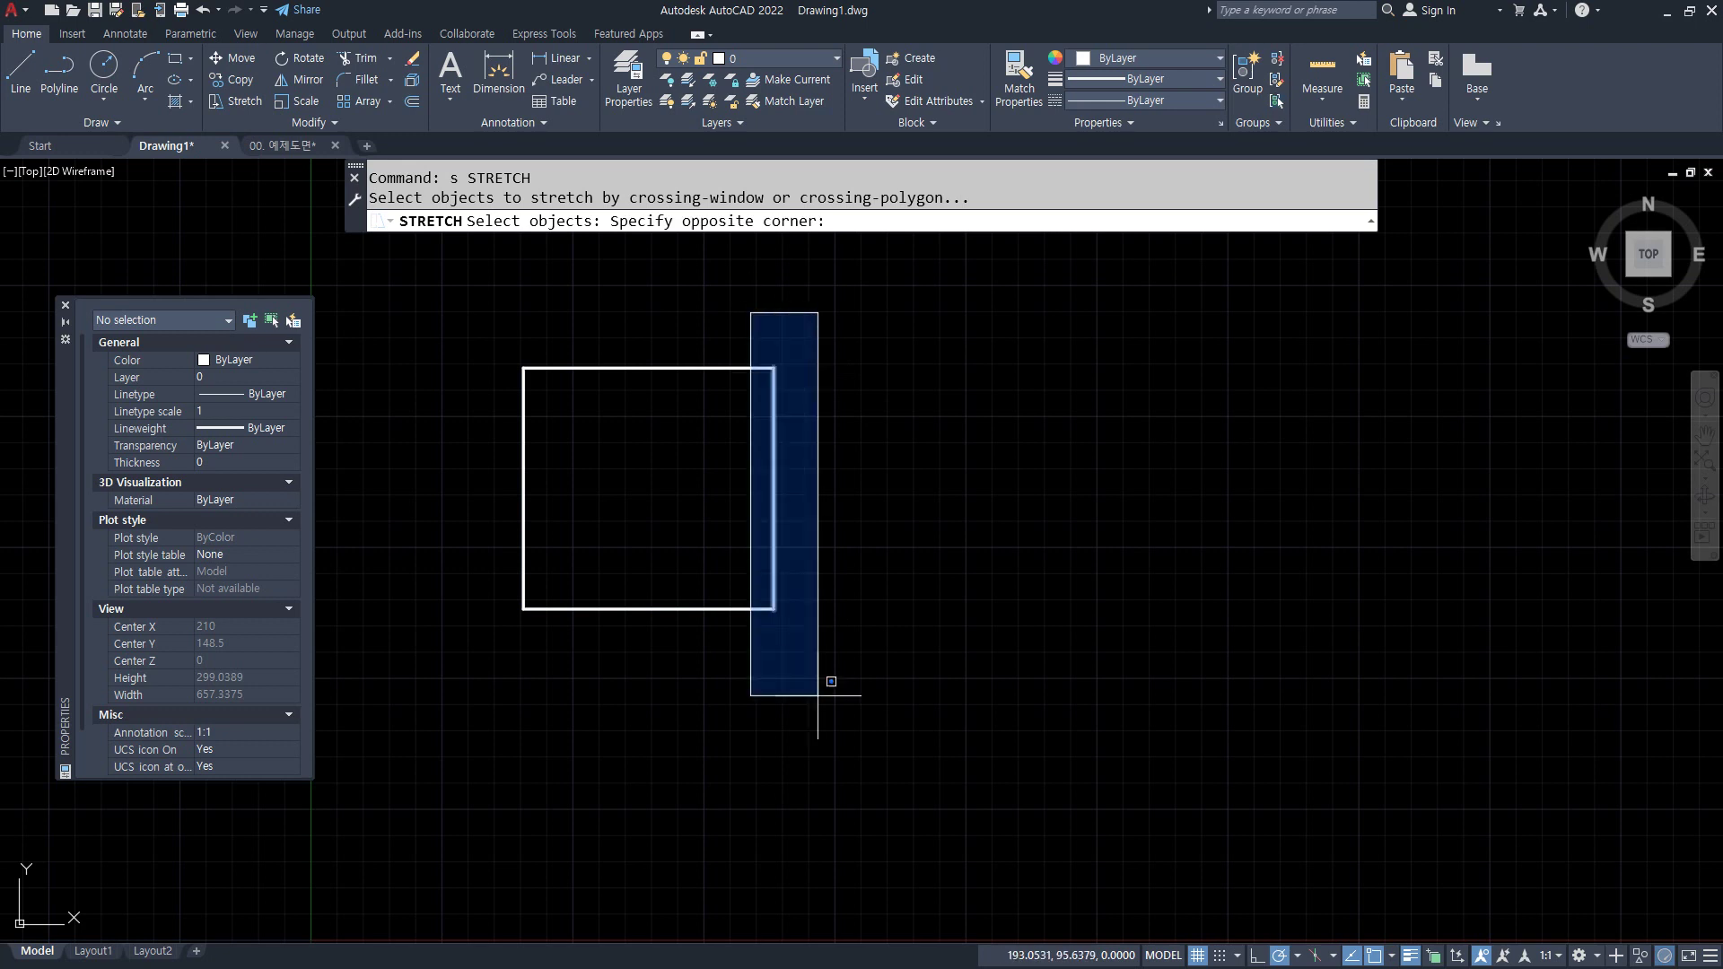
left_click(823, 686)
key("Return")
left_click(831, 489)
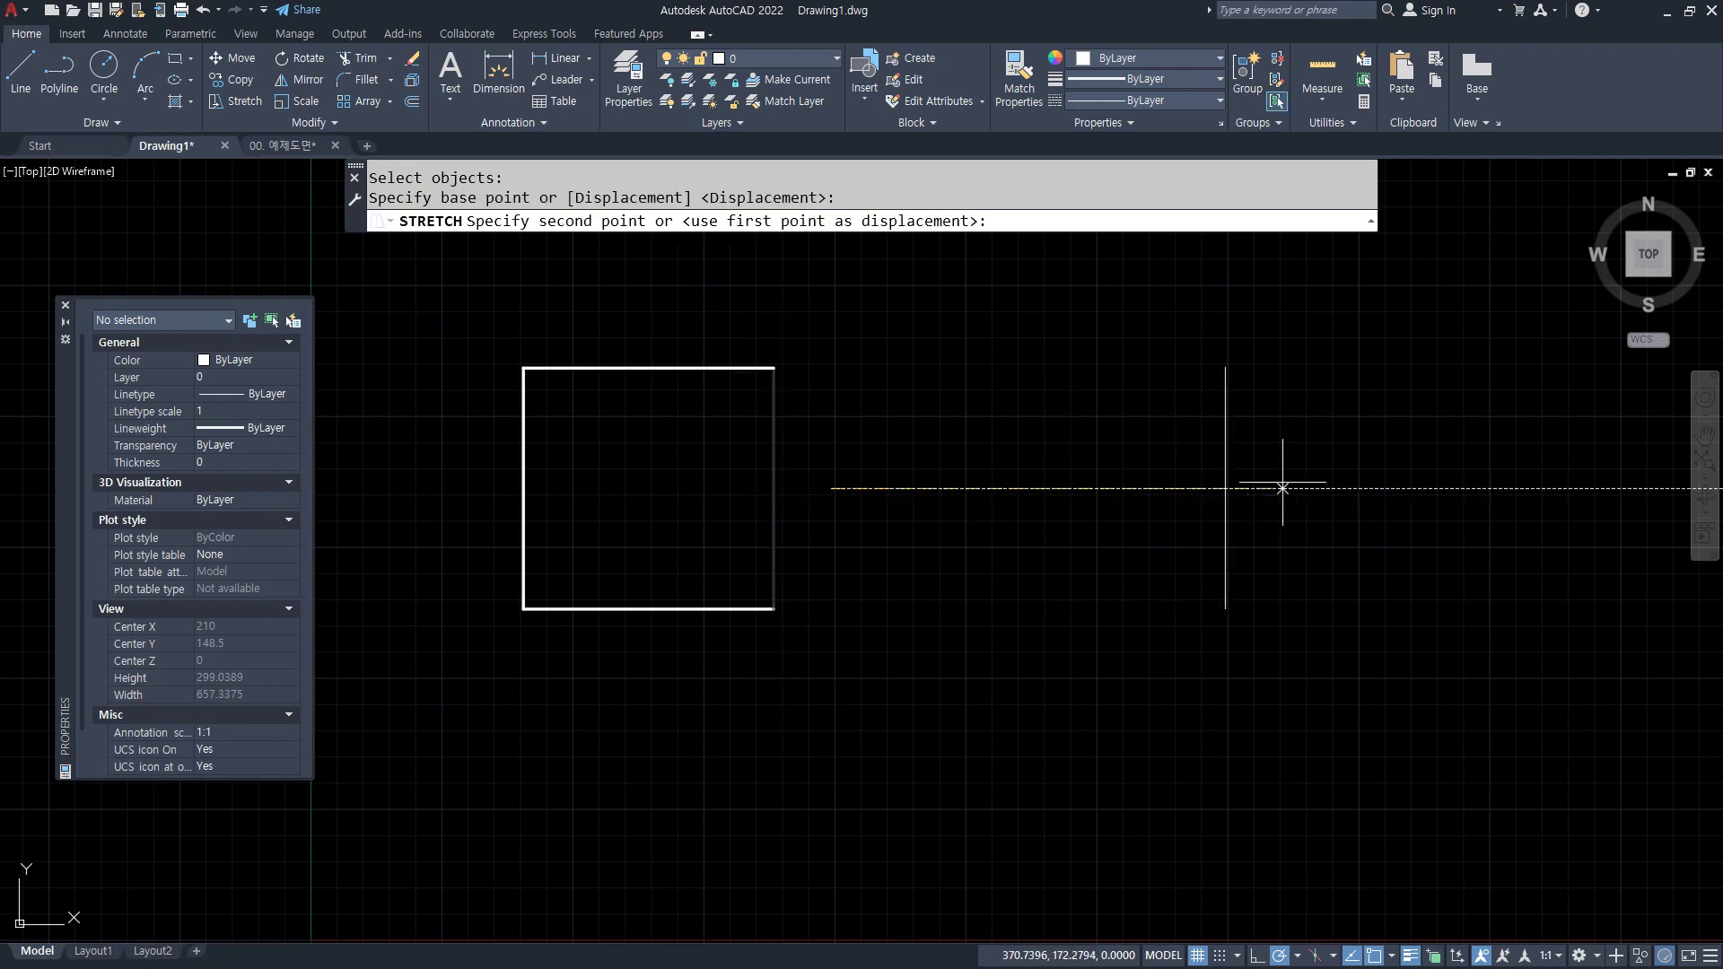
left_click(1277, 482)
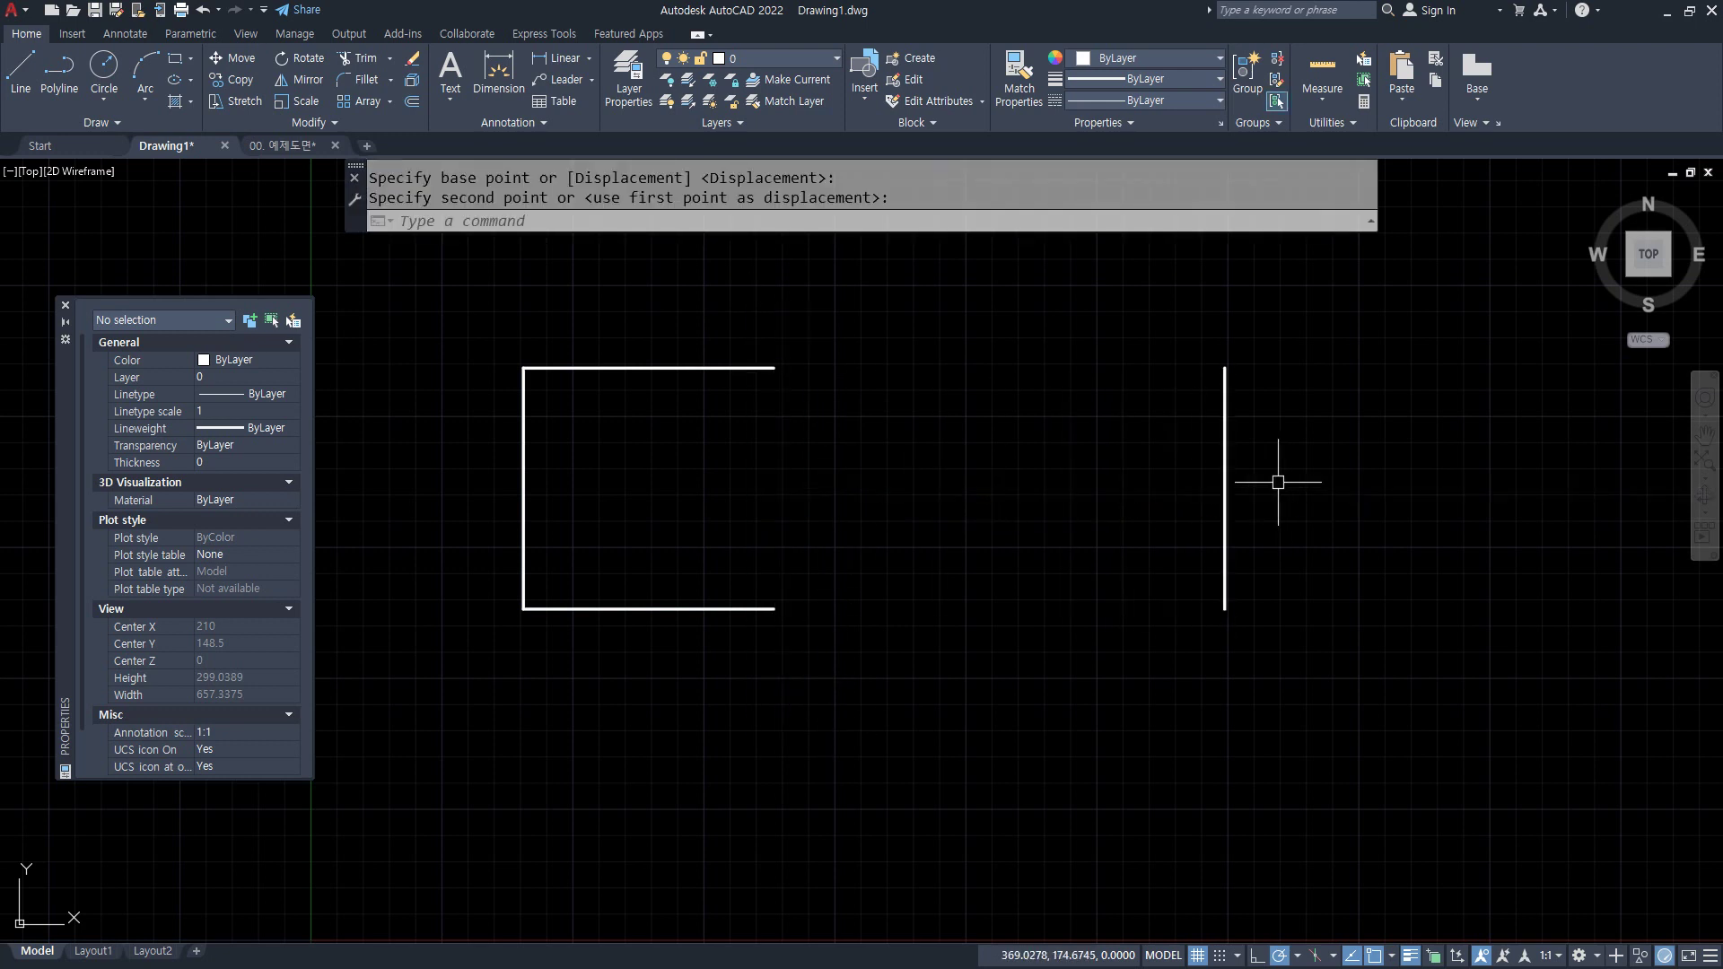
key("ctrl+z")
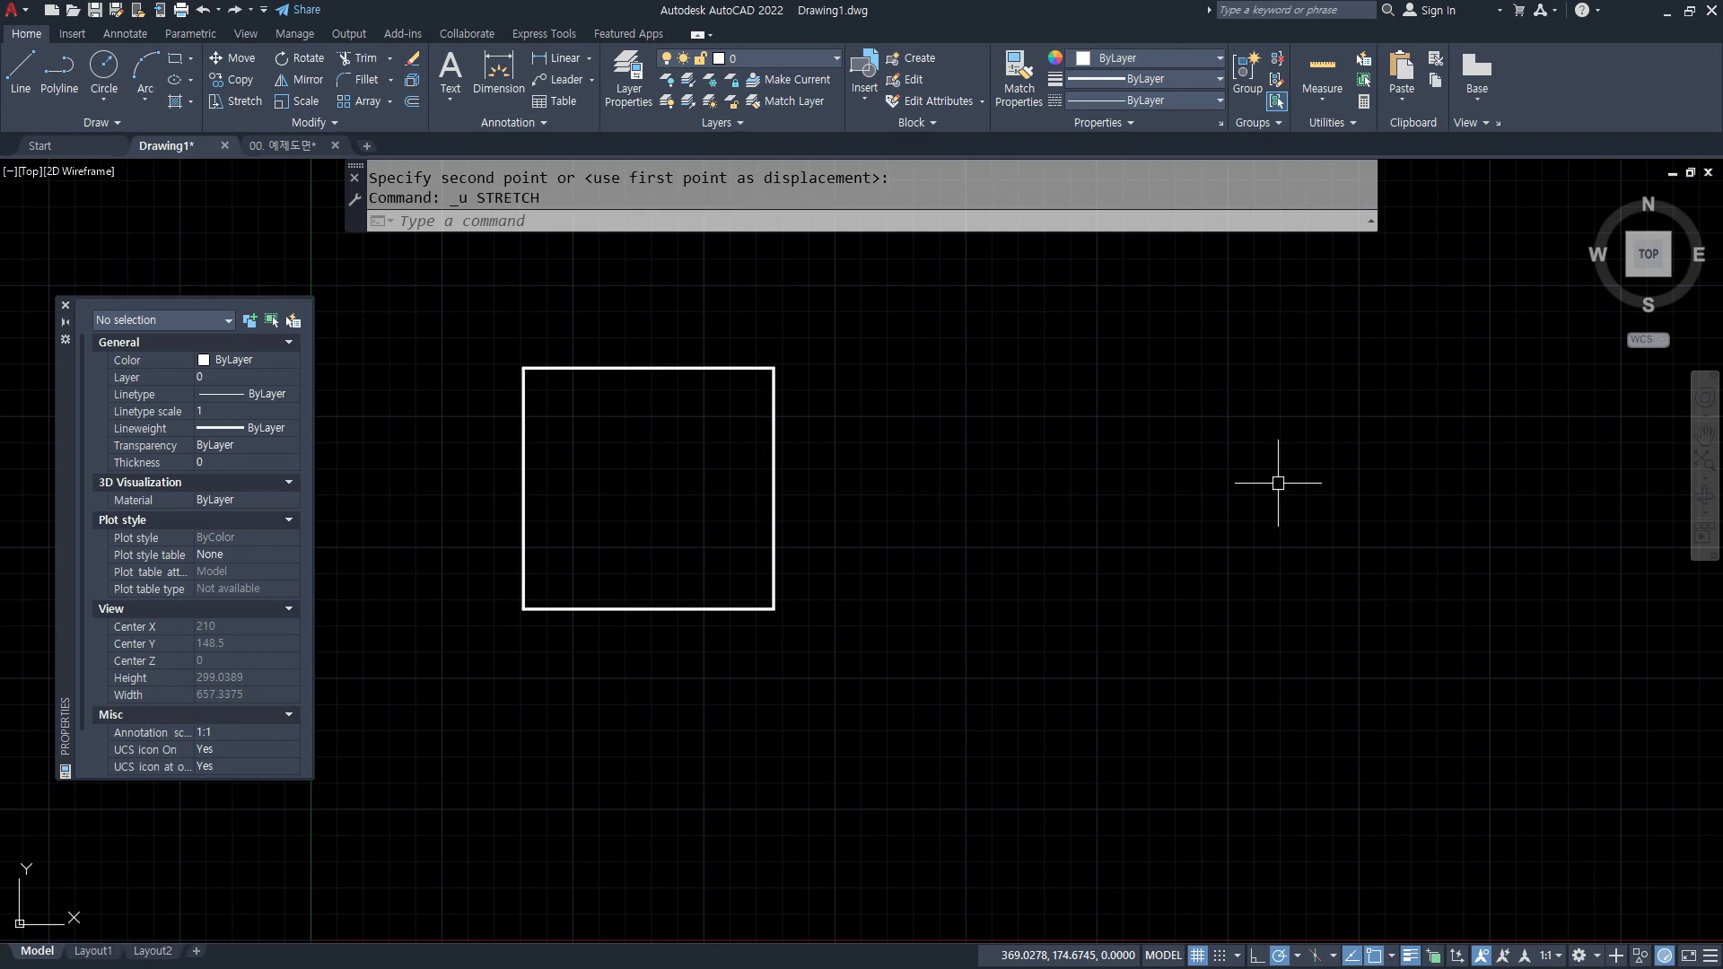
- Stretch the rectangle's right side horizontally to the right, using a crossing window over the right edge and both right corners
type("s")
key("Return")
left_click(840, 272)
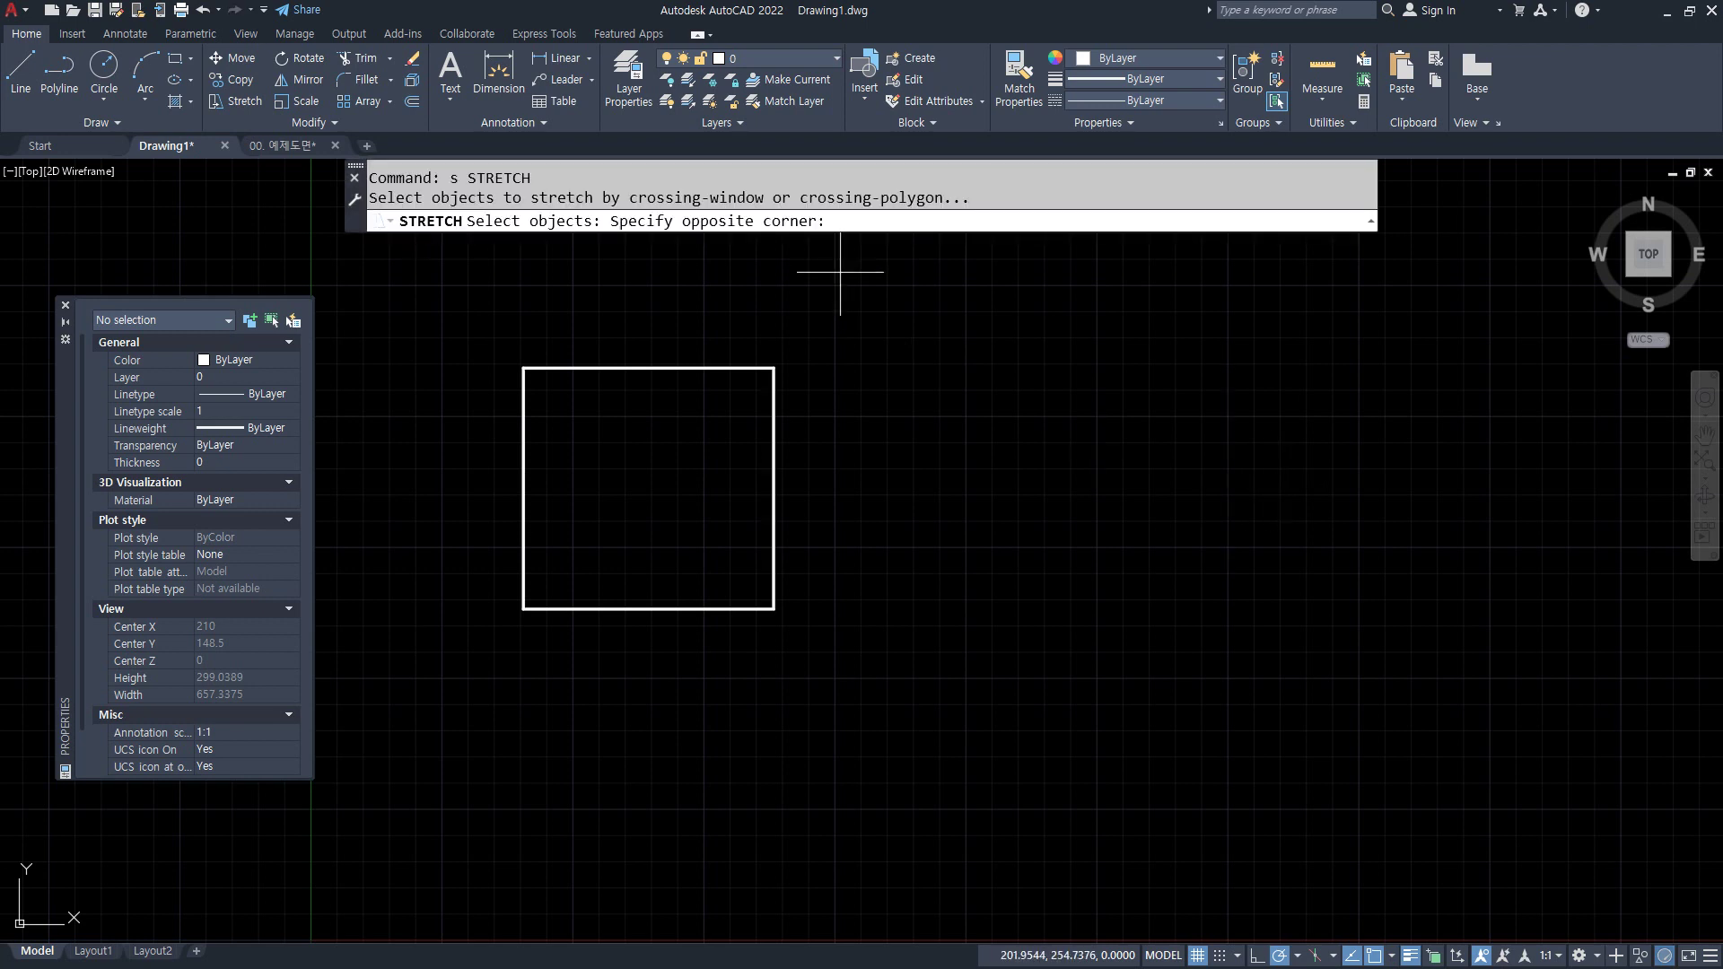
left_click(705, 757)
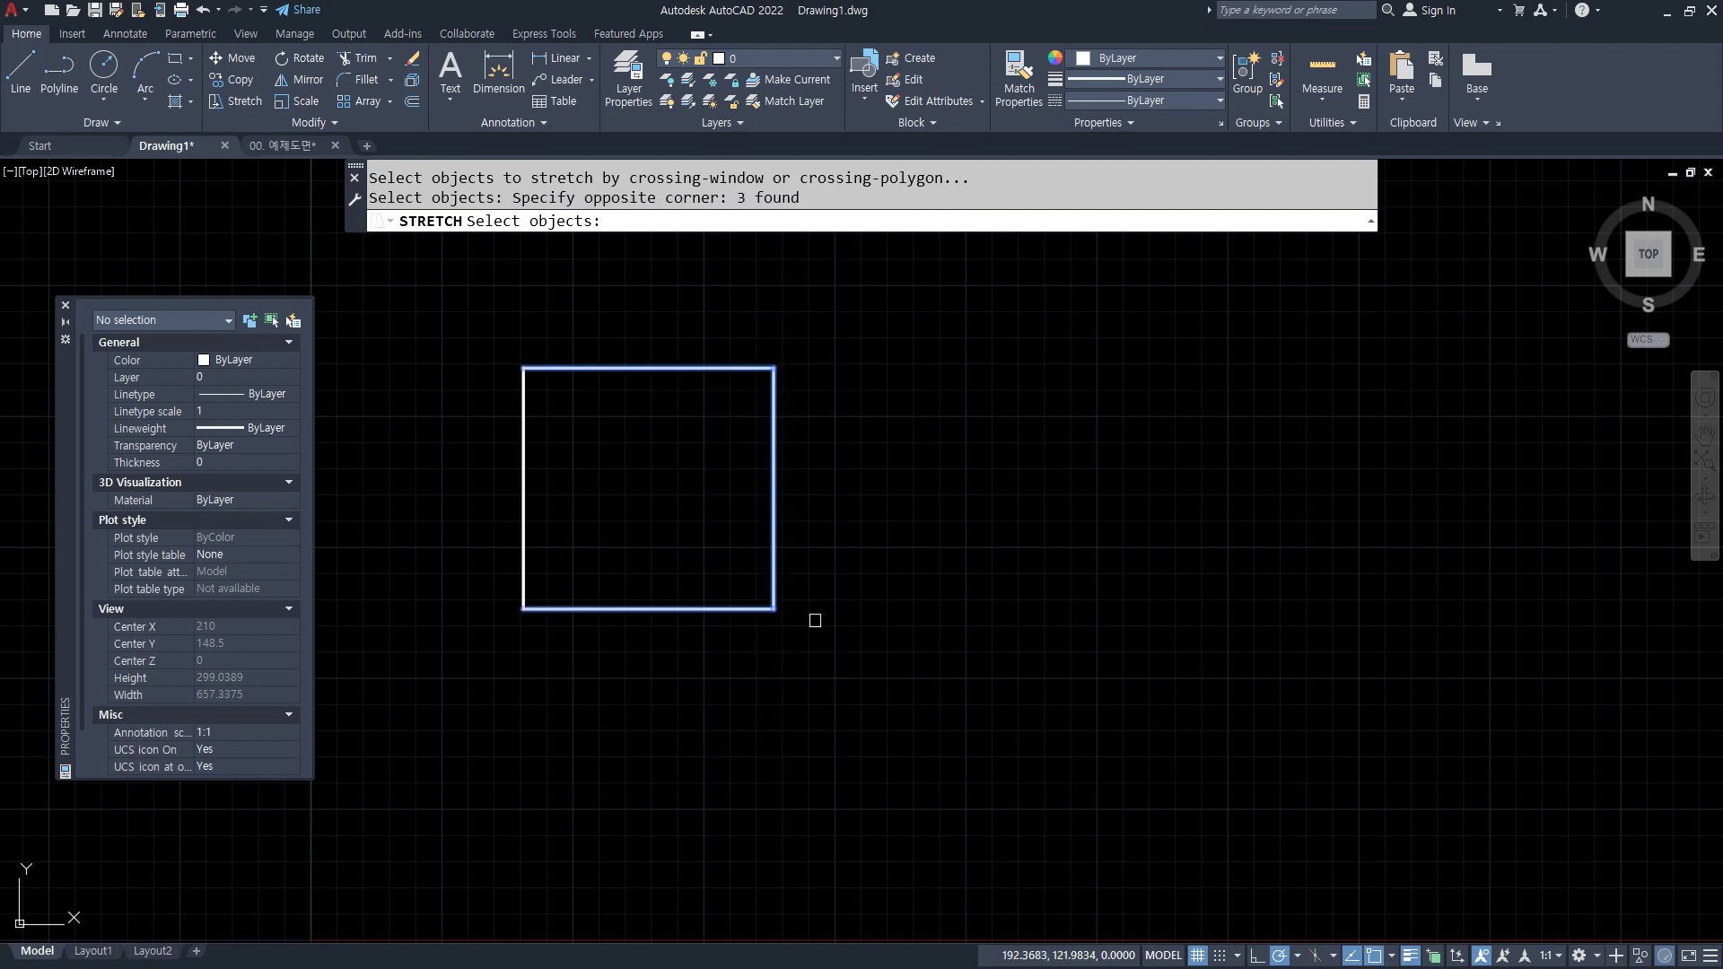
key("Return")
left_click(853, 522)
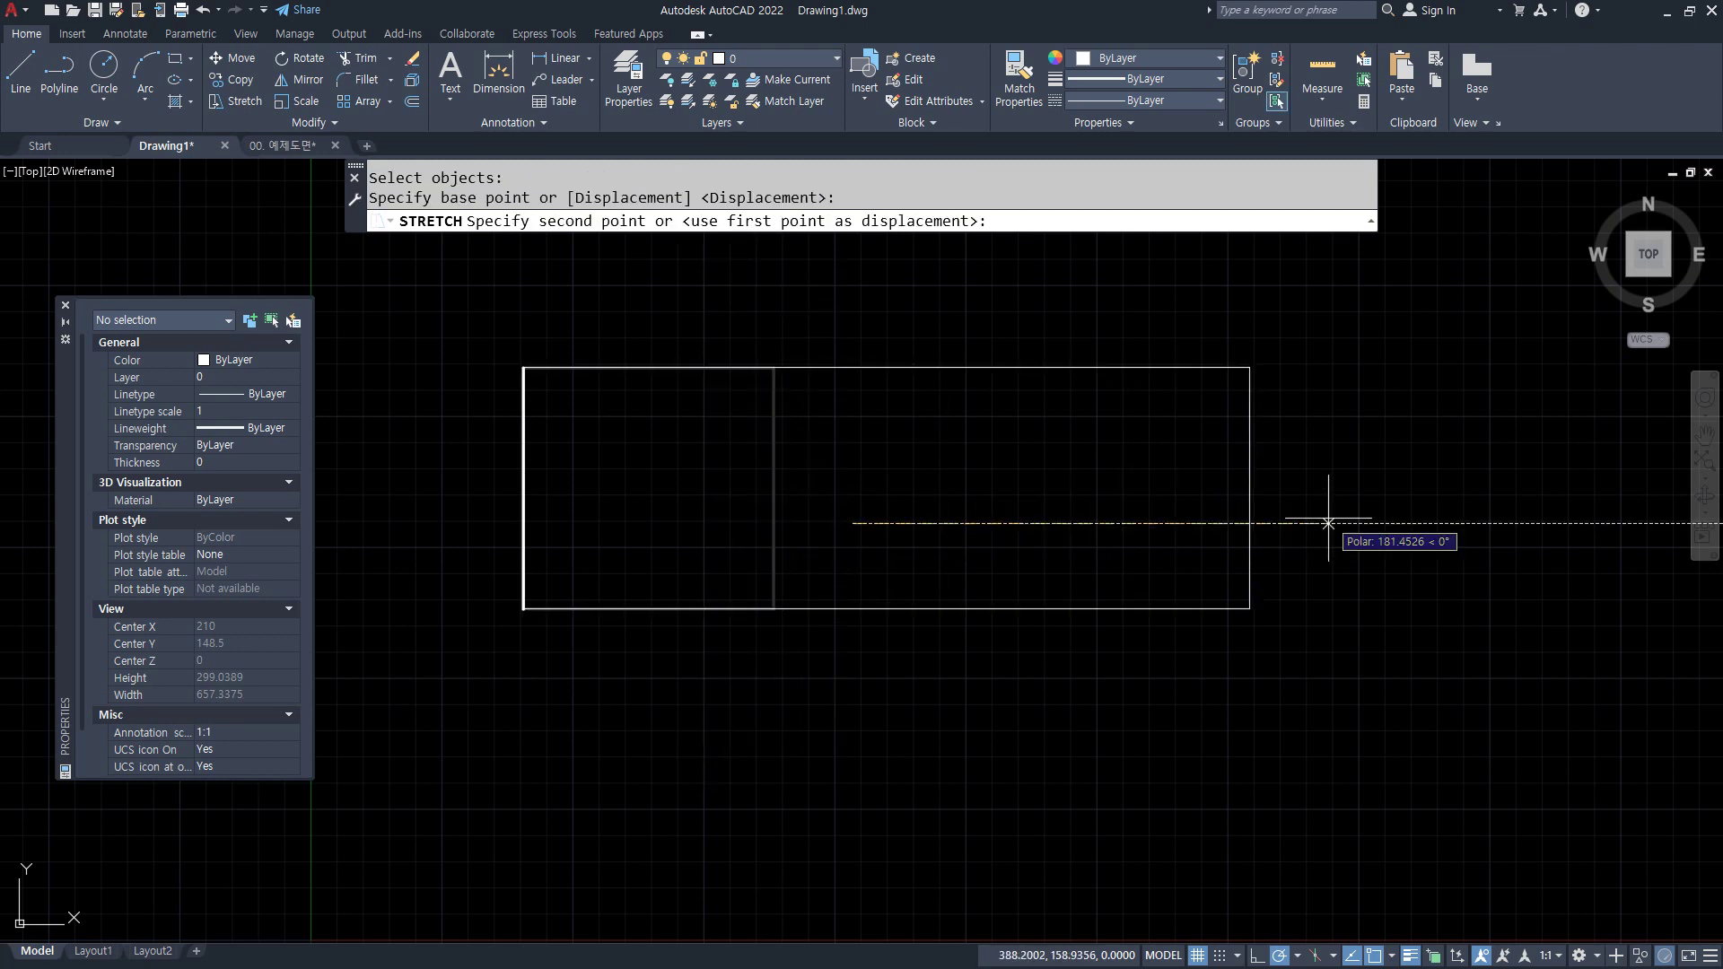
left_click(1271, 523)
- Start another Stretch and try a crossing window that covers only the middle of the rectangle's right edge
key("space")
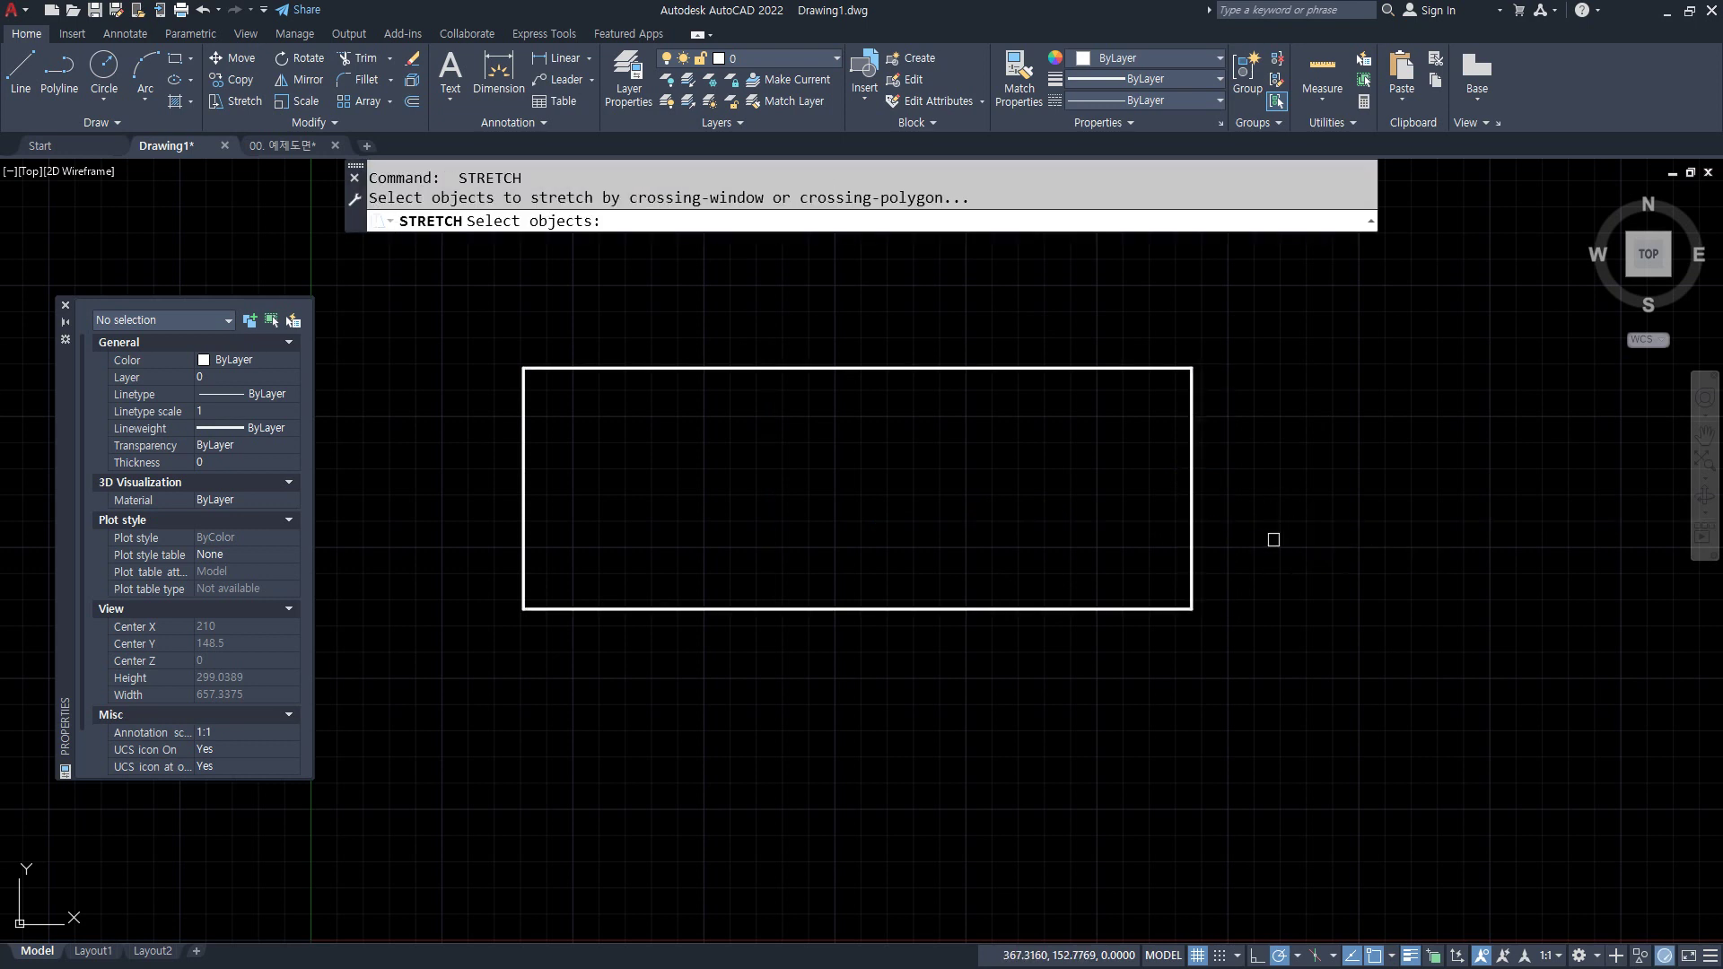
left_click(1316, 421)
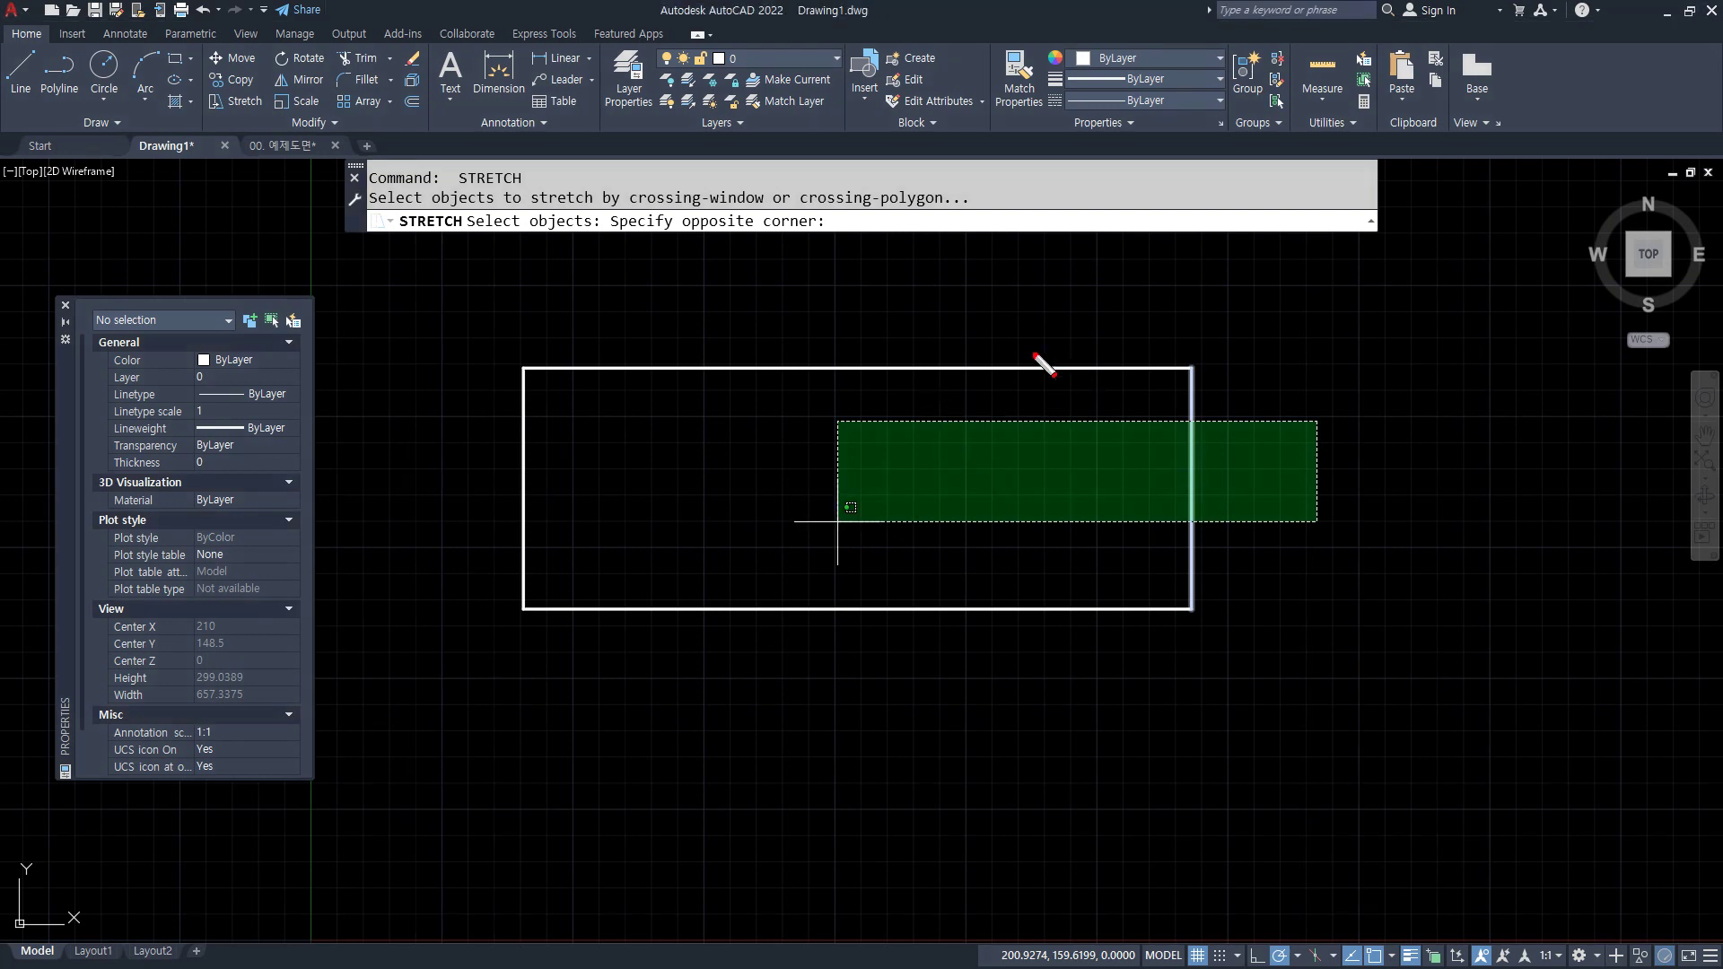
left_click_drag(902, 382, 911, 386)
left_click_drag(897, 592, 915, 633)
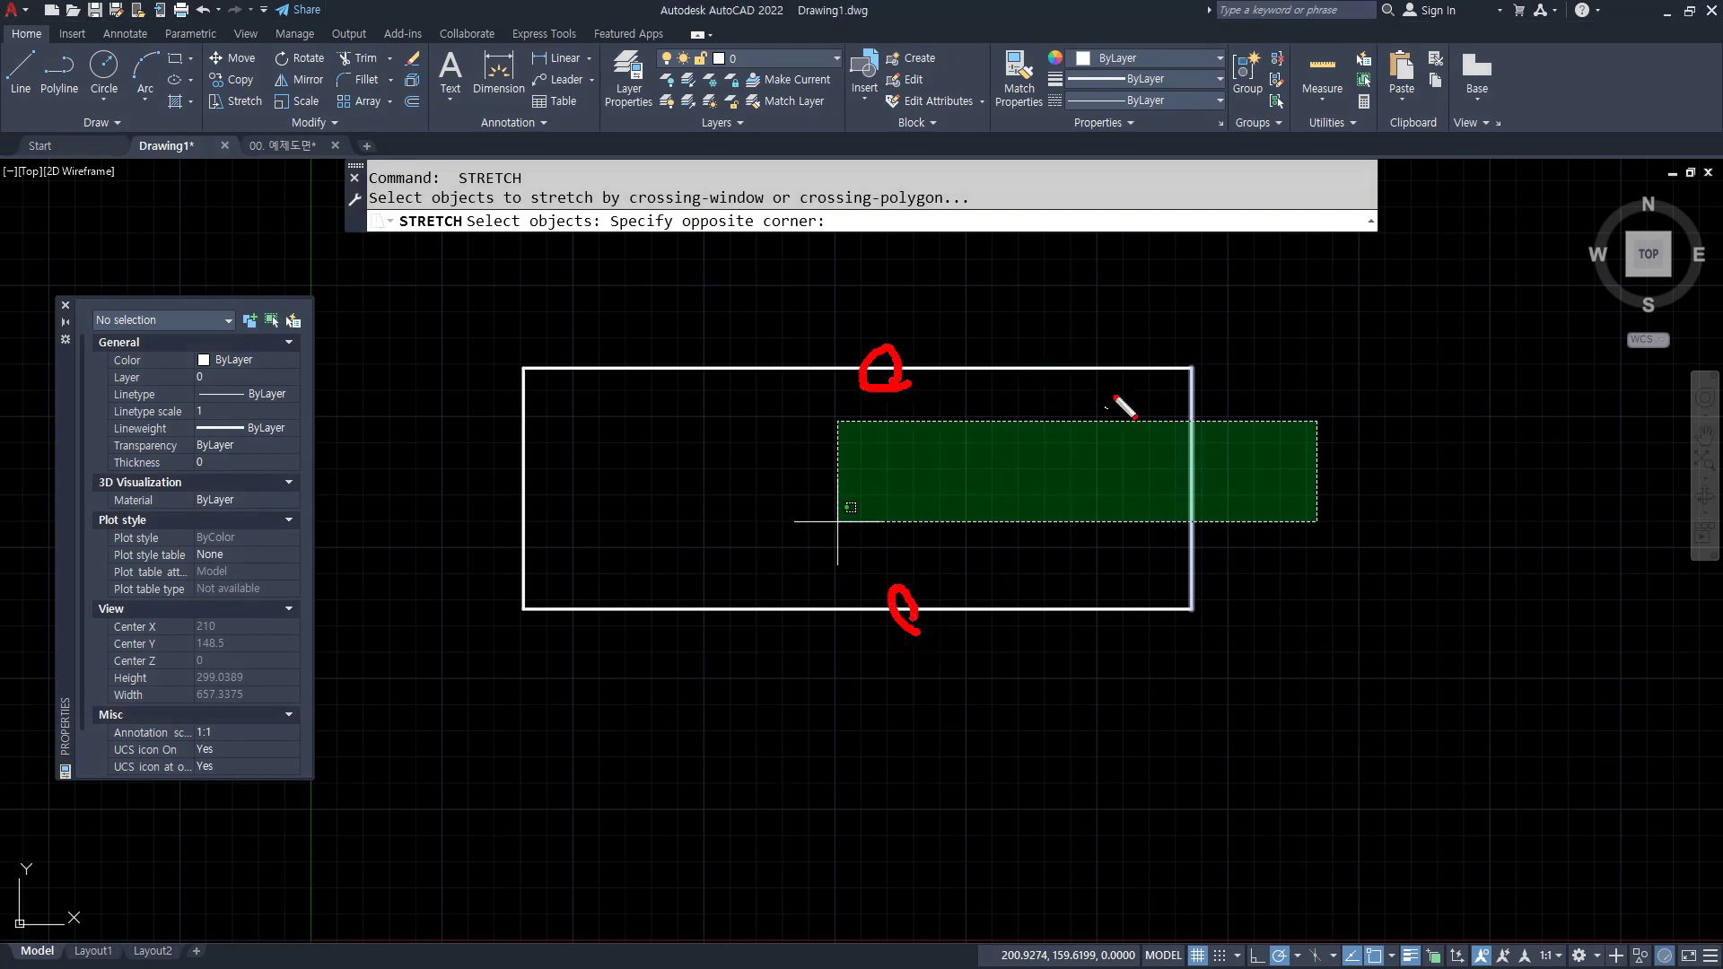
mouse_move(1176, 391)
left_mouse_down()
mouse_move(1164, 365)
mouse_move(1213, 376)
left_mouse_up()
left_click_drag(936, 352, 1113, 357)
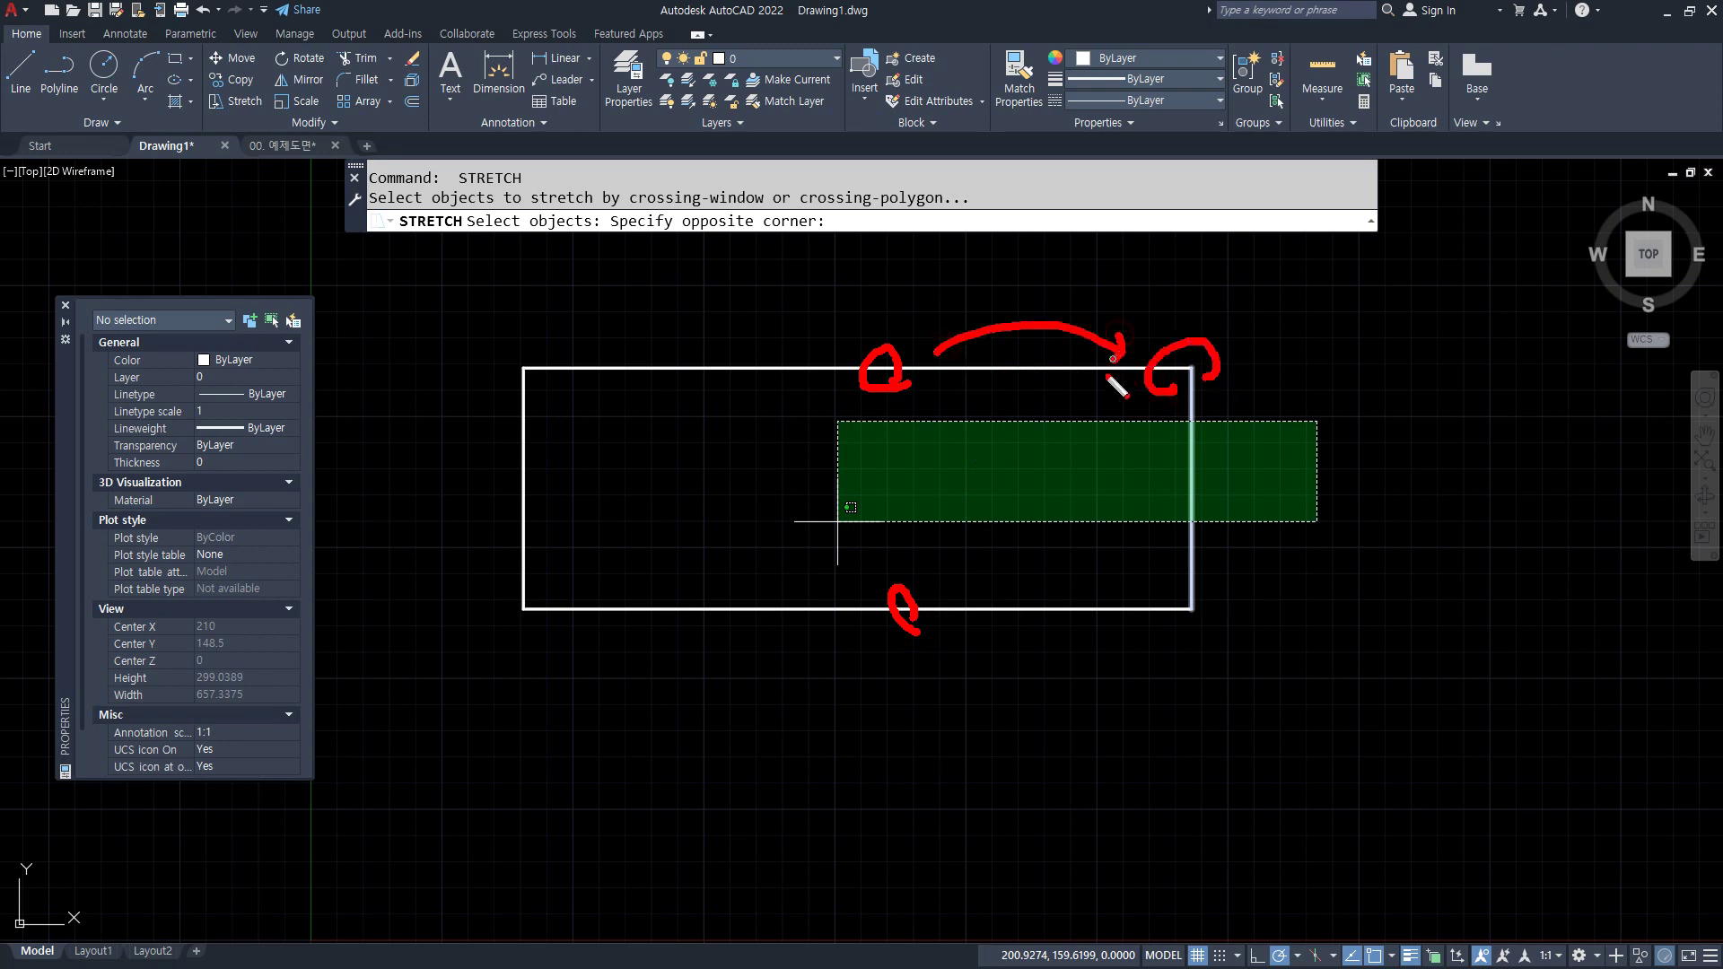
left_click_drag(1171, 579, 1189, 619)
mouse_move(925, 644)
left_mouse_down()
mouse_move(942, 682)
mouse_move(1187, 634)
mouse_move(1242, 664)
left_mouse_up()
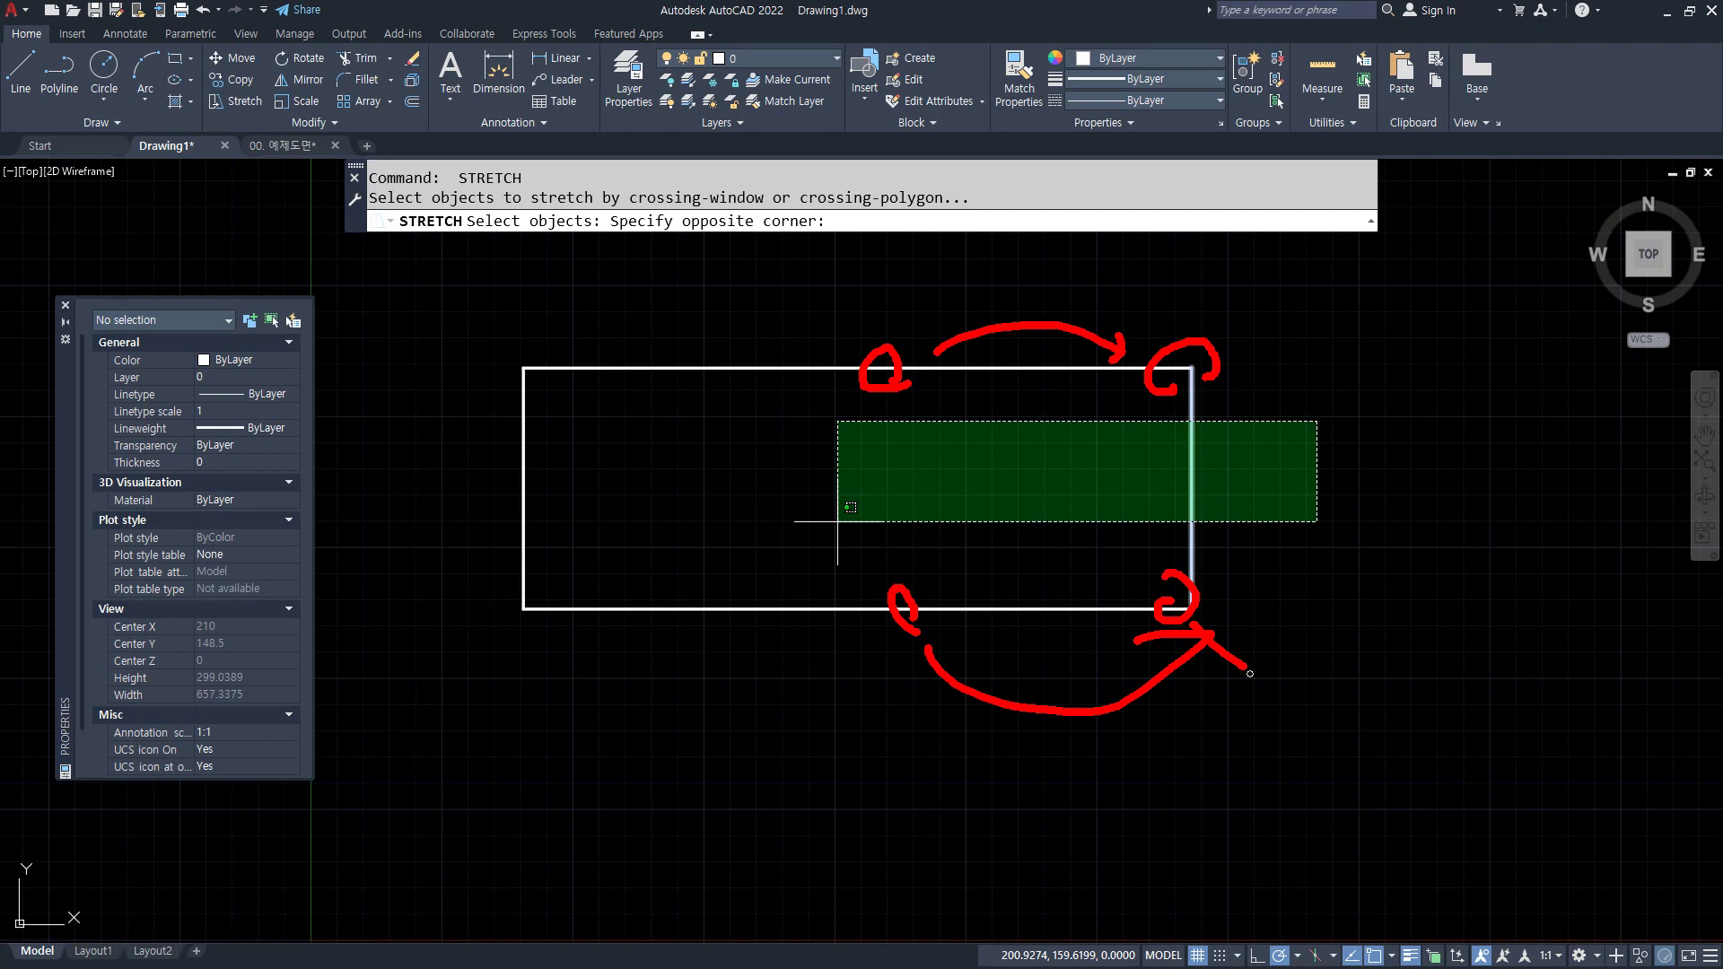
key("Escape")
left_click(1300, 295)
- Stretch the rectangle's right side horizontally to the left to shorten it, using a crossing window over both right corners
left_click(1345, 254)
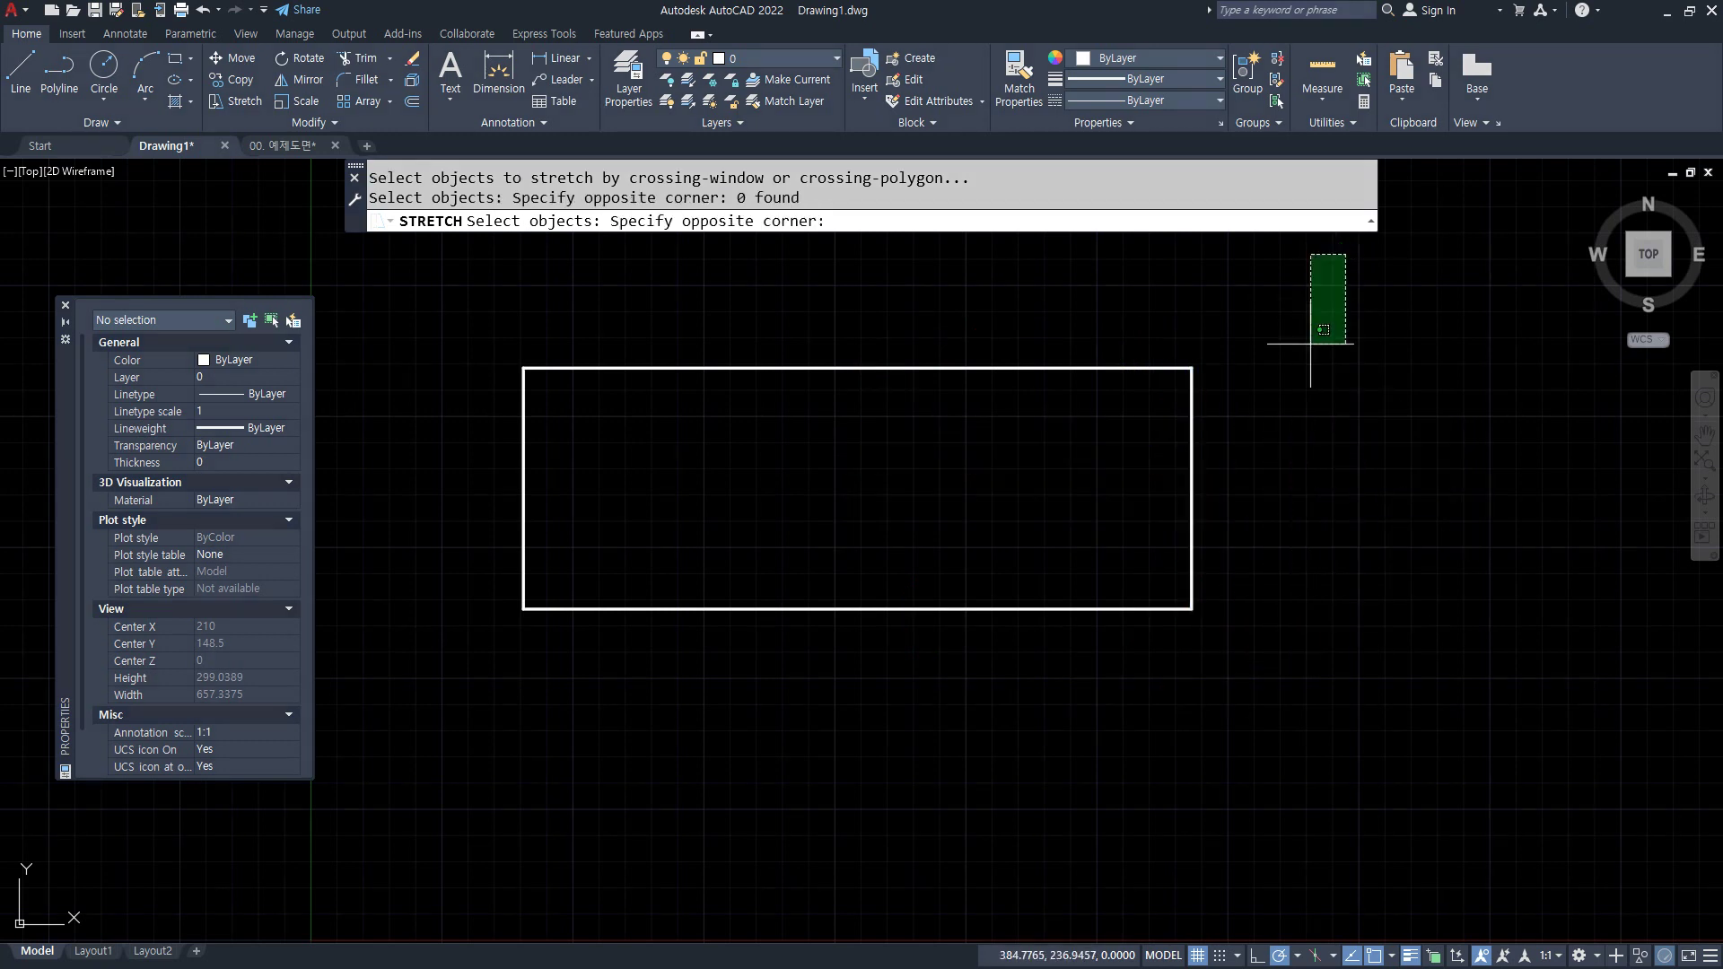
left_click(1149, 812)
key("Return")
left_click(1373, 570)
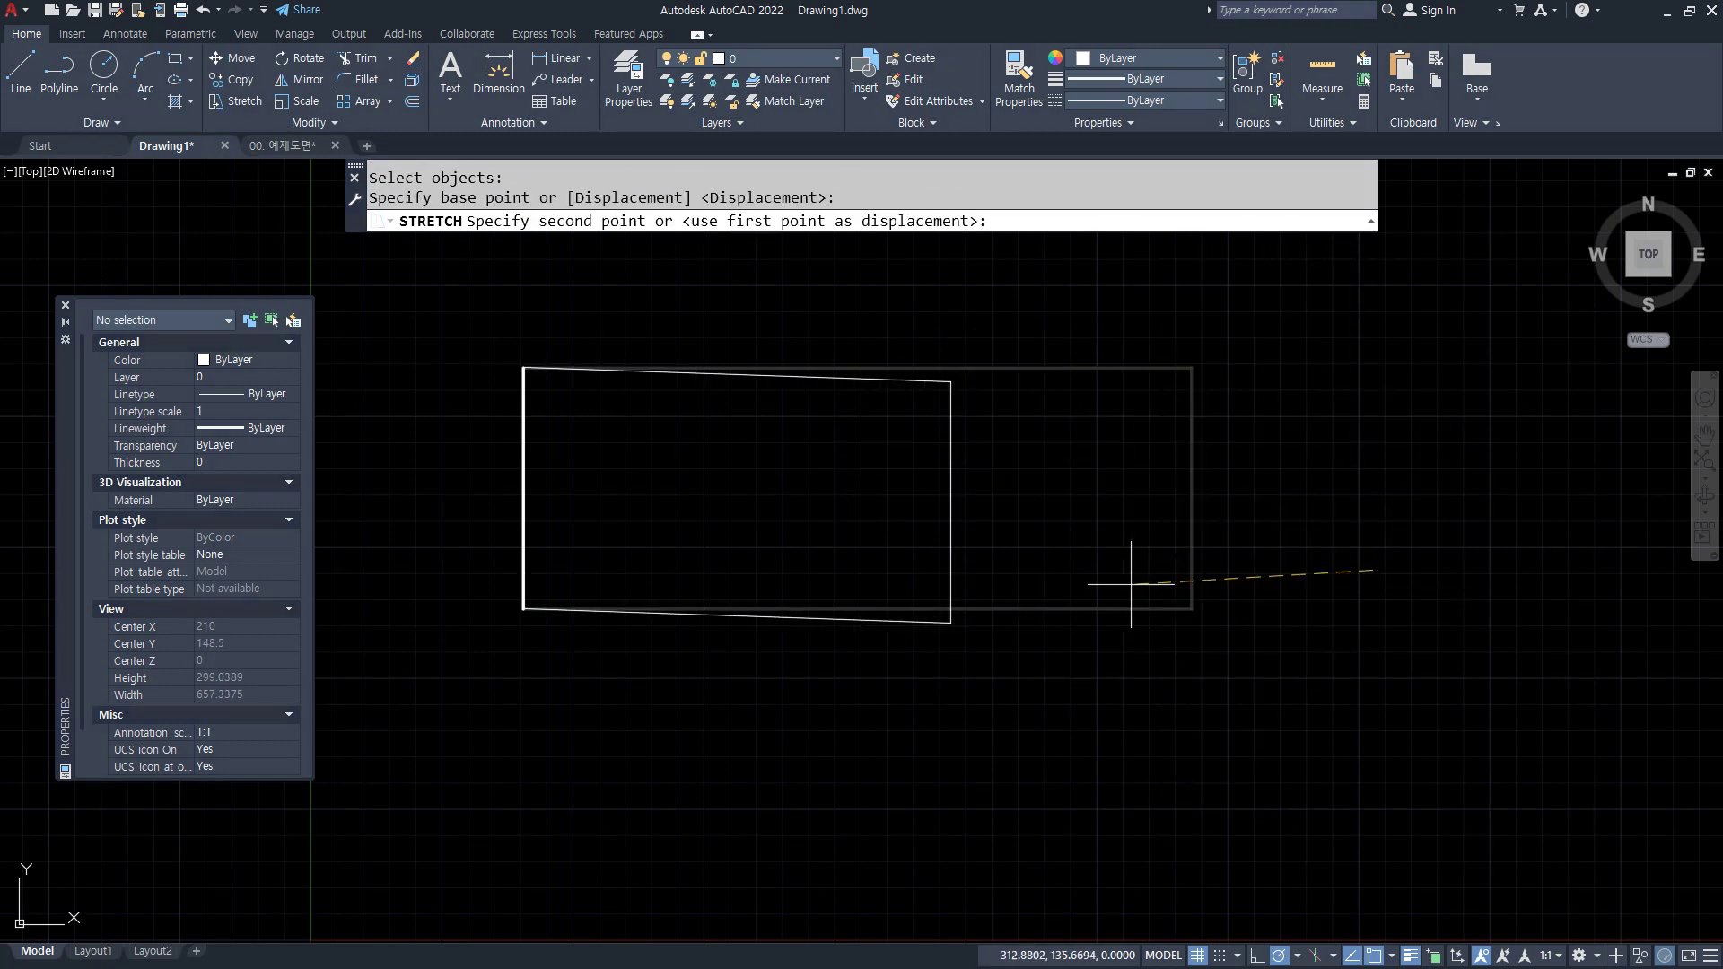
left_click(985, 562)
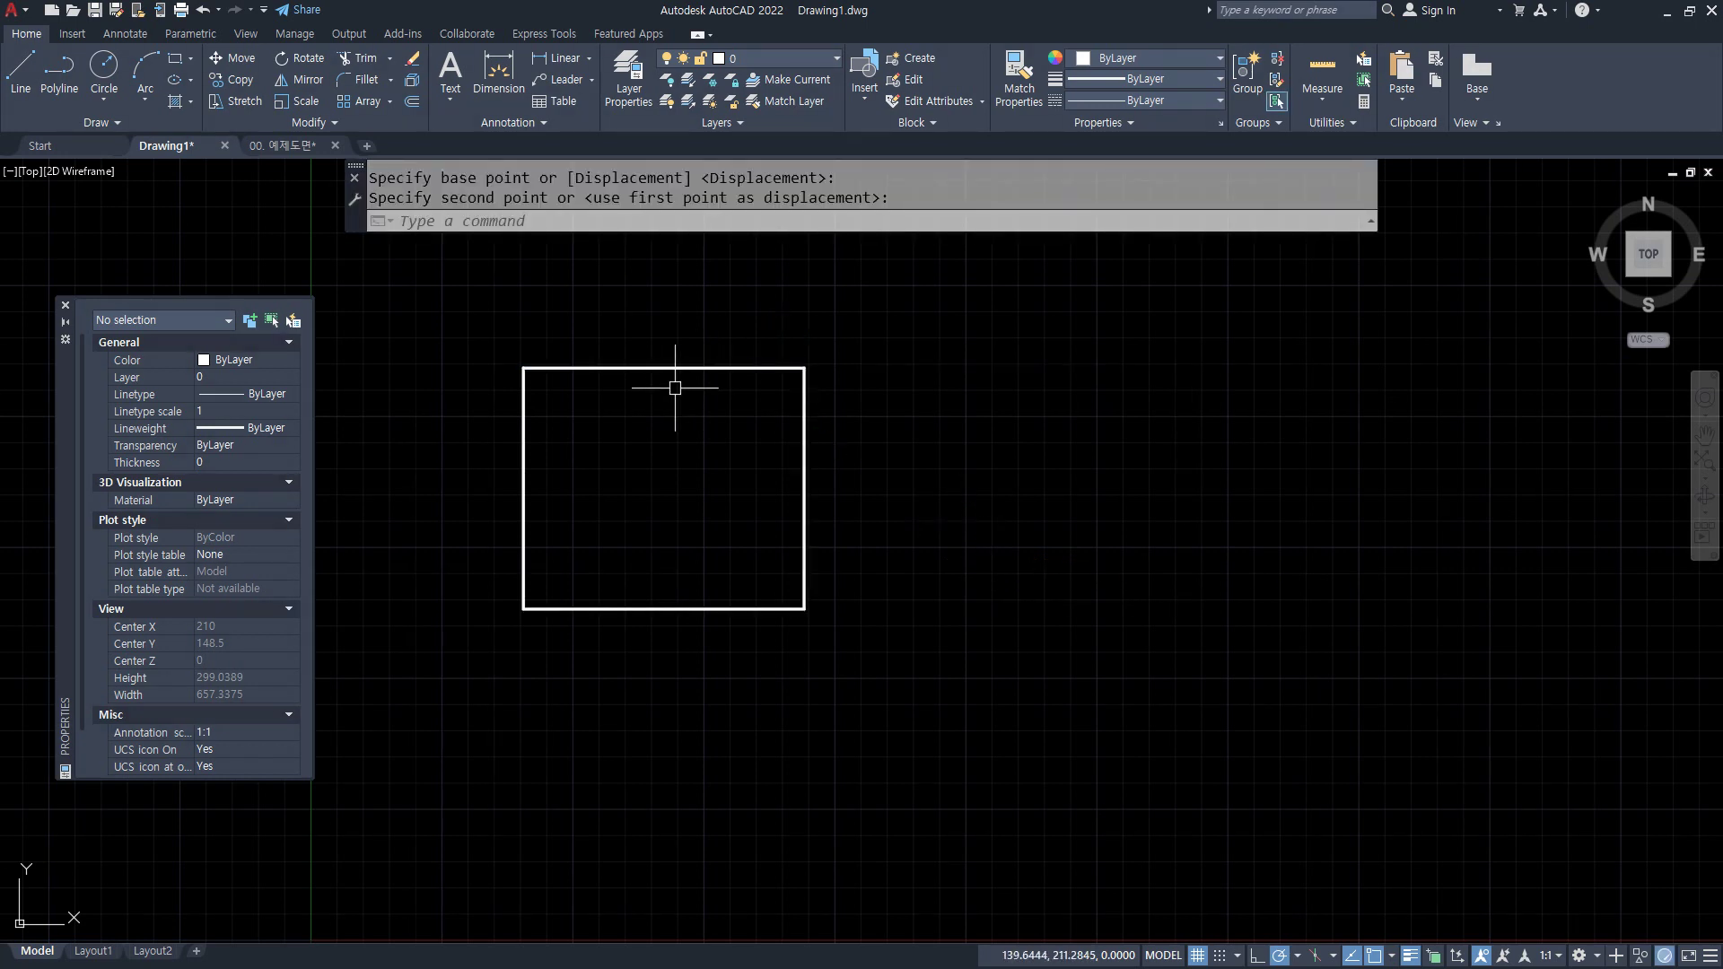
type("s")
key("Return")
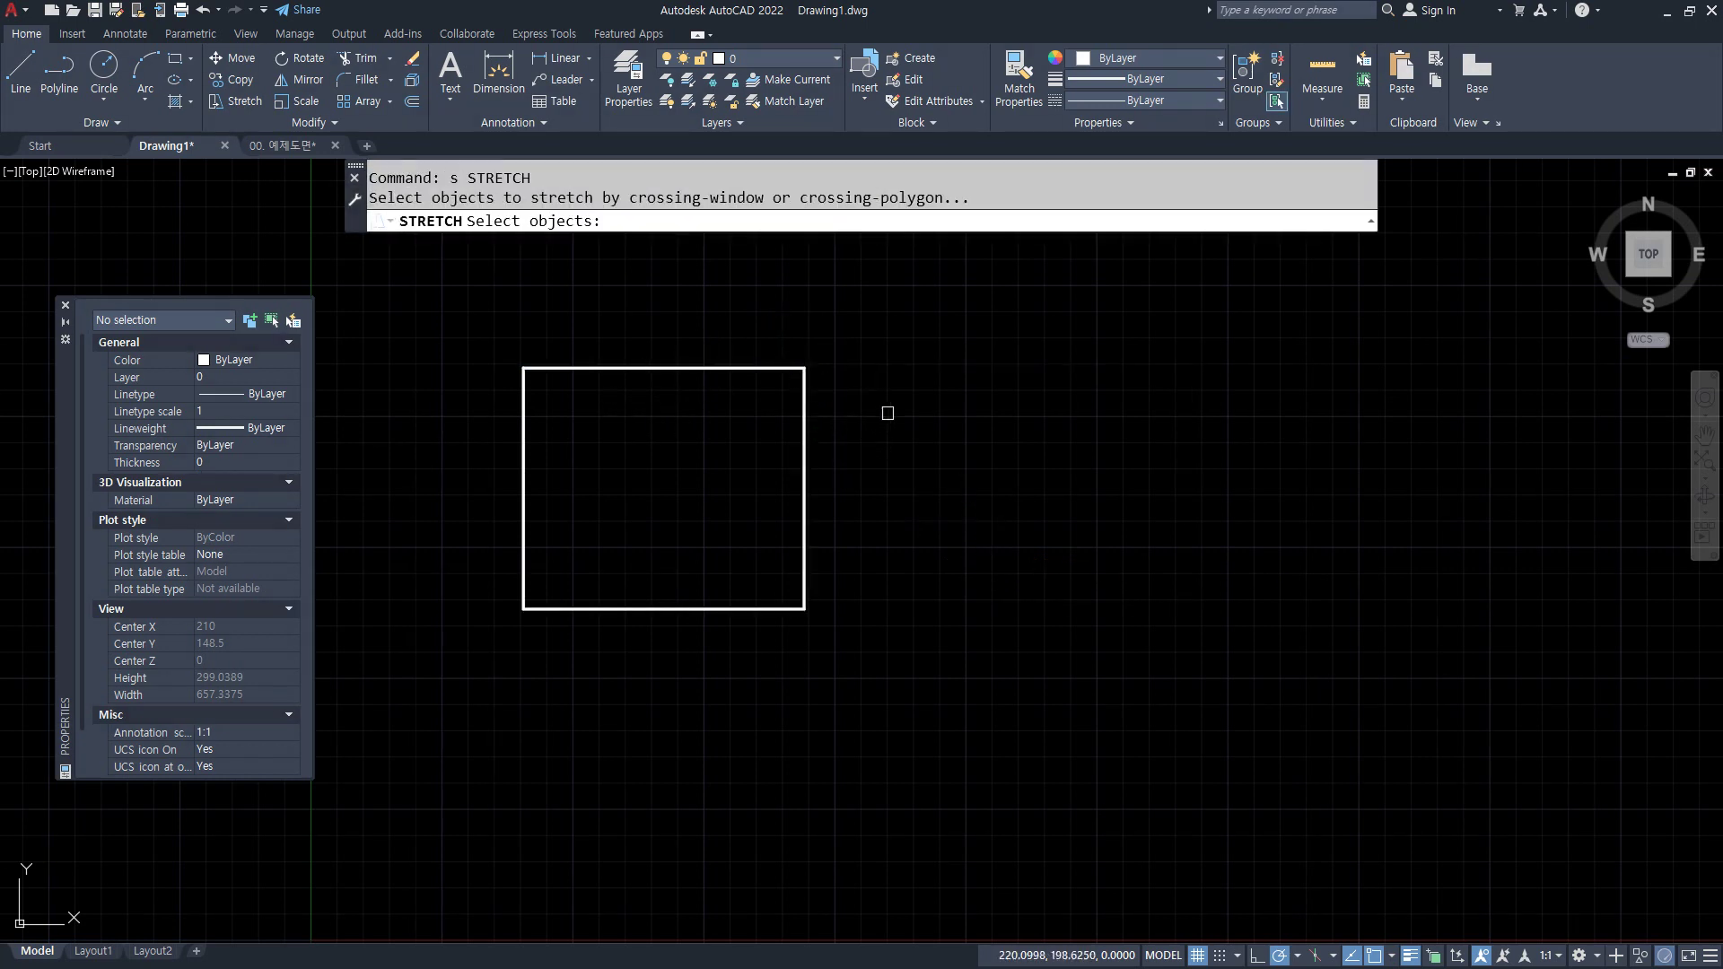
left_click(876, 288)
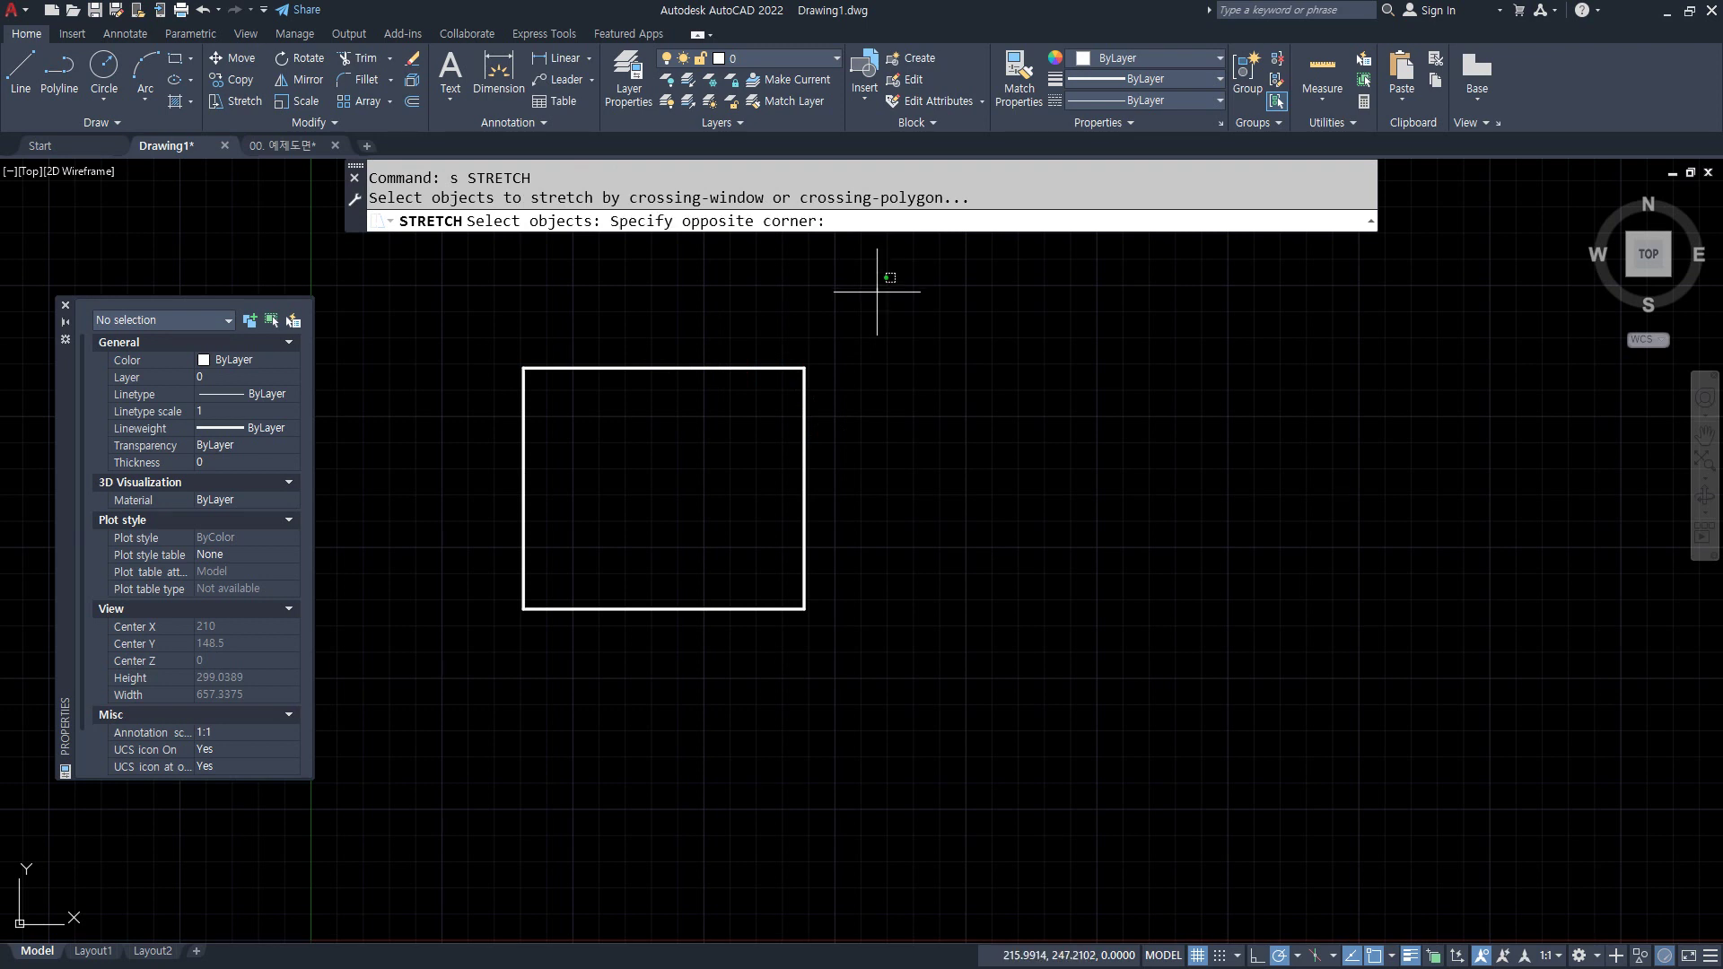
left_click(770, 725)
key("Return")
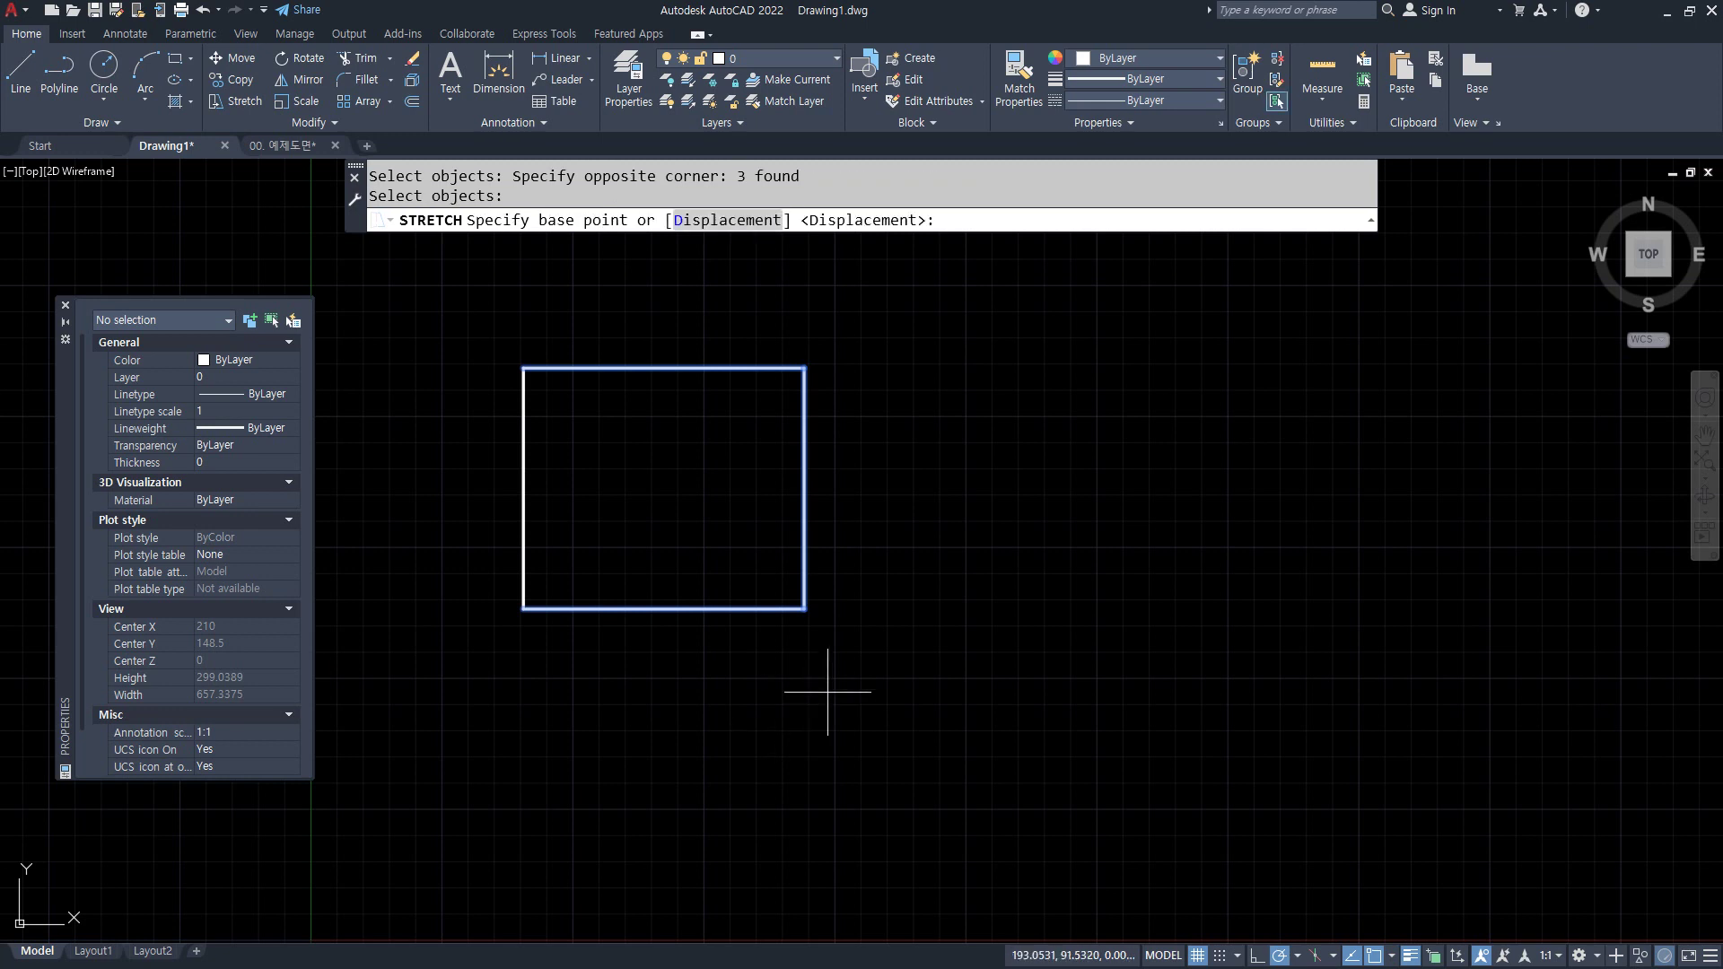
left_click(805, 368)
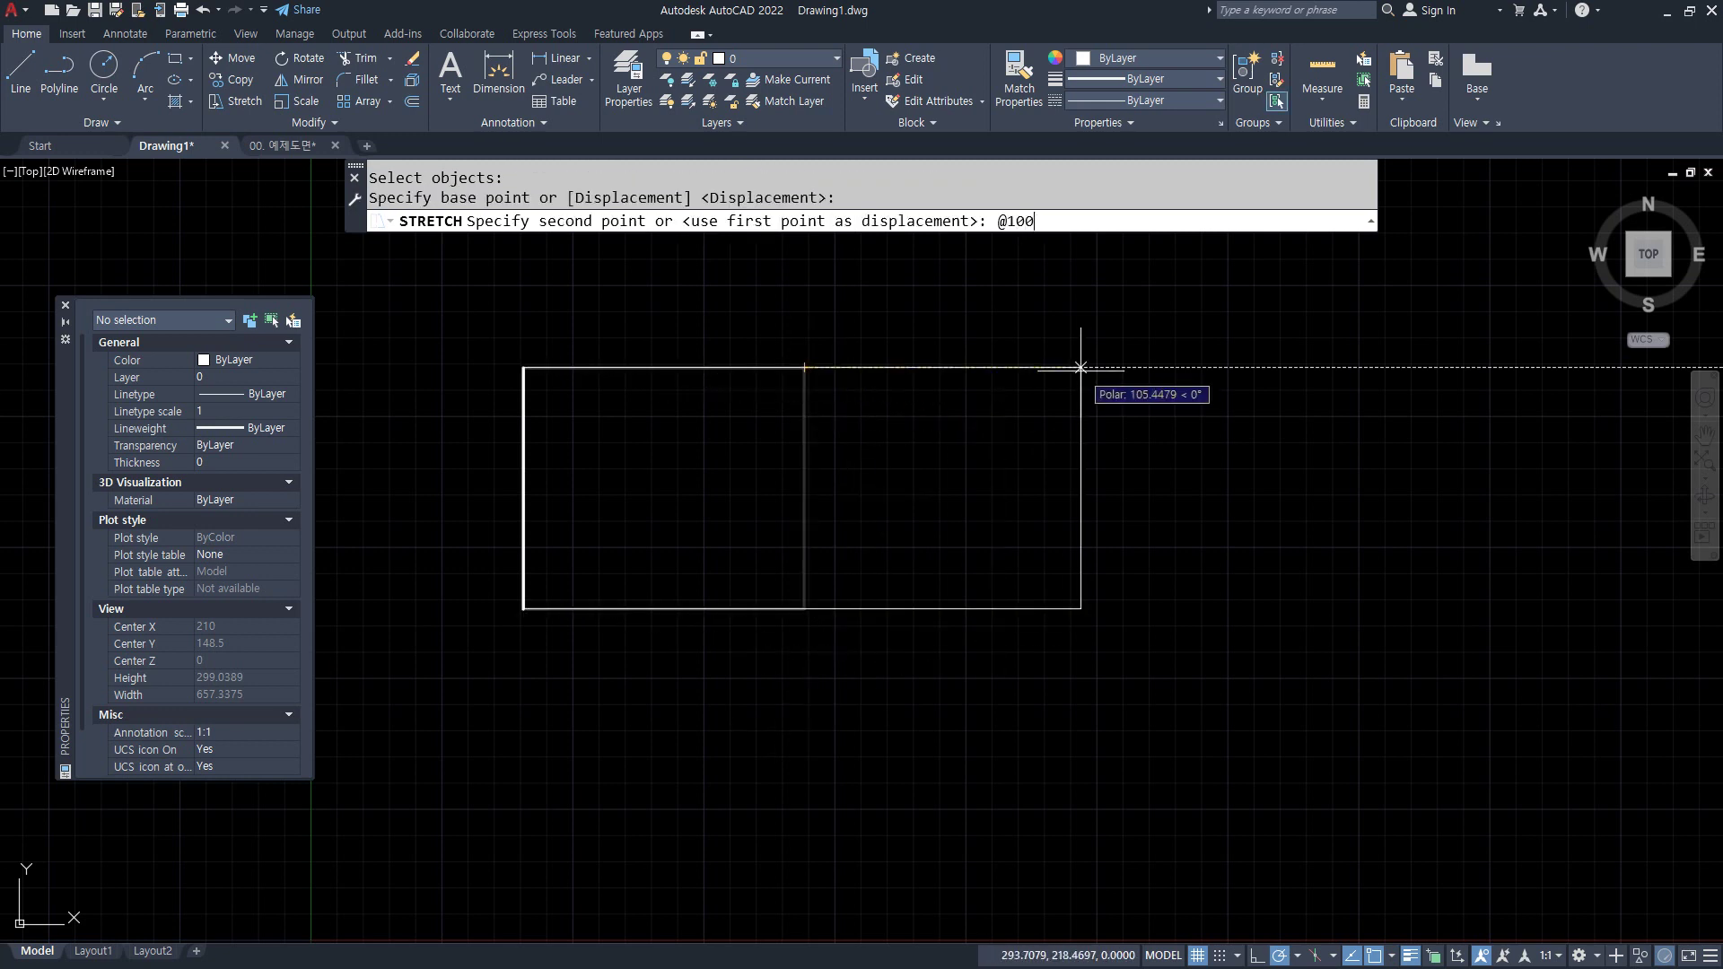
type("@100<0")
key("Return")
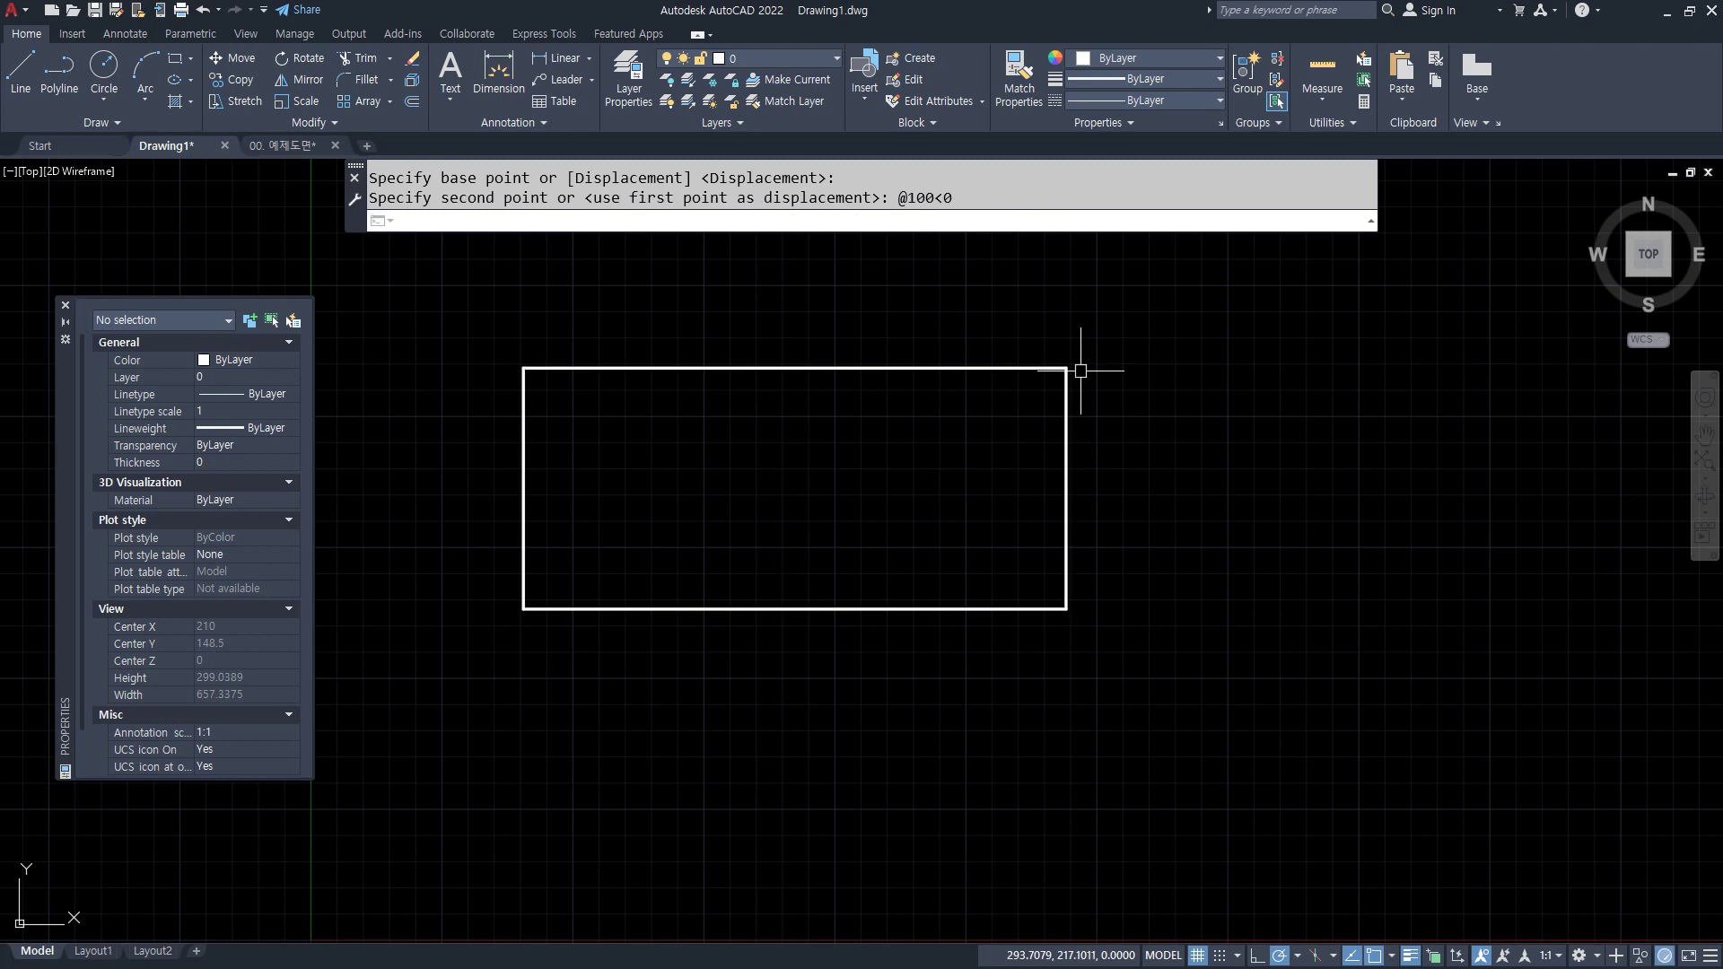
type("s")
key("Return")
left_click(1159, 513)
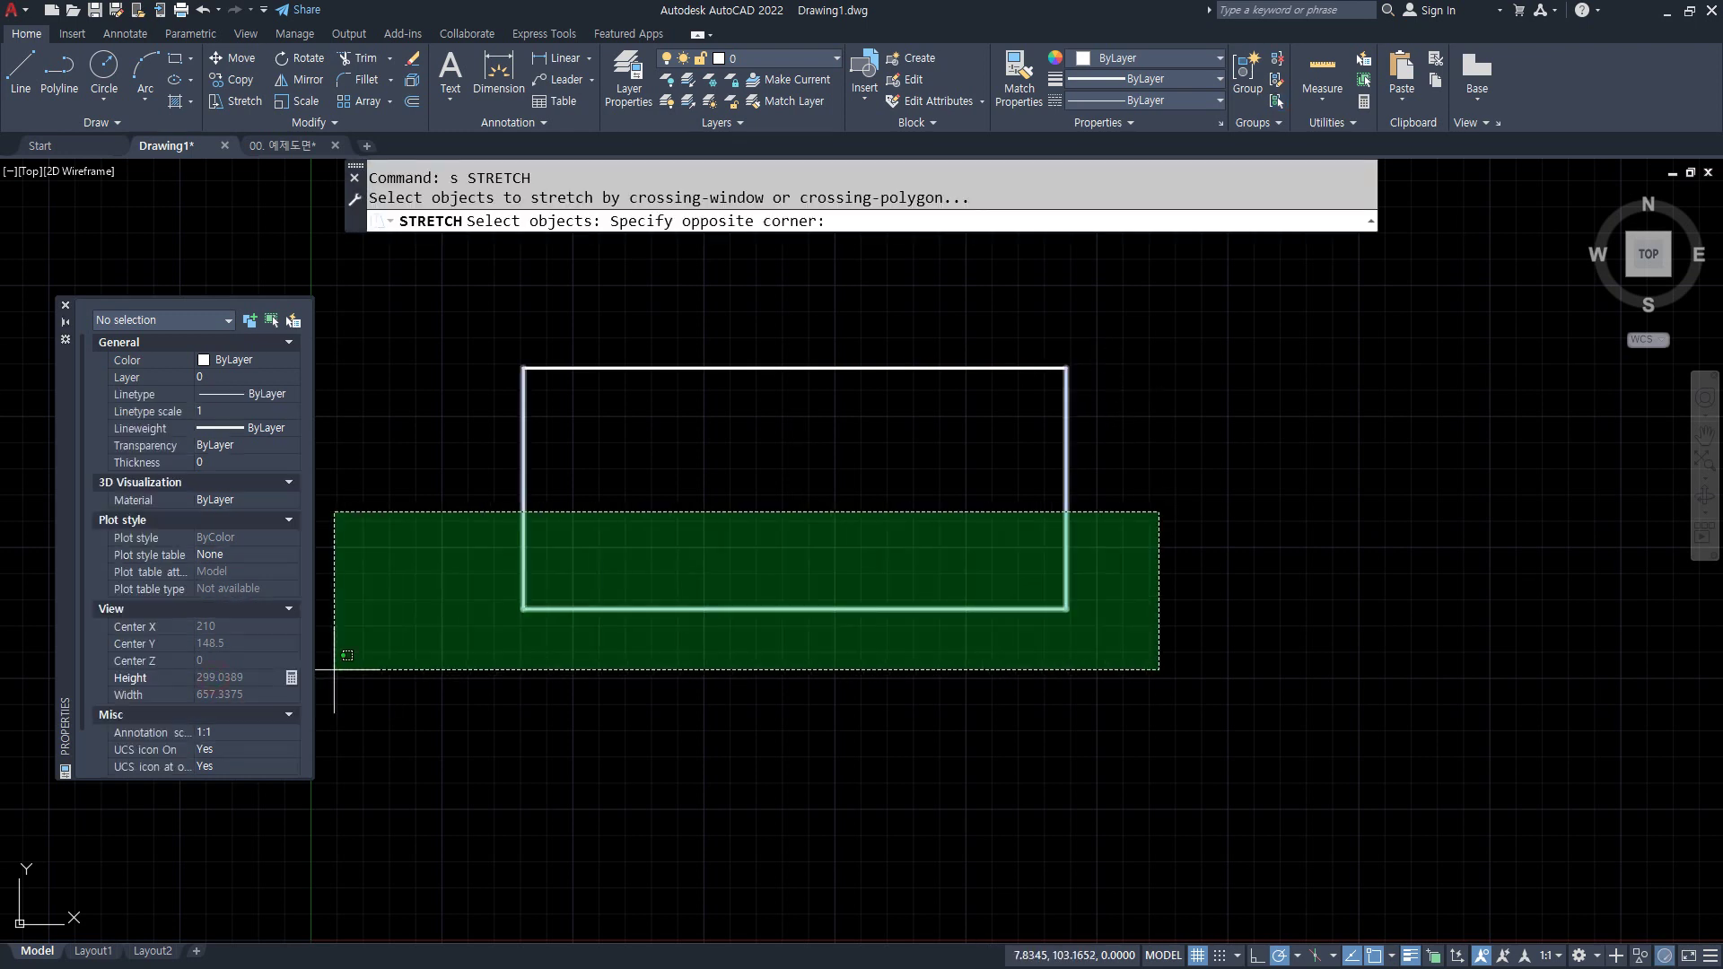
left_click(334, 669)
key("Return")
left_click(523, 609)
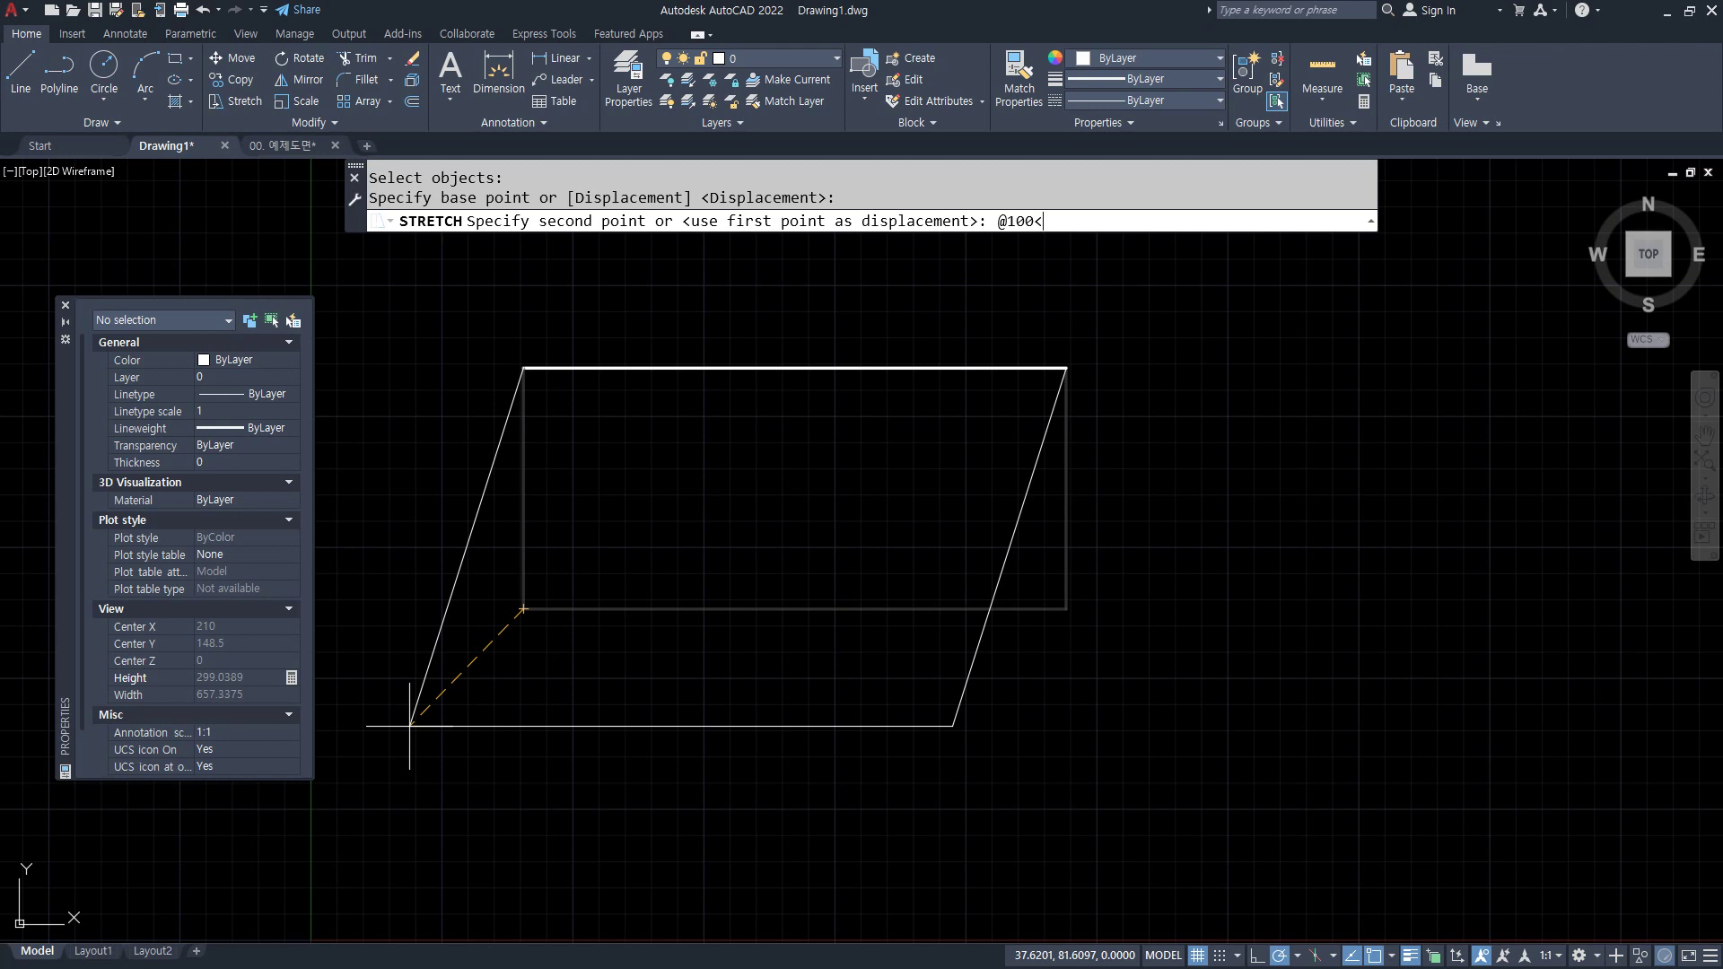
key("Return")
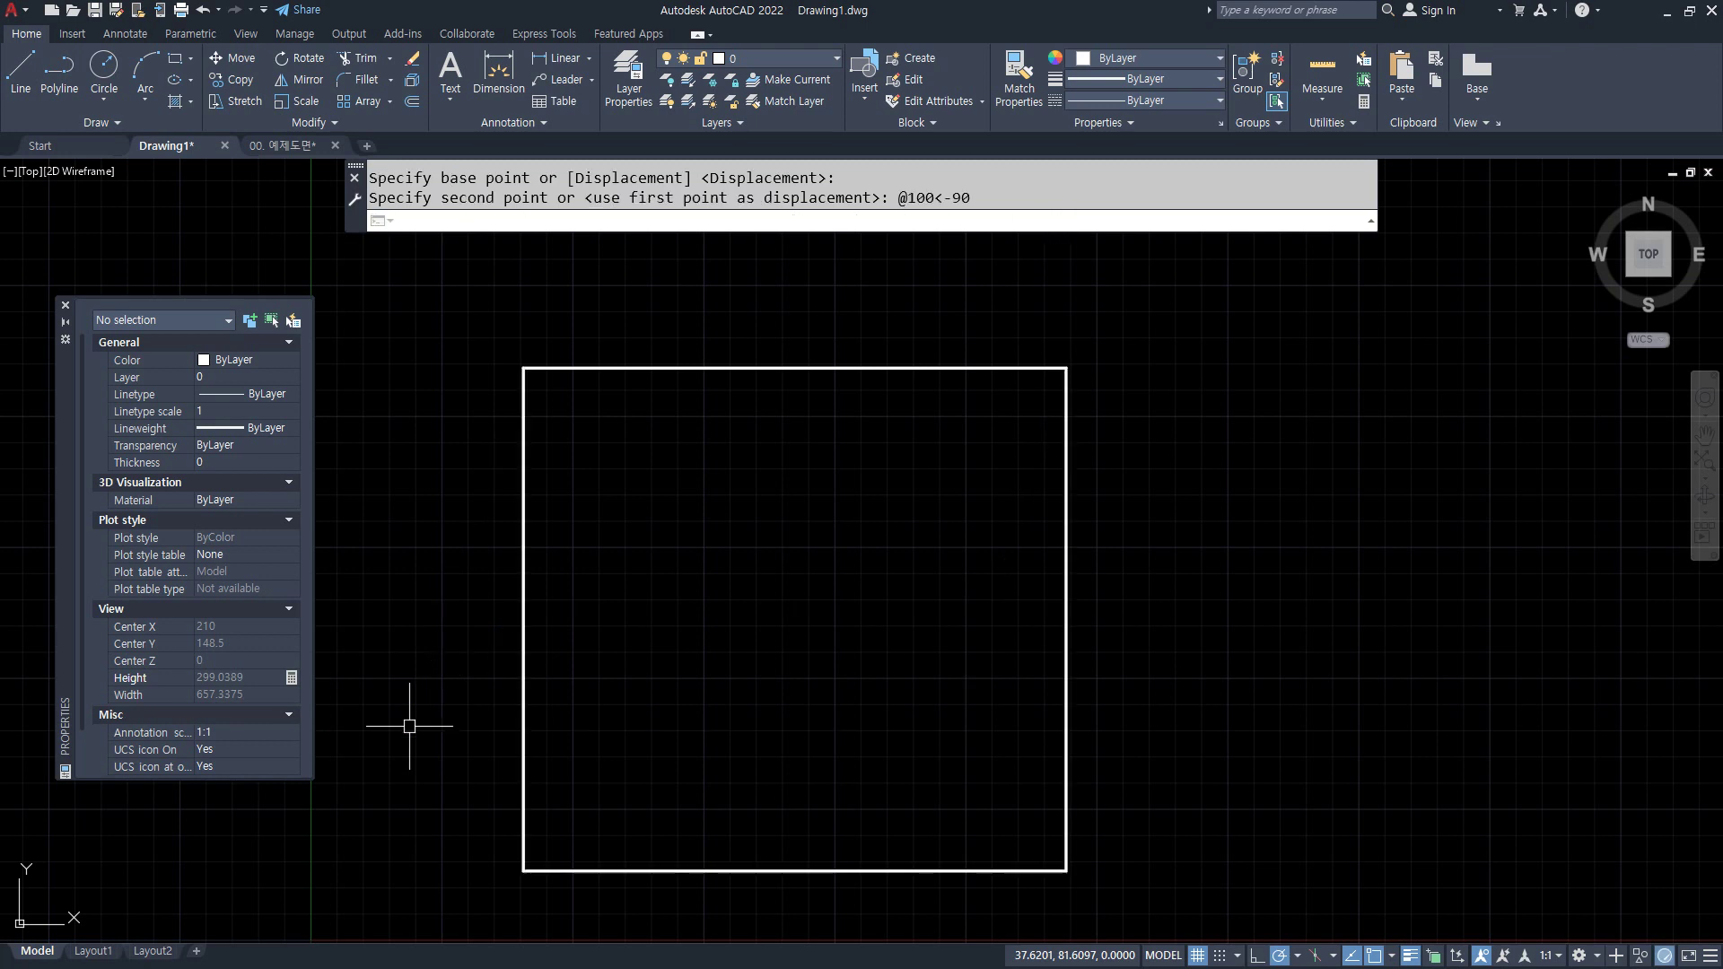
- Stretch only the rectangle's top-right corner diagonally up and to the right, using a crossing window around that corner
scroll(1175, 408, "down", 4)
middle_click_drag(1156, 504, 1077, 523)
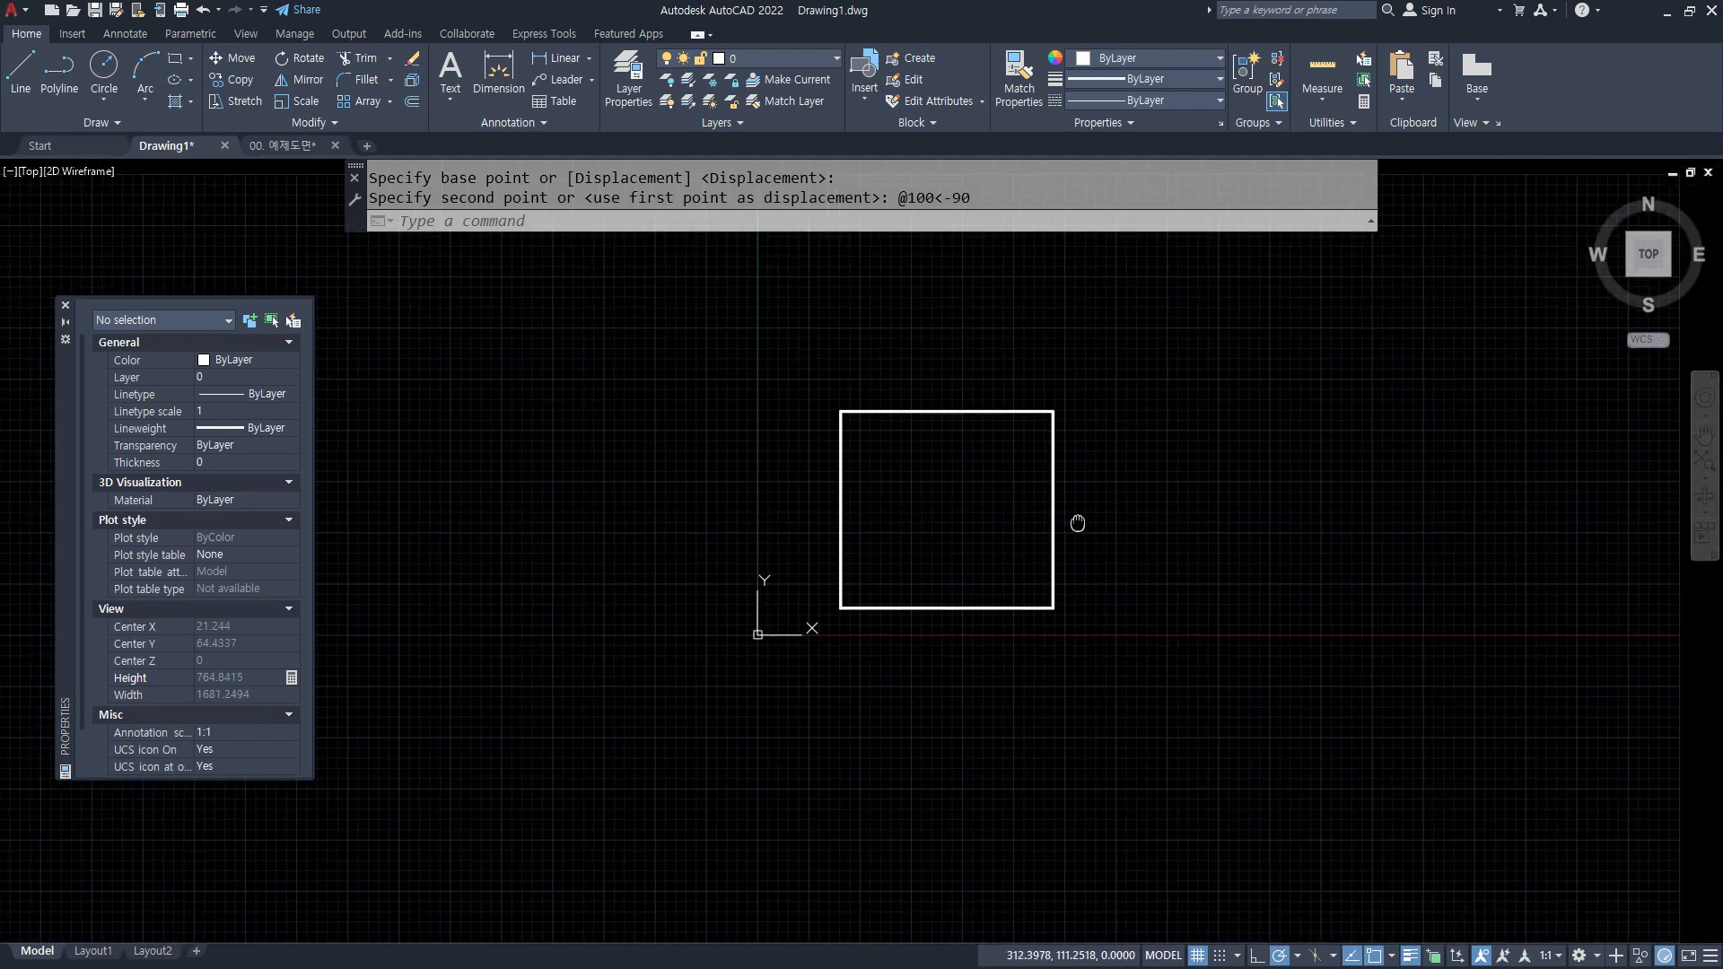
type("s")
key("Return")
left_click(1130, 362)
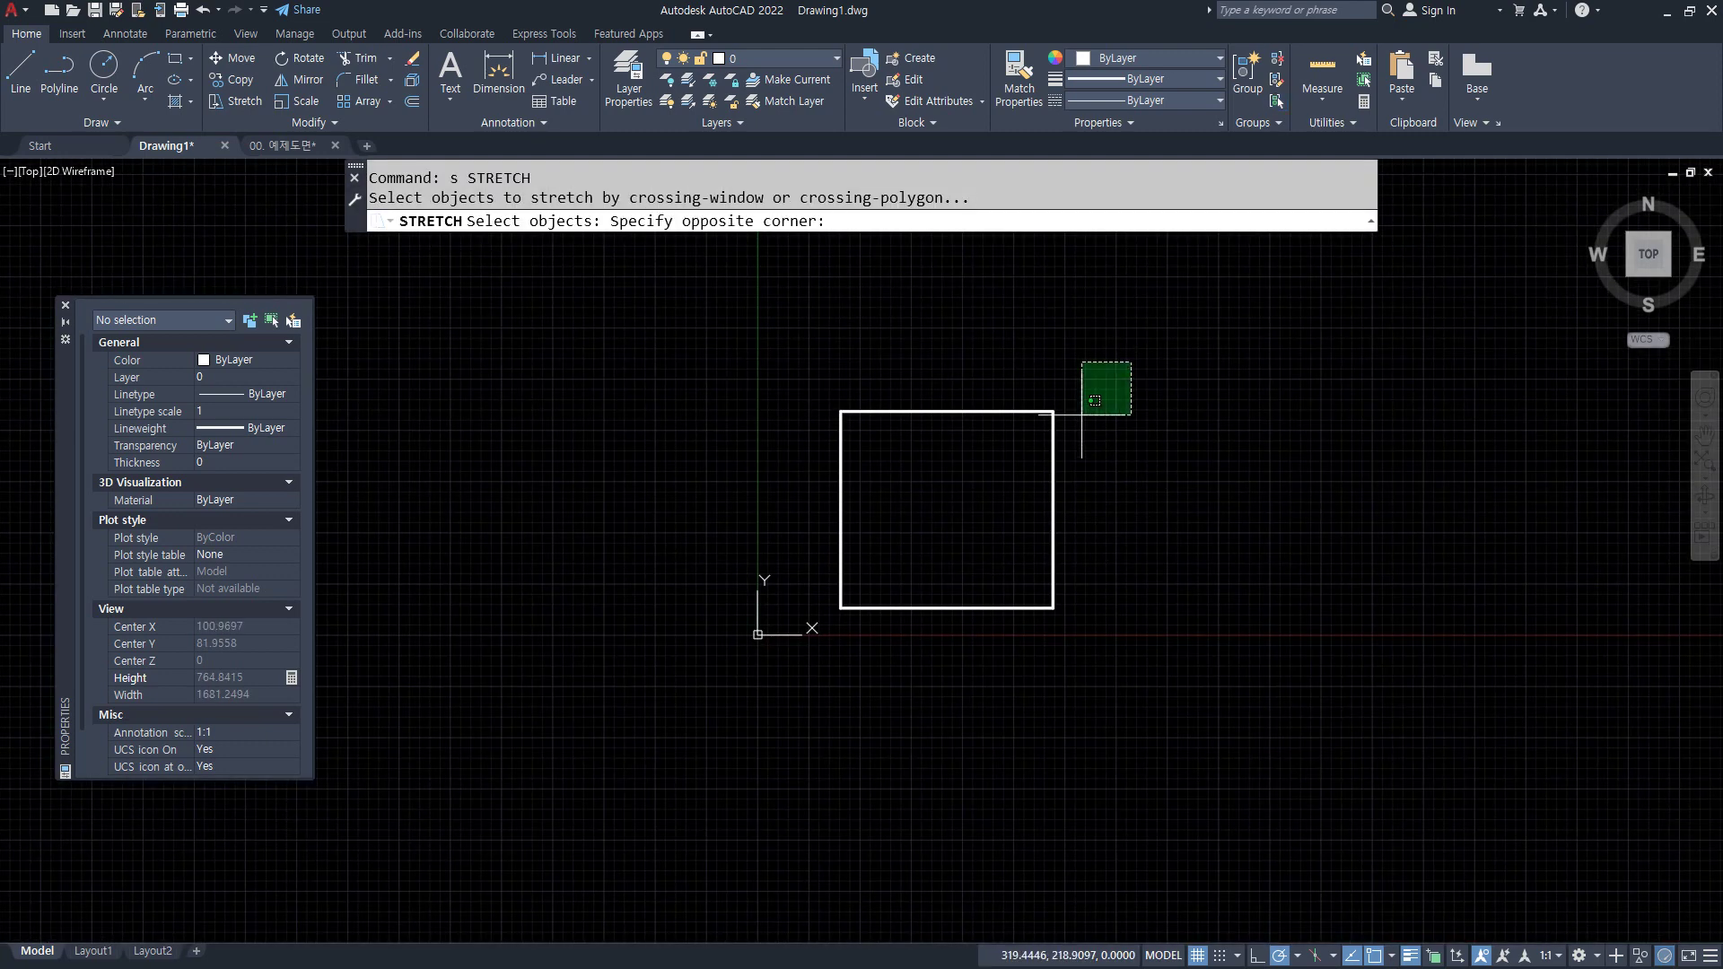
left_click(983, 489)
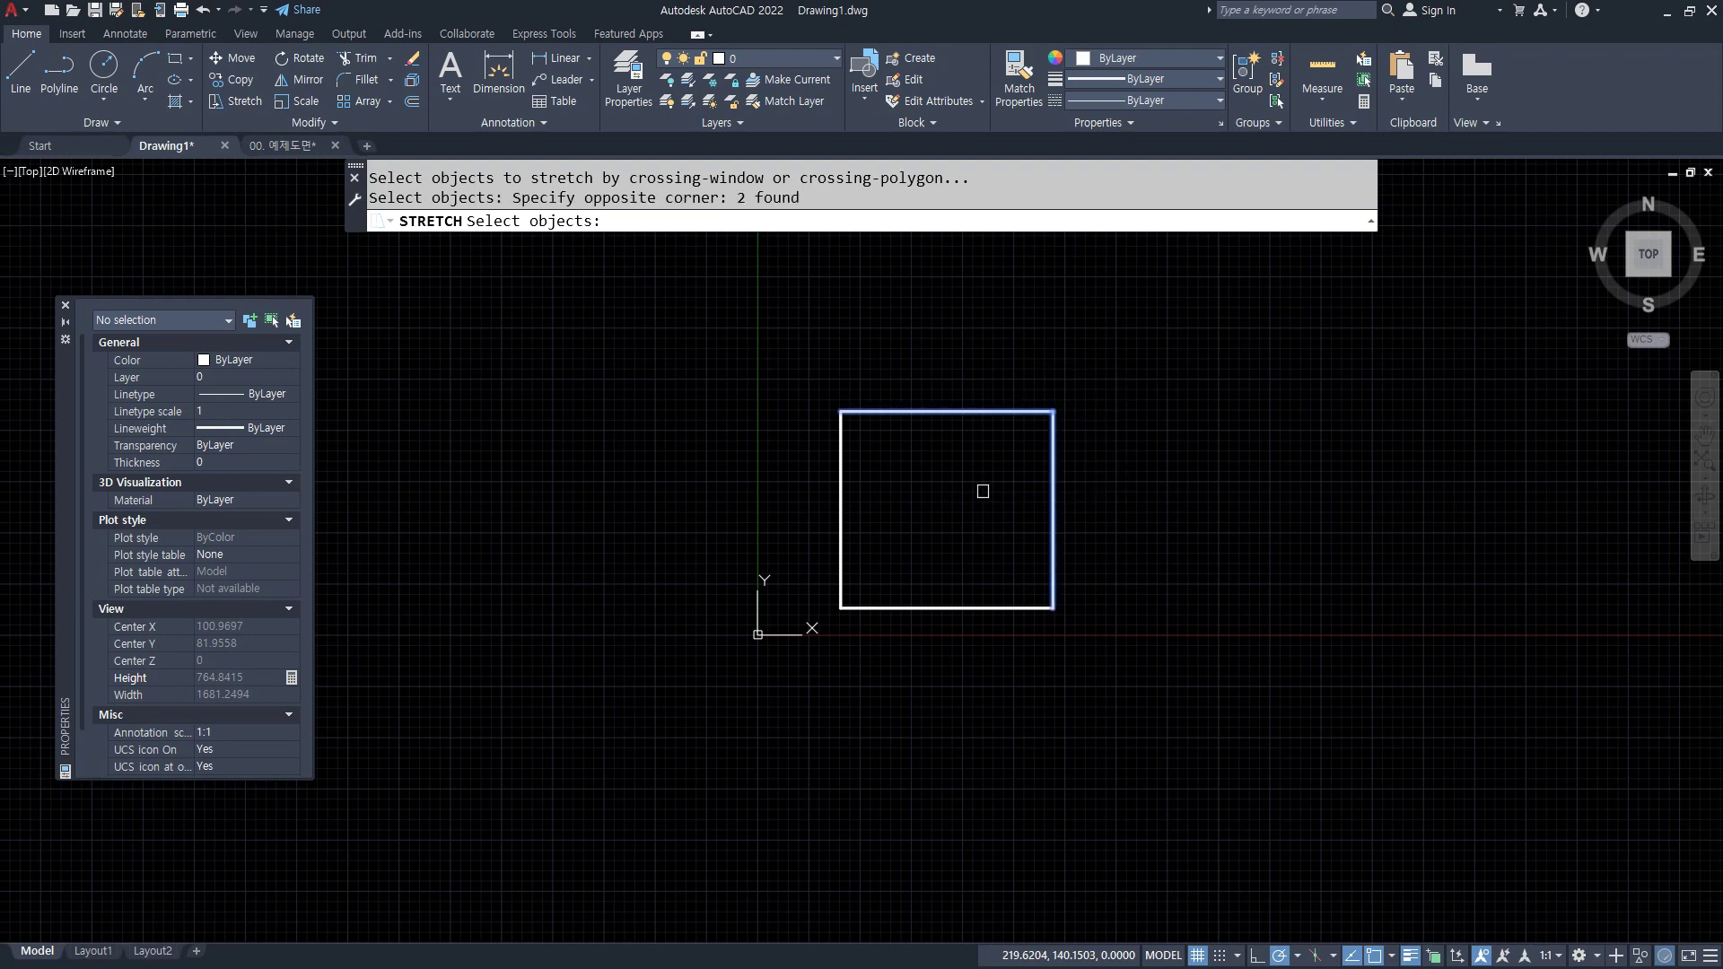
middle_click_drag(982, 491, 947, 520)
key("Return")
left_click(1017, 440)
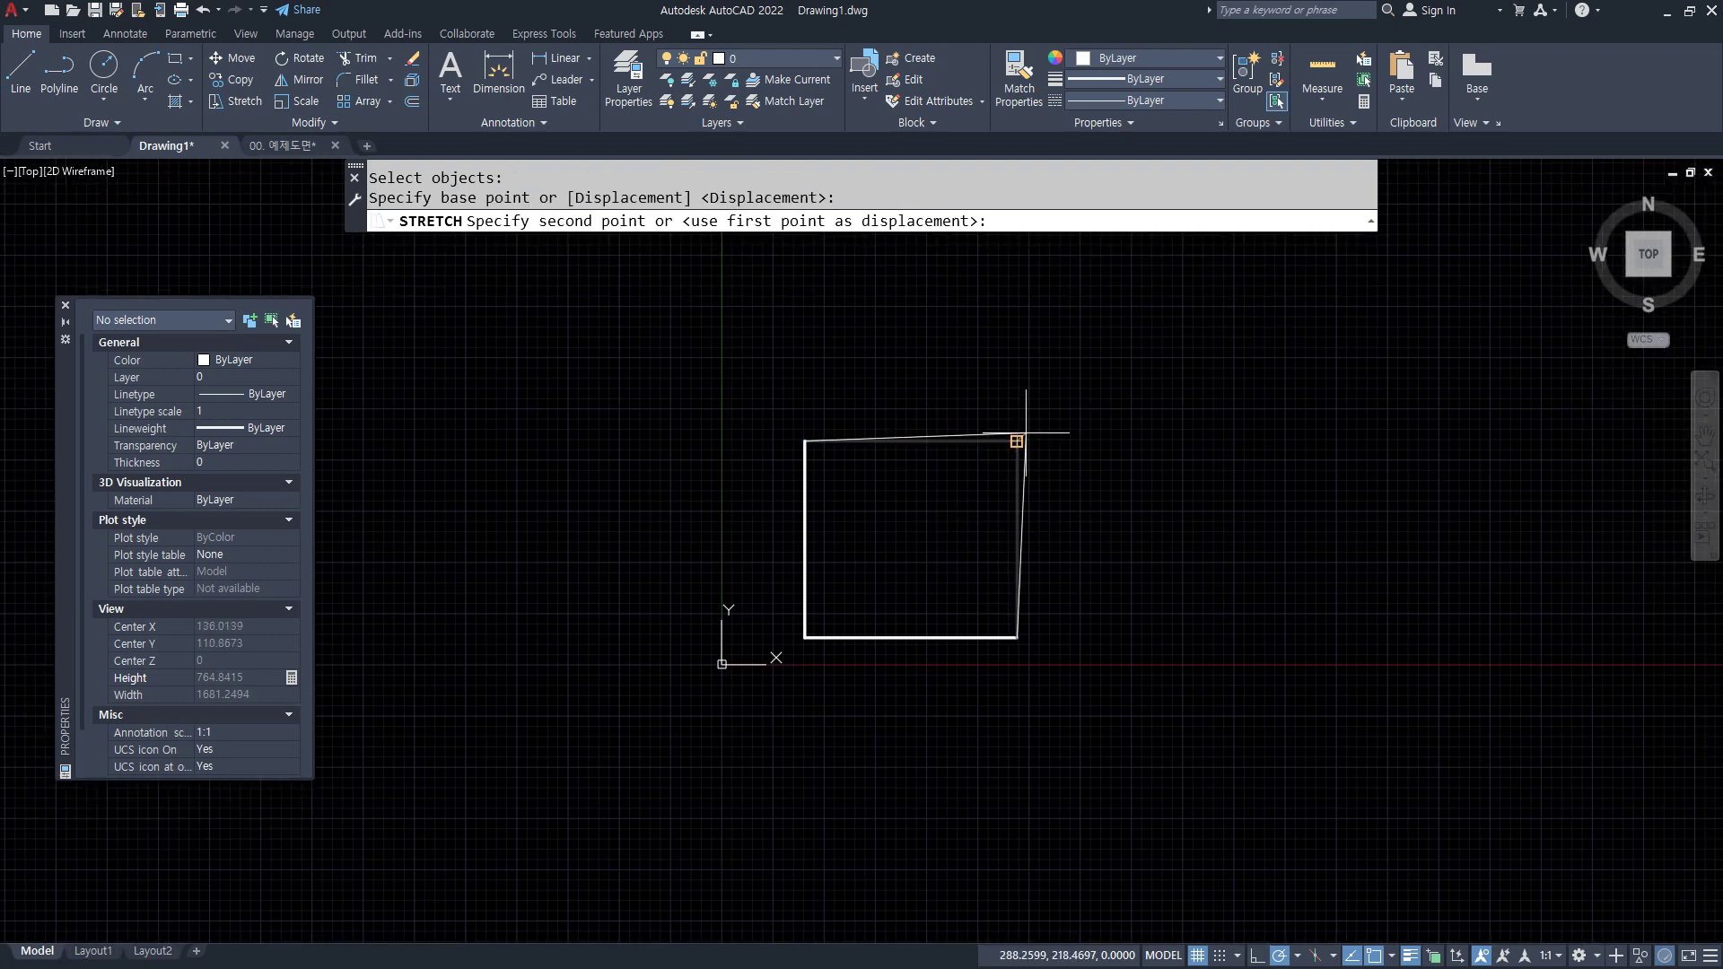
left_click(1122, 317)
- Stretch only the shape's bottom-right corner diagonally down and to the right, using a crossing window around that corner
key("Return")
left_click(1124, 687)
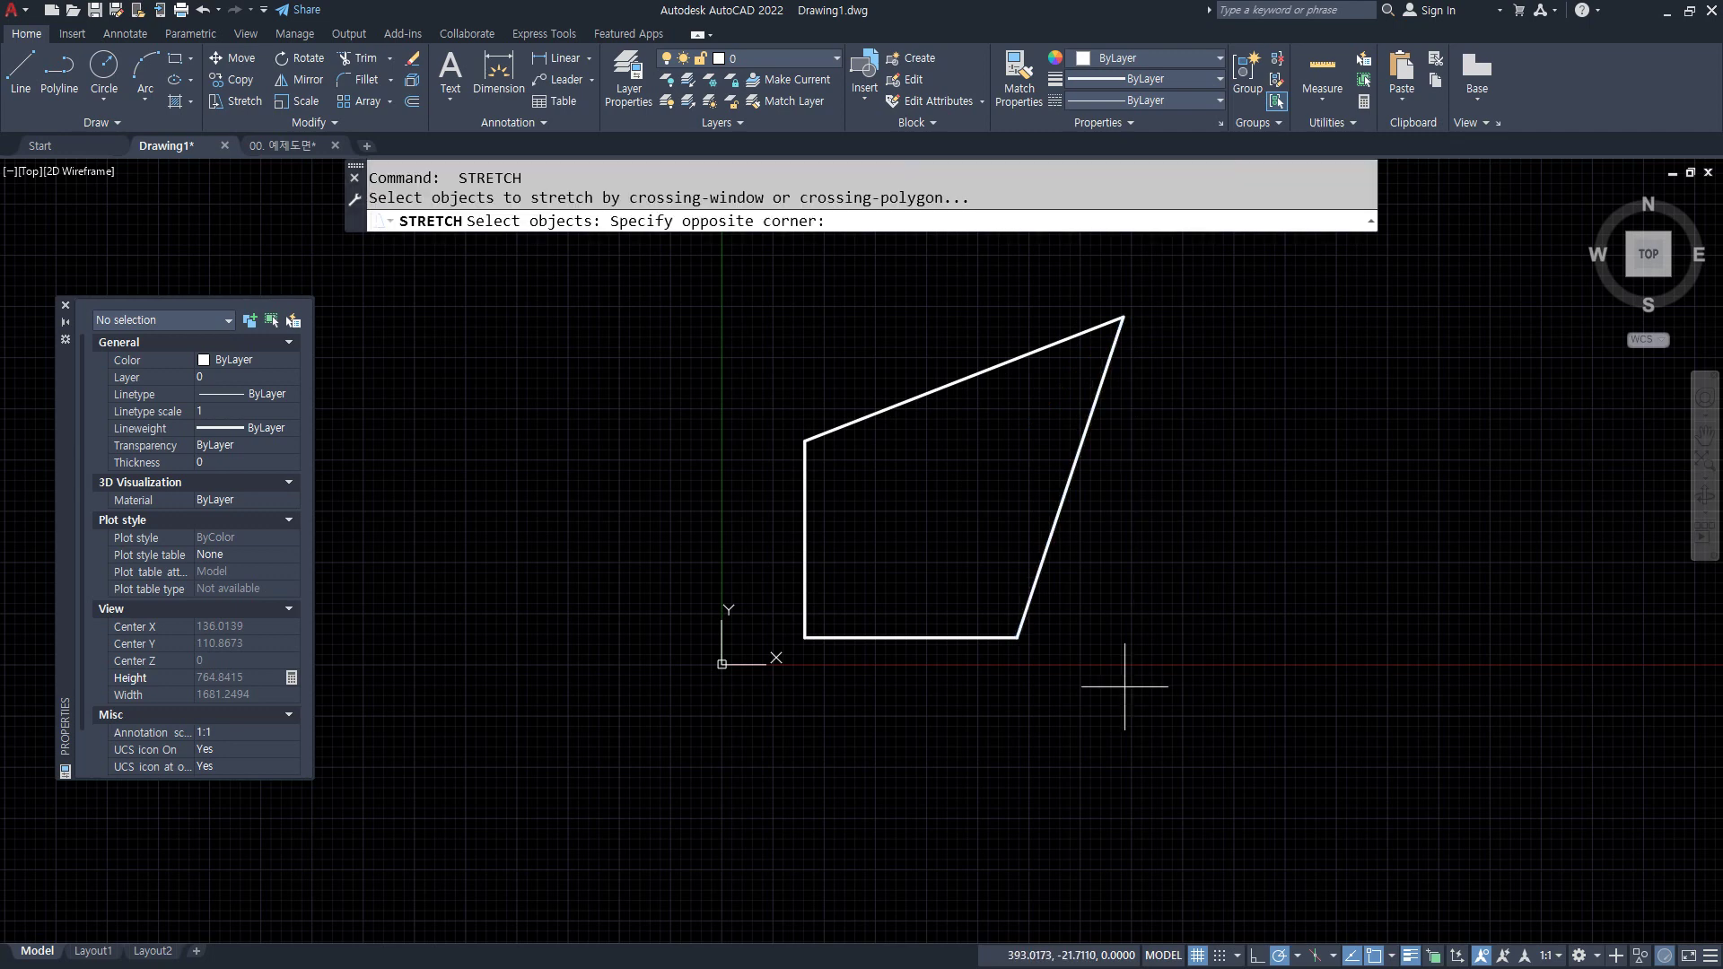
left_click(919, 596)
key("Return")
left_click(1038, 682)
left_click(1199, 778)
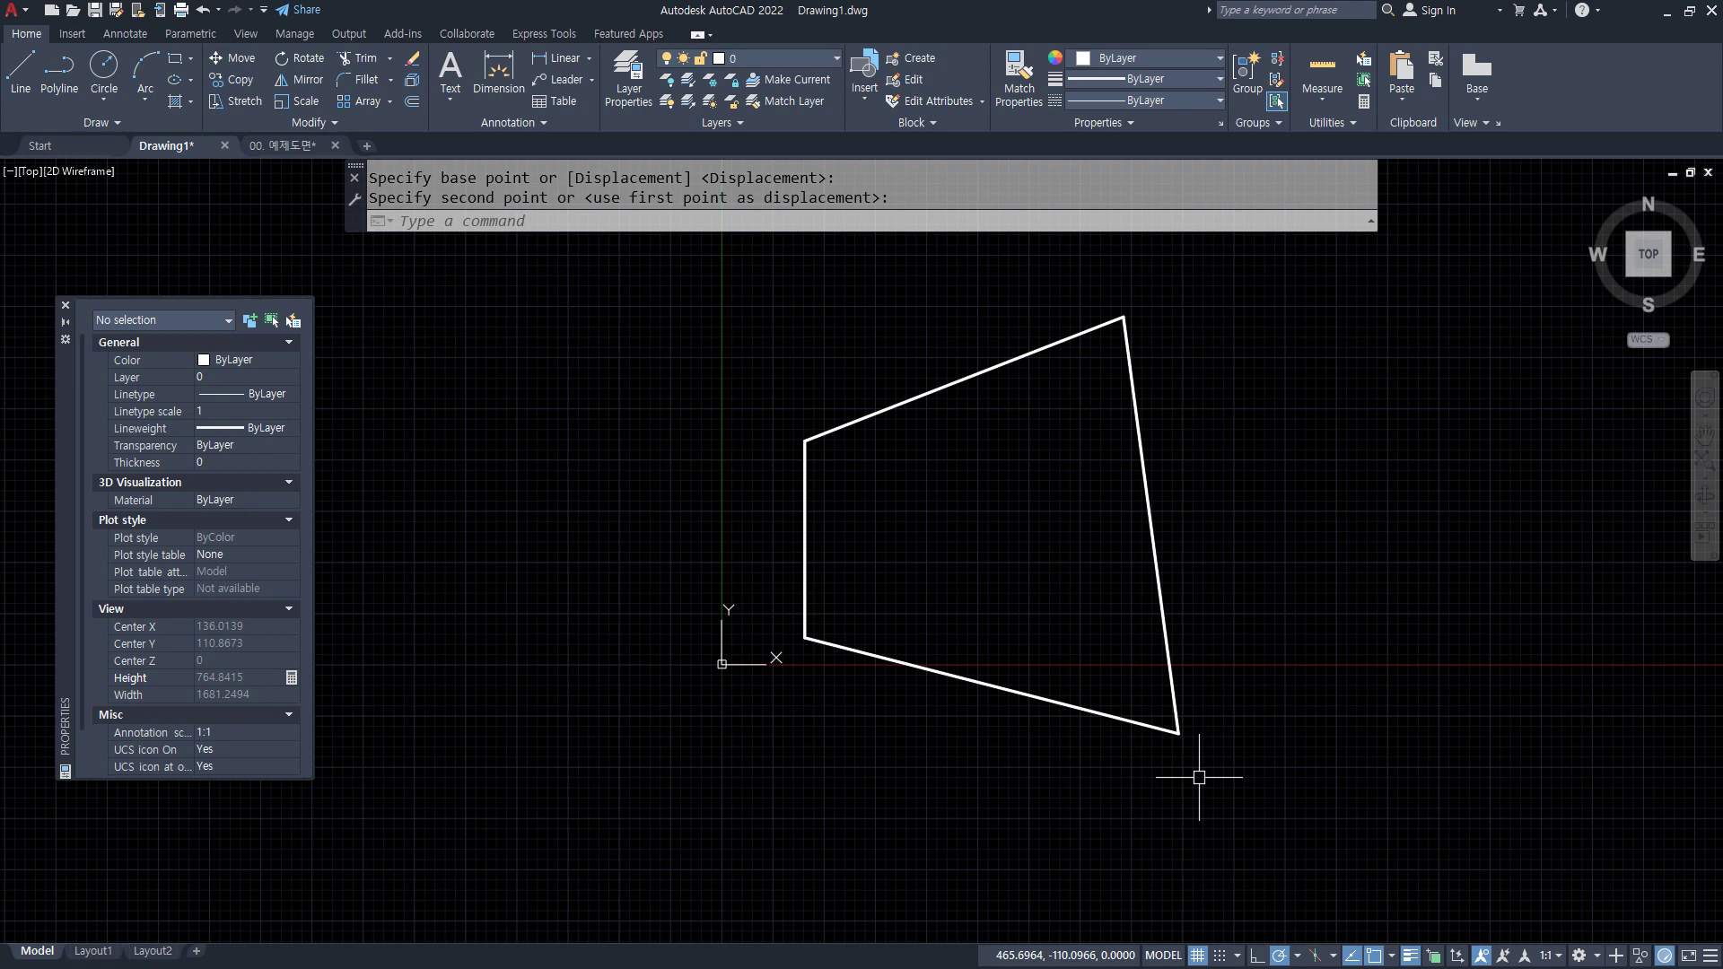
- Stretch all corners except the bottom-right one up and to the left, using a crossing window around those three corners
type("s")
key("Return")
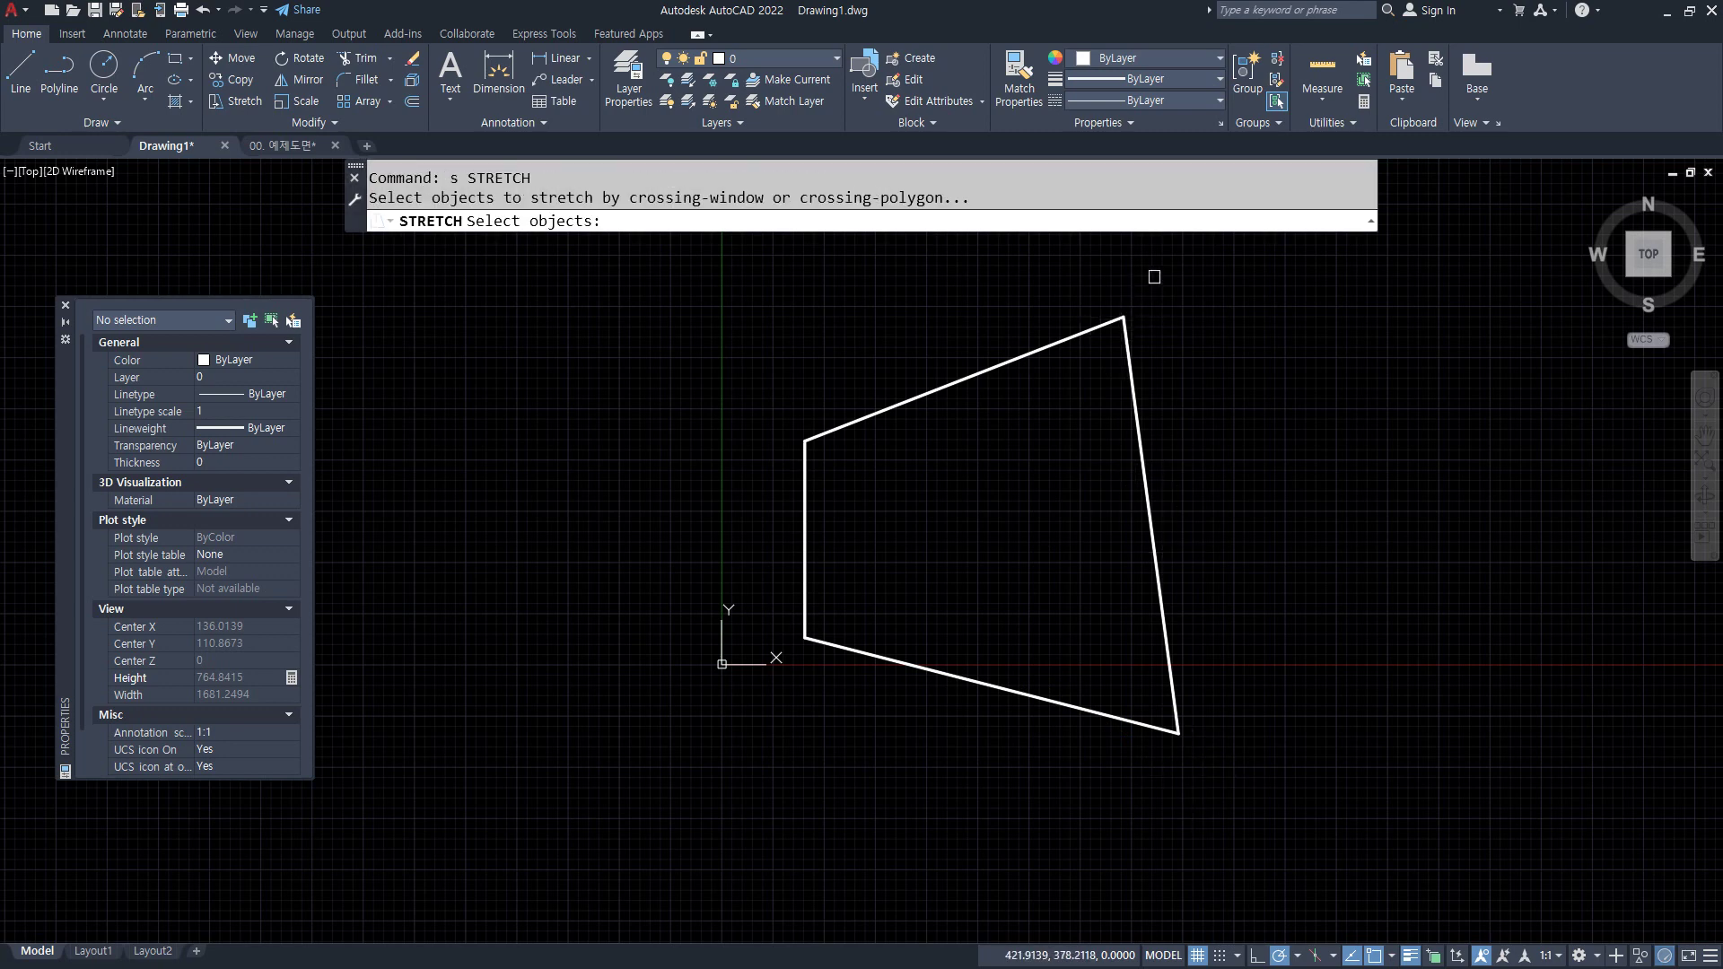
left_click(1152, 270)
left_click(675, 681)
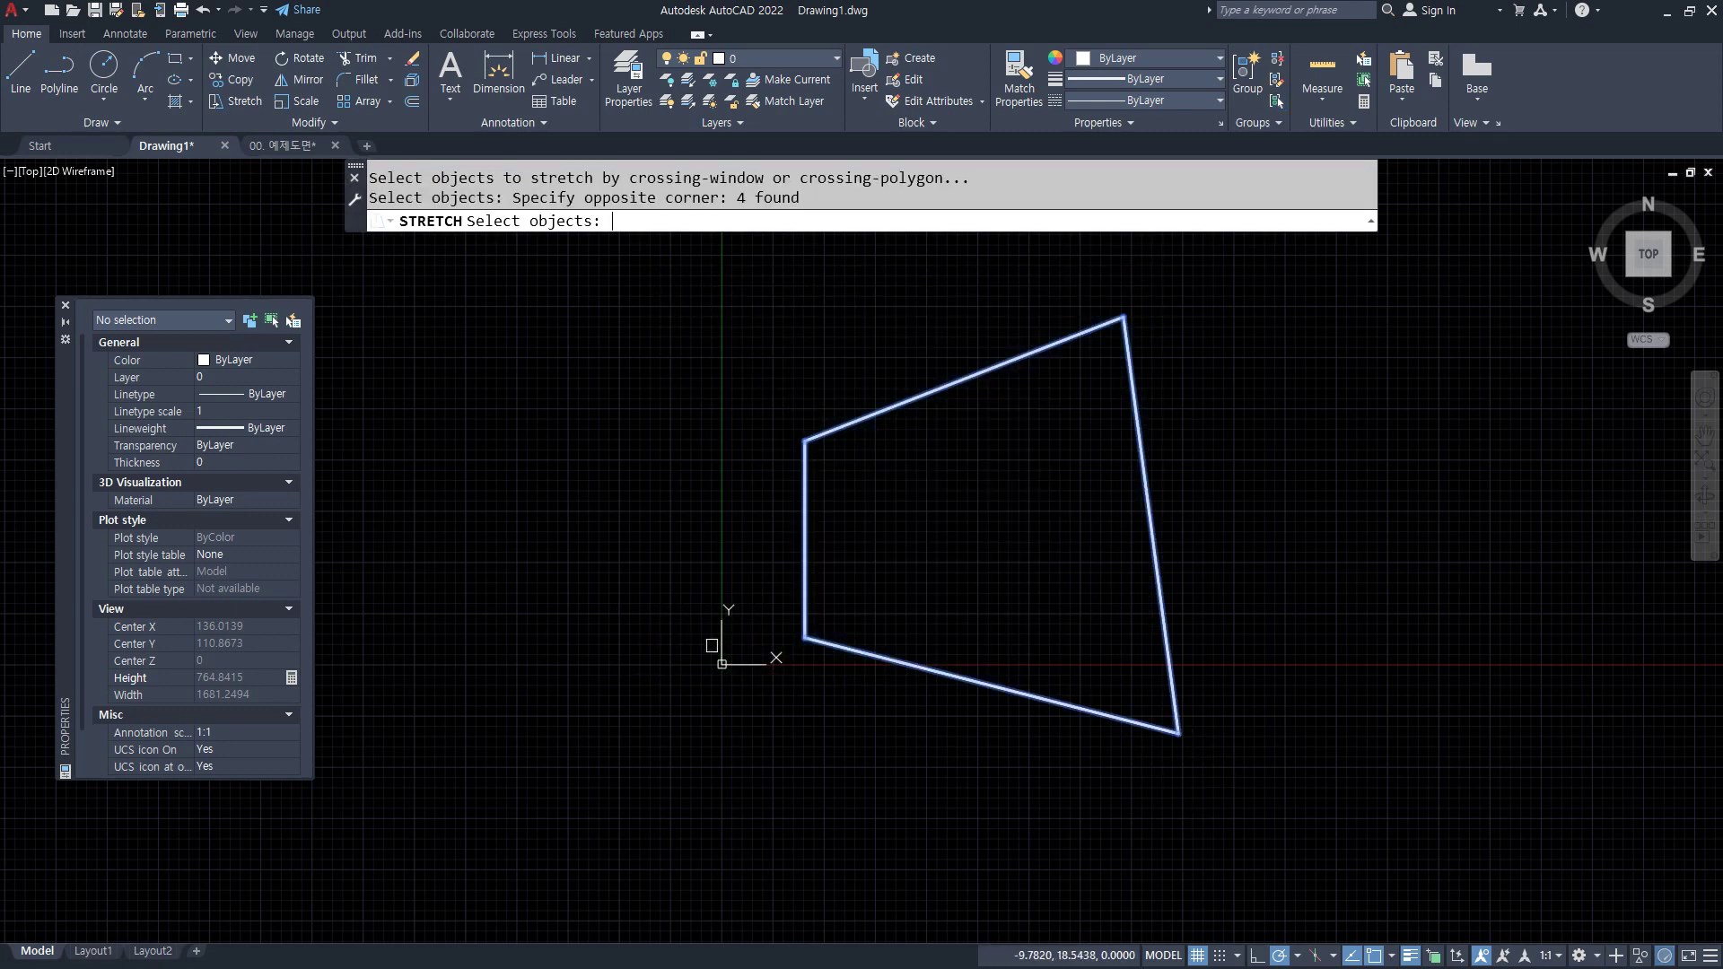
key("Return")
left_click(1048, 551)
left_click(784, 498)
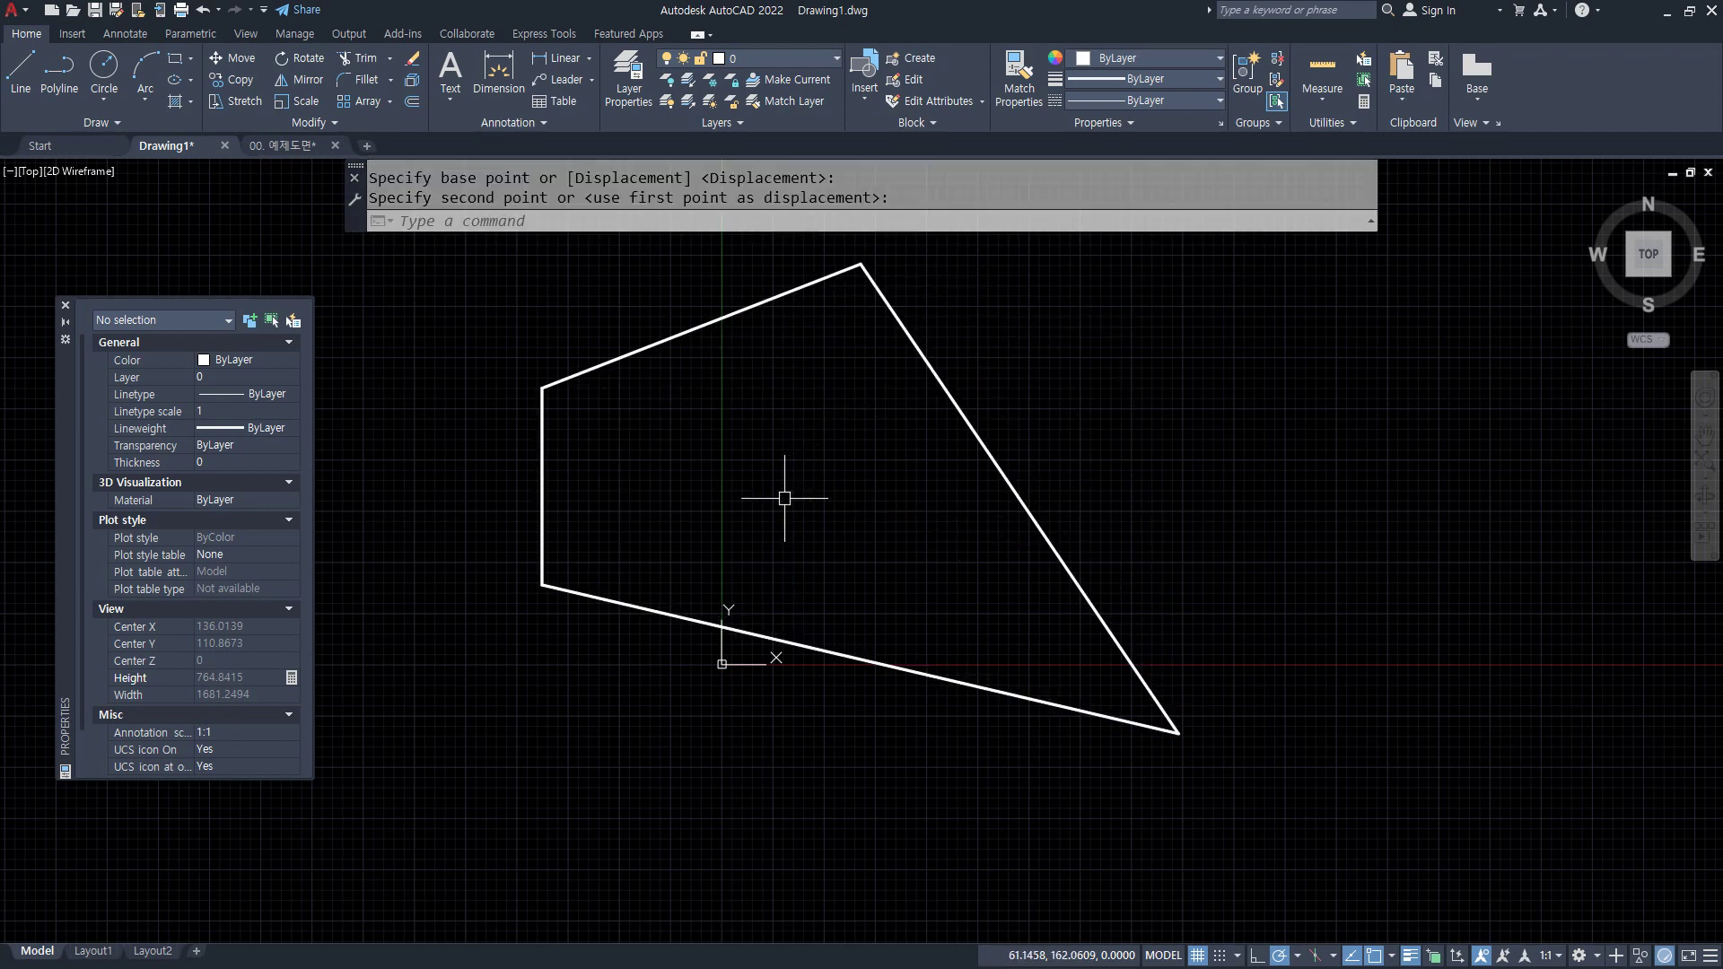
- Stretch the shape's bottom-right corner up and to the left, using a crossing window around only that corner
key("Return")
left_click(1266, 772)
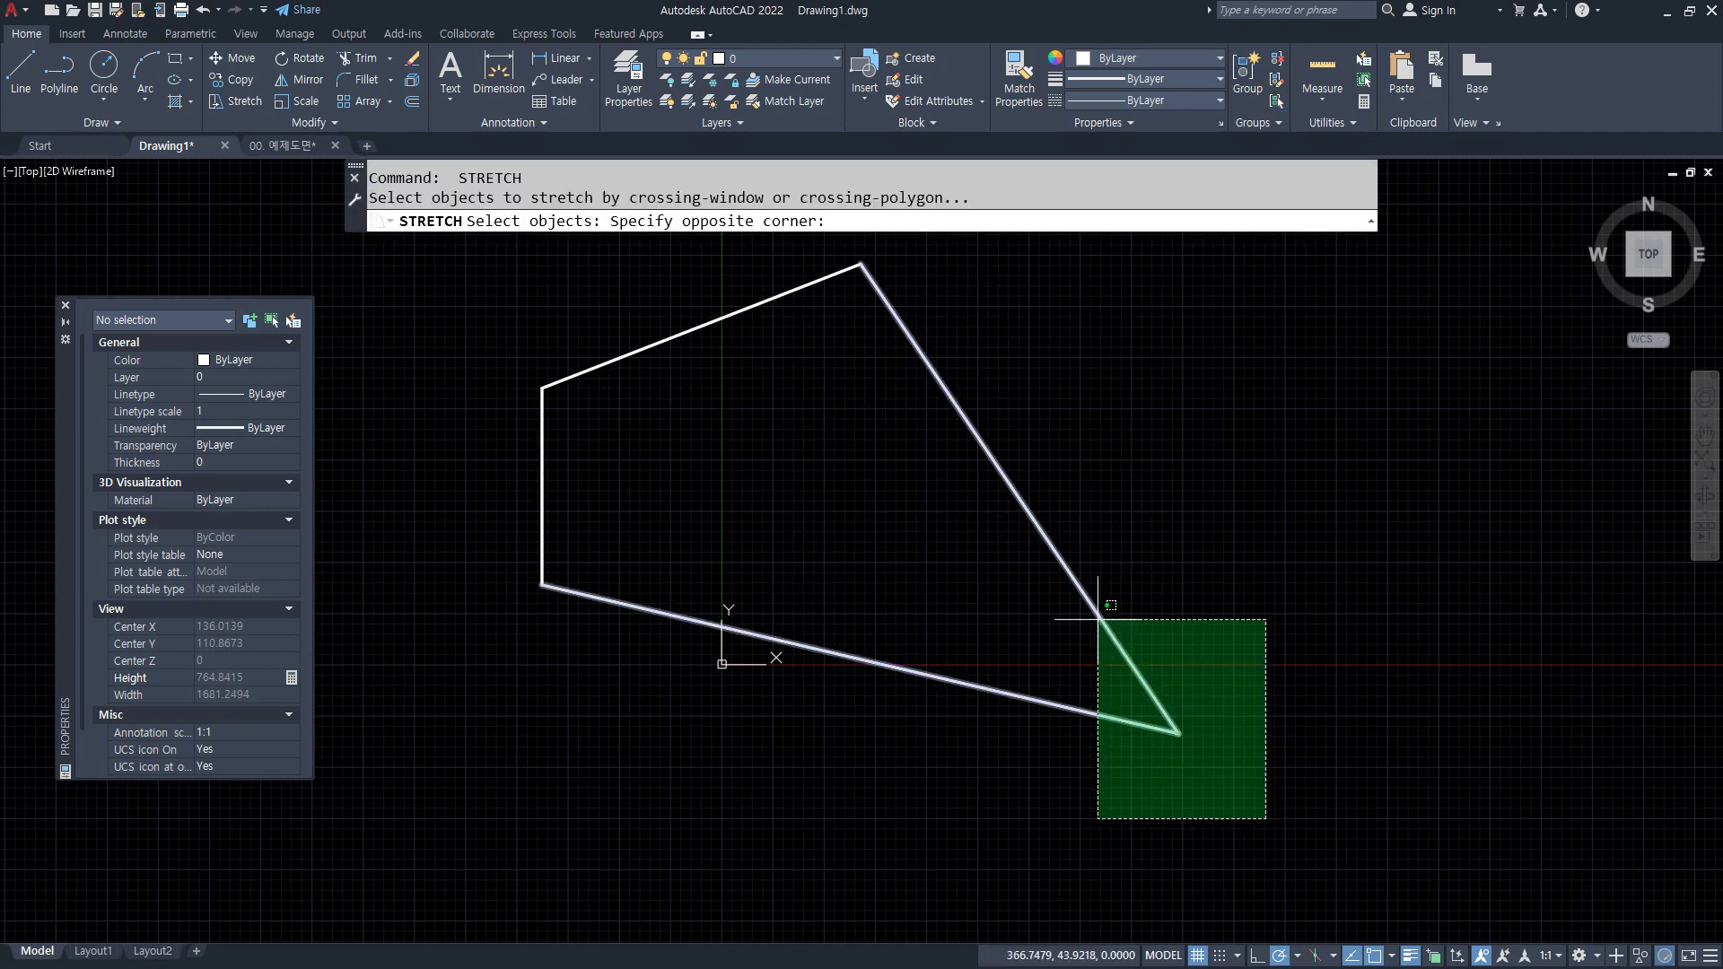
left_click(1096, 610)
key("Return")
left_click(1259, 783)
left_click(1049, 625)
- Stretch both right-hand corners of the shape left and slightly down, selecting them together with a crossing window
key("Return")
left_click(1103, 677)
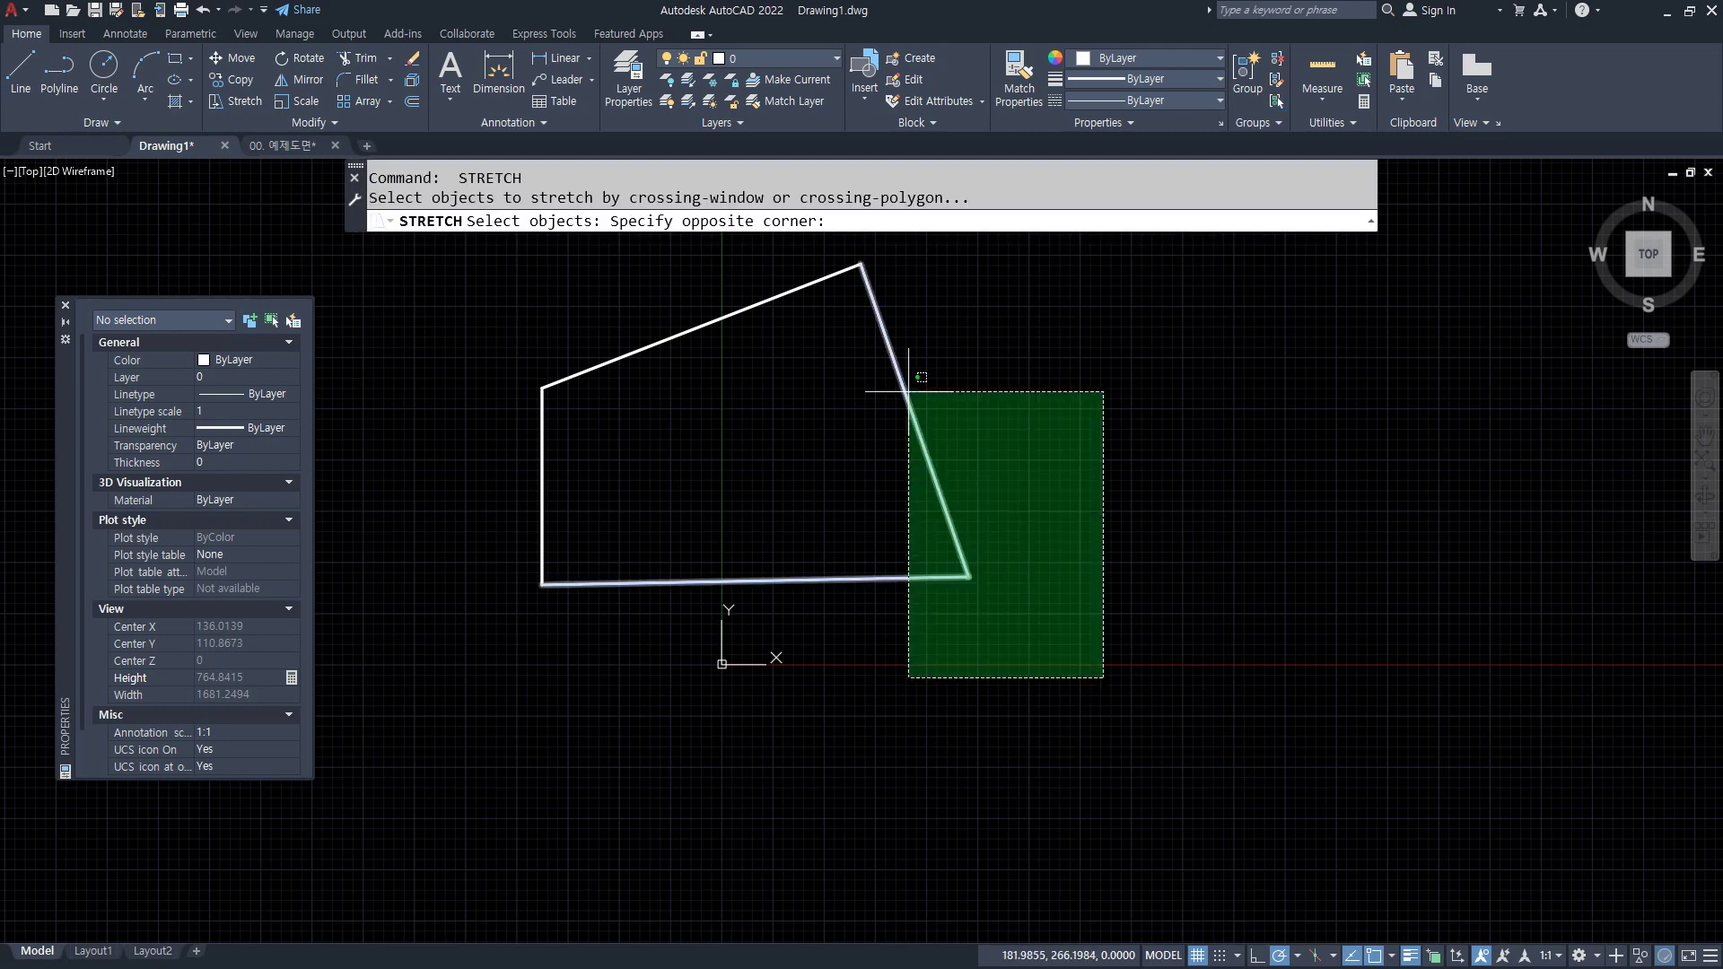
left_click(798, 267)
key("Return")
left_click(812, 323)
left_click(611, 418)
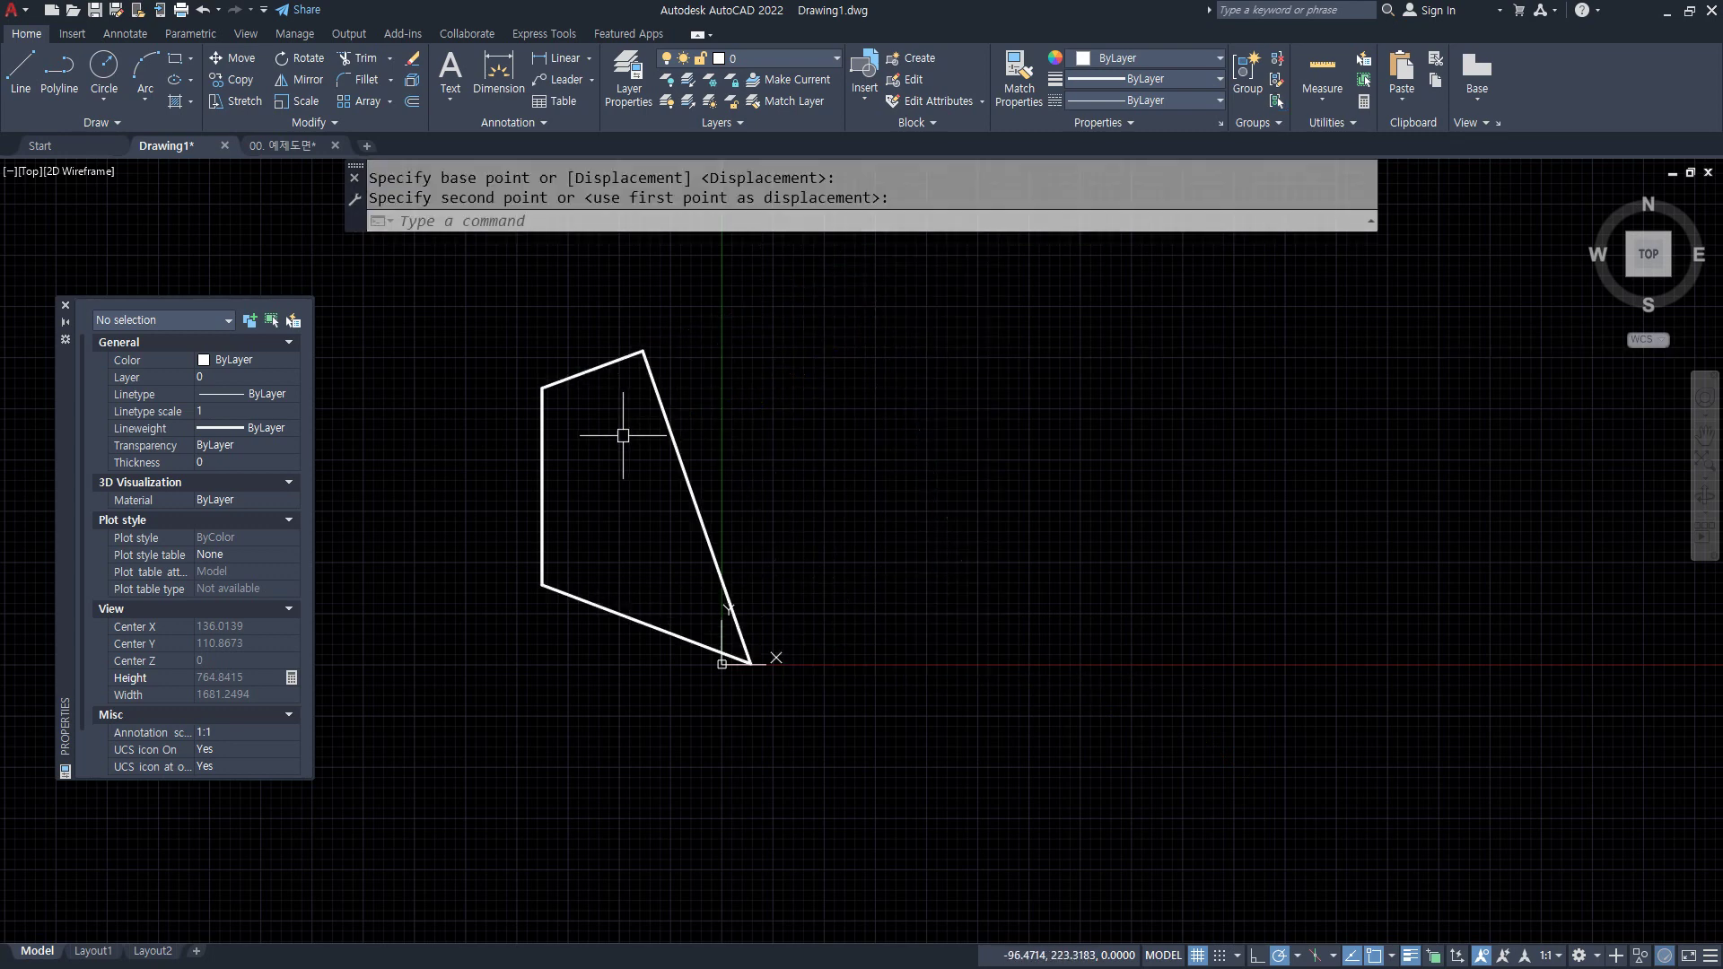
- Stretch the two left corners and the top-right corner slightly right and down, leaving the bottom-right corner outside the crossing window
key("Return")
left_click(689, 273)
left_click(434, 665)
key("Return")
left_click(601, 461)
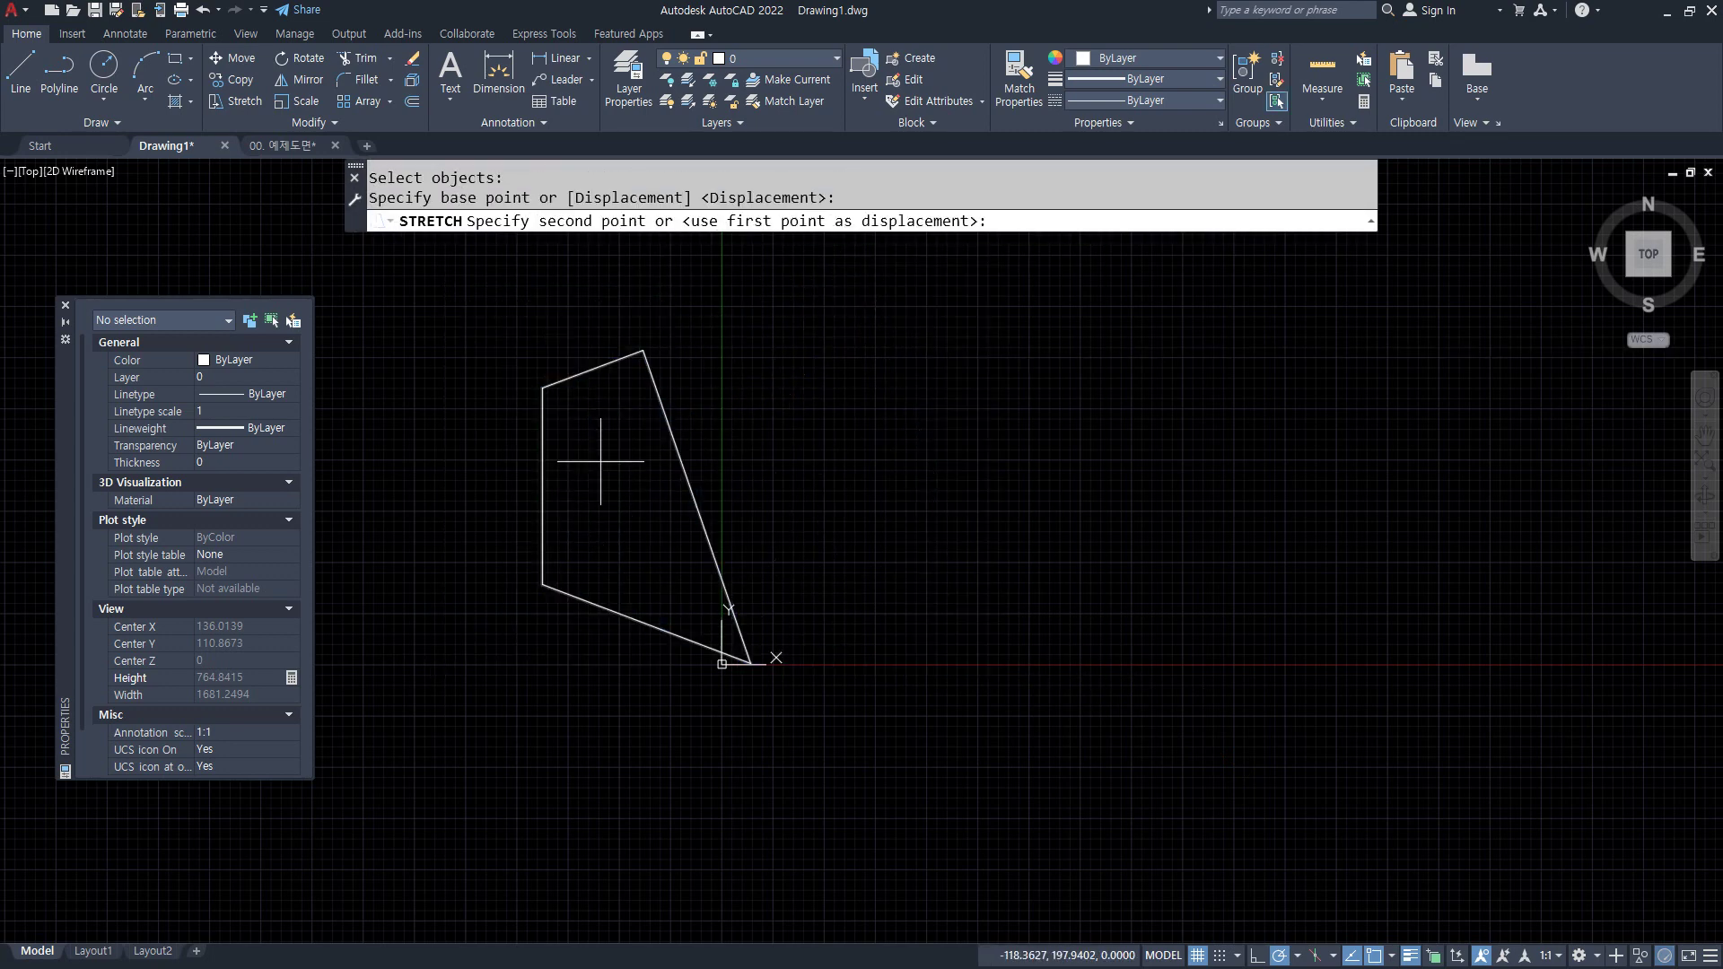
left_click(653, 569)
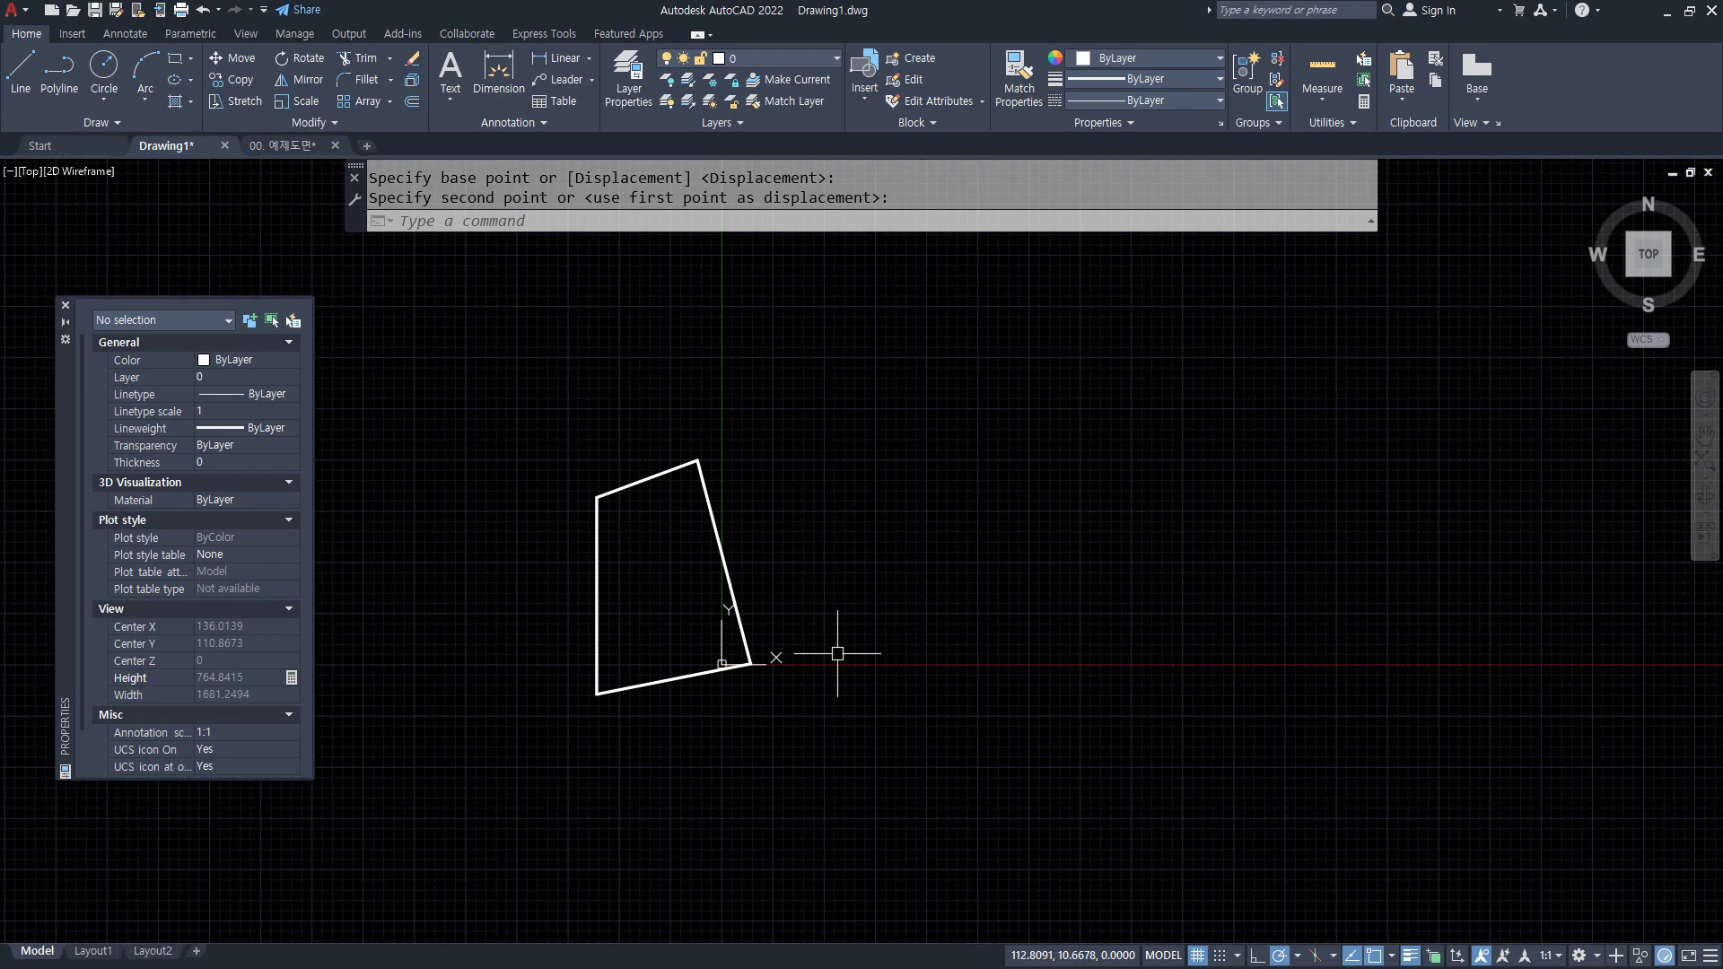
- Draw a diagonal line rising to the right near the middle of the drawing limits
type("z")
key("Return")
type("a")
key("Return")
type("l")
key("Return")
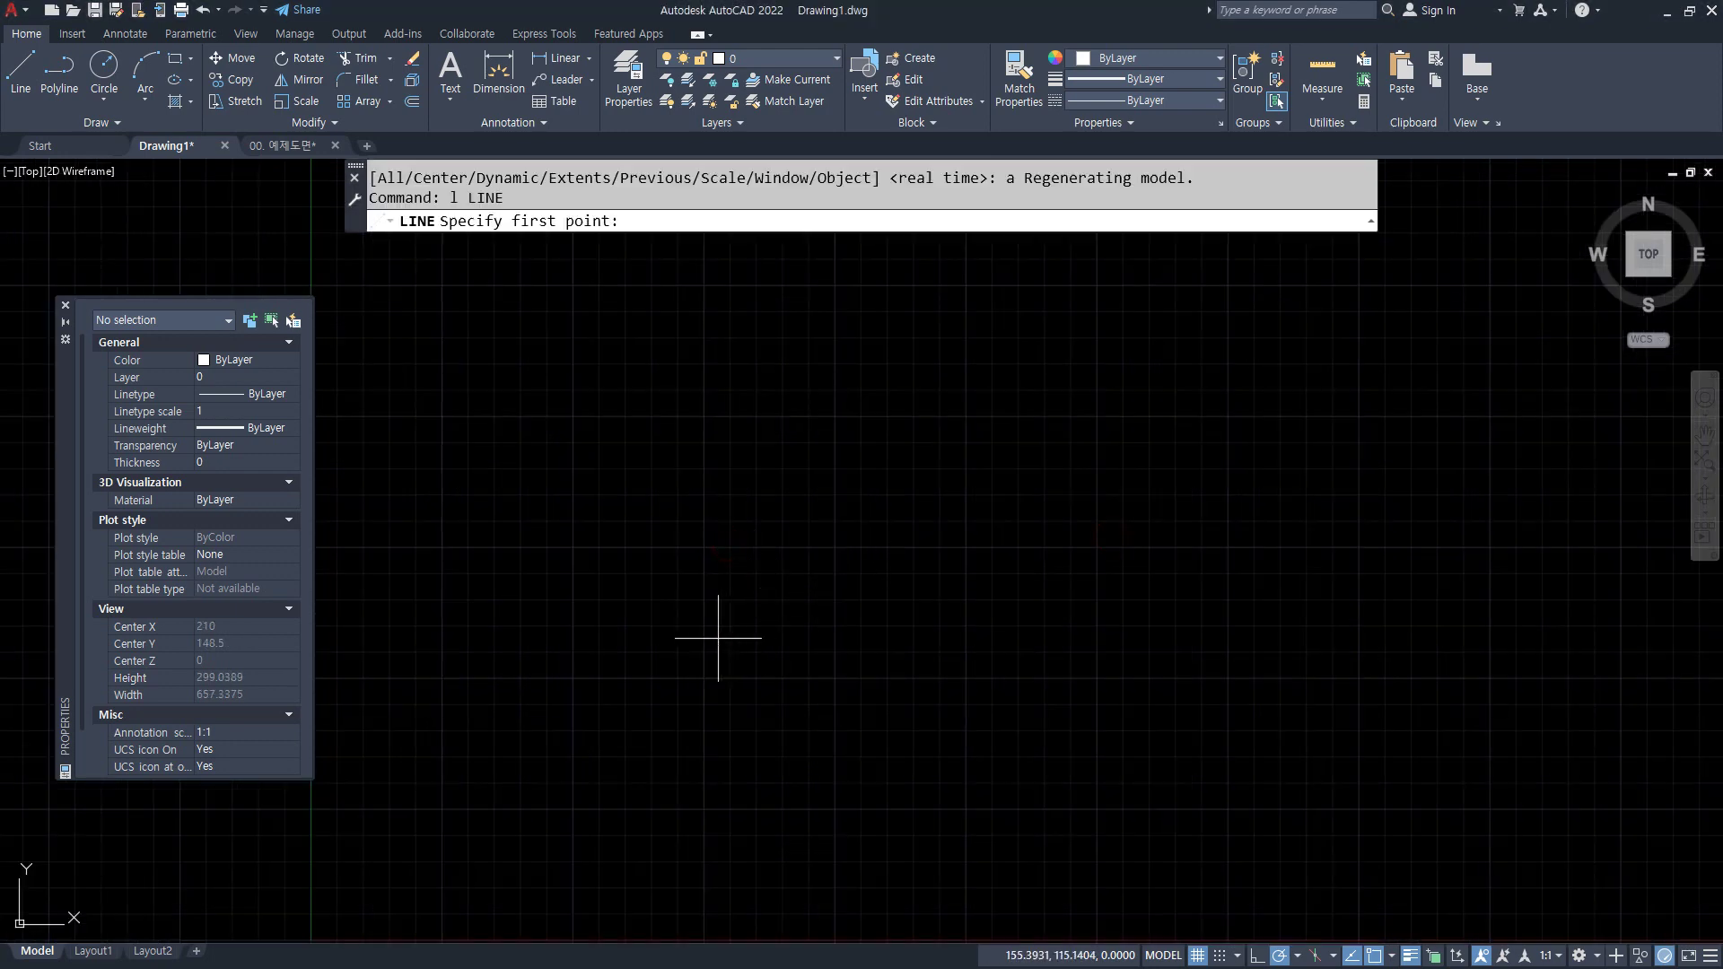
left_click(656, 633)
left_click(843, 504)
- Draw a circle to the right of the diagonal line, picking its centre and radius freehand
key("Return")
type("c CIRCLE")
key("Return")
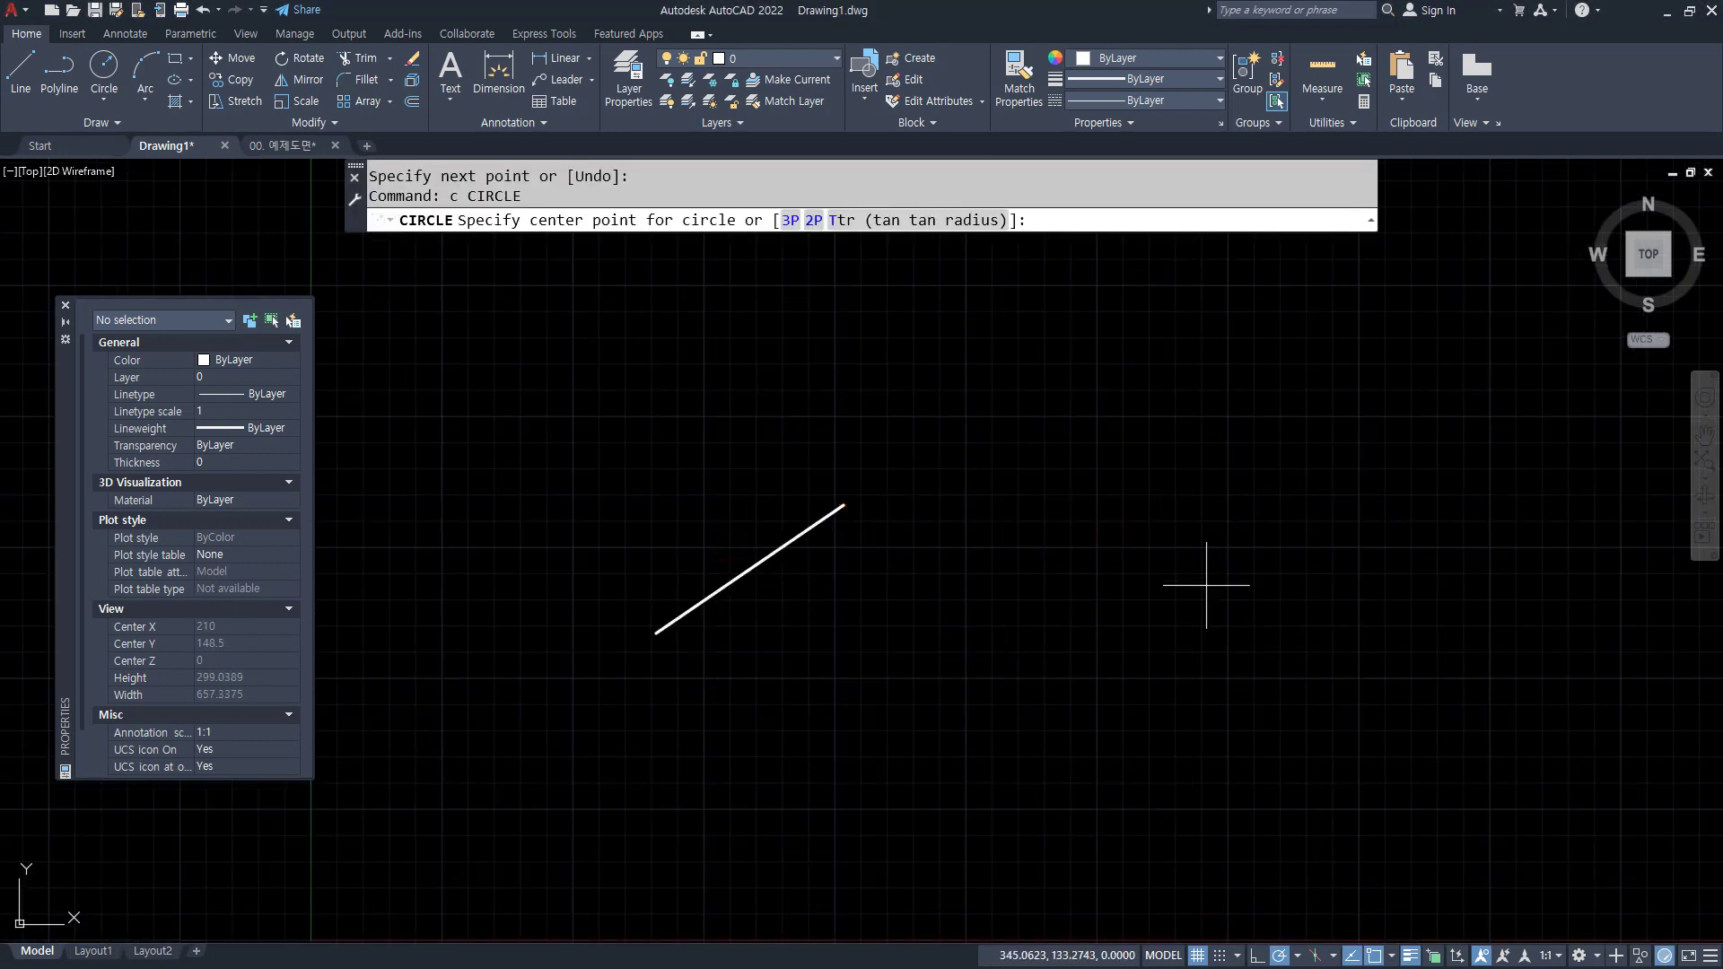
left_click(1205, 586)
left_click(1129, 583)
scroll(1059, 582, "up", 2)
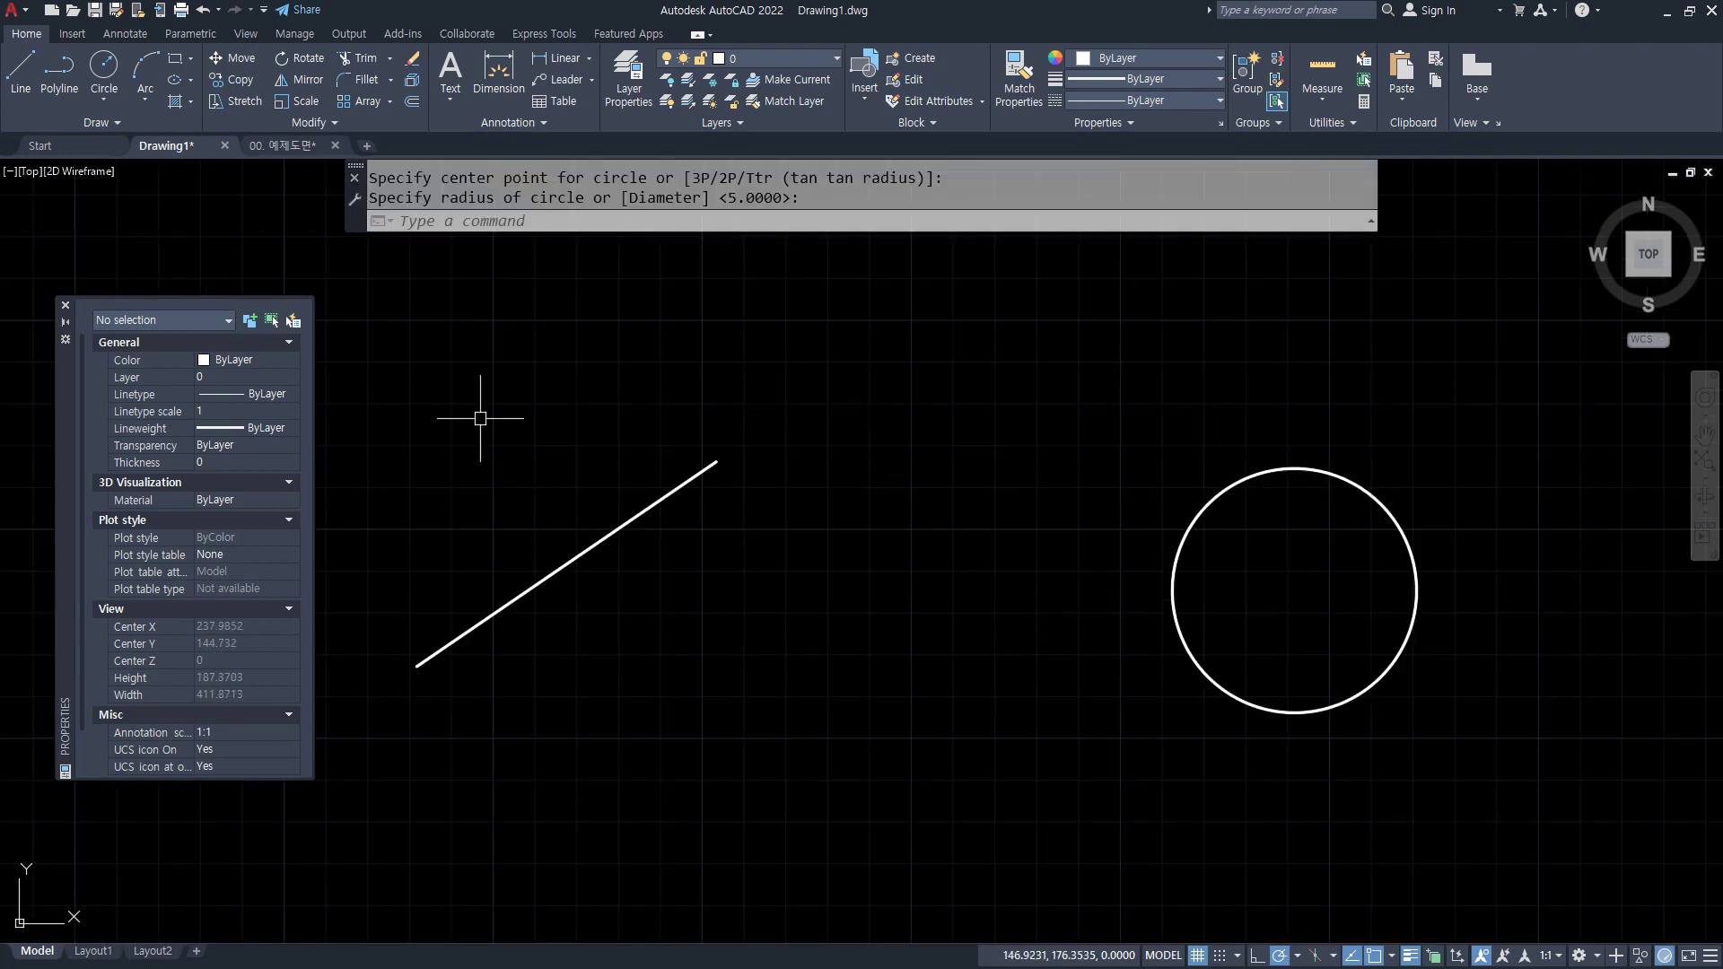
- Close the Properties palette and select the diagonal line with a crossing window to display its grips
left_click(66, 306)
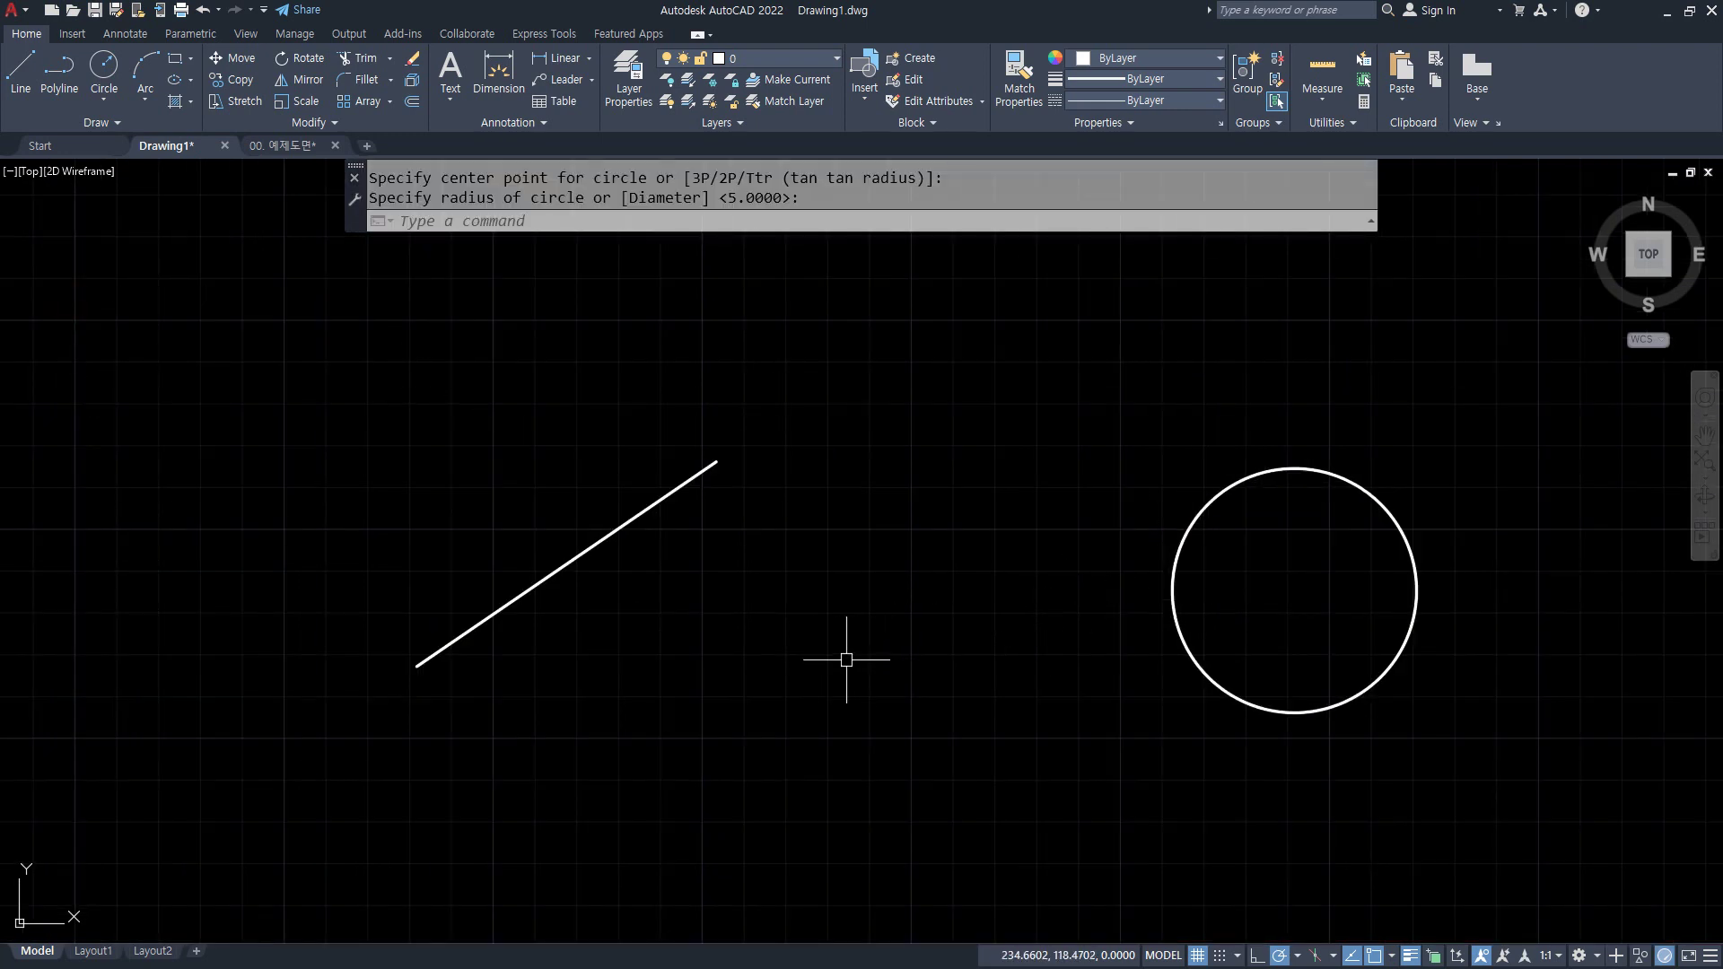
left_click(724, 704)
left_click(408, 468)
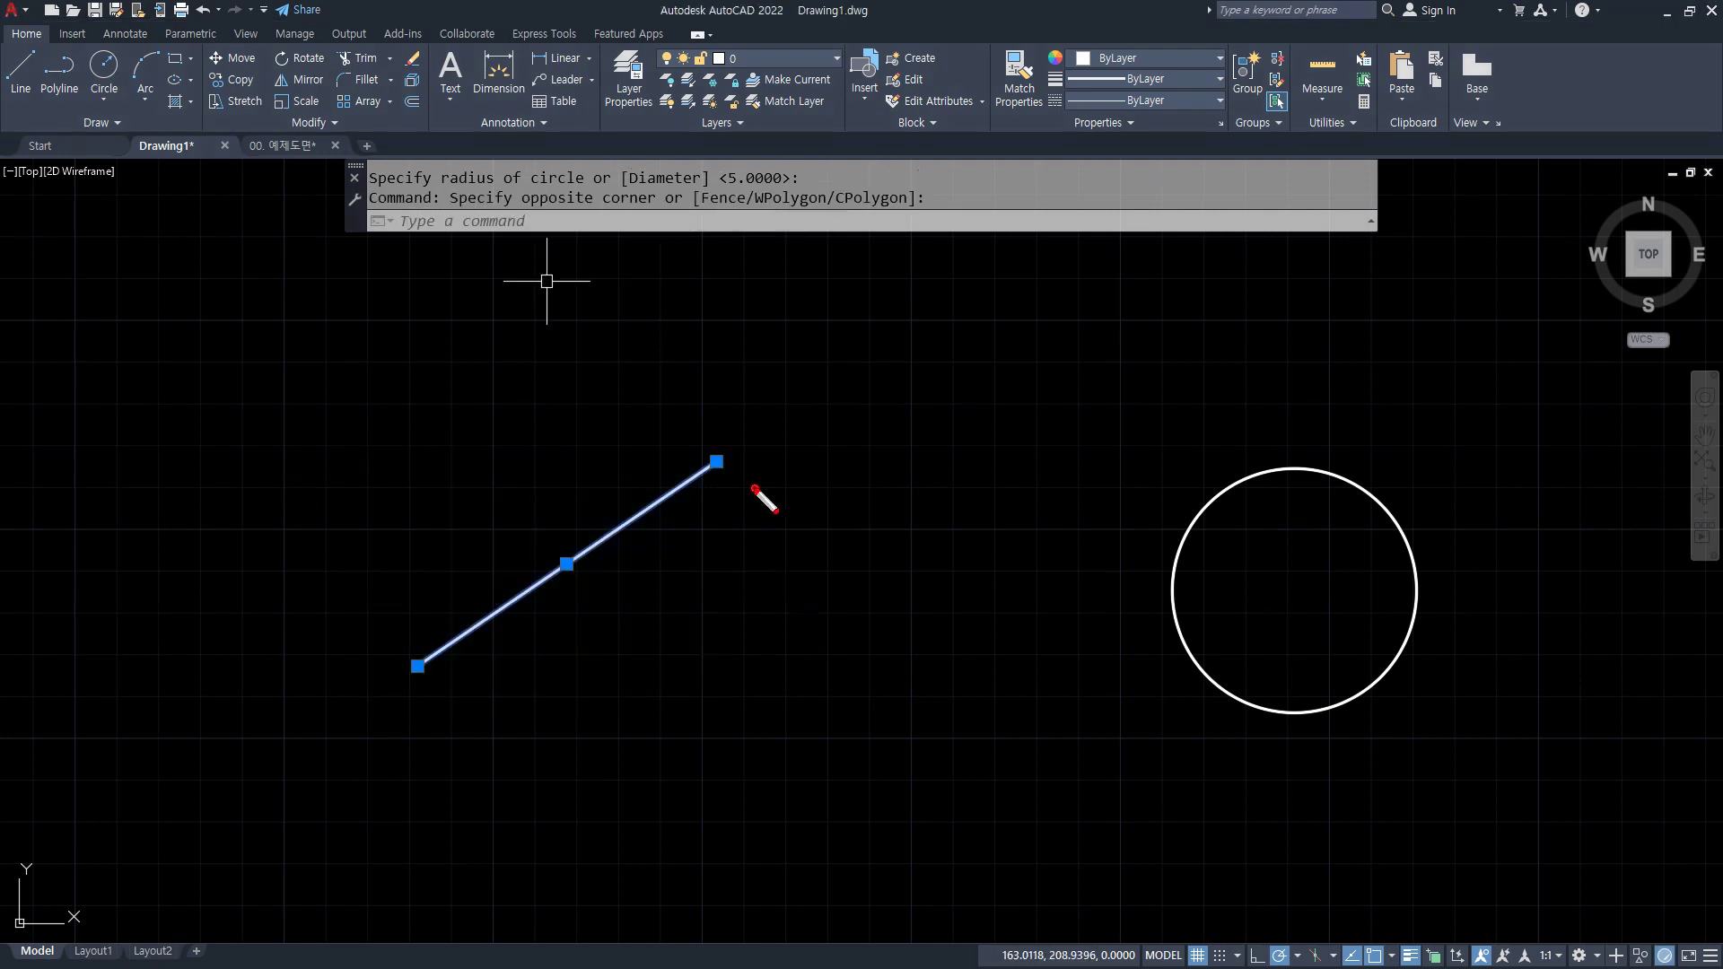
mouse_move(758, 490)
left_mouse_down()
mouse_move(742, 446)
mouse_move(745, 470)
left_mouse_up()
mouse_move(600, 612)
left_mouse_down()
mouse_move(615, 538)
mouse_move(592, 585)
left_mouse_up()
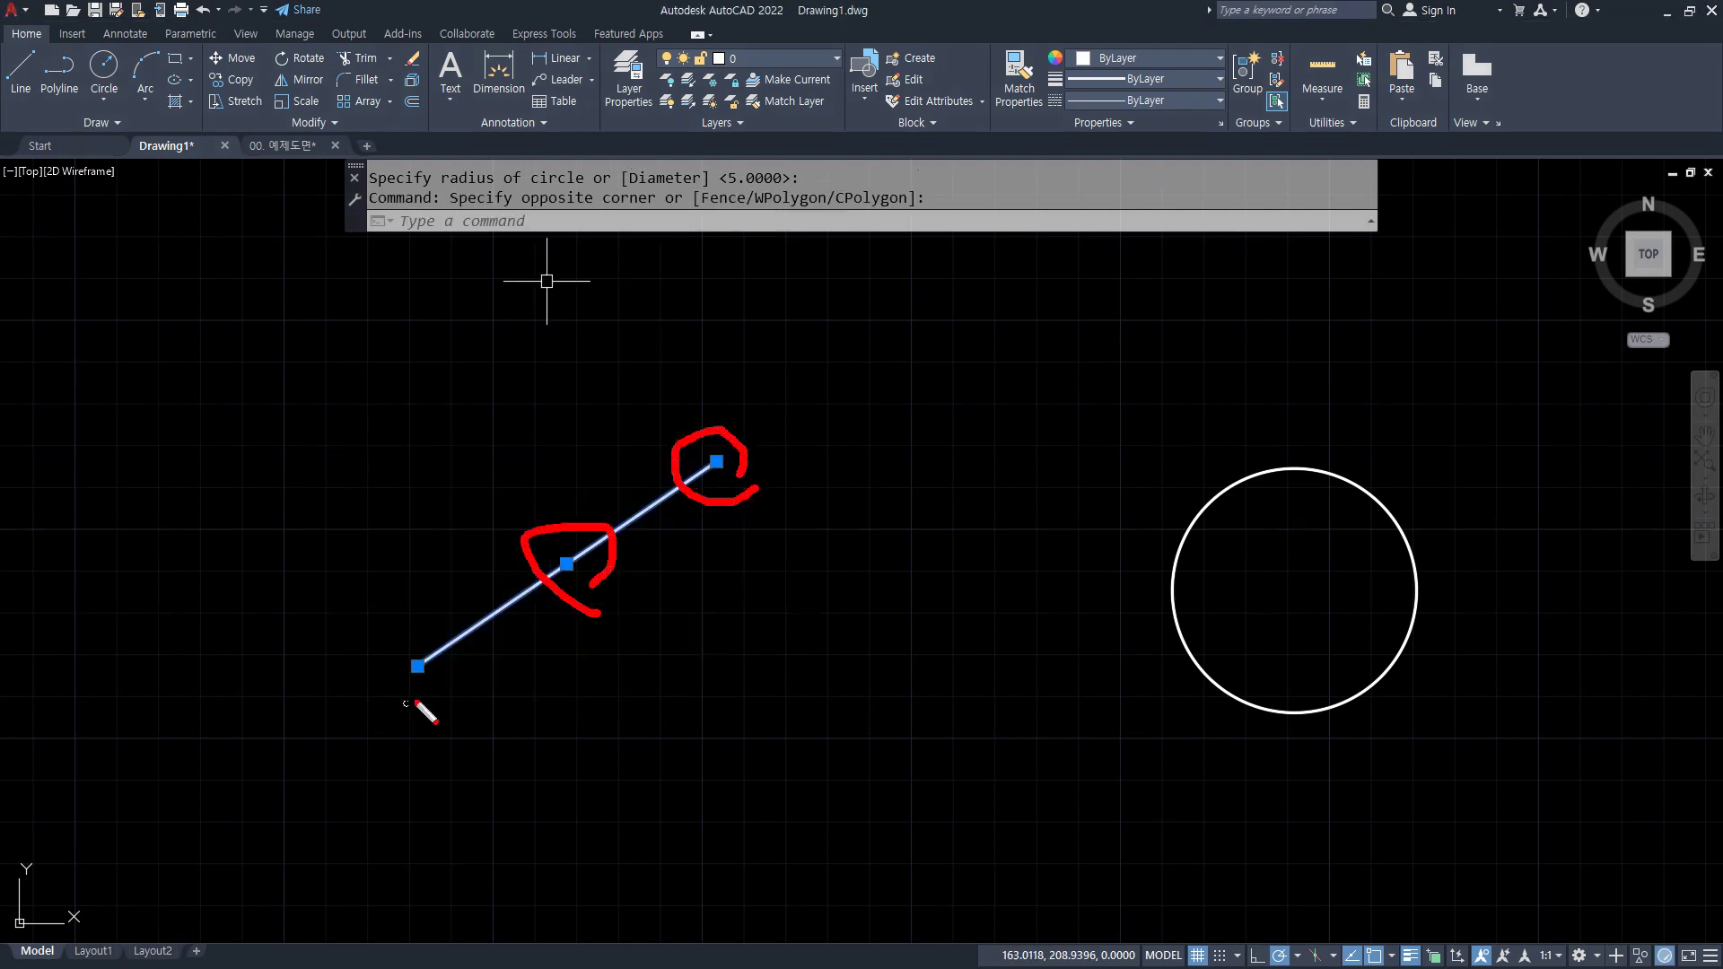
mouse_move(438, 709)
left_mouse_down()
mouse_move(462, 642)
mouse_move(459, 696)
left_mouse_up()
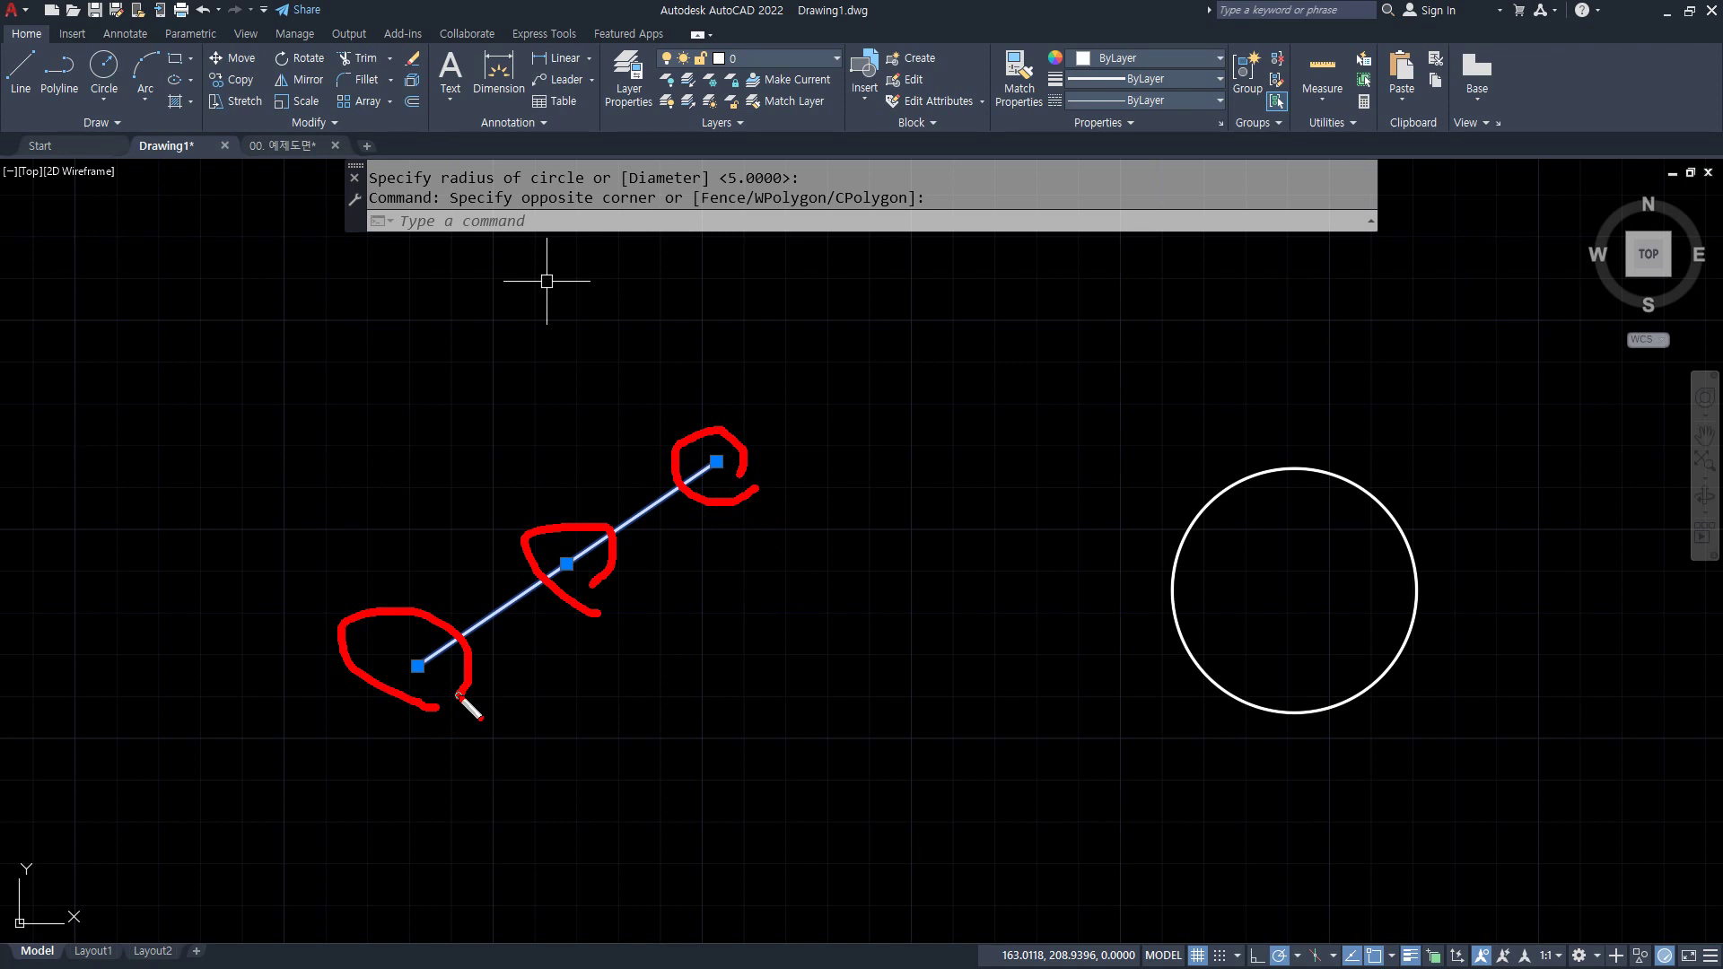
mouse_move(309, 355)
left_mouse_down()
mouse_move(226, 395)
mouse_move(314, 409)
mouse_move(293, 482)
left_mouse_up()
mouse_move(323, 433)
left_mouse_down()
mouse_move(323, 402)
mouse_move(372, 428)
mouse_move(415, 523)
left_mouse_up()
left_click(362, 384)
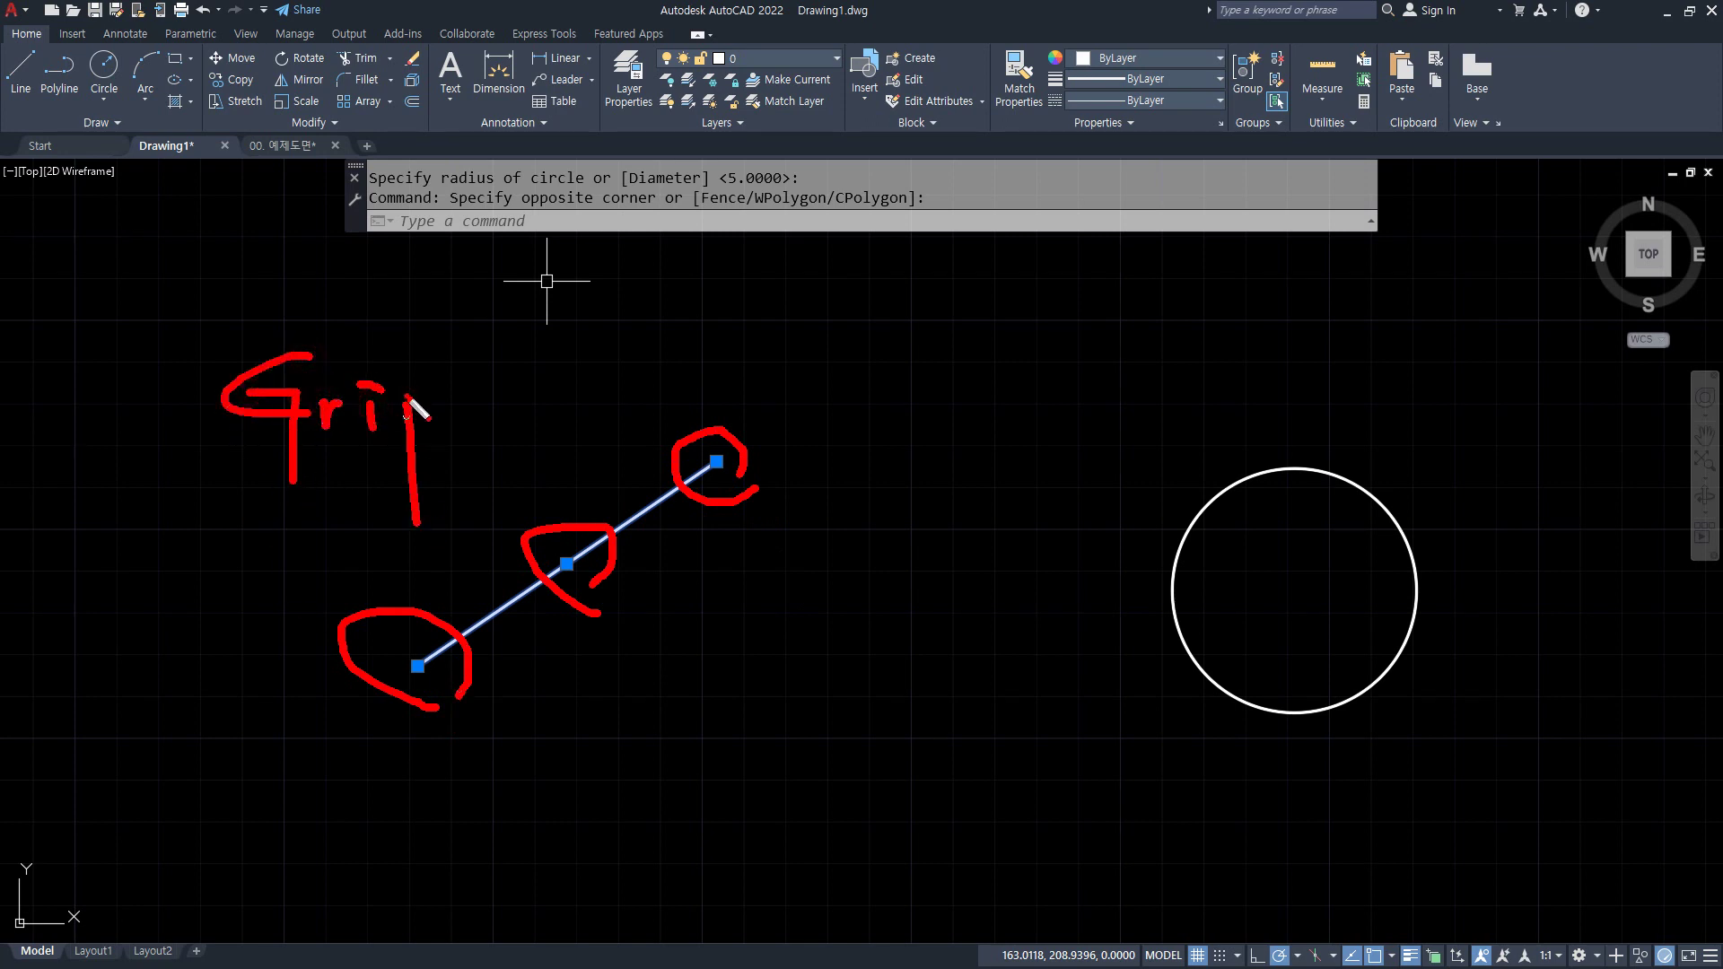
left_click_drag(408, 394, 415, 421)
- Grip-stretch the line's upper-right end outward and down below the circle's centre, and move its left end up above it
left_click(716, 462)
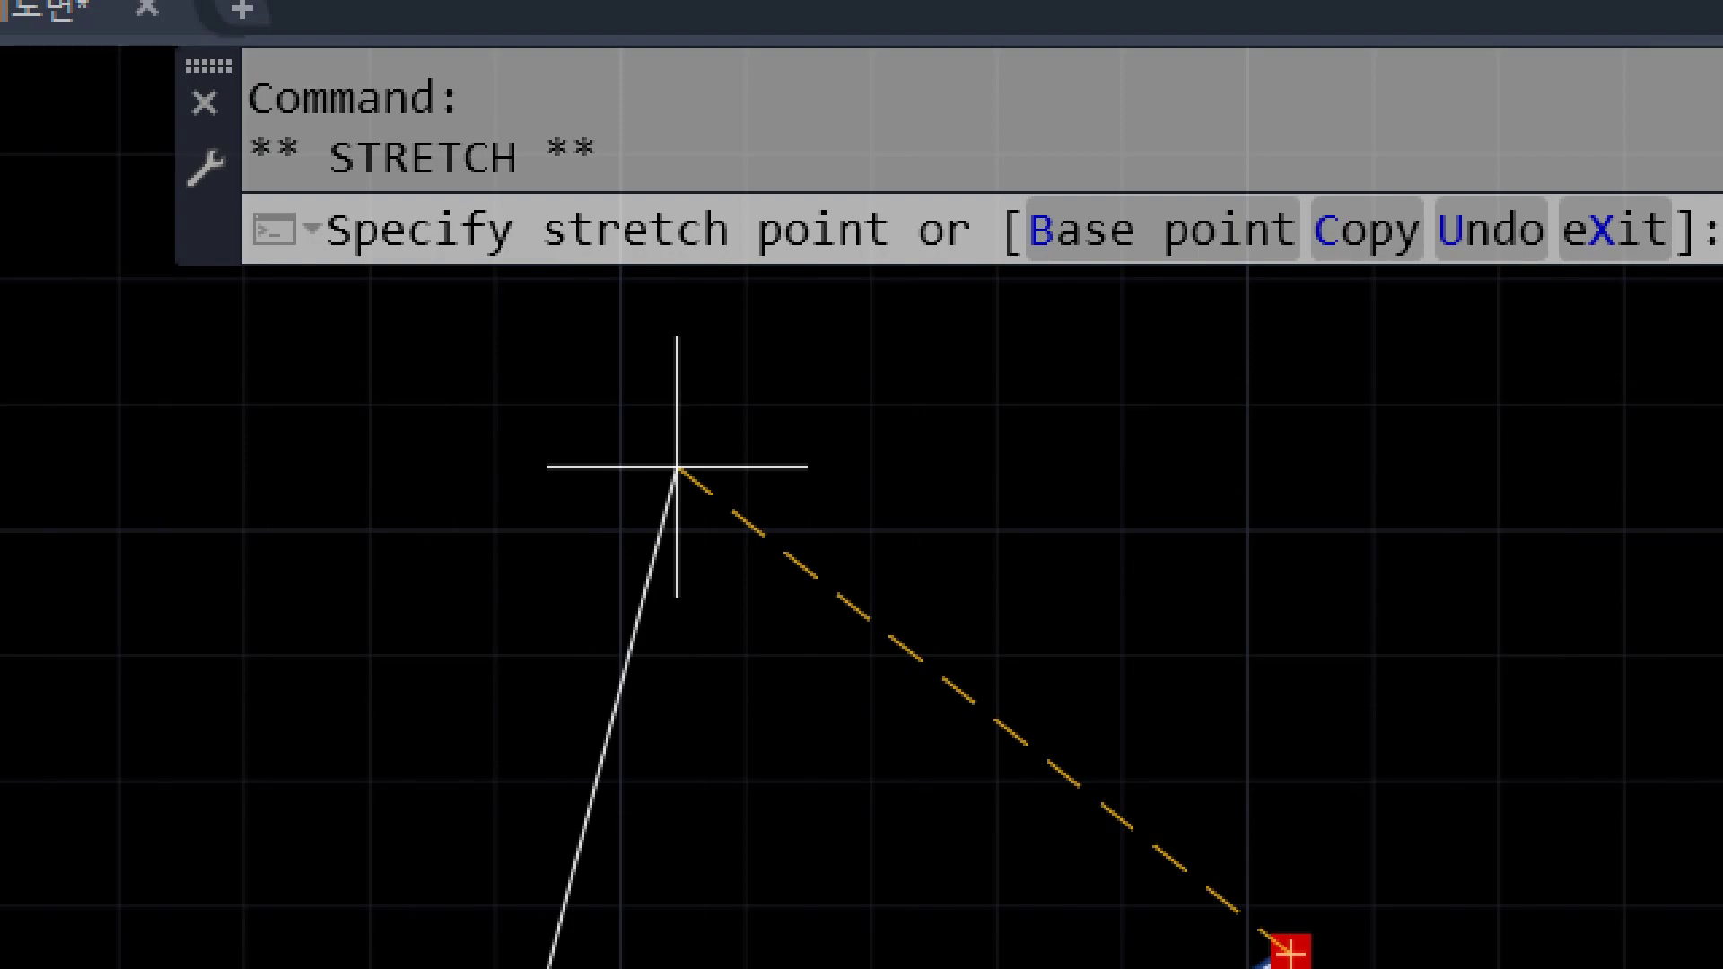
left_click(939, 315)
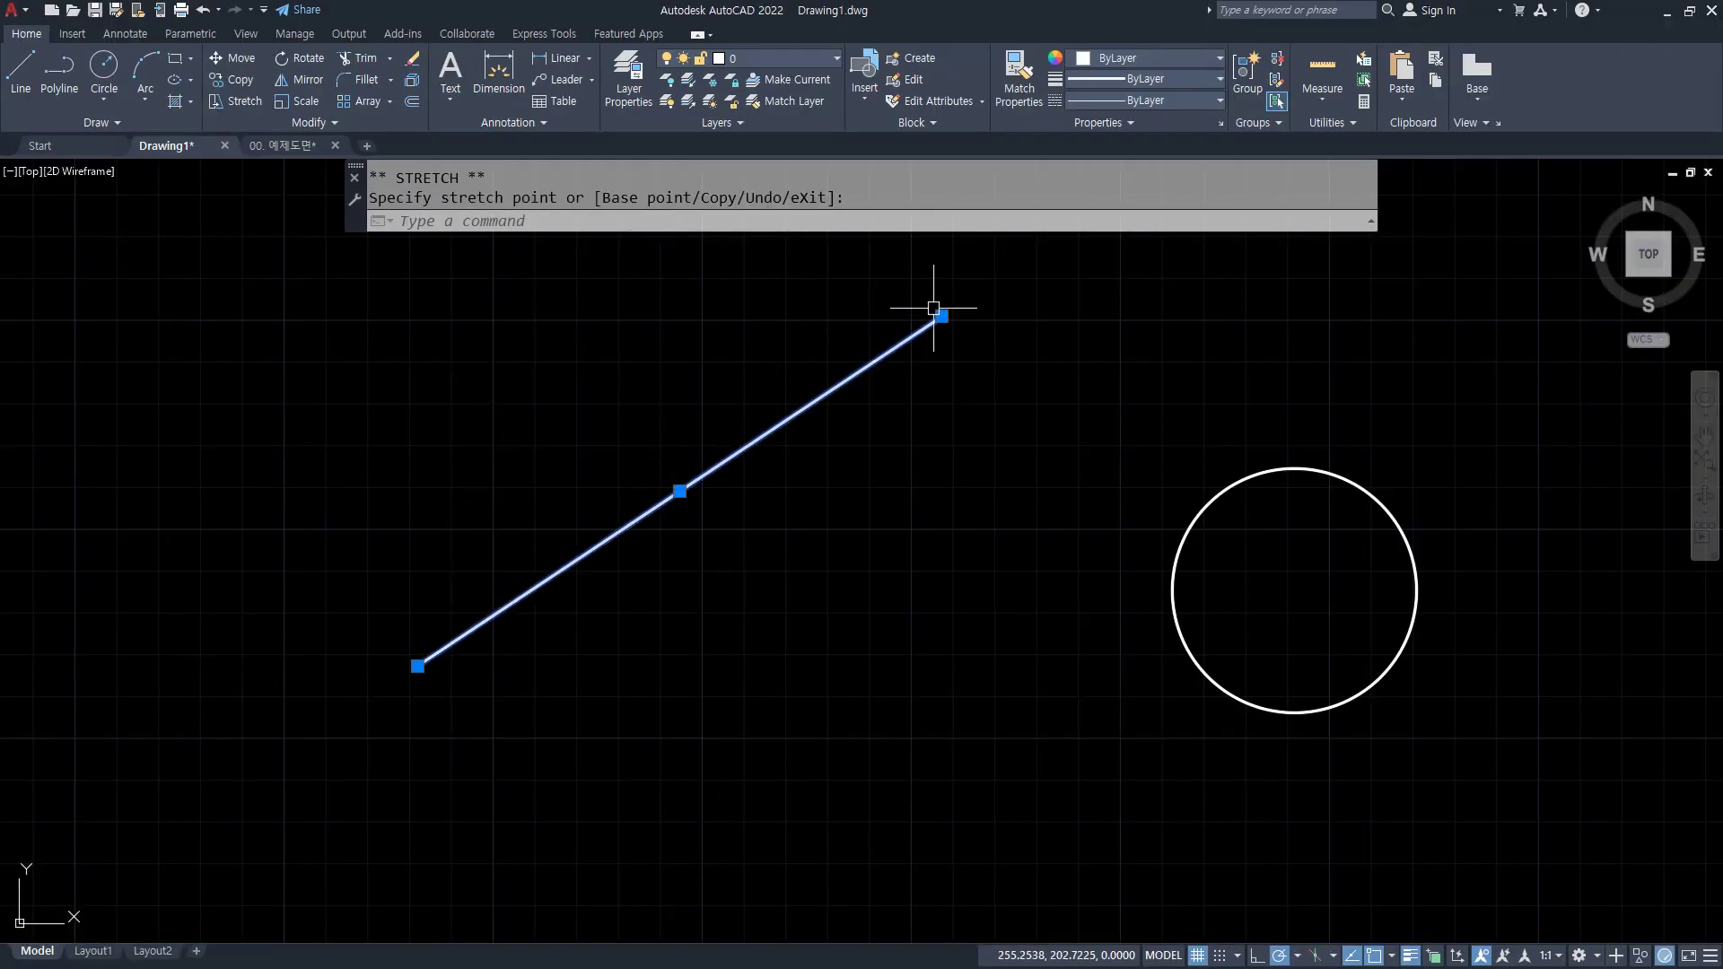
left_click(938, 314)
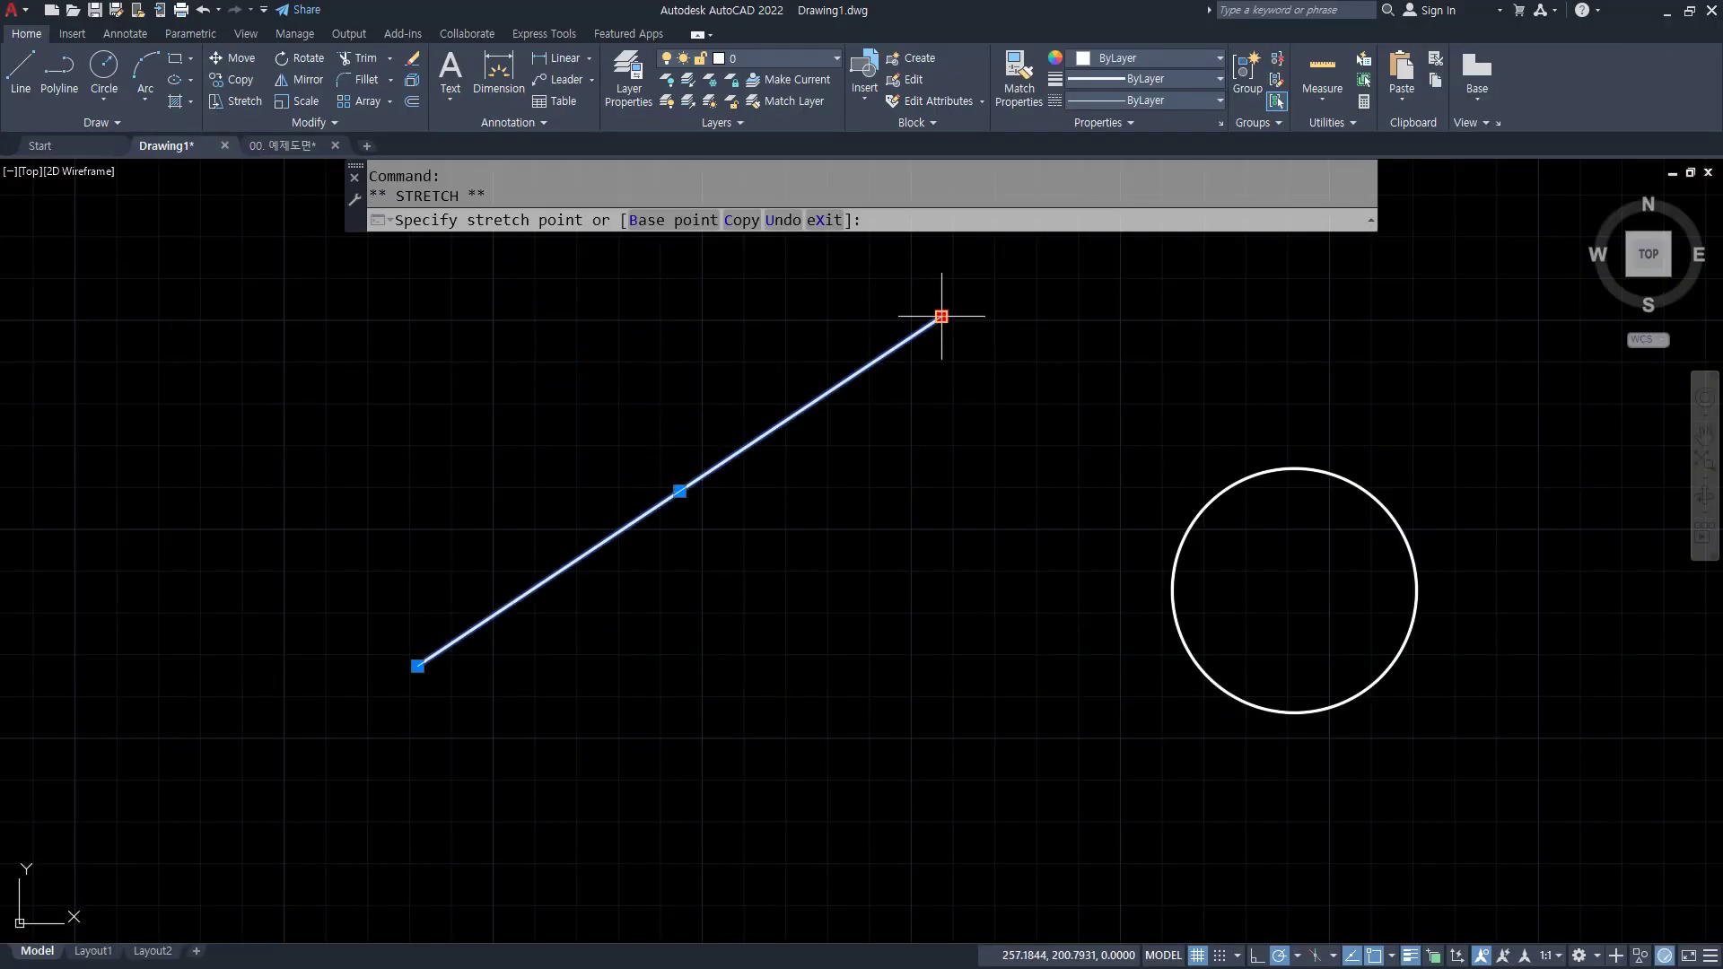
left_click(959, 630)
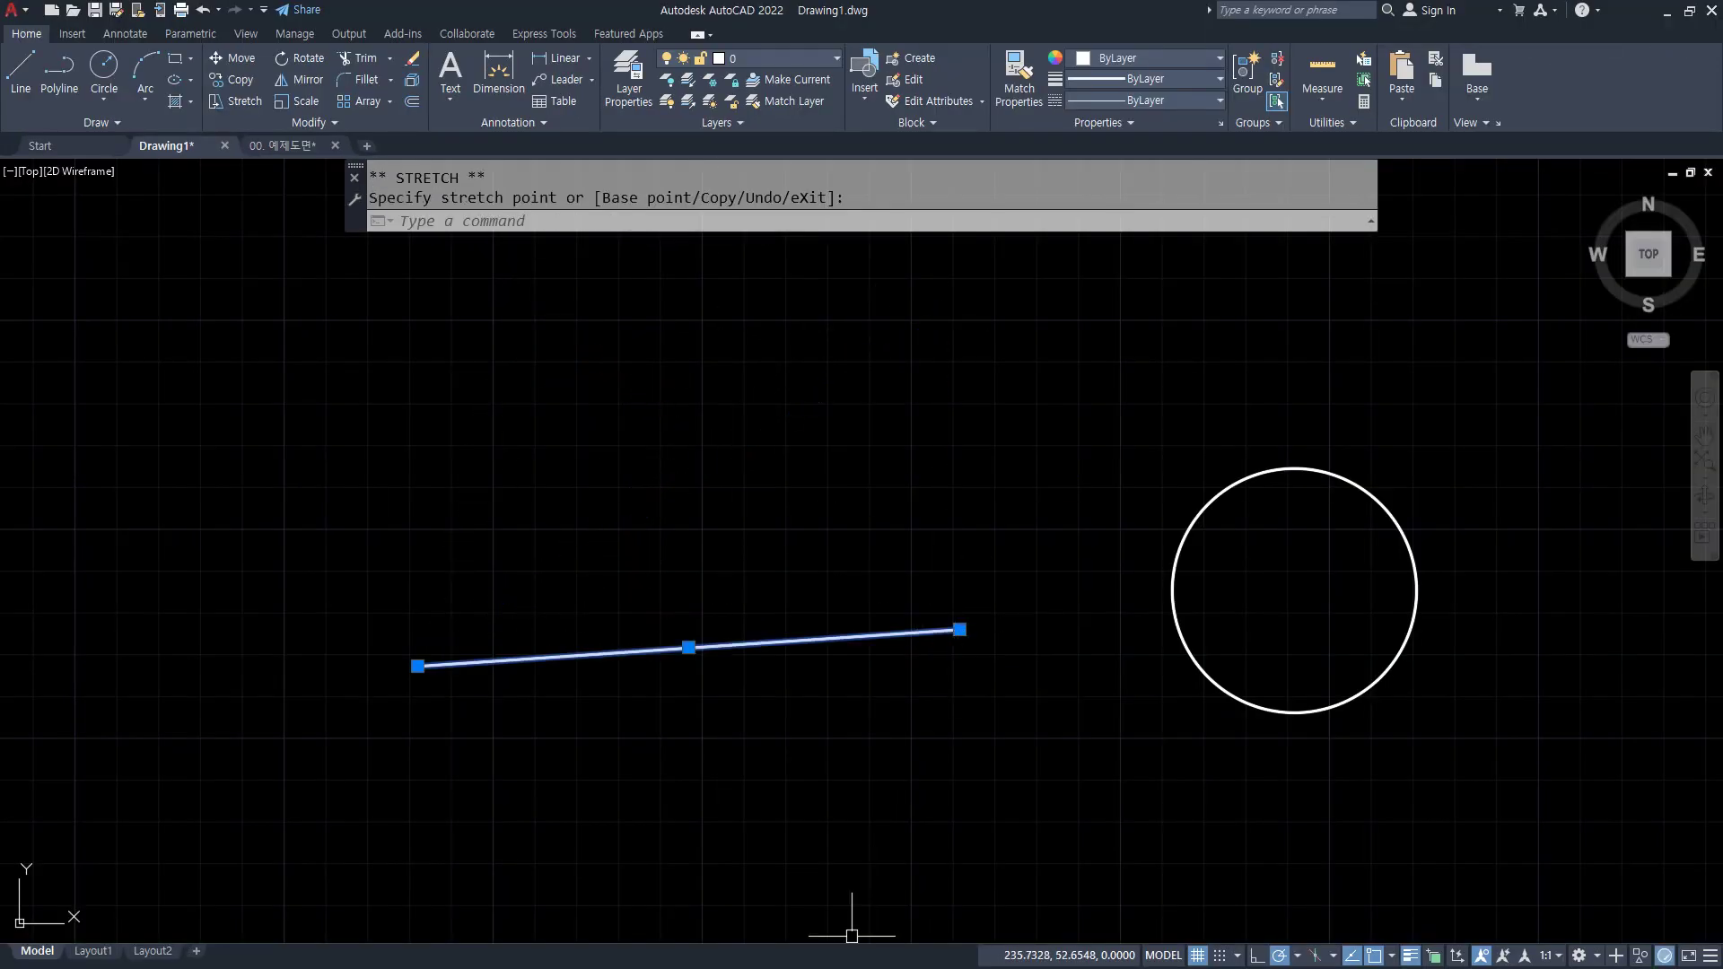
left_click(417, 666)
left_click(355, 421)
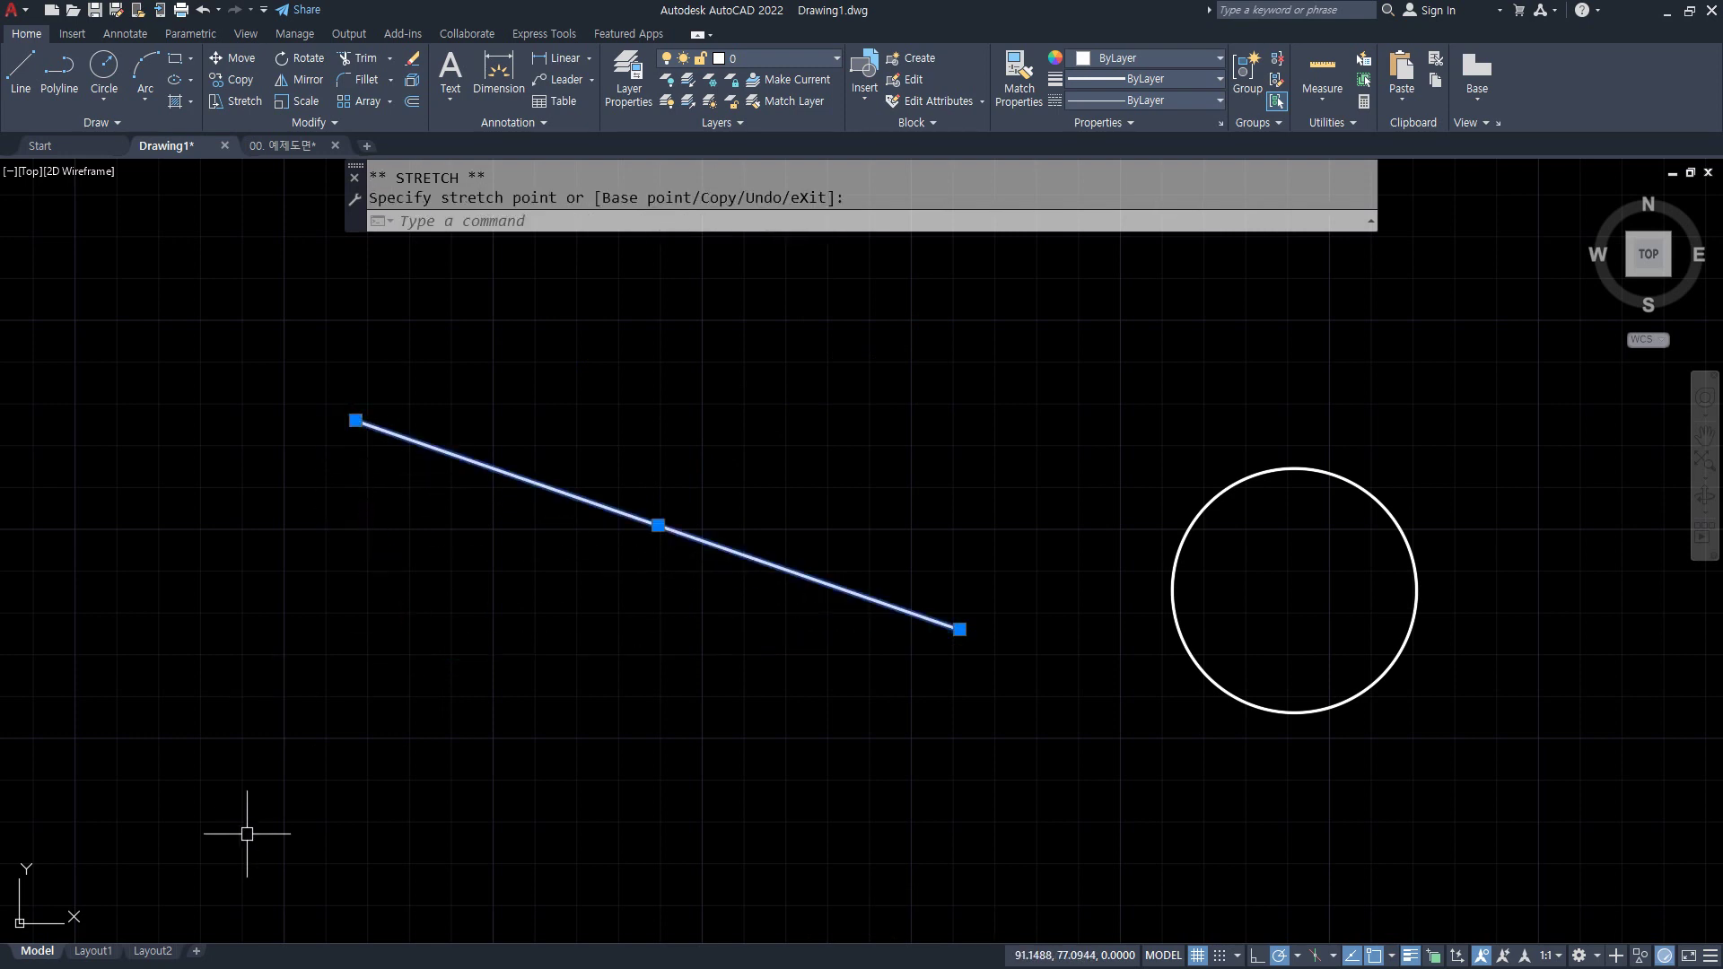
- Select the circle and resize it by its quadrant grips, enlarging it from the top and shrinking it from the right
left_click(1232, 480)
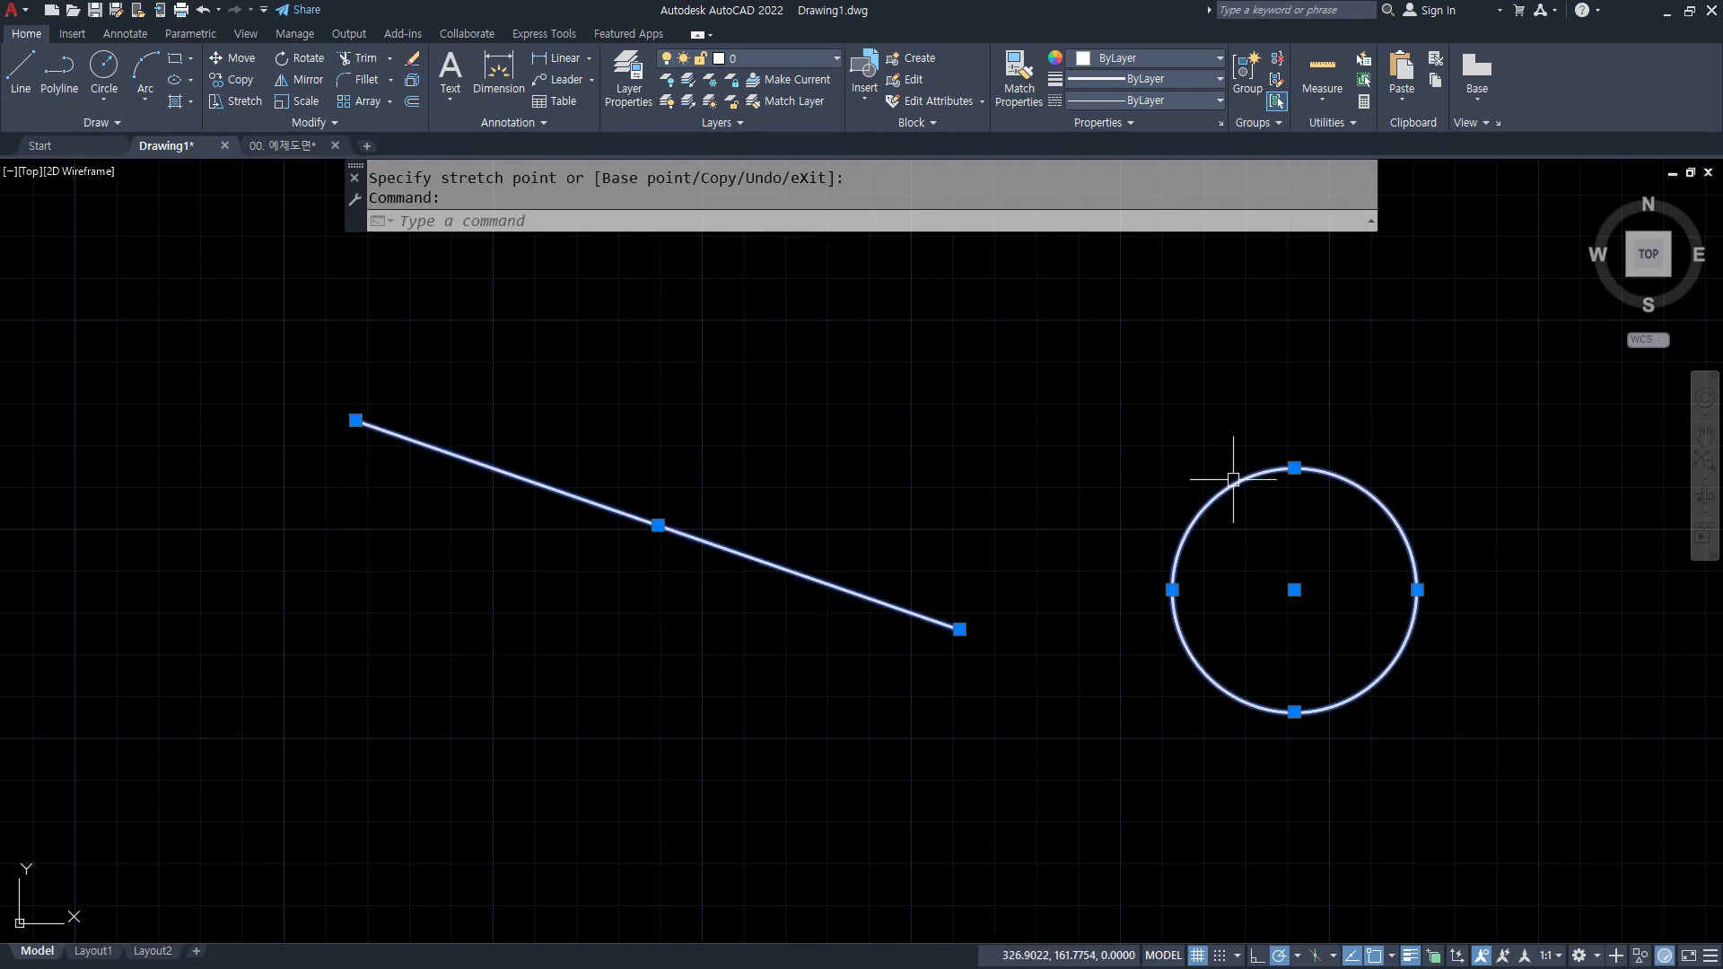
left_click(1294, 467)
left_click(1294, 358)
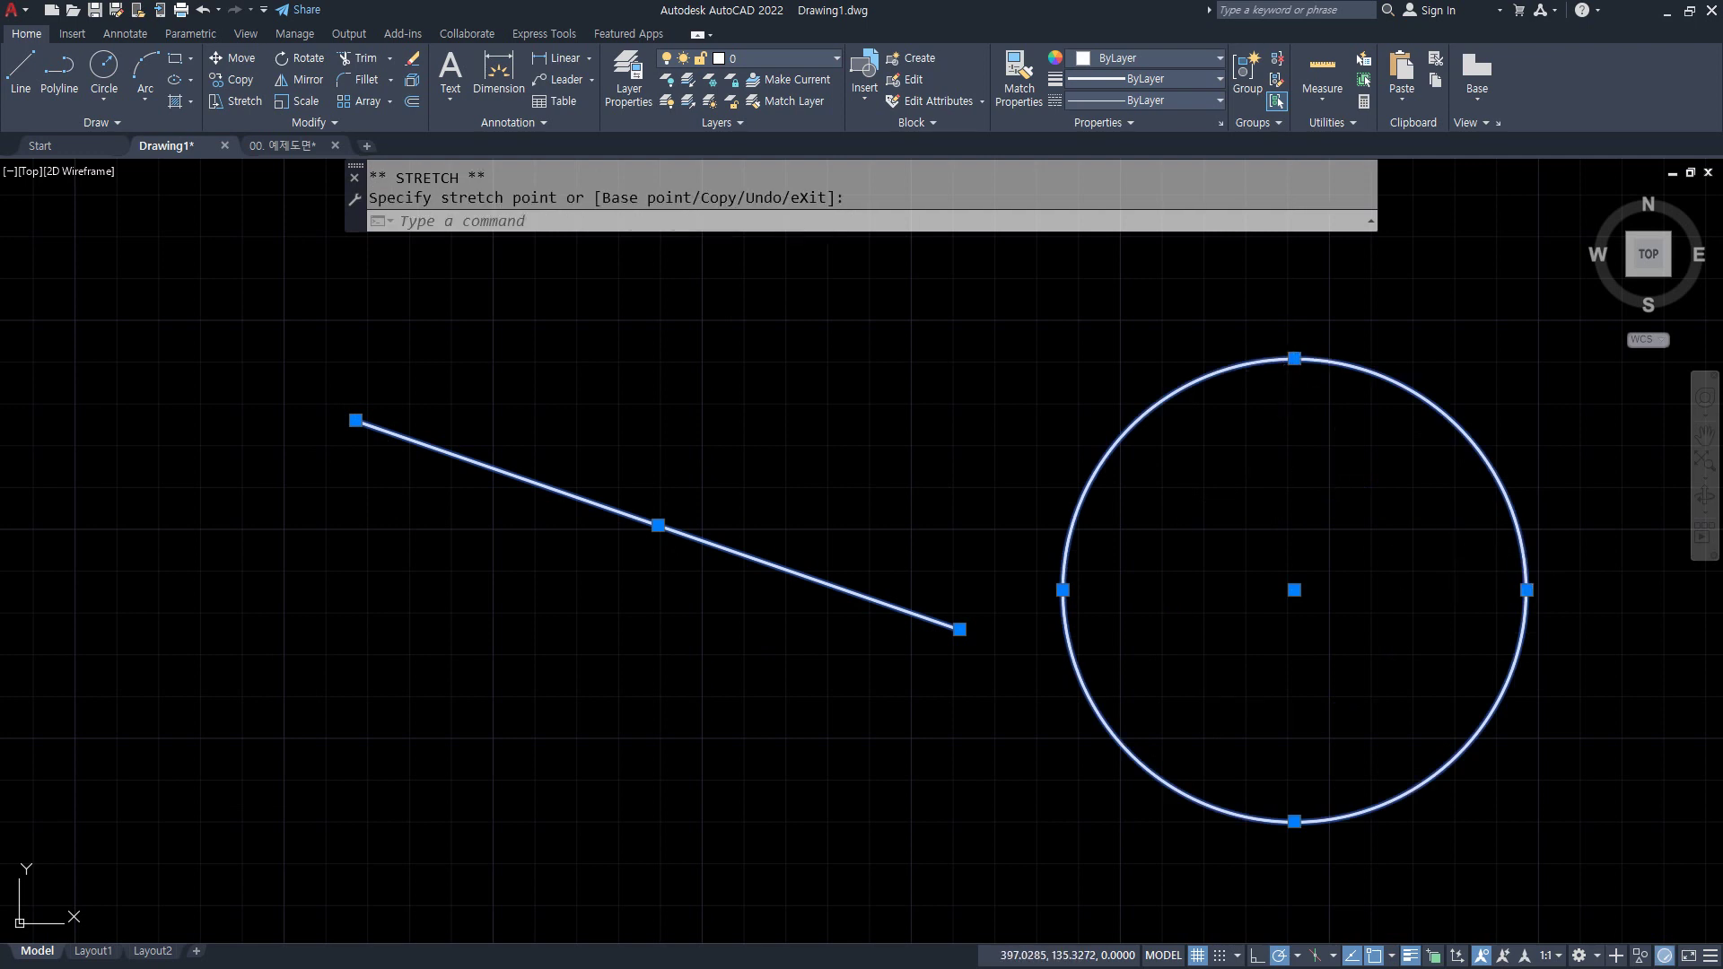
left_click(1526, 590)
left_click(1443, 590)
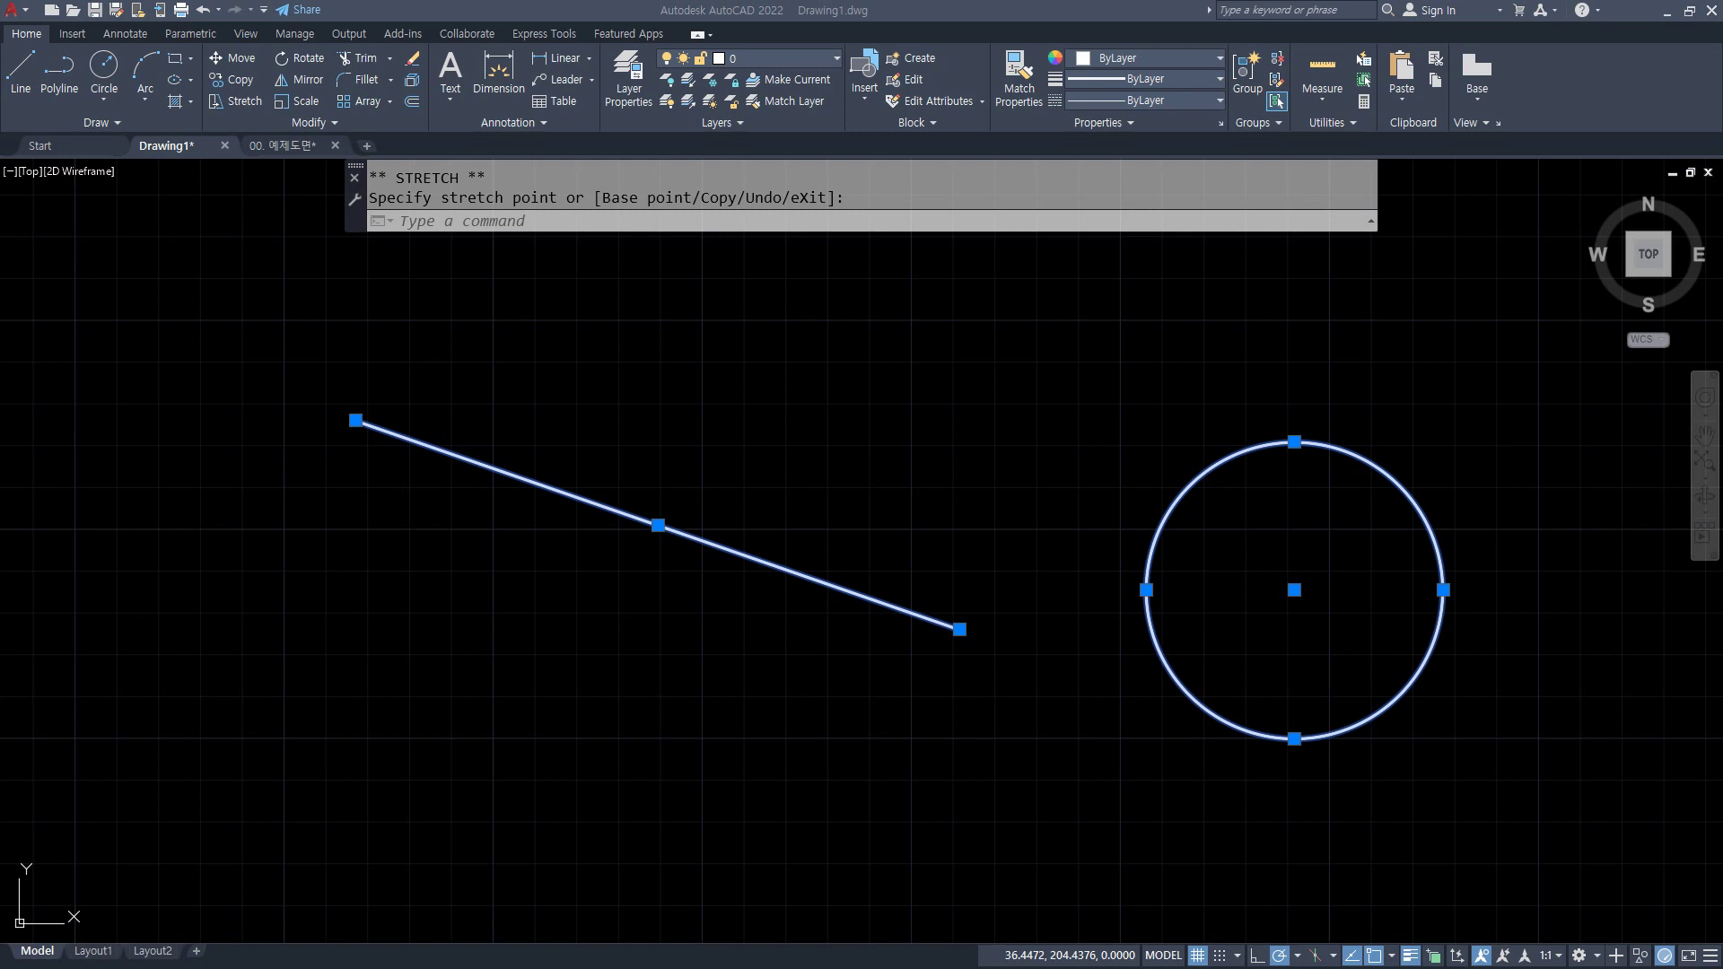
- Cycle the line's left-end grip through Move, Rotate, Scale and Mirror back to Stretch, and place that end lower and farther right
left_click(356, 419)
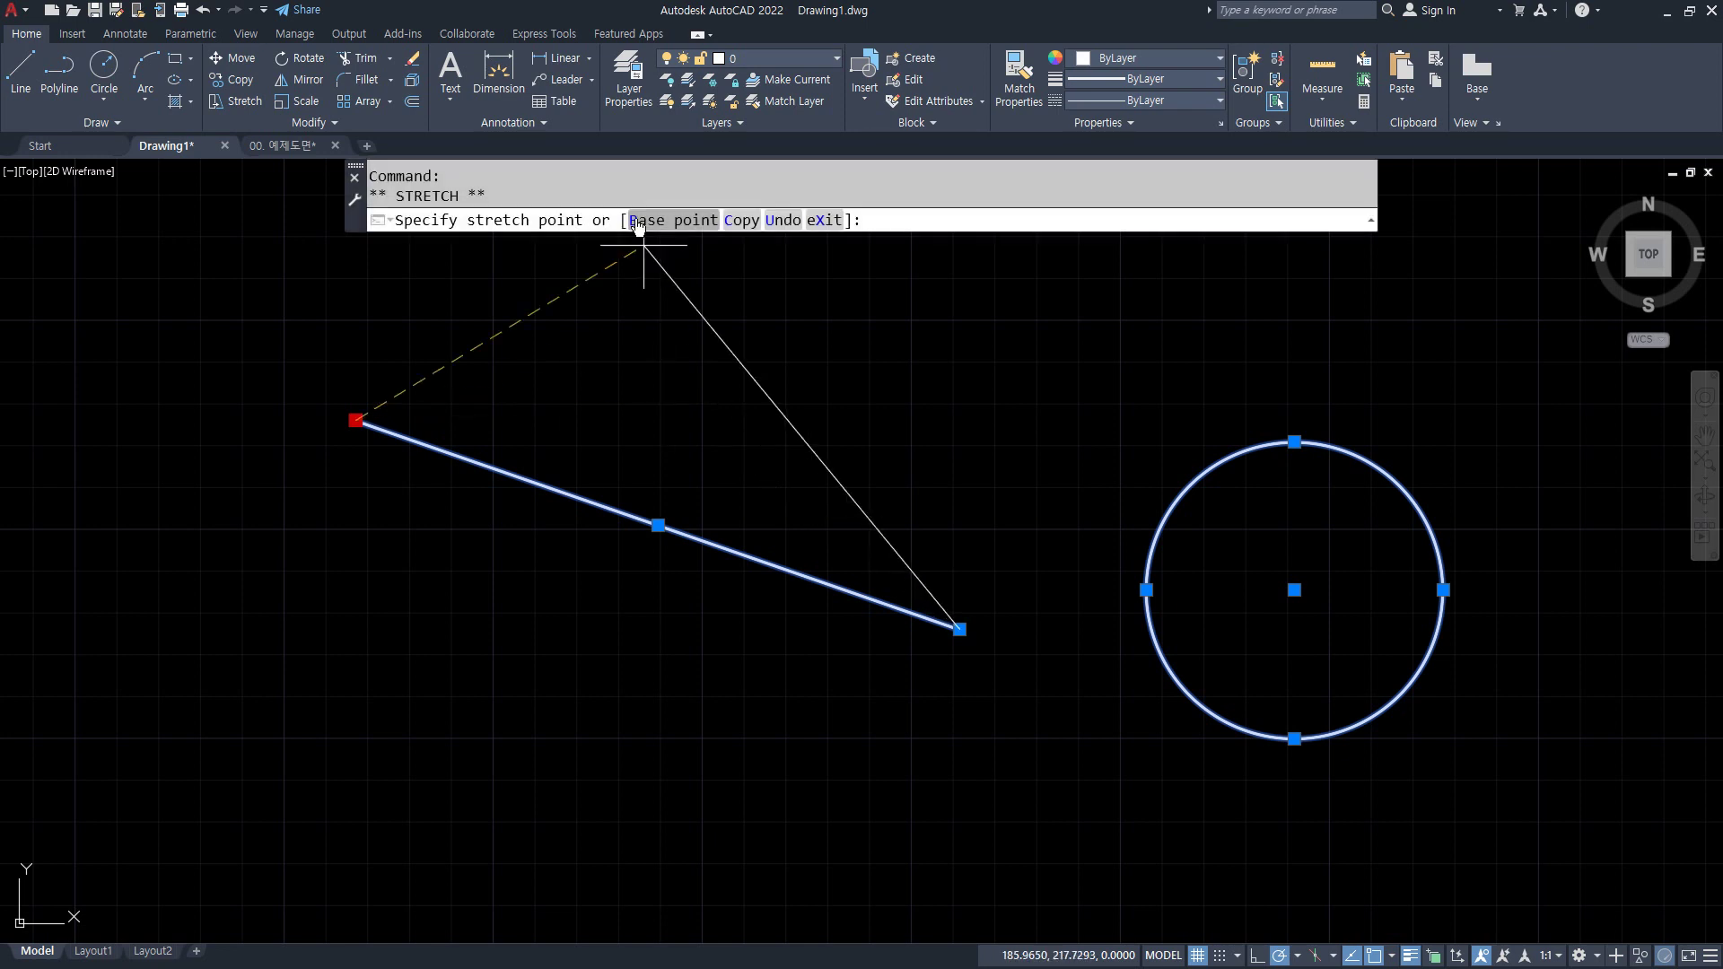
key("space")
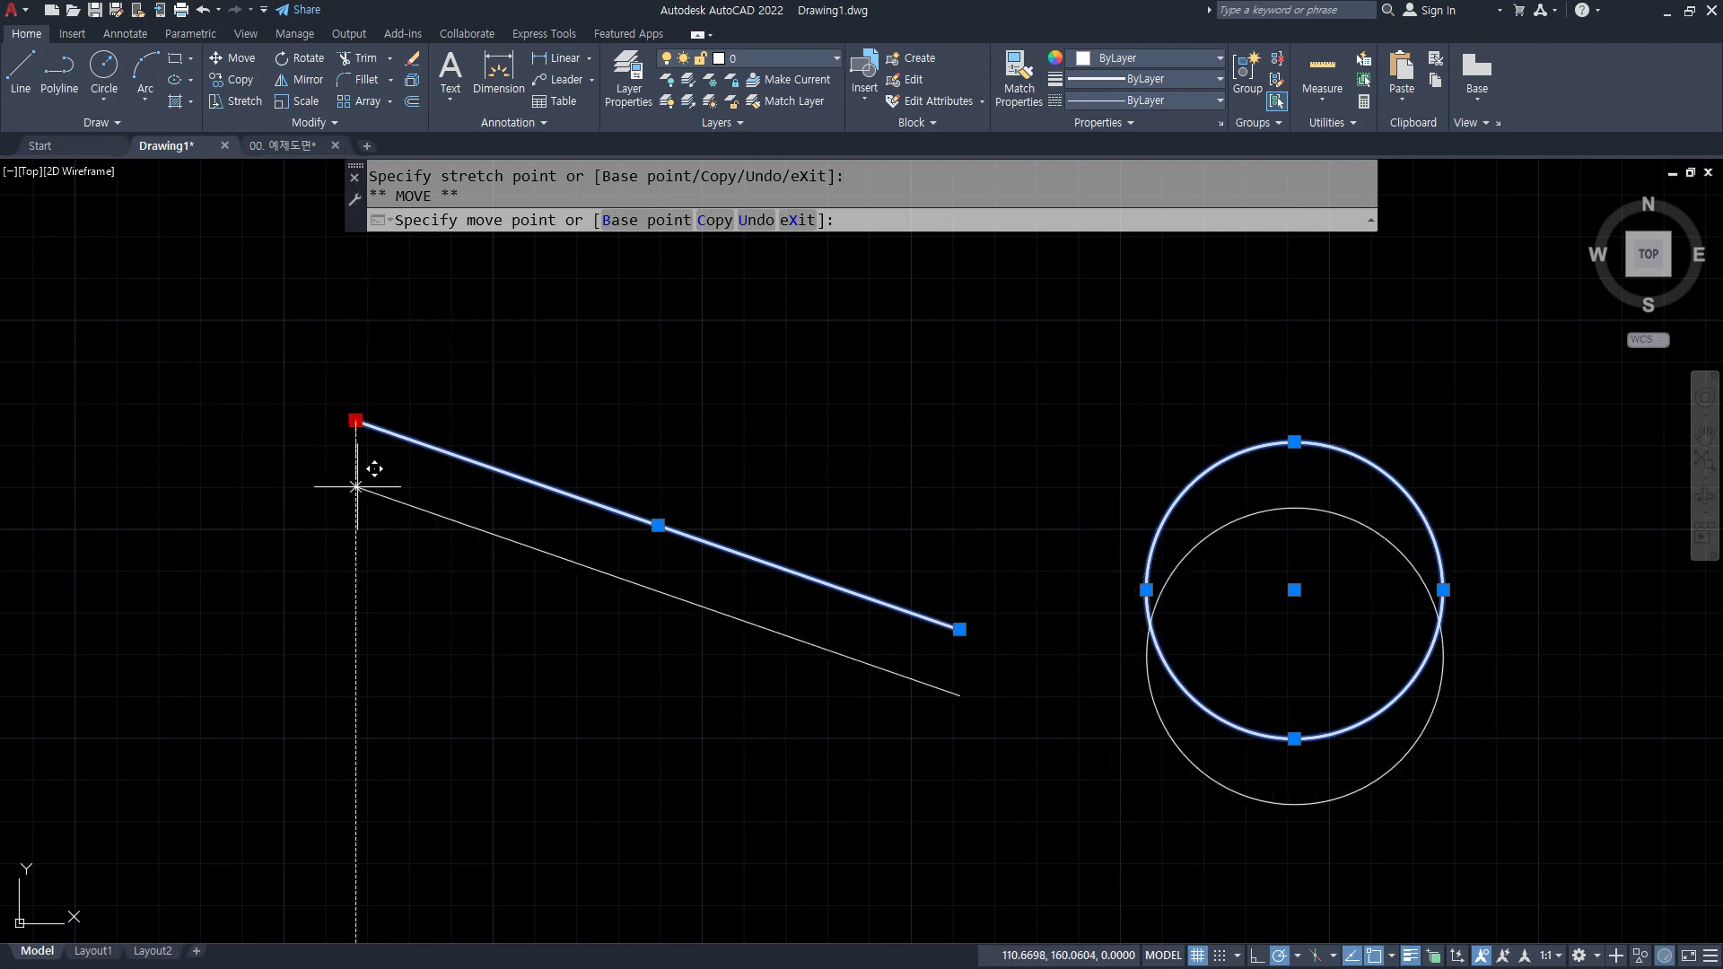
key("space")
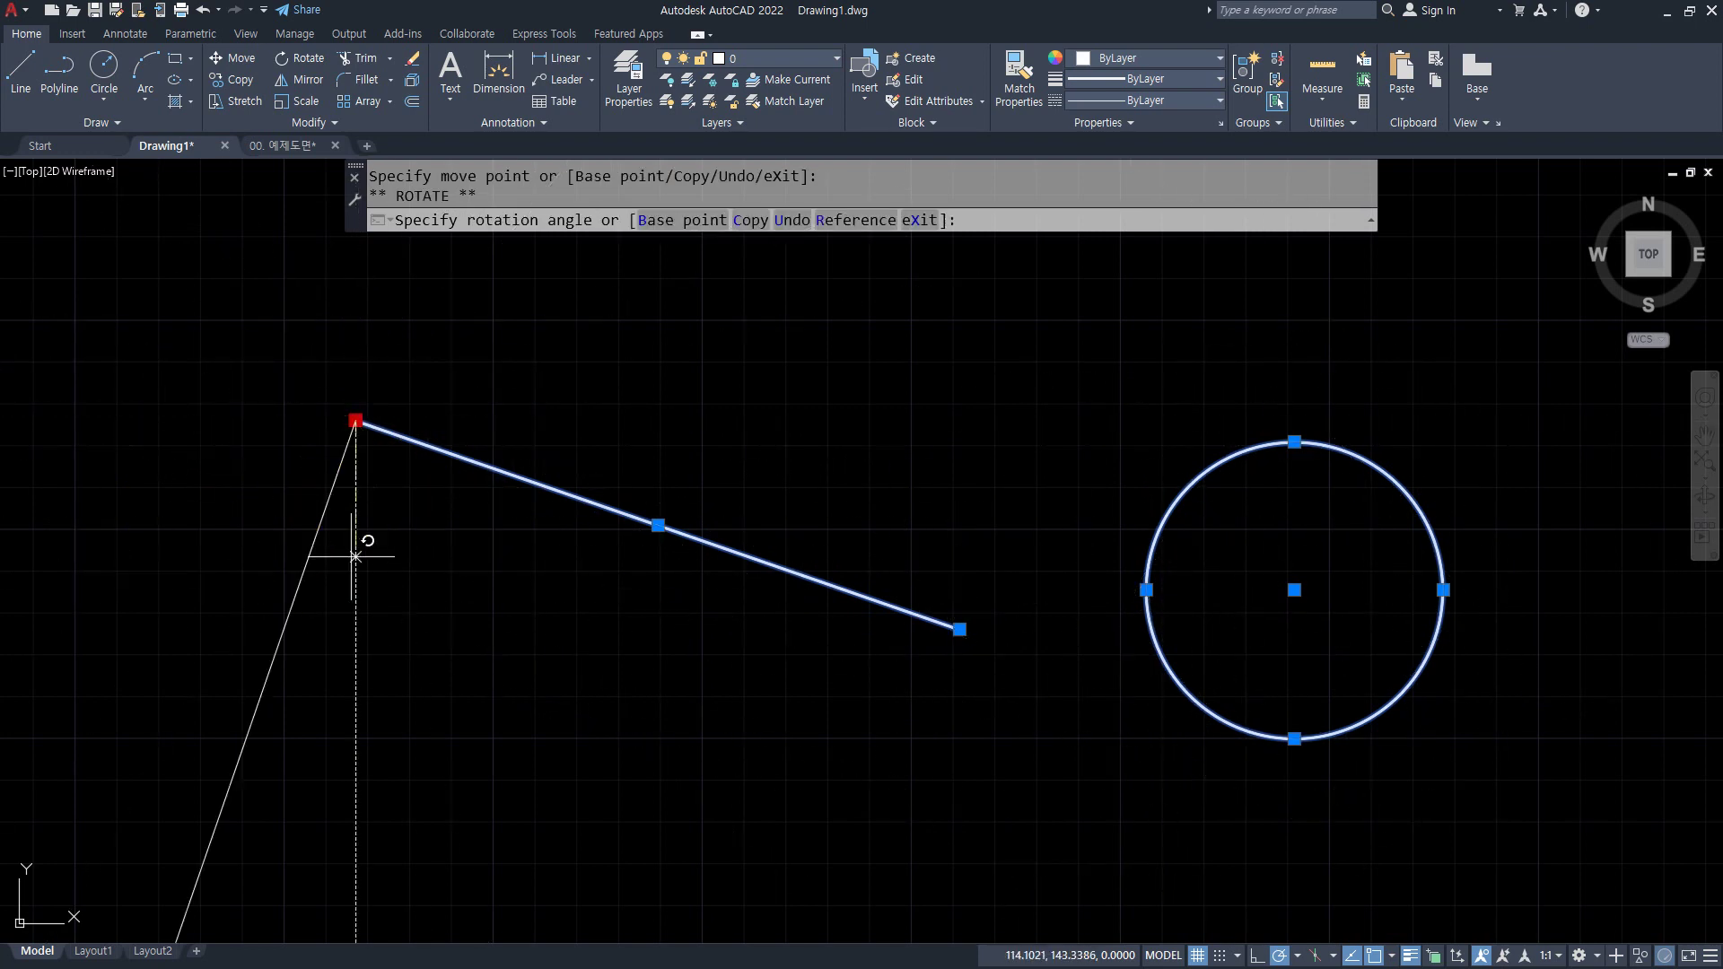
key("space")
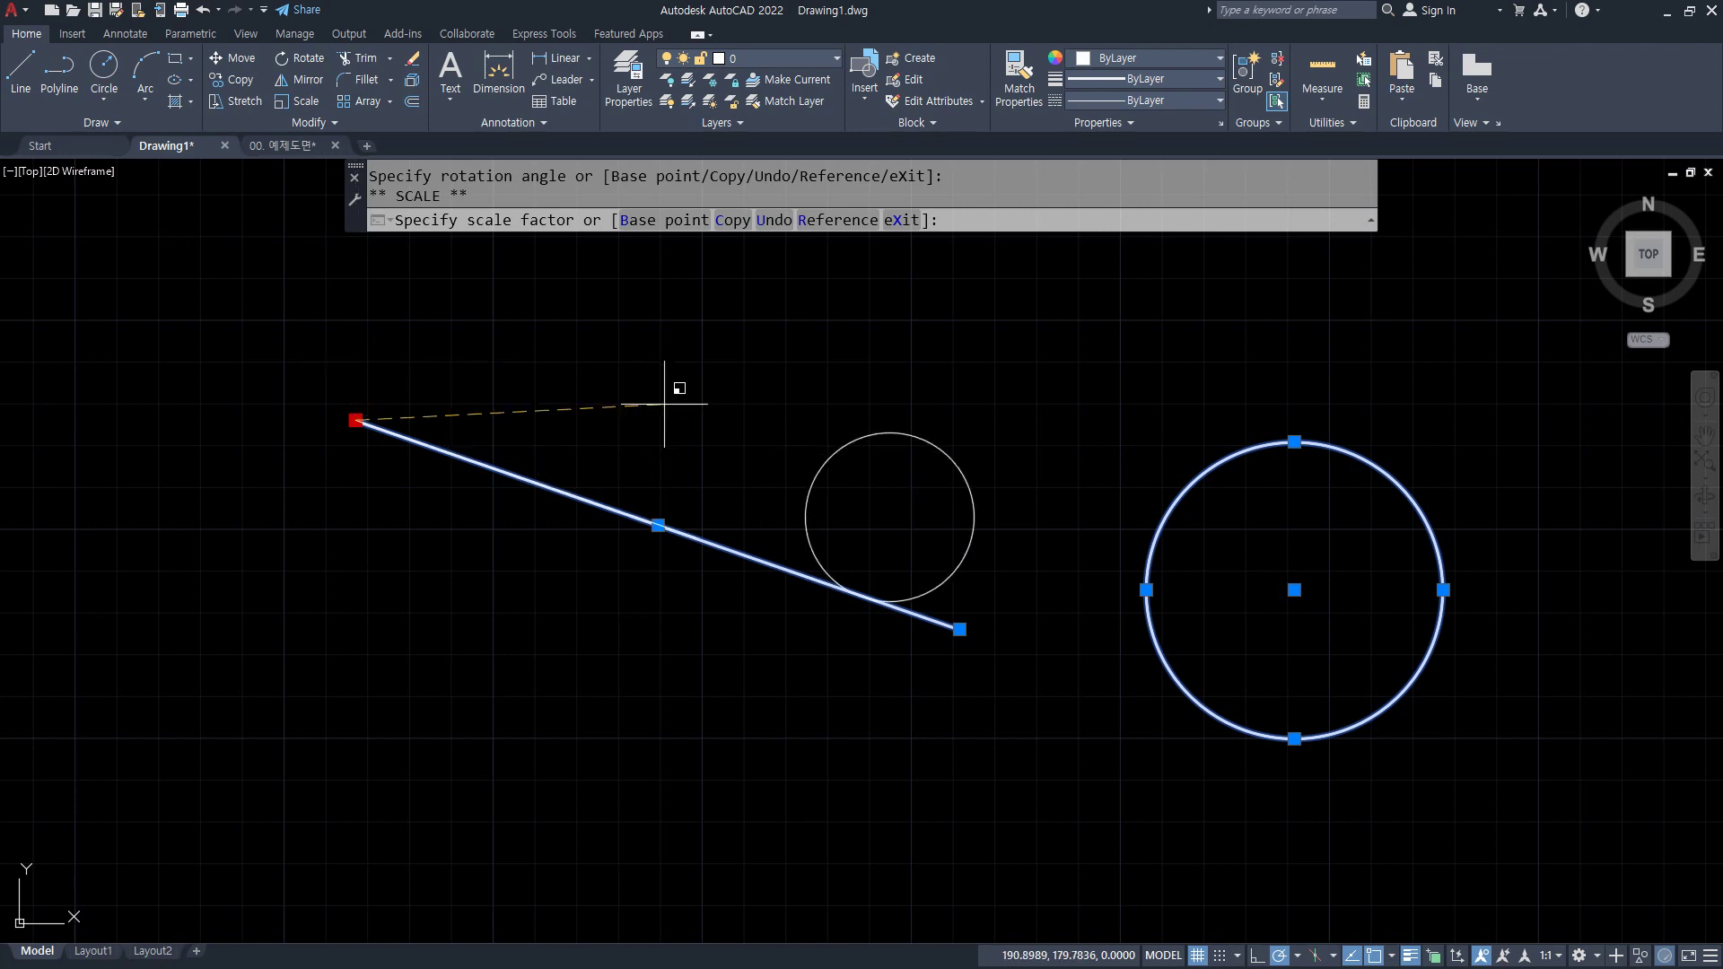
key("space")
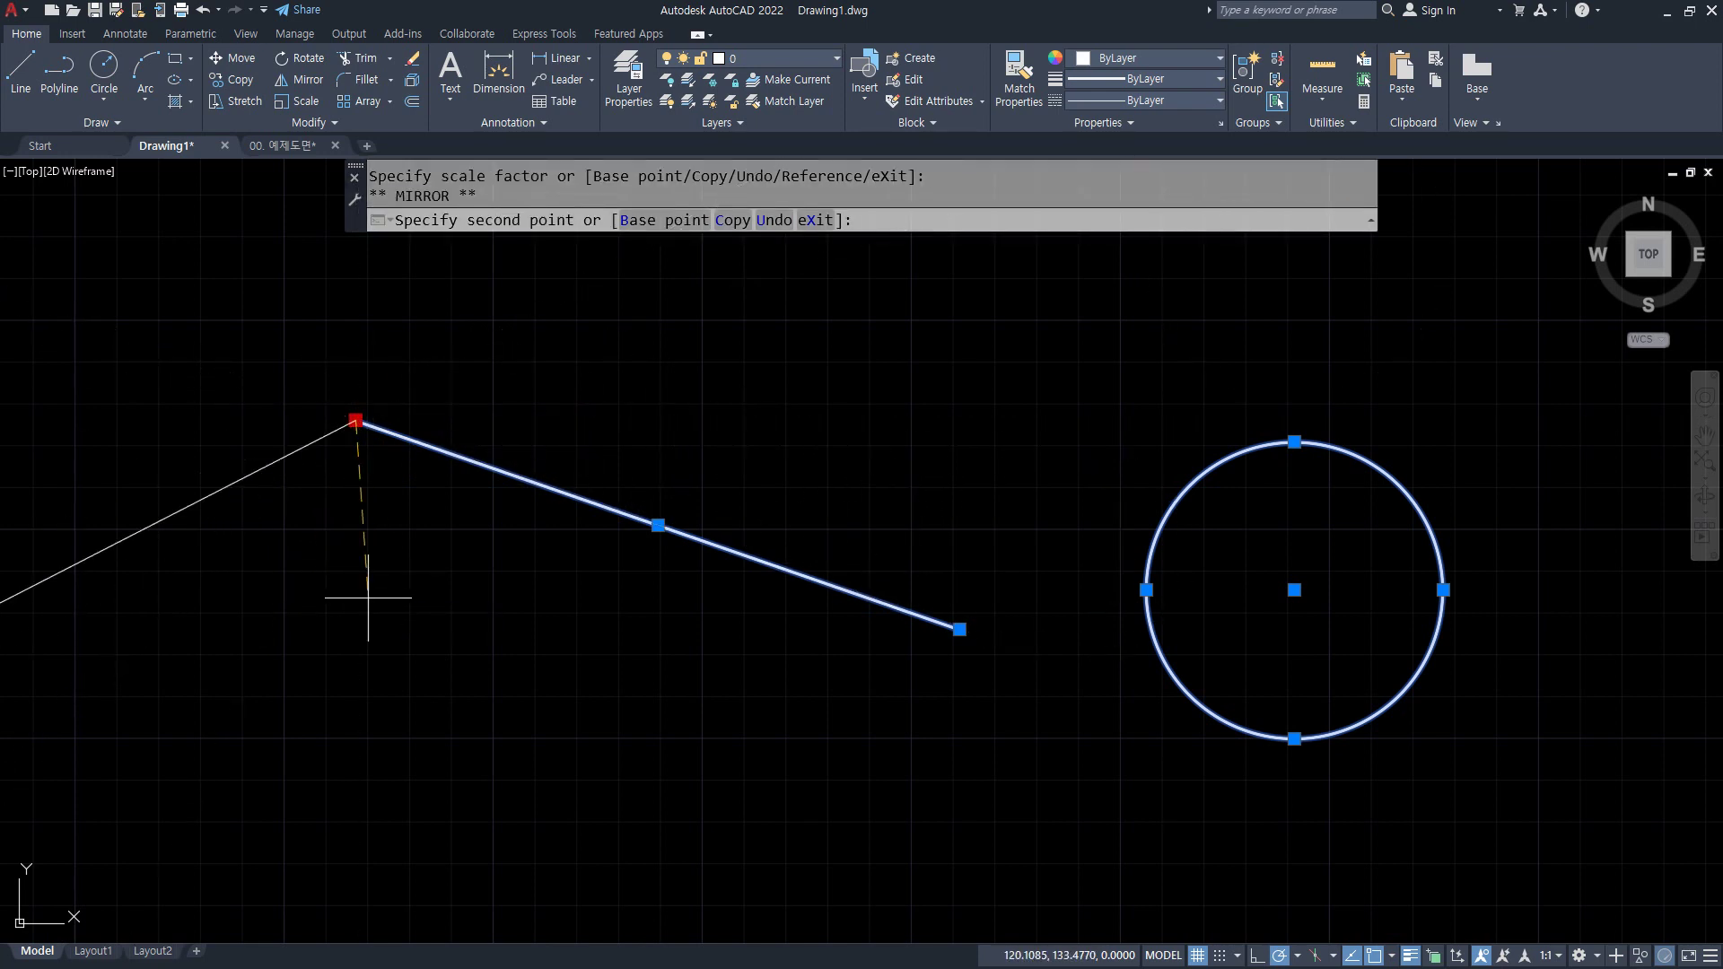
key("space")
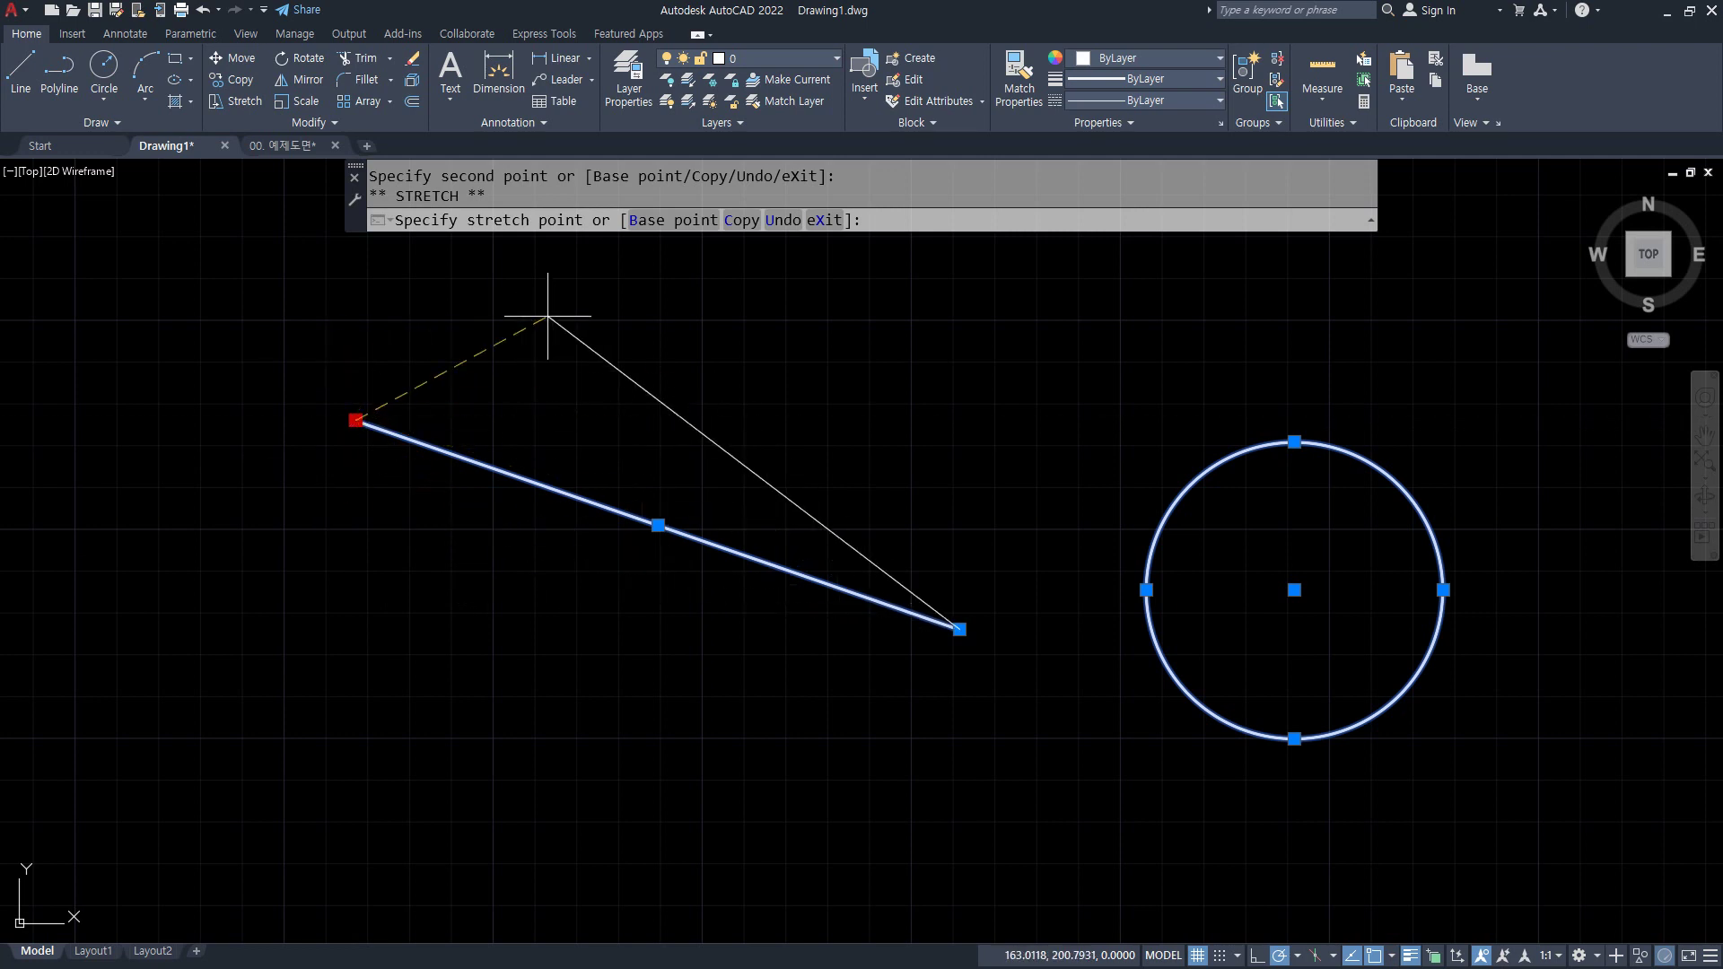
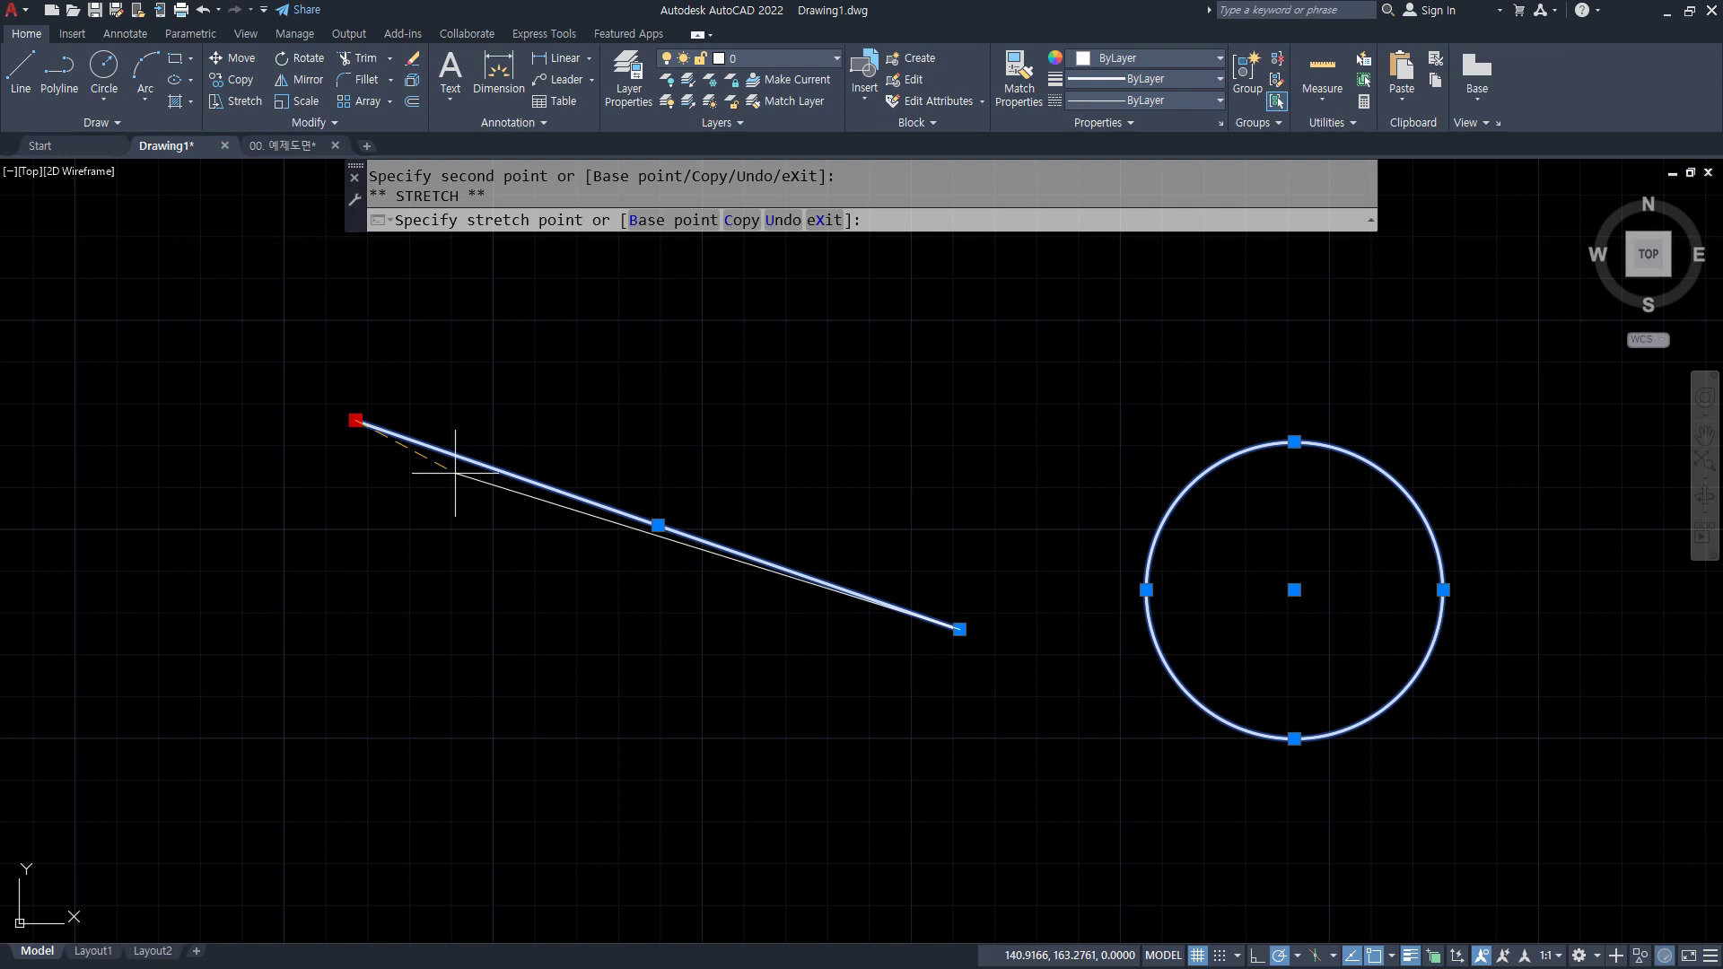
left_click(455, 537)
mouse_move(456, 537)
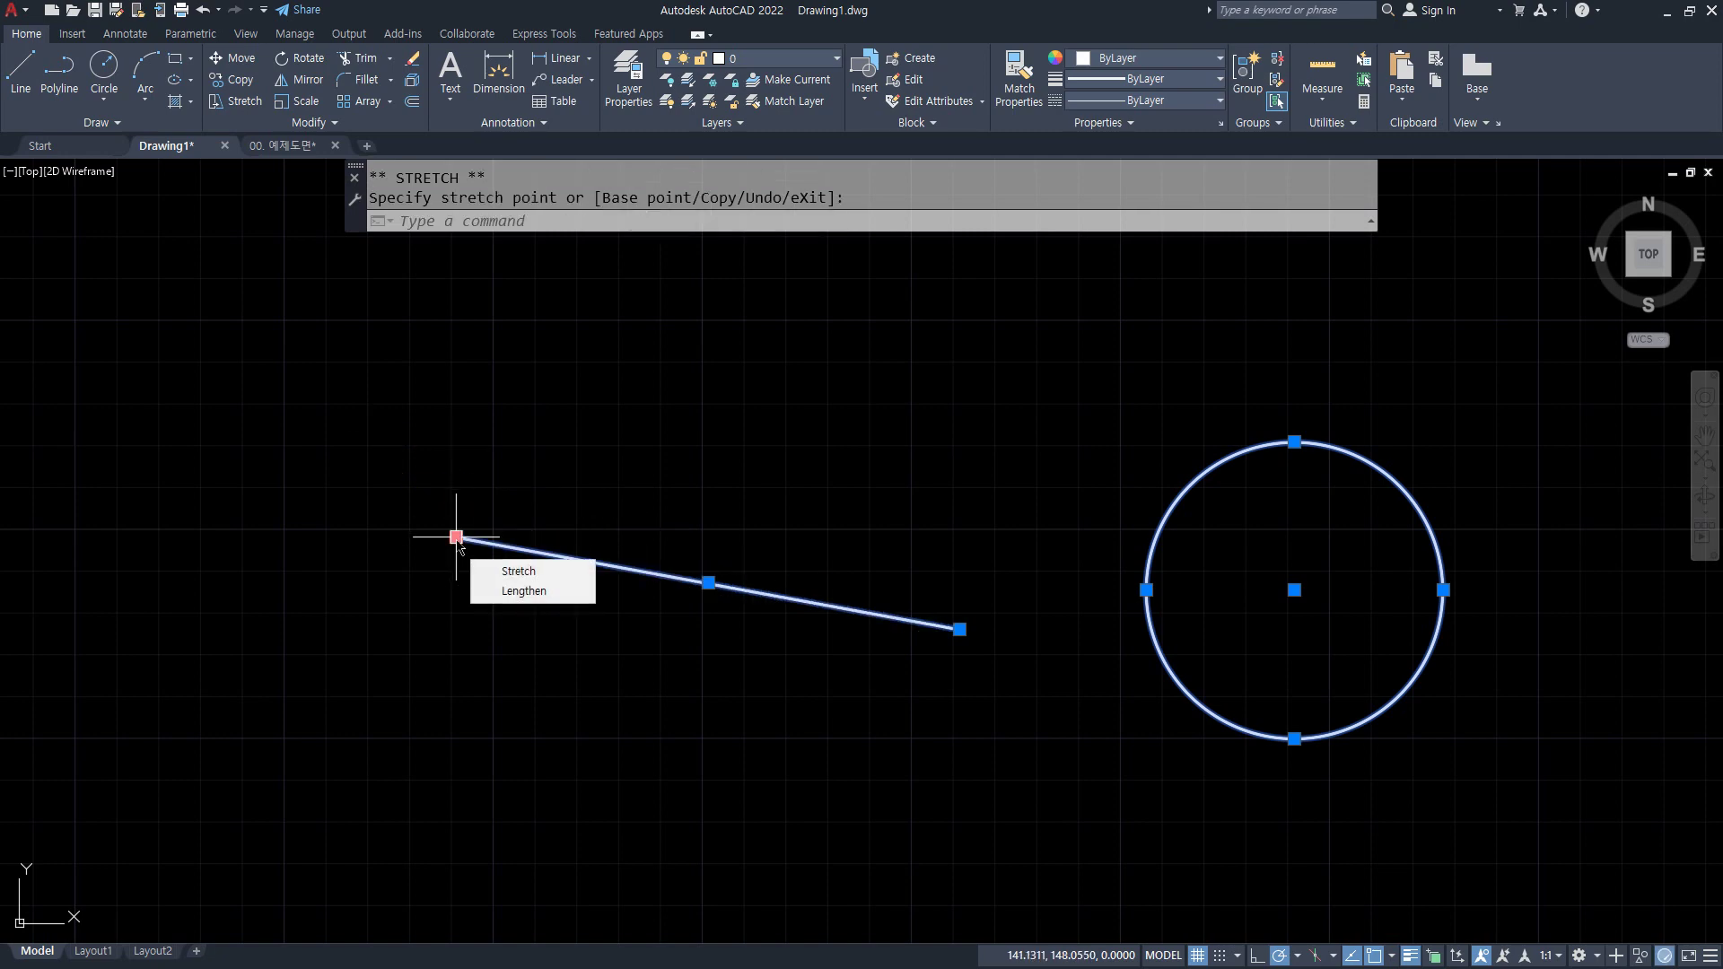
- Switch to the Notepad command notes and review the LENgthen (LEN) entry
key("alt+Tab")
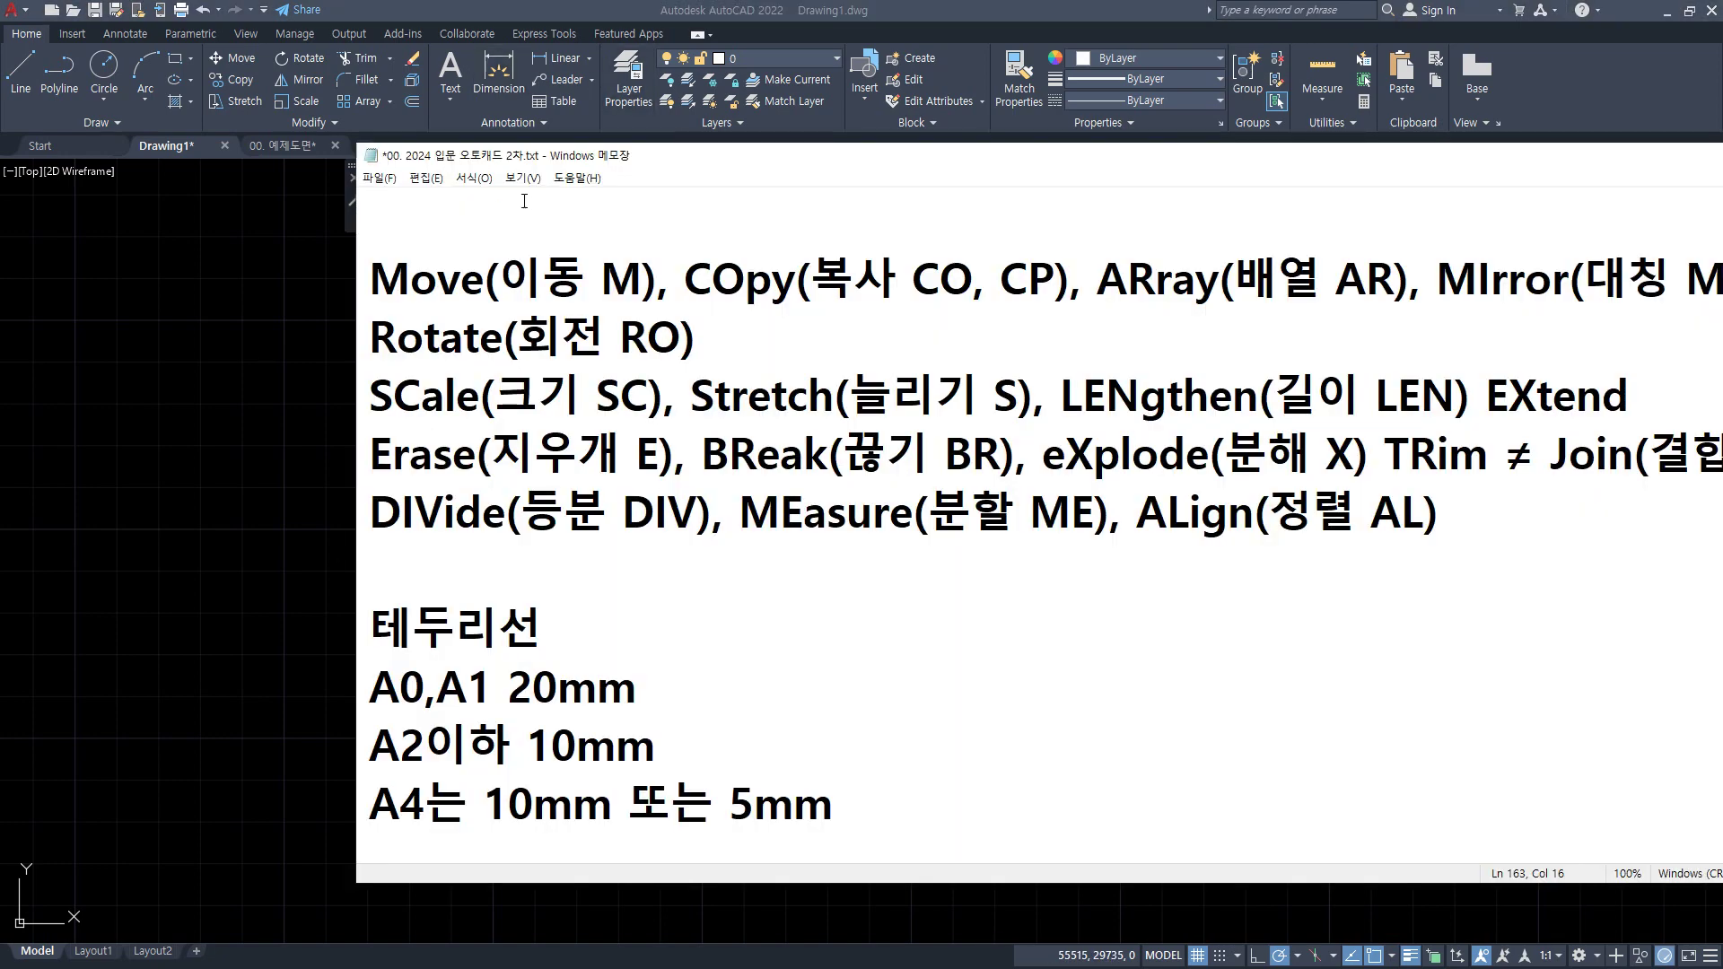
left_click_drag(1062, 418, 1468, 418)
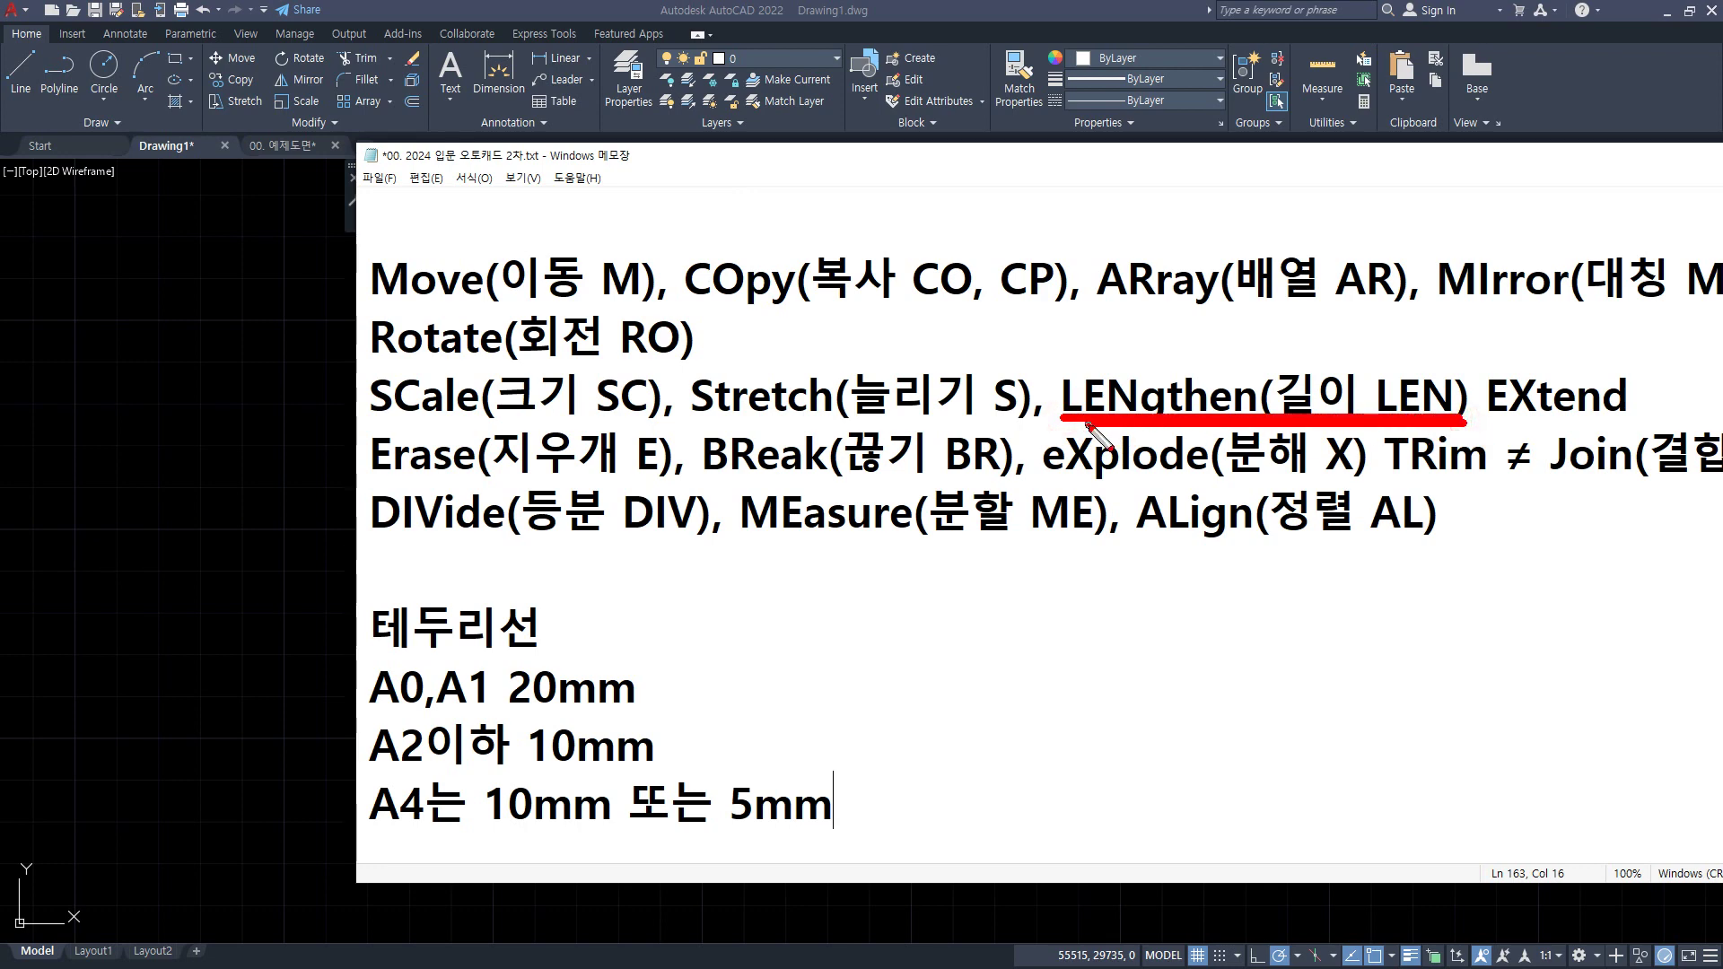
key("Escape")
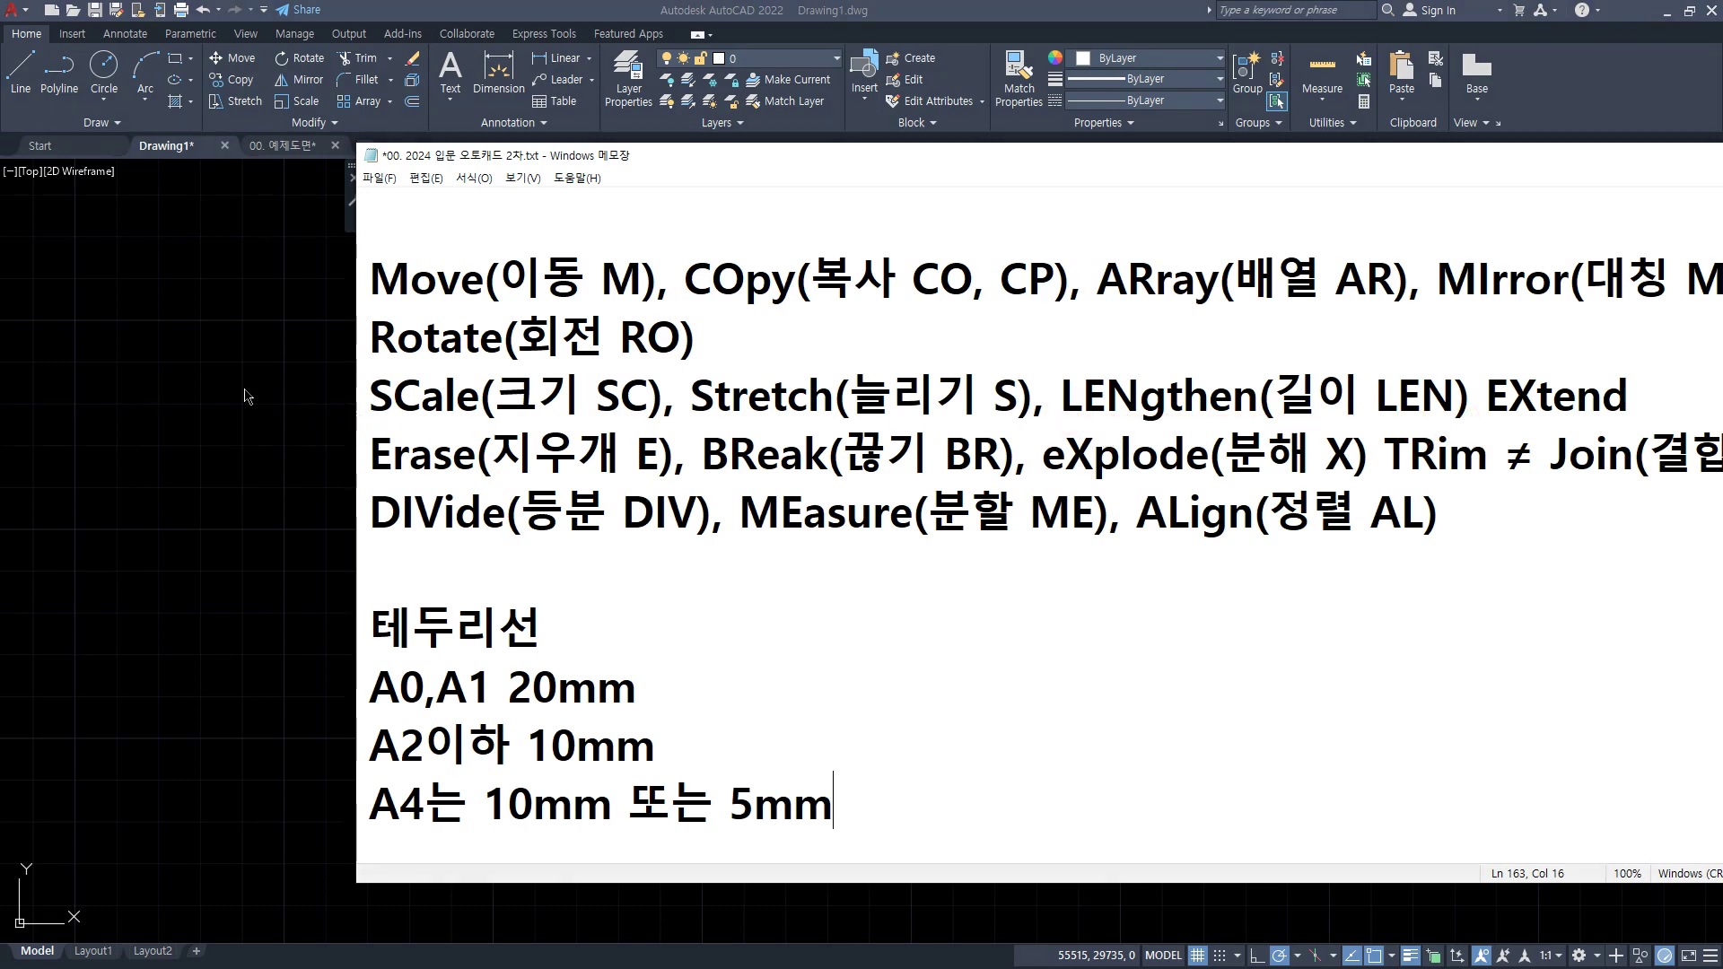
- Switch back to AutoCAD and use Lengthen's Dynamic option to extend the line's left end outward and its right end past the circle
key("alt+Tab")
key("Escape")
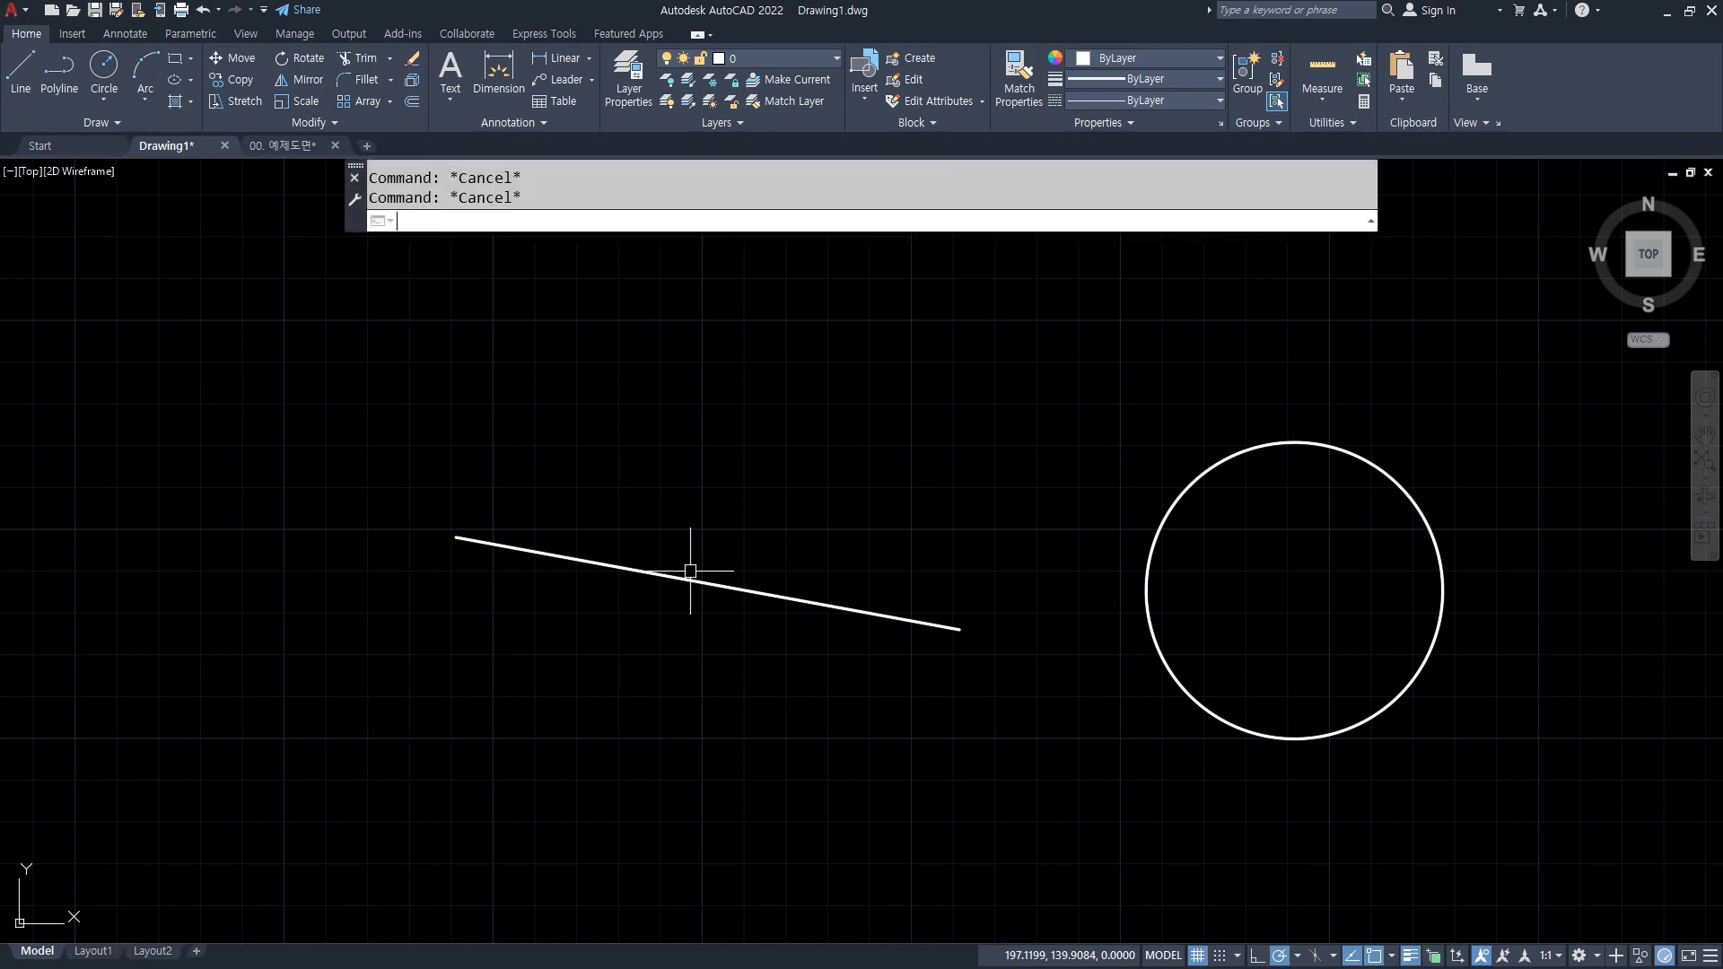
type("len")
key("Return")
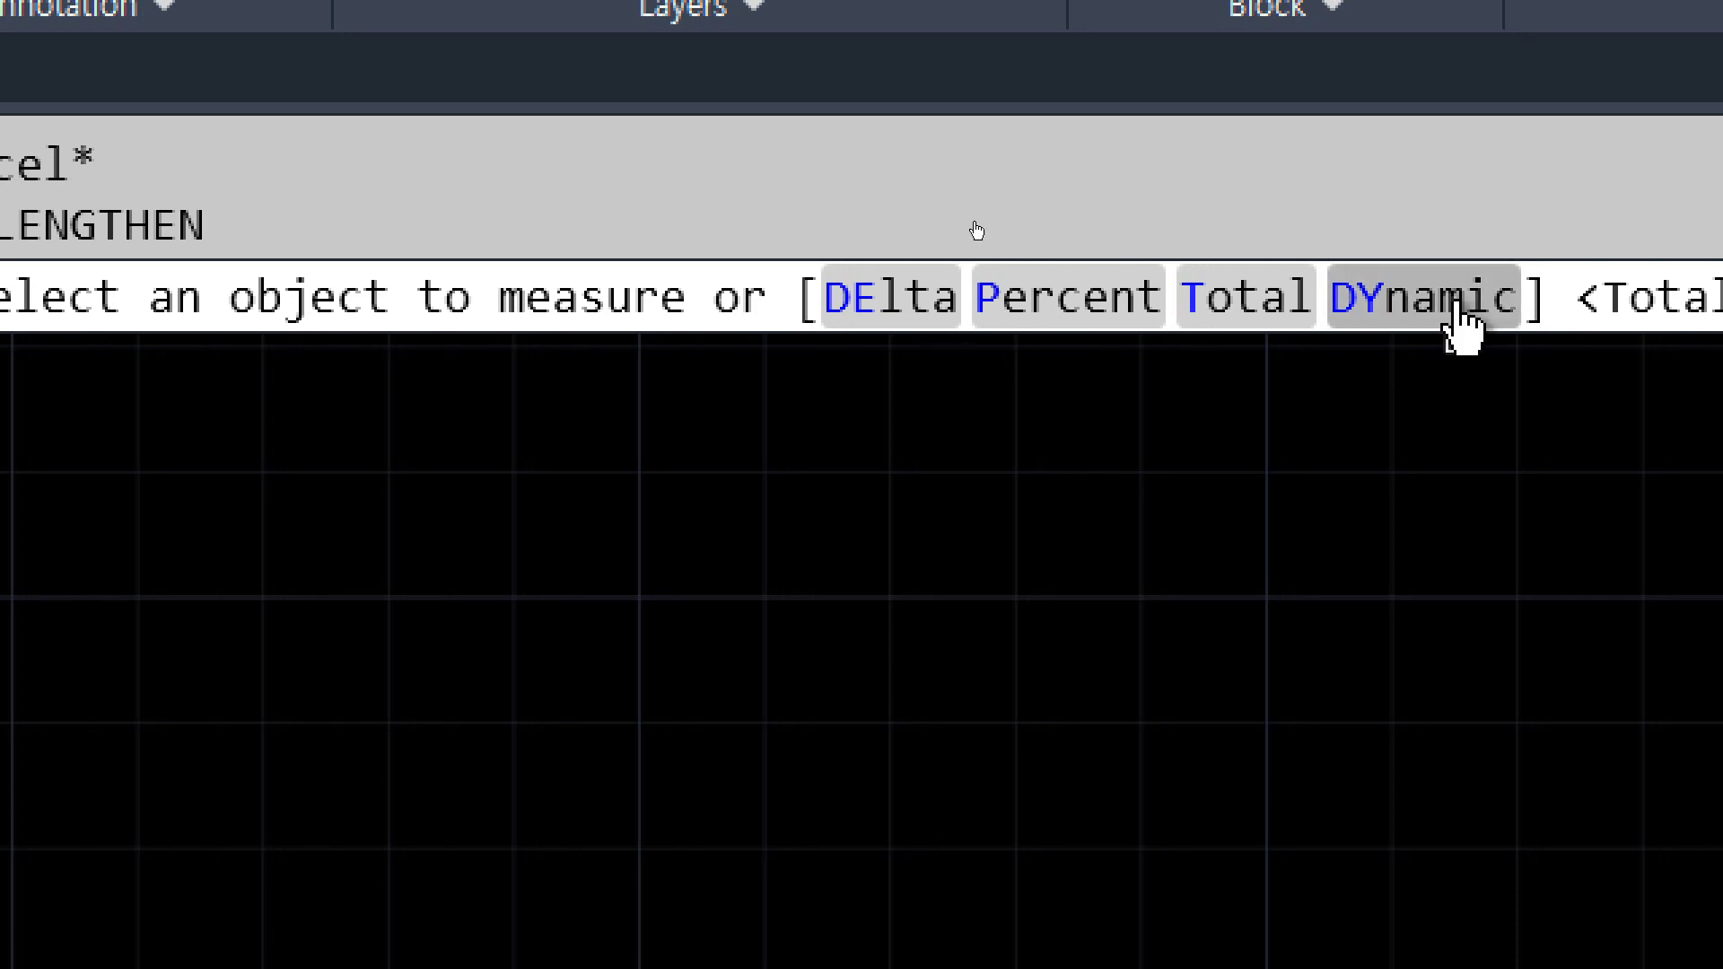
left_click(1453, 310)
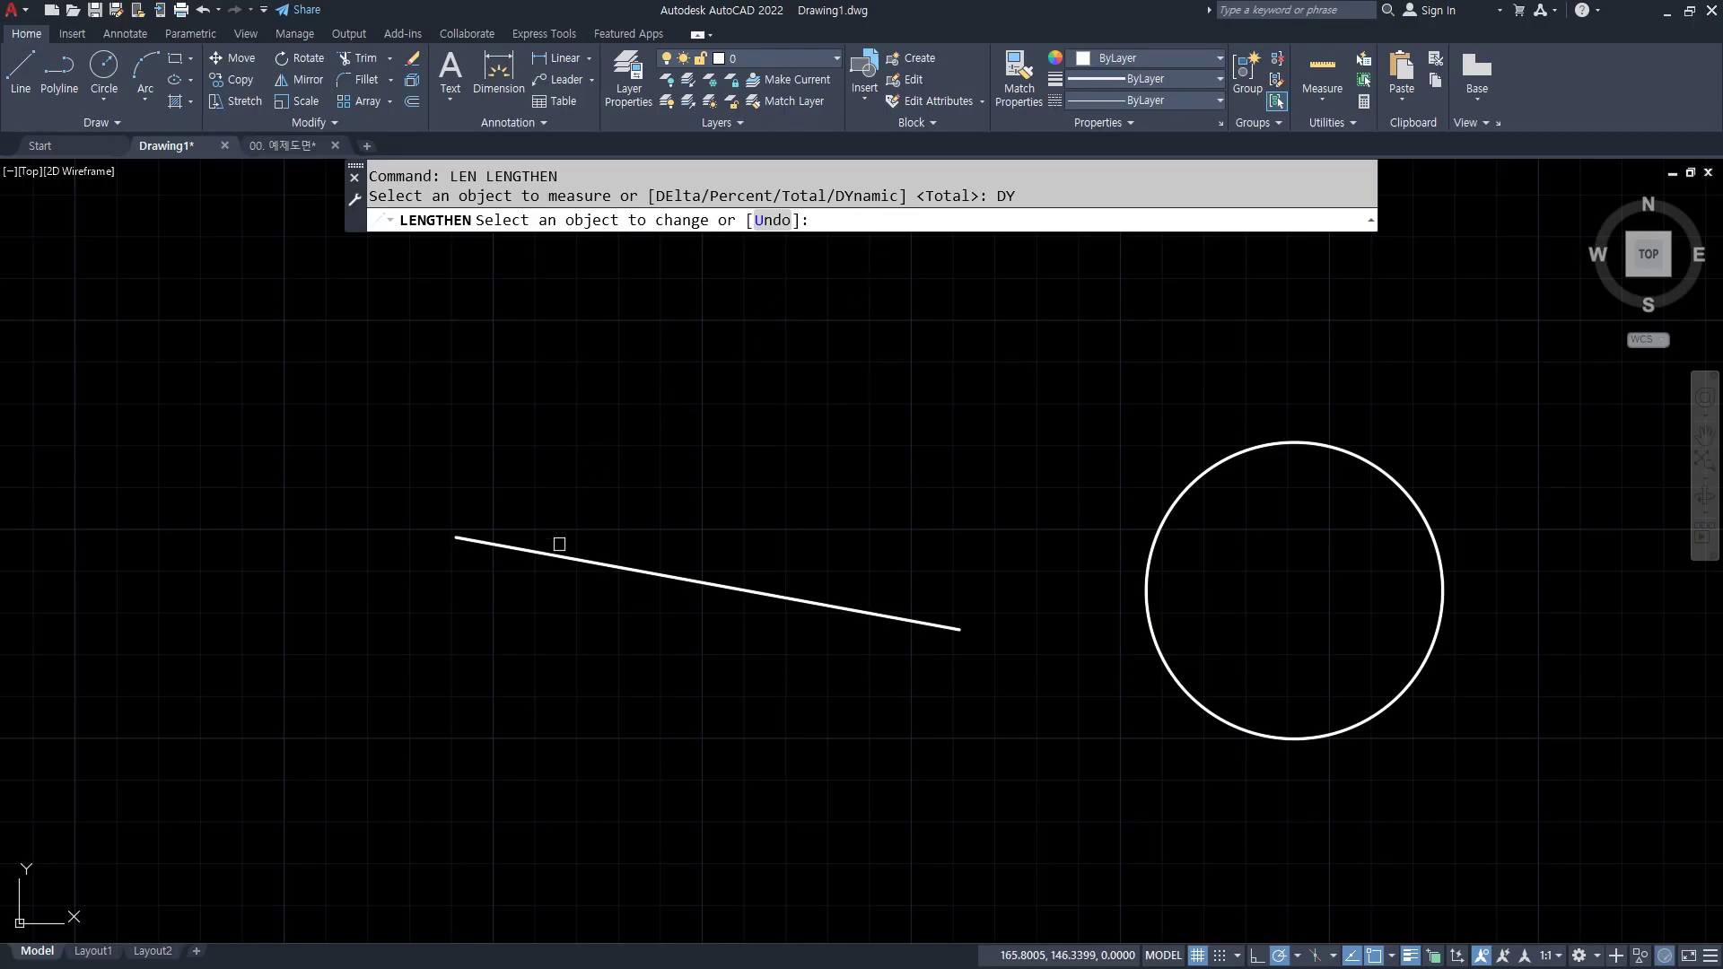
left_click(559, 544)
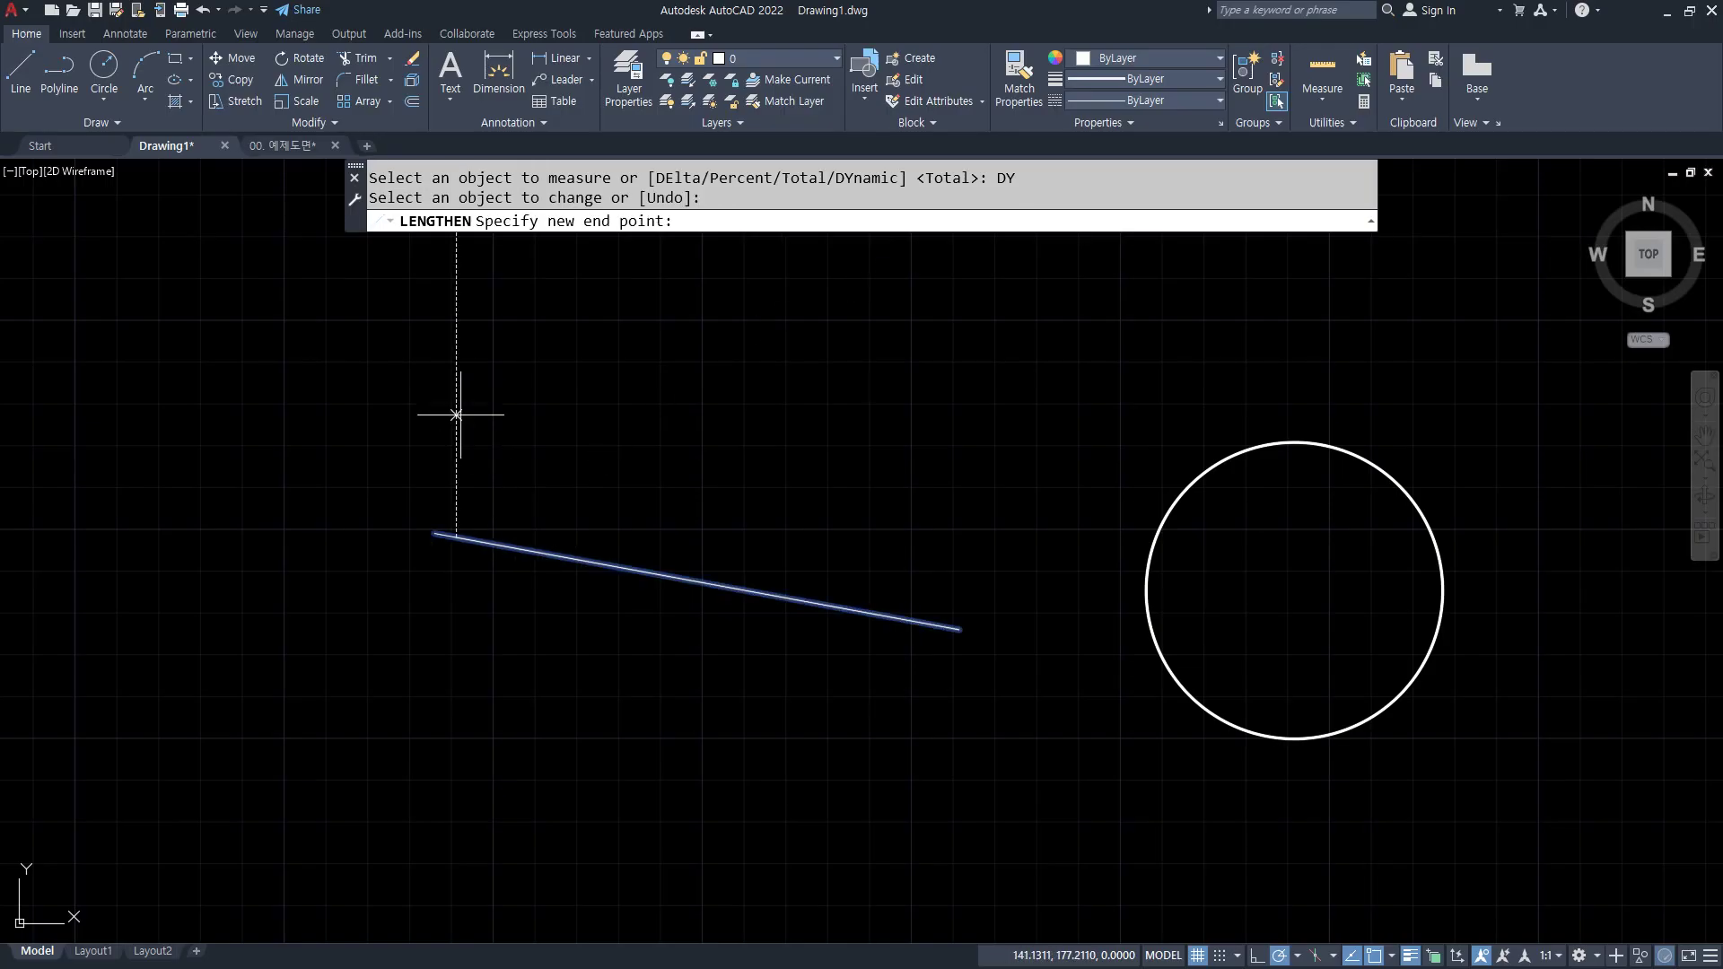
left_click(138, 277)
left_click(899, 614)
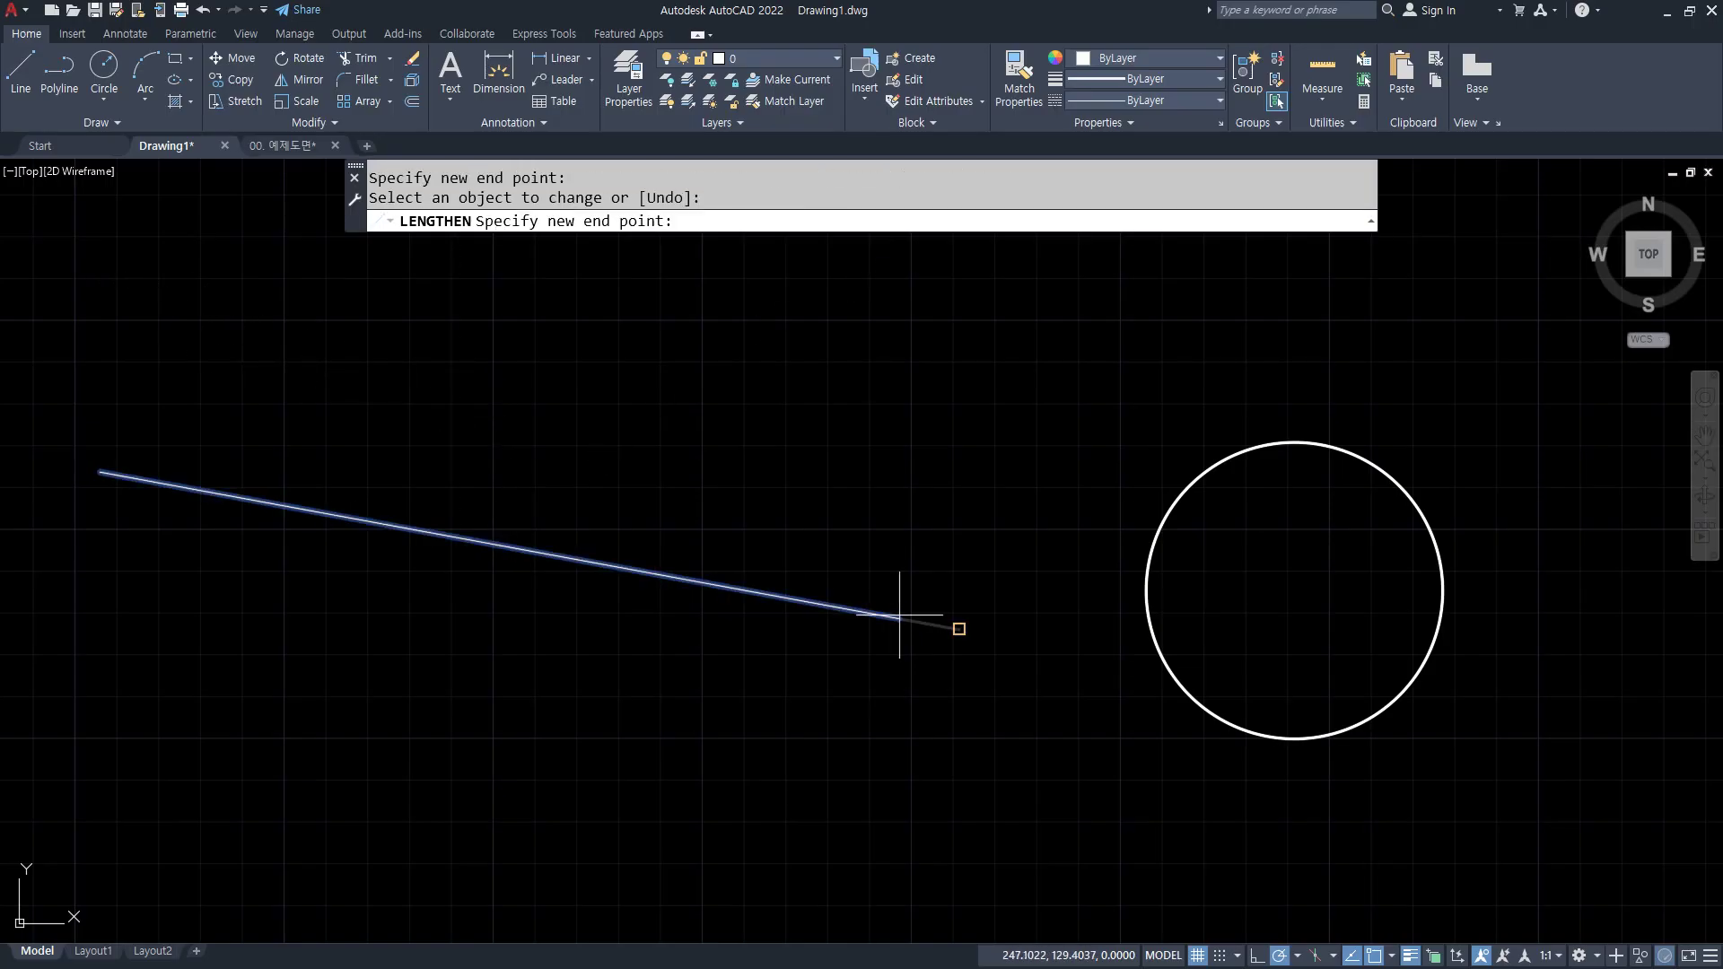
left_click(1625, 642)
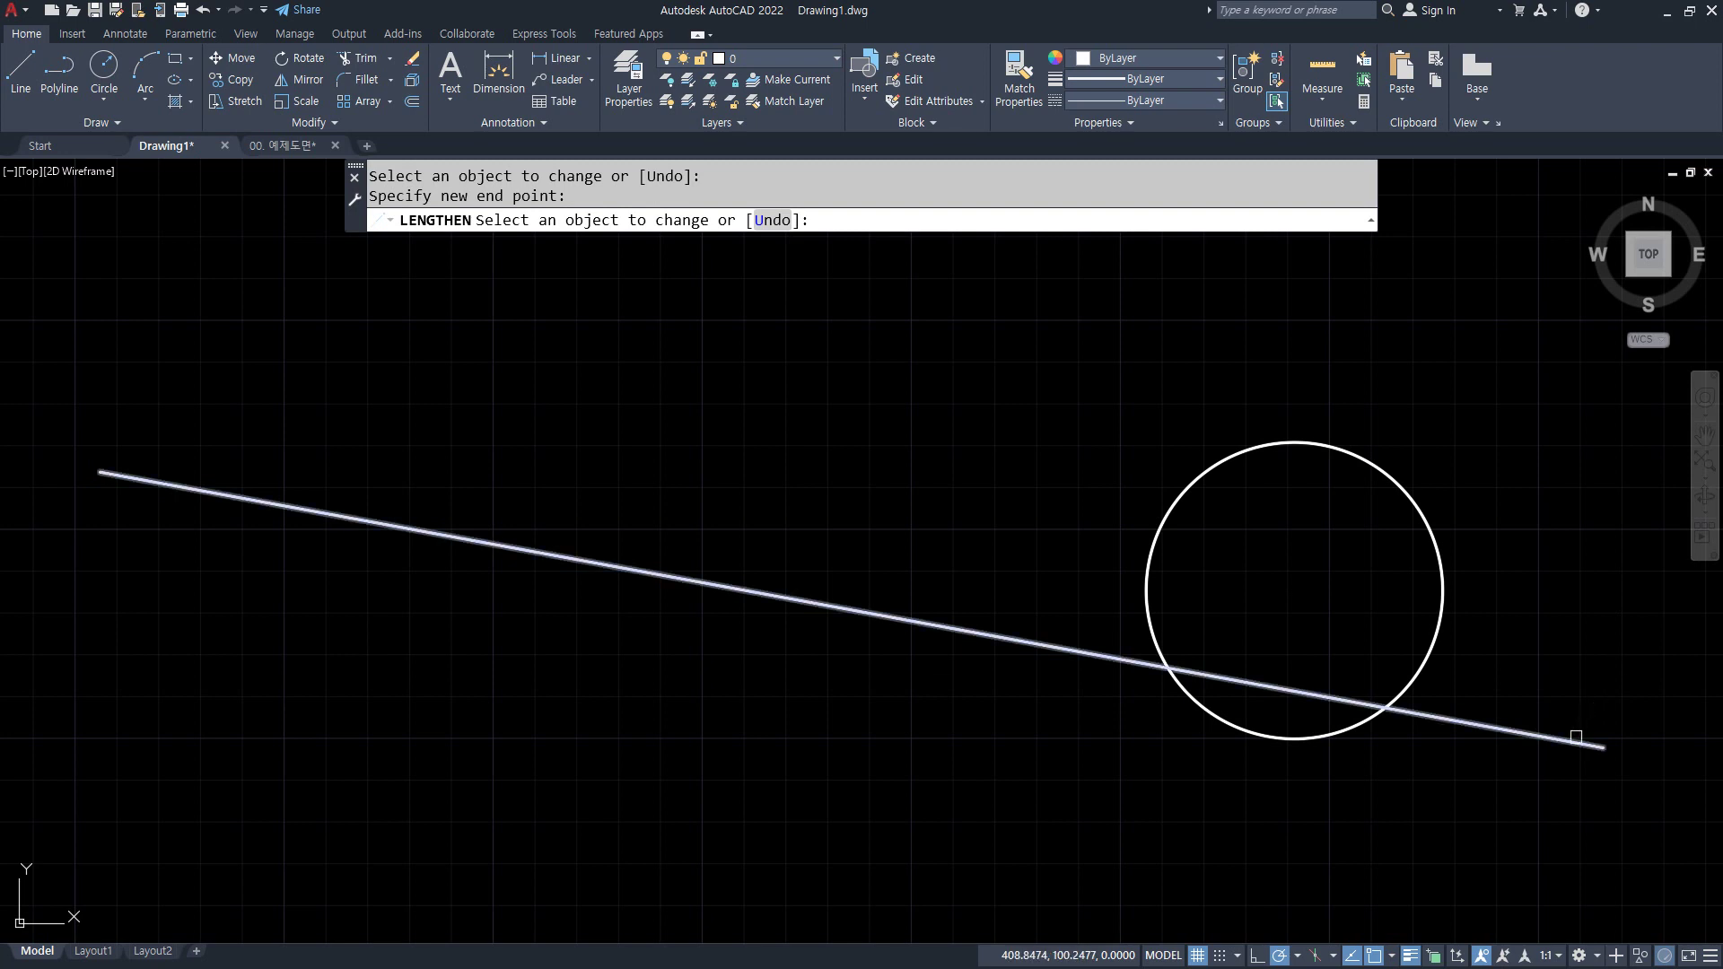
- Dynamically shorten the line from both ends, leaving a short segment well left of the circle
left_click(1584, 741)
left_click(847, 386)
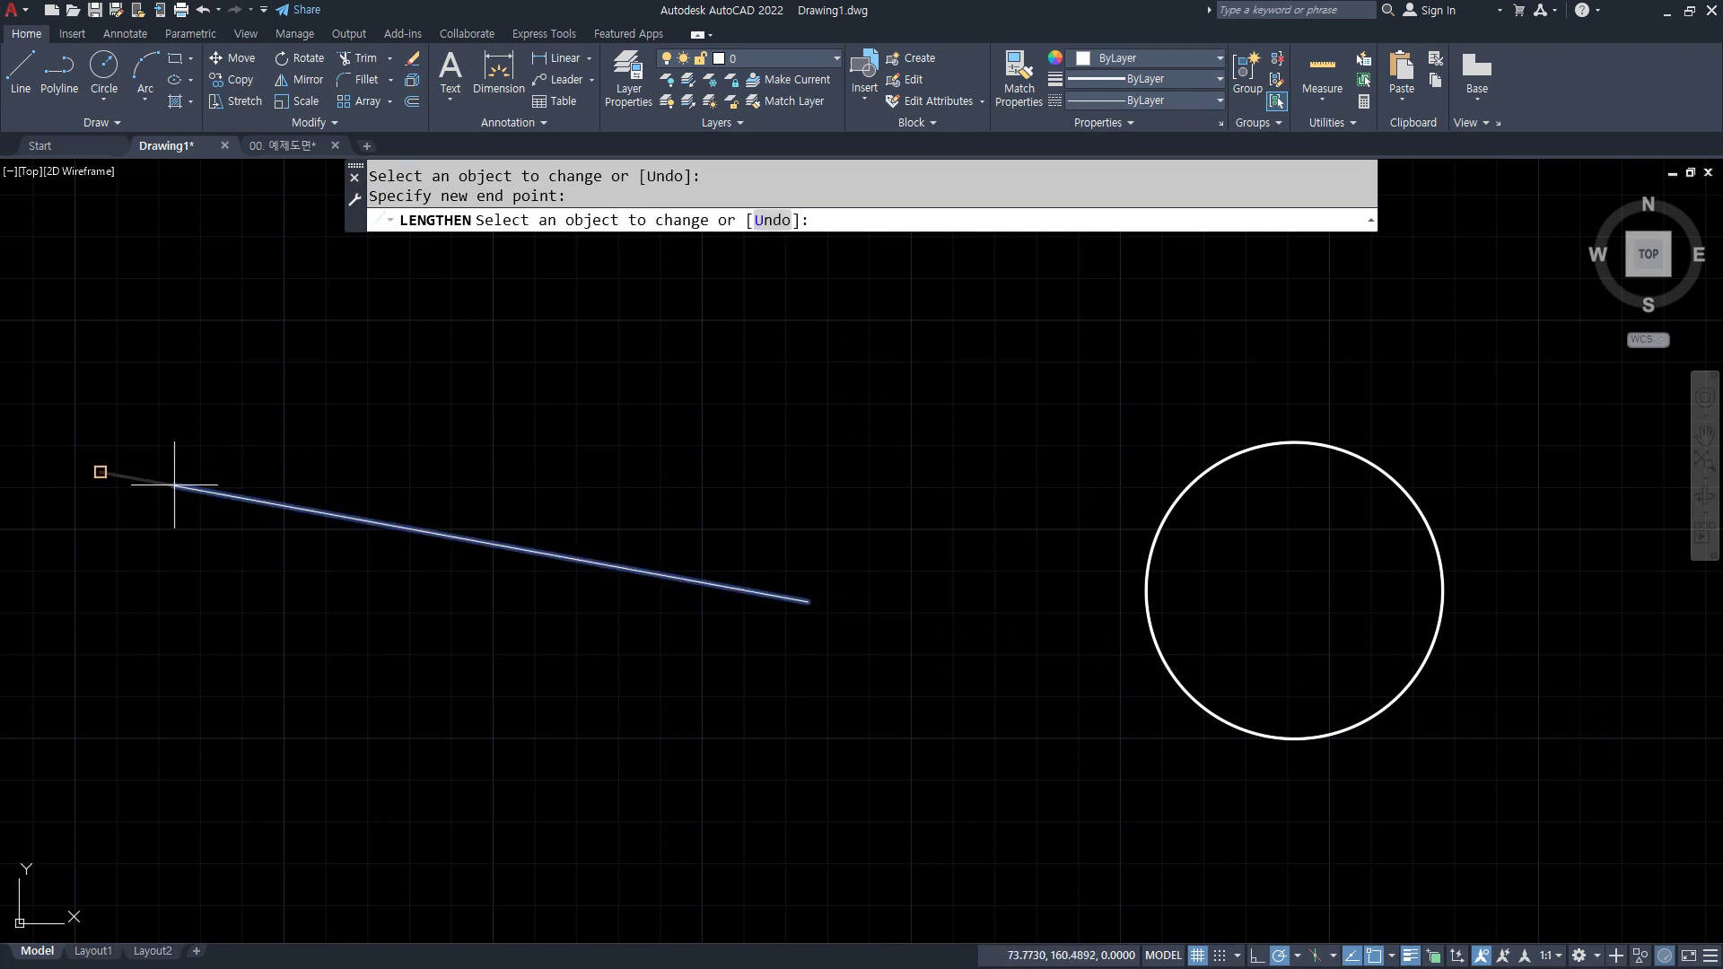
left_click(99, 472)
left_click(525, 738)
key("Escape")
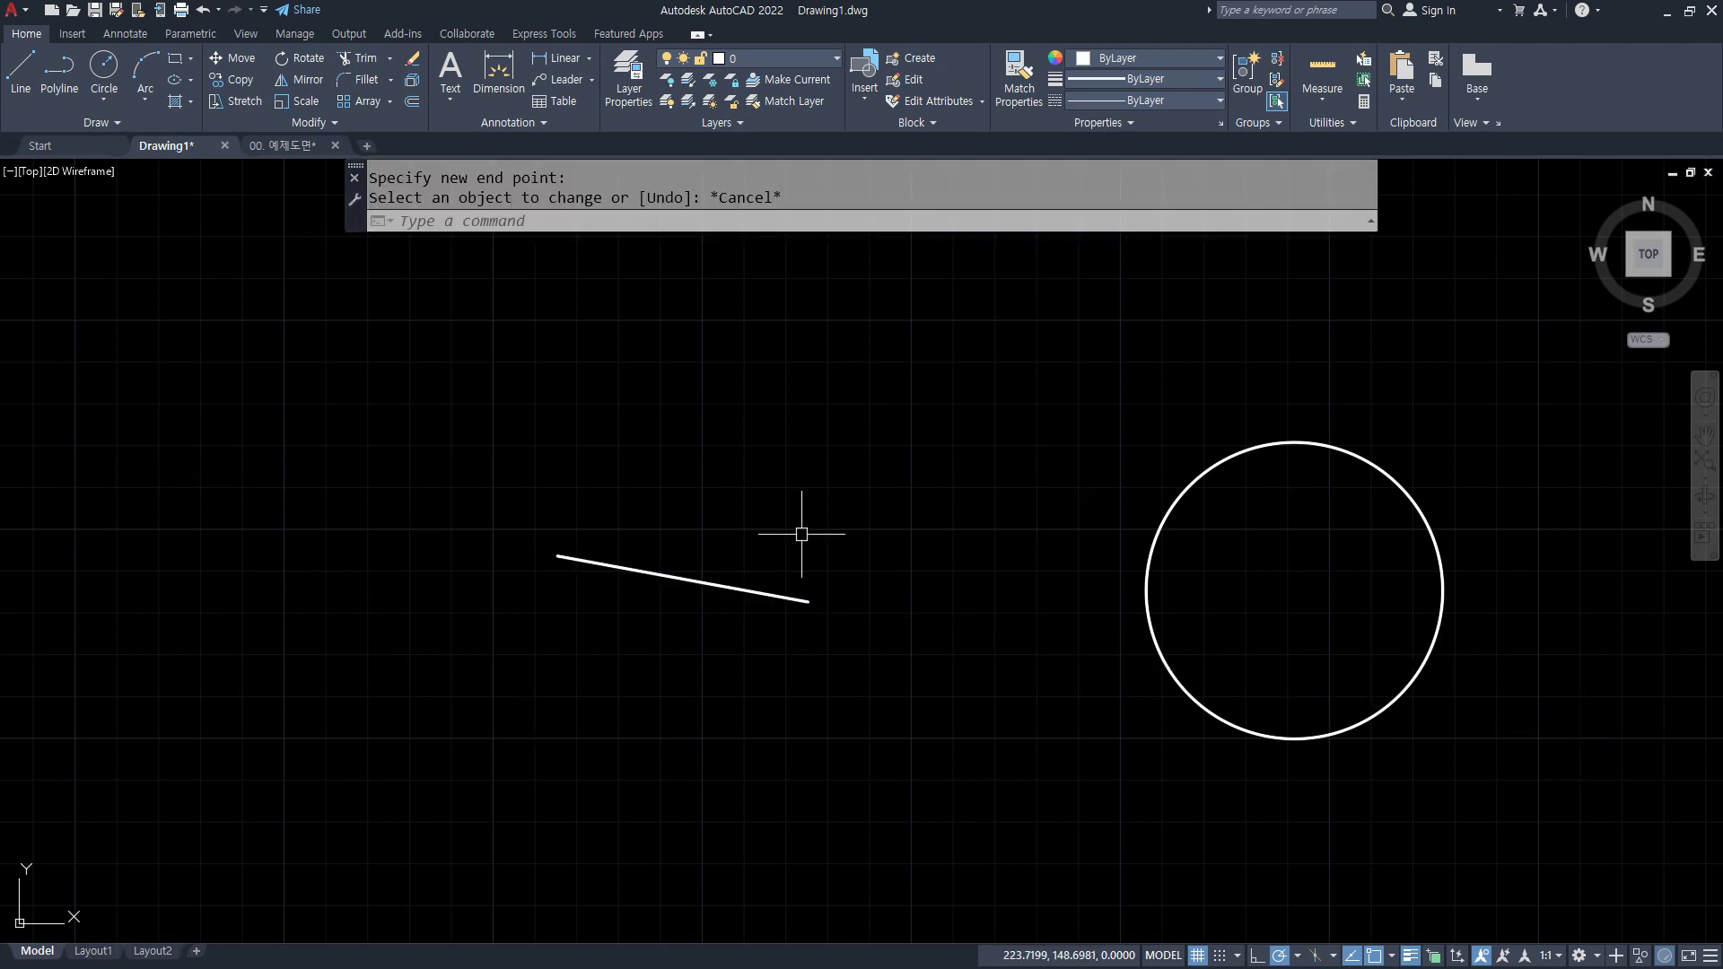
- Draw a long line rising to the right above the existing line, and a second line sloping down to the right below it
key("Return")
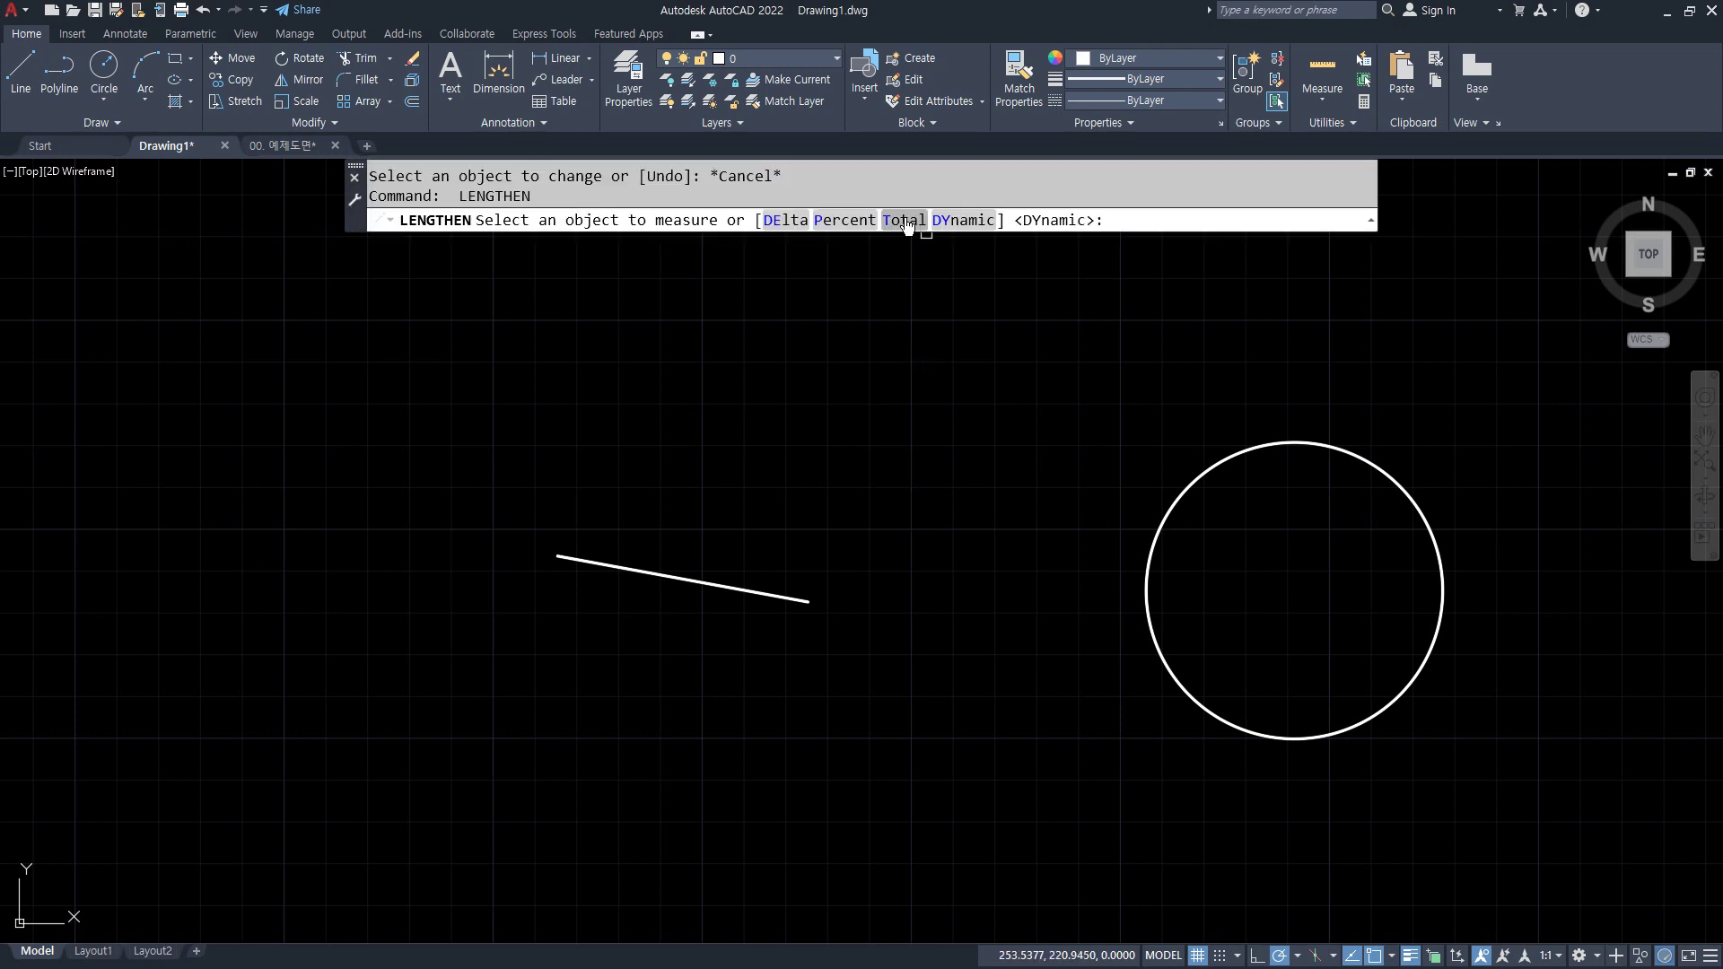
key("Escape")
type("l")
key("Return")
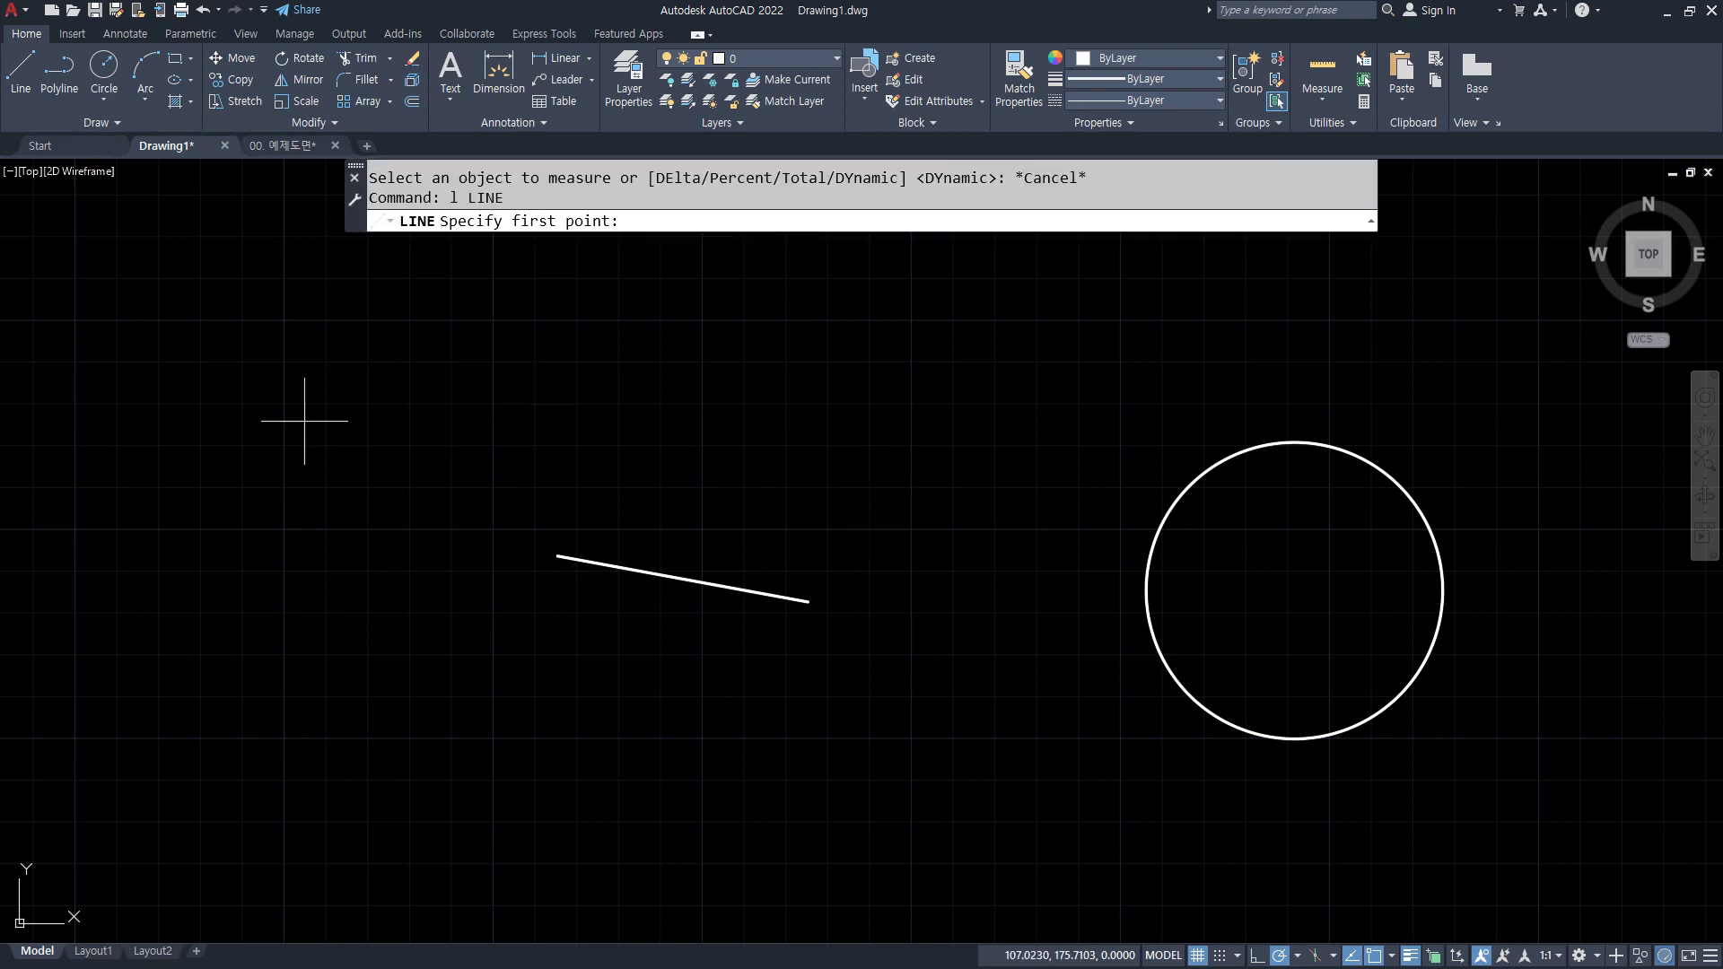
left_click(323, 419)
left_click(1191, 258)
key("Return")
key("Return")
left_click(783, 817)
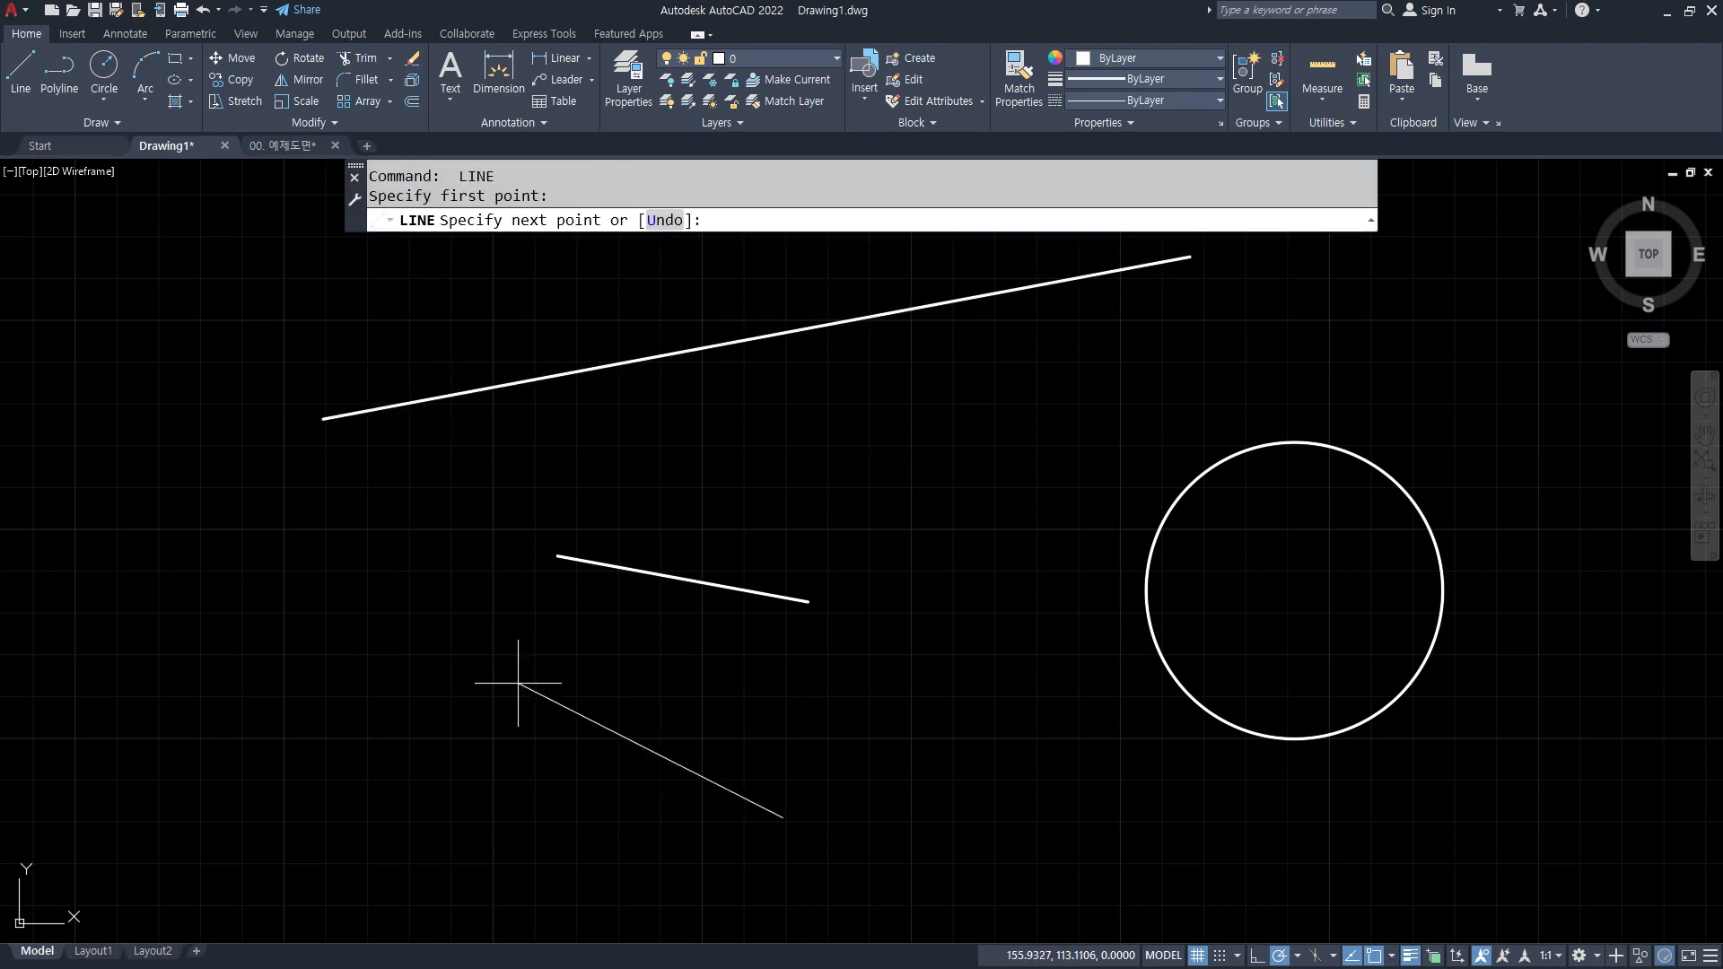
left_click(386, 620)
key("Return")
- Draw another line rising to the right, up and to the left of the existing lines
middle_click_drag(530, 849, 615, 700)
scroll(616, 700, "down", 2)
key("Return")
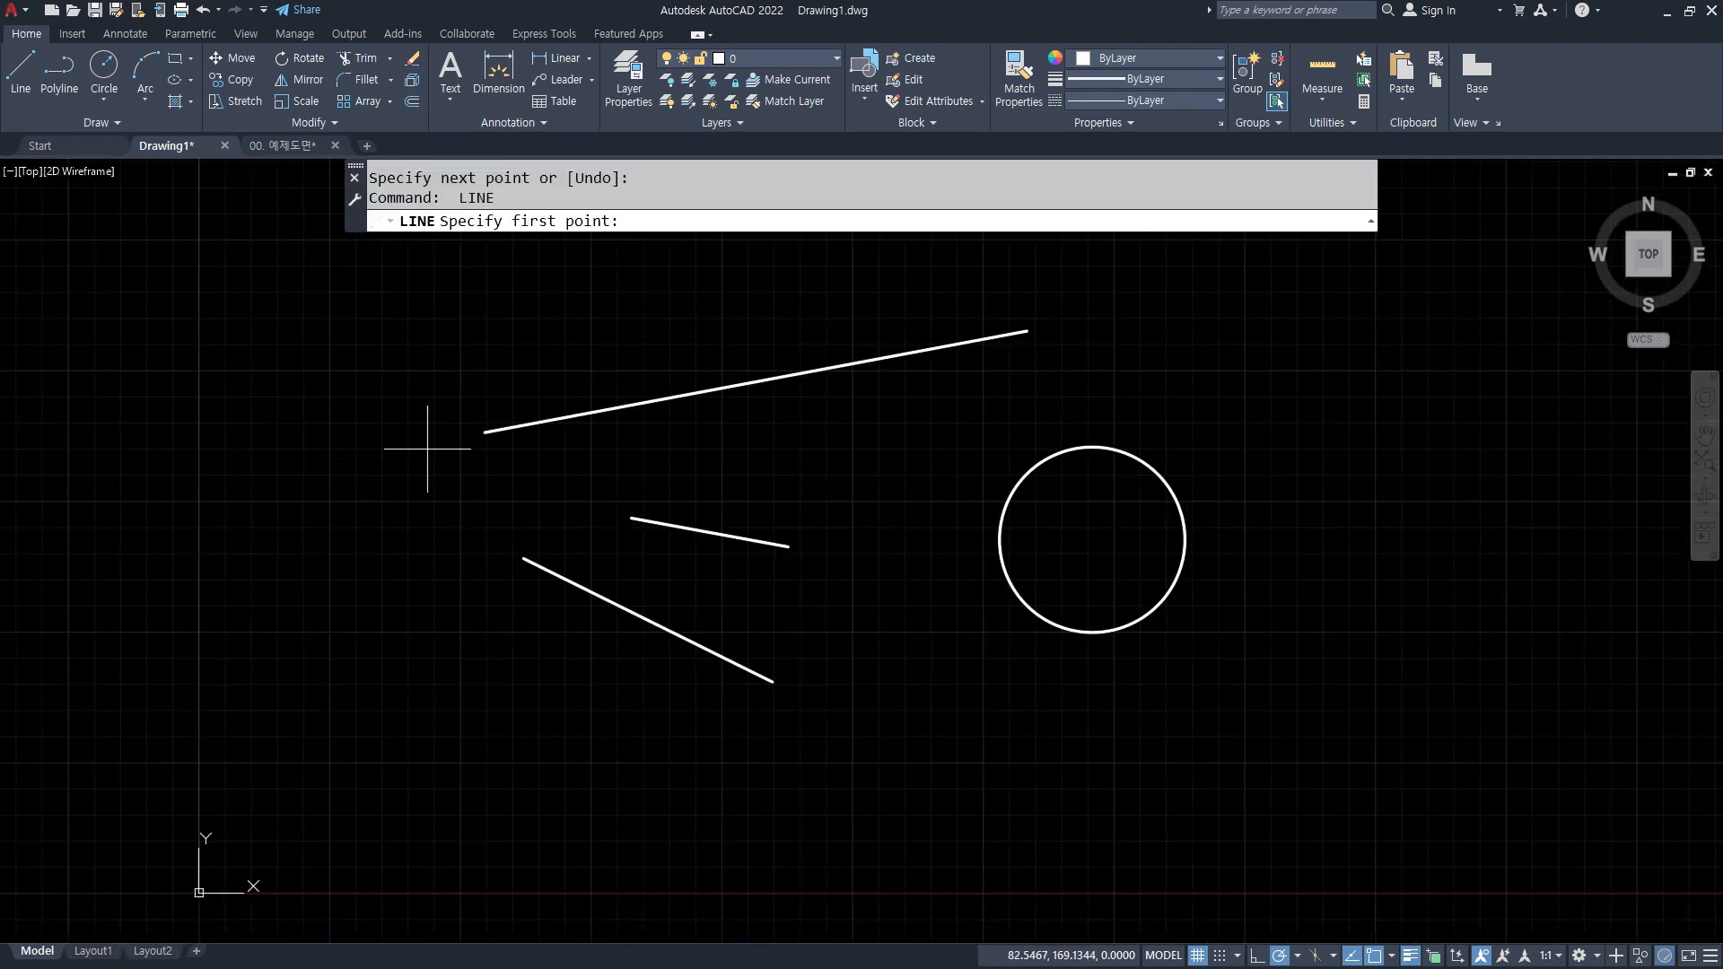
left_click(500, 314)
left_click(208, 398)
key("Return")
- Draw a three-point arc to the right of the circle, from its lower right up to its upper right
type("a")
key("Return")
left_click(1458, 610)
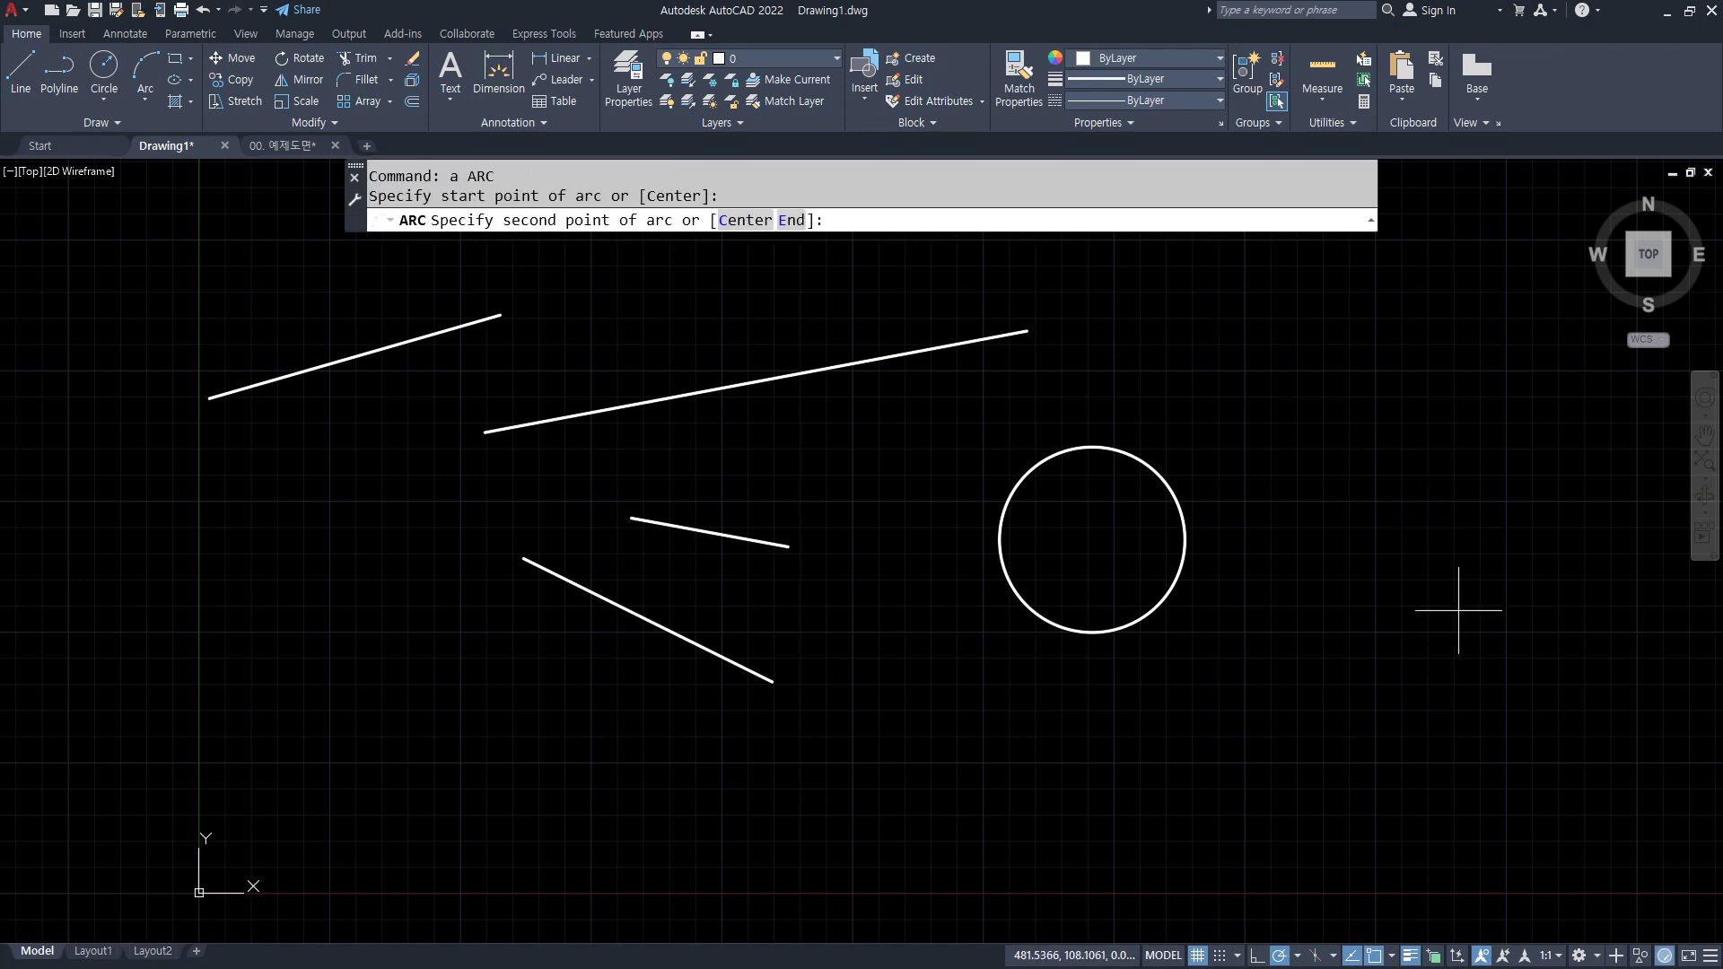
left_click(1422, 517)
left_click(1241, 320)
key("Escape")
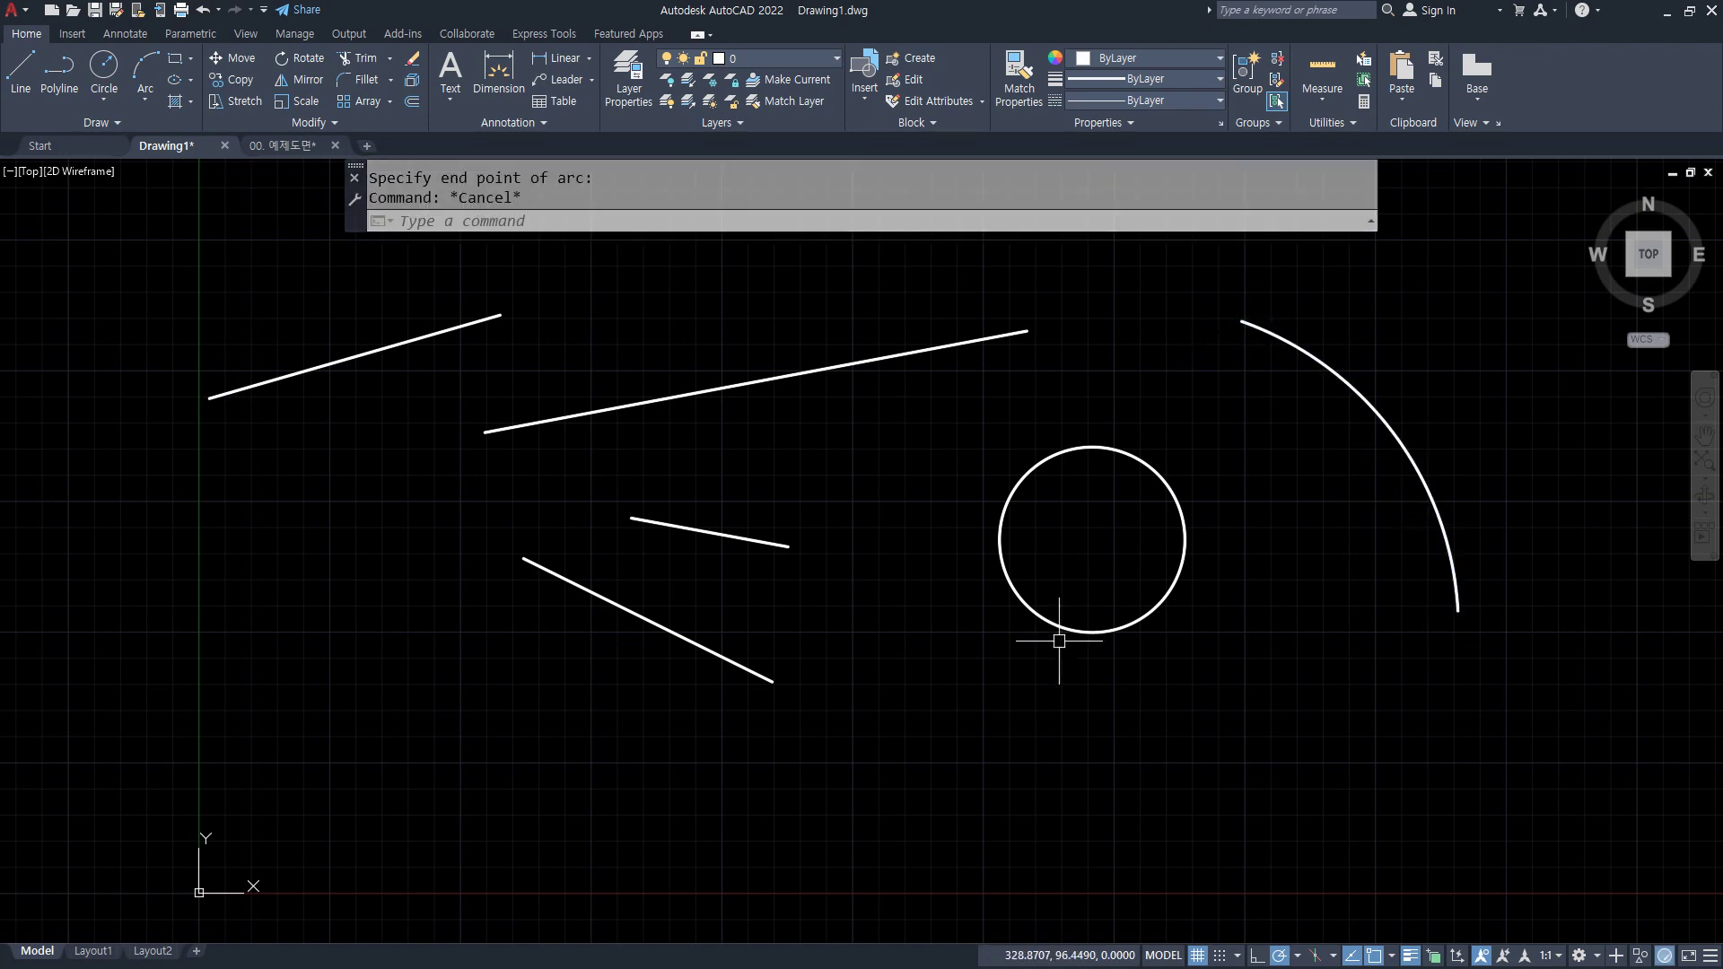
- Use Lengthen's Total option to set the four lines and the arc to a total length of 20
type("len")
key("Return")
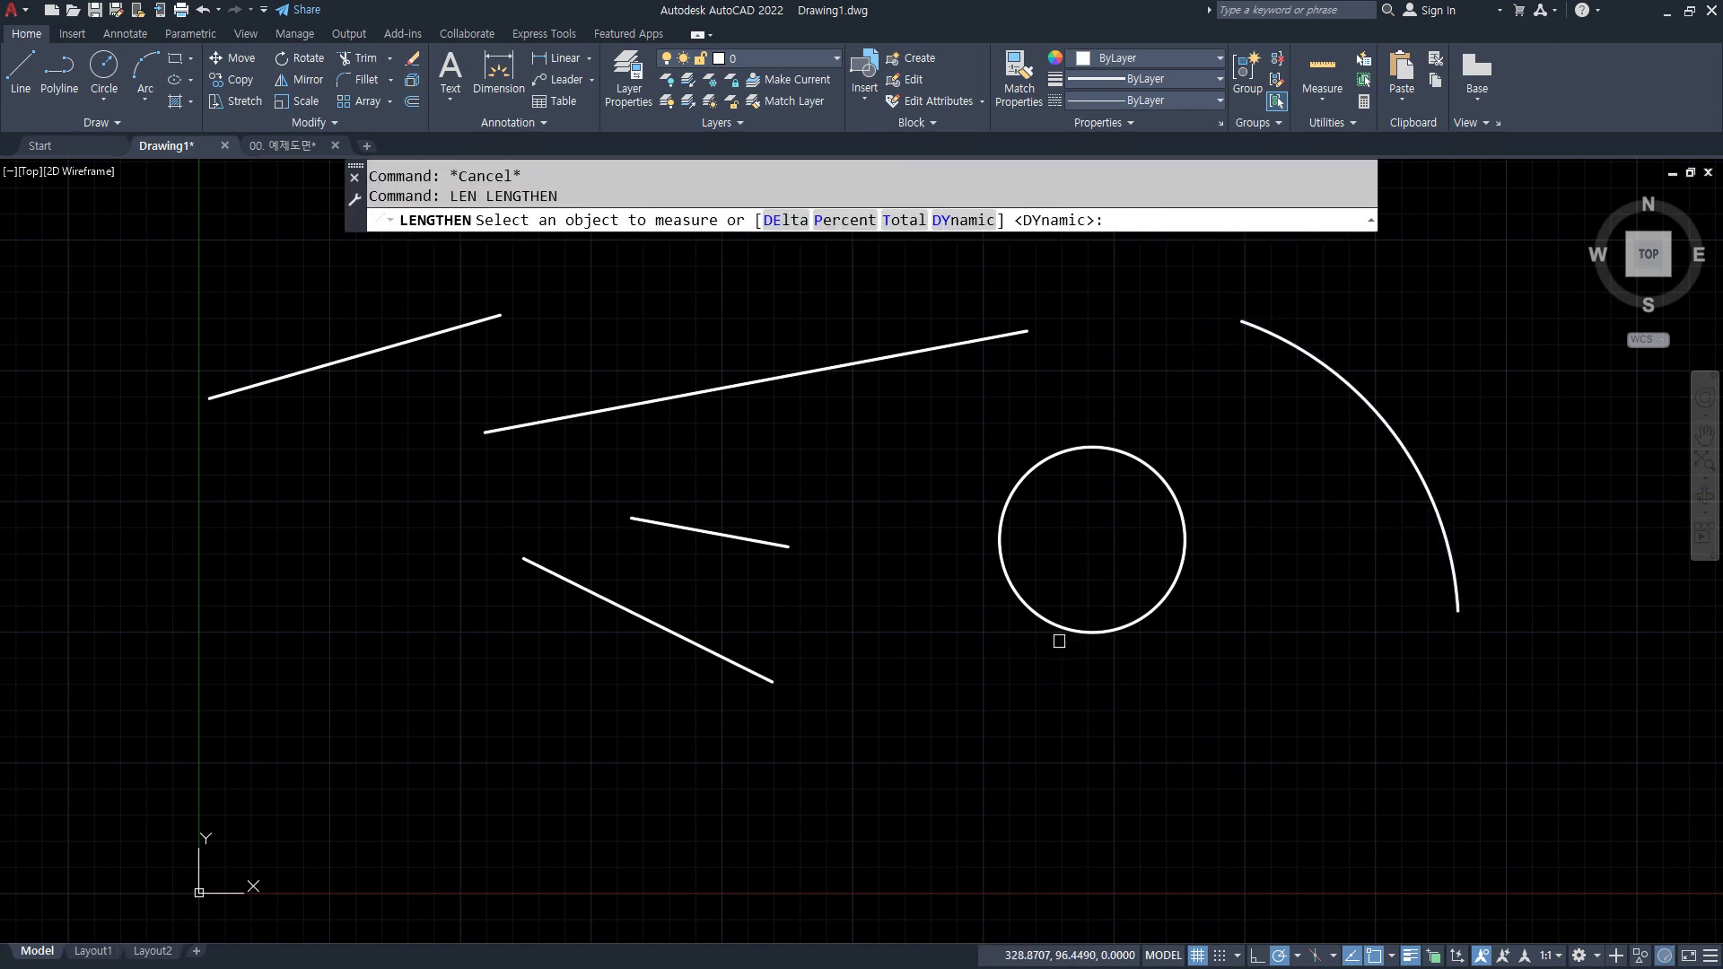
type("t")
key("Return")
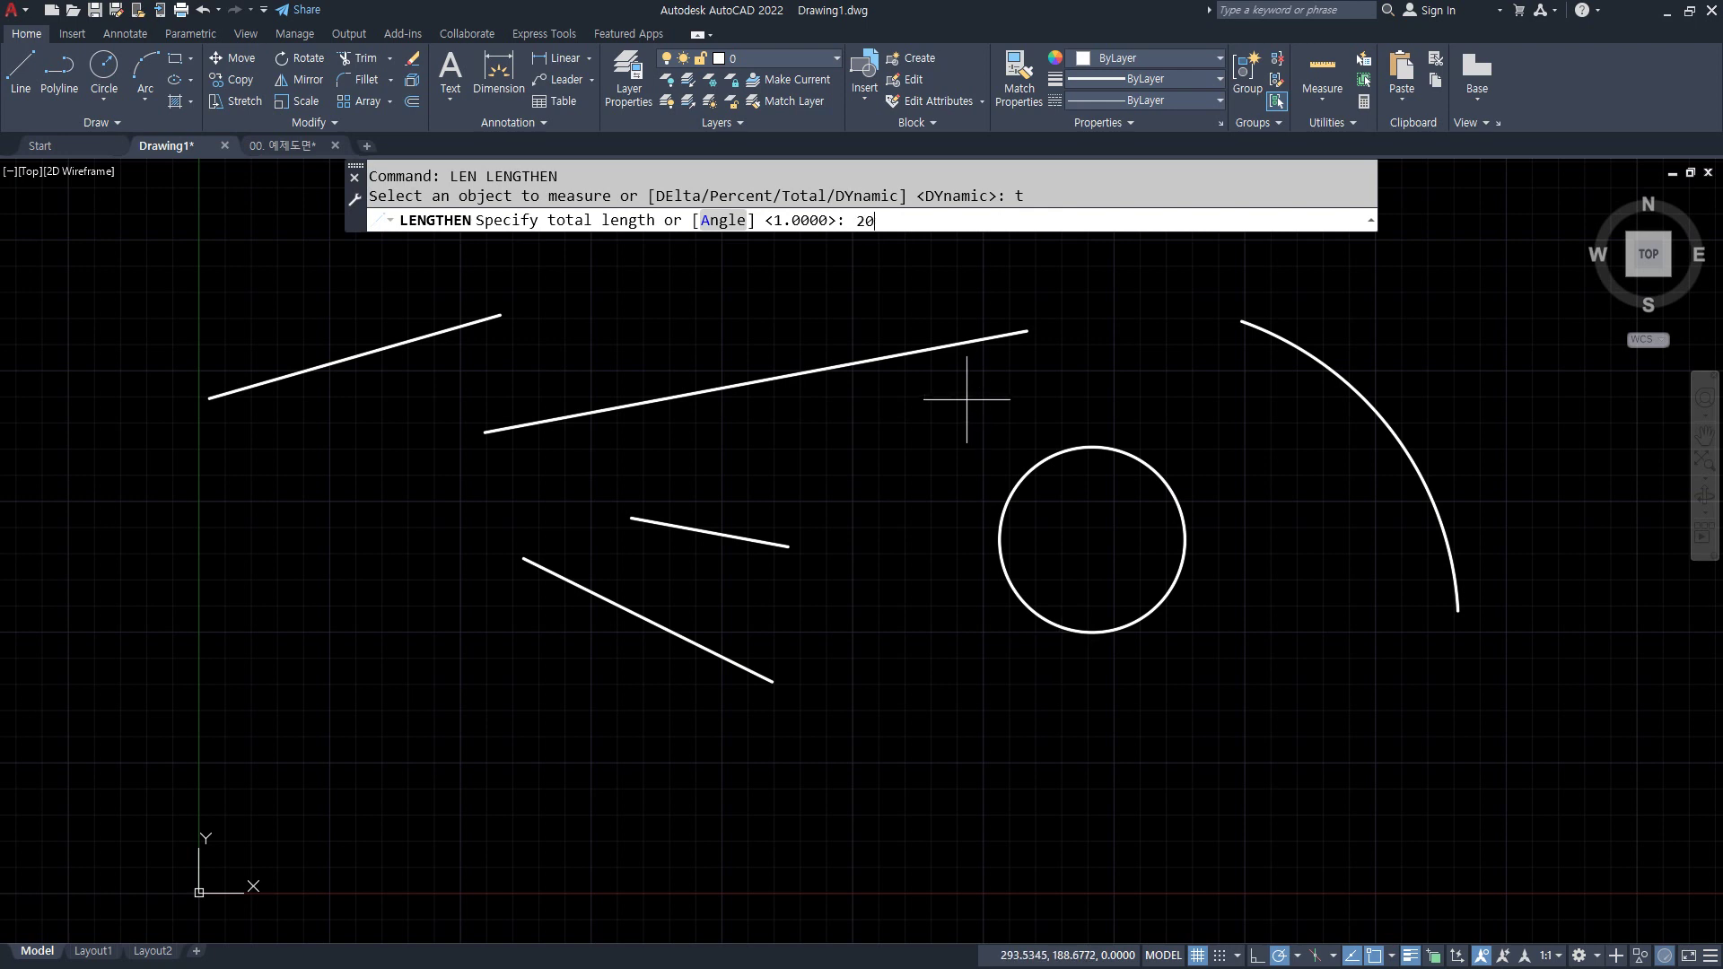
type("20")
key("Return")
left_click(961, 343)
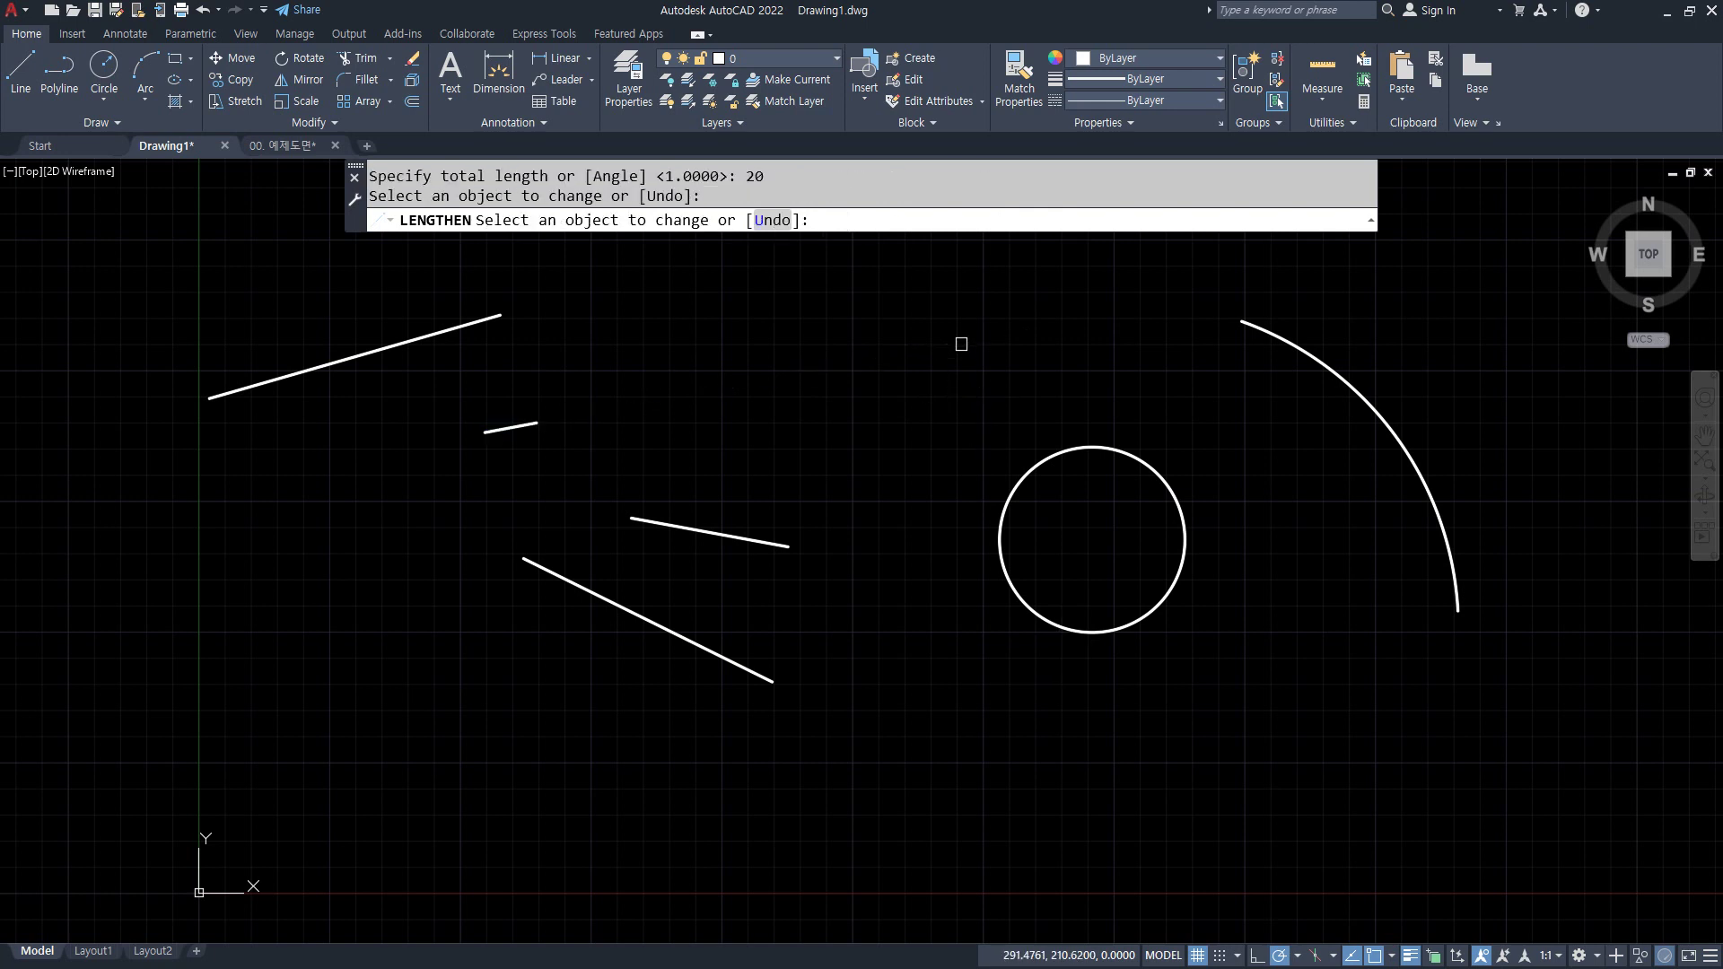
left_click(767, 543)
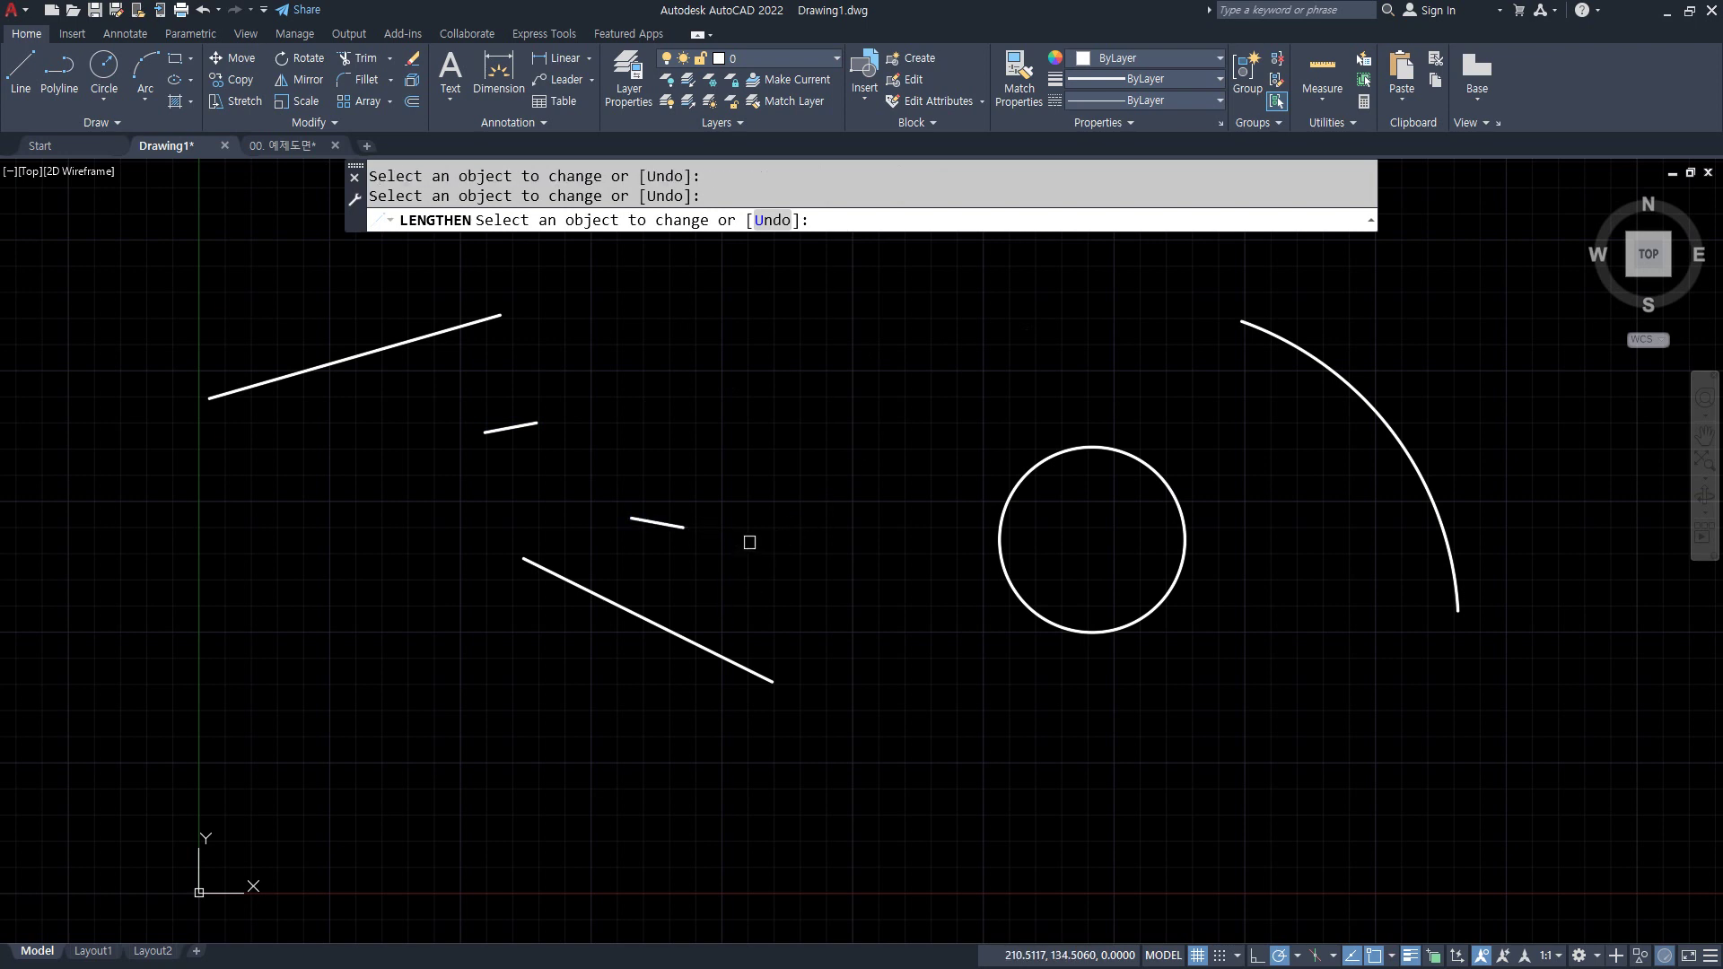
left_click(692, 645)
left_click(266, 383)
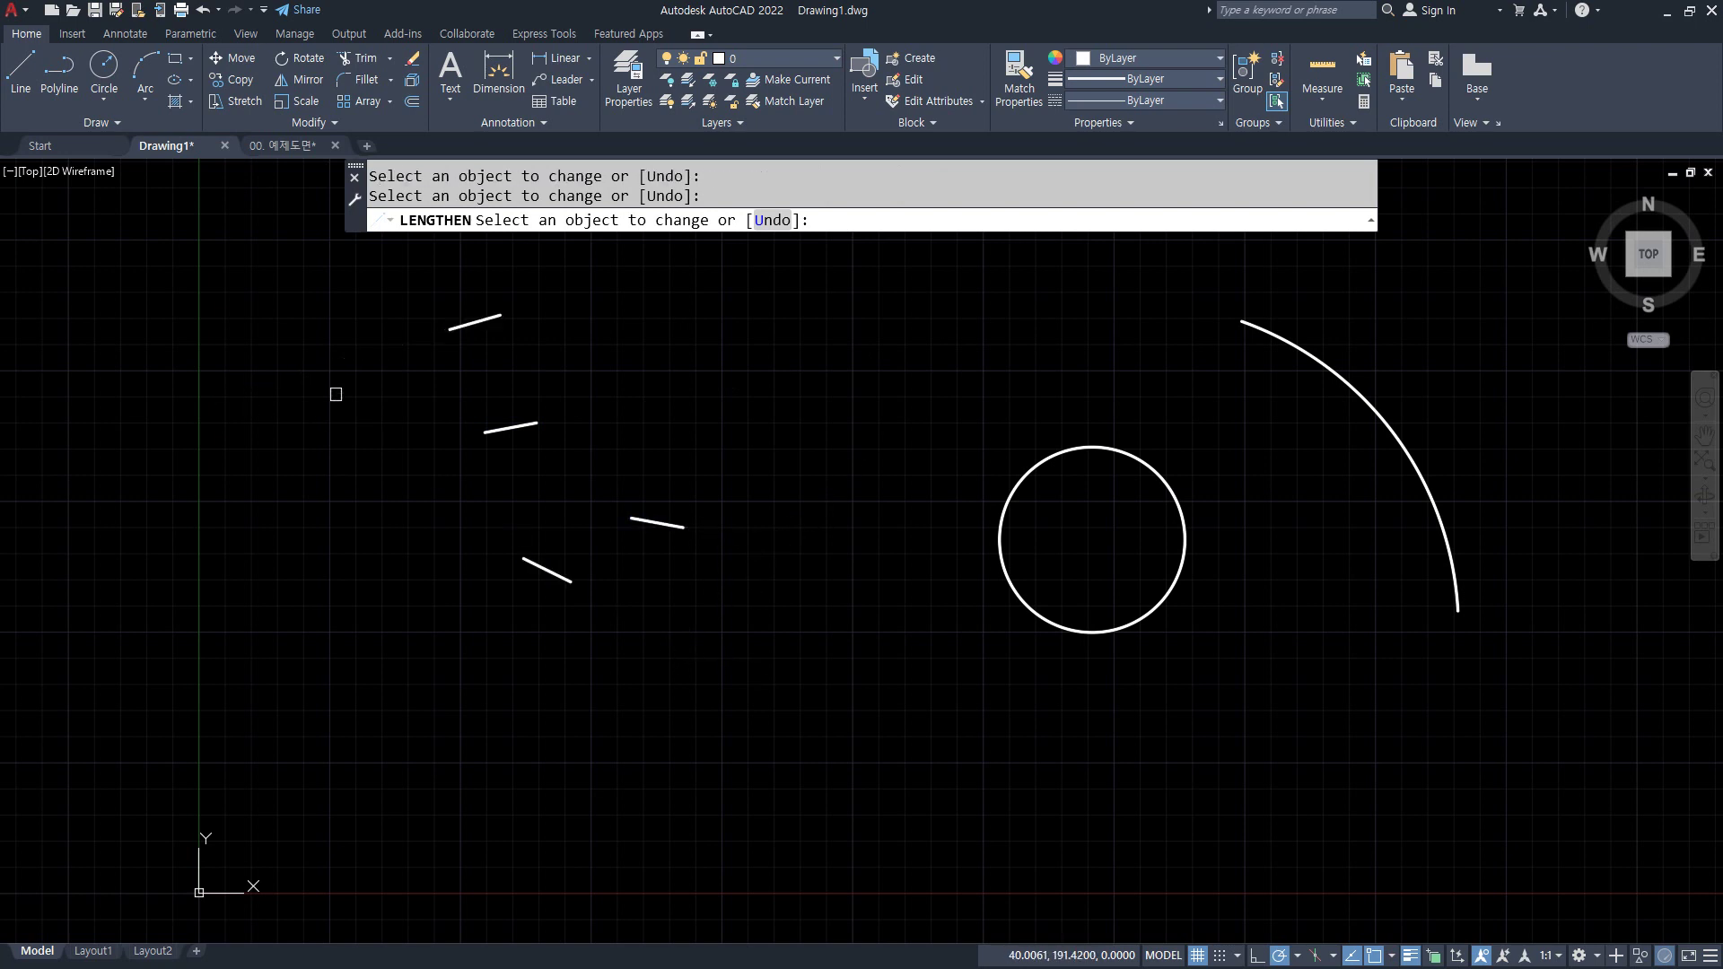
left_click(1319, 374)
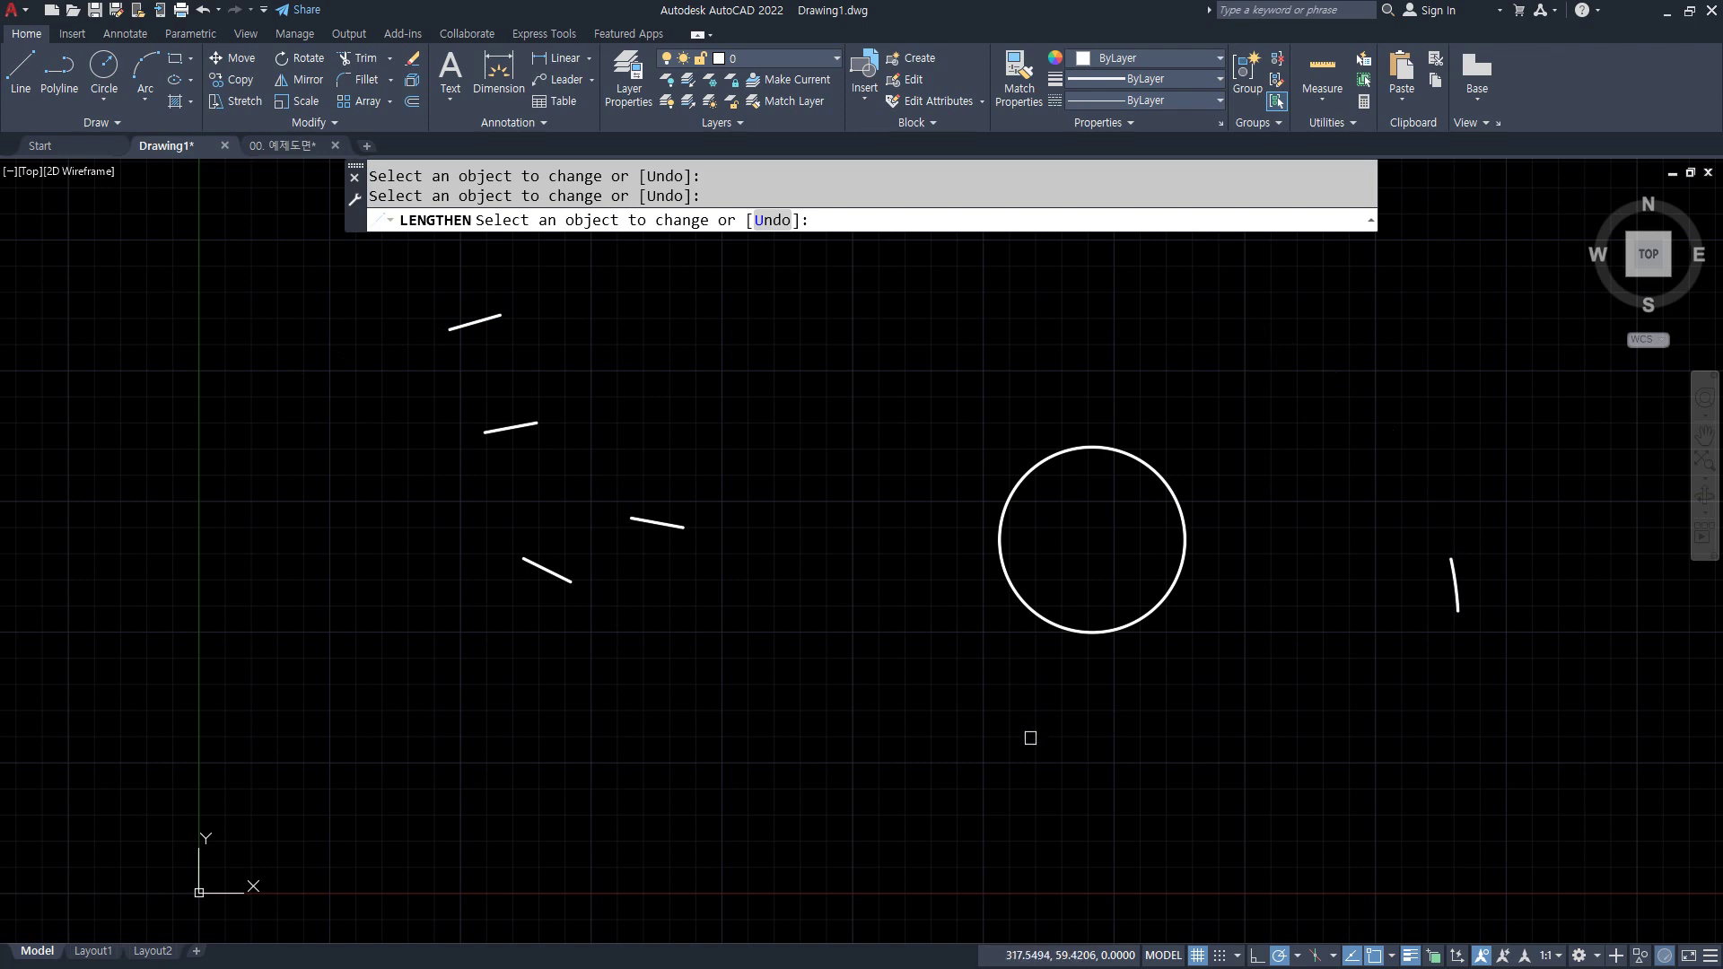
key("Escape")
- Use Lengthen's Total option to set the four lines and the arc to a total length of 100
type("LEN")
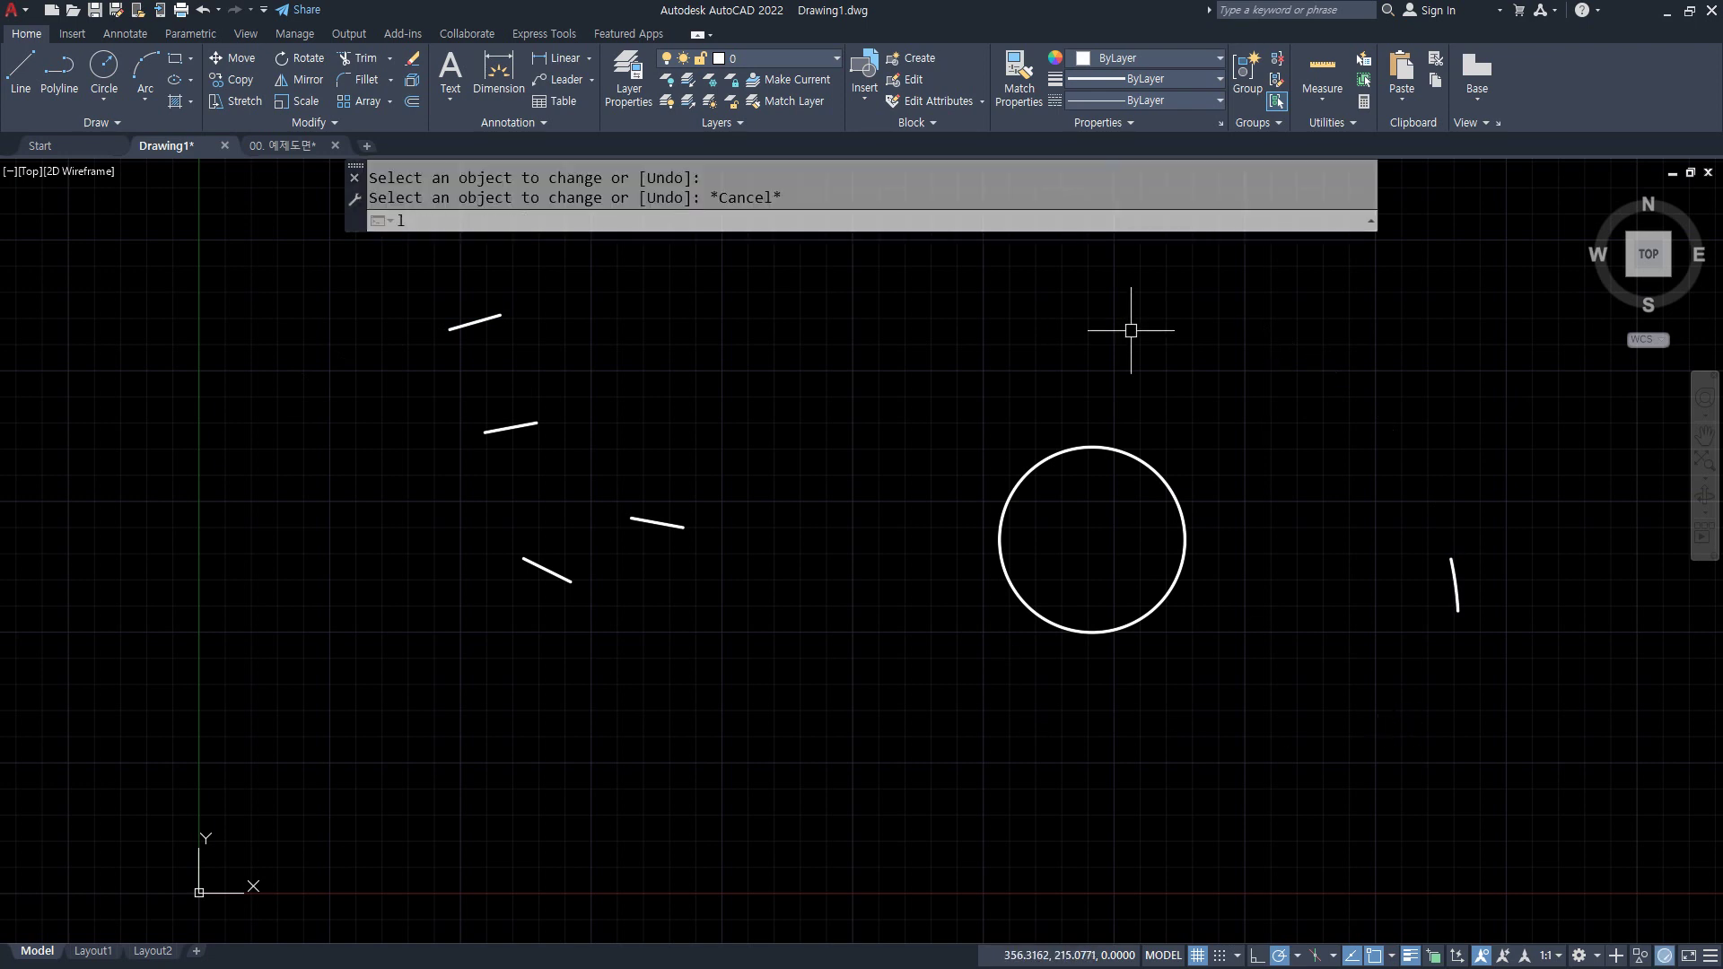
key("Return")
key("Return")
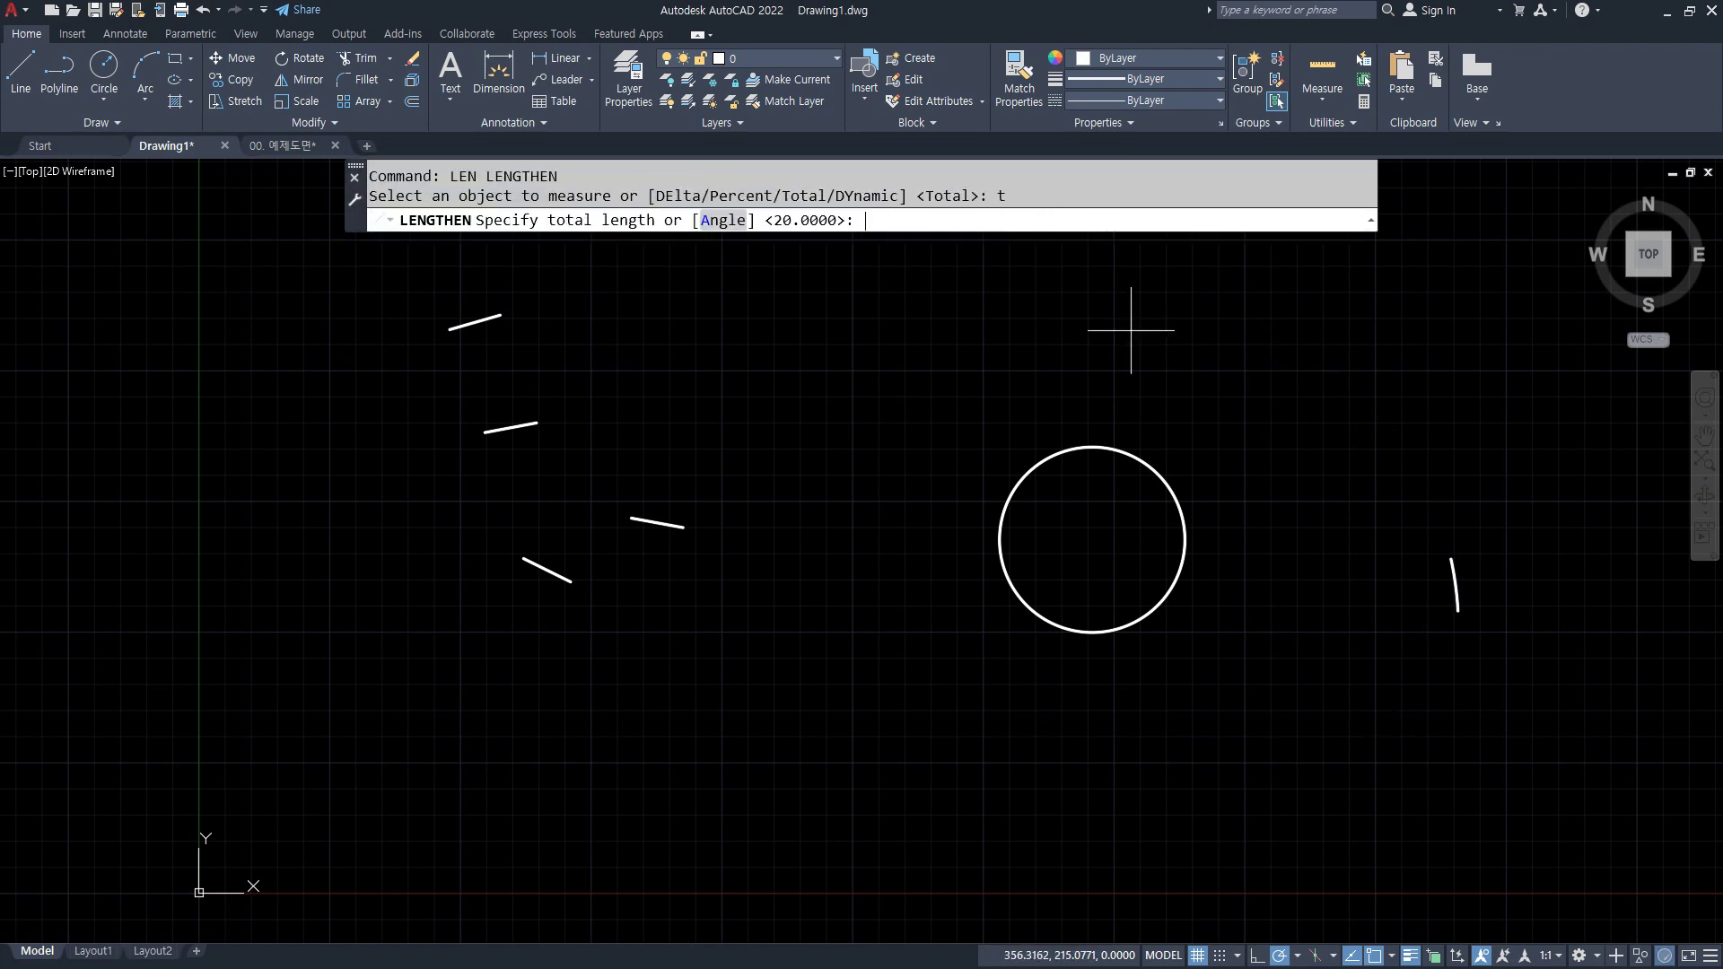
type("100")
key("Return")
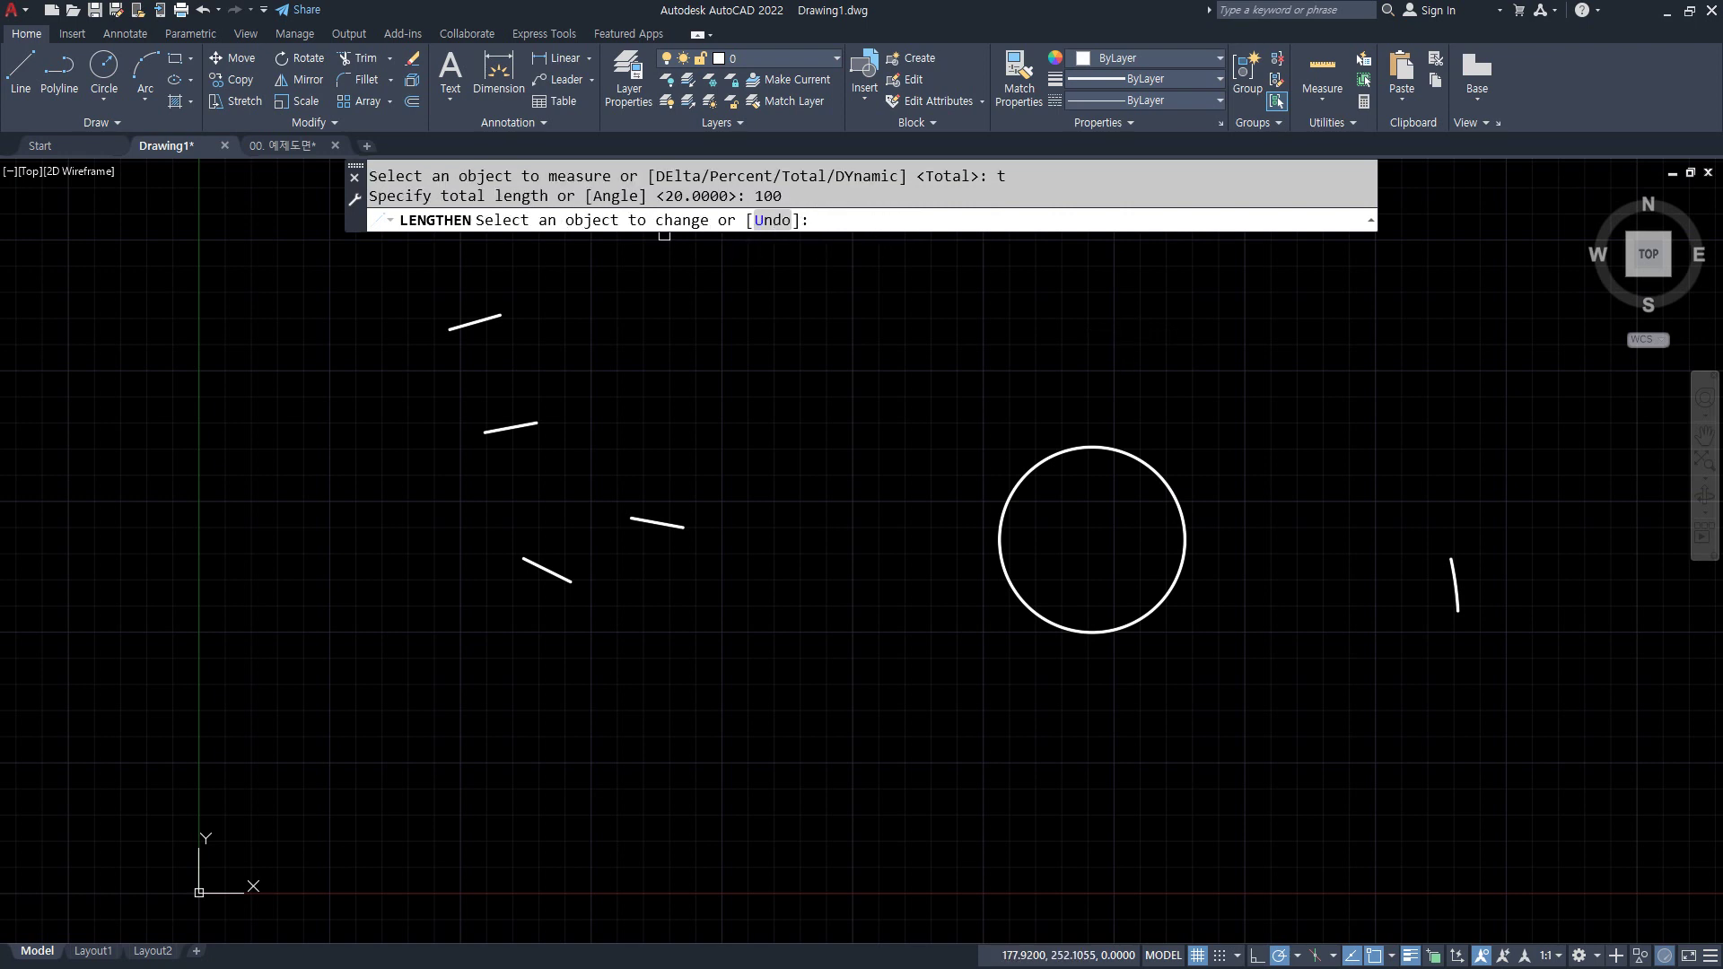
left_click(491, 326)
left_click(525, 424)
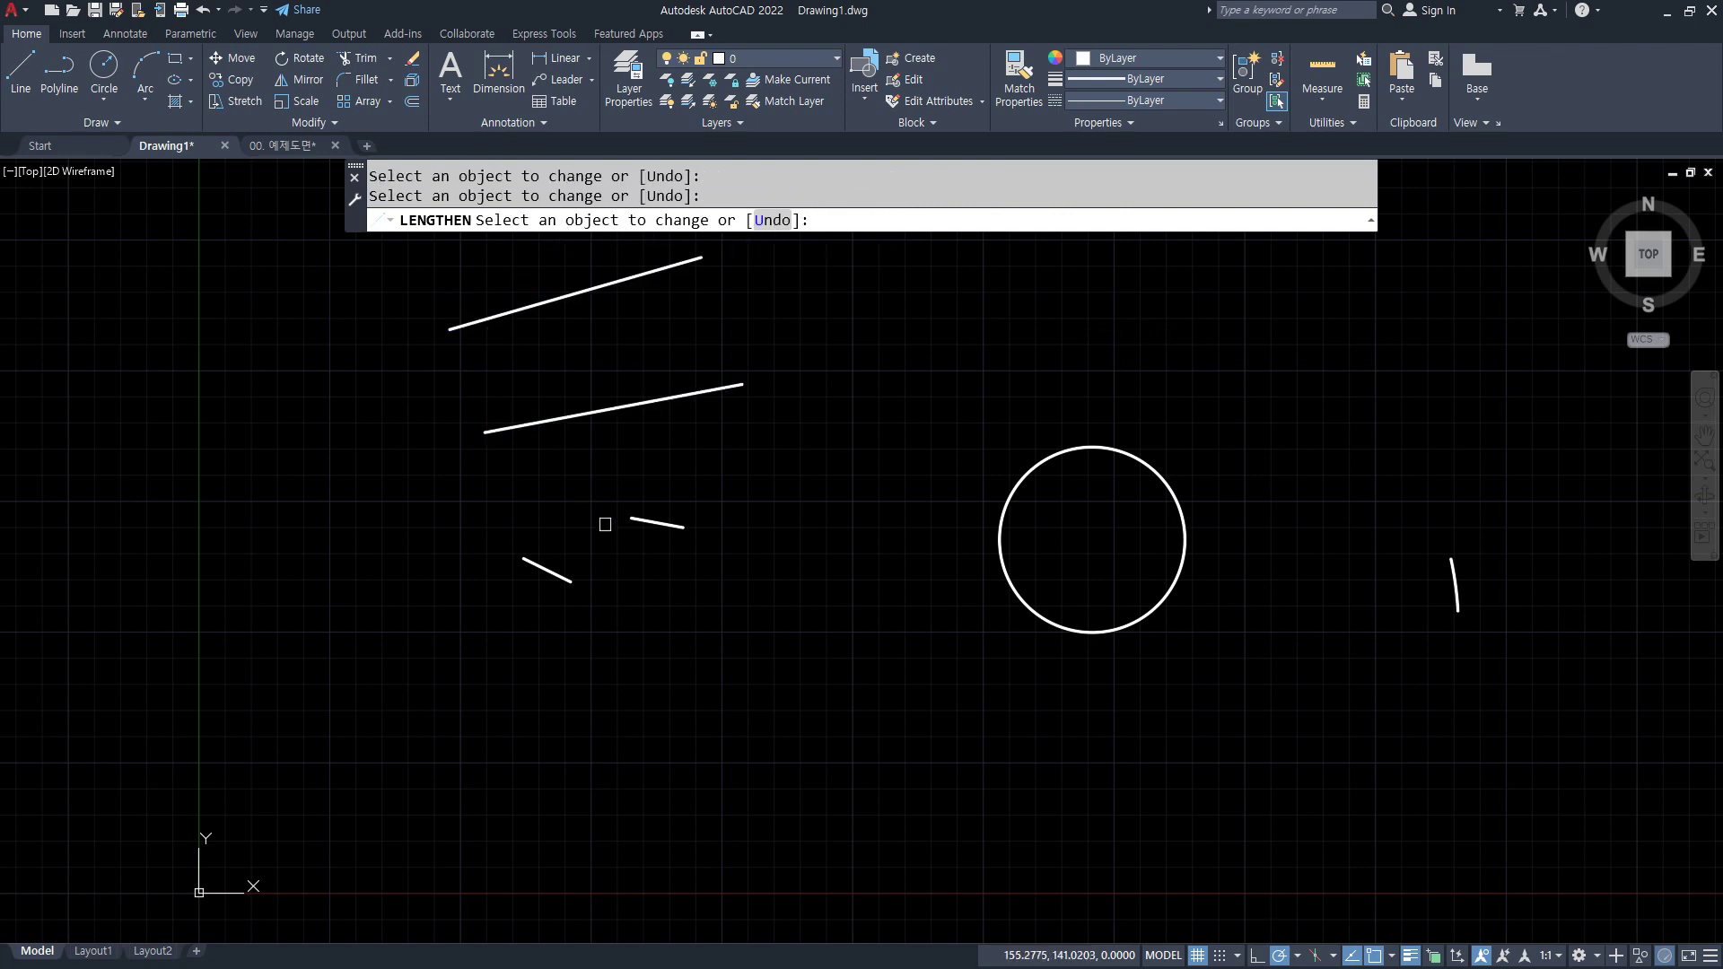
left_click(635, 521)
left_click(588, 587)
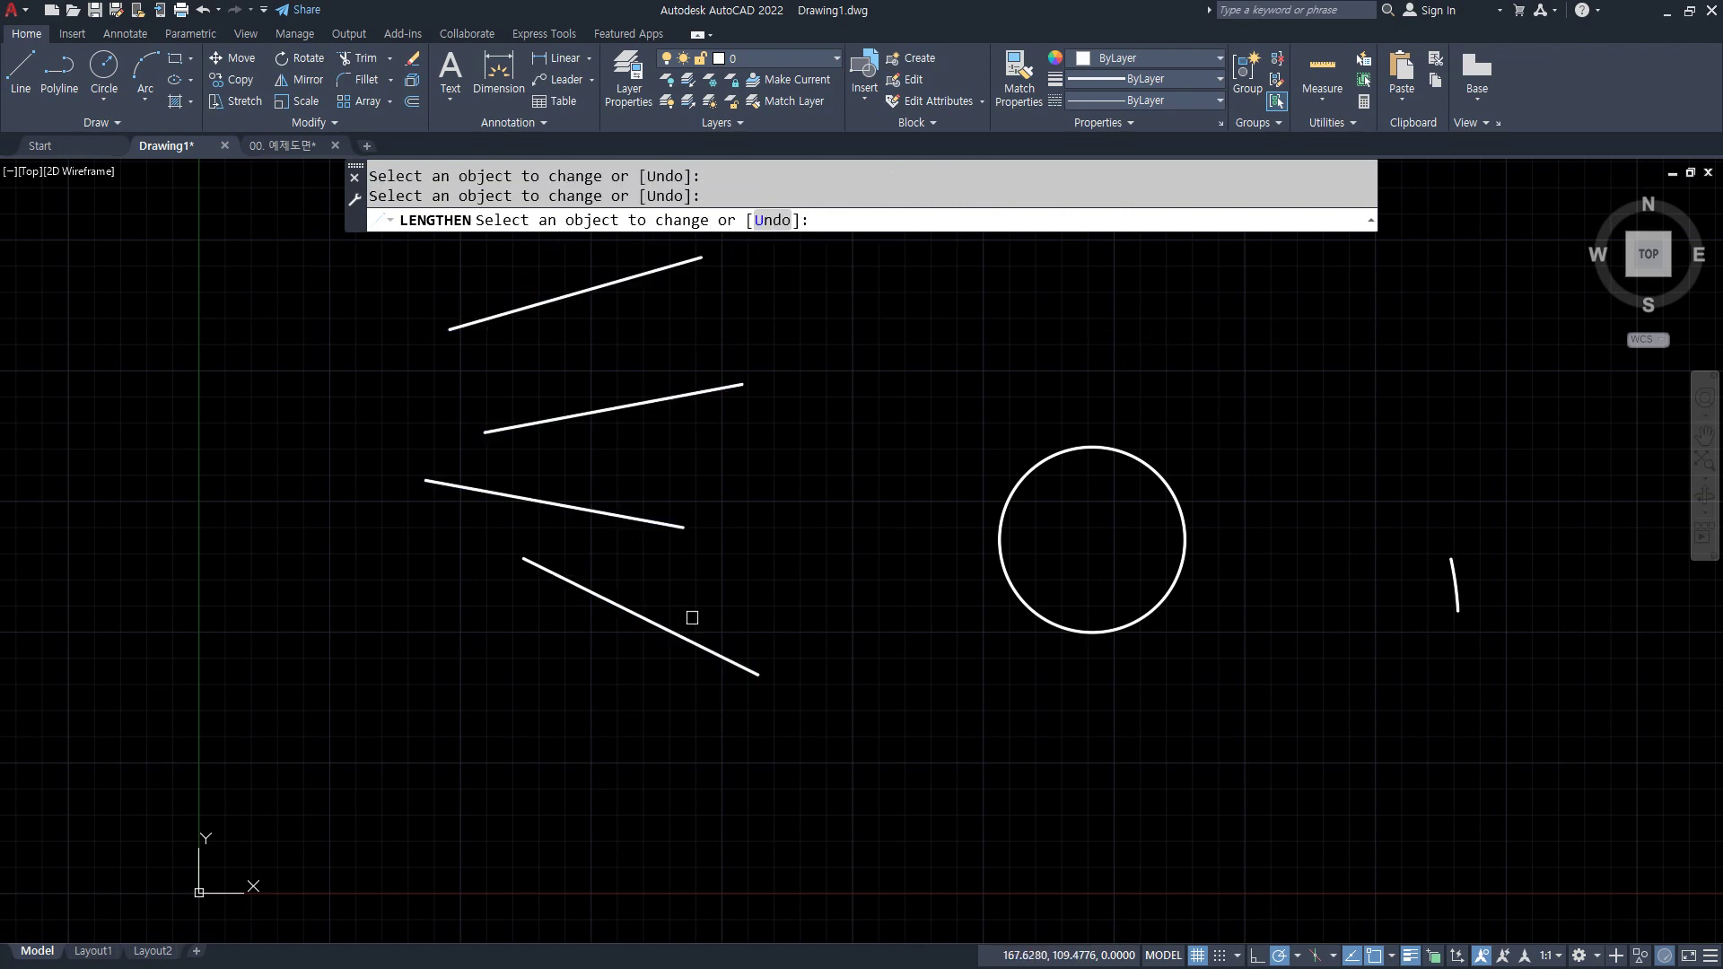
left_click(1455, 581)
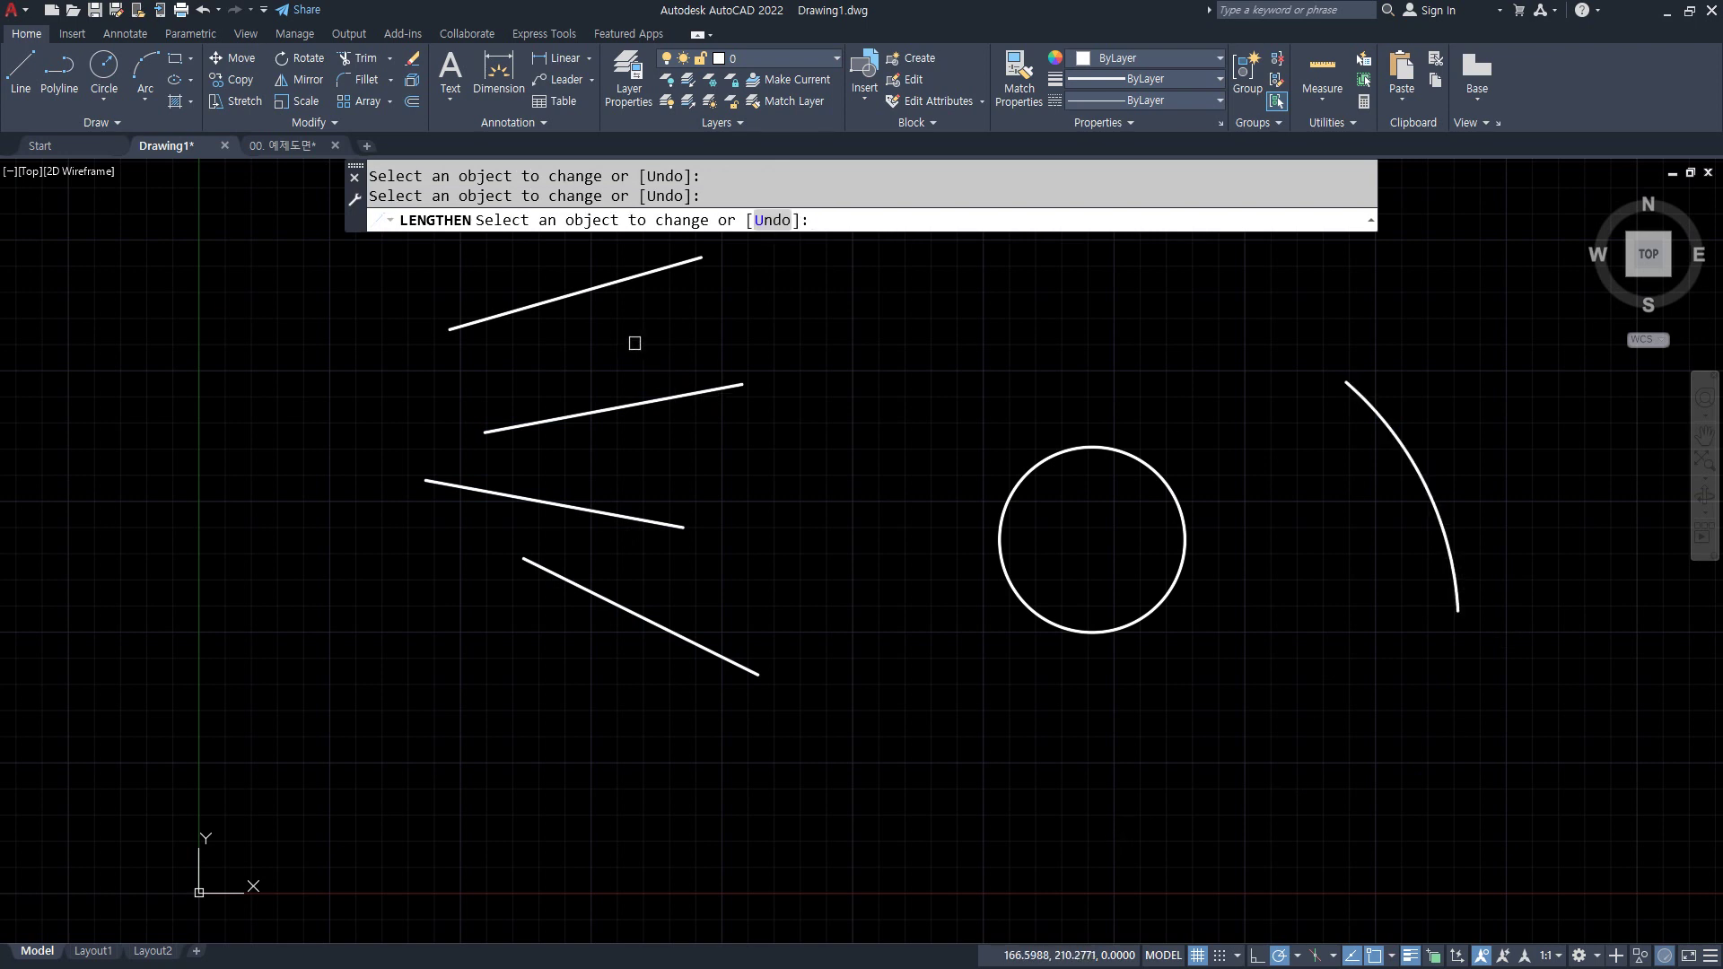
key("Escape")
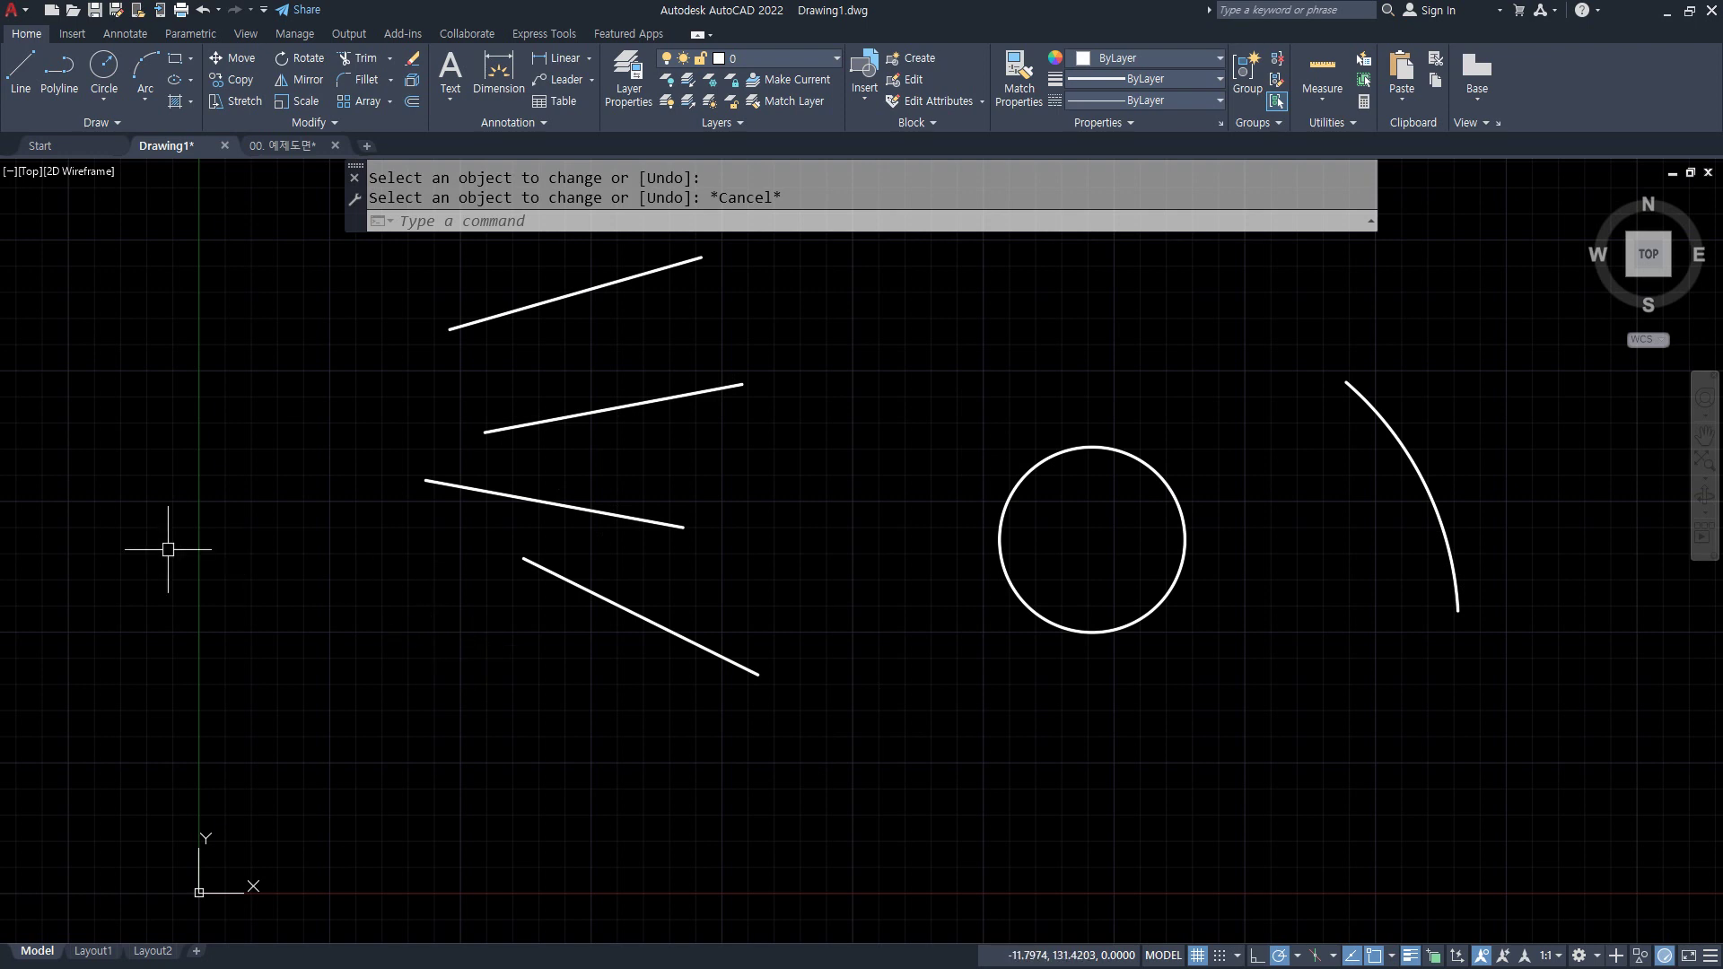
- Use Lengthen's Percent option at 300 to extend the four lines and the arc from its upper end
type("len")
key("Return")
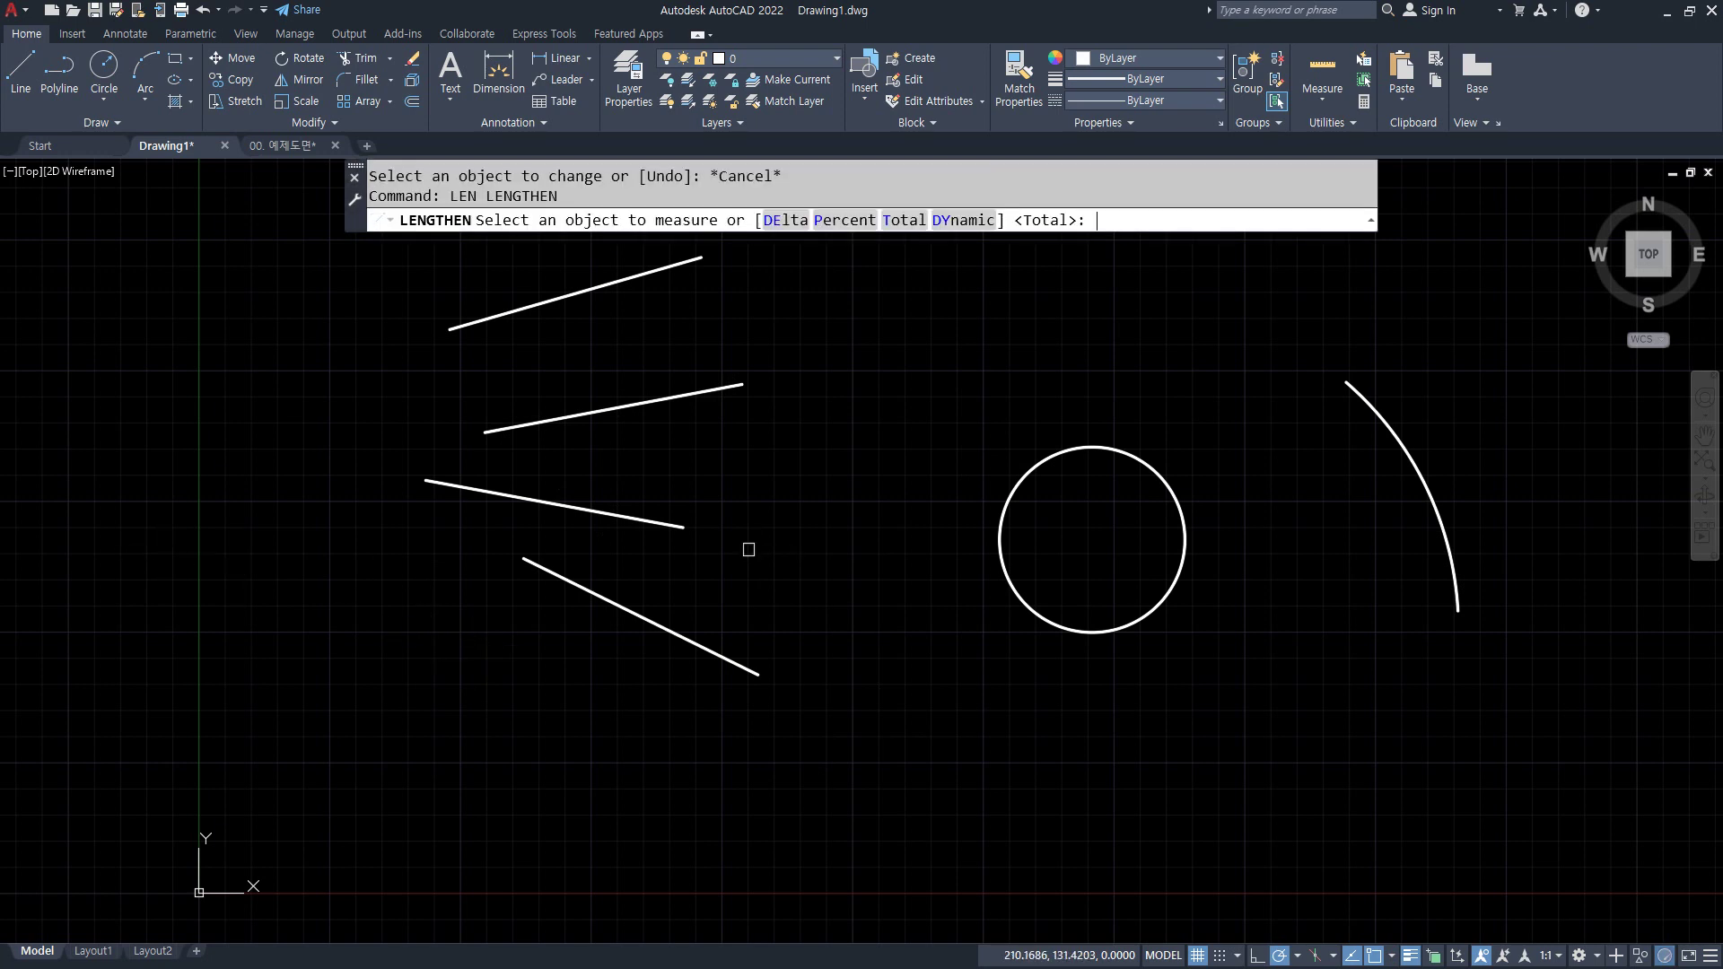
left_click(843, 221)
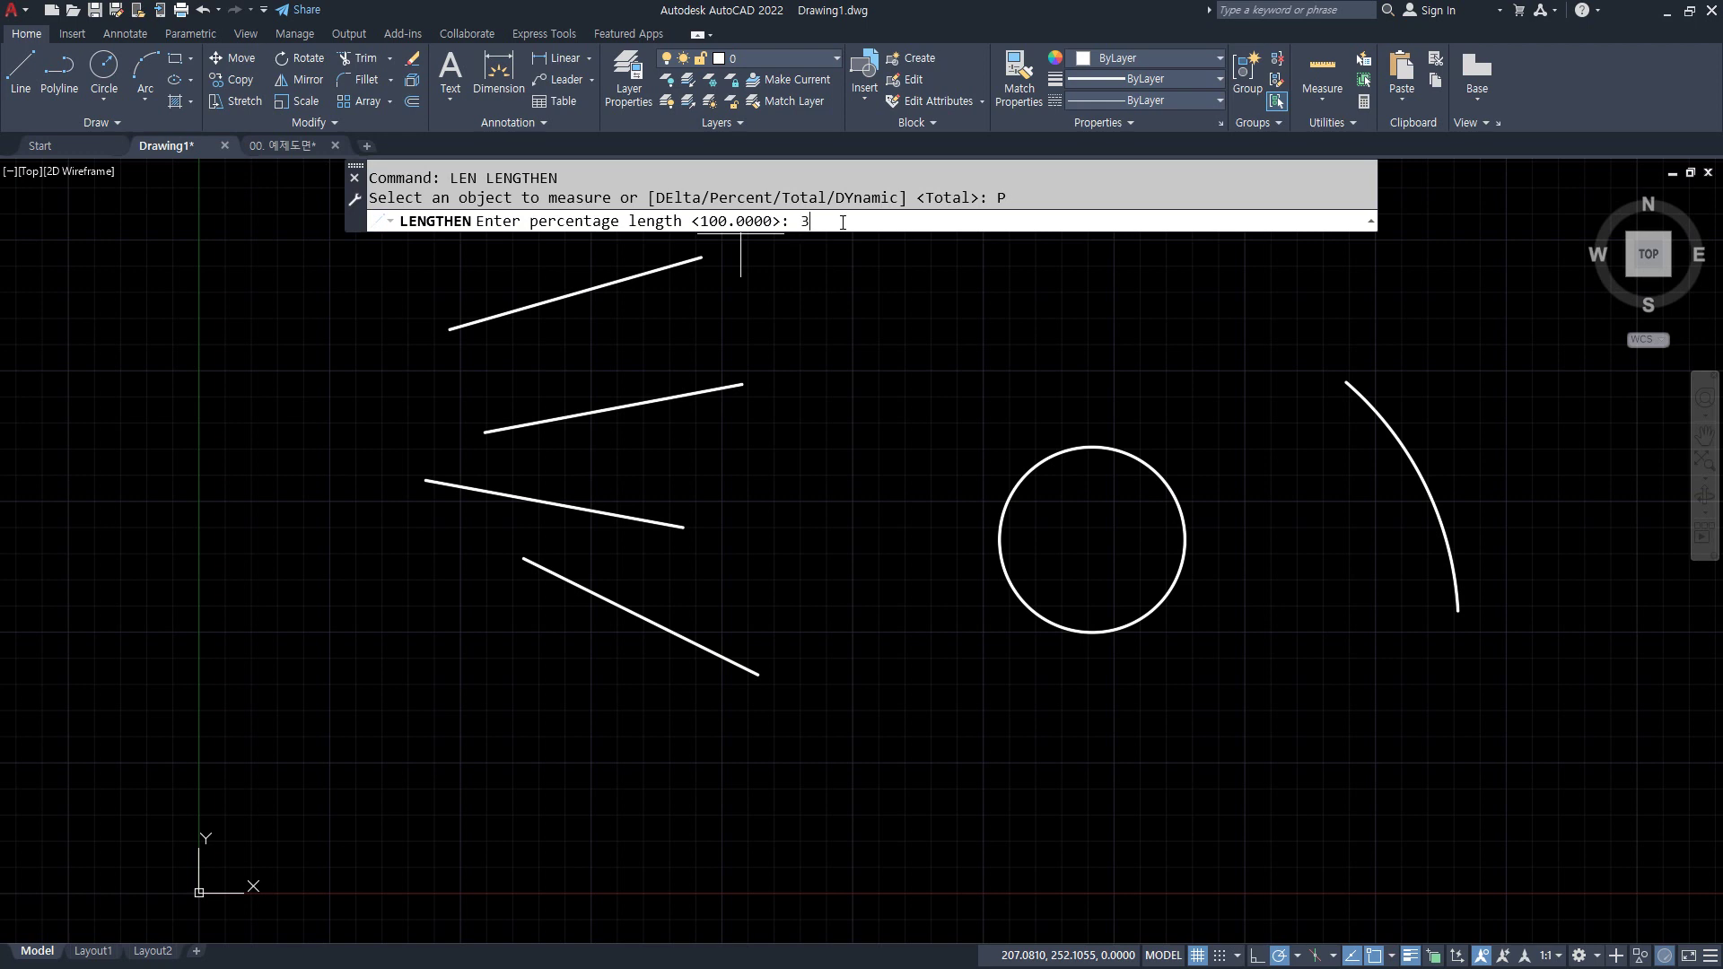
key("Return")
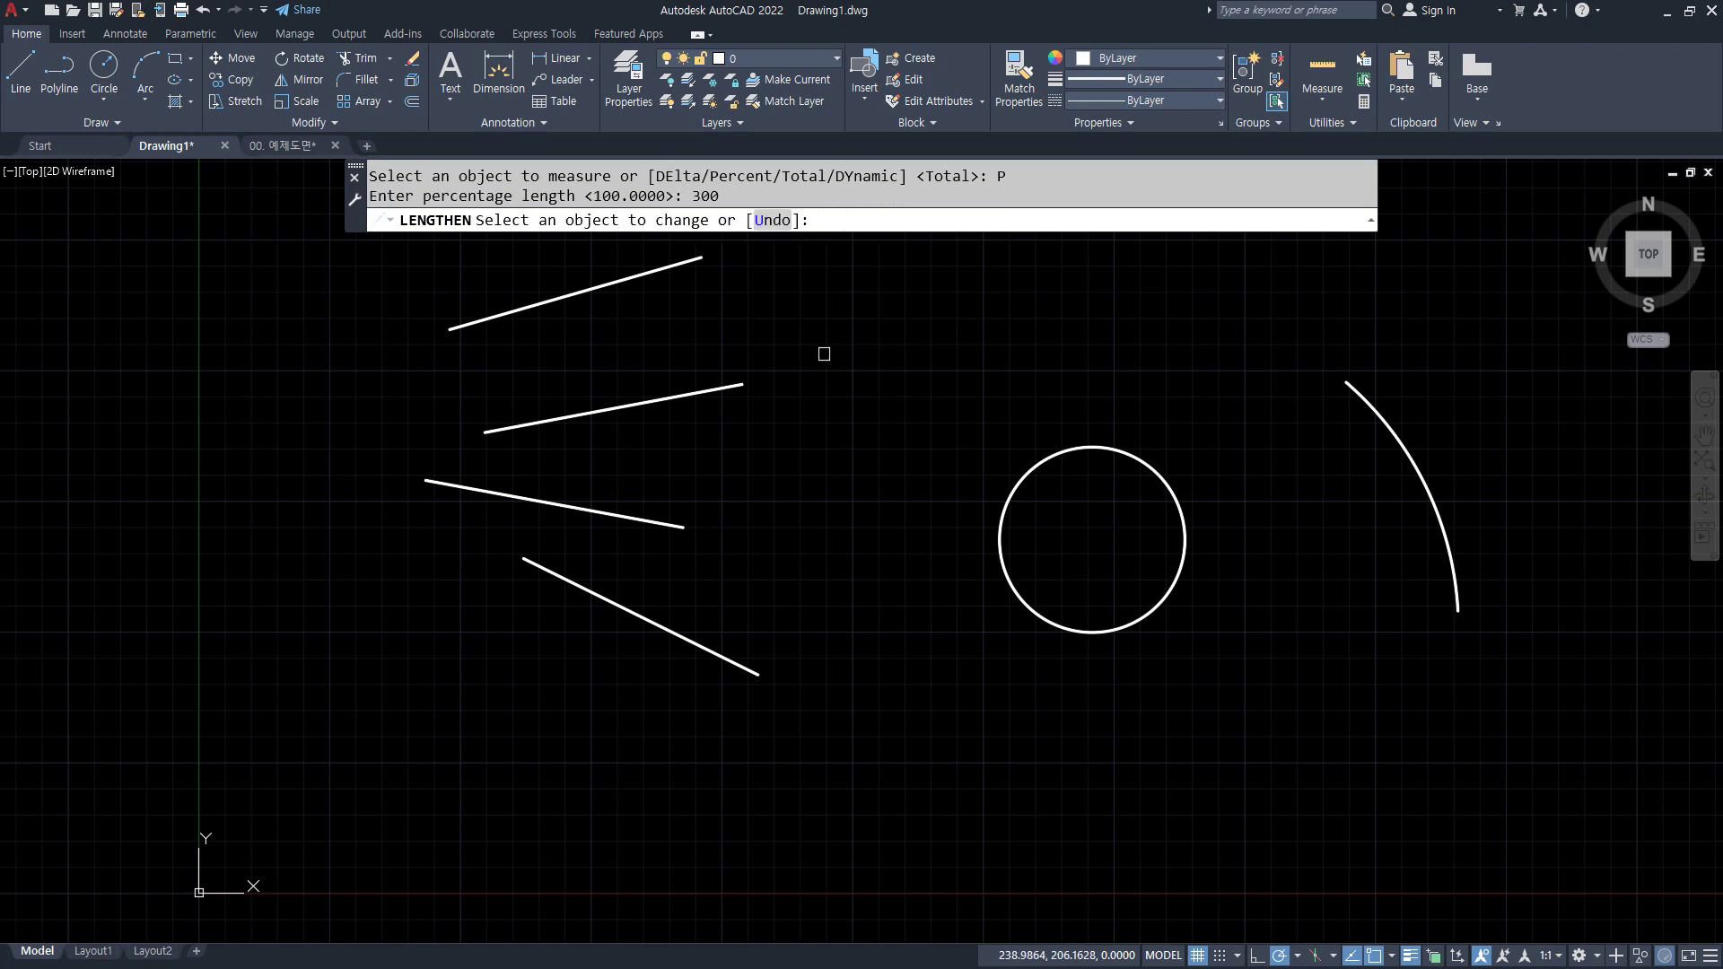
middle_click_drag(825, 356, 838, 407)
left_click(679, 325)
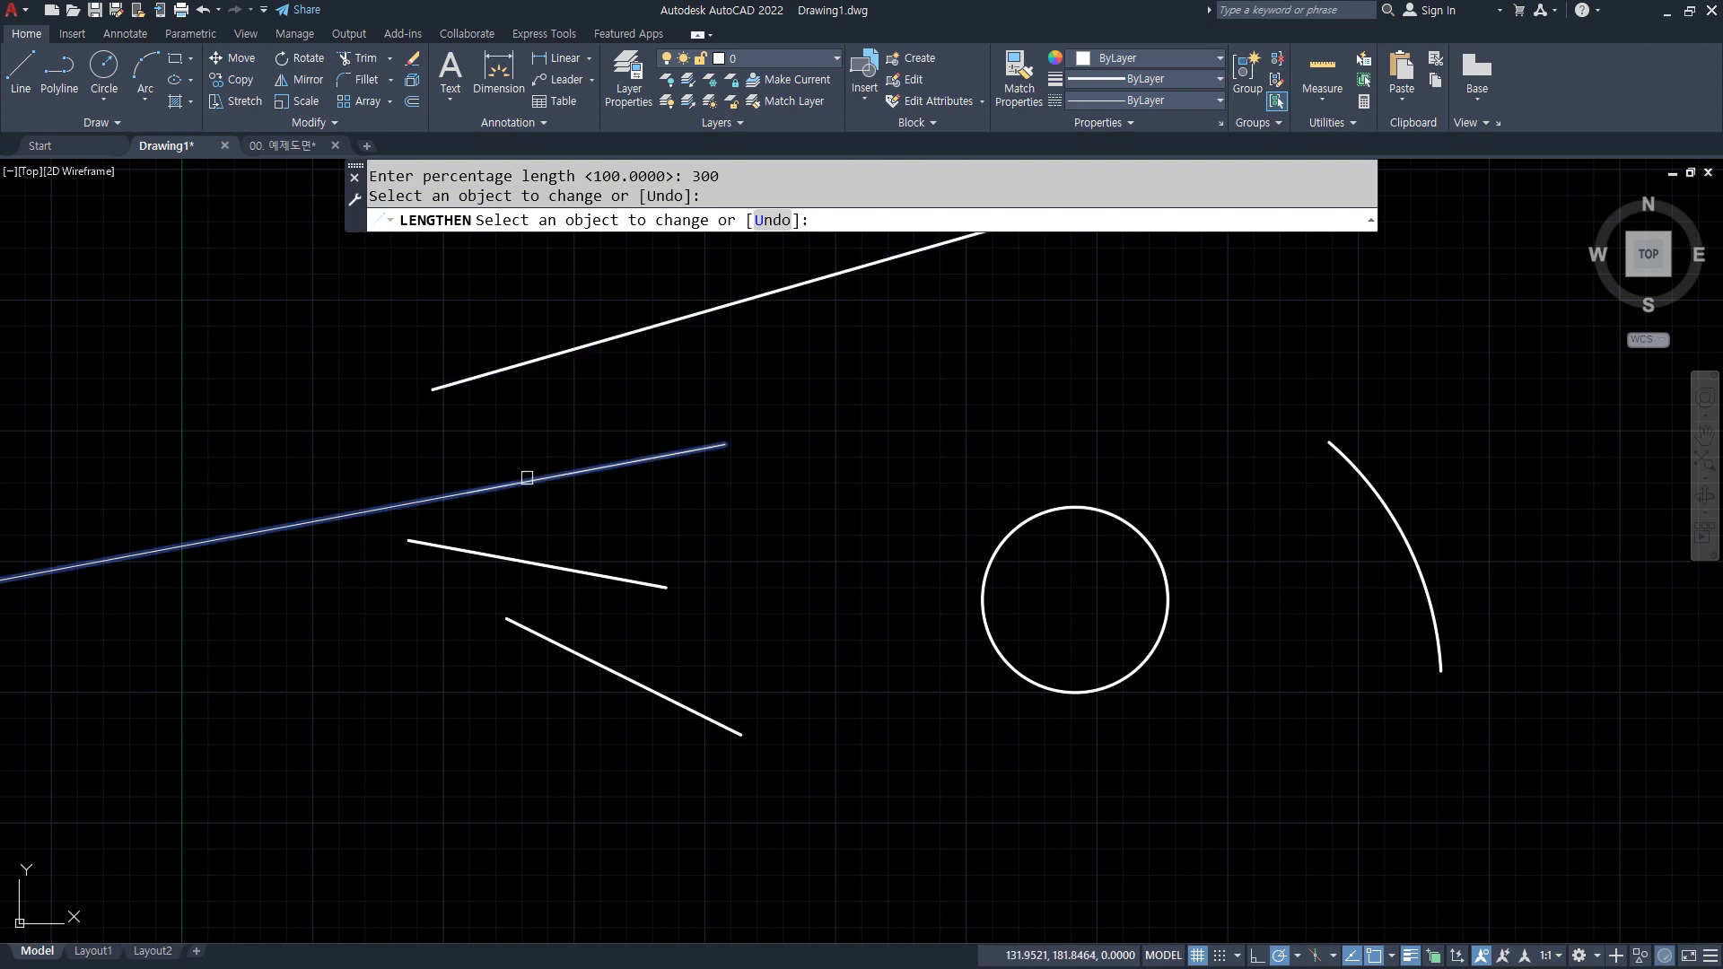
left_click(524, 479)
left_click(608, 579)
left_click(698, 707)
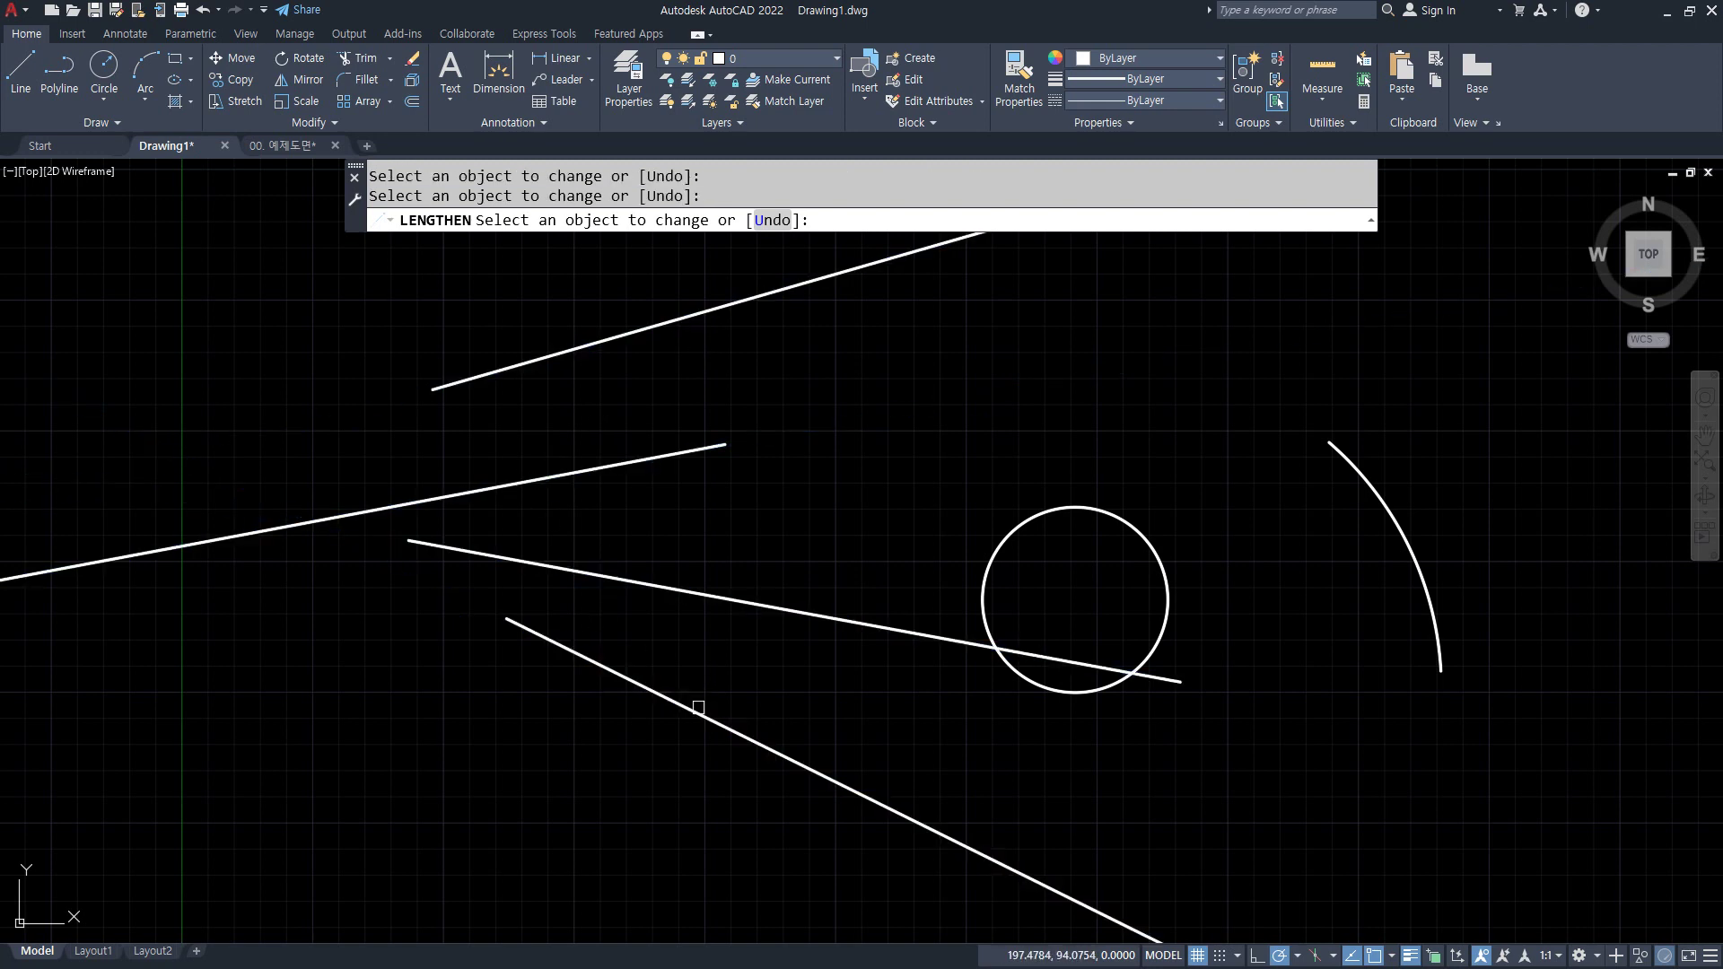
left_click(1338, 454)
- Try to lengthen the circle by 300 percent, and apply the same percentage once more to the uppermost line's upper-right end
left_click(1100, 688)
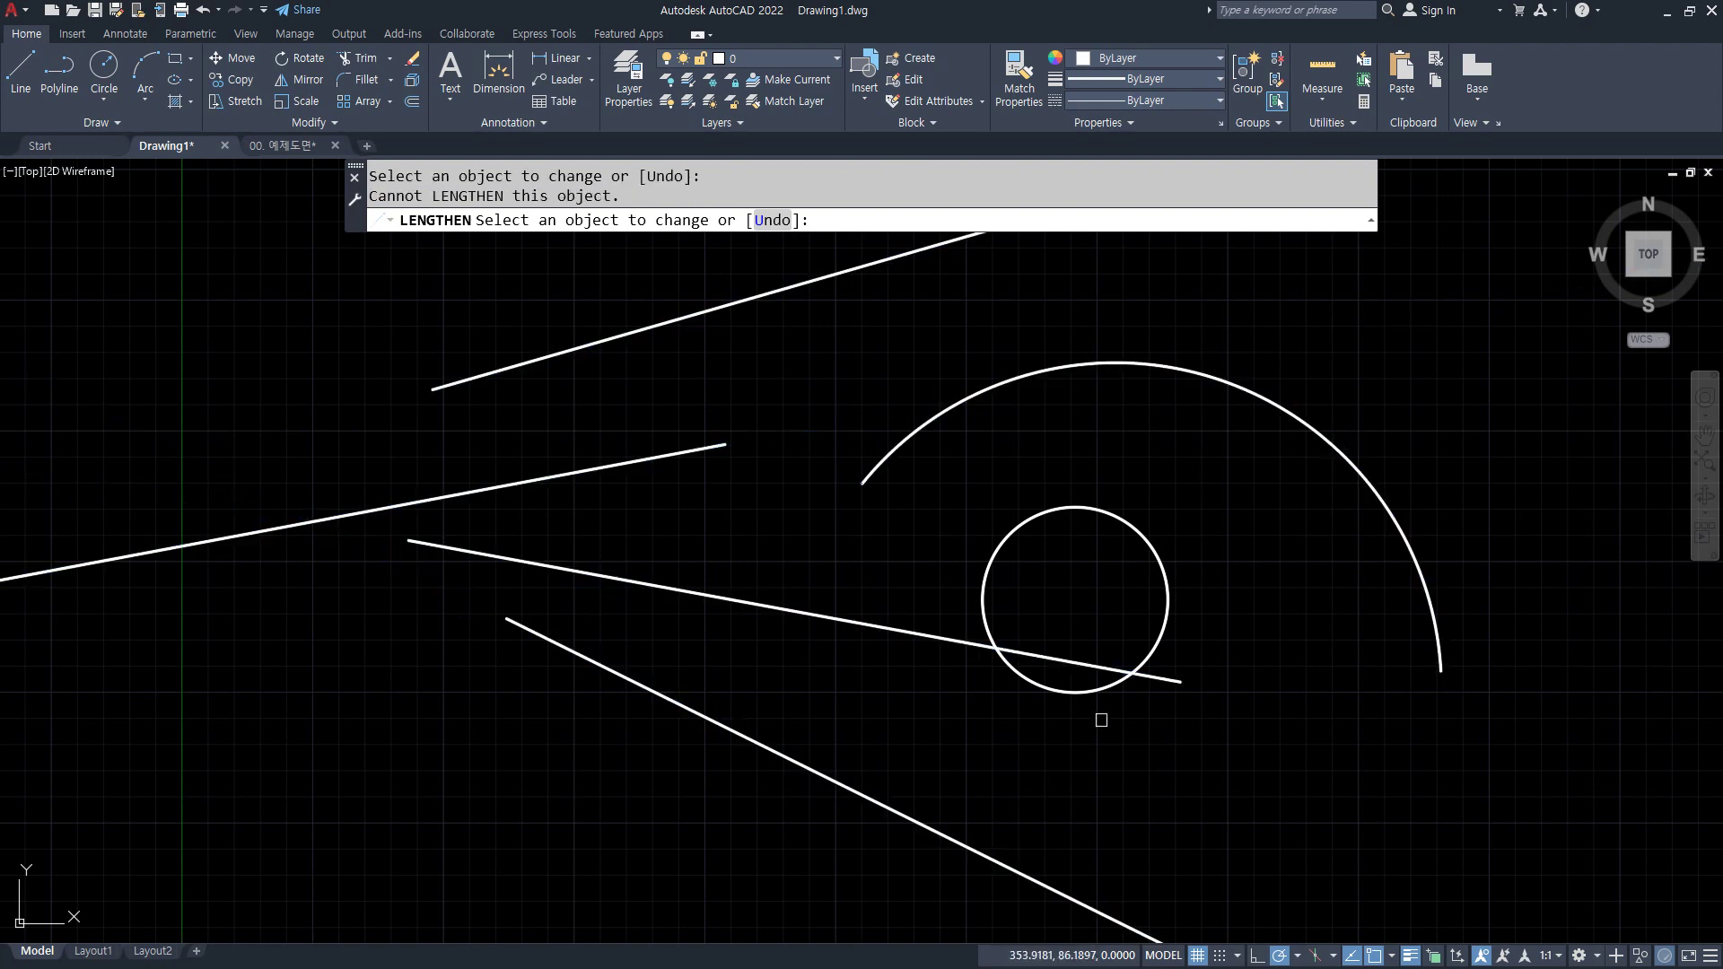
scroll(881, 615, "down", 4)
scroll(827, 617, "up", 2)
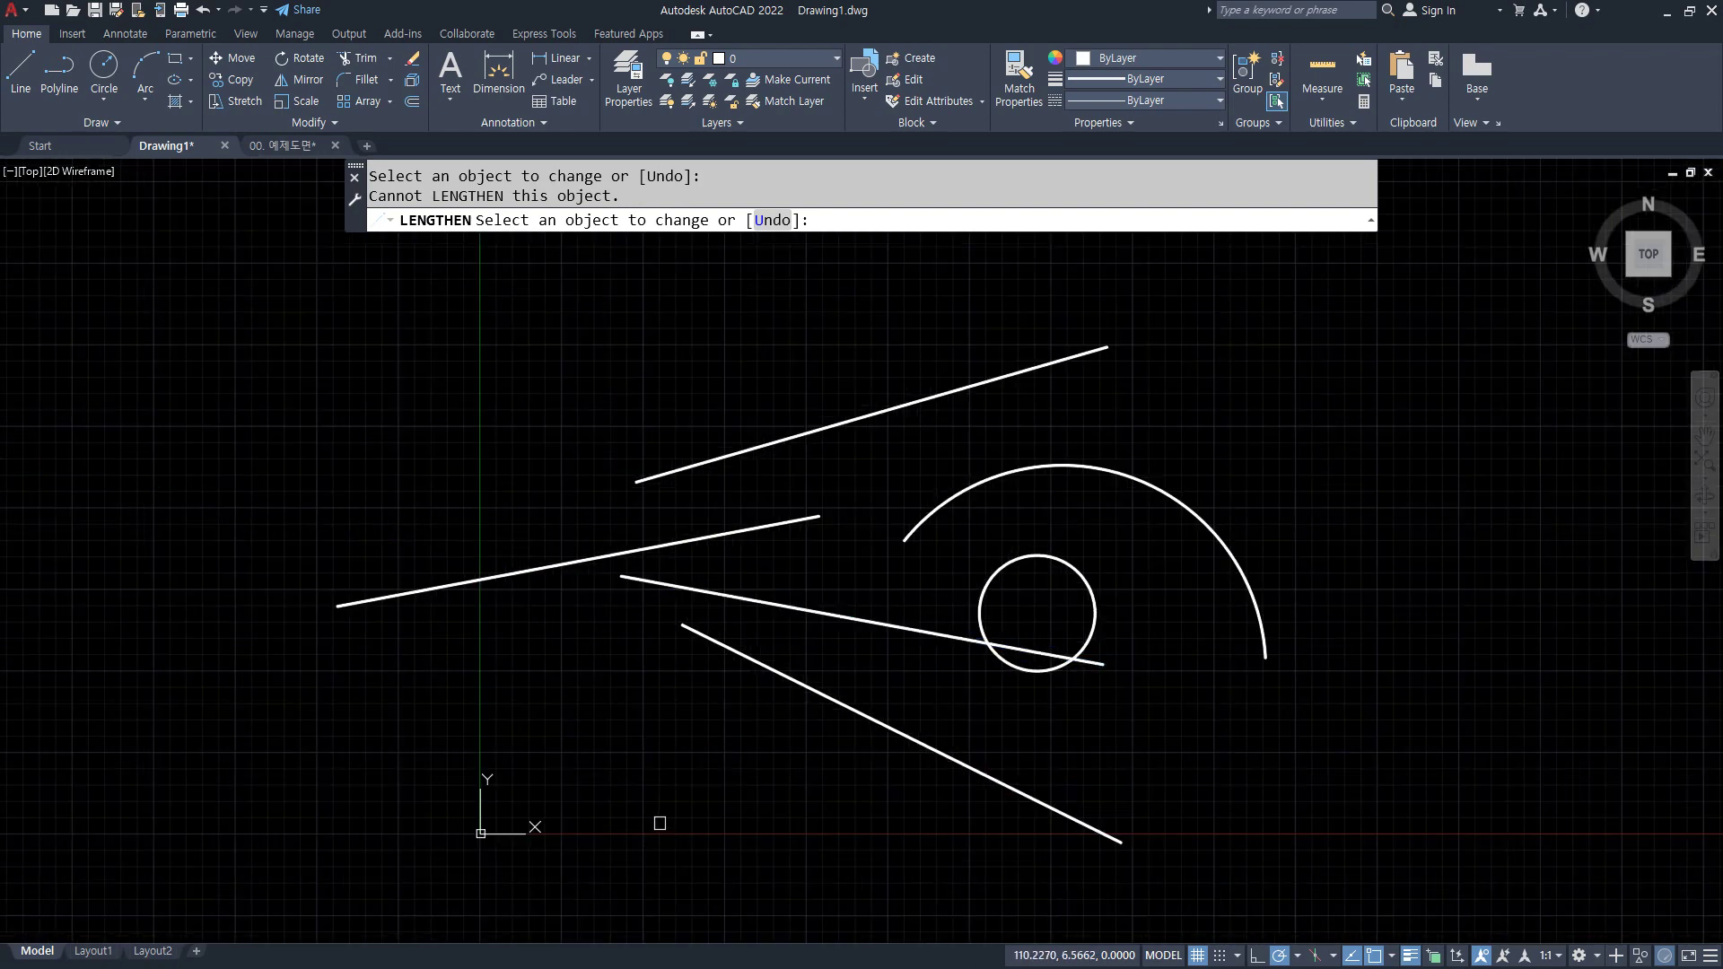
scroll(935, 434, "down", 3)
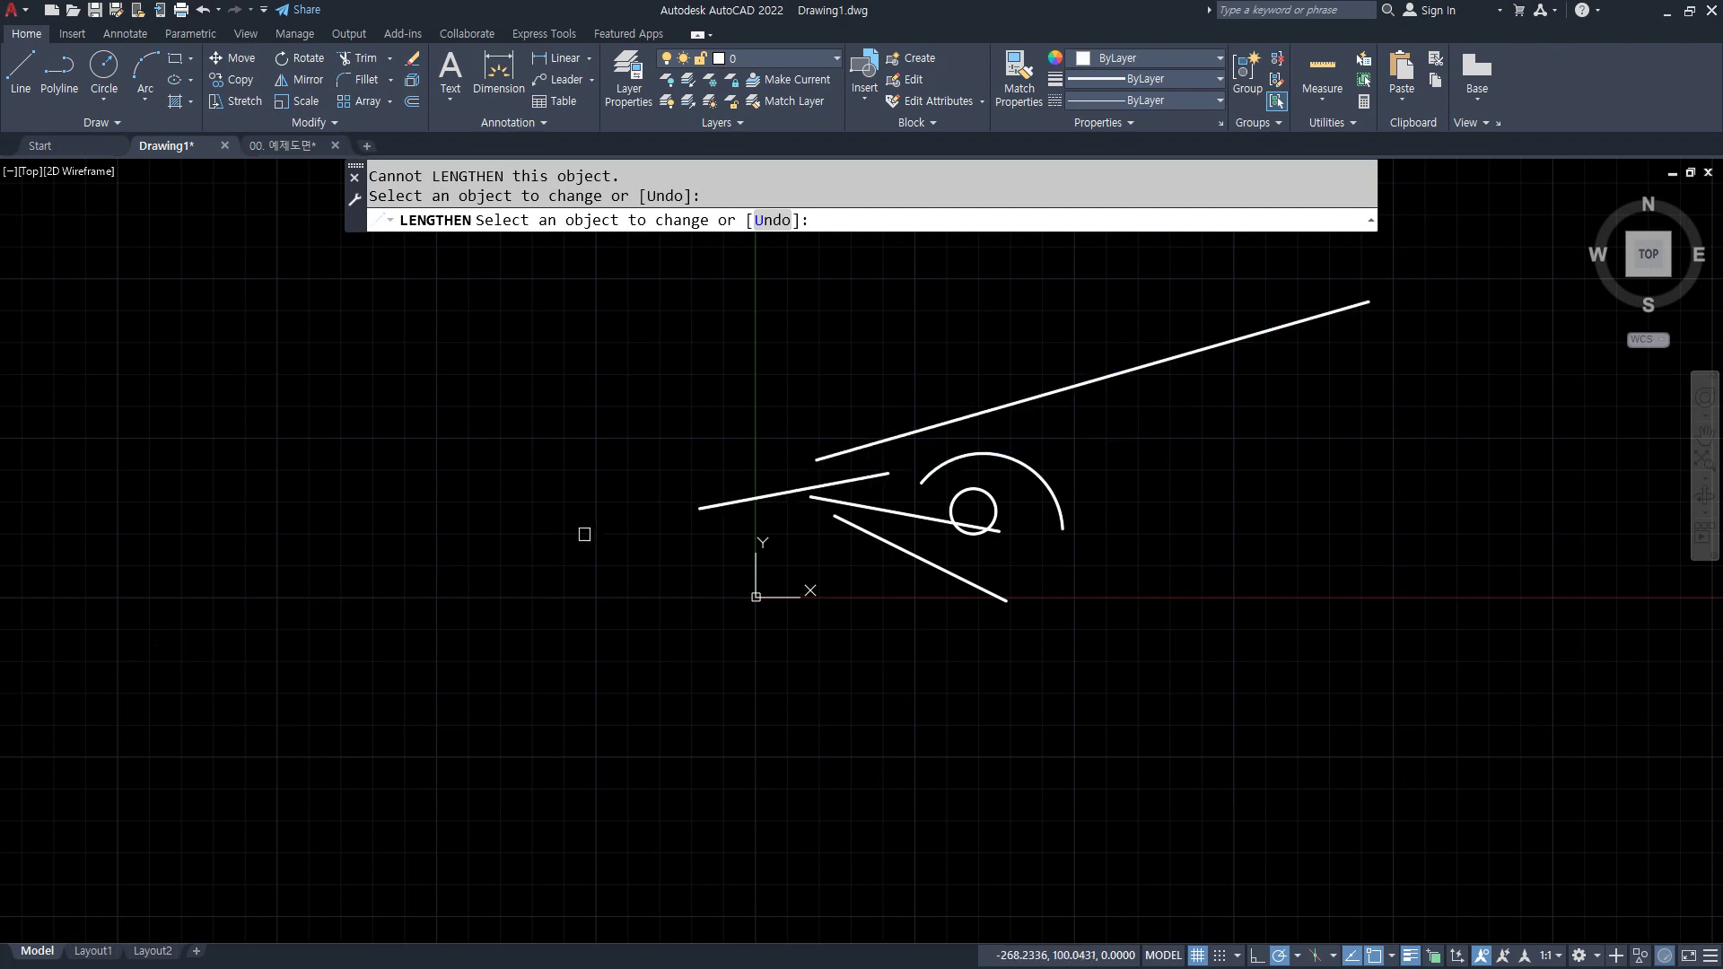
- Apply the 300 percent lengthening to the left line's lower-left end and the lowest line's lower-right end, and try it on the arc
left_click(733, 503)
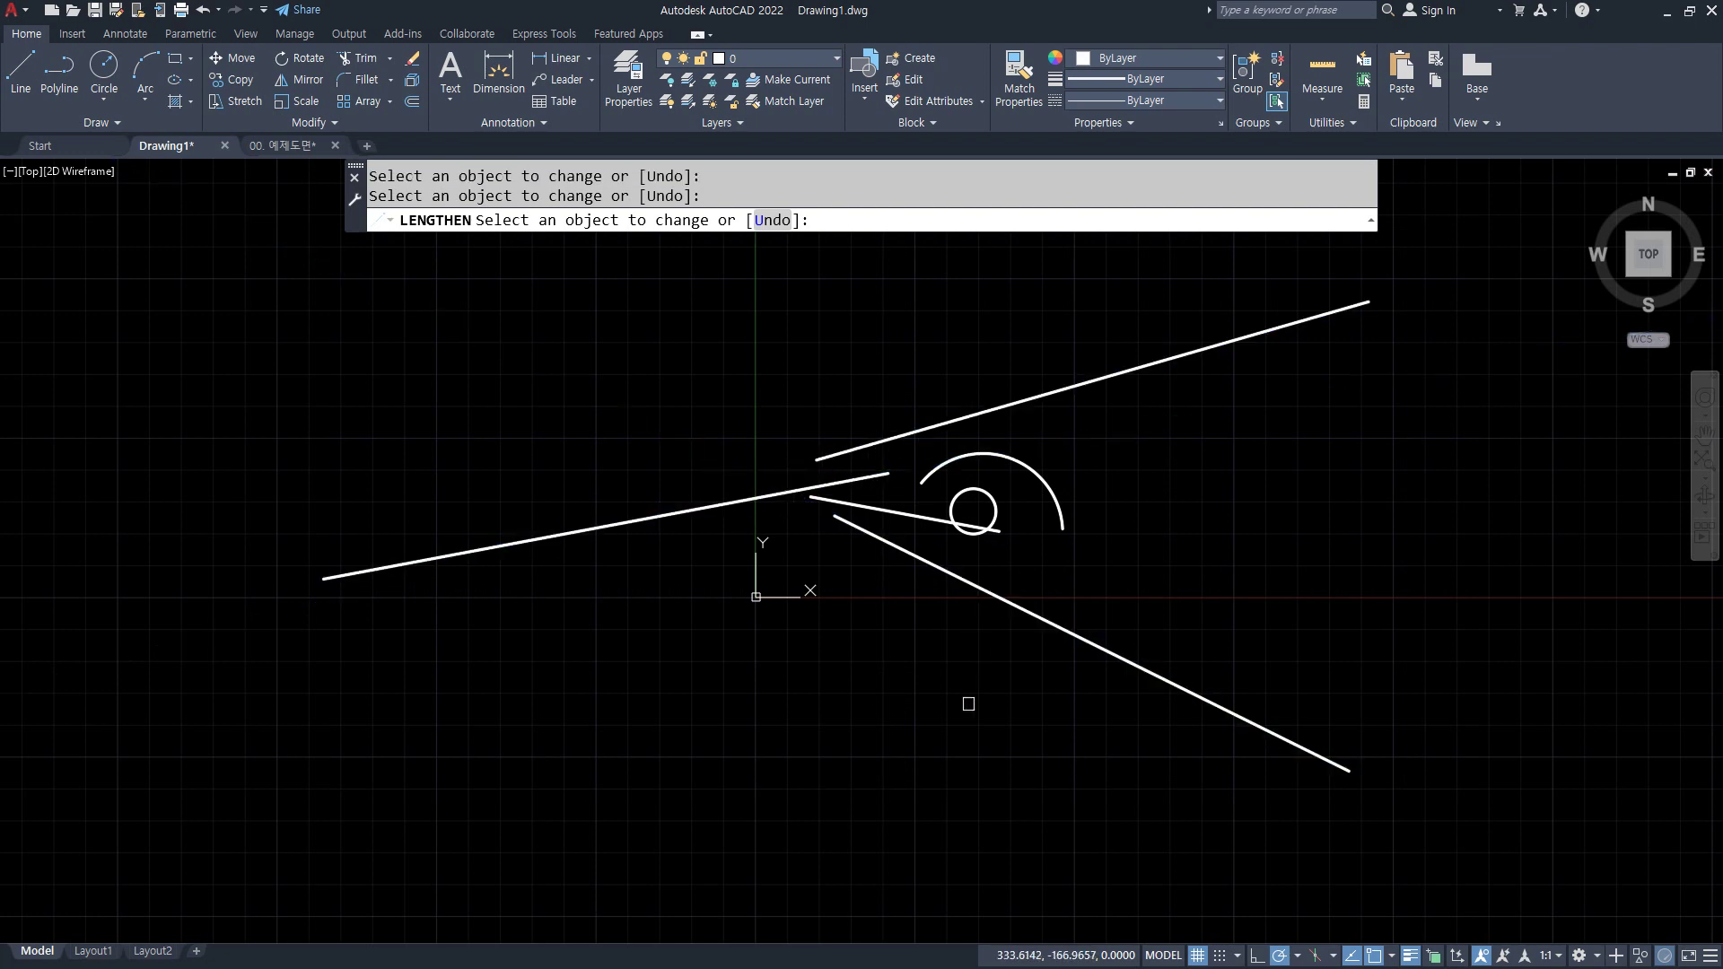
left_click(1065, 520)
key("Escape")
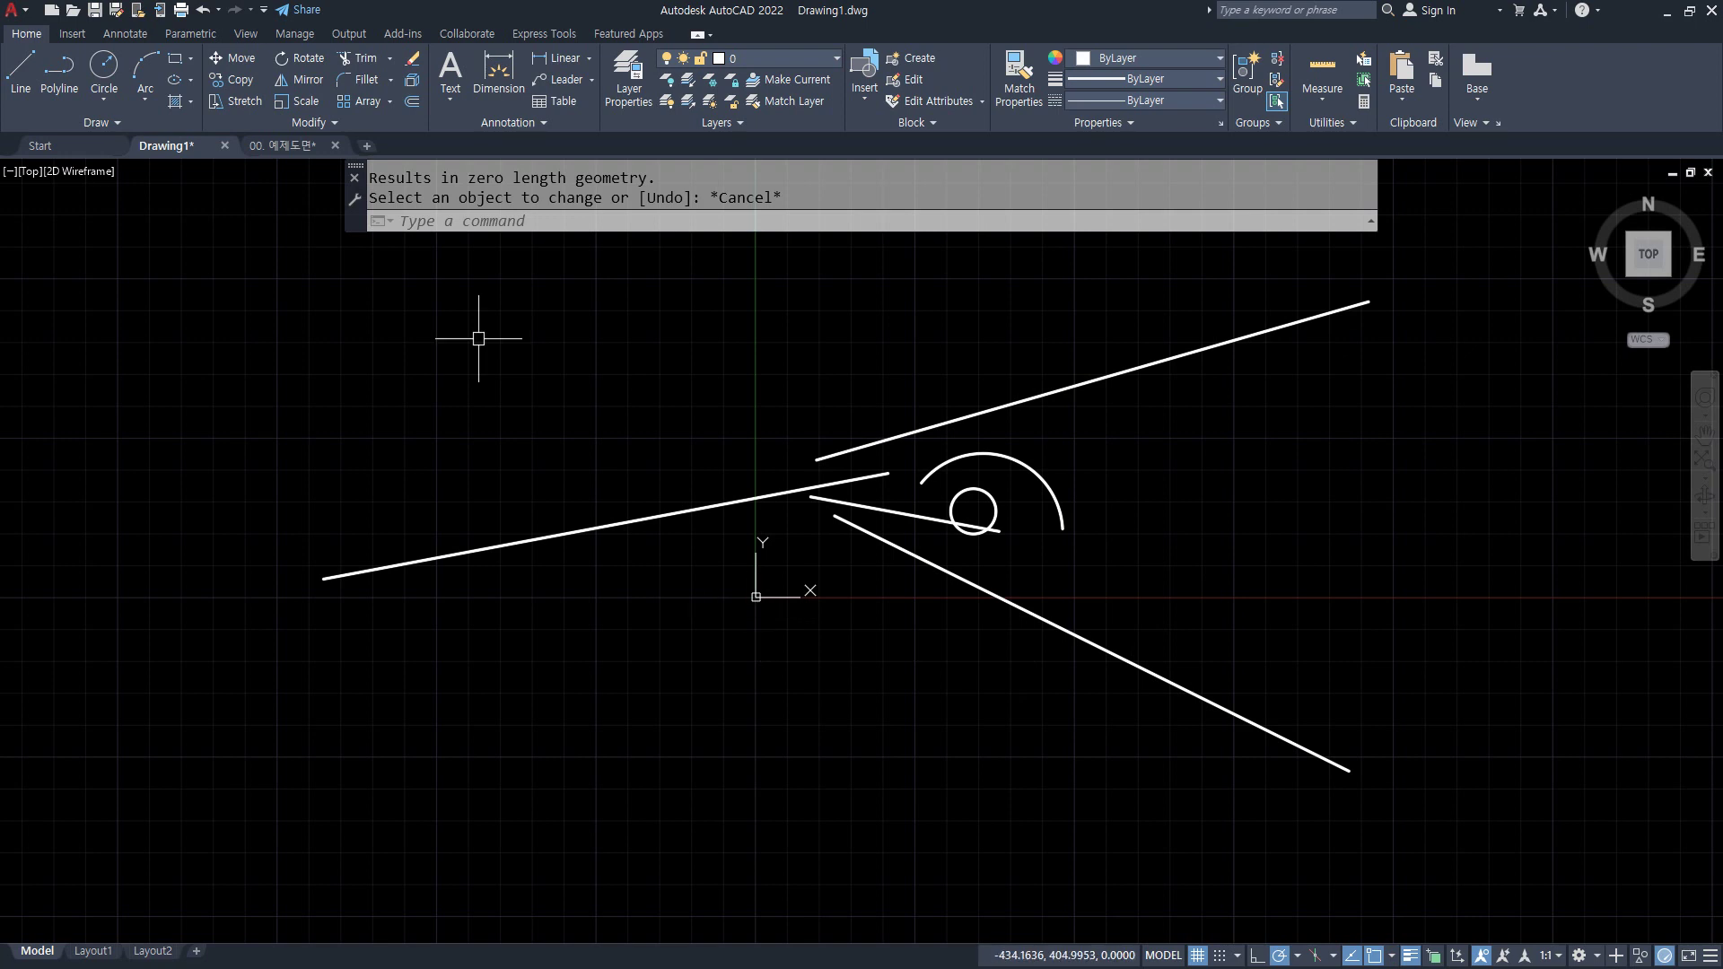
type("le")
key("Return")
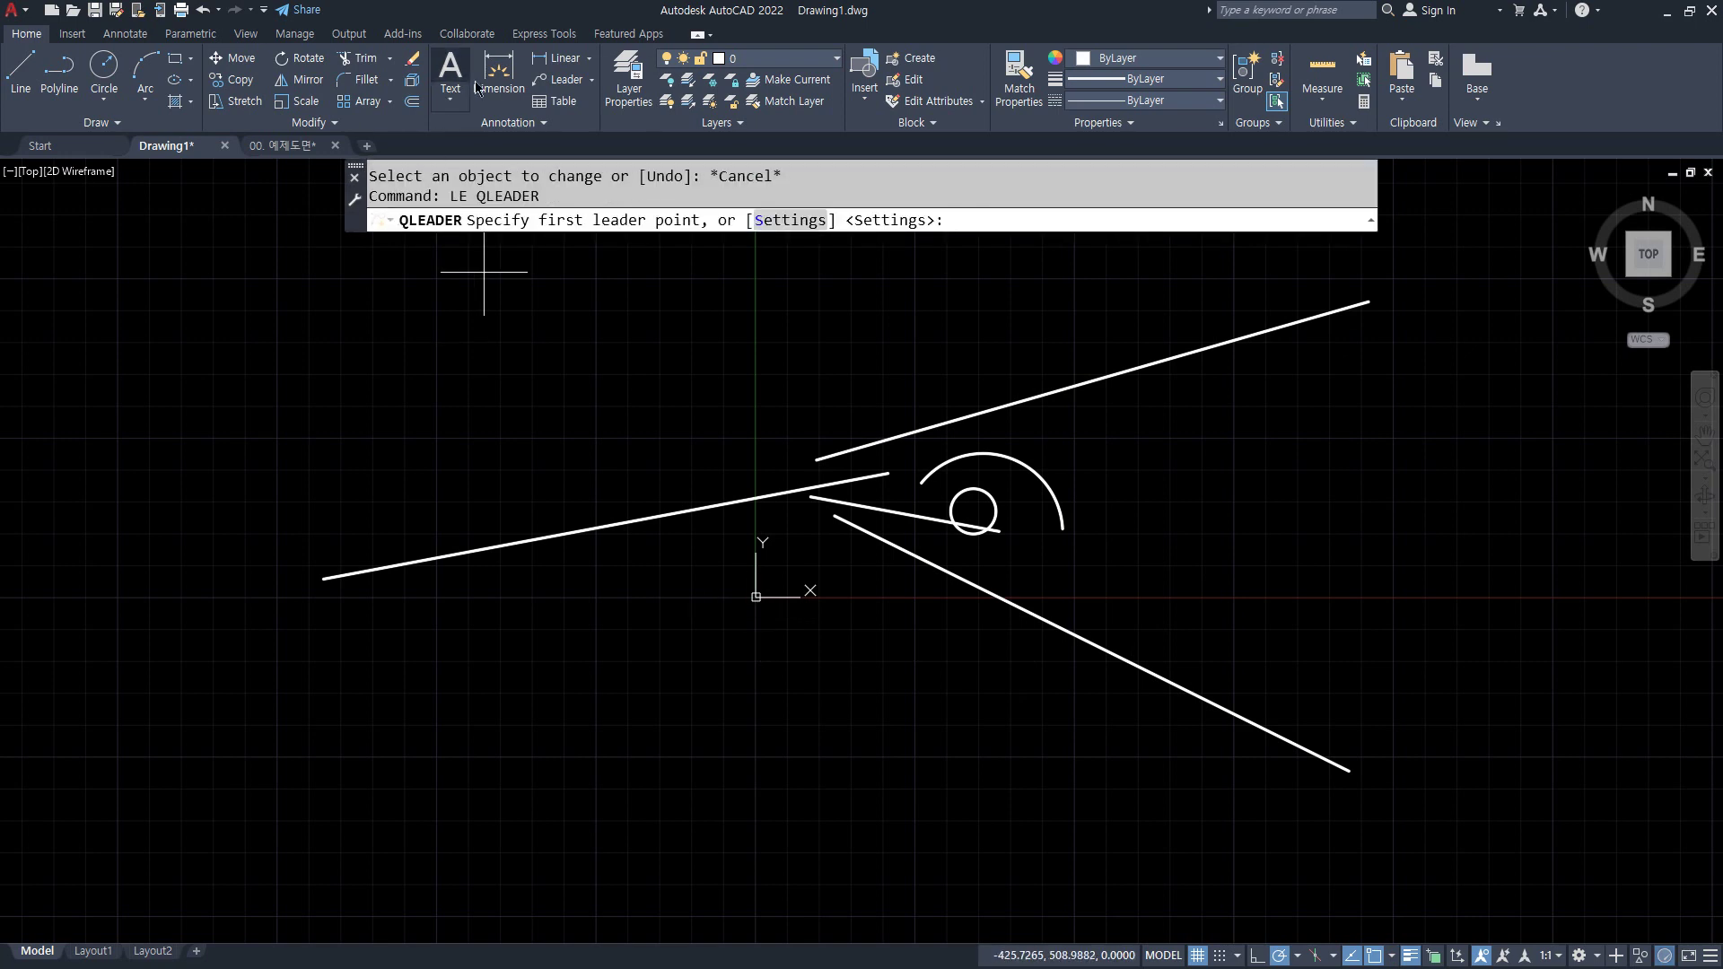
key("Escape")
- Use Lengthen's Percent option at 50 to shorten the uppermost line twice, and the lowest line, the left line and the arc once each
type("len")
key("Return")
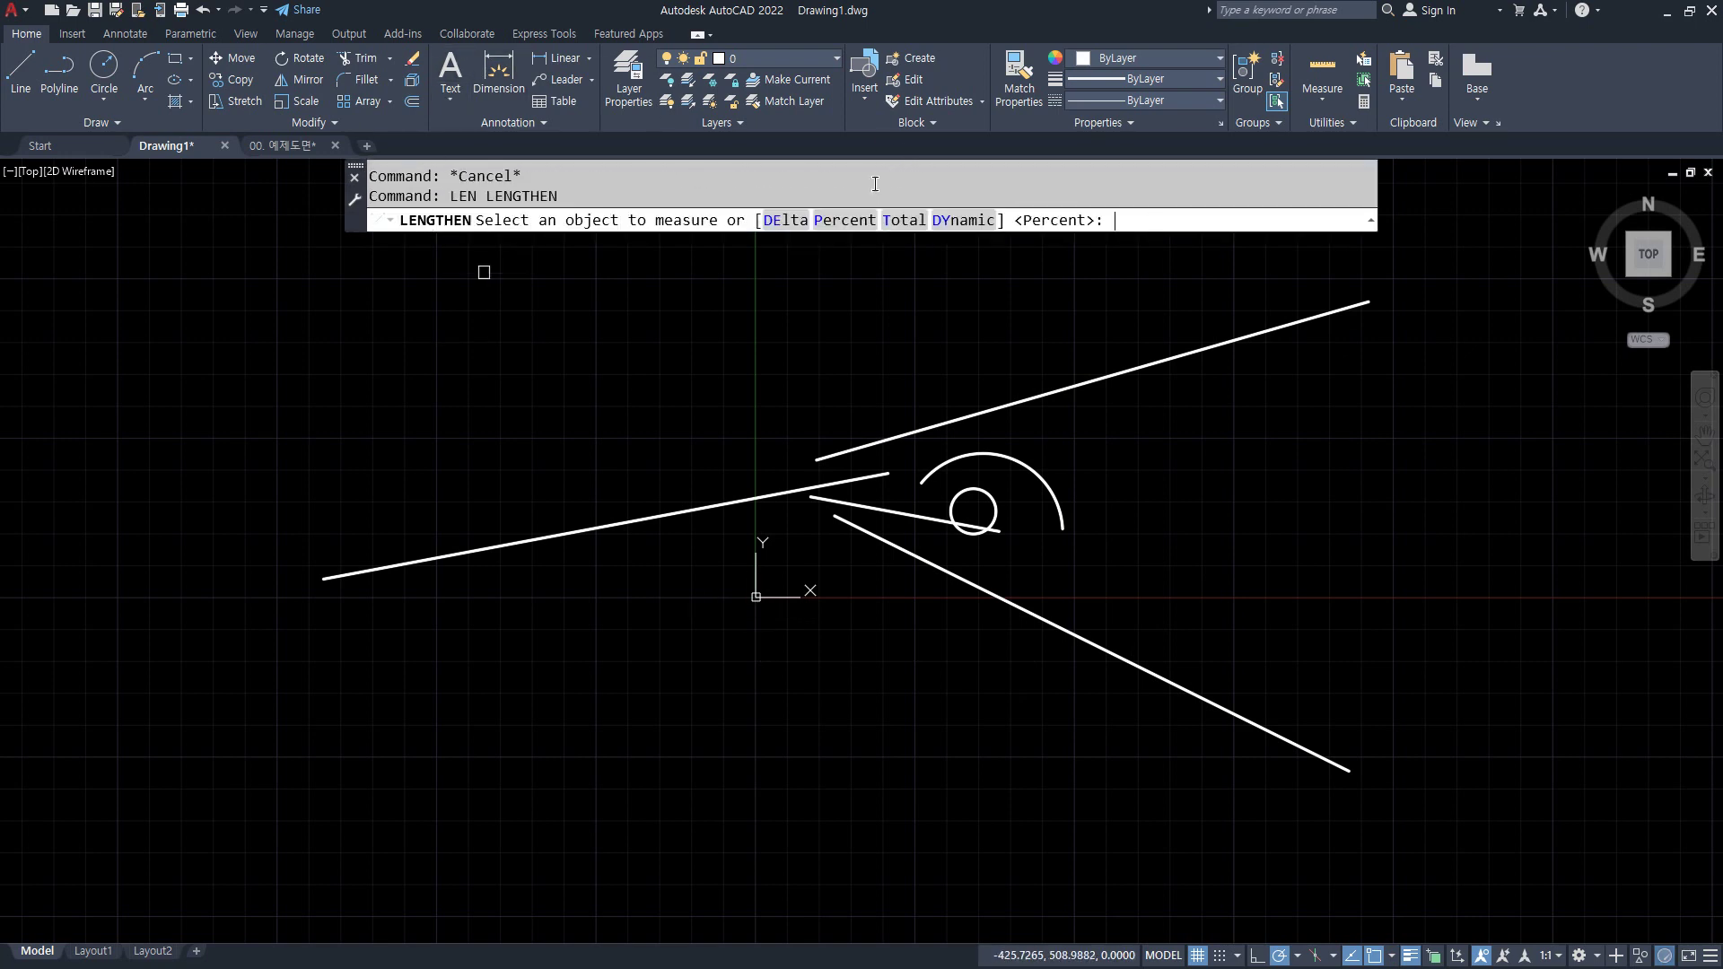
type("p")
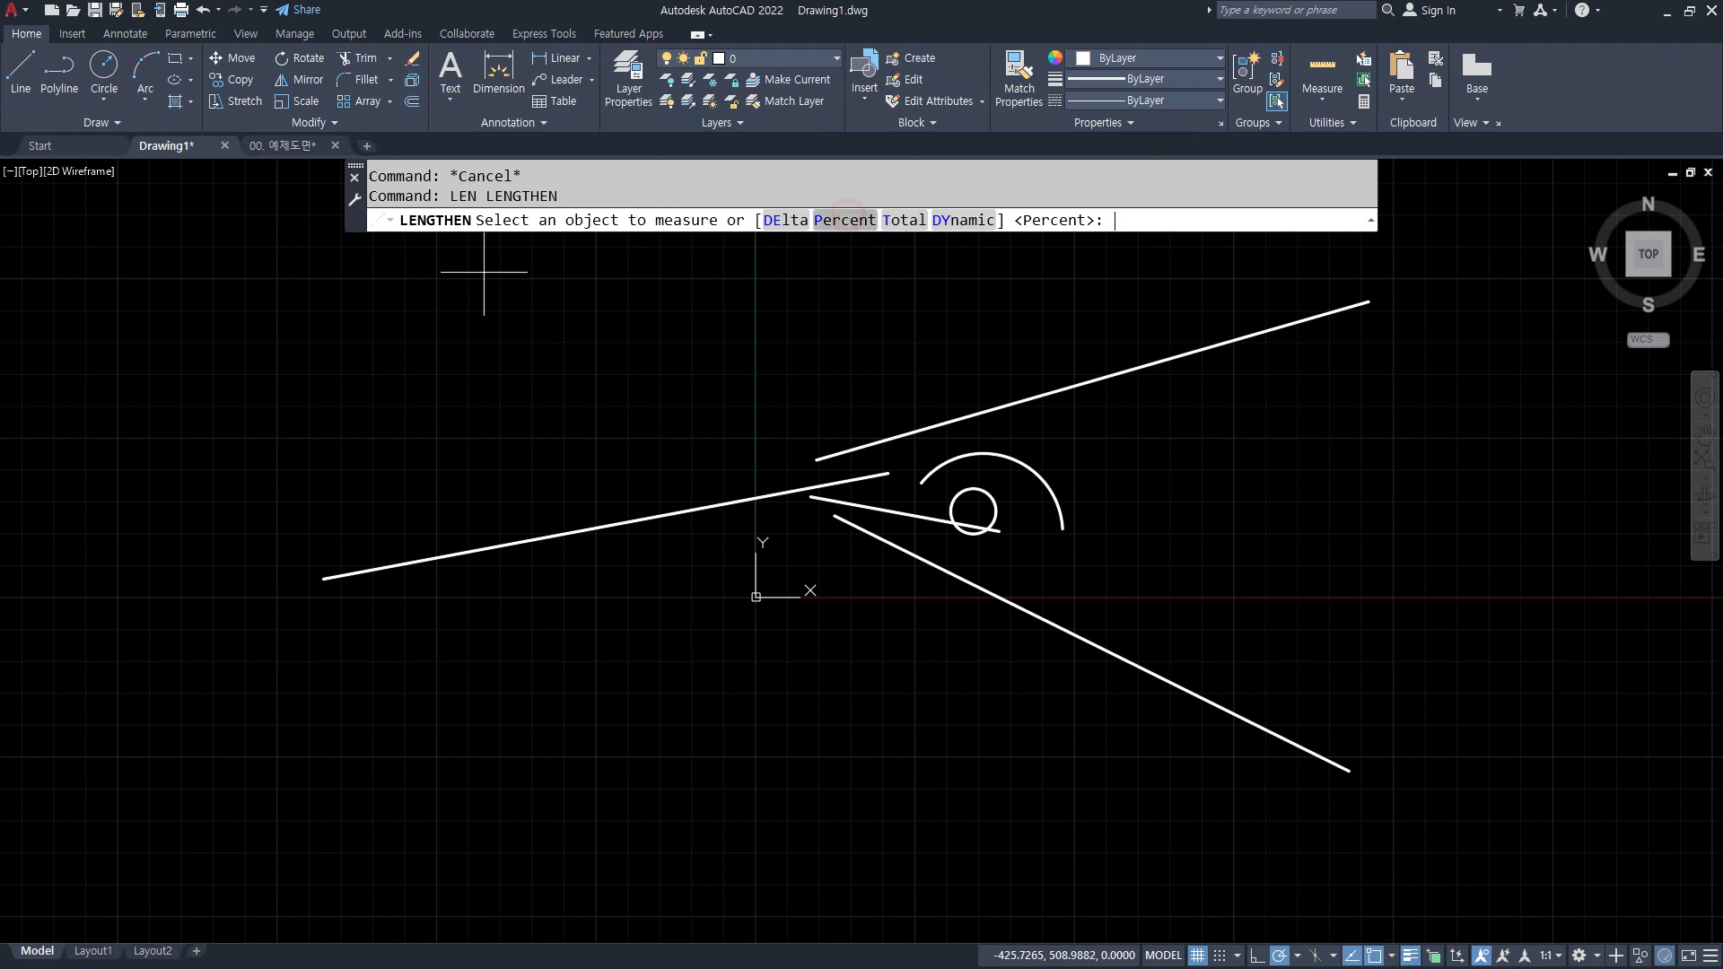
key("Return")
key("Return")
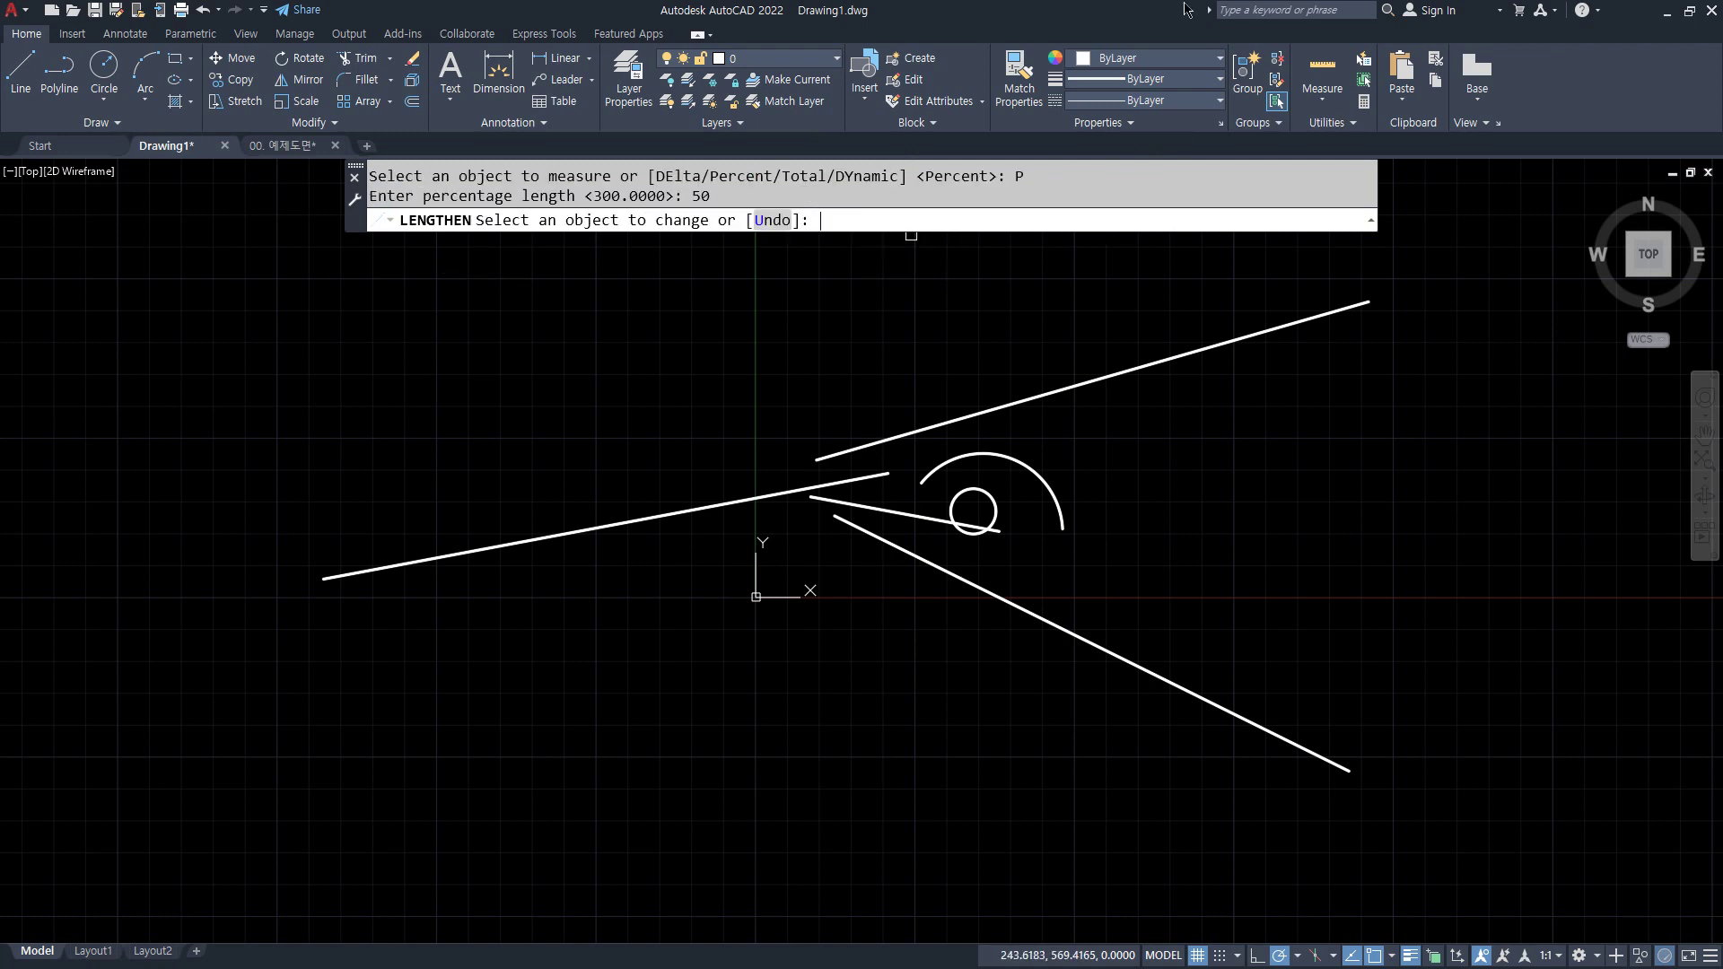
left_click(1330, 313)
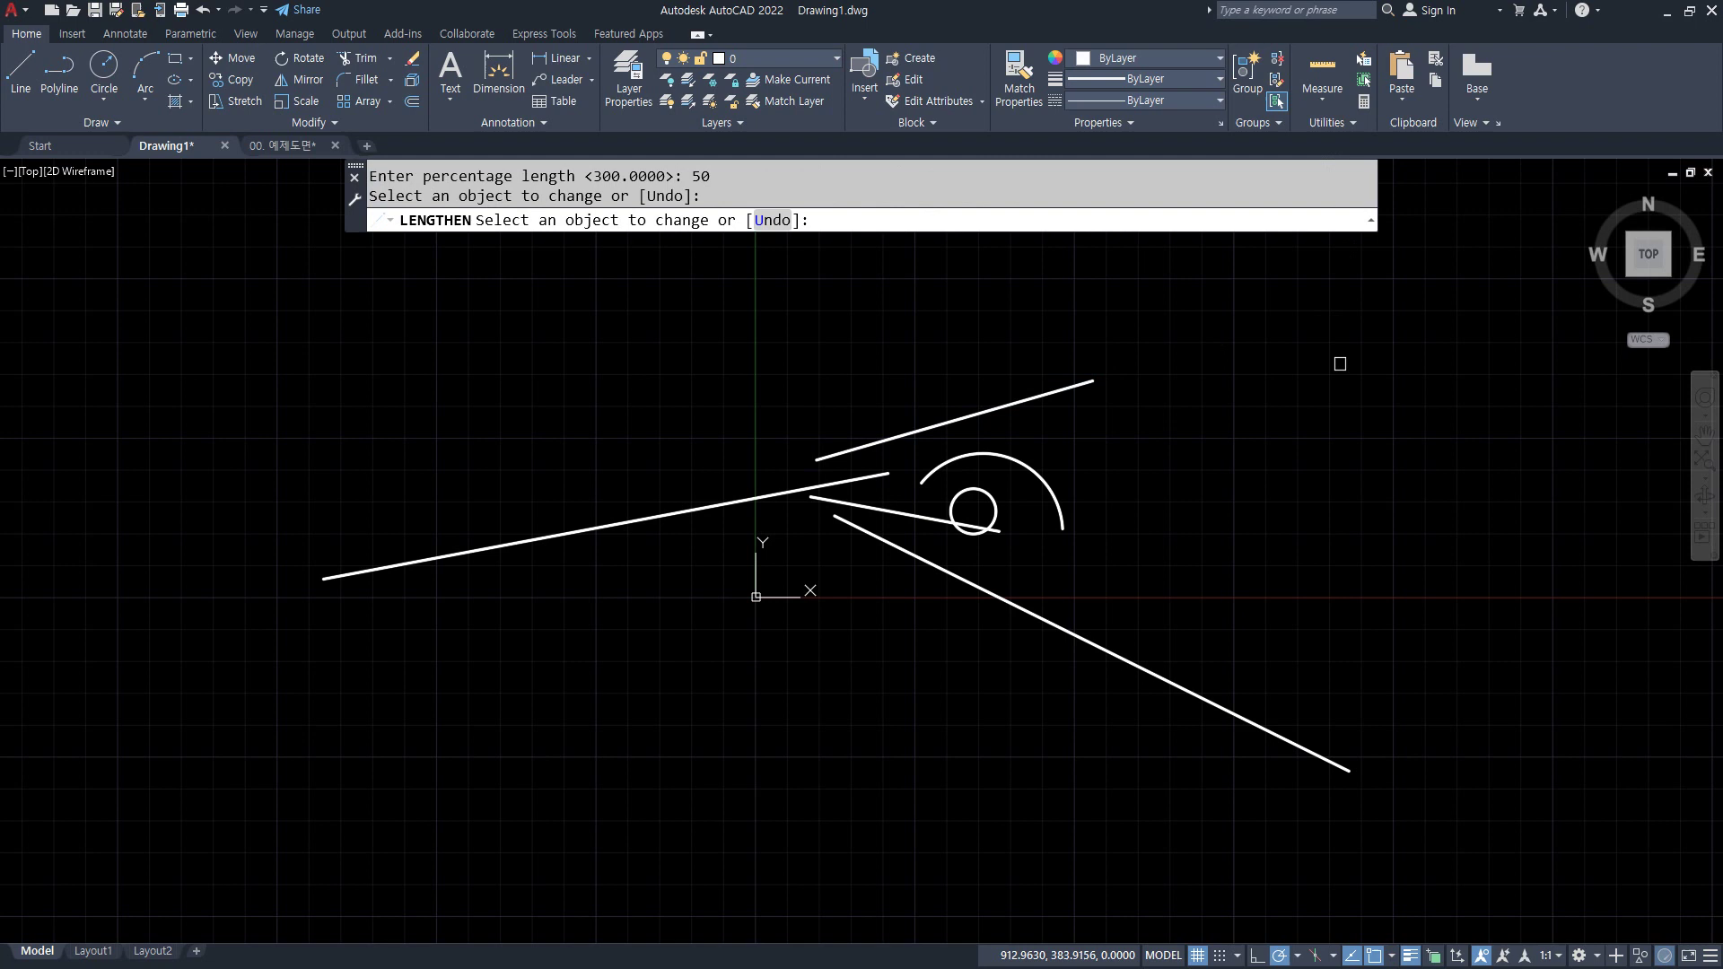
left_click(1331, 762)
left_click(412, 561)
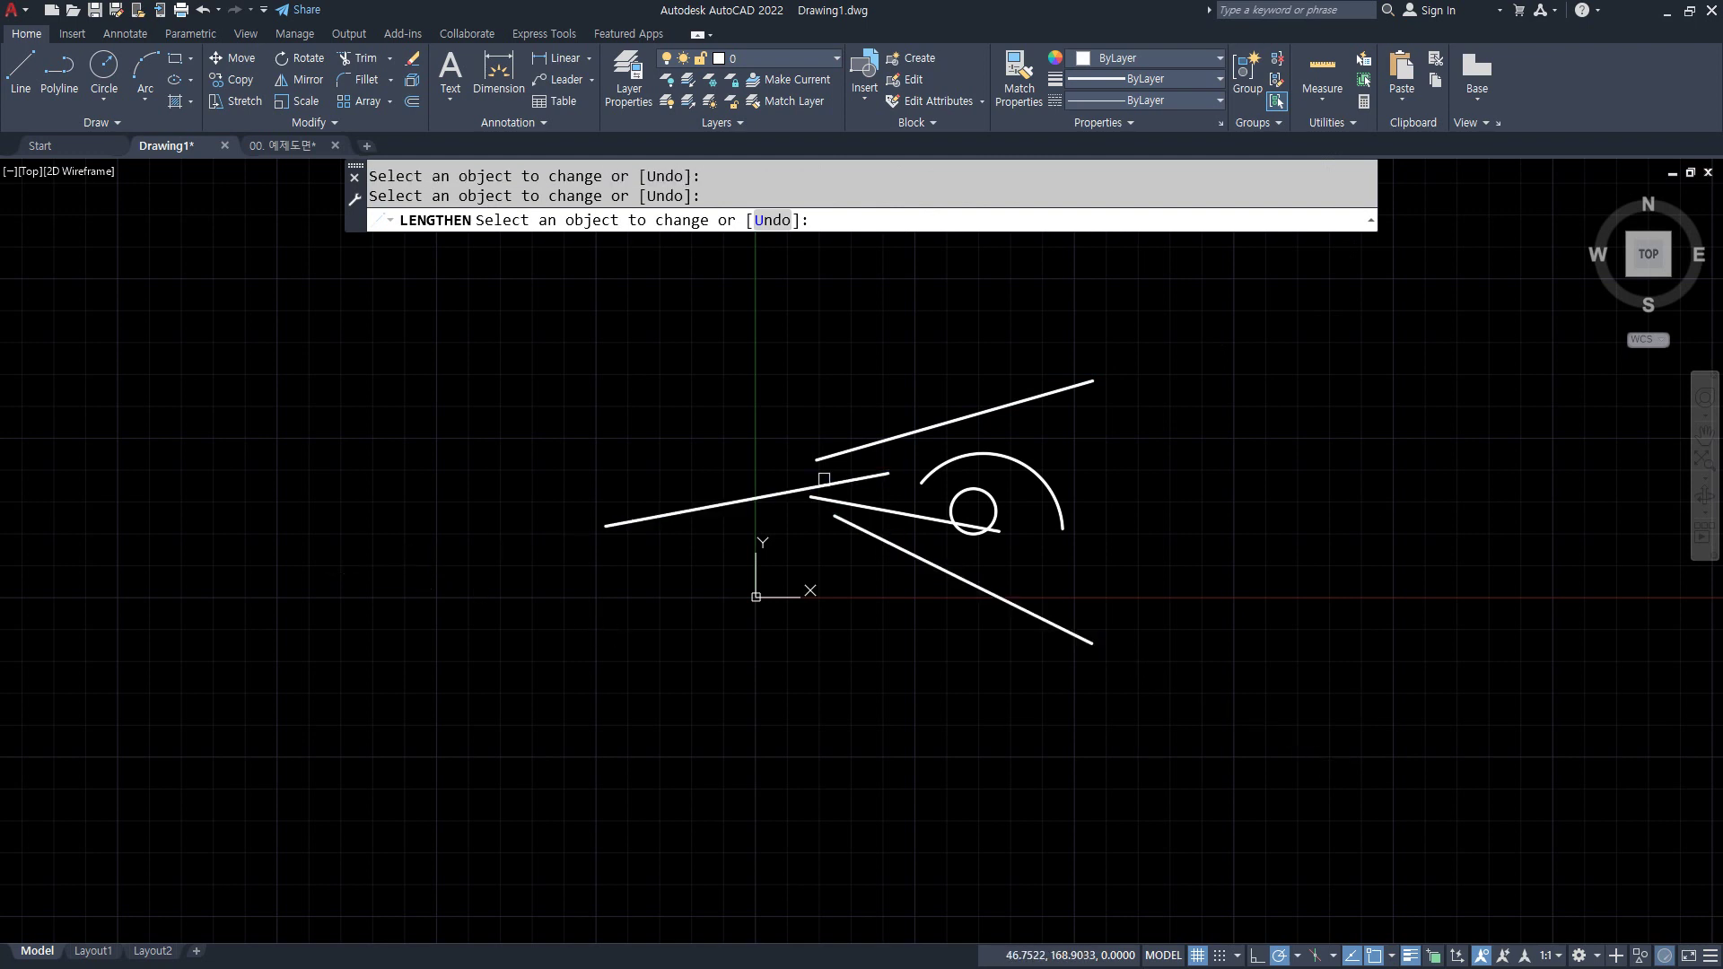
left_click(1081, 384)
left_click(943, 463)
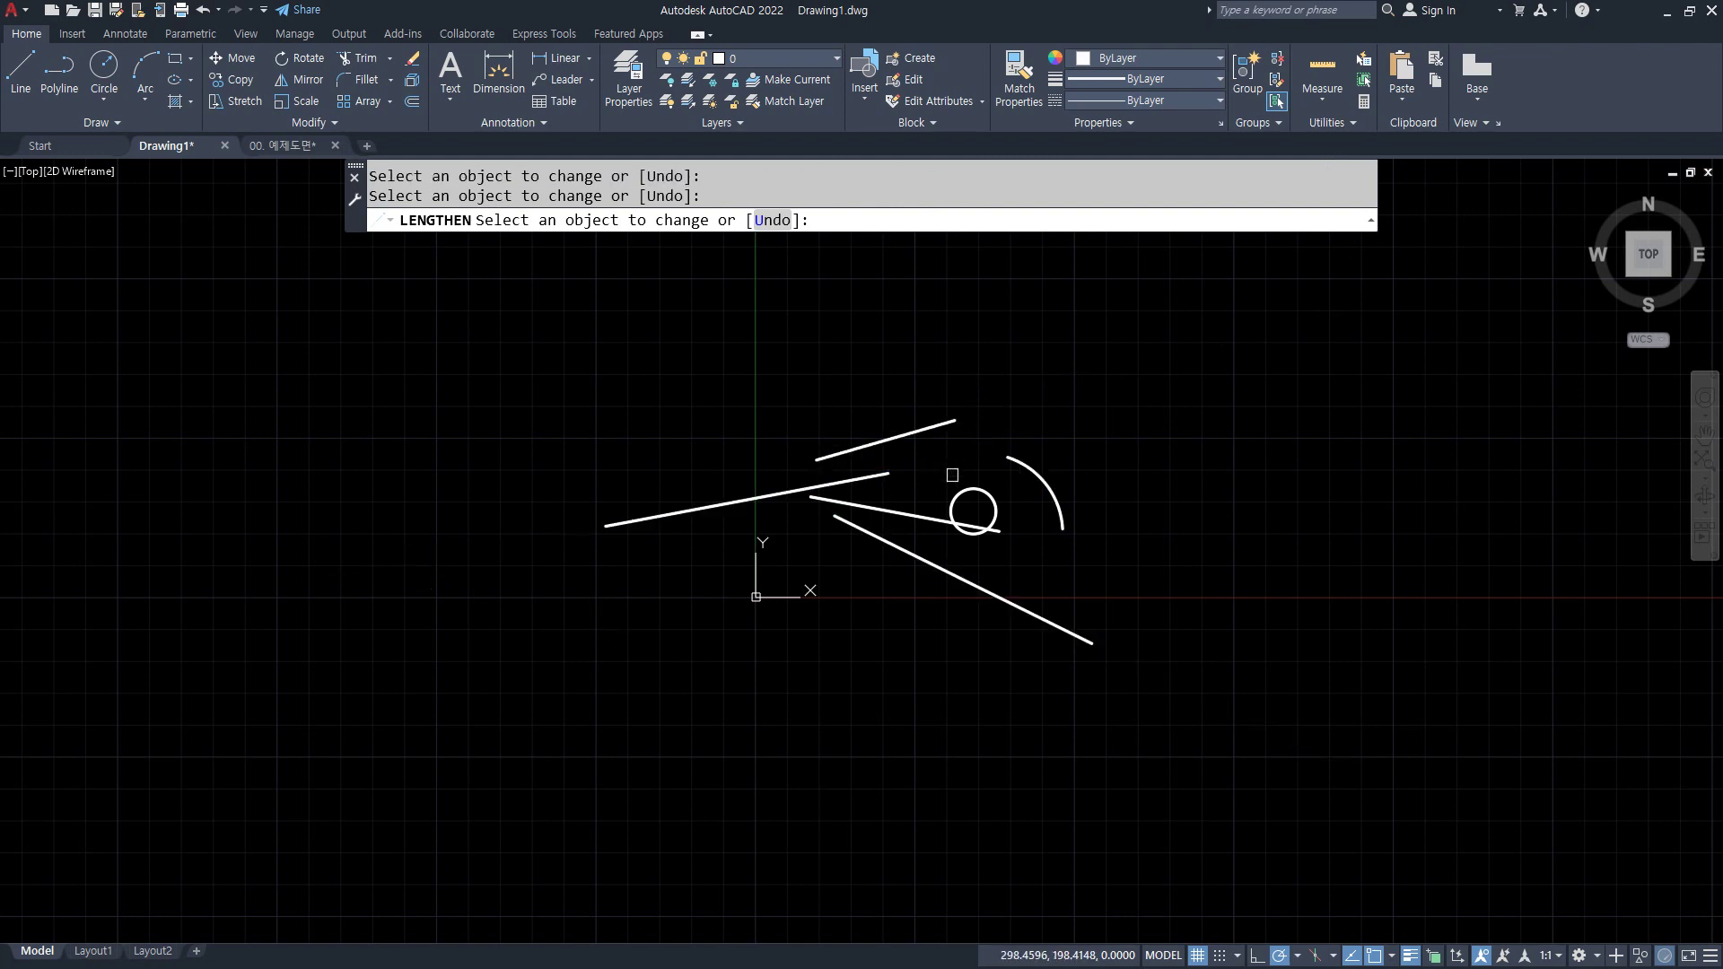
key("Escape")
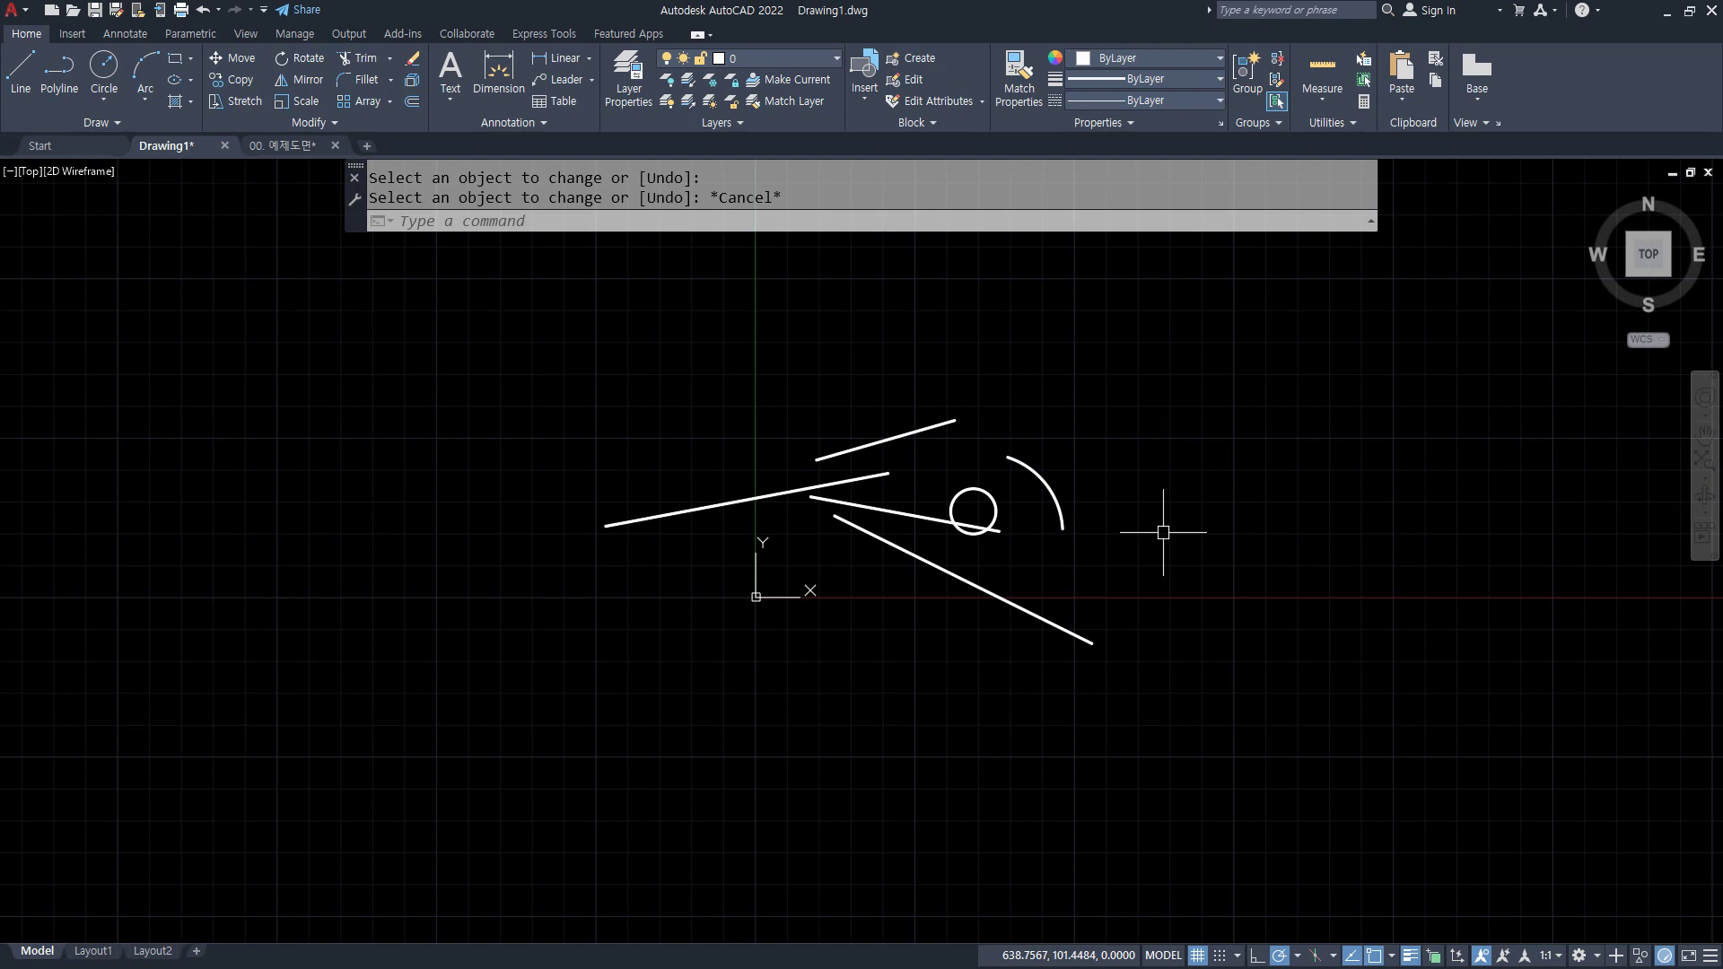
- Use Lengthen's Delta option with 50 to extend the left line repeatedly at its lower-left end
type("l")
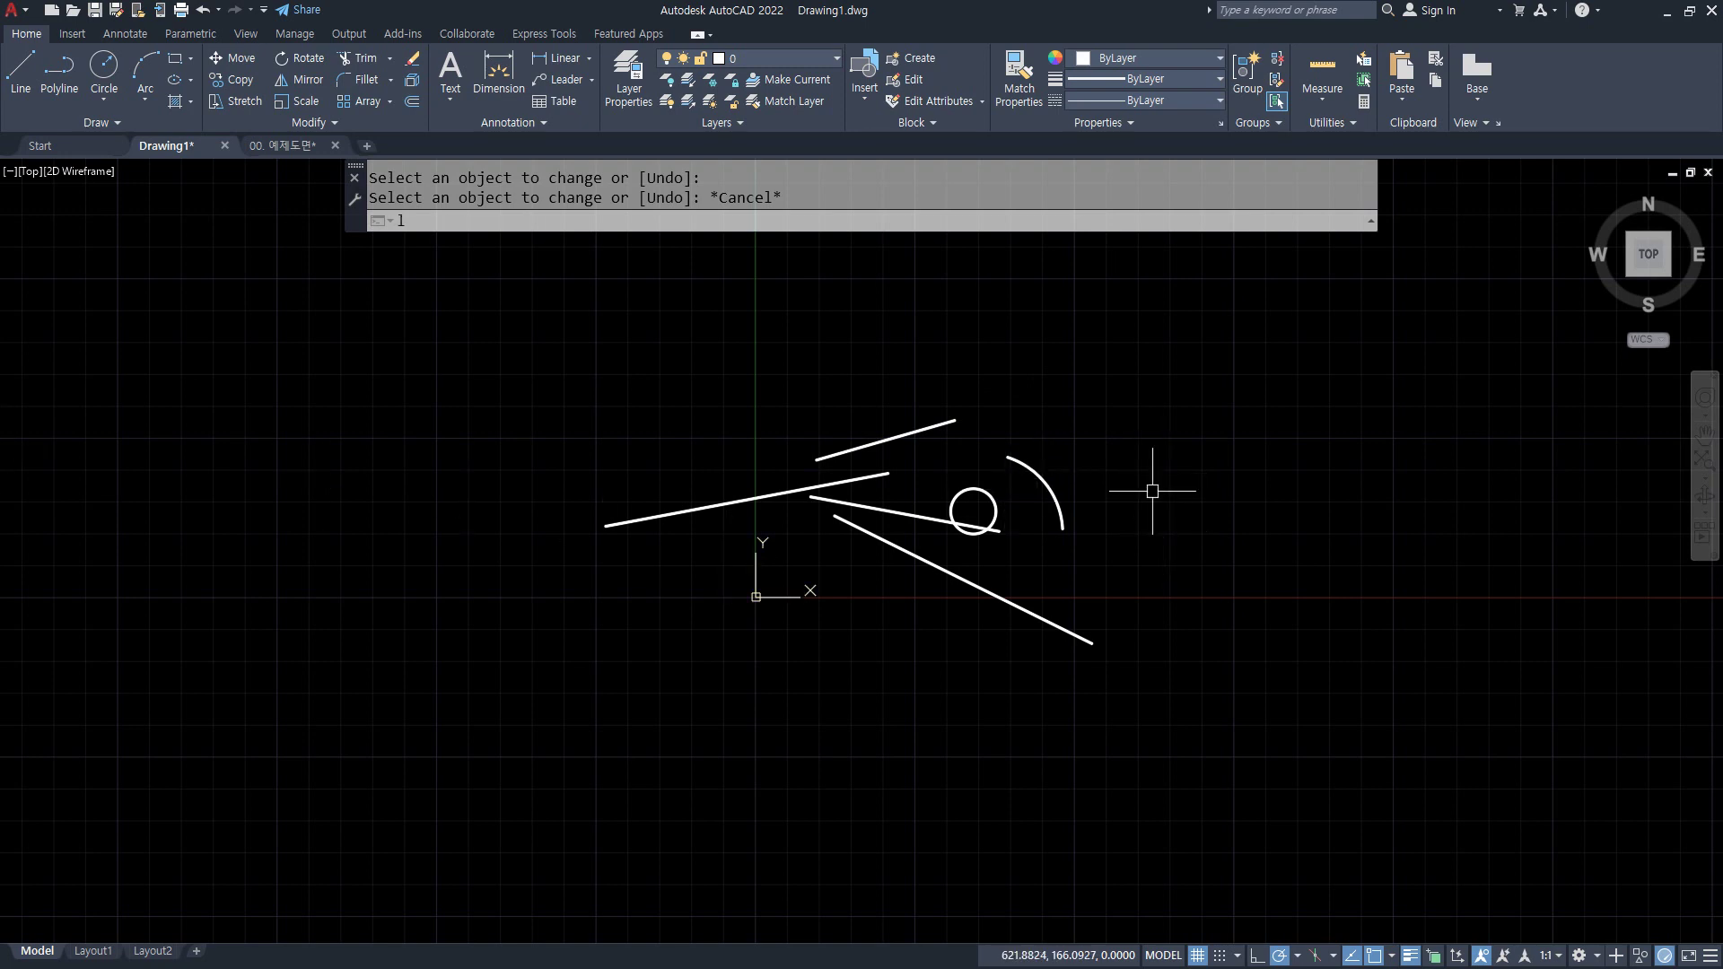
type("en")
key("Return")
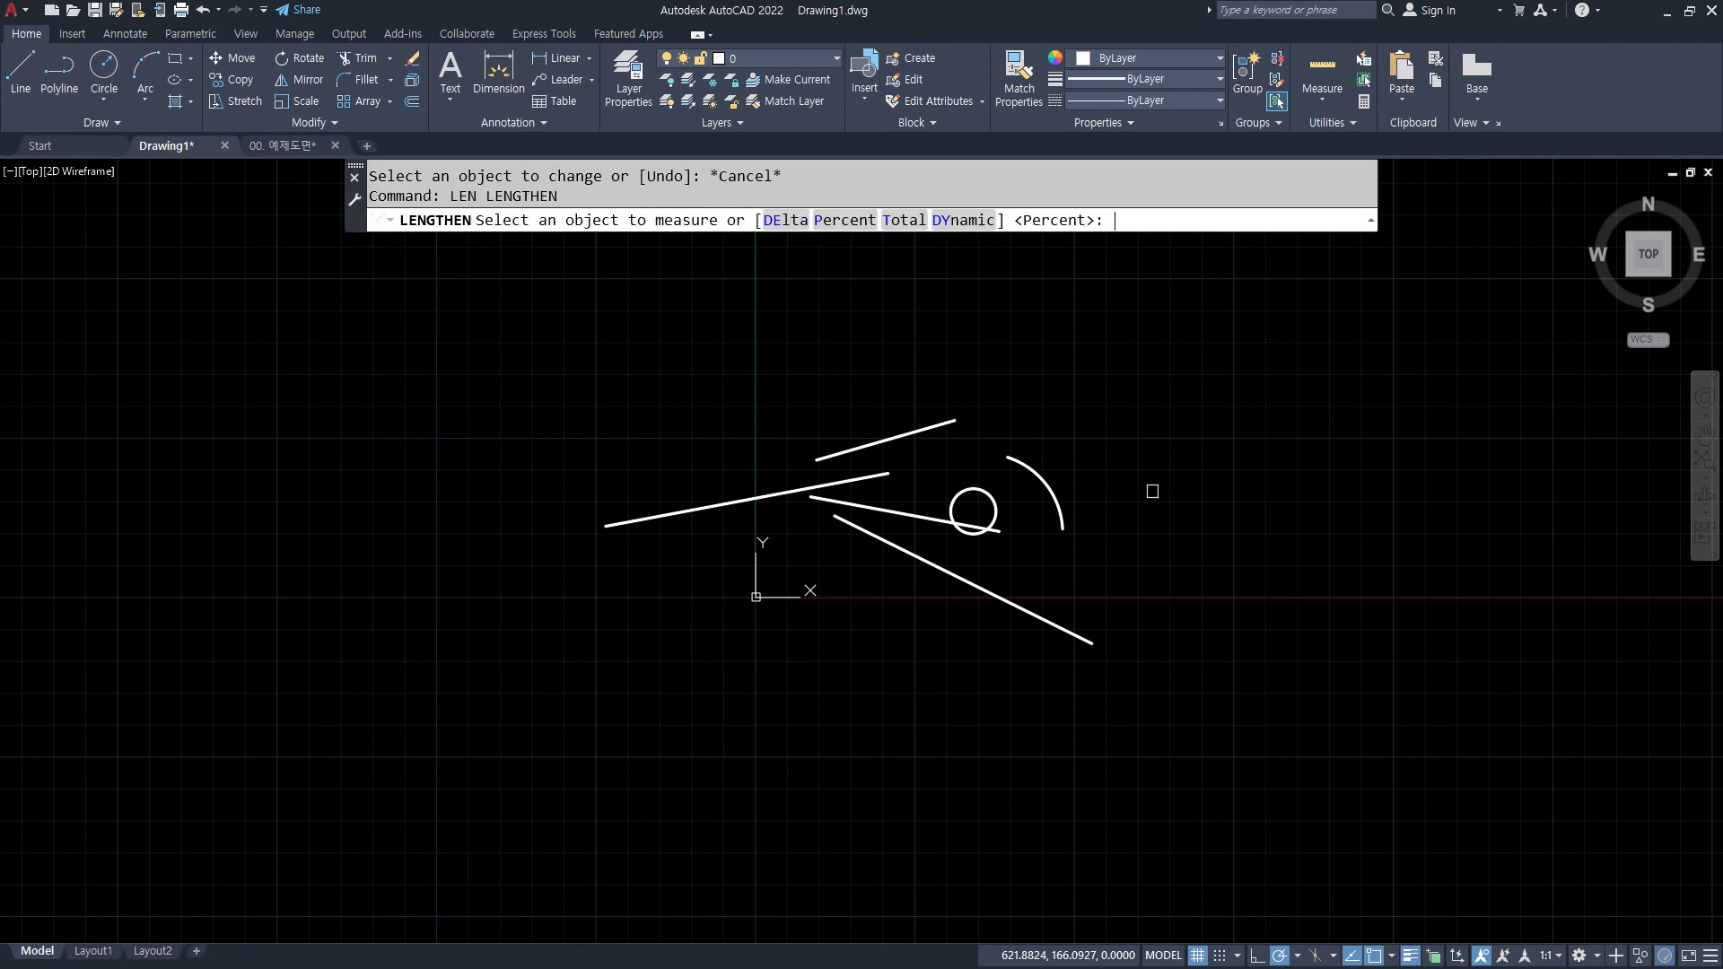
left_click(788, 228)
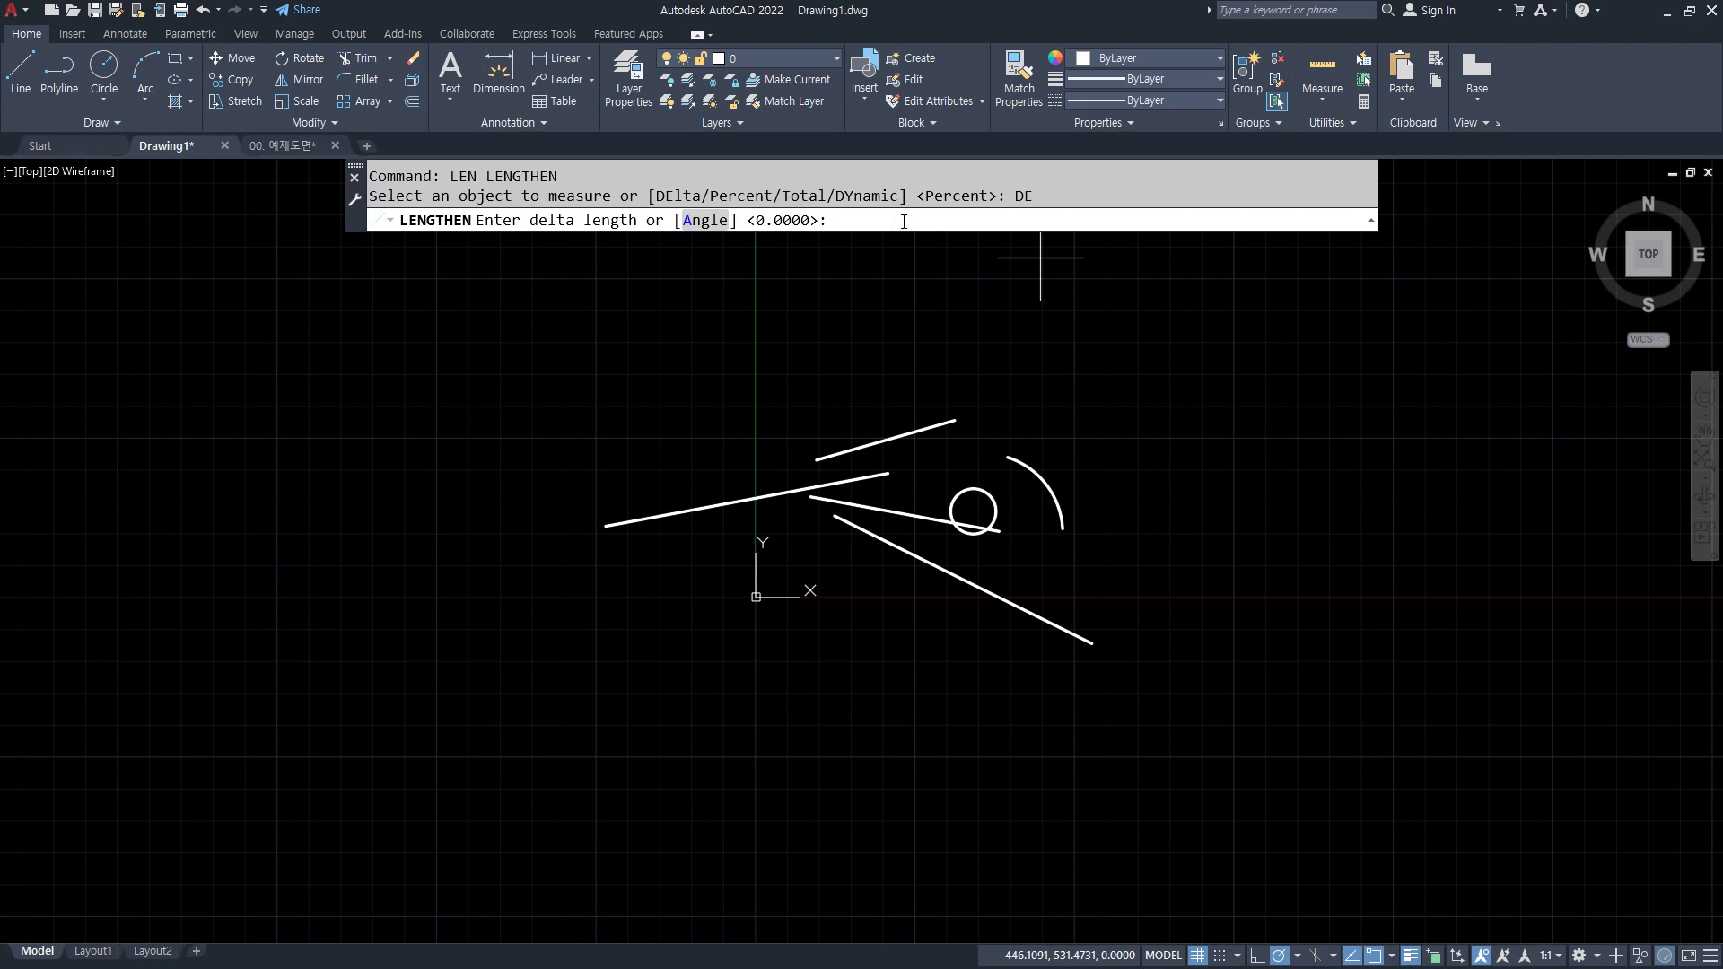
type("50")
key("Return")
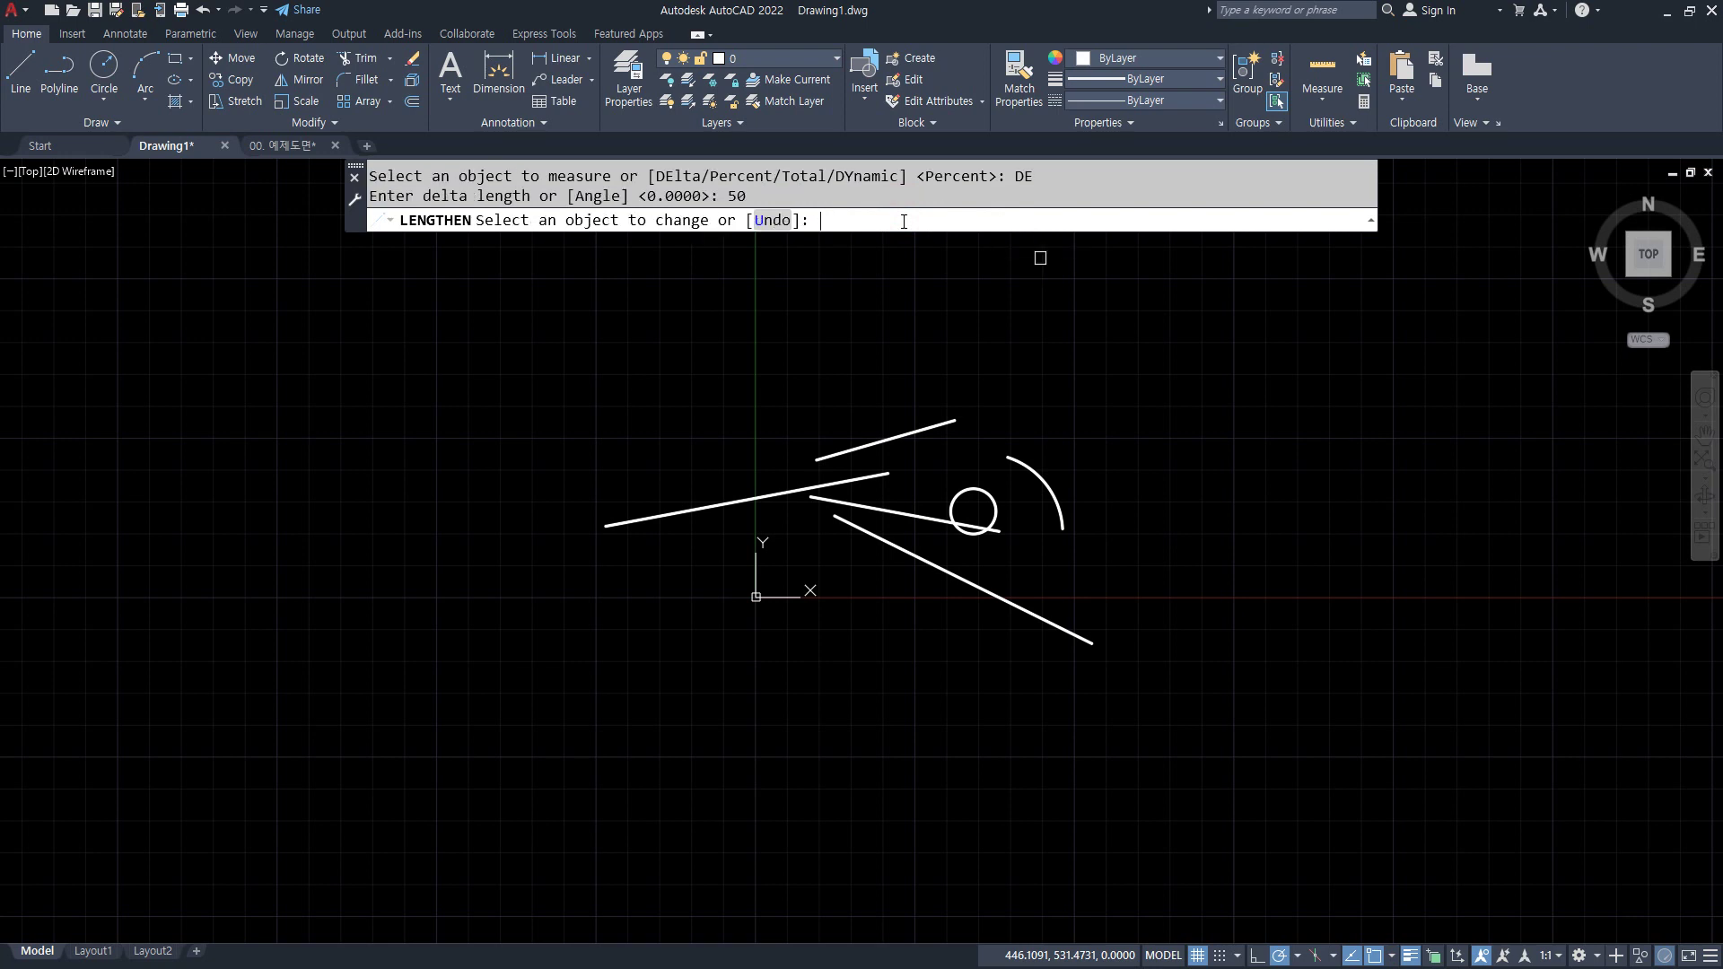
left_click(614, 524)
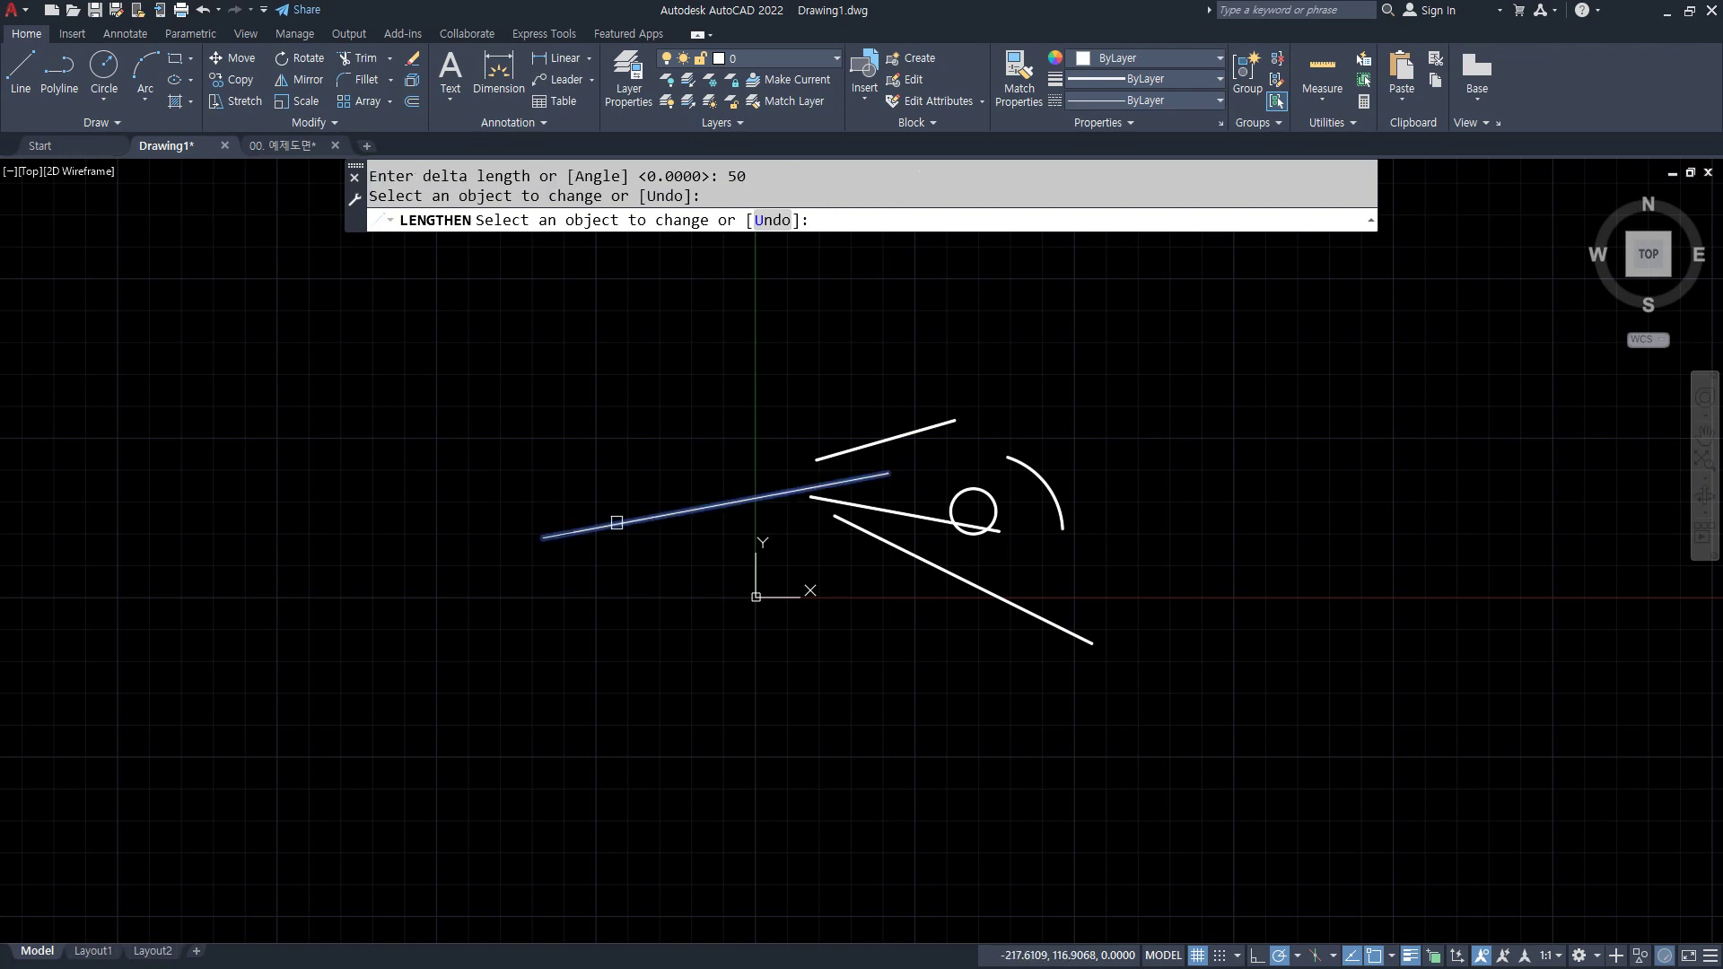
left_click(573, 528)
left_click(563, 533)
left_click(517, 541)
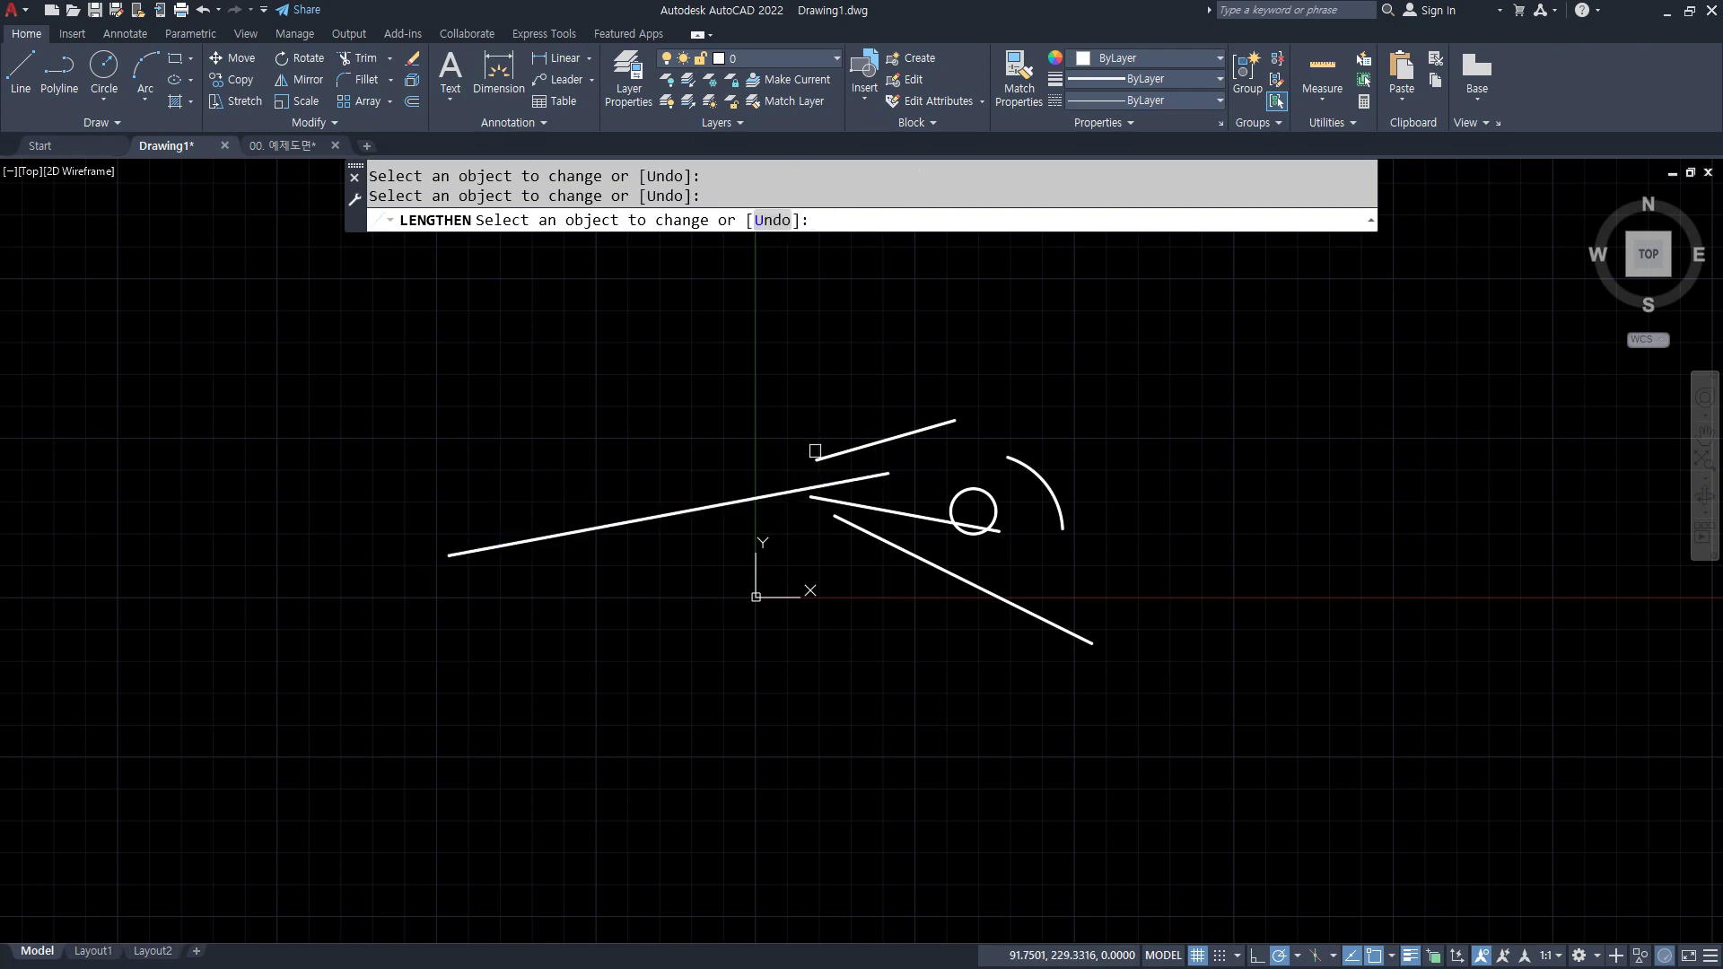
- Apply the delta of 50 to both ends of the uppermost line and the arc, and to the middle line's left end
scroll(841, 448, "up", 10)
left_click(790, 528)
left_click(773, 537)
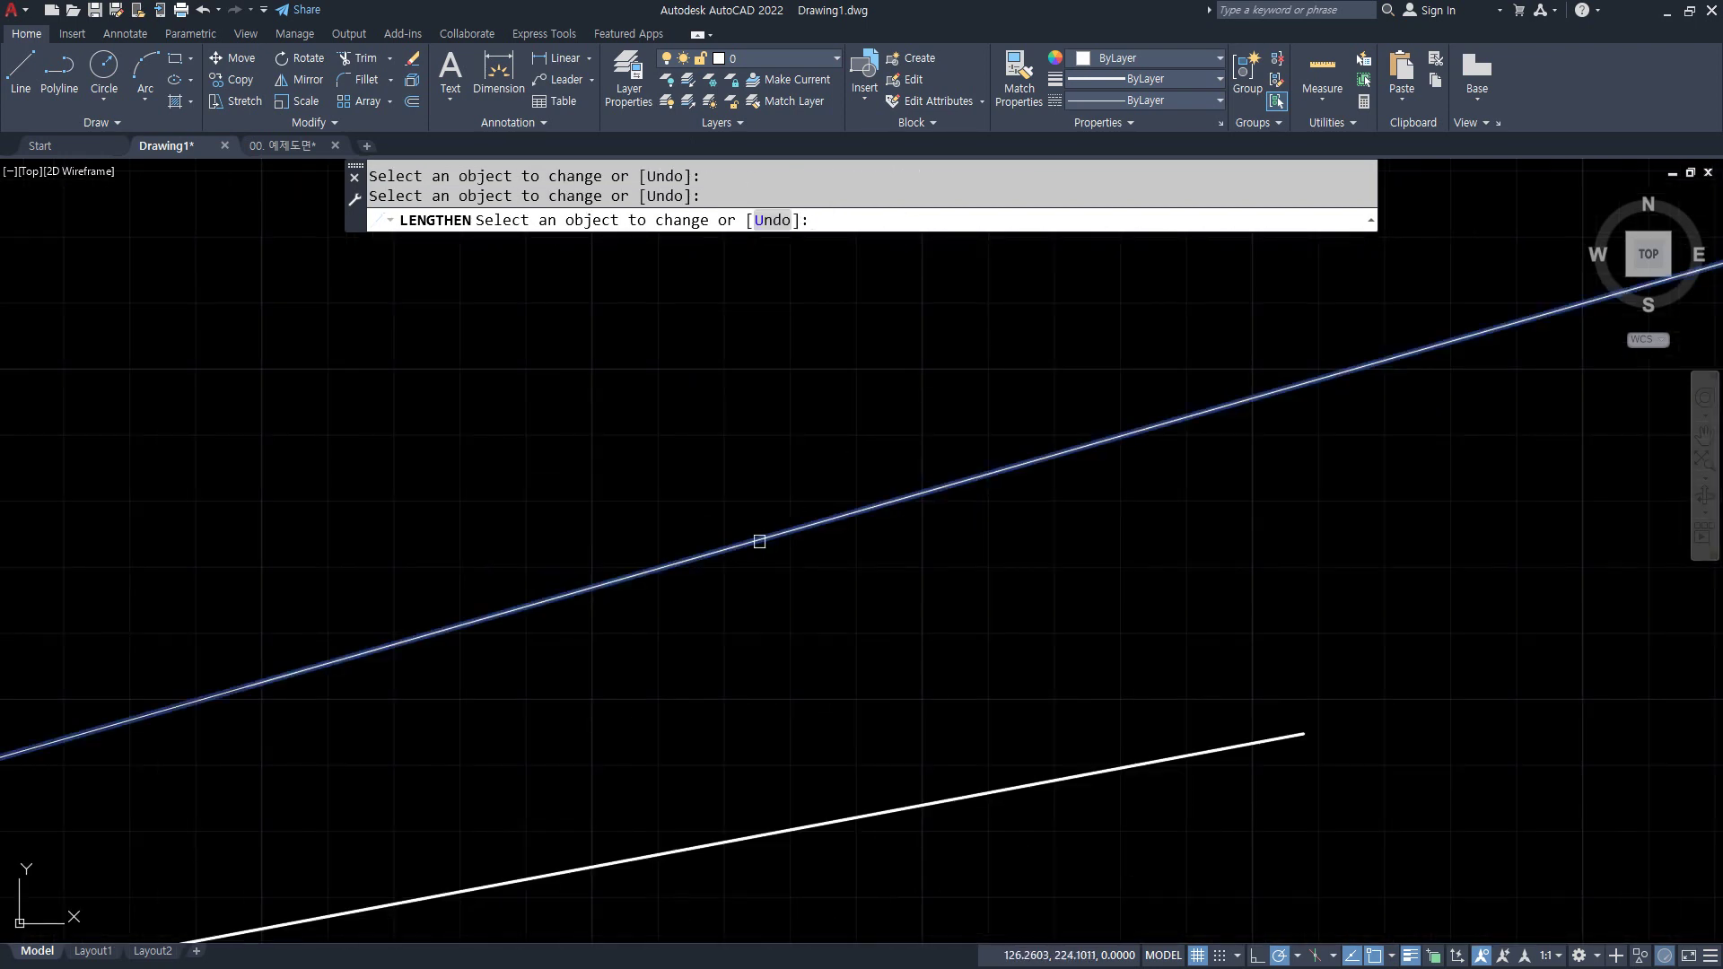
scroll(807, 493, "down", 4)
left_click(1171, 413)
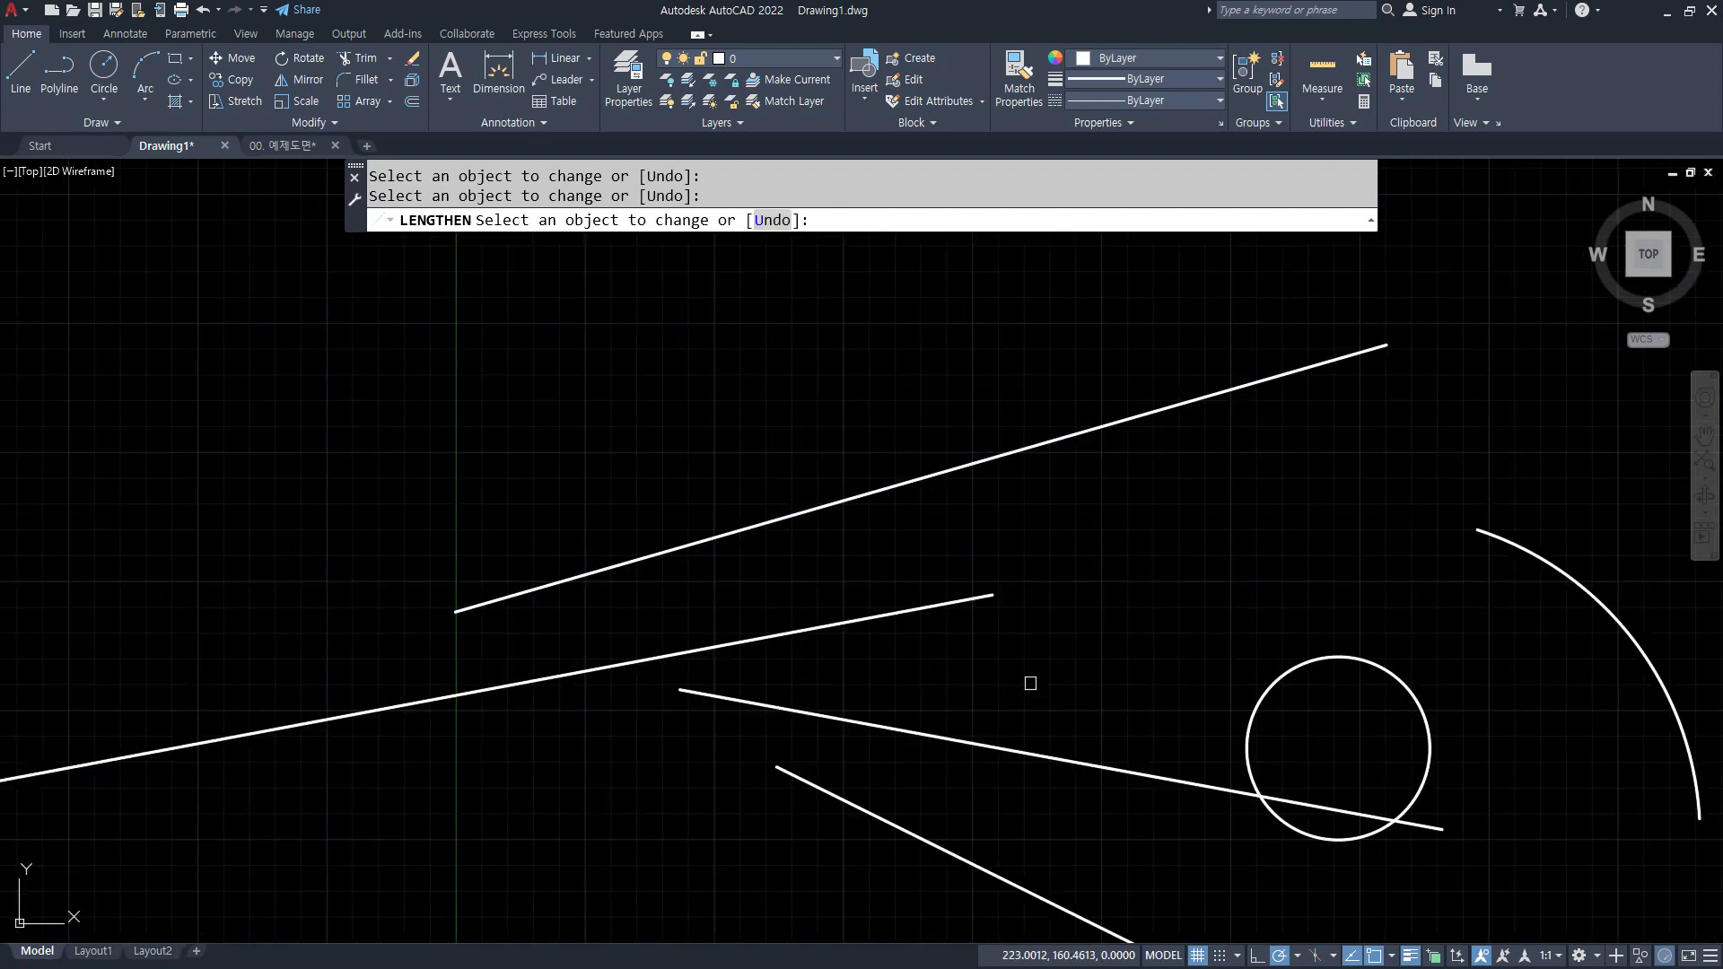
left_click(961, 745)
scroll(754, 520, "up", 2)
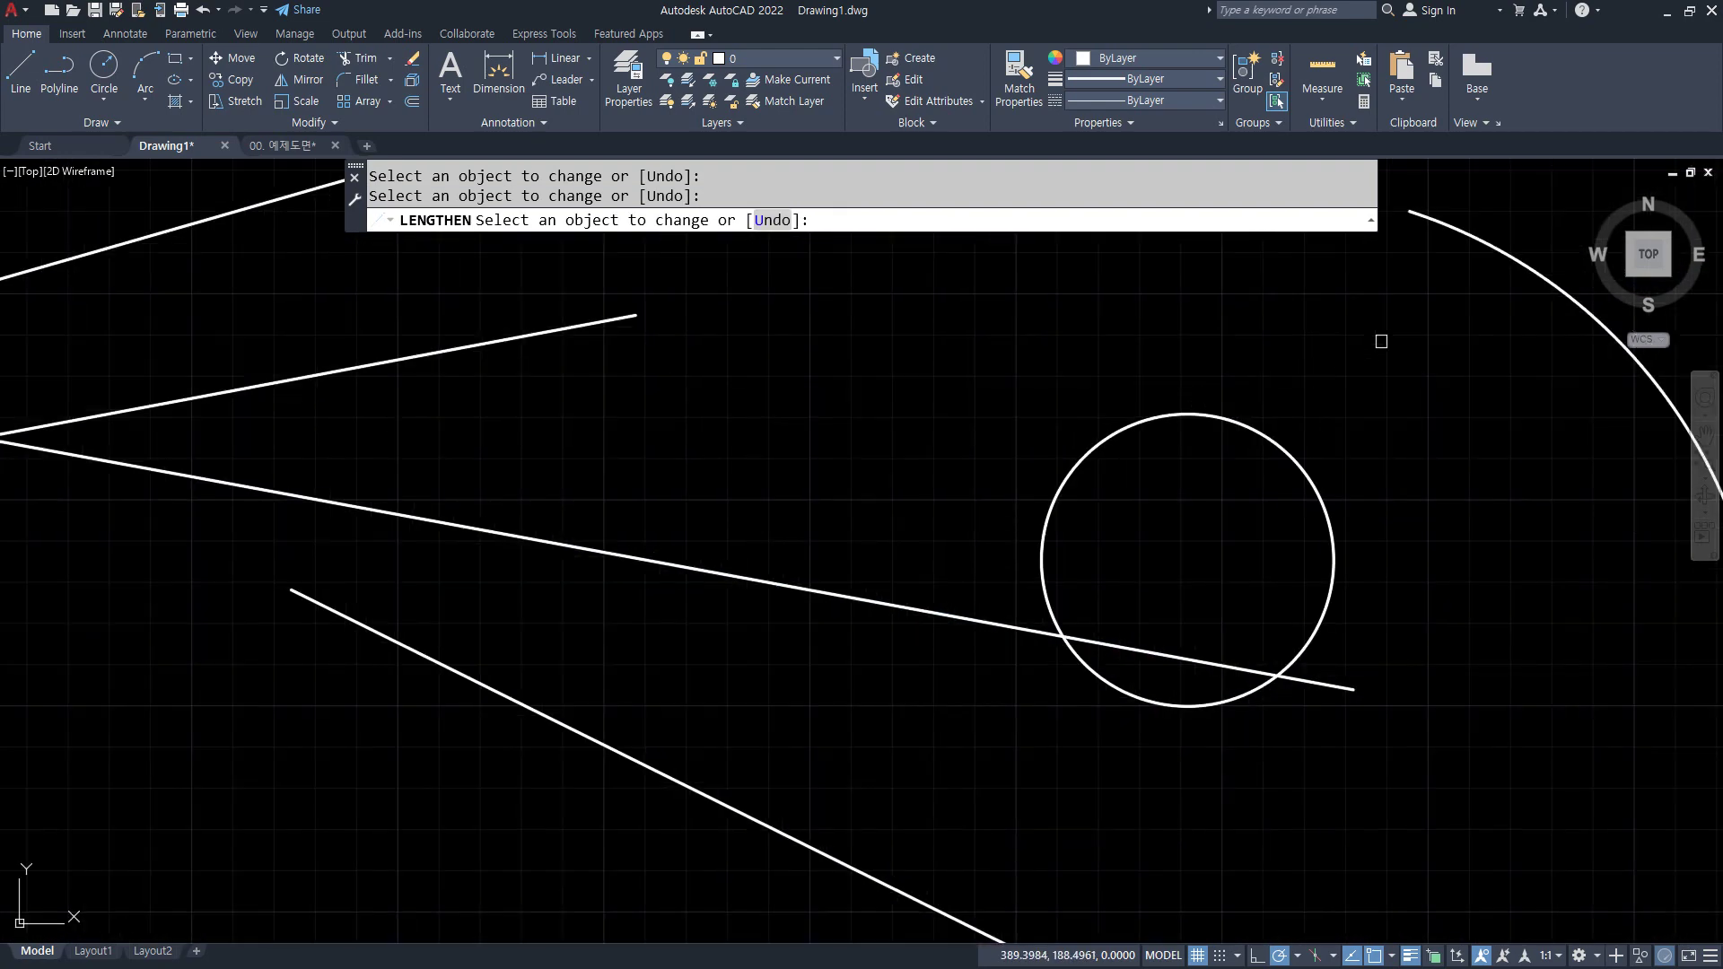
scroll(1381, 338, "down", 2)
left_click(1476, 300)
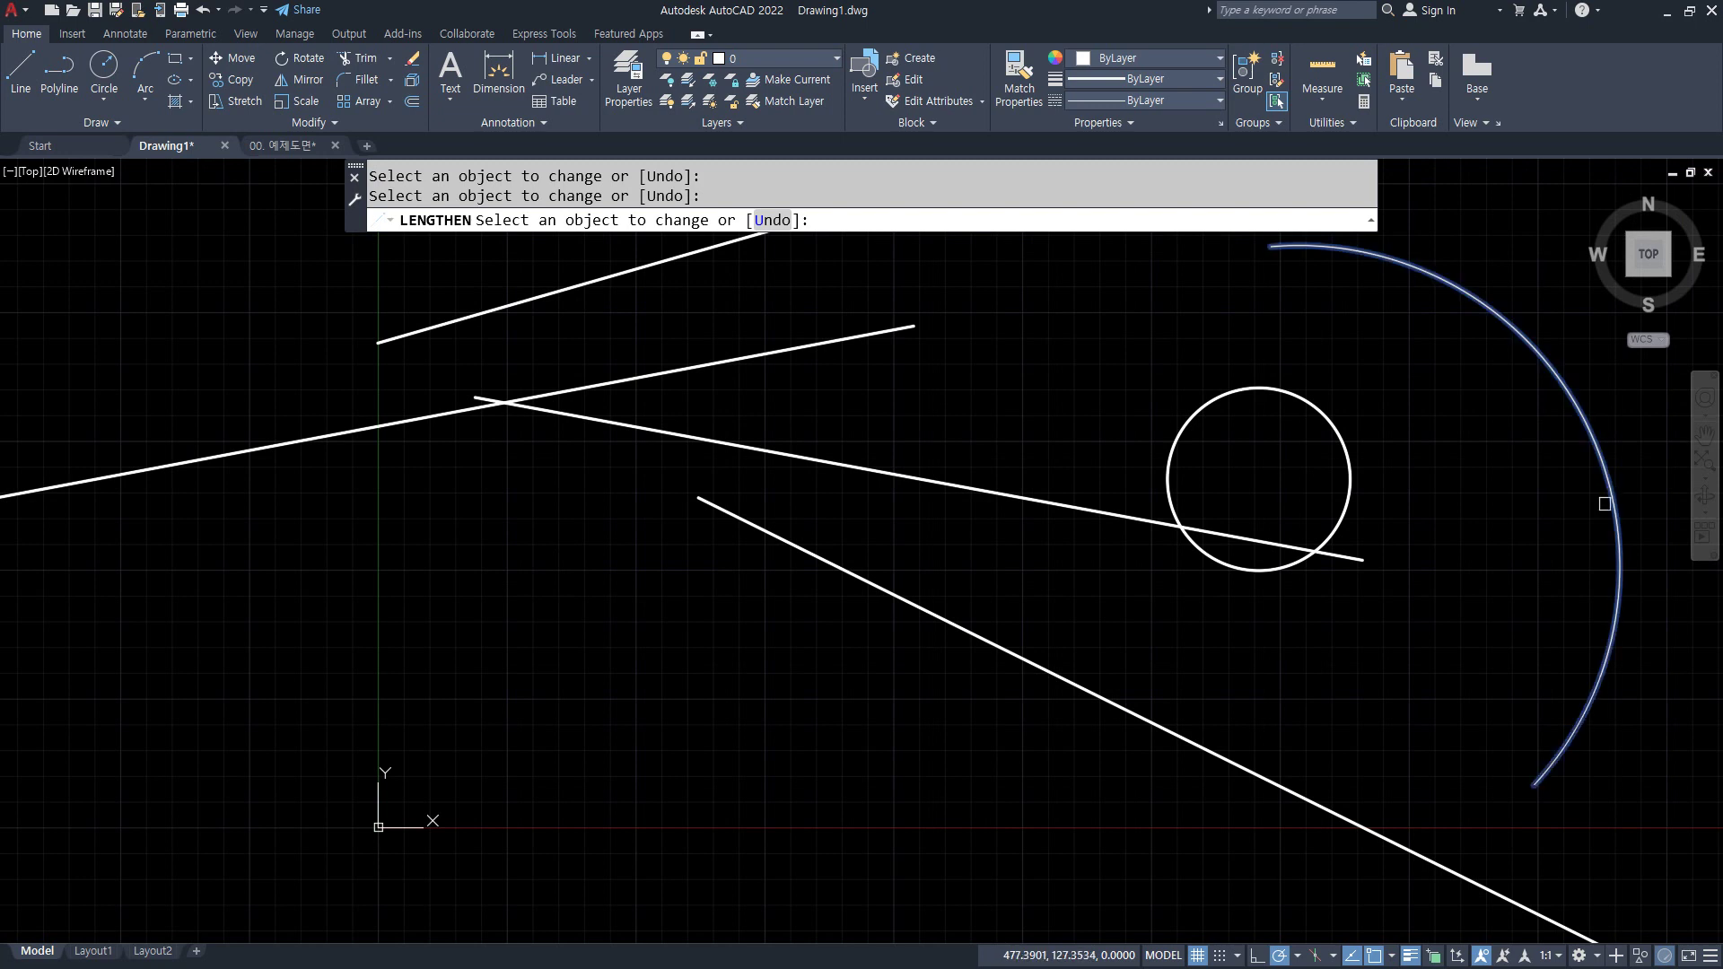
left_click(1609, 499)
key("Return")
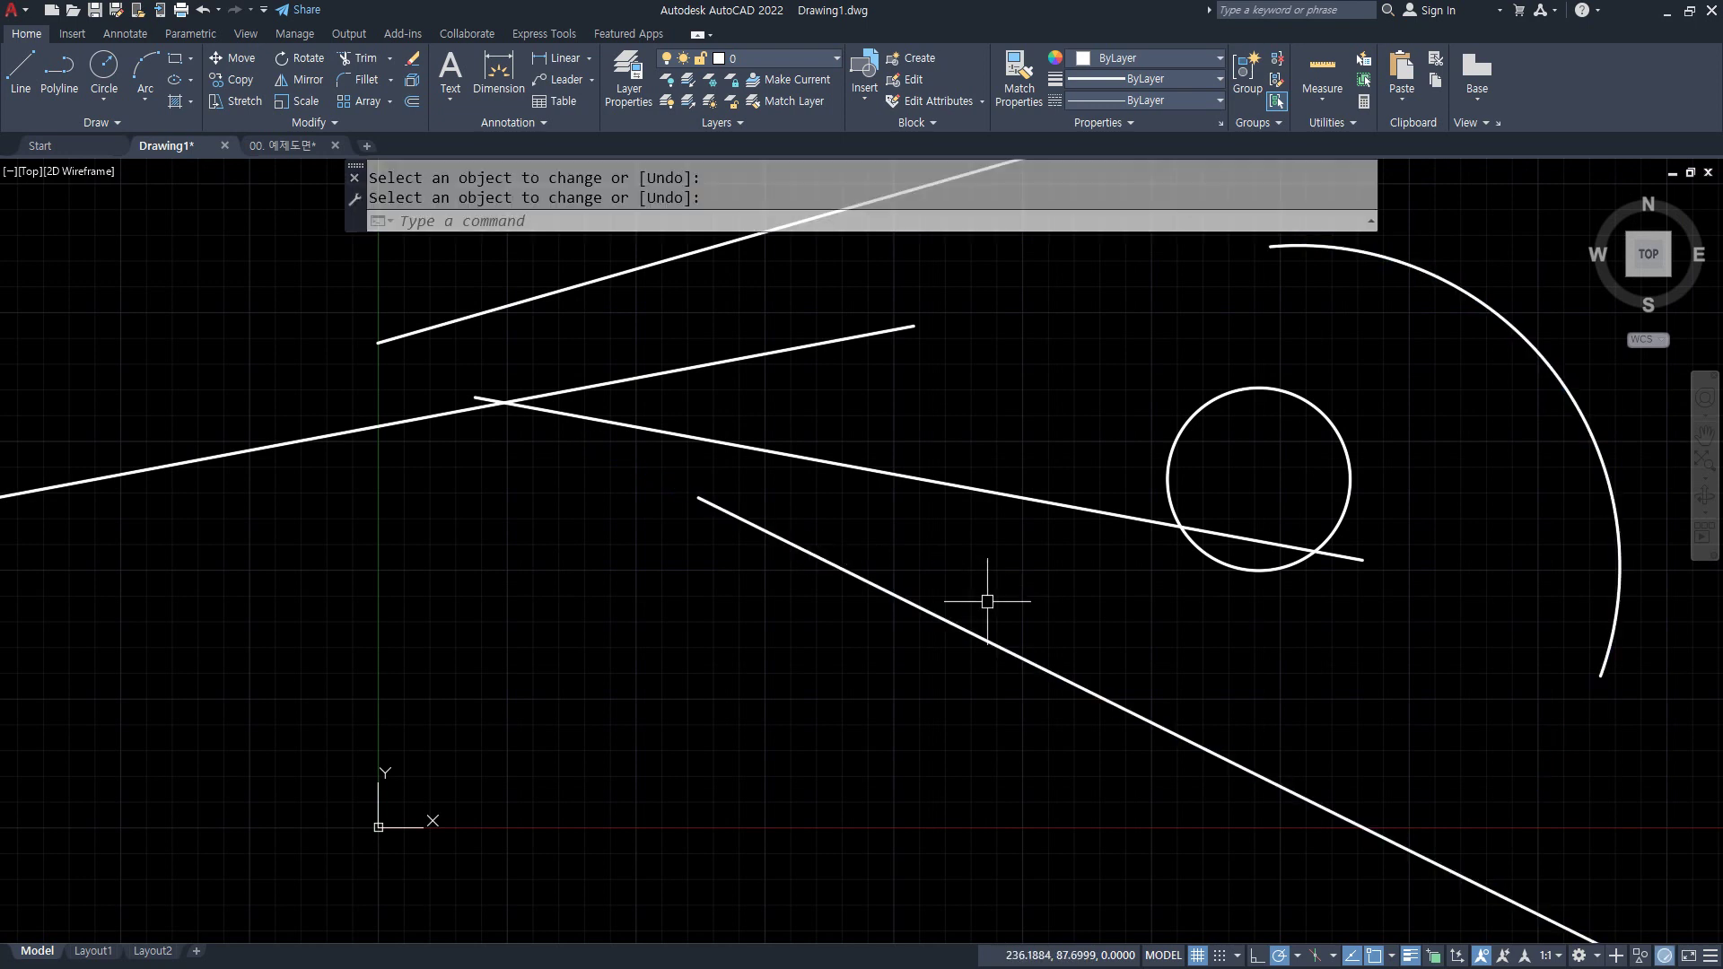
- Use Lengthen's Delta option with -100 to shorten the arc and the four lines, trimming the middle line at both ends
key("Return")
left_click(808, 223)
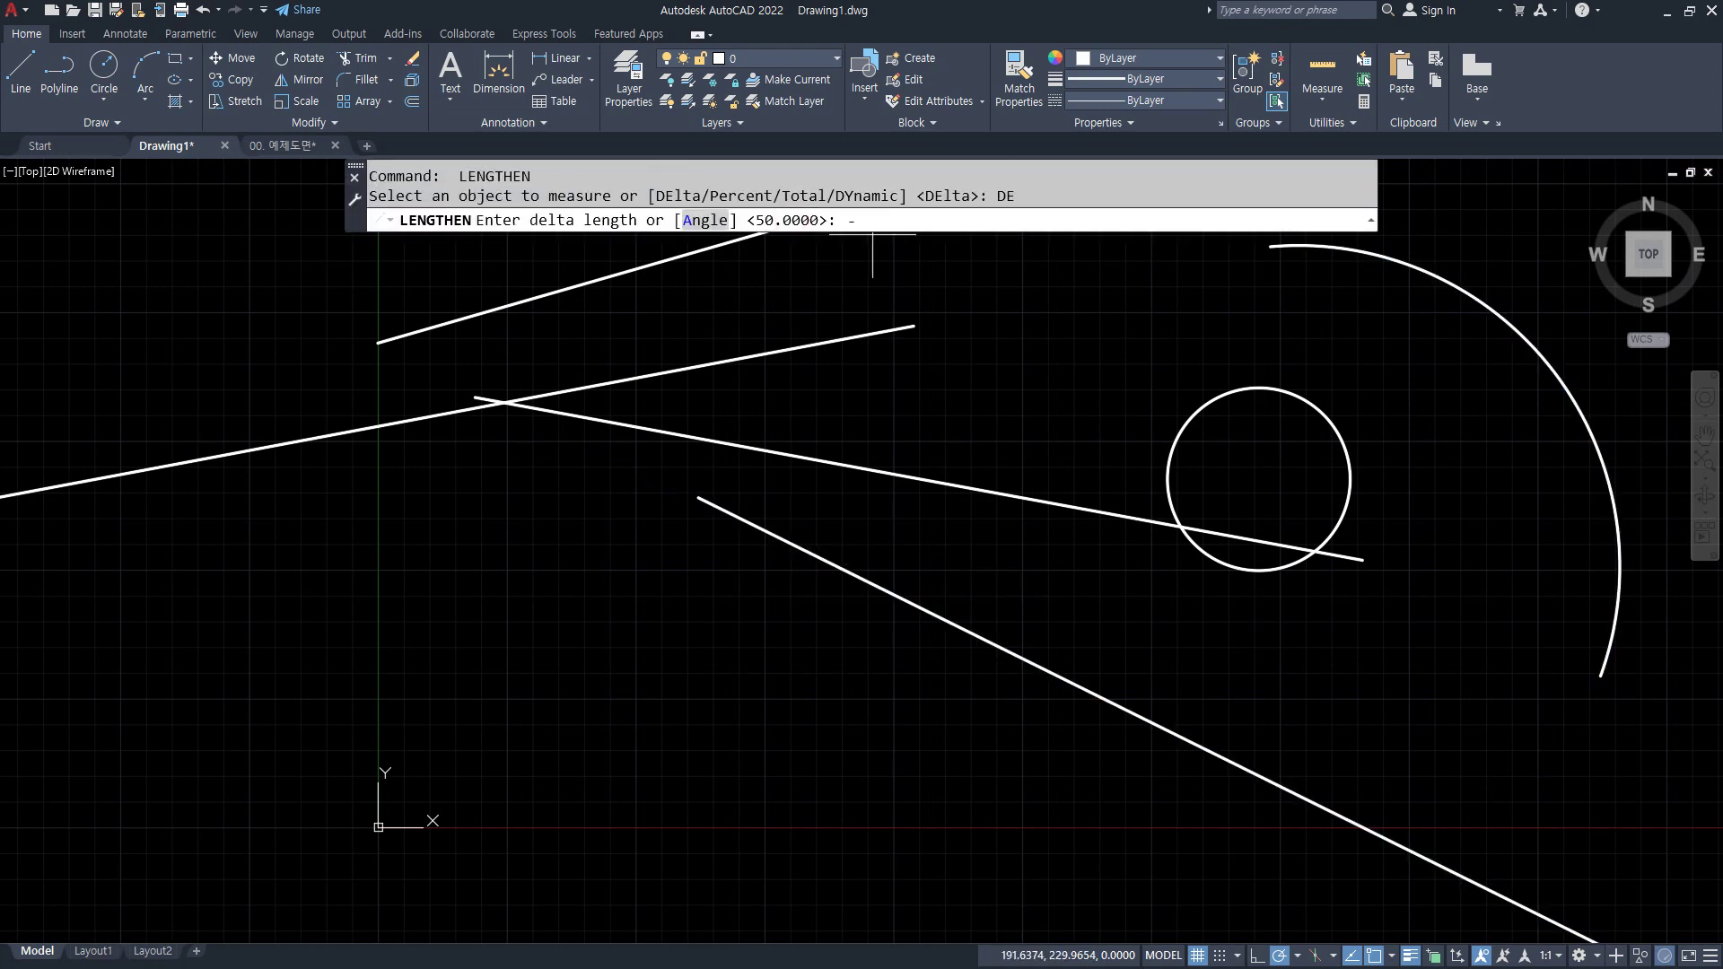
key("Return")
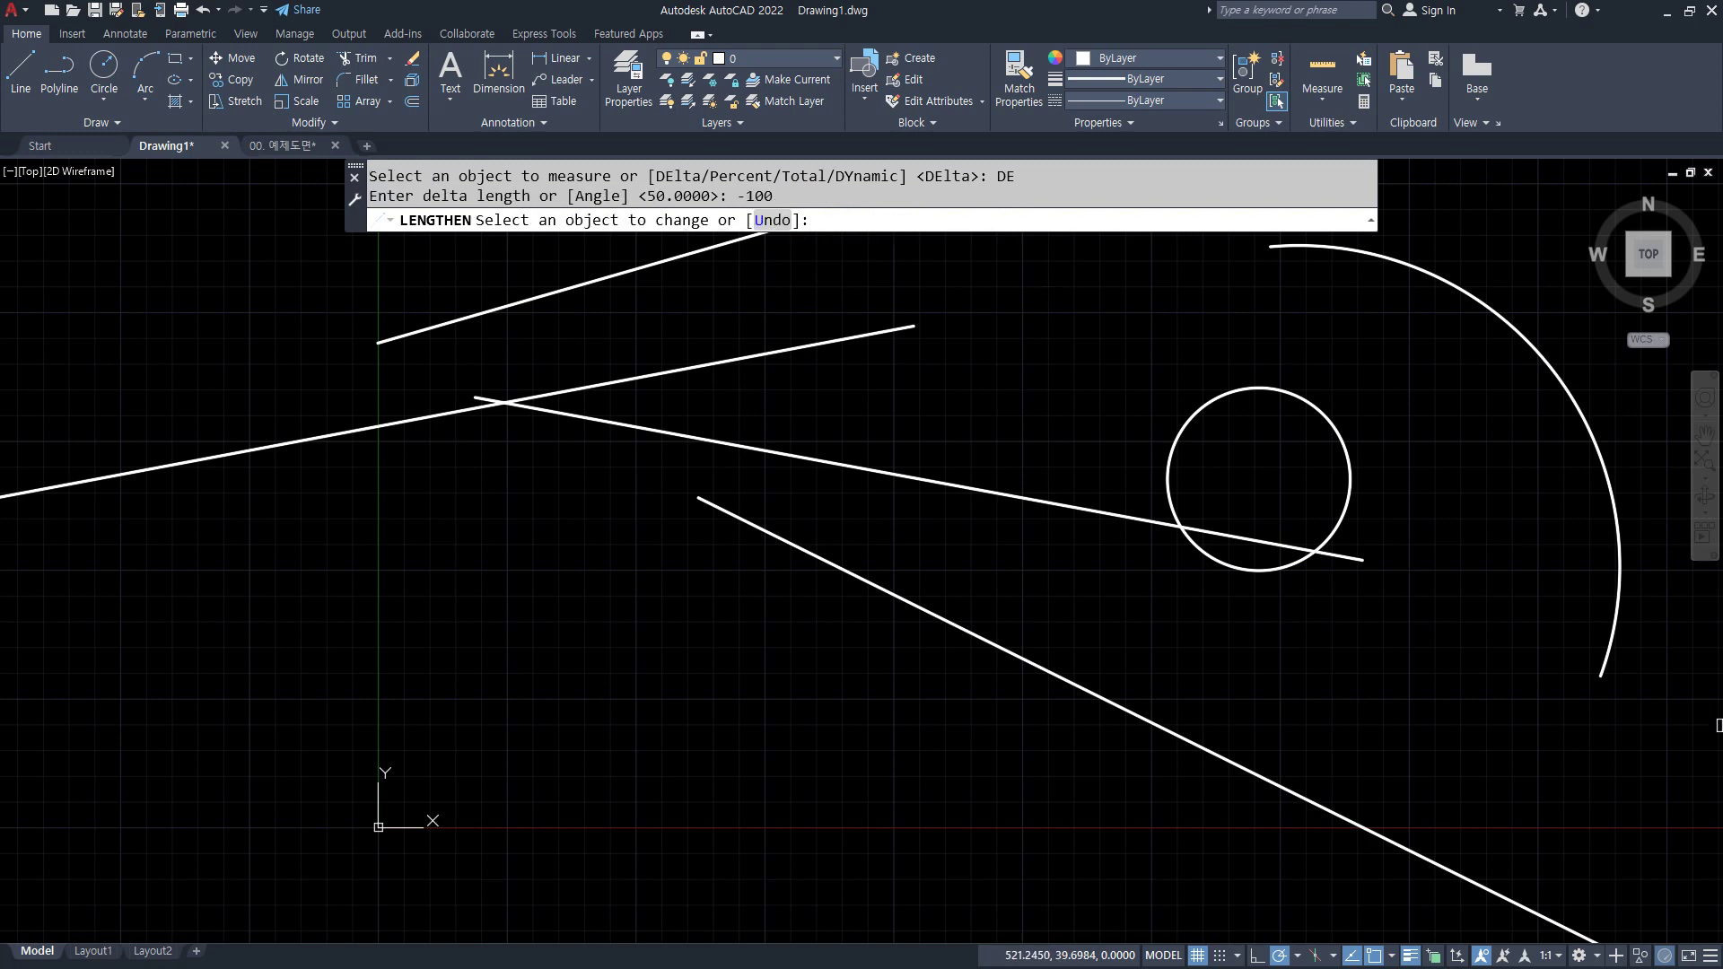
left_click(1607, 661)
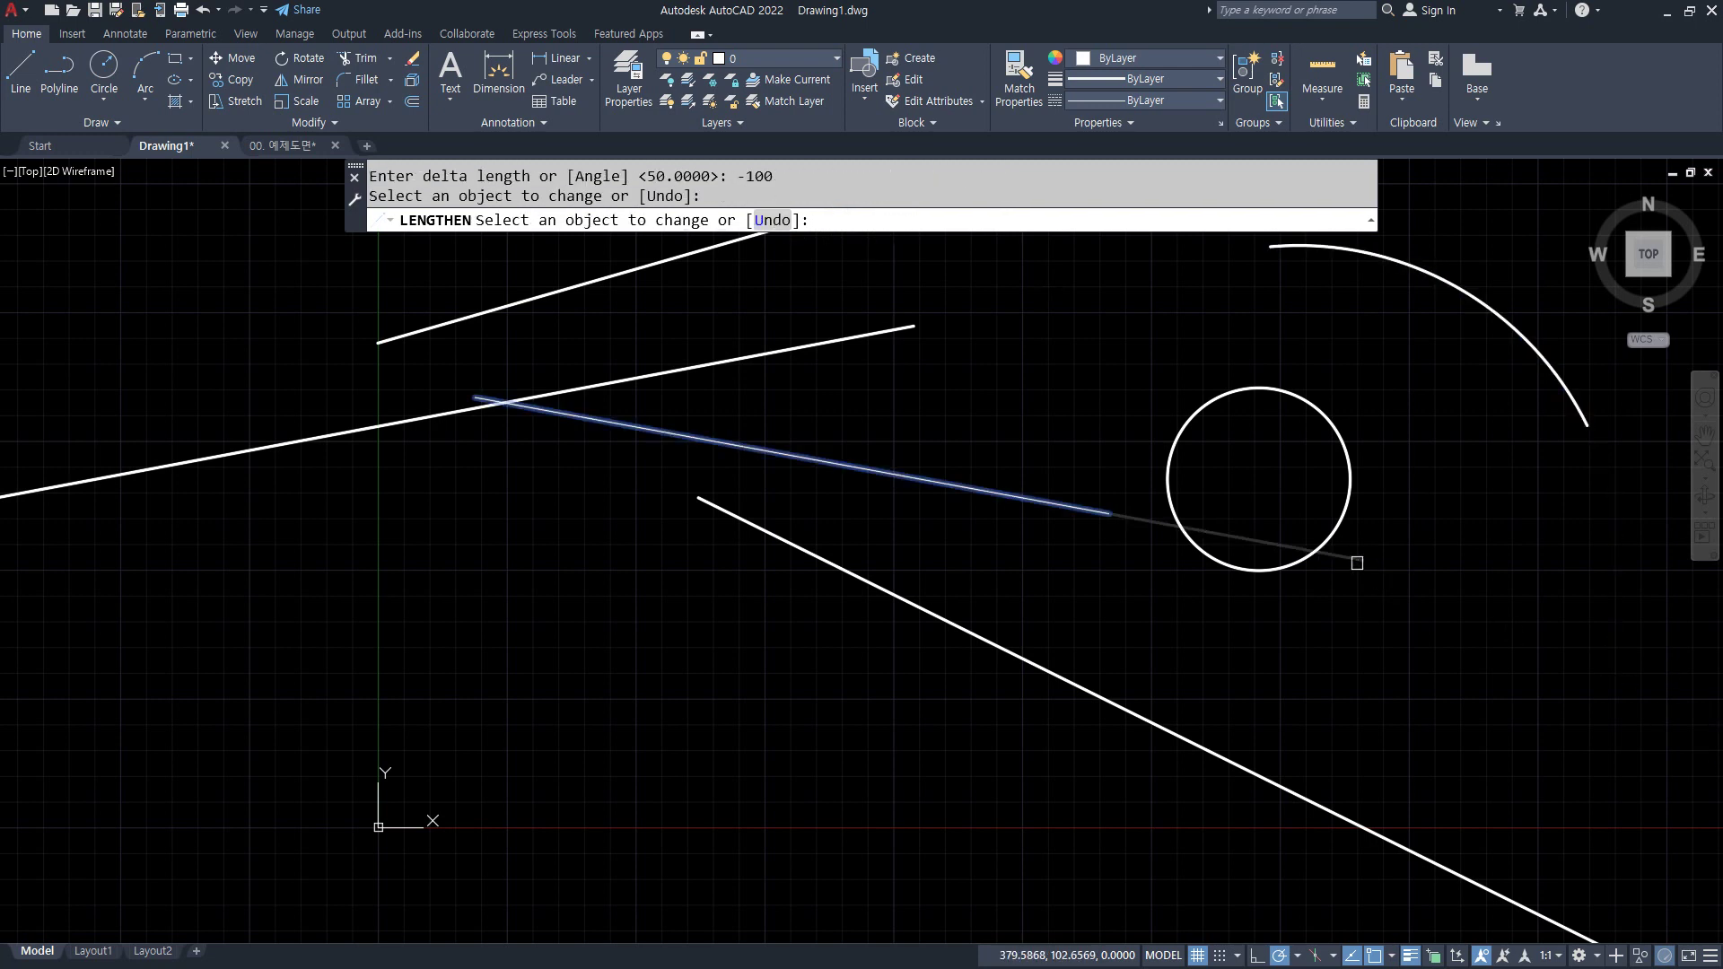
left_click(1354, 558)
left_click(615, 423)
left_click(801, 346)
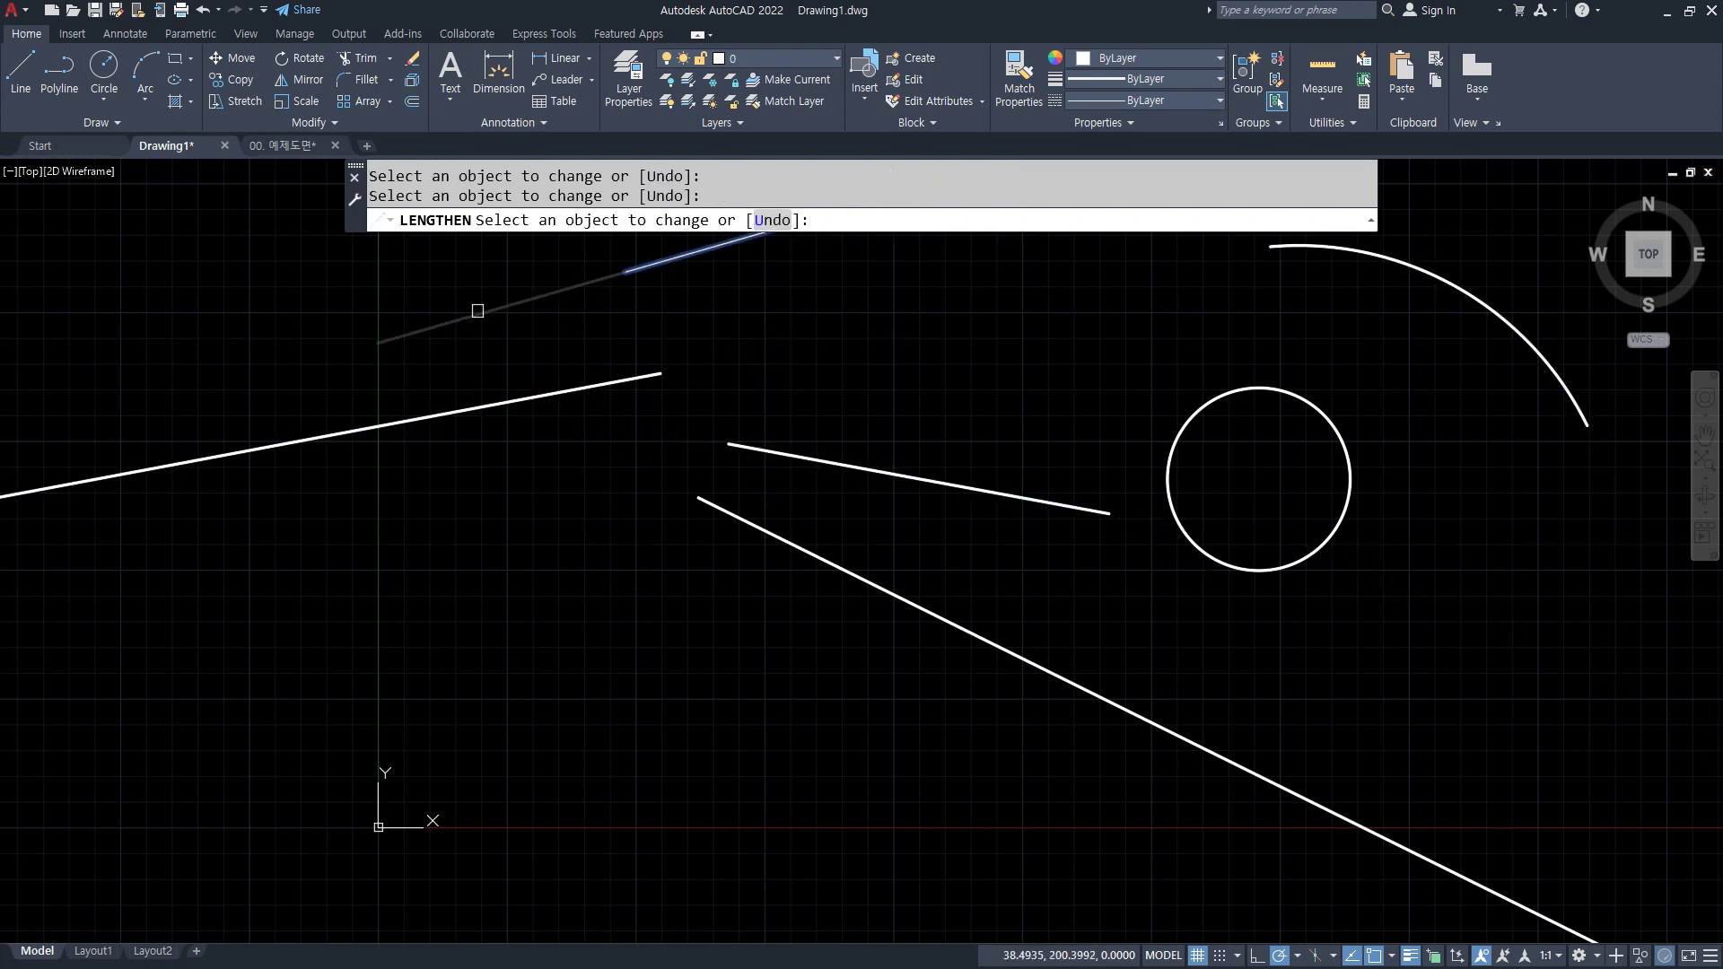
left_click(472, 314)
left_click(527, 399)
left_click(723, 510)
key("Return")
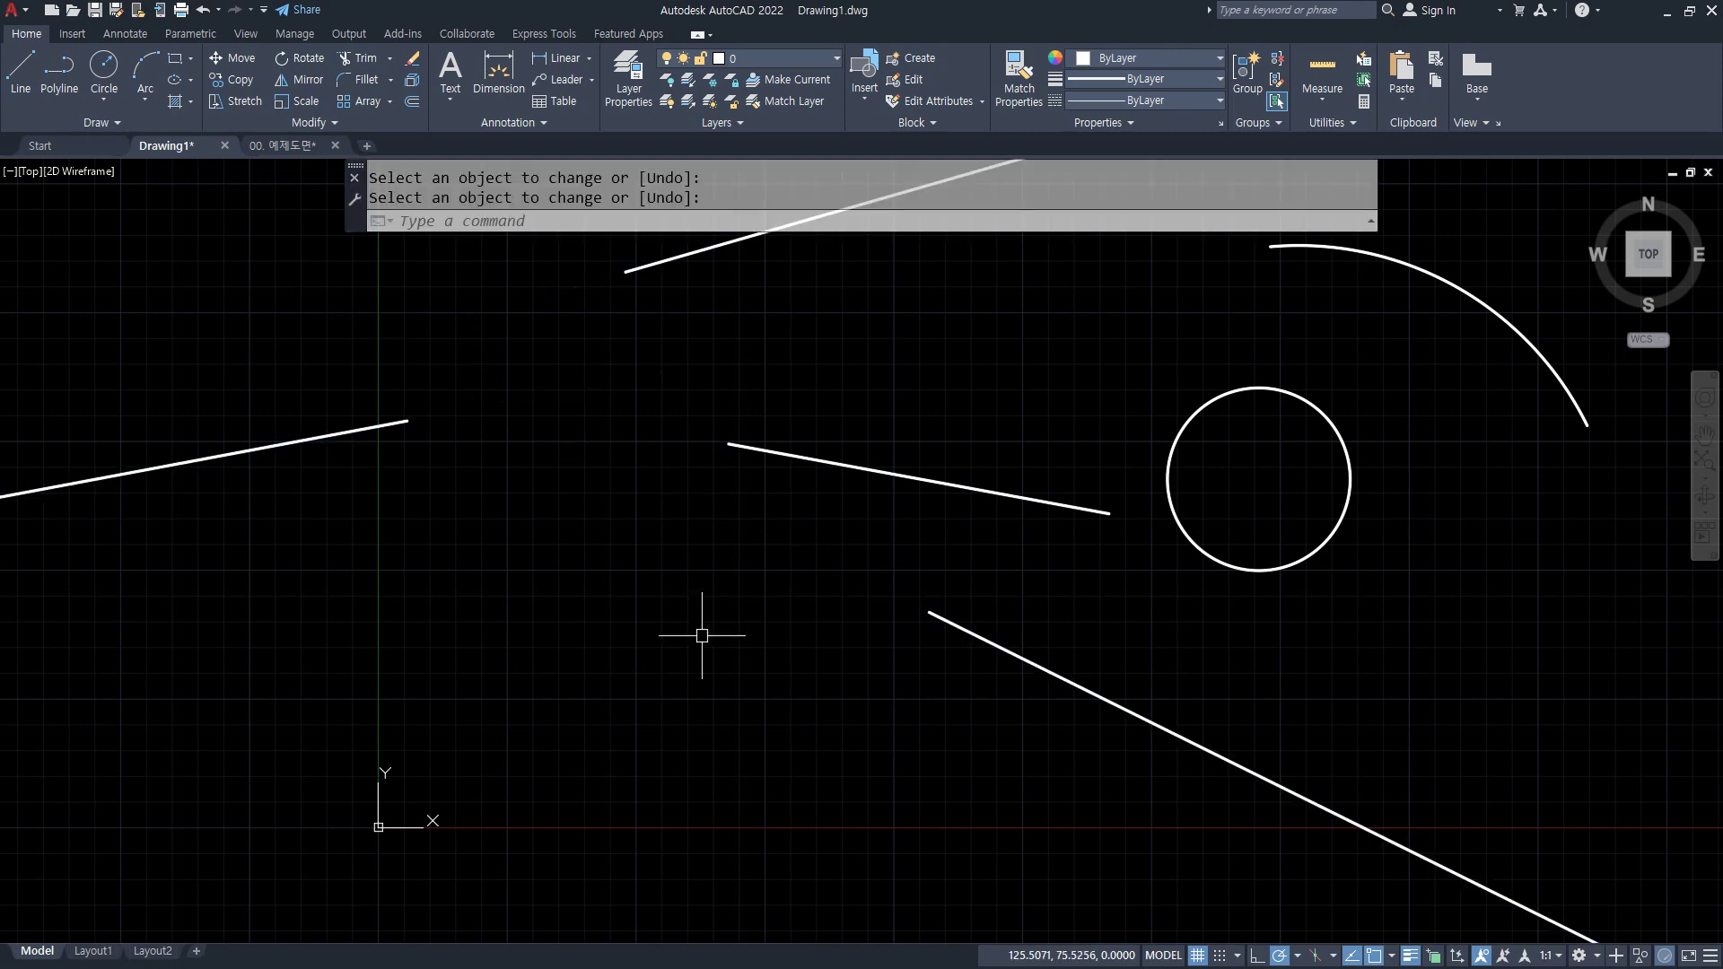
- Erase all the practice lines, the arc and the circle, and zoom to the whole drawing area
scroll(873, 549, "down", 8)
left_click(1307, 752)
left_click(520, 381)
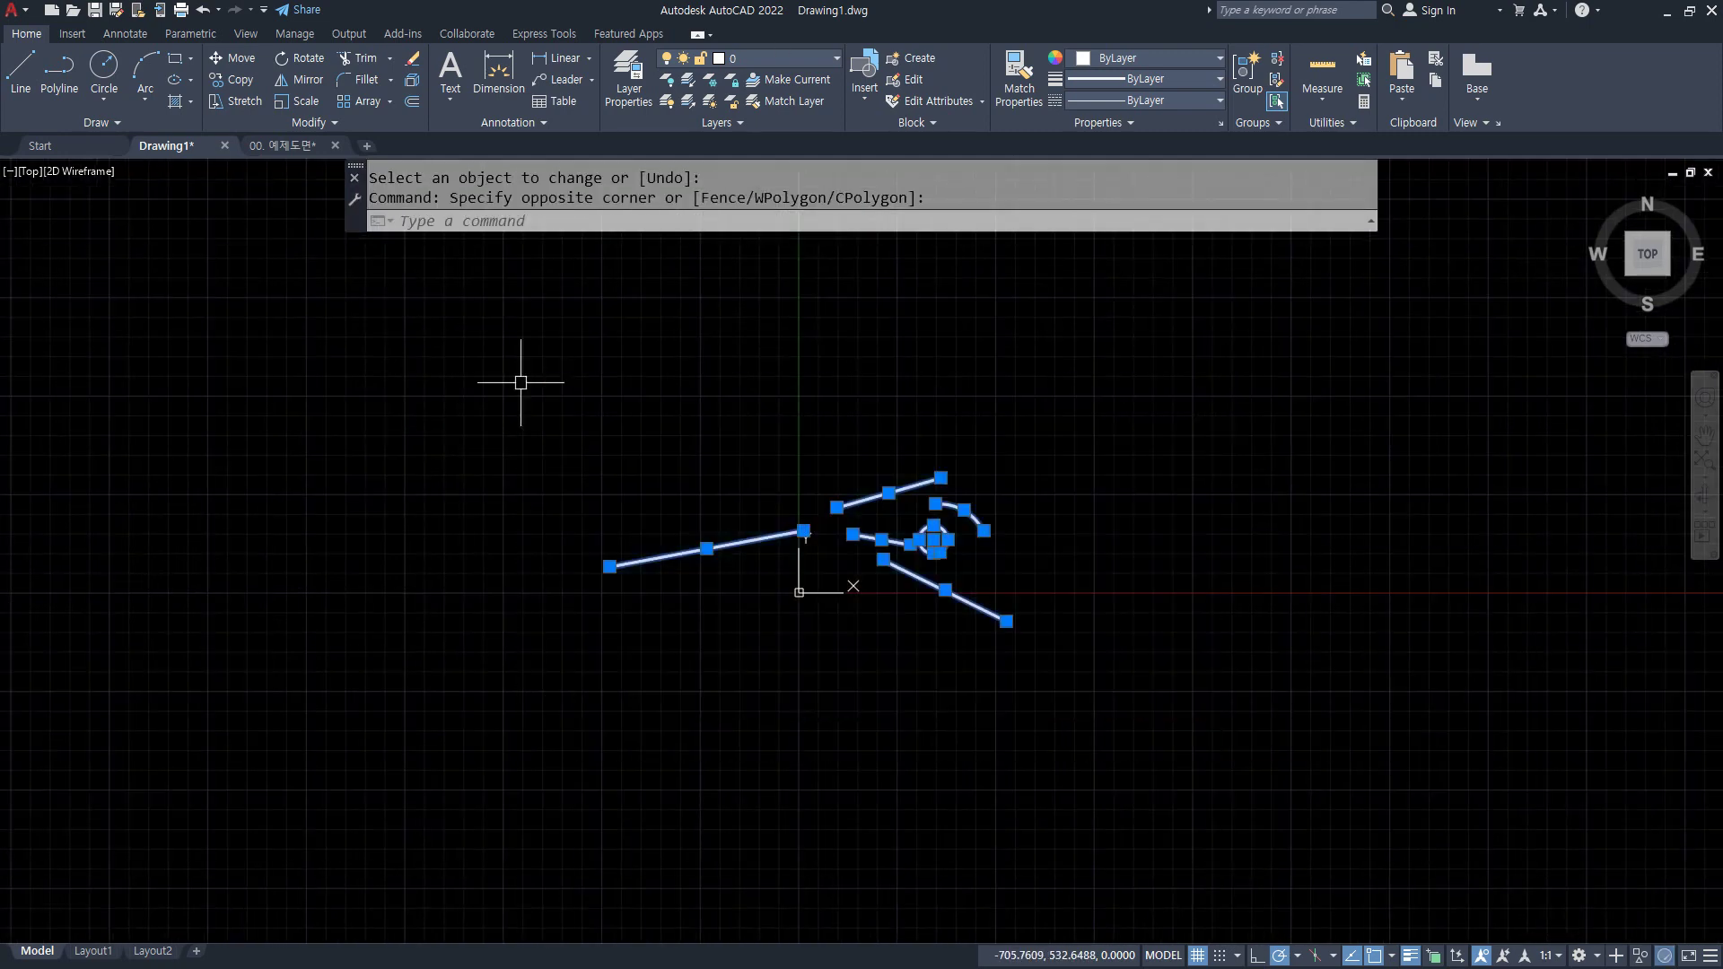
type("e")
key("Return")
type("z")
key("Return")
type("a")
key("Return")
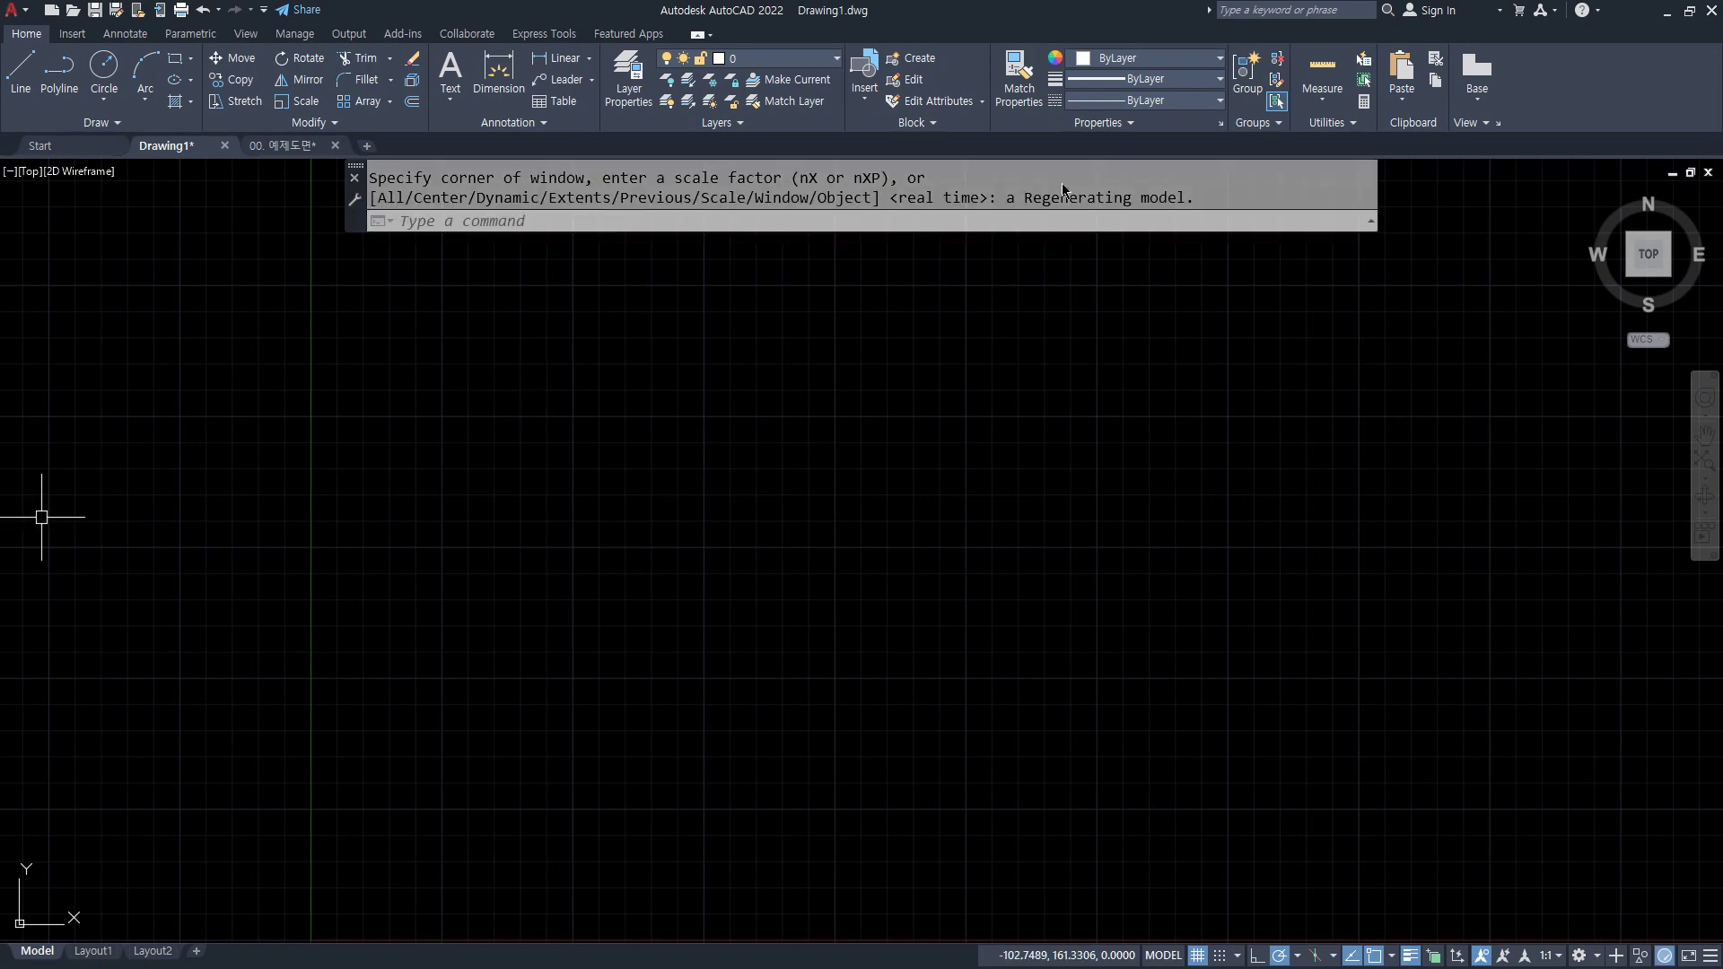
- Make the 중심 layer current and draw a horizontal and a vertical construction line crossing at one point
key("alt+Tab")
left_click_drag(1076, 182, 0, 211)
left_click(748, 52)
left_click(771, 60)
left_click(754, 135)
type("xl")
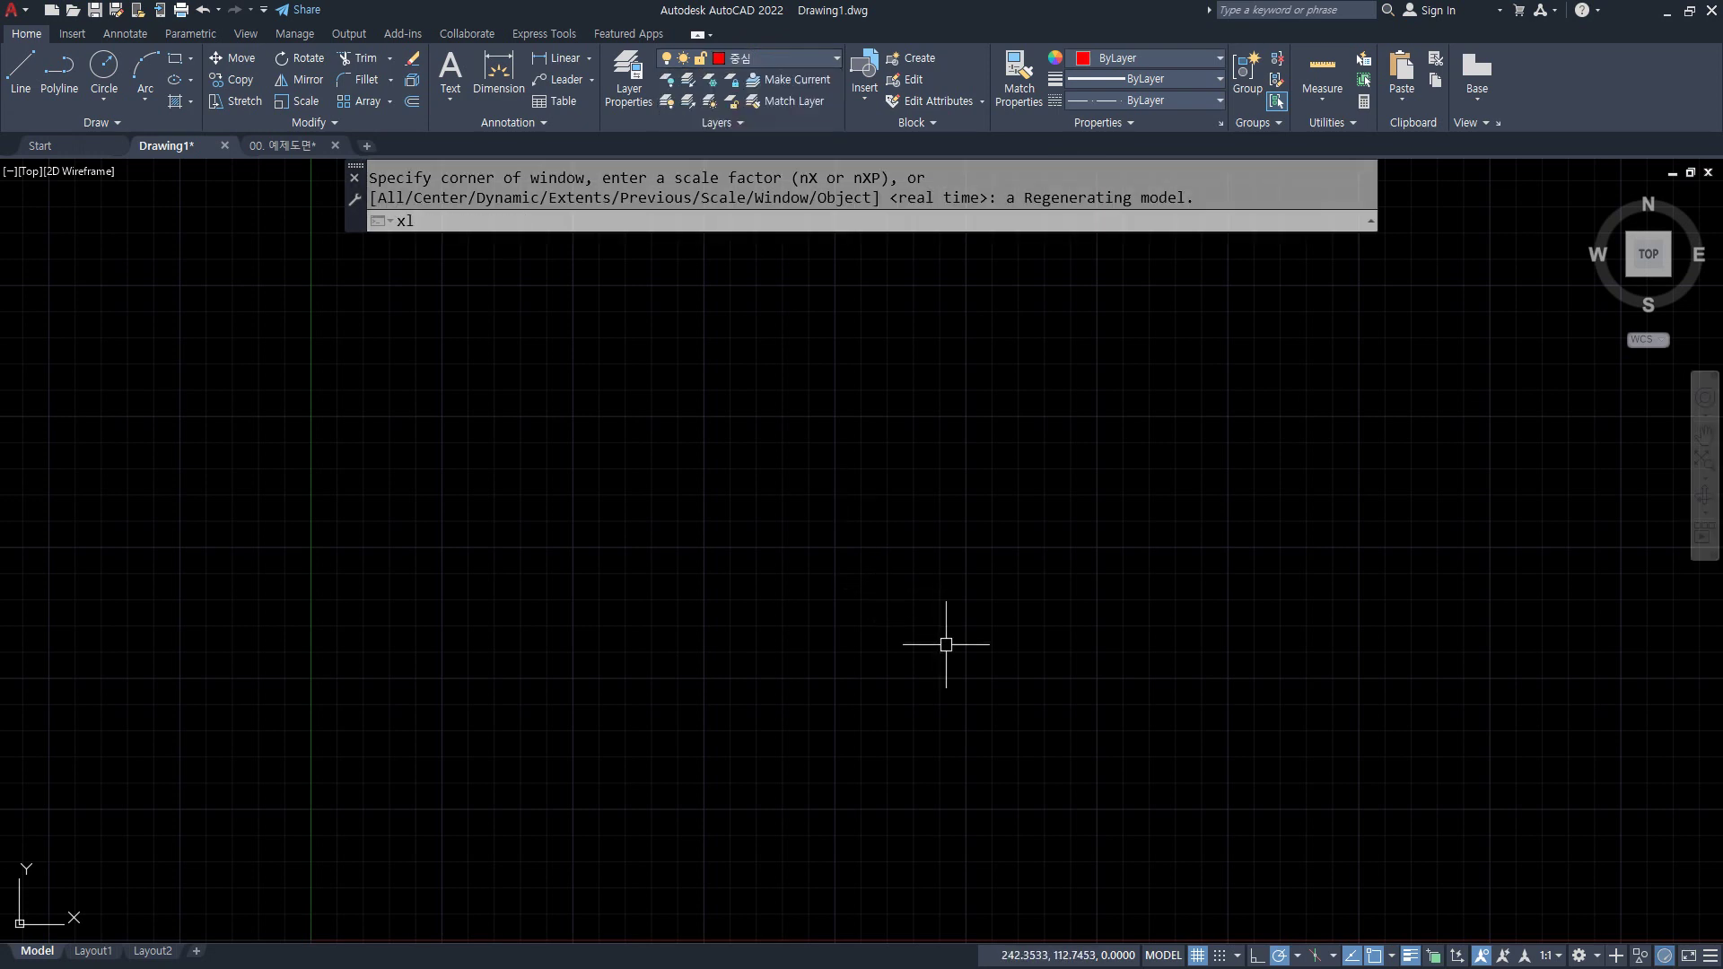
key("Return")
left_click(883, 519)
left_click(954, 520)
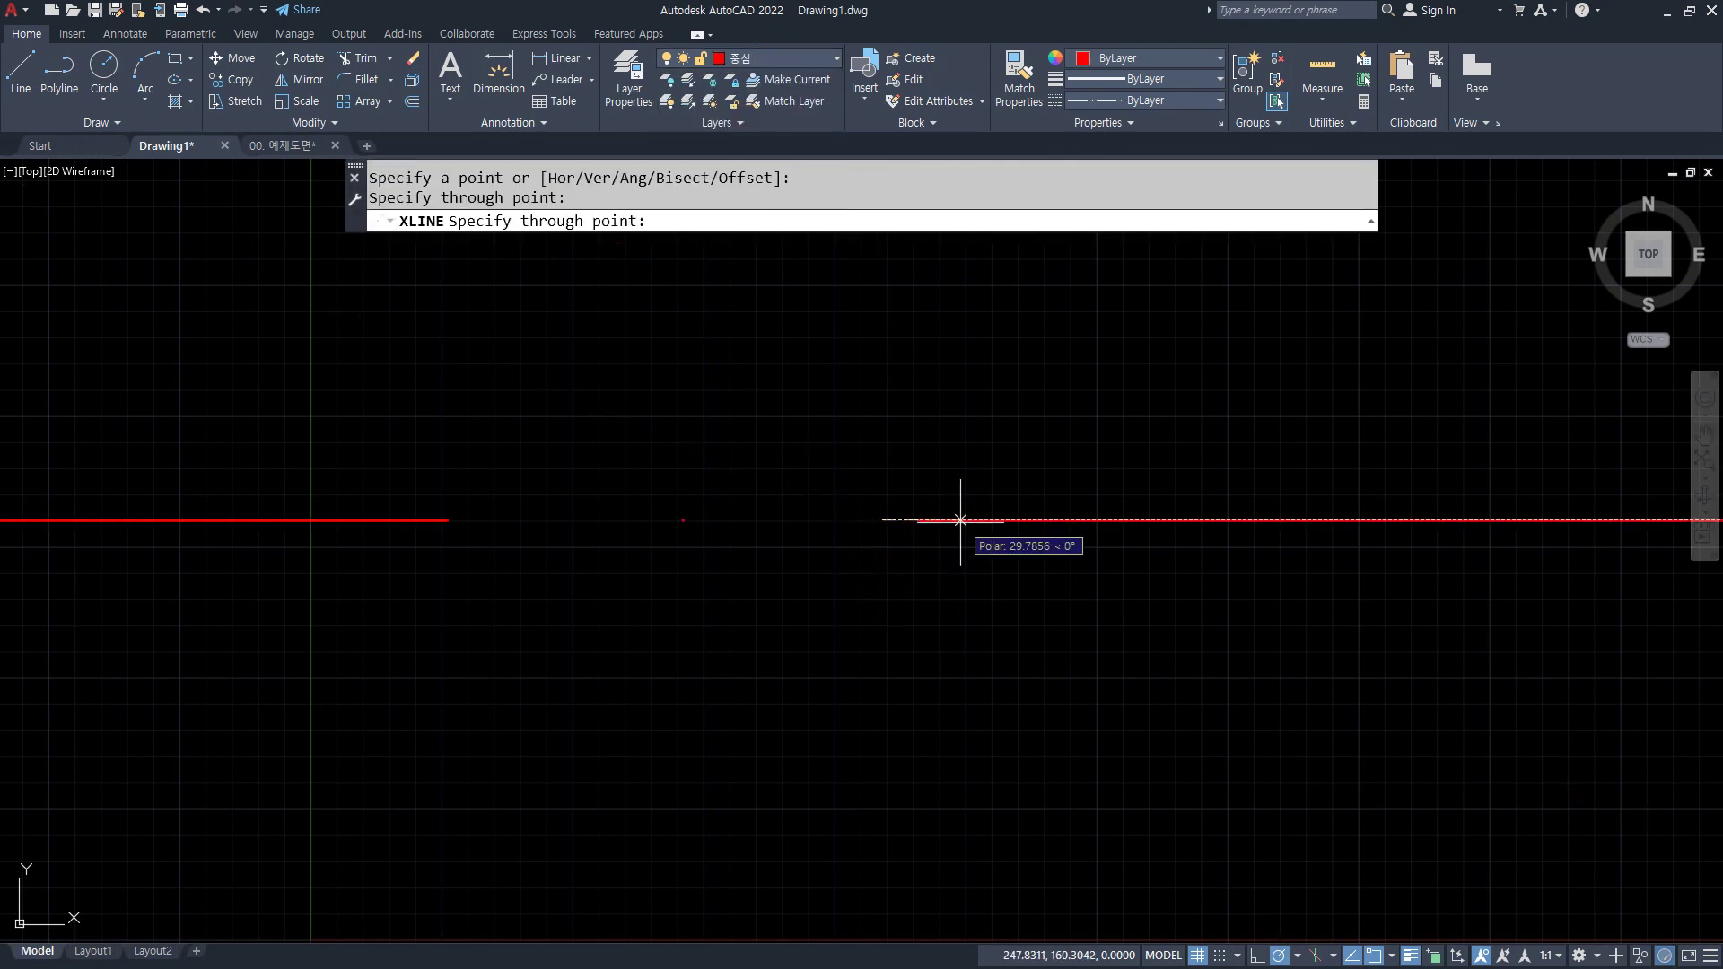
left_click(884, 615)
key("Return")
- Set the global linetype scale factor to 1
type("lts")
key("Return")
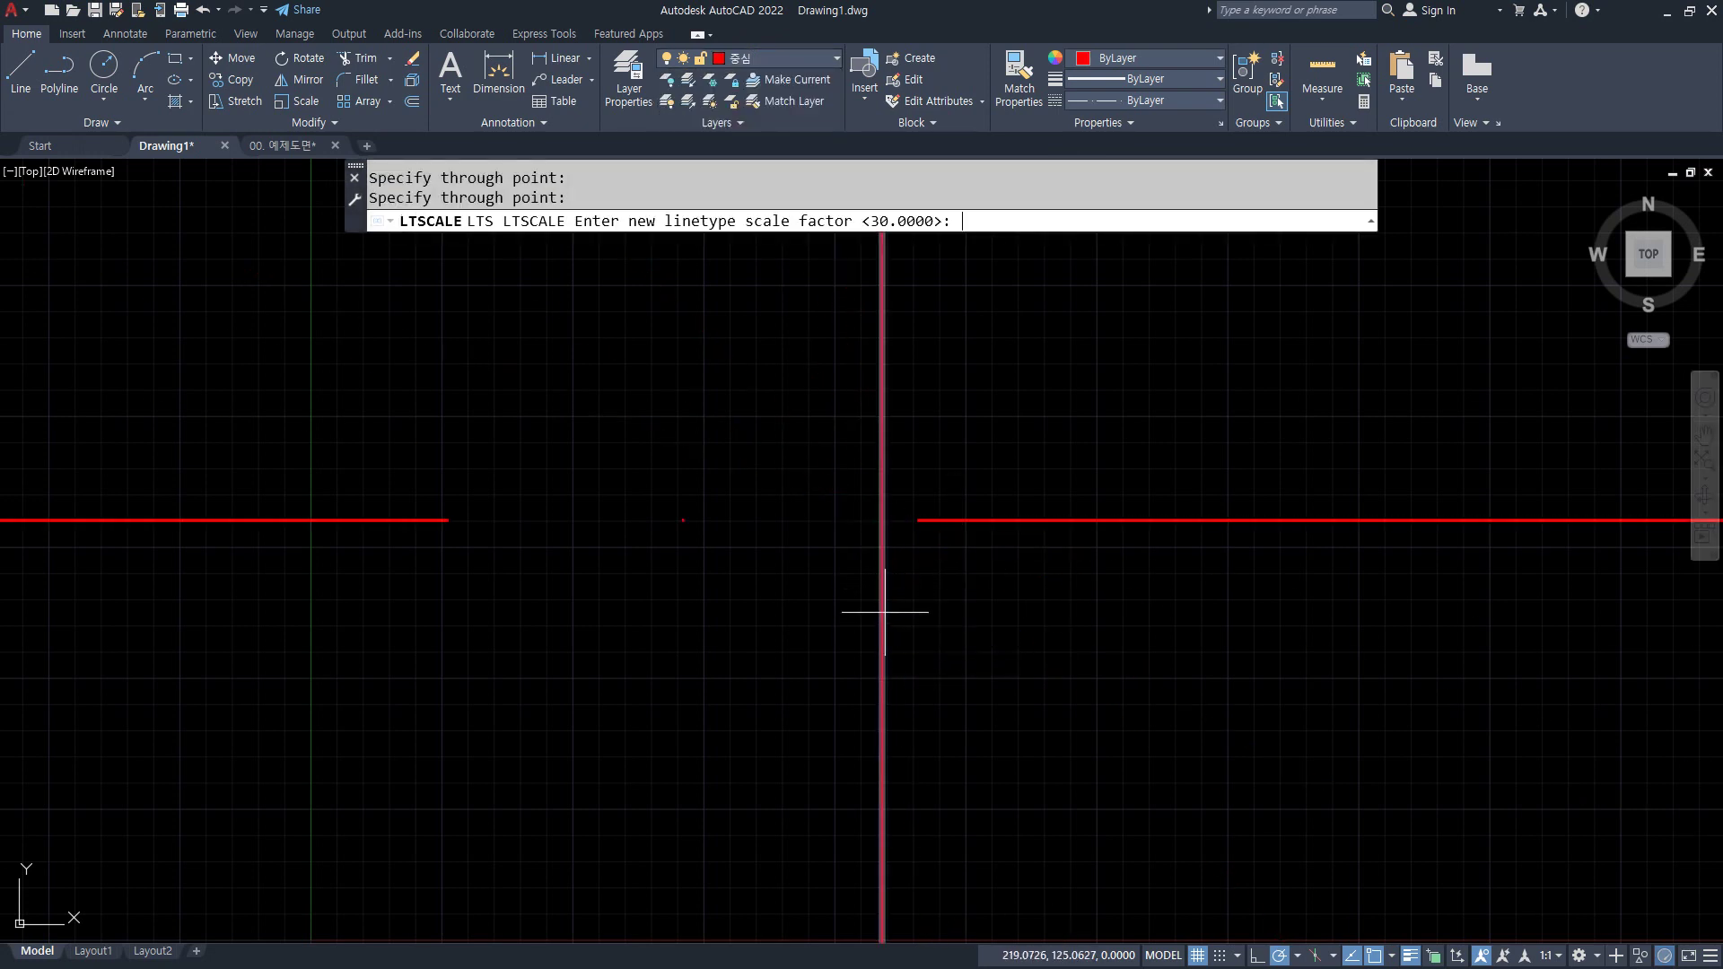
type("1")
key("Return")
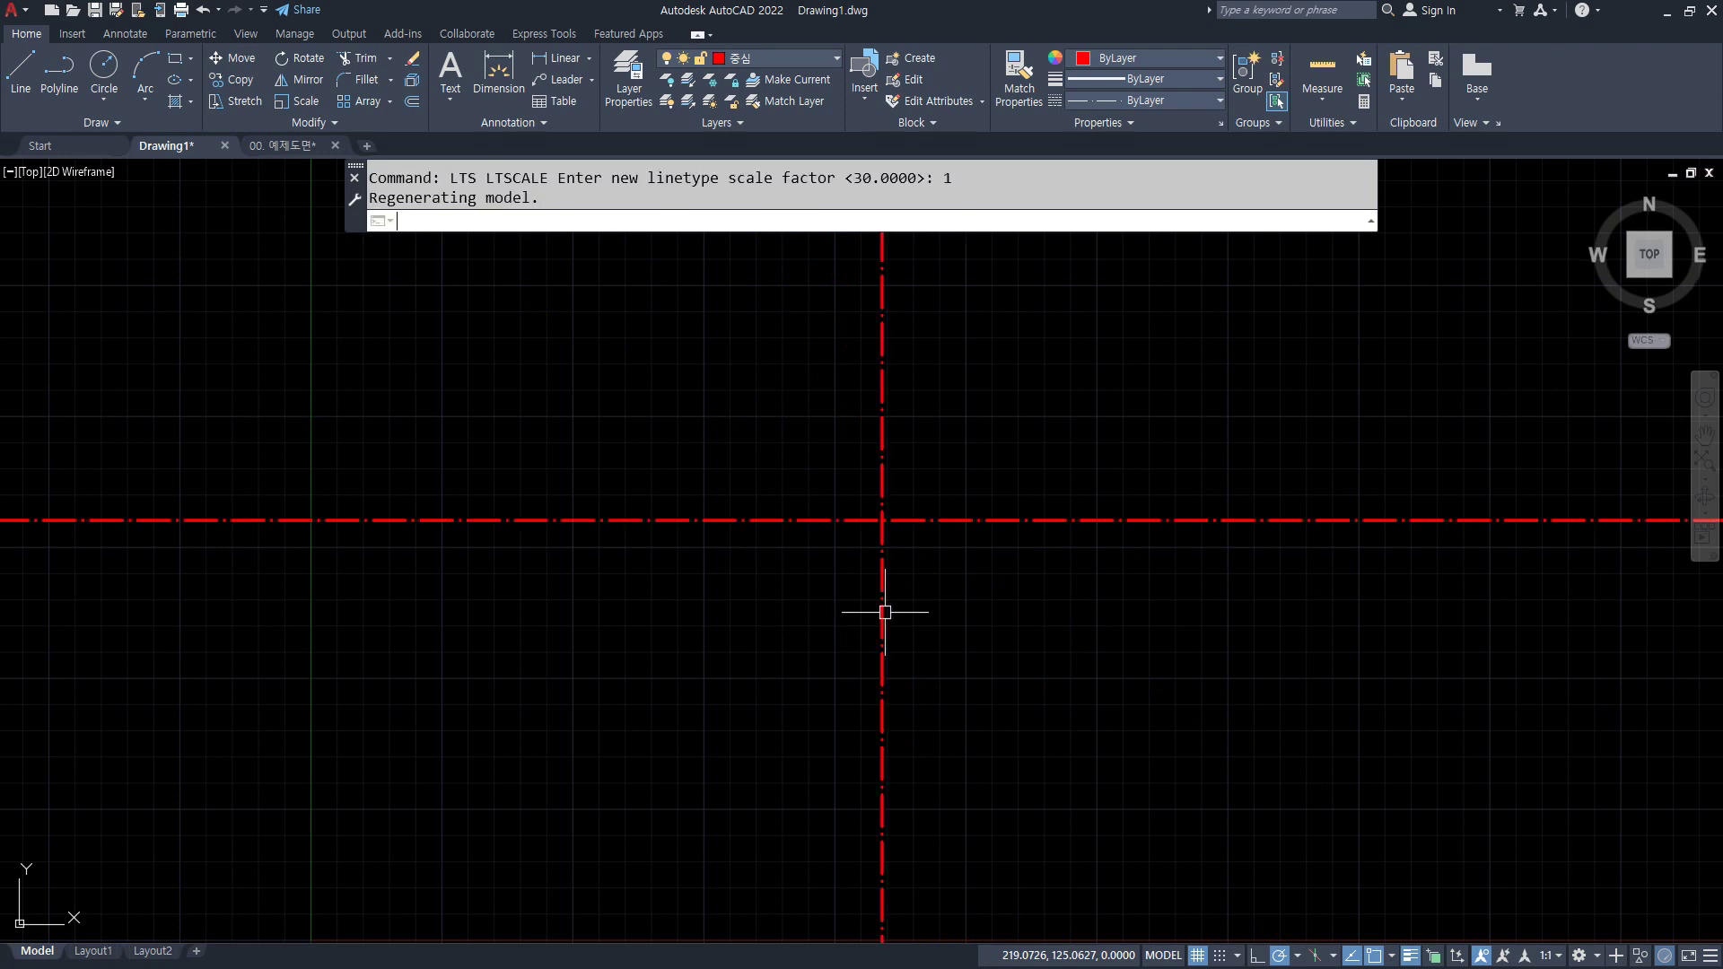
- Make layer 0 current and draw a circle of radius 33.6 centred on the crossing of the construction lines
left_click(811, 68)
left_click(780, 81)
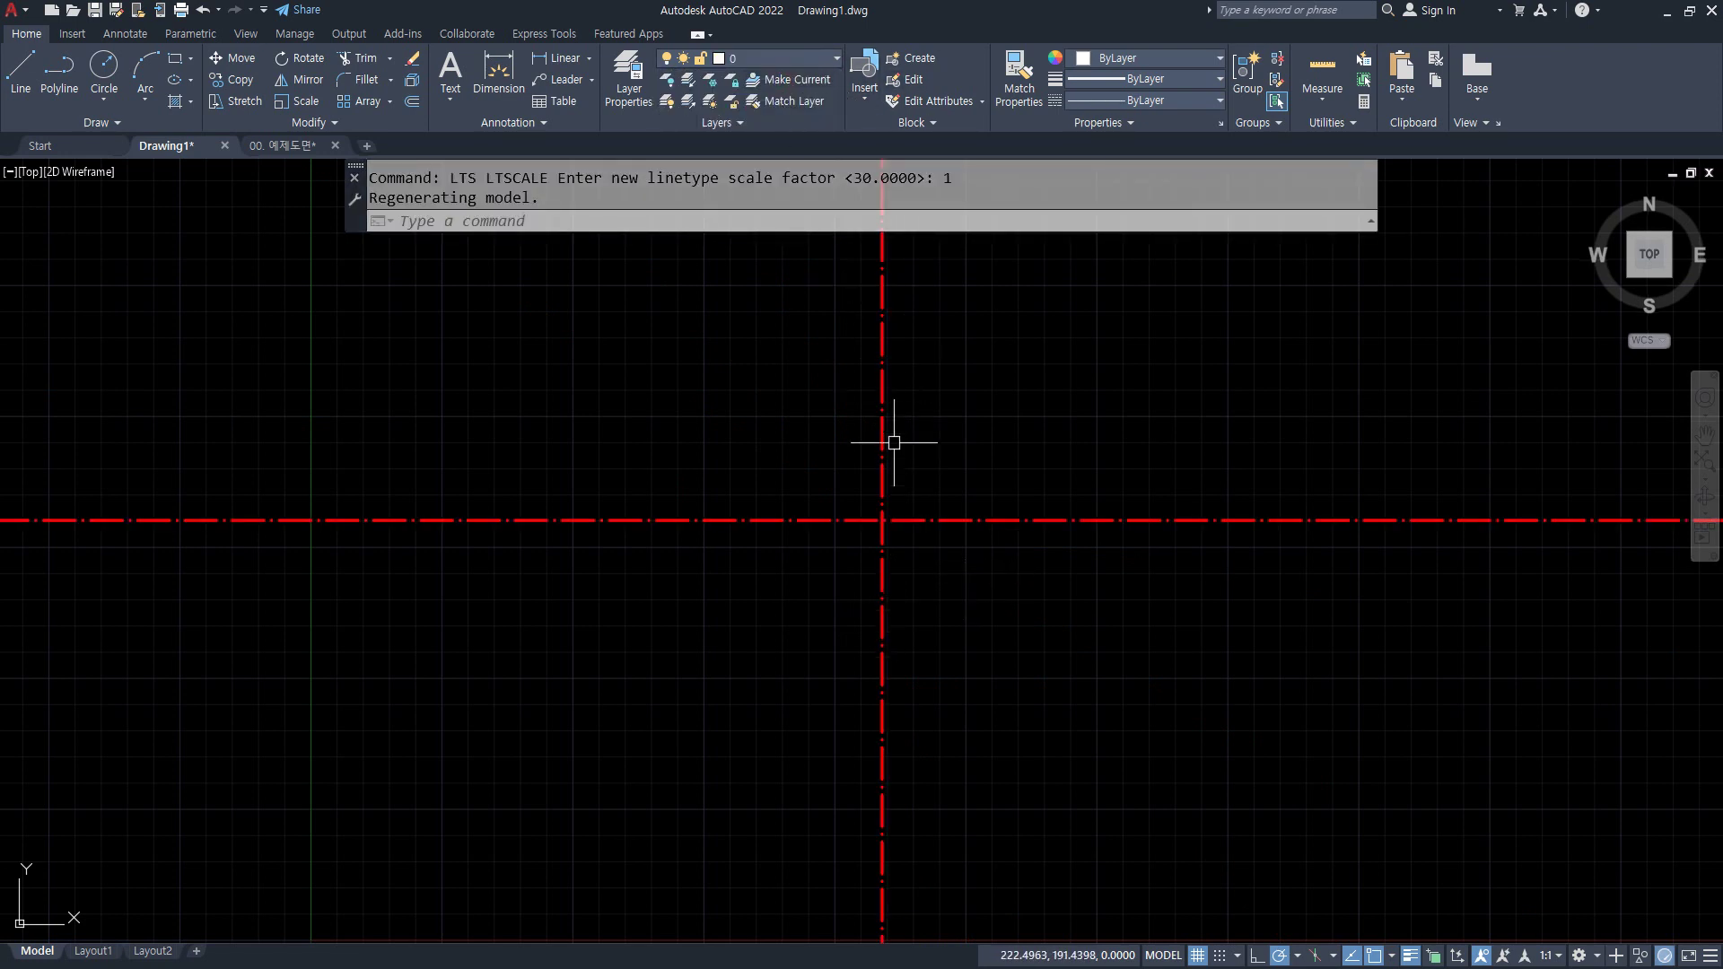
type("c")
key("Return")
left_click(882, 519)
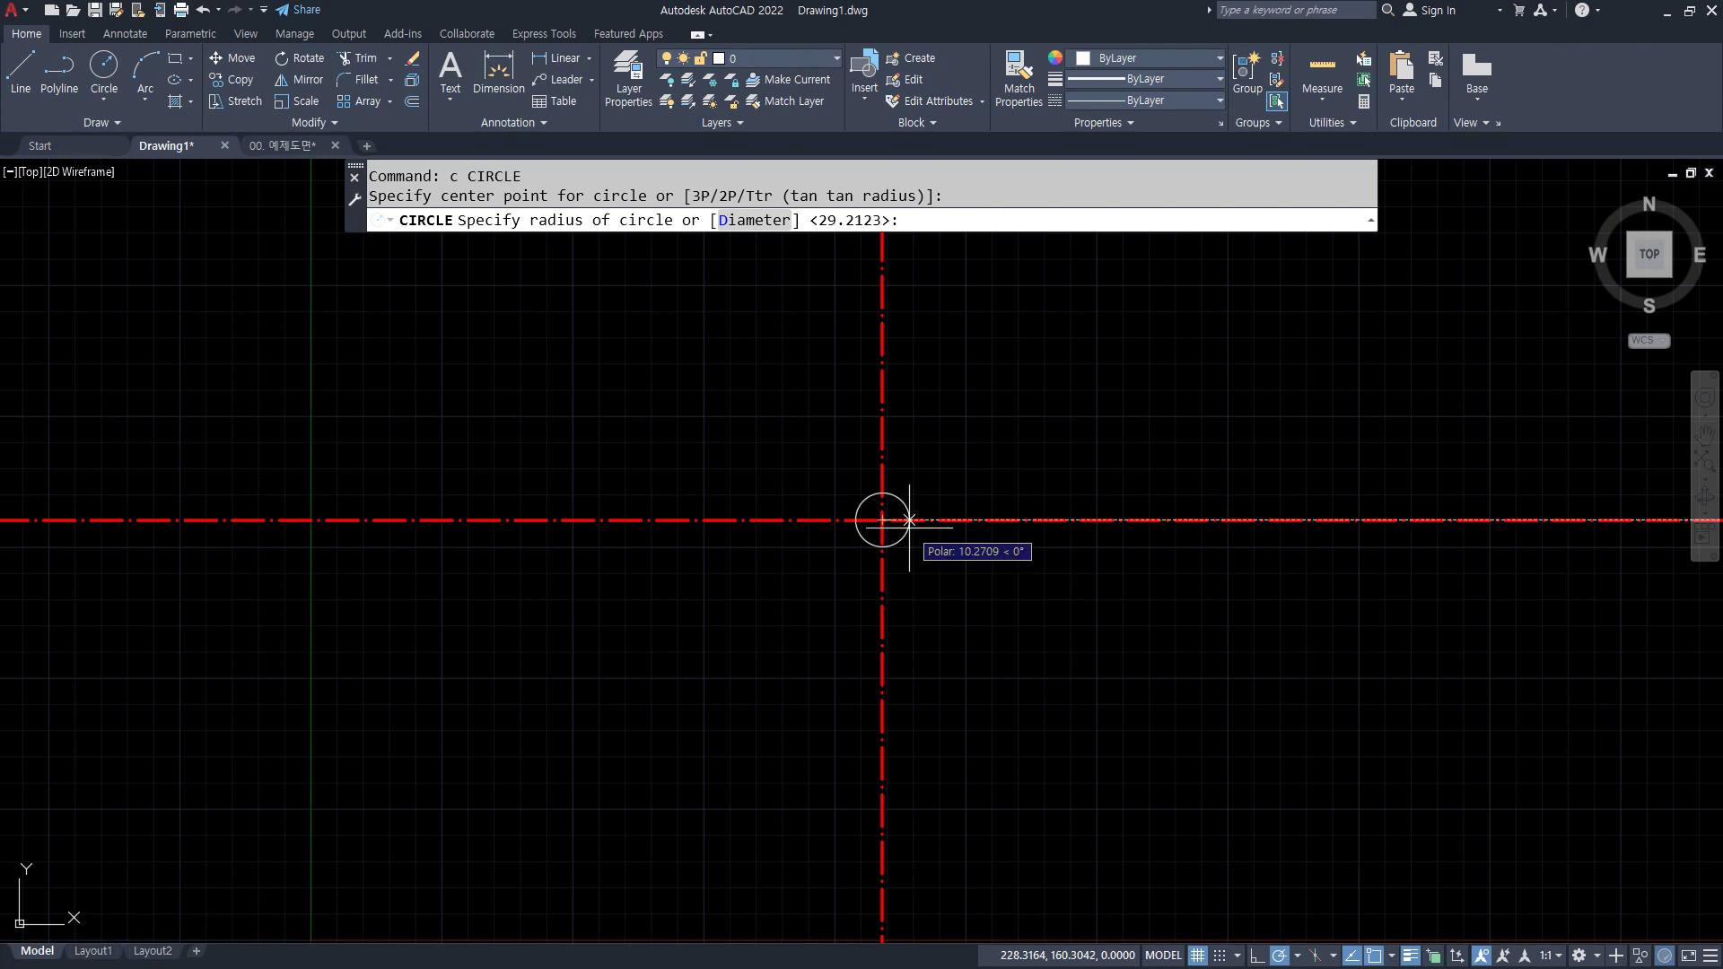
type("33.6")
key("Return")
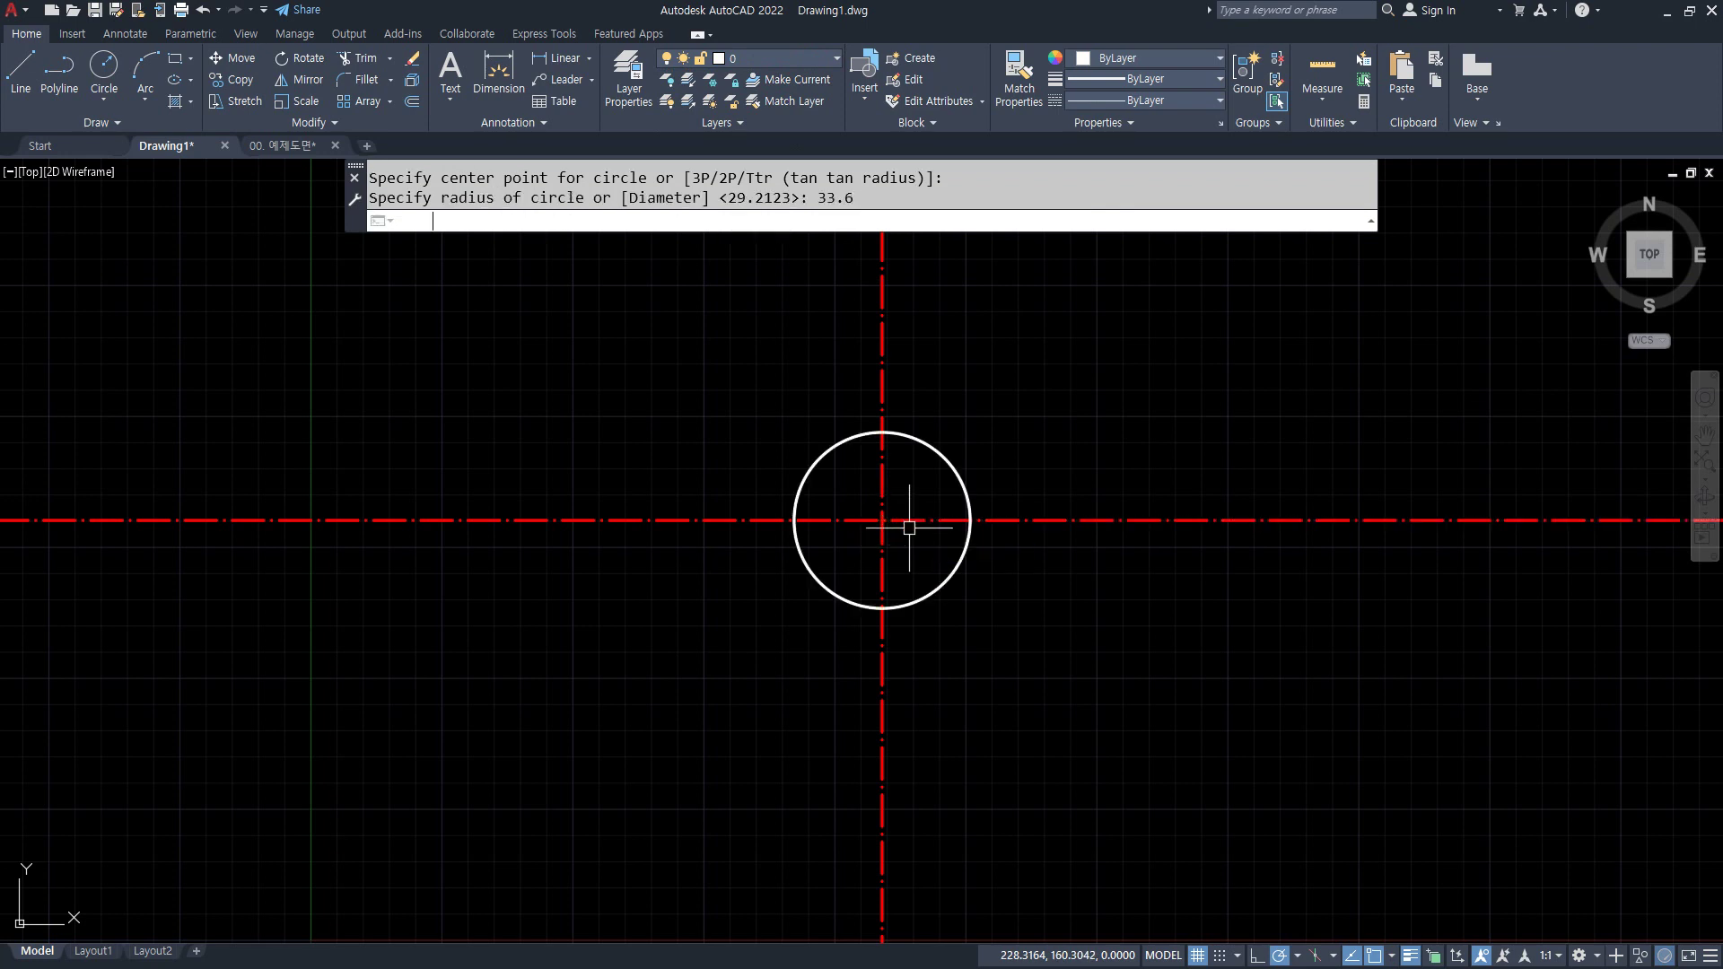
- Draw a concentric circle of radius 38.4 at the crossing of the construction lines
type("c")
key("Return")
left_click(882, 519)
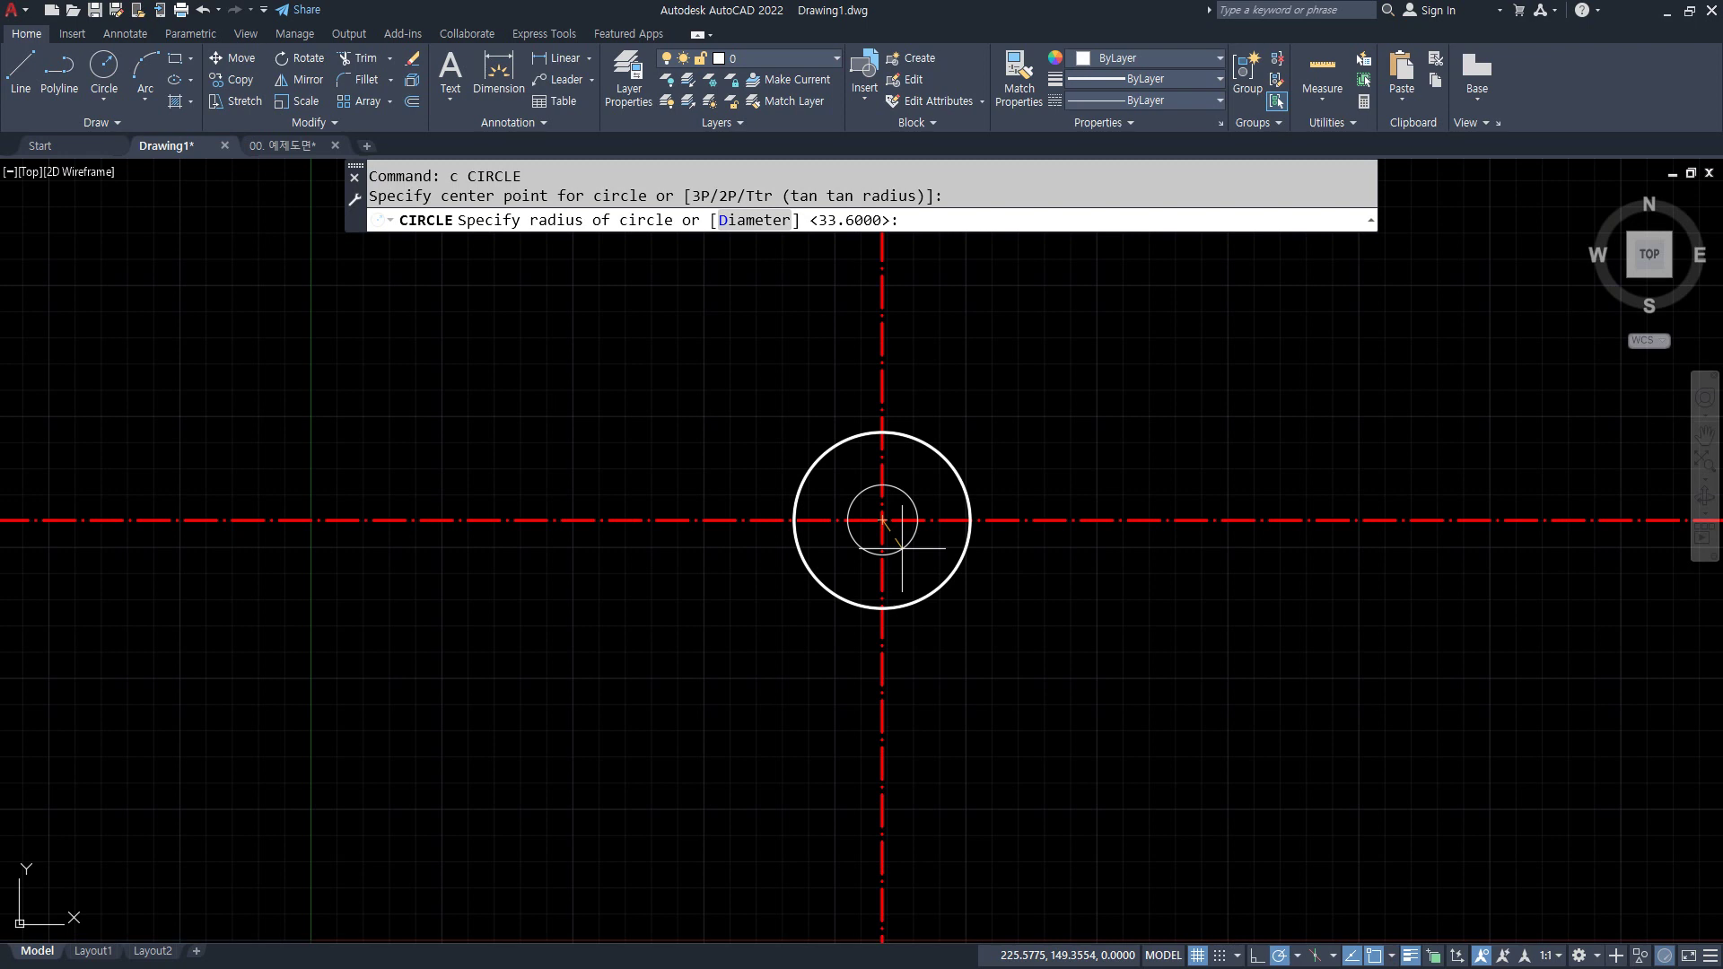
type("38.4")
key("Return")
- Match the outer circle's properties to those of the horizontal construction line
scroll(902, 505, "up", 4)
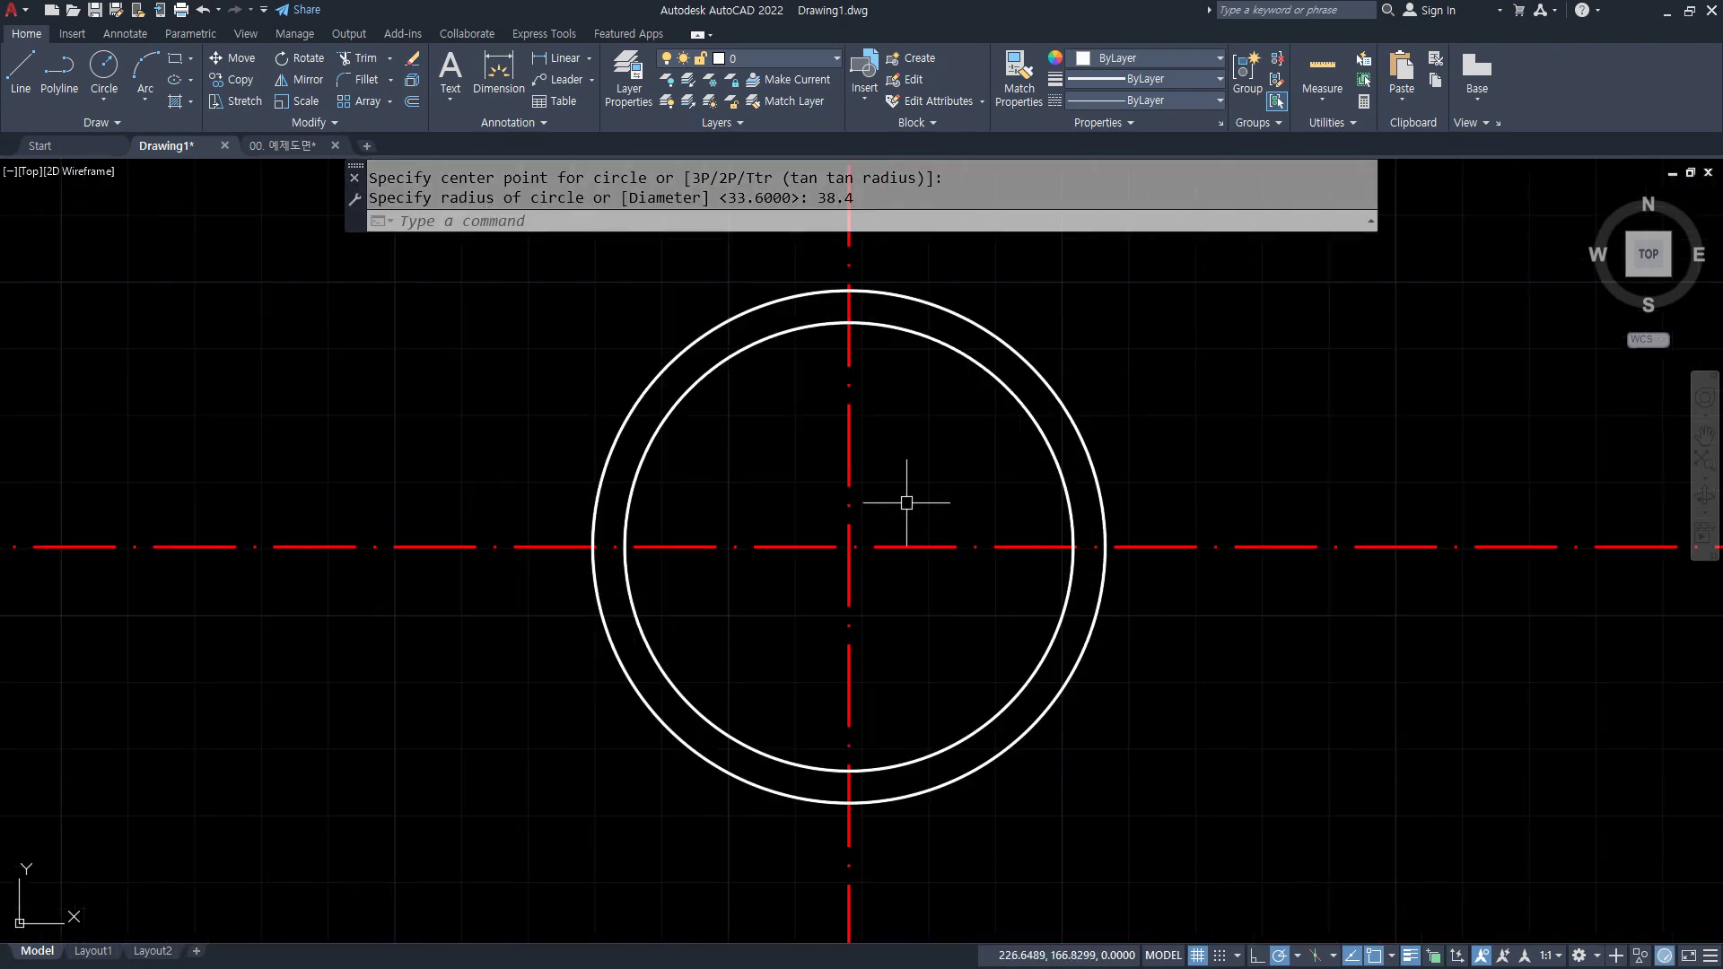
middle_click_drag(949, 471, 893, 594)
type("ma")
key("Return")
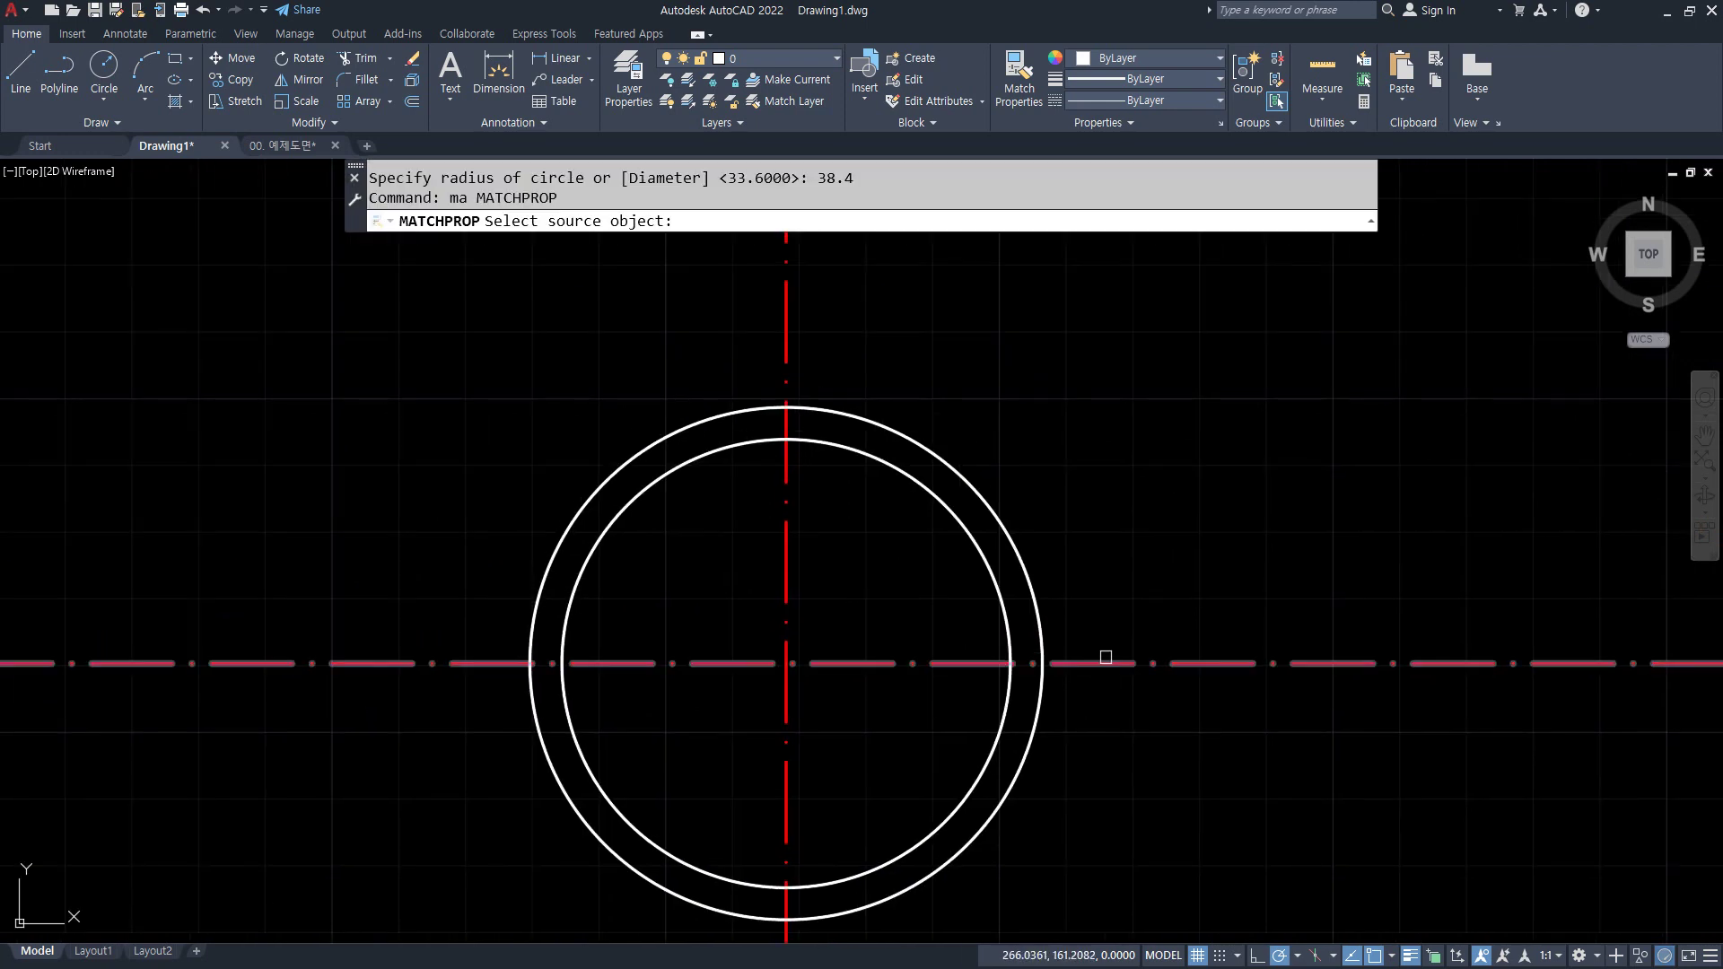
left_click(1106, 656)
left_click(1019, 544)
key("Return")
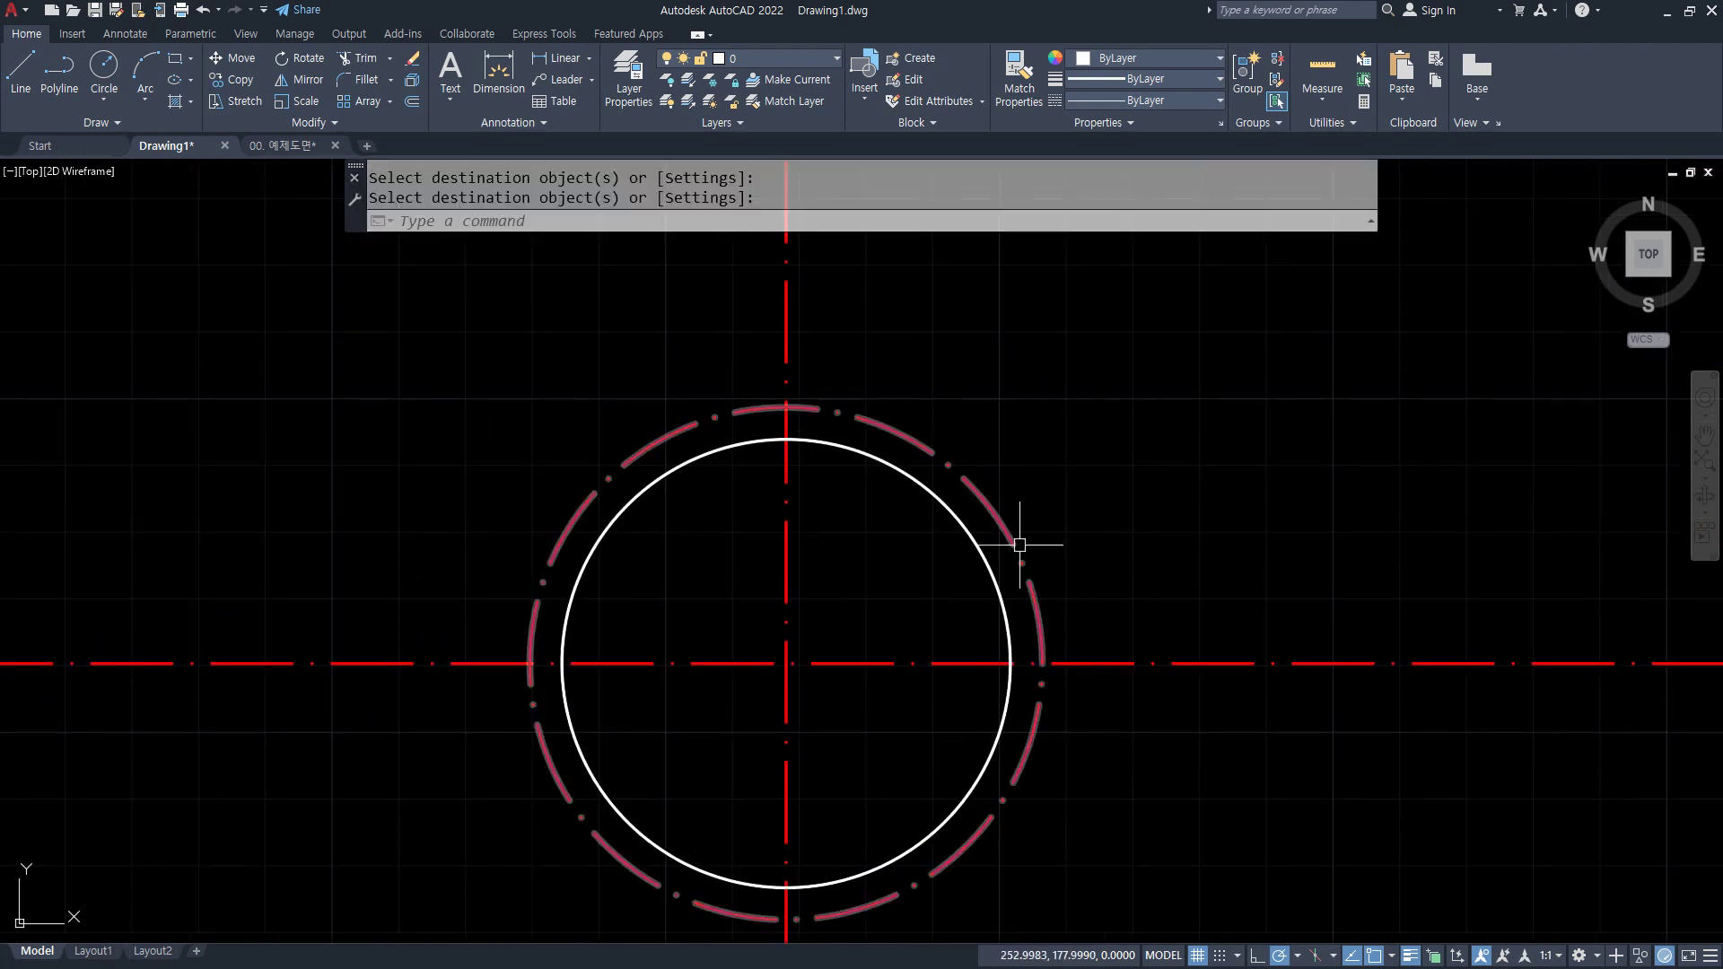
- Rotate the vertical construction line
type("ro")
key("Return")
left_click(786, 489)
key("Return")
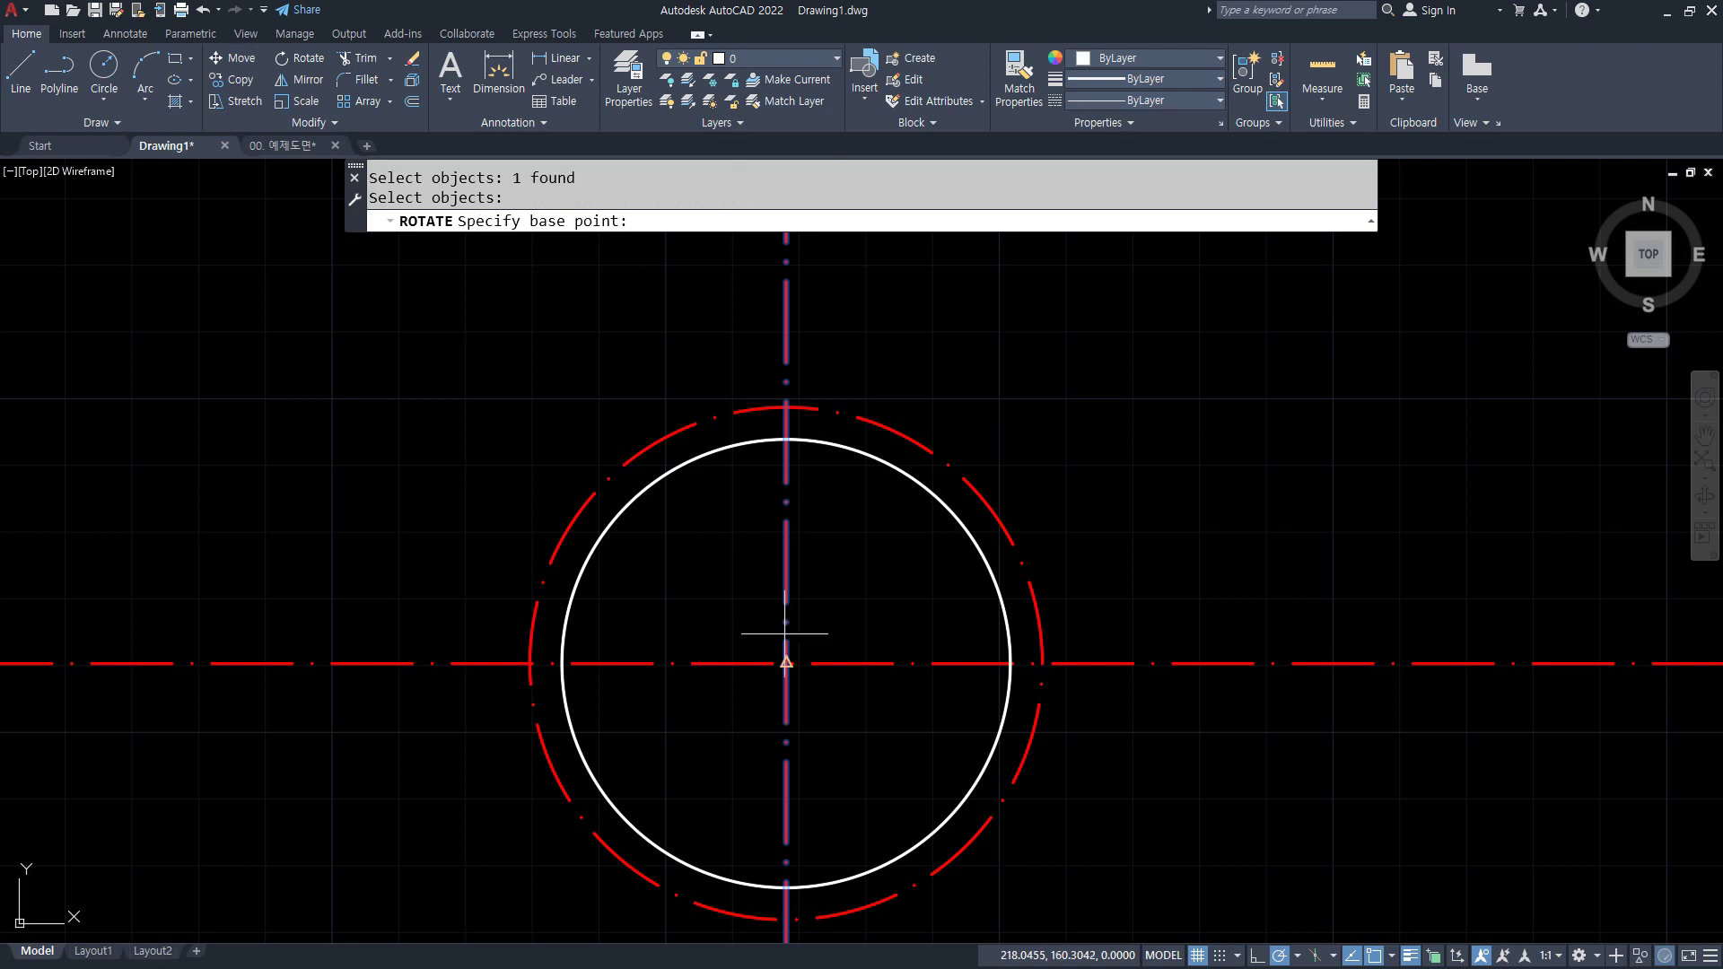
- Rotate a copy of the vertical centerline by -28 degrees about the center of the circles
left_click(786, 661)
type("c")
key("Return")
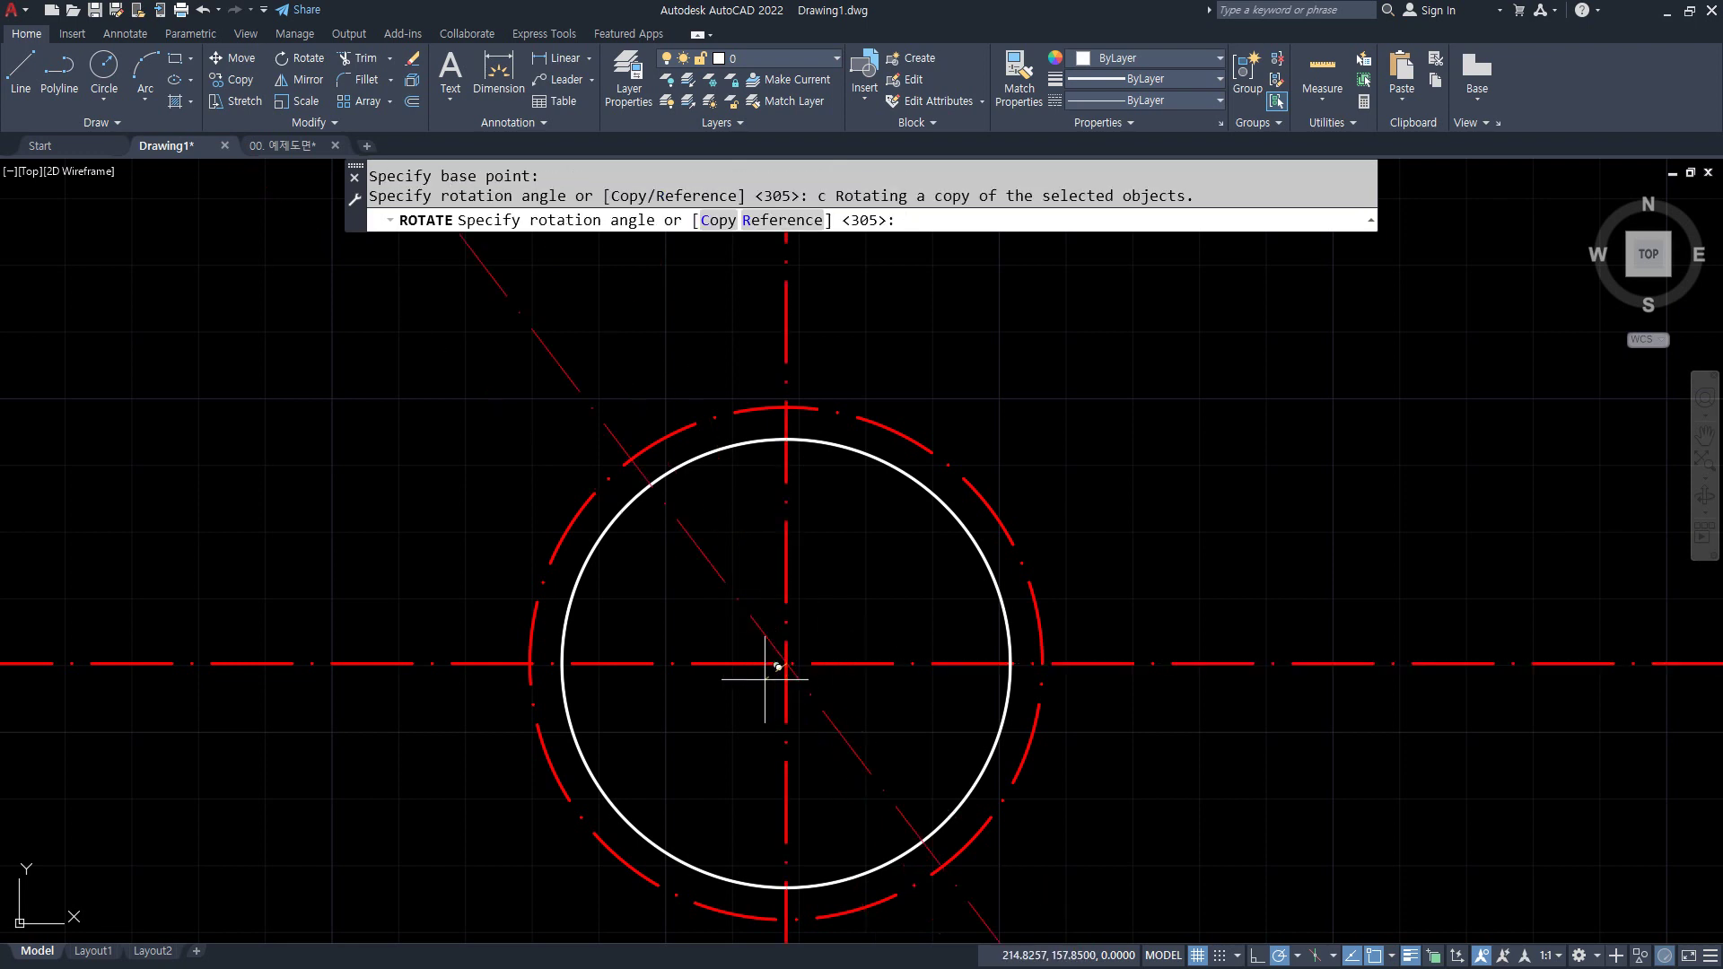
type("-28")
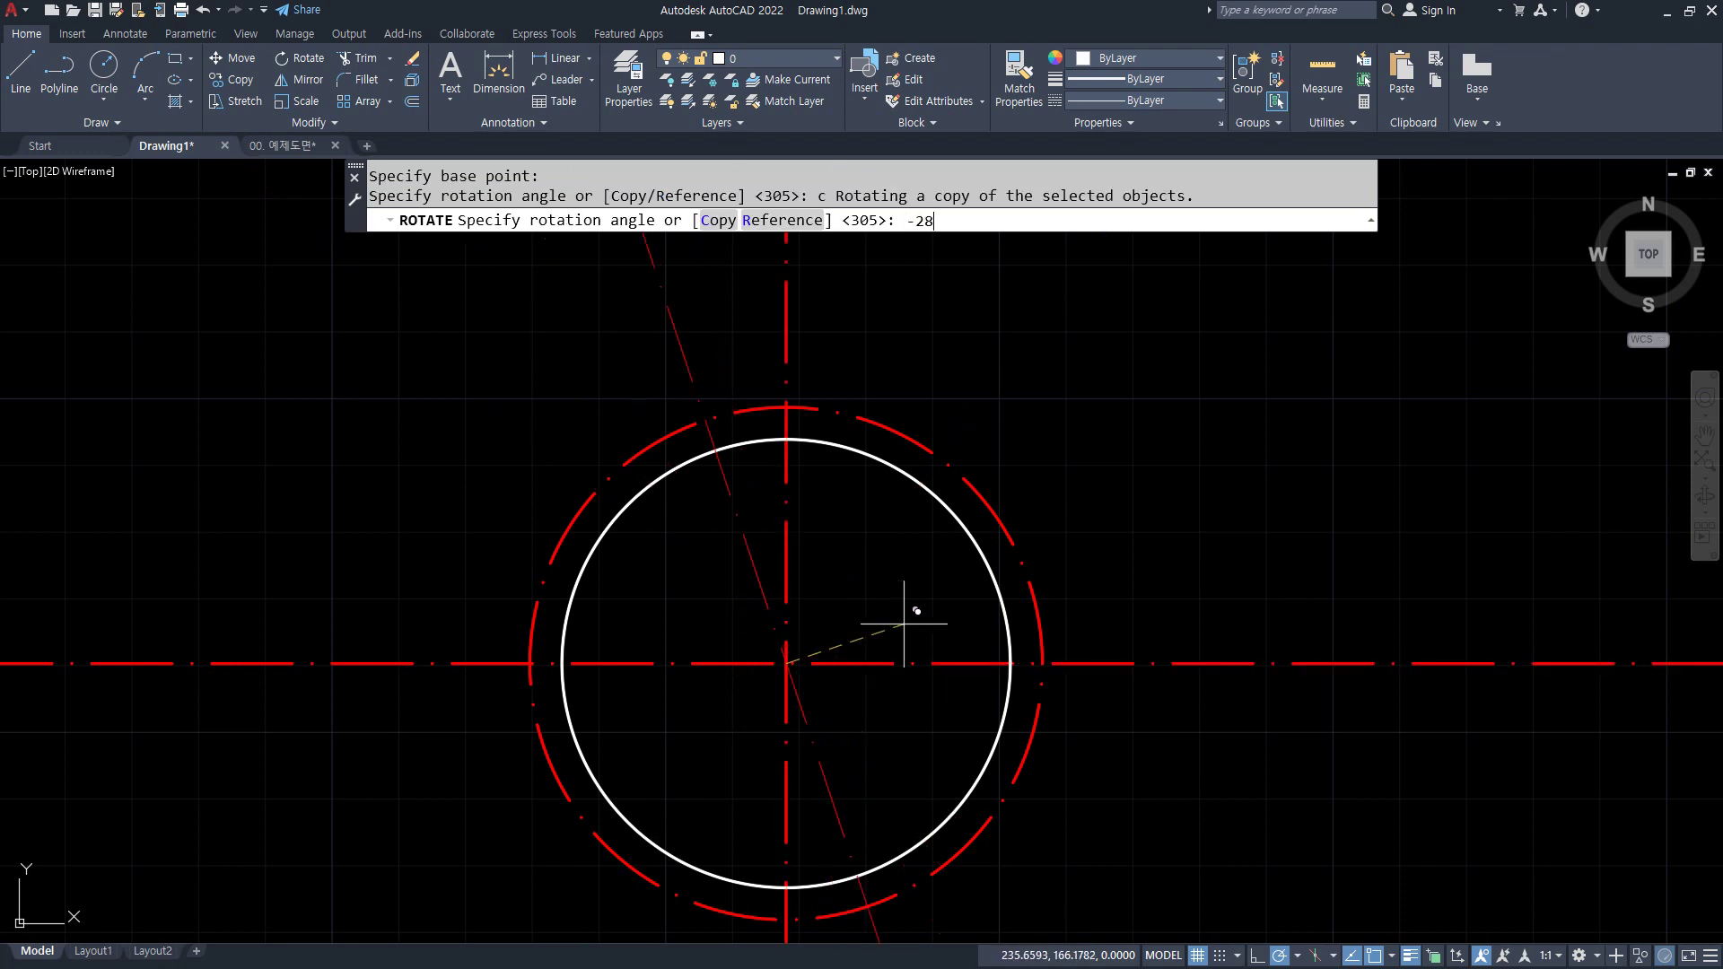
key("Return")
- Trim the tilted centerline below the circle center and erase its leftover lower segment
type("tr")
key("Return")
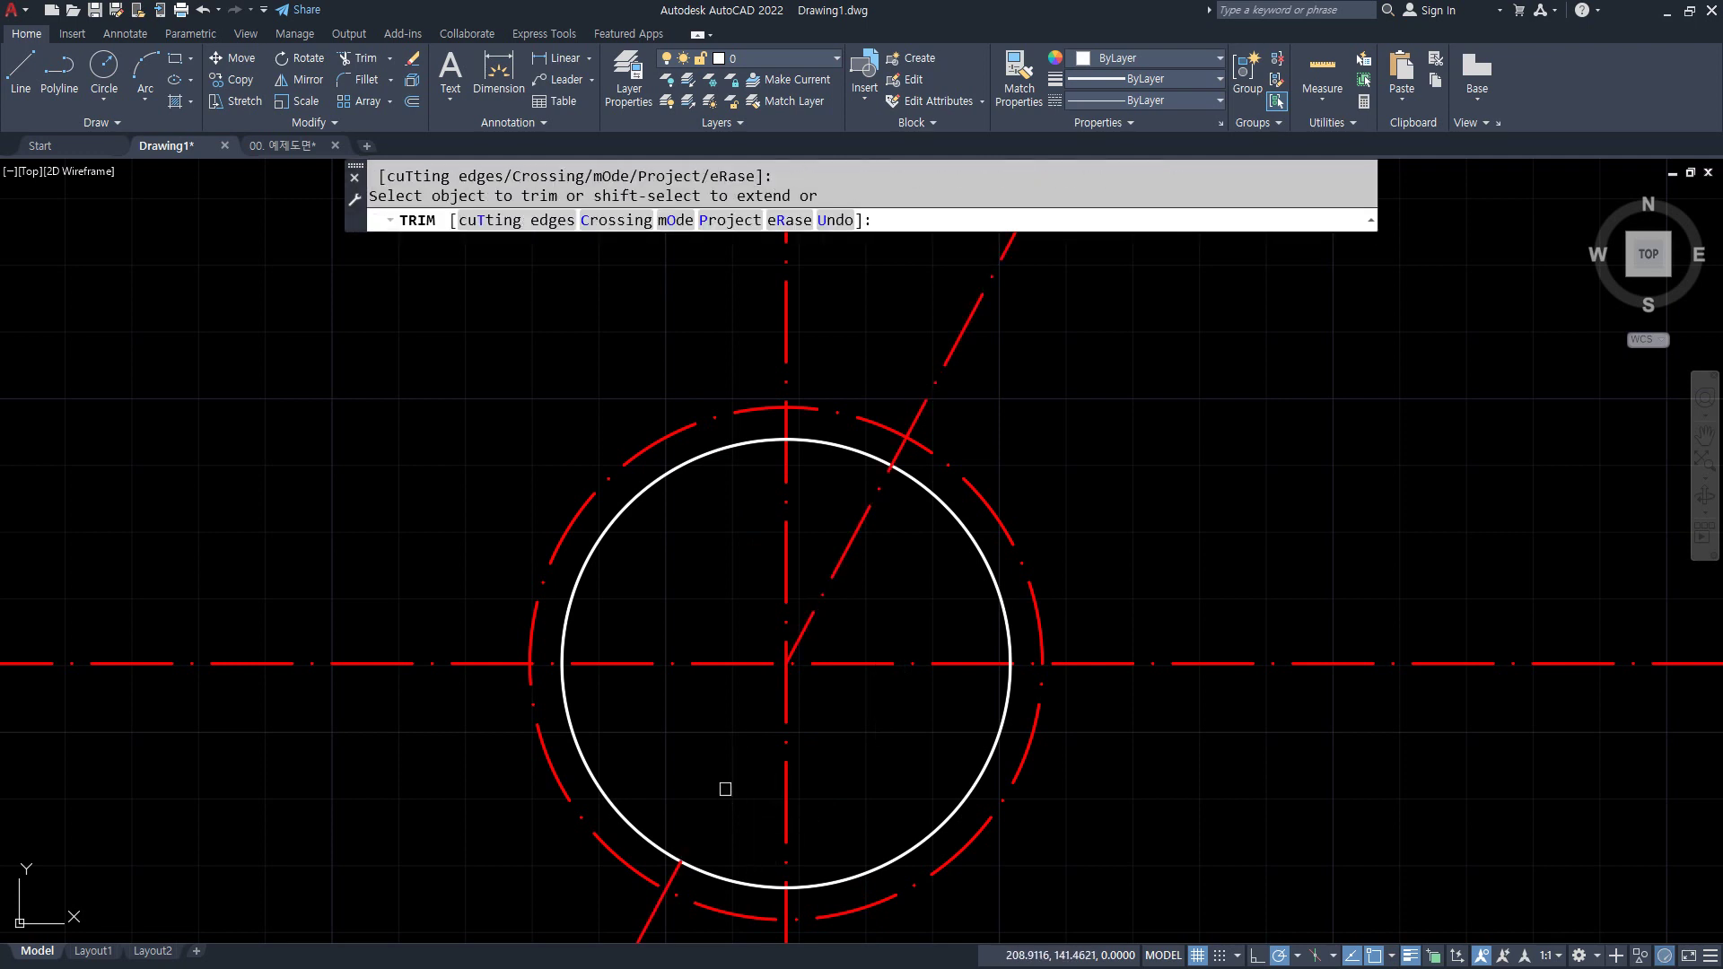
key("Return")
left_click(651, 914)
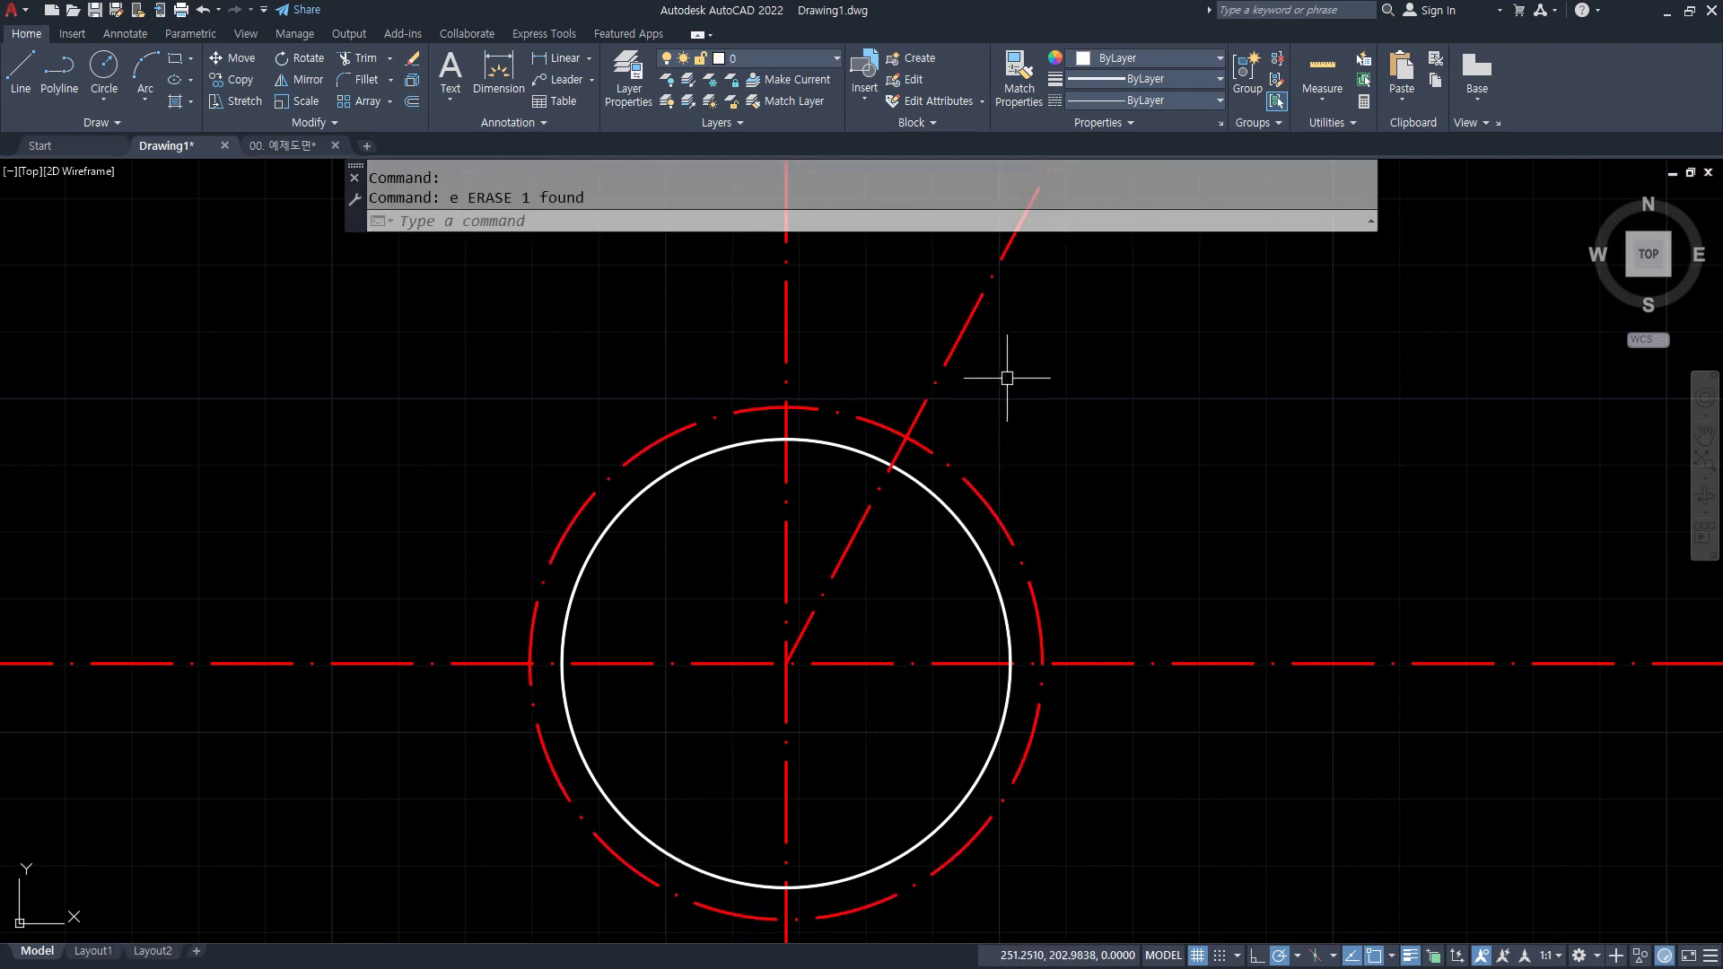
- Draw a circle of radius 6.4 where the tilted centerline crosses the dash-dot circle above the center
middle_click_drag(1008, 373, 896, 435)
type("c")
key("Return")
left_click(827, 475)
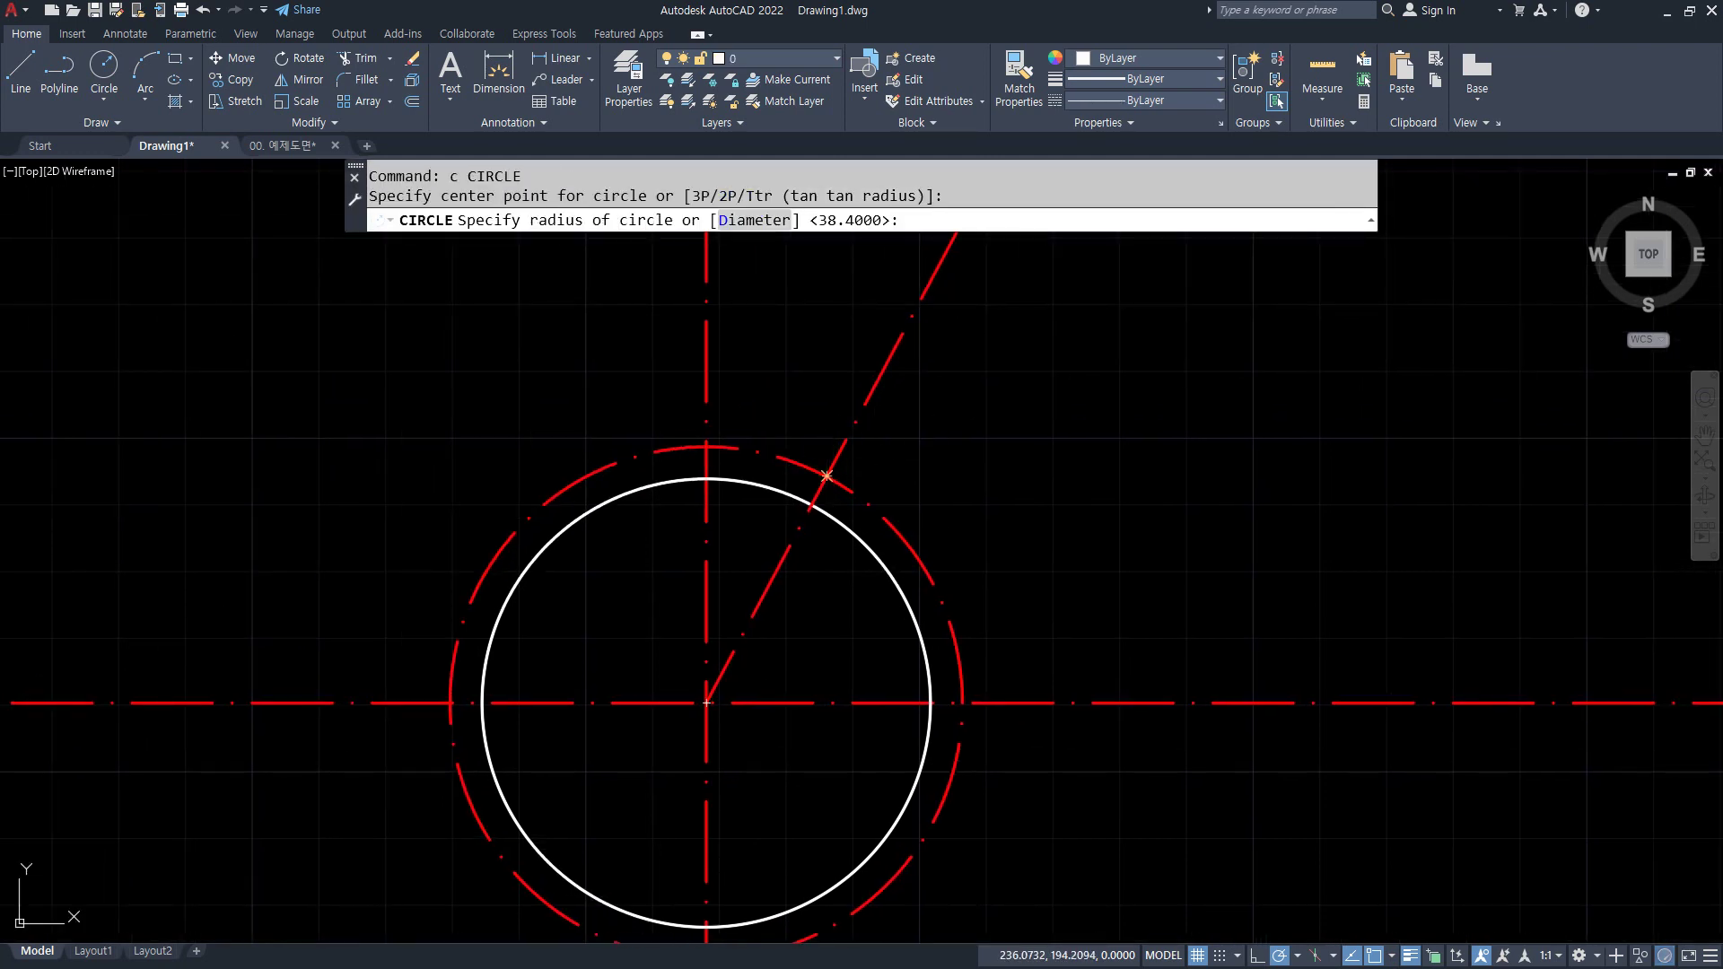
type("6.4")
key("Return")
- Offset the tilted centerline by 6.4 to both sides so the copies touch the small circle
scroll(826, 475, "up", 6)
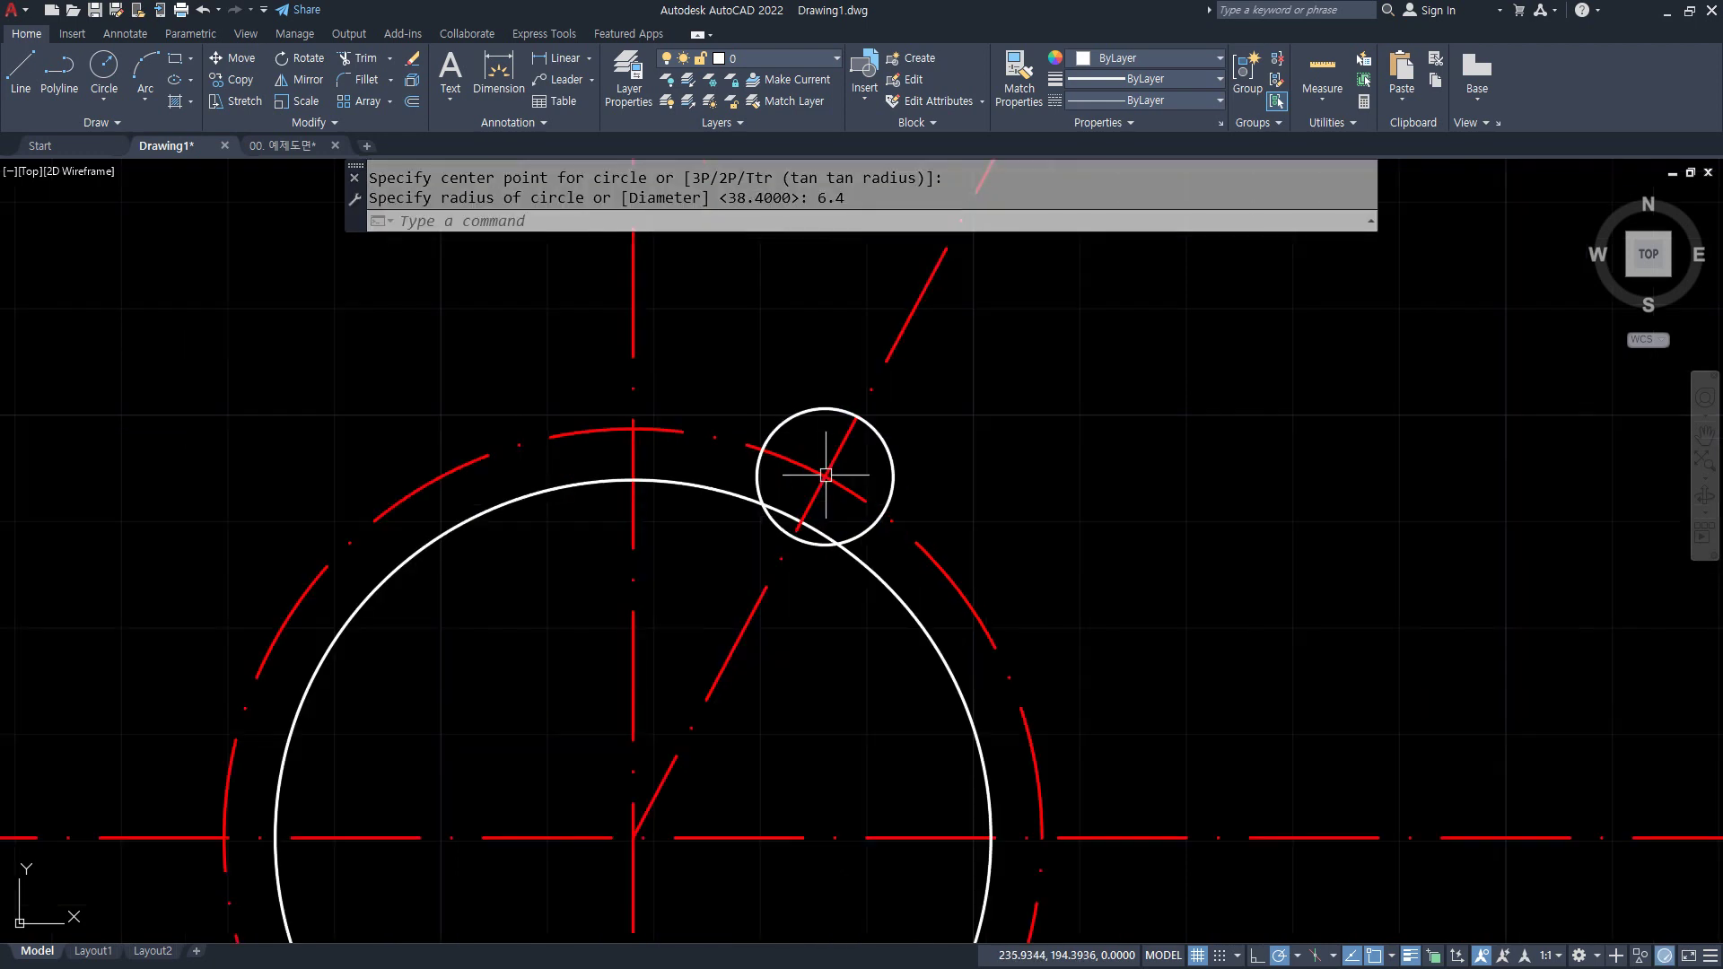
type("o")
key("Return")
type("6.")
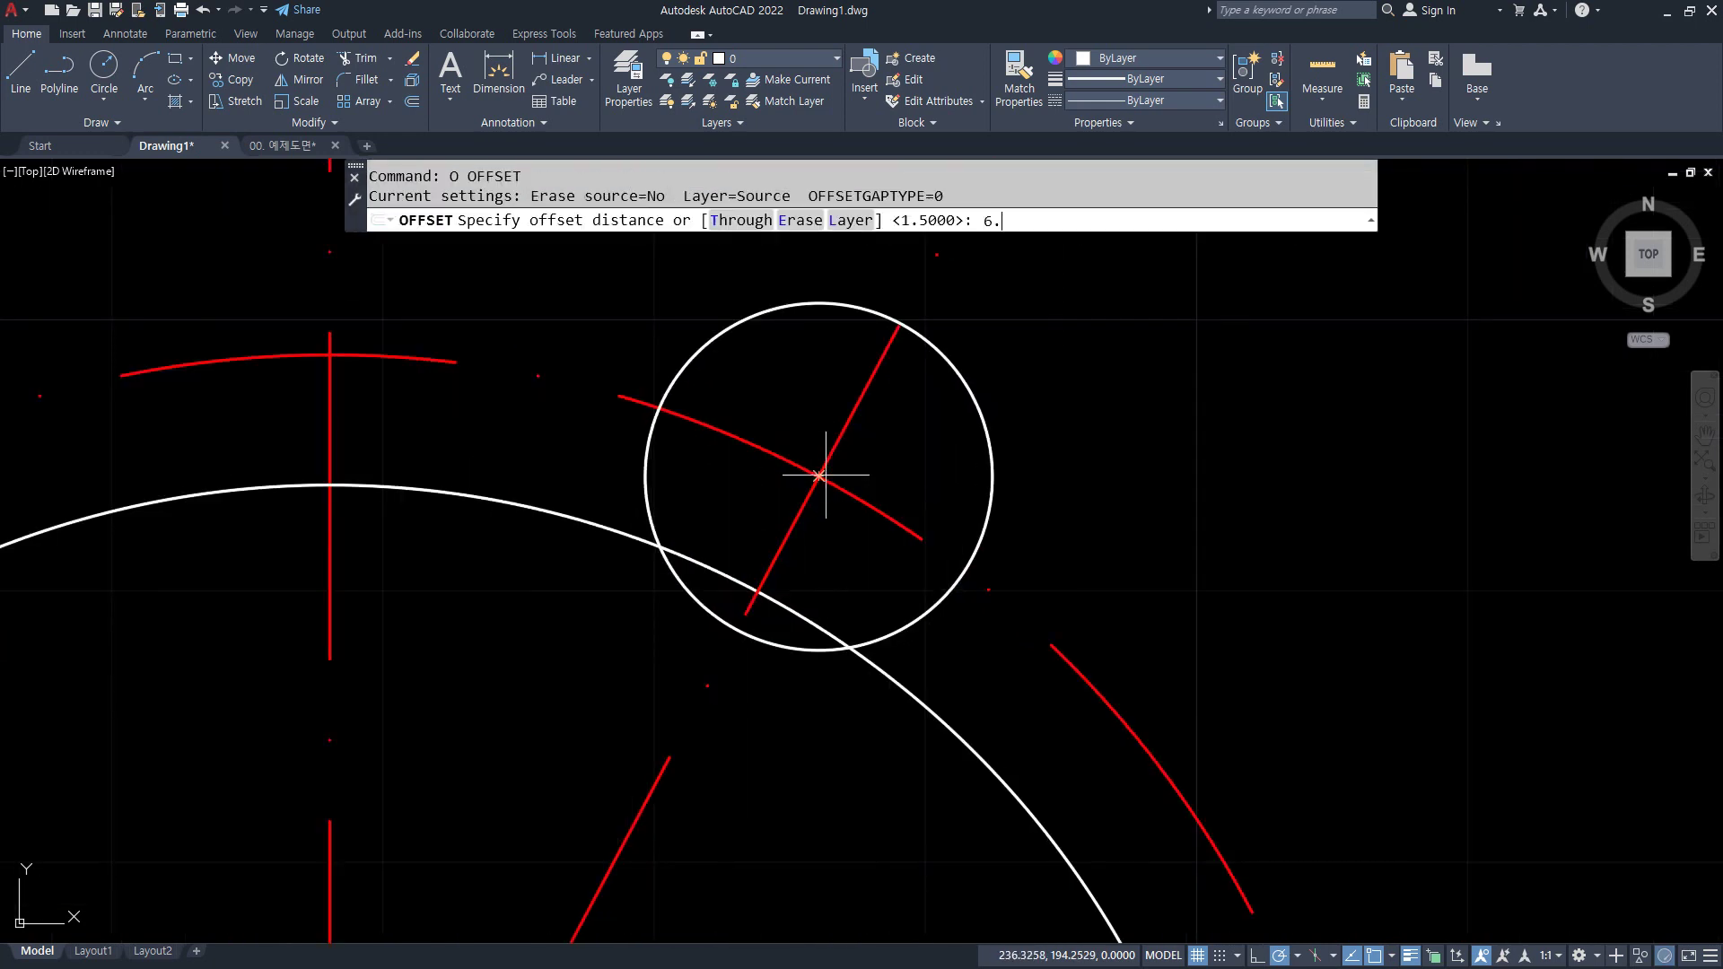
type("4")
key("Return")
left_click(812, 502)
left_click(788, 483)
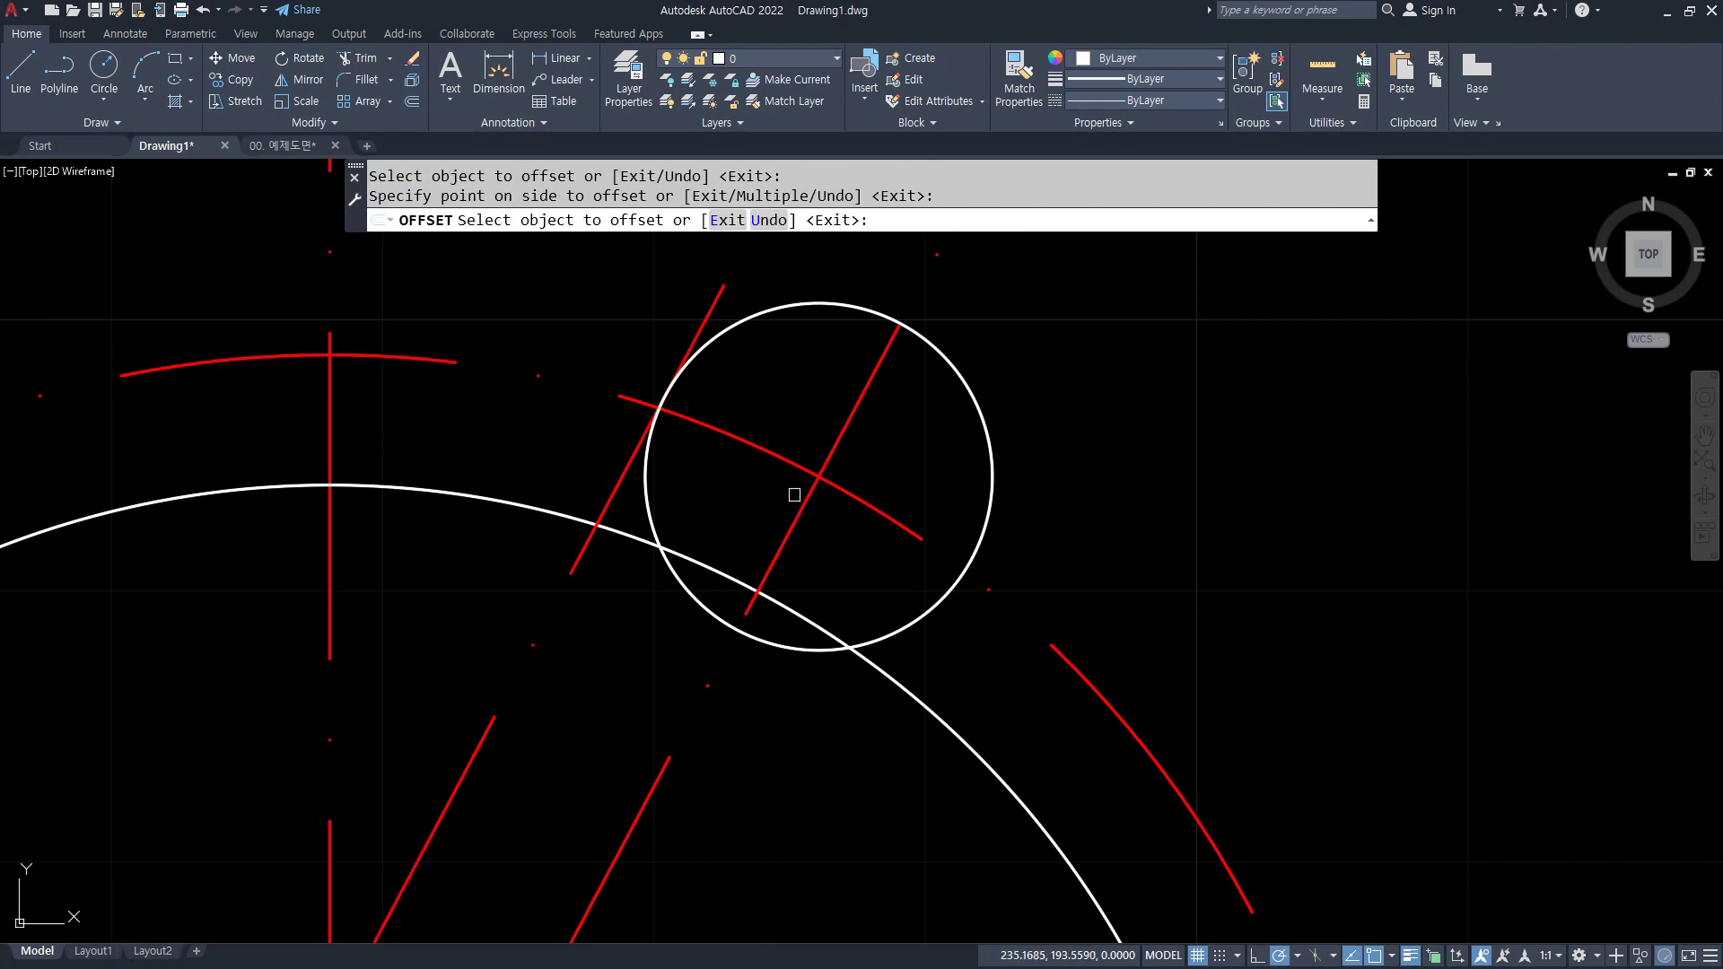
left_click(804, 499)
left_click(843, 527)
key("Return")
- Match the properties of the large white circle onto the two offset tilted lines
type("ma")
key("Return")
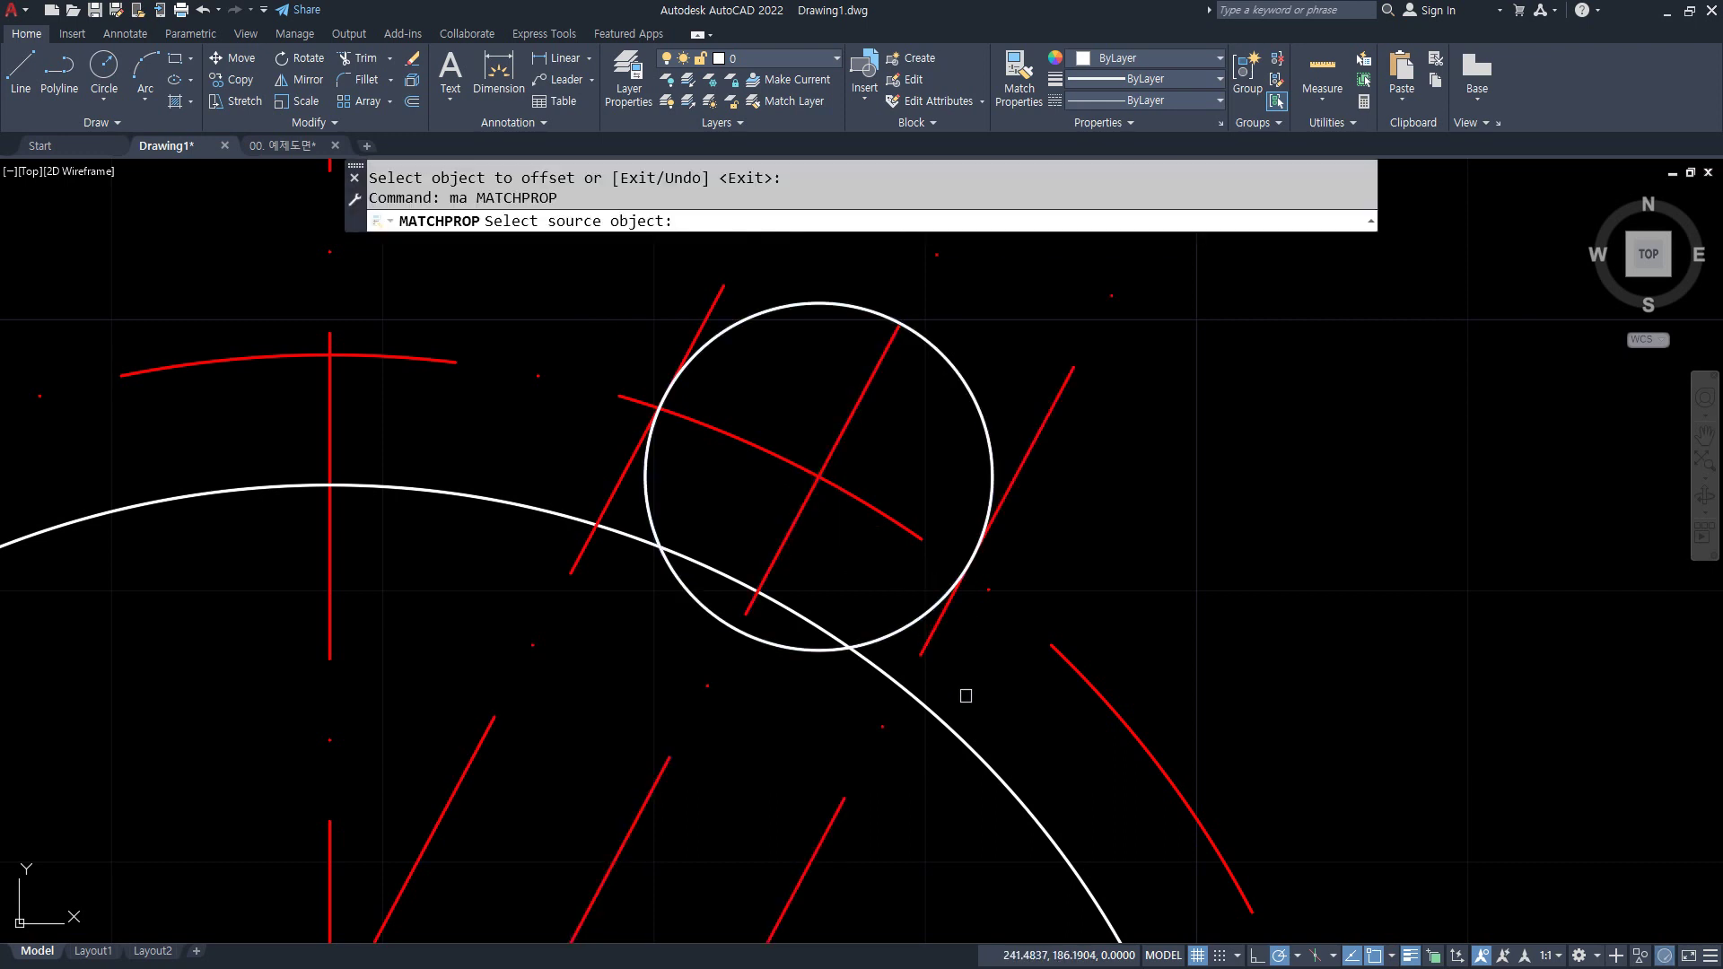
left_click(954, 720)
left_click(933, 638)
left_click(616, 496)
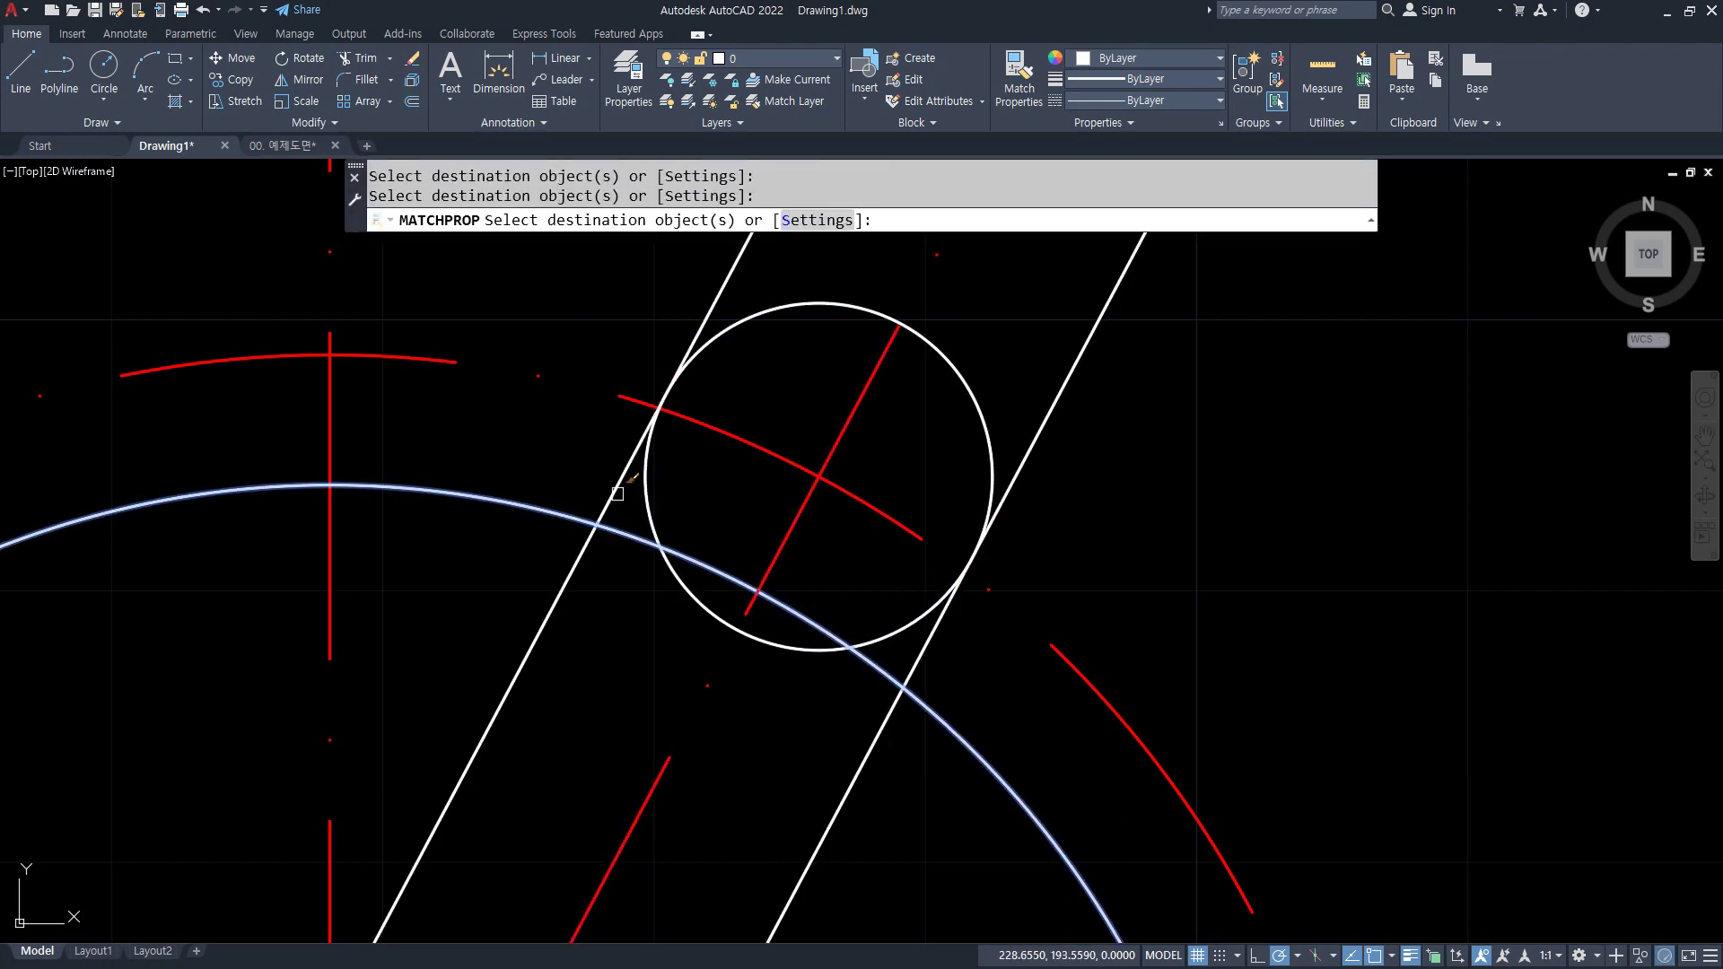
key("Return")
- Trim the large and small circles between the left offset line and the point where the circles cross
type("tr")
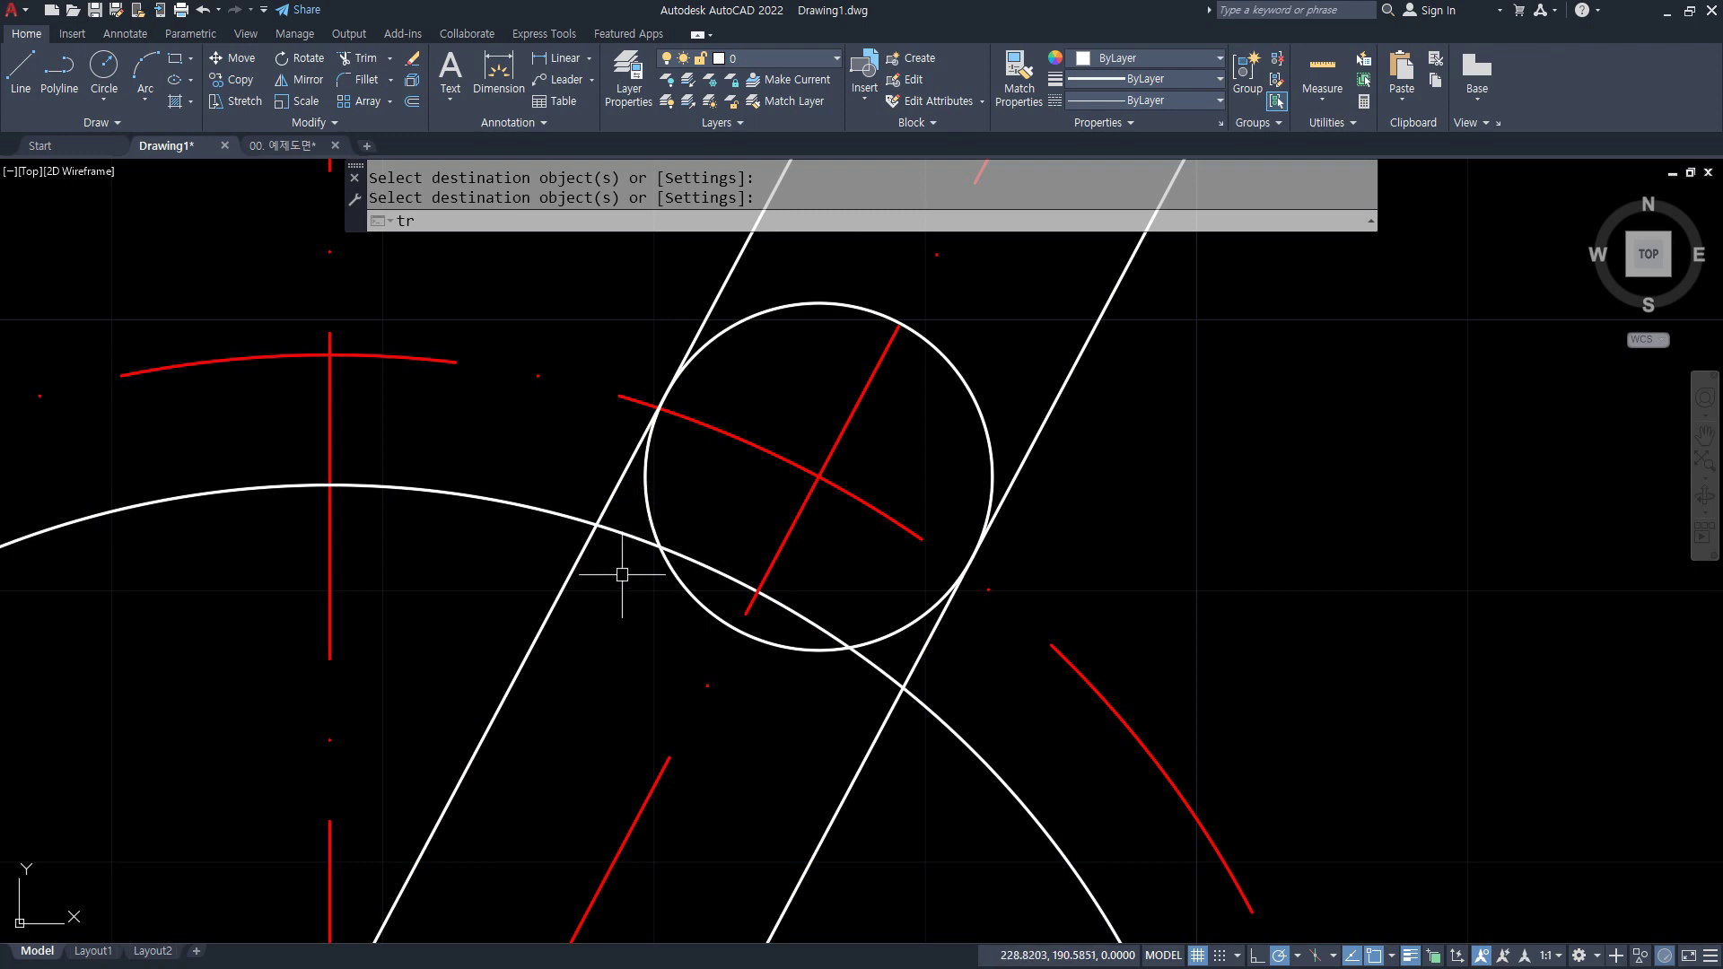
key("Return")
left_click_drag(616, 570, 661, 493)
- Join the left offset line to the large arc and to the small arc with zero-radius fillets
type("f")
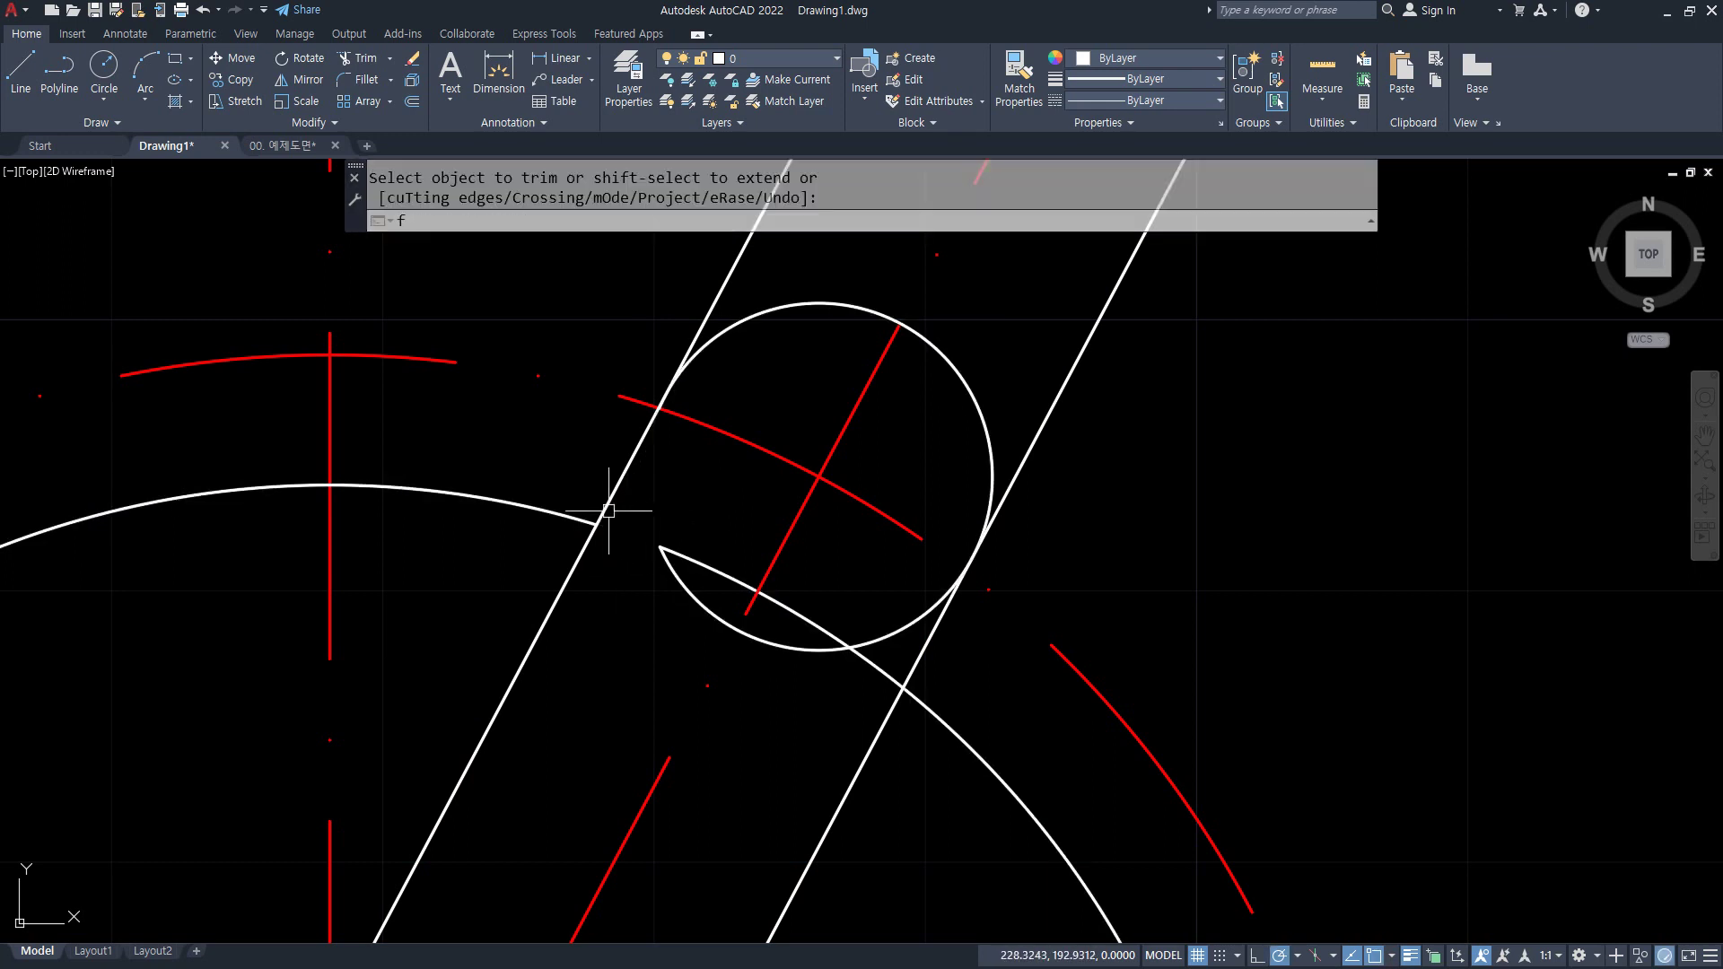
key("Return")
left_click(579, 517)
left_click(650, 420)
key("Return")
left_click(662, 428)
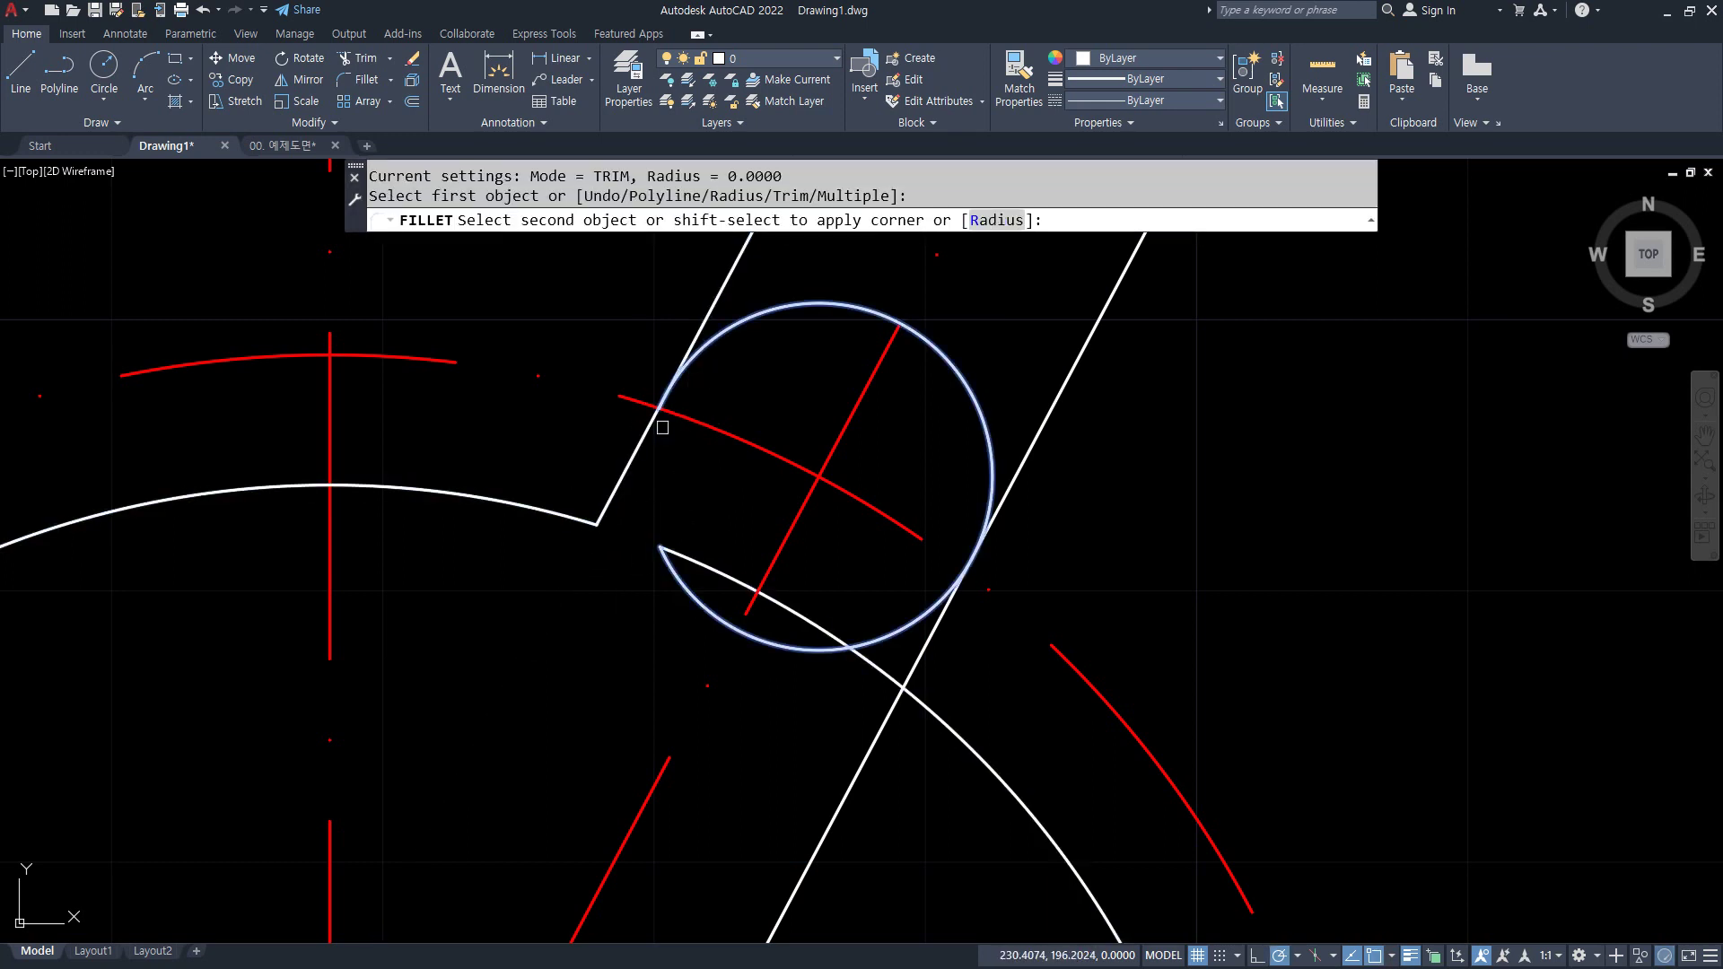
left_click(627, 470)
- Join the right offset line to the small arc and to the large arc with zero-radius fillets
key("Return")
left_click(984, 436)
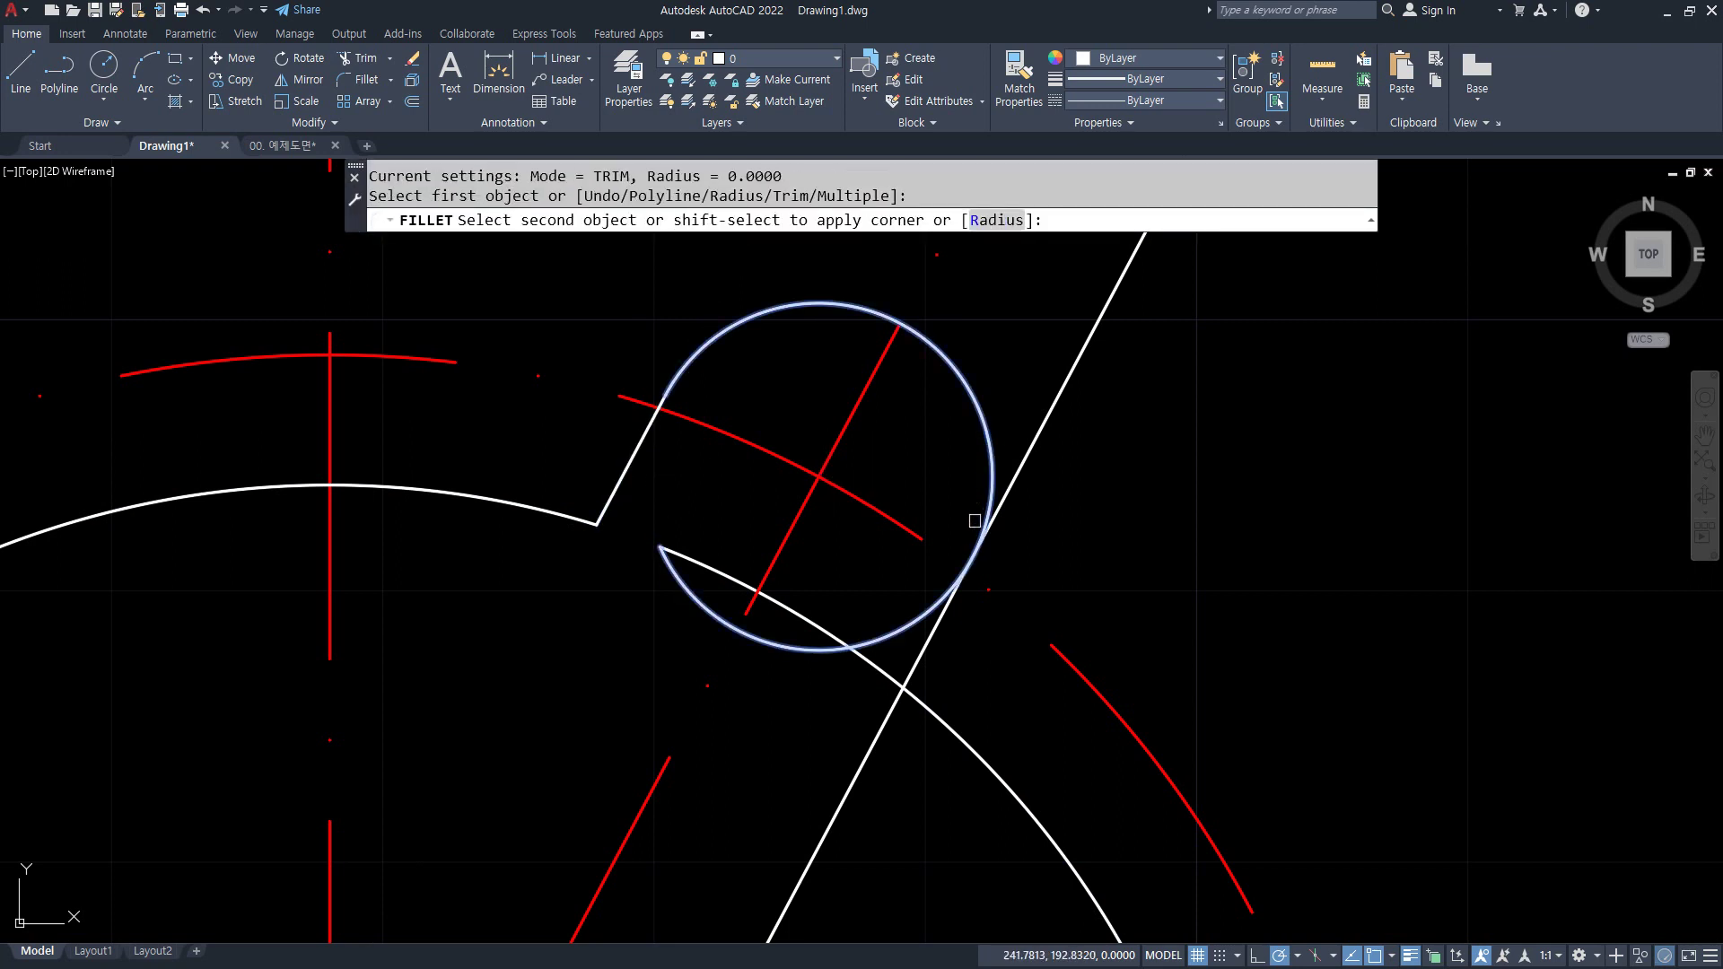
left_click(921, 653)
key("Return")
left_click(919, 657)
left_click(919, 699)
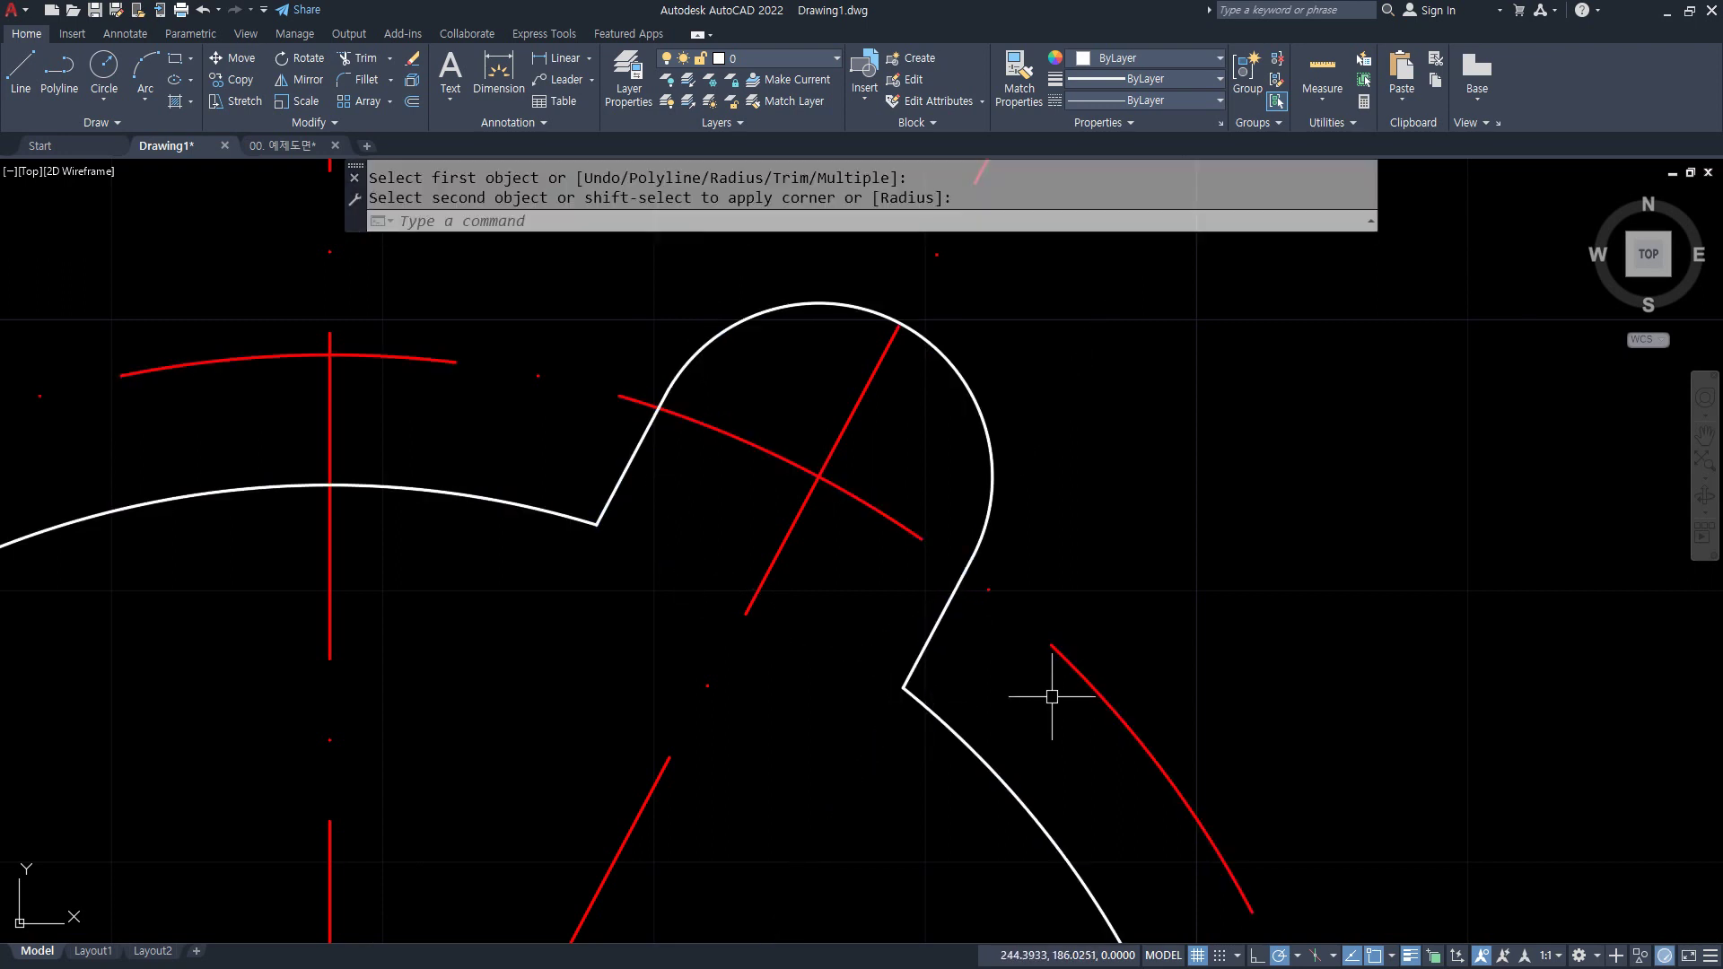
- Trim the dash-dot circle and the tilted centerline outside the slotted lobe, and erase the leftover dash-dot arc
type("tr")
key("Return")
left_click(1063, 653)
left_click(561, 380)
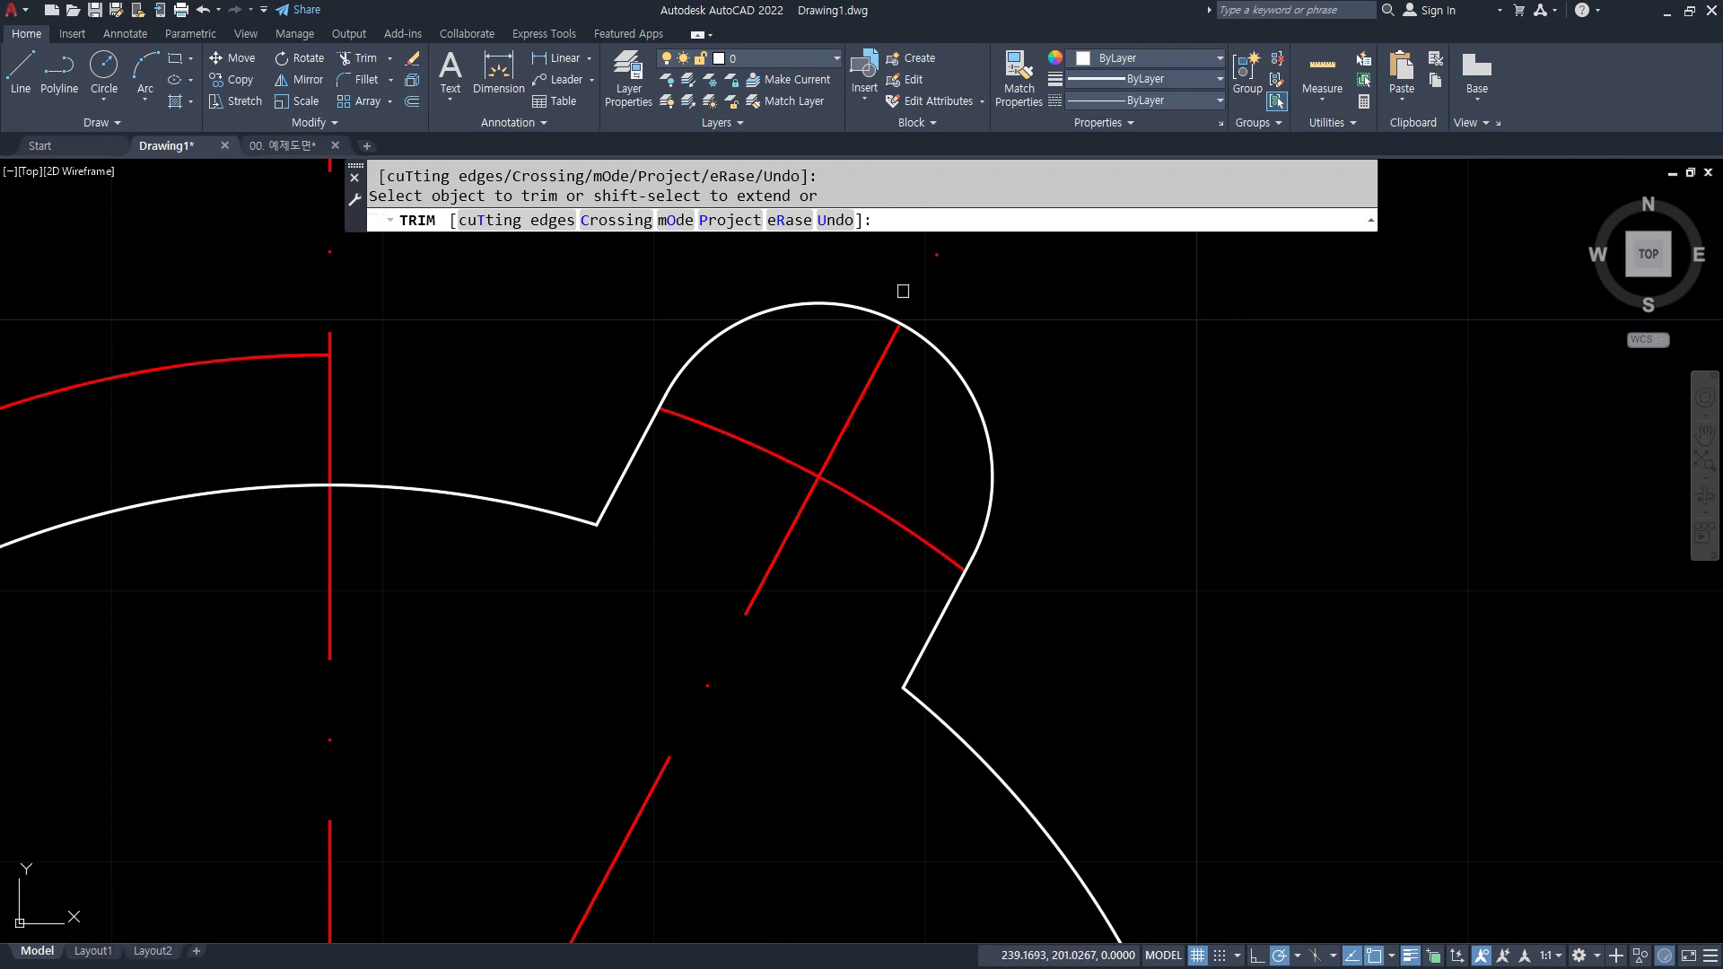
left_click(927, 263)
key("Return")
left_click(231, 352)
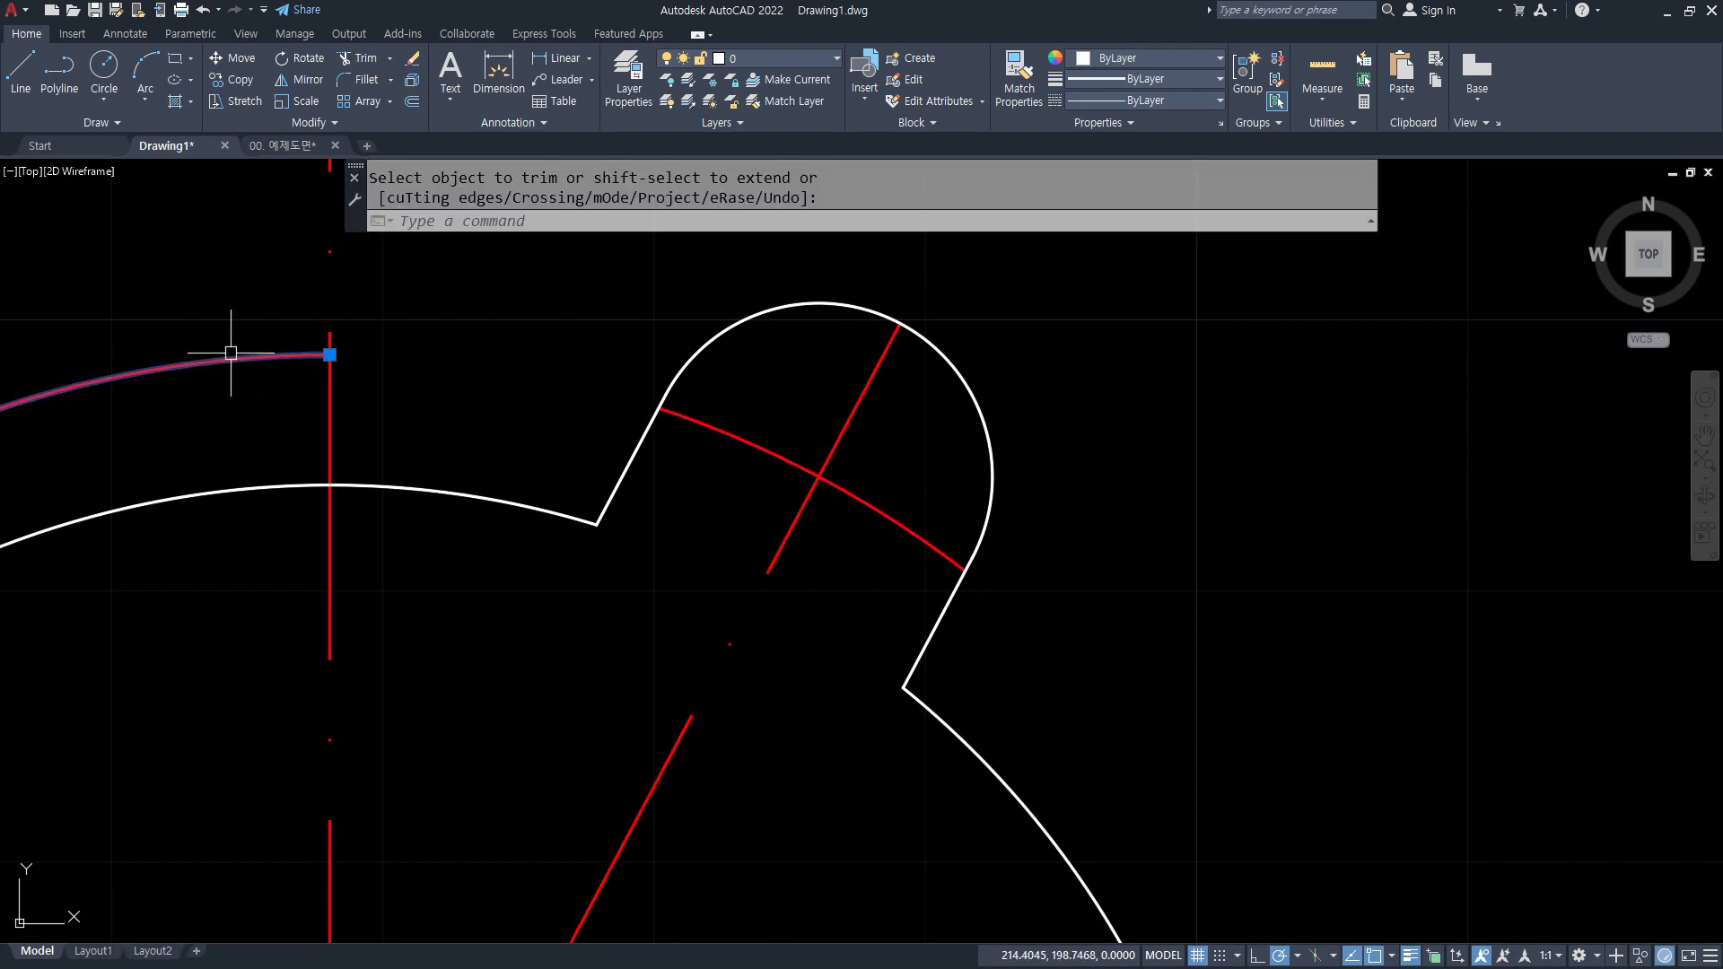
type("e")
key("Return")
- Lengthen both ends of the lobe's arc centerline and the outer end of the tilted centerline by a delta of 5
scroll(750, 490, "down", 2)
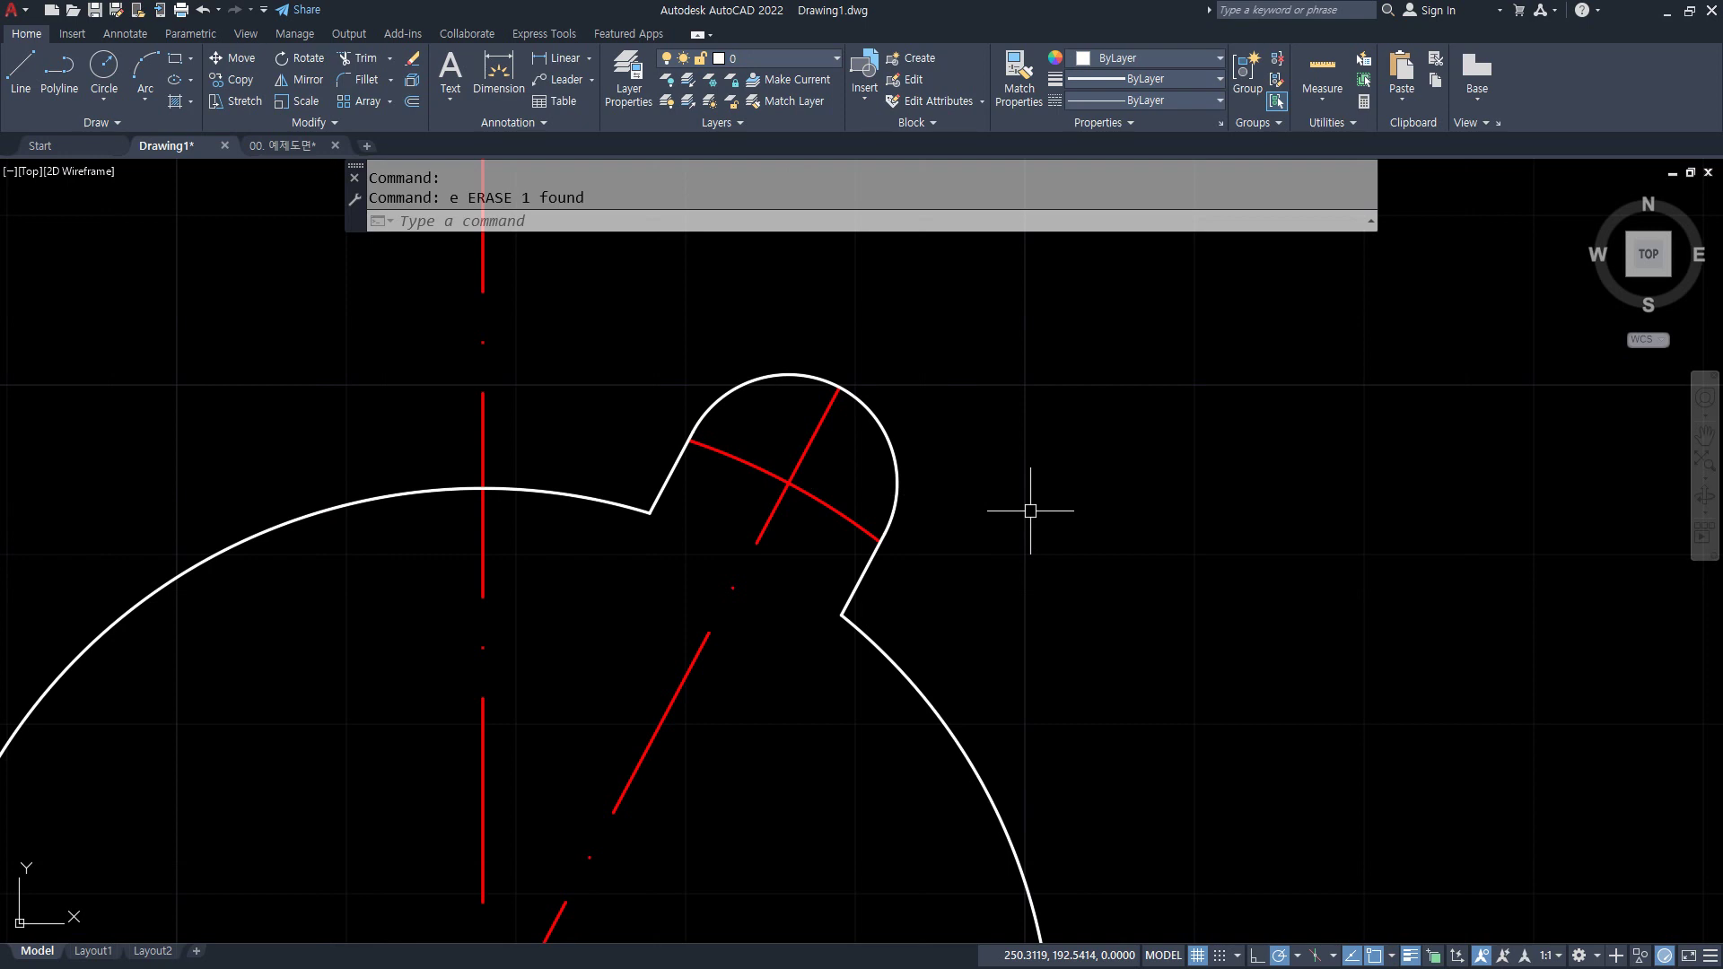
type("len")
key("Return")
type("d")
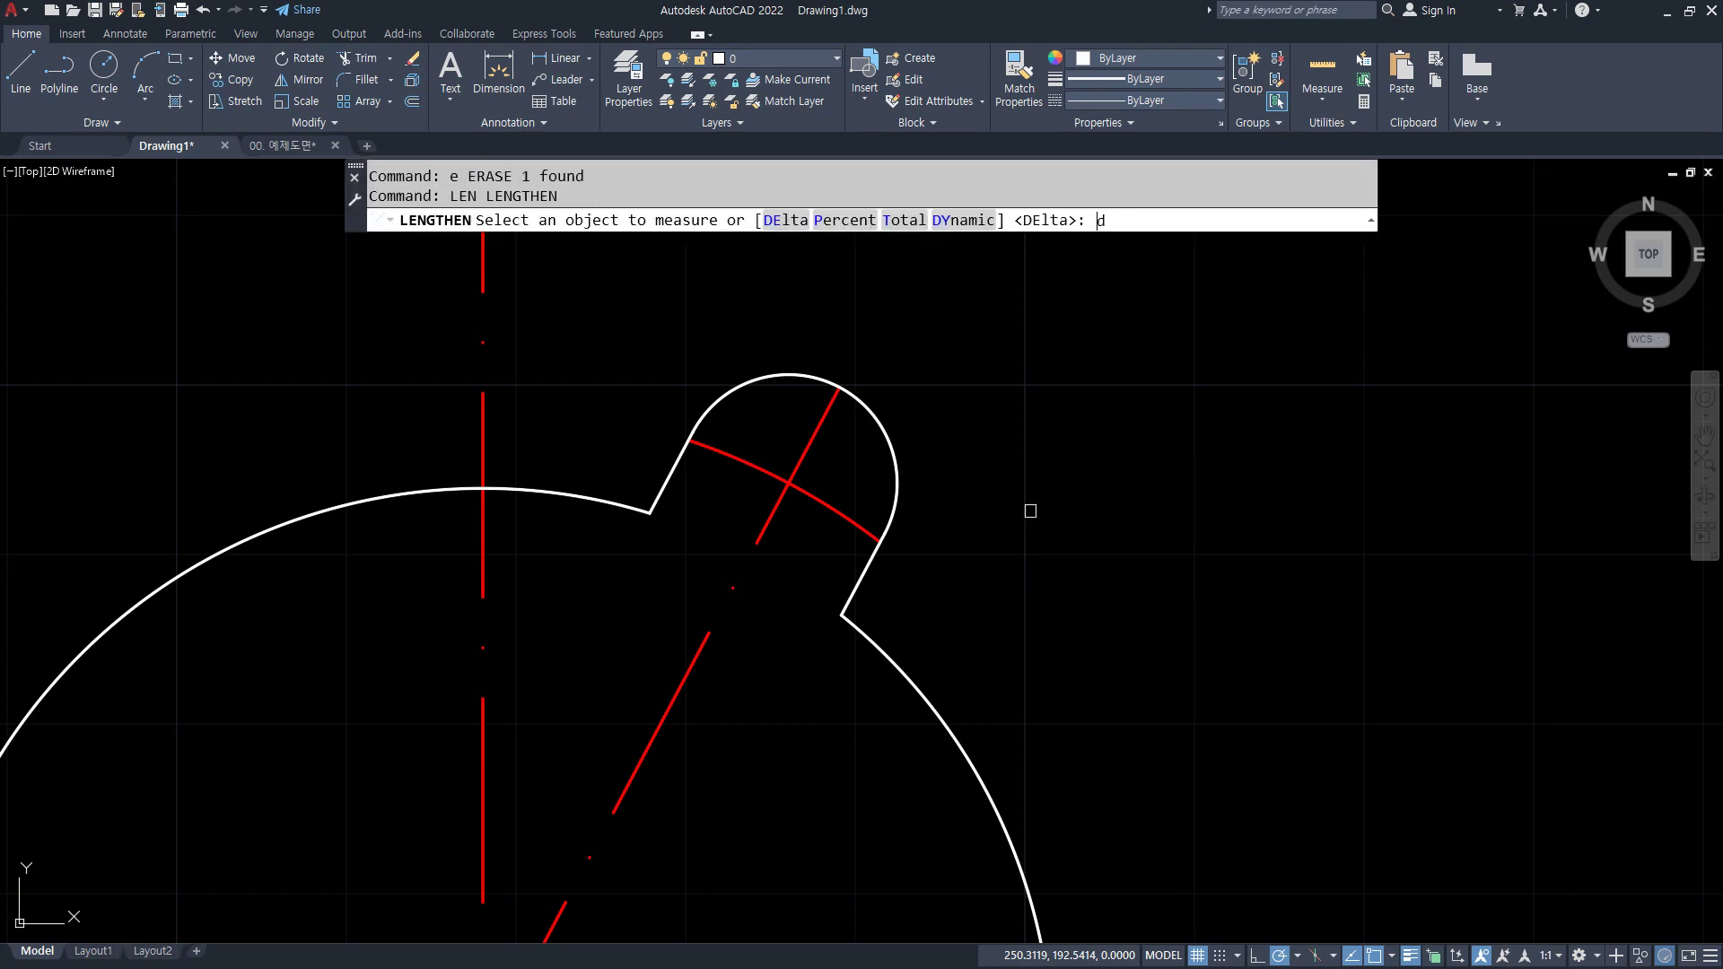
type("e")
key("Return")
type("5")
key("Return")
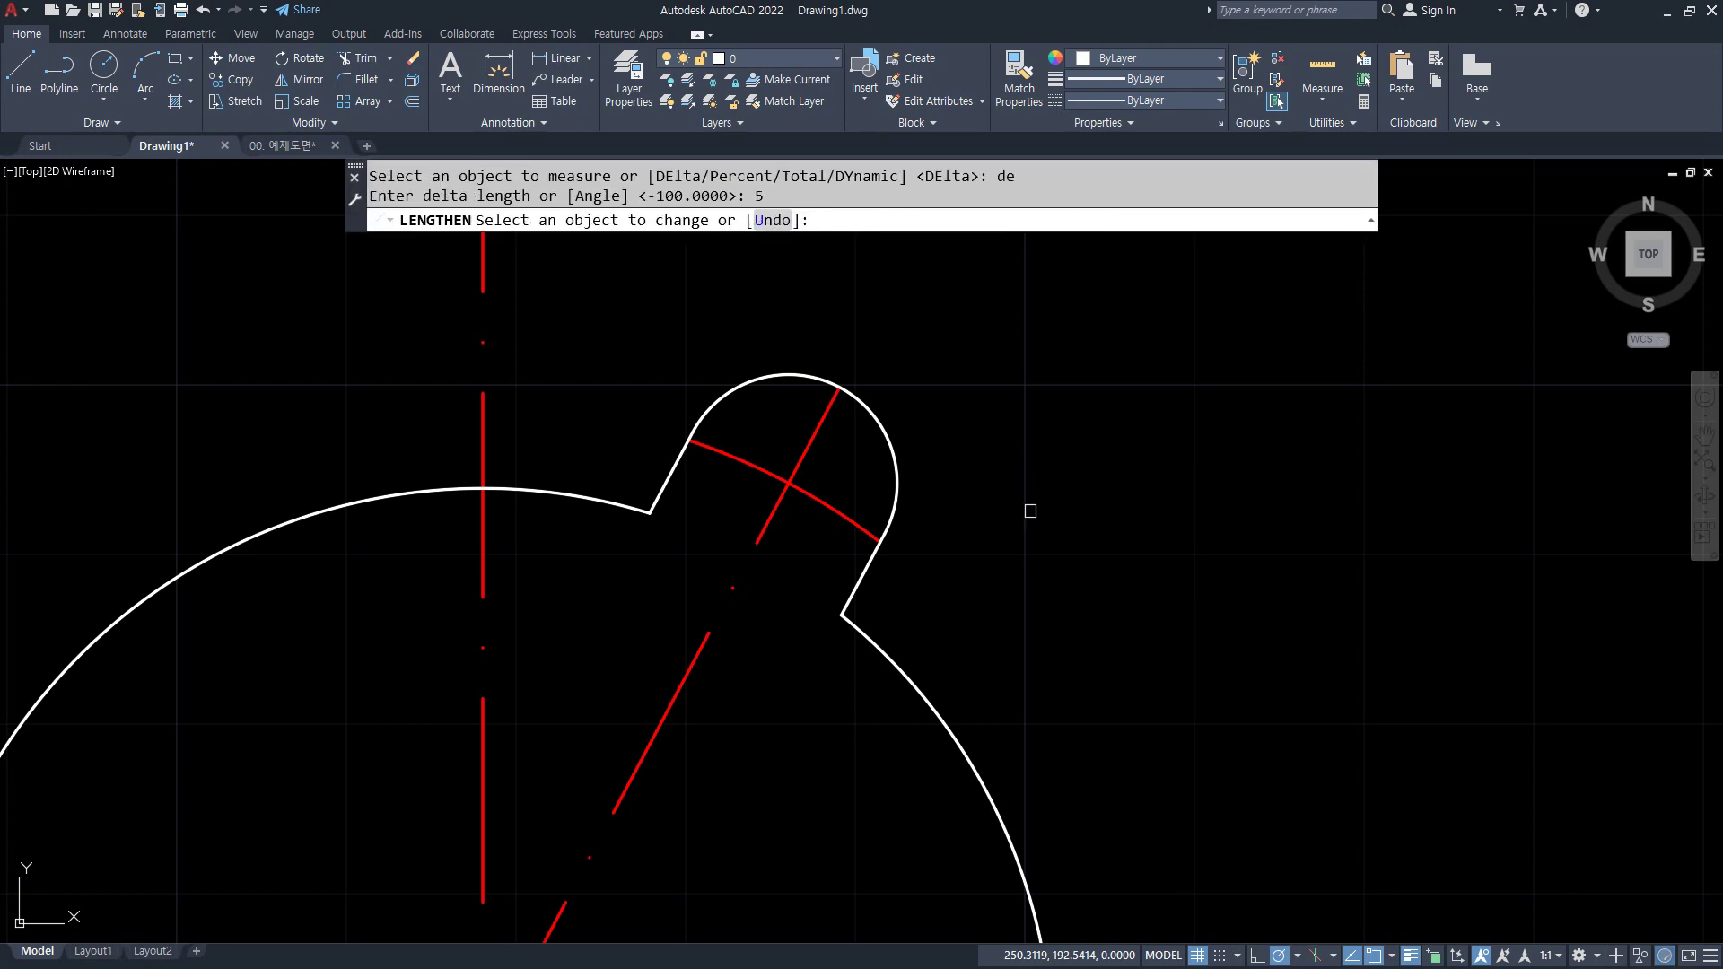
left_click(737, 462)
left_click(850, 510)
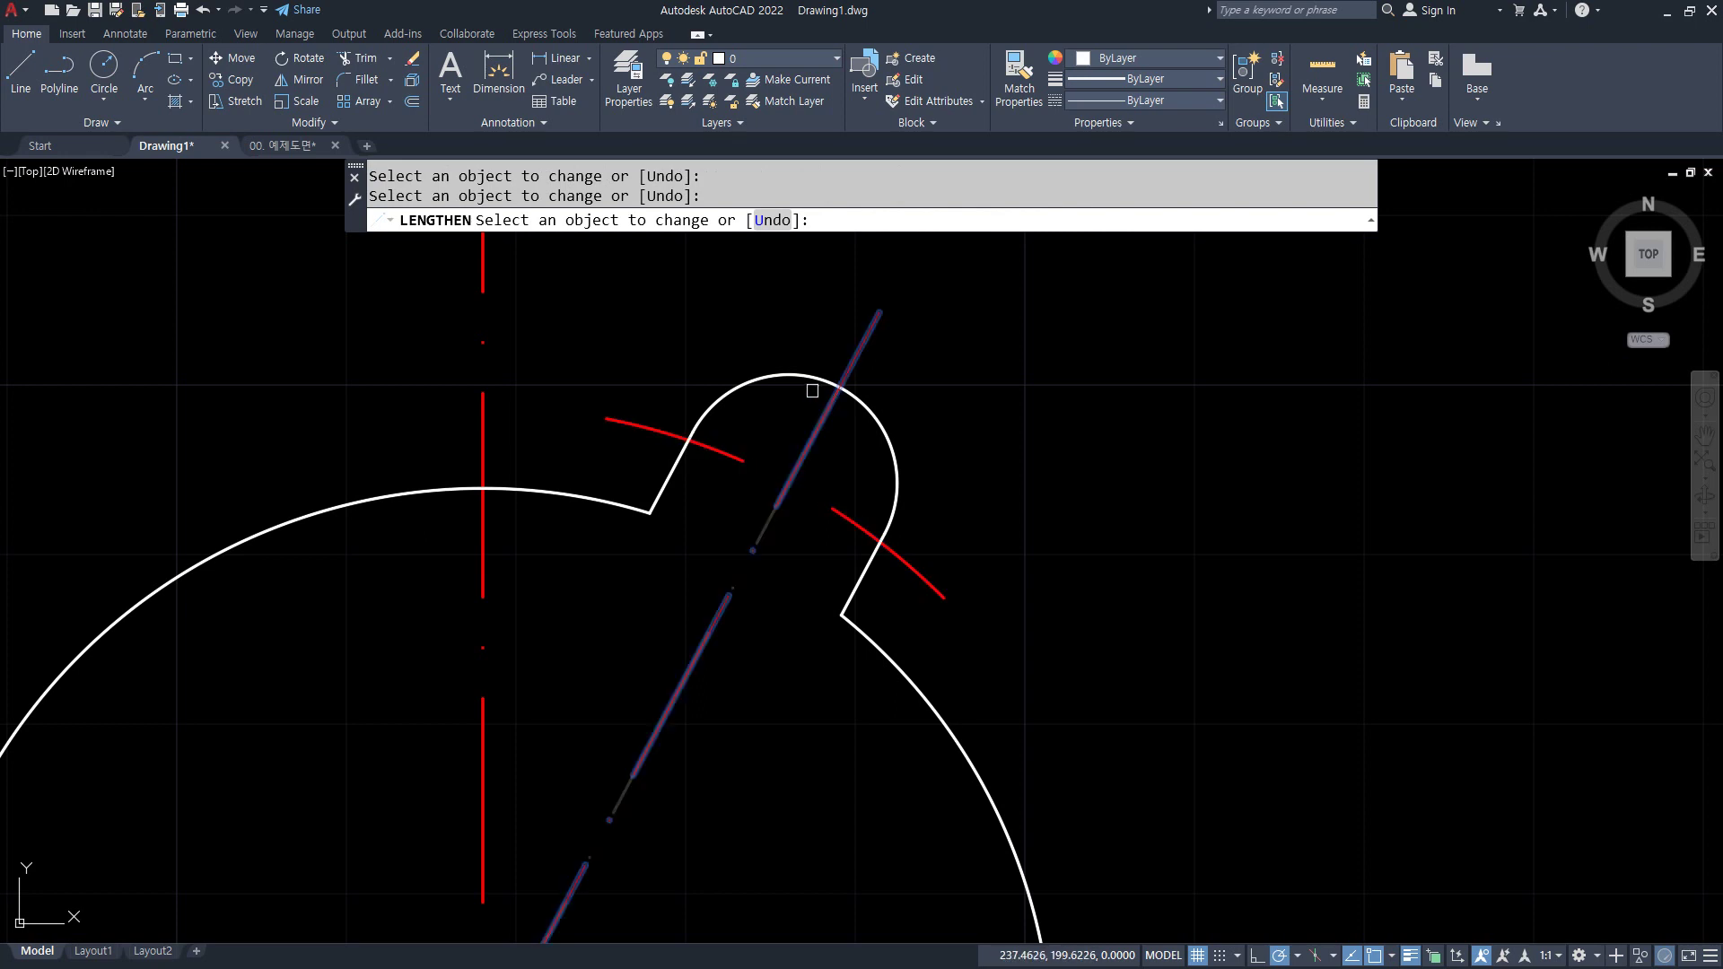
key("Return")
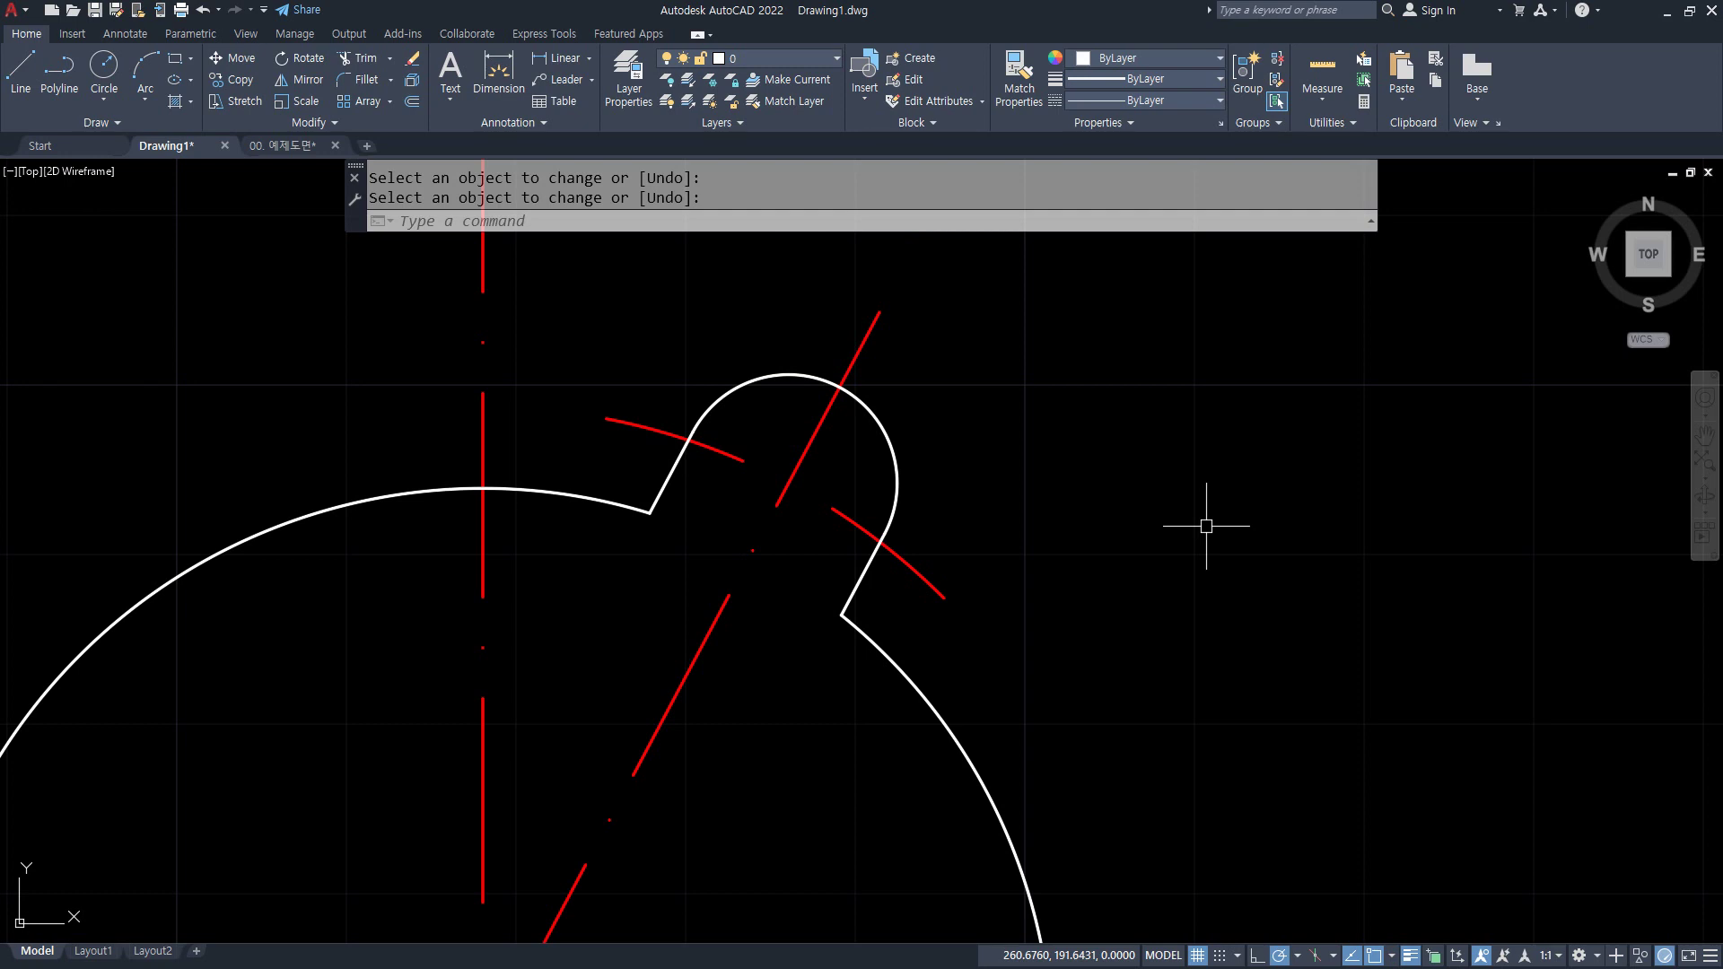
- Offset the horizontal centerline 45 downward
scroll(1206, 526, "down", 5)
mouse_move(1254, 569)
middle_mouse_down()
mouse_move(1145, 519)
mouse_move(808, 511)
mouse_move(830, 501)
middle_mouse_up()
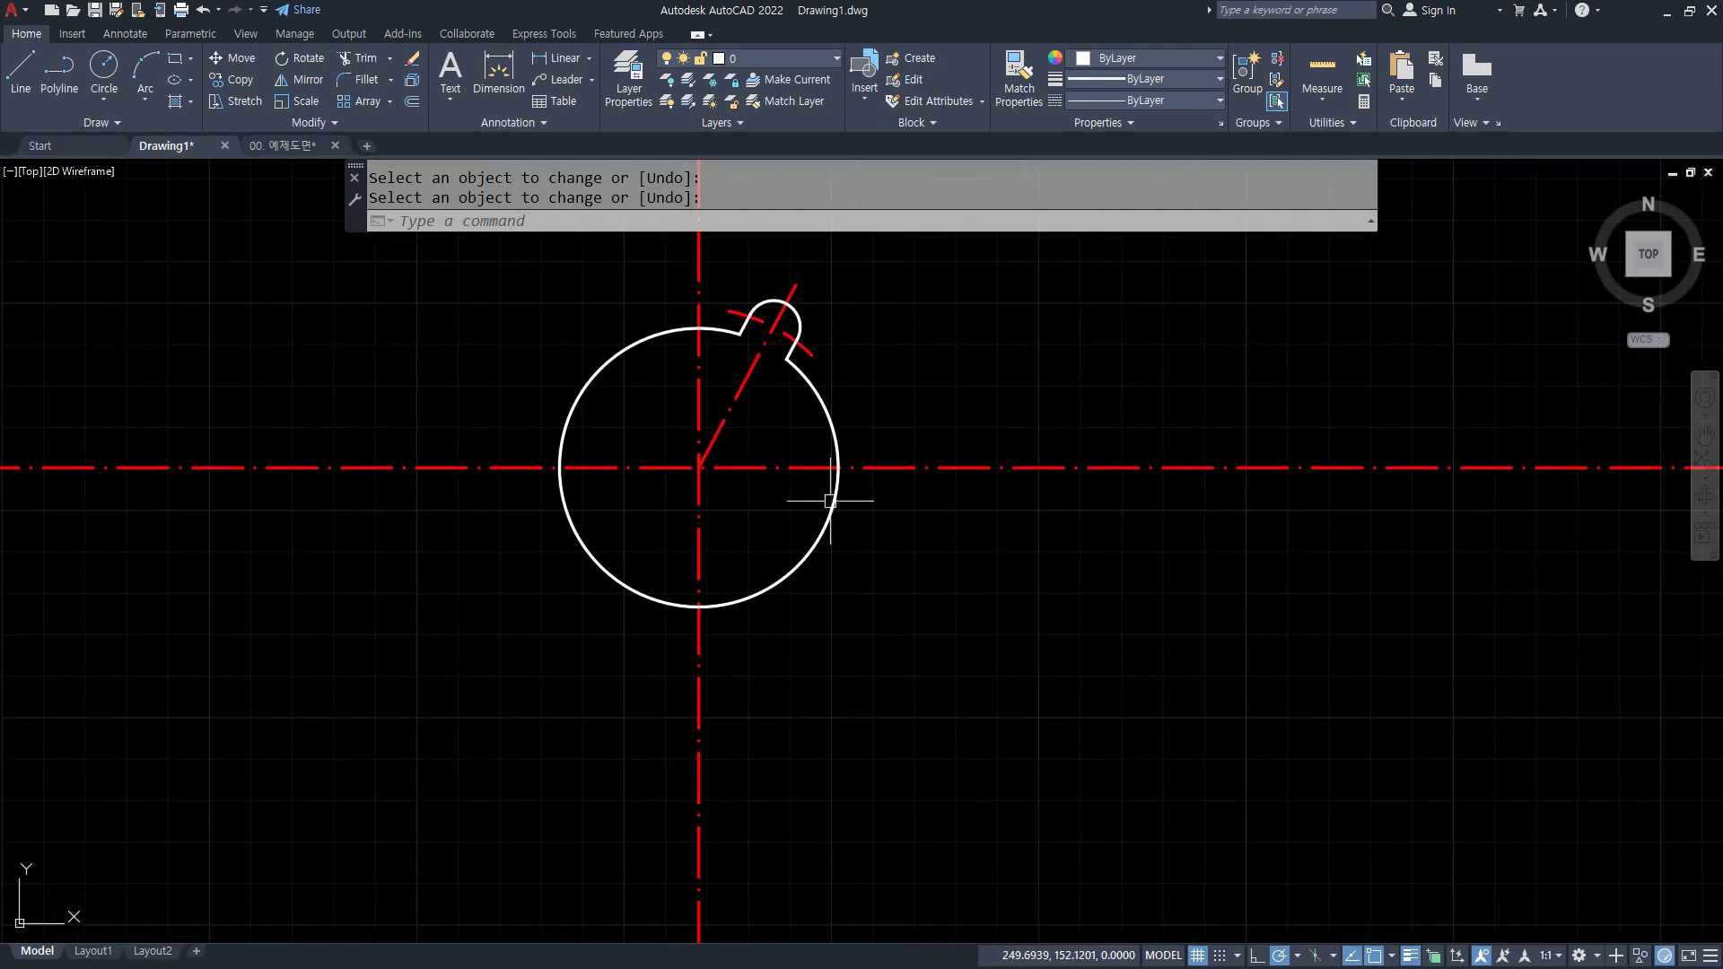
type("o")
key("Return")
type("45")
key("Return")
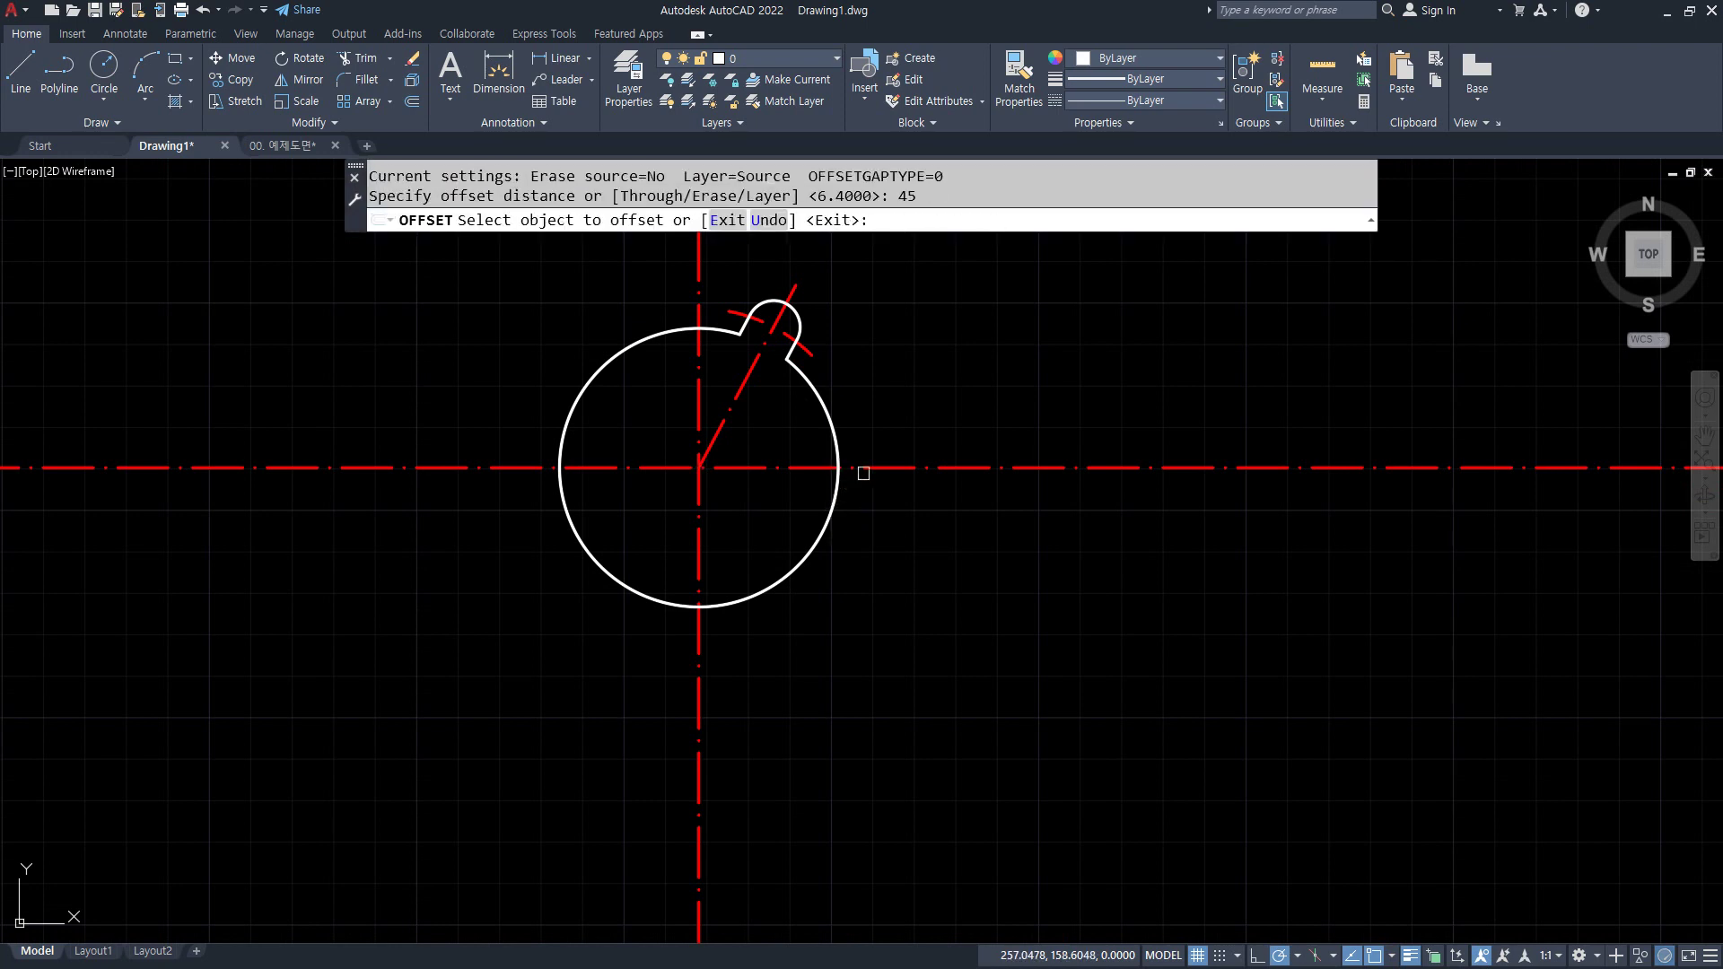
left_click(943, 463)
left_click(941, 658)
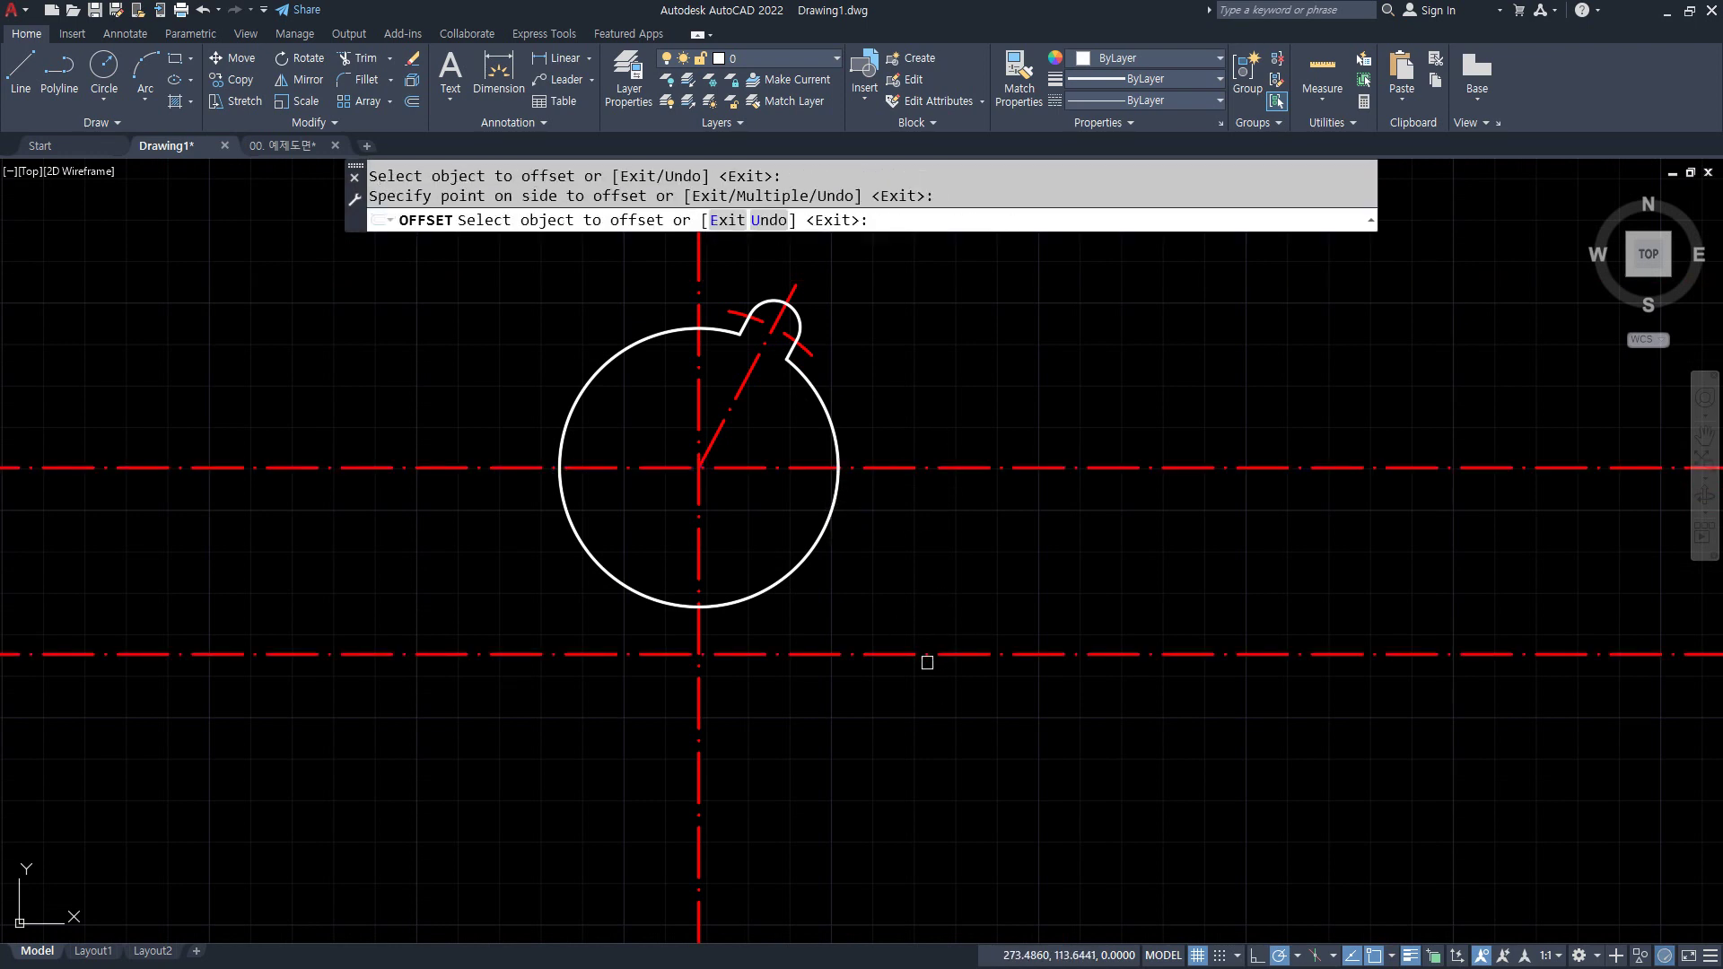
key("Return")
- Offset the vertical centerline by 84 to both the left and the right
key("Return")
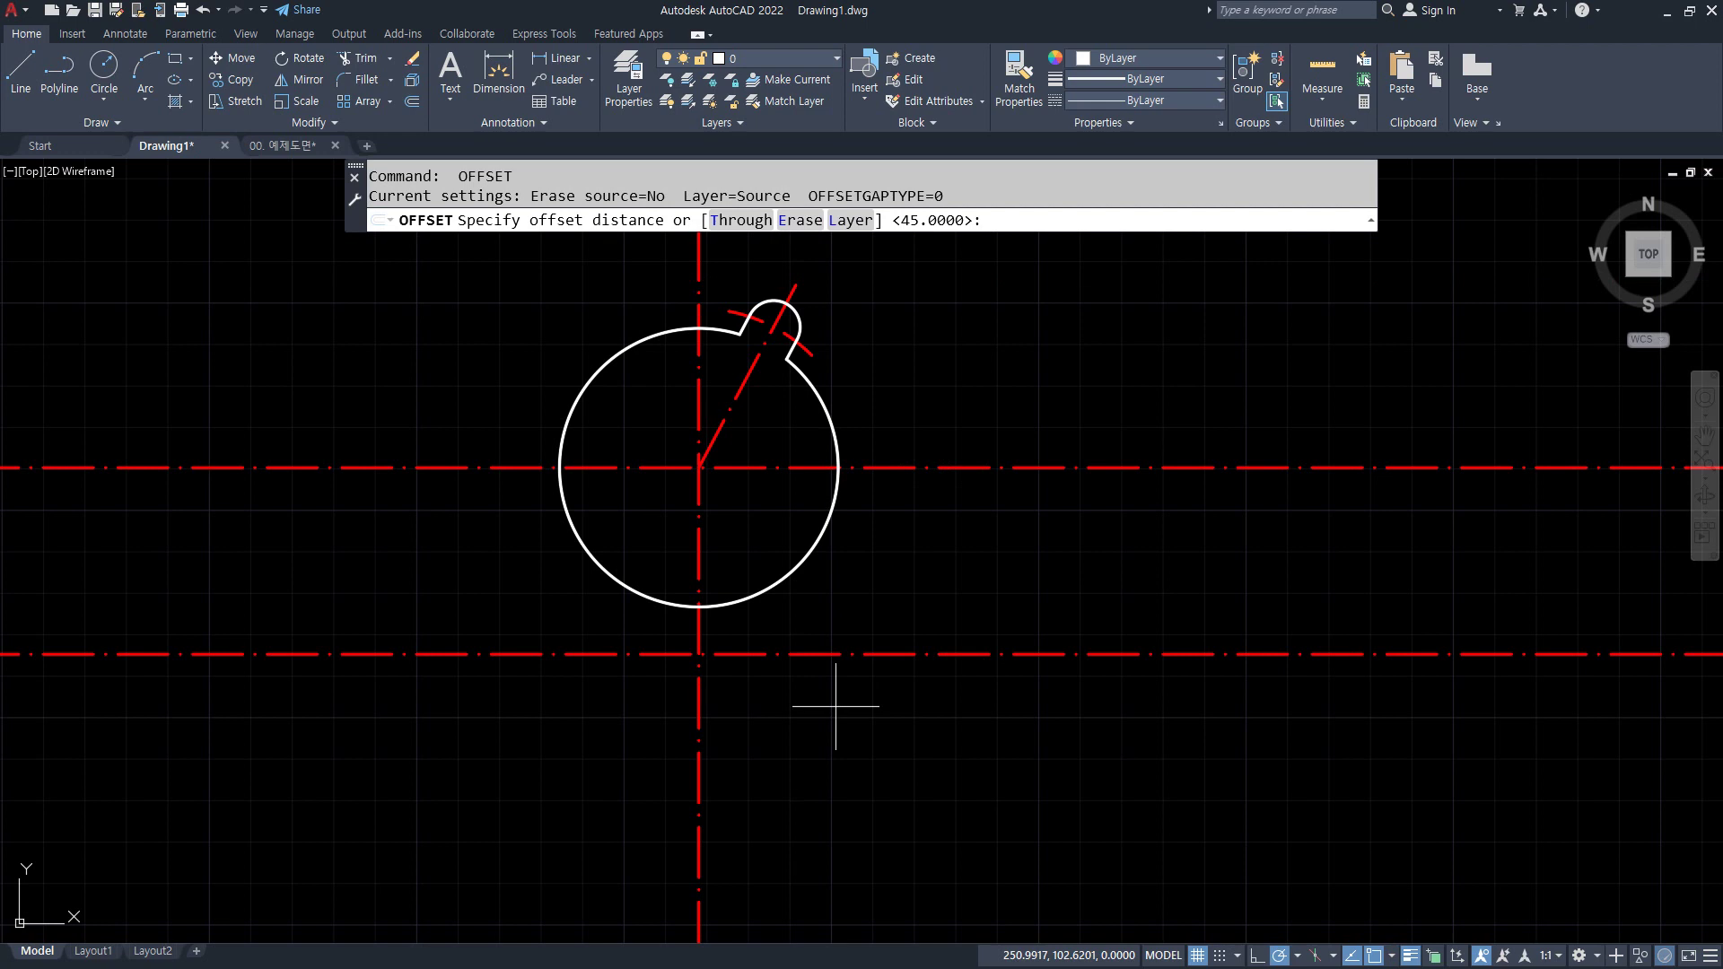
type("84")
key("Return")
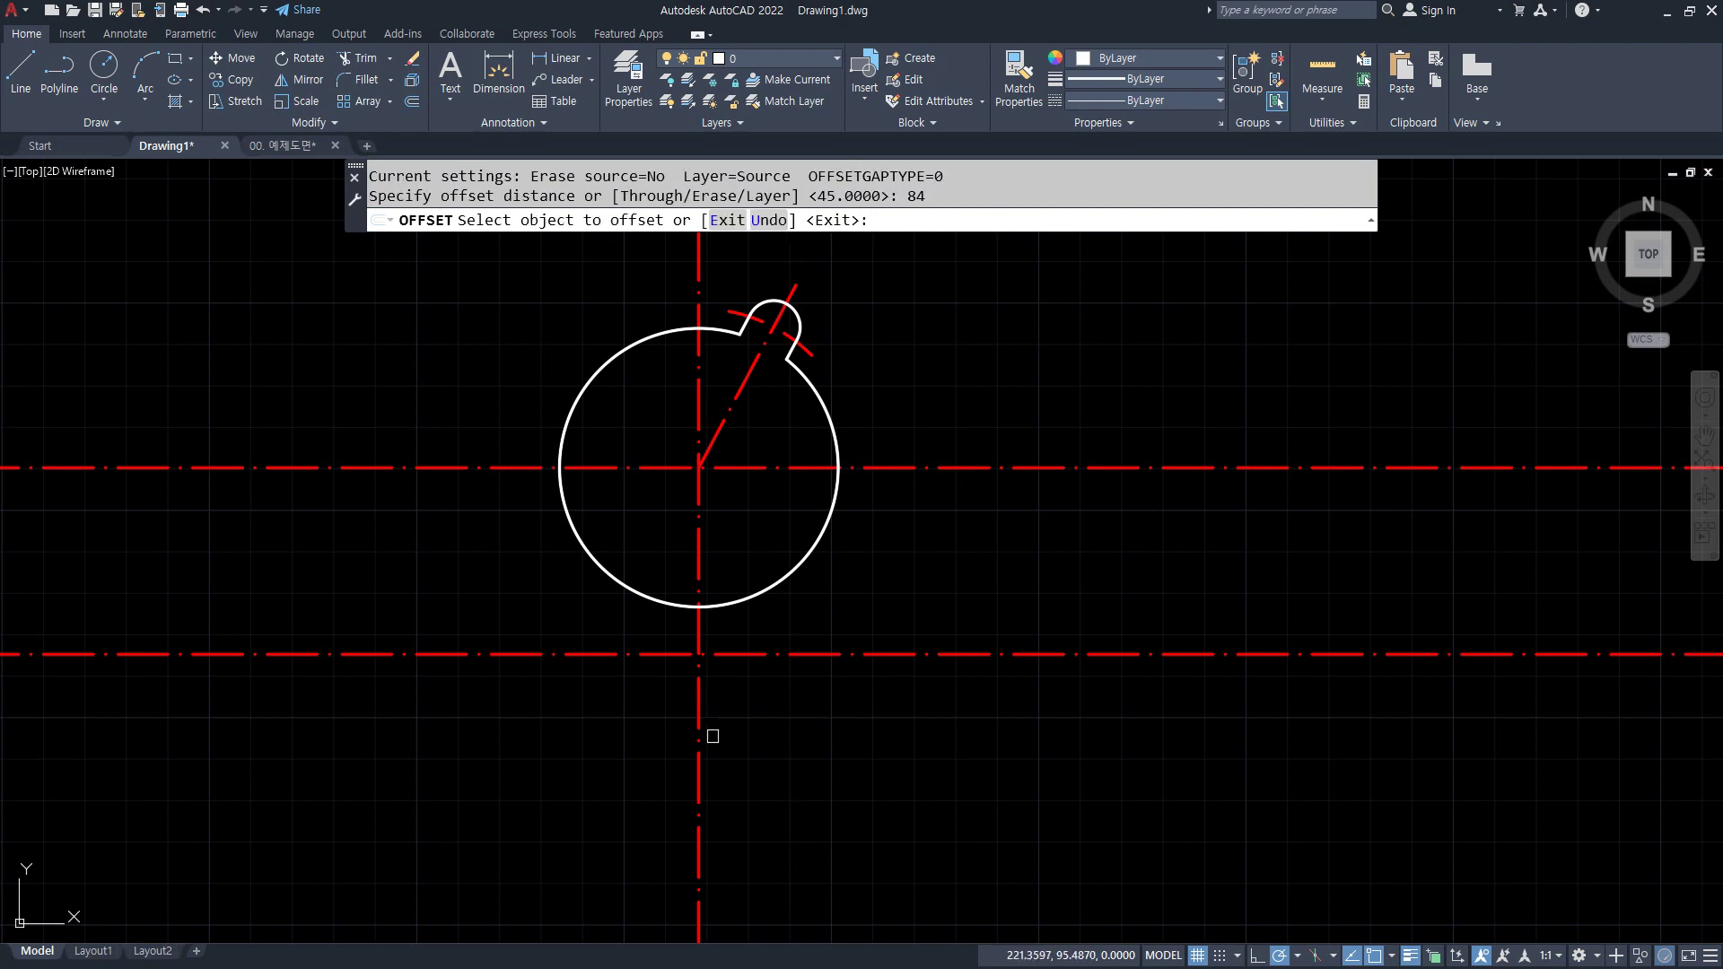
left_click(699, 734)
left_click(664, 731)
left_click(699, 724)
left_click(879, 725)
key("Return")
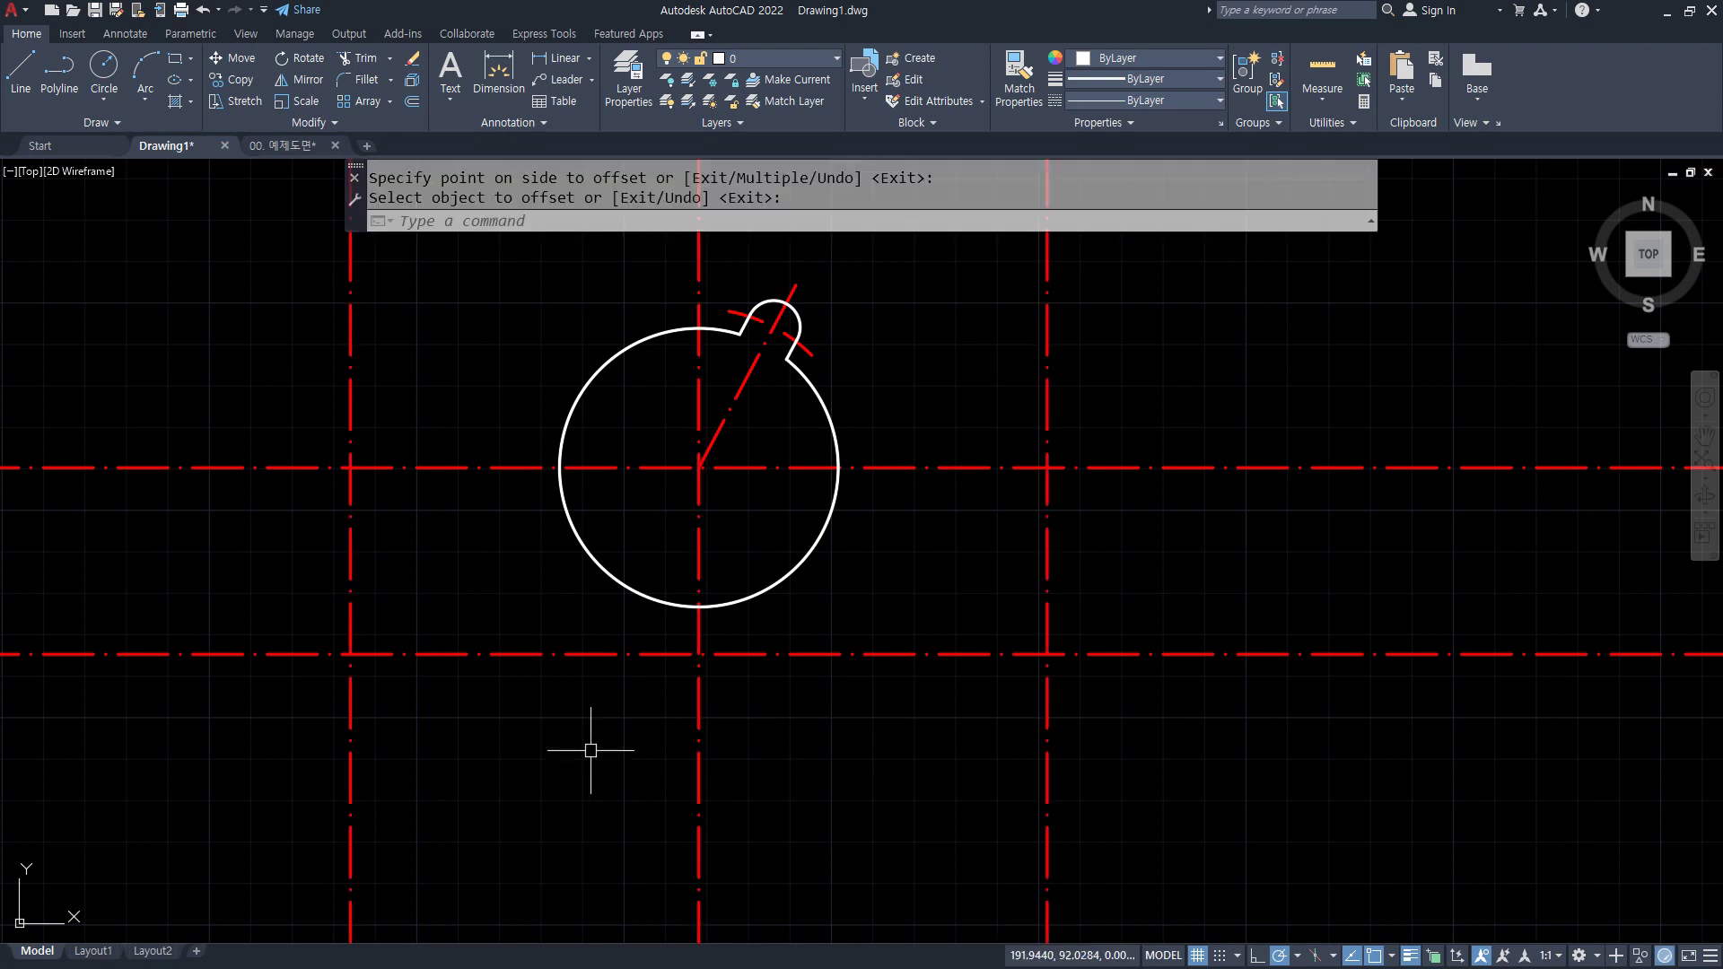
- Draw a circle of radius 5 at each intersection of the lower horizontal centerline with the outer vertical centerlines
type("c")
key("Return")
left_click(350, 655)
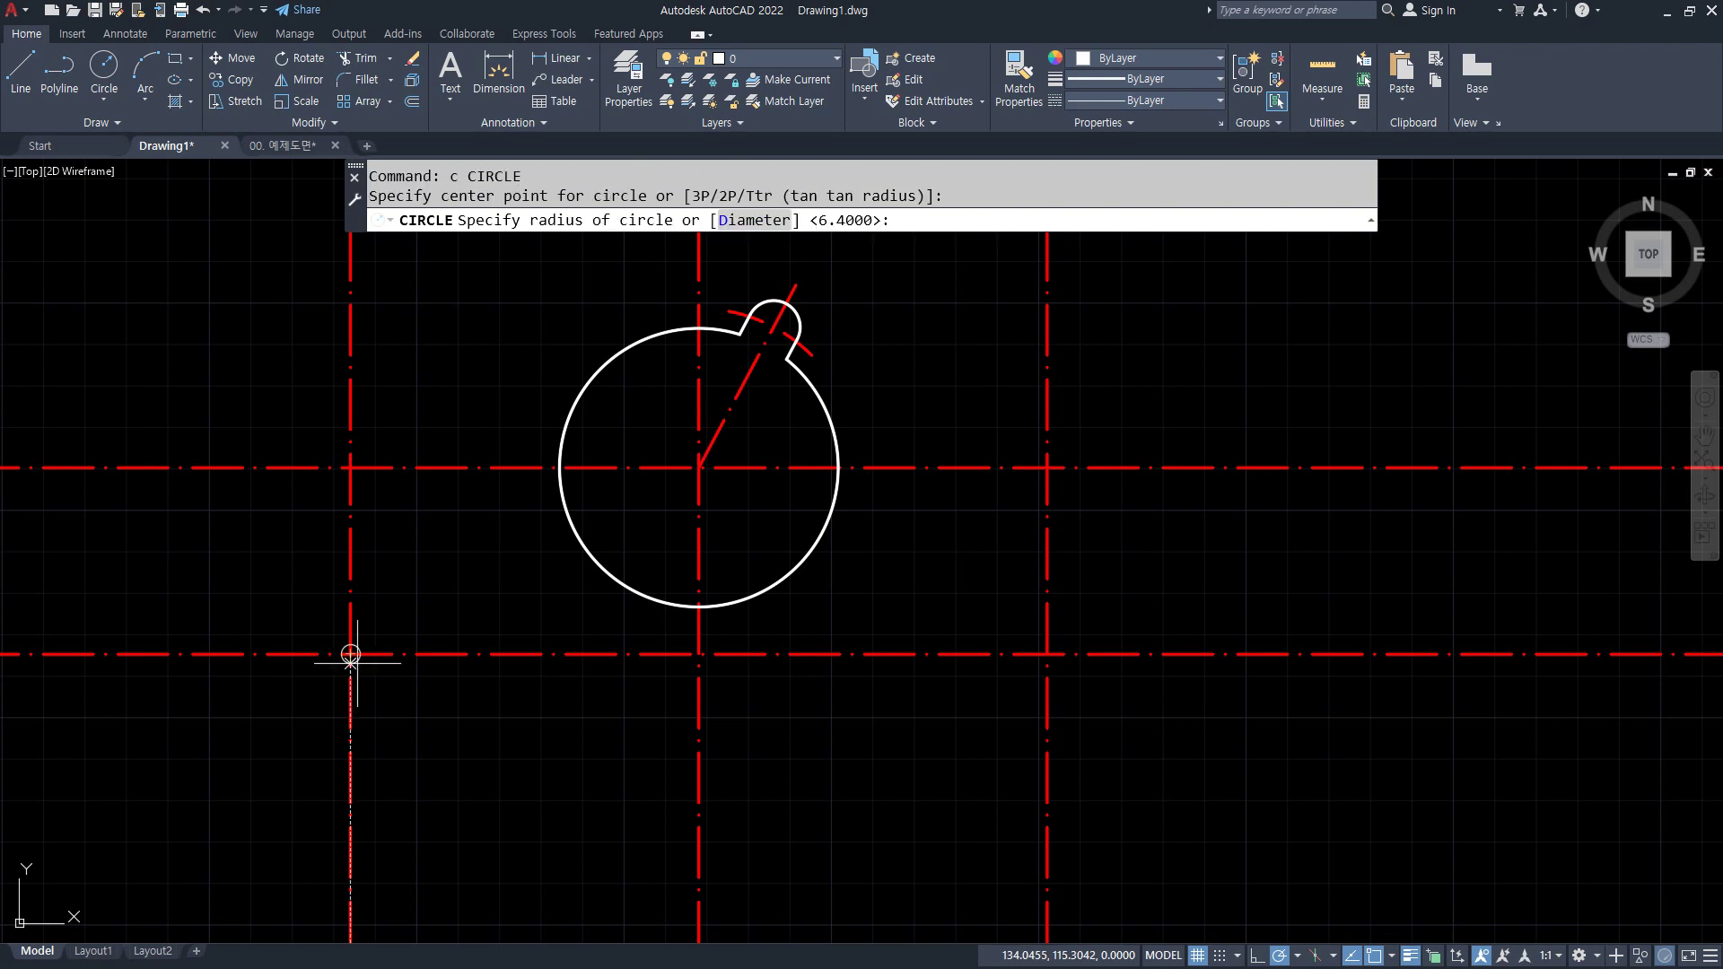
type("5")
key("Return")
key("Return")
left_click(1046, 654)
key("Return")
- Add a concentric circle of radius 10 around each of the two lower circles
key("Return")
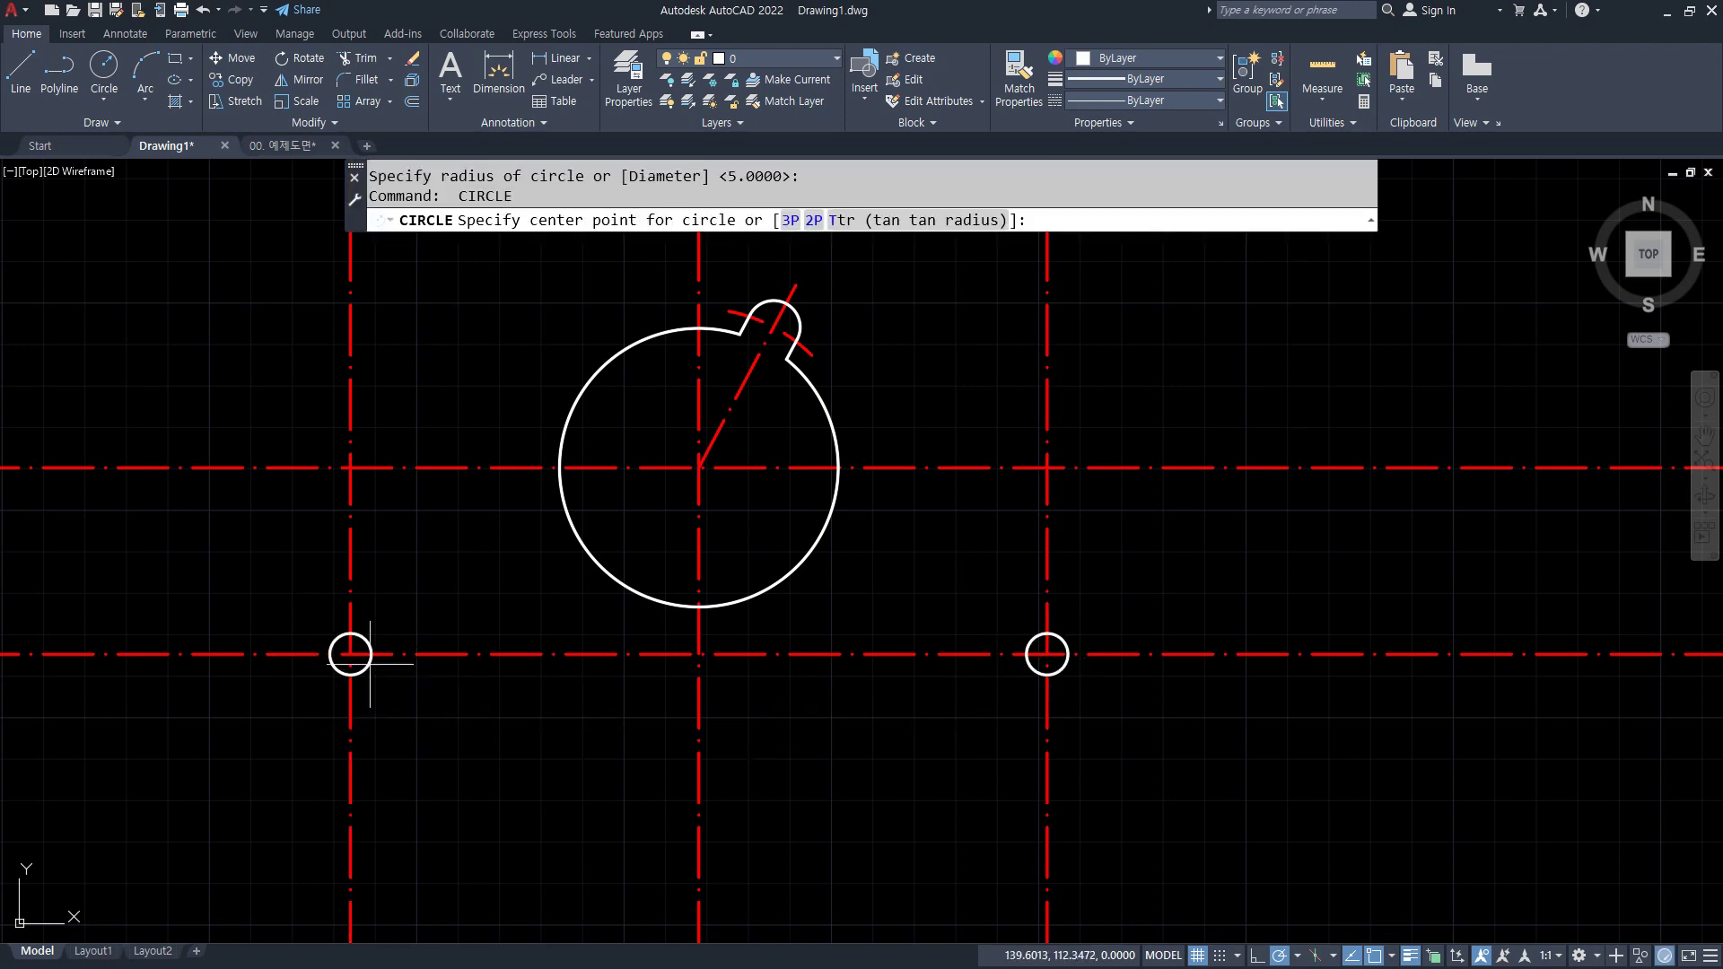
left_click(349, 654)
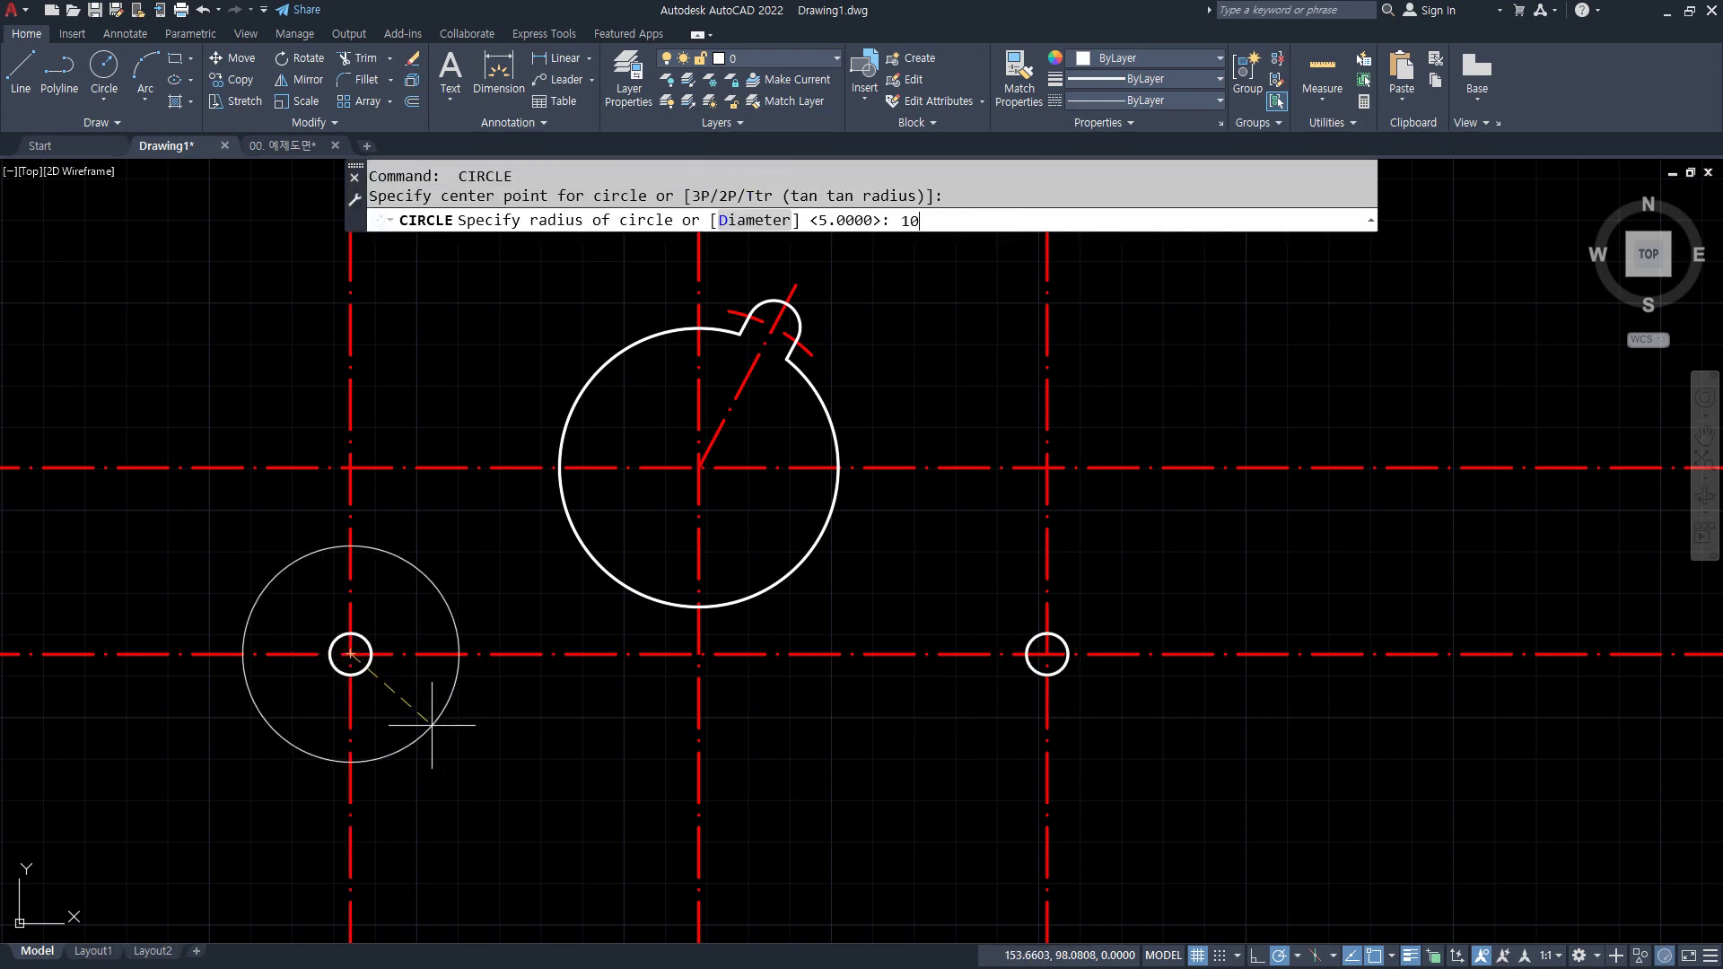
type("10")
key("Return")
key("Return")
left_click(1046, 654)
key("Return")
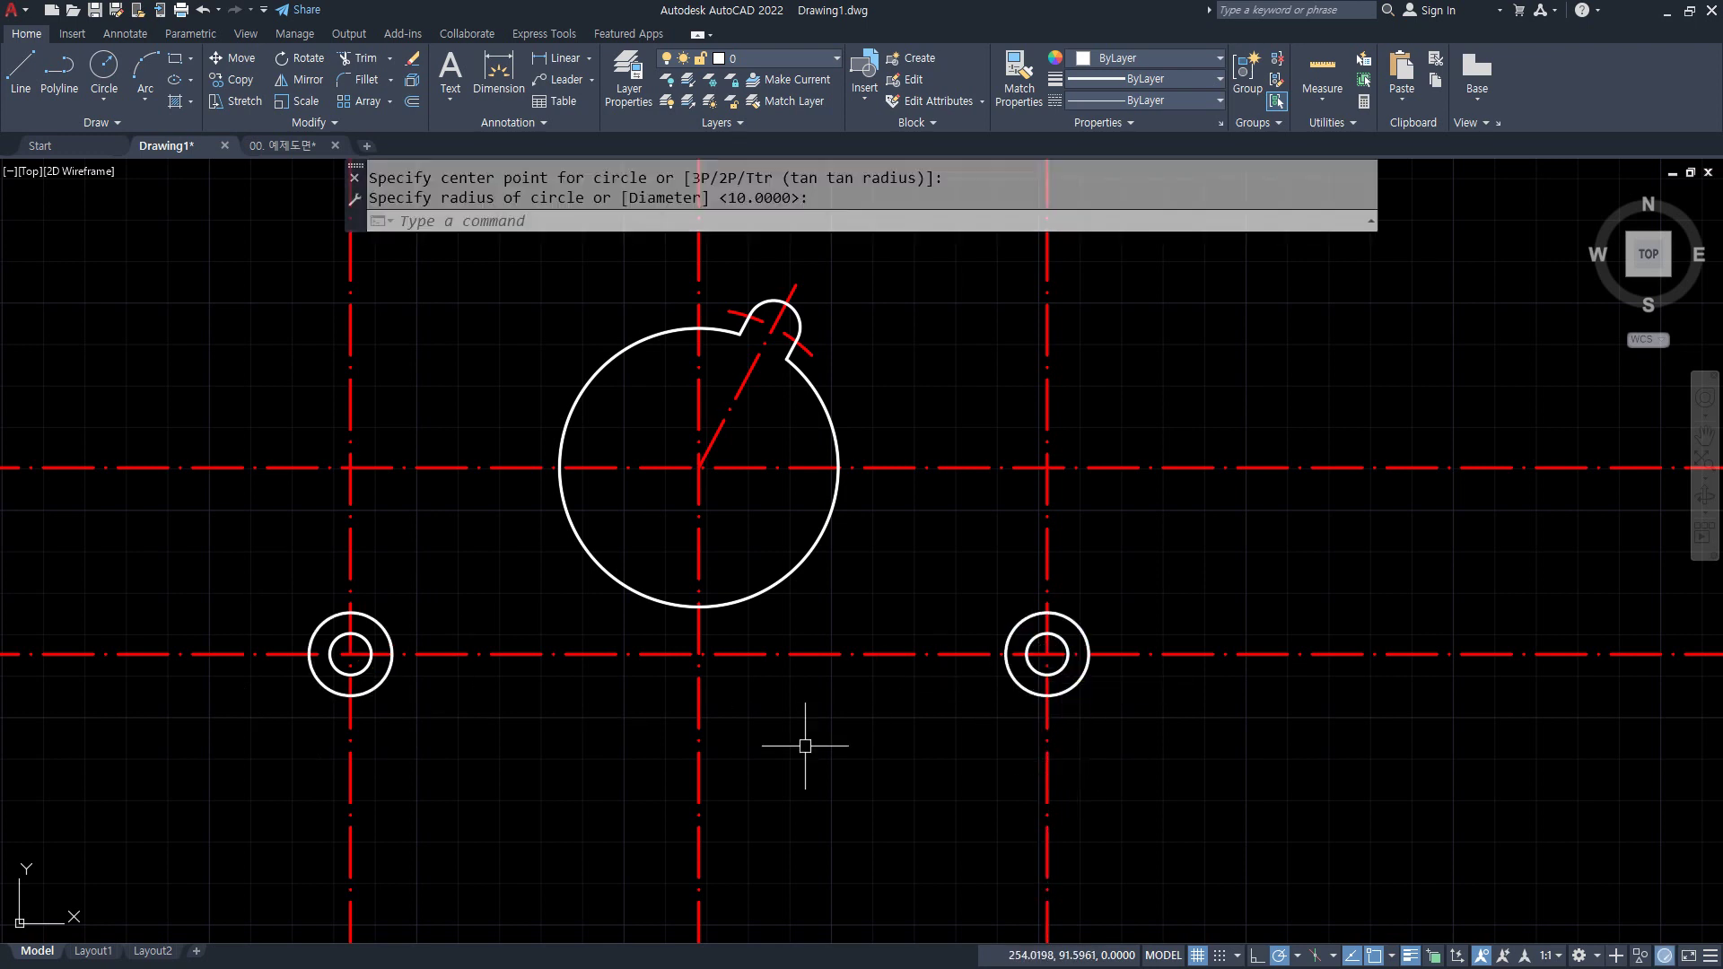
type("l")
key("Return")
left_click(351, 685)
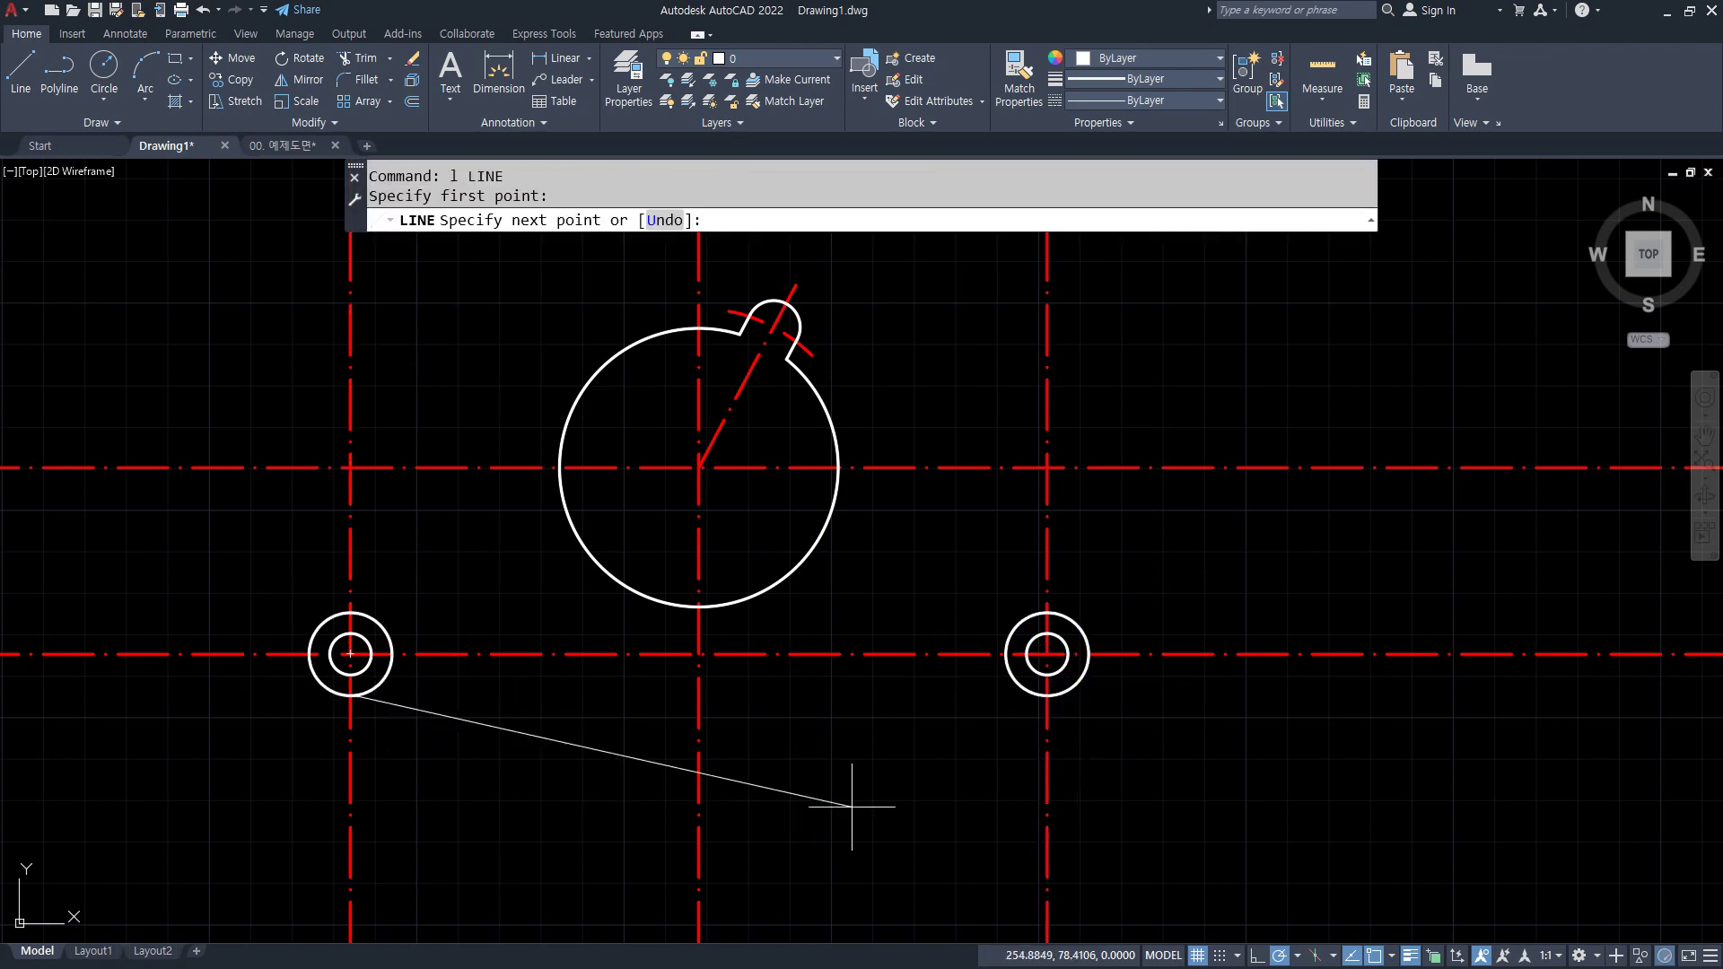
key("Escape")
- Draw a horizontal line connecting the bottom quadrants of the two radius 10 circles
key("Return")
left_click(351, 696)
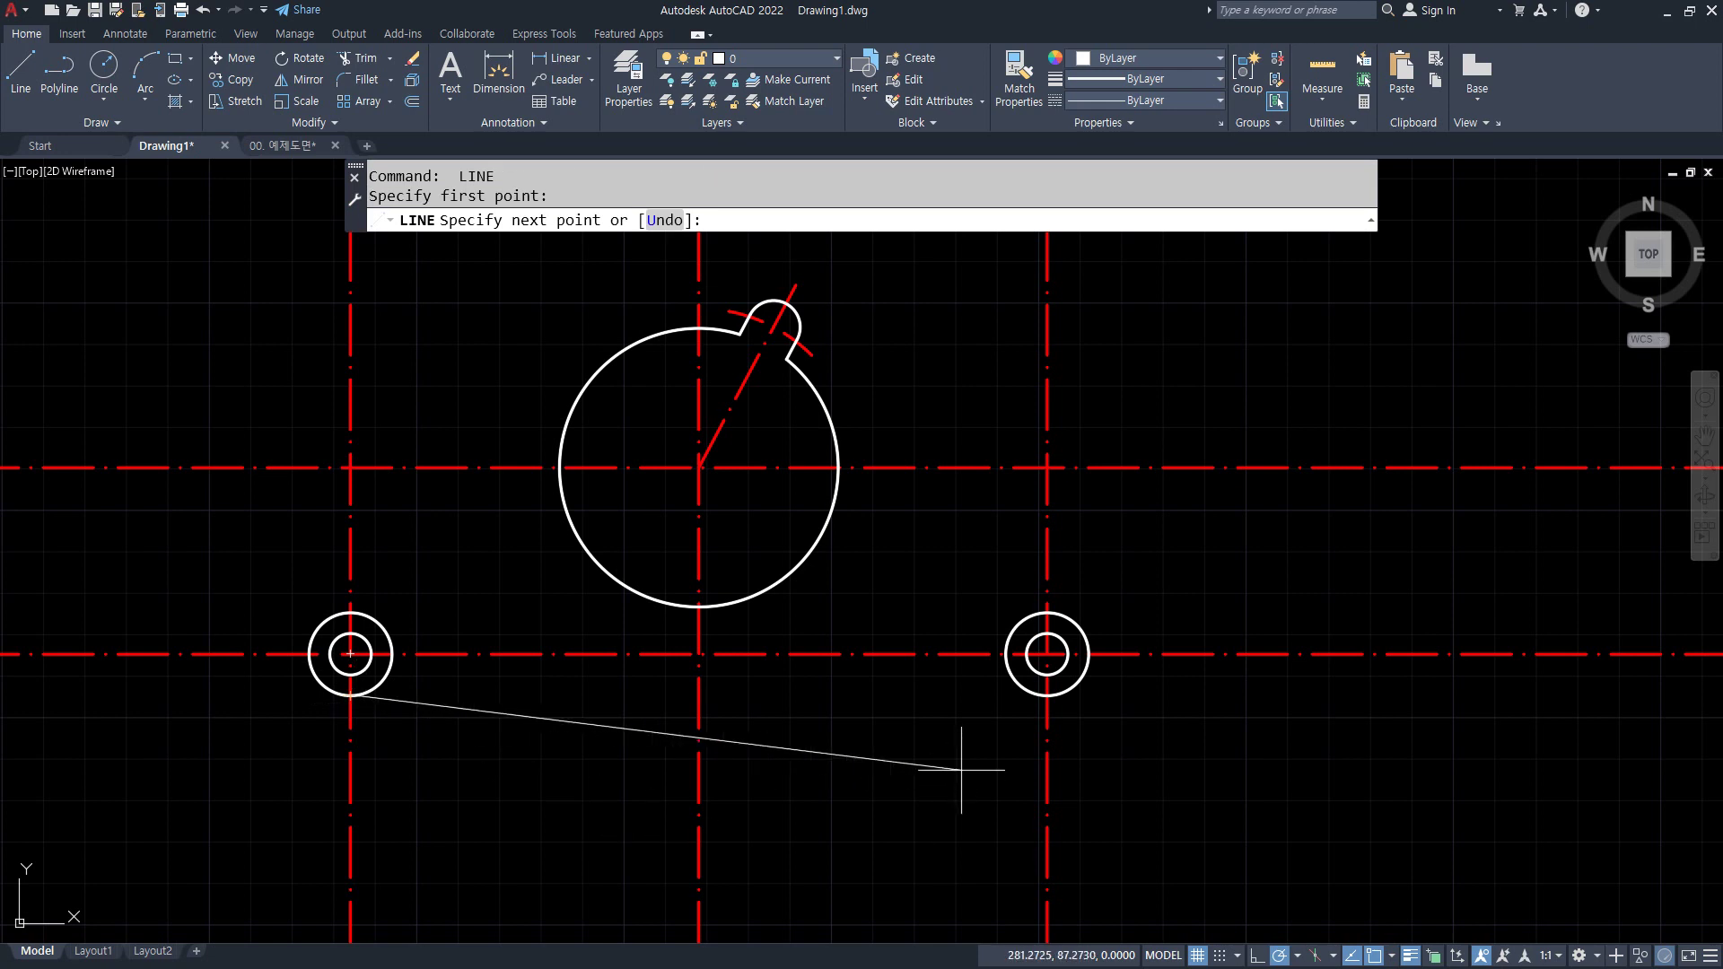
left_click(1047, 696)
key("Return")
- Trim the vertical centerlines below the base line and the lower horizontal centerline beyond the left hole's outer circle
type("tr")
key("Return")
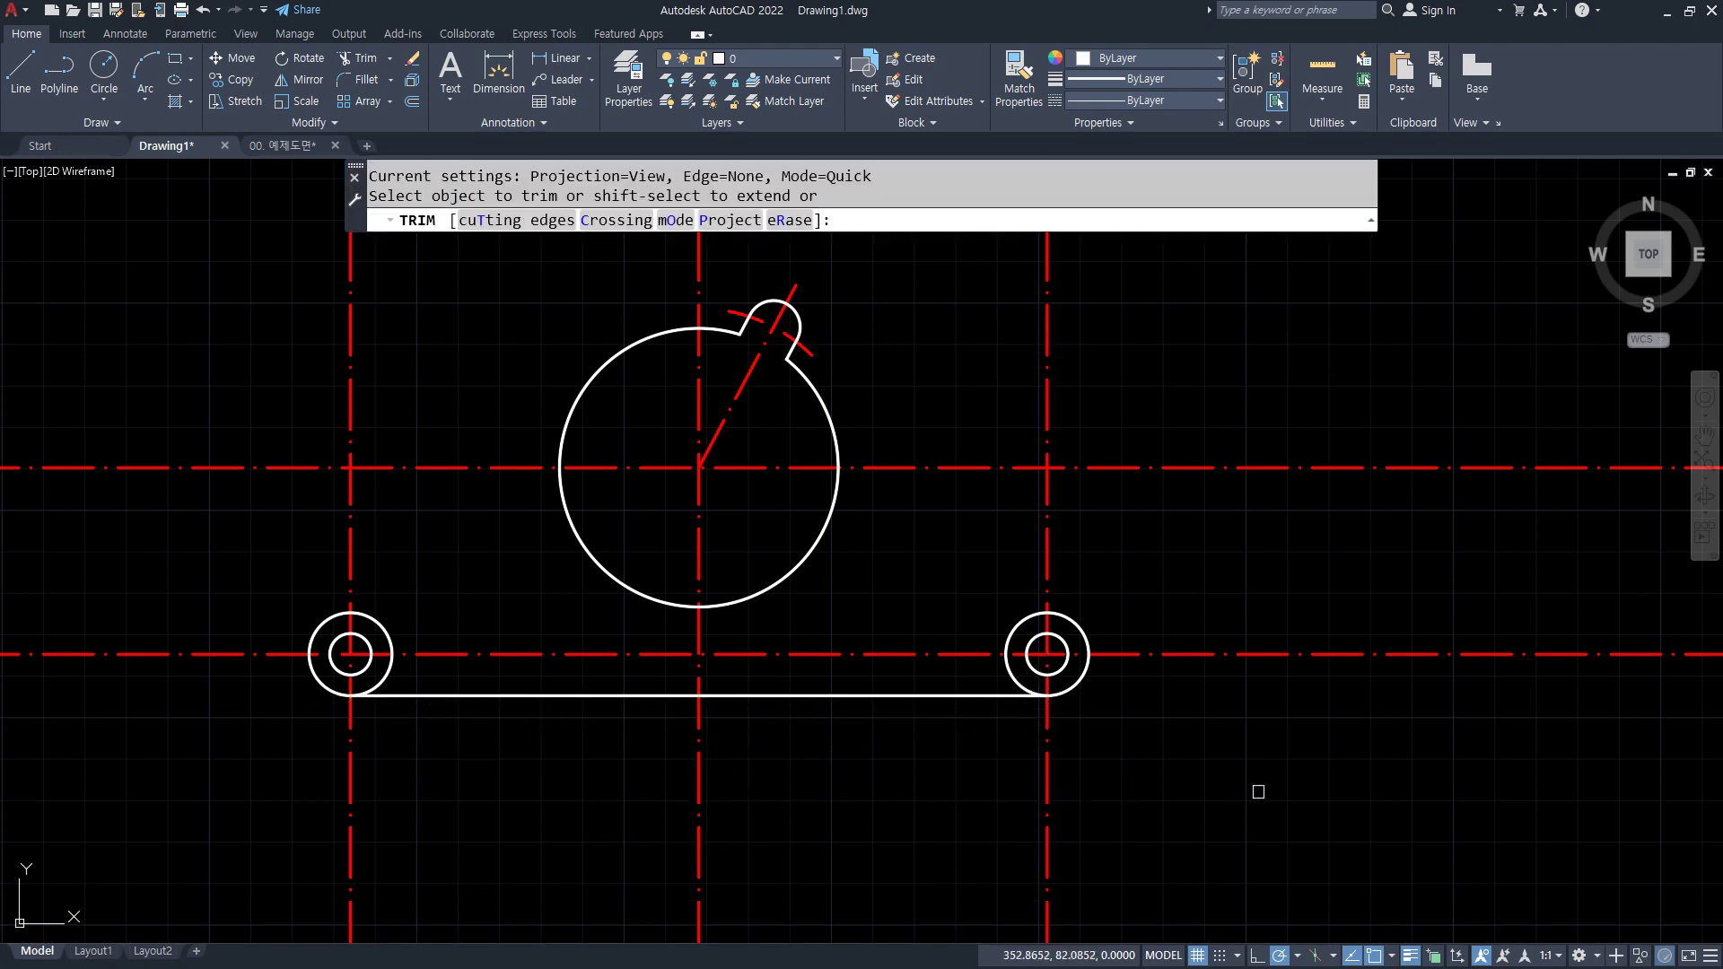
left_click(1257, 789)
left_click(135, 808)
left_click(171, 563)
key("Return")
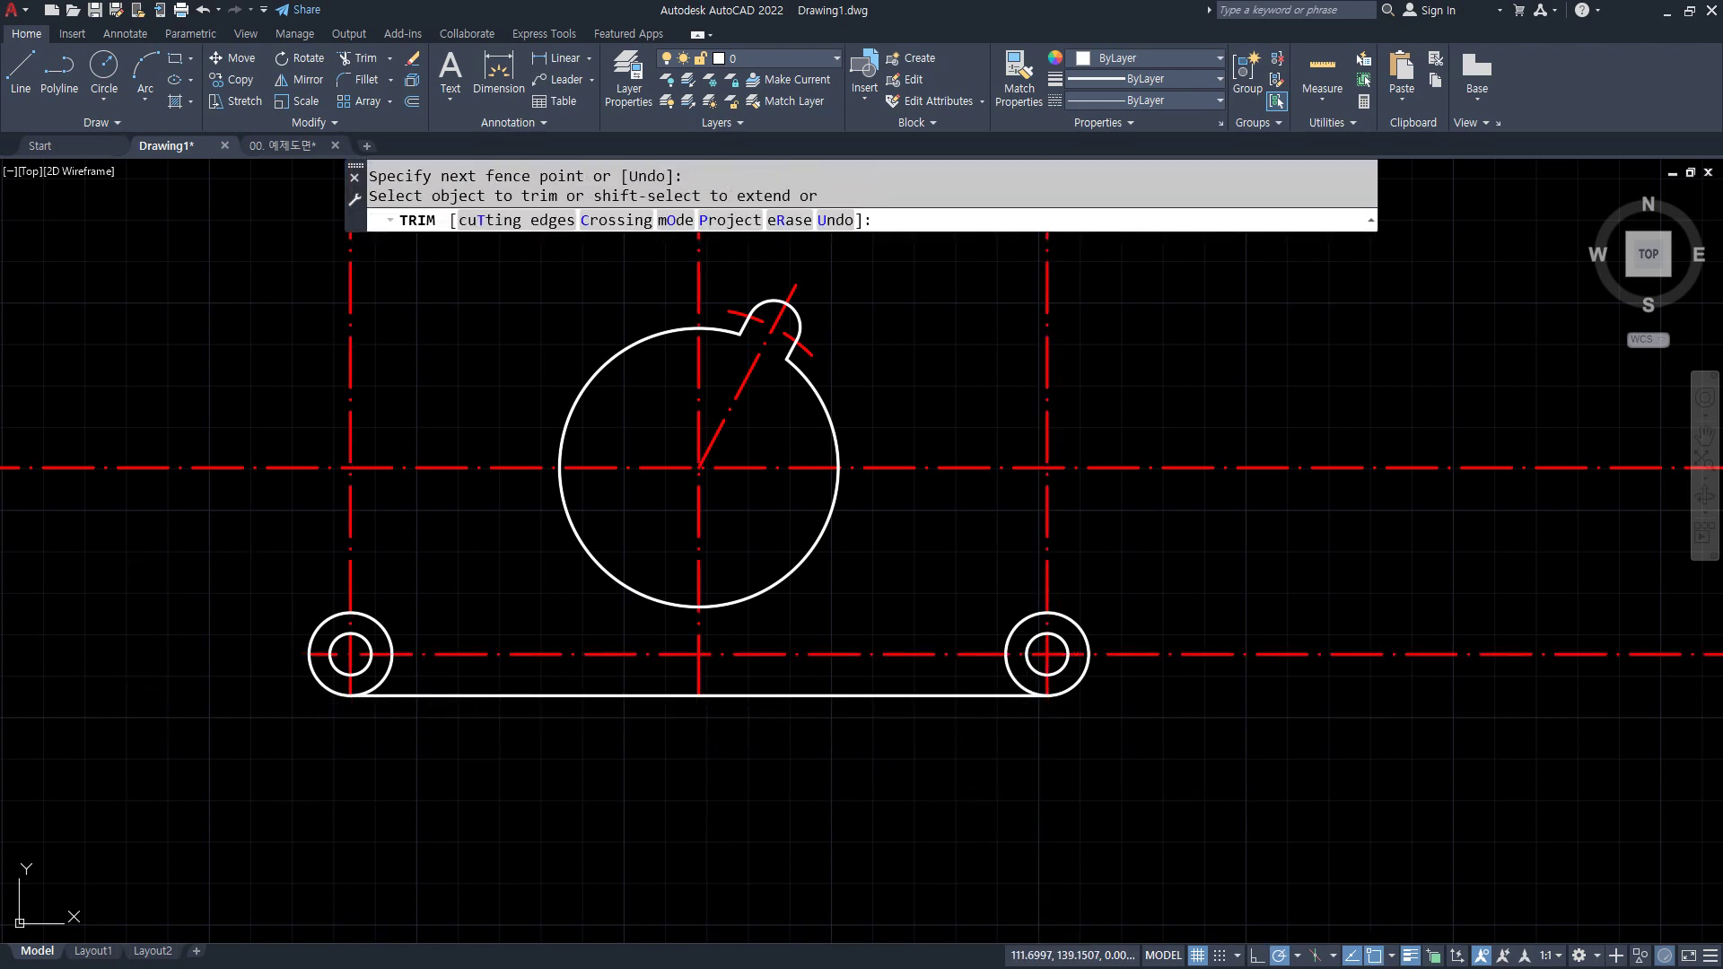
- Trim the outer vertical centerlines between the upper centerline and both hole circles, and the lower centerline beyond the right hole
left_click(402, 537)
left_click(212, 532)
key("Return")
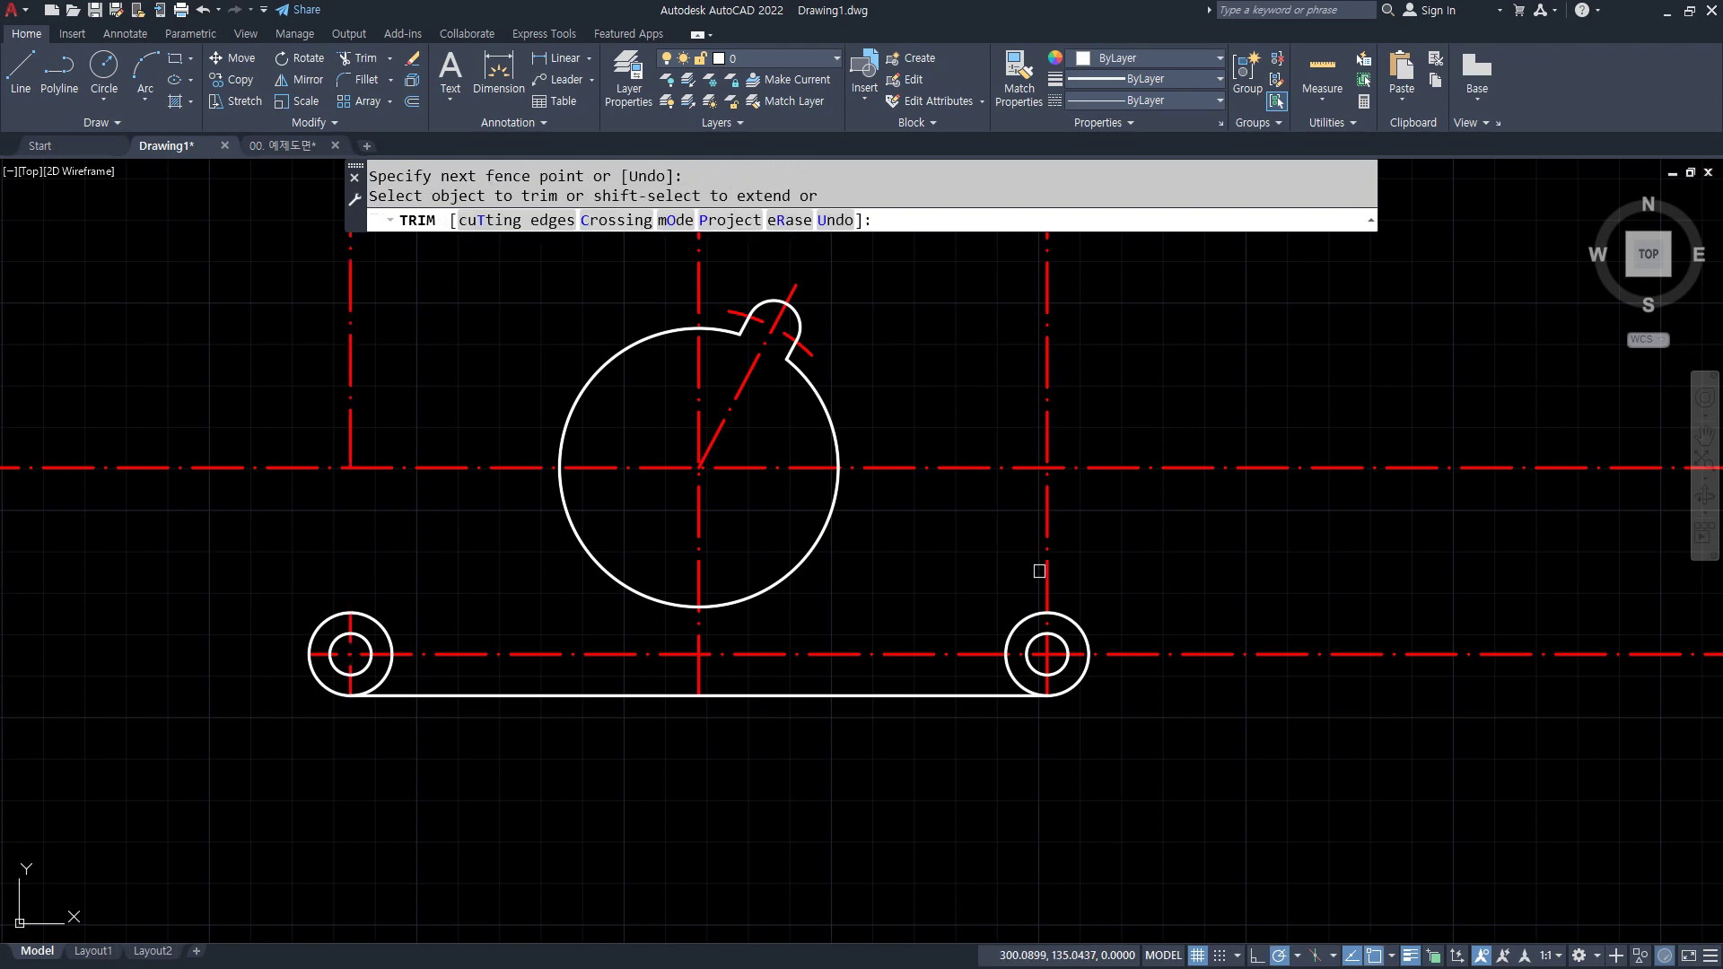
left_click(1039, 569)
left_click(1213, 705)
key("Return")
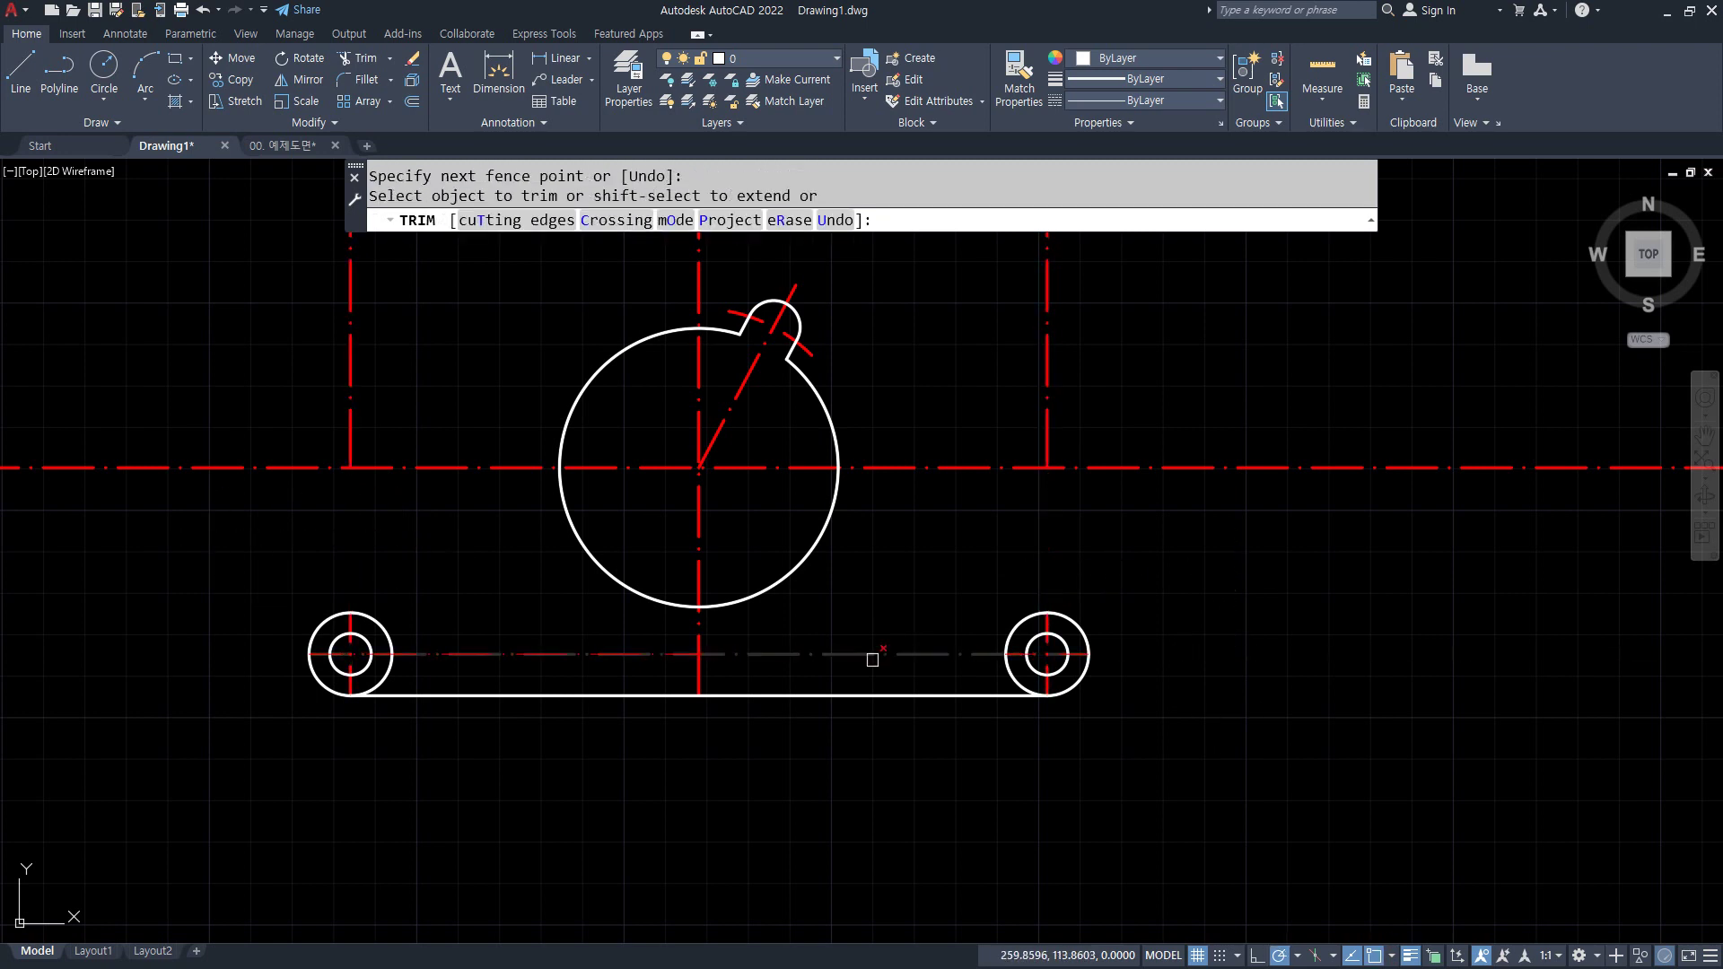
- Trim the lower centerline between the two holes and remove all upper and outer centerline portions outside the large circle
left_click(258, 470)
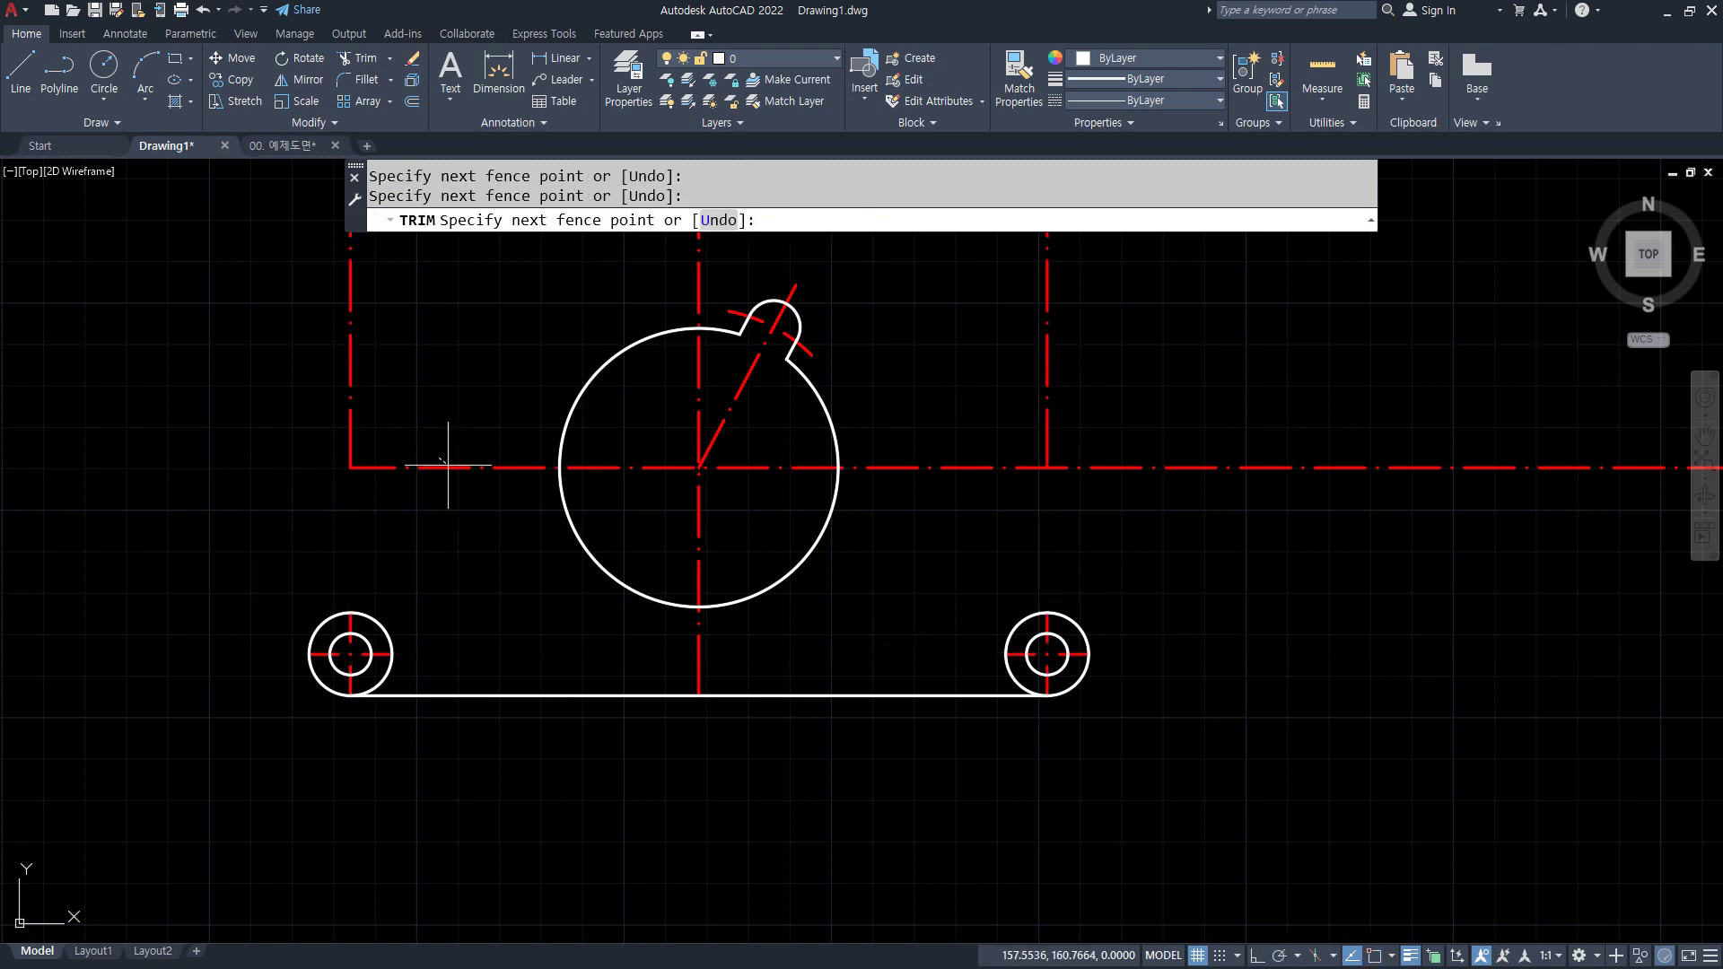
left_click(976, 470)
left_click_drag(1146, 477, 1122, 440)
left_click(1045, 416)
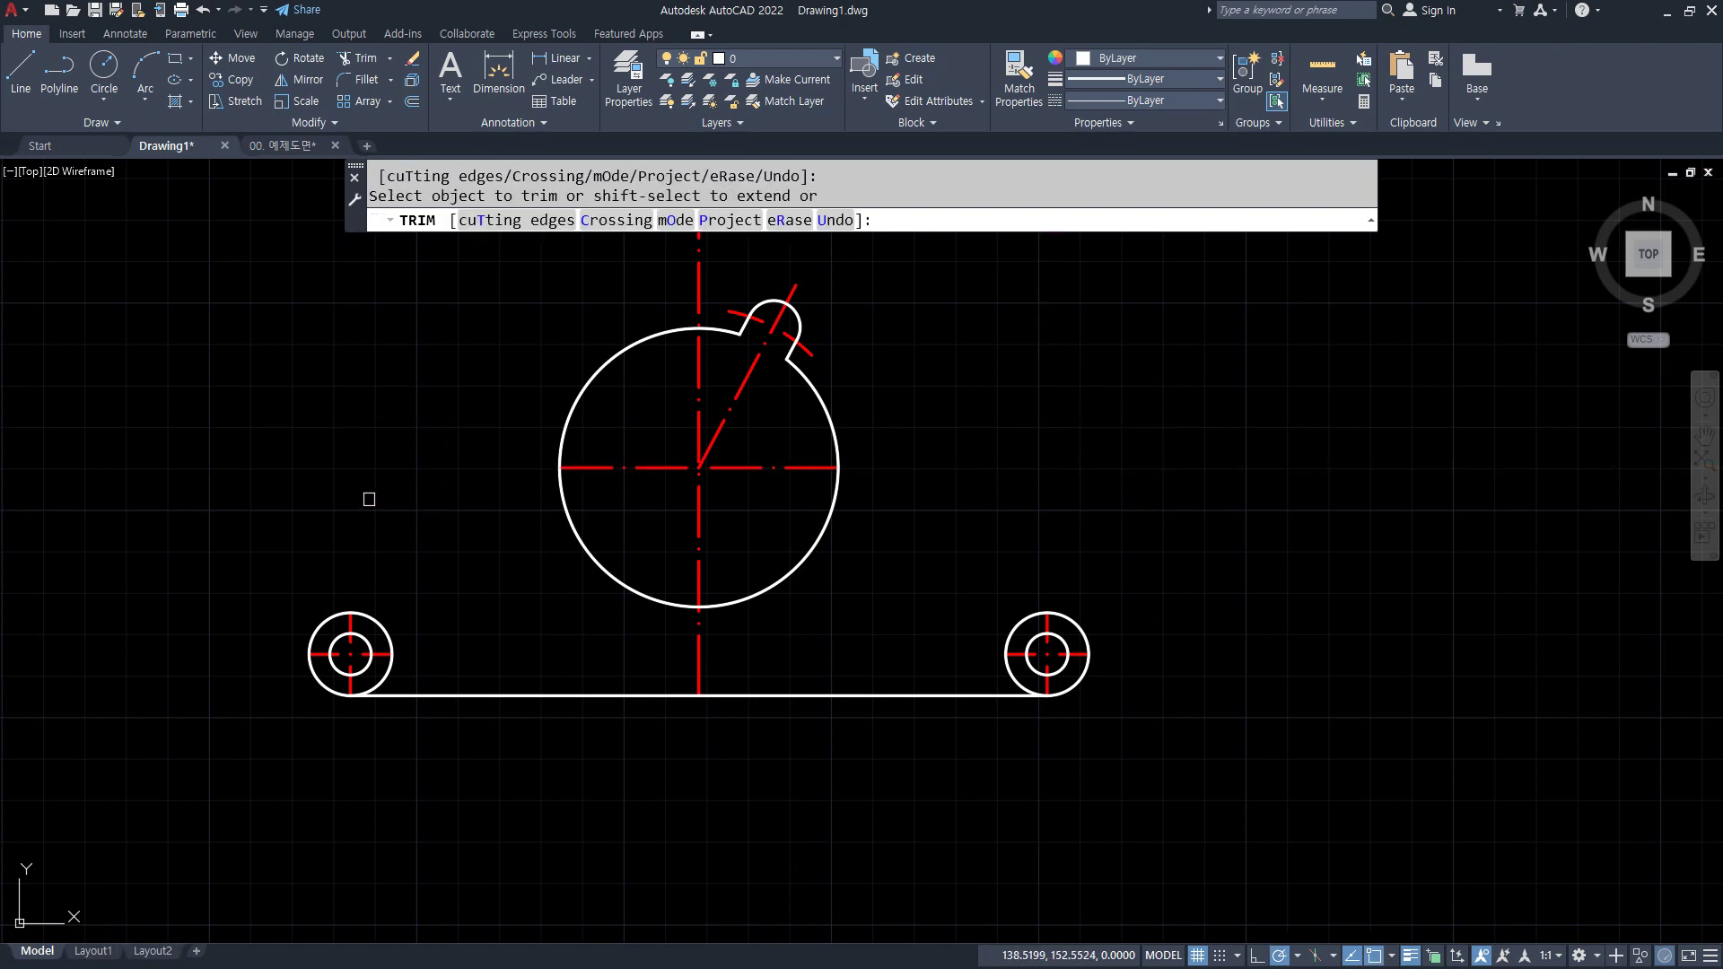
key("Return")
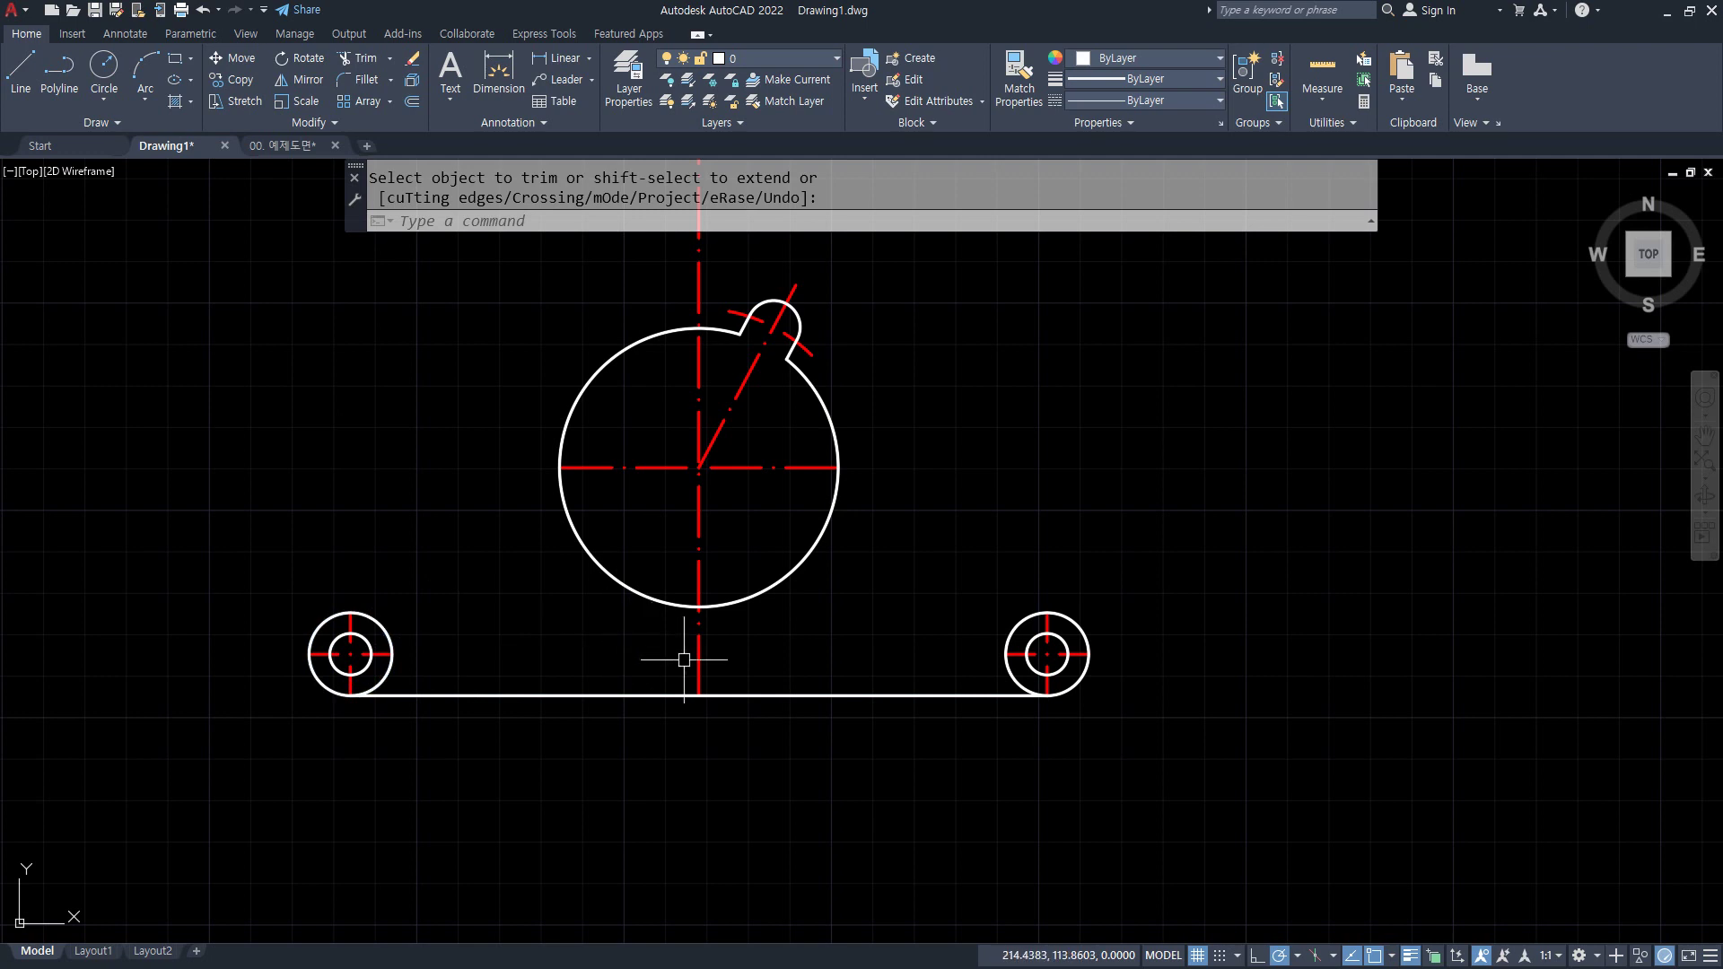
- Set the Lengthen delta to 5 and try to extend the lower end of the central vertical centerline
type("len")
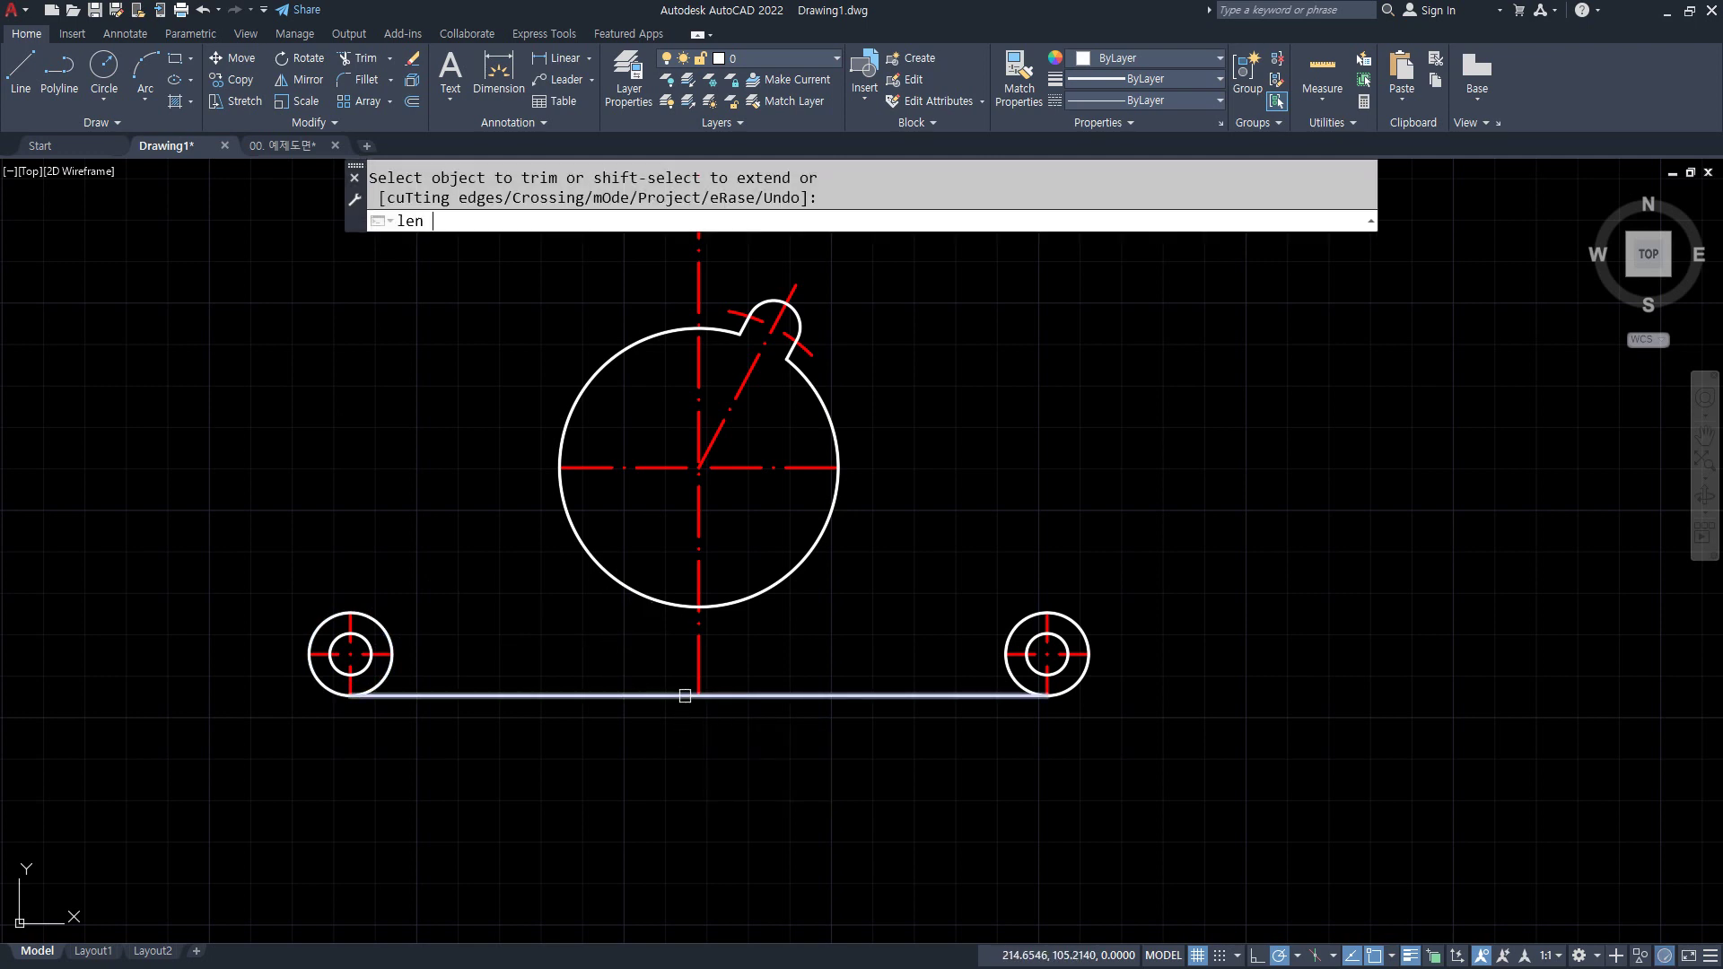
key("Return")
type("de")
key("Return")
type("5")
key("Return")
left_click(691, 695)
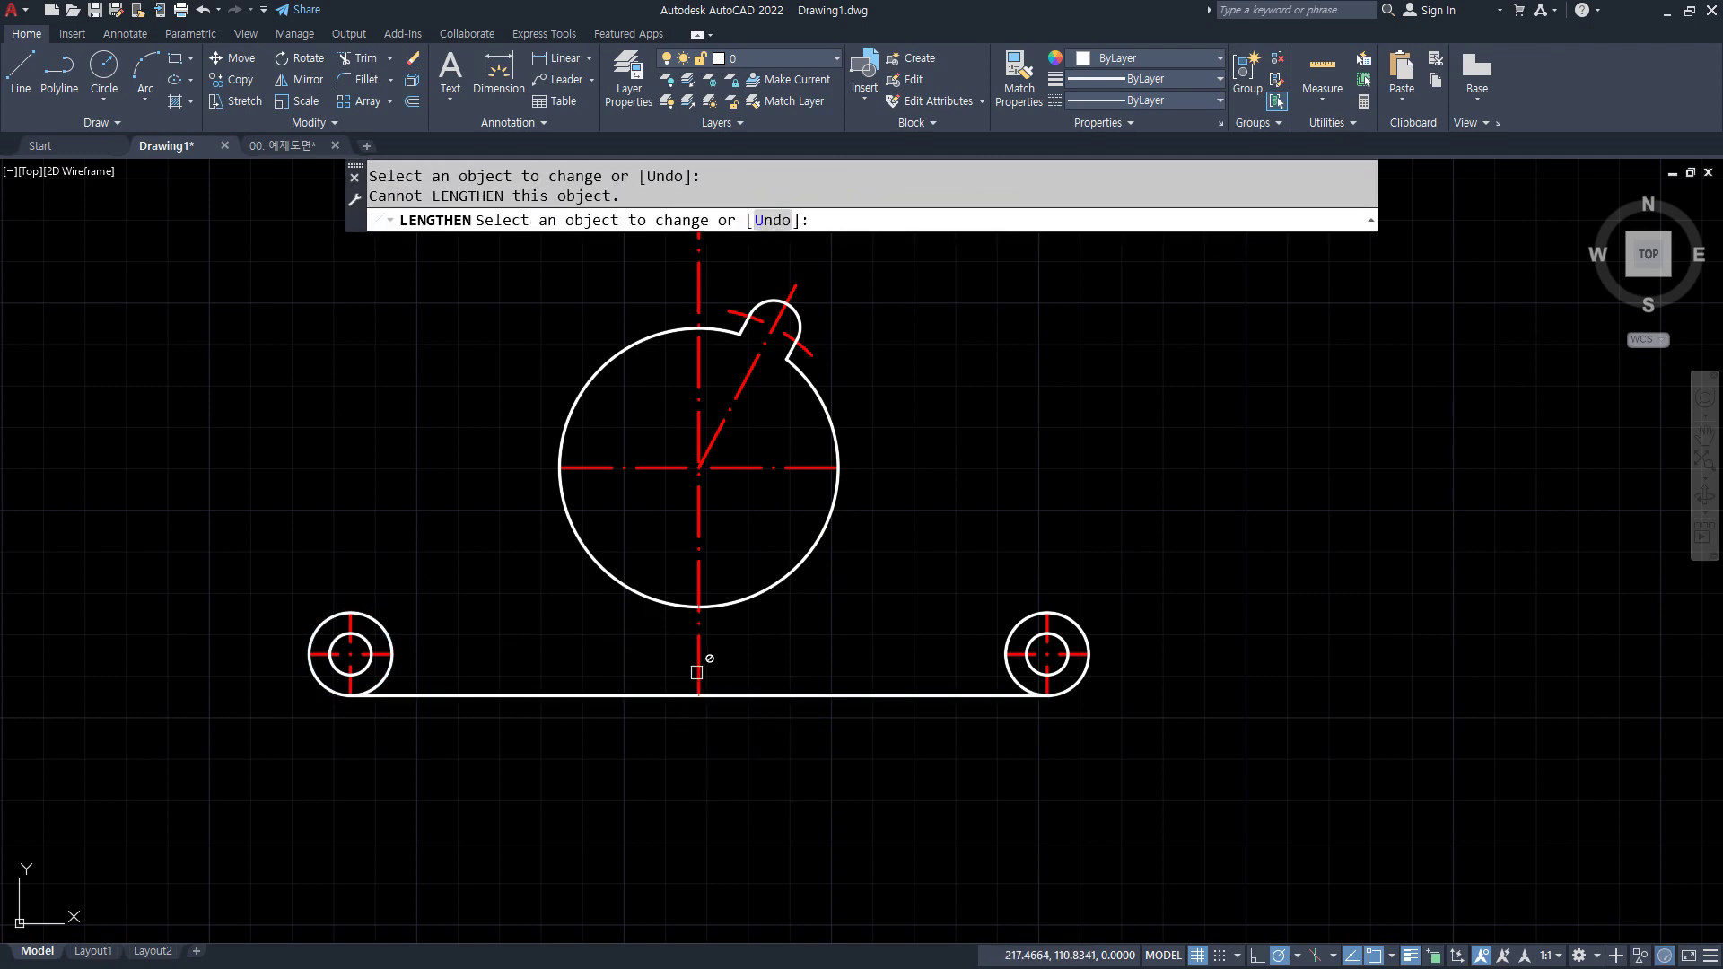
key("Escape")
- Lengthen the large circle's horizontal centerline at both ends, using the stored delta of 5
type("len")
key("Return")
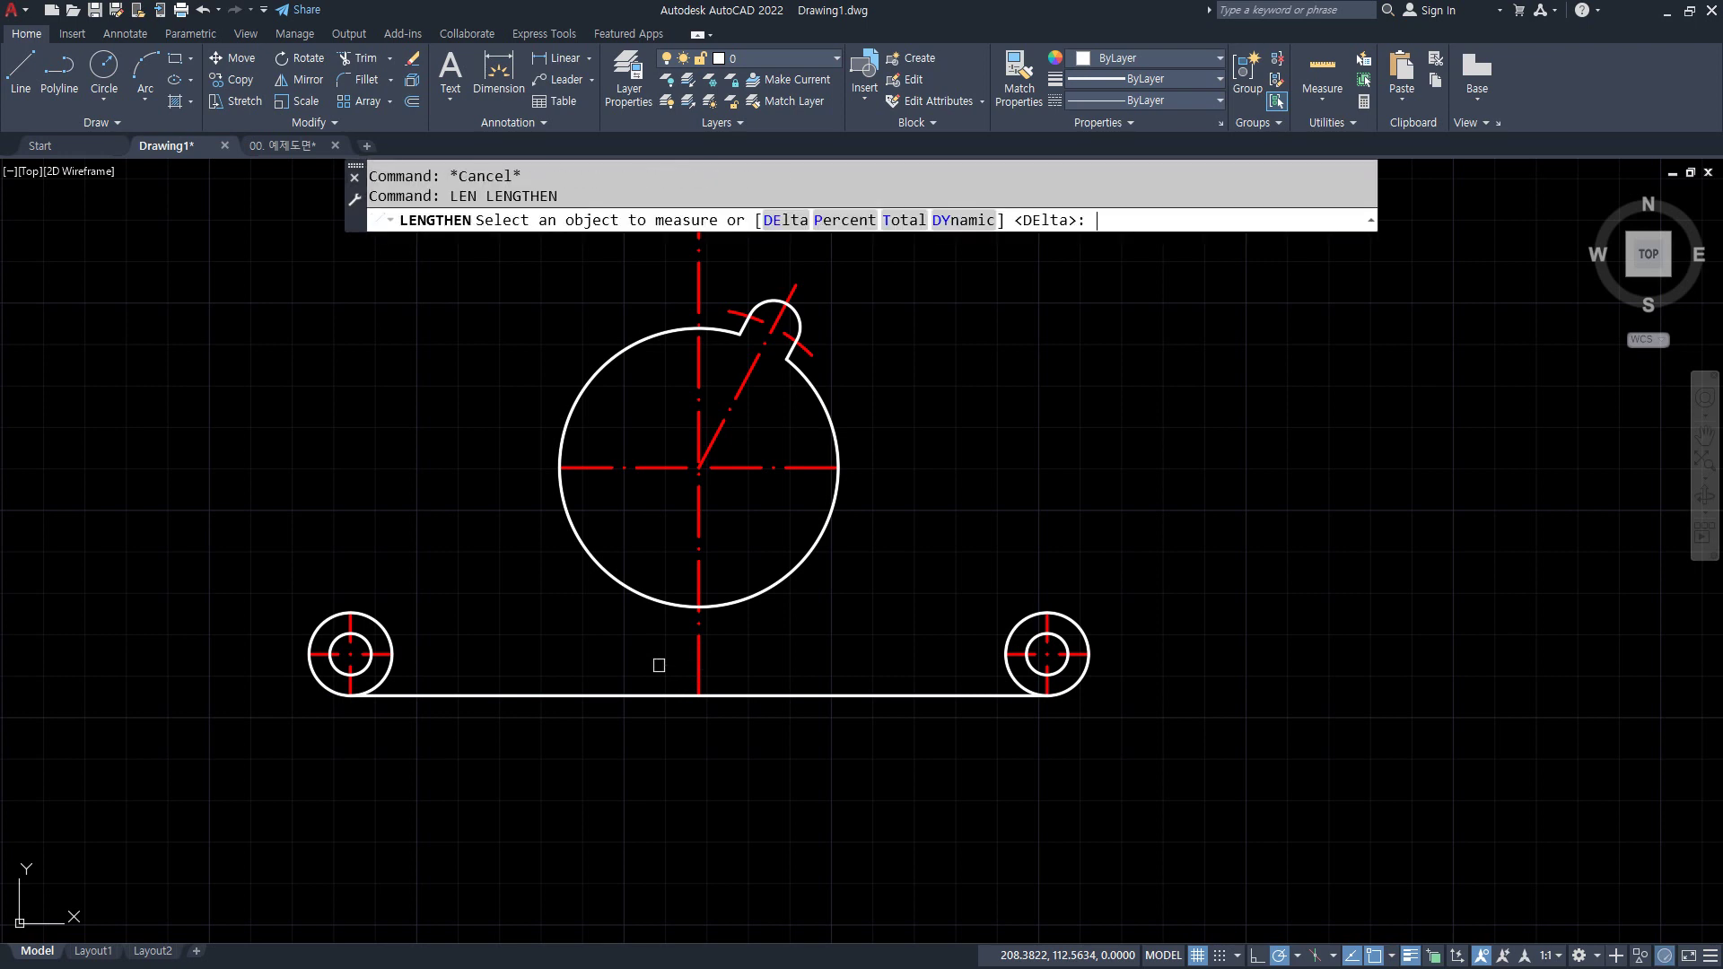
type("de")
key("Return")
key("Return")
left_click(705, 664)
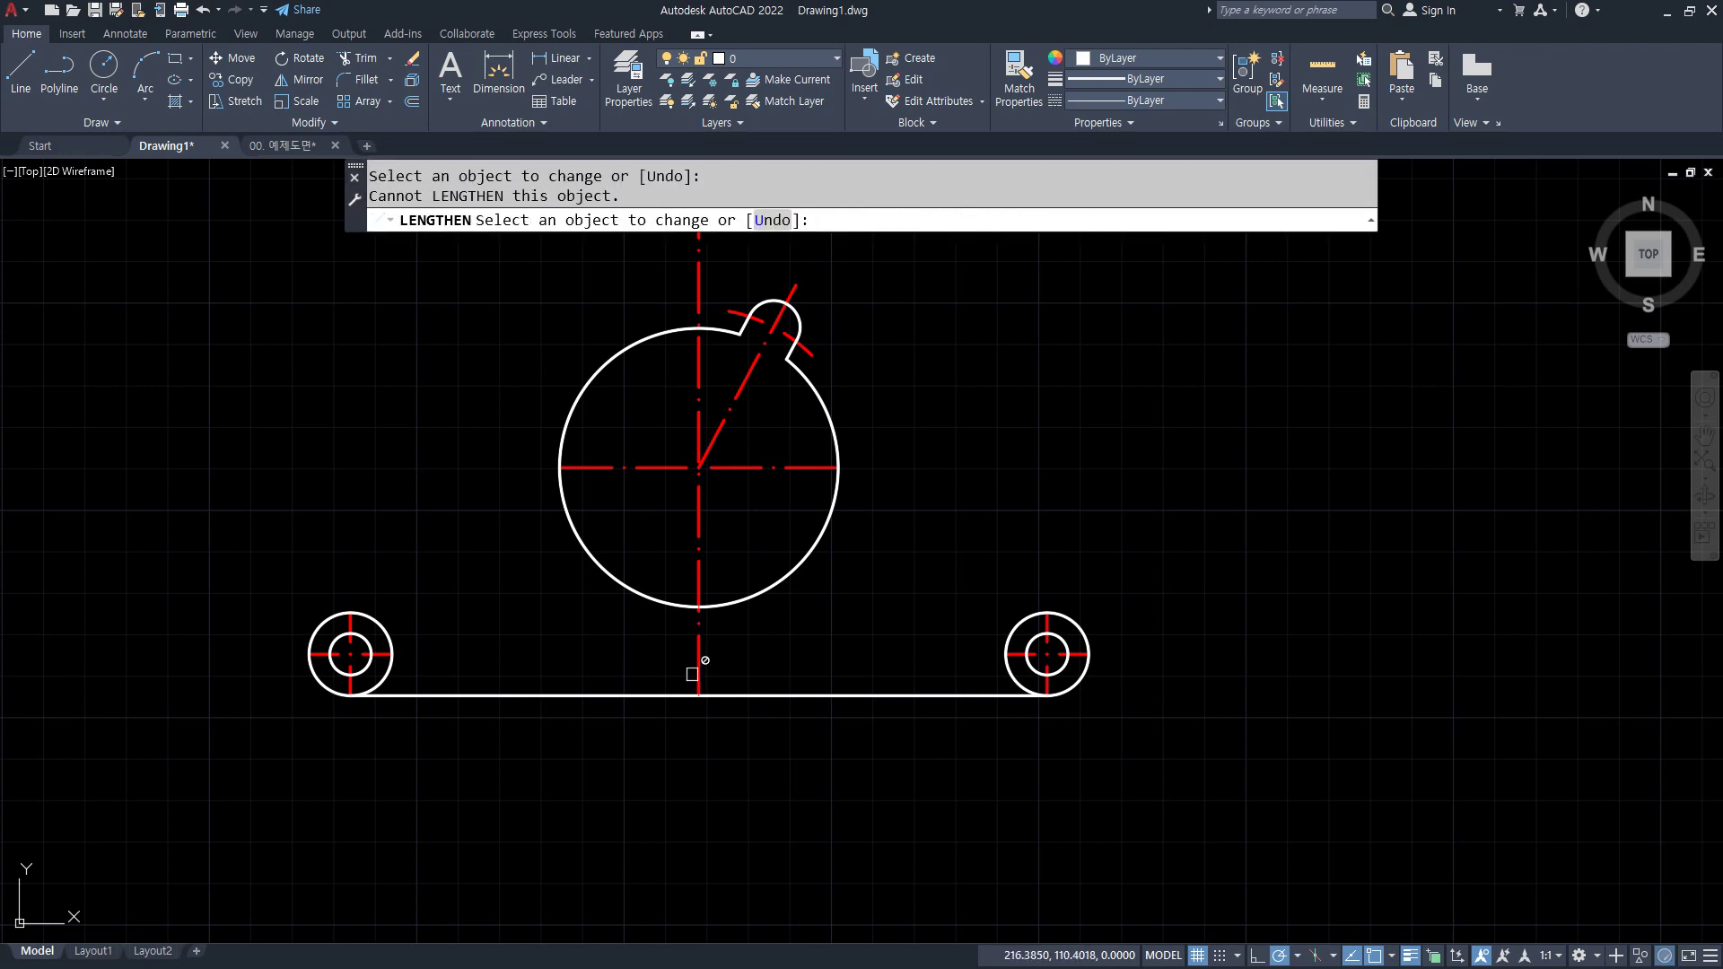
left_click(705, 665)
left_click(794, 467)
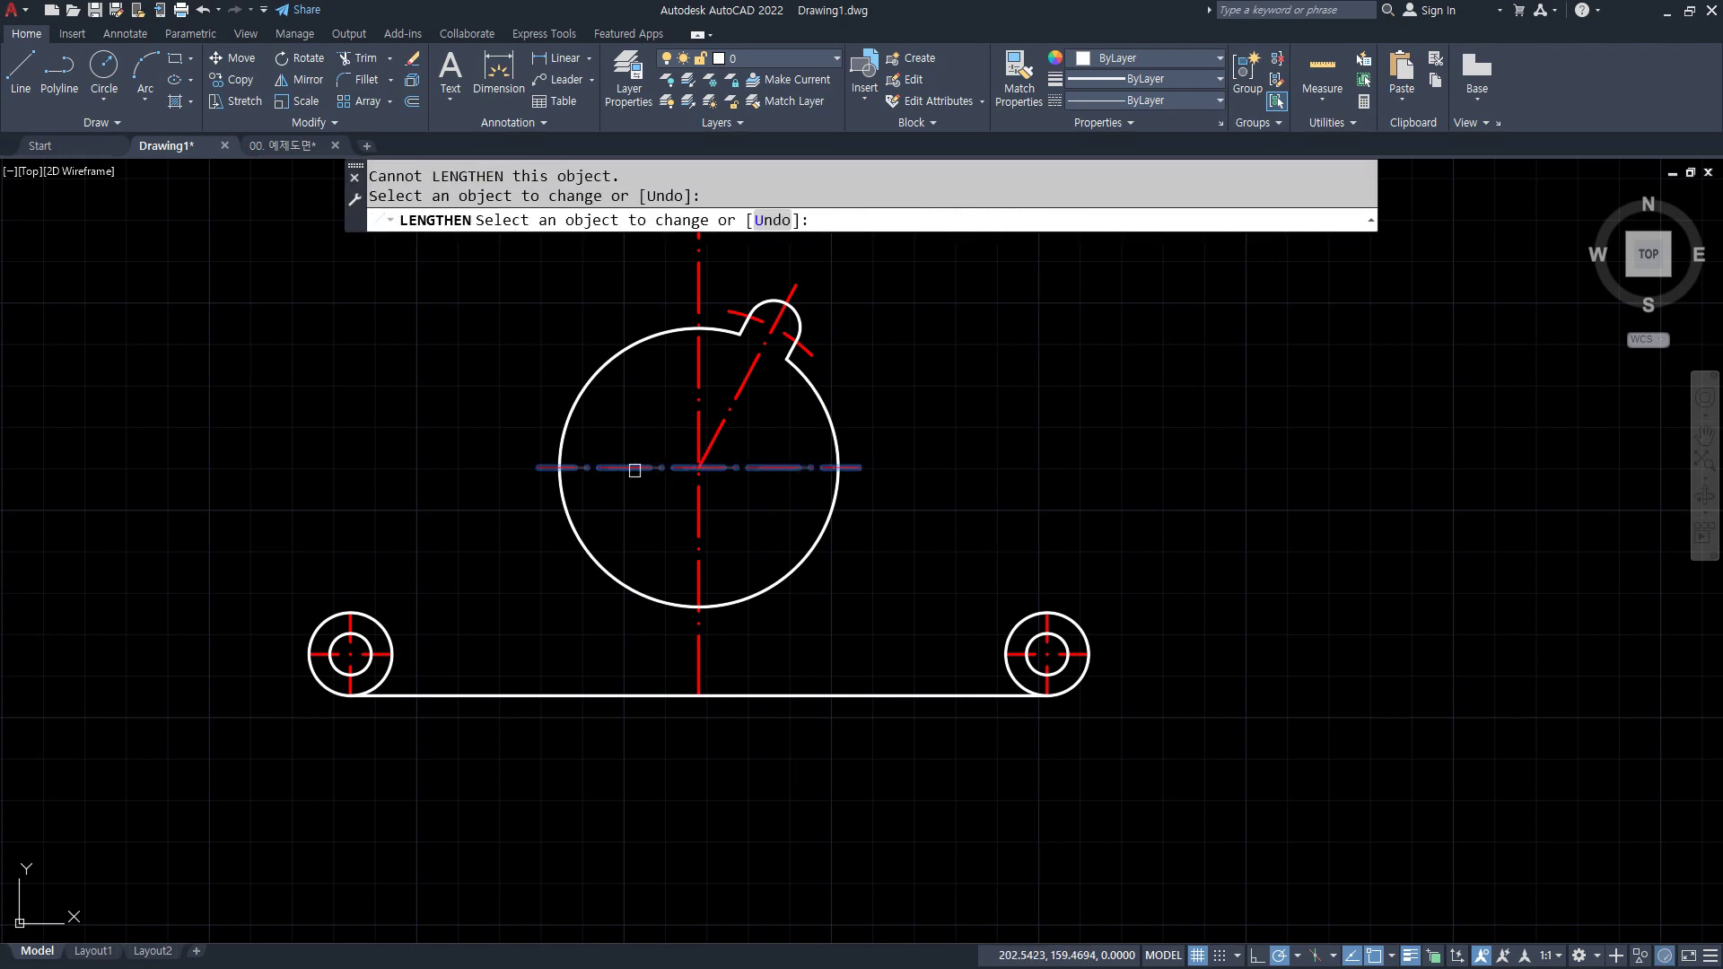
left_click(628, 467)
- Lengthen the left hole's horizontal and vertical centerlines by the same delta at both ends
middle_click_drag(770, 627, 768, 682)
left_click_drag(696, 738, 704, 709)
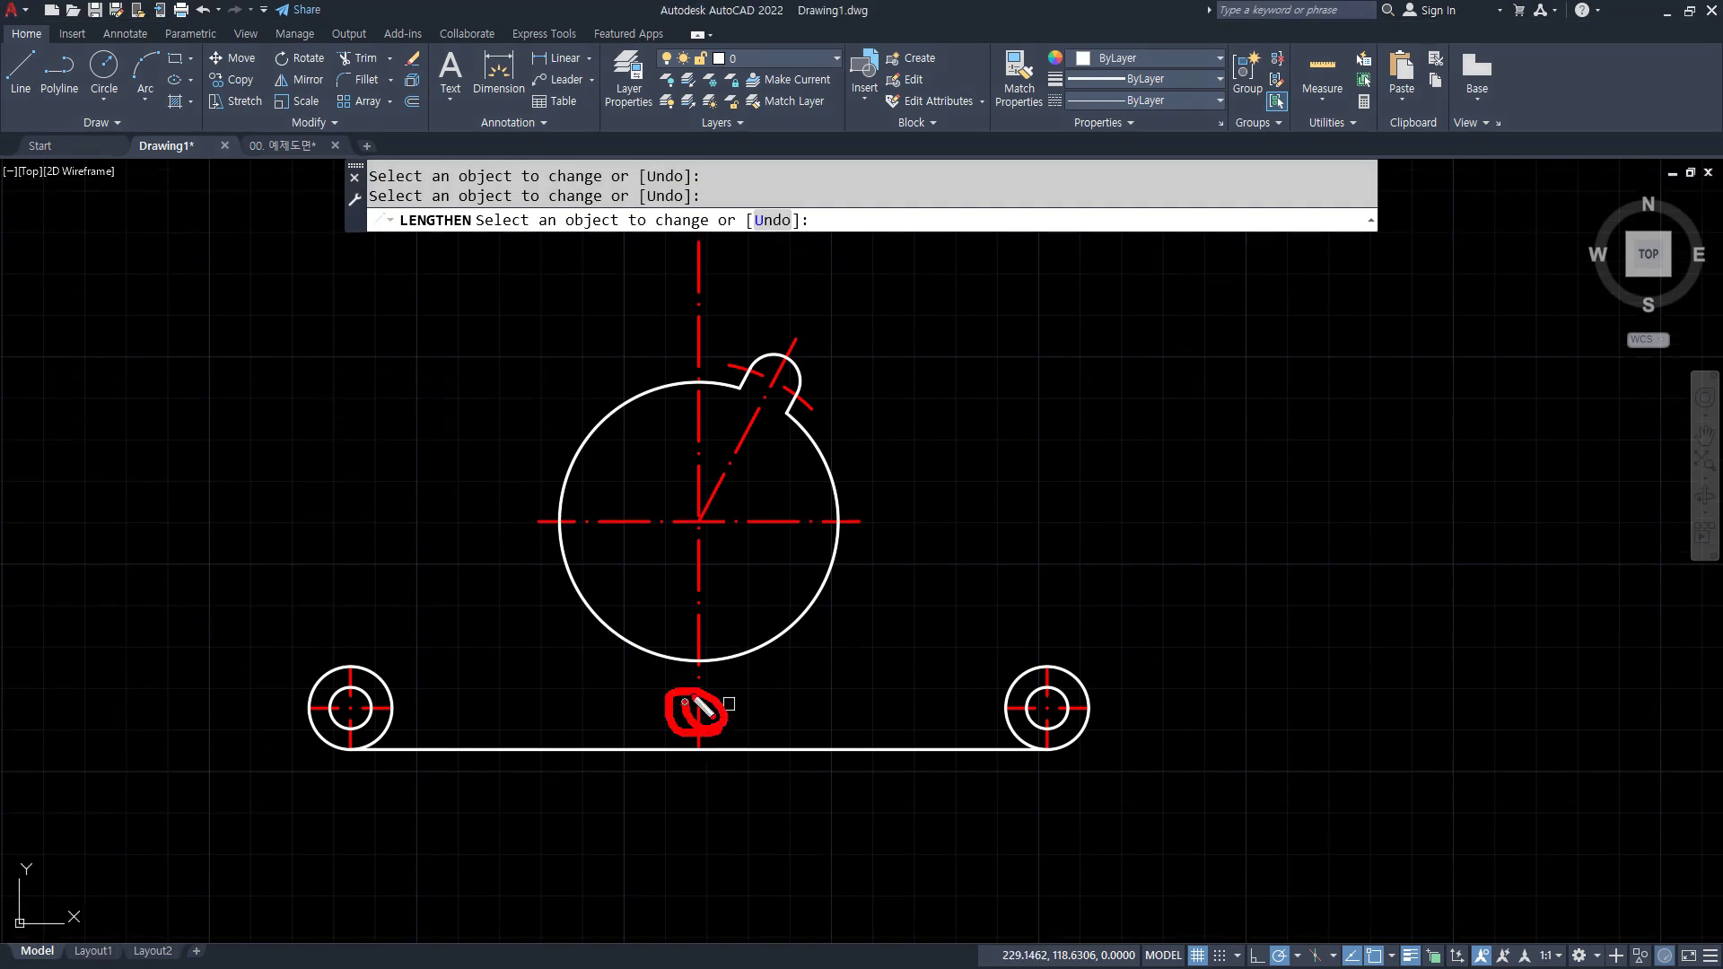
key("Escape")
left_click(371, 709)
scroll(339, 697, "up", 3)
scroll(404, 705, "up", 3)
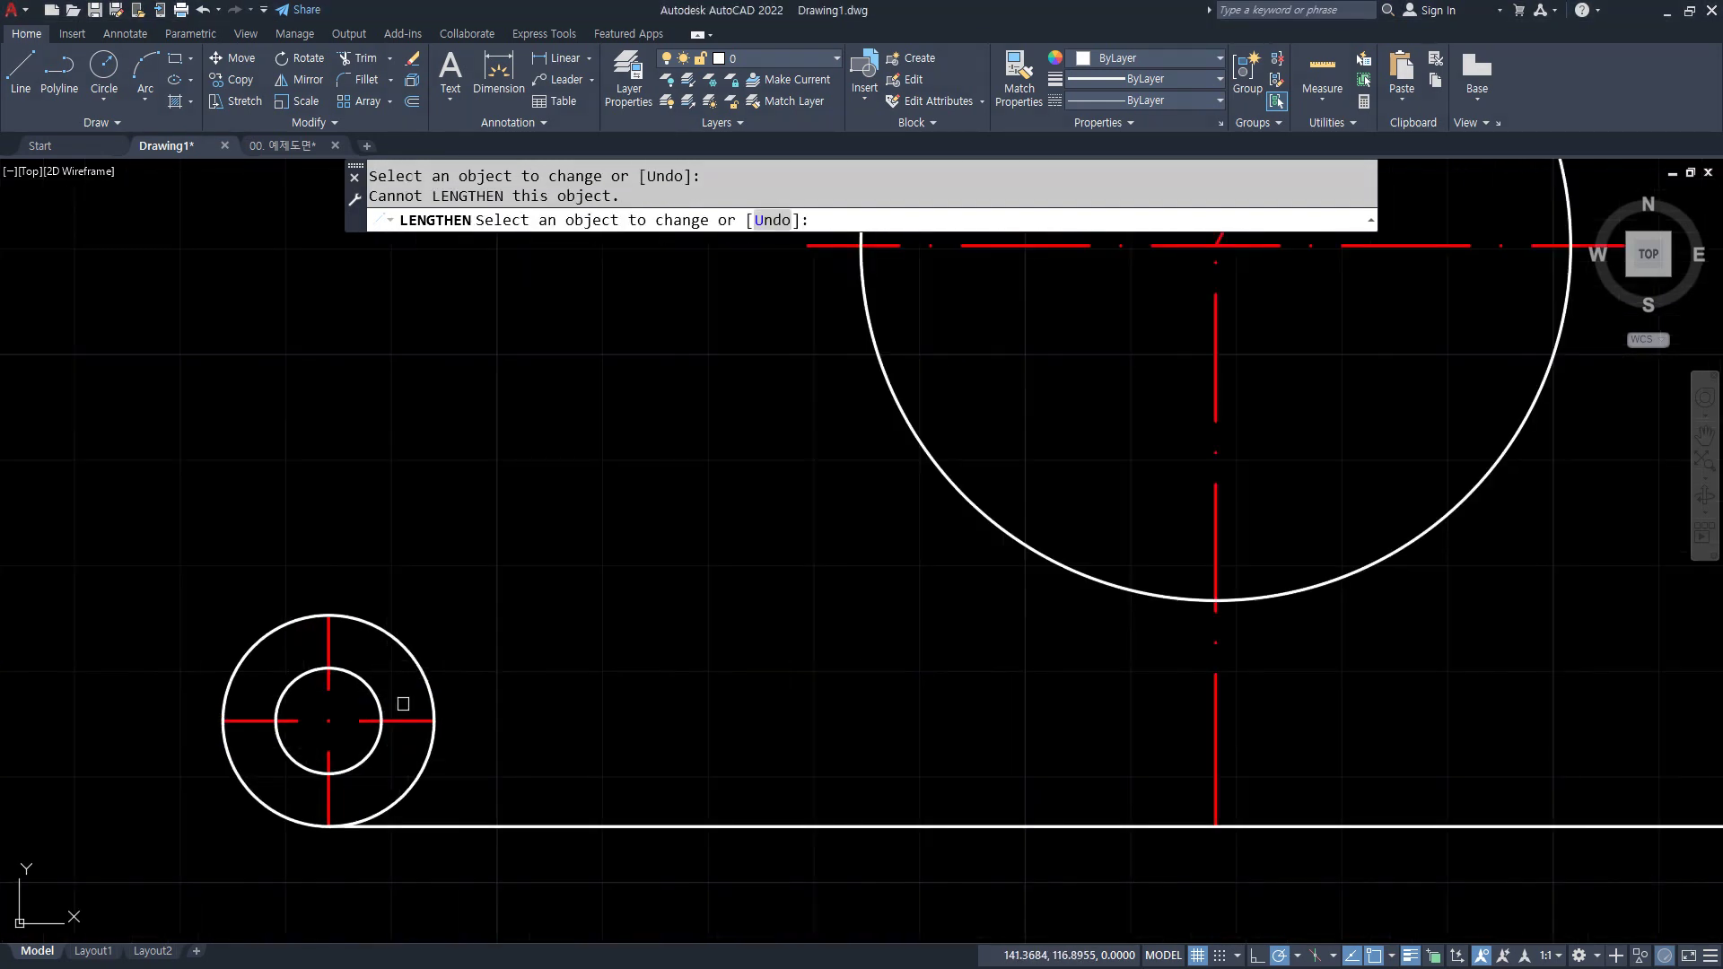
middle_click_drag(412, 676, 547, 534)
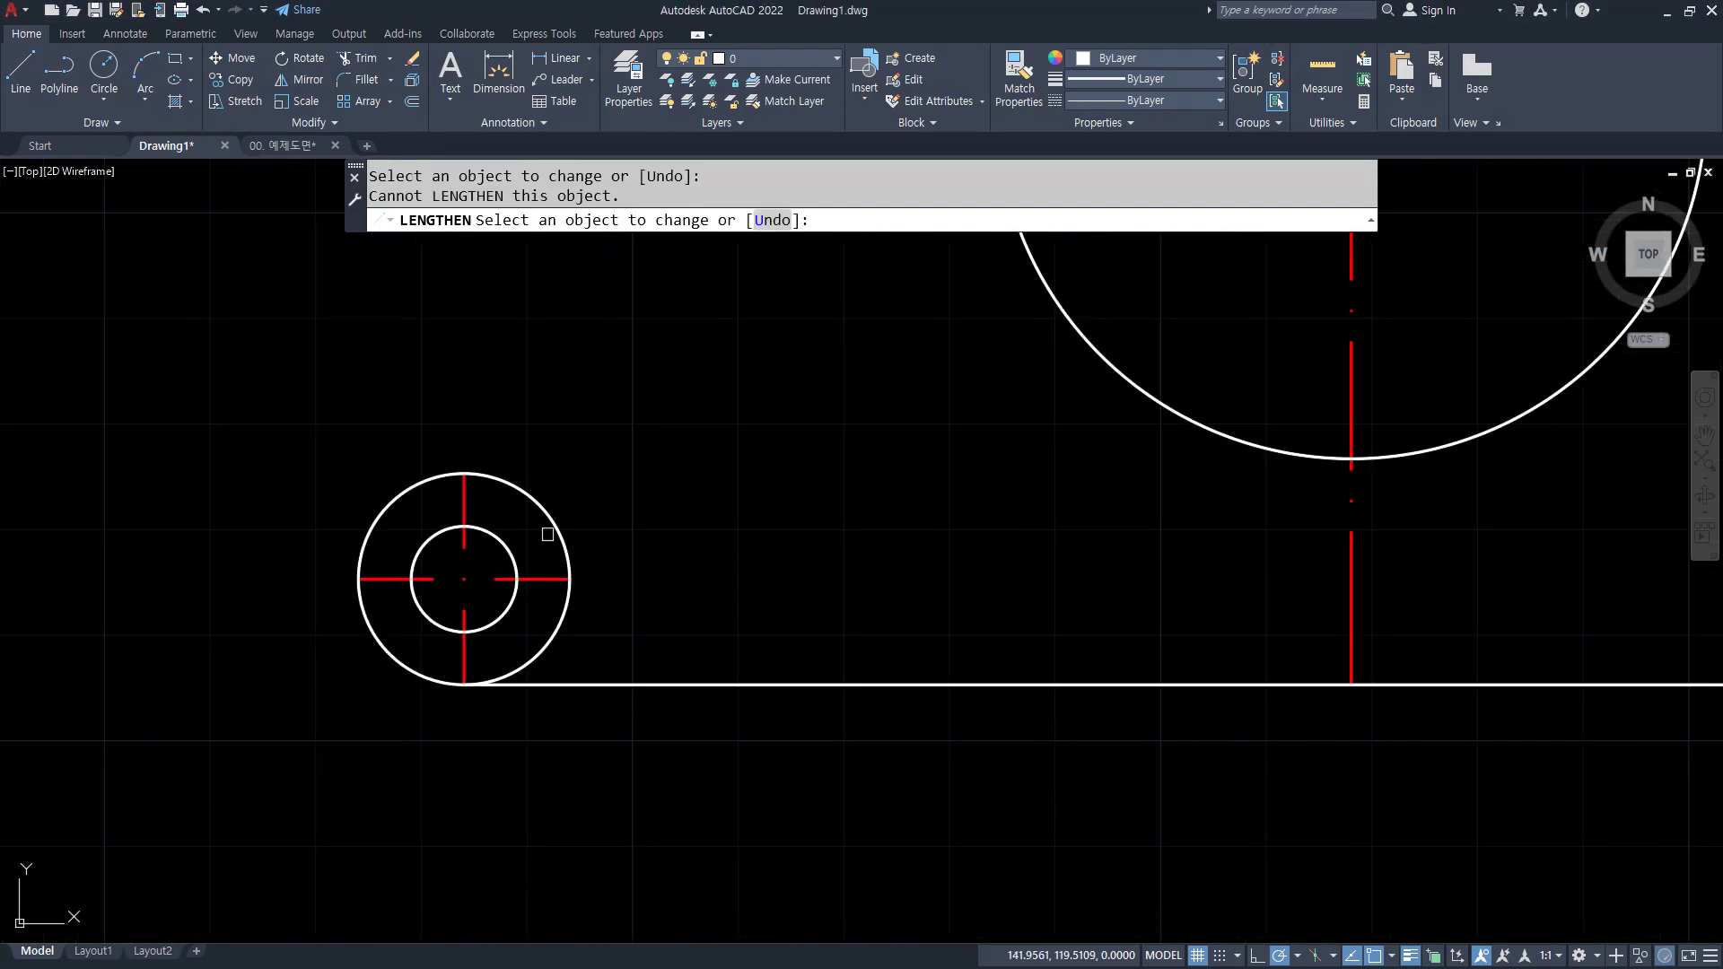
left_click(413, 579)
left_click(448, 528)
left_click(464, 545)
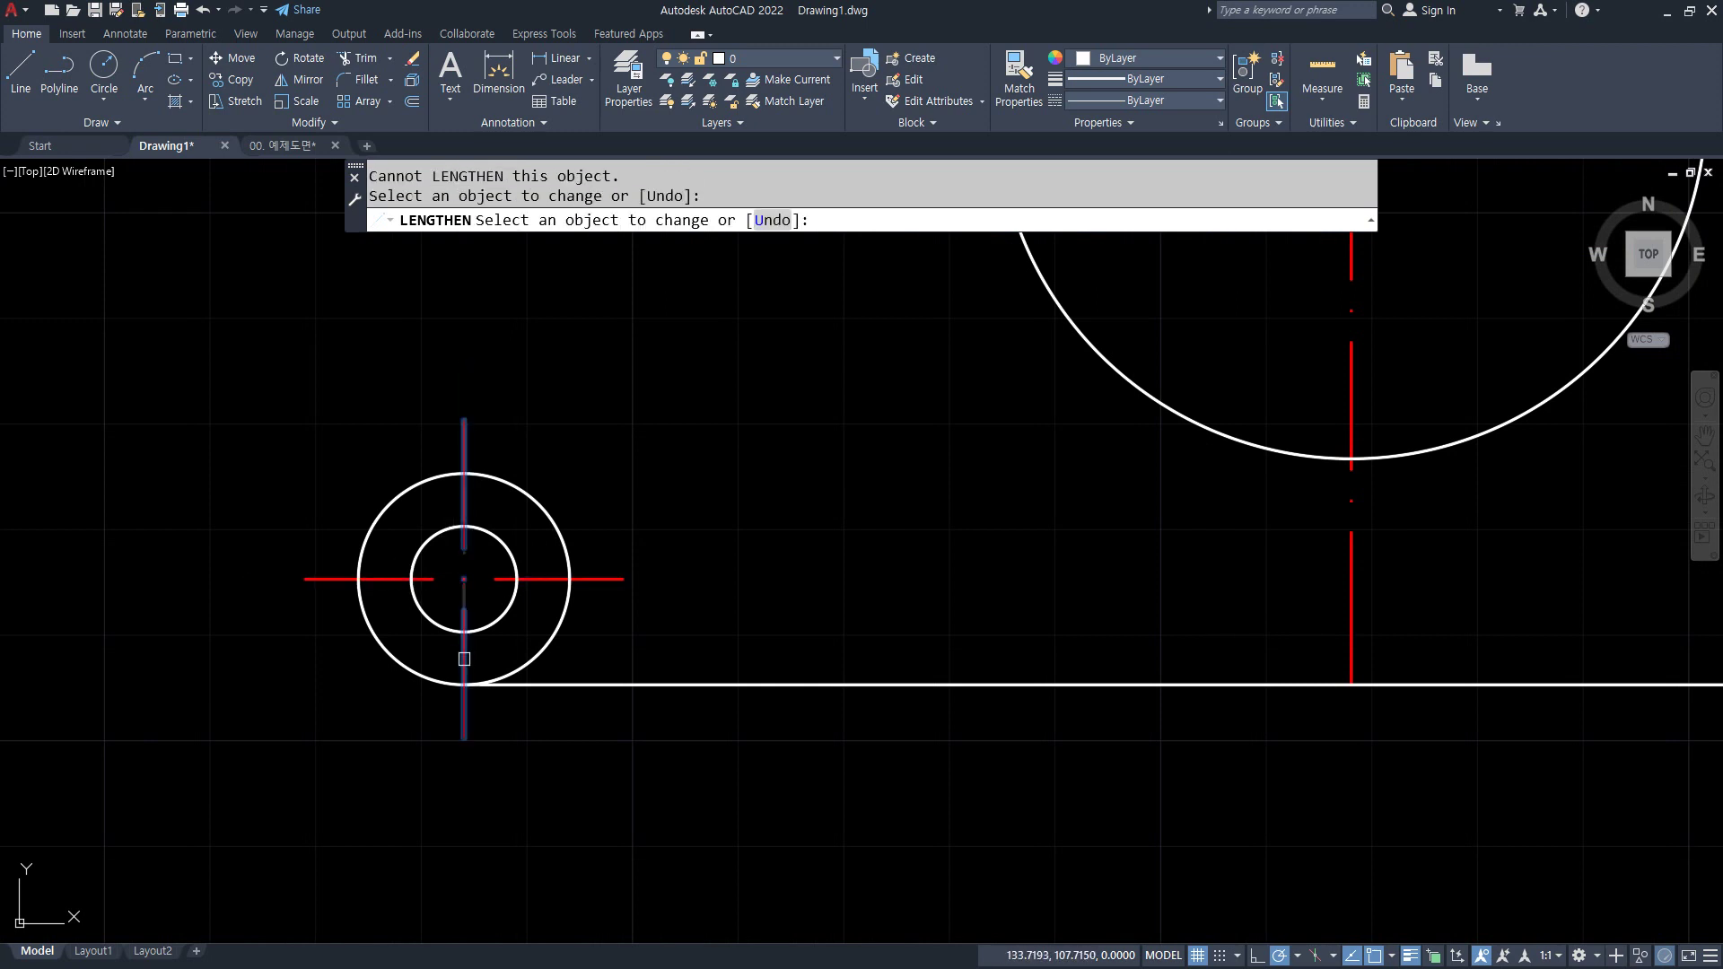
left_click(464, 658)
- Lengthen the right hole's horizontal and vertical centerlines by the same delta at both ends
scroll(1051, 563, "down", 1)
middle_click_drag(1052, 563, 119, 573)
left_click(866, 558)
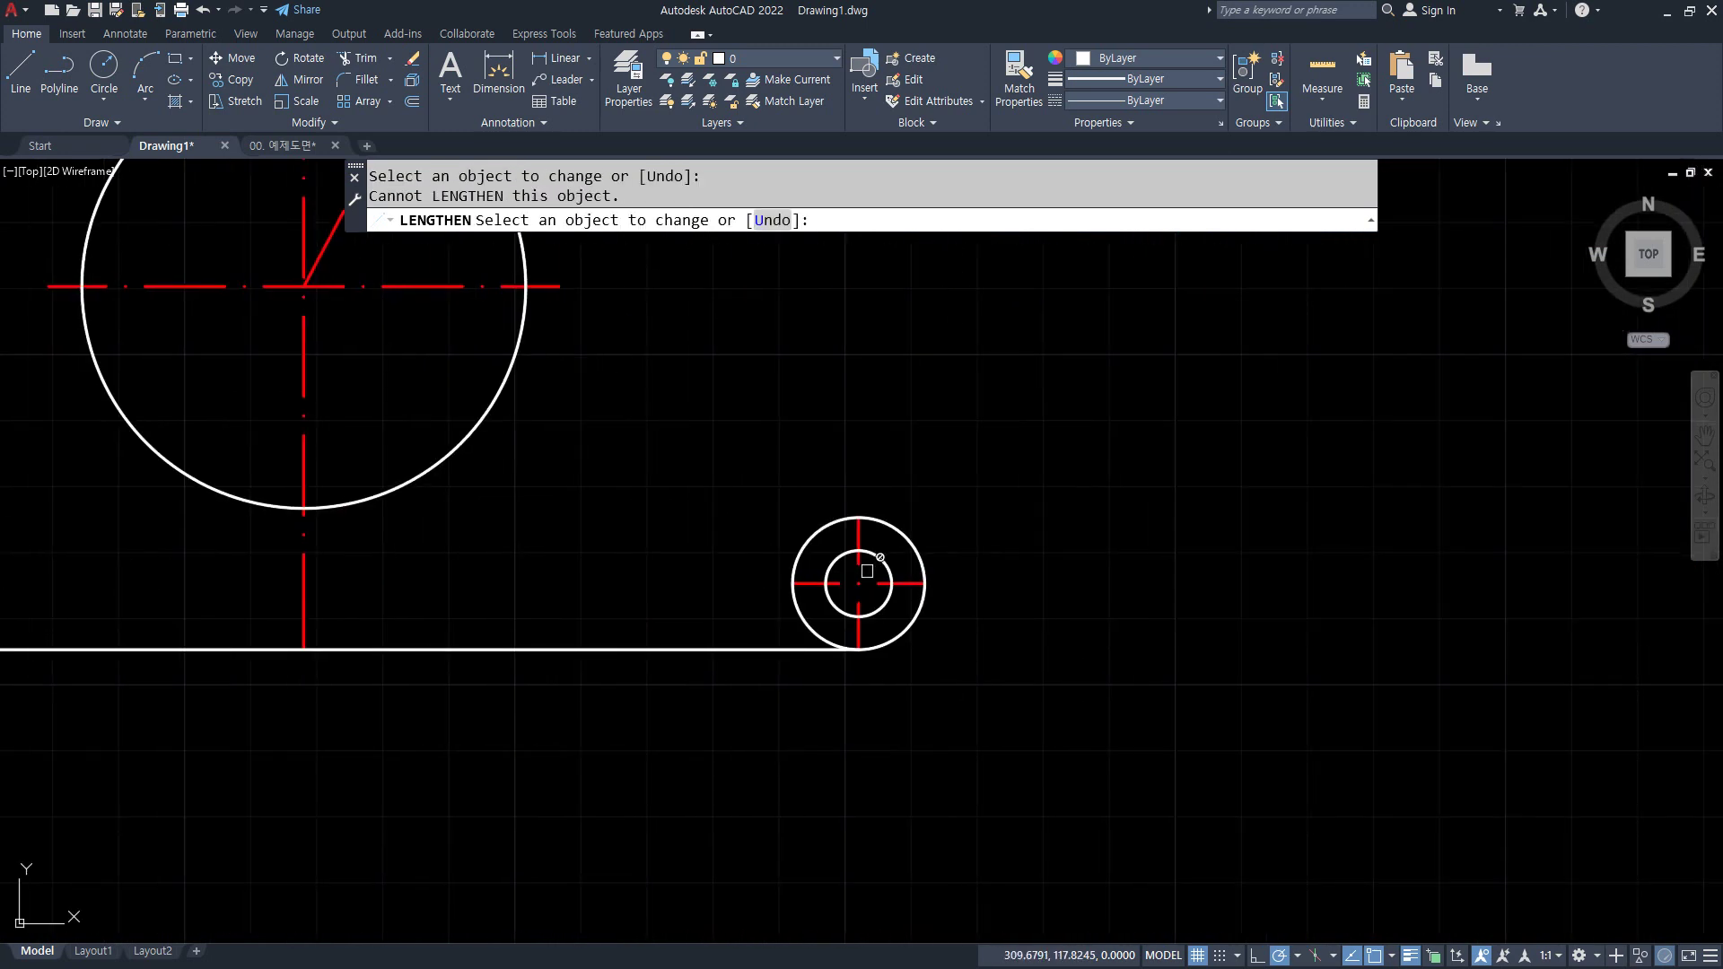
left_click(799, 583)
left_click(924, 583)
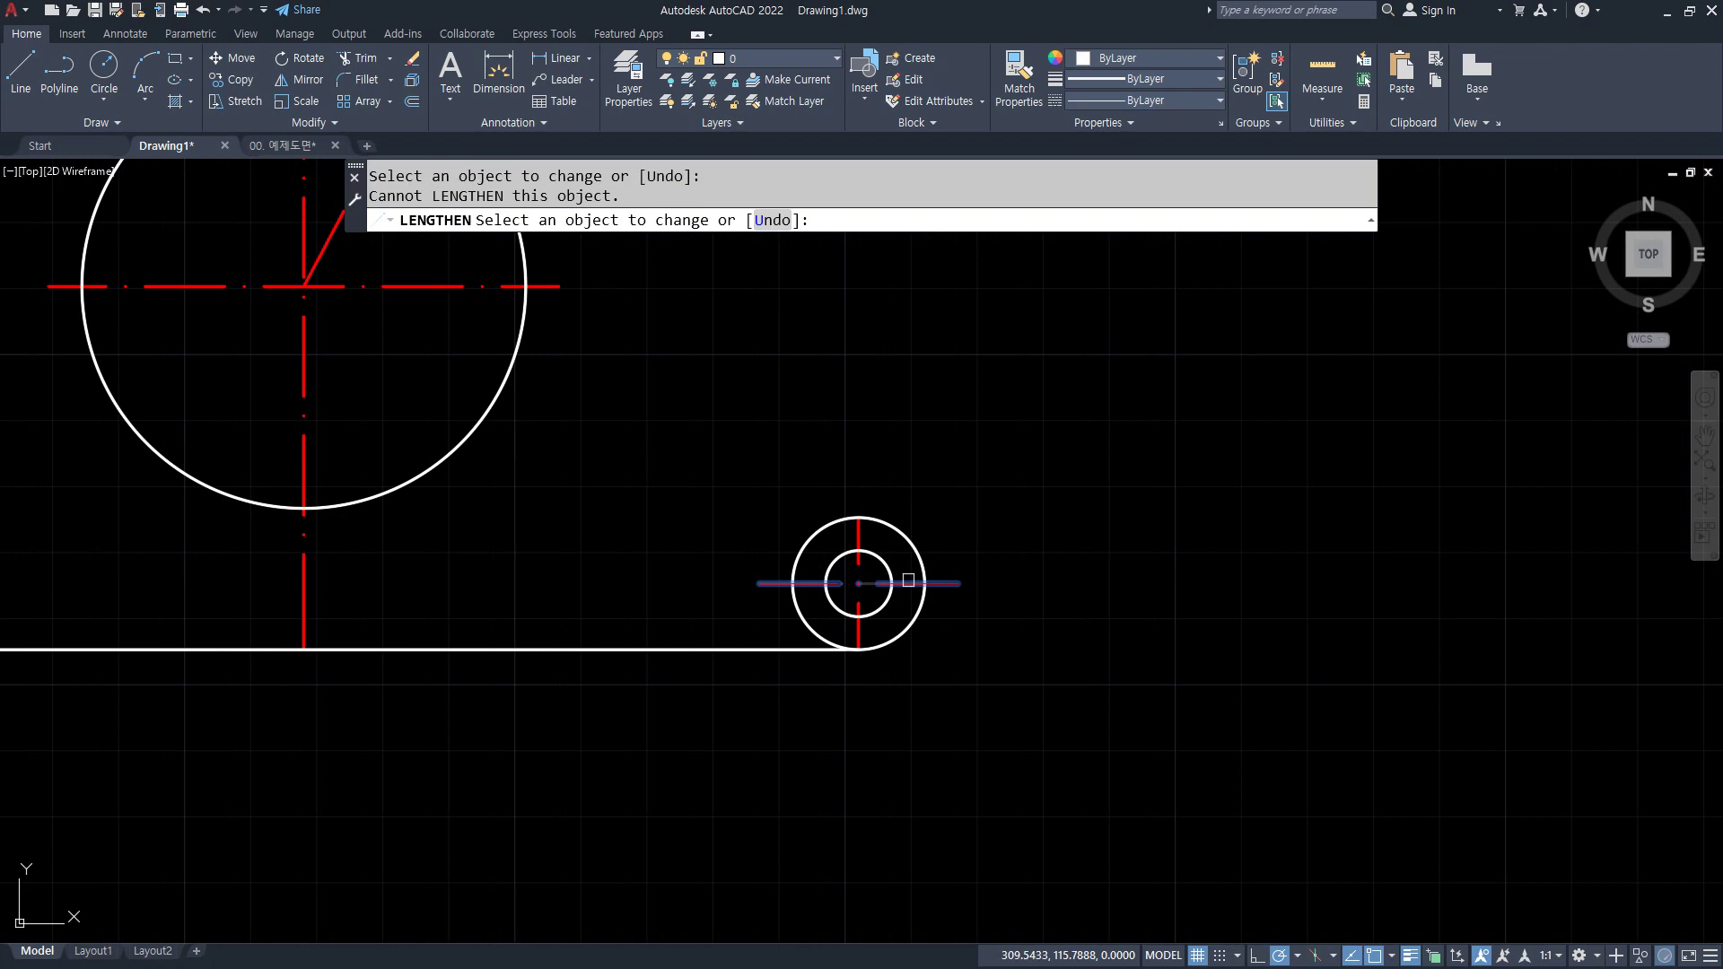
left_click(860, 533)
left_click(859, 627)
key("Return")
- Rotate a copy of the left hole's horizontal centerline by 47 degrees about the hole's center
scroll(307, 543, "down", 2)
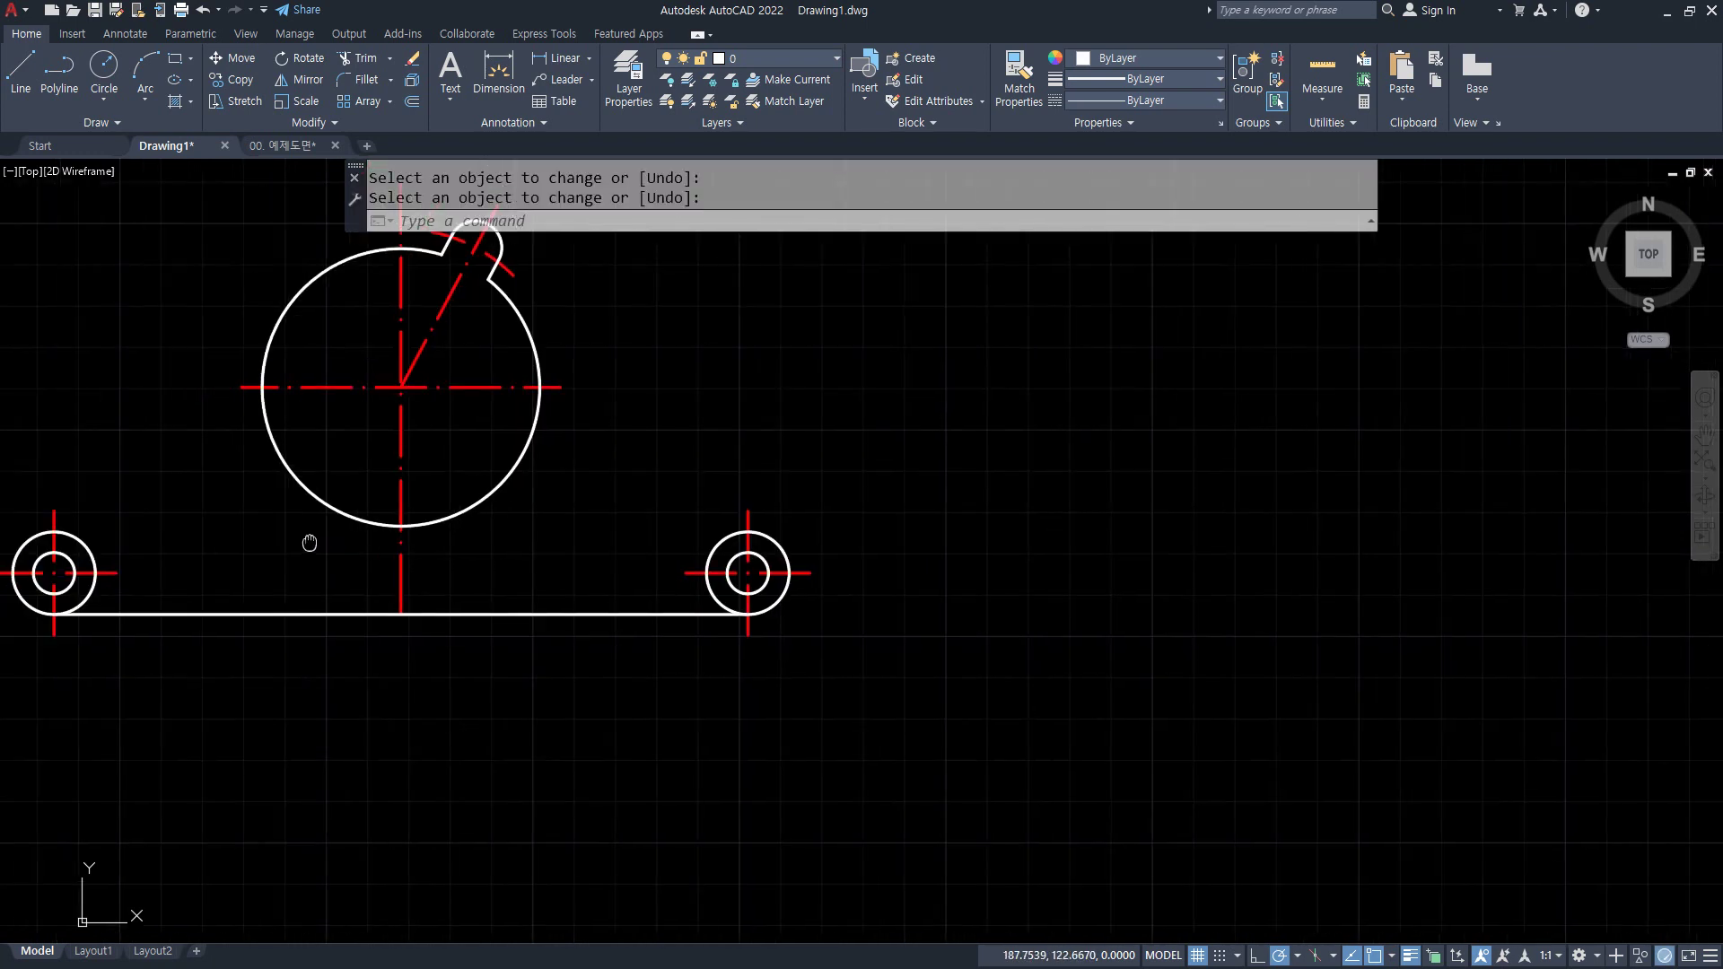
scroll(513, 578, "up", 4)
middle_click_drag(470, 563, 577, 548)
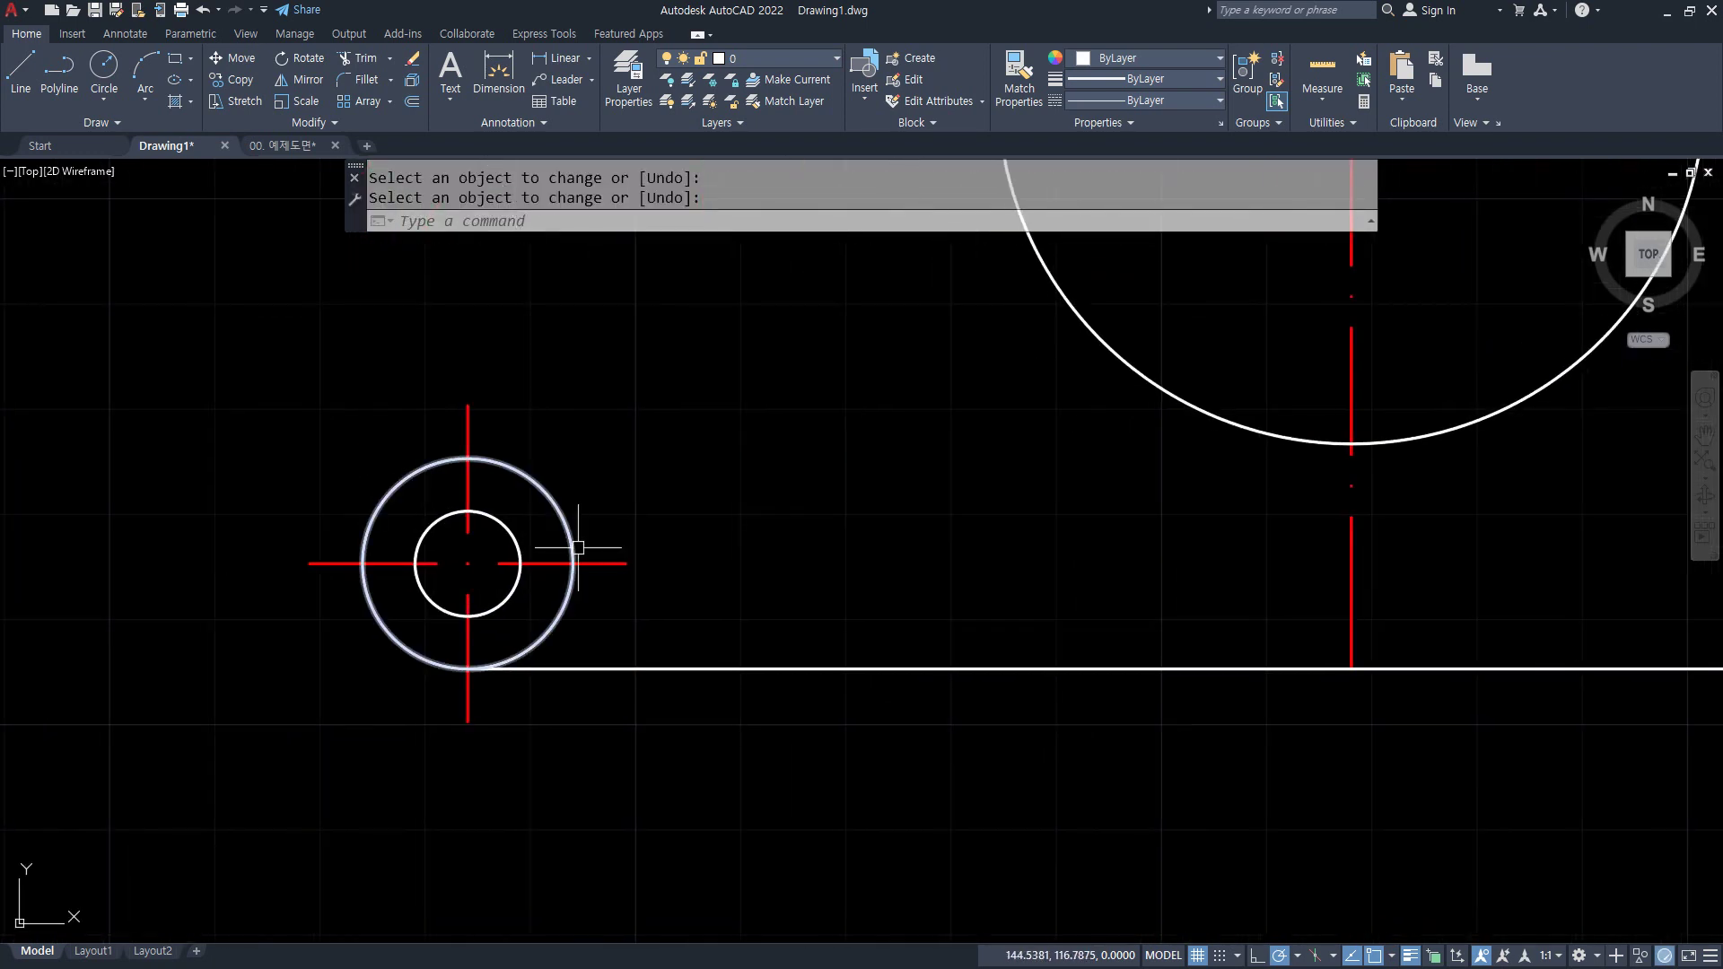
type("ro")
key("Return")
left_click(556, 567)
key("Return")
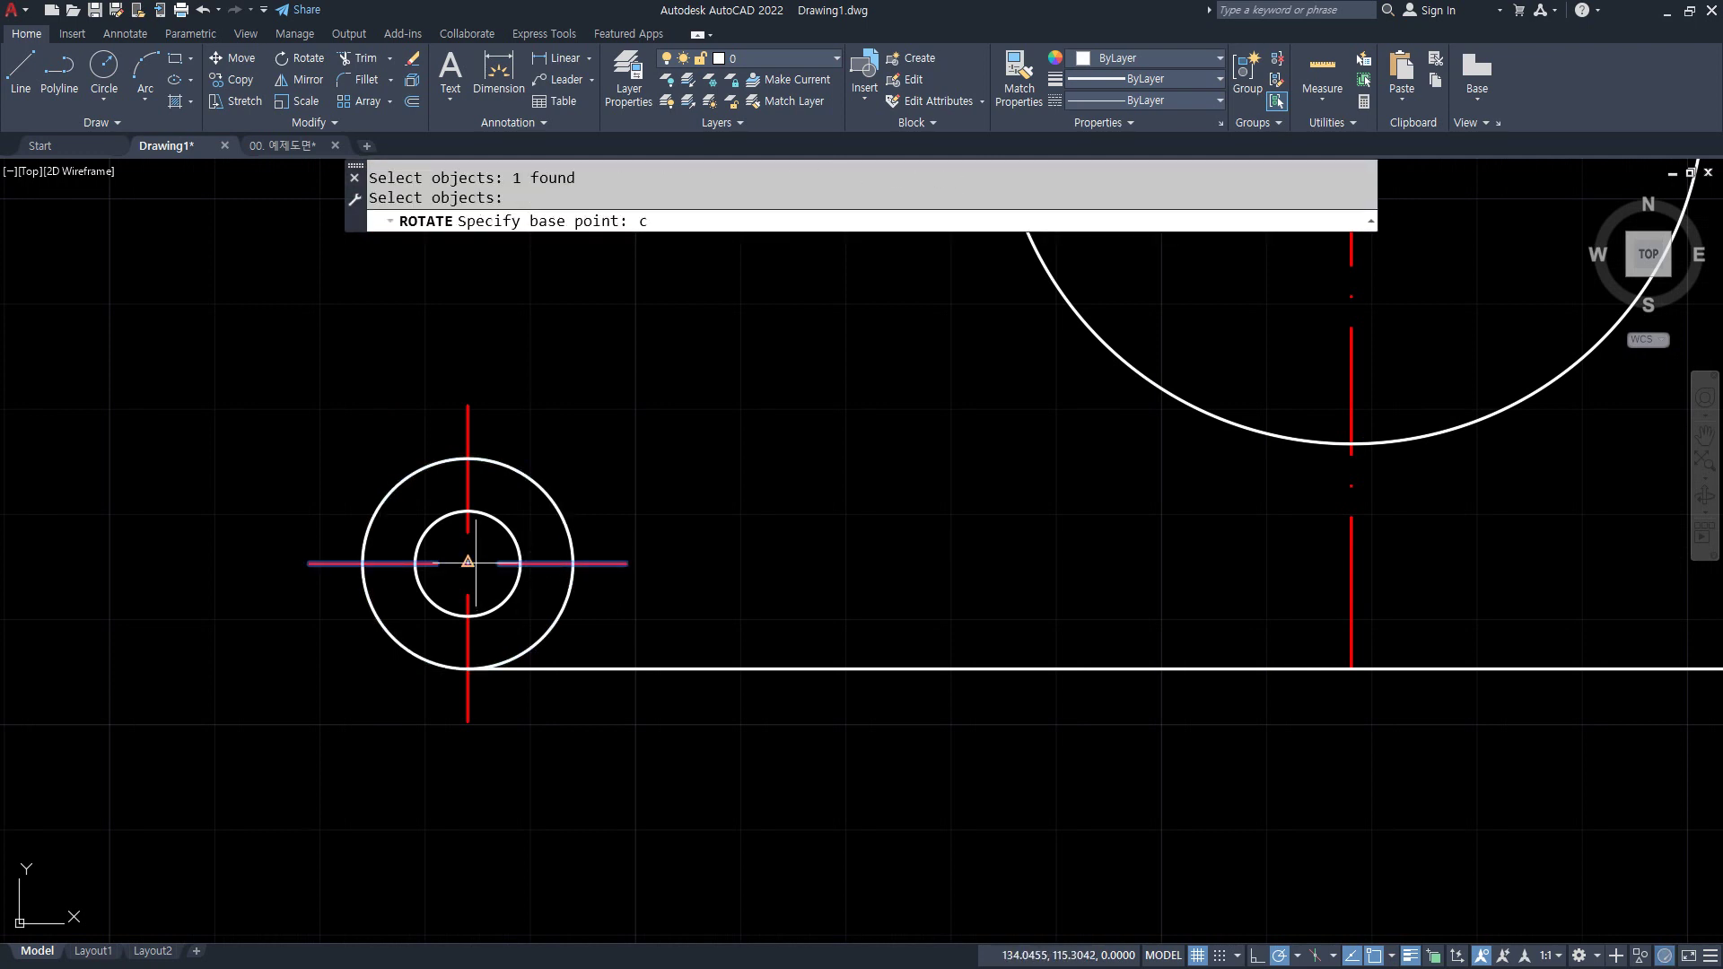
type("i")
key("Return")
left_click(467, 563)
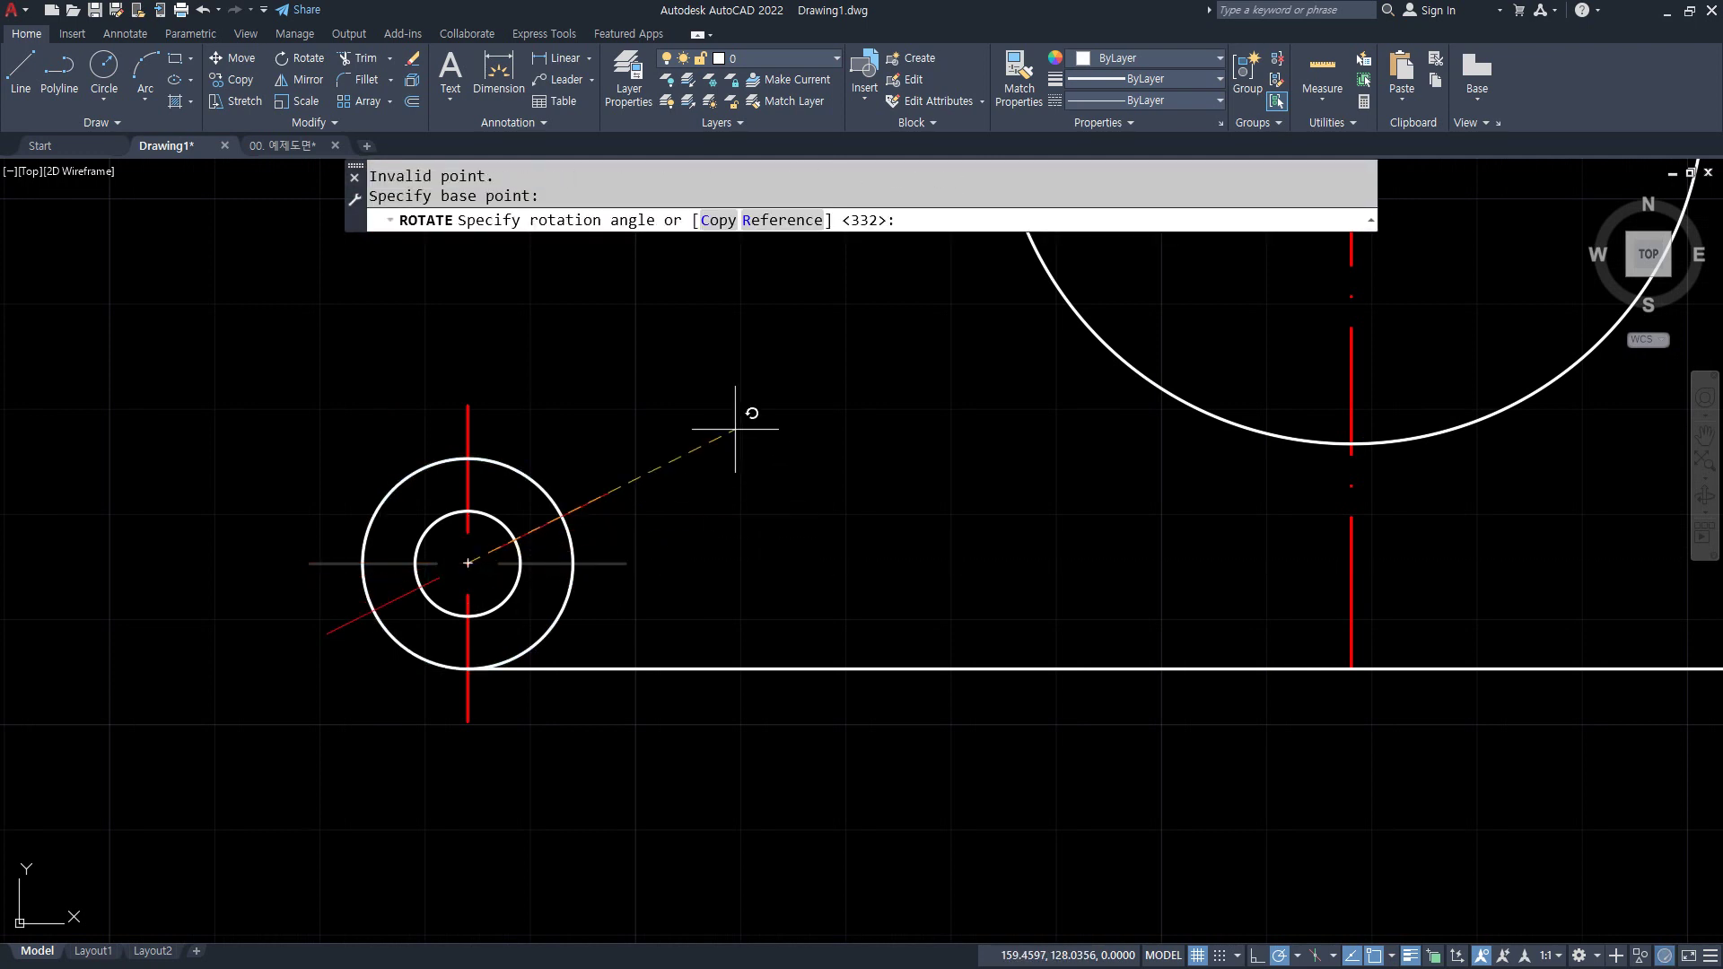
type("c")
key("Return")
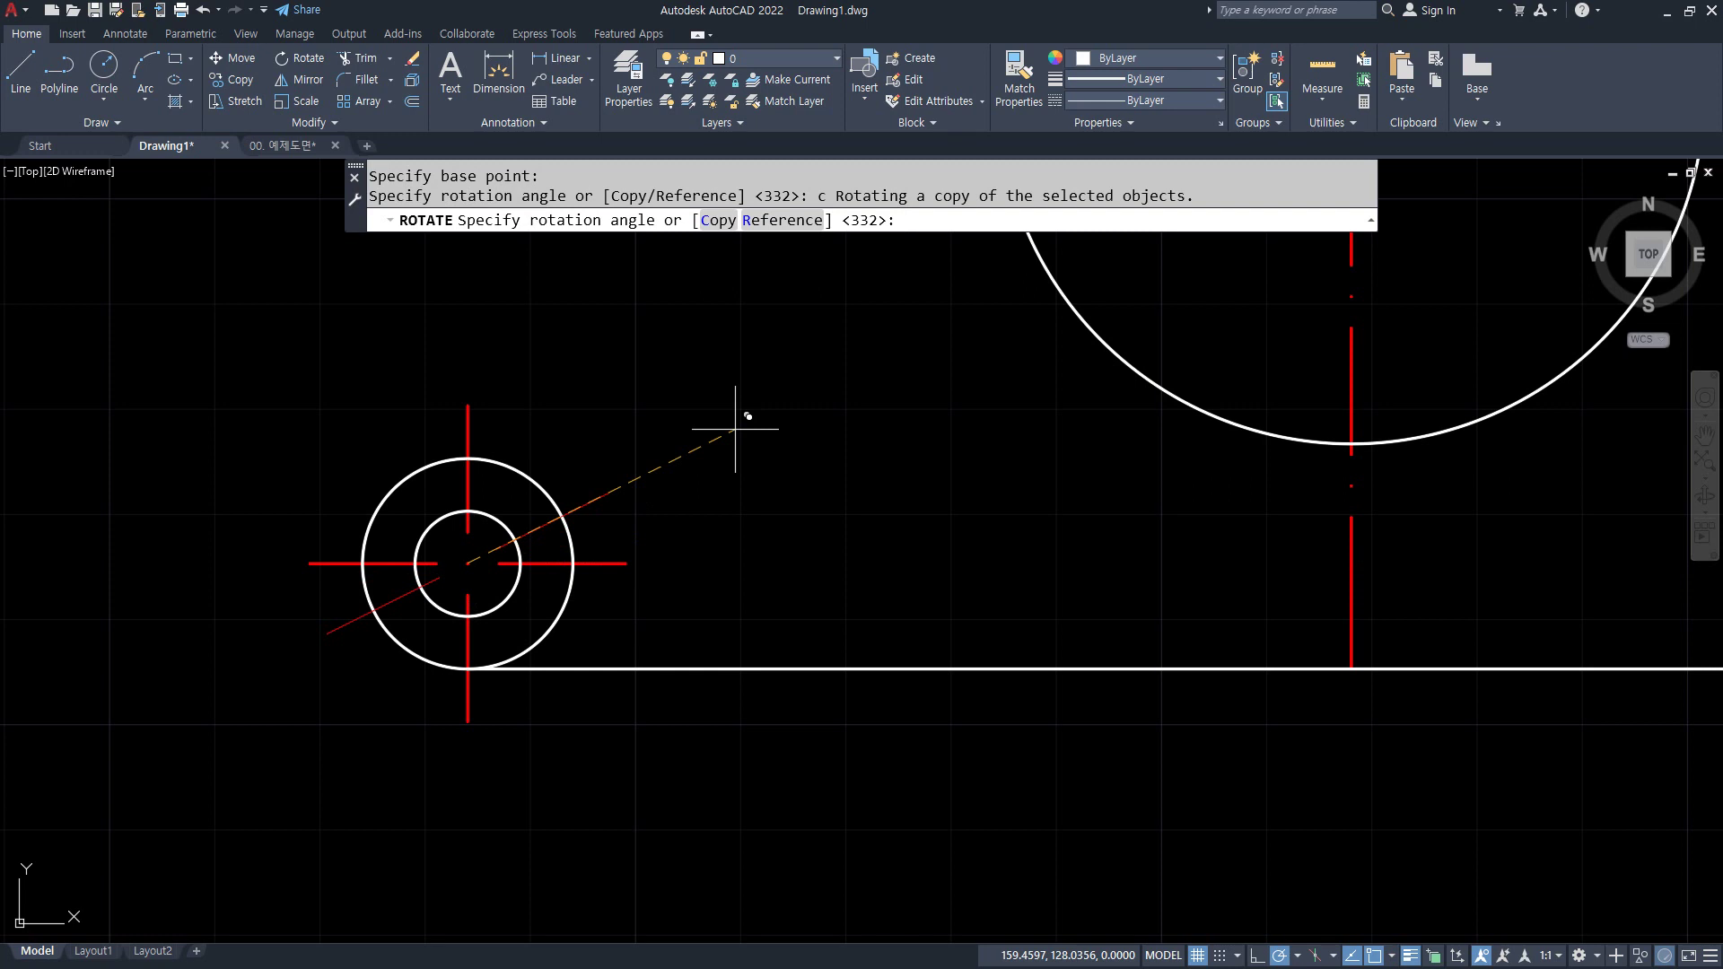
type("47")
key("Return")
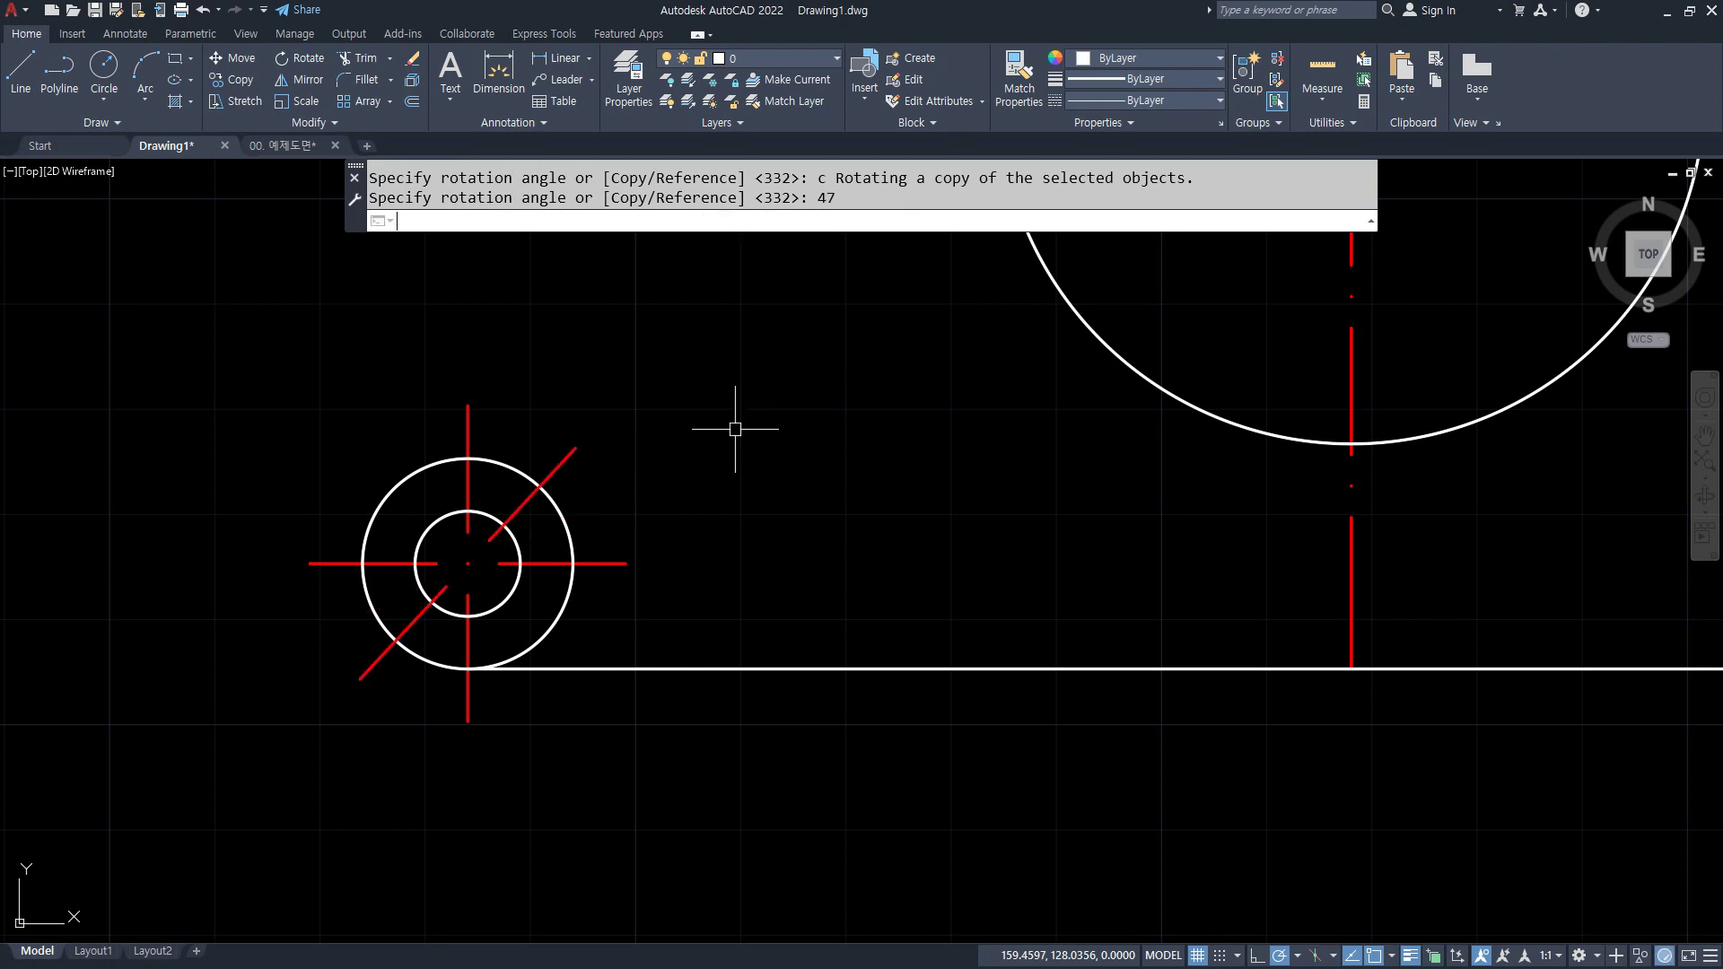
- Offset the angled centerline by 10 toward the upper-left side of the left hole
type("o")
key("Return")
type("10")
key("Return")
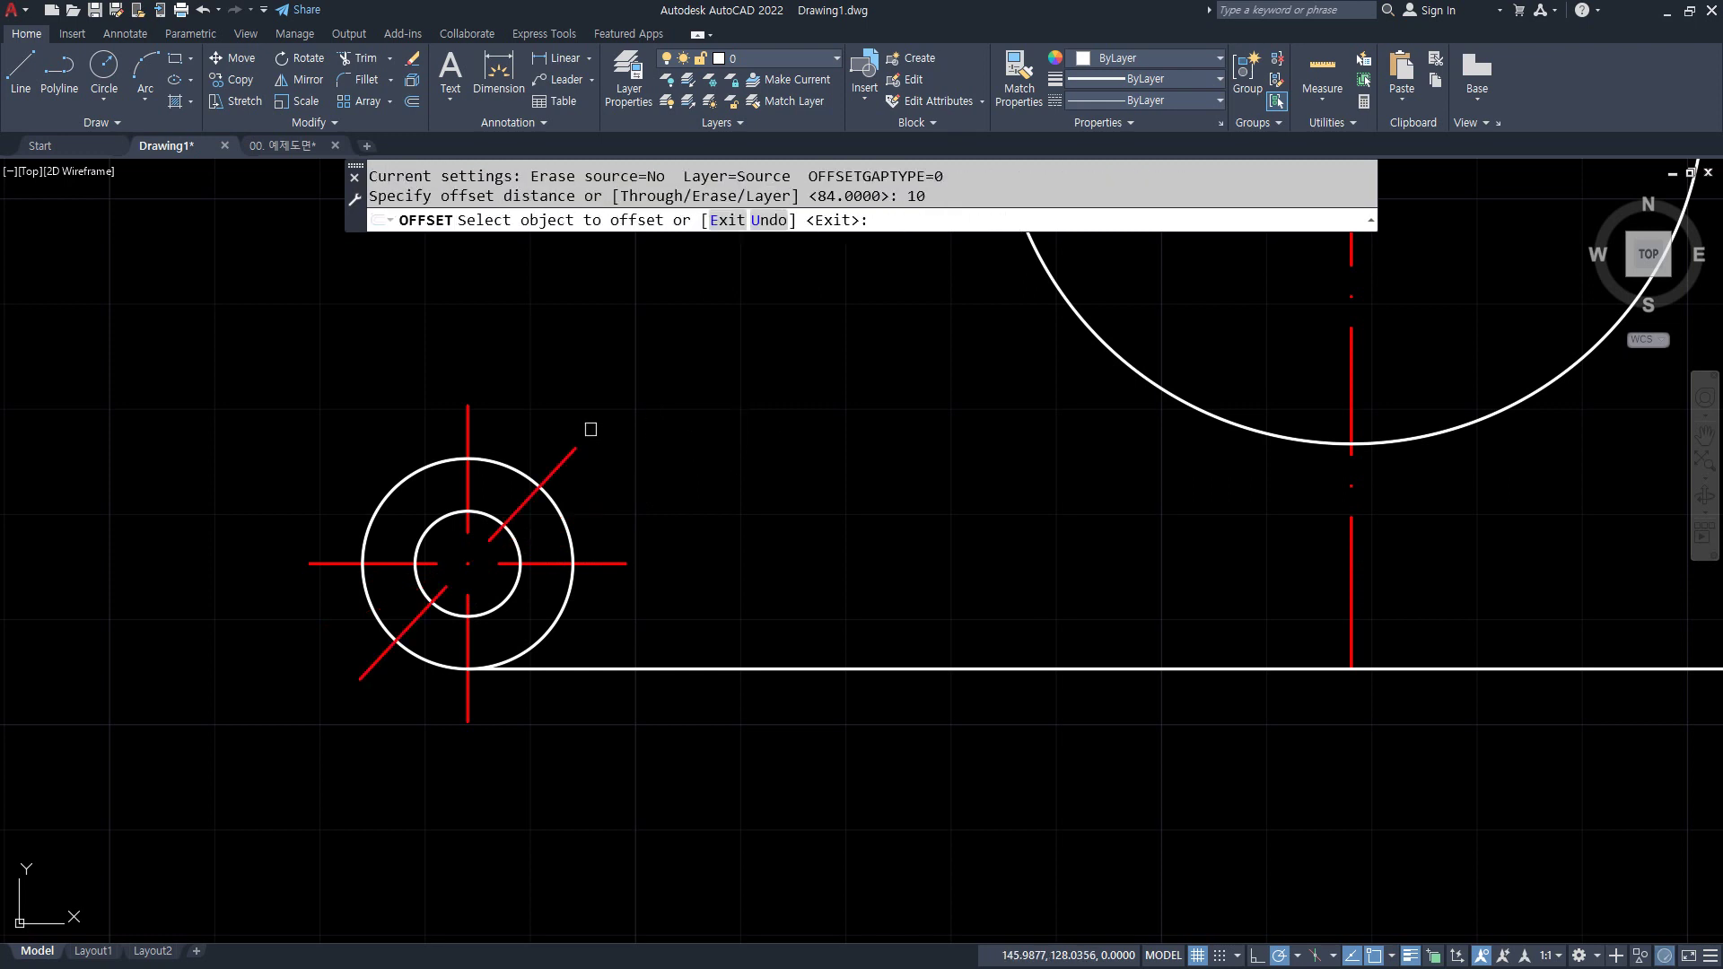
left_click(566, 460)
left_click(550, 366)
key("Return")
- Match the offset angled line's properties to the base line and erase the angled centerline through the left hole
type("ma")
key("Return")
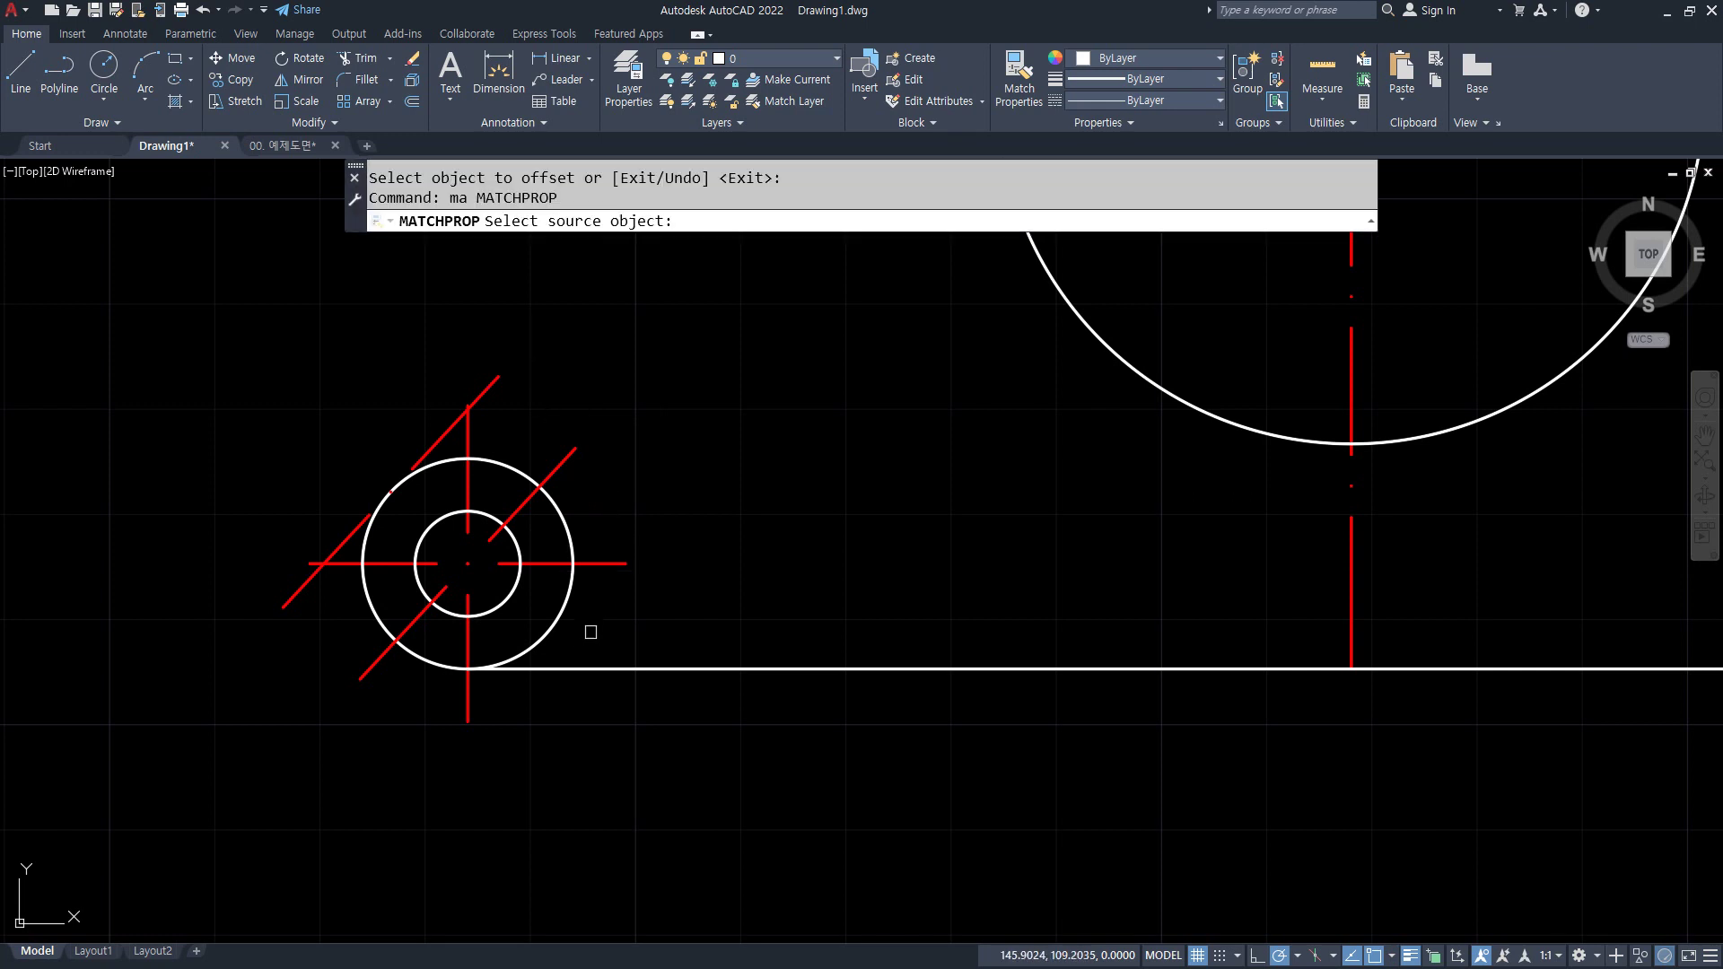
left_click(579, 670)
left_click(488, 371)
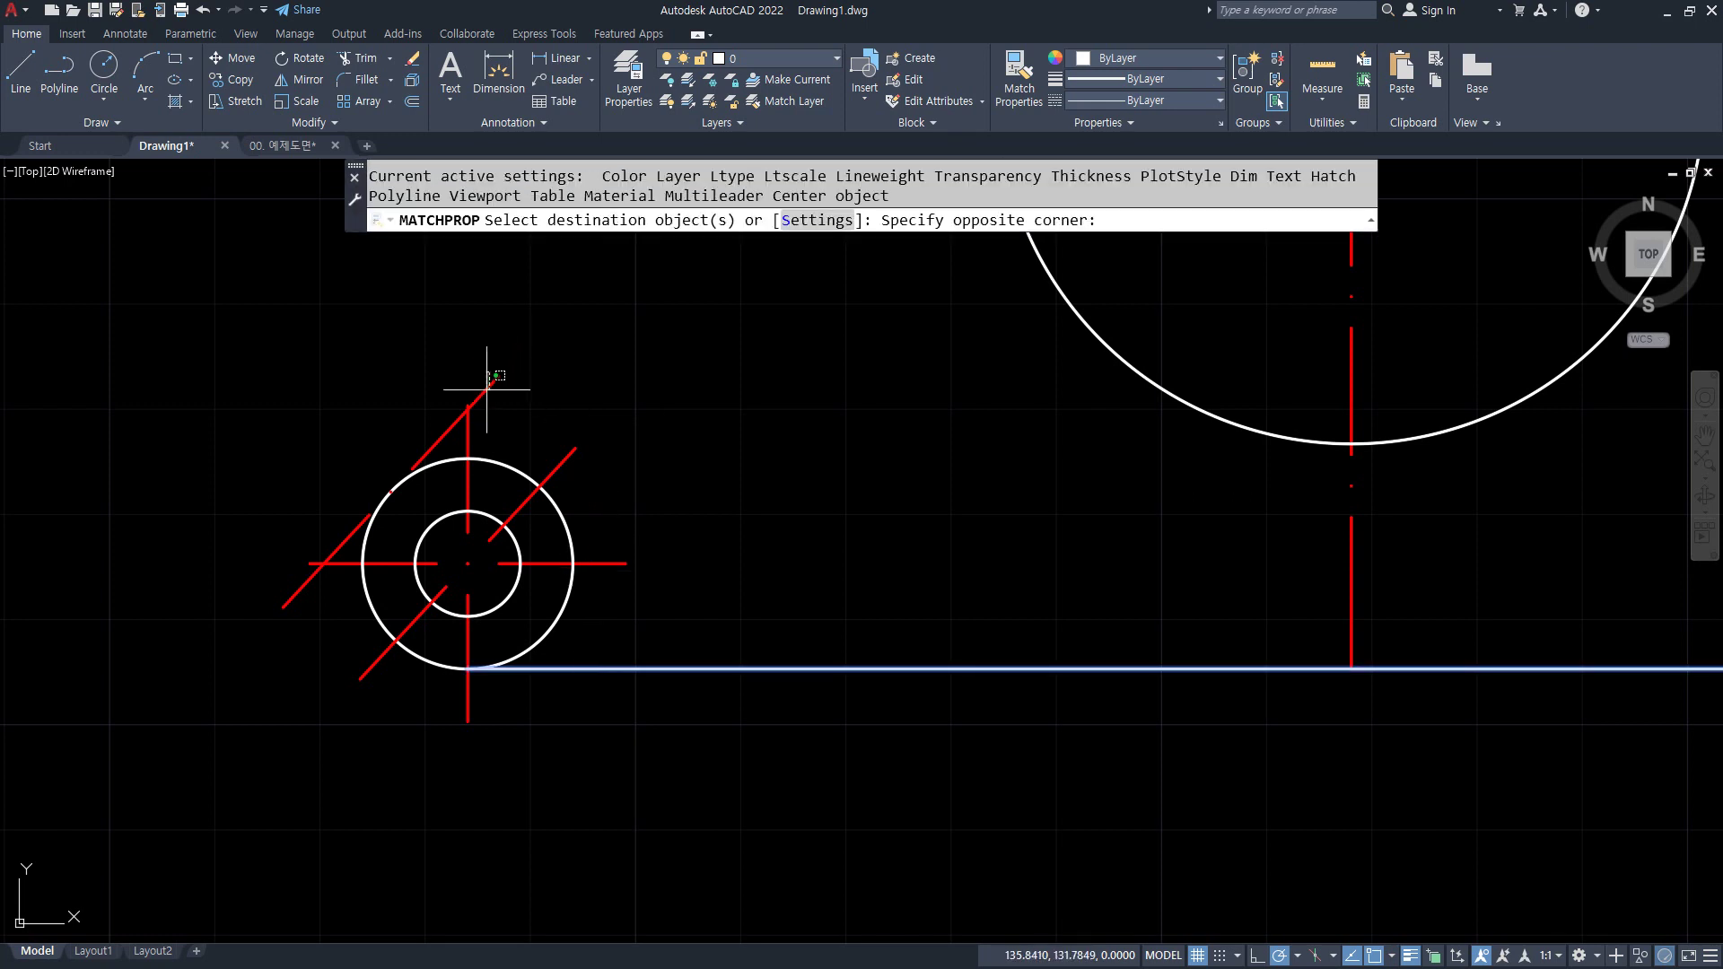
left_click(430, 412)
key("Return")
left_click(565, 470)
key("Delete")
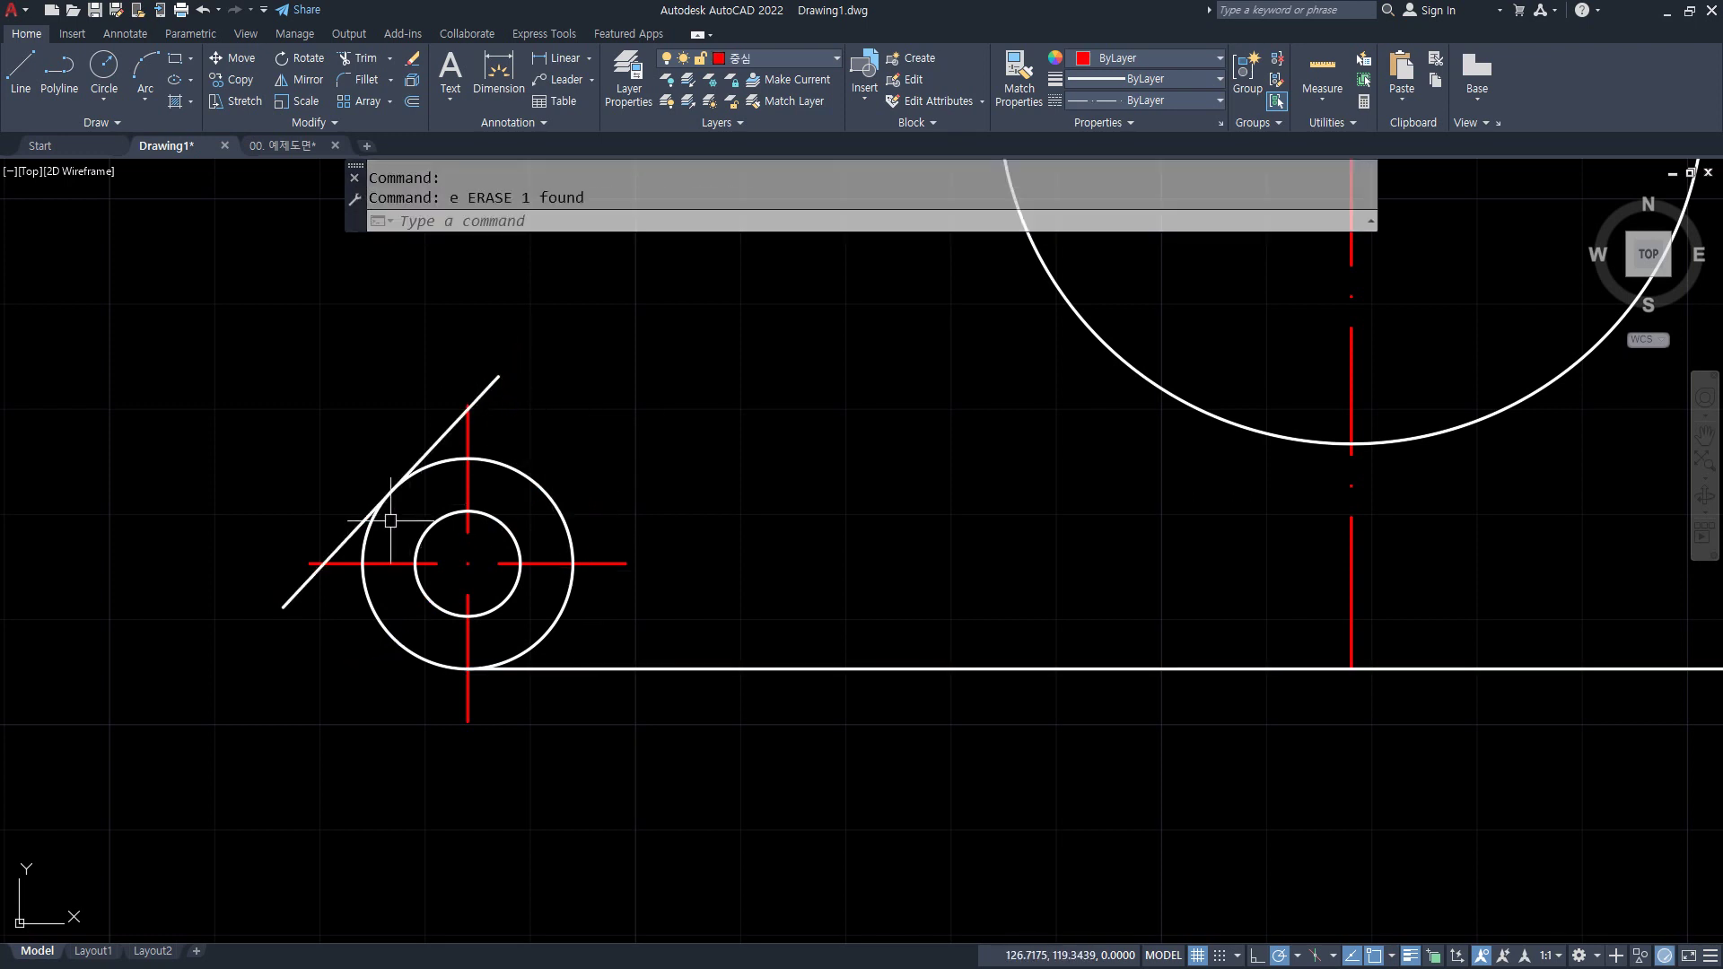
- Apply a zero-radius Fillet between the left outer circle and the slanted line, keeping the line's upper part
type("f")
key("Return")
left_click(381, 513)
key("Escape")
key("Return")
left_click(366, 548)
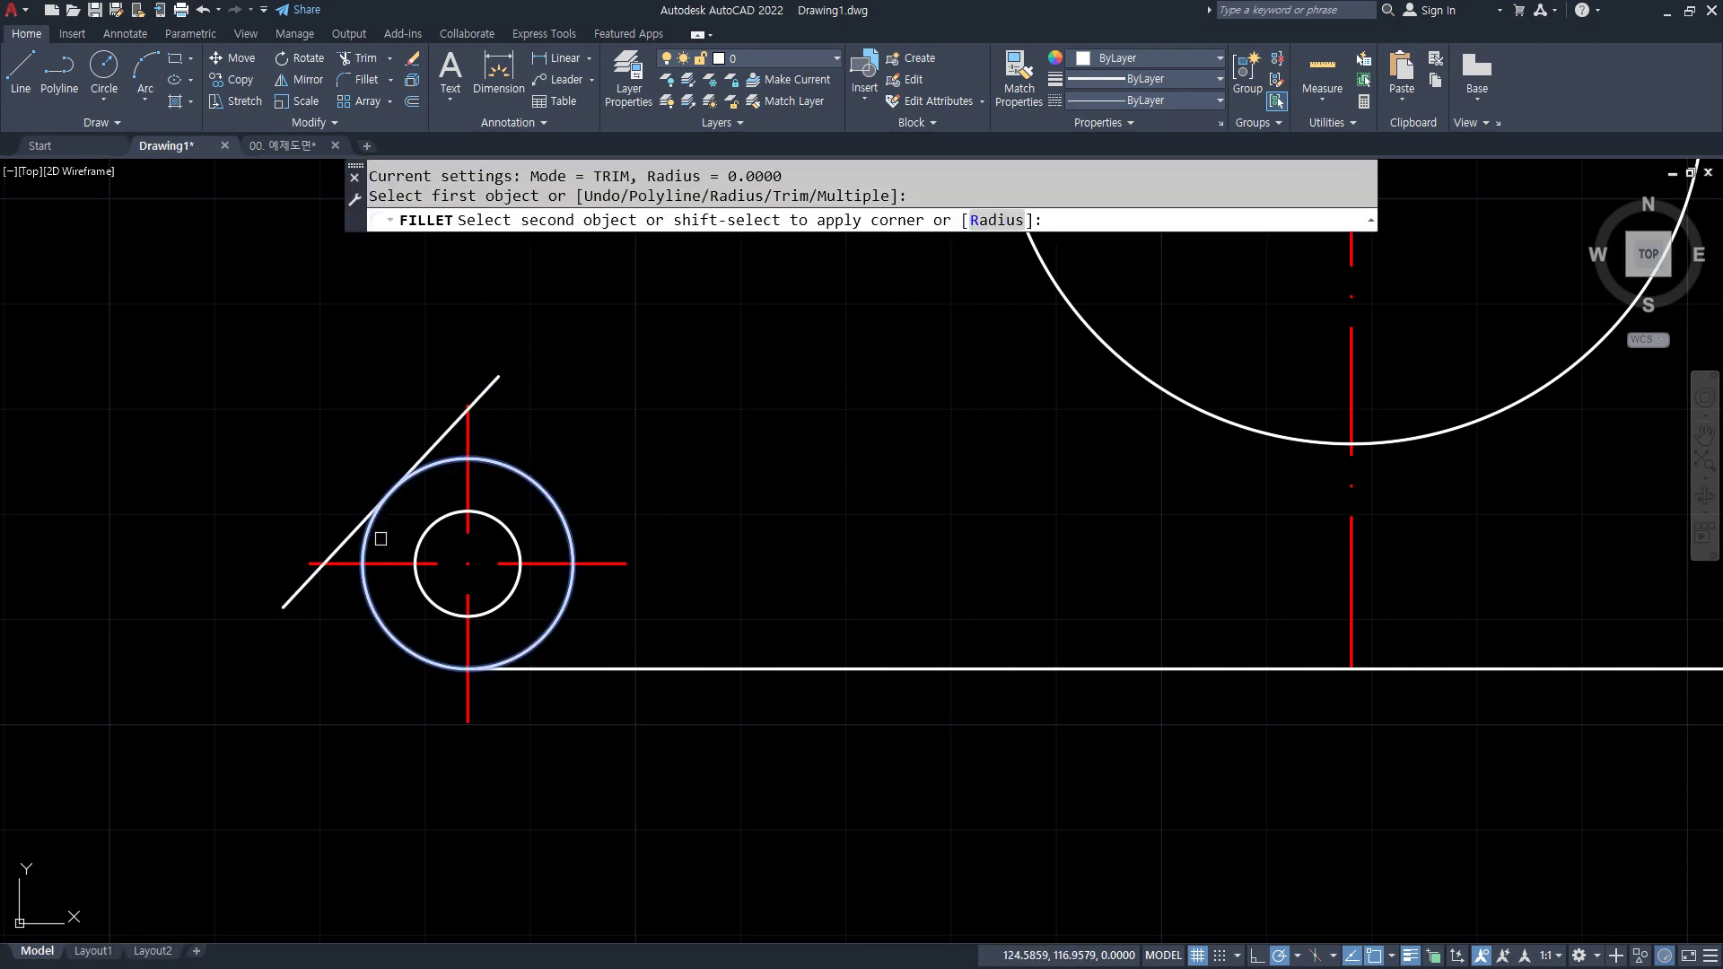
middle_click_drag(1062, 485, 1039, 485)
left_click(422, 429)
- Trim the left outer circle's inner side between the slanted line and the base line, leaving only the outer arc
type("tr")
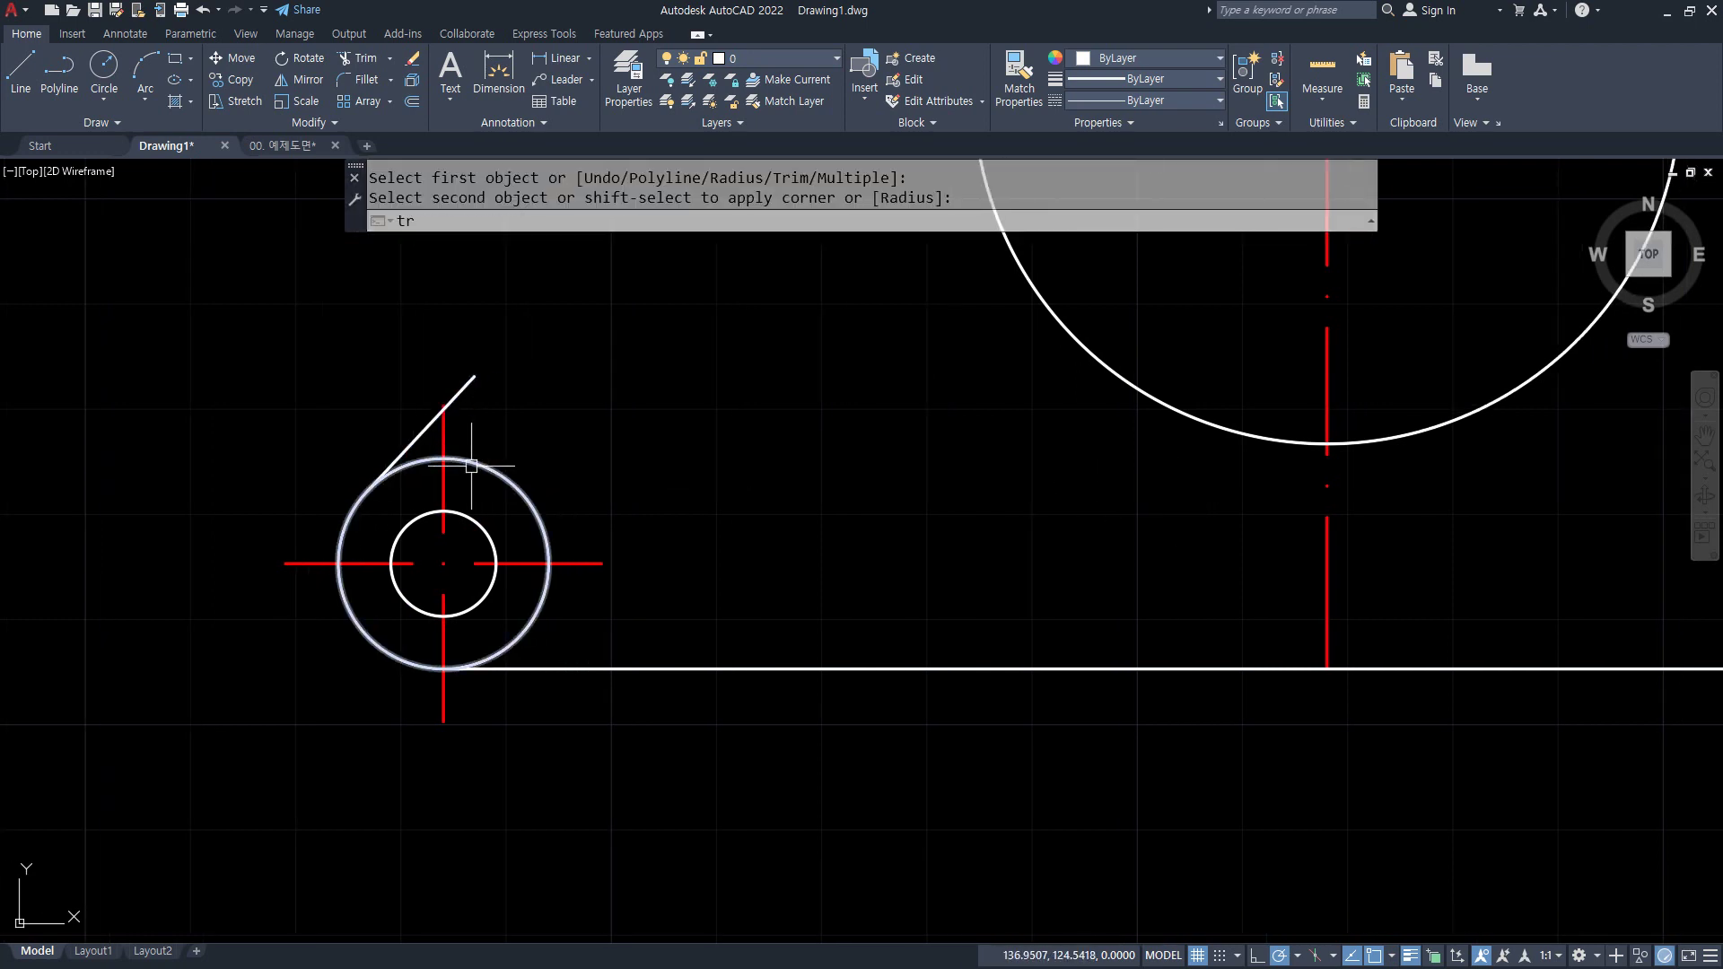
key("Return")
left_click(403, 465)
left_click(494, 482)
left_click(527, 620)
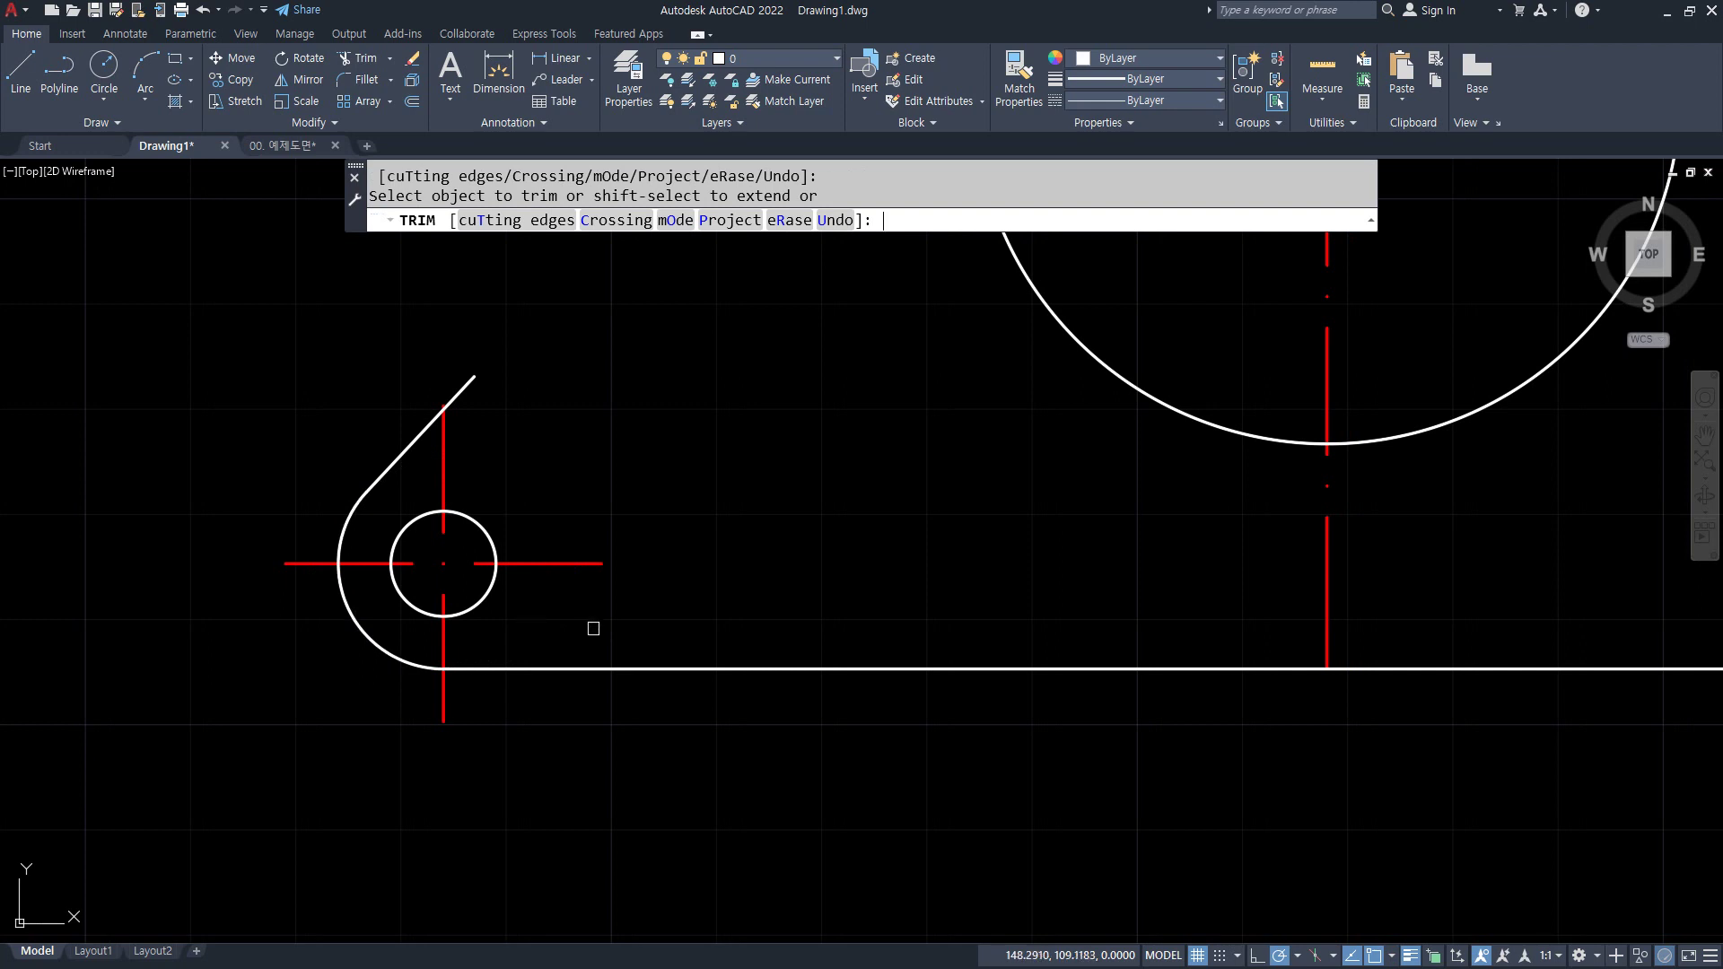
key("Return")
- Rotate a copy of the right hole's horizontal centerline by -47 degrees about the hole's center
middle_click_drag(1147, 538, 153, 531)
middle_click_drag(1189, 563, 813, 564)
left_click(838, 581)
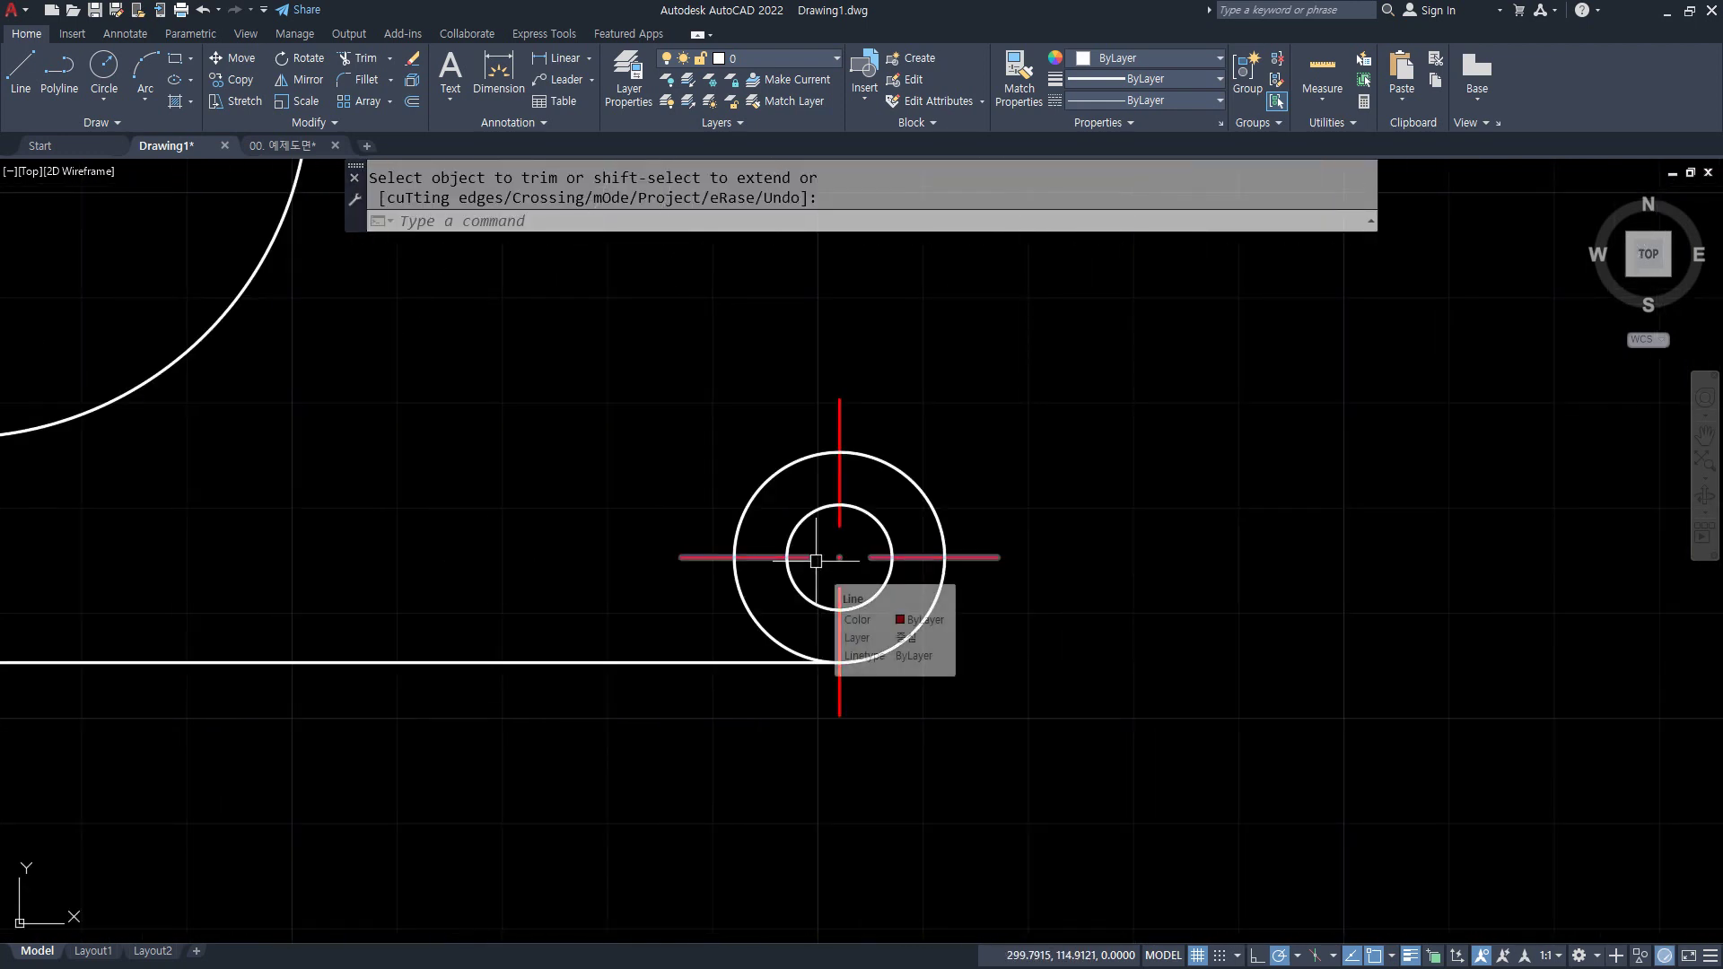
left_click(954, 677)
type("ro")
key("Return")
left_click(876, 569)
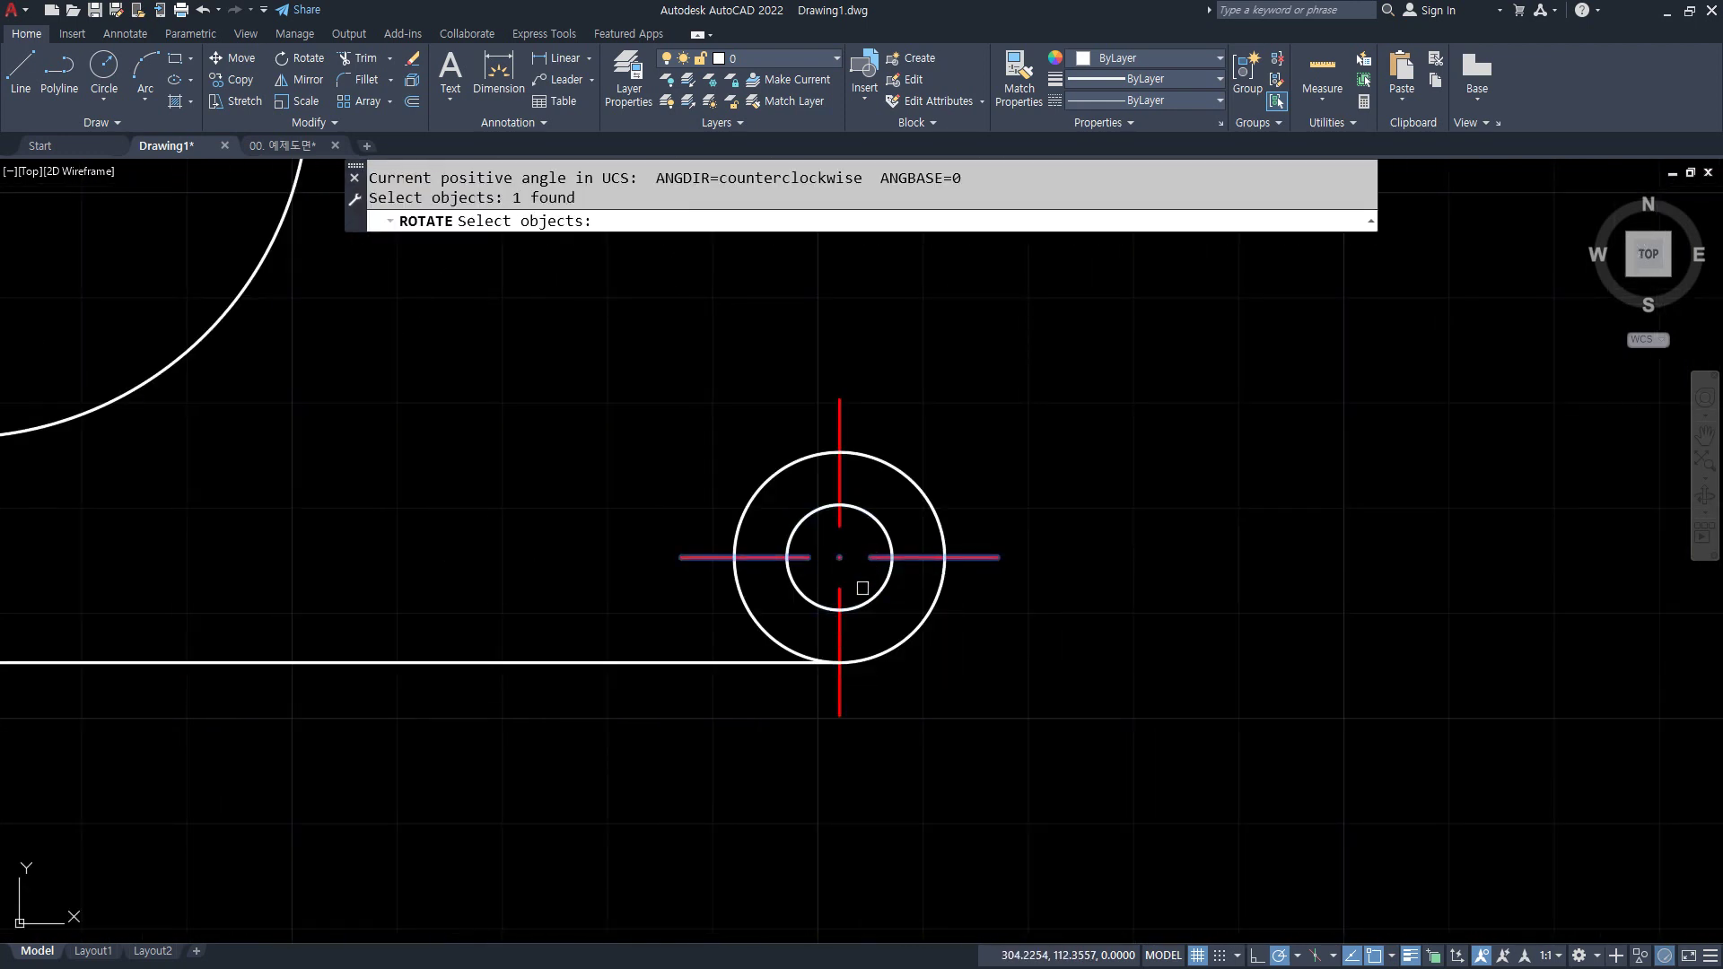
key("Return")
left_click(839, 556)
type("c")
key("Return")
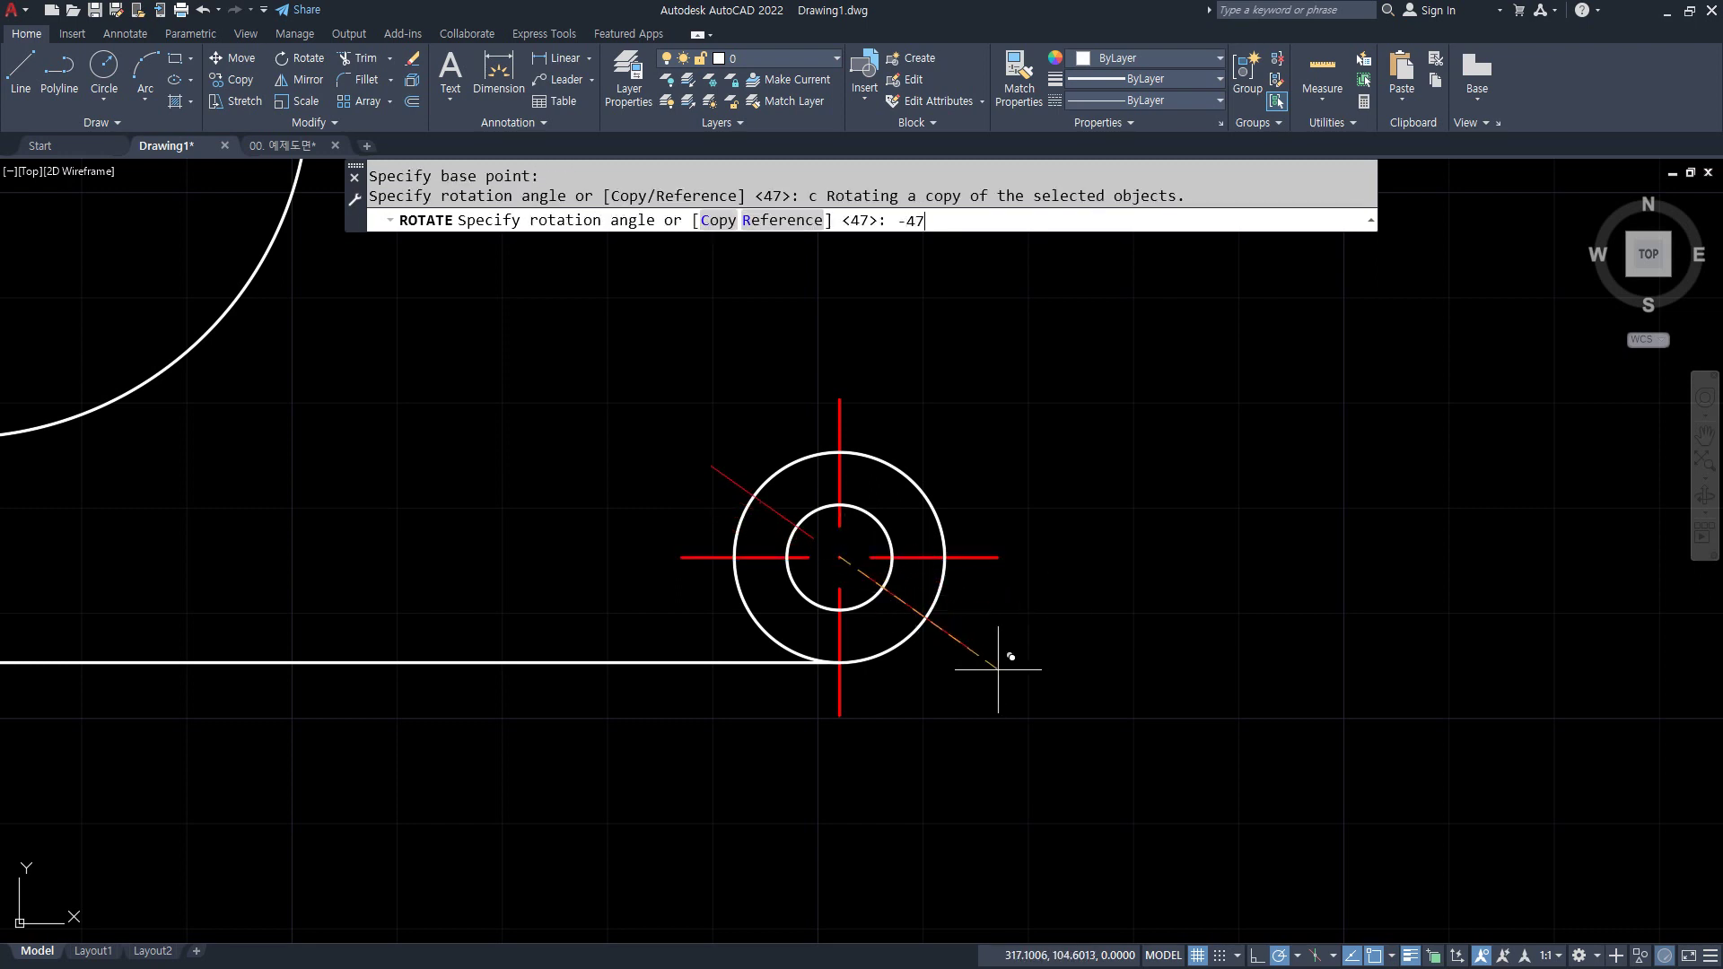
key("Return")
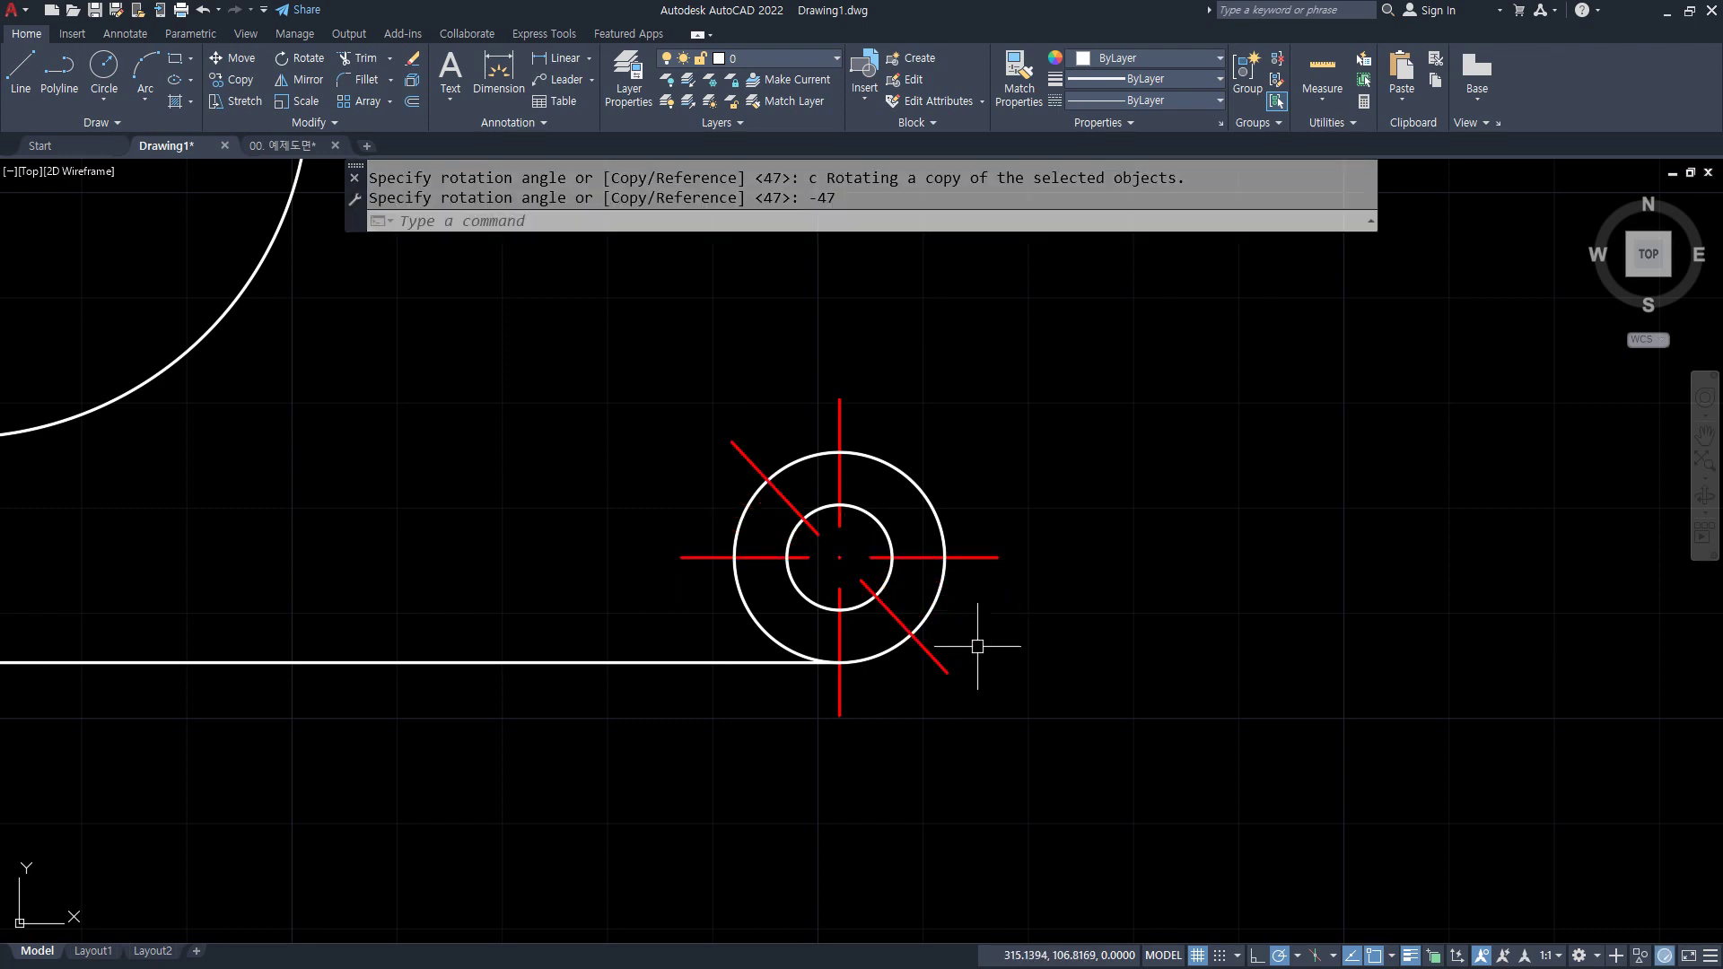
- Offset the right hole's angled centerline 10 units outward to the upper-right side
type("o")
key("Return")
type("10")
key("Return")
left_click(939, 663)
left_click(1038, 665)
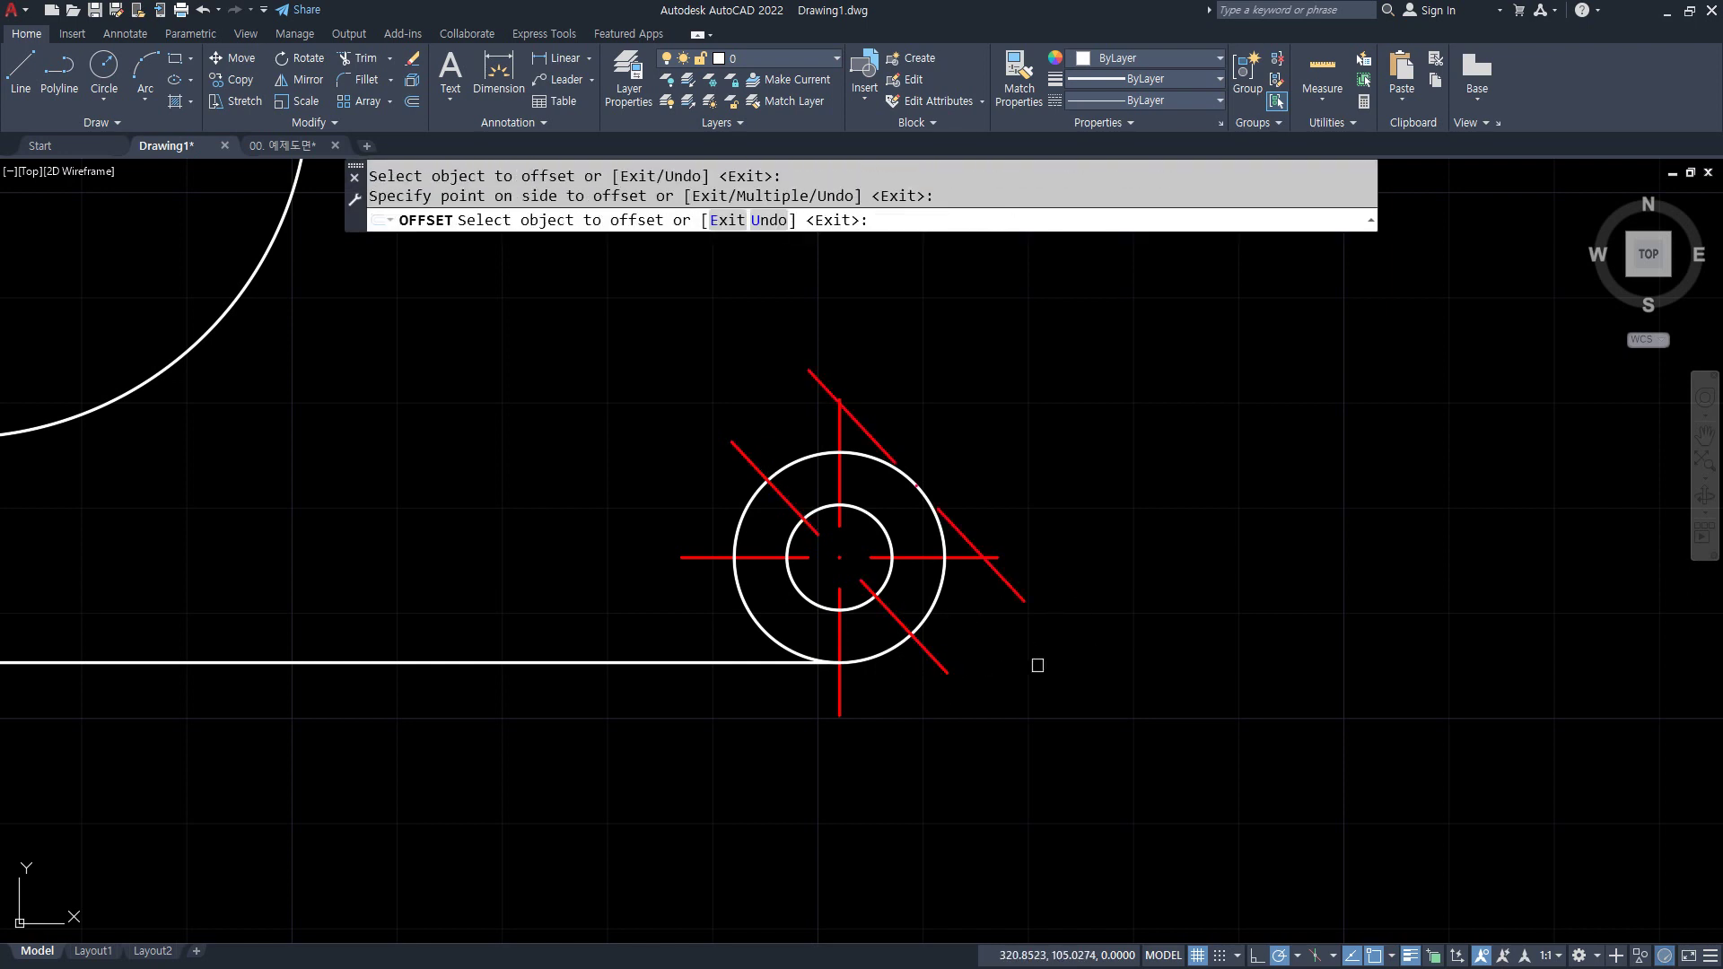
key("Return")
- Erase the angled centerline through the right hole and match the offset angled line's properties to the base line
left_click(931, 655)
type("e")
key("Return")
type("ma")
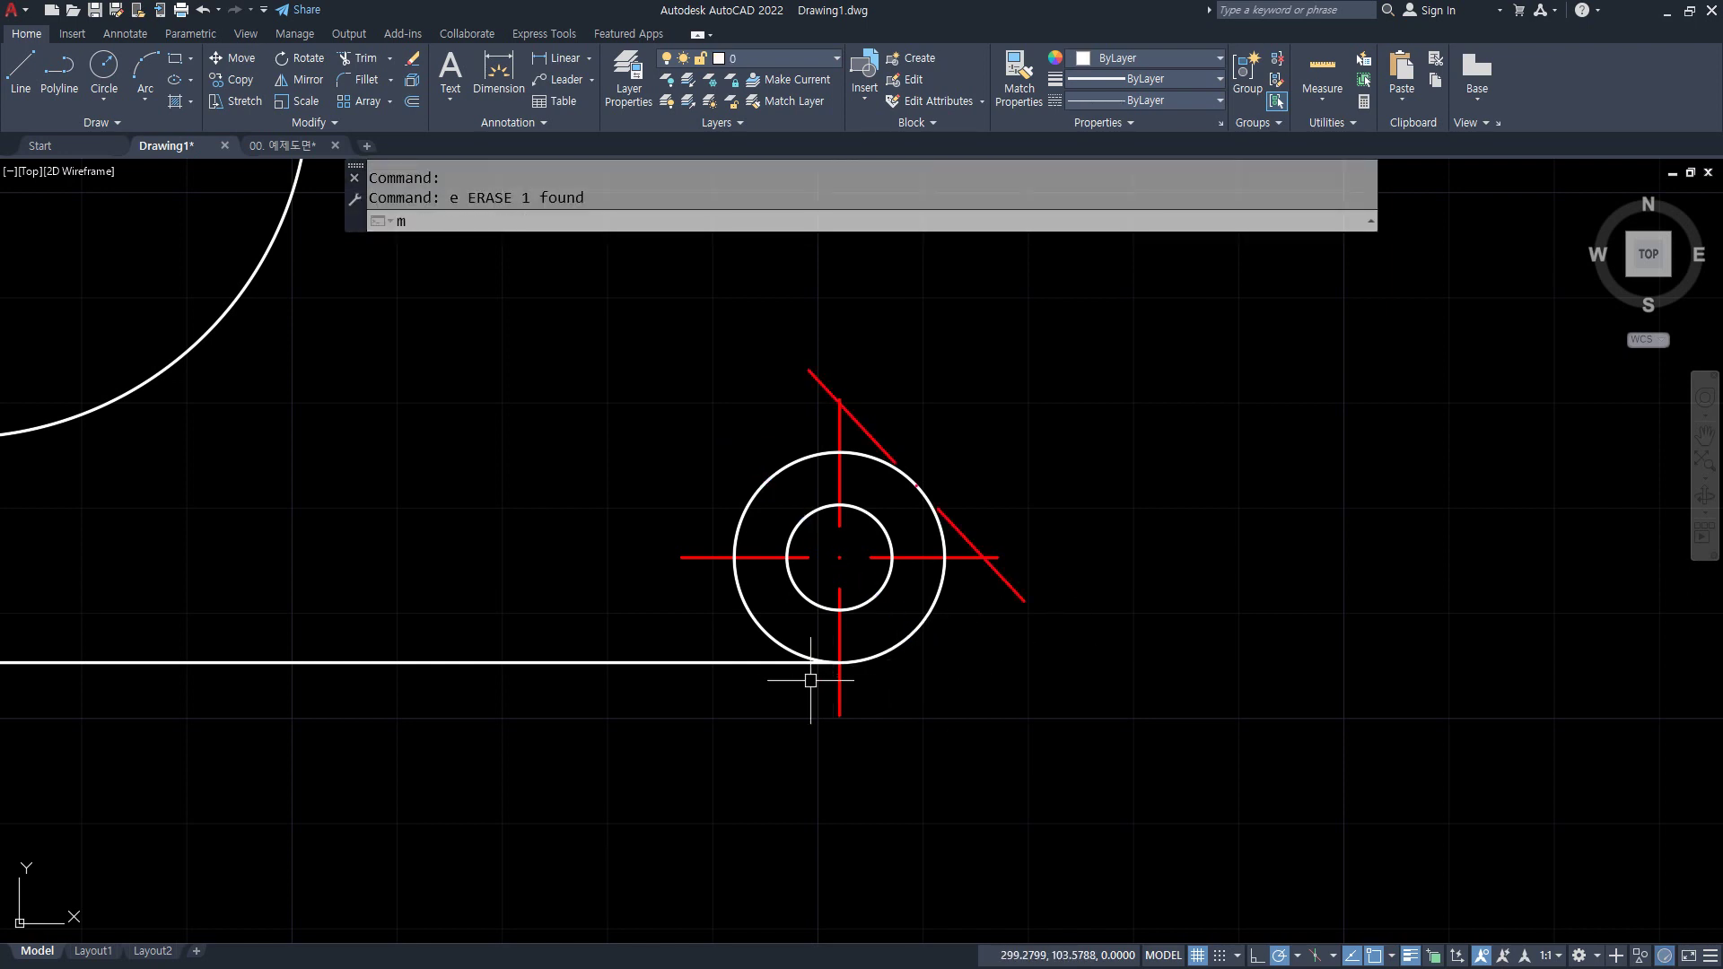
key("Return")
left_click(790, 663)
left_click(934, 510)
key("Return")
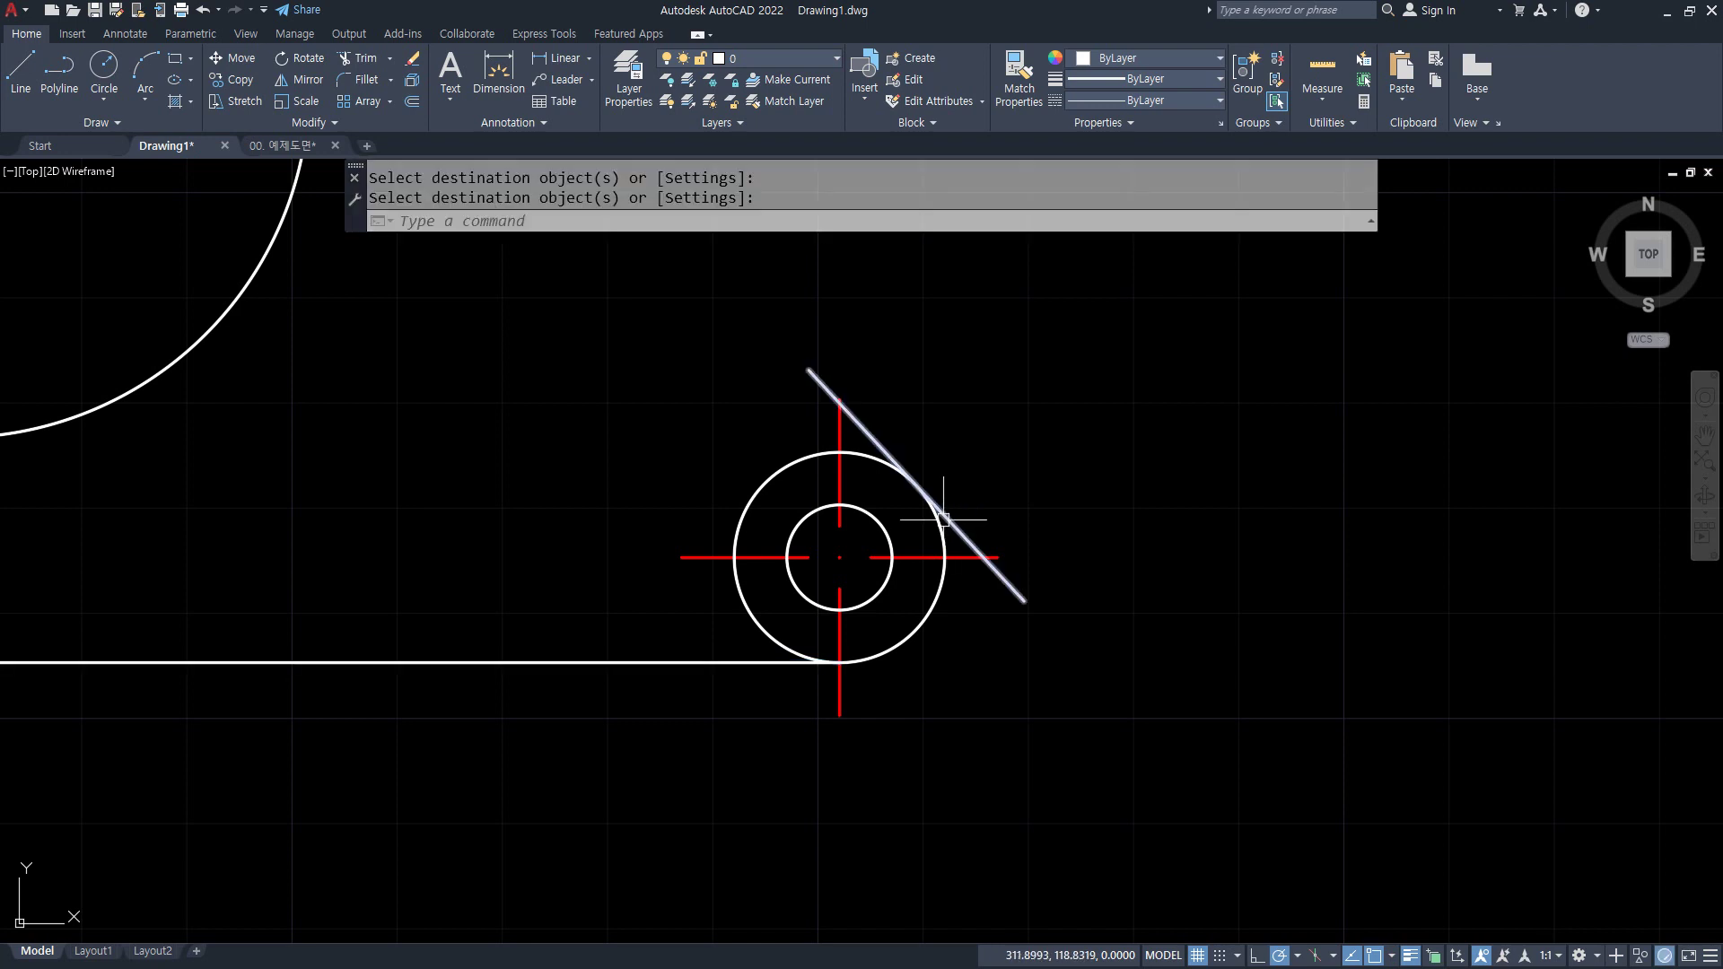
- Apply a zero-radius Fillet between the right outer circle and the slanted line, keeping the line's upper part
type("f")
key("Return")
left_click(915, 484)
left_click(883, 439)
- Trim the right outer circle's inner side between the slanted line and the base line, leaving only the outer arc
type("tr")
key("Return")
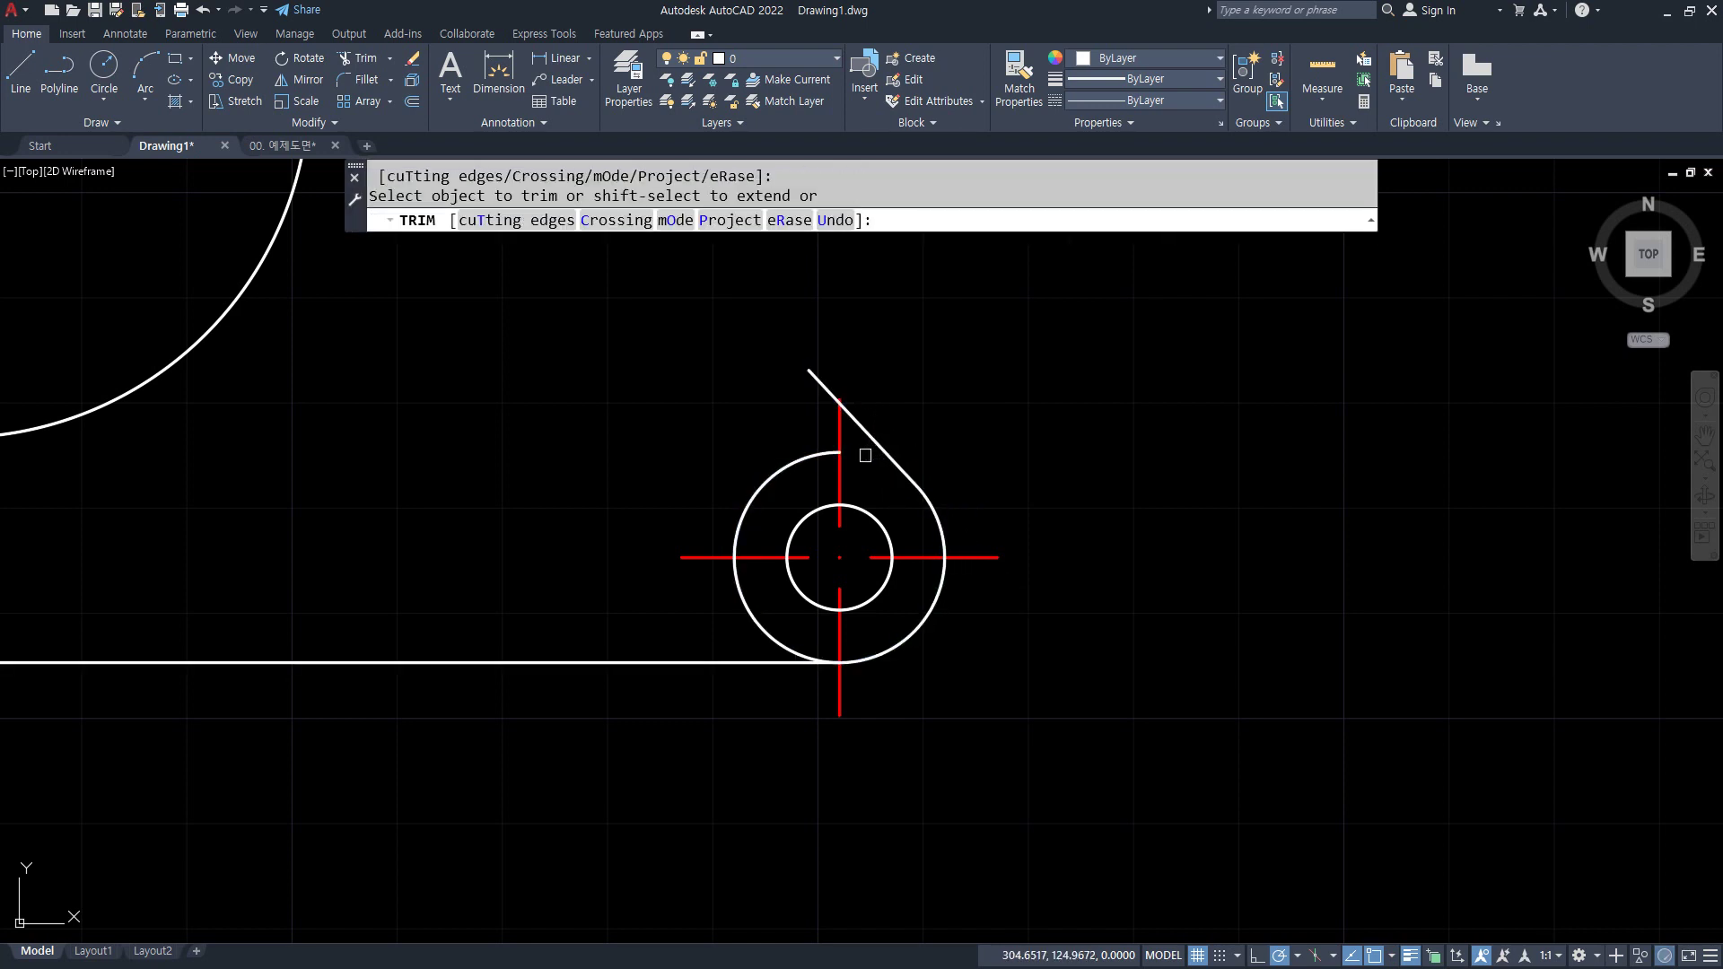
left_click(754, 627)
key("Return")
- Offset the horizontal centerlines of both lower holes upward by 106 units
scroll(731, 608, "down", 2)
middle_click_drag(547, 334, 653, 506)
middle_click_drag(710, 703, 732, 660)
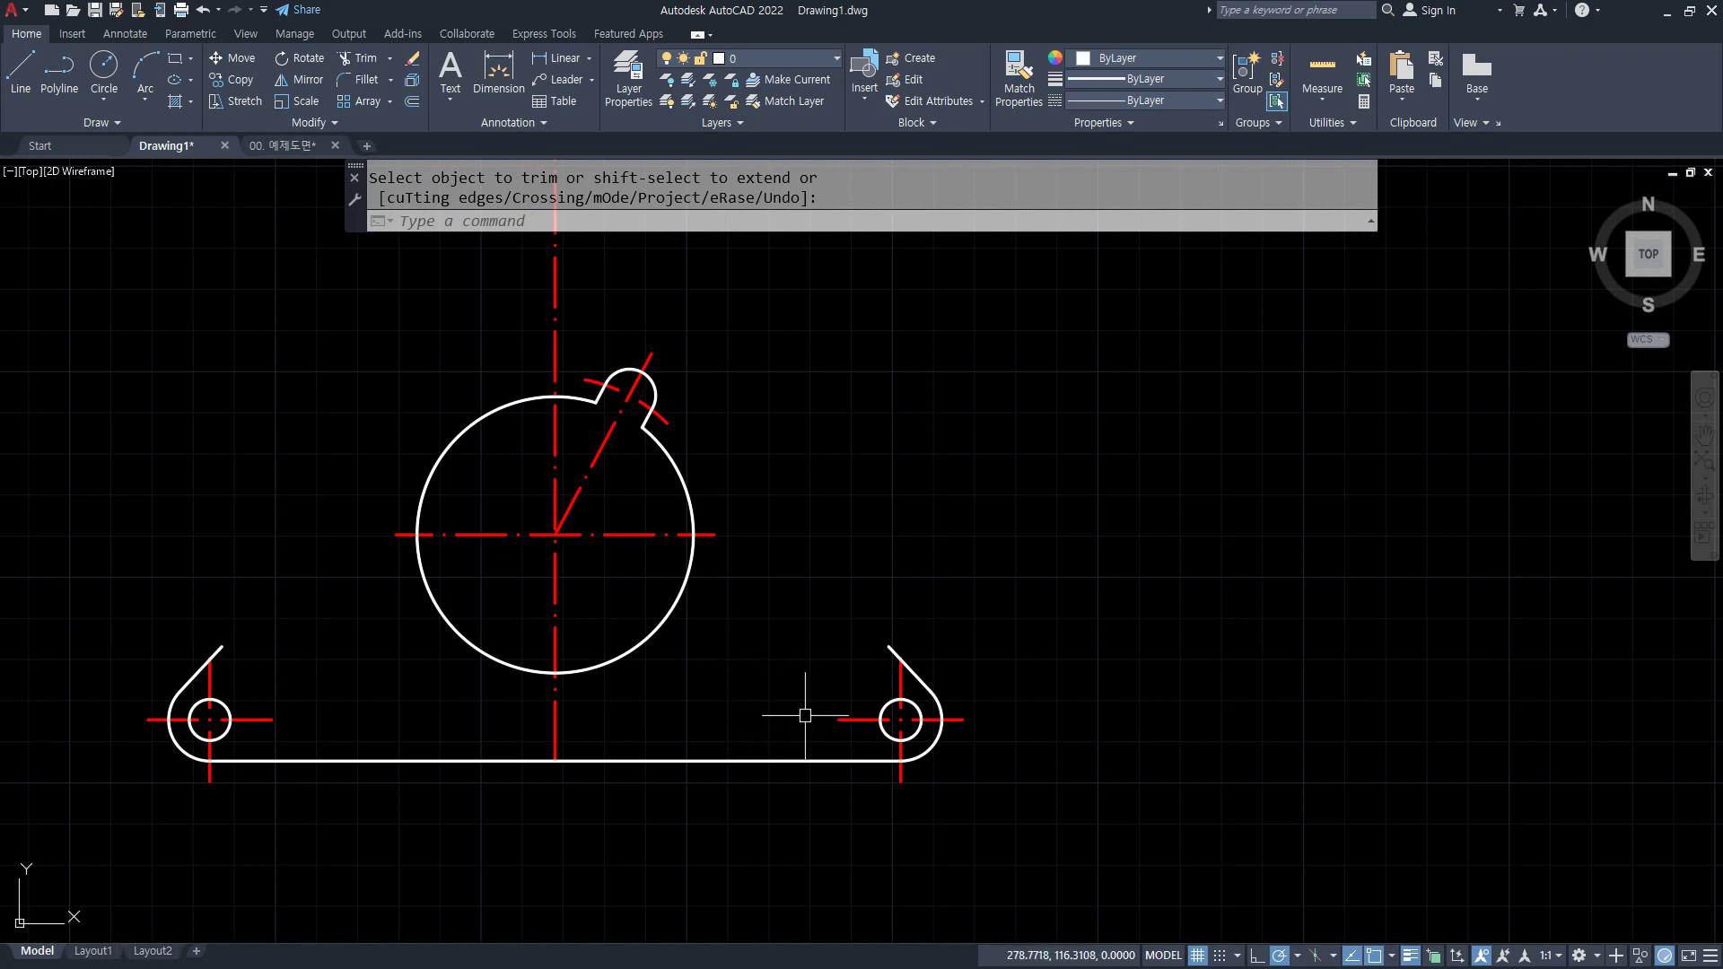
type("o")
key("Return")
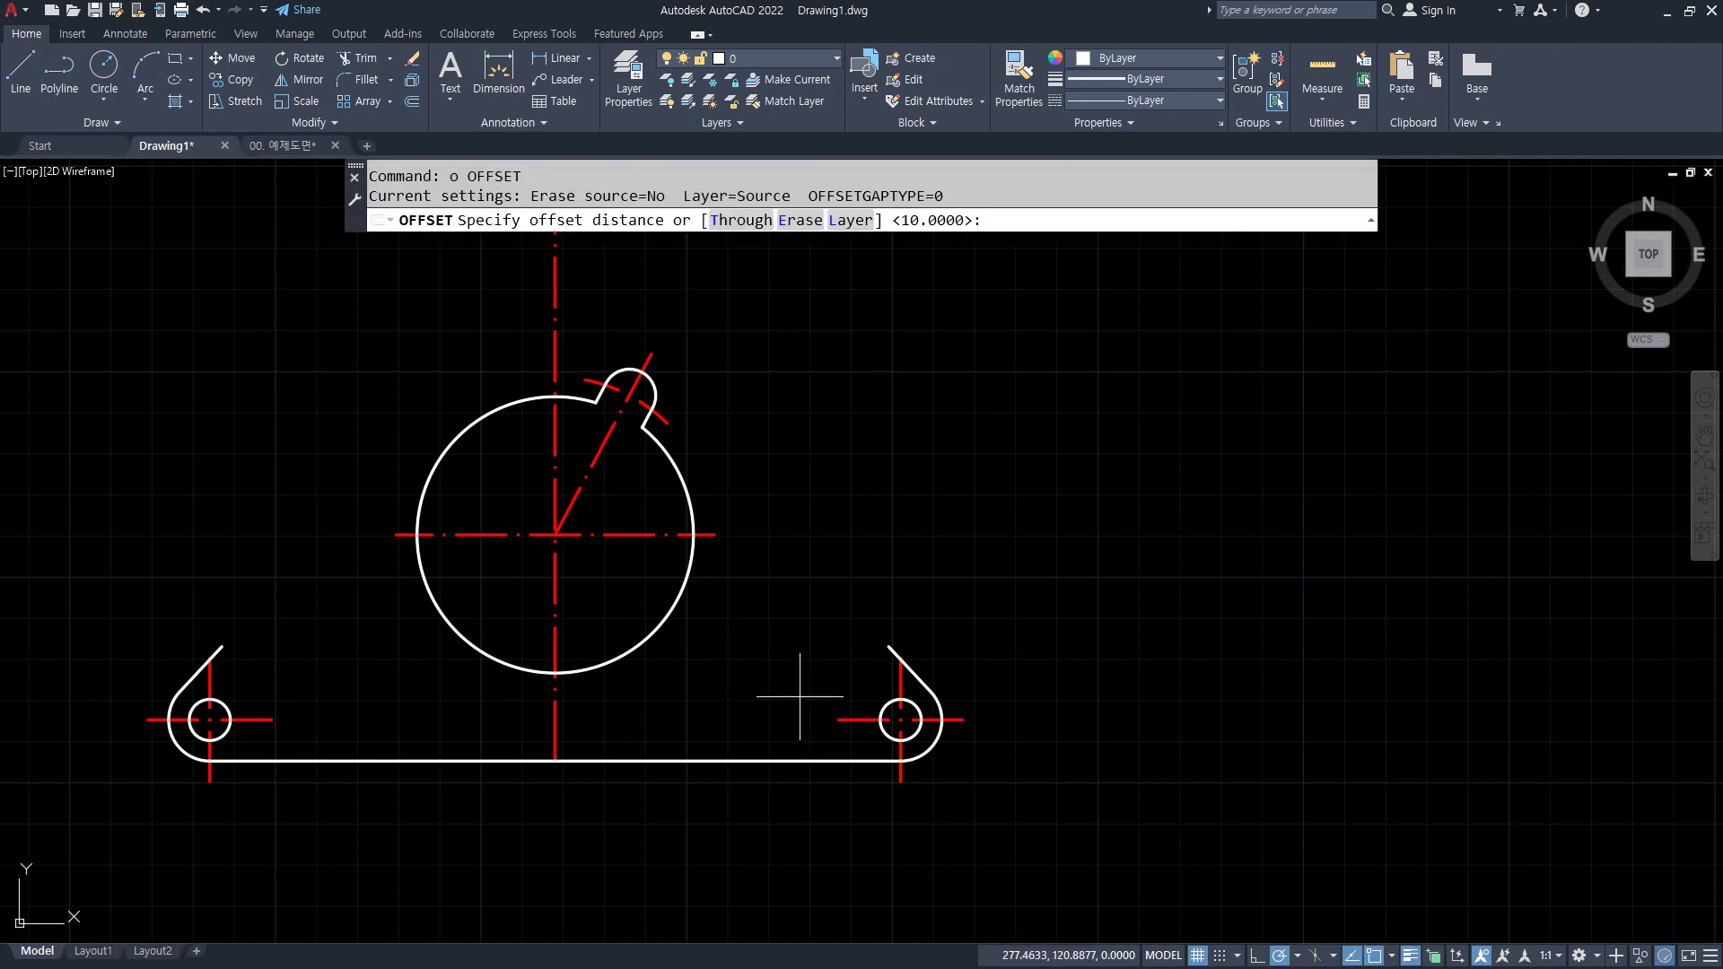
type("106")
key("Return")
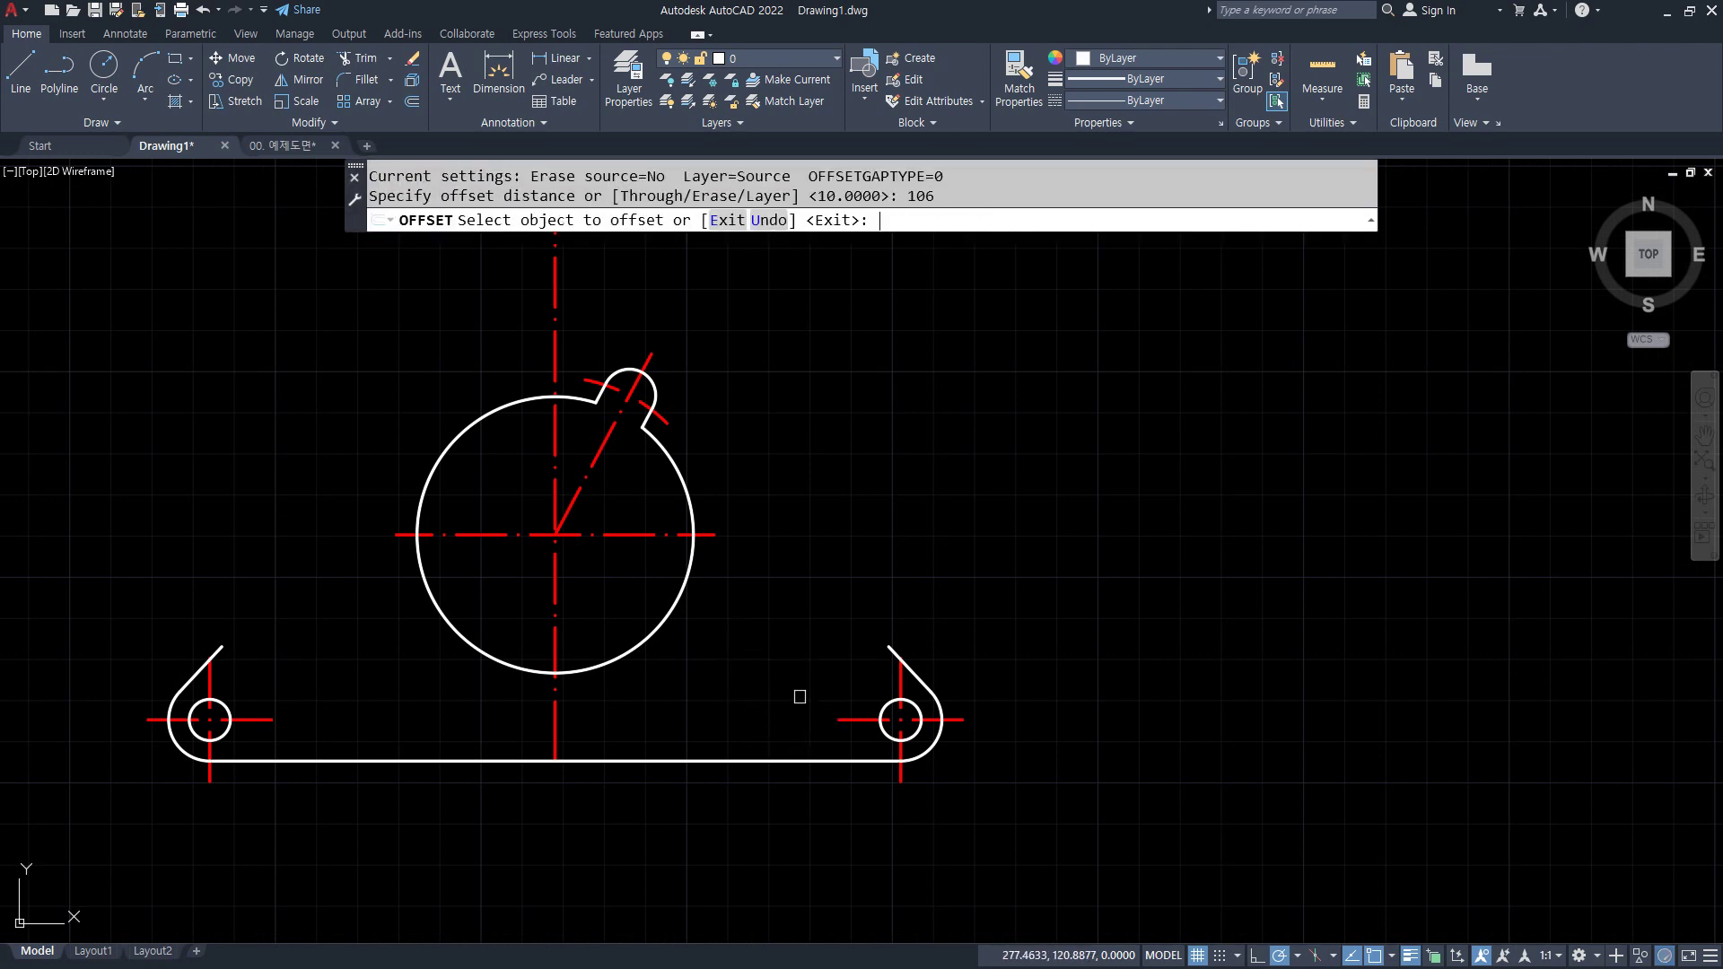
left_click(852, 715)
left_click(840, 514)
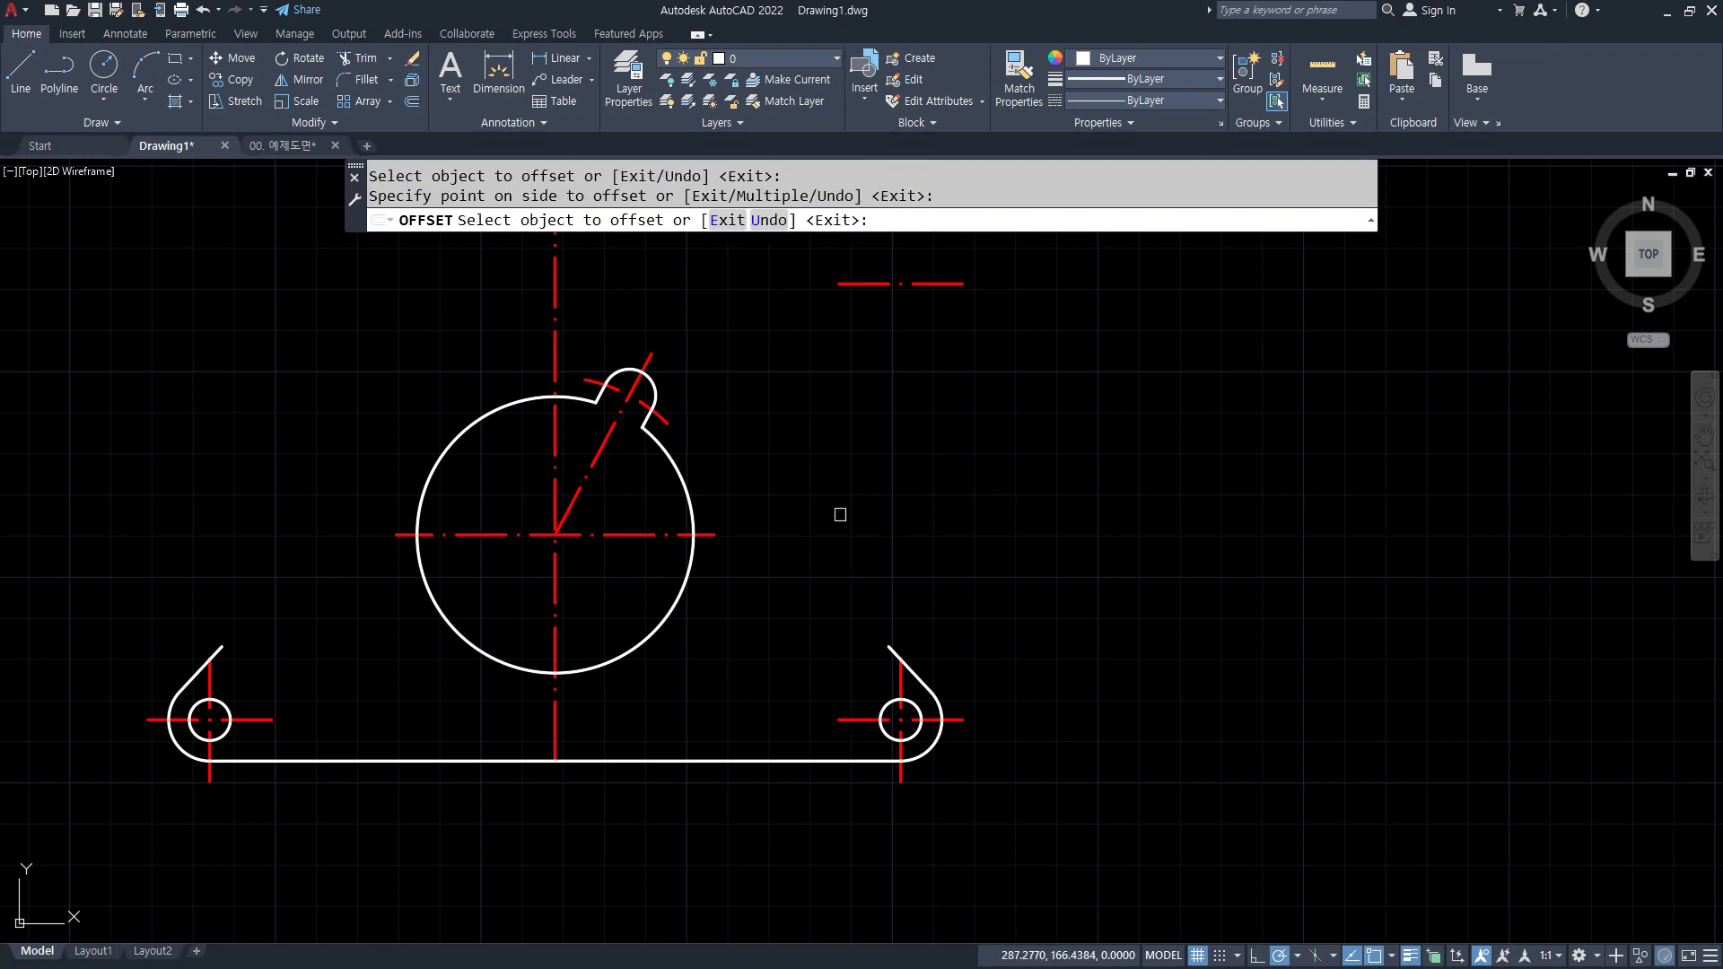
left_click(275, 719)
left_click(270, 423)
key("Return")
- Extend the two upper horizontal centerlines inward until they meet the central vertical centerline
middle_click_drag(500, 404, 477, 513)
type("ex")
key("Return")
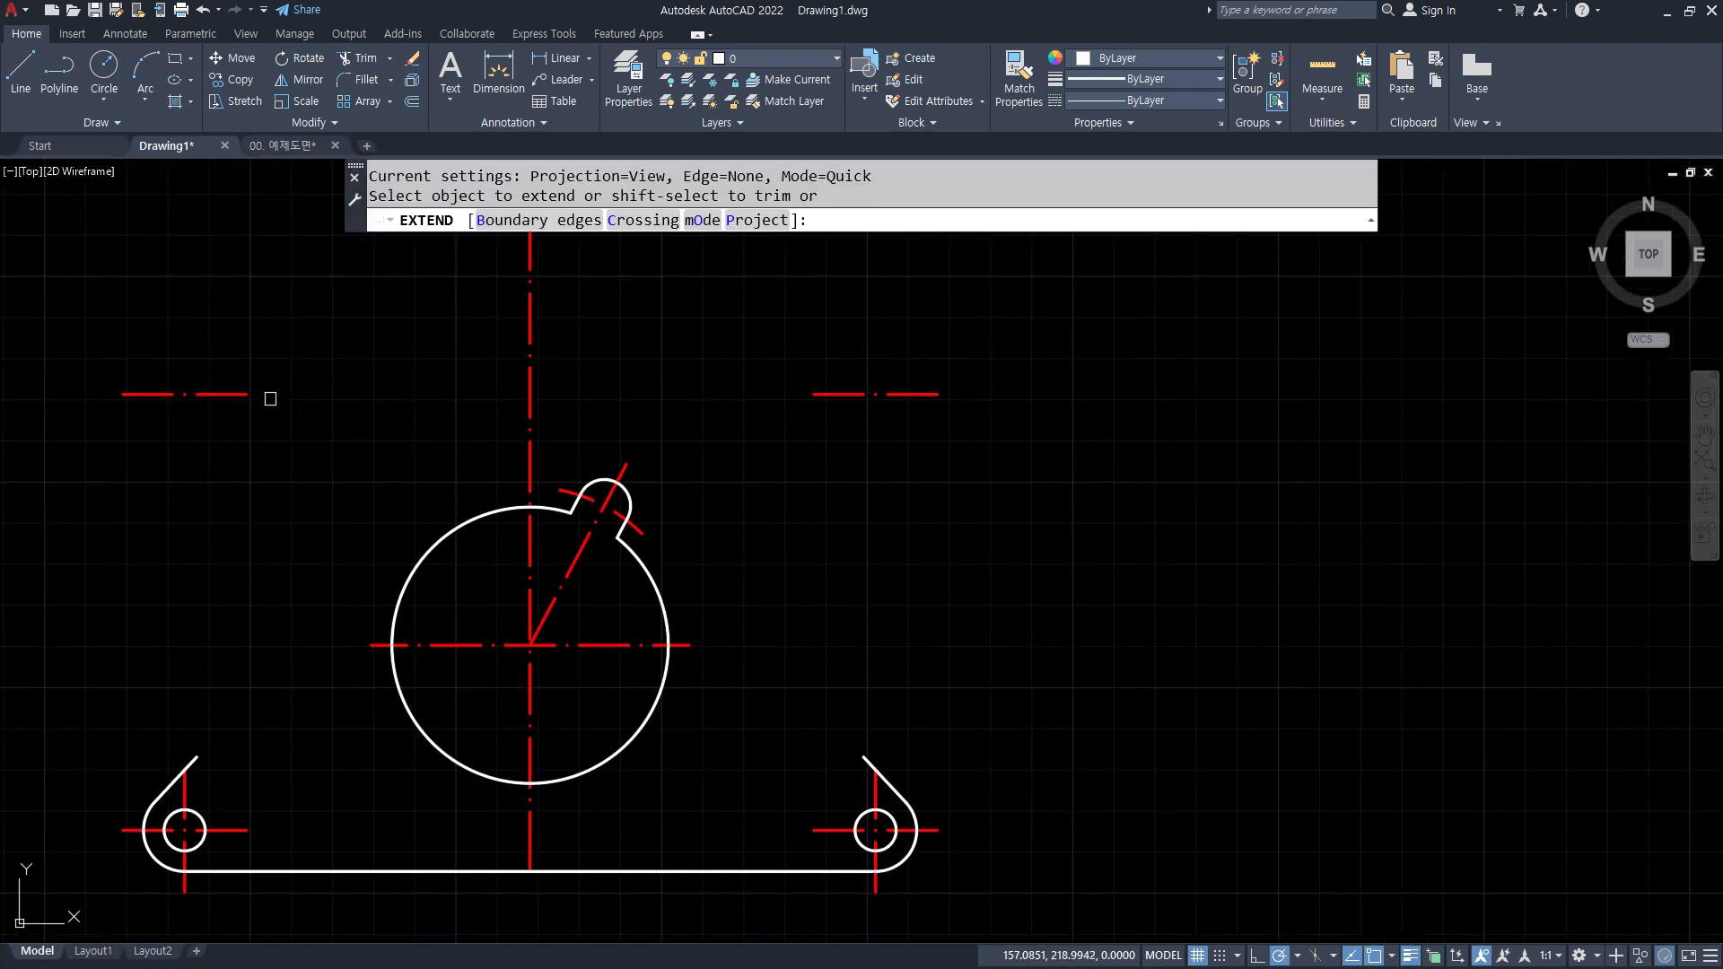
left_click(270, 399)
left_click(768, 405)
left_click(847, 395)
key("Return")
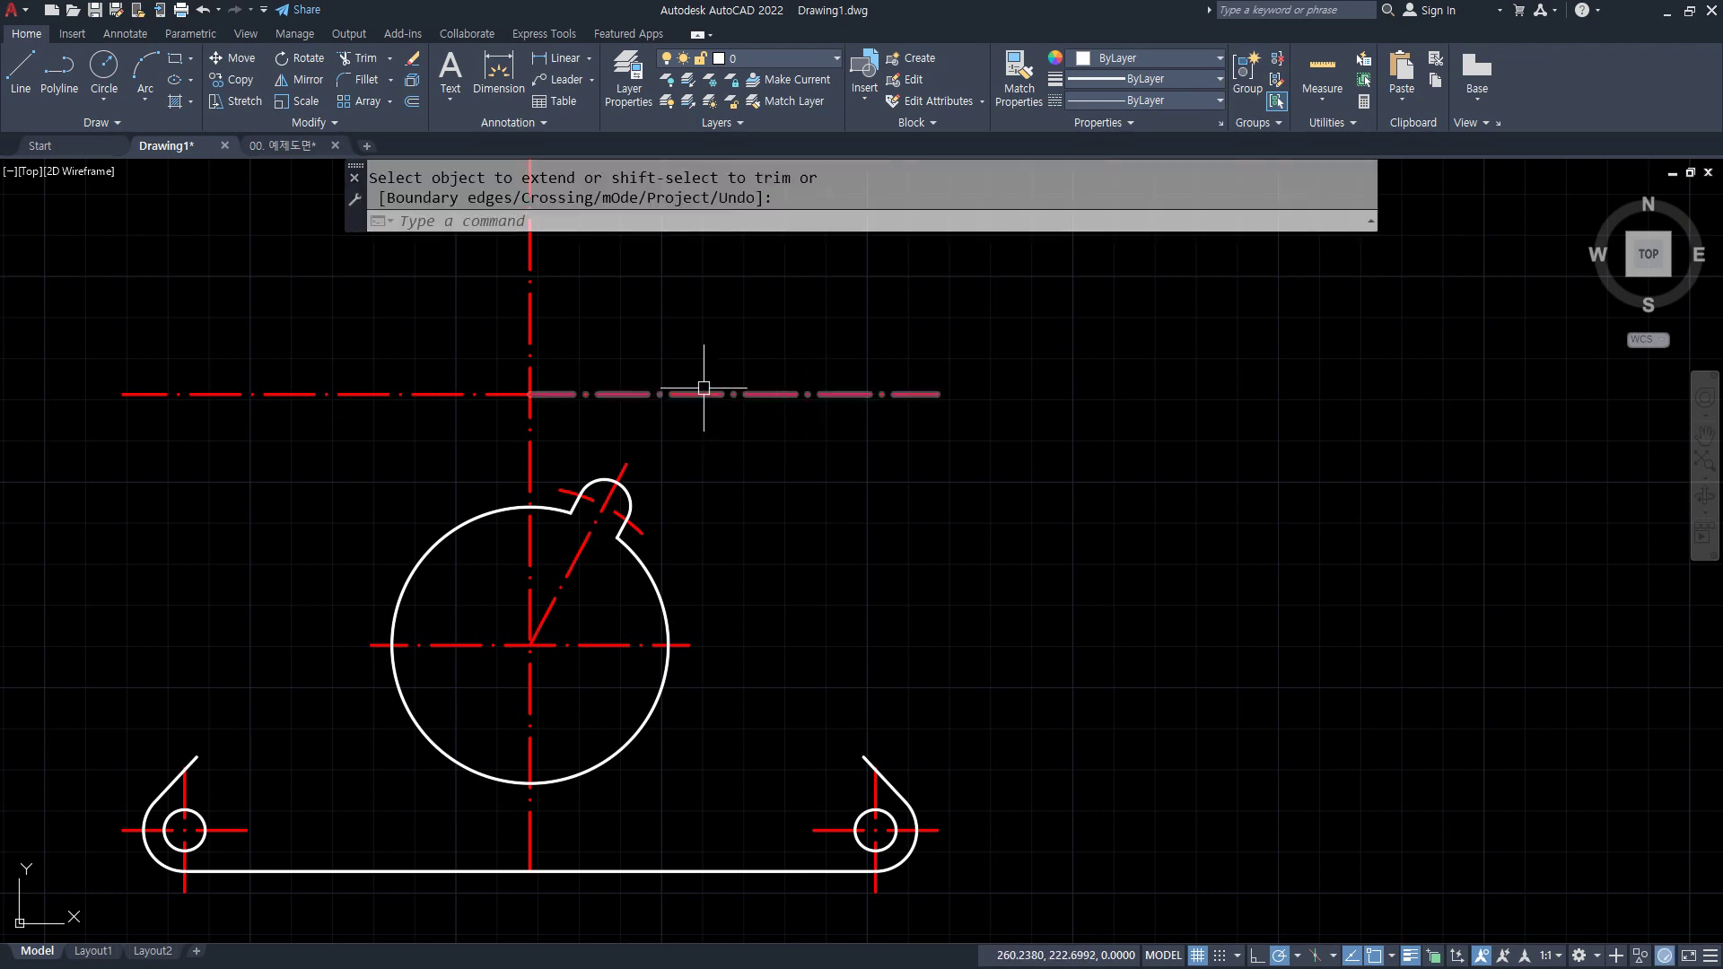
- Join the two upper horizontal centerlines into a single line
type("j")
key("Return")
left_click(619, 393)
left_click(472, 385)
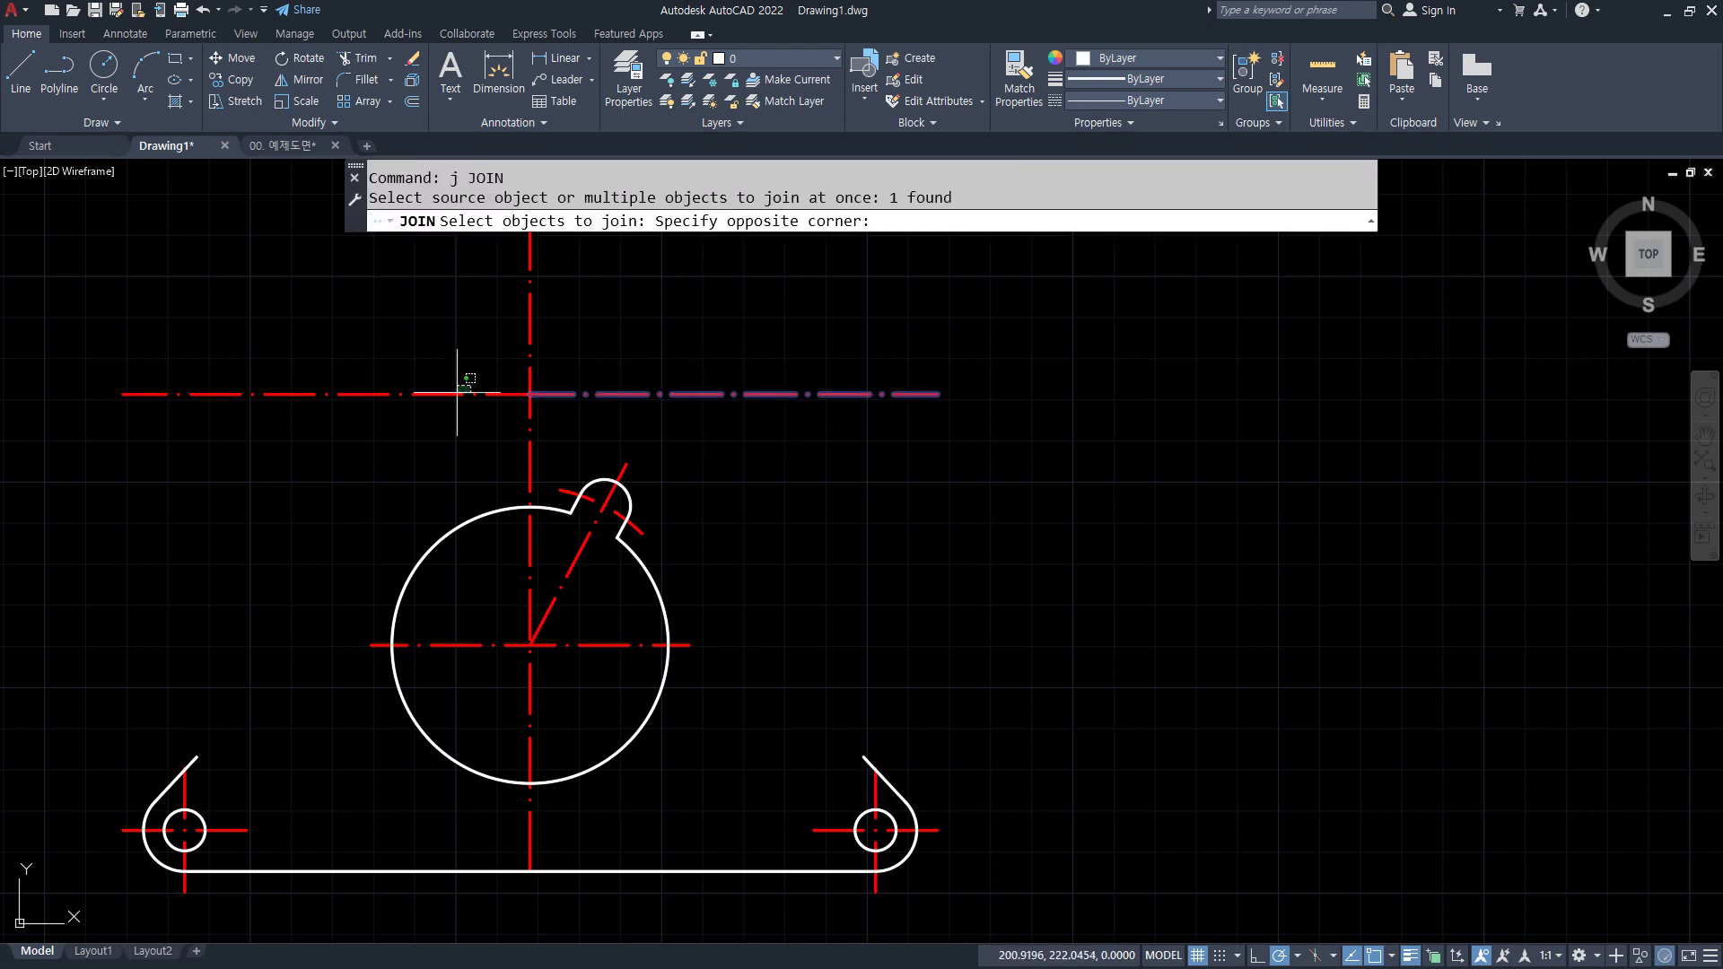
left_click(436, 404)
key("Return")
- Trim the part of the central vertical centerline that extends above the joined horizontal line
type("tr")
key("Return")
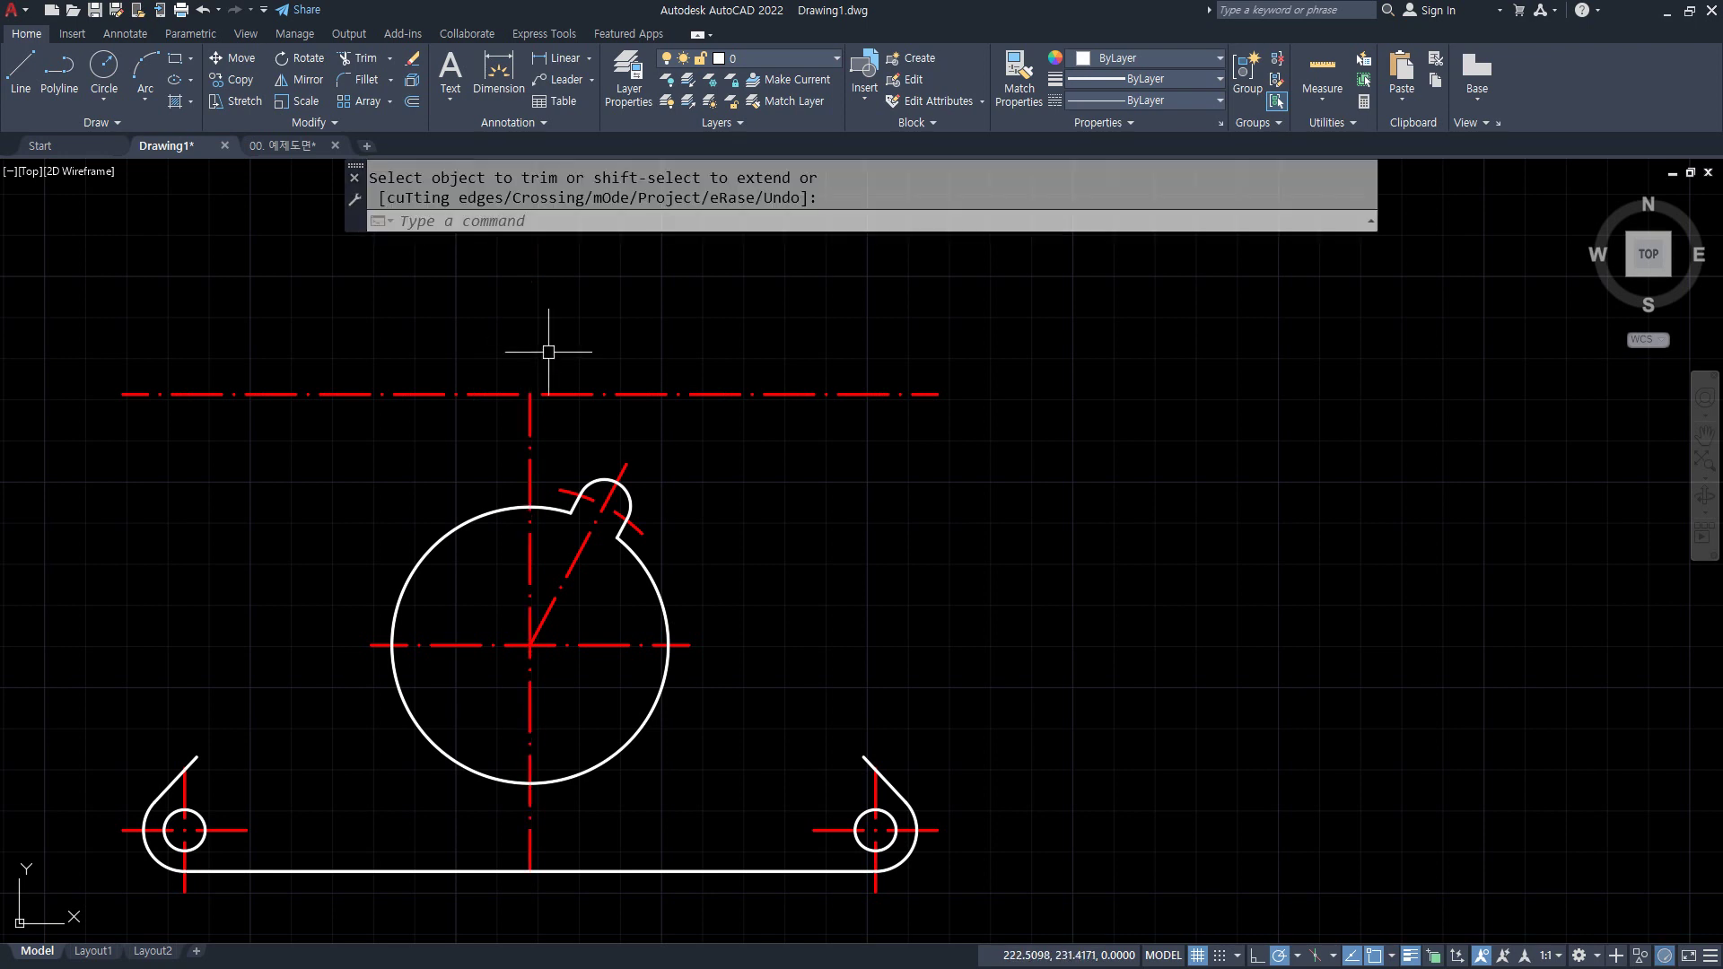
type("m")
key("Escape")
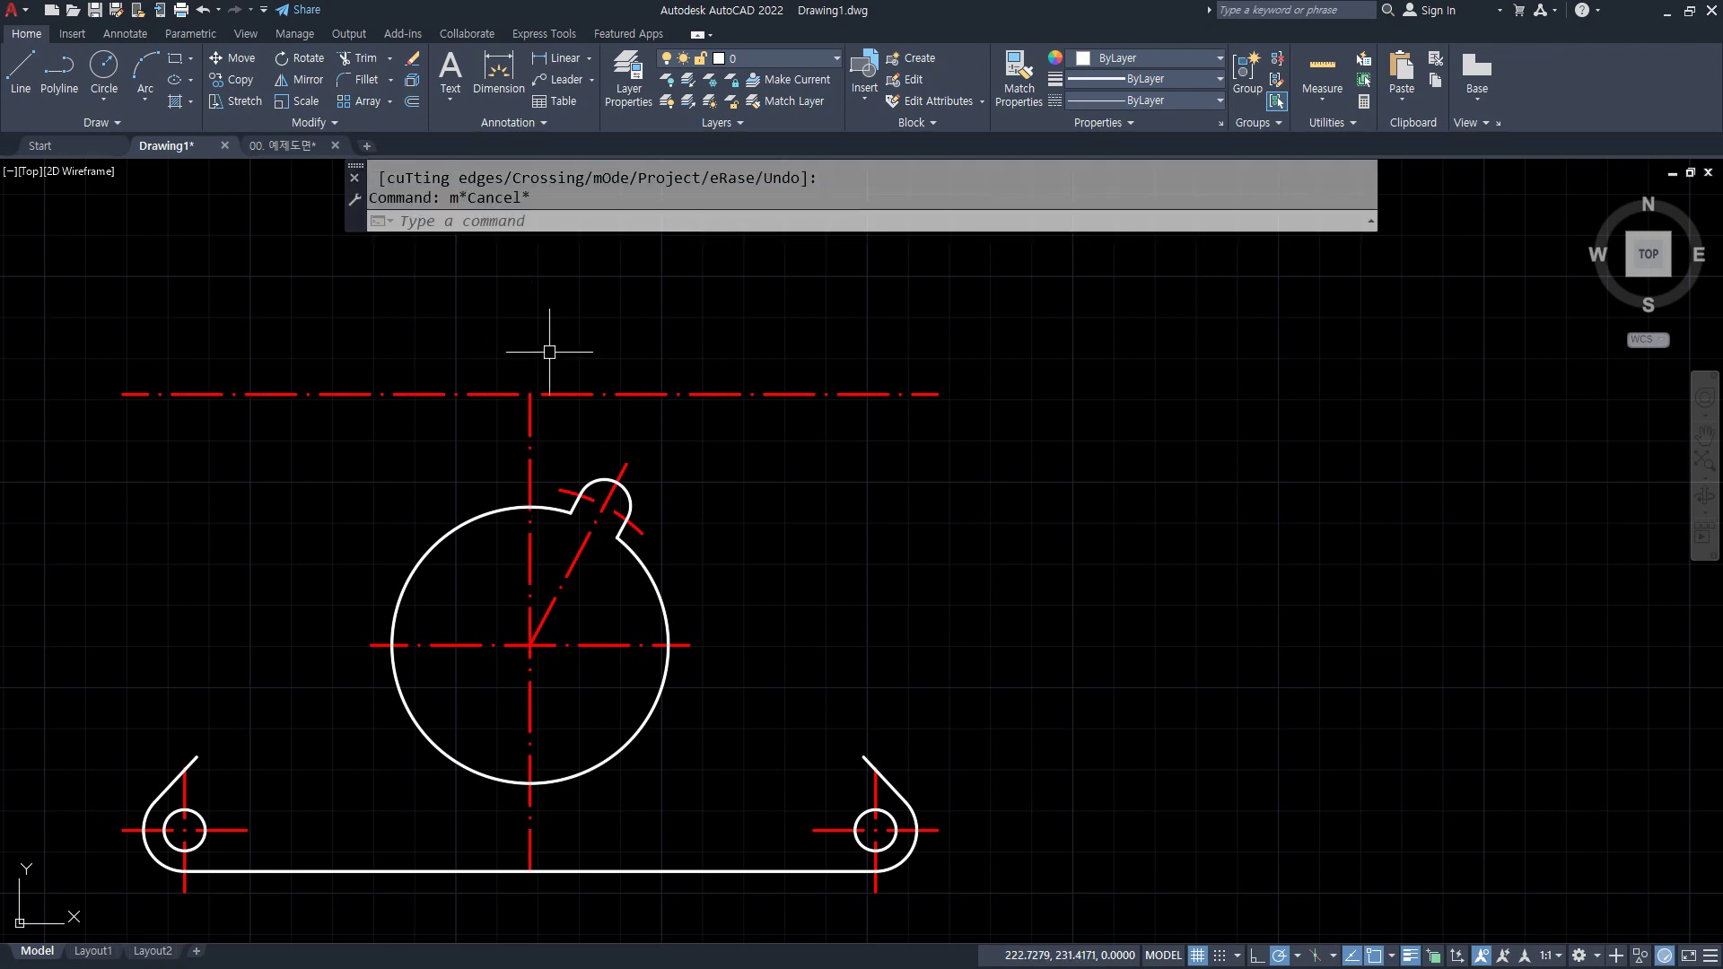
key("Escape")
- Offset the joined upper horizontal line 10 units downward
type("o")
key("Return")
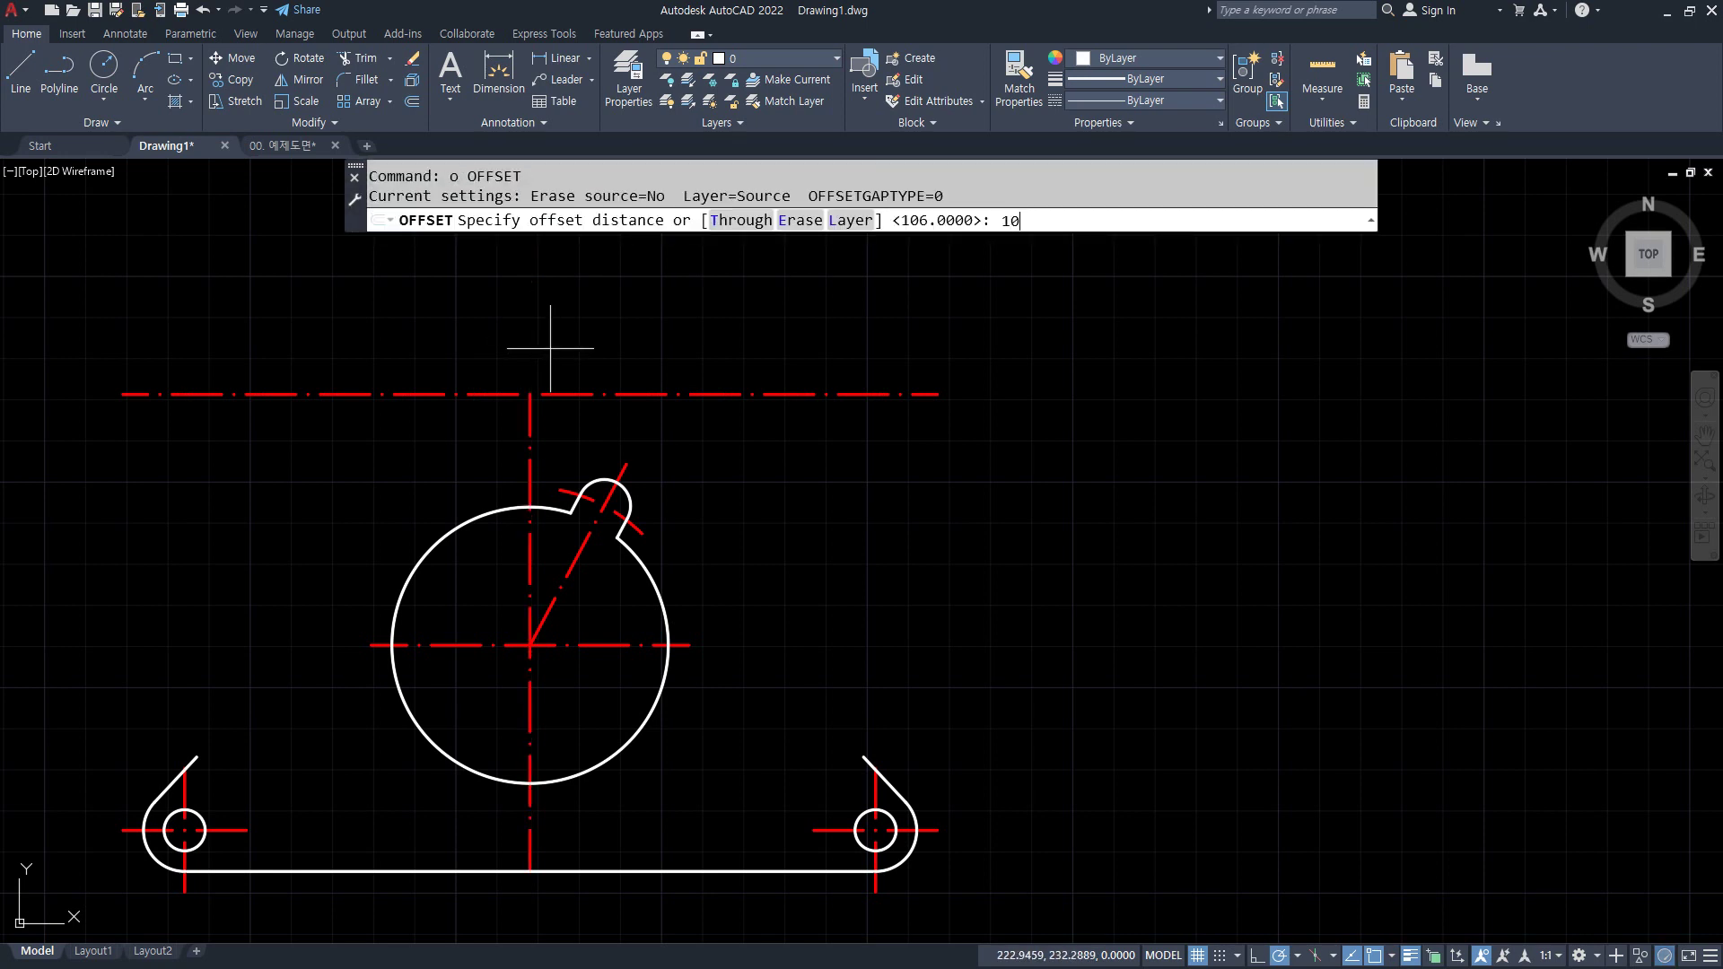
type("10")
key("Return")
left_click(725, 394)
left_click(728, 429)
key("Return")
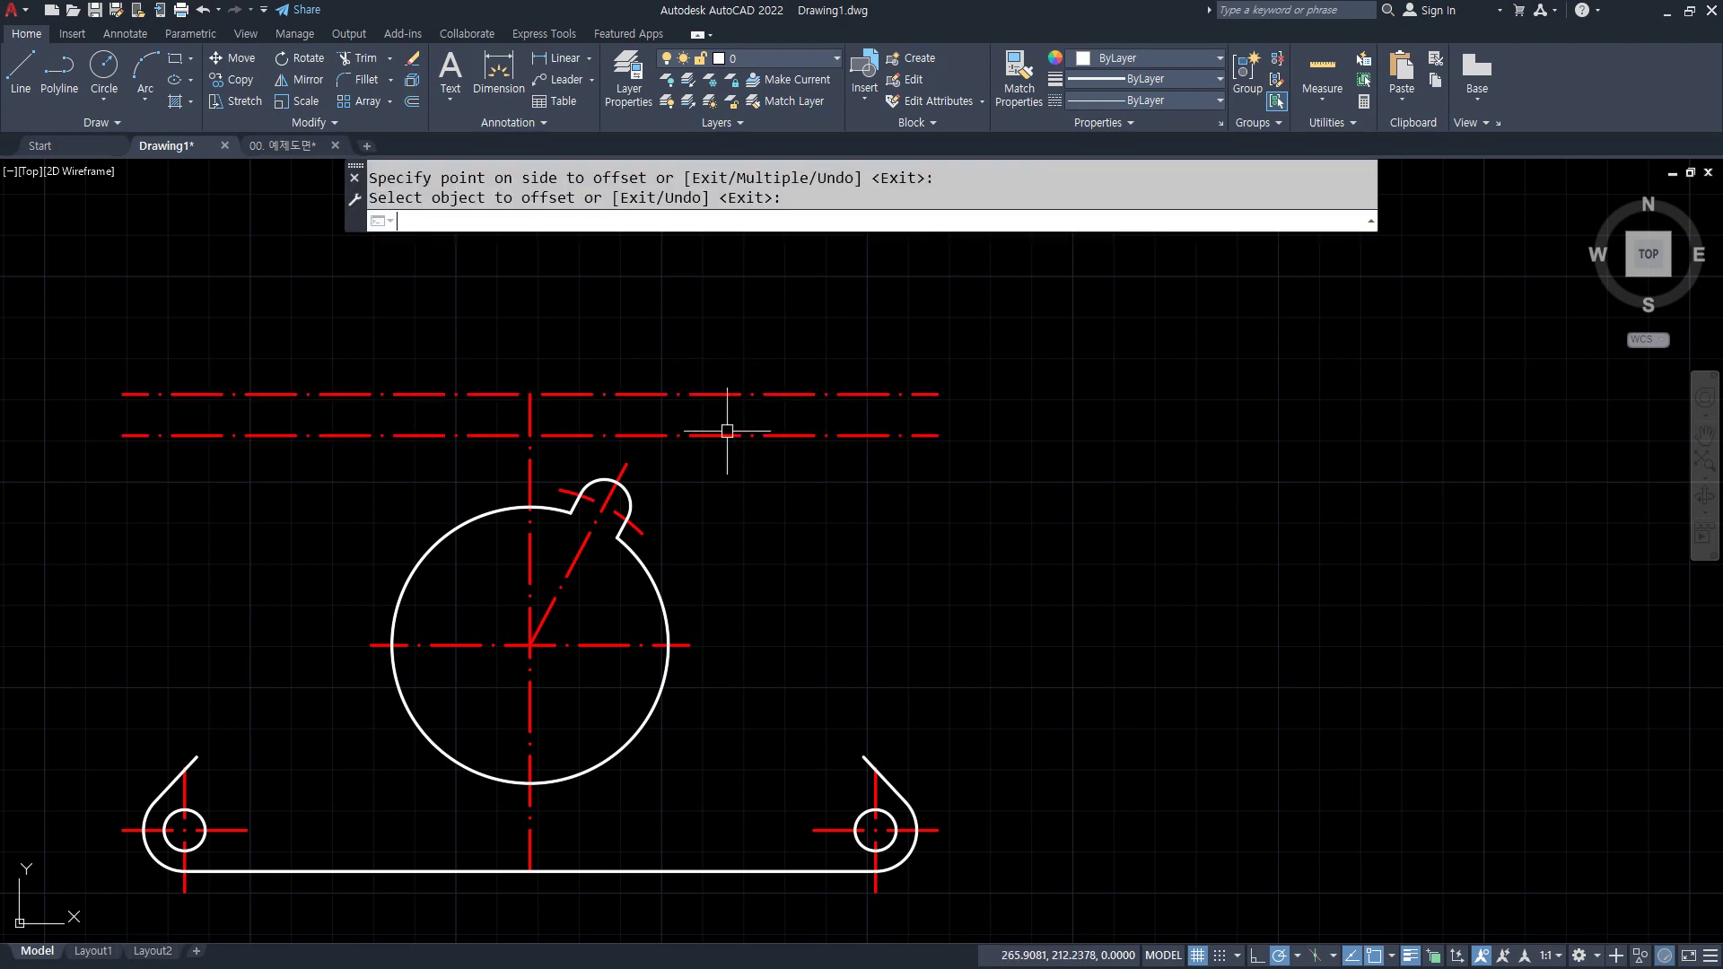
- Match the topmost horizontal line's properties to the white lobe arc on the large circle
type("ma")
key("Return")
left_click(632, 491)
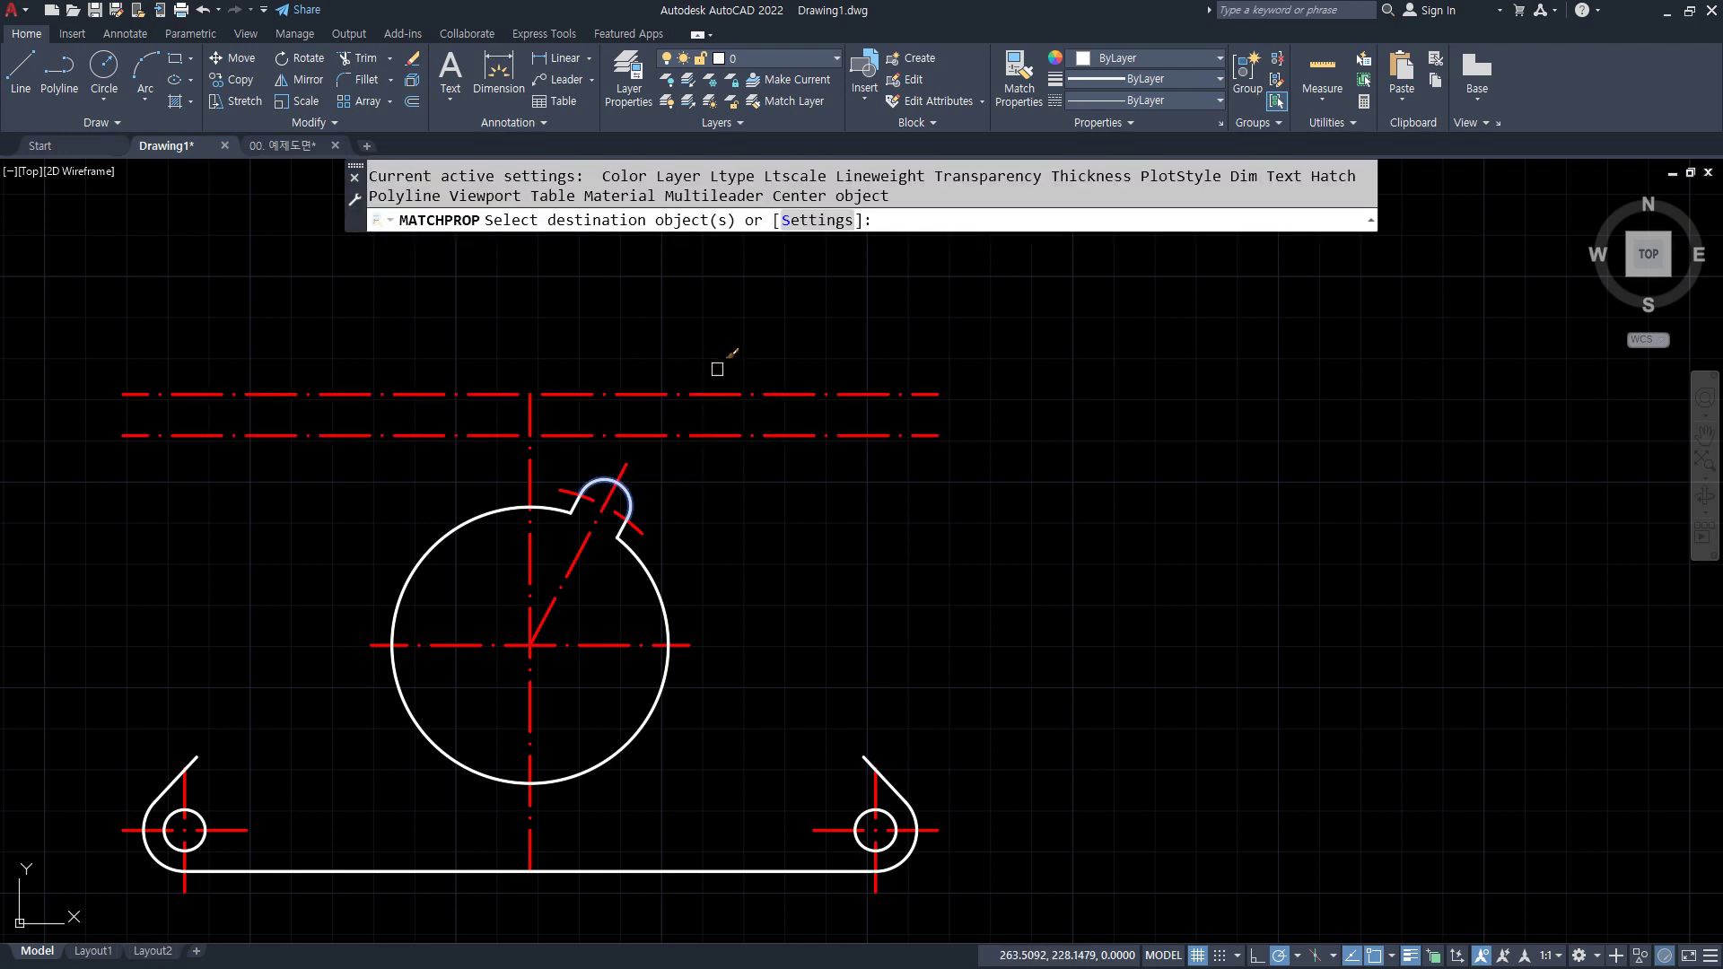
left_click(717, 394)
key("Return")
- Offset the central vertical centerline 71 units to both sides
type("o")
key("Return")
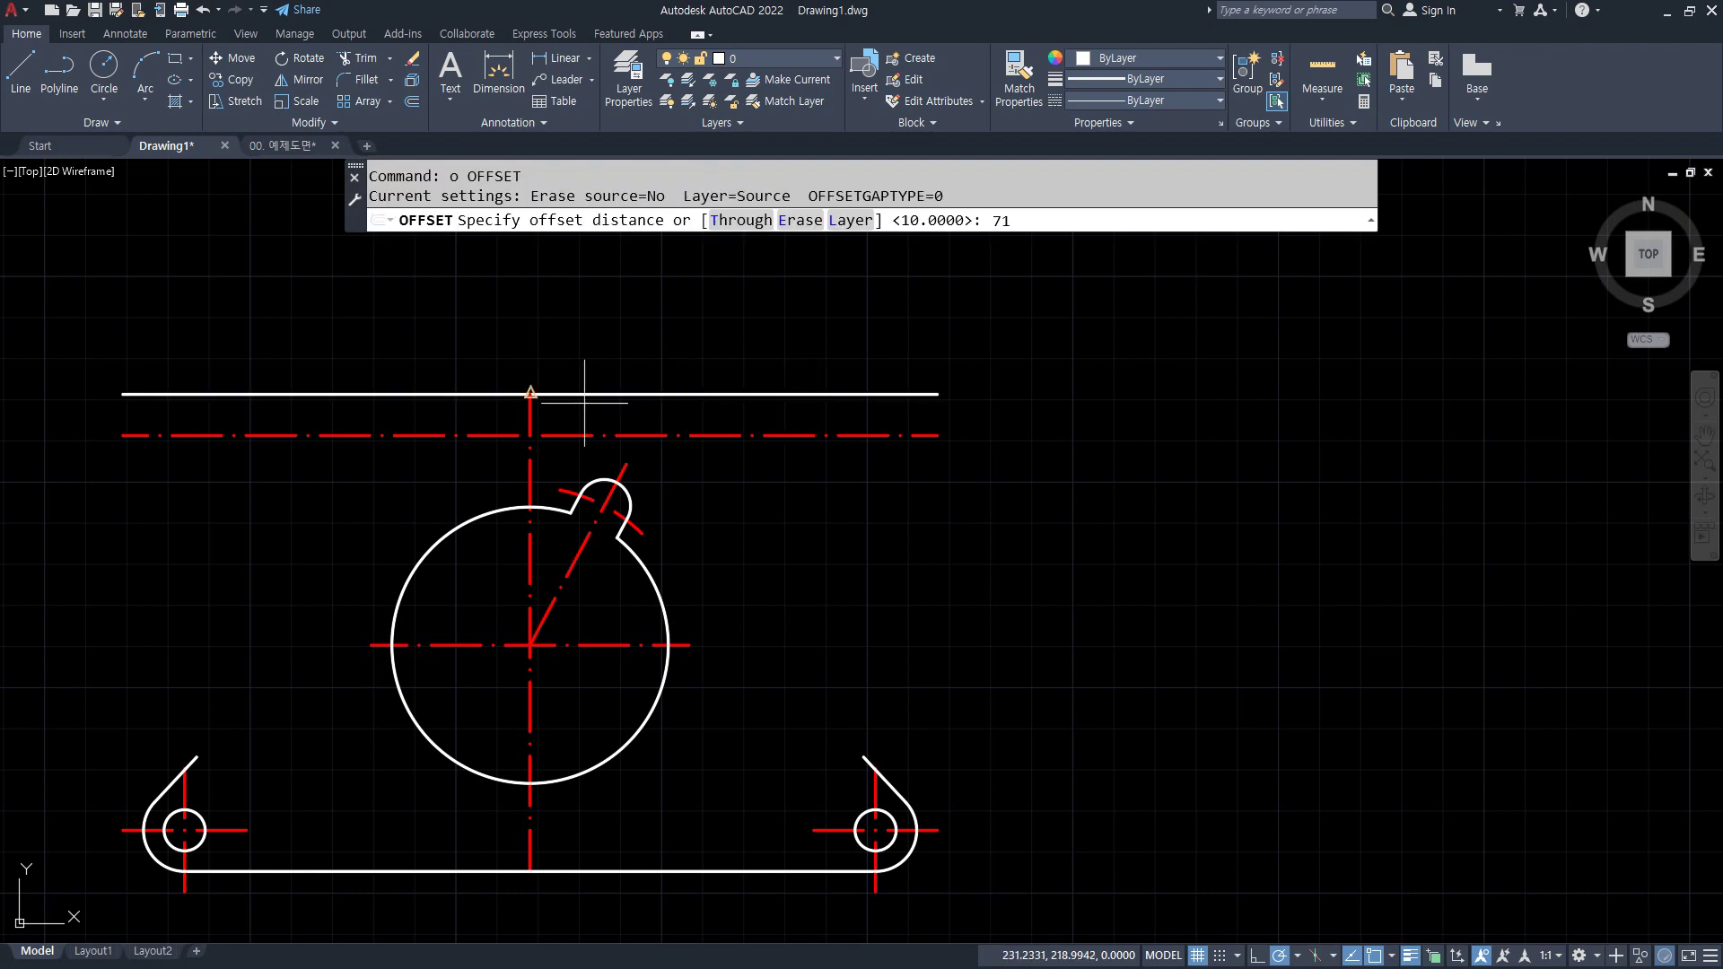
type("71")
key("Return")
left_click(531, 457)
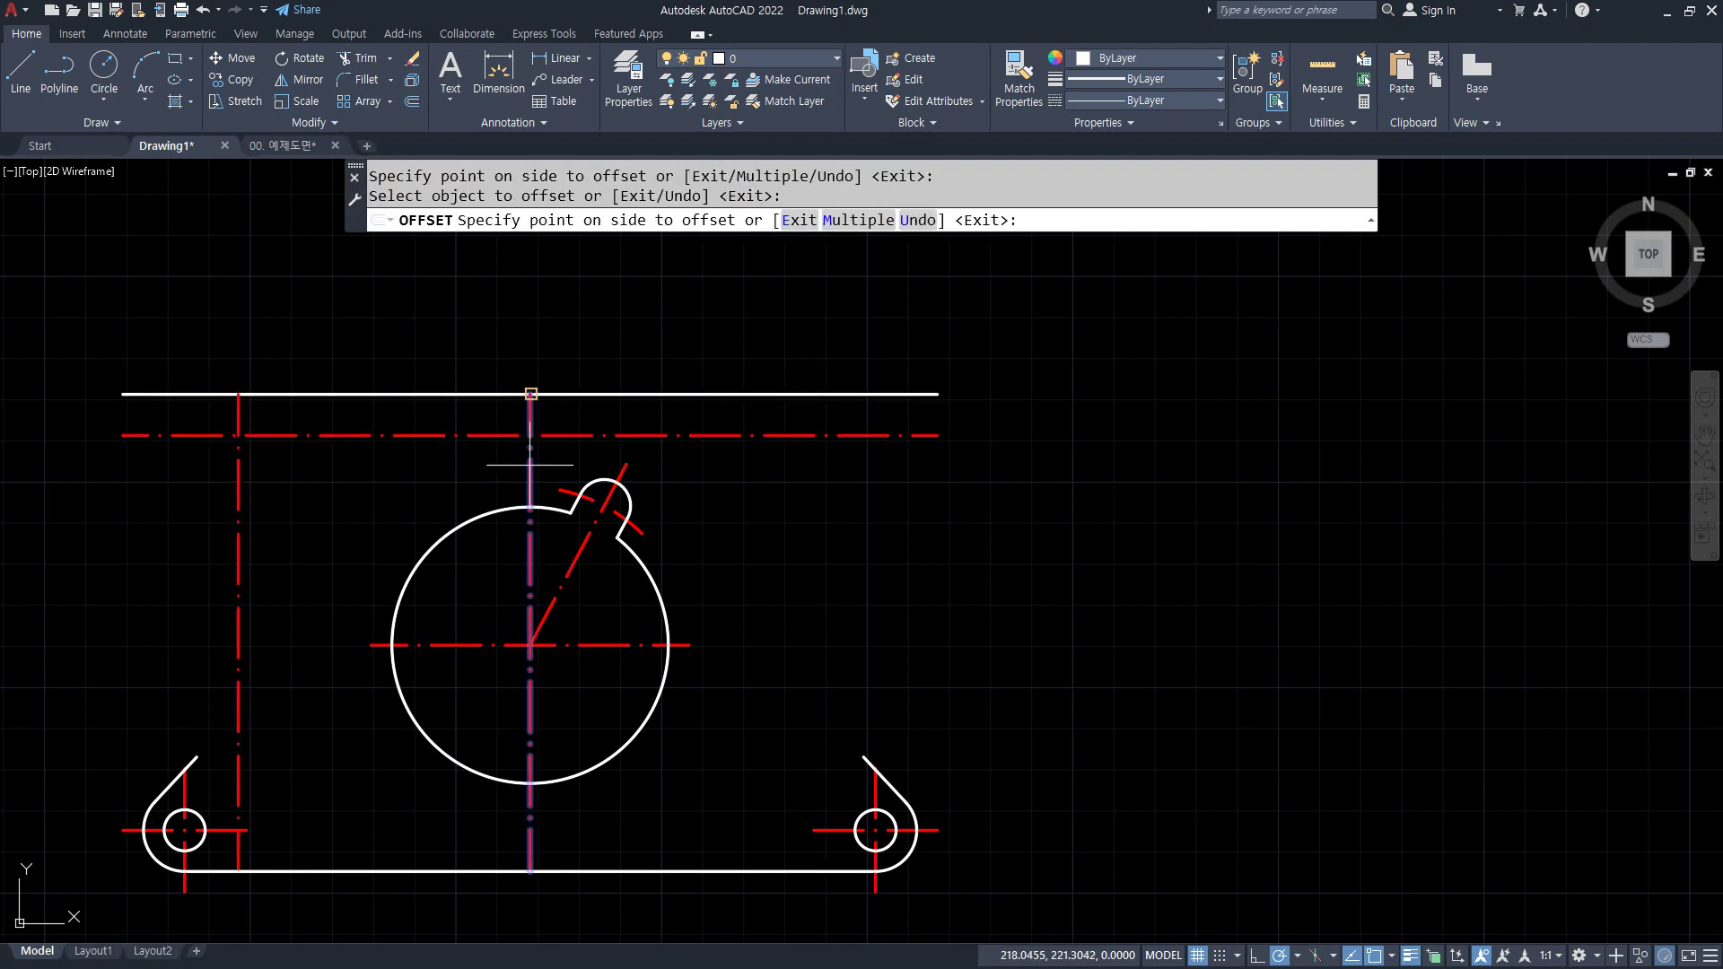
left_click(780, 475)
key("Return")
- Draw radius 5 circles where the two outer vertical centerlines cross the upper horizontal centerline
type("c")
key("Return")
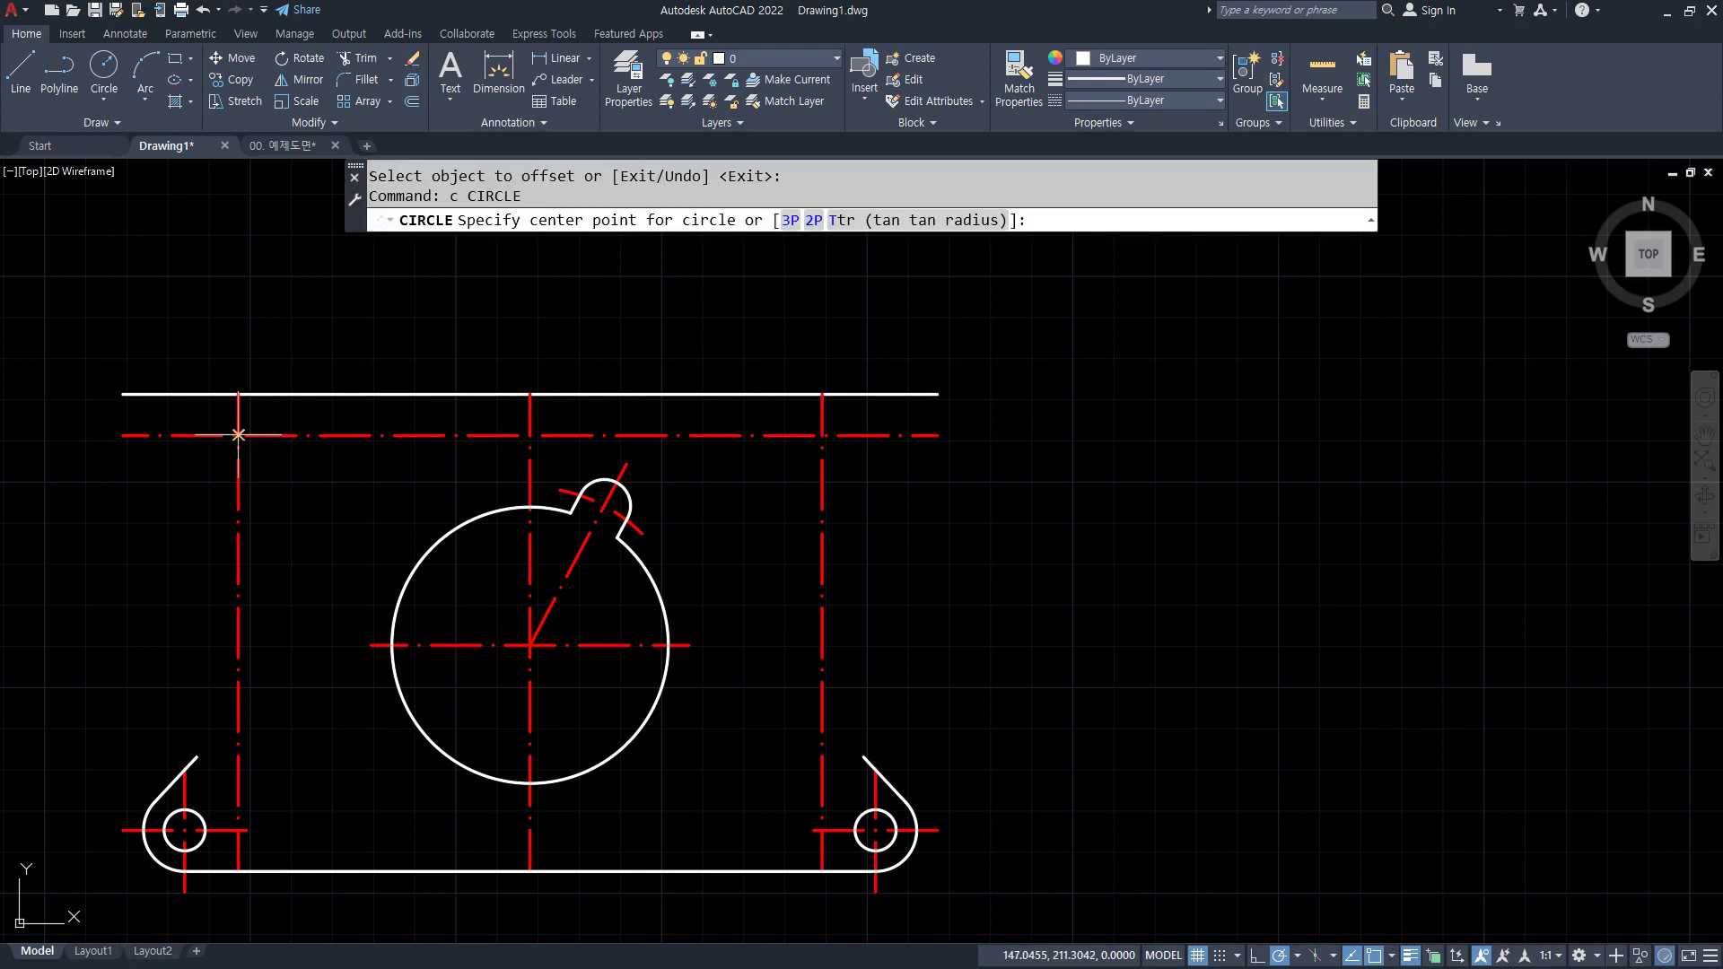
left_click(239, 436)
type("5")
key("Return")
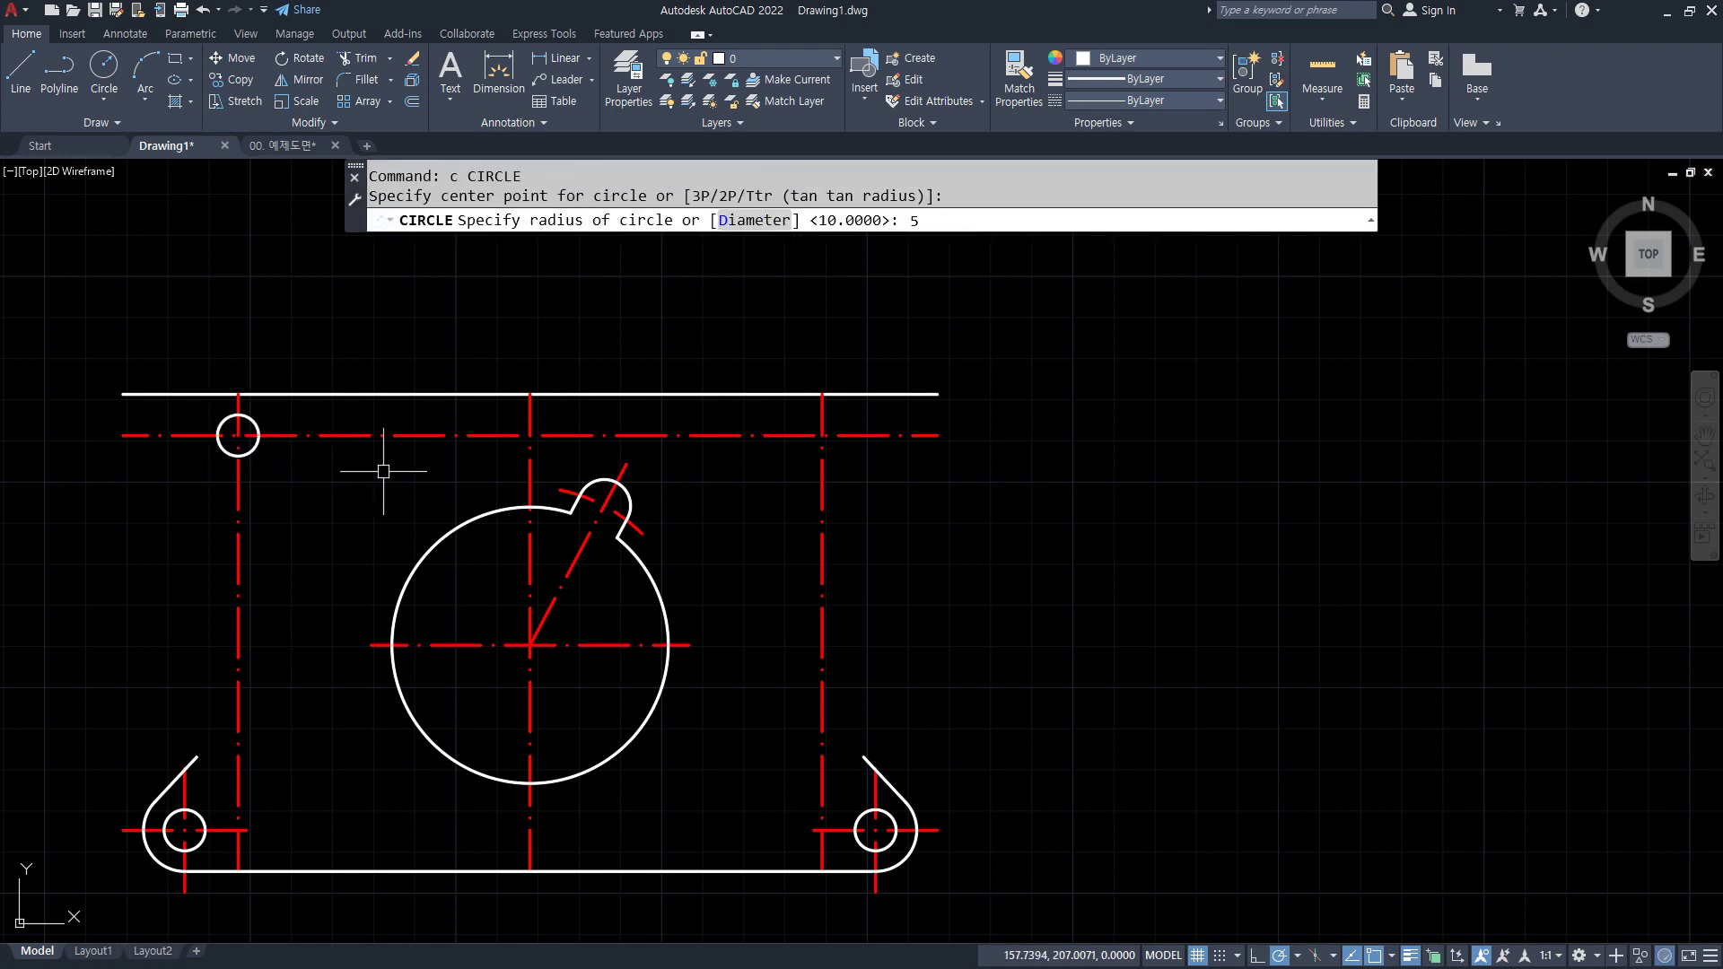
key("Return")
left_click(822, 435)
key("Return")
- Draw a concentric radius 10 circle around each of the two upper holes
key("Return")
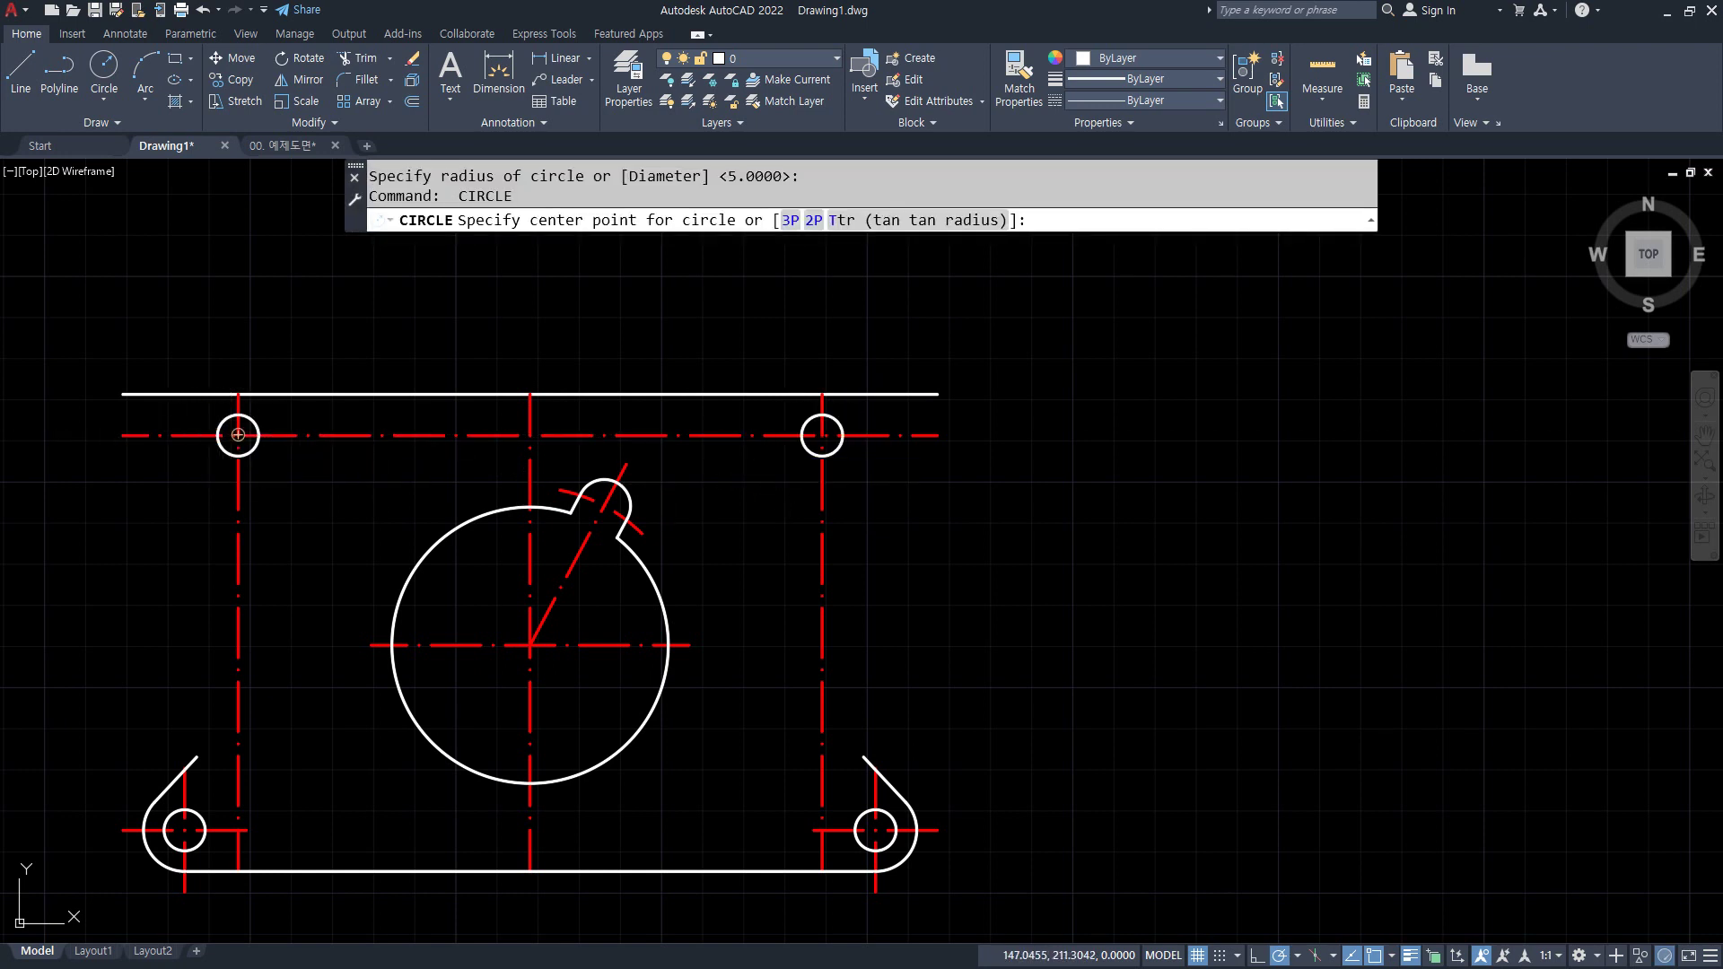
left_click(237, 436)
type("10")
key("Return")
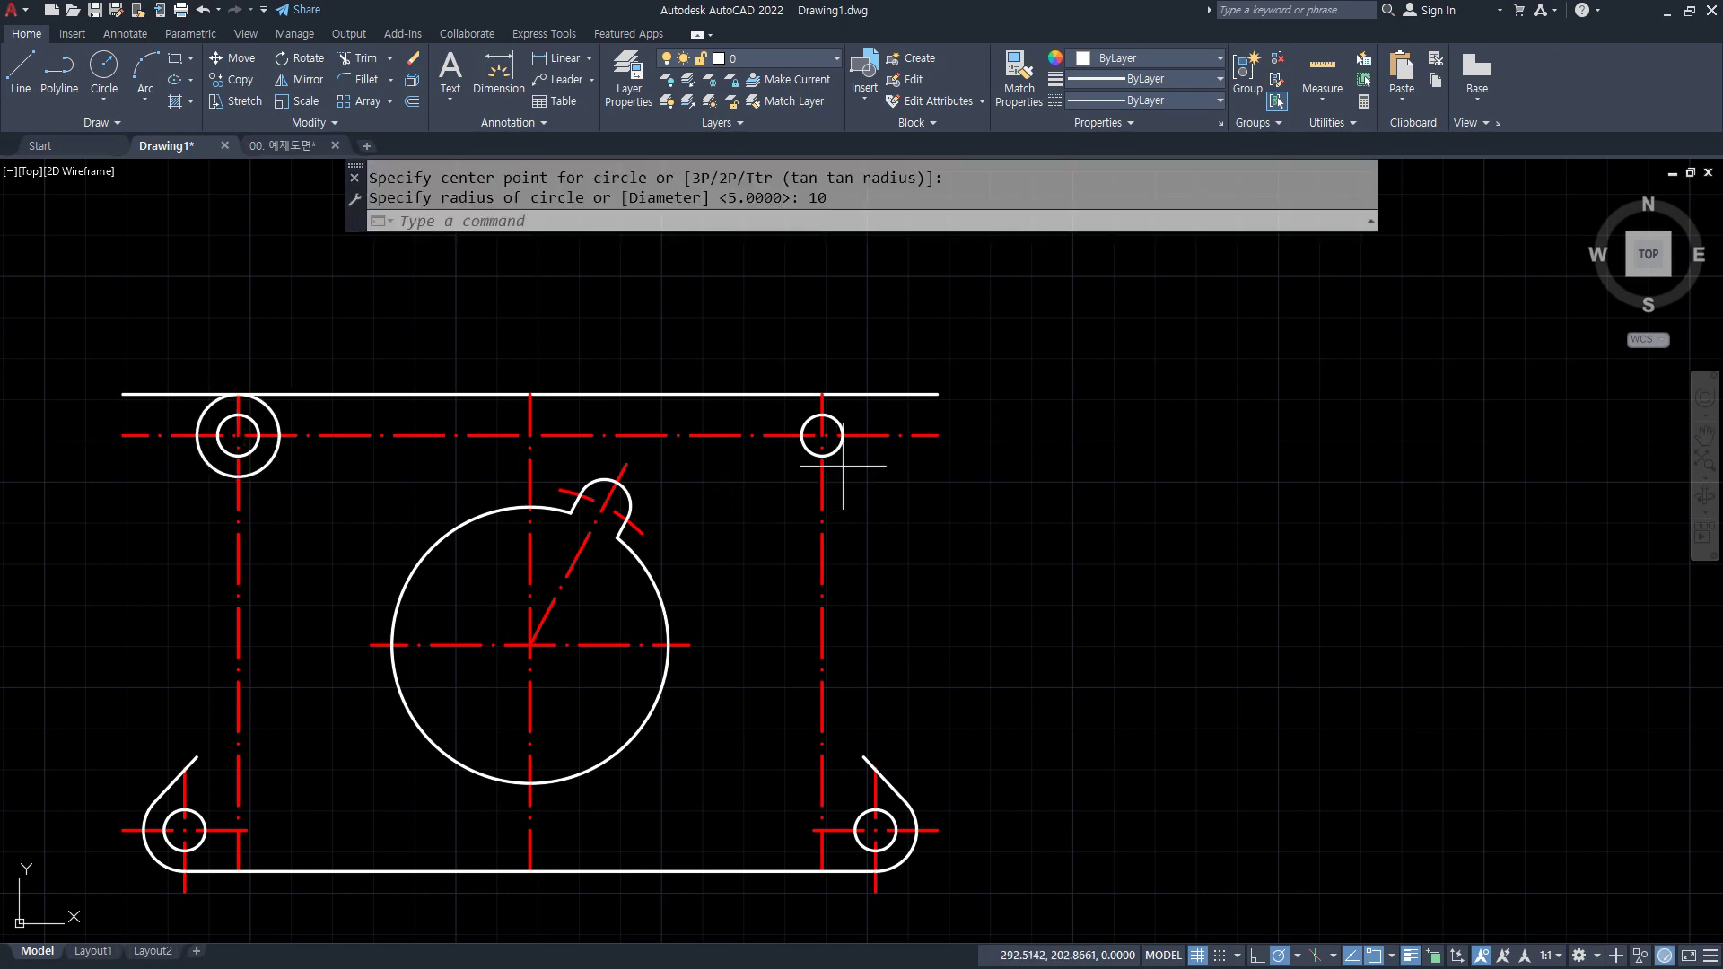
key("Return")
left_click(822, 435)
key("Return")
- Draw vertical lines from the outermost quadrants of the two upper outer circles up to the top line
scroll(184, 422, "up", 2)
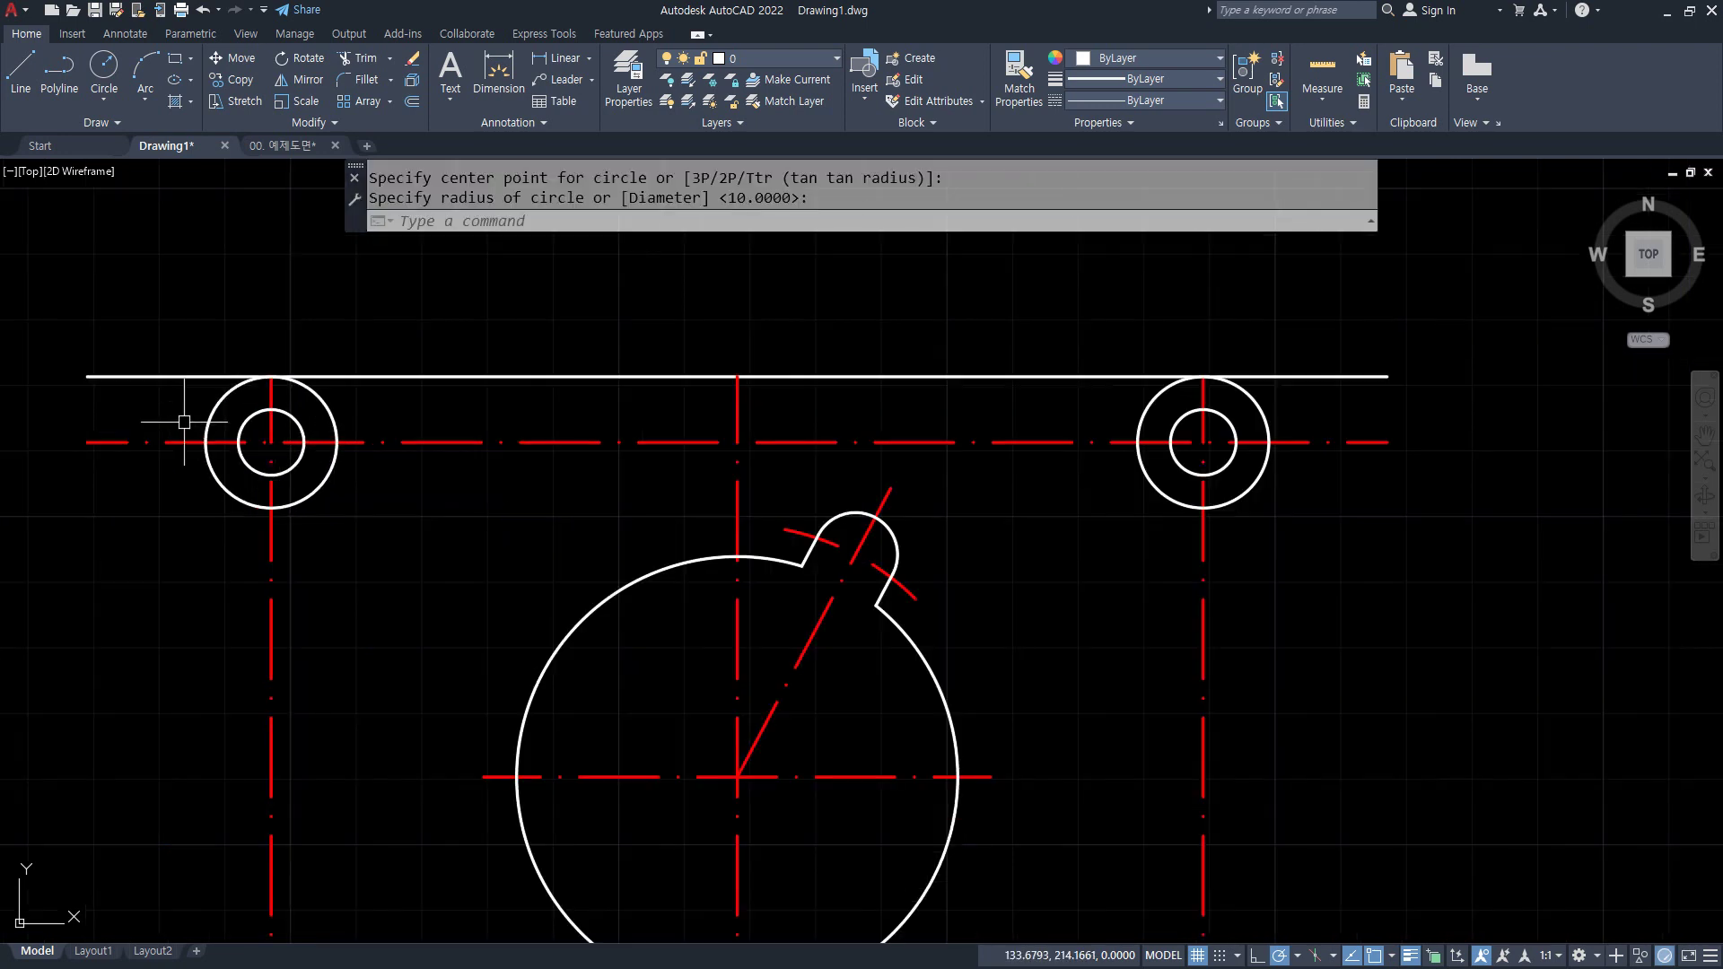
type("l")
key("Return")
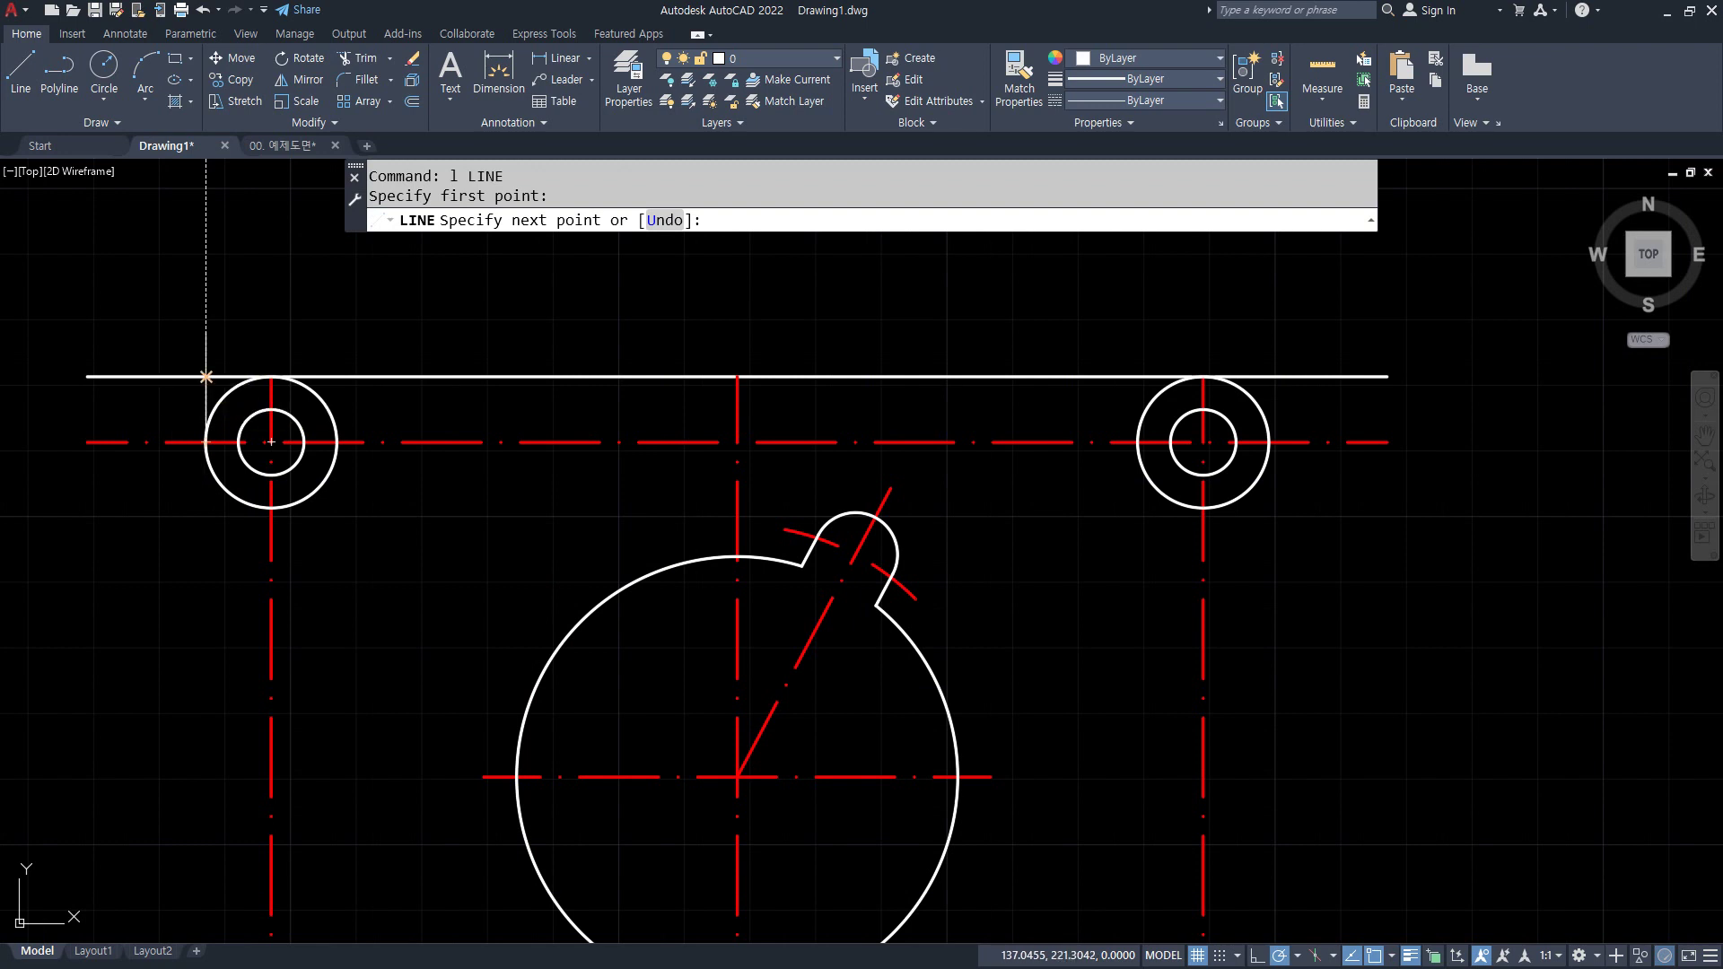
left_click(205, 442)
key("Return")
key("Return")
left_click(1269, 441)
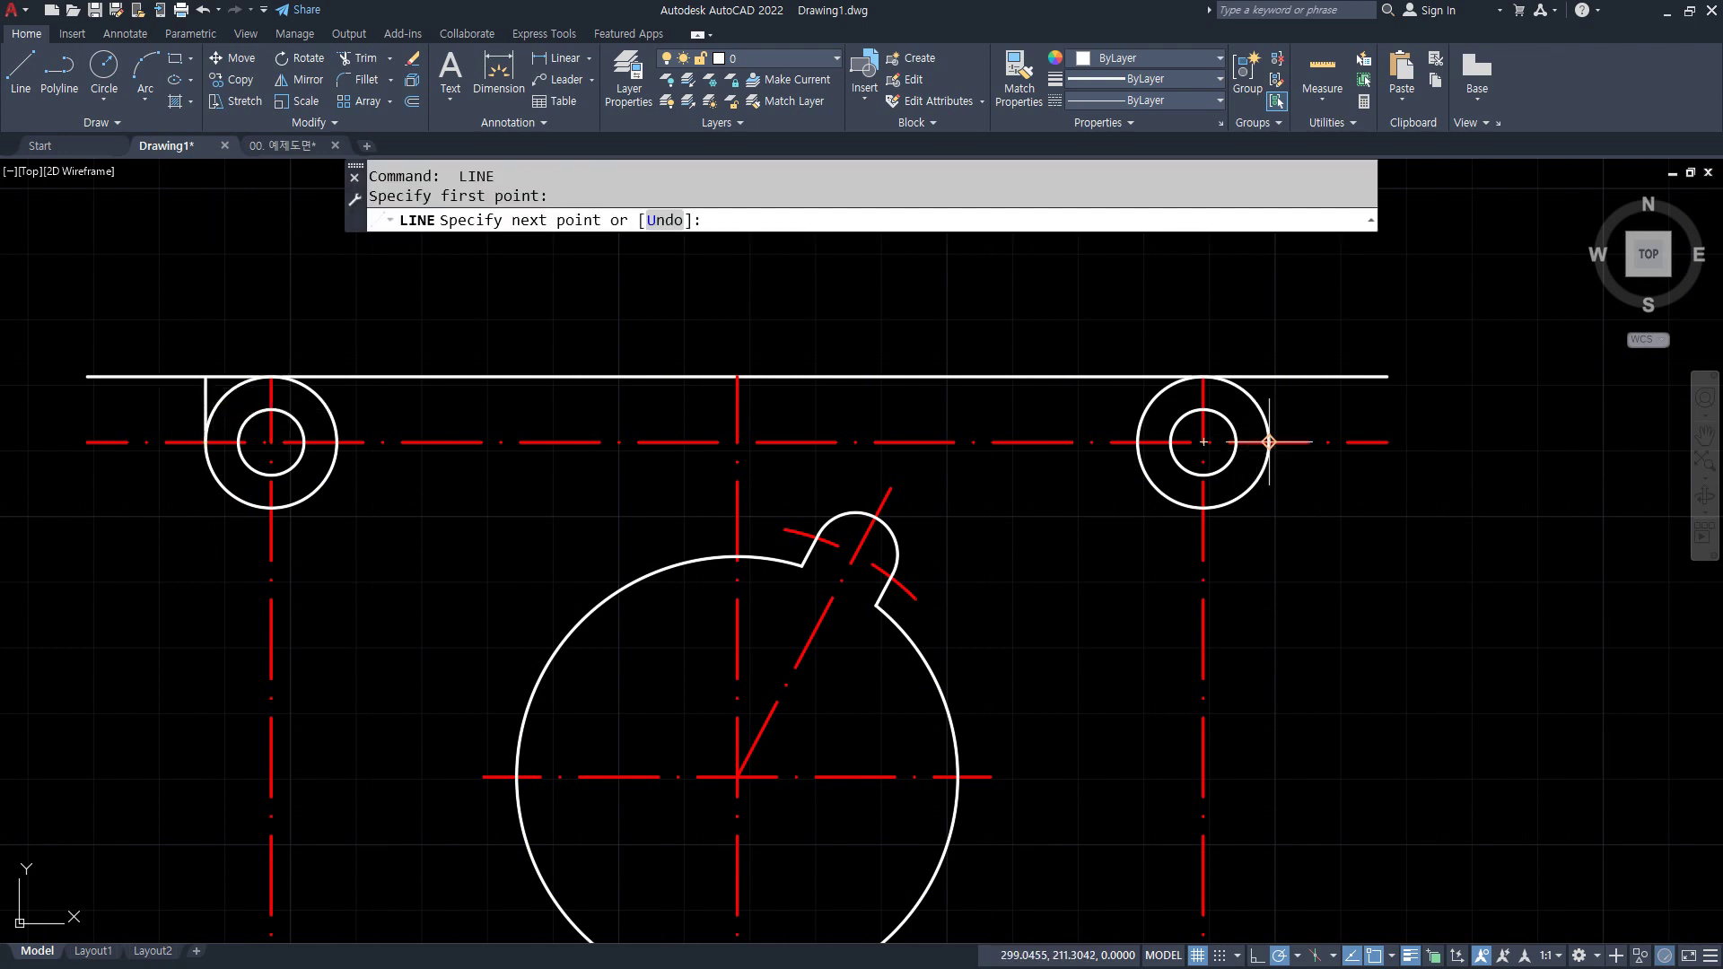
left_click(1268, 376)
key("Return")
- Close both upper corners between the top line and the short vertical lines with zero-radius Fillets
type("f")
key("Return")
left_click(1269, 408)
left_click(1254, 379)
key("Return")
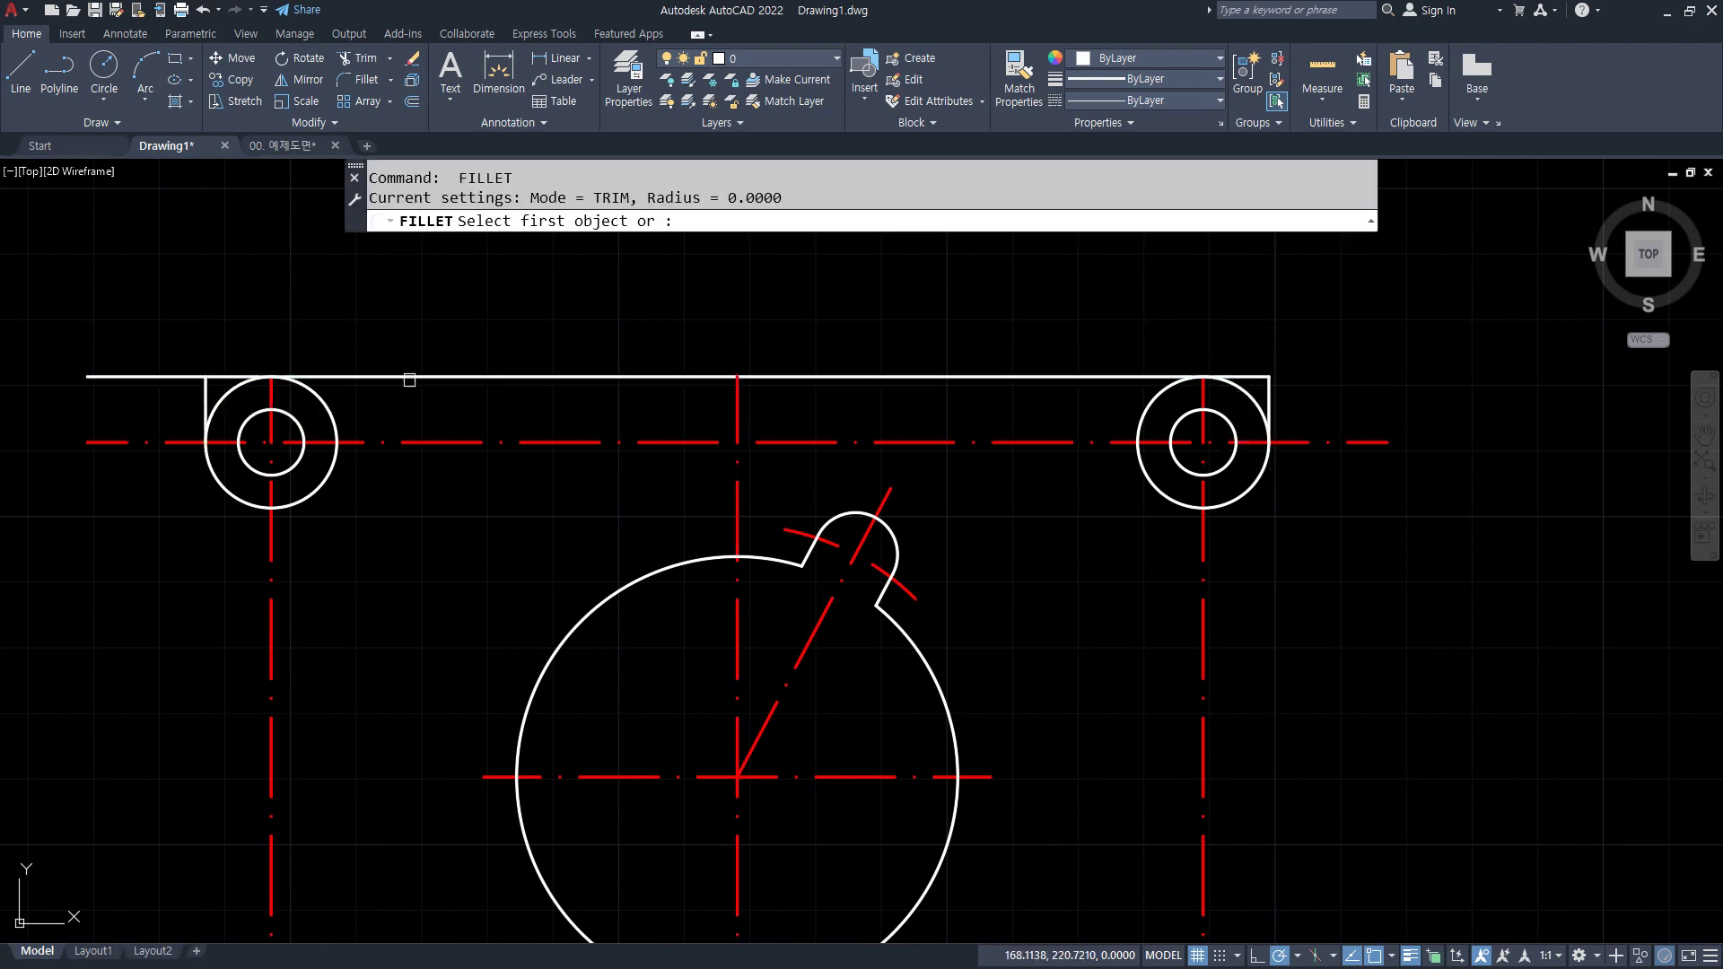
left_click(243, 376)
left_click(199, 401)
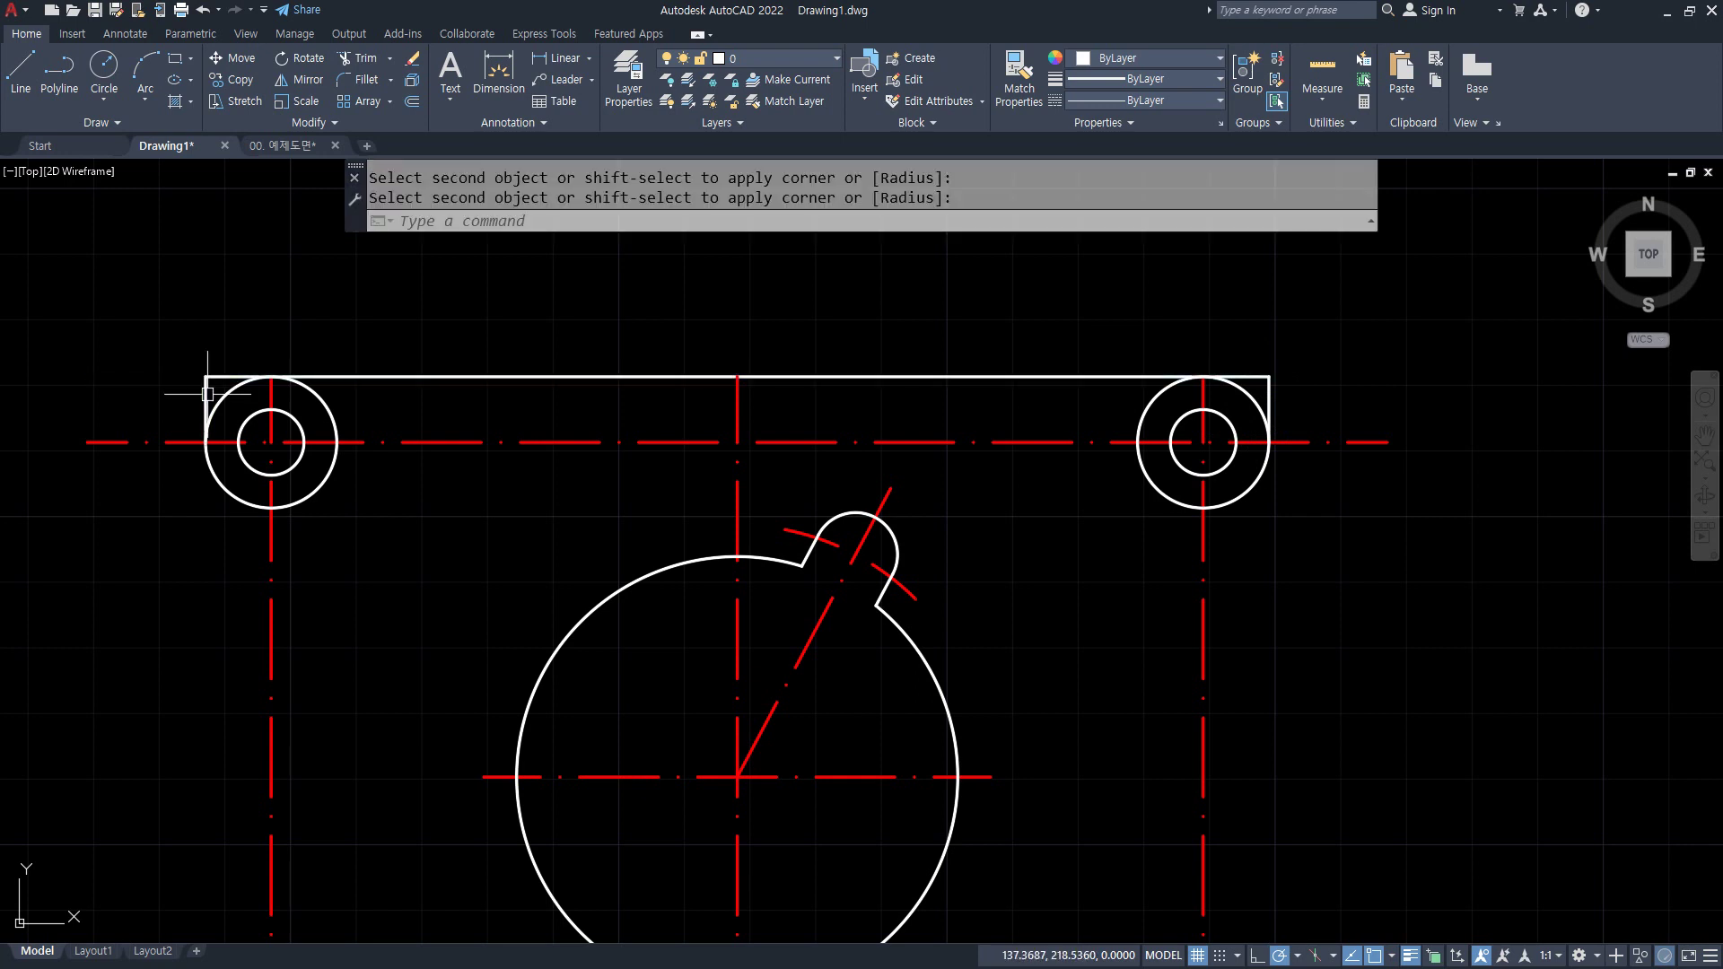
- Rotate a copy of the upper horizontal centerline by -10 degrees about the upper-left hole's center
type("ro")
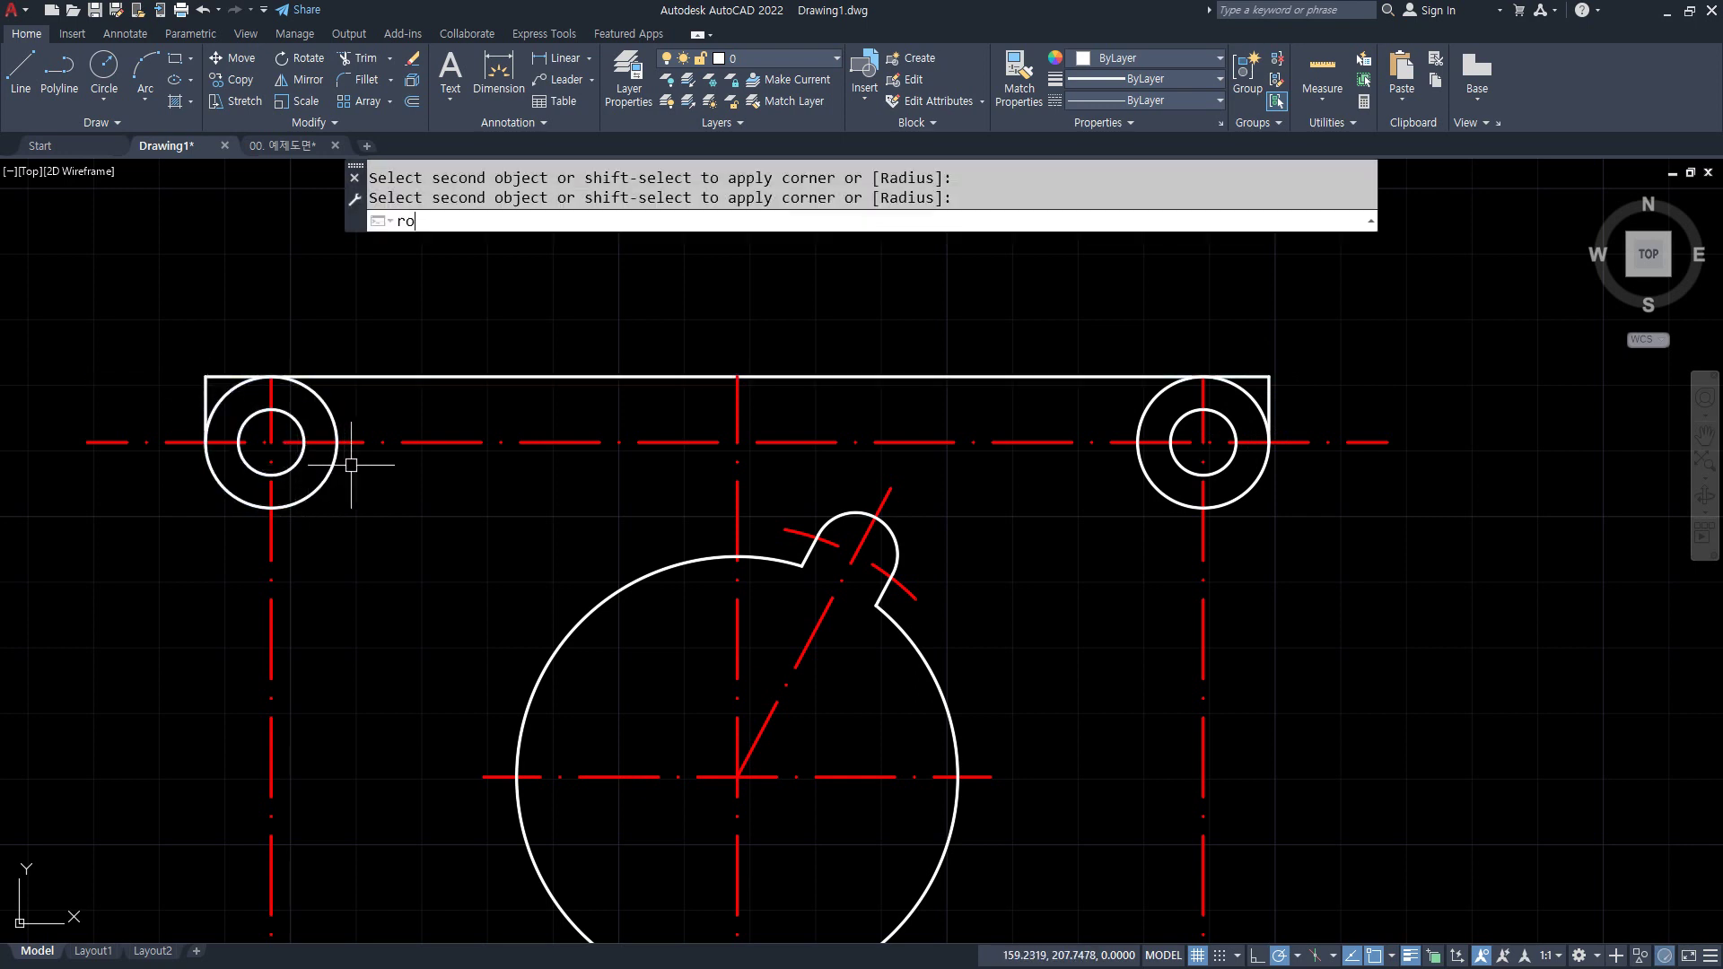
key("Return")
left_click(355, 443)
key("Return")
left_click(271, 442)
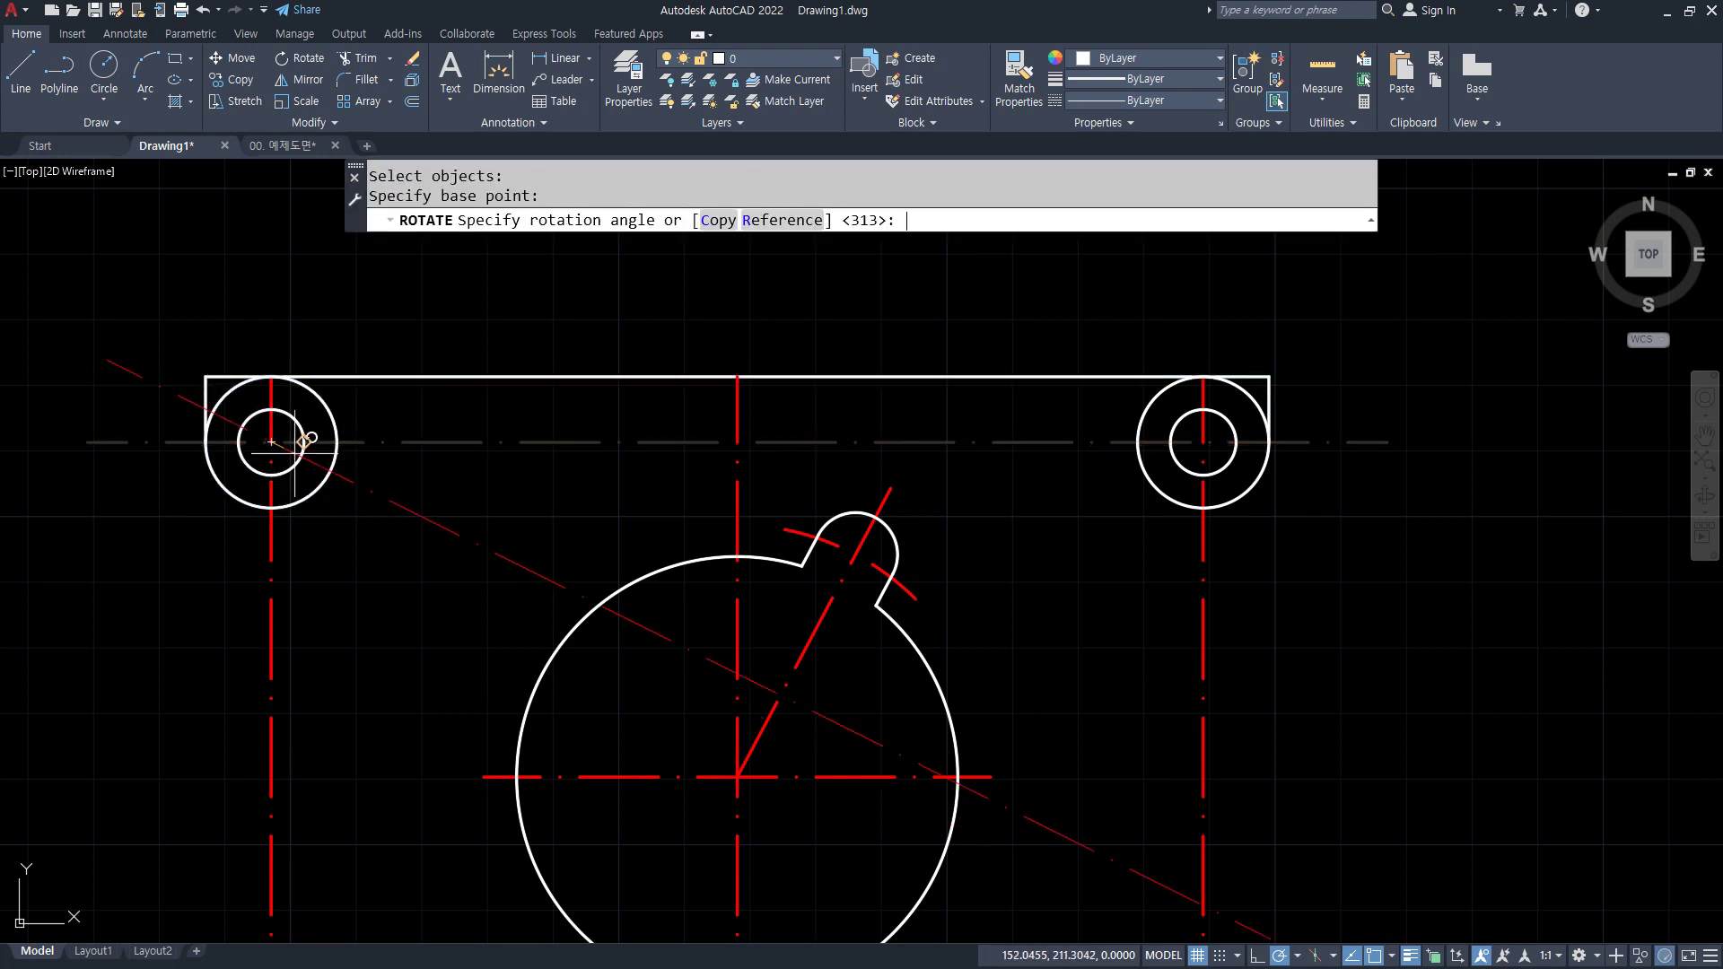
type("c")
key("Return")
type("-1")
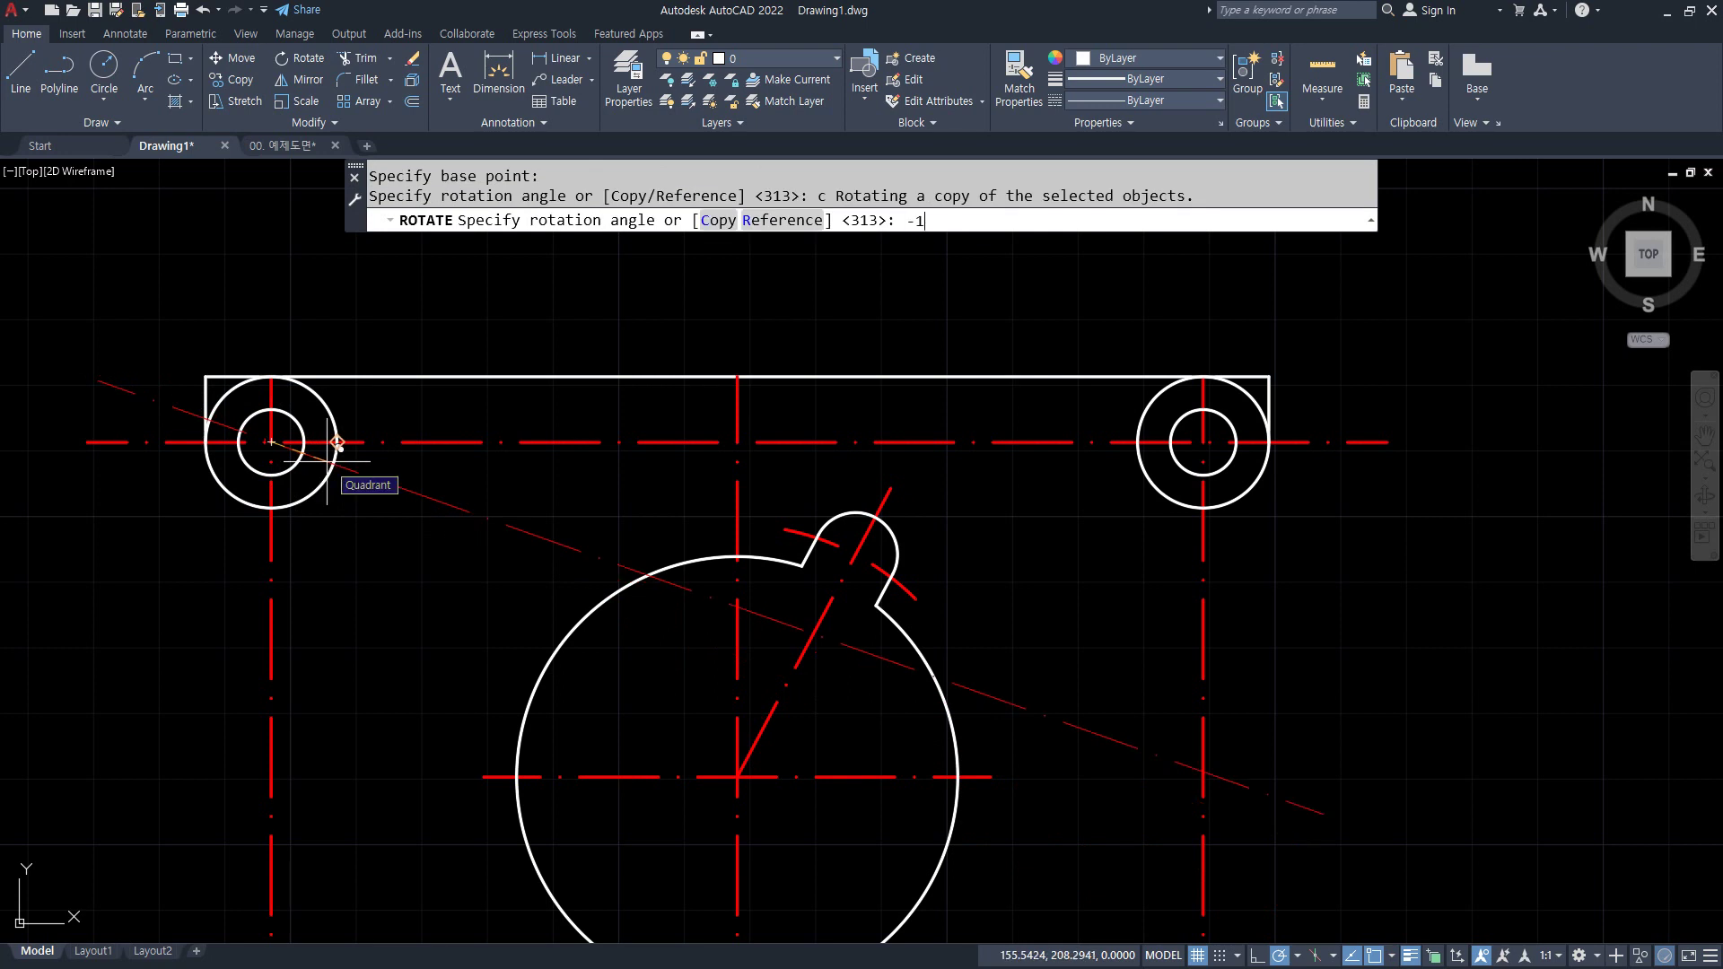
type("0")
key("Return")
- Offset the rotated centerline 10 units downward
type("o")
key("Return")
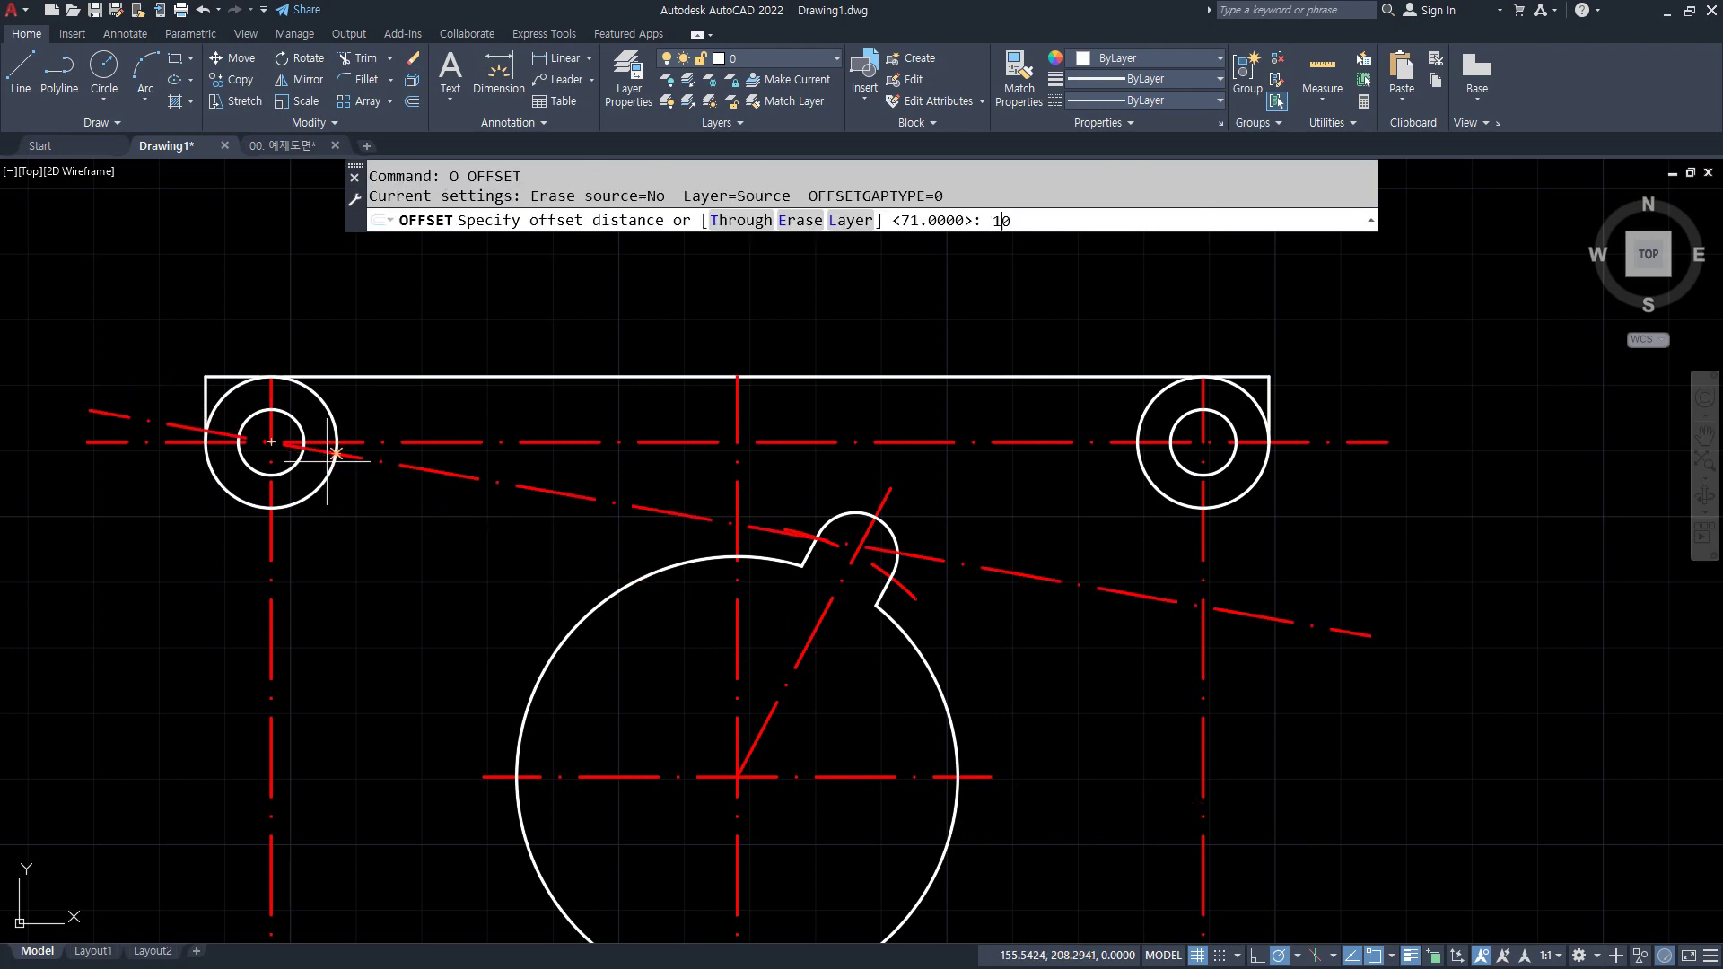
type("10")
key("Return")
left_click(399, 466)
left_click(382, 533)
key("Return")
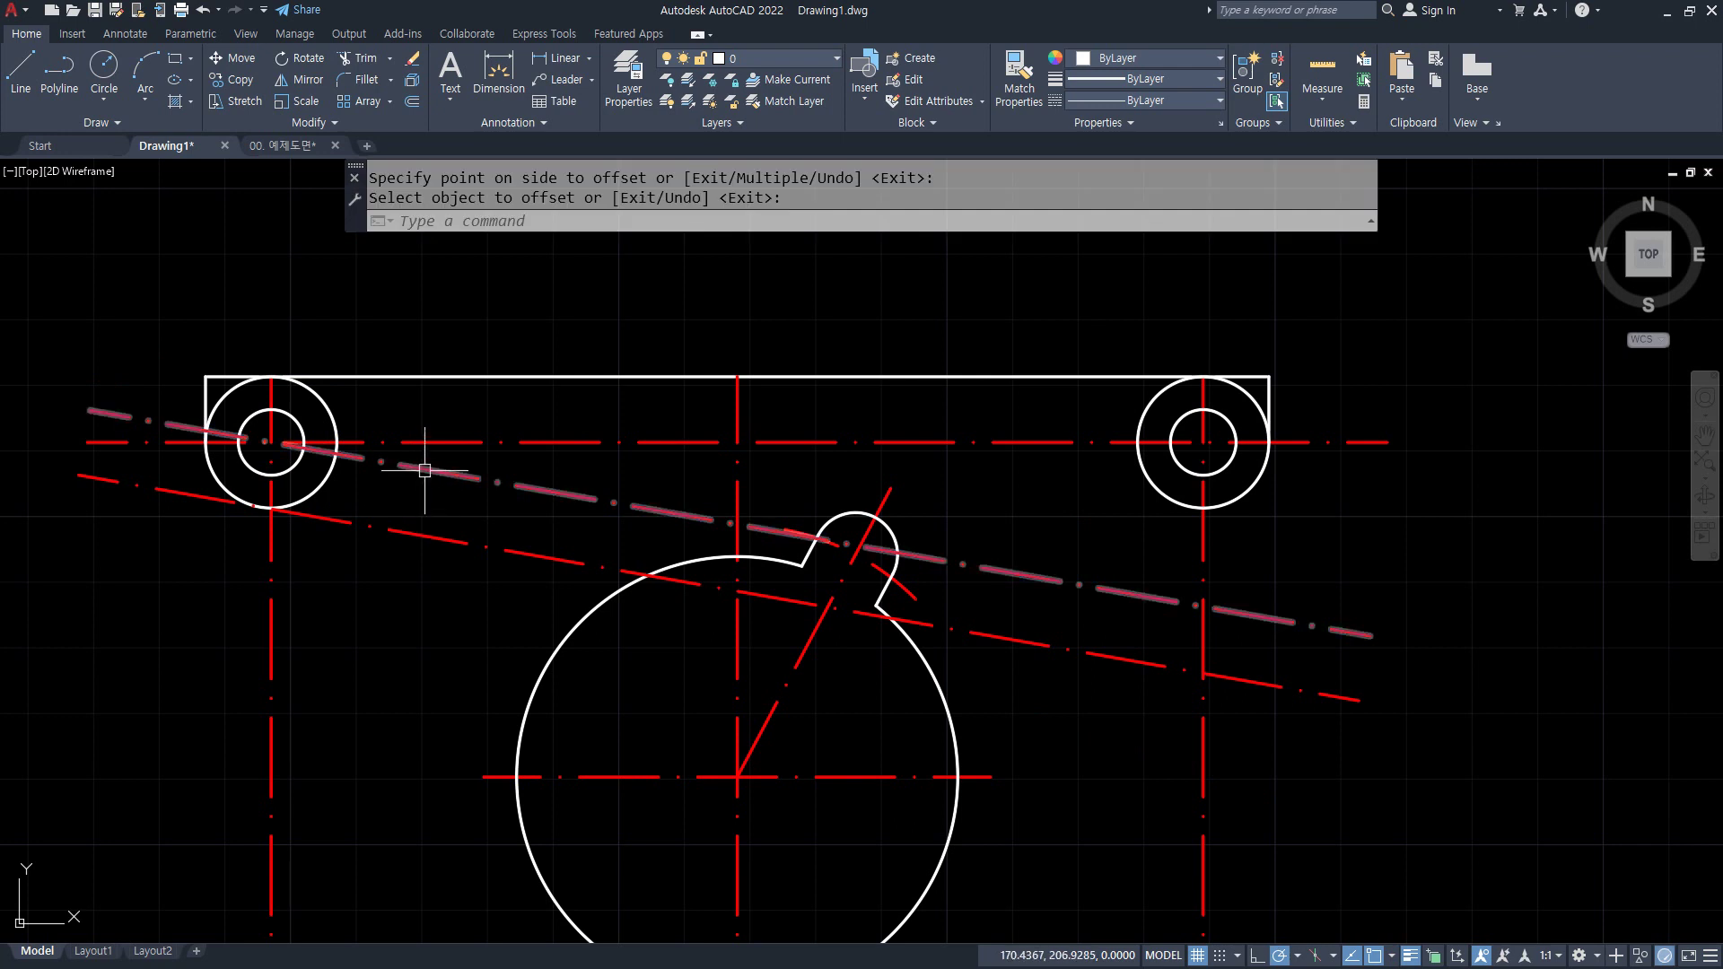
- Erase the rotated centerline through the upper-left hole and match the offset slanted line's properties to the hole's outer circle
left_click(377, 459)
type("e")
key("Return")
type("ma")
key("Return")
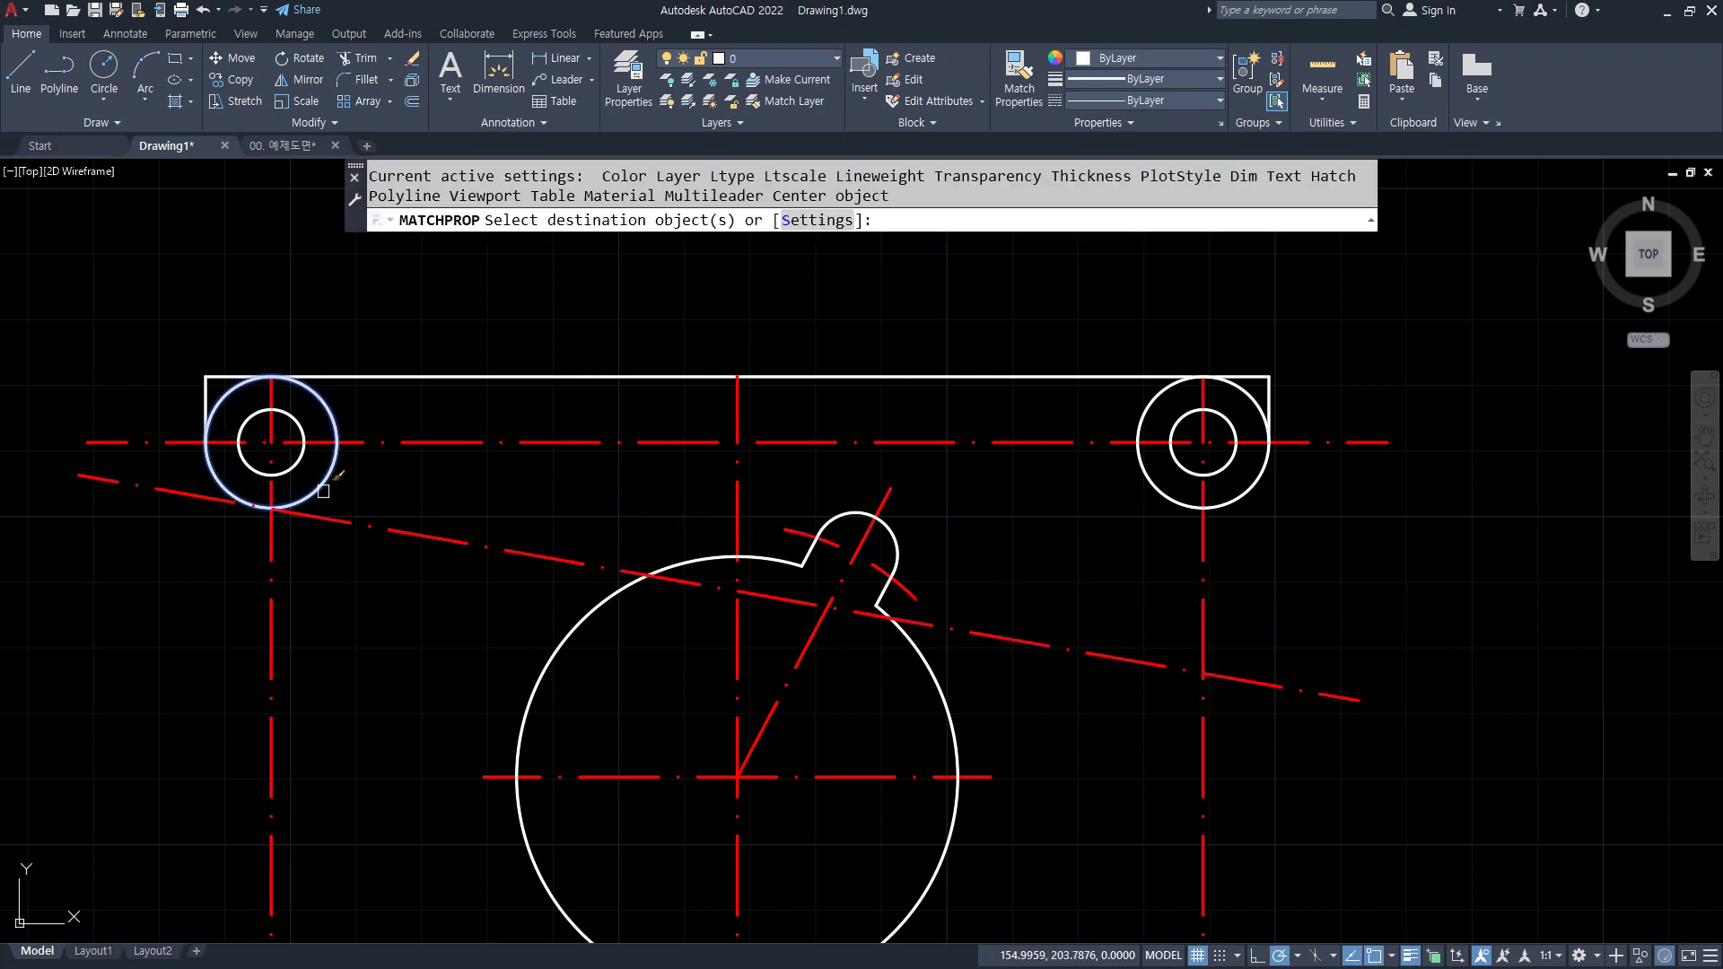
left_click(326, 518)
key("Return")
- Trim the upper-left quarter of the upper-left hole's outer circle inside the square corner
type("tr")
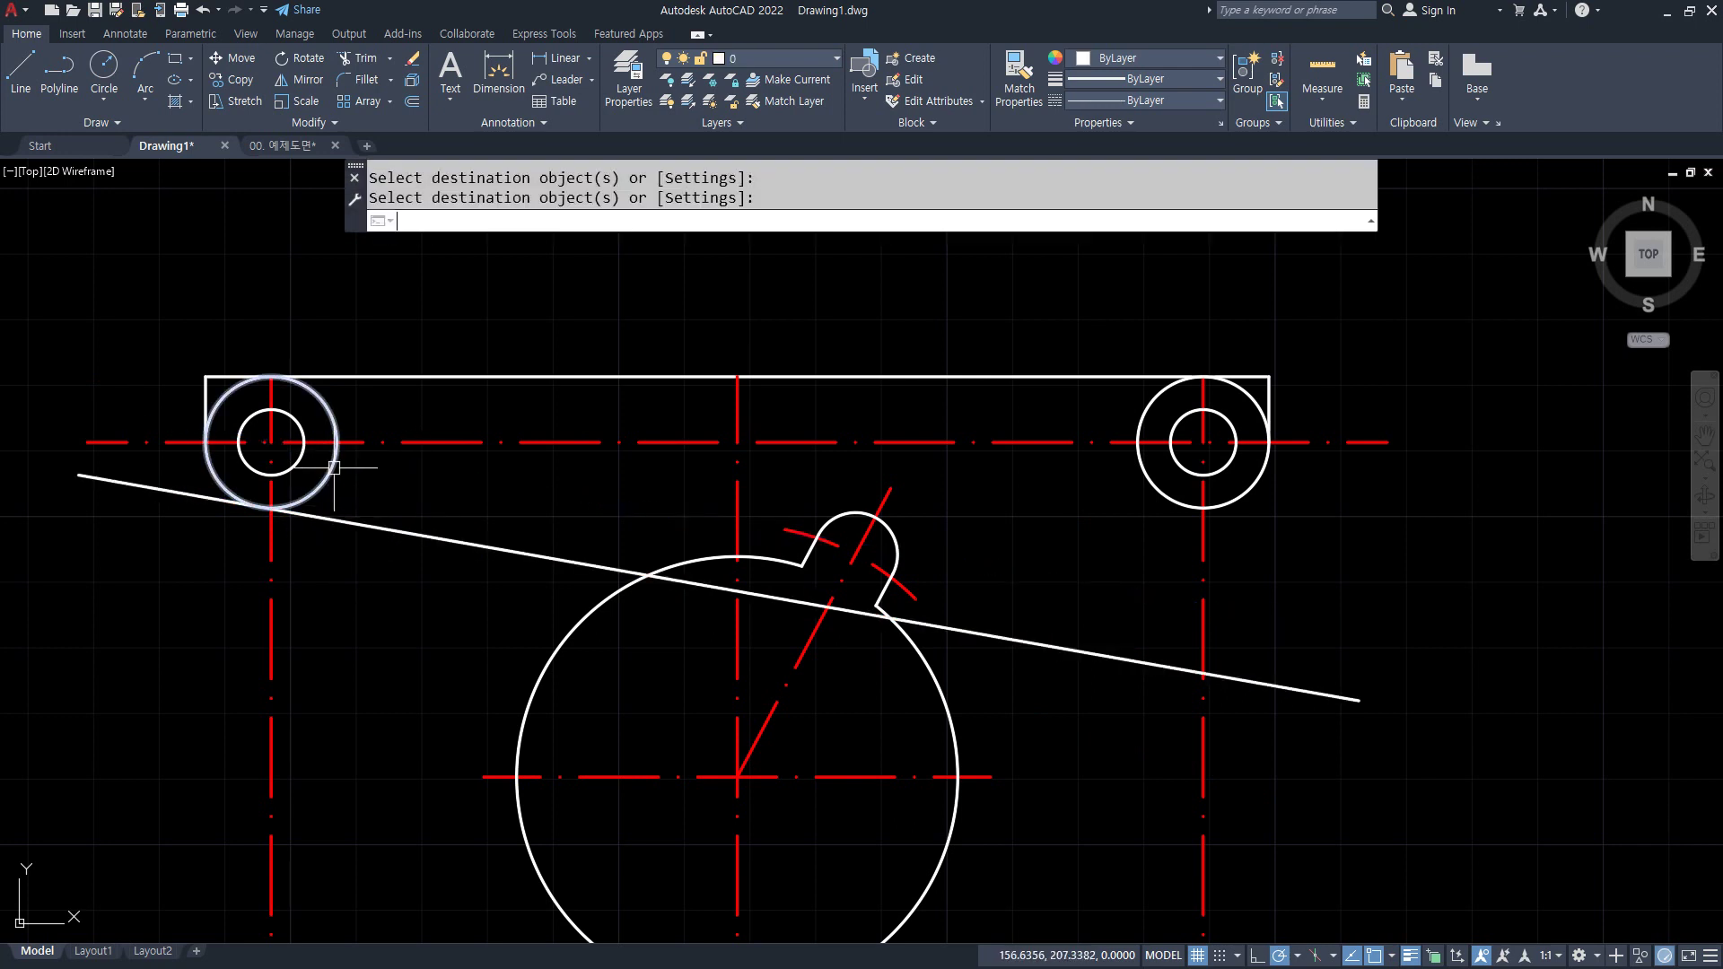
key("Return")
left_click(224, 397)
key("Return")
- Join the upper-left hole's outer arc to the descending slanted line with a zero-radius fillet
type("f")
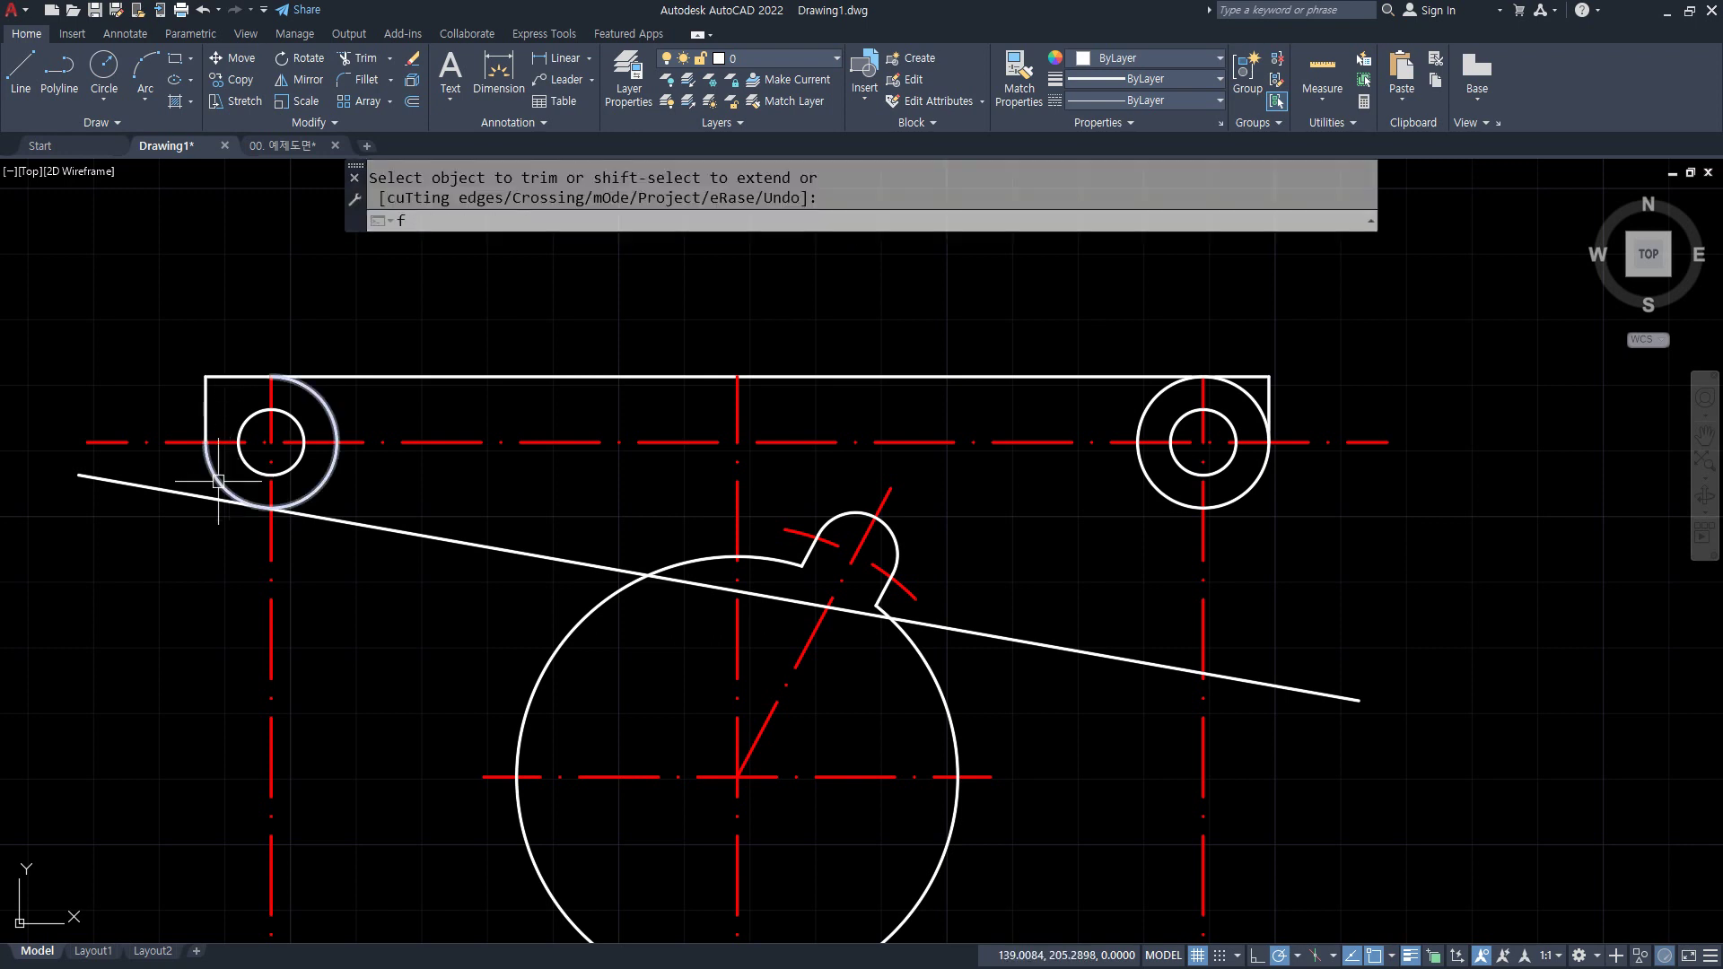
key("Return")
left_click(221, 485)
left_click(326, 521)
- Rotate a copy of the upper horizontal centerline by 10 degrees about the upper-right hole's center
middle_click_drag(1226, 605, 750, 573)
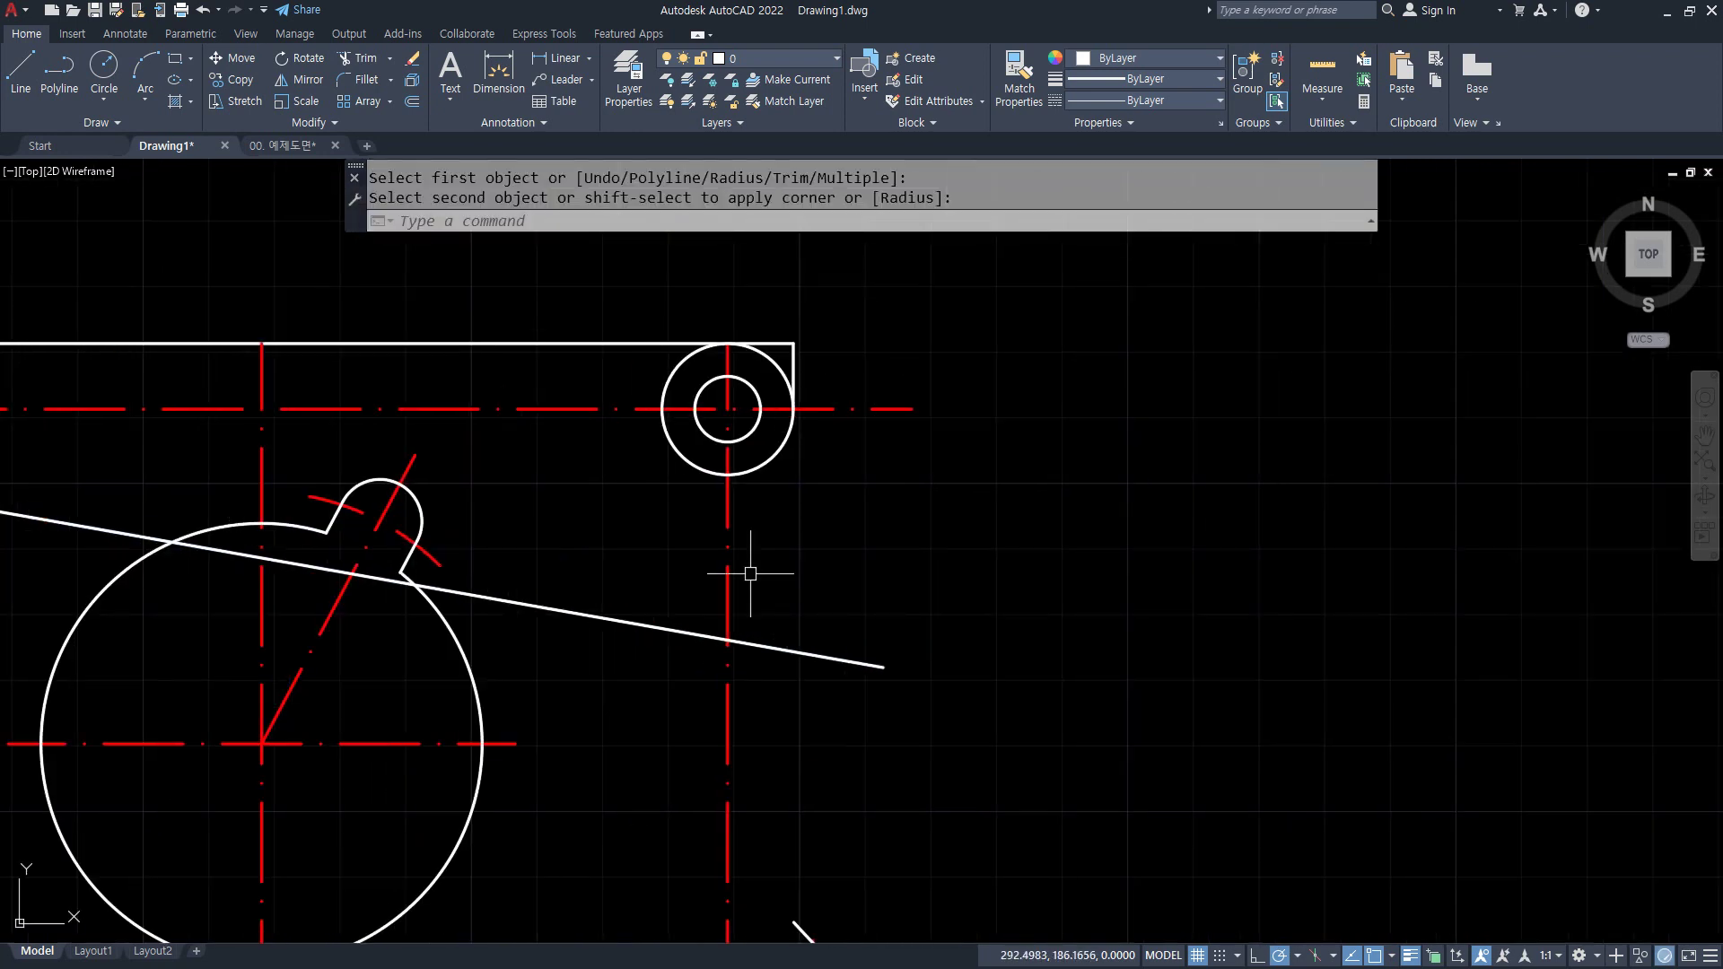
type("ro")
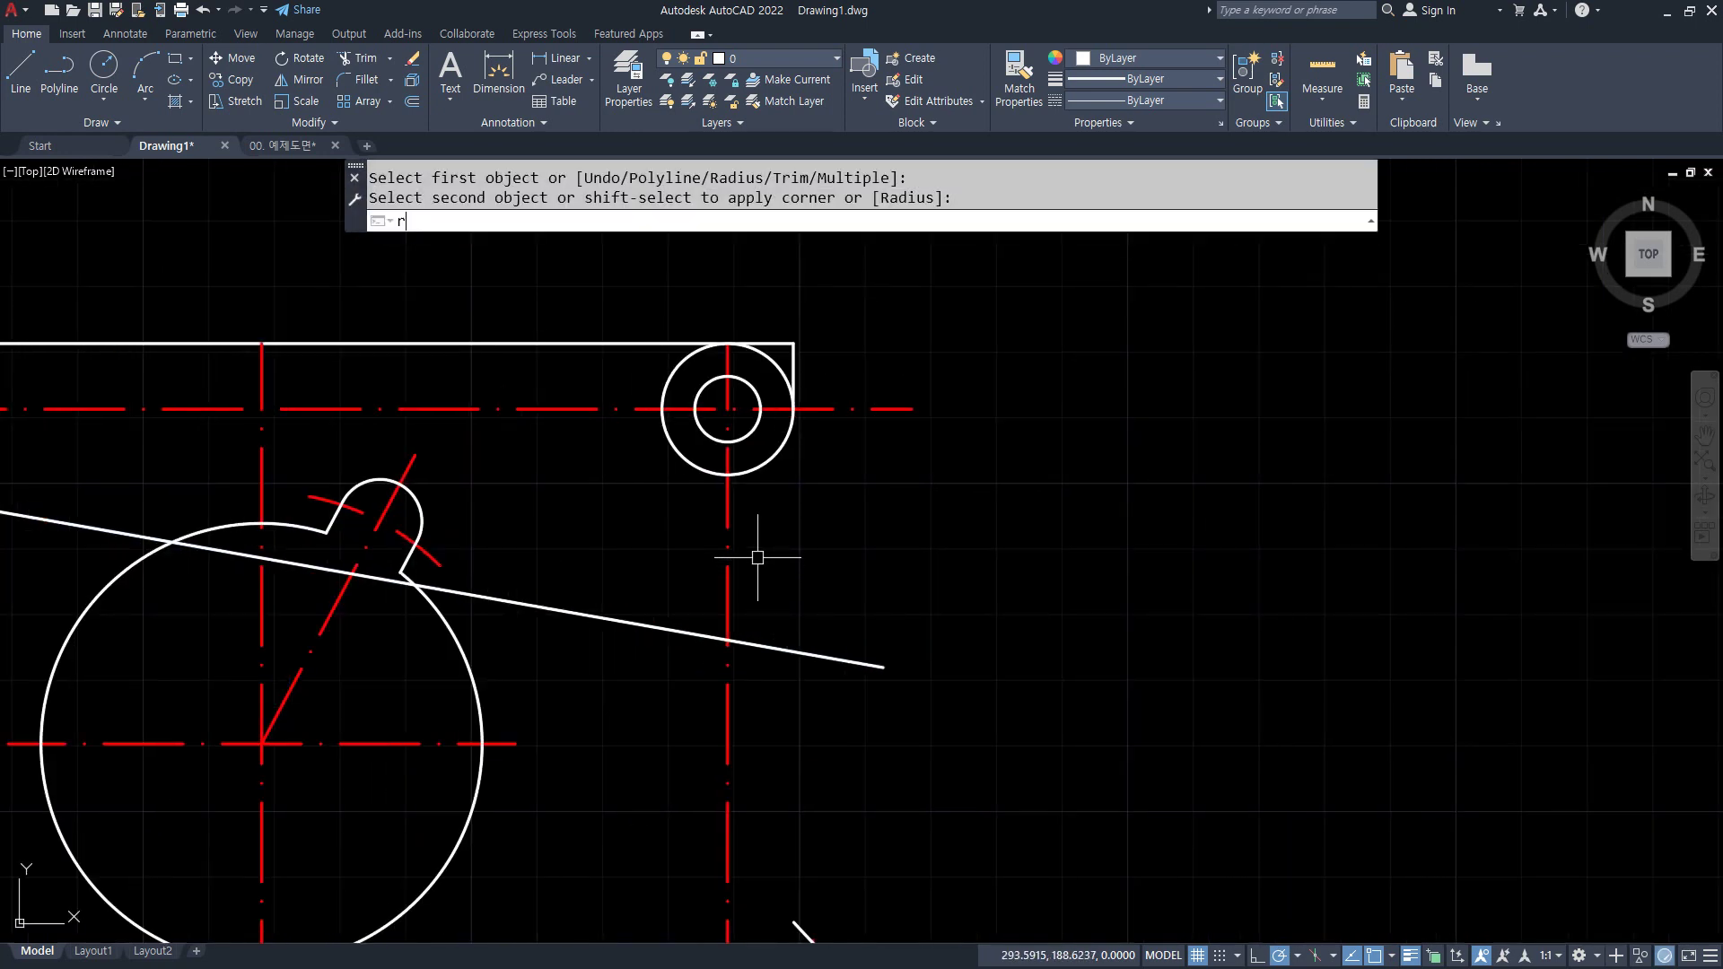
key("Return")
left_click(766, 410)
key("Return")
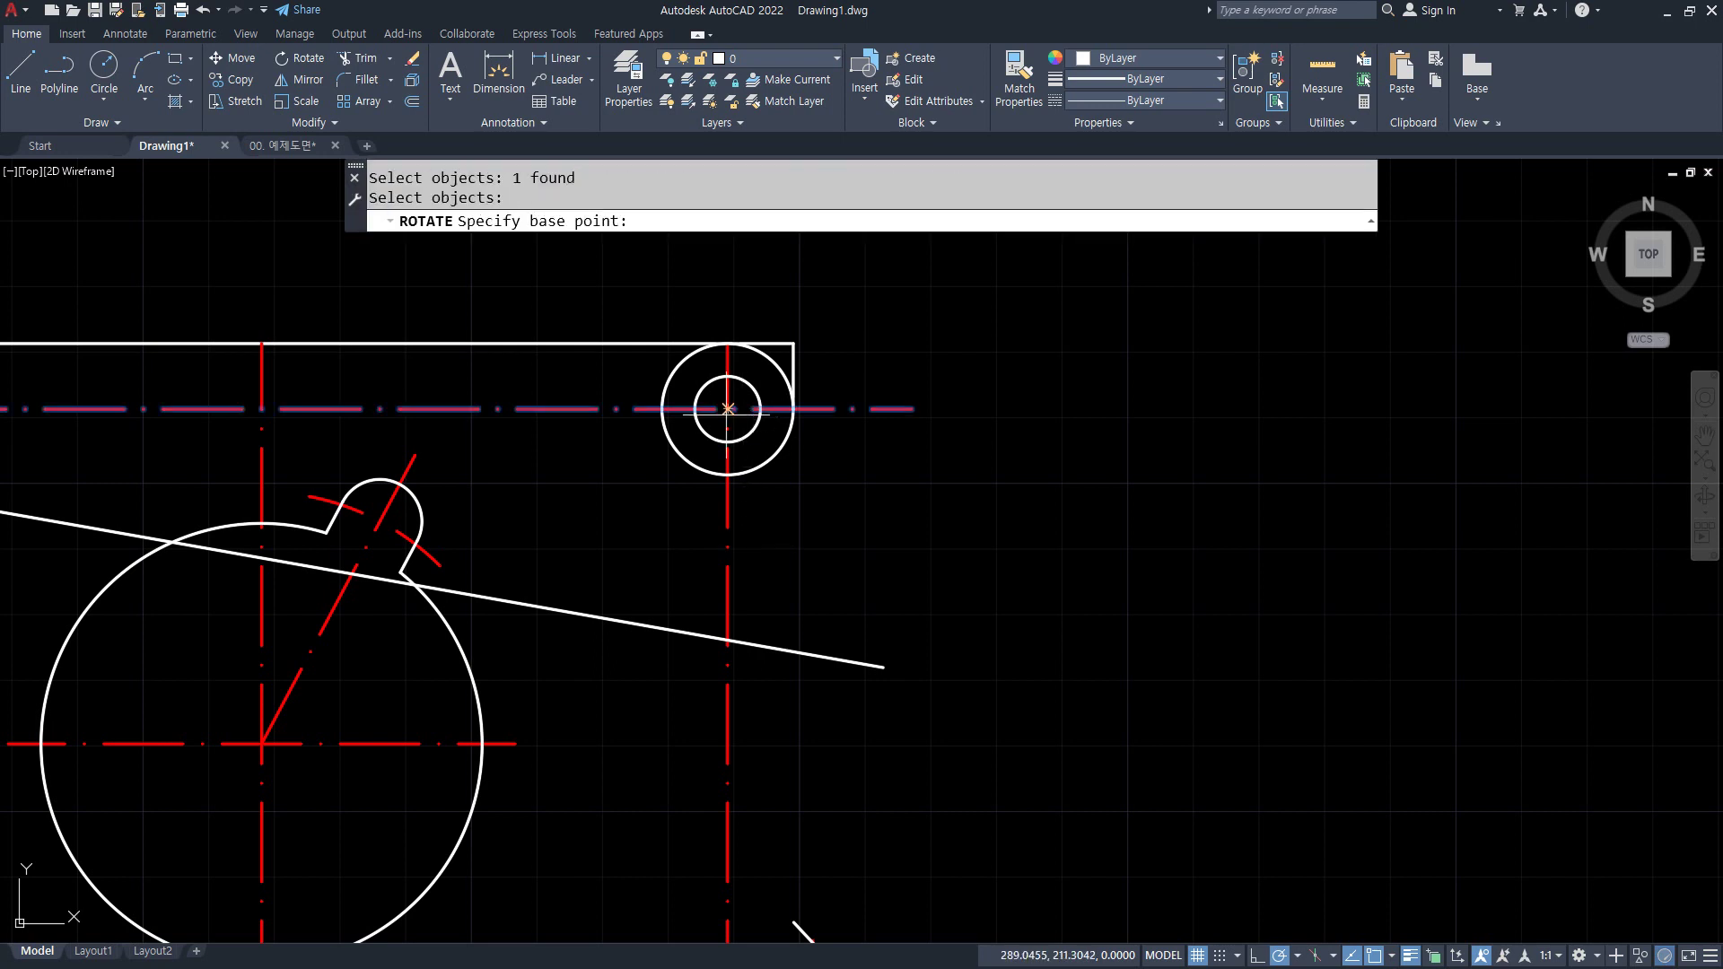
left_click(727, 409)
type("c")
key("Return")
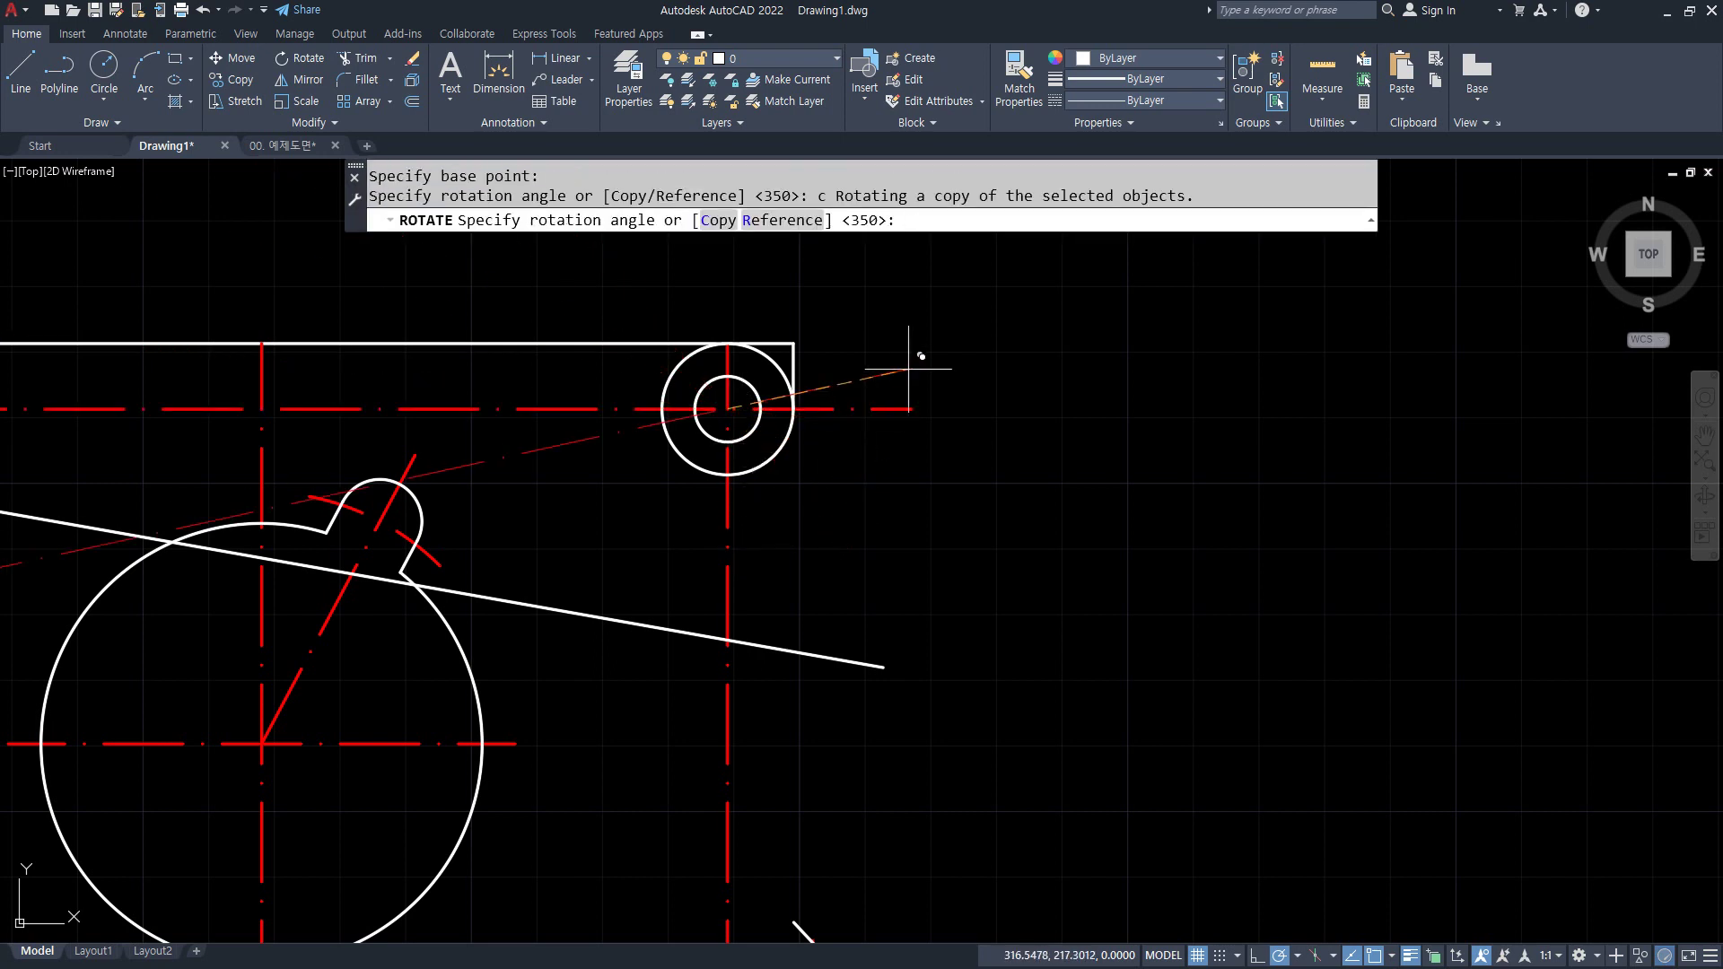
type("10")
key("Return")
- Offset the centerline rotated about the upper-right hole 10 units downward
type("o")
key("Return")
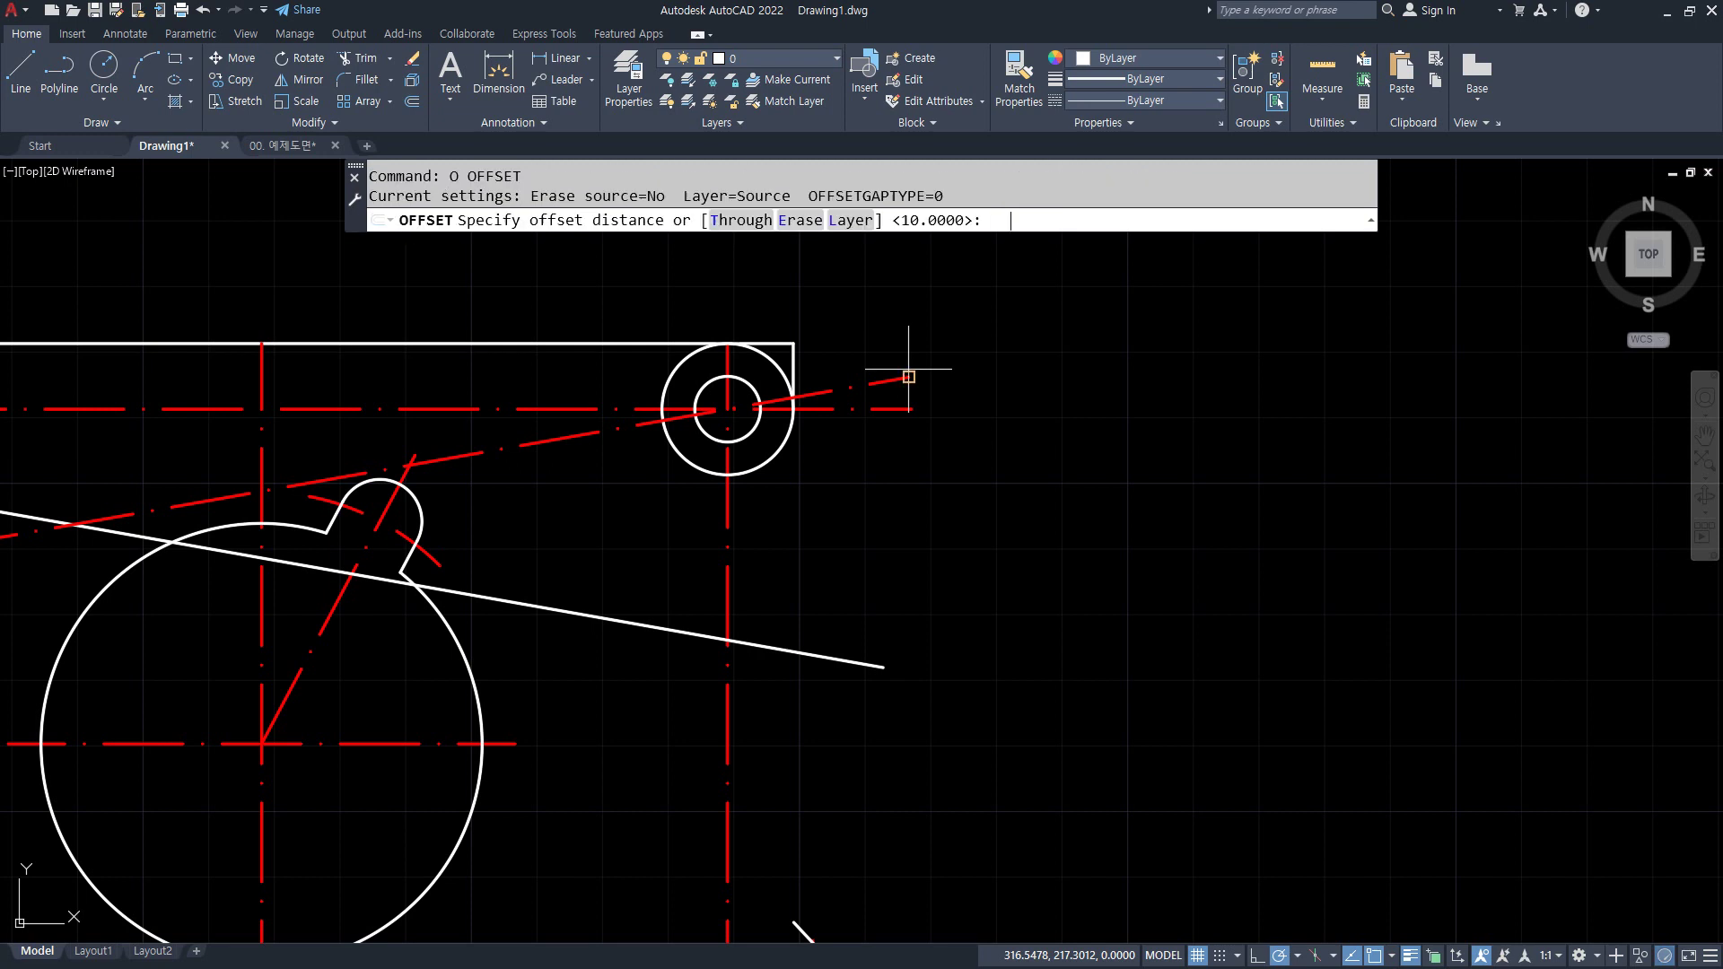
type("10")
key("Return")
left_click(902, 379)
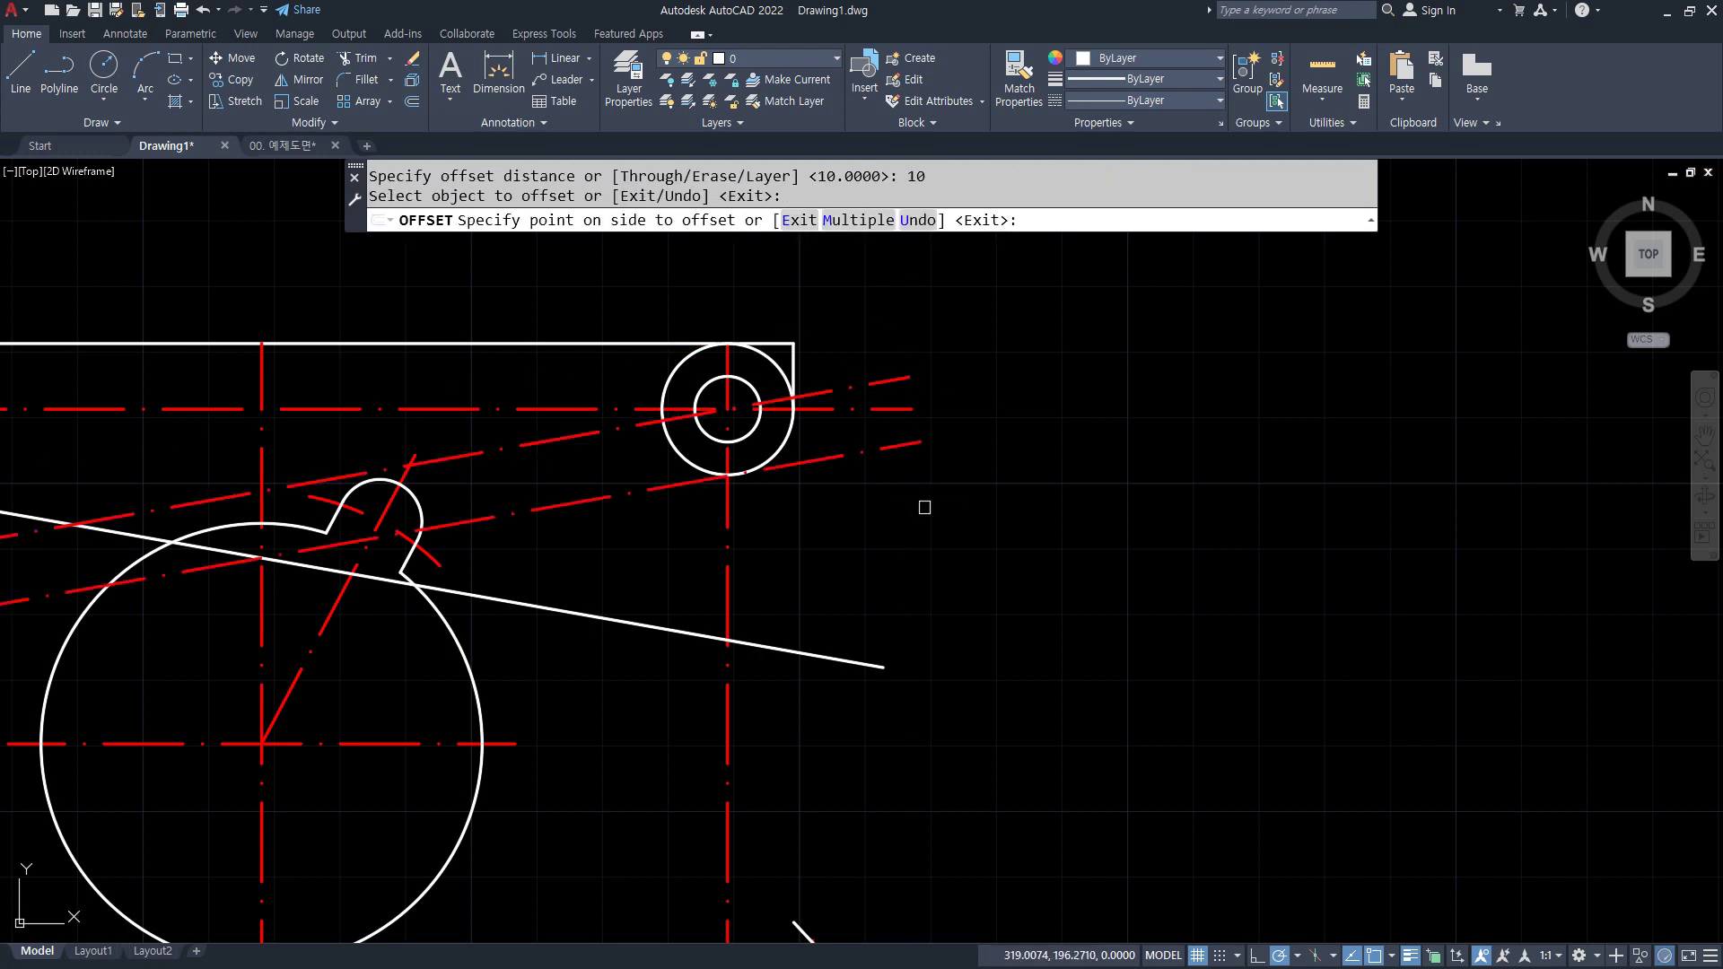
left_click(835, 453)
key("Return")
- Match the new offset slanted line's properties to the upper-right hole's outer circle and erase the rotated centerline
type("ma")
key("Return")
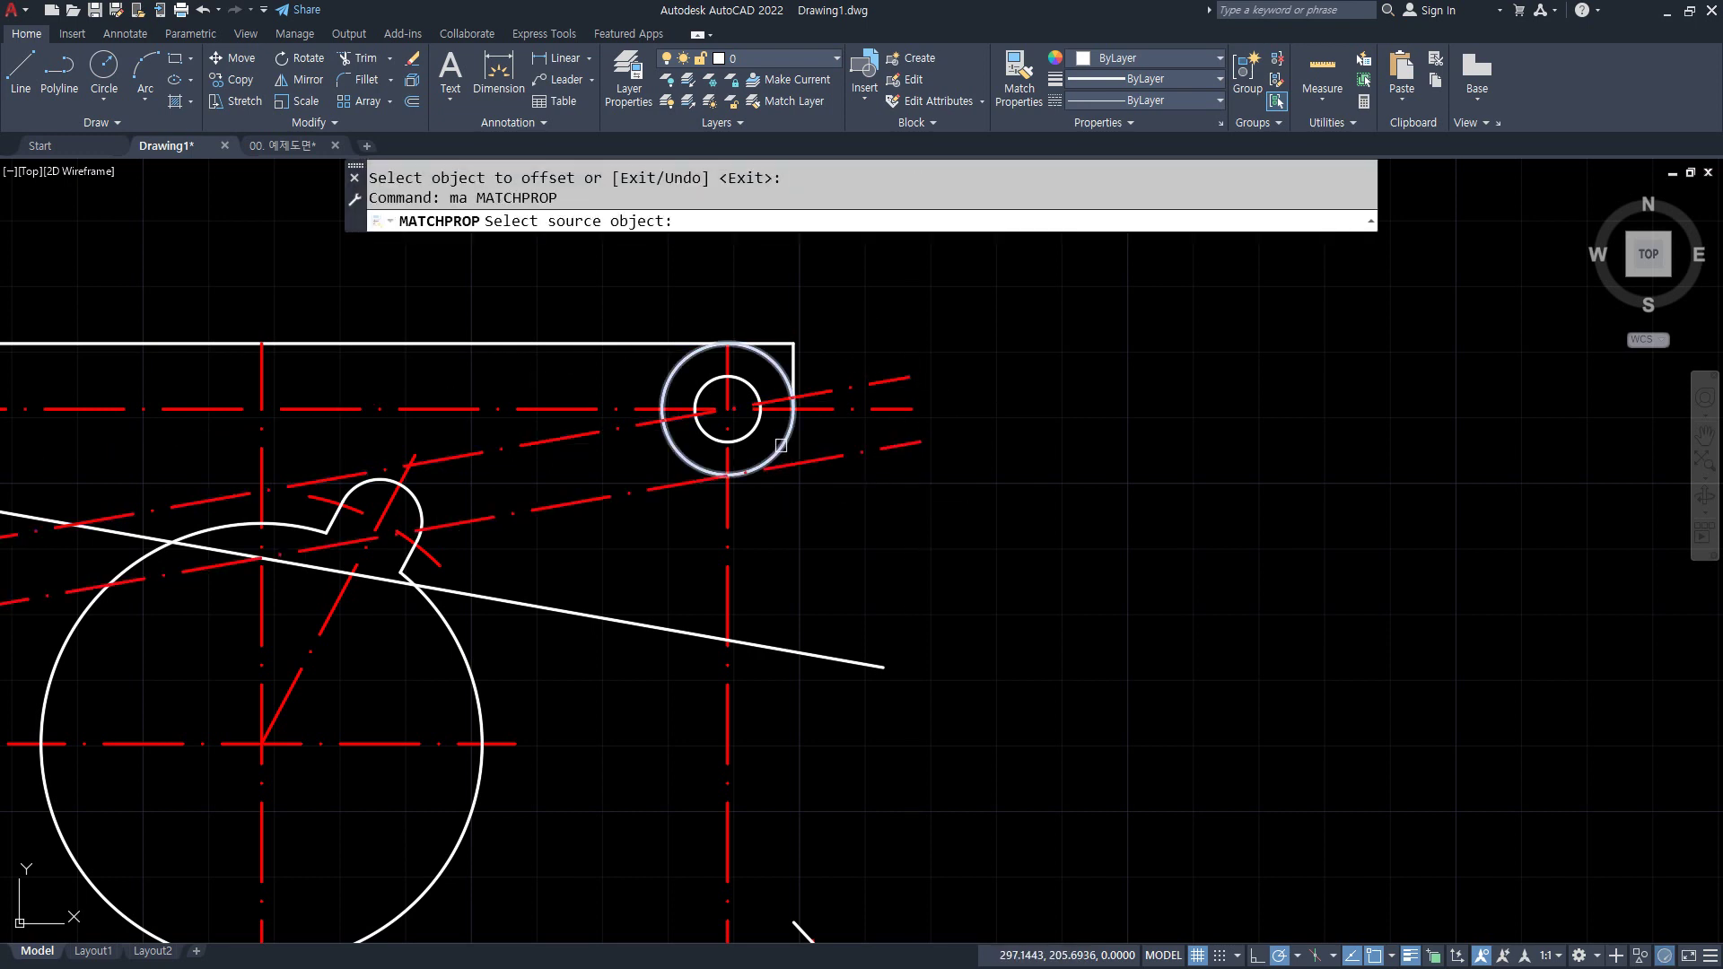
left_click(789, 434)
left_click(808, 461)
key("Return")
type("tr")
left_click(831, 390)
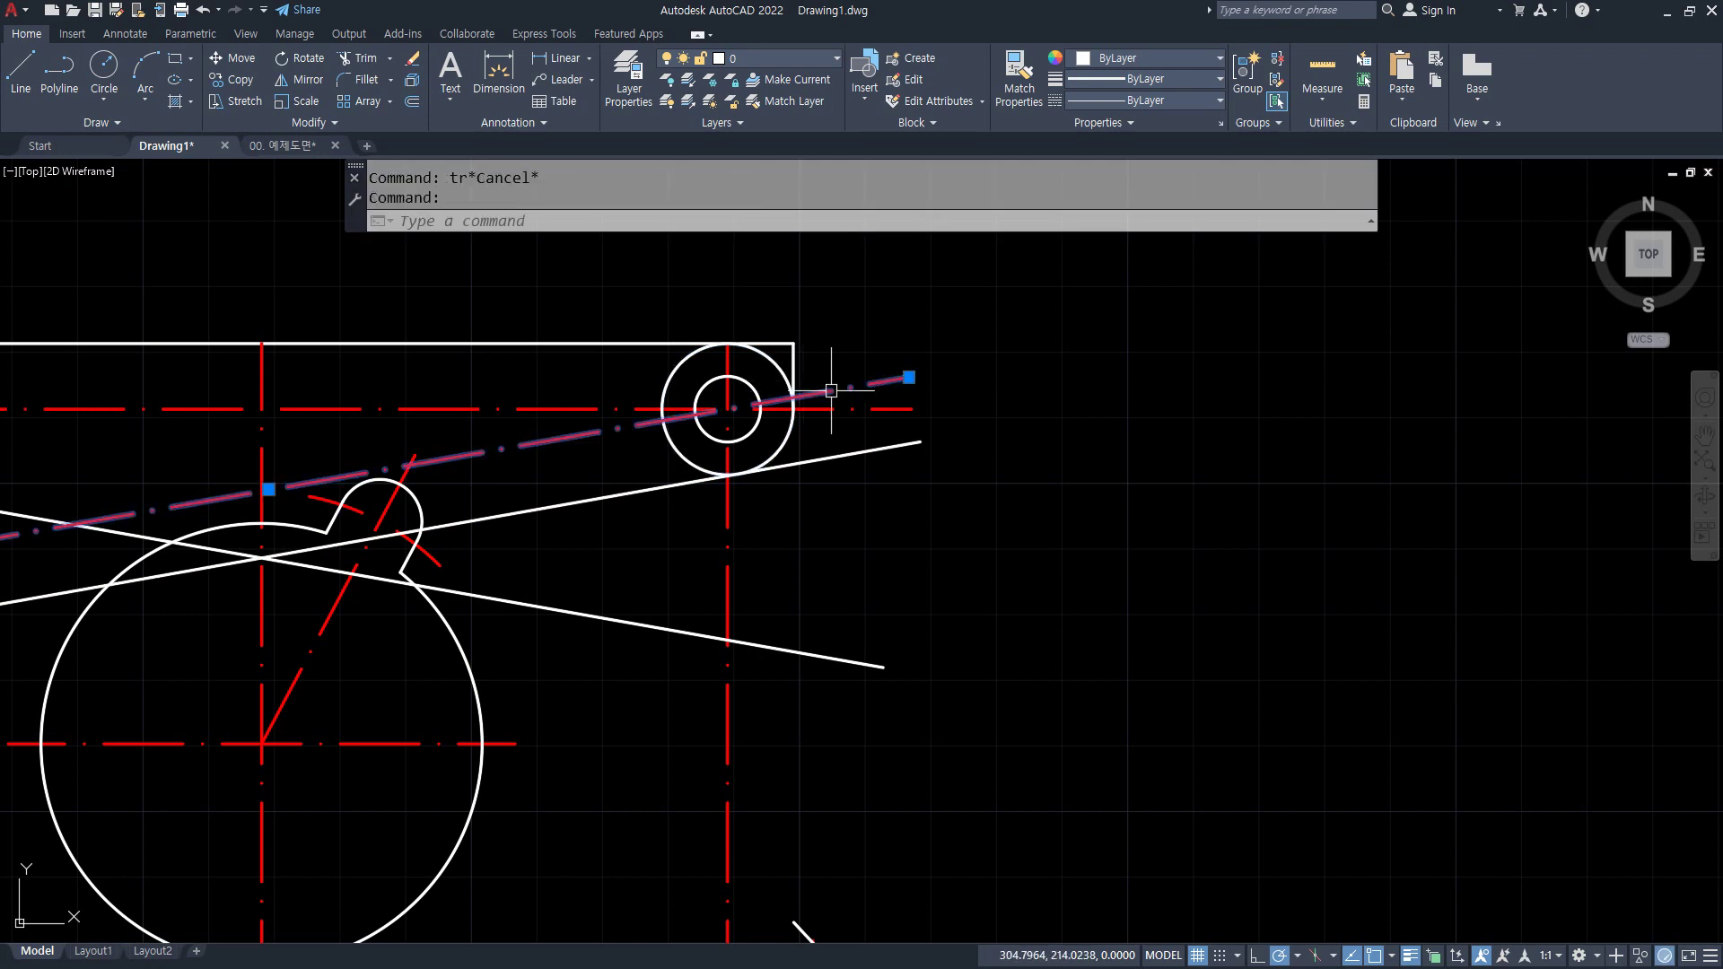
key("Delete")
- Trim the upper-right quarter of the upper-right hole's outer circle inside the square corner
type("tr")
key("Return")
left_click(774, 364)
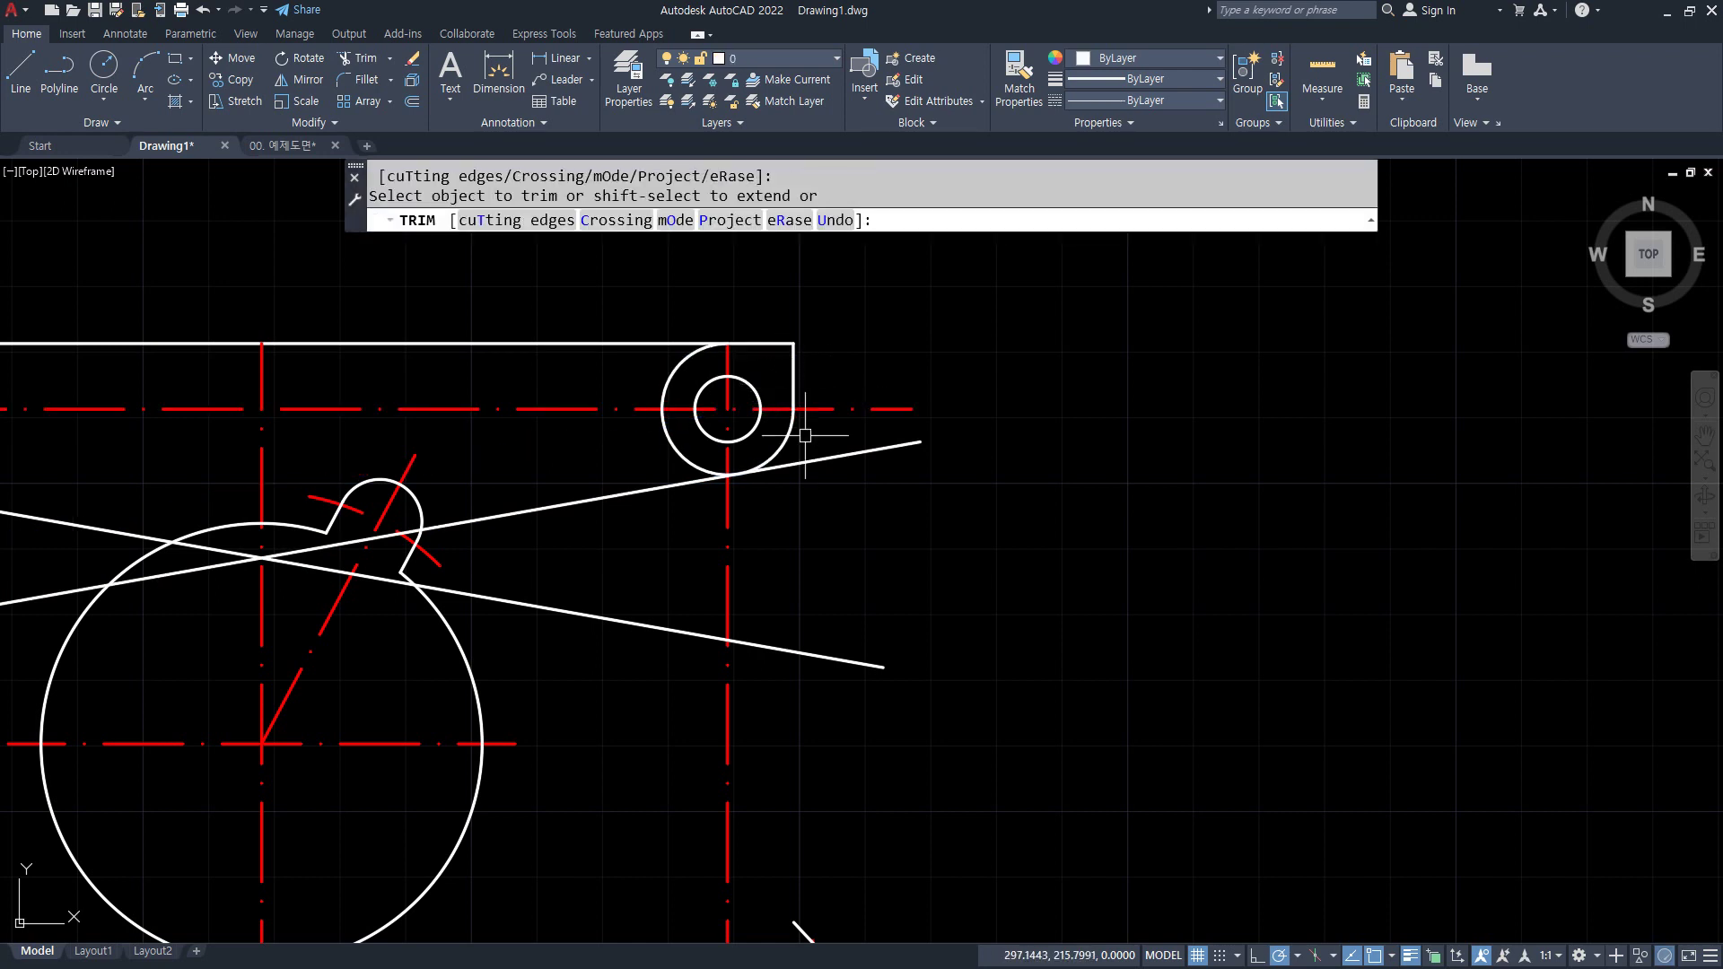
key("Escape")
- Join the upper-right hole's outer arc to its tangent slanted line with a zero-radius fillet
type("f")
key("Return")
left_click(691, 480)
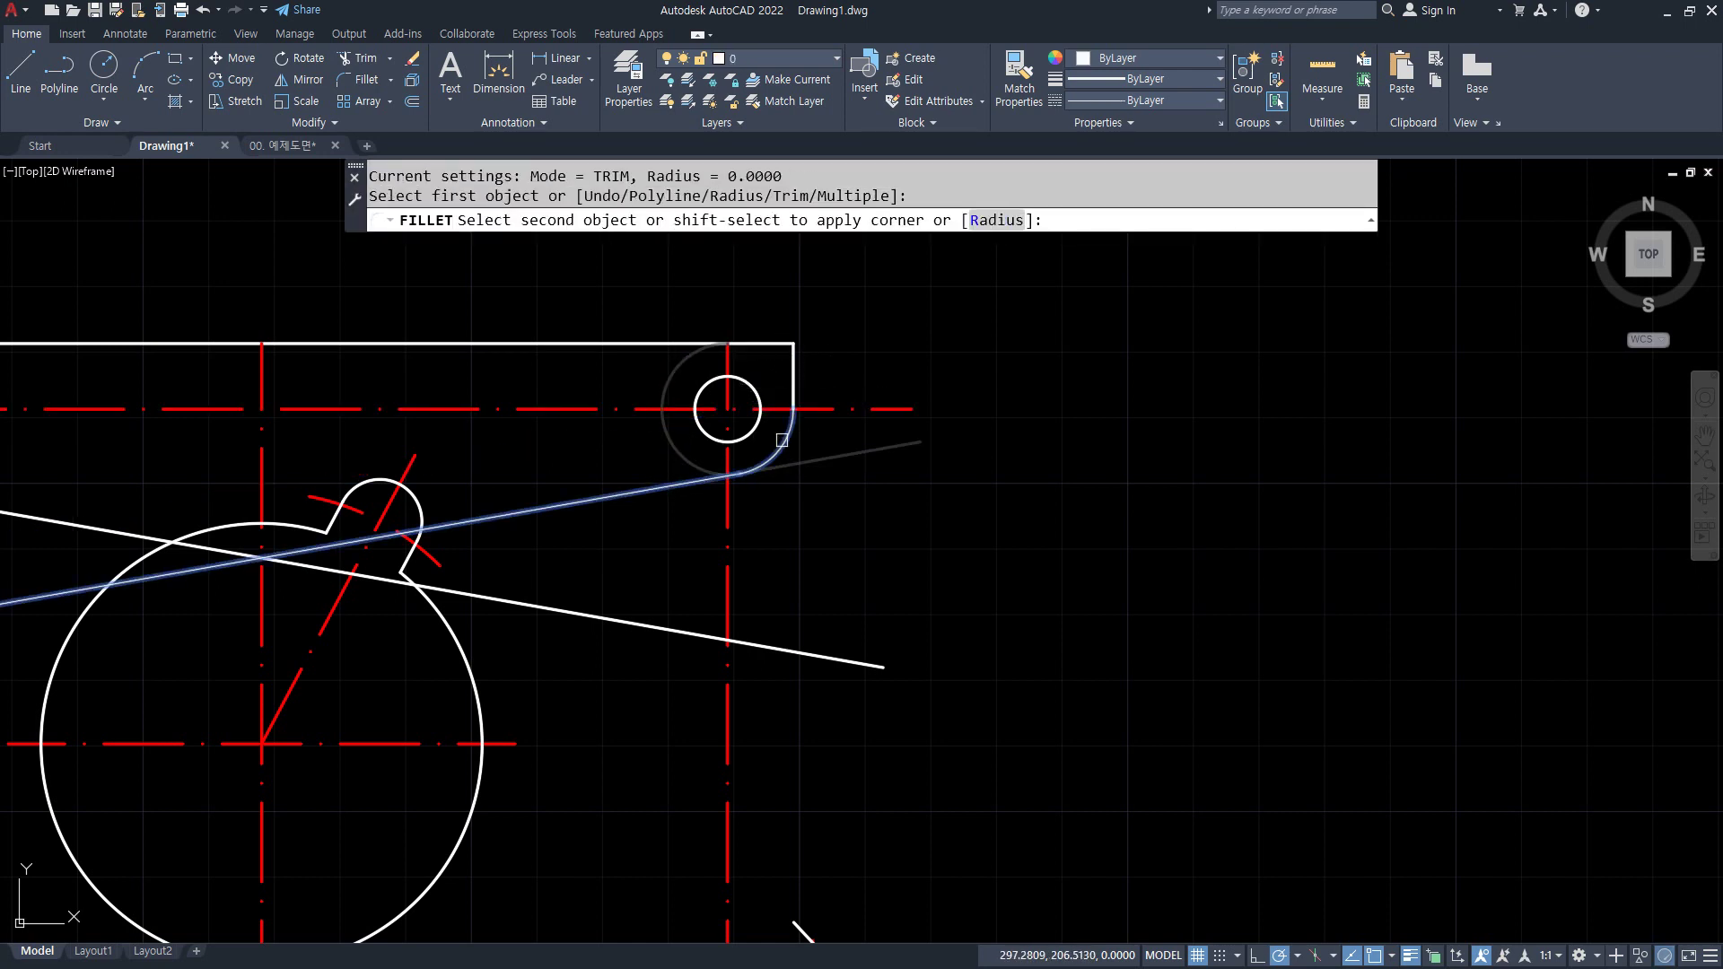
left_click(783, 442)
- Trim away the upper-left hole's vertical centerline below the slanted edge
middle_click_drag(697, 515, 1043, 414)
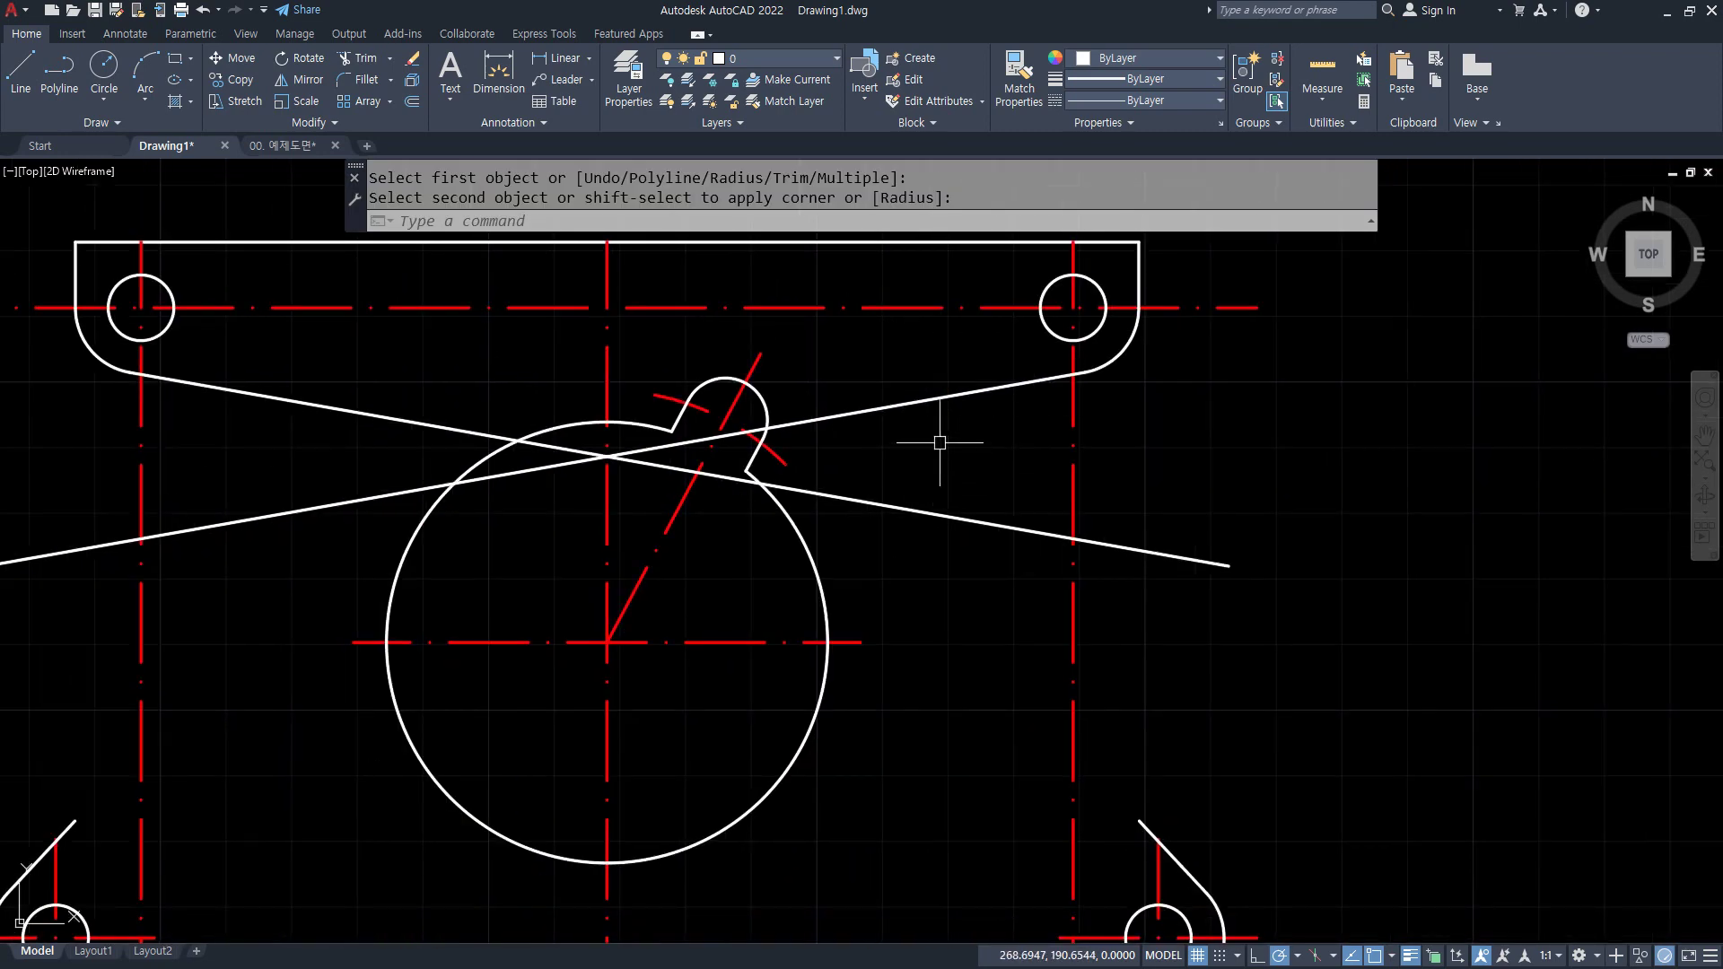
scroll(402, 401, "down", 5)
scroll(376, 503, "up", 3)
type("tr")
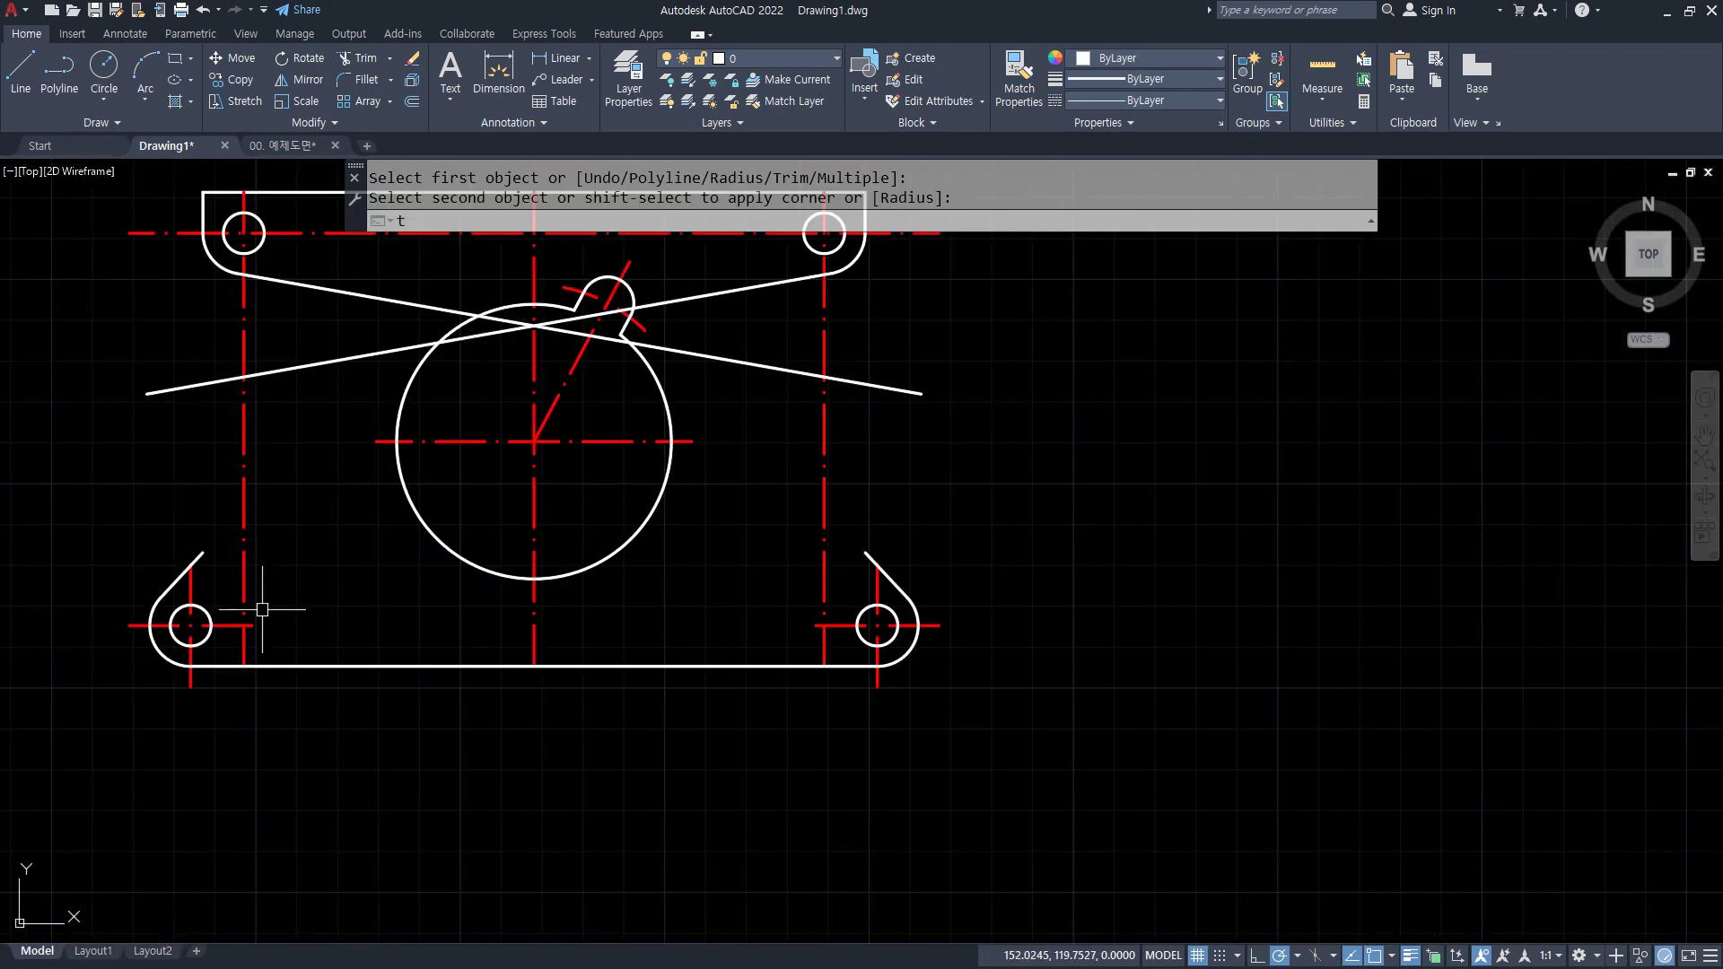
key("Return")
left_click(247, 641)
left_click(242, 542)
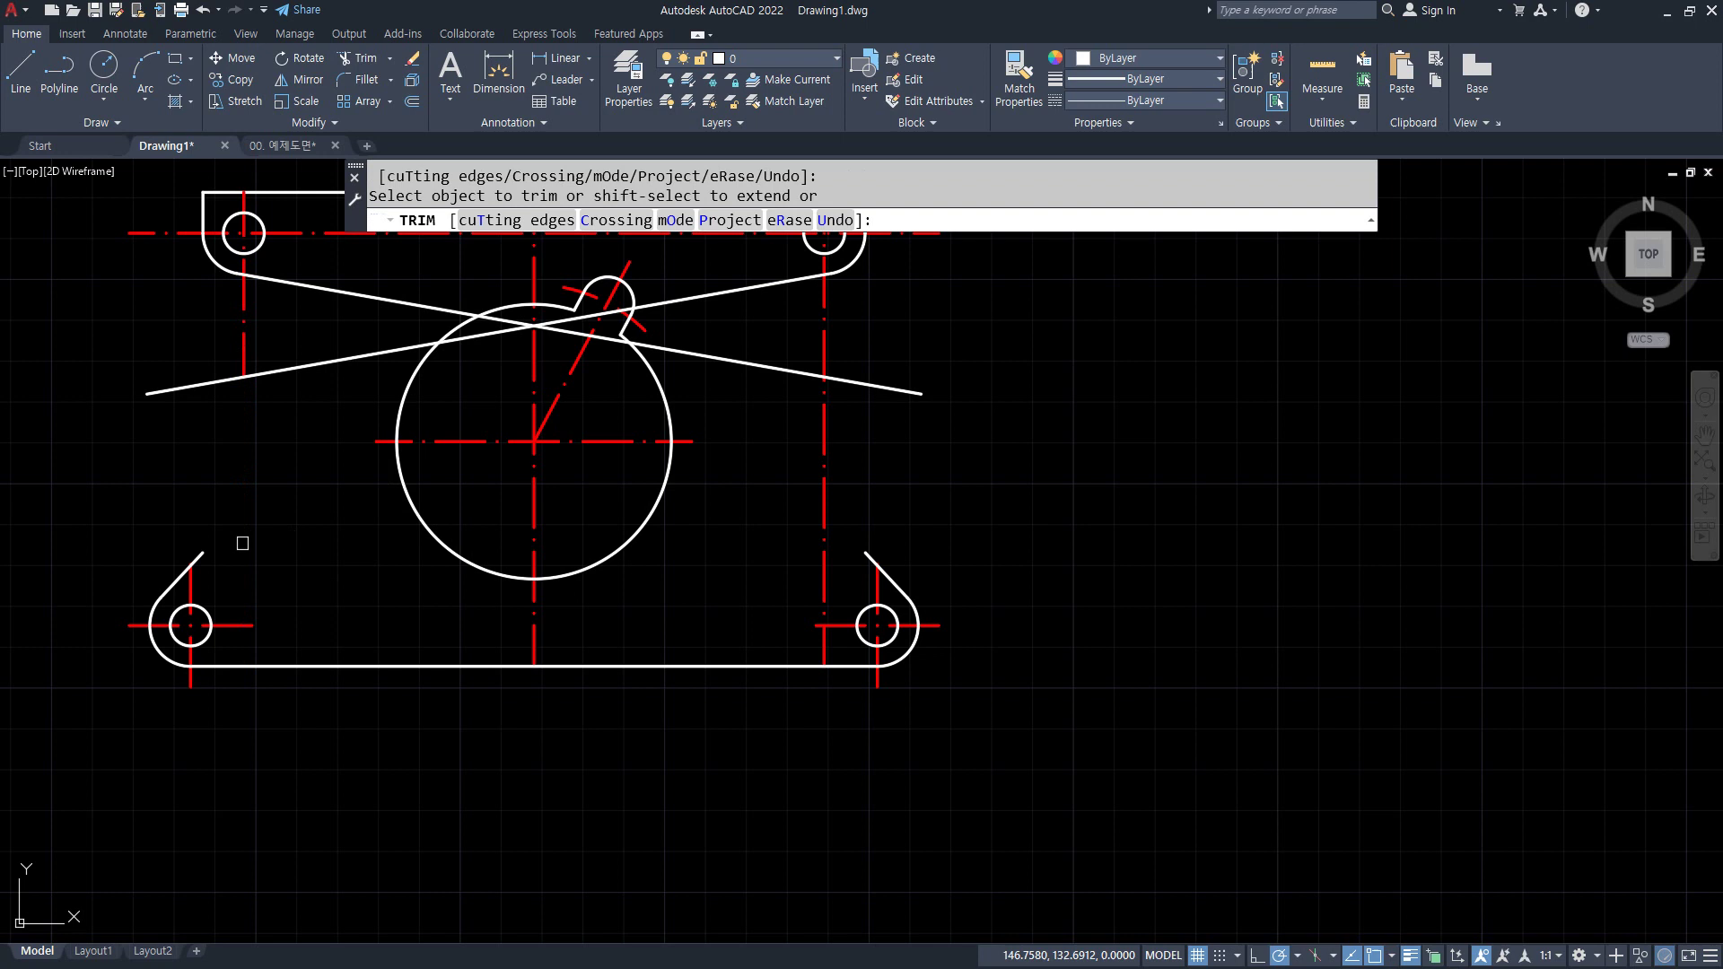
left_click(247, 351)
- Trim the upper horizontal centerline outside the outline and between the two upper holes
left_click(173, 232)
middle_click_drag(502, 308, 434, 469)
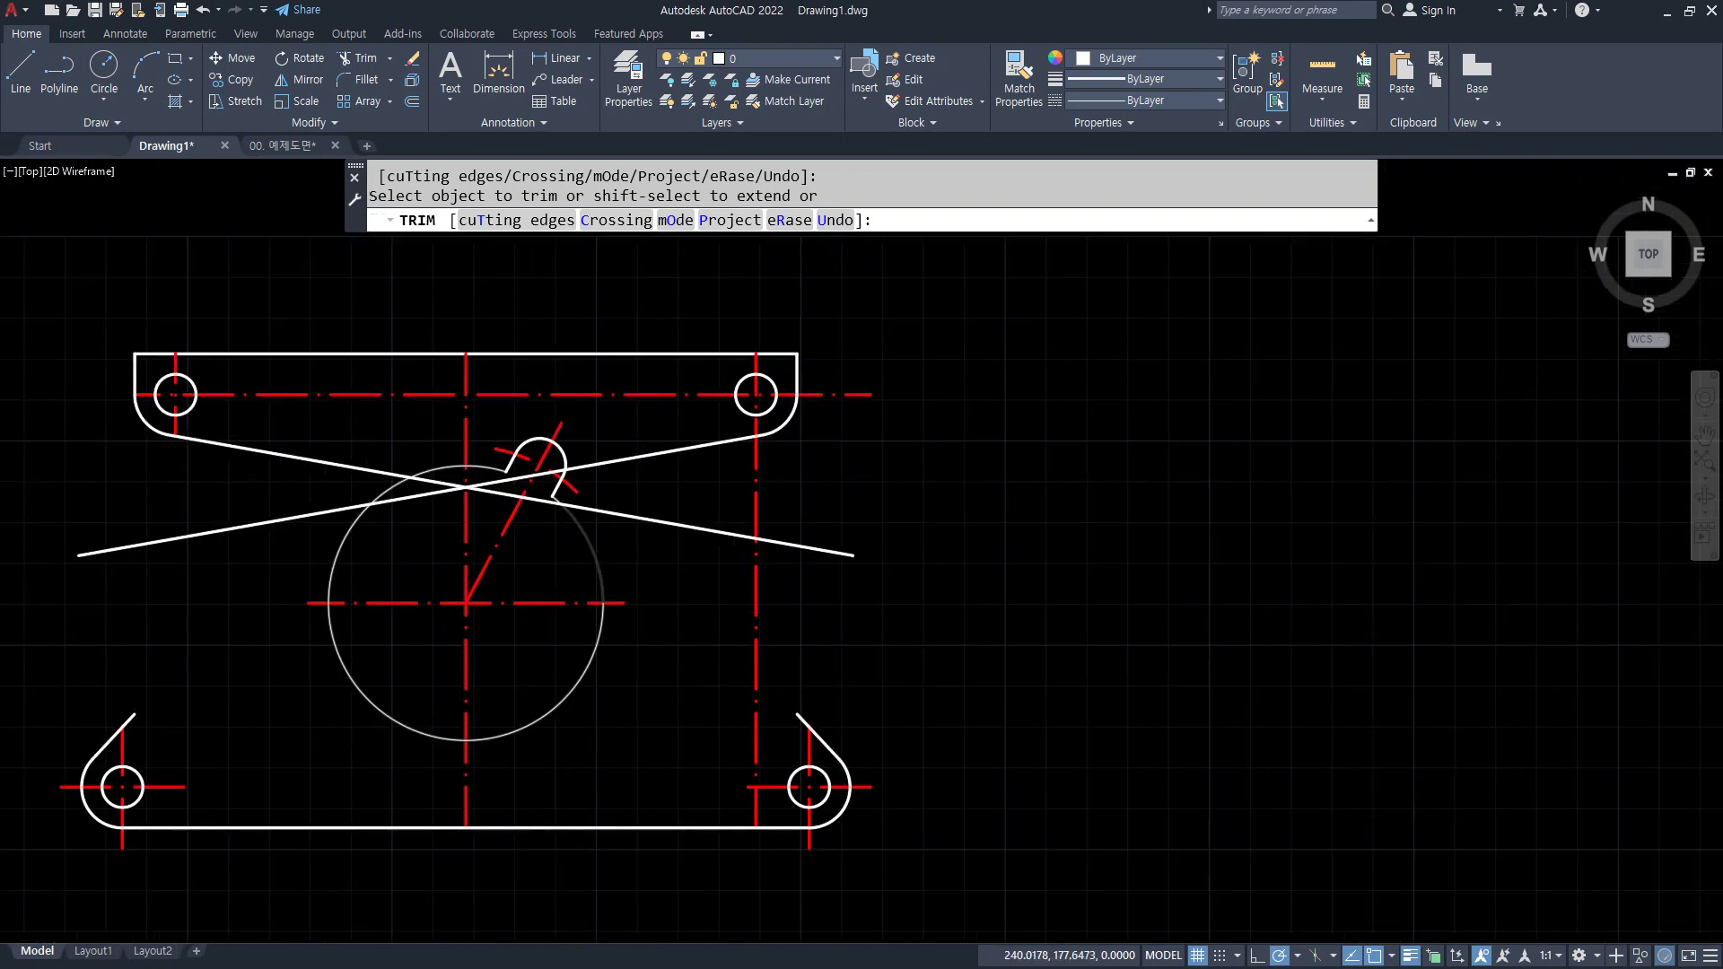
left_click(429, 395)
left_click(577, 393)
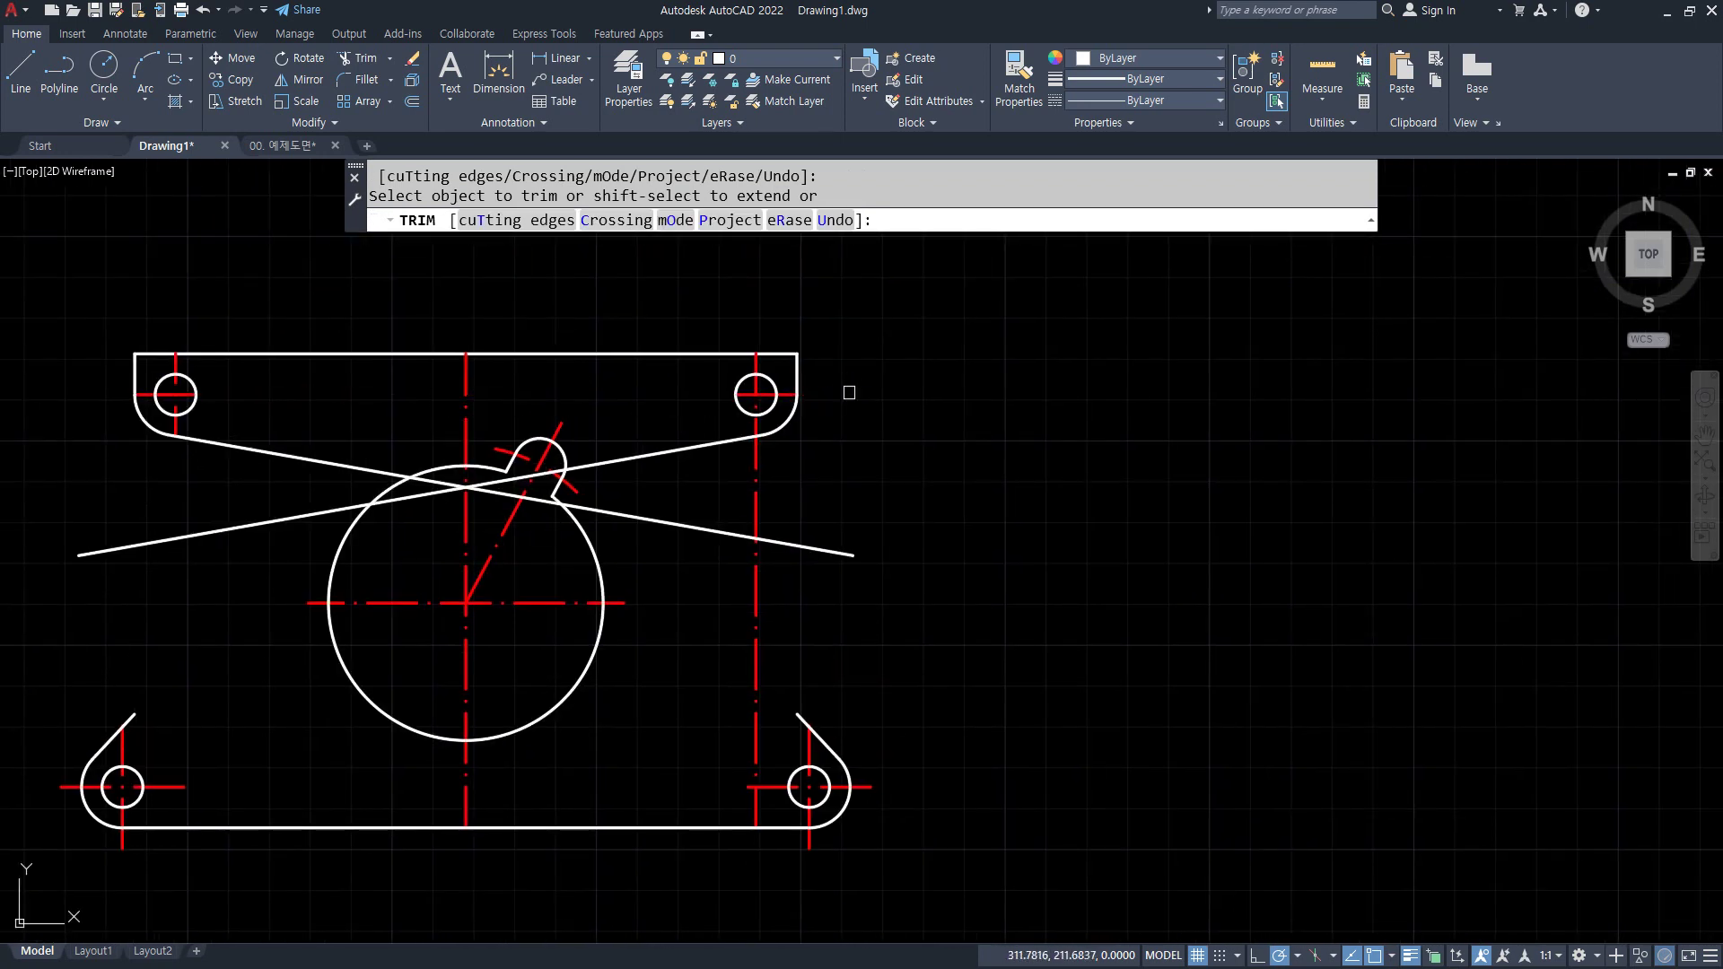
- Trim away the upper-right hole's vertical centerline below the slanted edge
left_click(758, 659)
left_click(766, 755)
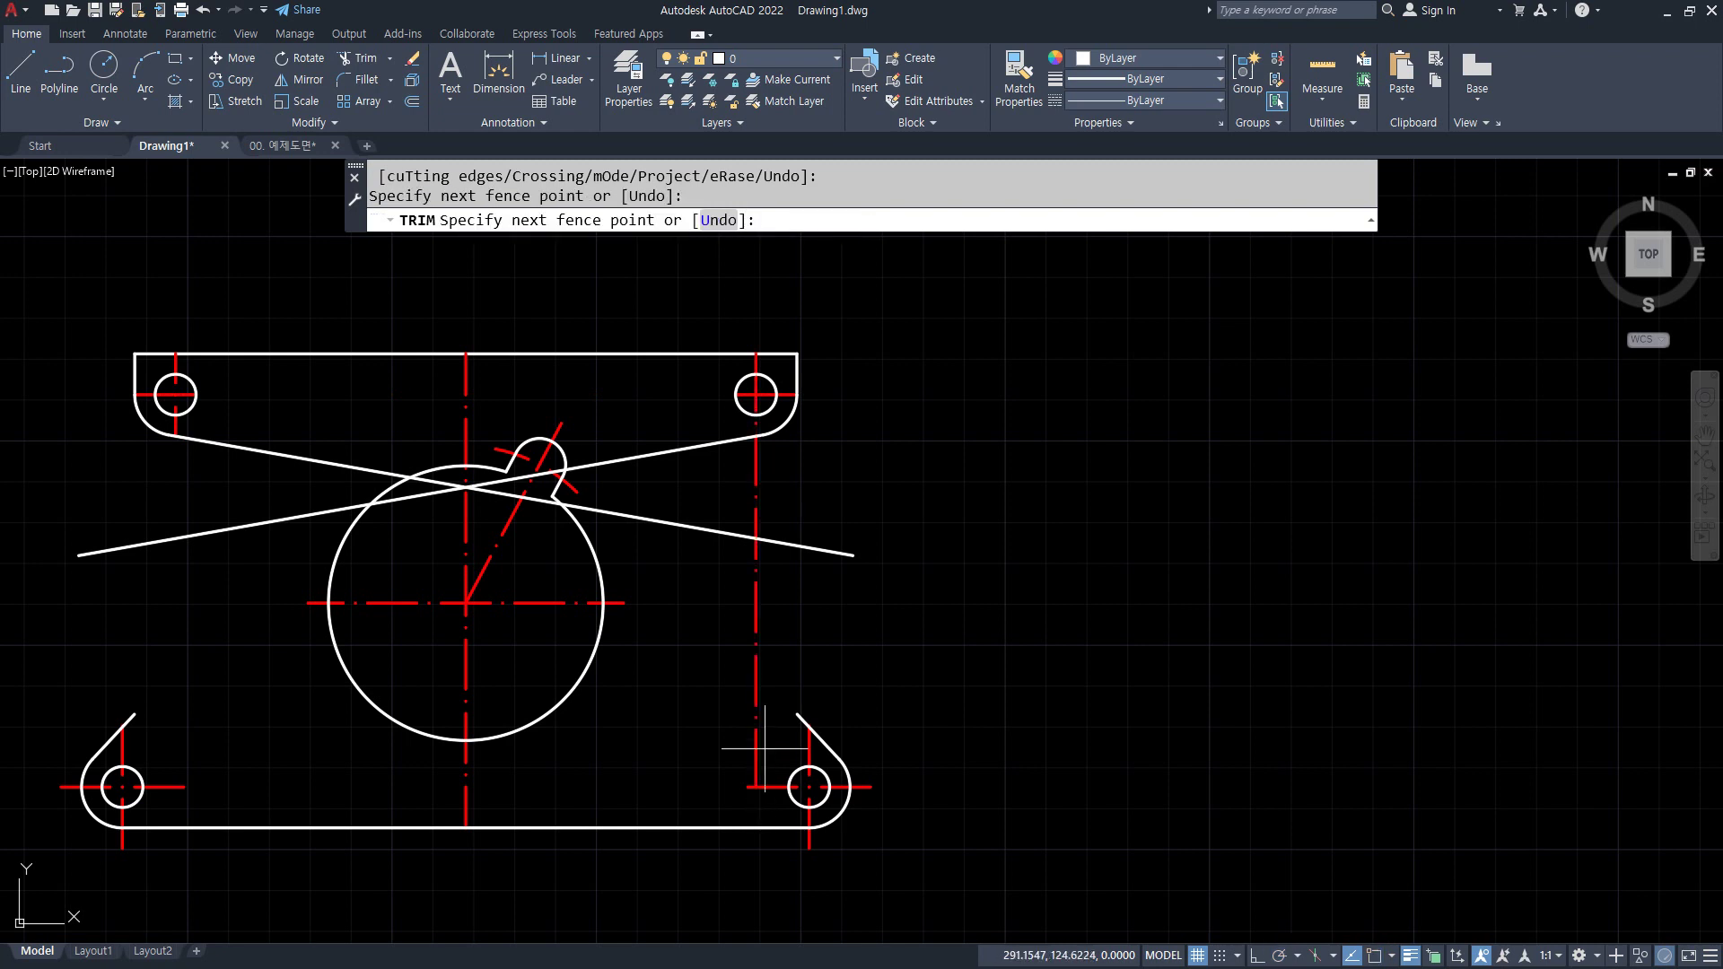
left_click(759, 509)
key("space")
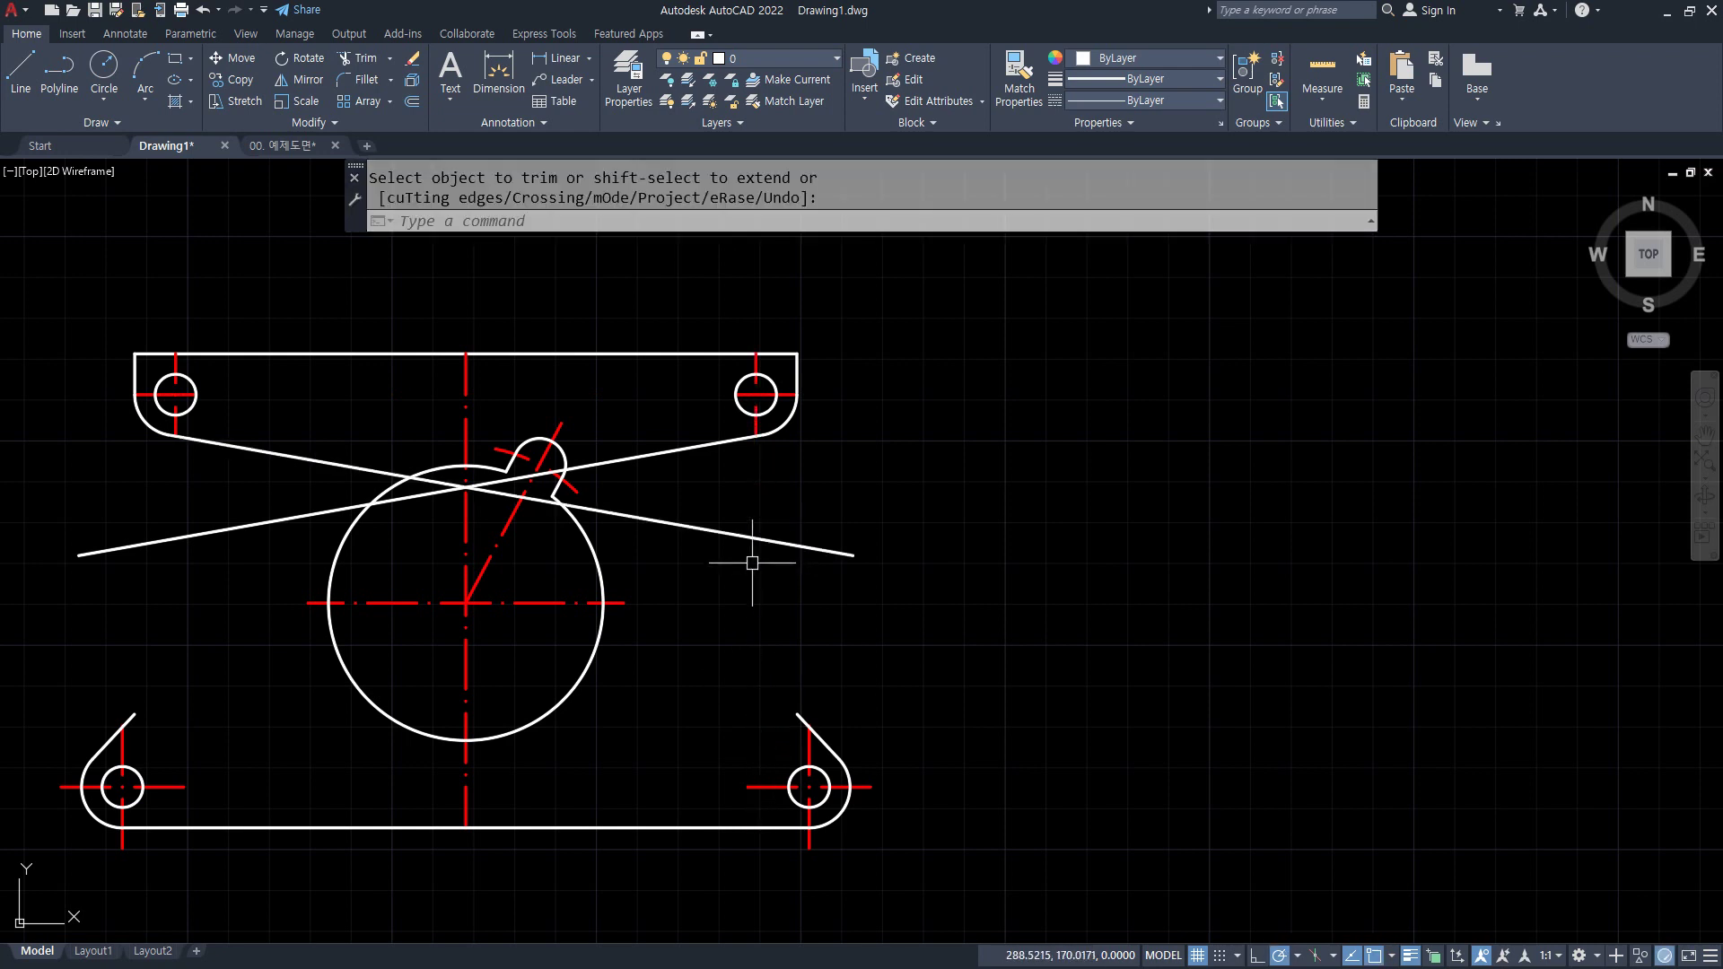
- Offset the central vertical centerline 45 units to both sides
type("o")
key("space")
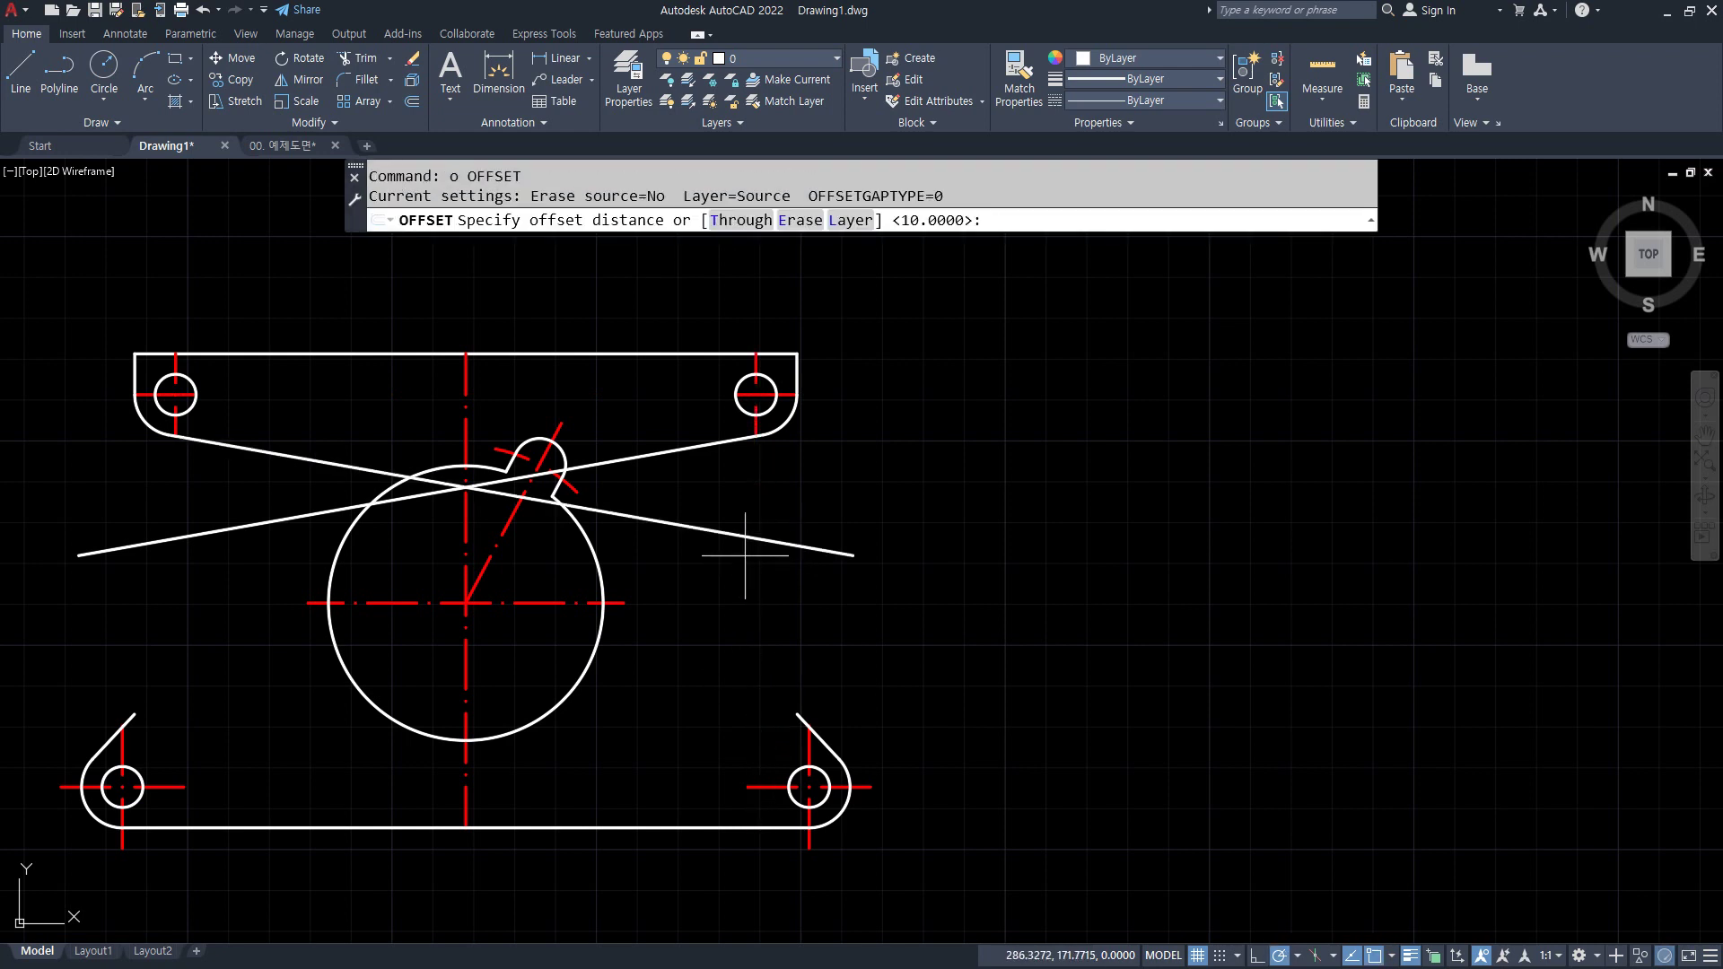
type("45")
key("space")
left_click(466, 662)
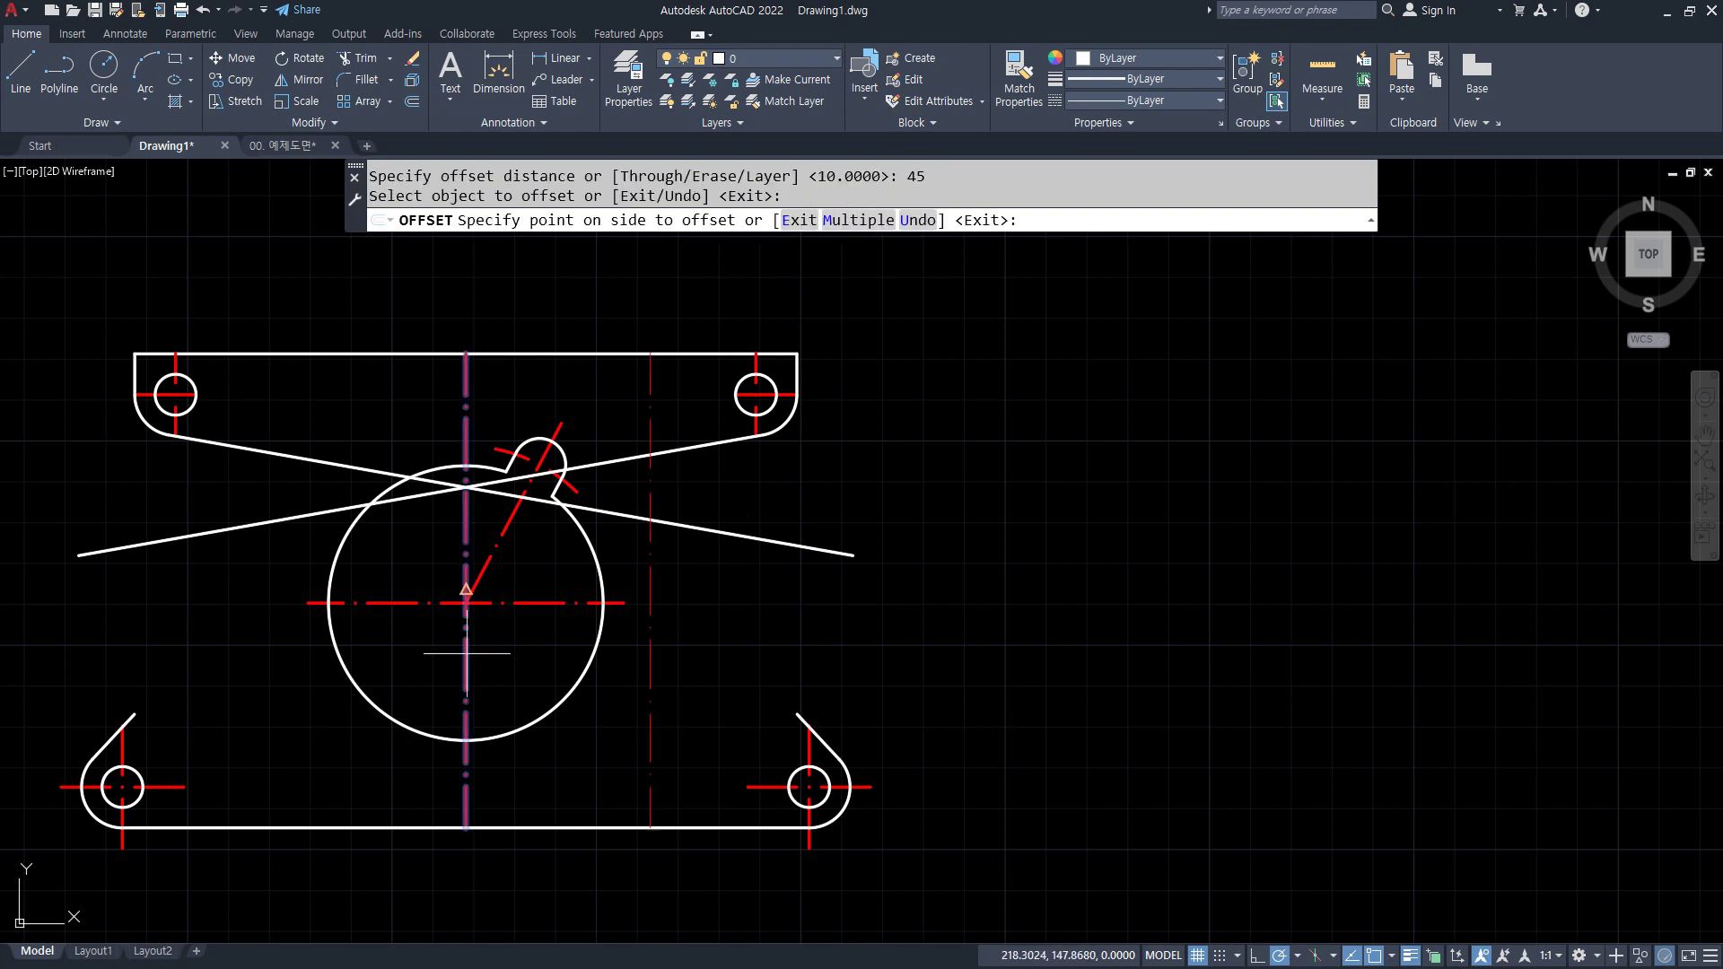
left_click(455, 657)
left_click(466, 655)
left_click(685, 673)
key("space")
- Match the properties of both offset vertical lines to the slanted outline edge
type("ma")
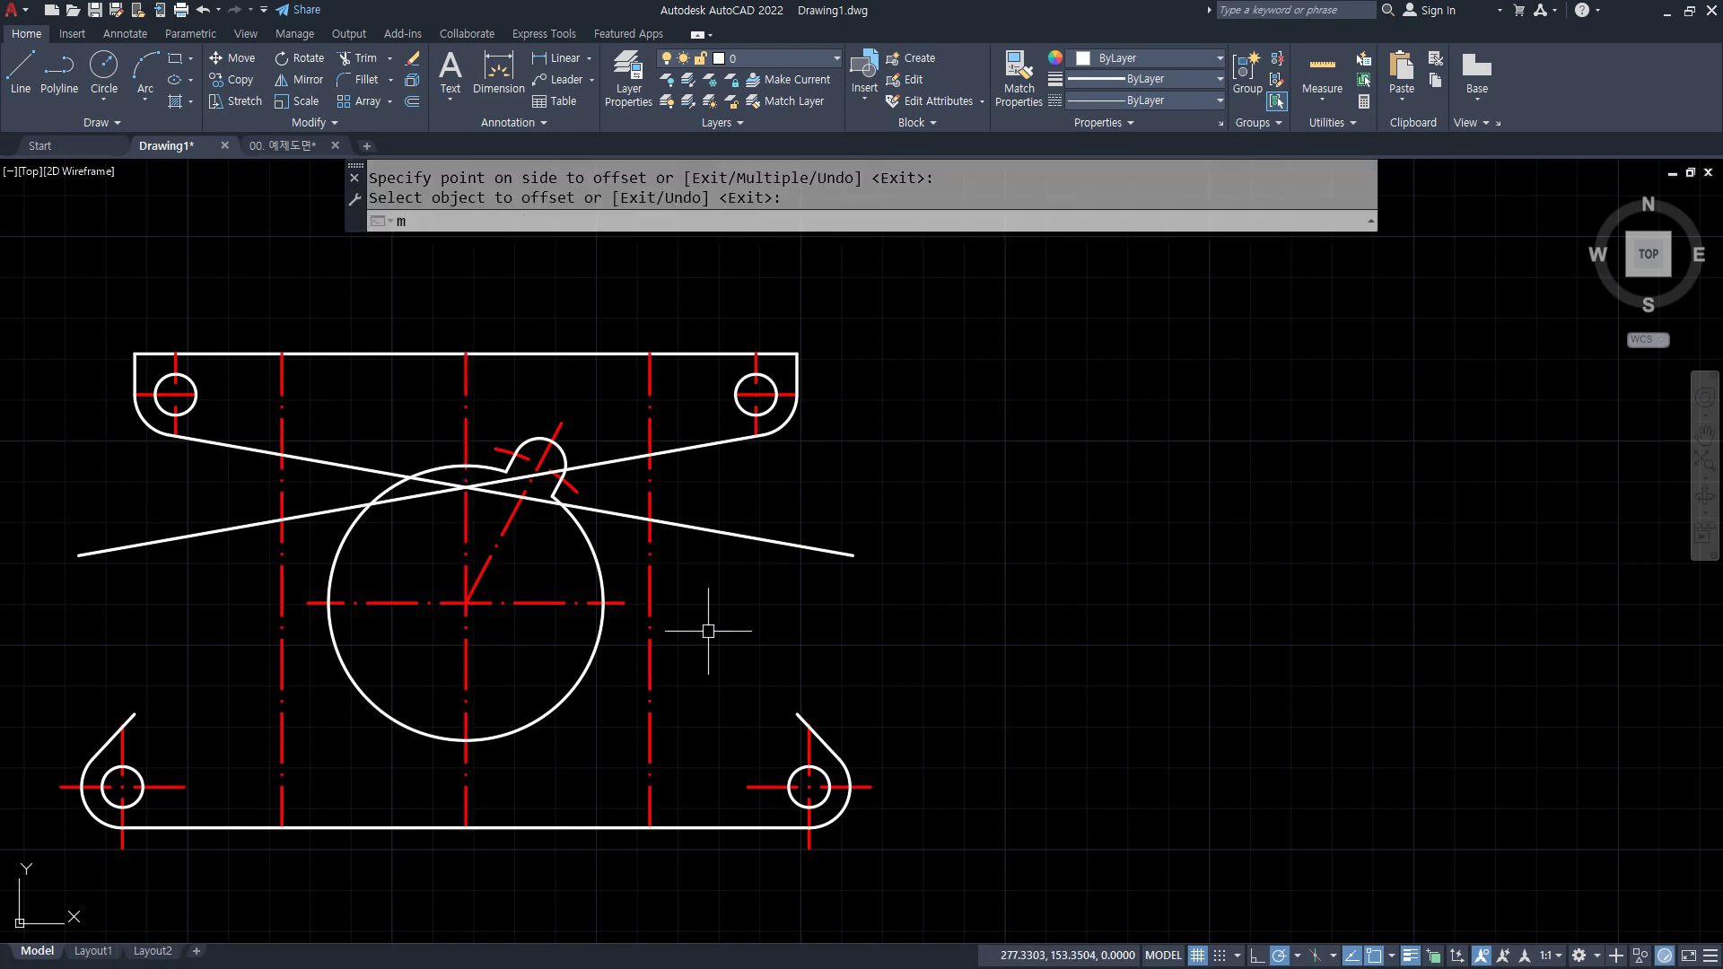
key("space")
left_click(697, 535)
left_click(655, 507)
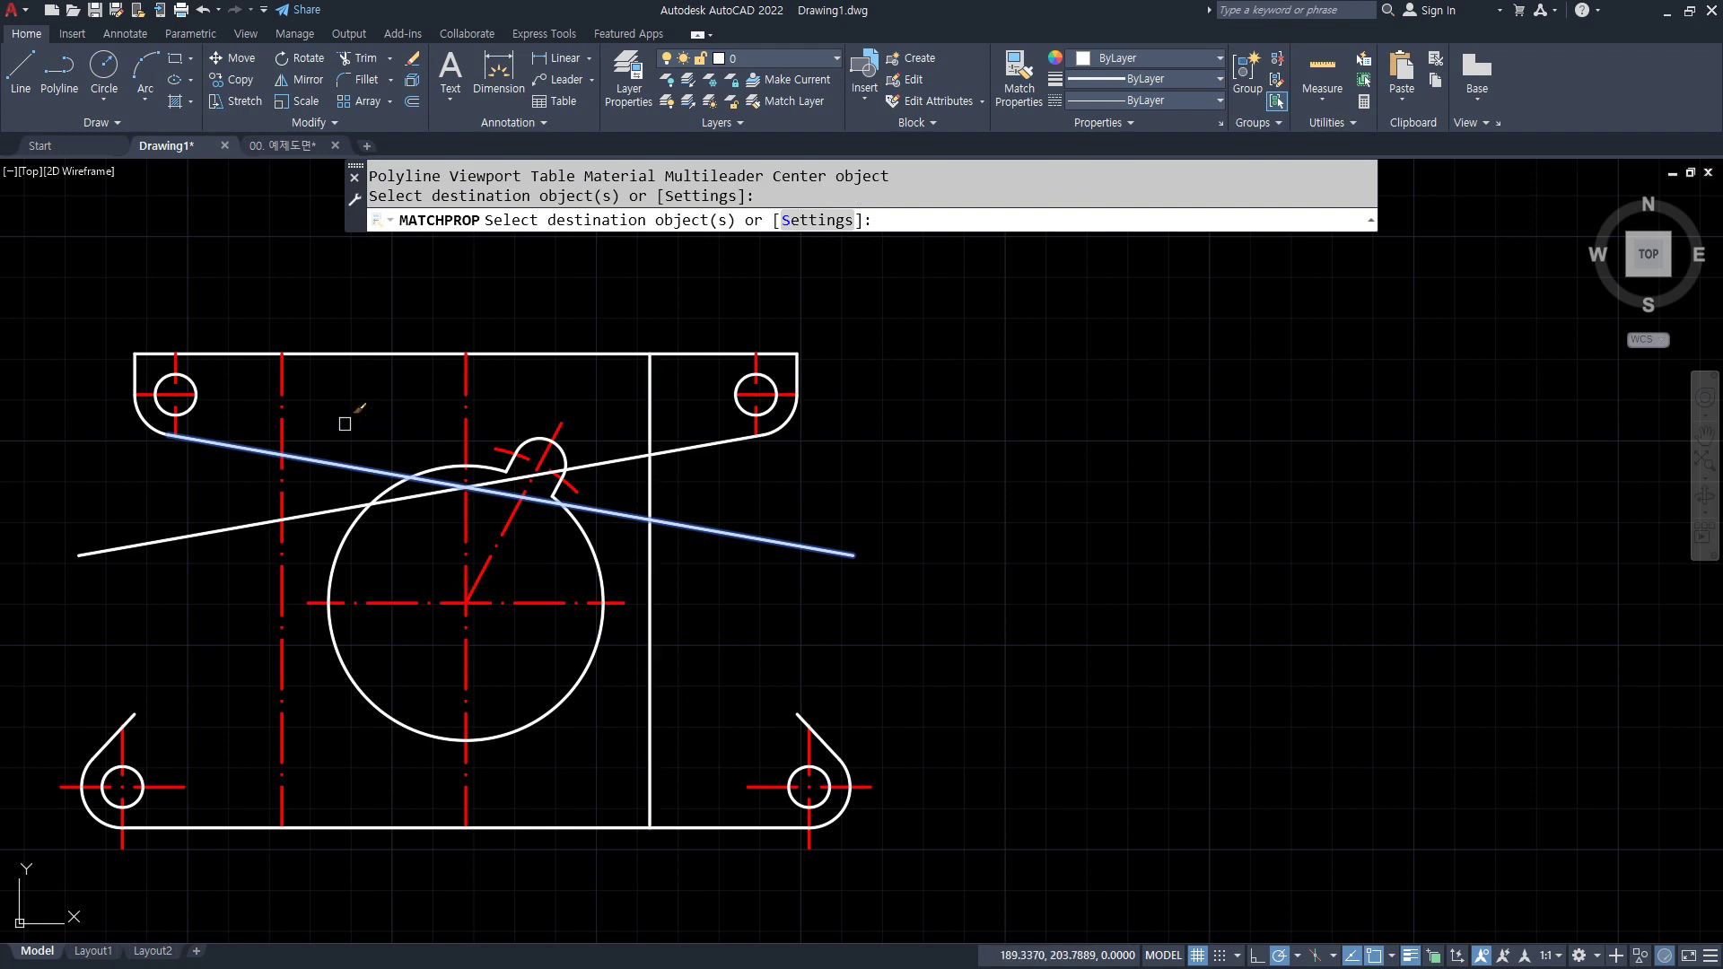
left_click(289, 415)
left_click(272, 413)
key("space")
- Fillet the left vertical line with the upper-left and lower-left slanted edges at a radius of 10
type("f")
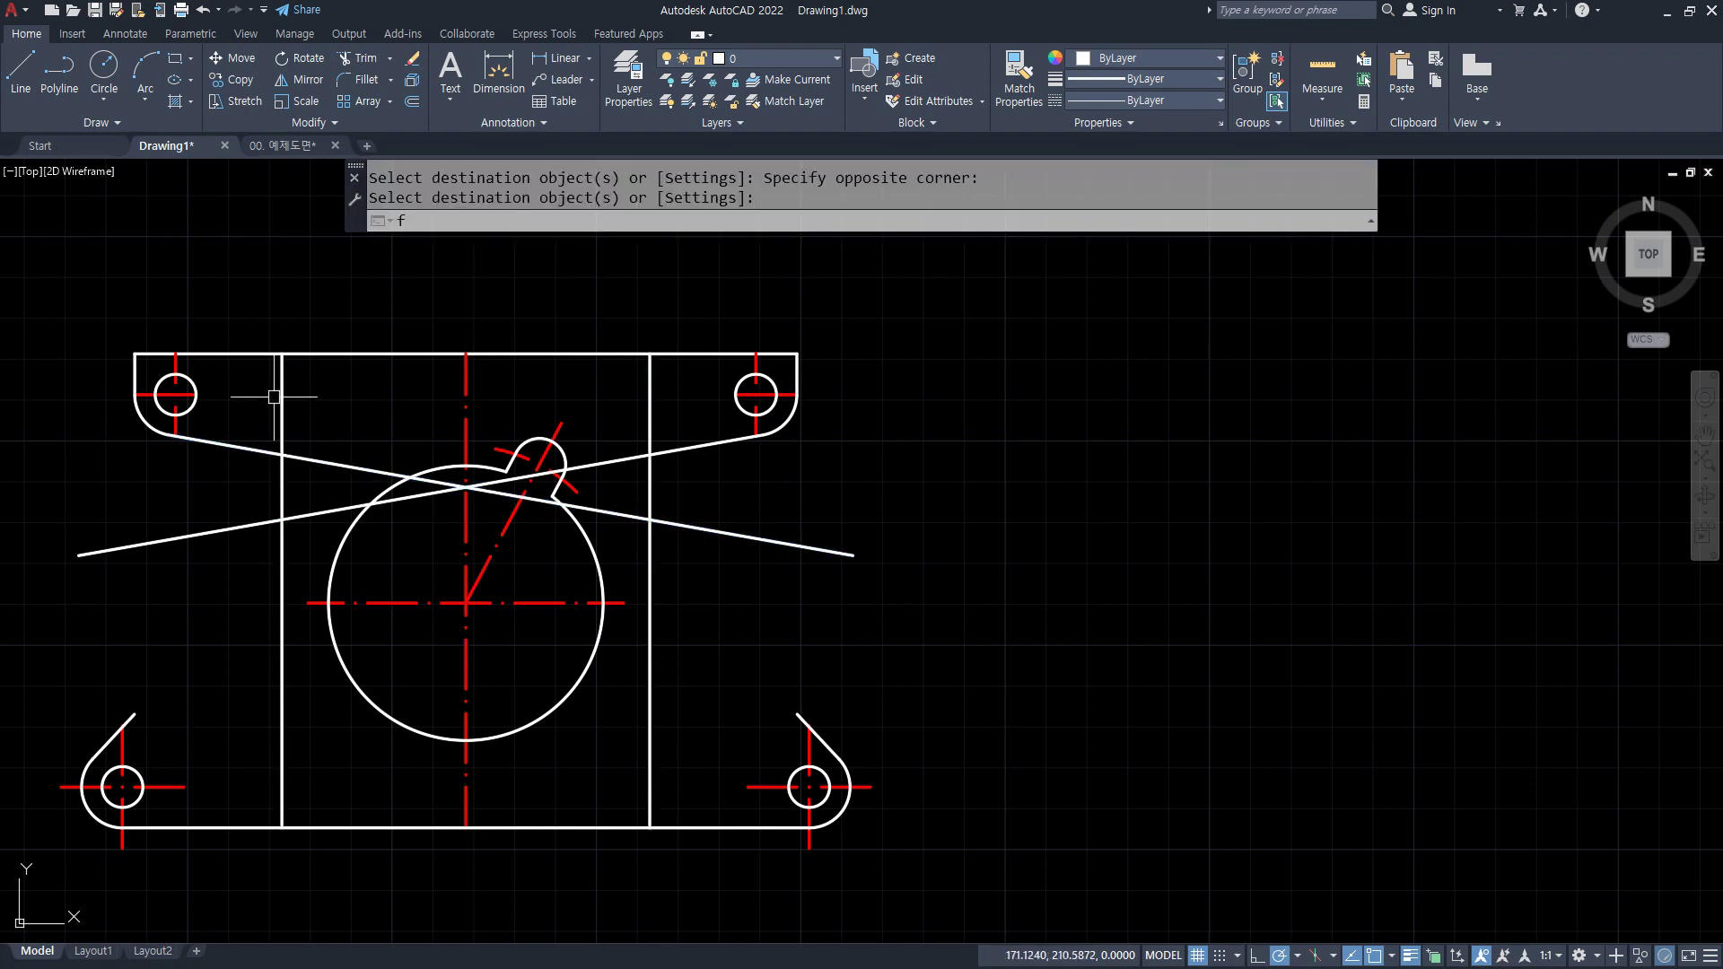
key("space")
type("r")
key("space")
type("1")
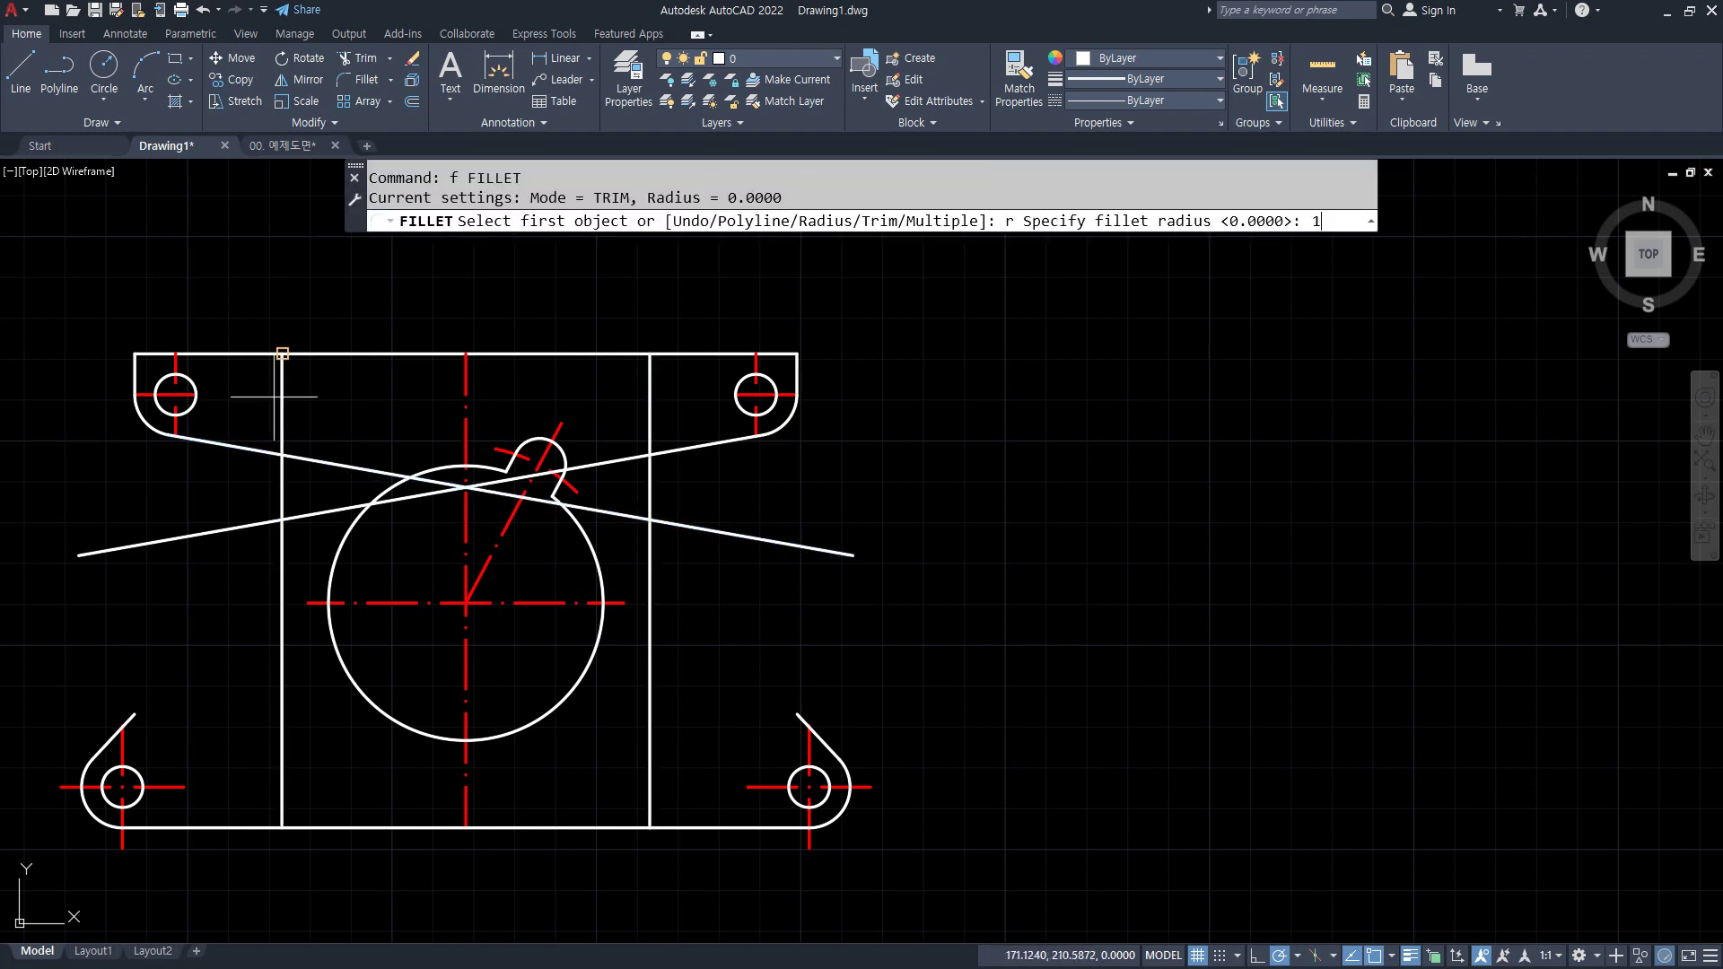
type("0")
key("space")
left_click(257, 451)
left_click(282, 482)
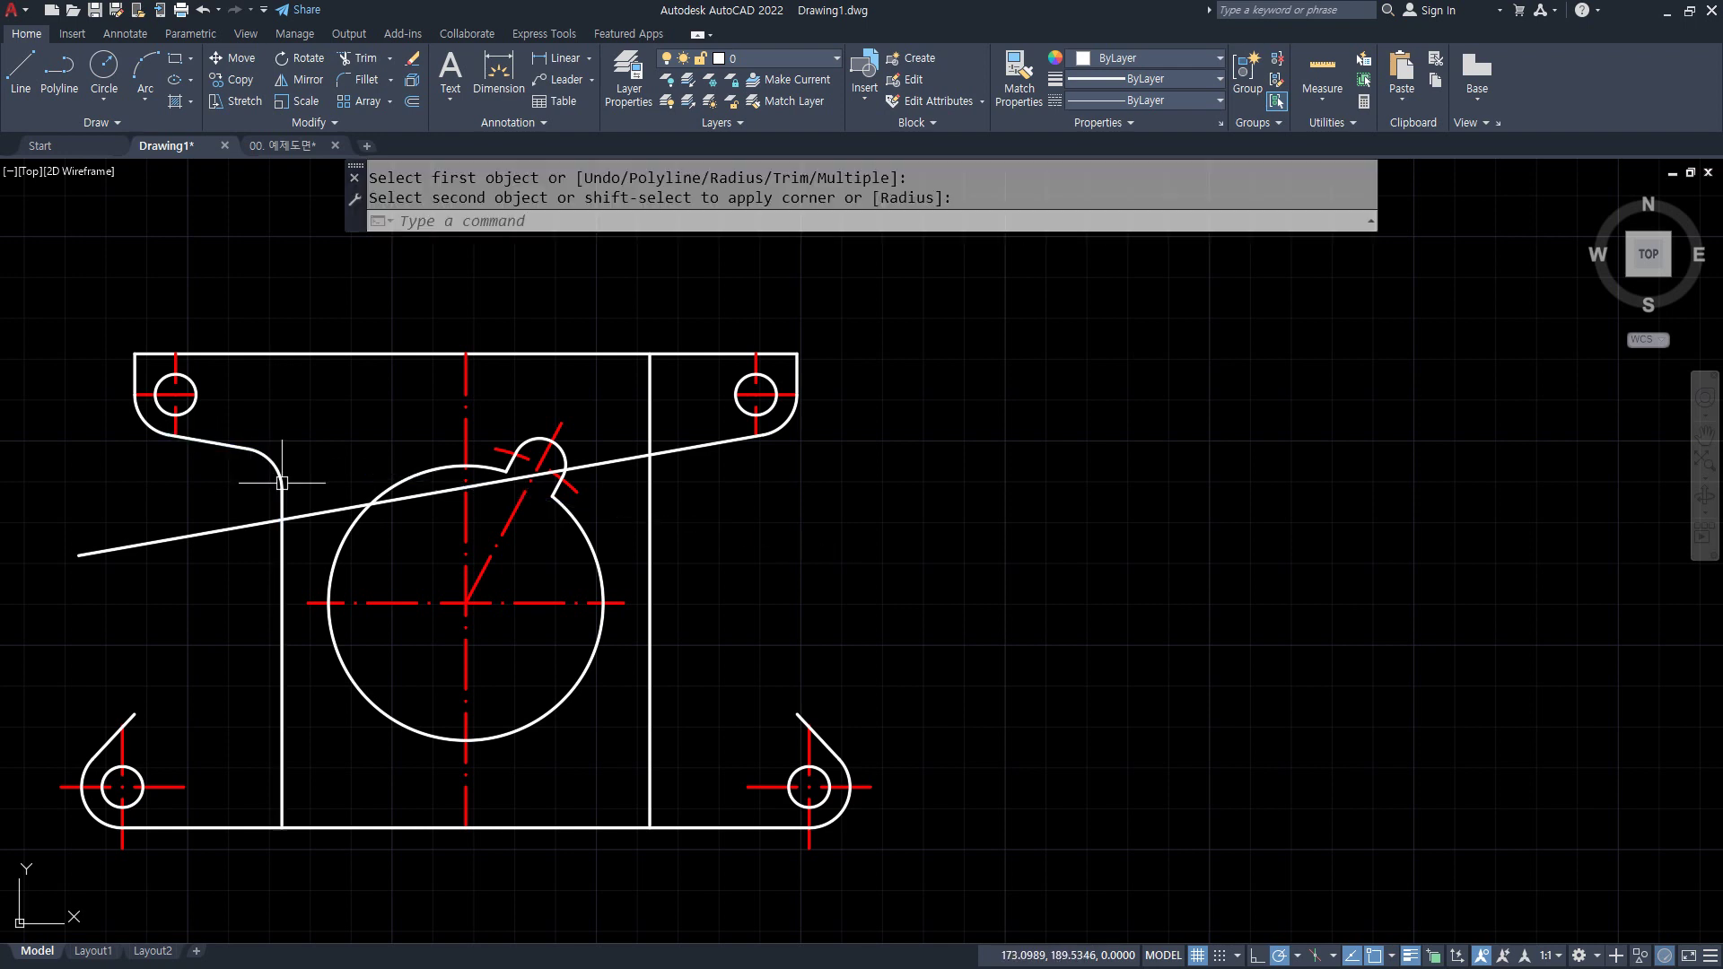
key("space")
left_click(282, 493)
left_click(133, 717)
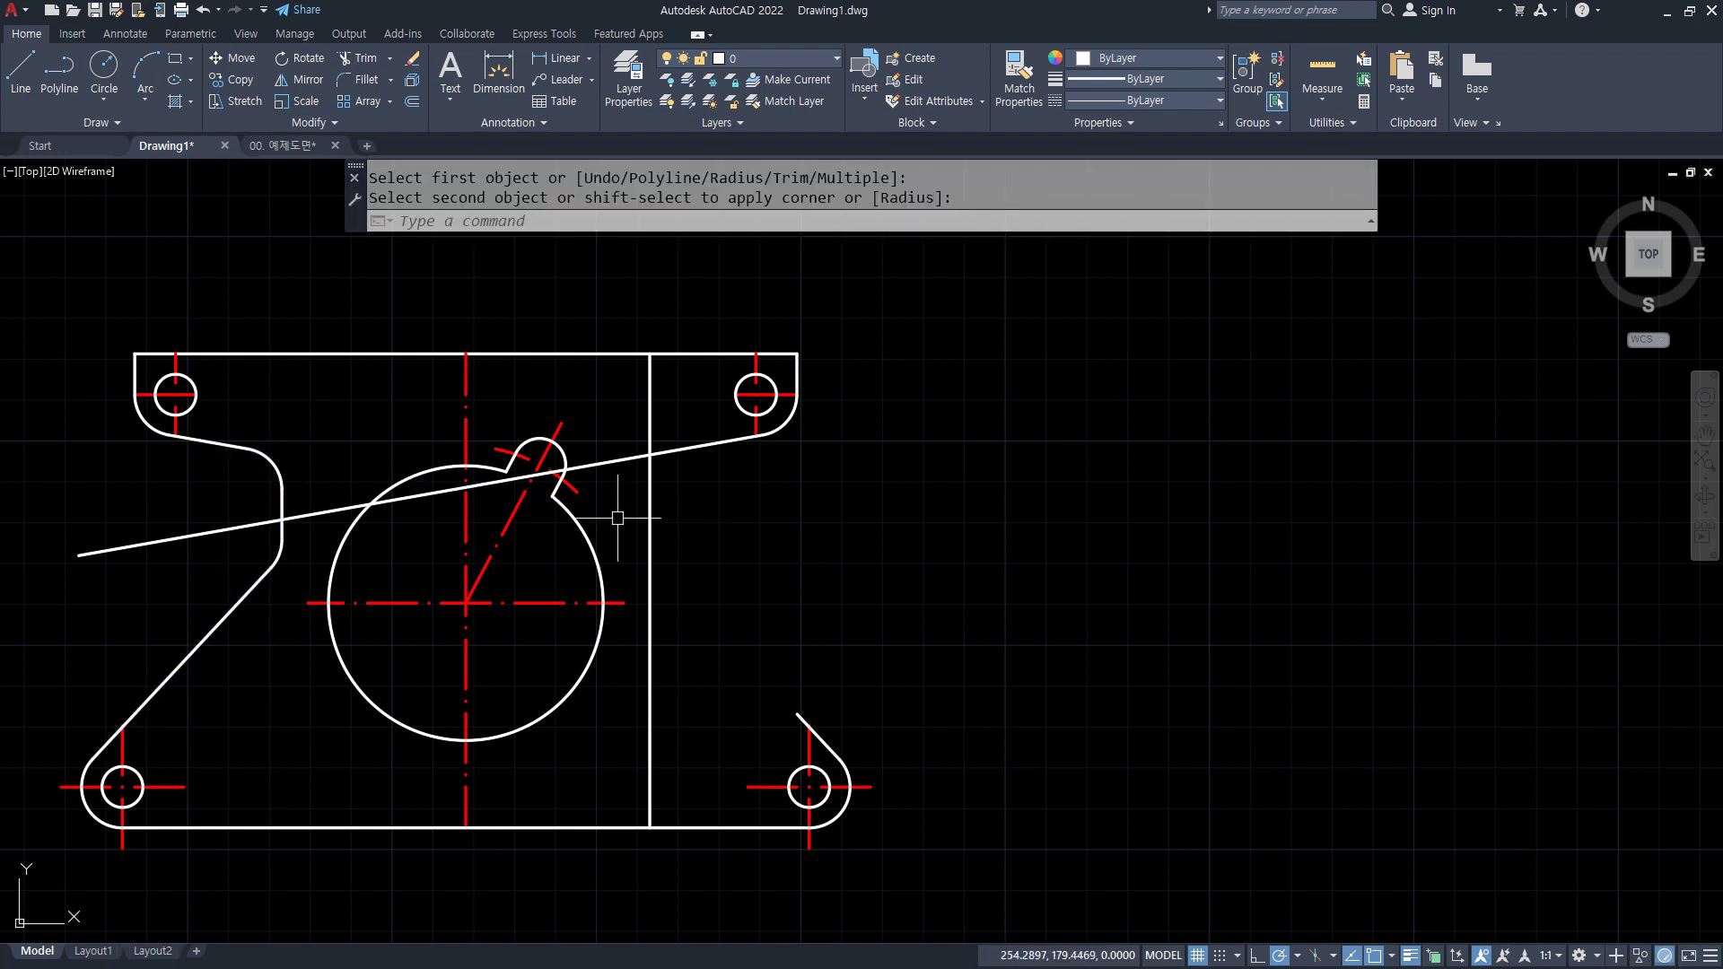
- Fillet the right vertical line with the upper-right and lower-right slanted edges at the same radius of 10
key("space")
left_click(686, 448)
left_click(650, 494)
key("space")
left_click(650, 504)
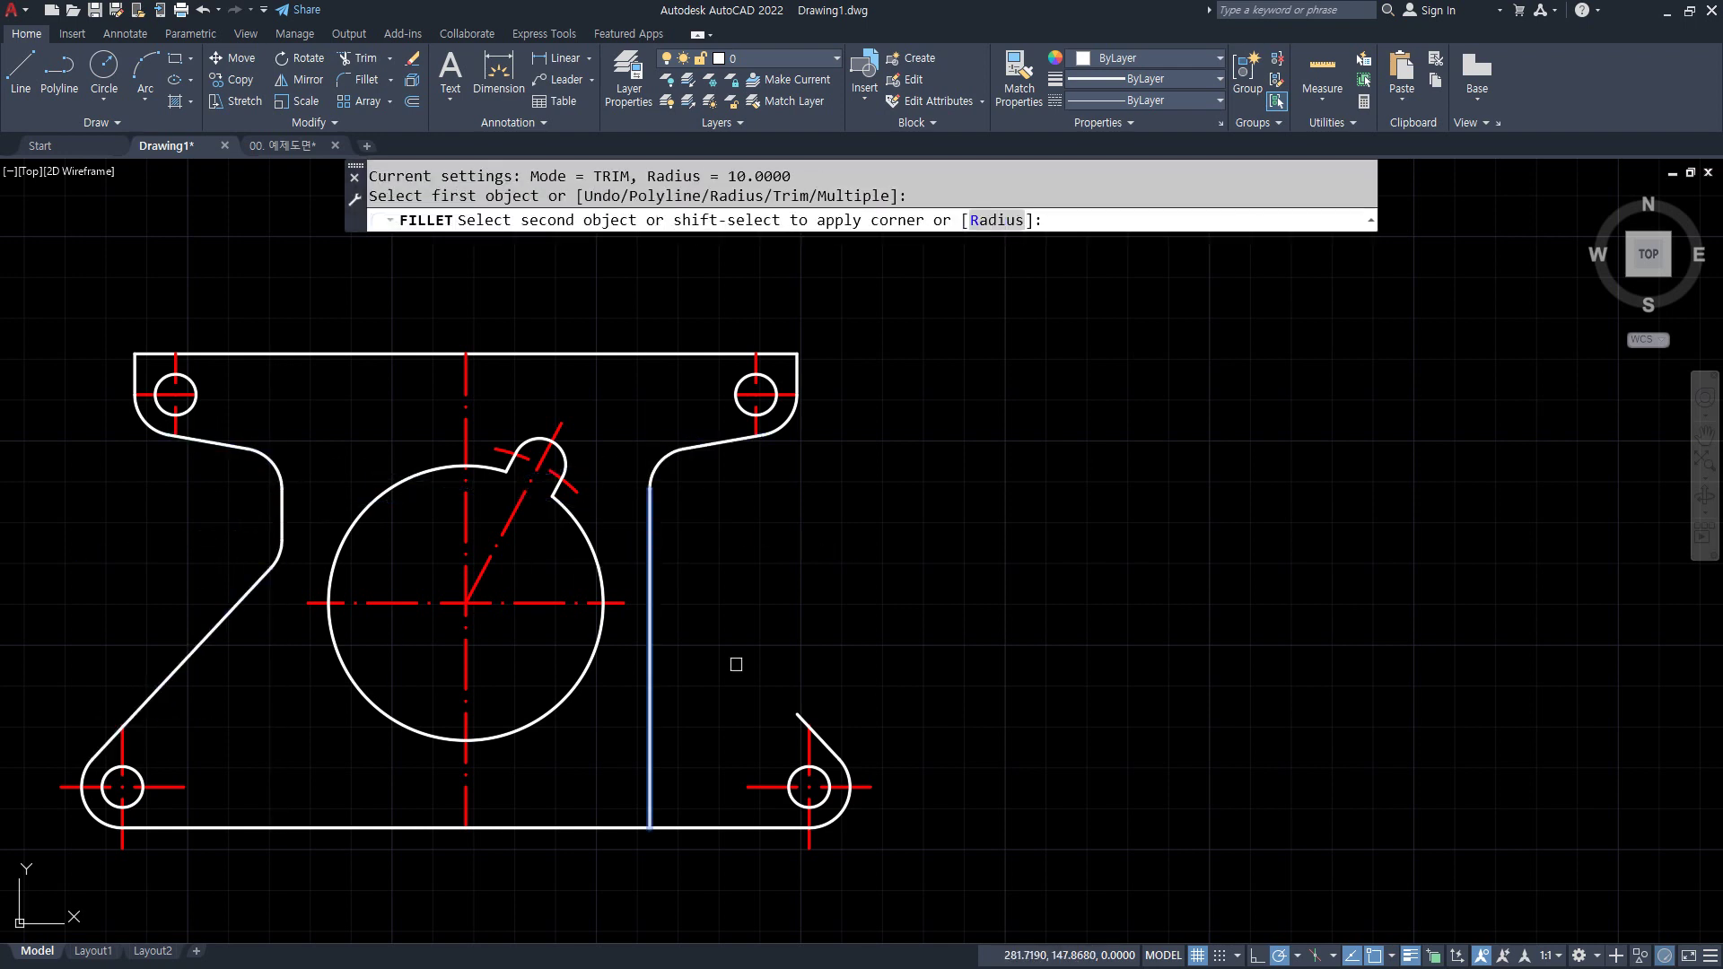
left_click(797, 714)
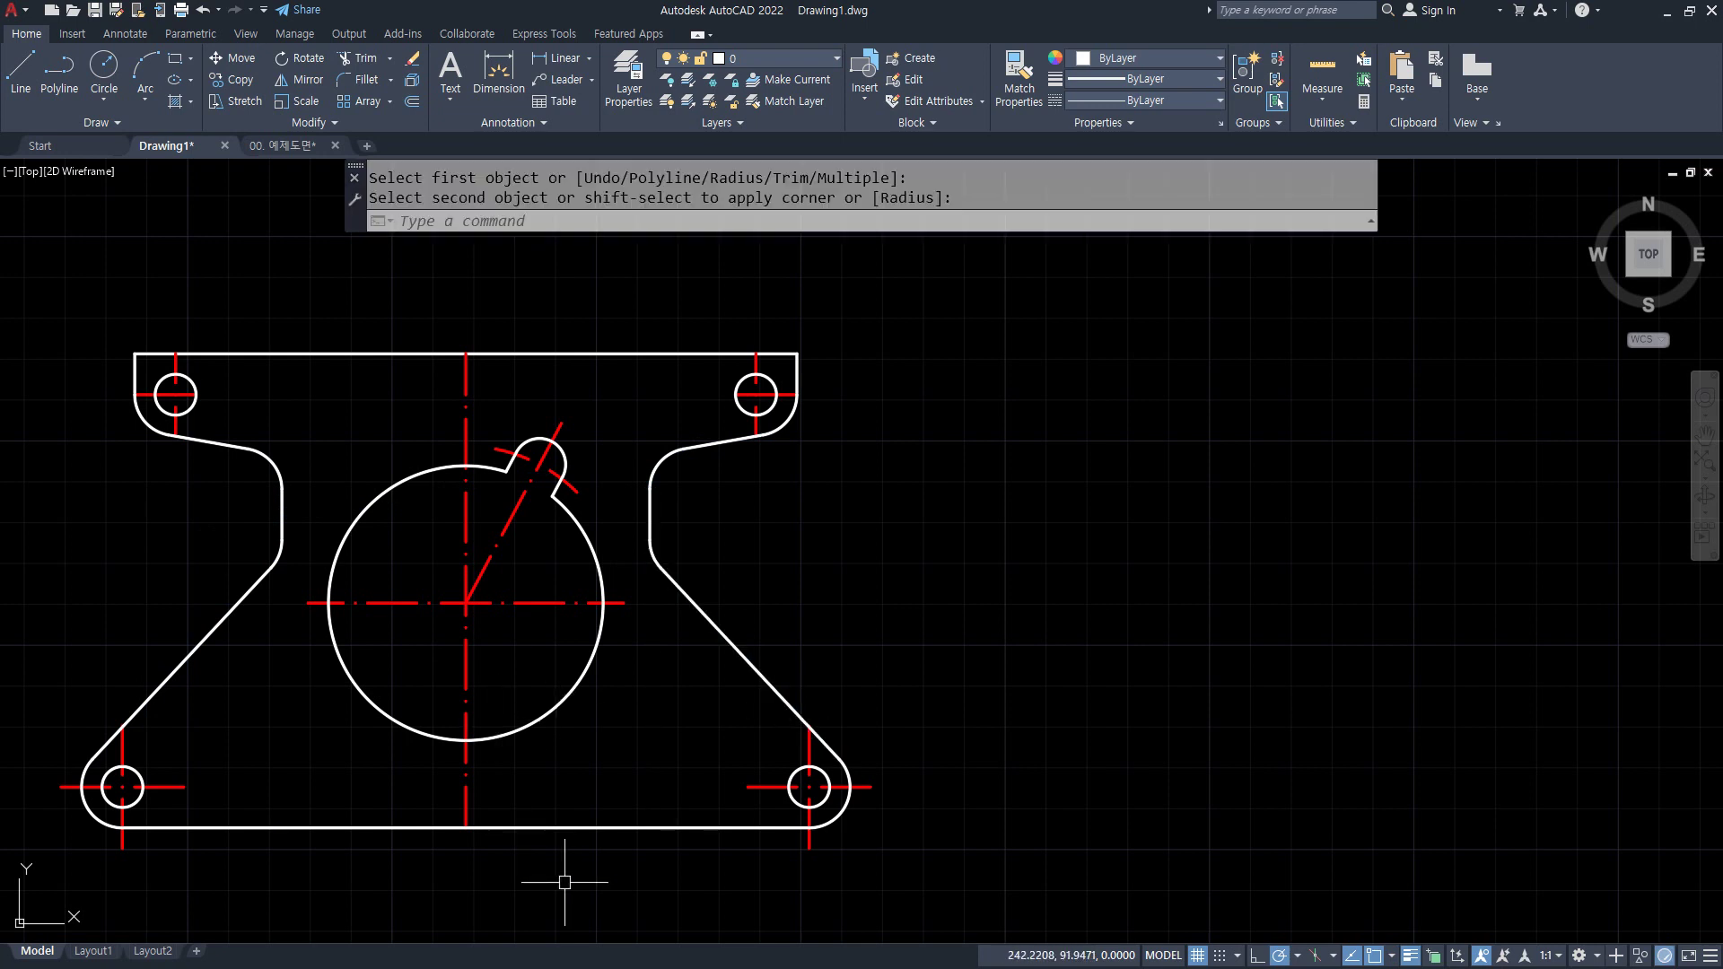
key("Escape")
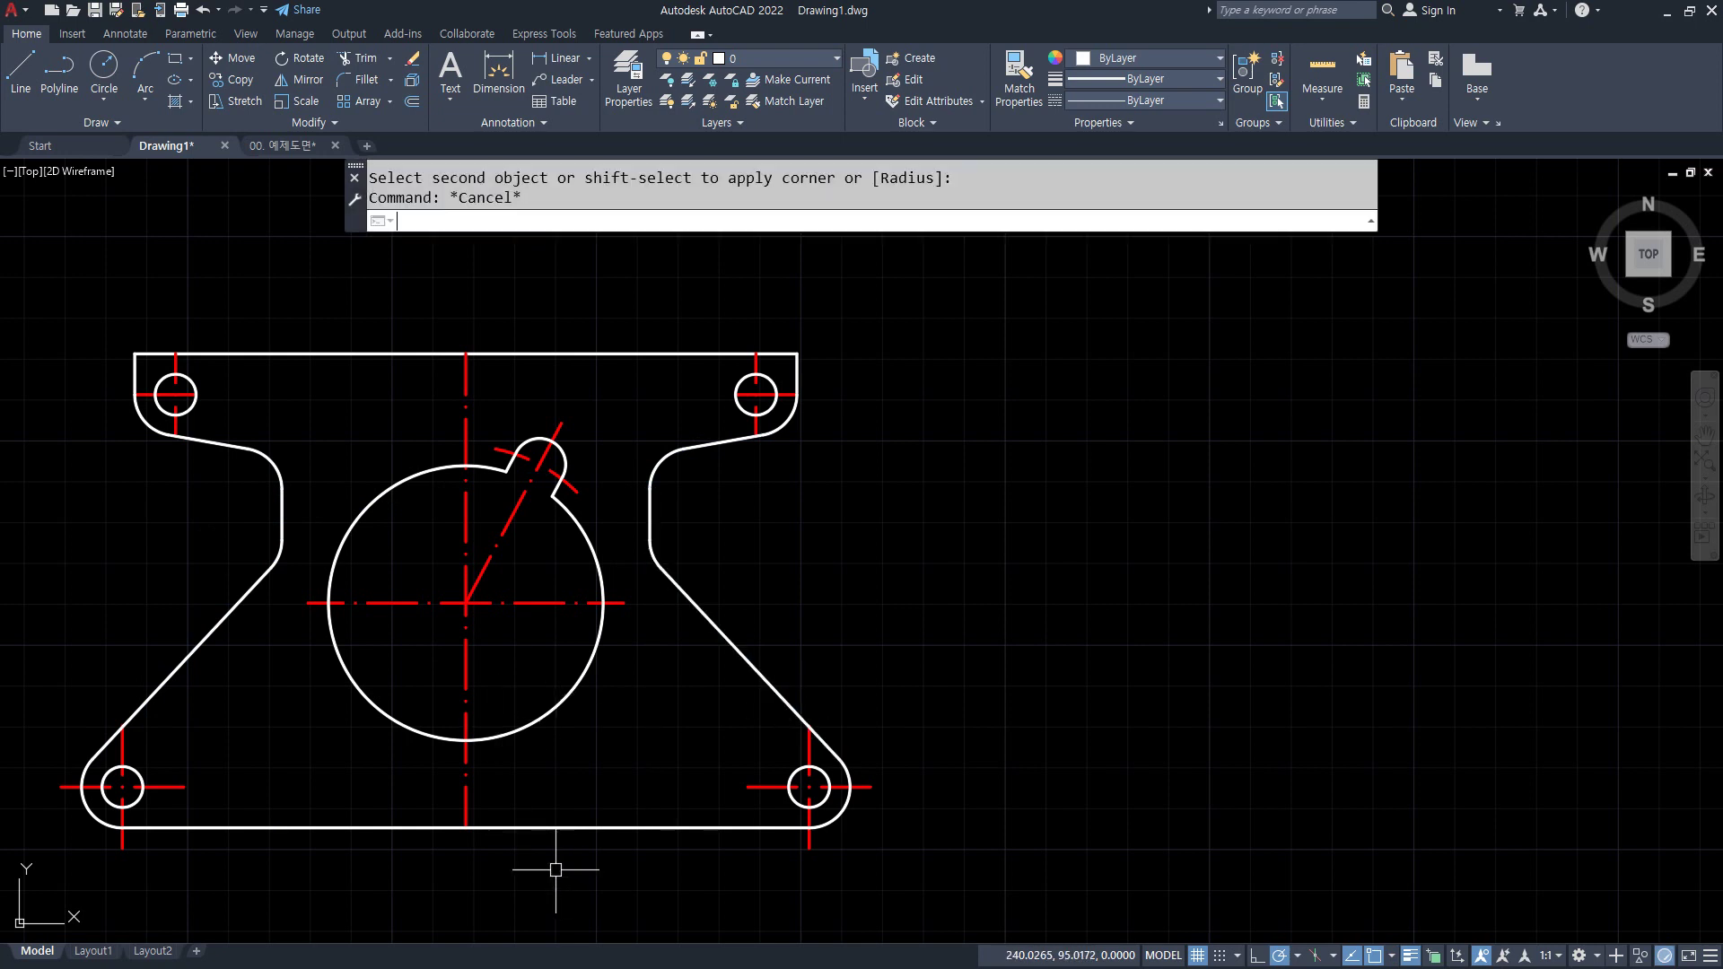
- Lengthen both centerlines of the upper-right hole at each end by a delta of 5
type("len")
key("Return")
type("de")
key("Return")
type("5")
key("Return")
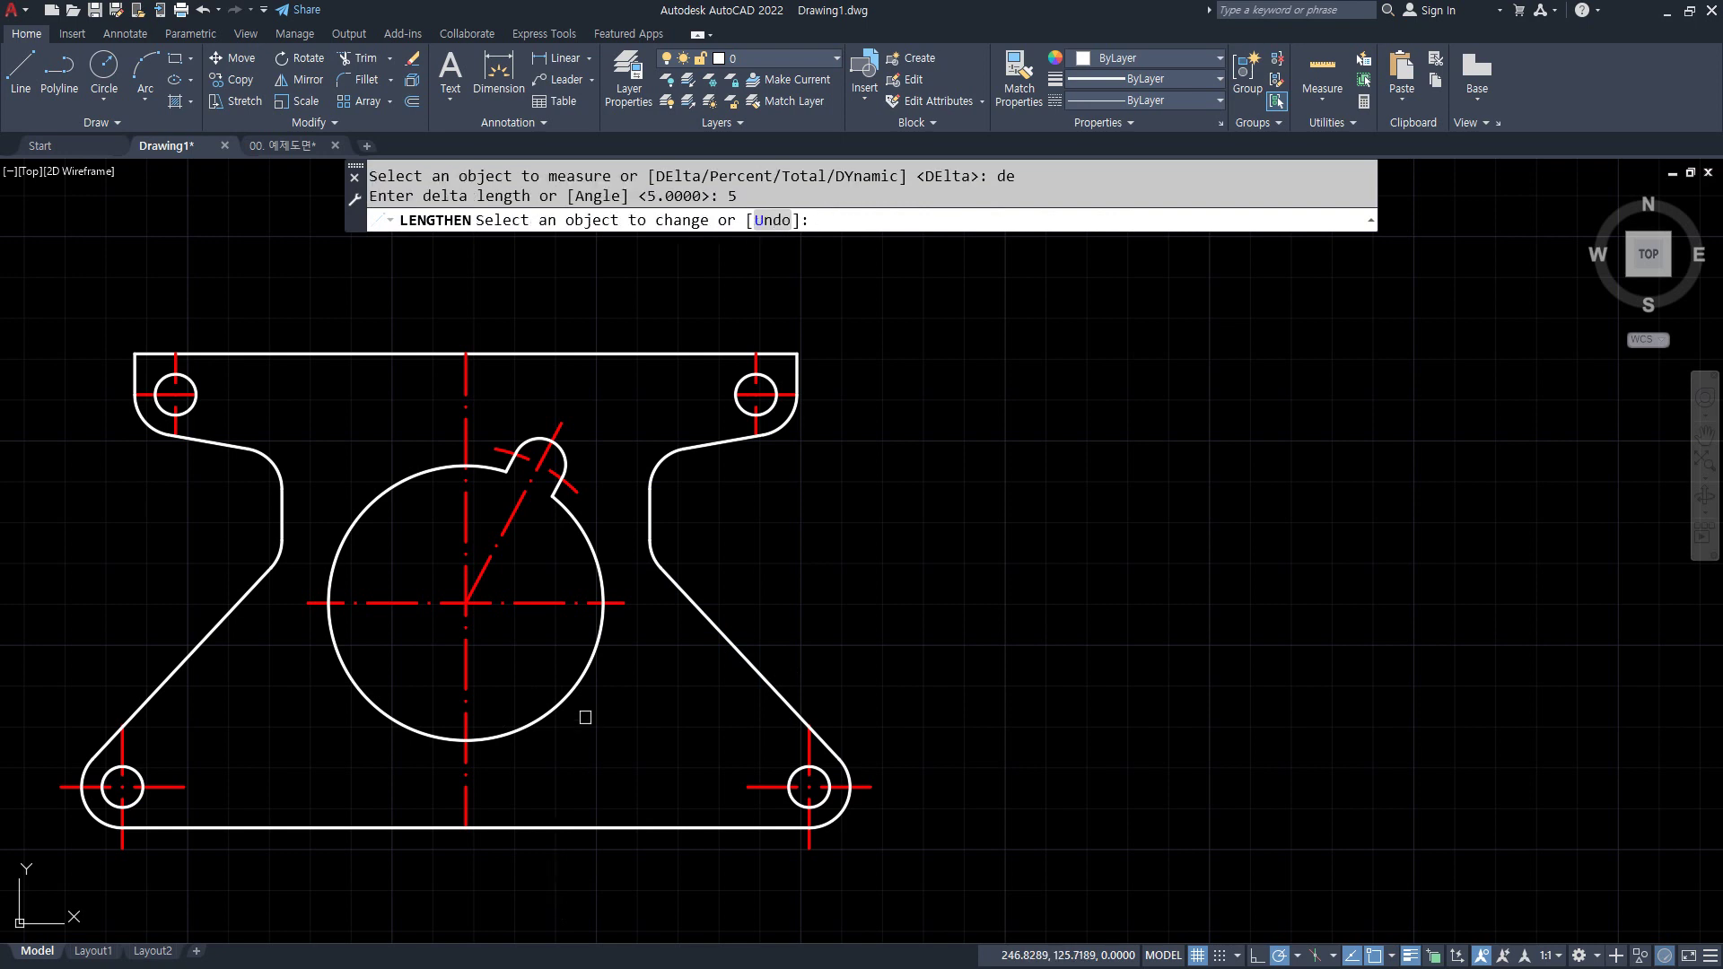
scroll(754, 413, "up", 3)
left_click(758, 425)
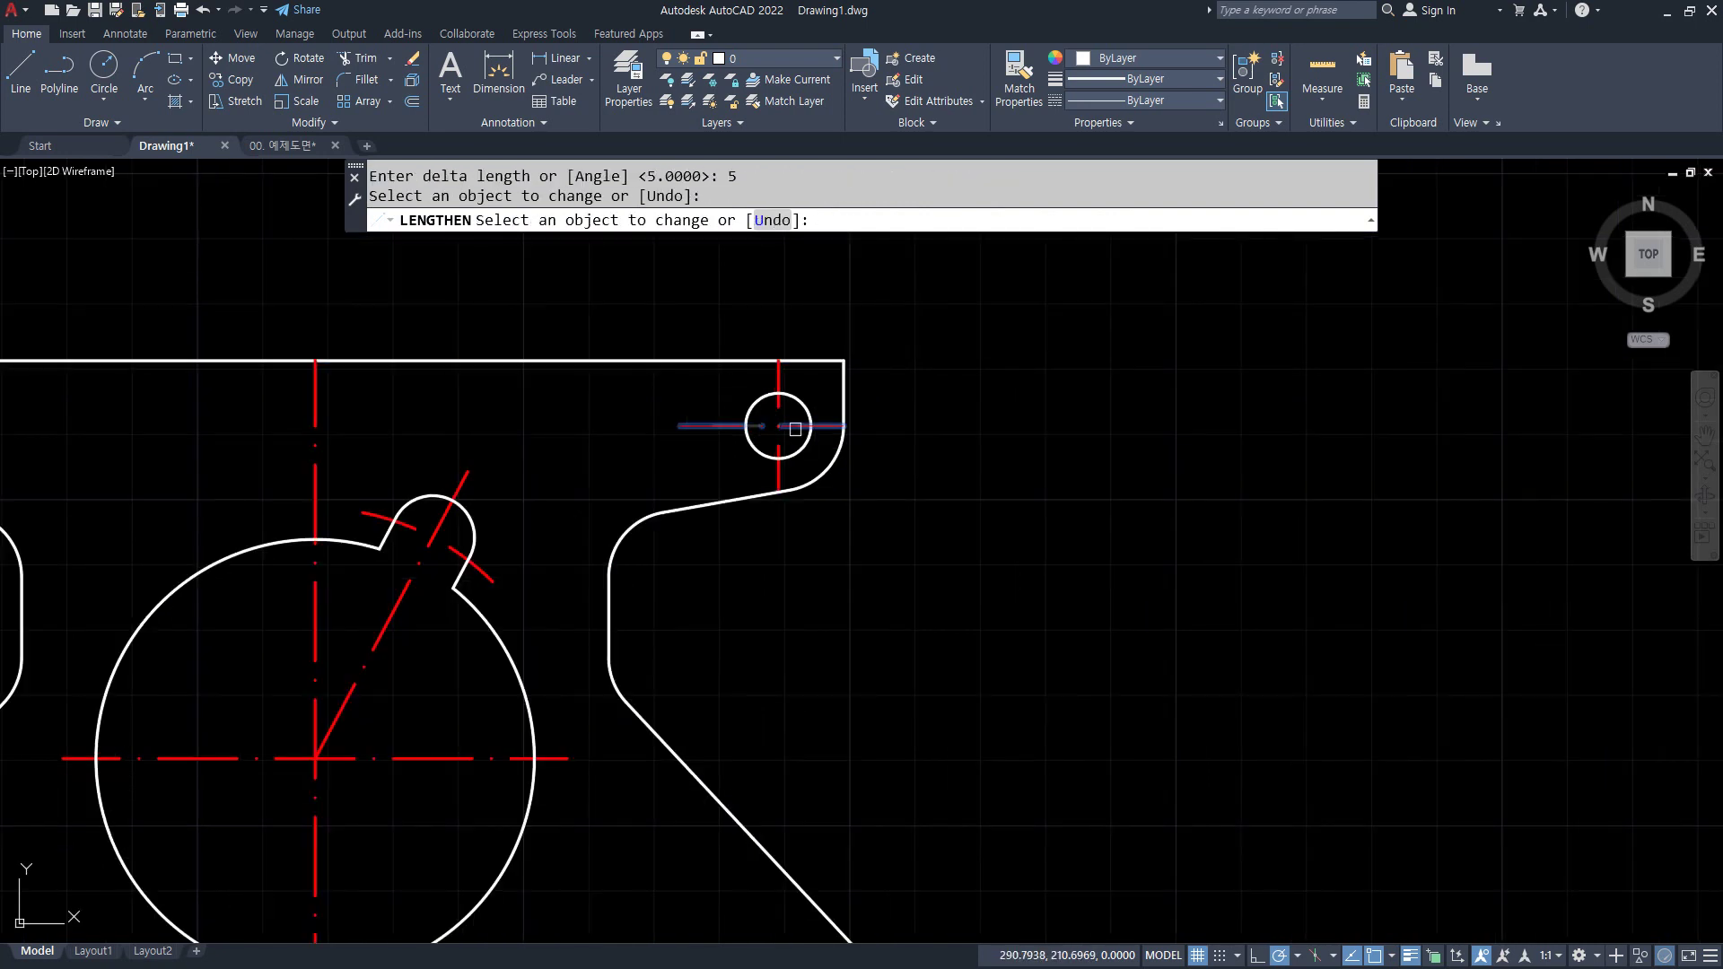
left_click(830, 426)
left_click(801, 401)
left_click(778, 374)
left_click(778, 475)
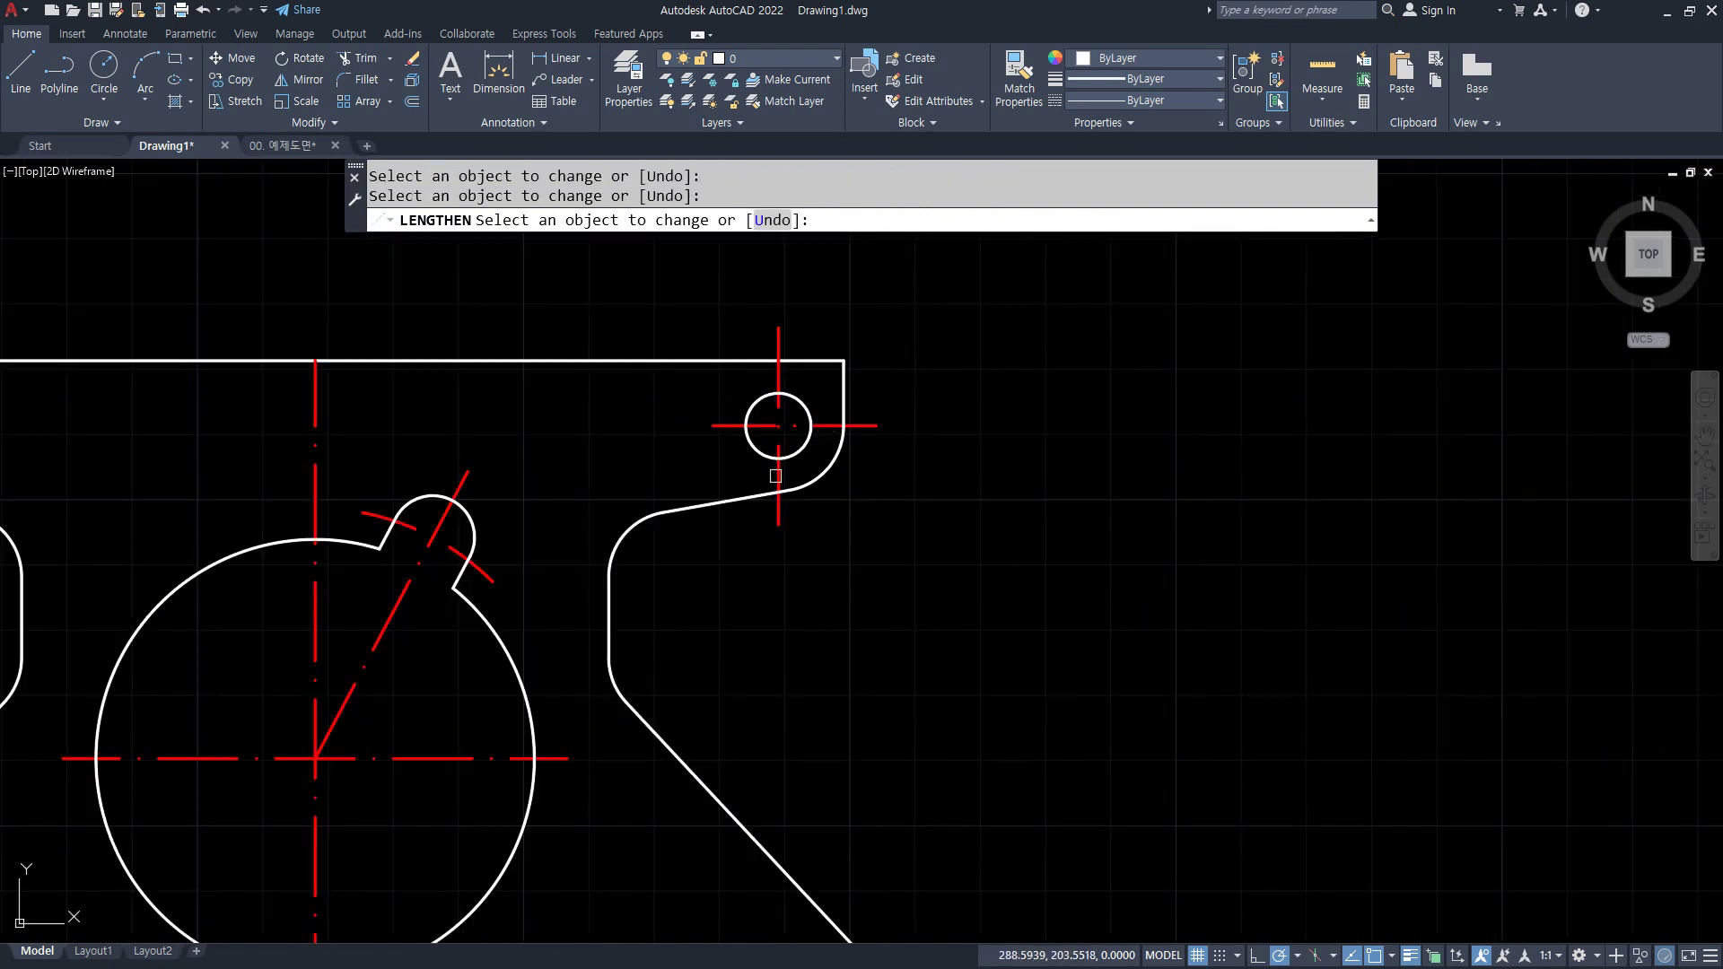
- Lengthen both centerlines of the upper-left hole at each end by 5 units
middle_click_drag(240, 466, 940, 471)
left_click(552, 376)
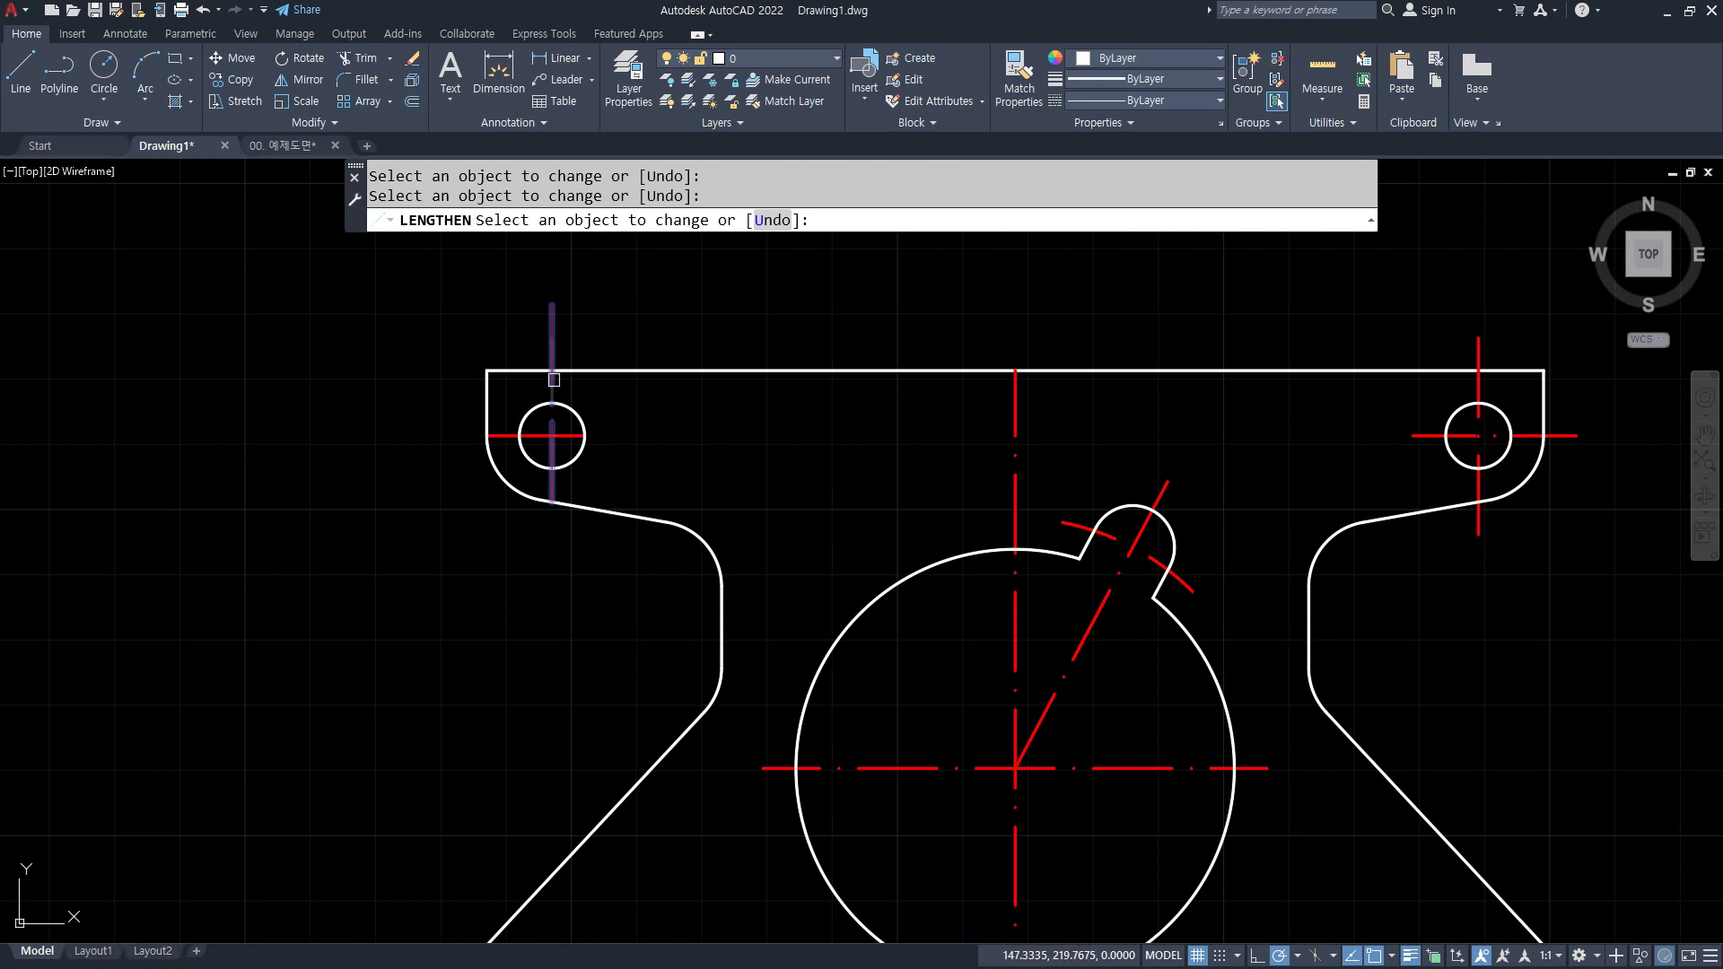
left_click(494, 436)
left_click(579, 436)
left_click(552, 489)
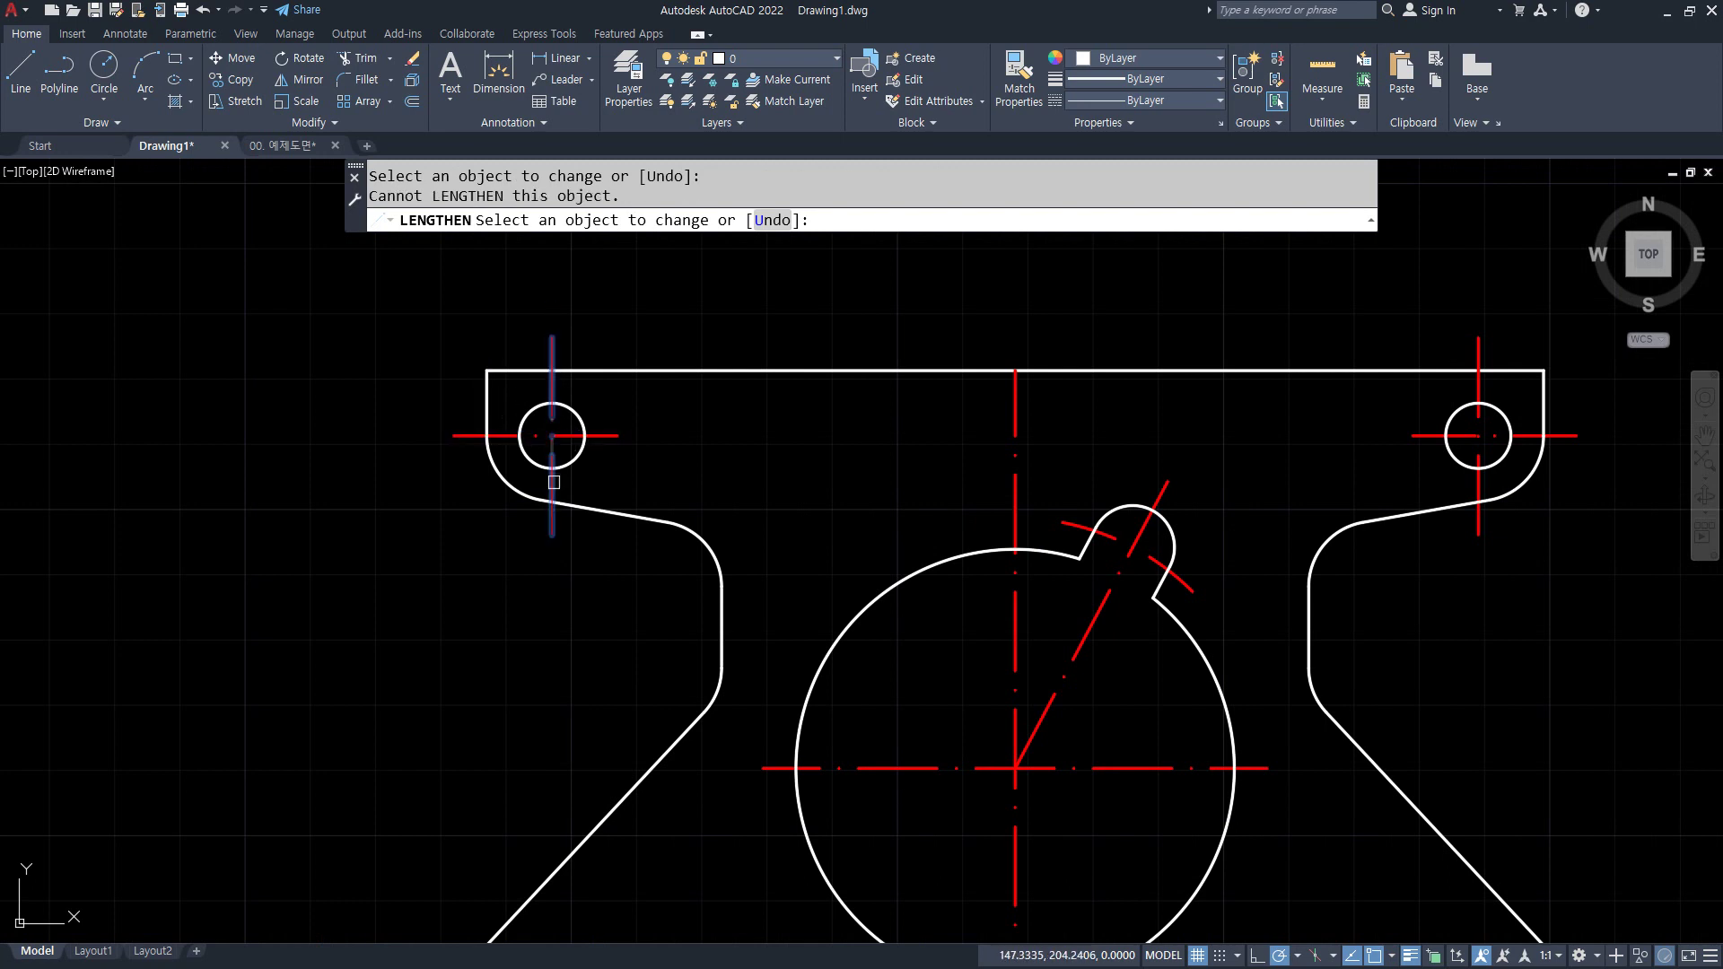
- Lengthen the upper end of the central vertical centerline by 5 units
middle_click_drag(995, 425, 846, 443)
left_click(865, 423)
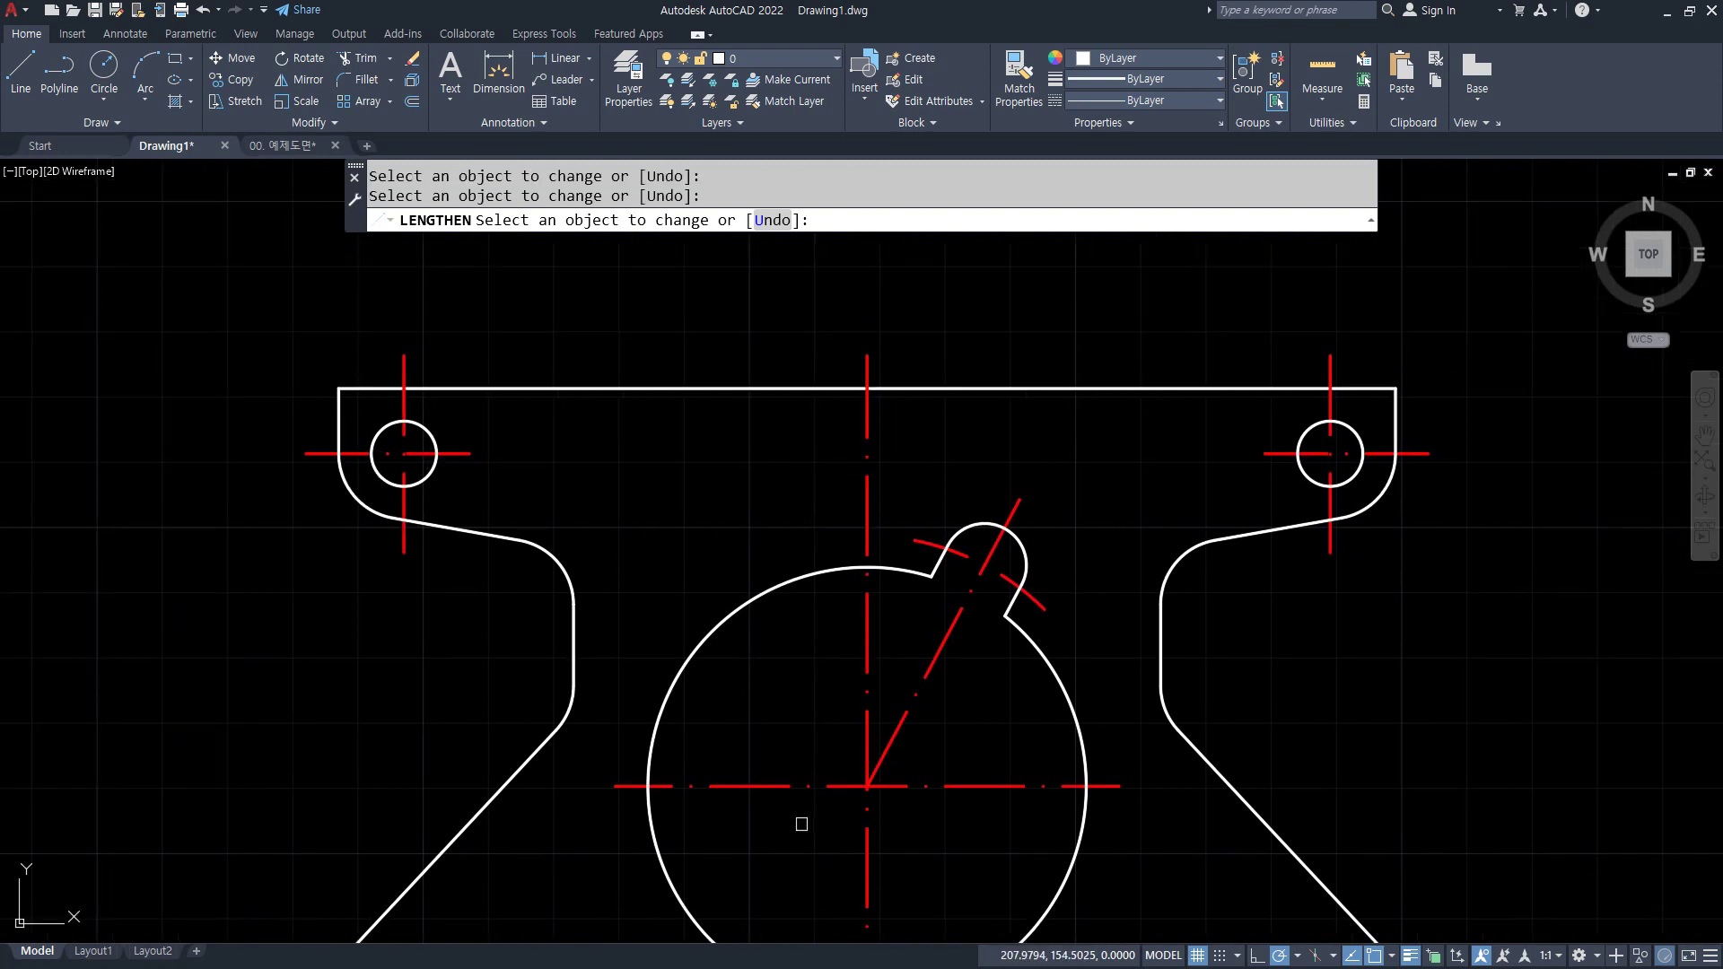
- Lengthen the lower end of the central vertical centerline by the same delta of 5
middle_click_drag(799, 820, 646, 488)
left_click(653, 495)
key("Return")
- Offset the plate's bottom edge upward by 4 units
type("o")
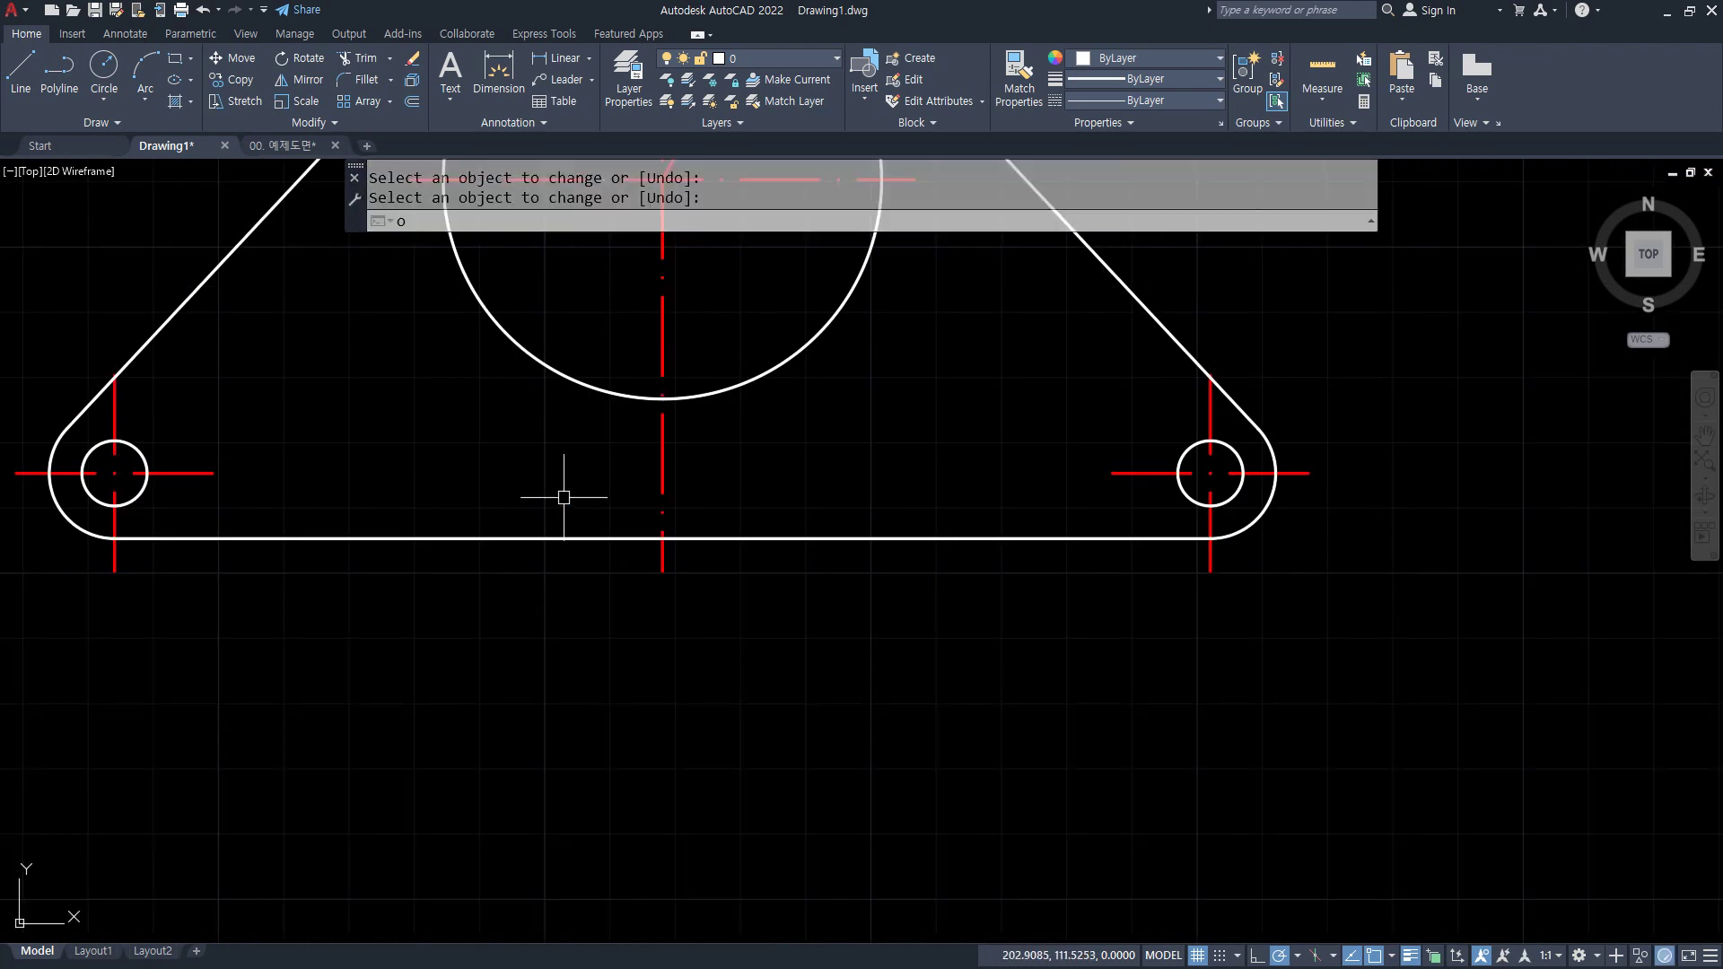
key("Return")
type("4")
key("Return")
left_click(542, 537)
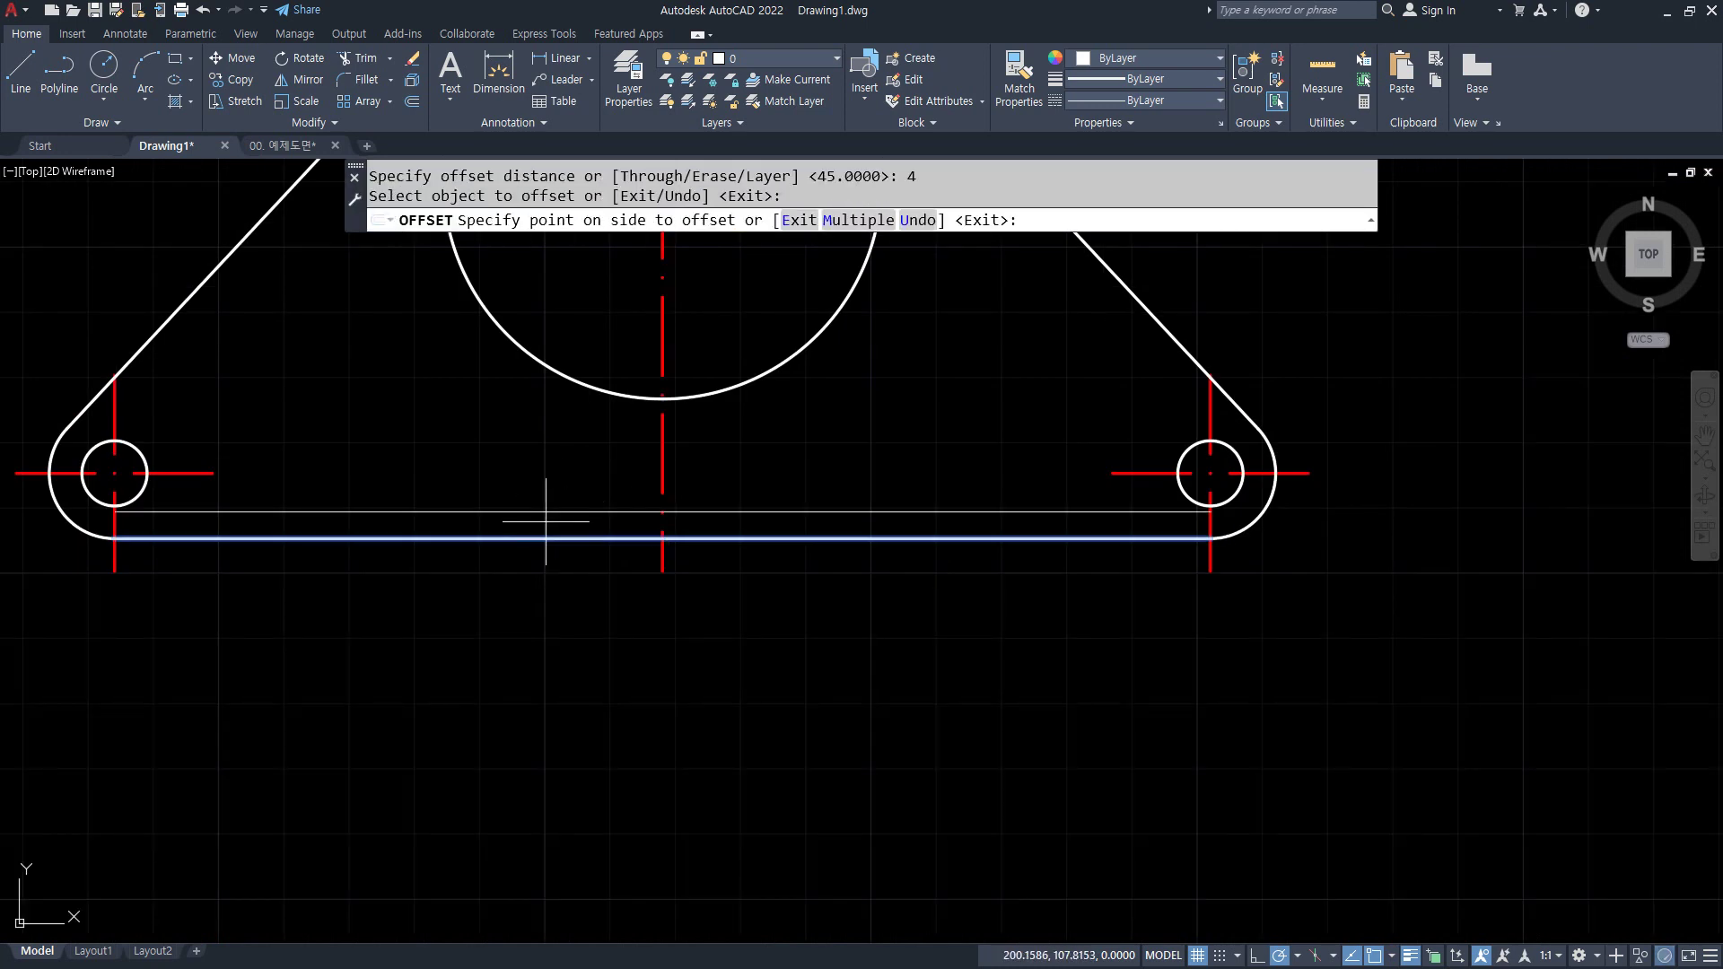
left_click(541, 481)
key("Return")
- Offset the central vertical centerline by 38 units to both the left and the right
key("Return")
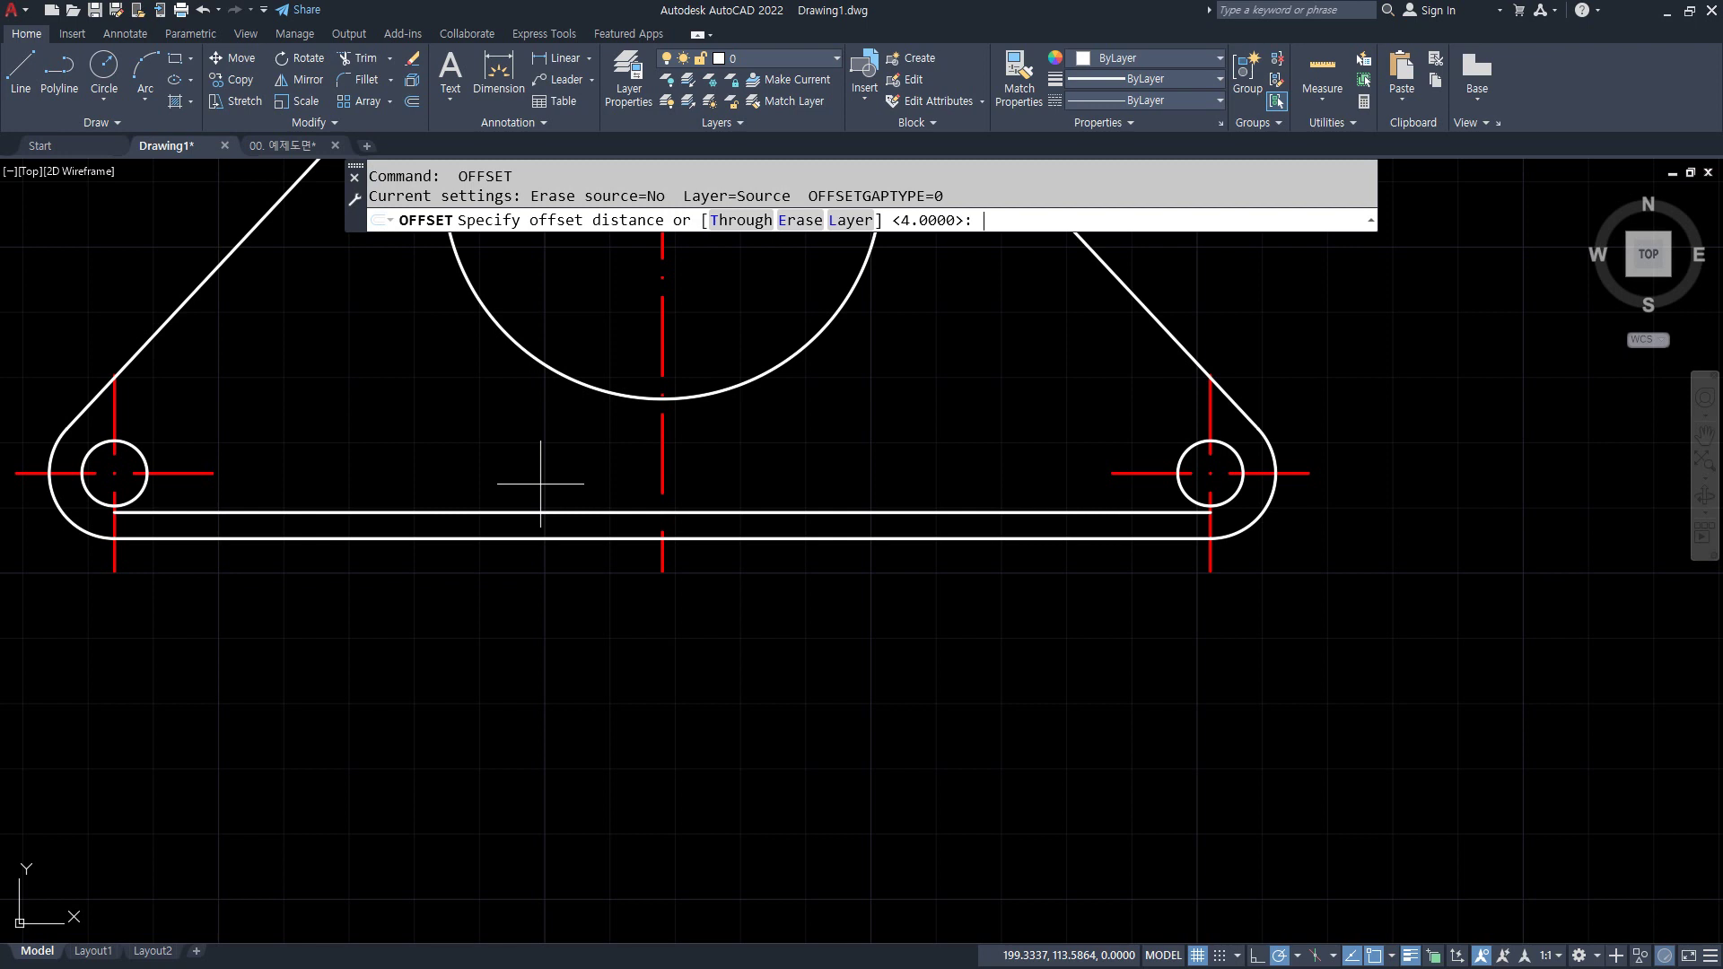
type("38")
key("Return")
left_click(663, 484)
left_click(623, 485)
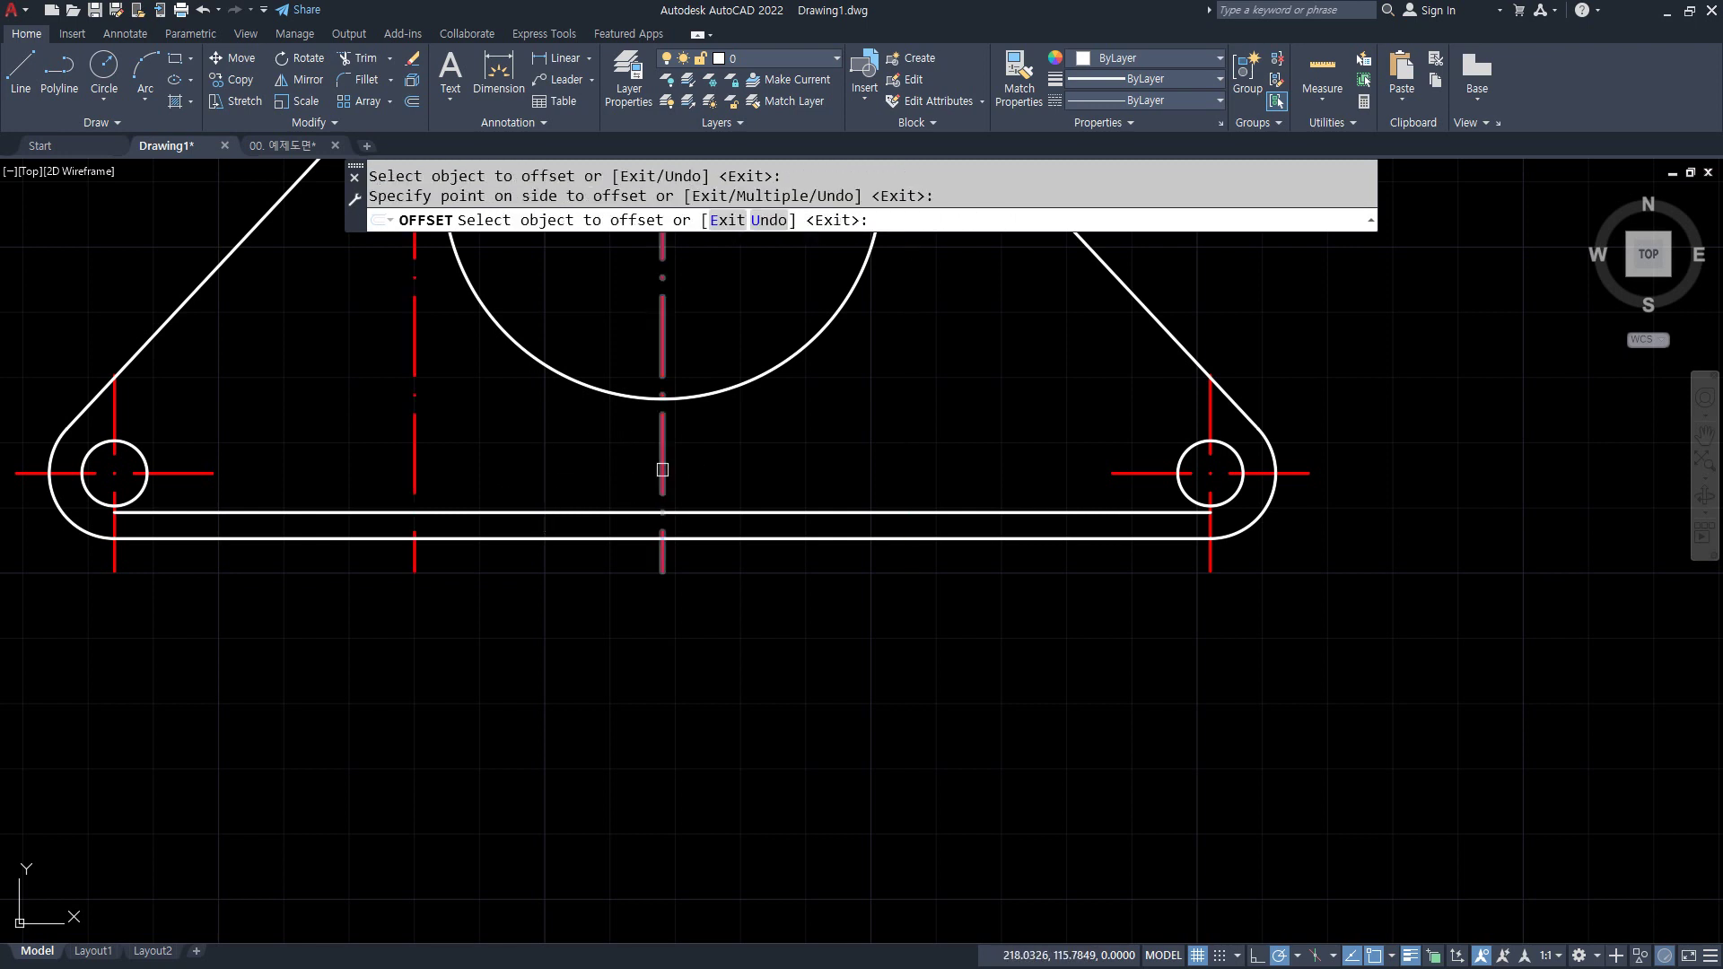
left_click(662, 484)
left_click(734, 484)
key("Return")
- Match the properties of the two offset vertical centerlines to those of the plate's bottom edge
type("ma")
key("Return")
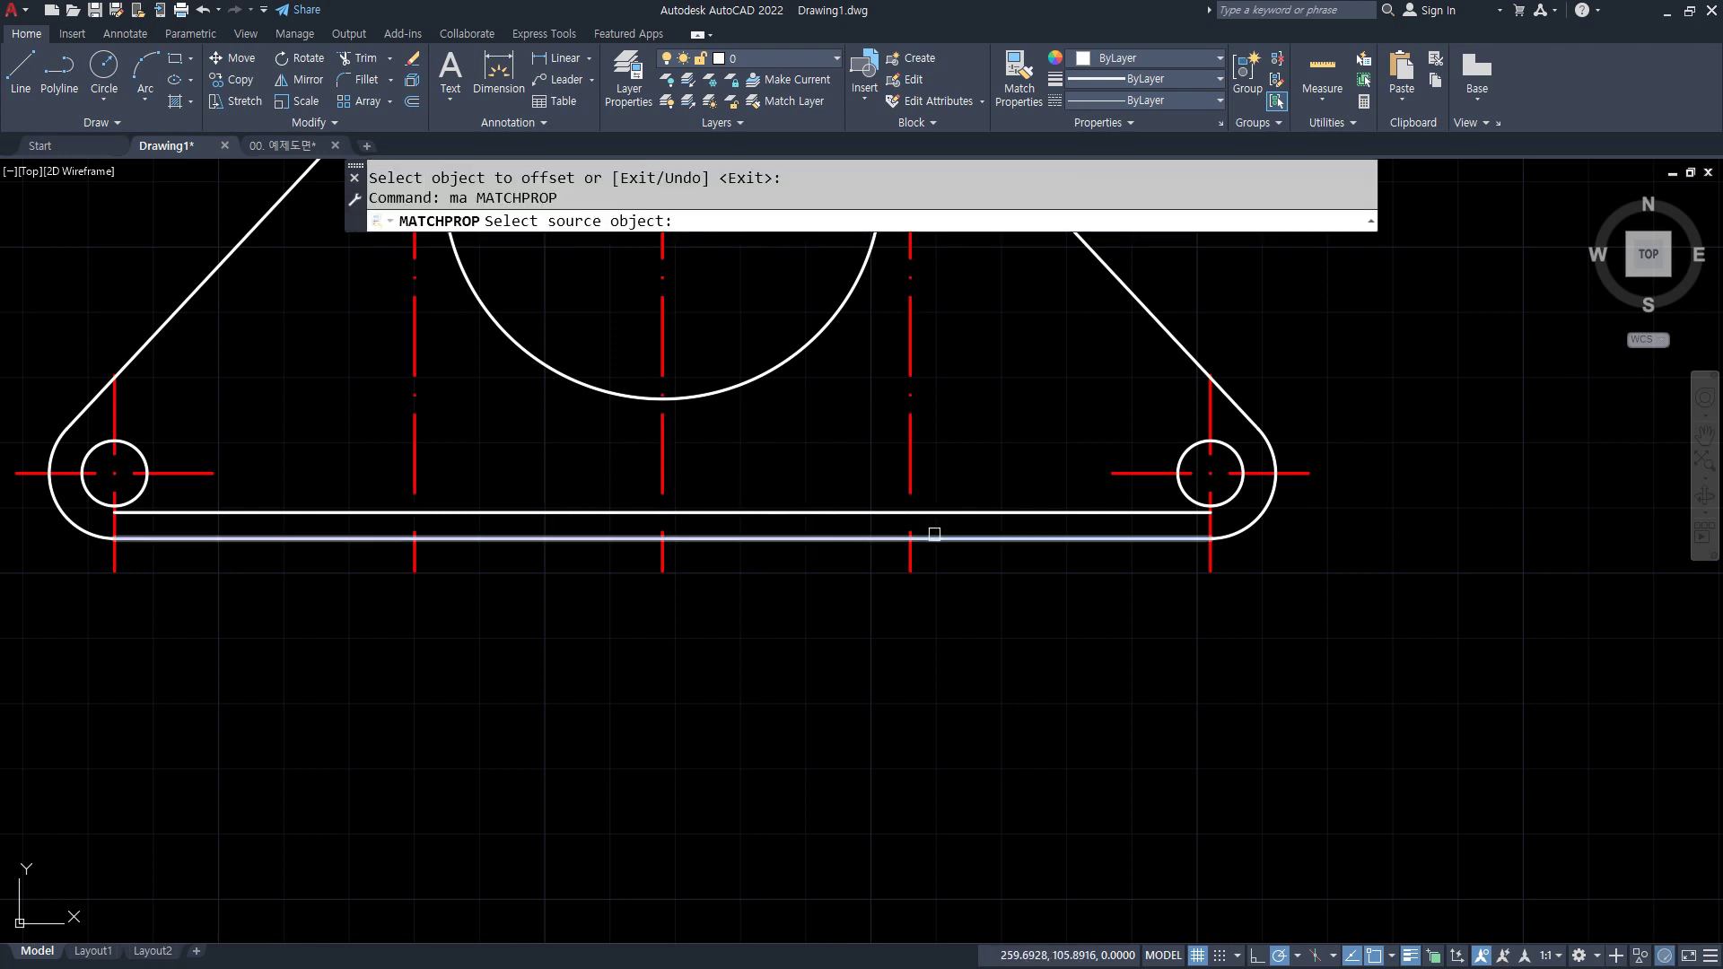
left_click(933, 538)
left_click(915, 492)
left_click(415, 461)
key("Return")
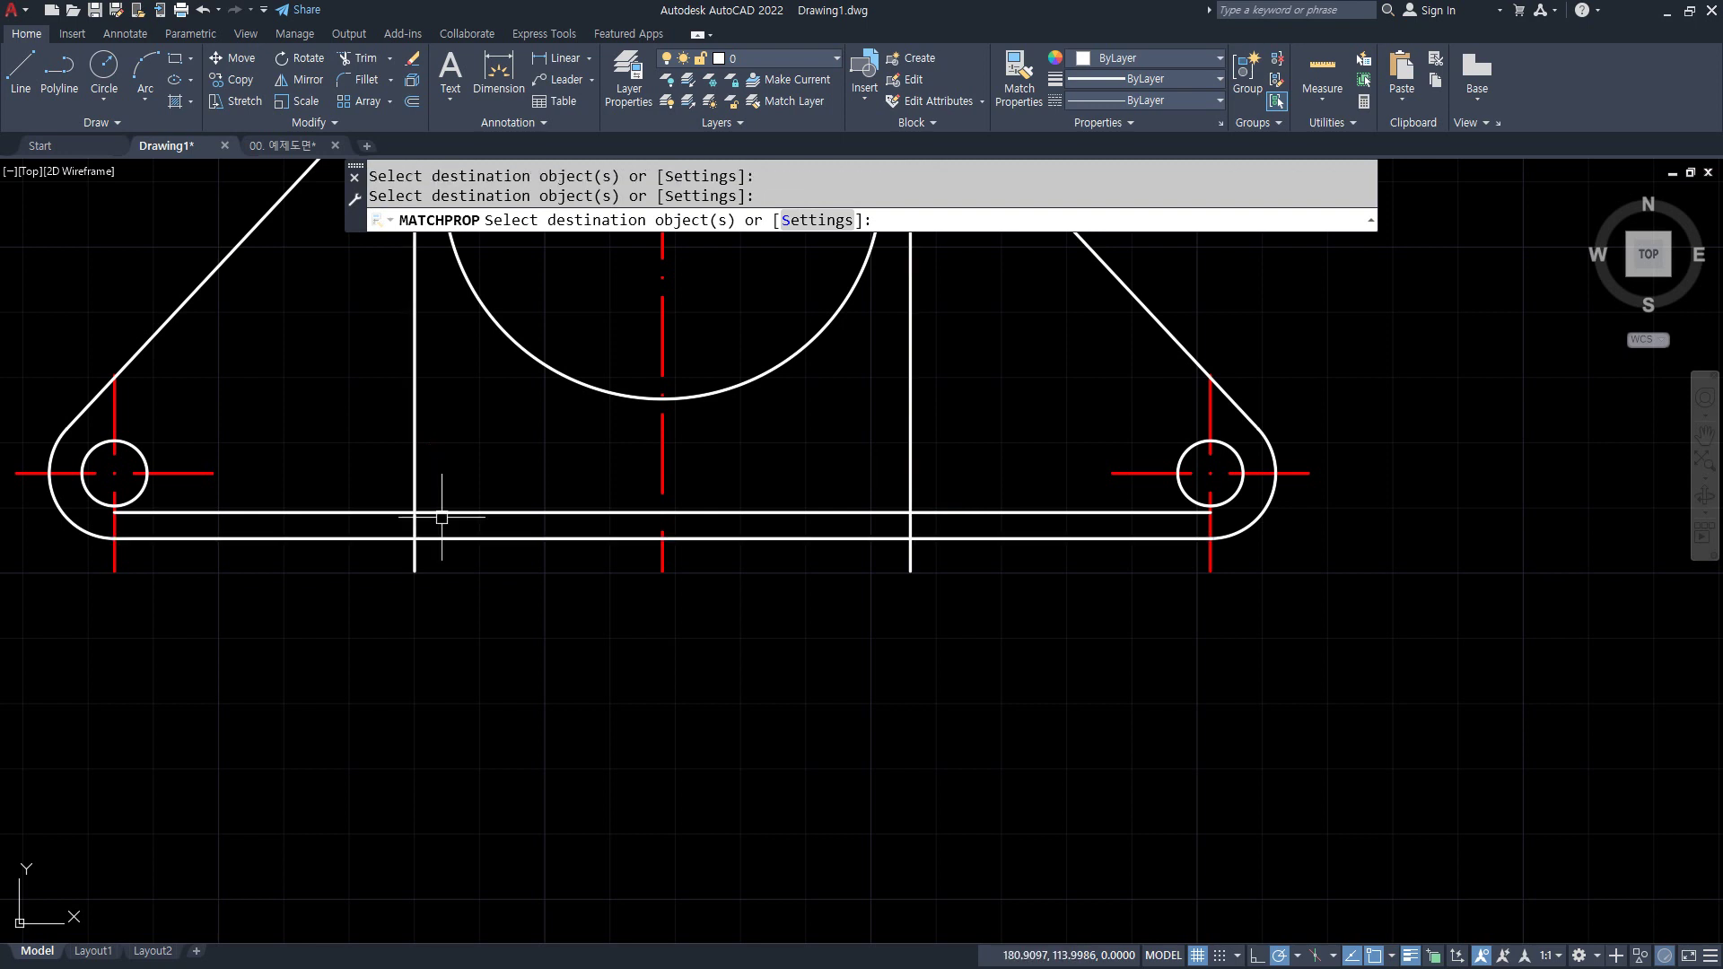
- Trim the bottom edge between the left offset vertical line and the central centerline
type("tr")
key("Return")
left_click(553, 536)
key("Return")
- Try to fillet the left offset vertical line with the horizontal line above the bottom edge
type("f")
key("Return")
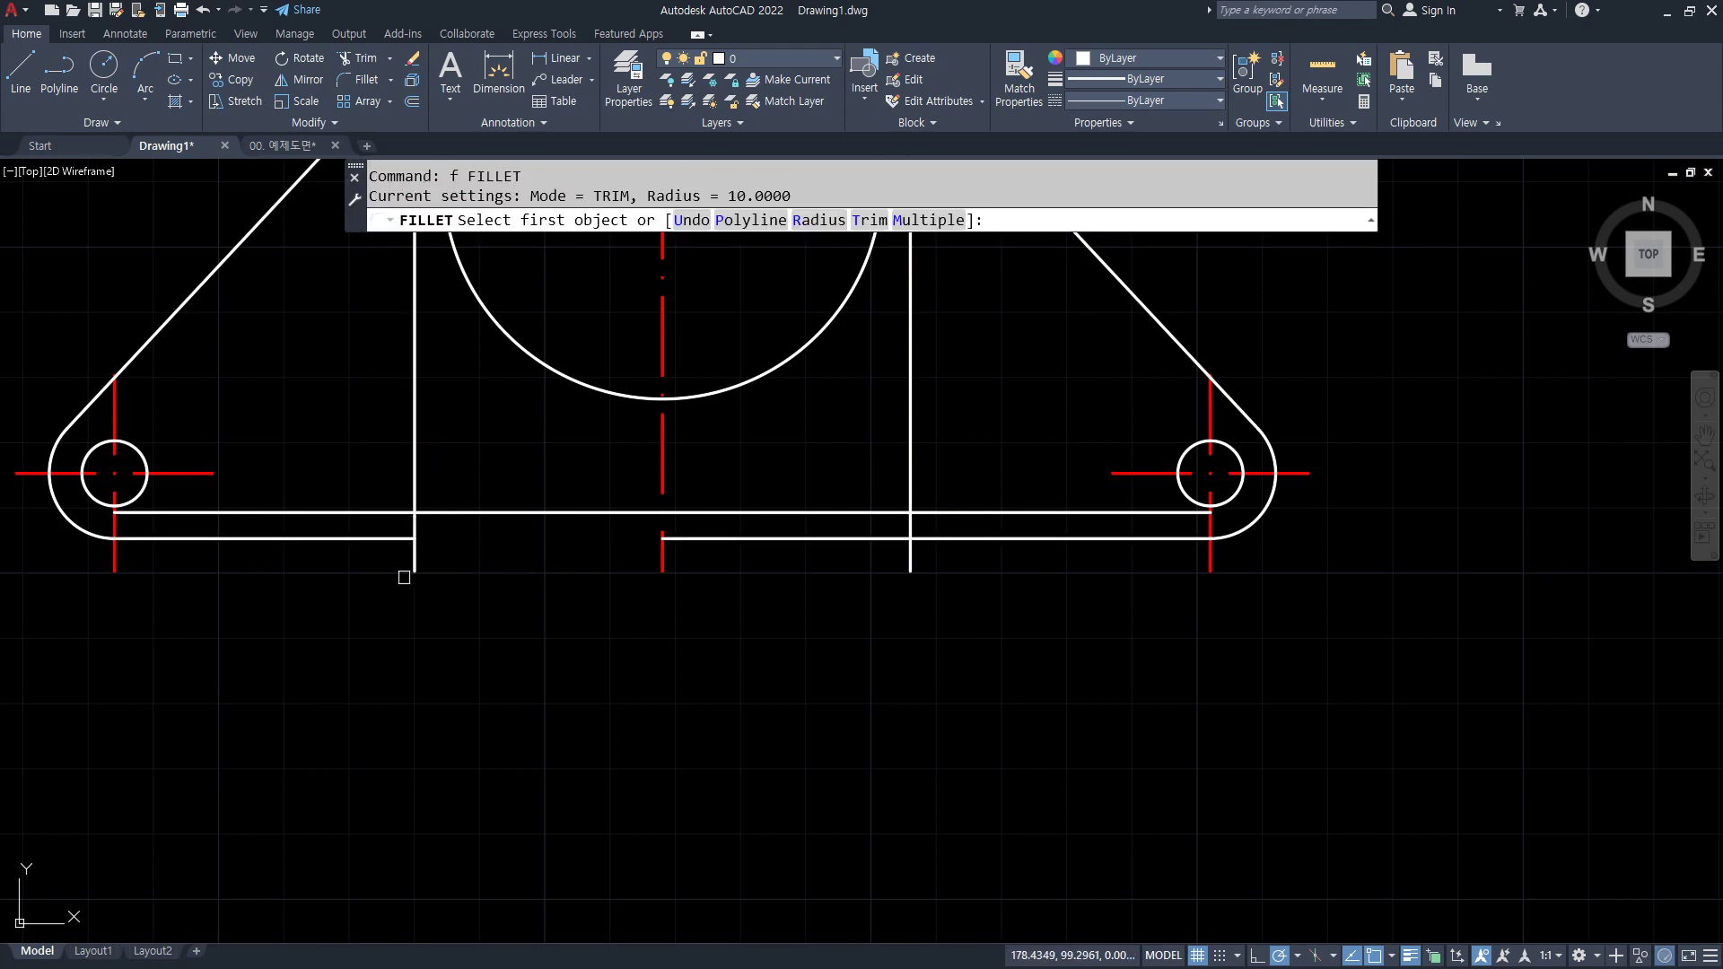
type("2.4")
key("Return")
scroll(403, 569, "up", 2)
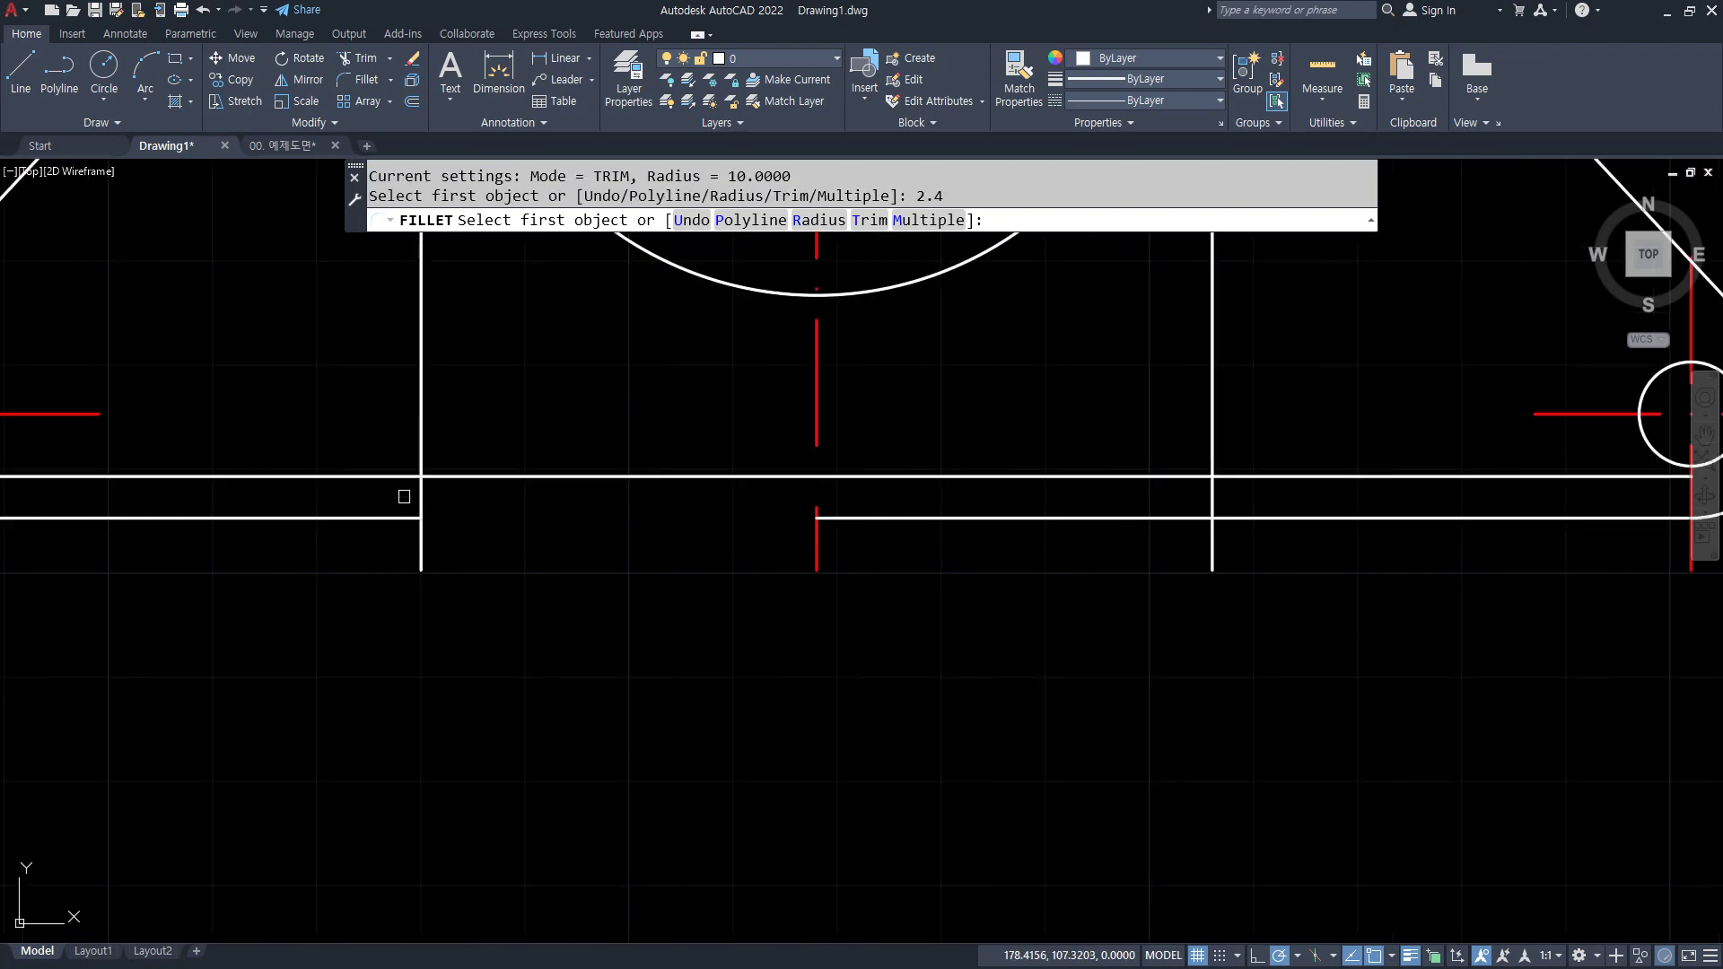
left_click(419, 492)
left_click(449, 476)
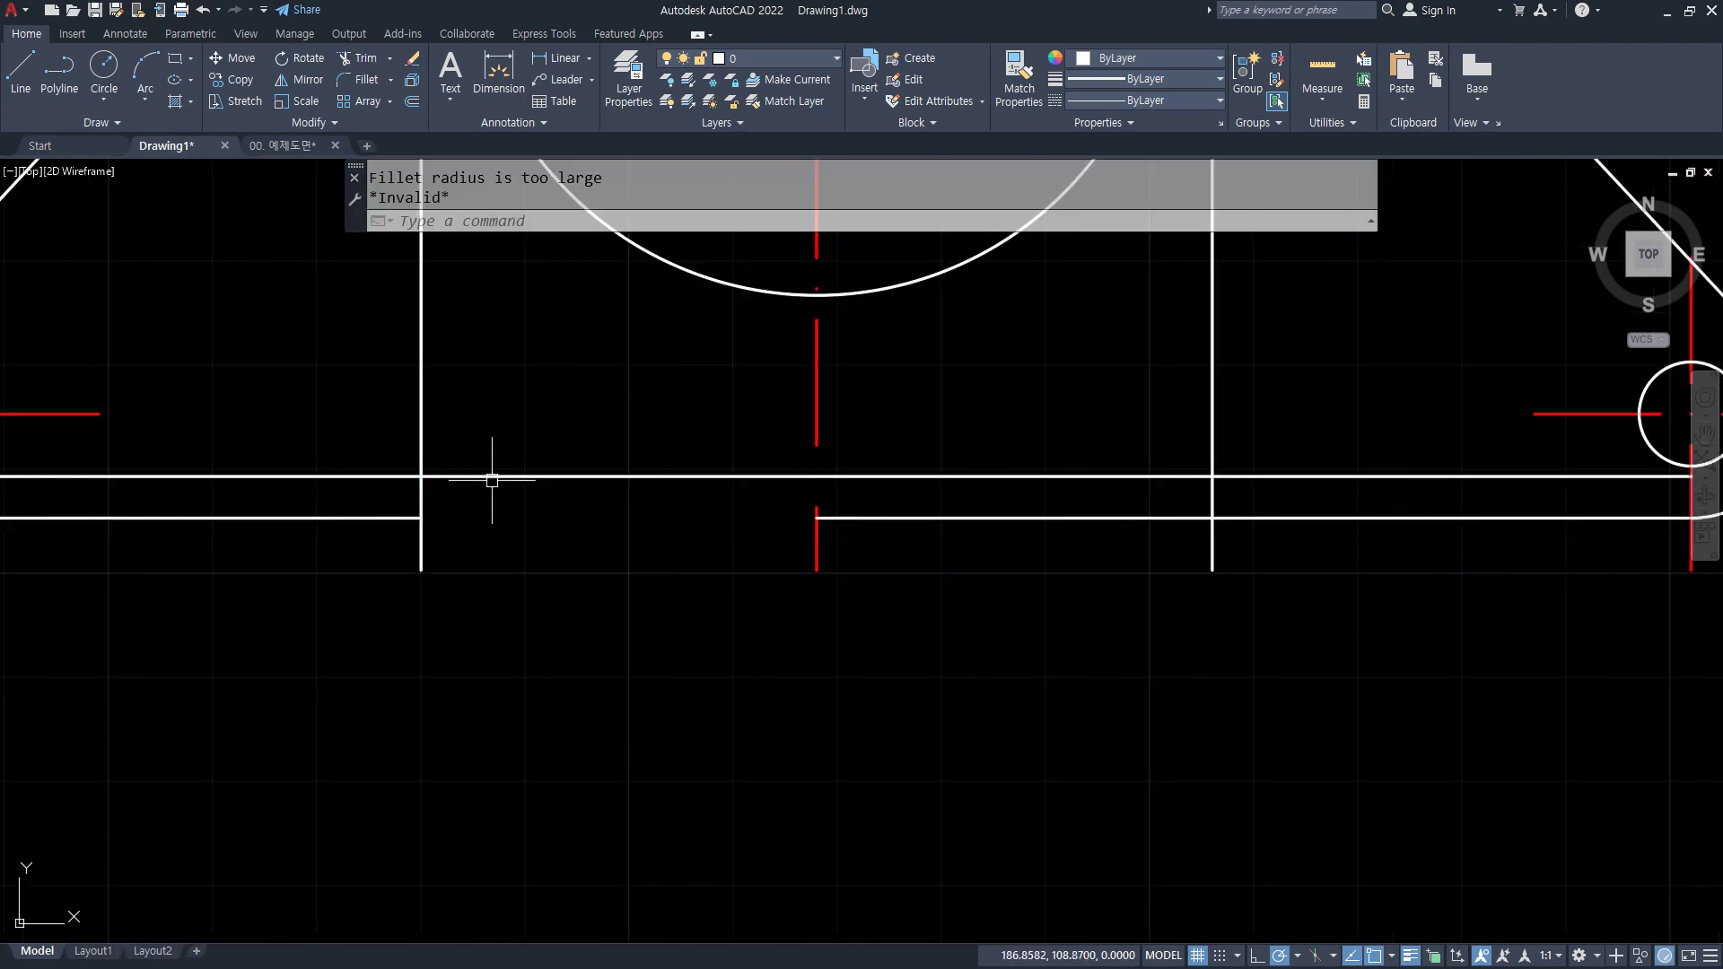
- Fillet both upper corners of the bottom notch with a radius of 2.4
type("f")
key("Return")
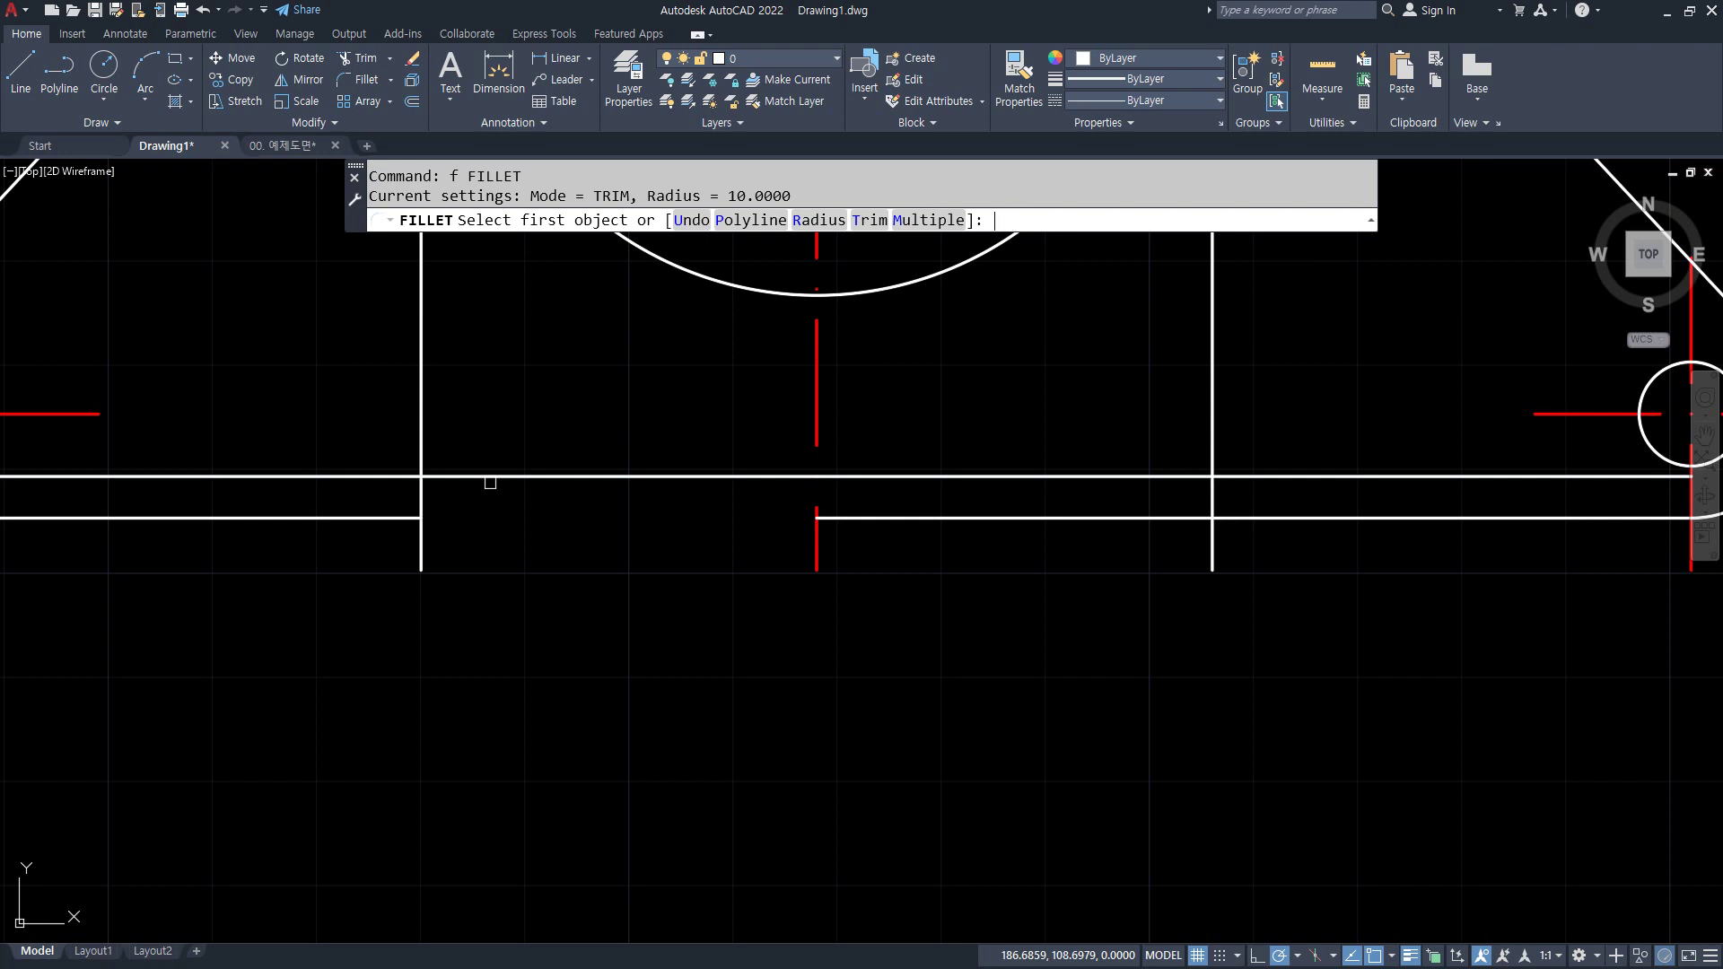
type("r")
key("Return")
type("2.4")
key("Return")
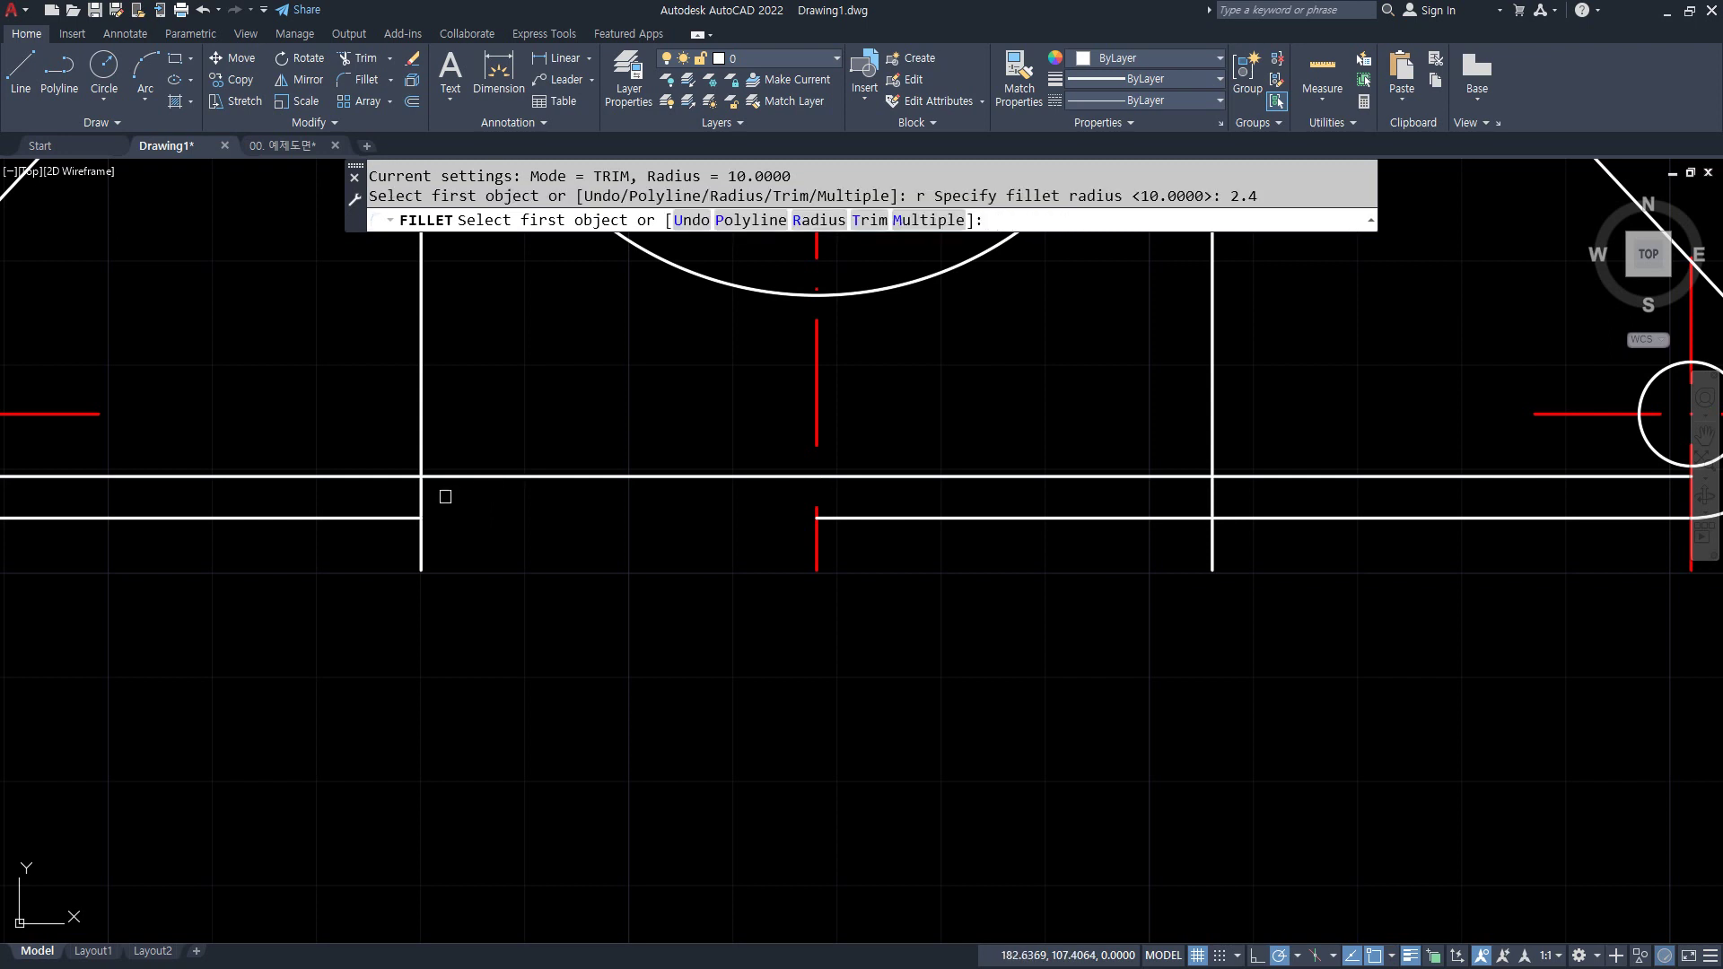
left_click(425, 492)
left_click(459, 476)
key("Return")
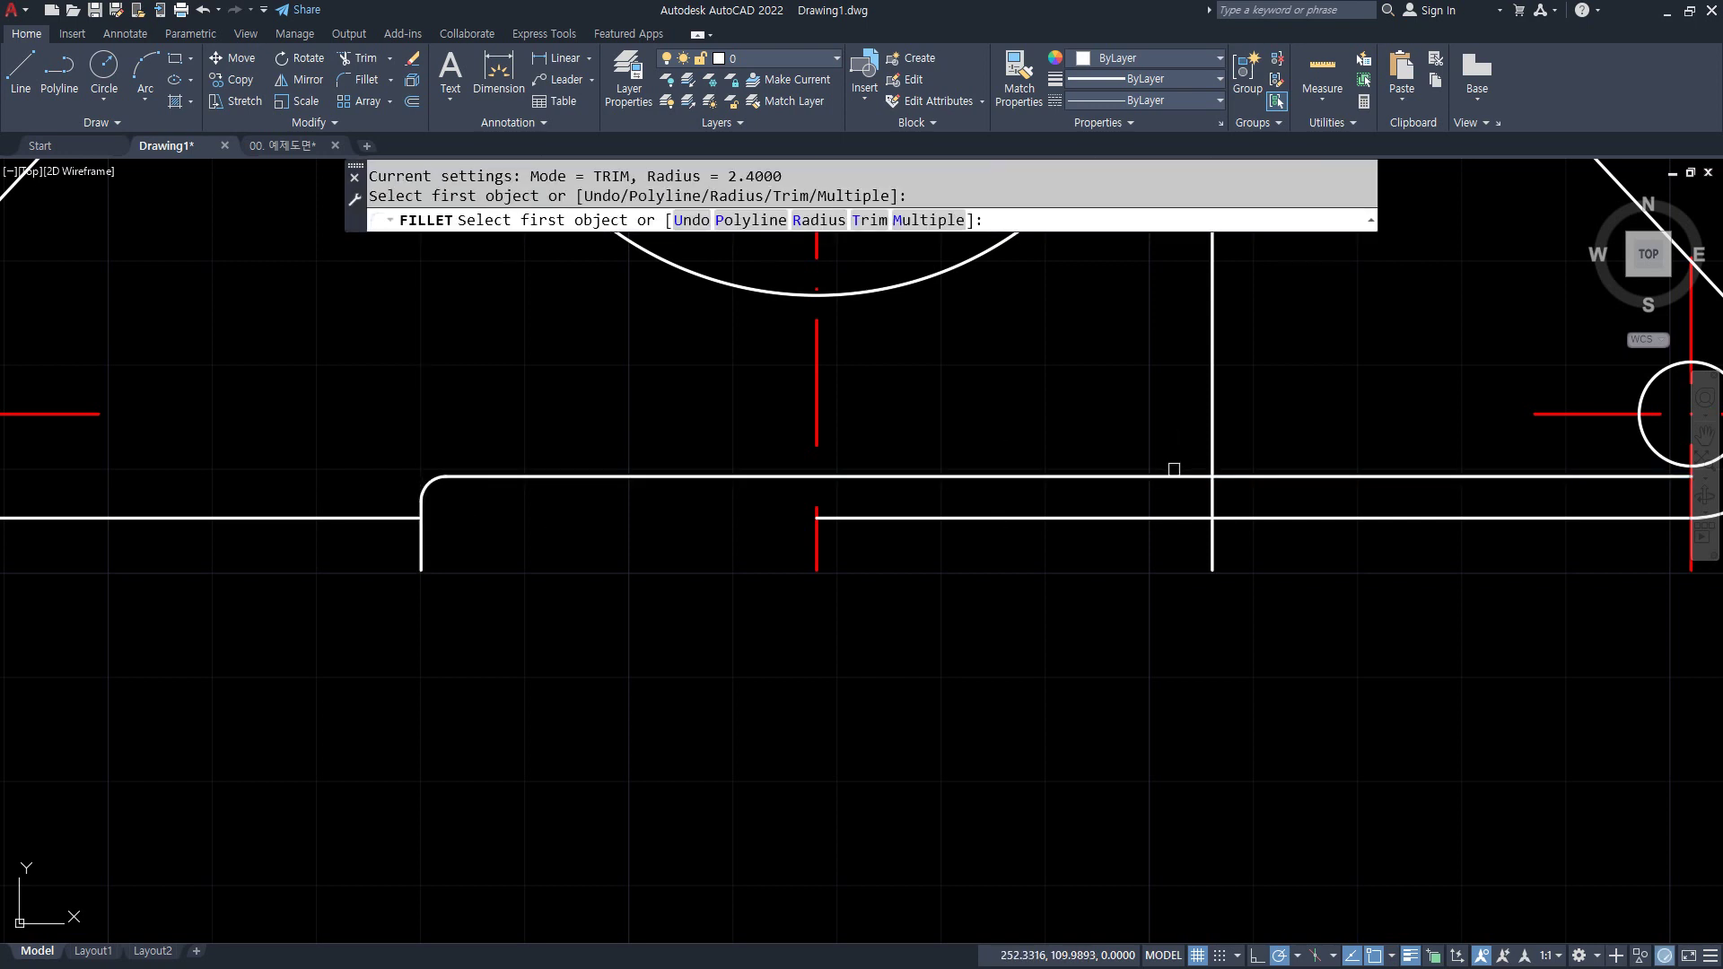
left_click(1211, 493)
left_click(1166, 476)
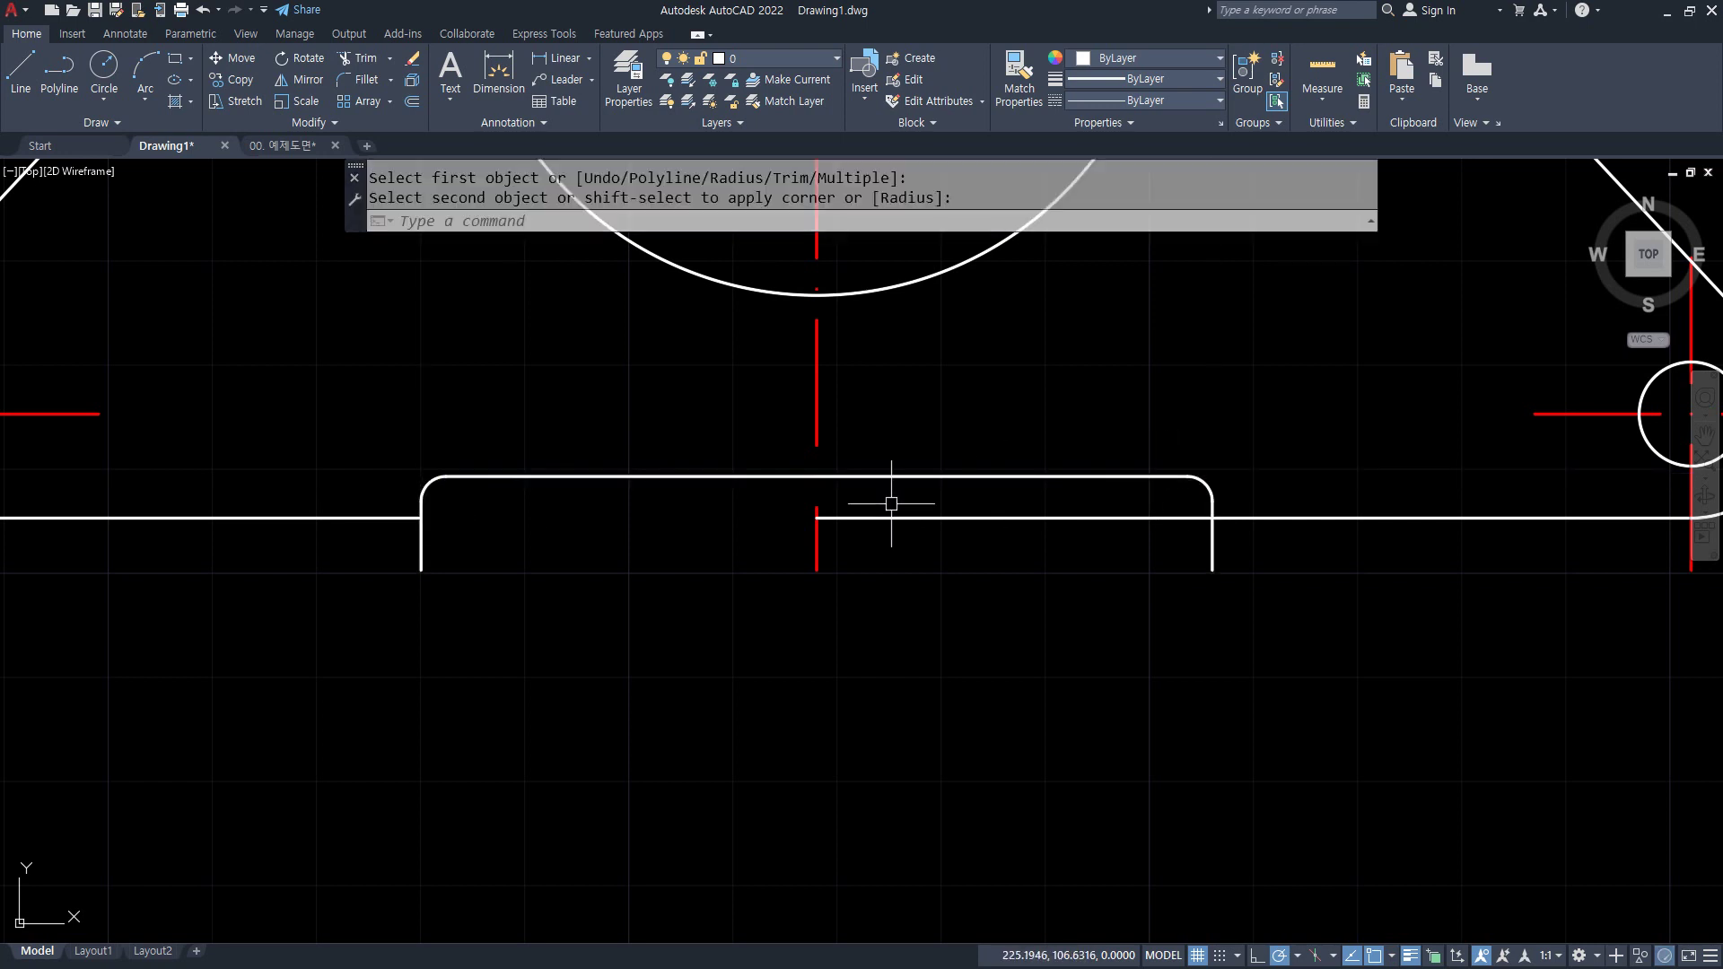
- Join both notch sides to the plate's bottom edges as sharp corners using Fillet with radius 0
type("f")
key("Return")
type("r")
key("Return")
type("0")
key("Return")
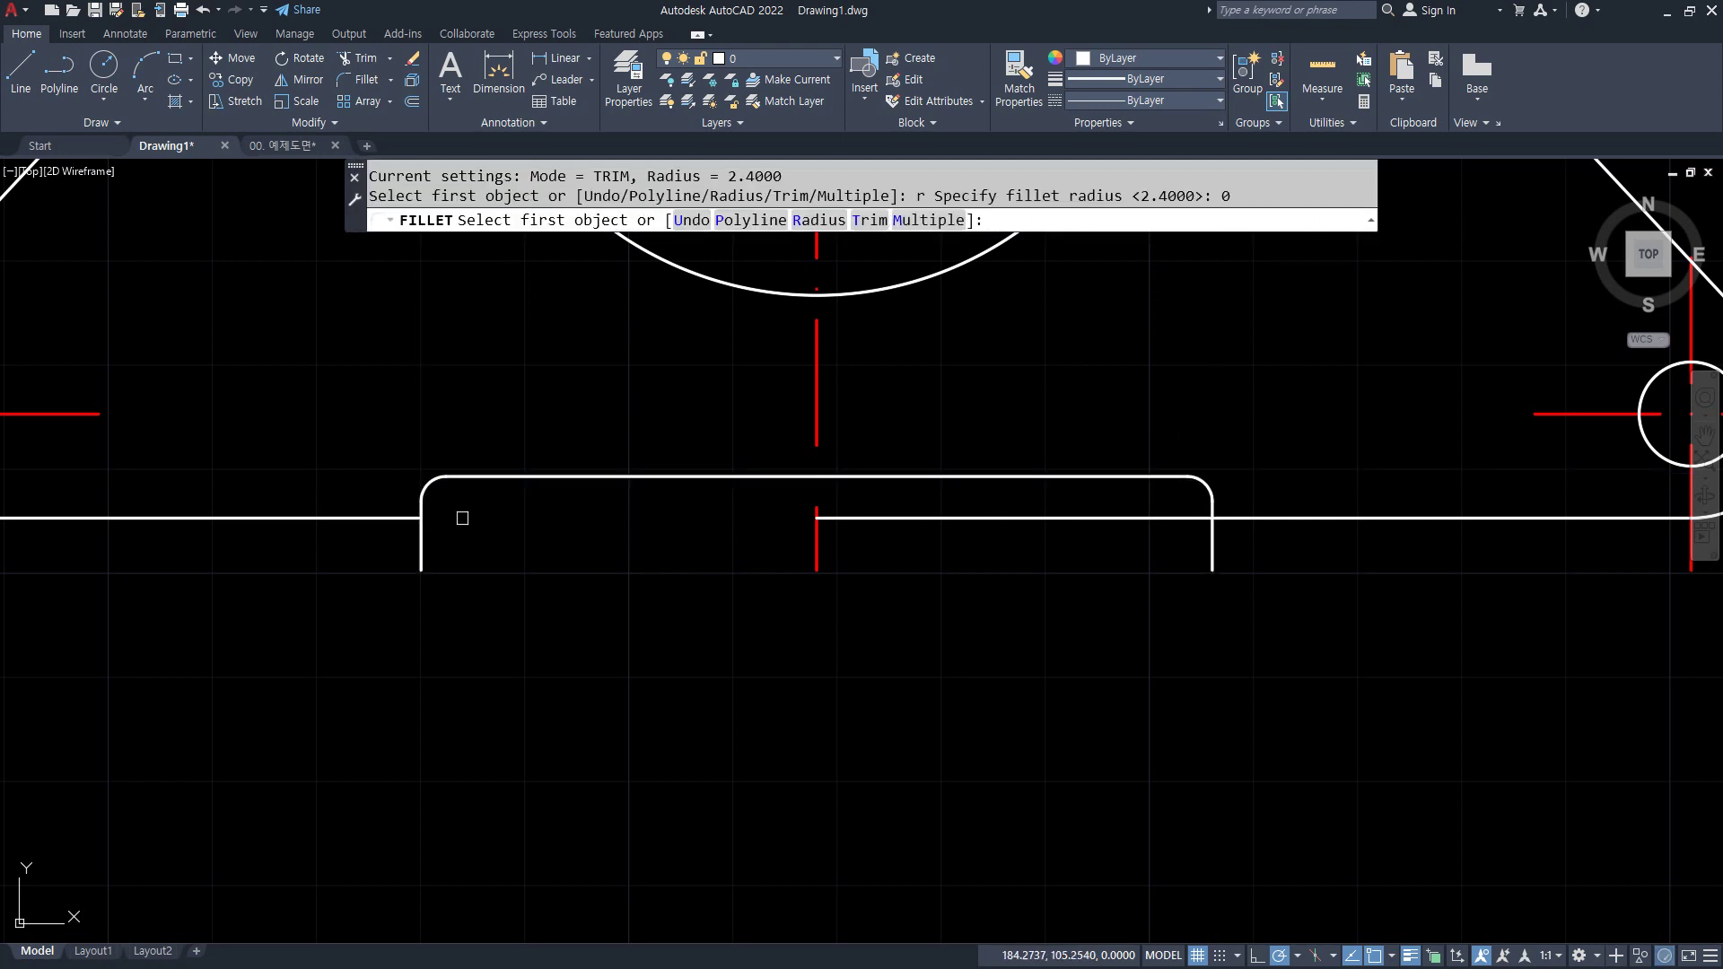
left_click(398, 517)
left_click(425, 508)
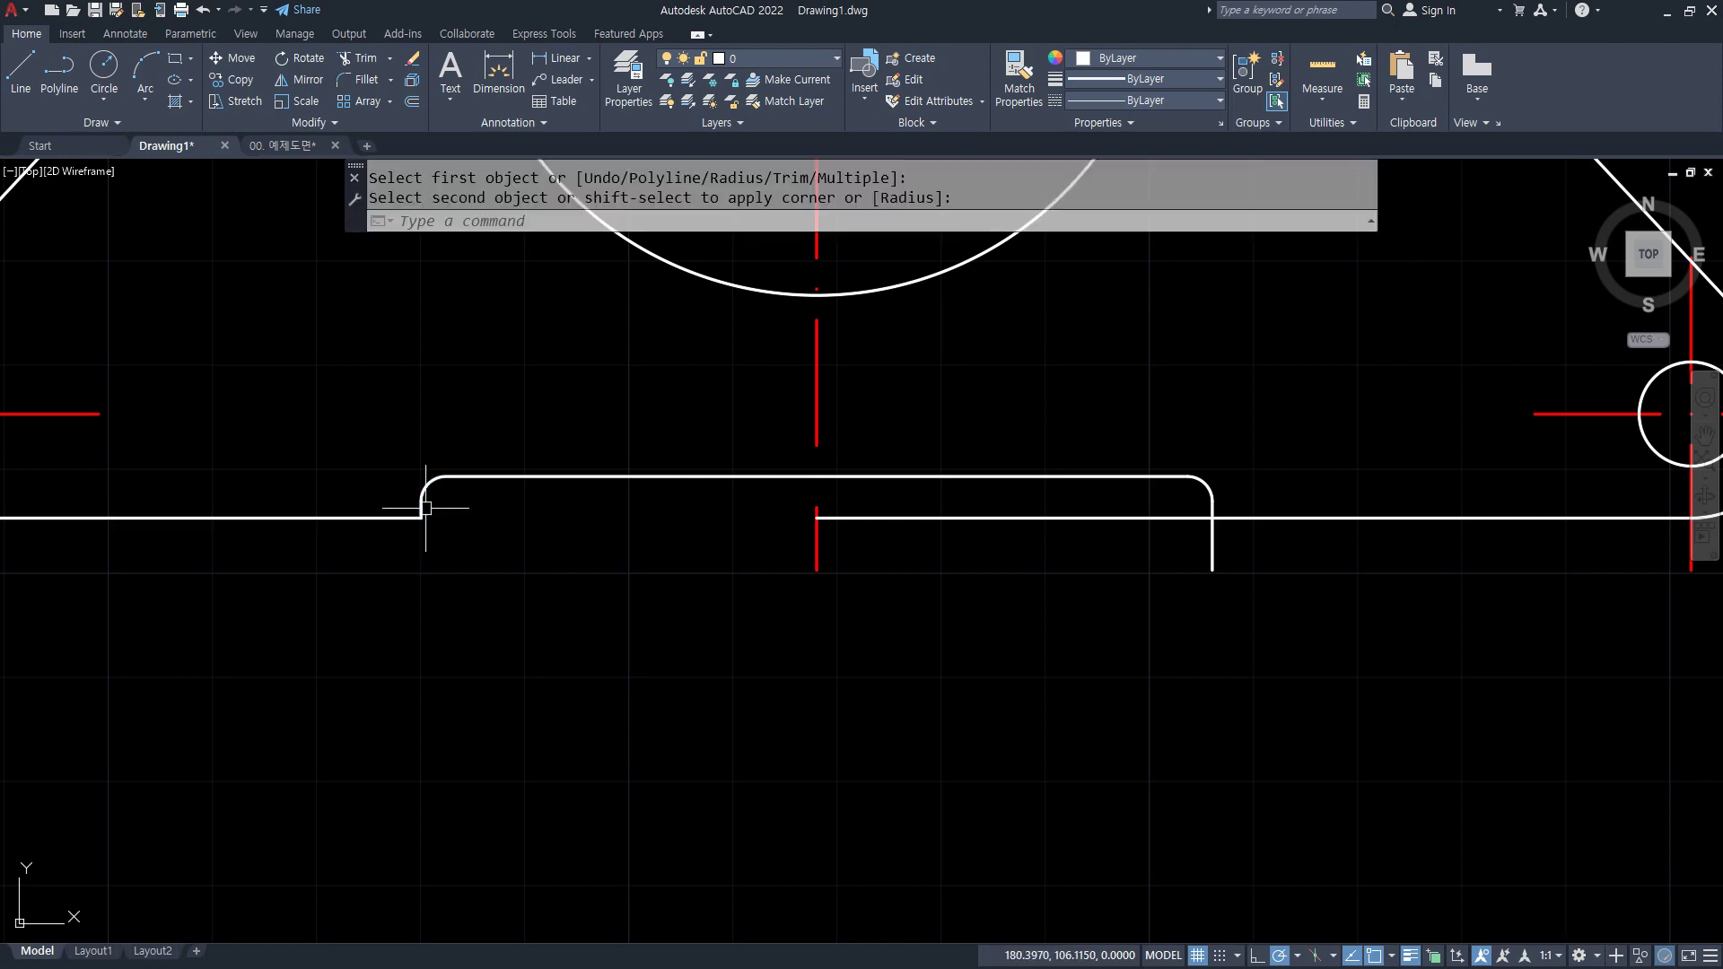
key("Return")
left_click(1241, 516)
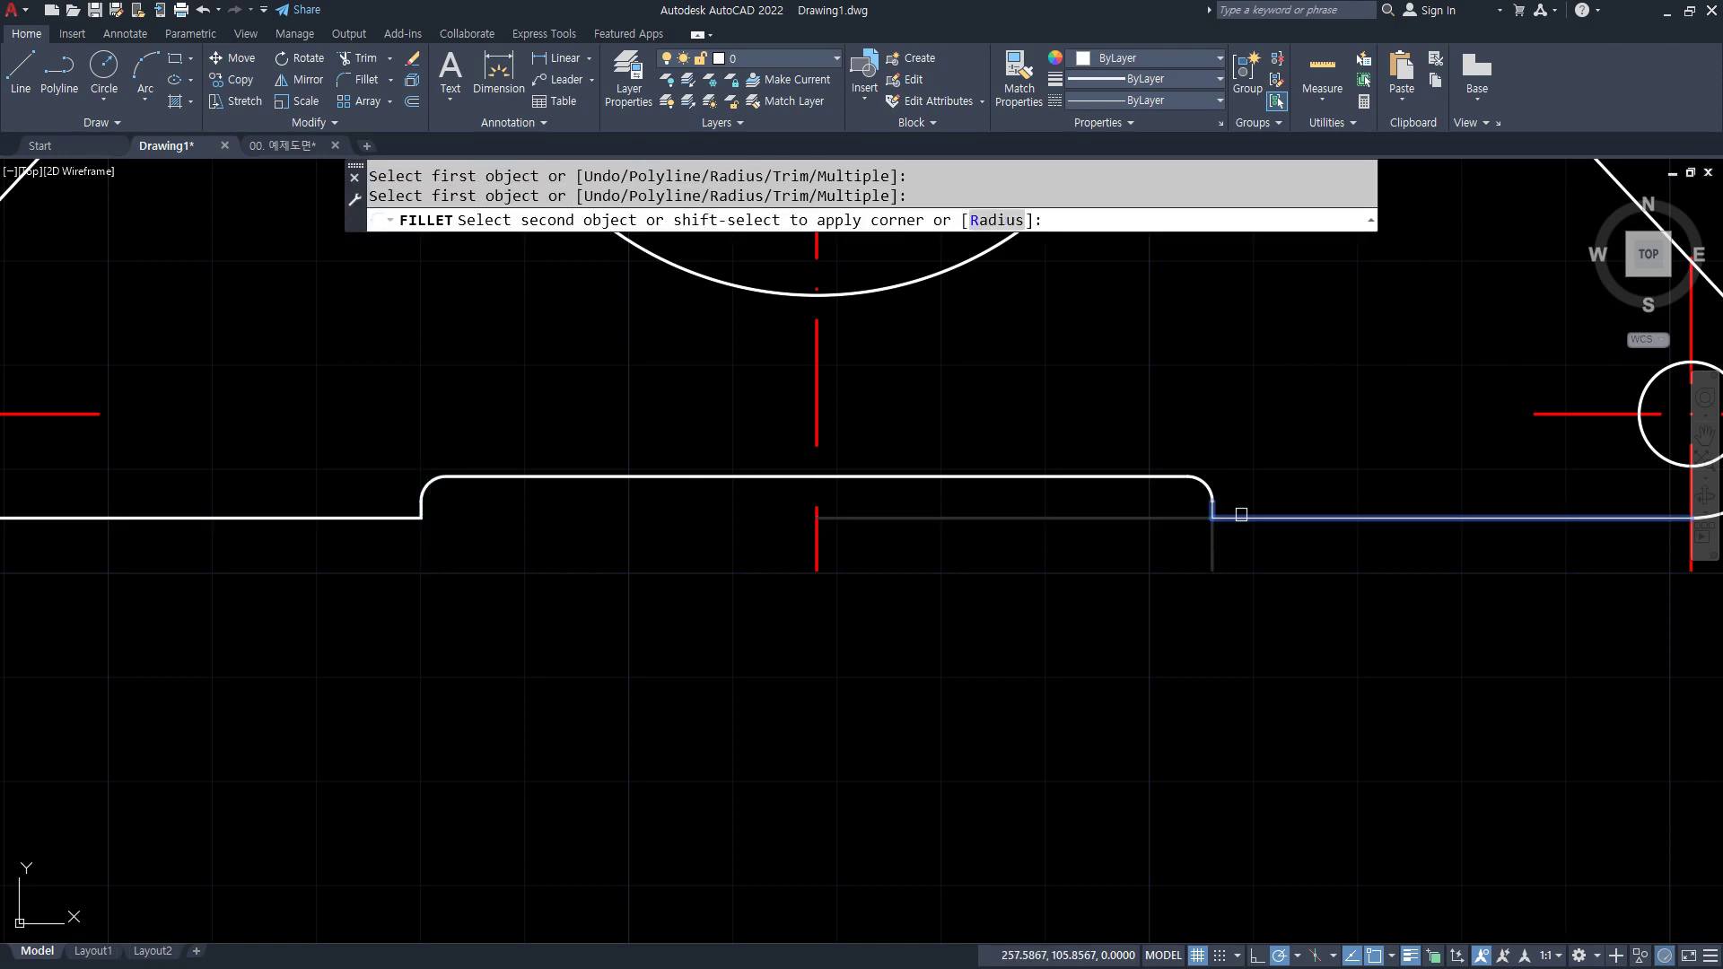
left_click(1213, 538)
scroll(758, 630, "down", 5)
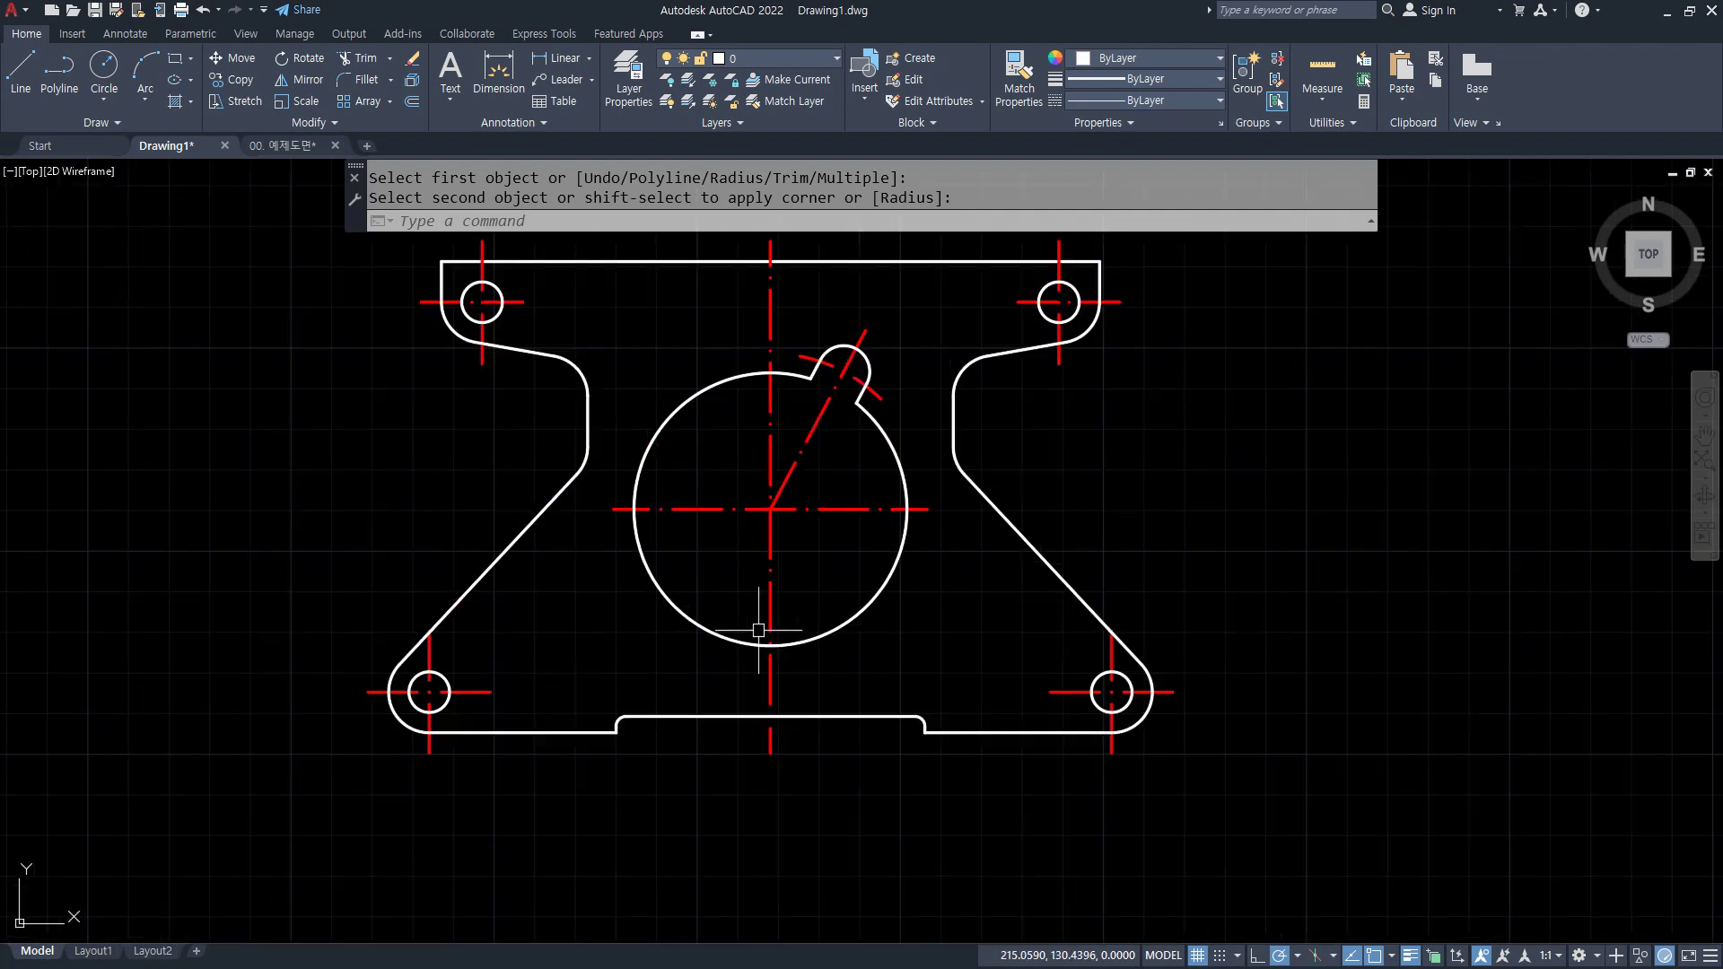
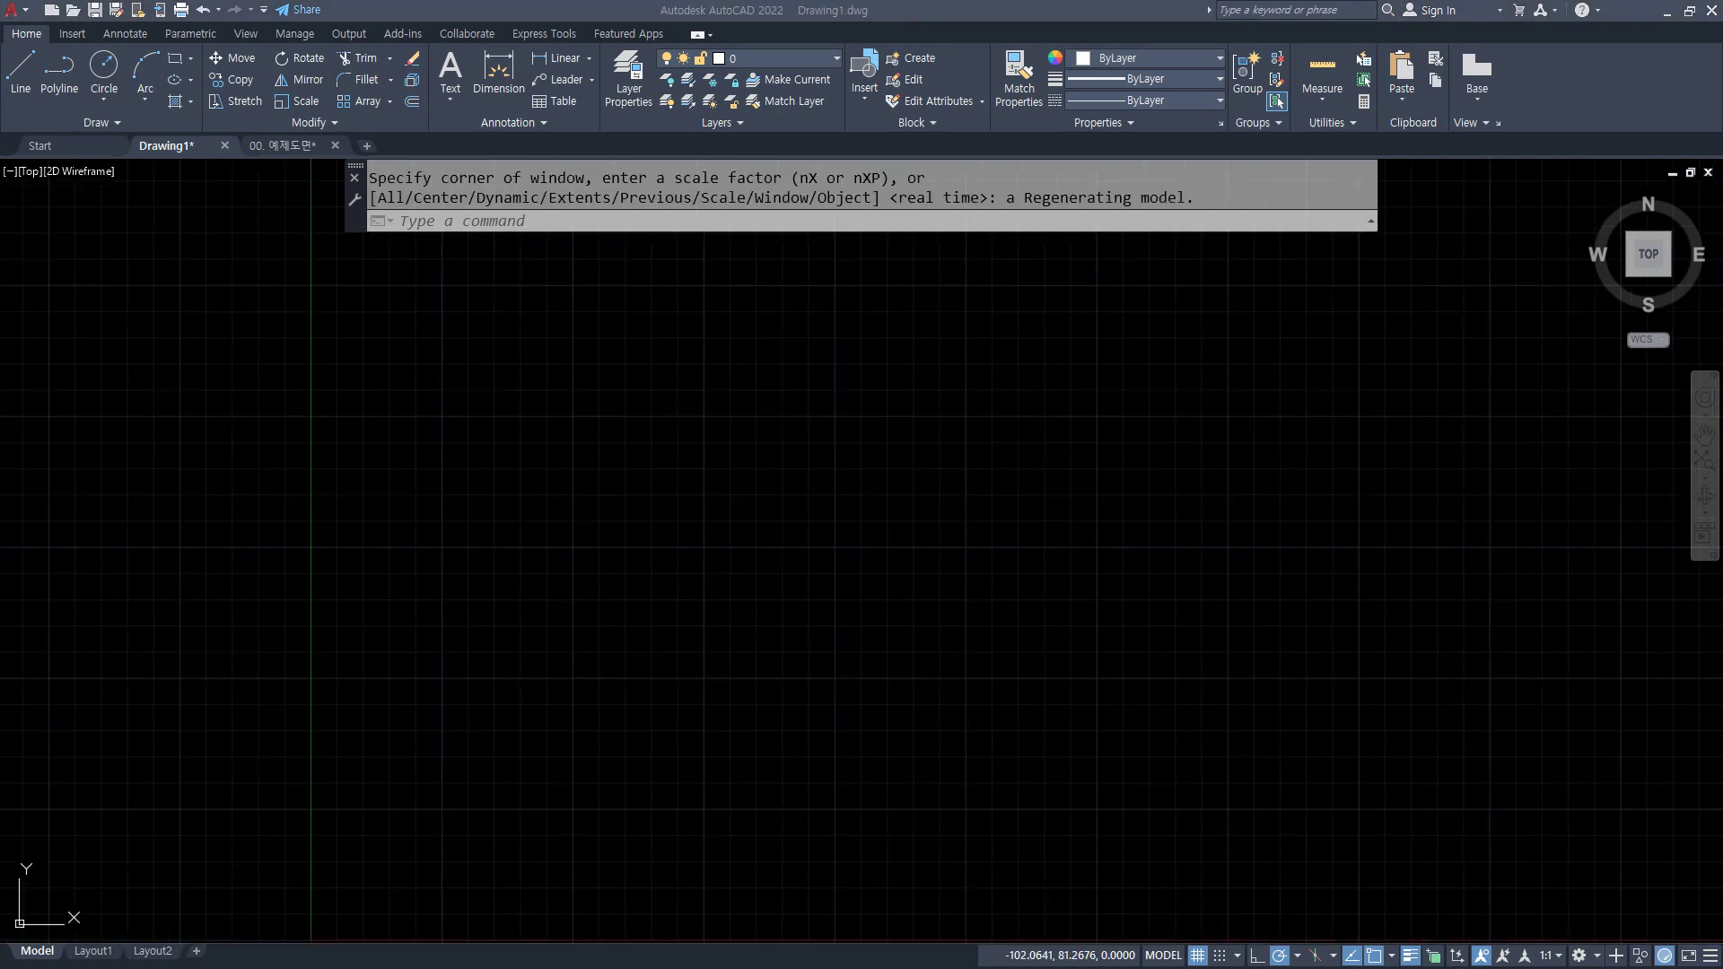
- Look up the Break (BR) command in the Notepad command list
key("alt+Tab")
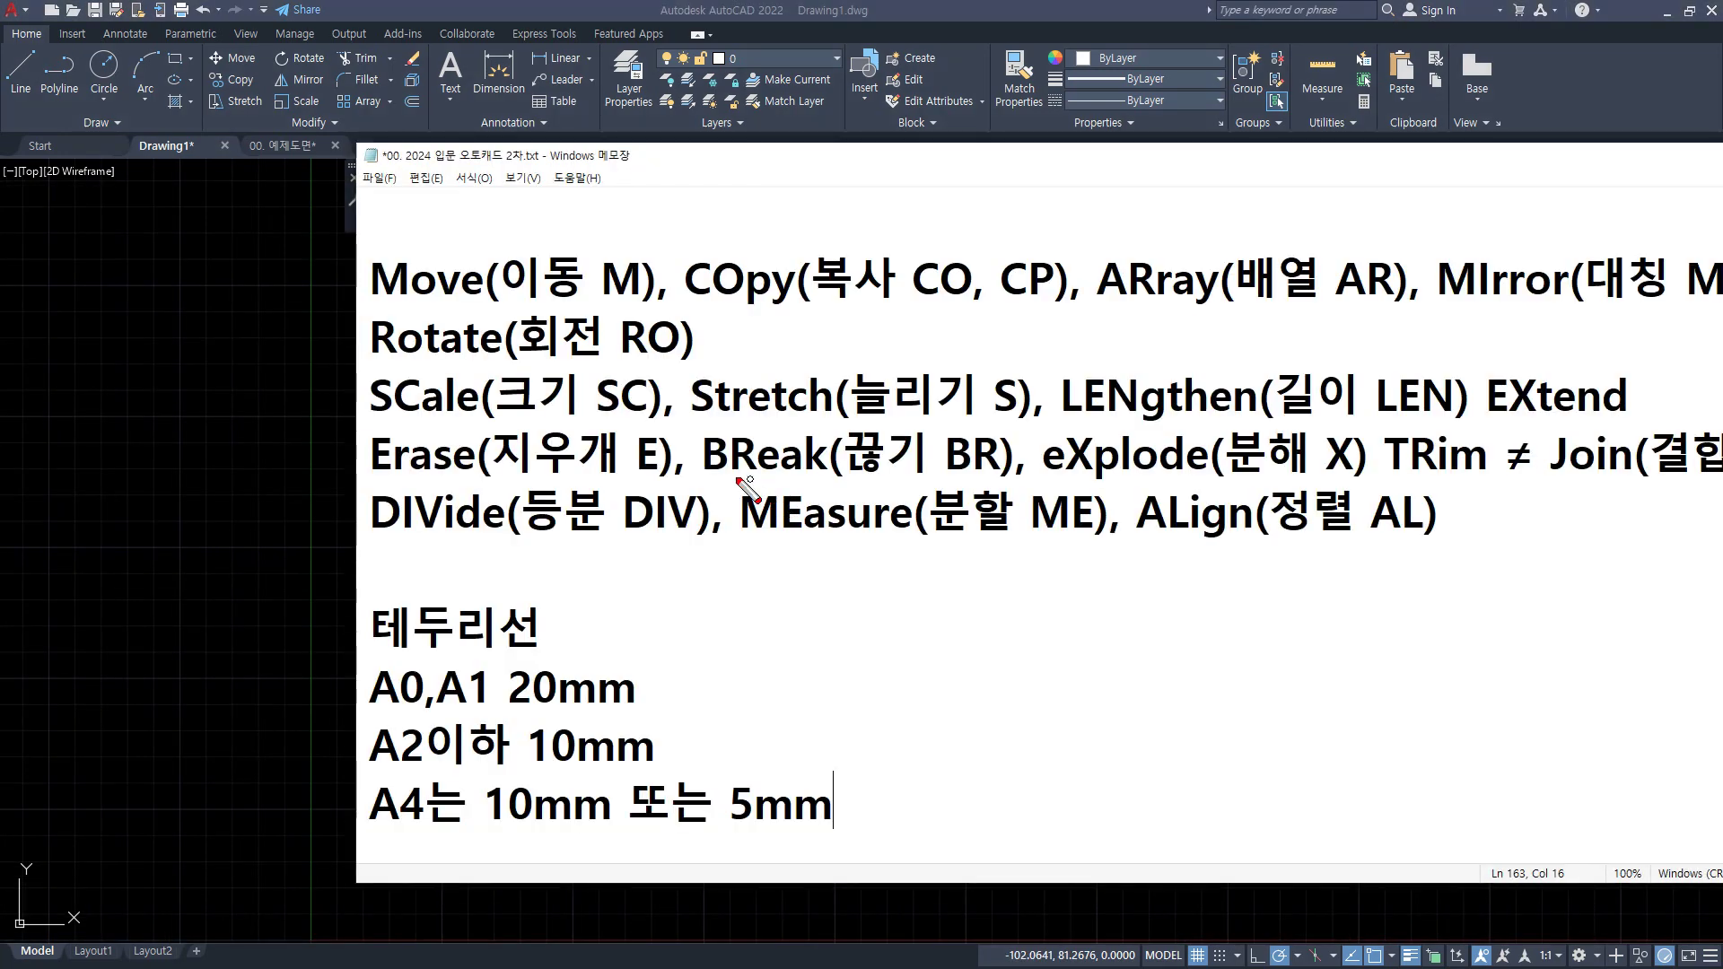
left_click_drag(709, 483, 994, 485)
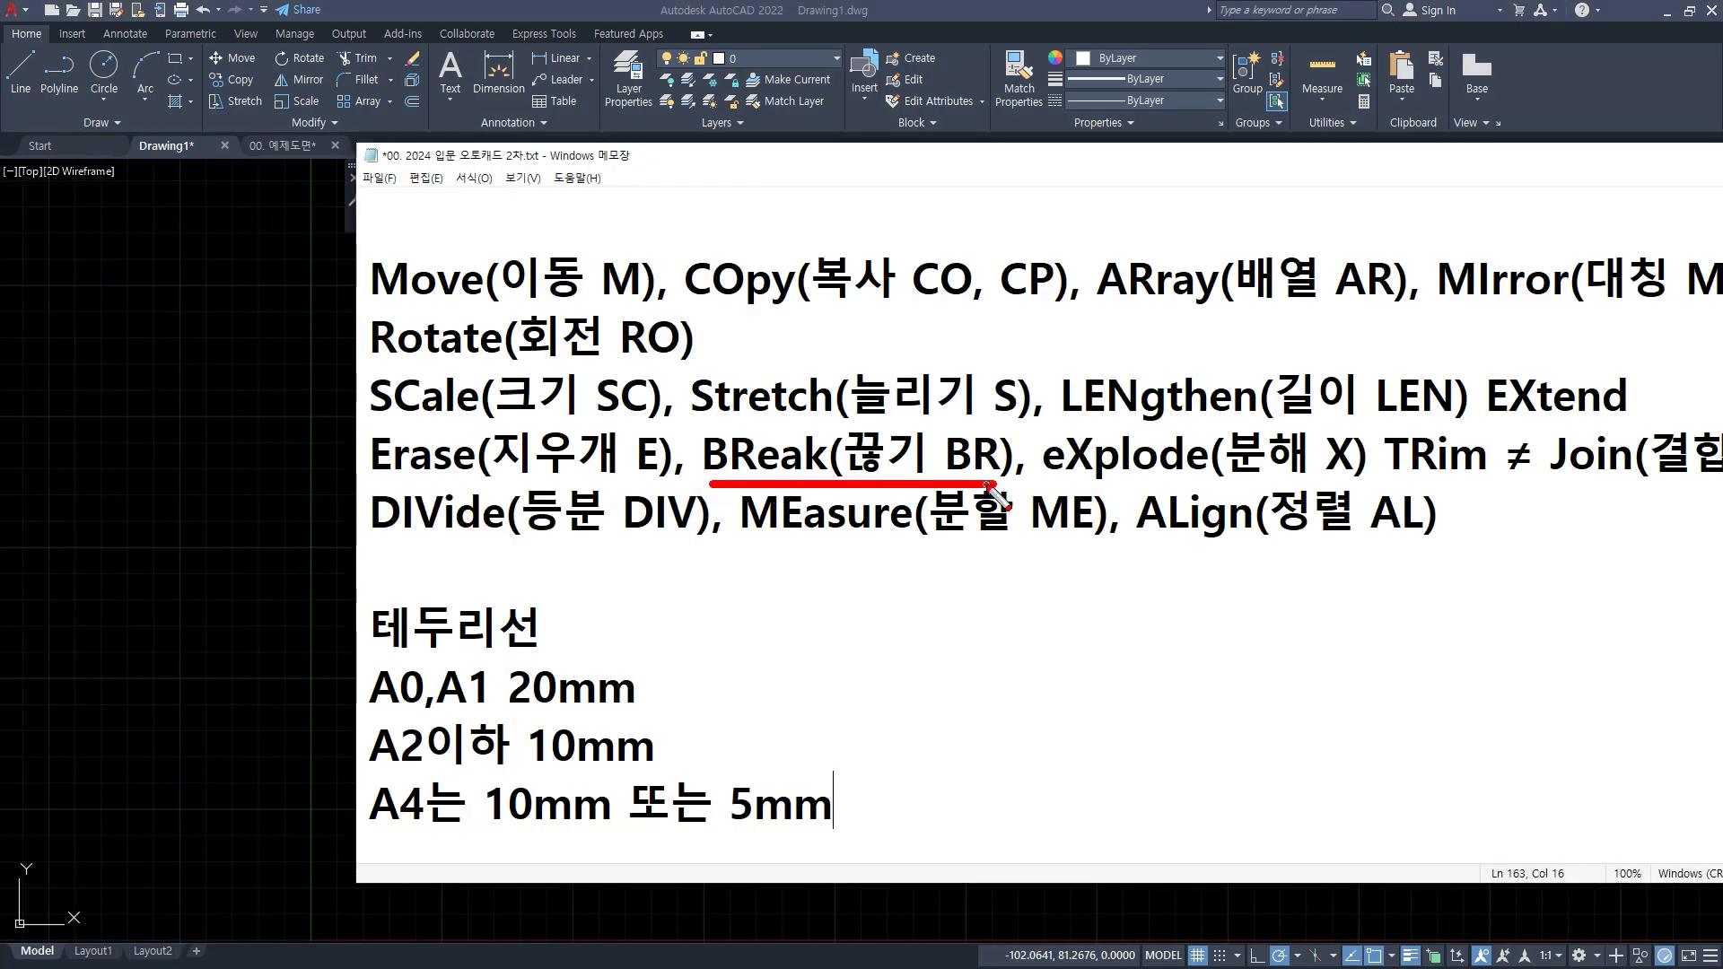
key("alt+Tab")
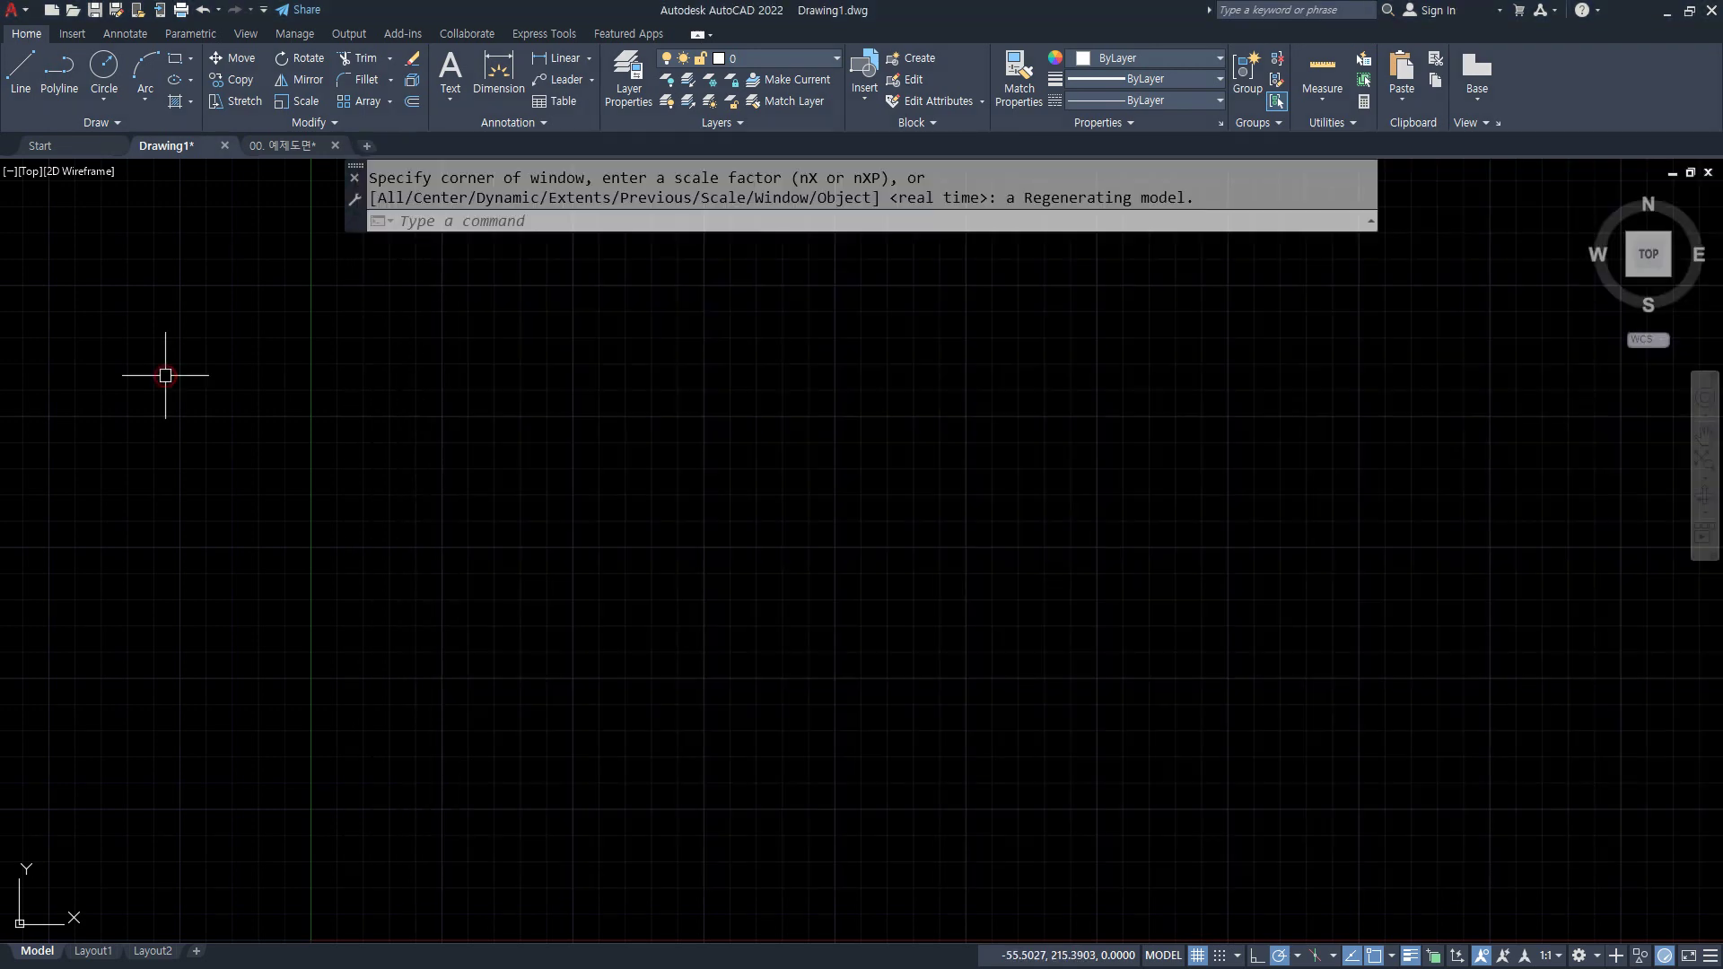
- Draw a single horizontal line in the middle of the empty drawing area
type("l")
key("Return")
left_click(520, 512)
left_click(951, 512)
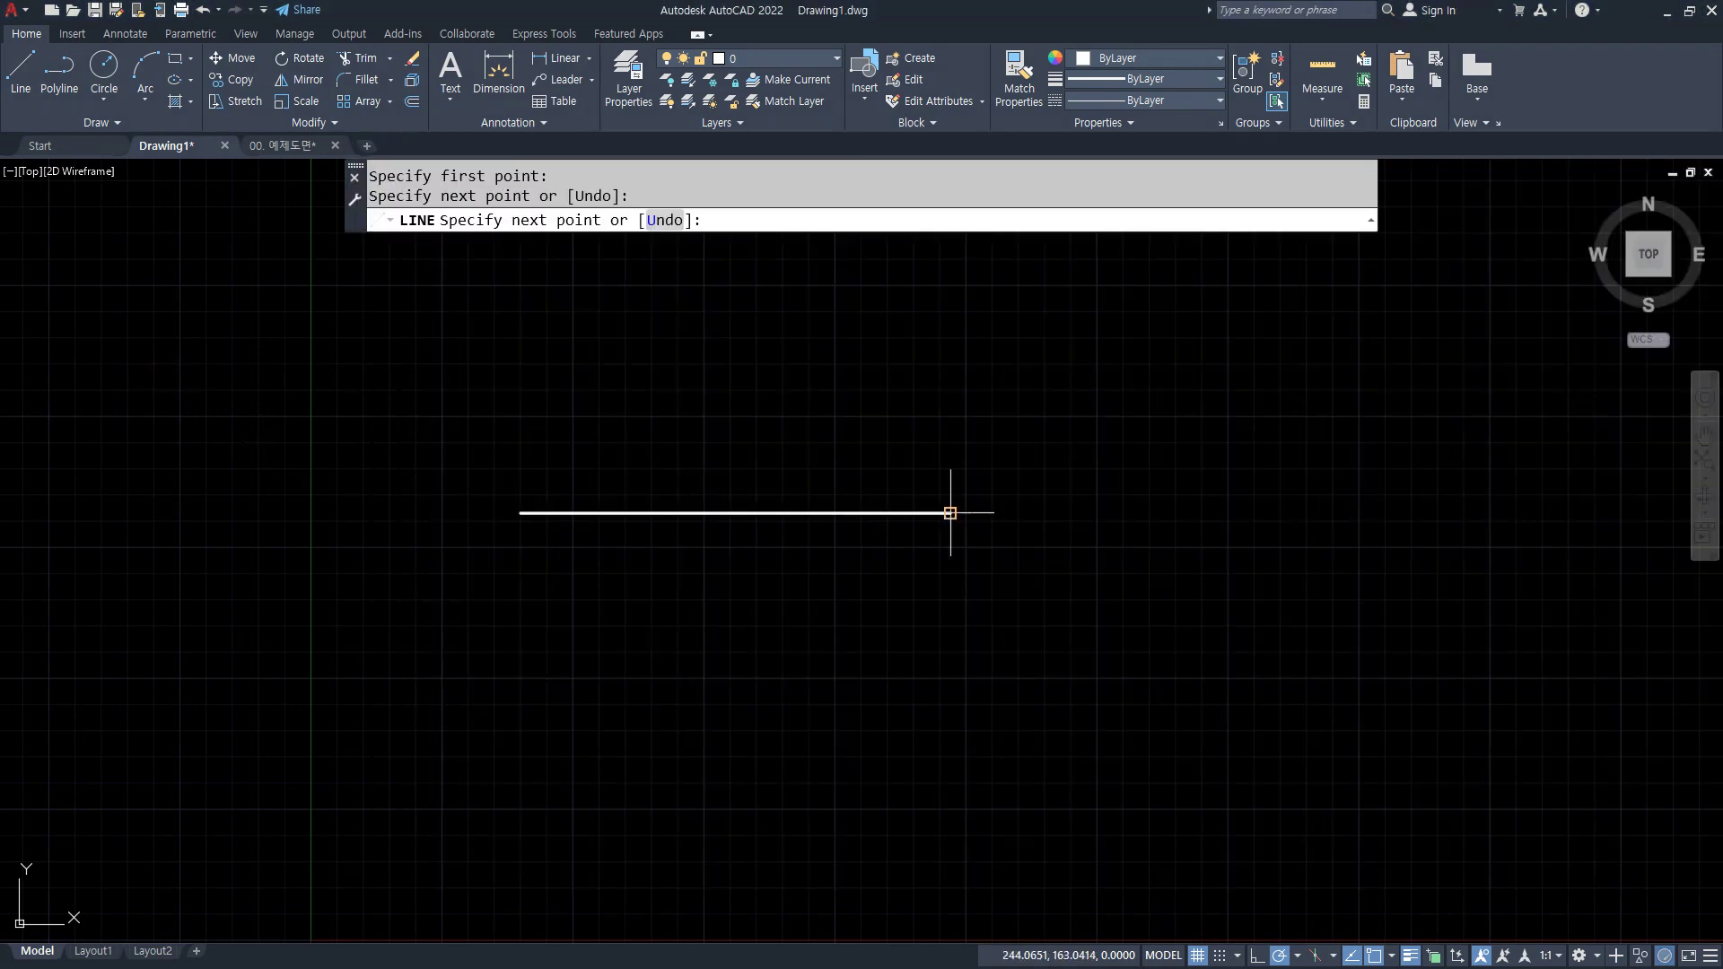
key("Return")
- Break the horizontal line between two freely picked points to remove its middle section
type("br")
key("Return")
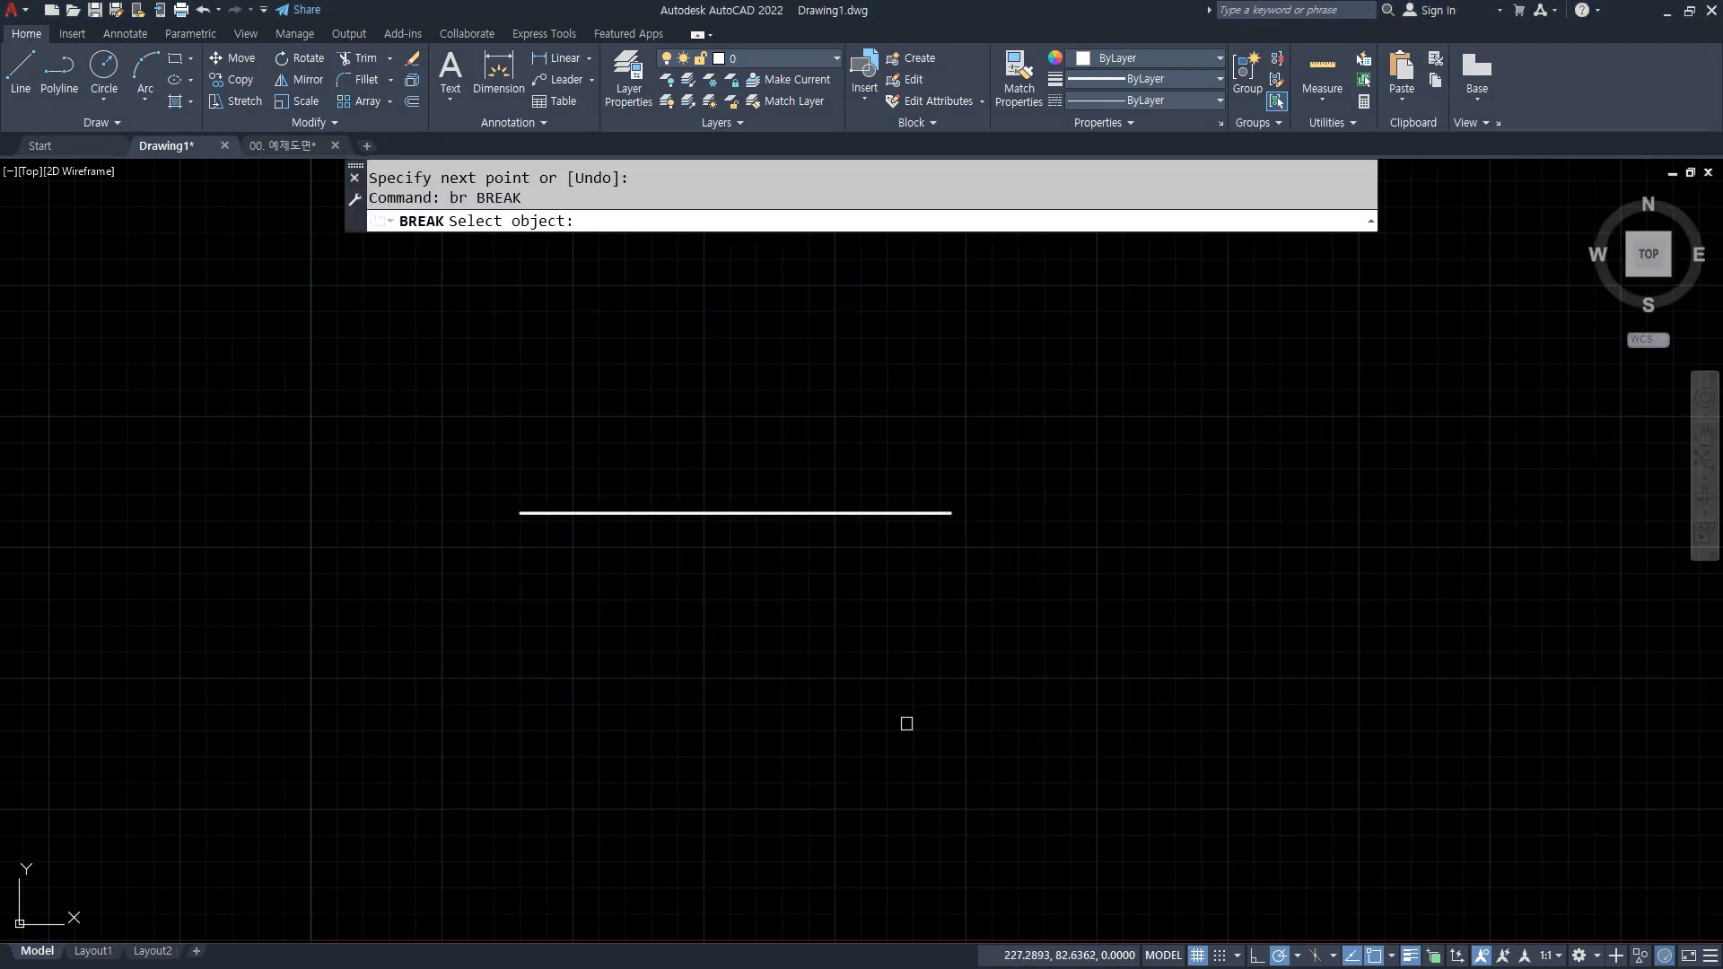
scroll(665, 515, "up", 3)
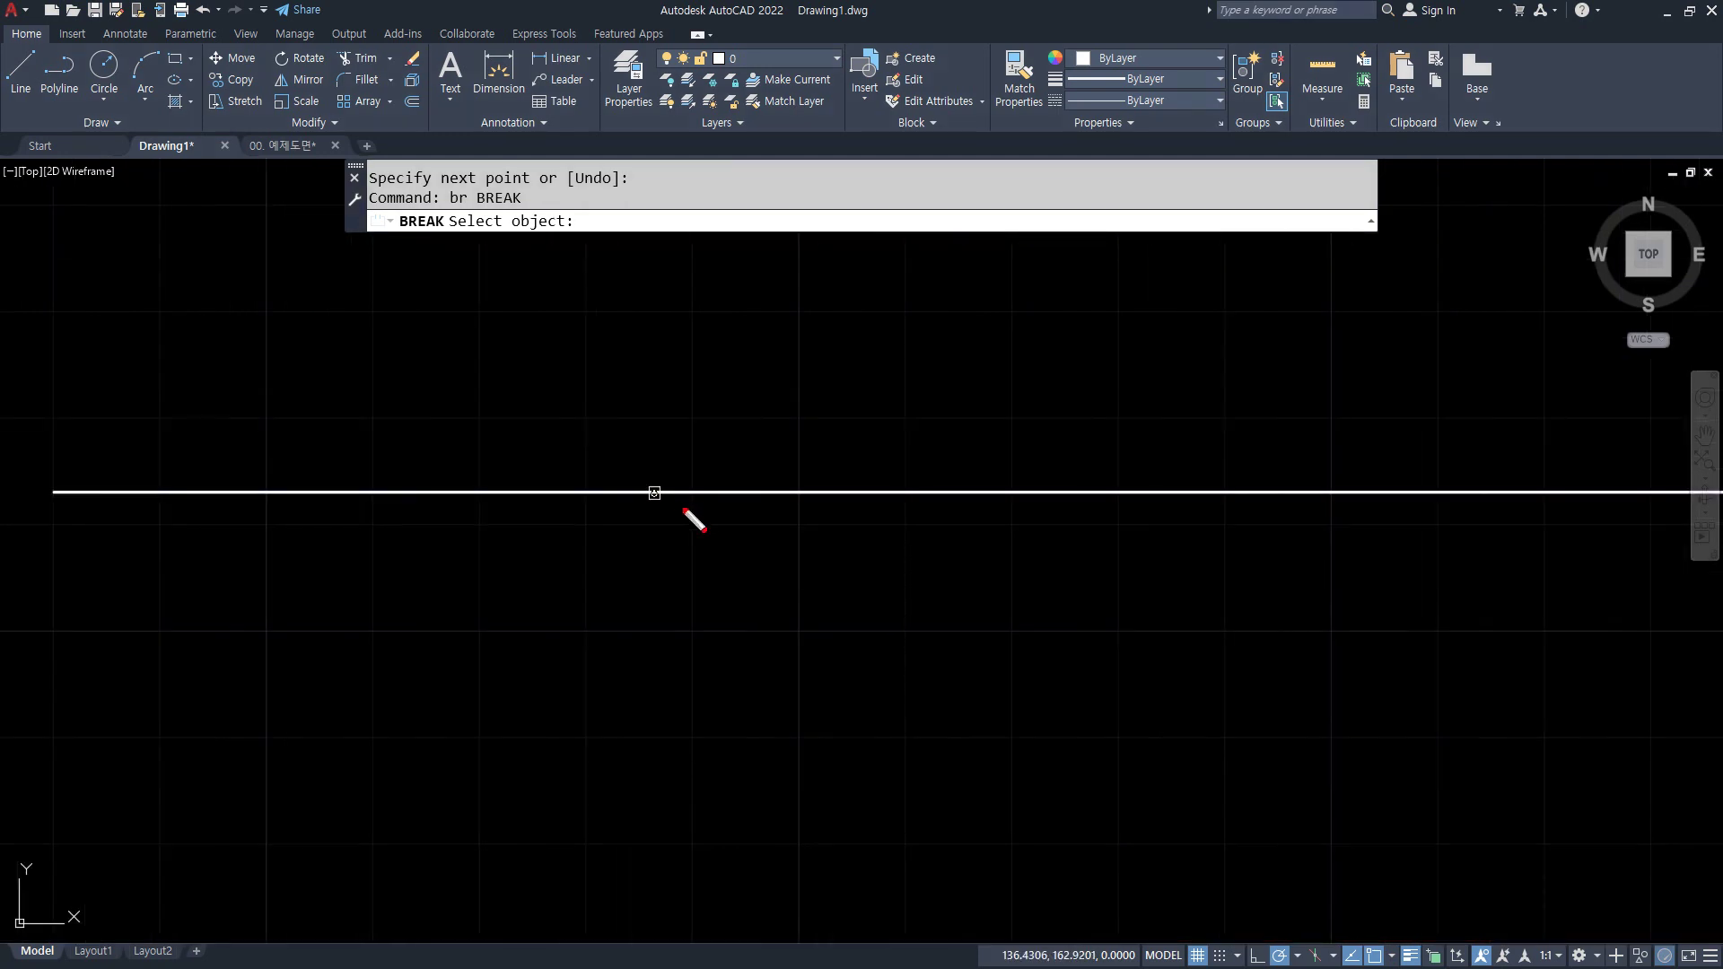
left_click_drag(662, 379, 654, 457)
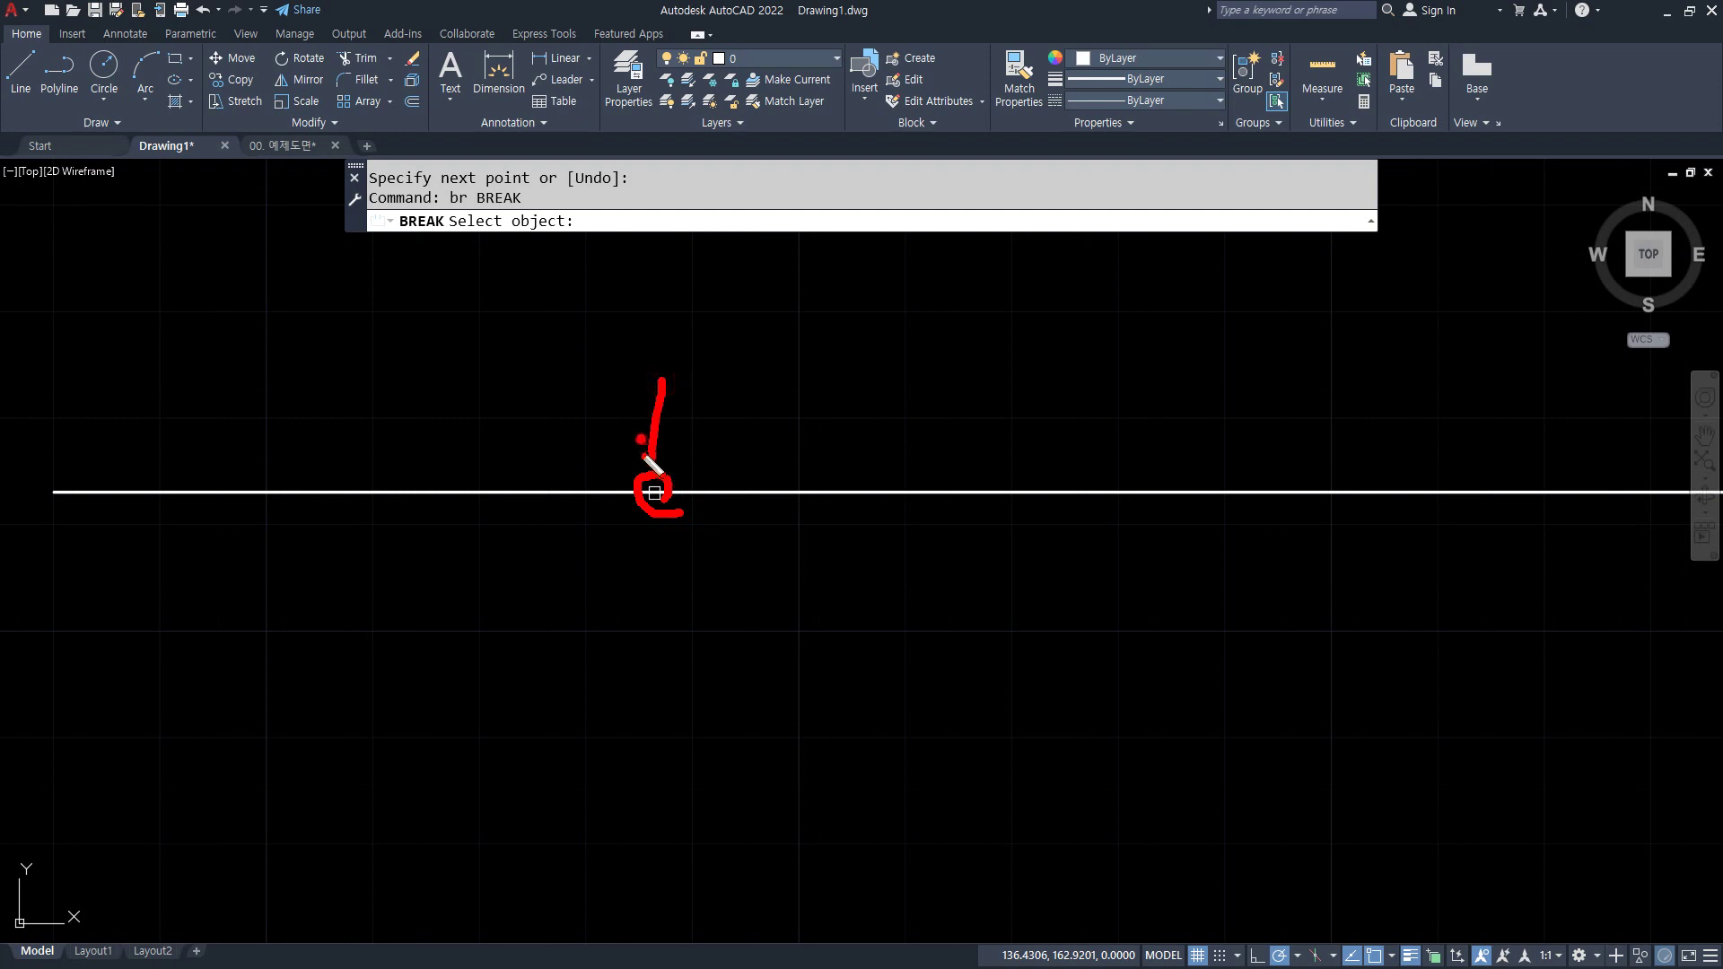
key("Escape")
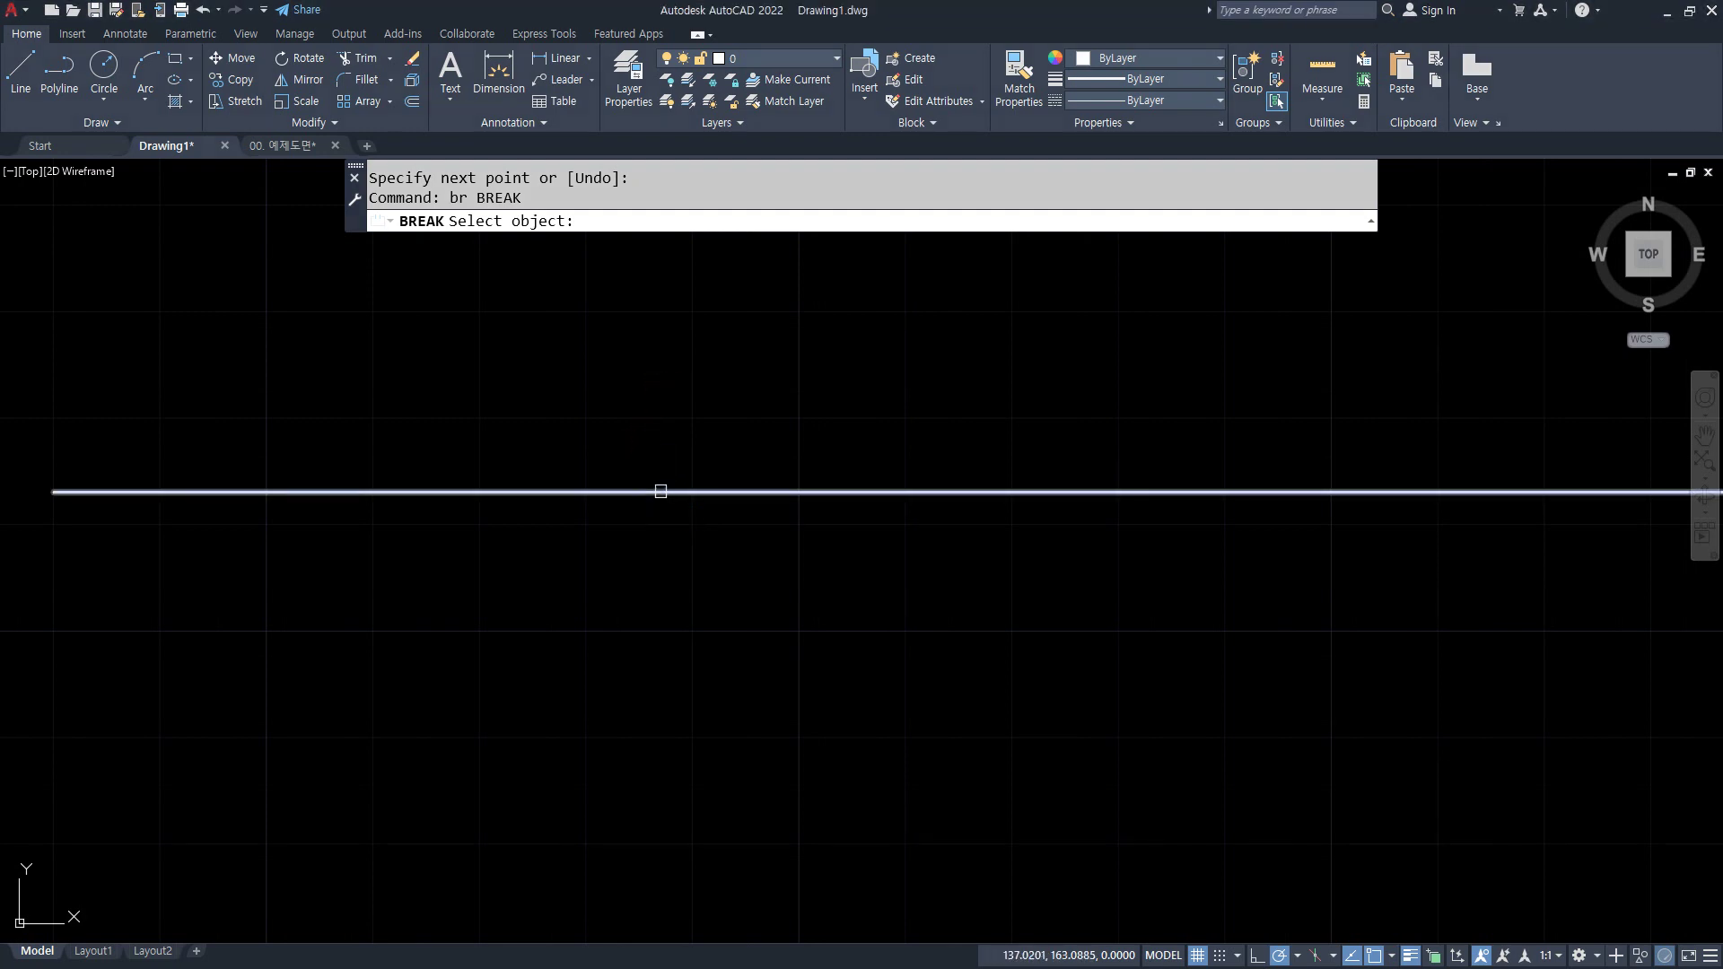
left_click(661, 491)
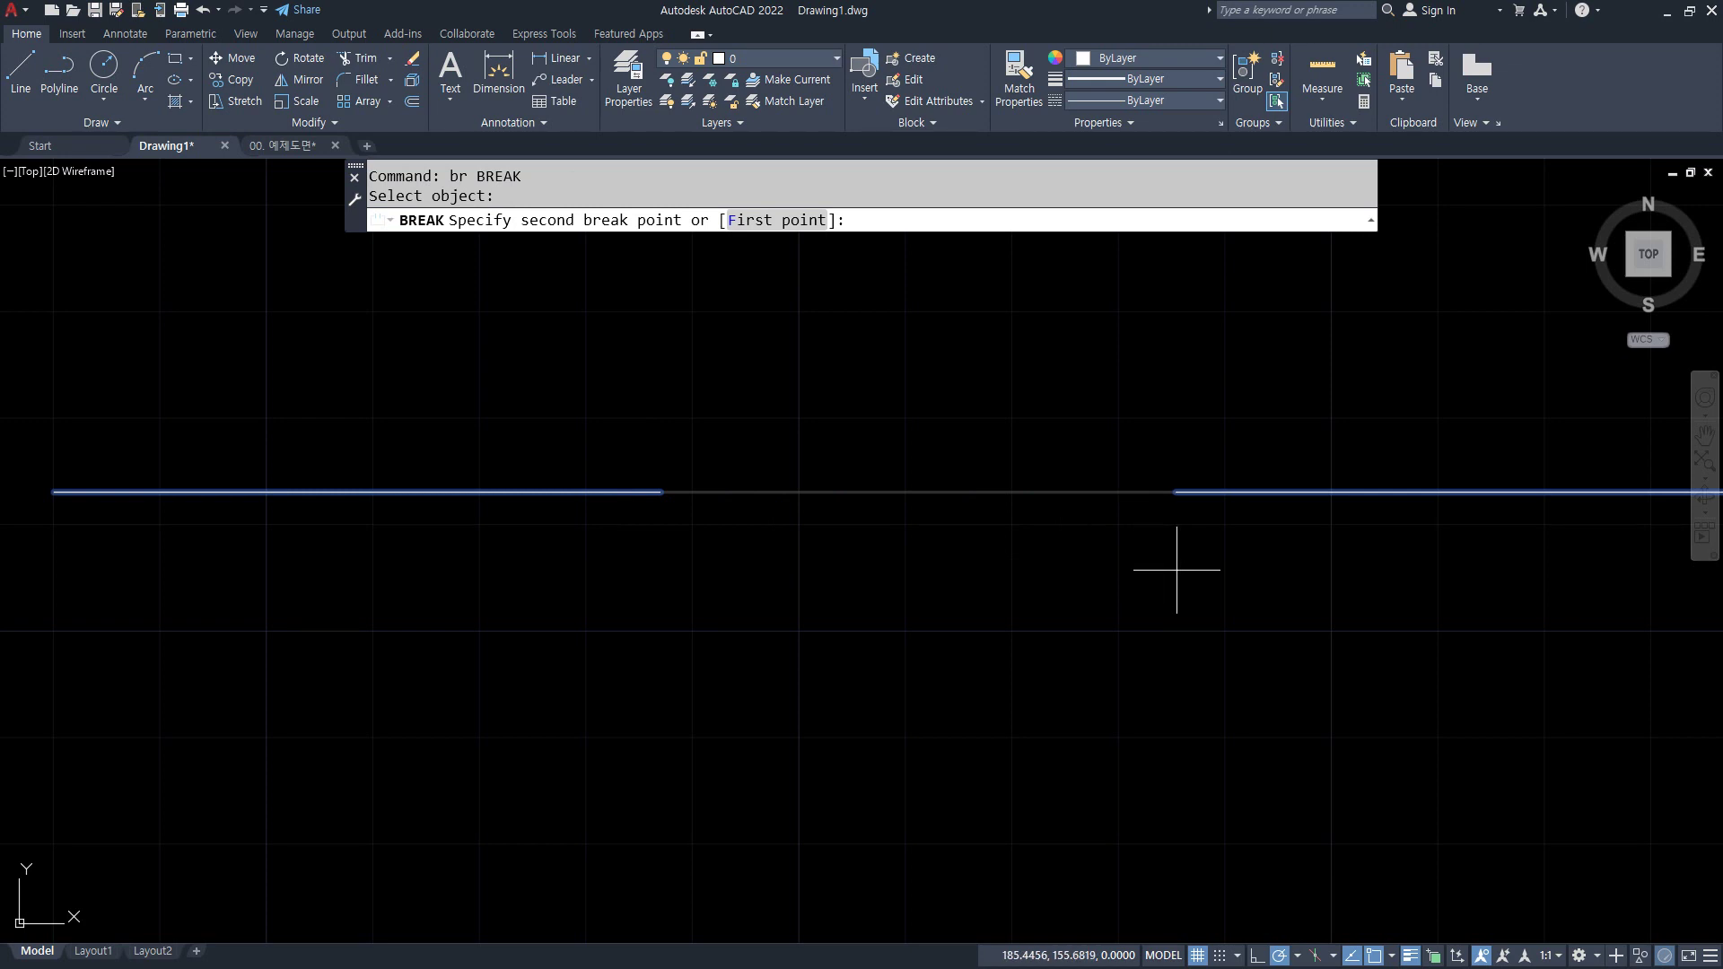
left_click(1492, 554)
scroll(1388, 595, "down", 2)
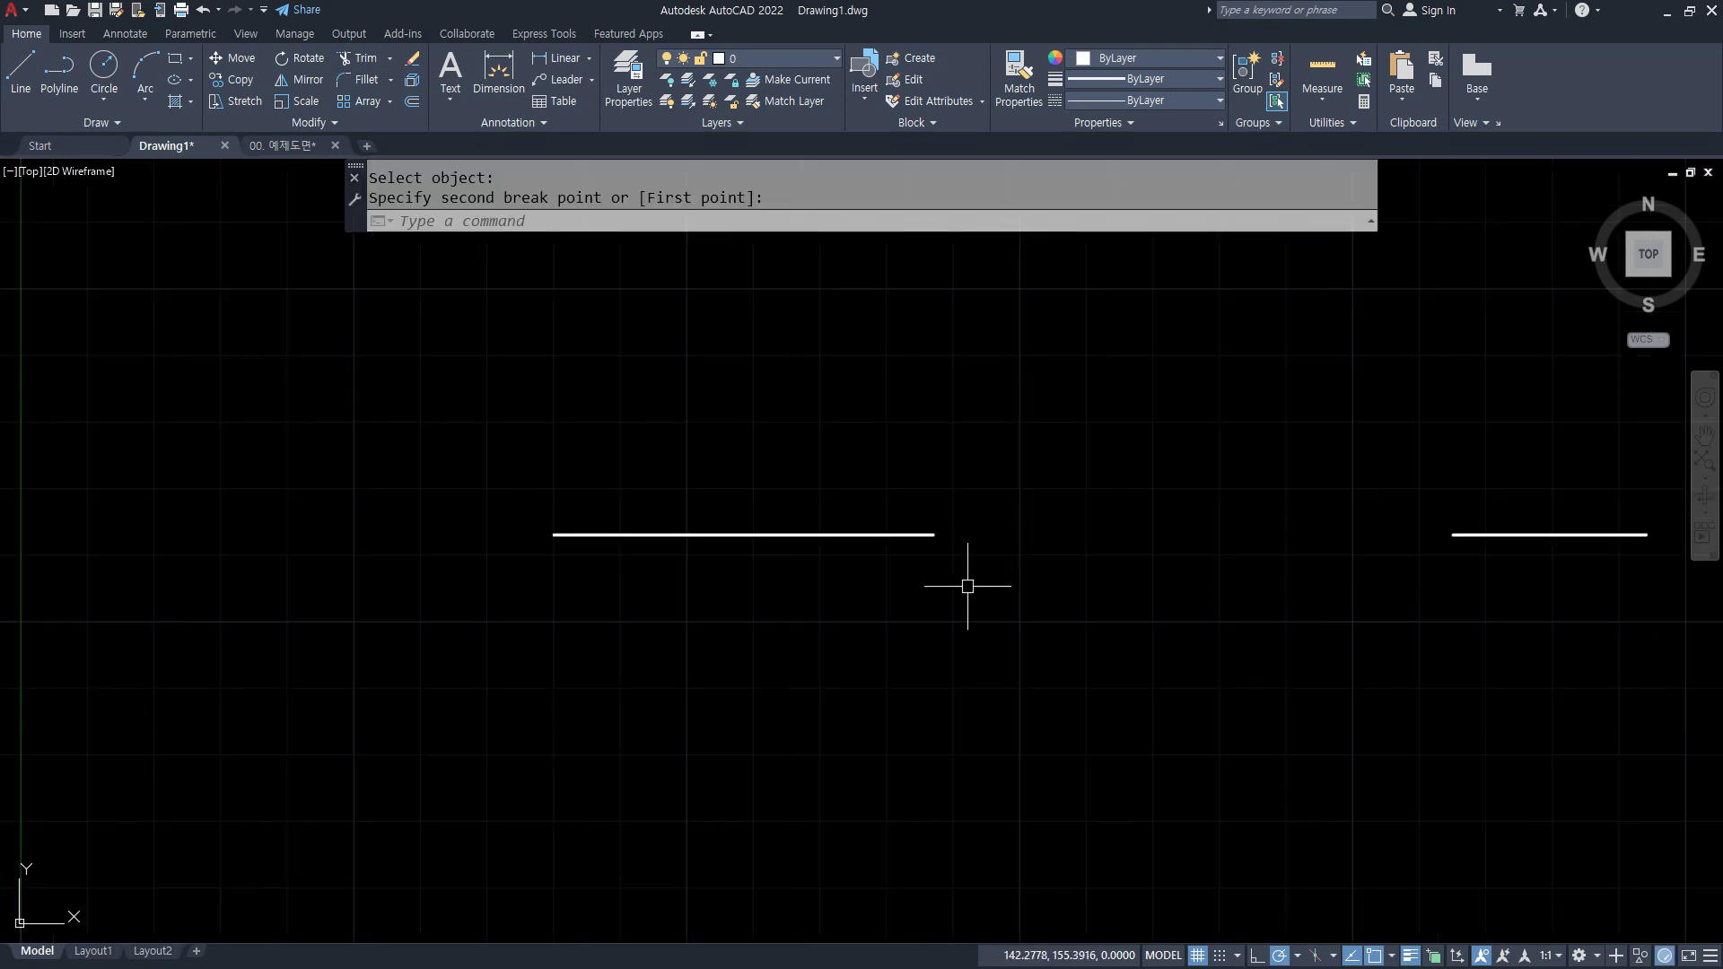
middle_click_drag(1143, 607, 932, 607)
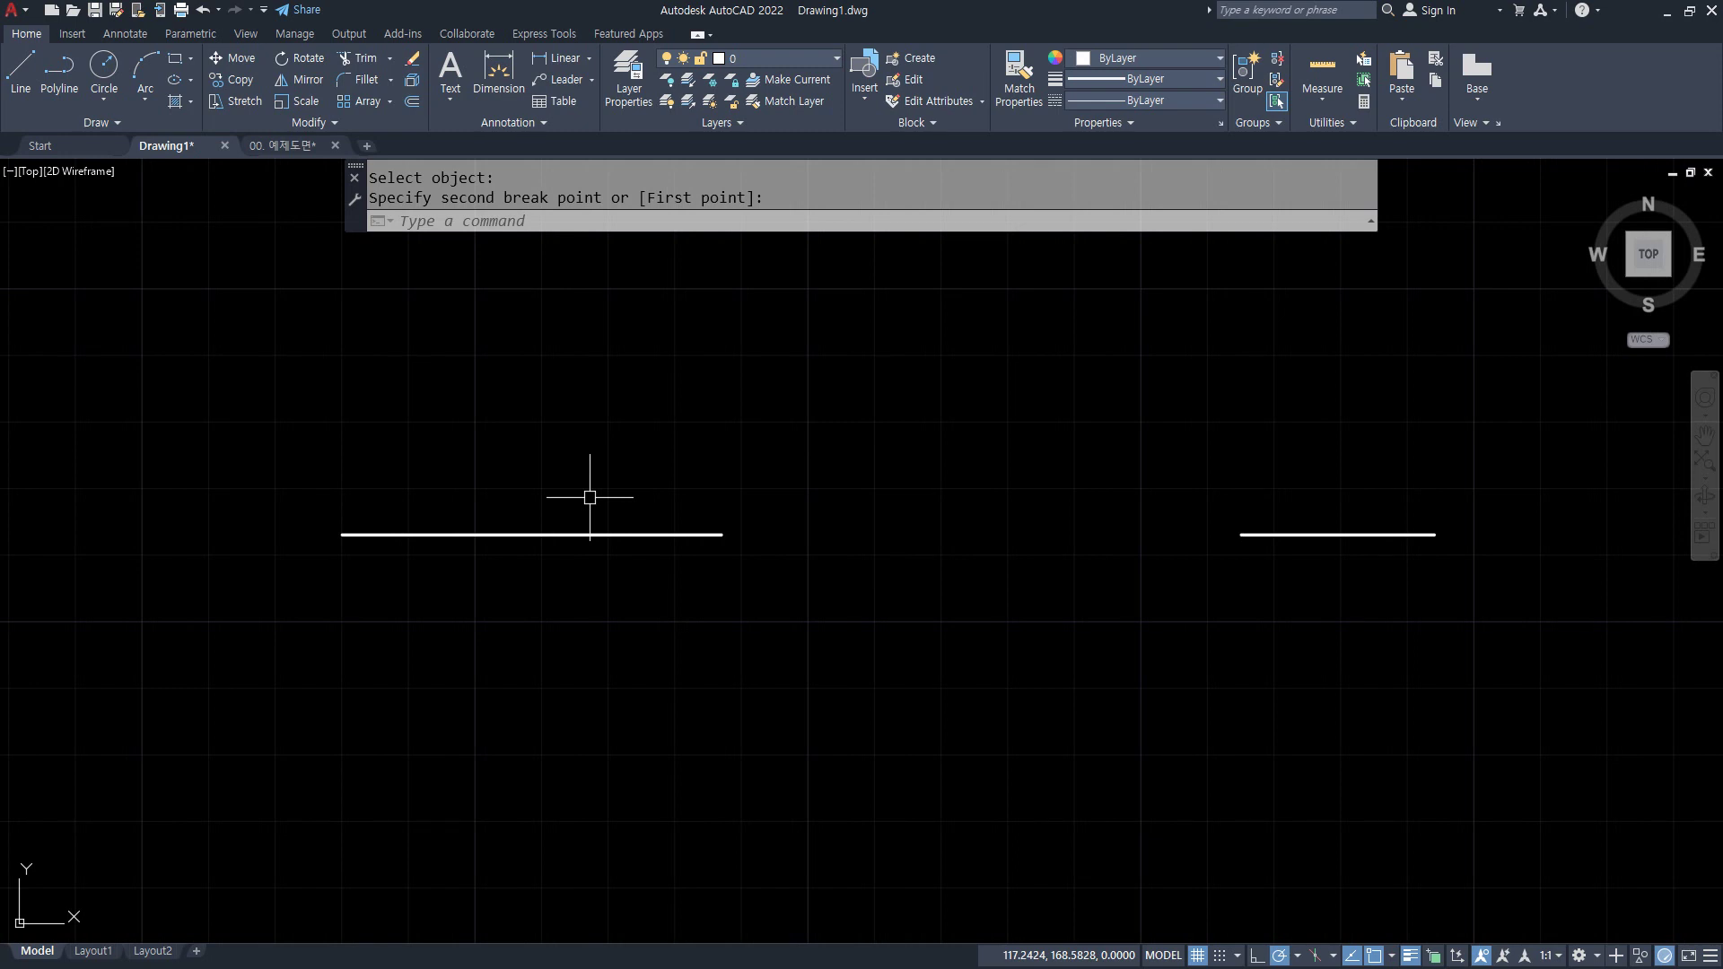
- Undo the break on the horizontal line
key("ctrl+z")
key("ctrl+z")
scroll(616, 566, "up", 5)
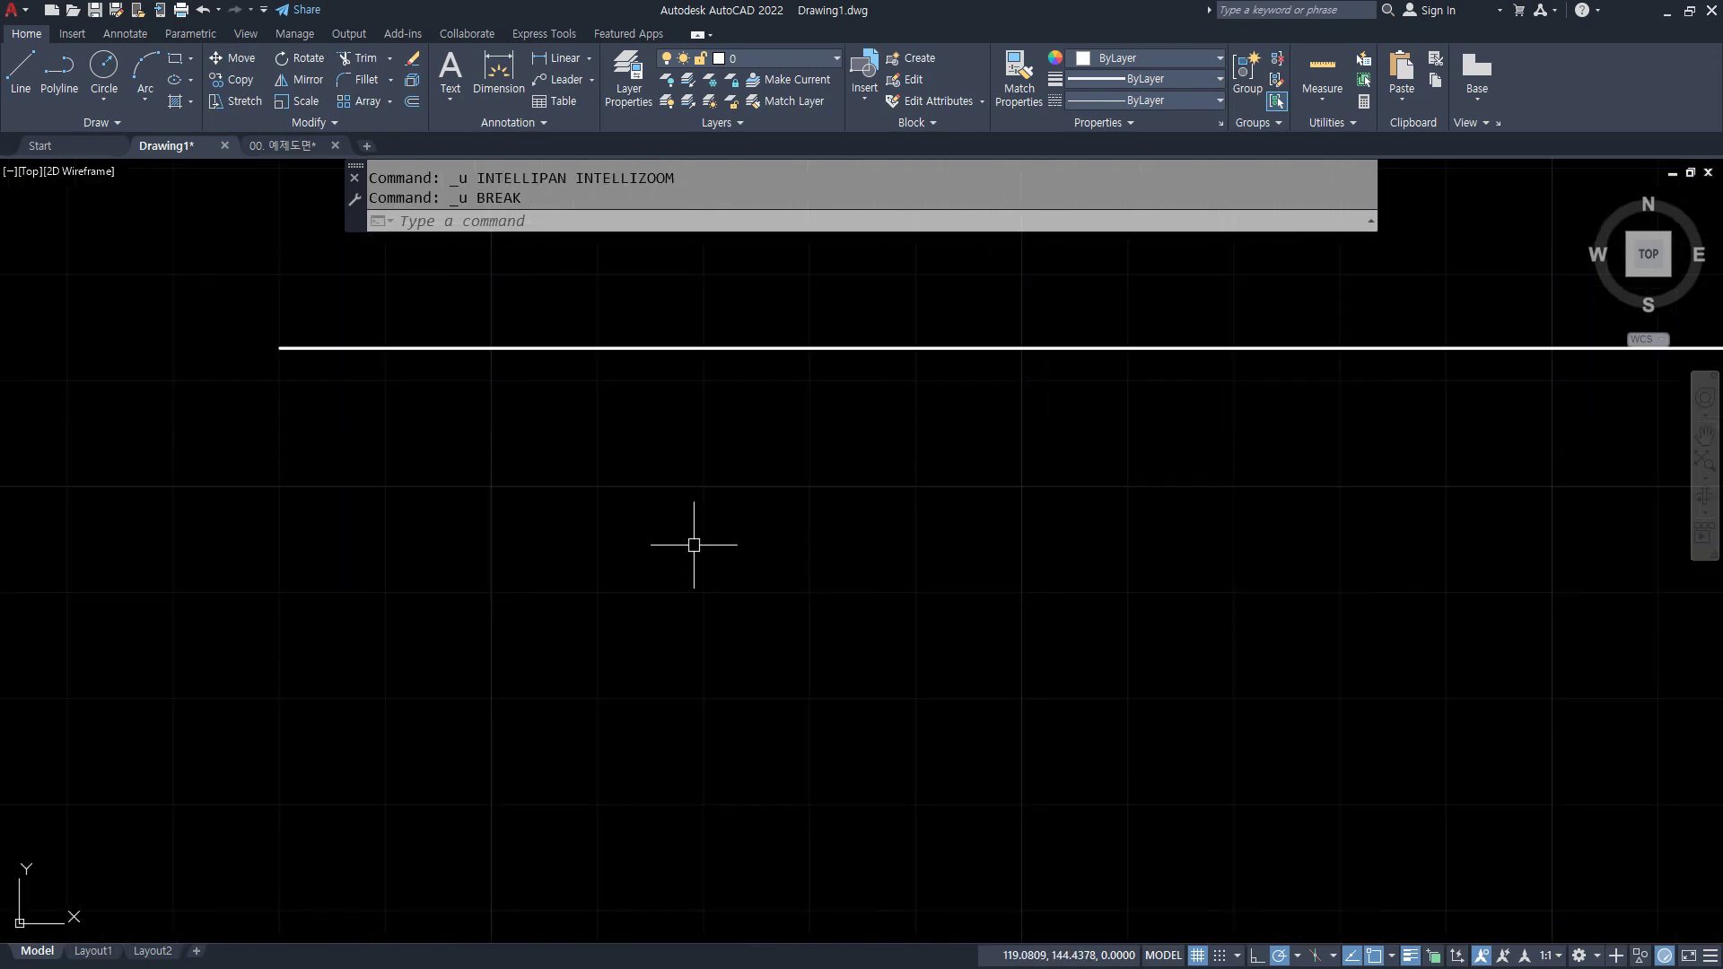
middle_click_drag(693, 544, 449, 689)
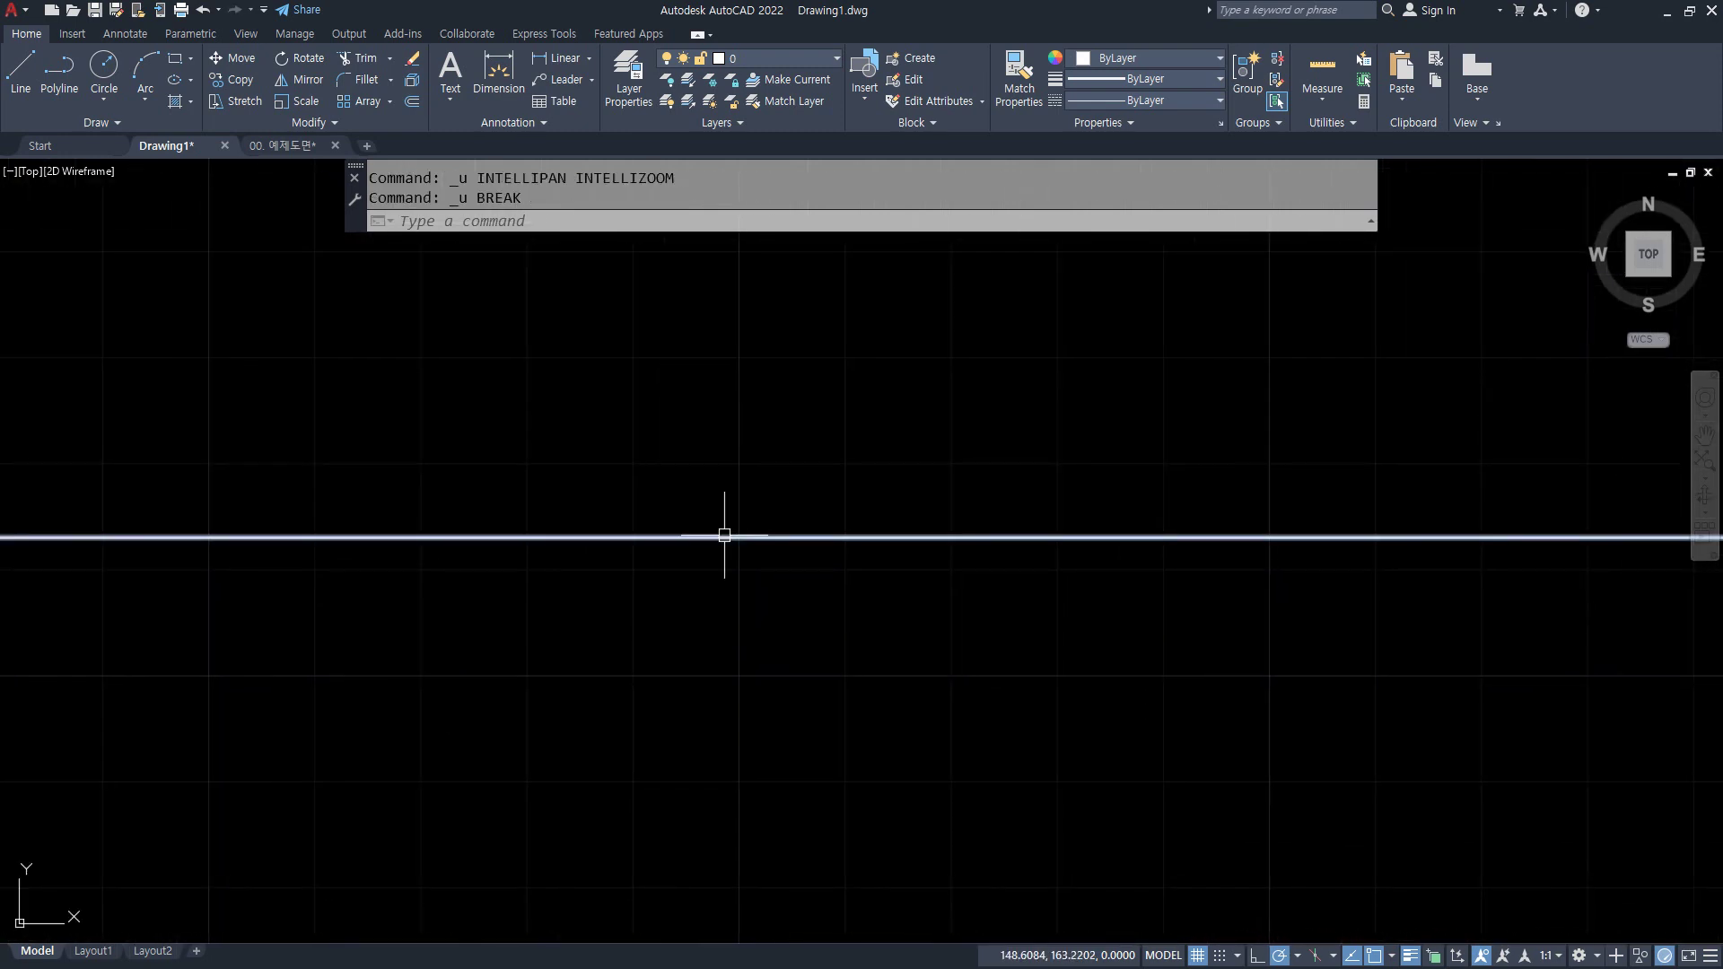
- Draw two separate lines crossing the horizontal line, a slightly slanted one on the left and a vertical one on the right
type("l")
key("Return")
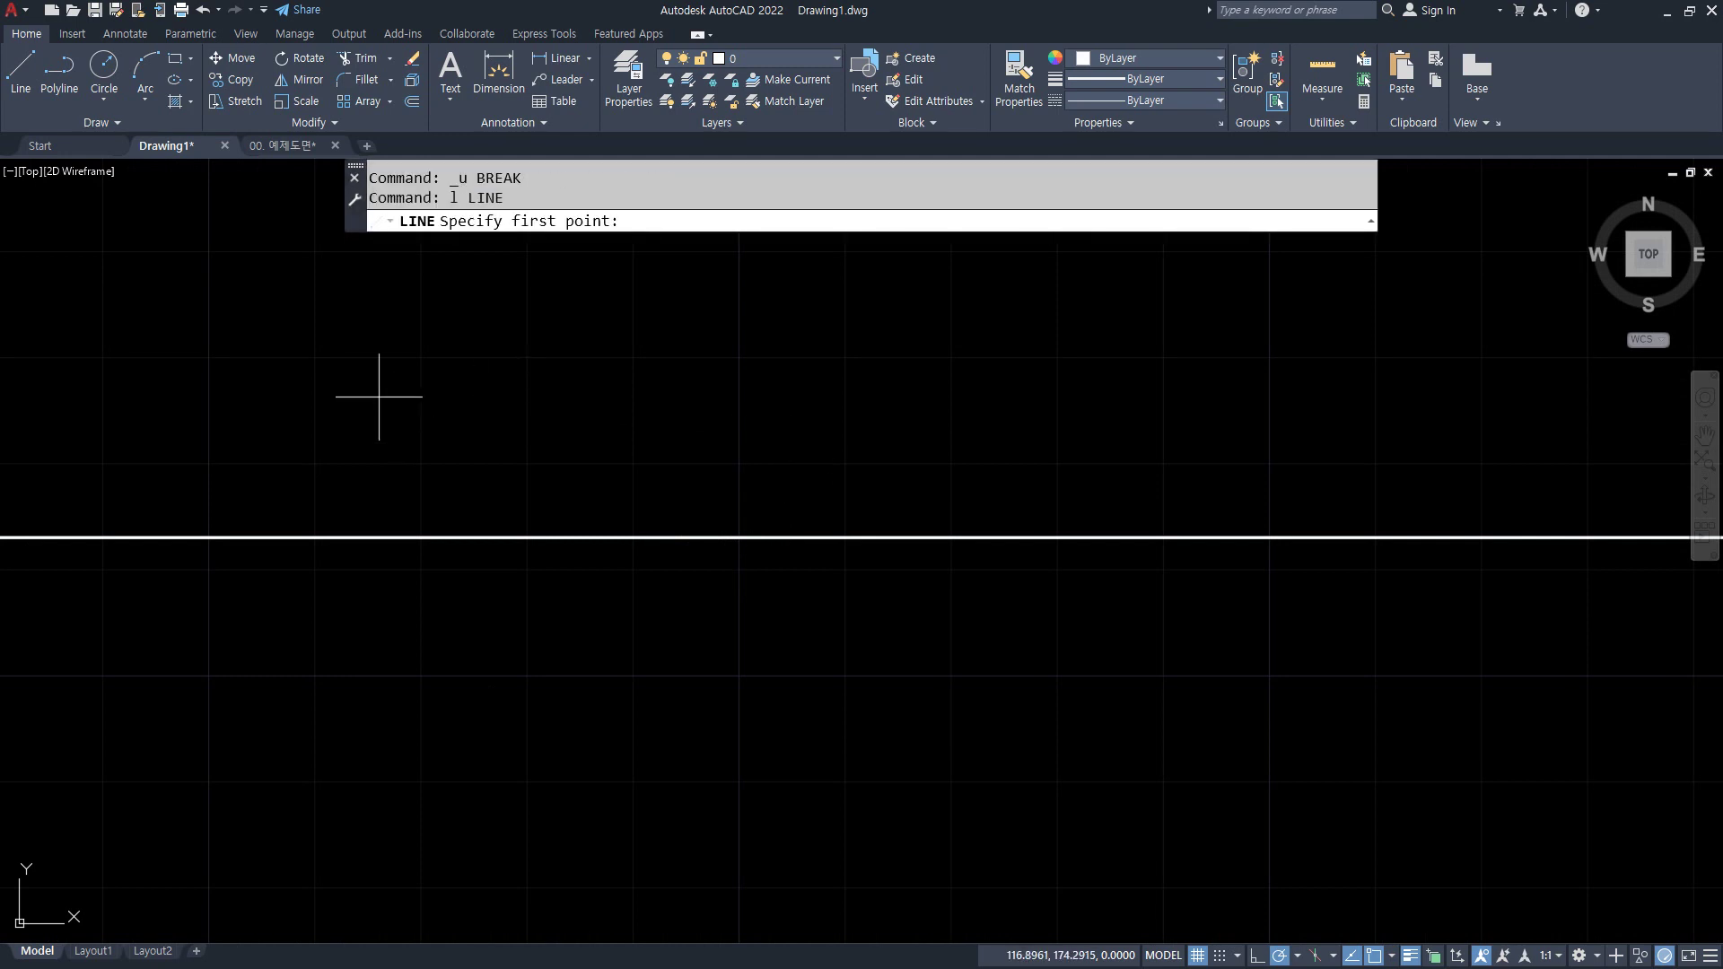
left_click(374, 368)
left_click(390, 785)
key("Return")
key("Return")
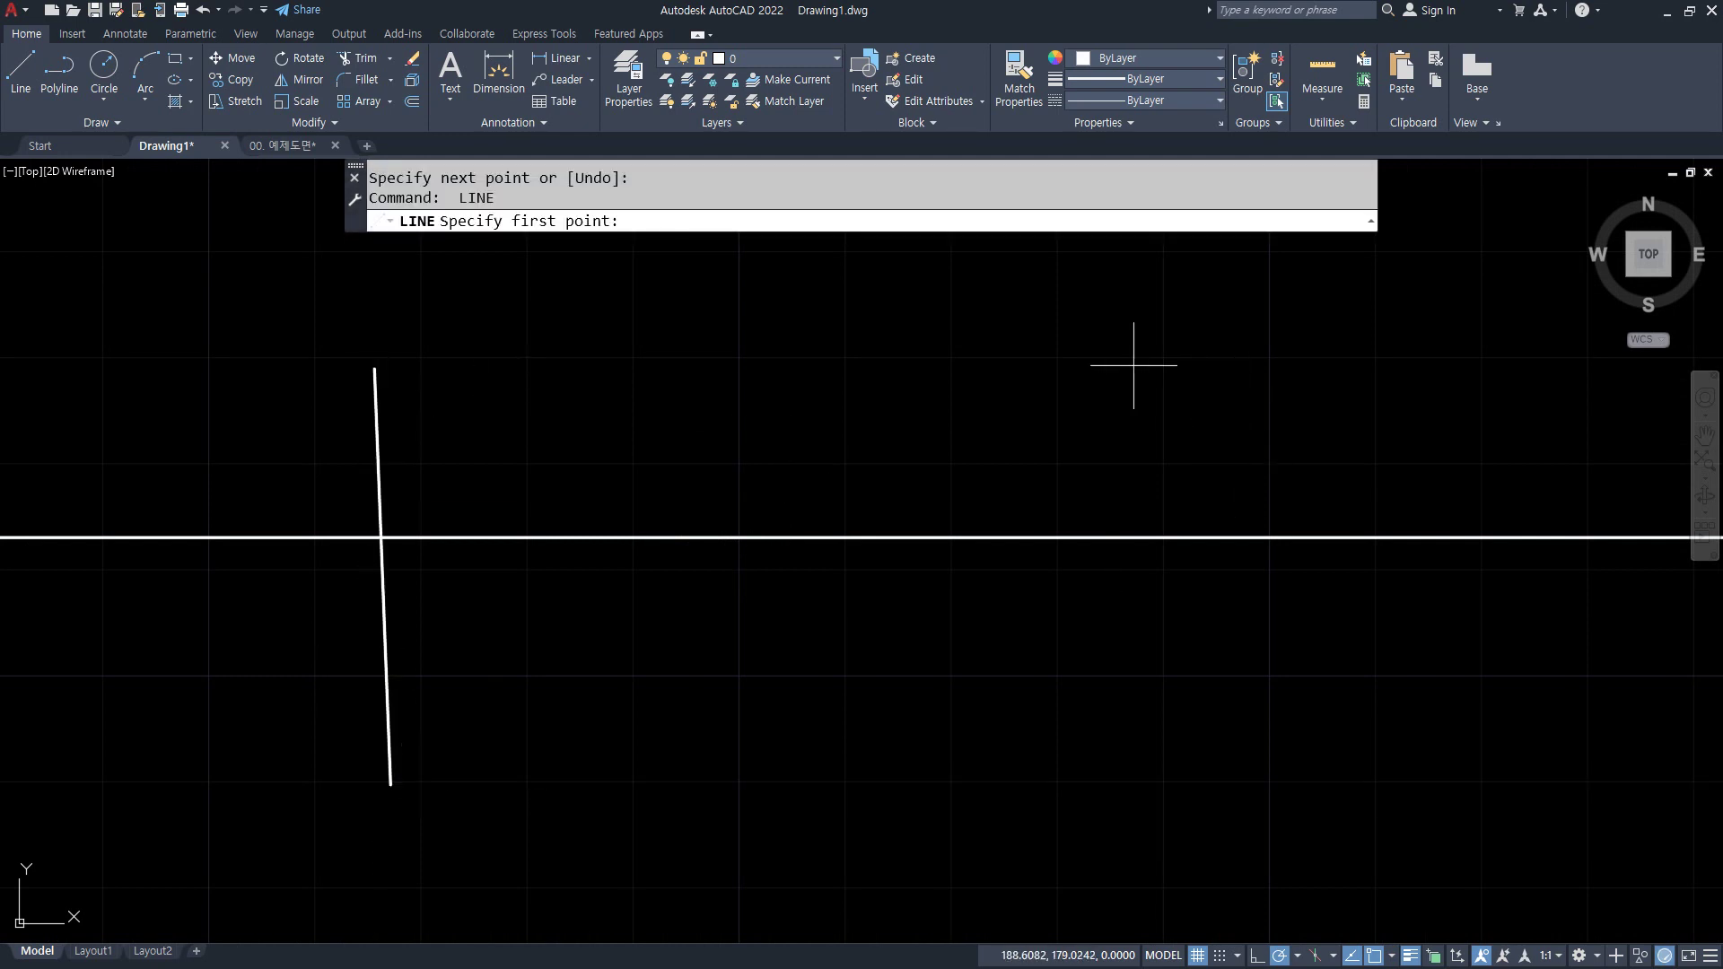
left_click(1092, 364)
left_click(1093, 832)
key("Return")
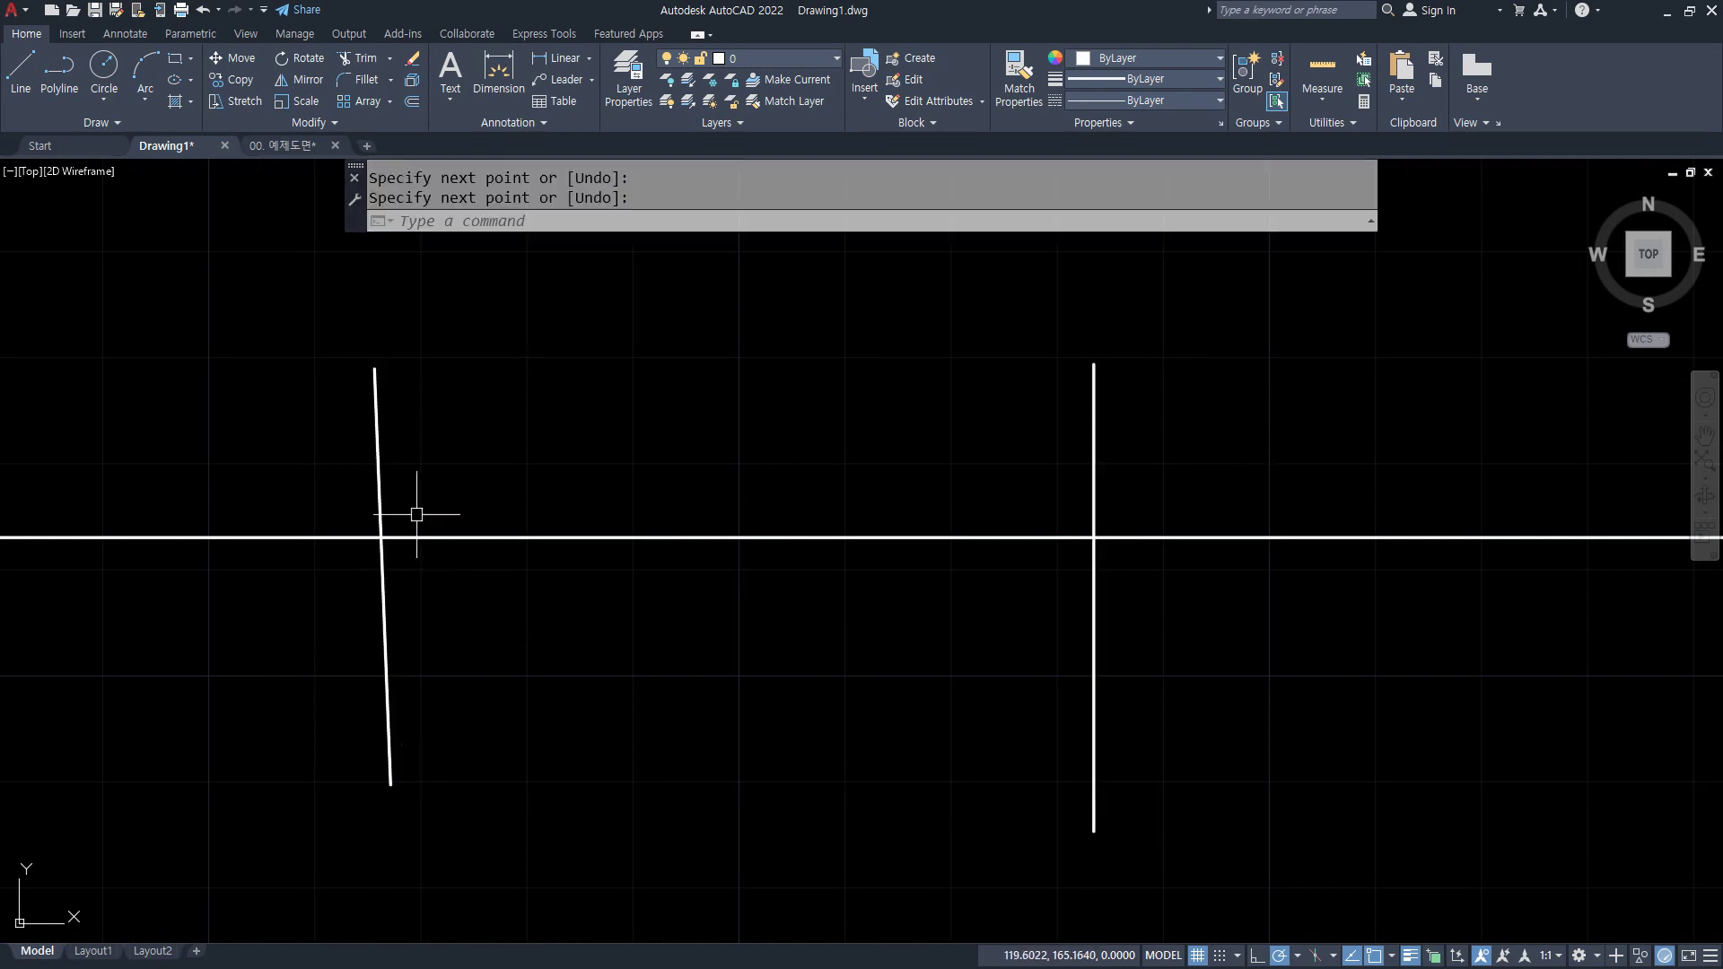
left_click_drag(493, 437, 418, 499)
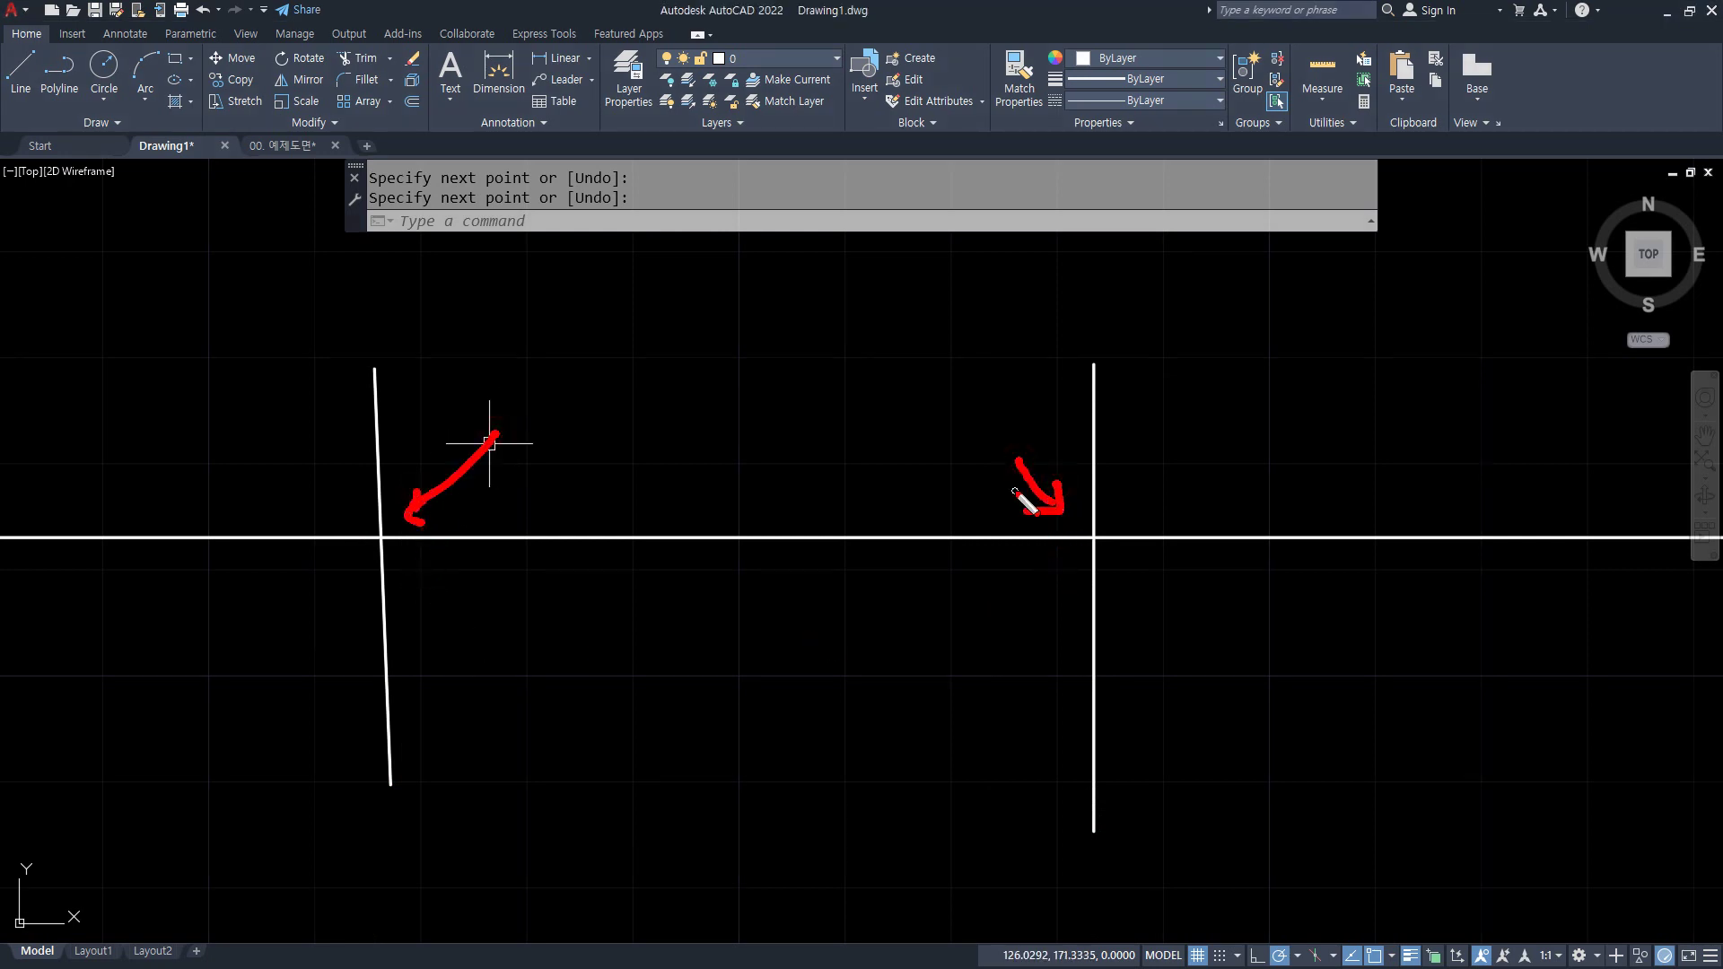
- Break the horizontal line between its intersections with the slanted and vertical lines, using the First point option
key("Escape")
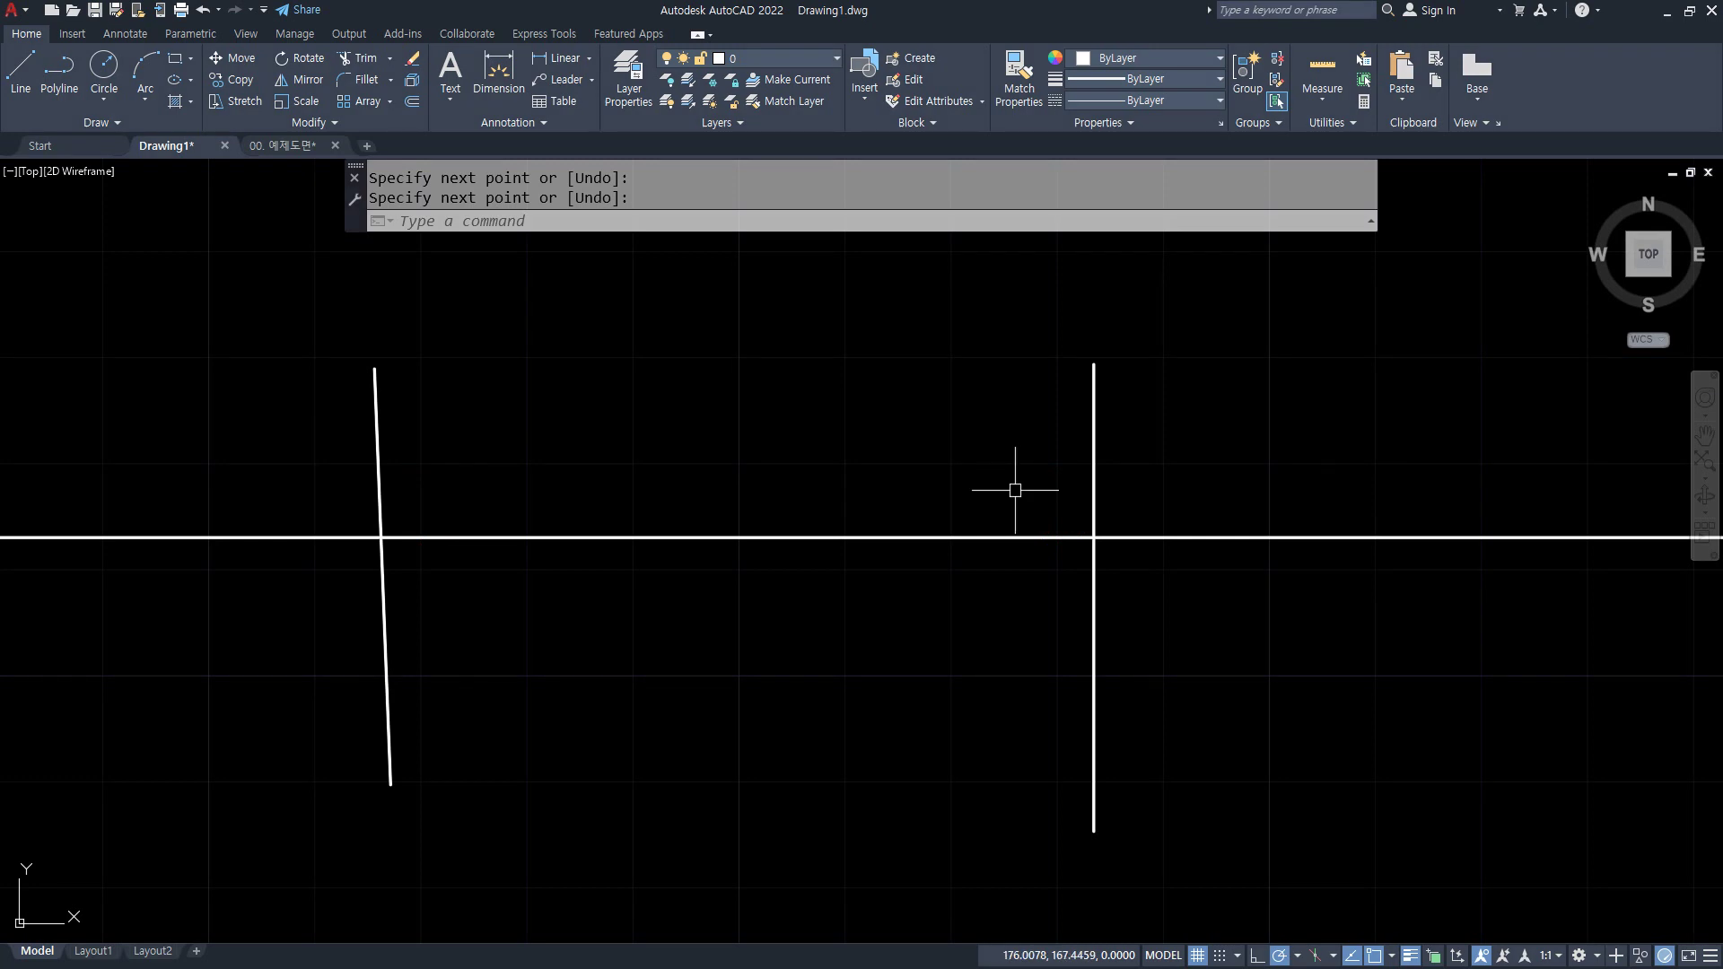
type("r")
key("Return")
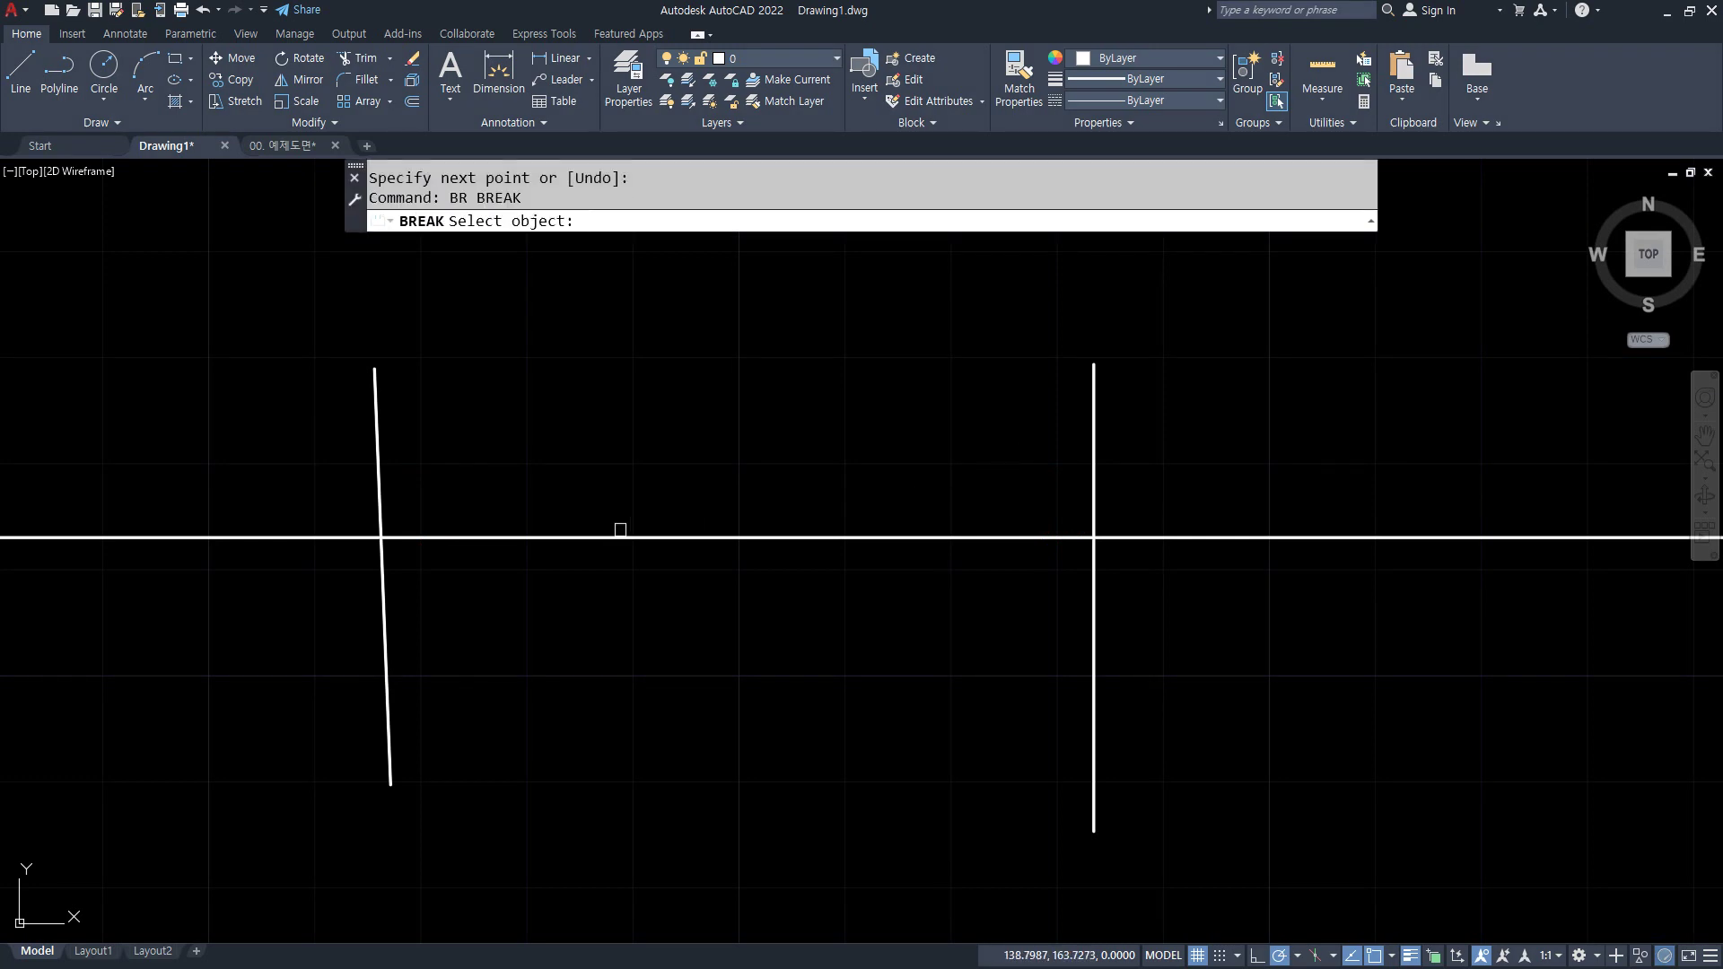
left_click(619, 537)
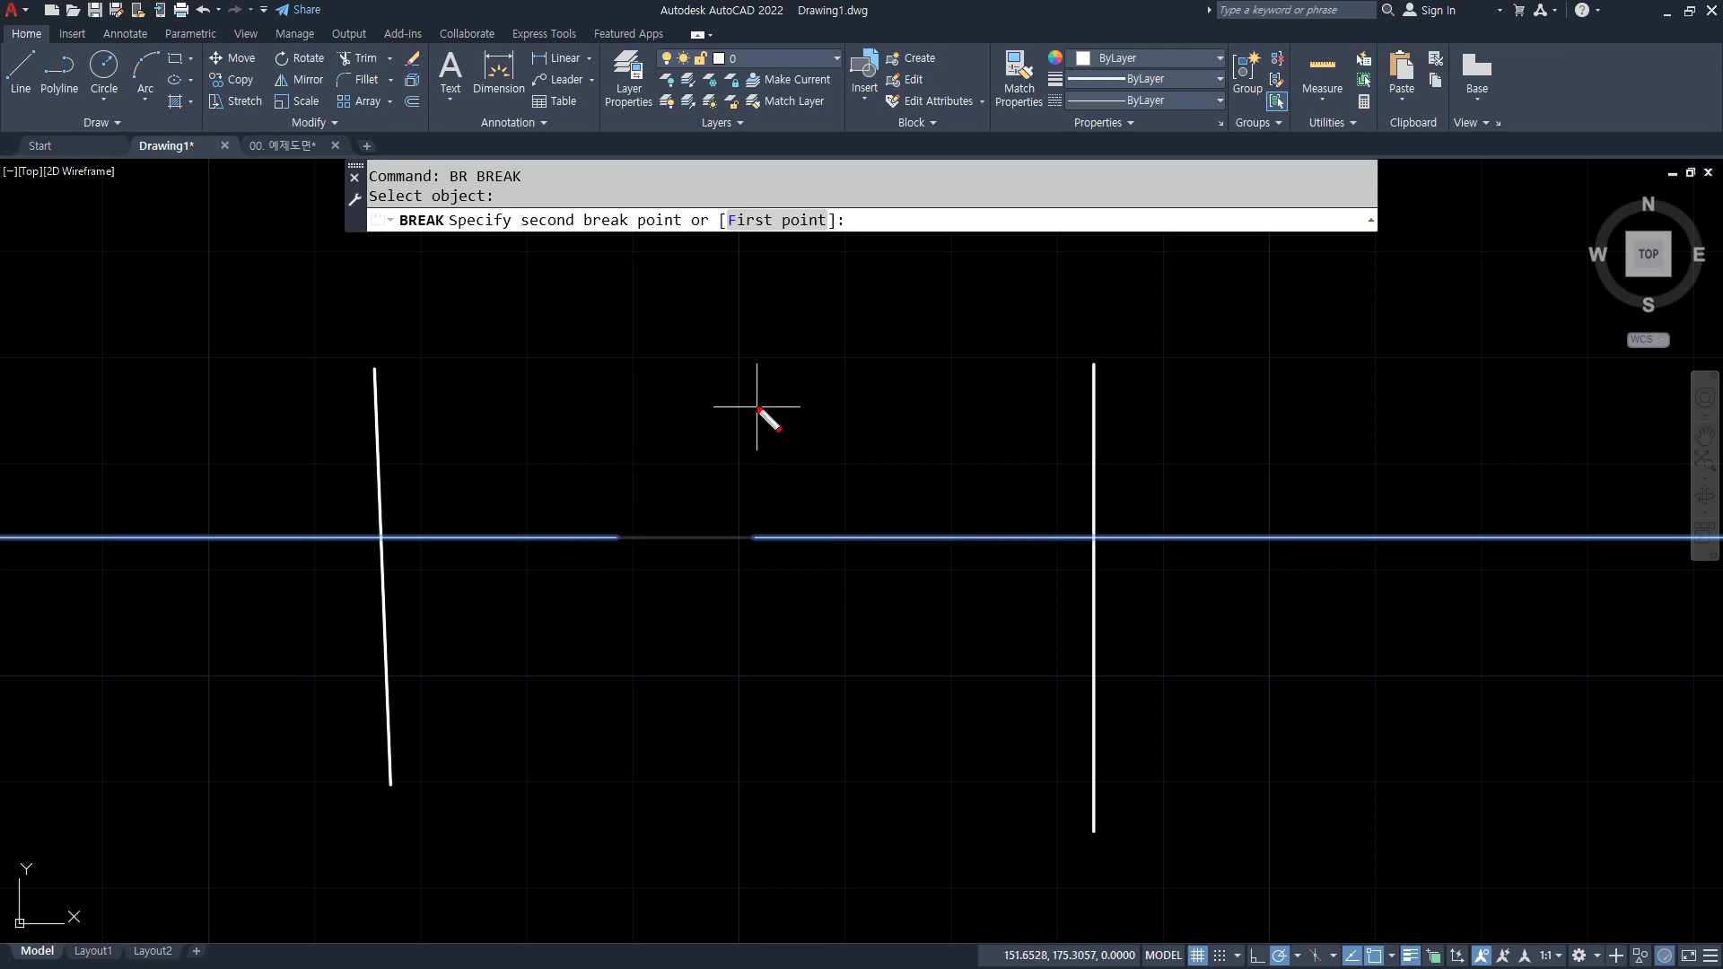
left_click_drag(635, 562, 607, 509)
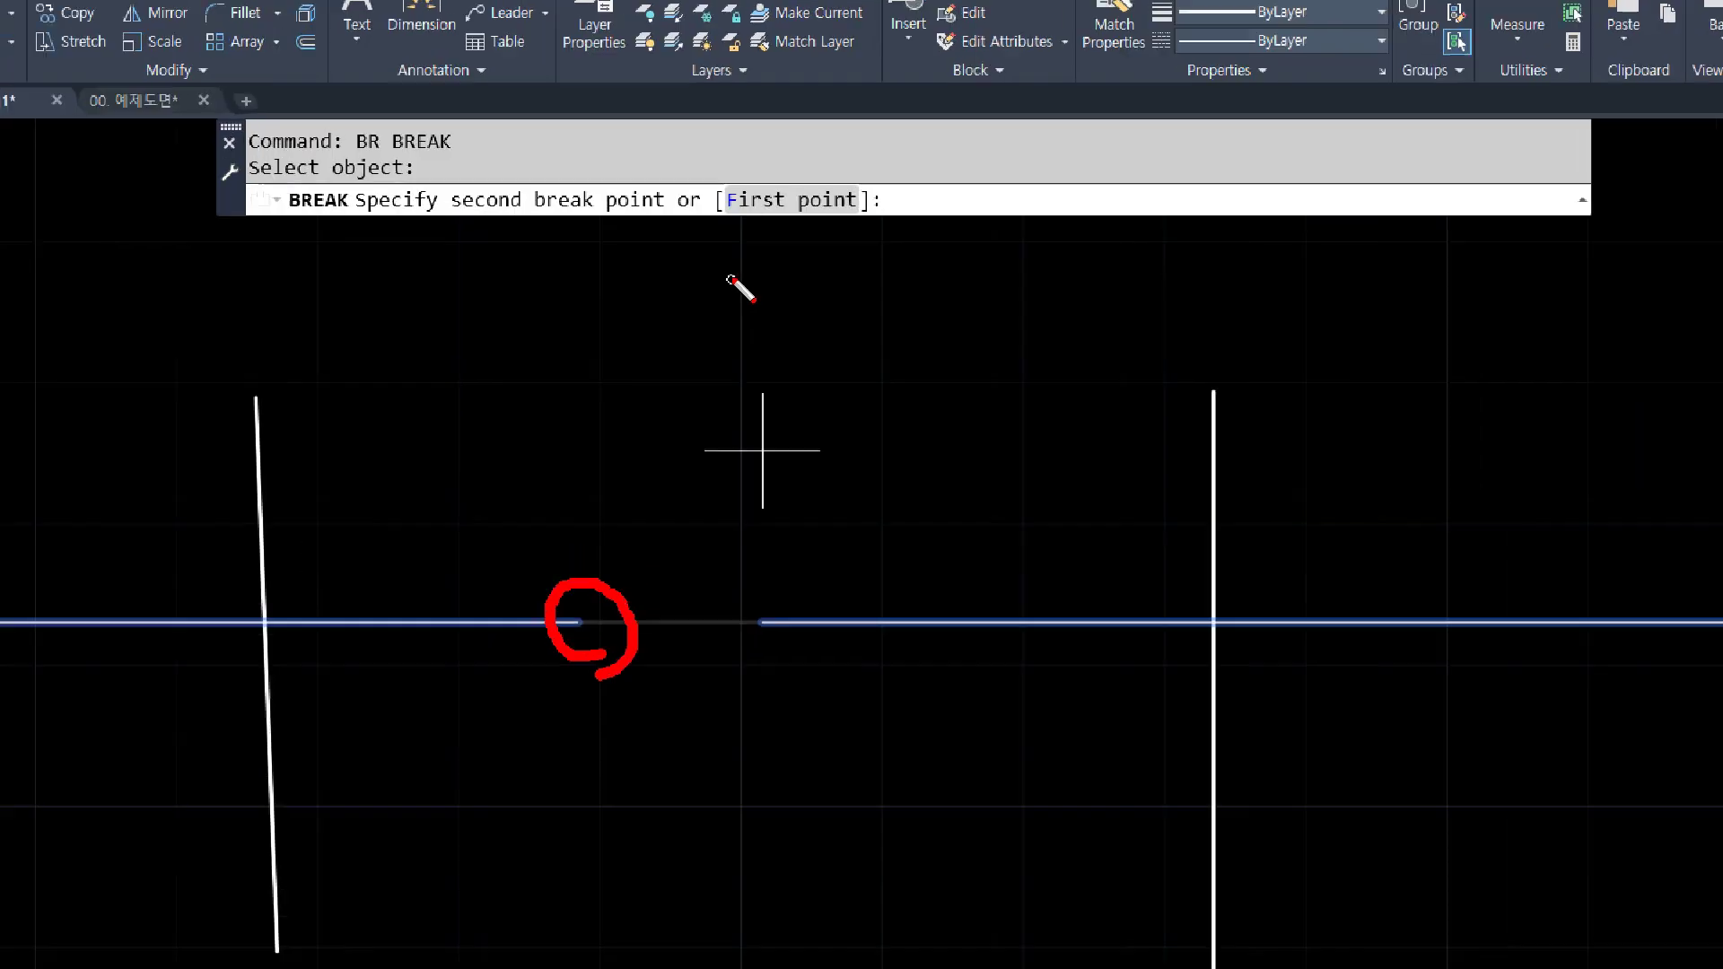
mouse_move(770, 199)
left_mouse_down()
mouse_move(639, 155)
mouse_move(988, 238)
mouse_move(724, 260)
left_mouse_up()
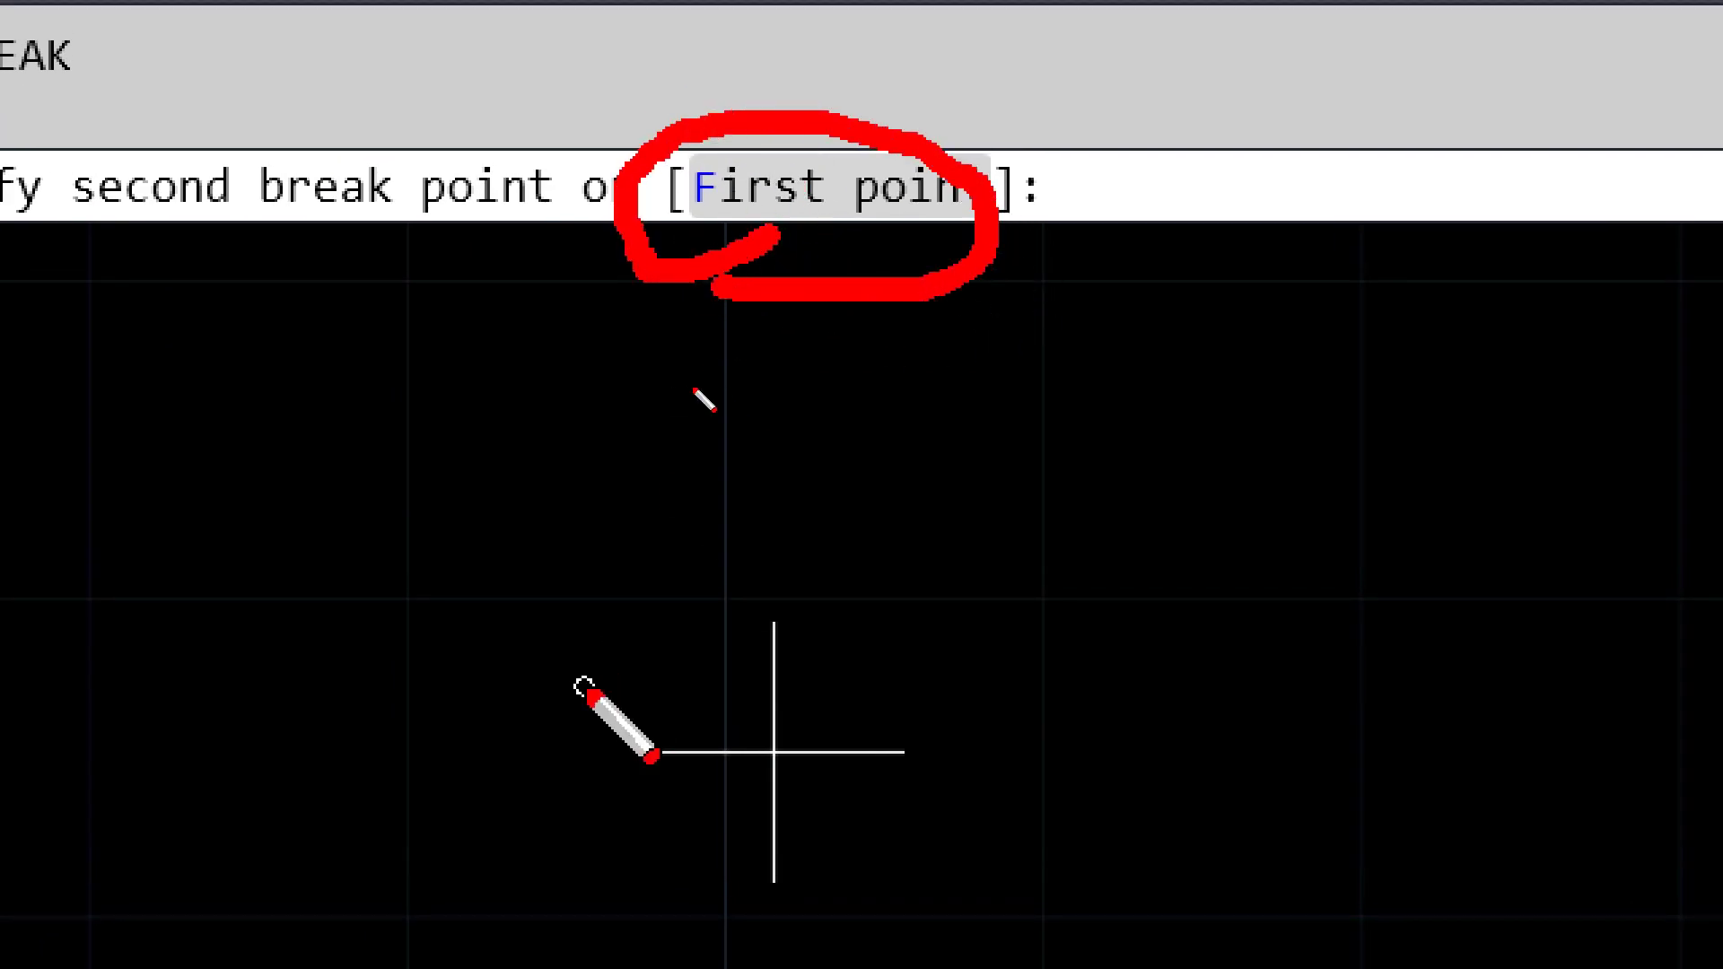
key("Escape")
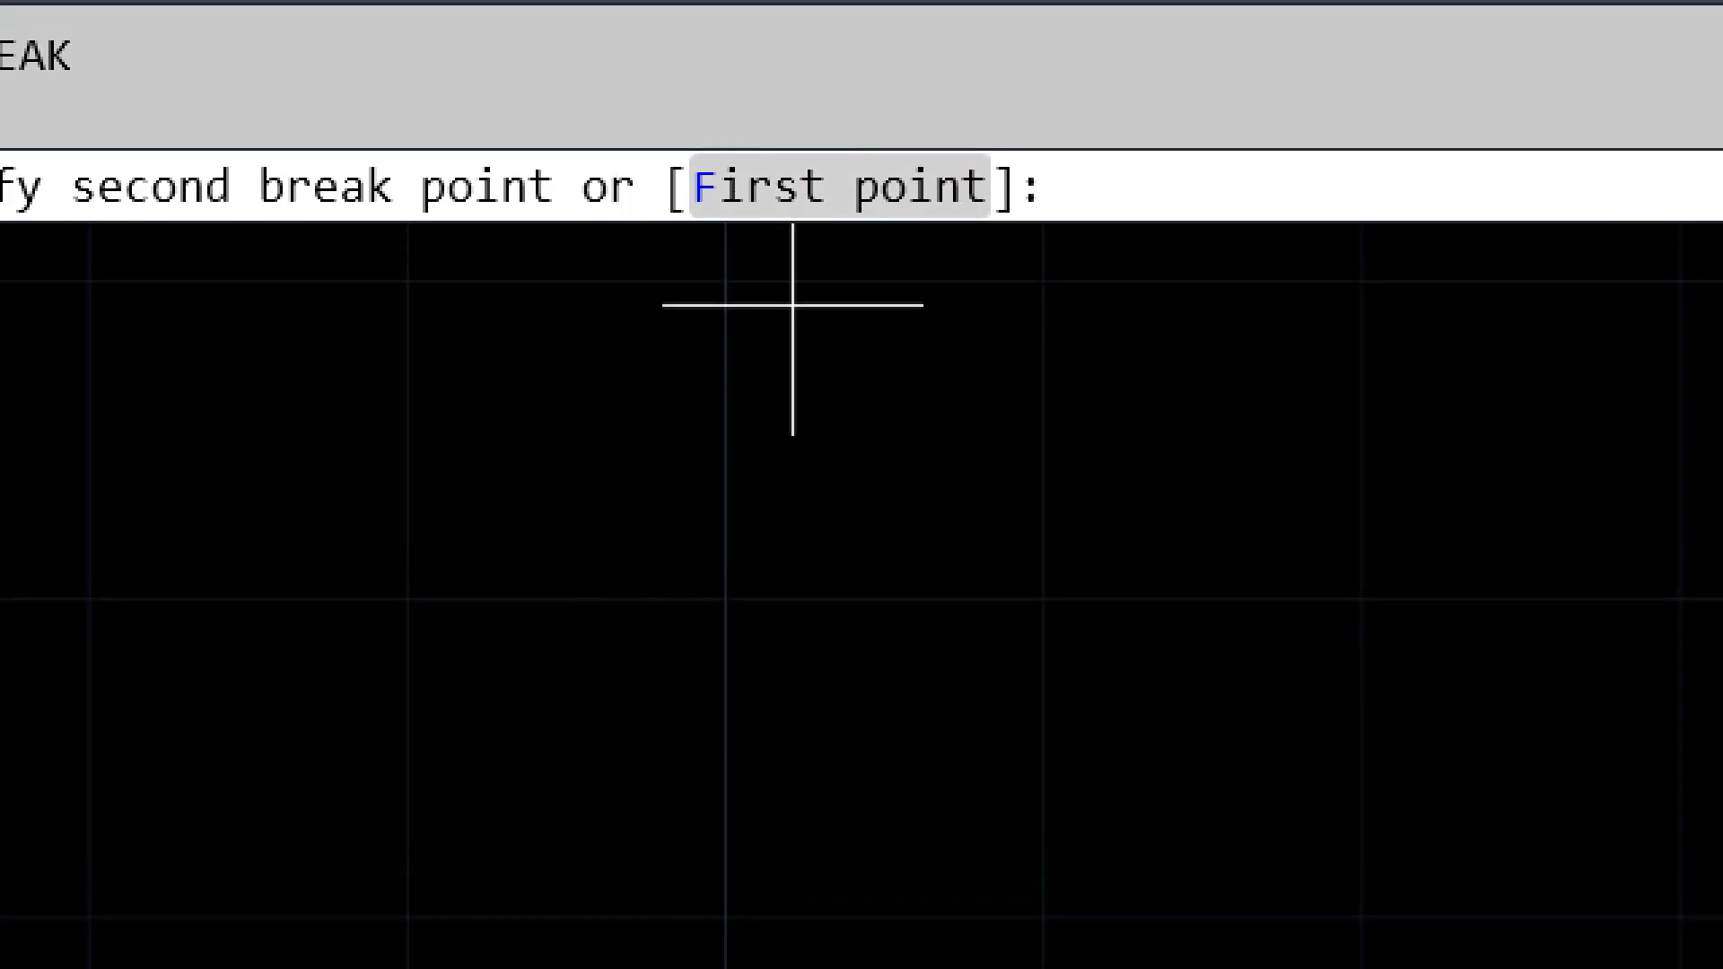
left_click(764, 218)
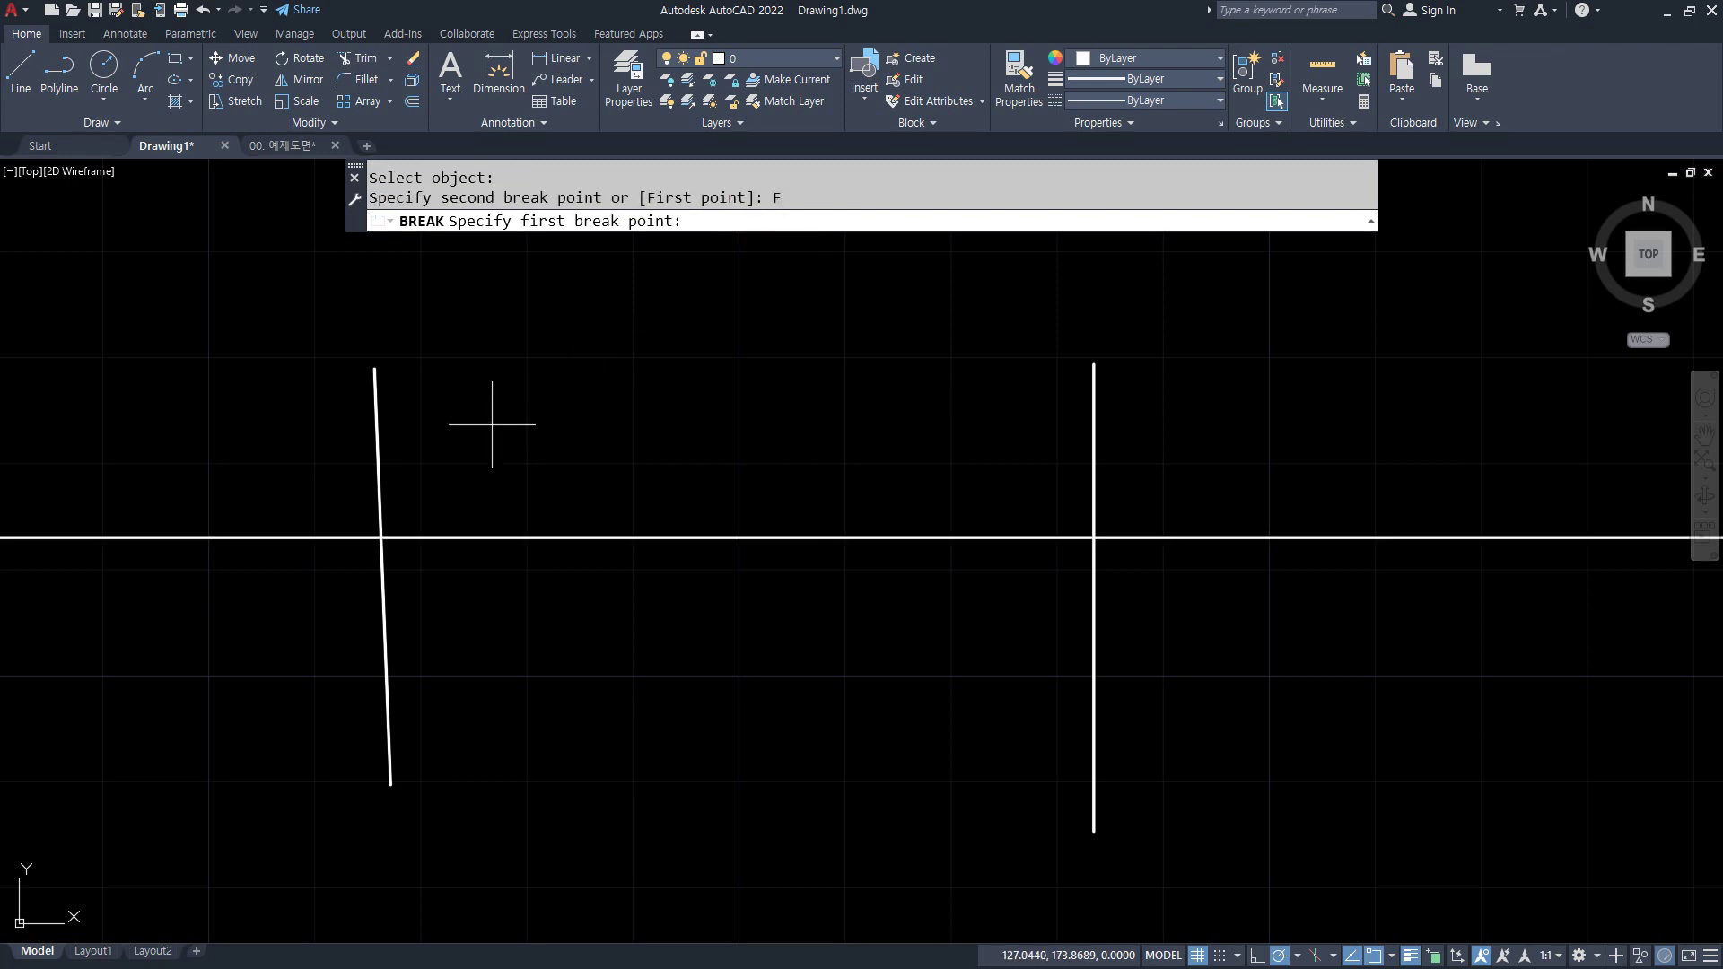
left_click(381, 536)
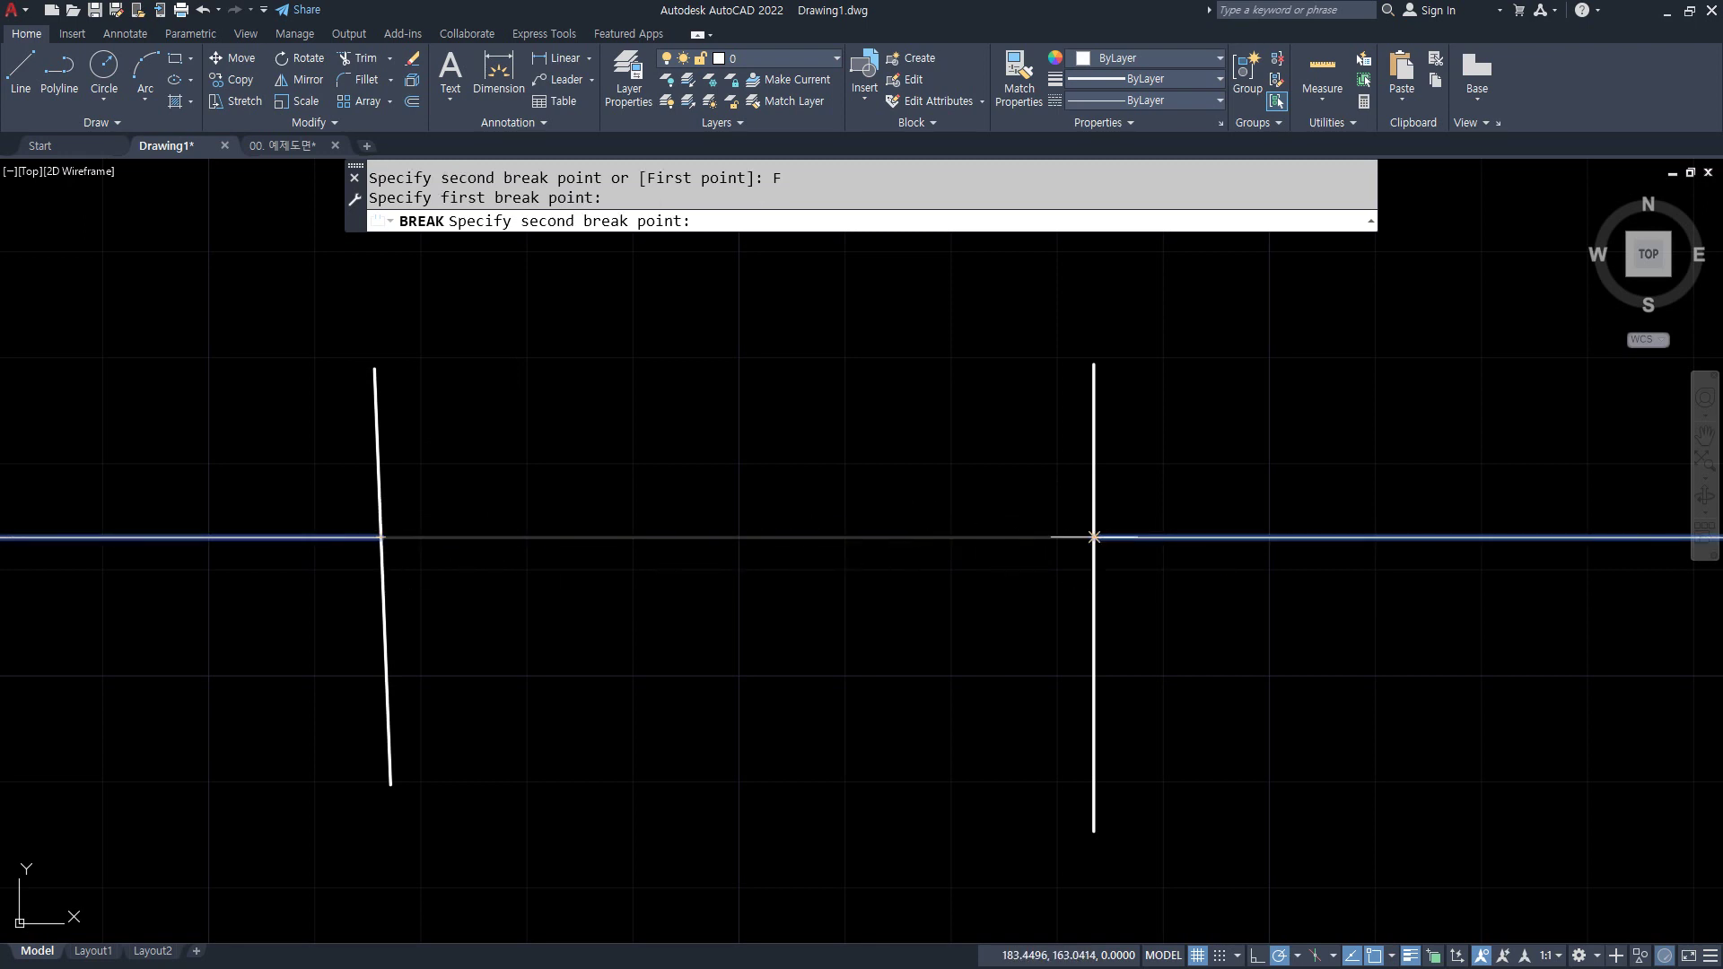
left_click(1094, 536)
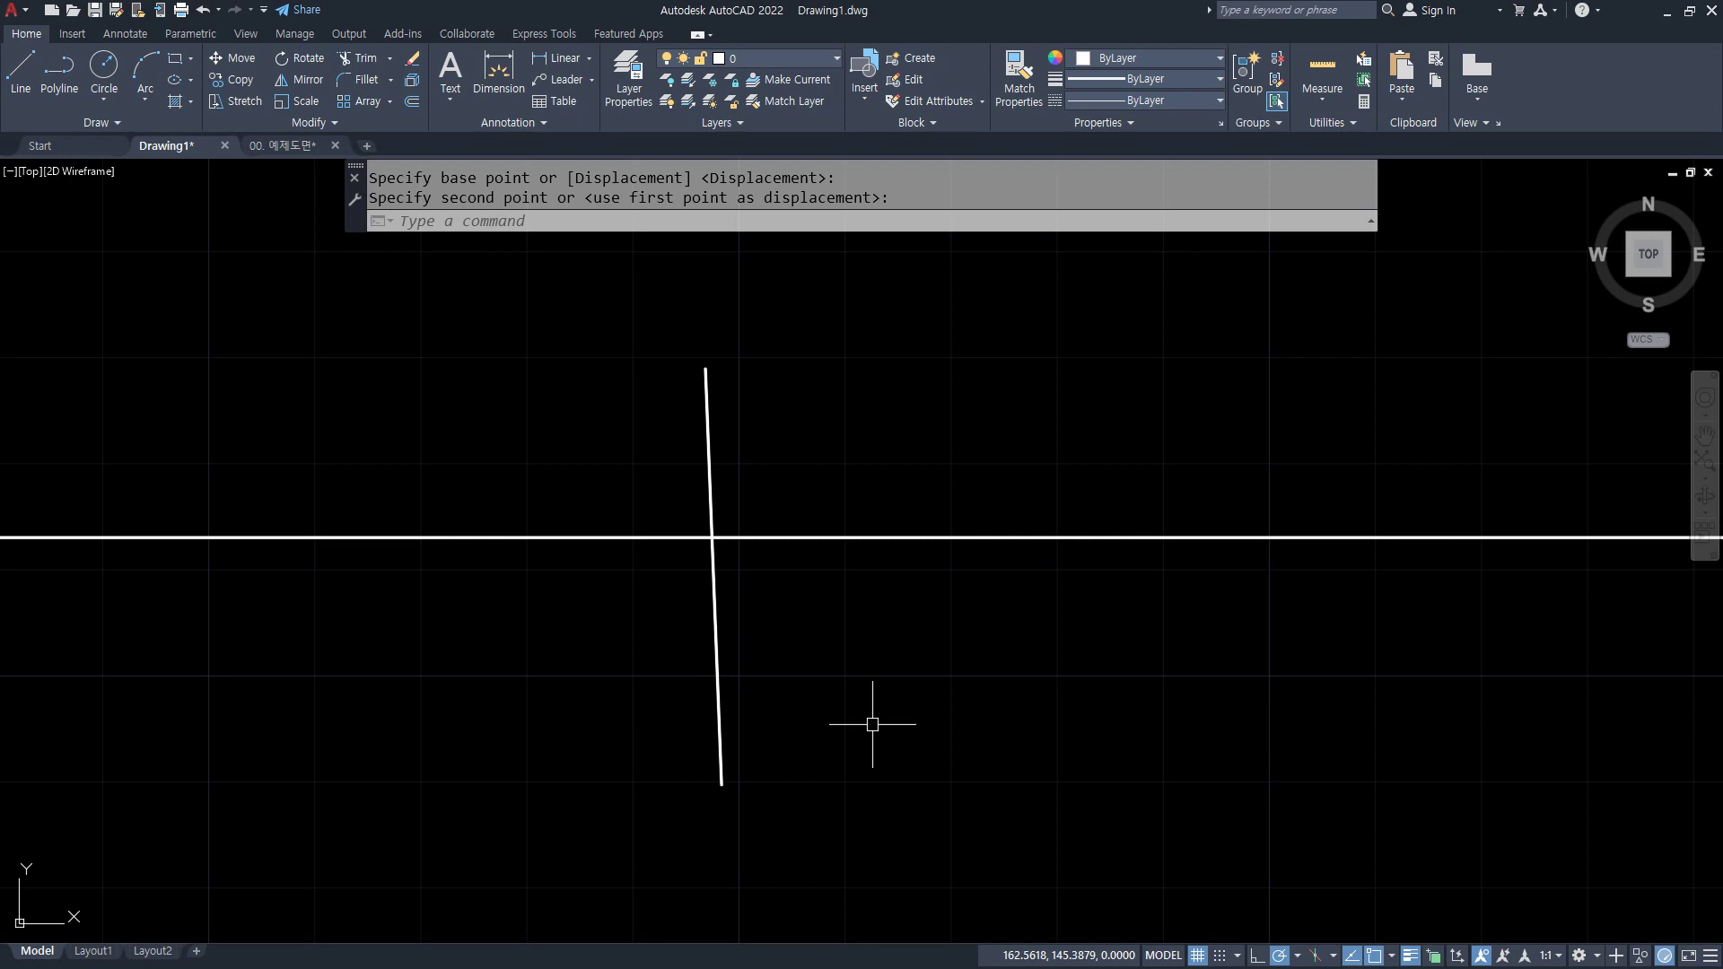
key("ctrl+2")
mouse_move(699, 313)
left_mouse_down()
mouse_move(699, 621)
mouse_move(741, 948)
left_mouse_up()
left_click_drag(334, 407, 368, 420)
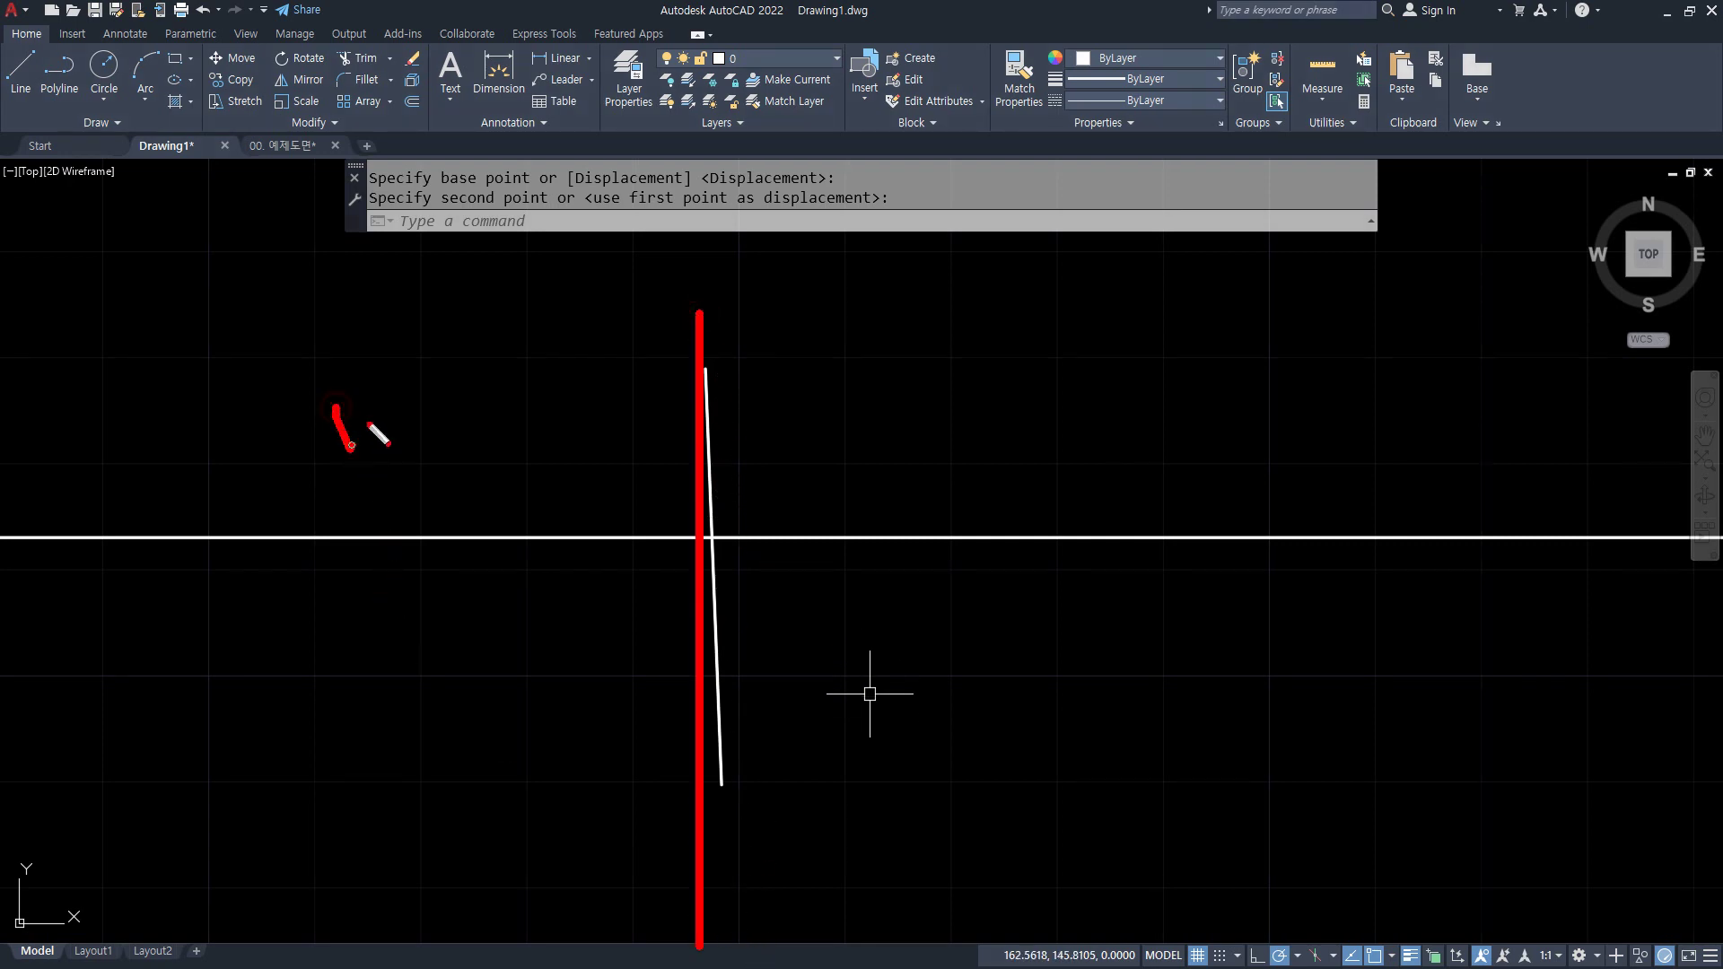
left_click_drag(939, 476, 995, 468)
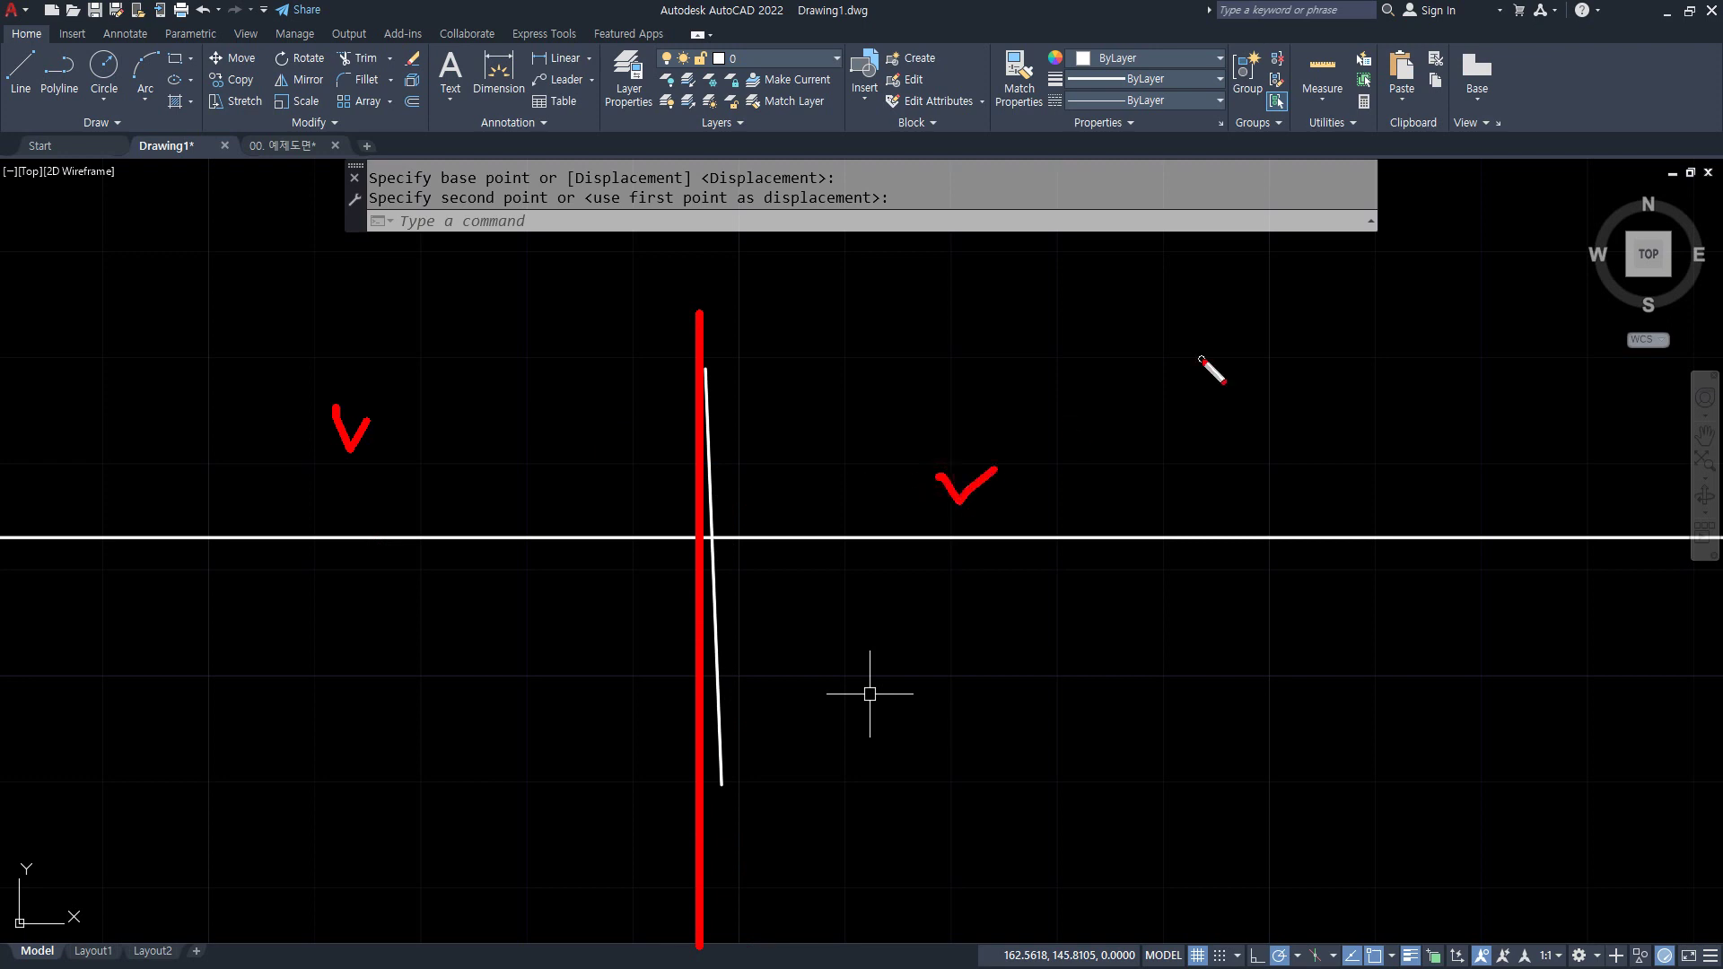
key("Escape")
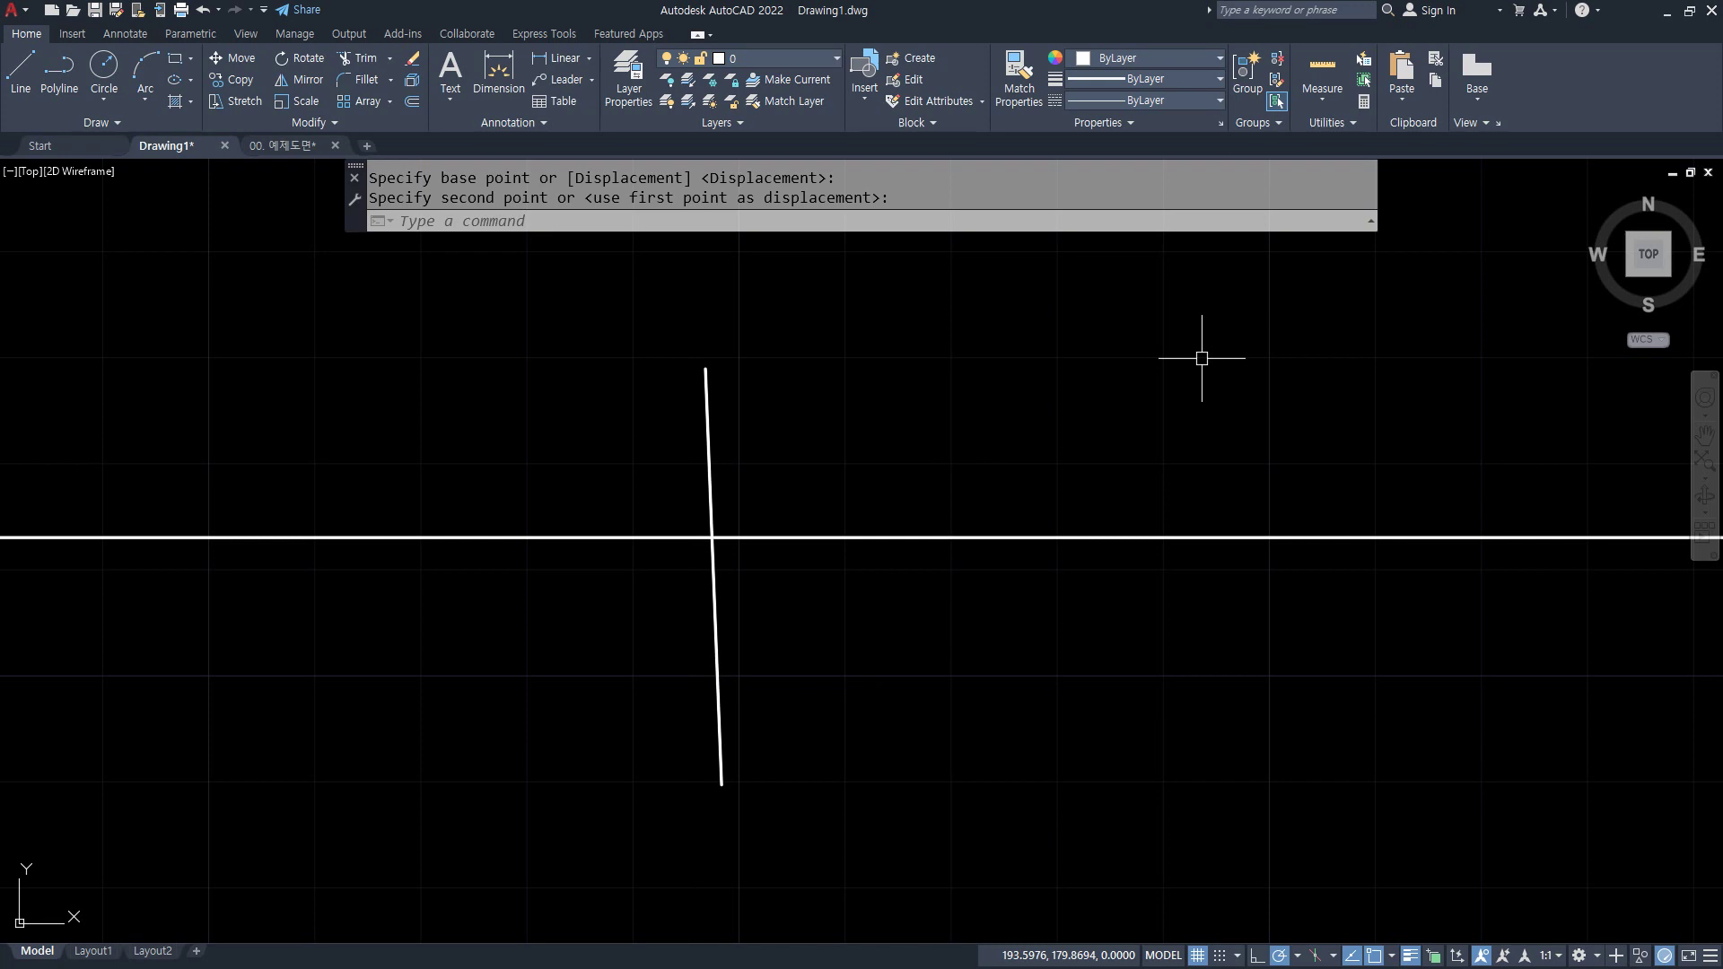
- Break the horizontal line in two without a gap by setting both break points at its intersection with the slanted line
type("br")
key("Return")
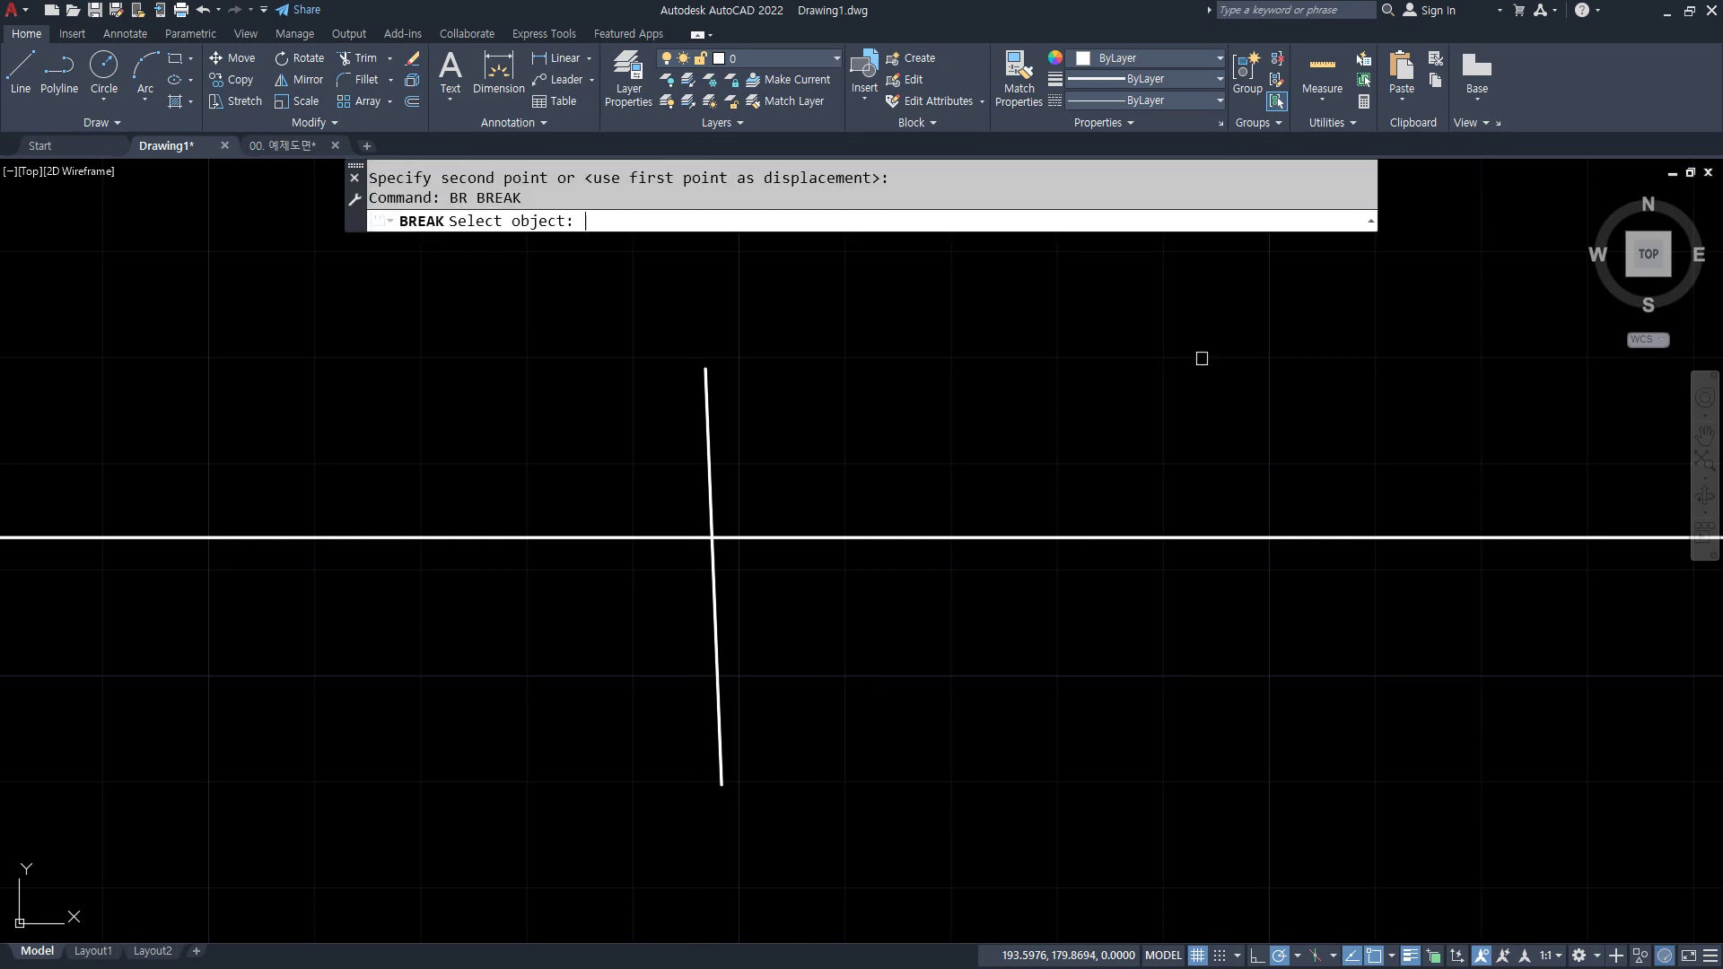
left_click(1173, 536)
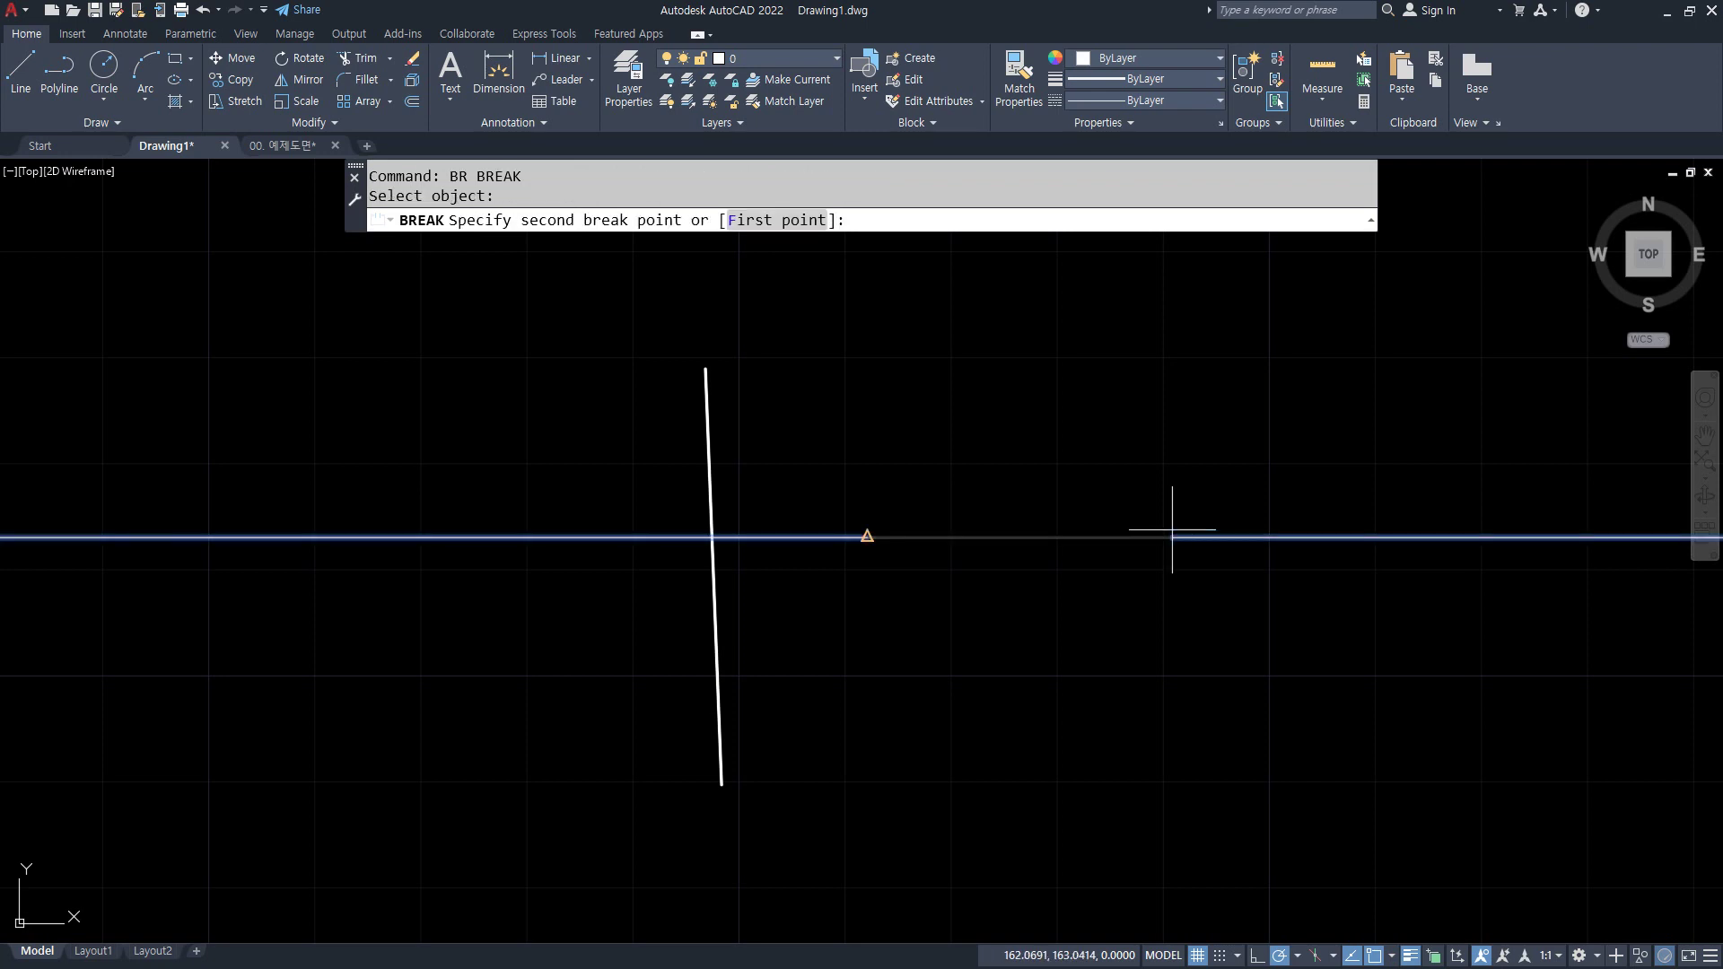
left_click(803, 215)
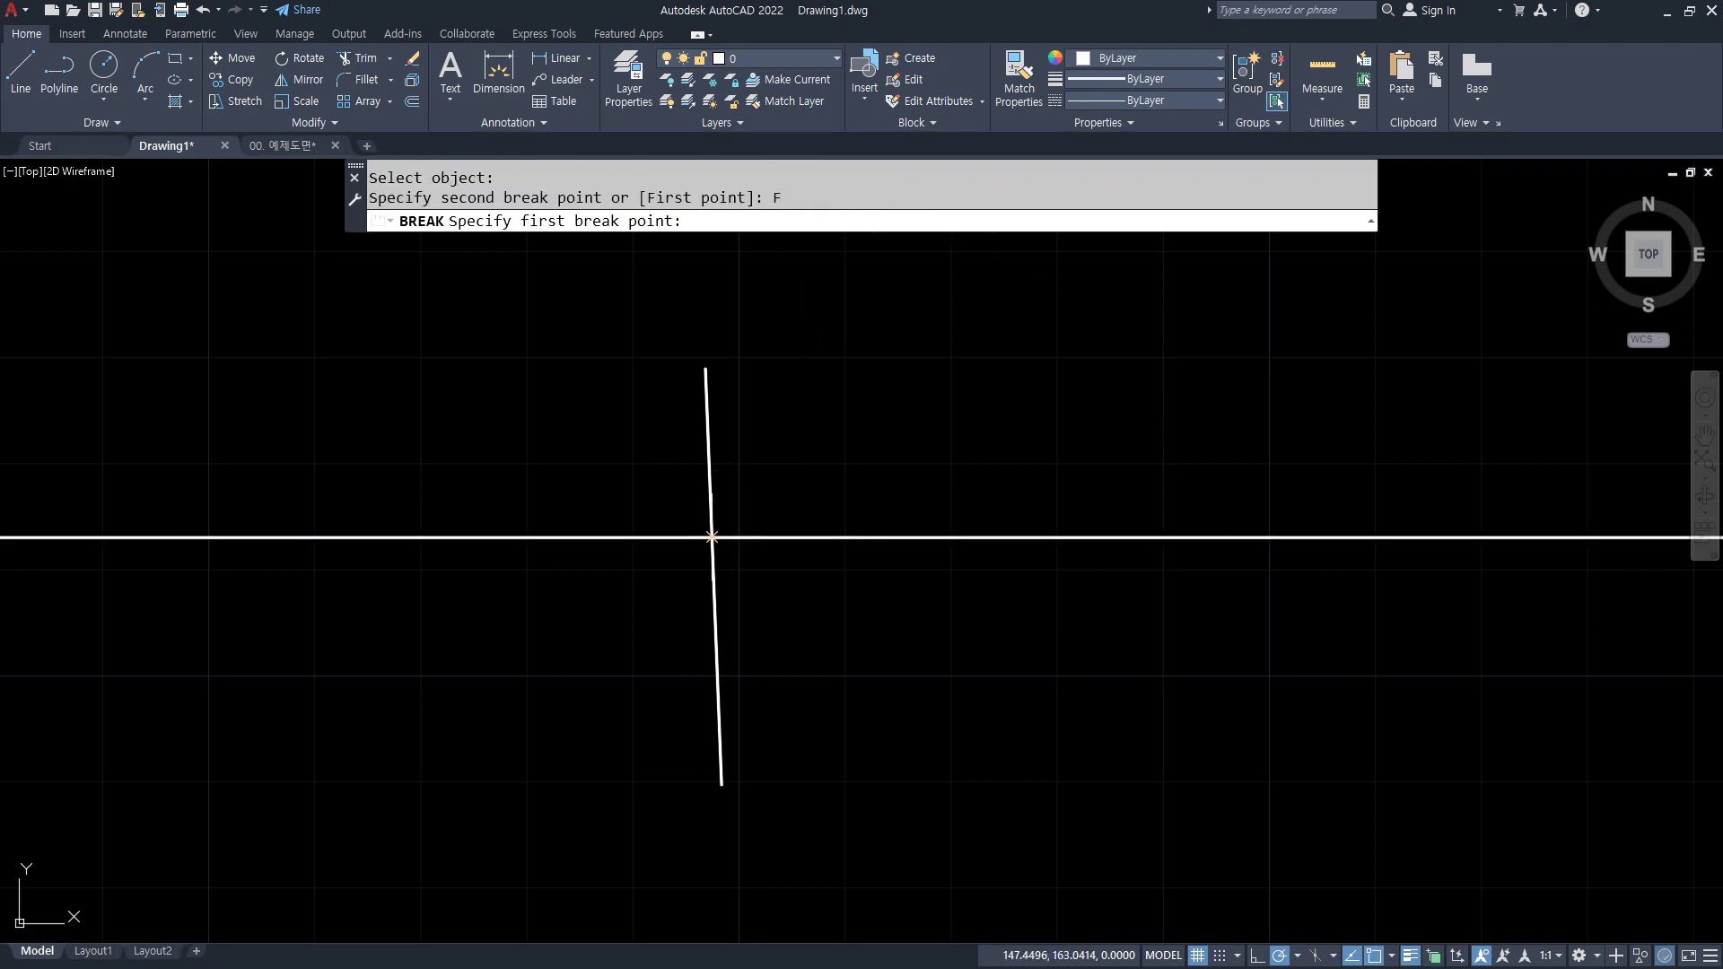
left_click(712, 537)
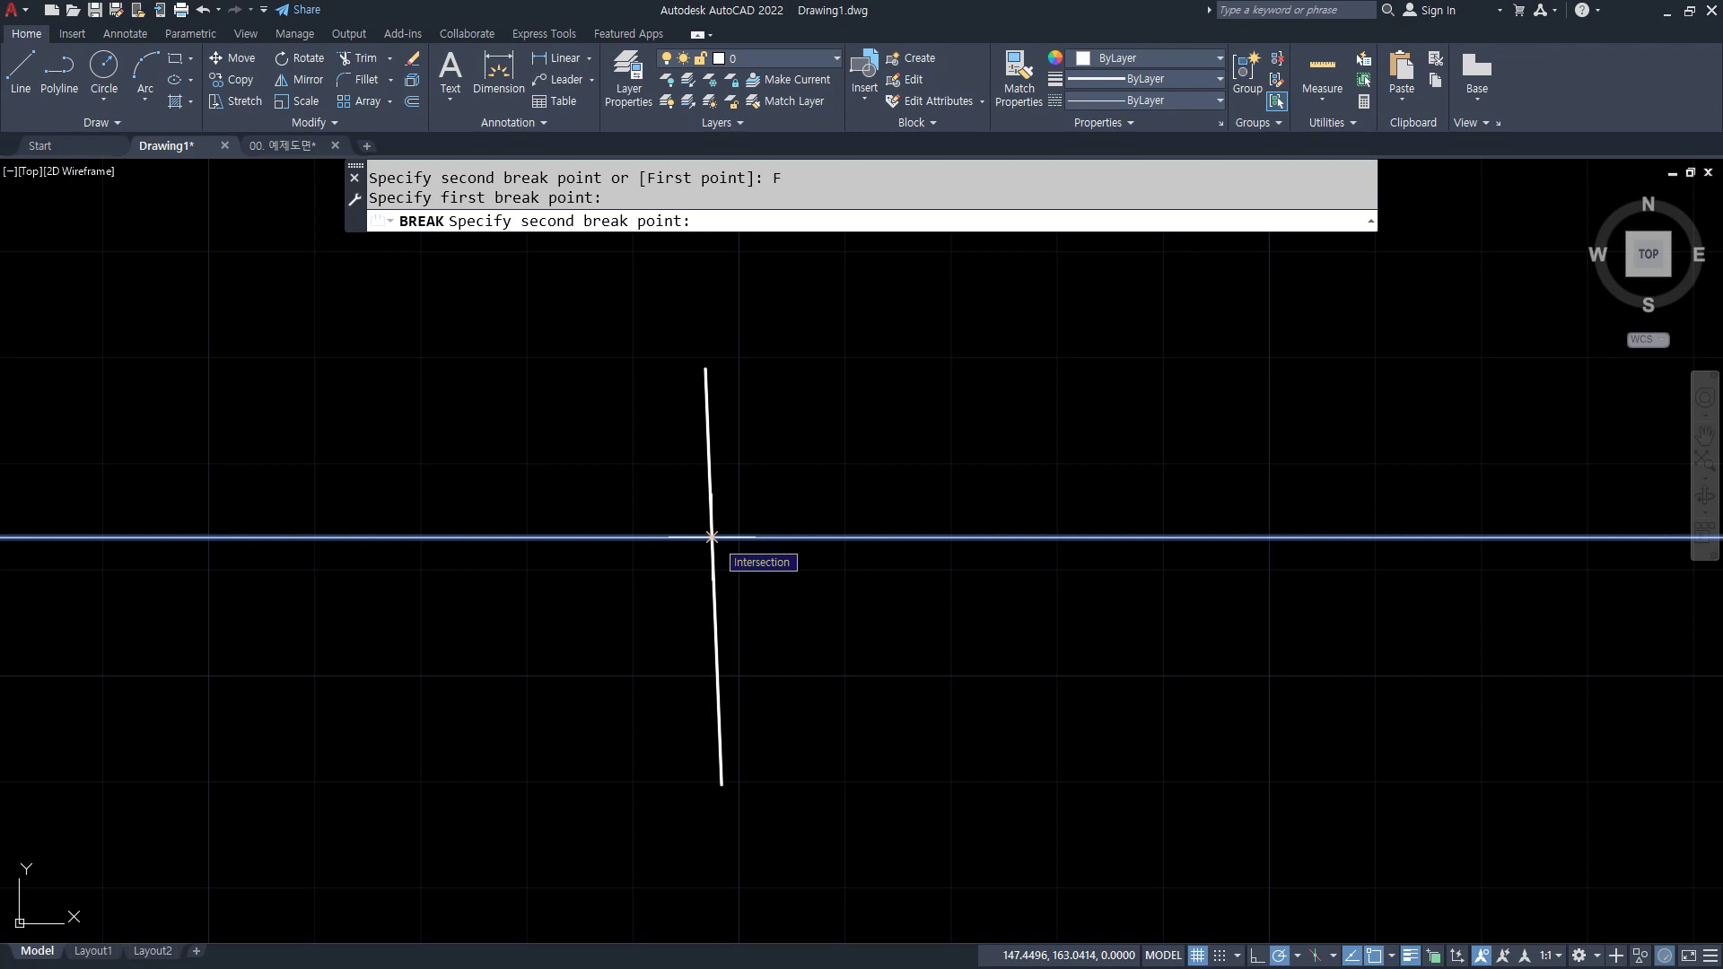
left_click(712, 537)
- Assign the segment on the right side of the break to the 중심 layer and clear the selection
left_click(1155, 609)
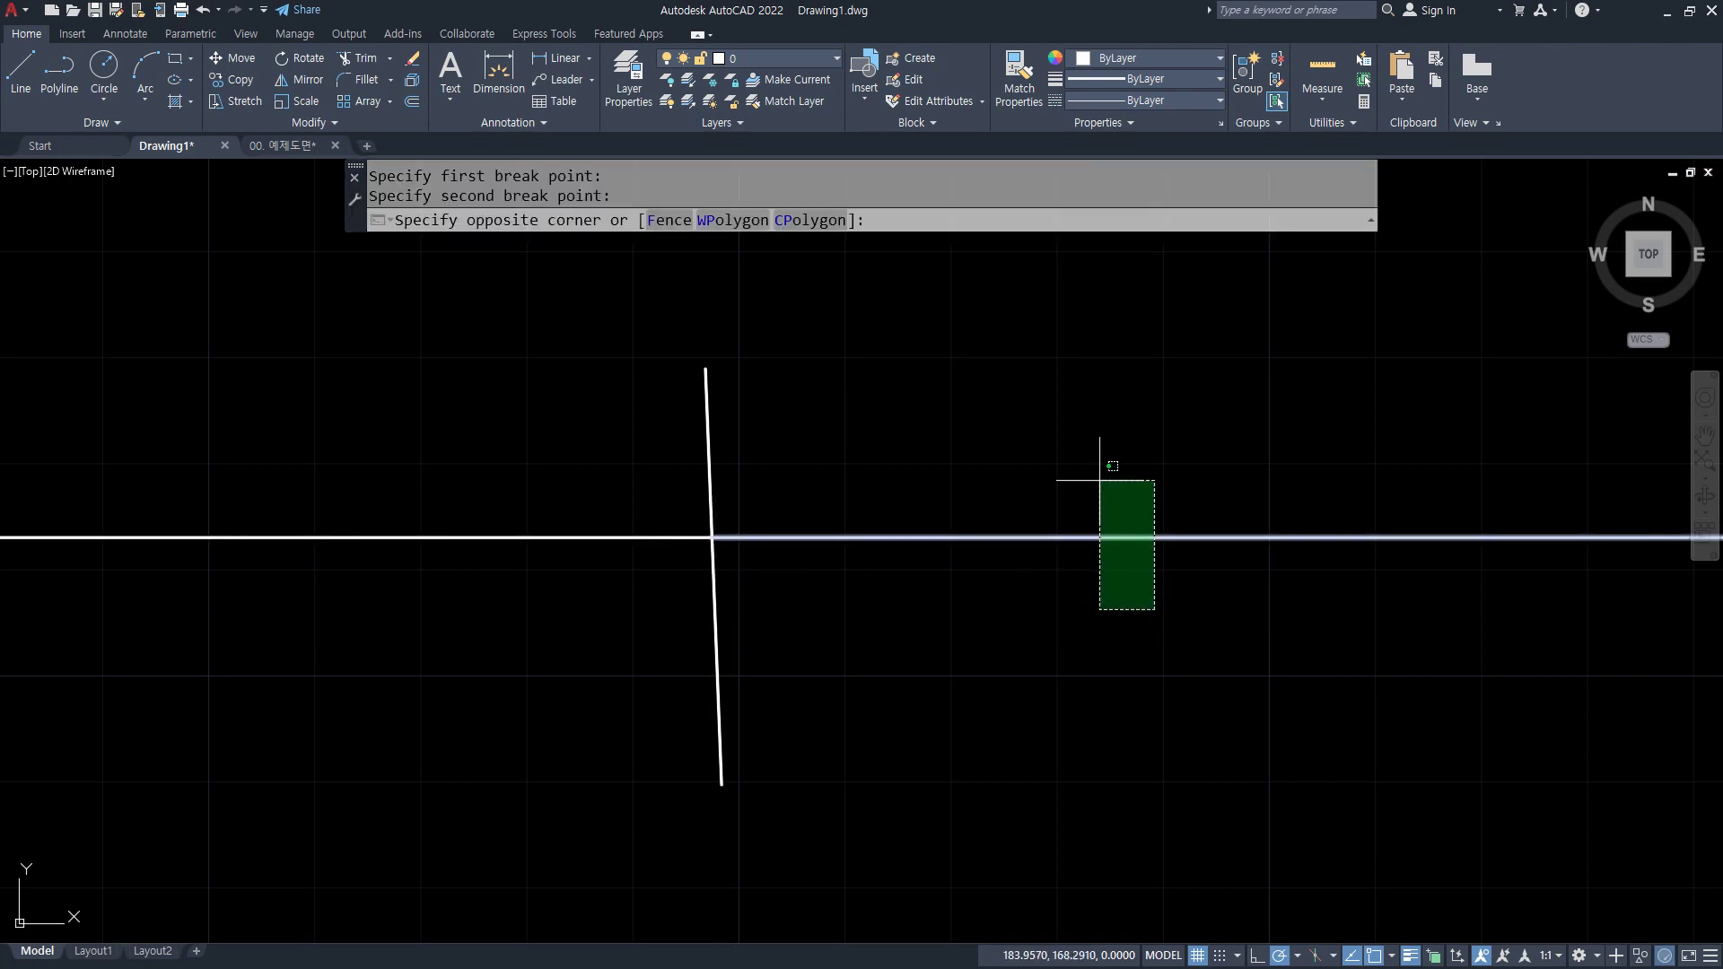
left_click(1101, 481)
left_click(788, 59)
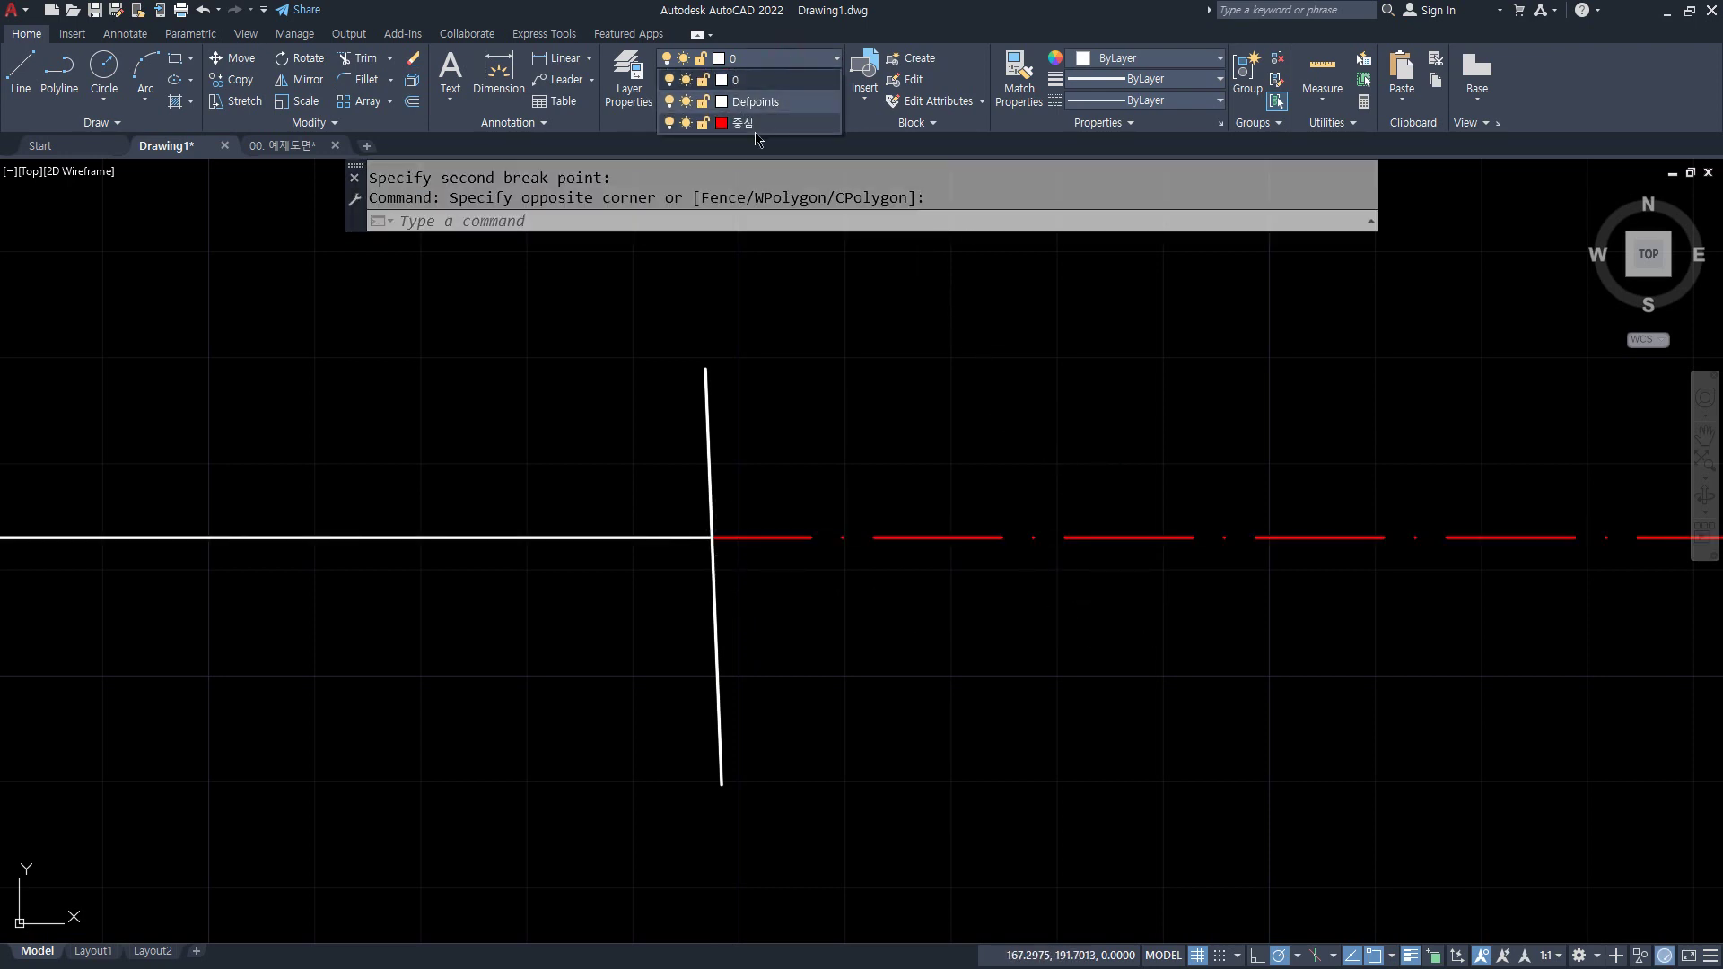
left_click(752, 124)
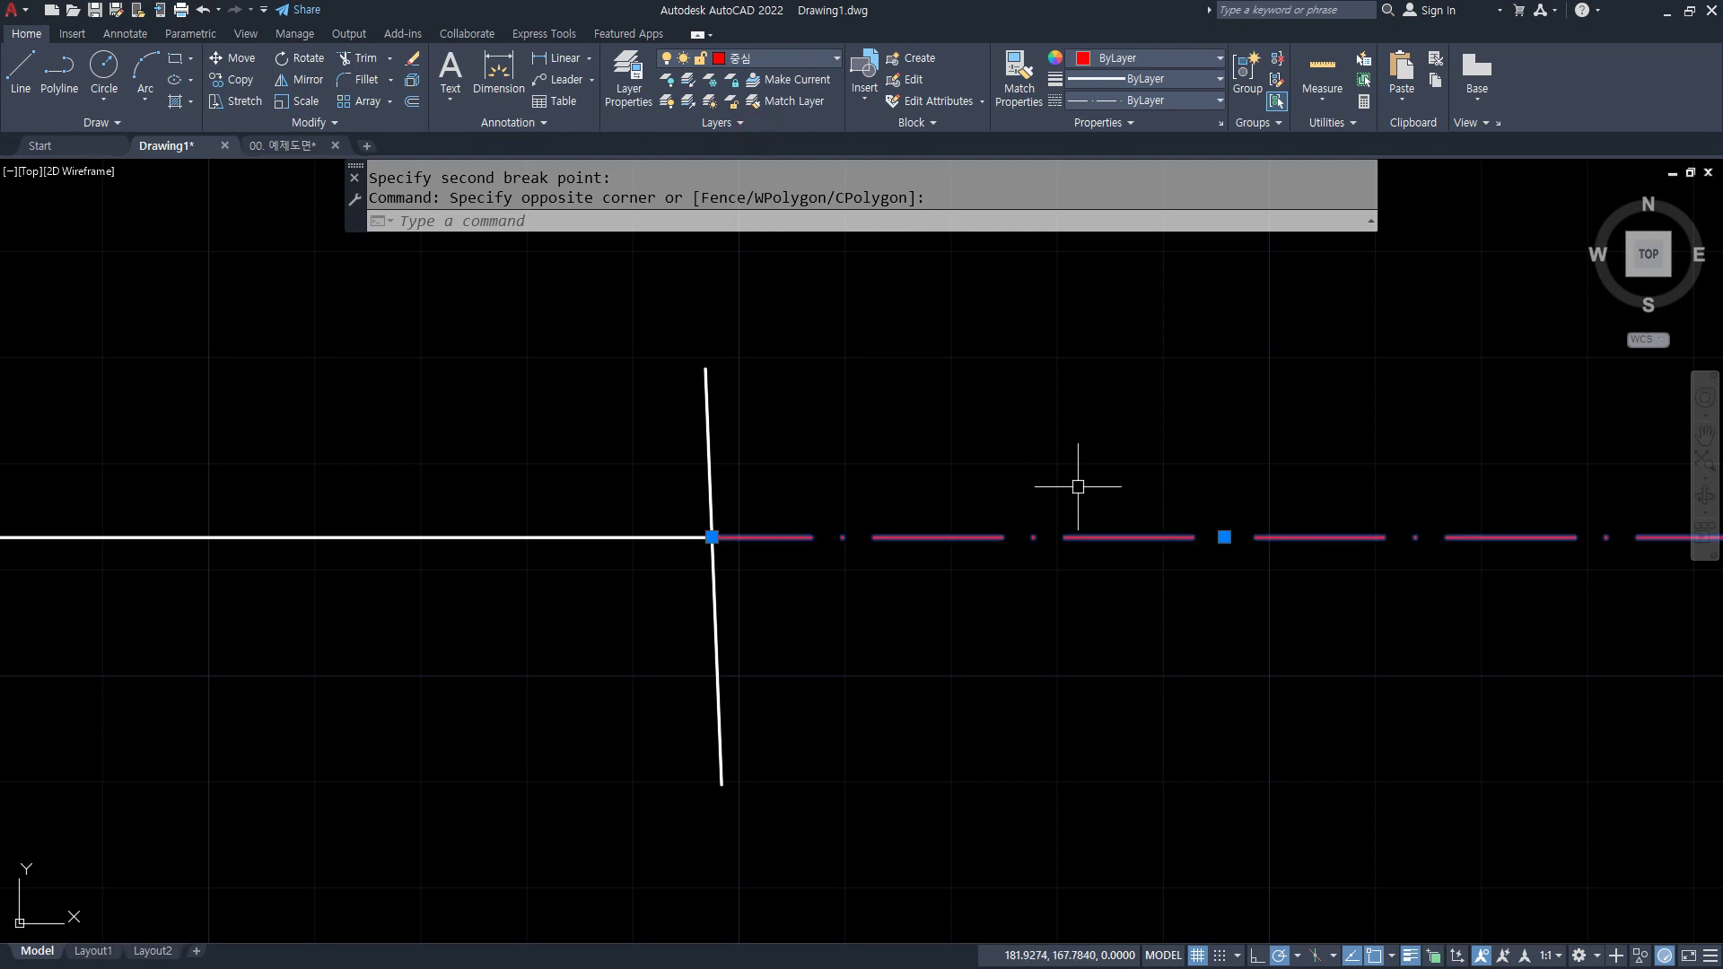
key("Escape")
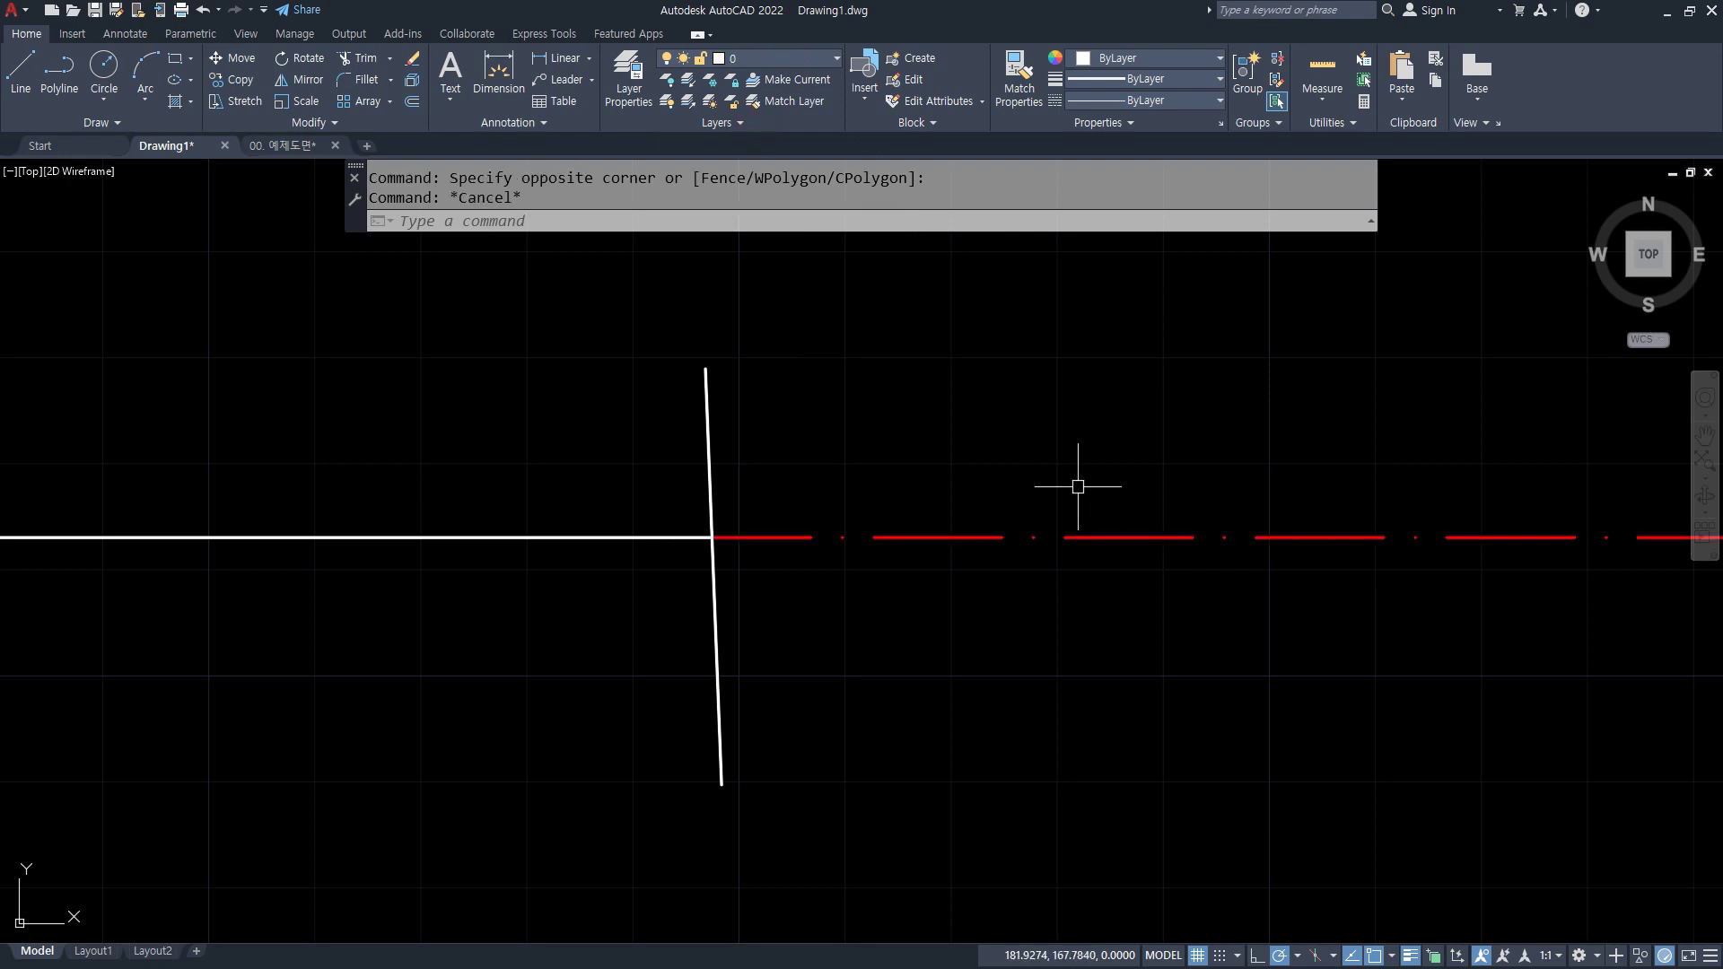
- Switch to the Notepad command list and look up the eXplode (X) entry
key("alt+Tab")
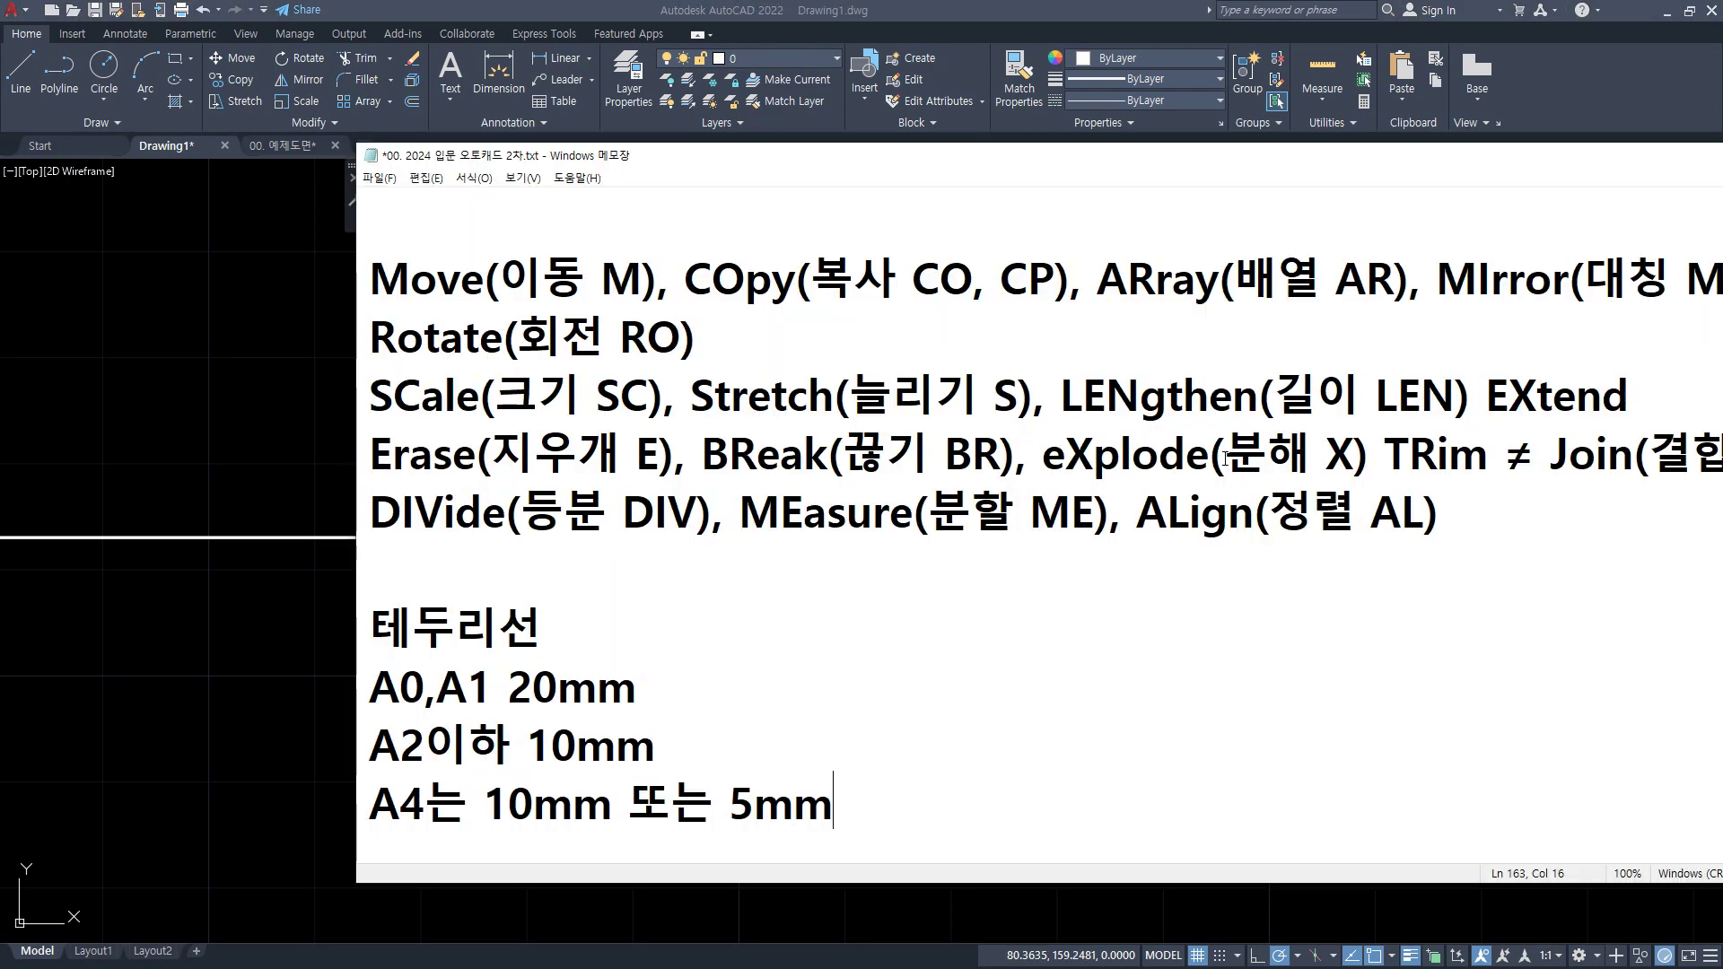
mouse_move(1363, 473)
left_mouse_down()
mouse_move(1060, 476)
mouse_move(1325, 485)
left_mouse_up()
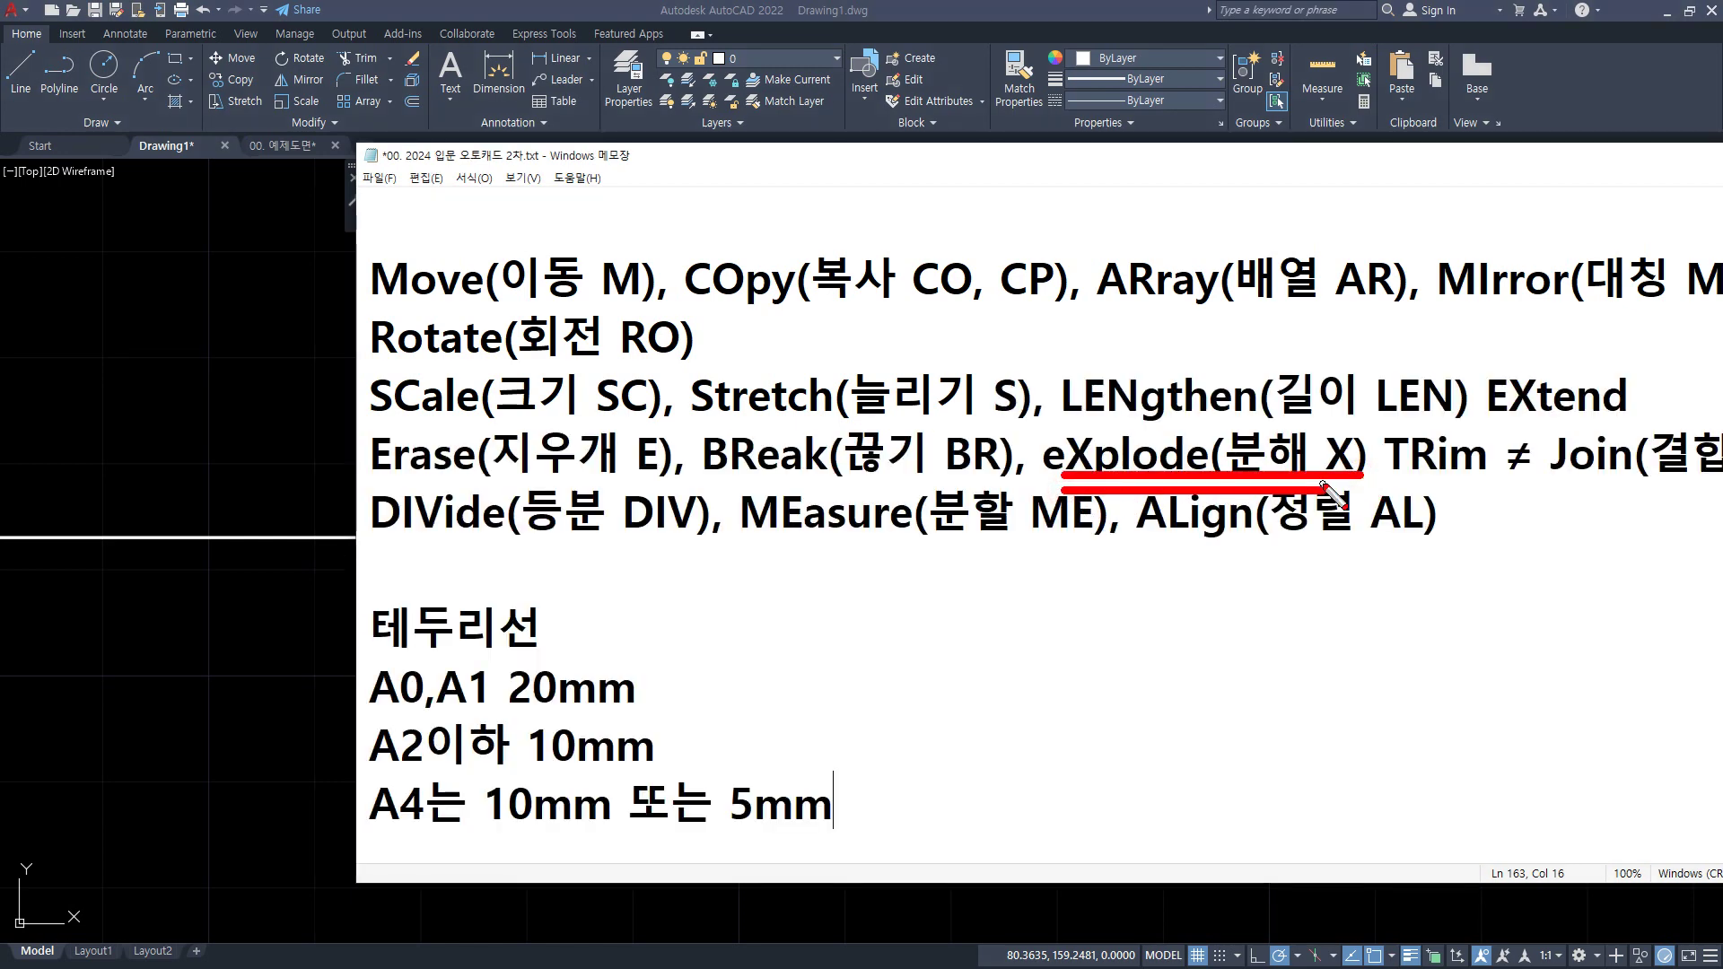
key("Escape")
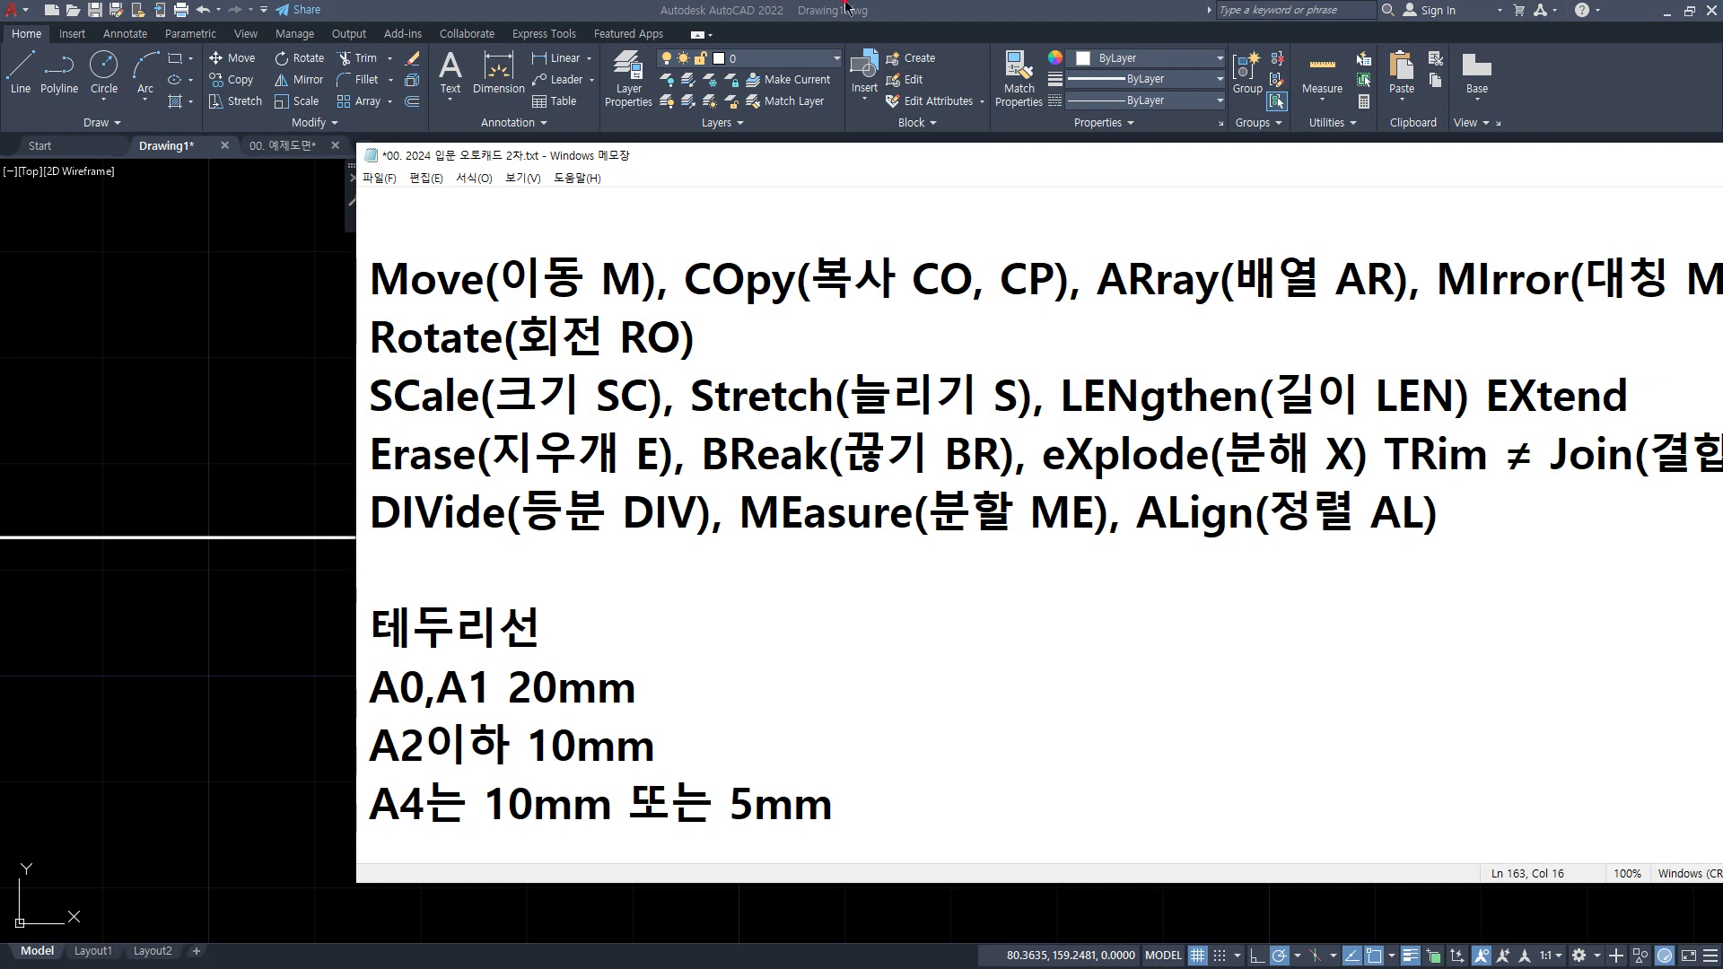
- Switch back to AutoCAD and erase the three practice lines
key("alt+Tab")
left_click(947, 717)
left_click(415, 469)
type("e")
key("Return")
- Draw a rectangle by two opposite corners in the middle of the empty drawing area
type("rec")
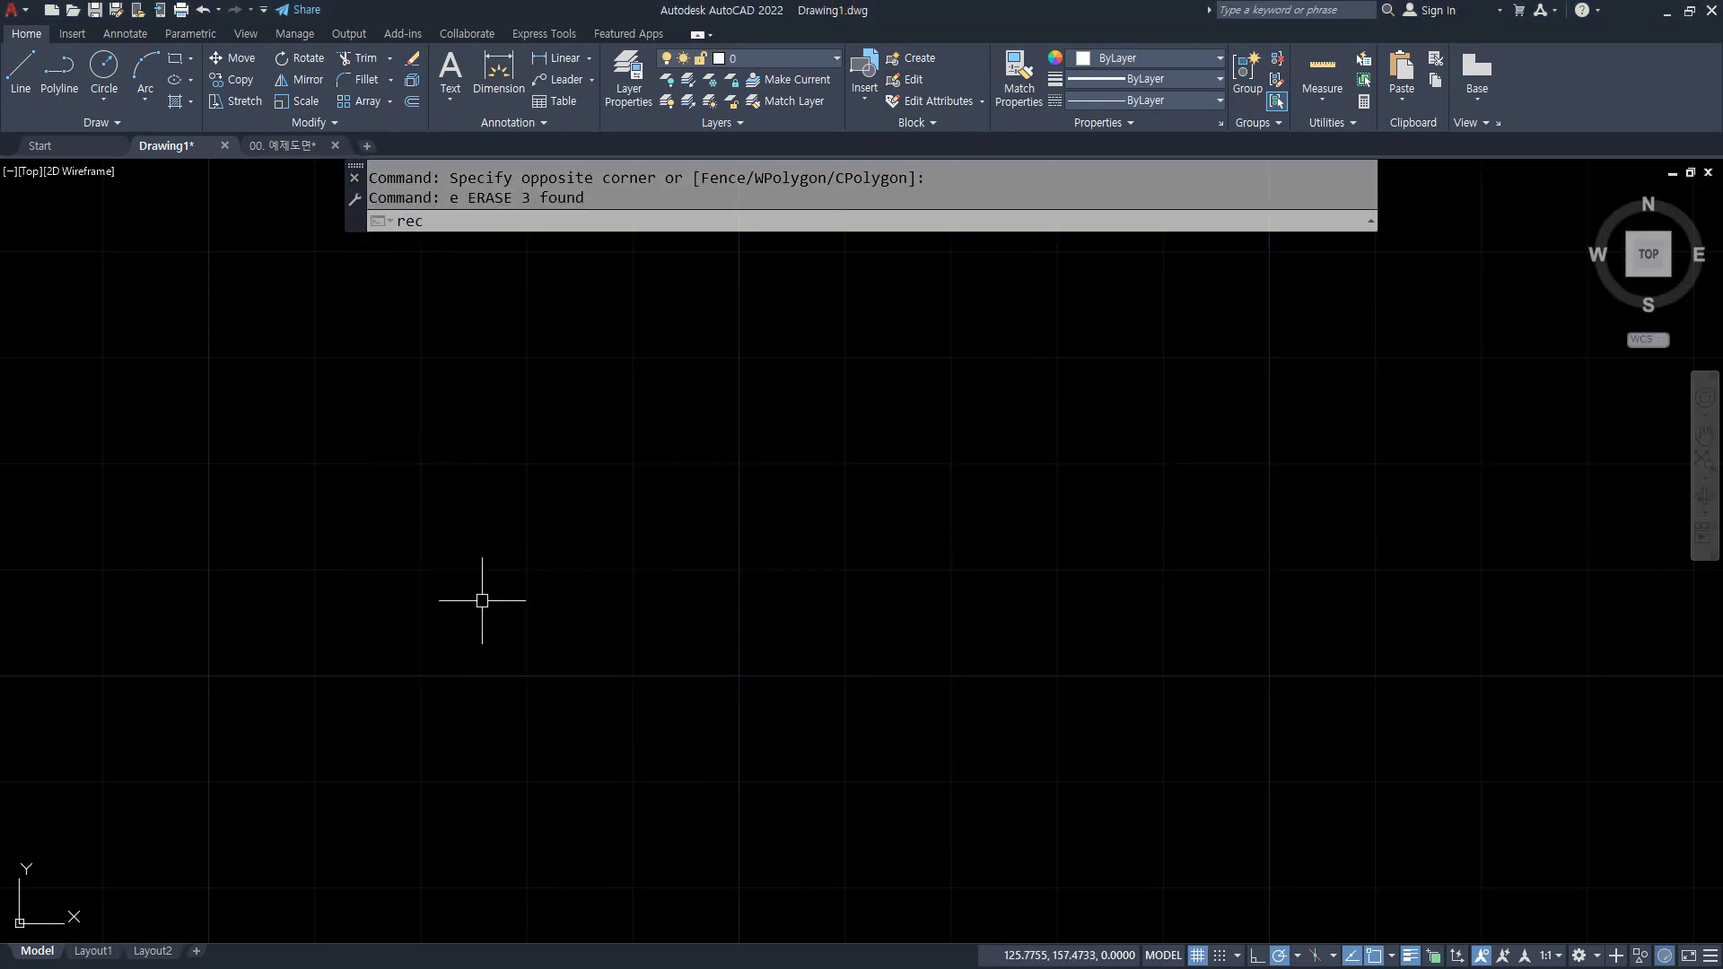
key("Return")
left_click(487, 776)
left_click(959, 349)
- Explode the rectangle into separate lines
left_click(798, 350)
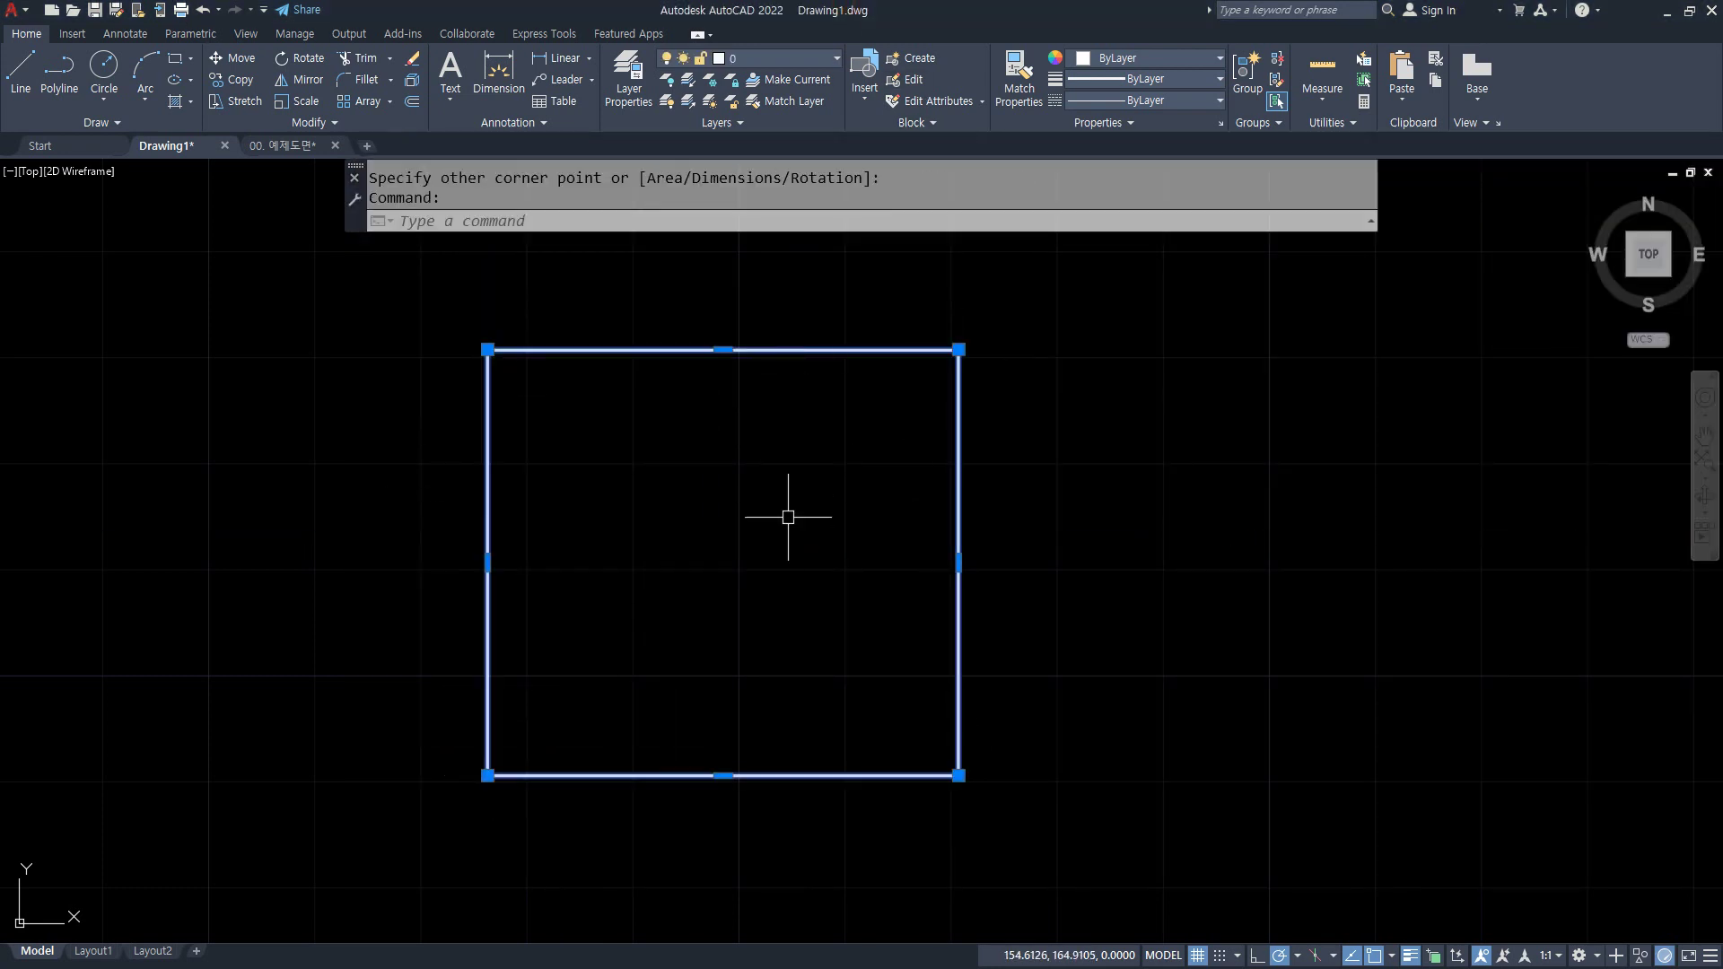
type("x")
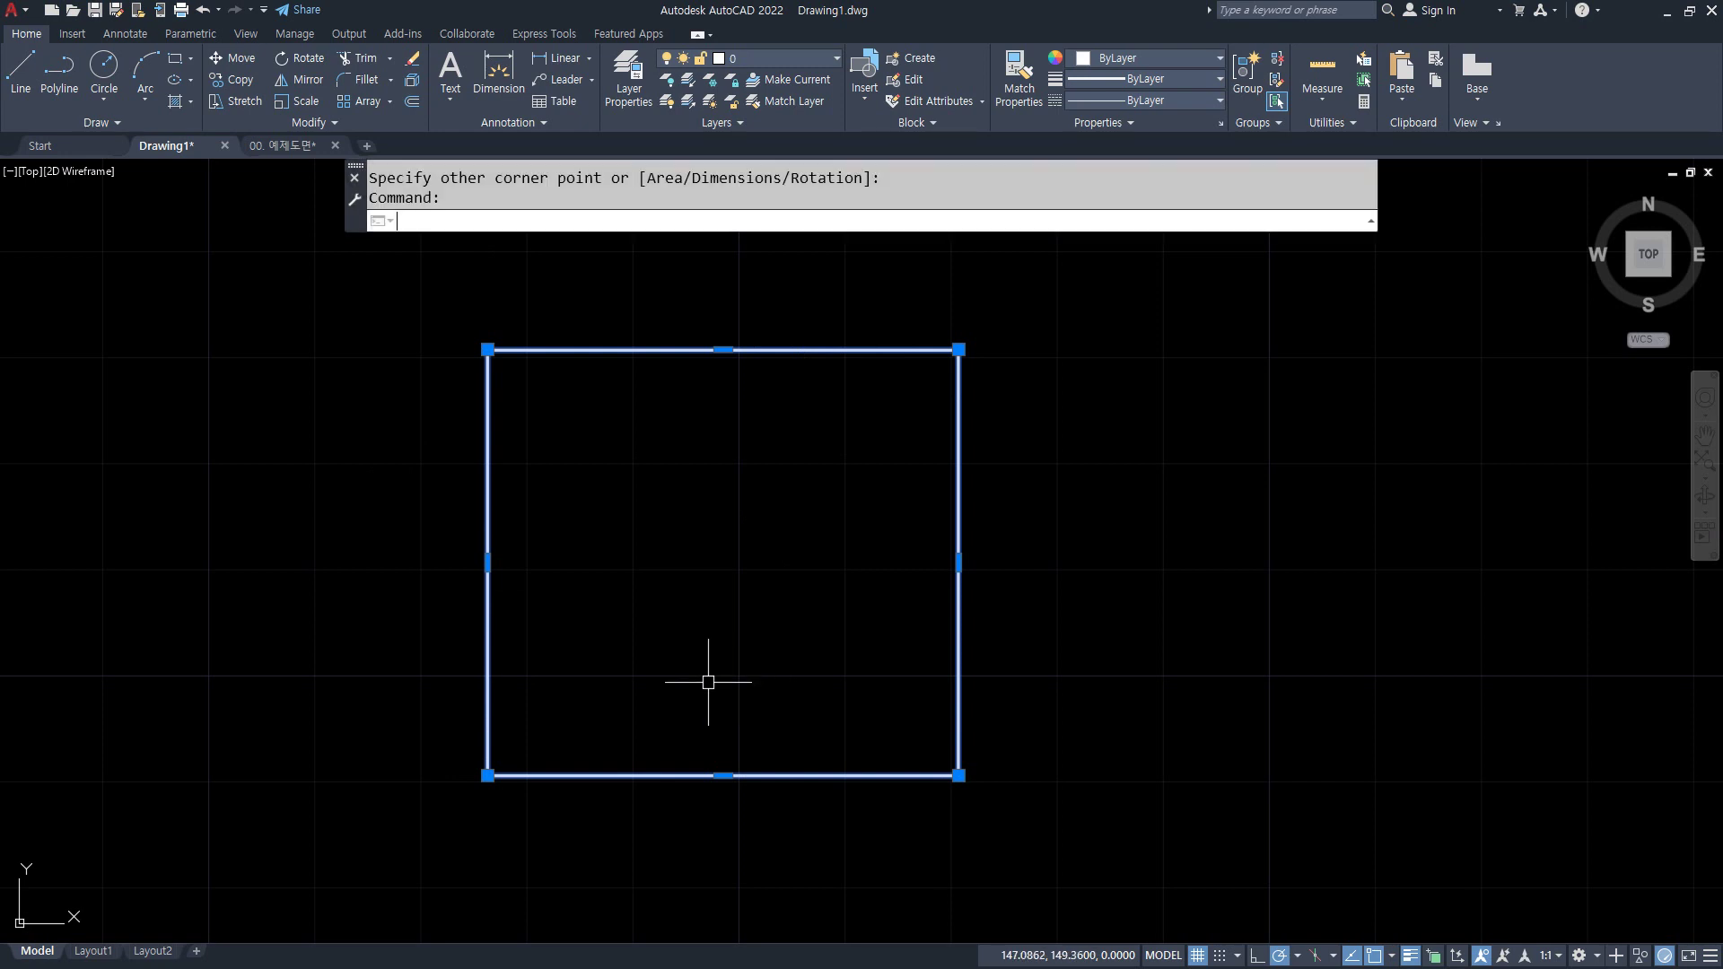
key("Return")
- Select the rectangle's four edges individually and join them into a single polyline
left_click(977, 550)
left_click(882, 539)
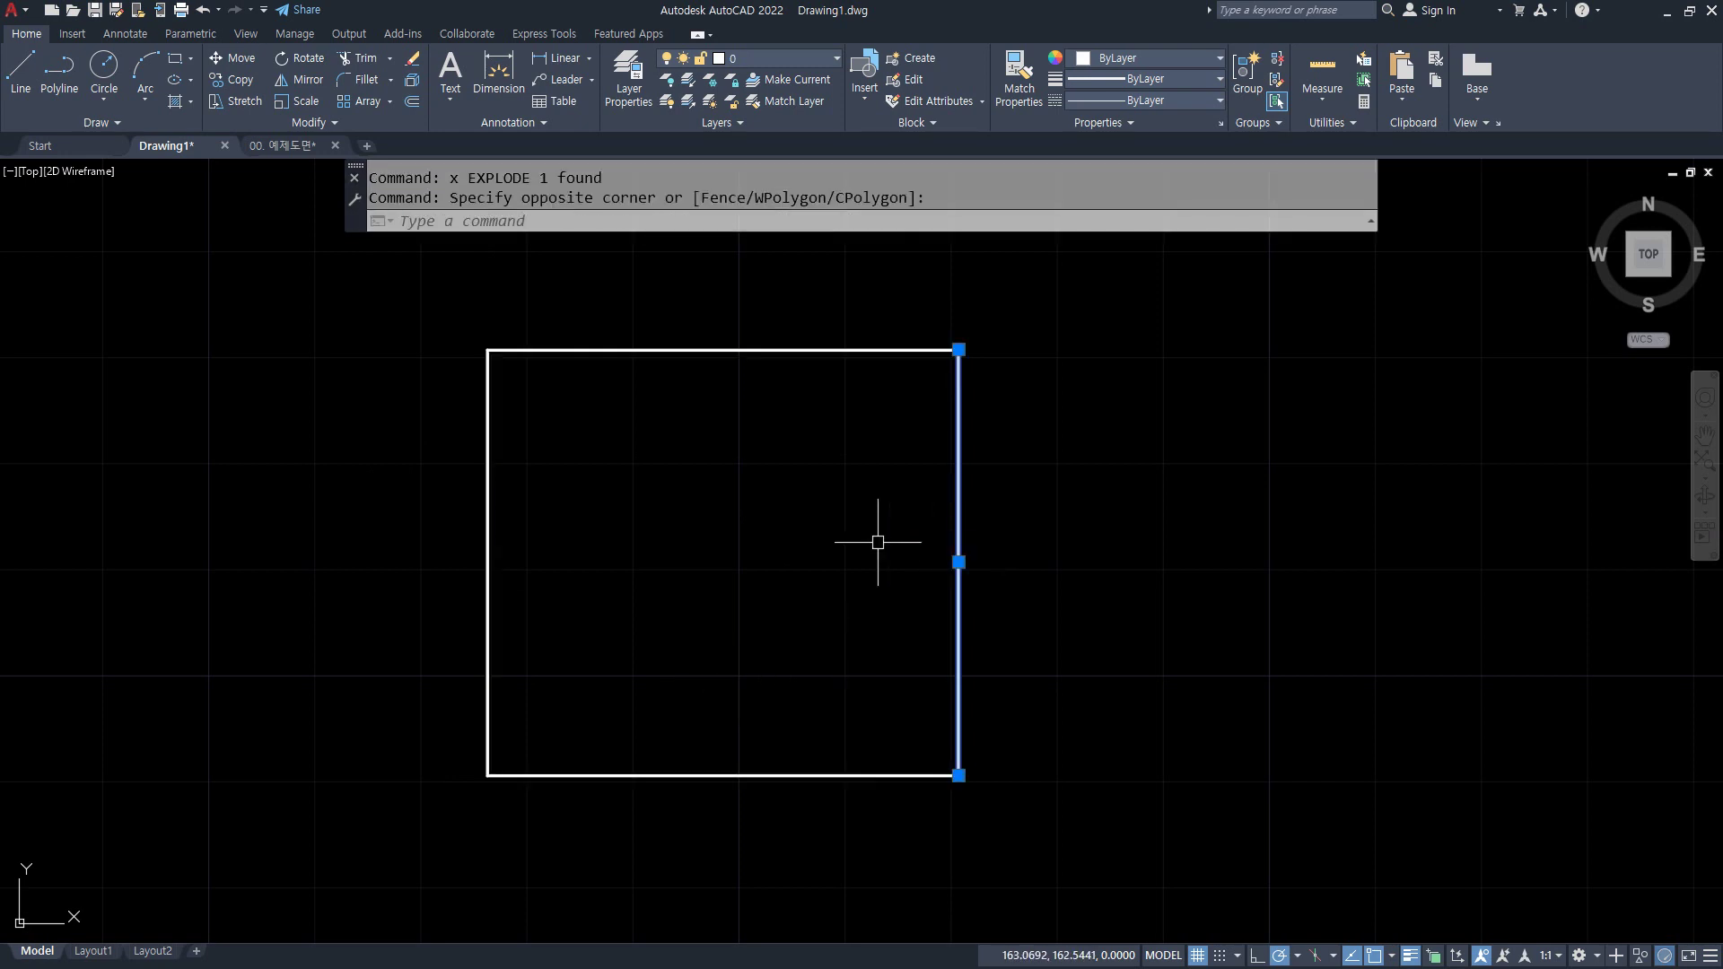
left_click(799, 415)
left_click(753, 316)
left_click(582, 467)
left_click(411, 539)
left_click(848, 682)
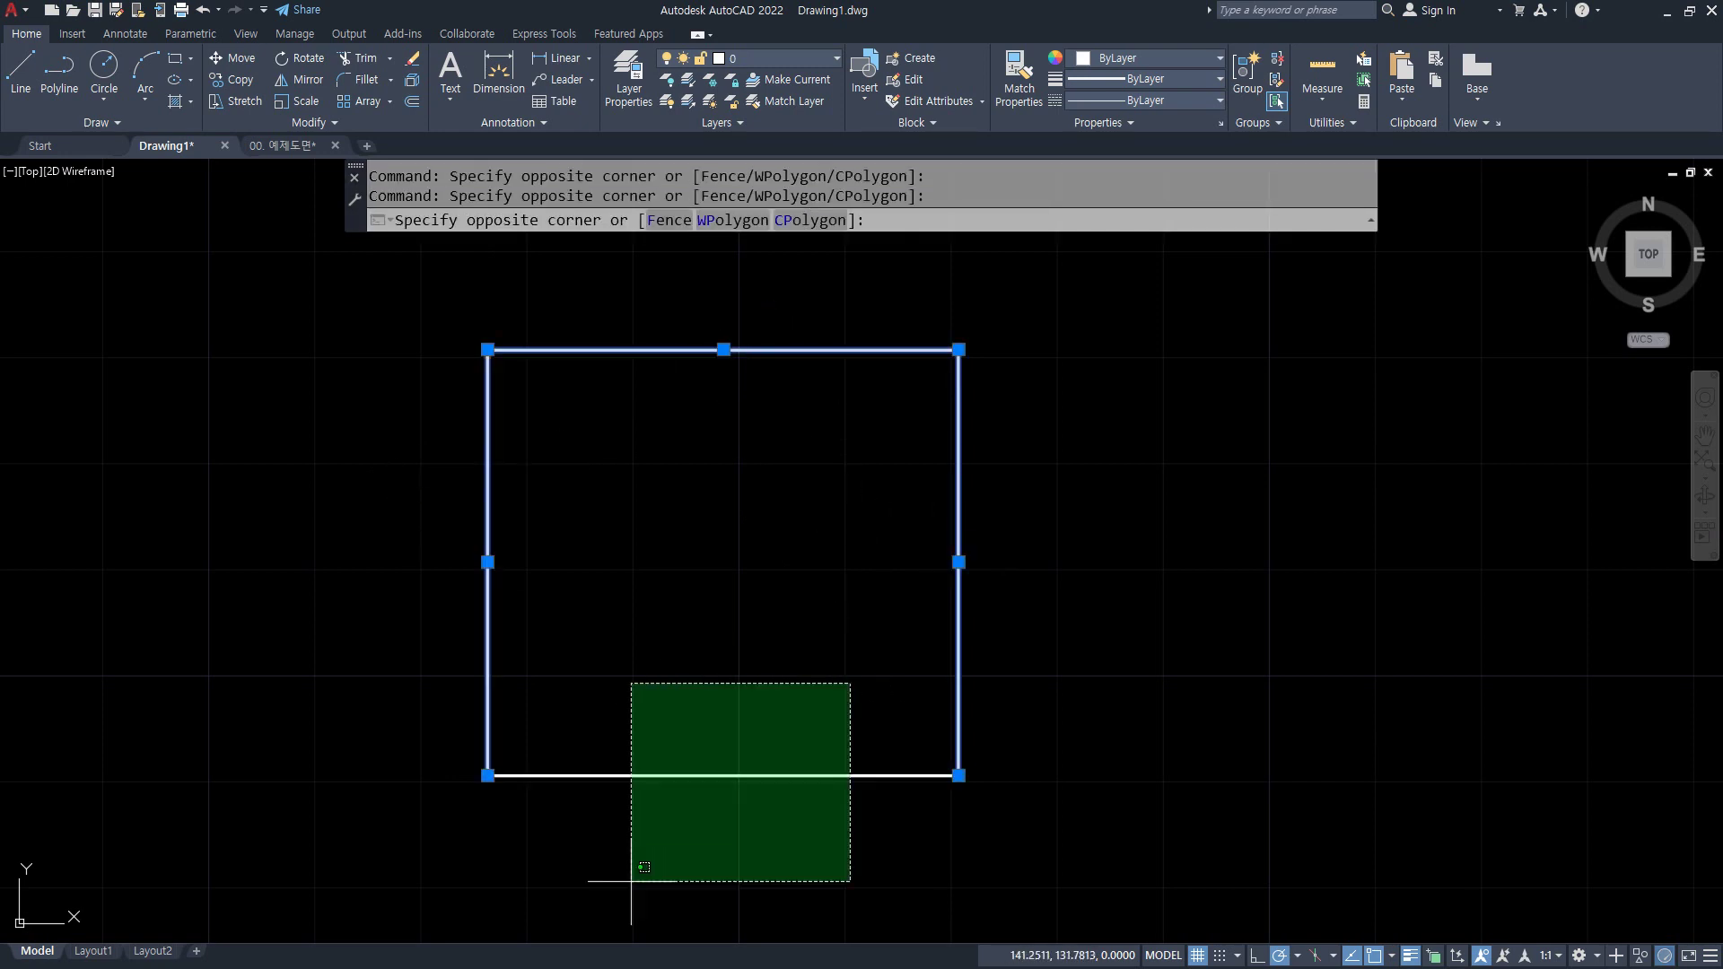
left_click(607, 903)
type("j")
key("Return")
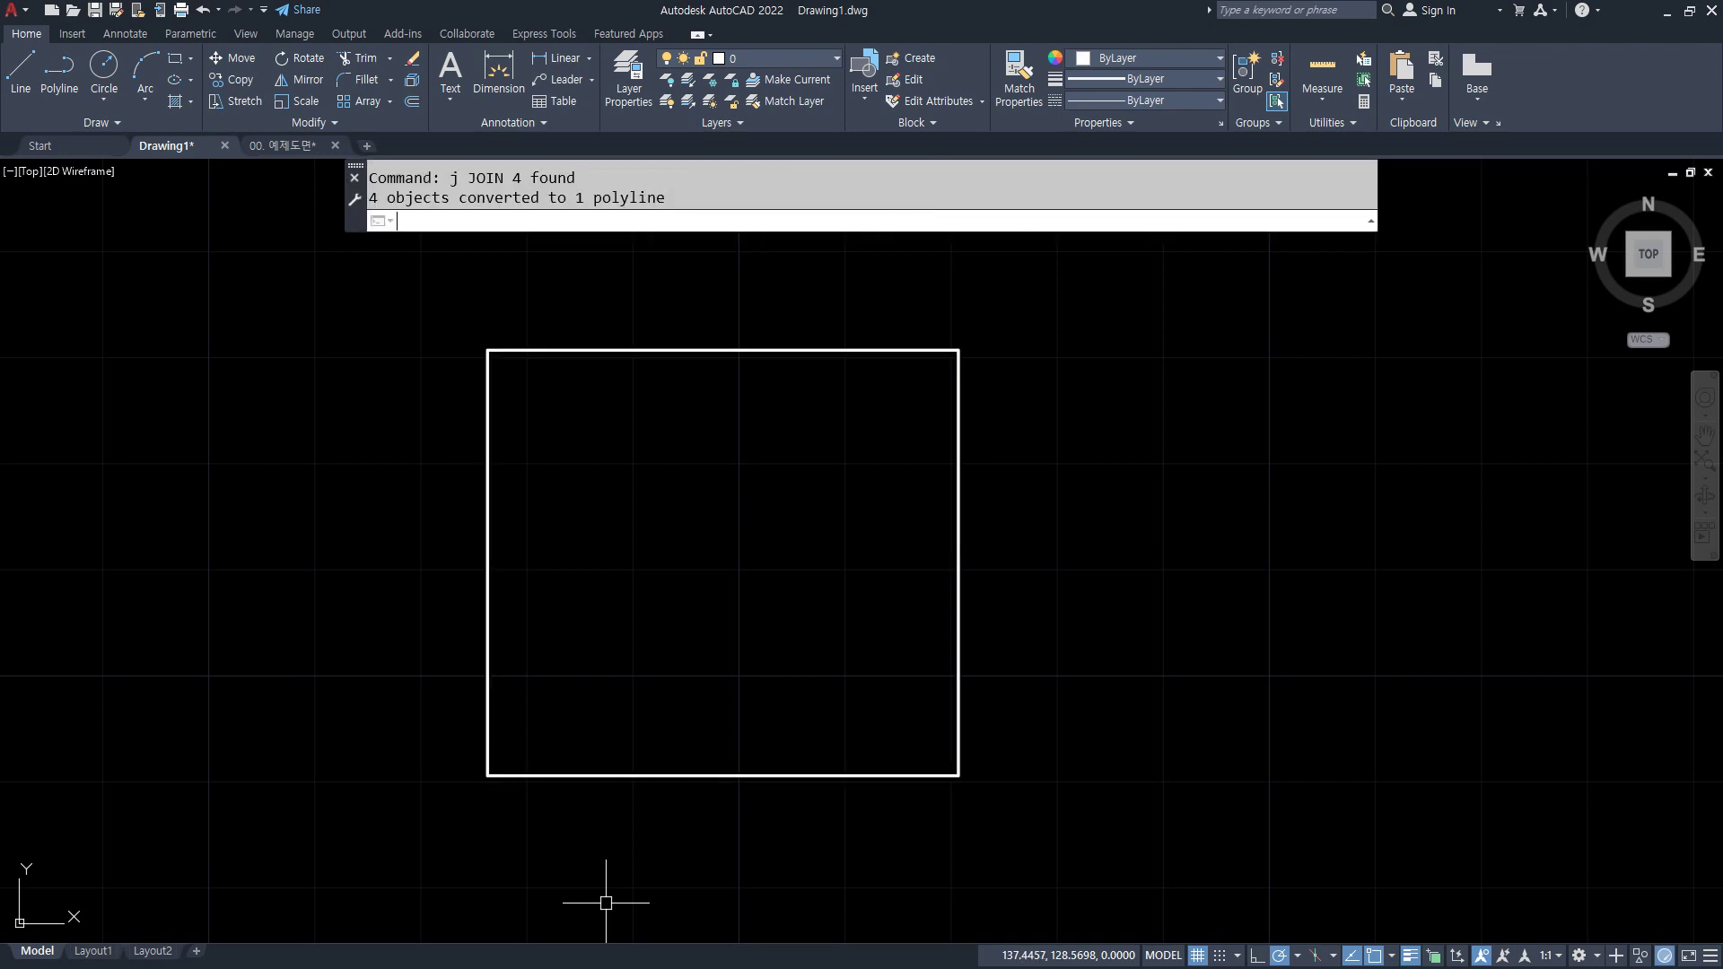
- Explode the joined rectangle again and check that its bottom edge selects separately
left_click(965, 674)
left_click(956, 680)
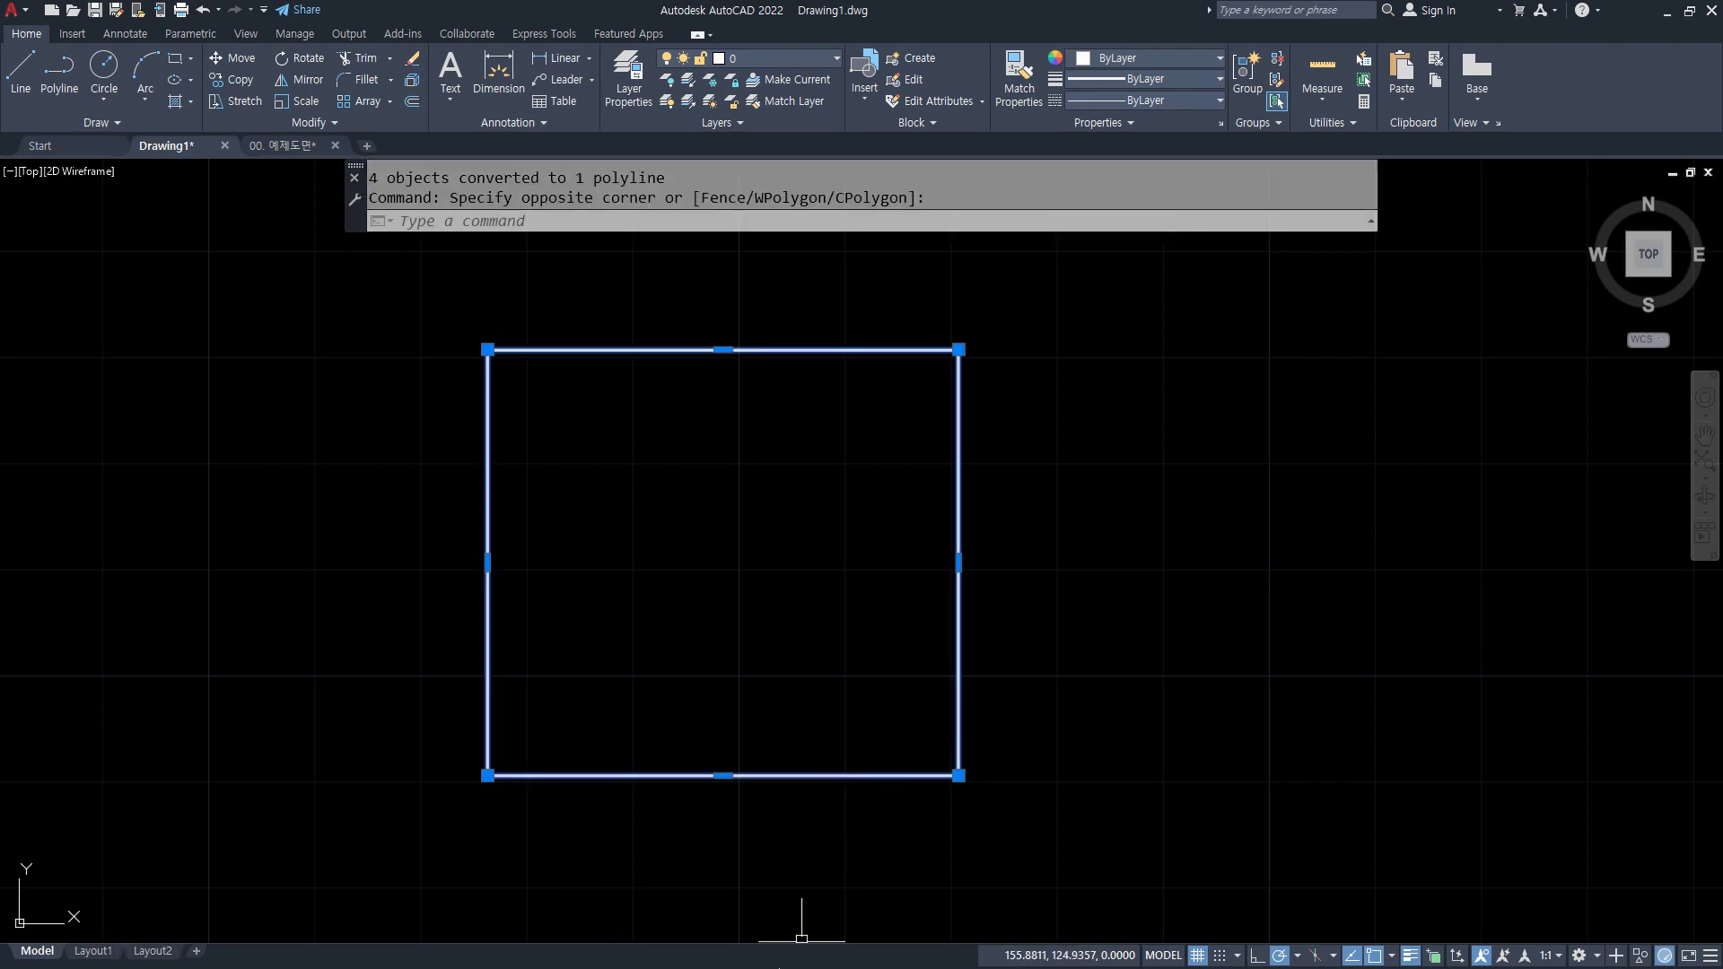
type("x")
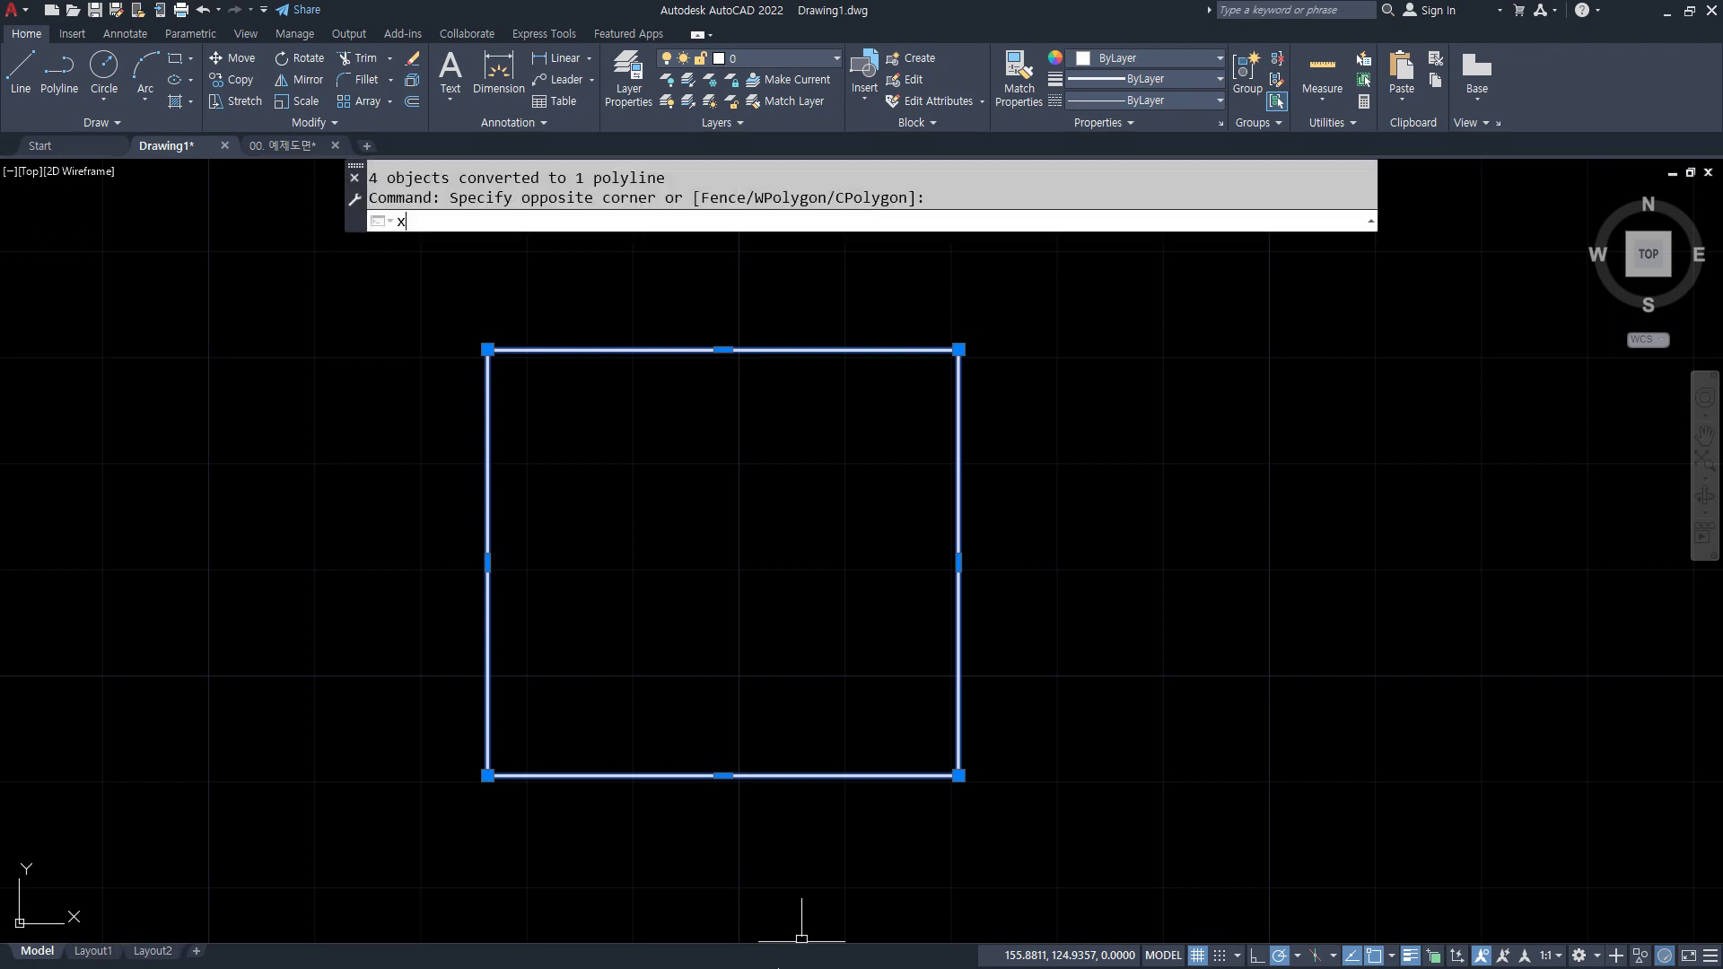
key("Return")
left_click(739, 770)
left_click(727, 783)
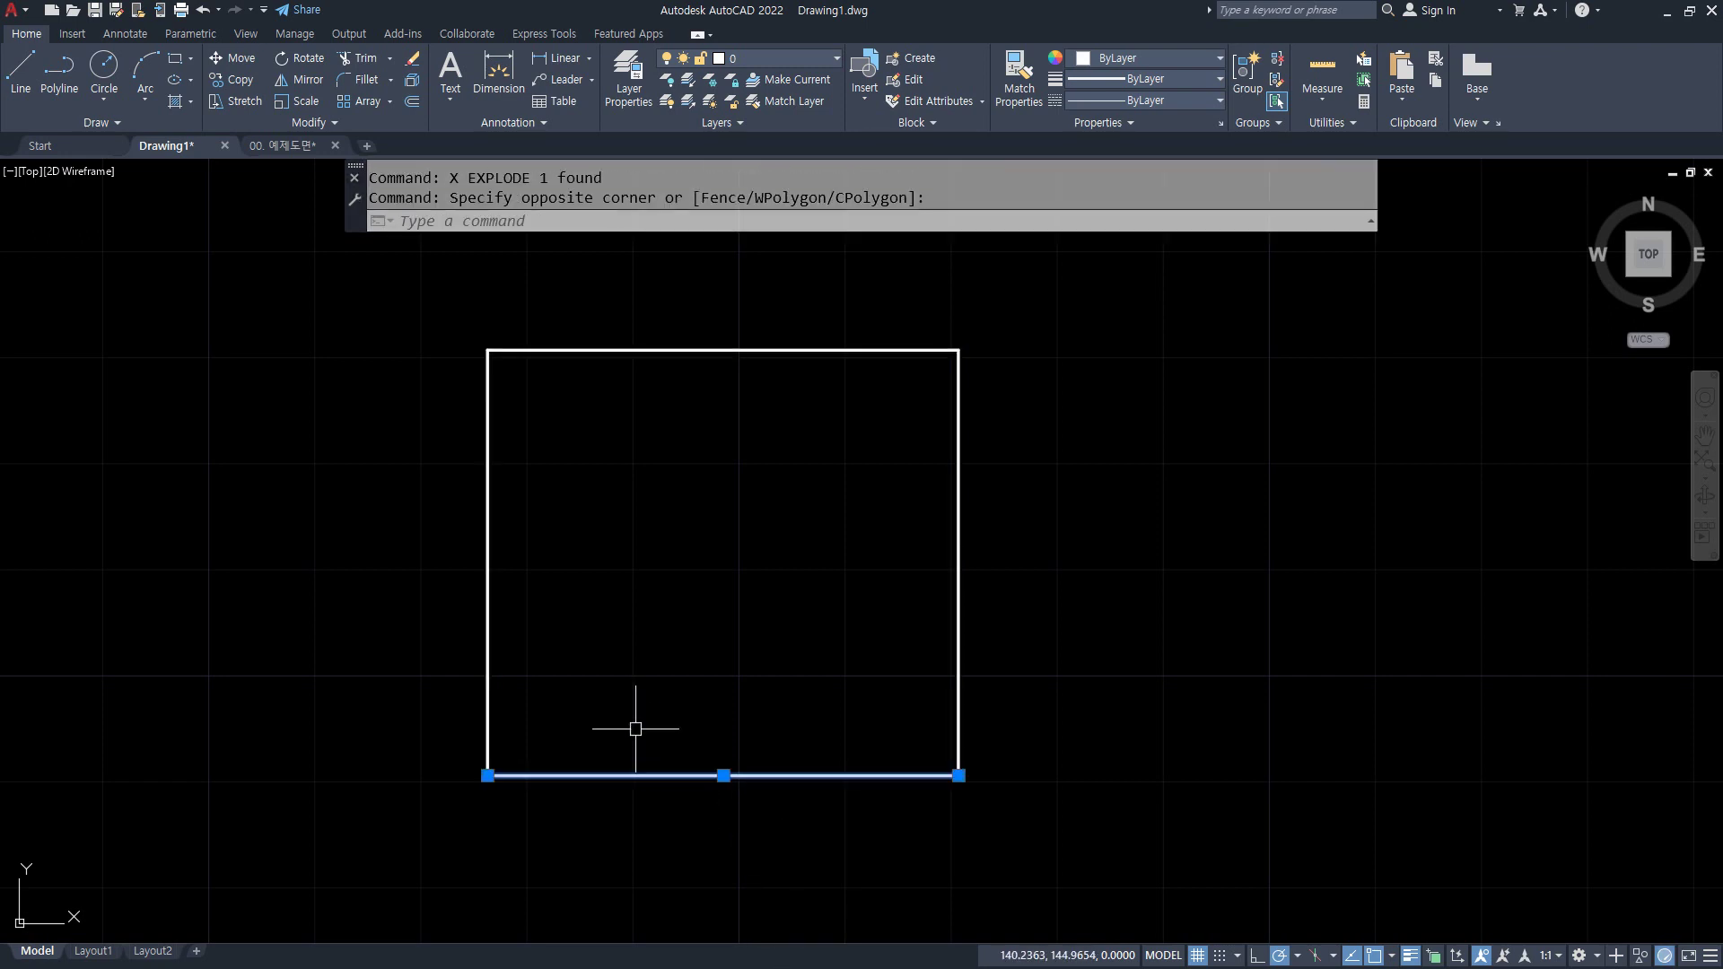
key("Escape")
- Switch to the Notepad command notes and add the entry "POint(점)" on the blank line below DIVide
key("alt+Tab")
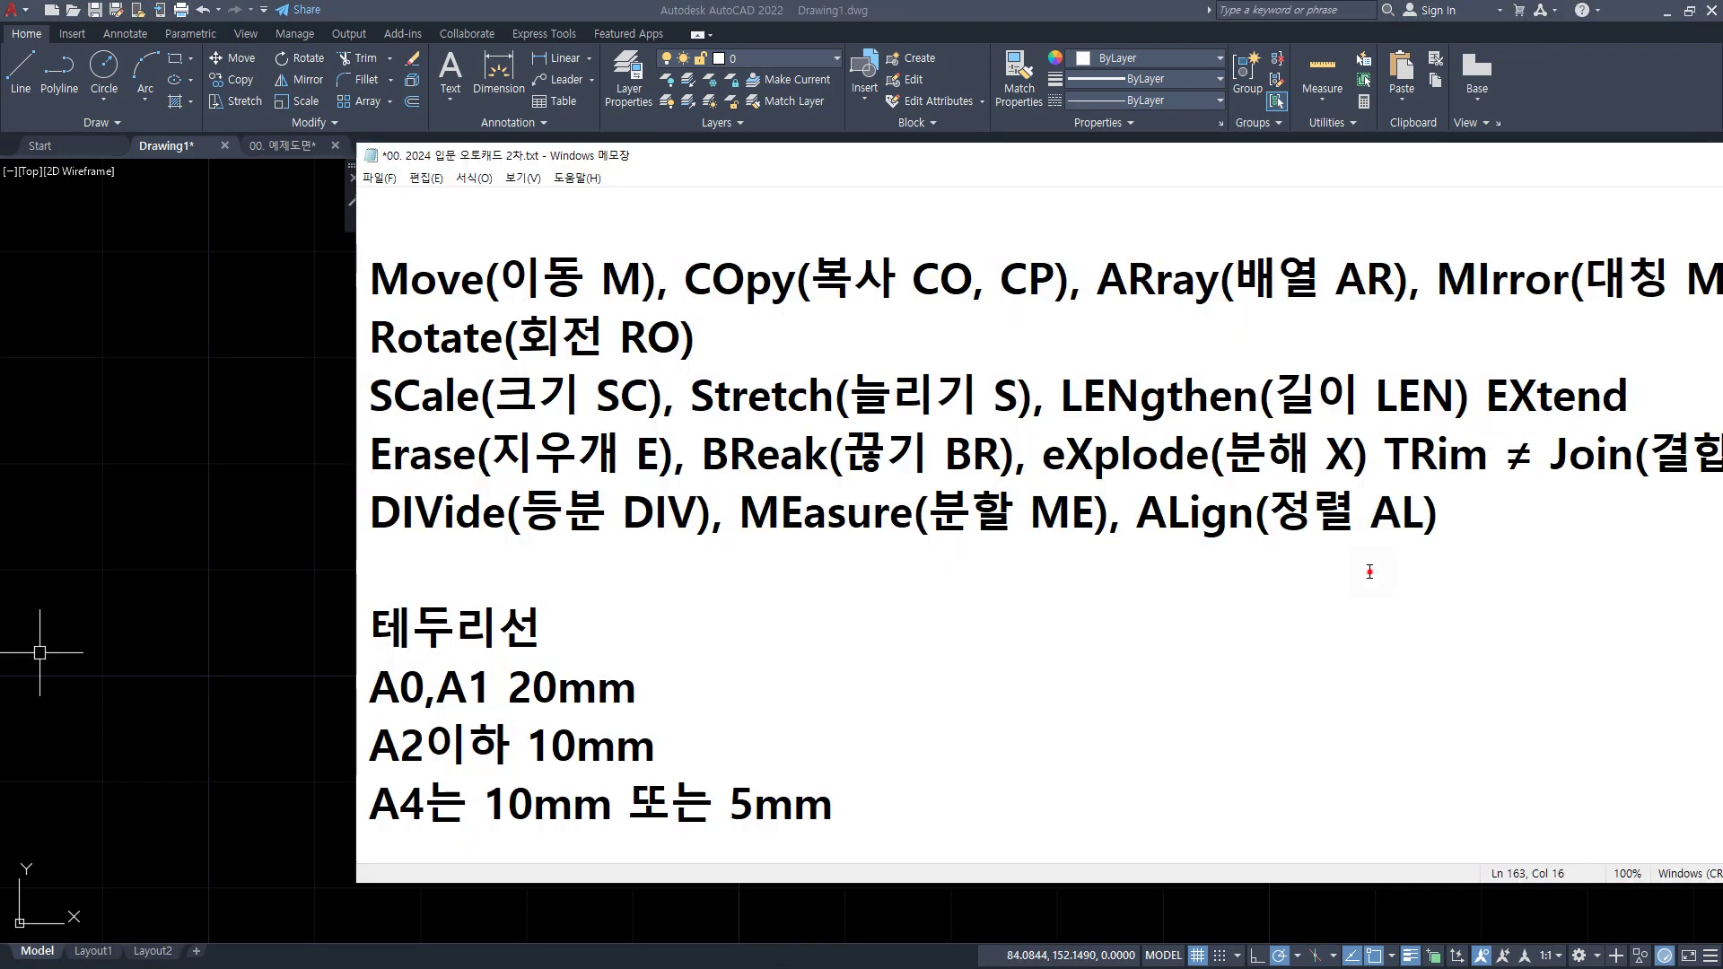
left_click(1369, 571)
type("ㅔㅐ")
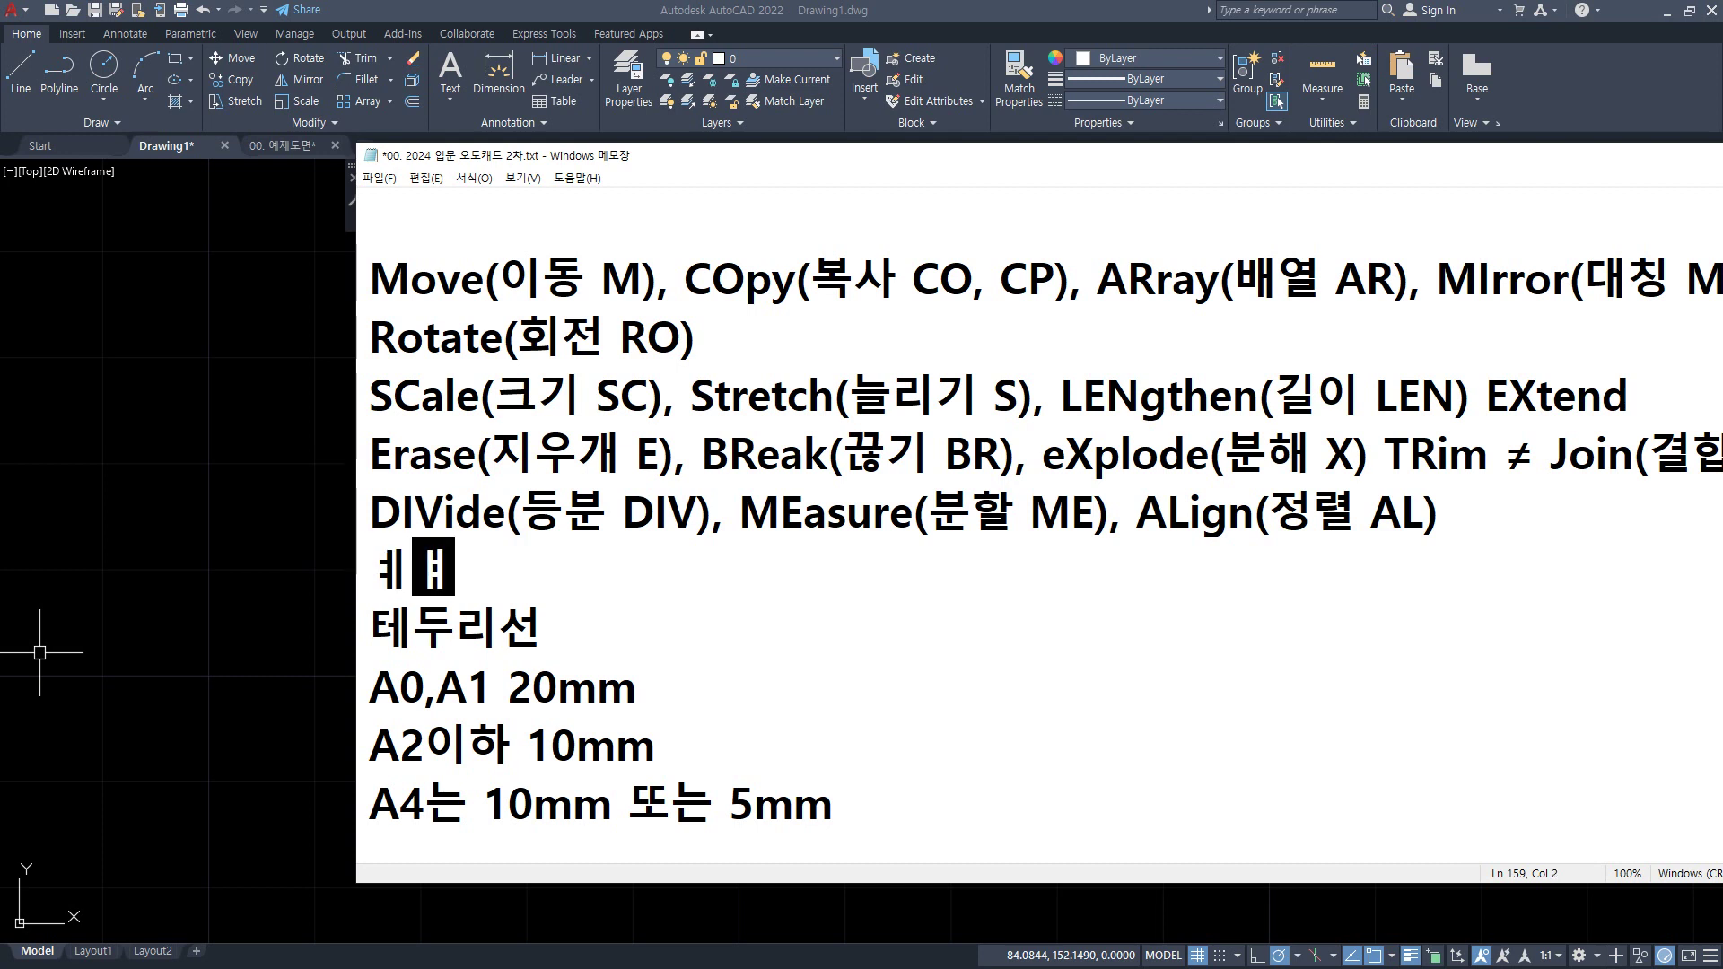
key("BackSpace")
key("Hangul")
type("POint(")
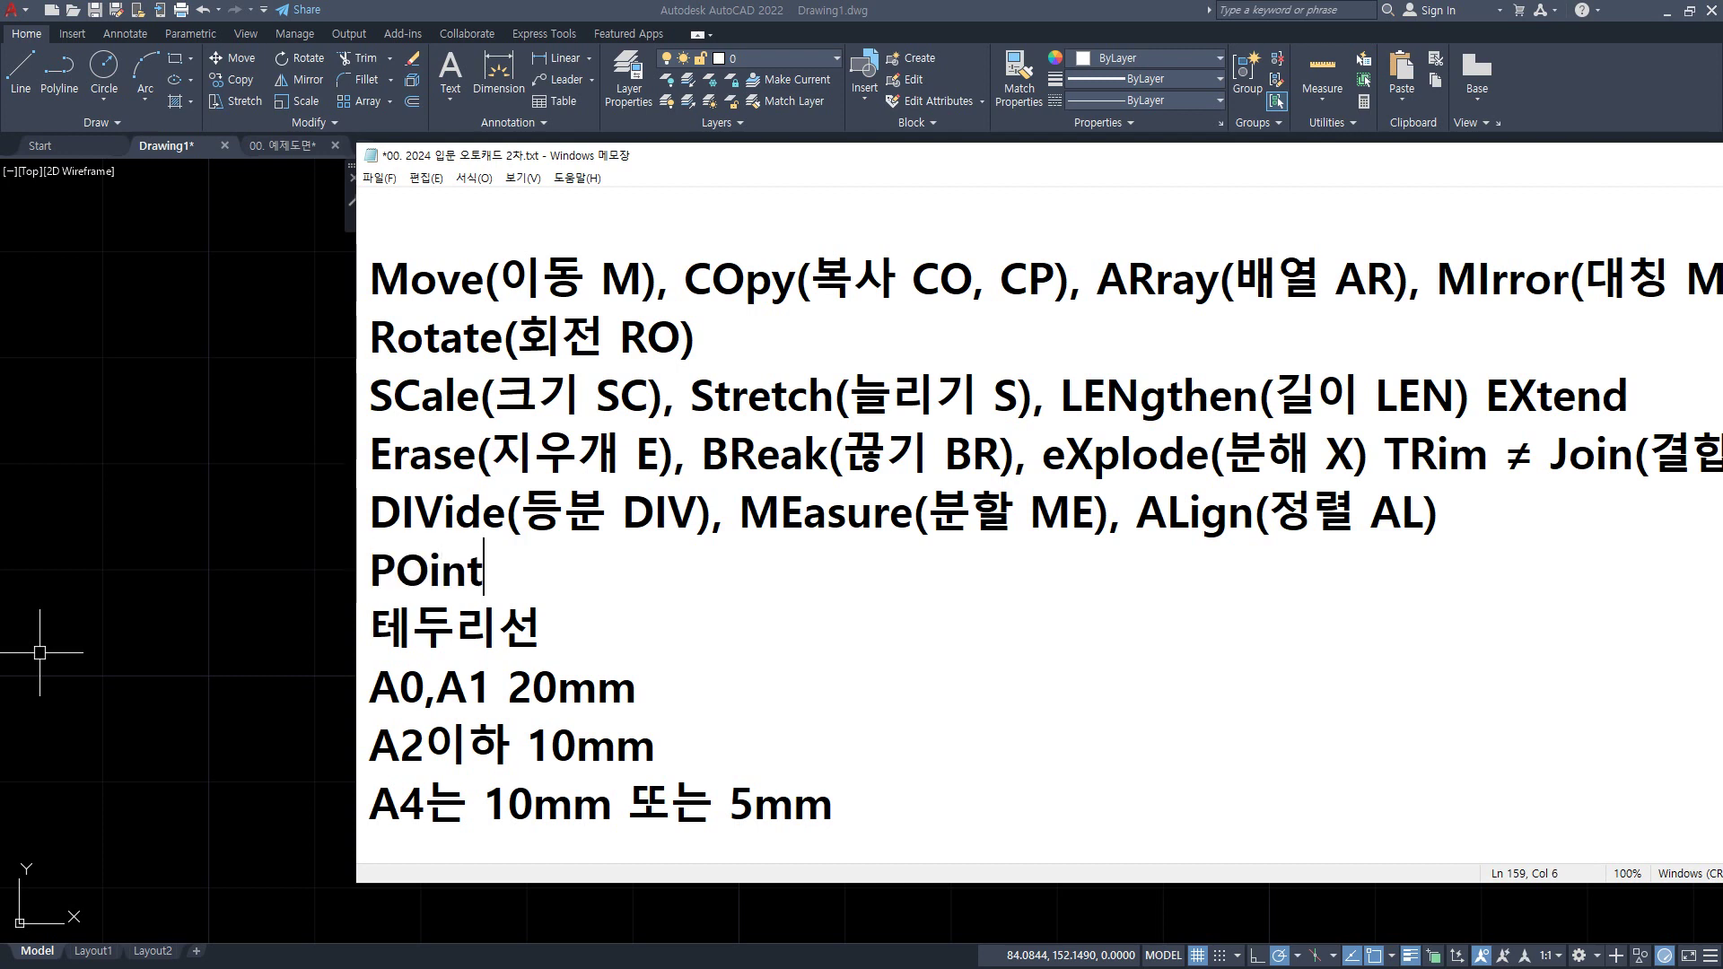
key("Hangul")
type("점)")
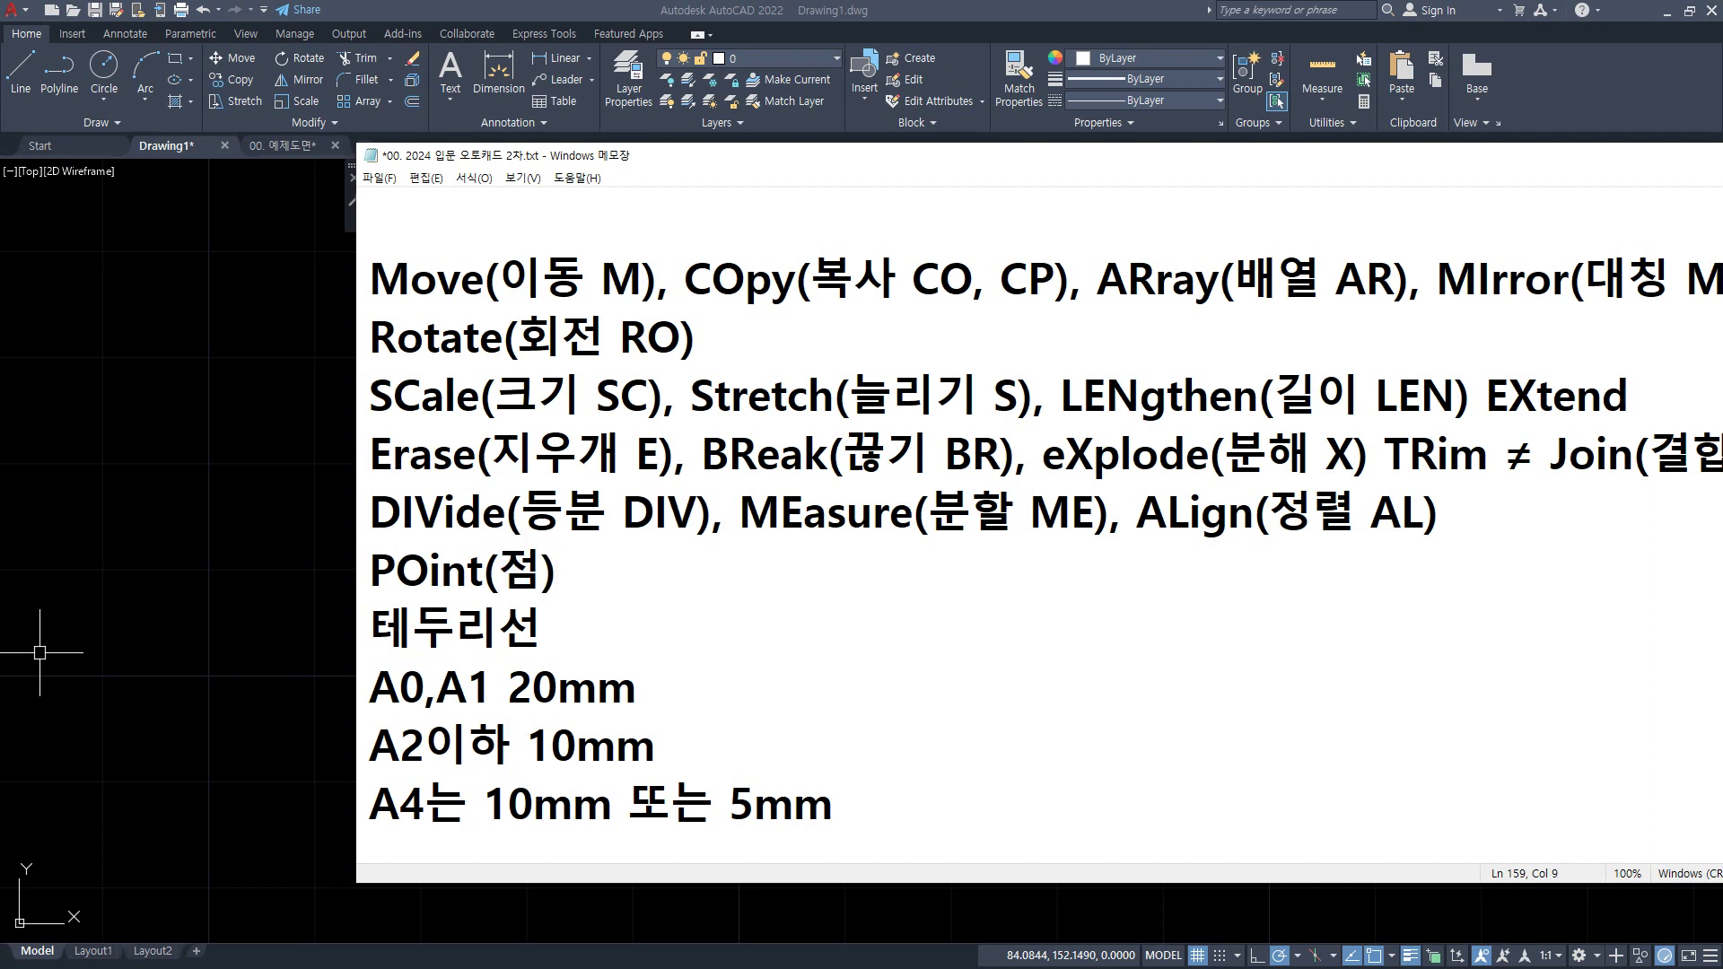
- Add "PType(점모양)" after the POint entry on the same line, separated by a comma and a space
key("Return")
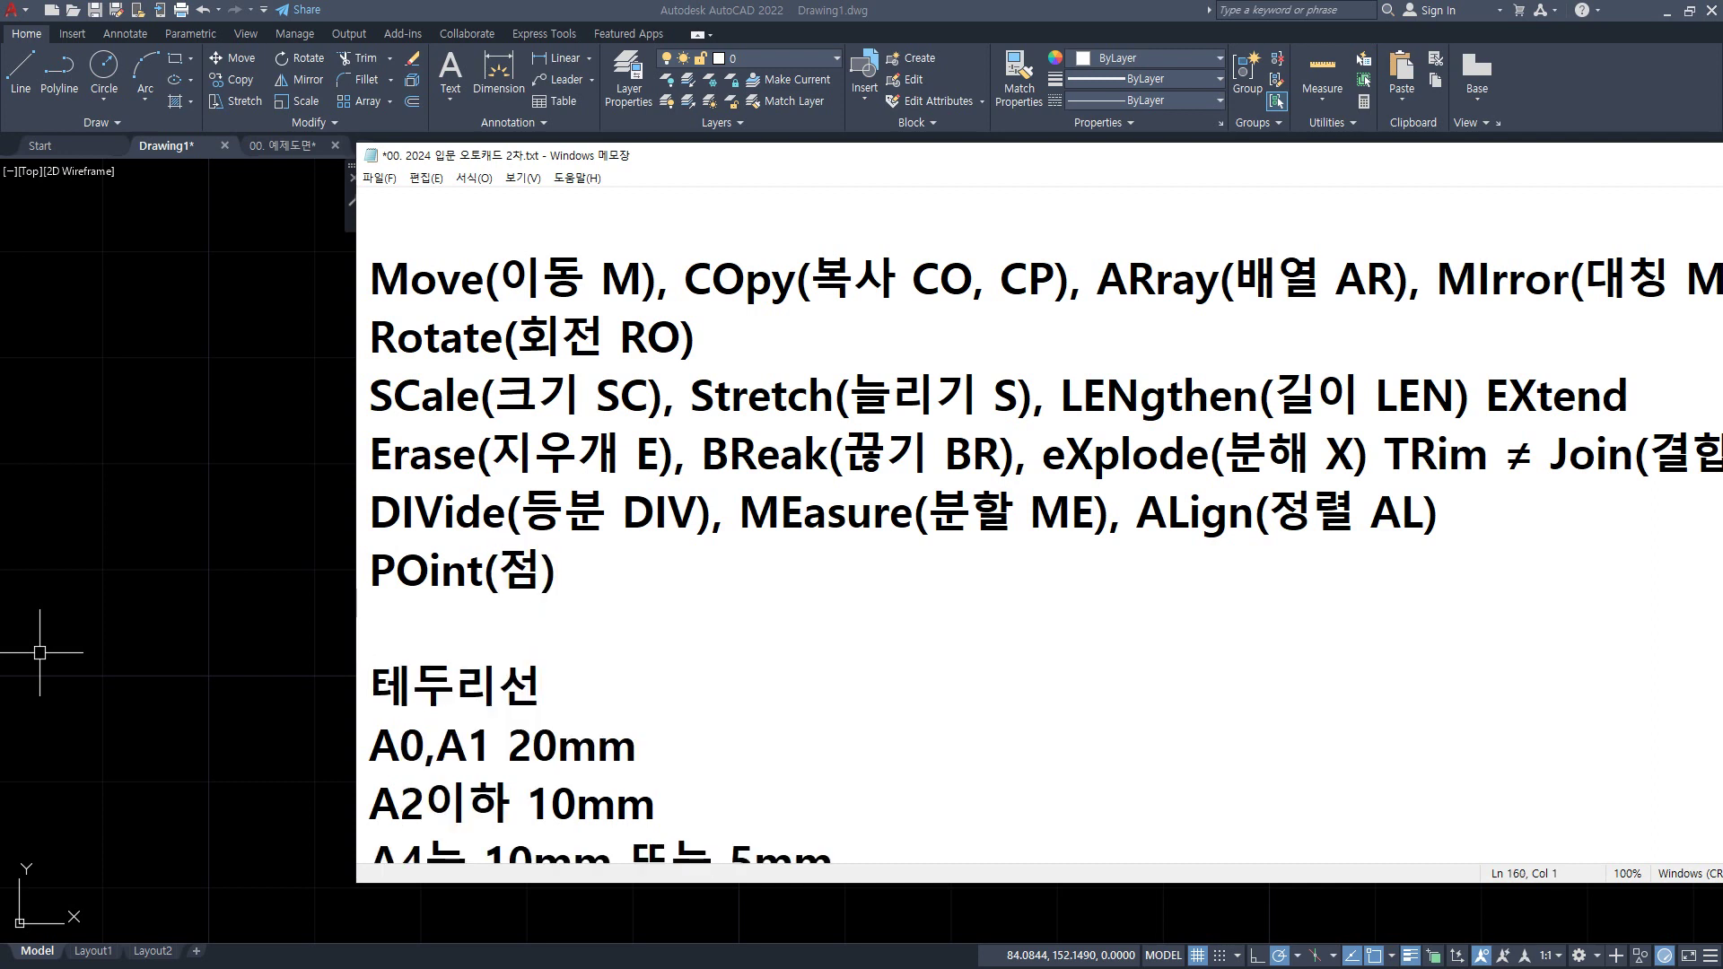
type("PType")
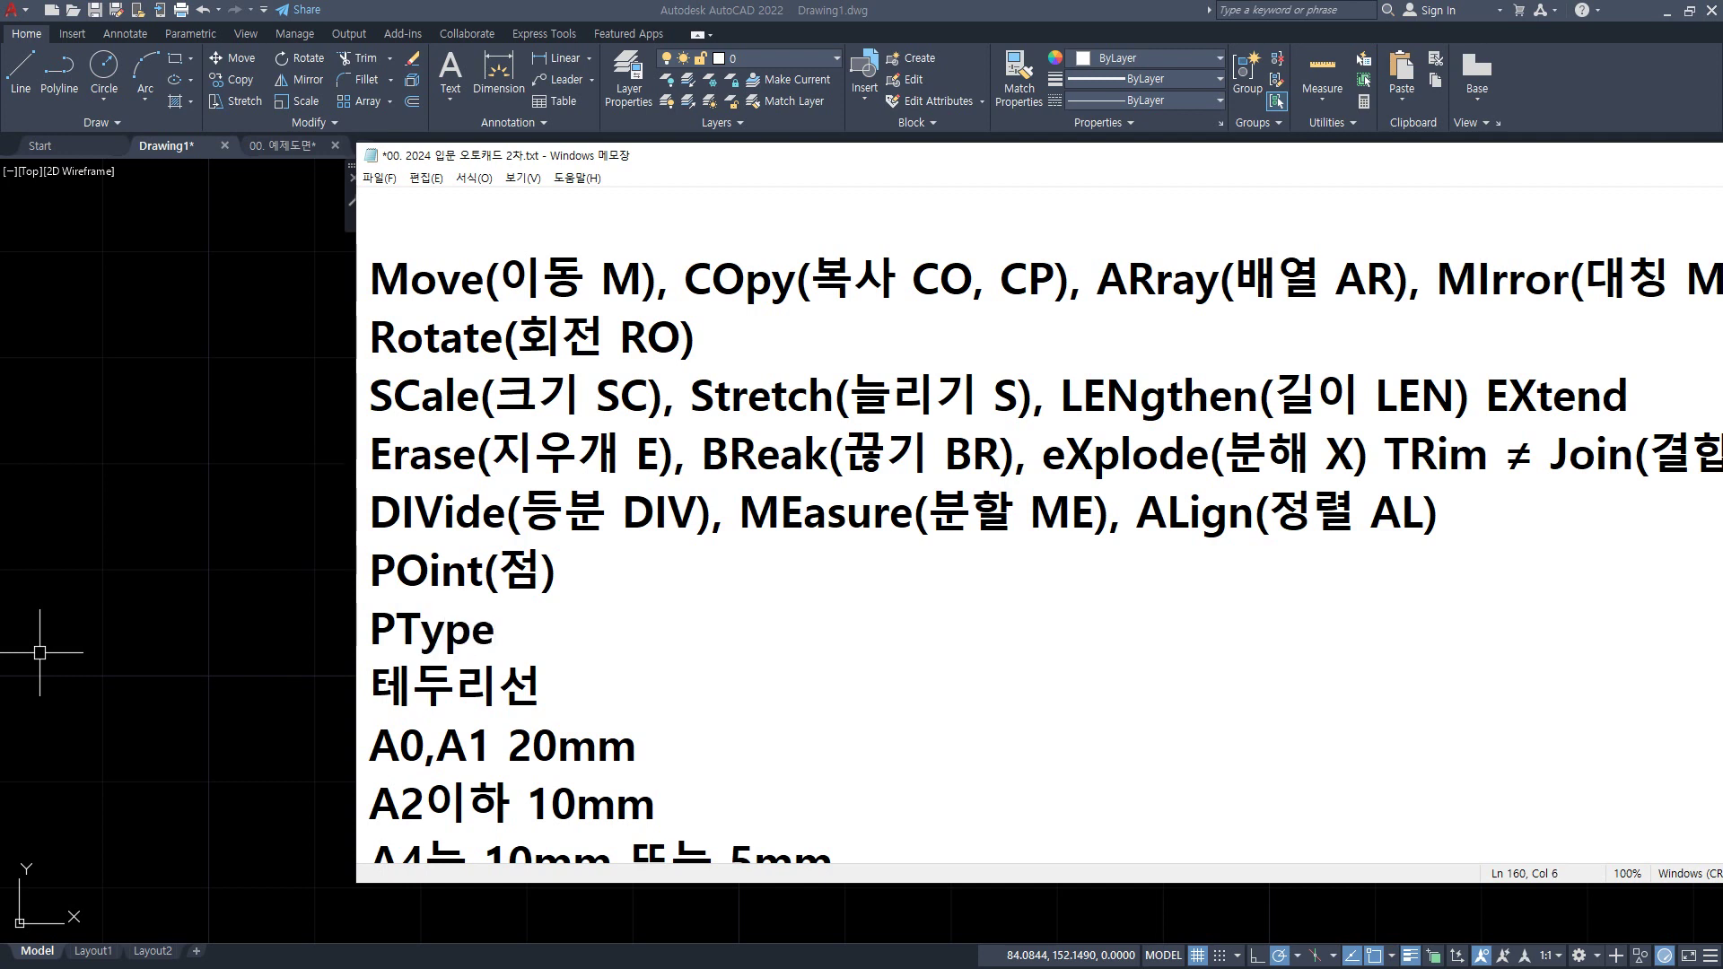
type("(점몽")
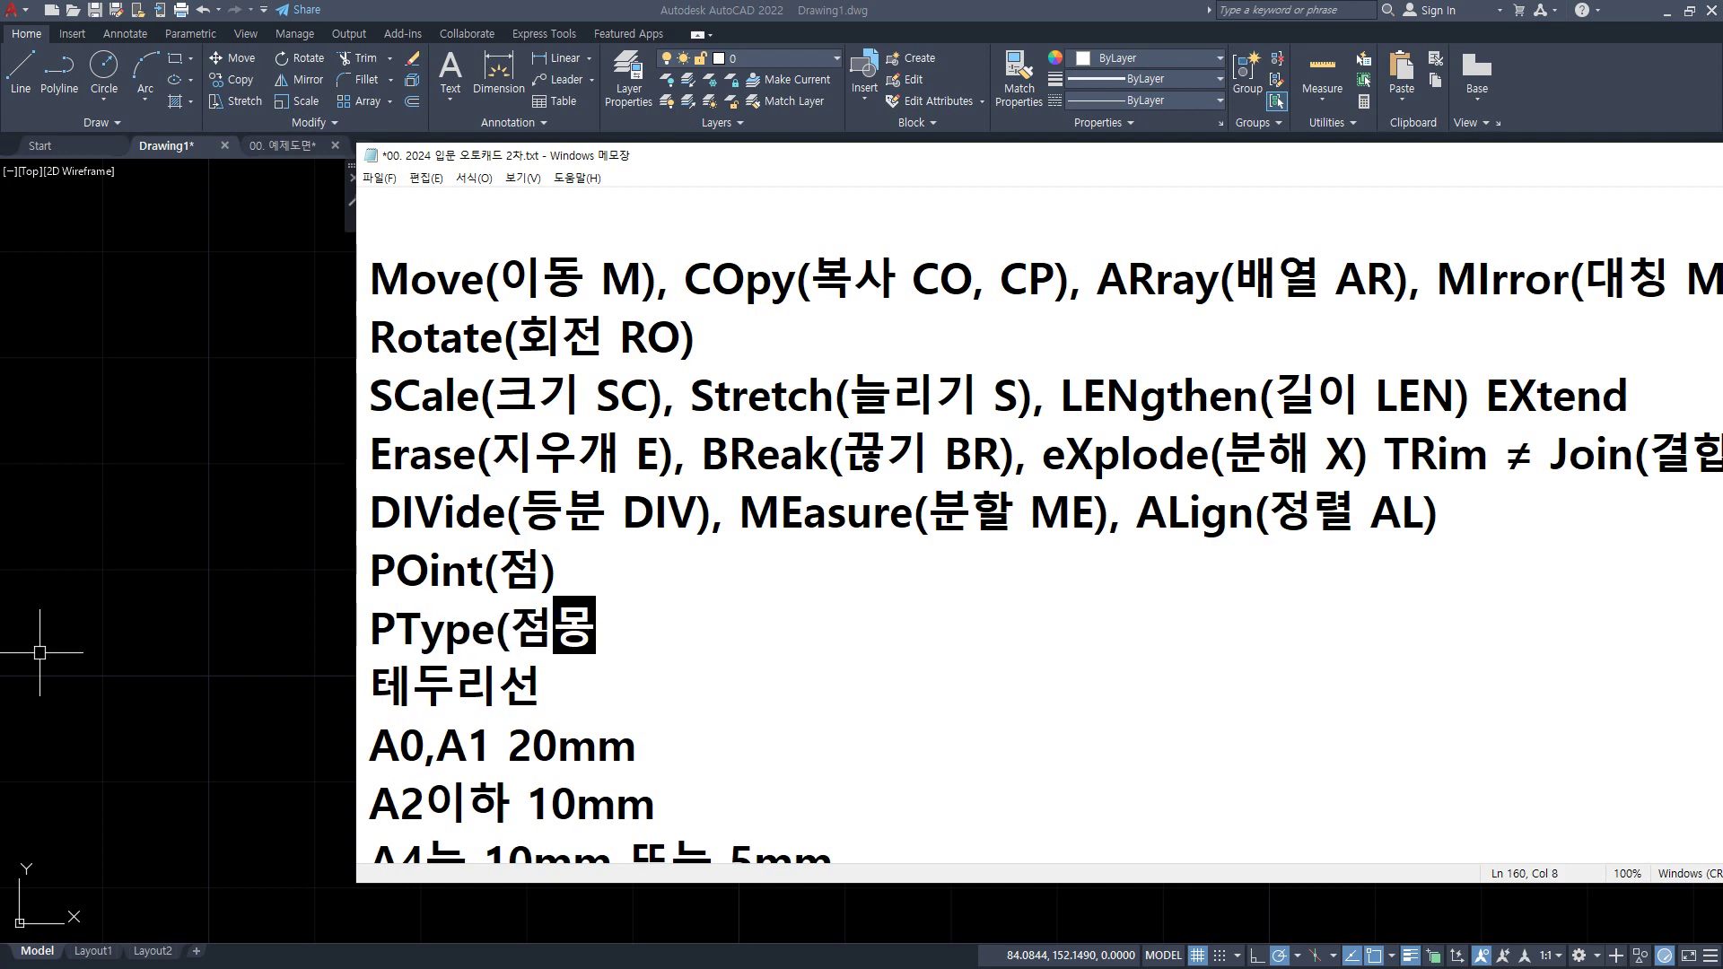
type("양)")
key("Home")
key("BackSpace")
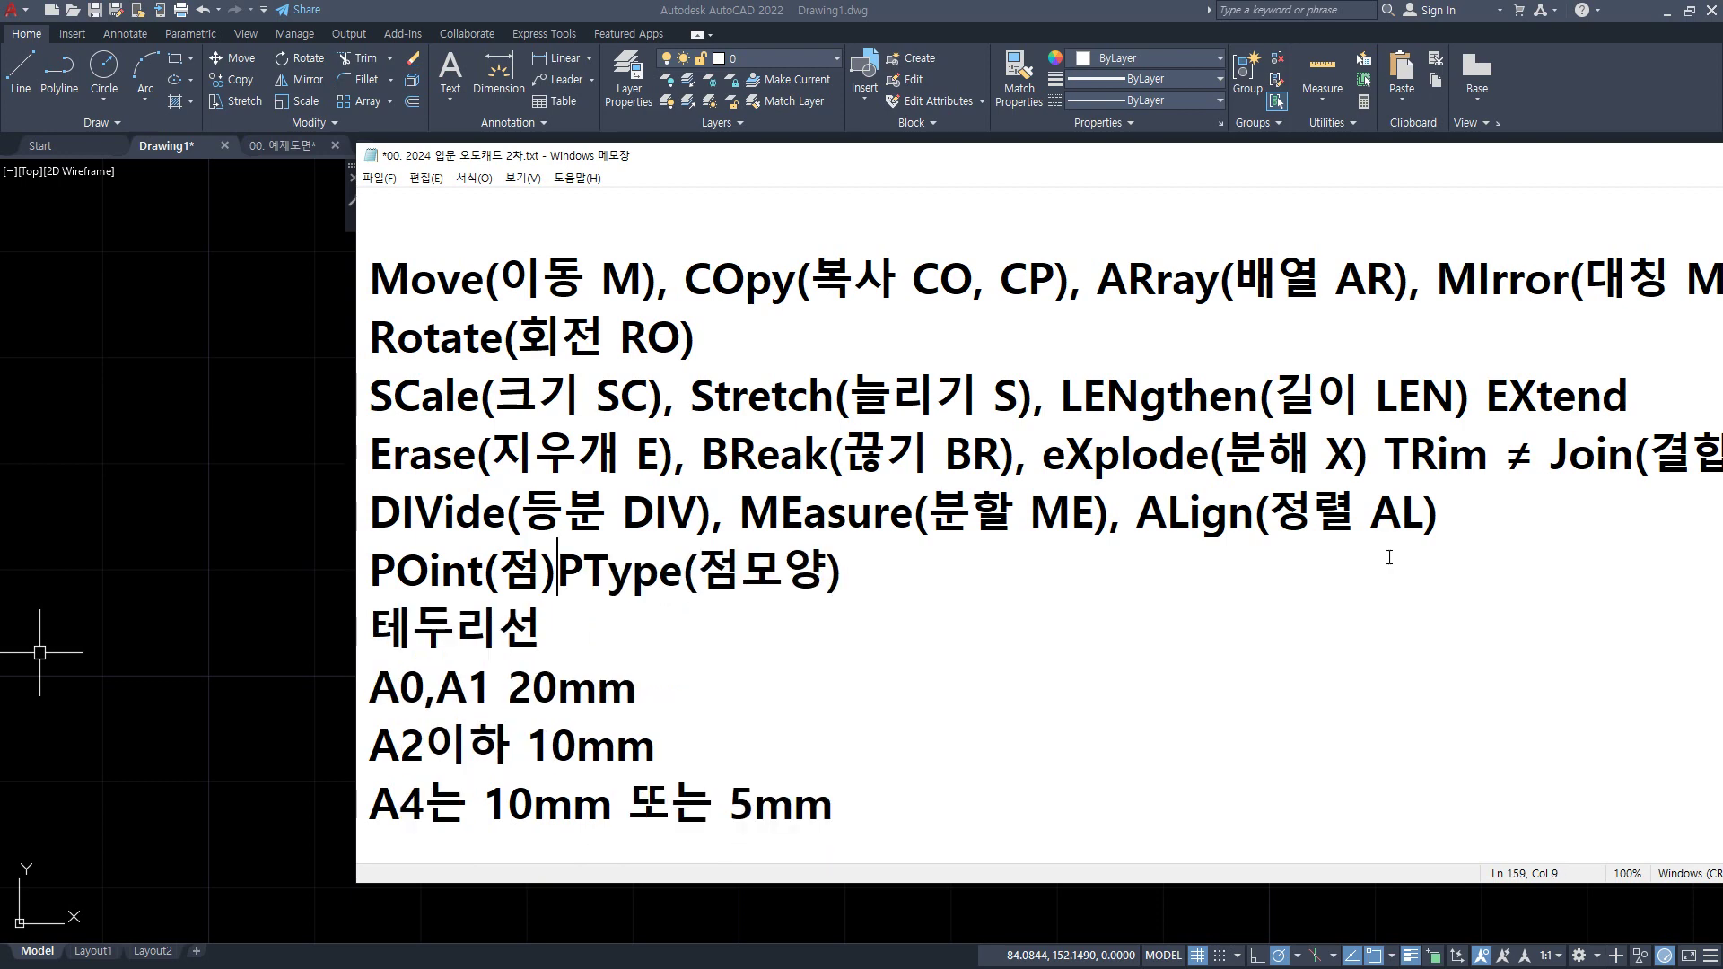
type(",")
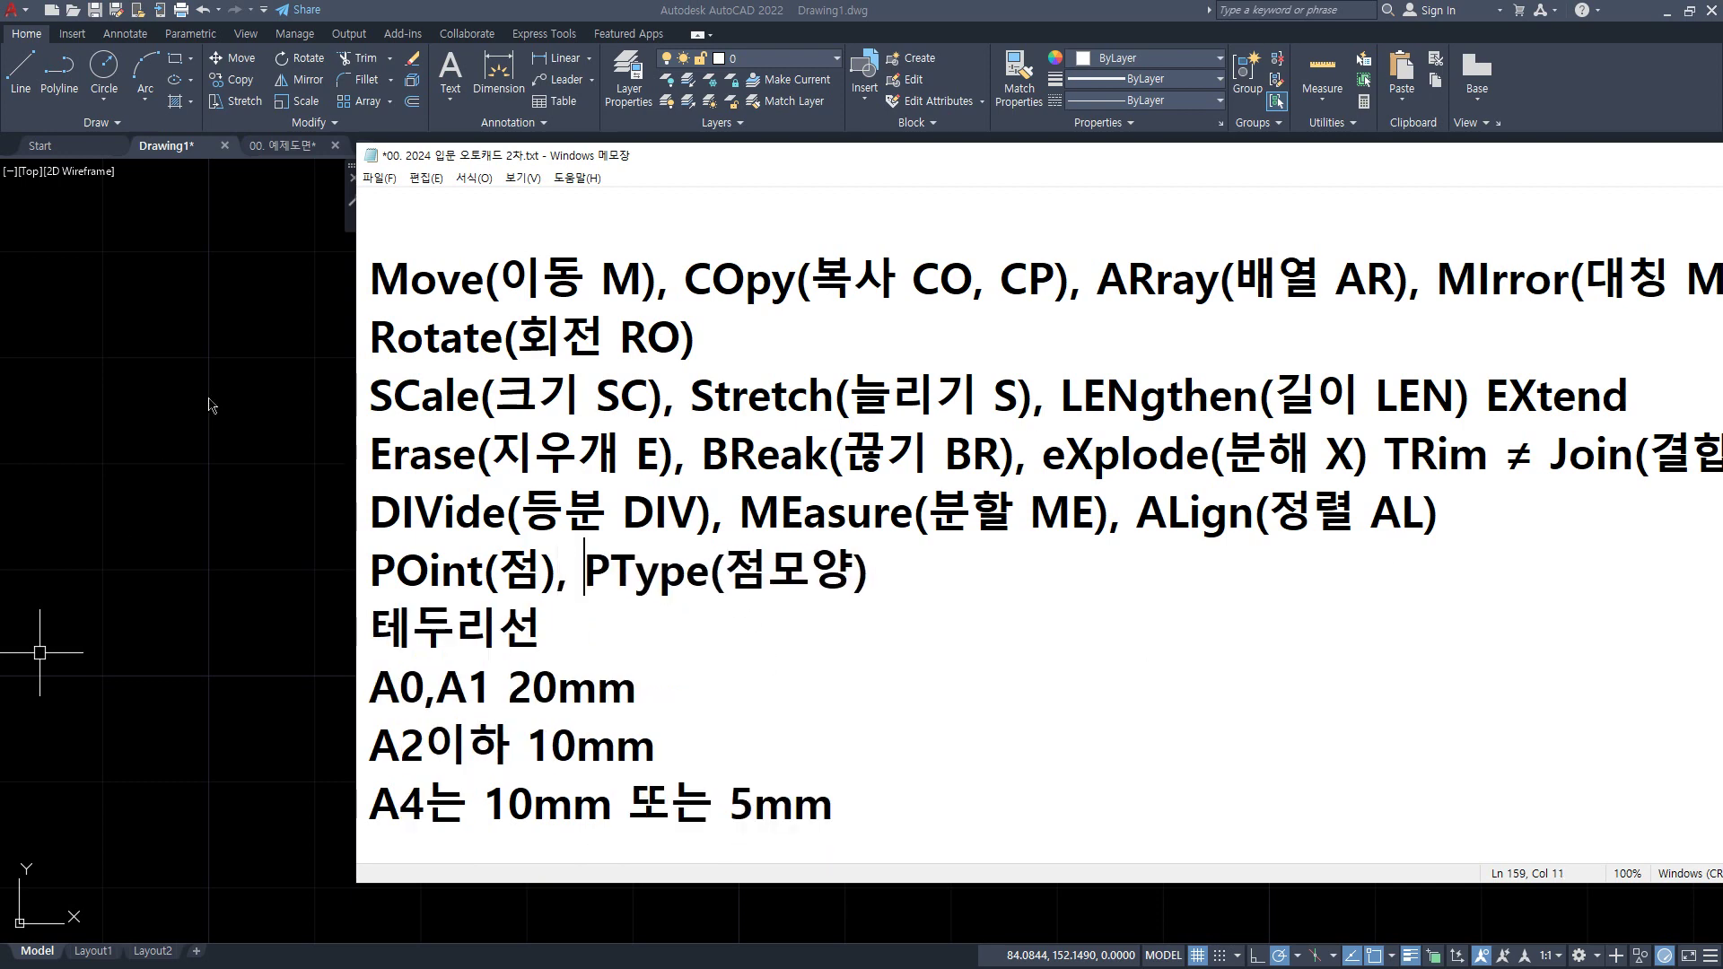
- Switch back to AutoCAD and place three separate points across the upper part of the empty drawing area
left_click(269, 419)
type("po")
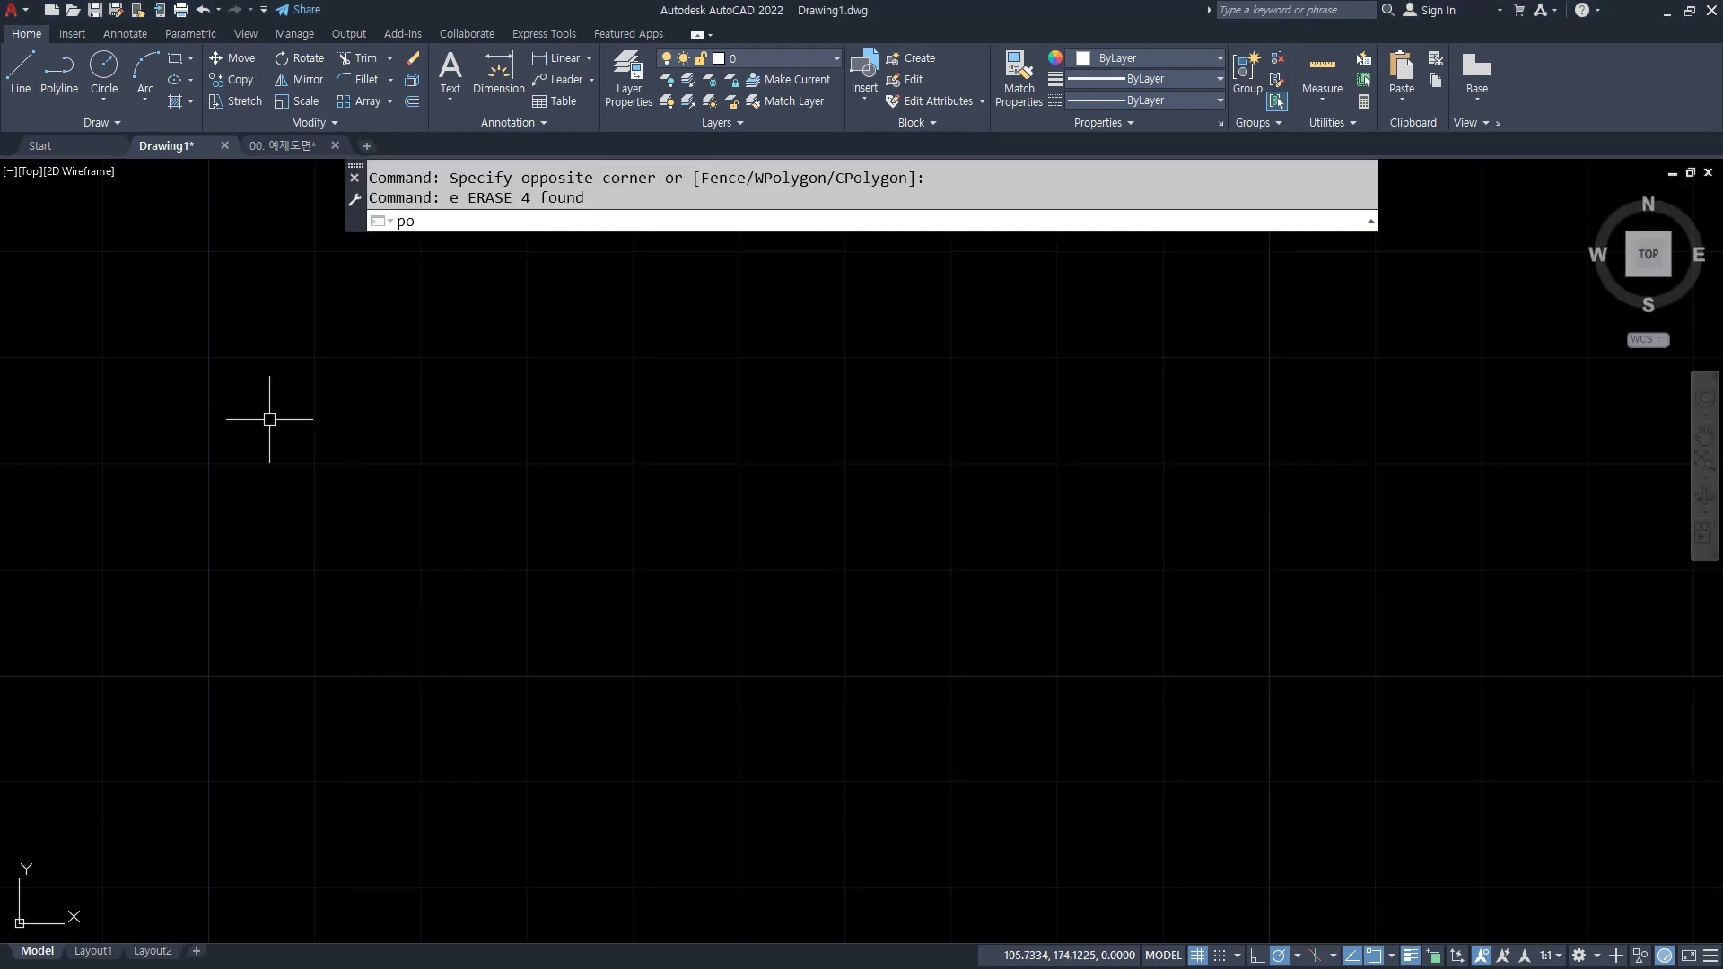
key("Return")
left_click(386, 386)
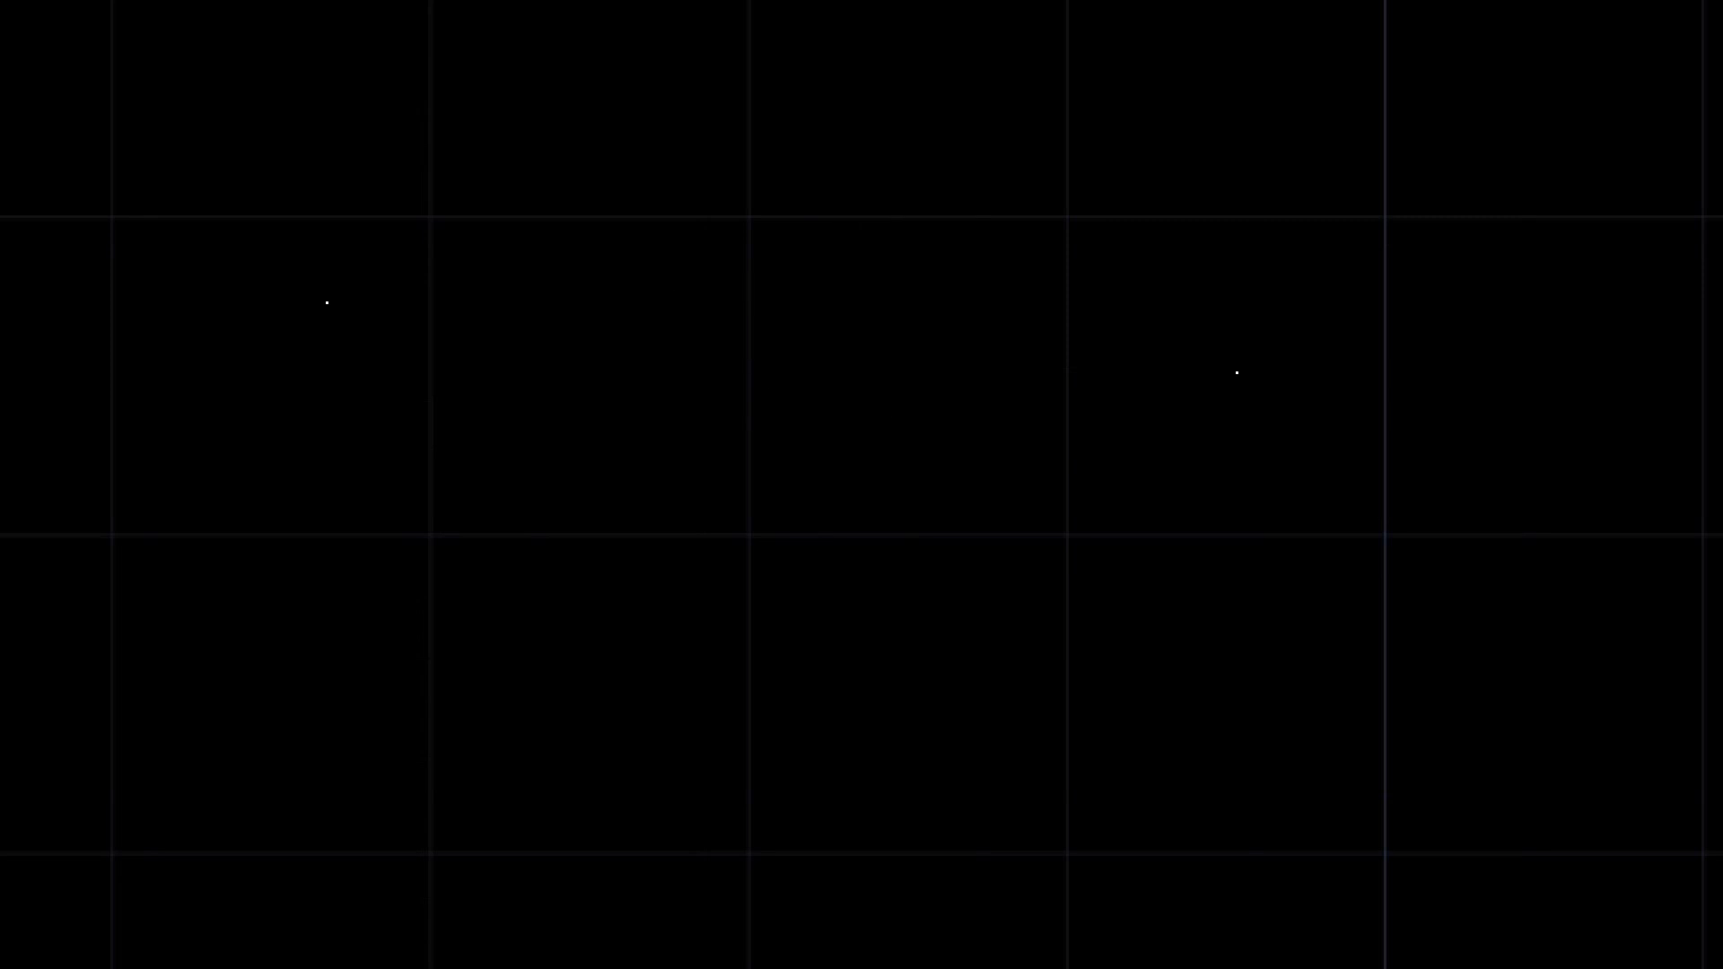
left_click(887, 286)
- Window-select the three points to check where they lie, and clear the selection
left_click(1489, 690)
left_click(245, 109)
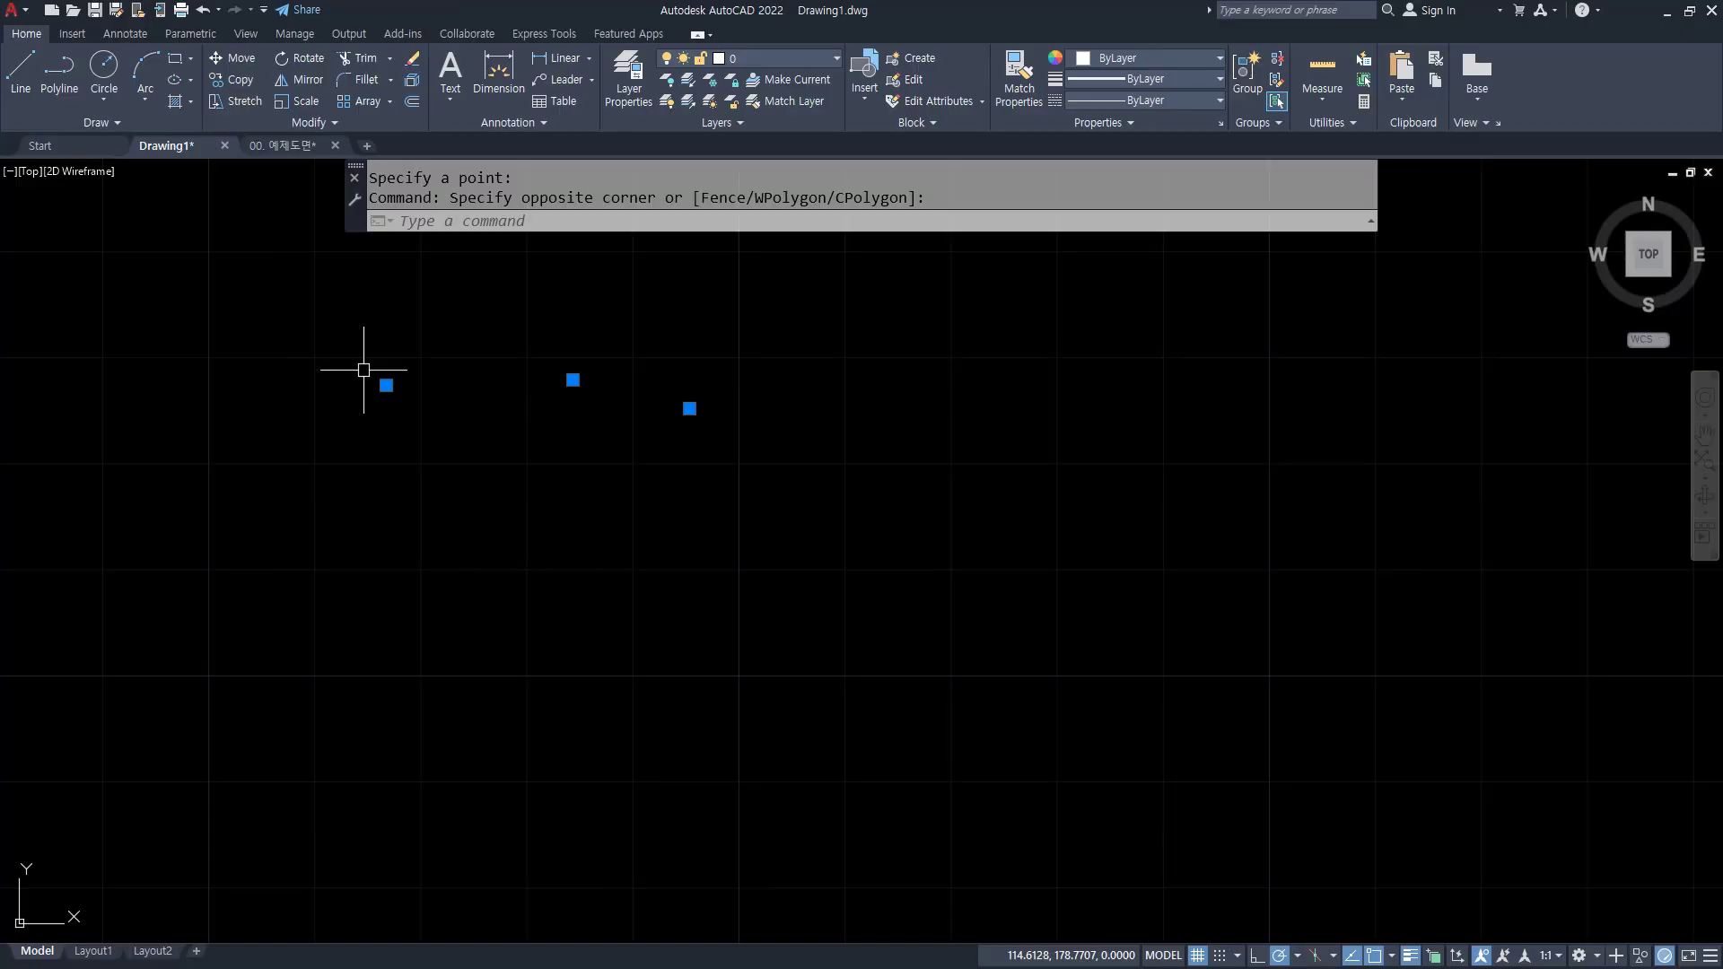
key("Escape")
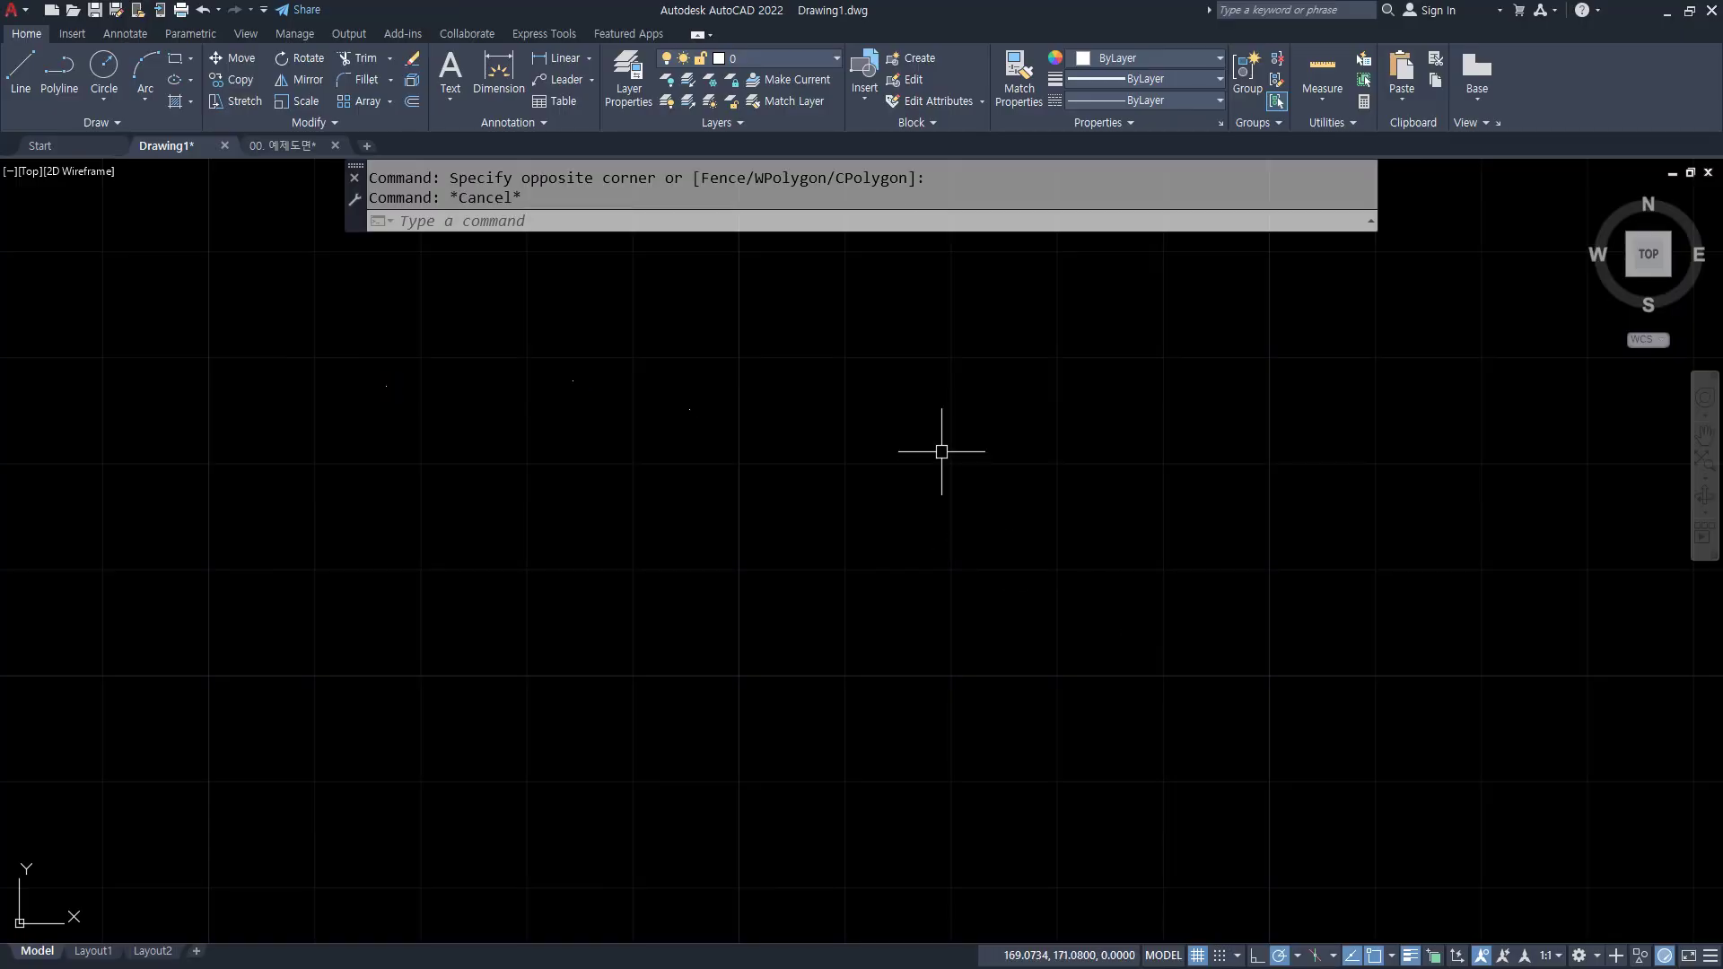
left_click(941, 452)
left_click(851, 559)
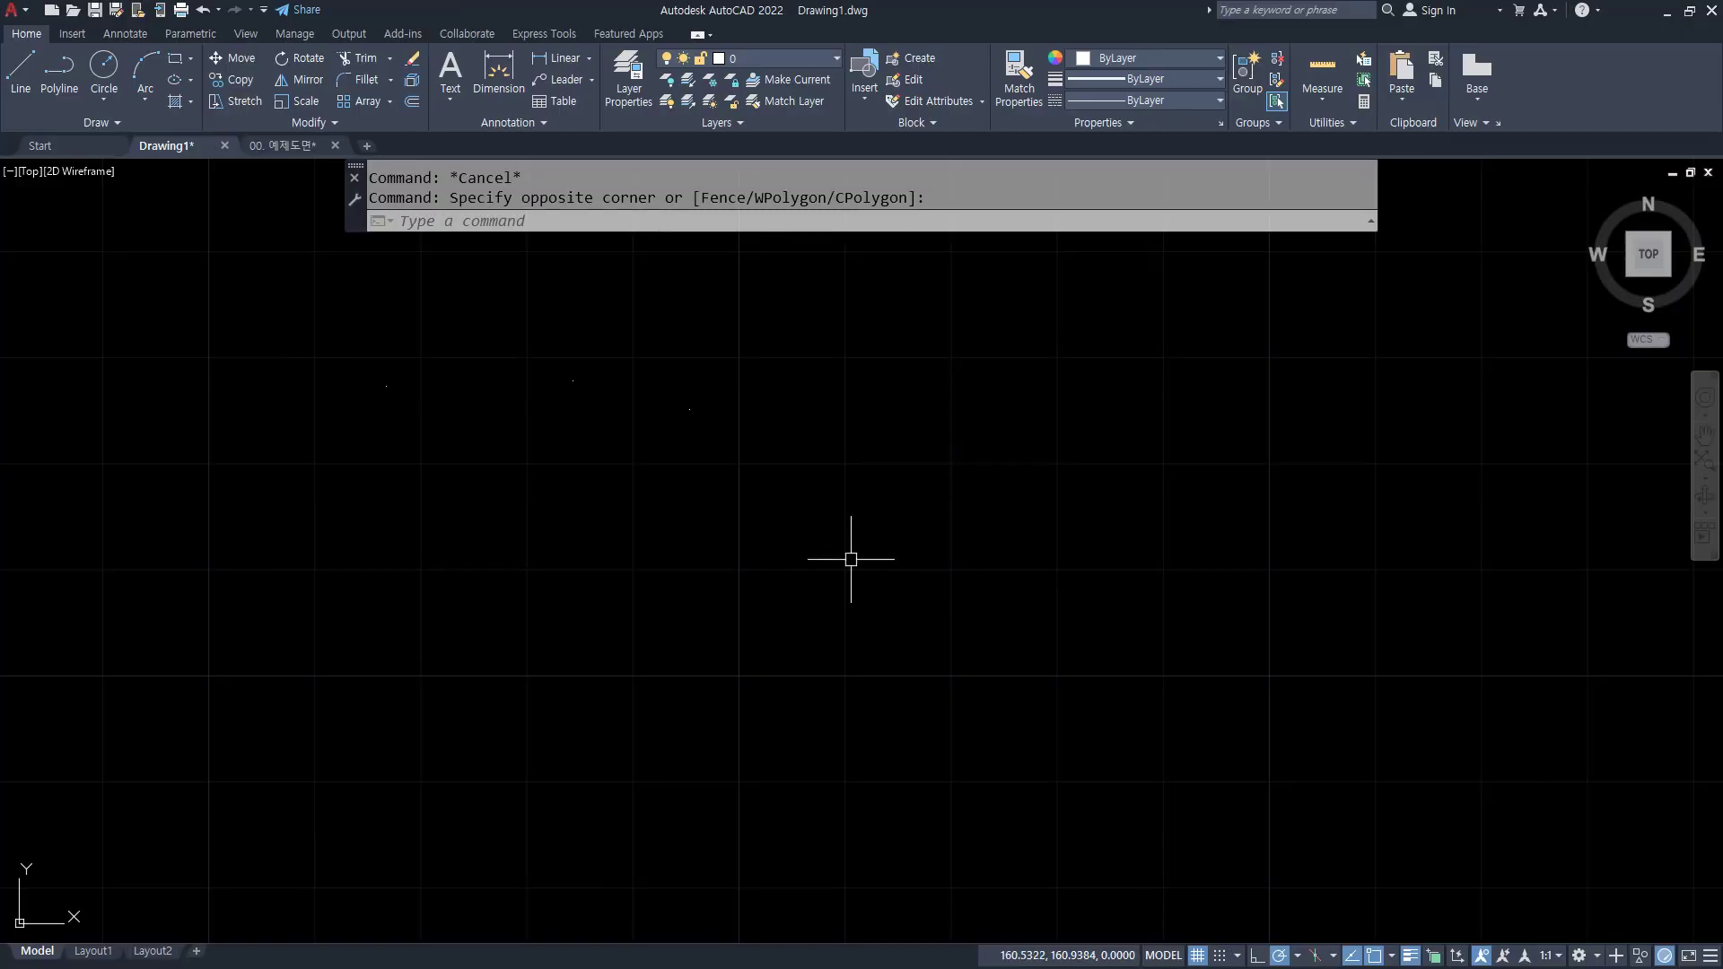
- Set the point style with PTYPE to the X through a circle inside a square
type("ptype")
key("Return")
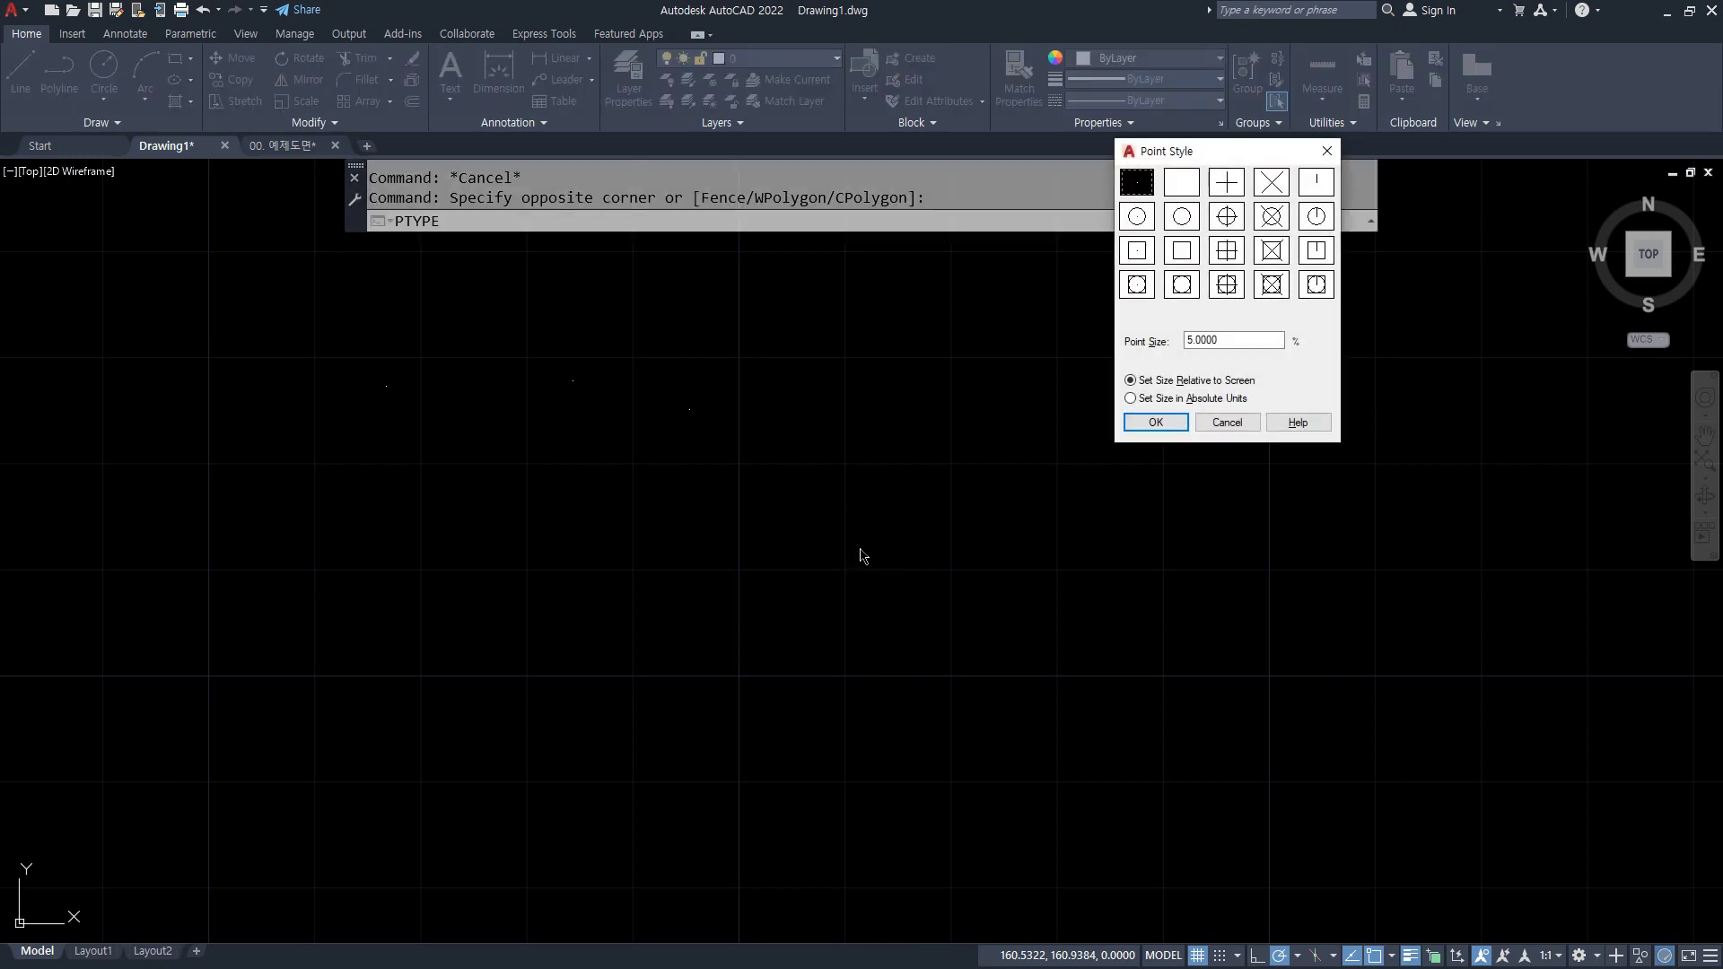
left_click_drag(1174, 159, 903, 260)
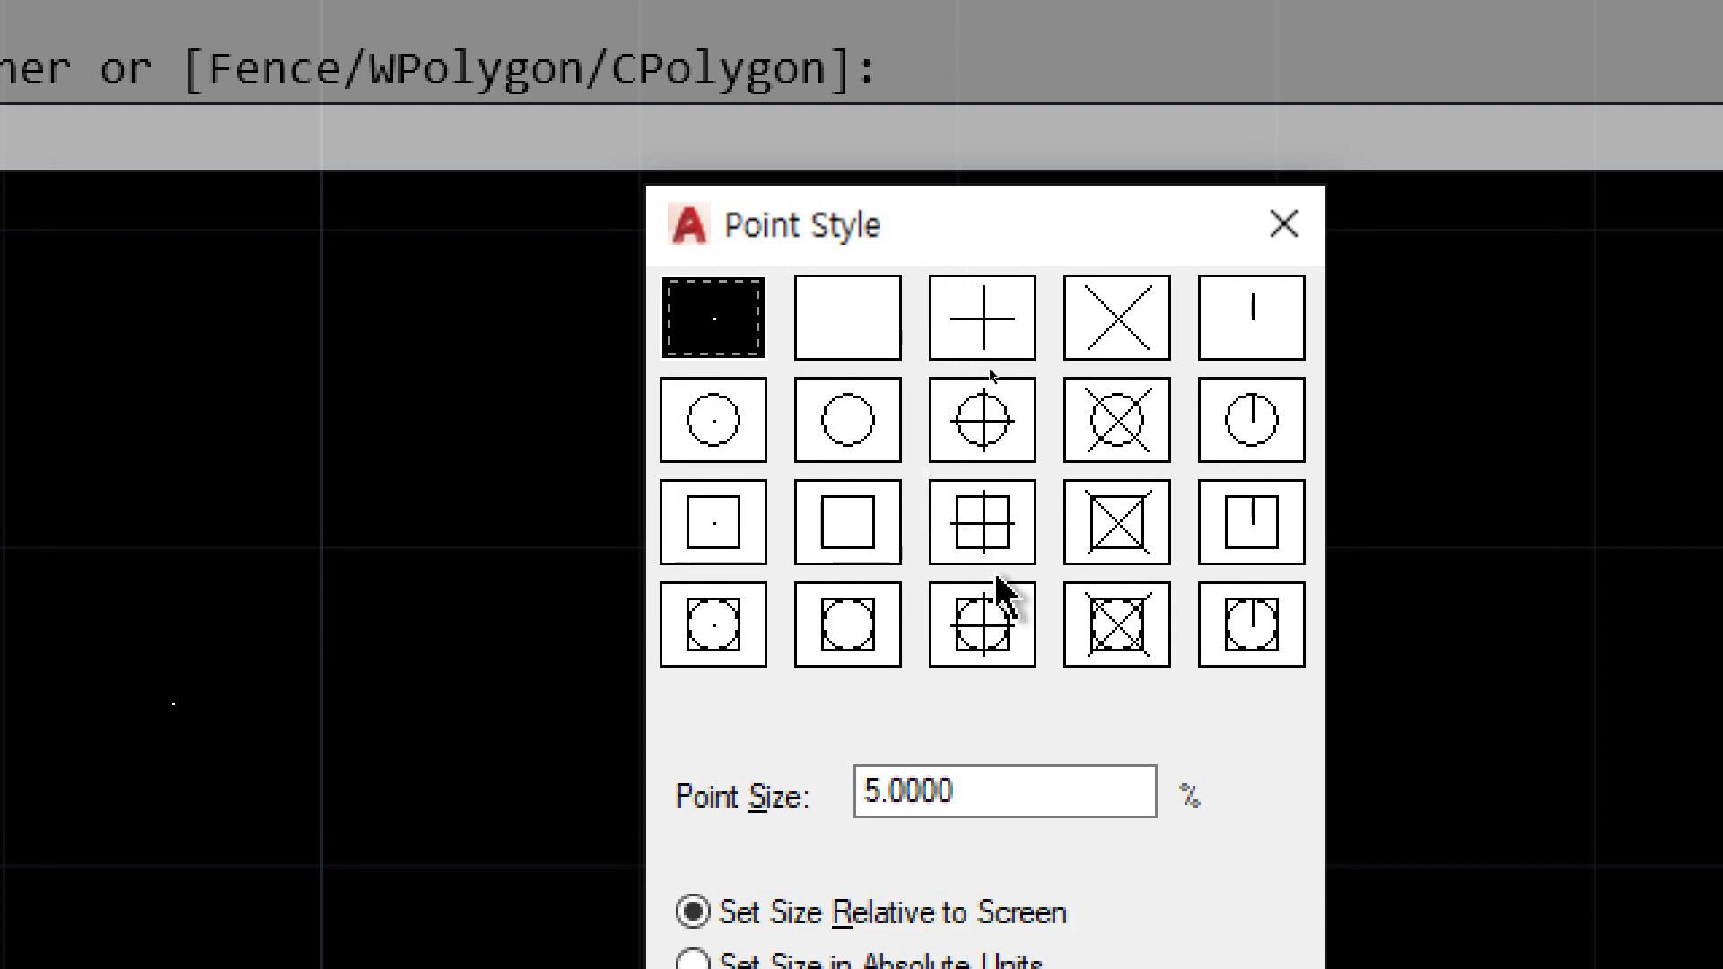
left_click(1129, 619)
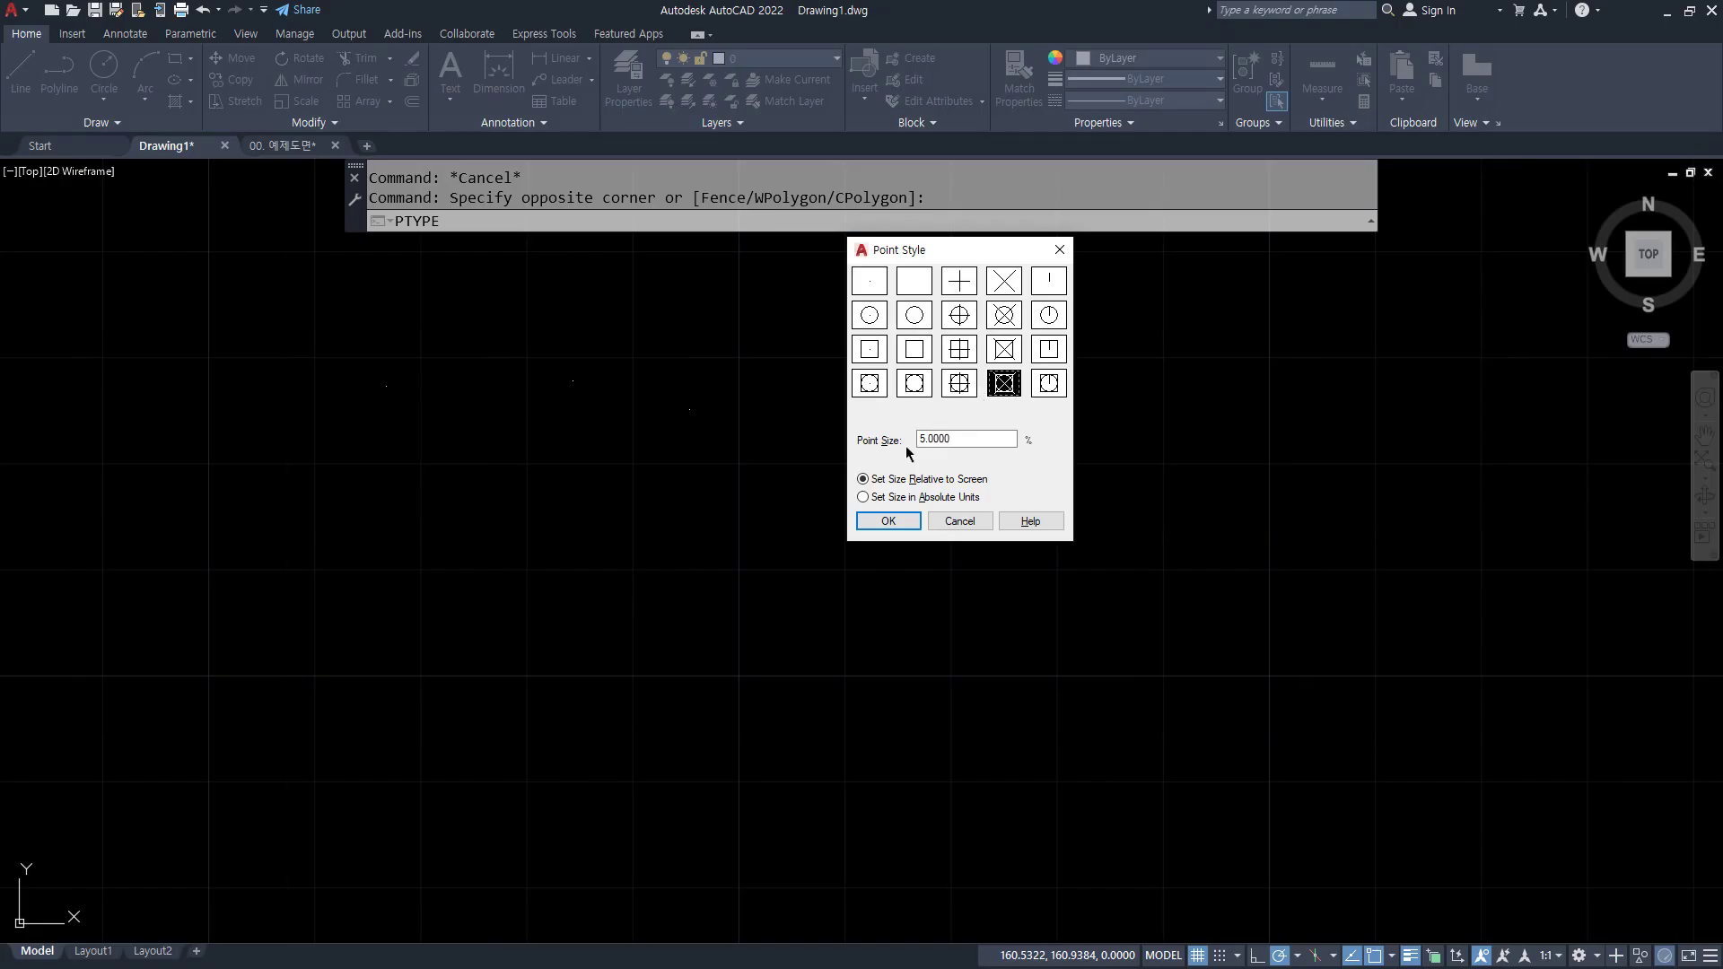
left_click(889, 522)
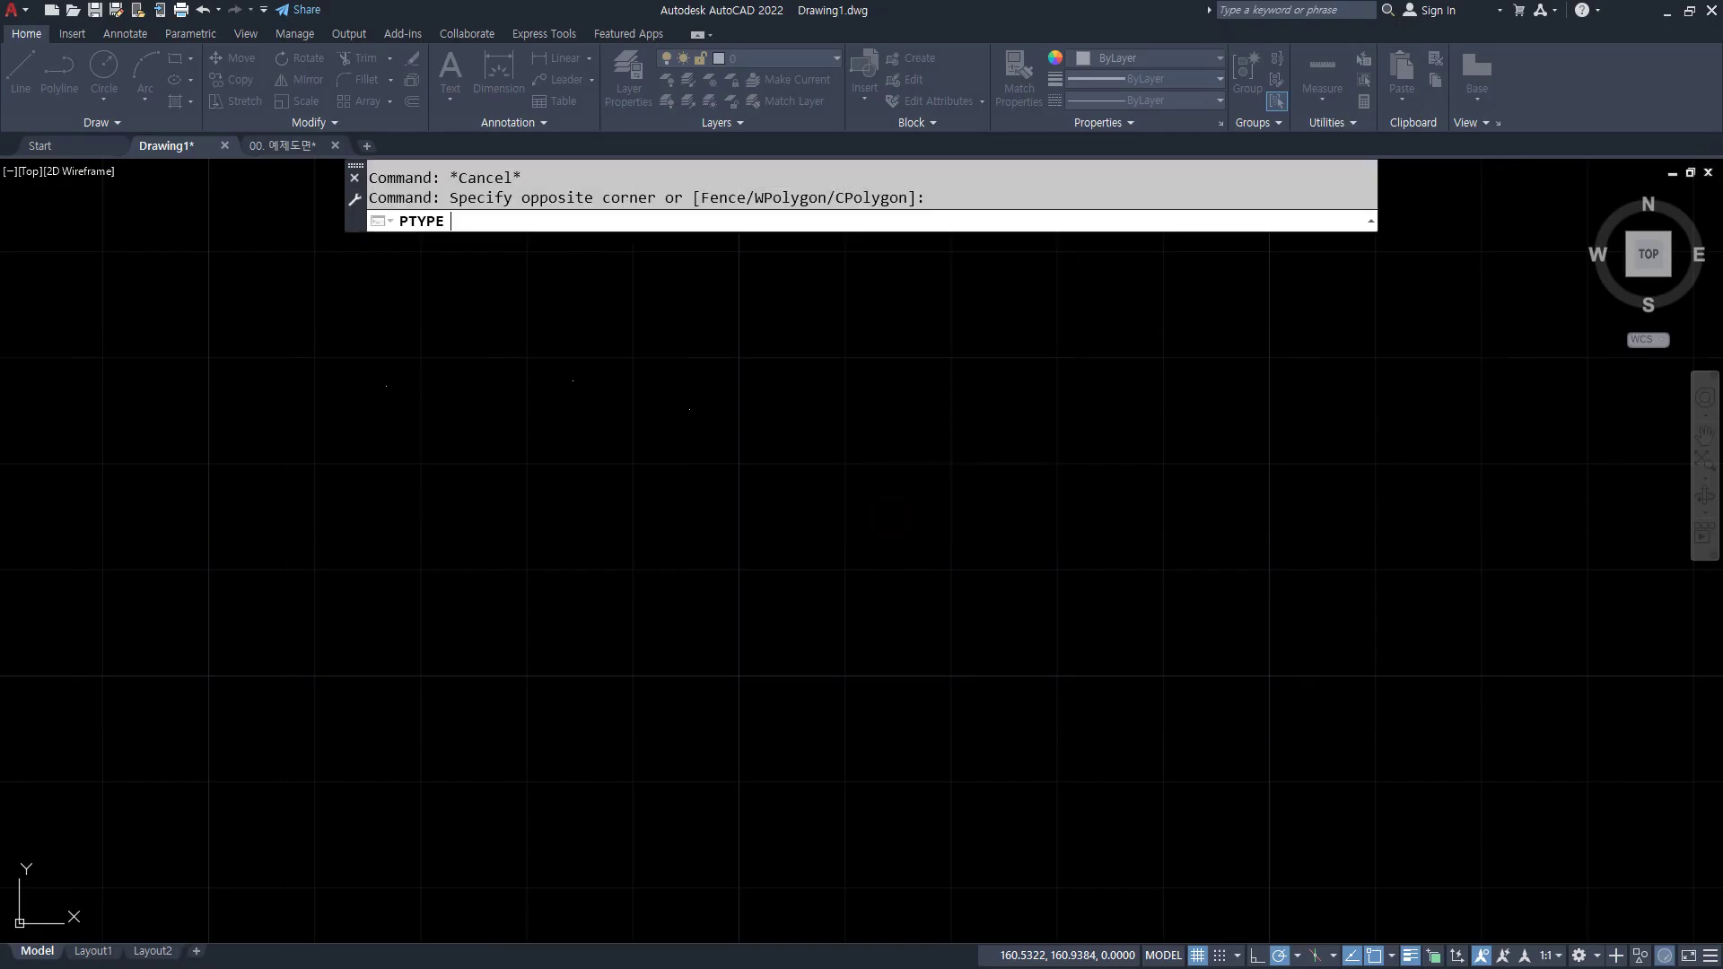
- Place four more points around the existing three, three of them below and one at the upper right
type("po")
key("Return")
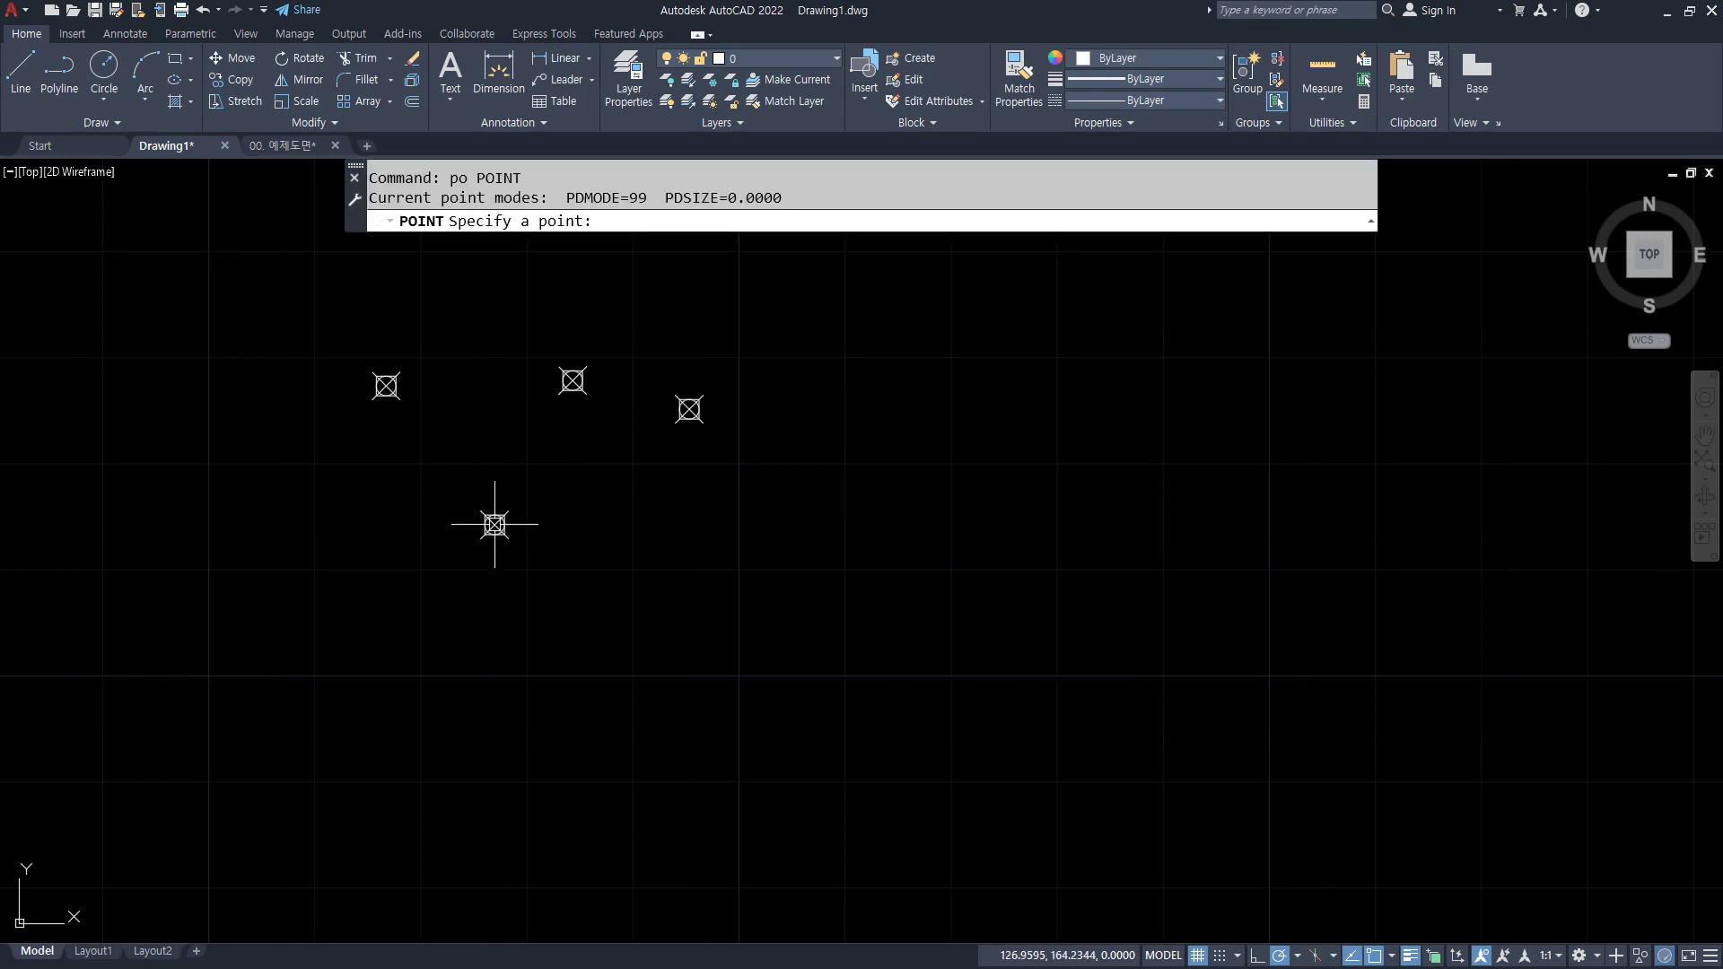
left_click(494, 525)
key("Return")
left_click(680, 581)
key("Return")
left_click(925, 515)
key("Return")
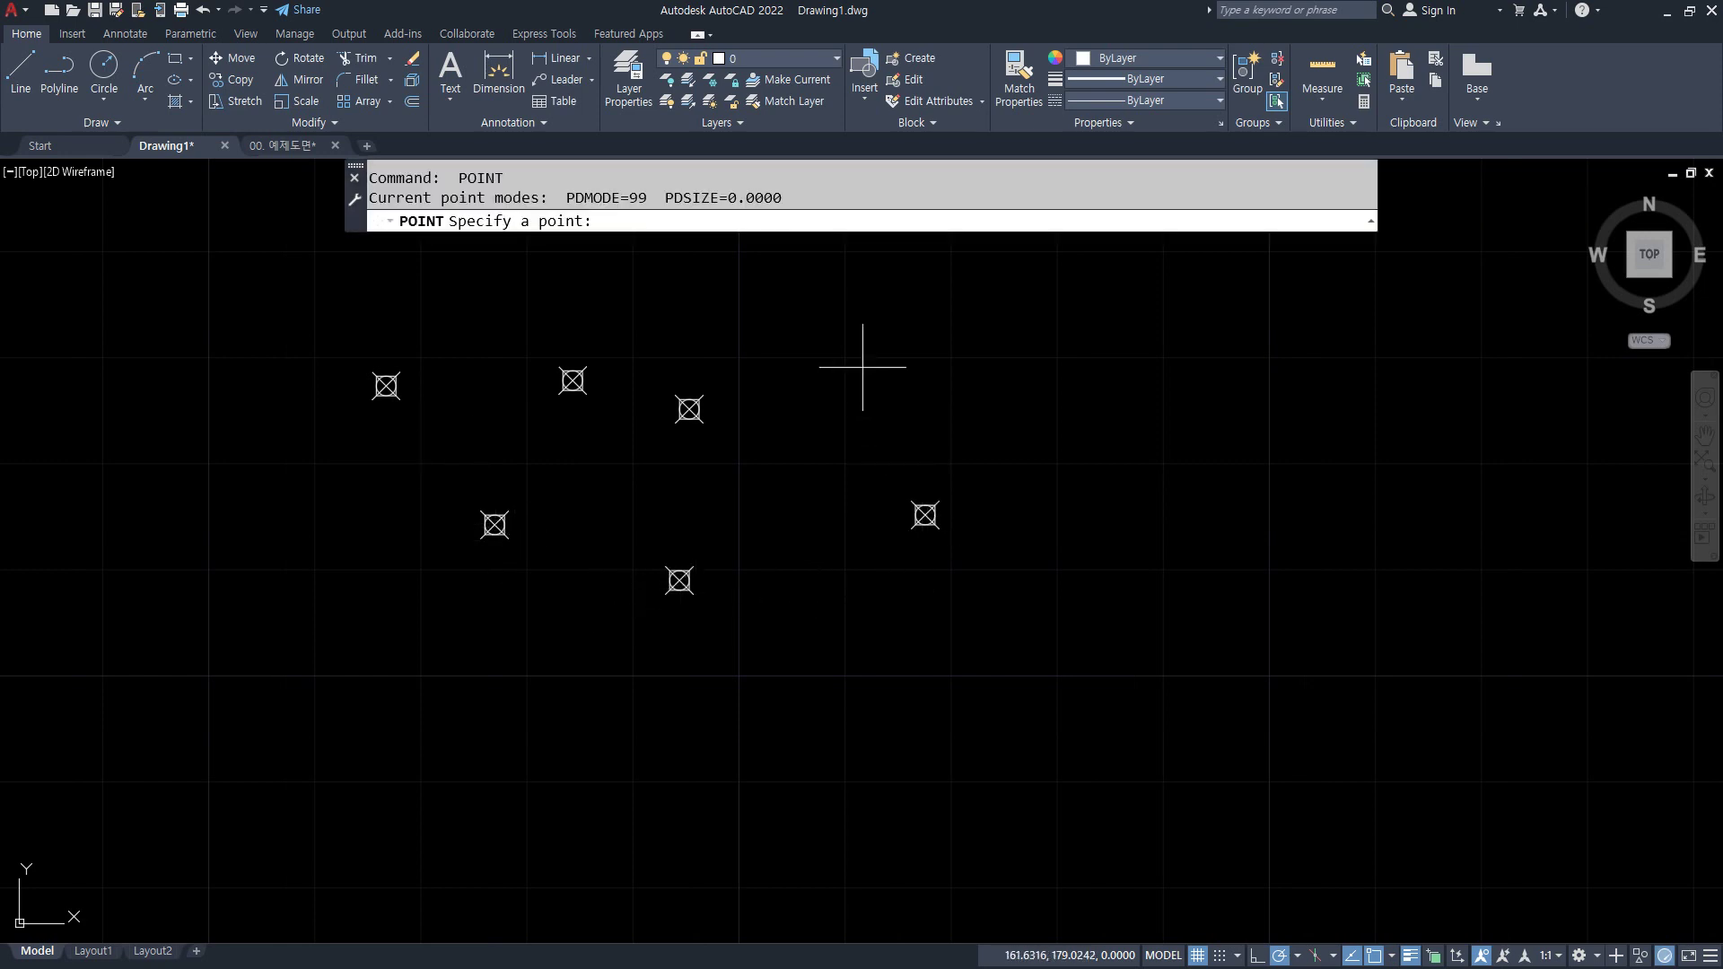
left_click(862, 368)
- Switch the point style to the plain dot and back to the X through a circle inside a square
type("ptype")
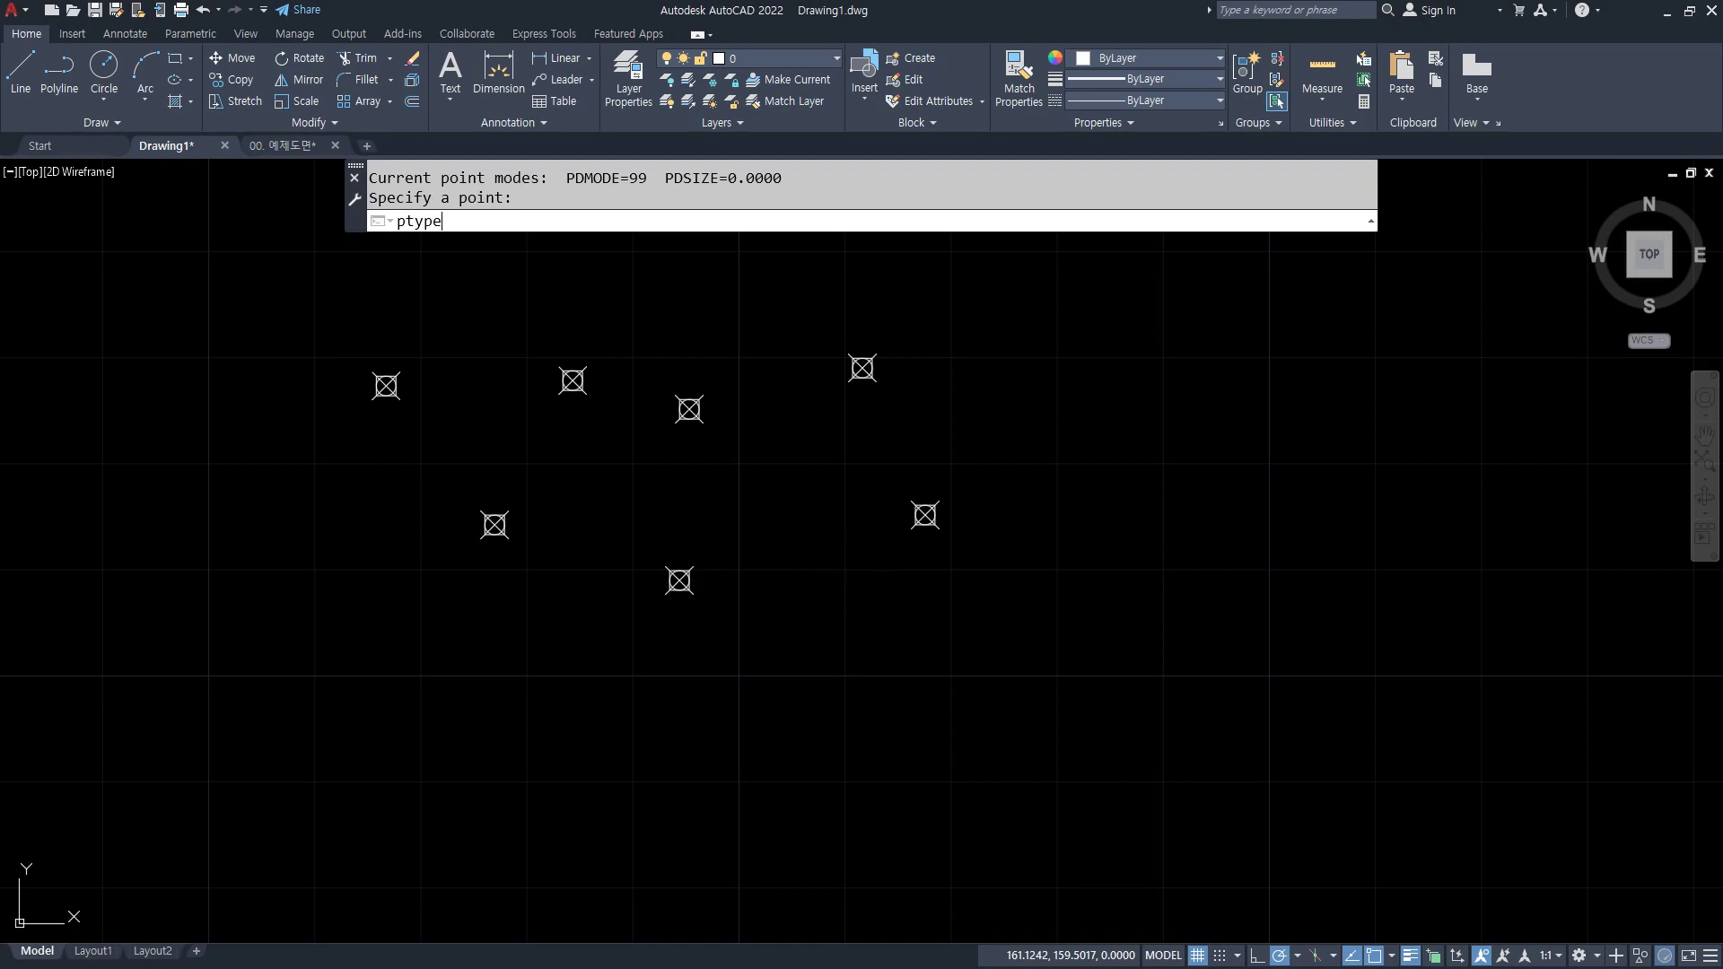
key("Return")
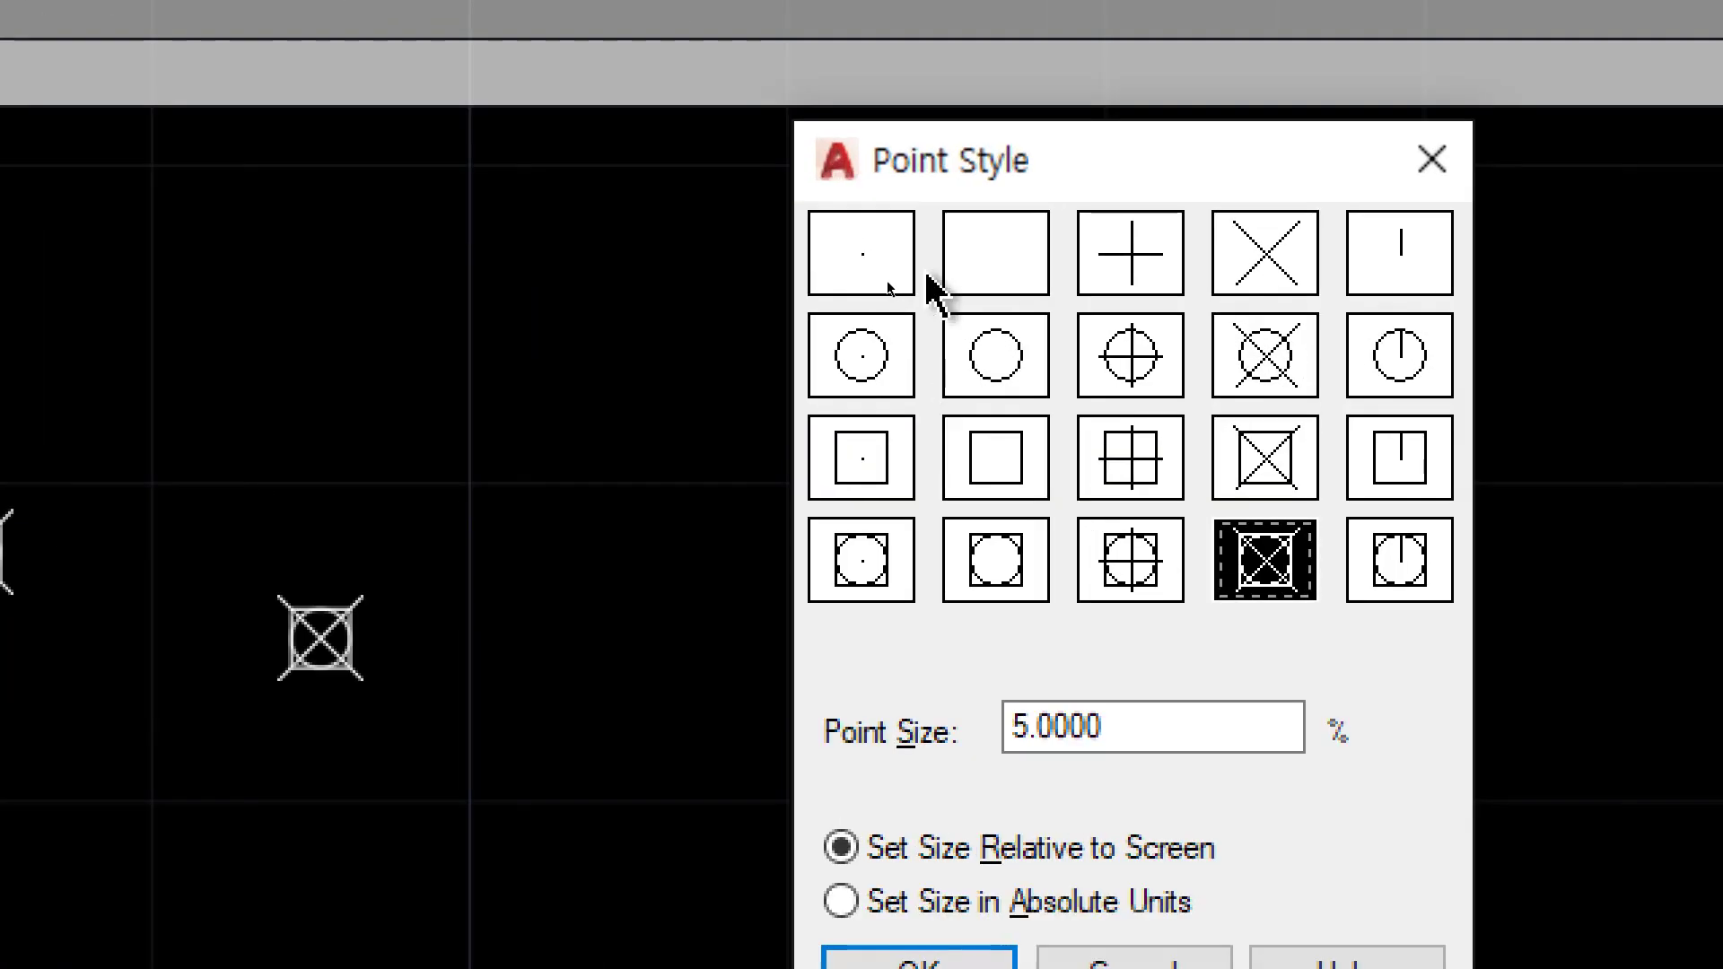
left_click(878, 285)
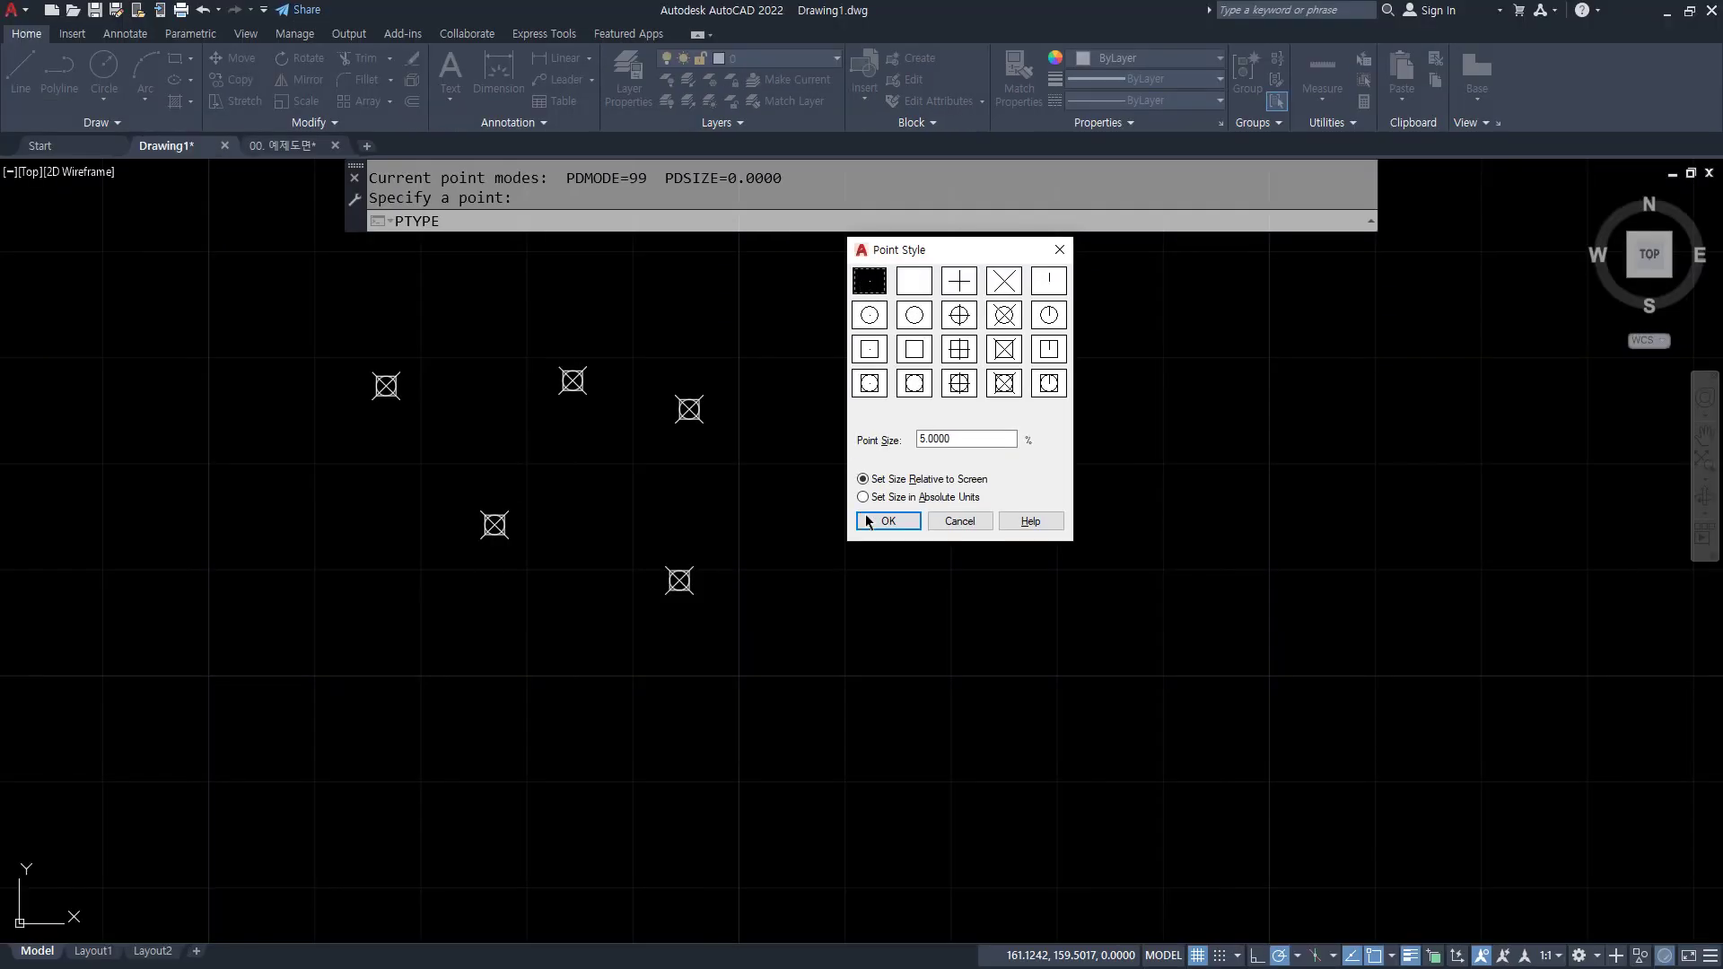
left_click(868, 521)
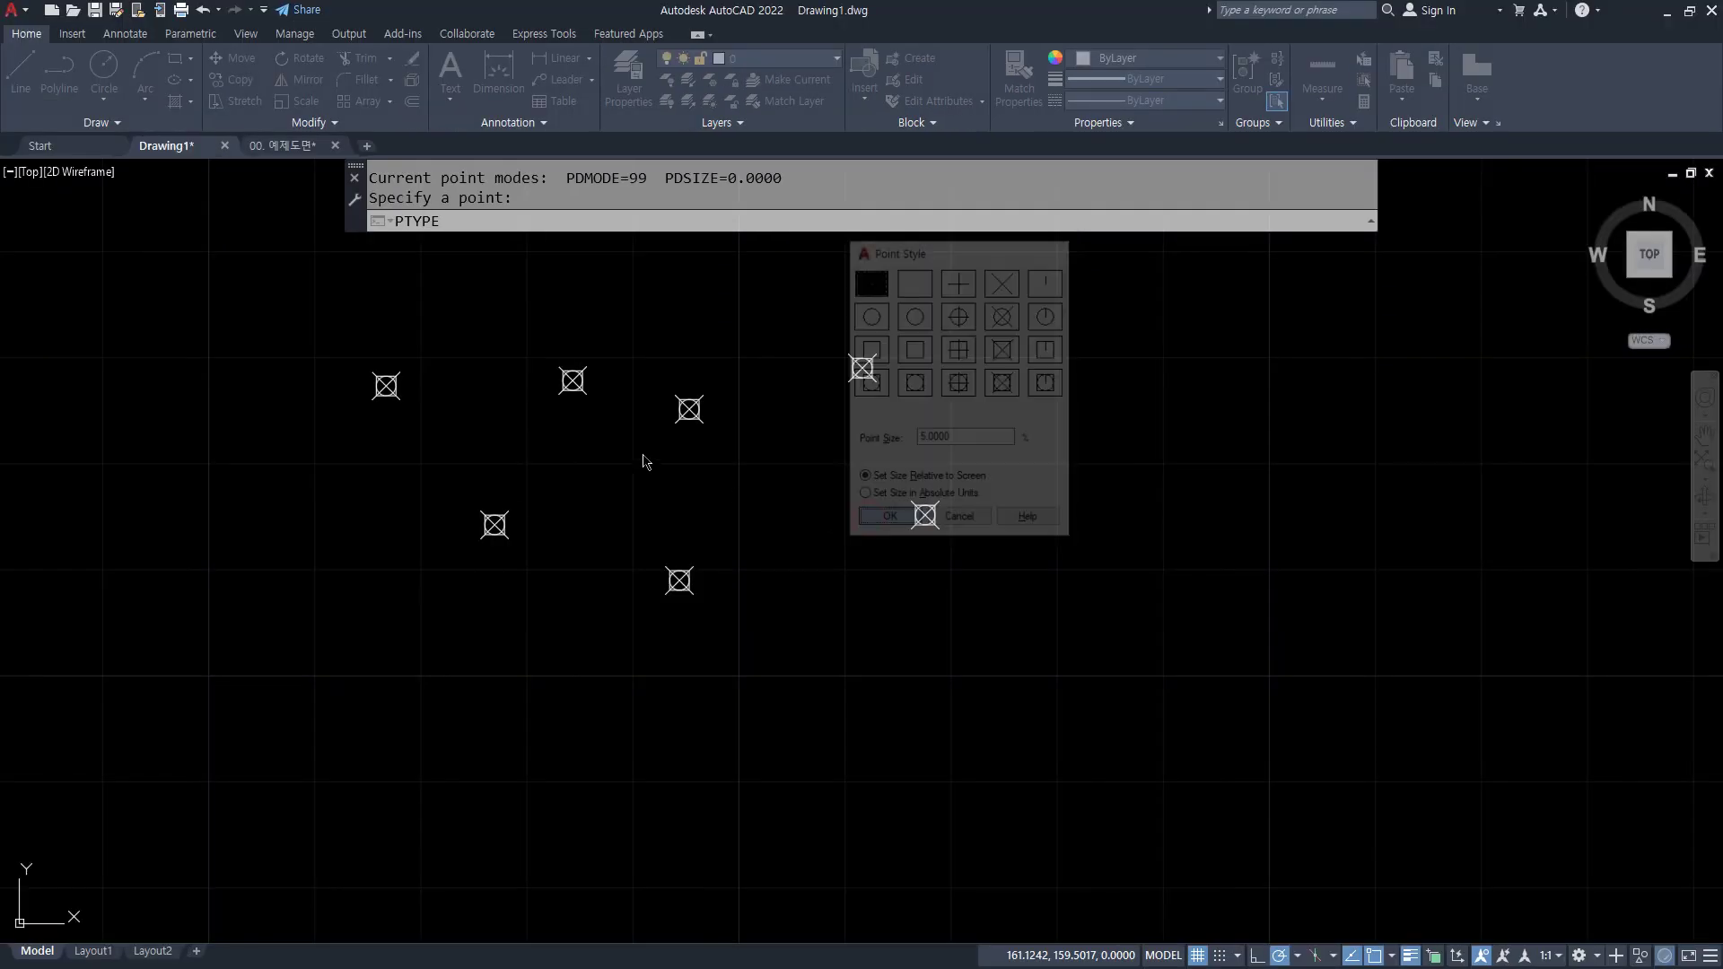
key("Return")
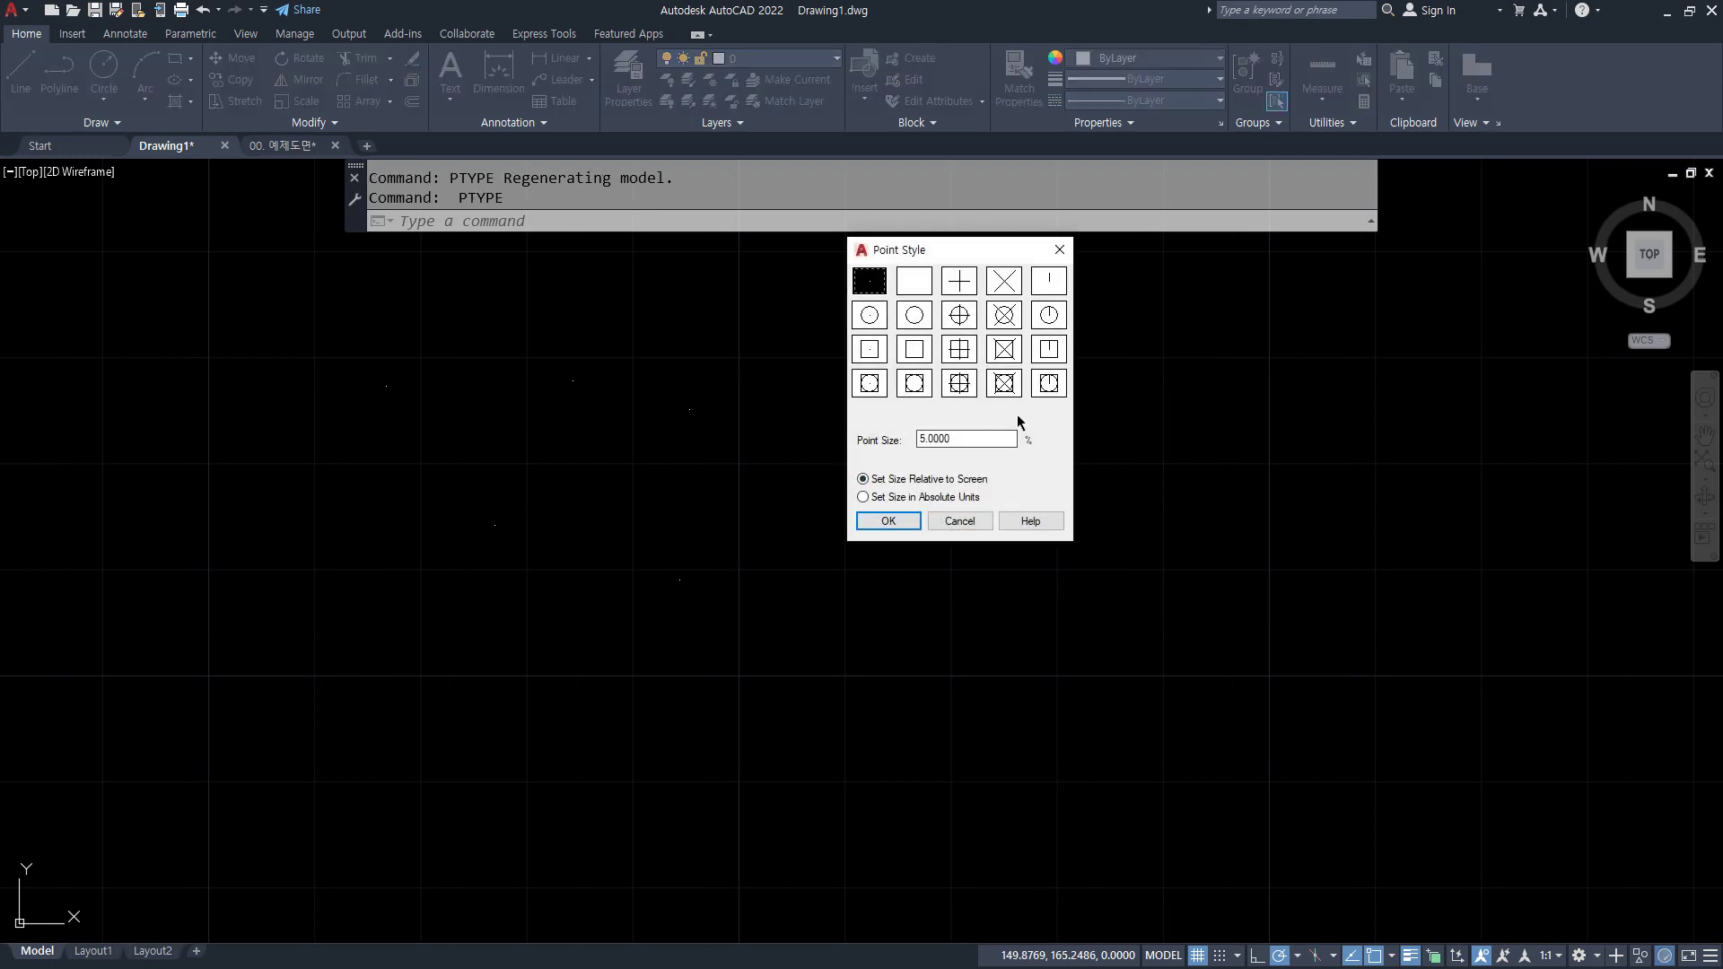
left_click(1004, 383)
left_click(890, 520)
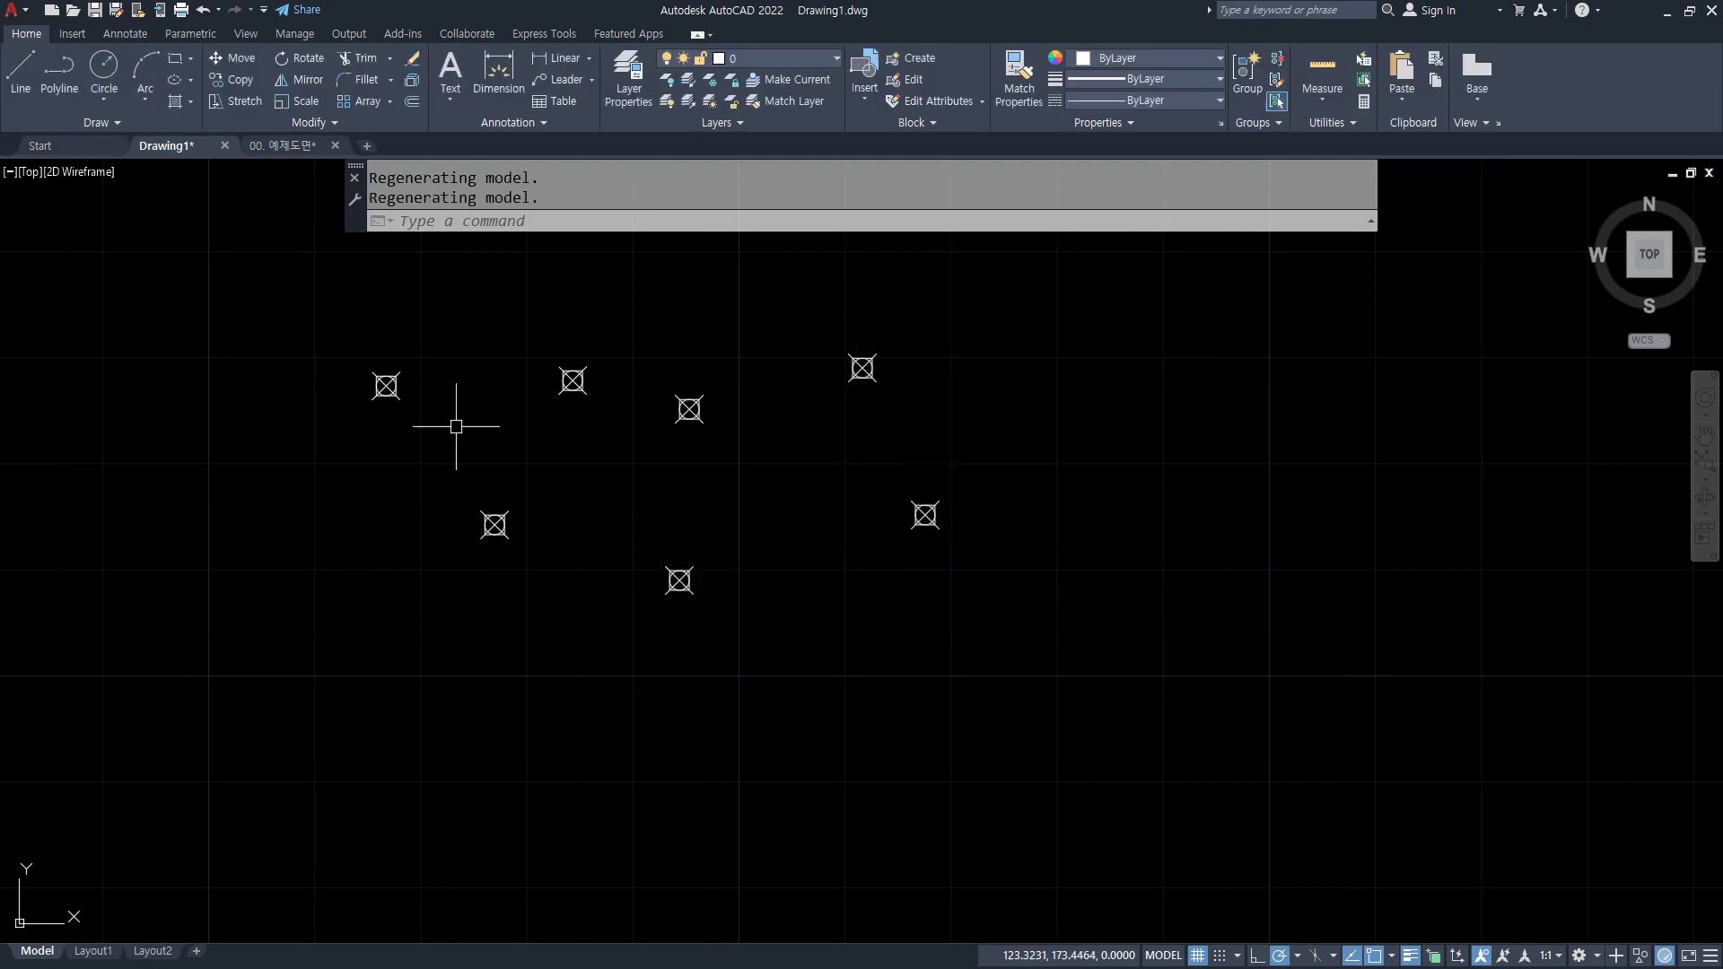
- Examine the point markers up close and try a one-time object snap override beside one of them
scroll(634, 585, "up", 4)
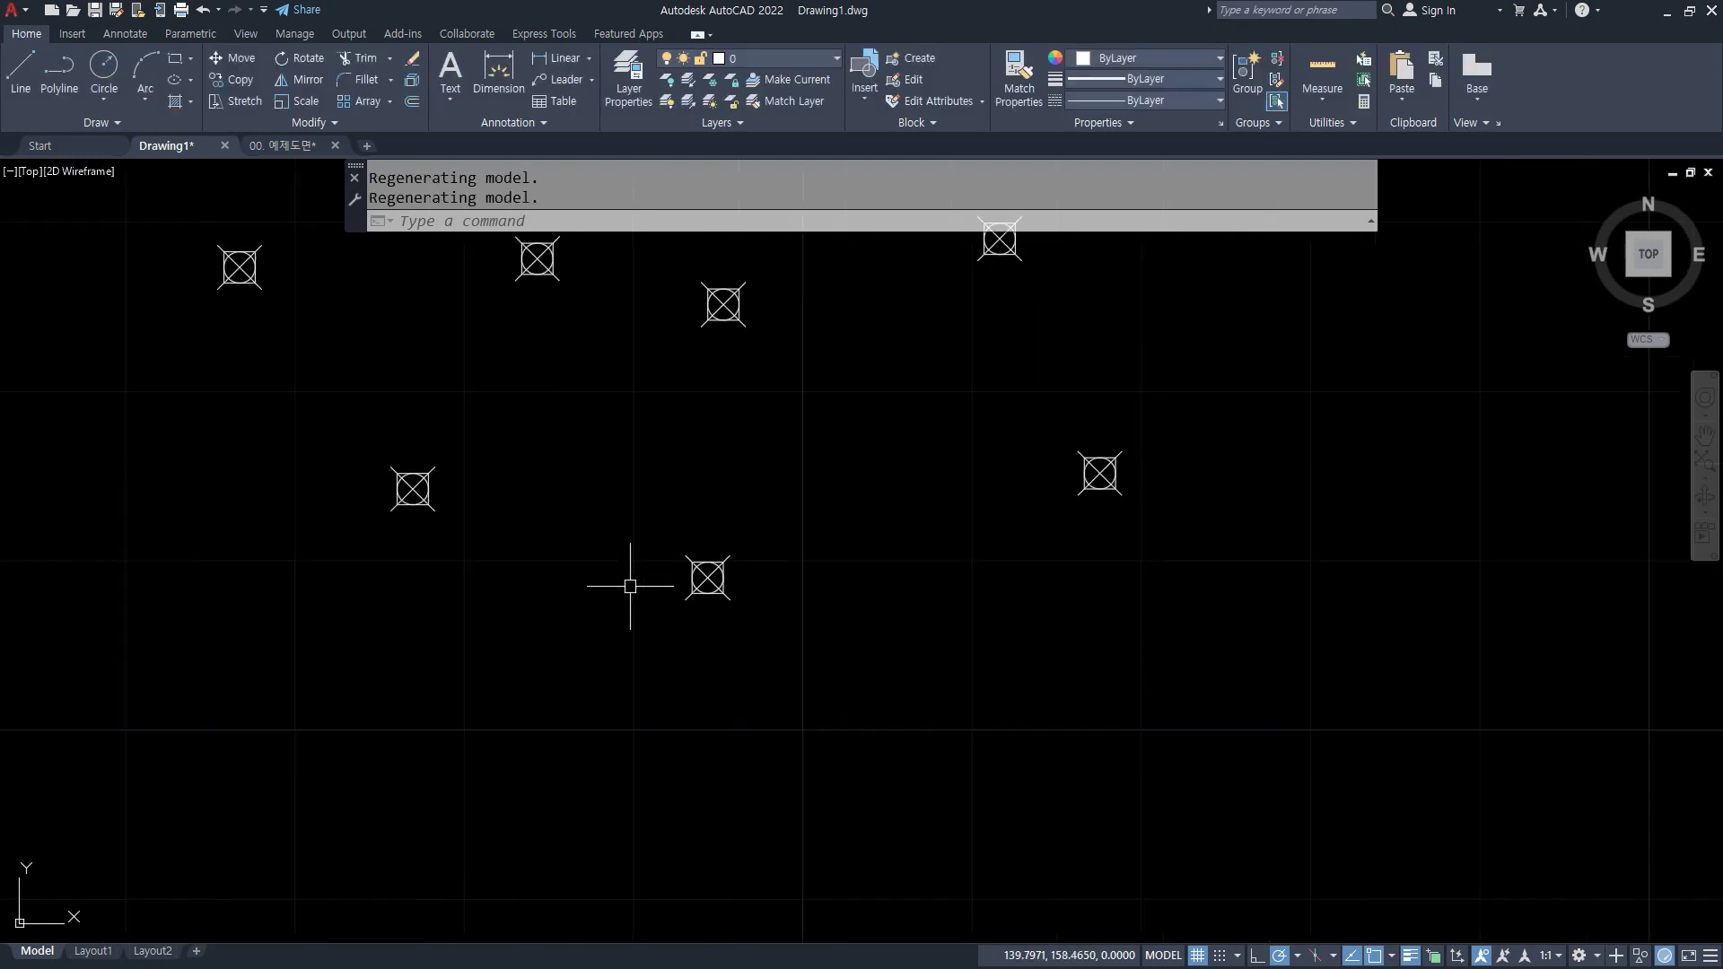
left_click_drag(376, 559, 769, 689)
left_click_drag(887, 709, 1362, 556)
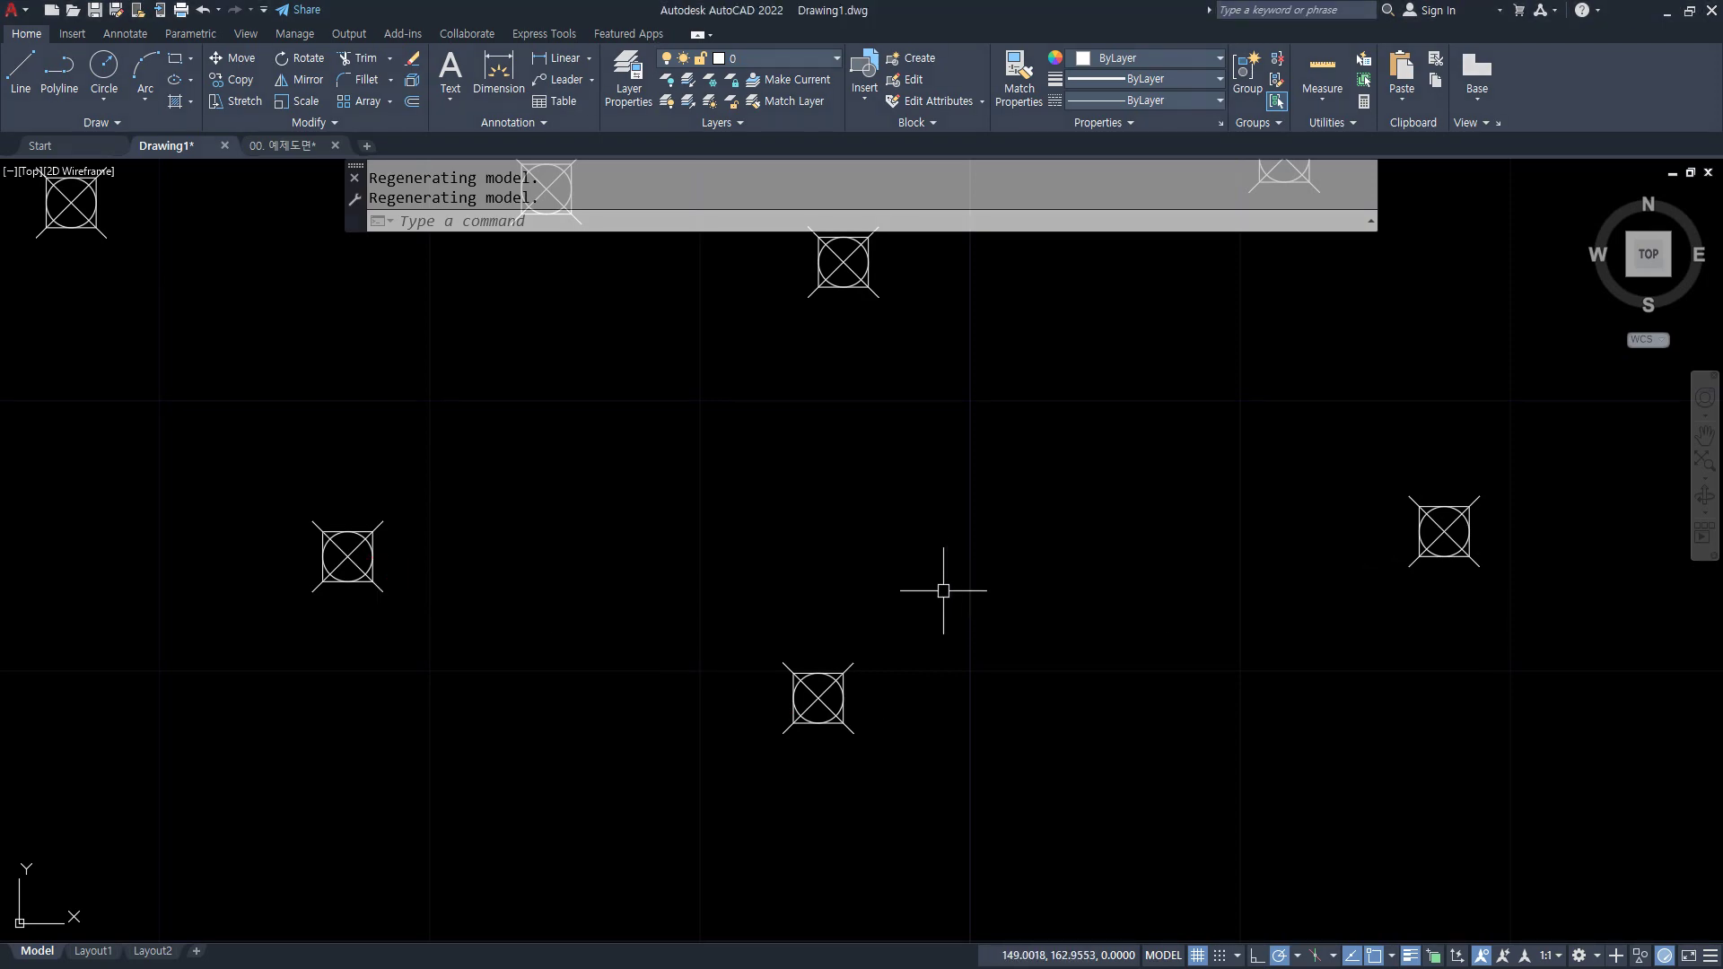
middle_click_drag(585, 844, 388, 263)
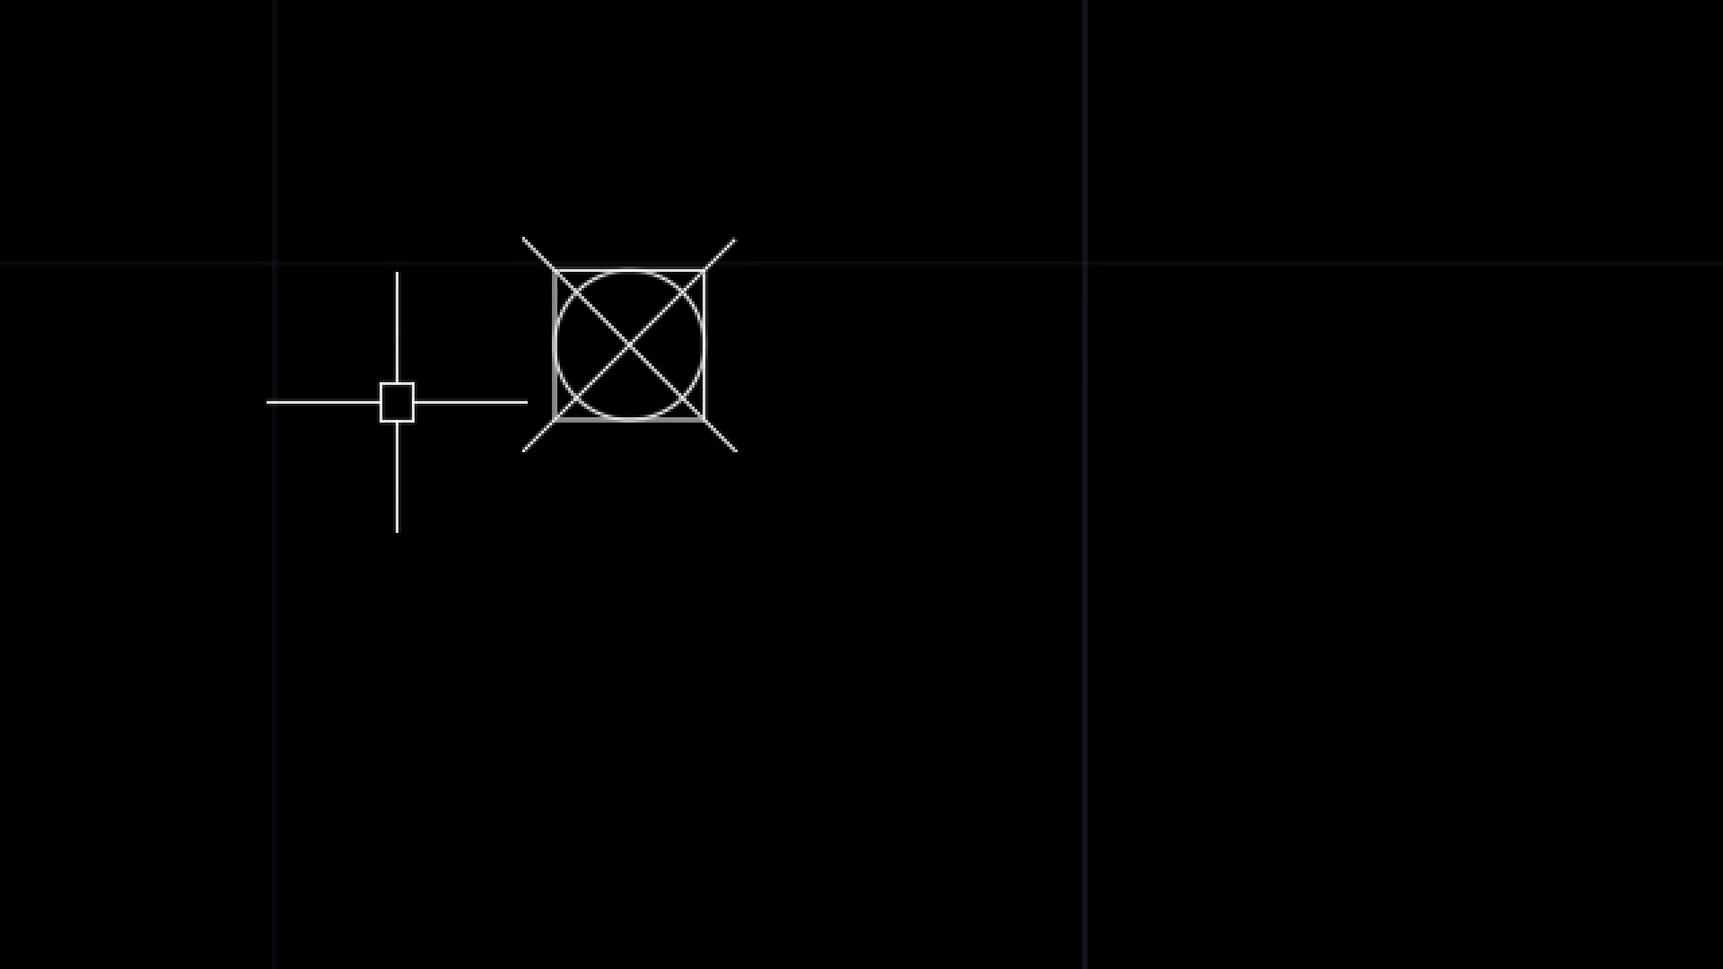
right_click(767, 226, "shift")
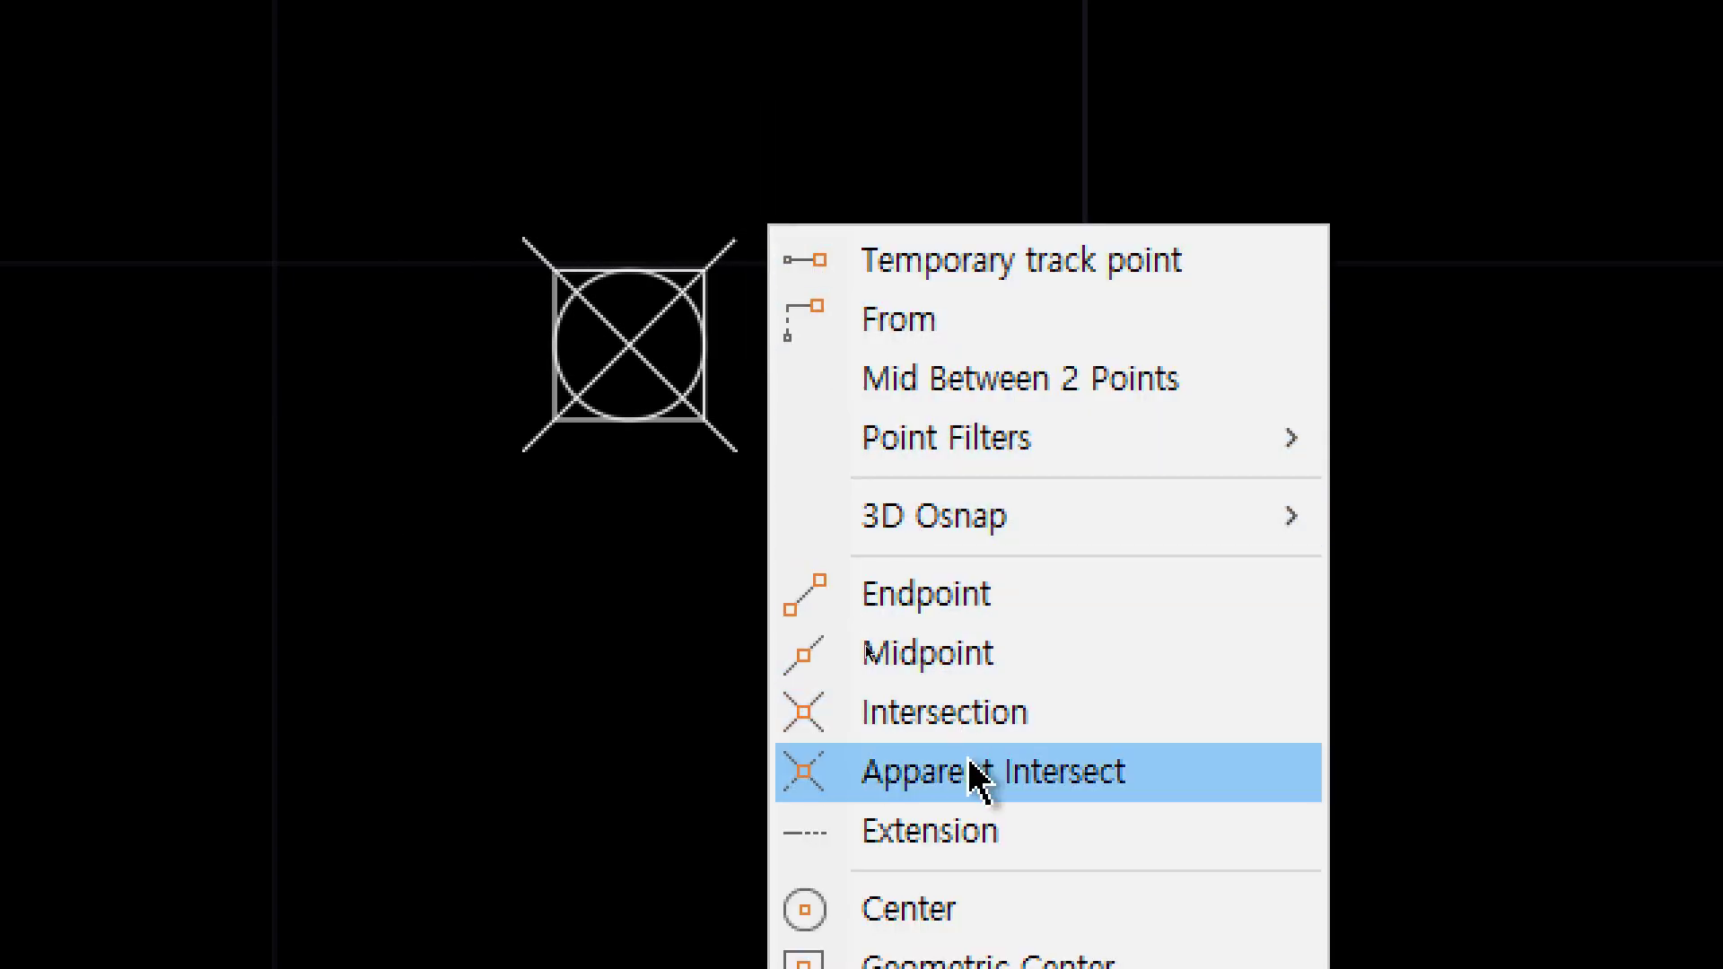
left_click(972, 863)
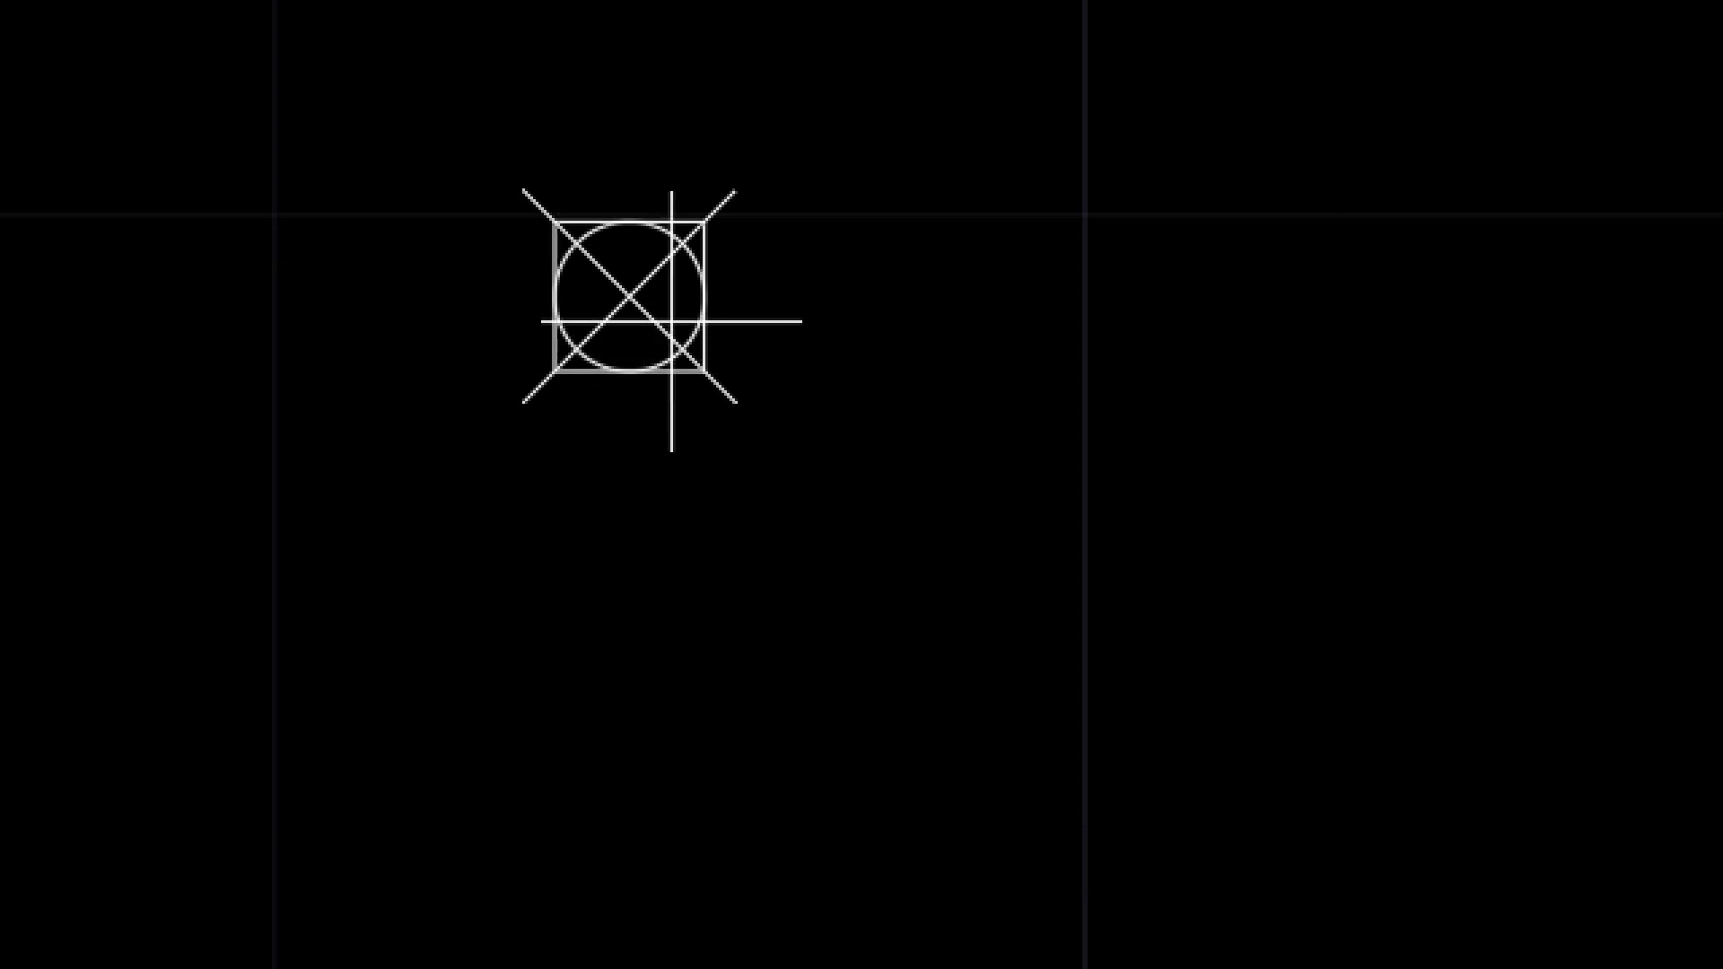
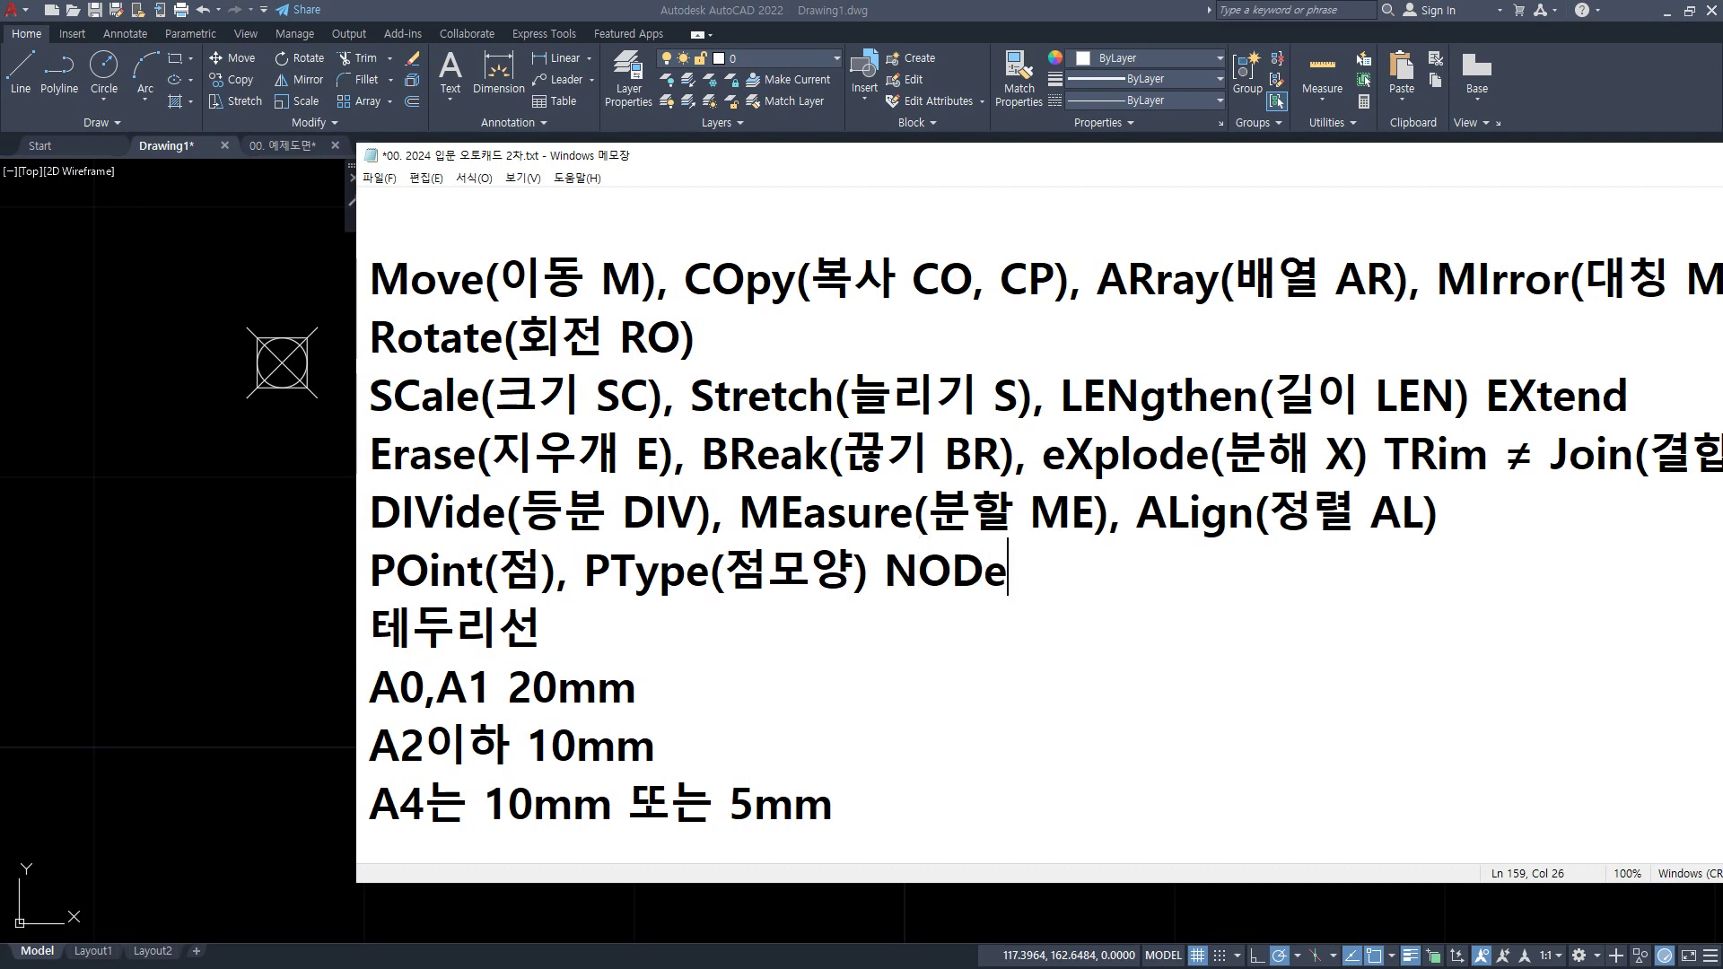
- Add the Korean meaning "(점)" after NODe in the command notes
type("(점)")
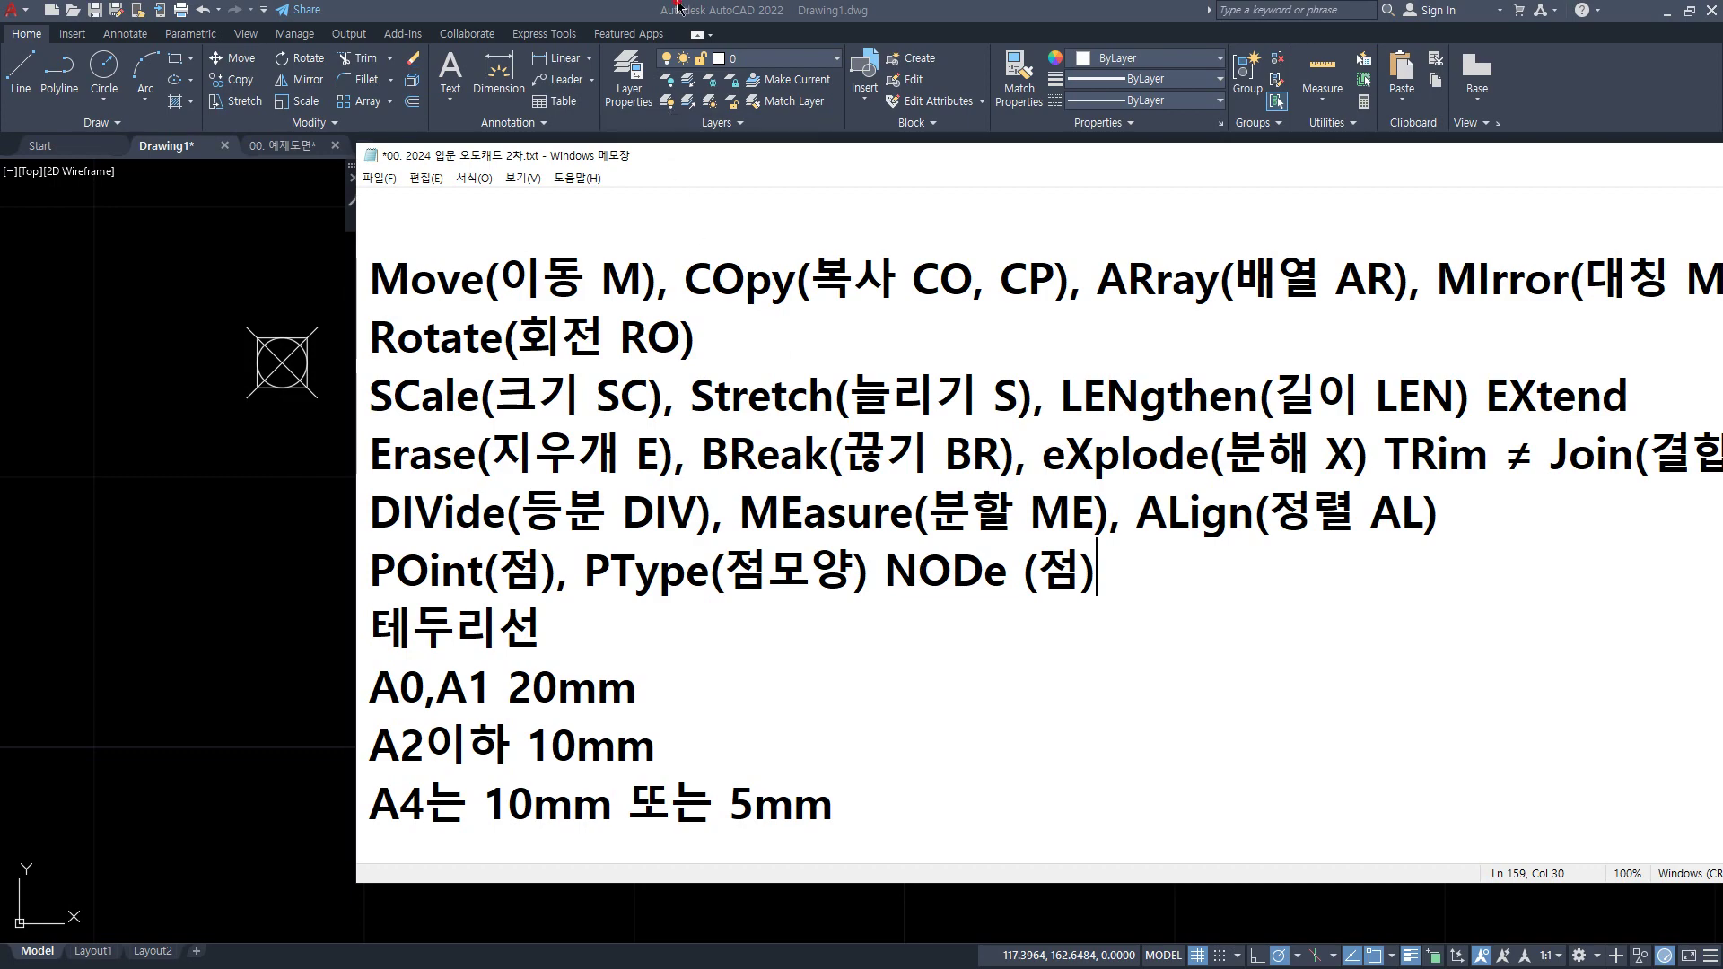
- Switch to the AutoCAD drawing and draw a two-segment line through the three lower points using one-time Node snaps
key("alt+Tab")
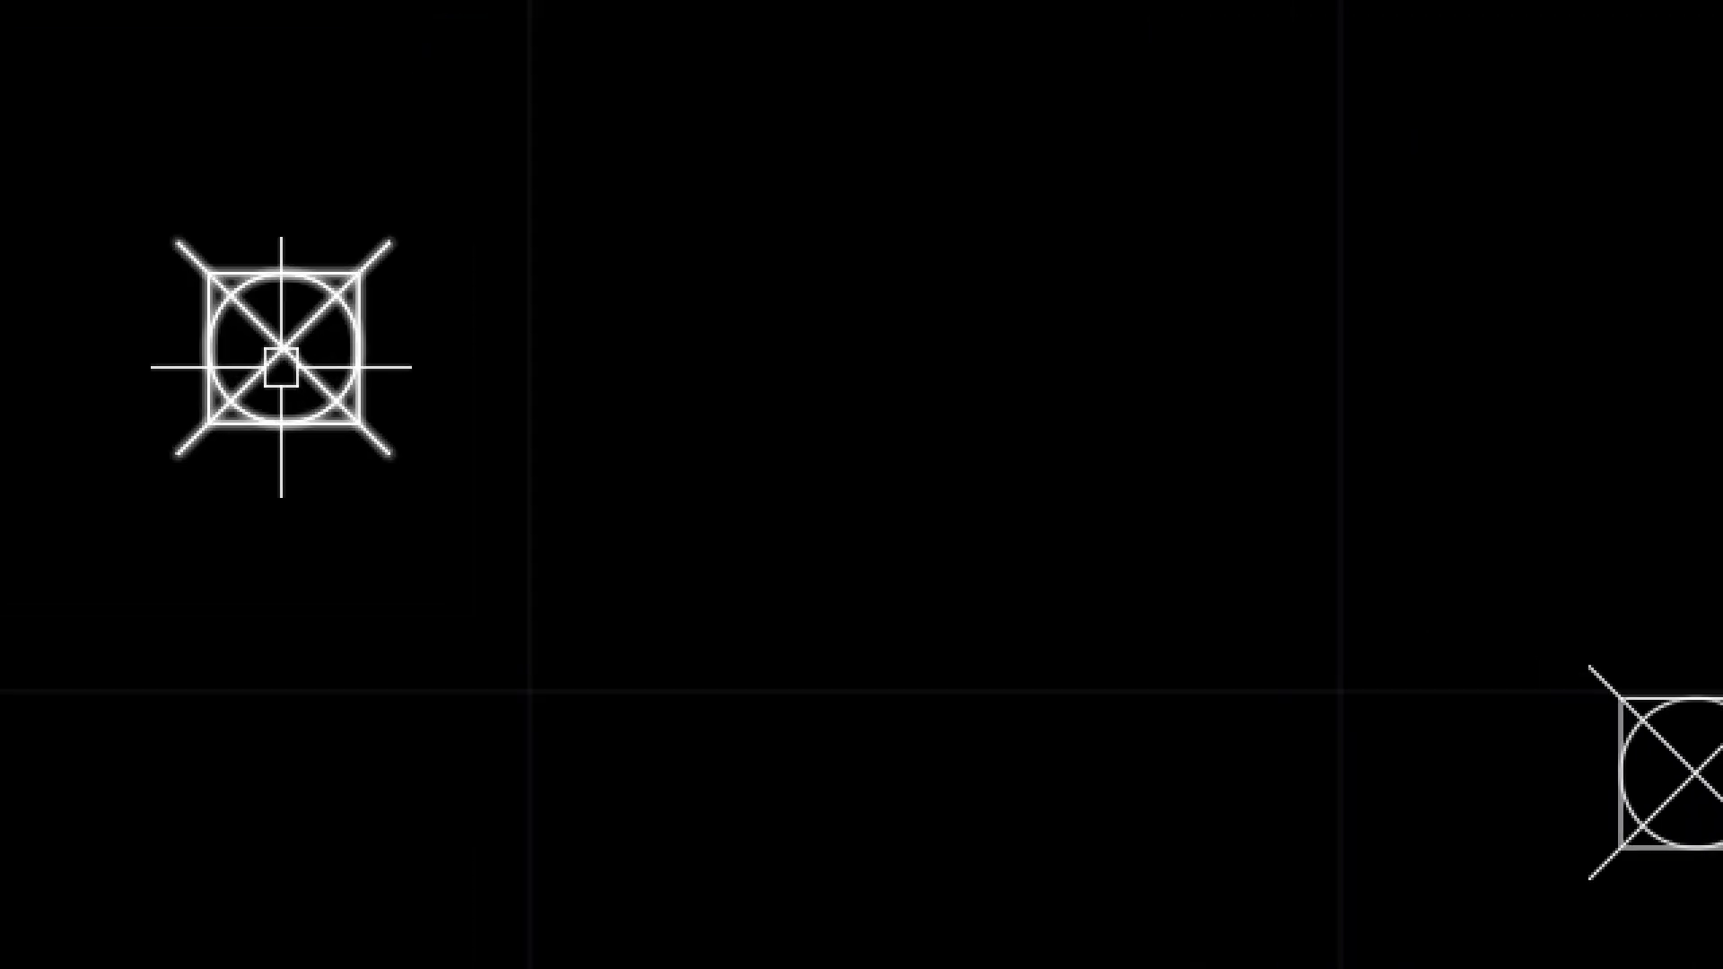
right_click(656, 170, "shift")
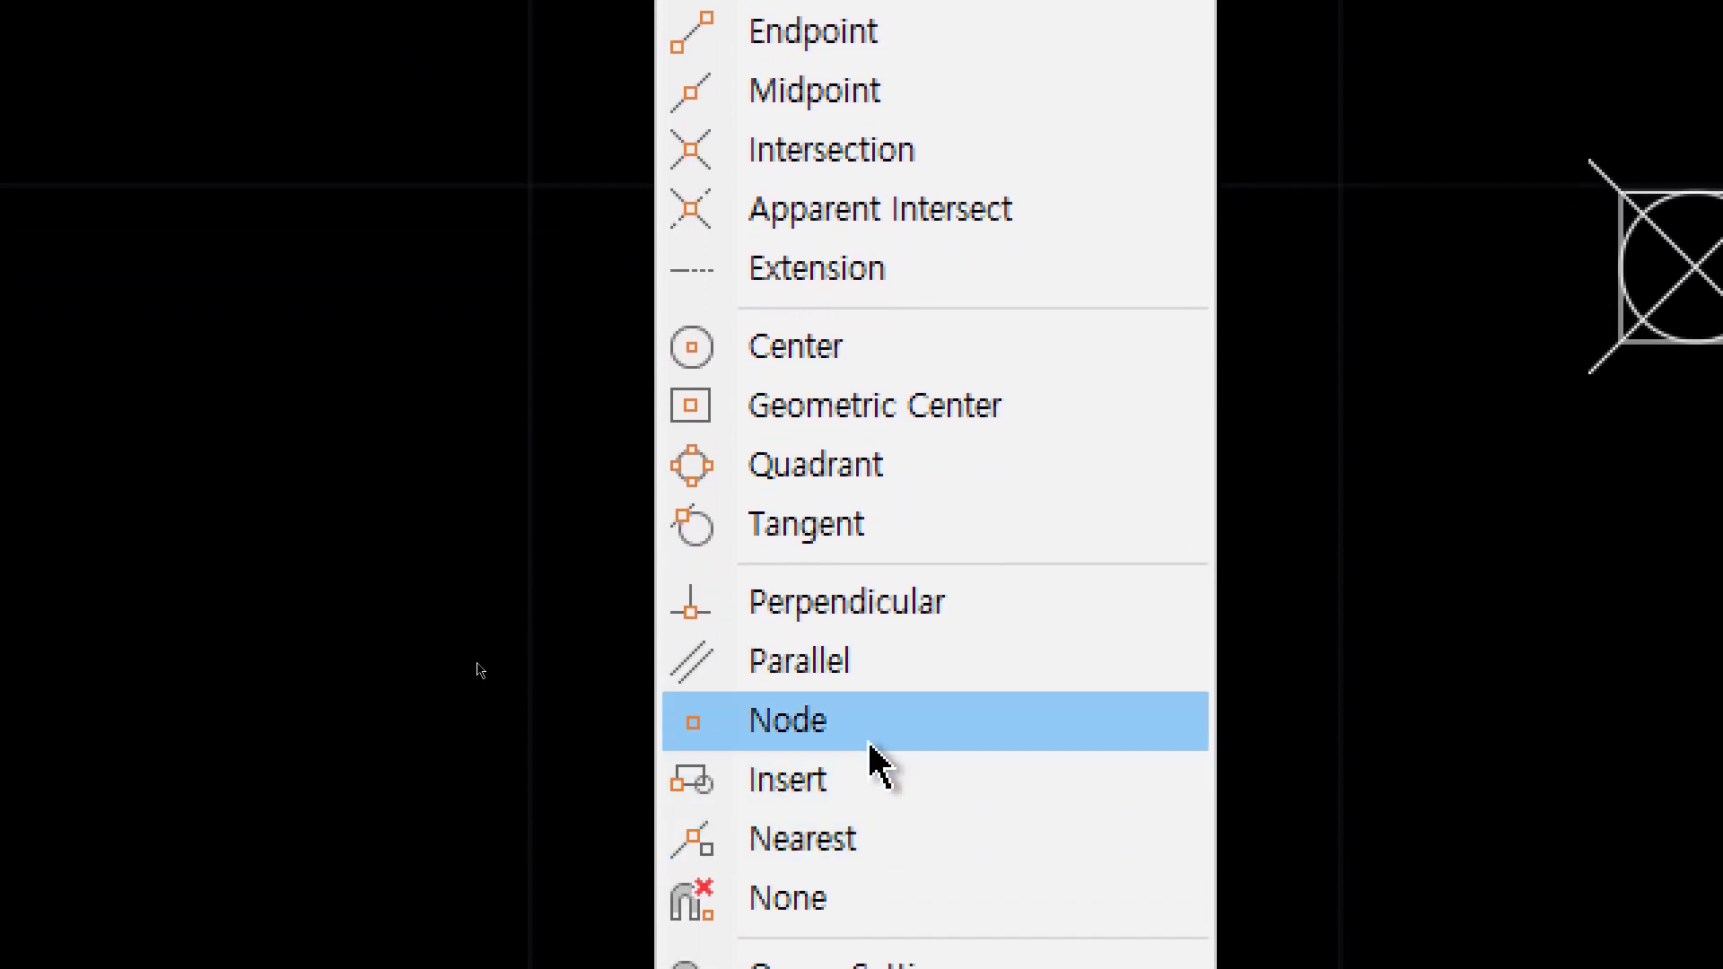
left_click(873, 743)
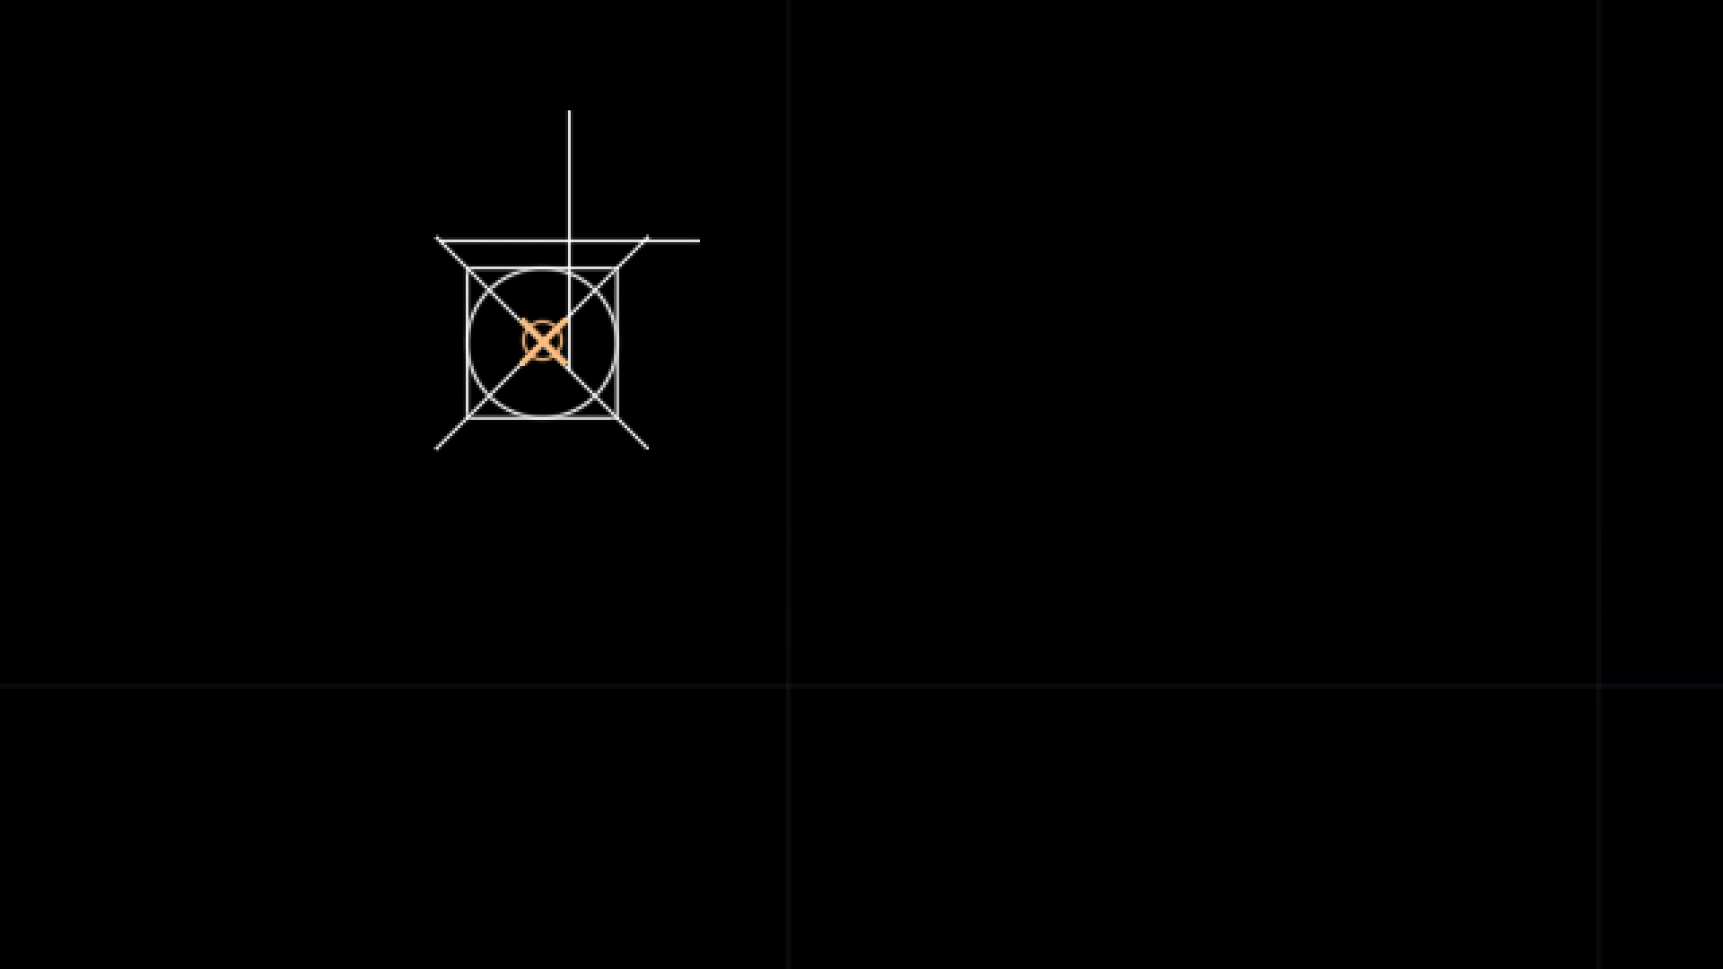
left_click(569, 240)
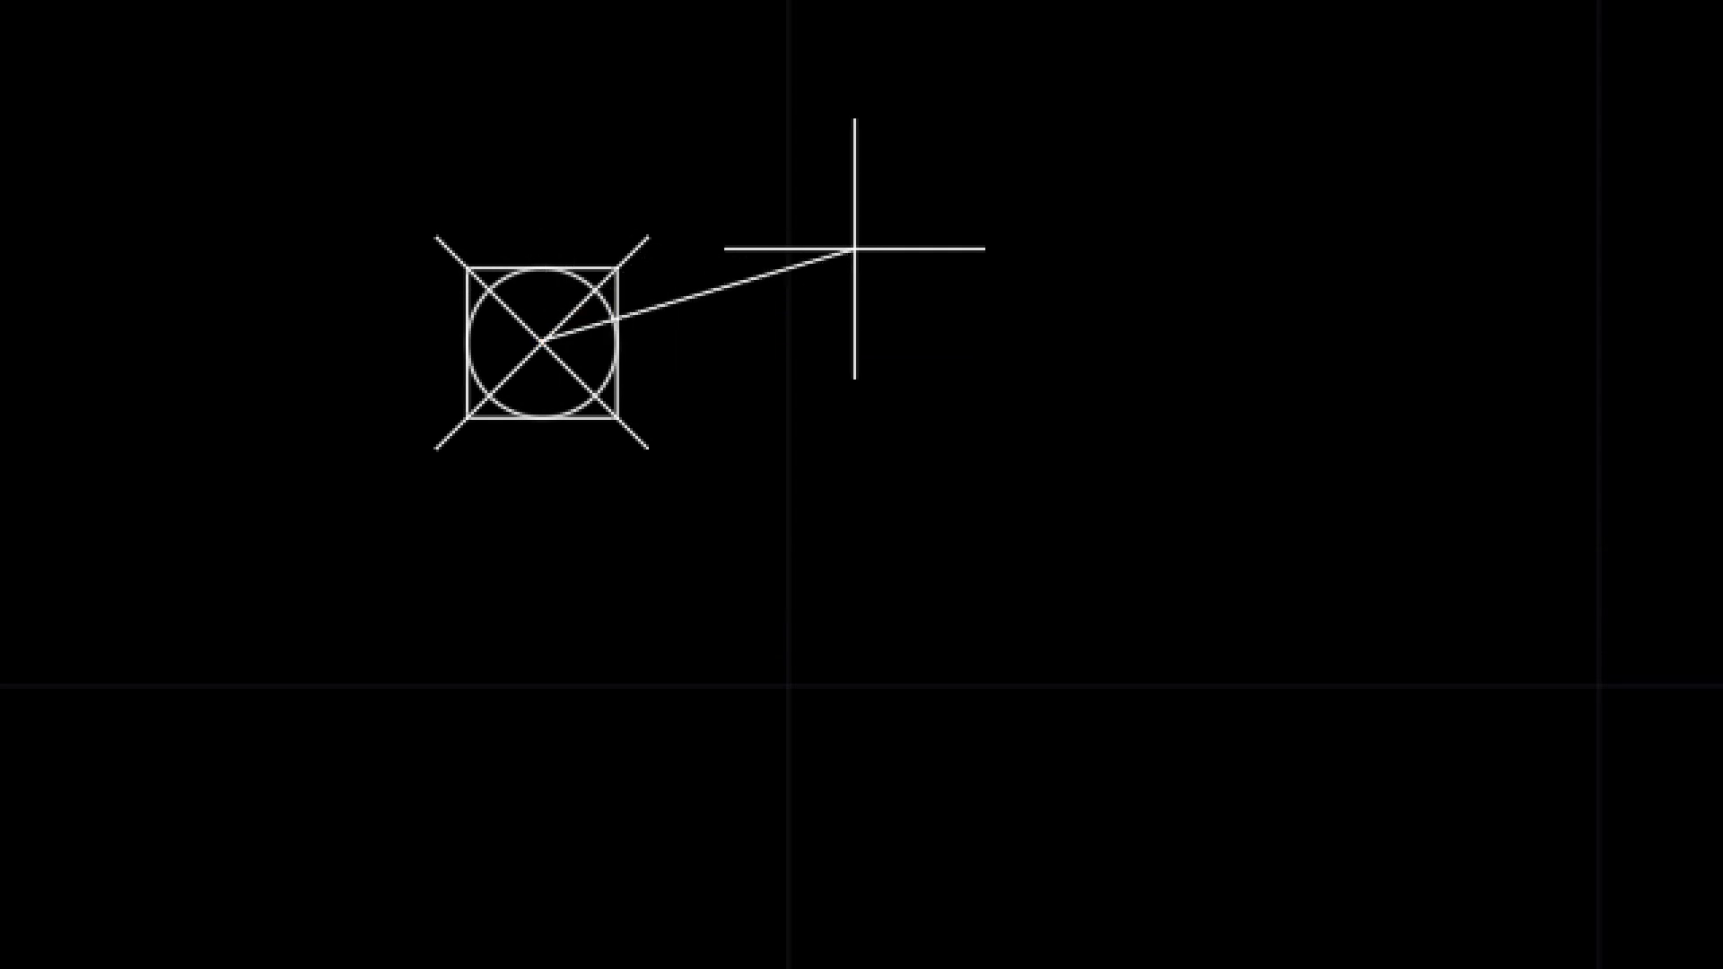
right_click(1077, 316, "shift")
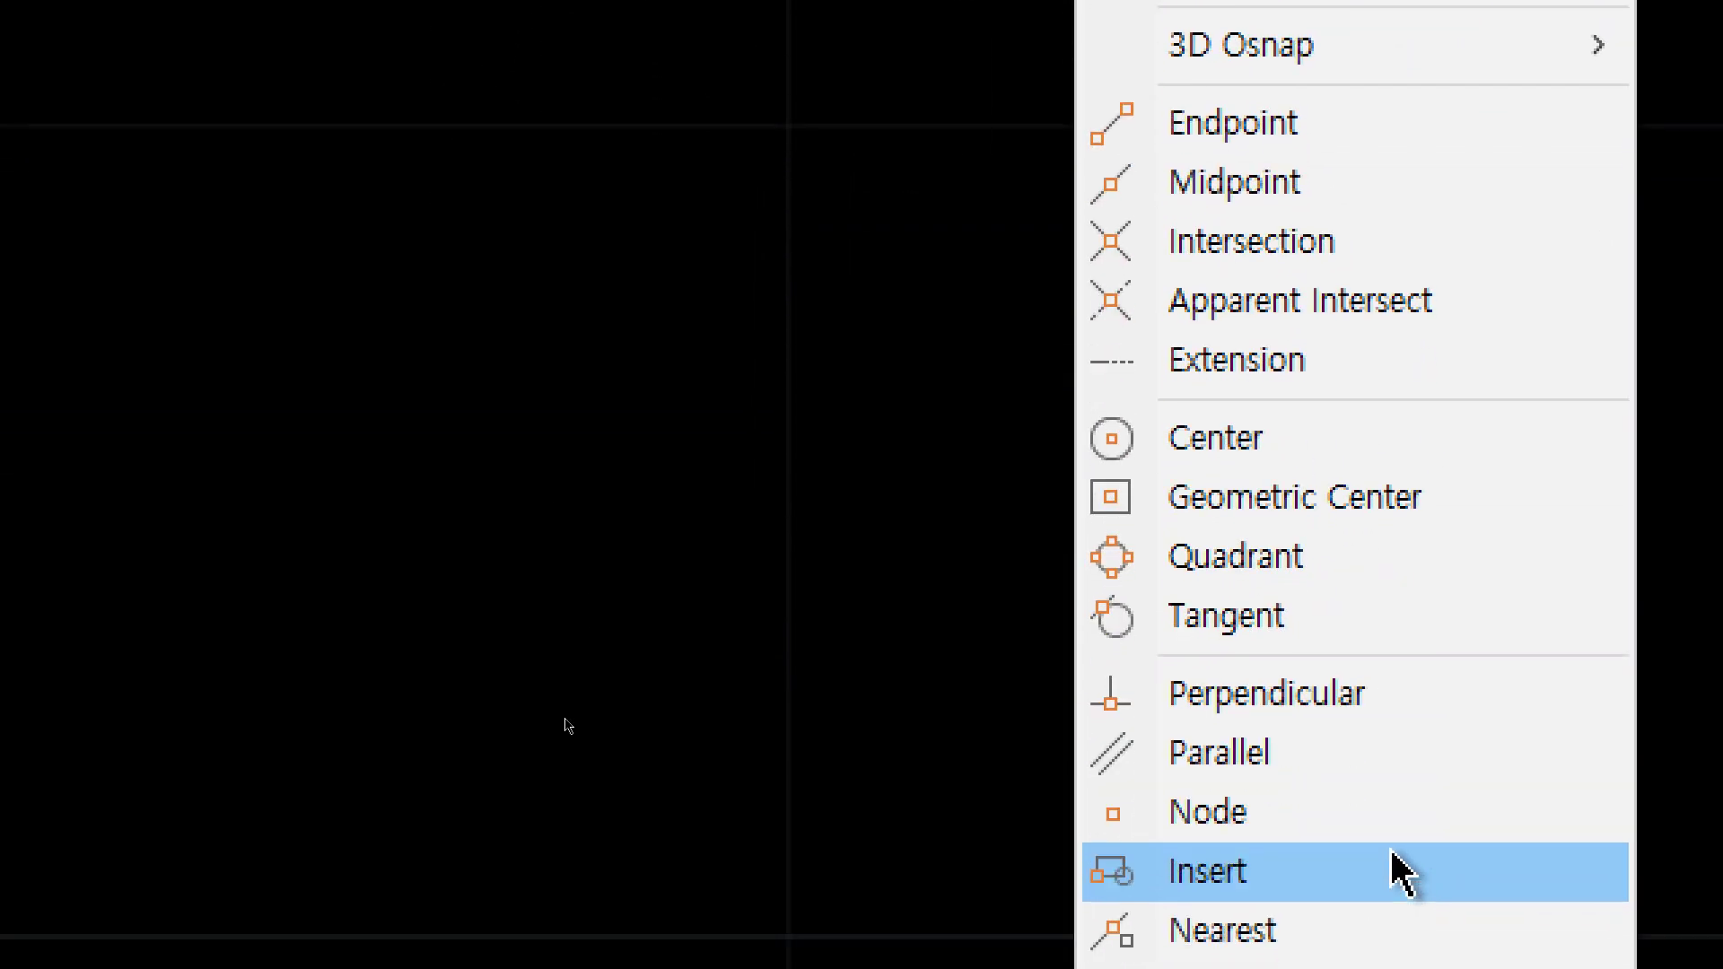
left_click(1396, 872)
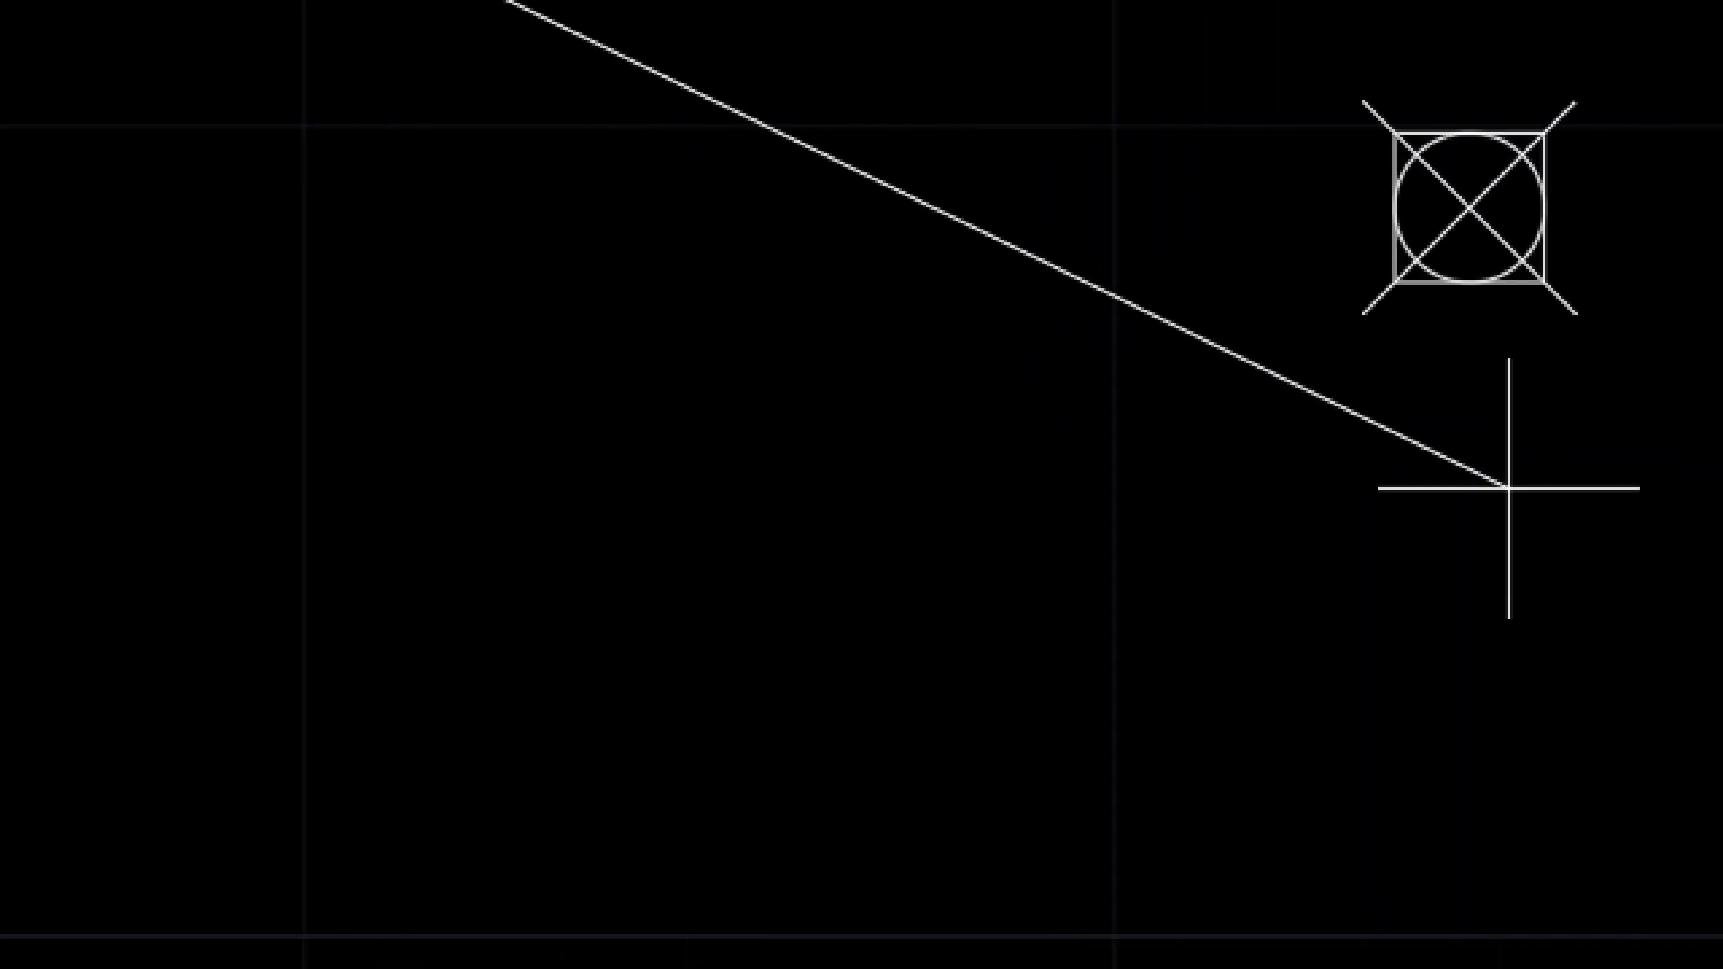
left_click(1336, 296)
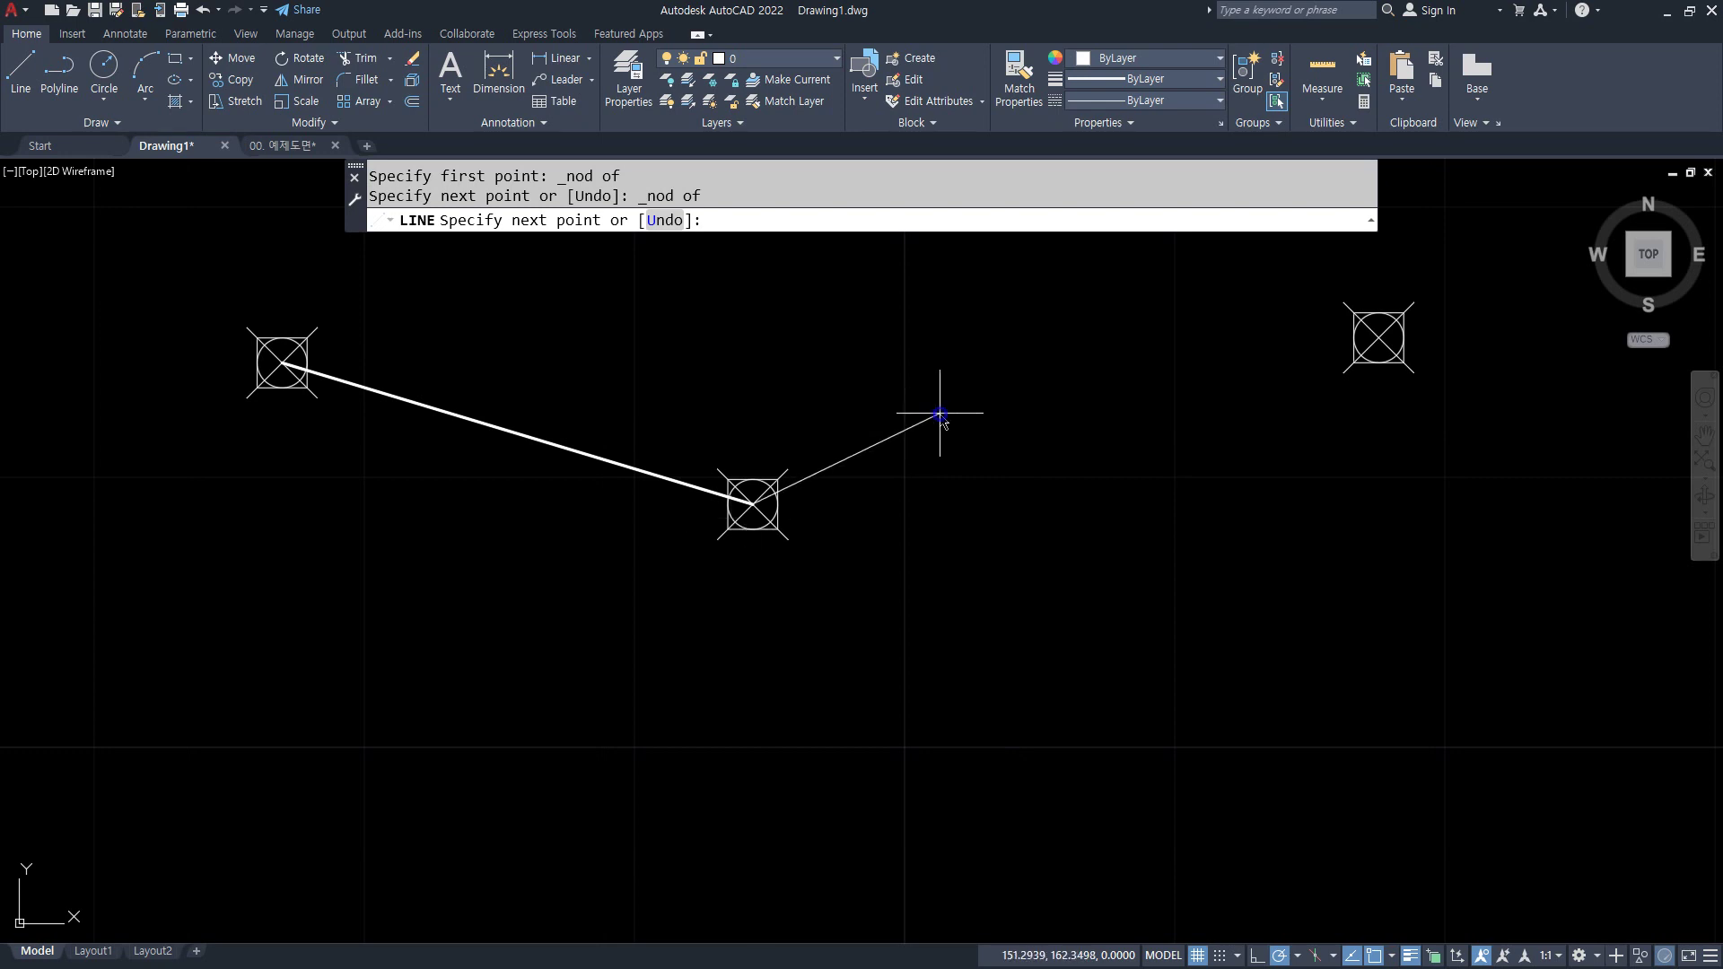
right_click(940, 415, "shift")
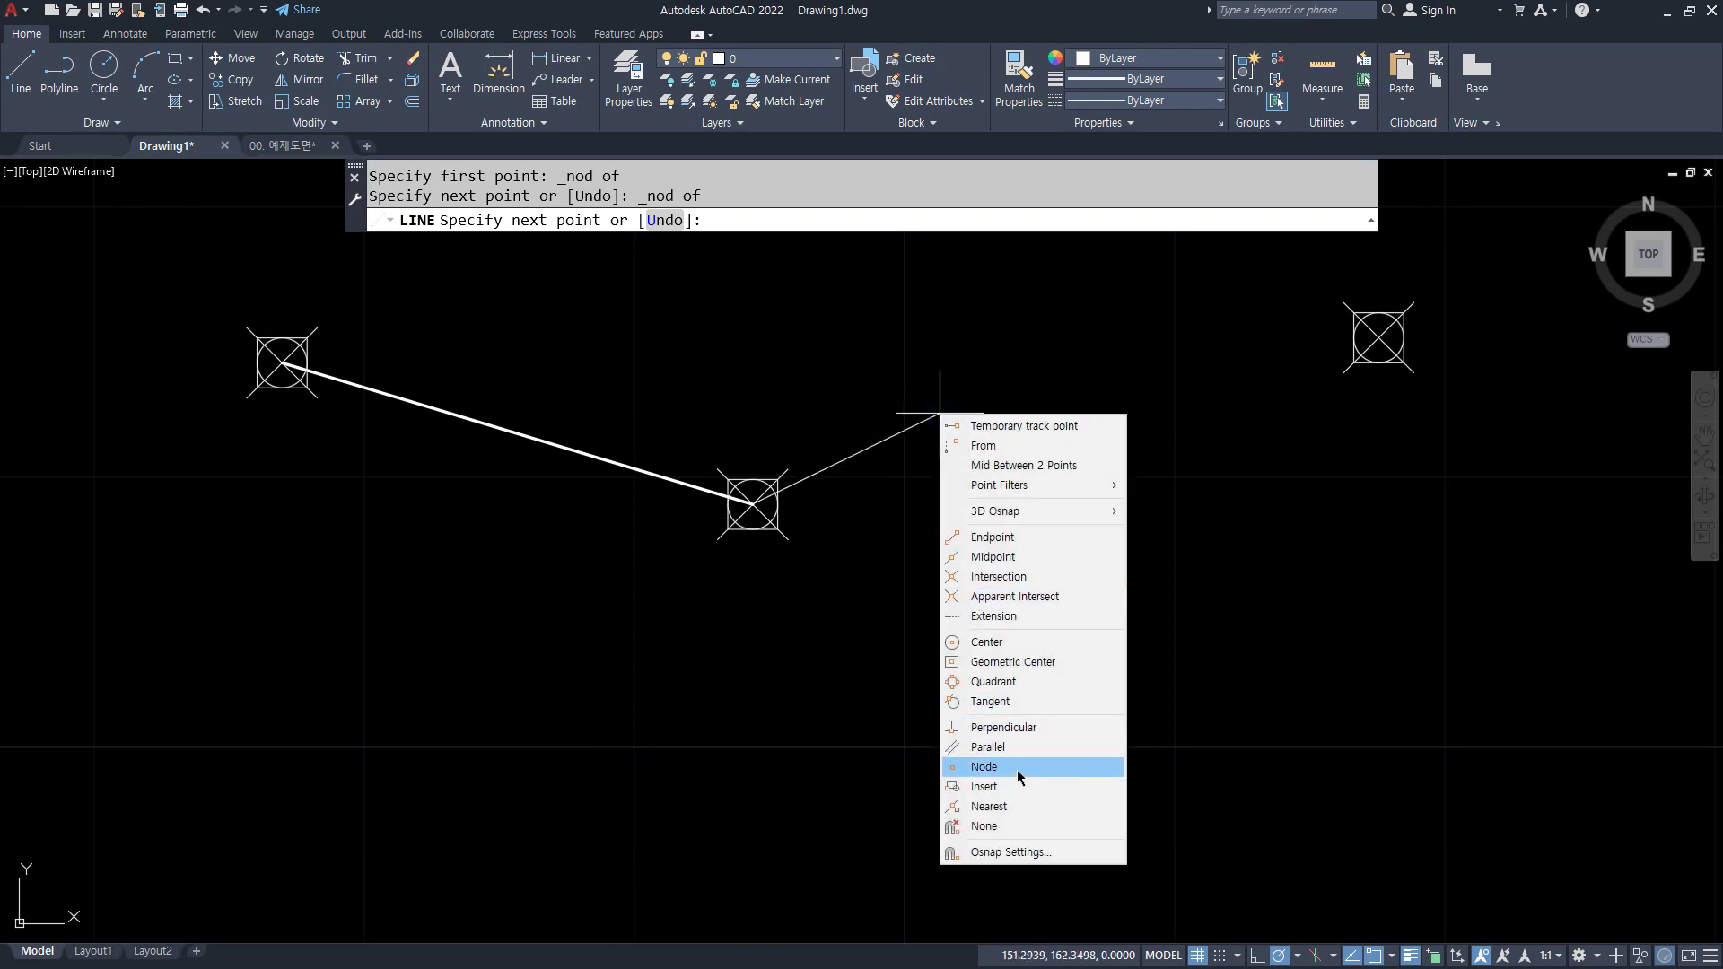
left_click(985, 766)
left_click(1378, 338)
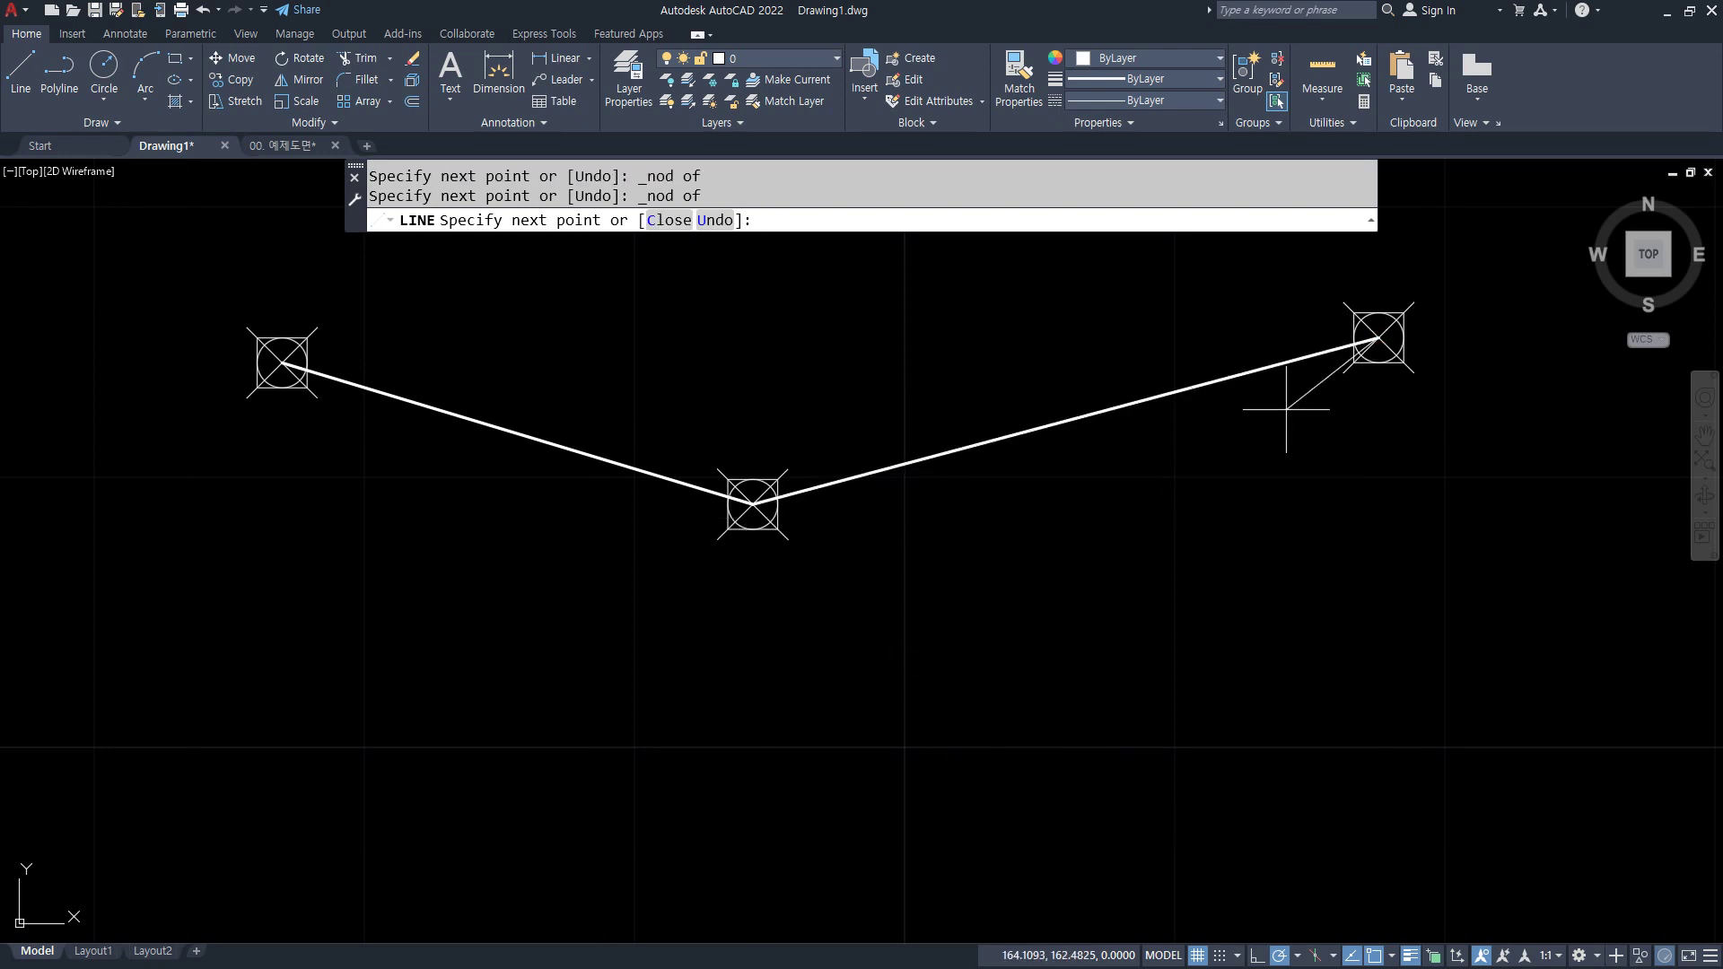
key("Return")
- Start a second line at the rightmost point of the upper row using a one-time Nearest snap
mouse_move(967, 565)
middle_mouse_down()
mouse_move(820, 684)
mouse_move(877, 635)
middle_mouse_up()
scroll(819, 684, "down", 2)
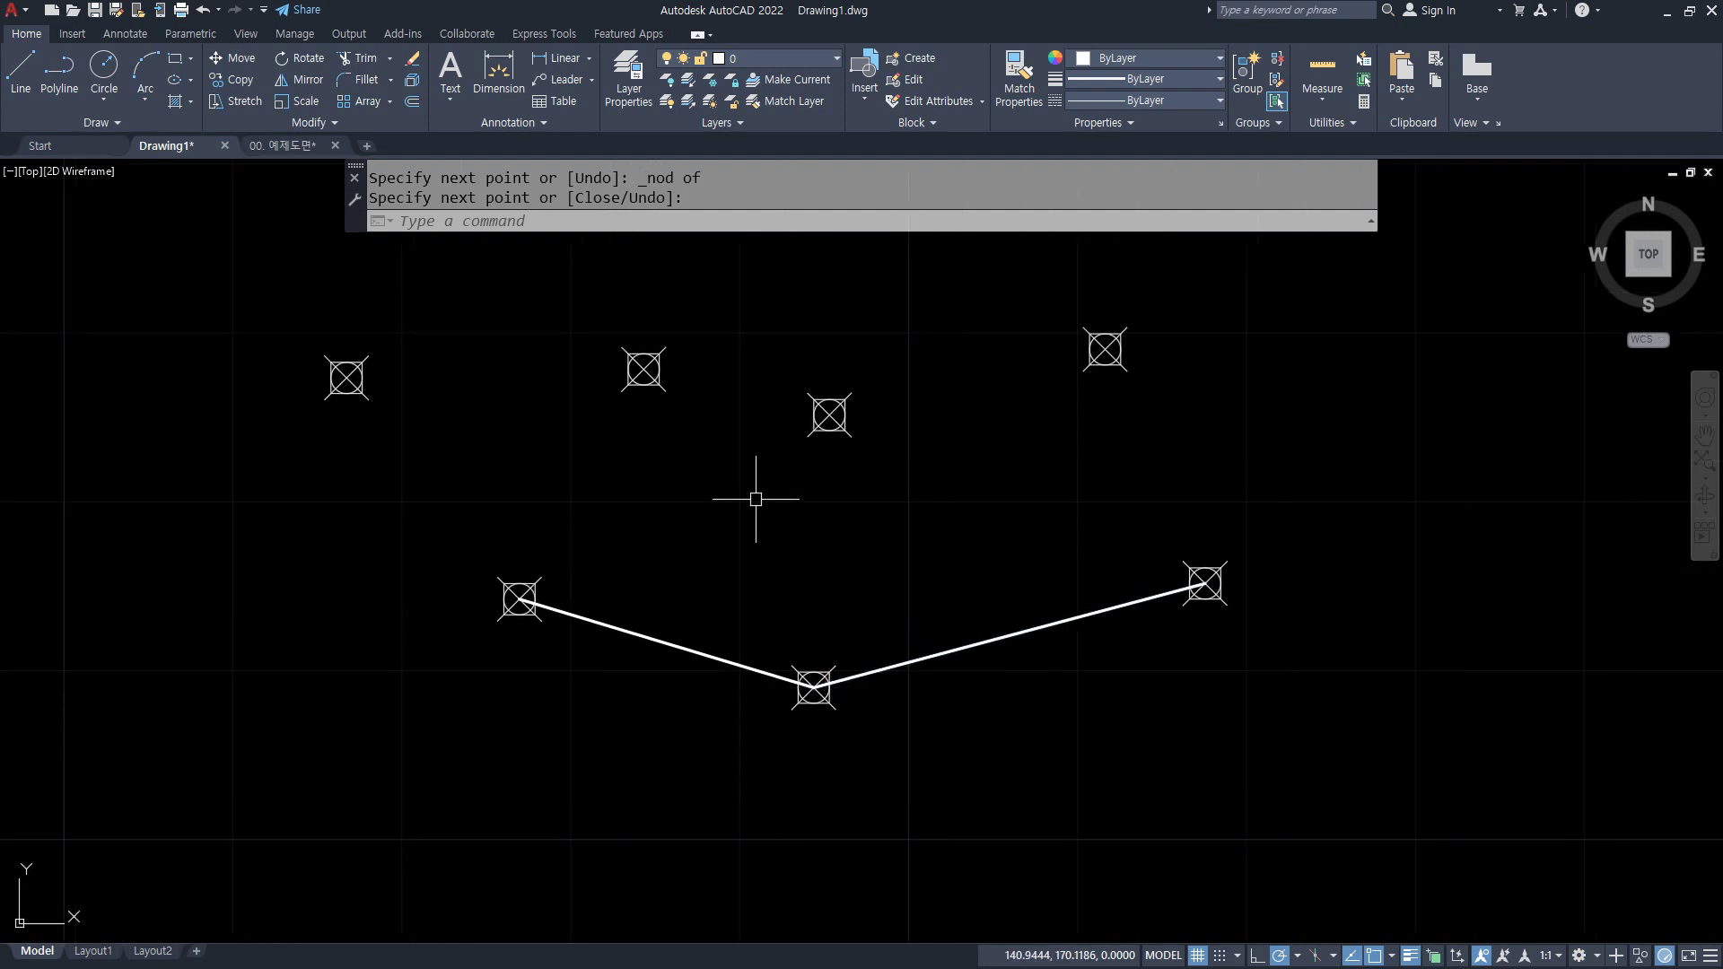
key("Return")
type("l LINE")
key("Return")
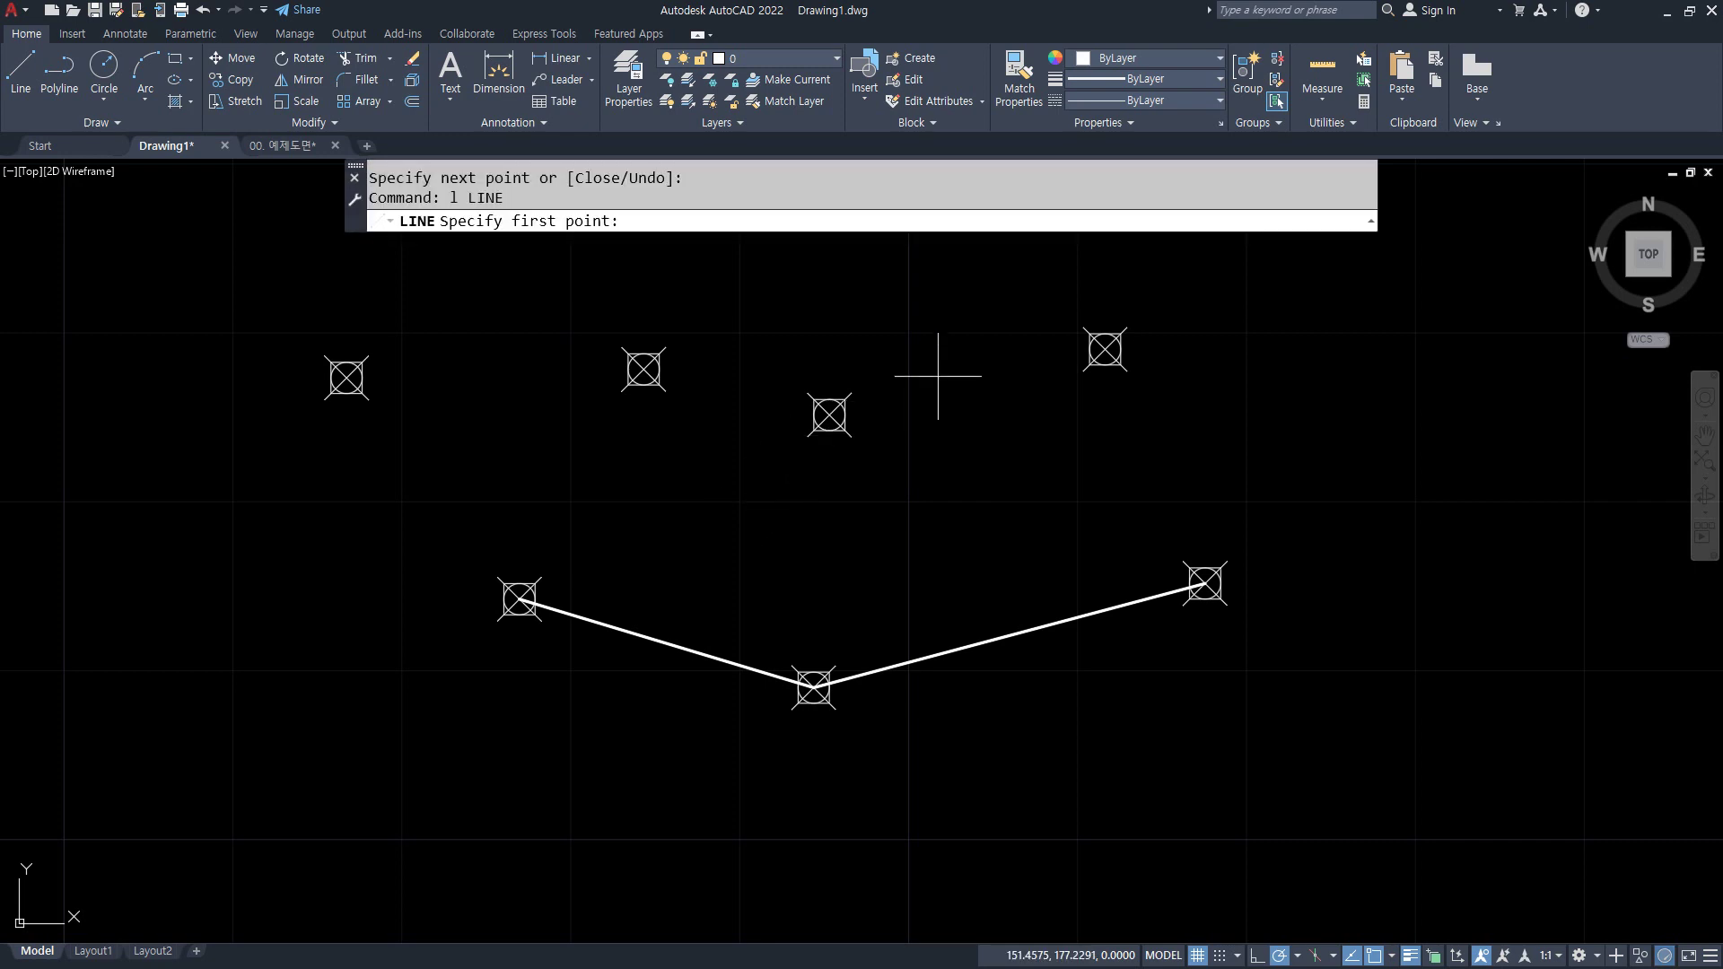
right_click(969, 331, "shift")
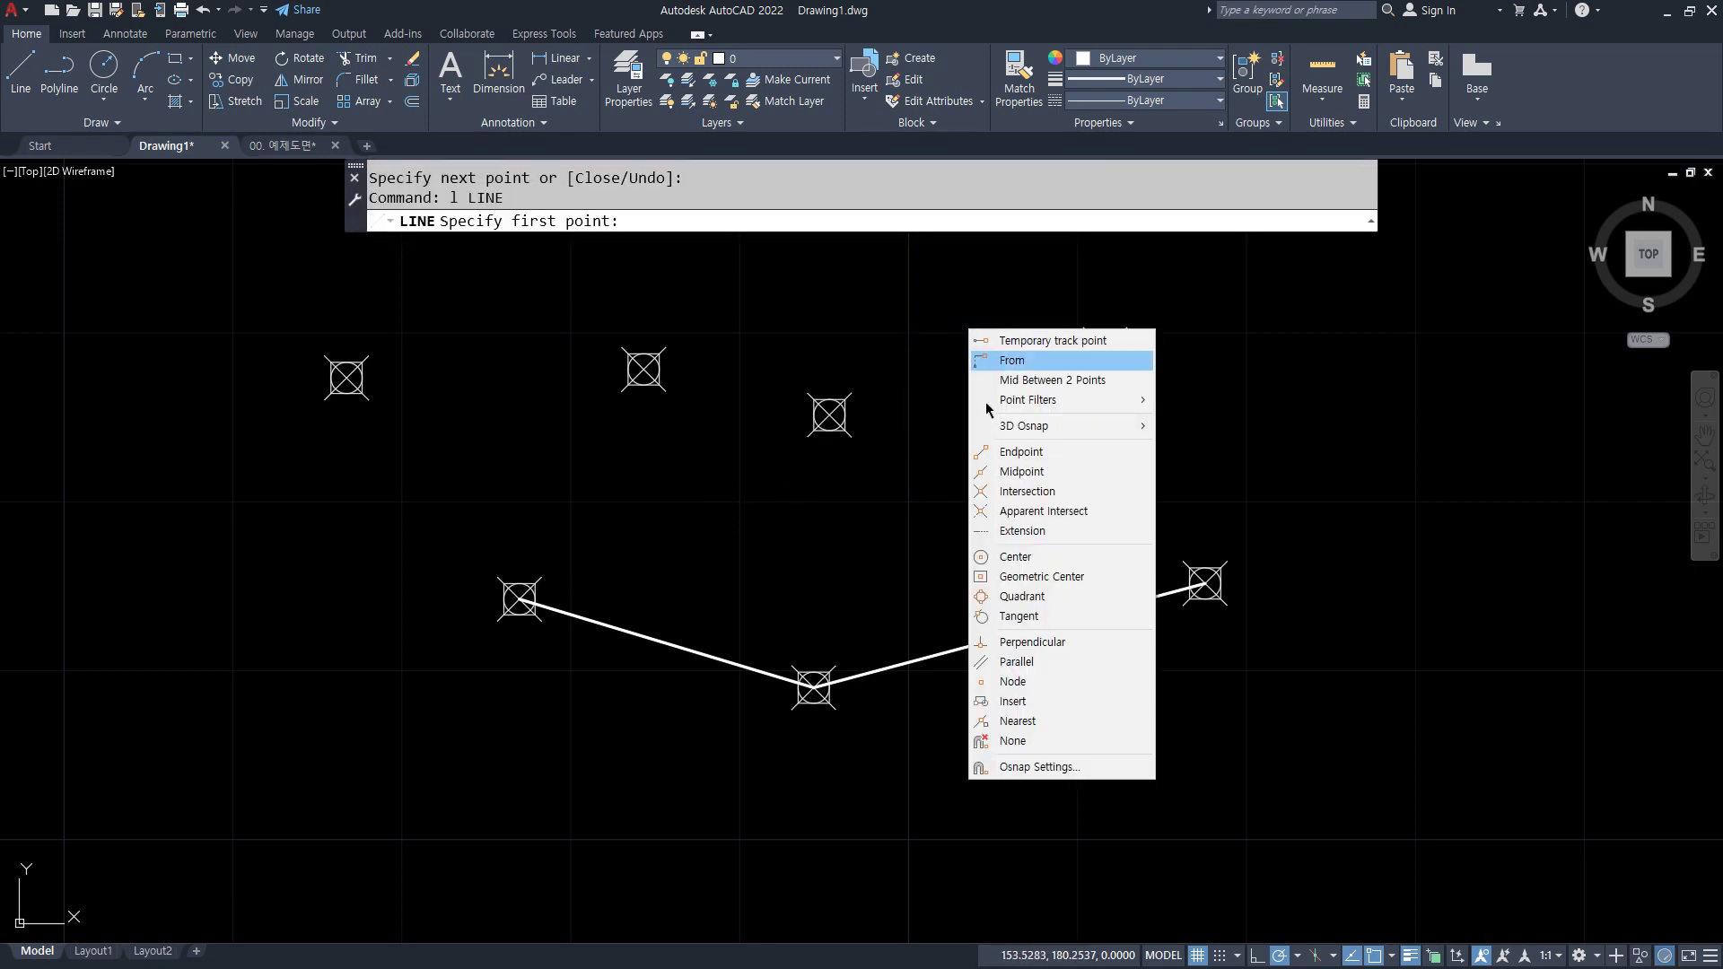
left_click(1091, 721)
right_click(968, 244, "shift")
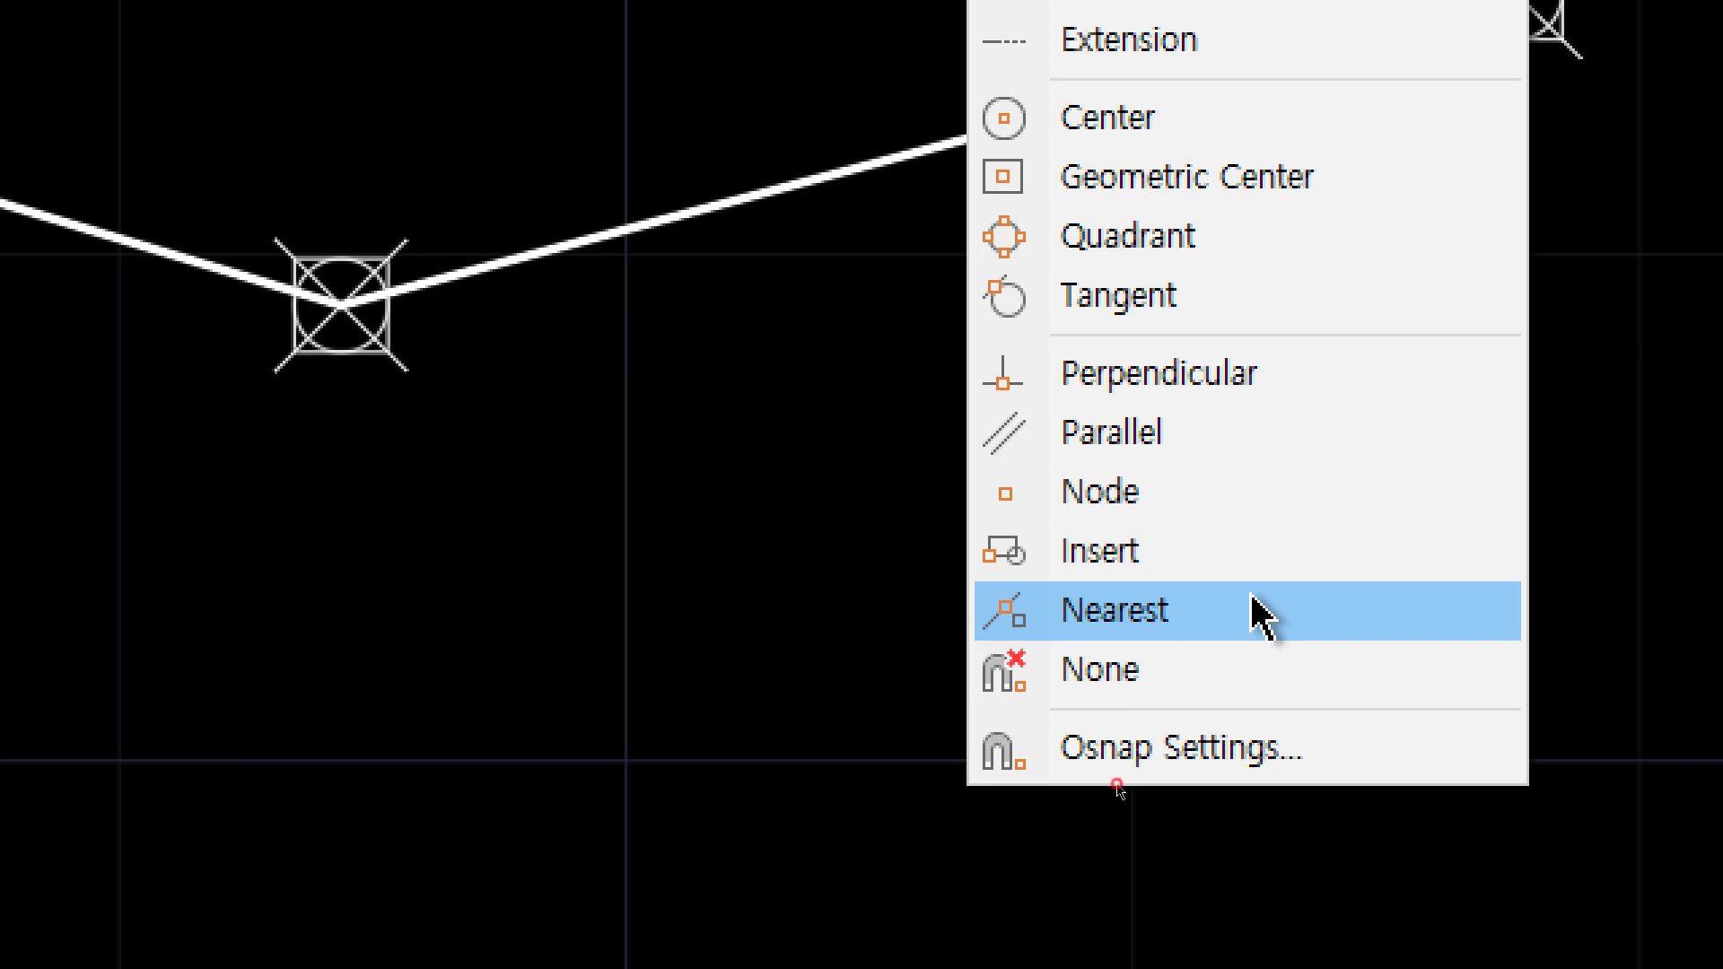
left_click(1261, 618)
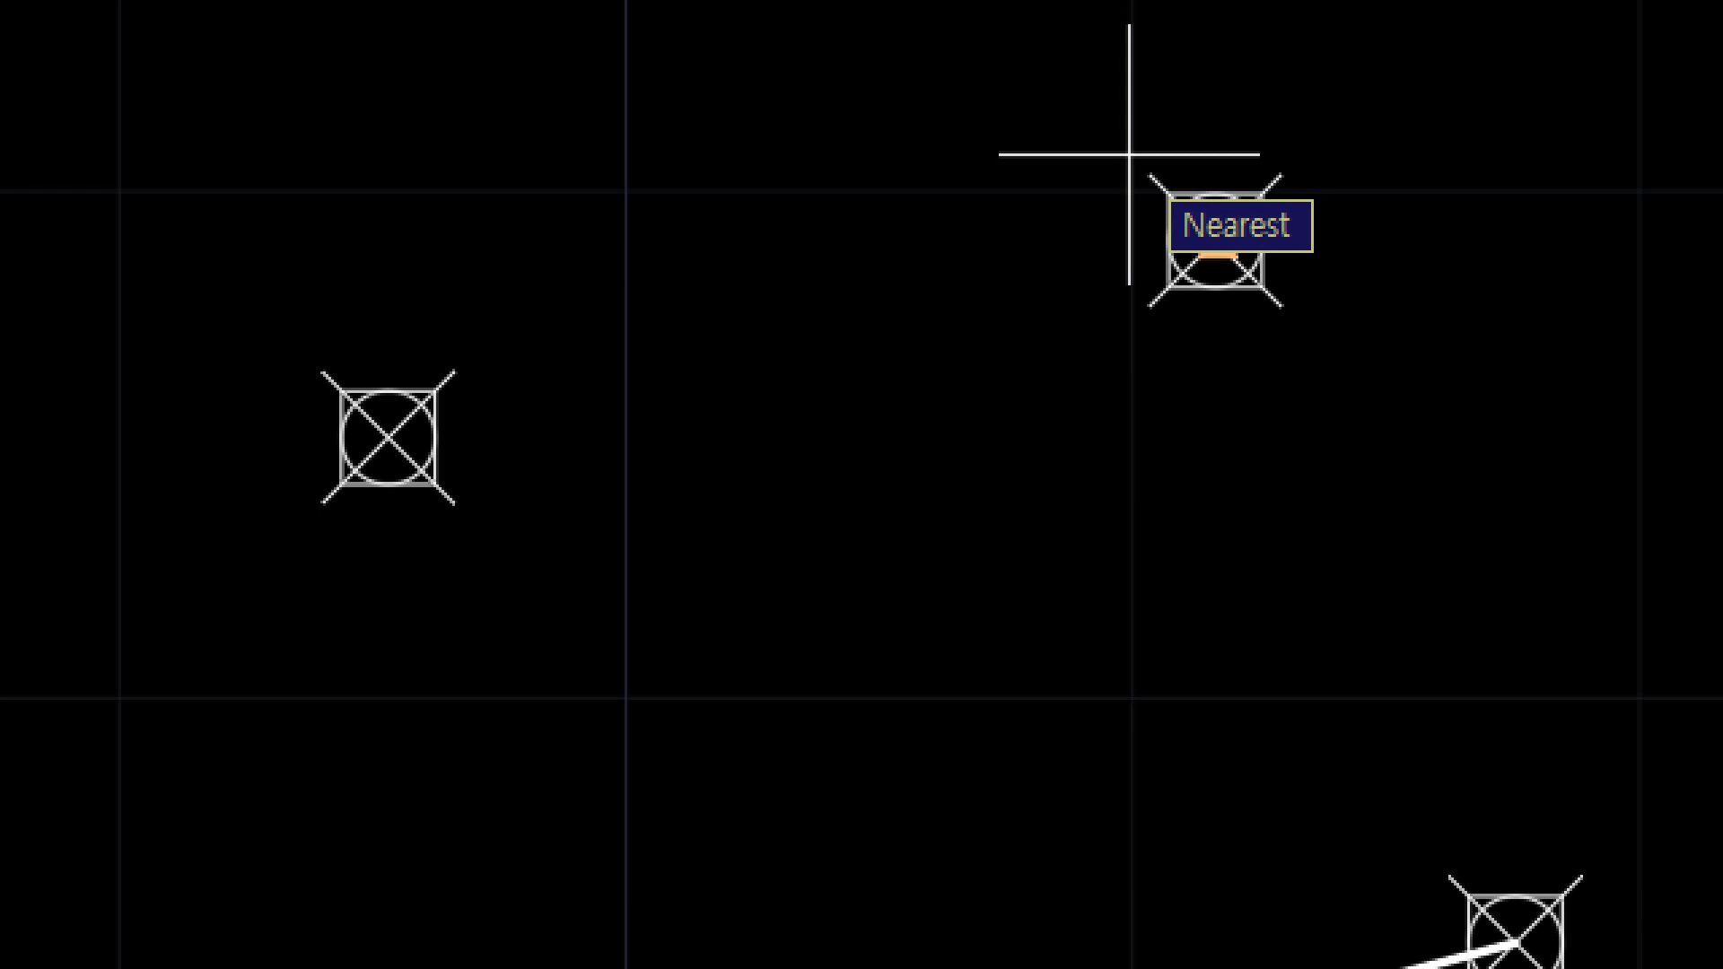
left_click(1126, 155)
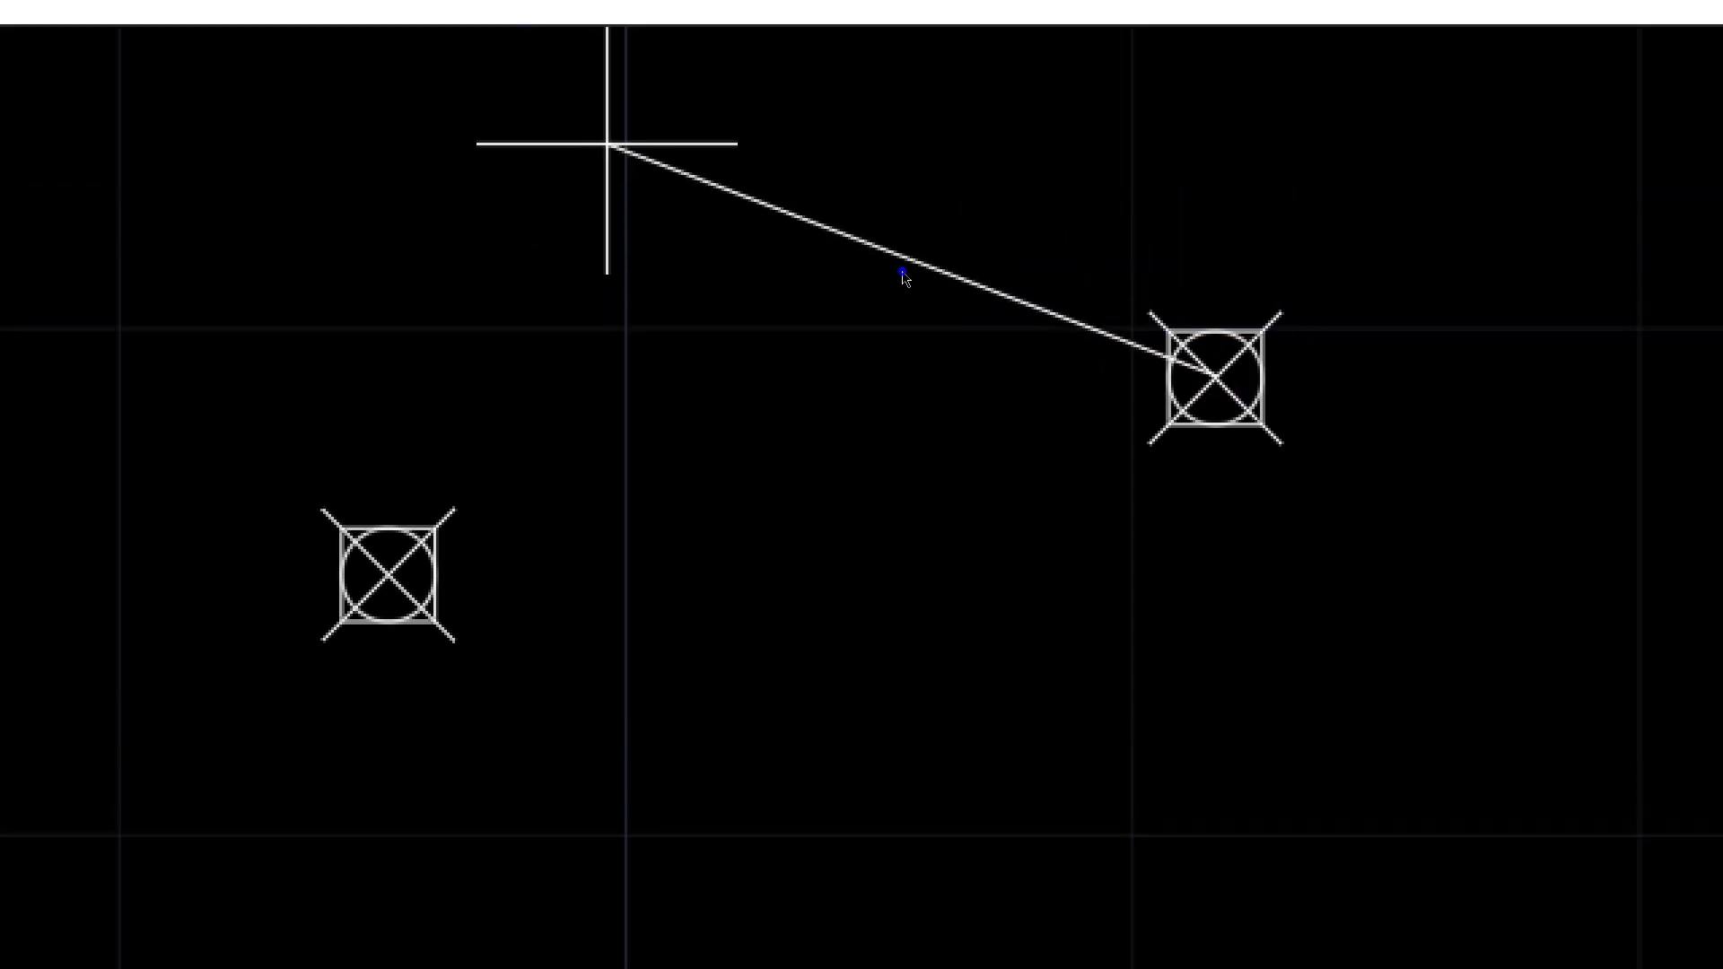
- Continue the line through the next two points of the upper row with one-time Nearest snaps and finish it
right_click(588, 141, "shift")
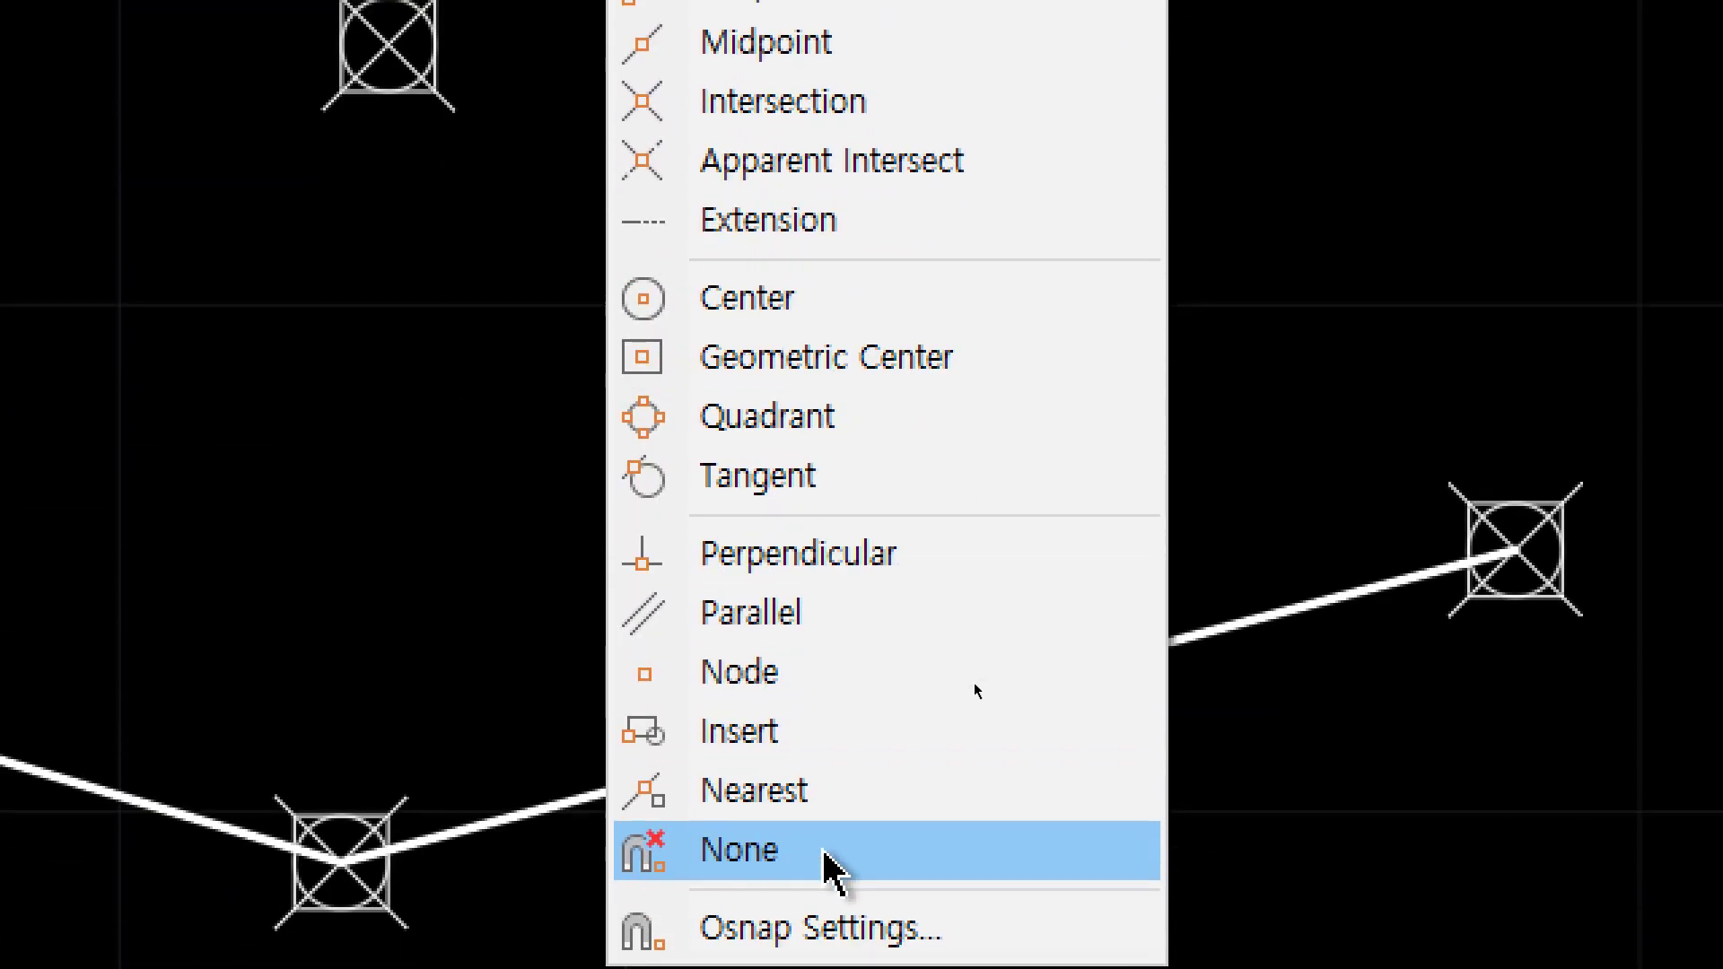
left_click(839, 915)
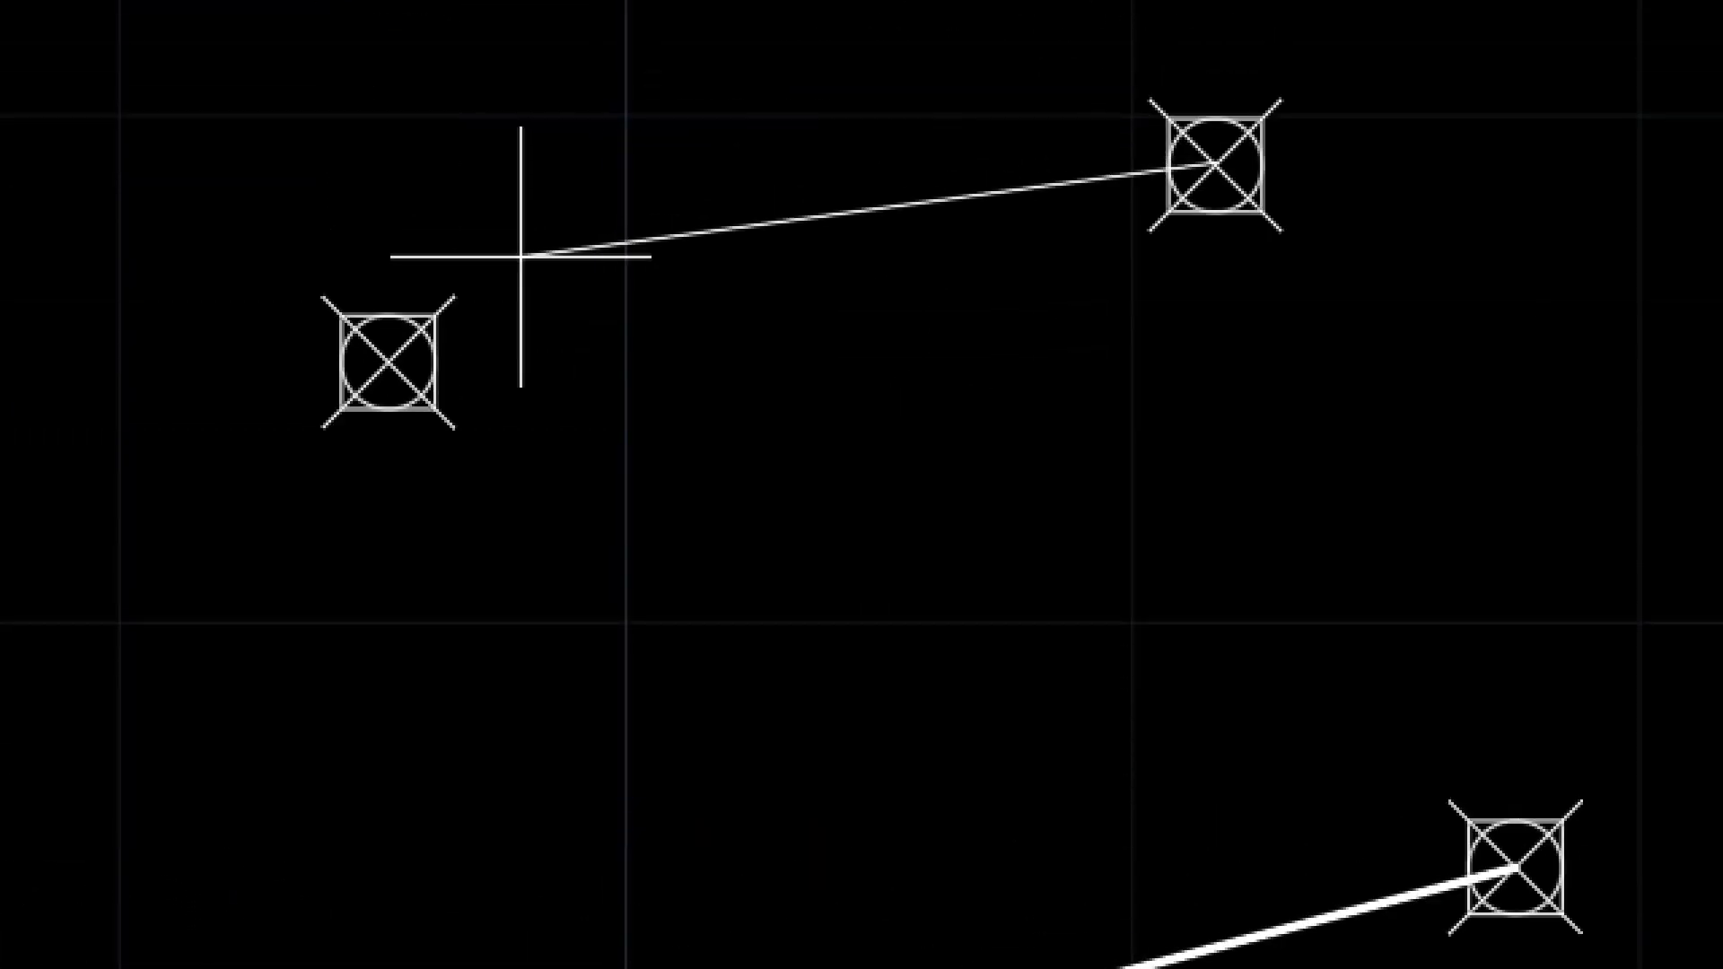
left_click(470, 95)
right_click(216, 163, "shift")
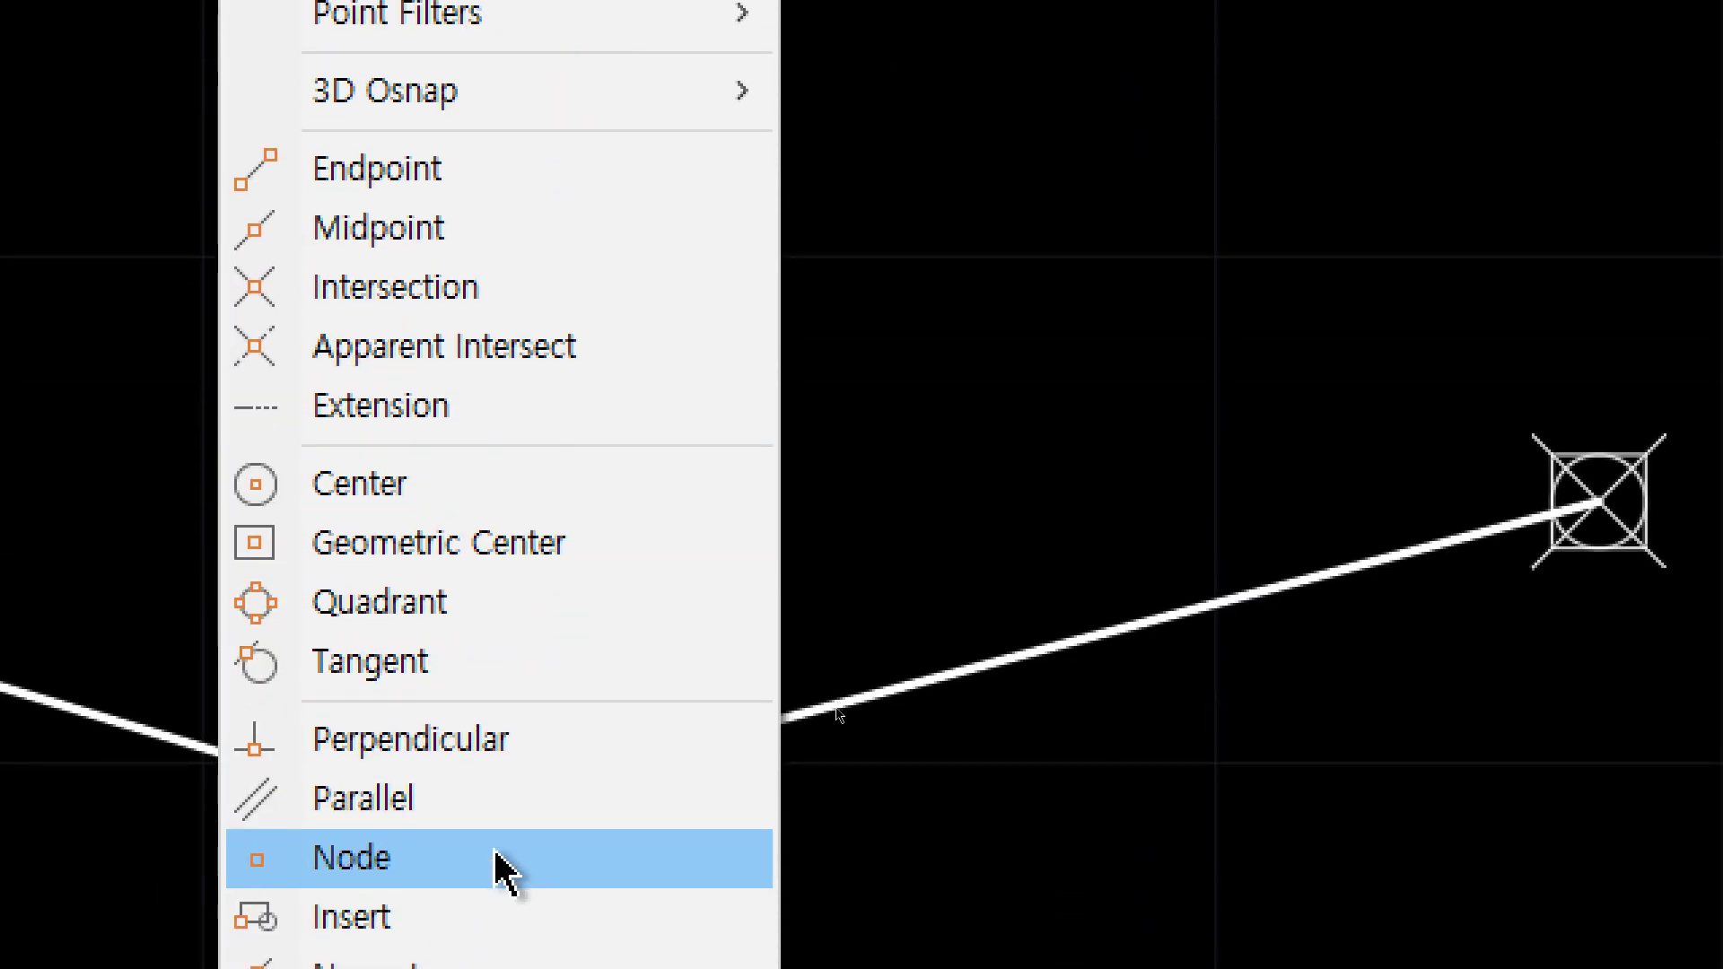
left_click(488, 912)
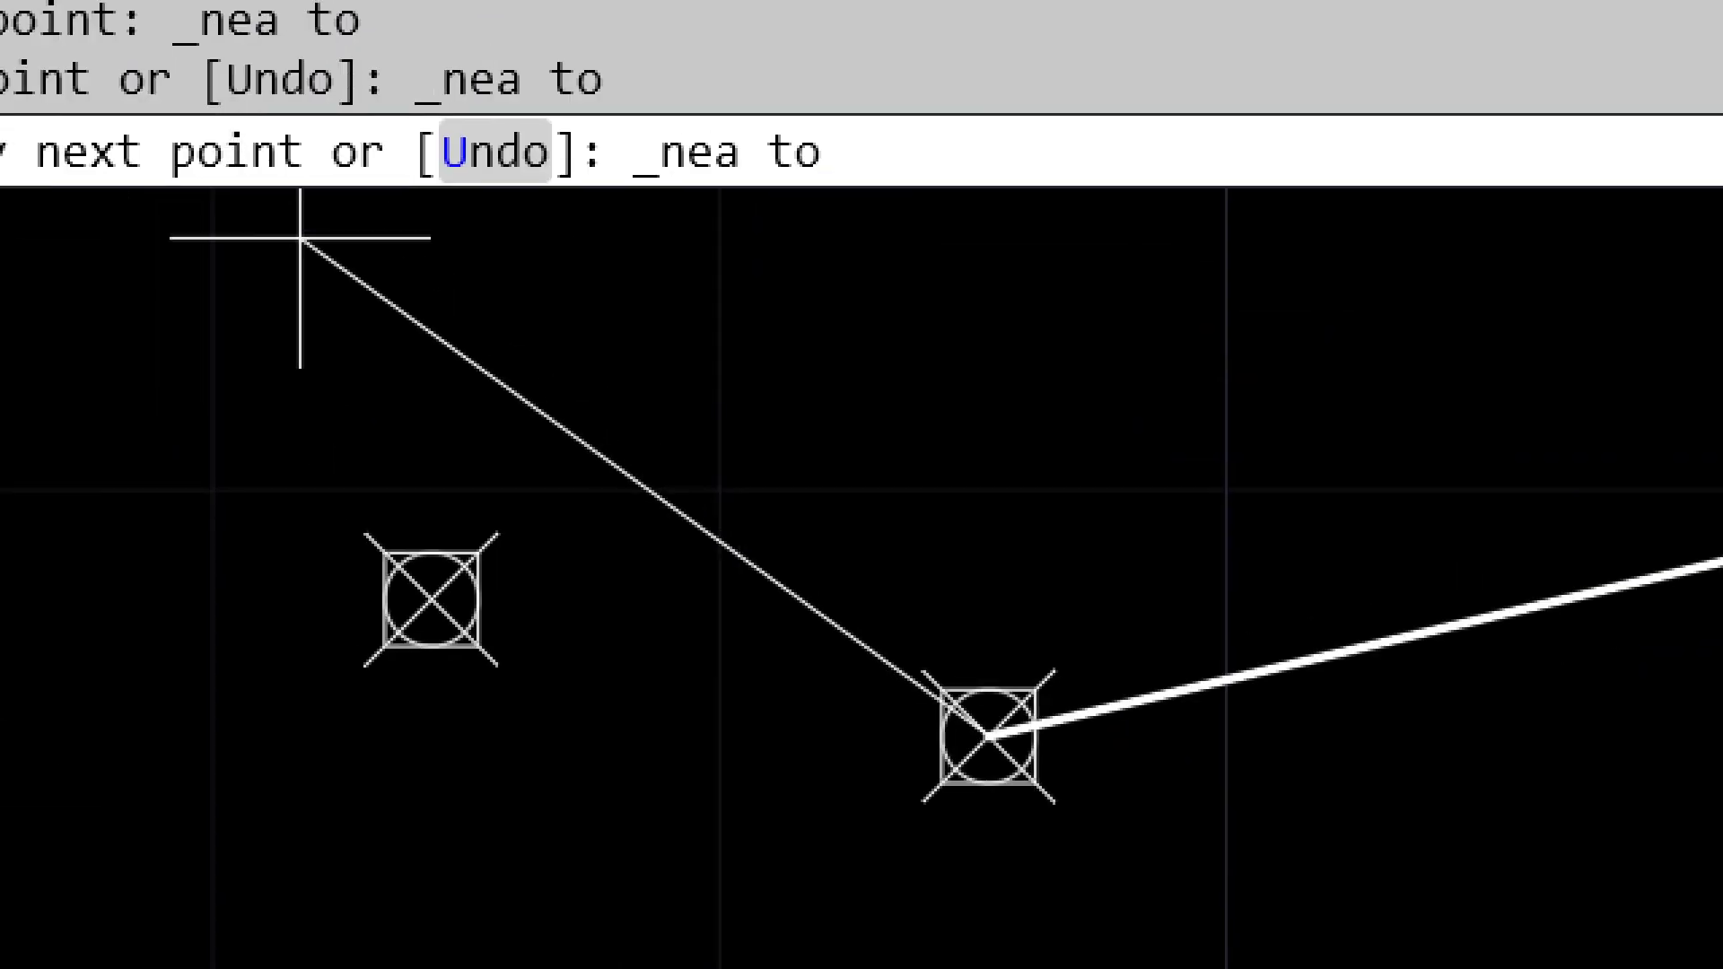
left_click(431, 599)
key("Return")
- Regenerate the drawing display with REGEN
middle_click_drag(1014, 715, 597, 493)
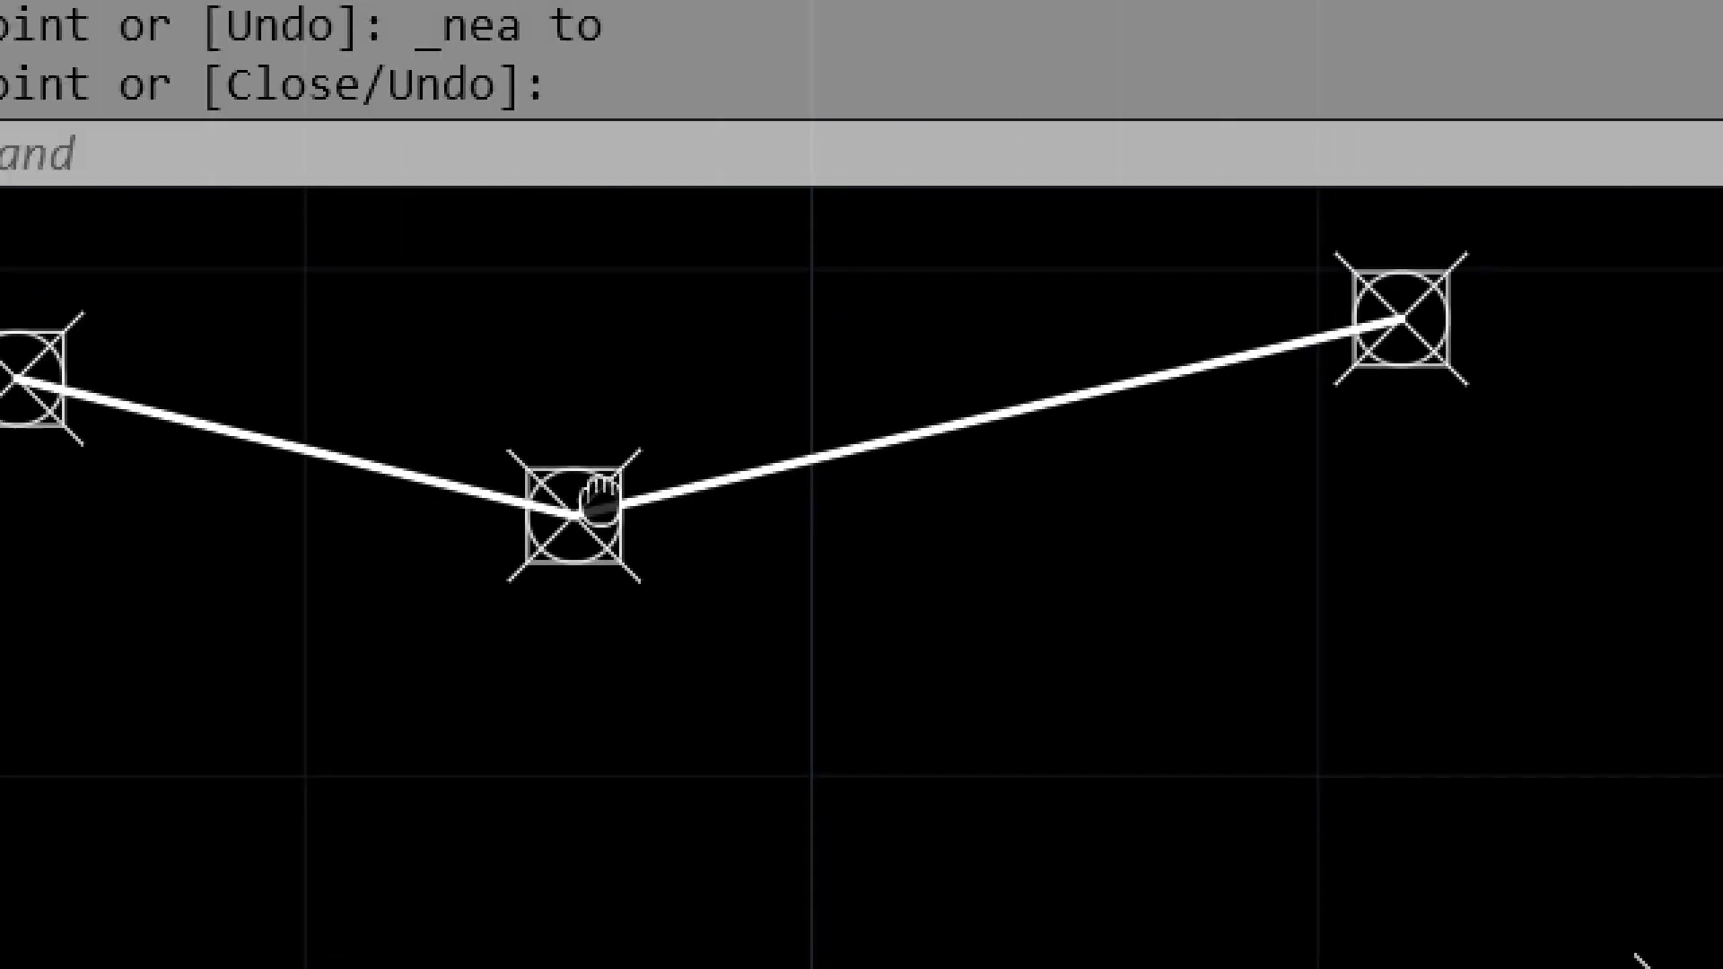
scroll(781, 458, "down", 3)
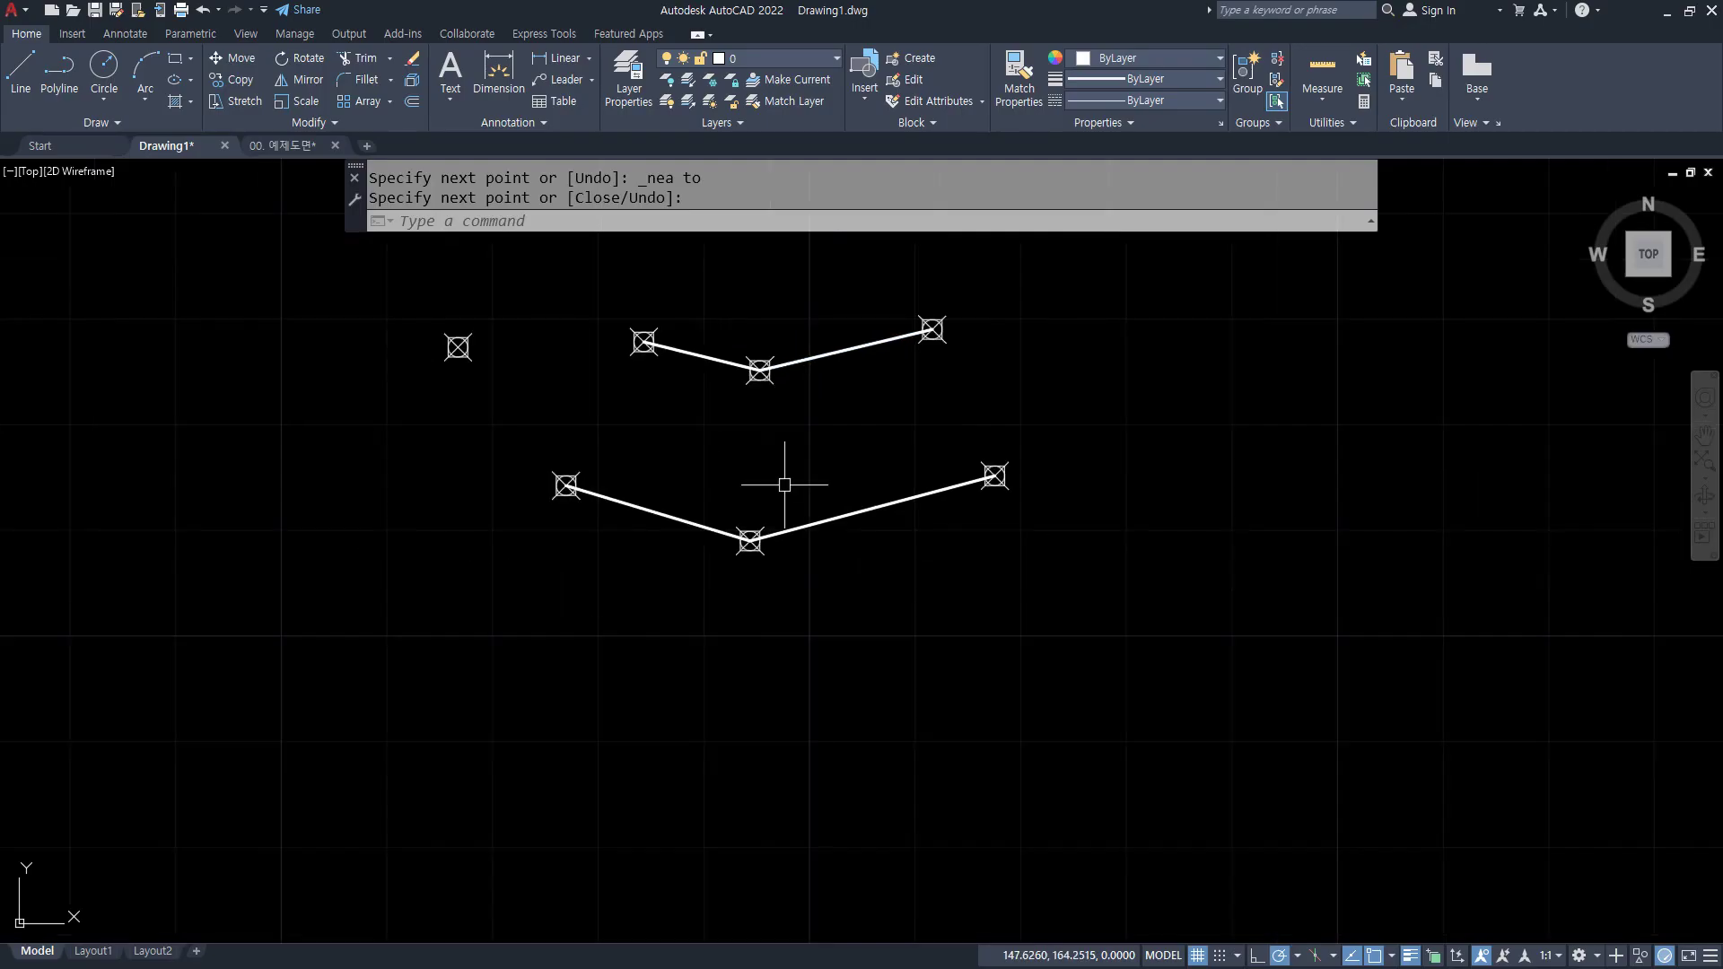
middle_click_drag(841, 496, 869, 550)
type("re")
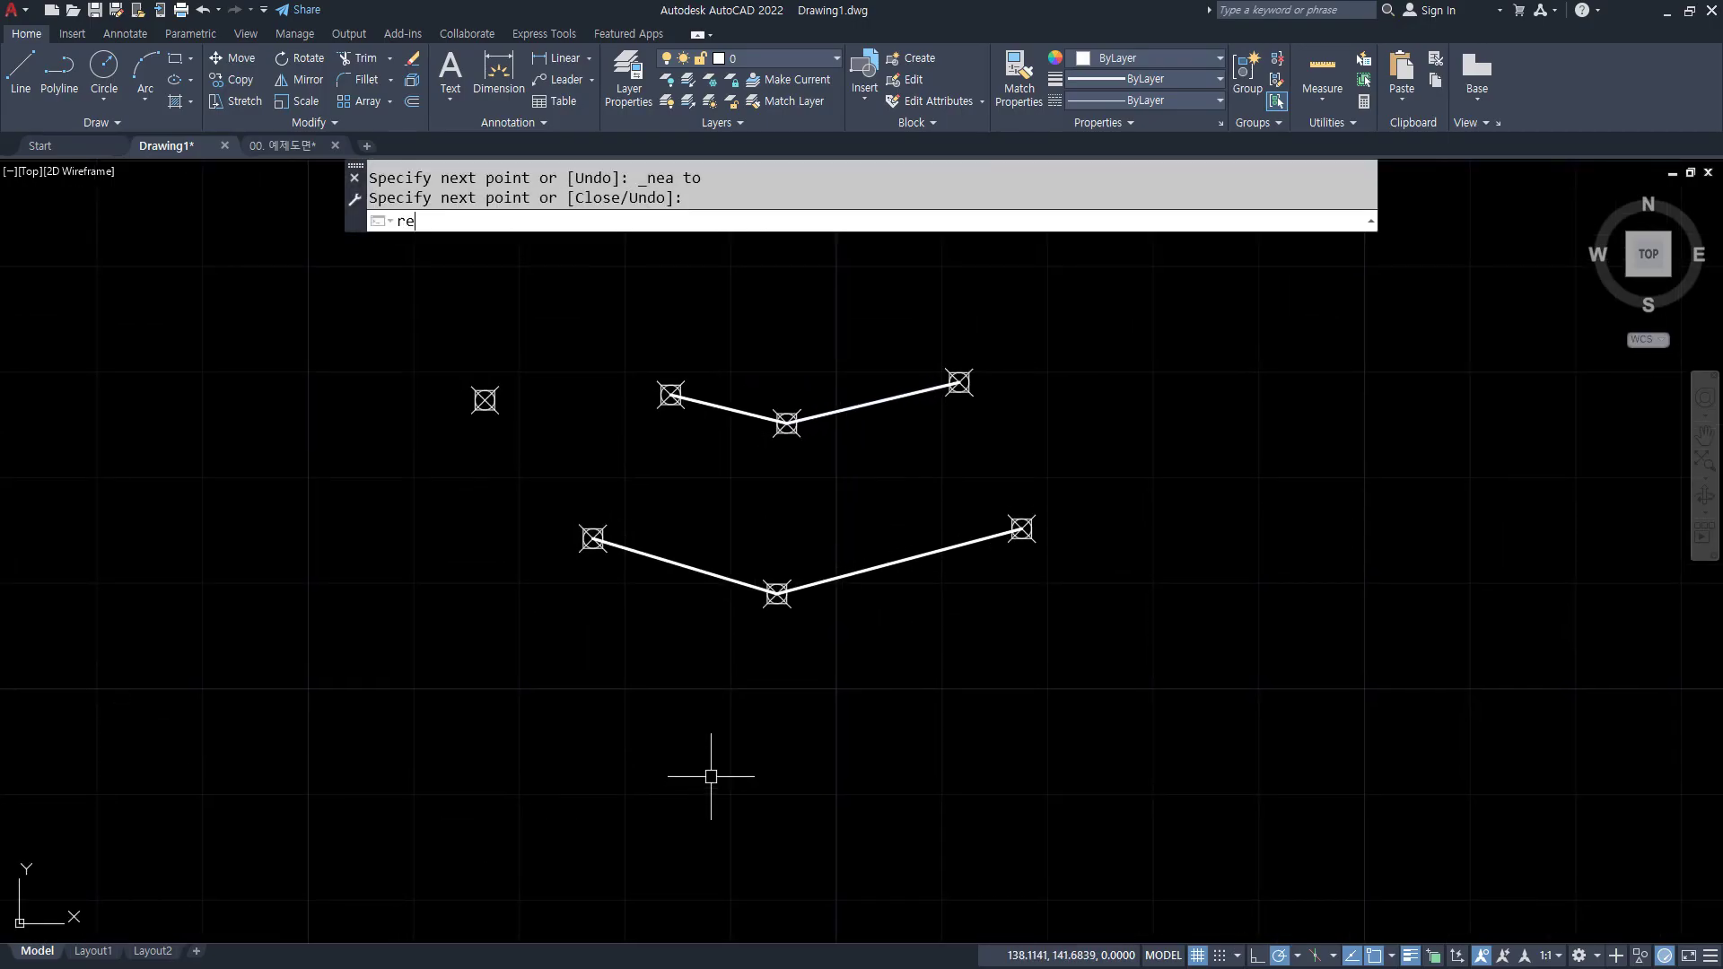
key("Return")
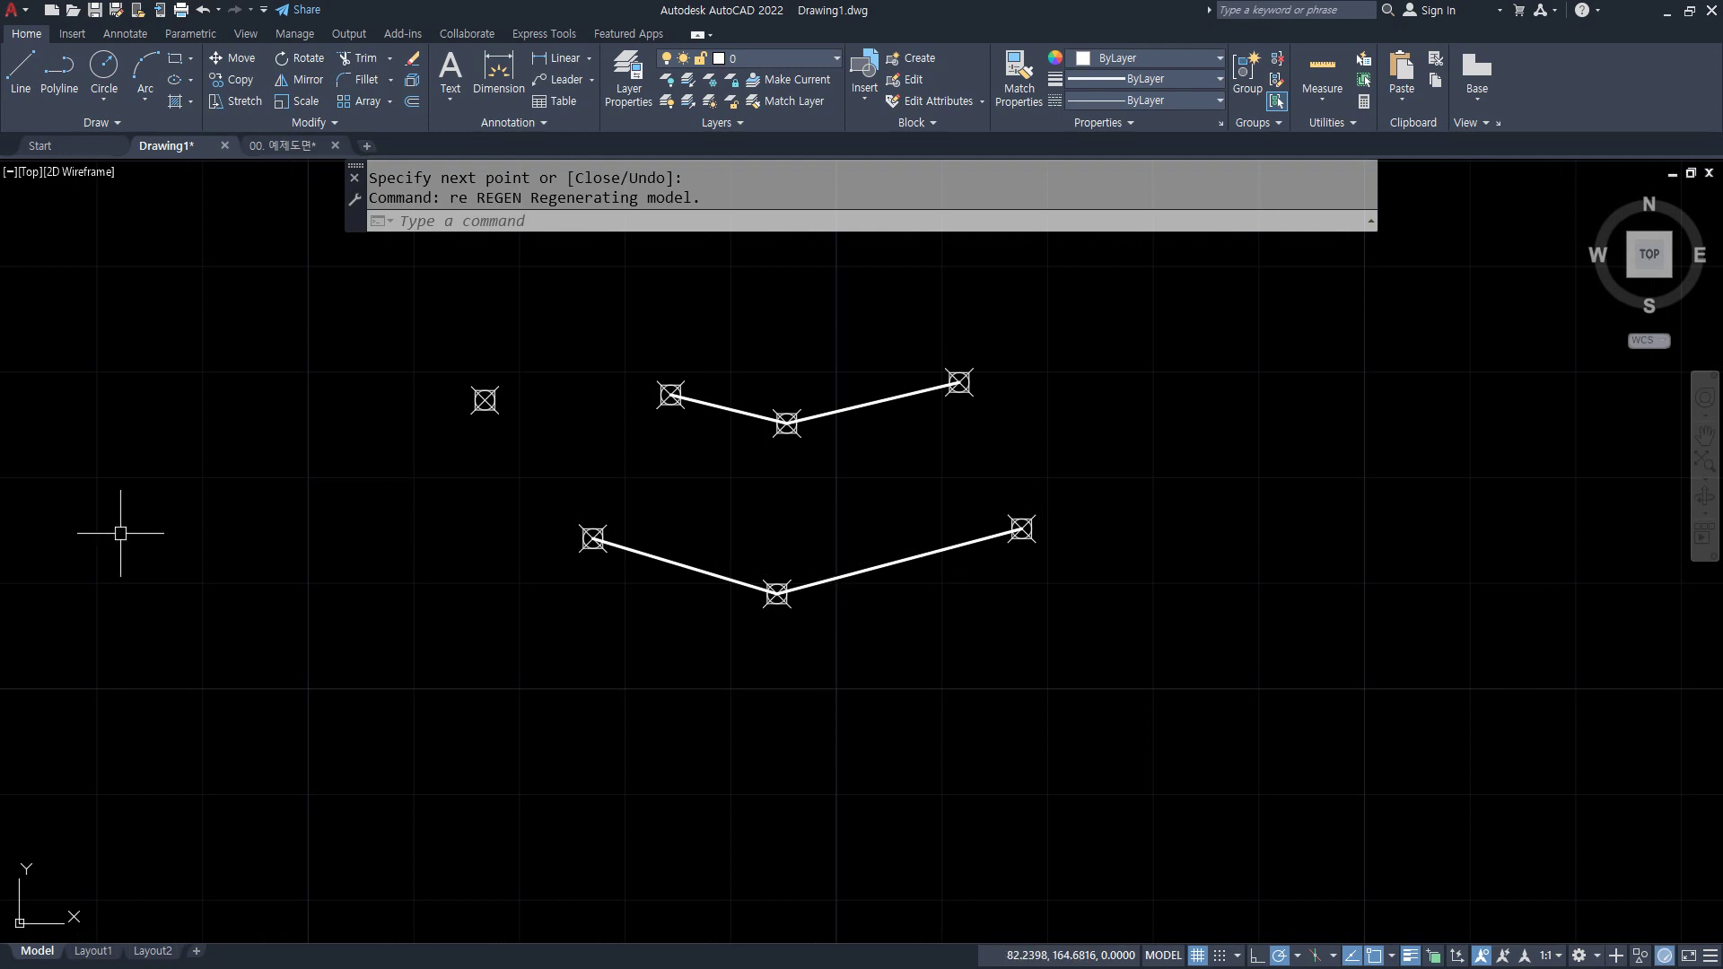
- Try sizing the points in absolute units in the point style settings and return to 5% relative to the screen
type("ptype")
key("Return")
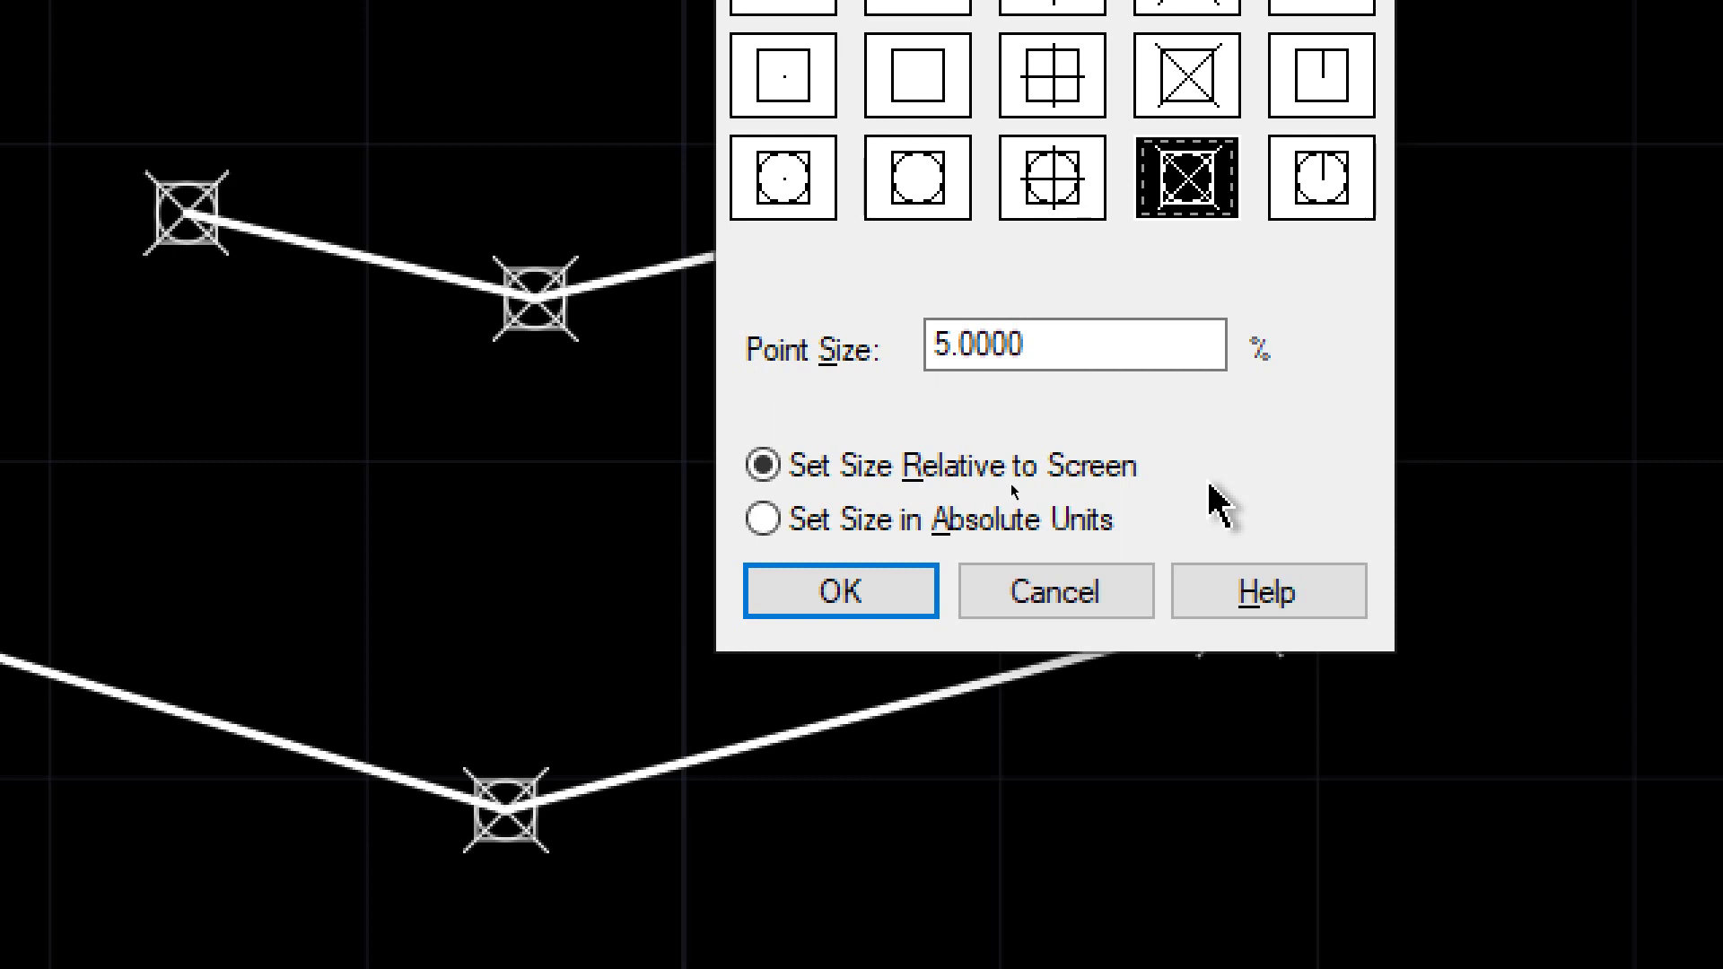
left_click(1048, 517)
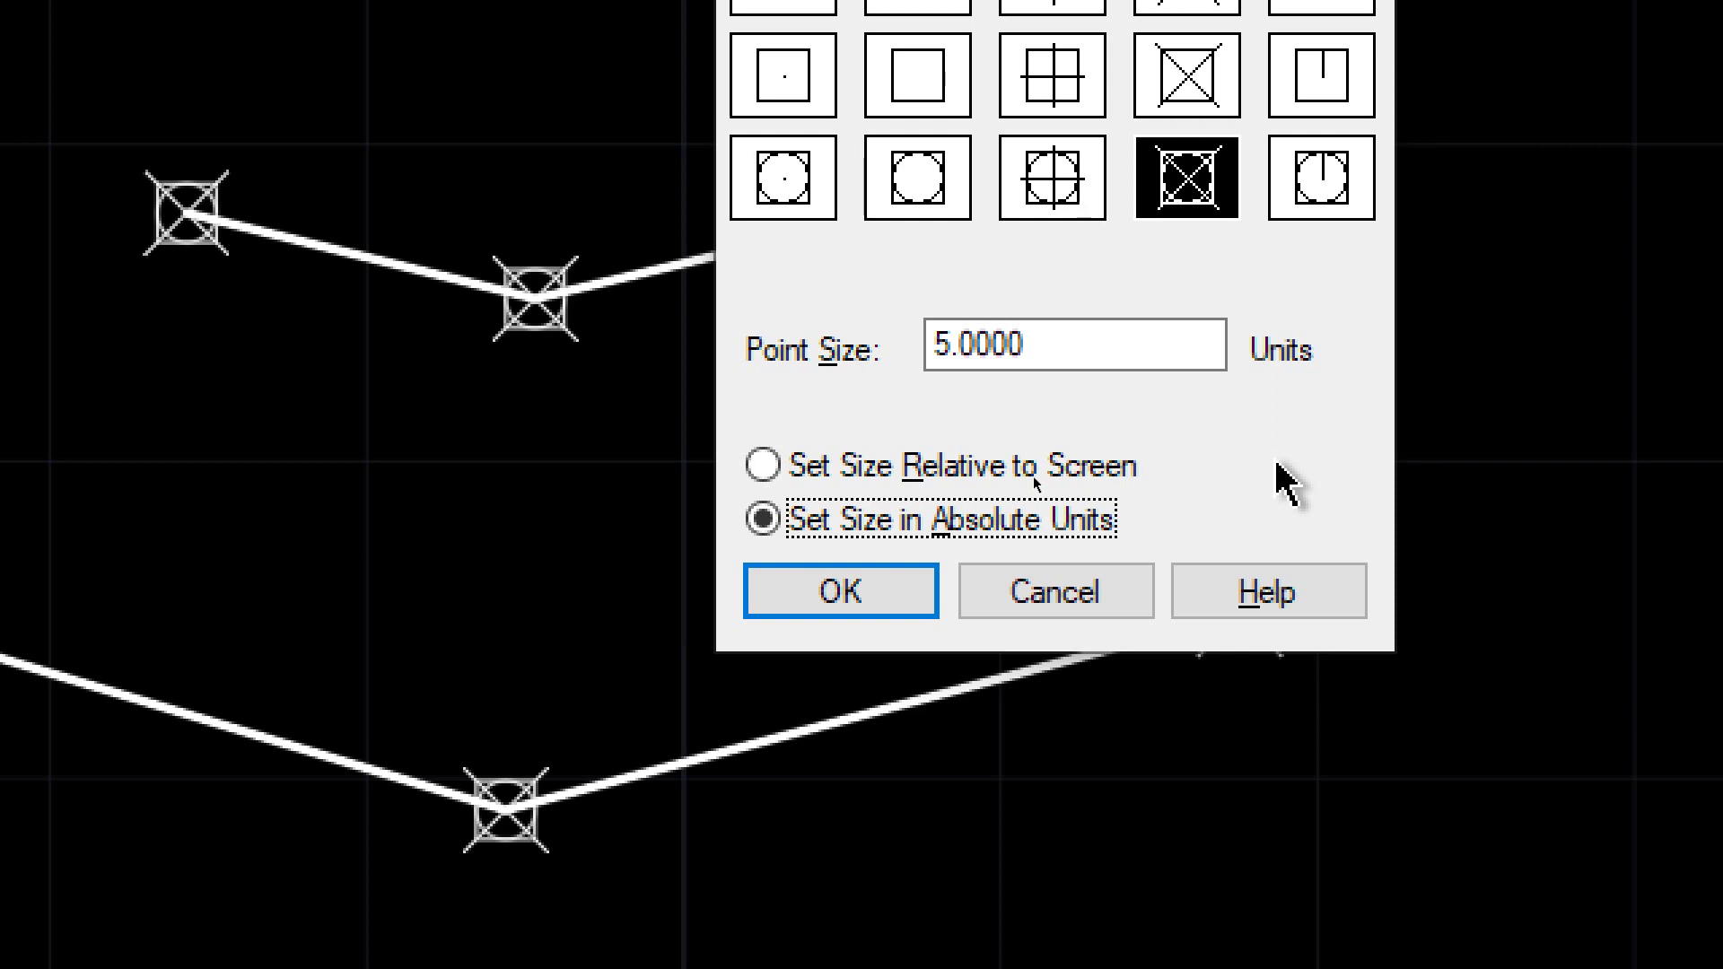
left_click(1097, 476)
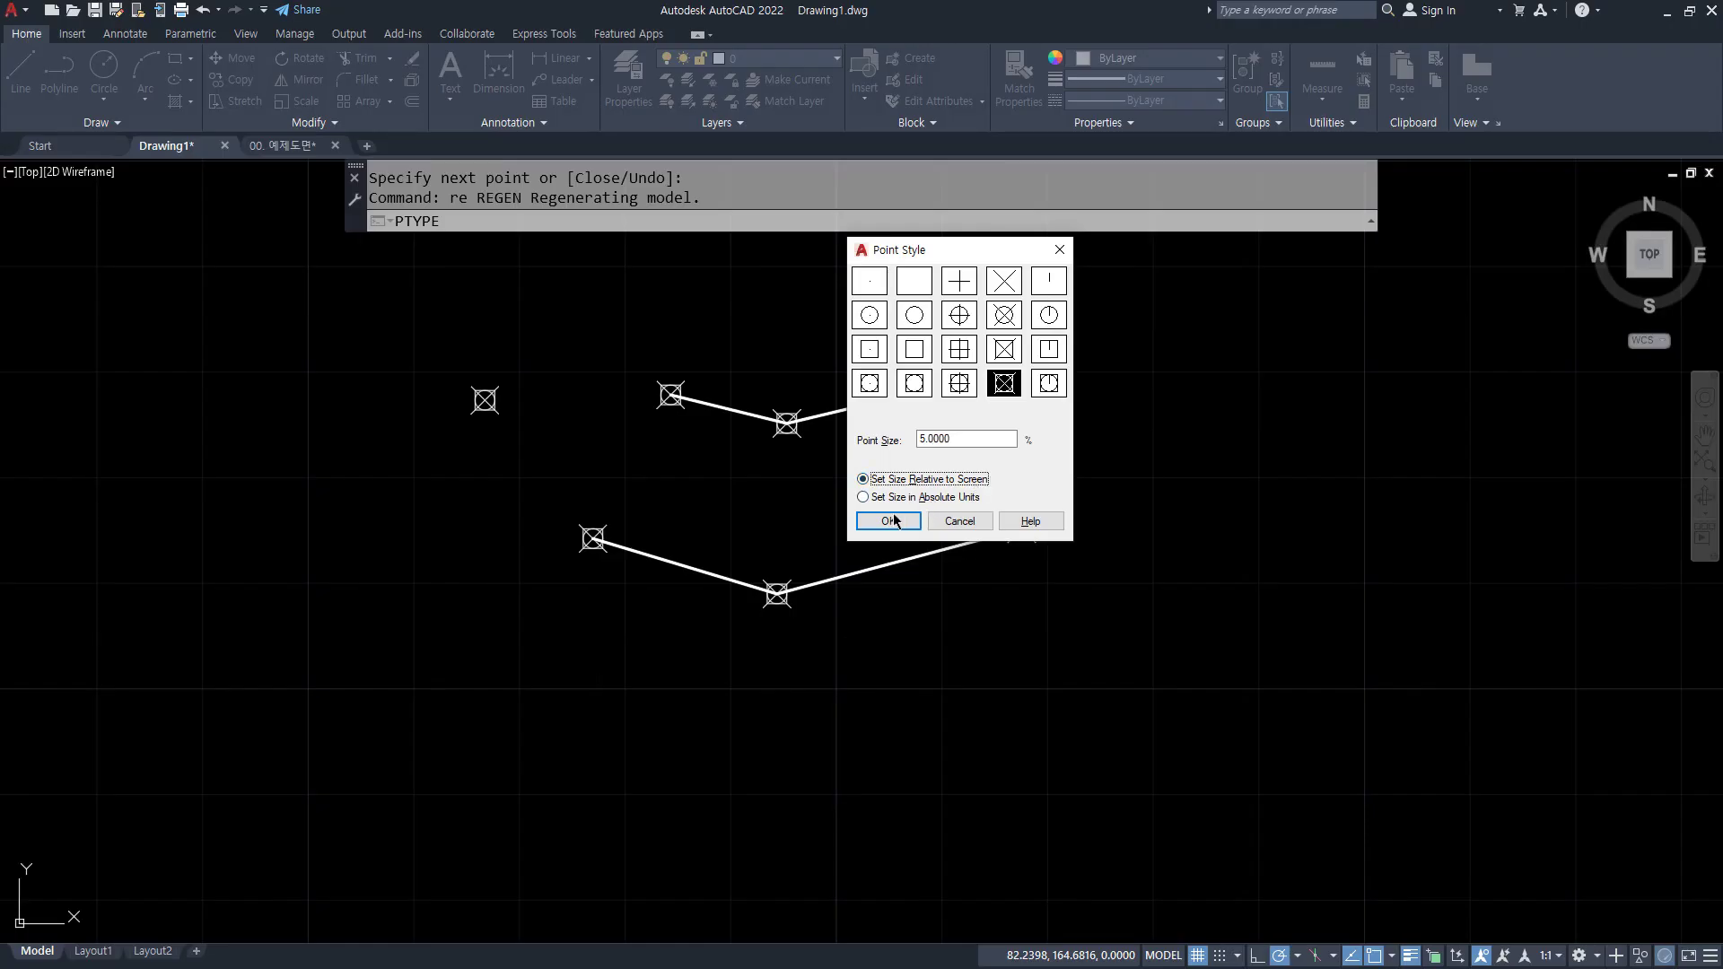
left_click(888, 521)
- Examine how the size of the point markers changes at different magnifications of the drawing
scroll(826, 529, "down", 5)
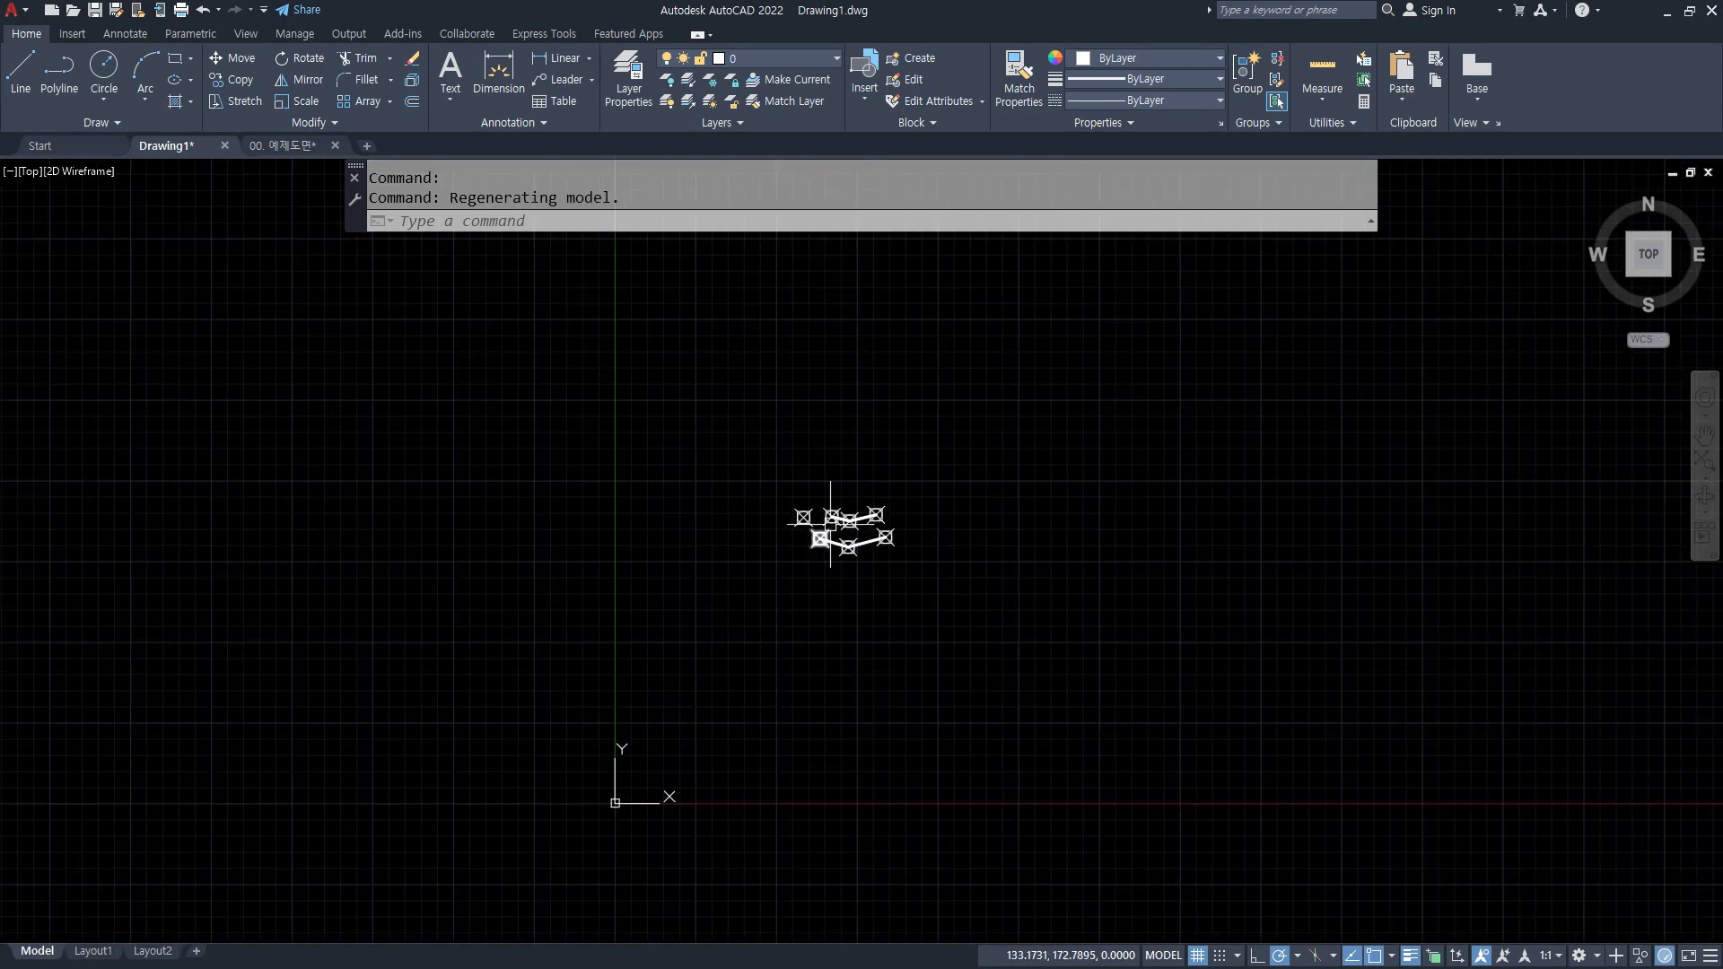
scroll(830, 523, "up", 6)
scroll(896, 550, "down", 7)
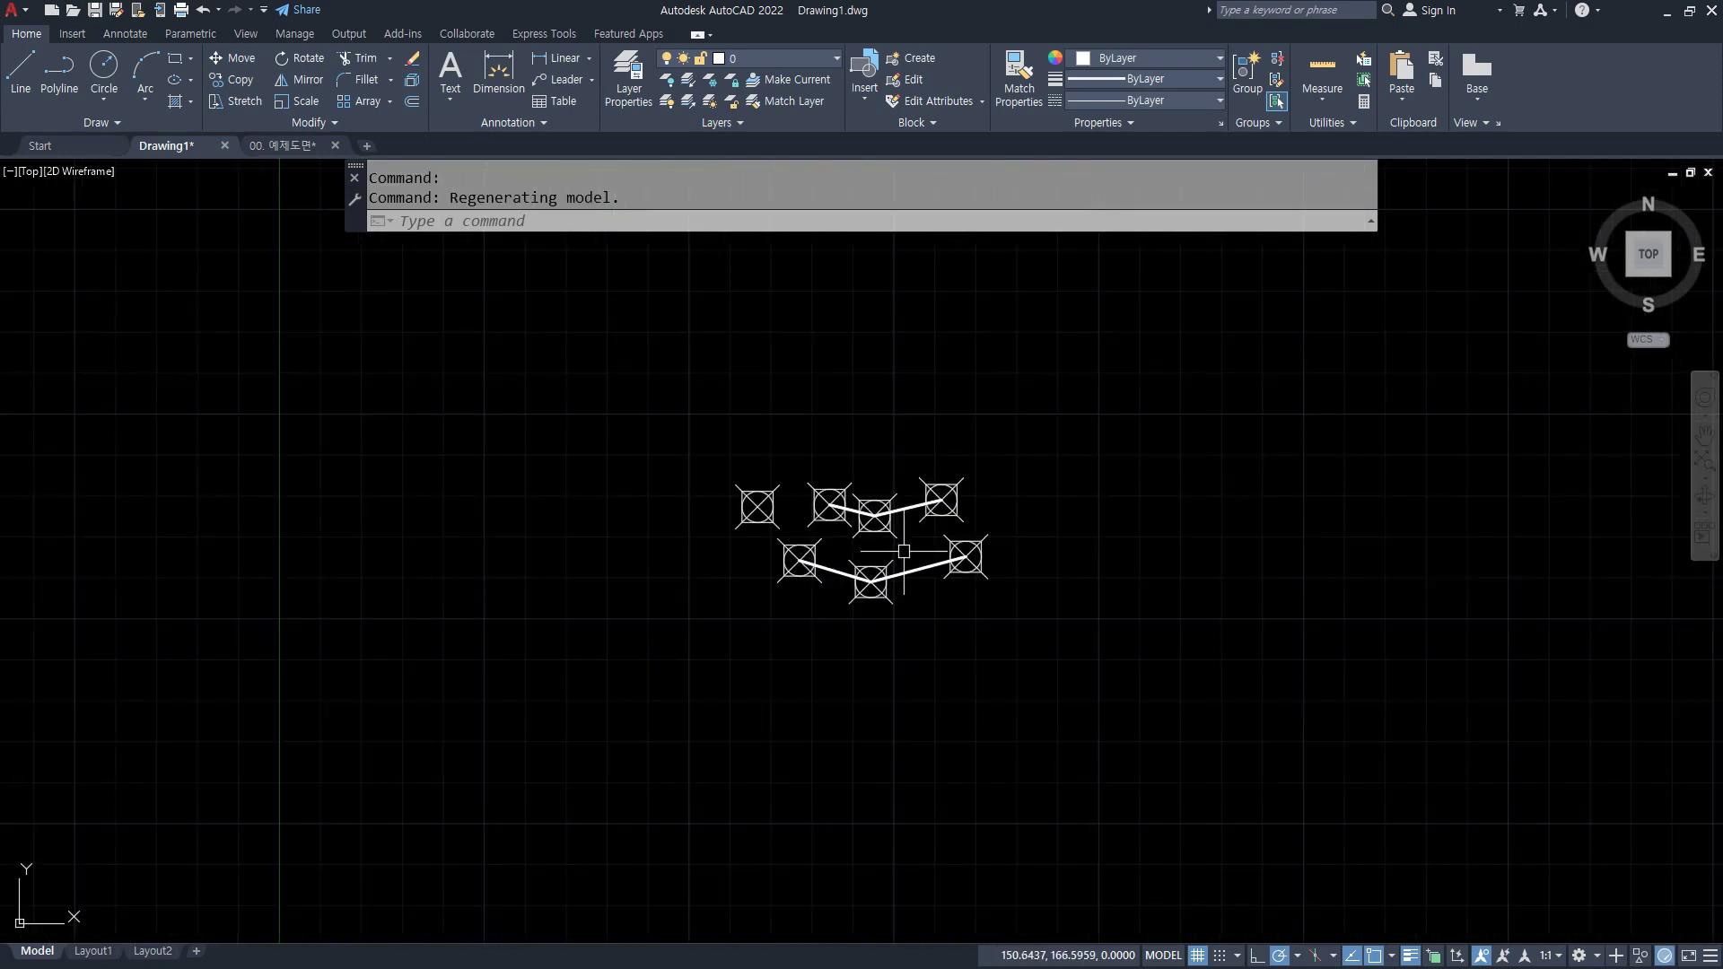
scroll(947, 553, "down", 4)
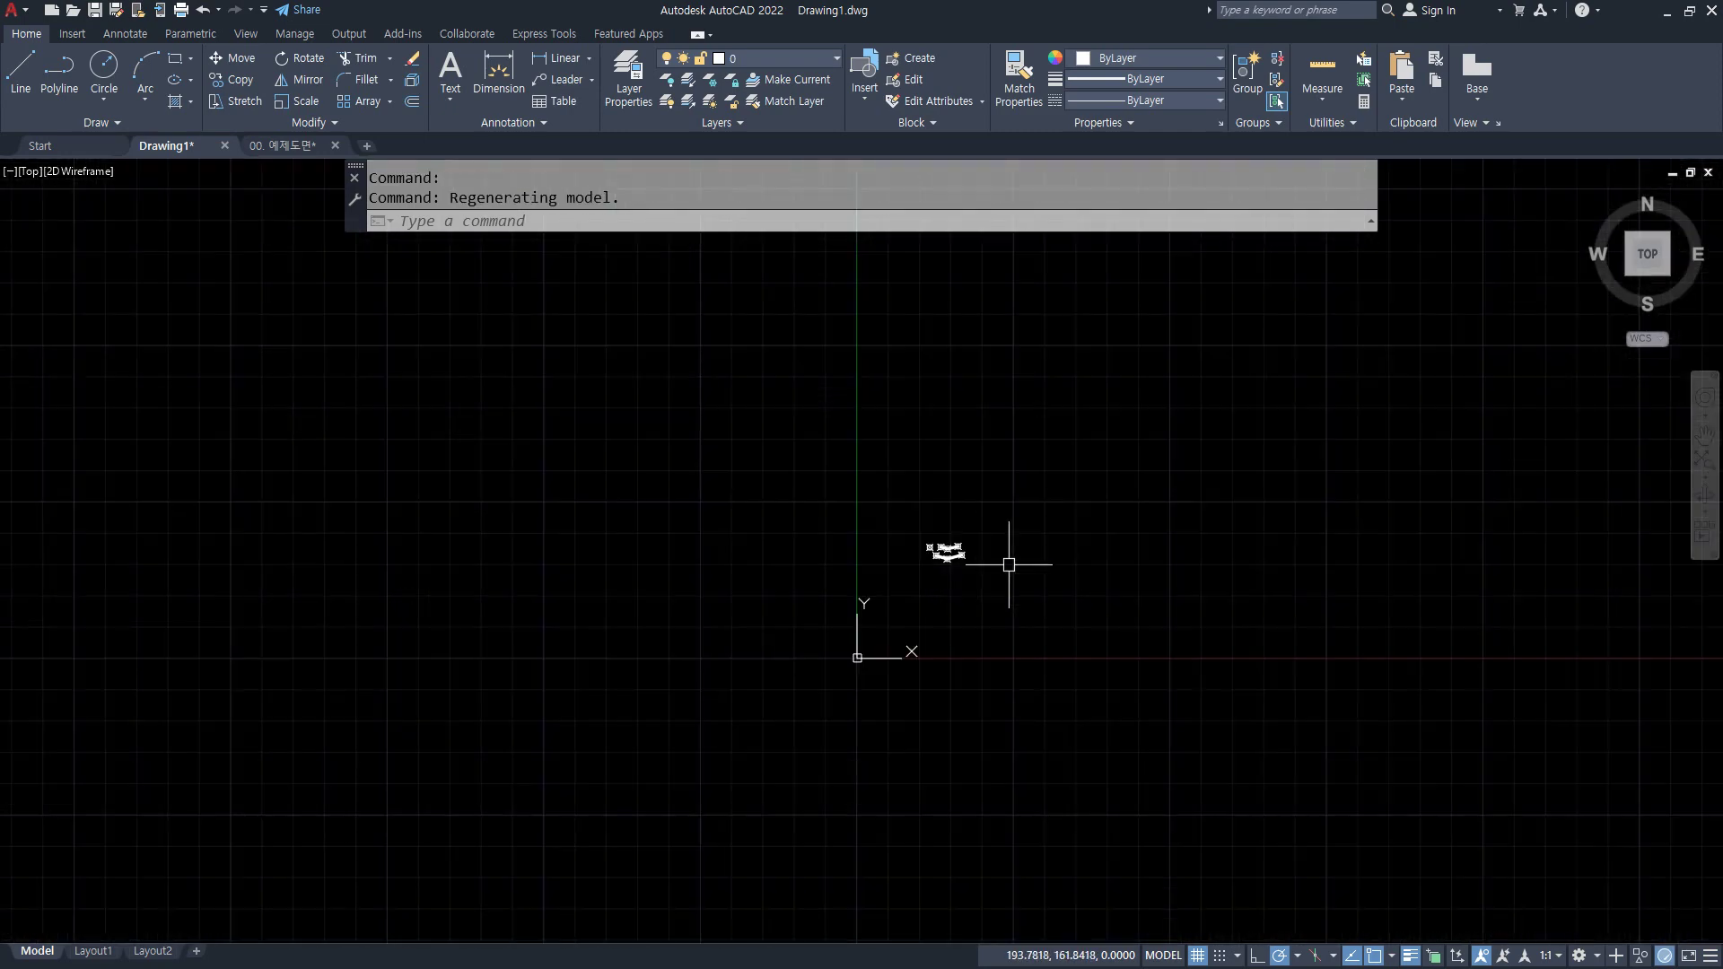
scroll(1082, 570, "up", 4)
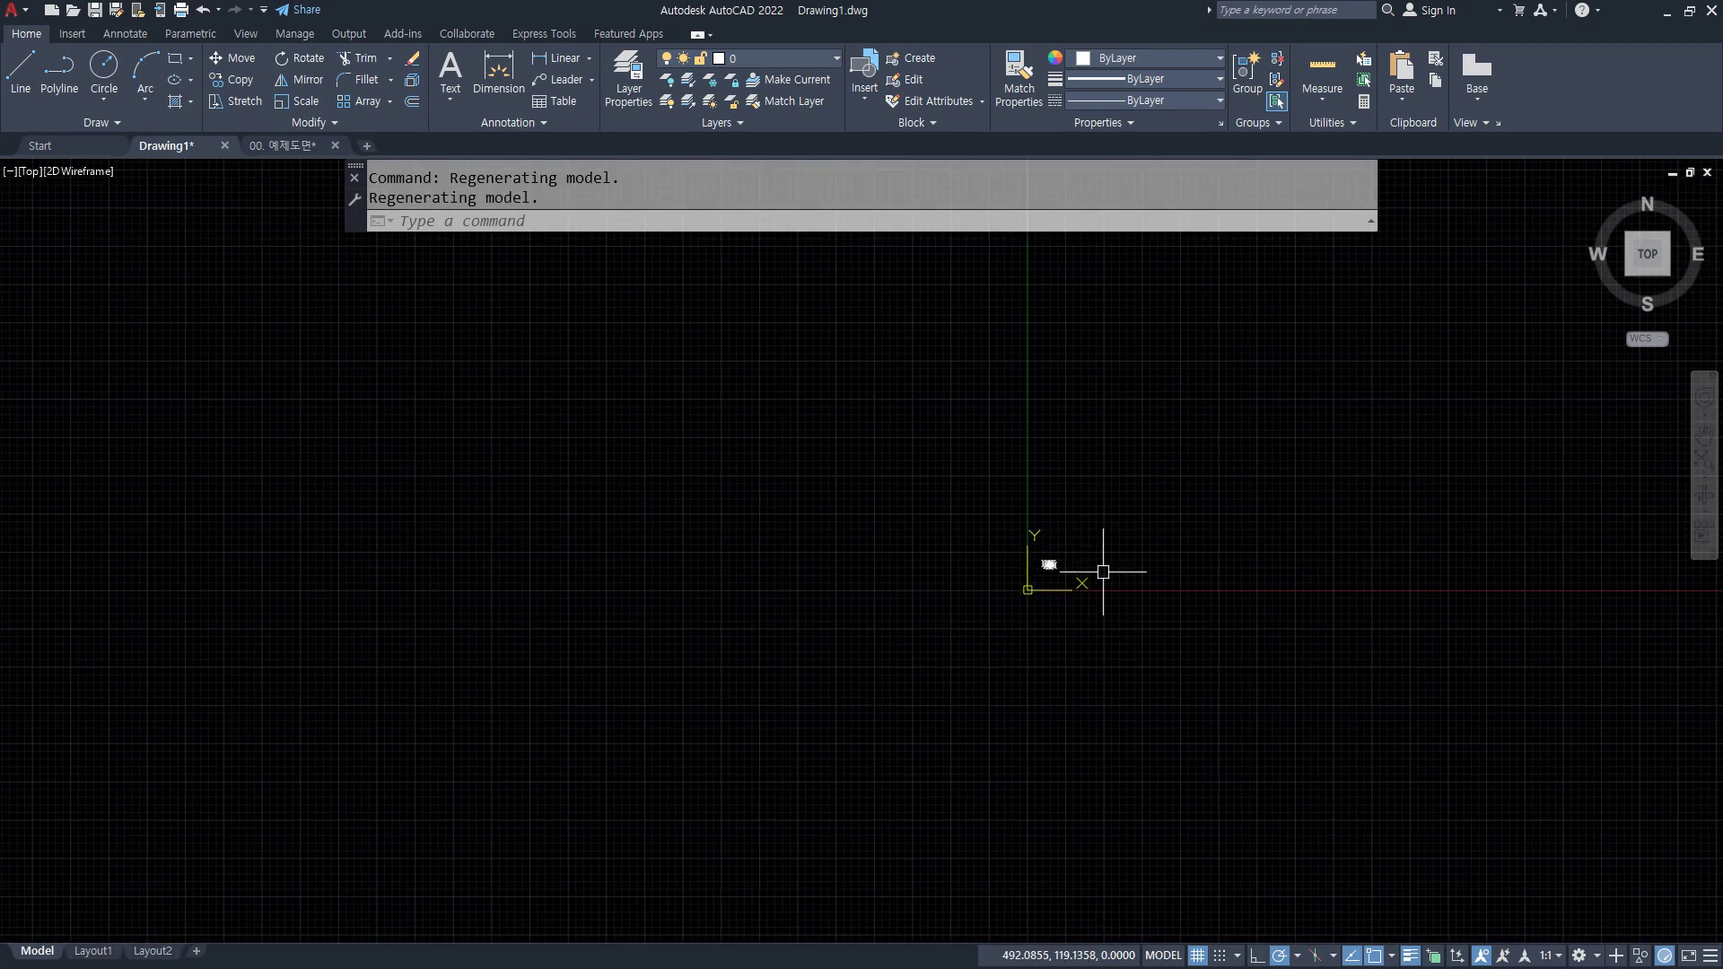
scroll(973, 569, "up", 6)
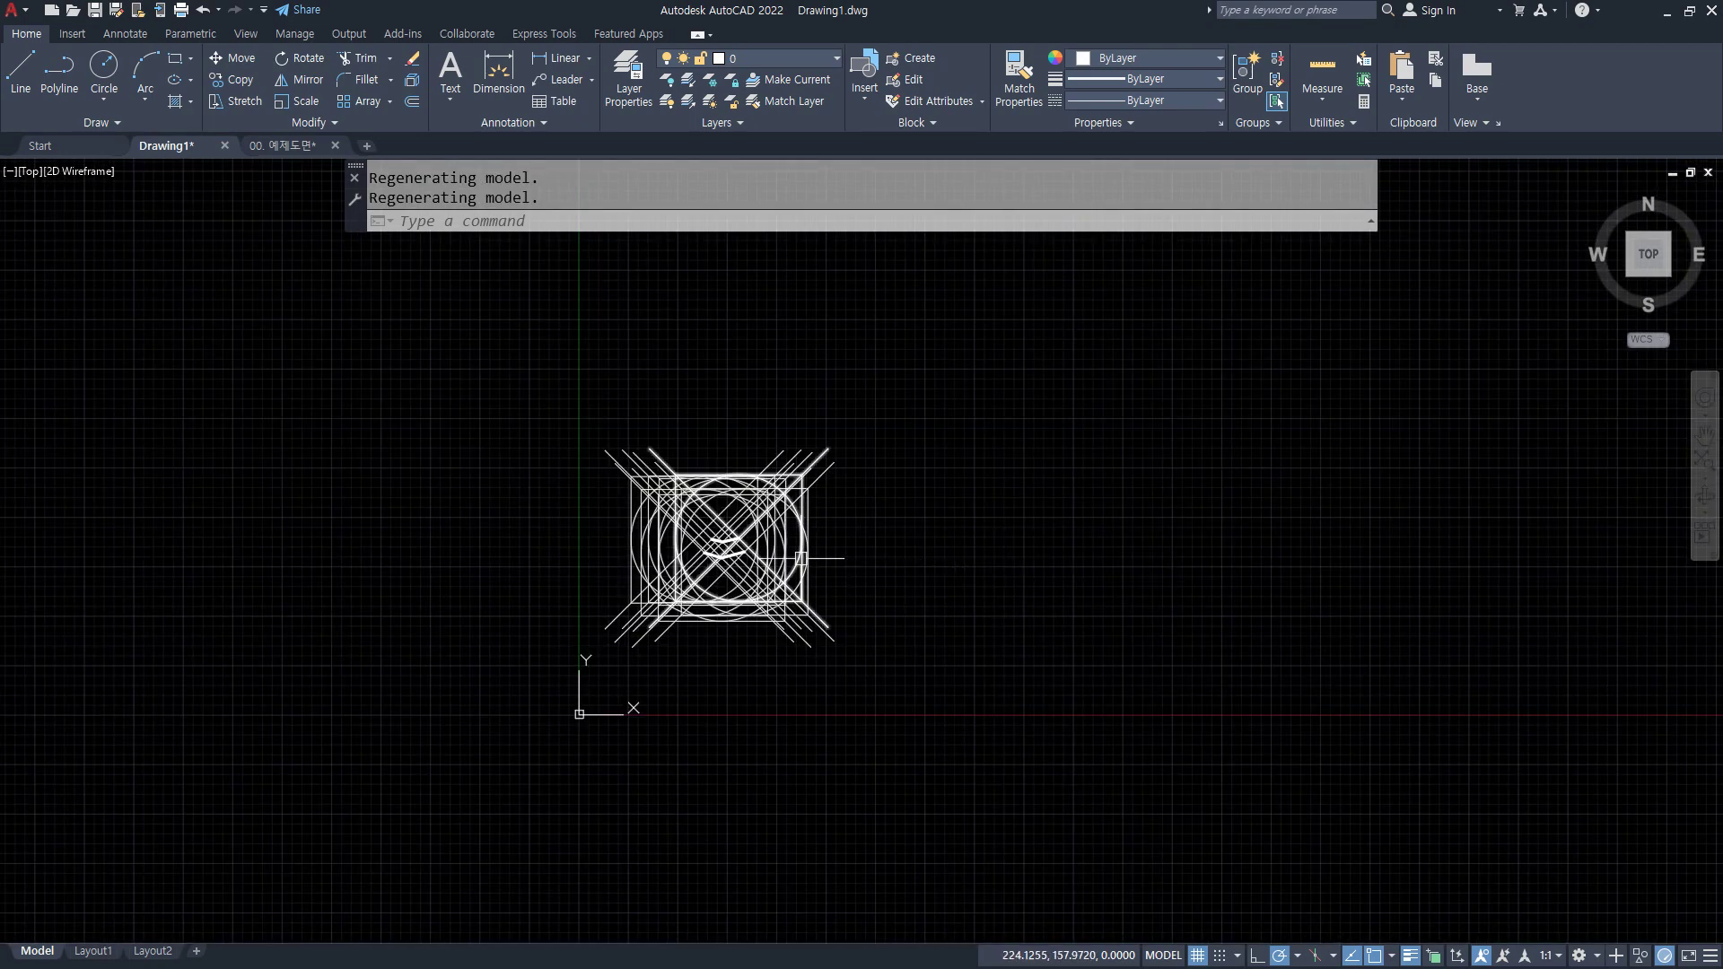
scroll(795, 555, "up", 2)
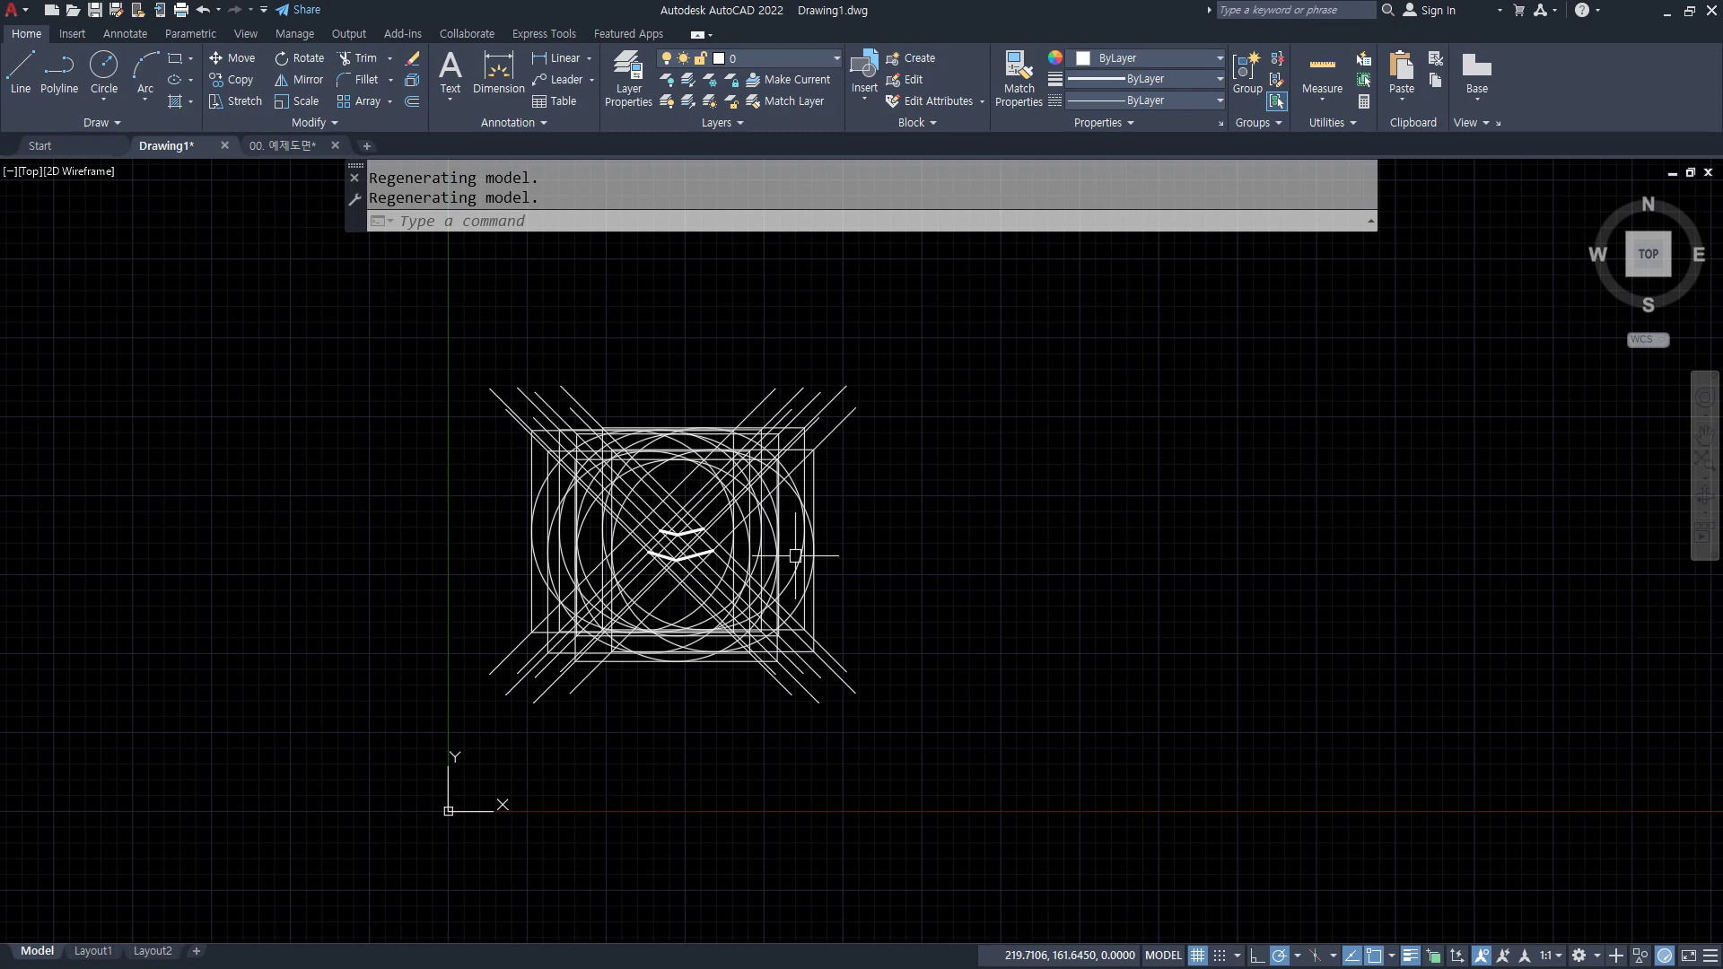
- Switch to the Notepad command notes and append ", REgen(화면재생성)" to the POint, PType and NODe line
key("alt+Tab")
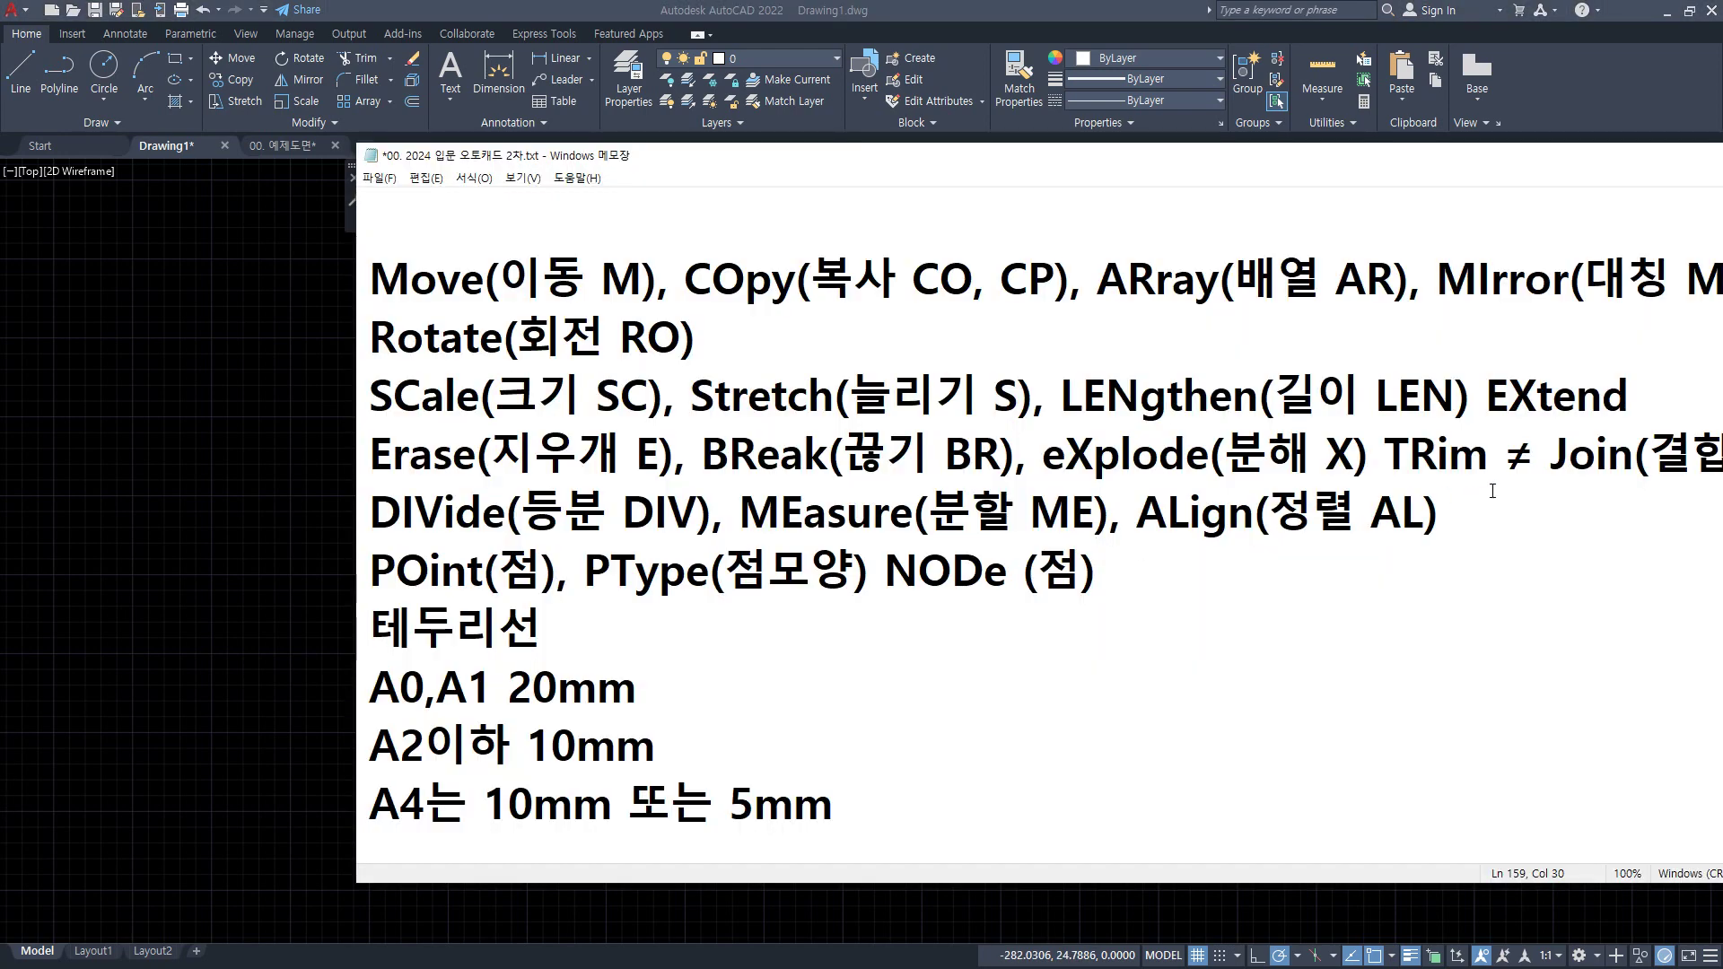
type(", REgen")
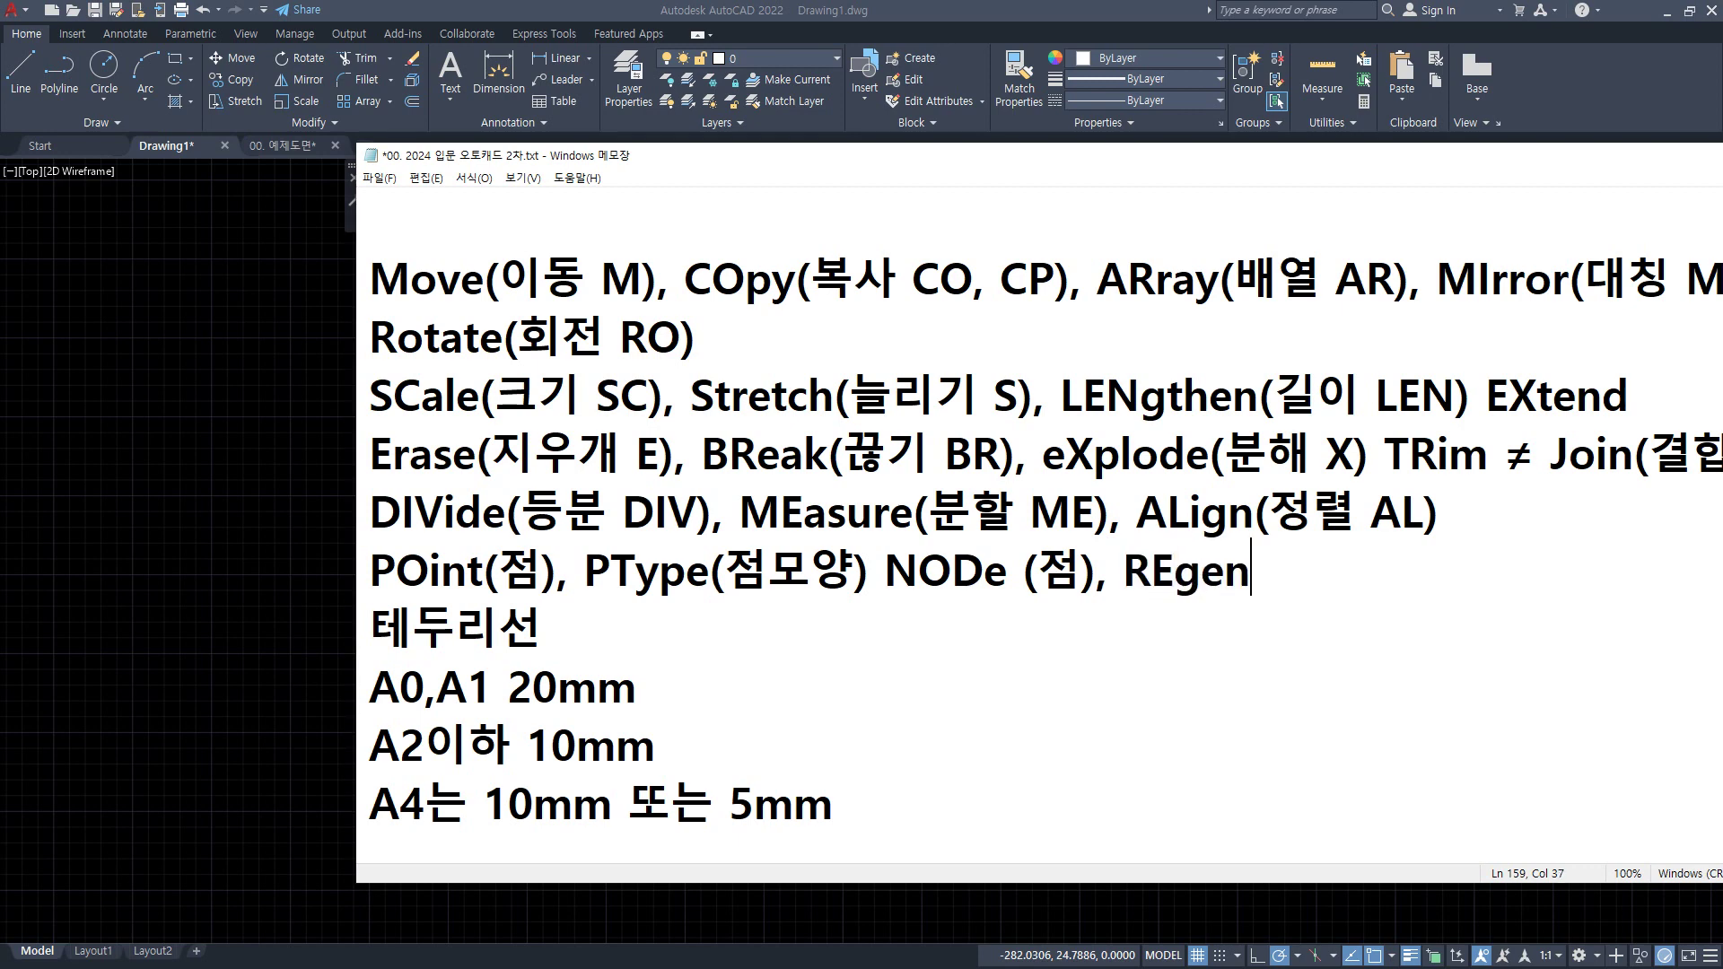
type("(화면재")
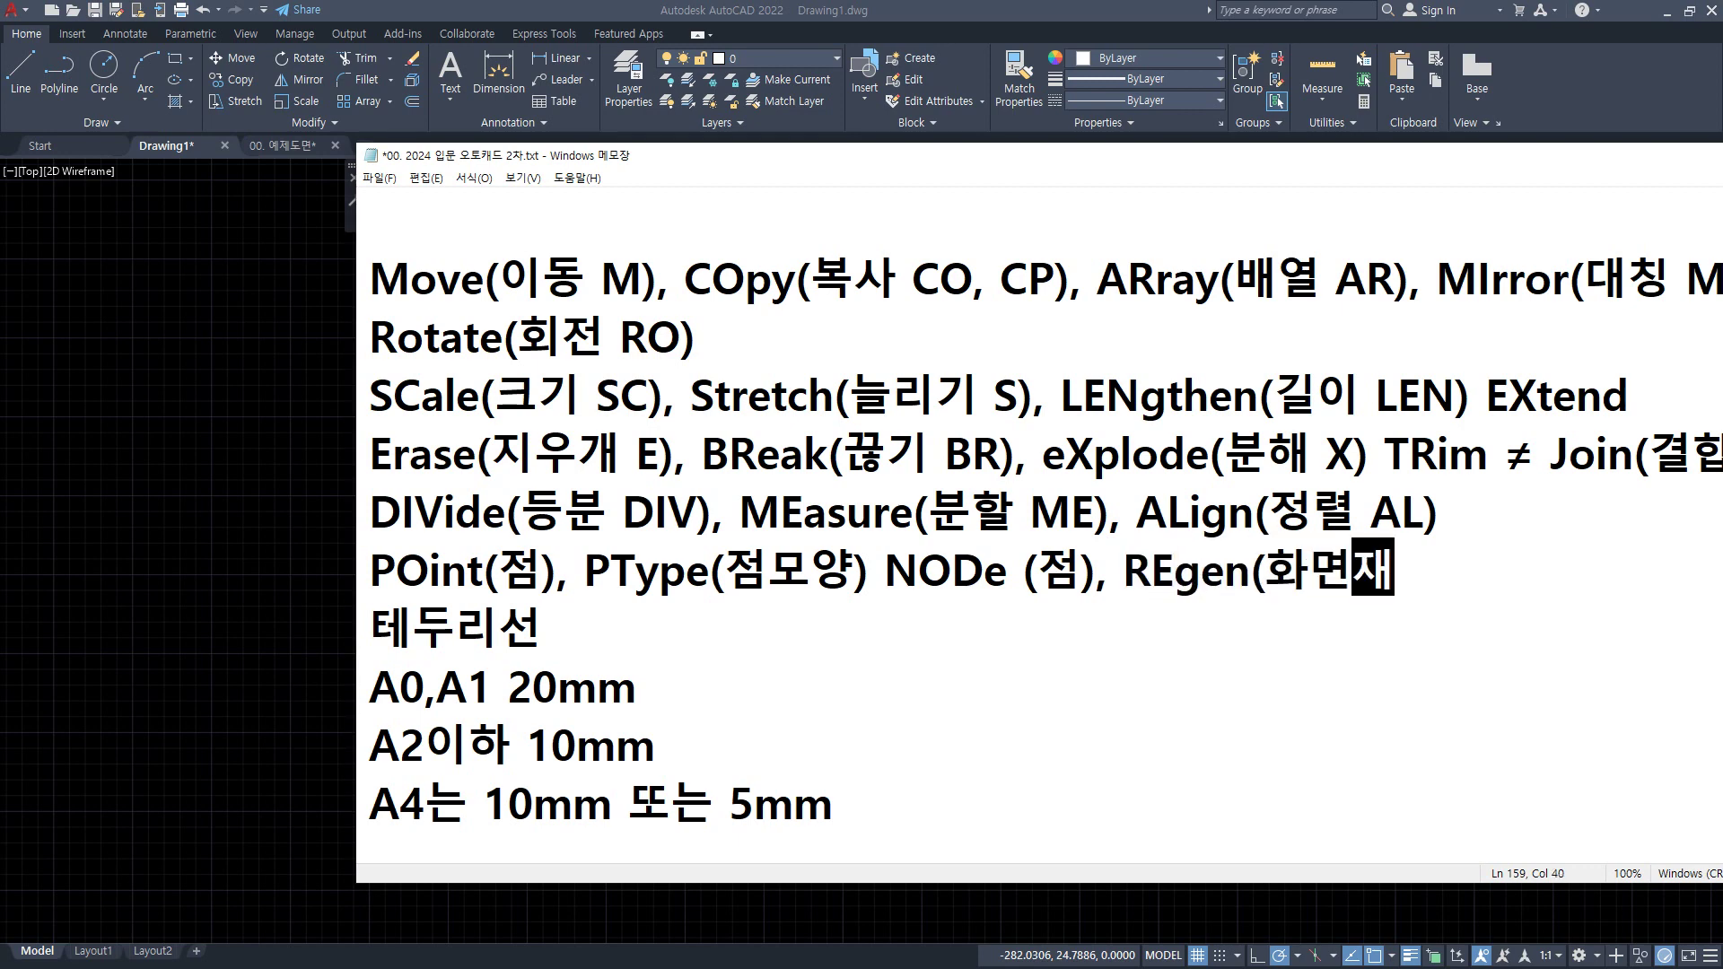
type("생성)")
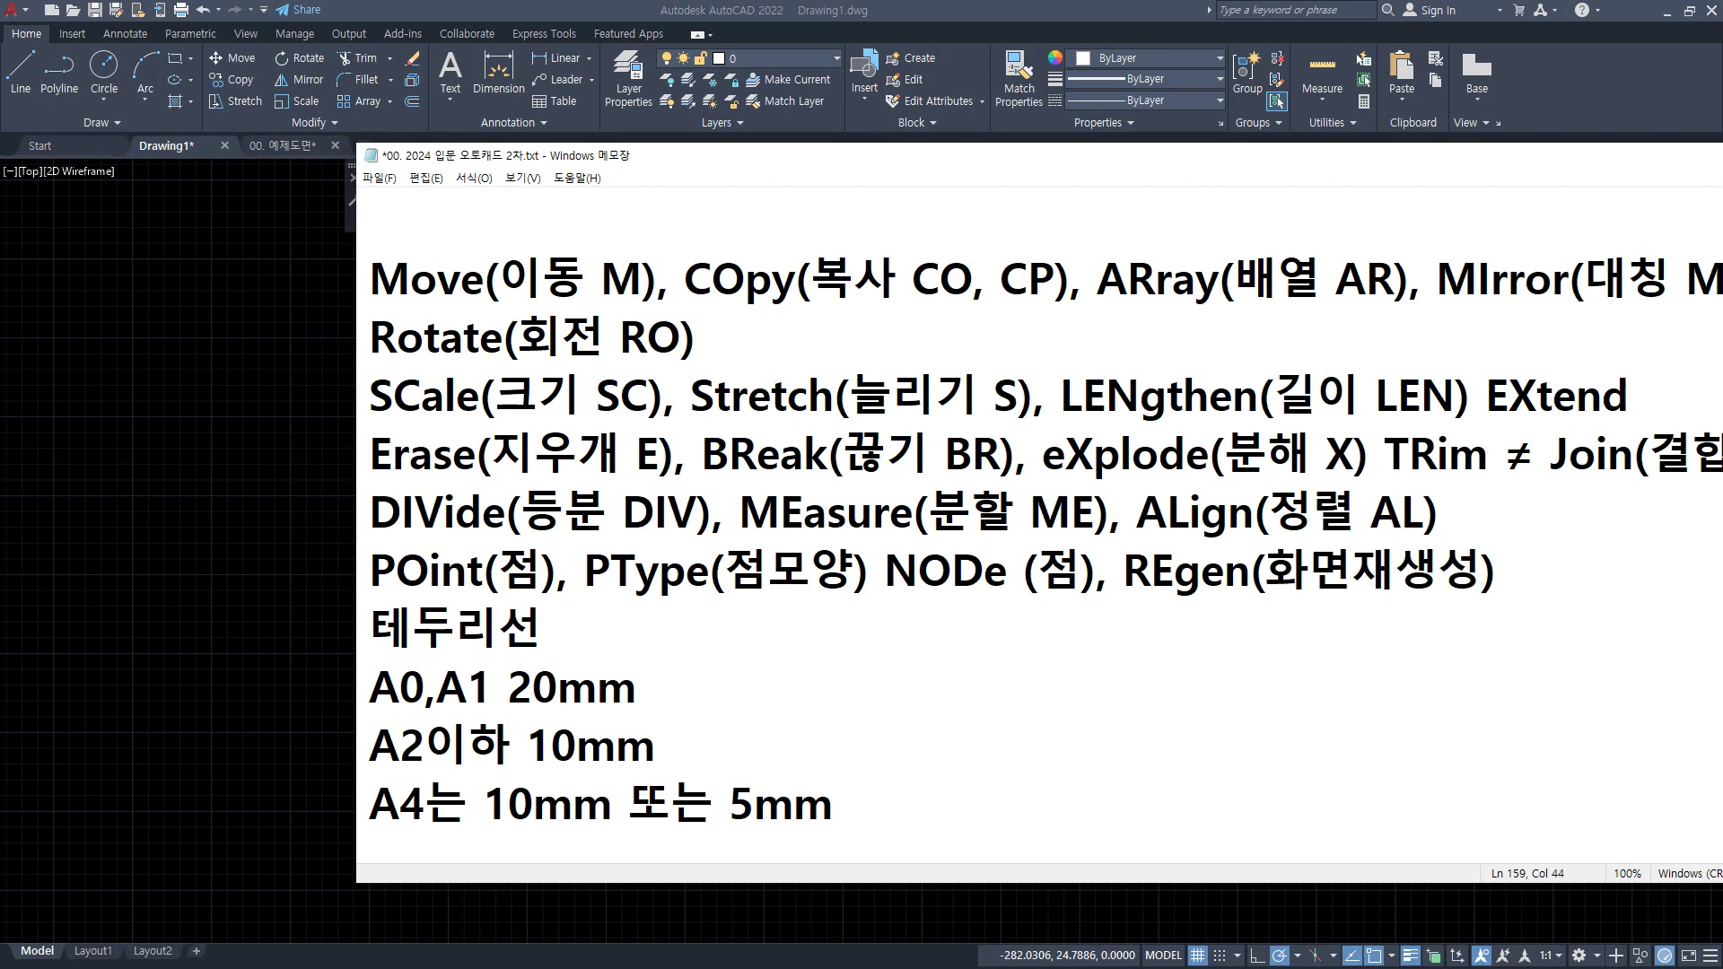
- Return to AutoCAD and regenerate the display with REGEN at several magnifications to rescale the point markers
key("alt+Tab")
type("re")
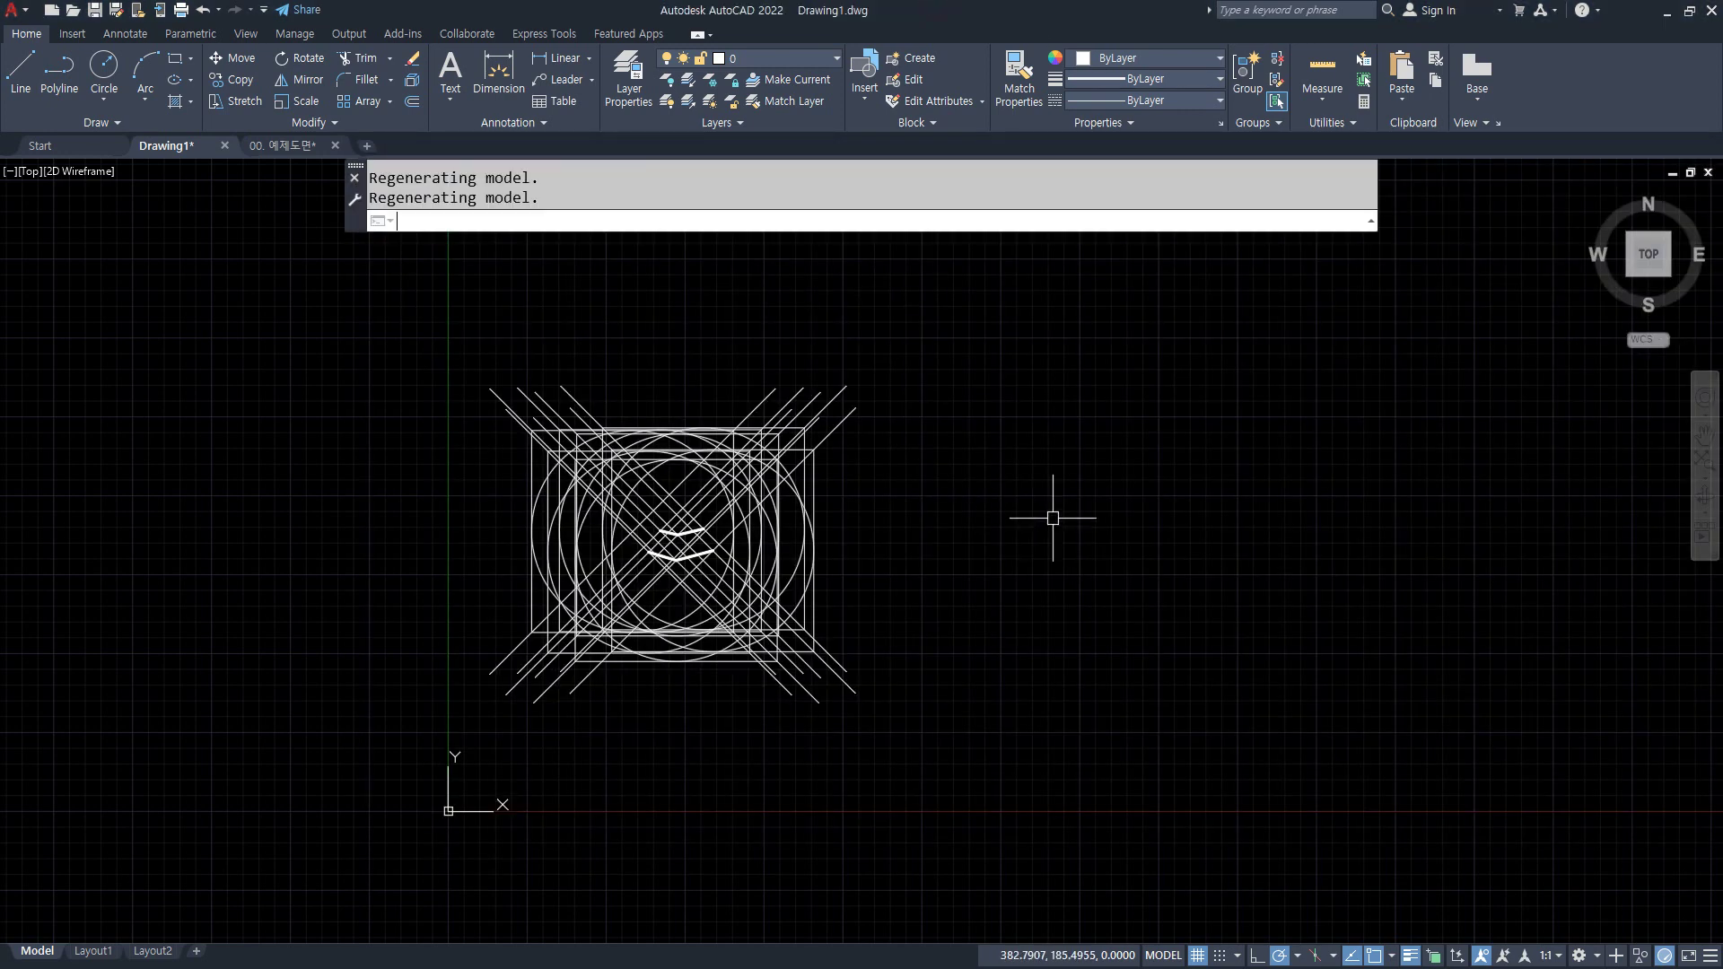
key("Return")
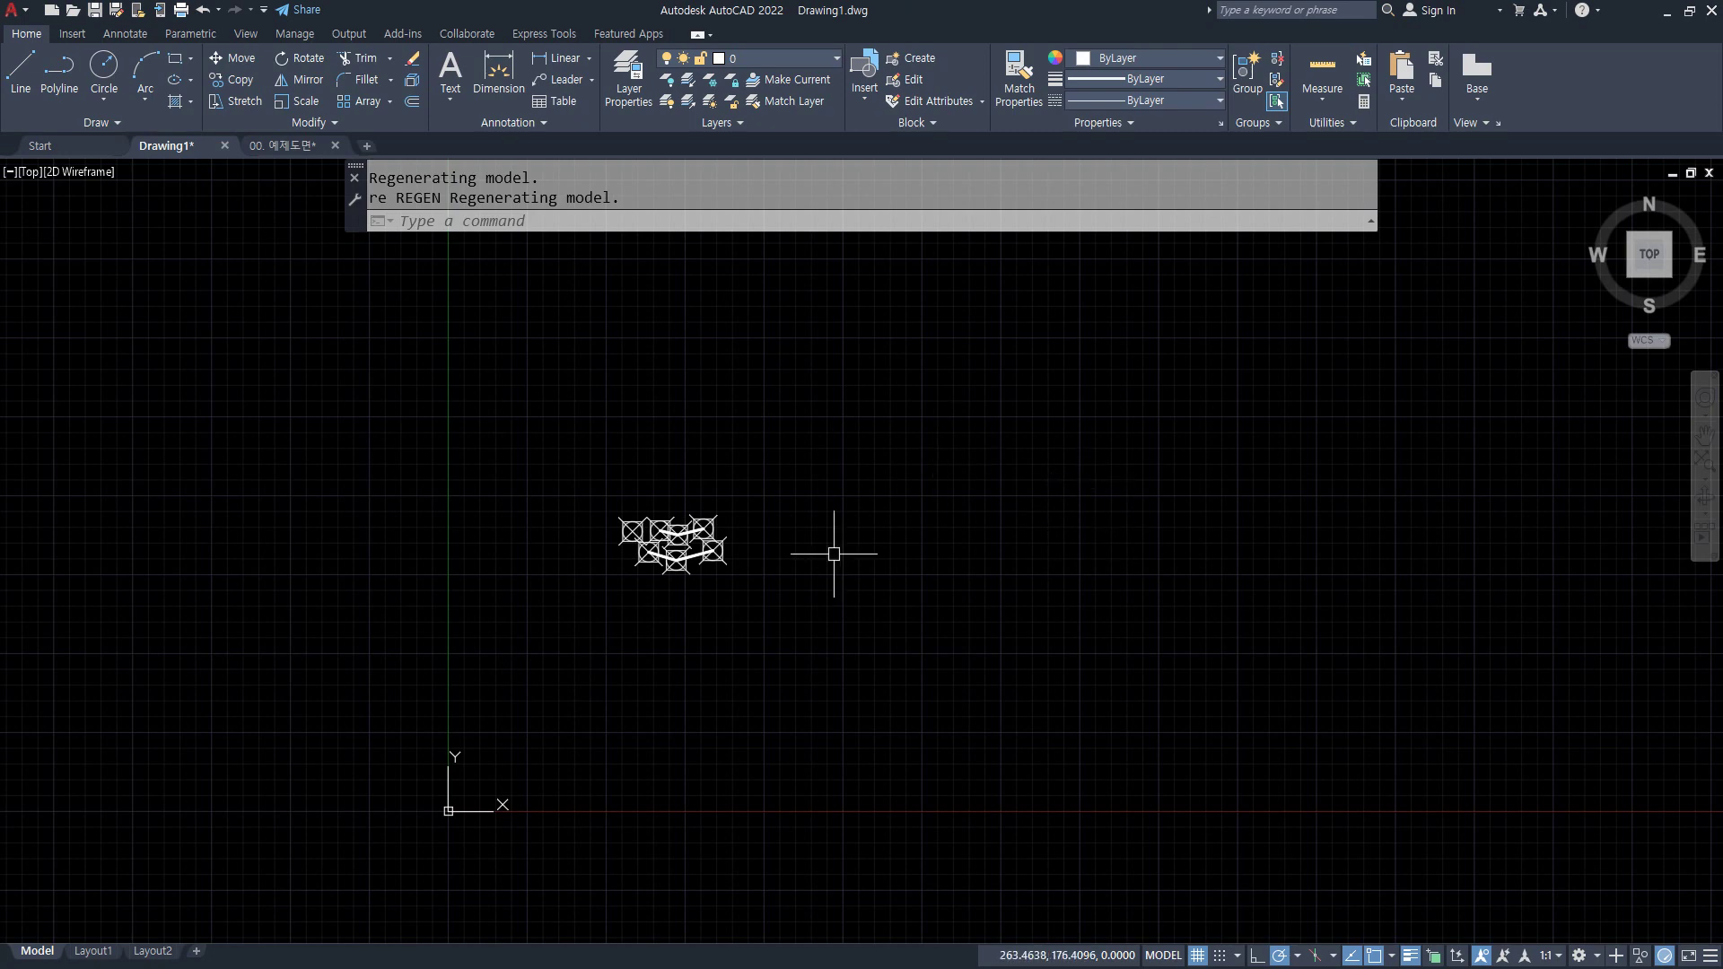
scroll(831, 550, "down", 3)
type("RE")
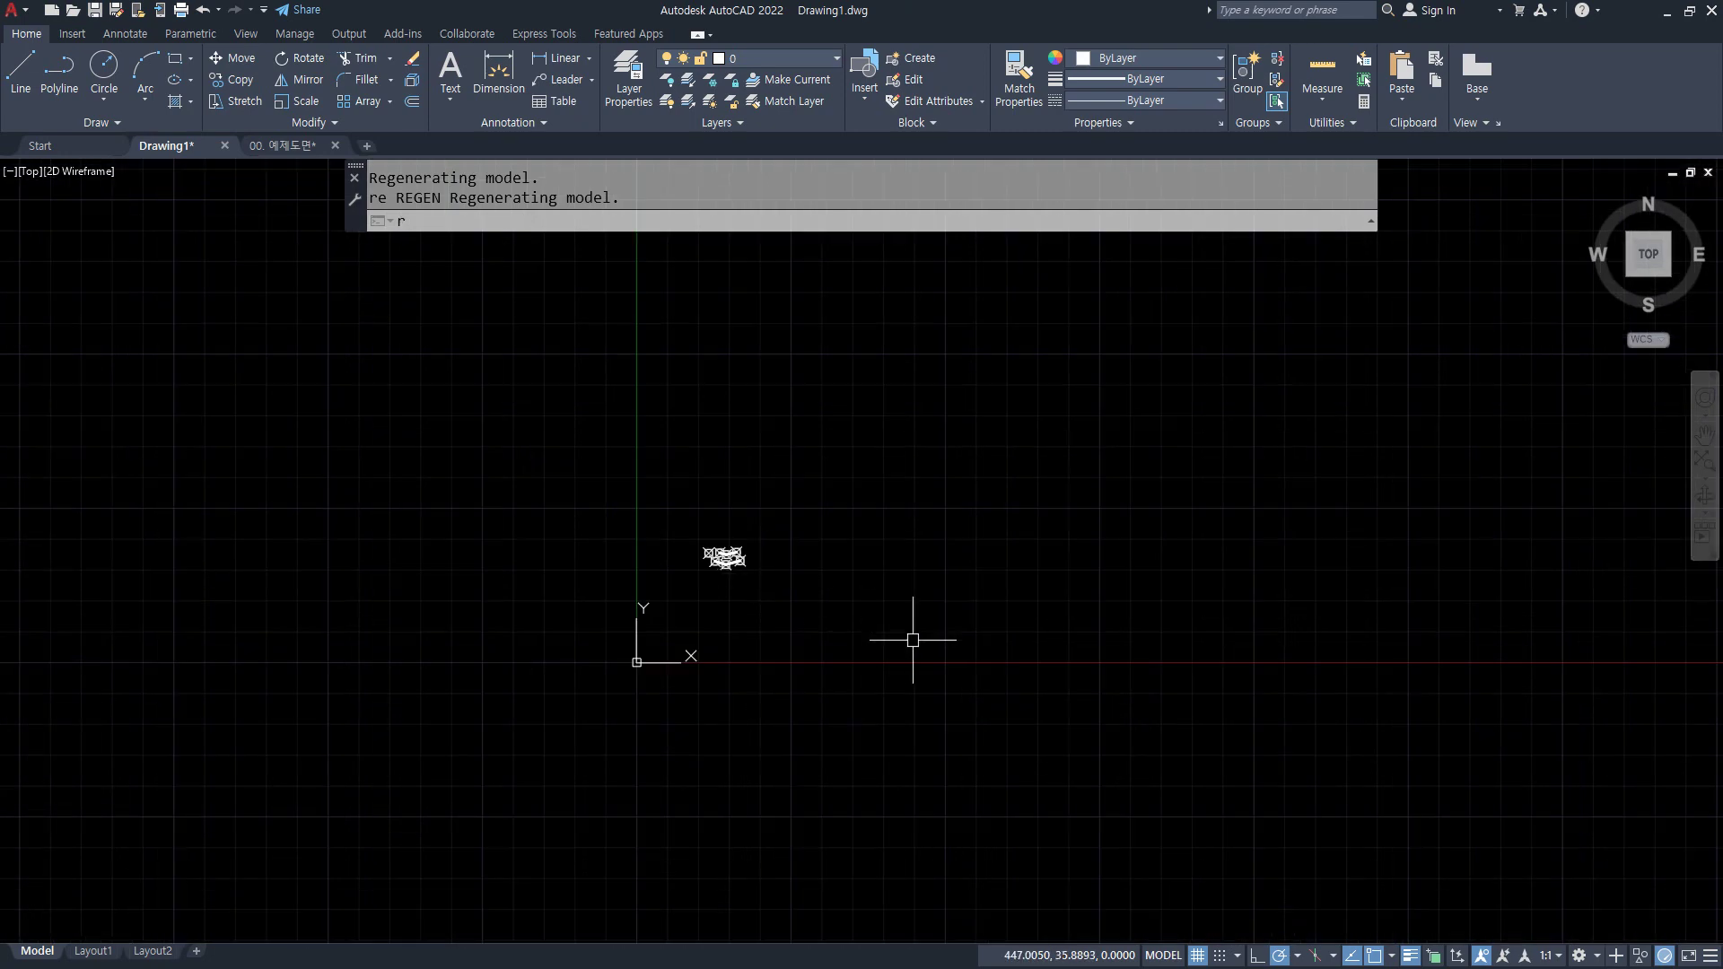
key("Return")
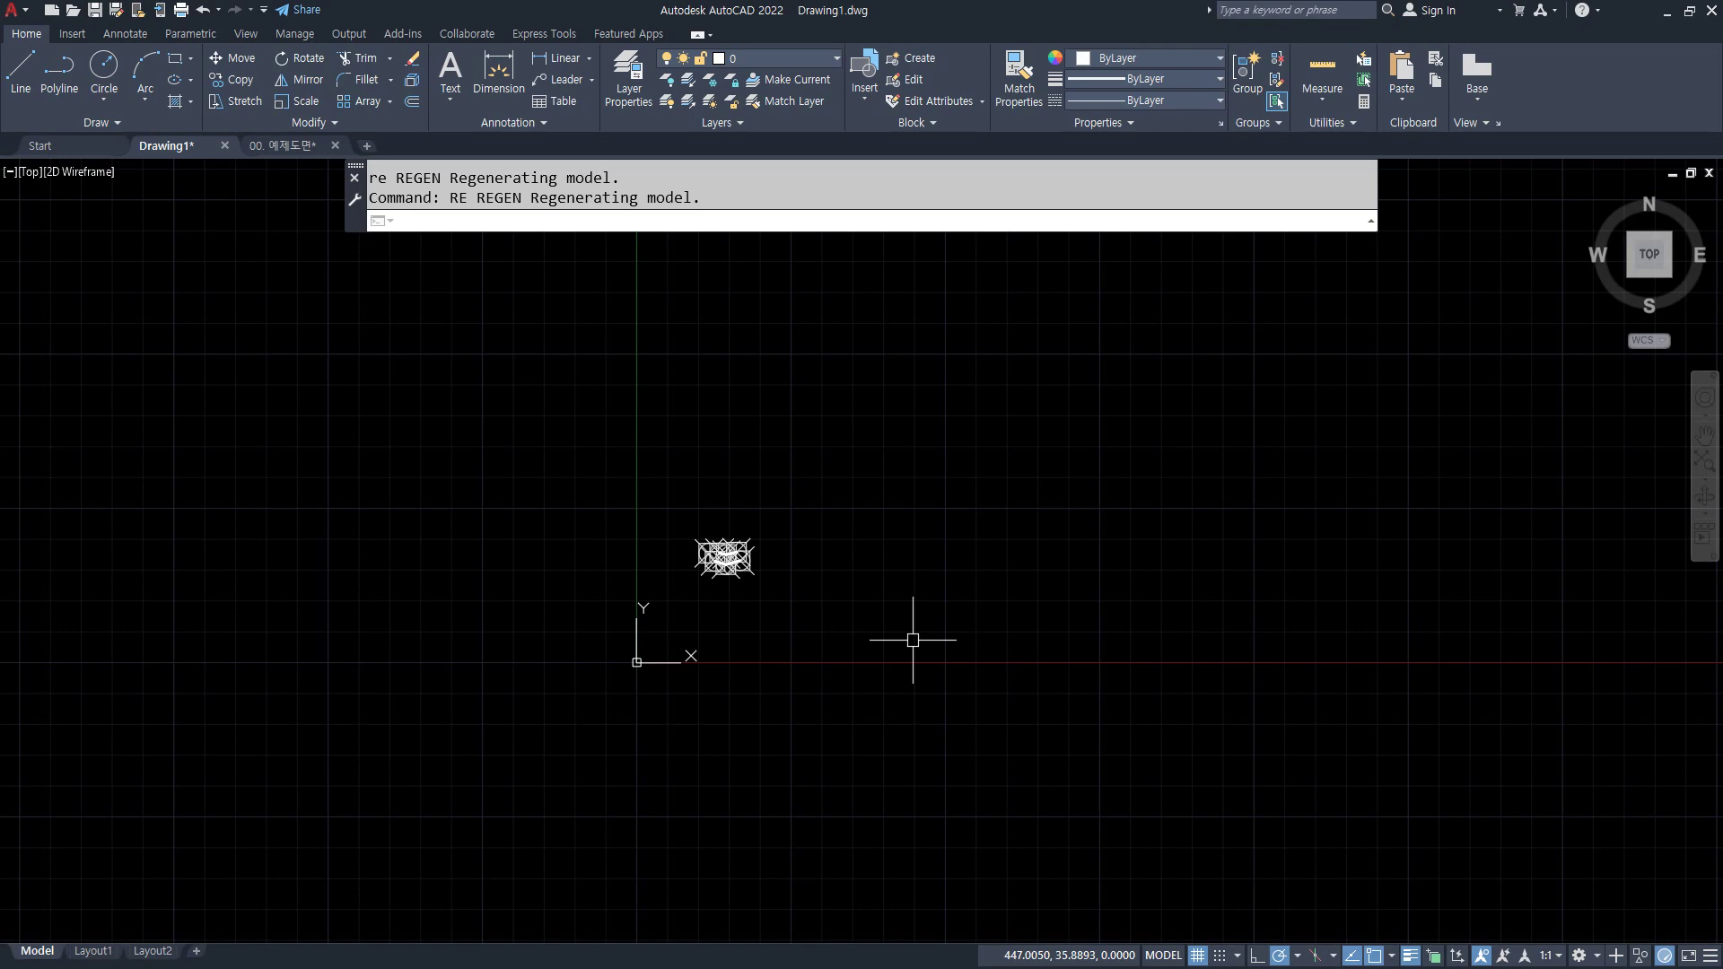
scroll(716, 558, "up", 10)
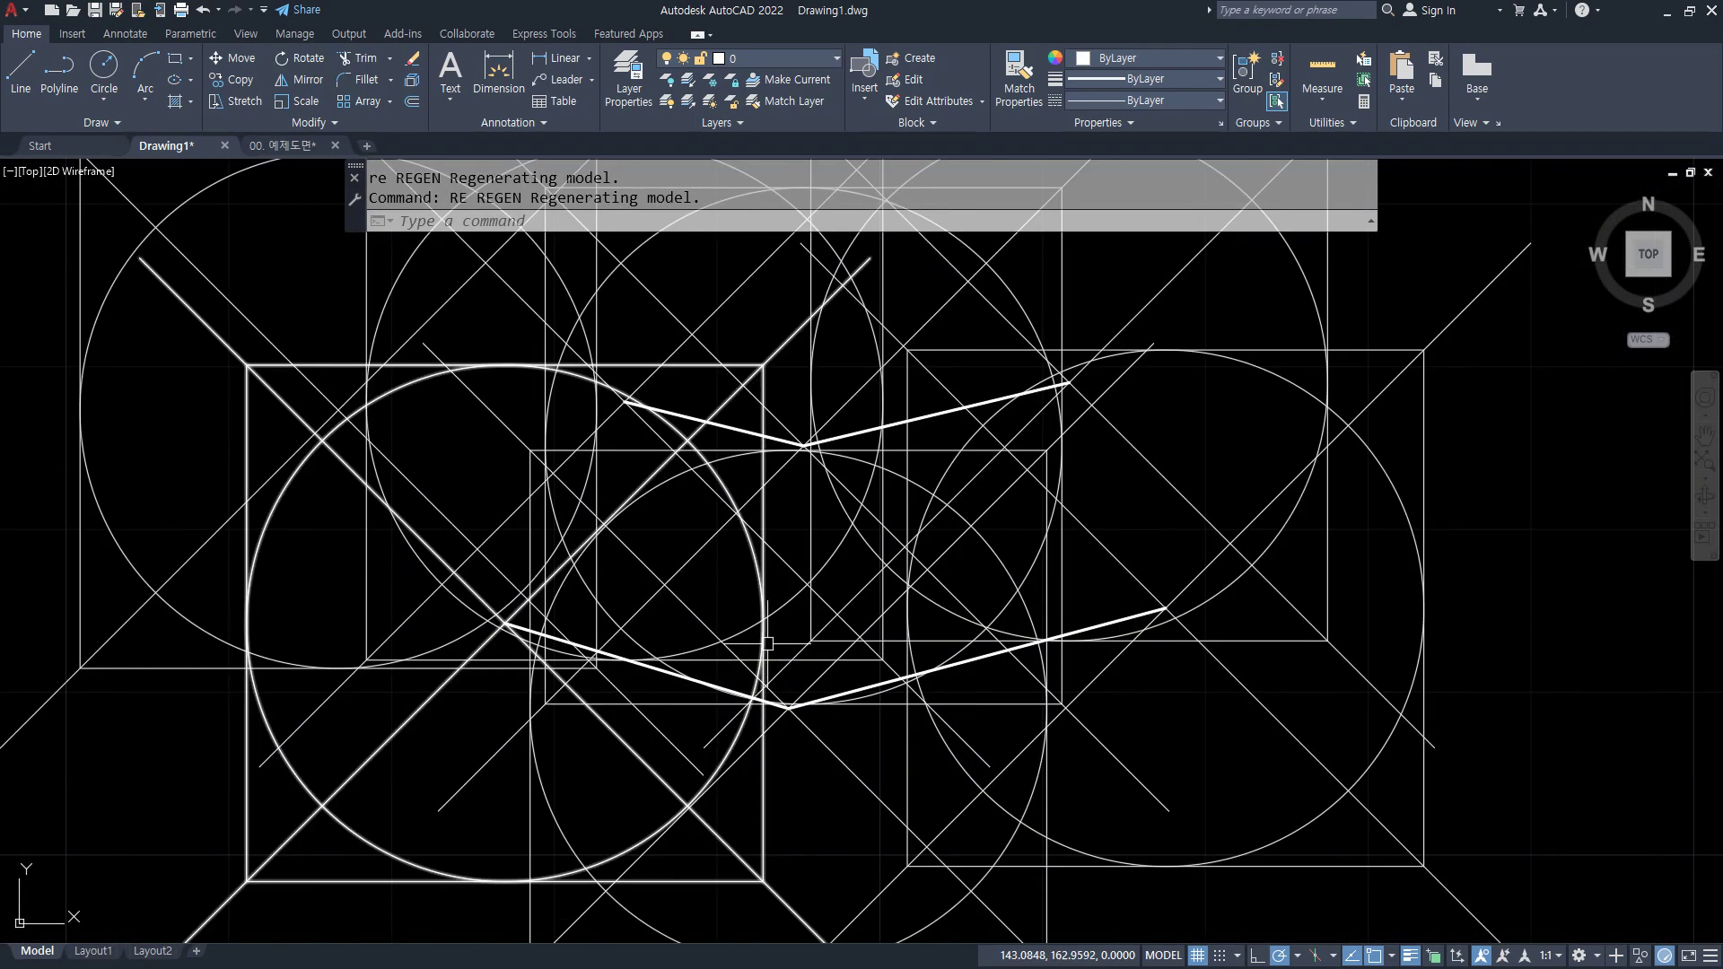
type("re")
key("Return")
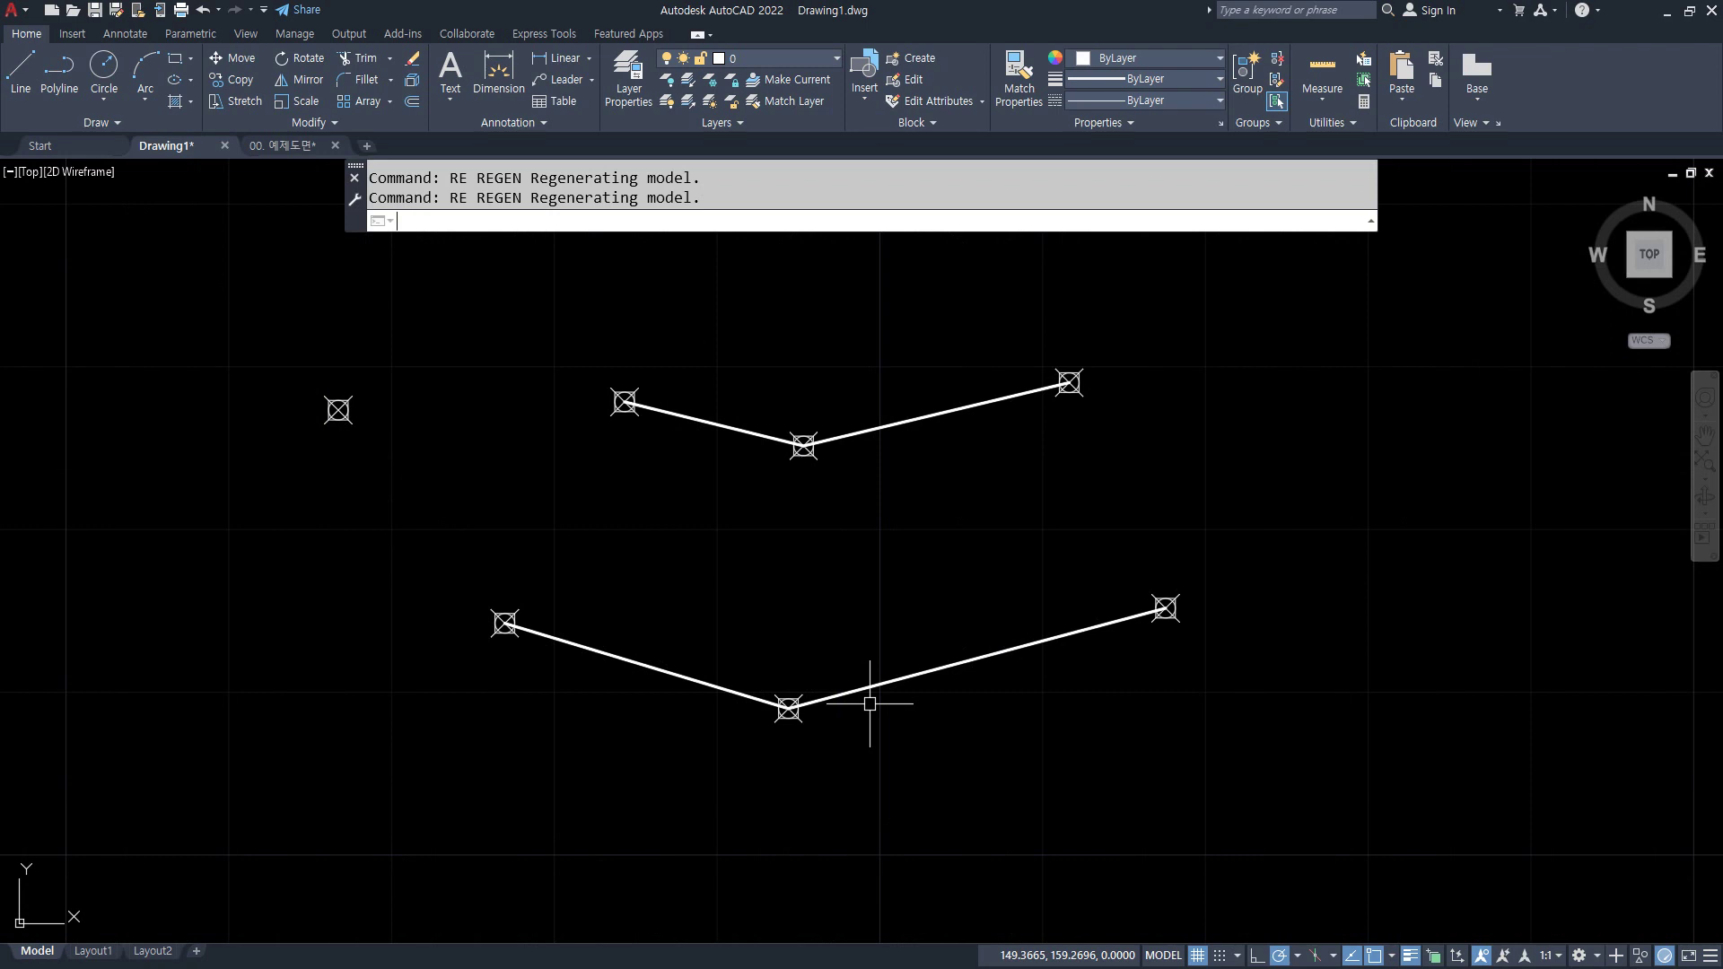
scroll(844, 664, "down", 4)
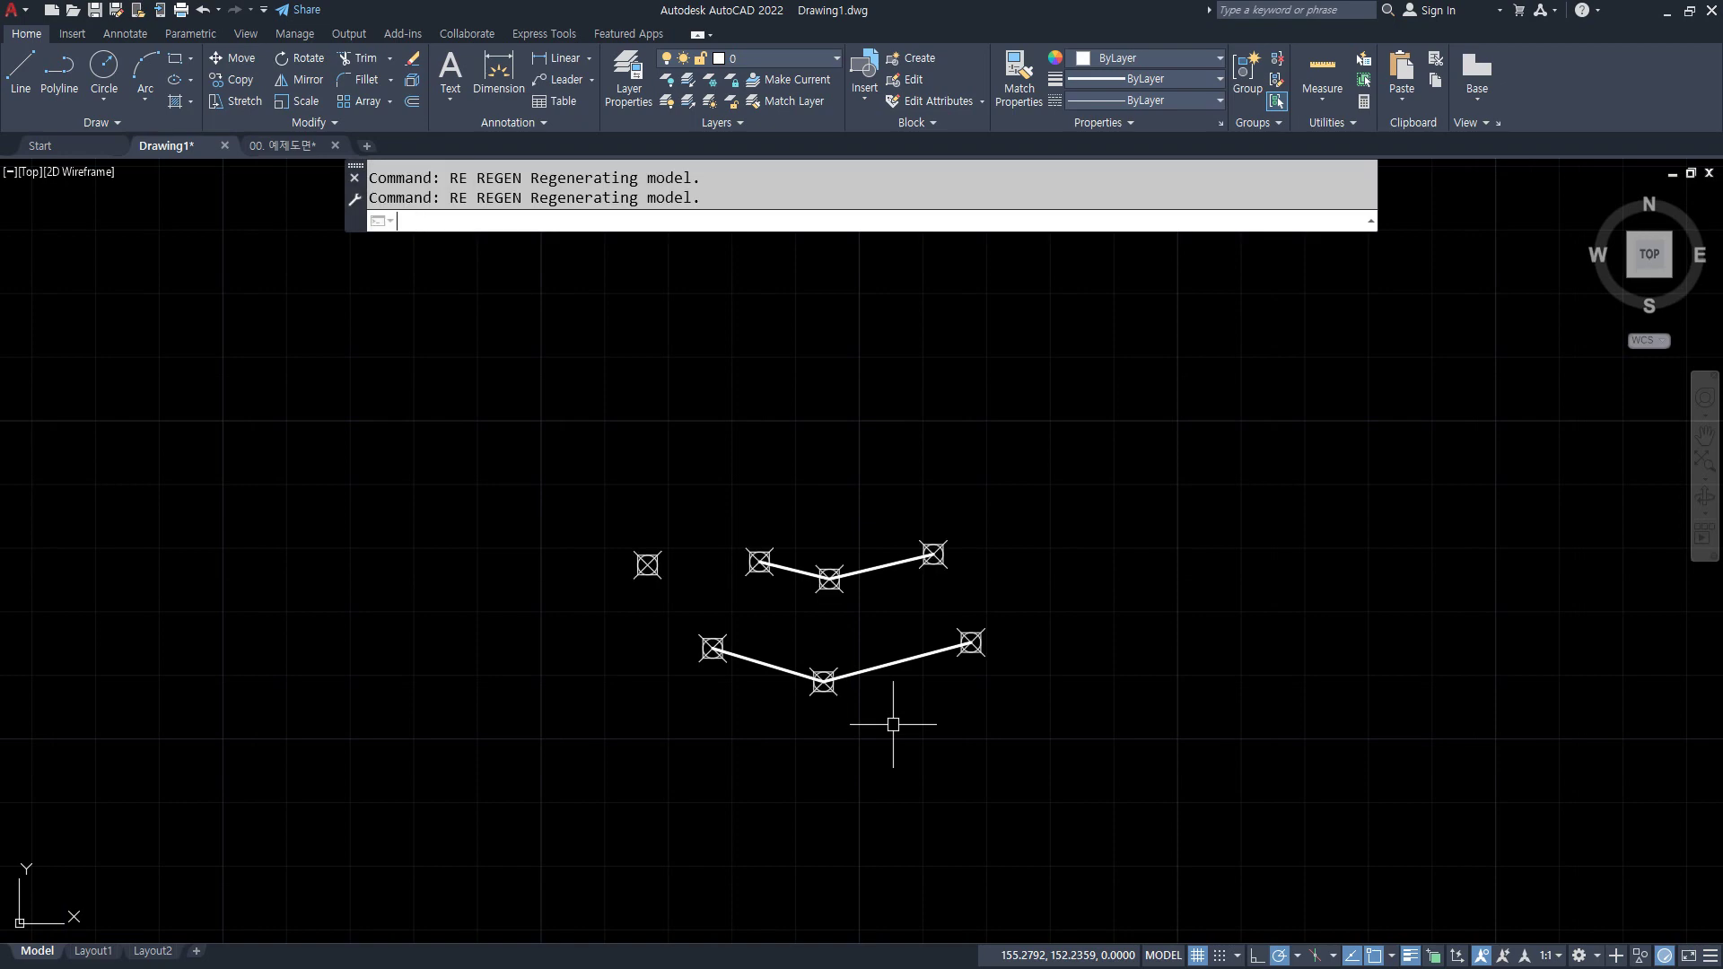
scroll(861, 695, "up", 4)
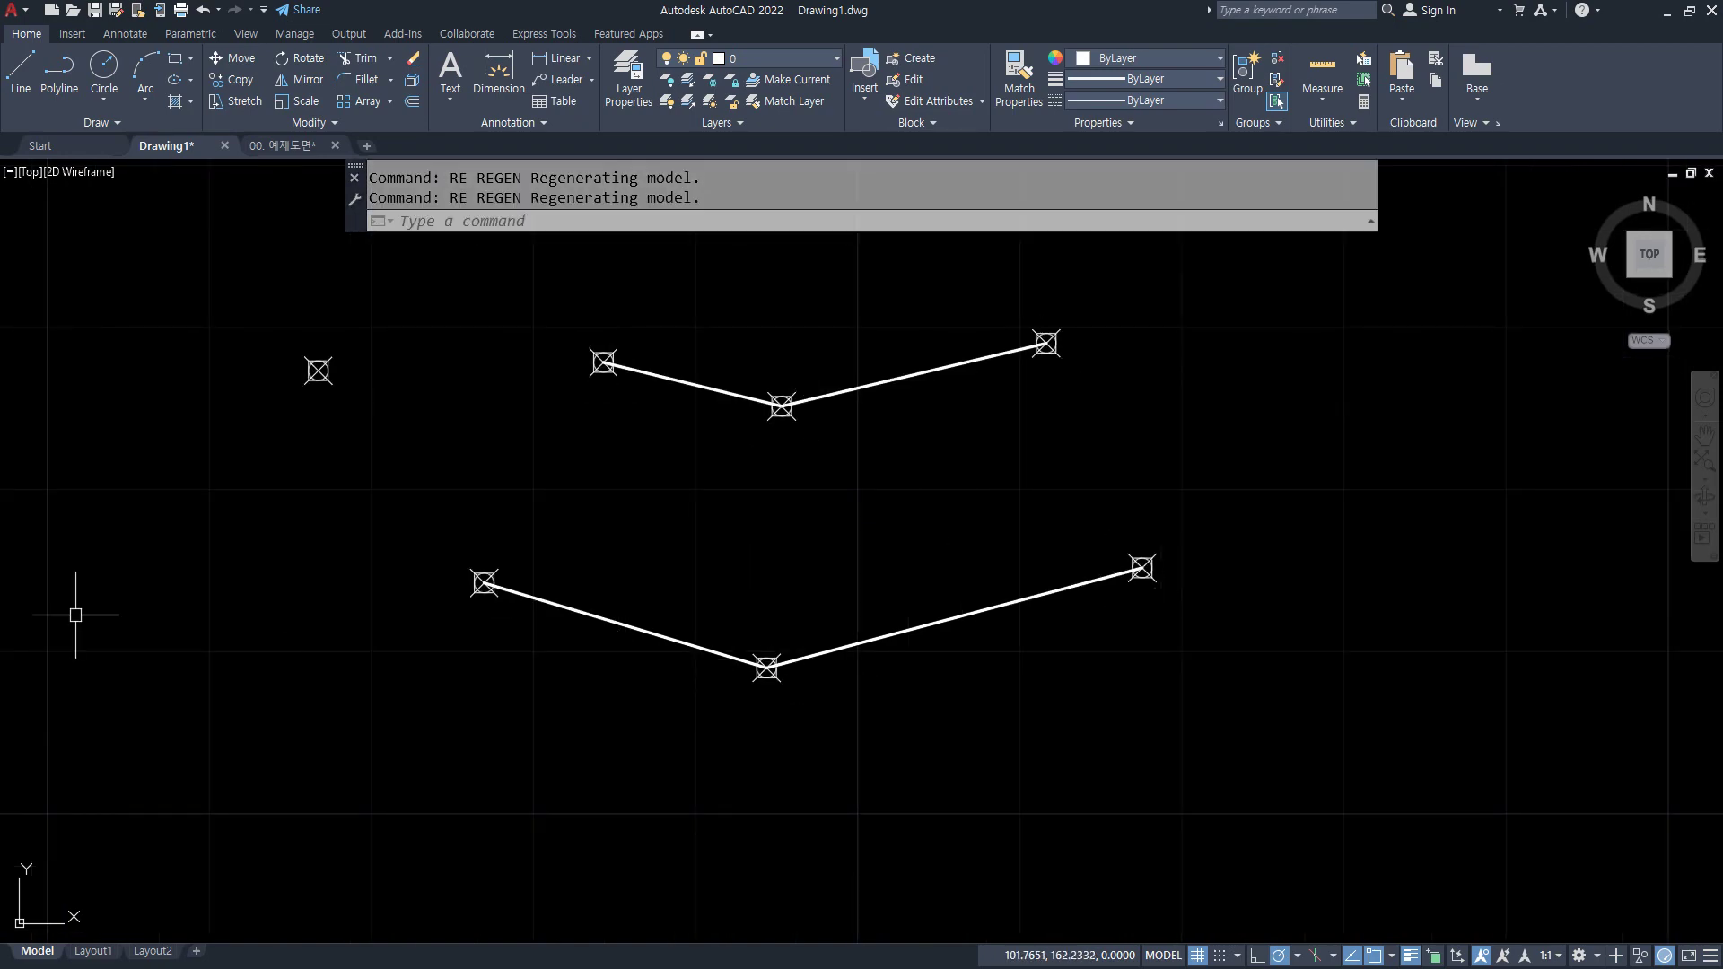
- Review the REgen entry in the Notepad command notes and return to the AutoCAD drawing
key("alt+Tab")
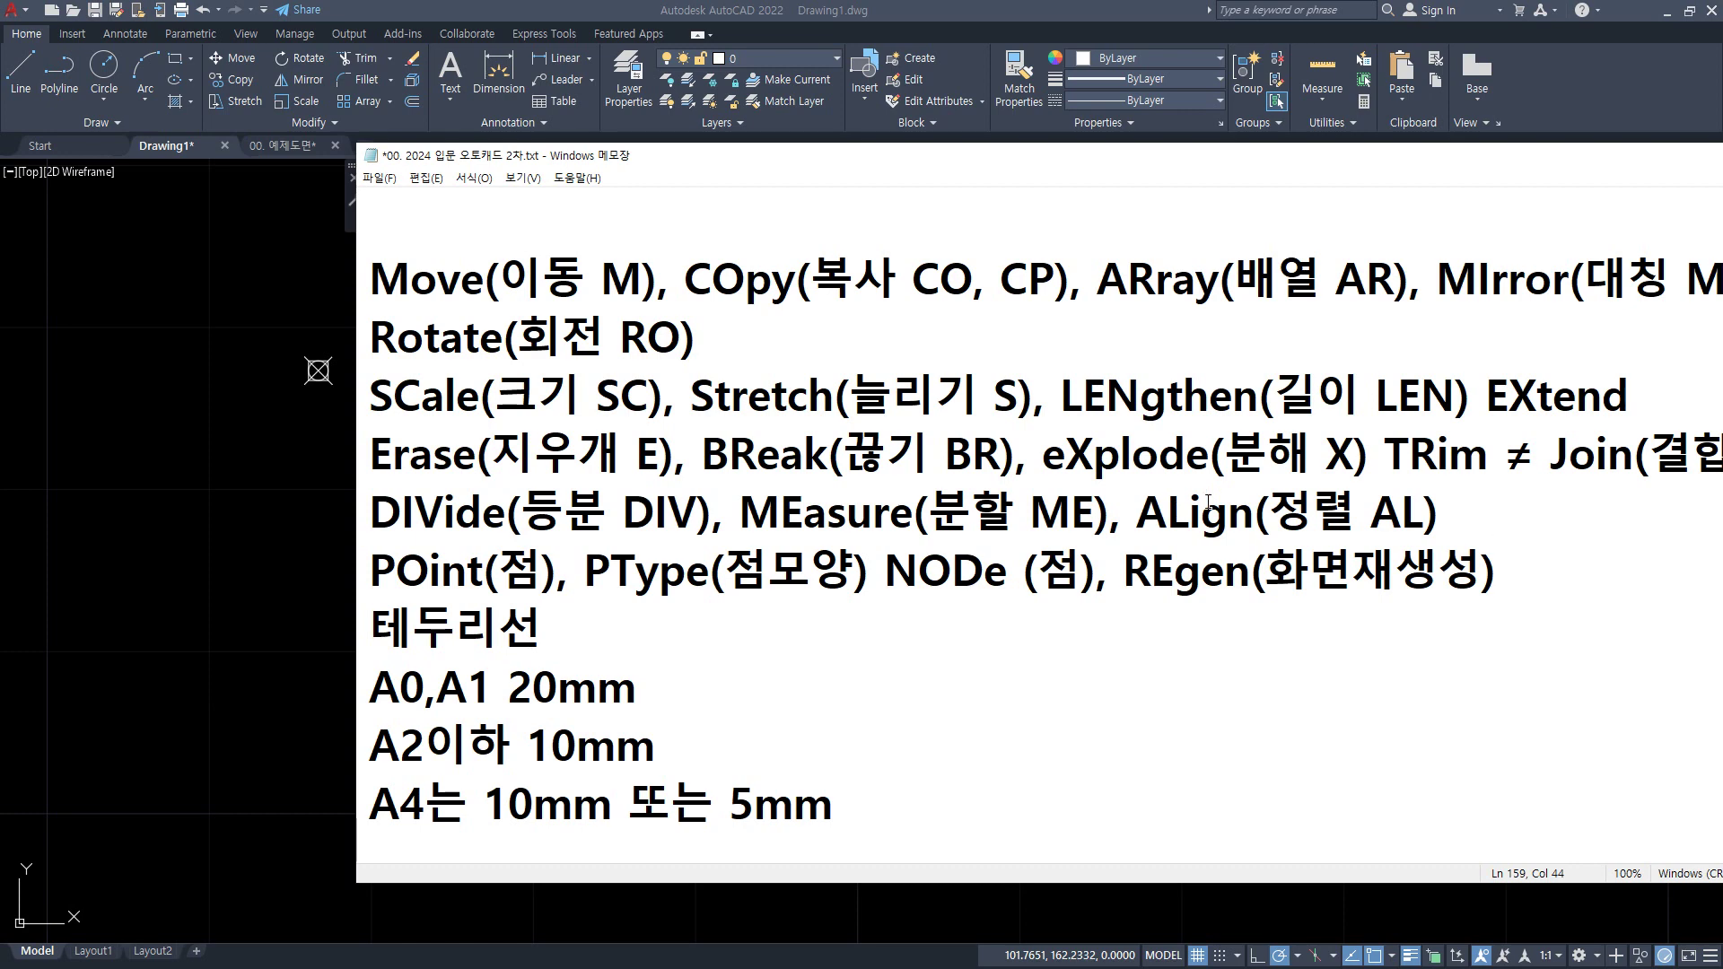
left_click_drag(1145, 610, 1516, 601)
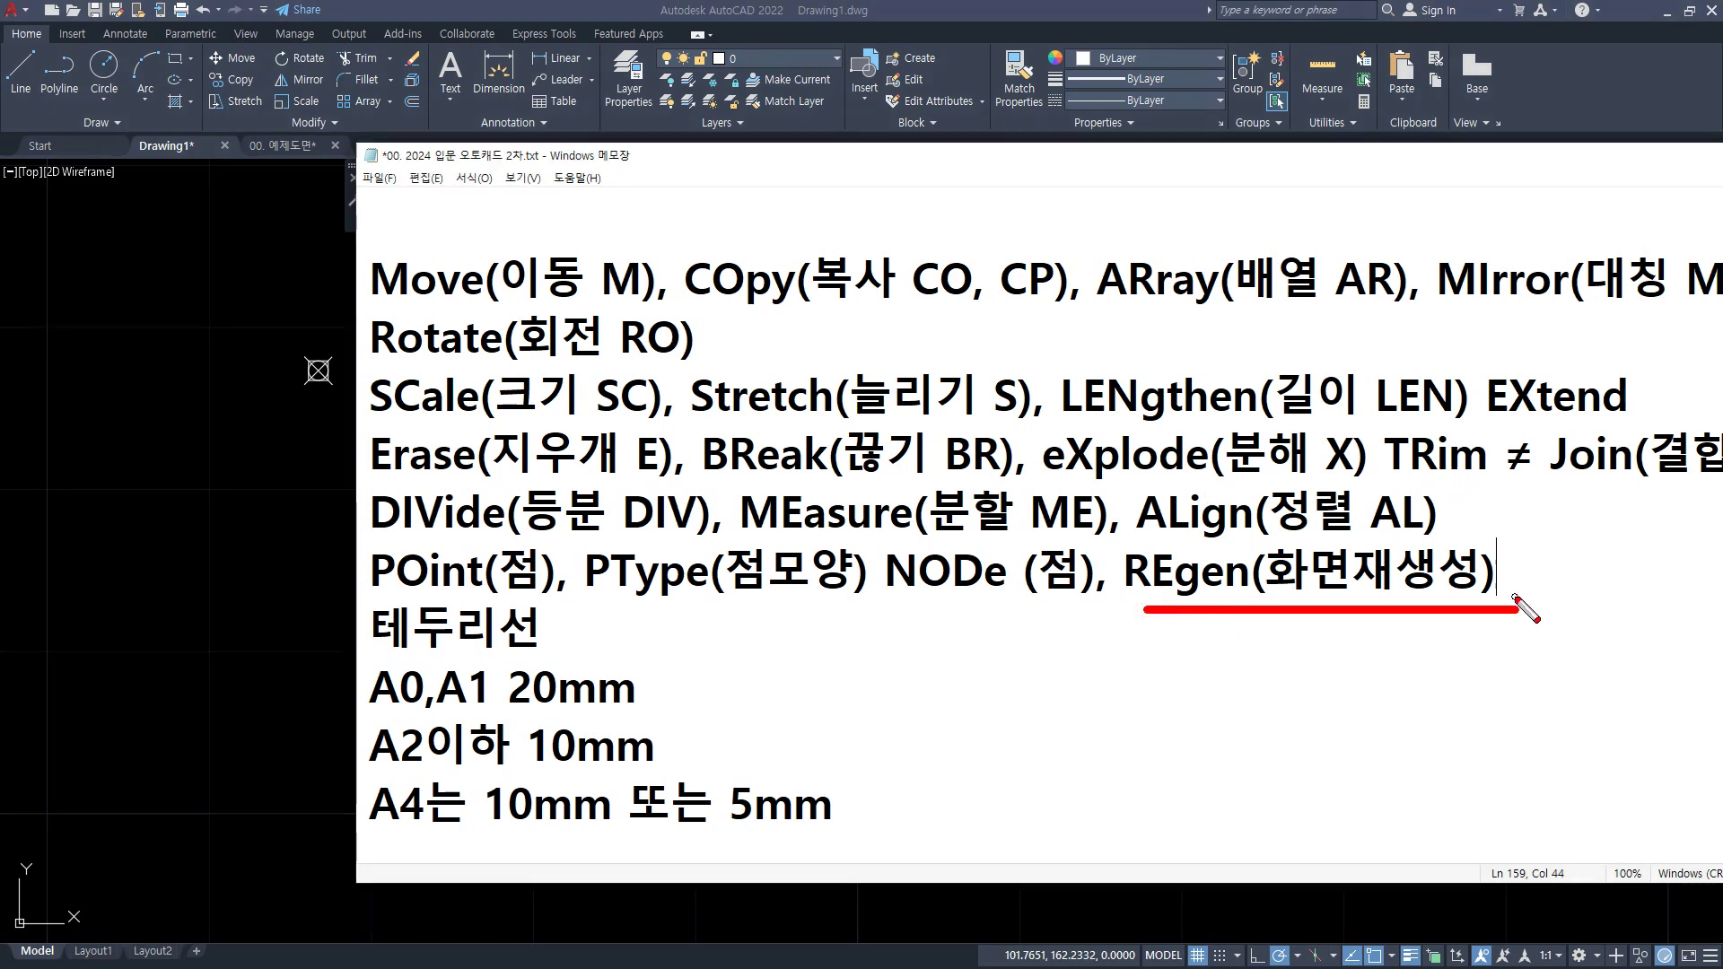
key("Escape")
left_click(308, 489)
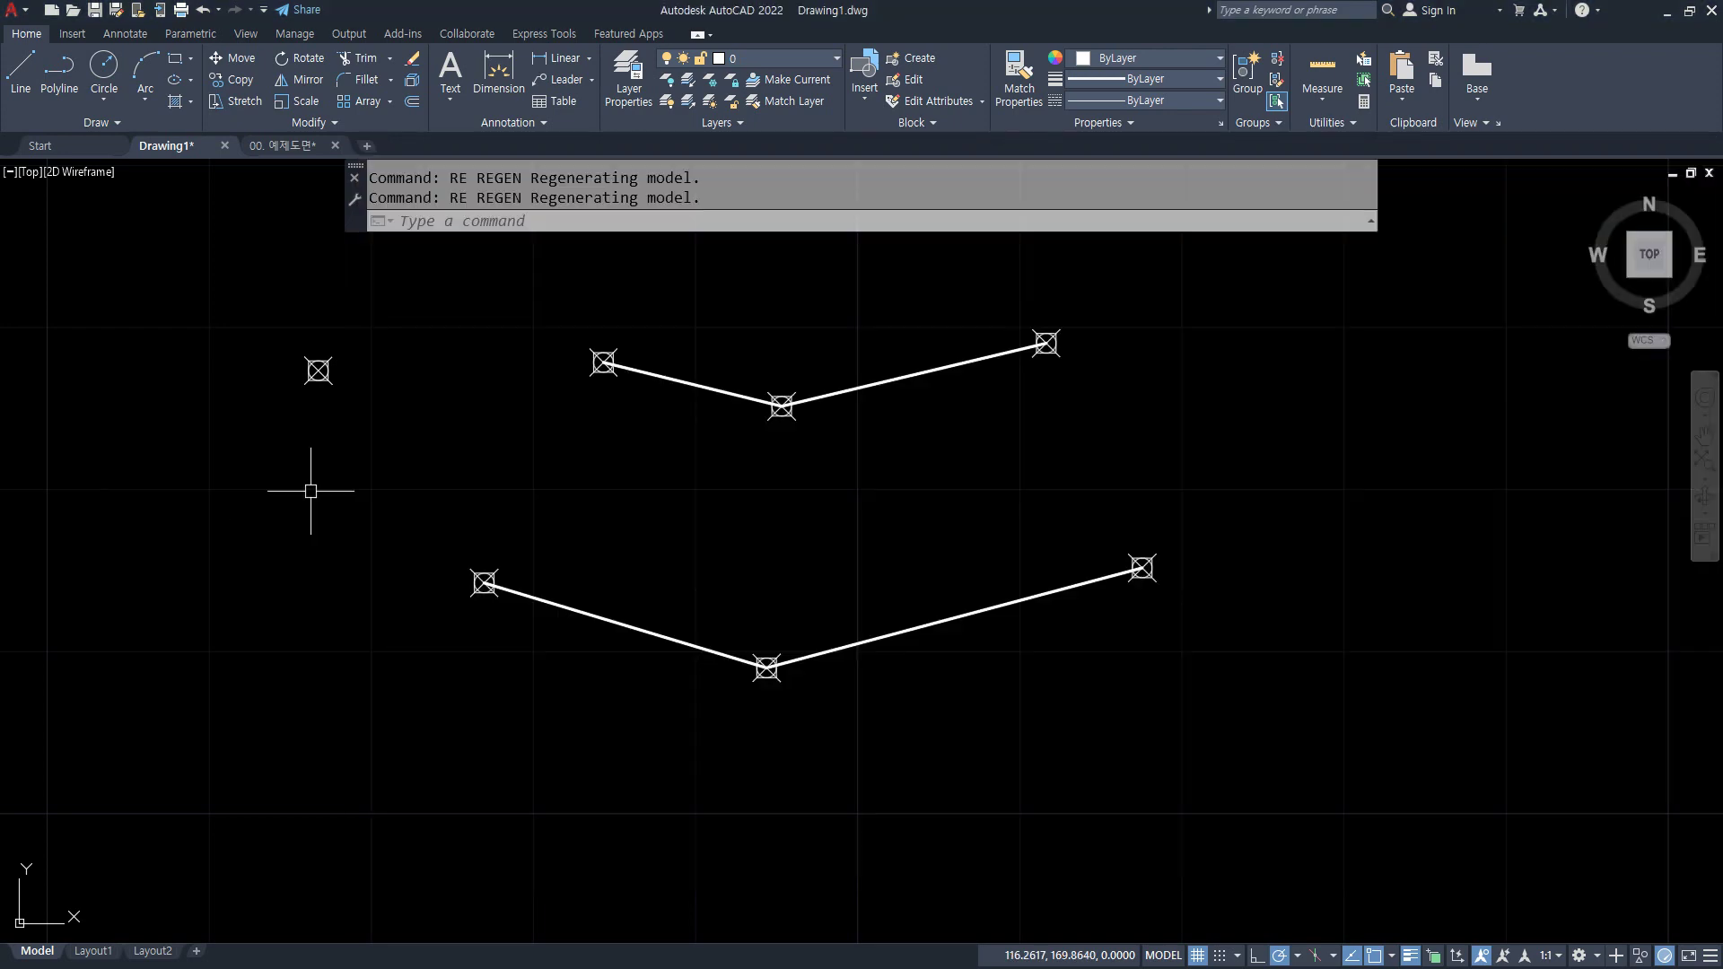
- Try sizing the points in absolute units with a point size of 10 in the PTYPE settings
type("ptype")
key("Return")
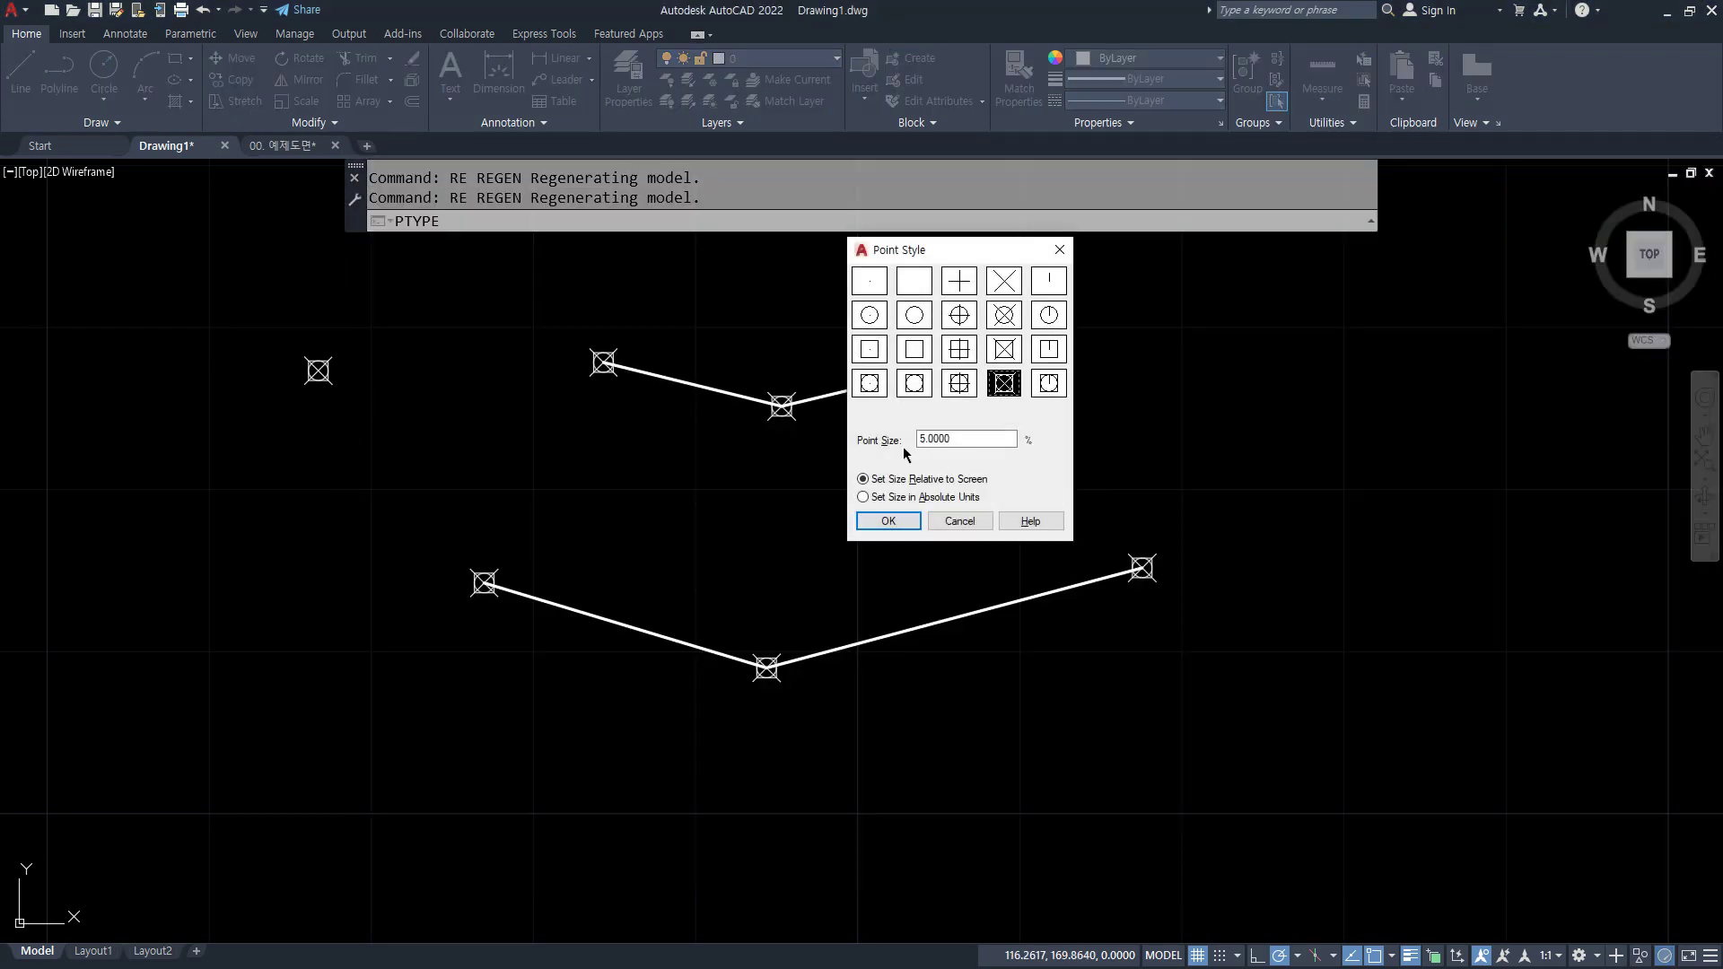
left_click(951, 499)
double_click(971, 439)
type("50")
key("Return")
- Examine how the absolutely sized point markers respond to REGEN at different magnifications
scroll(919, 547, "down", 5)
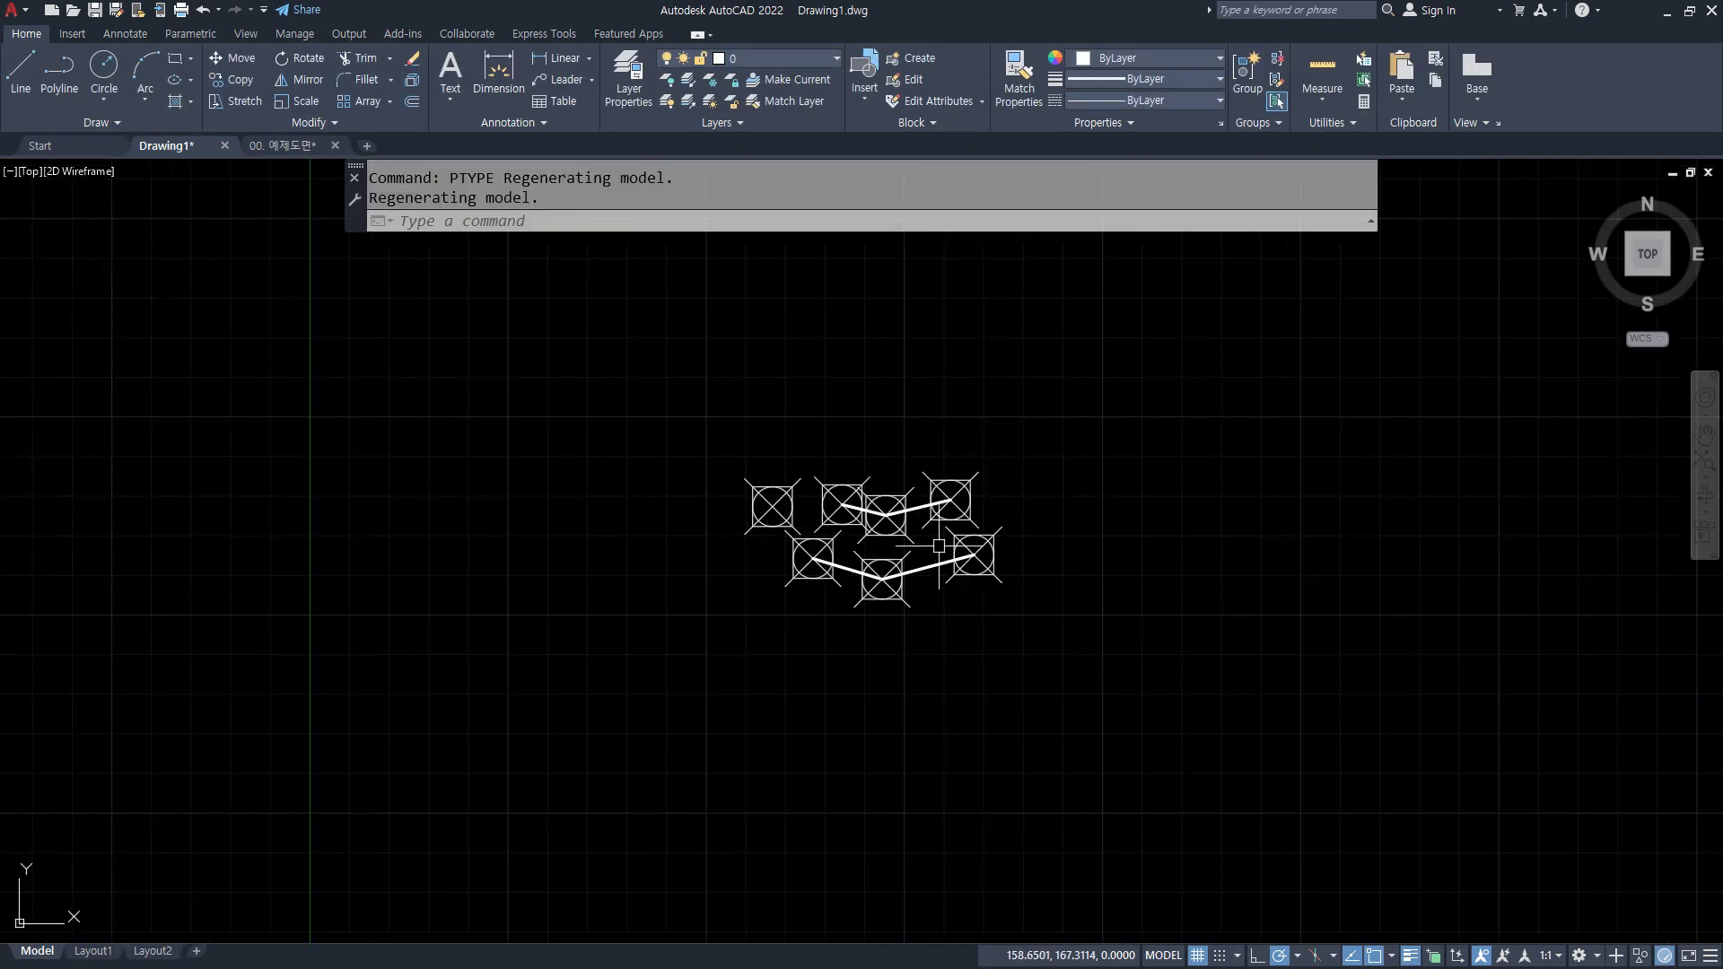
scroll(971, 569, "down", 1)
scroll(971, 569, "up", 1)
type("re")
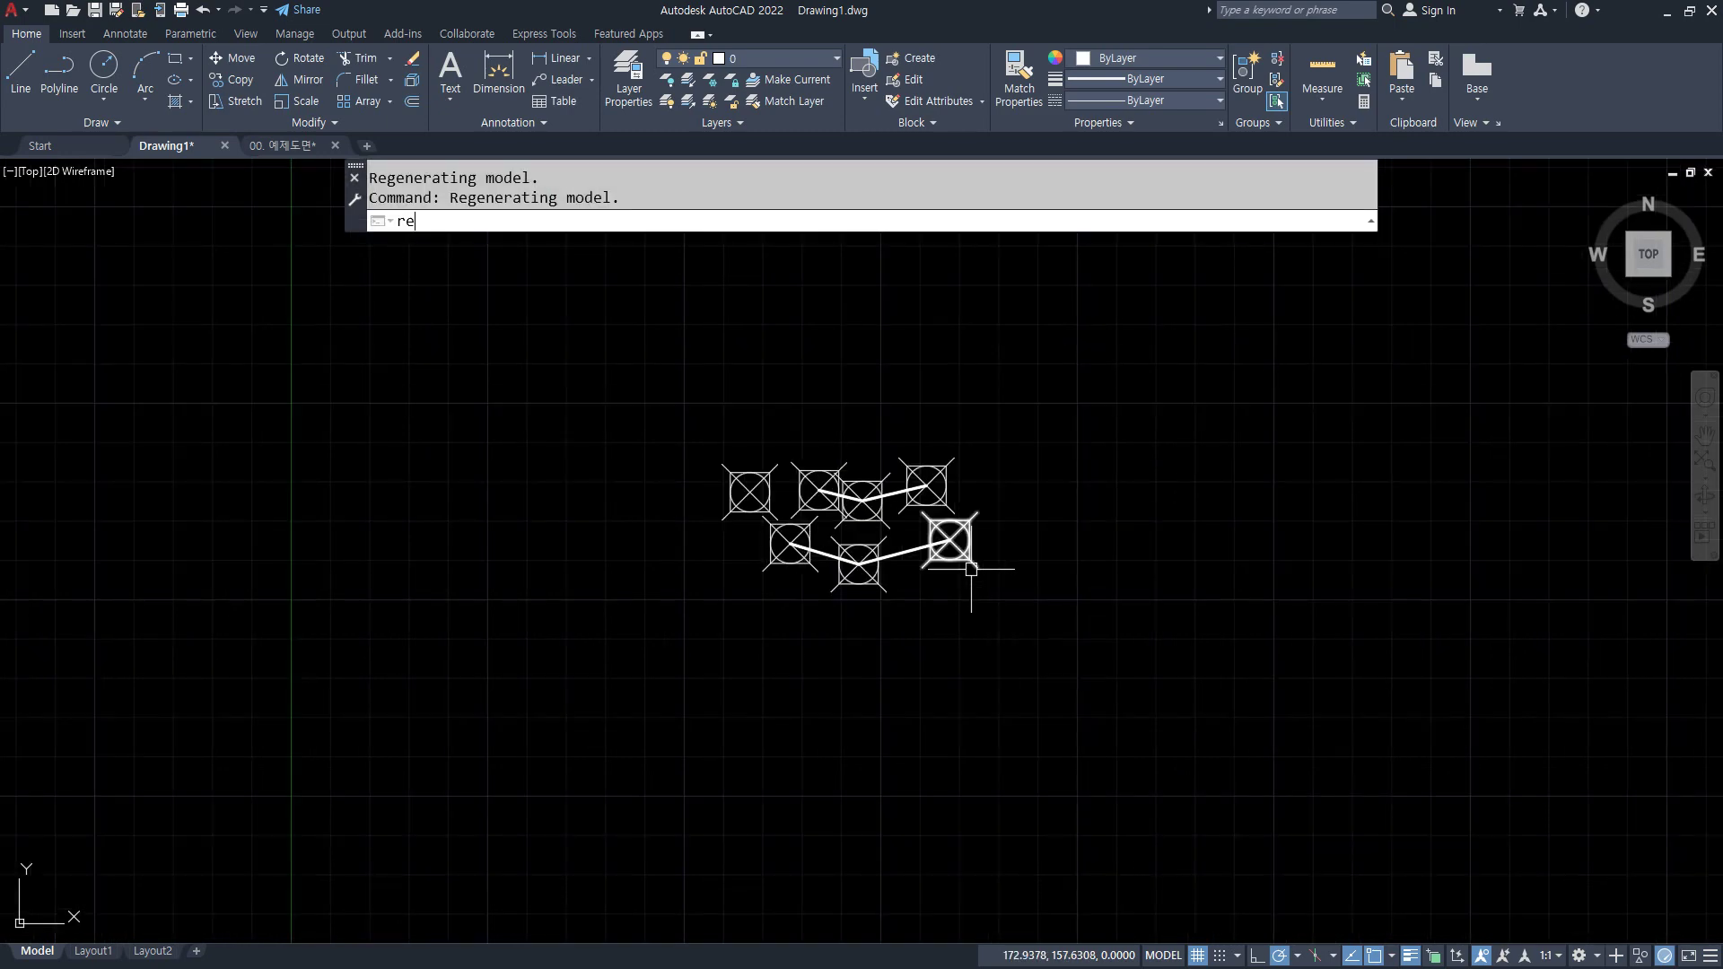
key("Return")
scroll(890, 536, "up", 6)
scroll(890, 535, "down", 5)
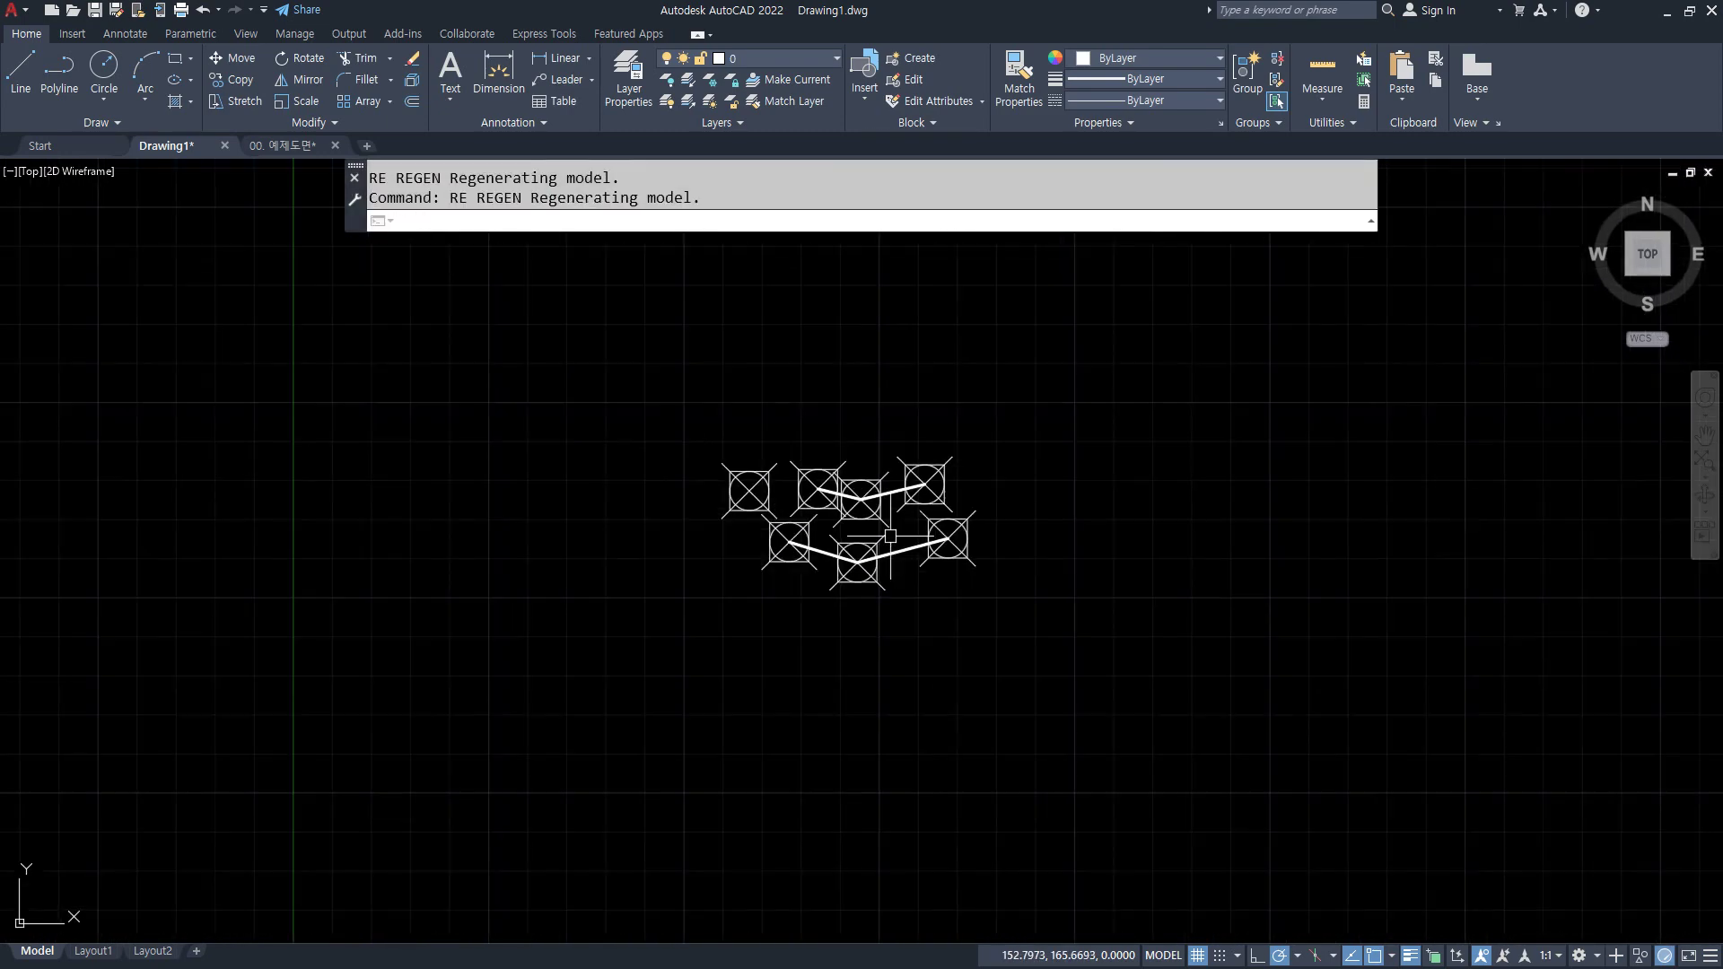
type("e")
key("Return")
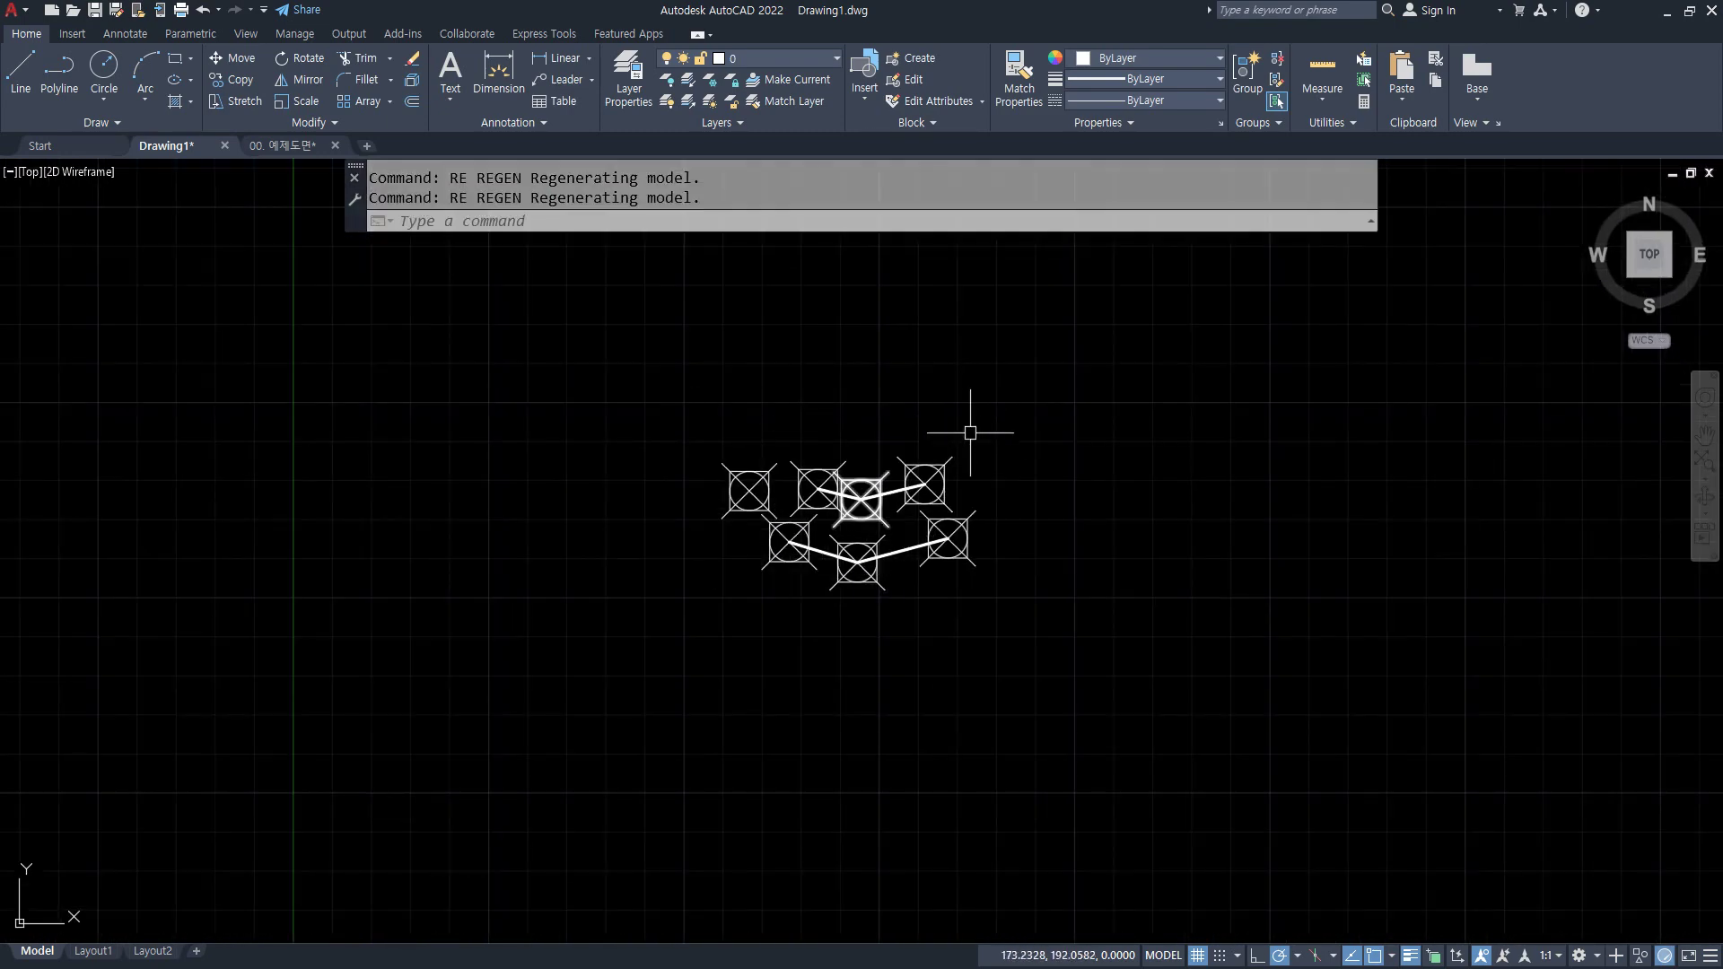
- Set the point size to 5% relative to the screen in the PTYPE settings and regenerate the drawing
type("ptype")
key("Return")
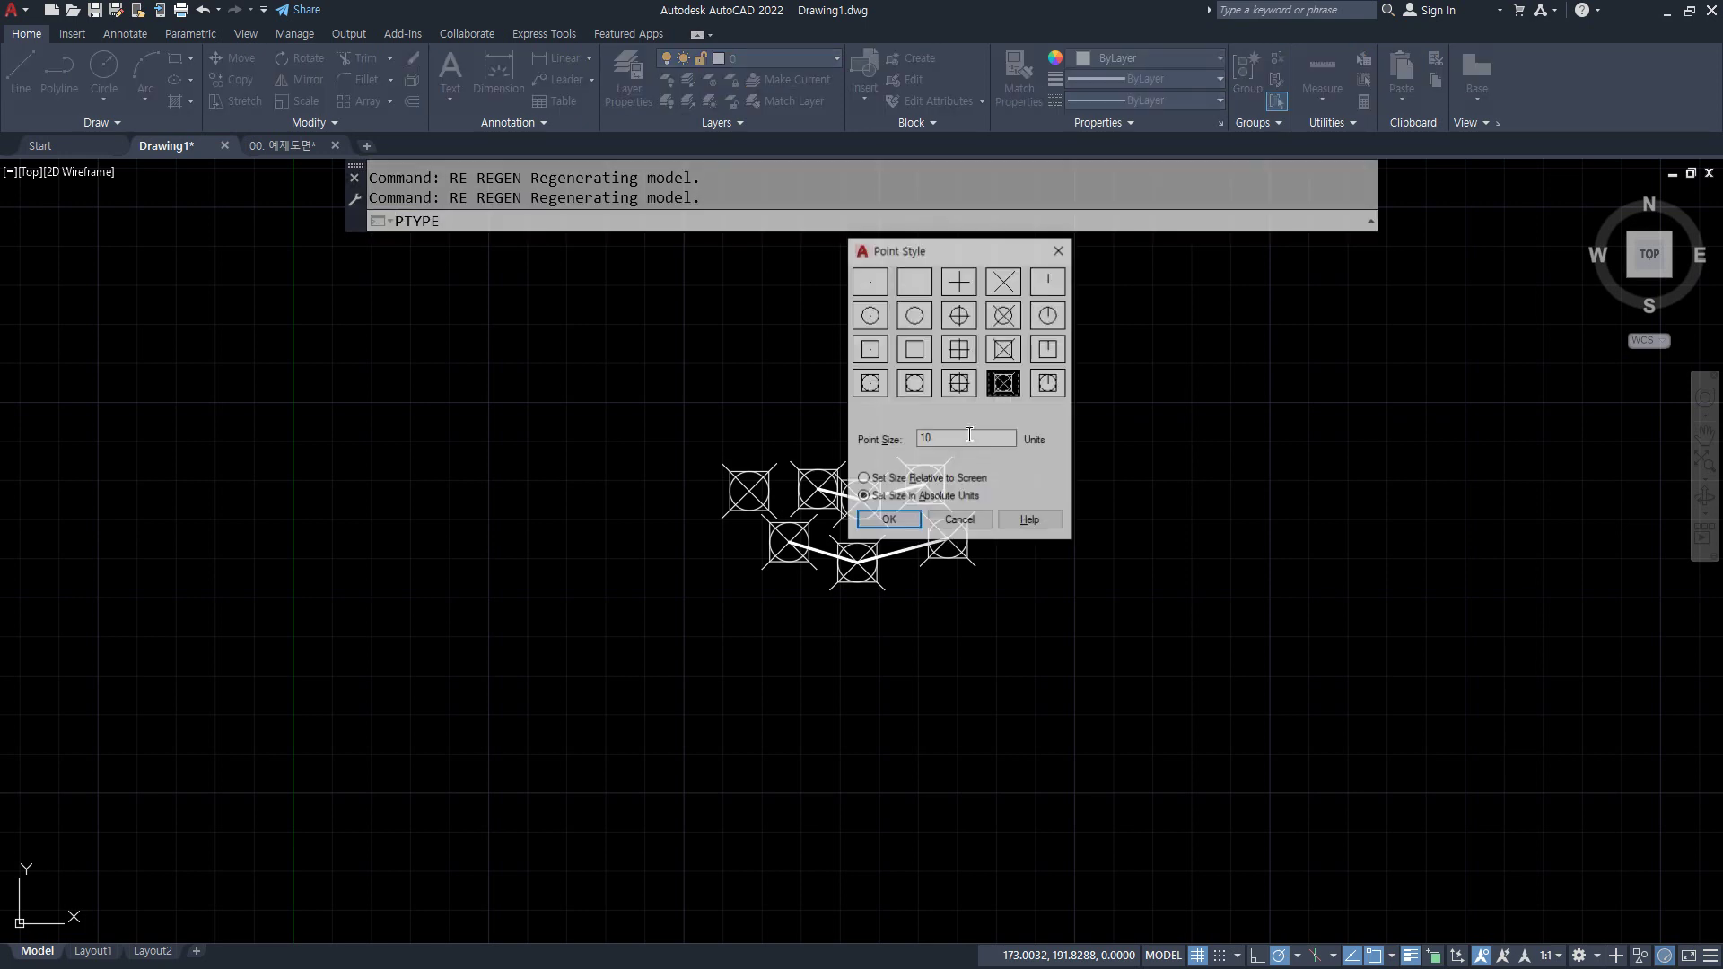
double_click(962, 442)
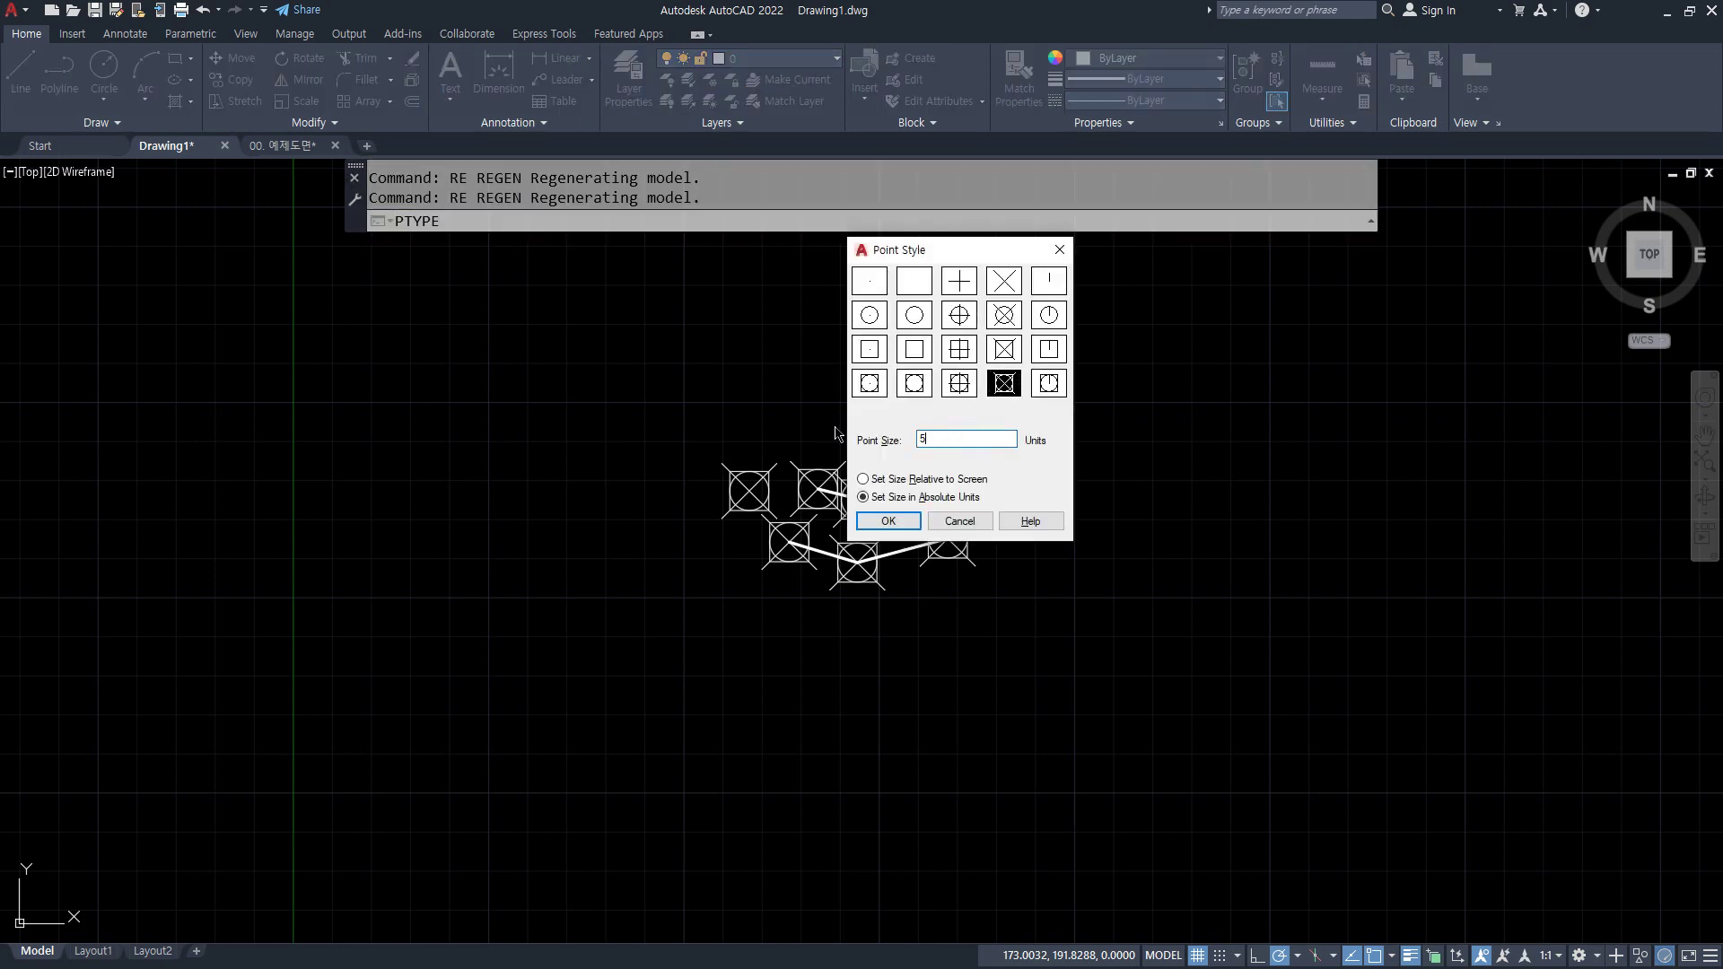
type("5")
left_click(863, 480)
left_click(880, 528)
type("re")
key("Return")
scroll(806, 469, "up", 4)
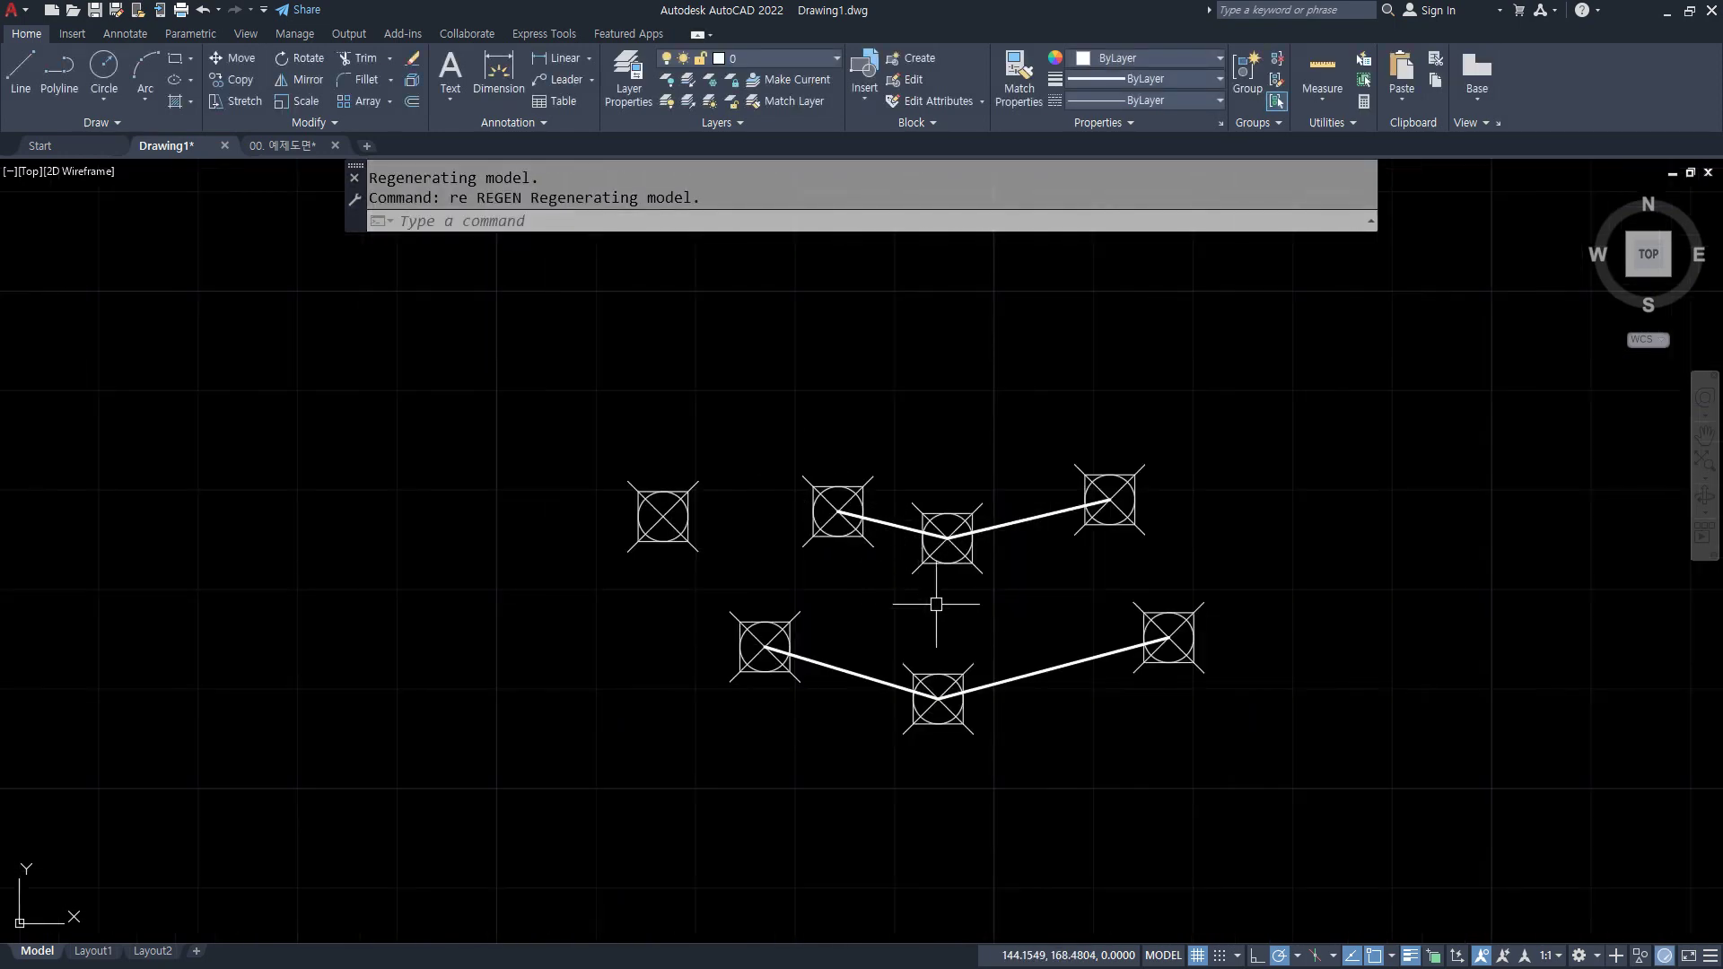
type("re")
key("Return")
- Review the POint, PType and NODe entries in the Notepad notes and return to AutoCAD
key("alt+Tab")
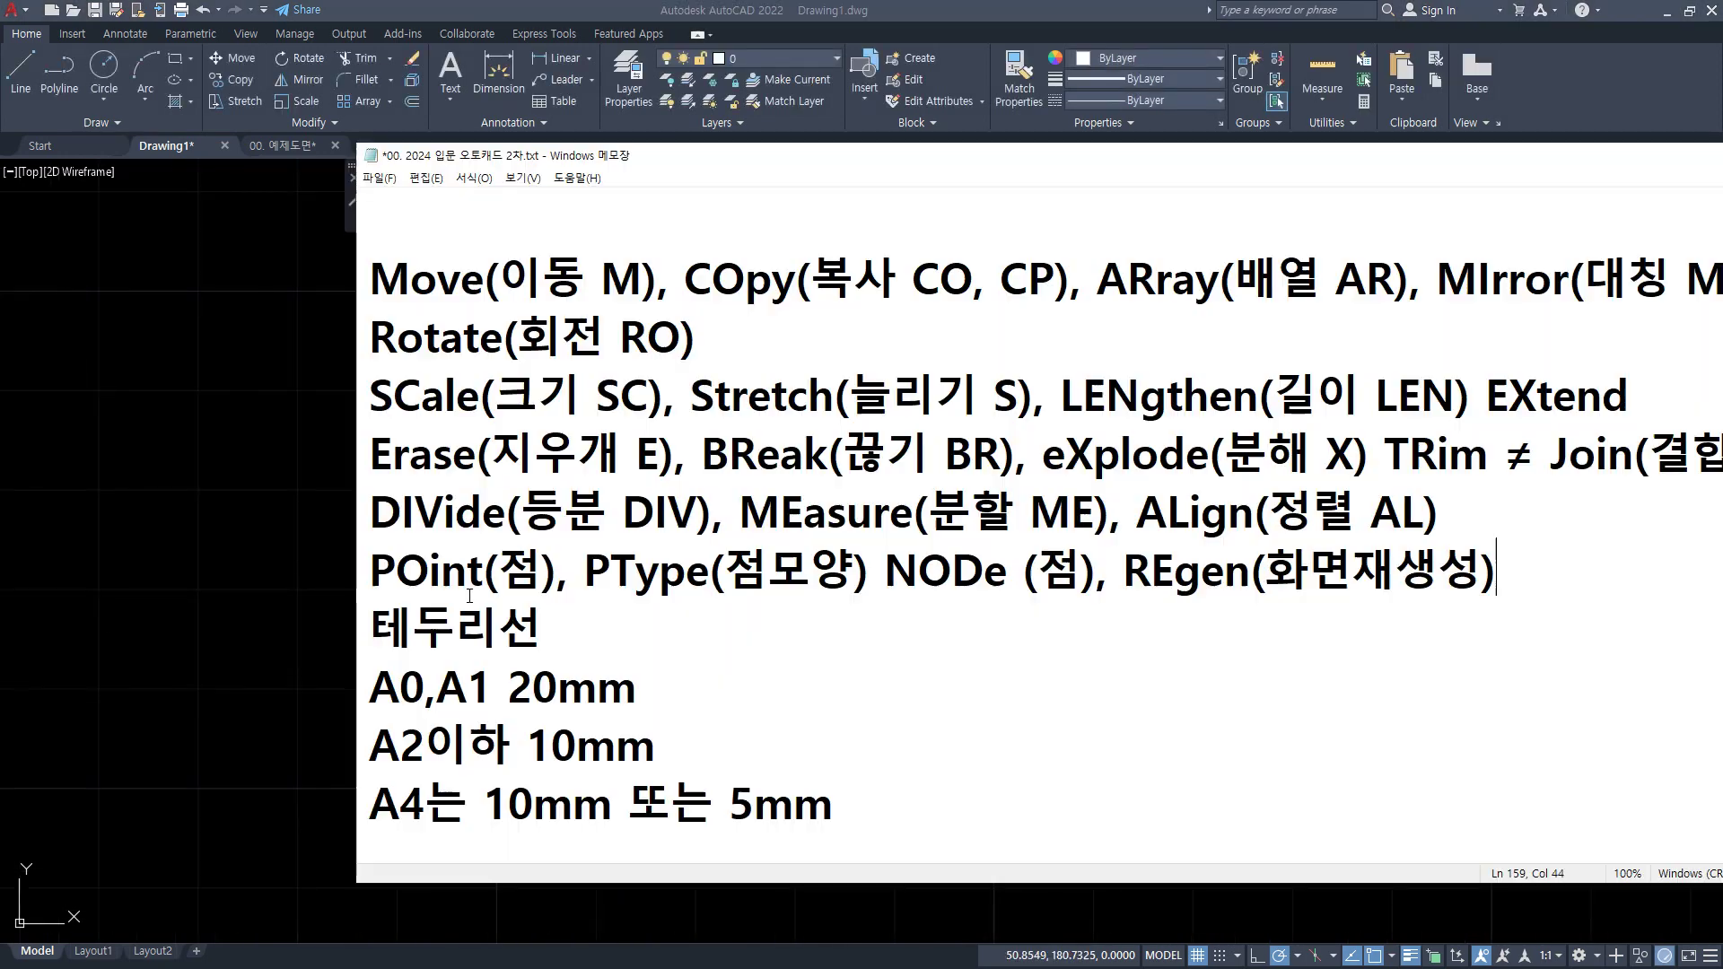
left_click_drag(384, 542, 942, 543)
key("alt+Tab")
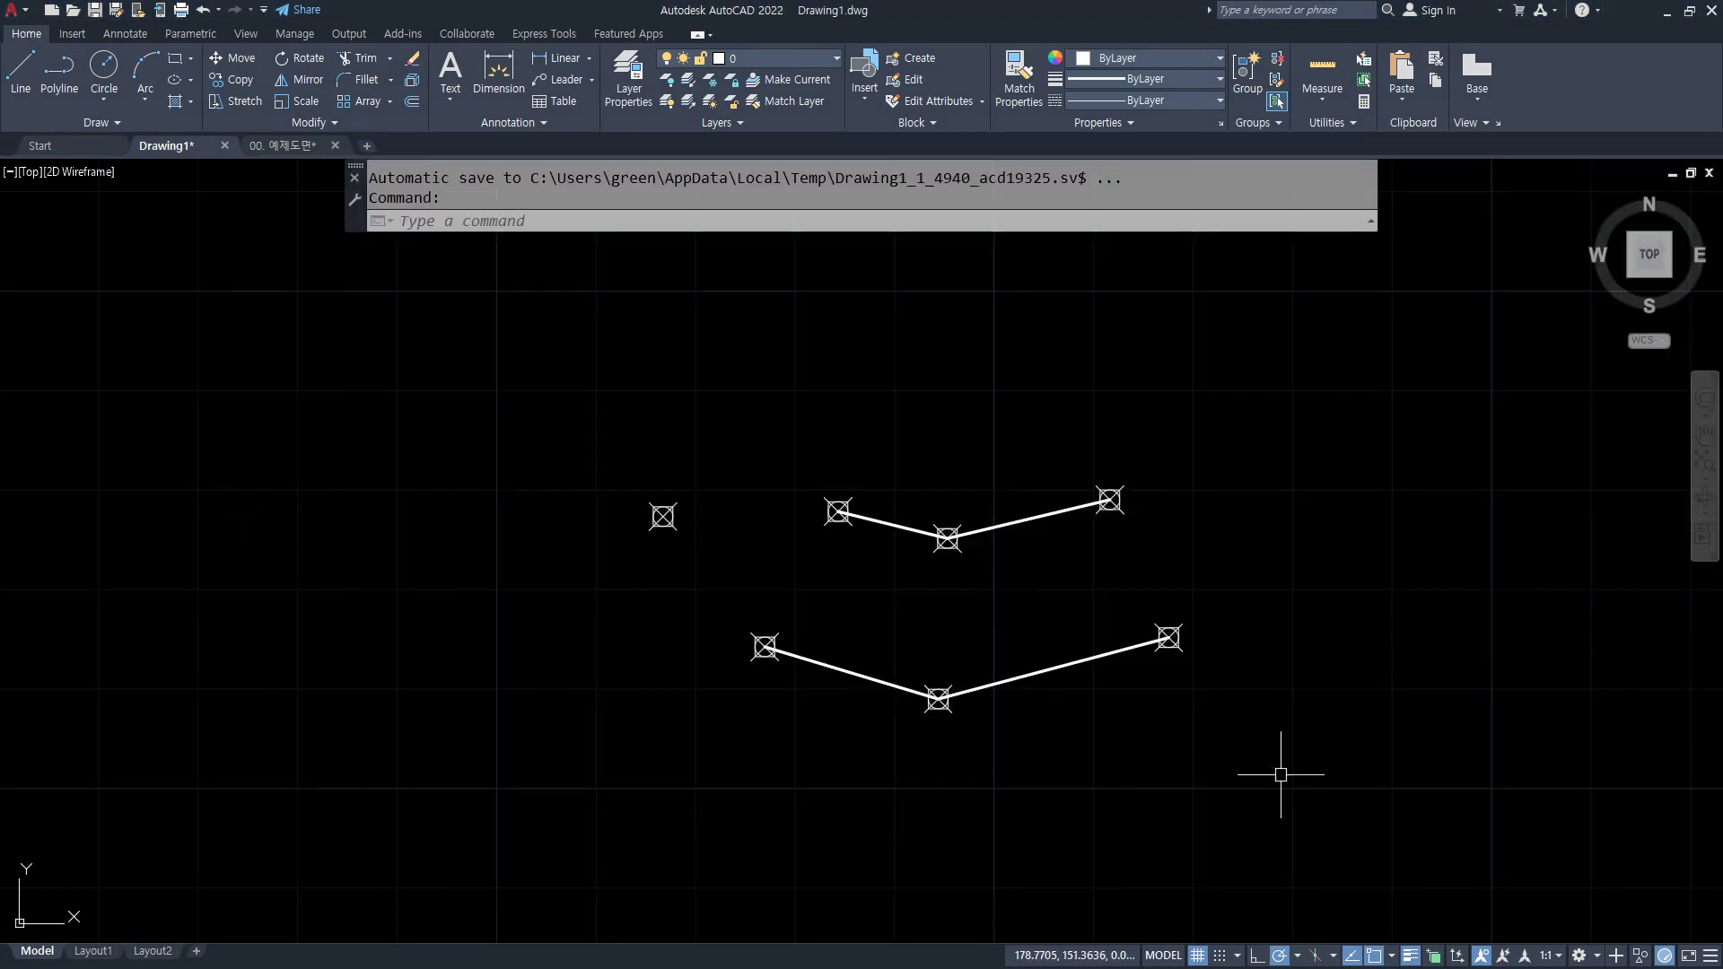
- Erase all points and connecting lines from the drawing
left_click(1281, 774)
left_click(461, 327)
type("e")
key("Return")
- Draw a single long line rising diagonally to the right across the empty drawing area
type("l")
key("Return")
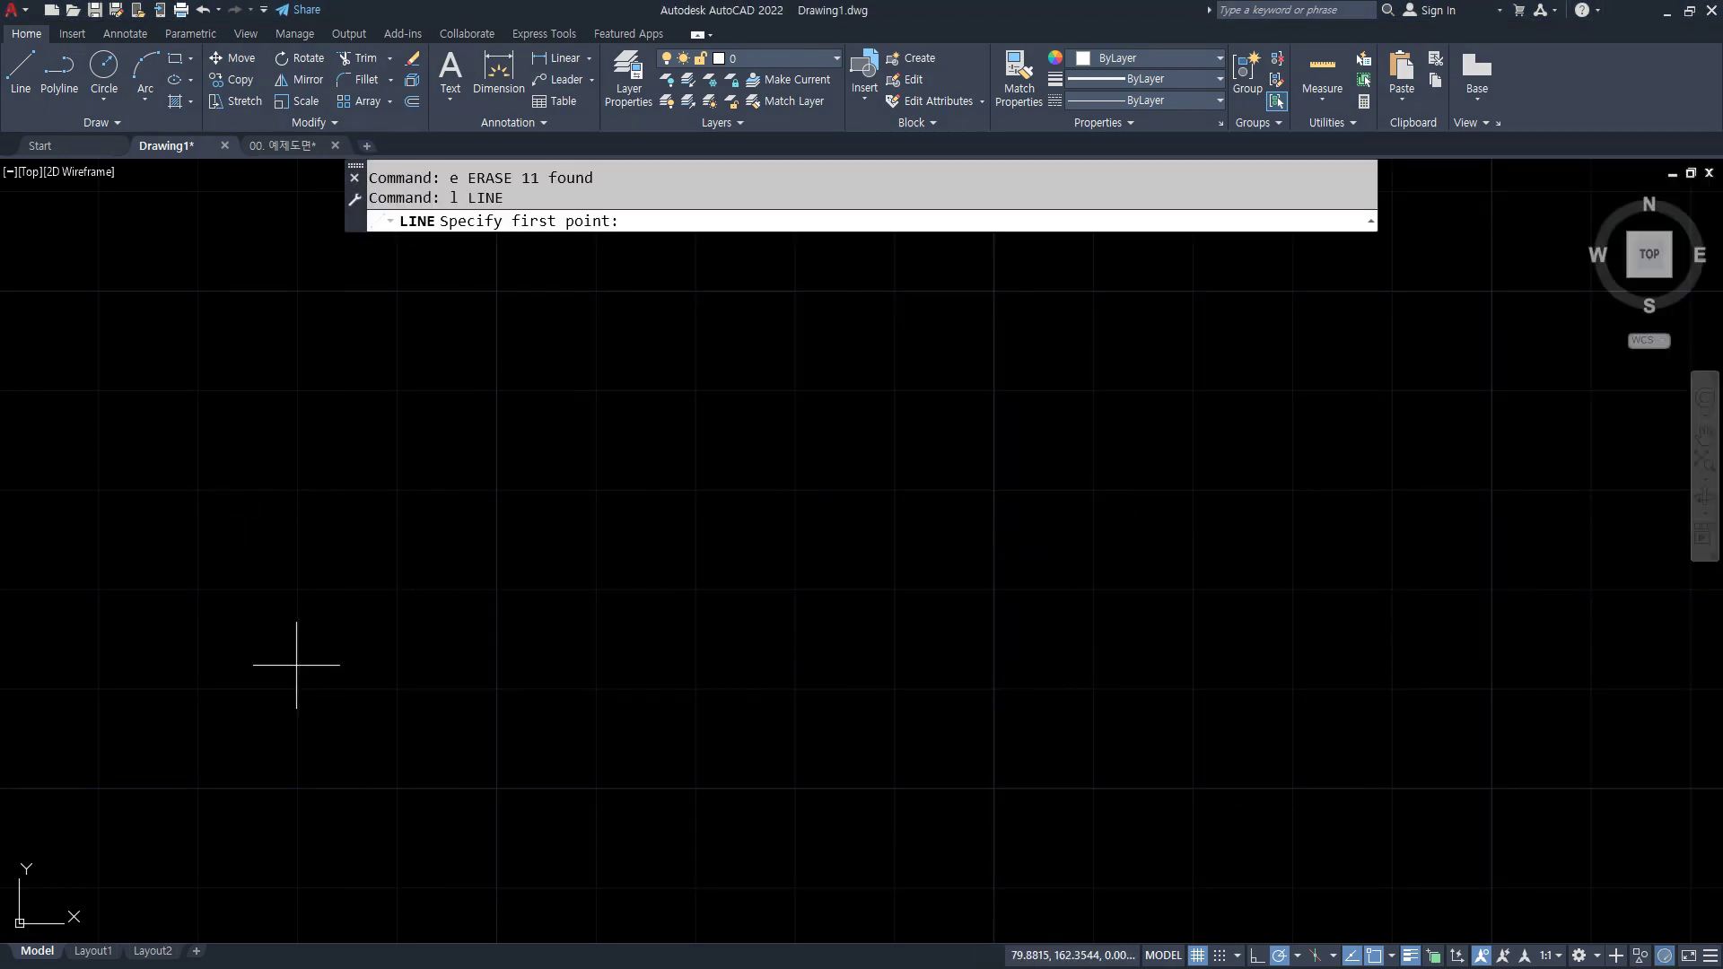
left_click(296, 665)
scroll(1315, 315, "down", 4)
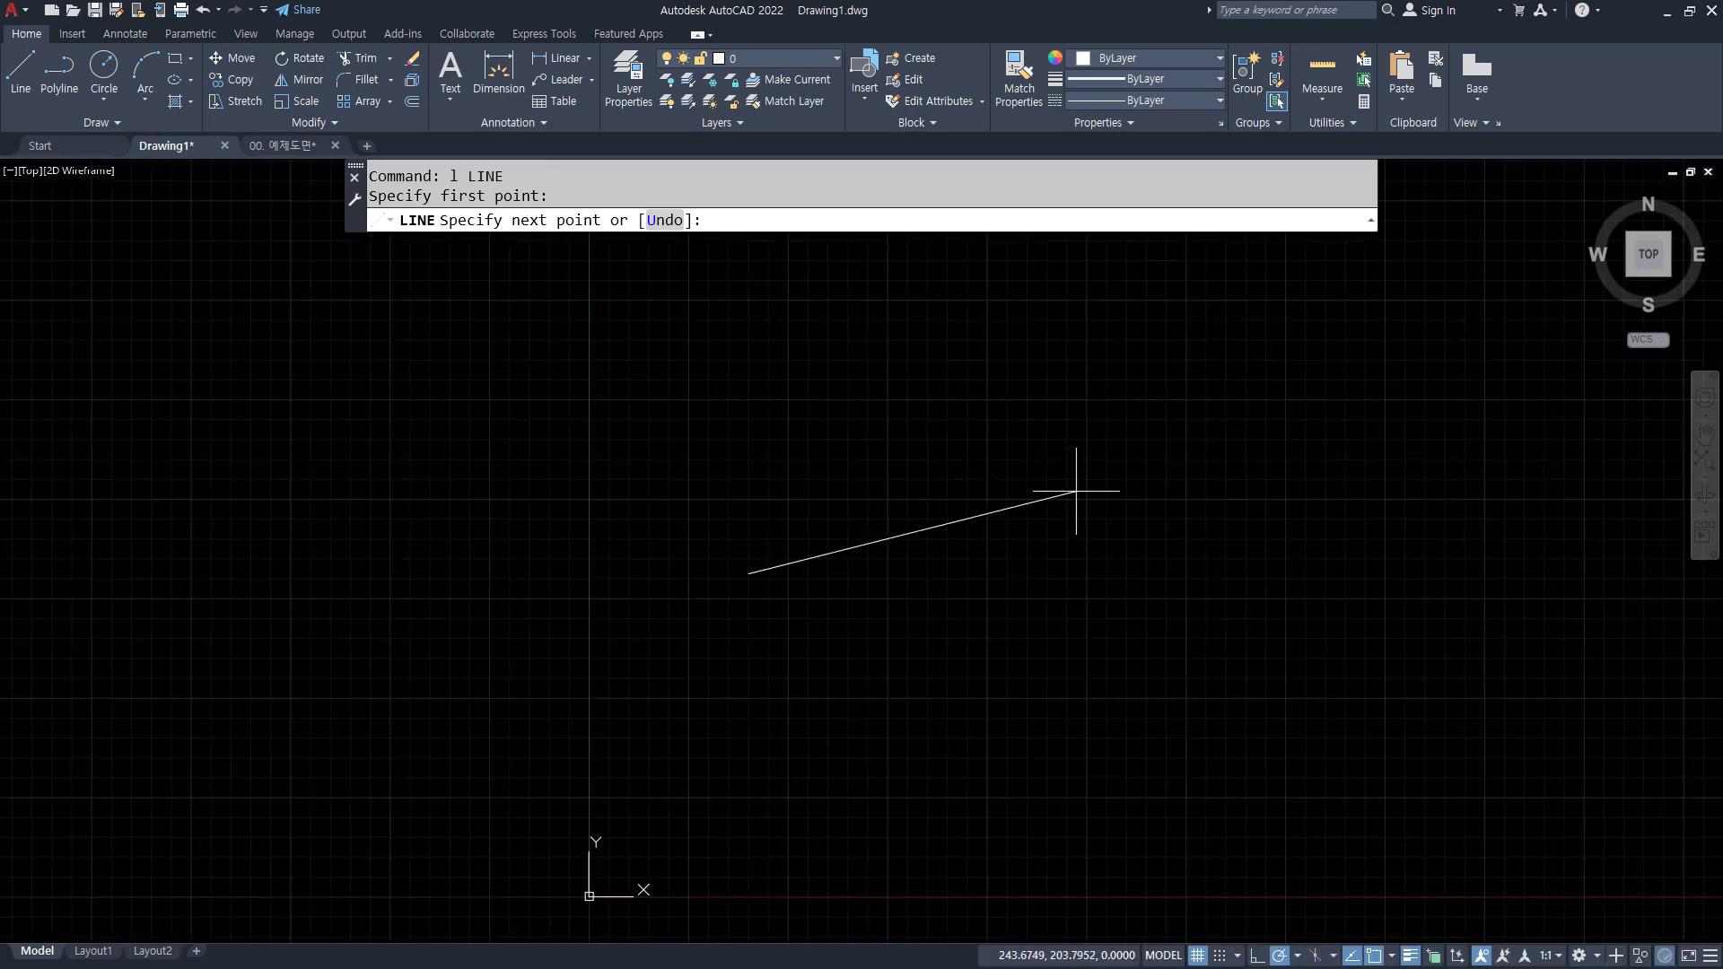
left_click(1349, 352)
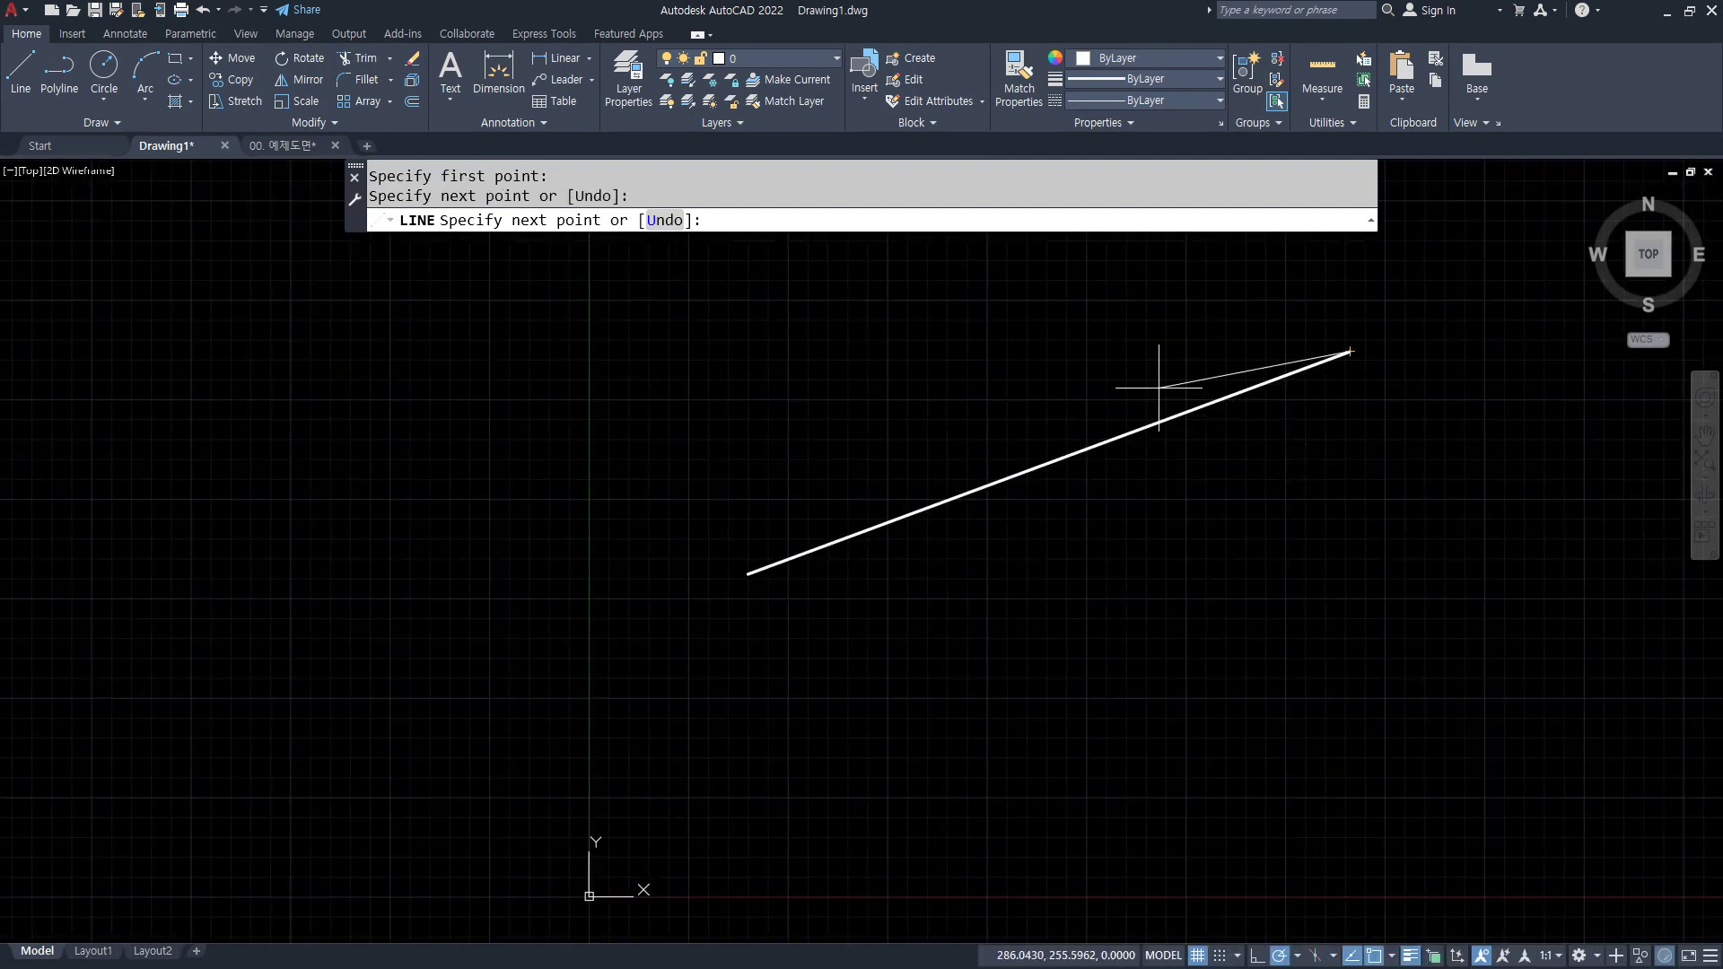
key("Return")
middle_click_drag(1318, 458, 988, 561)
middle_click_drag(784, 622, 789, 581)
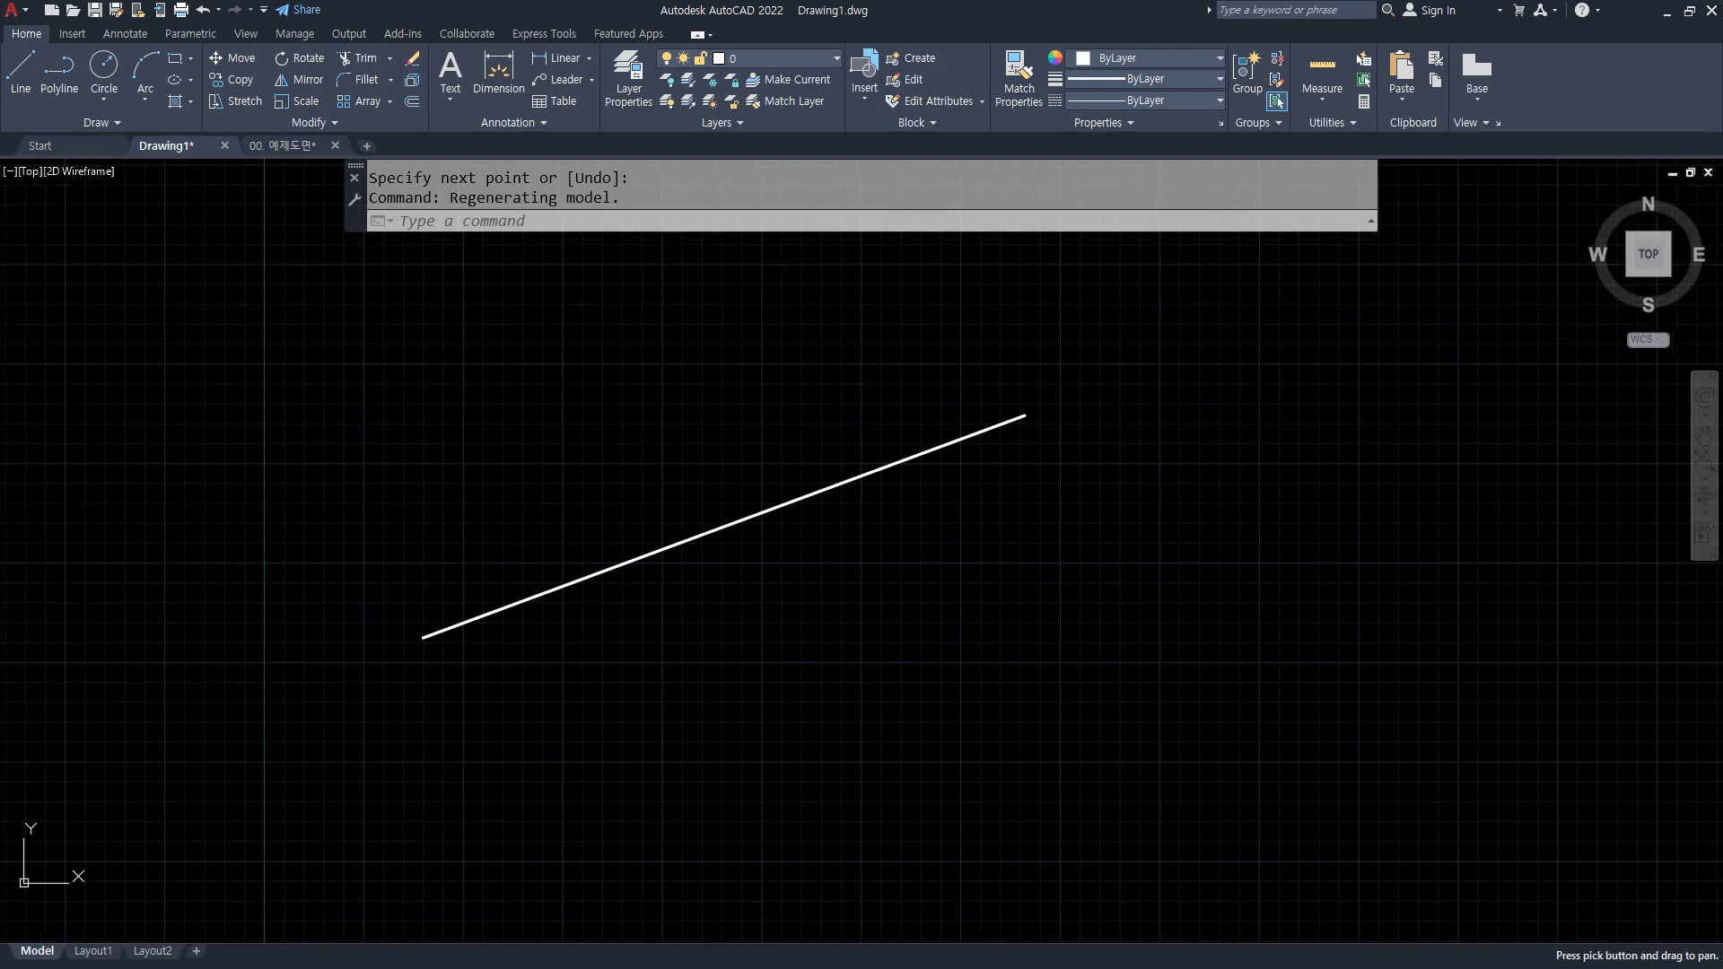
- Draw a second, slightly longer diagonal line below the first, roughly parallel to it
type("l")
key("Return")
left_click(498, 777)
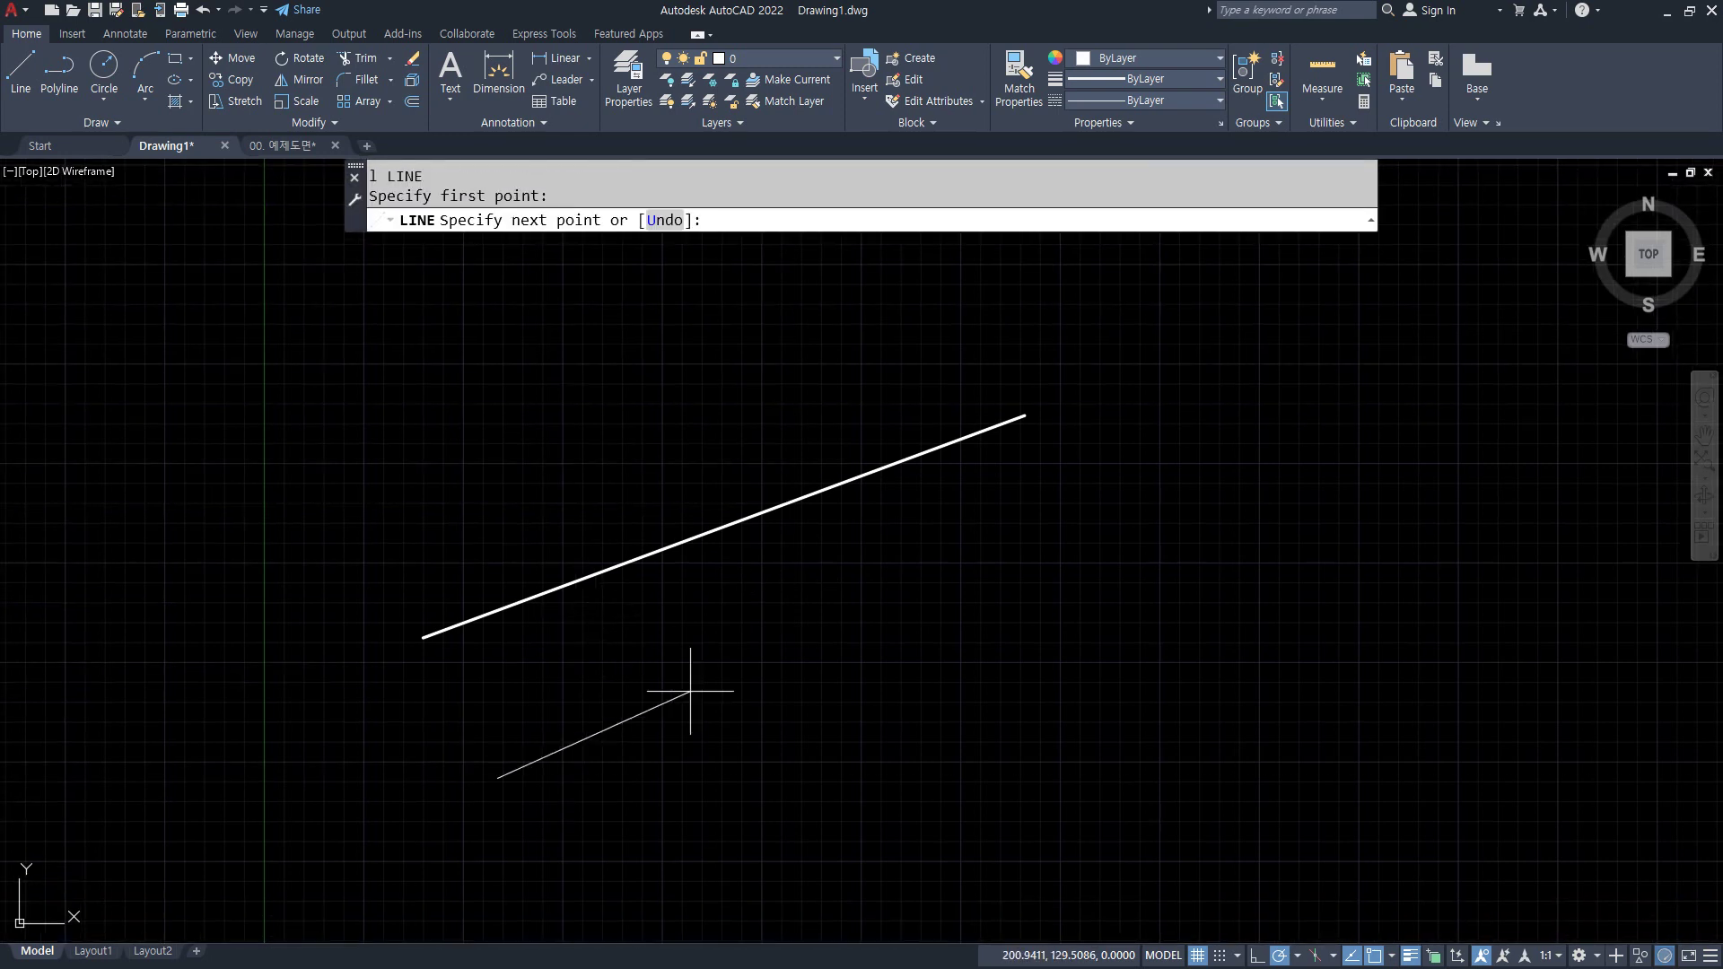
left_click(1171, 558)
key("Return")
- Divide the upper diagonal line into 6 equal segments with DIVIDE
type("div")
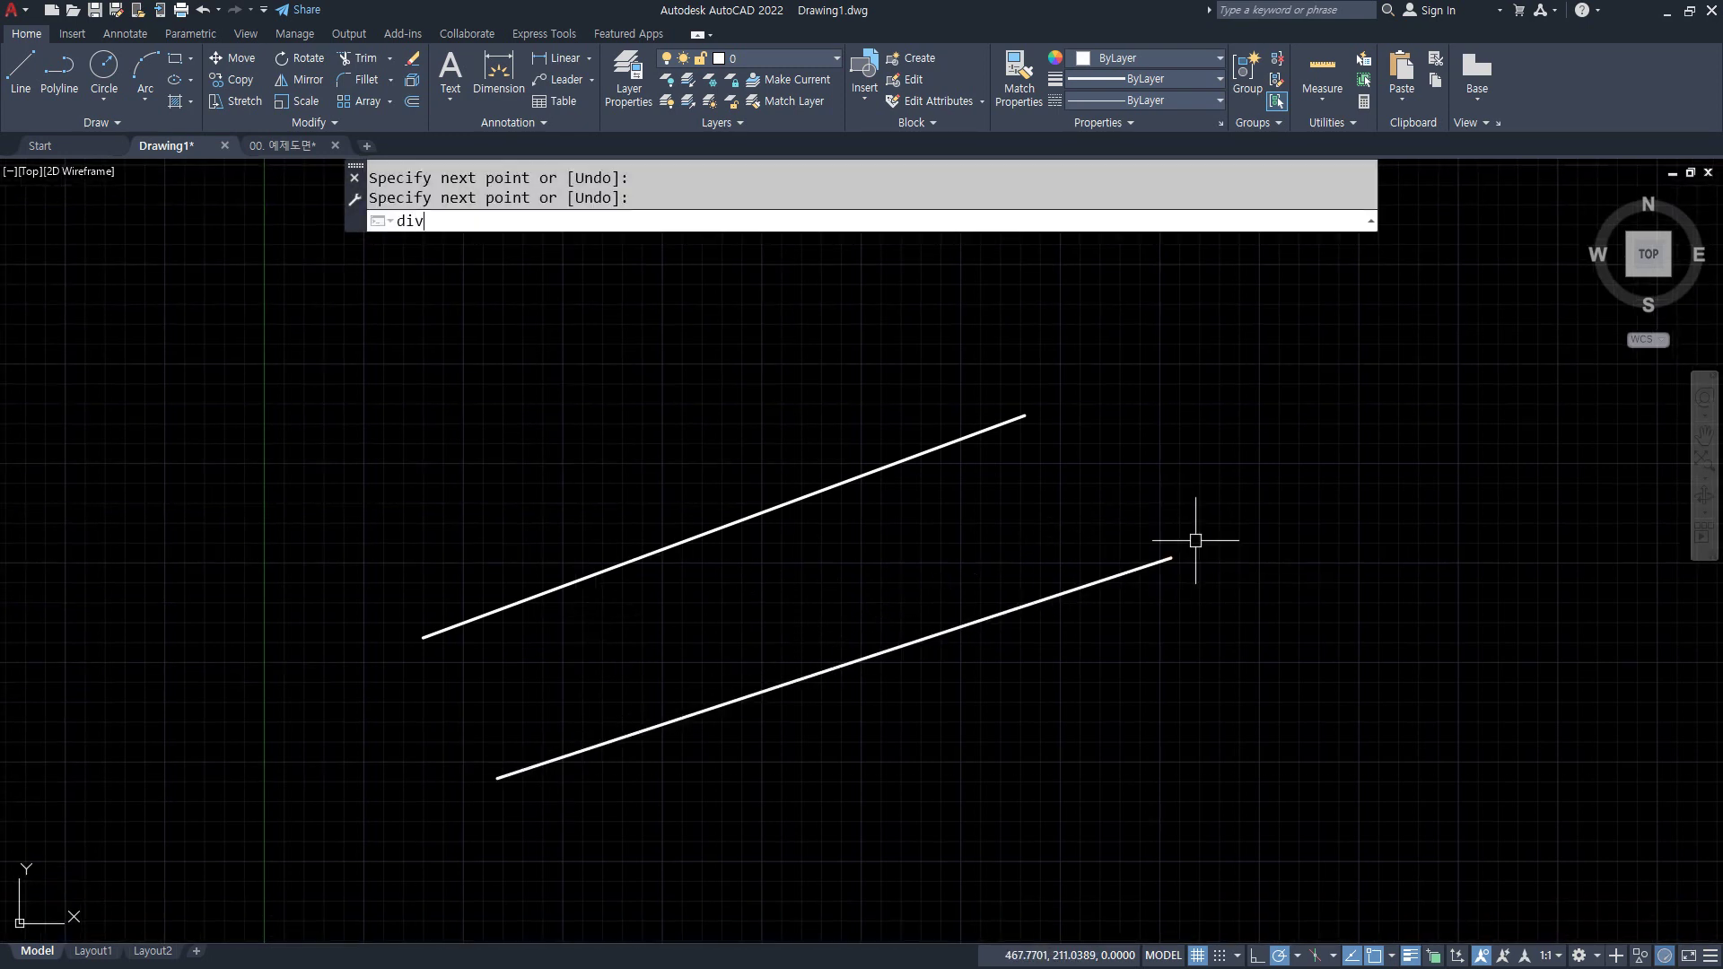
key("Return")
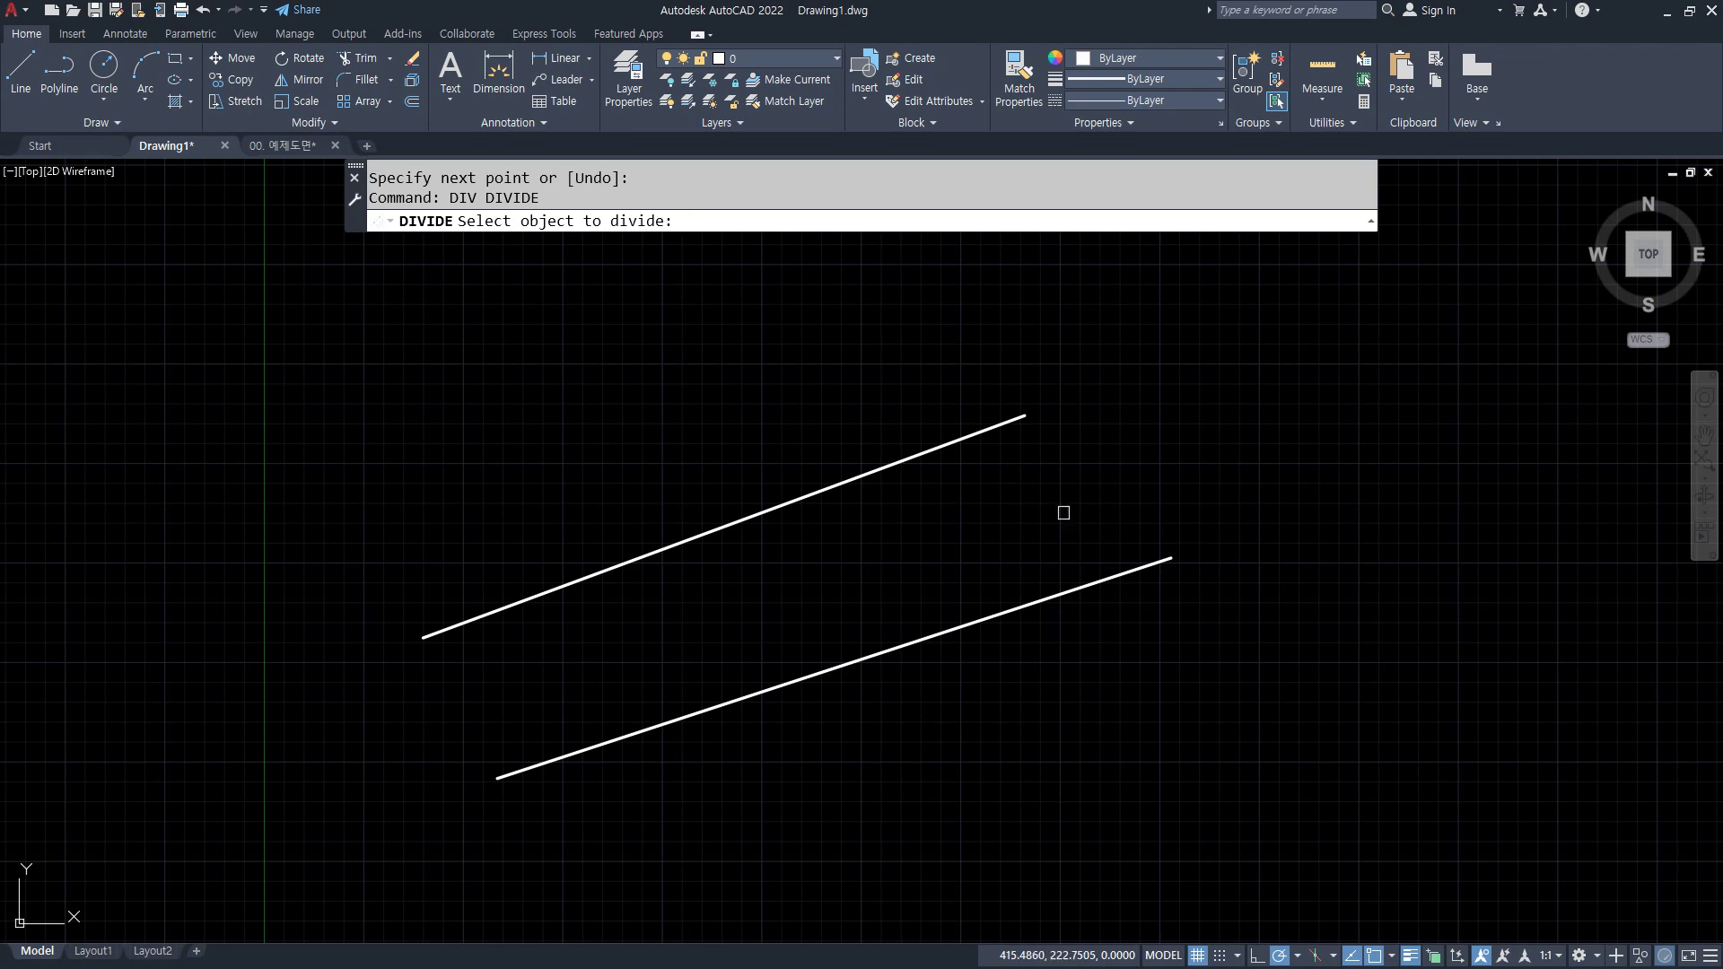
left_click(794, 502)
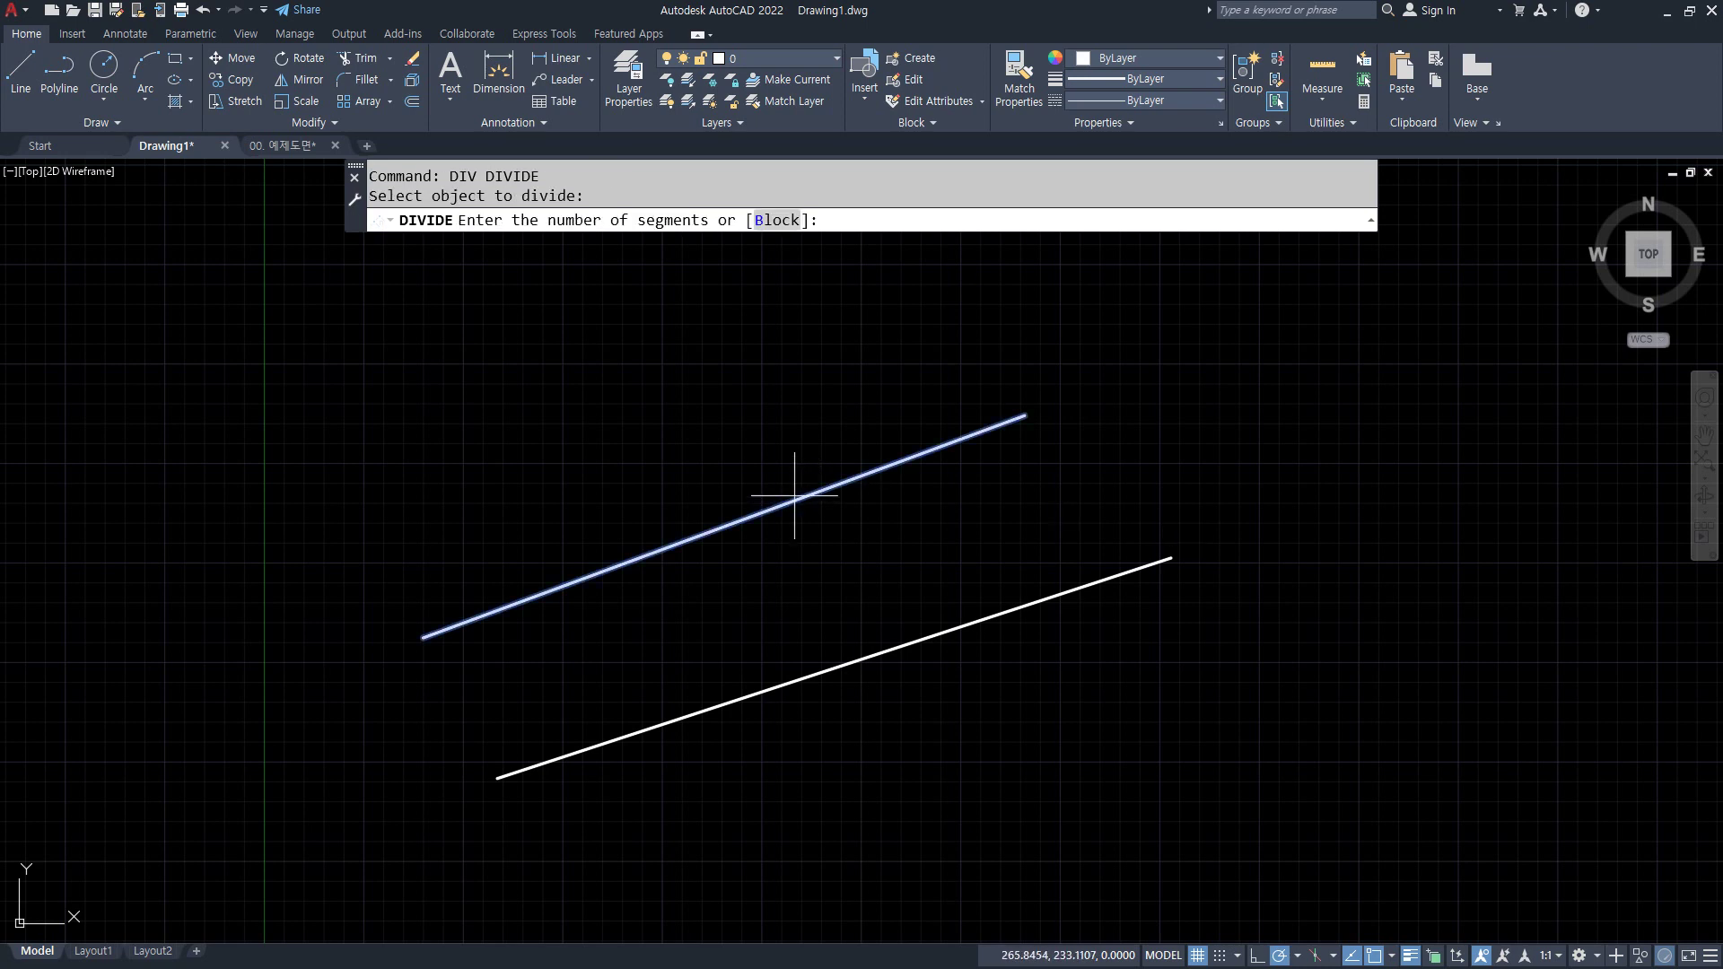
key("Return")
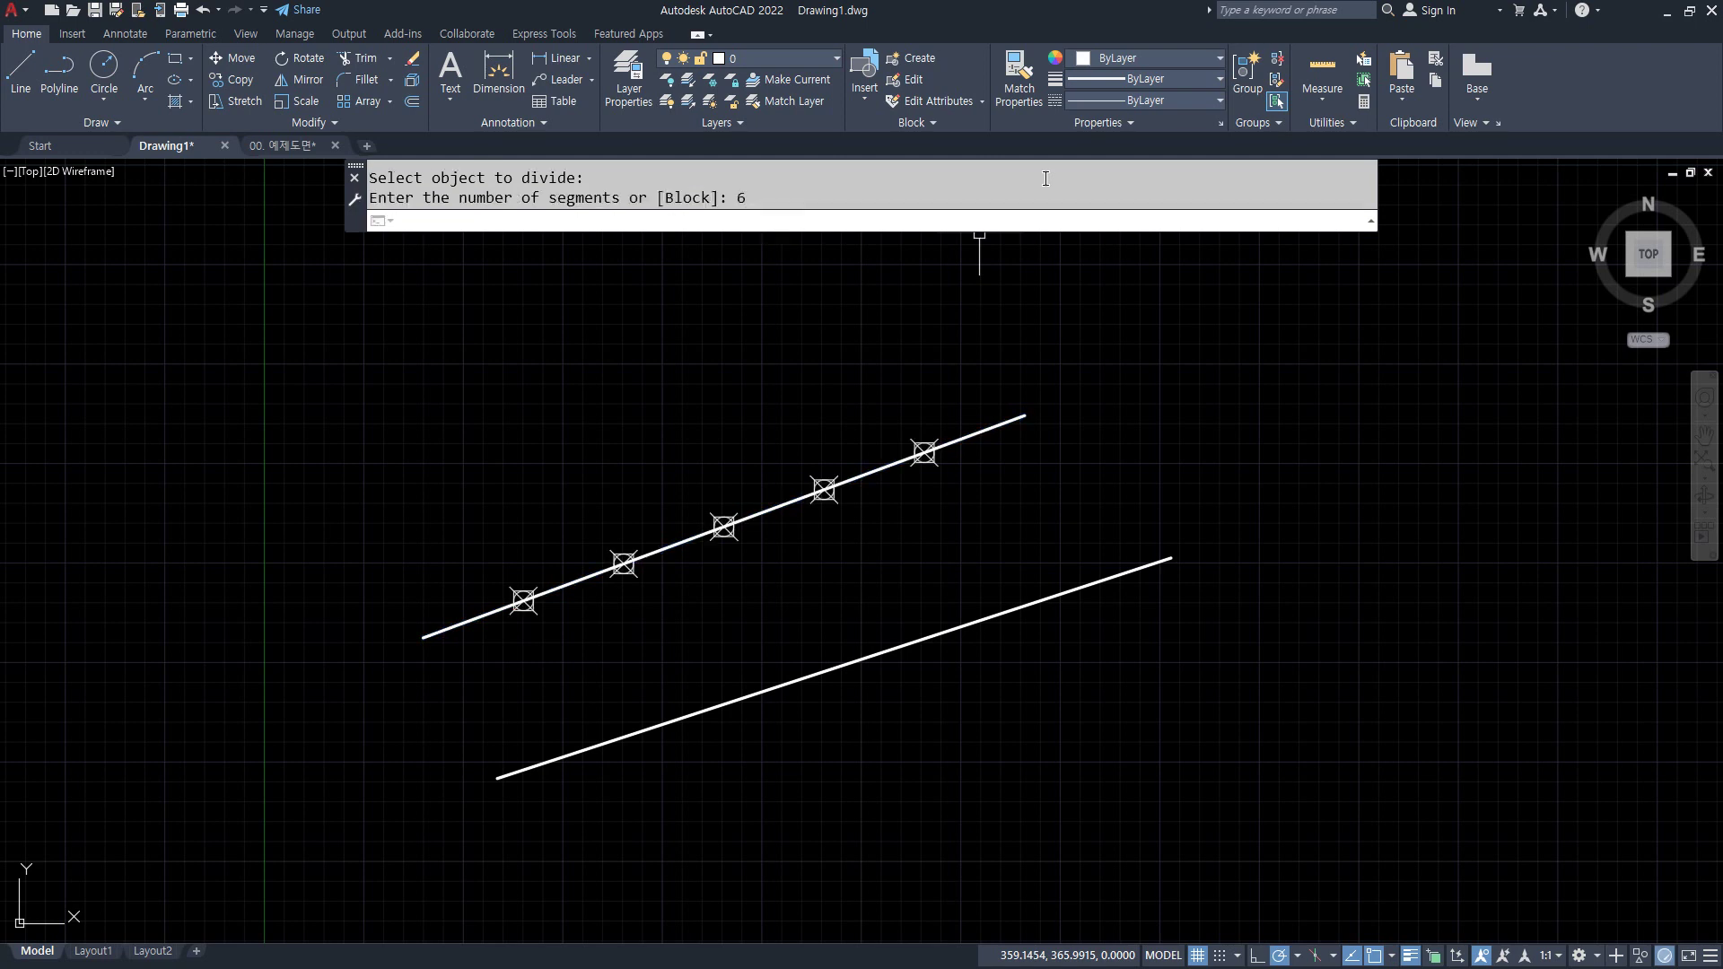
scroll(820, 520, "up", 2)
middle_click_drag(796, 572, 866, 569)
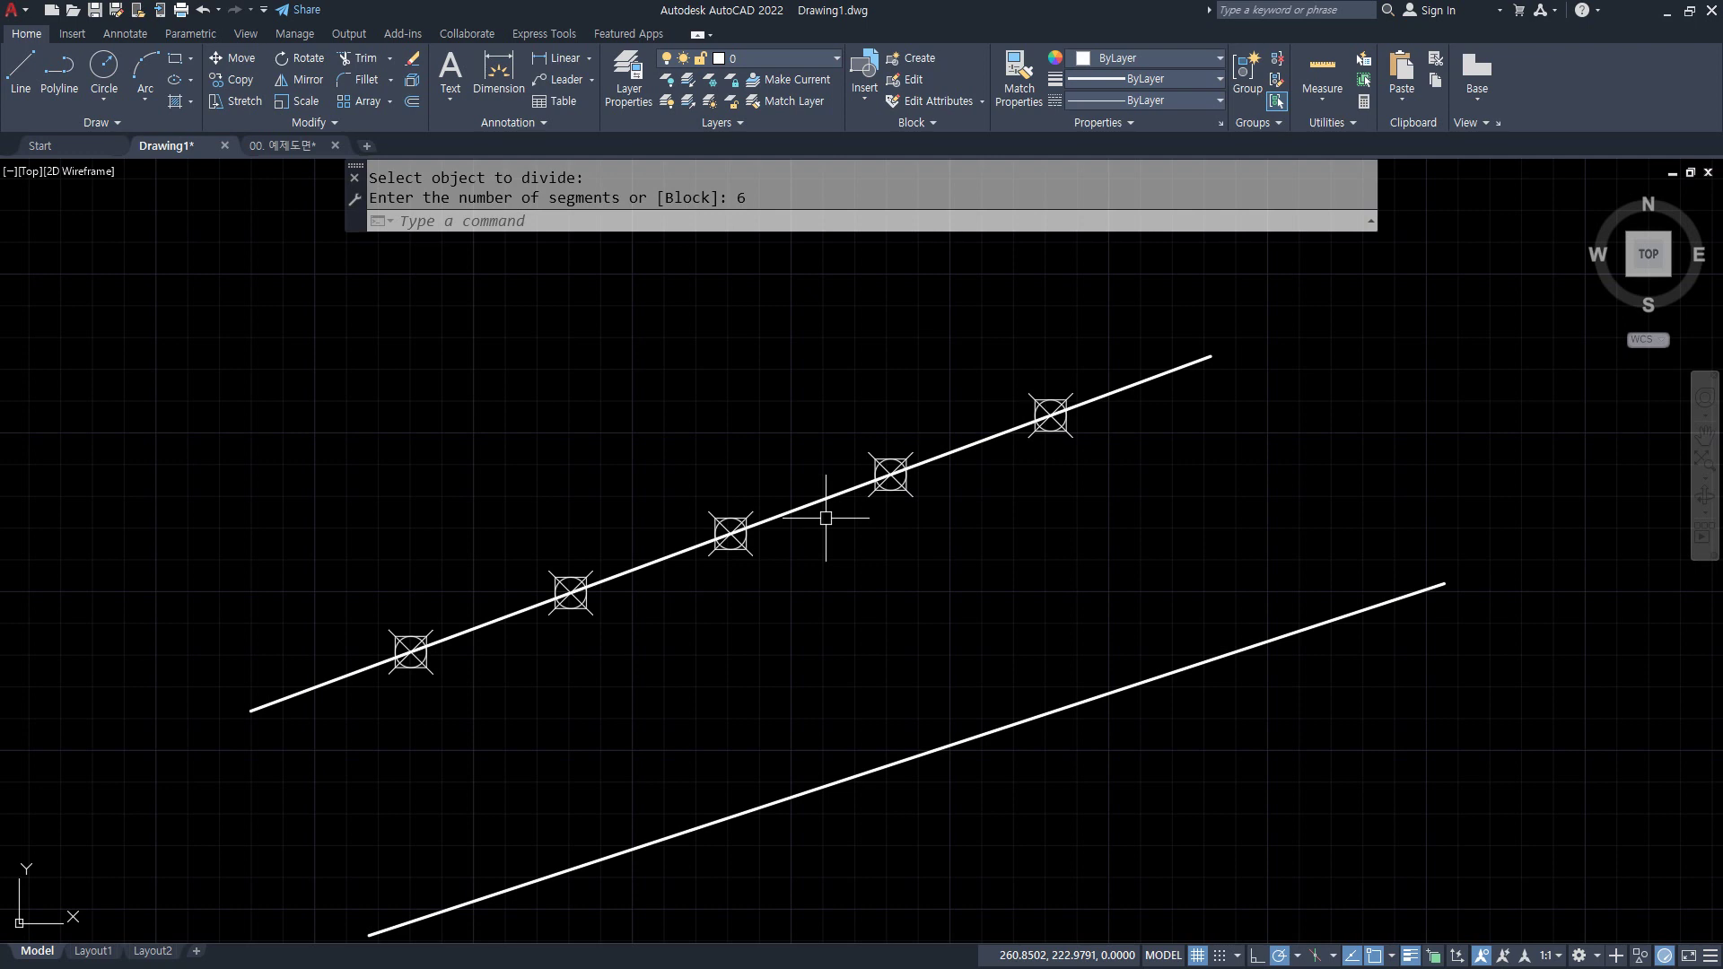
- Switch the point style to the plain dot and check the divided upper line by selecting and deselecting it
type("ptype")
key("Return")
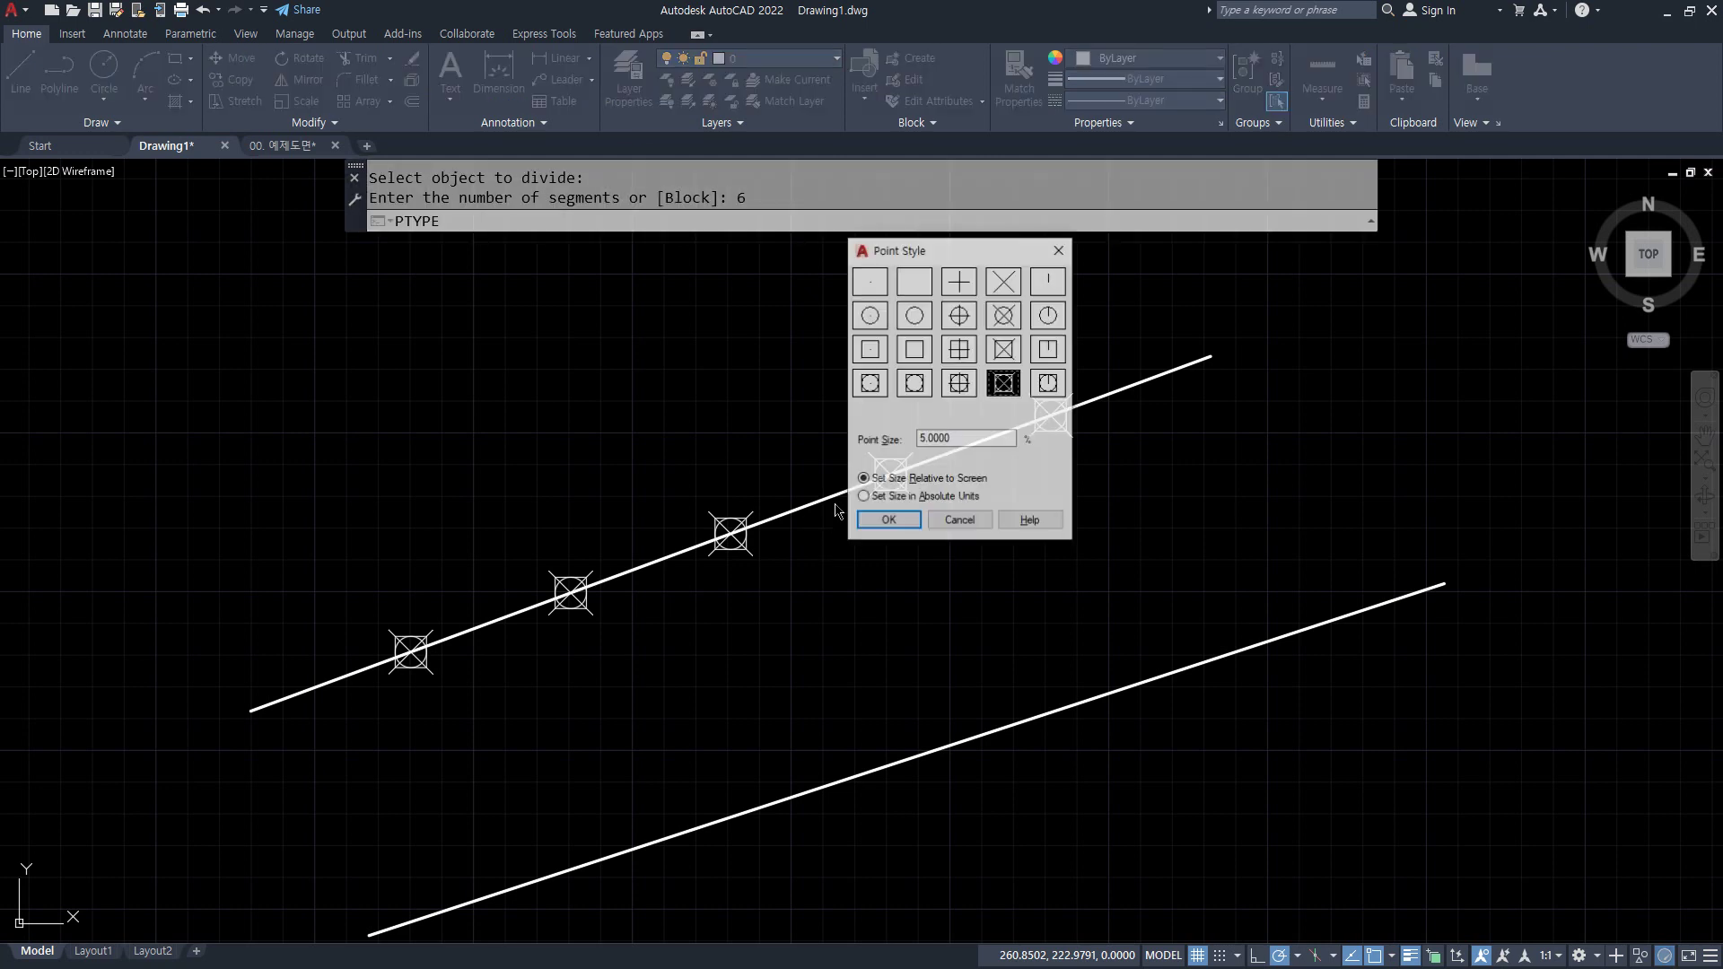
left_click(870, 283)
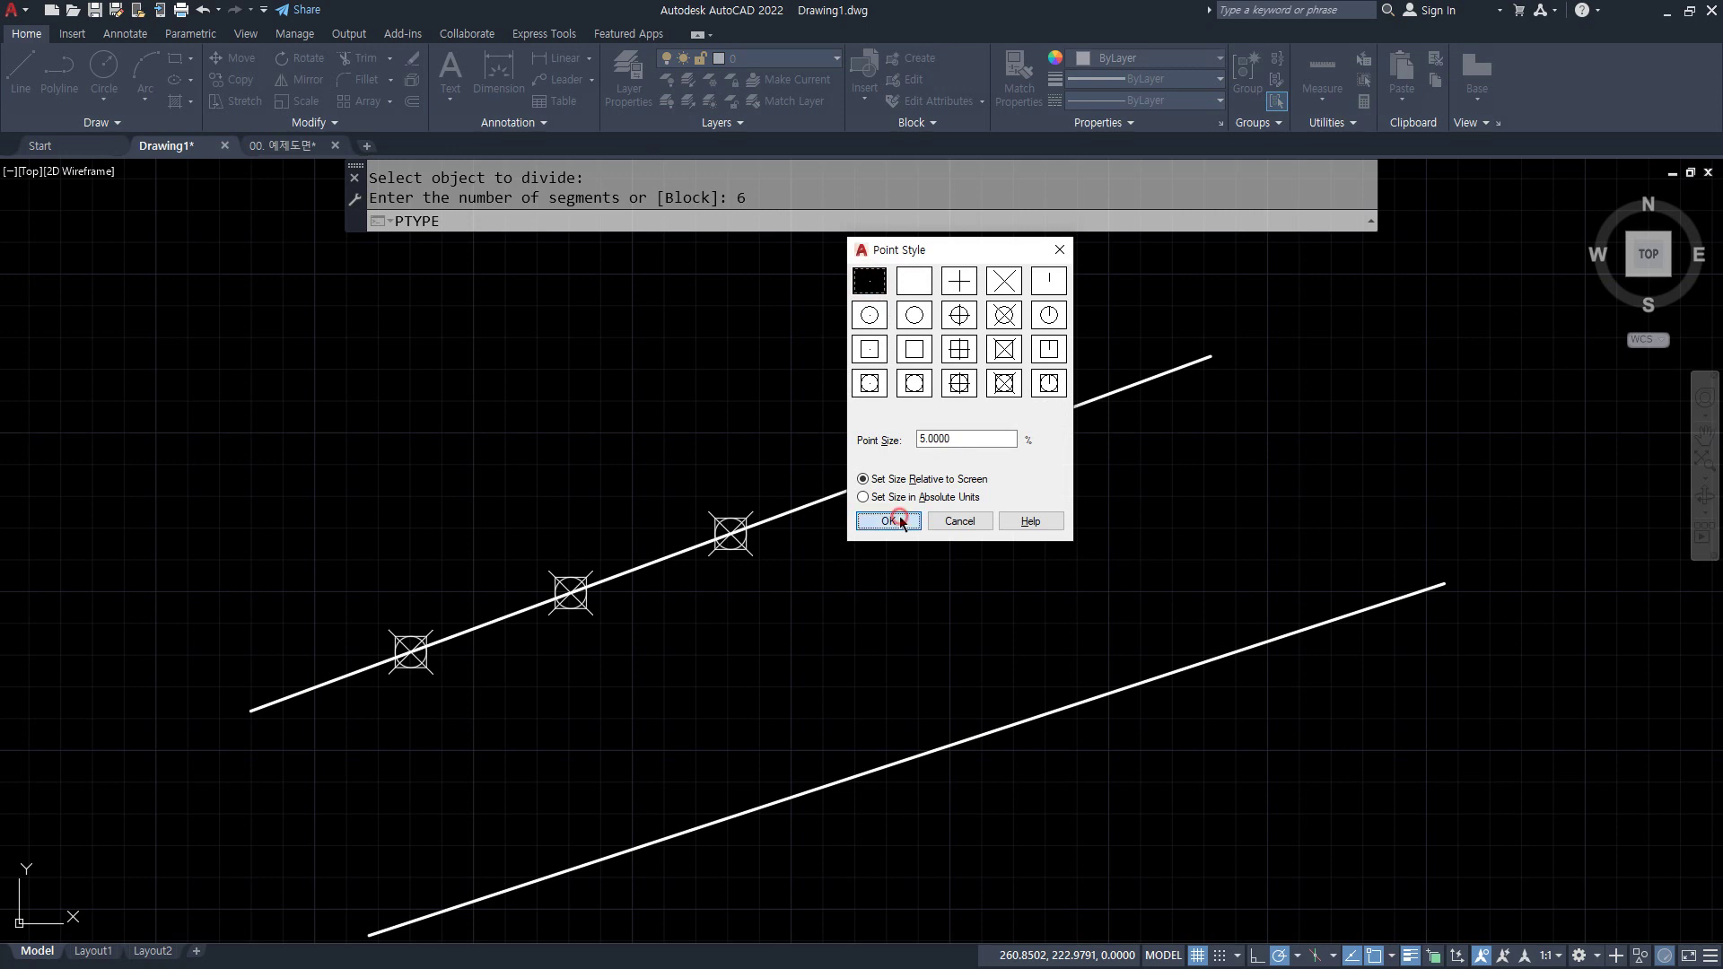
left_click(898, 521)
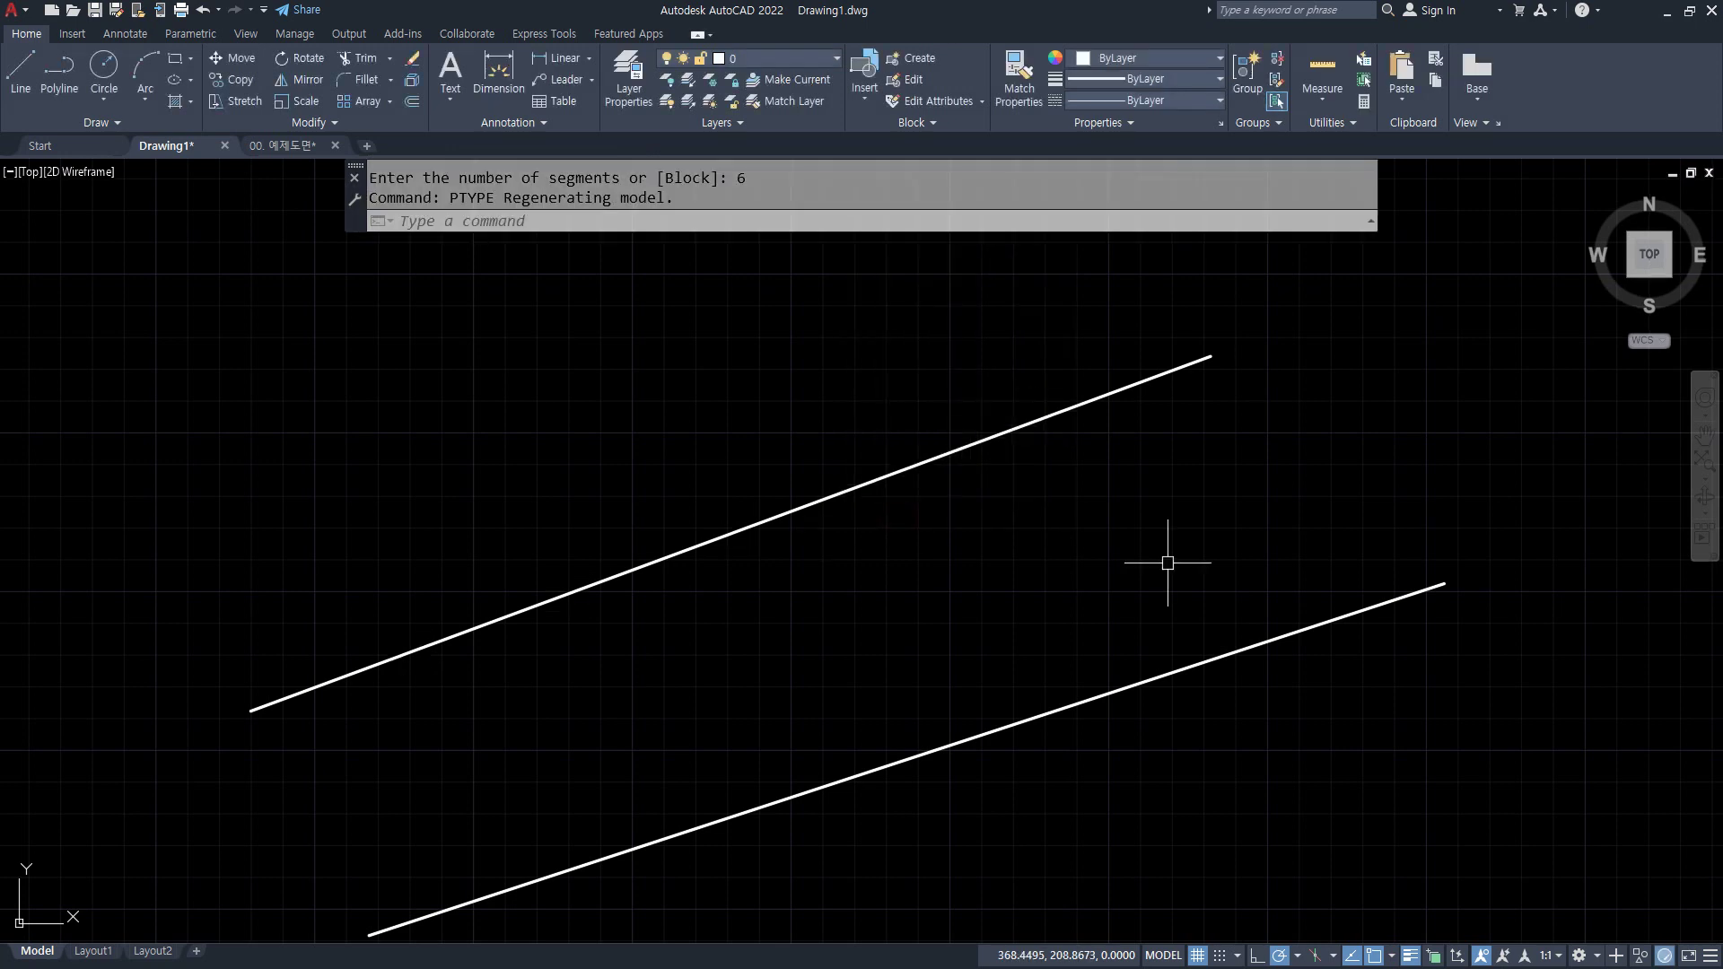
left_click(1027, 423)
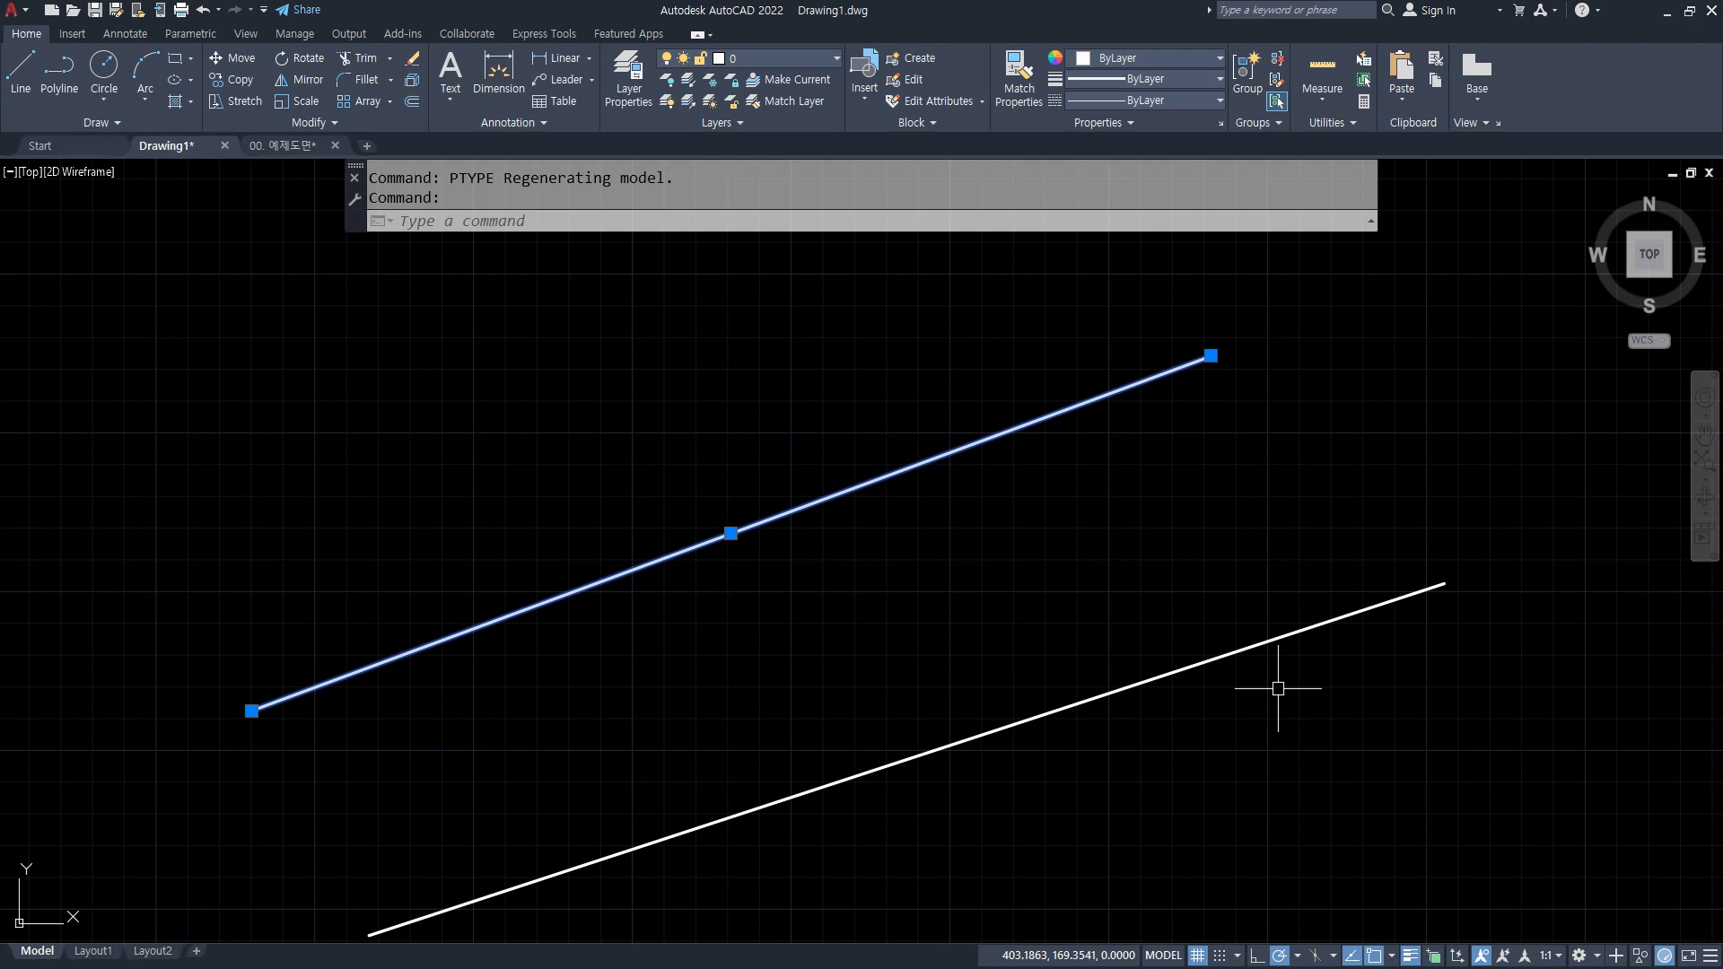
key("Escape")
- Set the point style to the X marker enclosed in a circle and square
type("ptype")
key("Return")
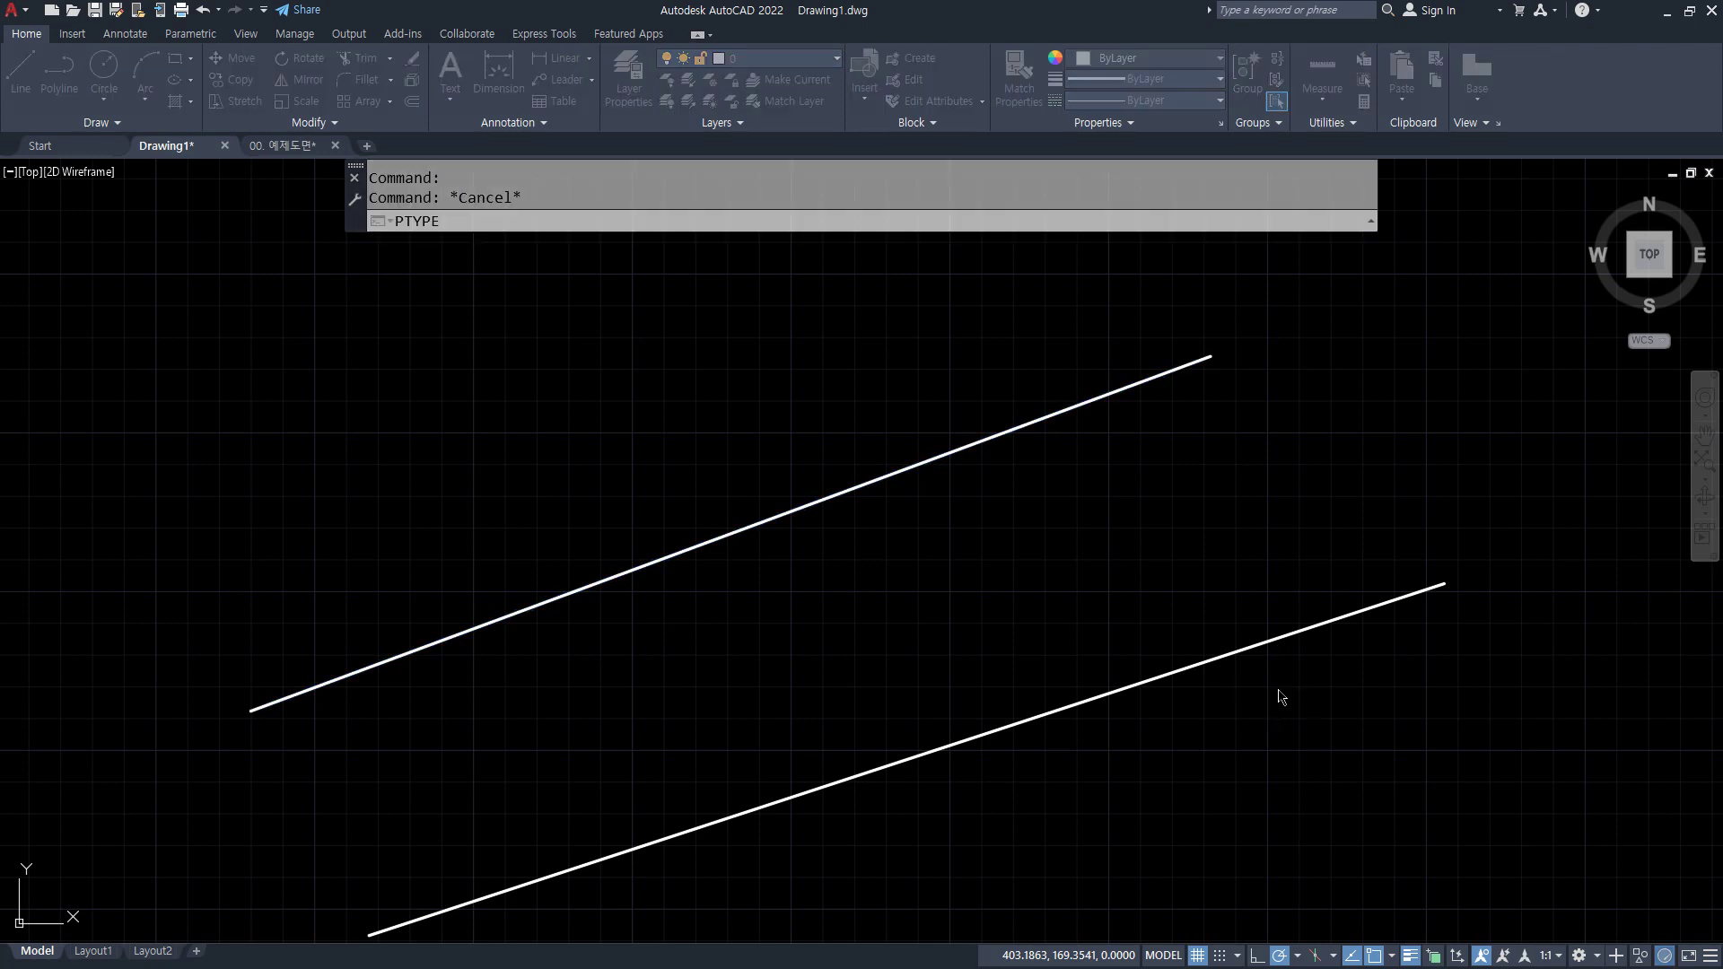
left_click(1004, 384)
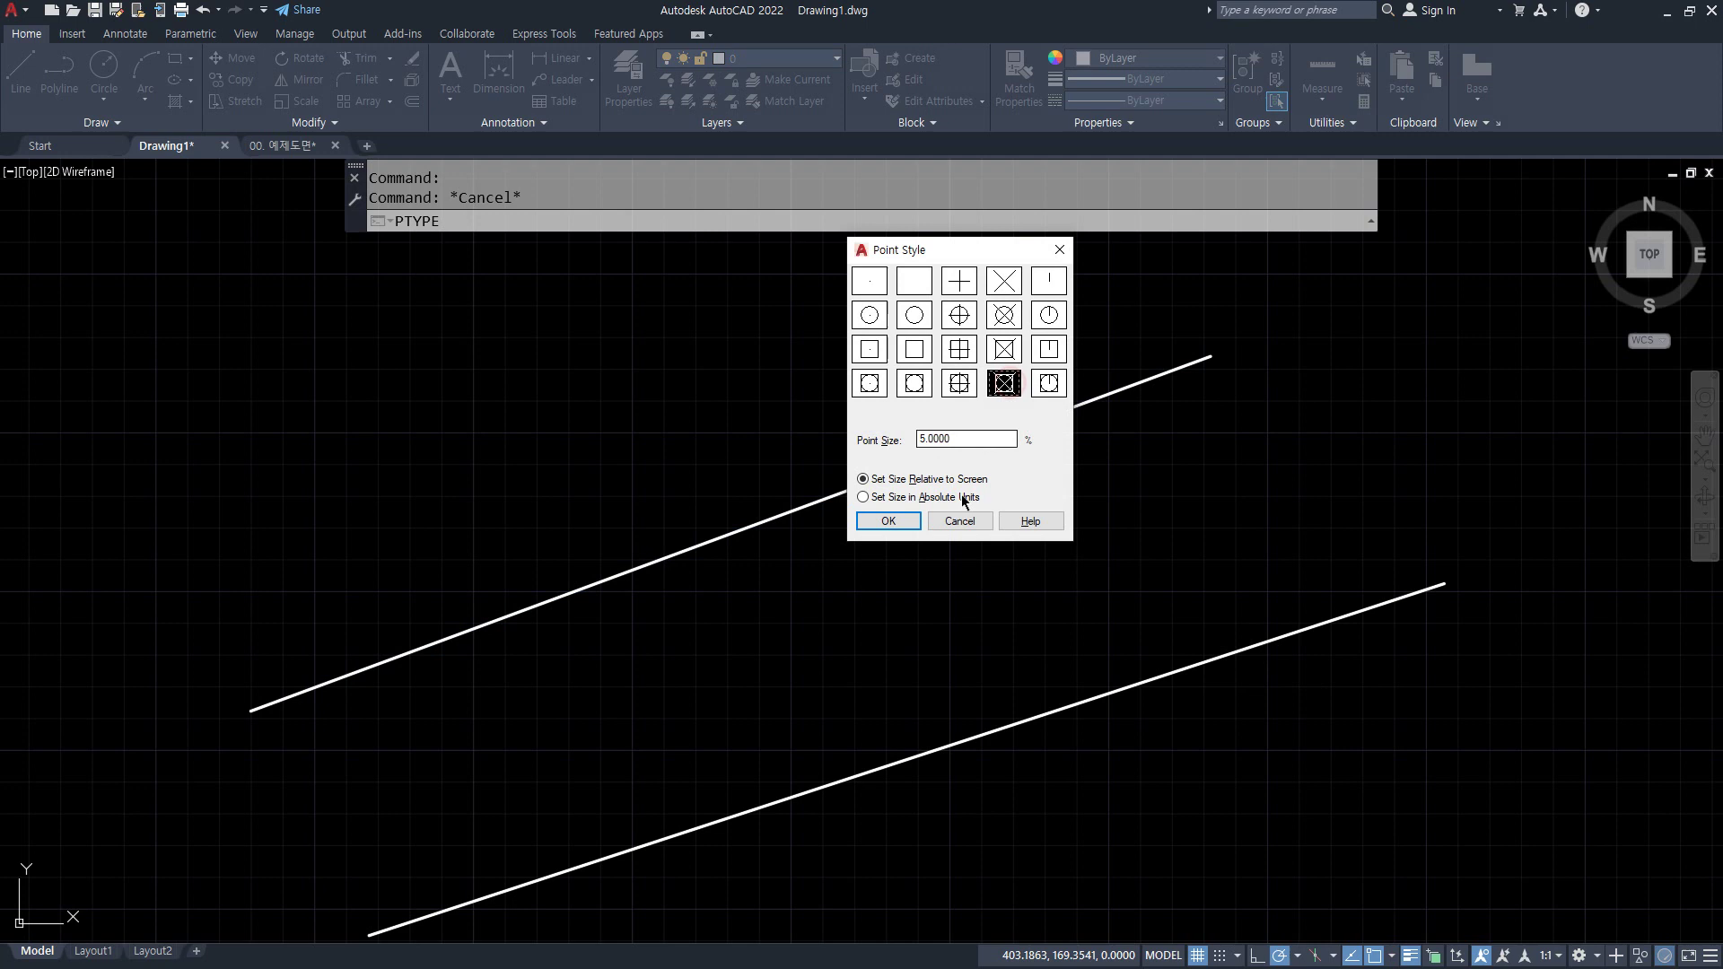
left_click(893, 520)
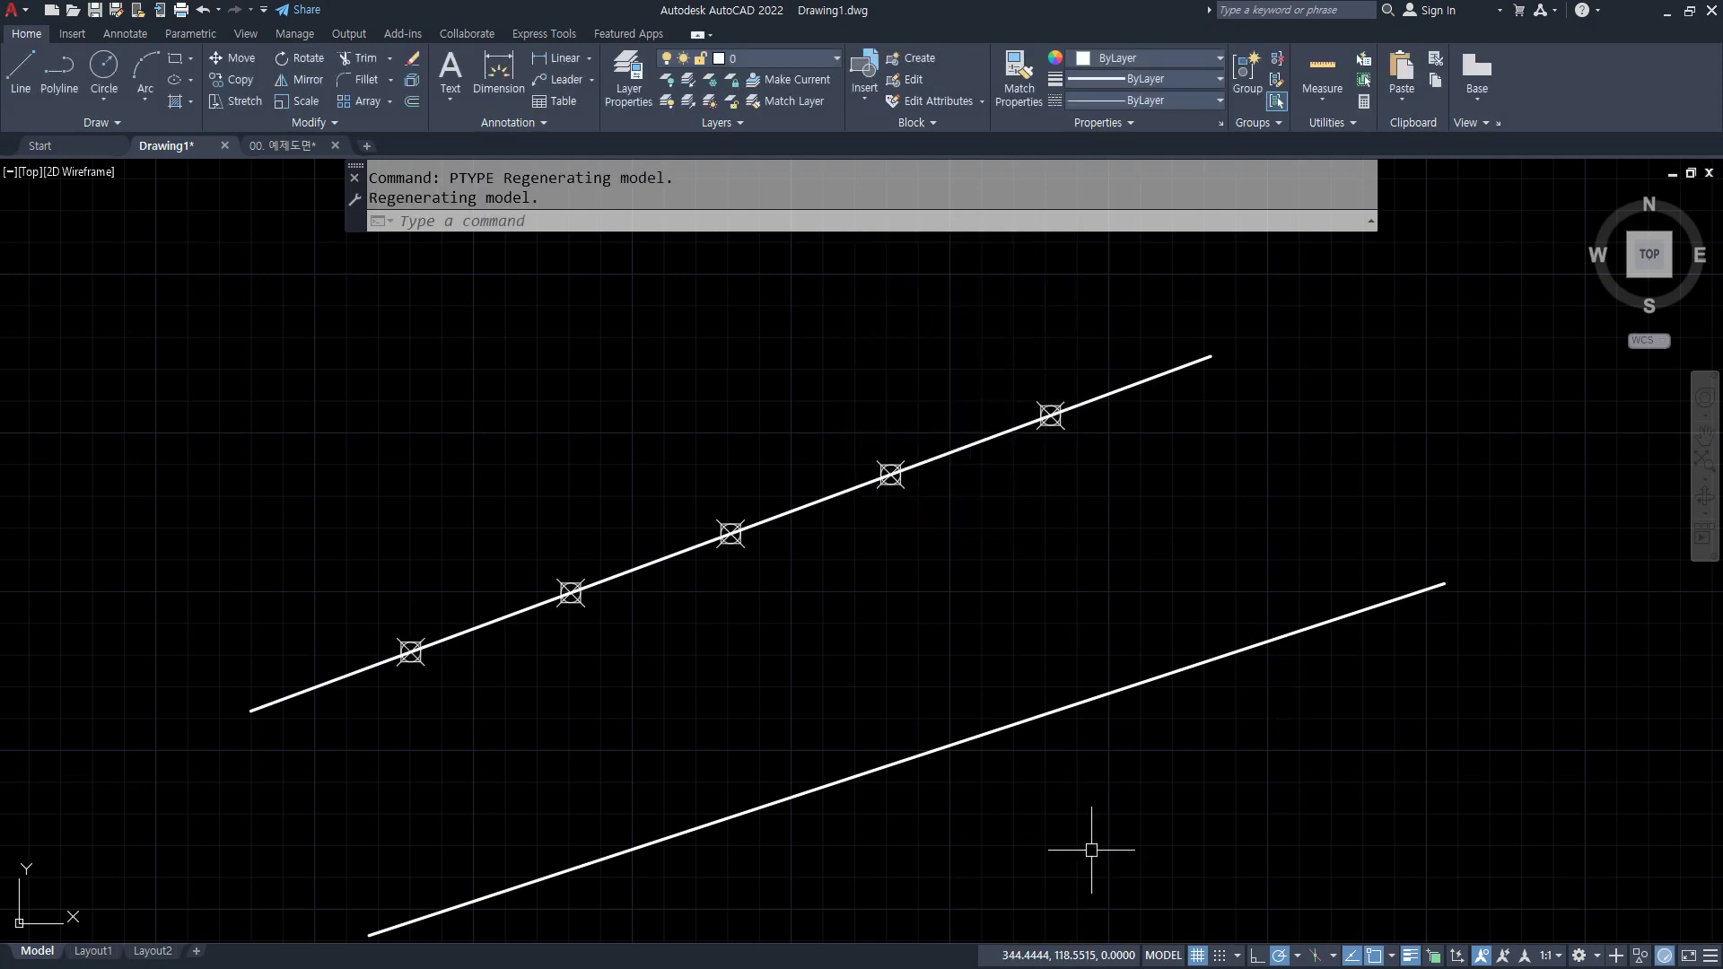
middle_click_drag(1030, 719, 1012, 687)
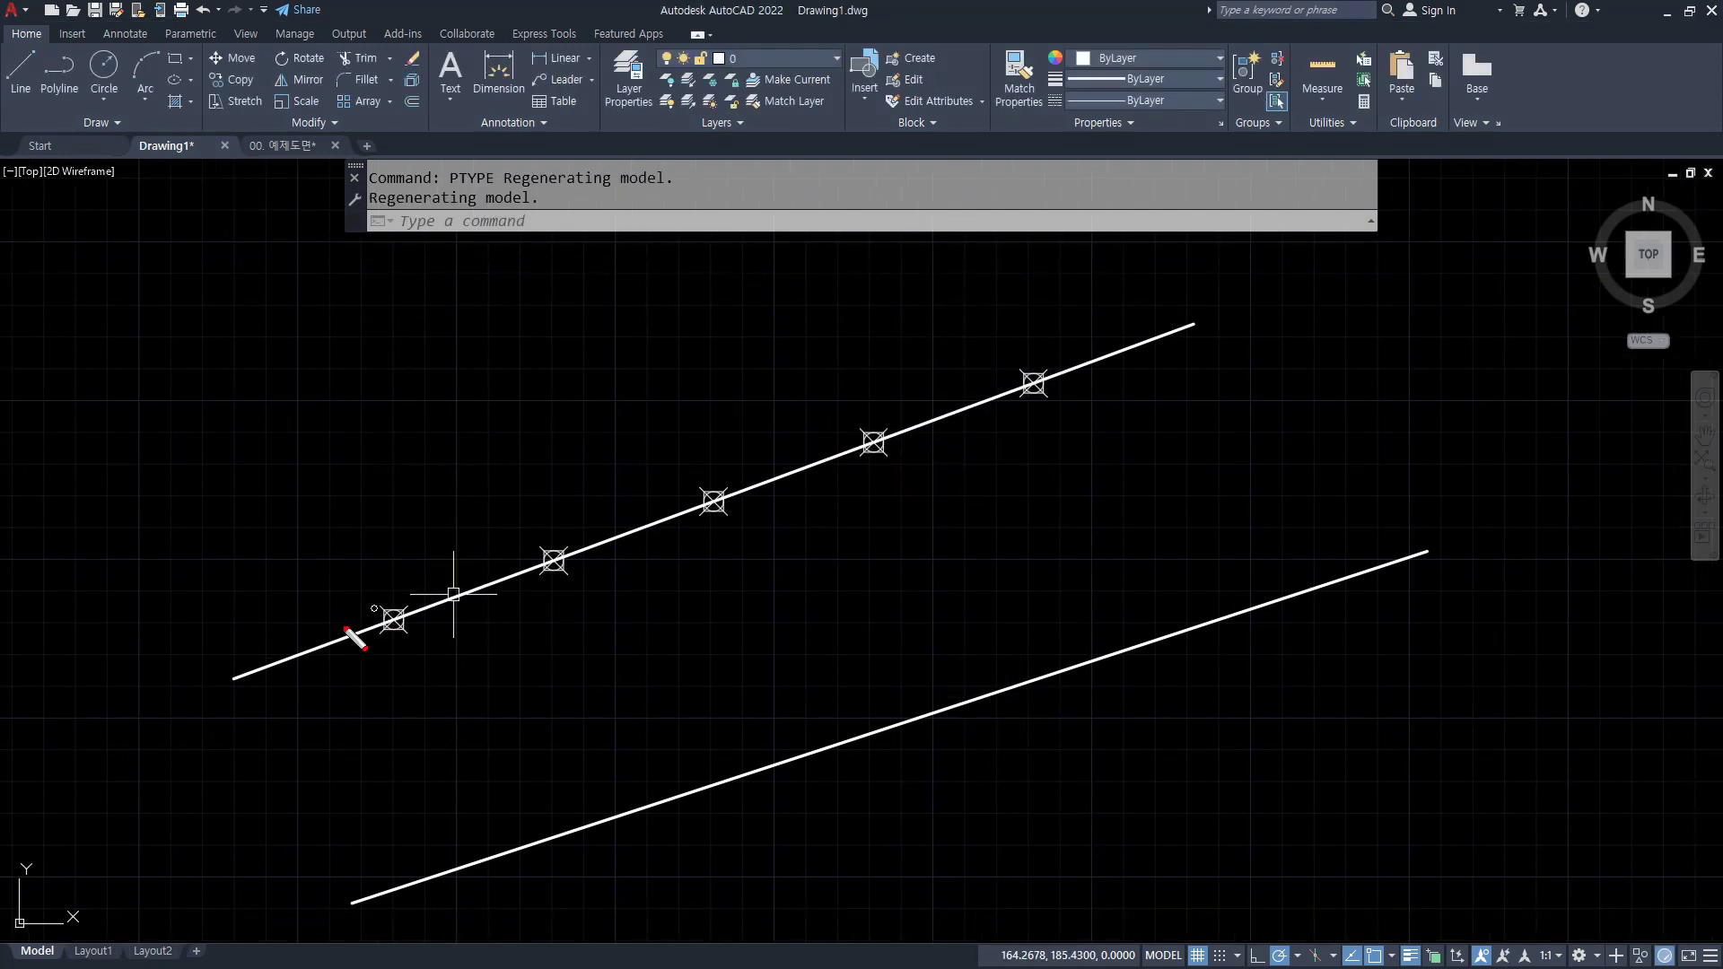
mouse_move(270, 666)
left_mouse_down()
mouse_move(722, 487)
mouse_move(817, 432)
left_mouse_up()
left_click_drag(922, 398, 994, 393)
left_click_drag(1081, 330, 1128, 330)
key("Escape")
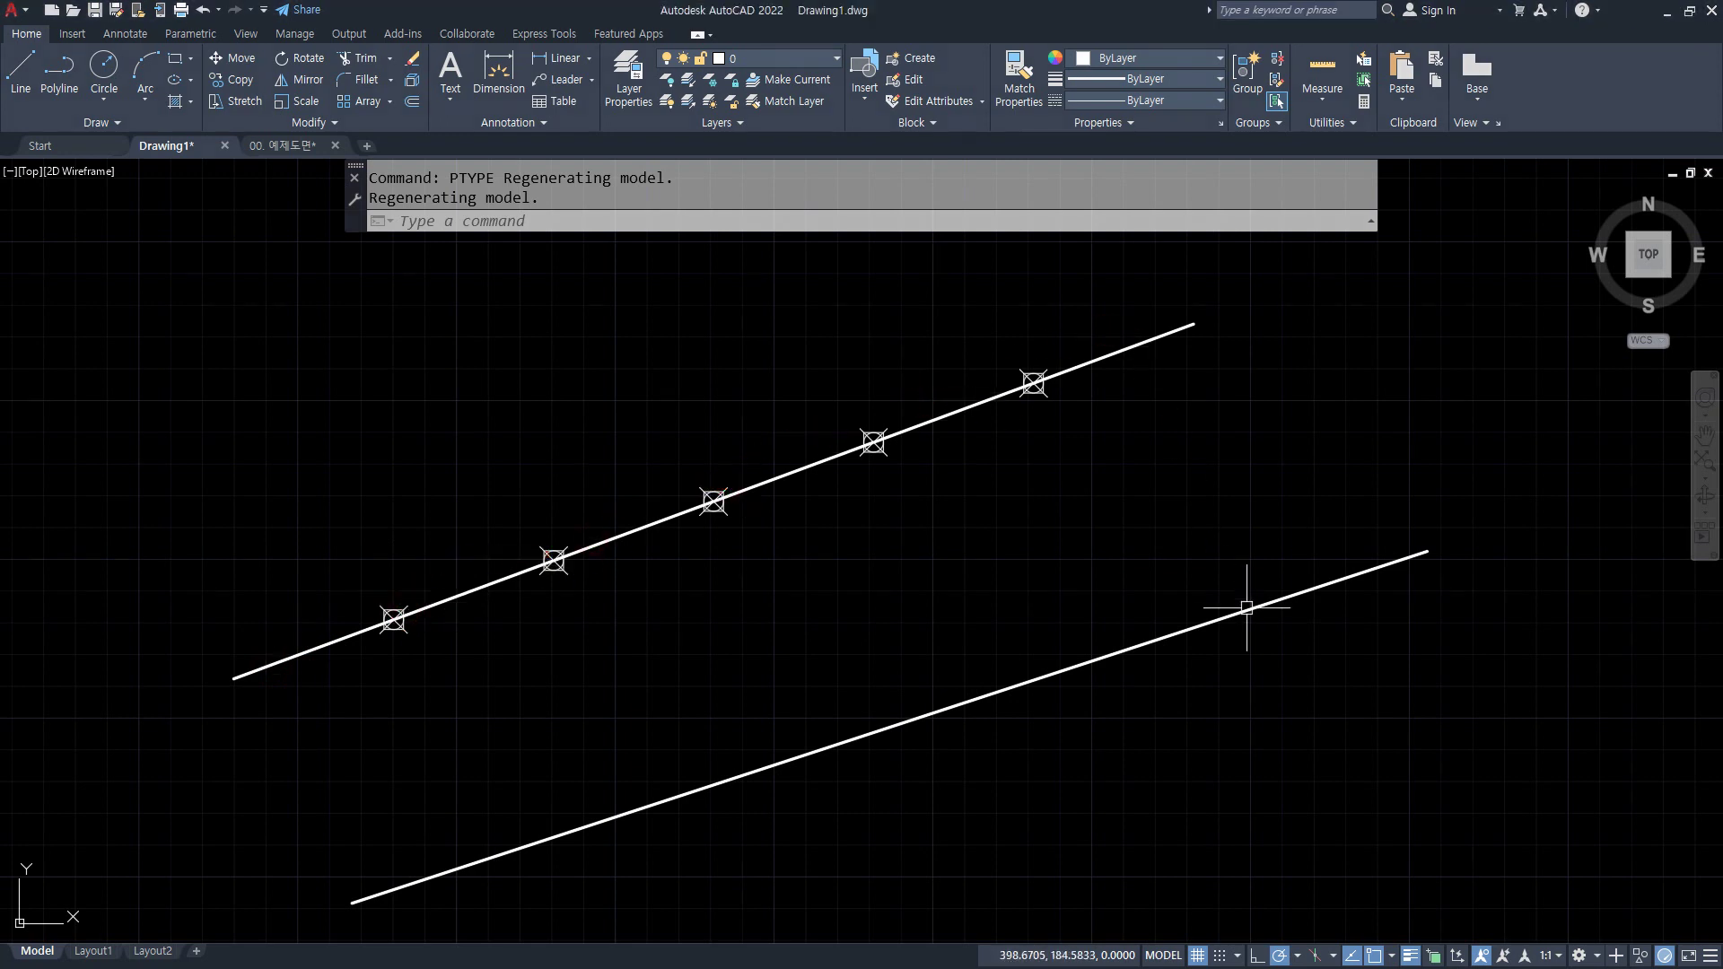
- Place Measure points every 50 units along the lower line, starting from its lower-left end
middle_click_drag(977, 672, 974, 648)
type("me")
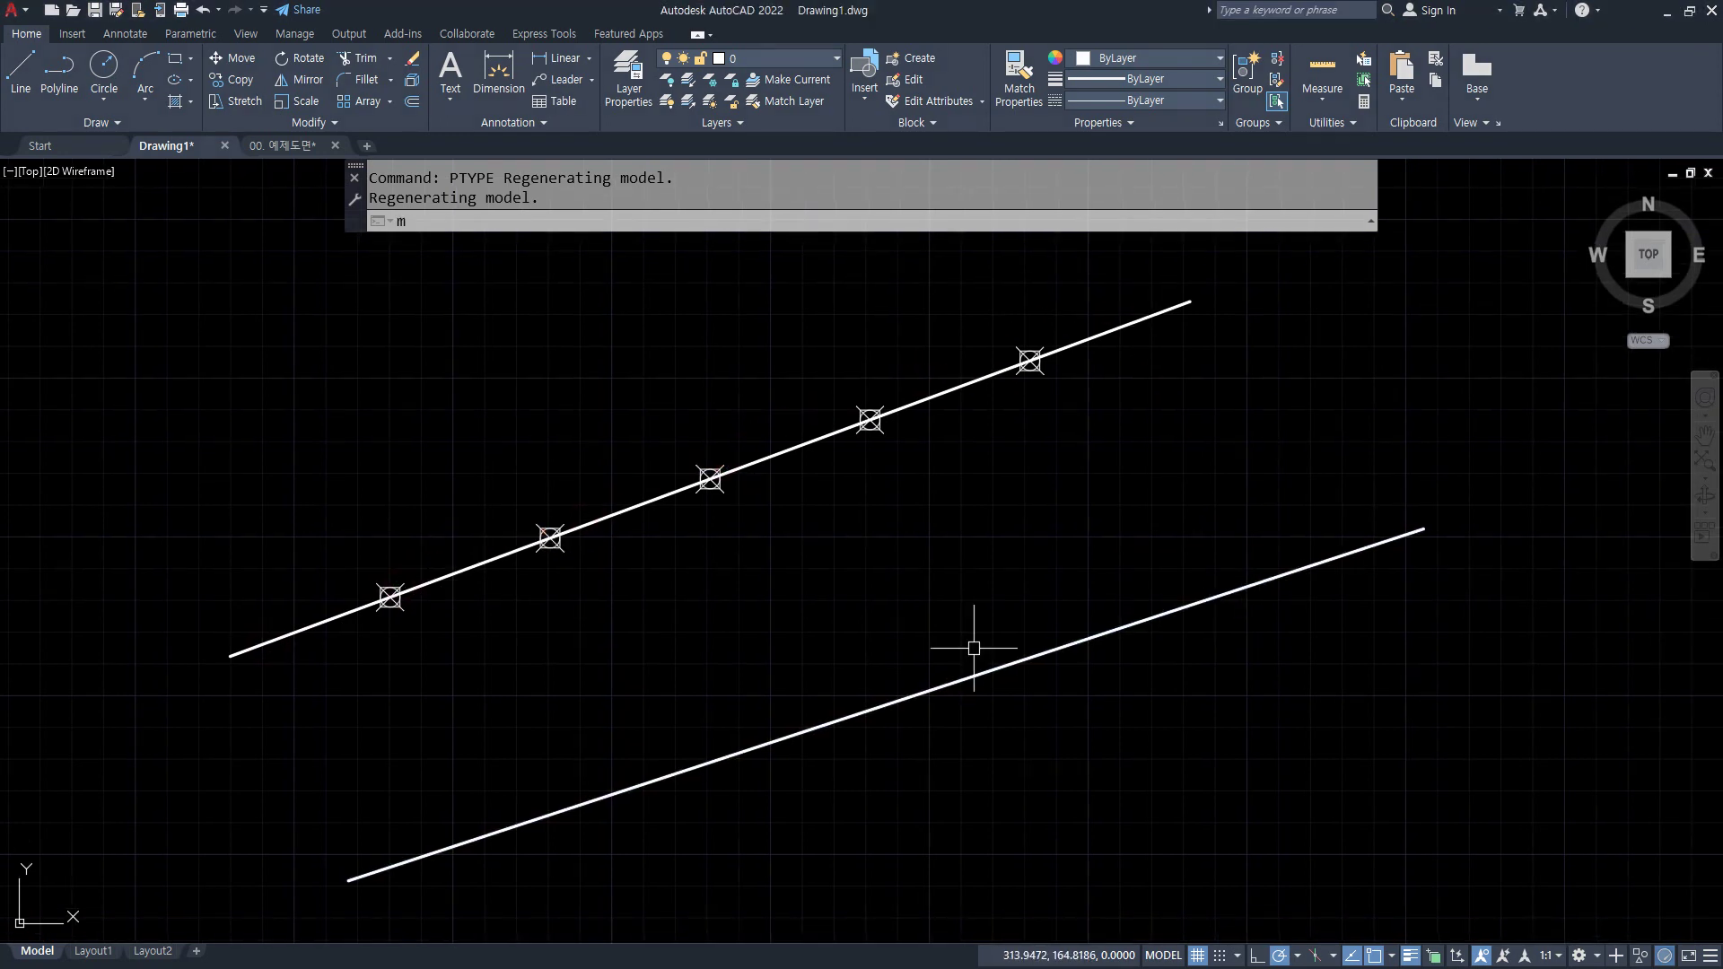
key("Return")
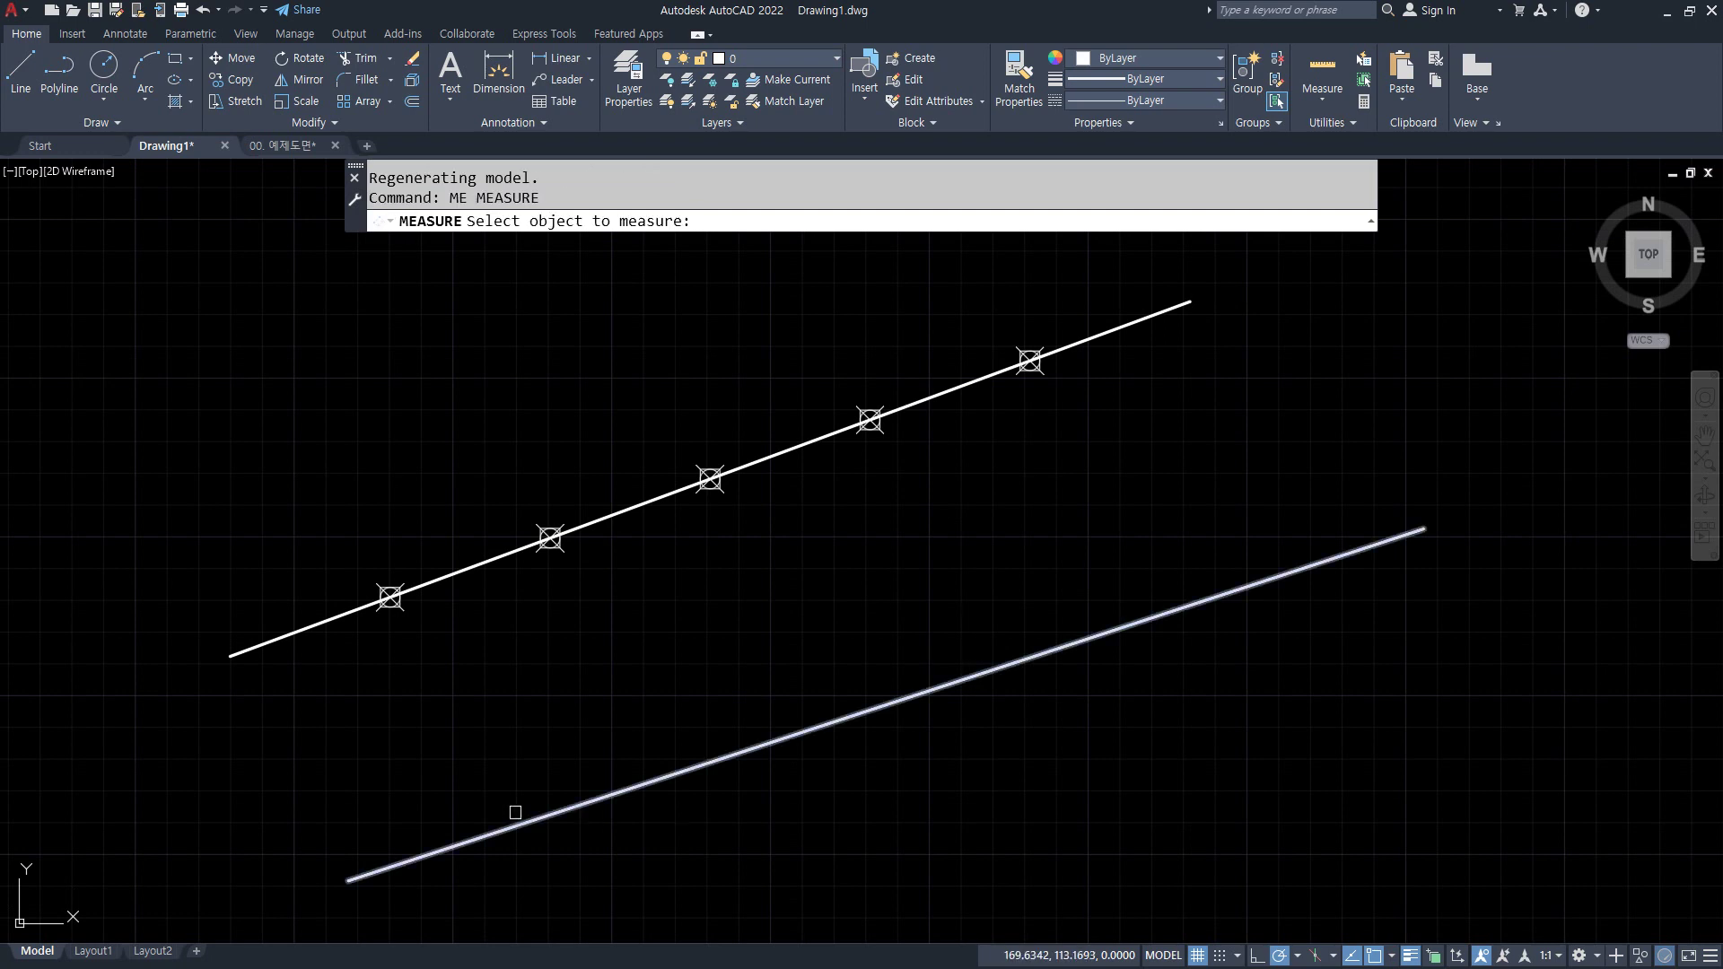
left_click(494, 831)
key("ctrl+2")
mouse_move(524, 860)
left_mouse_down()
mouse_move(506, 859)
mouse_move(518, 831)
mouse_move(348, 878)
mouse_move(1536, 485)
mouse_move(1430, 557)
left_mouse_up()
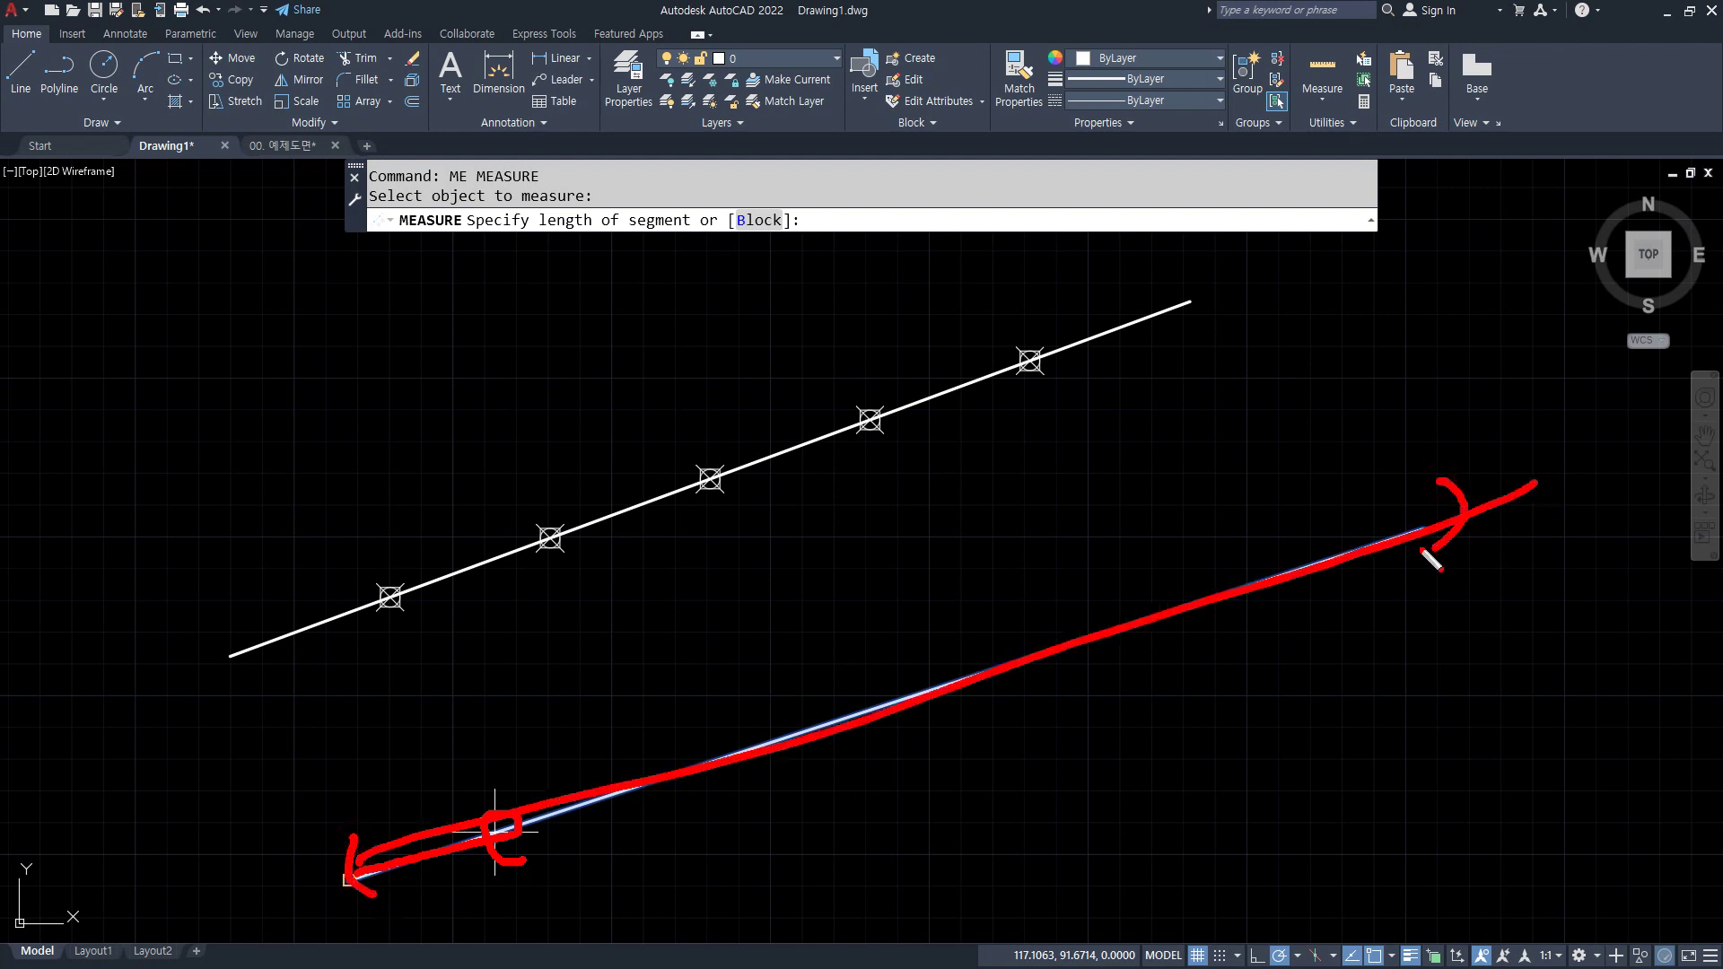
key("Escape")
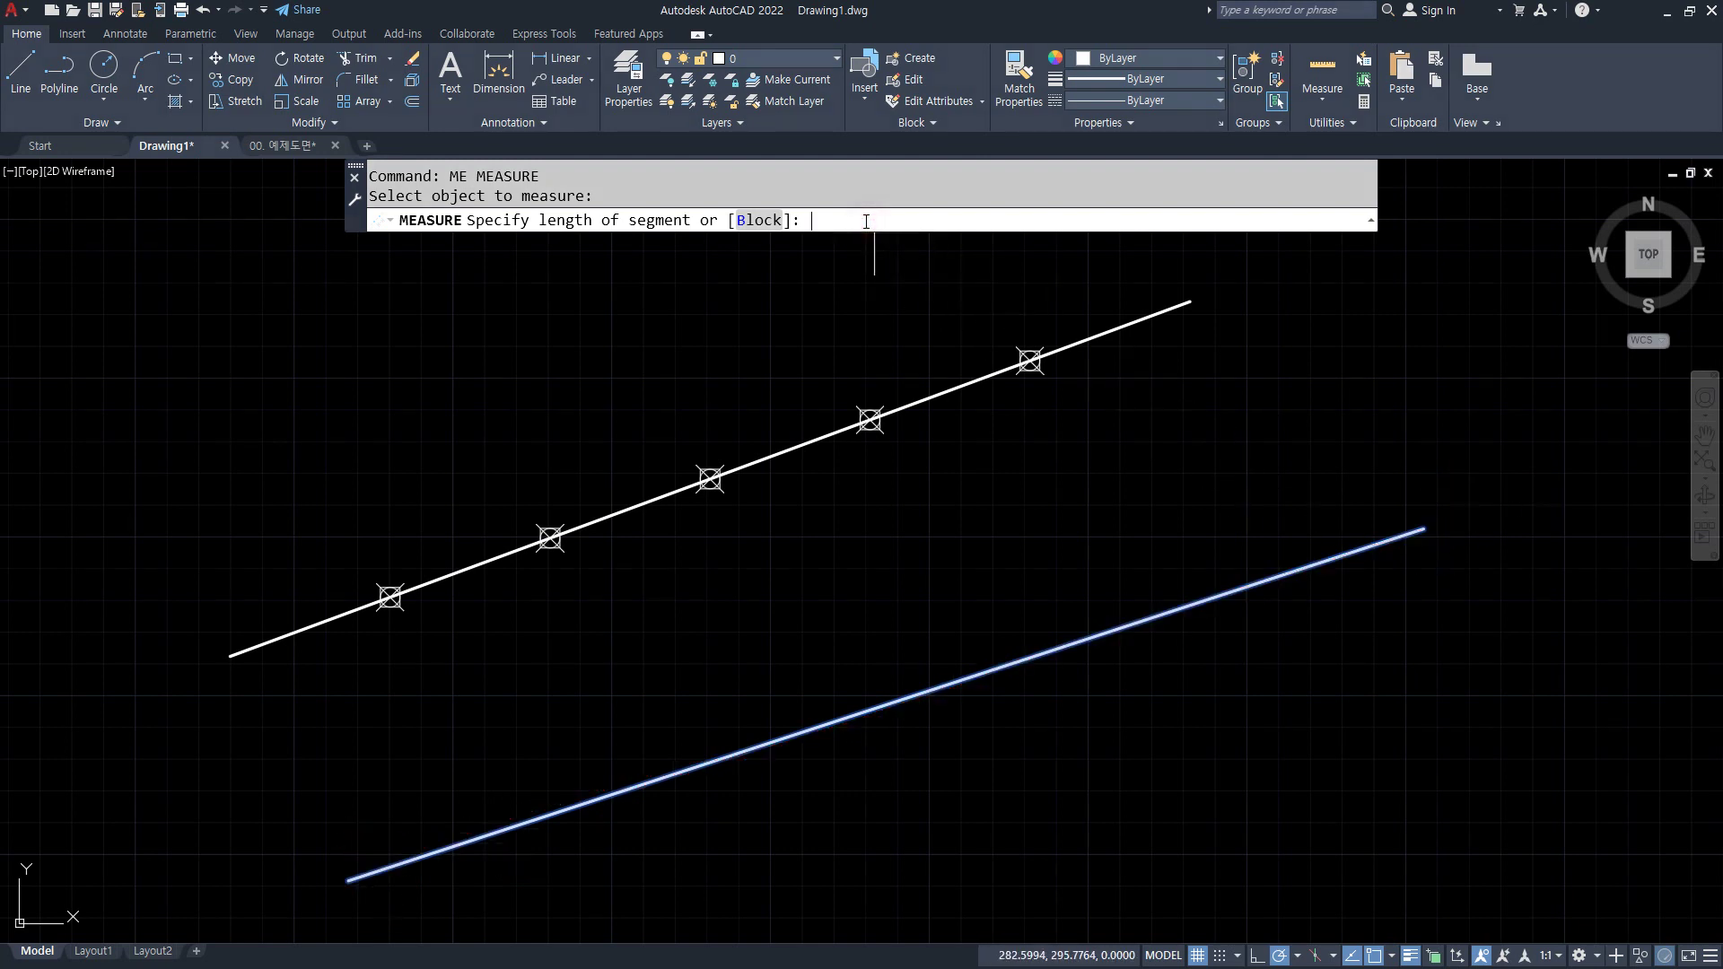
type("50")
key("Return")
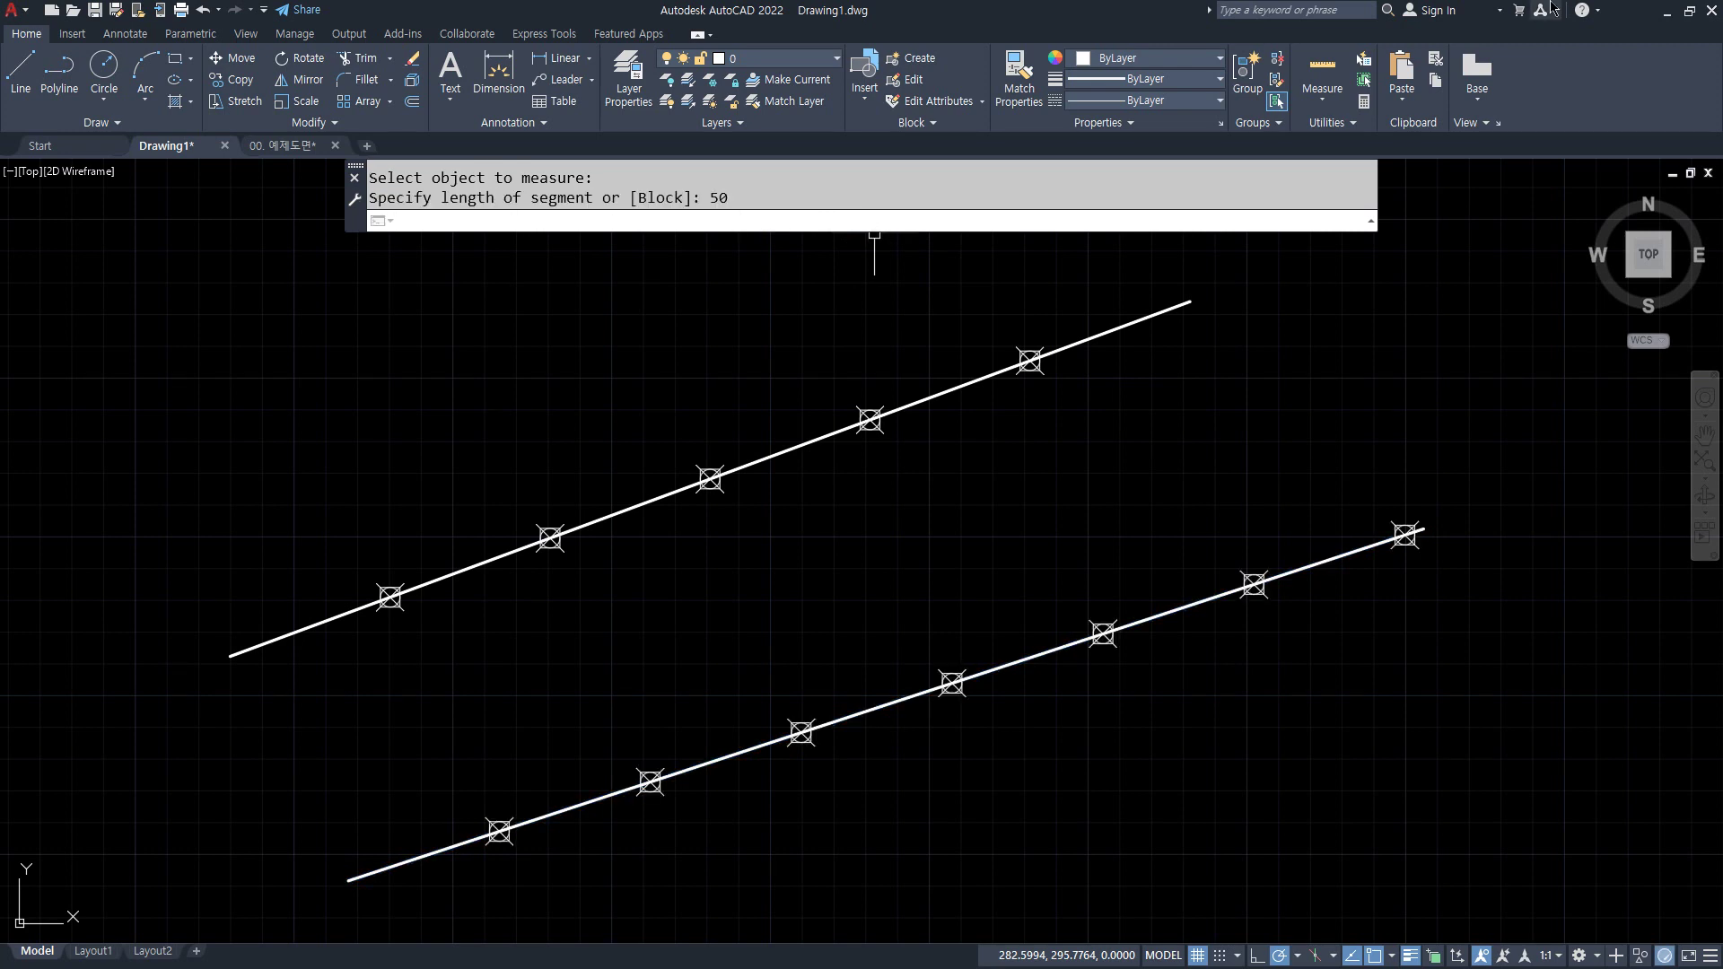
scroll(1430, 538, "up", 4)
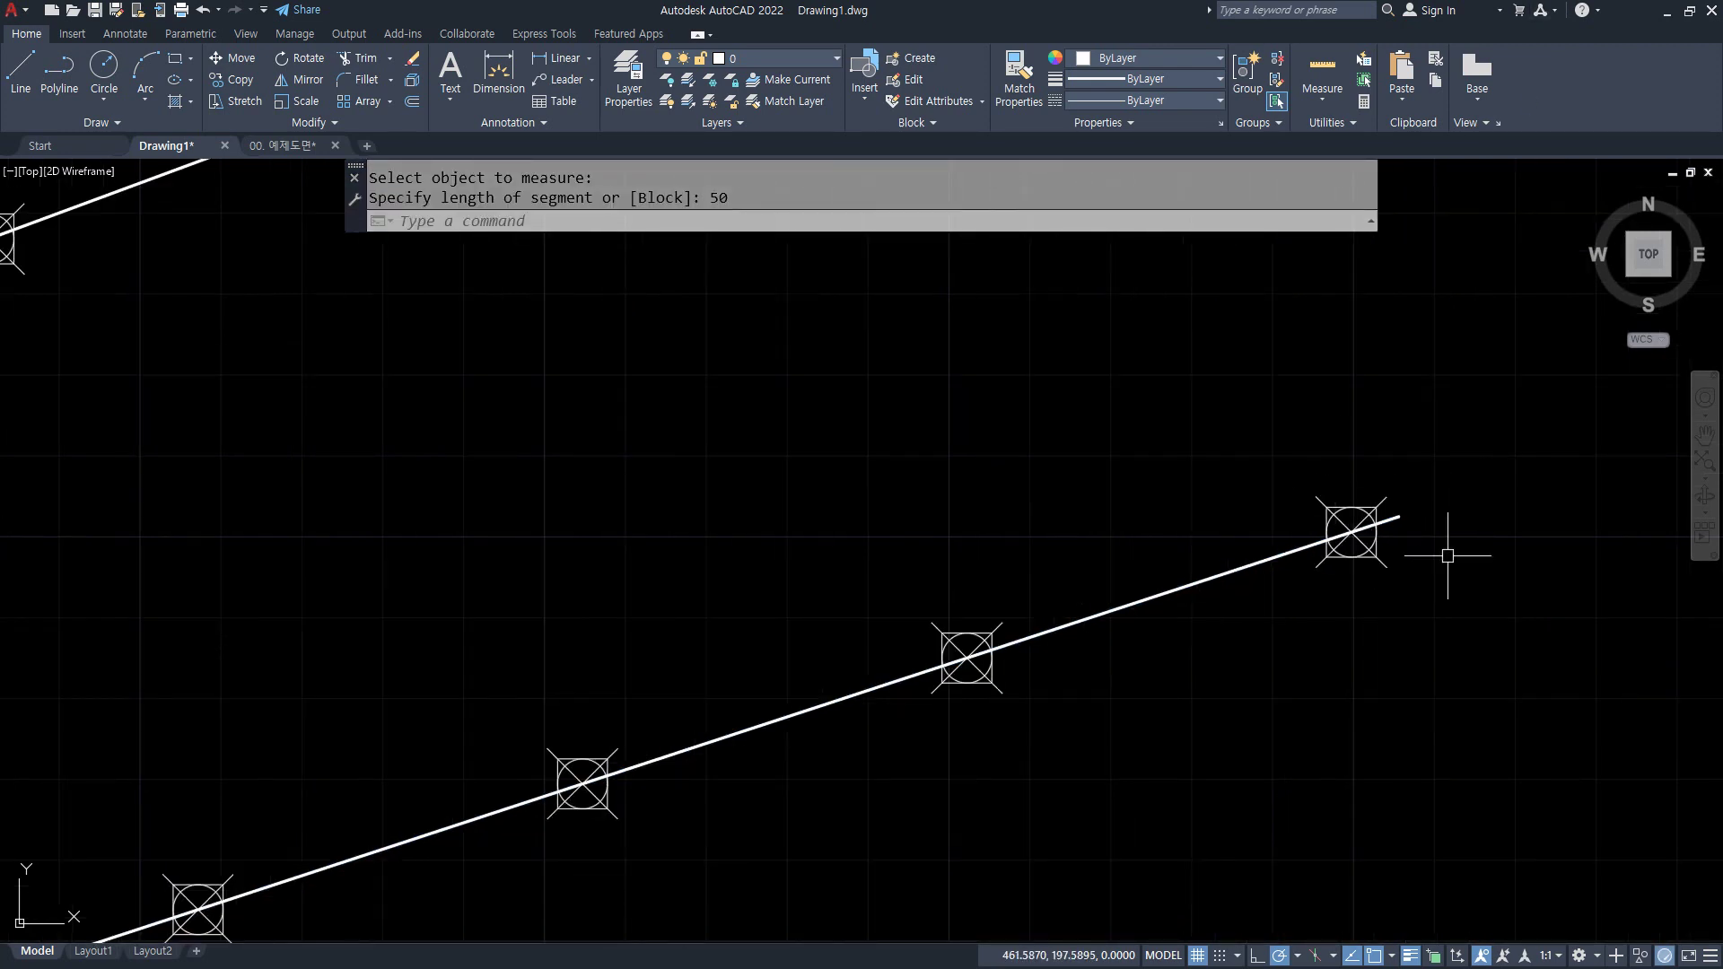
scroll(1446, 494, "down", 6)
scroll(1444, 594, "up", 2)
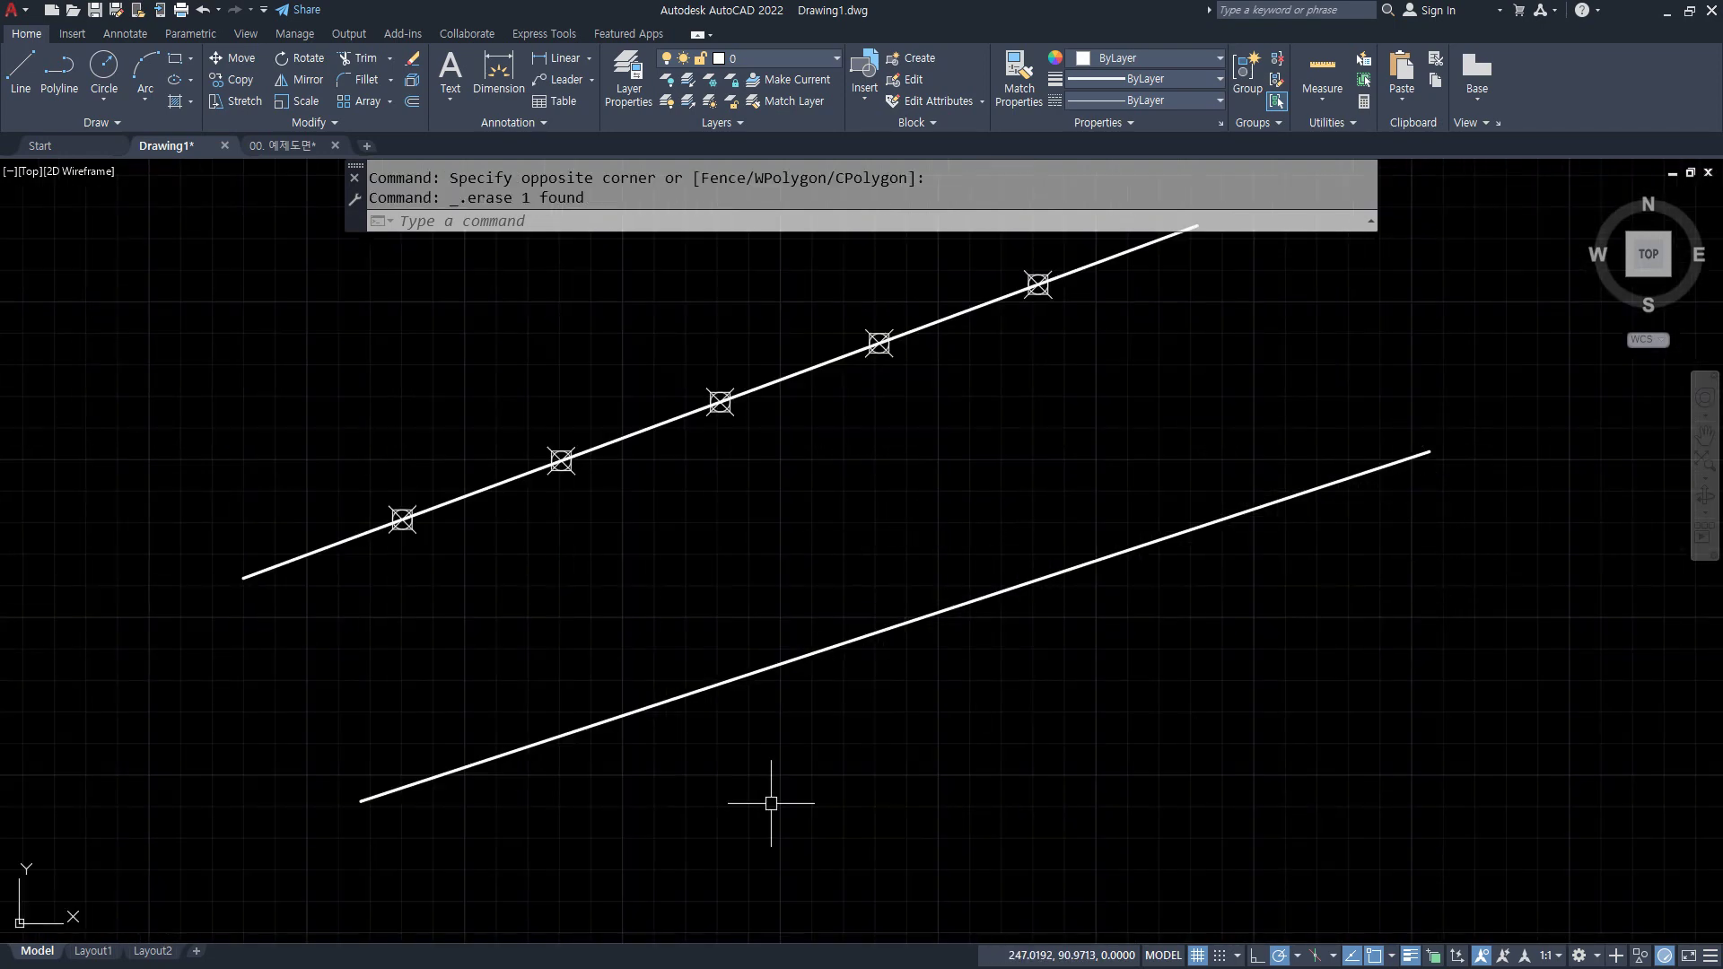
- Place Measure points every 100 units along the lower line, starting from its upper-right end
type("me")
key("Return")
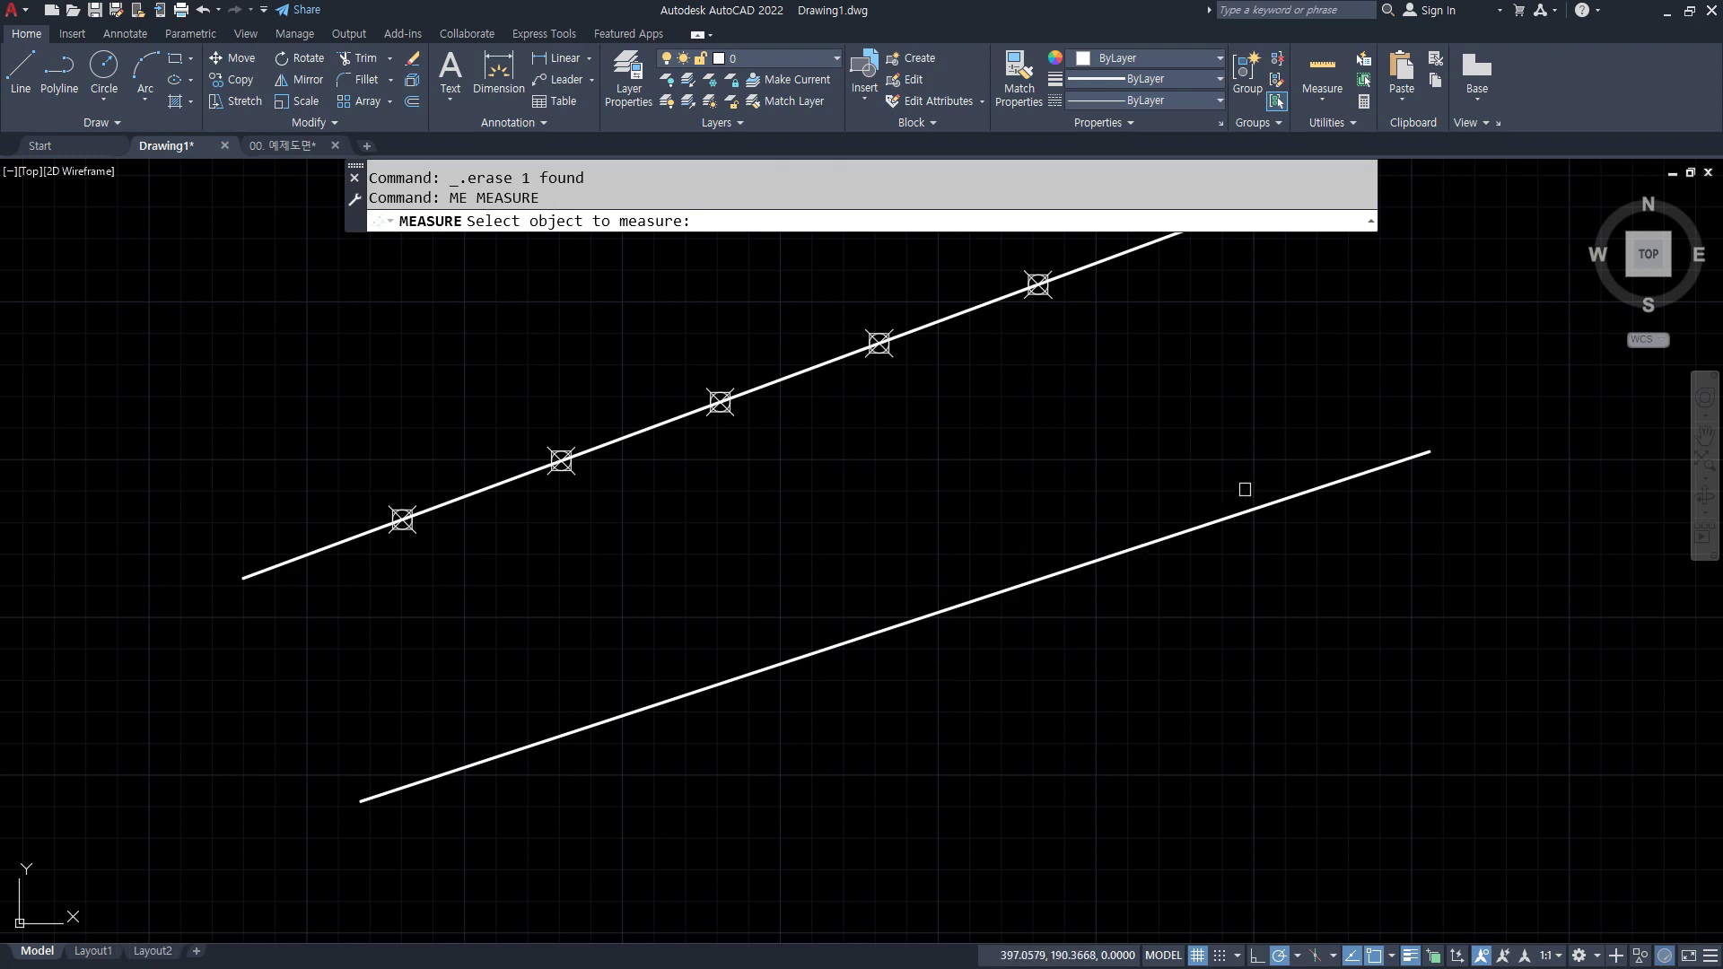
left_click(1257, 508)
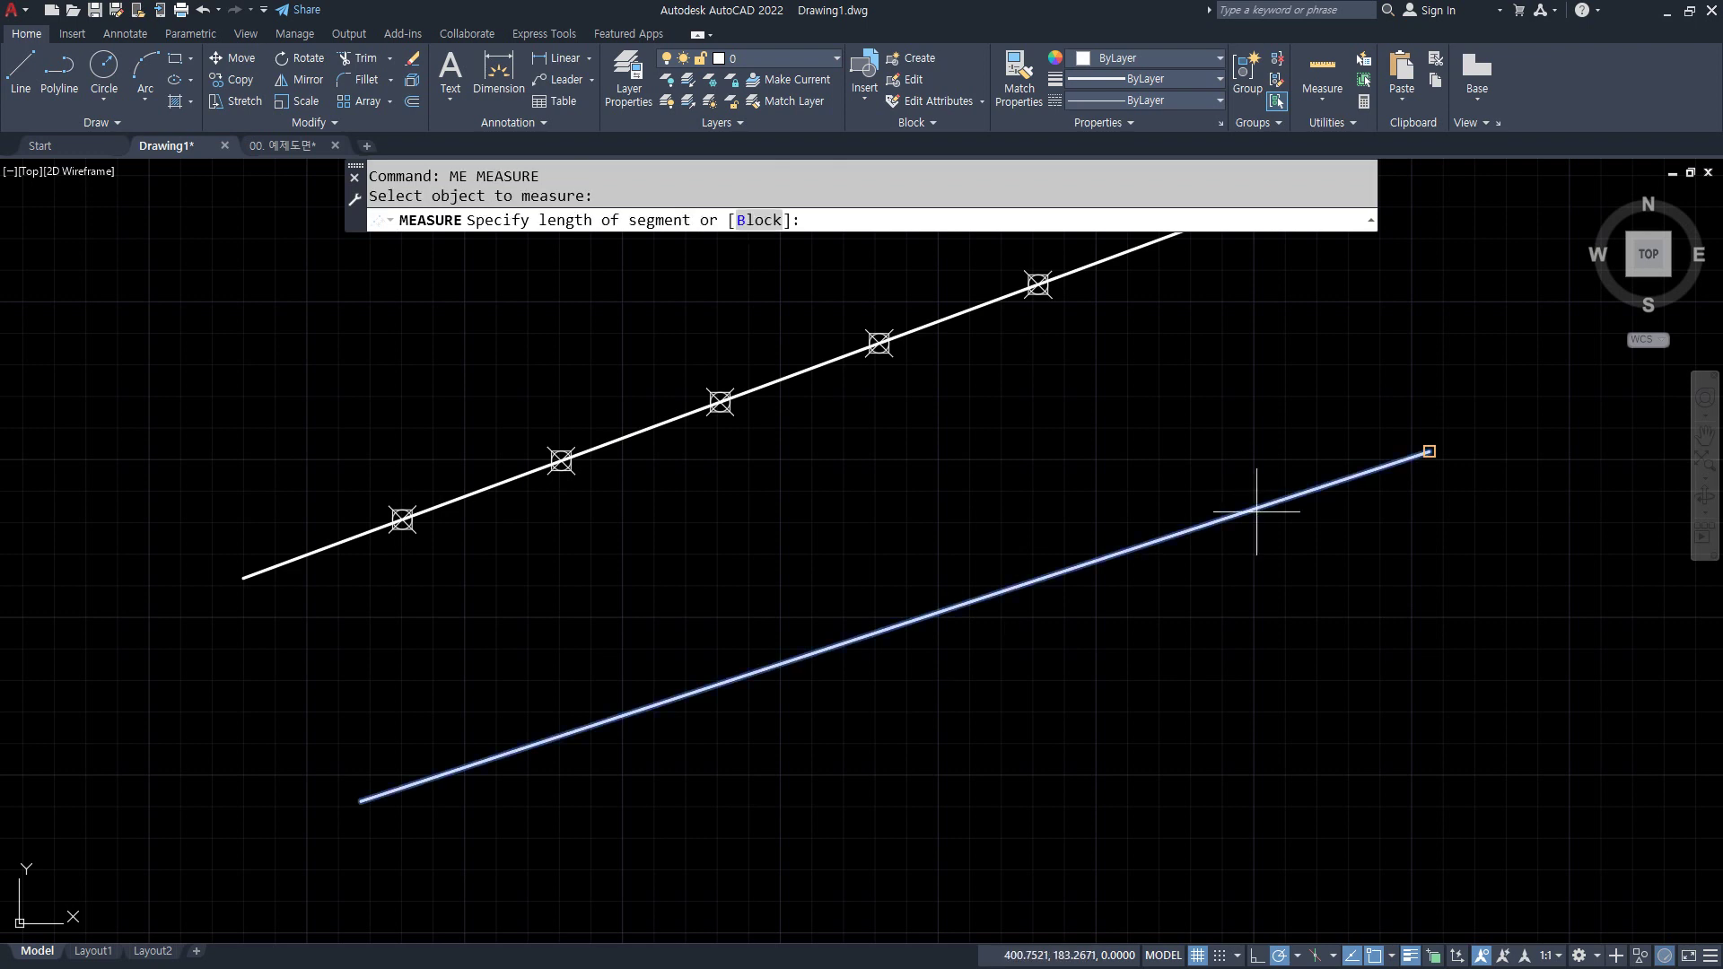
type("100")
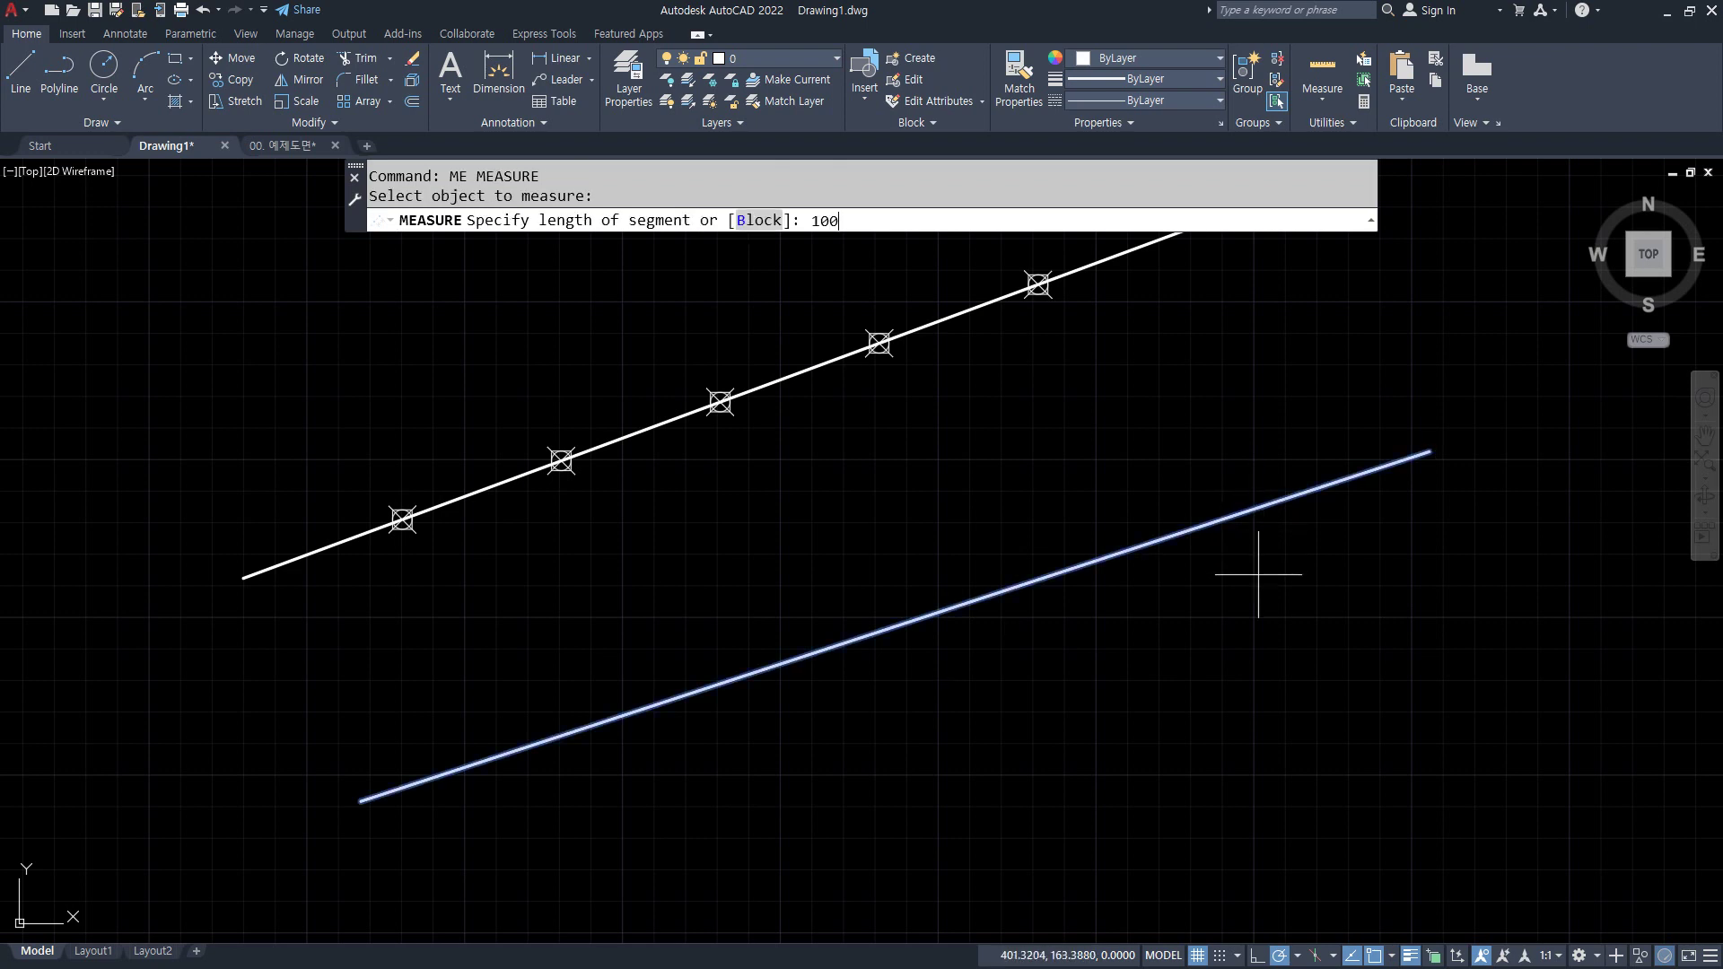
key("Return")
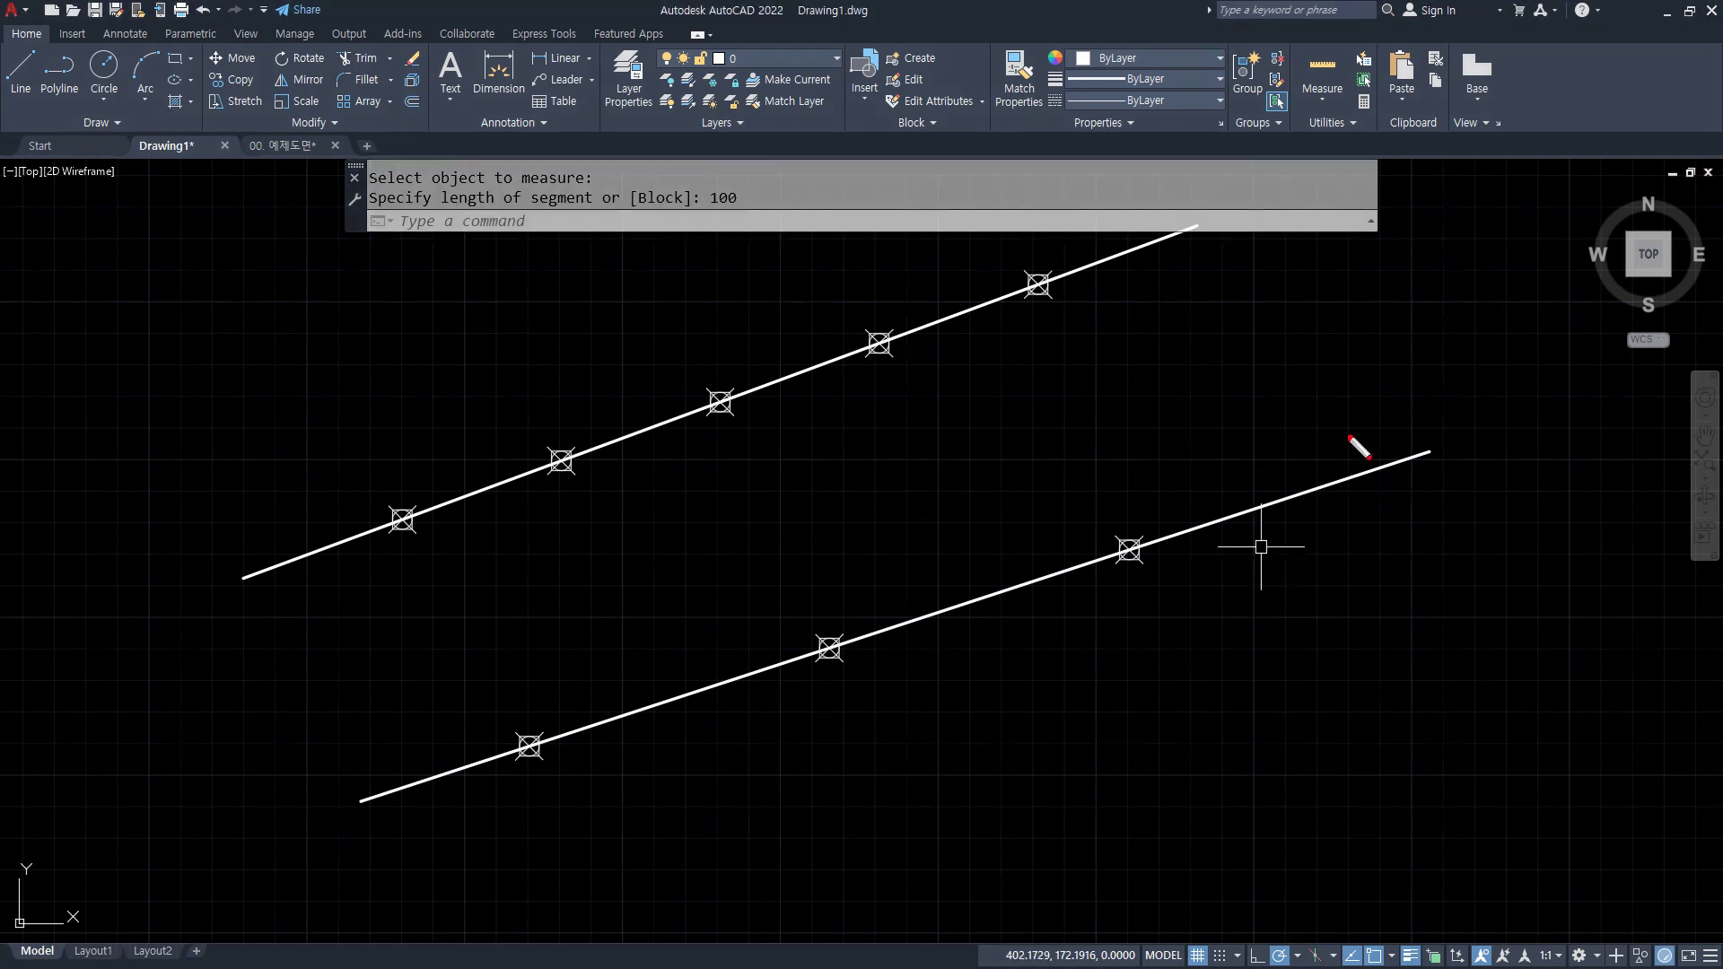
mouse_move(1249, 508)
left_mouse_down()
mouse_move(1436, 412)
mouse_move(1301, 387)
mouse_move(1115, 485)
mouse_move(1114, 507)
left_mouse_up()
mouse_move(1083, 459)
left_mouse_down()
mouse_move(1162, 519)
mouse_move(827, 588)
mouse_move(812, 619)
mouse_move(538, 616)
mouse_move(502, 705)
left_mouse_up()
mouse_move(509, 835)
left_mouse_down()
mouse_move(314, 736)
mouse_move(520, 863)
left_mouse_up()
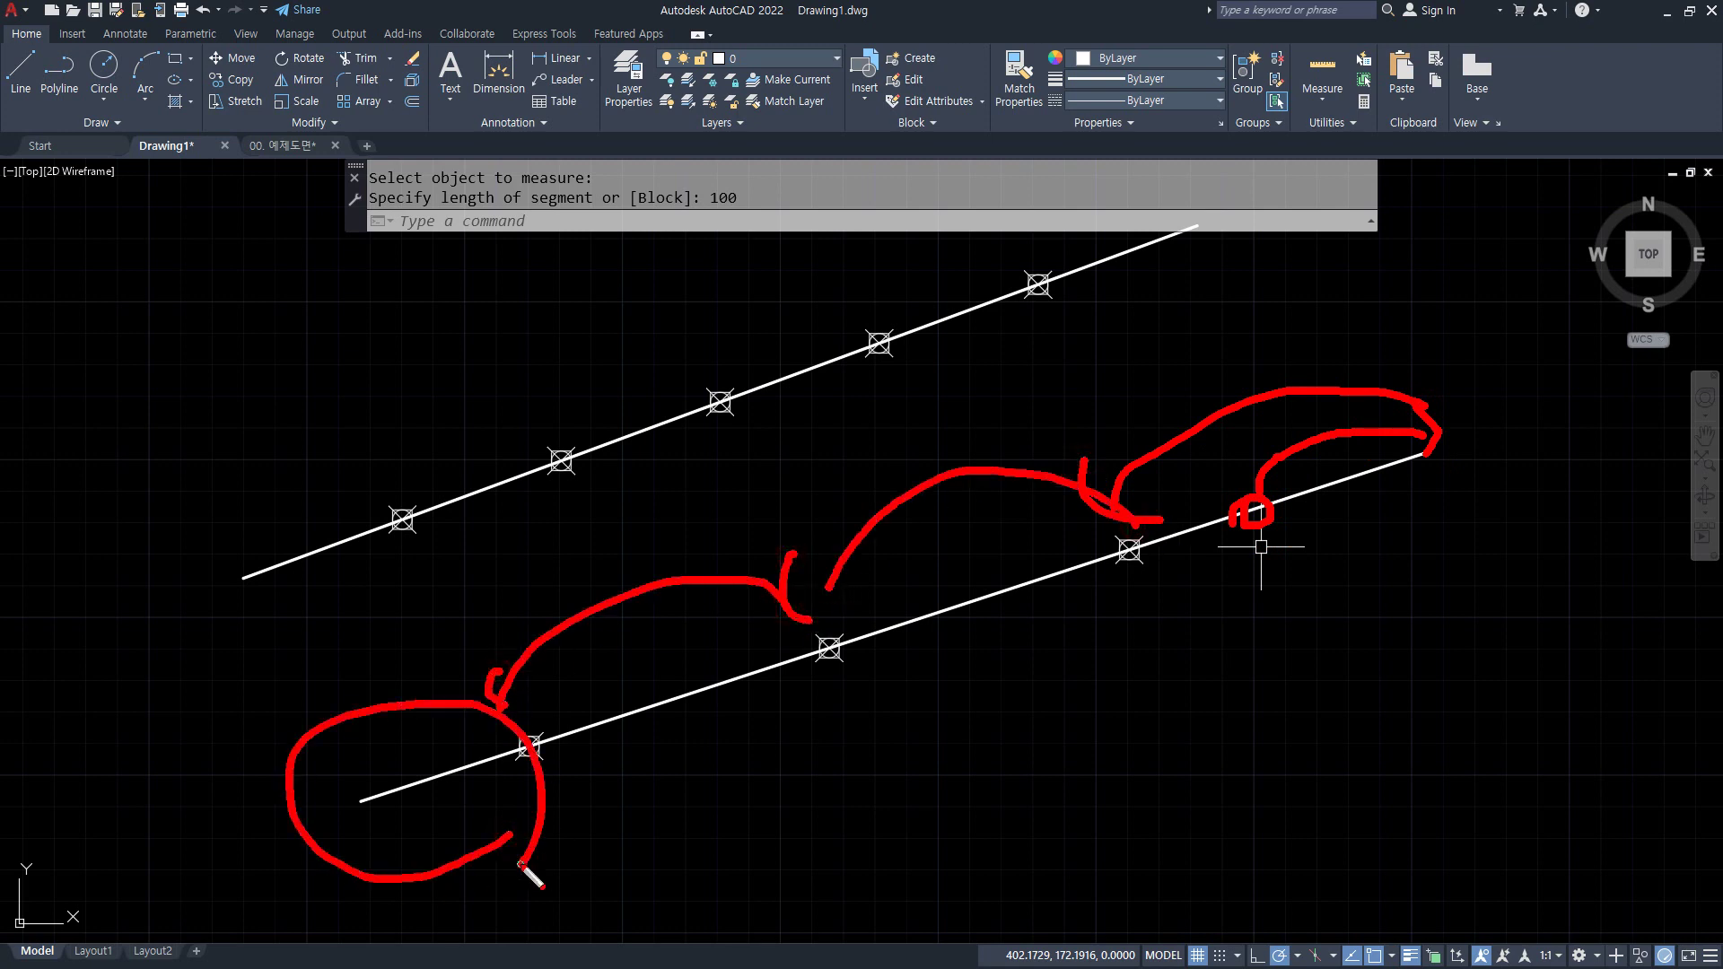
key("Escape")
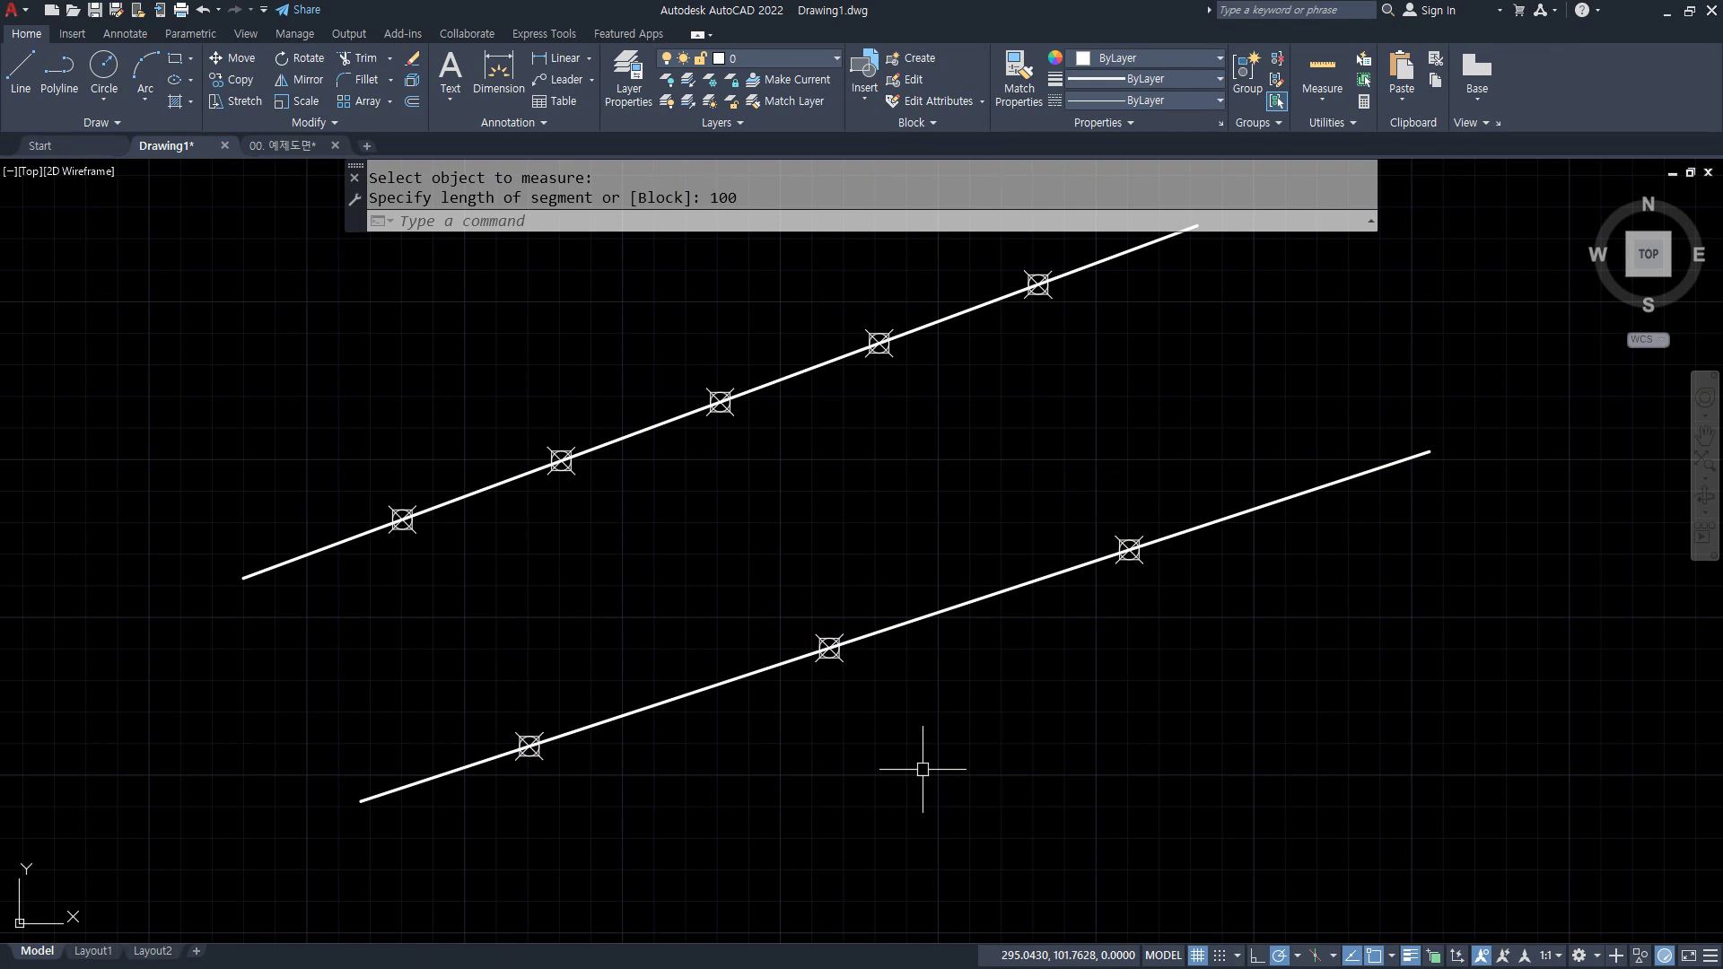
- Draw a tall, narrow rectangle freehand in the empty drawing area
type("z")
key("Return")
type("a")
key("Return")
type("rec")
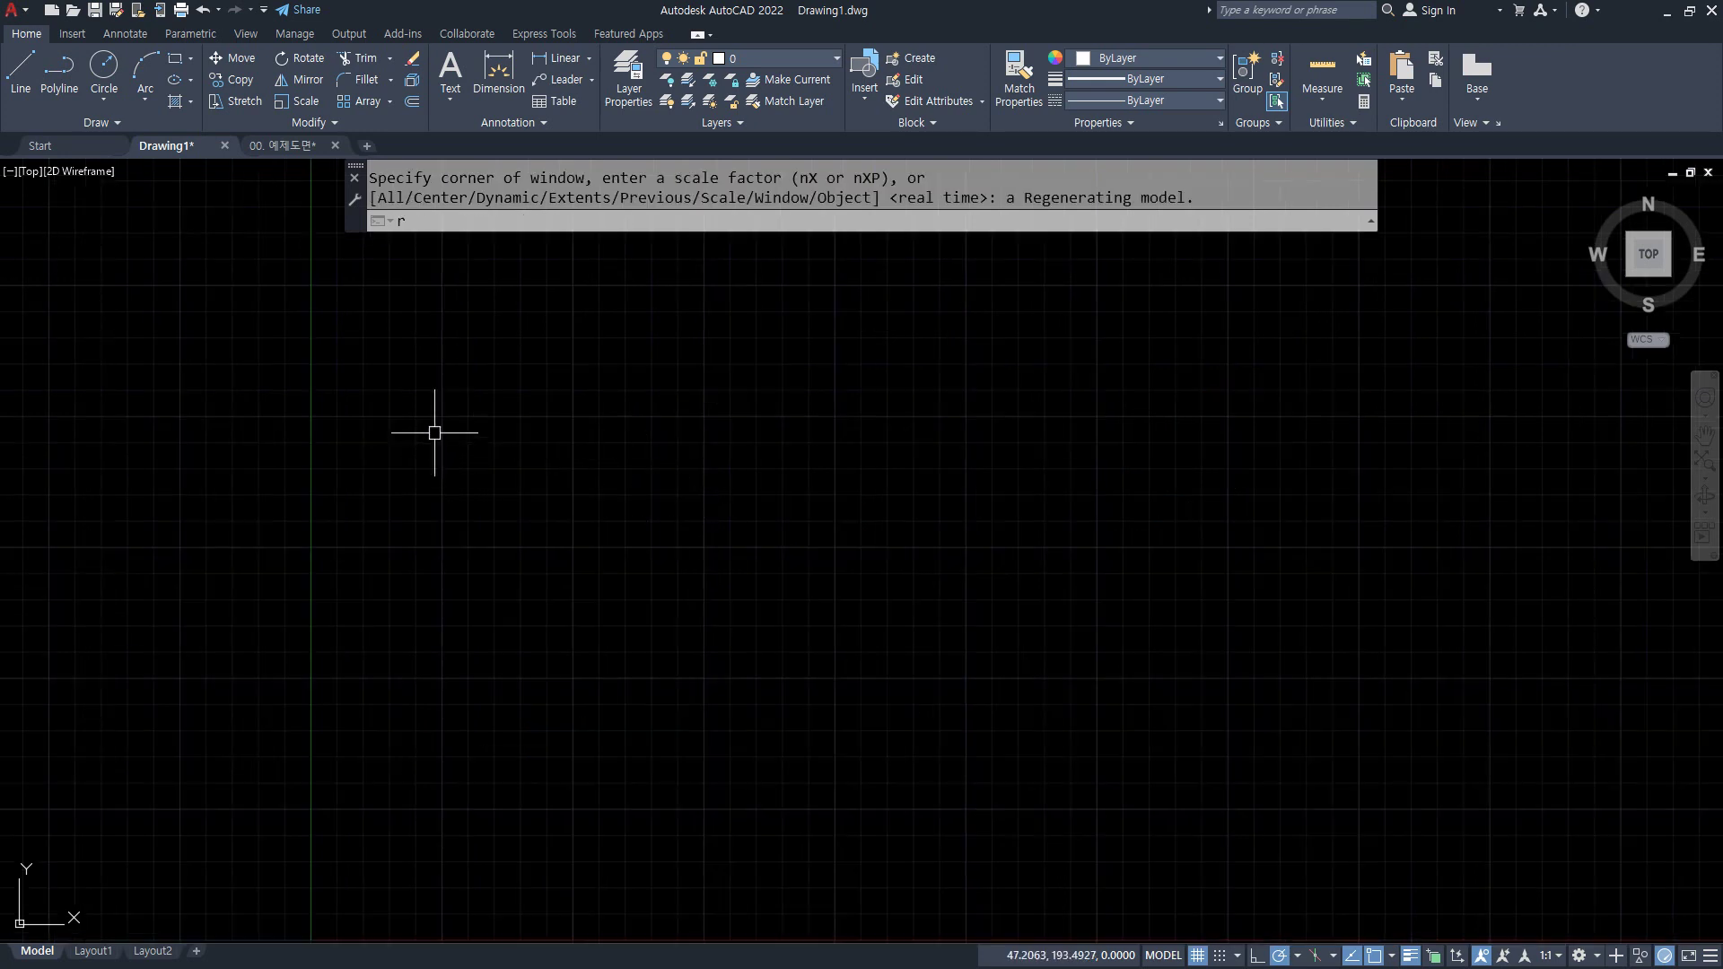
key("Return")
left_click(469, 290)
left_click(623, 759)
- Draw a small, wide rectangle to the right of the tall rectangle, near its upper end
key("Return")
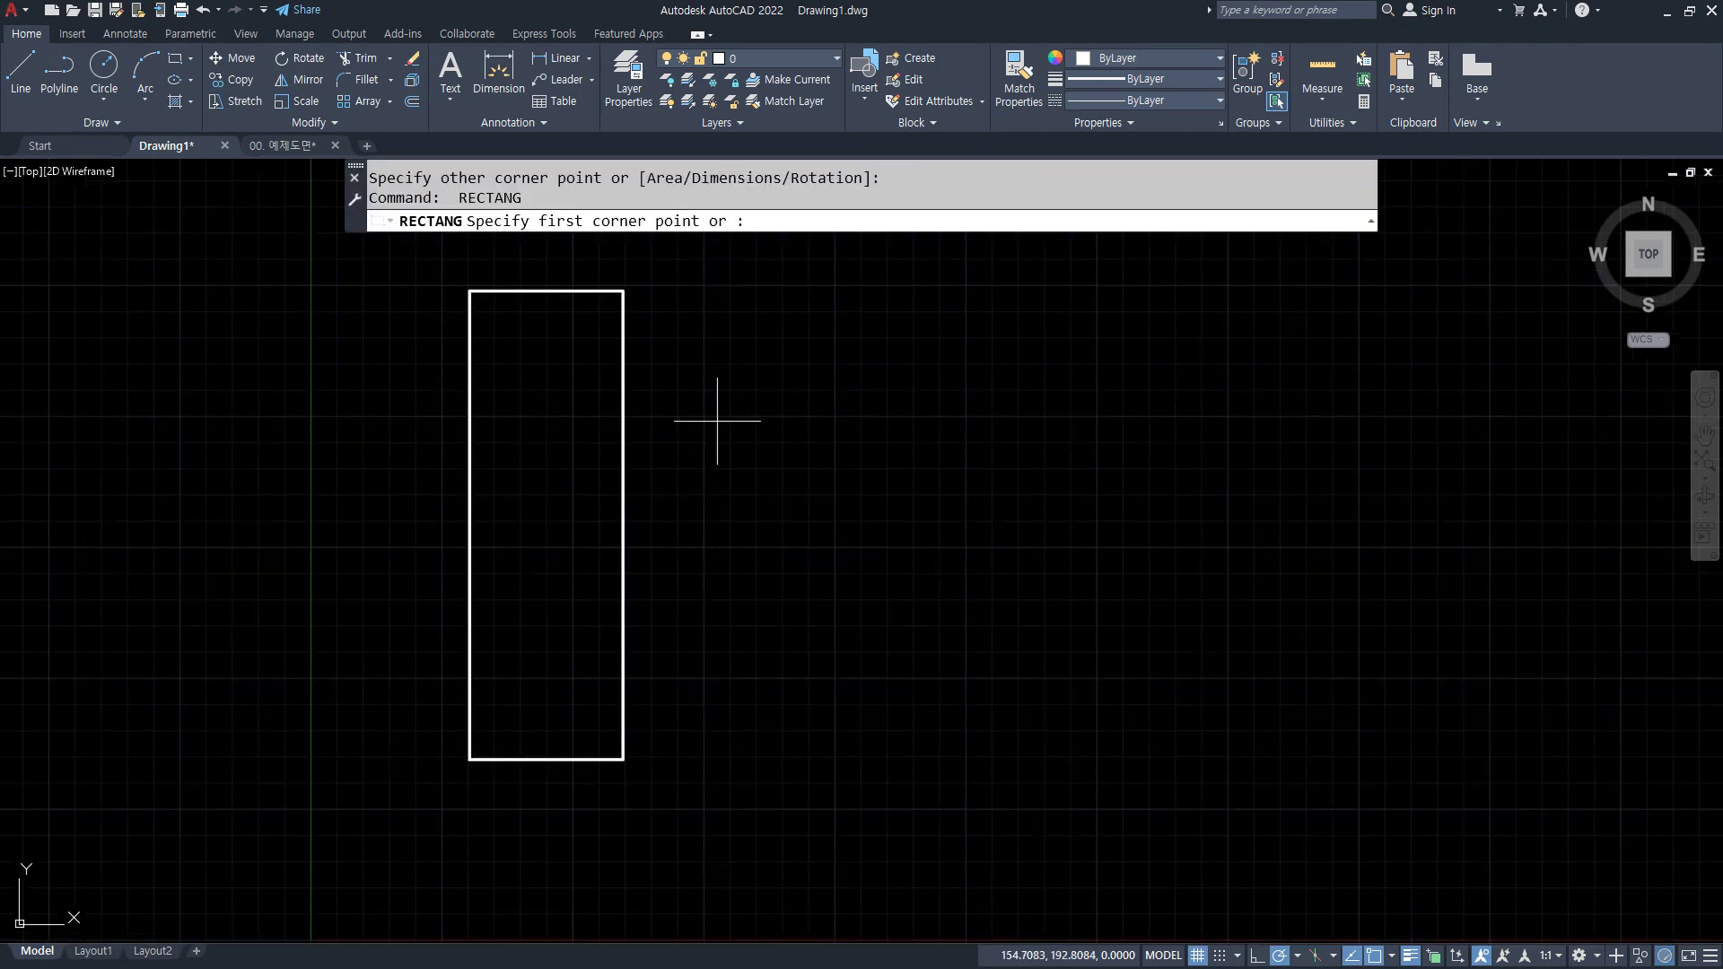
left_click(719, 308)
left_click(866, 366)
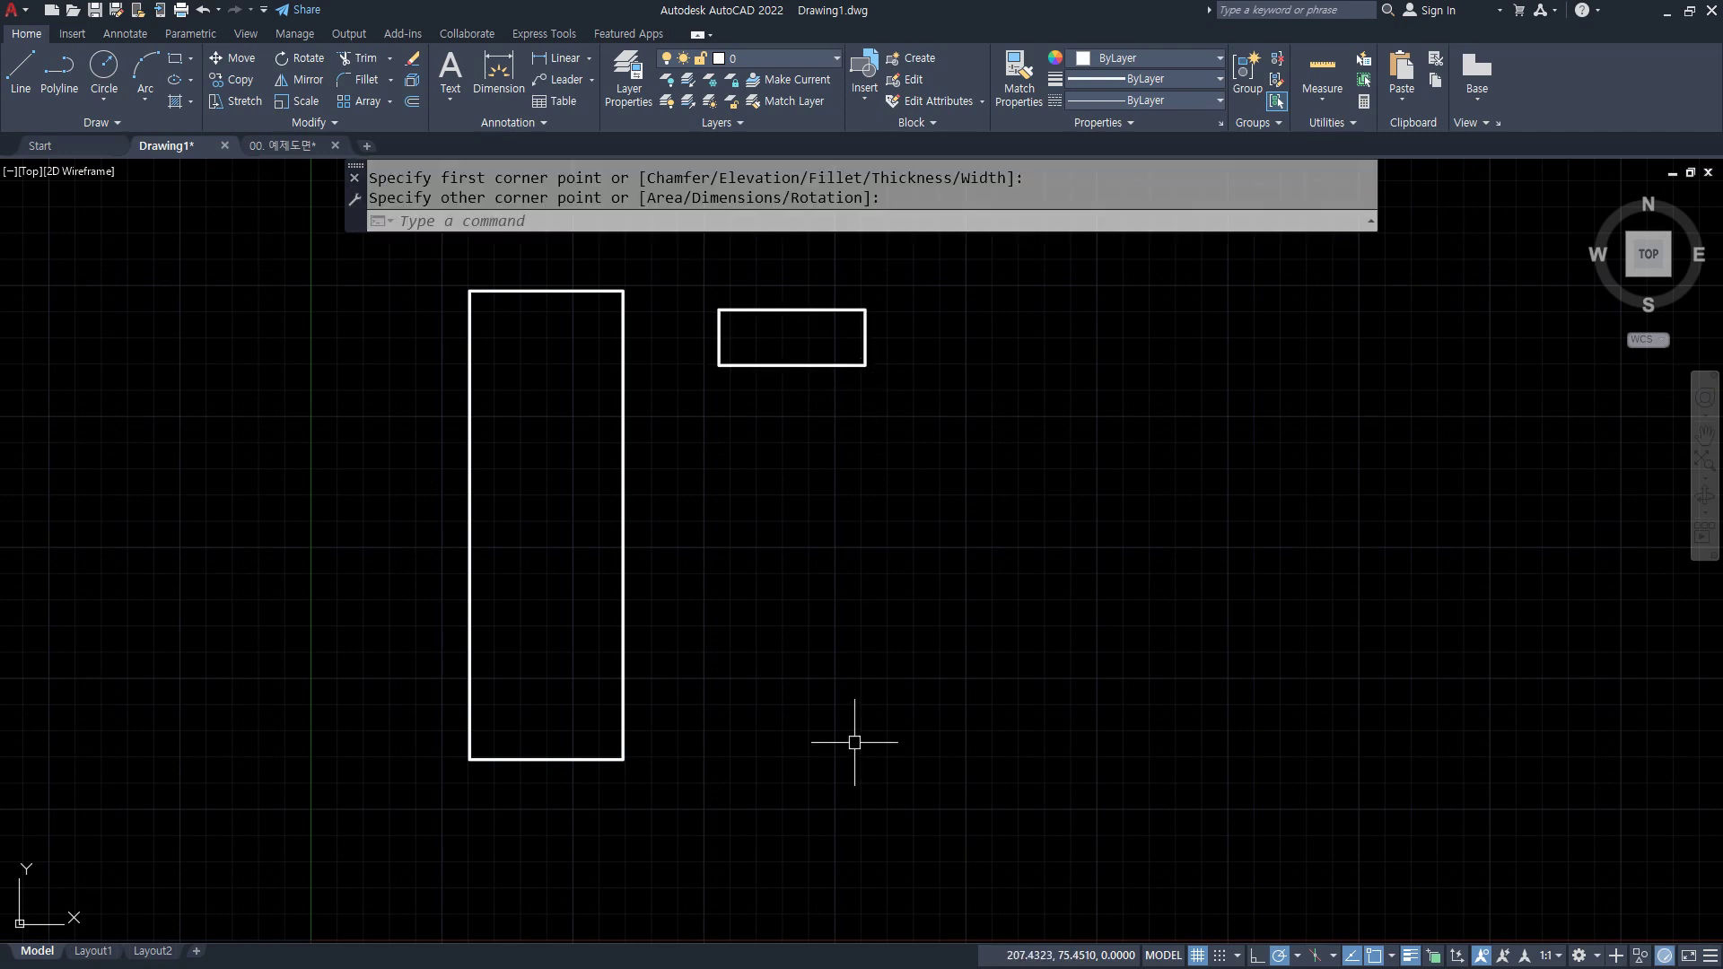
- Switch to the Notepad command notes to review the ALign (AL) entry and return to AutoCAD to compare the two rectangles' edges
key("alt+Tab")
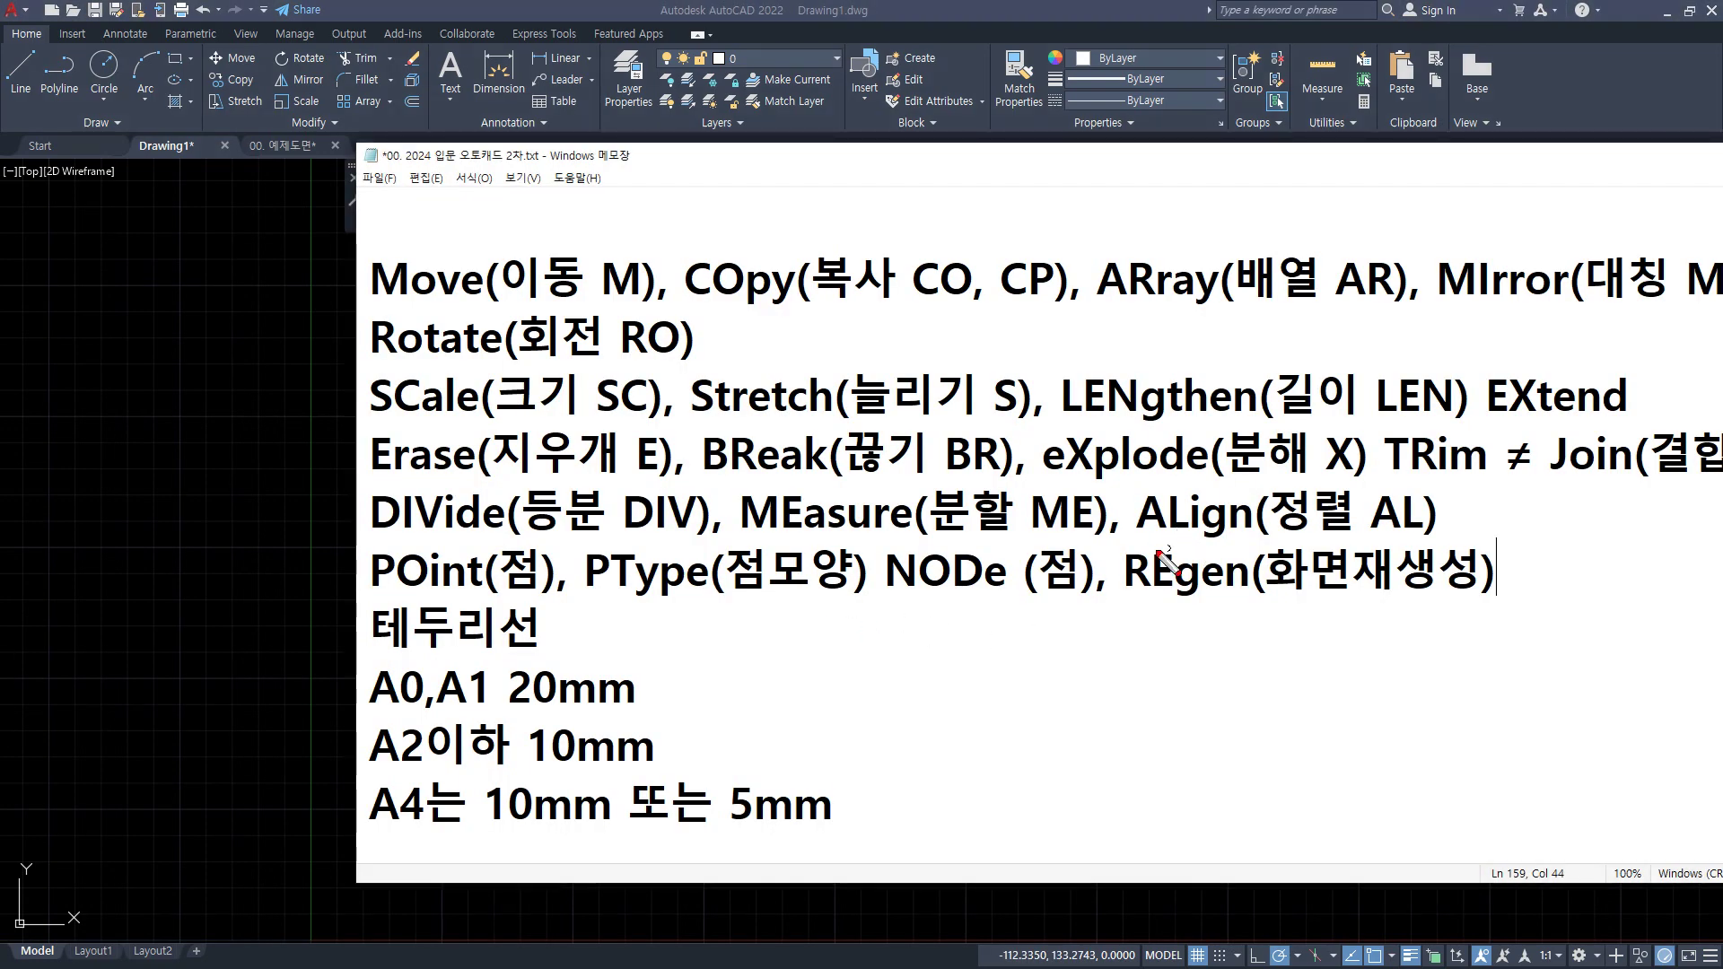
left_click_drag(1149, 549, 1450, 545)
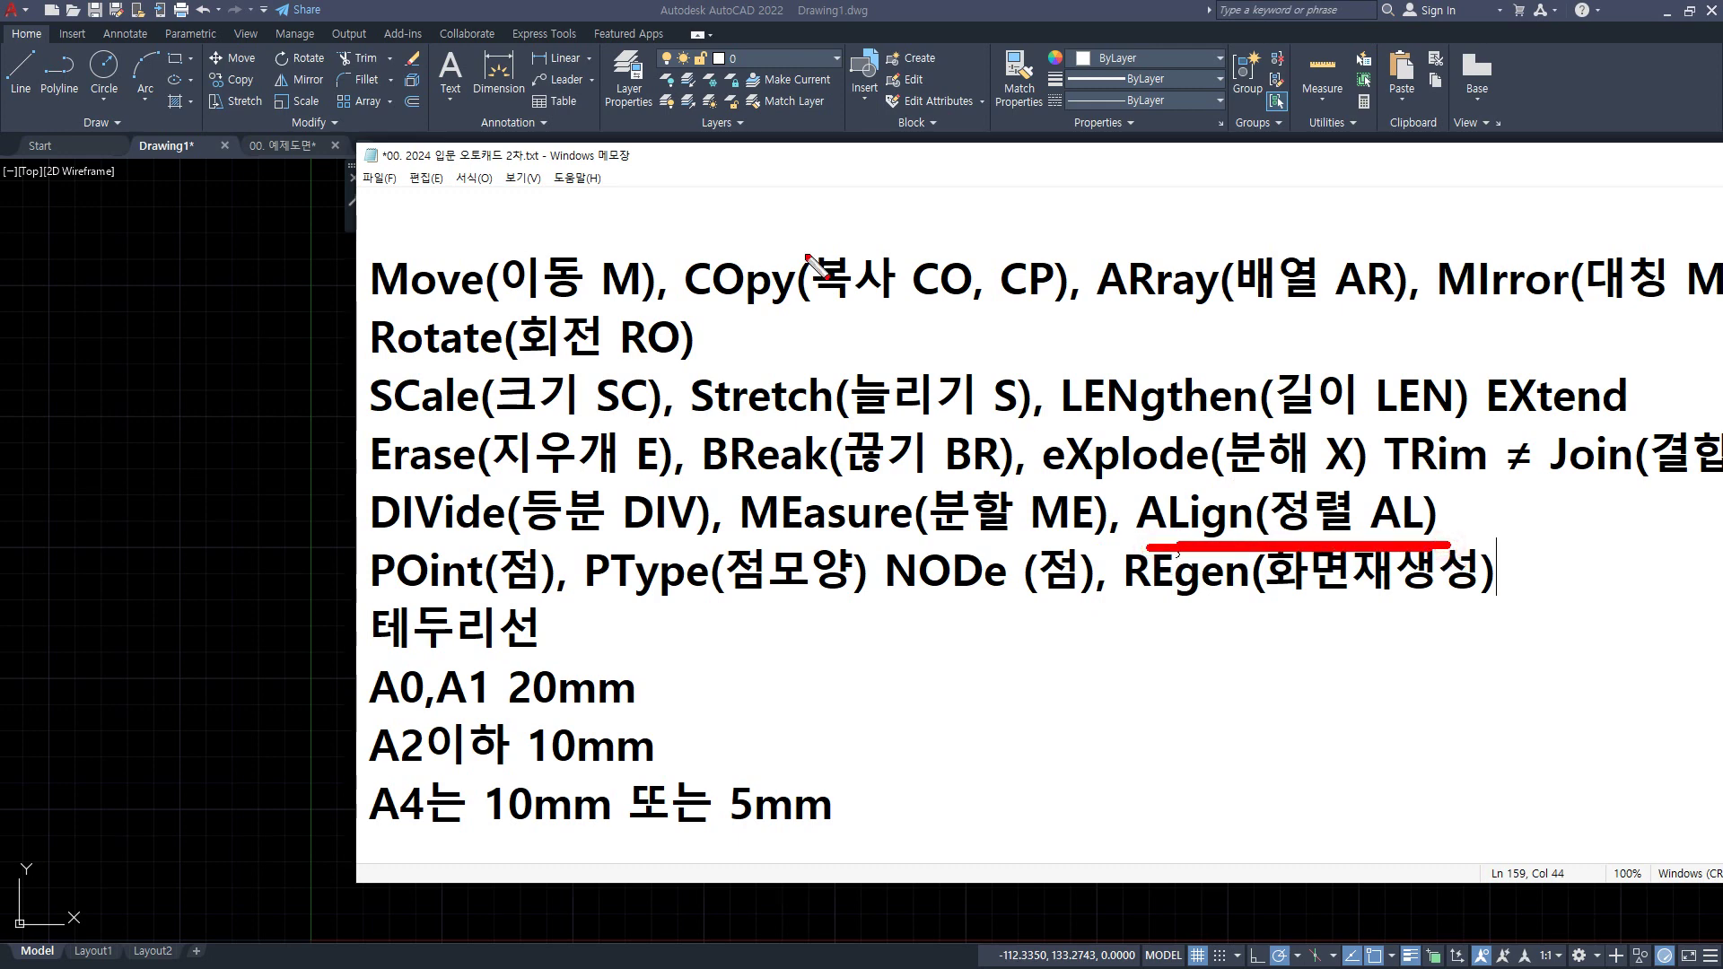
key("alt+Tab")
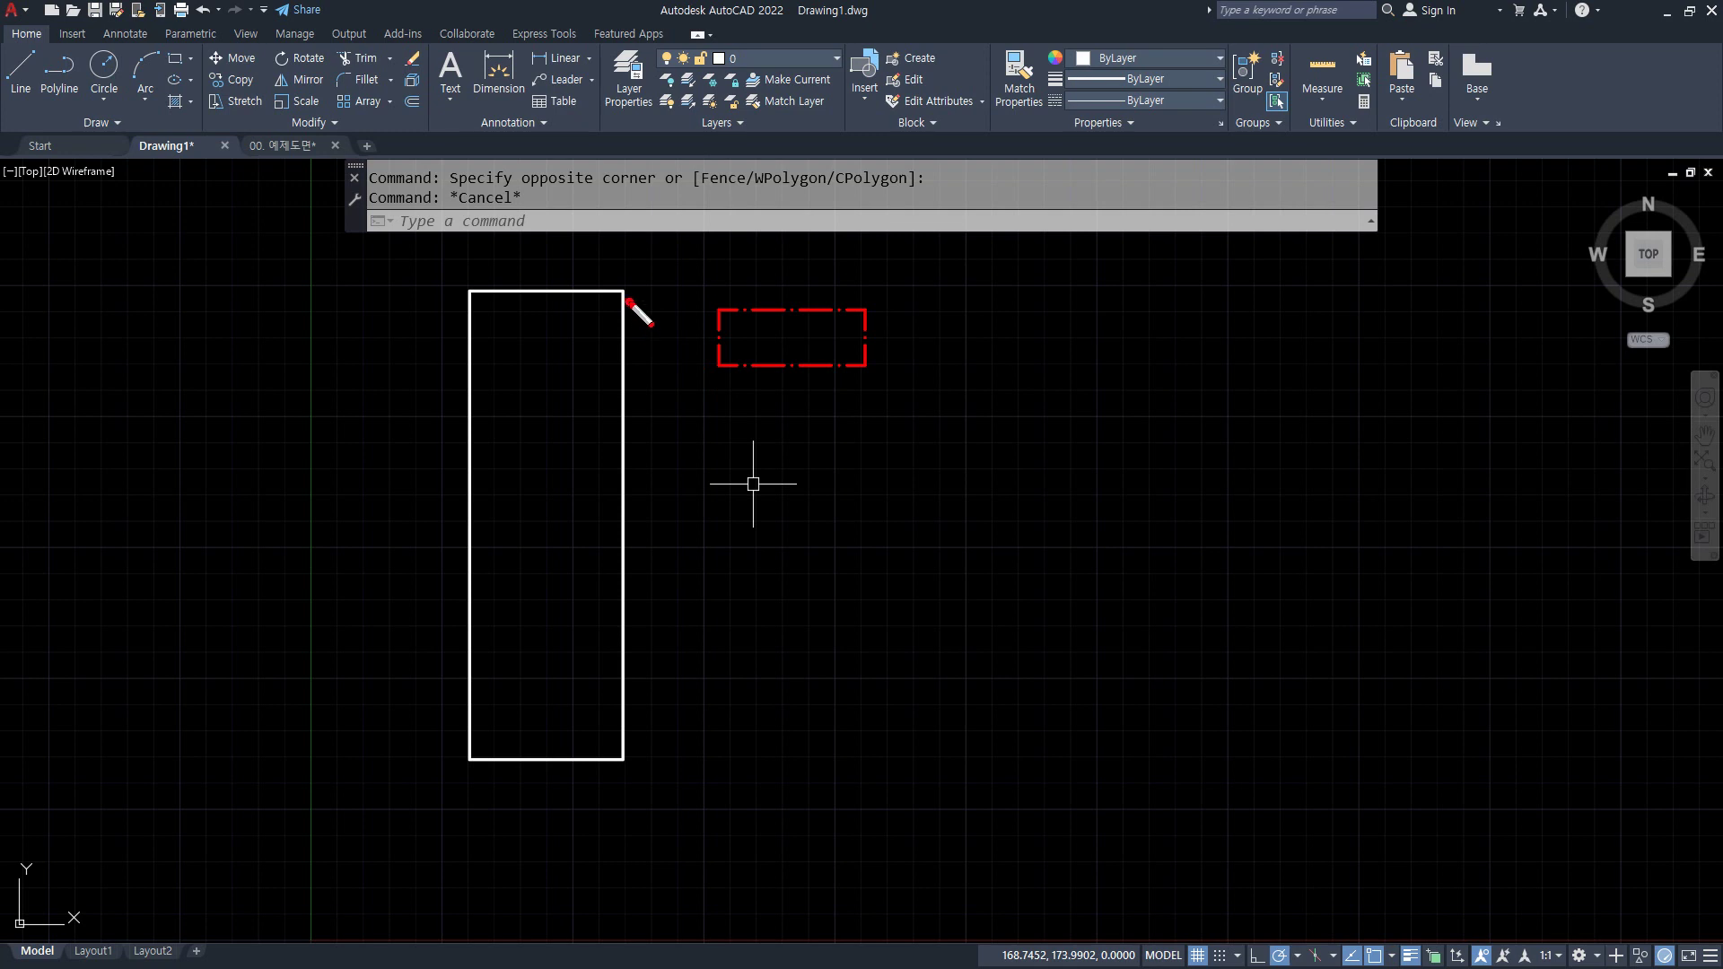
left_click_drag(629, 301, 630, 741)
left_click_drag(729, 374, 865, 376)
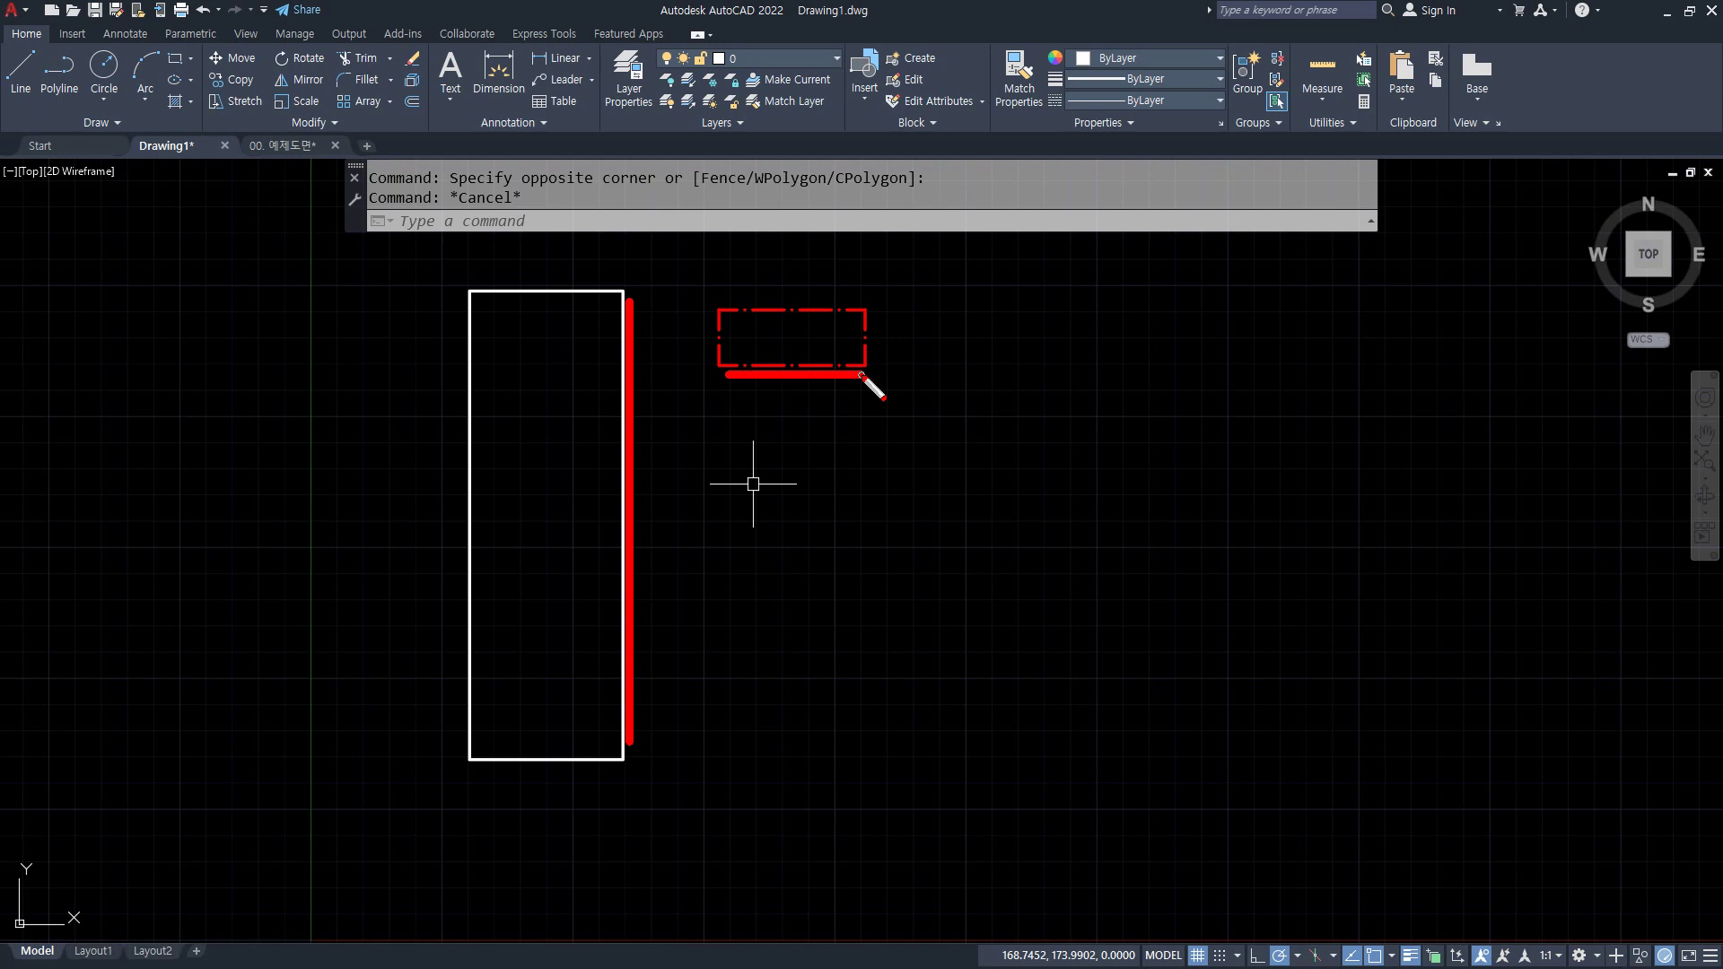
key("Escape")
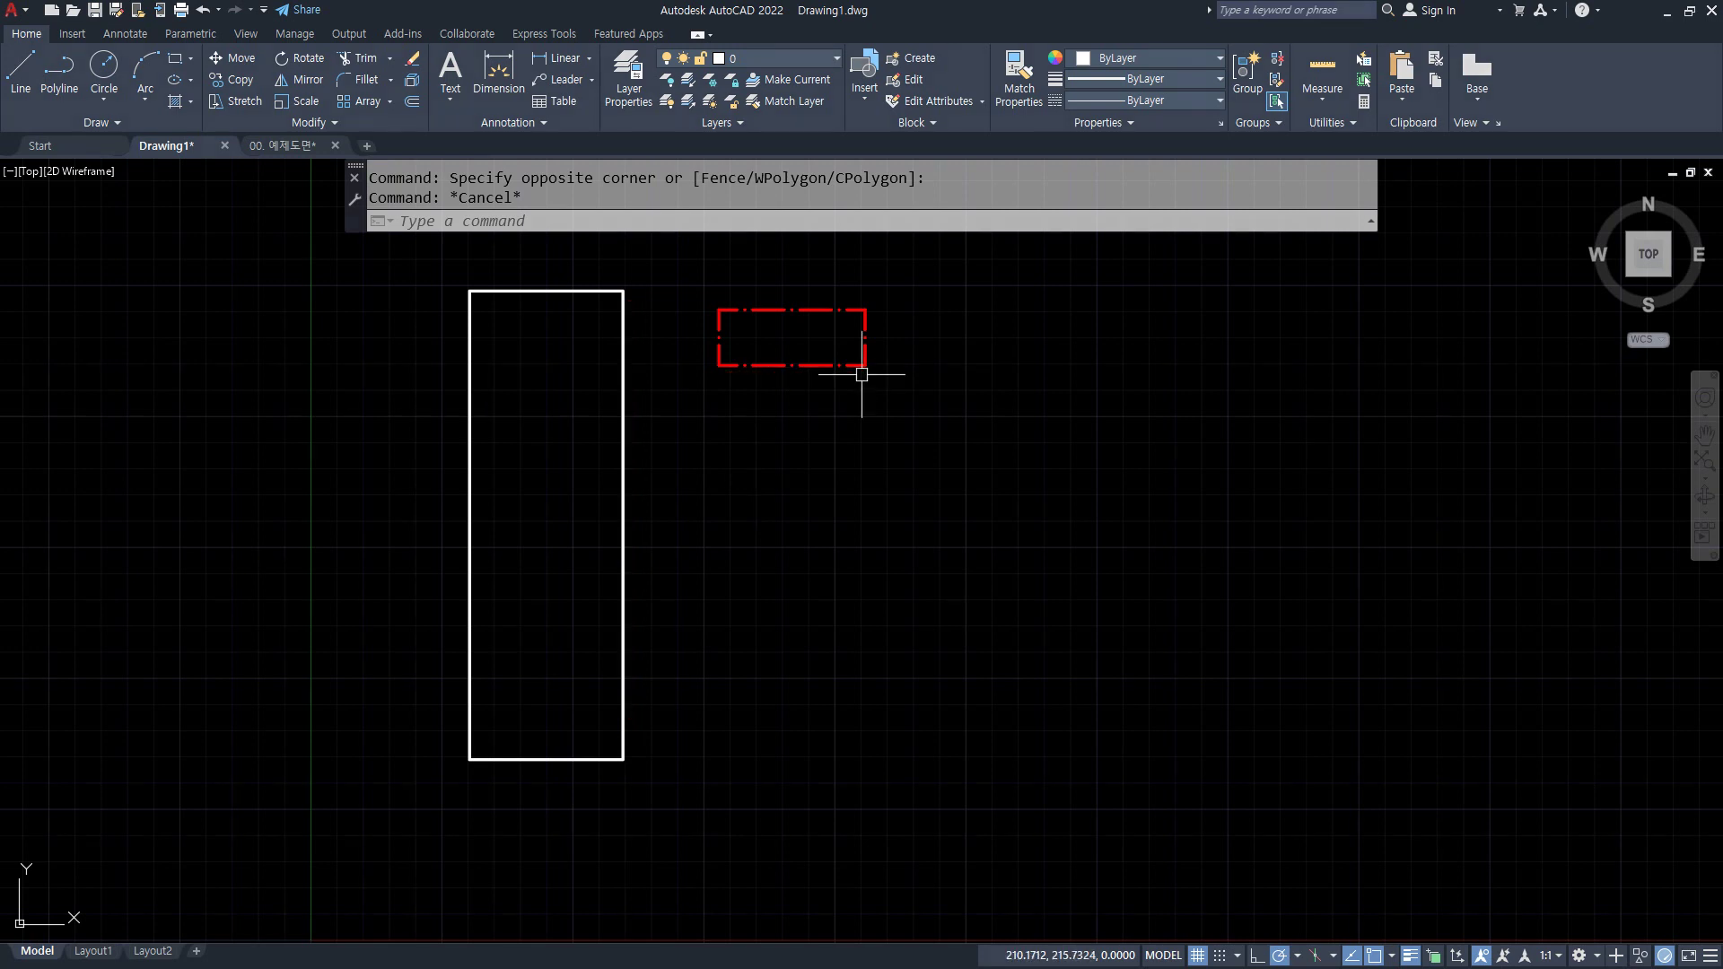
- Rotate the small red rectangle clockwise about its lower-left corner until it stands vertical
type("ro")
key("Return")
left_click(908, 269)
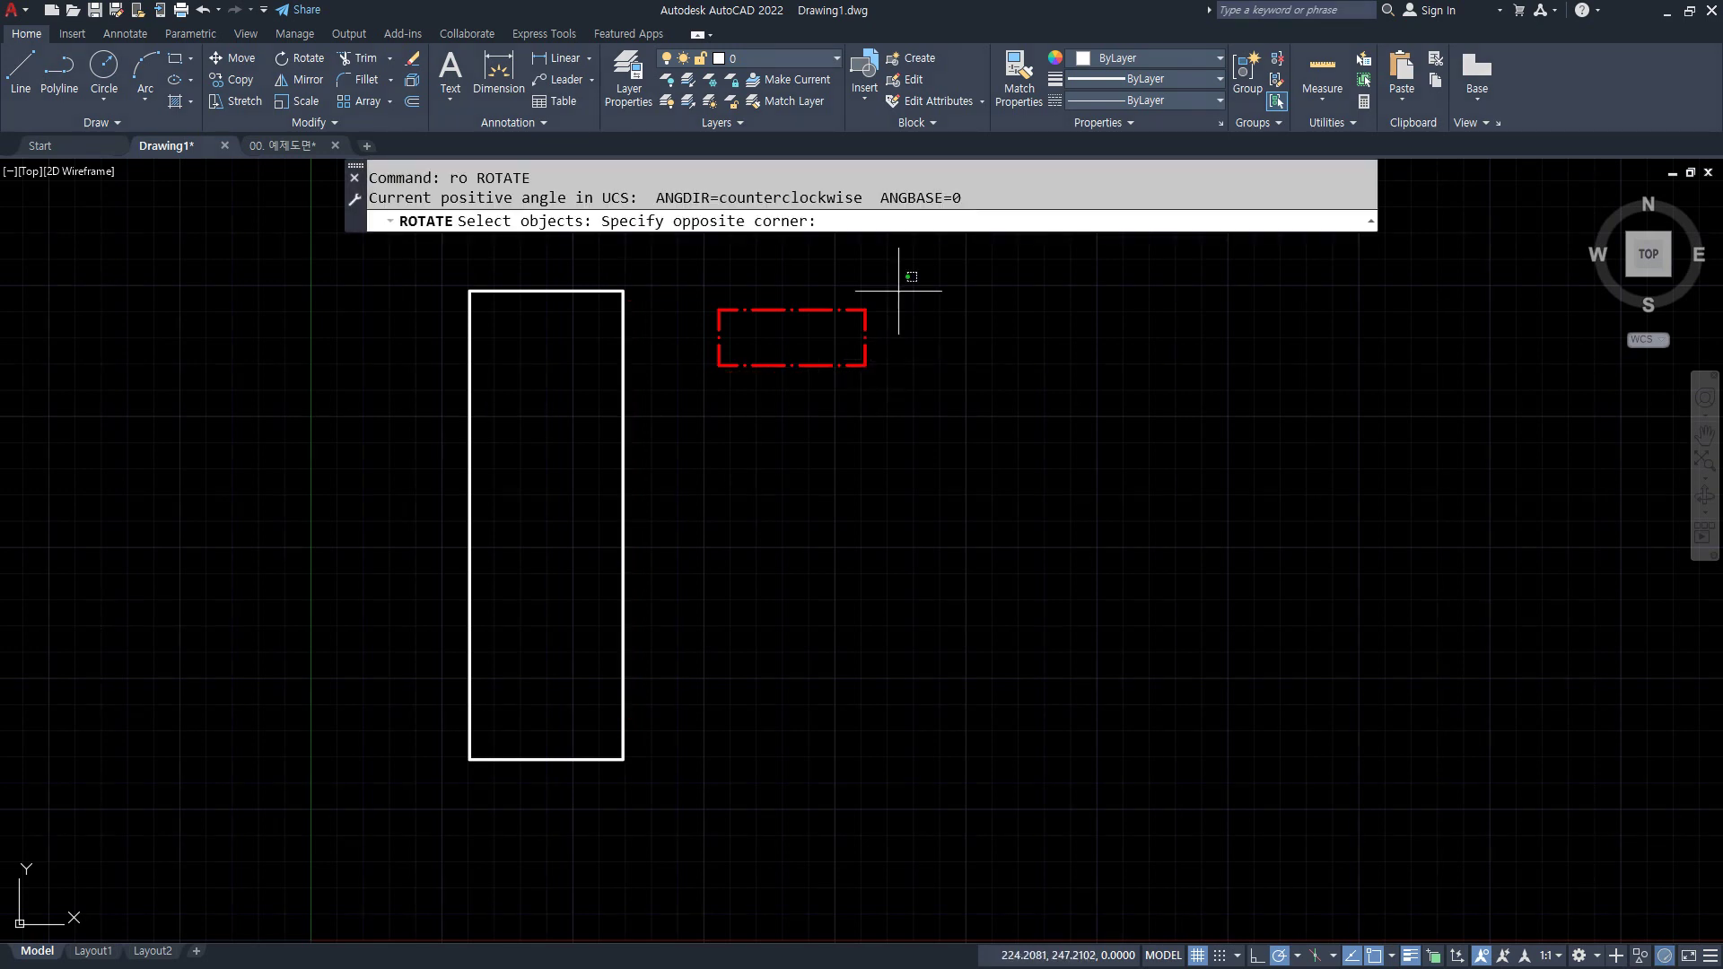
left_click(676, 413)
key("Return")
left_click(718, 365)
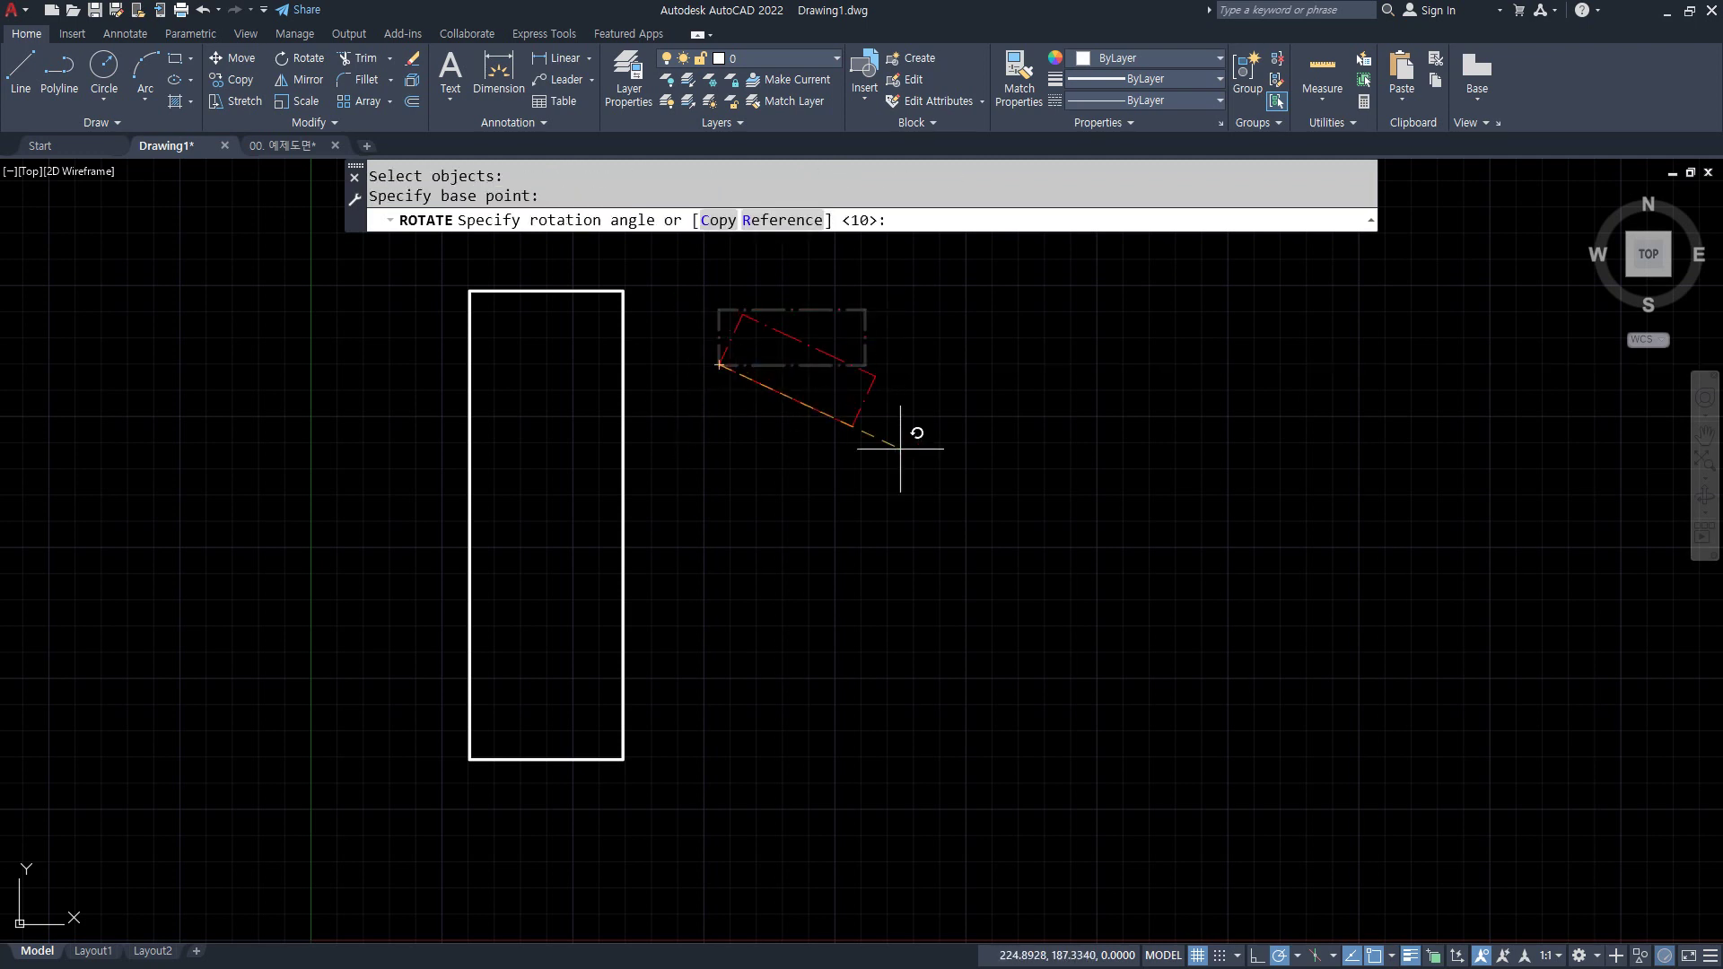
left_click(718, 656)
- Move the red rectangle by its upper-left corner to the tall rectangle's upper-right corner, and undo both the move and the rotation
type("m")
key("Return")
left_click(773, 505)
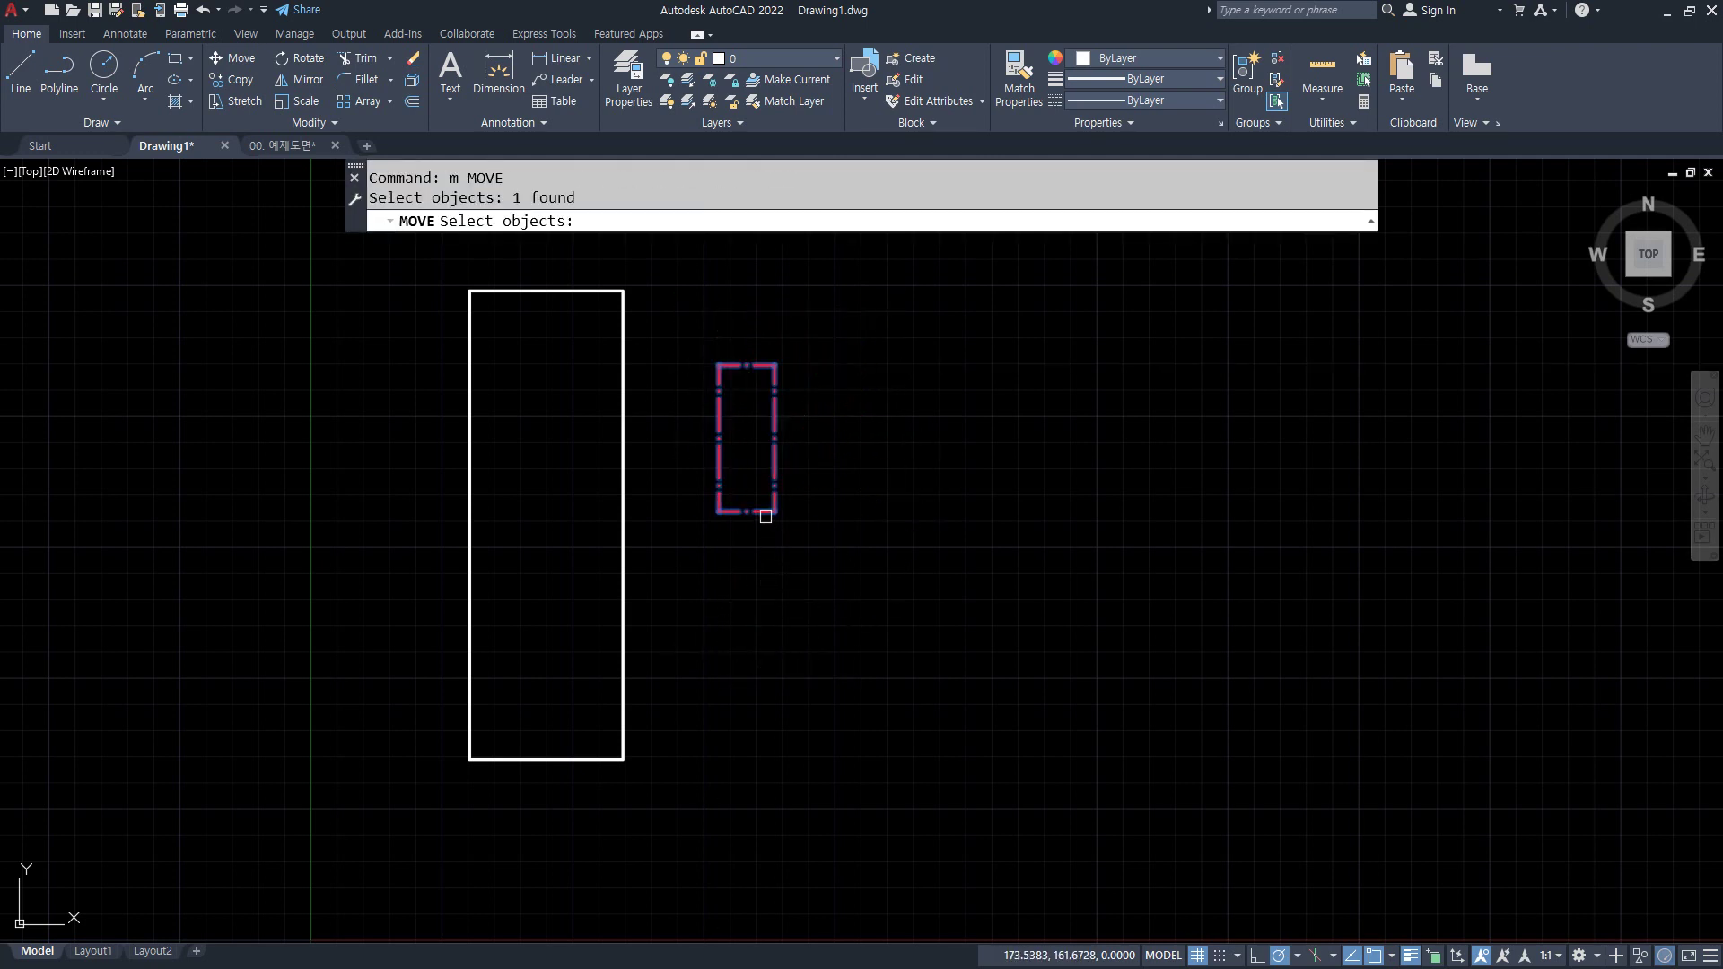
key("Return")
left_click(719, 365)
left_click(623, 290)
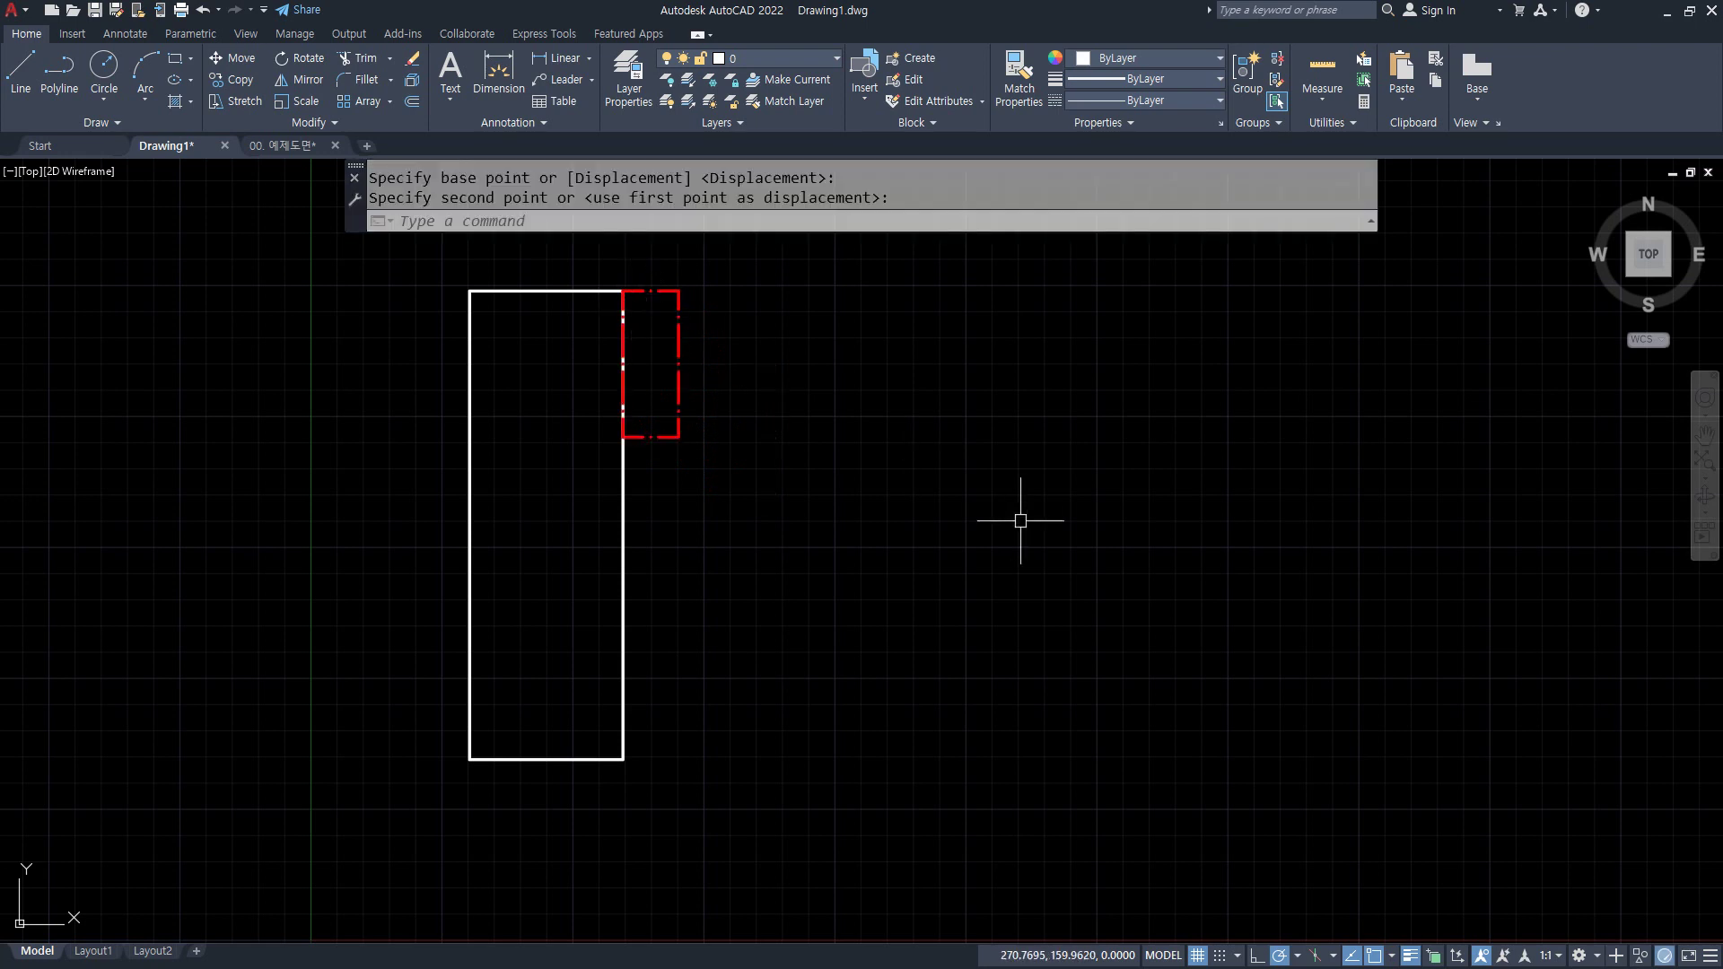
key("ctrl+z")
key("ctrl+z")
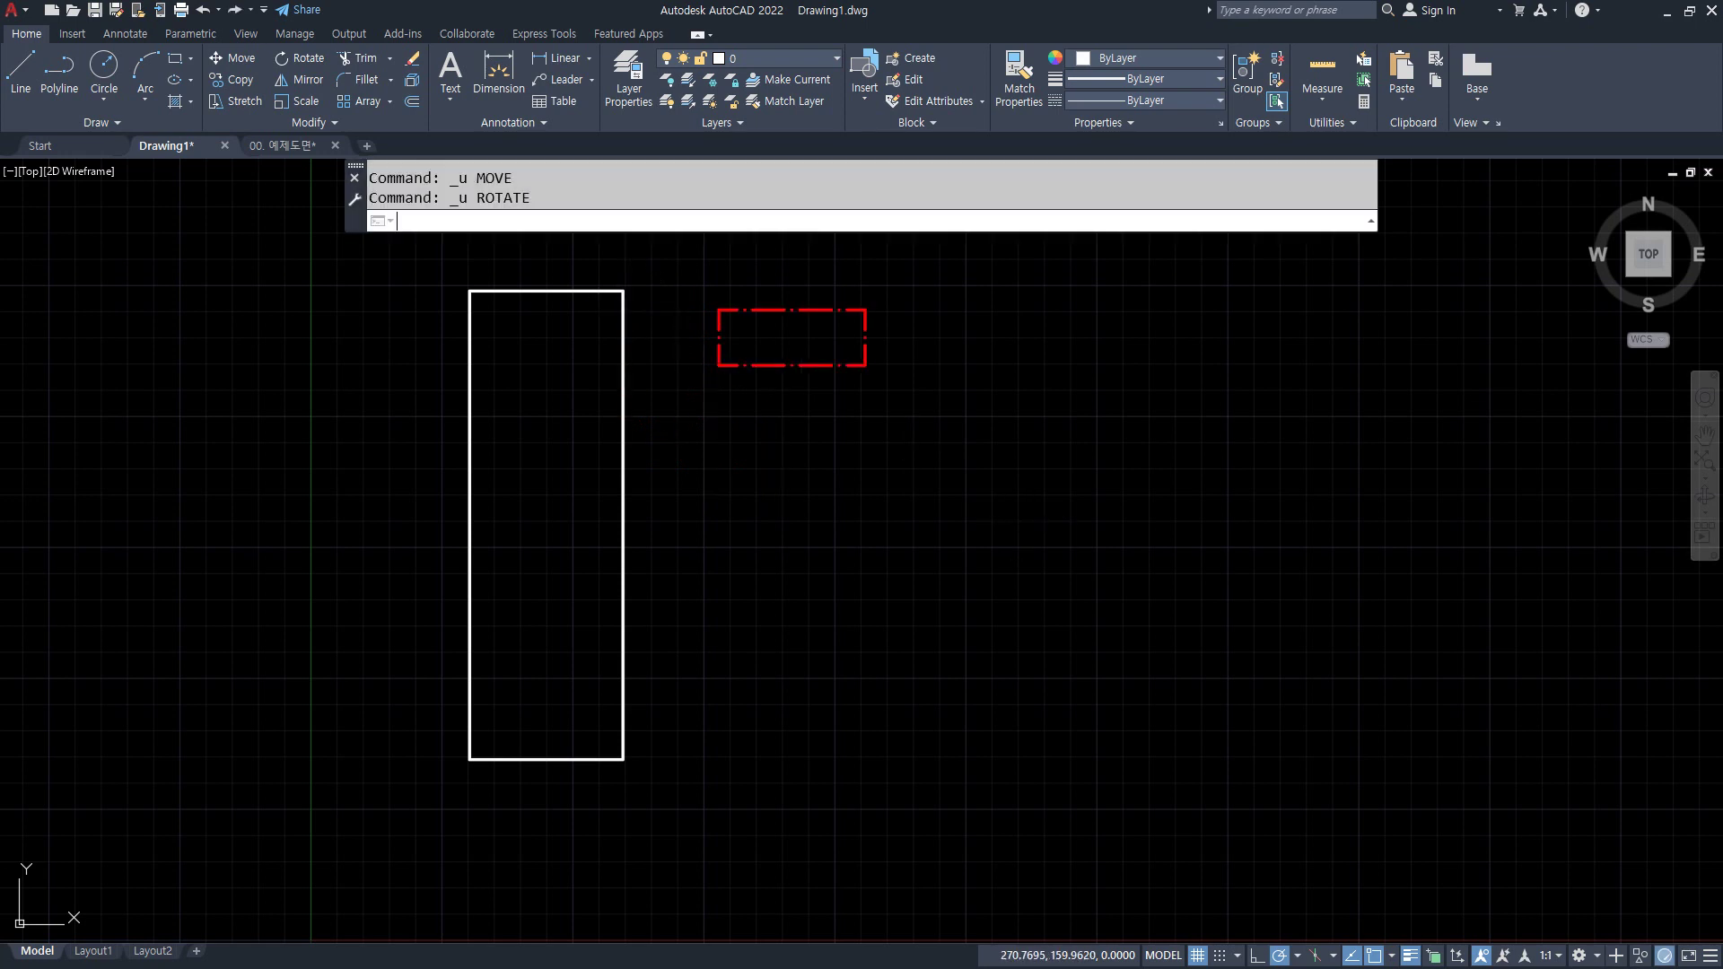
- Align the red rectangle's bottom edge to the tall rectangle's right edge, starting at its upper corner, without scaling, and undo the alignment
type("al")
key("Return")
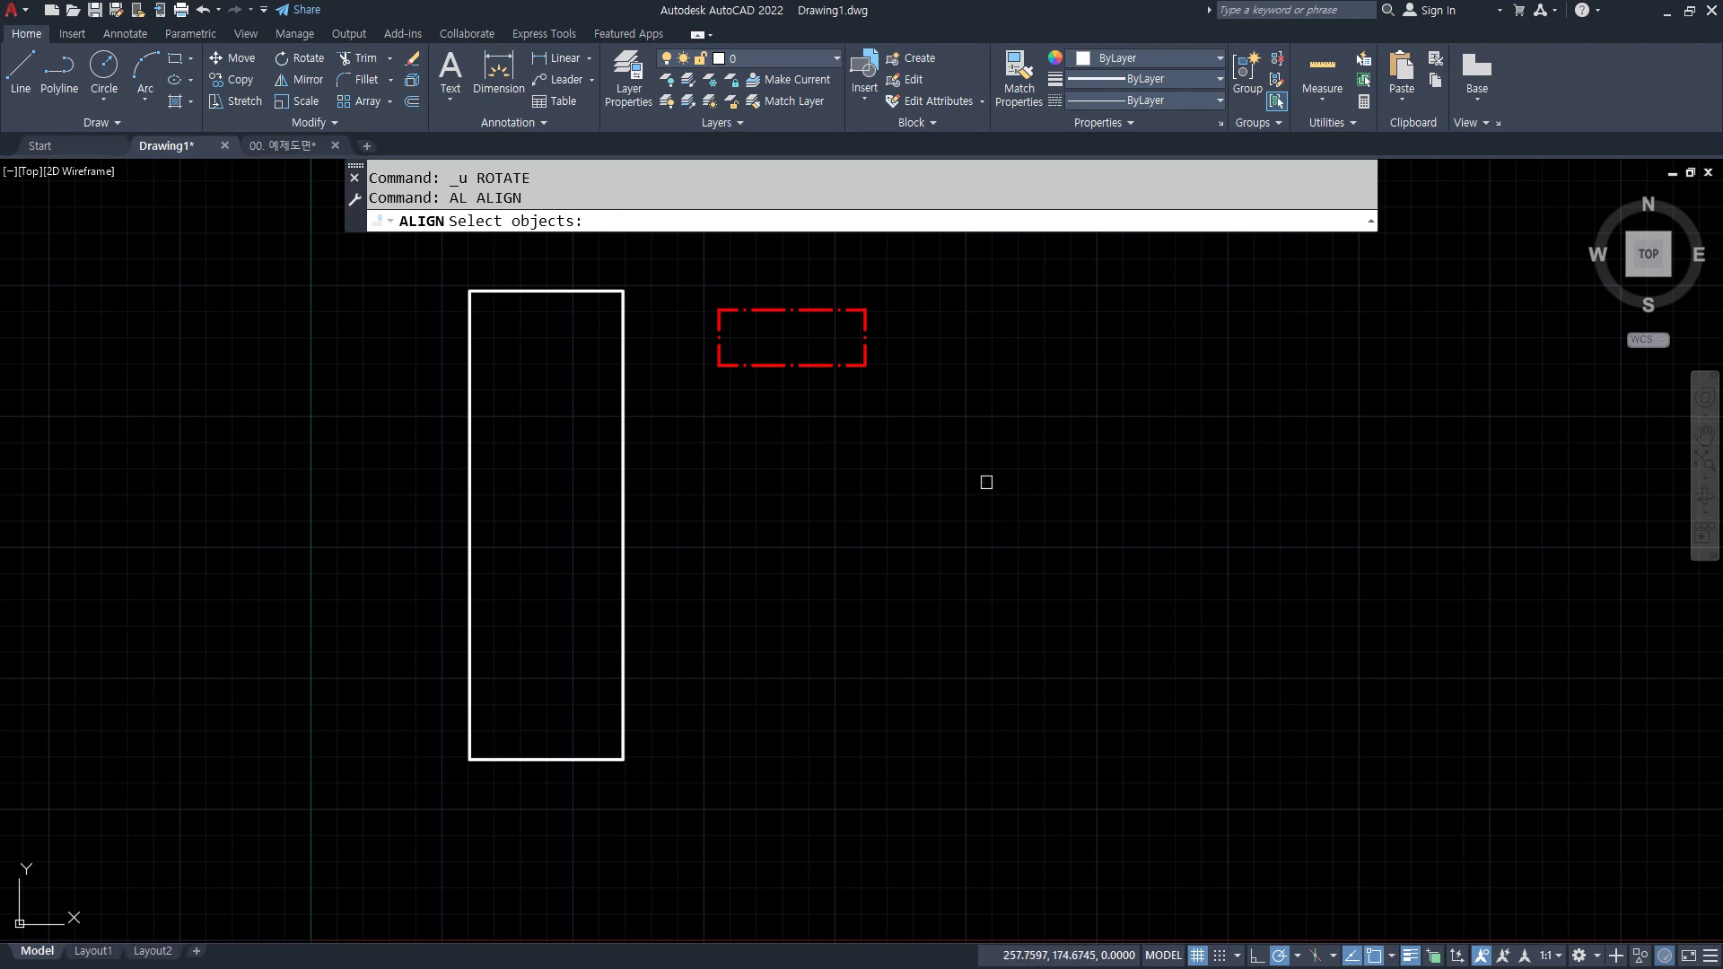
left_click(982, 468)
left_click(697, 301)
key("Return")
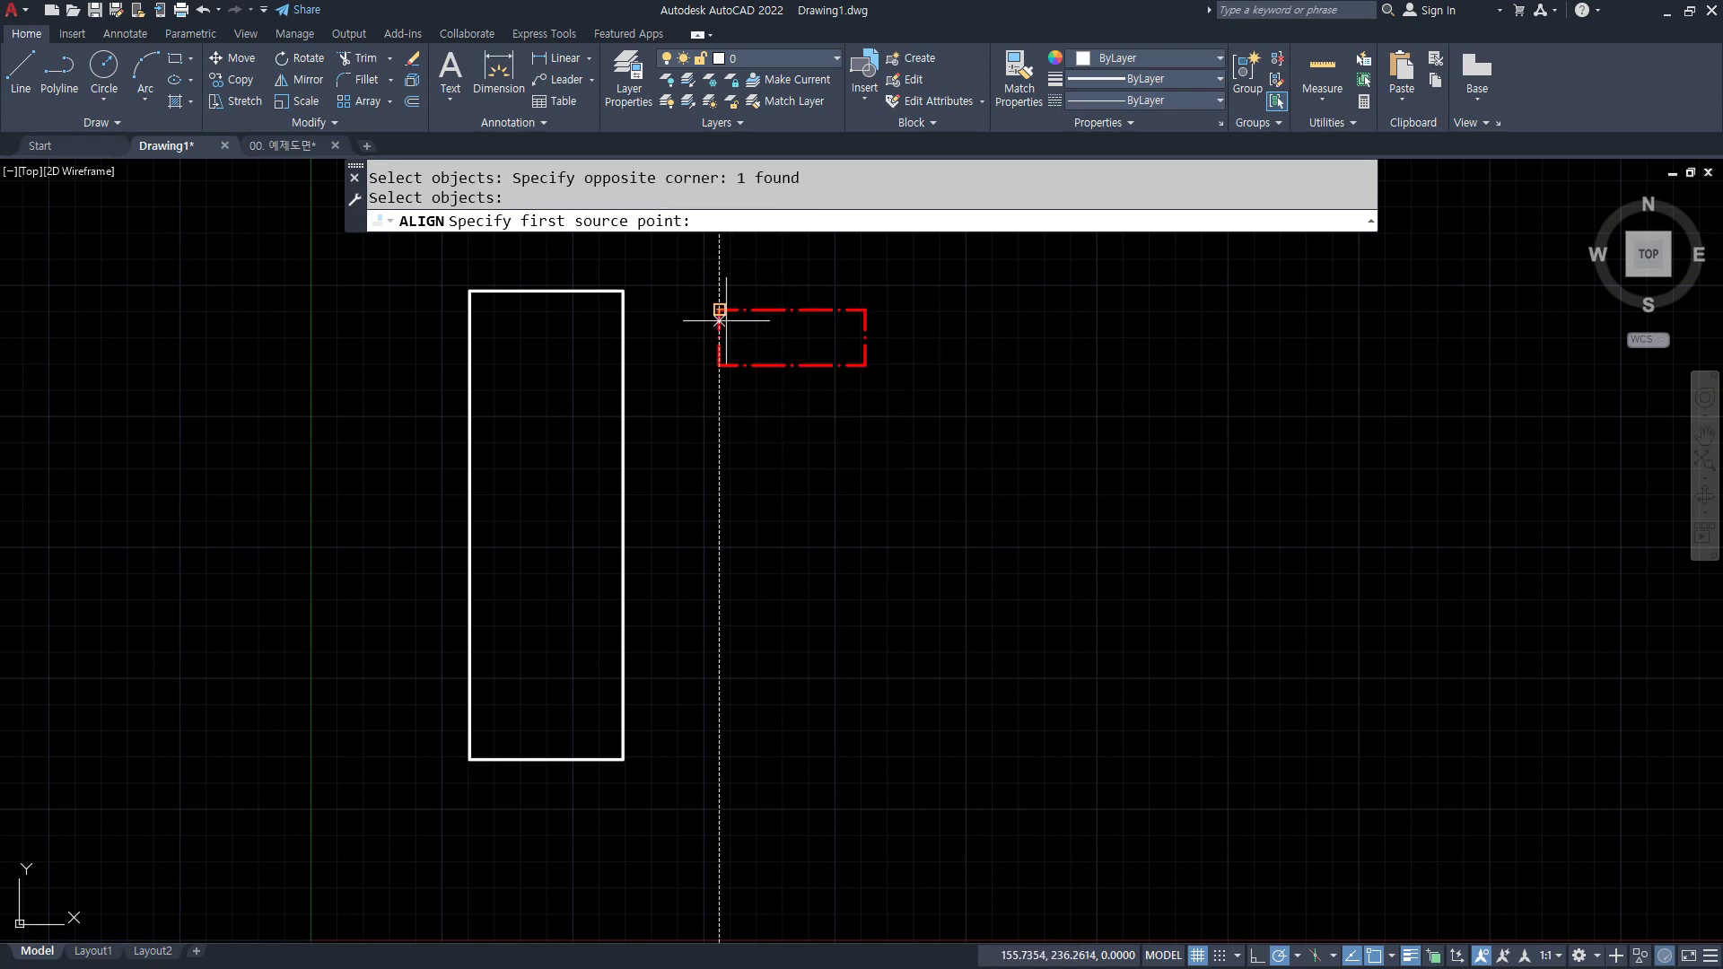
left_click(721, 364)
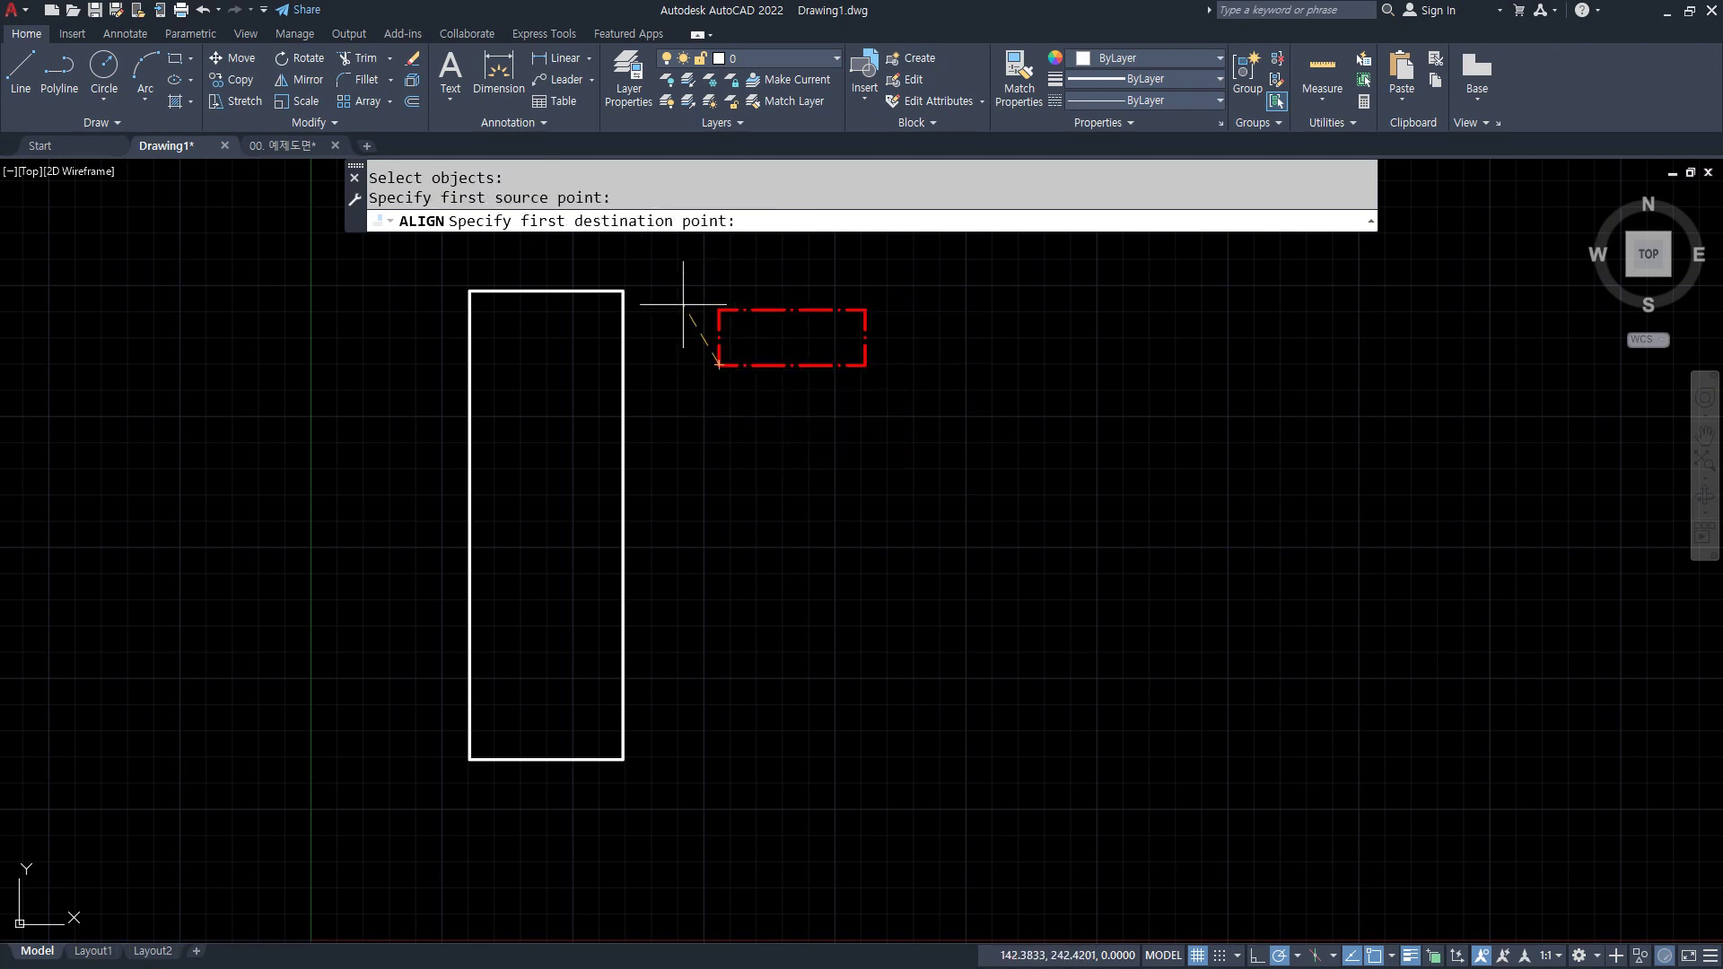
left_click(623, 291)
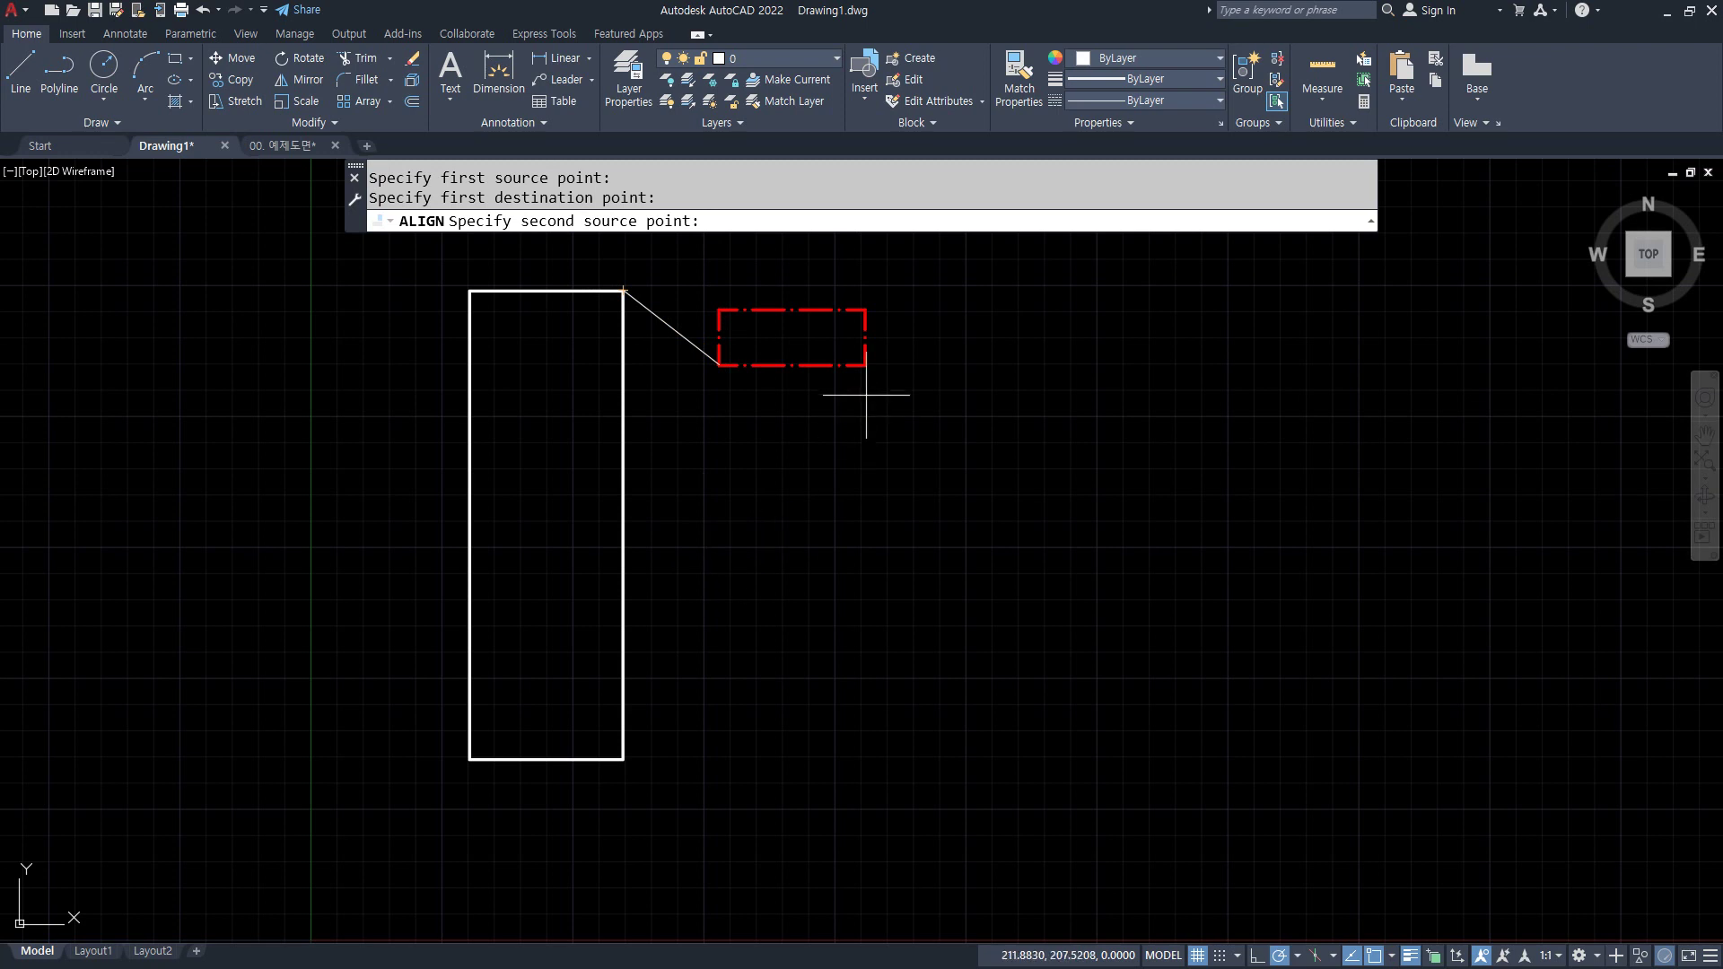
left_click(866, 365)
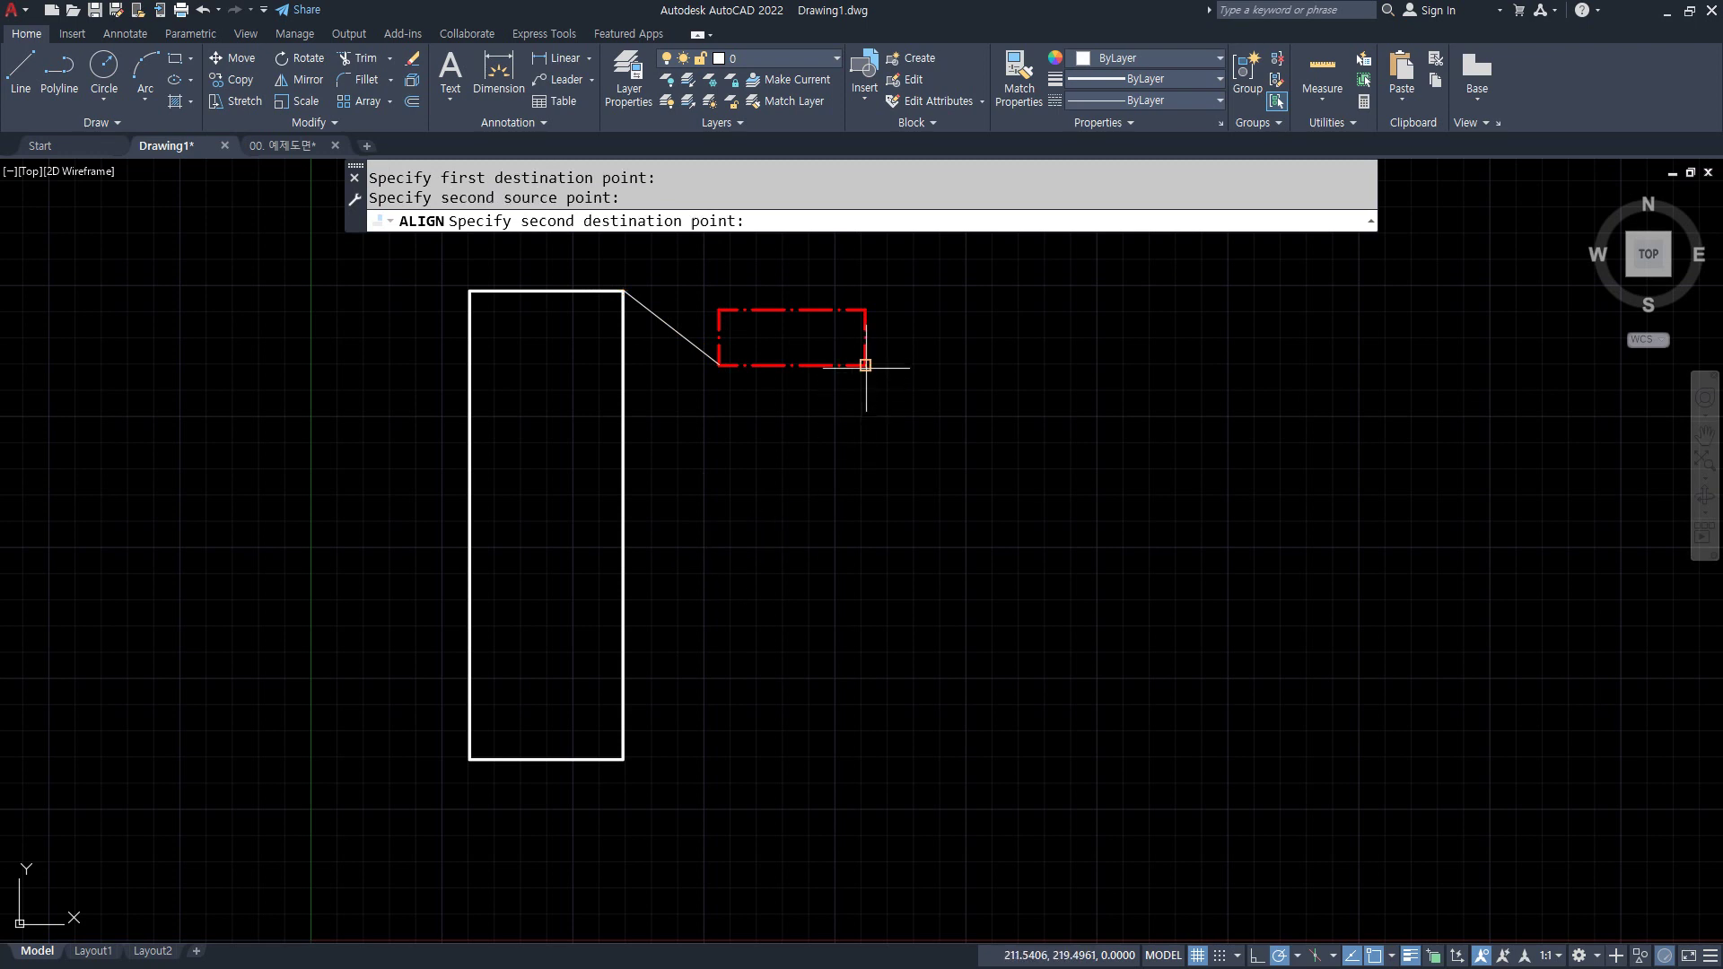
left_click(624, 759)
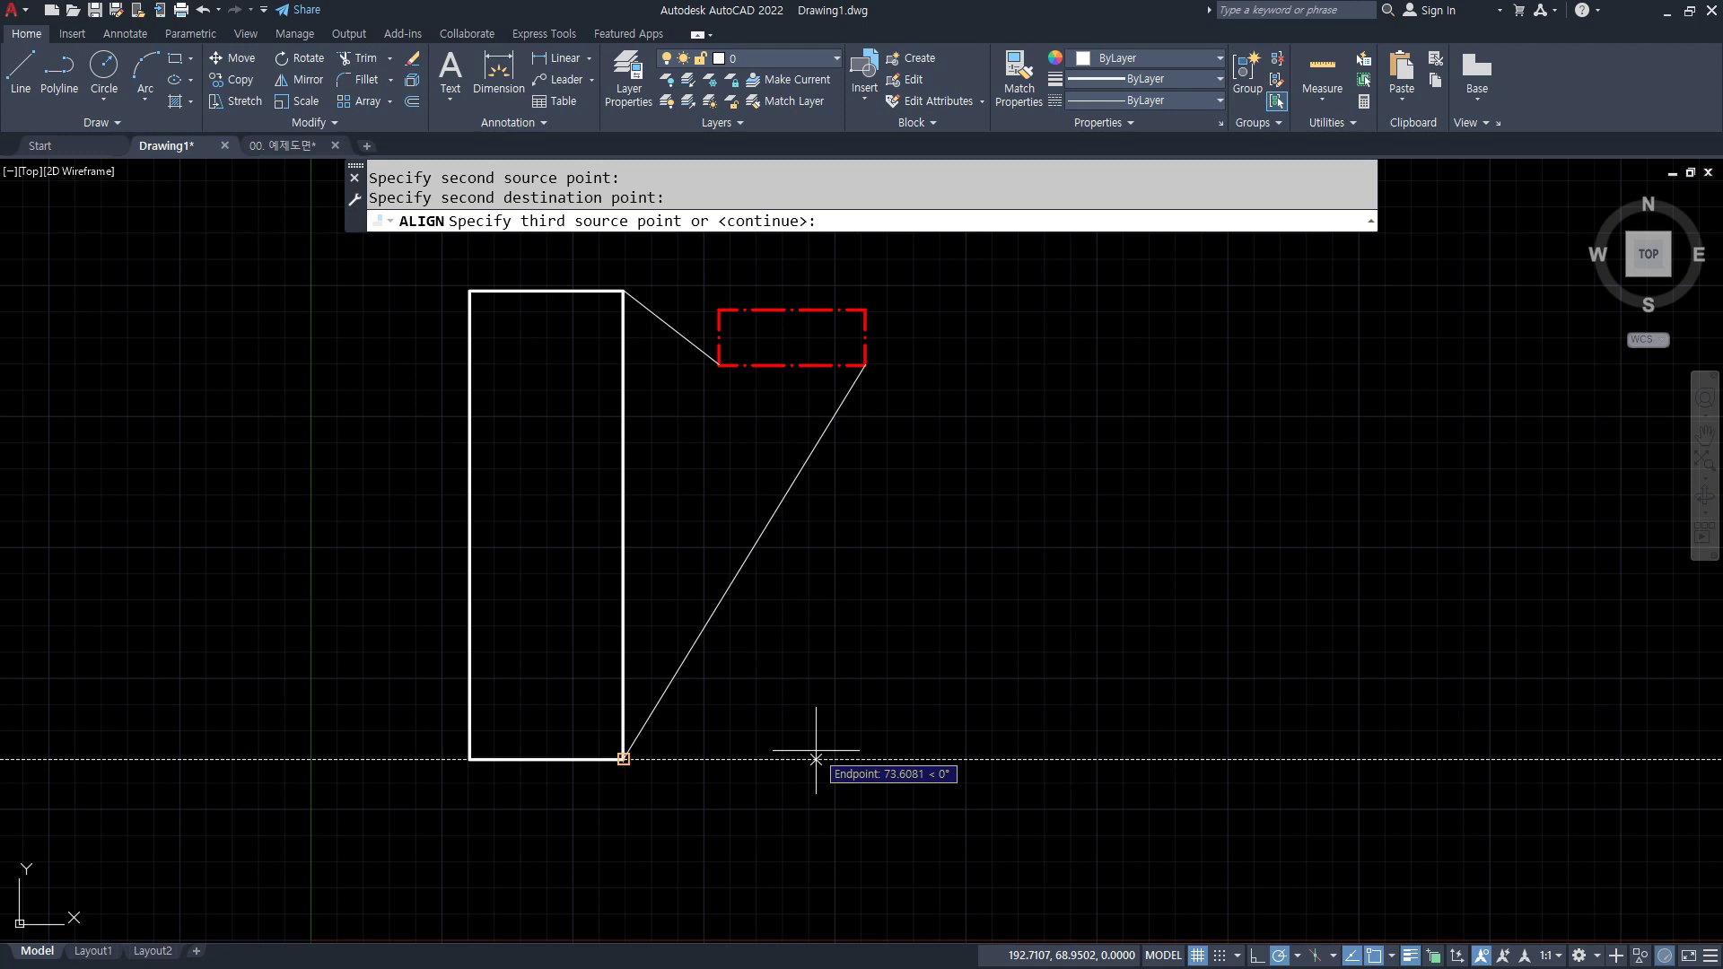
key("Return")
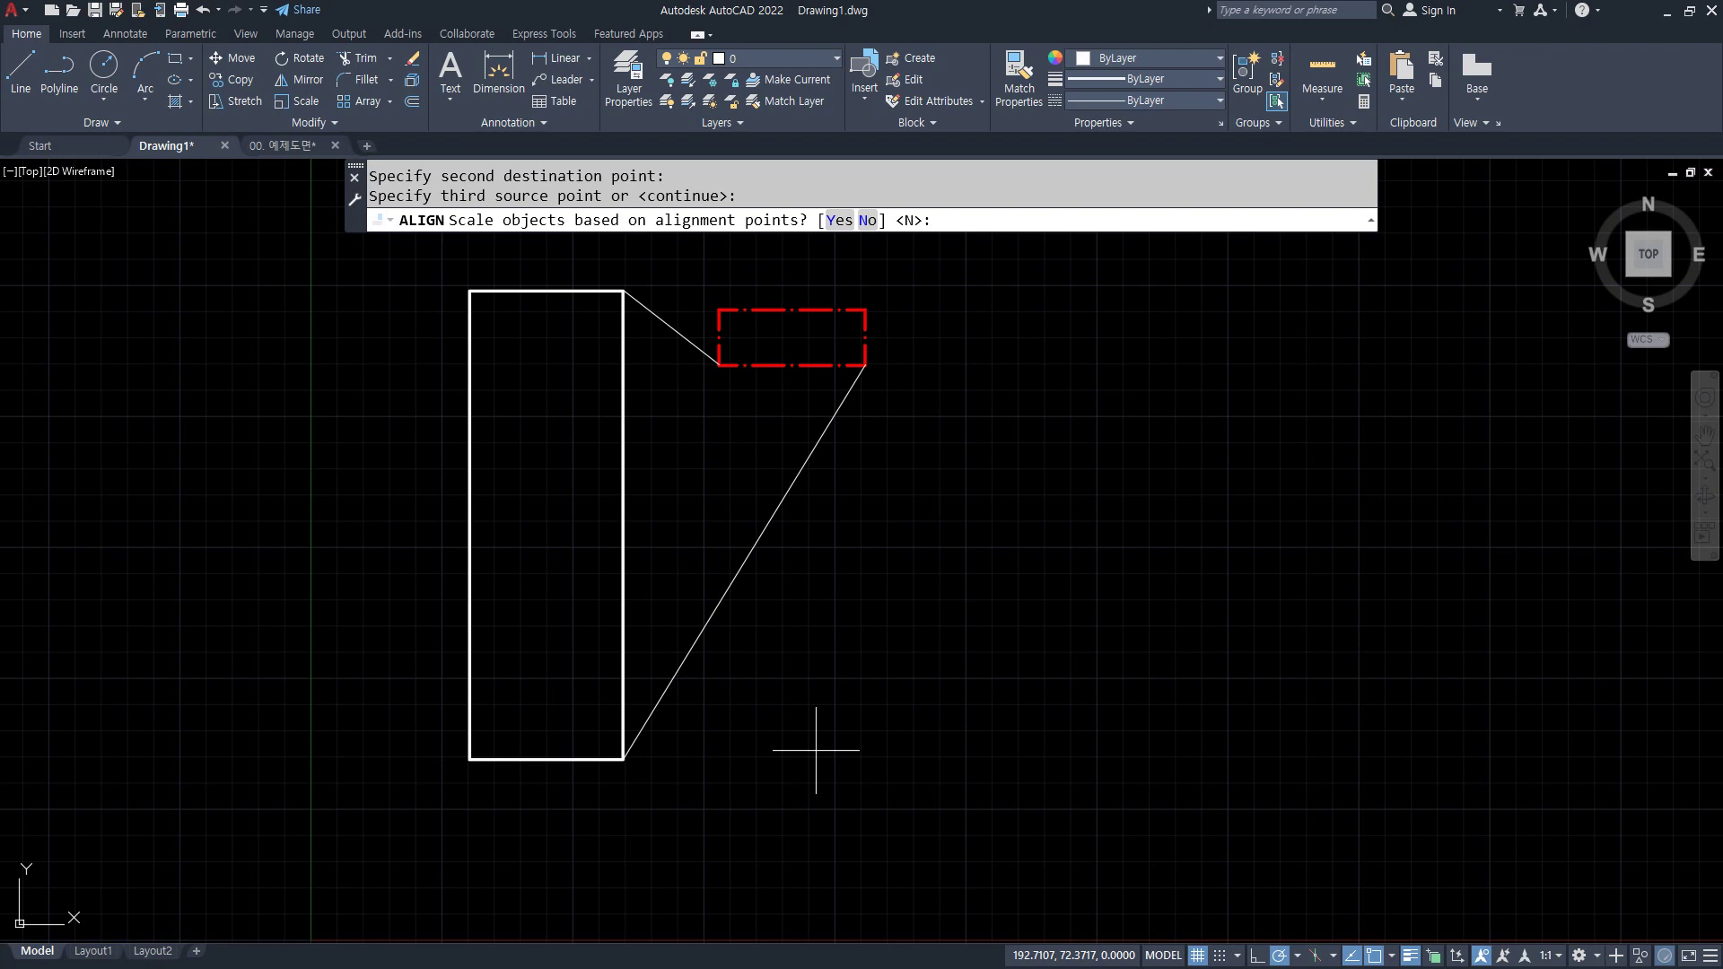
key("Return")
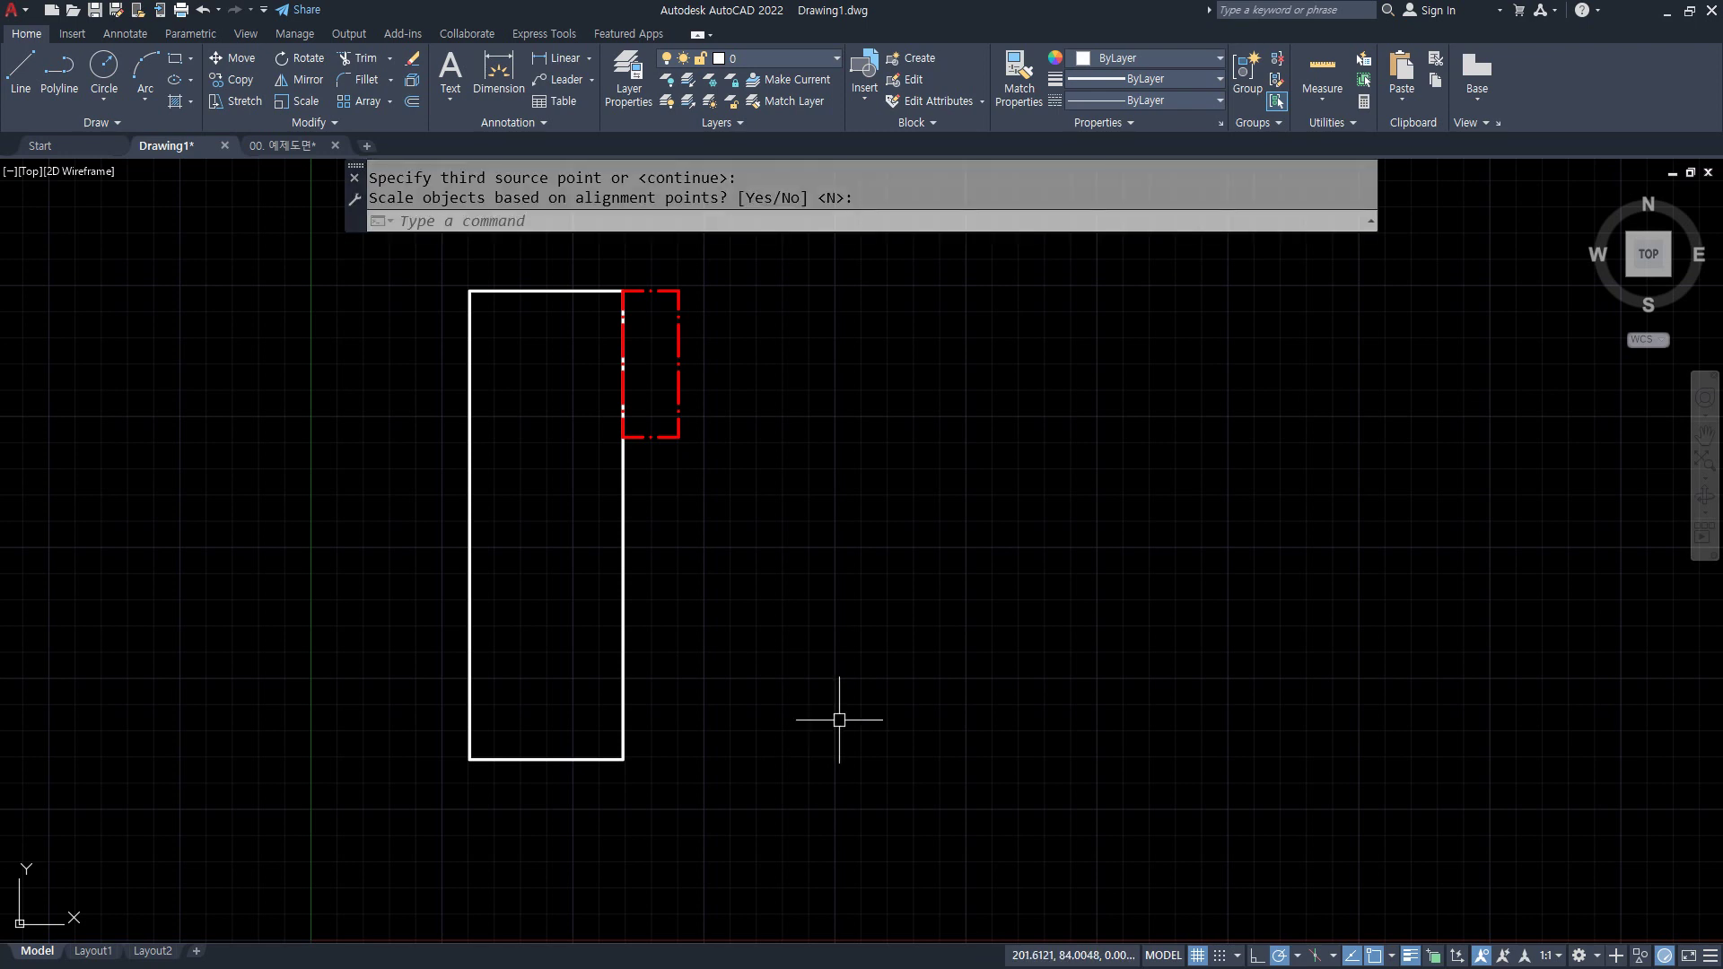
key("ctrl+z")
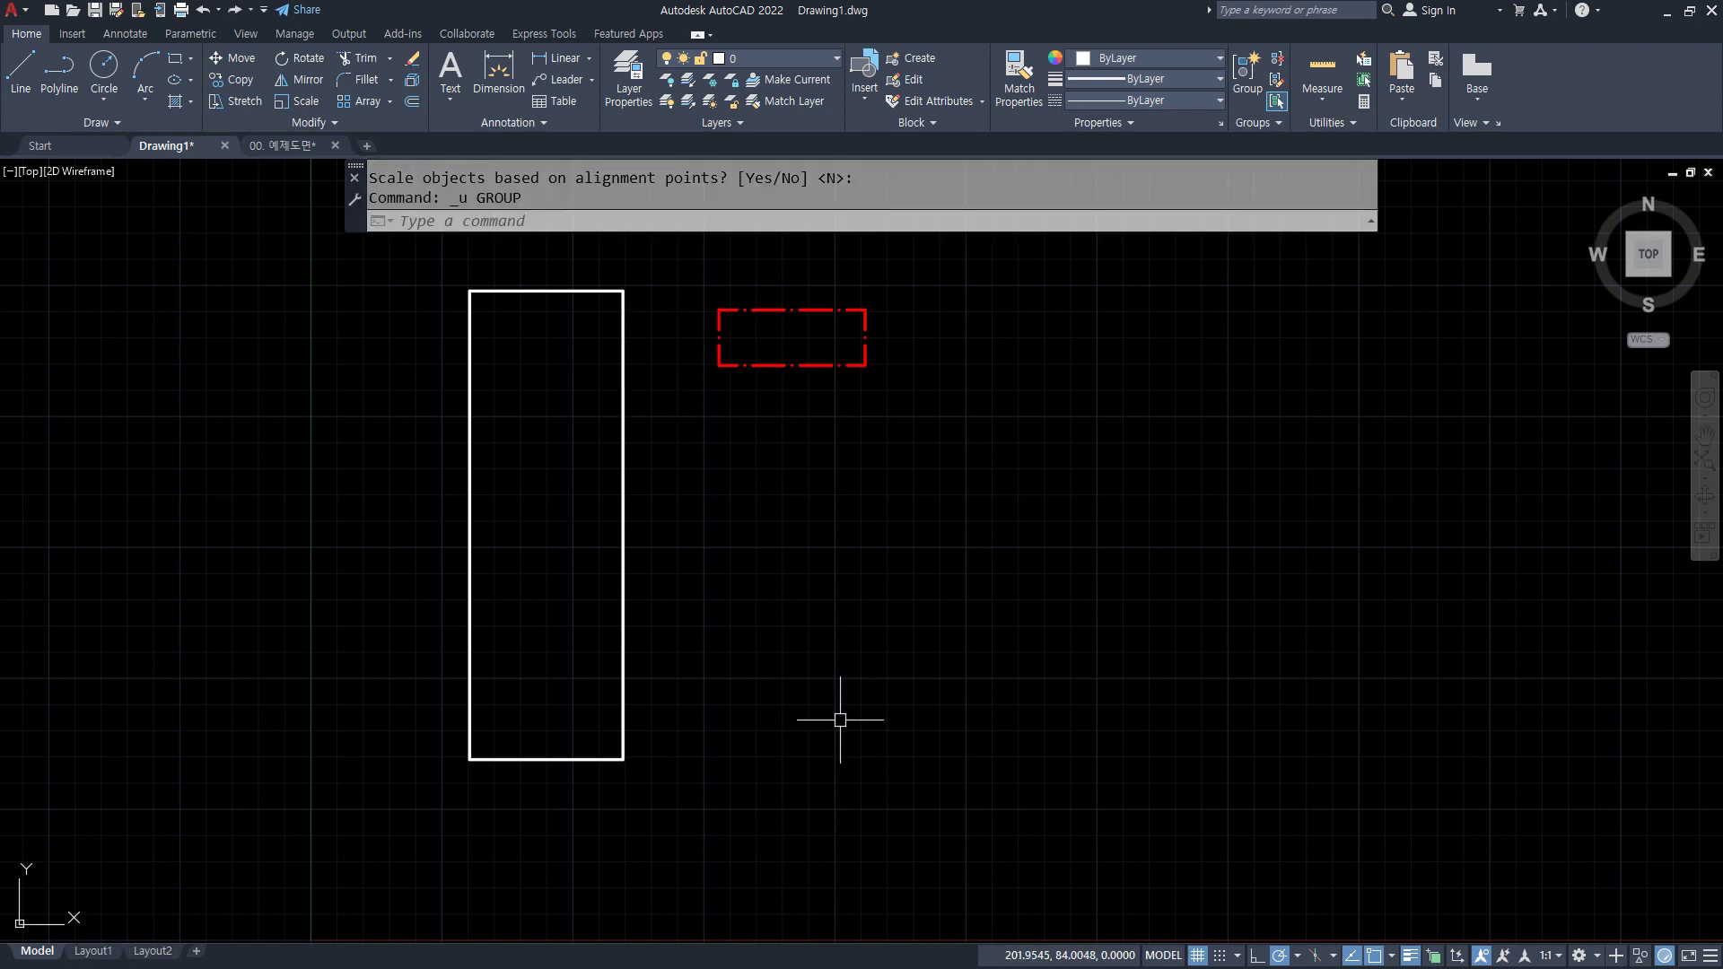
- Repeat the red rectangle's alignment from its bottom edge to the tall rectangle's right edge, answering No to scaling, and undo it
type("AL")
key("Return")
left_click(967, 488)
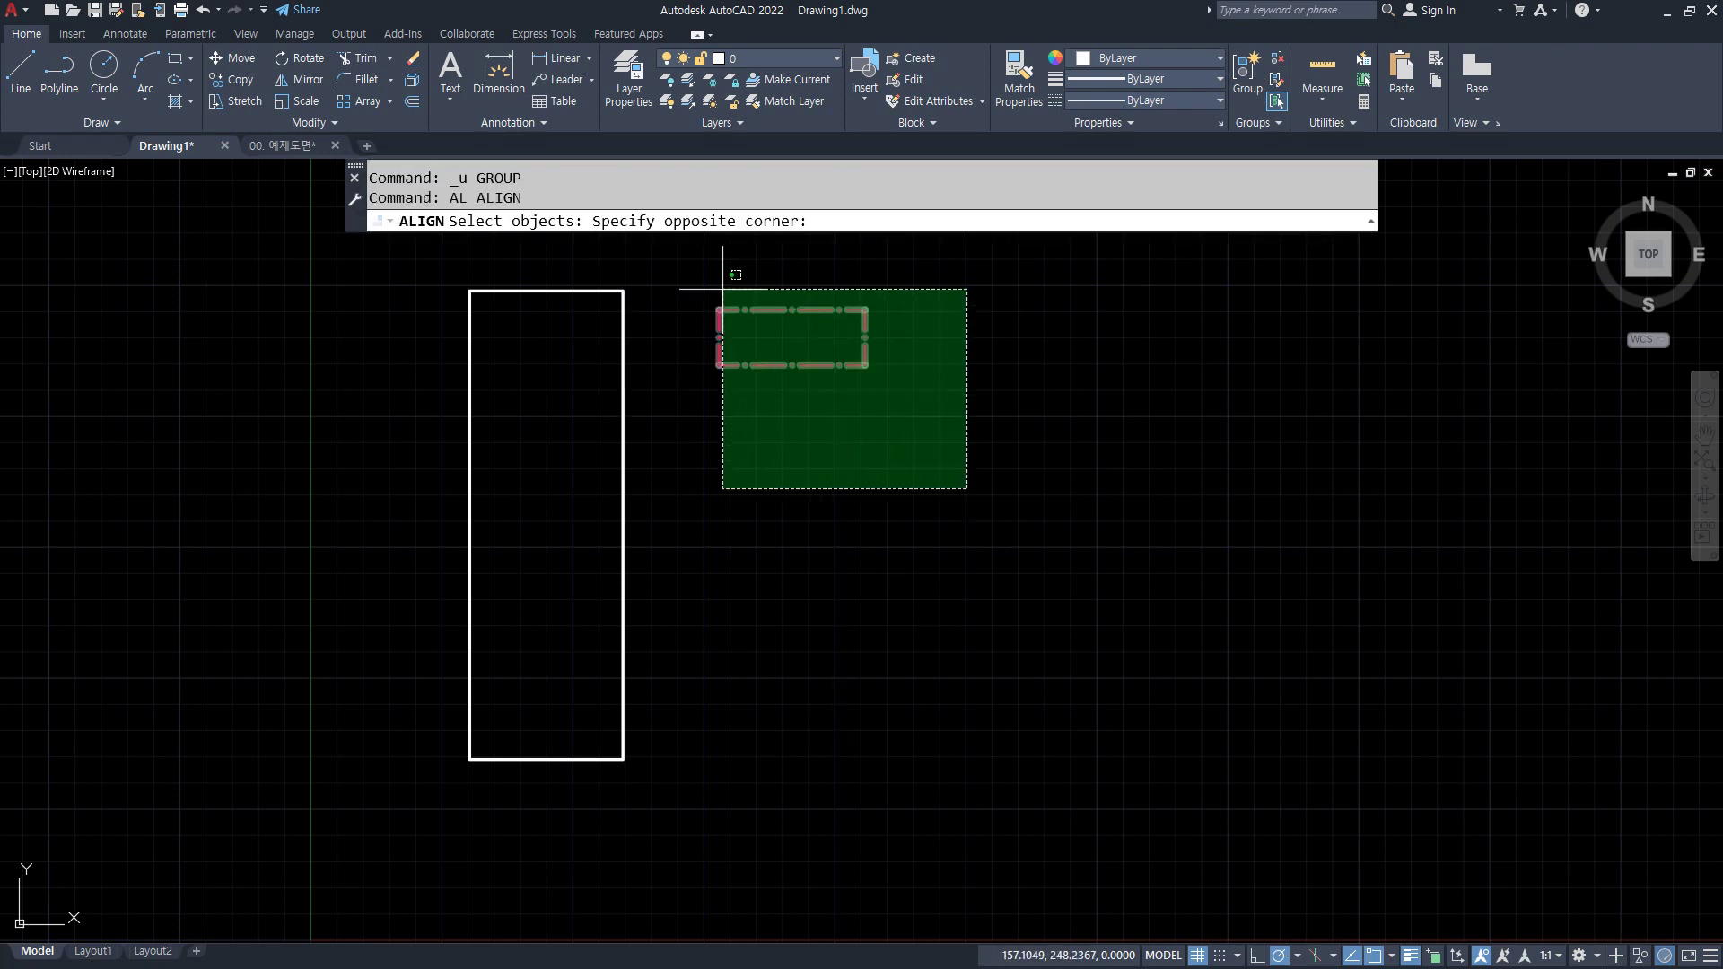
left_click(722, 289)
key("Return")
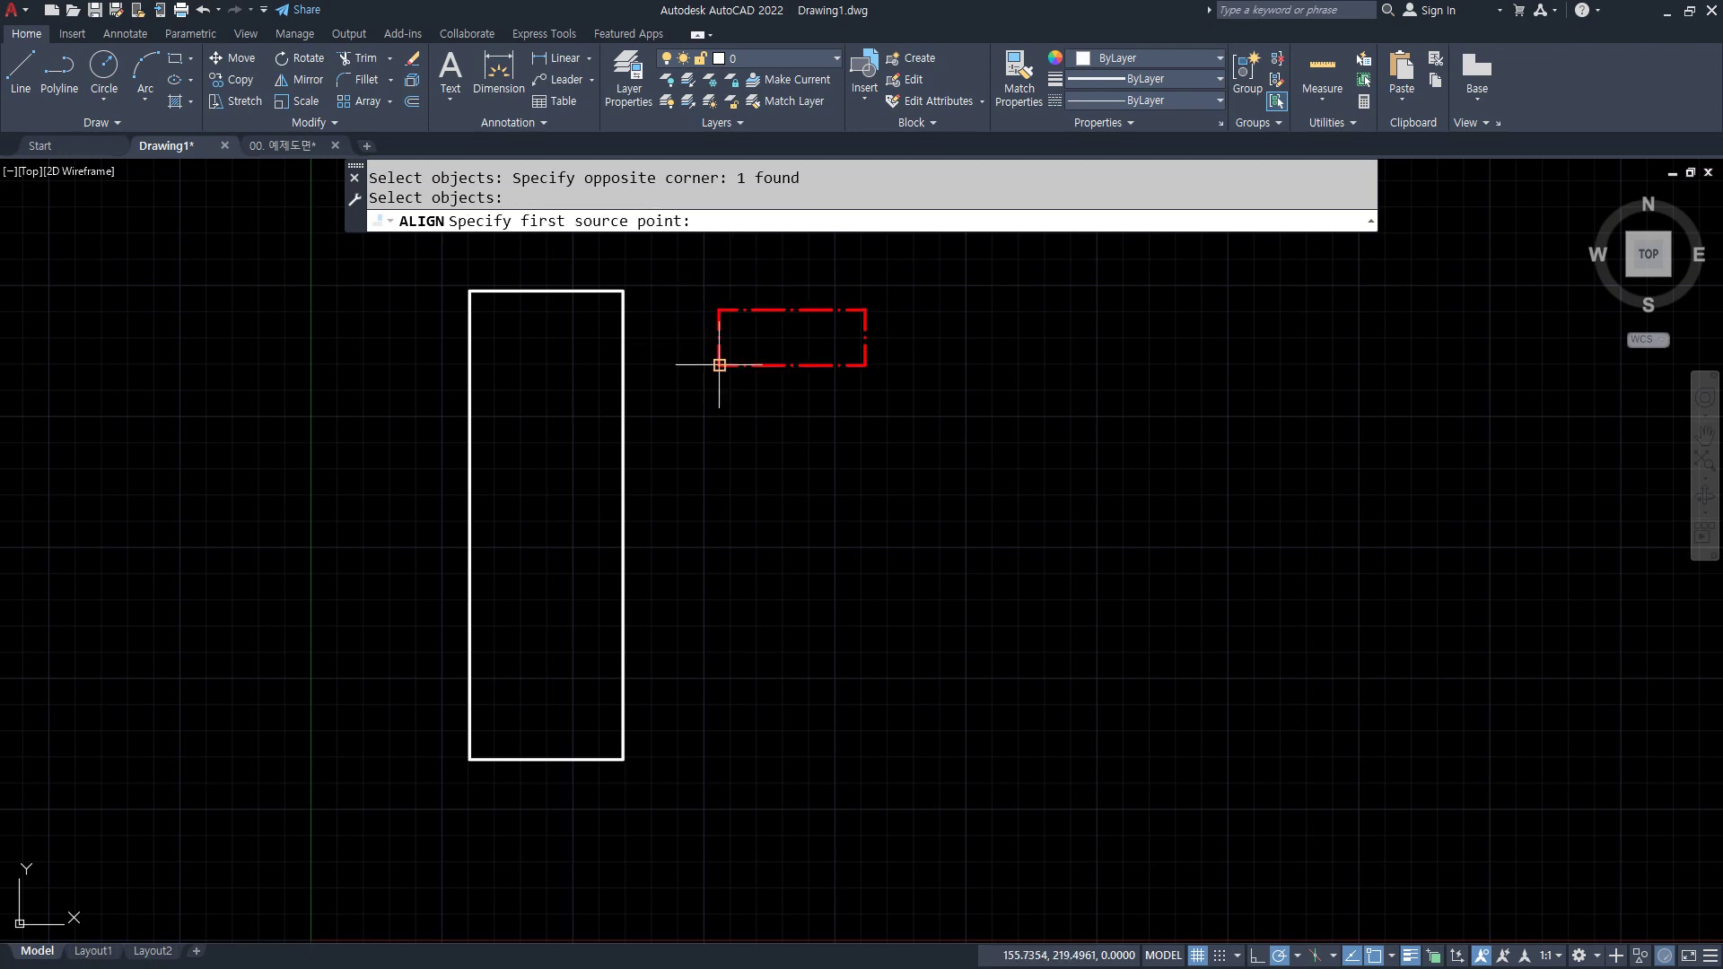
left_click(719, 365)
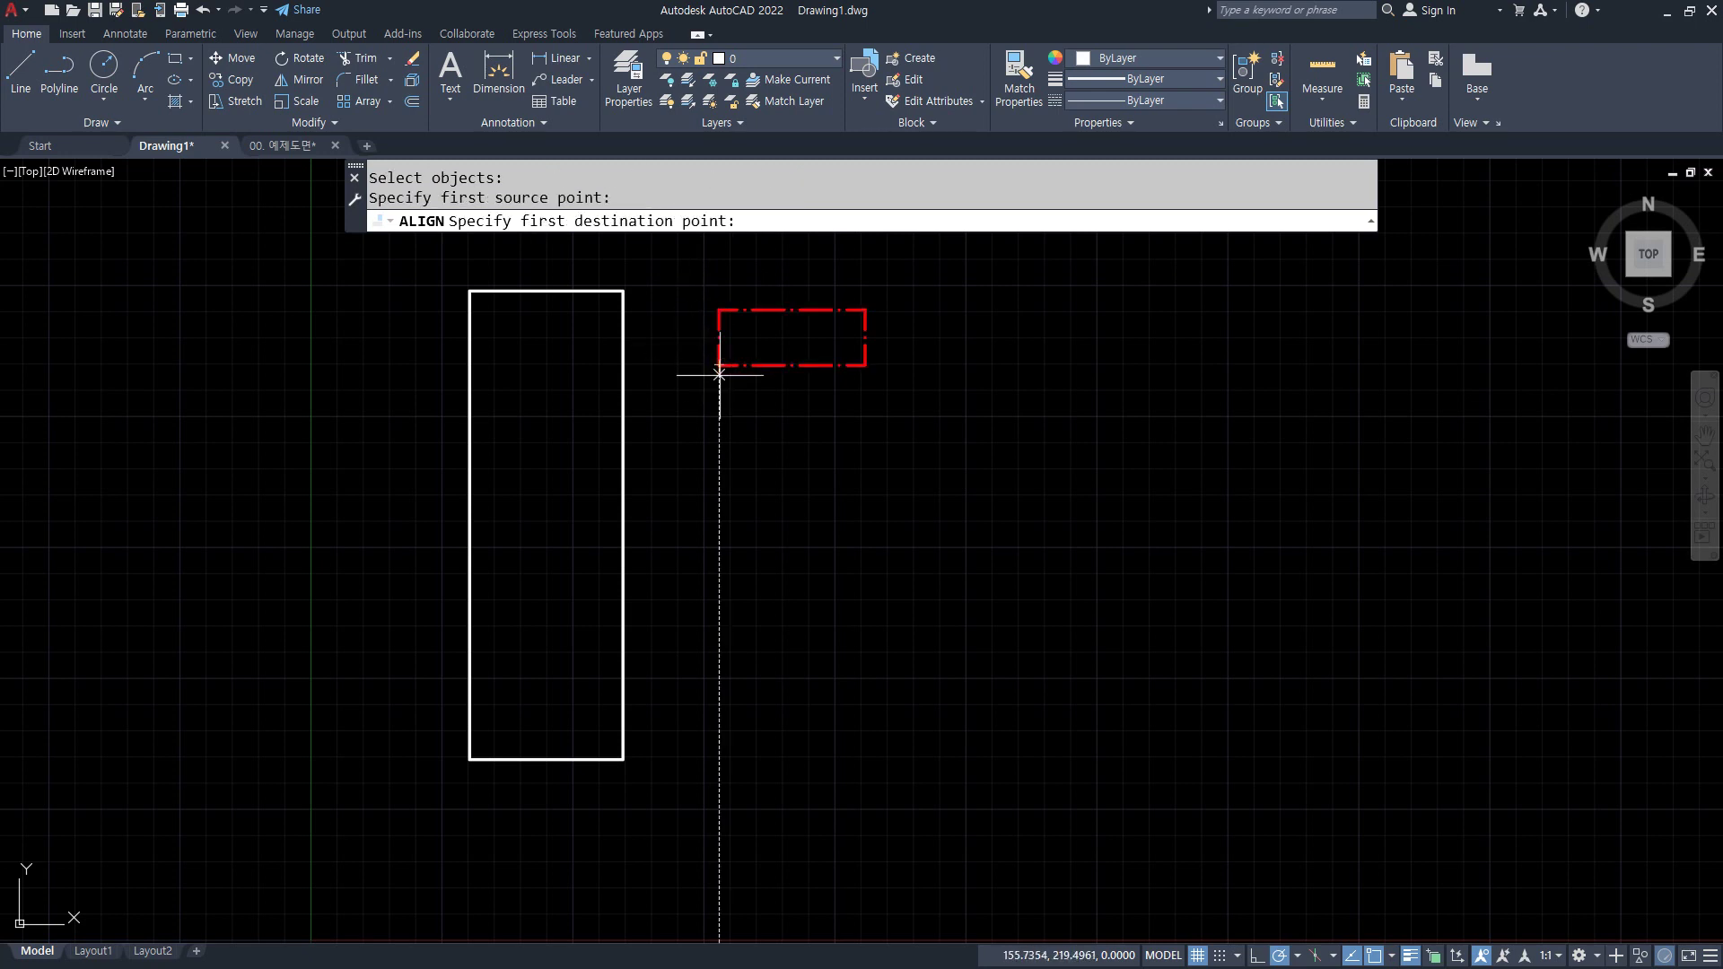
left_click(624, 291)
left_click(867, 366)
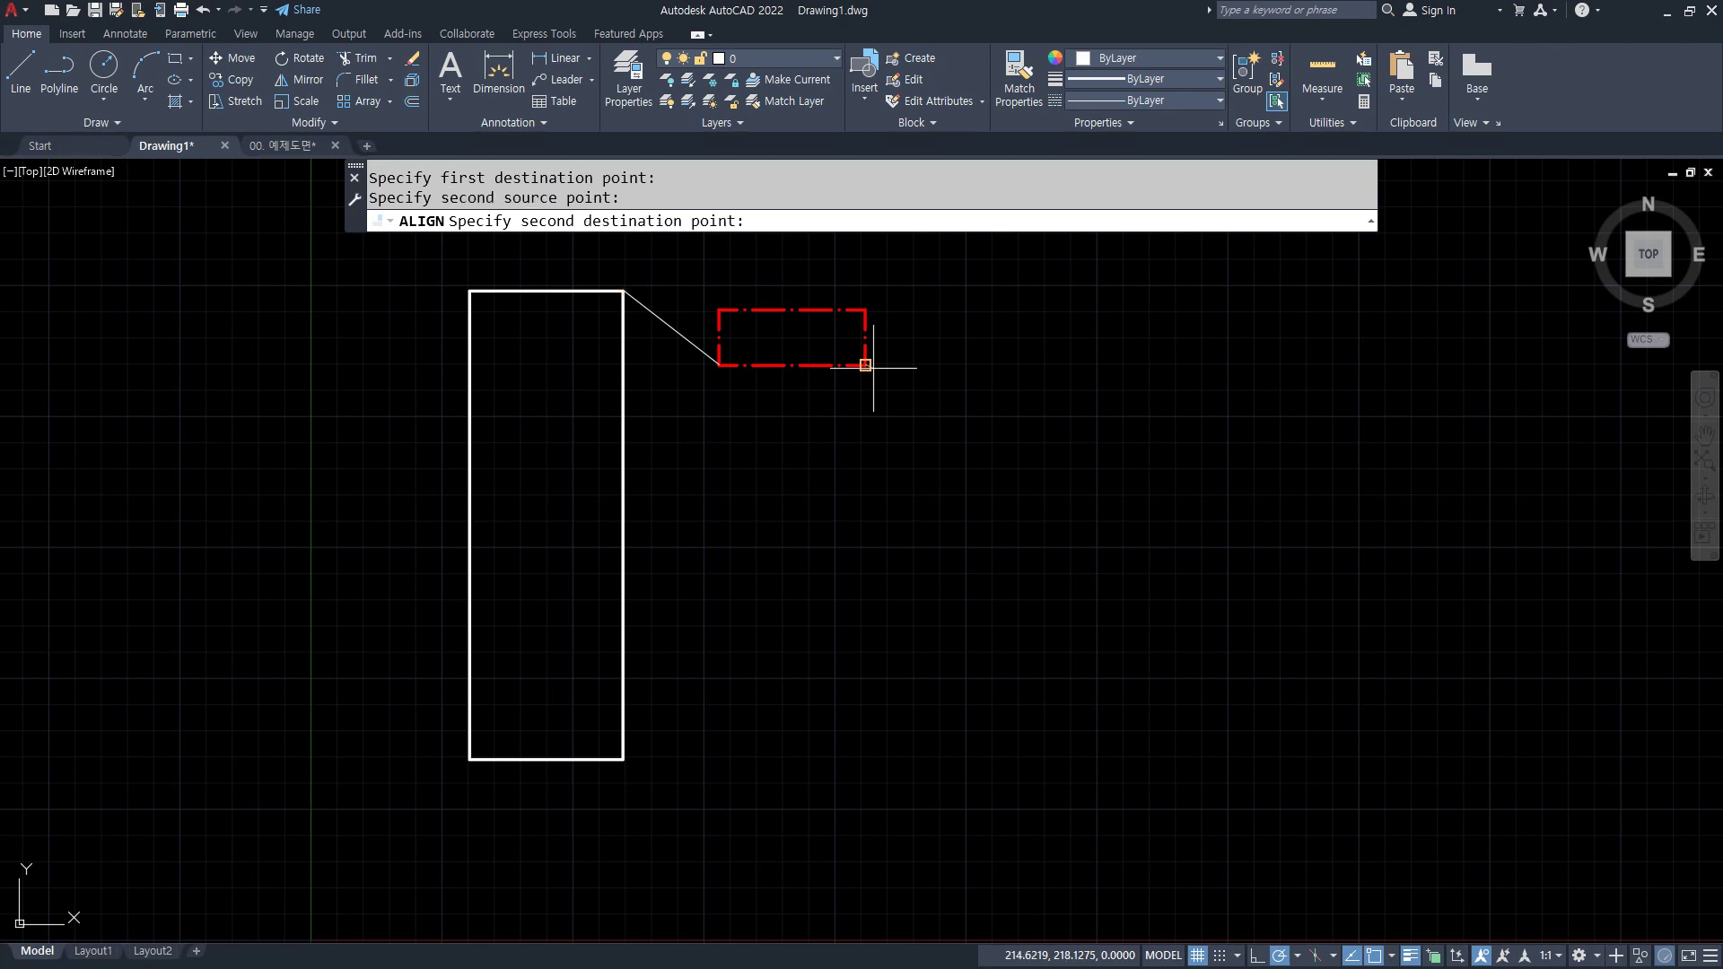
left_click(624, 759)
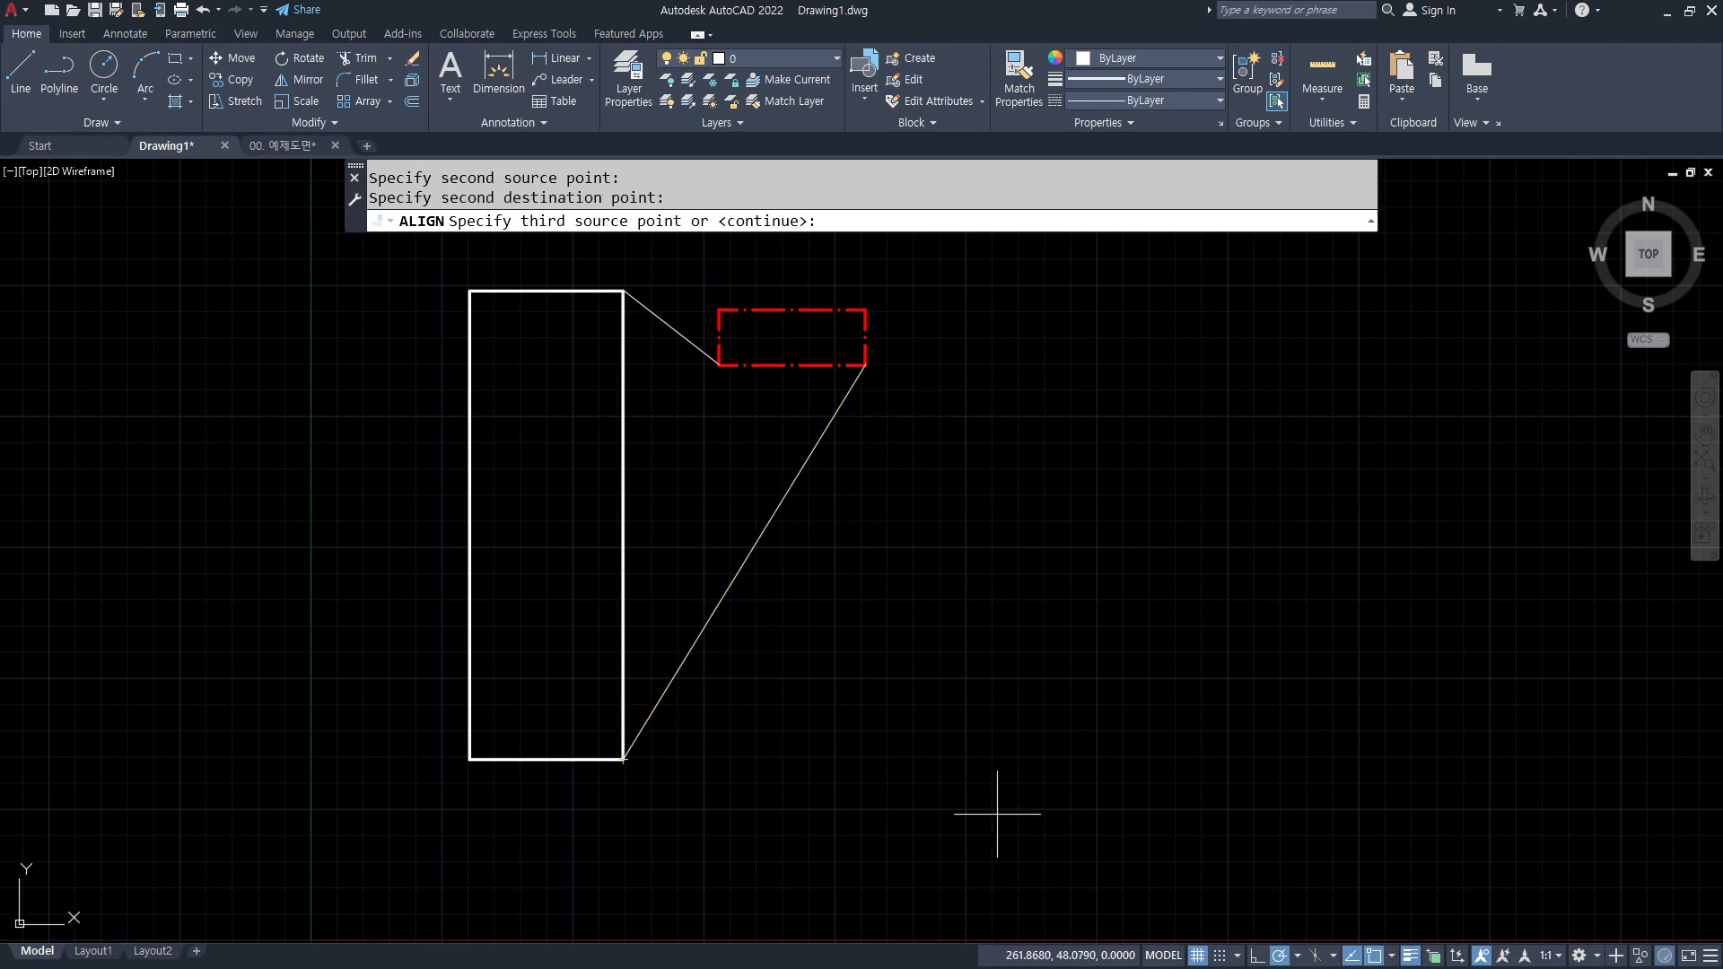
key("Return")
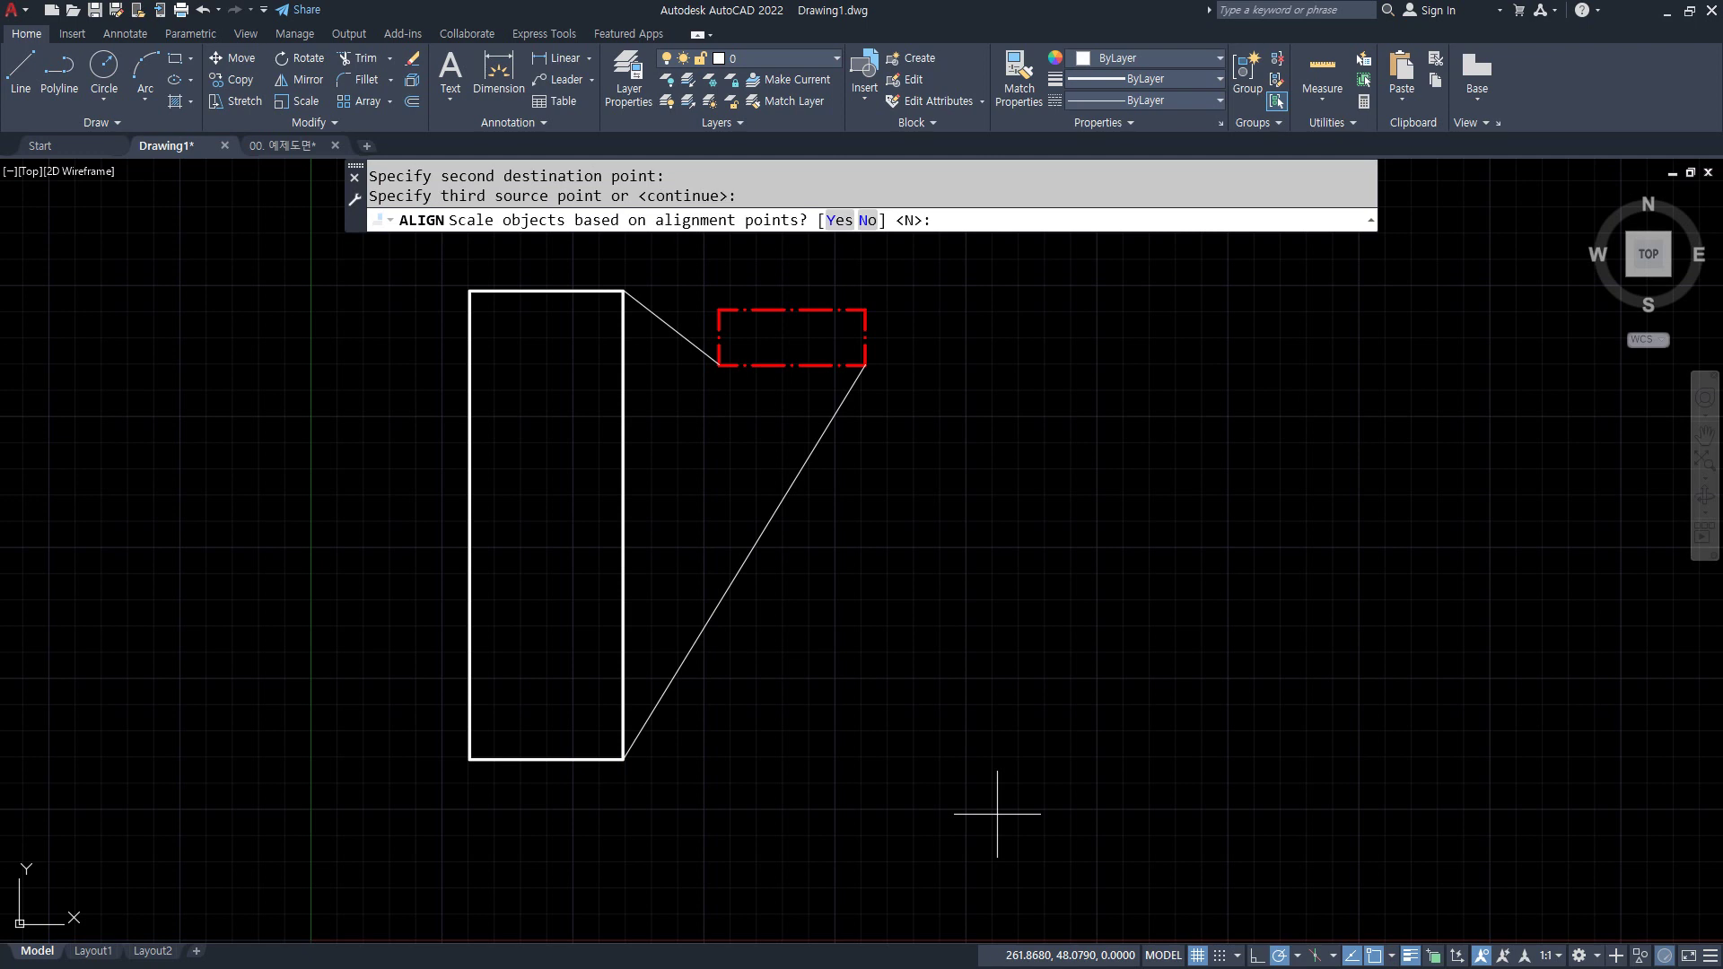
type("n")
key("Return")
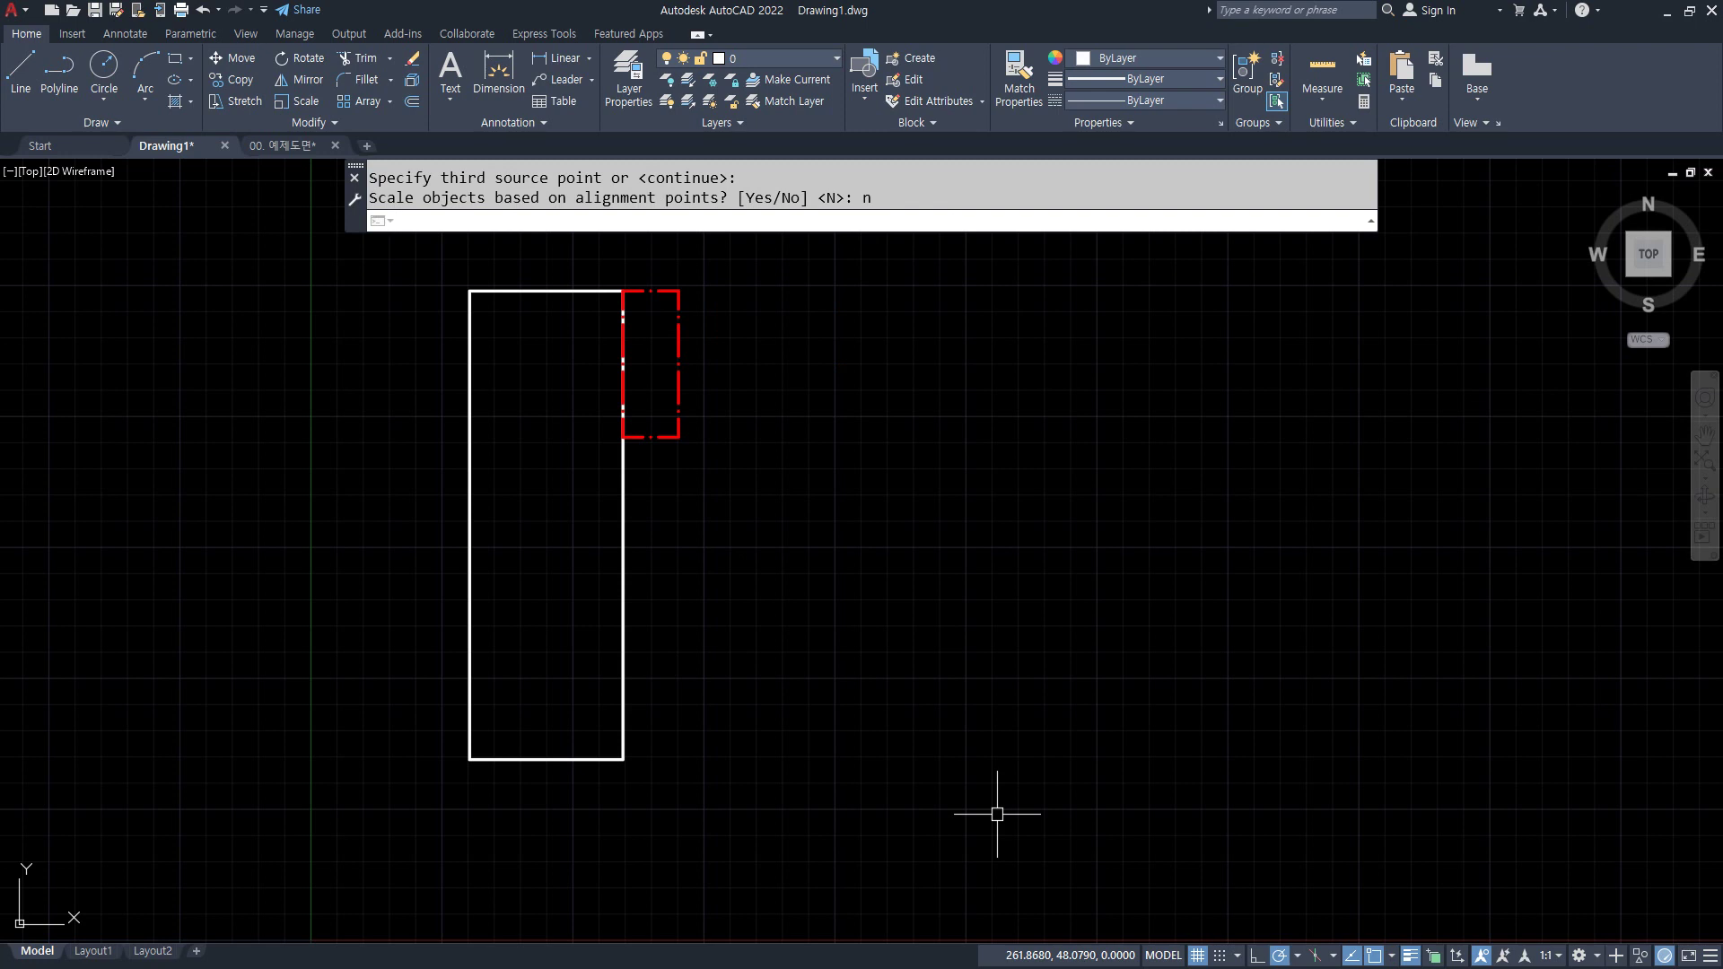
key("ctrl+z")
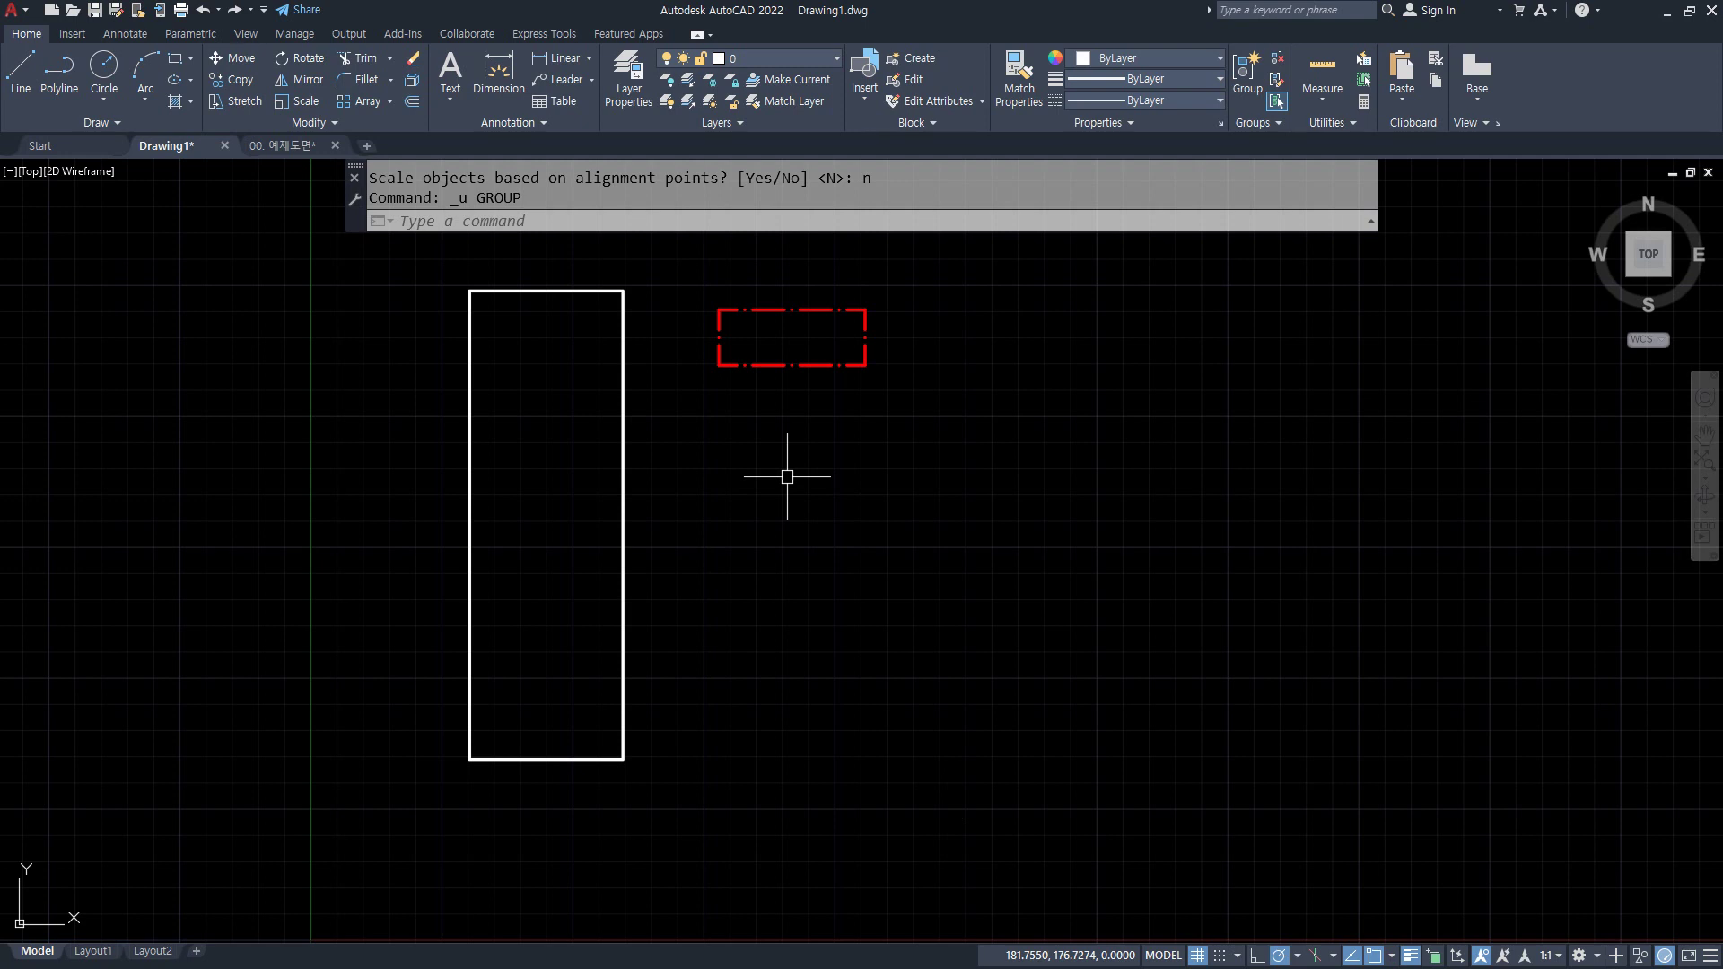
- Align the red rectangle's bottom edge to the tall rectangle's full right edge, from upper to lower corner, scaling it to the alignment points
type("al")
key("Return")
left_click(957, 450)
left_click(686, 262)
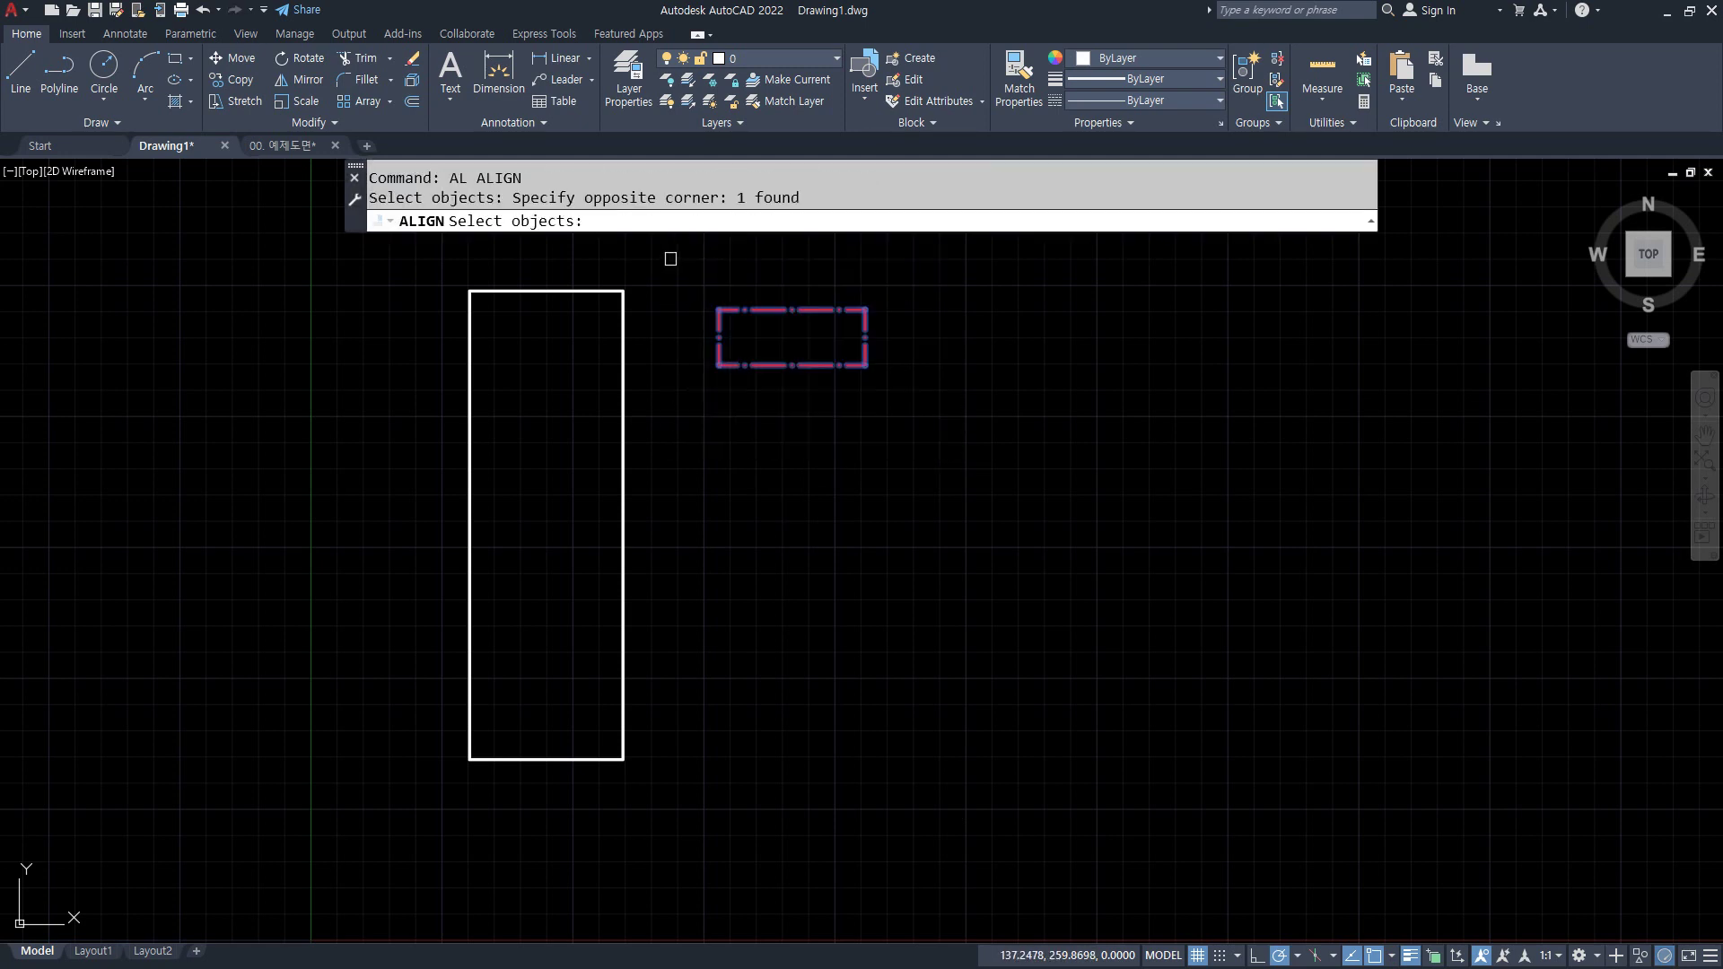
key("Return")
left_click(718, 365)
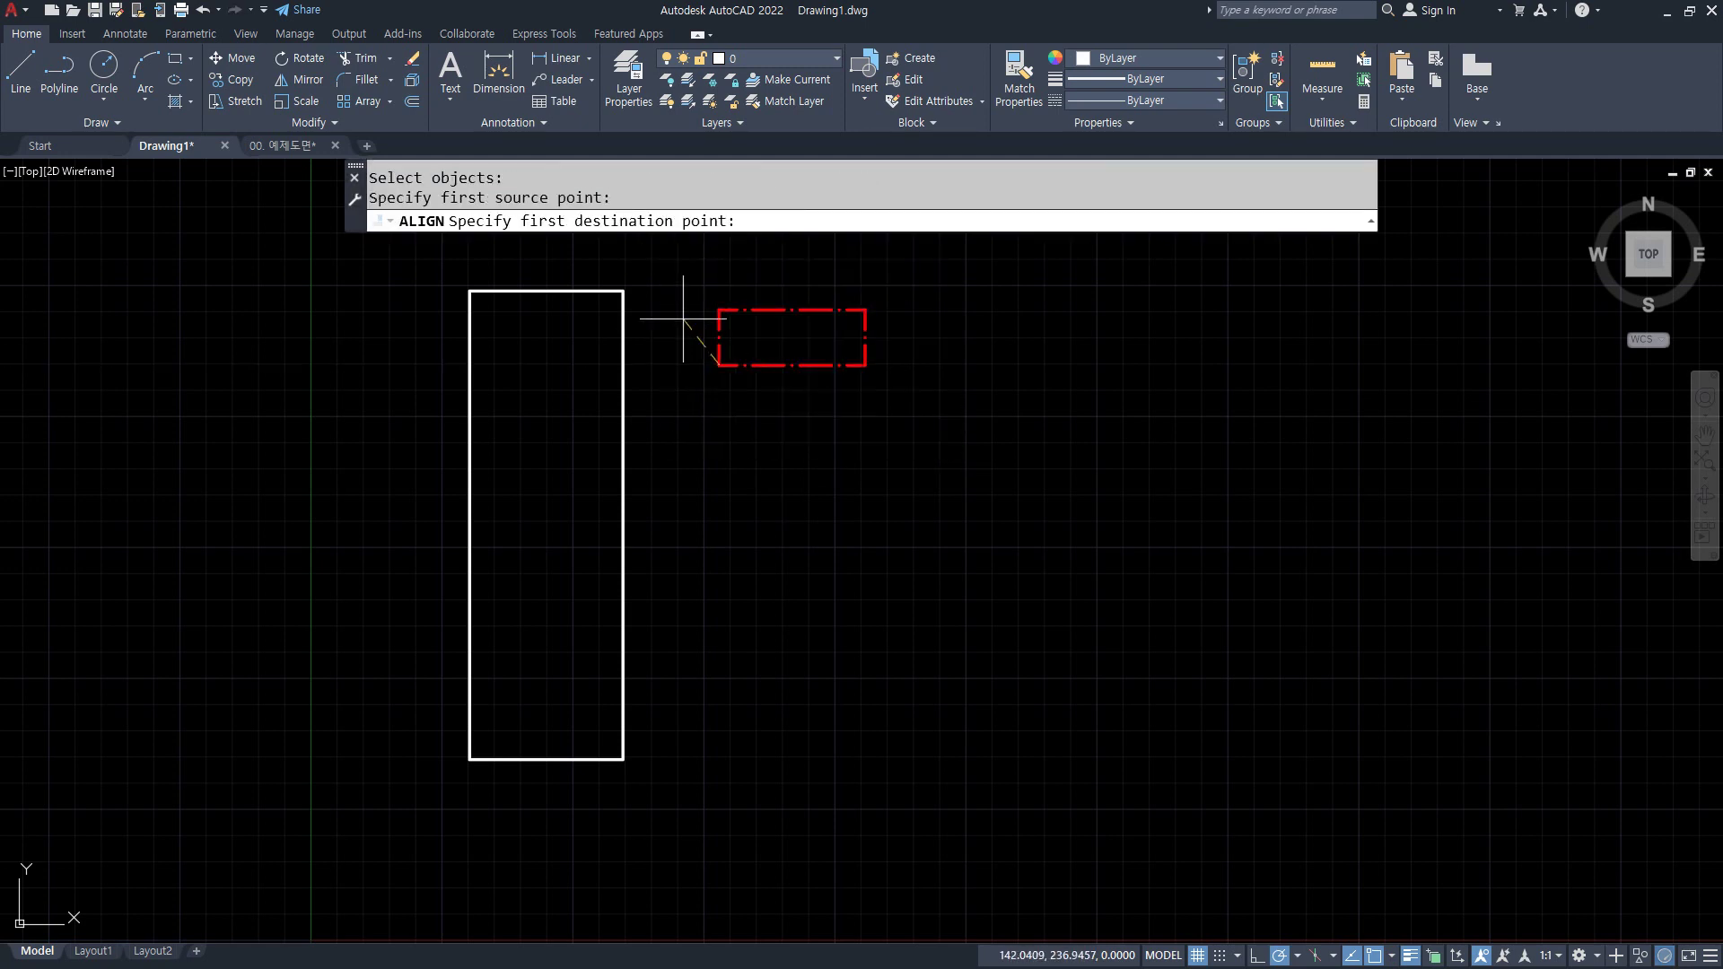
left_click(623, 290)
left_click(866, 366)
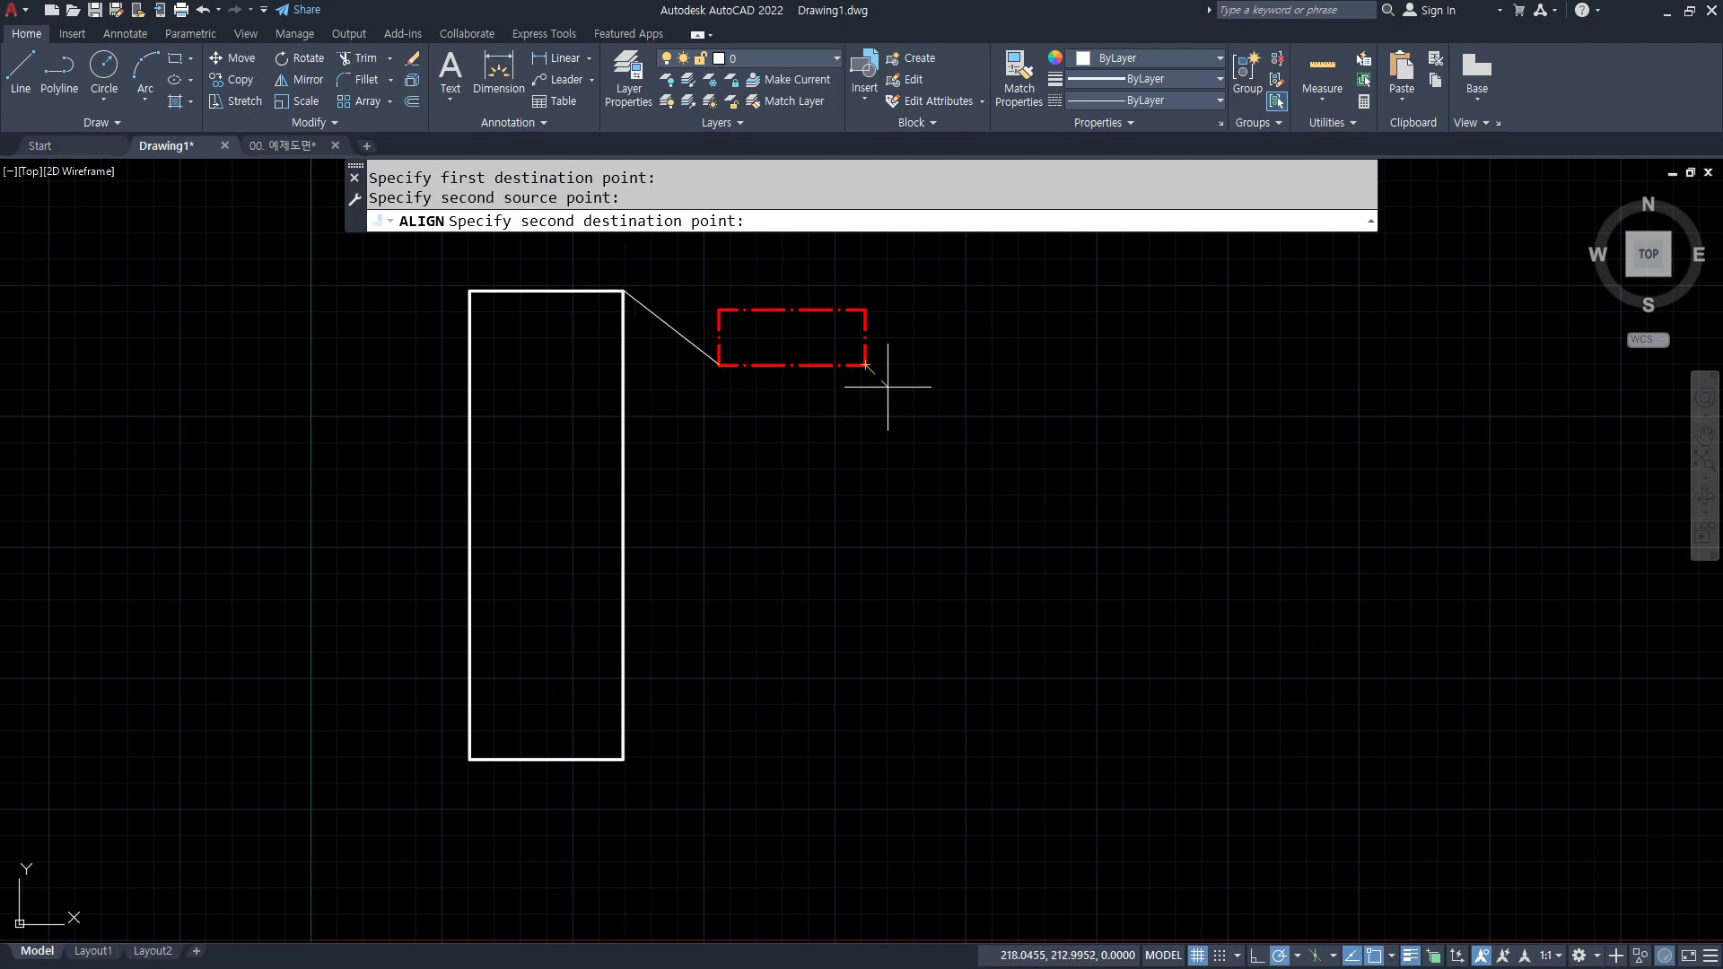
left_click(623, 759)
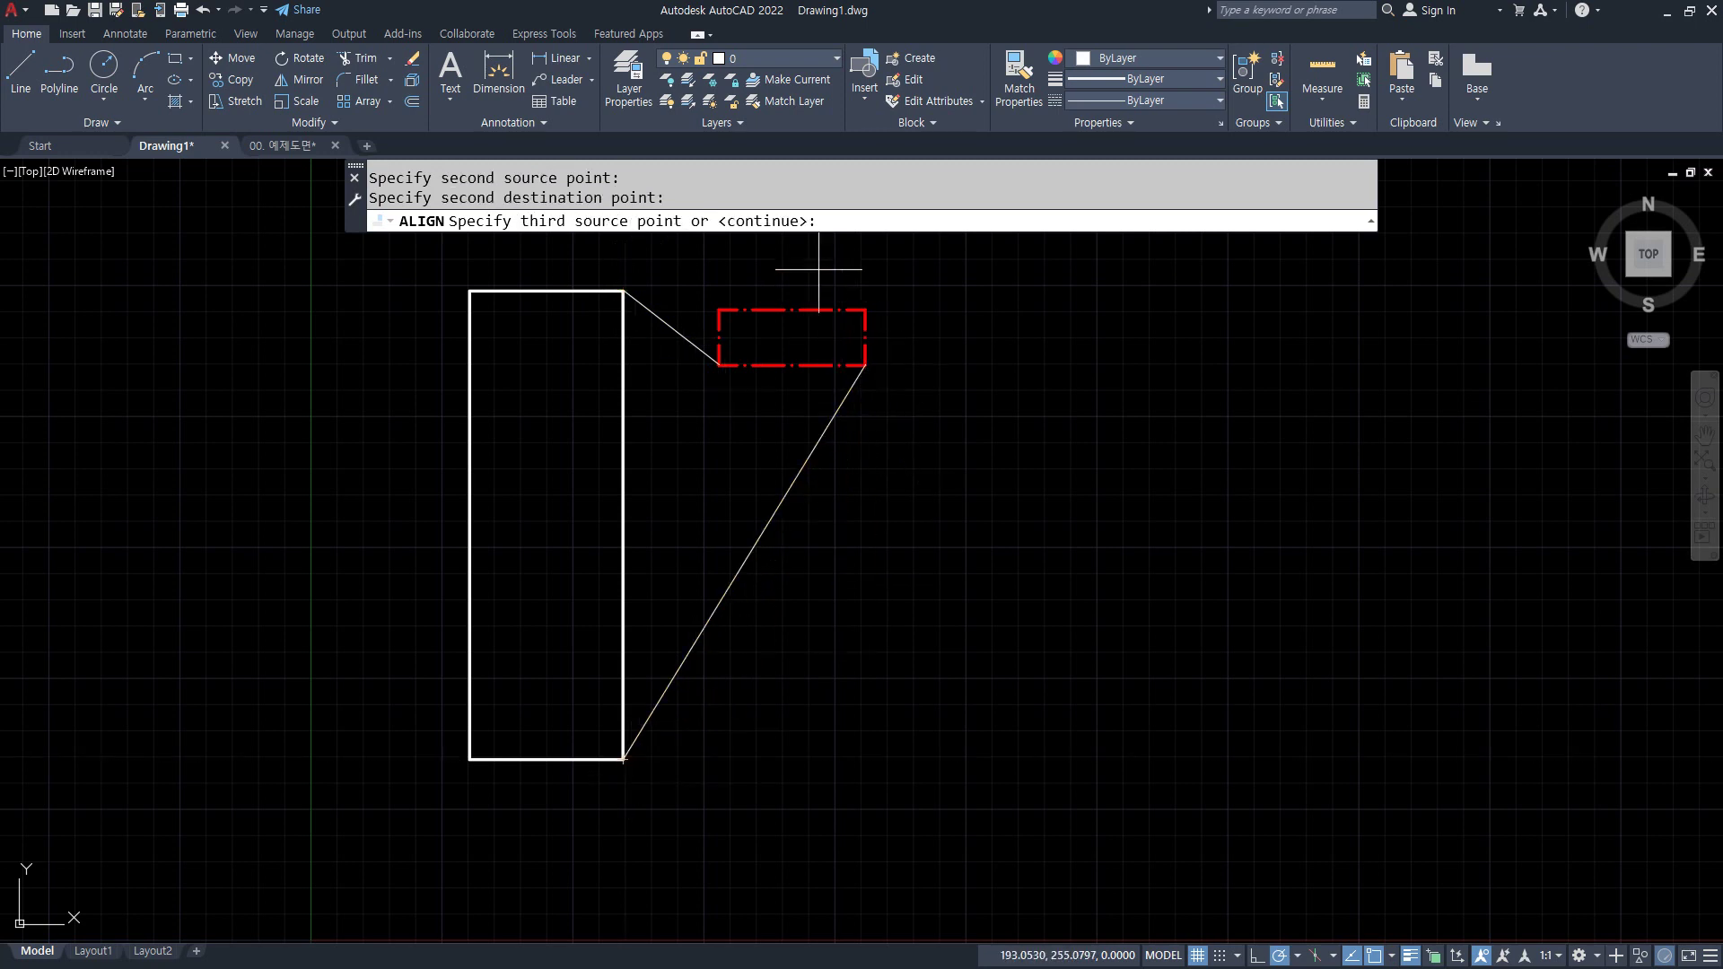
key("Return")
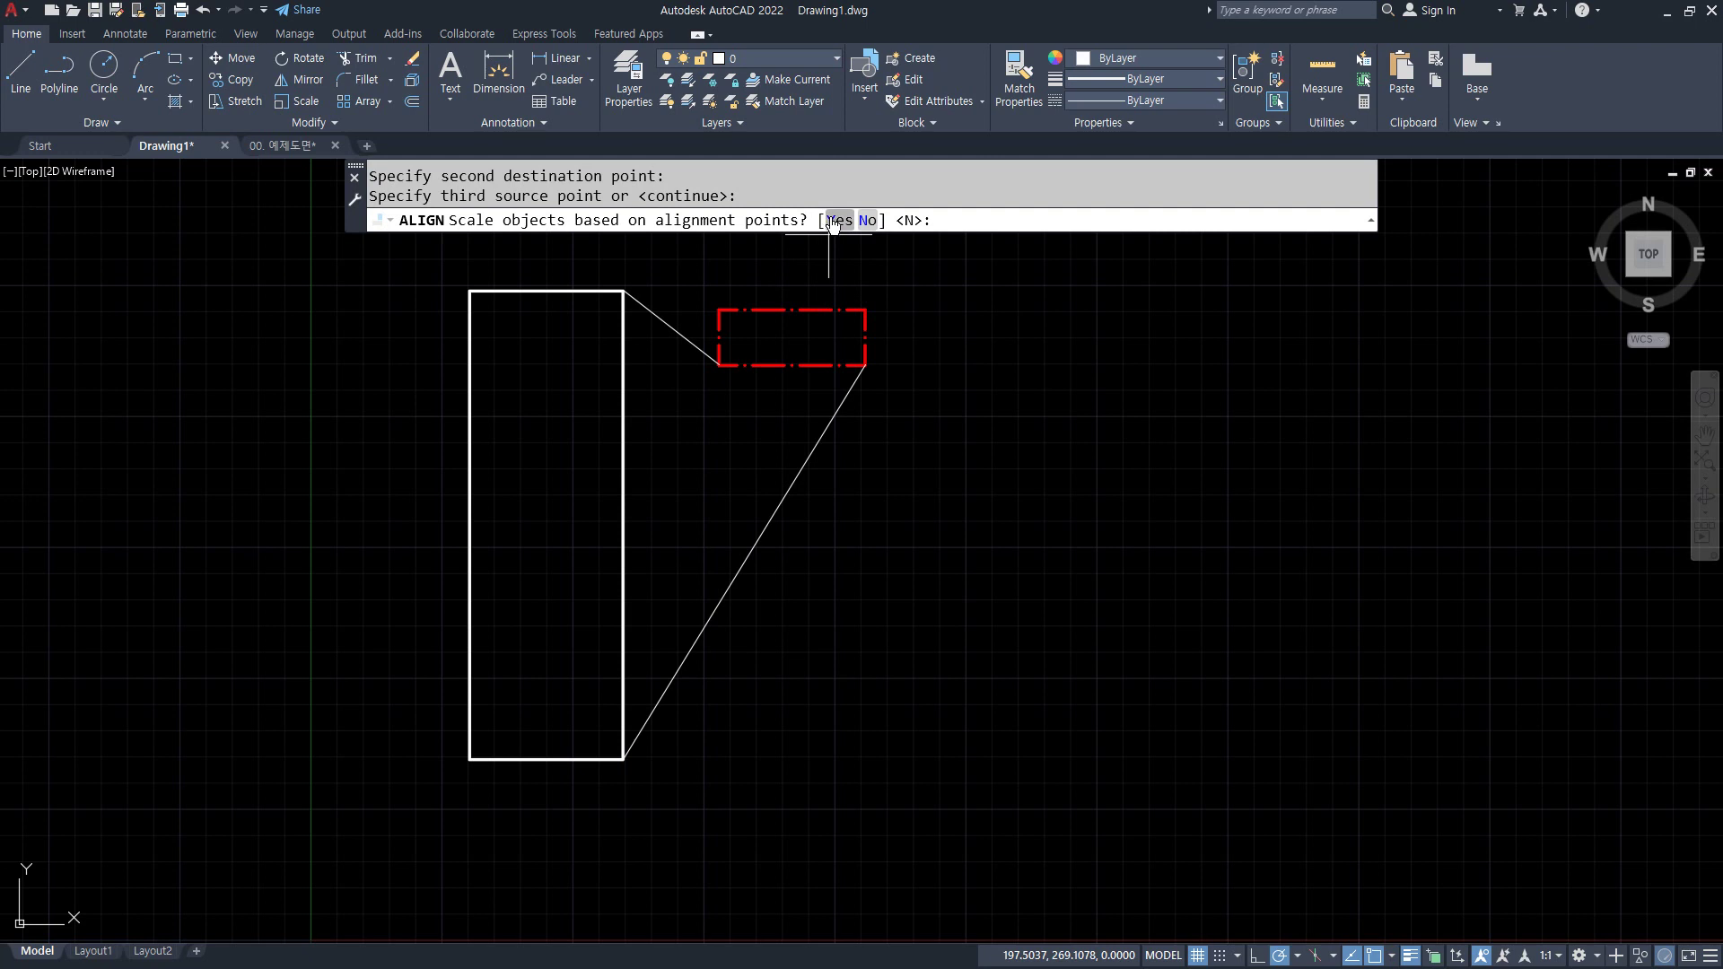
left_click(834, 222)
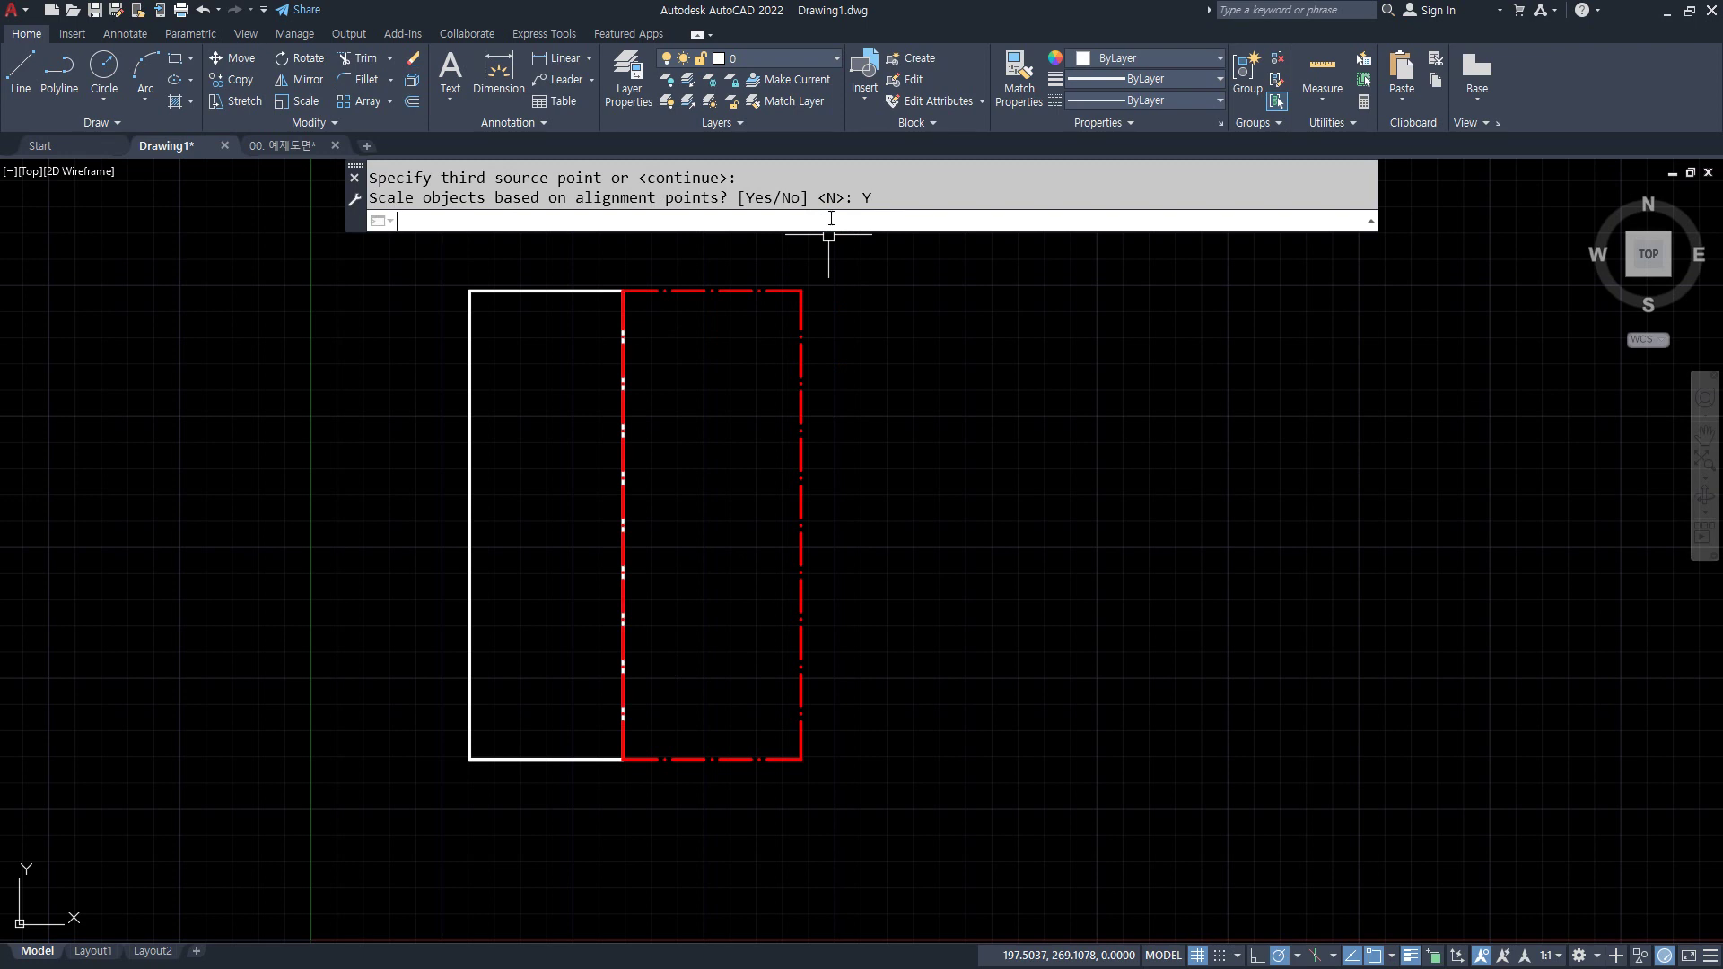
- Switch to the Chrome browser, open the cafe post "정투상이란?", and review its orthographic projection diagrams and animation
key("alt+Tab")
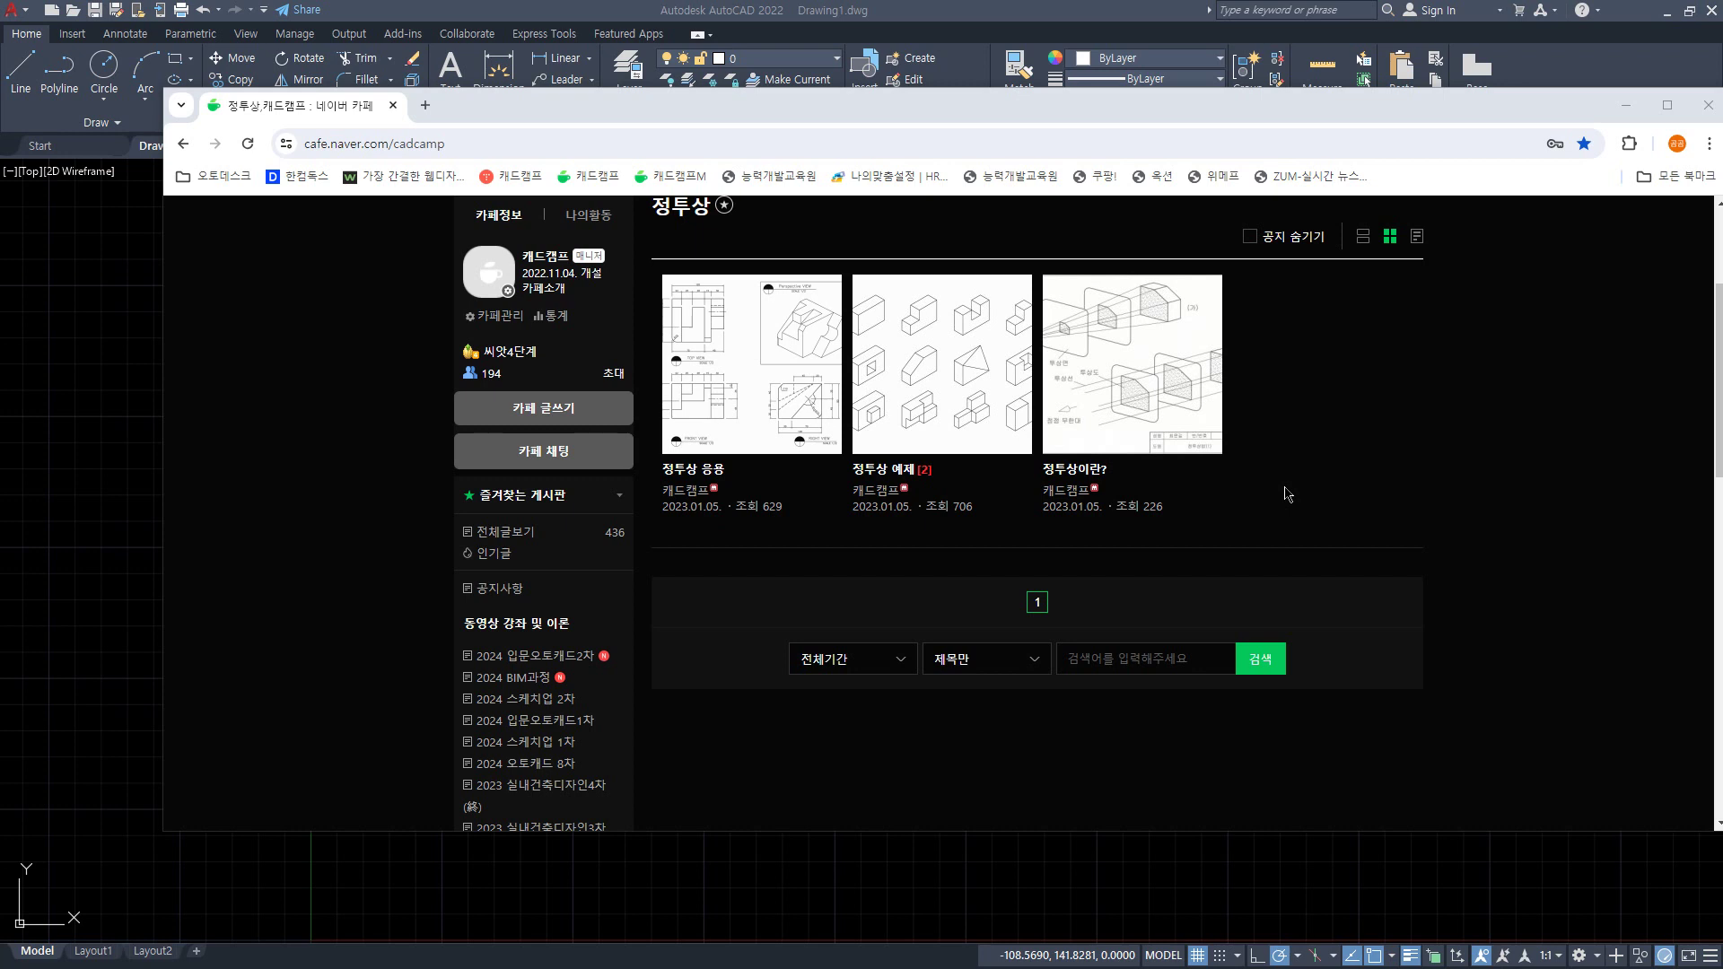
left_click(1128, 379)
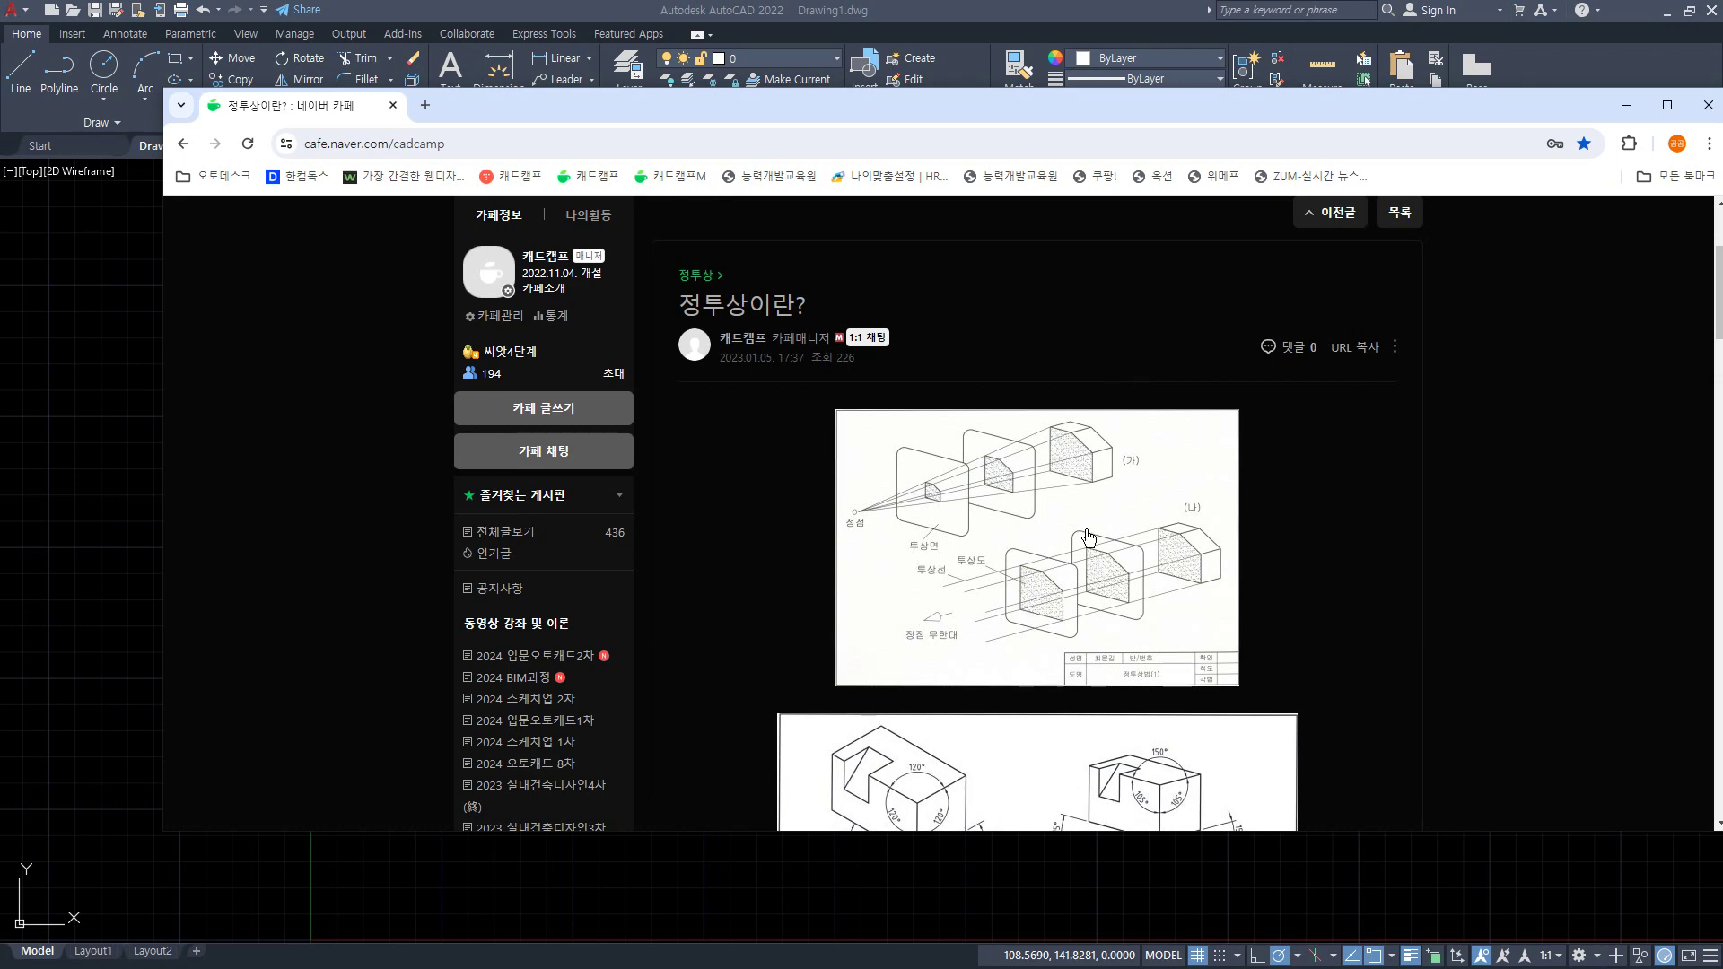
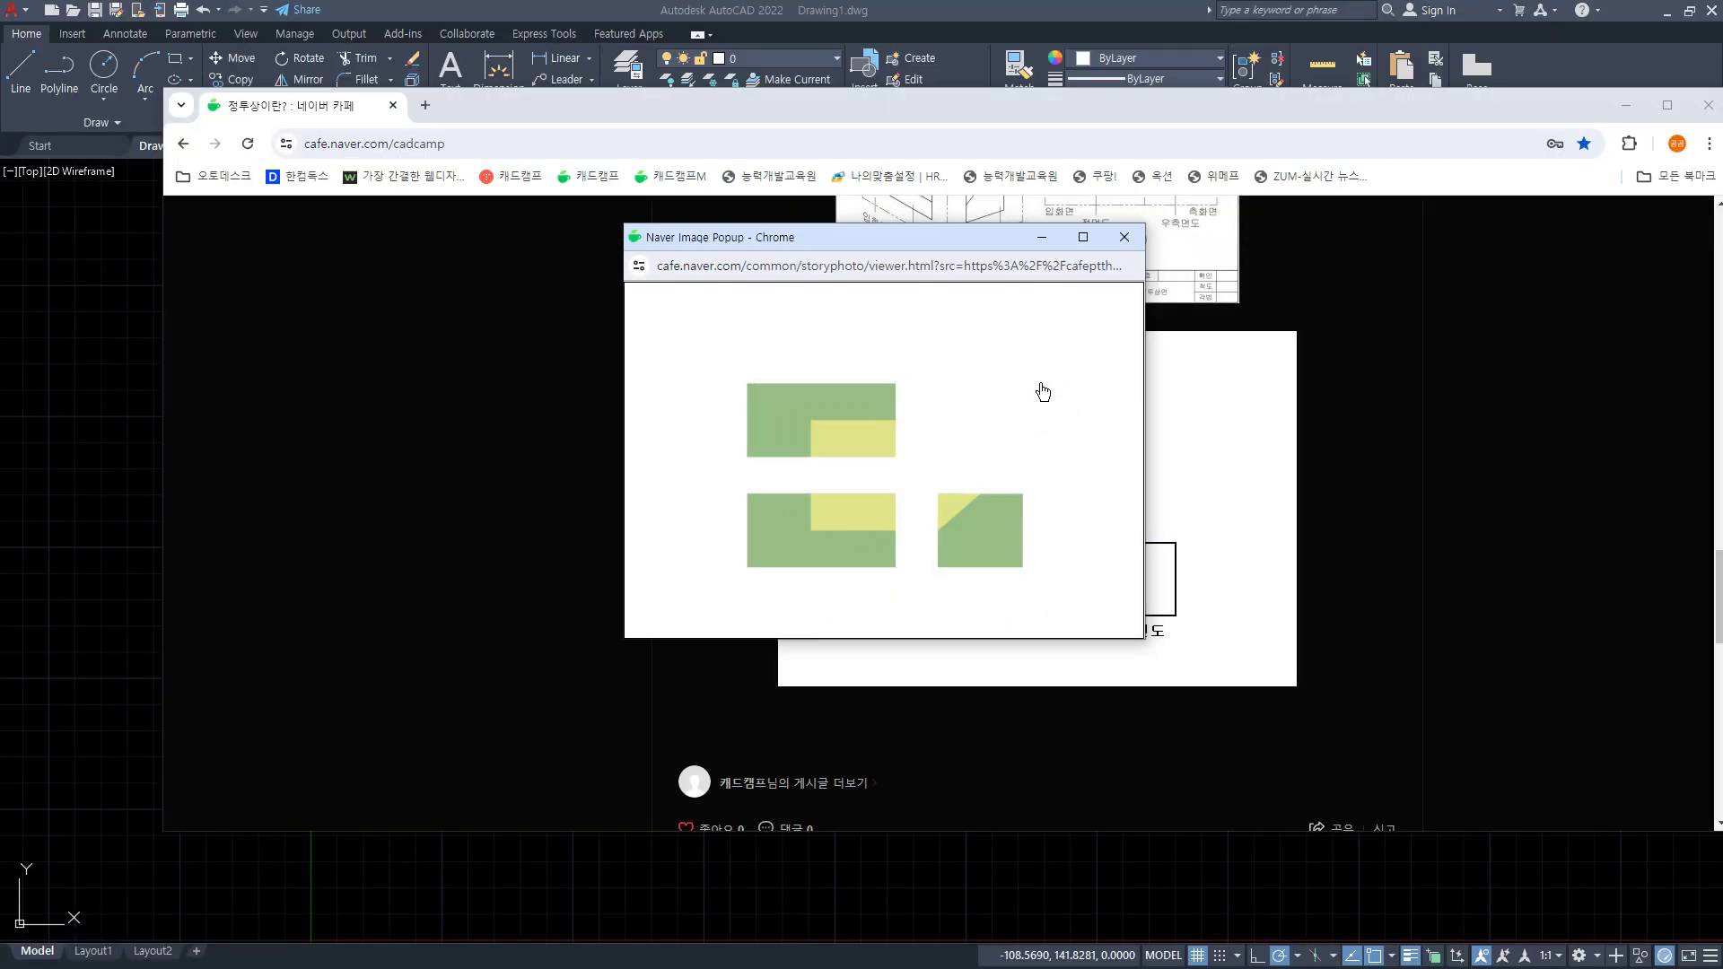
left_click(1124, 237)
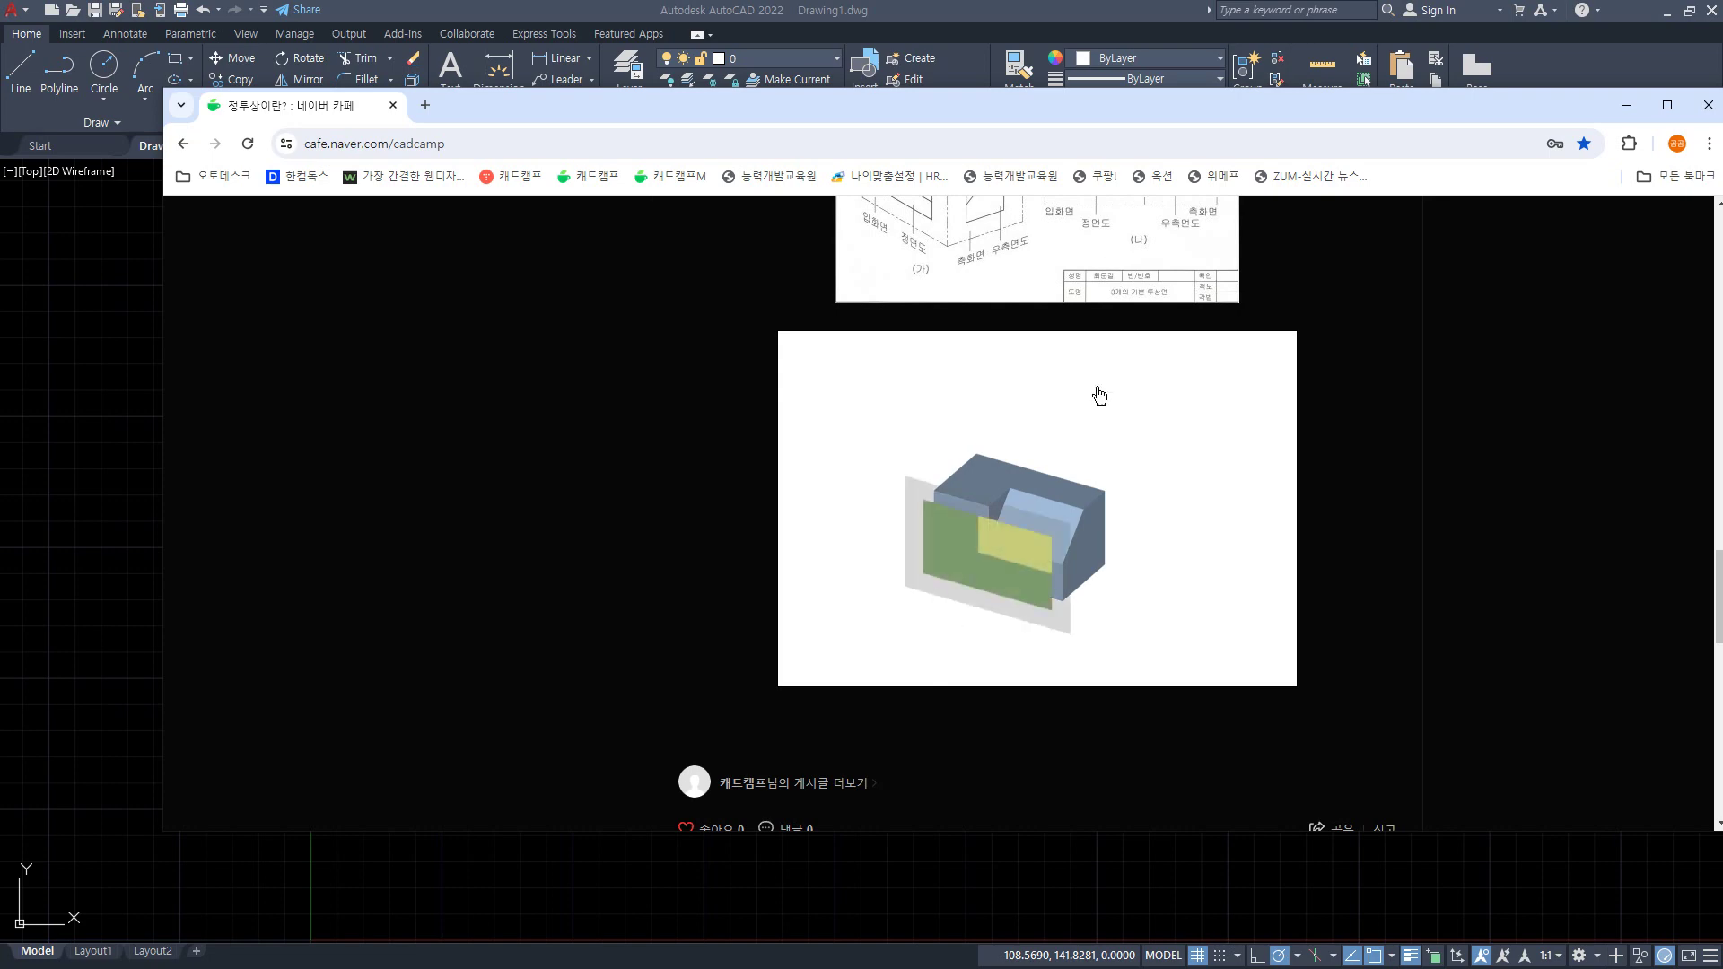
scroll(730, 699, "down", 10)
scroll(652, 675, "up", 6)
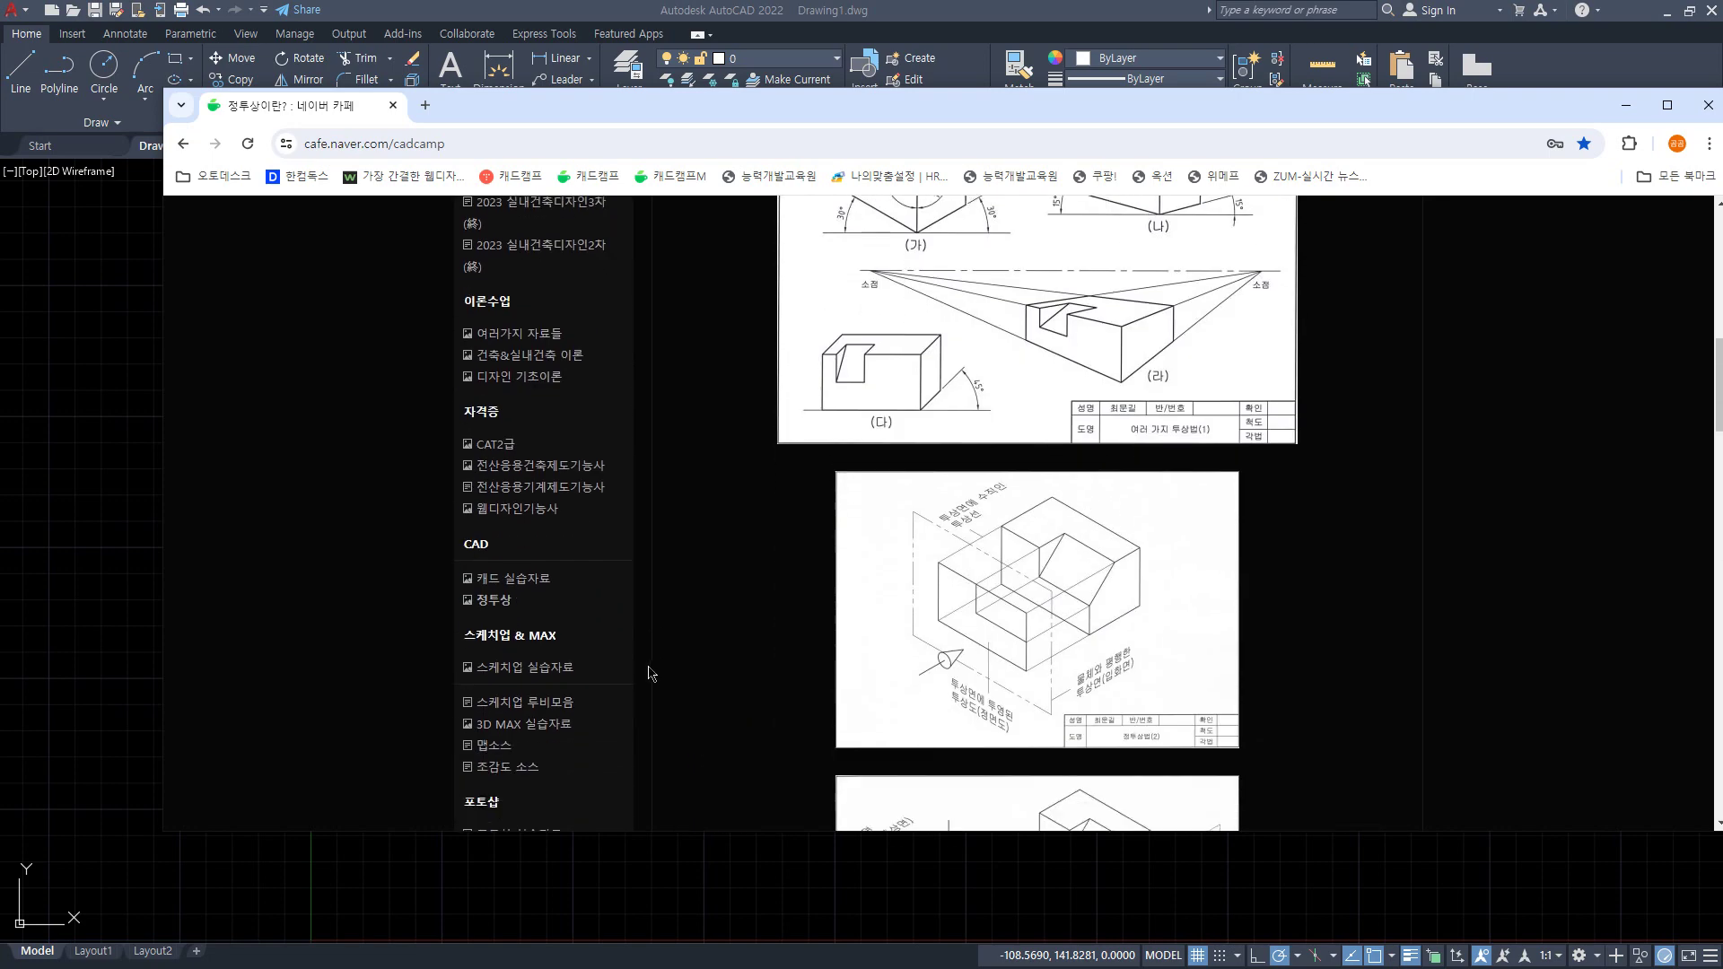
- Return to the 정투상 board and open the "정투상 예제" post to view its isometric example blocks
left_click(500, 609)
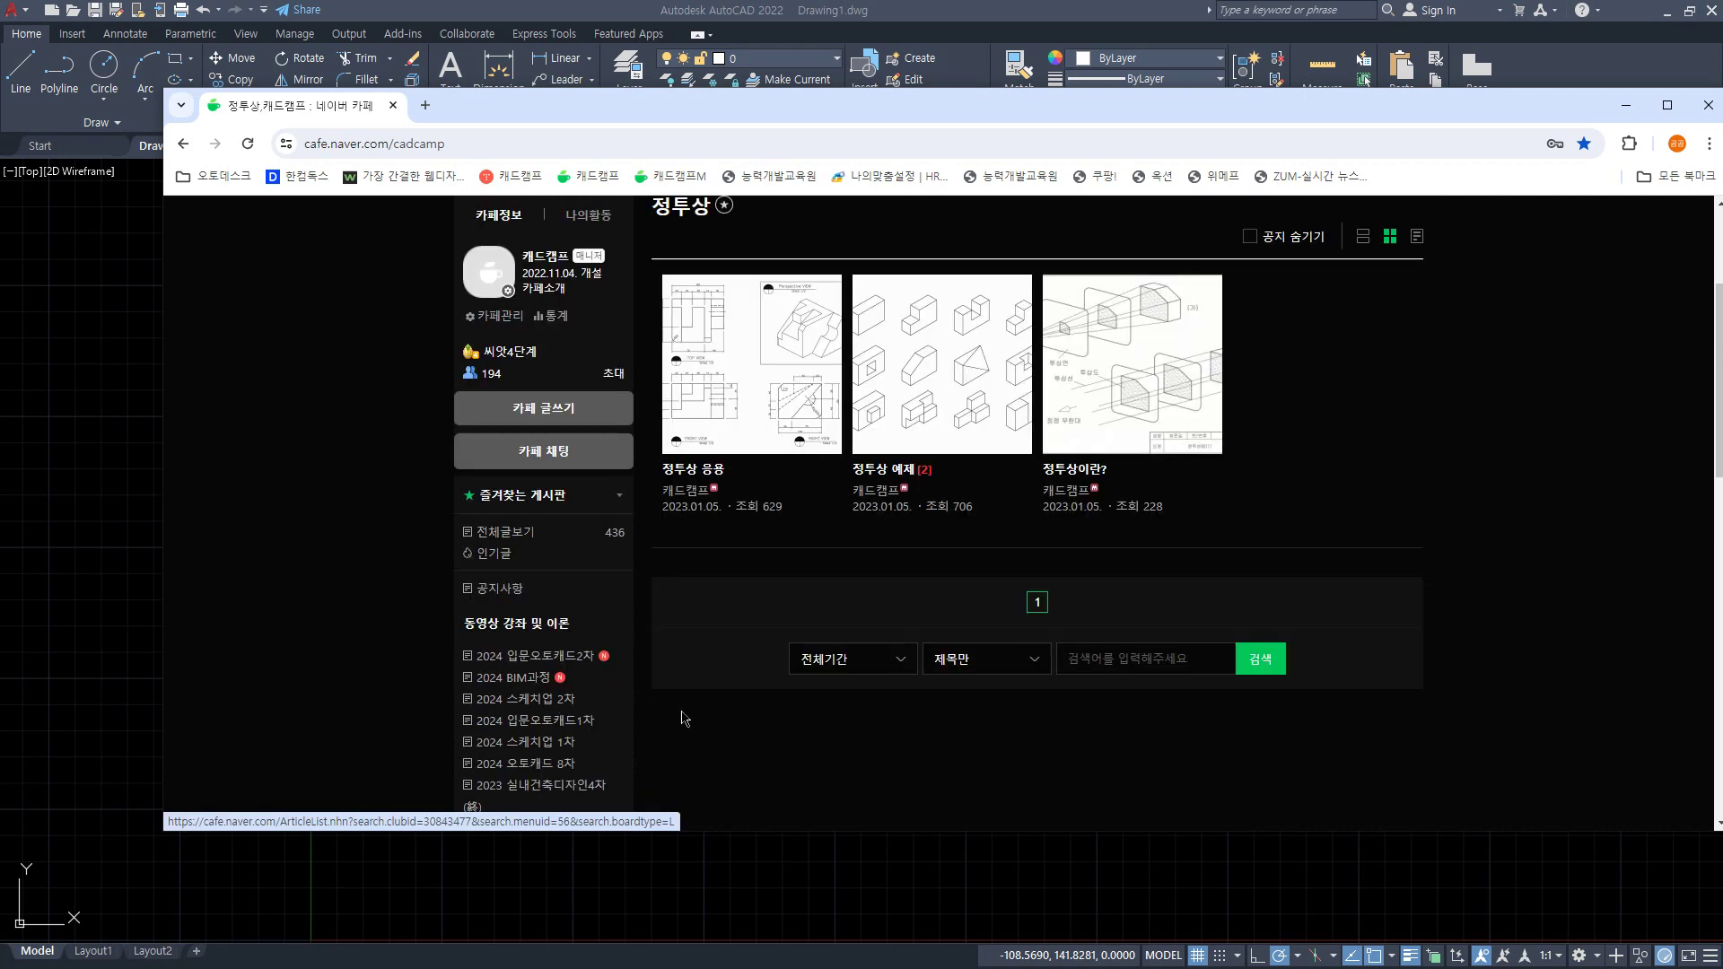
left_click(914, 411)
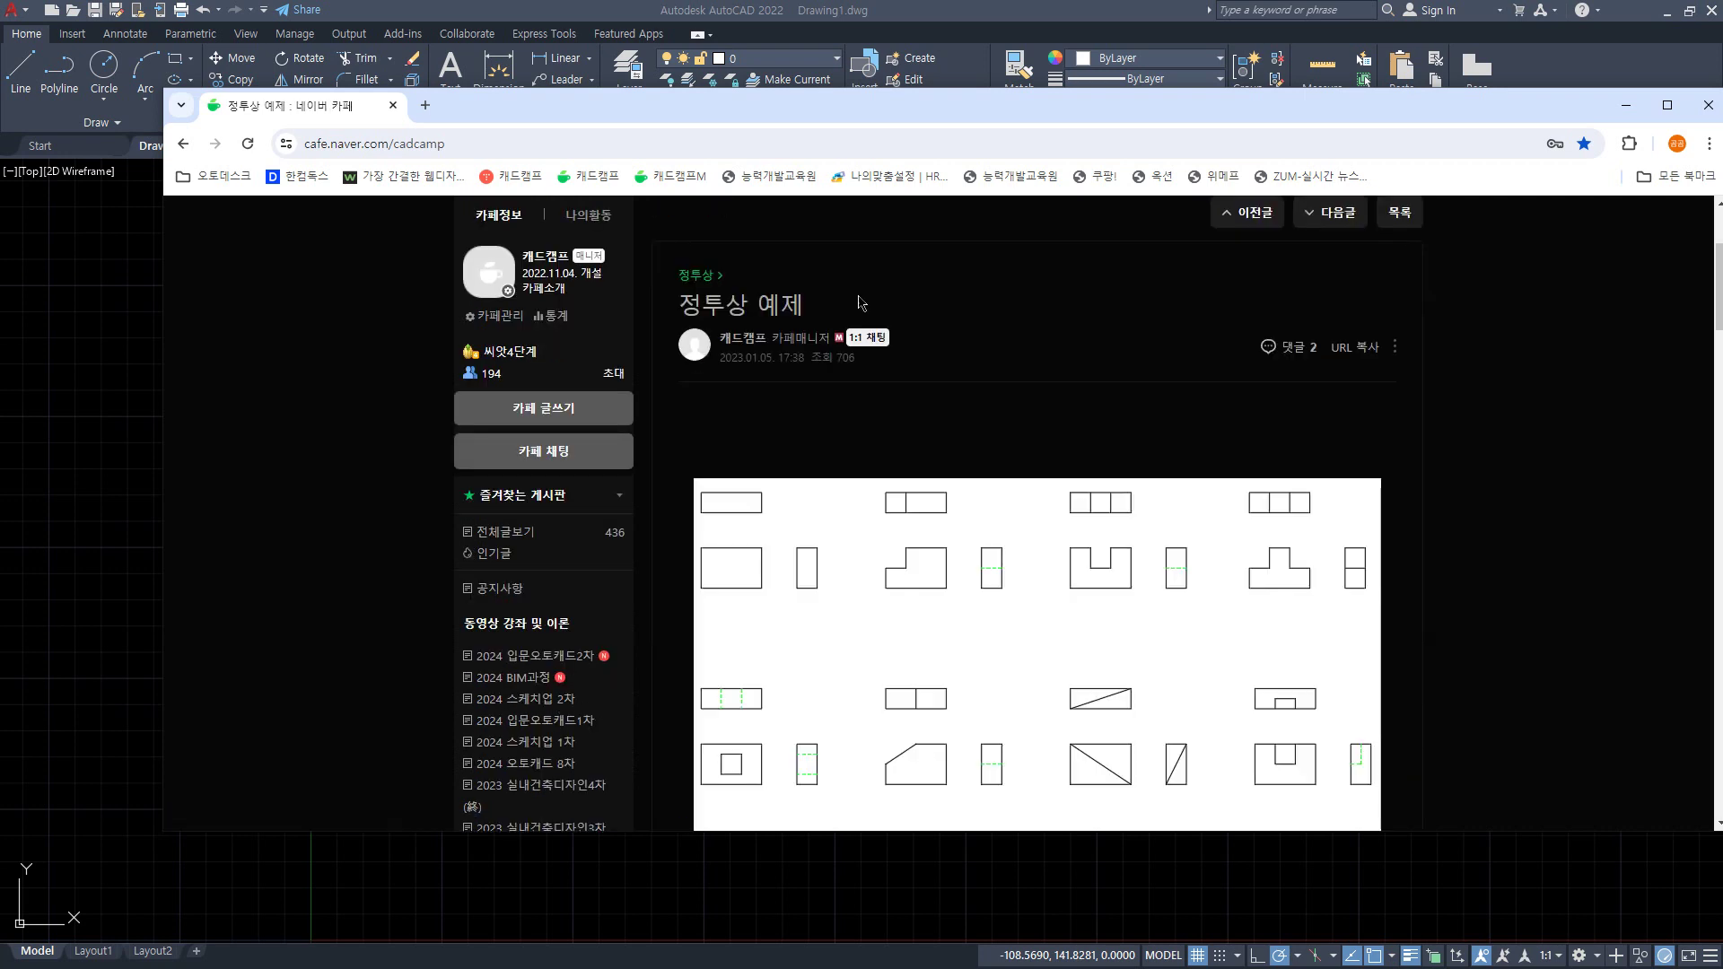
scroll(1311, 712, "down", 1)
scroll(1311, 712, "down", 1)
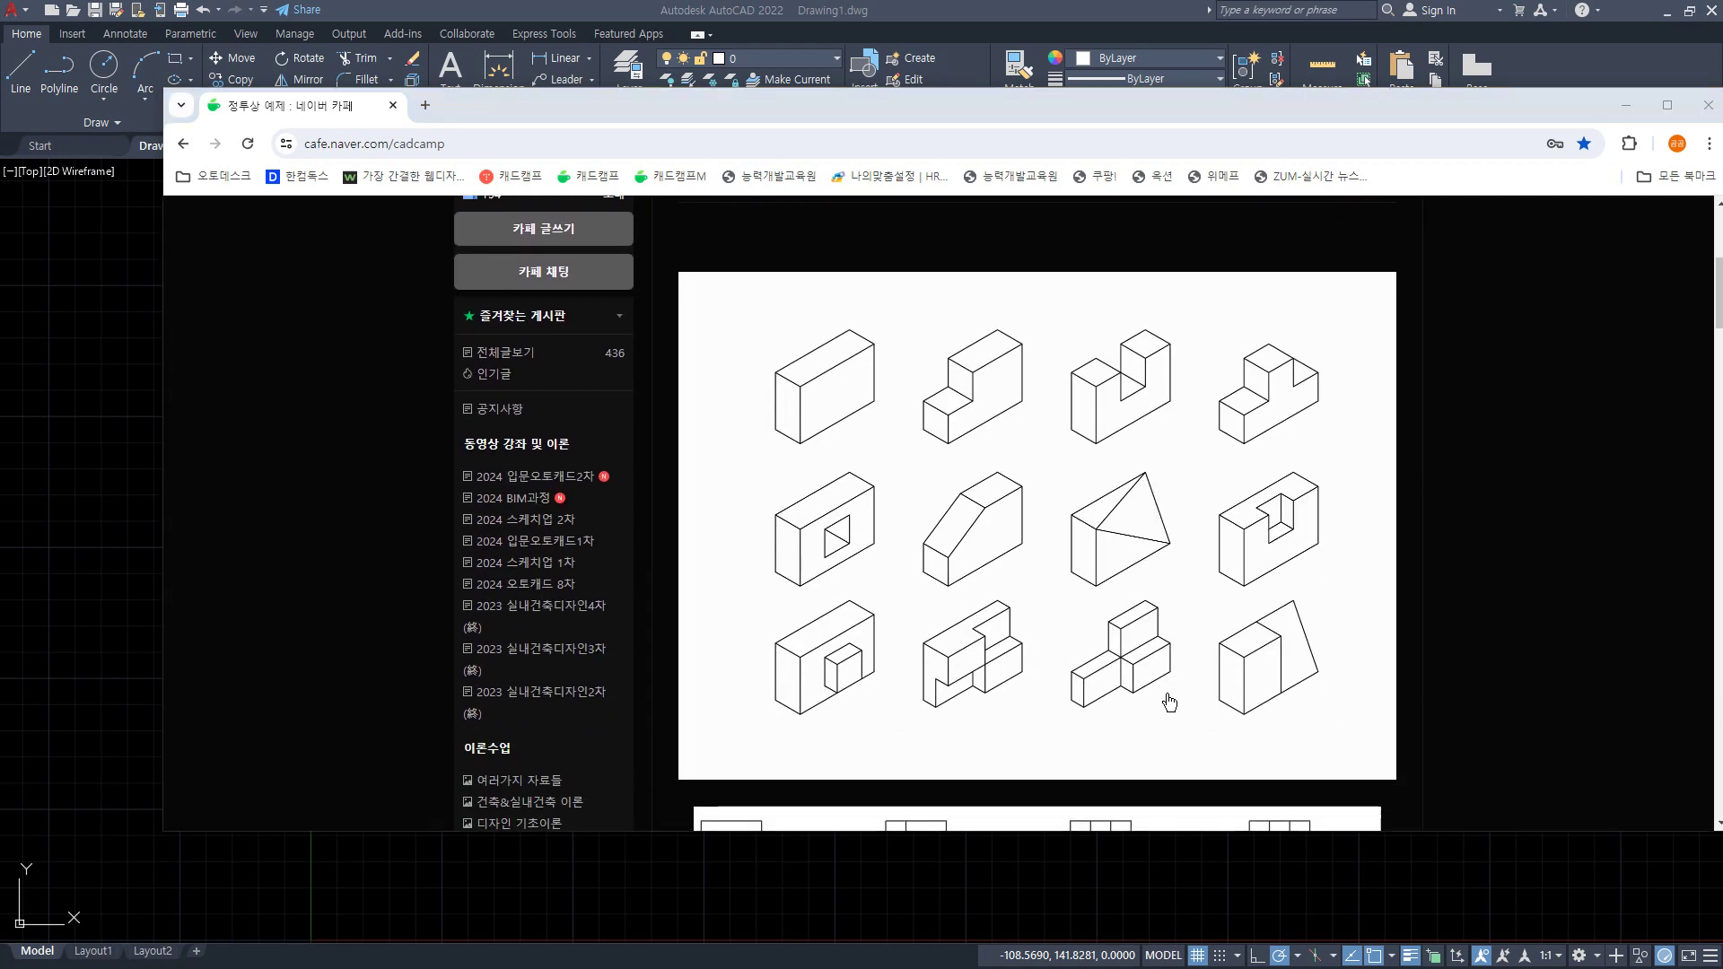
- Mark the viewing directions around the first isometric block and hatch its front face in red pen, and clear the marks
mouse_move(983, 484)
left_mouse_down()
mouse_move(890, 423)
mouse_move(911, 410)
mouse_move(888, 444)
left_mouse_up()
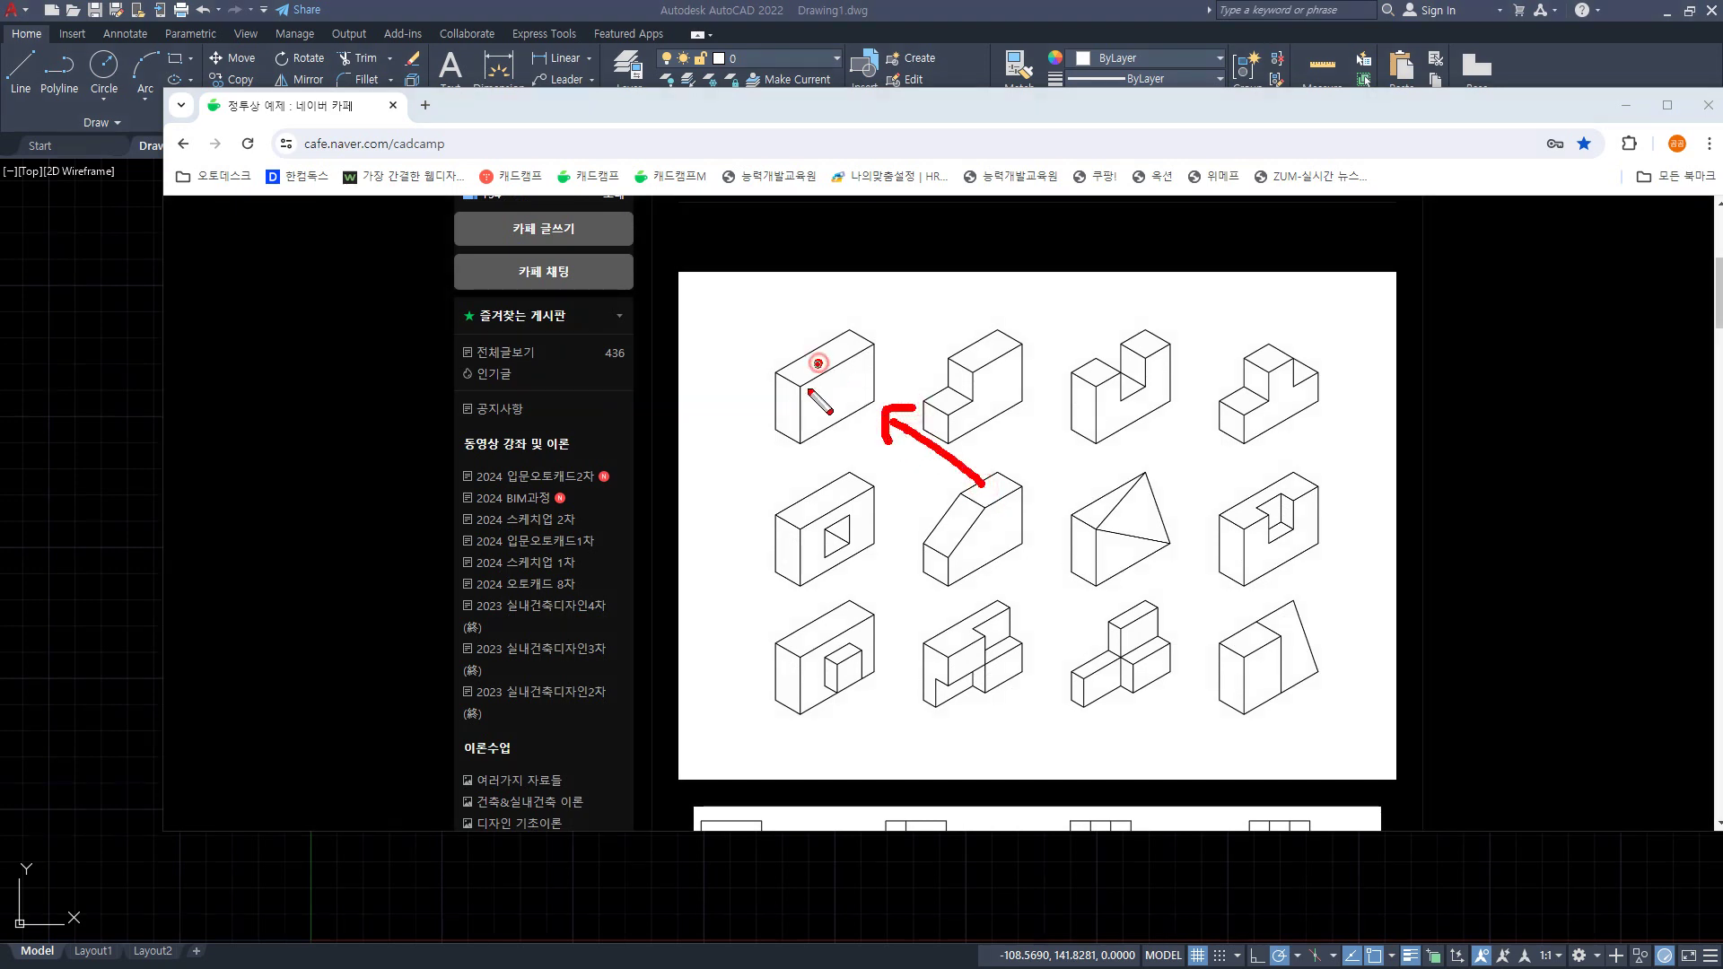
mouse_move(818, 364)
left_mouse_down()
mouse_move(802, 409)
mouse_move(856, 404)
left_mouse_up()
left_click_drag(964, 286, 925, 323)
left_click_drag(814, 220, 819, 291)
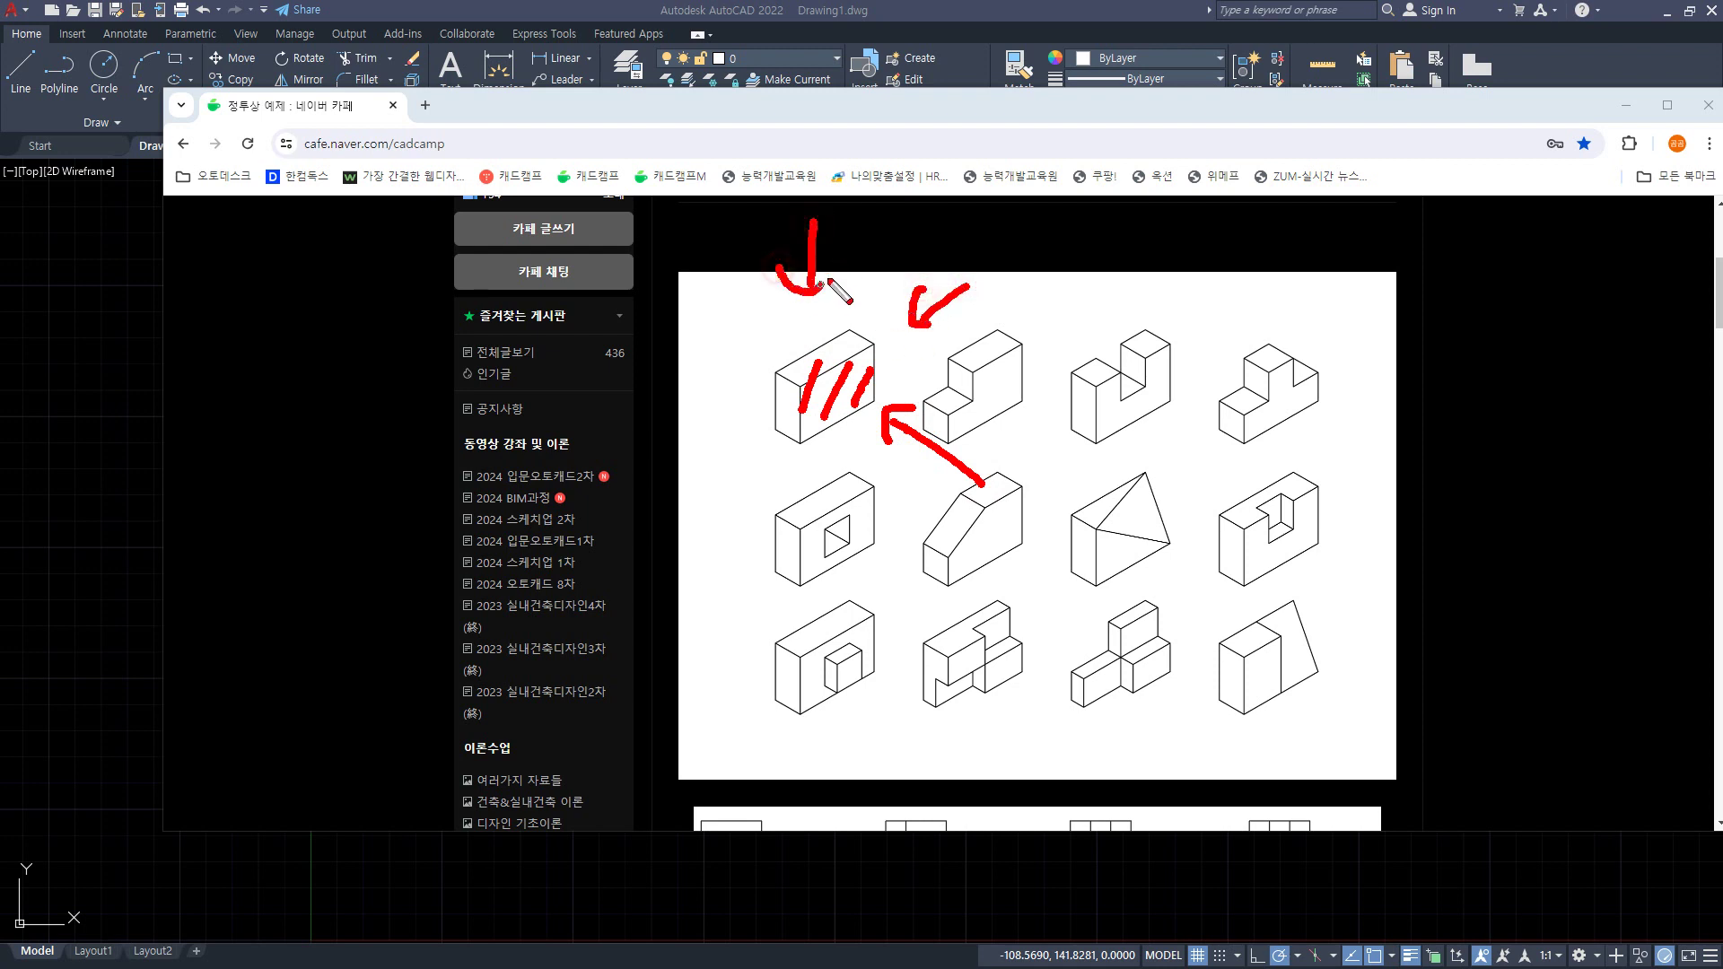
left_click_drag(693, 474, 766, 431)
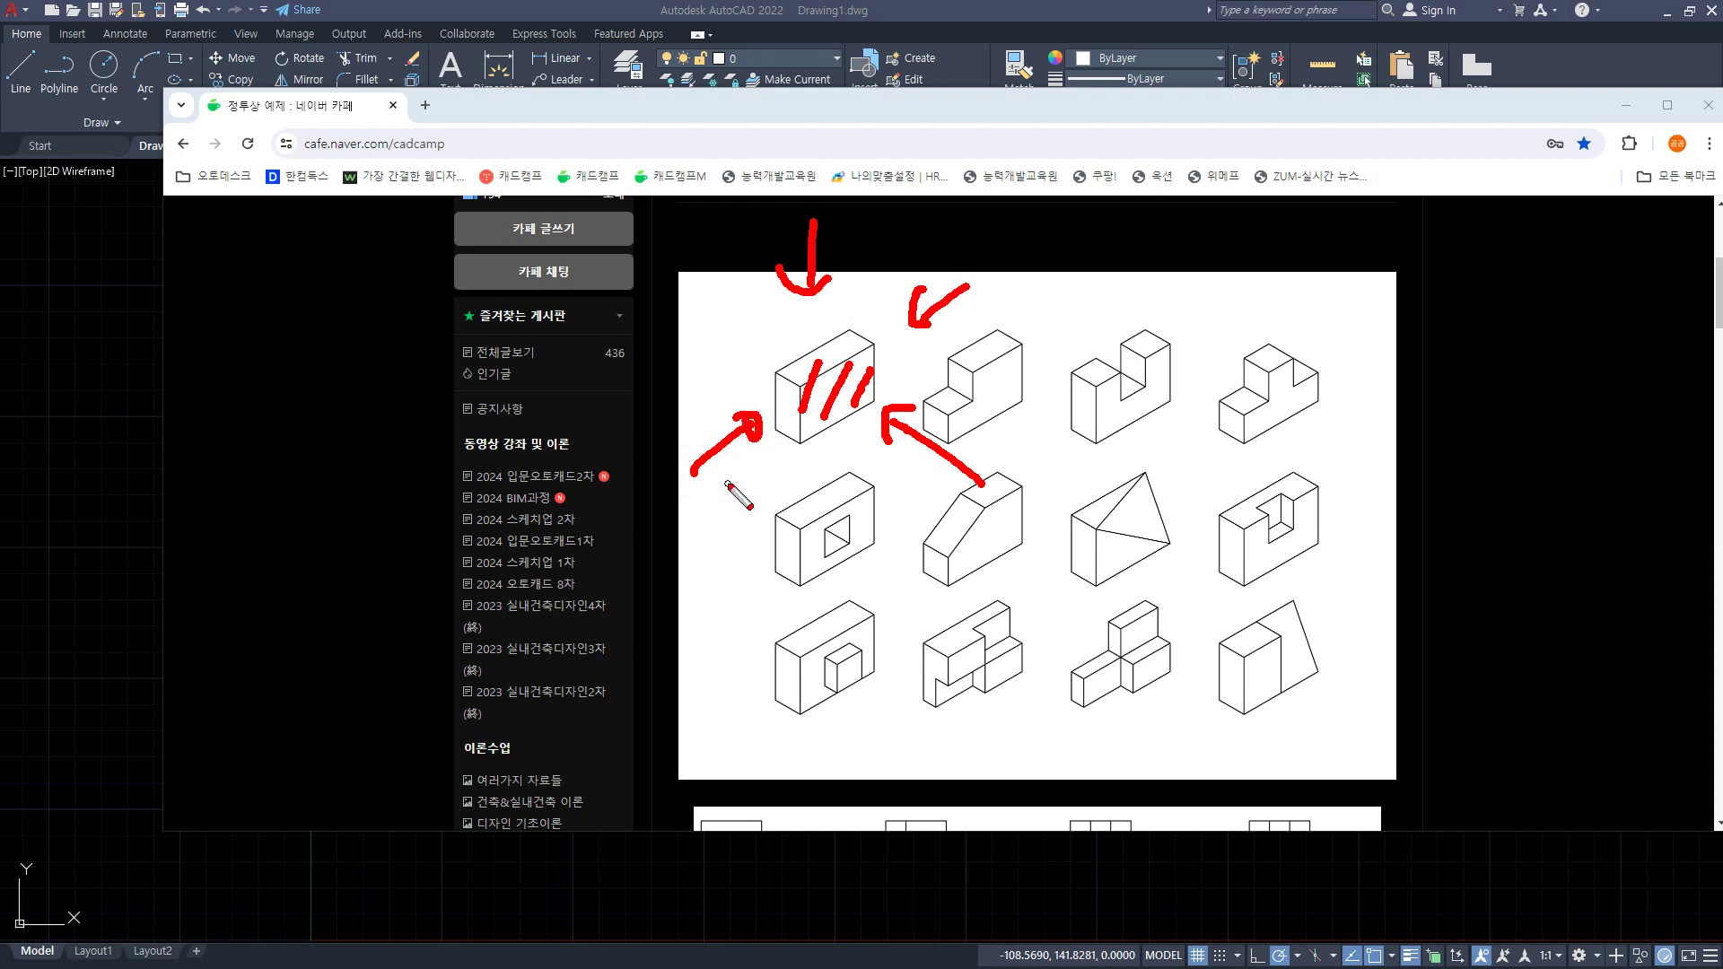
key("e")
- Mark the first isometric block's length, height and depth in red pen, and clear the marks
mouse_move(881, 398)
left_mouse_down()
mouse_move(801, 438)
mouse_move(801, 389)
mouse_move(874, 347)
mouse_move(873, 400)
left_mouse_up()
key("e")
left_click_drag(877, 458, 901, 490)
mouse_move(887, 403)
left_mouse_down()
mouse_move(900, 368)
mouse_move(864, 337)
mouse_move(953, 357)
left_mouse_up()
mouse_move(799, 443)
left_mouse_down()
mouse_move(763, 430)
mouse_move(758, 491)
left_mouse_up()
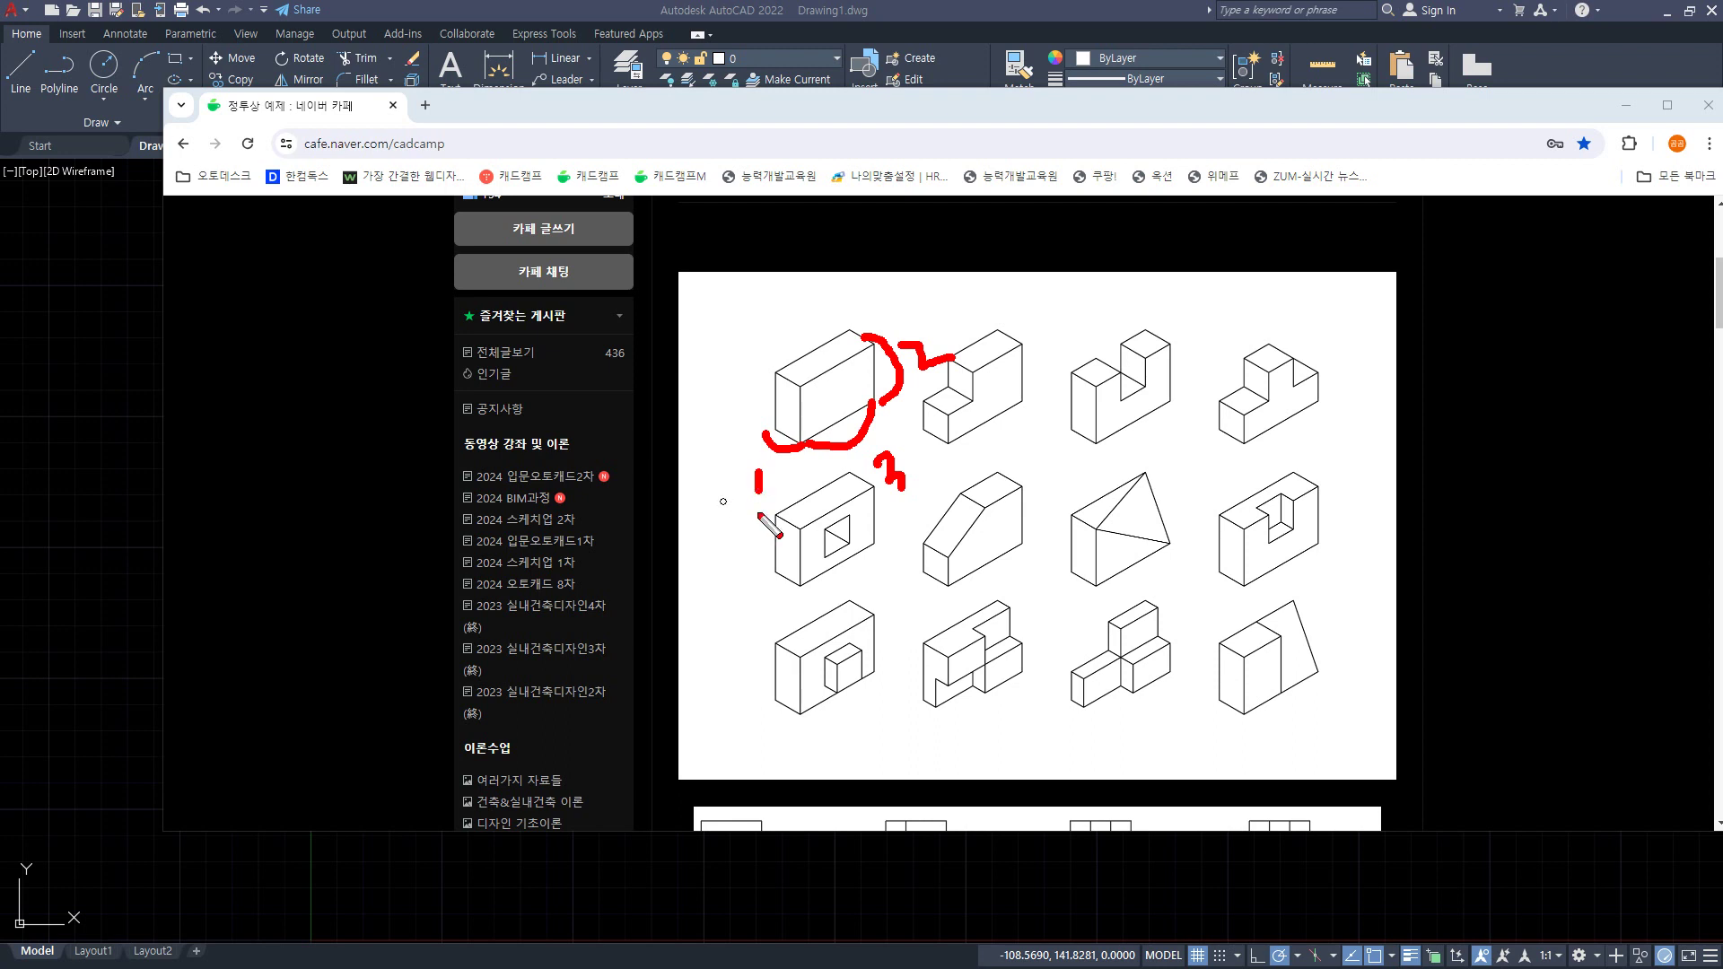
left_click_drag(731, 488, 1360, 489)
key("Escape")
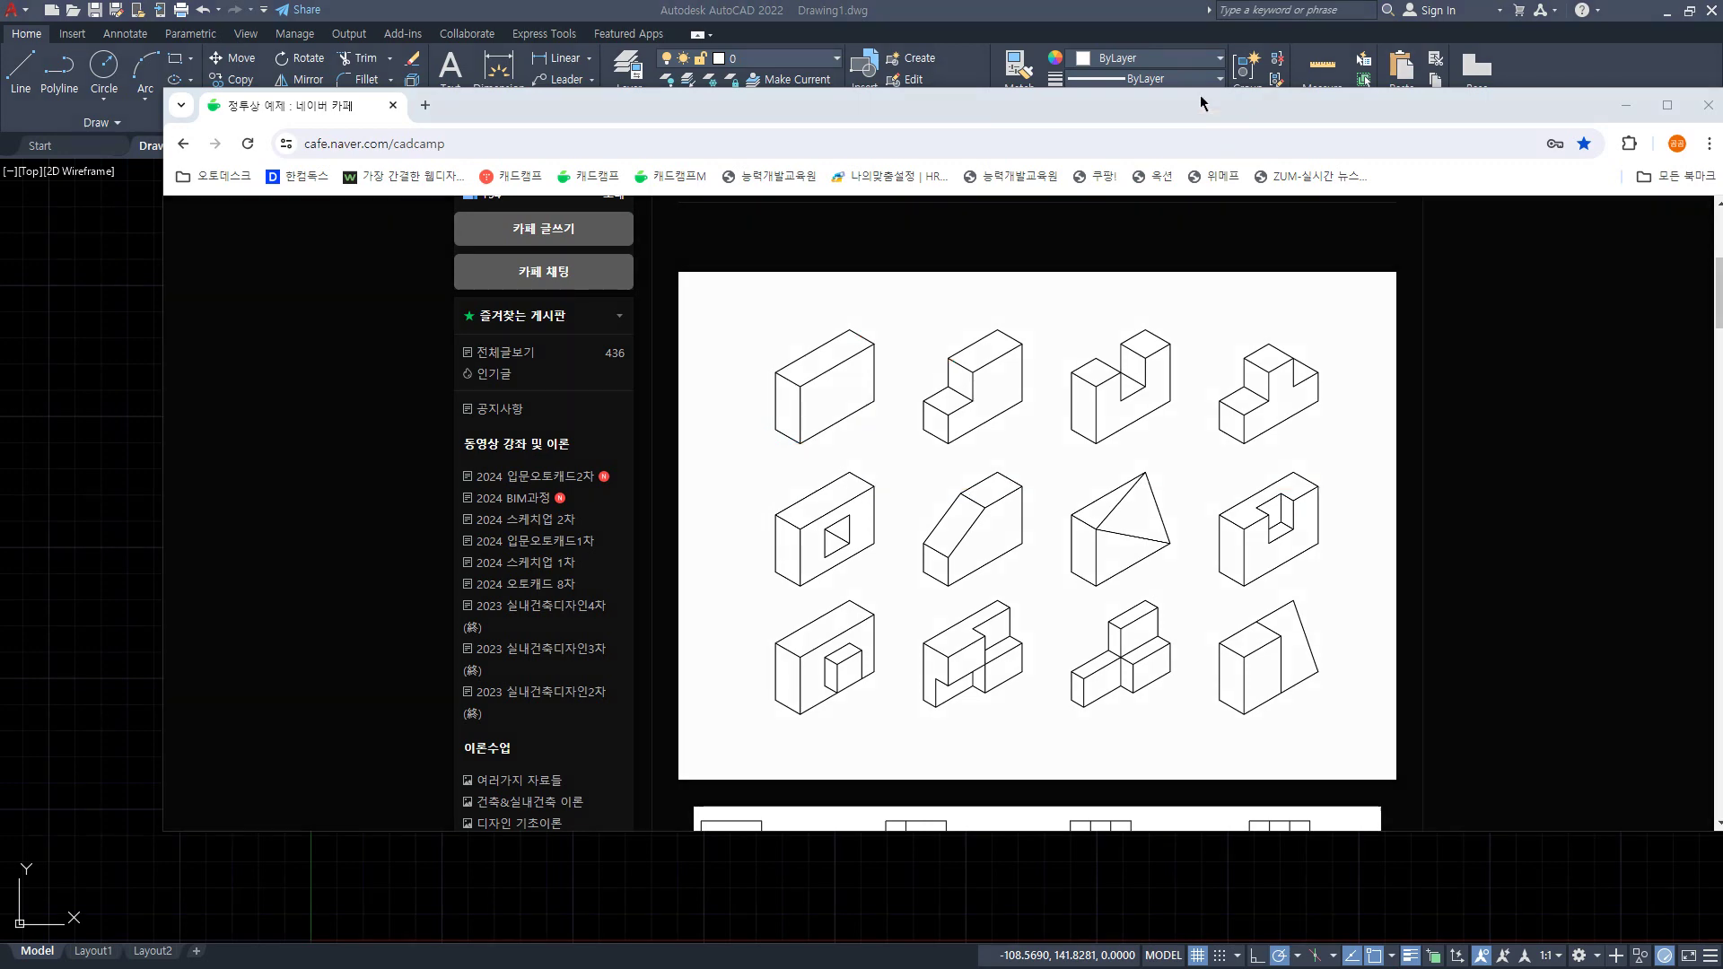
- Move the browser window off the drawing, return to AutoCAD, and set polar tracking to 45-degree increments
left_click_drag(1200, 108, 0, 170)
left_click(559, 718)
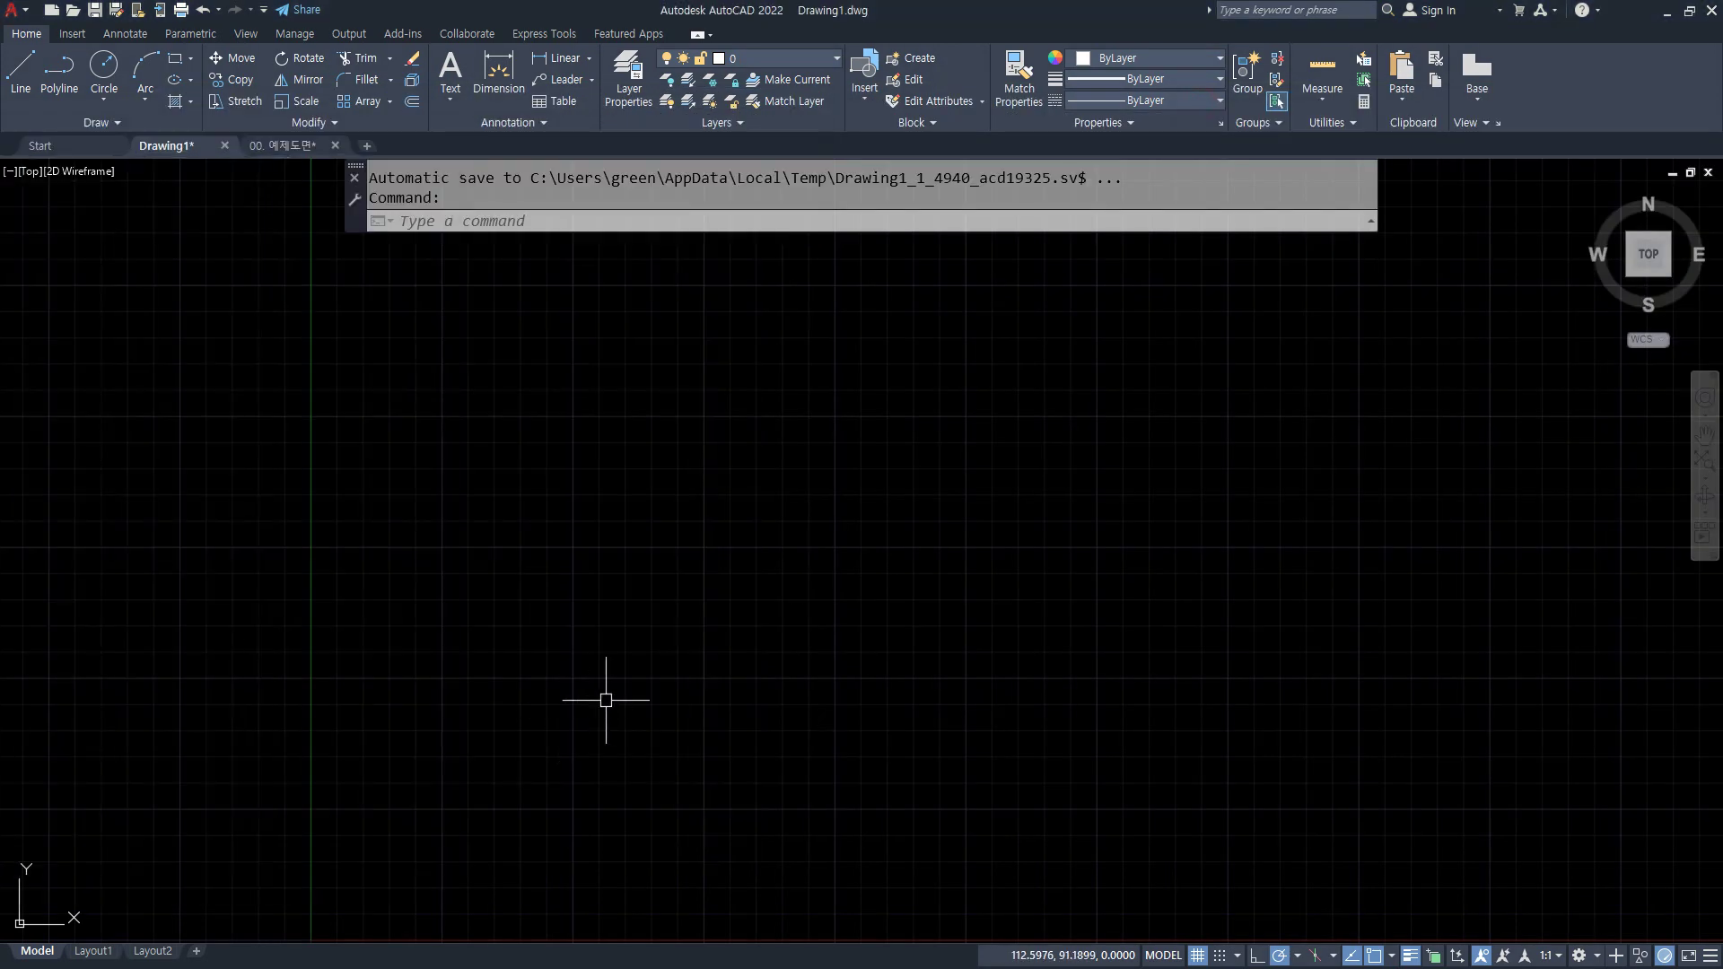
left_click(1297, 957)
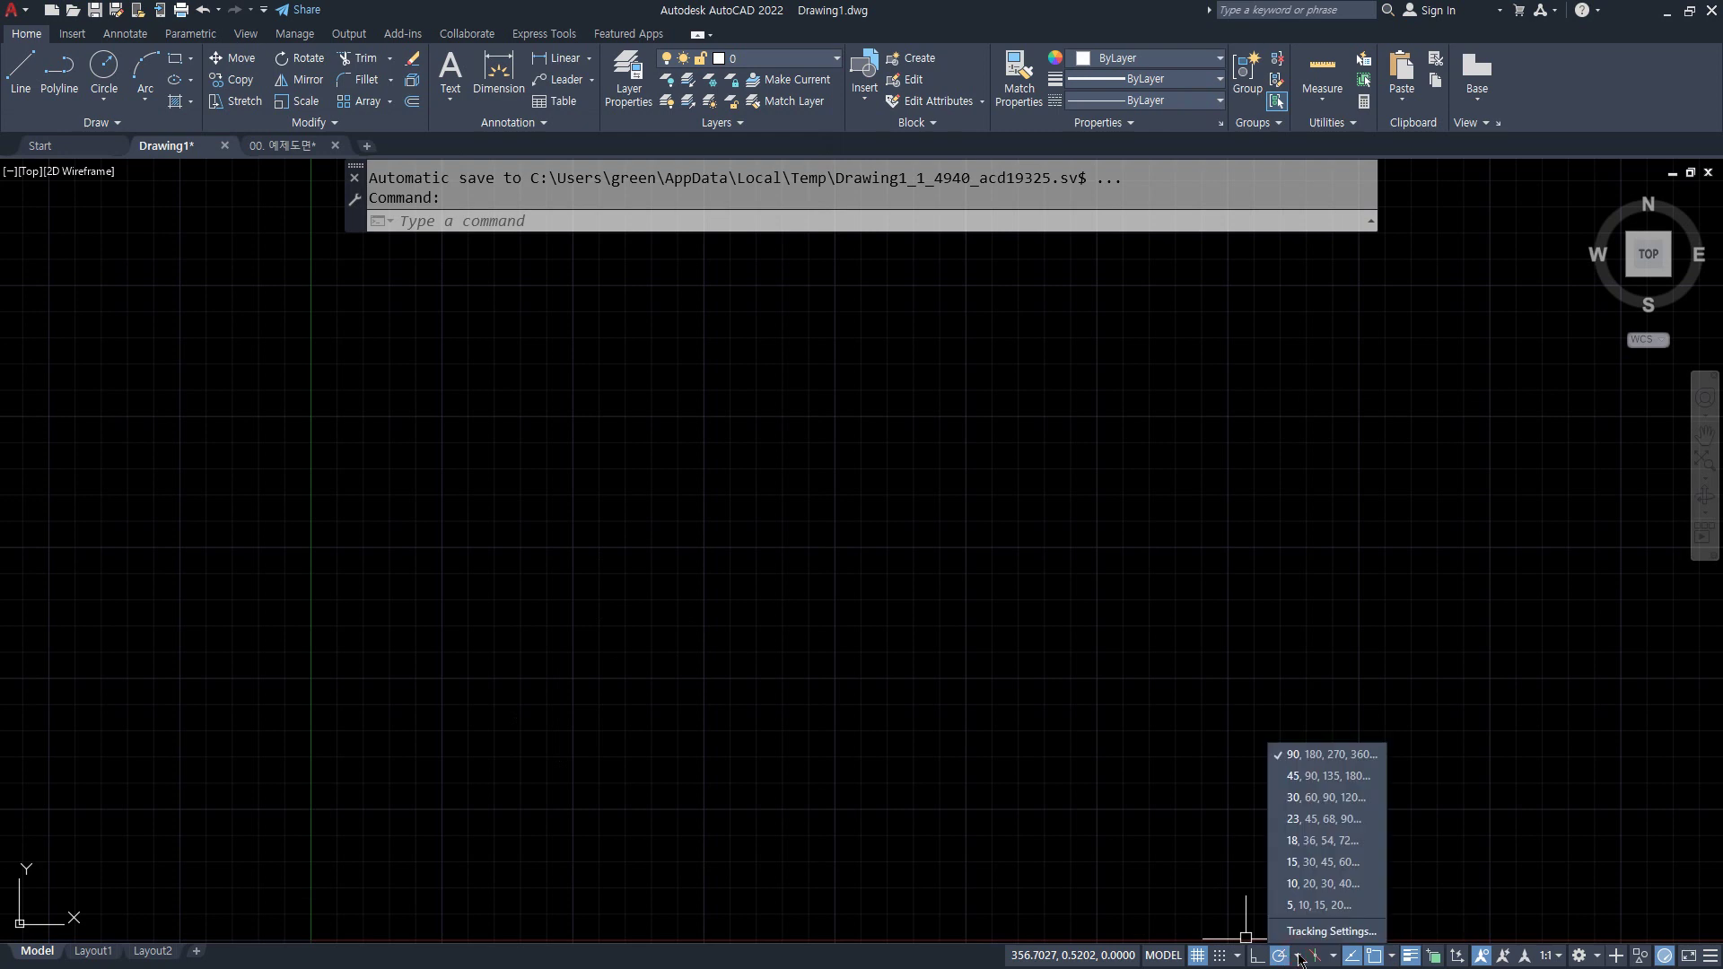
left_click(1302, 777)
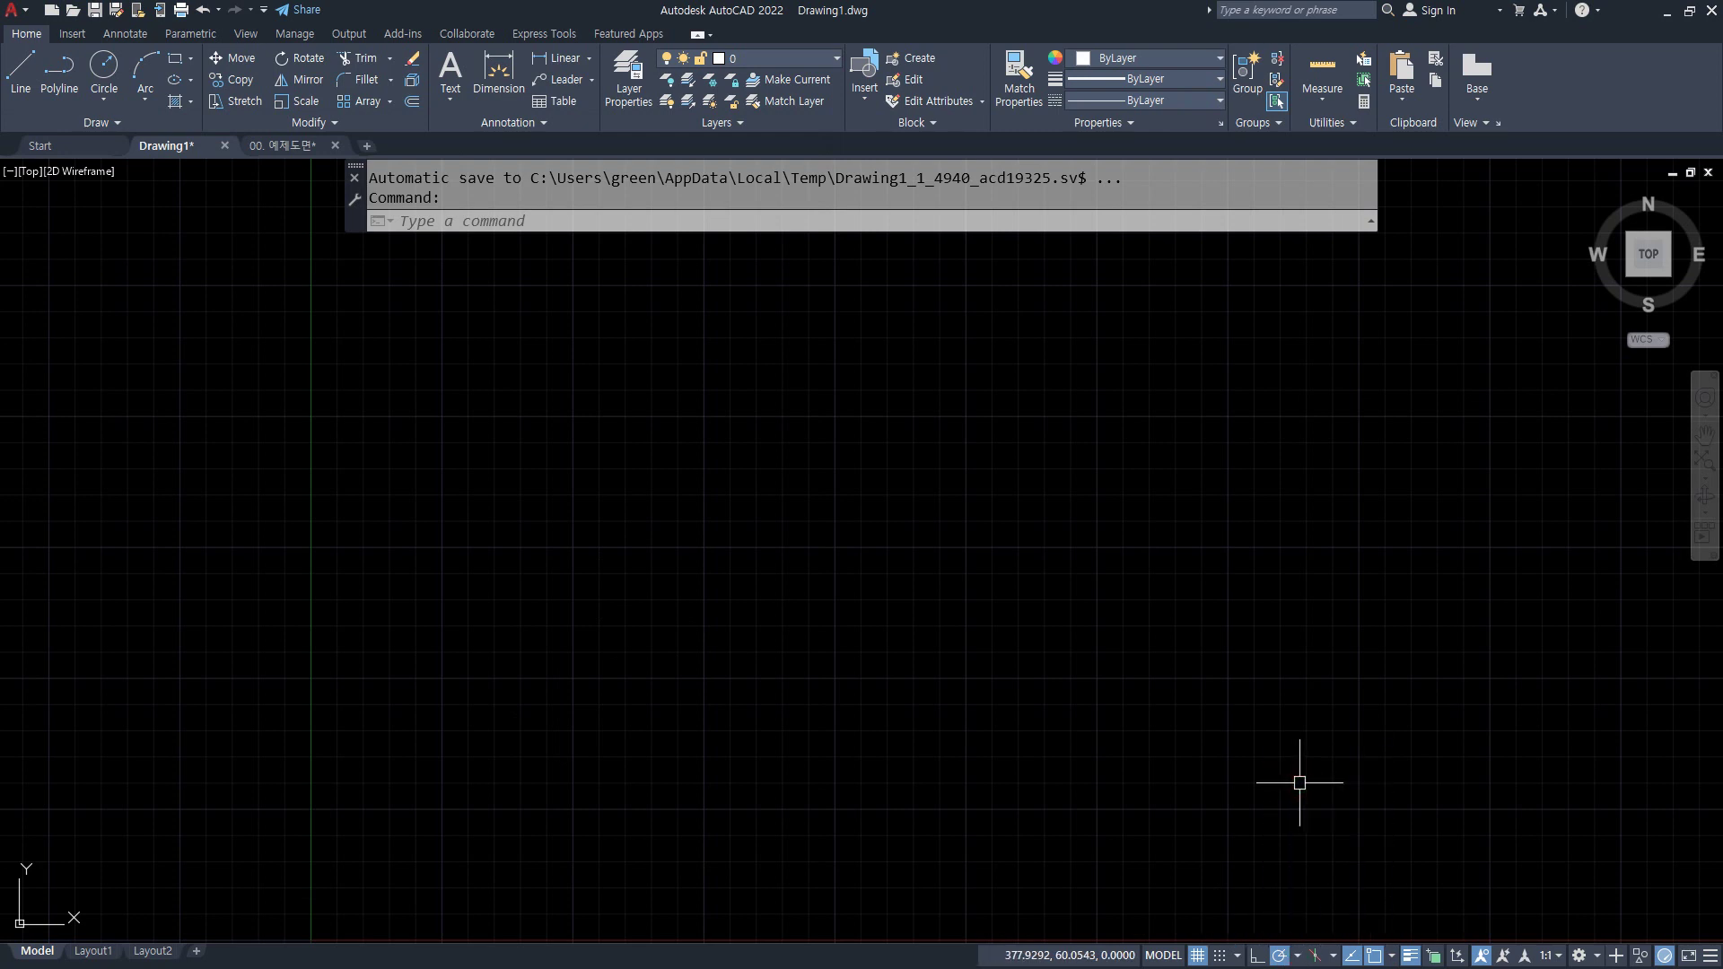
- Draw horizontal, vertical and 45-degree construction lines through one common point near the middle of the drawing
type("xl")
key("Return")
left_click(676, 581)
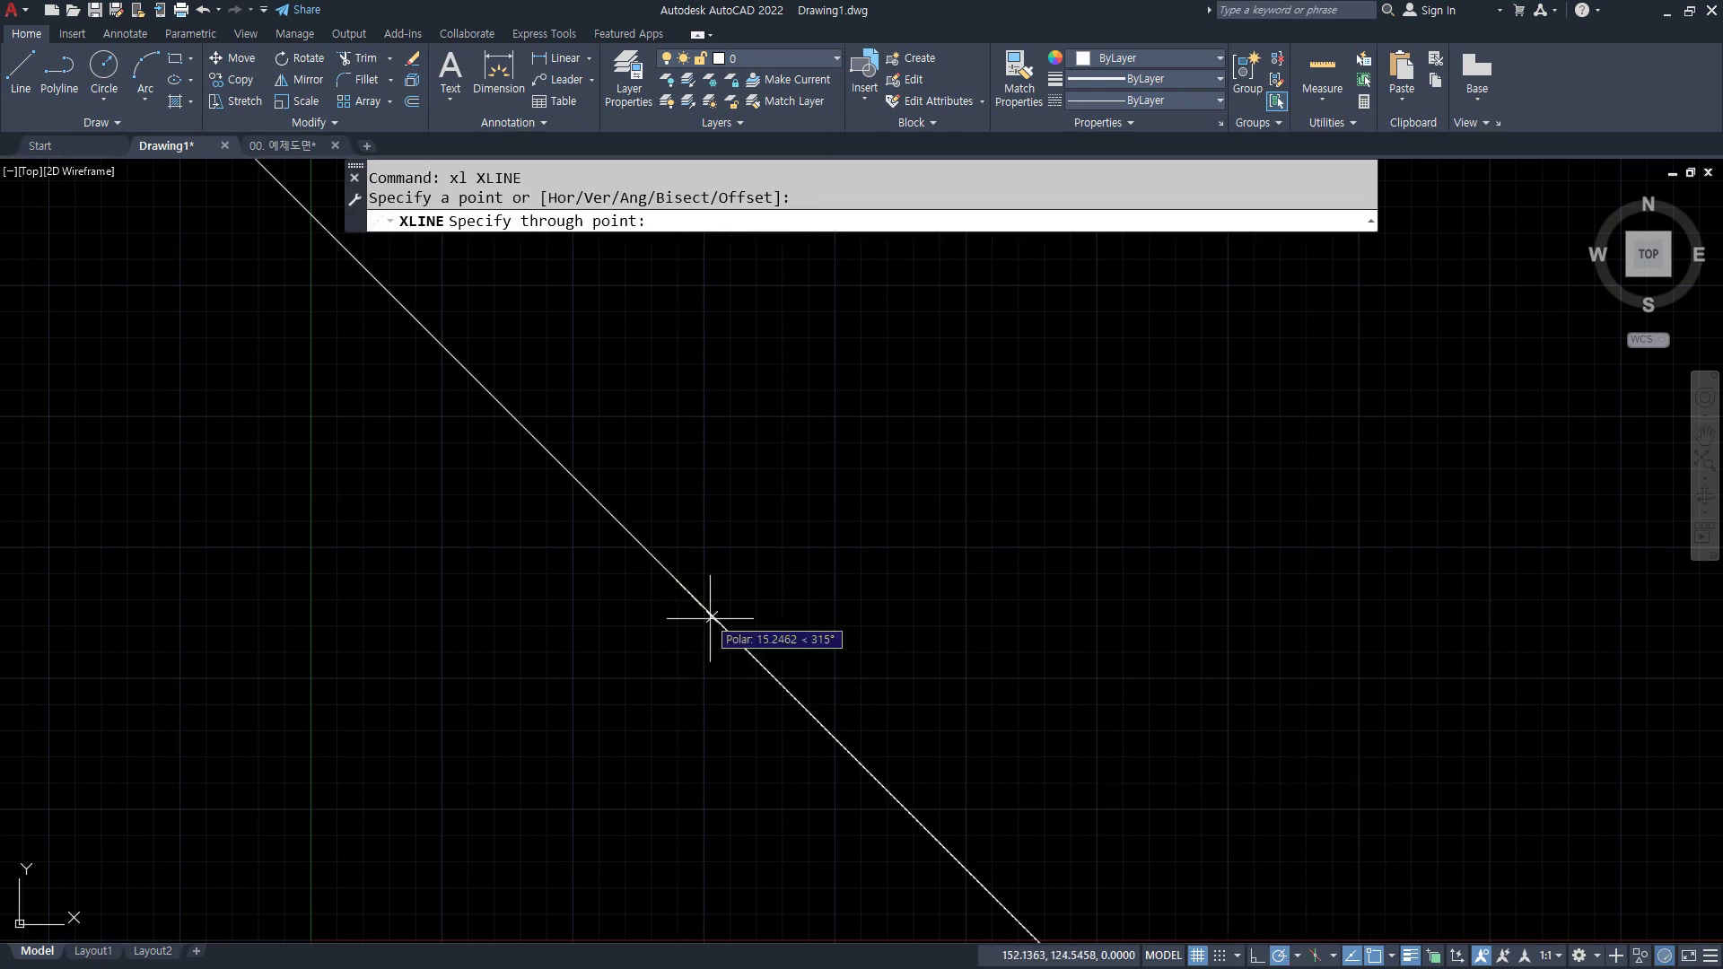
left_click(765, 580)
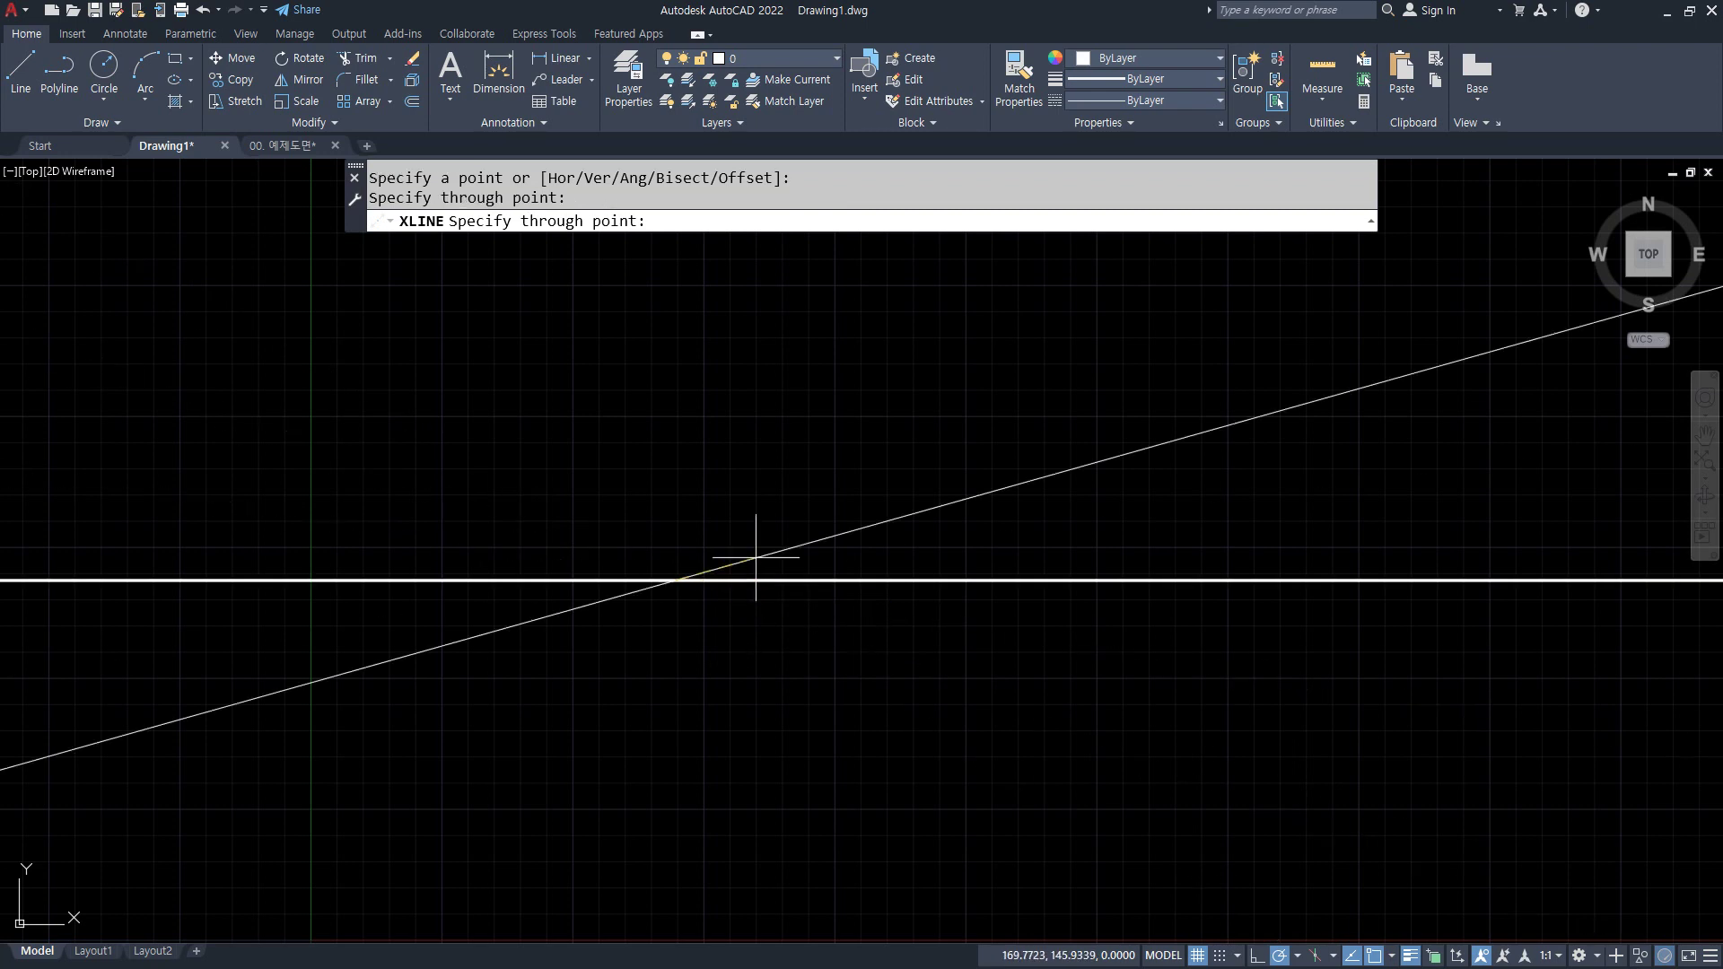
left_click(677, 500)
left_click(757, 495)
key("Return")
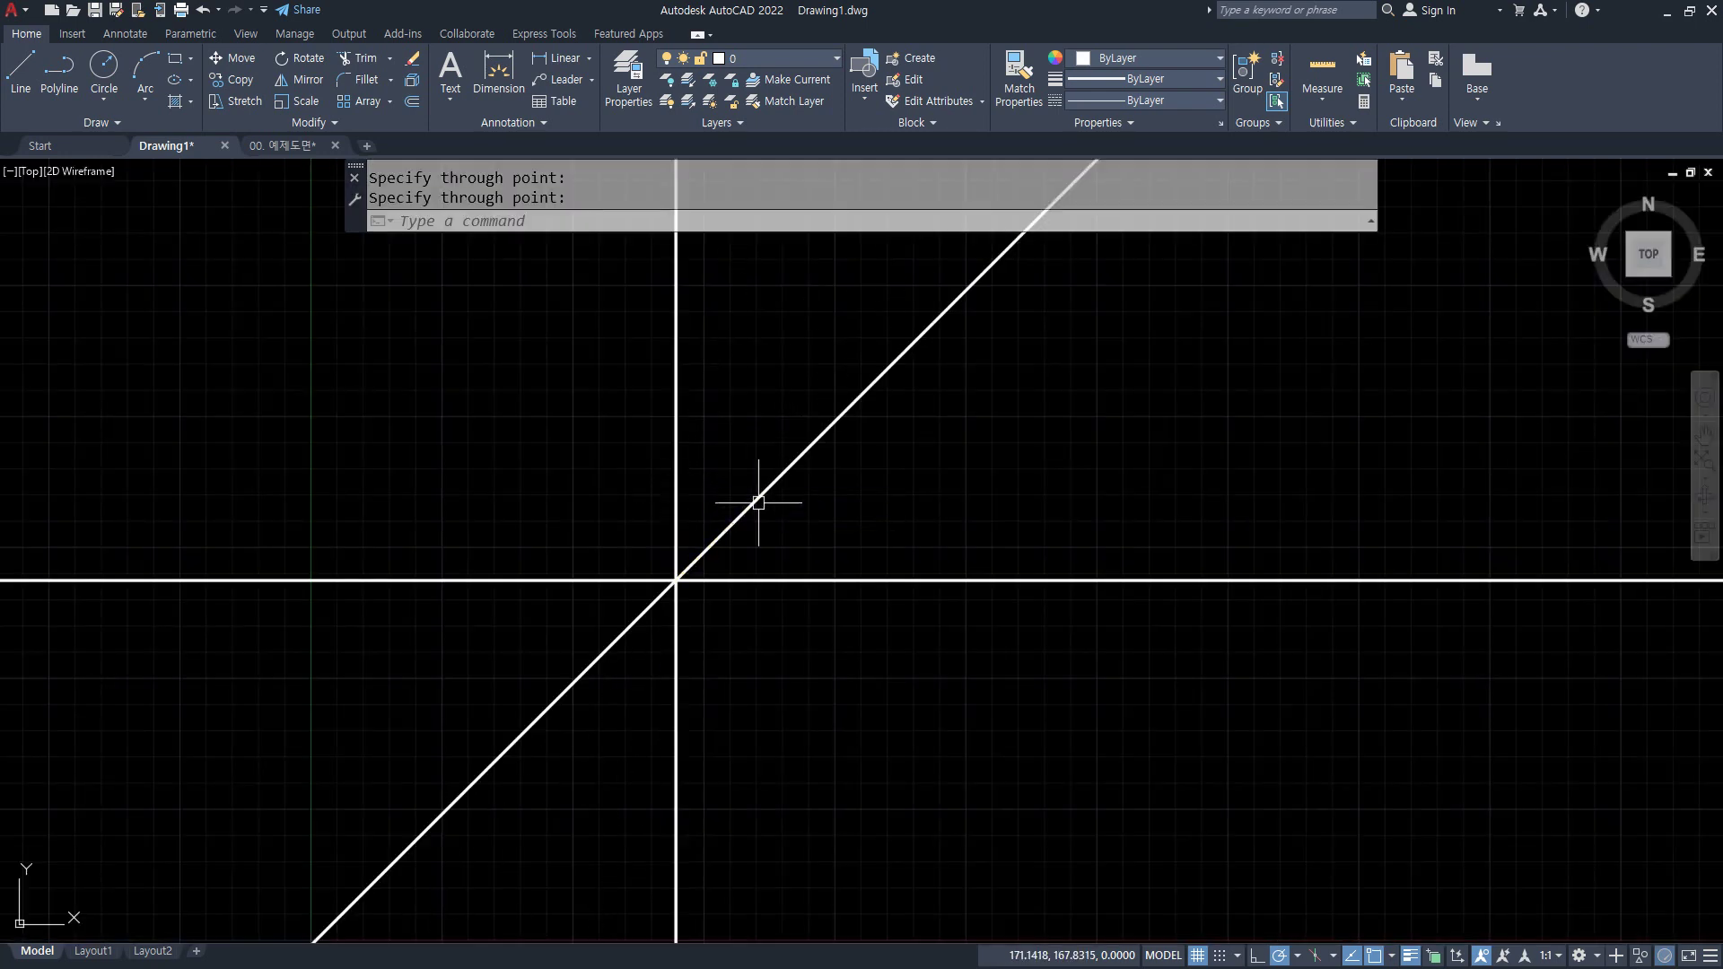
- Trim away the part of the 45-degree construction line below and to the left of the intersection
type("tr")
key("Return")
left_click(627, 634)
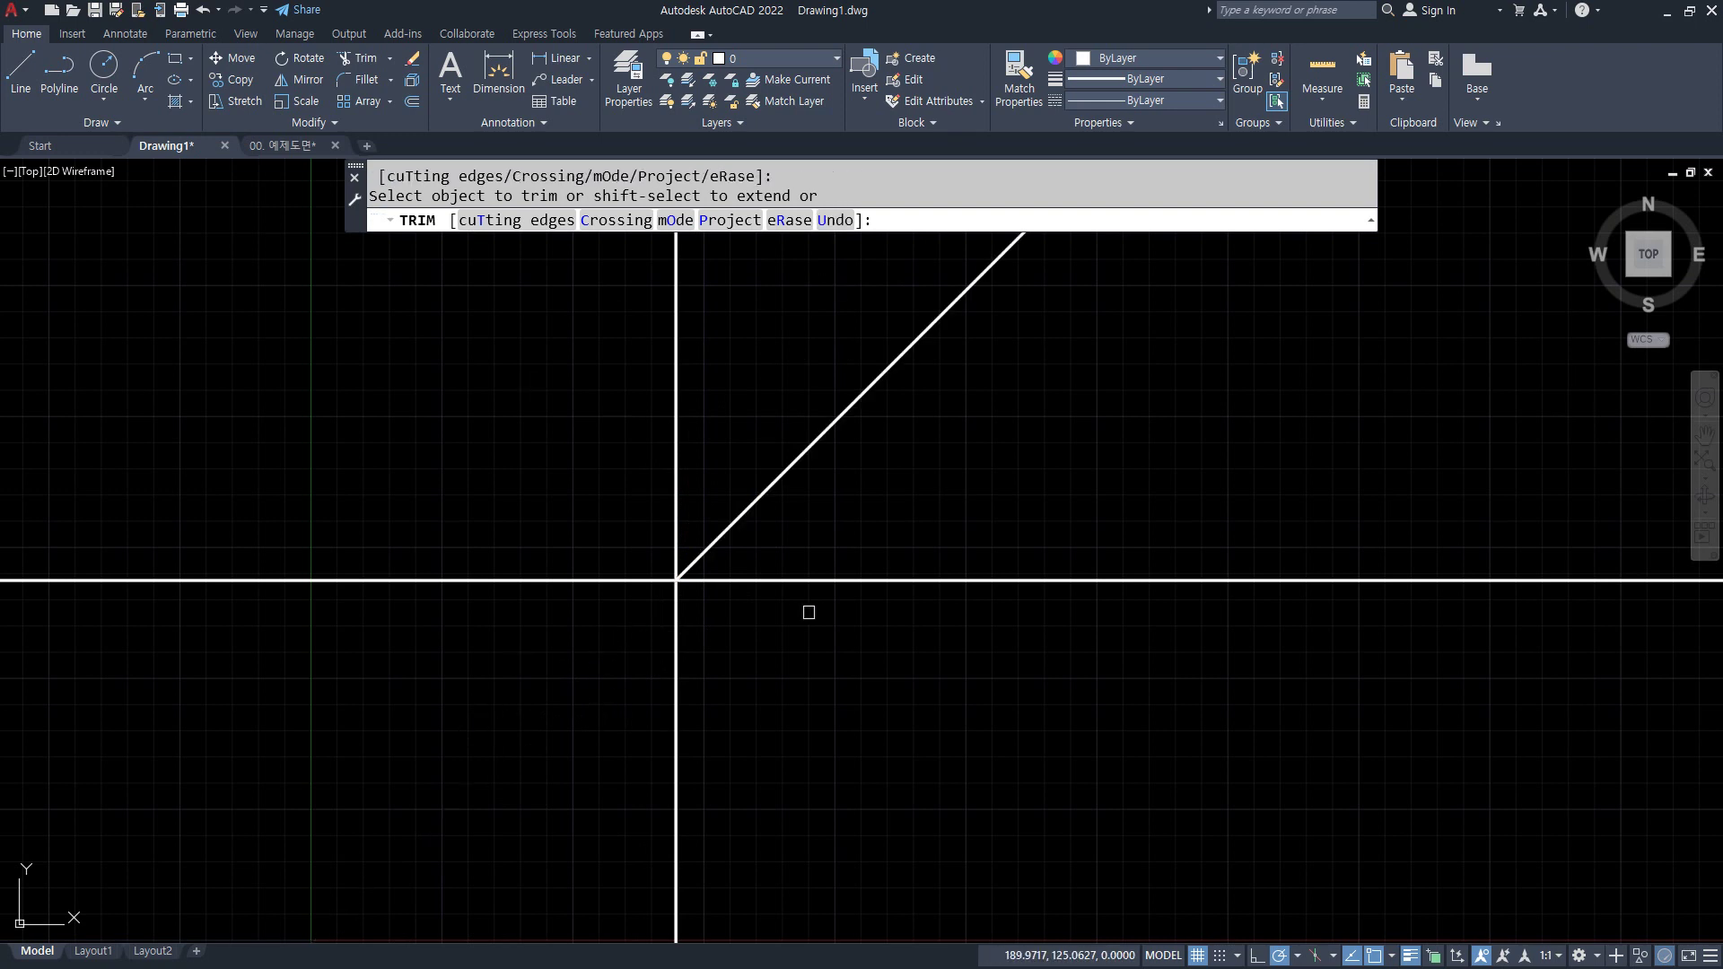
key("Escape")
mouse_move(673, 651)
left_mouse_down()
mouse_move(682, 669)
mouse_move(473, 656)
mouse_move(500, 691)
left_mouse_up()
key("Escape")
- Offset the vertical construction line 30 to its left side
type("offset")
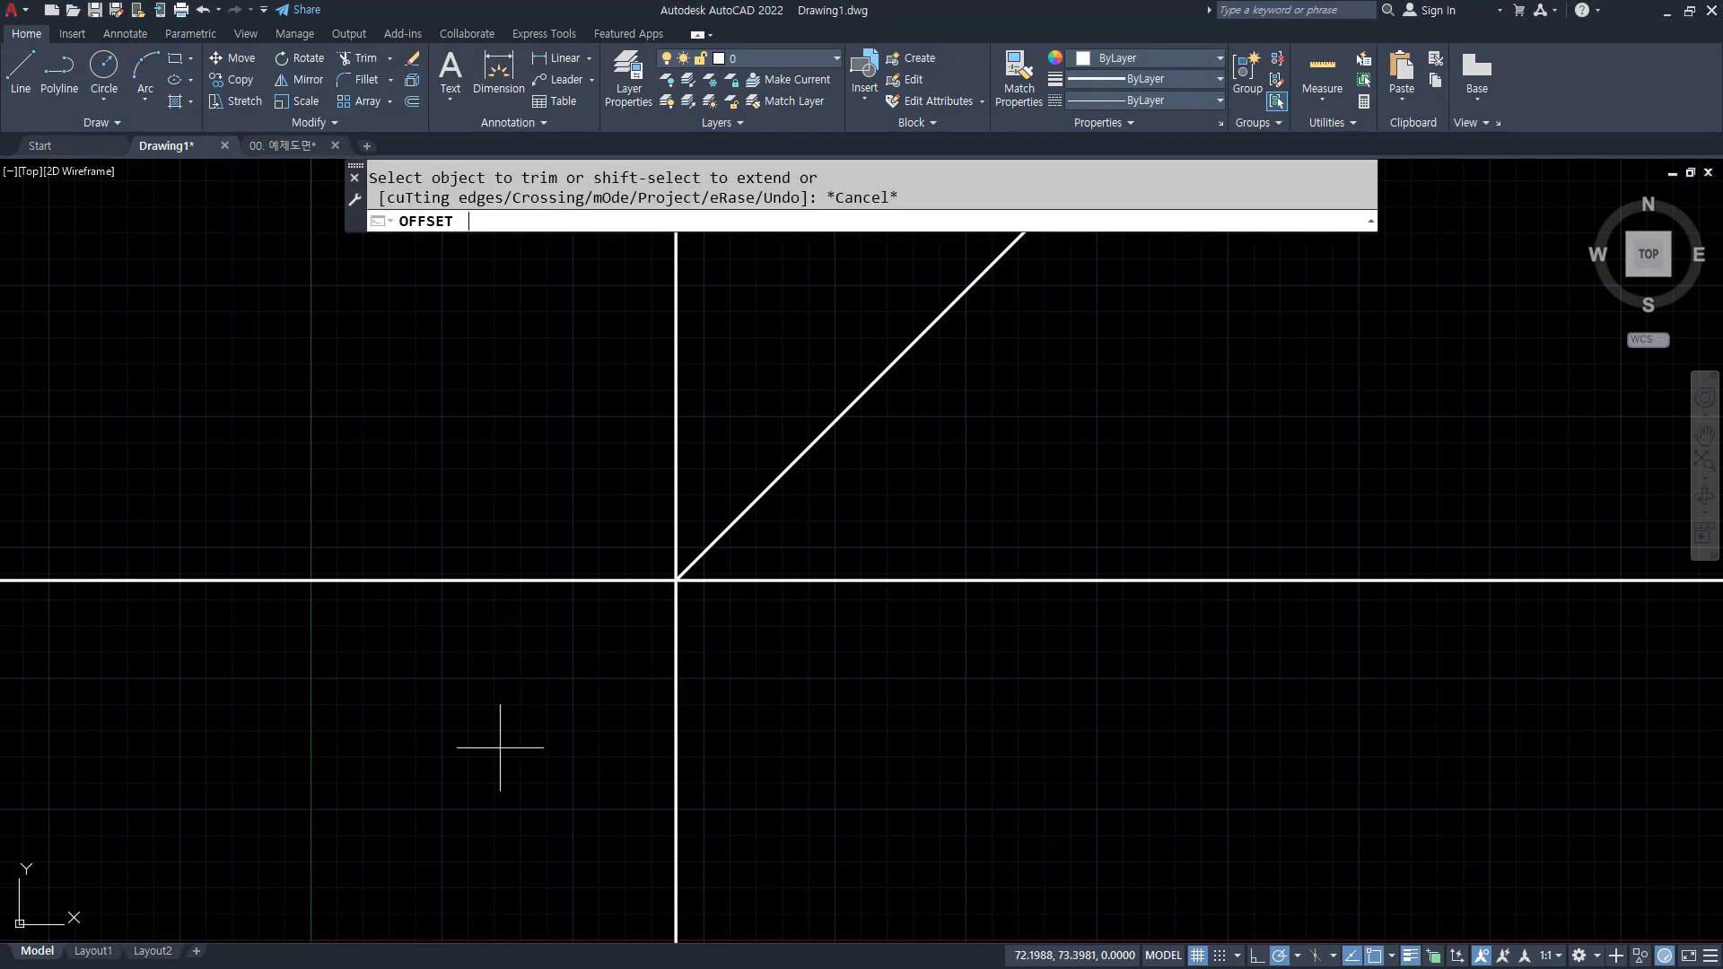
key("Return")
type("30")
key("Return")
left_click(676, 646)
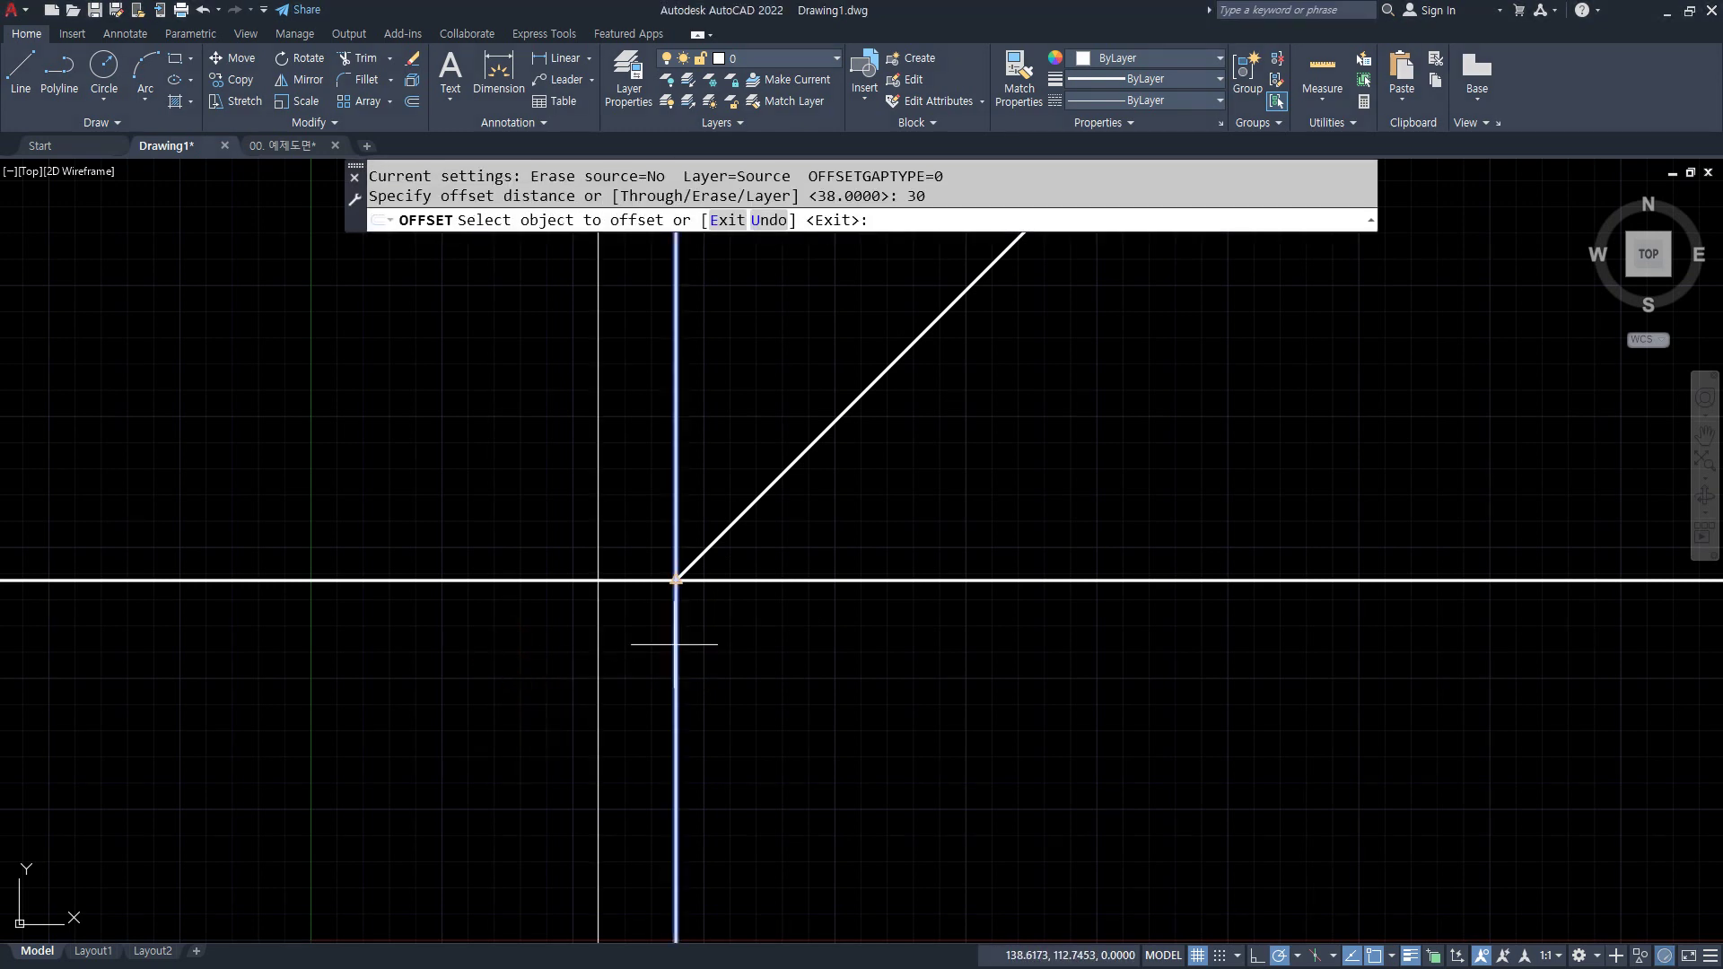
left_click(538, 642)
key("Return")
scroll(577, 636, "up", 2)
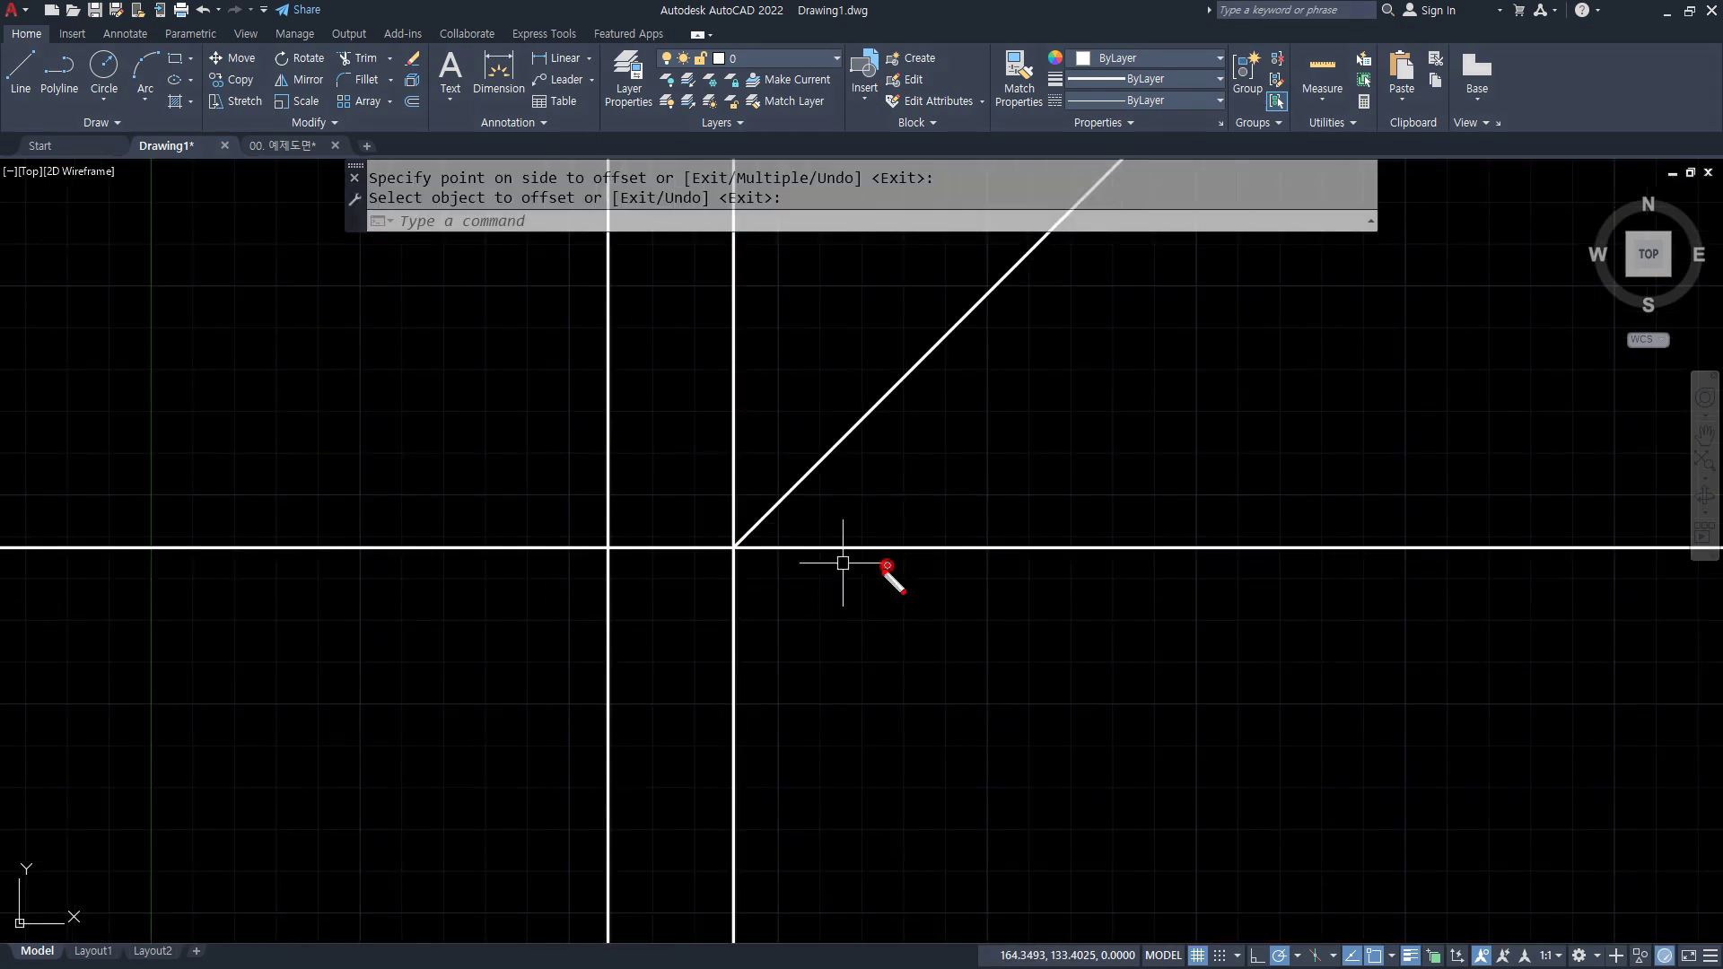
left_click_drag(887, 564, 869, 650)
key("Escape")
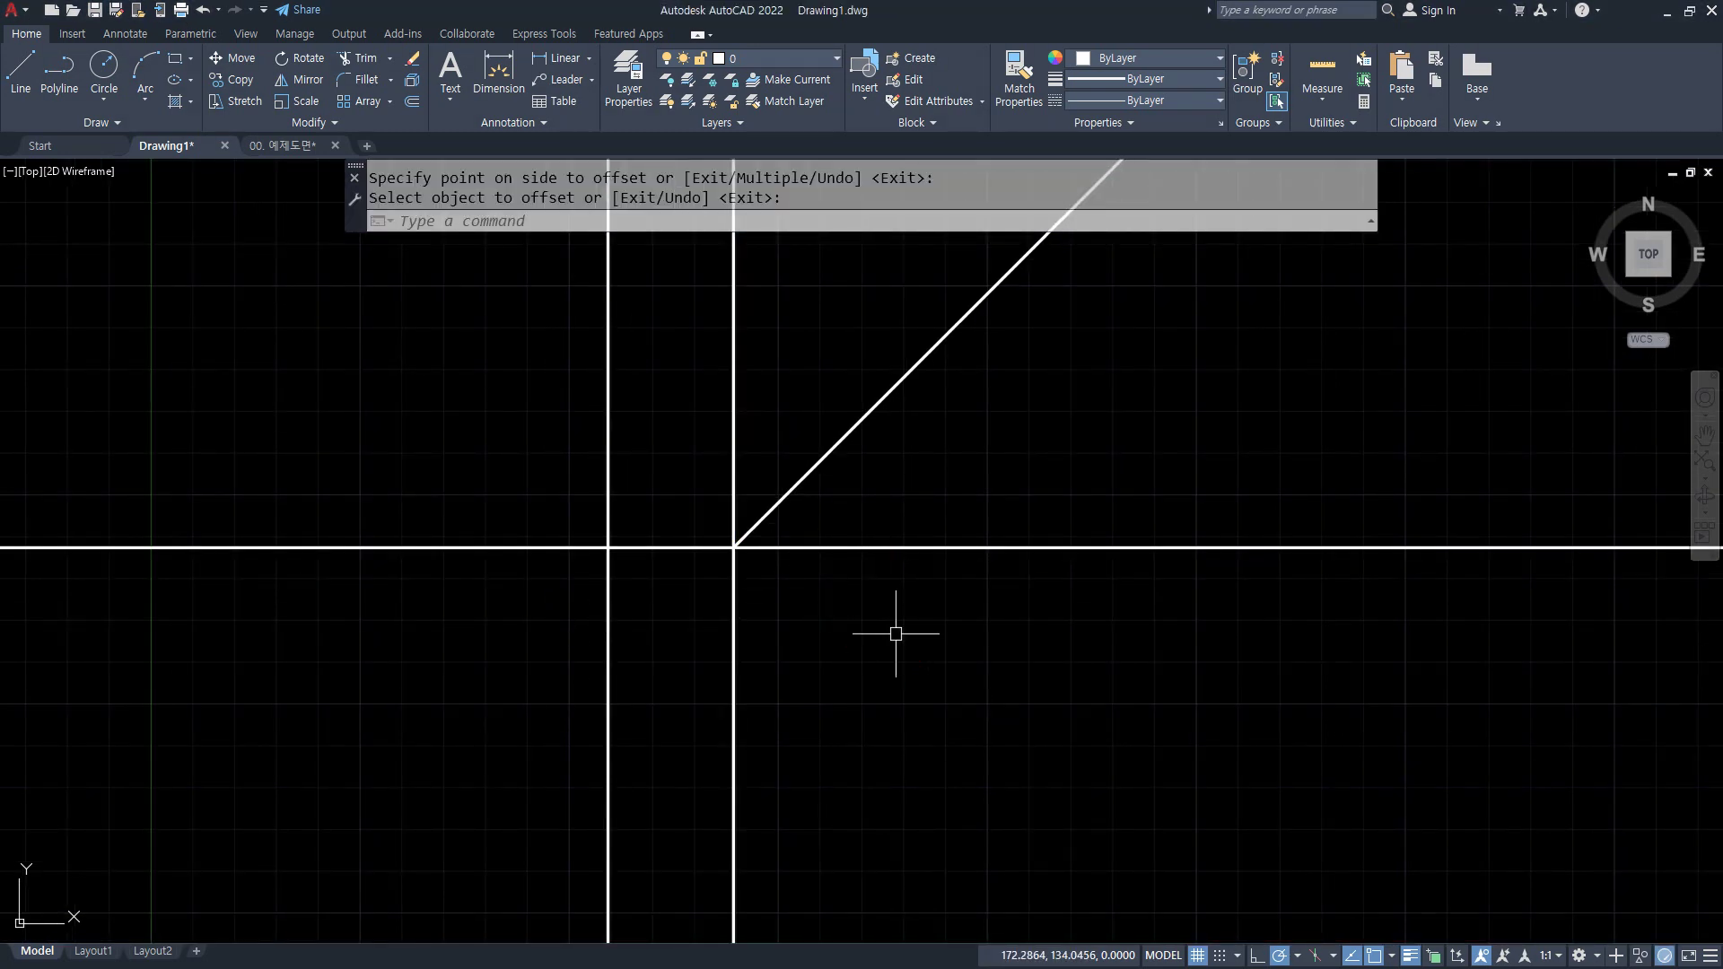
- Offset the horizontal construction line 20 downward
type("o")
key("Return")
type("20")
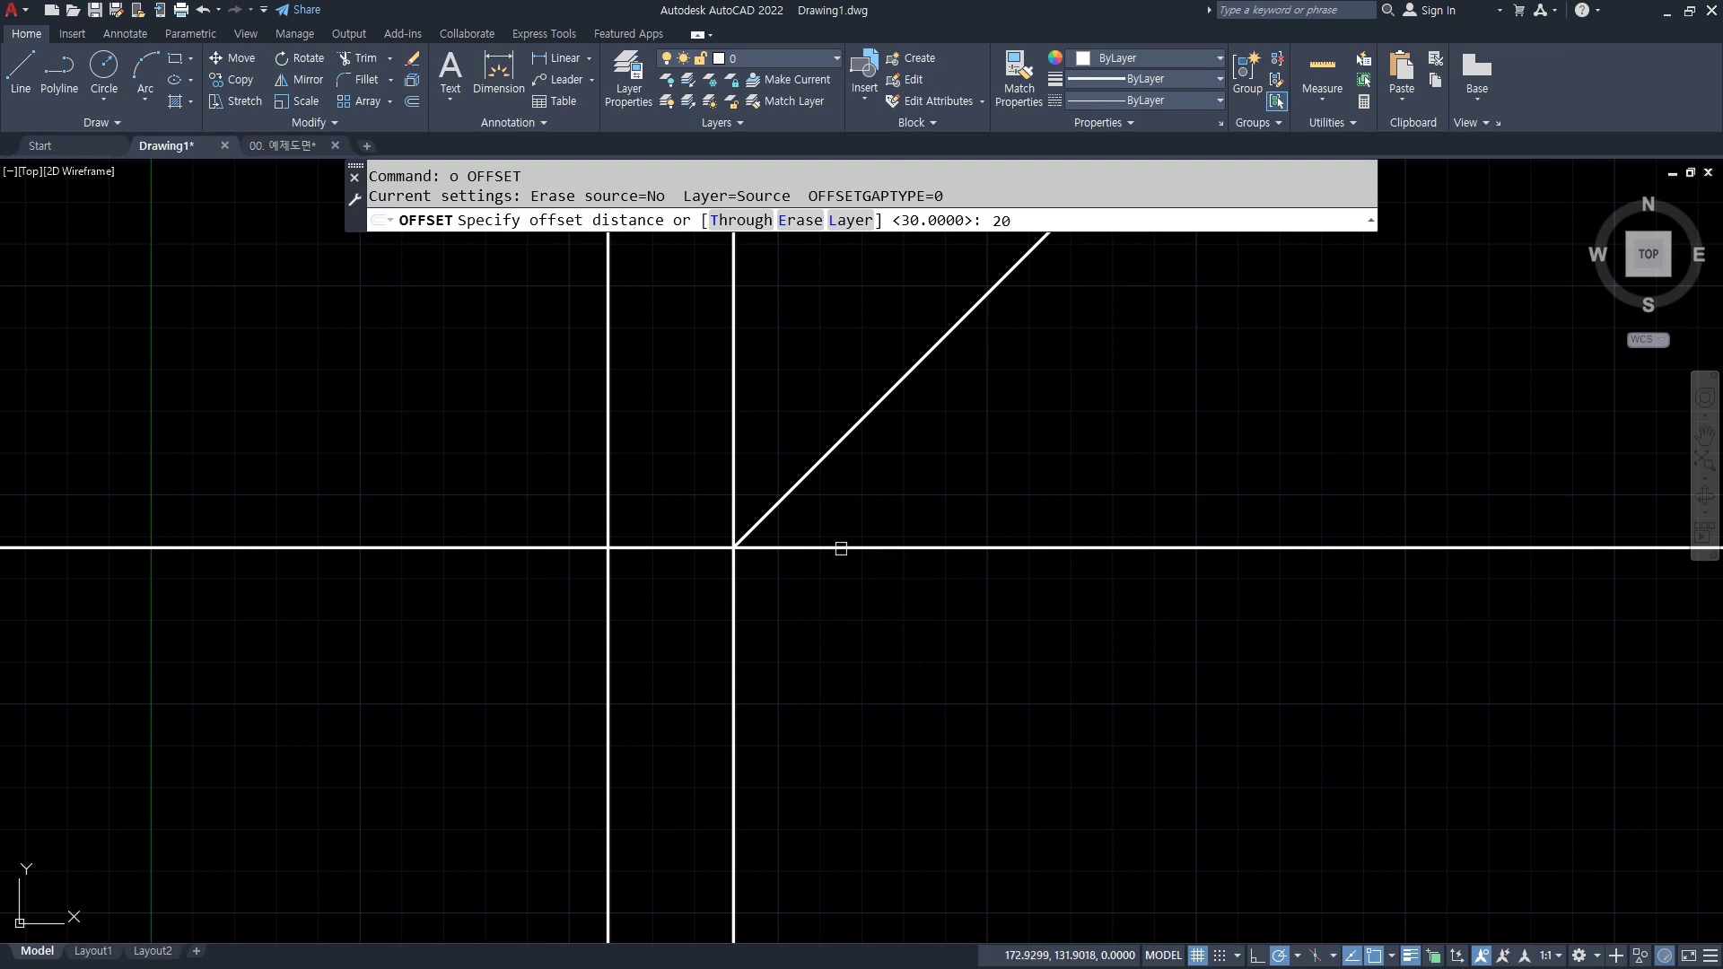
key("Return")
left_click(838, 547)
left_click(675, 646)
key("Return")
- Mark the front-view rectangle and the 45-degree line from its corner in red pen, and clear the marks
mouse_move(738, 635)
left_mouse_down()
mouse_move(646, 636)
mouse_move(603, 550)
mouse_move(731, 549)
mouse_move(739, 610)
mouse_move(699, 621)
mouse_move(608, 592)
left_mouse_up()
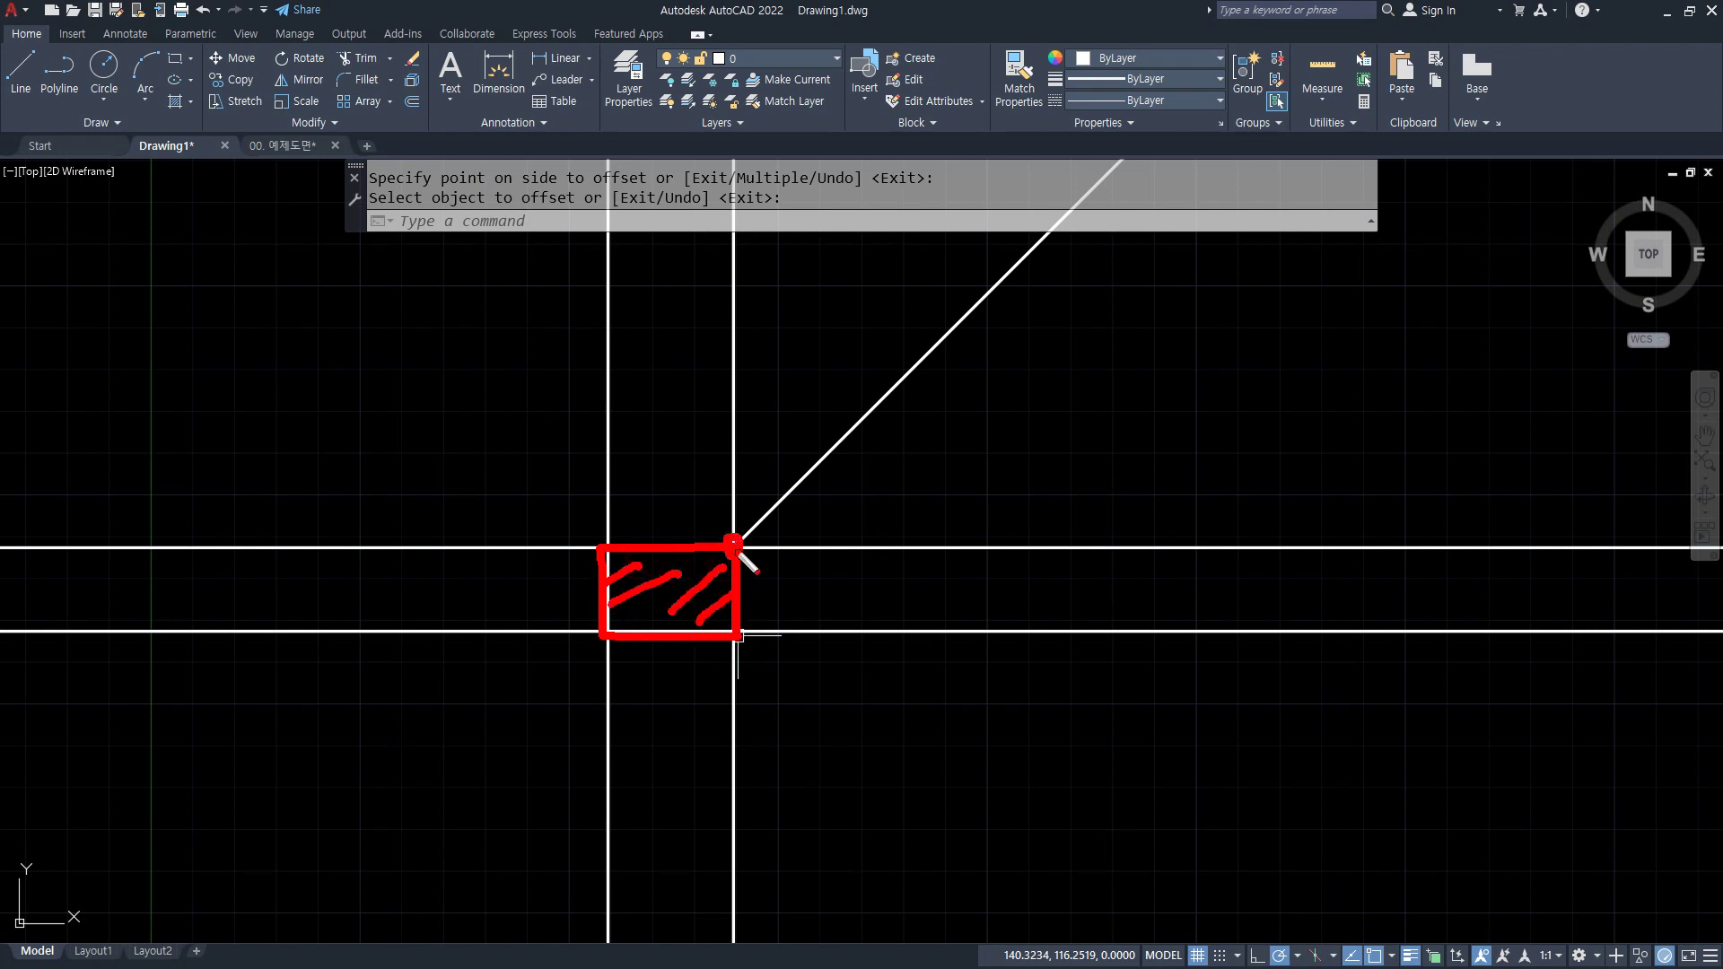
mouse_move(734, 544)
left_mouse_down()
mouse_move(865, 392)
mouse_move(877, 411)
left_mouse_up()
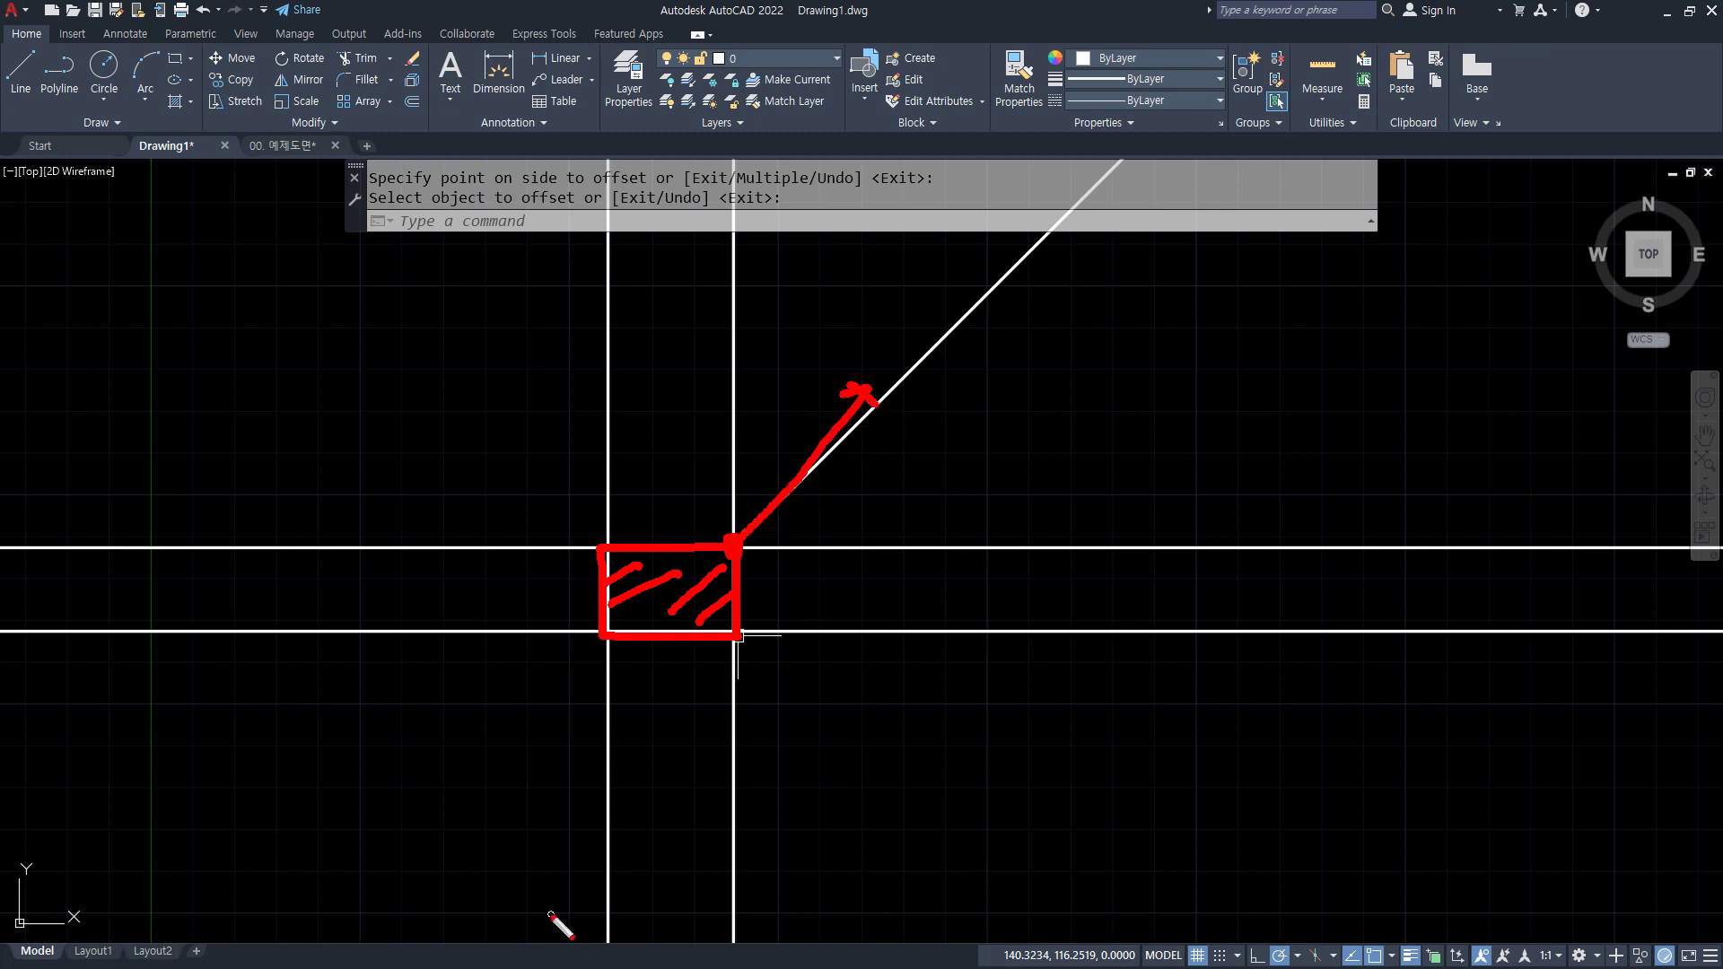
key("Escape")
- Trim the construction lines below the lower horizontal line and to the left of the offset vertical line
type("tr")
key("space")
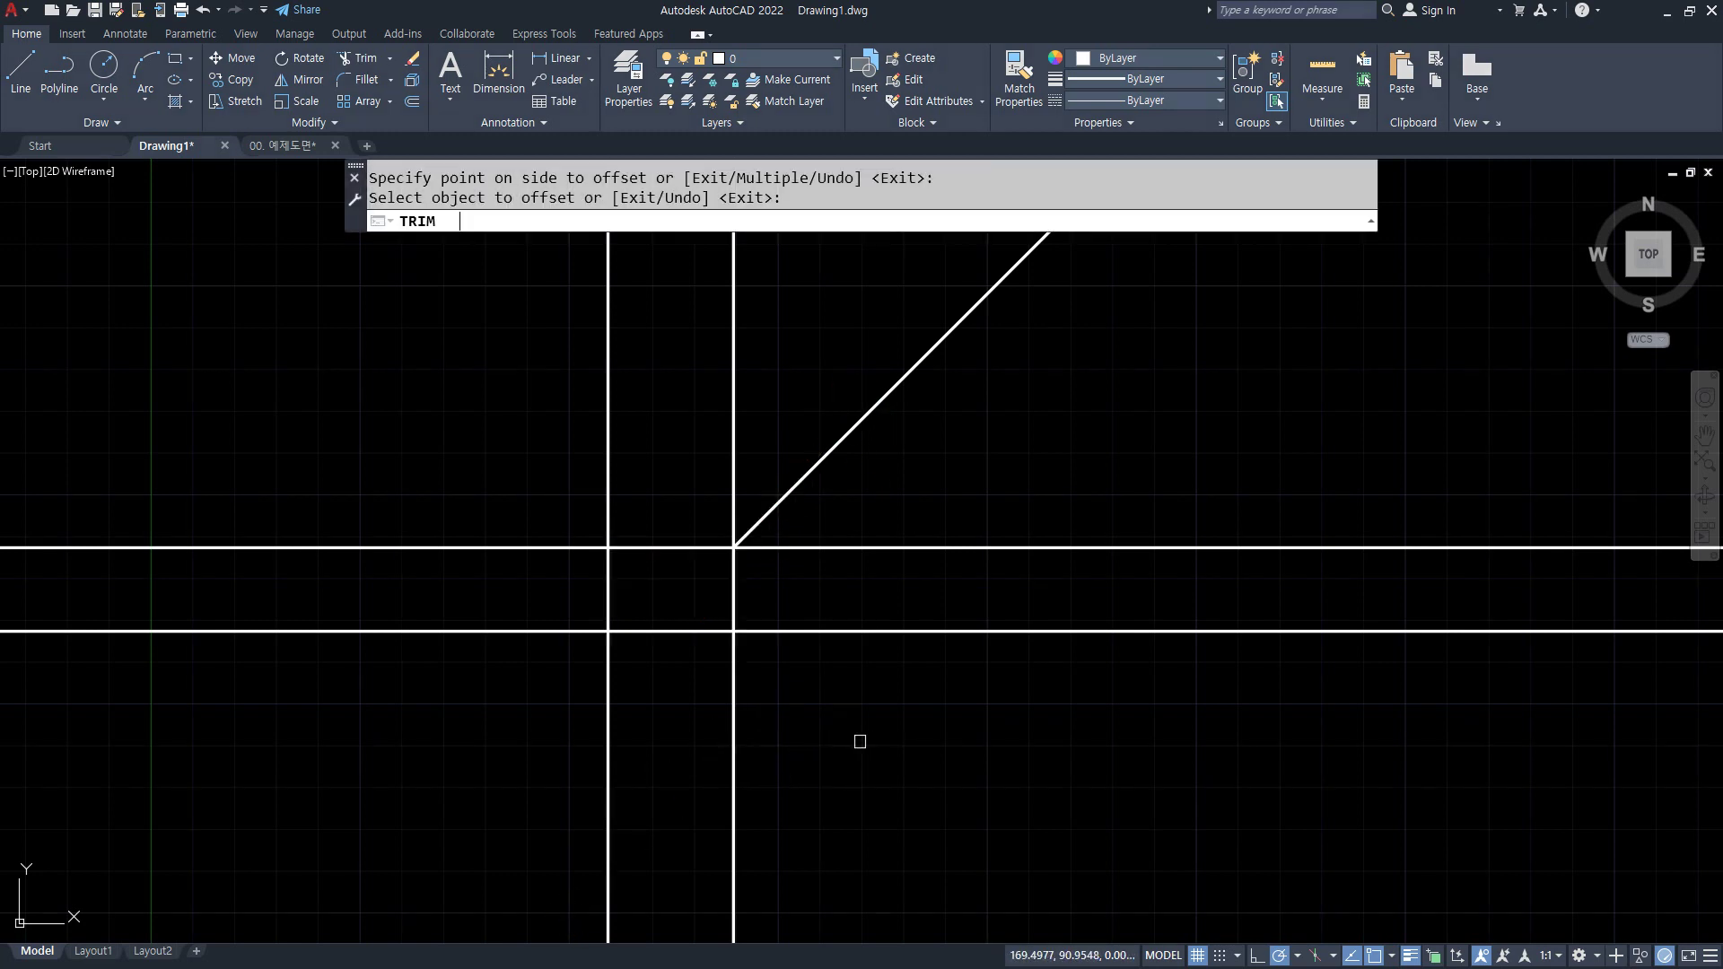
left_click_drag(877, 738, 550, 732)
mouse_move(523, 515)
left_mouse_down()
mouse_move(524, 662)
mouse_move(557, 686)
left_mouse_up()
key("Return")
key("Return")
scroll(661, 580, "up", 2)
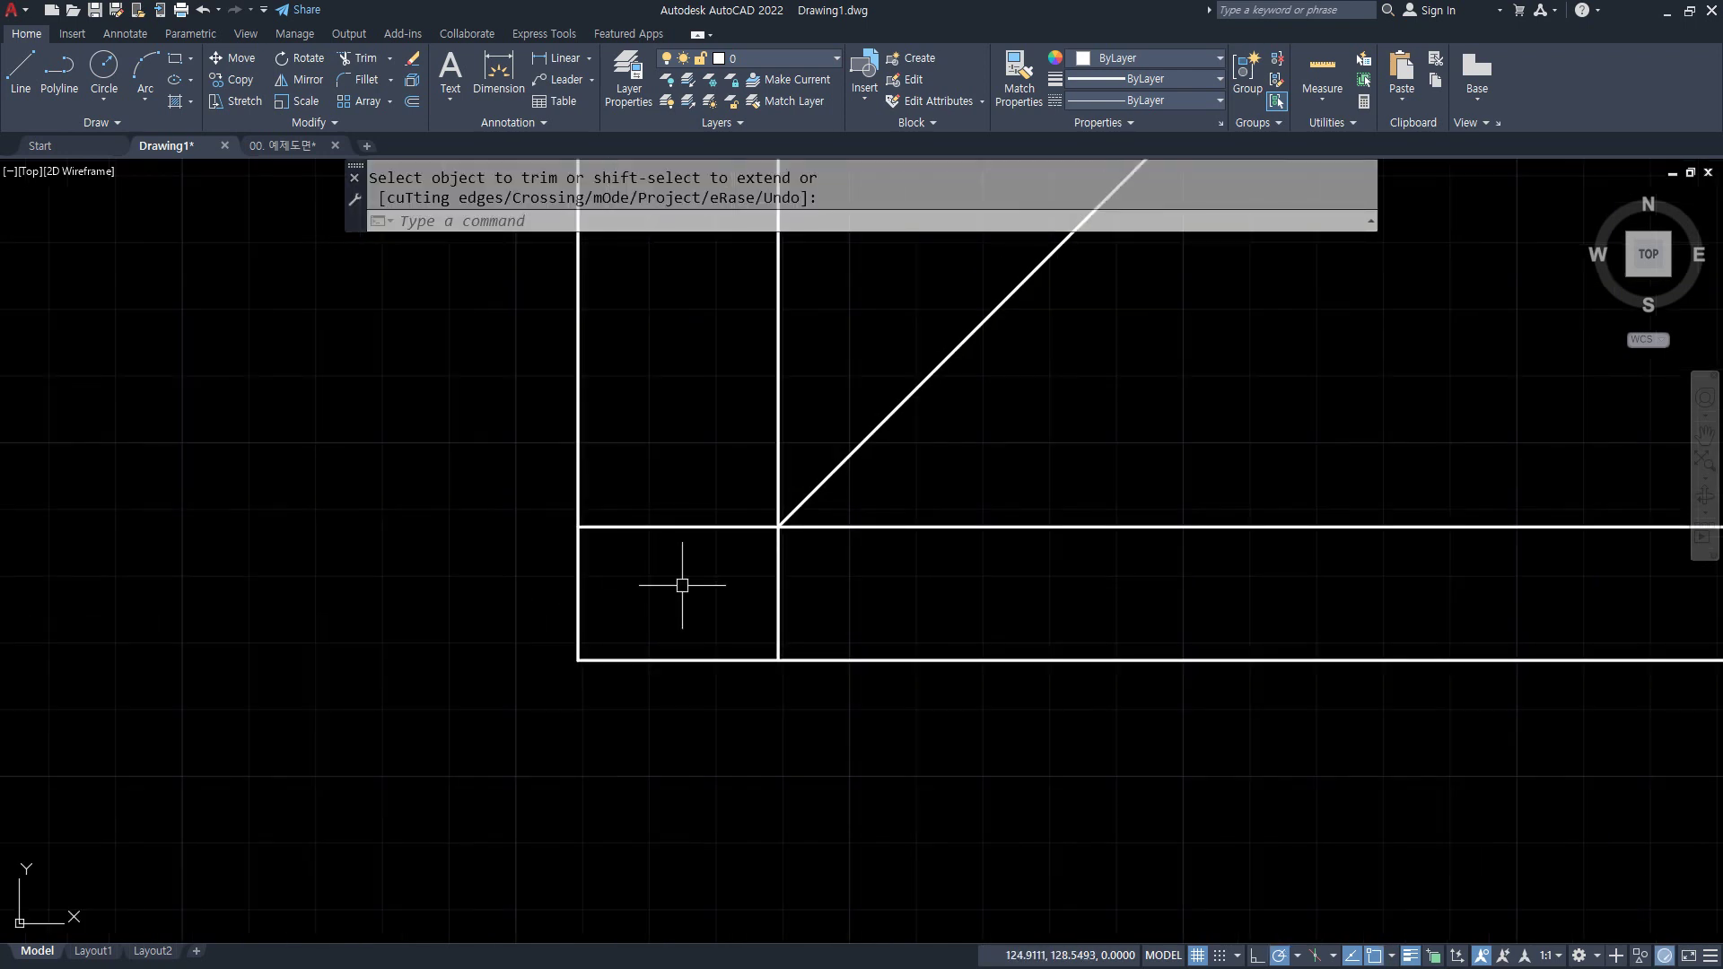
- Draw a horizontal line above the front view to the 45-degree line, continuing straight down to the lower horizontal line
type("l")
key("space")
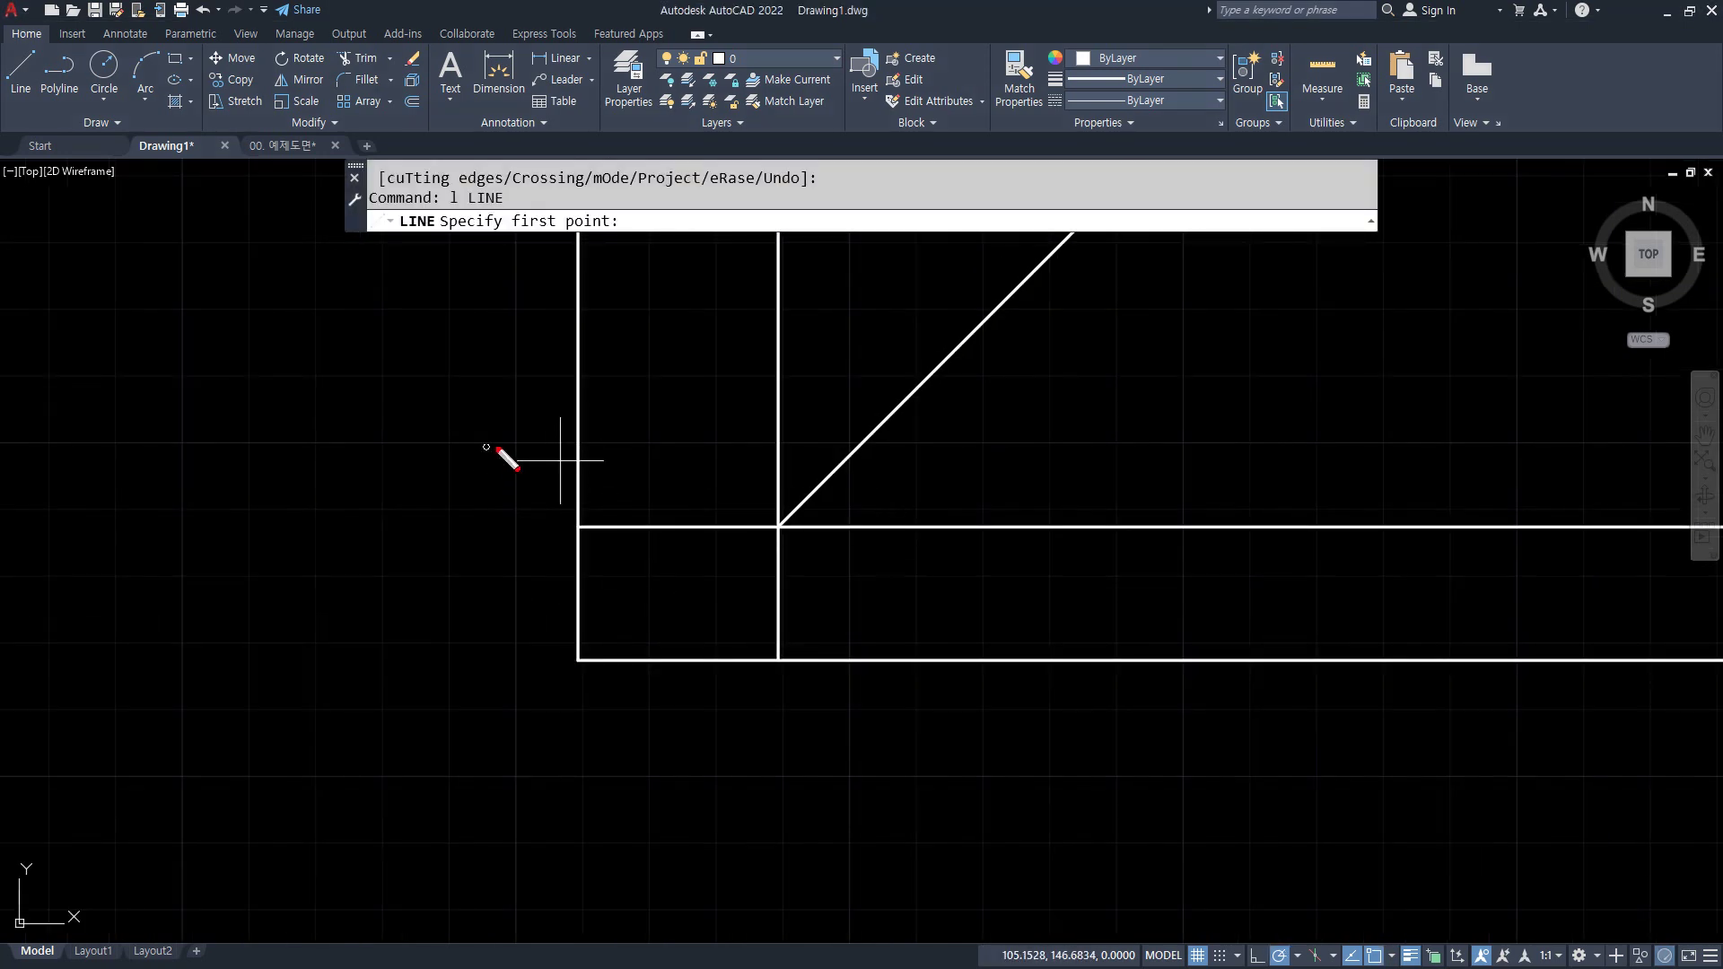
mouse_move(573, 529)
left_mouse_down()
mouse_move(529, 473)
mouse_move(565, 415)
left_mouse_up()
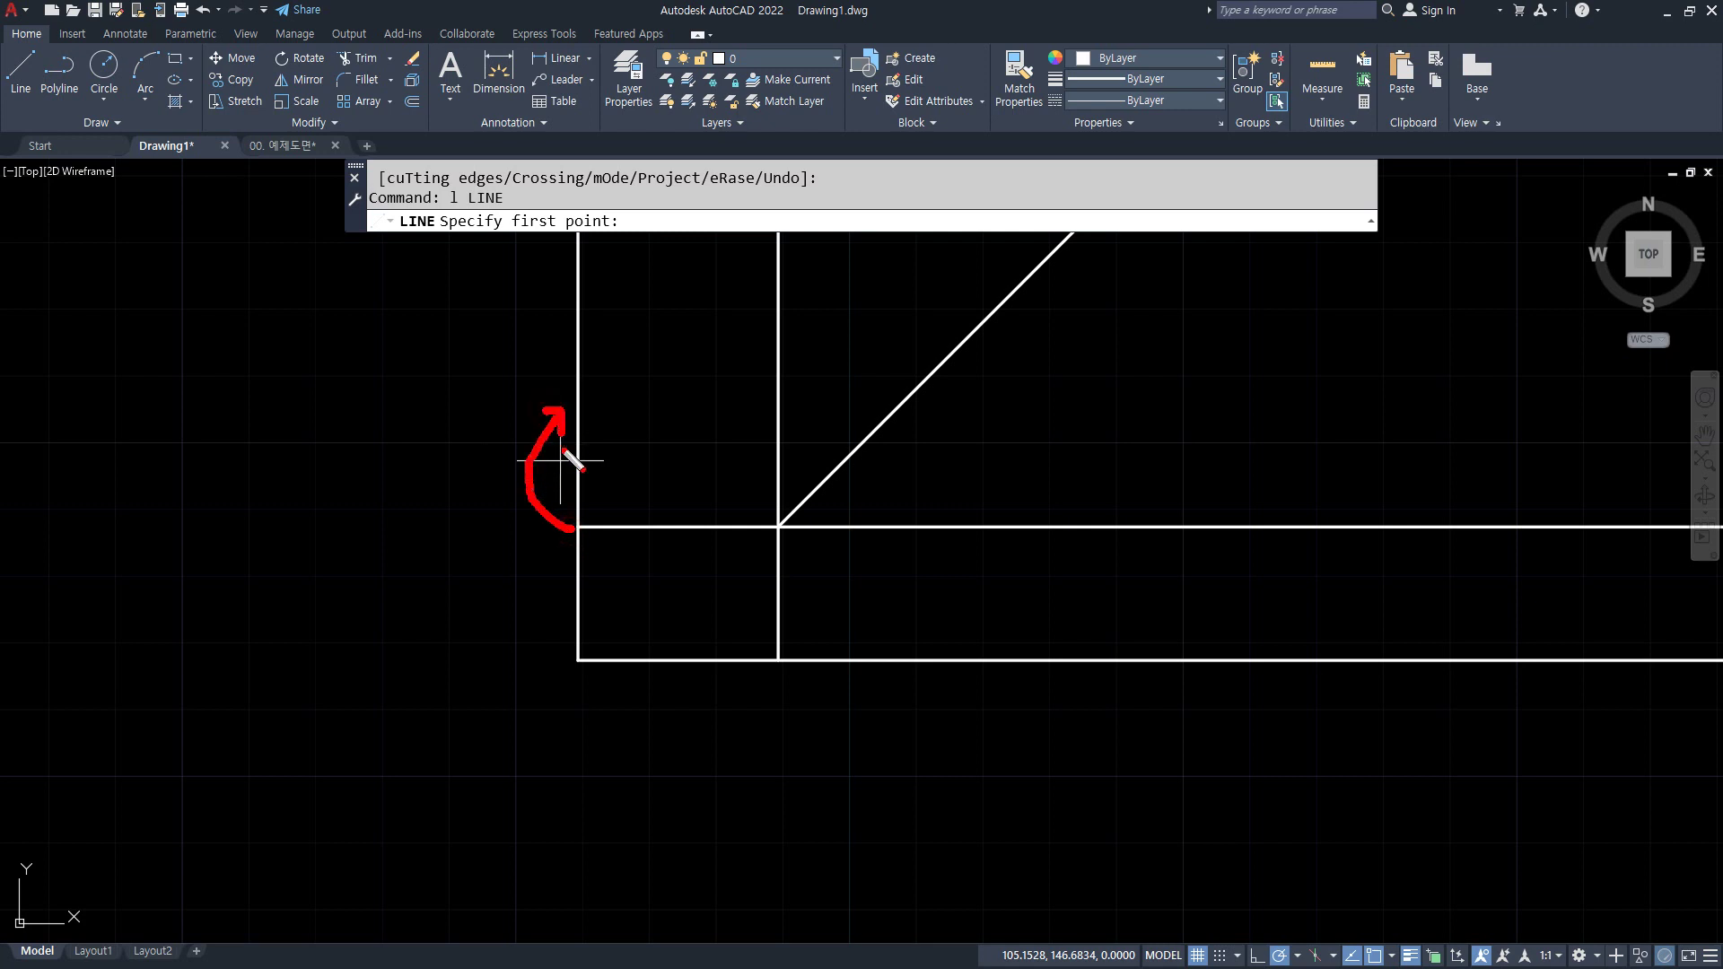
left_click_drag(569, 507, 546, 537)
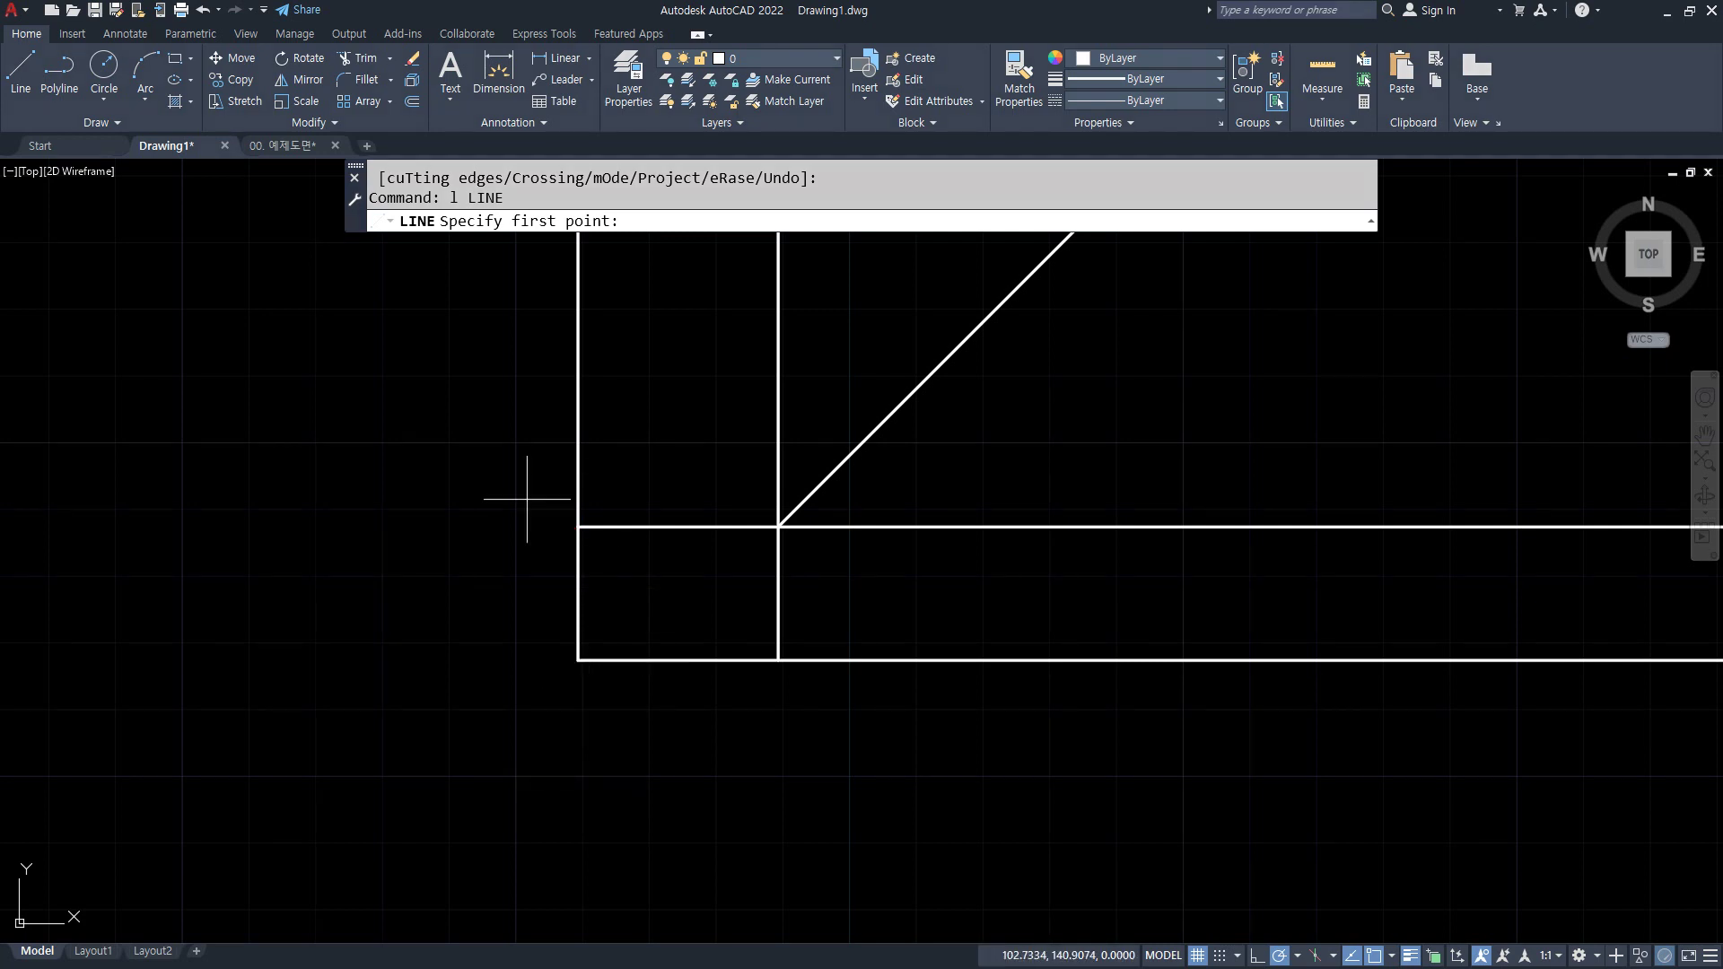
left_click(518, 424)
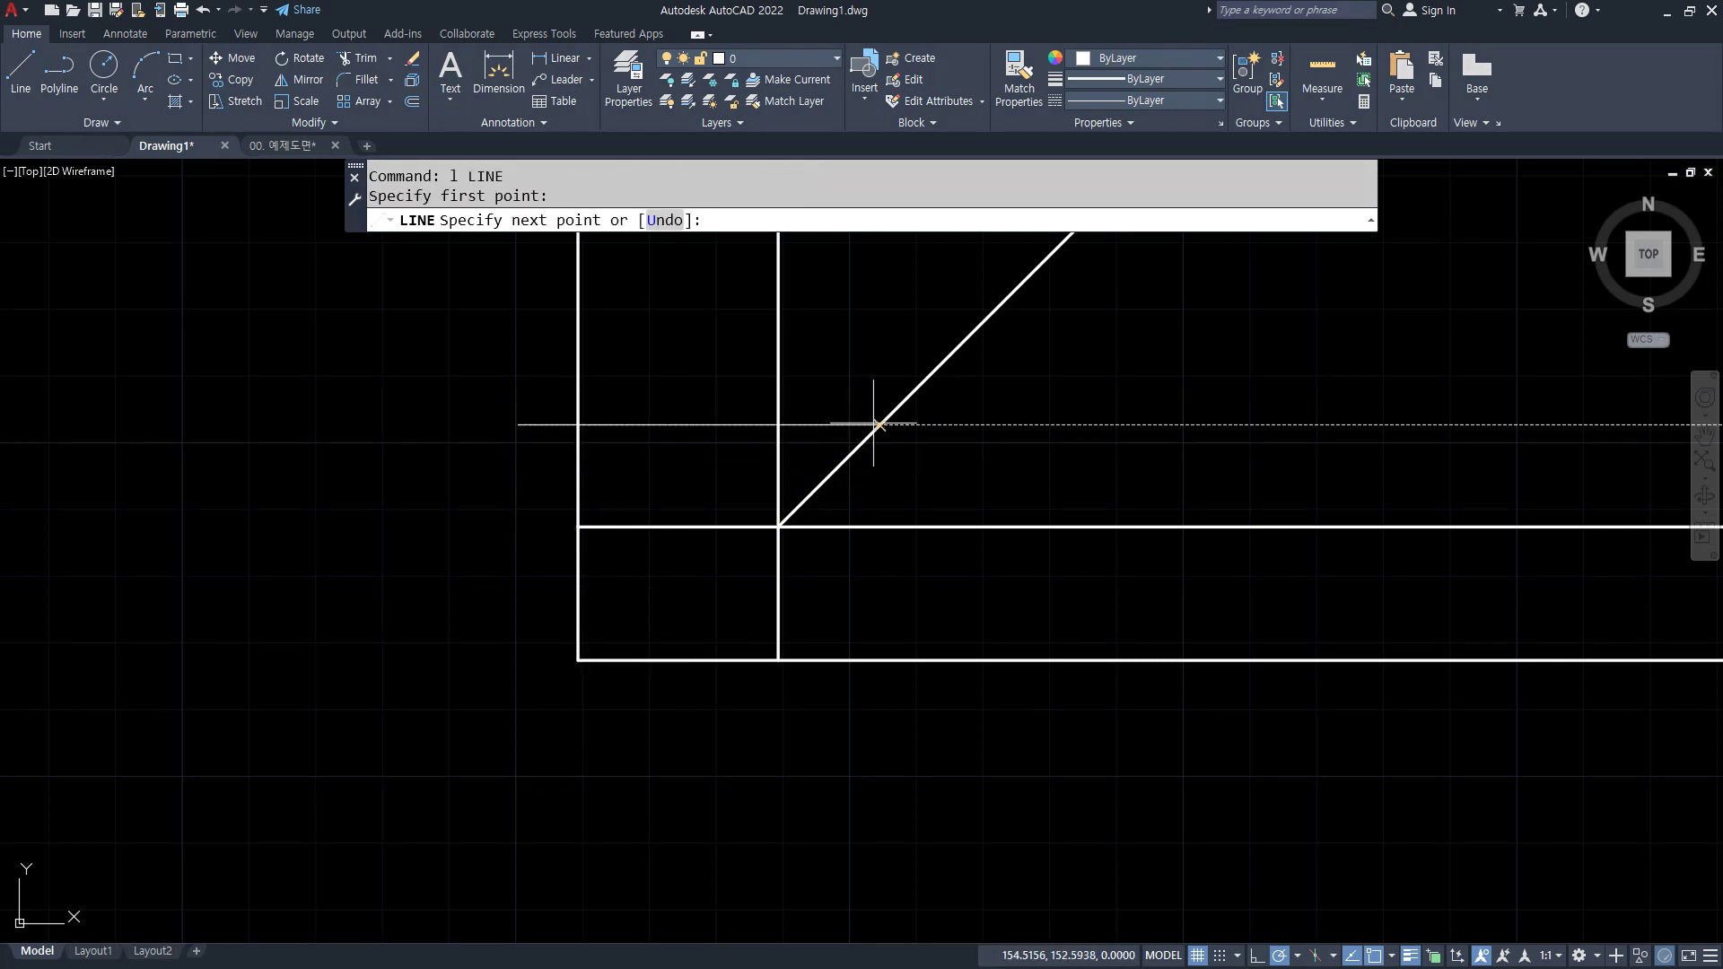
mouse_move(953, 358)
left_mouse_down()
mouse_move(857, 451)
mouse_move(956, 357)
left_mouse_up()
key("Escape")
left_click(879, 425)
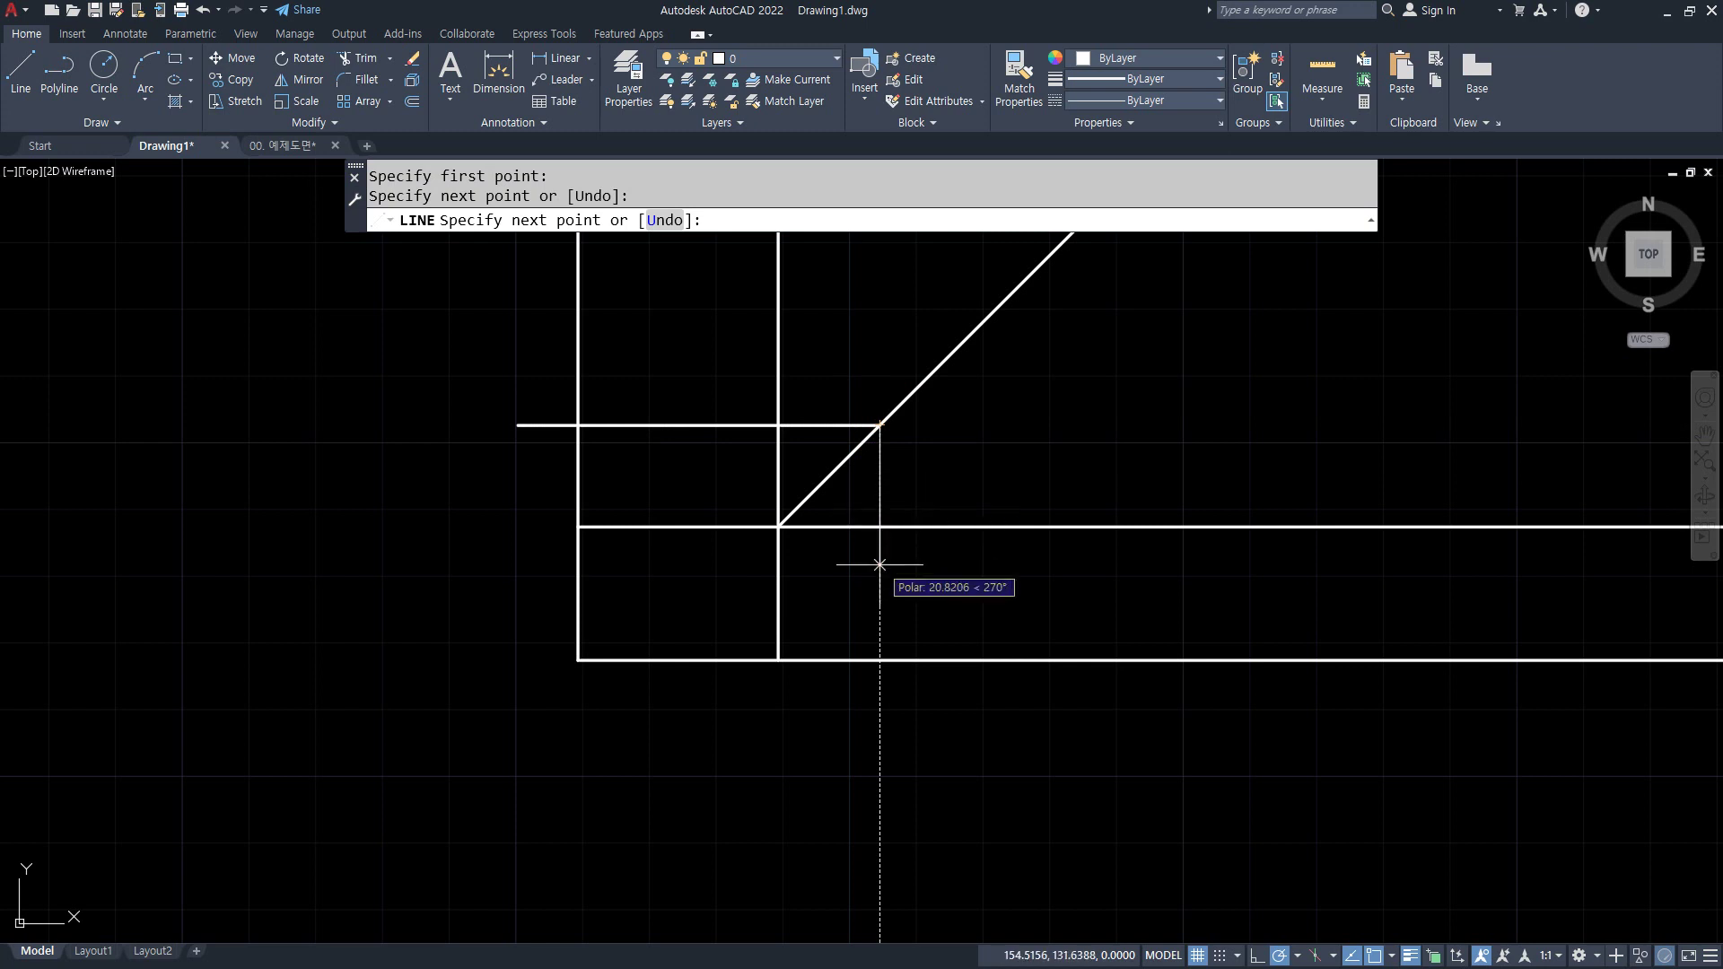
left_click(879, 659)
key("Escape")
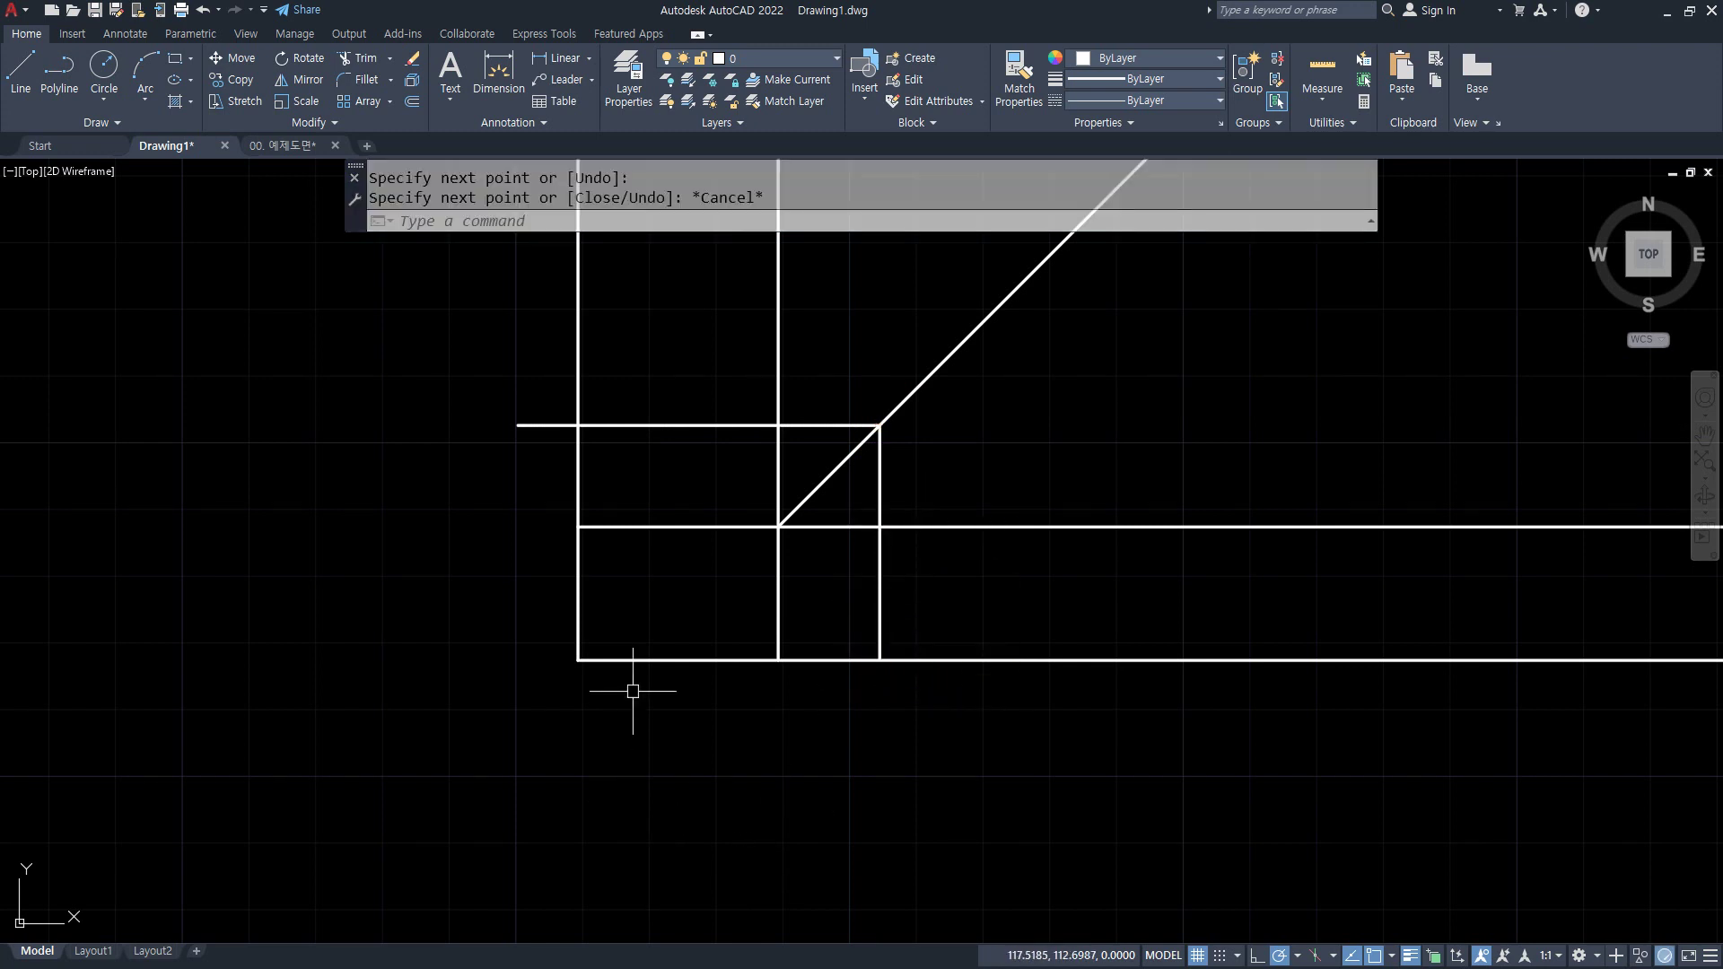
- Offset the new horizontal line 10 upward and the new vertical line 10 to the right
type("o")
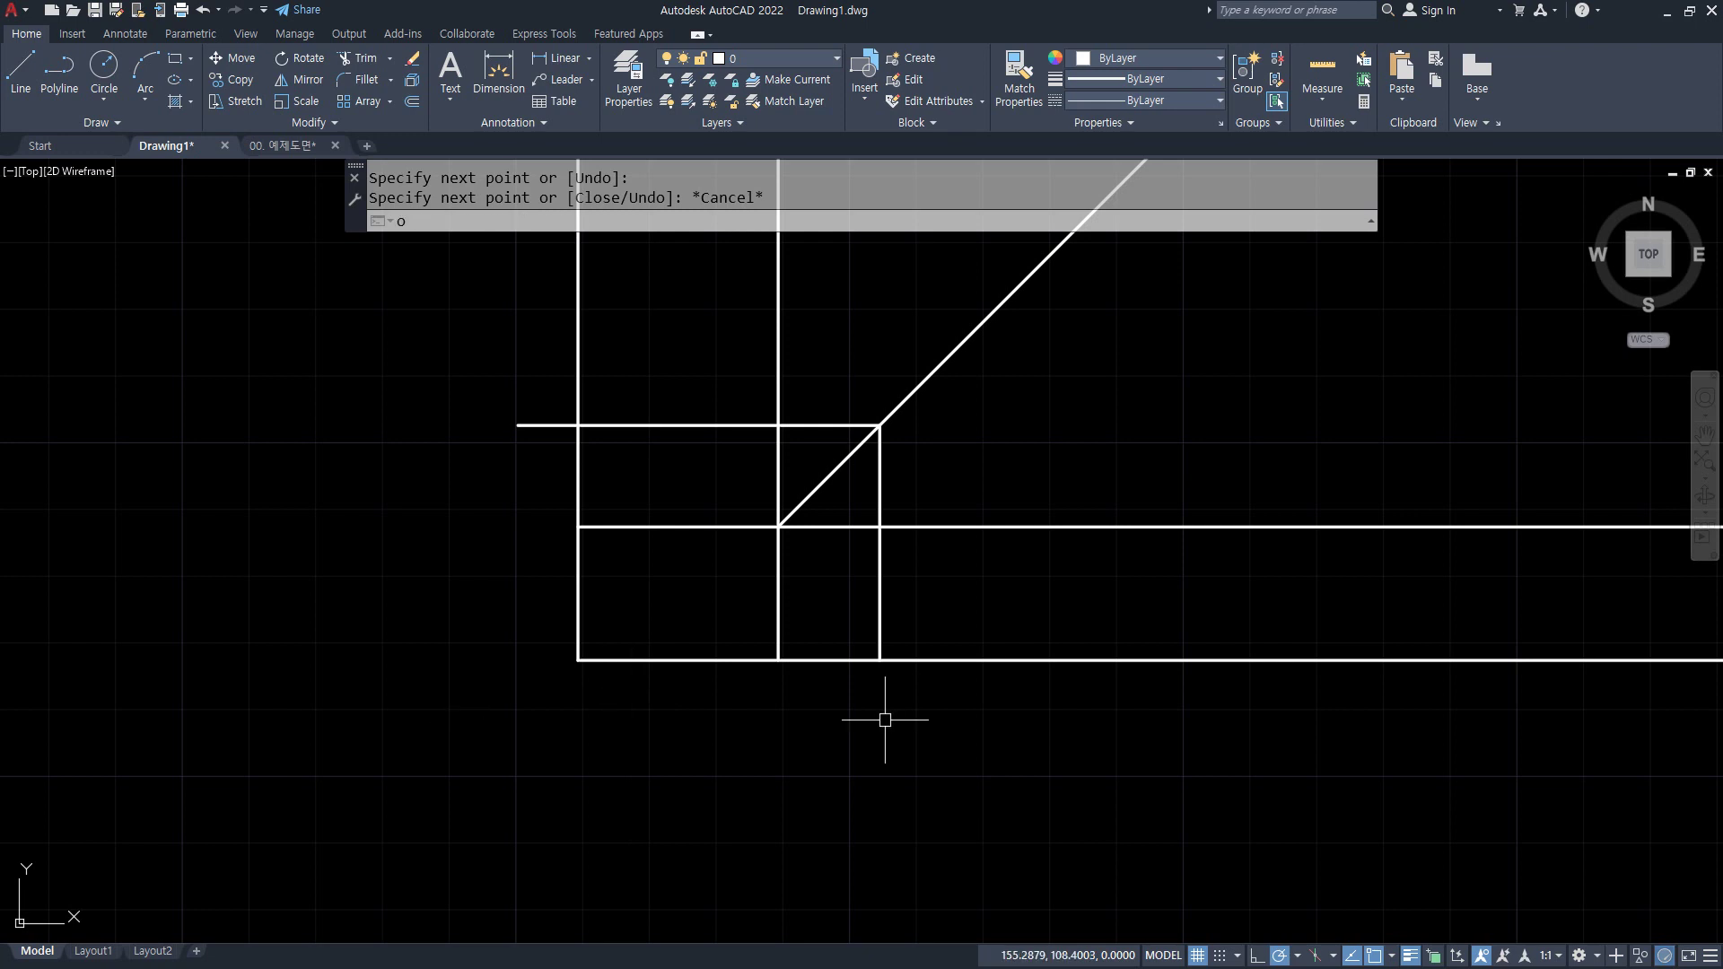
key("Return")
type("10")
key("Return")
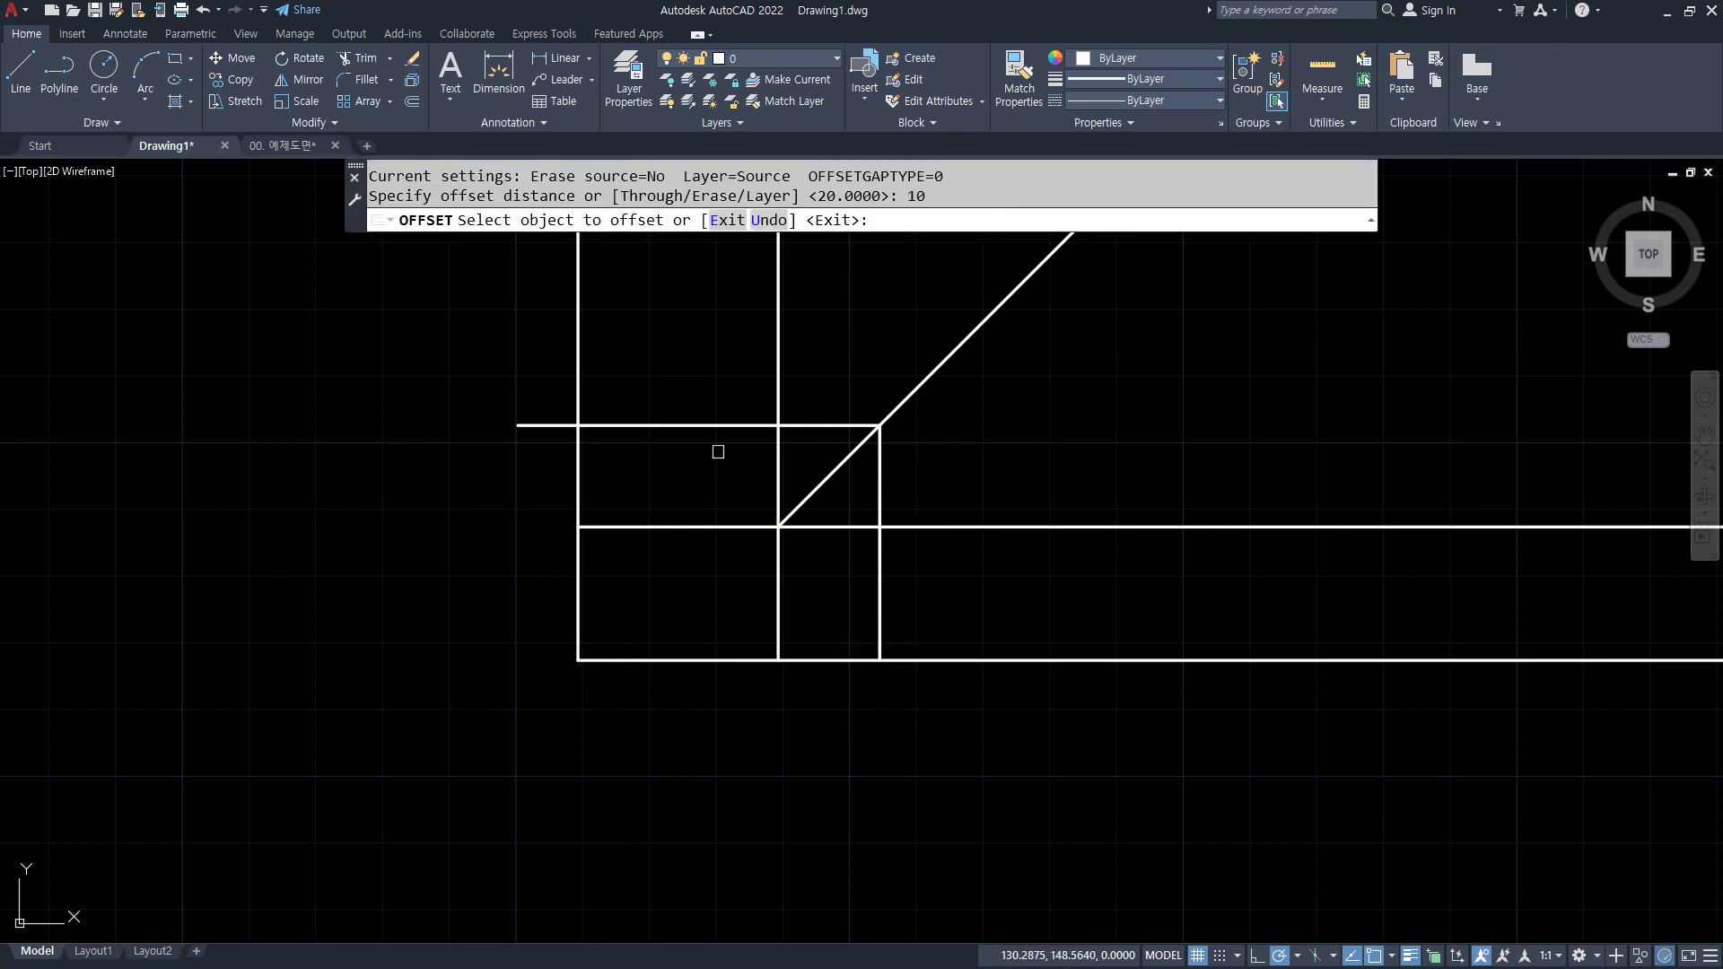
left_click(709, 425)
left_click(739, 401)
left_click(880, 547)
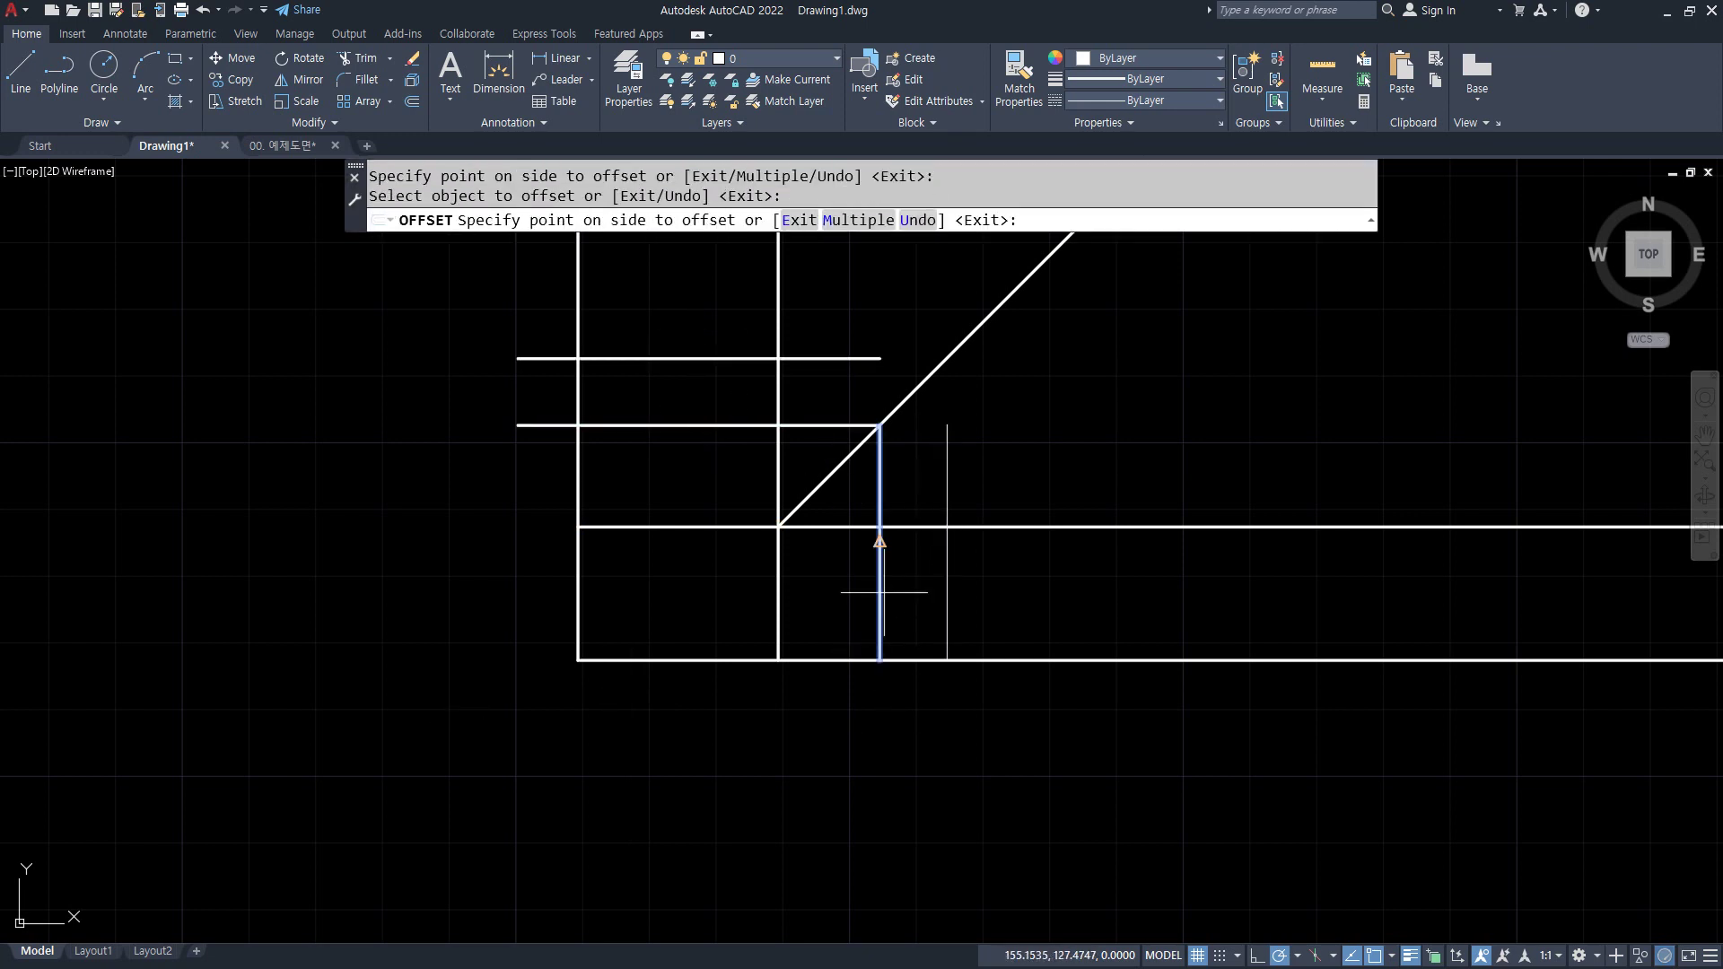
left_click(1101, 595)
key("Return")
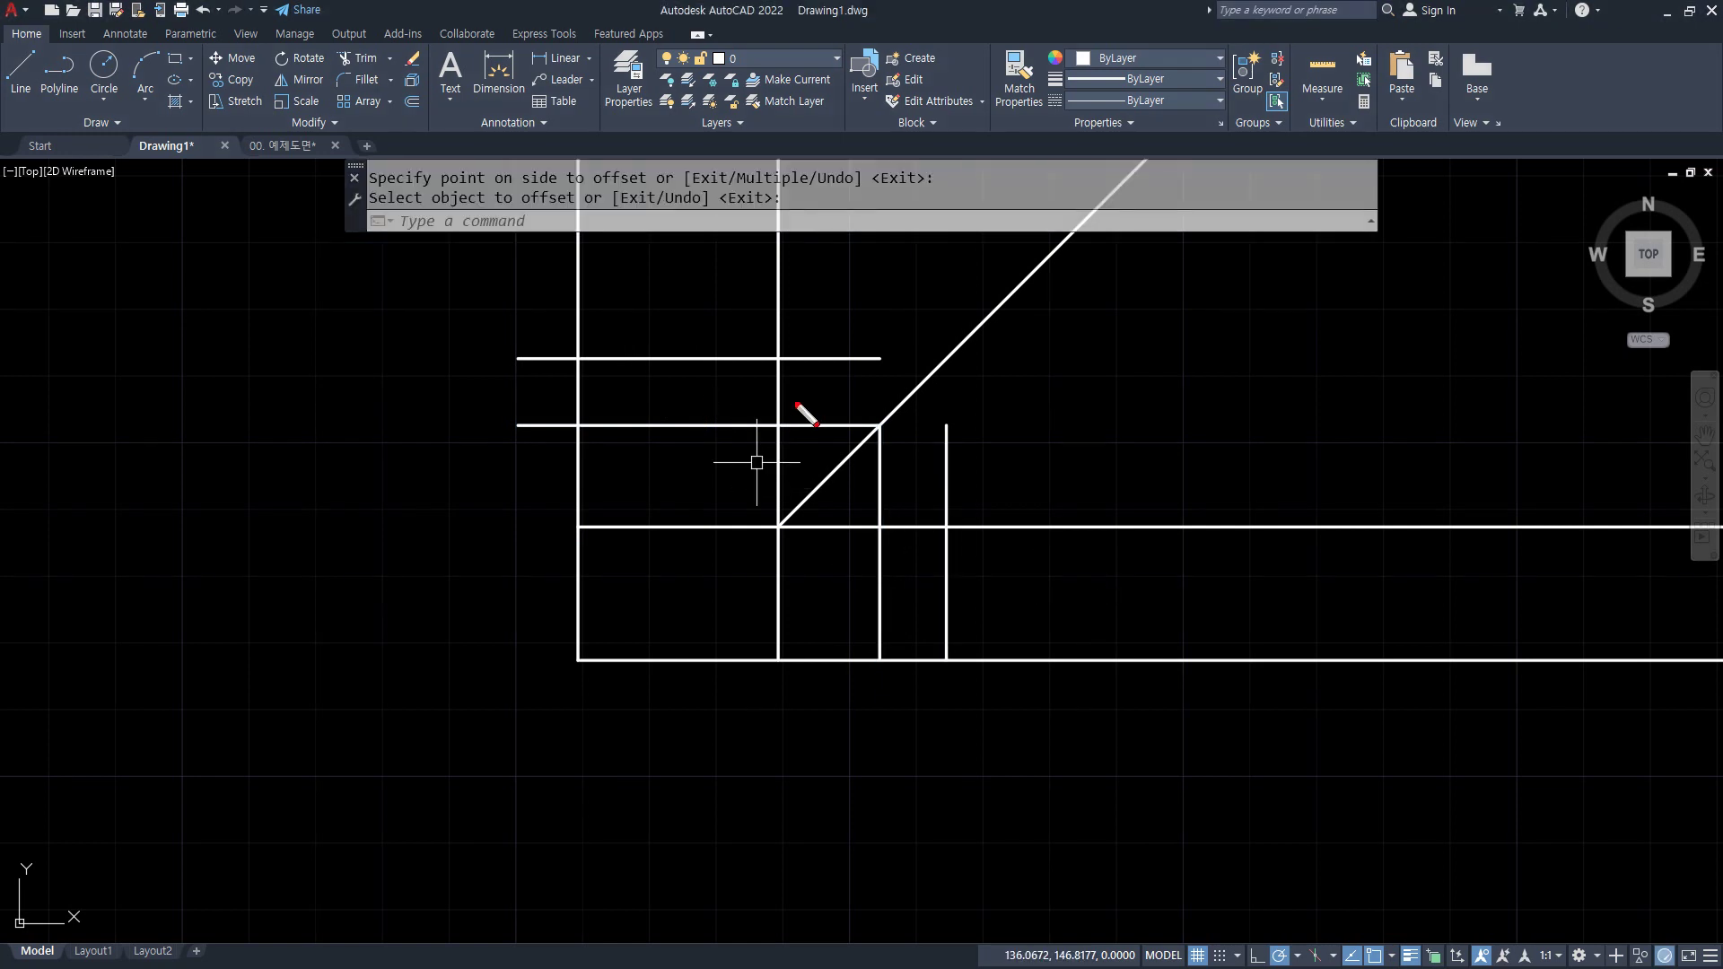
- Outline the top-view and side-view areas in red pen, and clear the marks
mouse_move(762, 365)
left_mouse_down()
mouse_move(615, 365)
mouse_move(673, 422)
mouse_move(754, 424)
left_mouse_up()
mouse_move(872, 523)
left_mouse_down()
mouse_move(884, 648)
mouse_move(953, 594)
mouse_move(885, 528)
mouse_move(836, 518)
left_mouse_up()
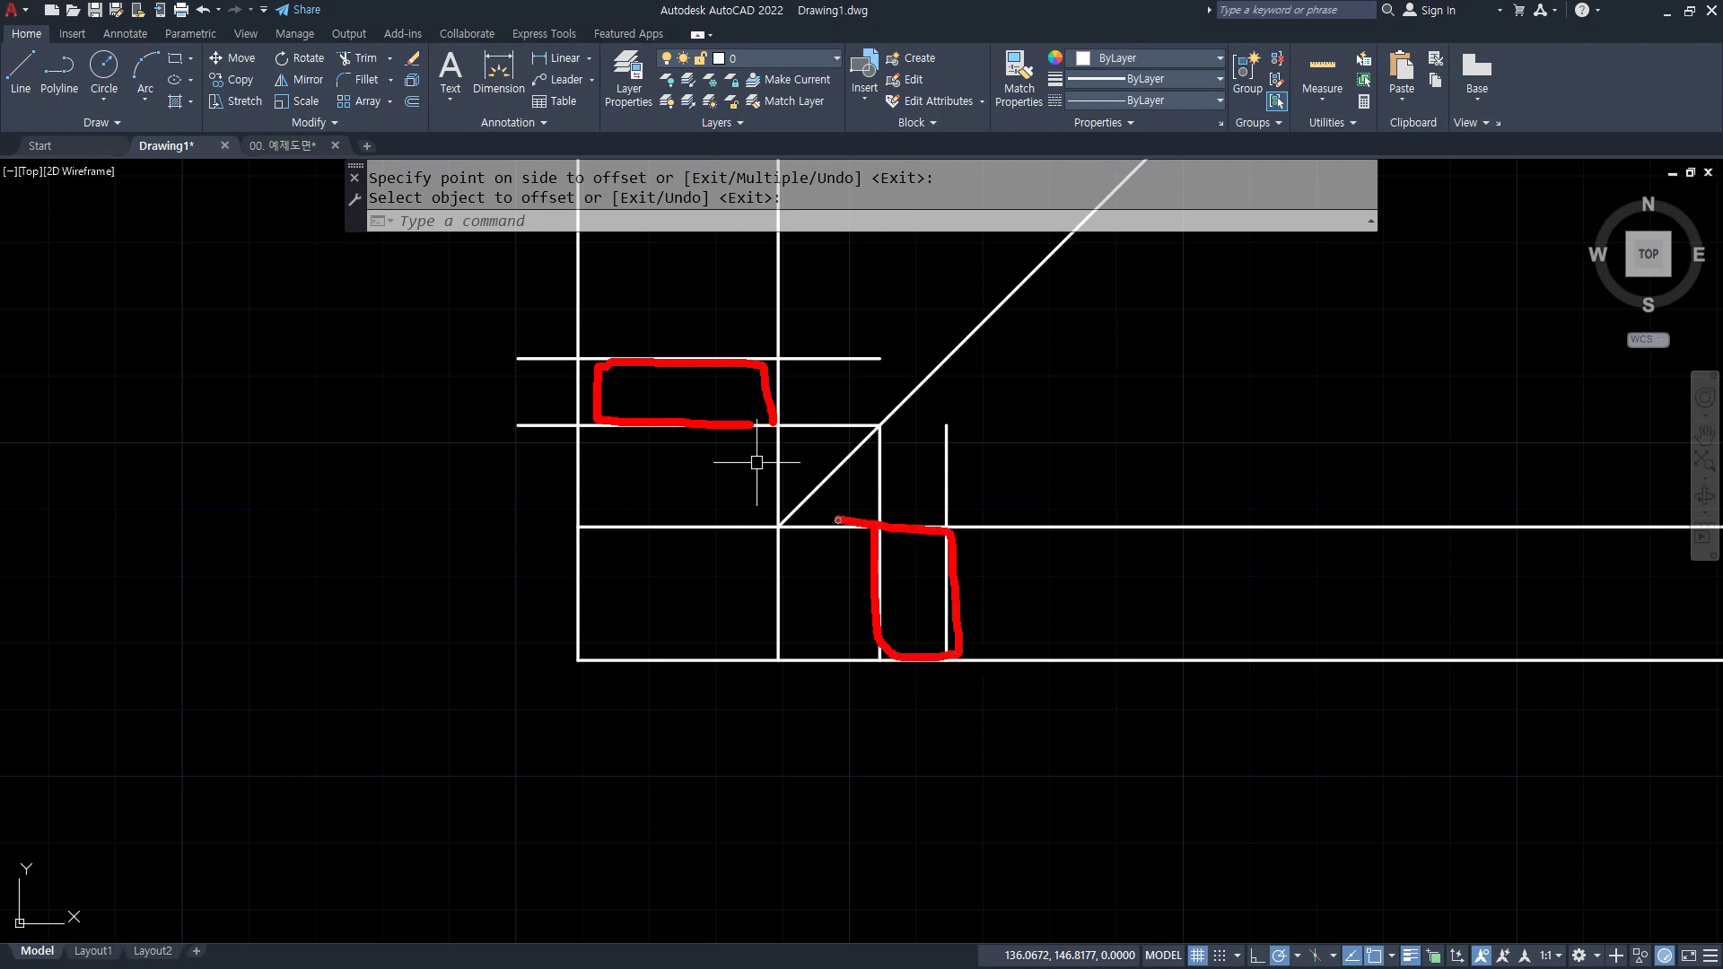
key("Escape")
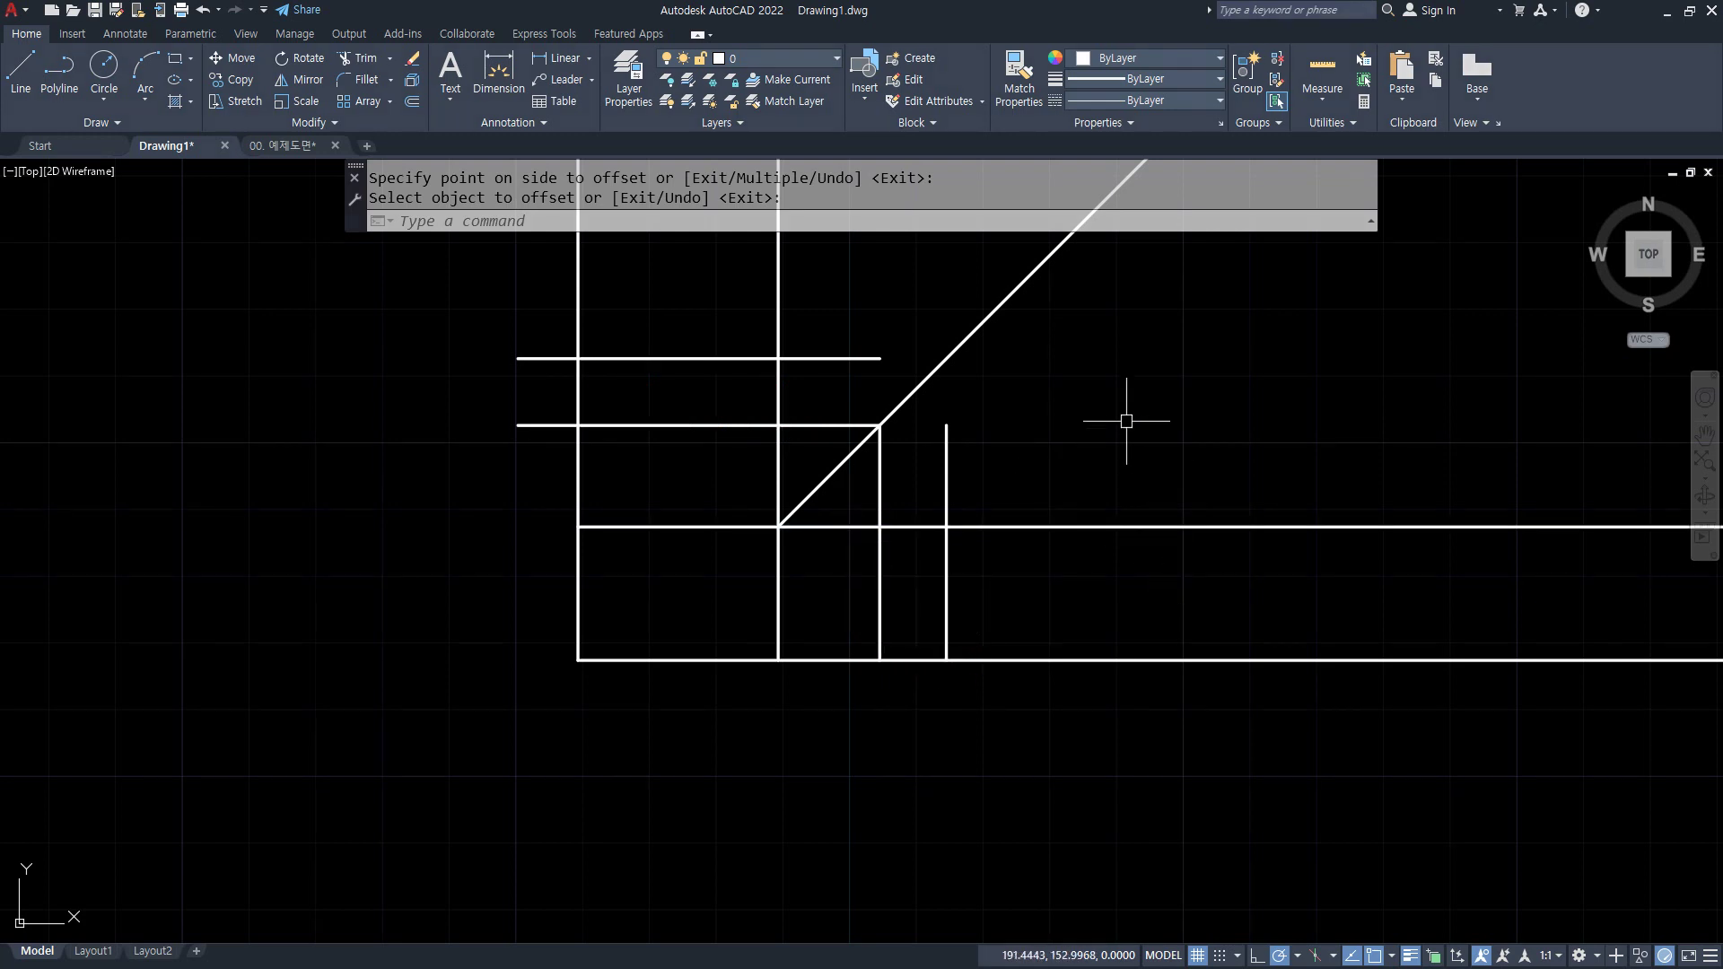
key("ctrl+2")
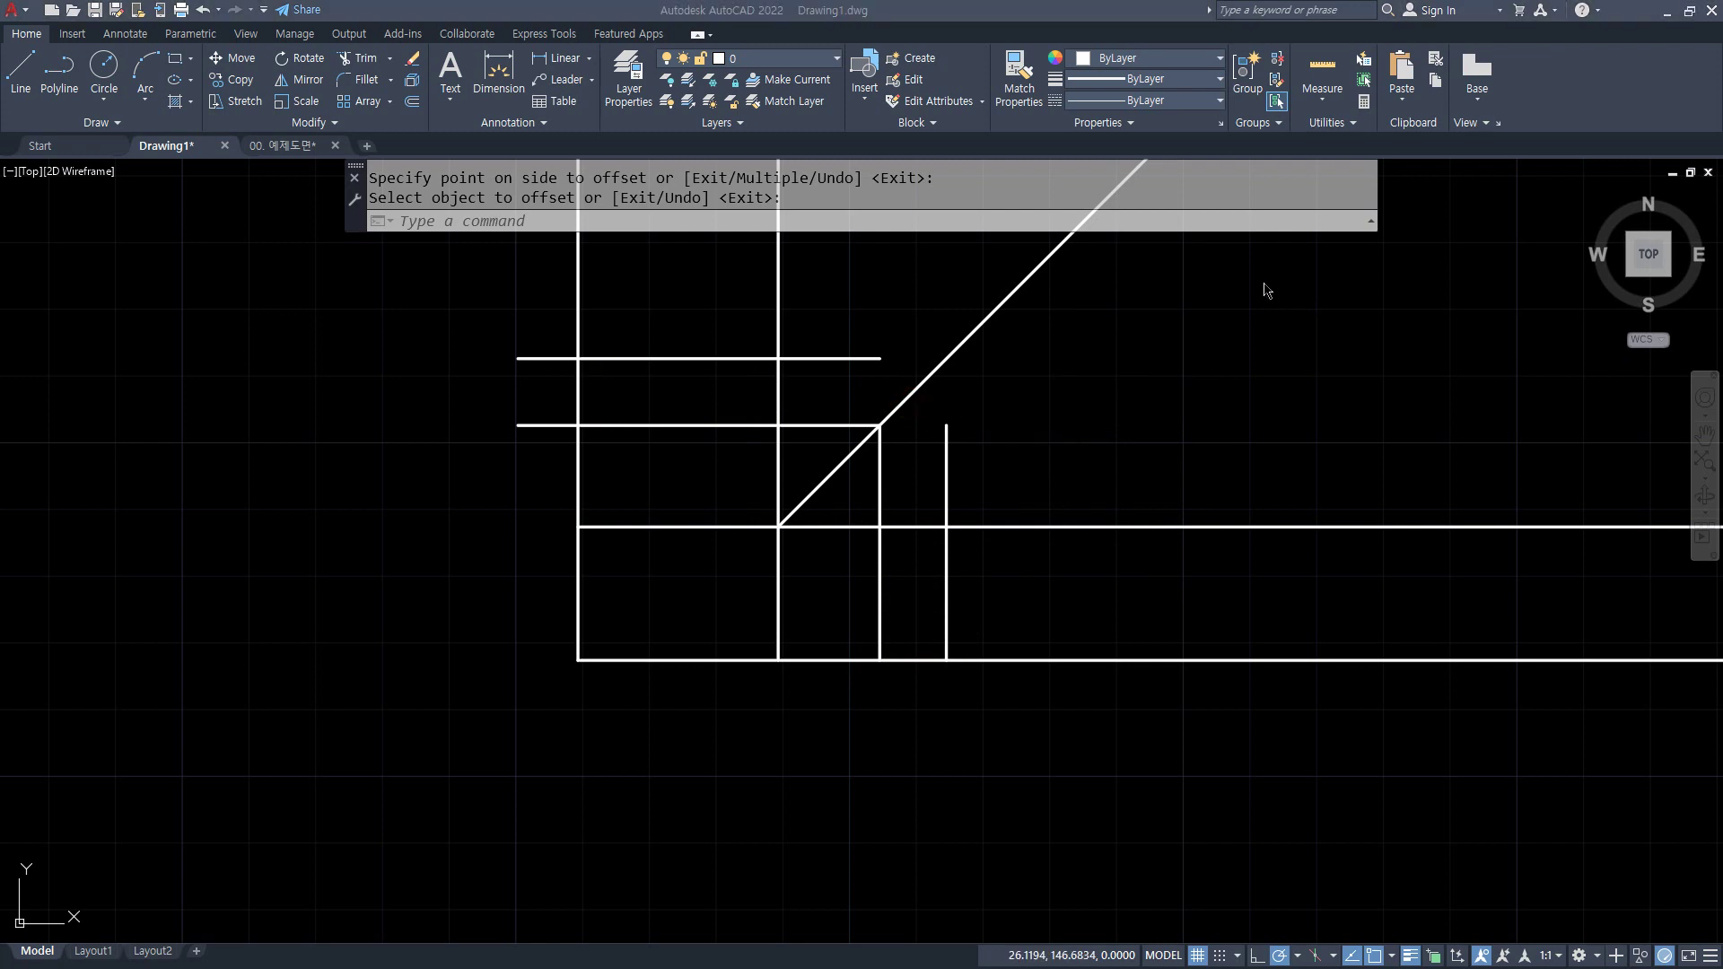
key("Escape")
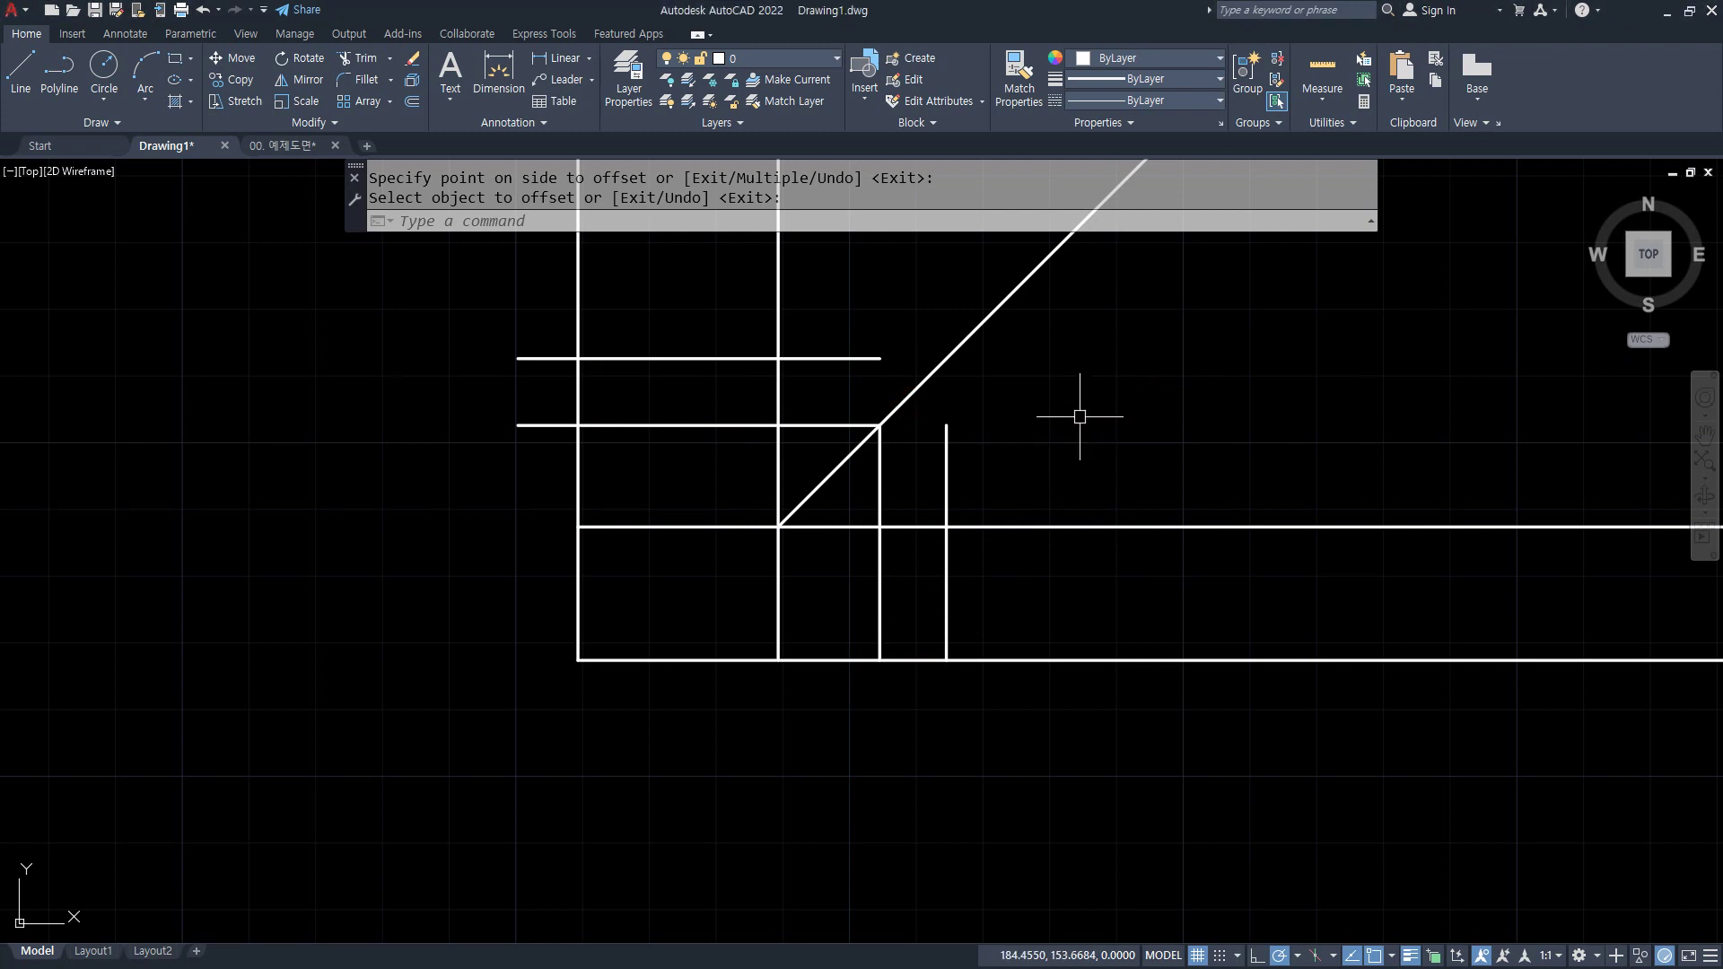
- Fillet the rightmost vertical line with the 45-degree line to join them in a sharp corner
key("Return")
left_click(1038, 416)
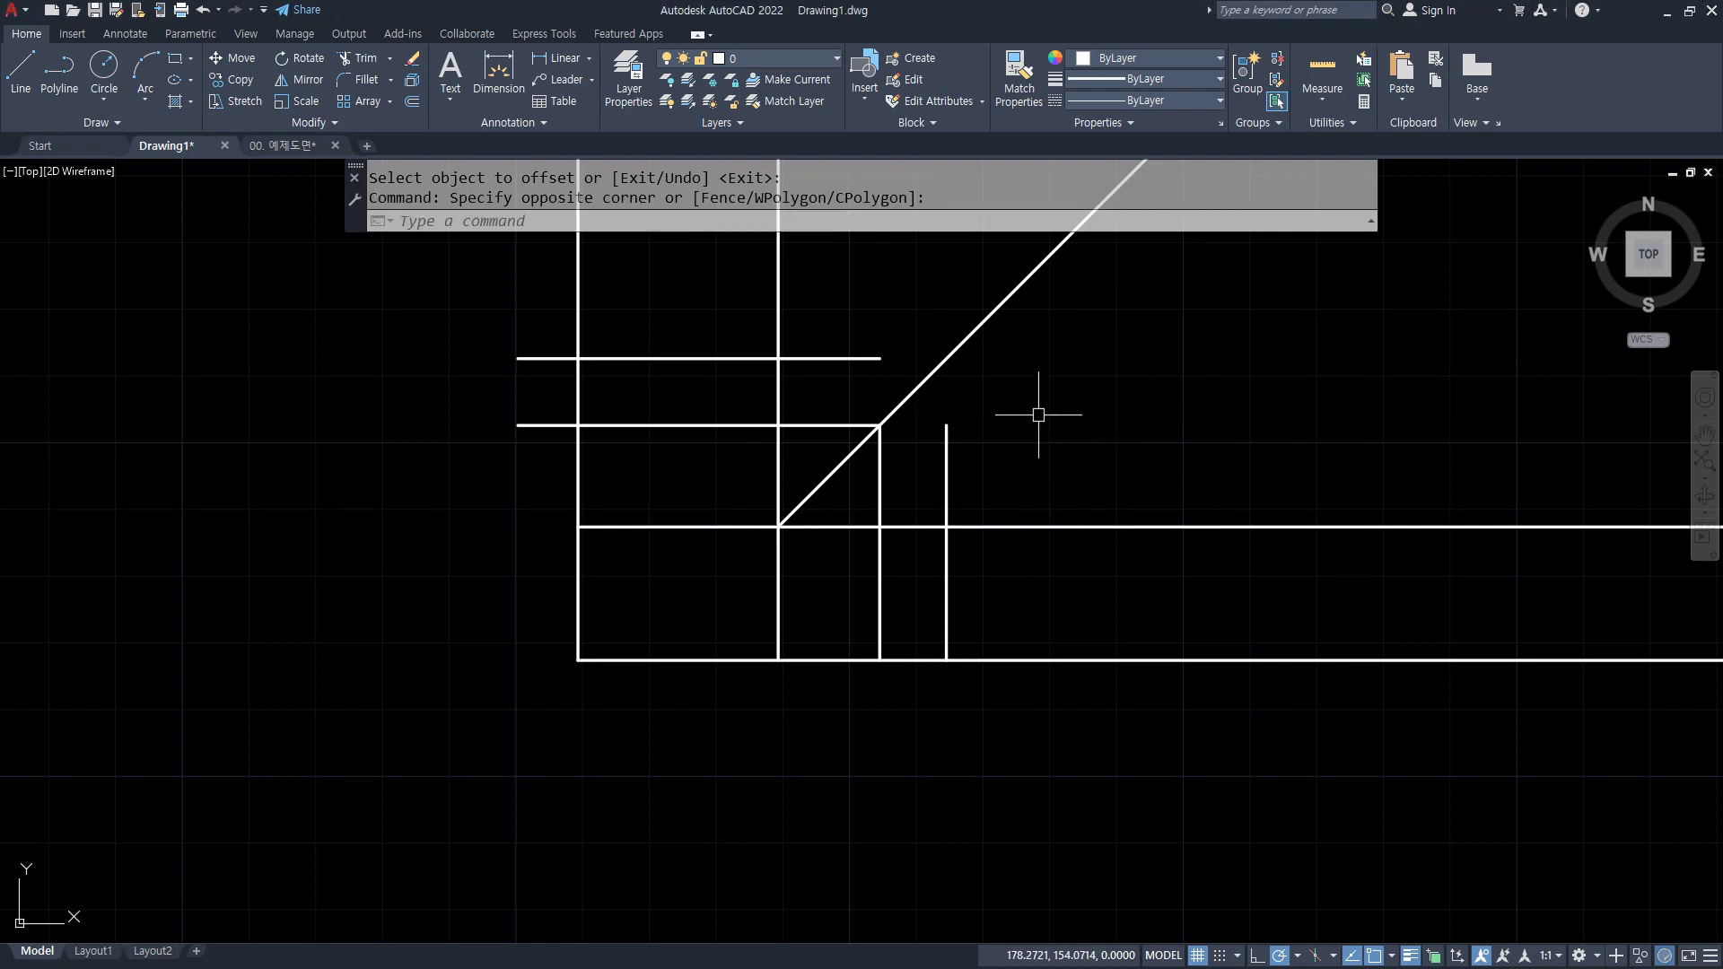
key("Escape")
type("f")
key("space")
left_click(948, 457)
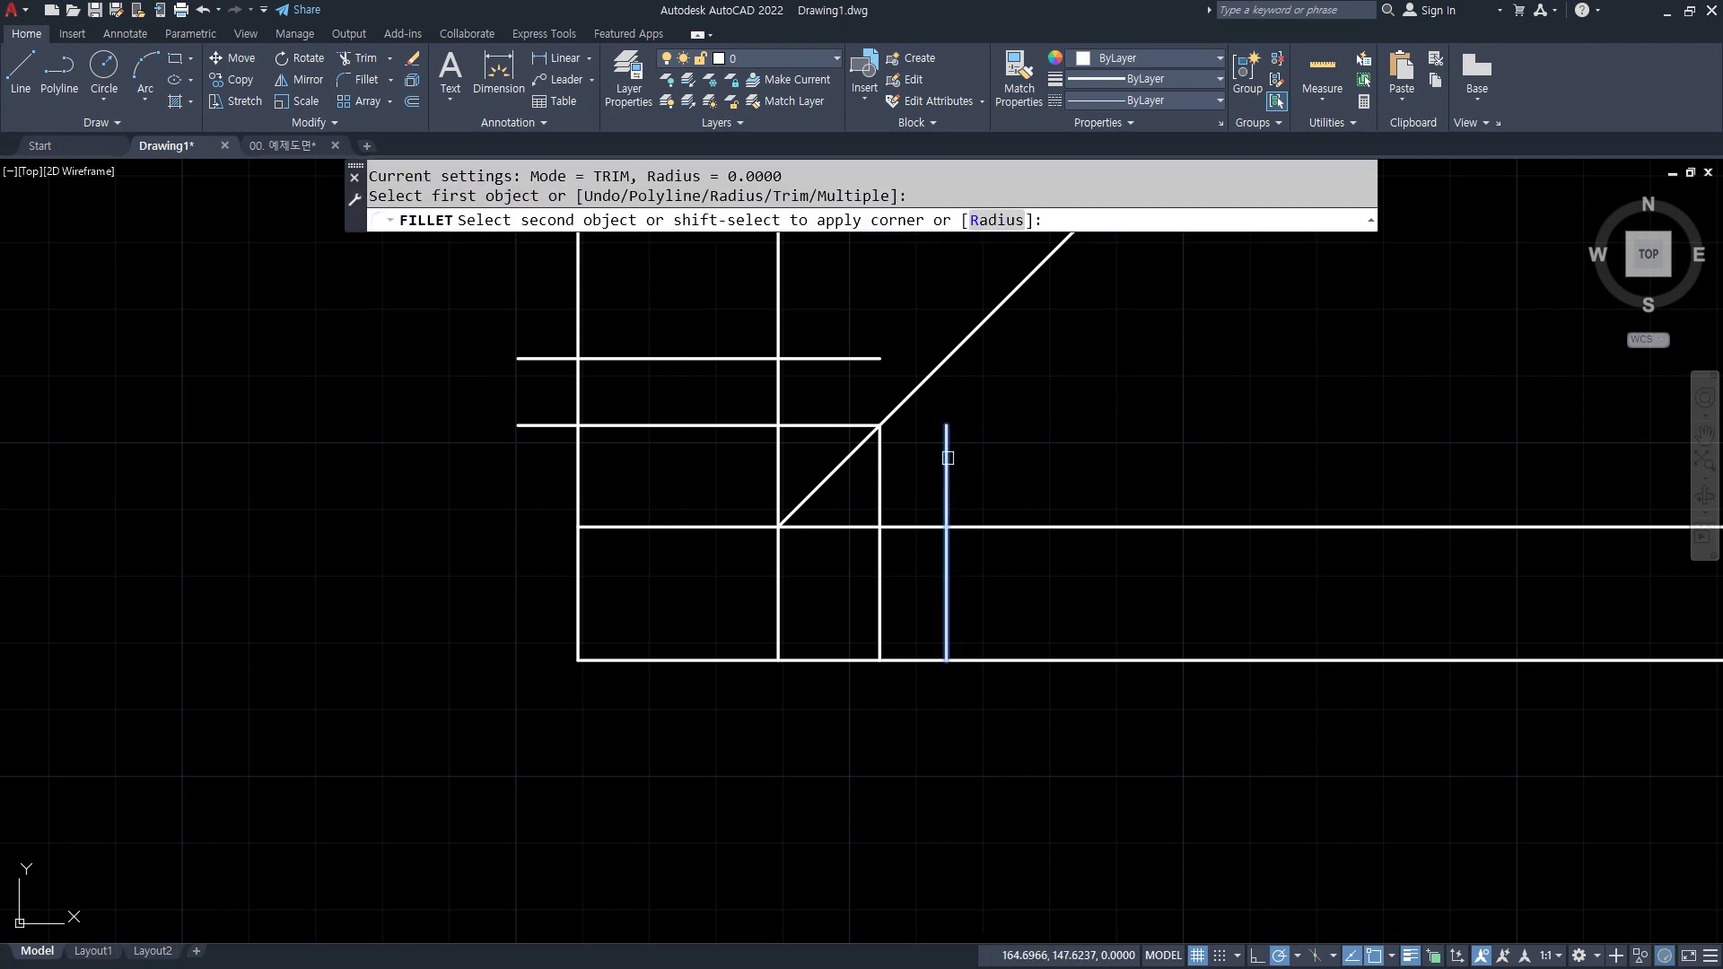
left_click(902, 404)
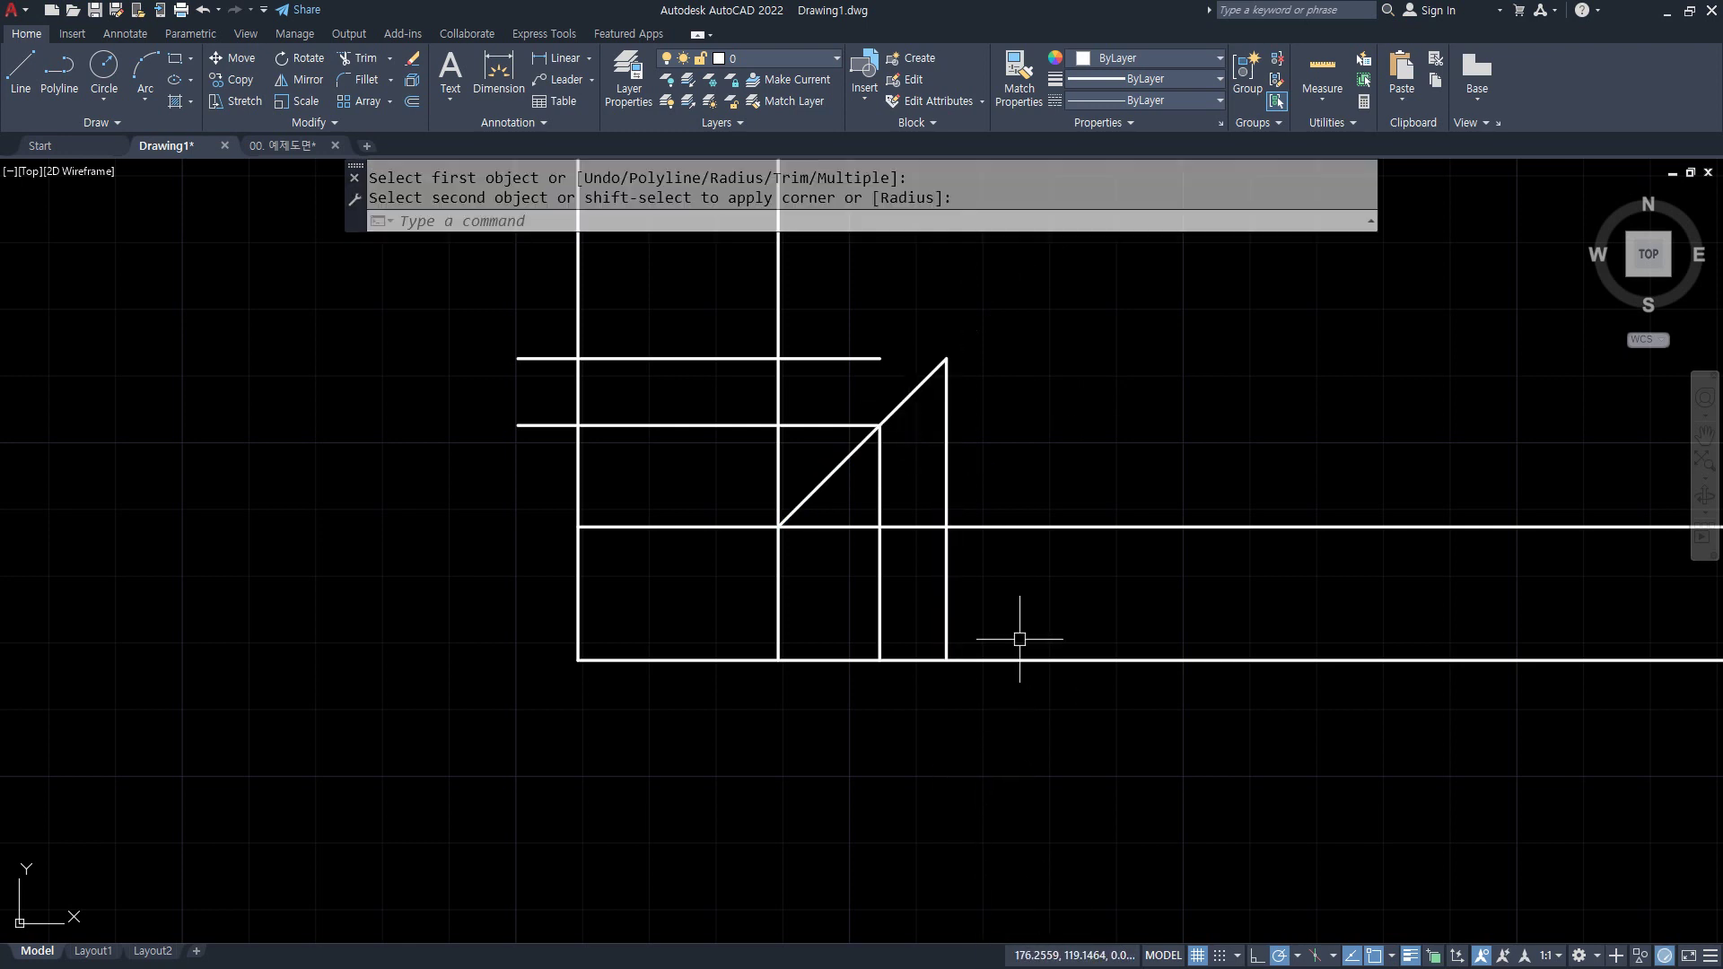
- Mark the side view's right edge, the top view's upper edge and outward arrows in red pen, and clear the marks
mouse_move(949, 365)
left_mouse_down()
mouse_move(964, 786)
mouse_move(948, 827)
left_mouse_up()
mouse_move(996, 601)
left_mouse_down()
mouse_move(1220, 581)
mouse_move(1243, 633)
left_mouse_up()
left_click_drag(951, 359, 446, 360)
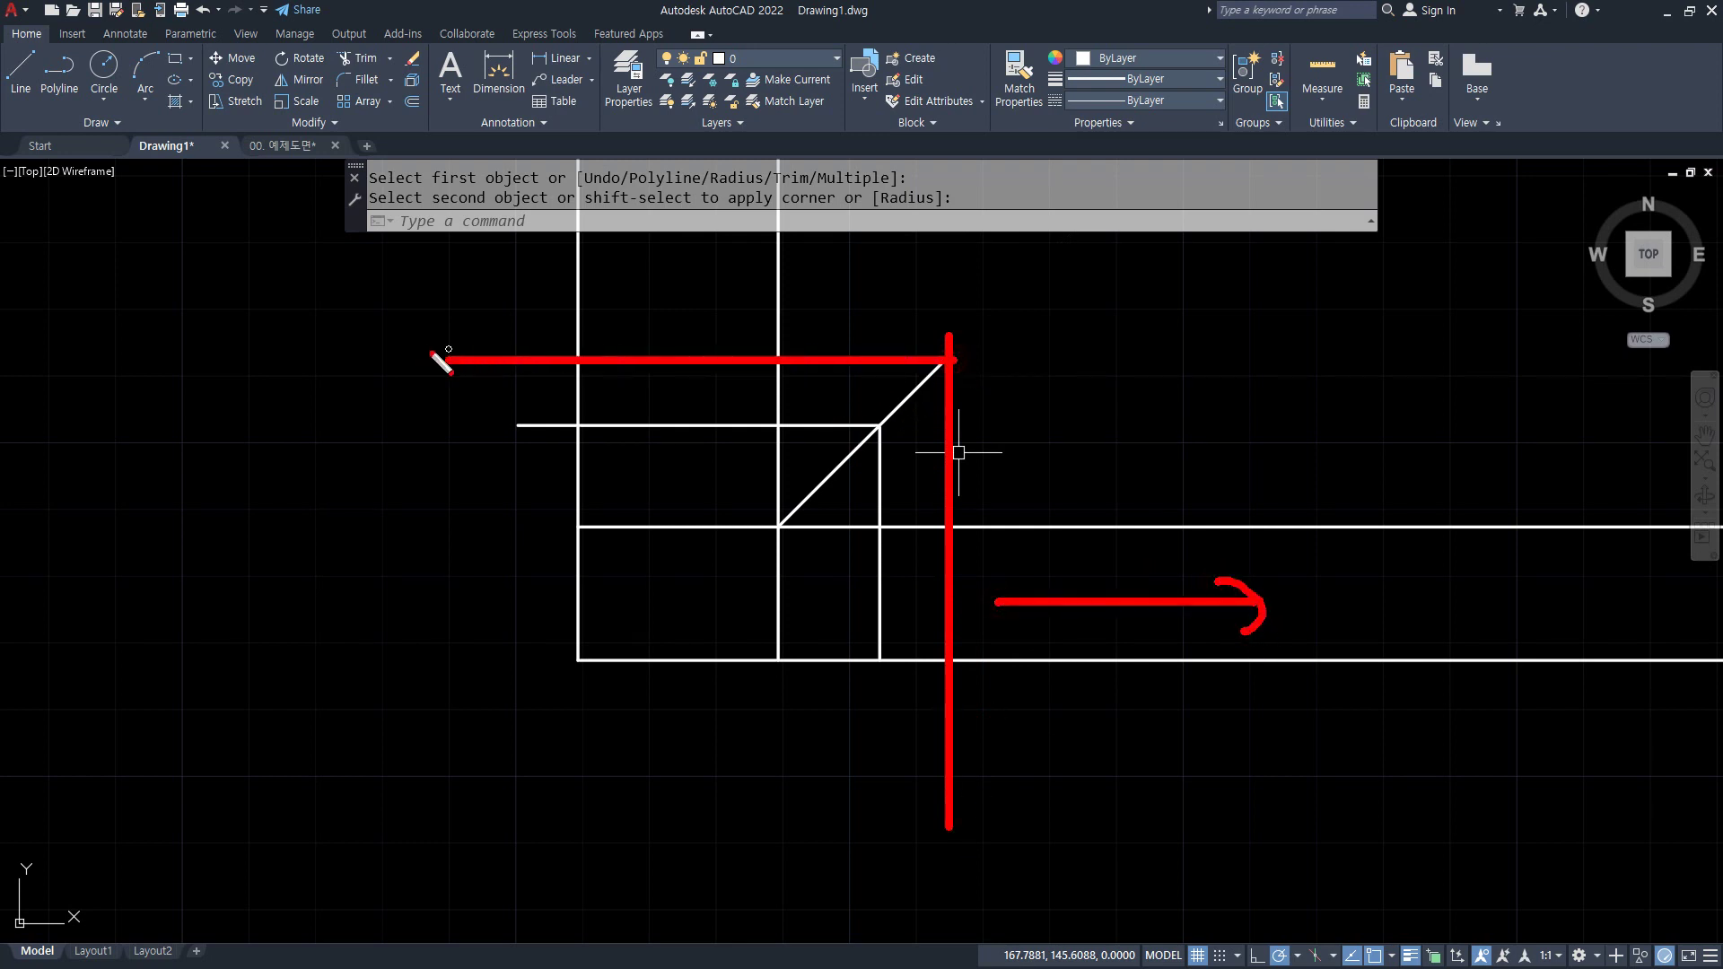
left_click_drag(736, 354, 735, 240)
left_click_drag(673, 289, 804, 299)
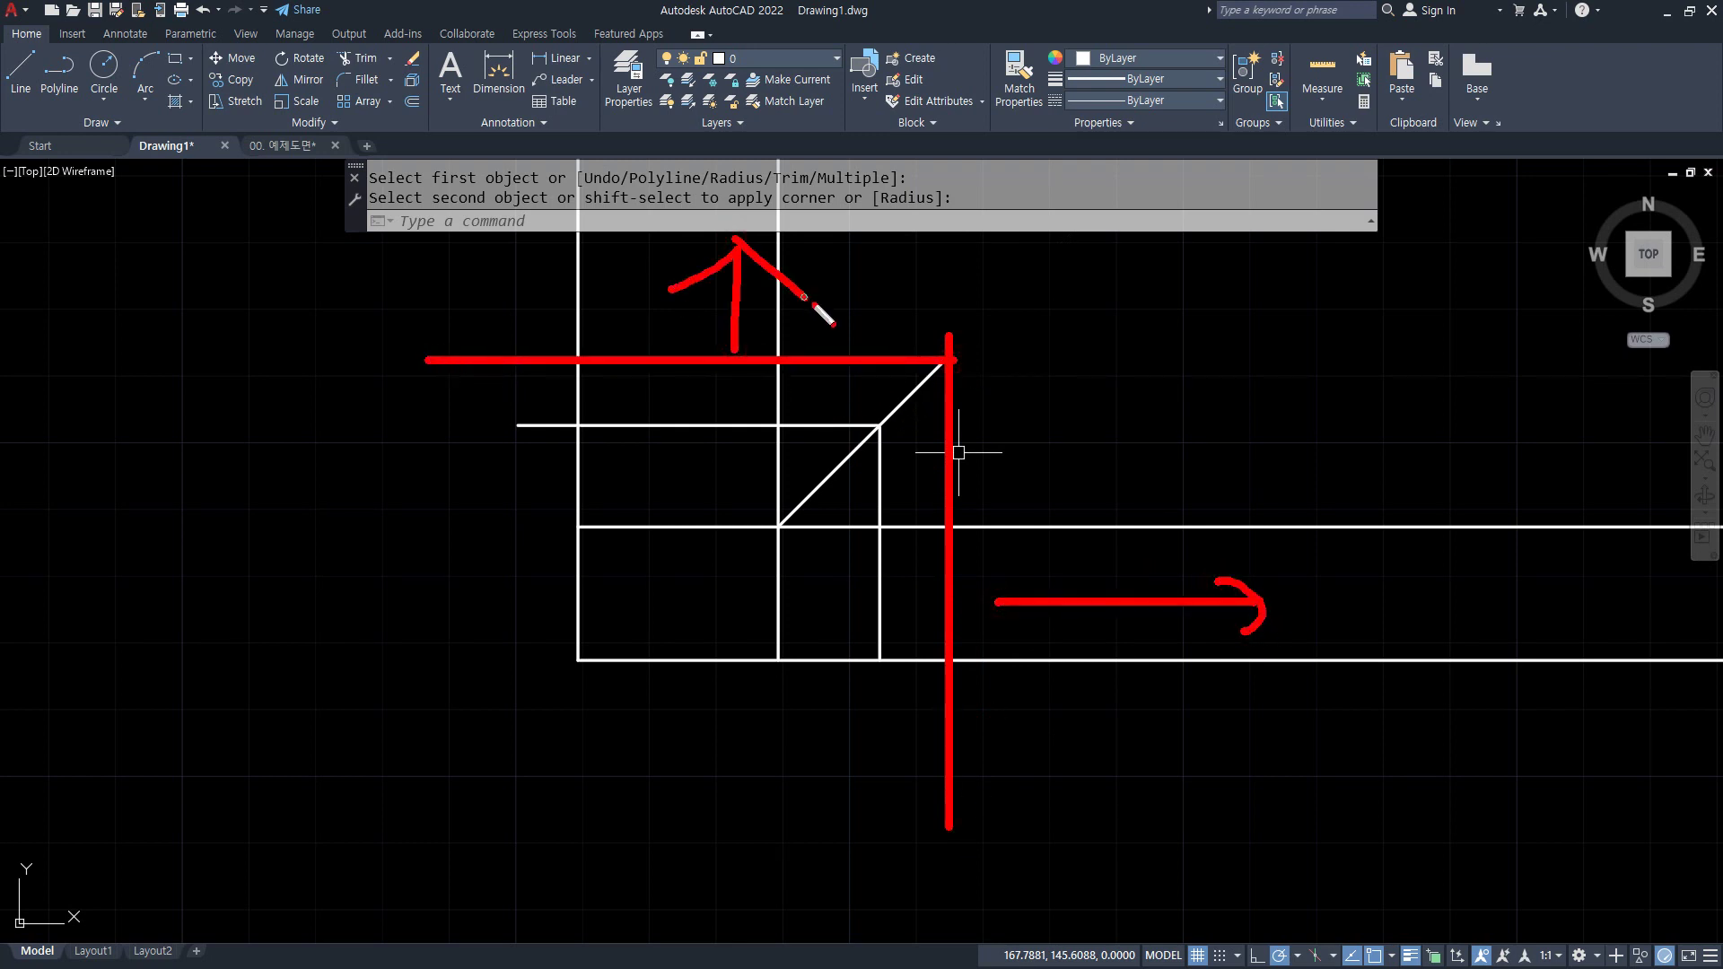
mouse_move(1026, 368)
left_mouse_down()
mouse_move(992, 300)
mouse_move(1007, 292)
mouse_move(1113, 334)
left_mouse_up()
key("Escape")
- Trim the line portions above, right of and left of the side view to isolate its rectangle
type("tr")
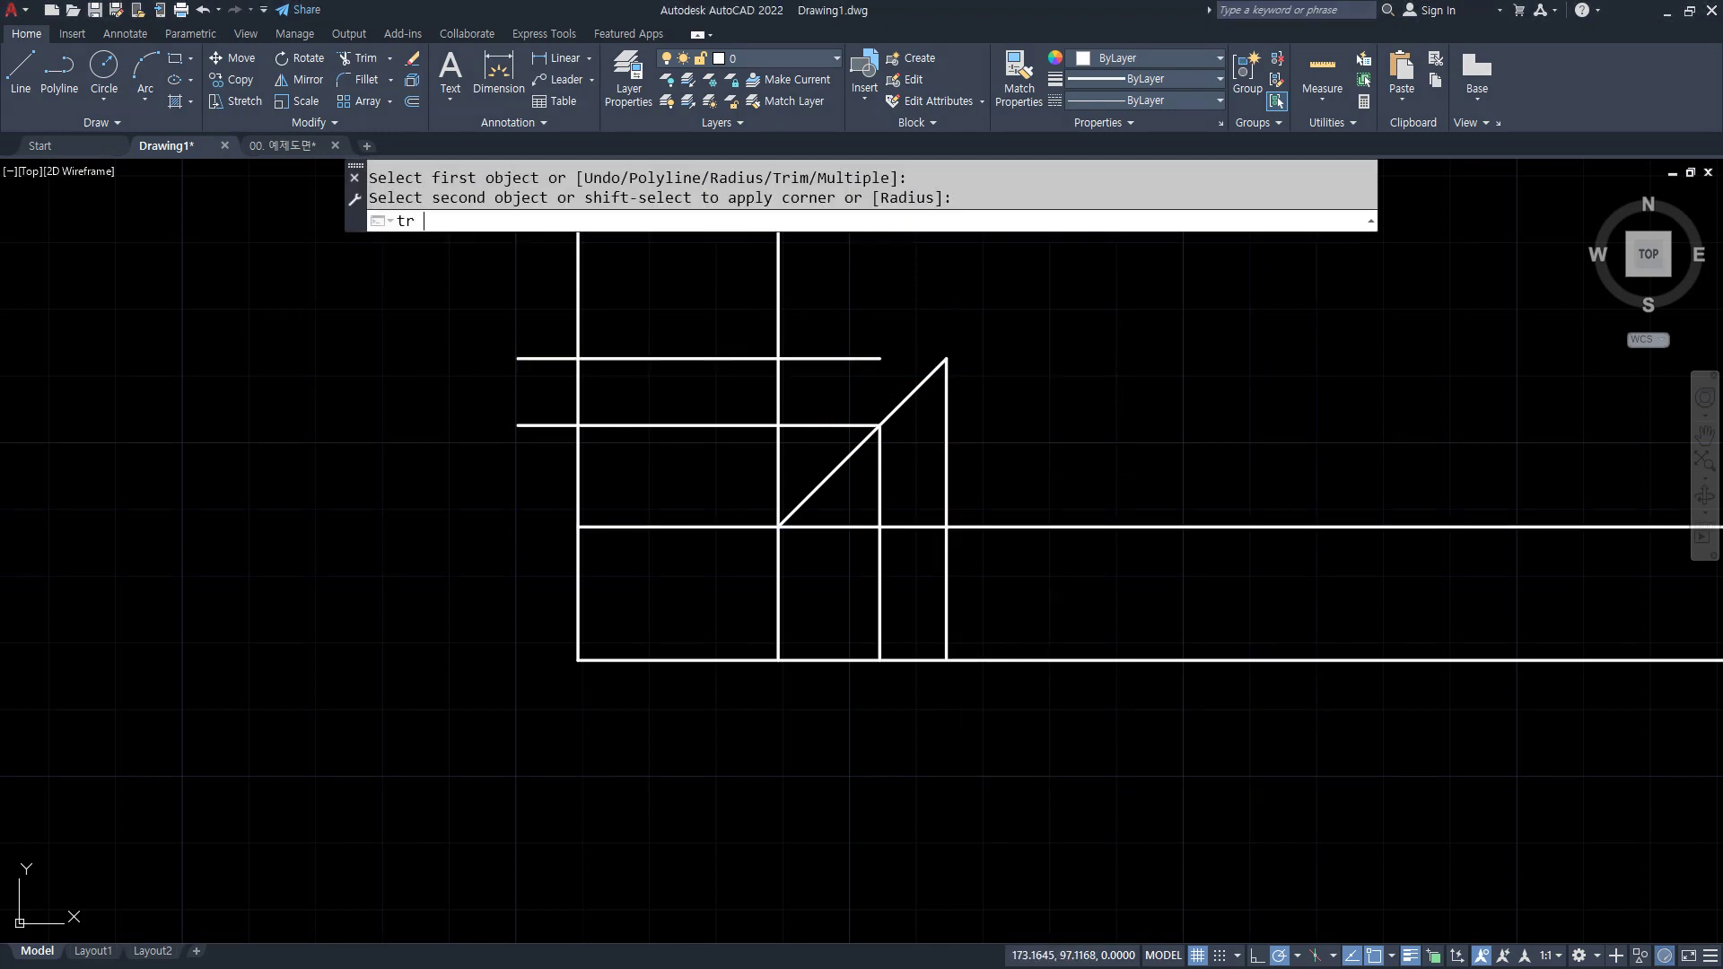
key("Return")
left_click(1046, 714)
left_click(1047, 481)
left_click(876, 492)
key("Return")
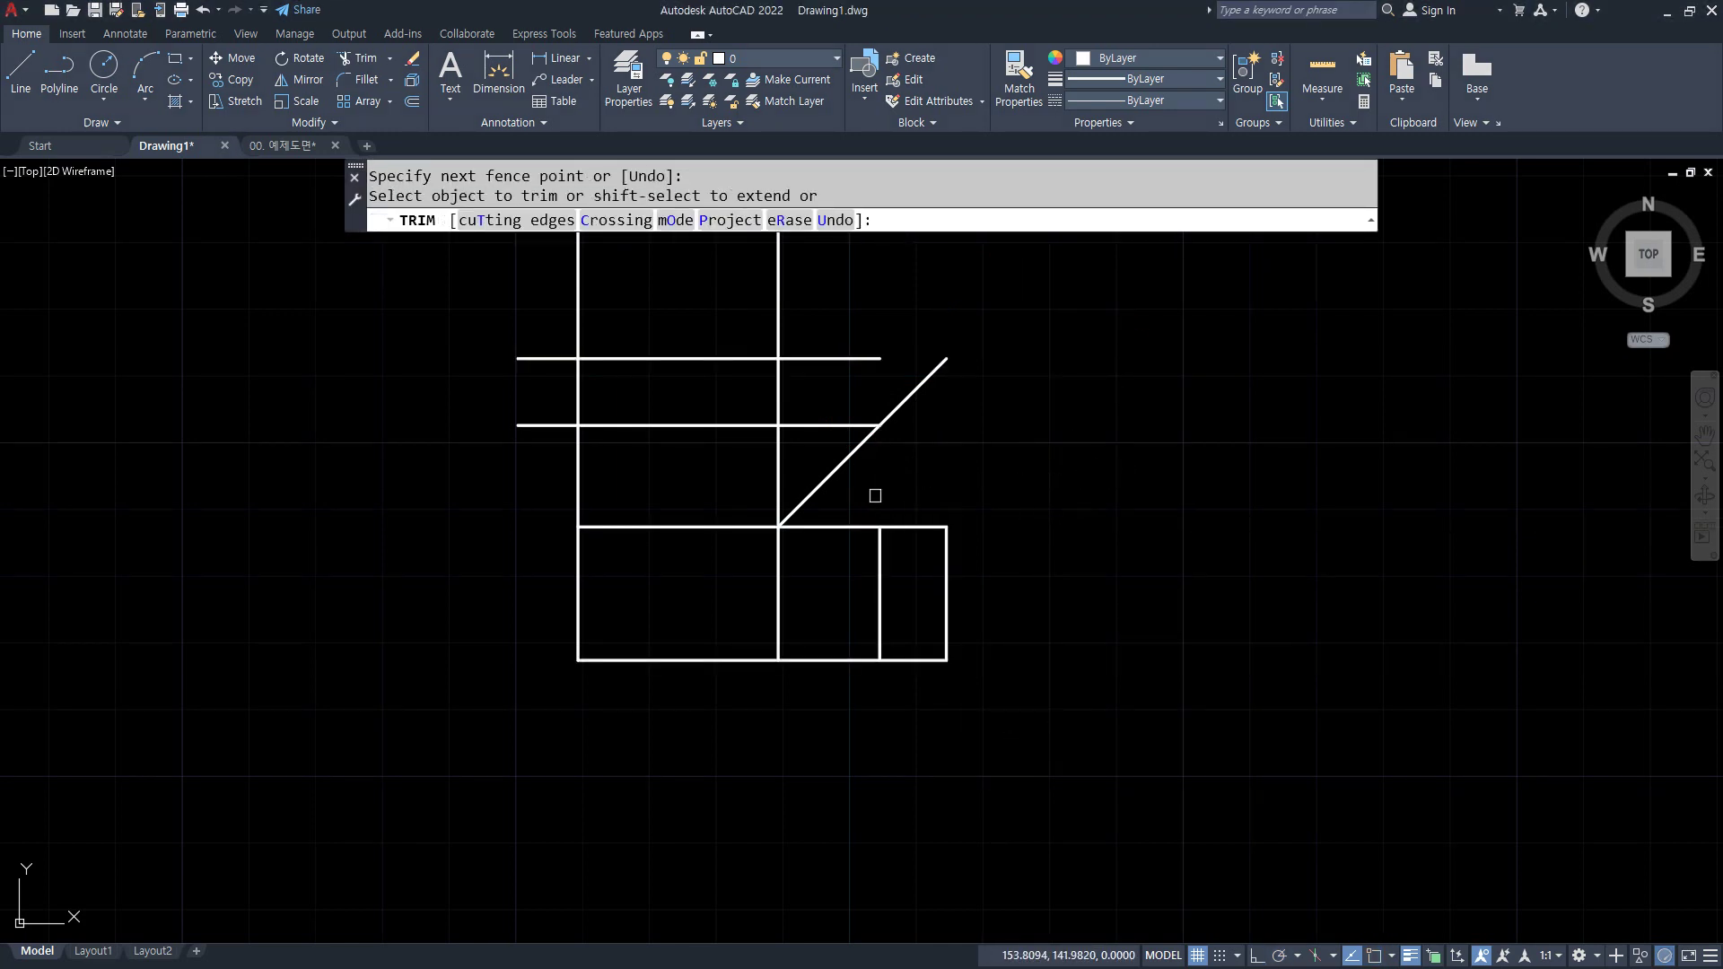
left_click(854, 495)
left_click(821, 751)
key("Return")
- Trim the line portions around the top view, including those between it and the front view, to isolate its rectangle
left_click(542, 463)
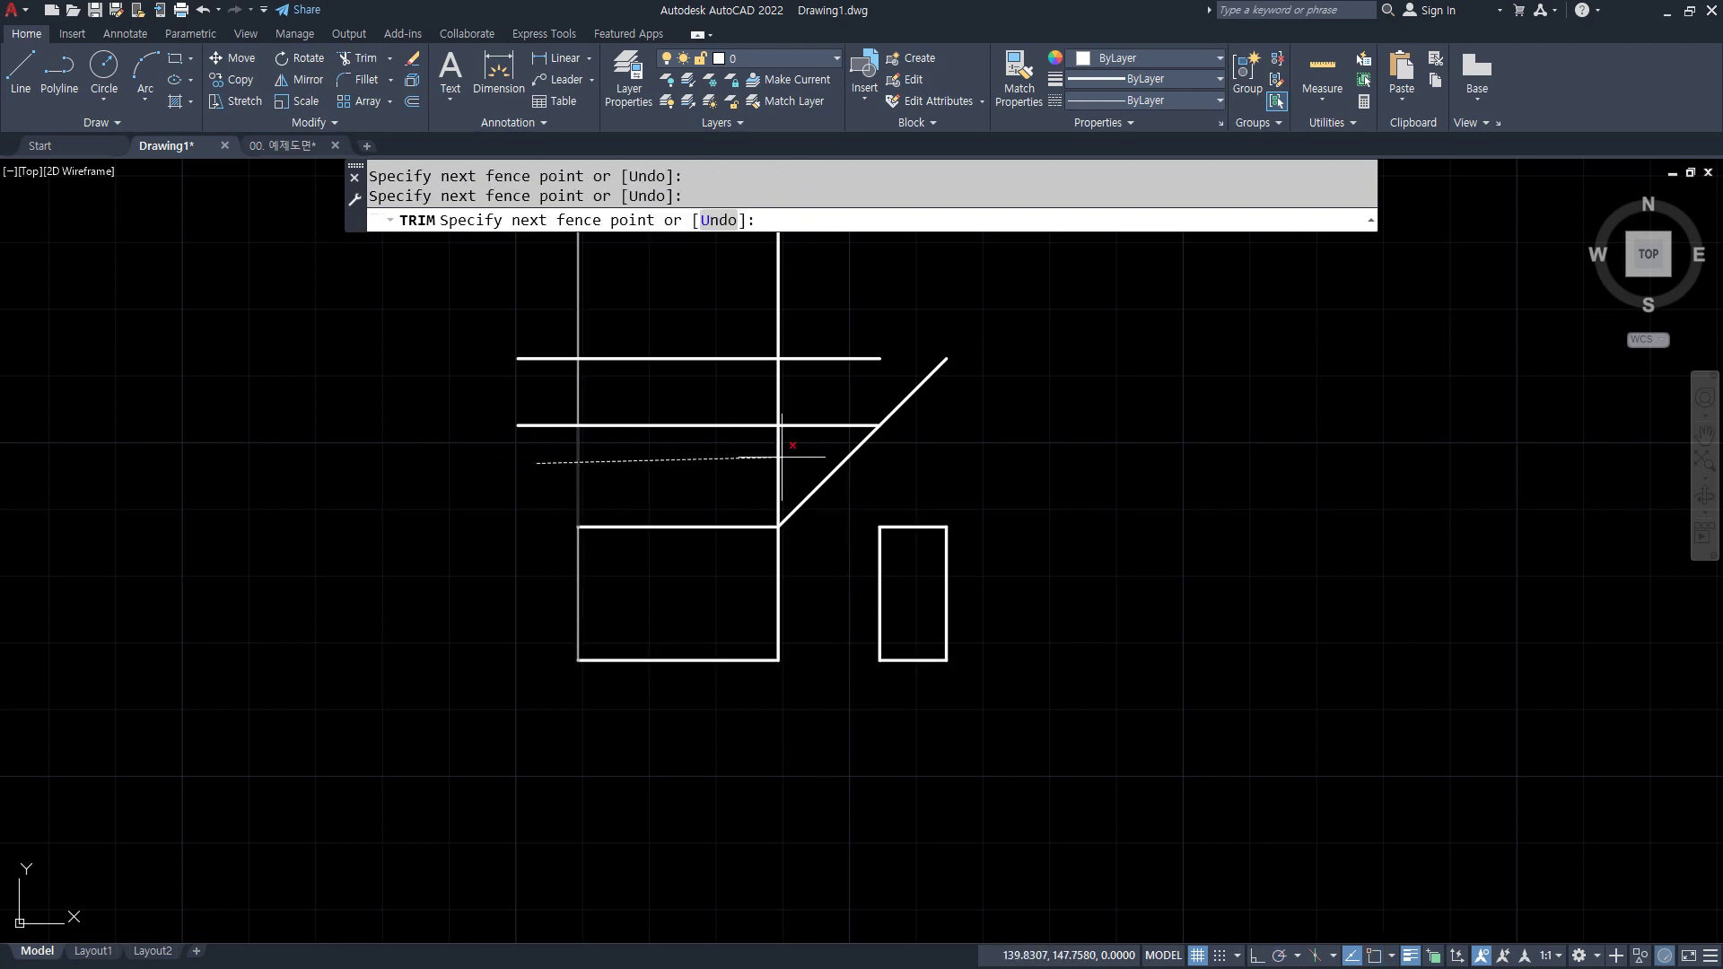
left_click(808, 449)
key("Return")
left_click(808, 449)
left_click(841, 291)
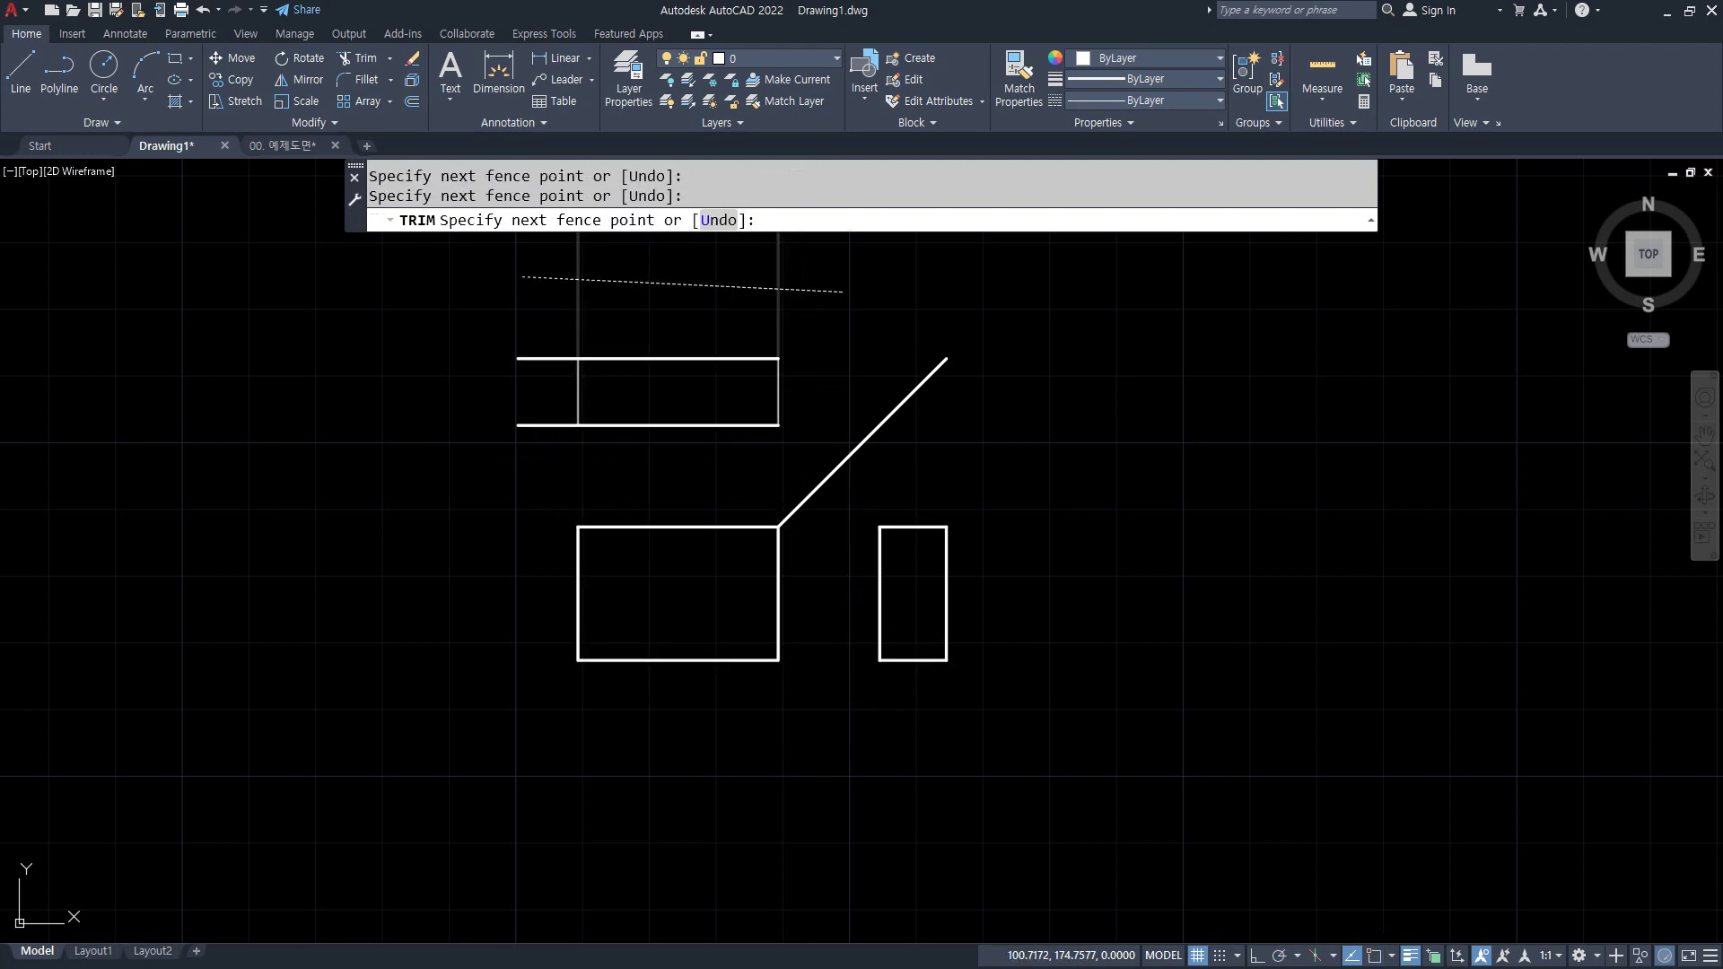
left_click(467, 289)
key("Return")
left_click(523, 339)
left_click(512, 493)
key("Return")
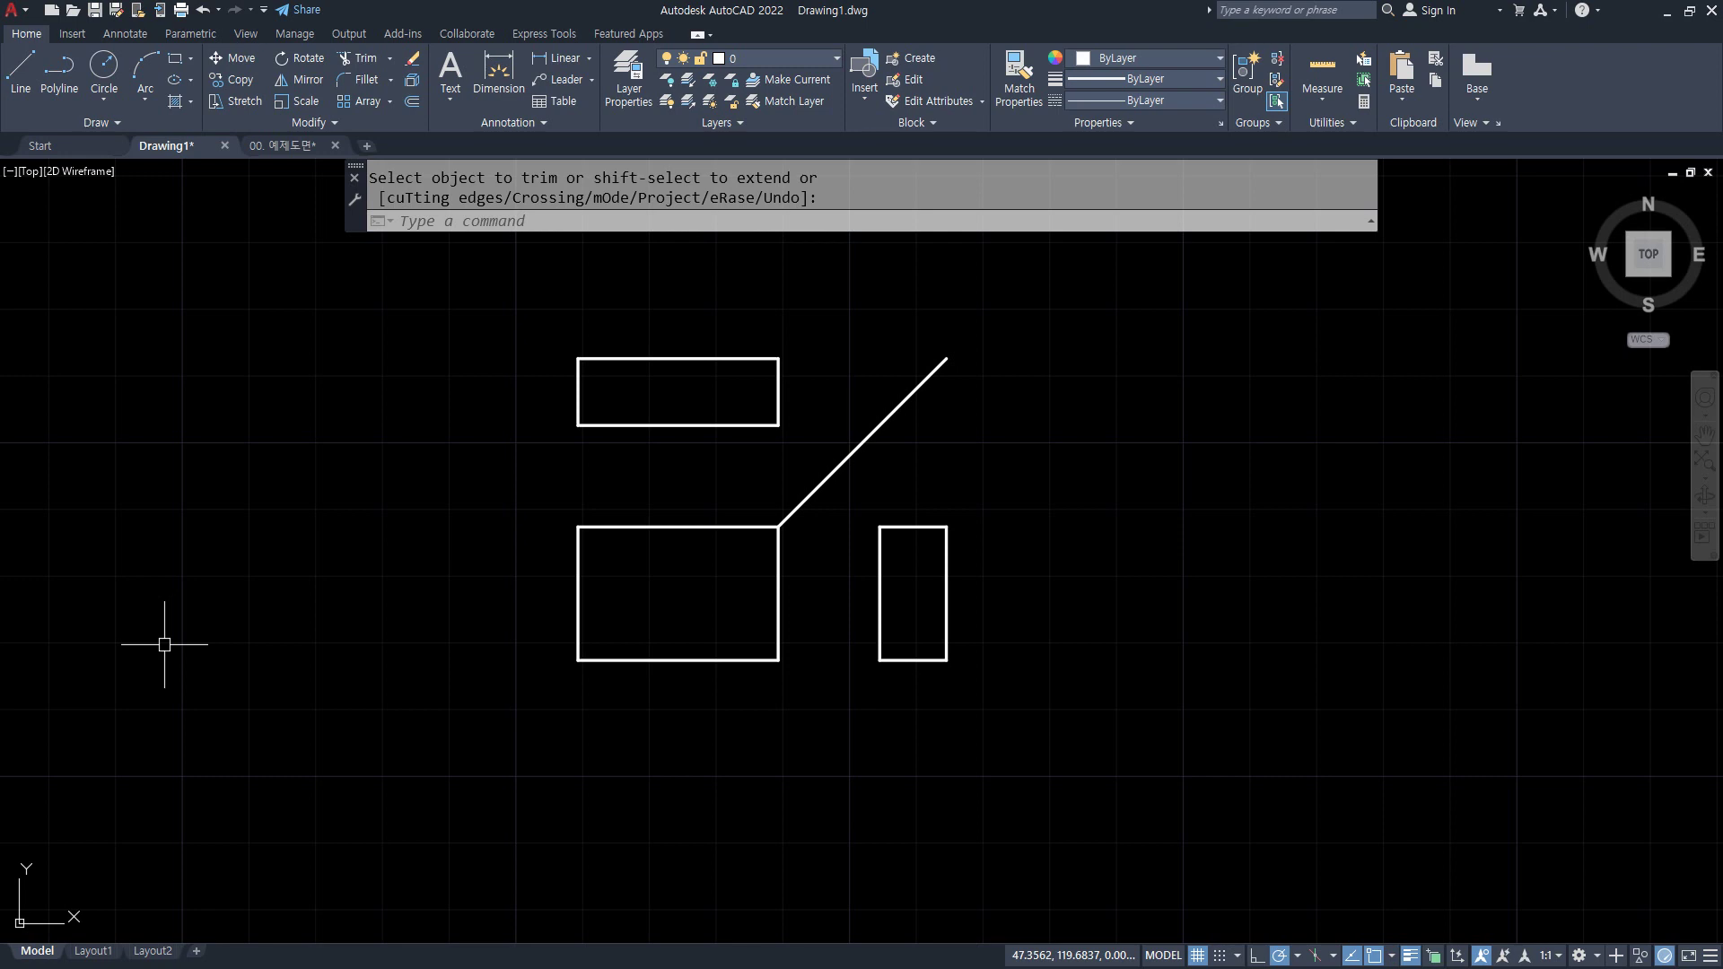
- Create a rectangular array from the front, top and side views together with the 45-degree line
scroll(1007, 509, "down", 2)
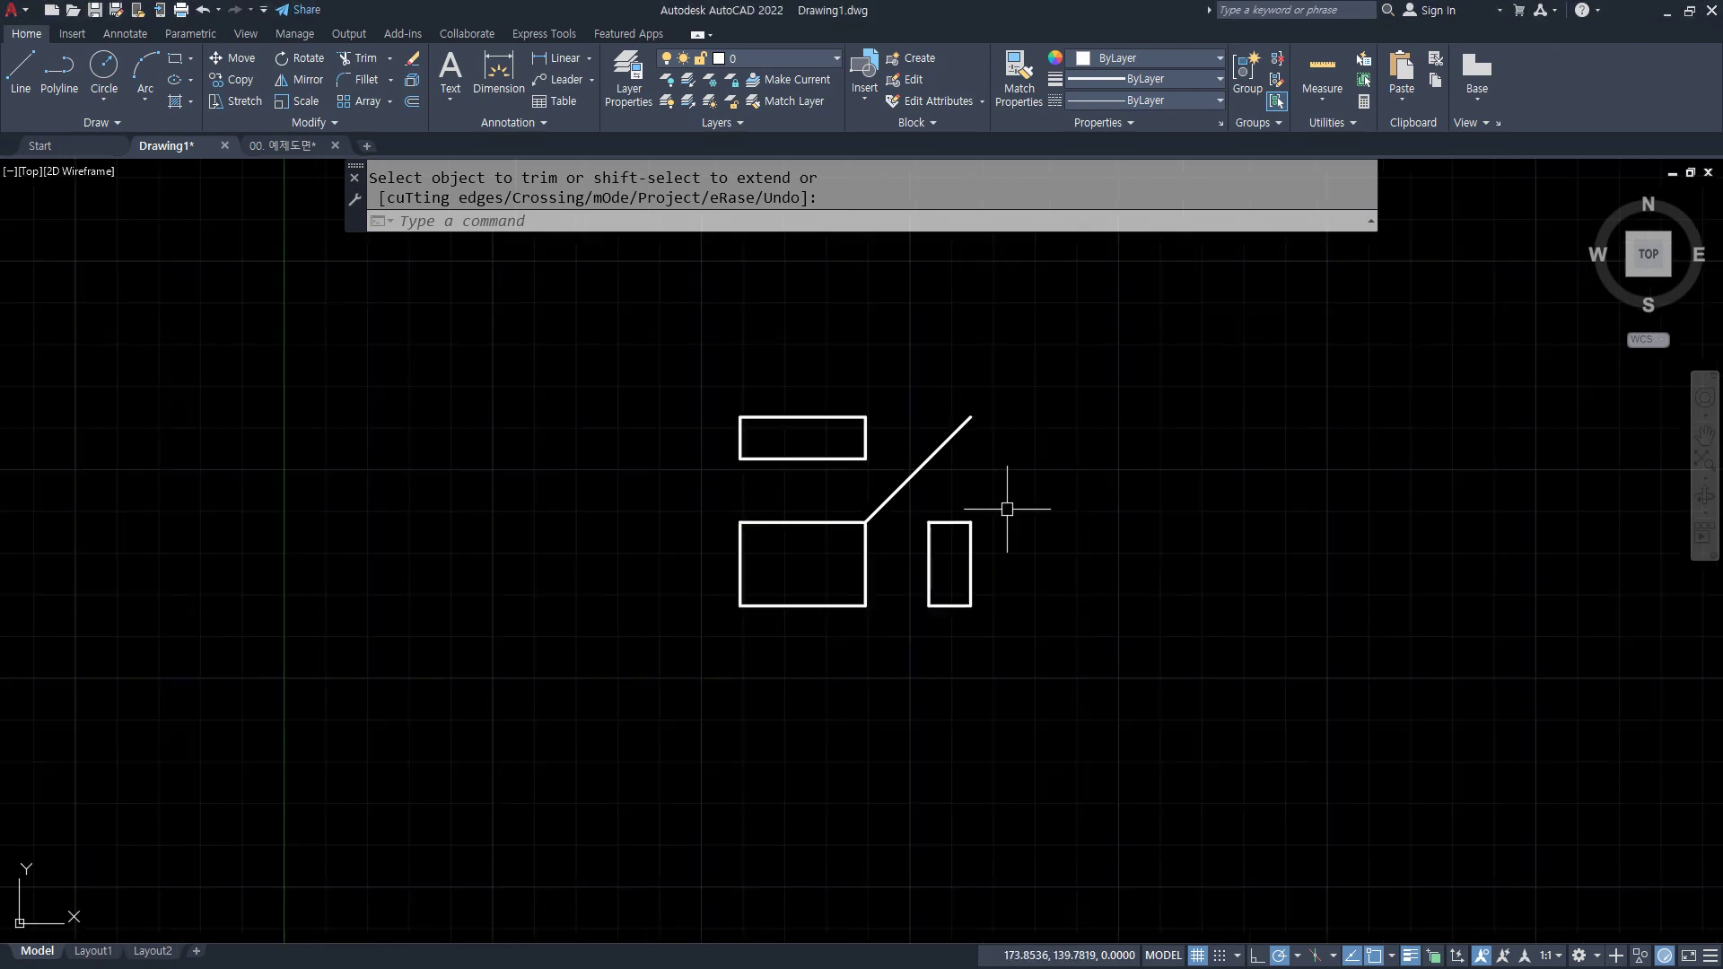
middle_click_drag(1007, 509, 853, 589)
key("Return")
type("ar")
key("Return")
left_click(981, 748)
left_click(344, 388)
key("Return")
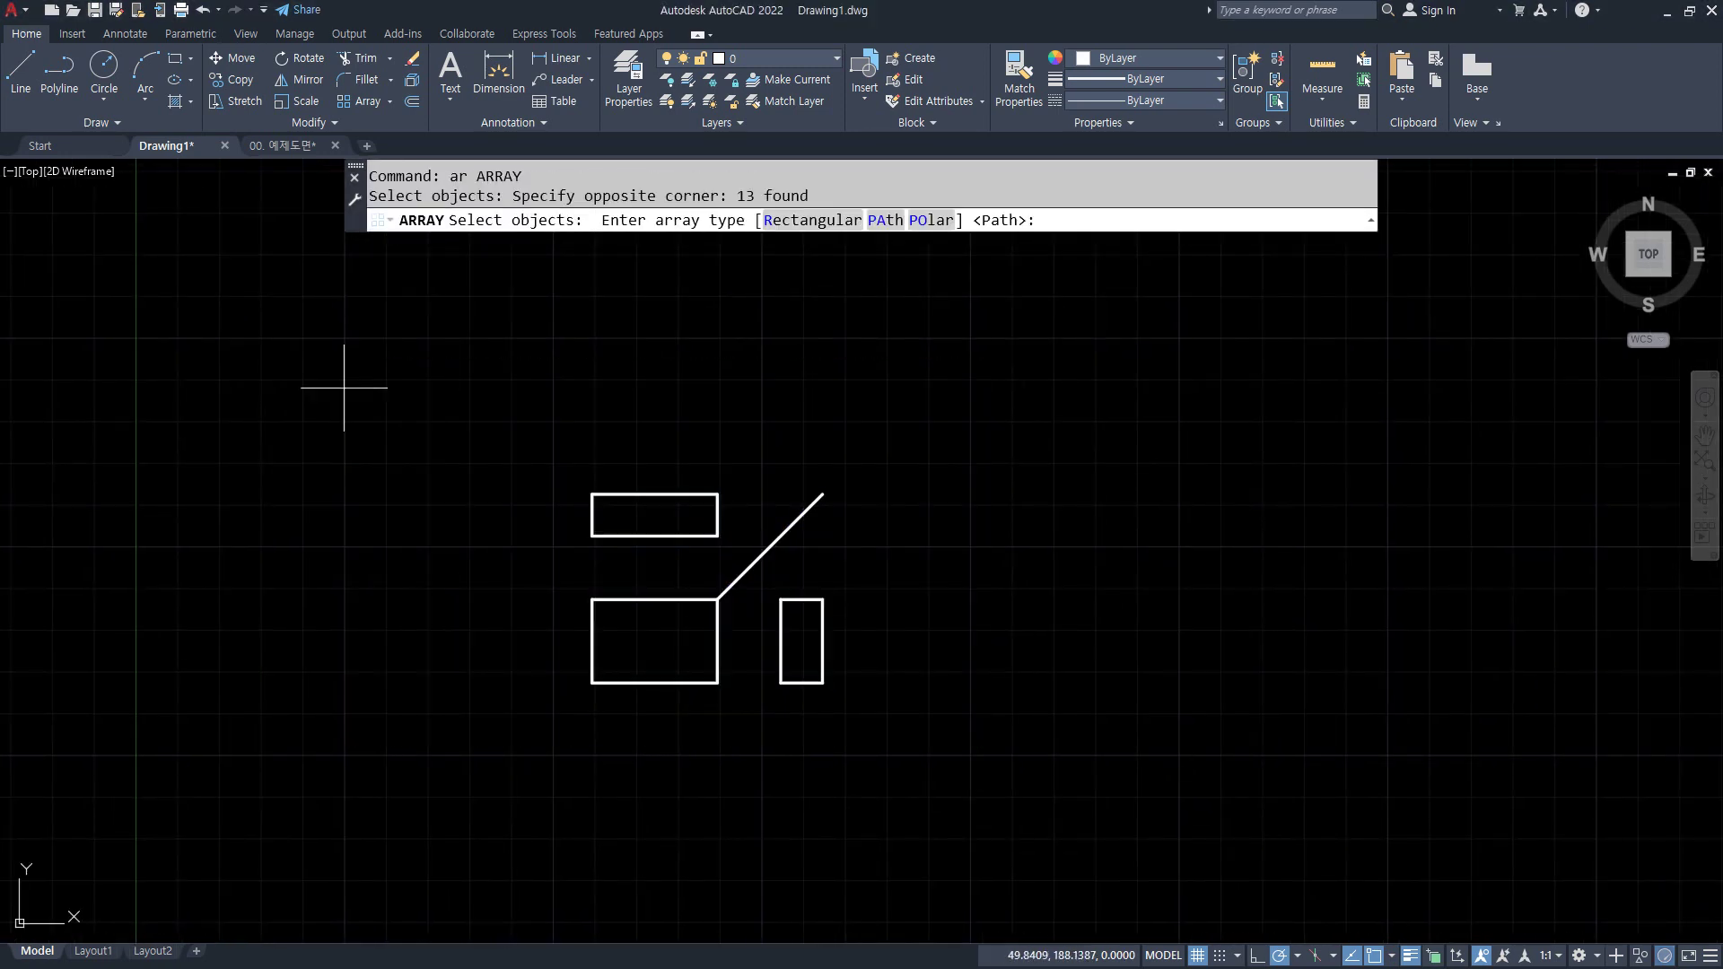
left_click(812, 220)
- Set both the column spacing and the row spacing of the array to 150 and finish the array
scroll(875, 422, "down", 3)
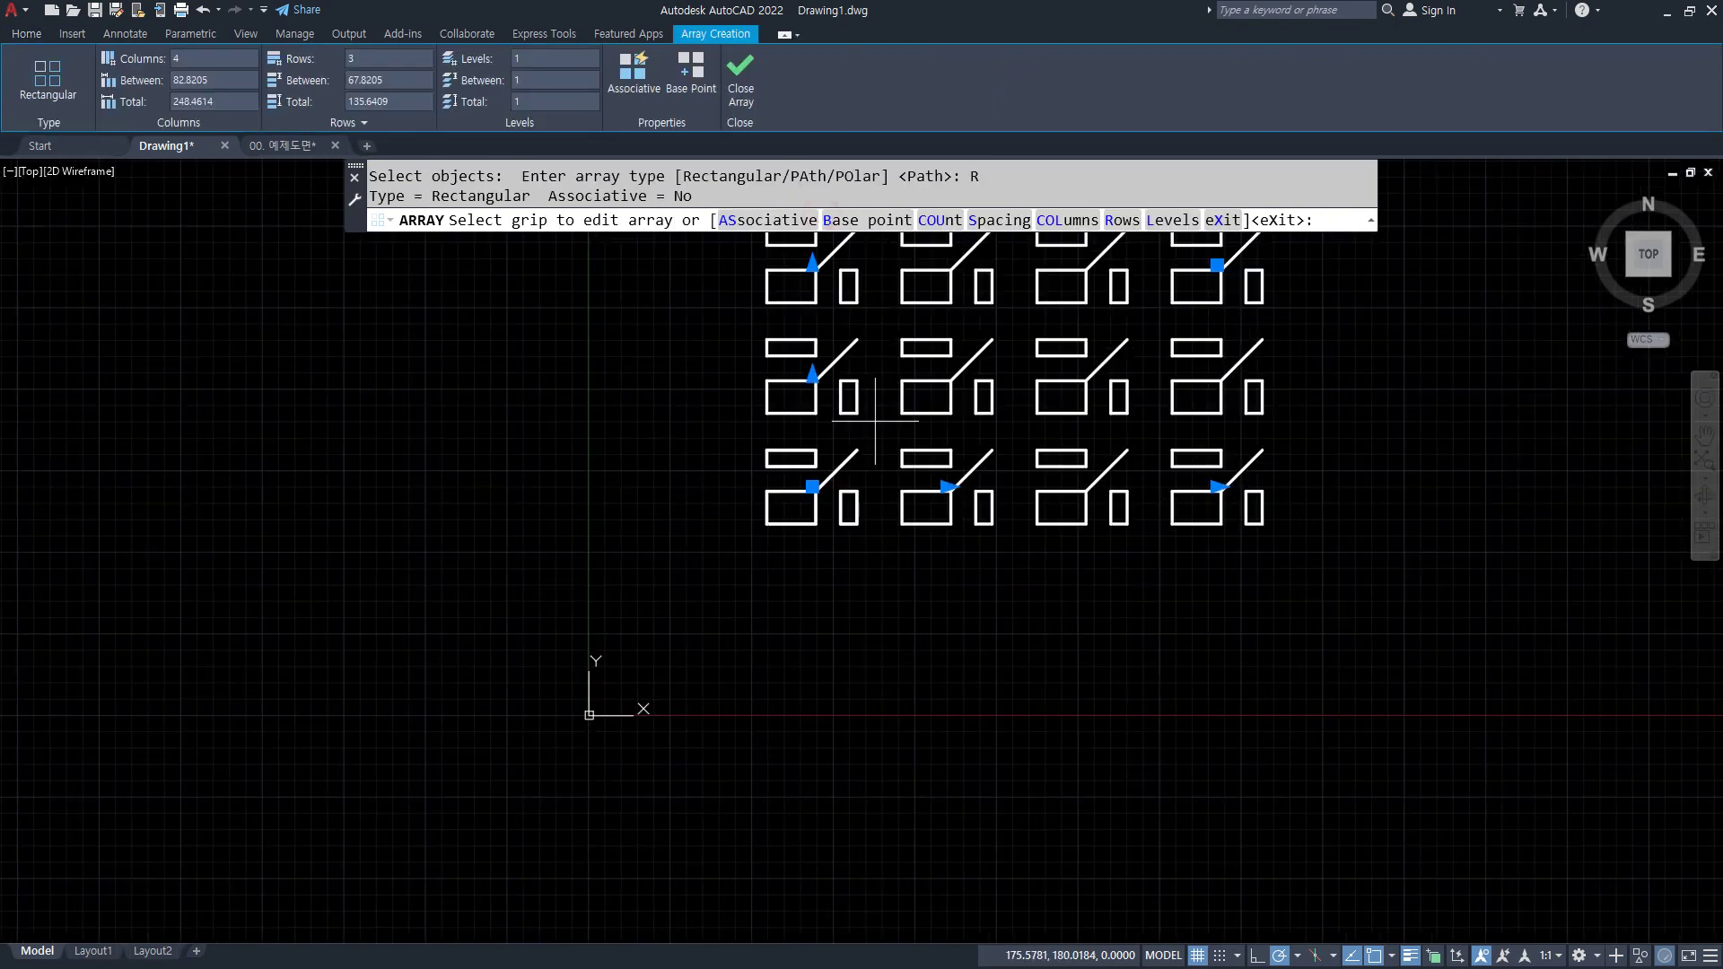
middle_click_drag(875, 421, 645, 563)
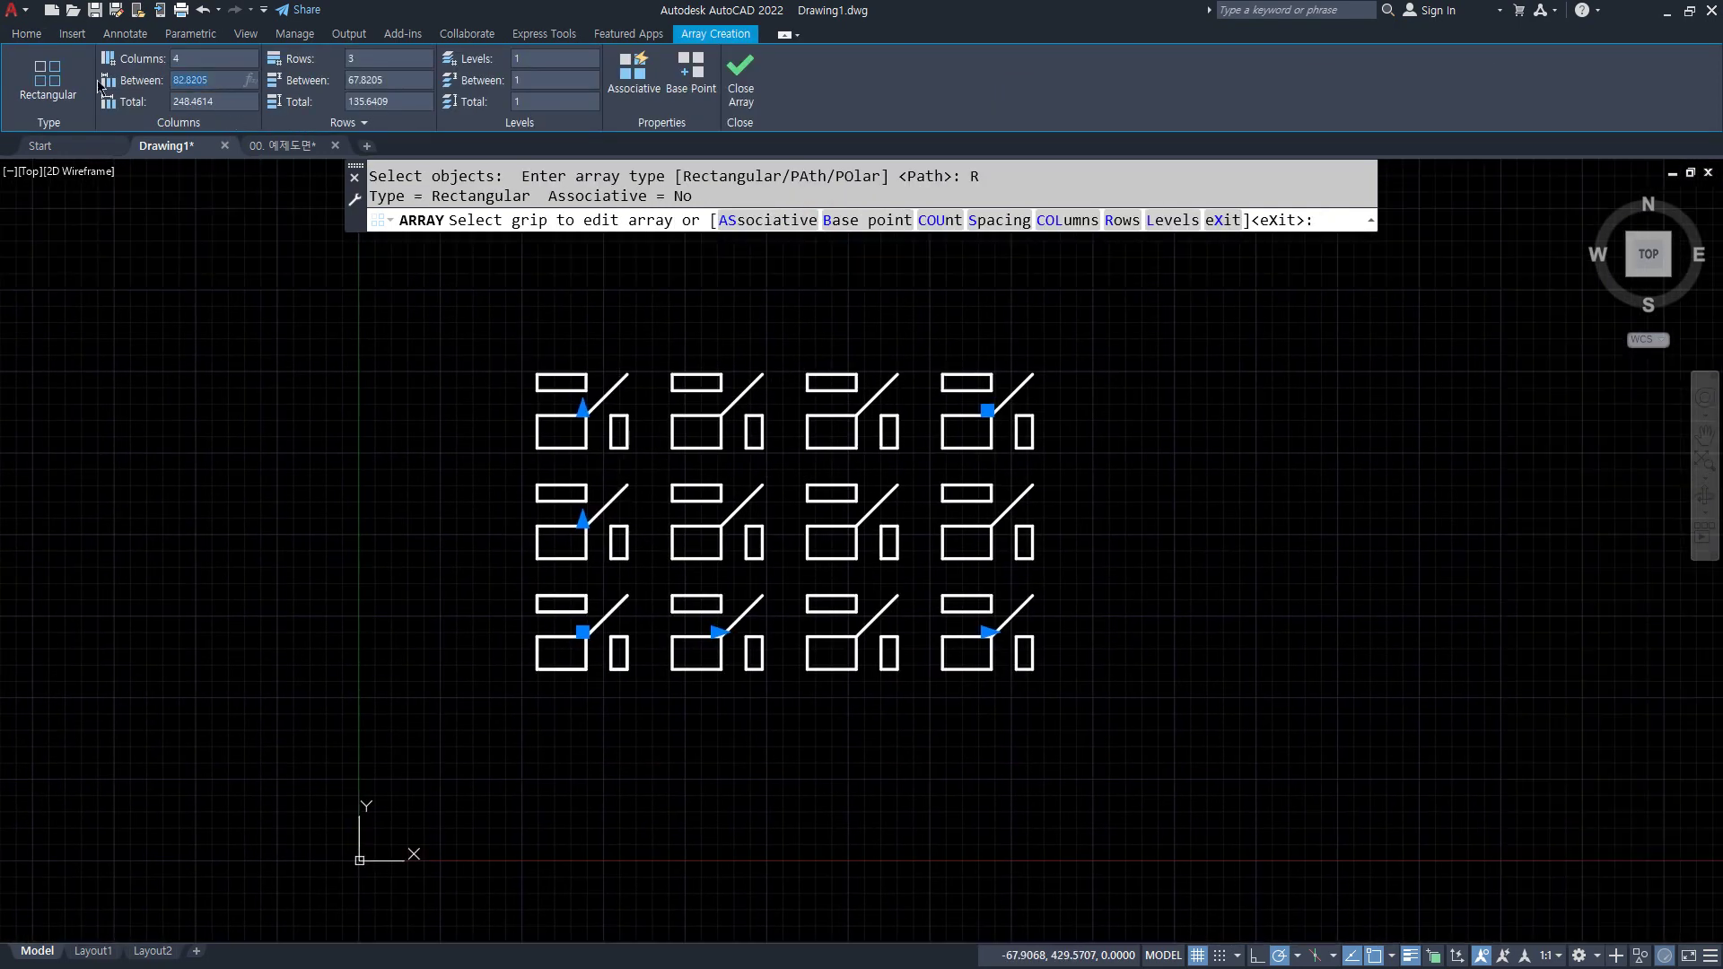
key("Return")
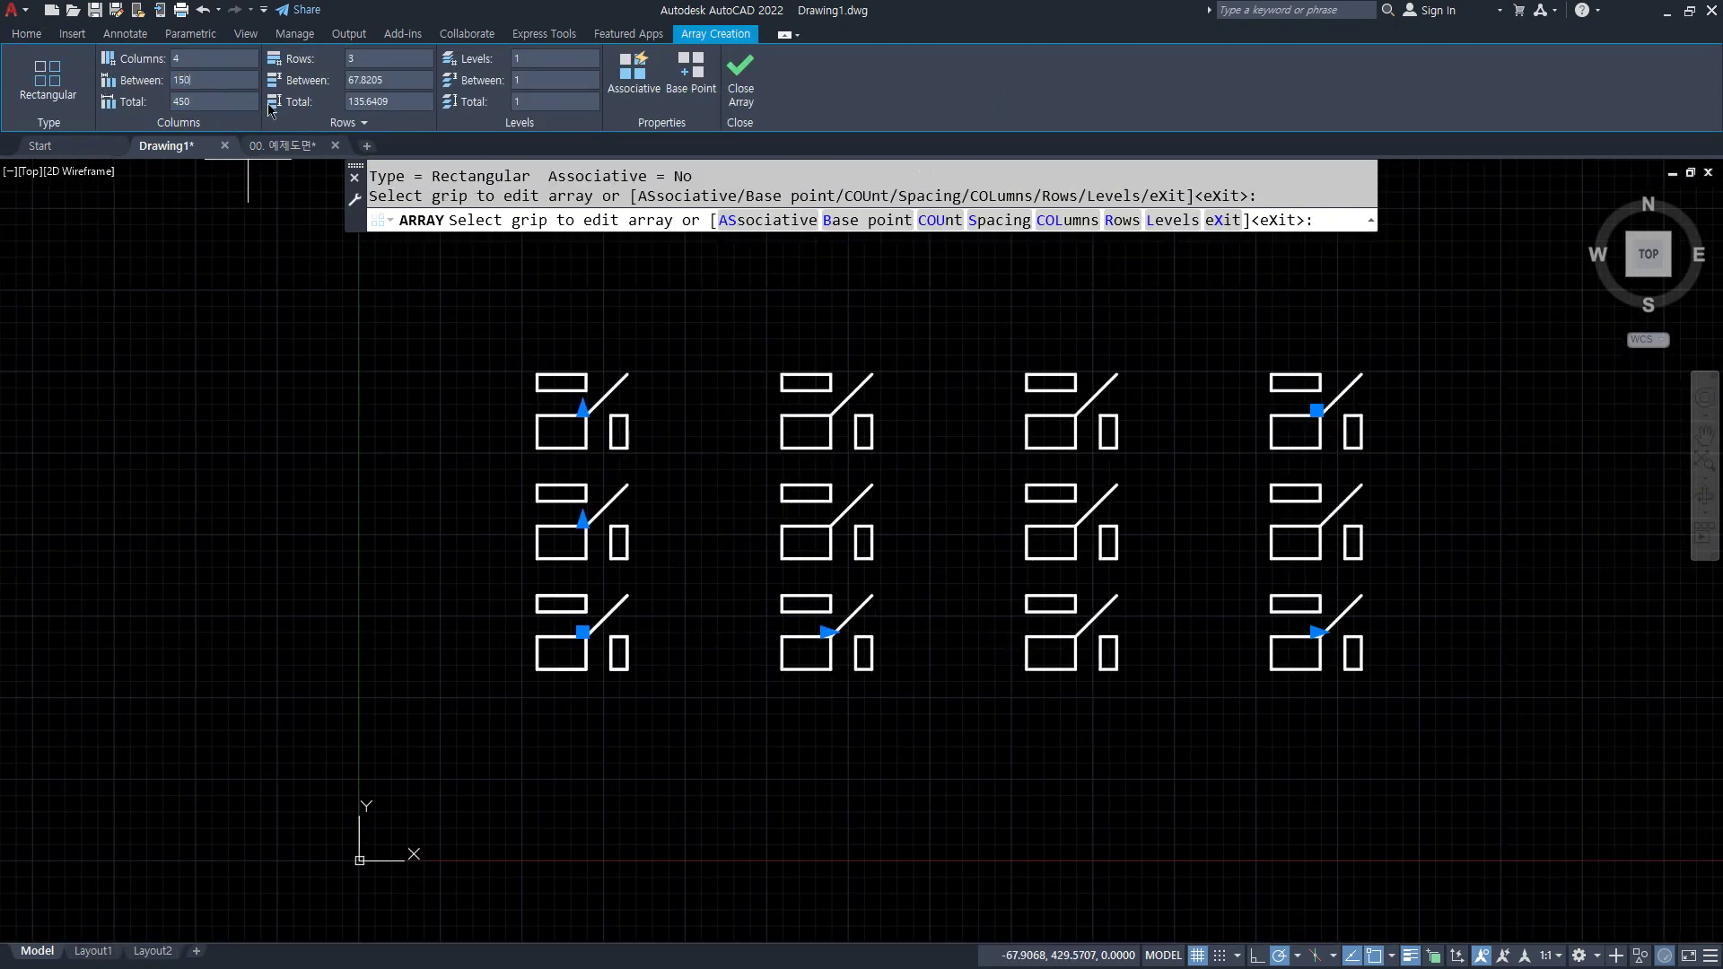
left_click_drag(384, 82, 256, 80)
type("150")
key("Return")
scroll(917, 362, "down", 1)
middle_click_drag(926, 351, 844, 531)
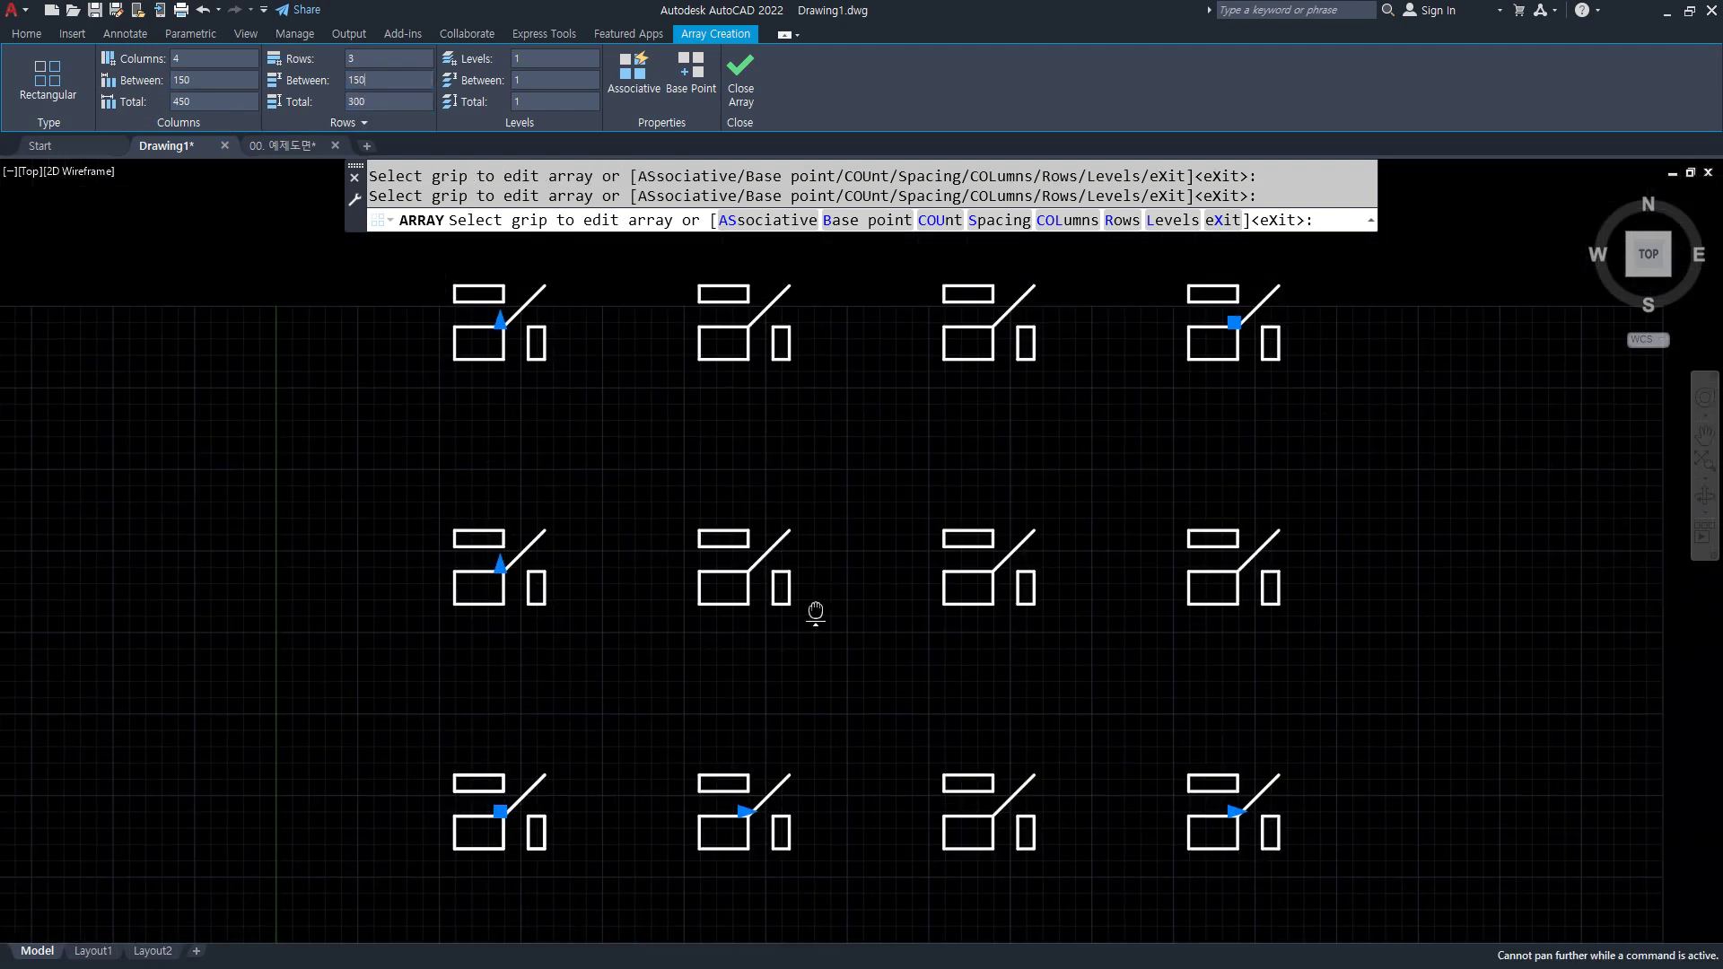
left_click(740, 81)
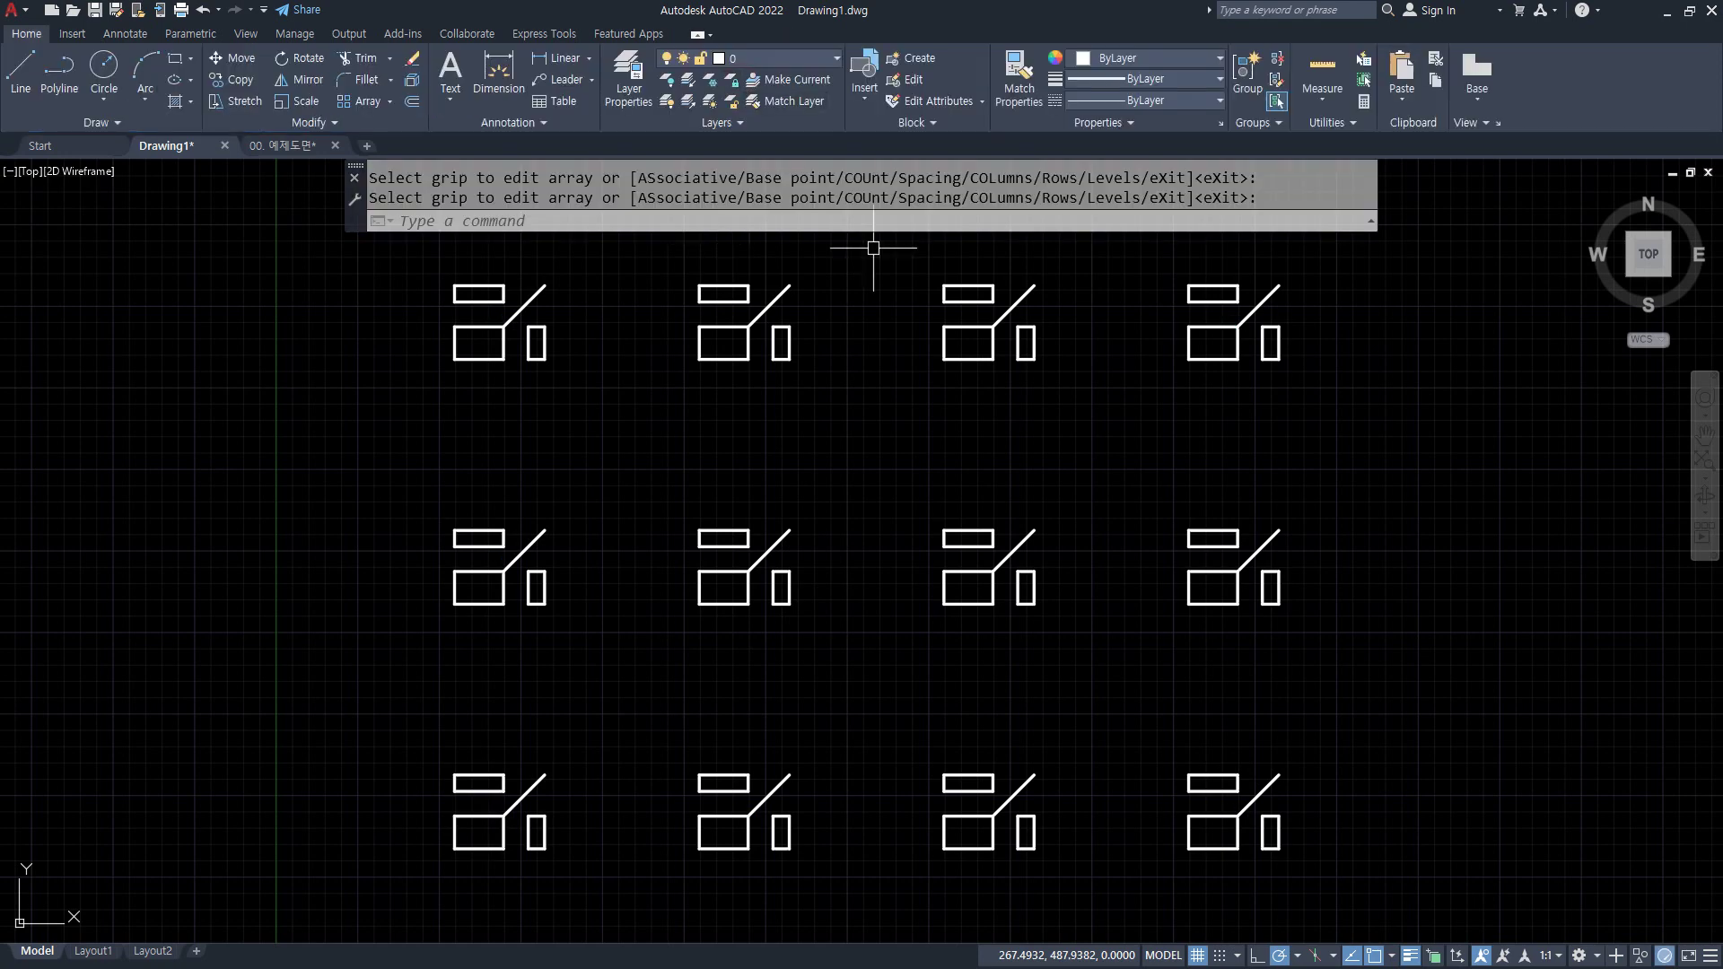
left_click(877, 252)
left_click(663, 388)
key("Escape")
key("Escape")
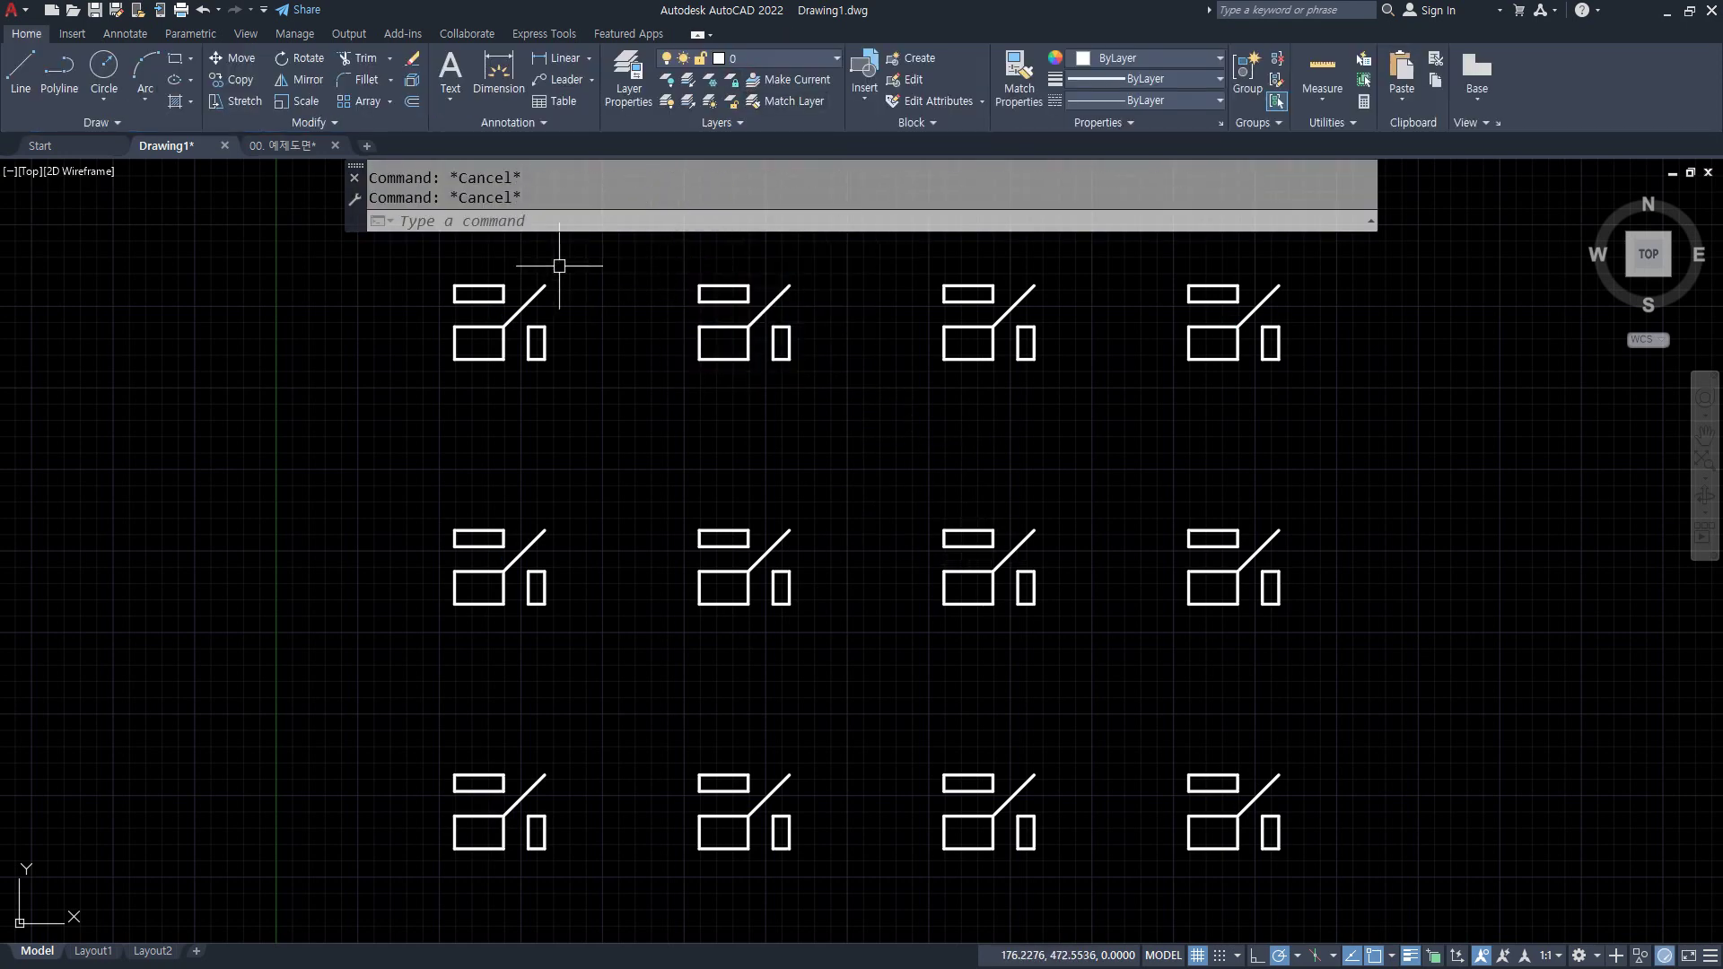
- Erase the 45-degree line from the first view set in the array's upper row
left_click(535, 296)
type("e")
key("Return")
scroll(461, 288, "up", 2)
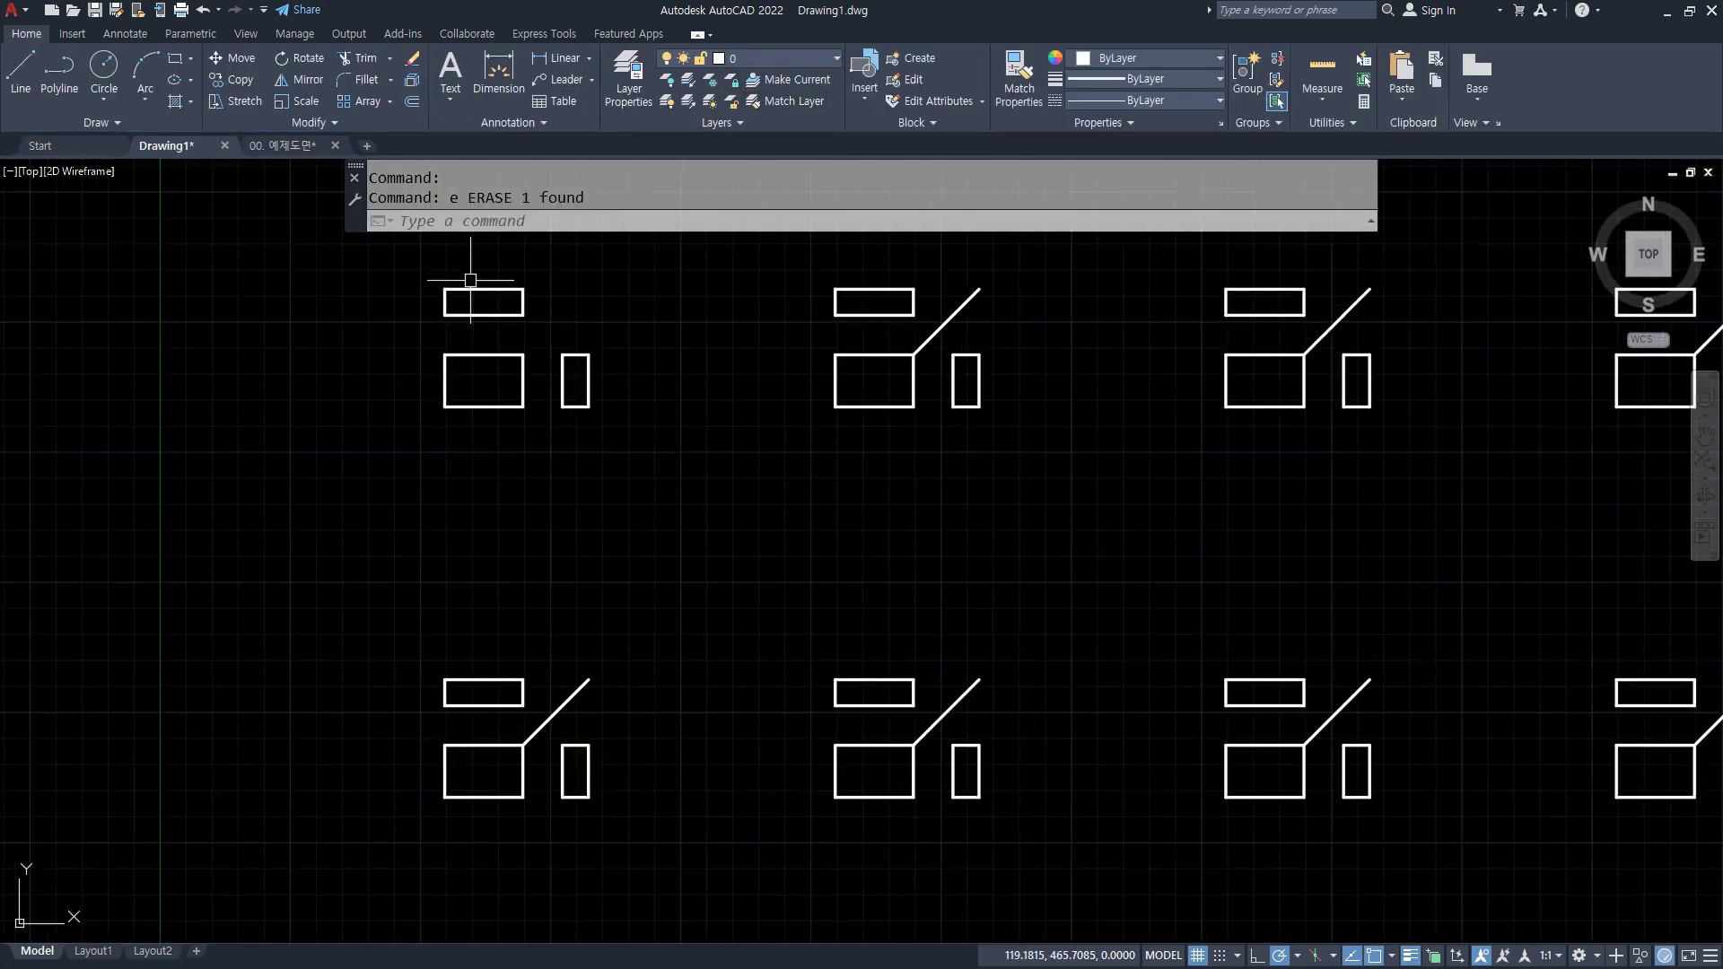
- Draw temporary pen marks beneath the first view set and clear them
middle_click_drag(537, 378, 538, 449)
mouse_move(567, 519)
left_mouse_down()
mouse_move(391, 474)
mouse_move(652, 431)
mouse_move(557, 517)
mouse_move(567, 530)
left_mouse_up()
mouse_move(696, 550)
left_mouse_down()
mouse_move(499, 551)
mouse_move(507, 570)
left_mouse_up()
left_click_drag(766, 594, 641, 594)
key("Escape")
- Offset the left and top edges of the front view in the upper row's second set inward by 10
scroll(643, 593, "down", 4)
middle_click_drag(831, 517, 787, 404)
scroll(530, 569, "up", 10)
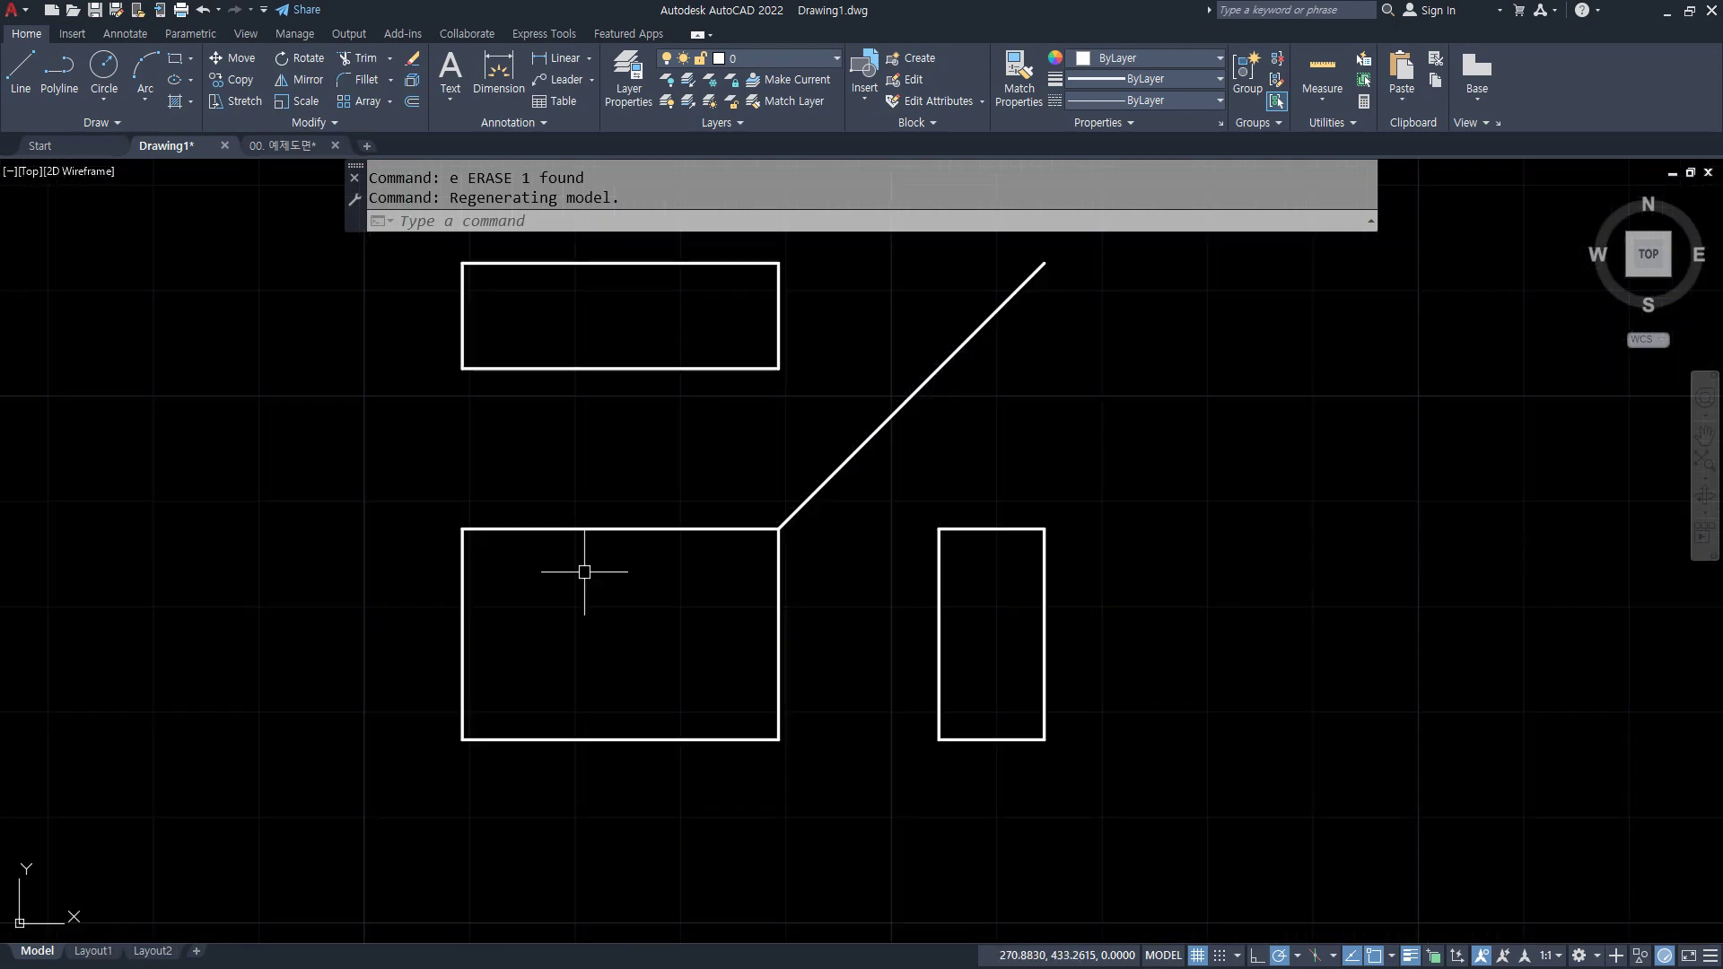
type("o")
key("Return")
type("10")
key("Return")
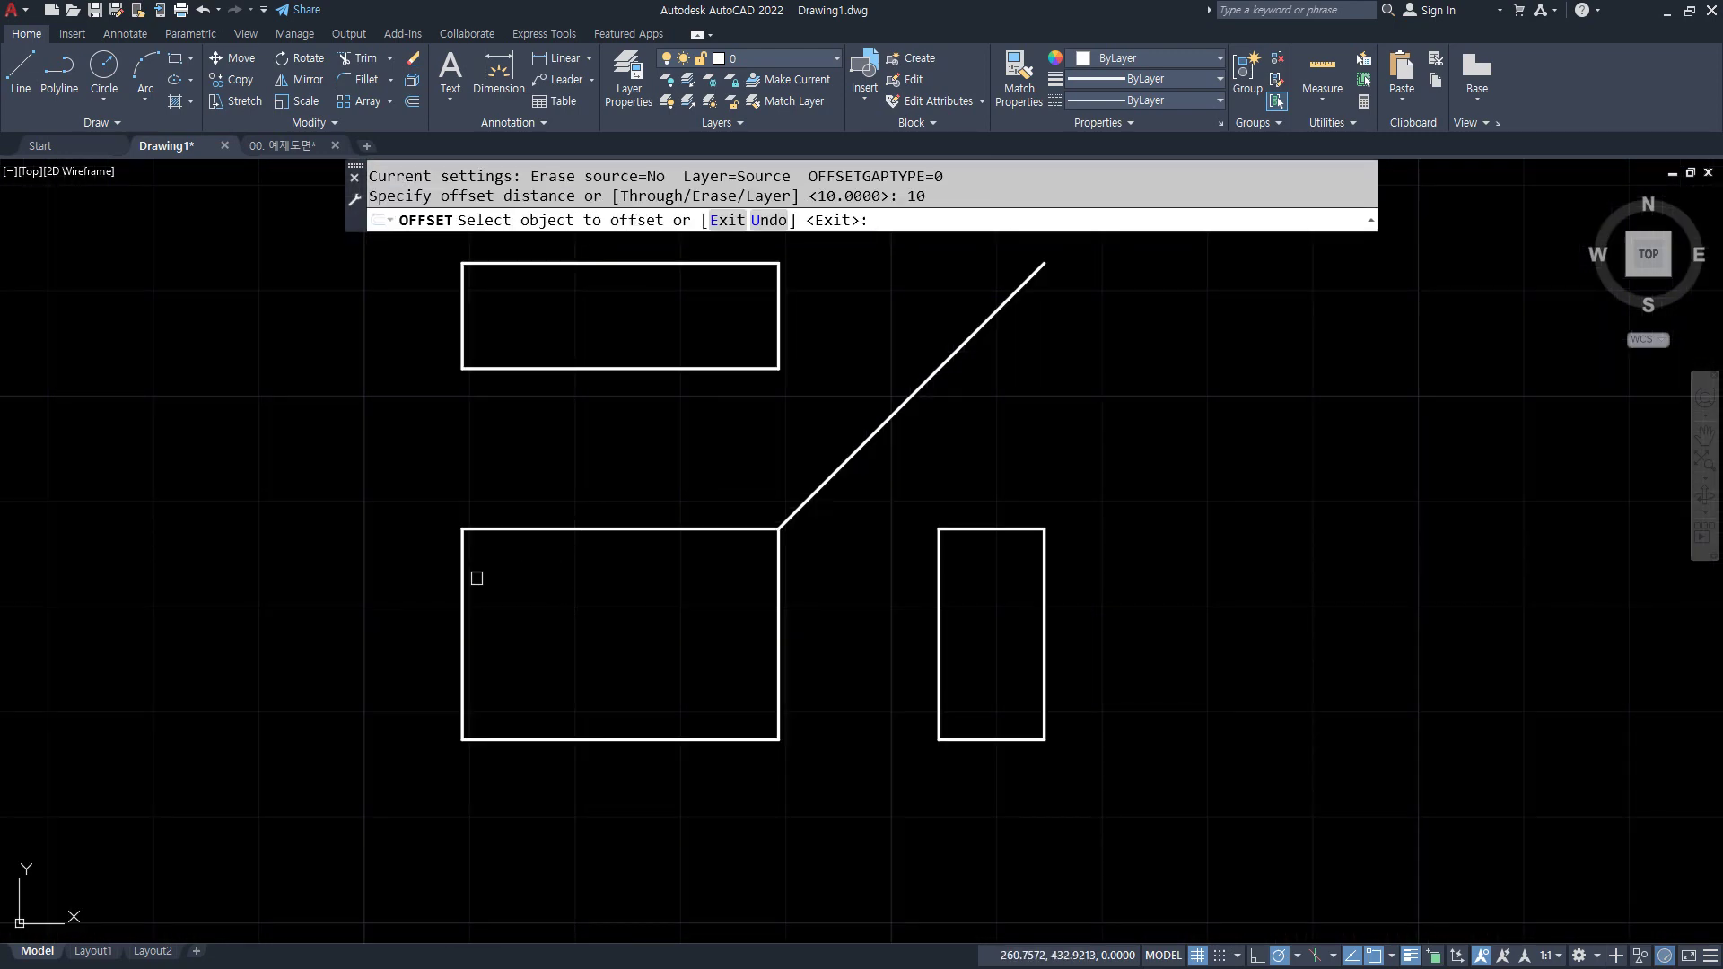
left_click(462, 581)
left_click(556, 592)
left_click(621, 524)
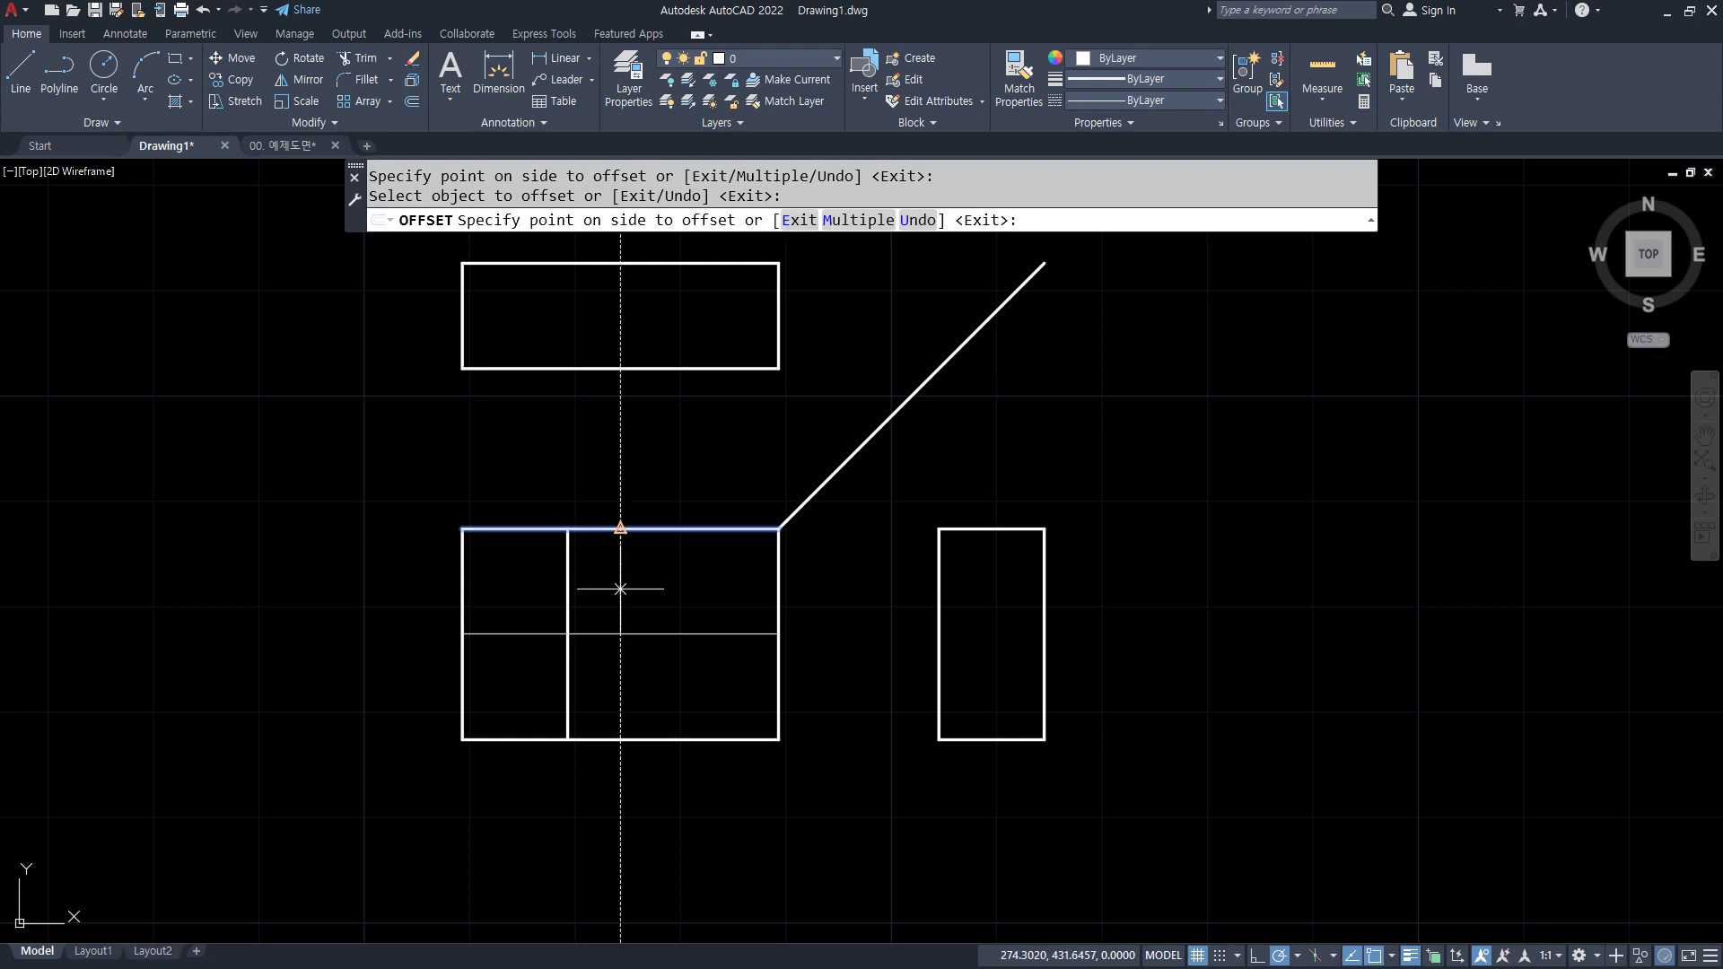
left_click(592, 594)
key("Return")
- Fillet the offset lines with each other and with the outer edges at zero radius, cutting a square step from the front view's upper-left corner
type("f")
key("Return")
left_click(567, 604)
left_click(531, 631)
key("Return")
left_click(568, 560)
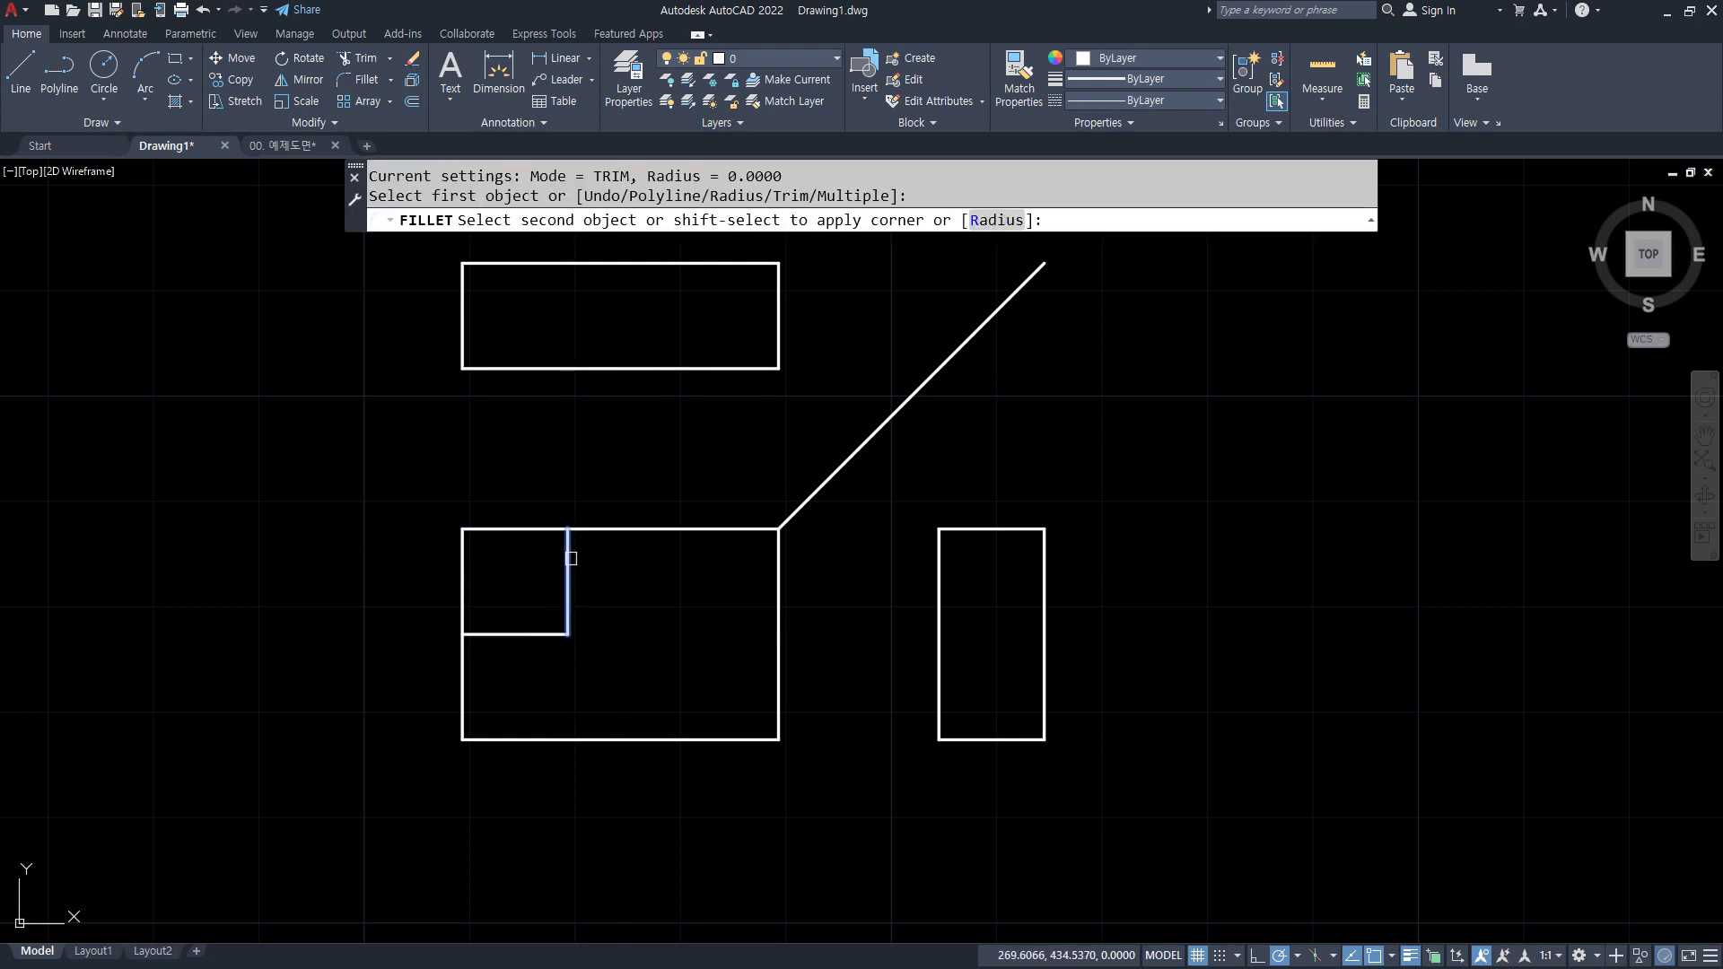
left_click(590, 531)
key("Return")
left_click(493, 636)
left_click(463, 661)
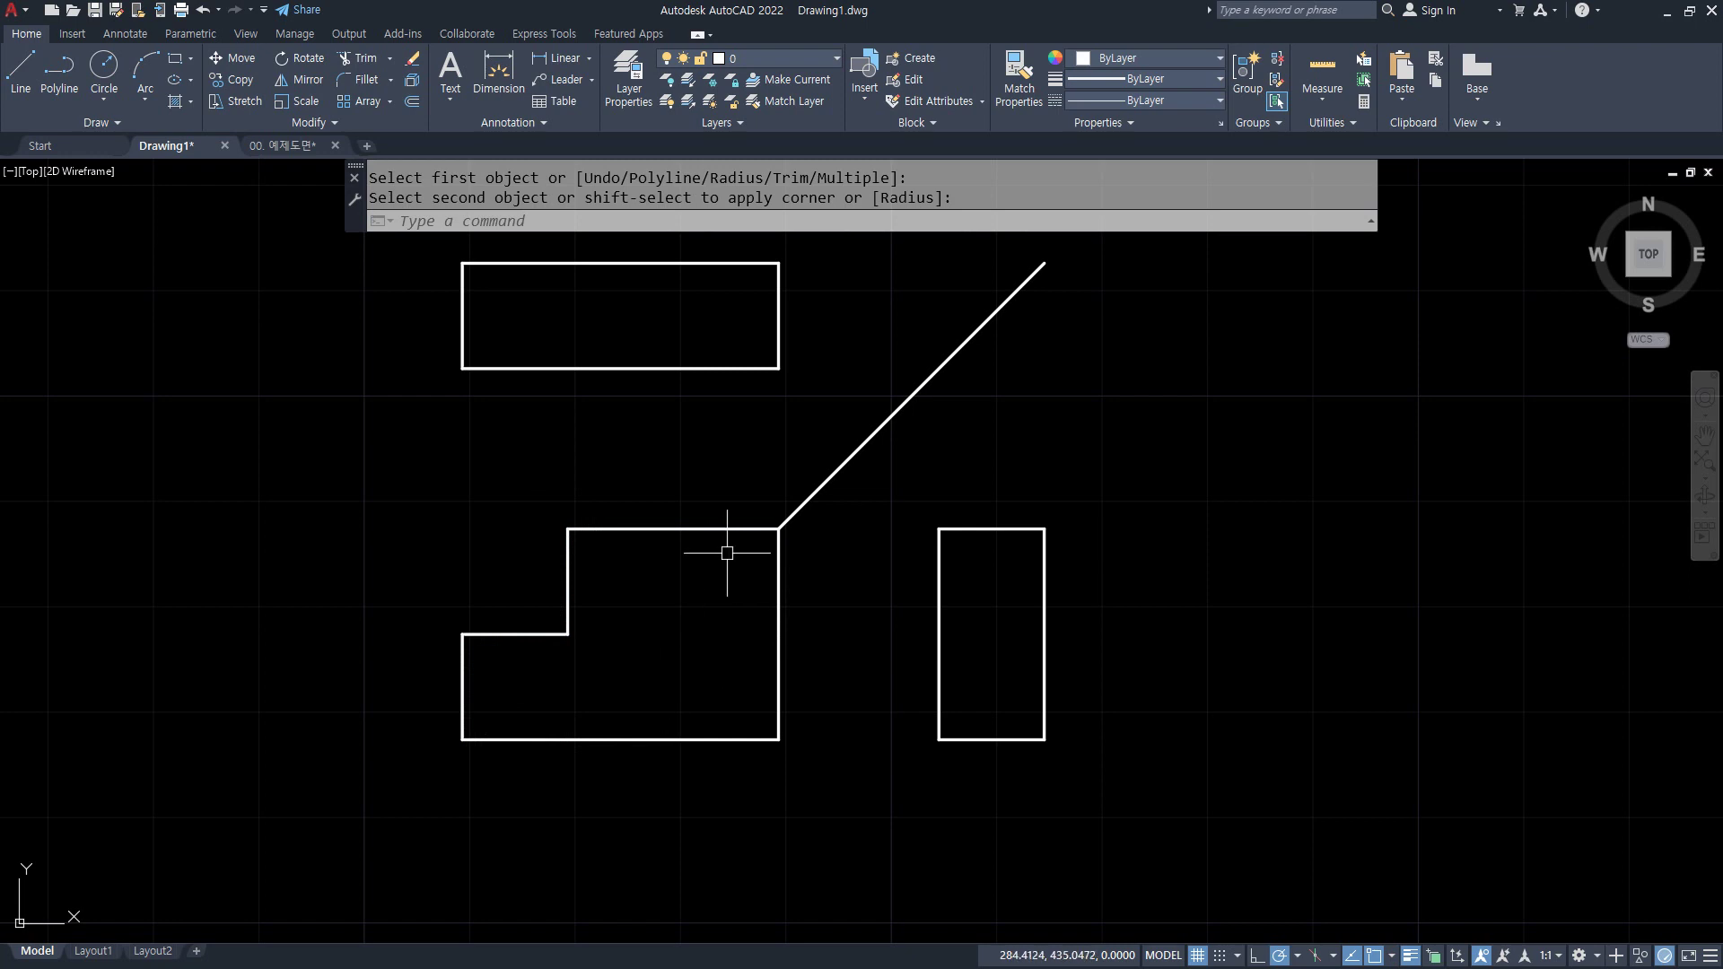
- Draw vertical lines from the front view's step corner up through the top view, and erase the segment between the two views
type("l")
key("Return")
left_click(567, 530)
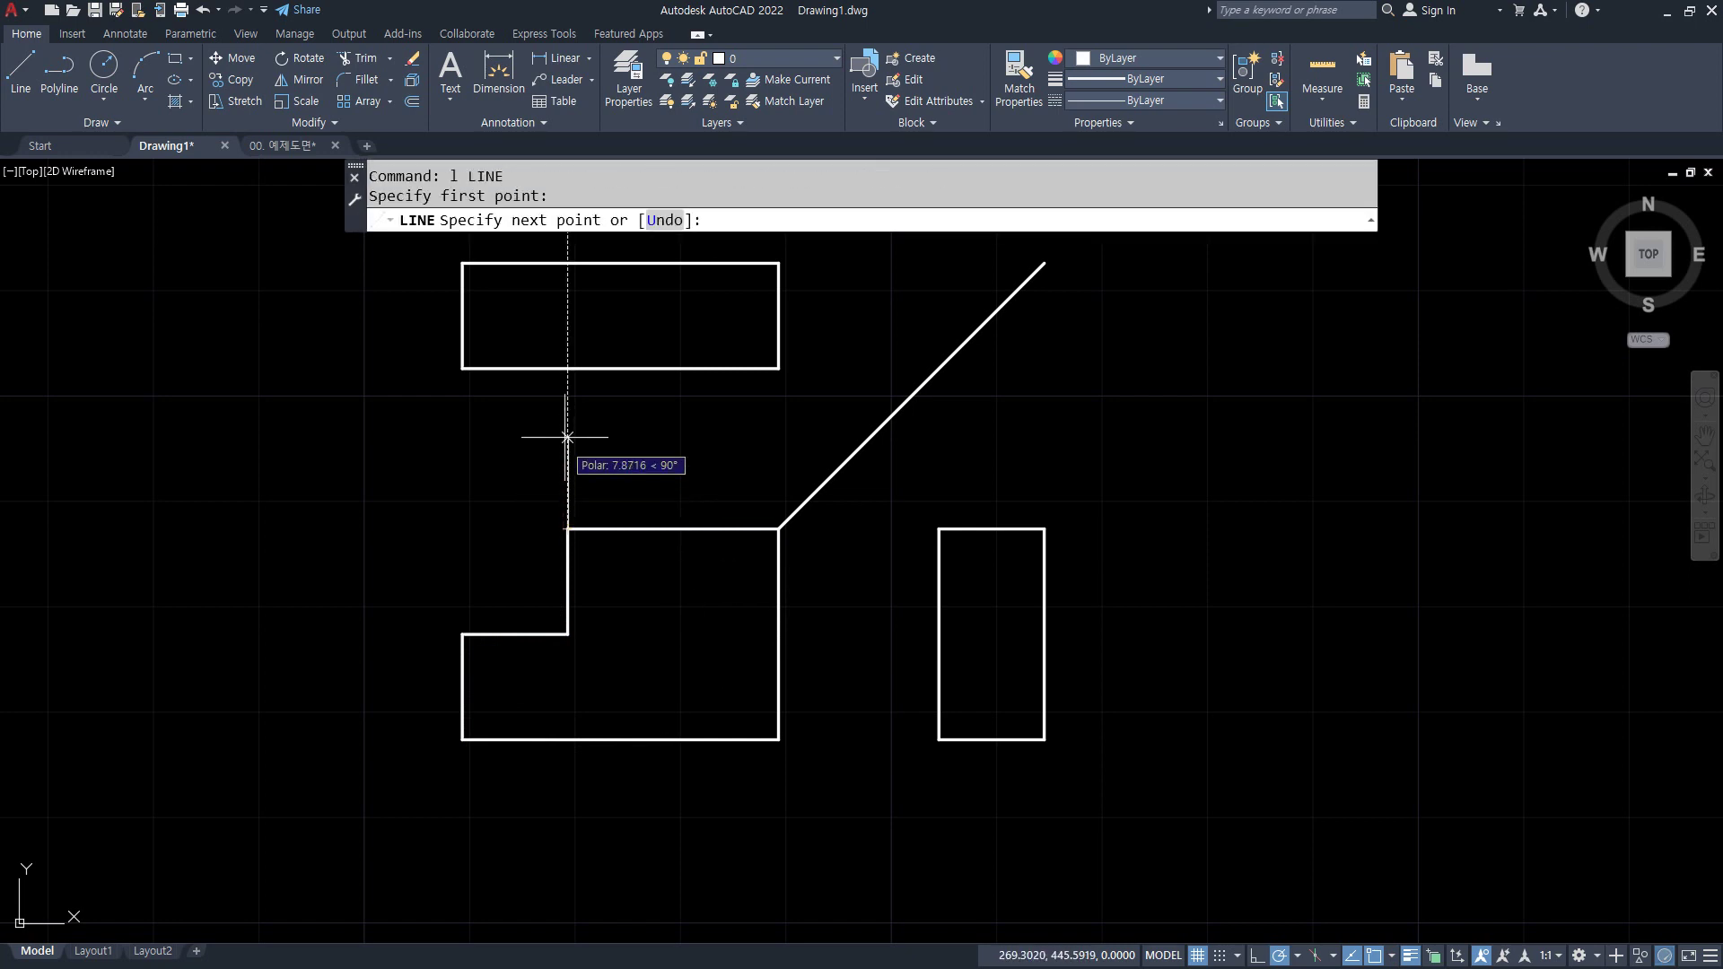
left_click(567, 369)
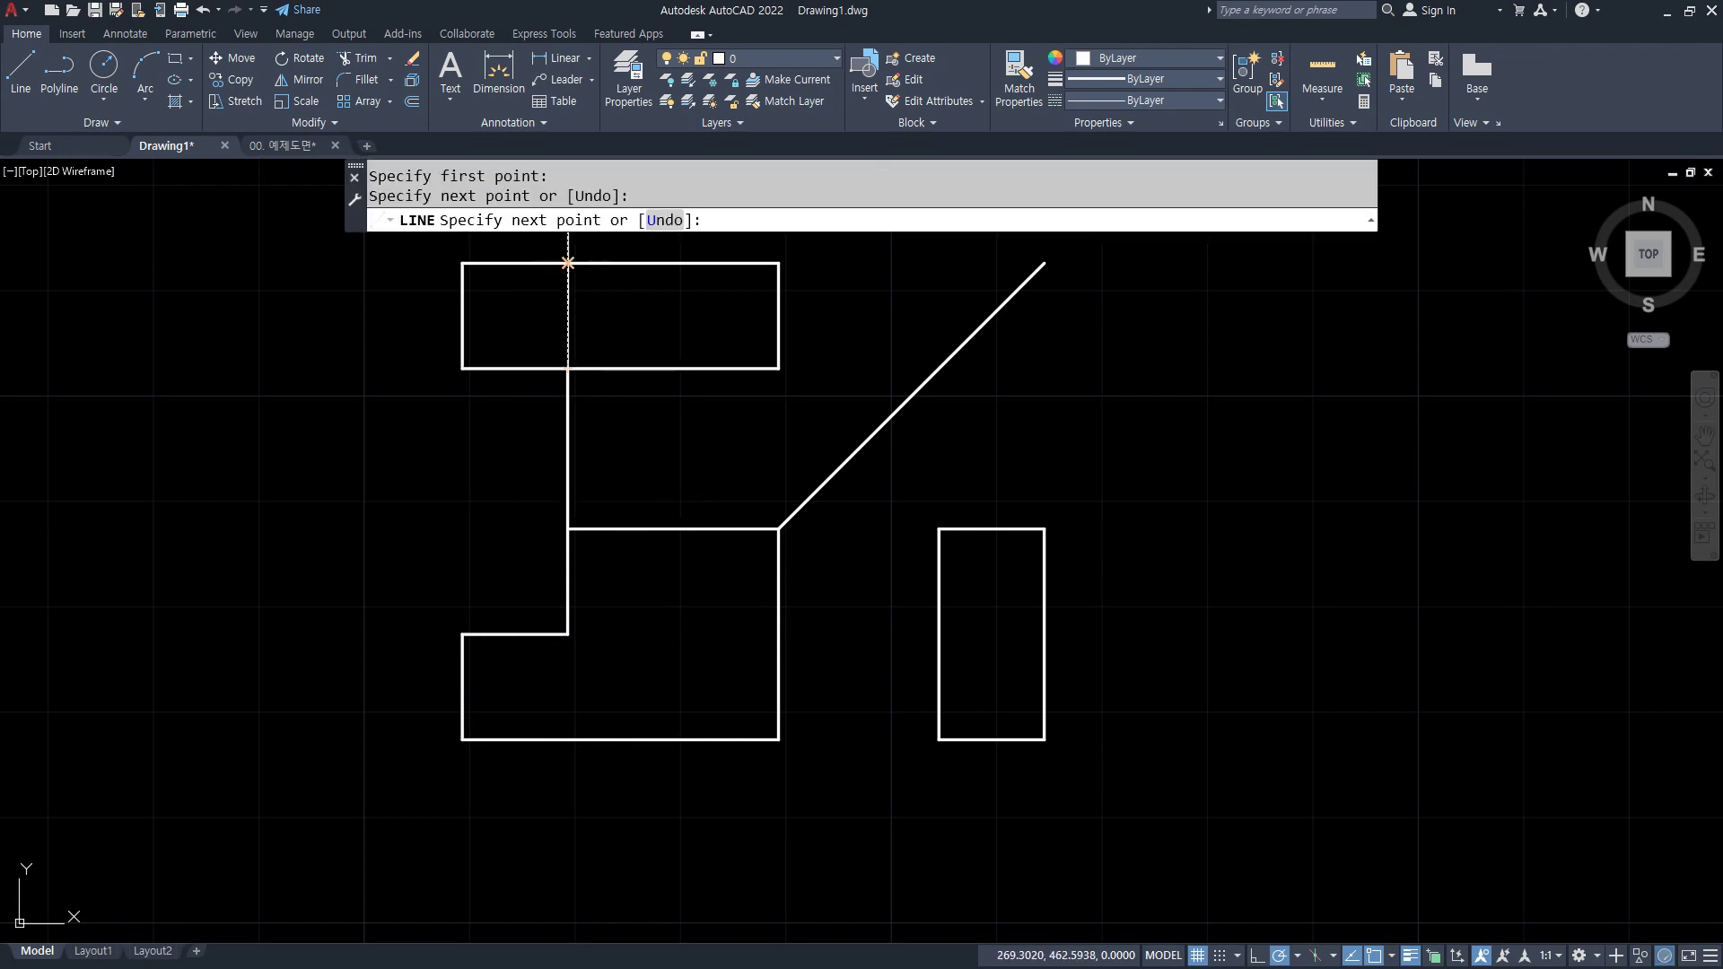
left_click(567, 265)
key("Return")
left_click(588, 408)
left_click(516, 464)
type("e")
key("Return")
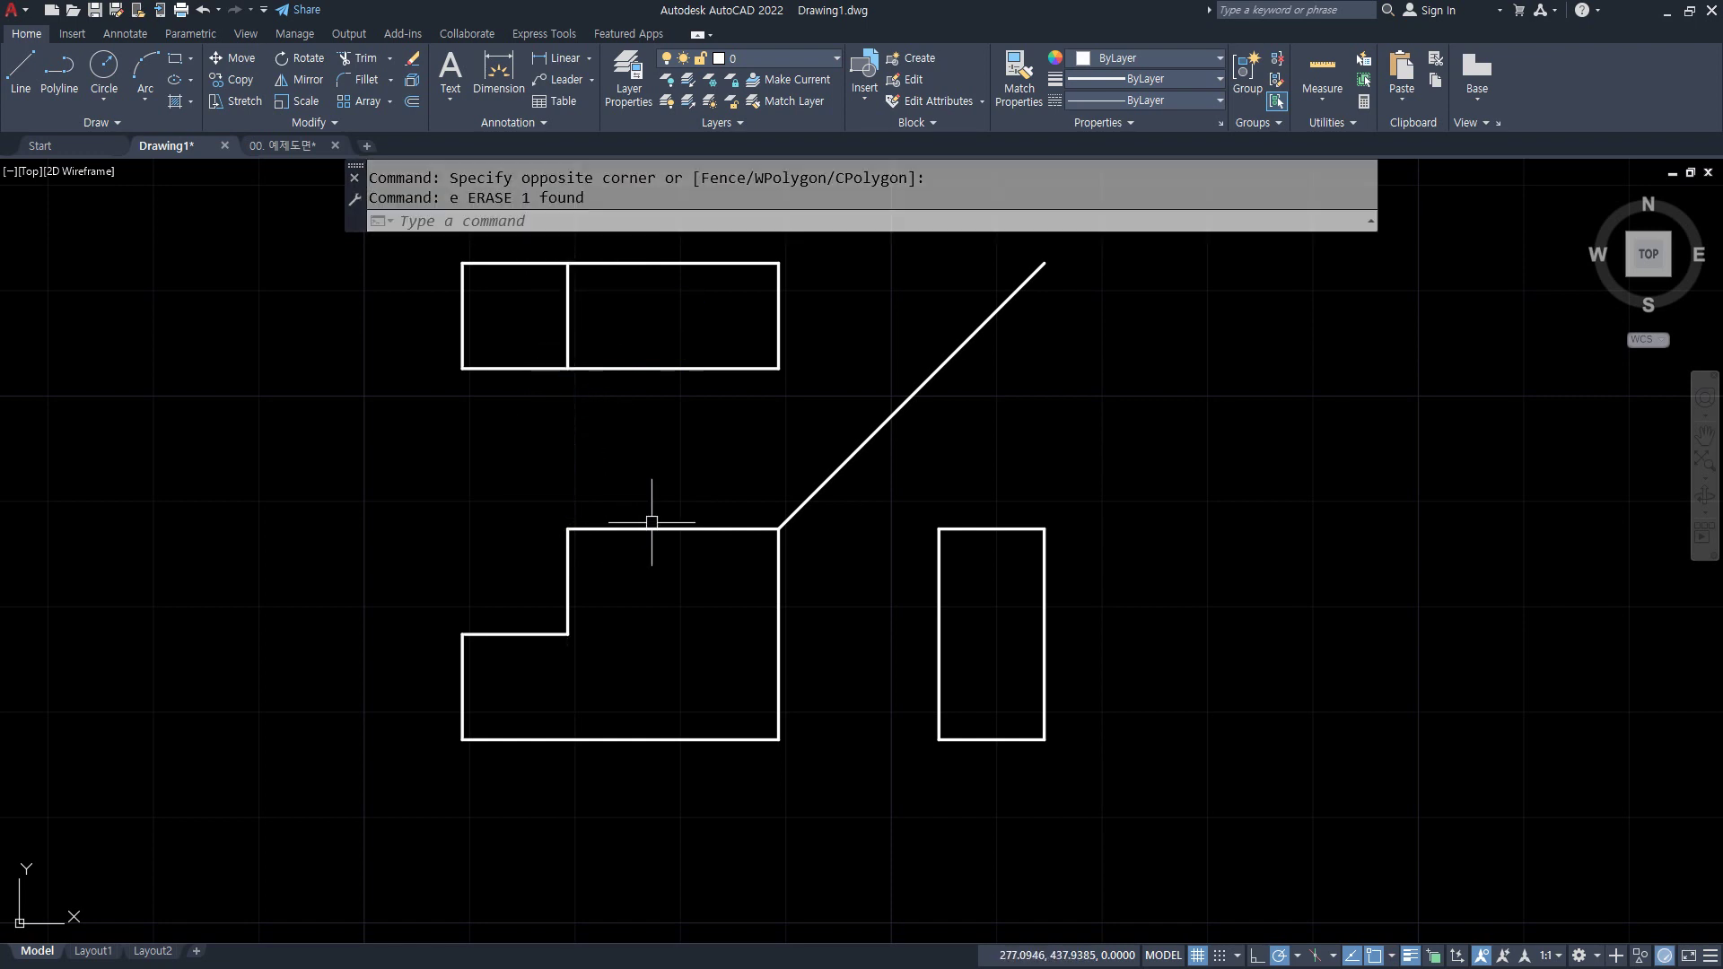
- Mark the top view's dividing line, the front view's step corner and the side view in red pen, and clear the marks
mouse_move(769, 322)
left_mouse_down()
mouse_move(723, 349)
mouse_move(597, 314)
left_mouse_up()
left_click_drag(608, 273, 588, 302)
left_click_drag(552, 638, 471, 637)
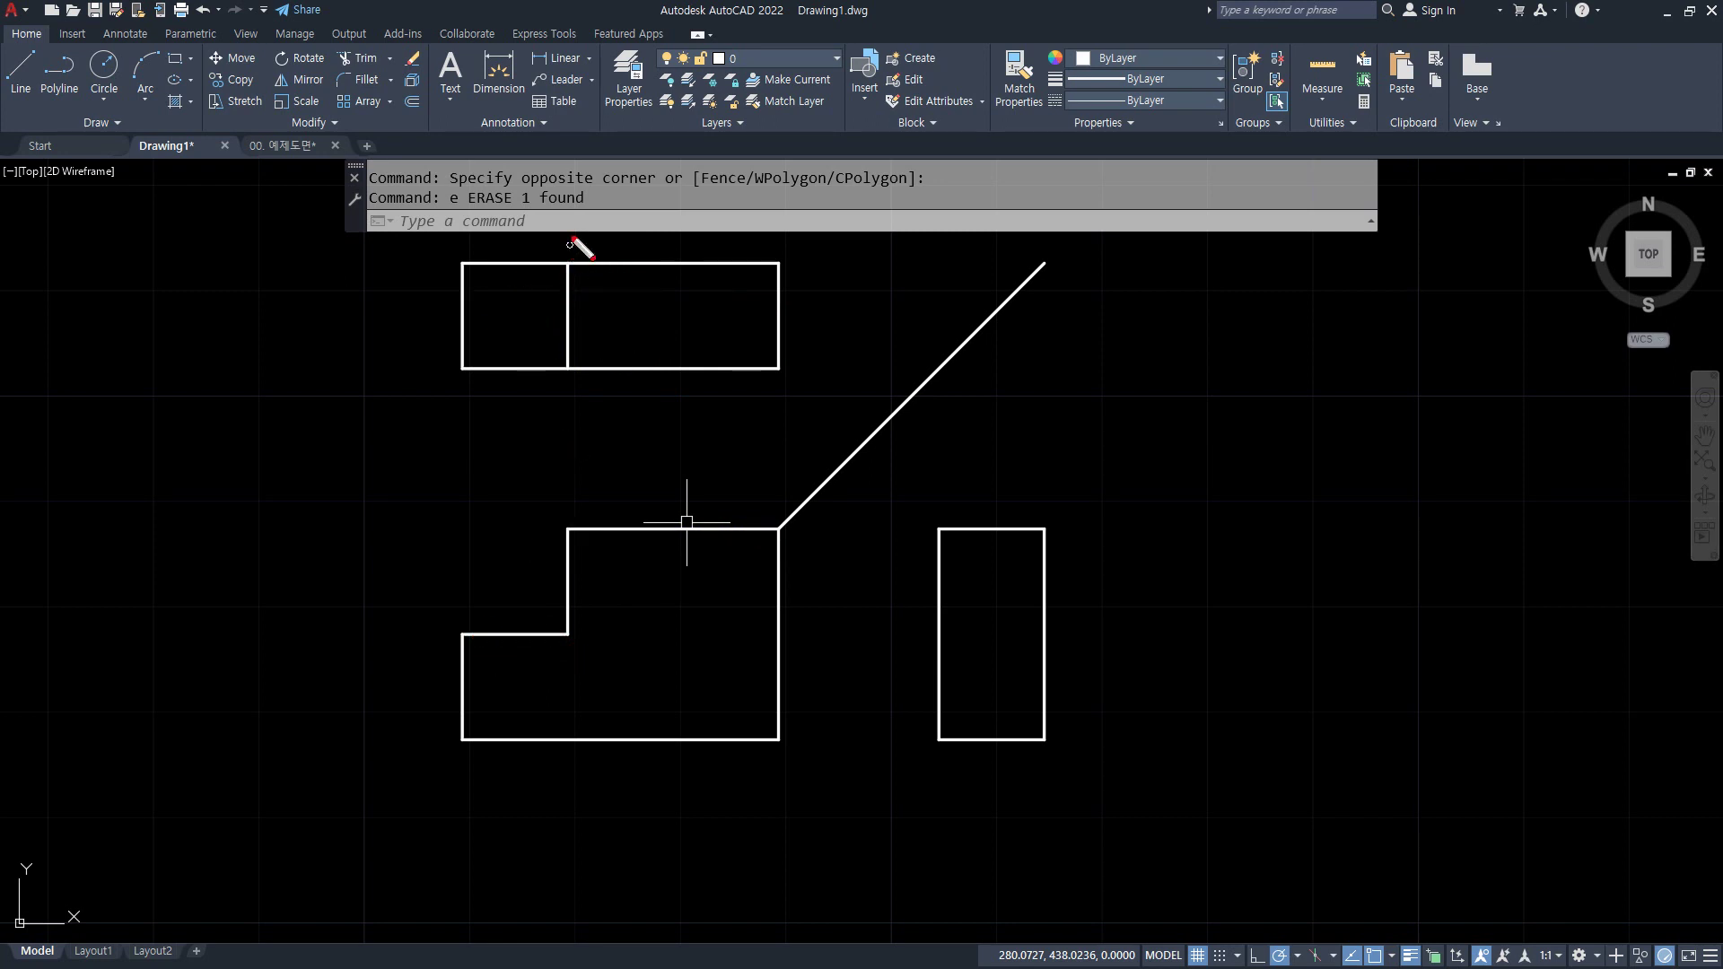
left_click_drag(571, 232, 569, 394)
left_click_drag(599, 550, 563, 494)
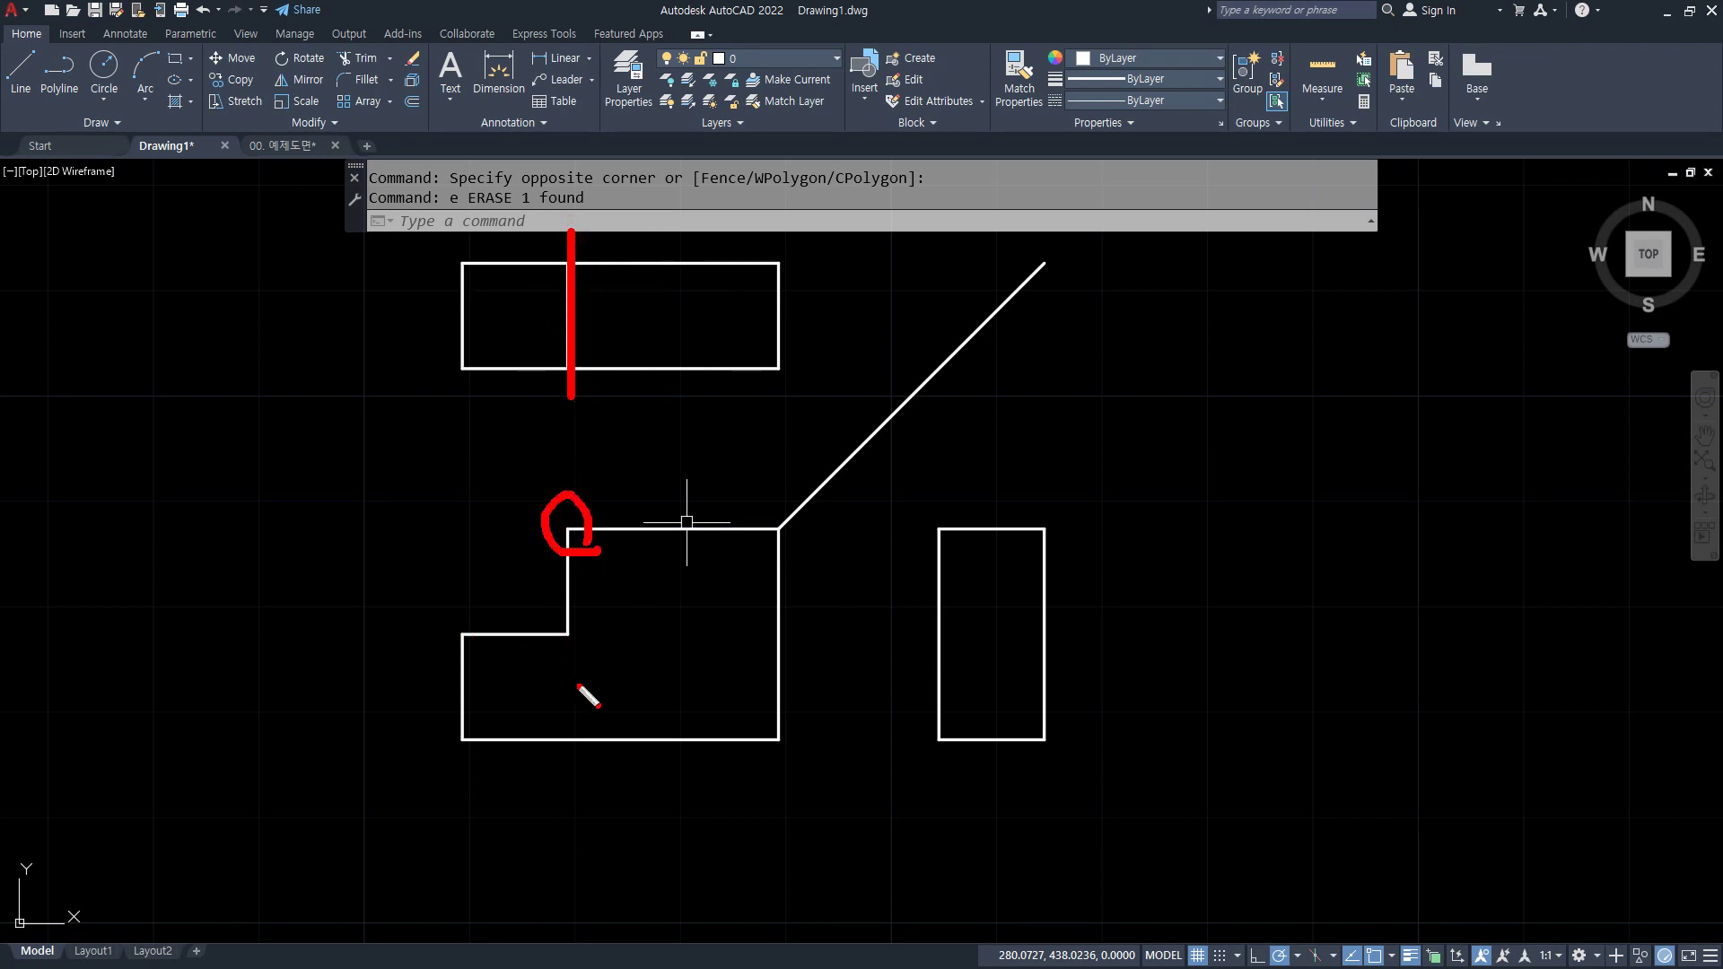
mouse_move(917, 489)
left_mouse_down()
mouse_move(1000, 800)
mouse_move(934, 488)
mouse_move(889, 483)
left_mouse_up()
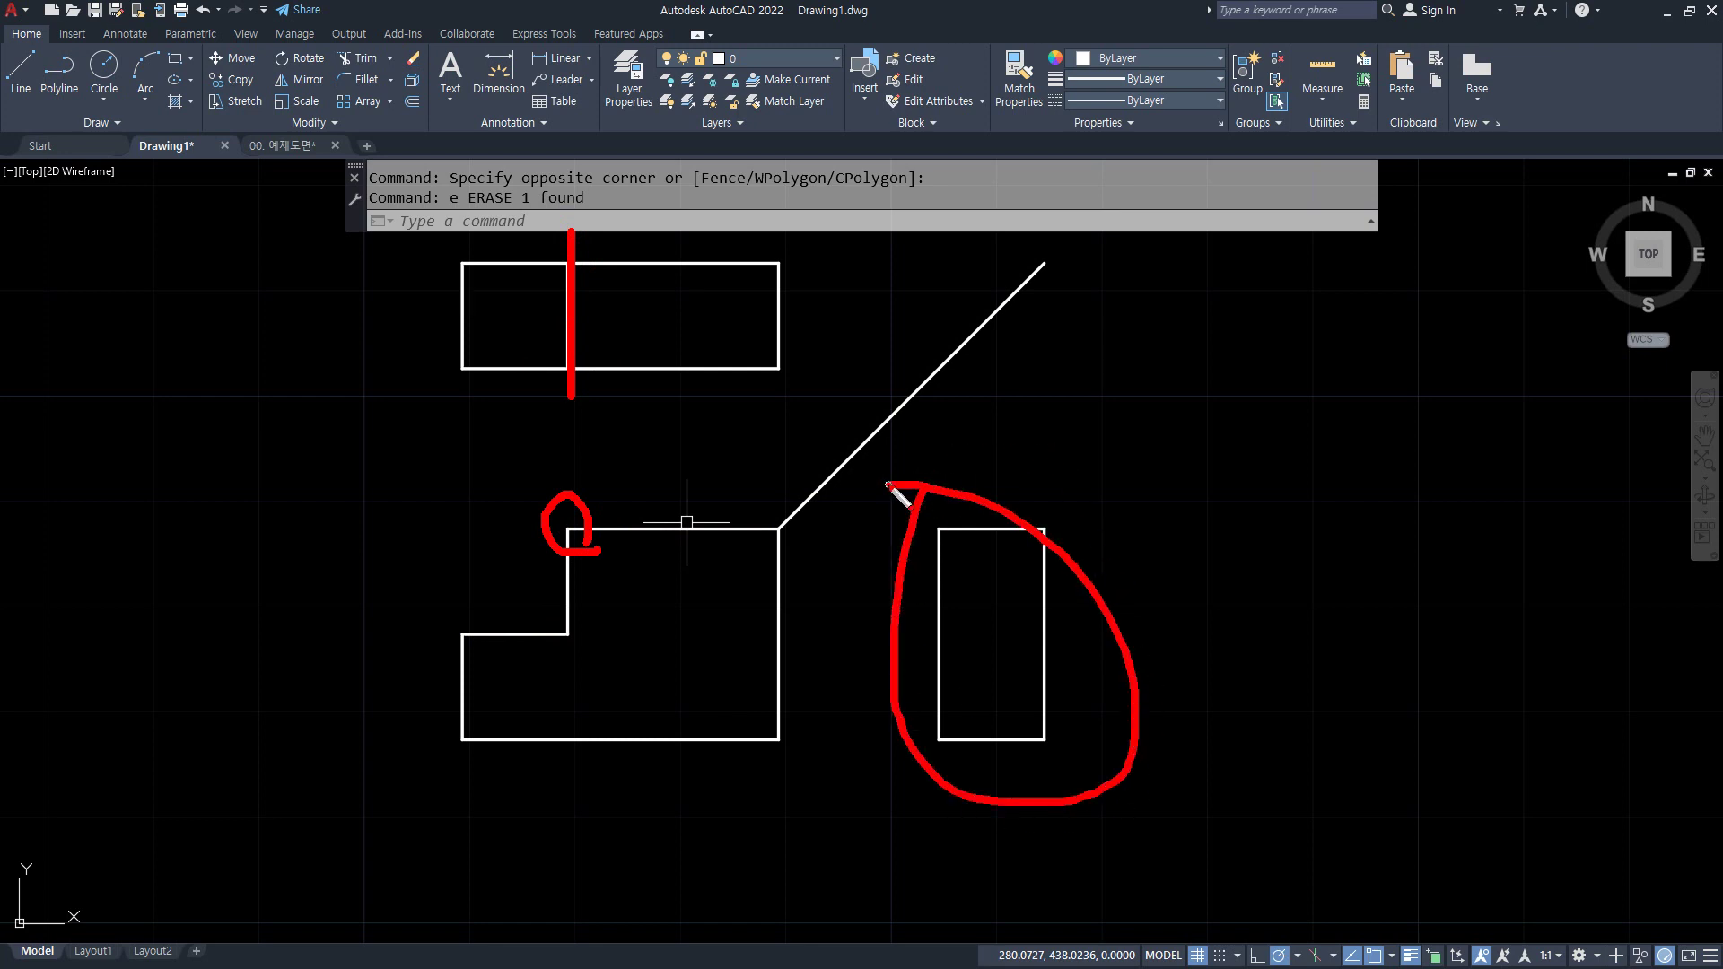
key("e")
- Mark the front view's right edge and the underside of the side view in red pen, and clear the marks
left_click_drag(769, 523, 769, 673)
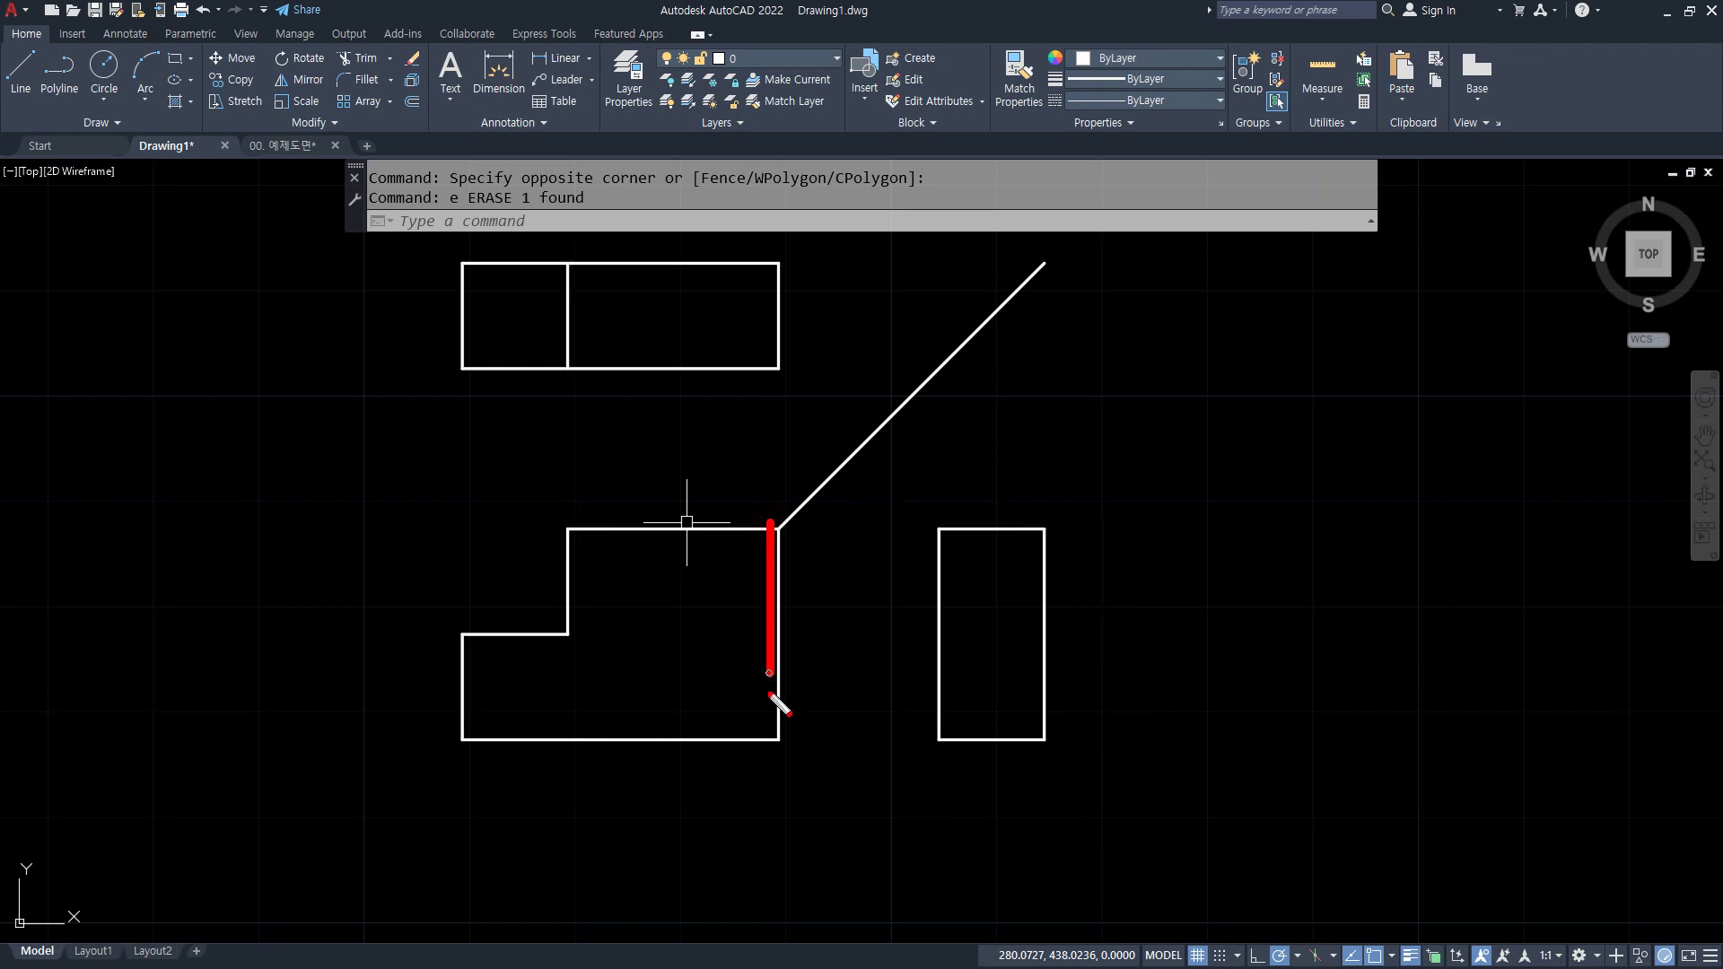
left_click_drag(787, 492, 783, 794)
mouse_move(1033, 781)
left_mouse_down()
mouse_move(922, 488)
mouse_move(1065, 754)
mouse_move(969, 789)
left_mouse_up()
key("Escape")
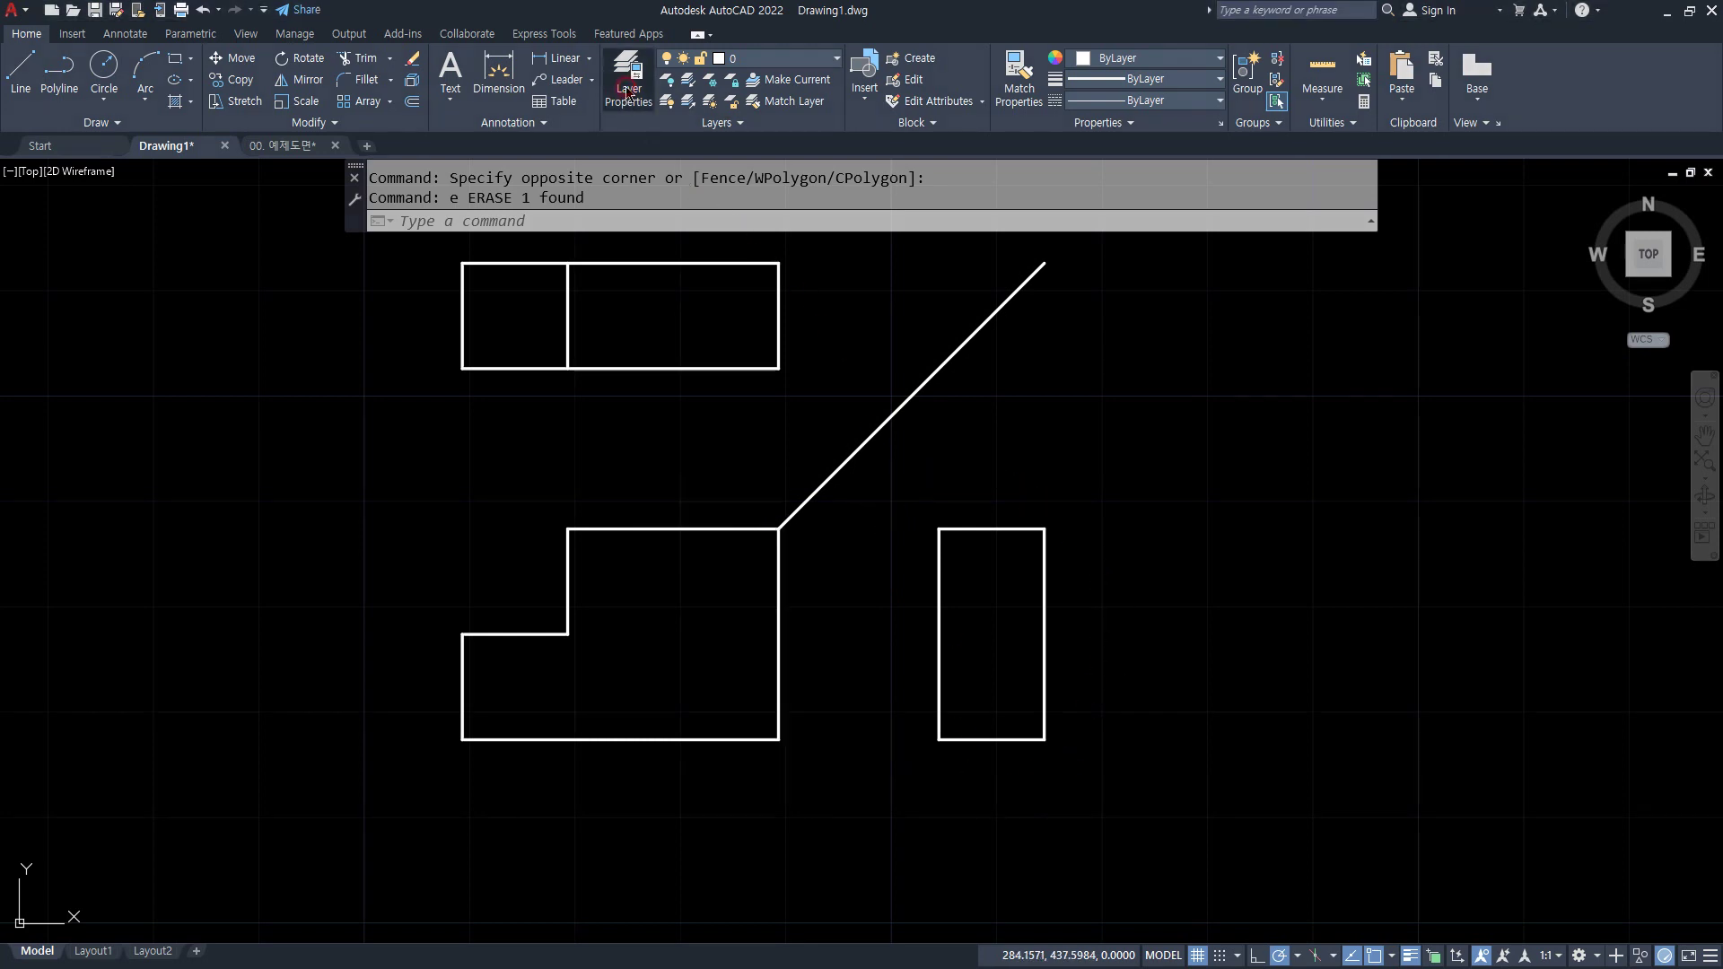
- Create a new layer named 은선 and set its color to yellow
left_click(628, 90)
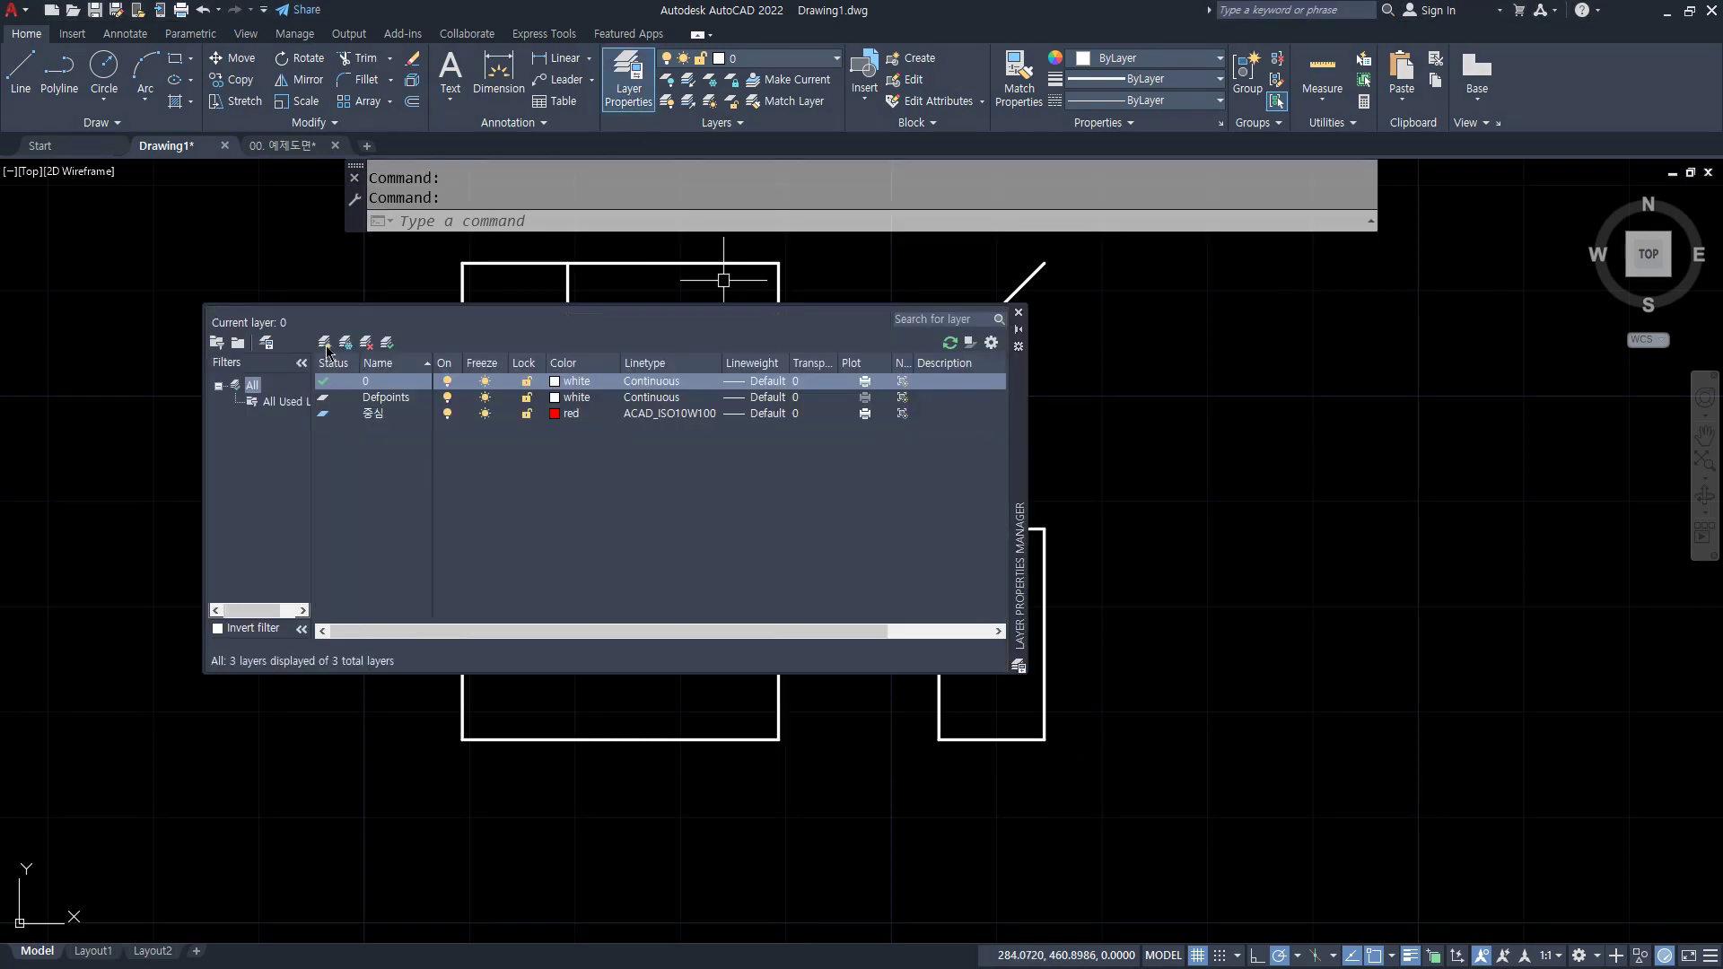
key("alt+n")
type("ㅇ")
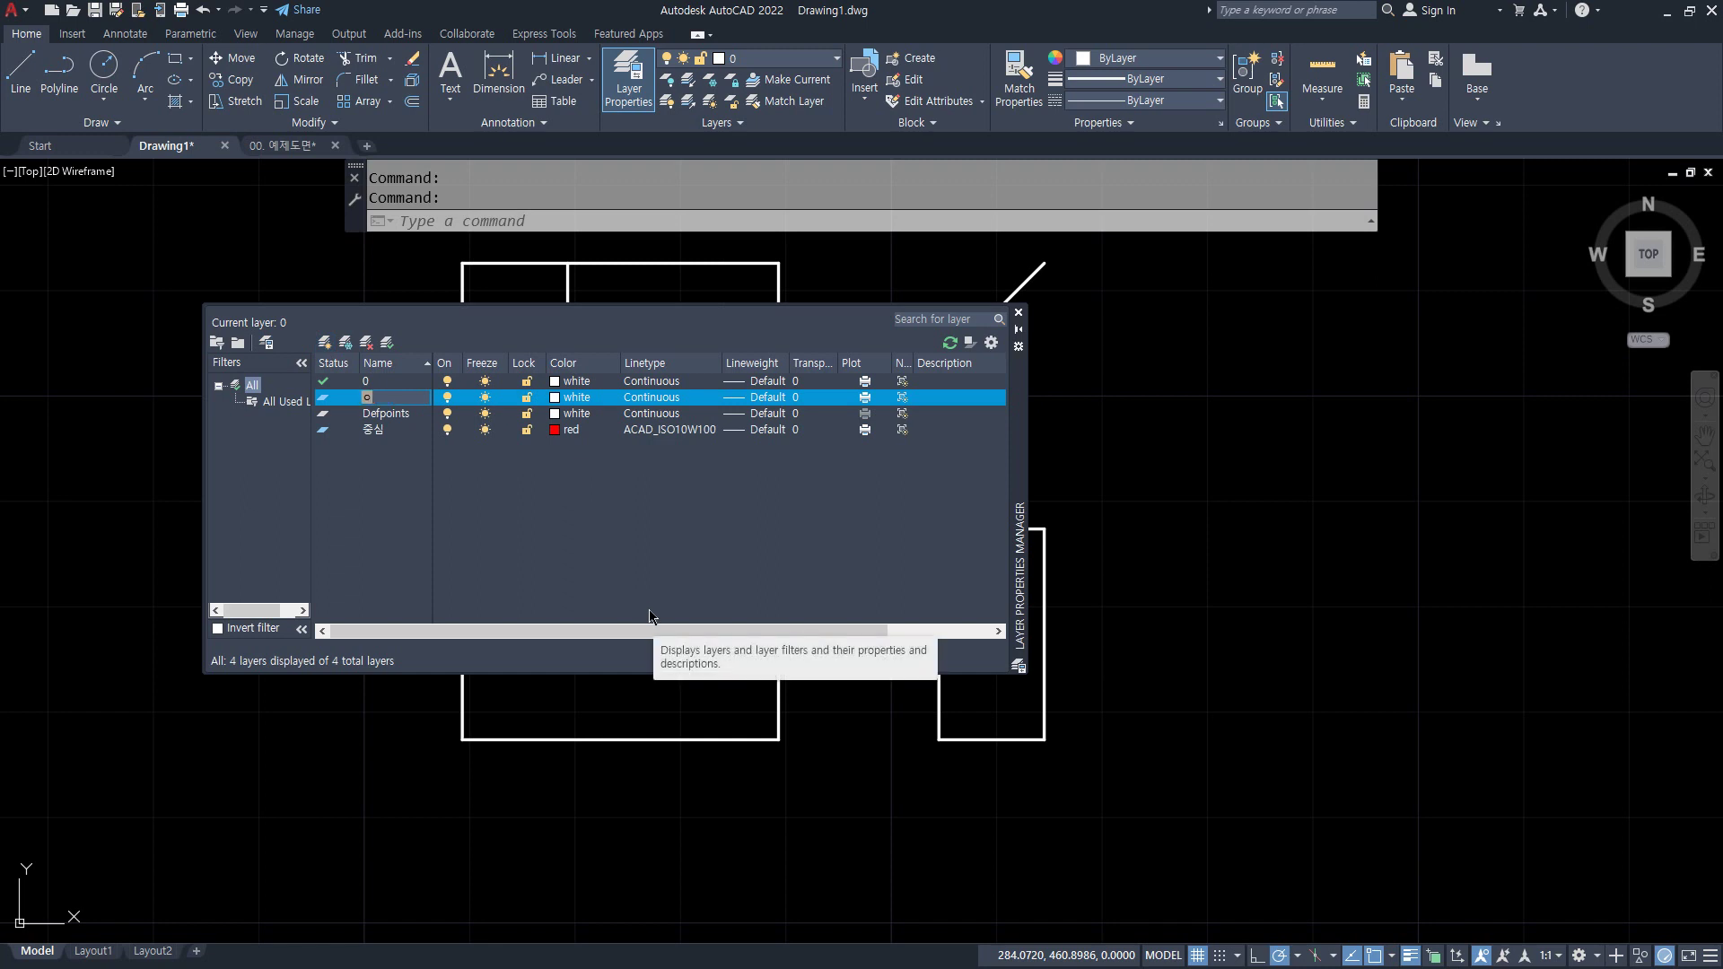
key("Return")
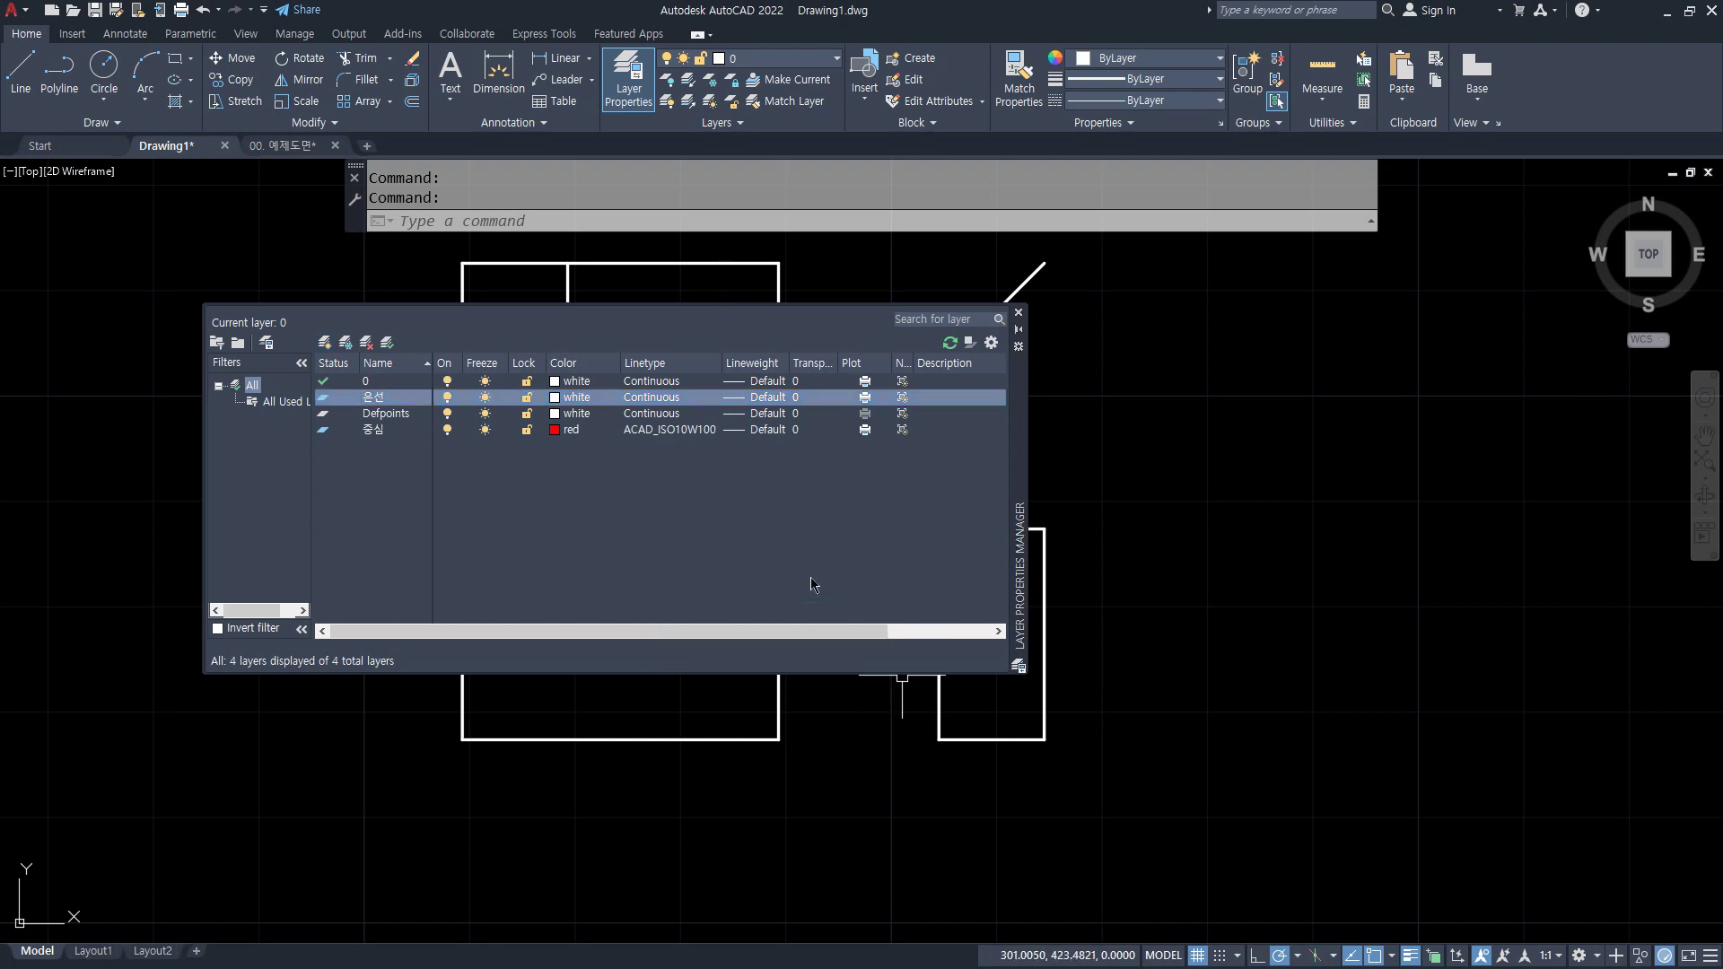
left_click(574, 396)
left_click(562, 481)
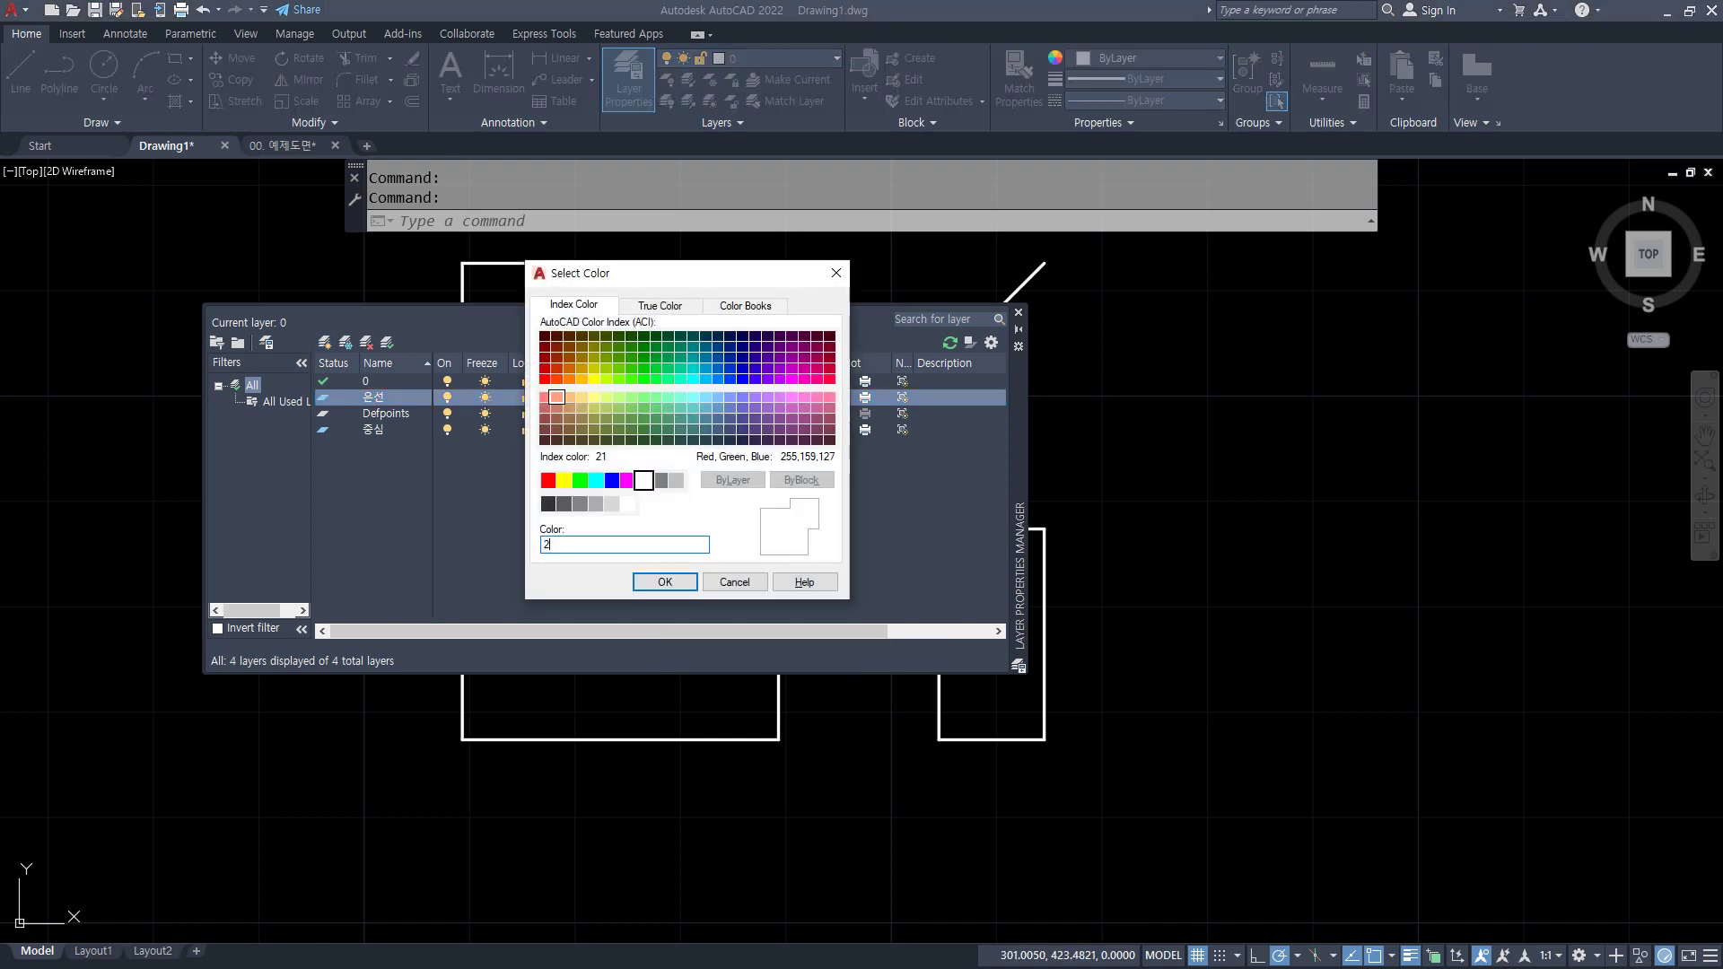
left_click(662, 577)
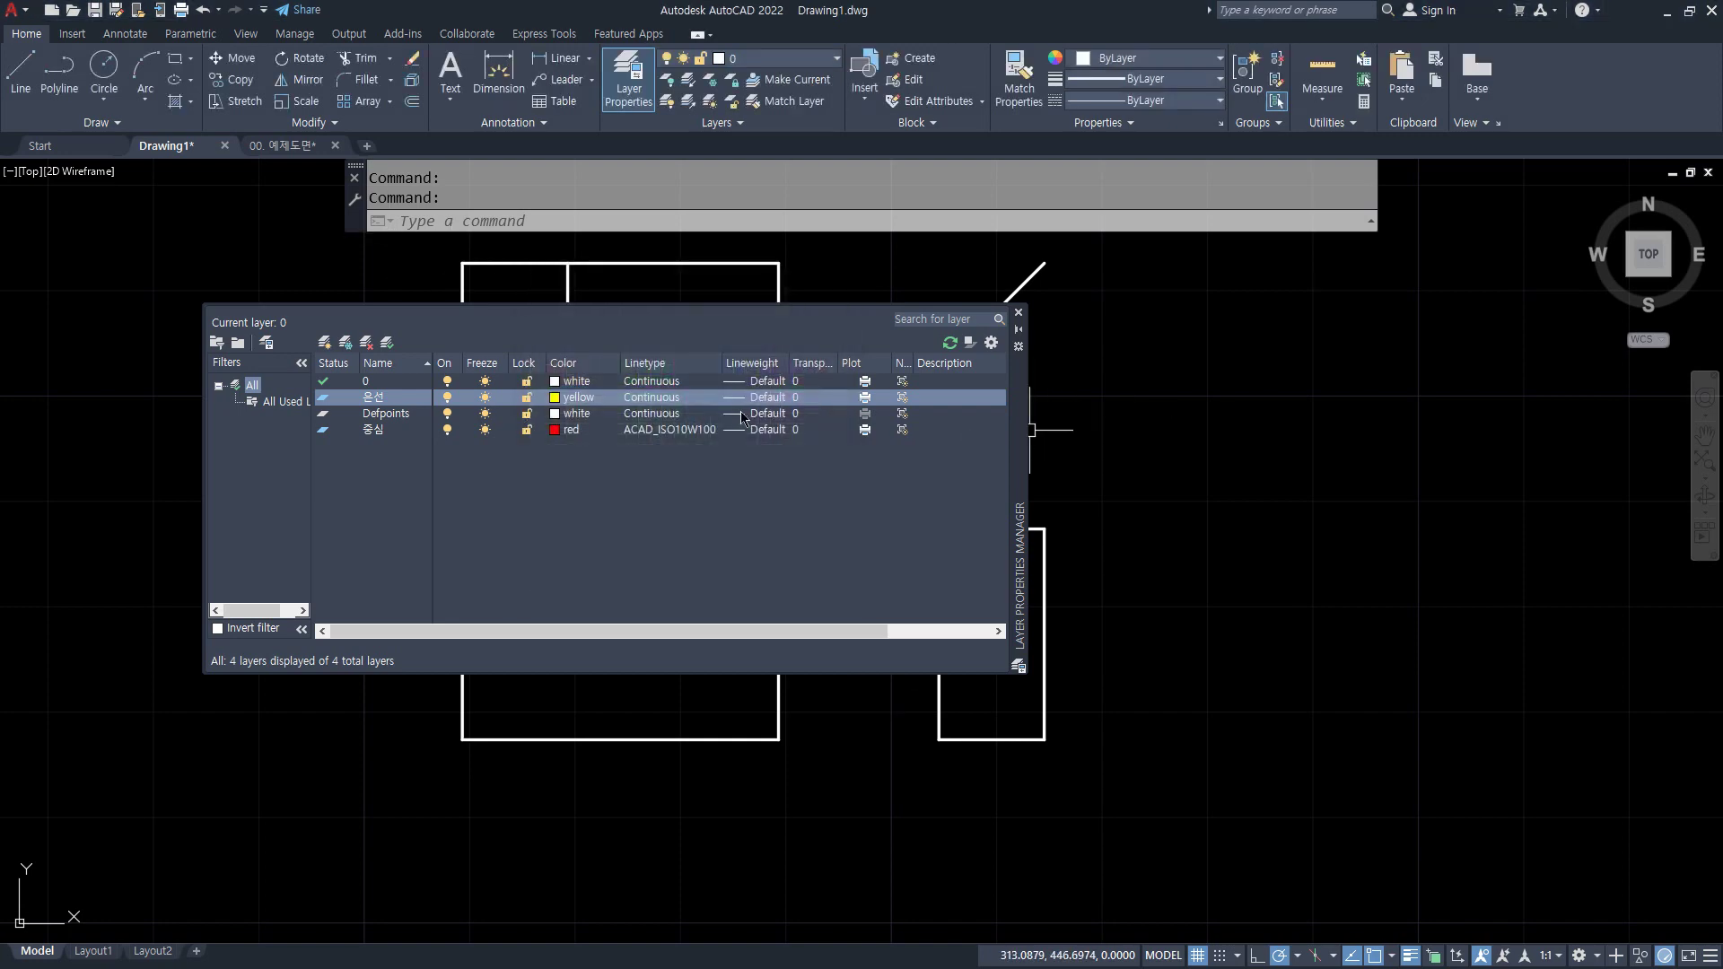
- Assign the HIDDEN linetype to the 은선 layer, skipping the linetype reload, and close the layer manager
left_click(646, 397)
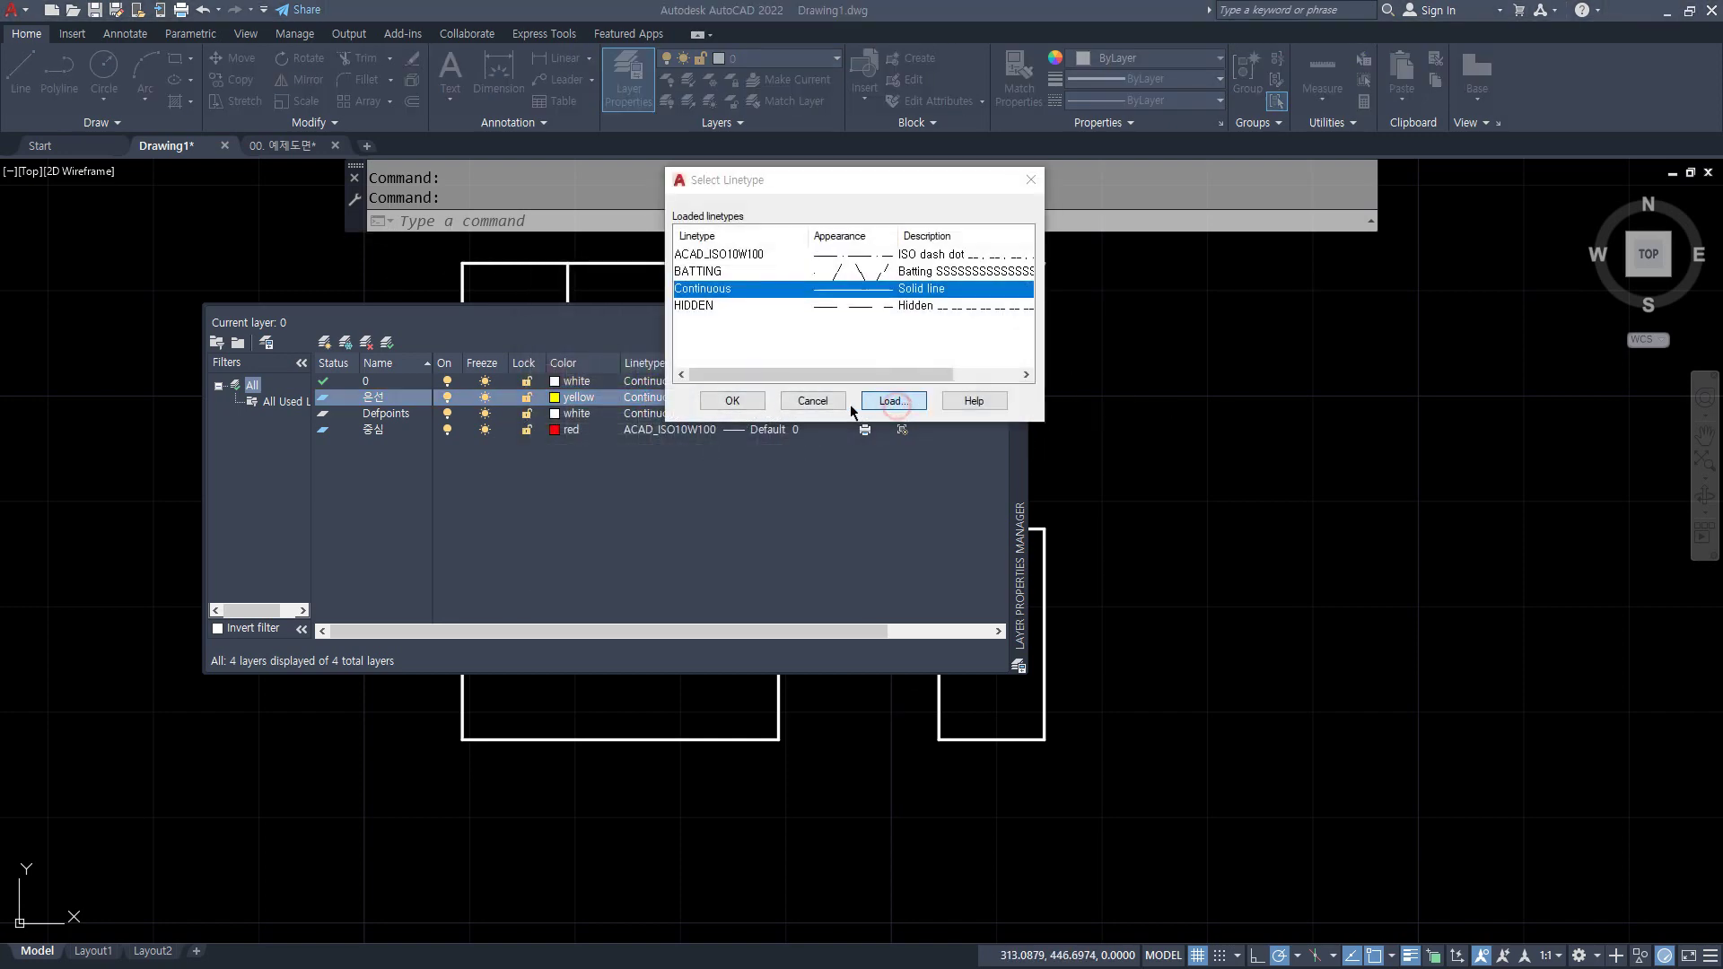
left_click(893, 401)
left_click(607, 336)
scroll(605, 338, "down", 10)
left_click(305, 252)
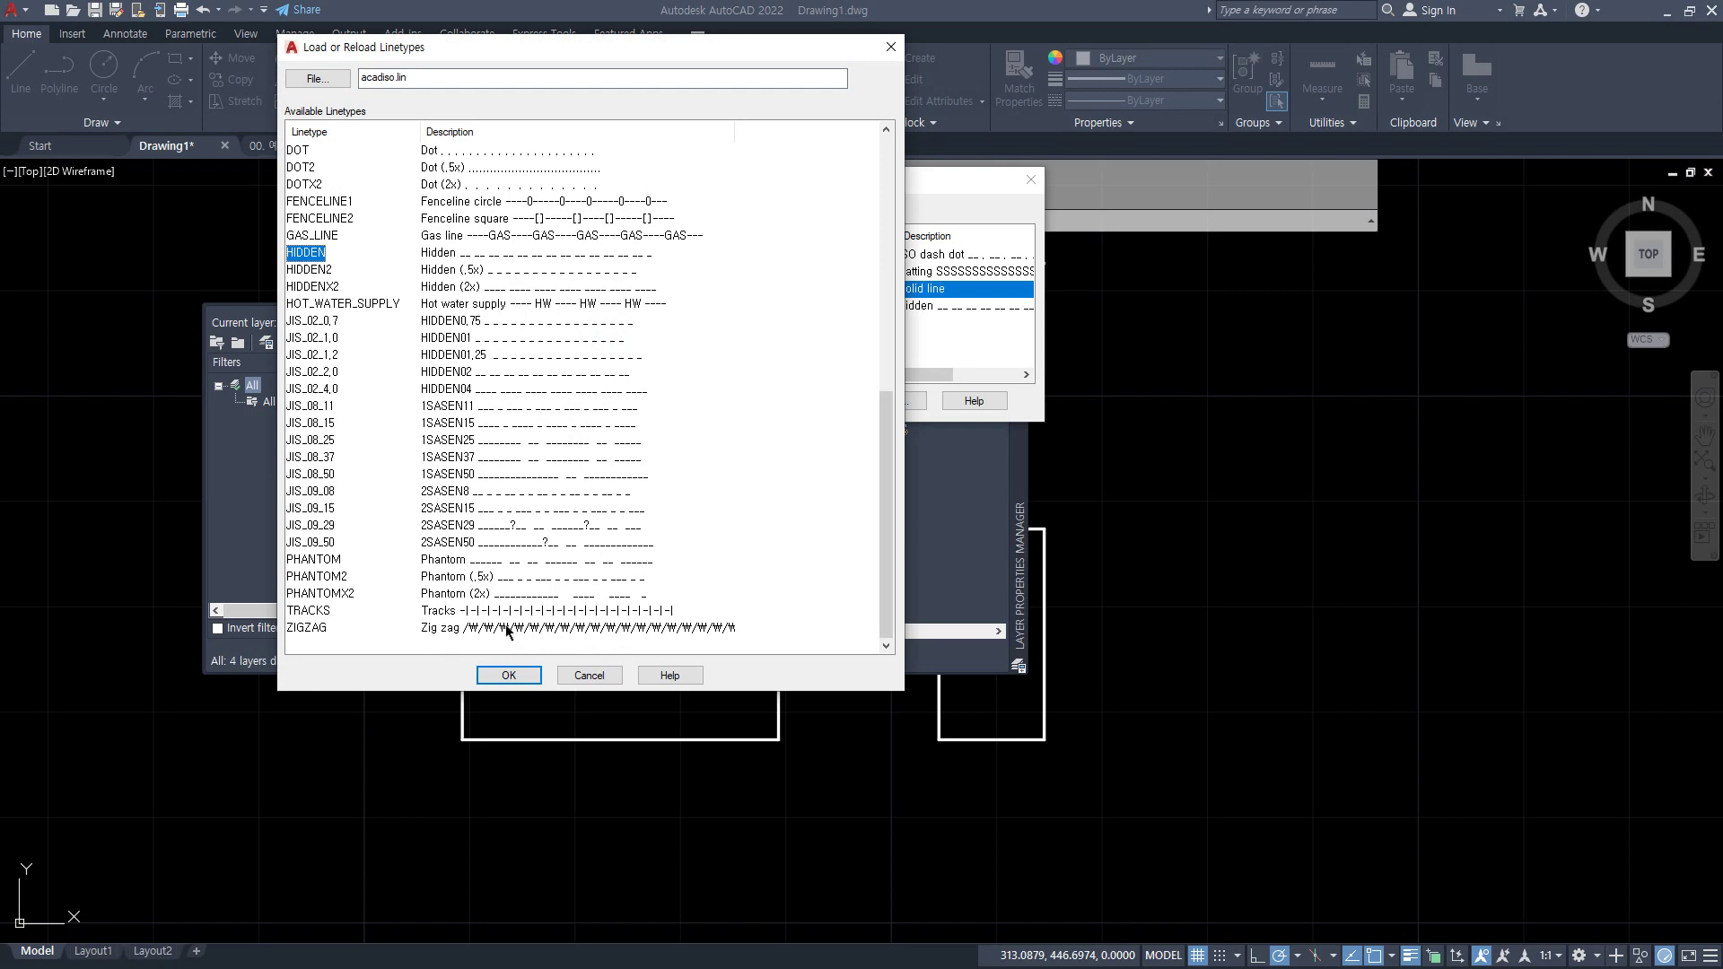
left_click(509, 676)
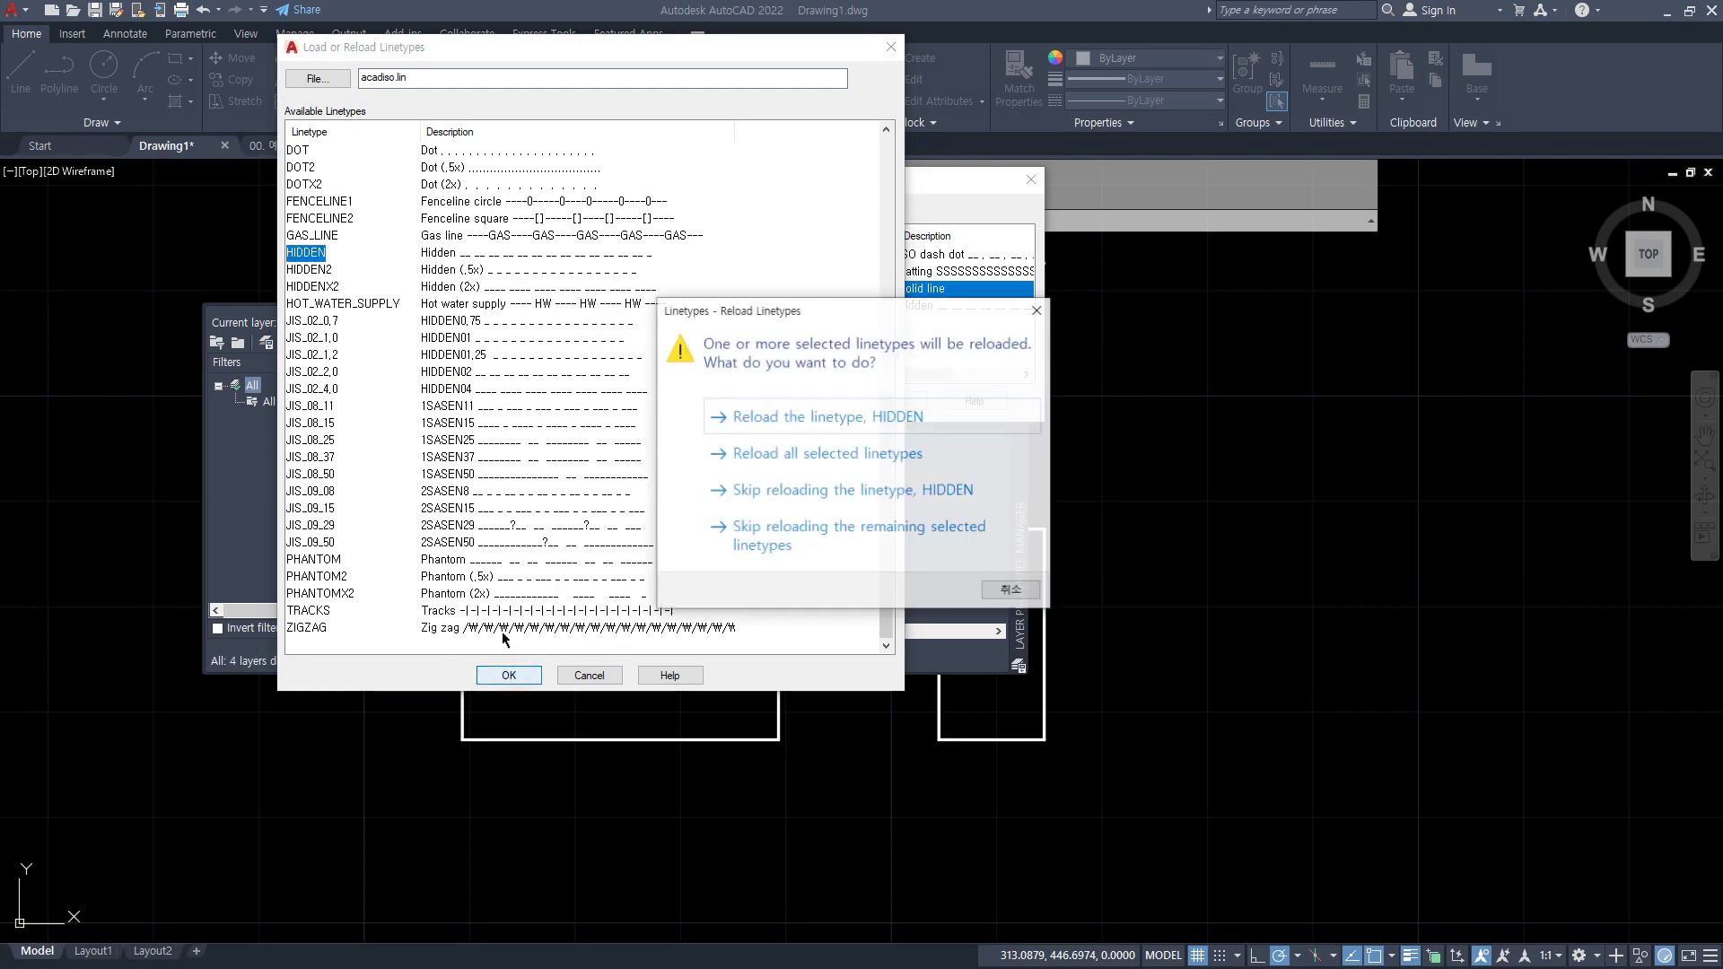
left_click(779, 543)
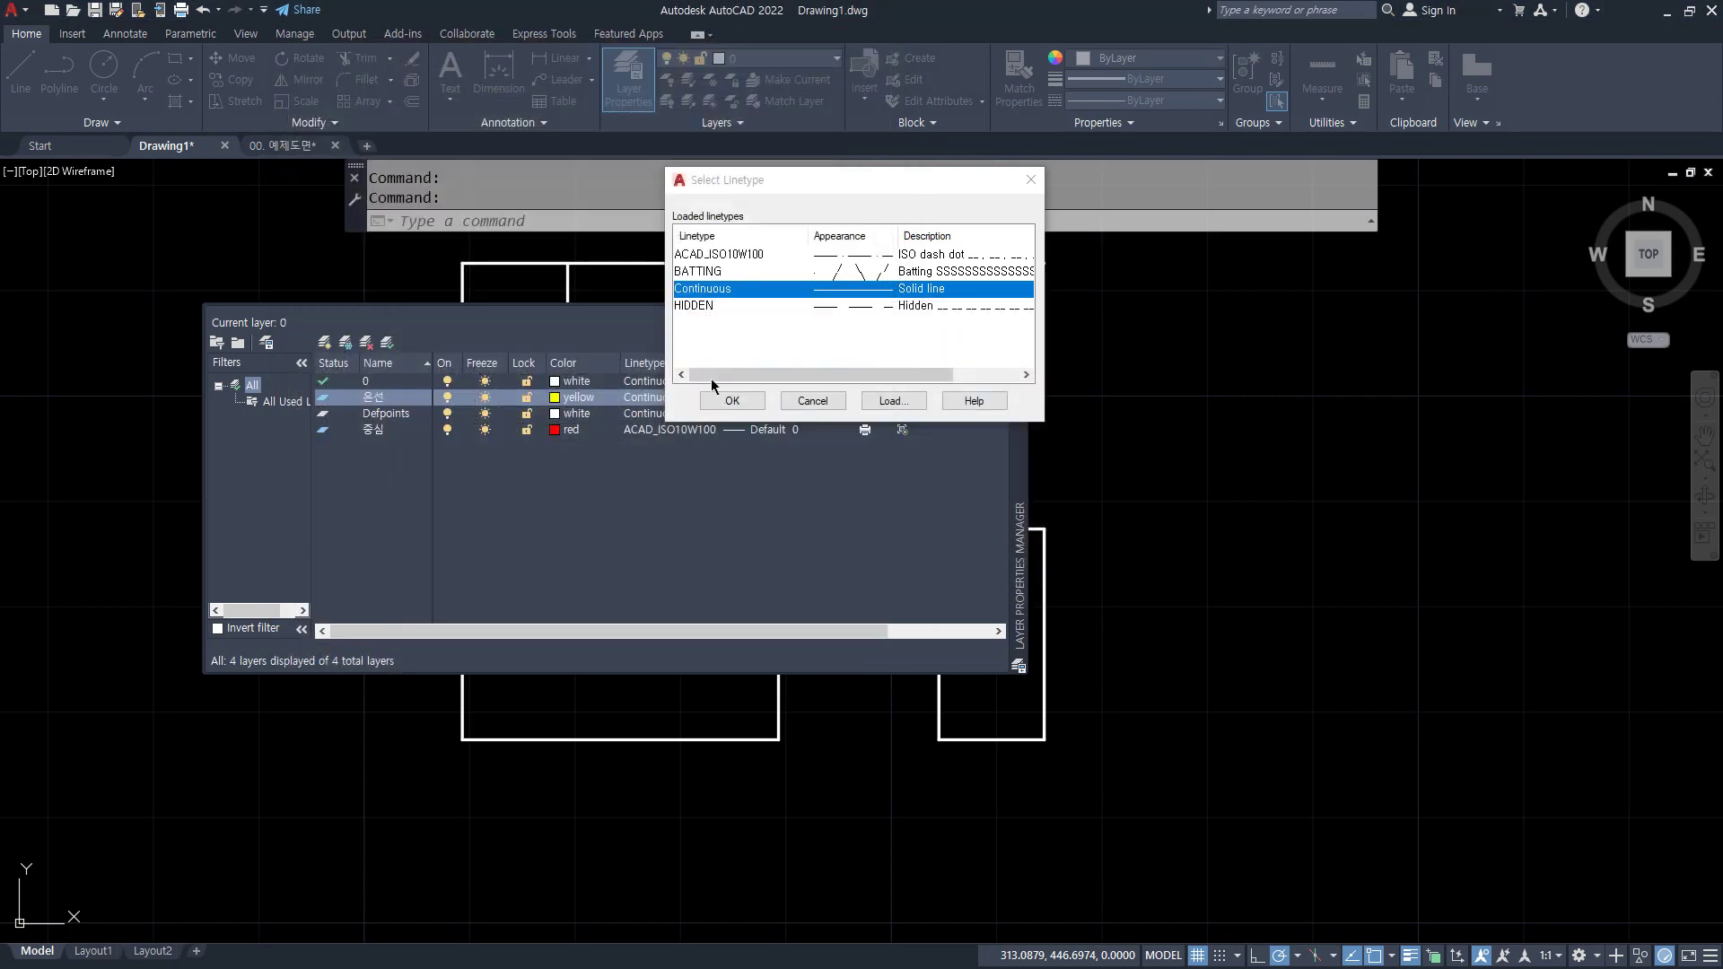
left_click(697, 309)
left_click(723, 405)
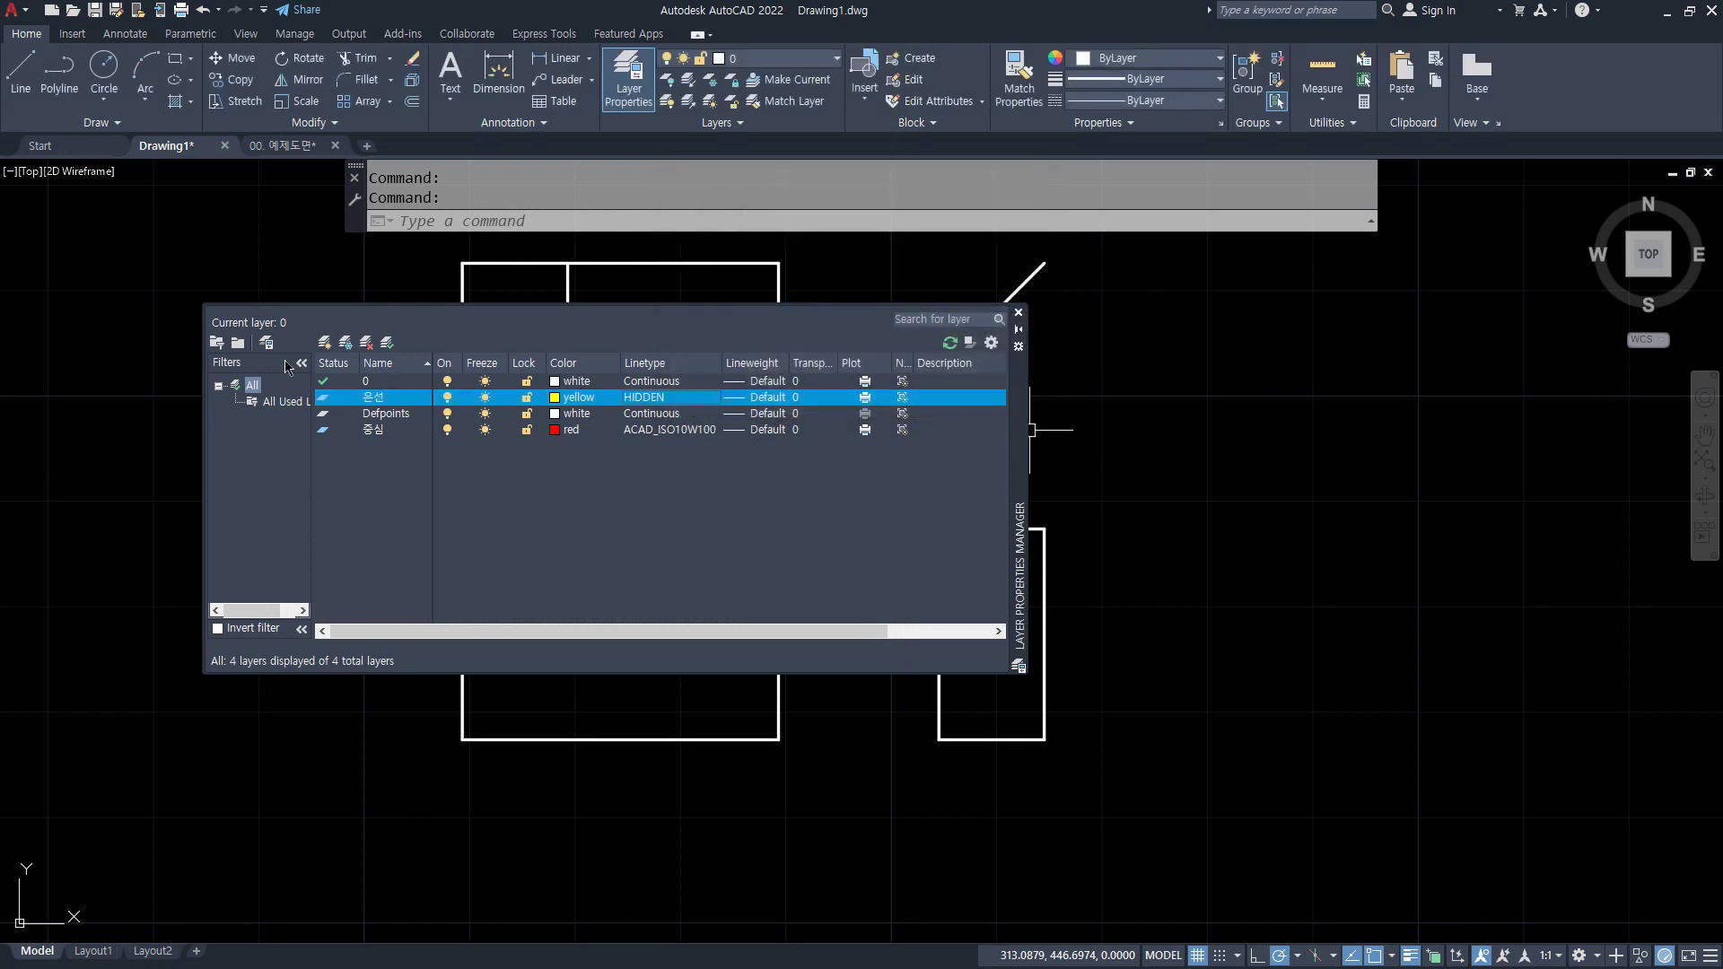
left_click(1019, 314)
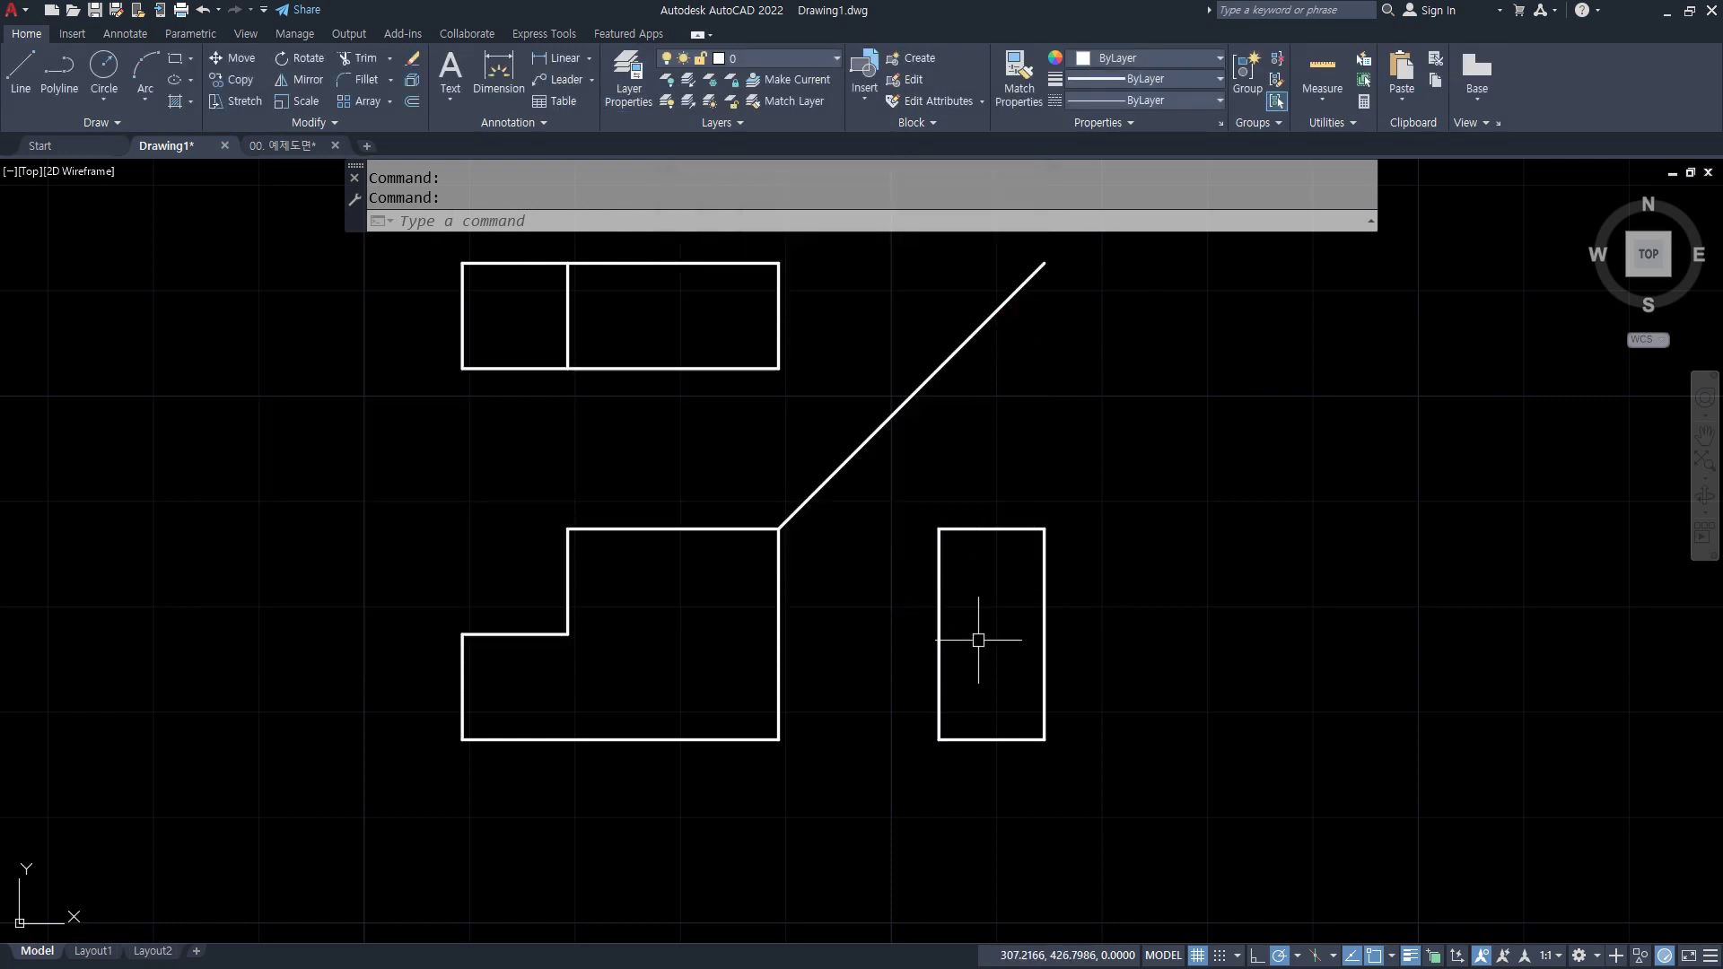
- Mark the side viewing direction, the front view's right edge and its lower step in red pen, and clear the marks
left_click_drag(1039, 611, 835, 608)
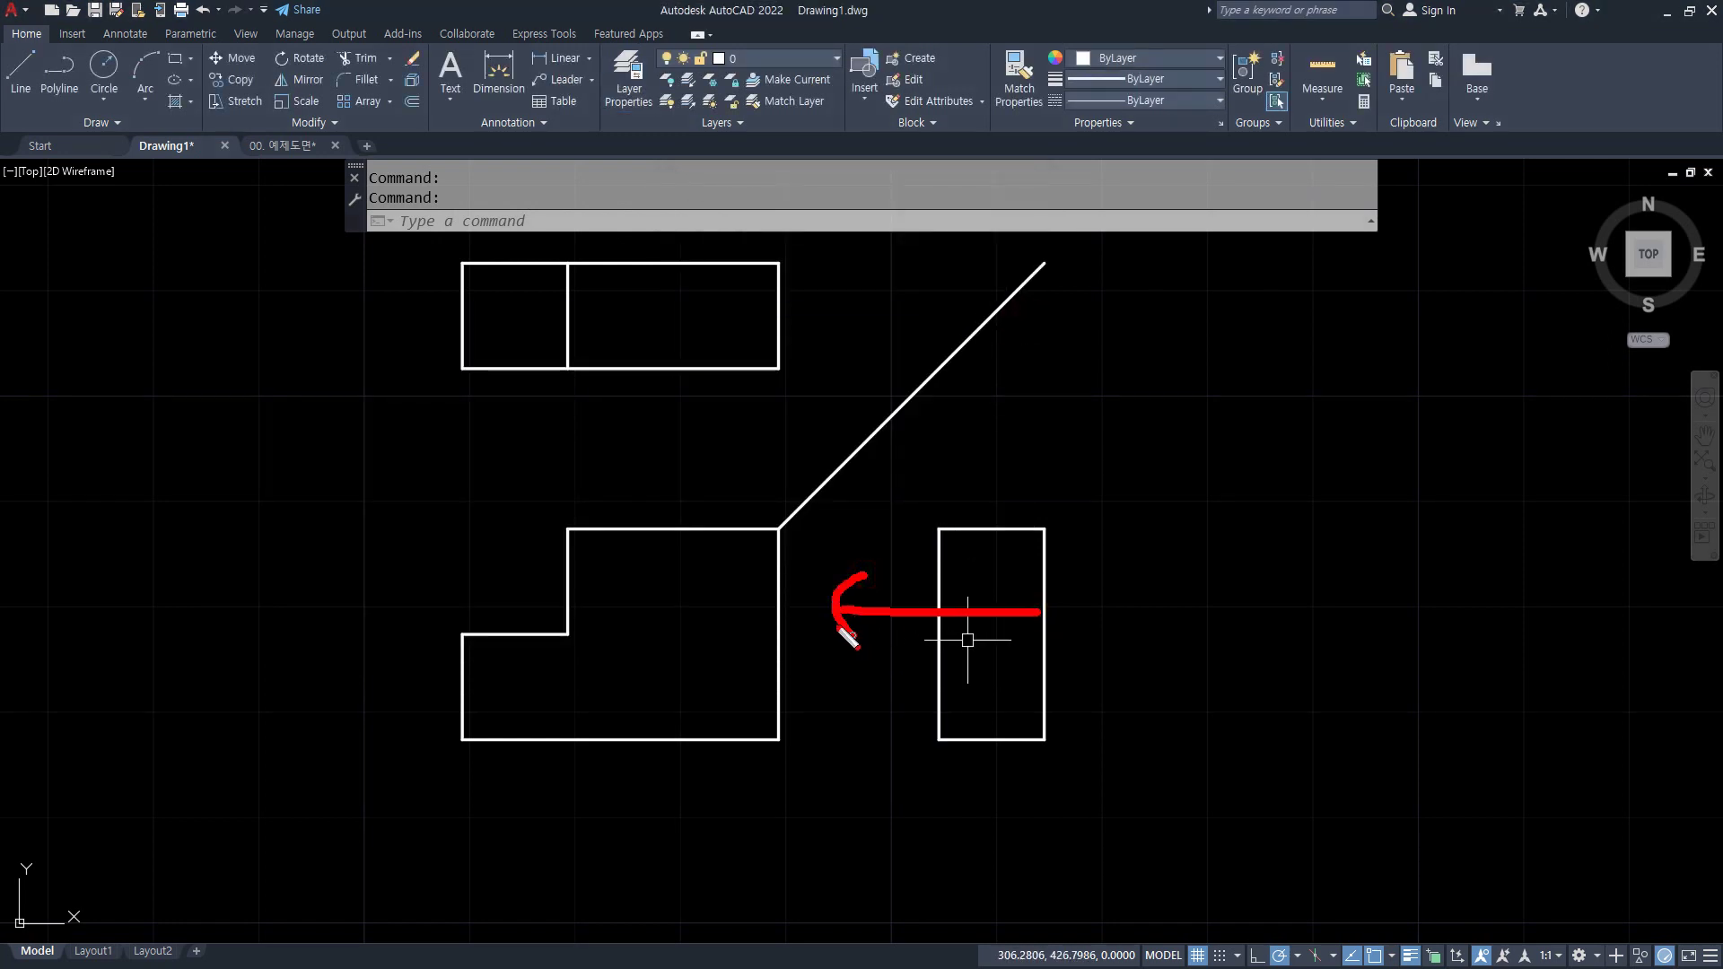
mouse_move(796, 503)
left_mouse_down()
mouse_move(762, 713)
mouse_move(820, 684)
mouse_move(786, 515)
left_mouse_up()
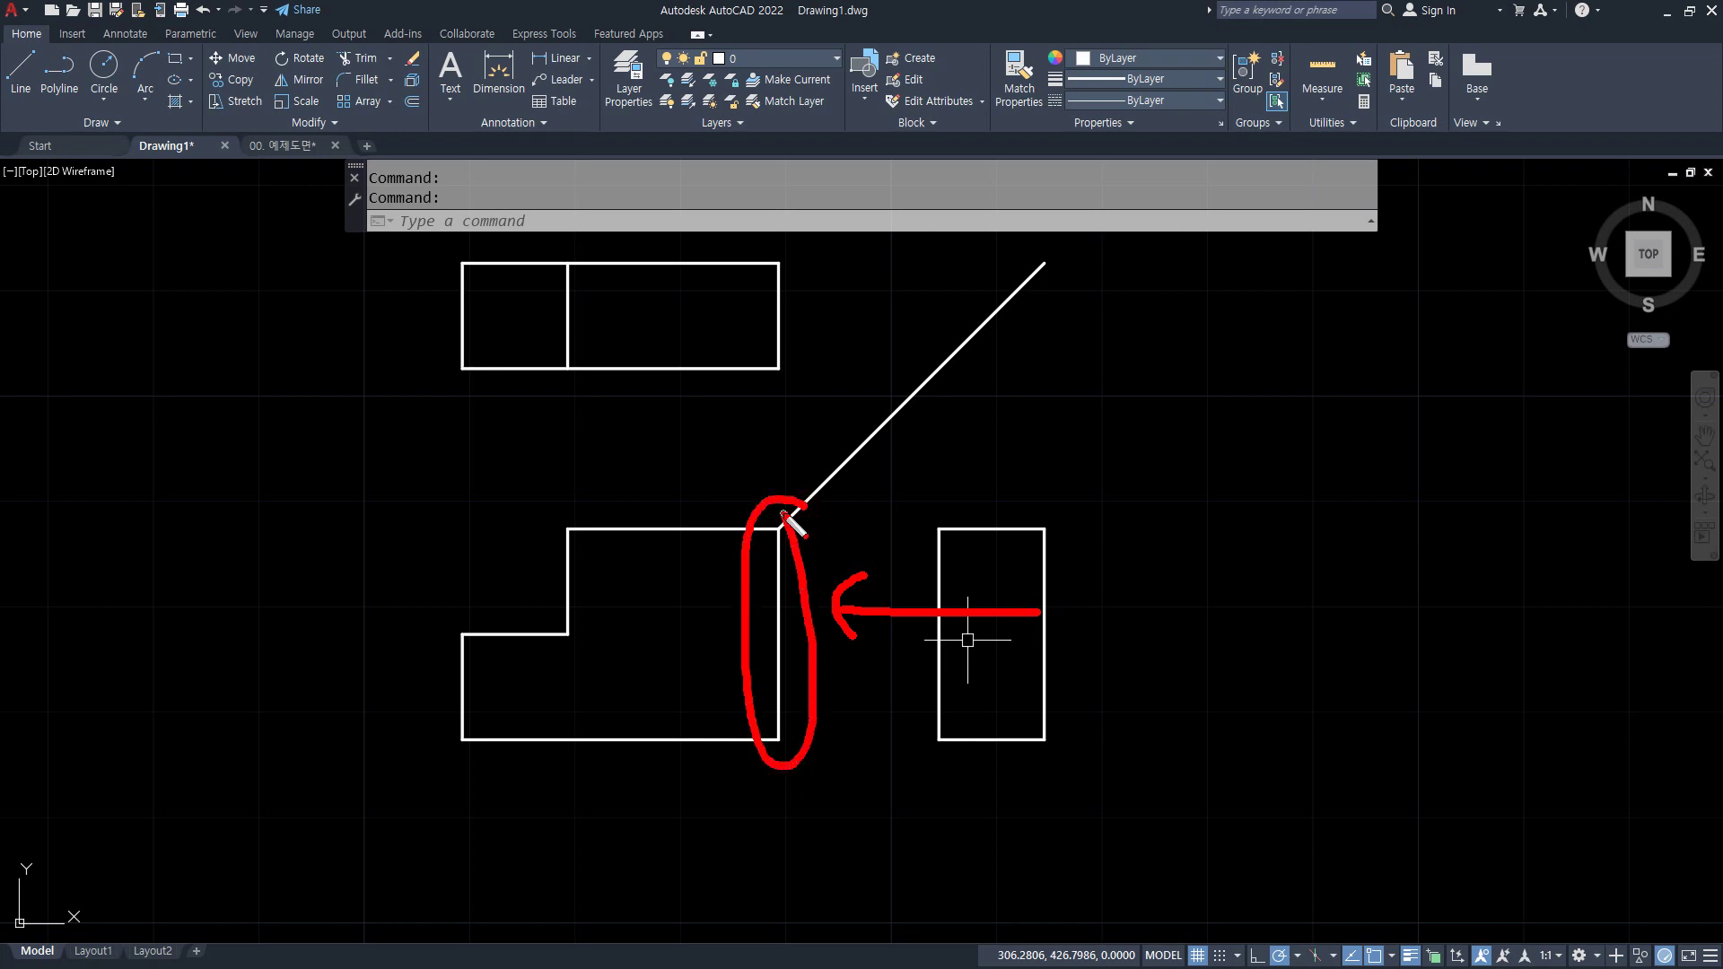
mouse_move(571, 666)
left_mouse_down()
mouse_move(439, 648)
mouse_move(603, 617)
mouse_move(525, 672)
left_mouse_up()
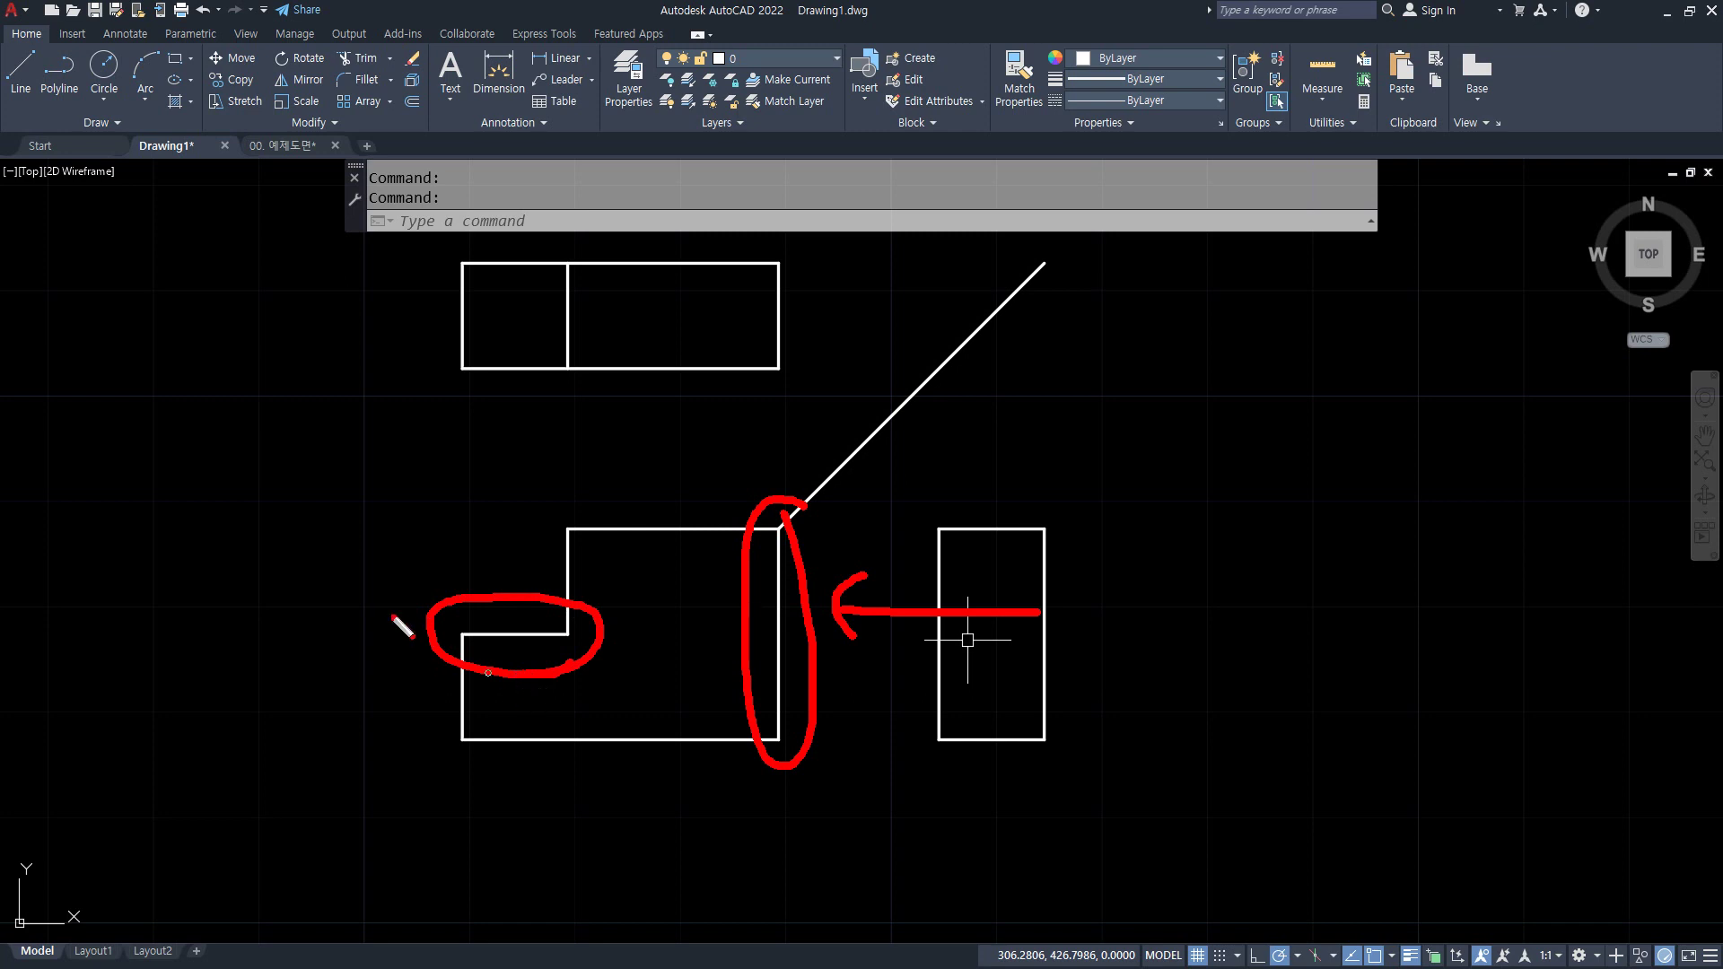
left_click_drag(537, 677, 553, 658)
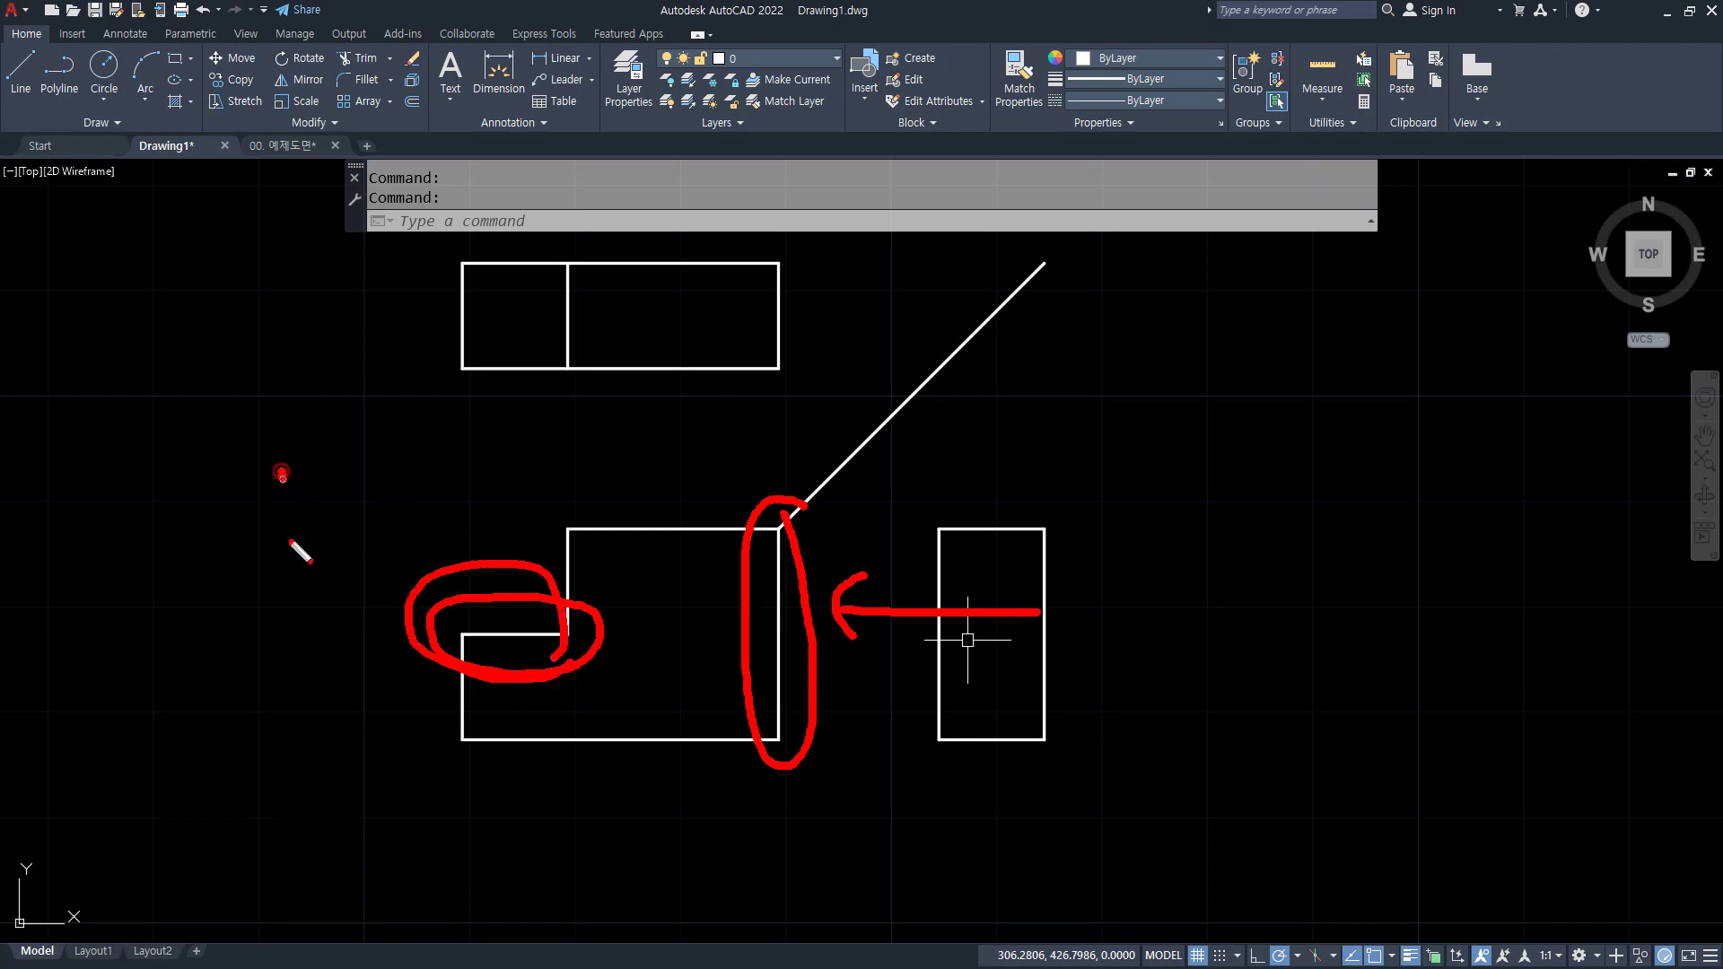
mouse_move(291, 542)
left_mouse_down()
mouse_move(161, 734)
mouse_move(218, 442)
mouse_move(307, 442)
left_mouse_up()
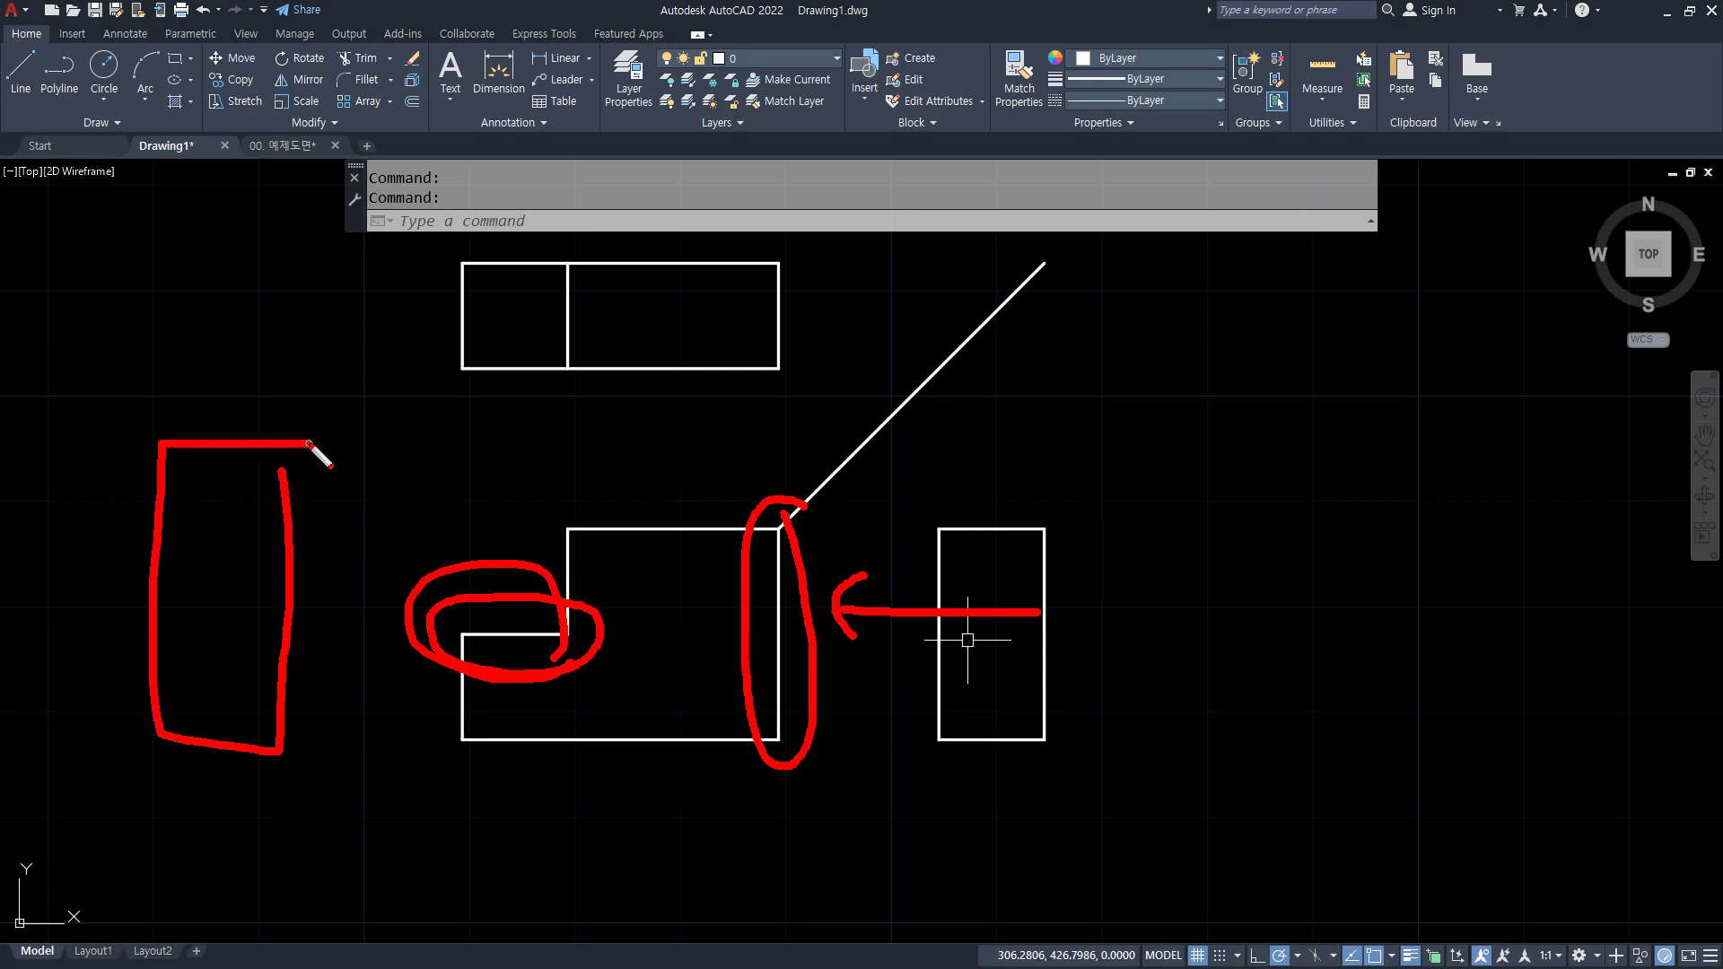
key("Escape")
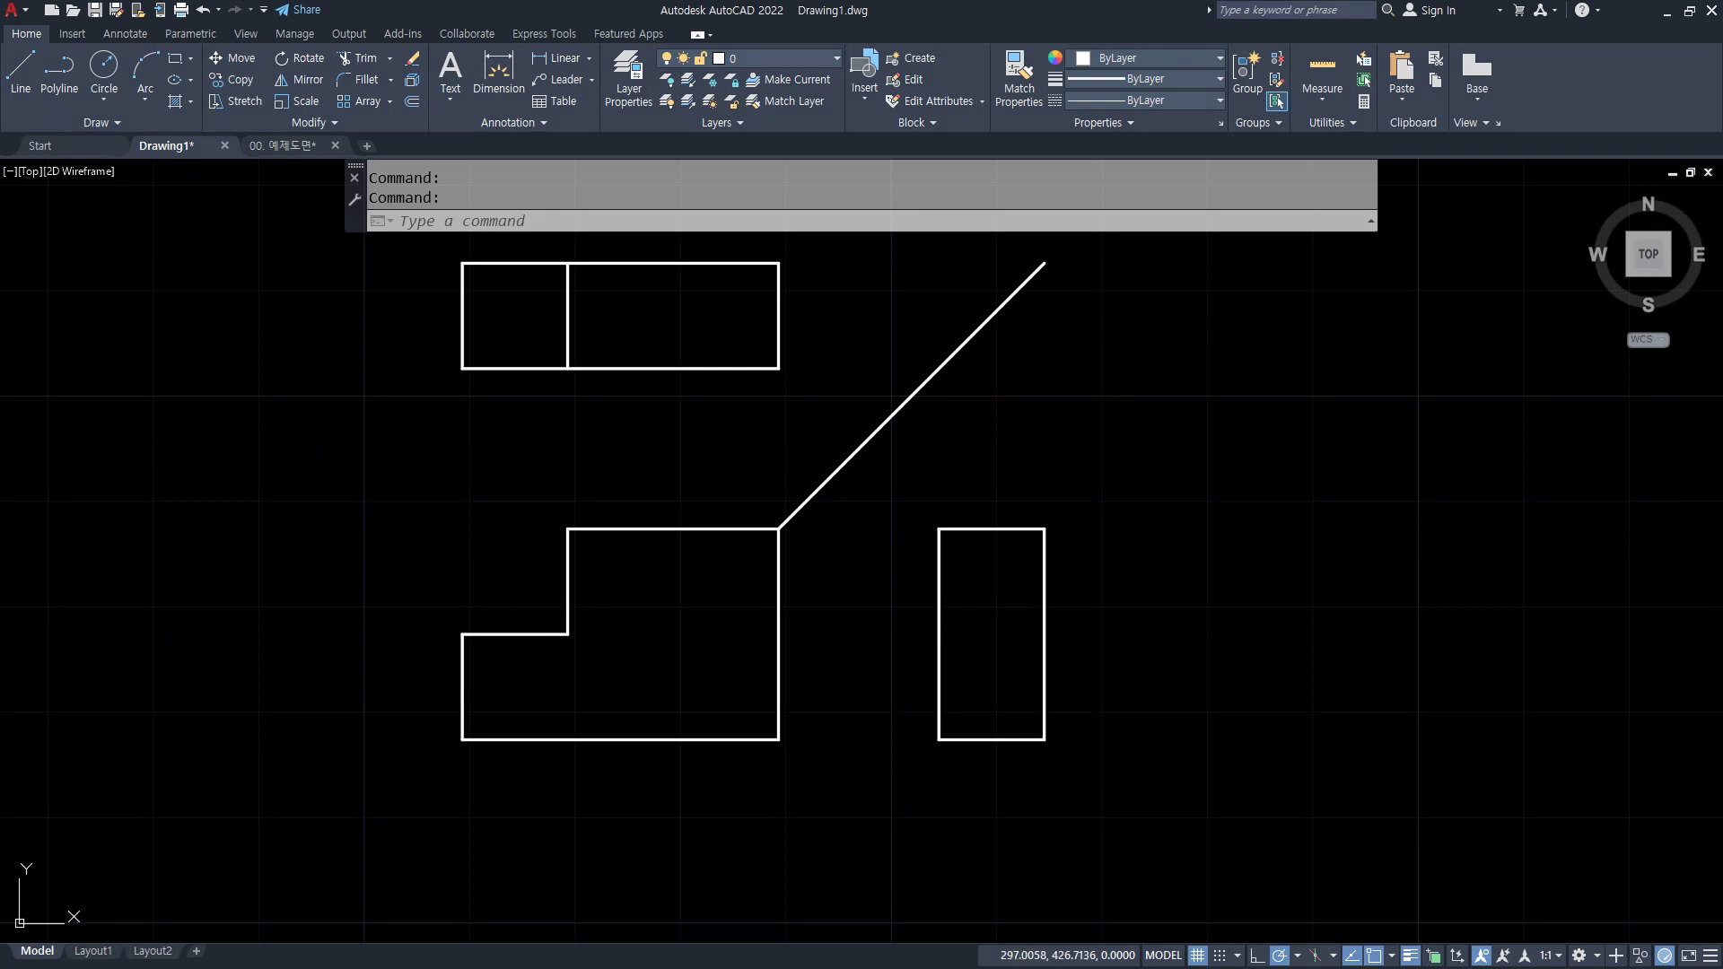
- Project the front view's step corner horizontally across the side view and erase the segment between the two views
type("l")
key("Return")
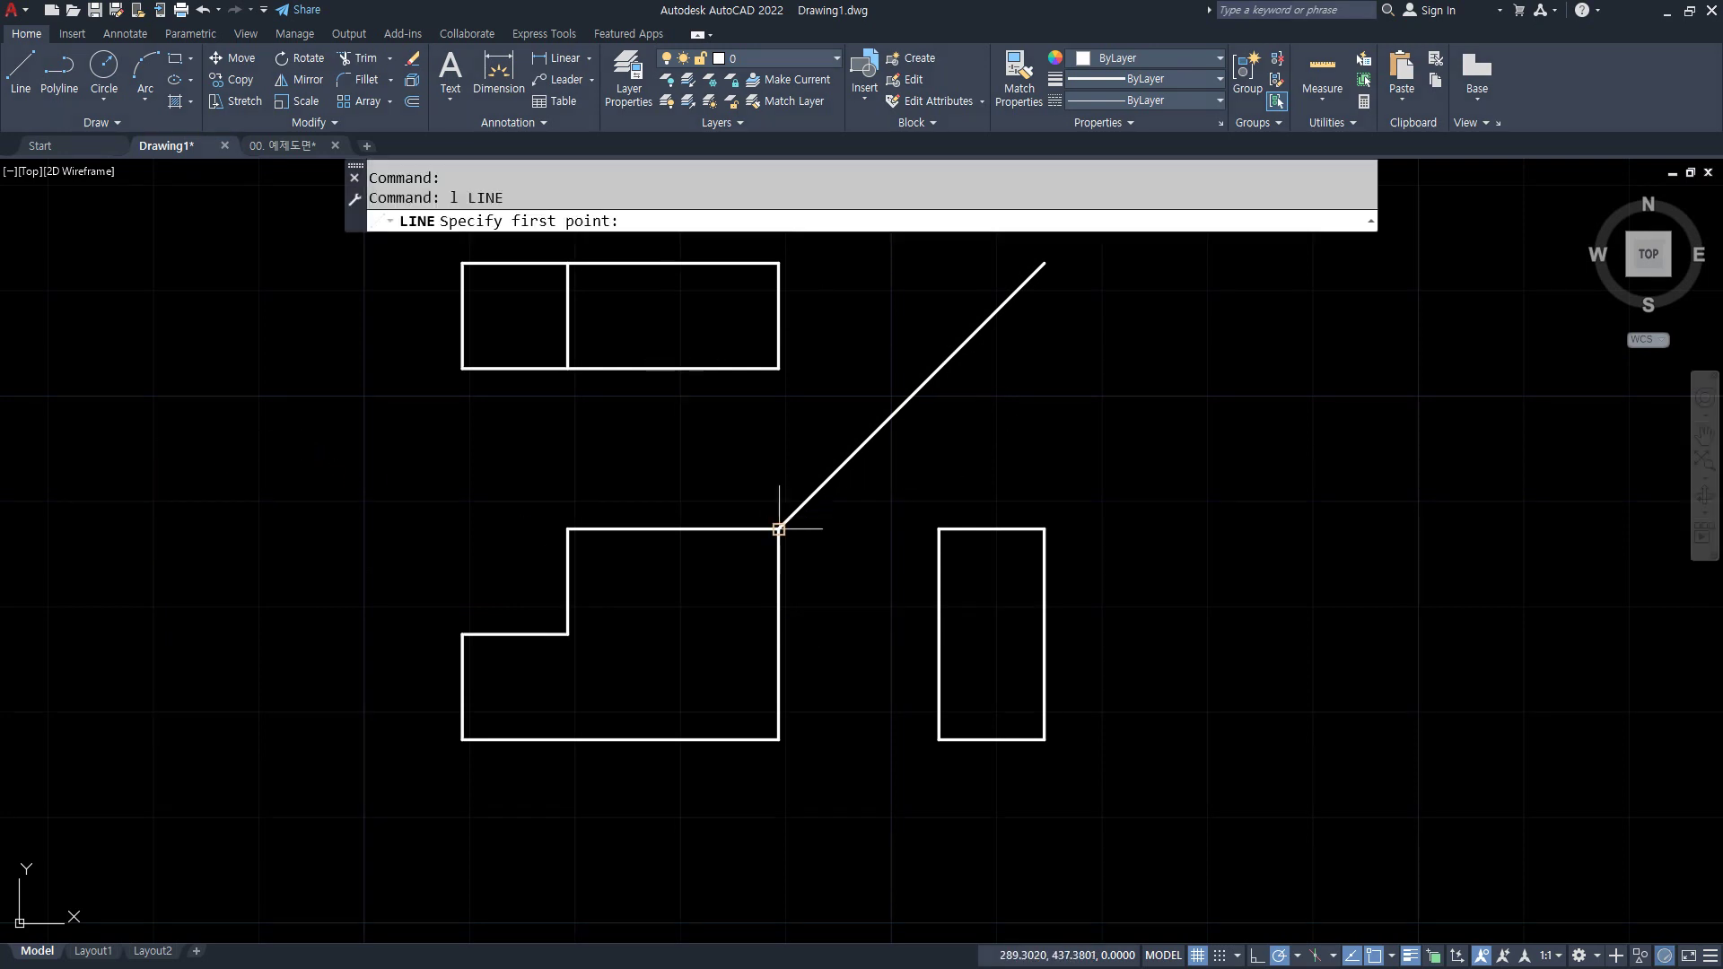
left_click(567, 634)
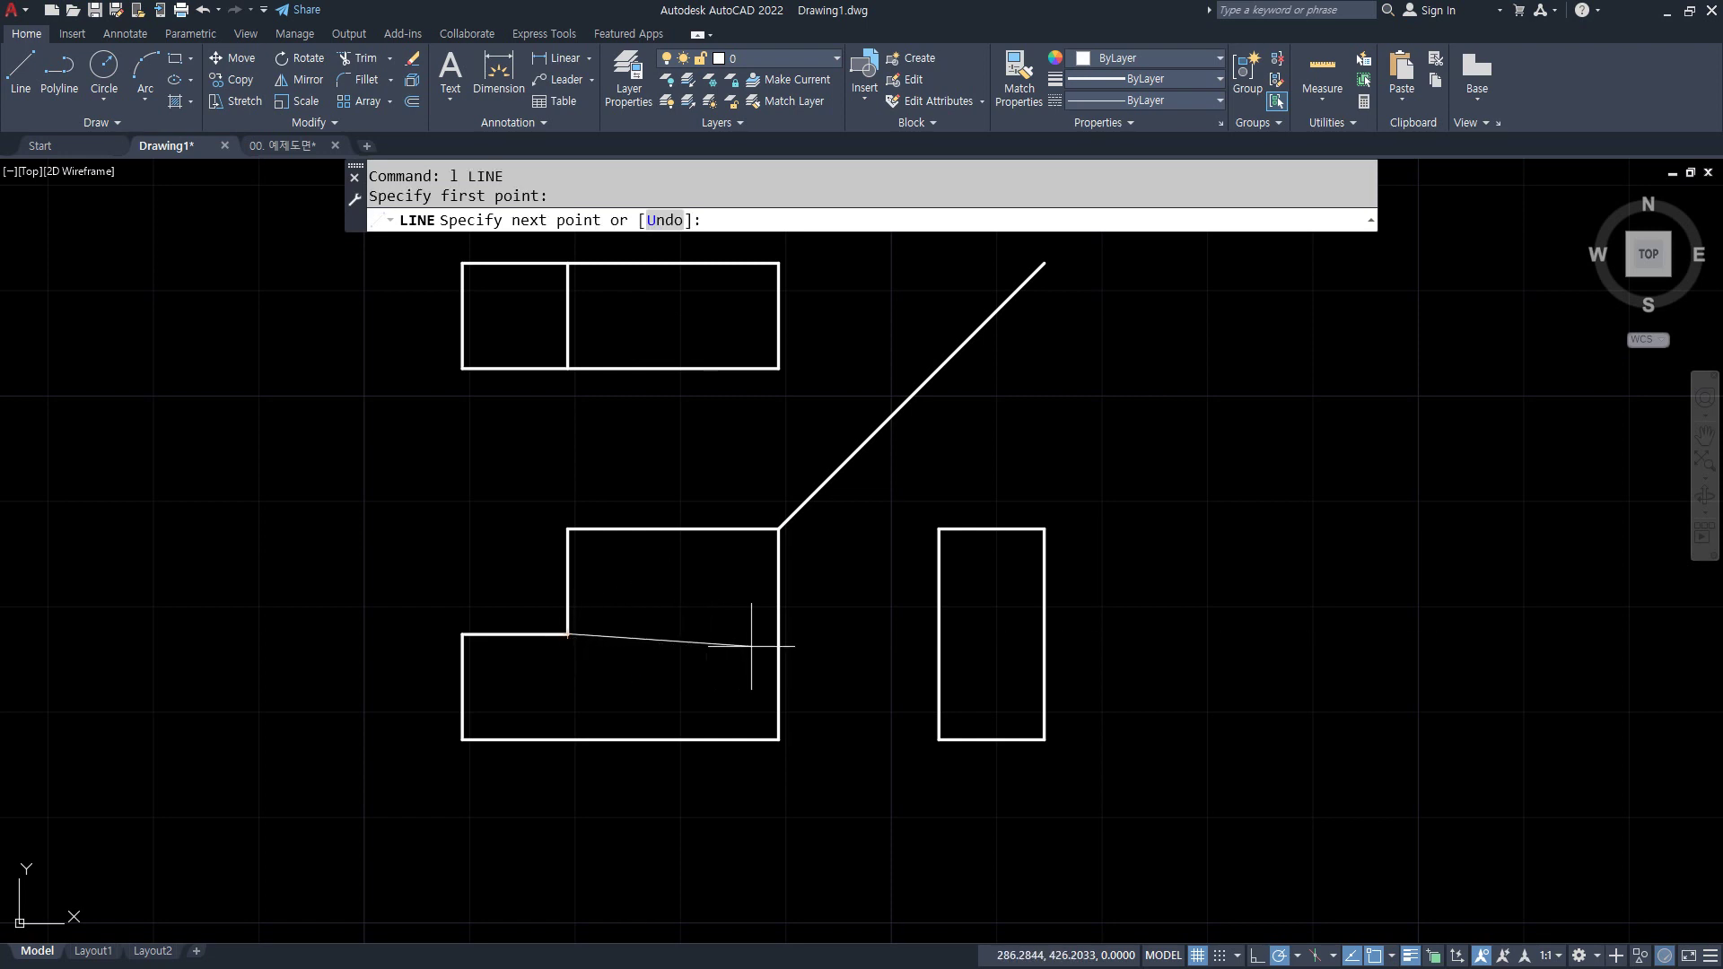
left_click(939, 634)
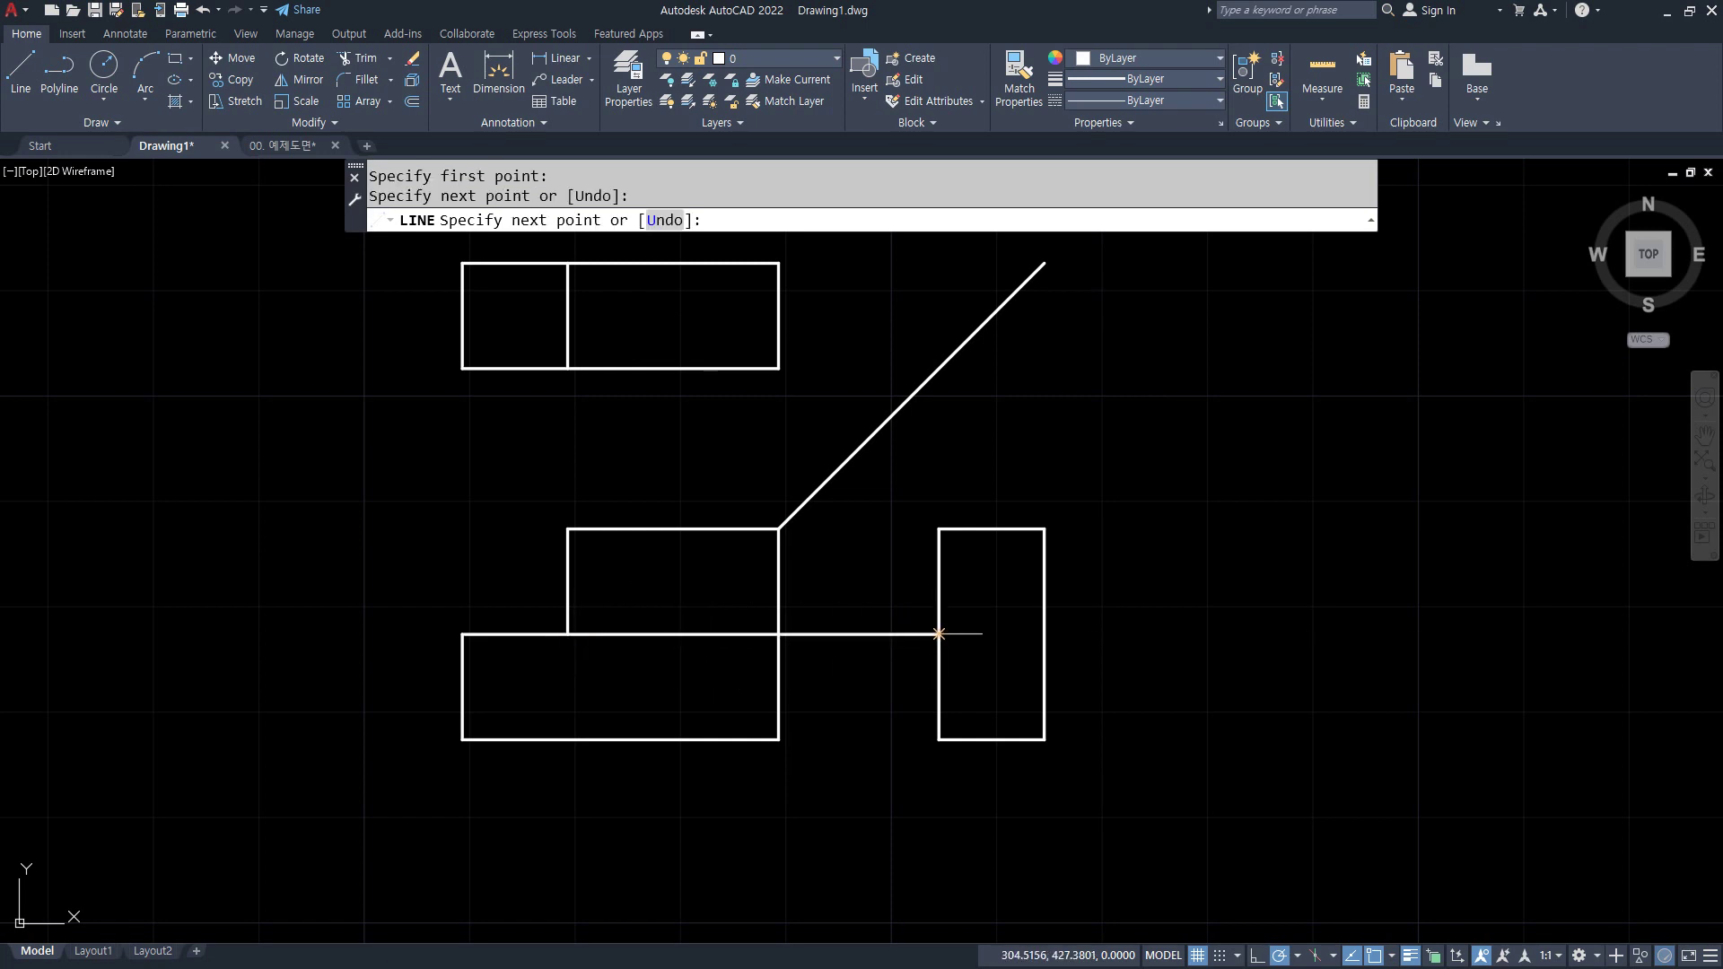
left_click(1045, 634)
key("Escape")
left_click(887, 633)
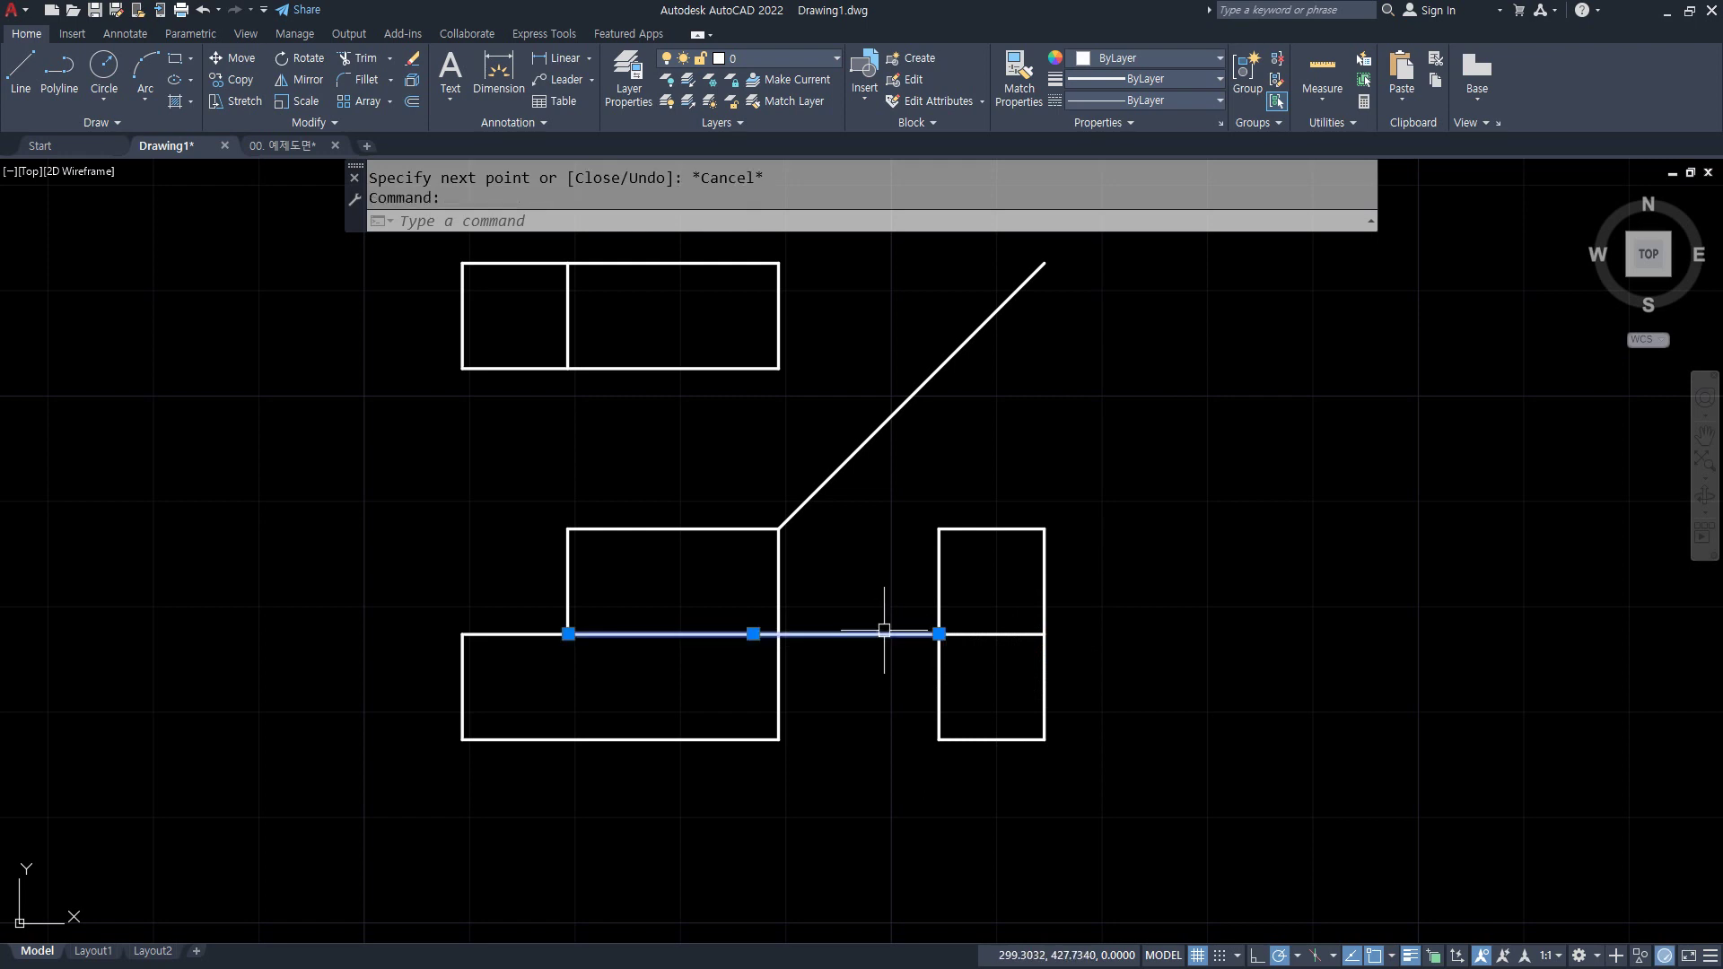
type("e")
key("Return")
- Move the side view's horizontal step line to the 은선 layer
left_click(990, 635)
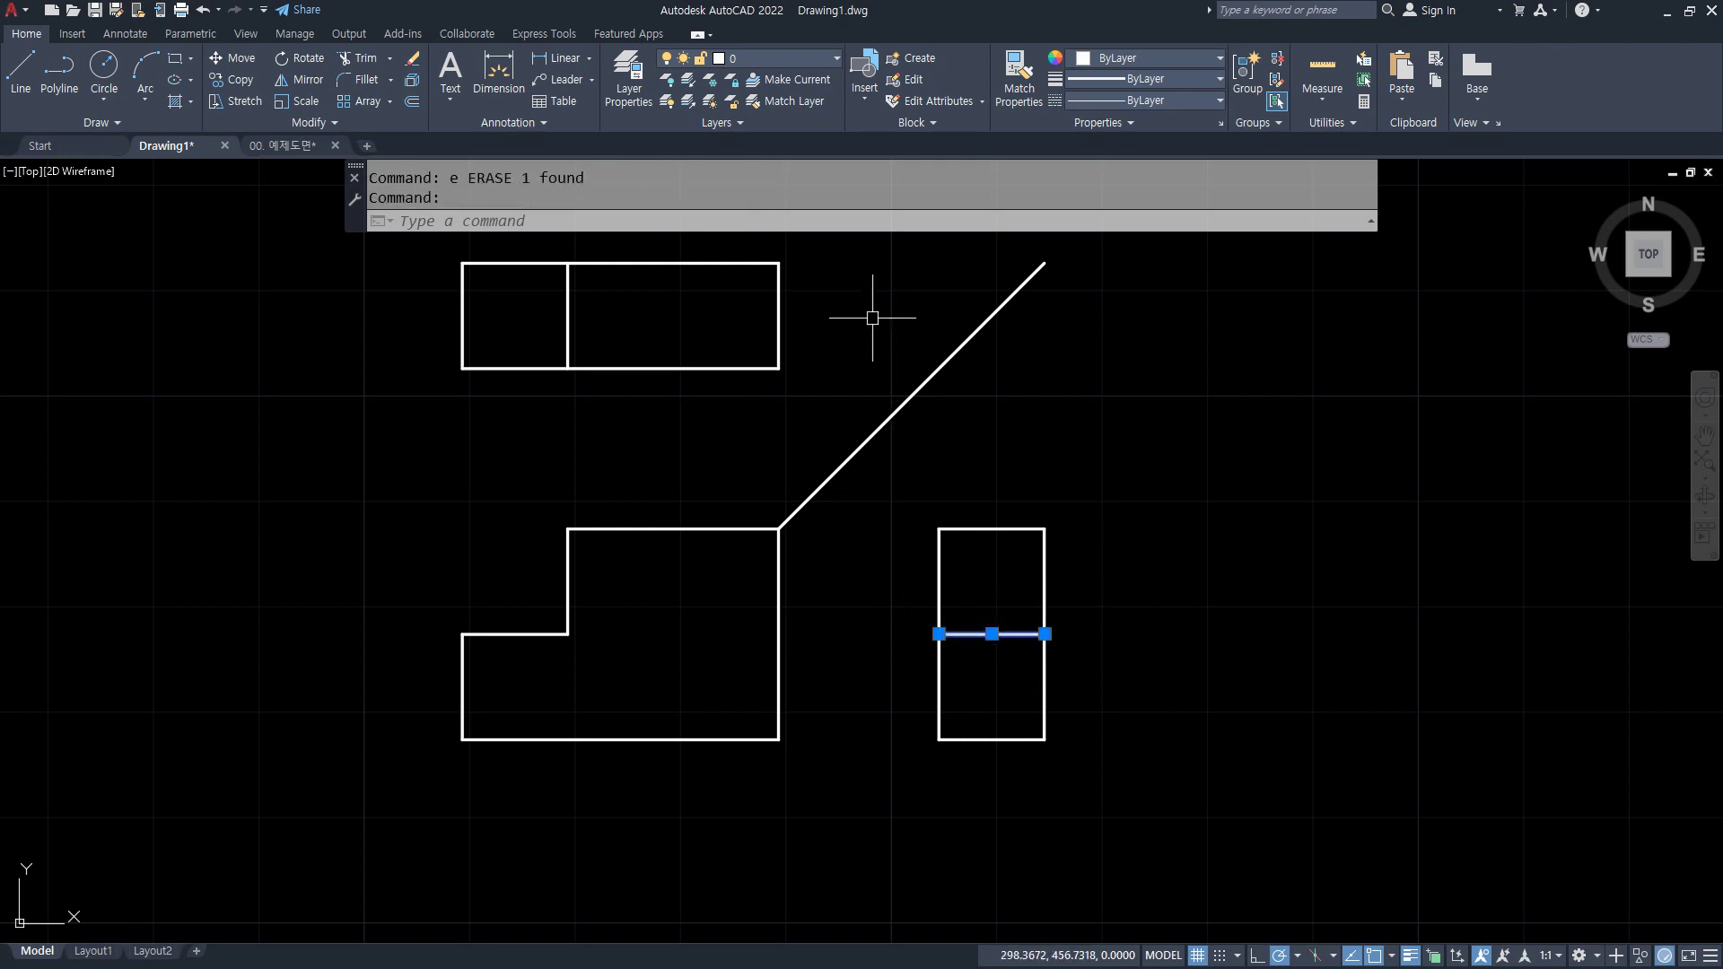
left_click(797, 58)
left_click(744, 117)
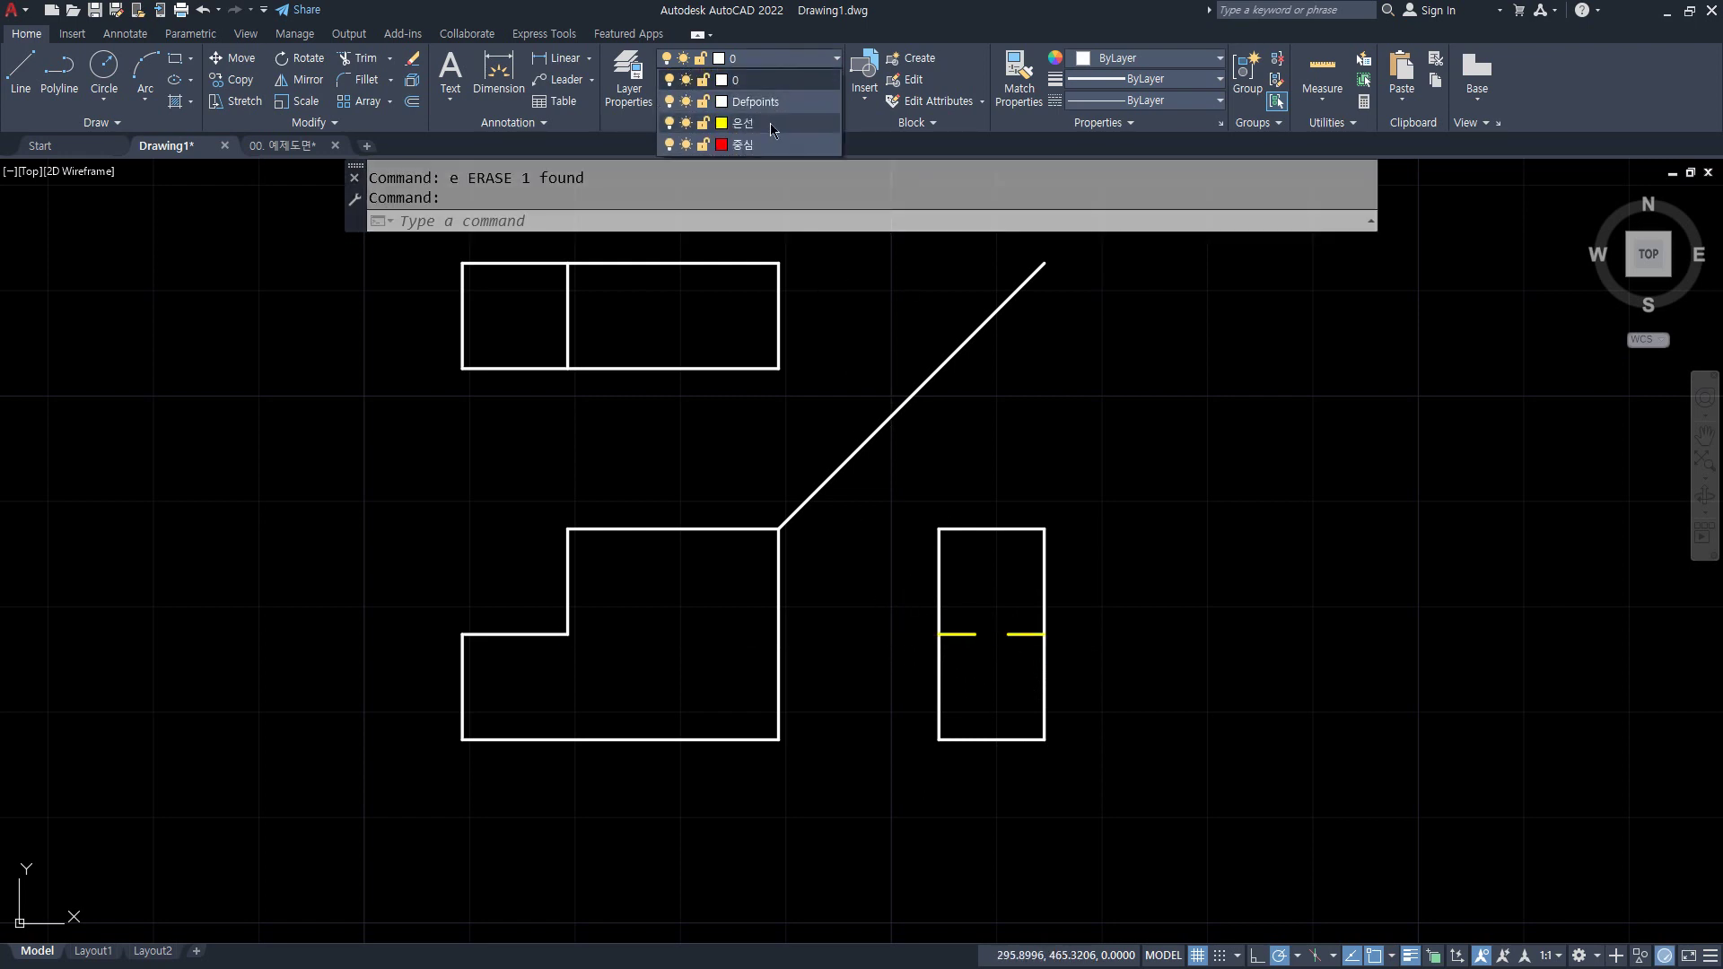
key("Escape")
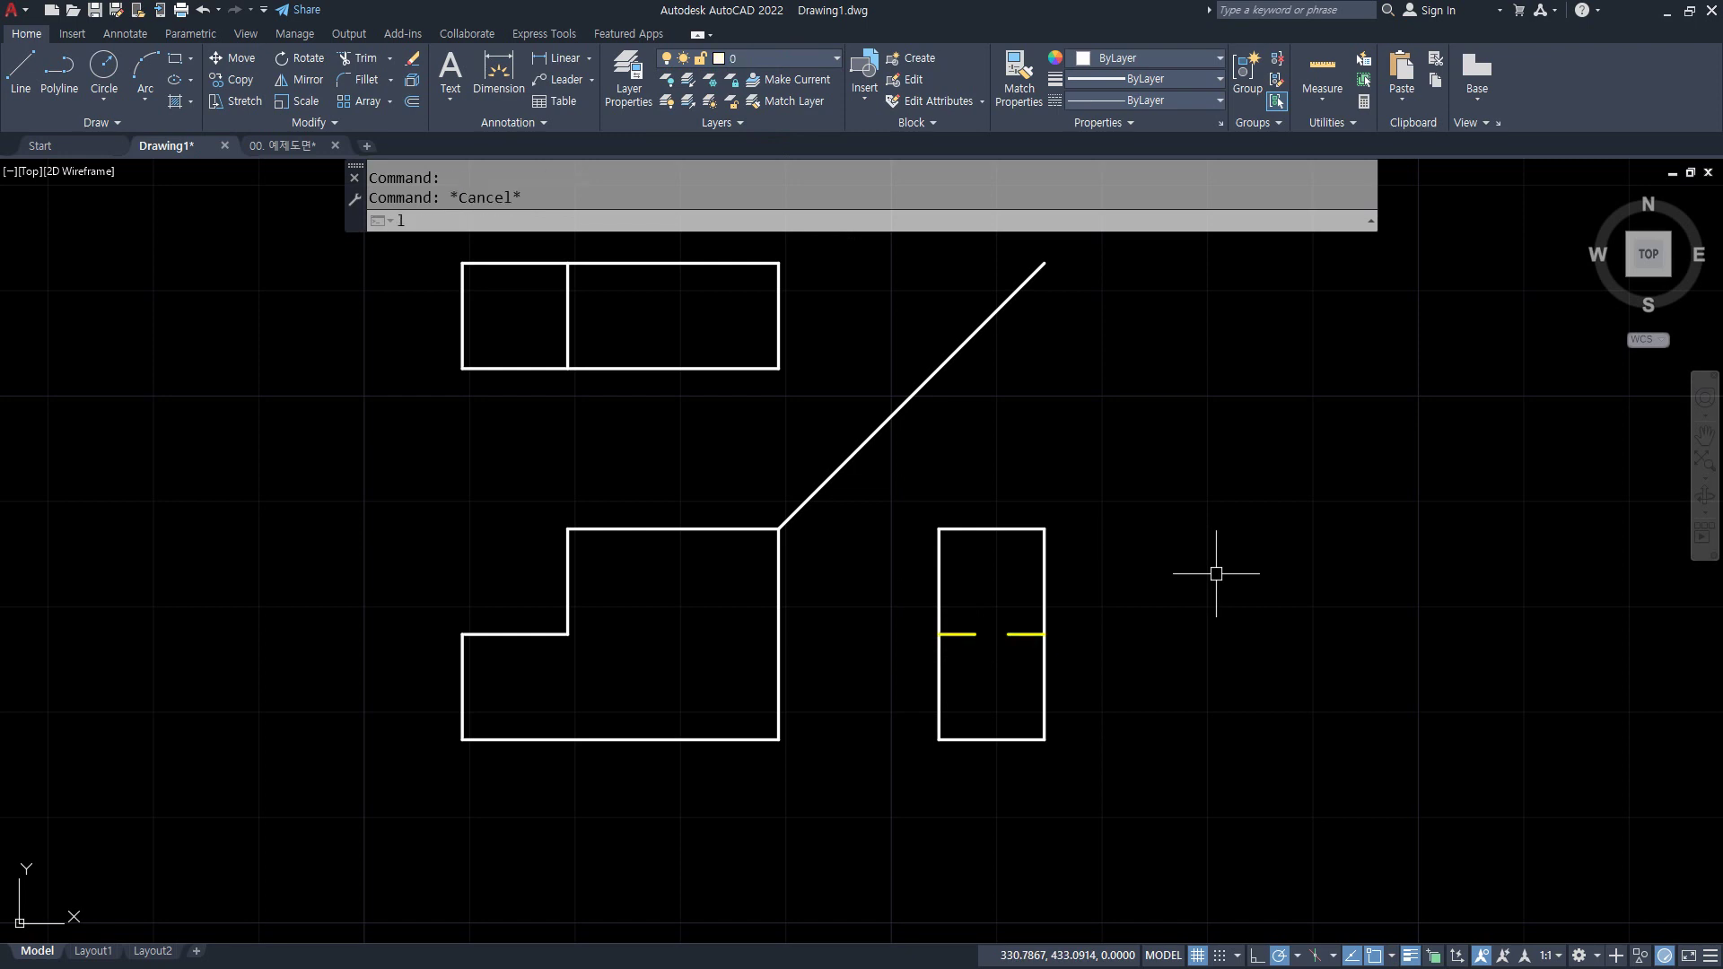
- Try a global linetype scale factor of 0.3, and set it to 0.5
type("lts")
key("Return")
type("0")
key("Return")
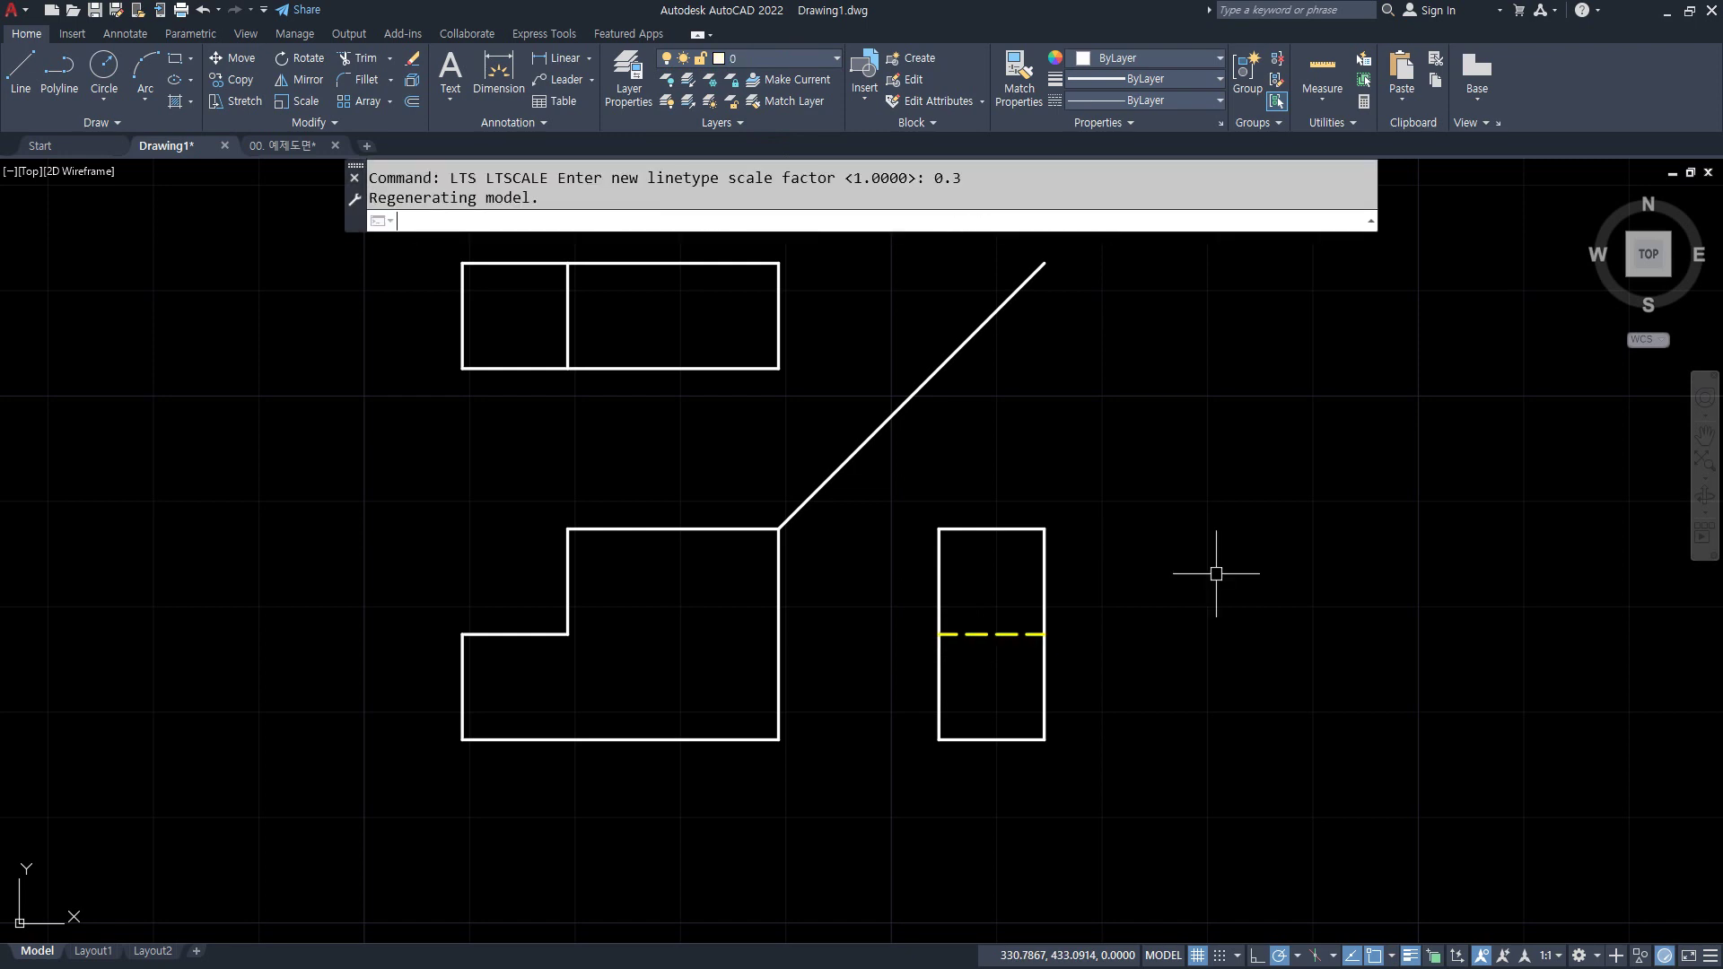
key("Return")
type("0.5")
key("Return")
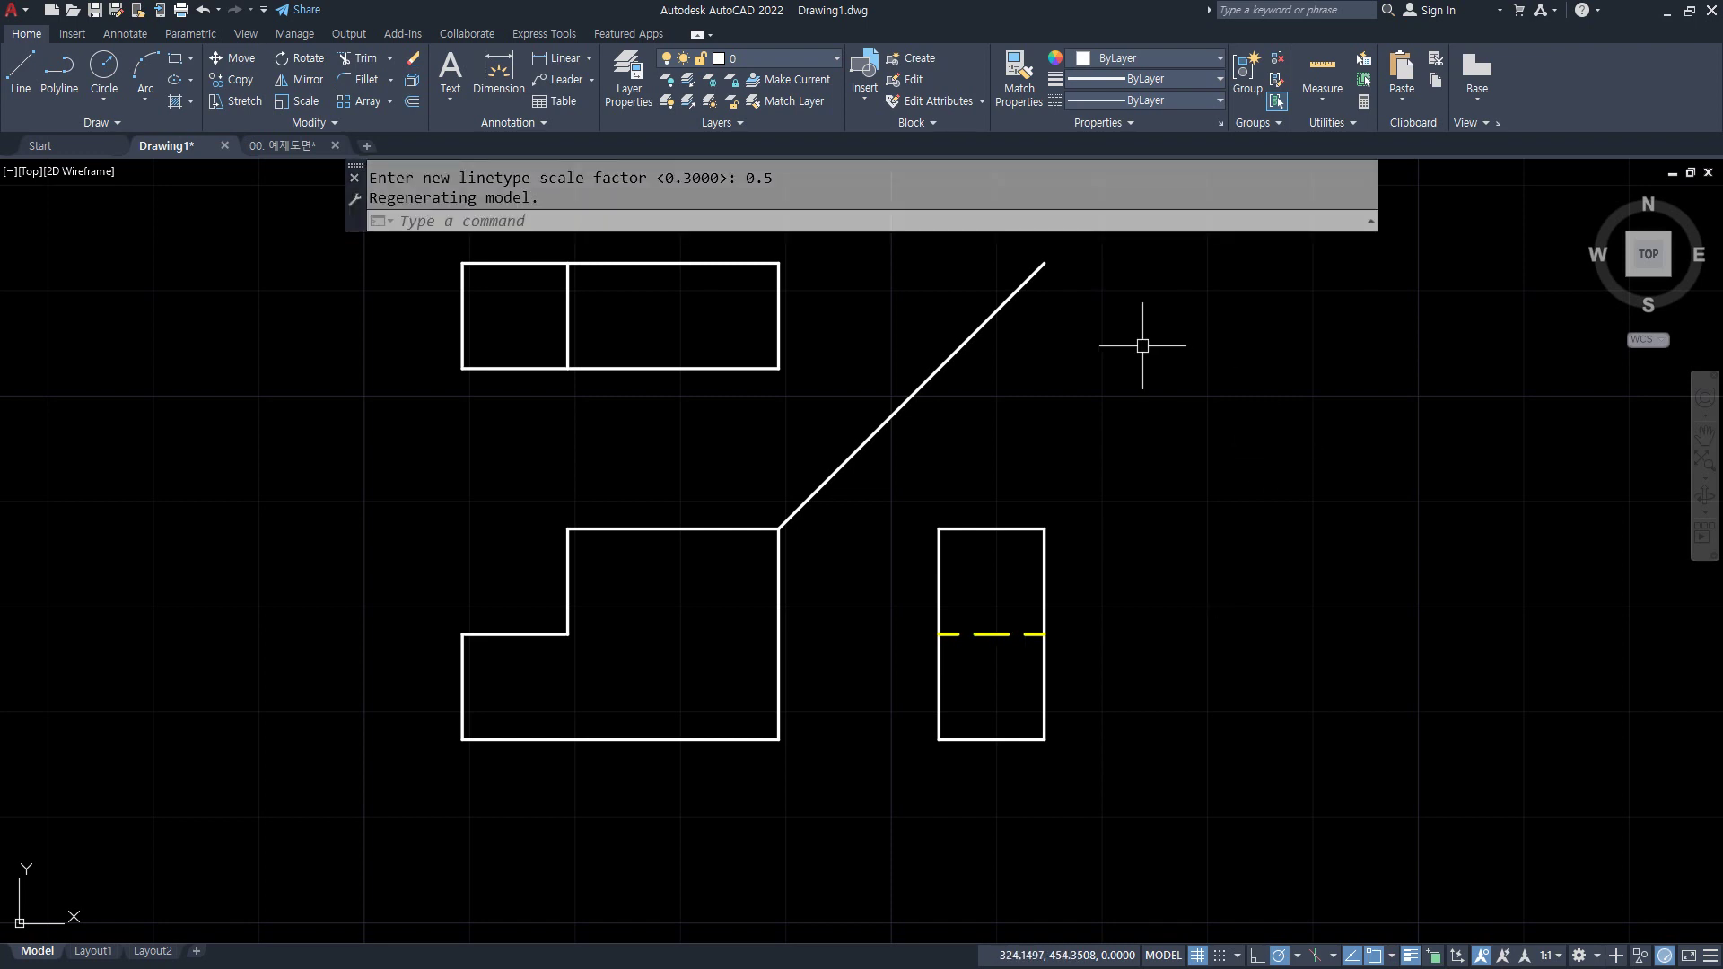
- Erase the diagonal projection line from the stepped block's three-view set
left_click(970, 333)
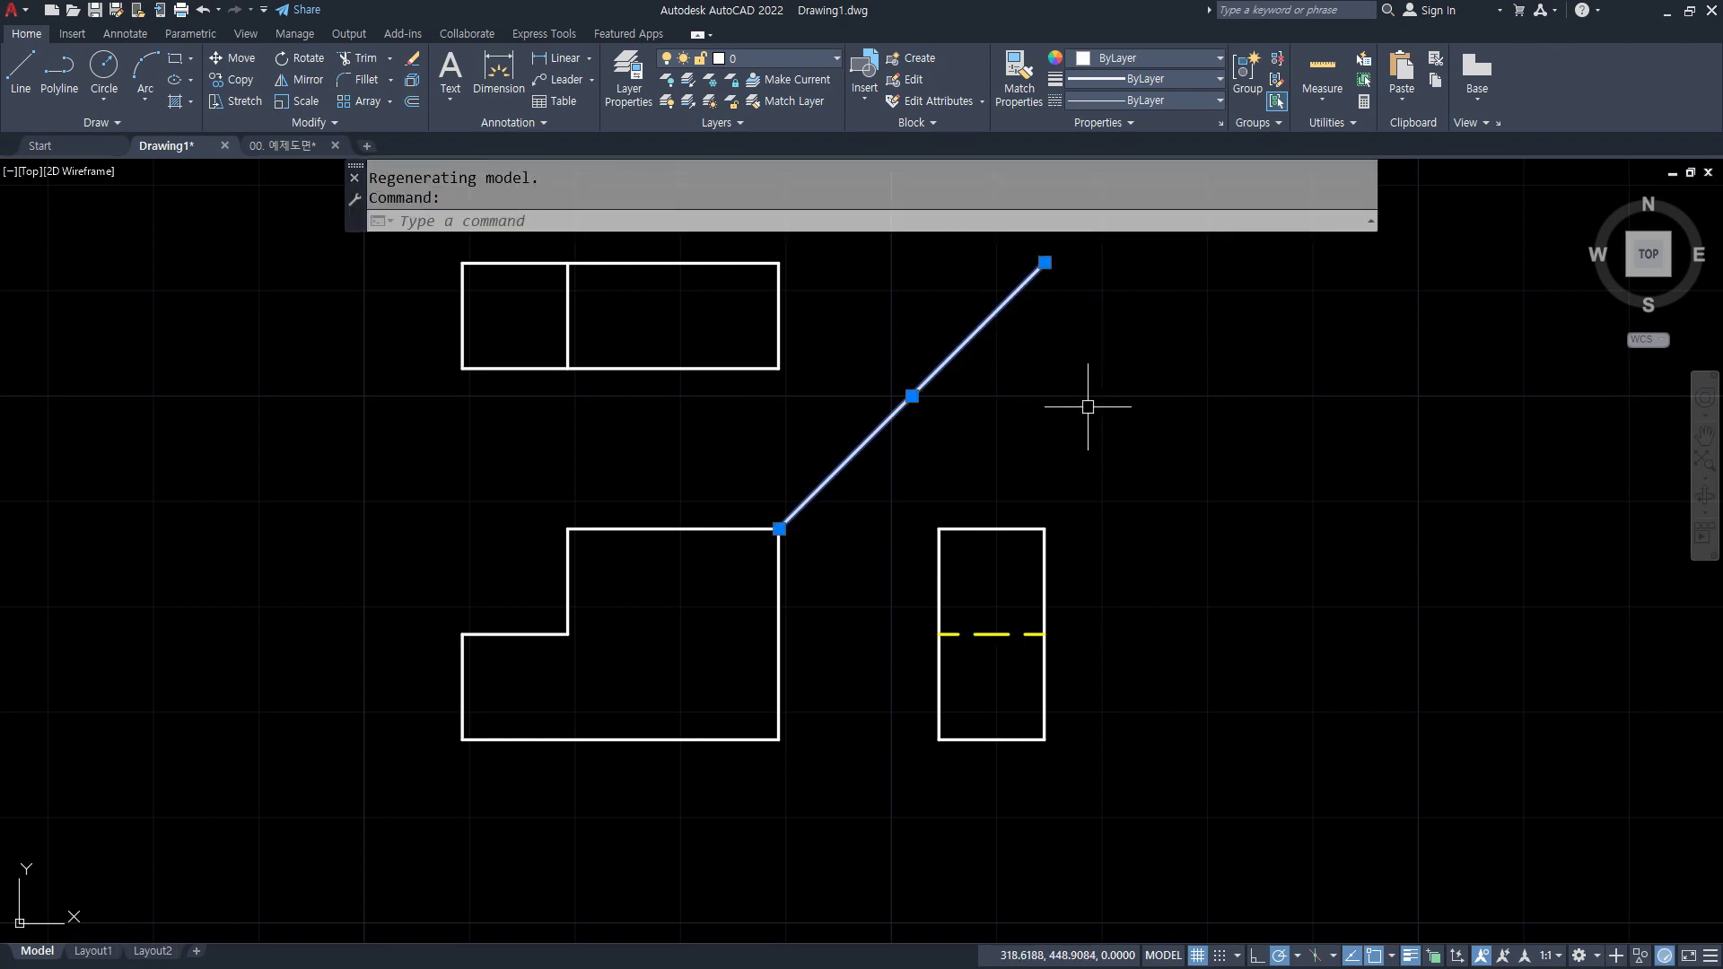
key("Delete")
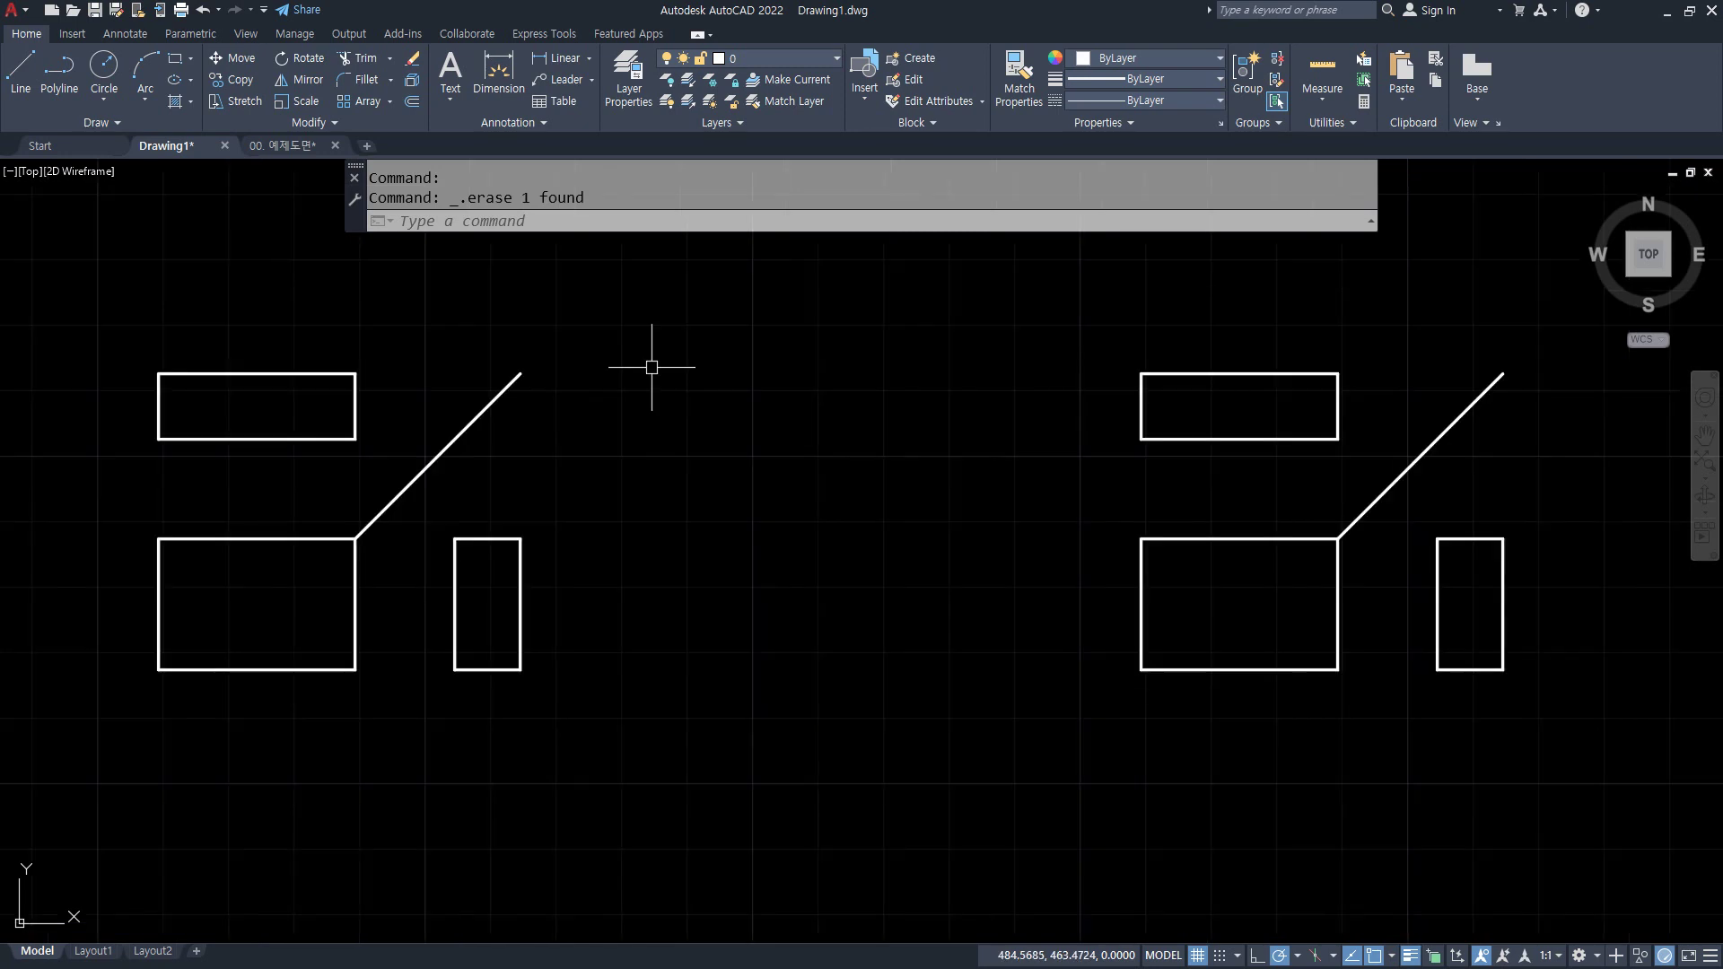
left_click(231, 546)
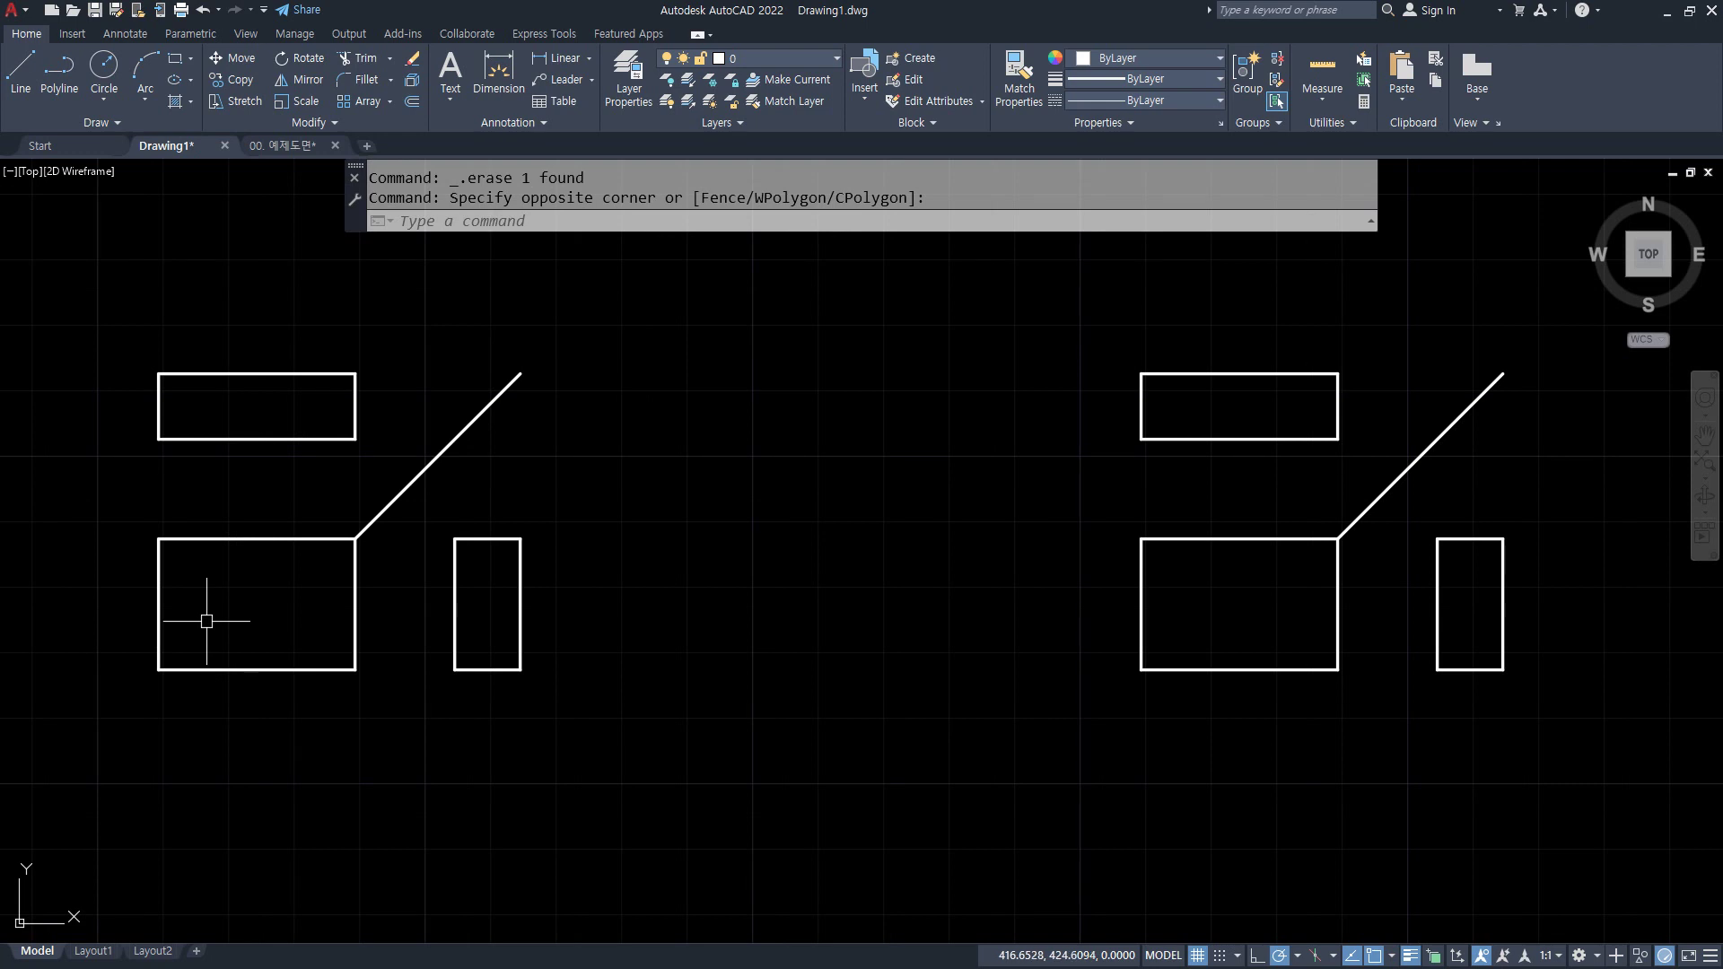
- Offset the left, right and top edges of the adjacent set's front view inward by 10
type("o")
key("Return")
type("1")
key("Return")
left_click(158, 596)
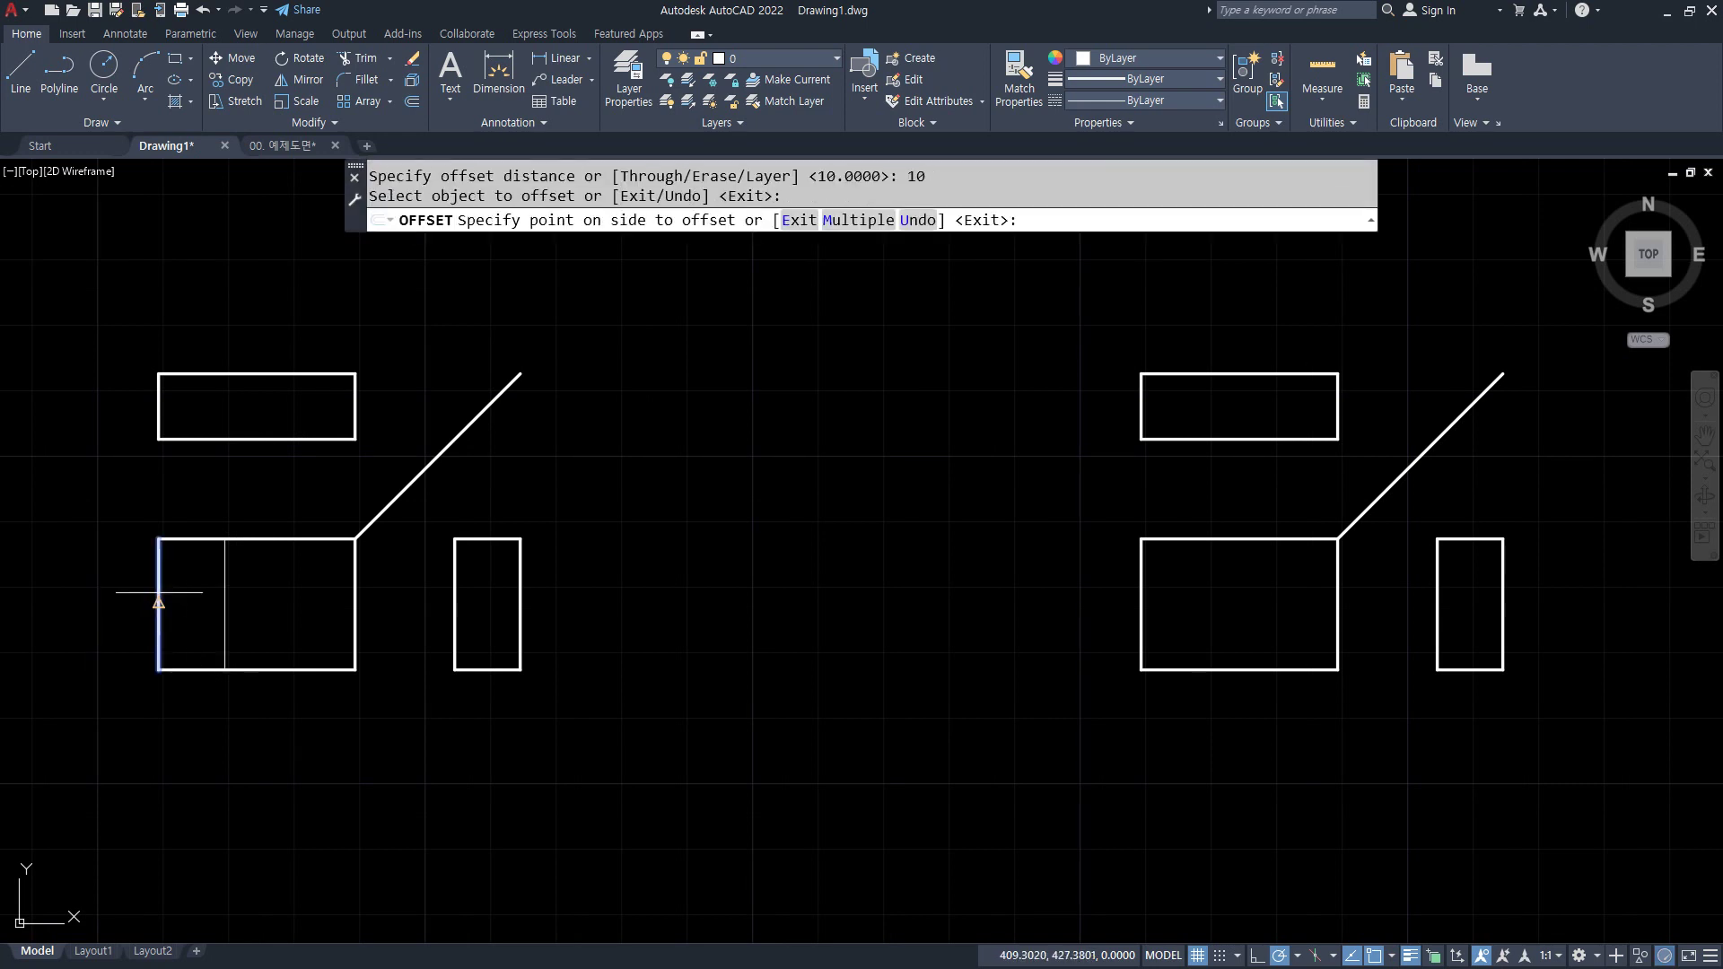
left_click(323, 594)
left_click(356, 594)
left_click(238, 589)
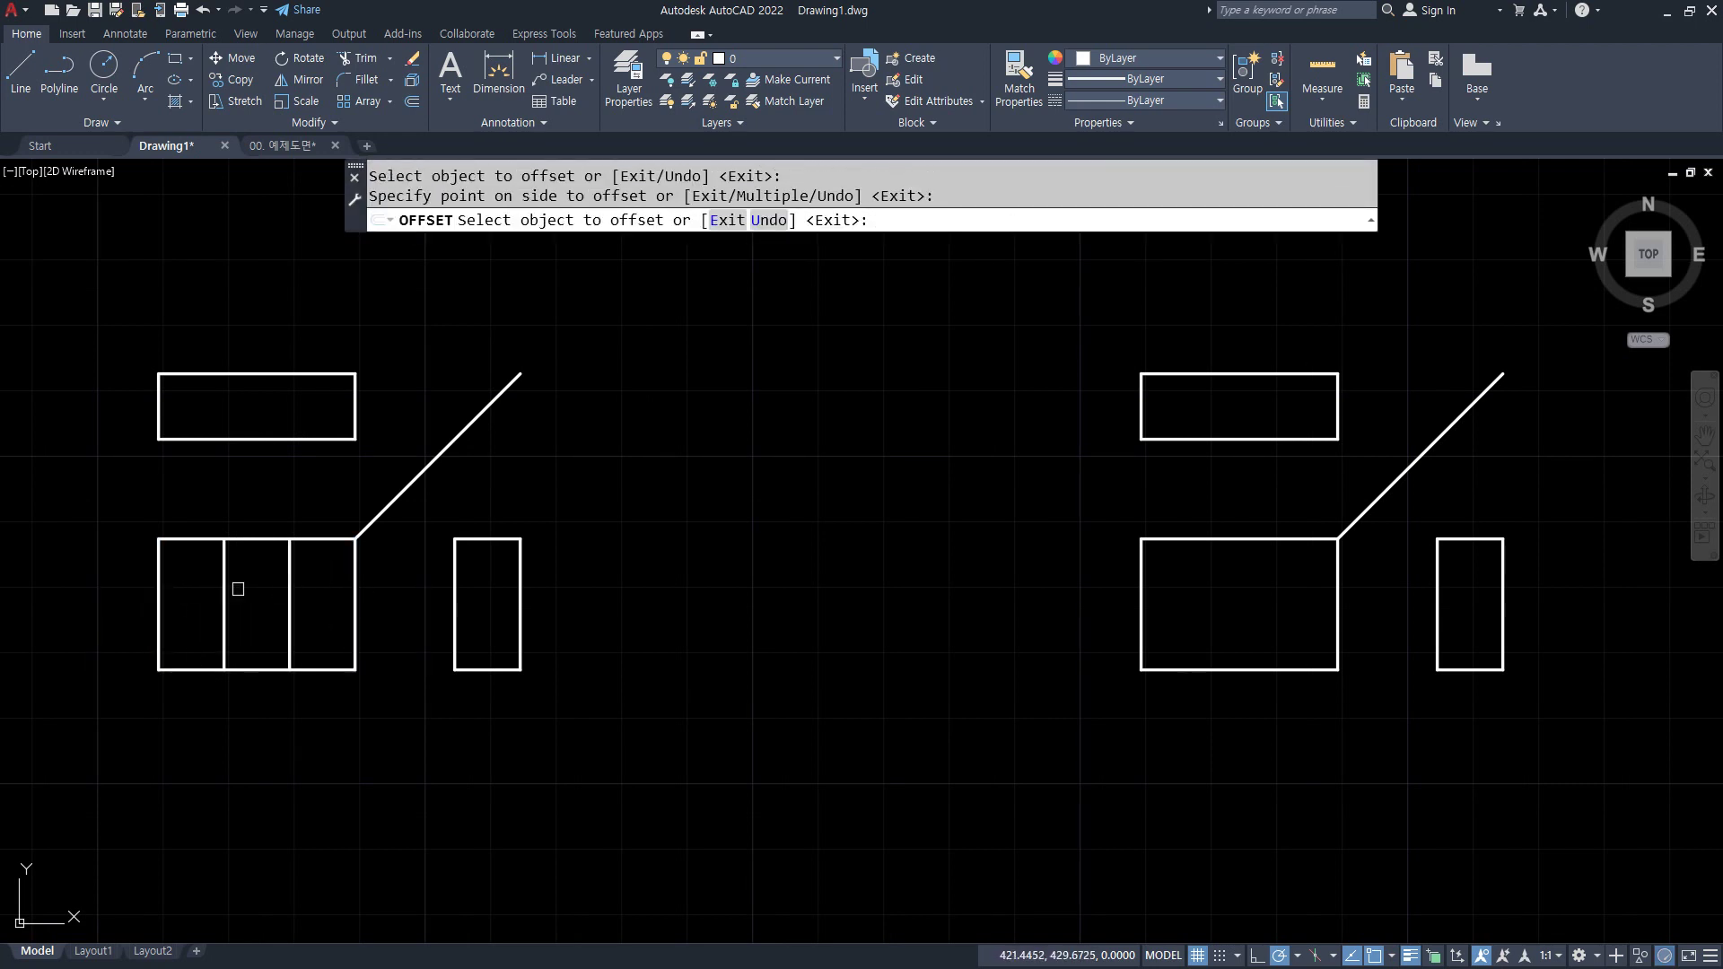
left_click(254, 541)
left_click(270, 607)
key("Return")
- Trim the front view's offset lines and top edge with a fence to form a U shape with a central notch
type("tr")
key("Return")
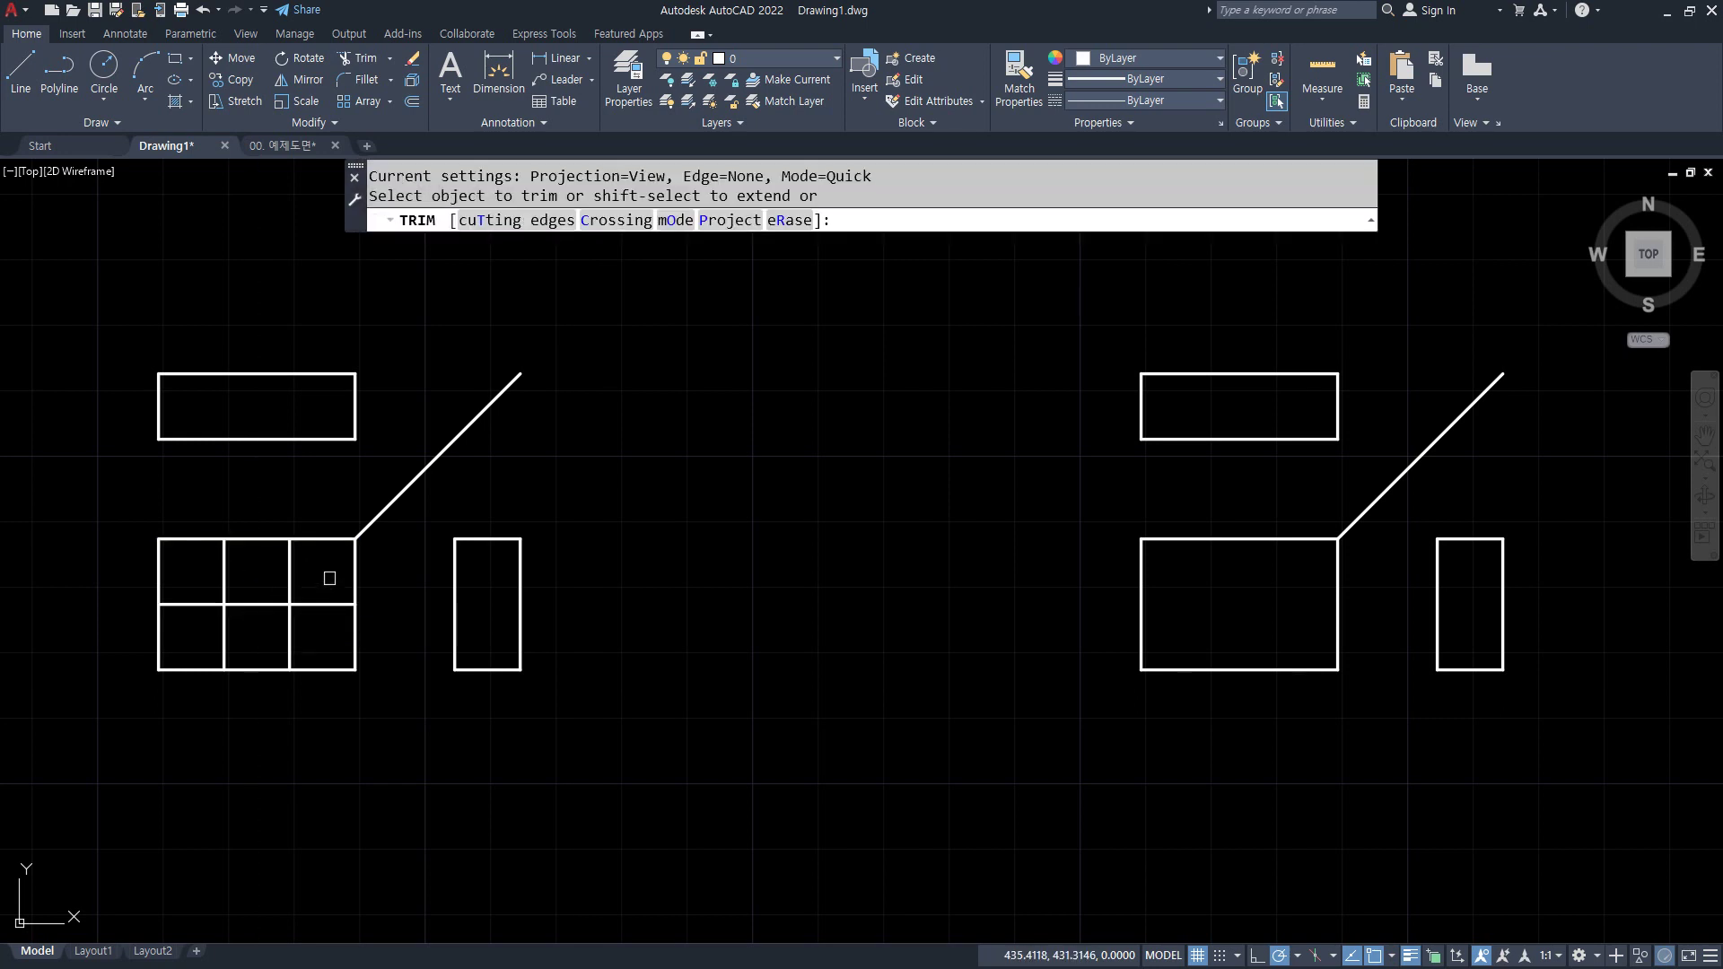
type("f")
key("Return")
left_click(330, 579)
left_click(310, 636)
left_click(222, 635)
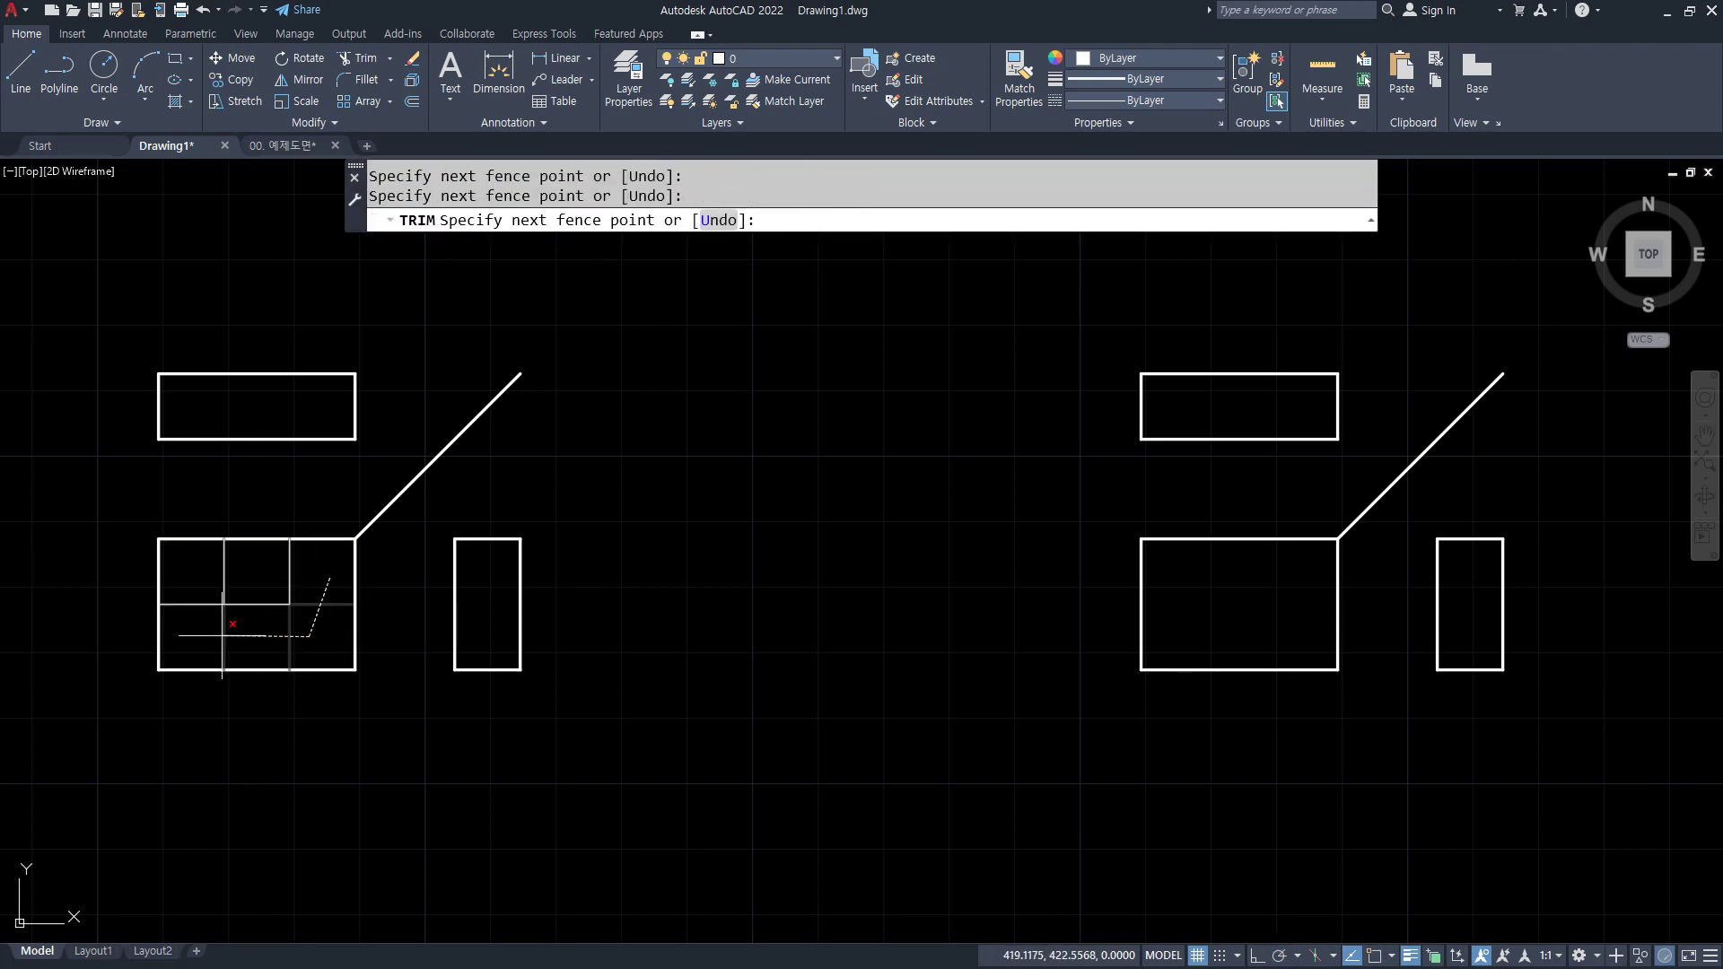
left_click(193, 584)
key("Return")
key("Return")
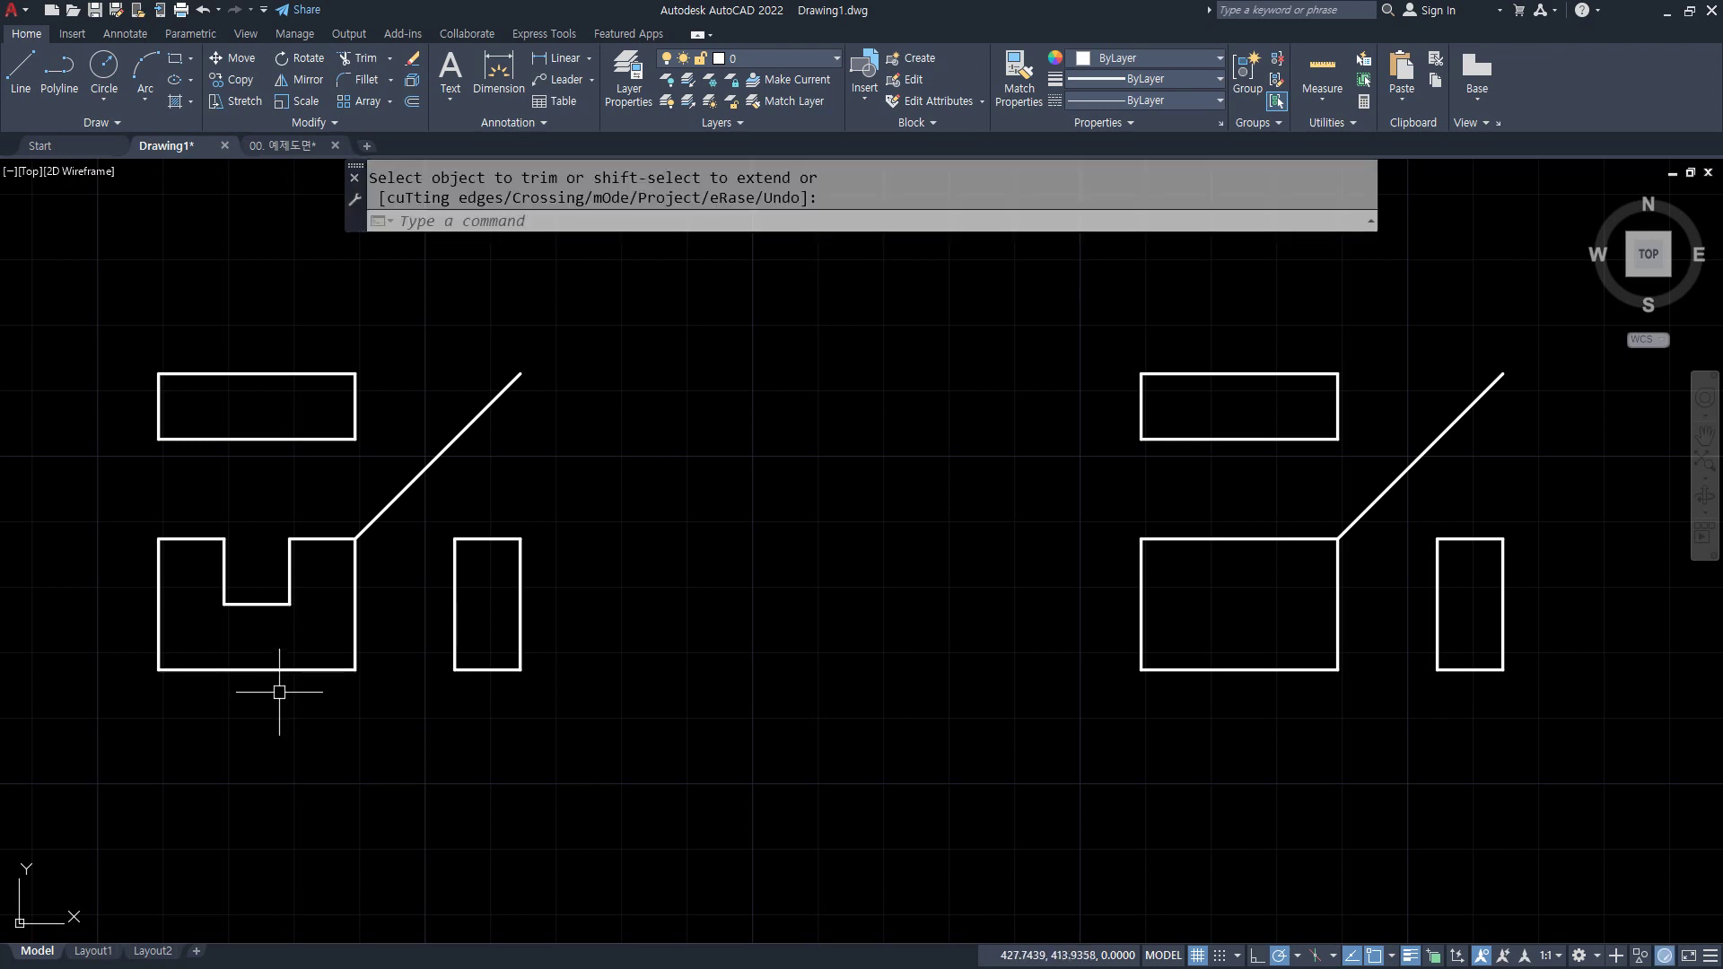
- Draw vertical lines from the notch's two upper corners up to the far edge of the top view
type("l")
key("Return")
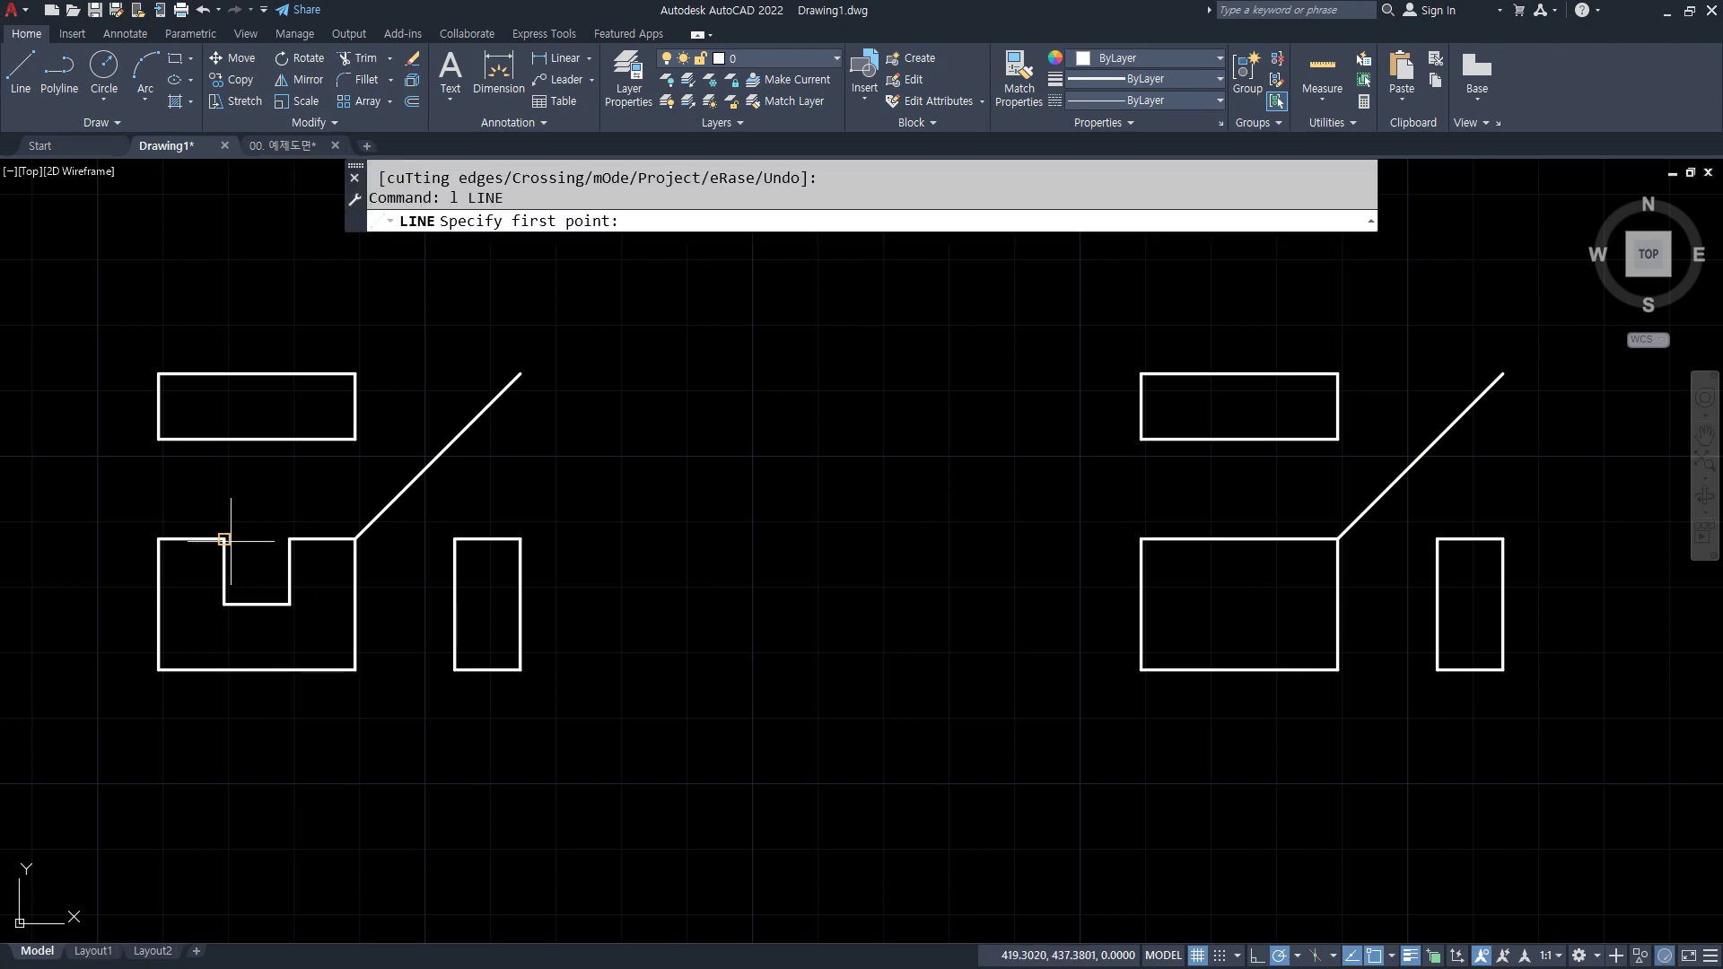
left_click(224, 539)
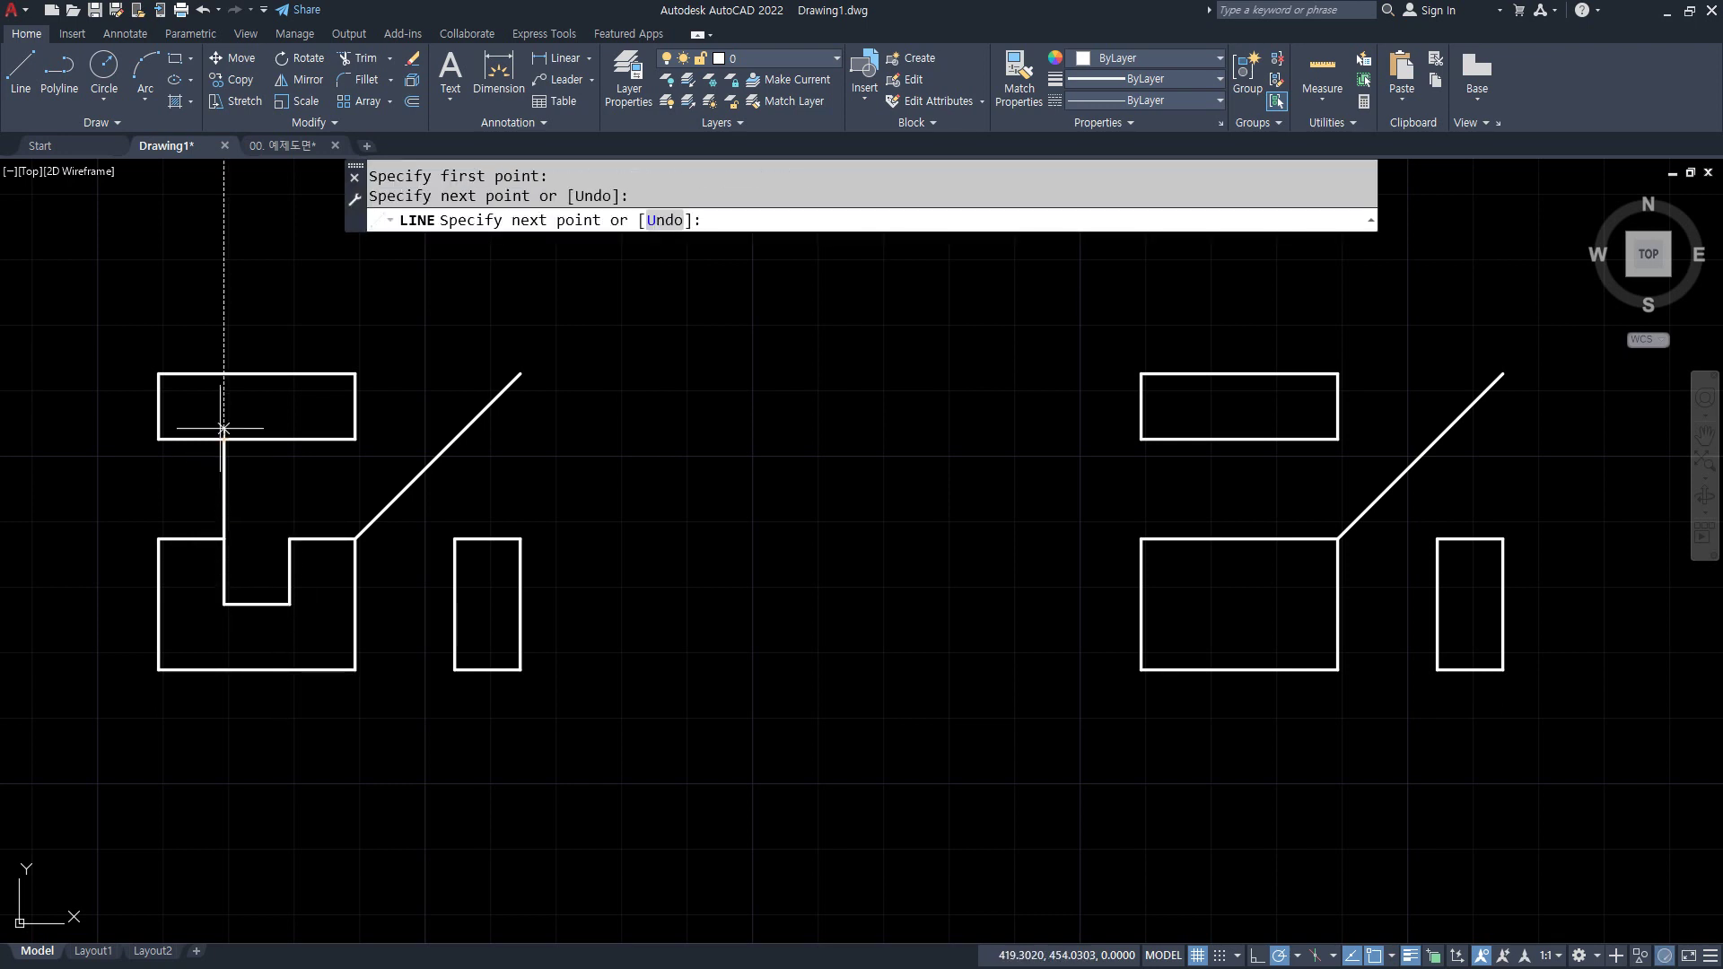
left_click(223, 373)
key("Return")
key("Return")
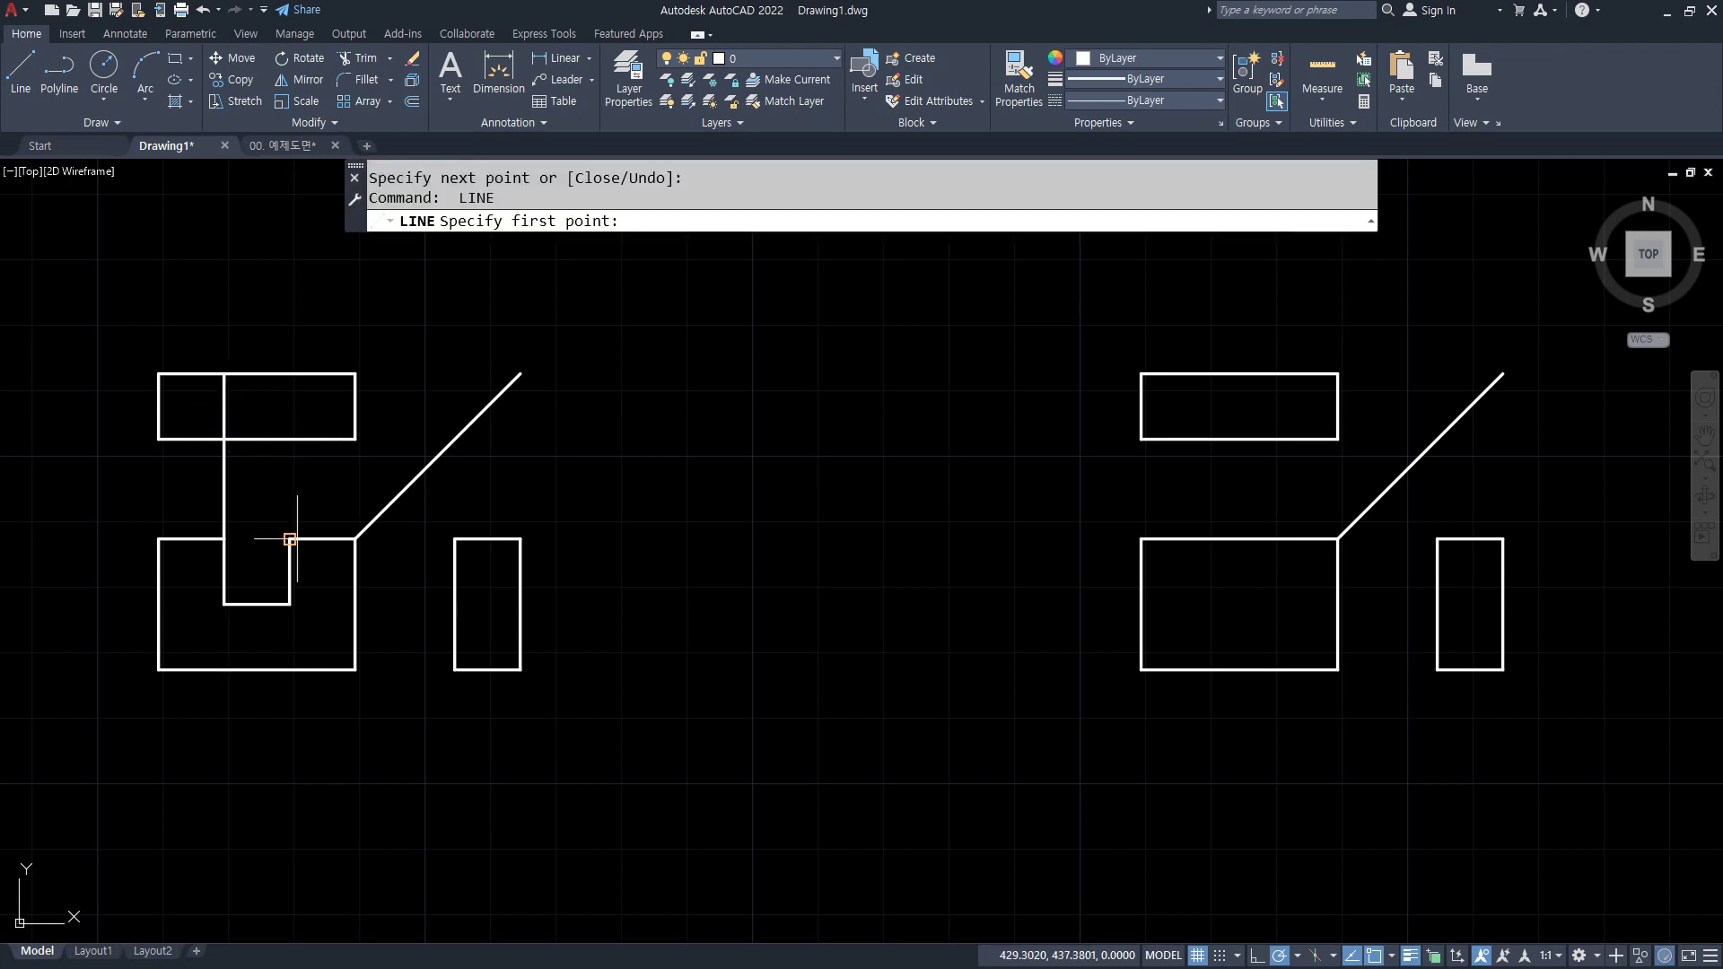
left_click(290, 539)
left_click(290, 439)
left_click(290, 373)
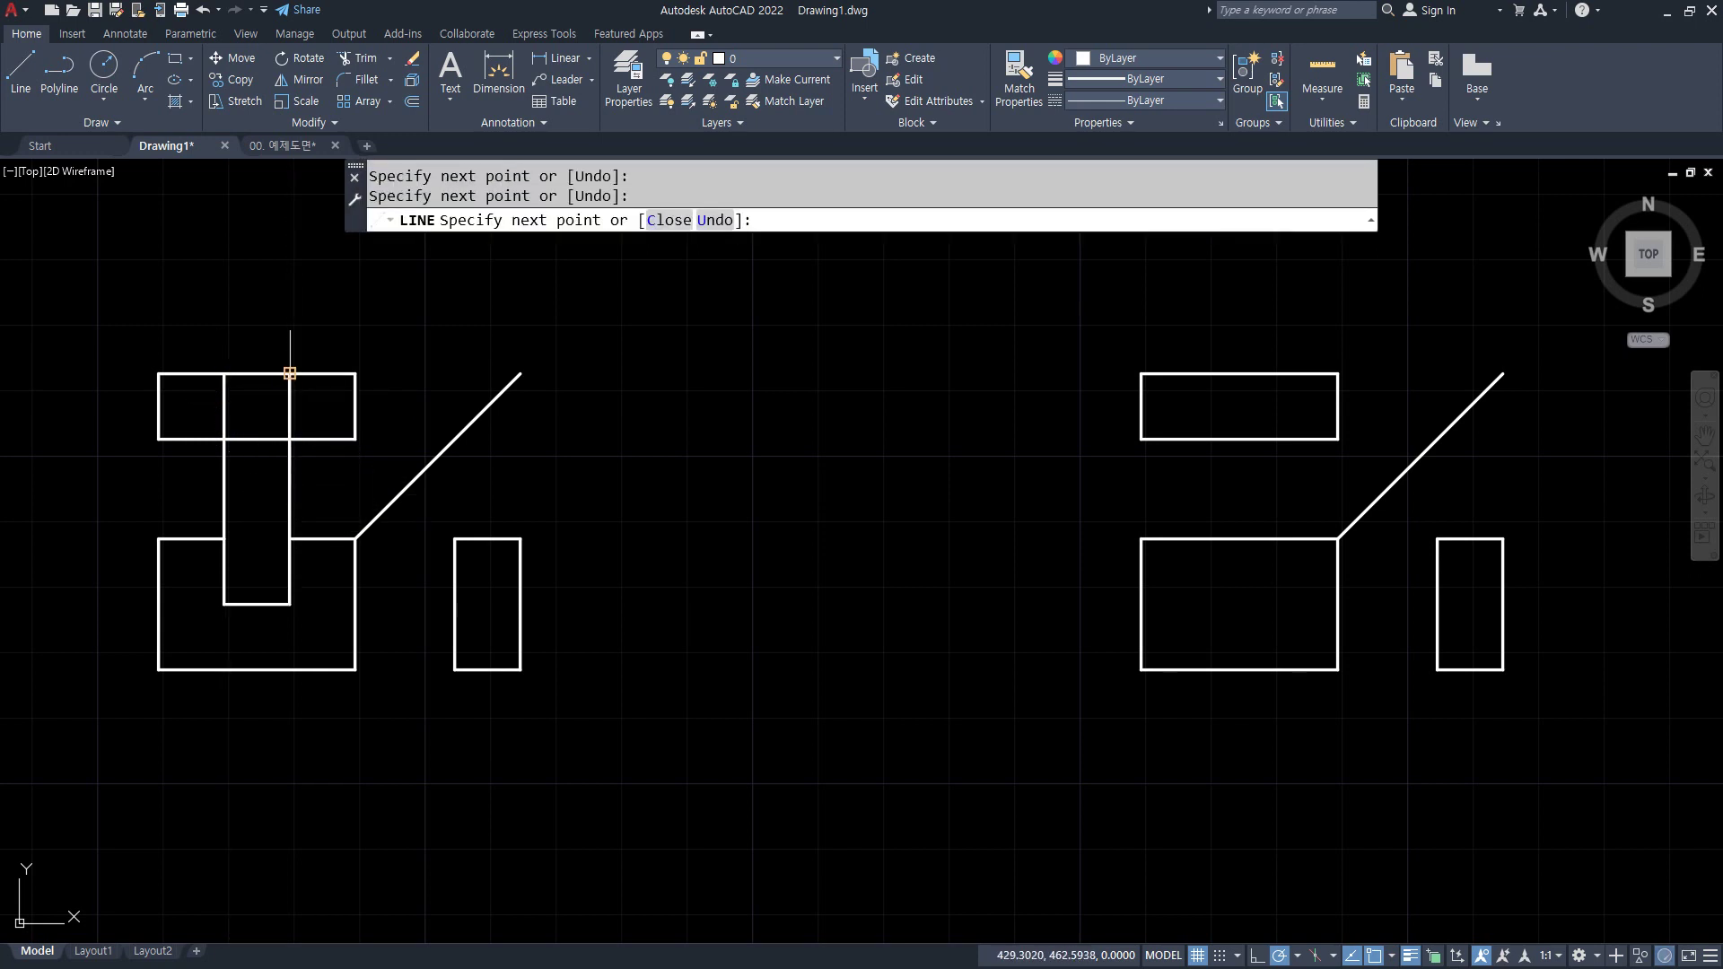
key("Return")
- Erase the two vertical projection segments between the front view and the top view
left_click_drag(300, 469, 181, 486)
type("e")
key("Return")
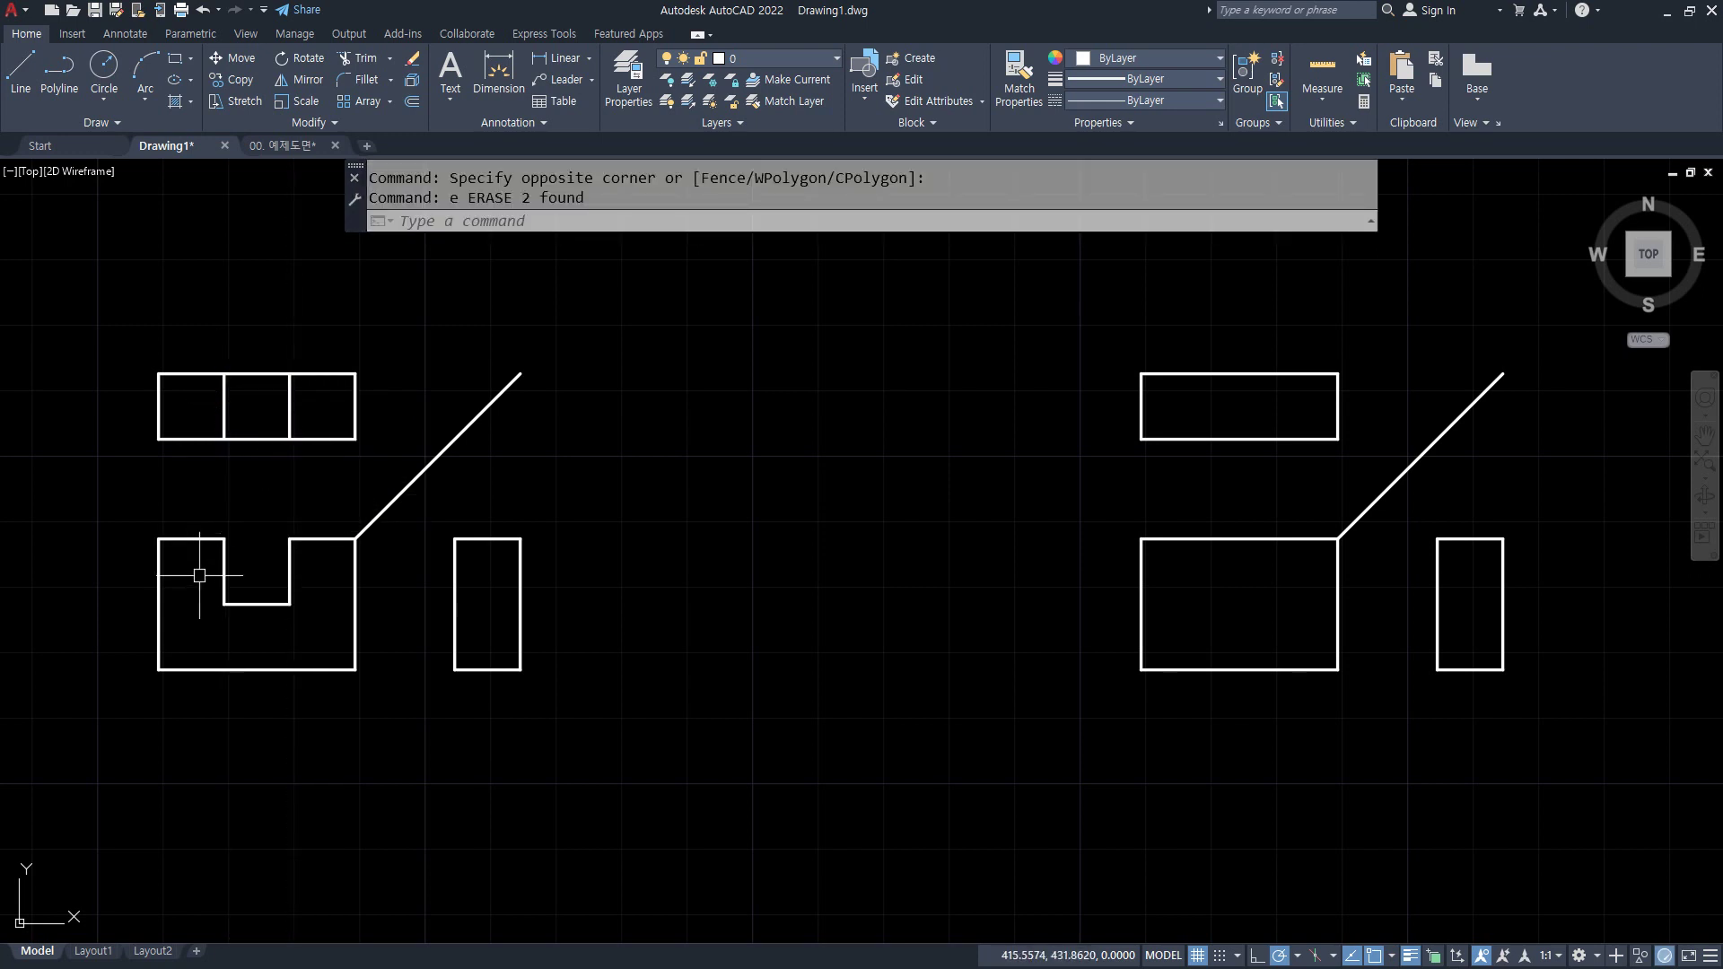
- Project the notch's bottom edge horizontally across the side view and erase the segment between the two views
type("l")
key("Return")
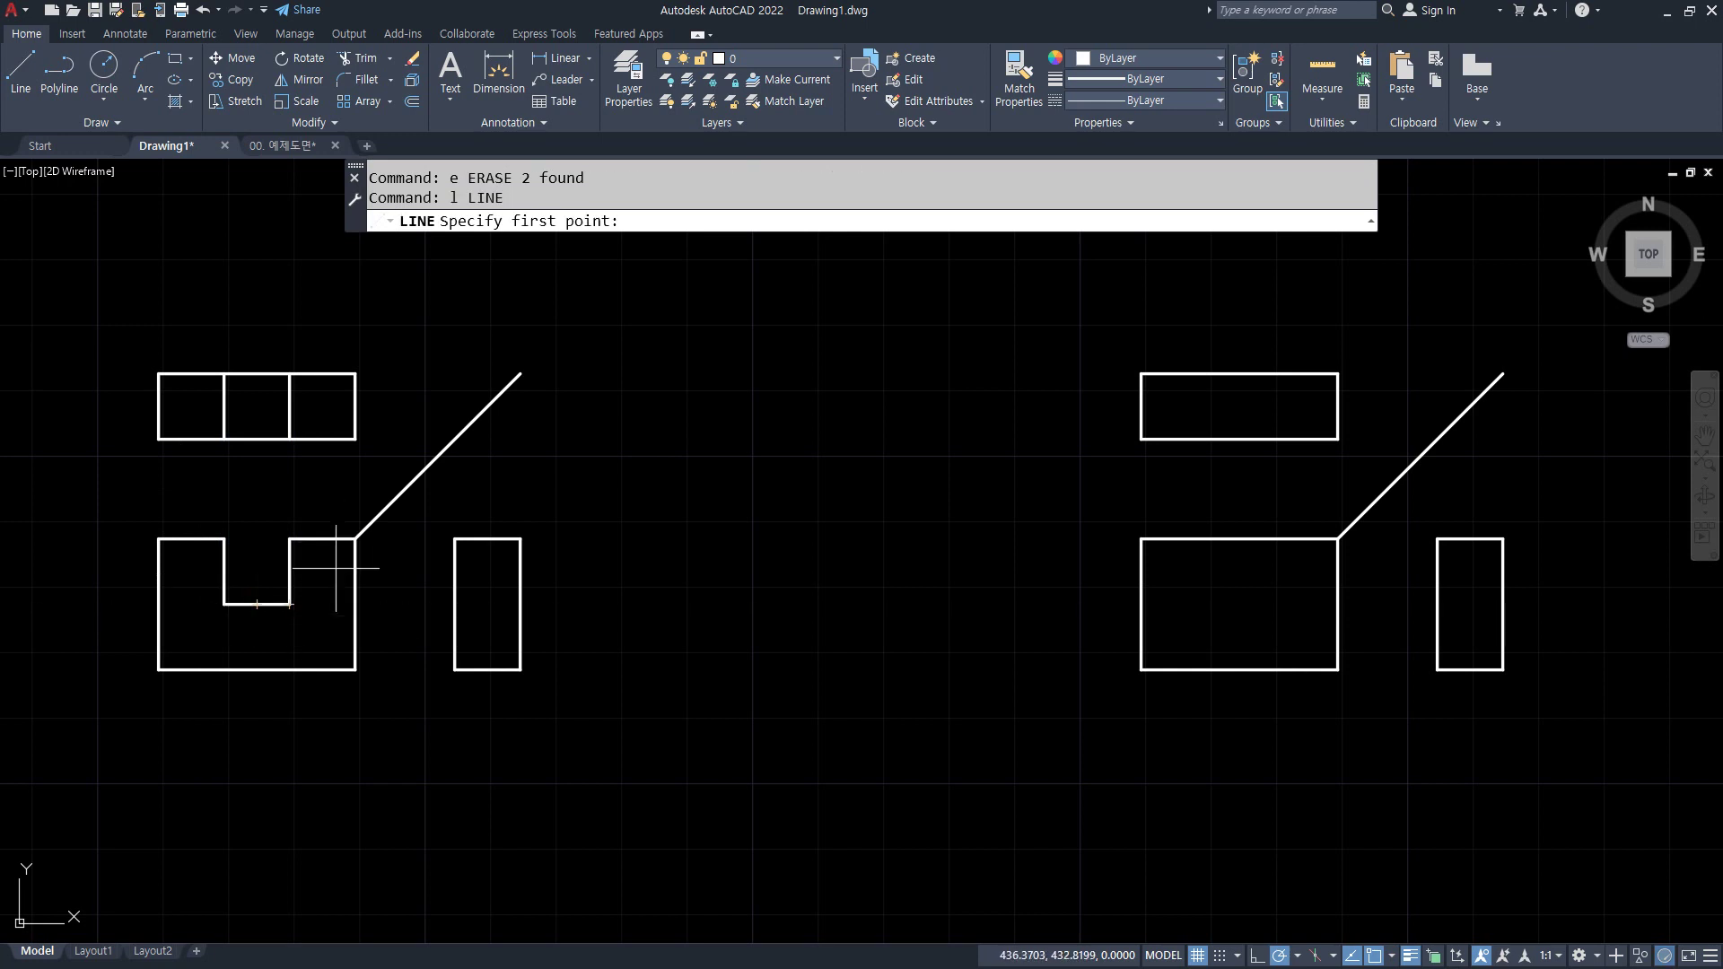
left_click(290, 603)
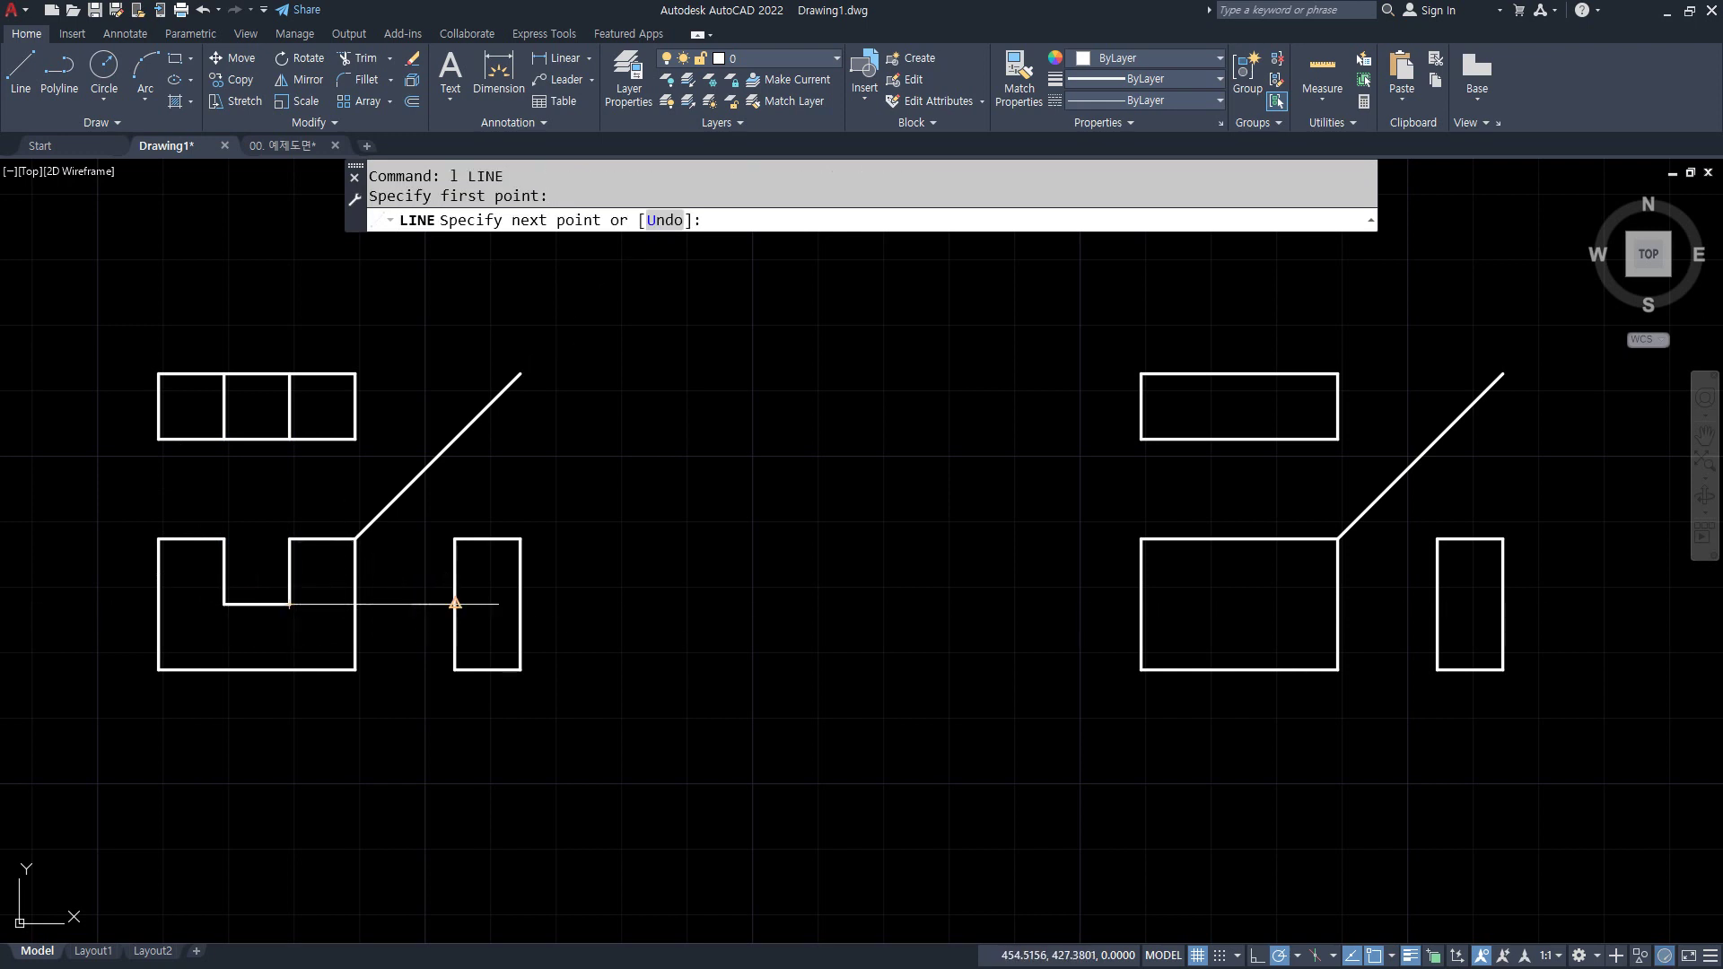
left_click(455, 603)
key("Return")
left_click(372, 603)
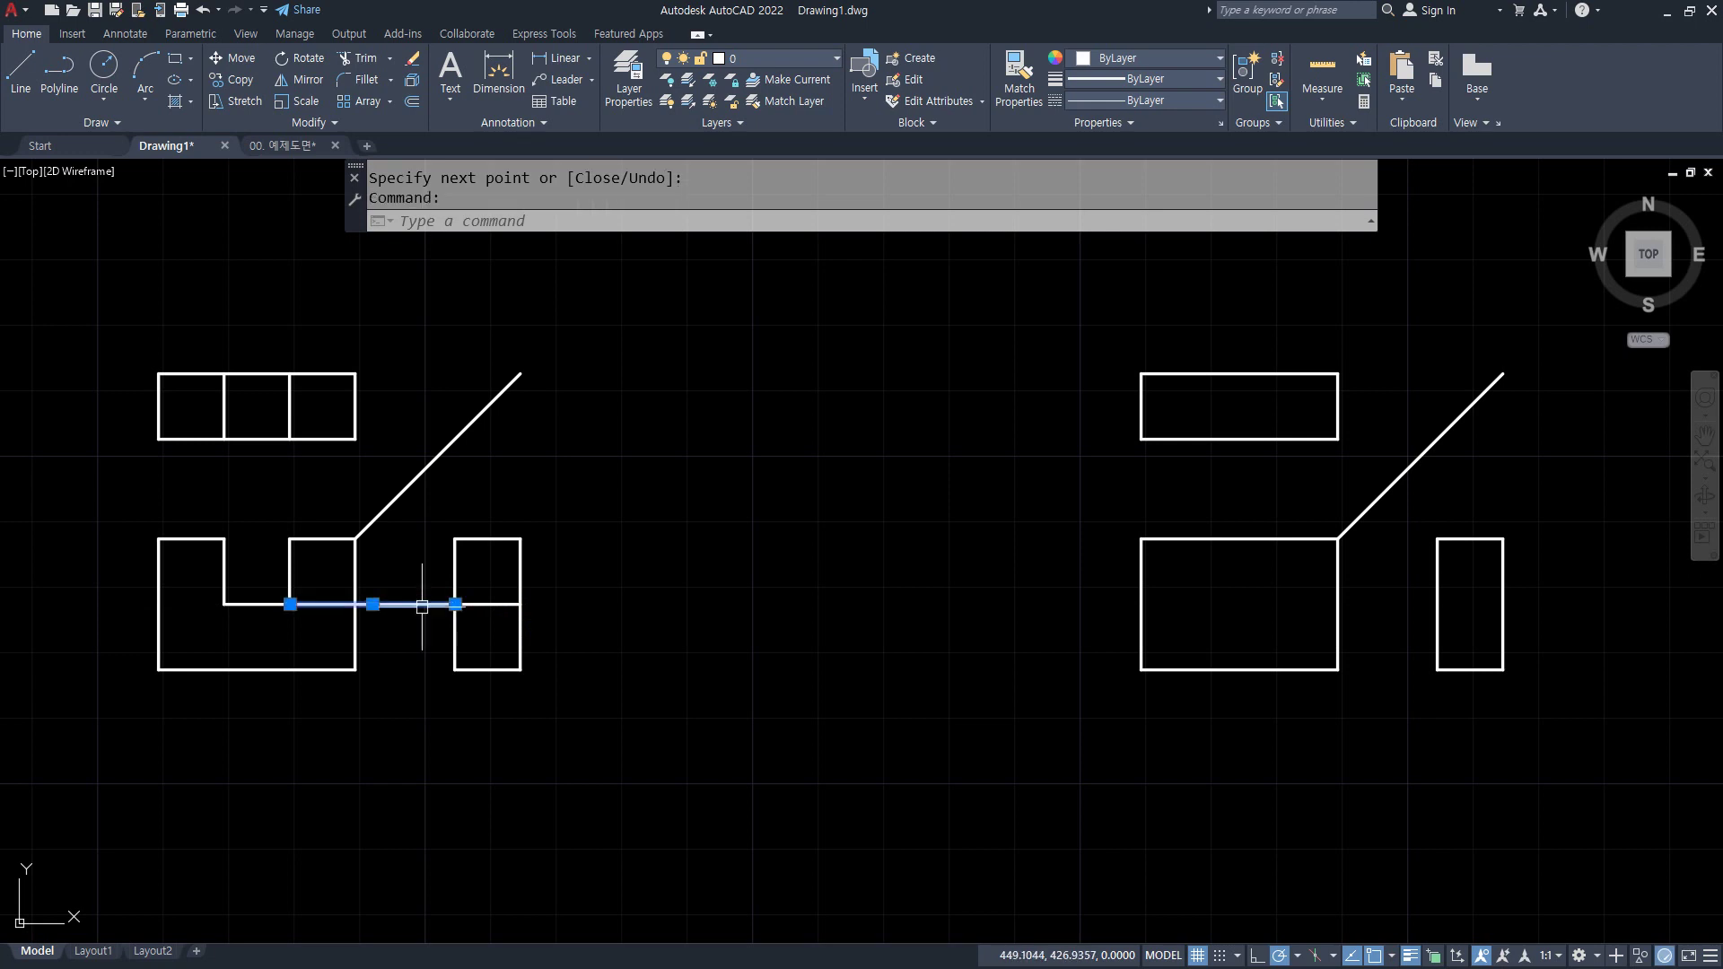
type("e")
key("Return")
- Move the side view's notch line to the 은선 layer and erase the diagonal projection line of the U-shaped set
left_click(495, 607)
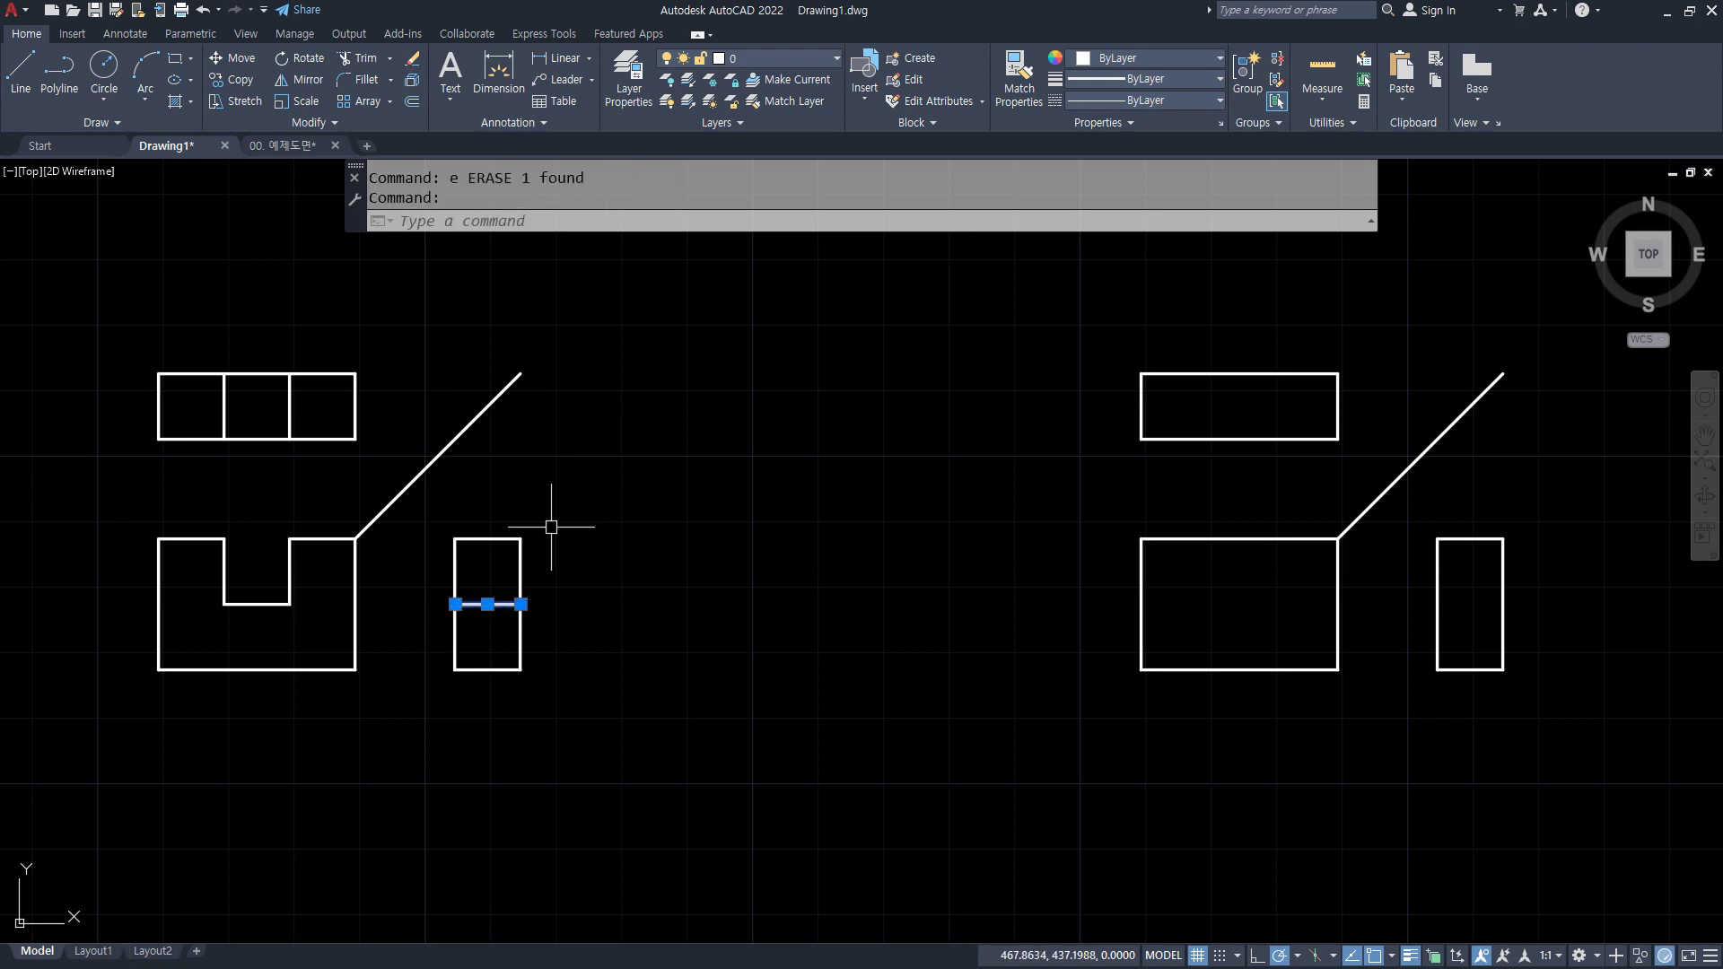
left_click(769, 64)
left_click(756, 146)
key("Escape")
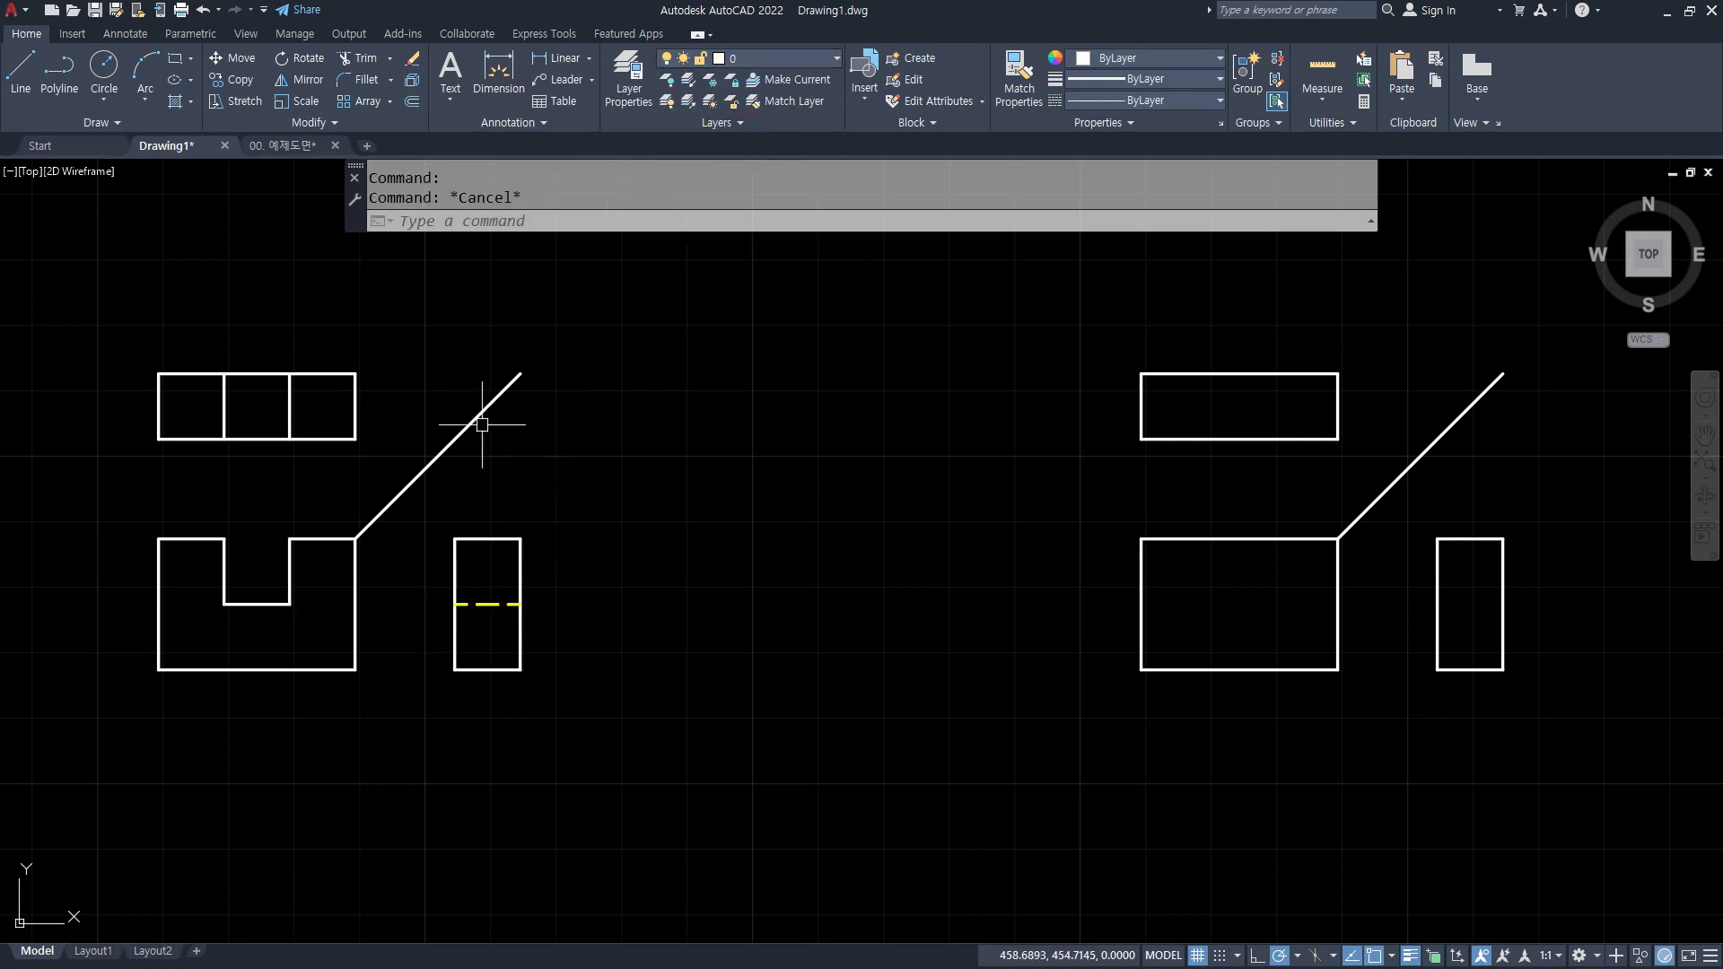
left_click(482, 424)
key("Delete")
- Offset the front view's left, right and top edges 10 inward in the next unmodified three-view set
middle_click_drag(984, 534, 565, 557)
type("o")
key("Return")
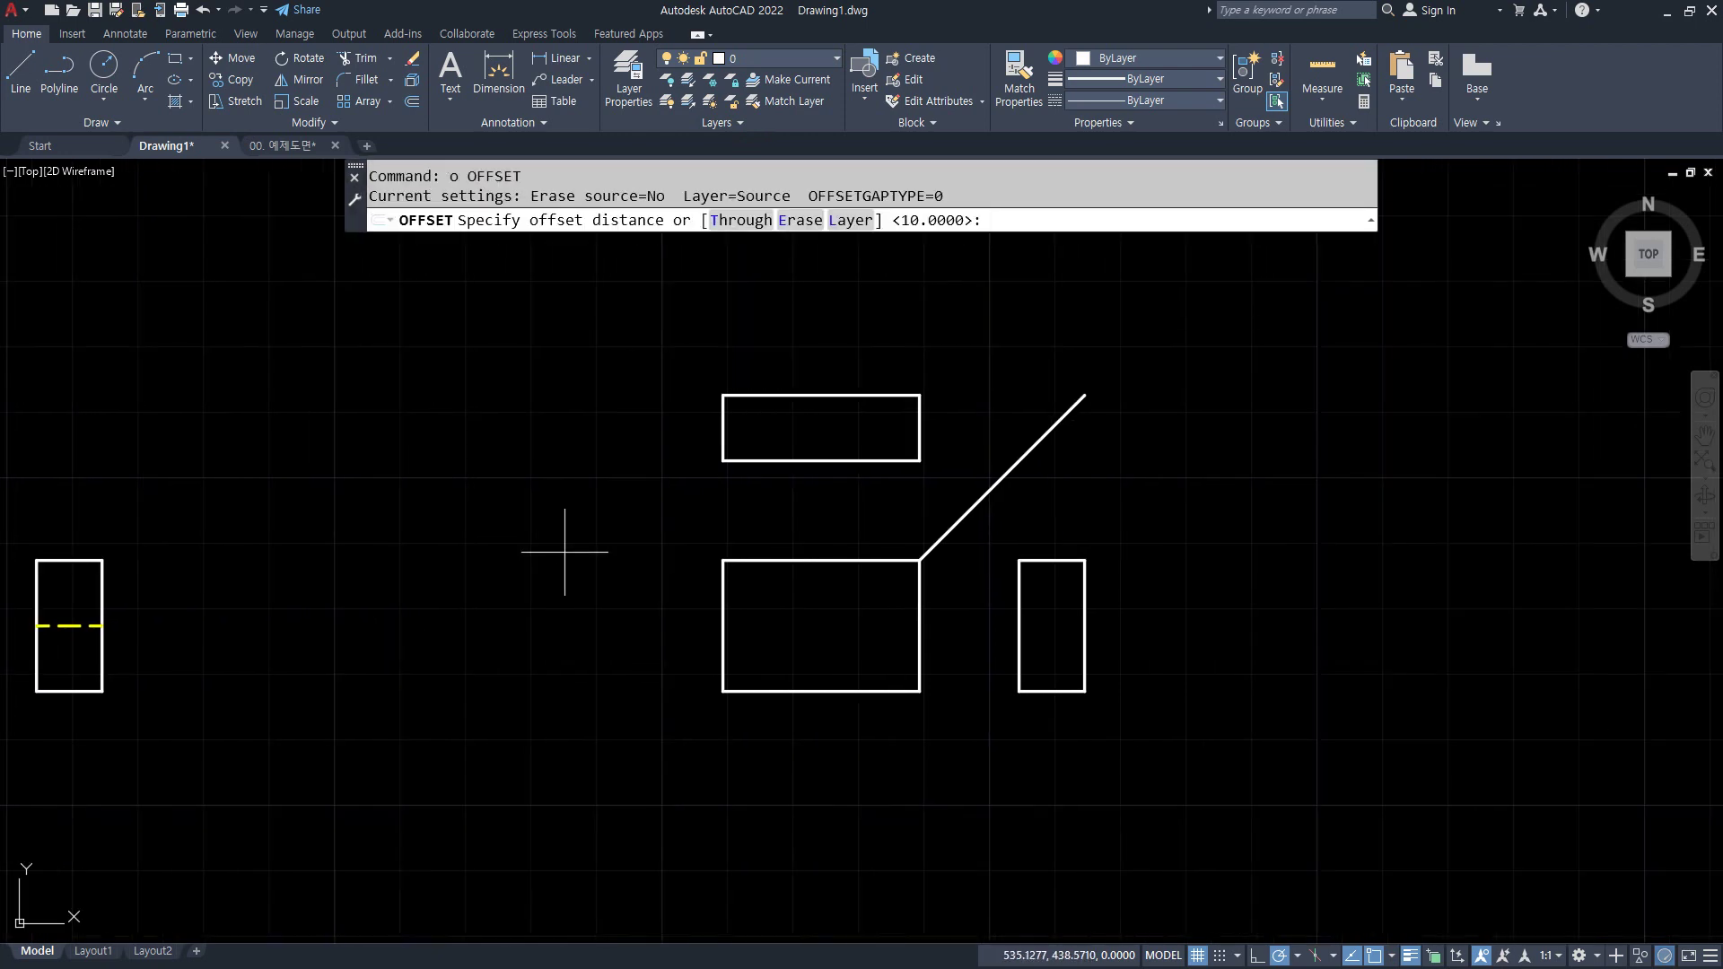
type("10")
key("Return")
left_click(722, 594)
left_click(776, 596)
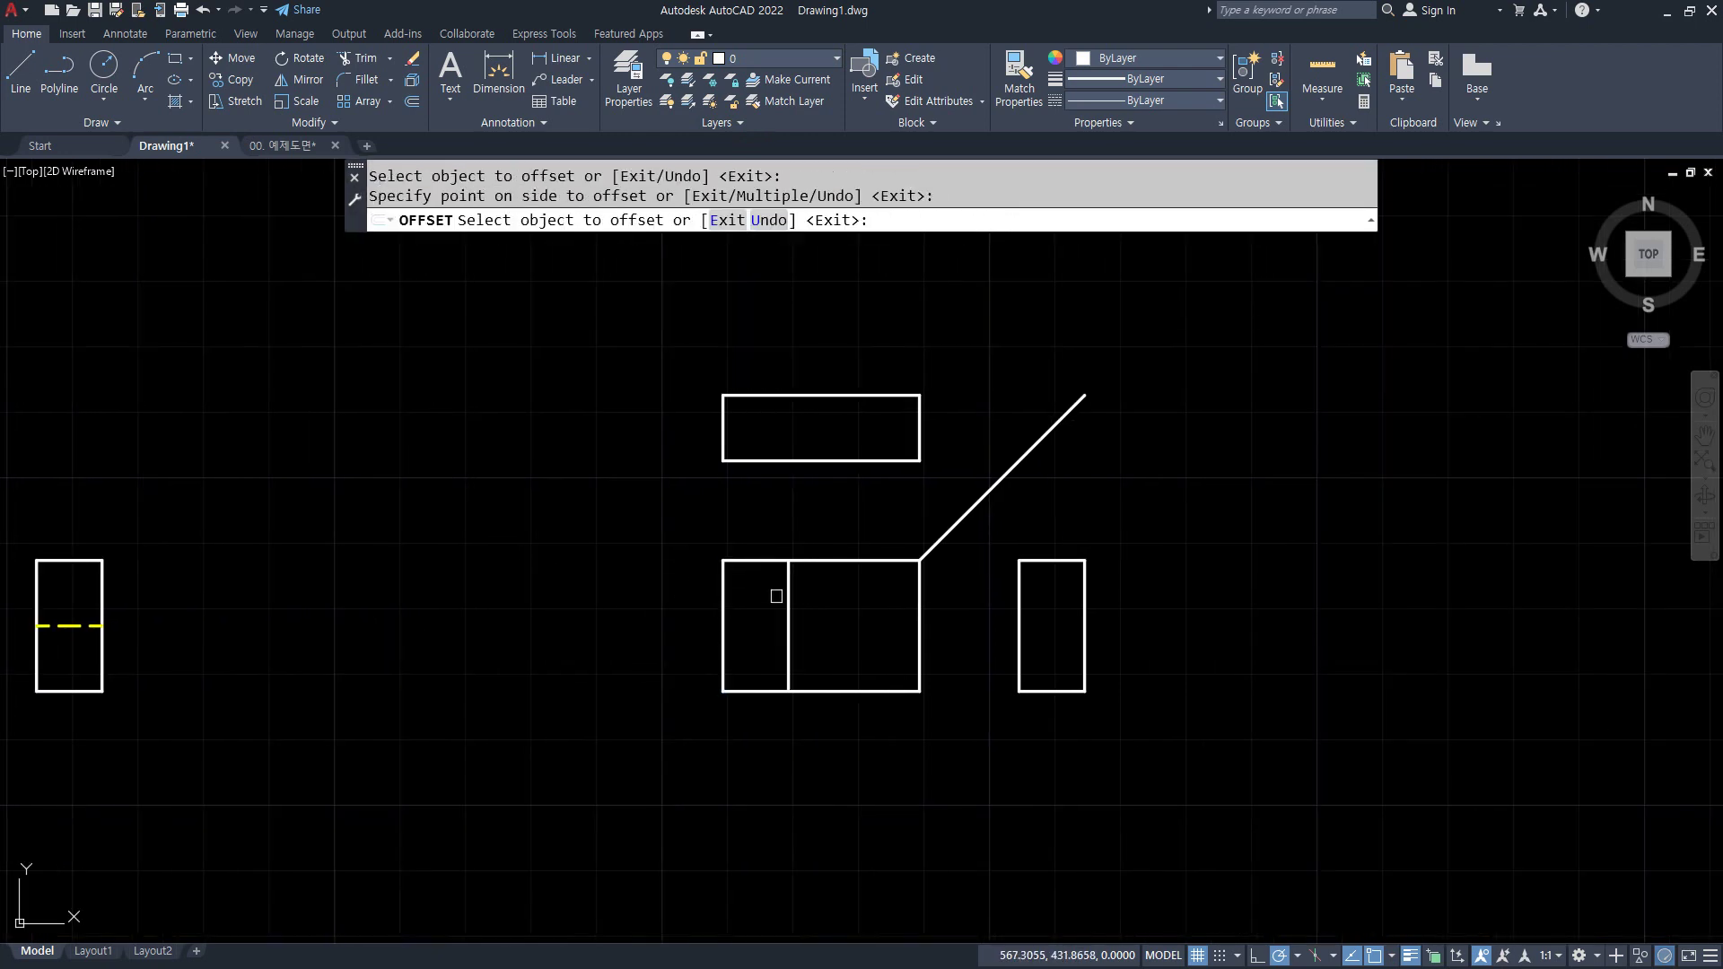
left_click(919, 600)
left_click(848, 599)
left_click(817, 559)
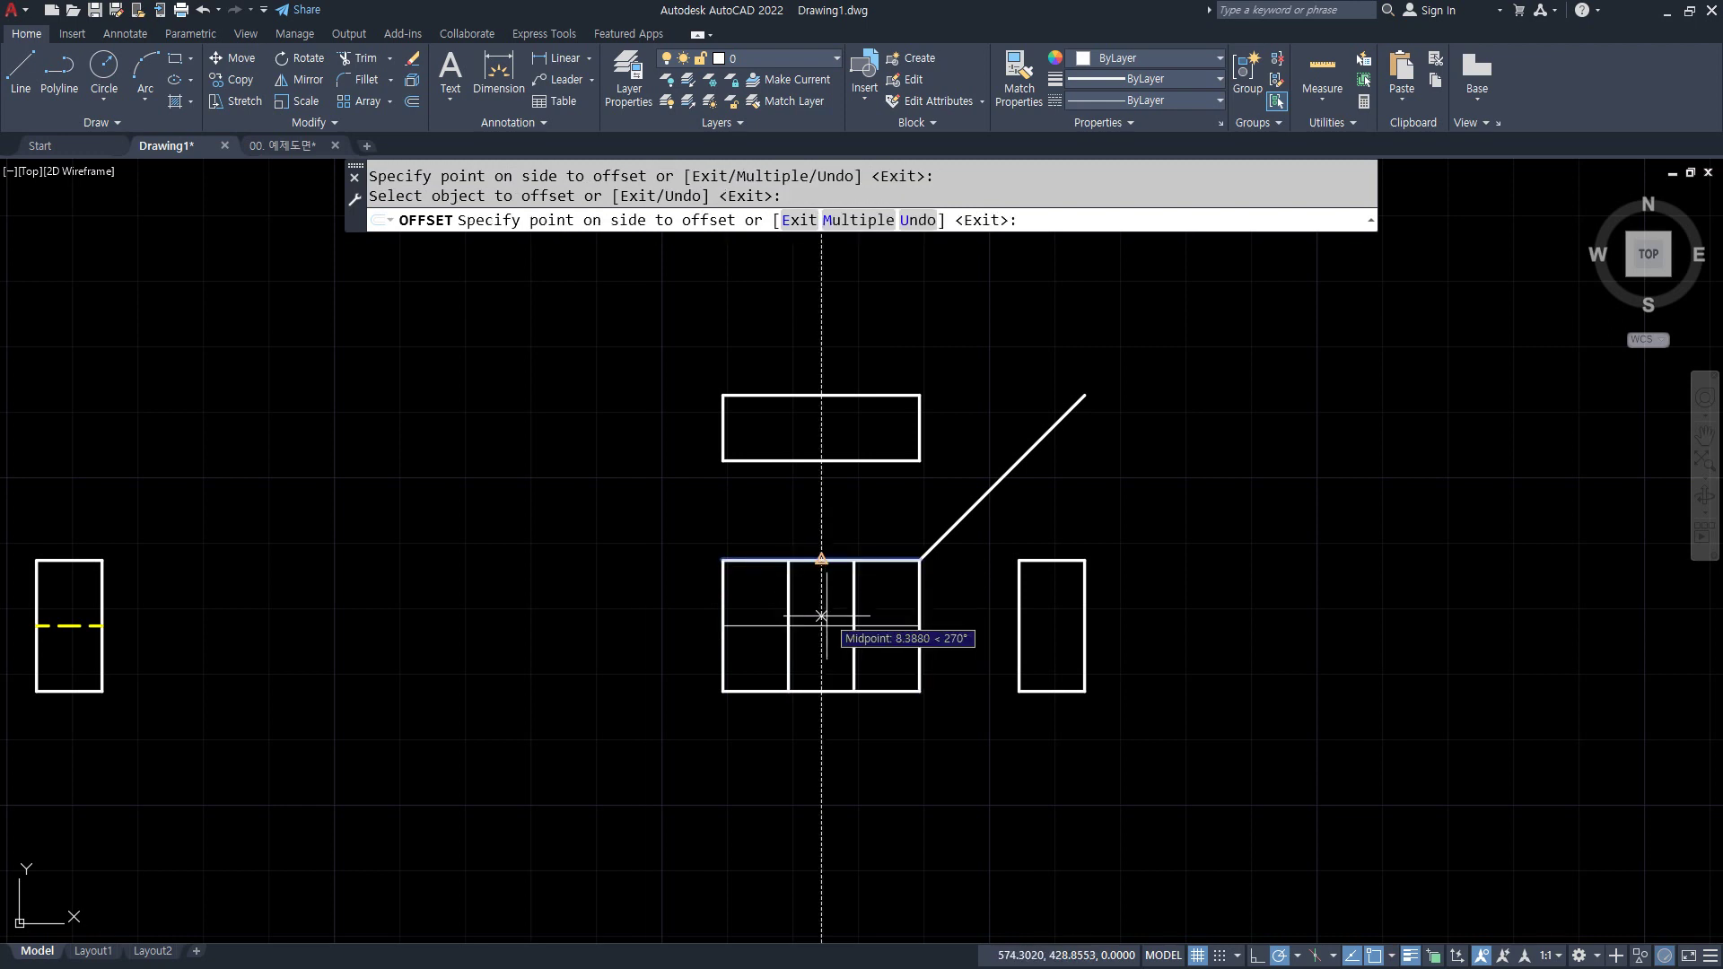
left_click(862, 610)
key("Return")
- Trim the front view's upper corners and inner line segments to leave an inverted T-shaped outline
type("tr")
key("Return")
left_click(924, 585)
left_click(853, 542)
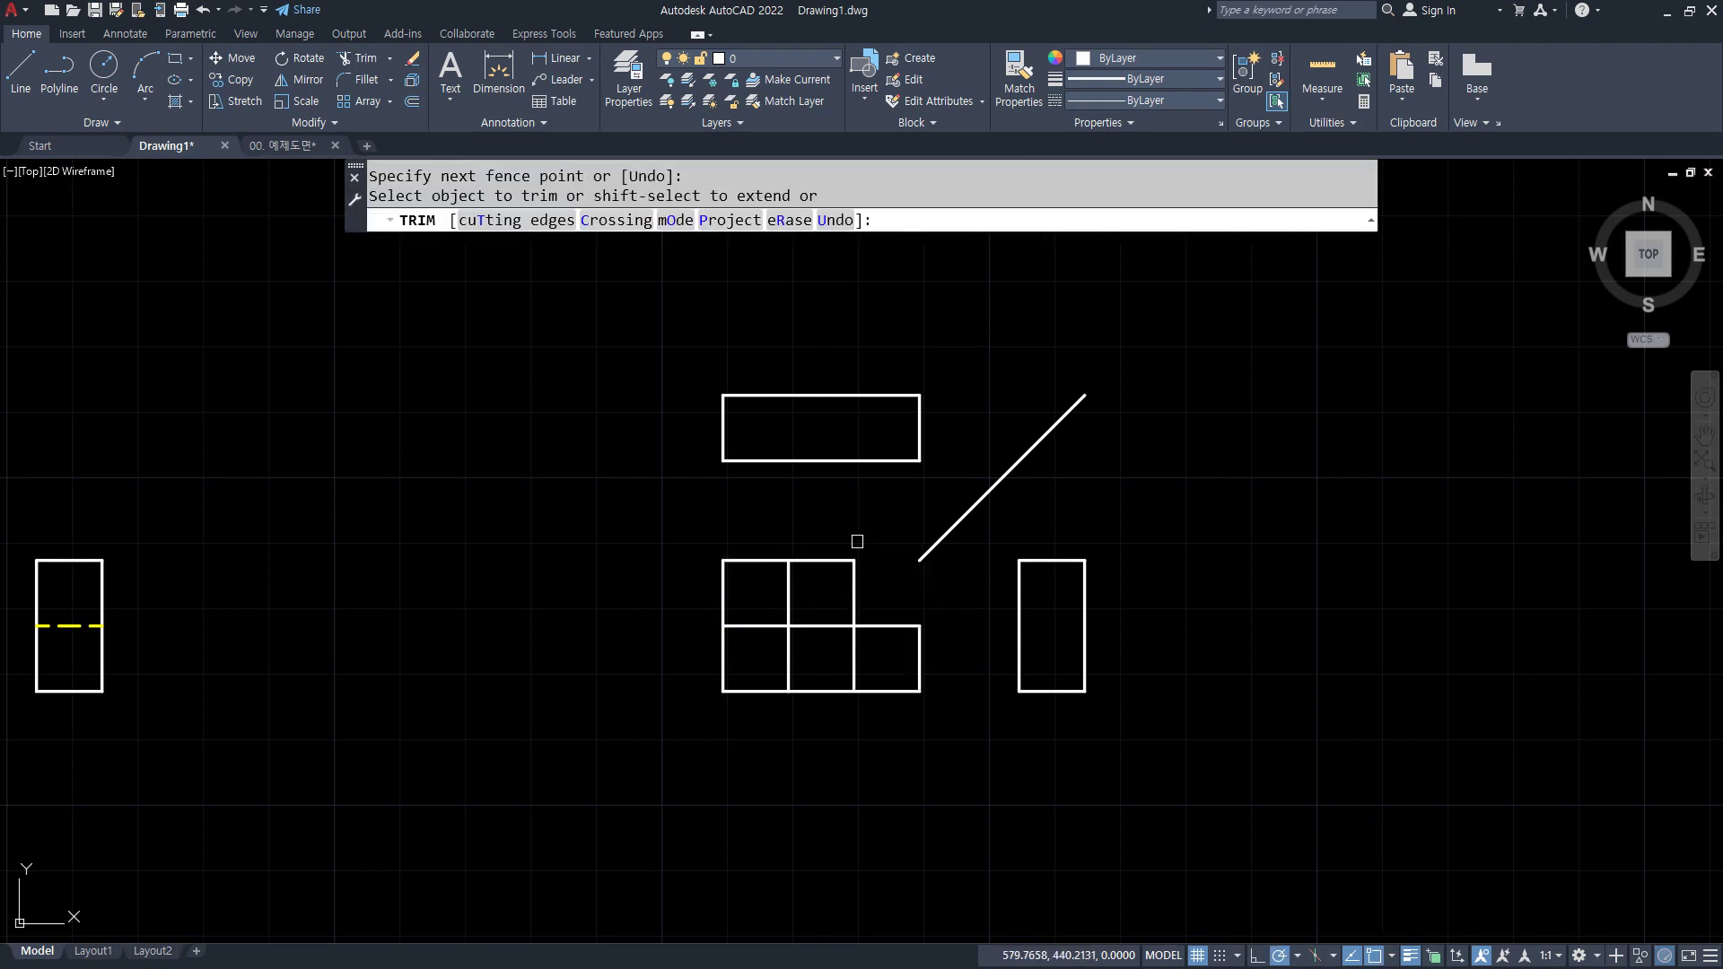
left_click(771, 534)
left_click(684, 590)
left_click(764, 652)
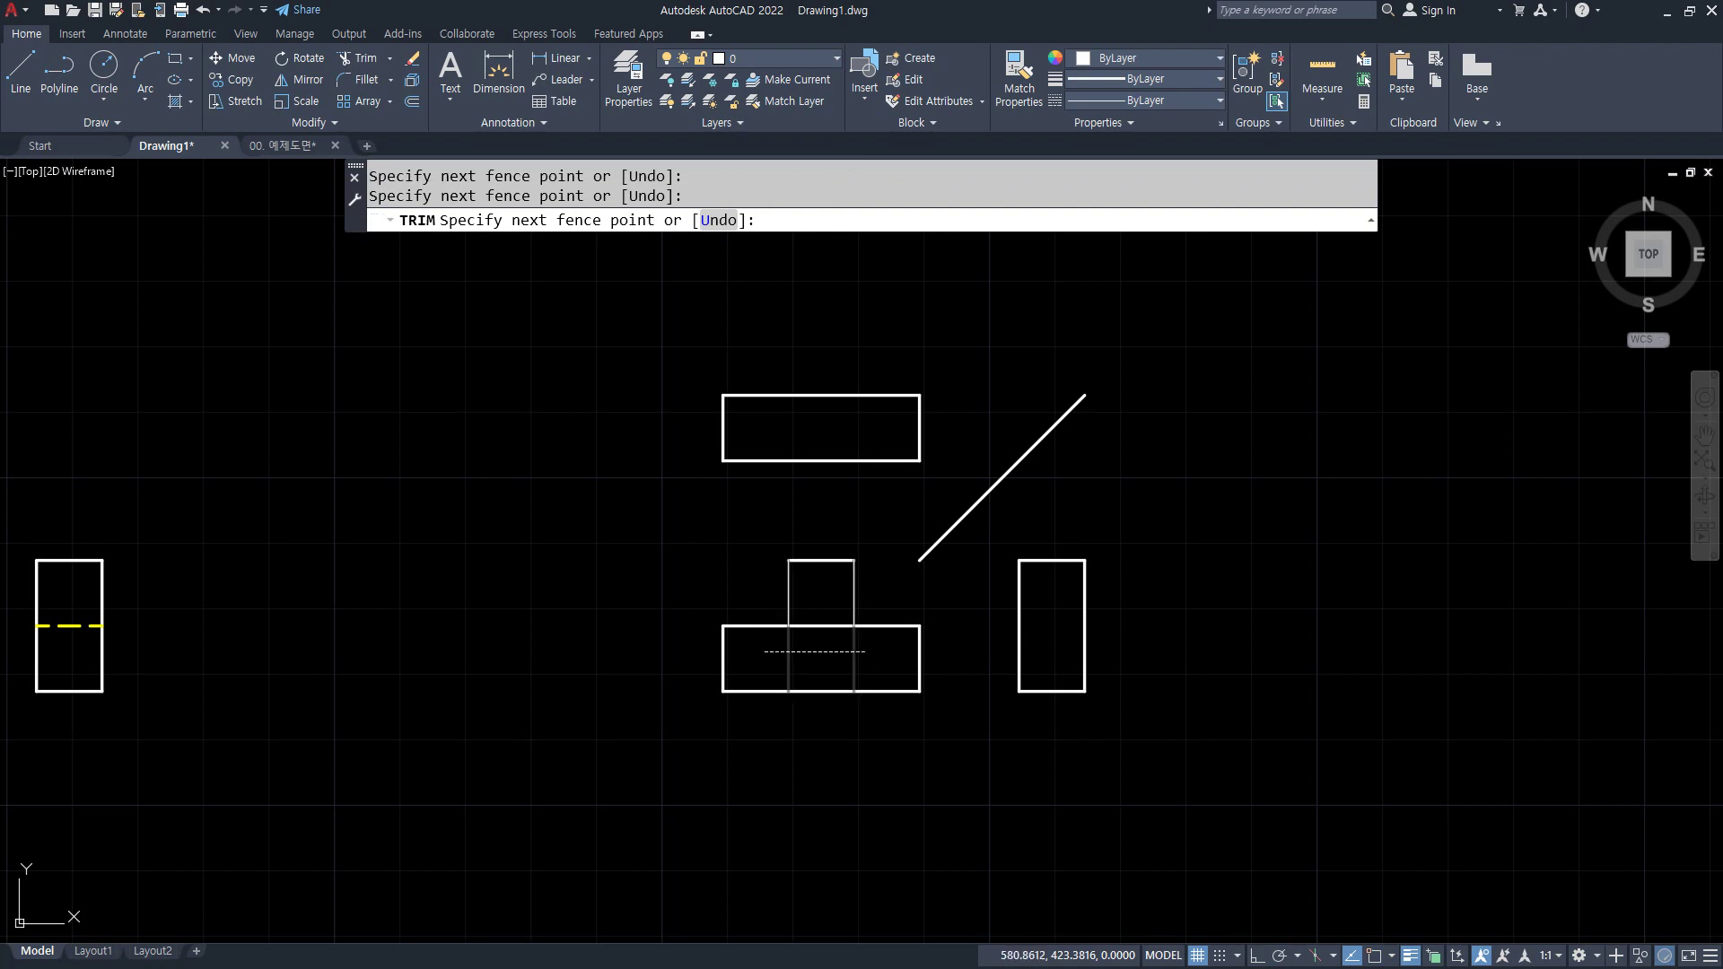
left_click(870, 651)
key("Return")
key("Return")
- Draw vertical lines from the inverted T's two upper corners up to the far edge of the top view
type("l")
key("Return")
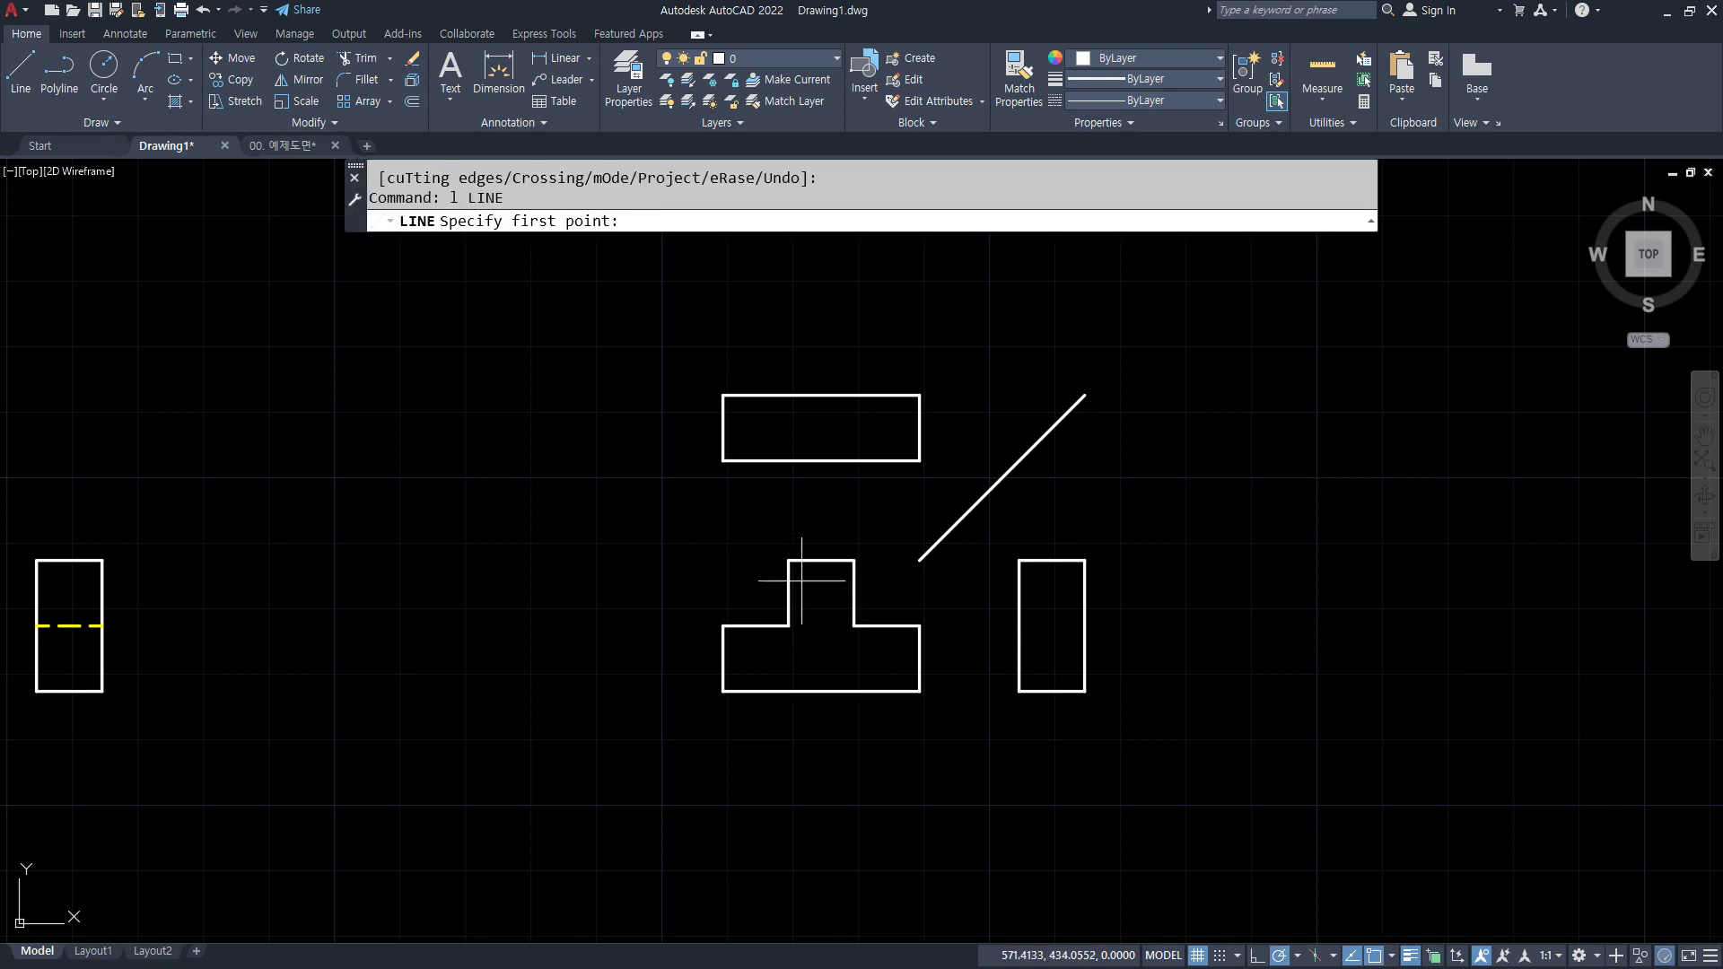
left_click(790, 561)
left_click(789, 461)
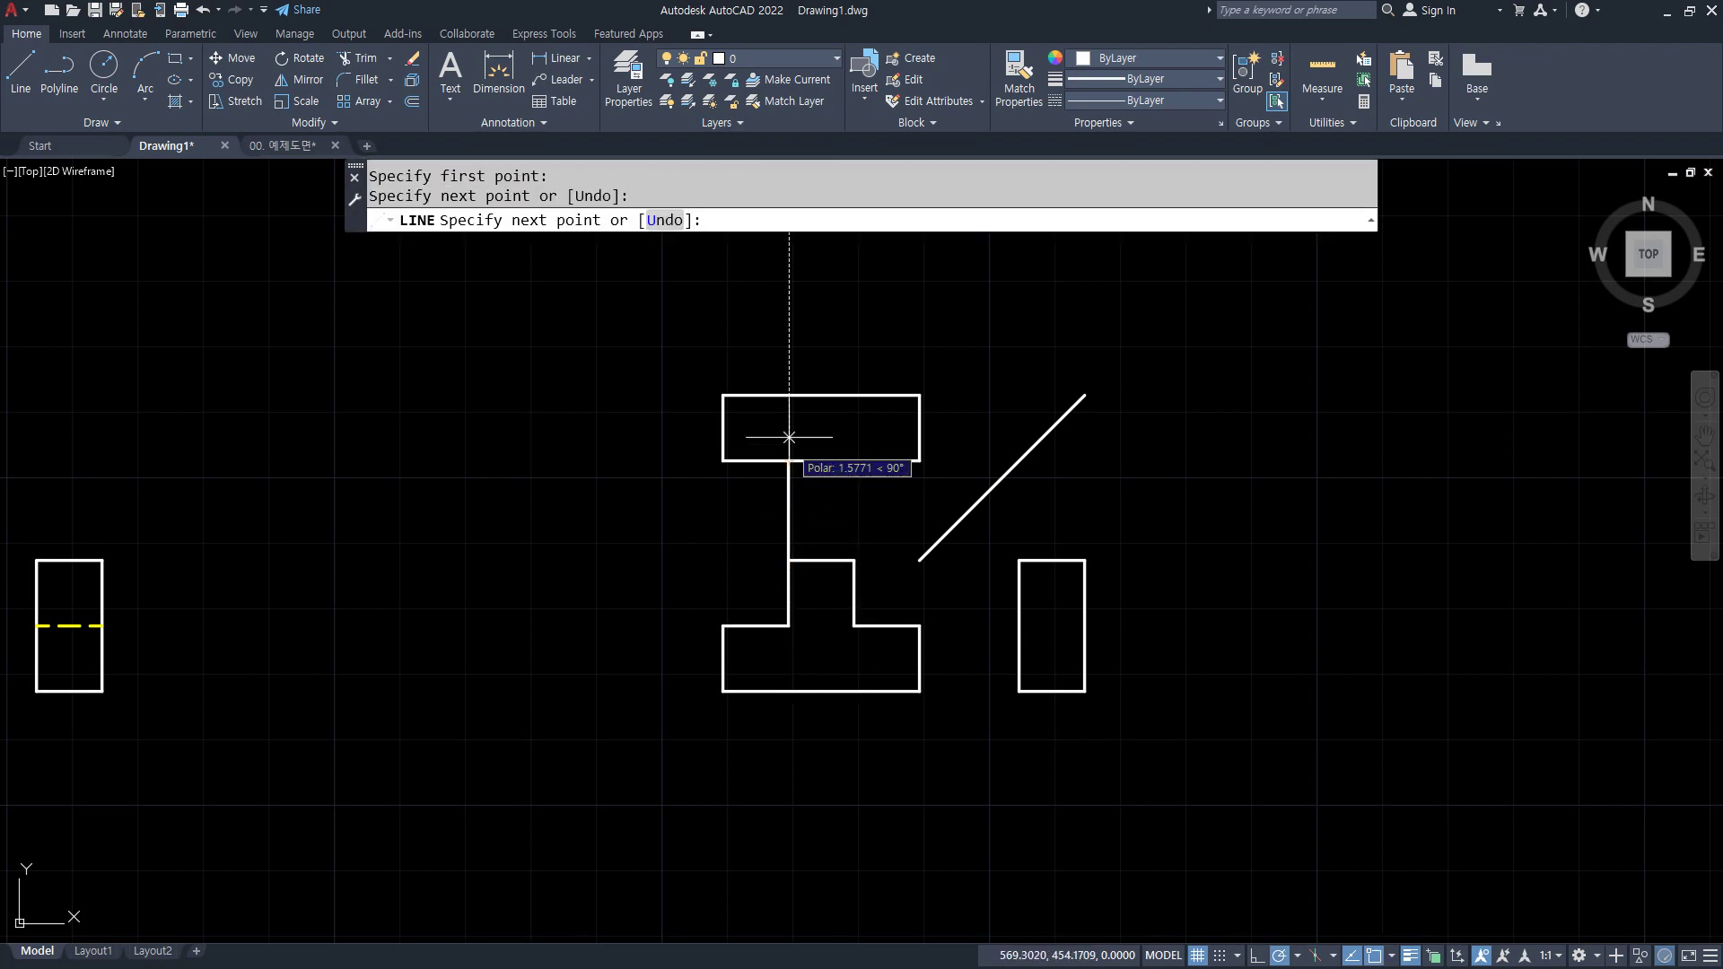
left_click(790, 394)
key("Return")
key("Return")
left_click(855, 561)
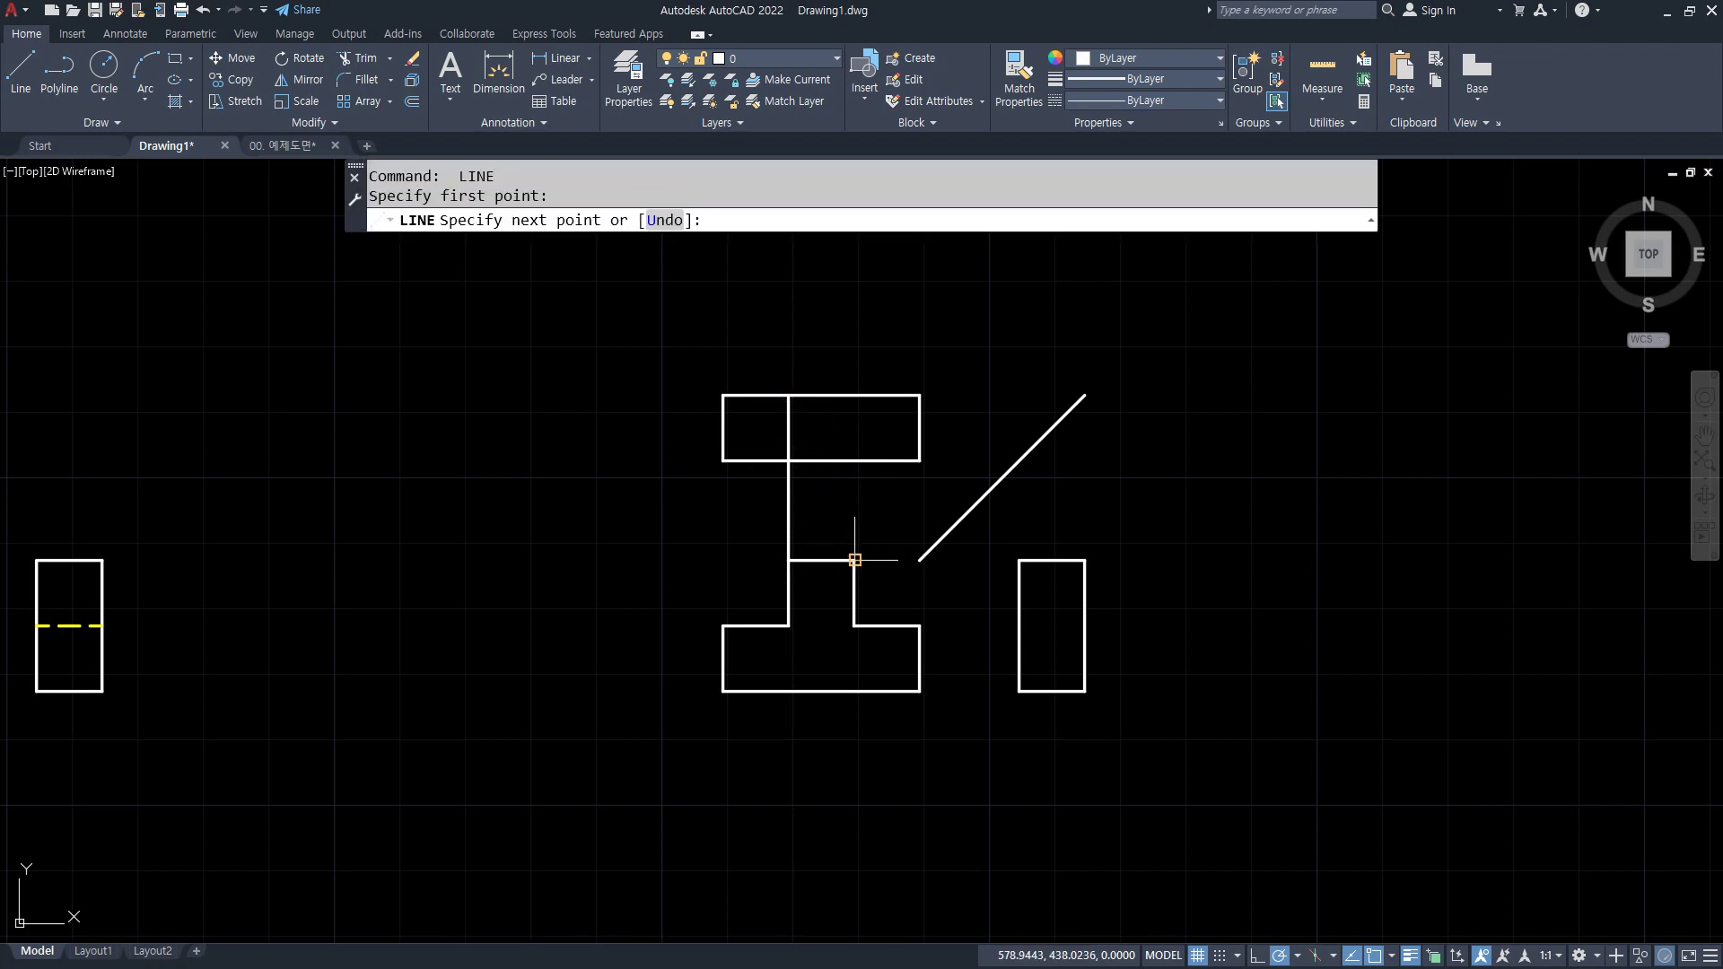
left_click(854, 462)
left_click(854, 395)
key("Return")
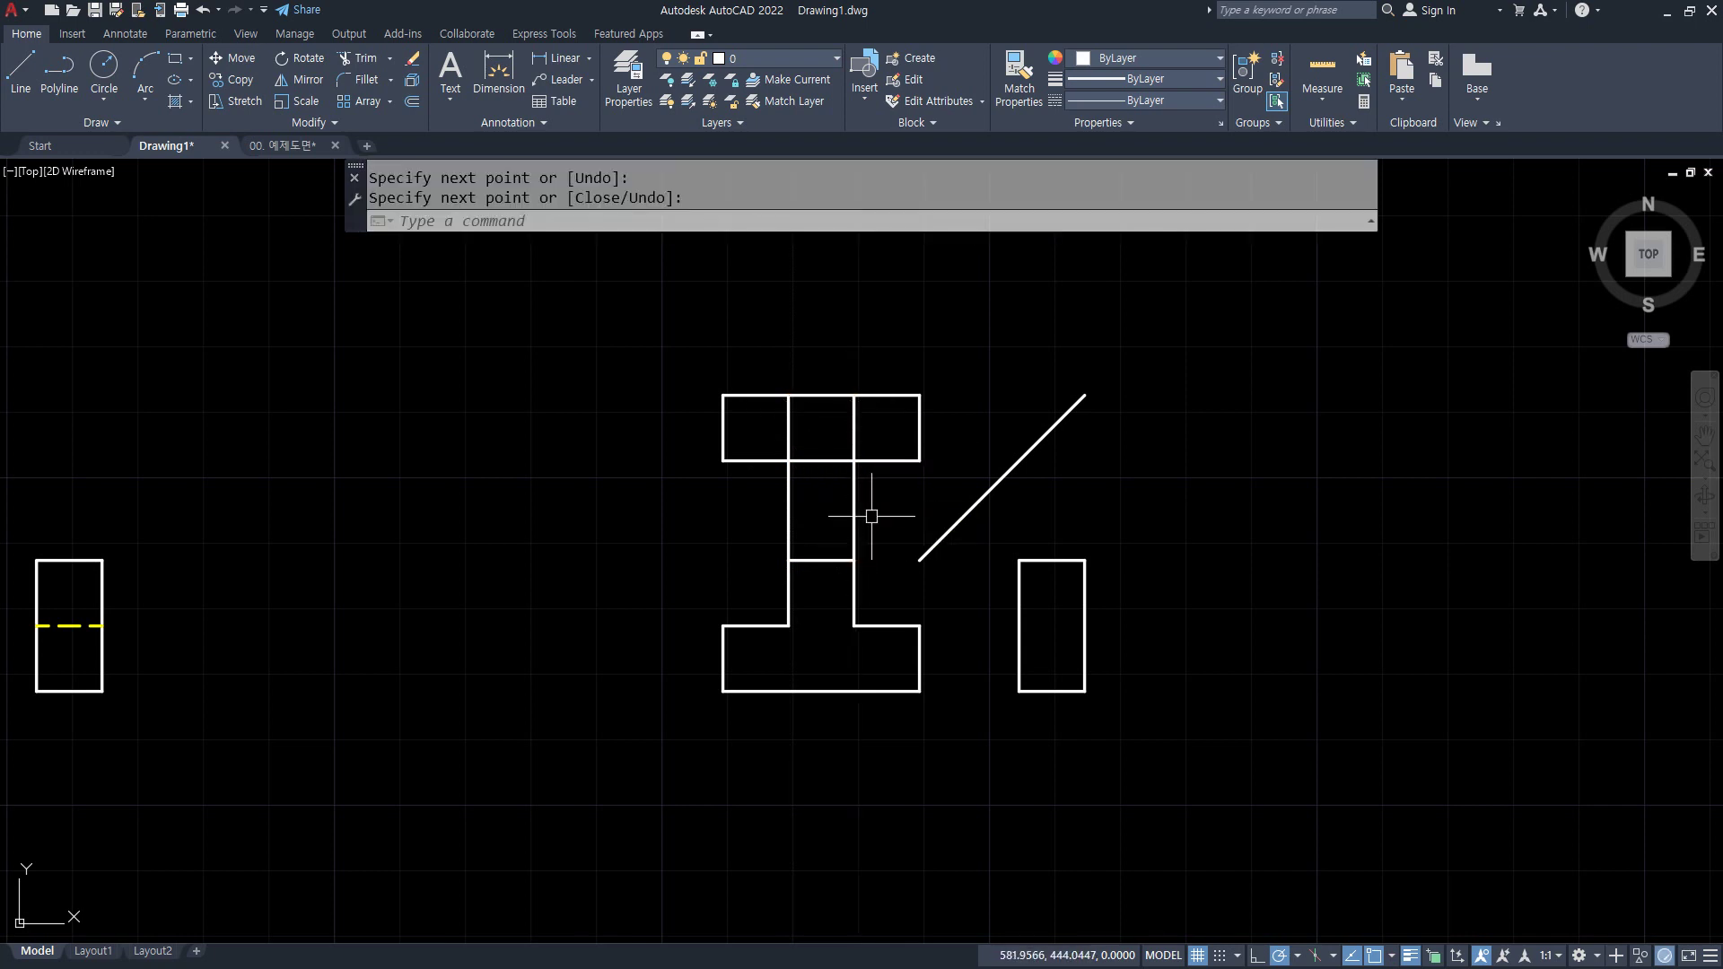
- Erase the two vertical projection segments between the inverted-T front view and its top view
left_click(877, 511)
left_click(697, 493)
type("e")
key("Return")
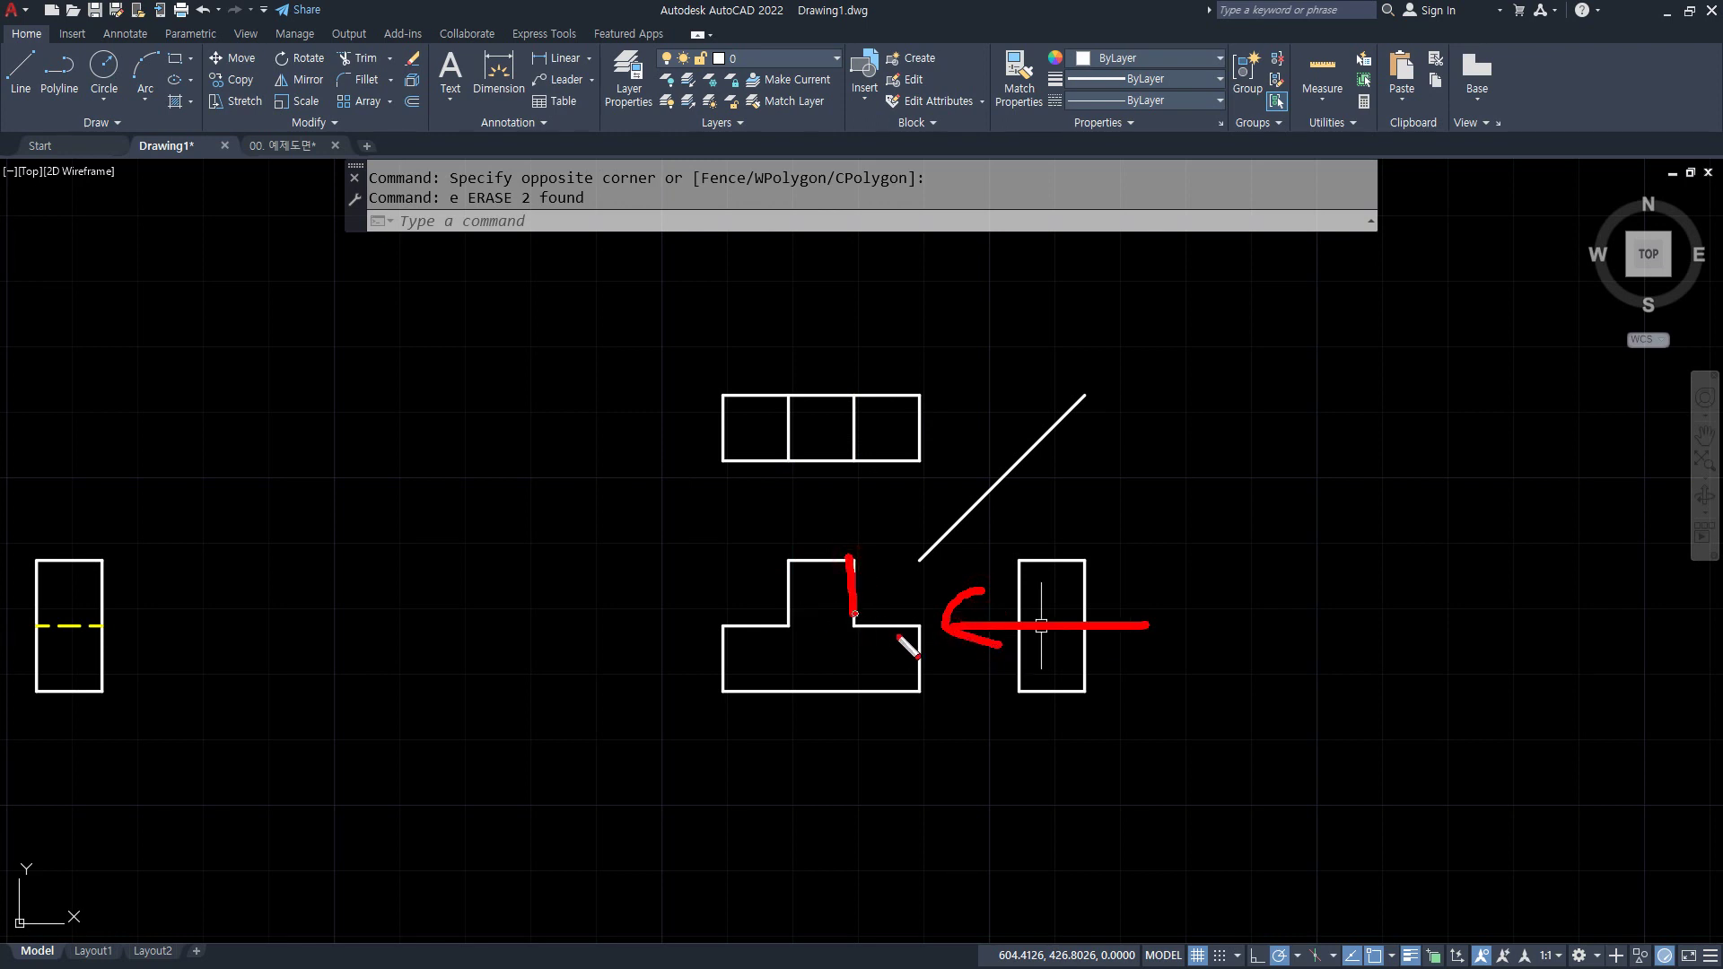
- Project the inverted T's step edge horizontally across the side view and erase the segment between the two views
left_click(1088, 604)
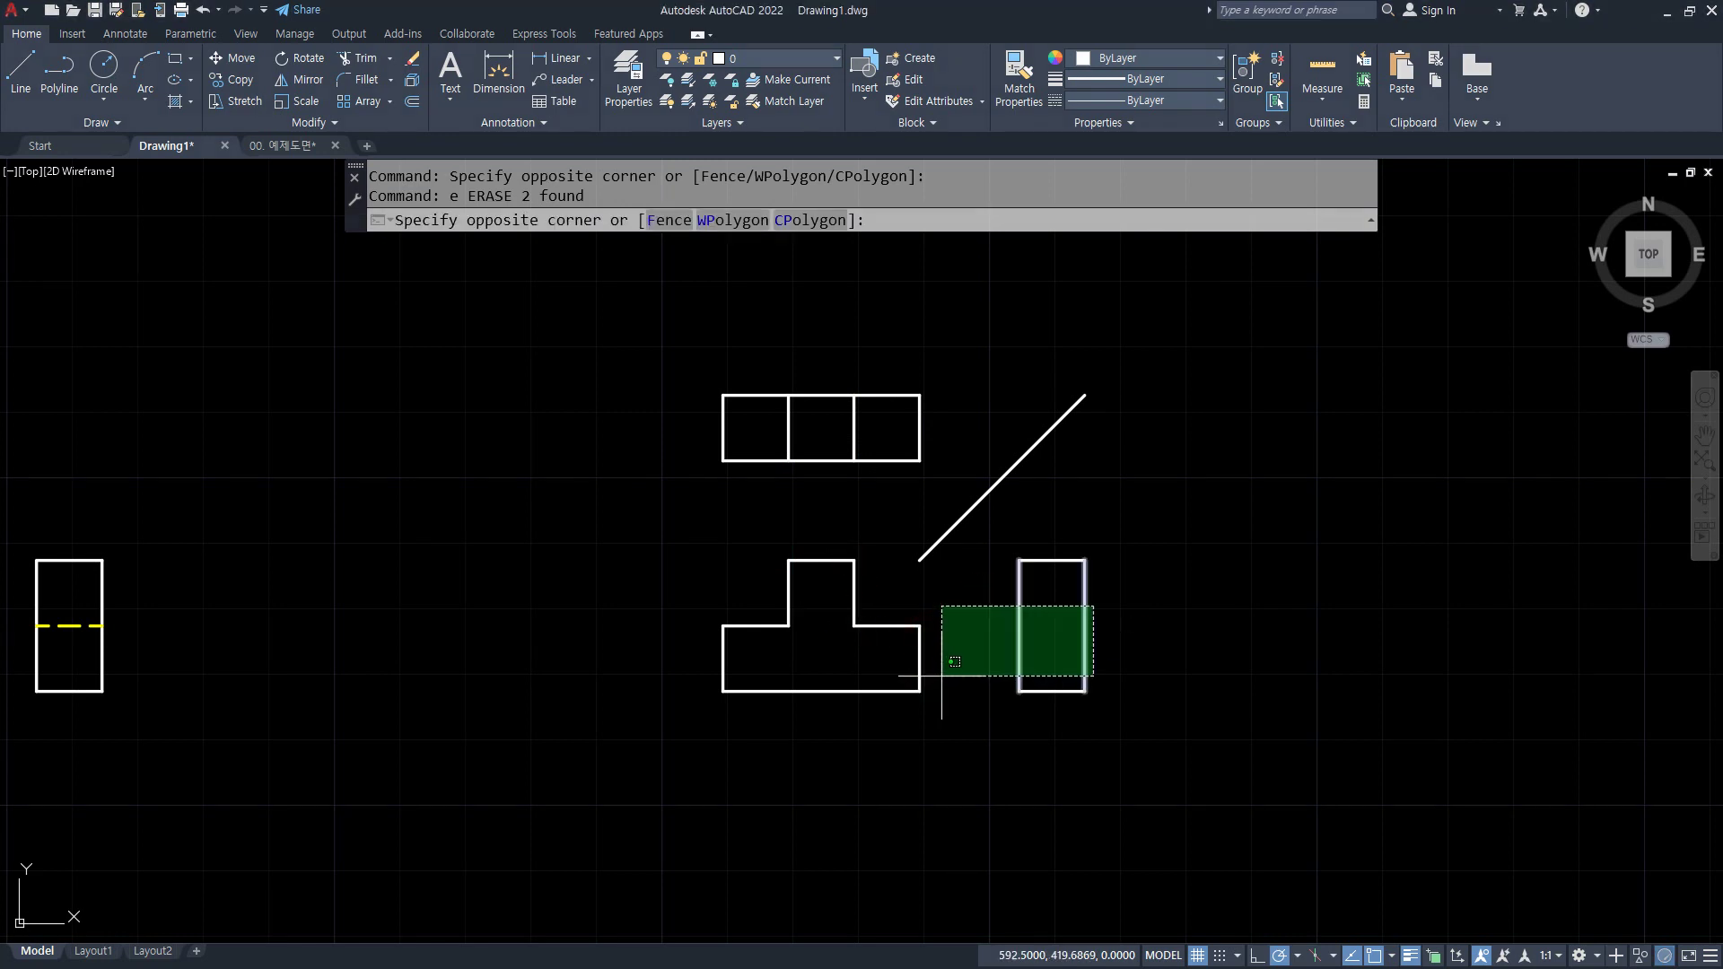
type("l")
key("Return")
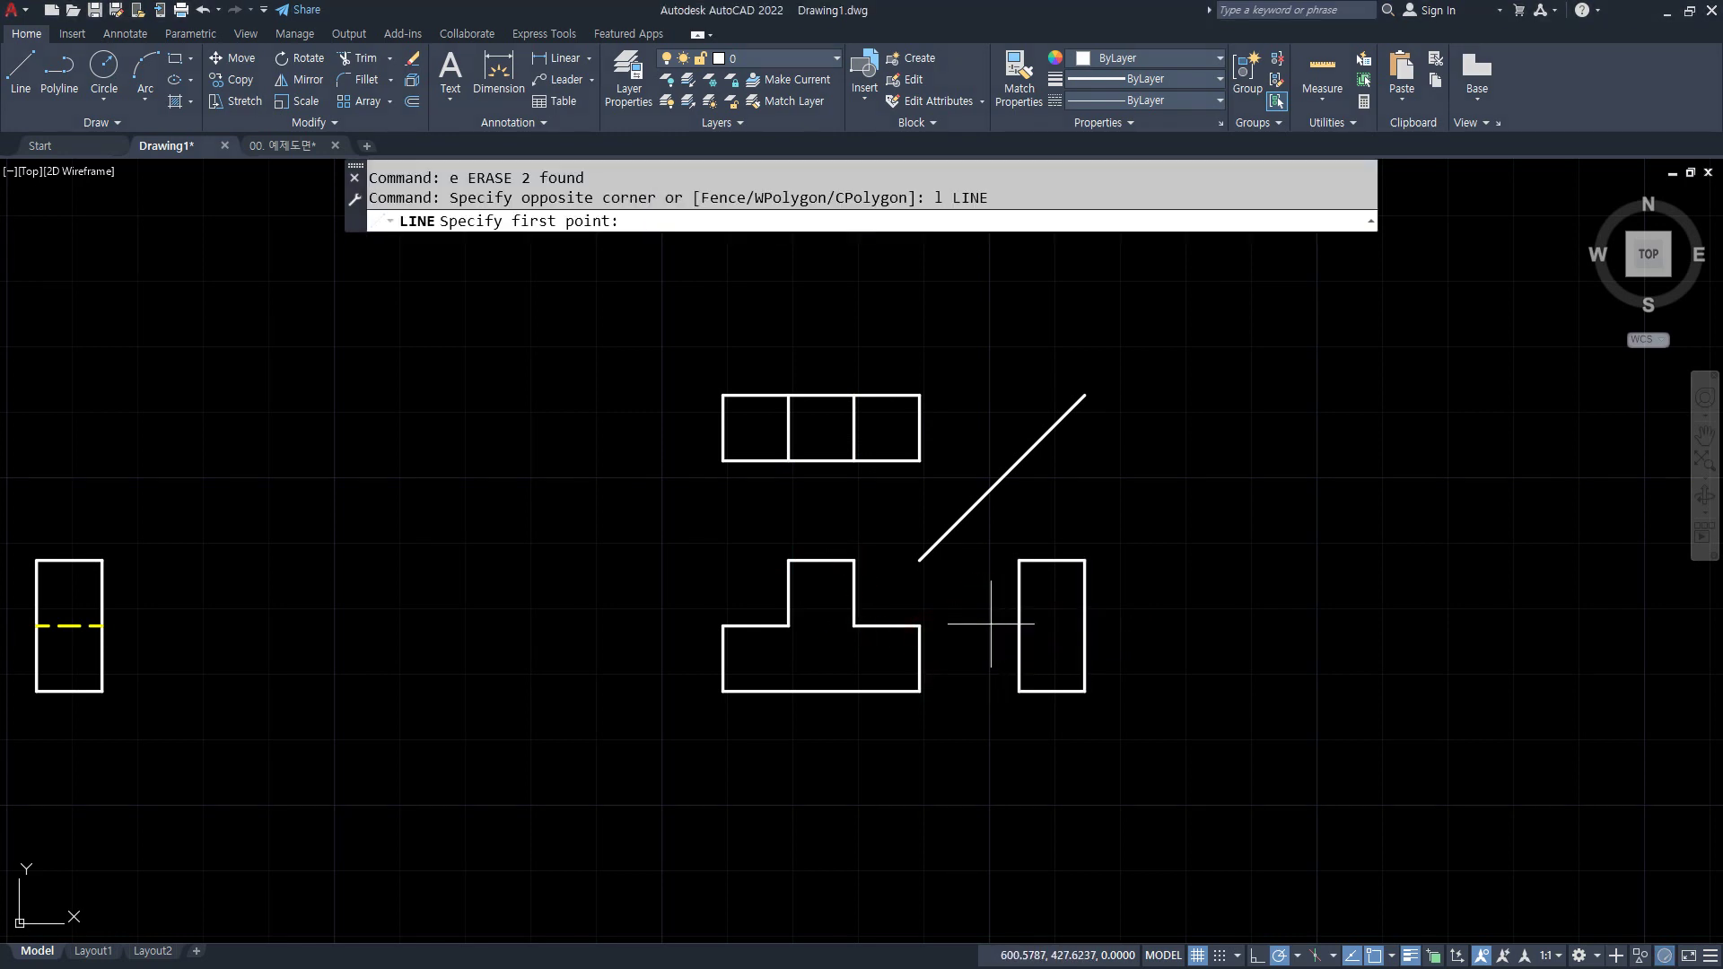
left_click(919, 625)
left_click(1019, 626)
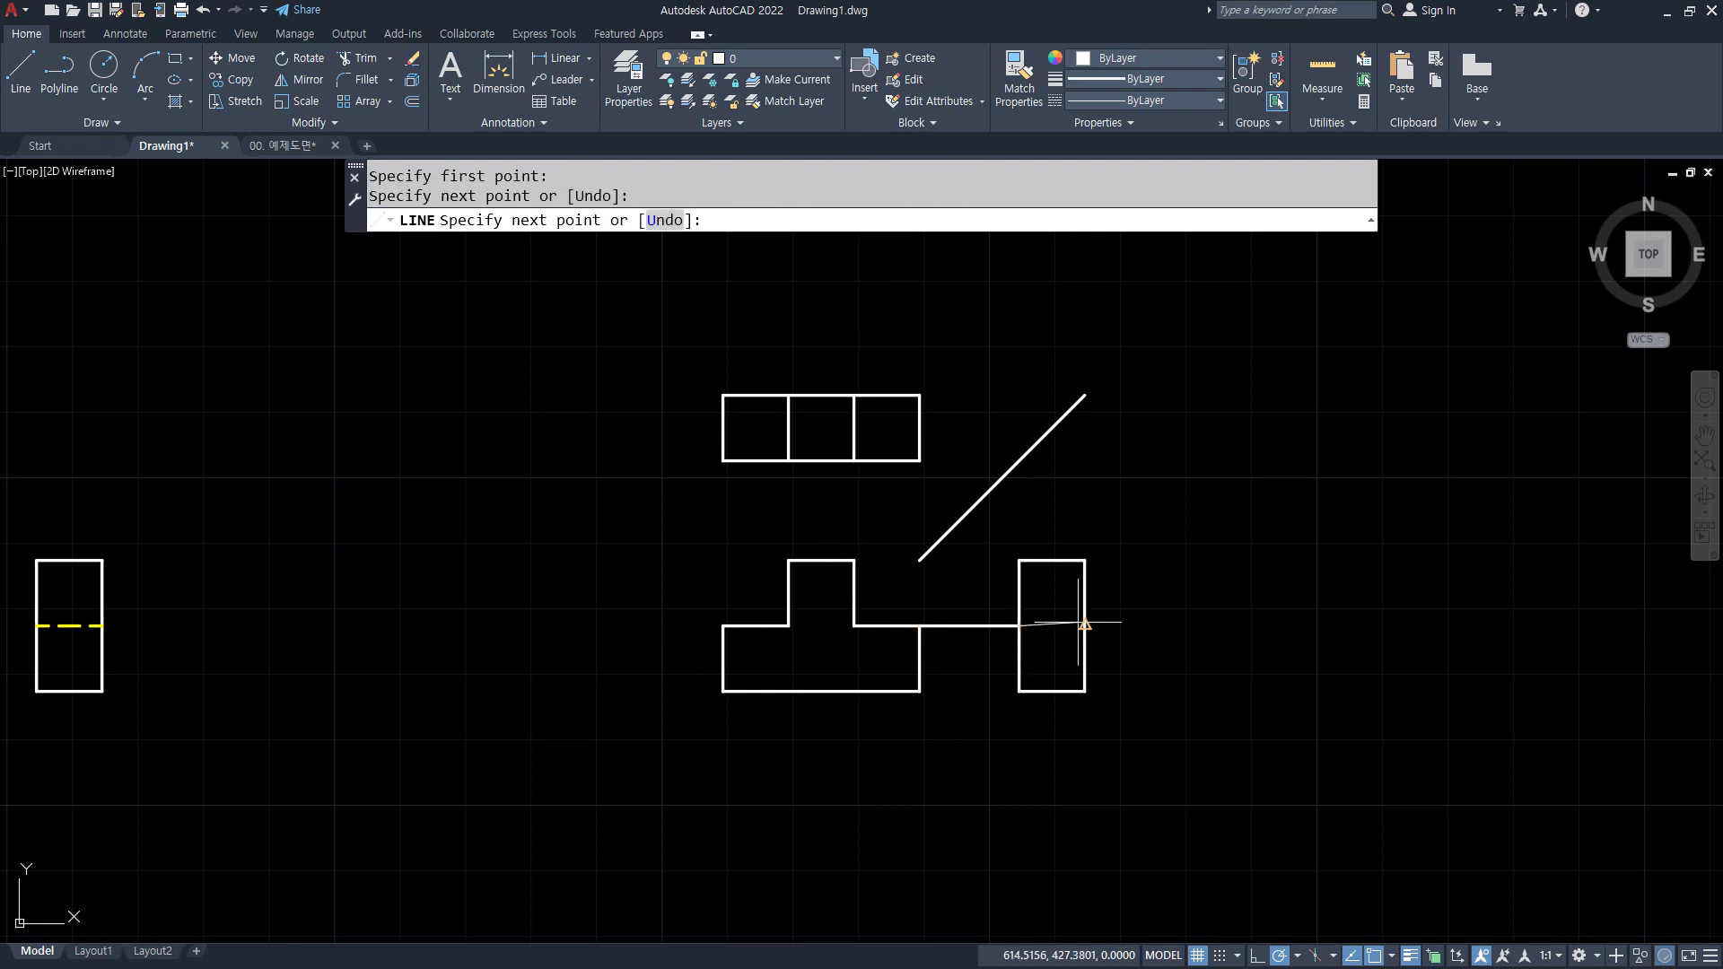
left_click(1084, 623)
key("Return")
left_click(1005, 625)
type("e")
key("Return")
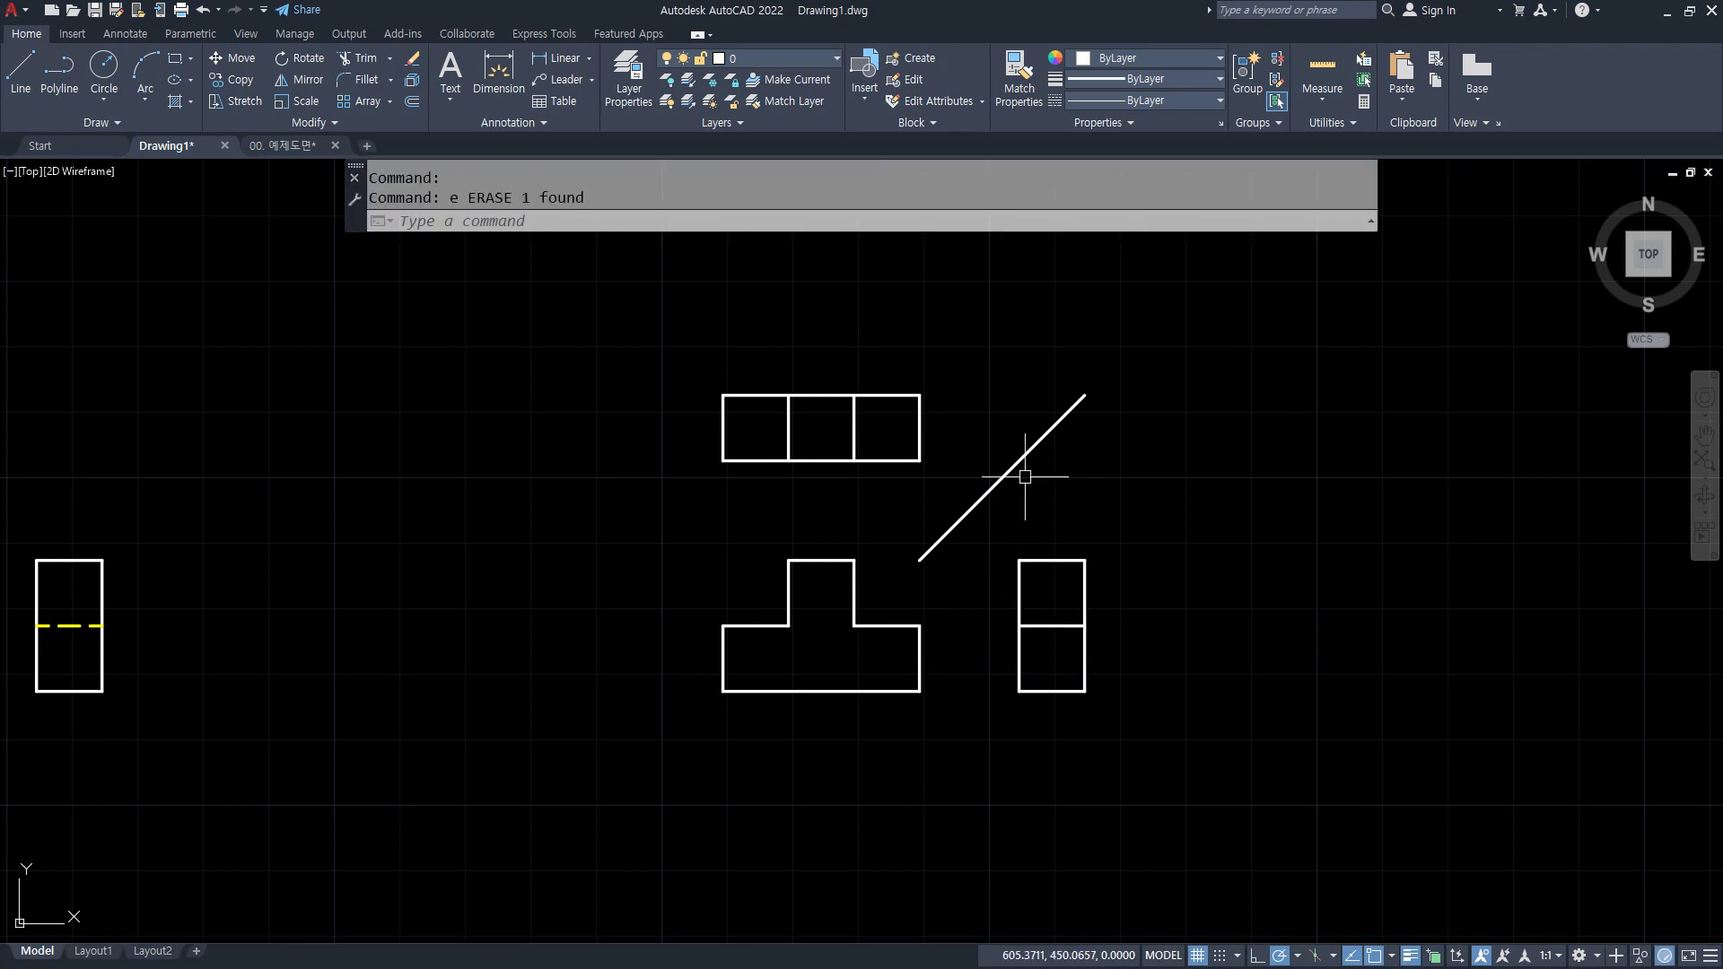
- Erase the diagonal projection line of the inverted-T set
left_click(1025, 476)
key("Delete")
type("z")
key("Return")
key("Return")
left_click_drag(588, 511, 569, 615)
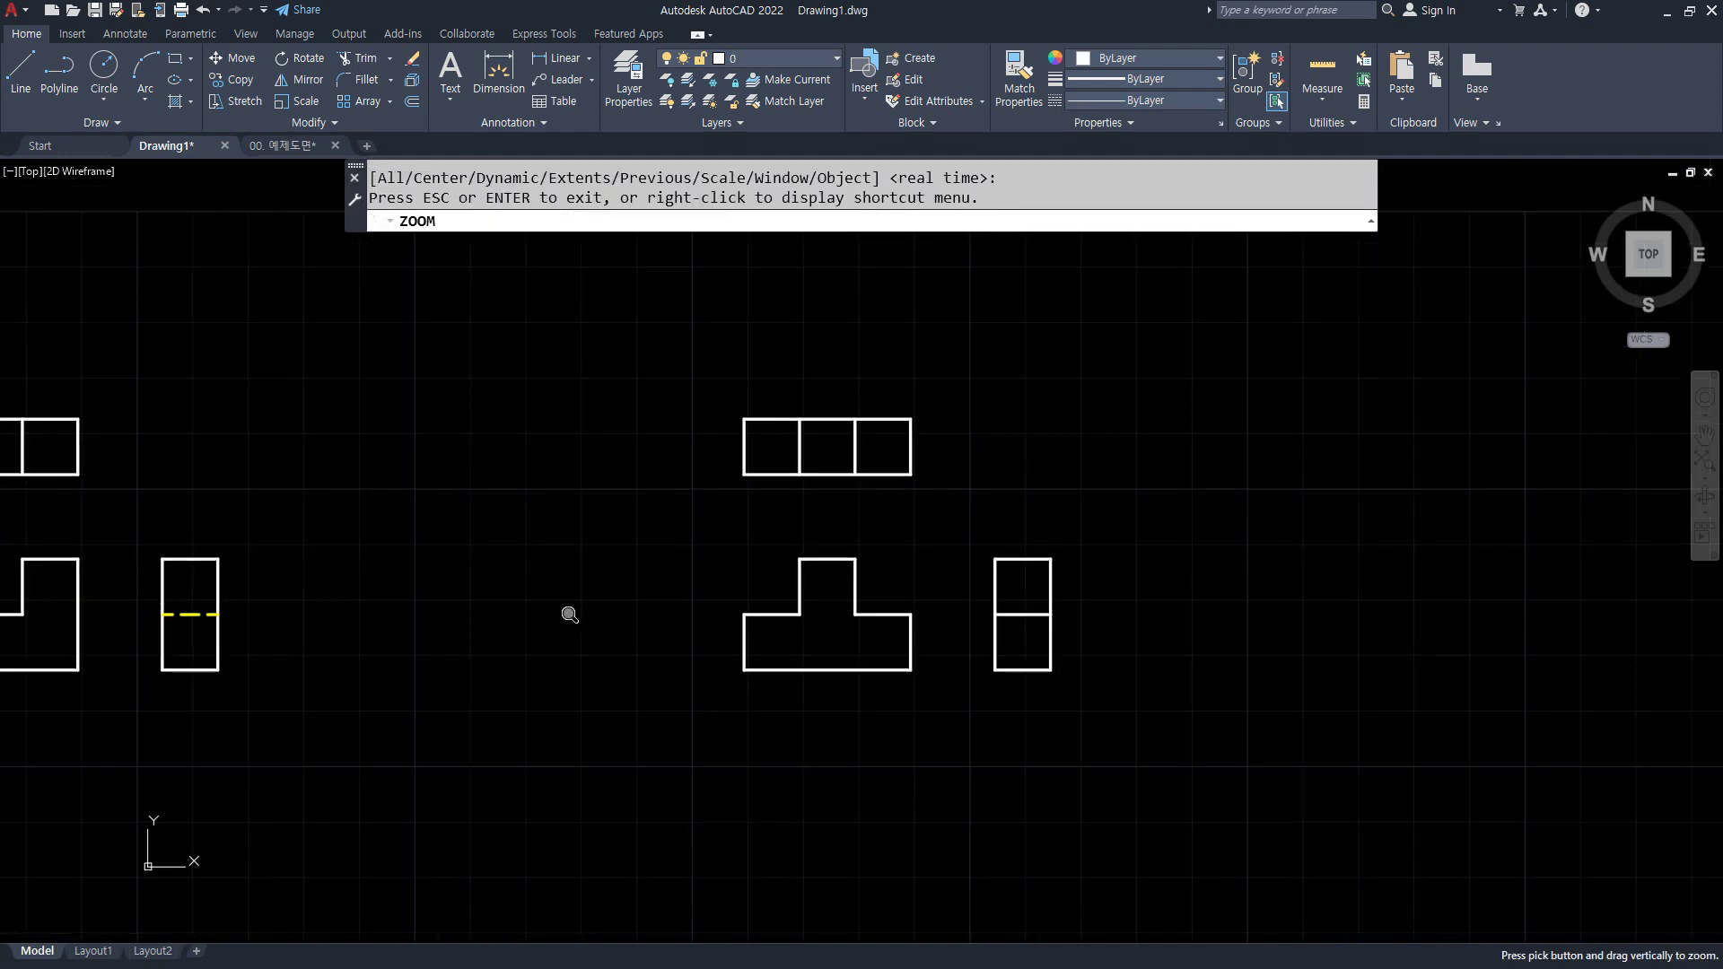
key("Escape")
middle_click_drag(375, 601, 753, 600)
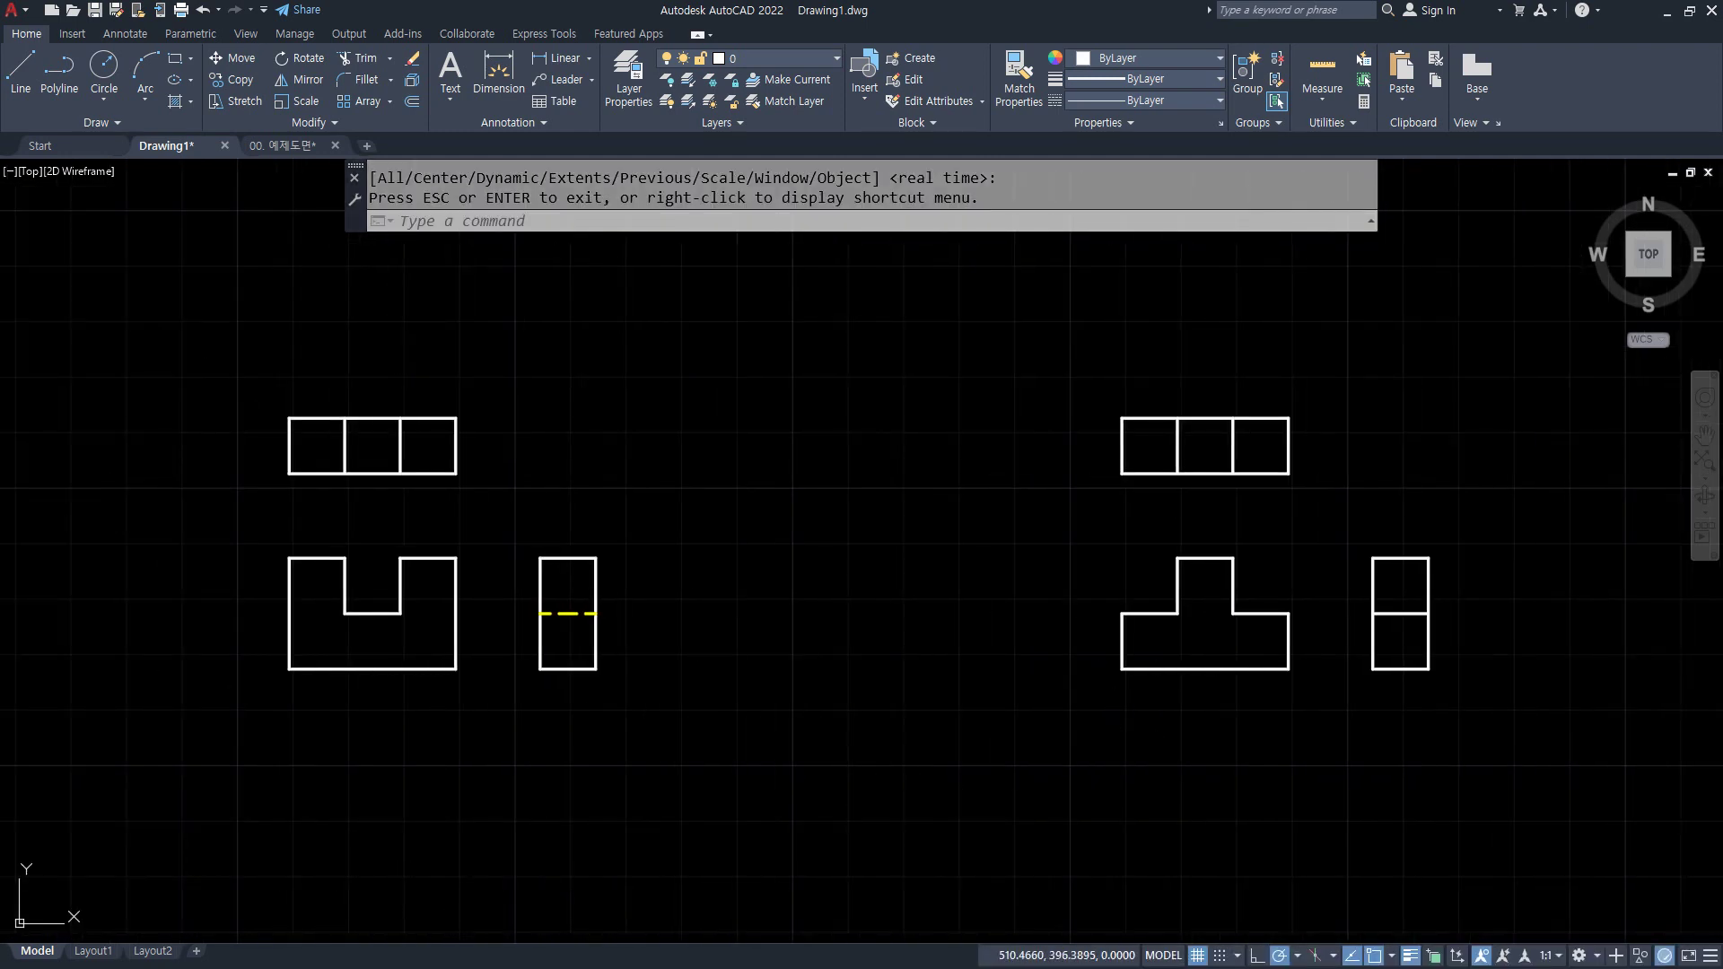
key("Escape")
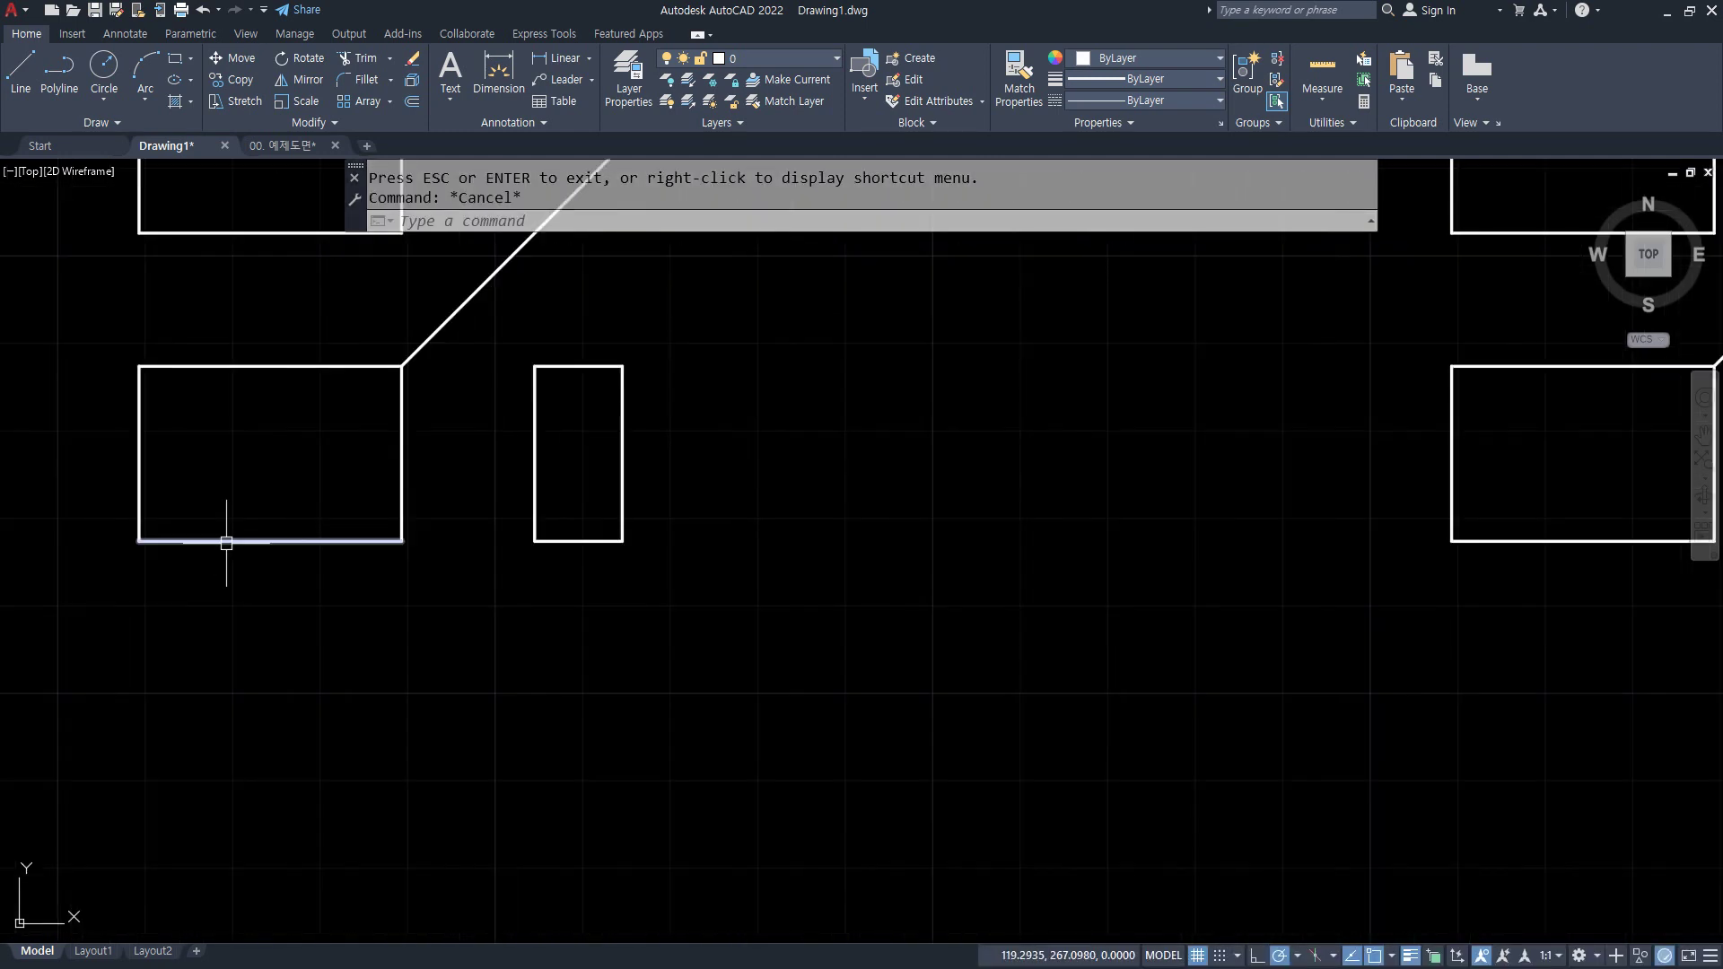
- Offset the left and right edges of another unmodified set's front view 10 inward
type("o")
key("Return")
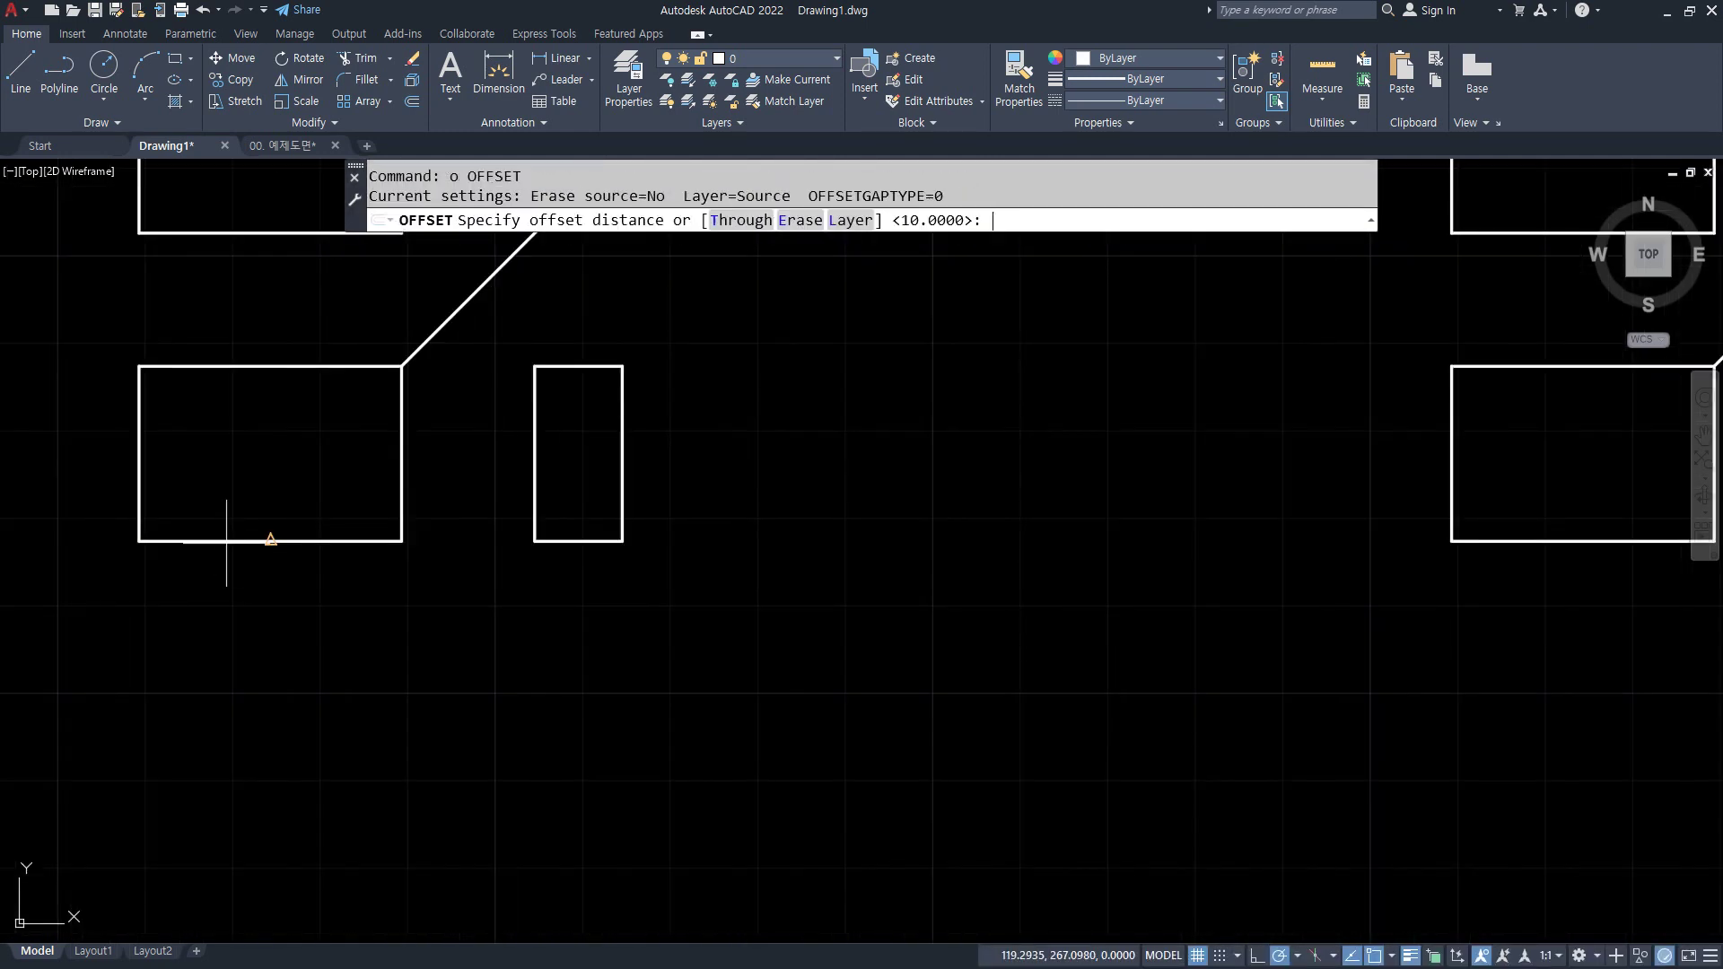
key("Return")
left_click(140, 451)
left_click(339, 448)
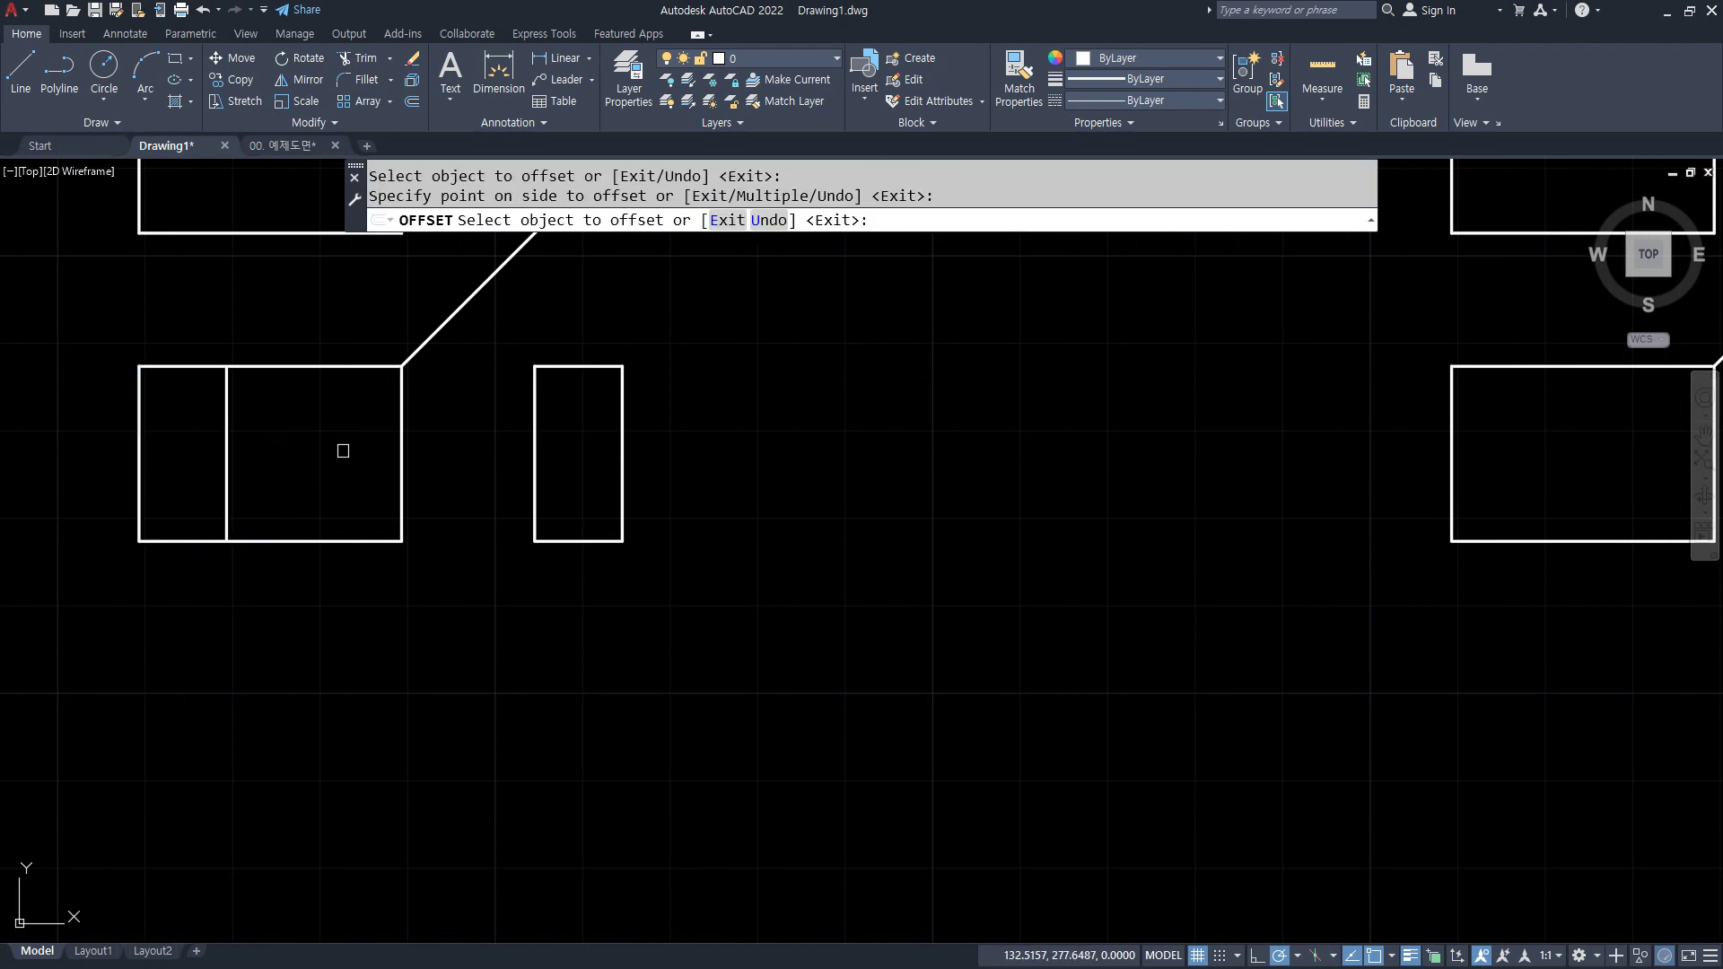
left_click(401, 456)
left_click(321, 455)
key("Return")
- Offset the same front view's top and bottom edges 5 inward
key("Return")
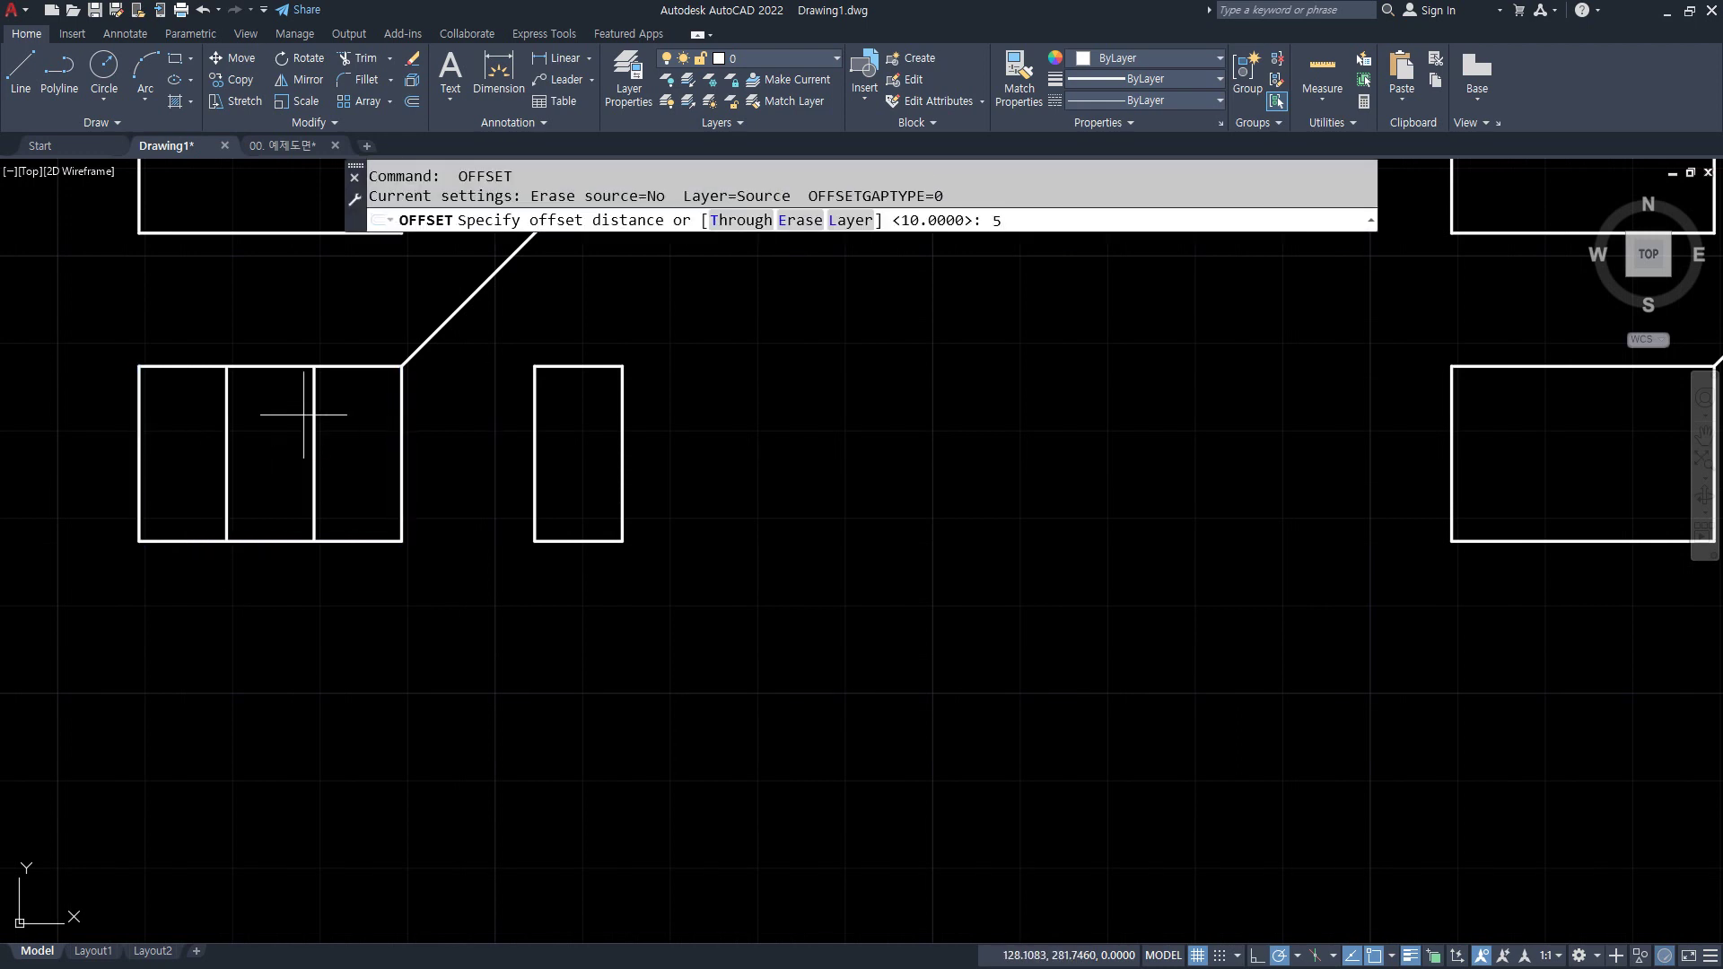
key("Return")
left_click(274, 366)
left_click(278, 438)
left_click(268, 543)
left_click(266, 499)
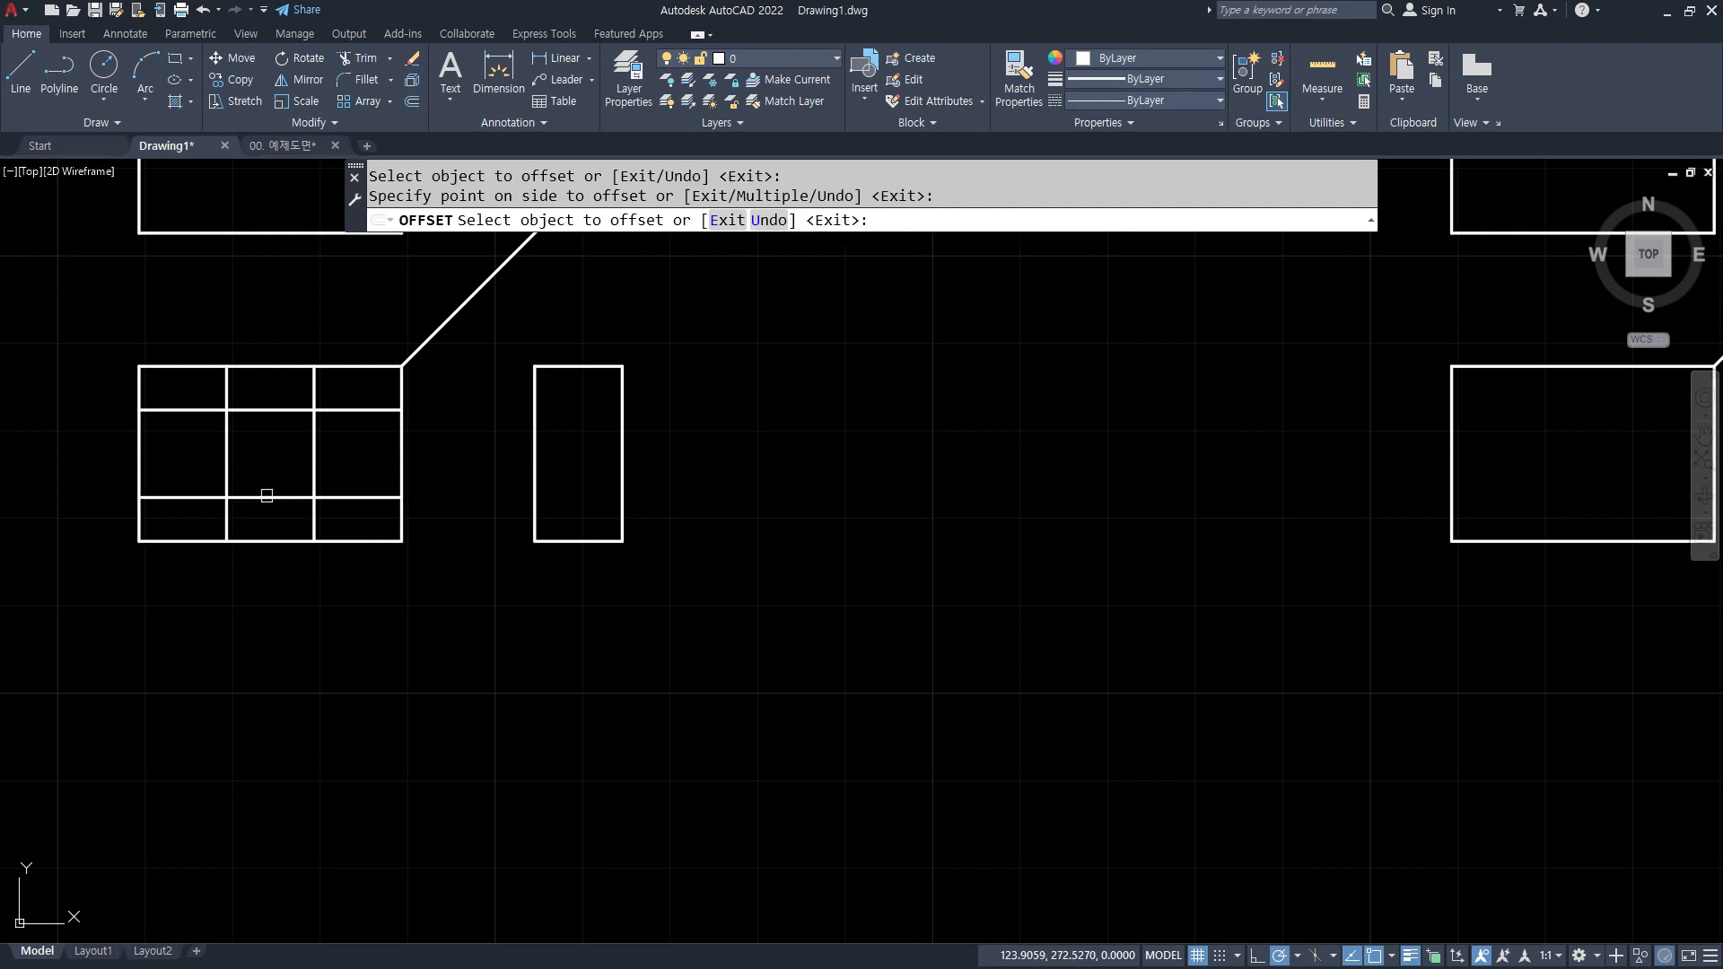
key("Return")
- Join the four offset lines into a closed square inside the front view using zero-radius fillets at its corners
type("f")
key("Return")
left_click(238, 409)
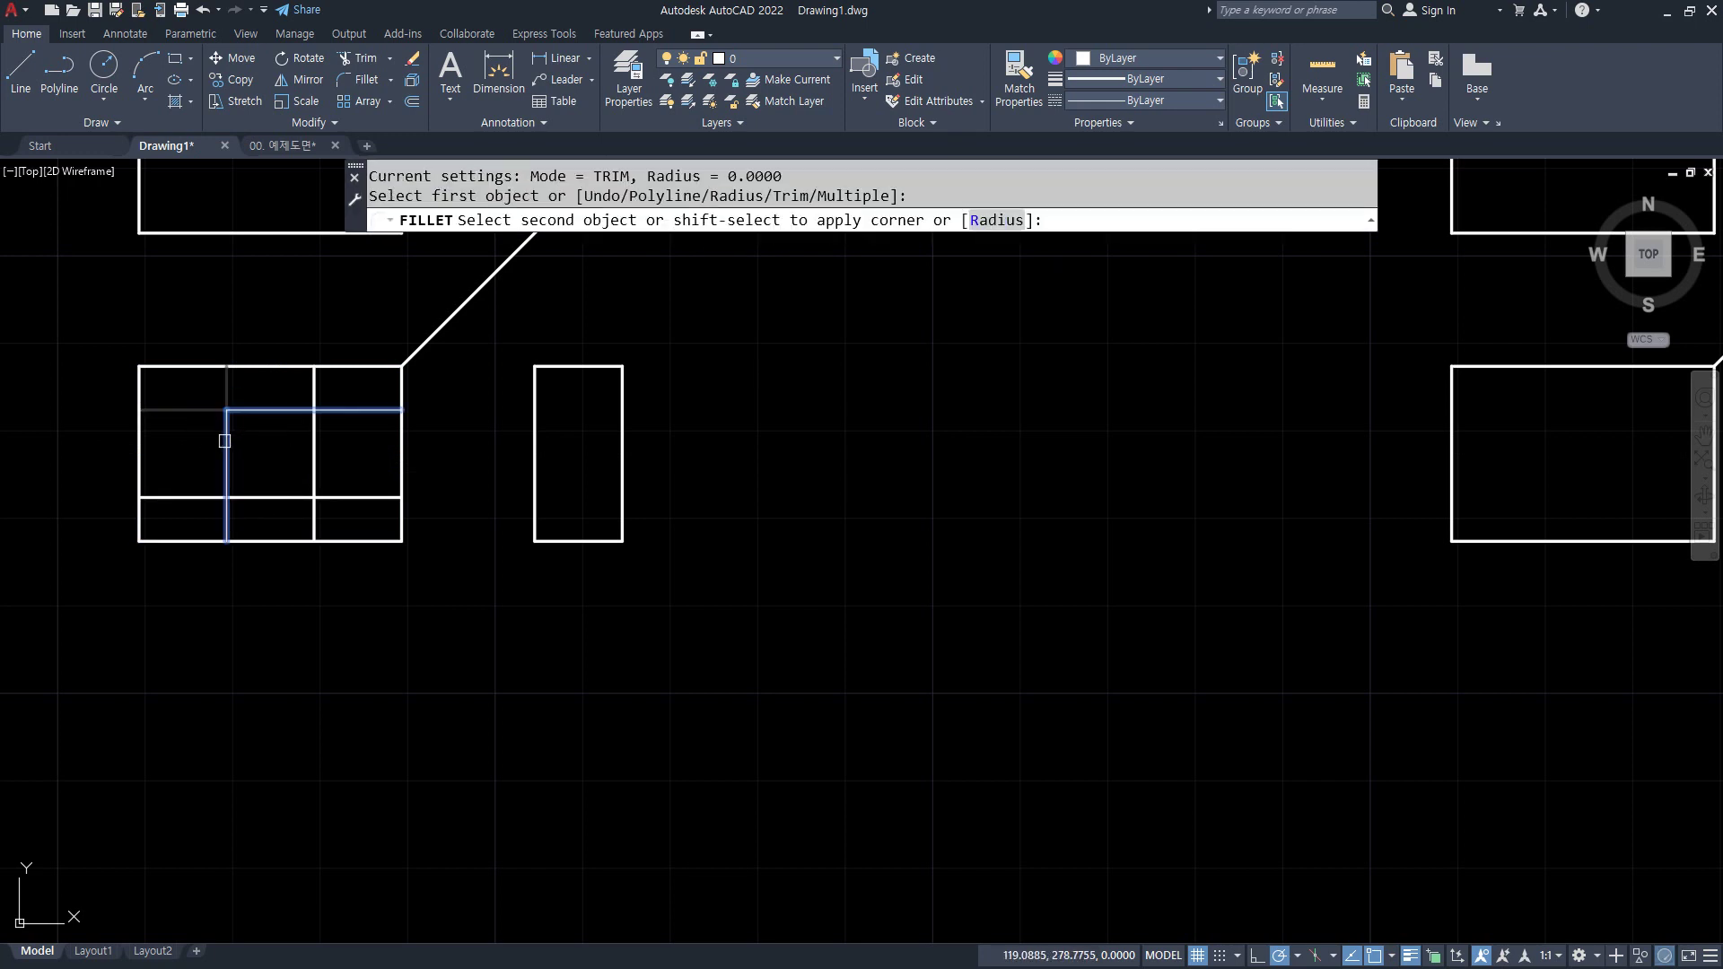
left_click(226, 443)
key("Return")
left_click(225, 465)
left_click(287, 496)
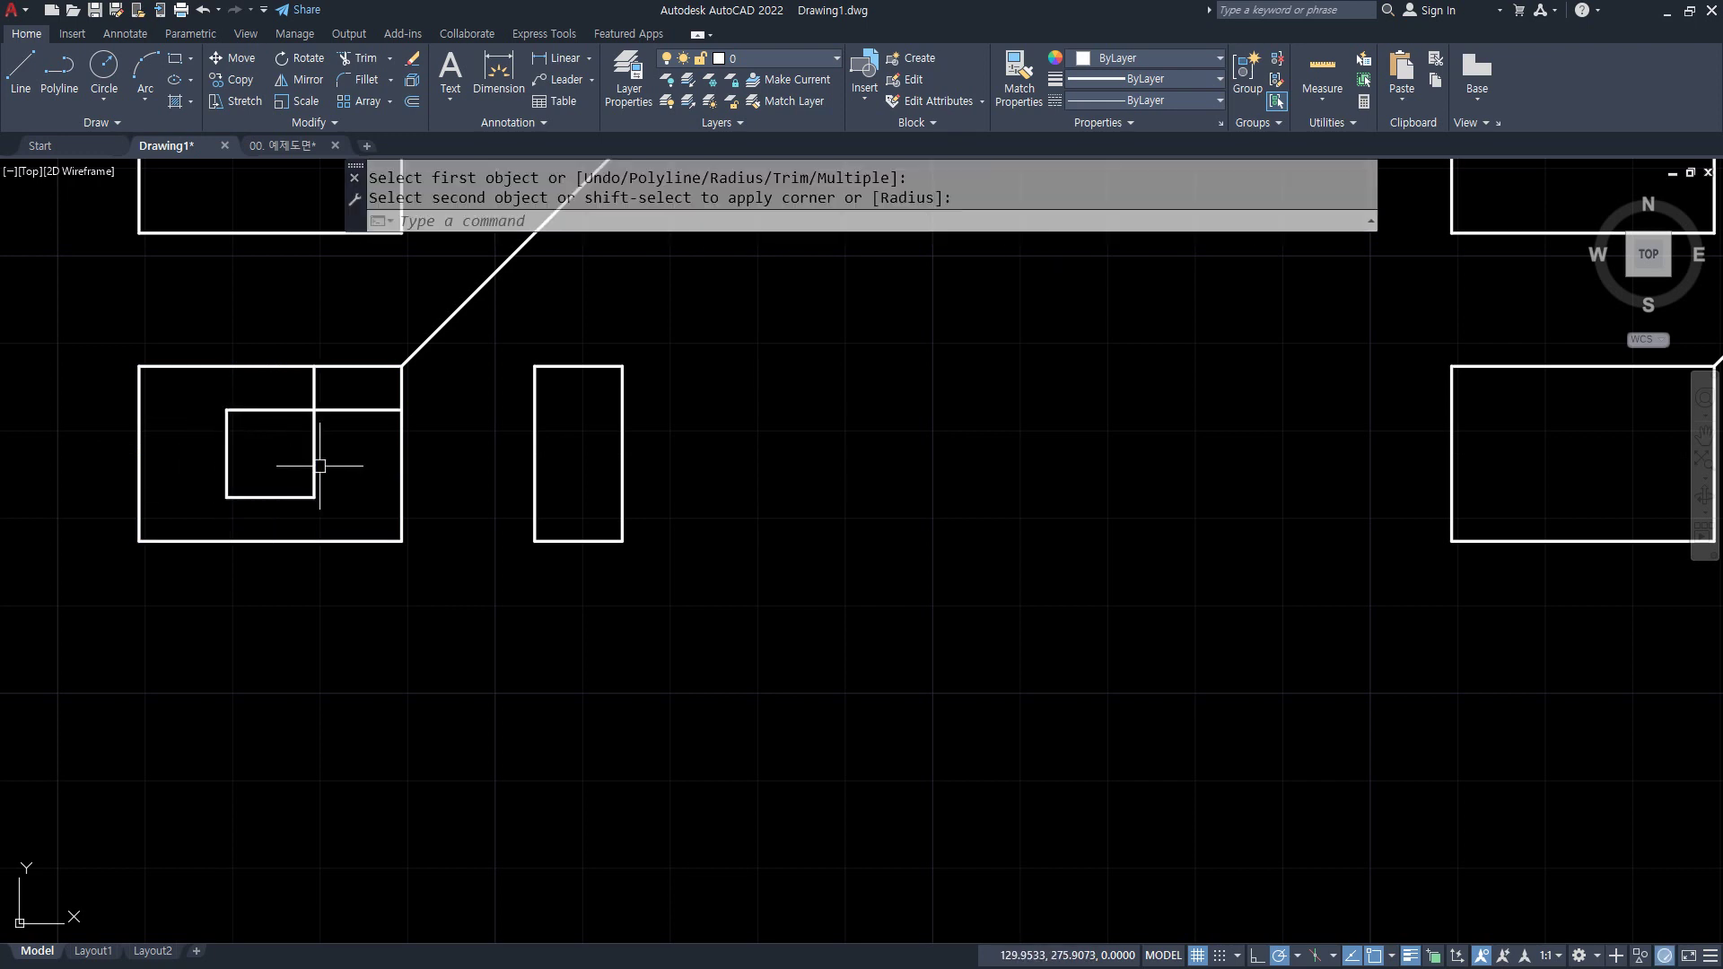
key("Return")
left_click(301, 496)
left_click(314, 433)
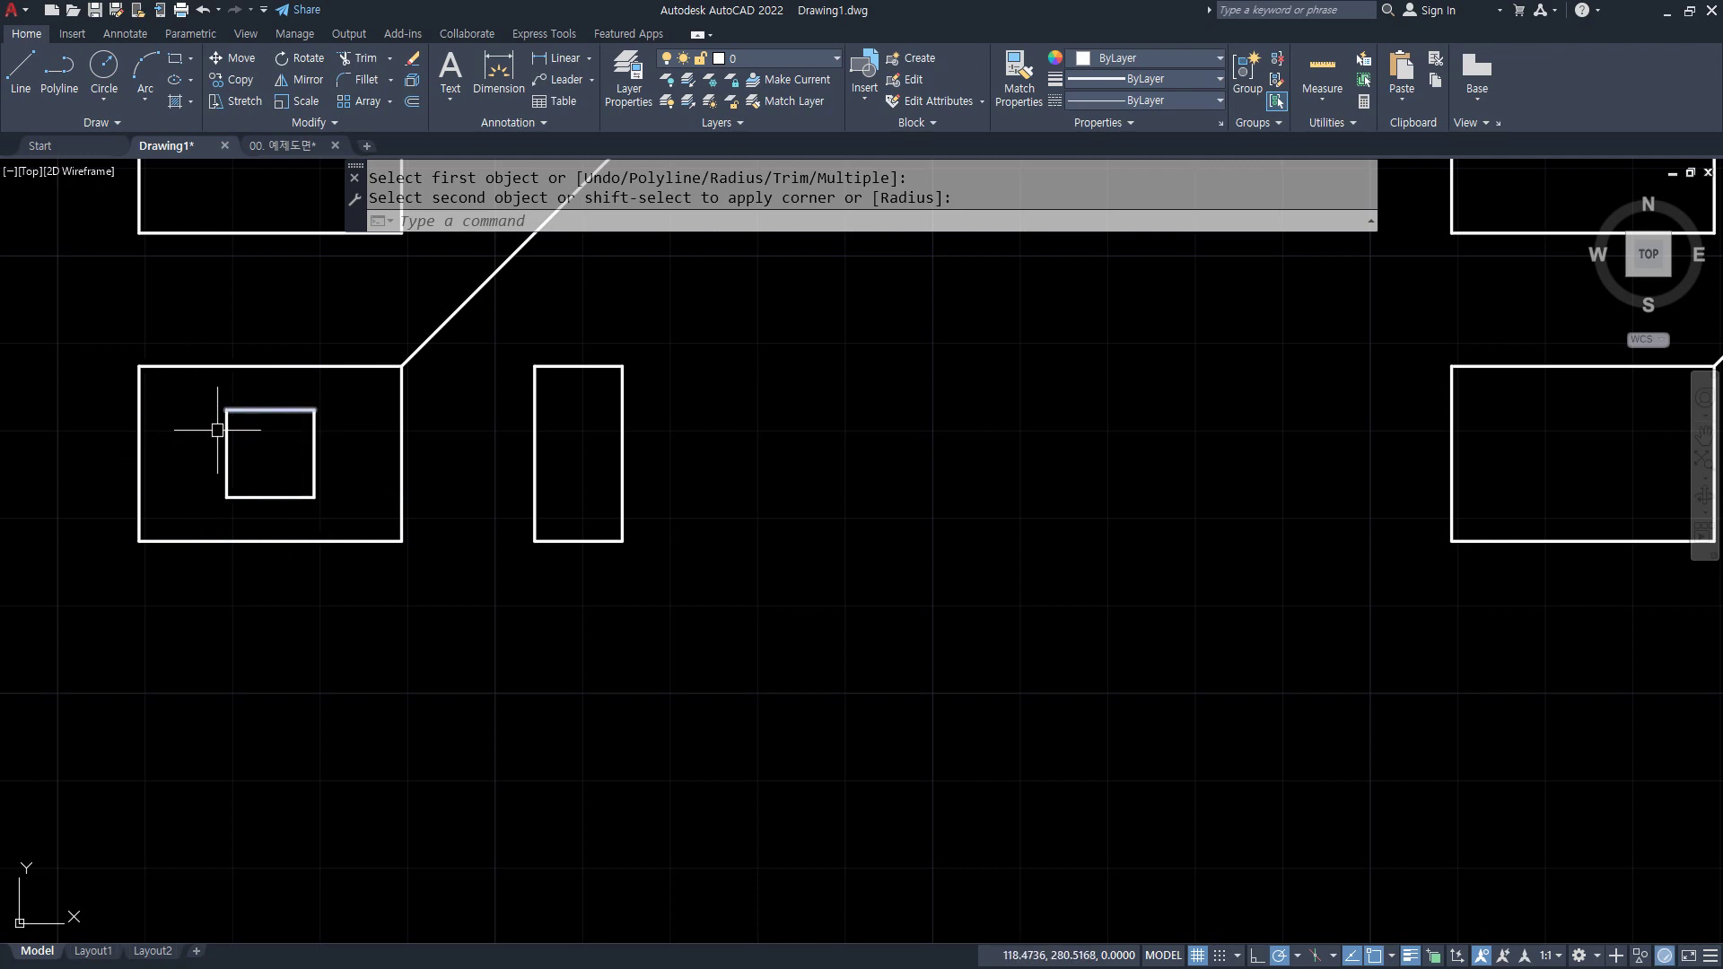
- Draw vertical lines from the inner square's two upper corners up to the far edge of the top view
middle_click_drag(327, 460, 357, 638)
type("l")
key("Return")
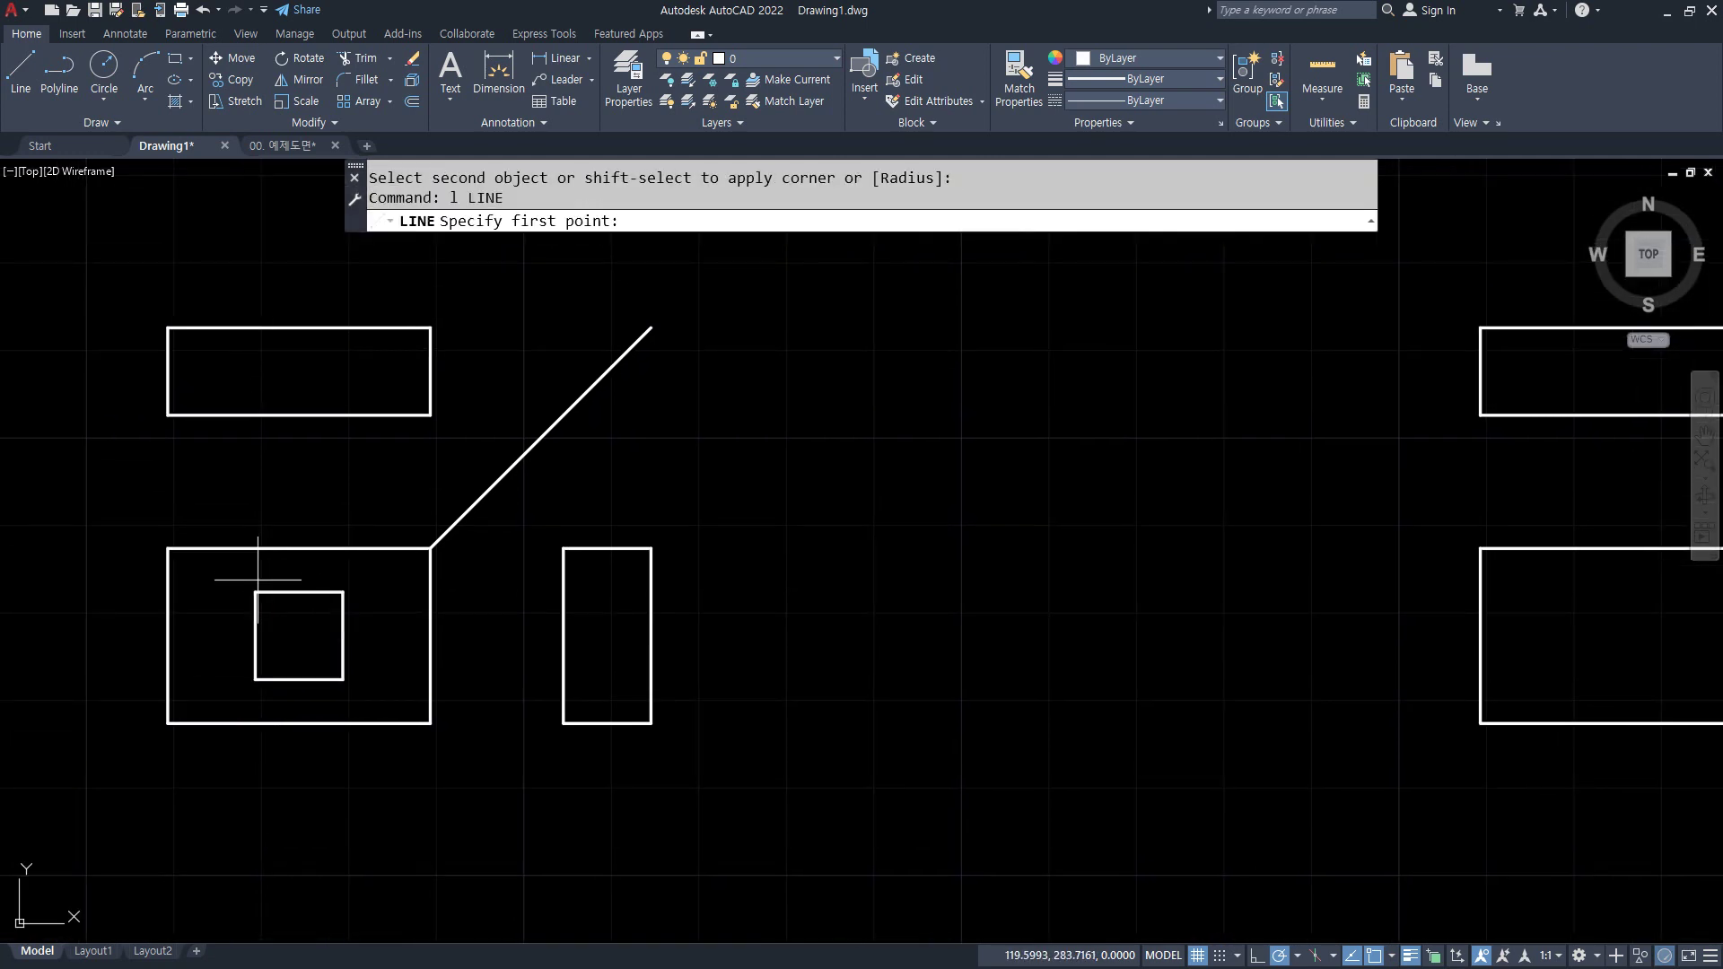
left_click(255, 591)
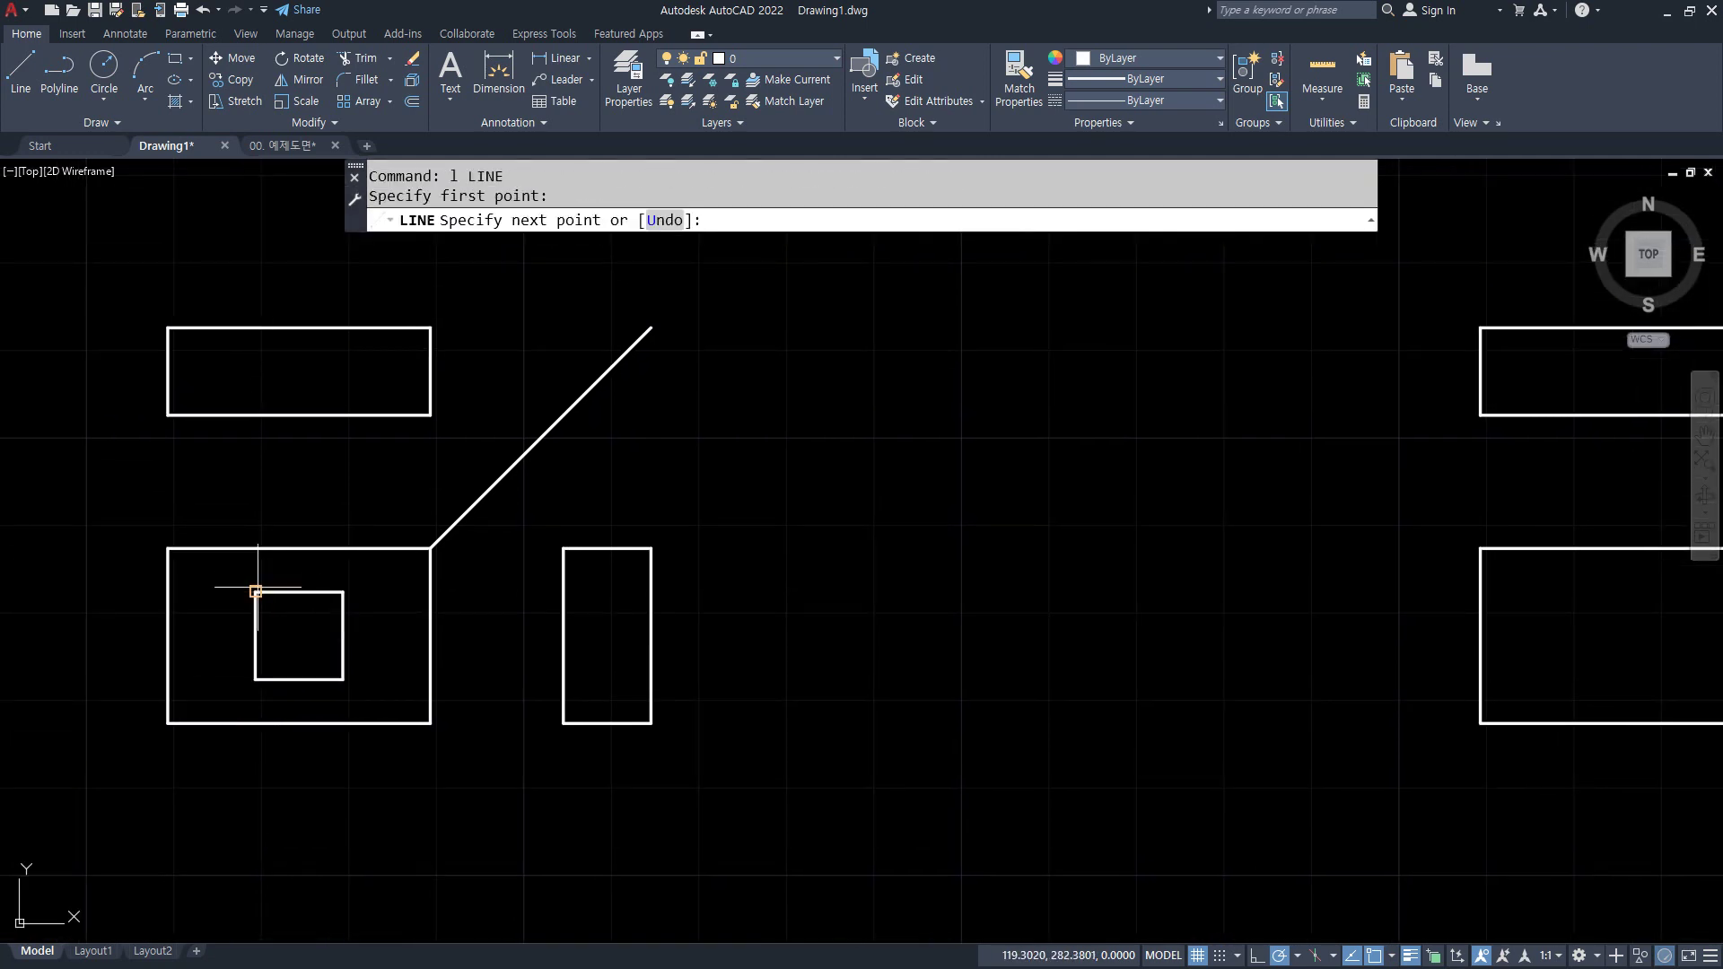
left_click(256, 328)
key("Return")
key("Return")
left_click(343, 591)
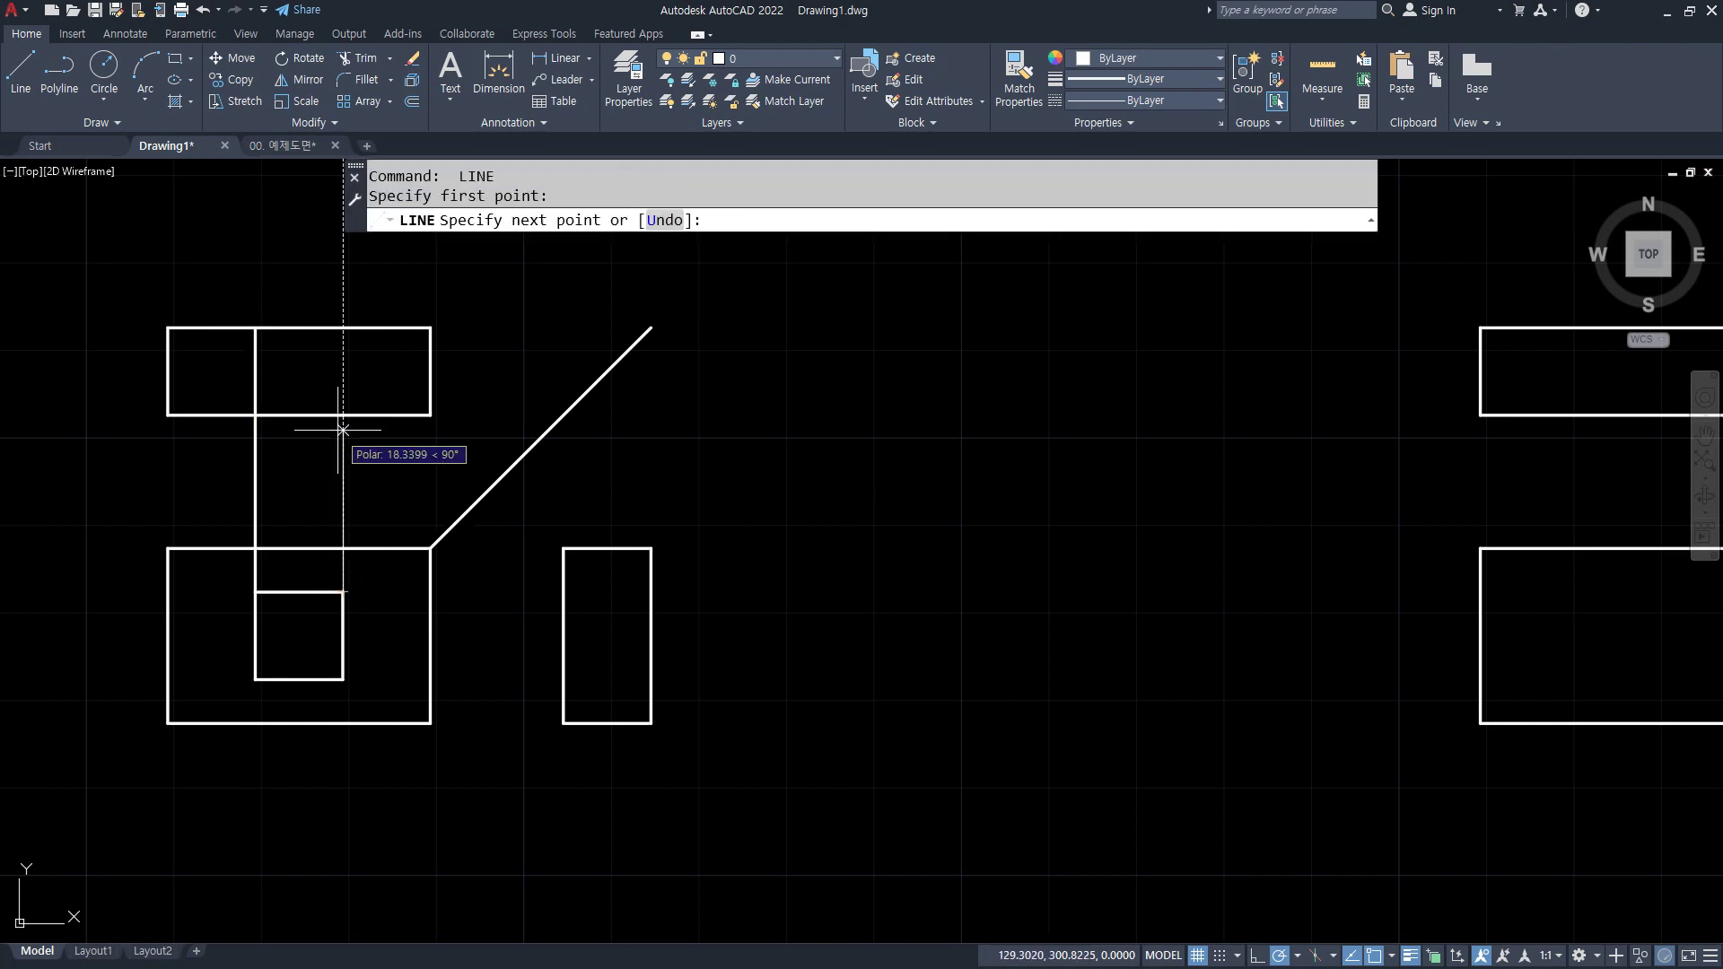
left_click(343, 387)
key("ctrl+z")
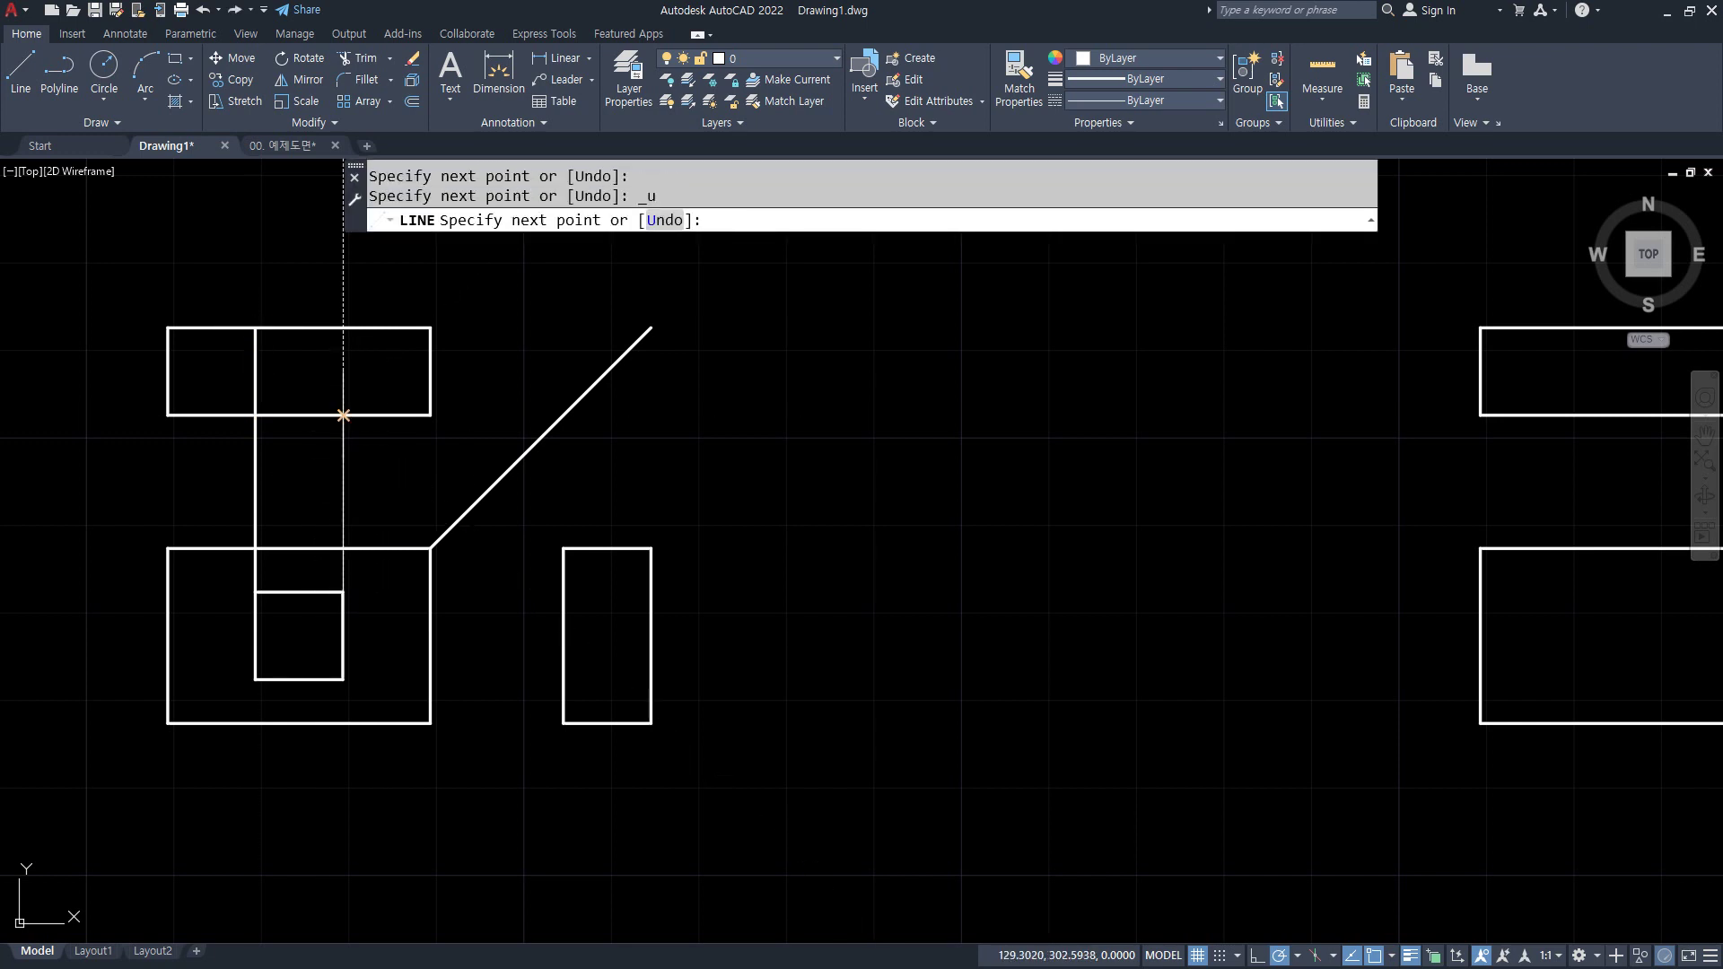
left_click(343, 415)
left_click(343, 327)
key("Return")
- Erase the two vertical projection segments between the inner square and the top view
left_click(354, 442)
left_click(136, 488)
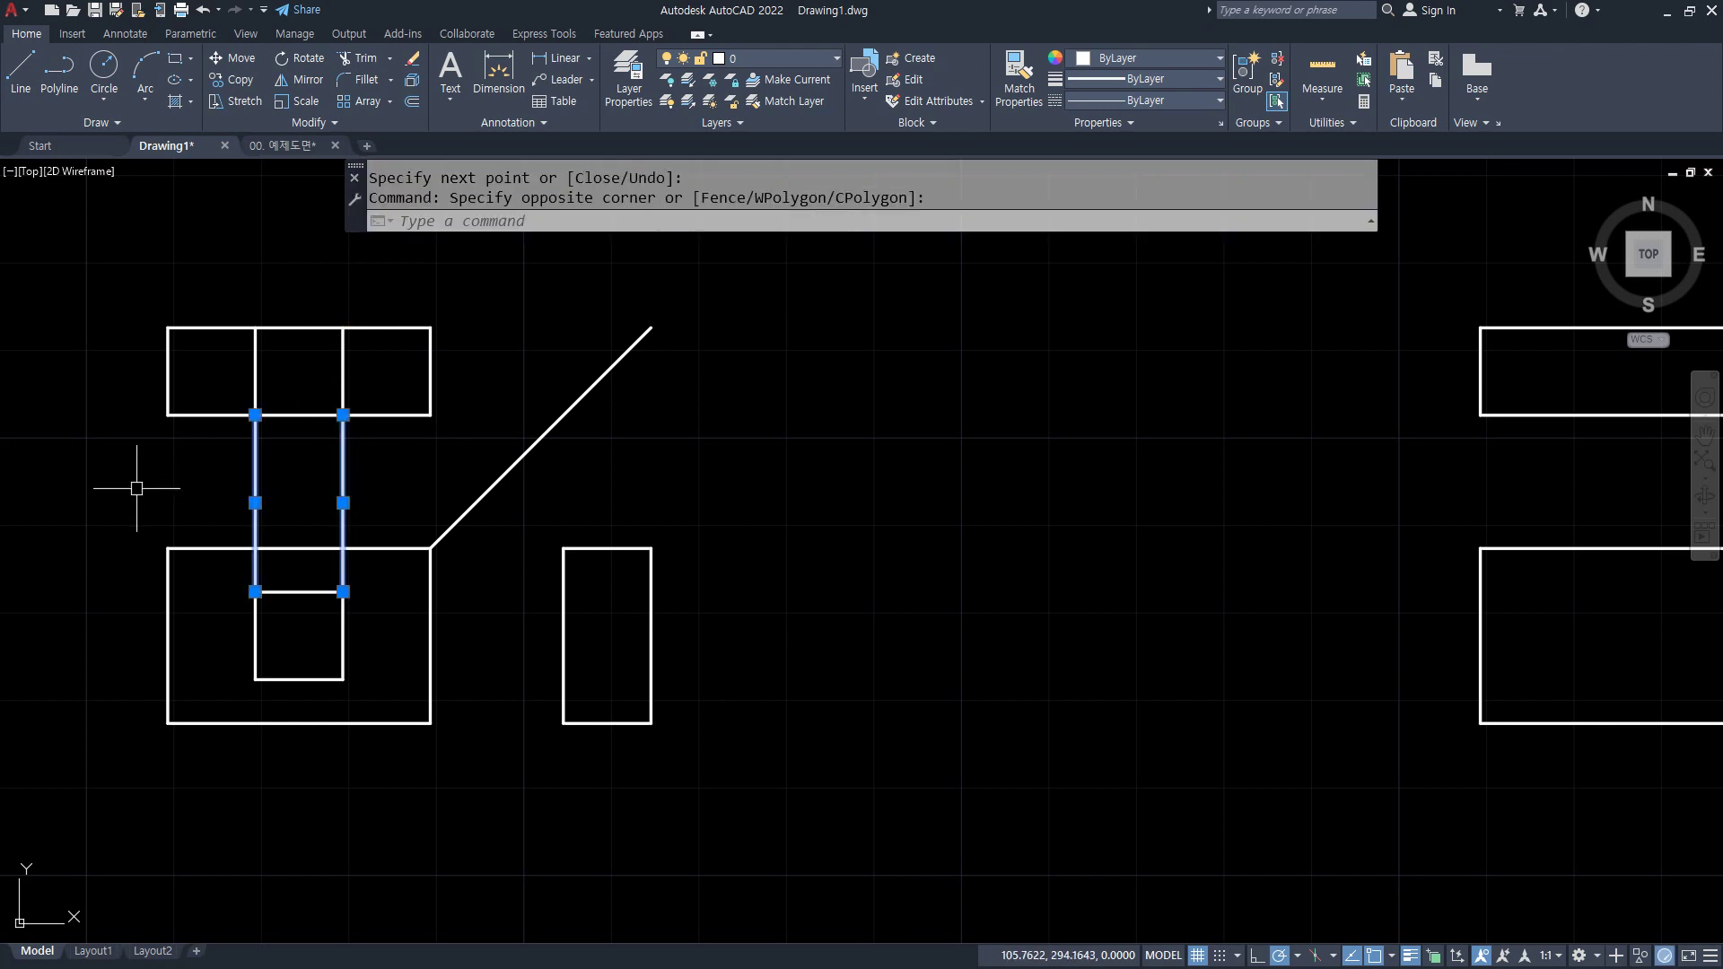
key("Delete")
- Move the two vertical lines inside the top view to the 은선 layer
left_click(395, 430)
left_click(239, 385)
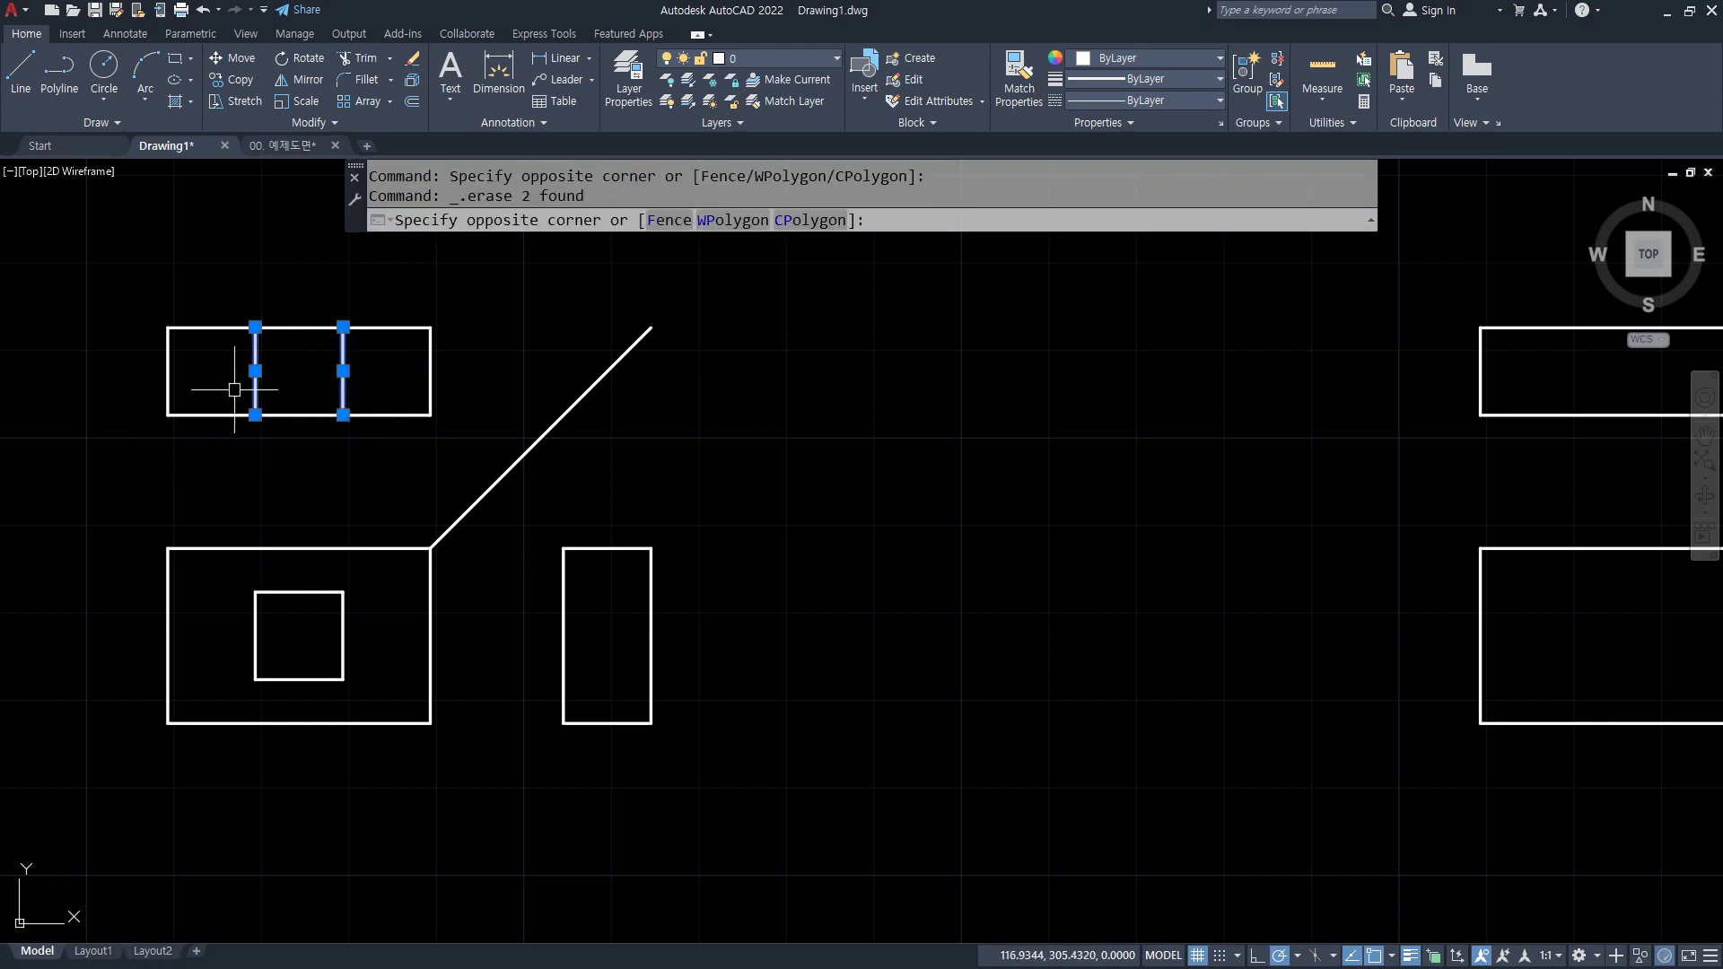
left_click(779, 58)
left_click(718, 107)
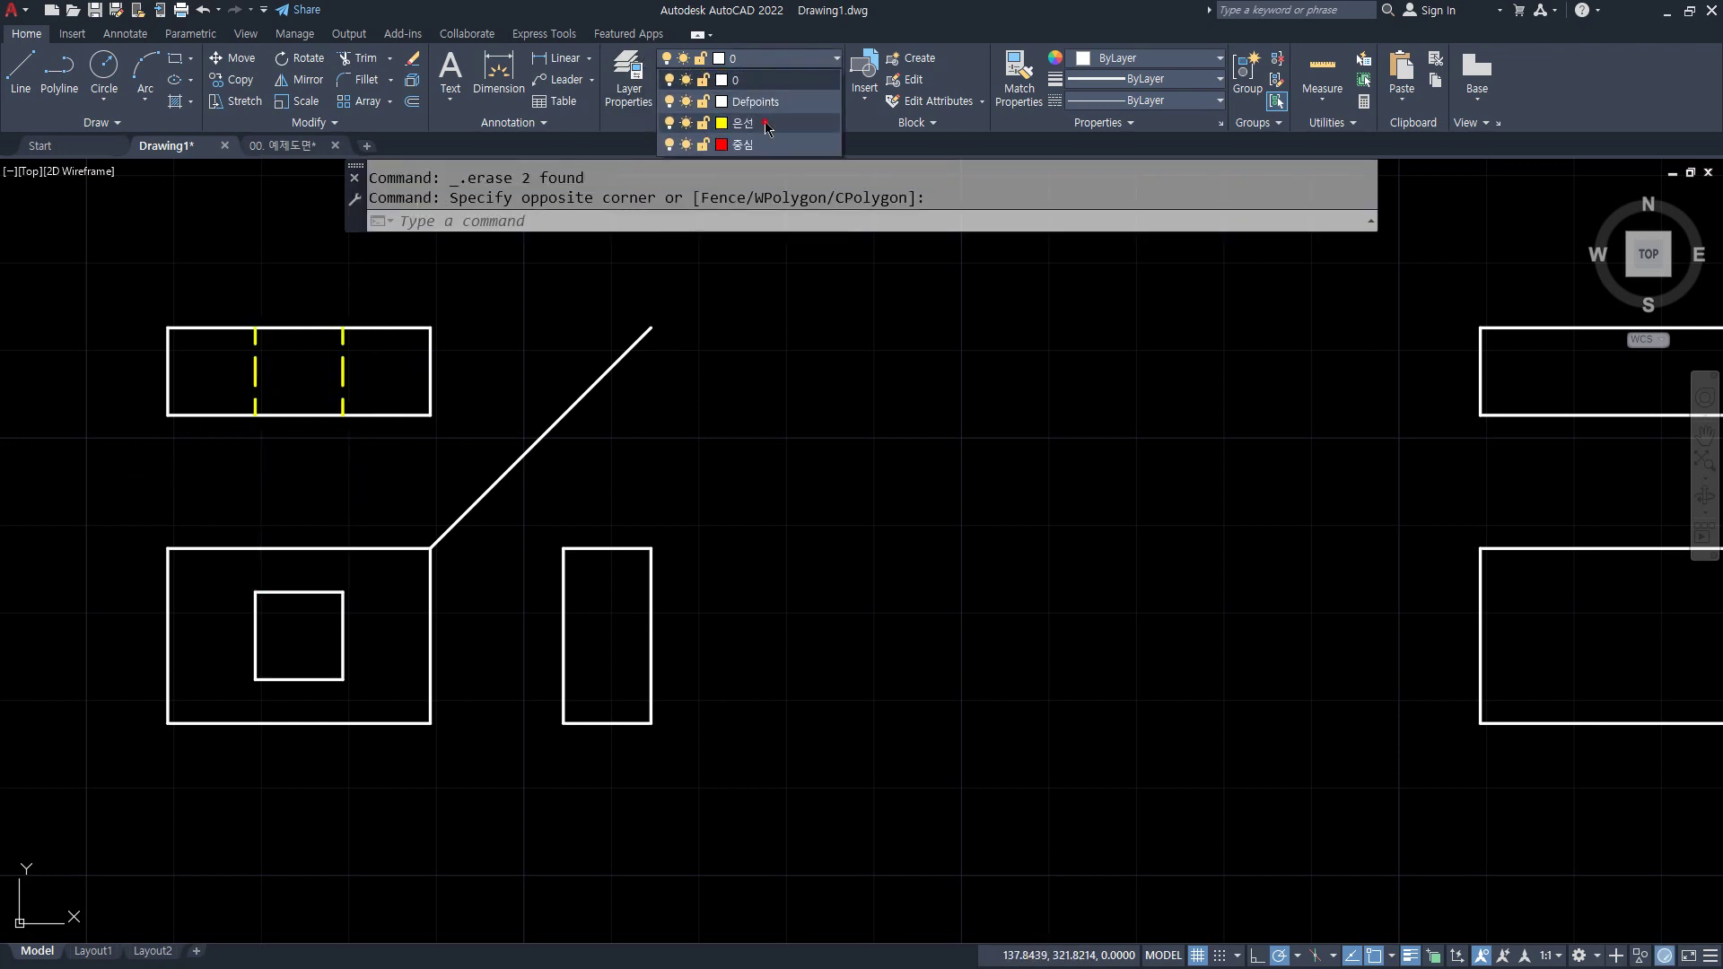
key("Escape")
- Draw horizontal lines from the inner square's two right corners across to the far edge of the side view
type("l")
key("Return")
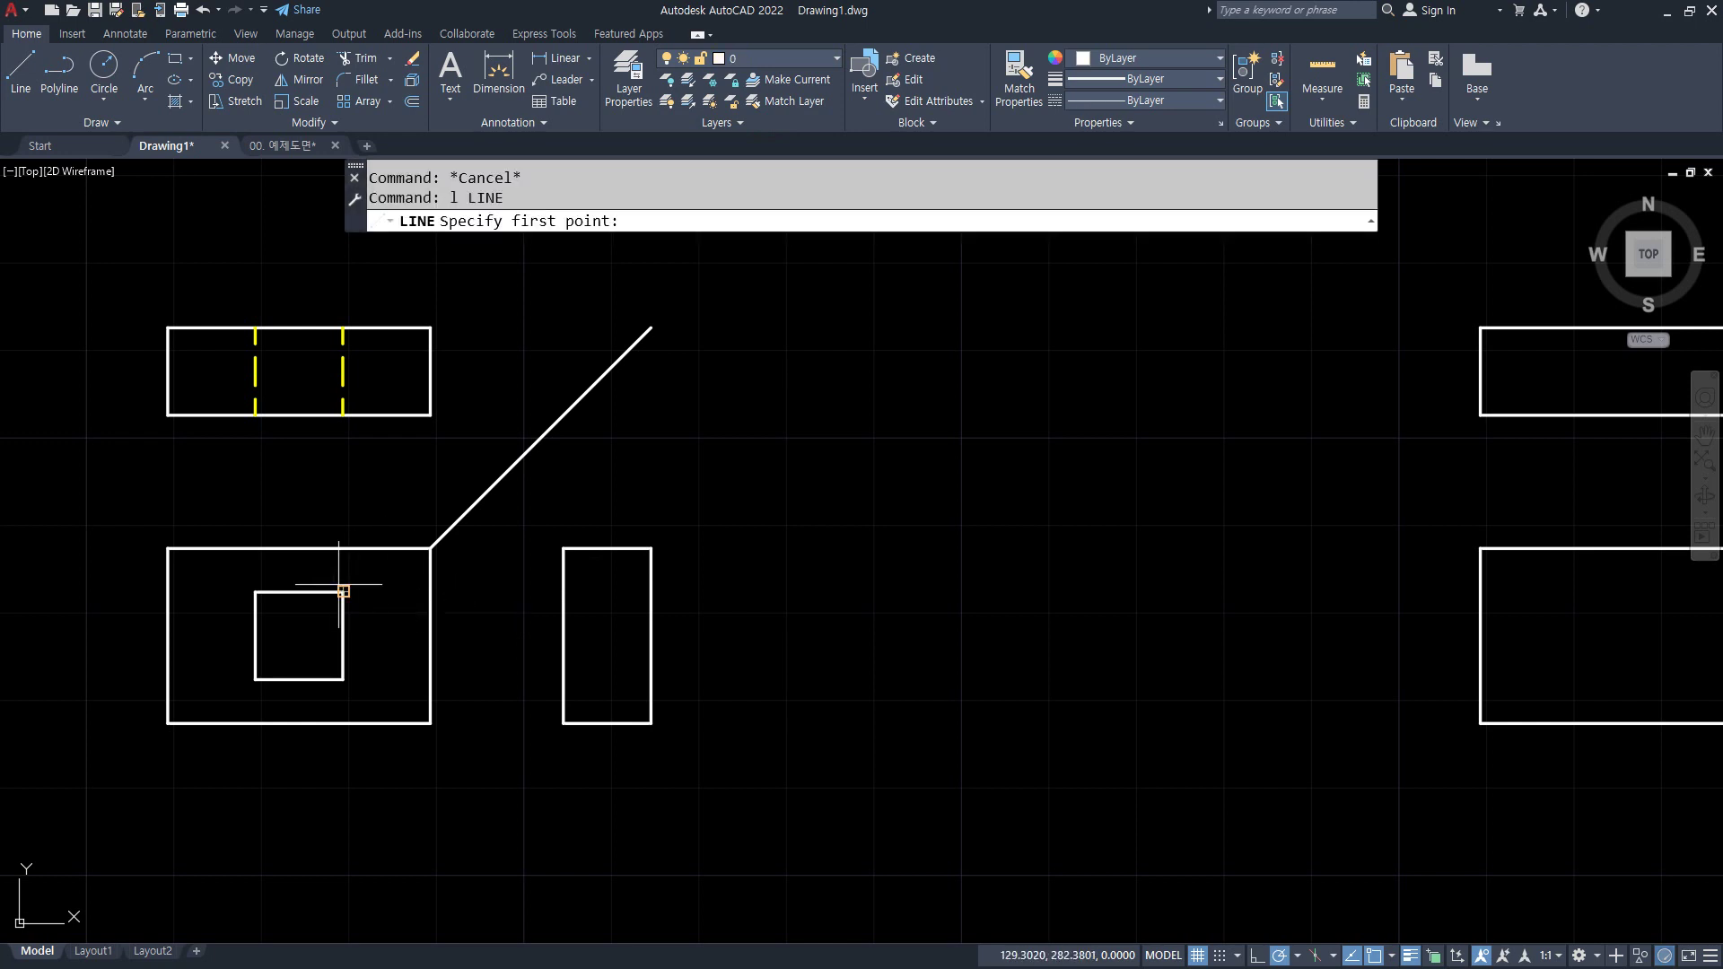
left_click(343, 591)
left_click(563, 591)
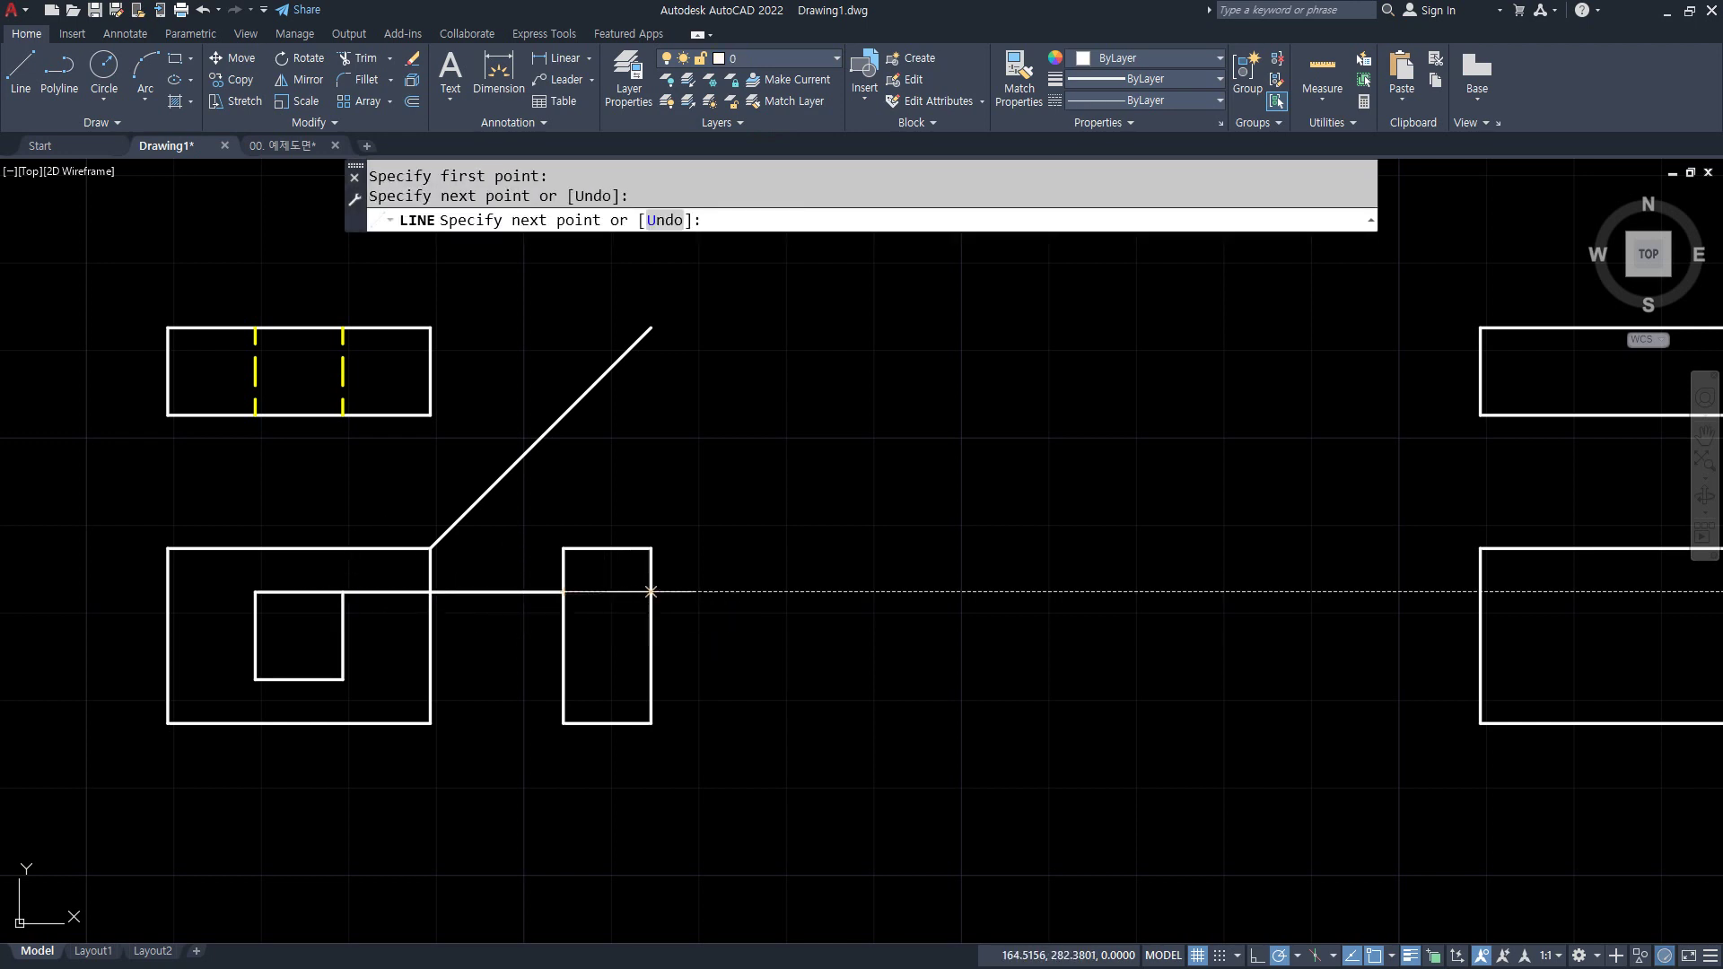
left_click(652, 591)
key("Return")
key("Return")
left_click(343, 679)
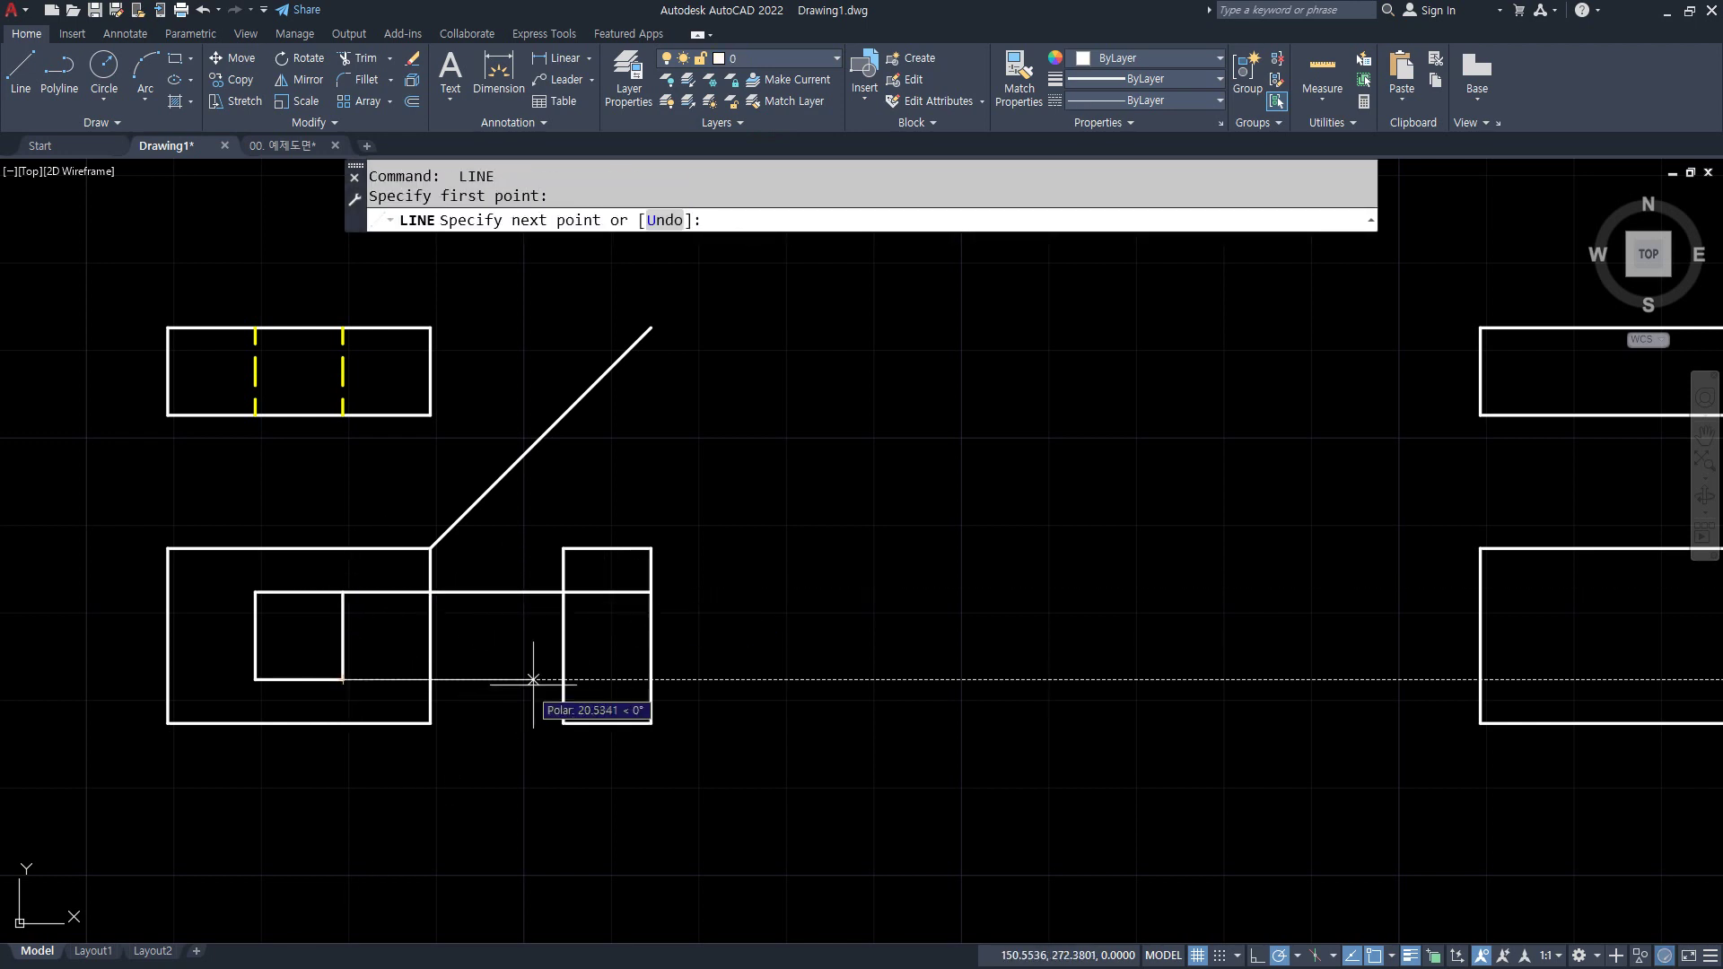
left_click(652, 679)
left_click(651, 679)
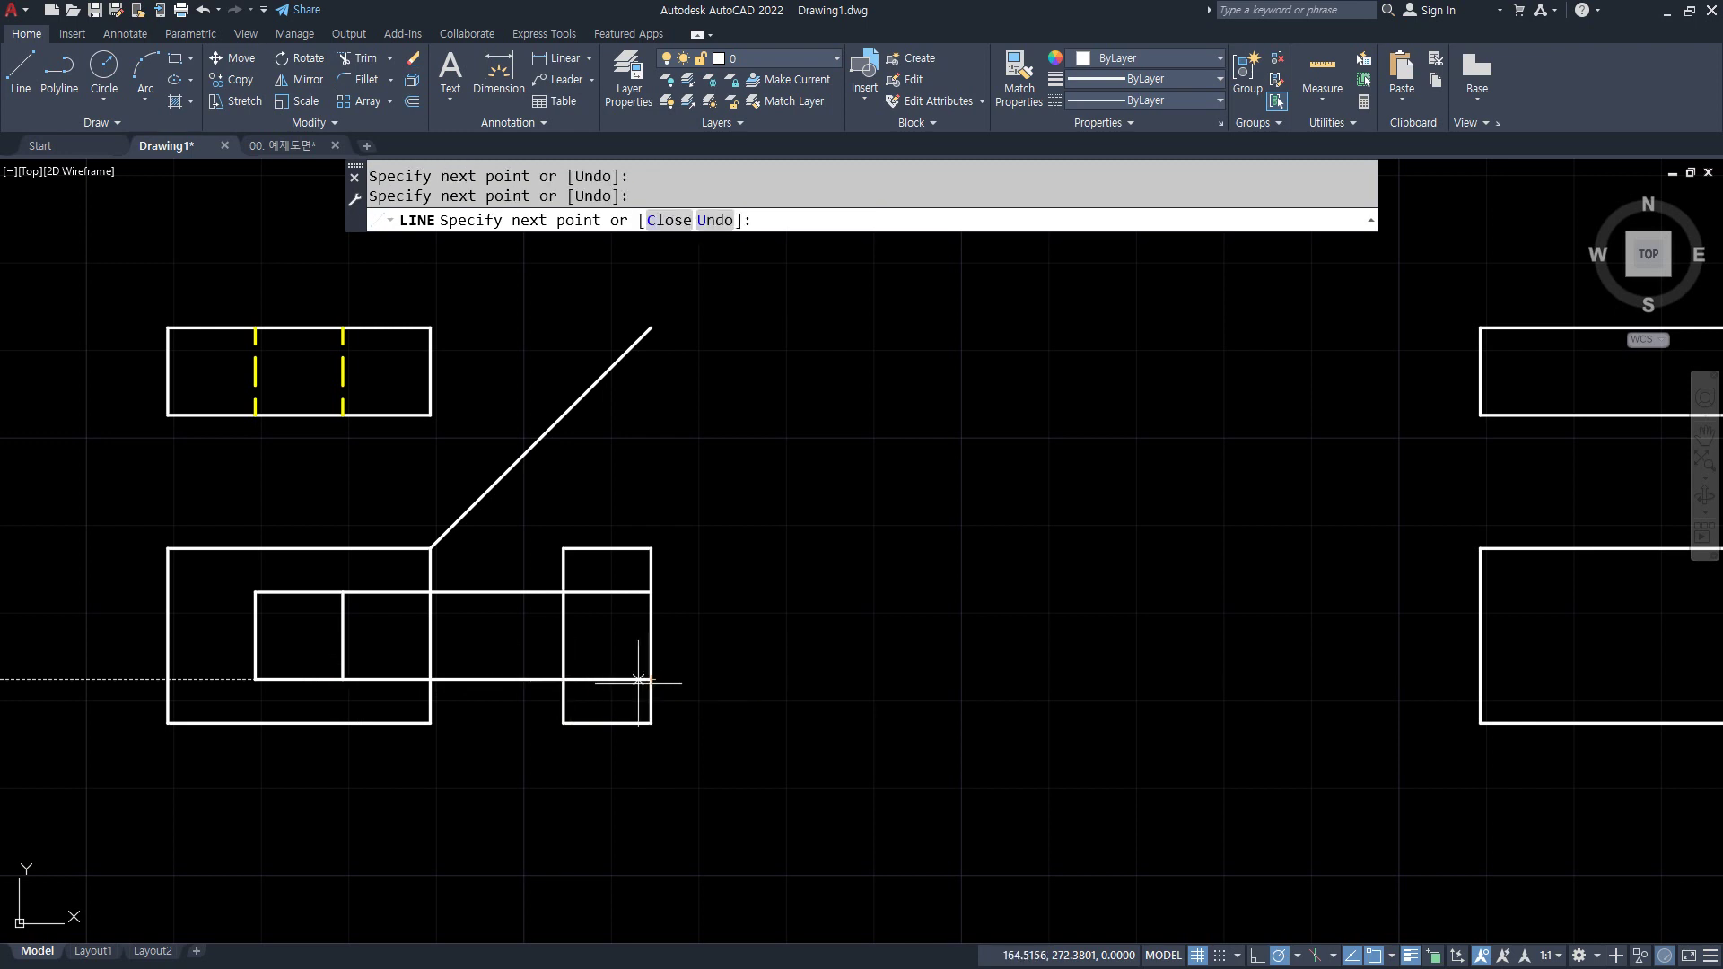
key("Return")
- Erase the two horizontal projection segments between the inner square and the side view, together with the diagonal line
left_click(496, 699)
left_click(469, 583)
left_click(477, 500)
key("Delete")
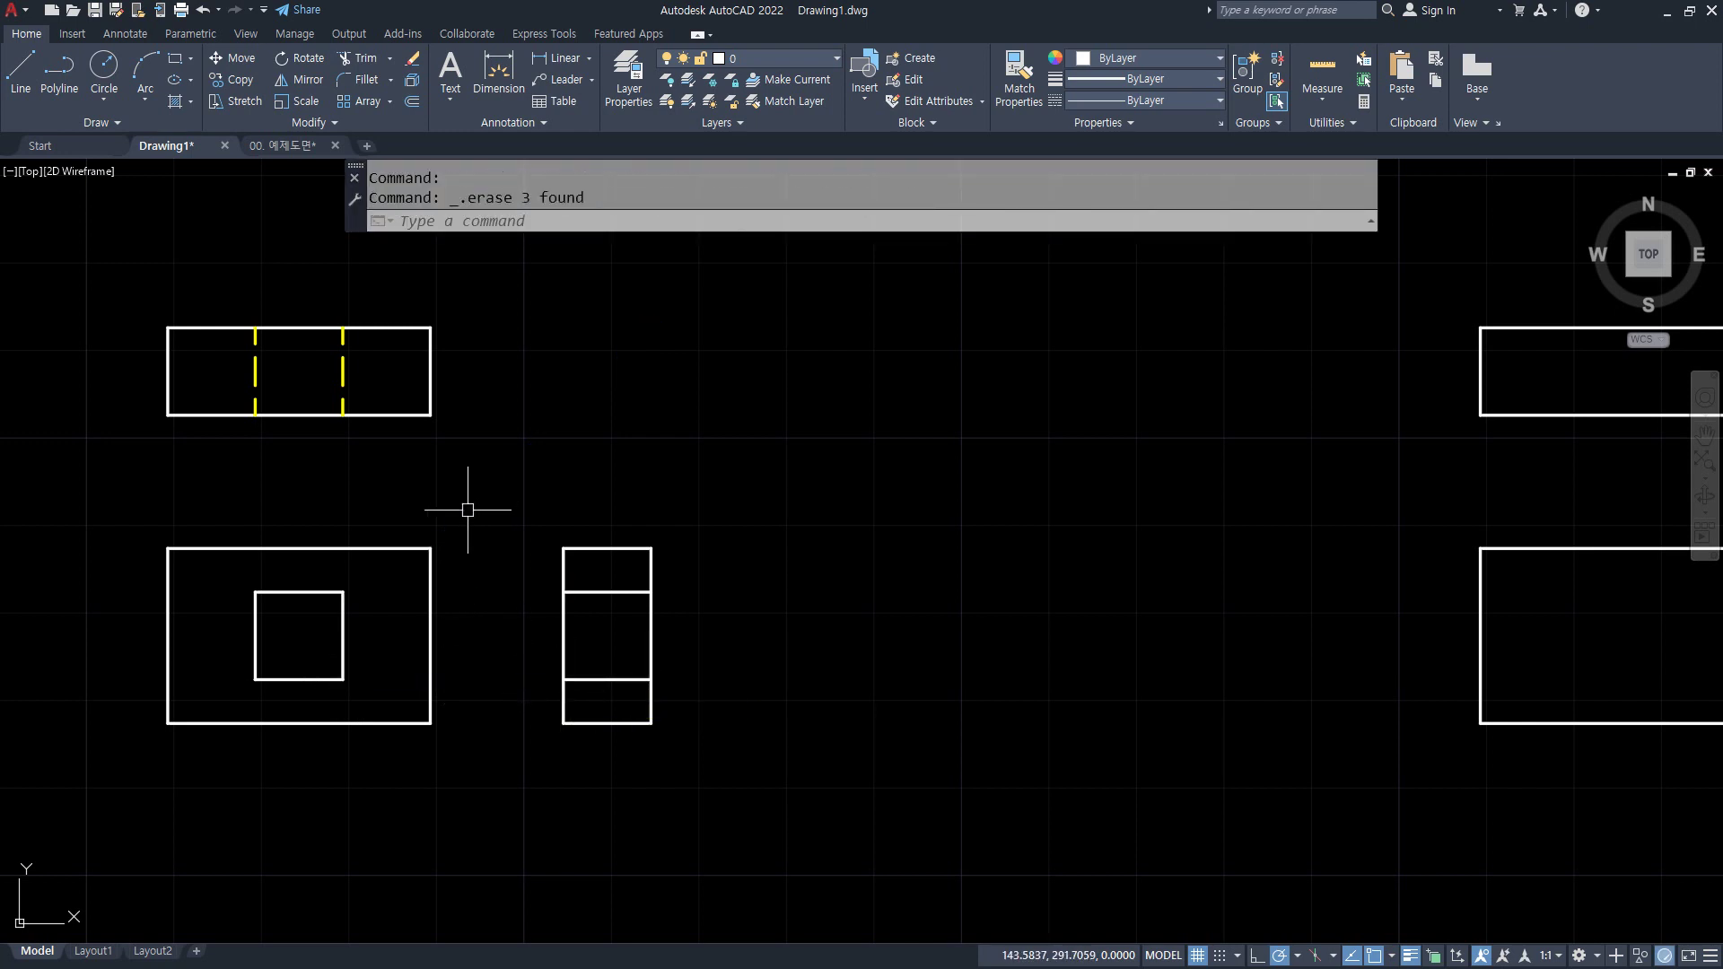
- Match the properties of the top view's hidden line onto the two horizontal lines inside the side view
type("ma")
key("Return")
left_click(349, 369)
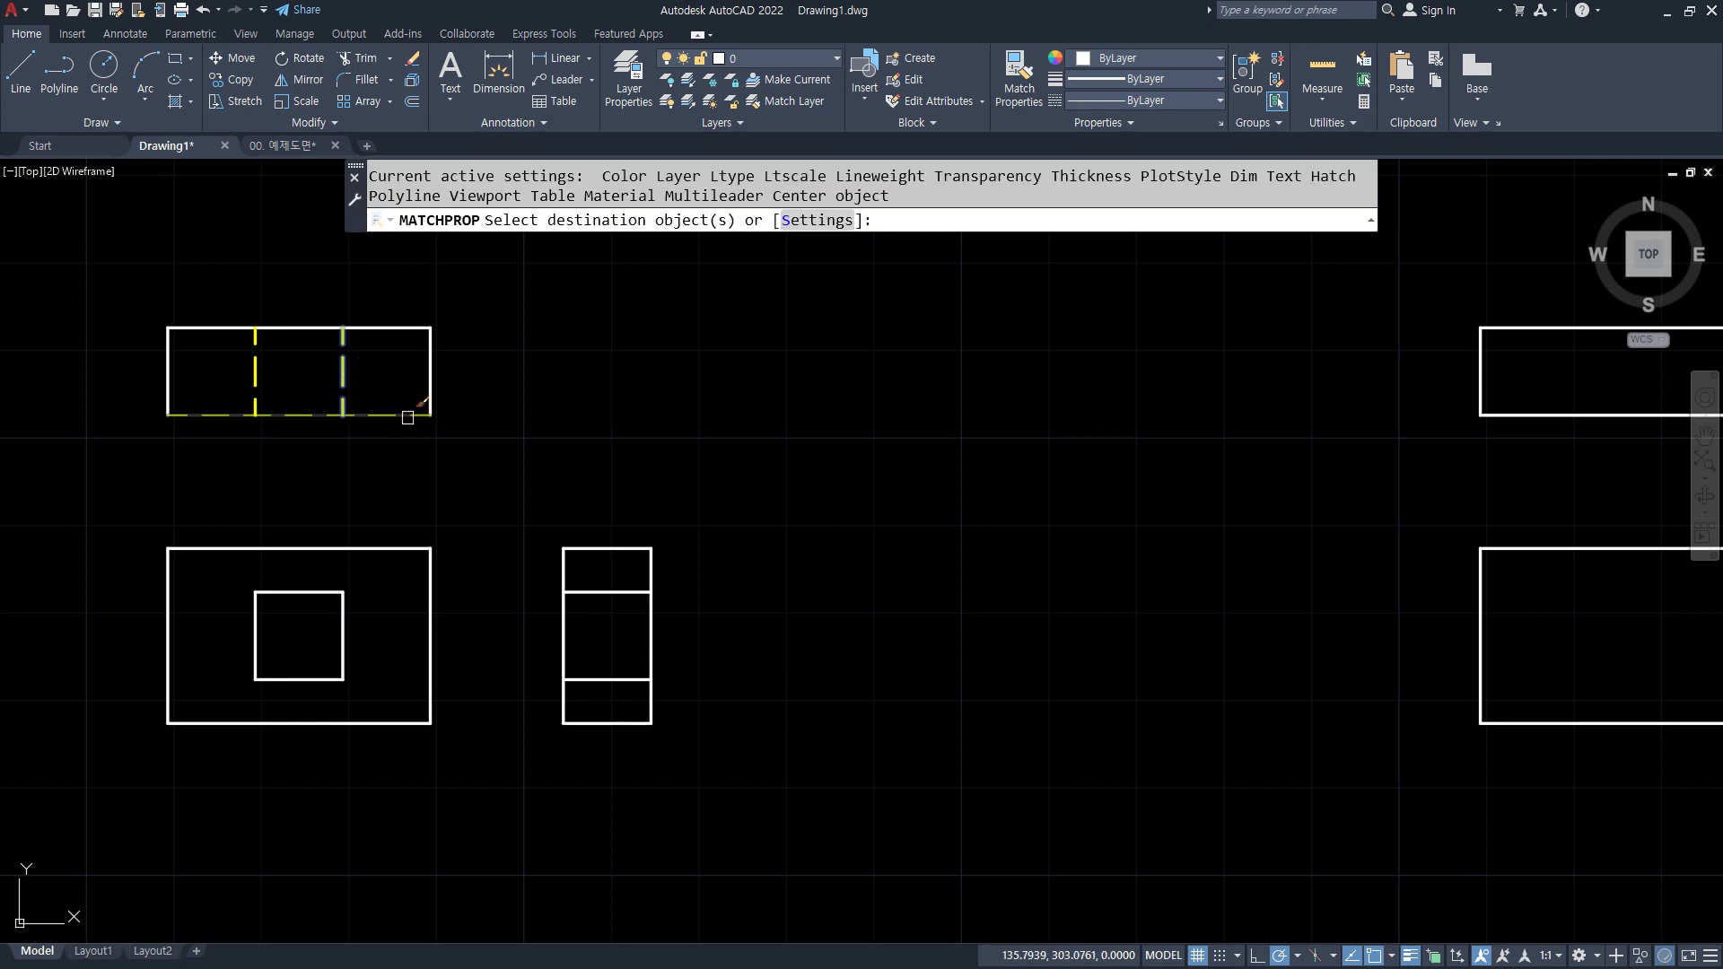
left_click(595, 700)
key("Return")
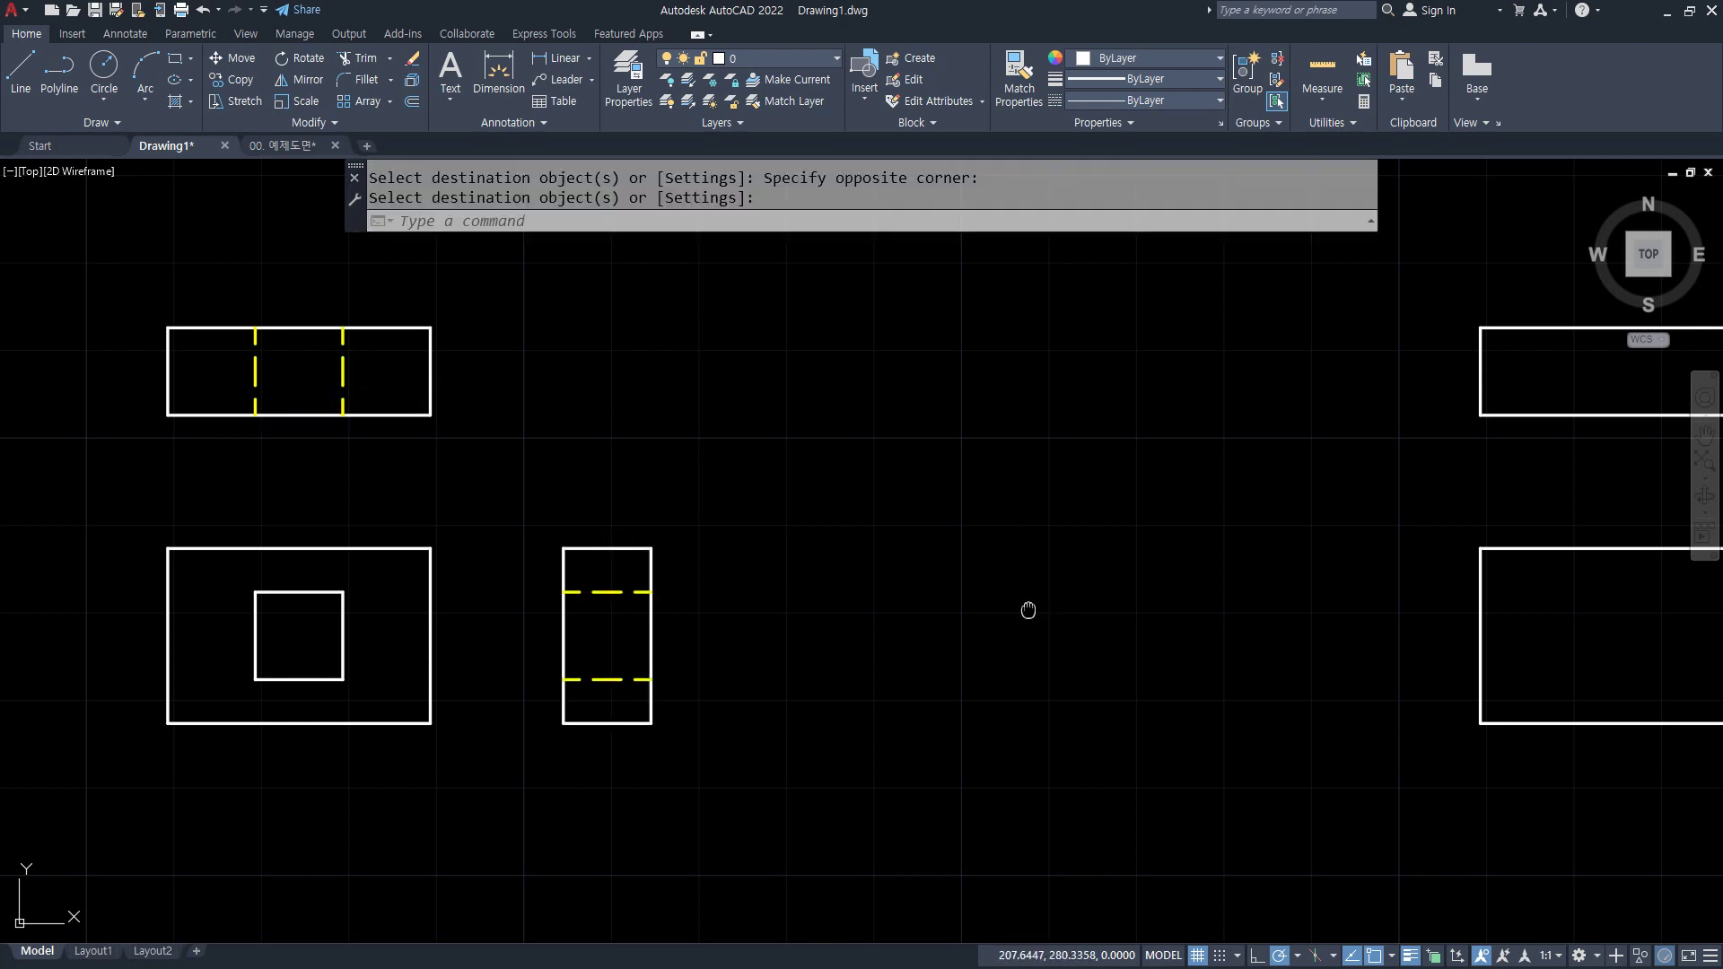
- In the next three-view set, draw a sloped line from the front view's left edge midpoint to its top edge midpoint
middle_click_drag(1262, 608, 354, 623)
middle_click_drag(740, 628, 571, 619)
type("l")
key("Return")
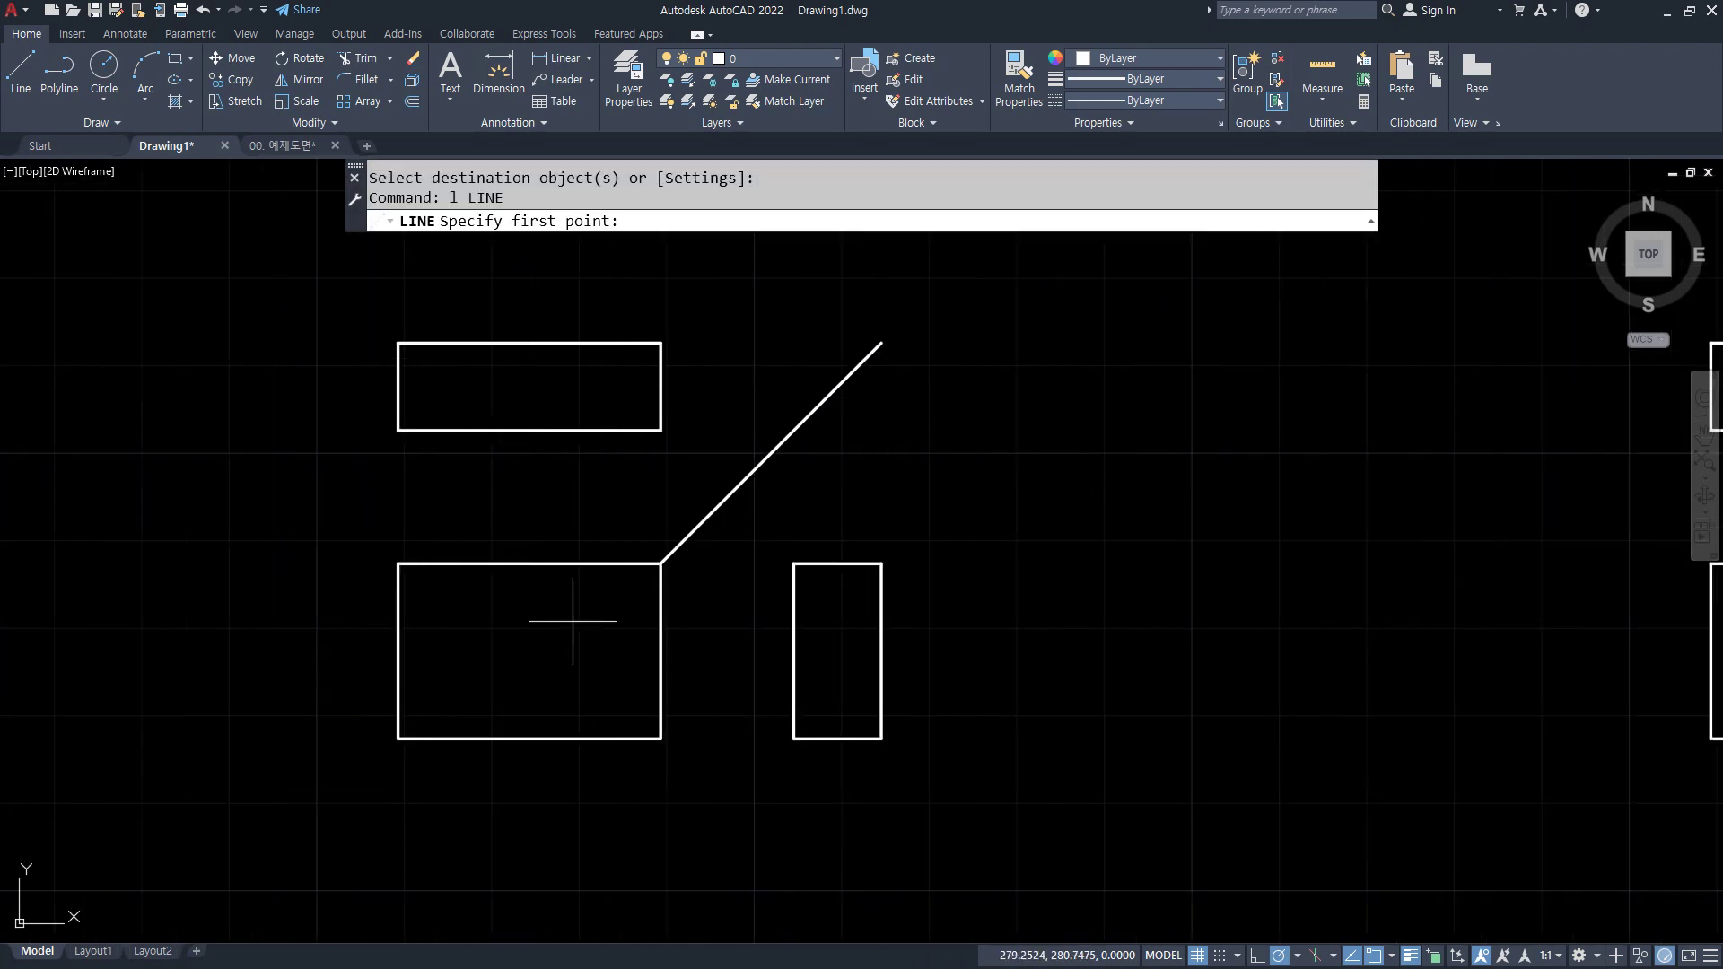
left_click(400, 654)
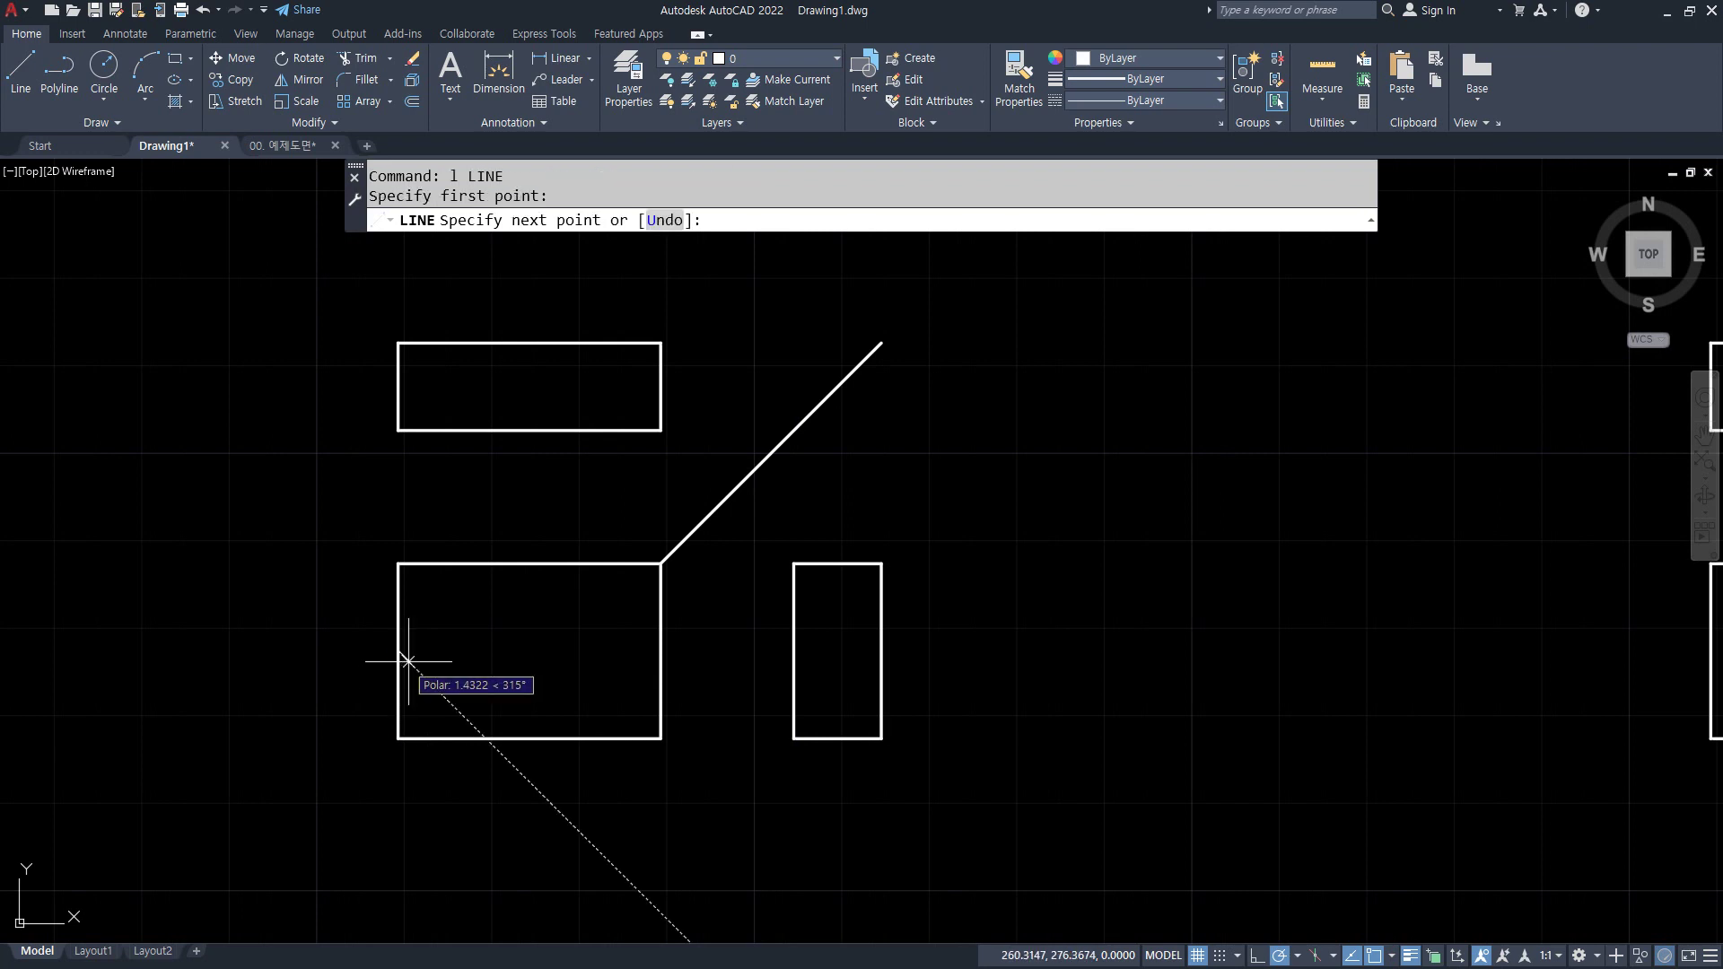
left_click(529, 563)
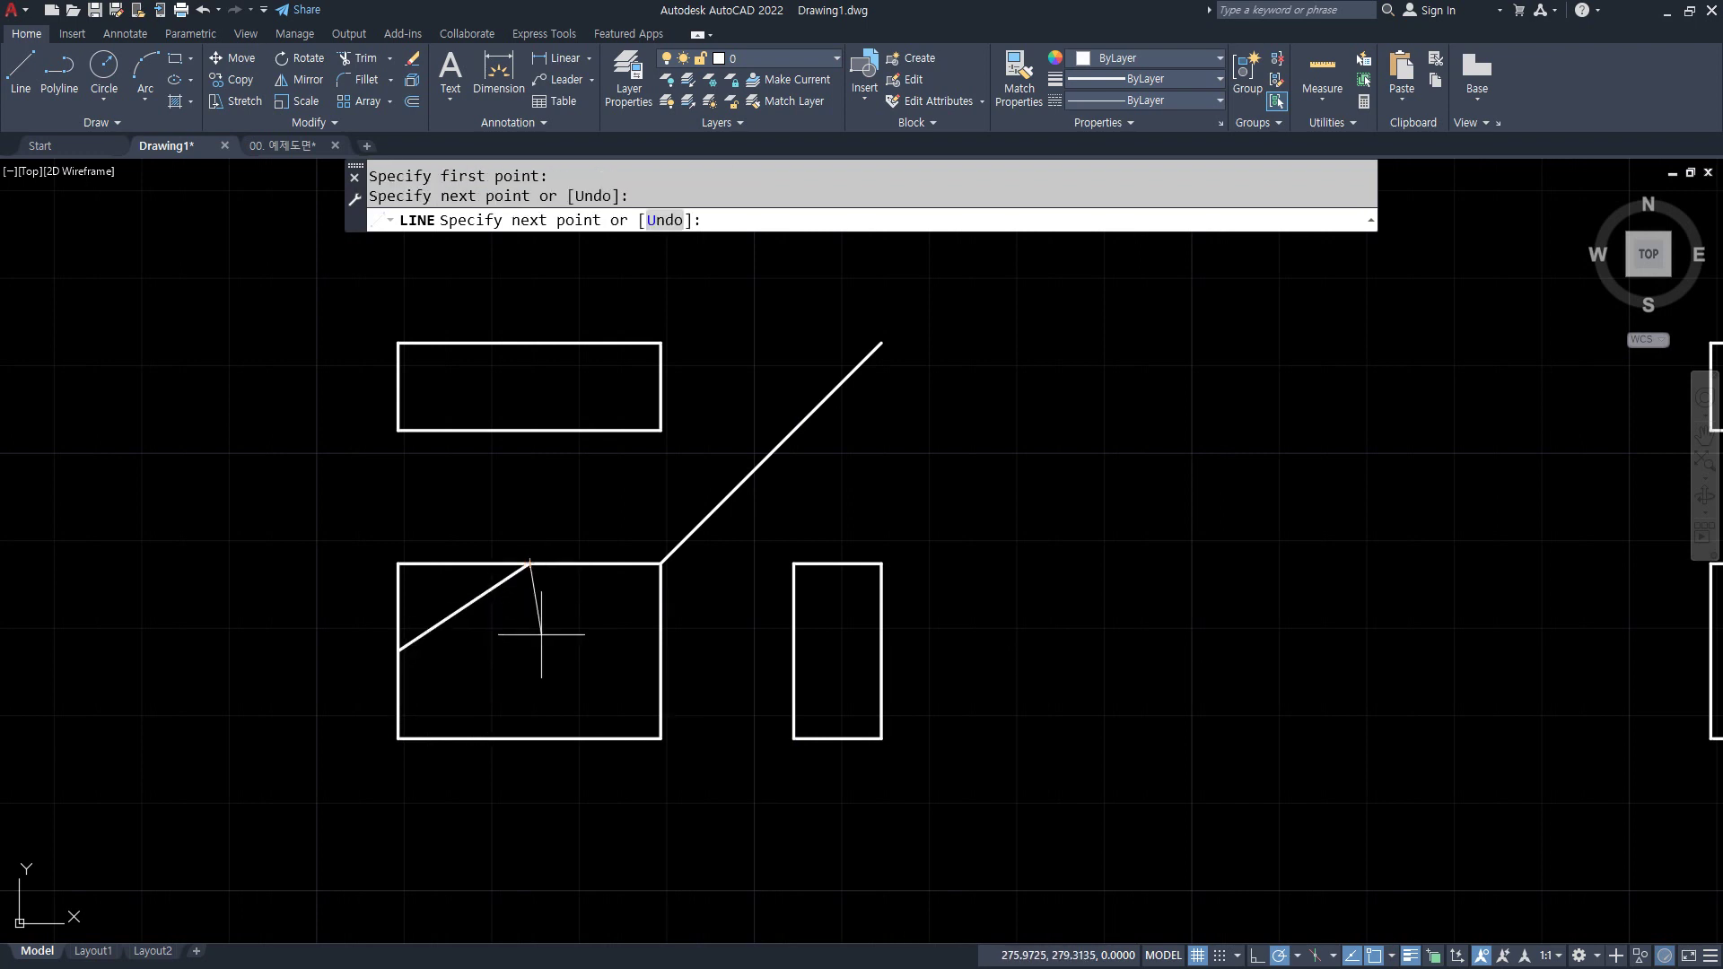
key("Return")
- Trim away the front view's upper-left corner outside the sloped line
type("tr")
key("Return")
left_click_drag(475, 538, 323, 641)
key("Return")
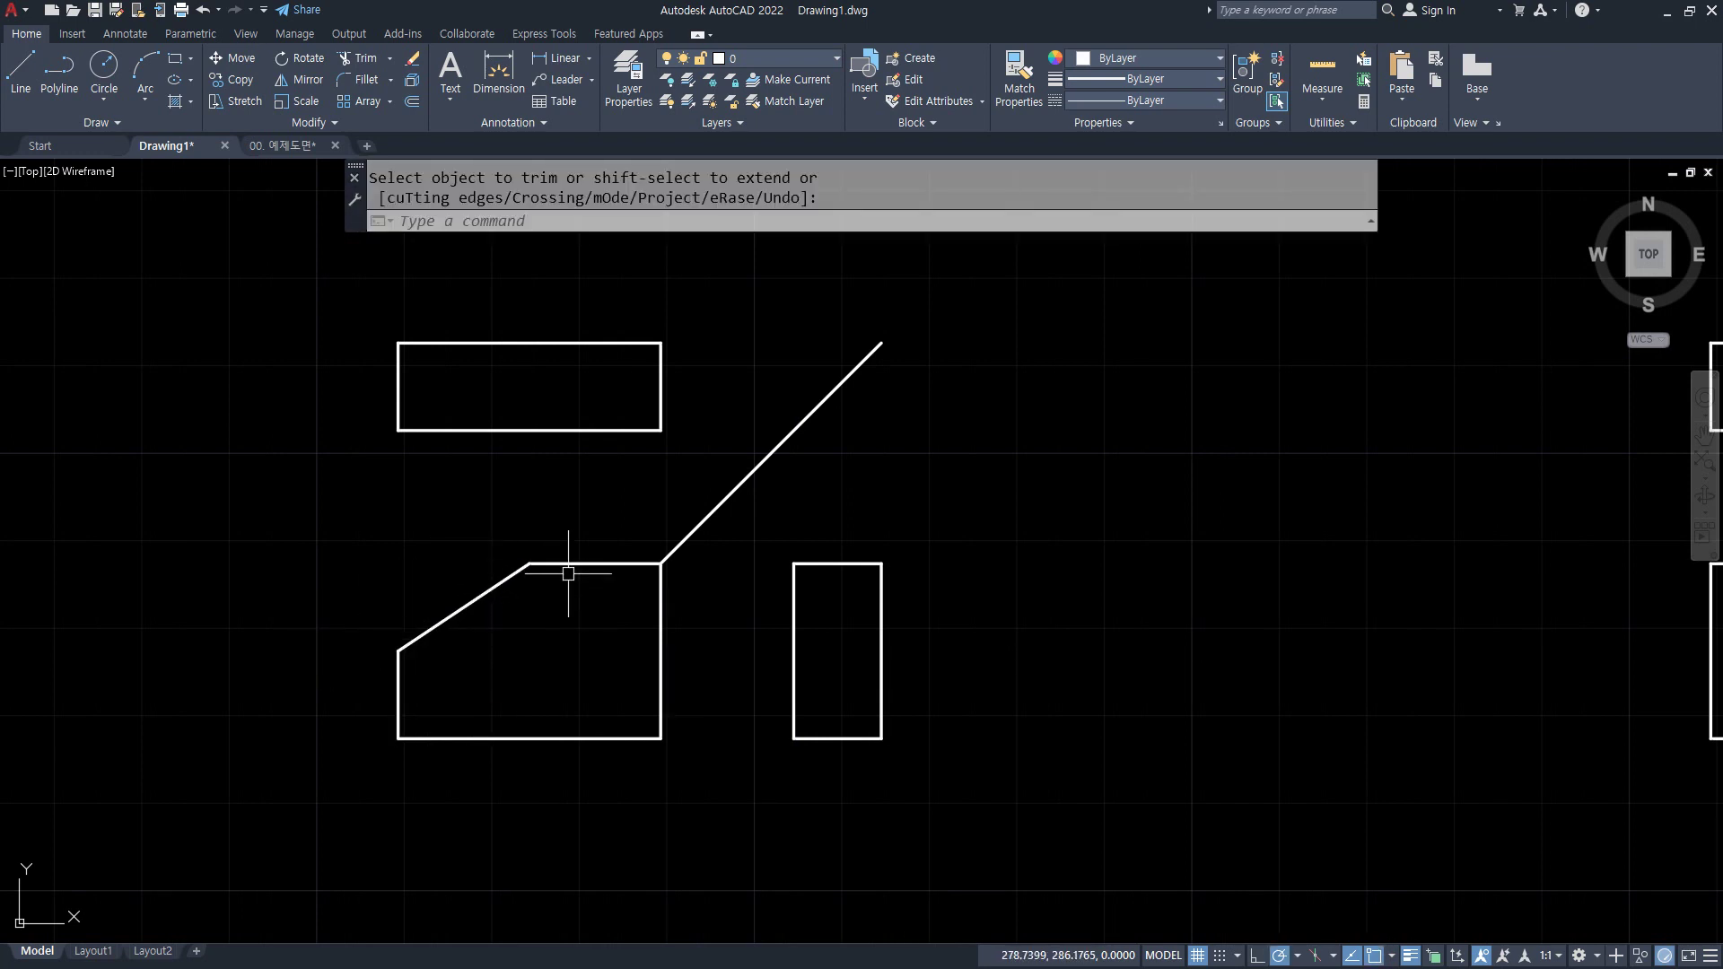
- Draw a vertical line through the top view between the midpoints of its long edges
type("l")
key("Return")
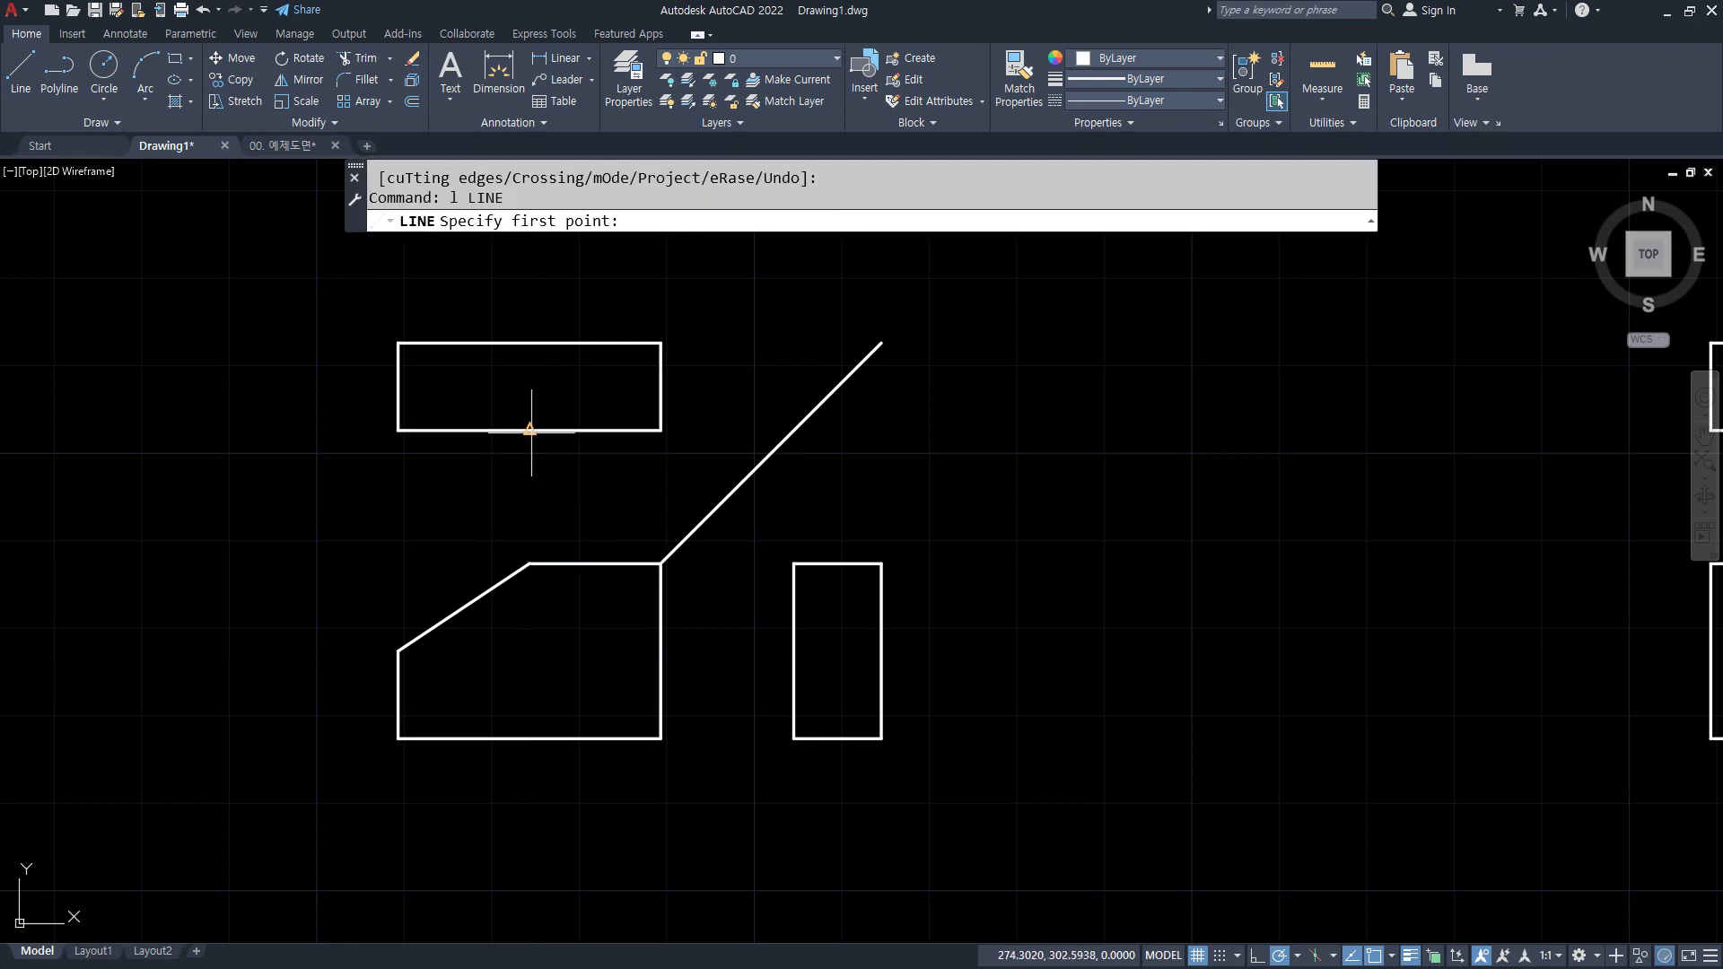
left_click(529, 431)
left_click(530, 341)
key("Return")
- Draw a horizontal line across the side view level with the slope's lower end and move it to the 은선 layer
key("Return")
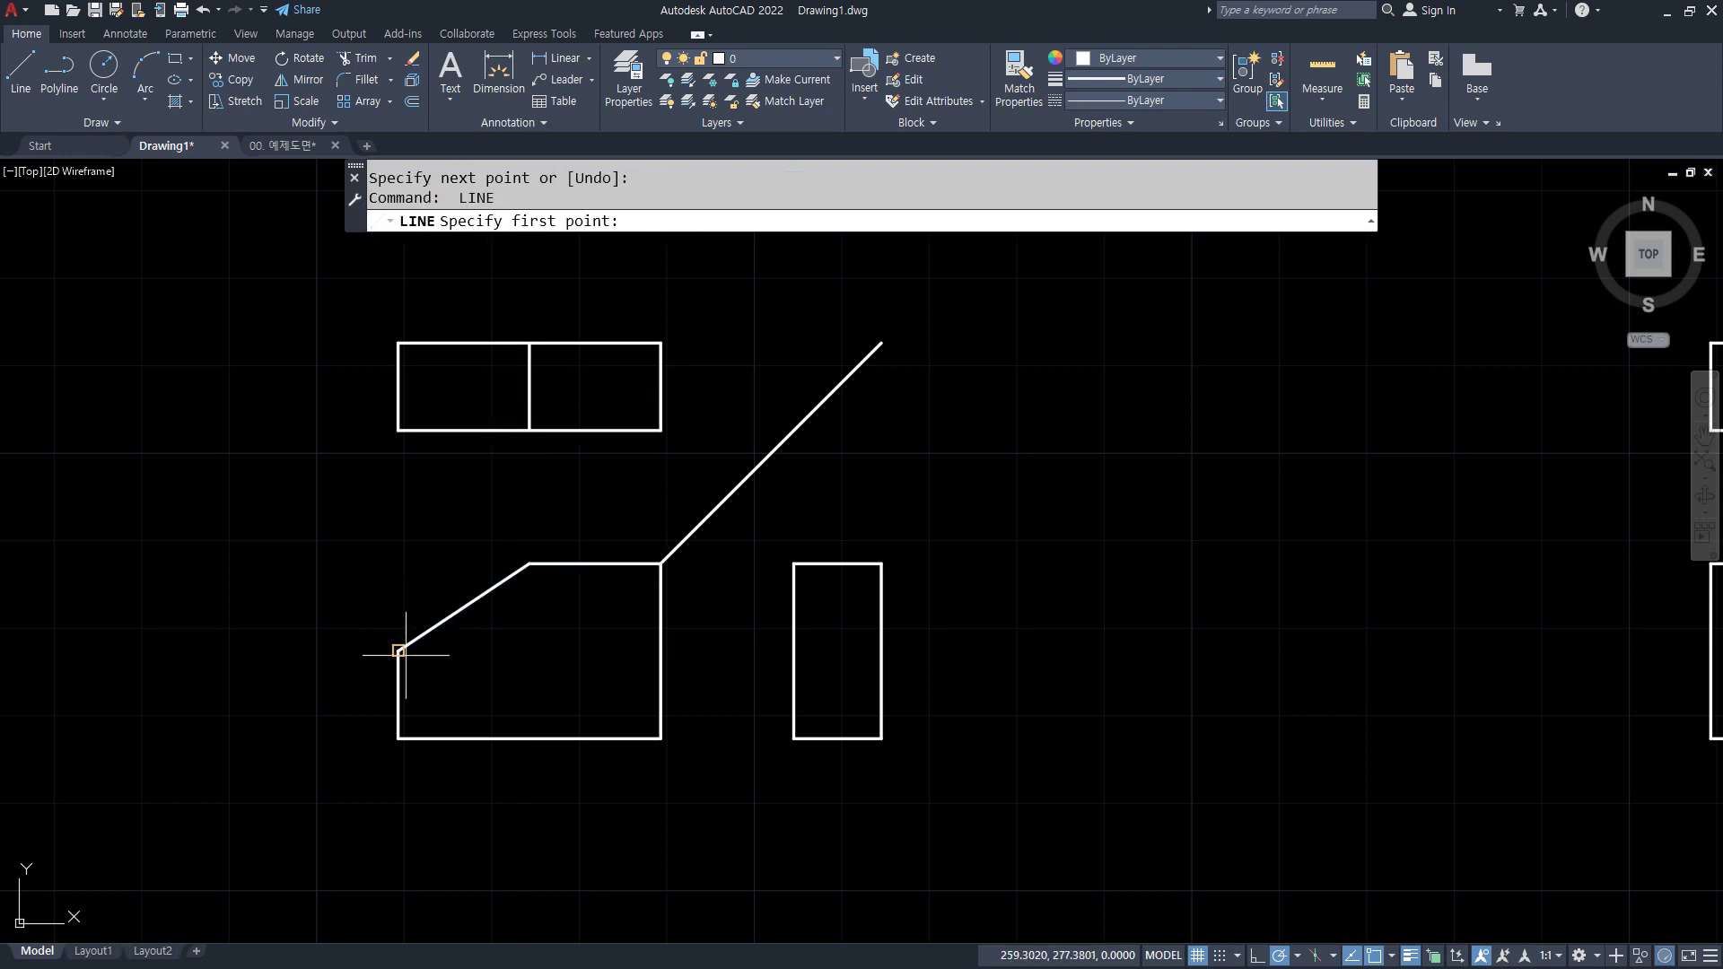
left_click(793, 651)
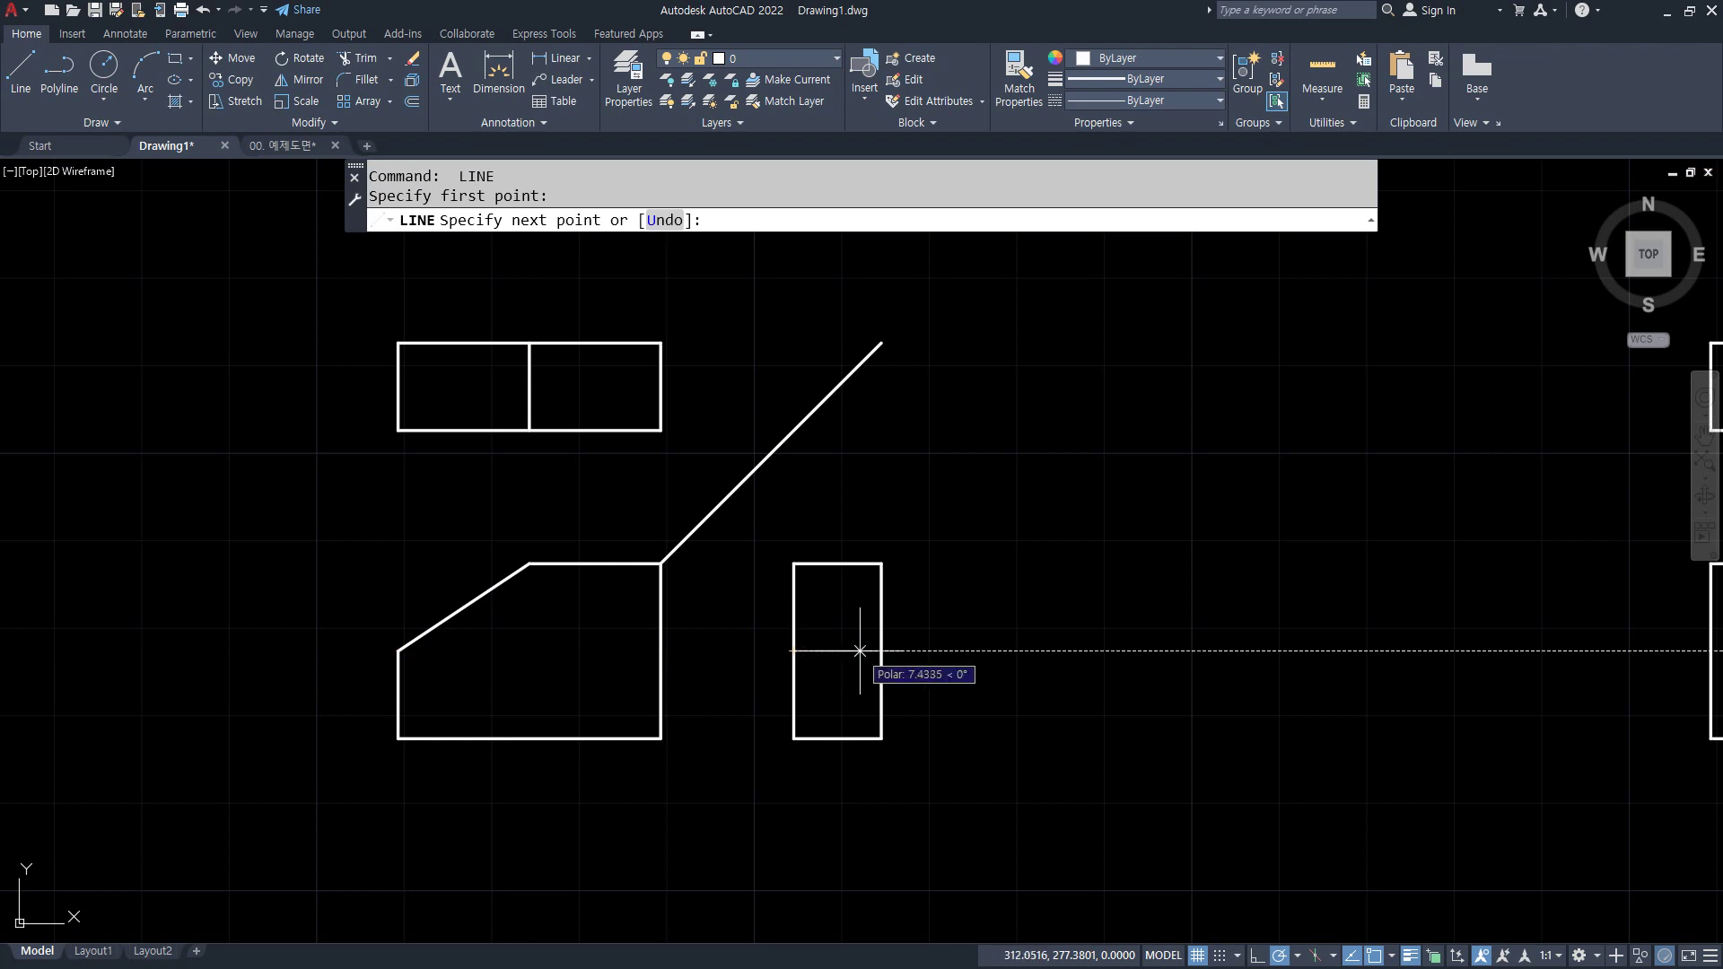
left_click(881, 651)
key("Return")
left_click(838, 650)
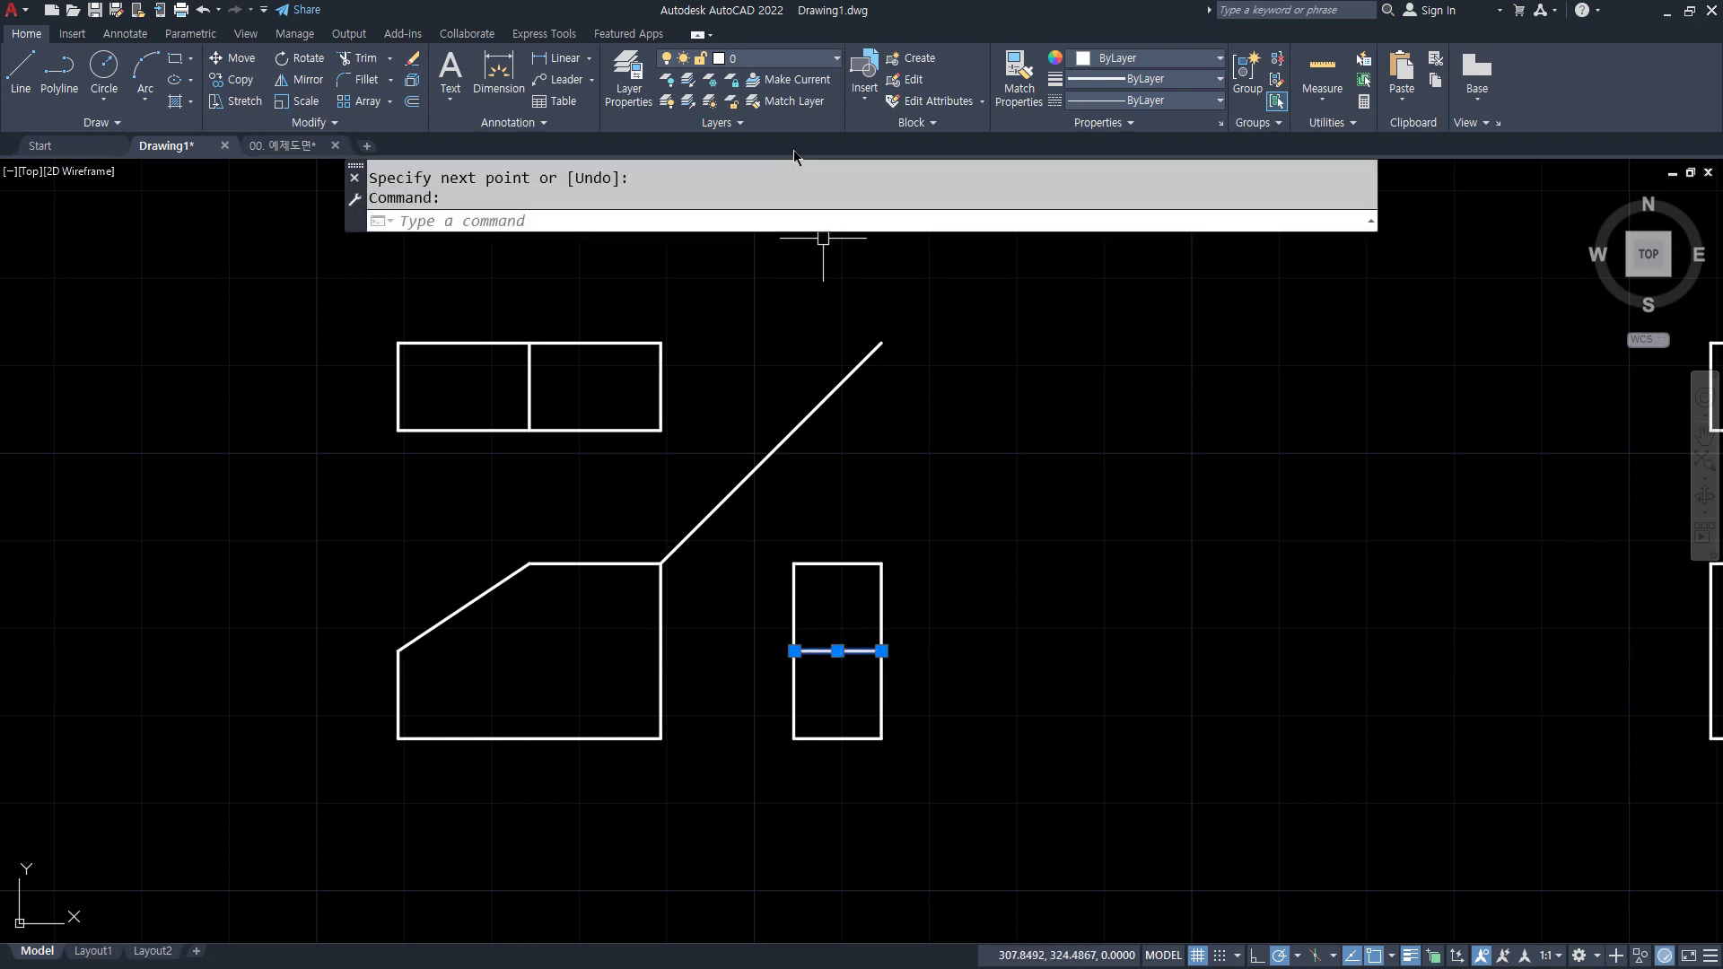
left_click(781, 57)
left_click(761, 118)
key("Escape")
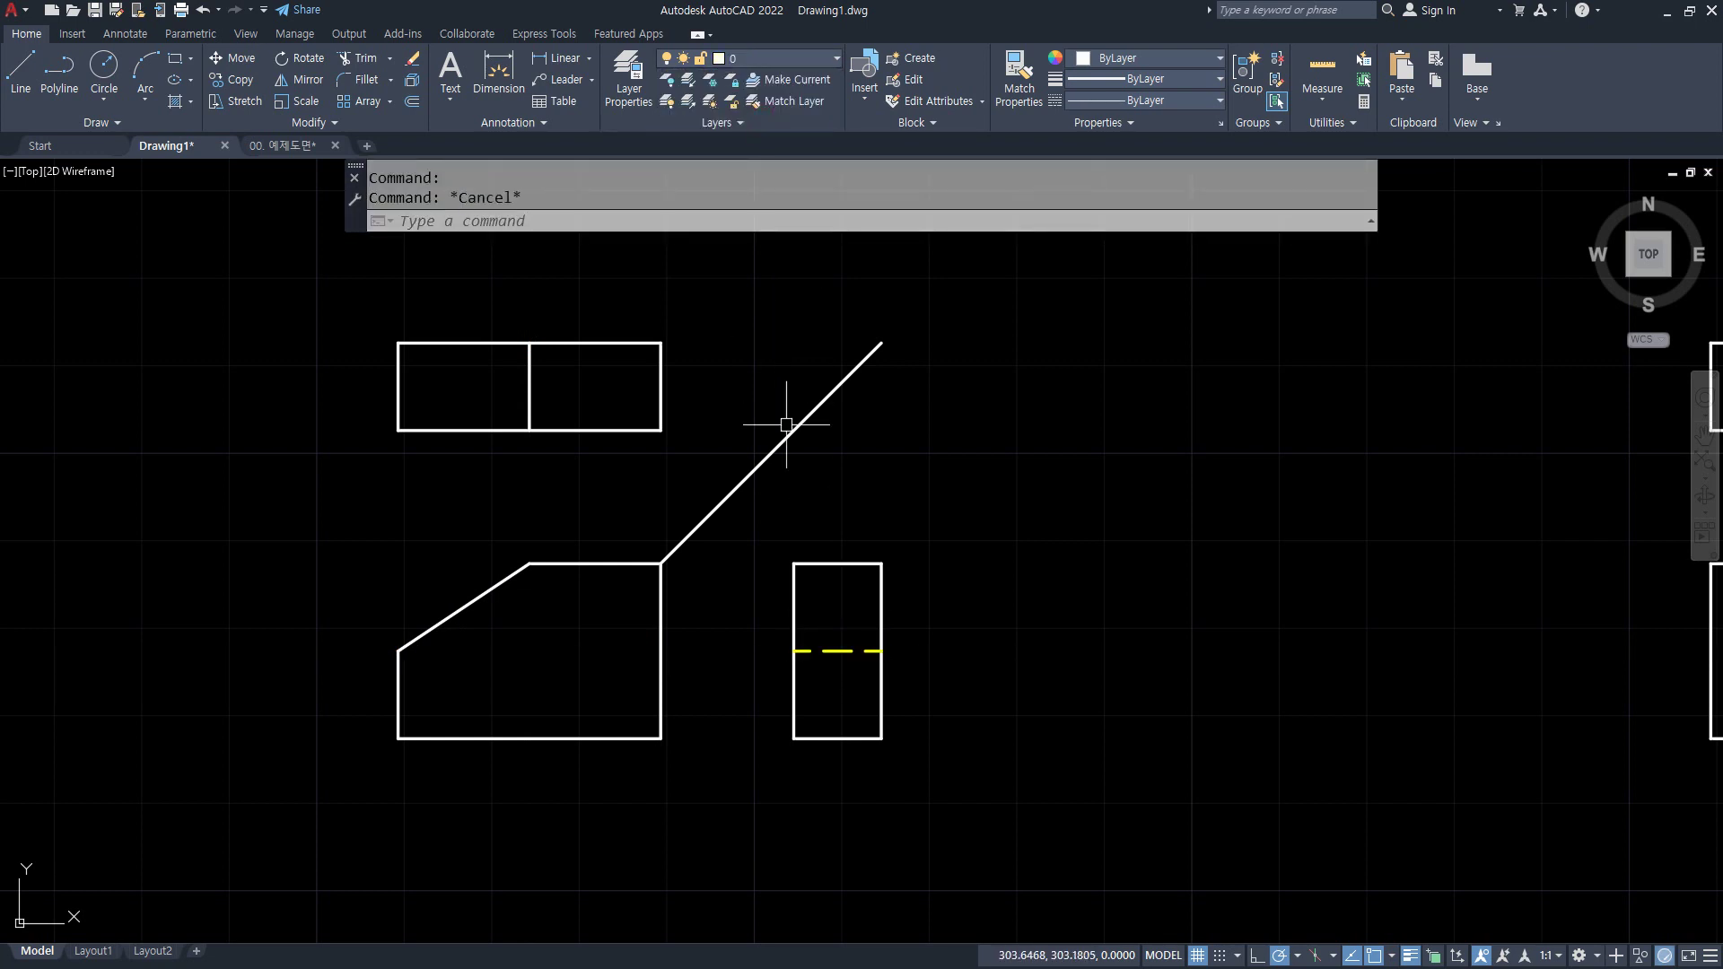
- Erase the diagonal projection line of the sloped-corner set
left_click(771, 453)
type("e")
key("Return")
- In the next unmodified set, offset the front view's left, right and bottom edges inward by 10
middle_click_drag(1073, 503, 638, 507)
middle_click_drag(1166, 507, 647, 508)
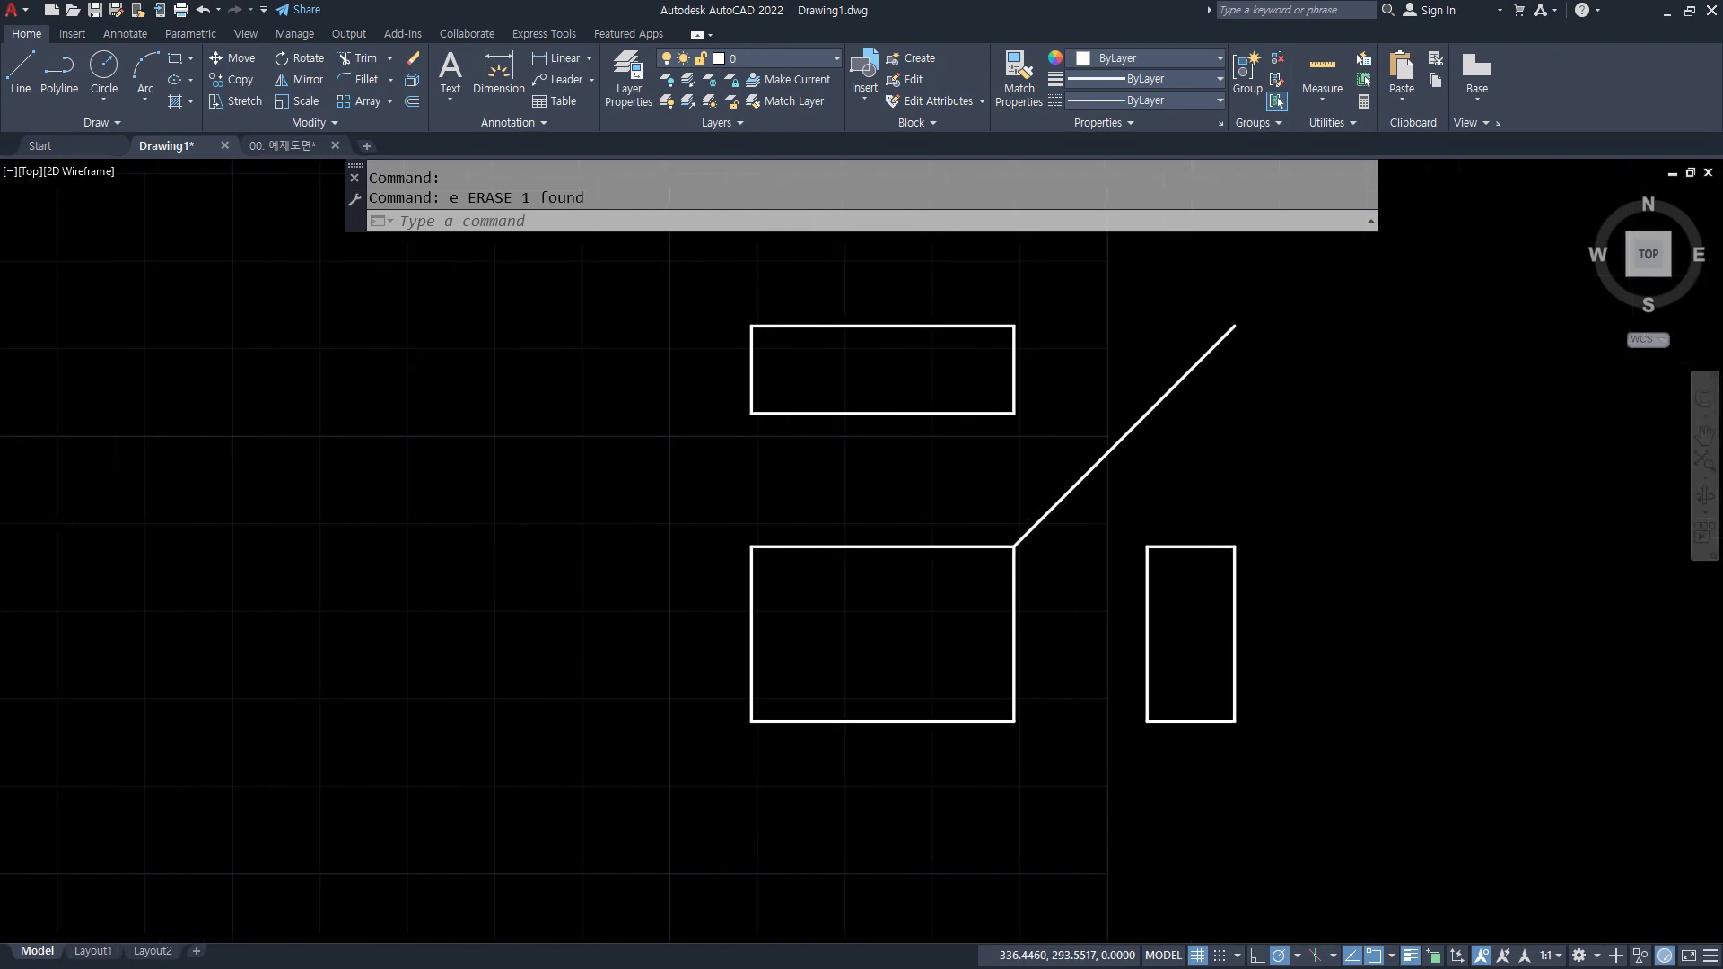
middle_click_drag(1342, 534, 708, 534)
type("o")
key("Return")
type("10")
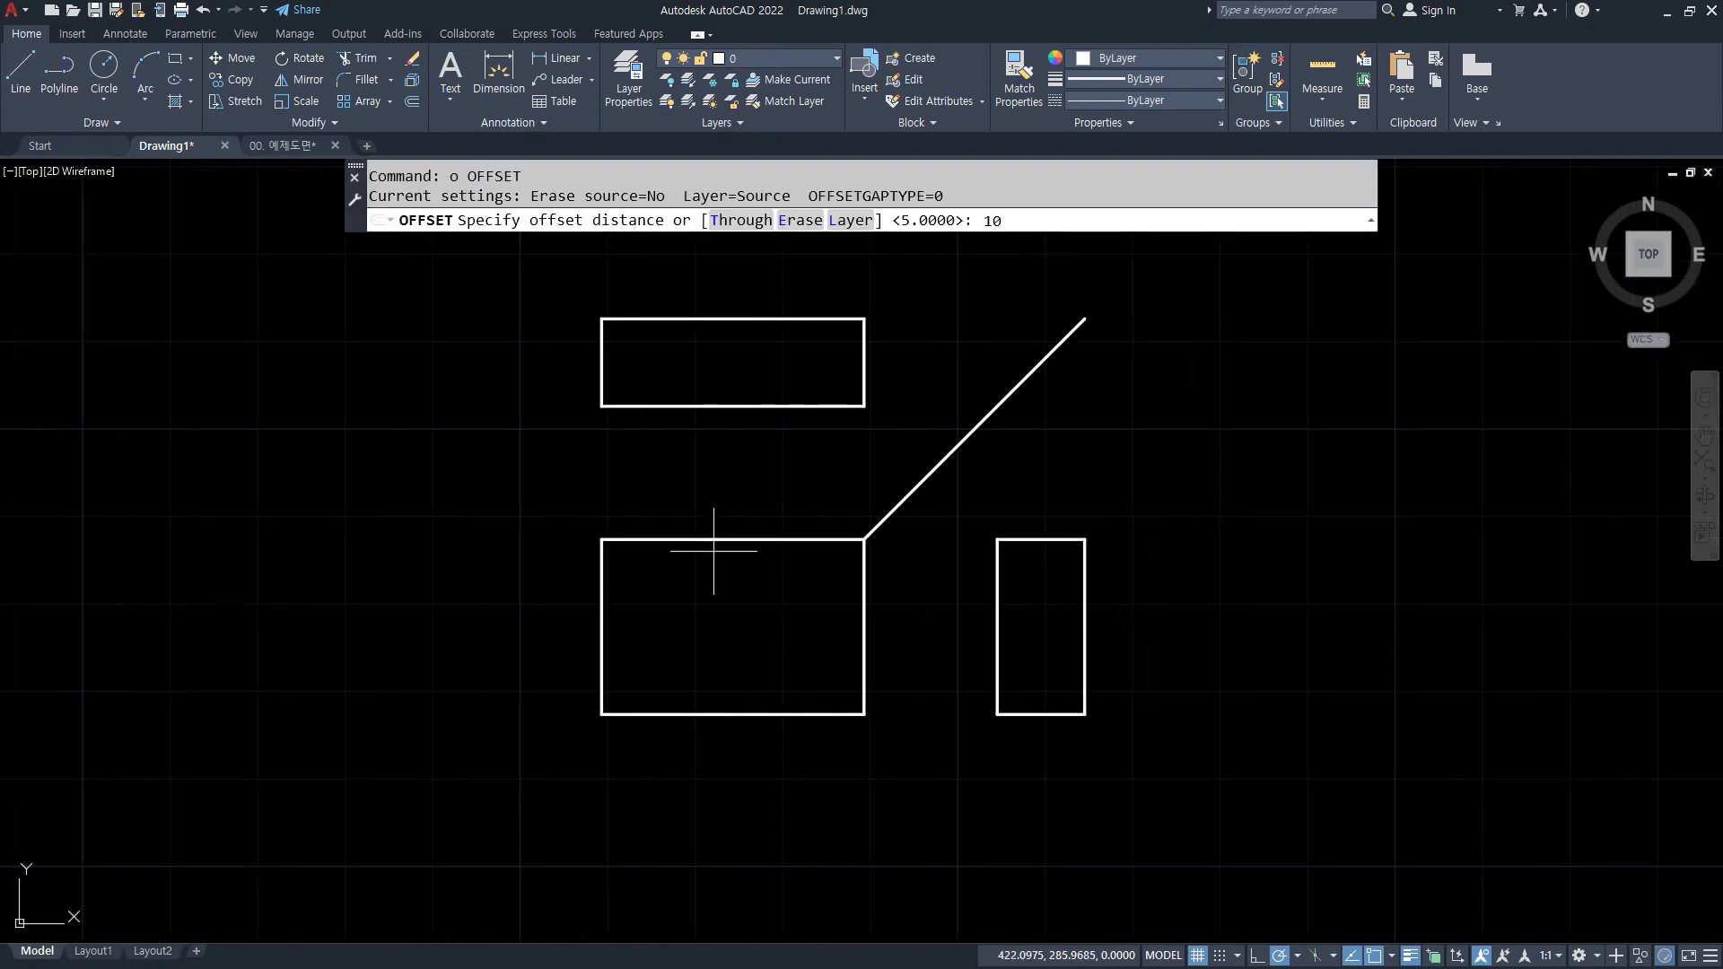
key("Return")
left_click(601, 591)
left_click(718, 602)
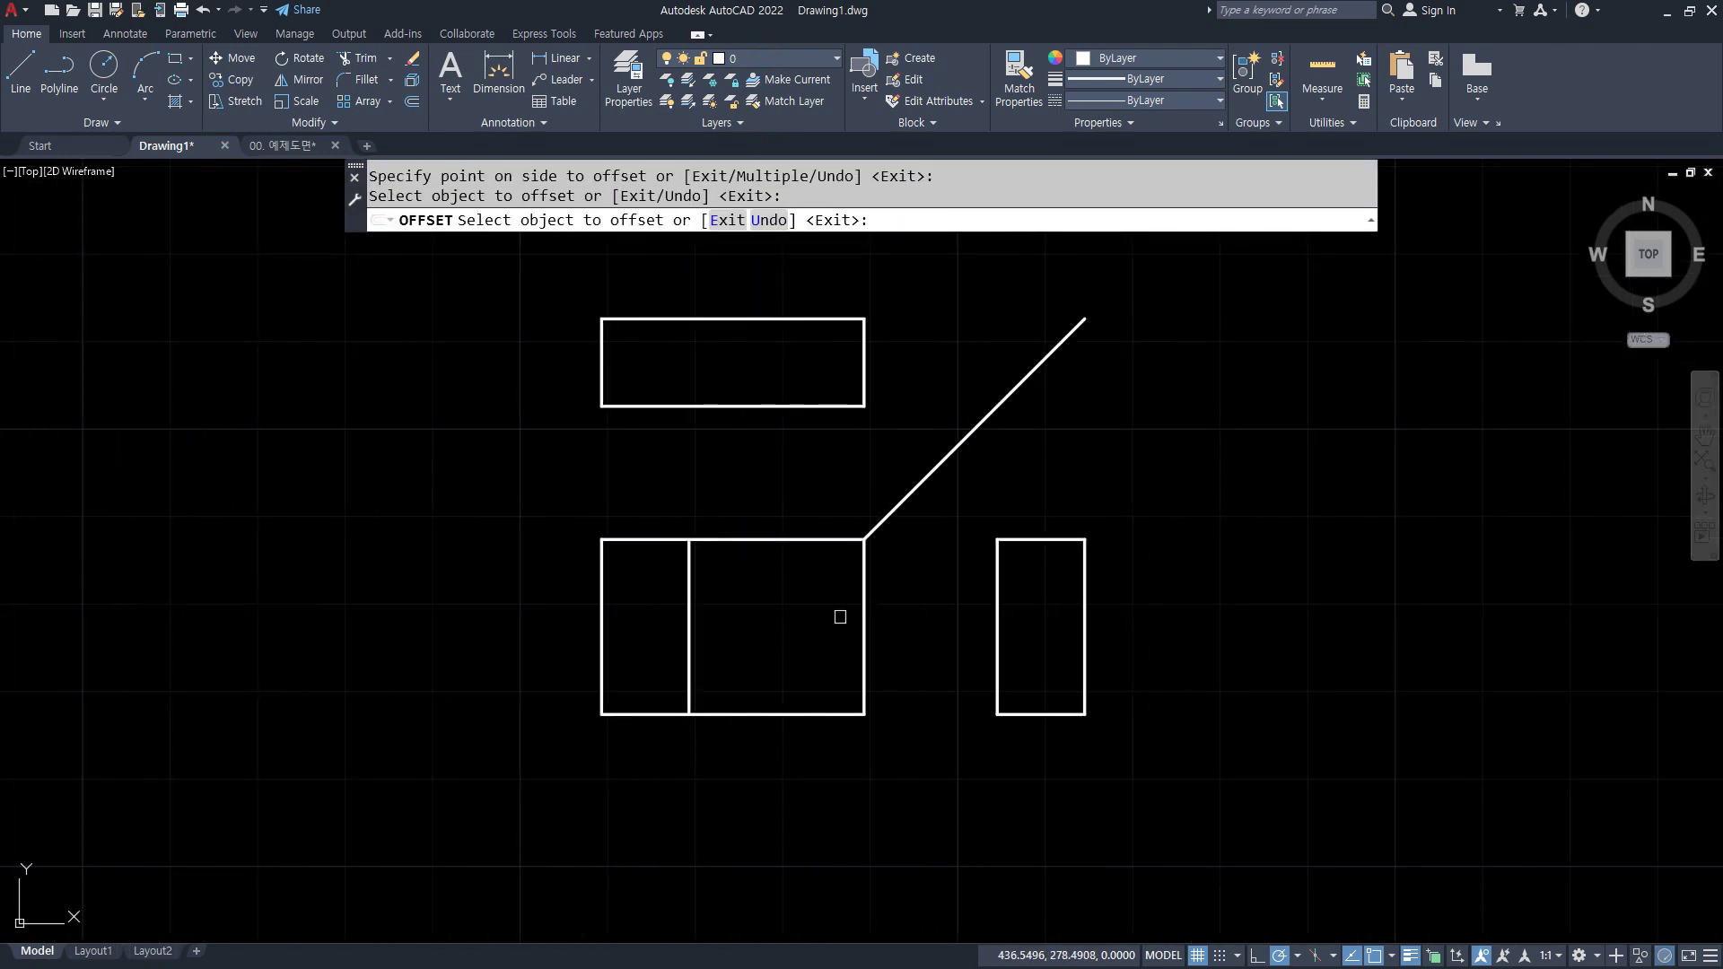
left_click(864, 603)
left_click(758, 651)
left_click(731, 714)
left_click(735, 671)
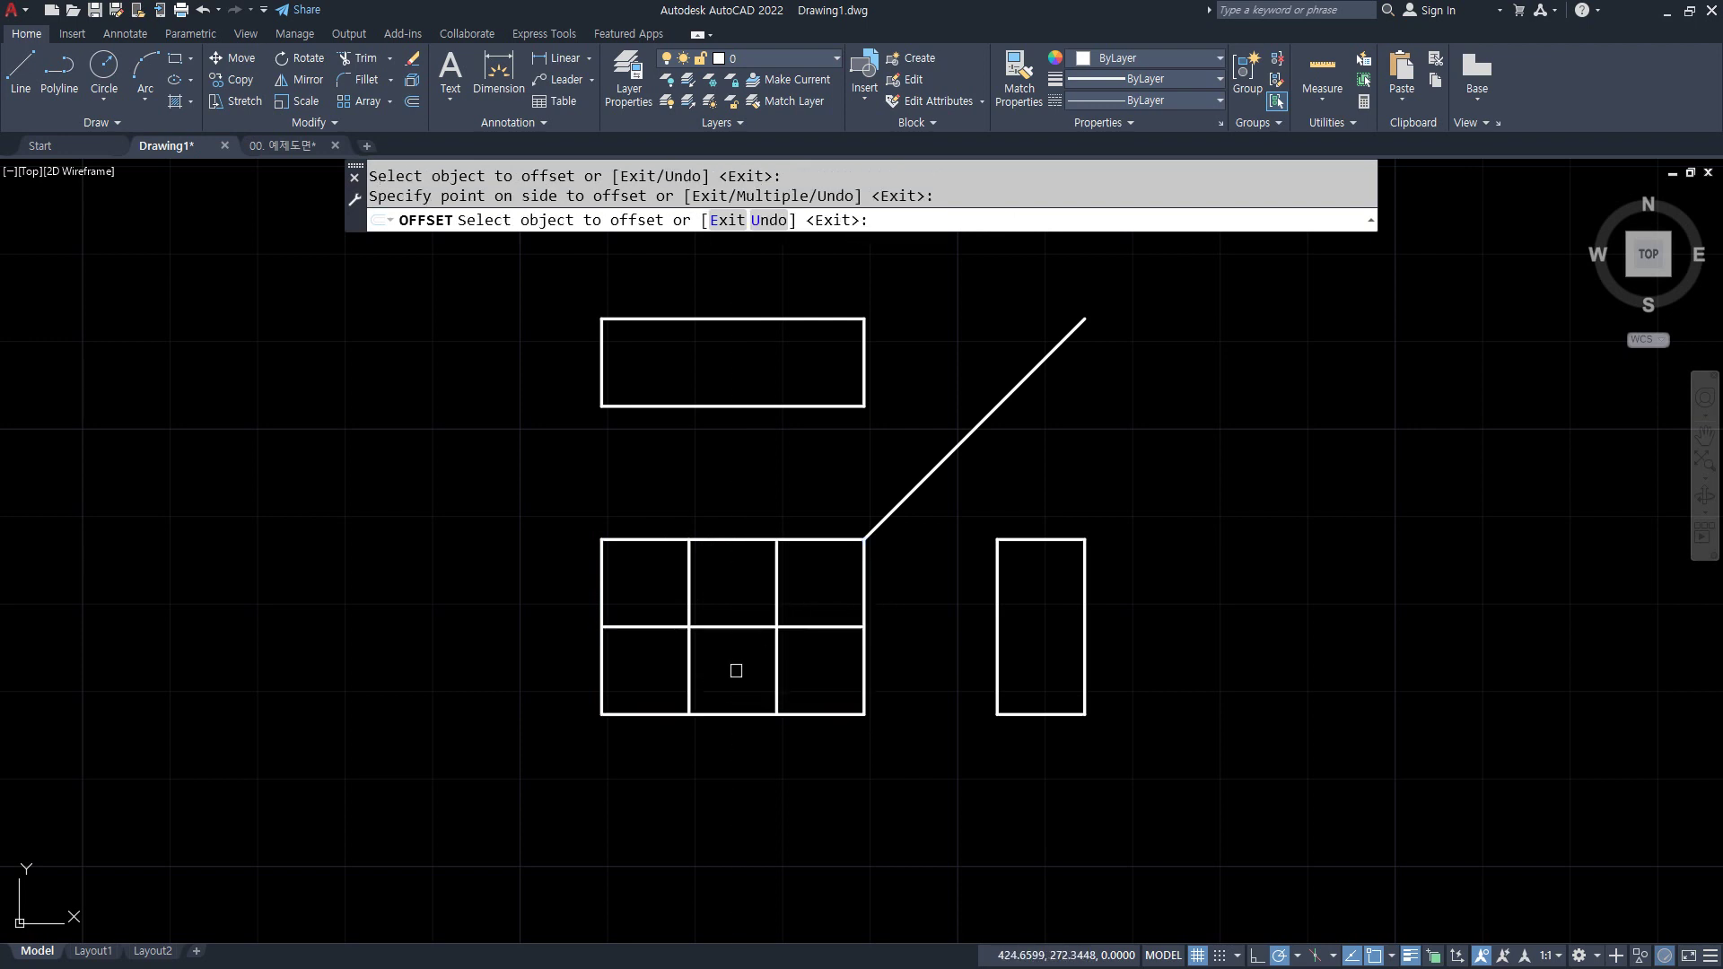
key("Return")
- Trim the offset lines to leave a square notch outline at the middle of the front view's top edge
type("tr")
key("Return")
mouse_move(819, 587)
left_mouse_down()
mouse_move(820, 619)
mouse_move(731, 674)
left_mouse_up()
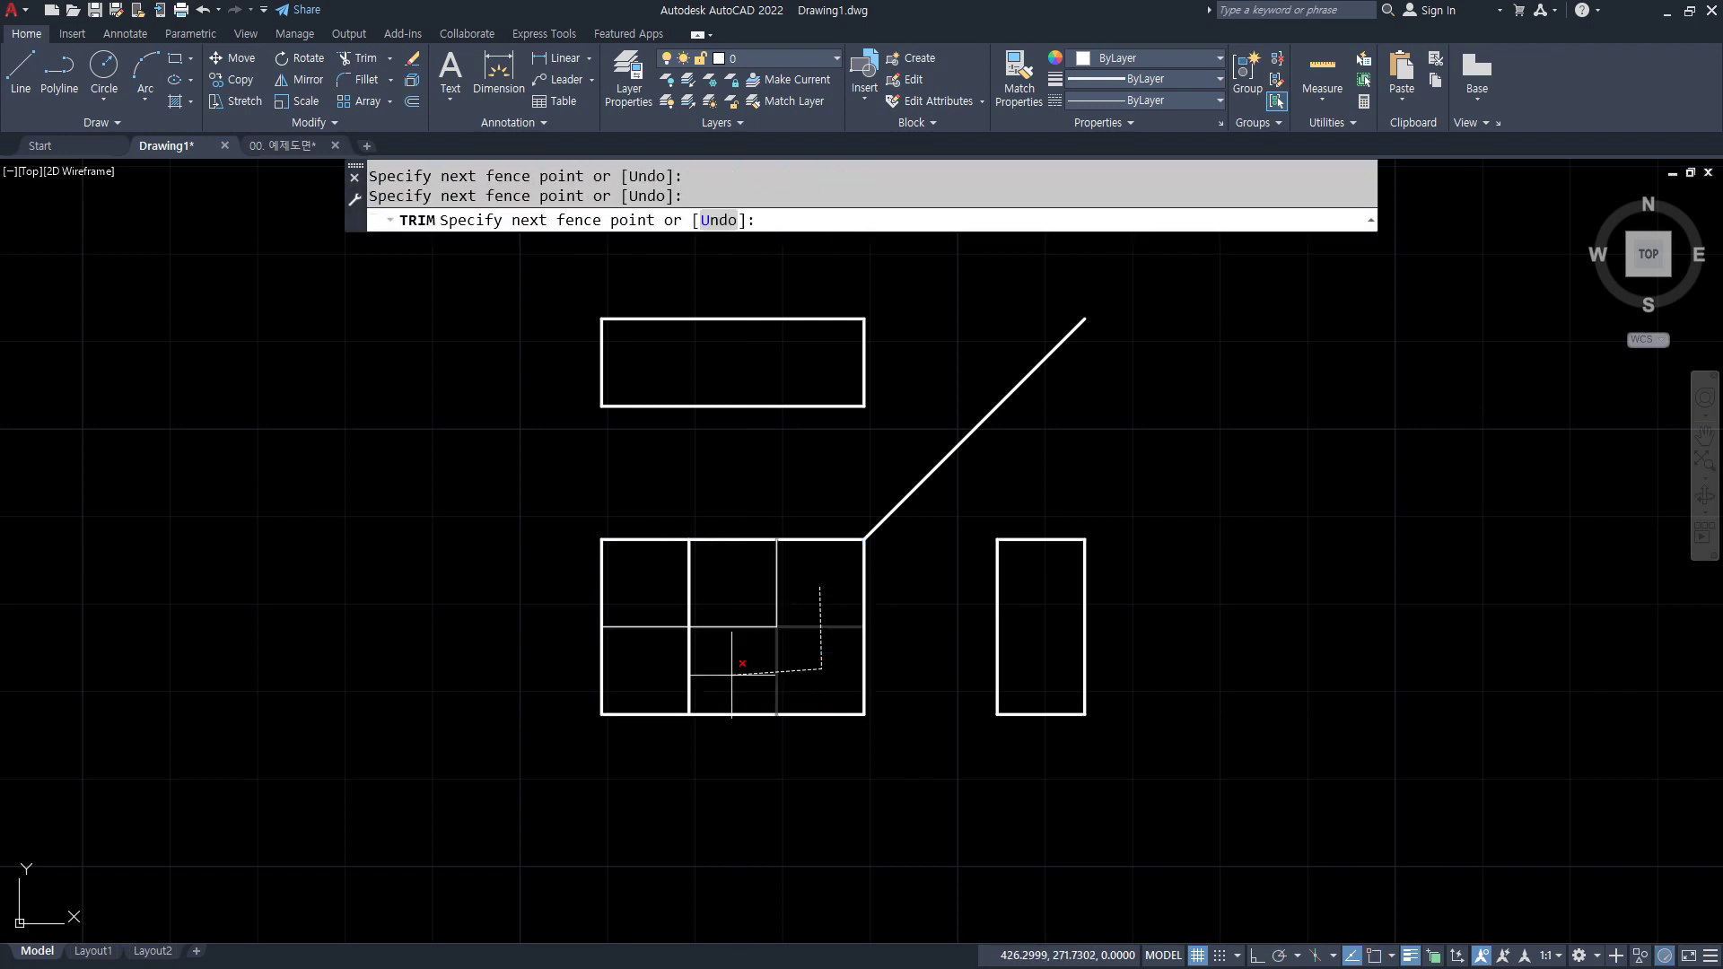
left_click_drag(667, 580, 668, 583)
key("Return")
- Draw vertical lines from the notch's two upper corners up to the far edge of the top view
type("l")
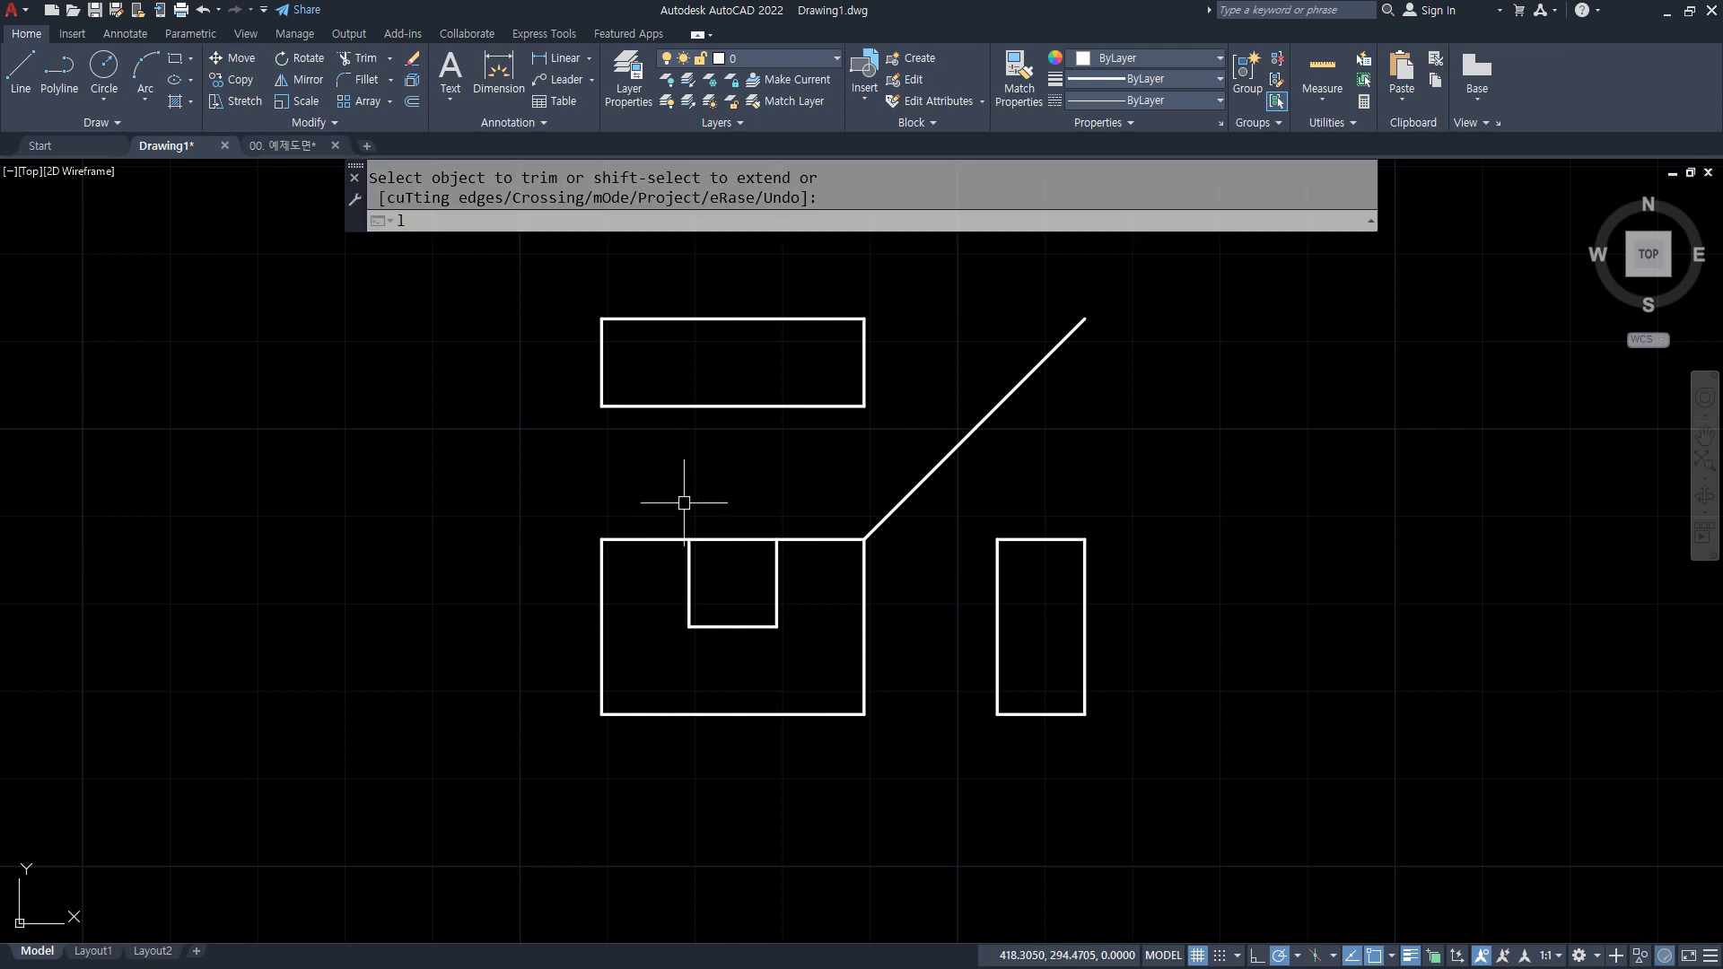
key("Return")
left_click(688, 539)
left_click(688, 319)
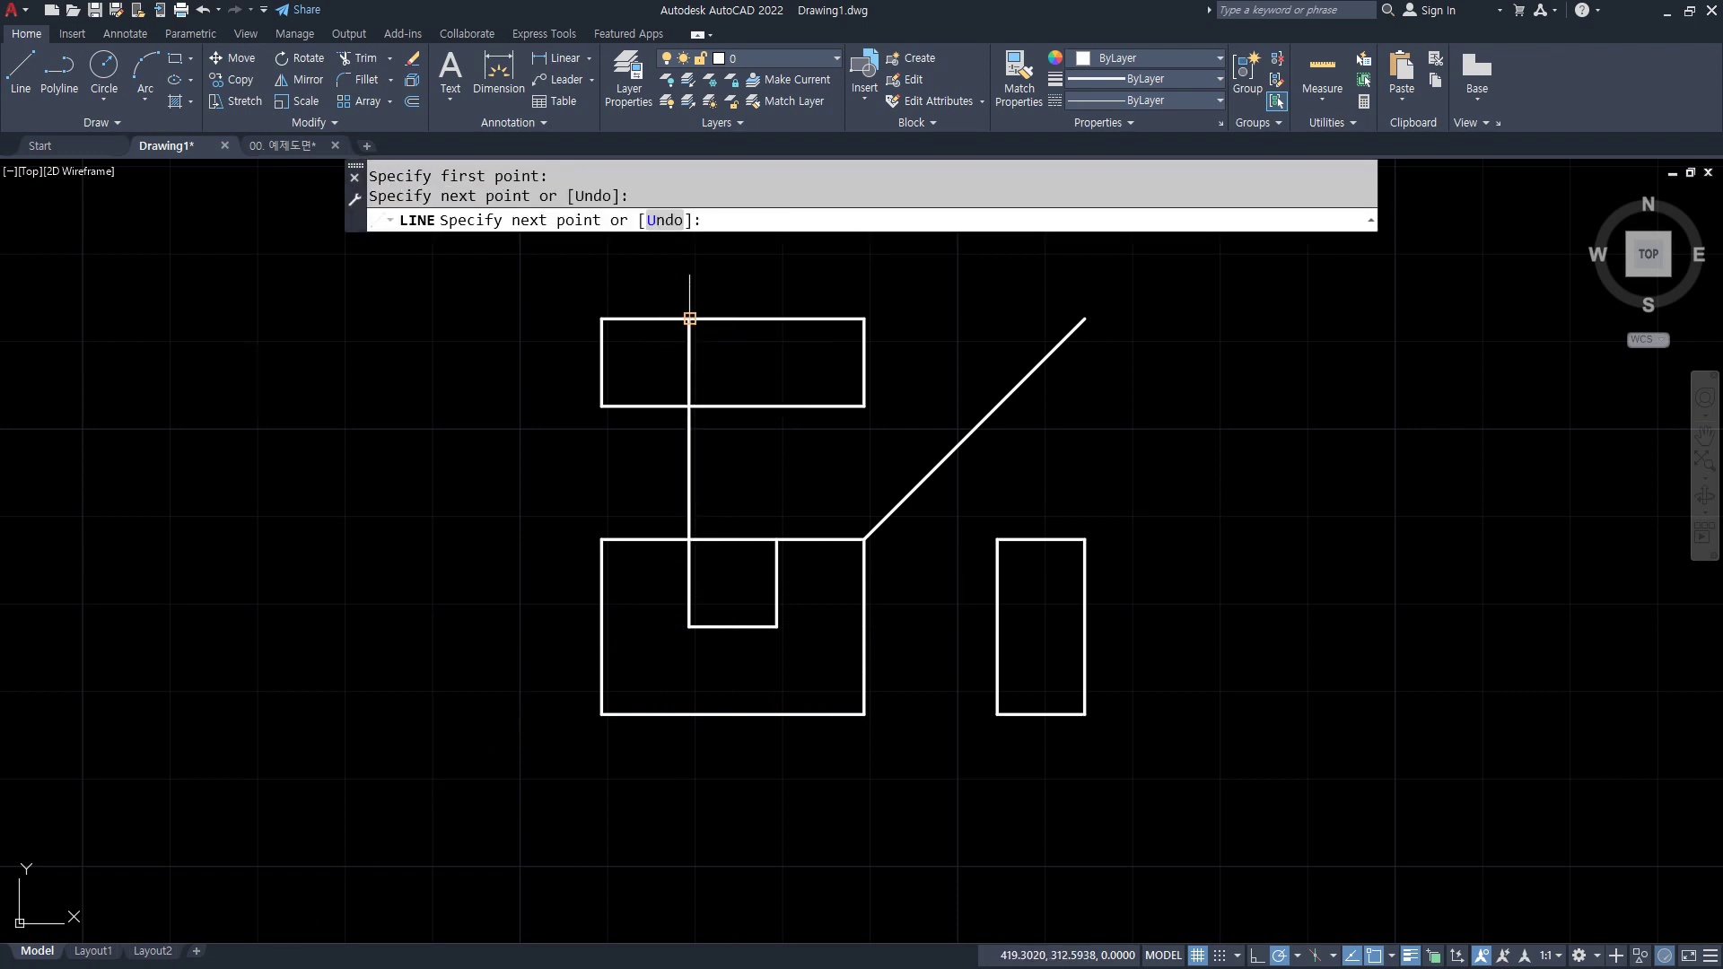
key("Return")
key("Return")
left_click(779, 538)
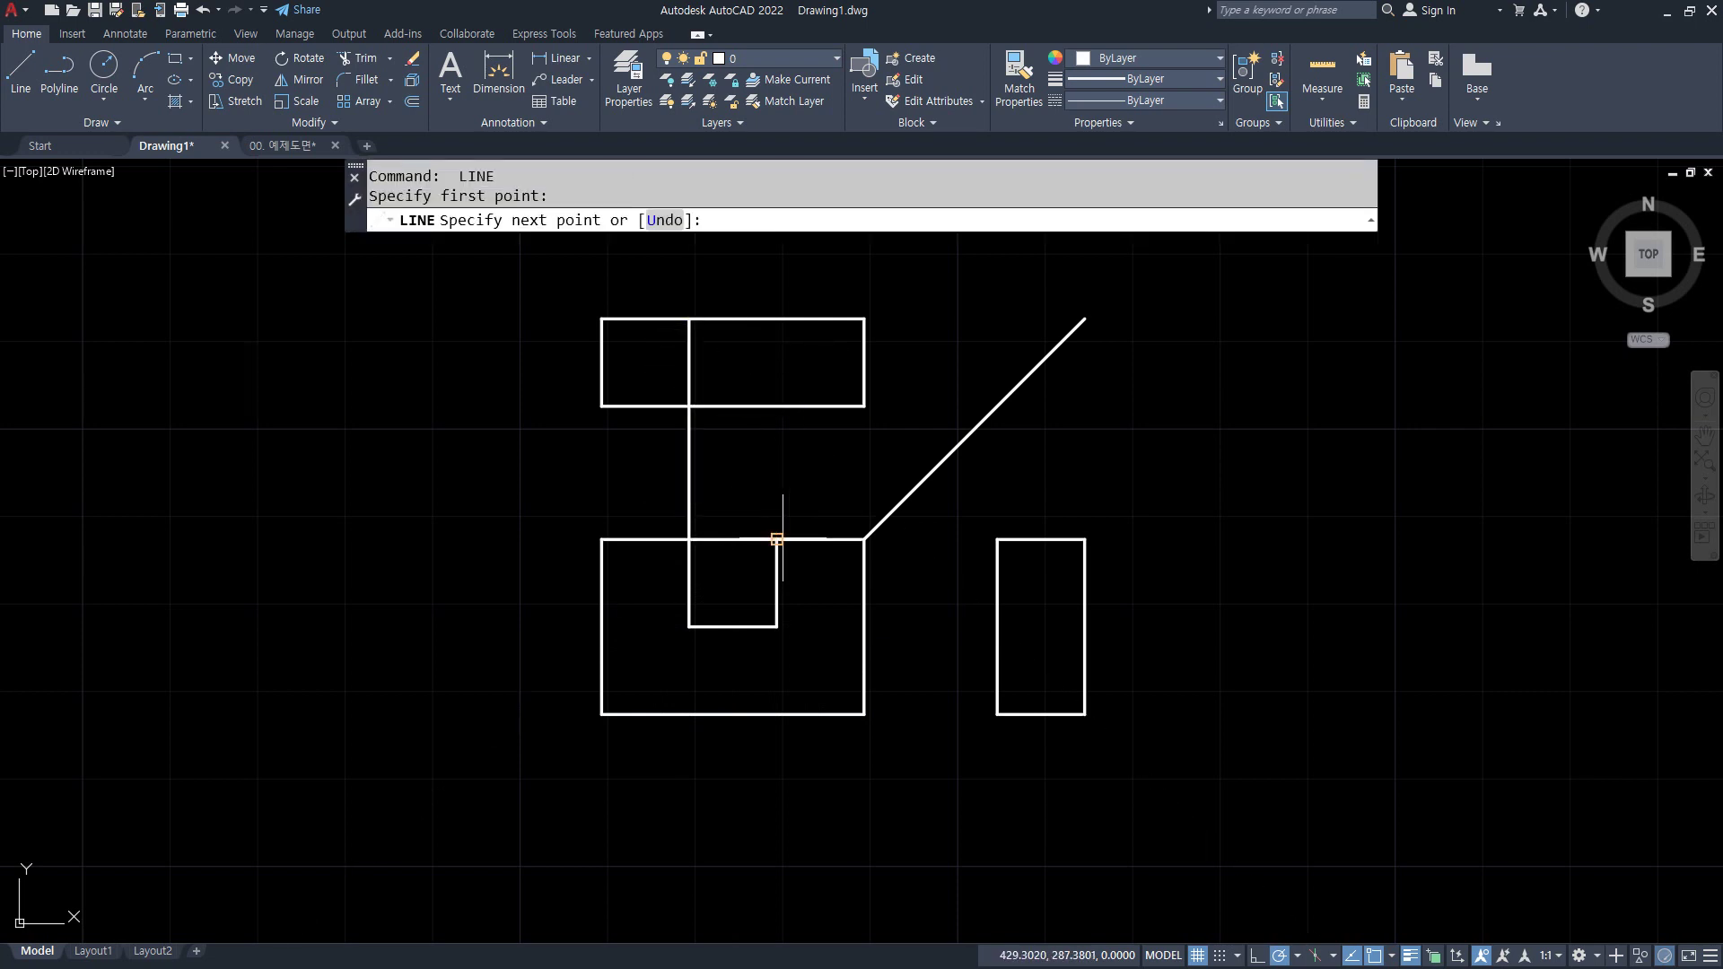
left_click(776, 319)
key("Return")
- Offset the top view's lower edge upward by 5
type("o")
key("Return")
type("5")
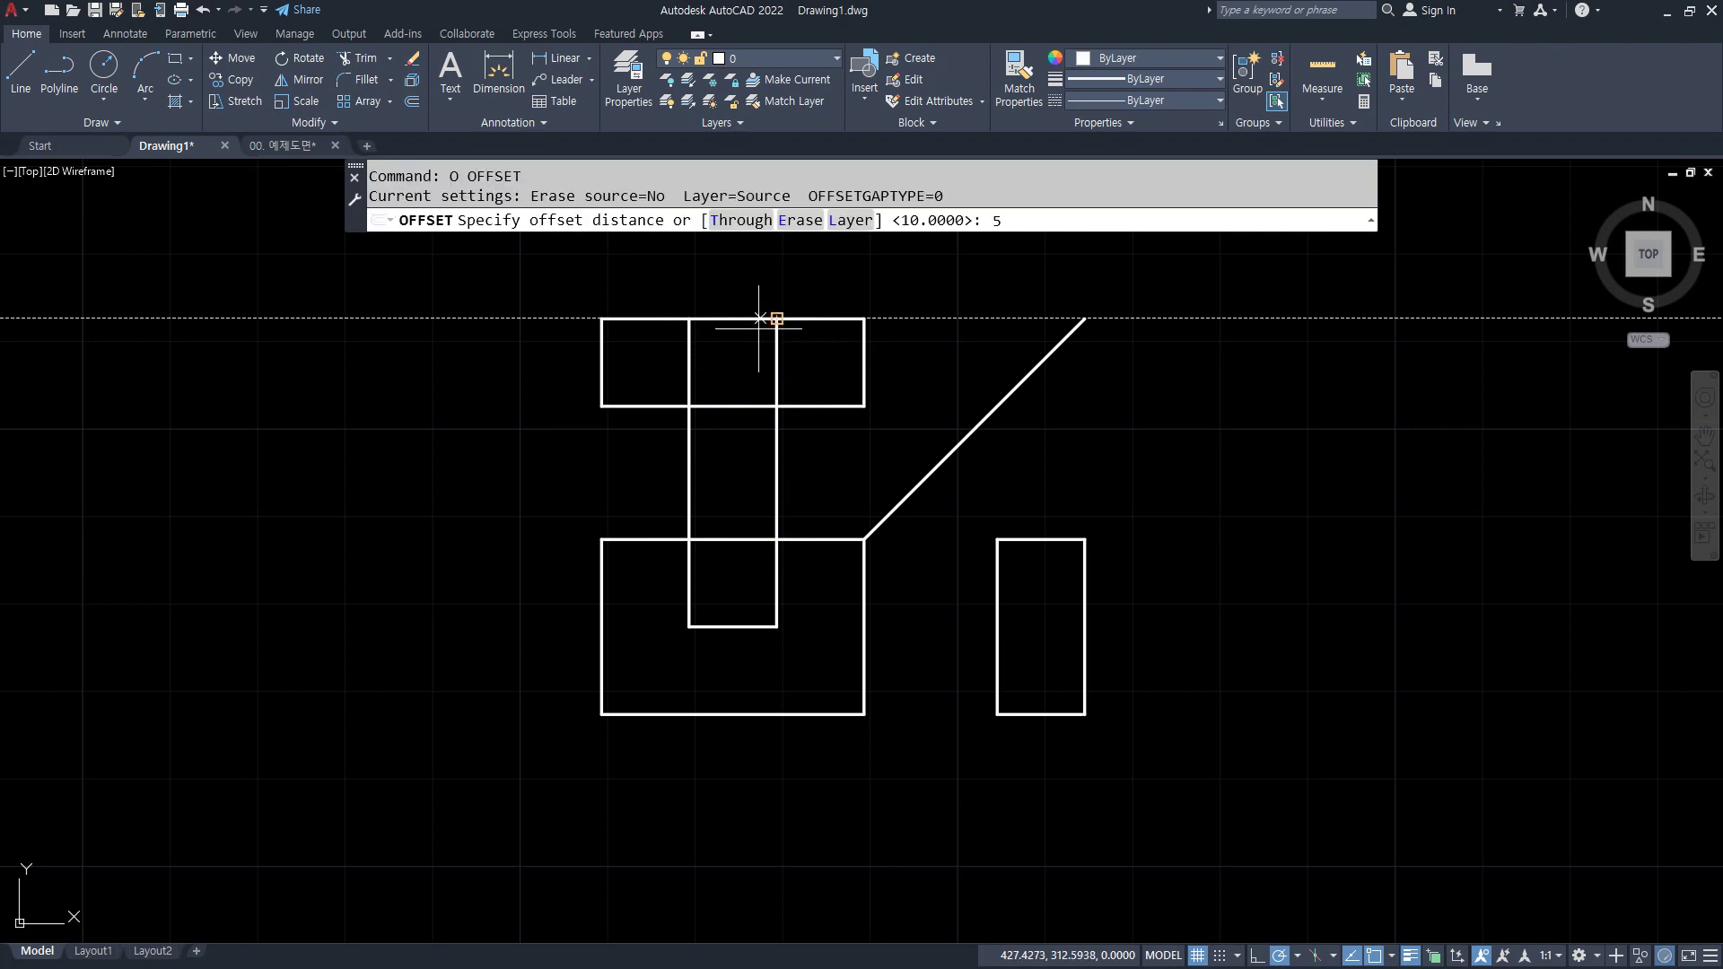
key("Return")
left_click(734, 405)
left_click(730, 374)
key("Return")
- Join the offset line to both vertical projection lines in the top view with zero-radius fillets
type("f")
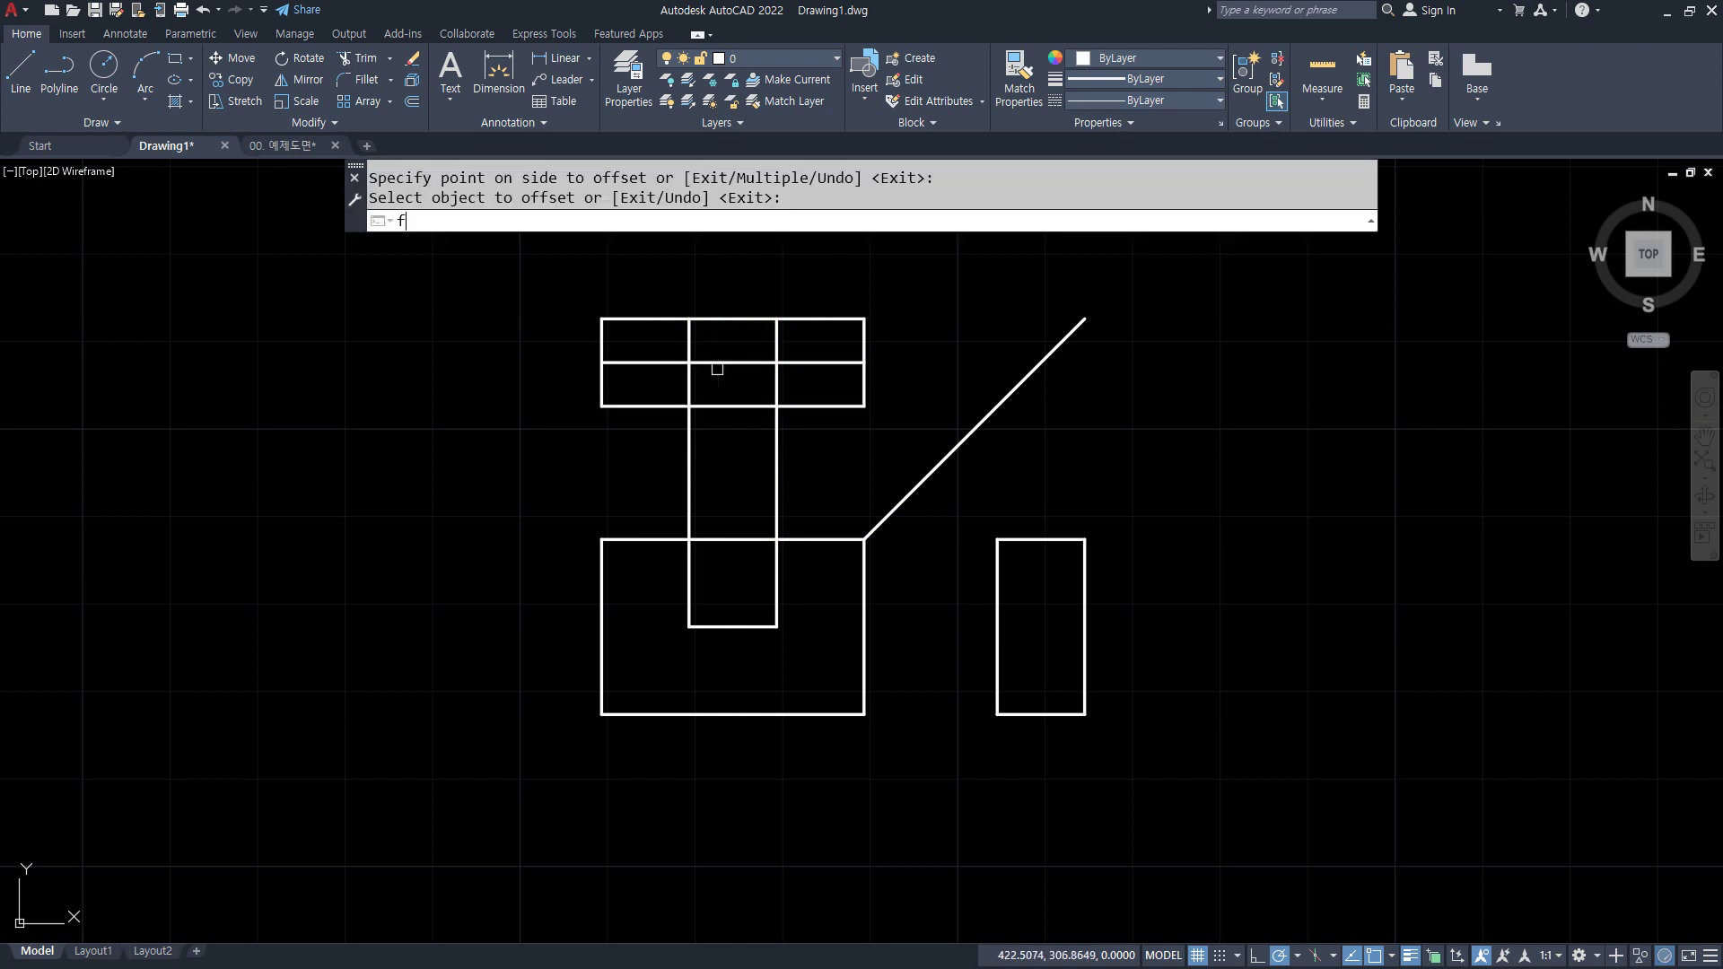
key("Return")
left_click(689, 386)
left_click(696, 362)
key("Return")
left_click(753, 363)
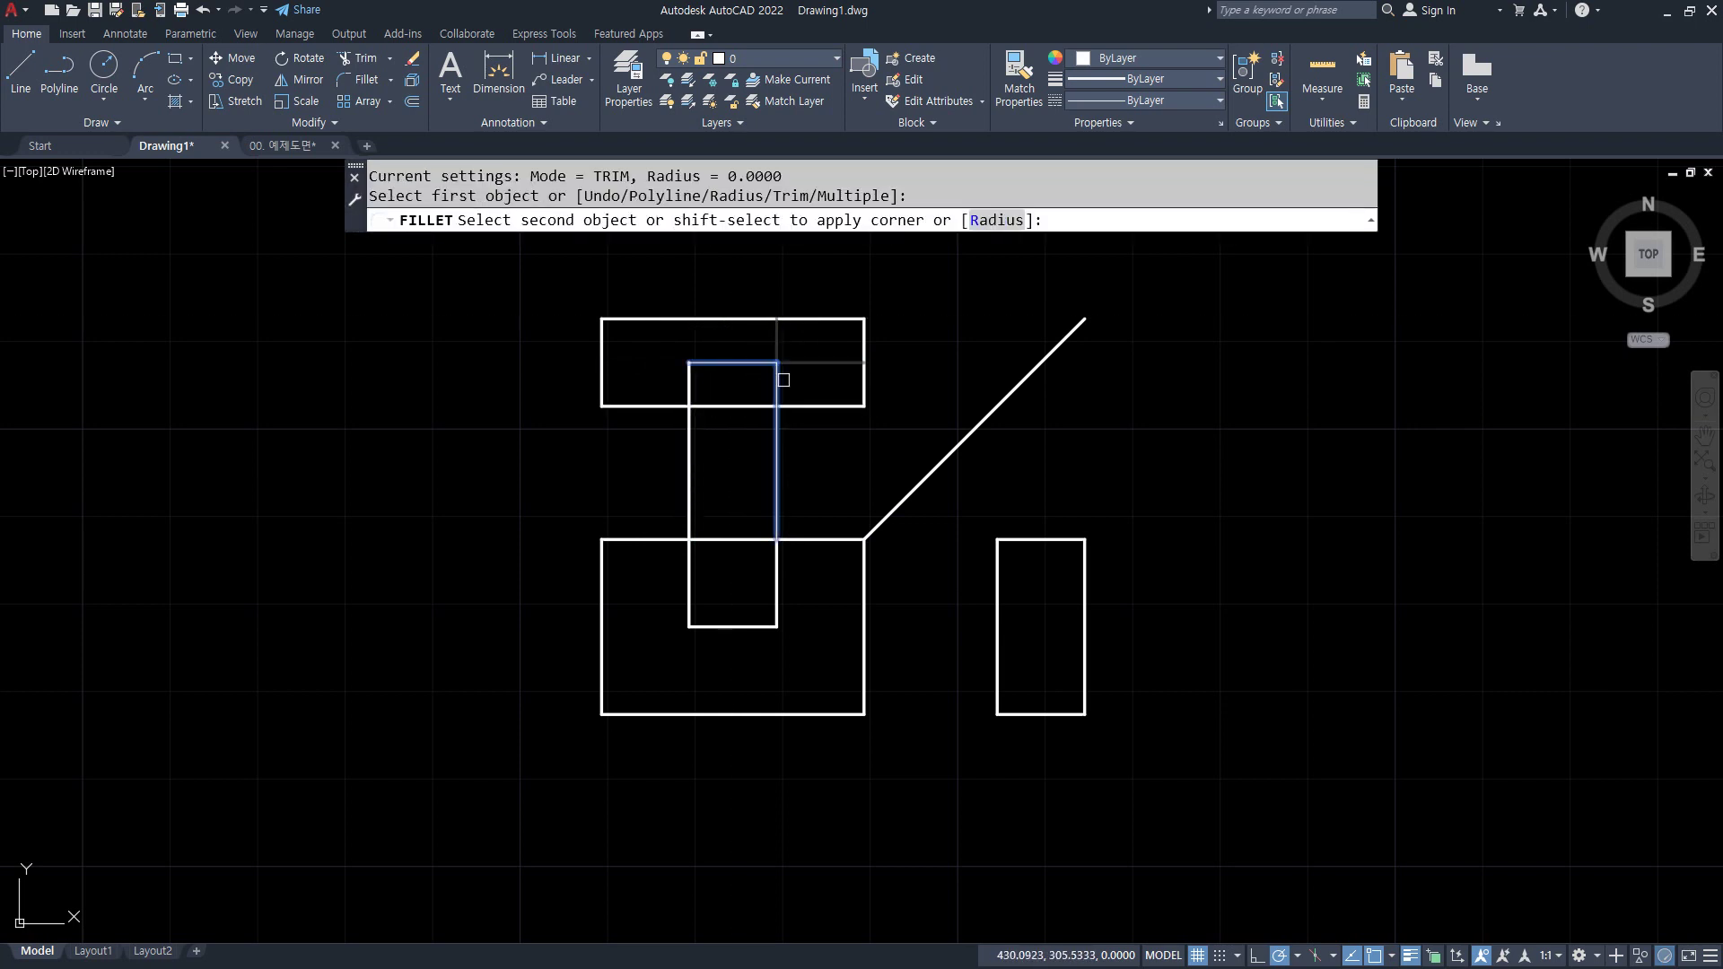
left_click(776, 384)
- Trim the two vertical projection segments between the front and top views
type("tr")
key("Return")
left_click_drag(826, 470, 584, 465)
key("Return")
- Draw a horizontal line at the notch floor's height from the side view's left edge to just past its right edge
type("l")
key("Return")
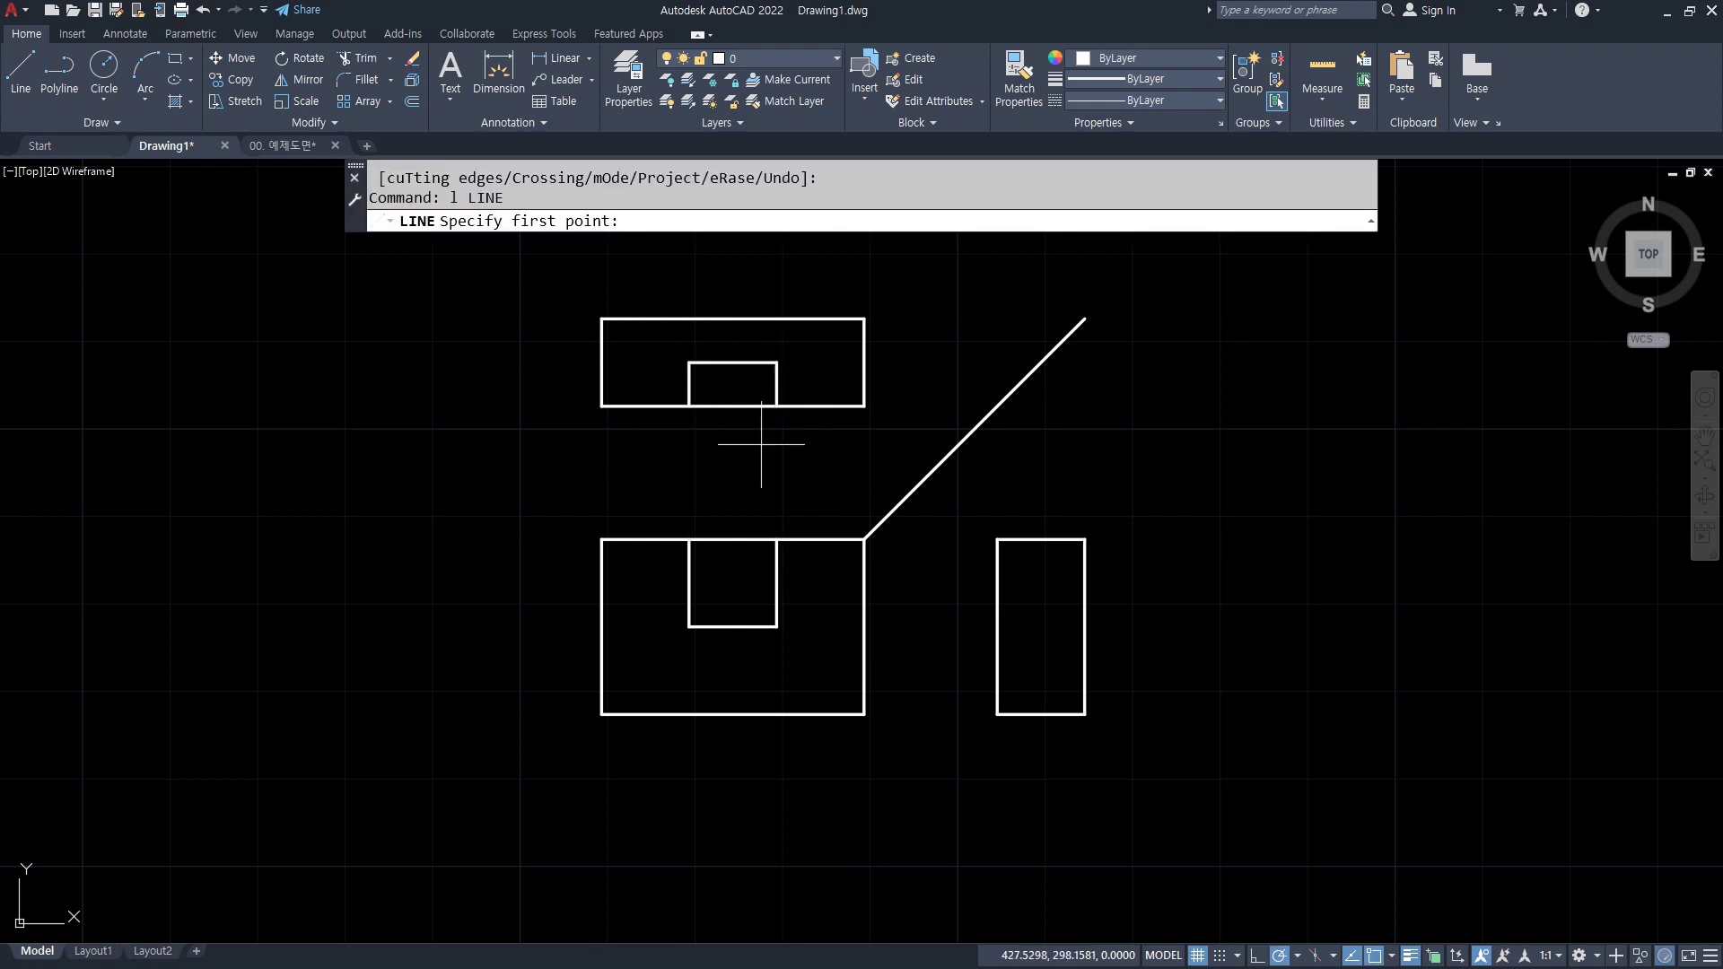
left_click_drag(799, 429, 759, 332)
key("Escape")
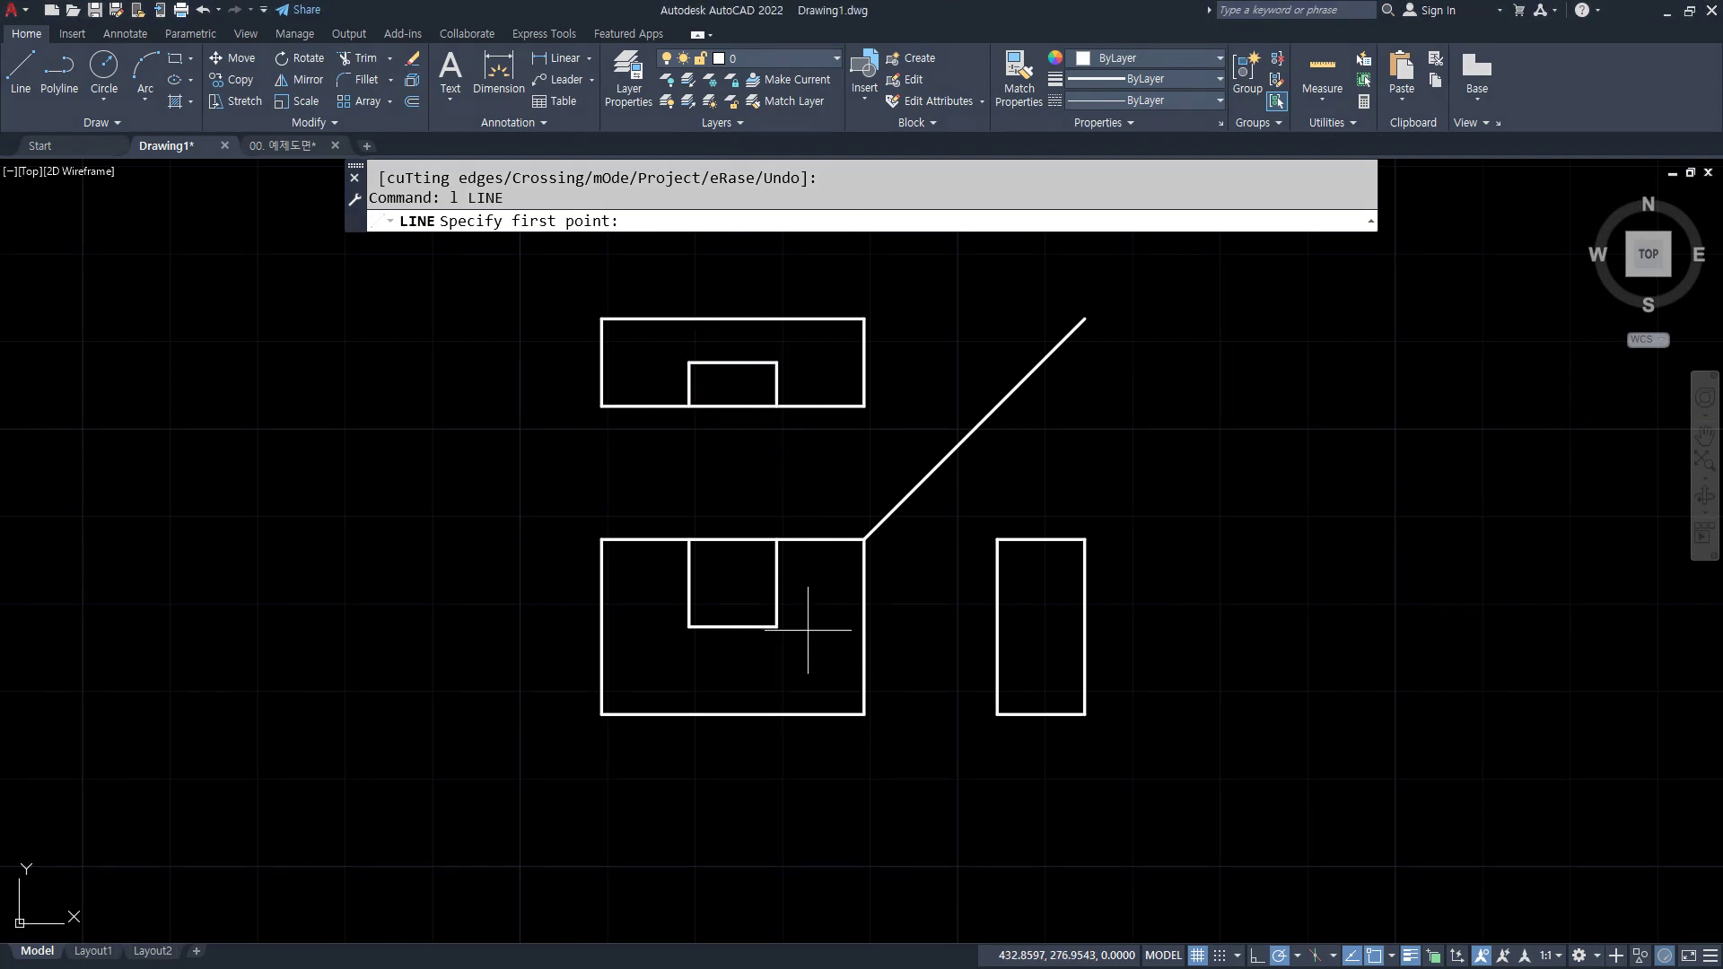
type("l")
key("Return")
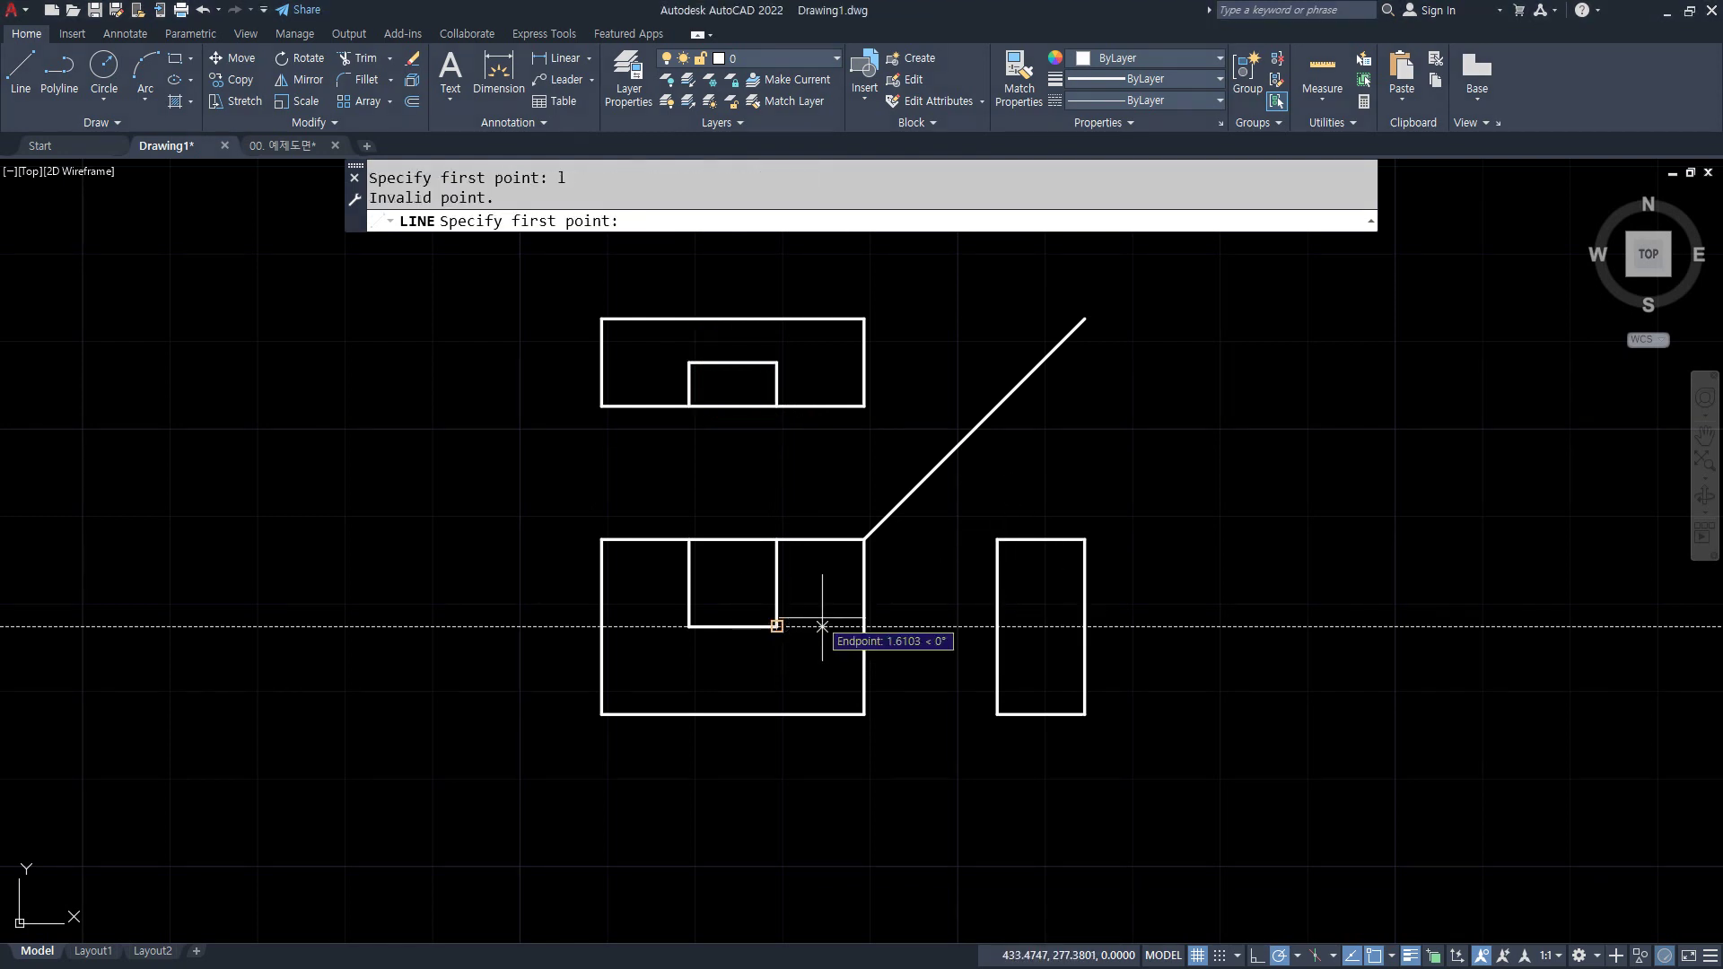
left_click(996, 626)
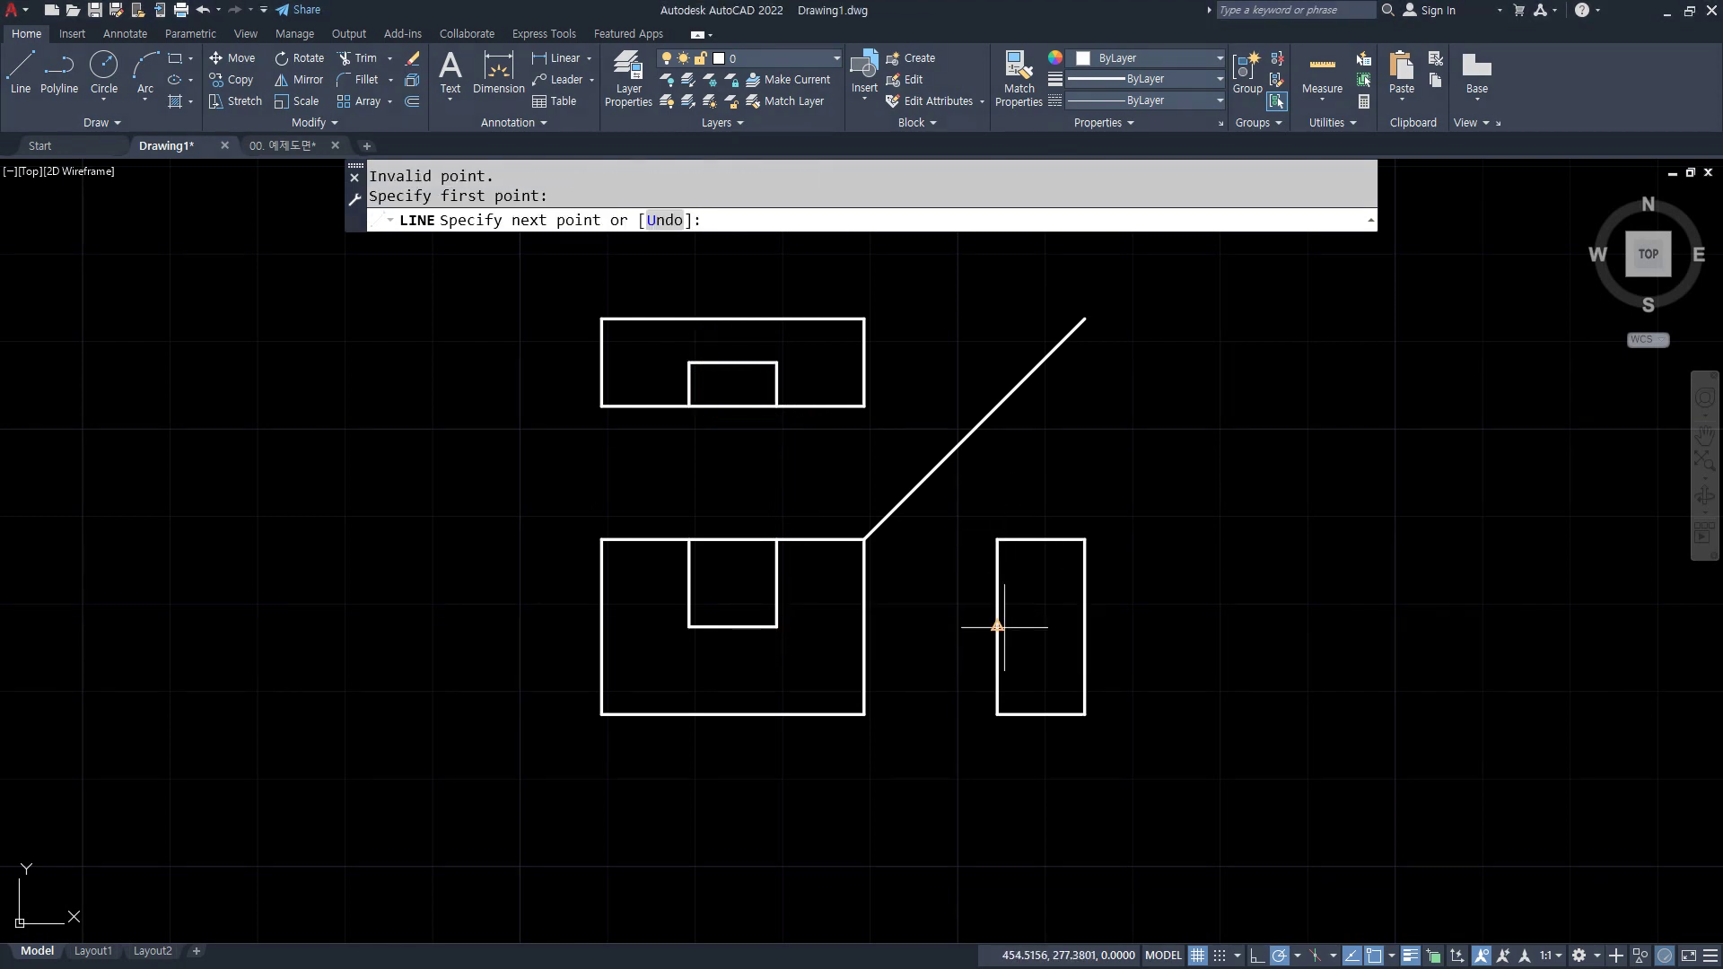
left_click(1115, 626)
key("Return")
- Project the top view notch's upper-right corner across to the diagonal line and down to the horizontal line in the side view
key("Return")
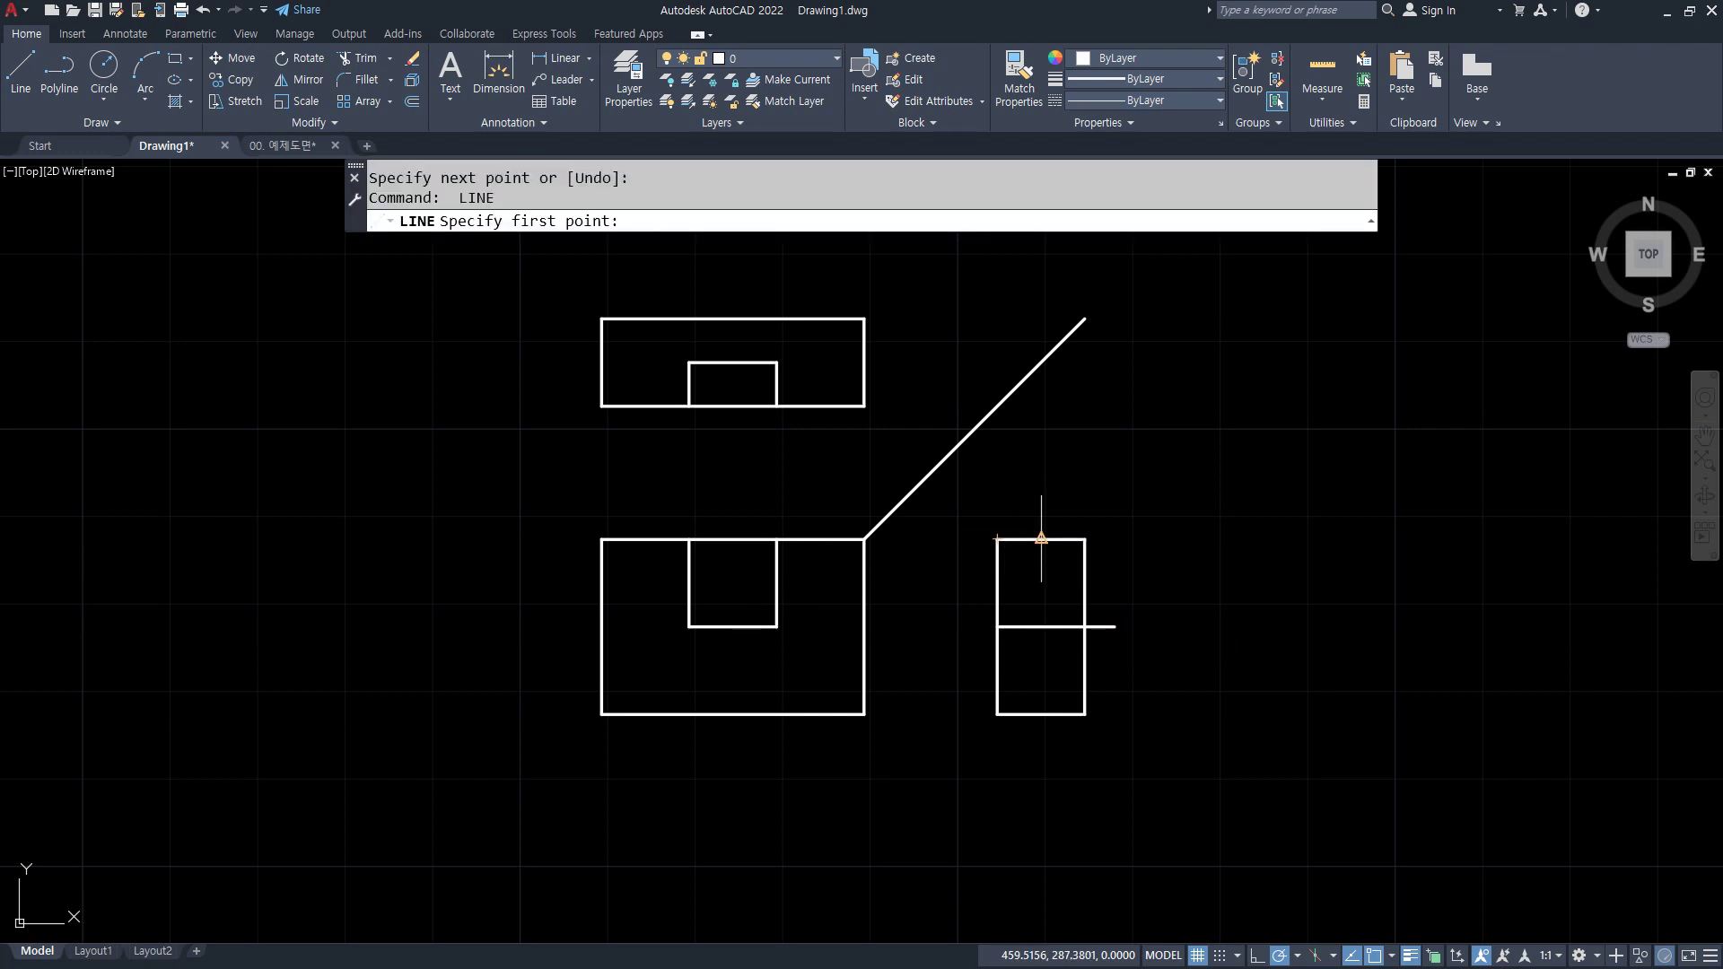
left_click(767, 354)
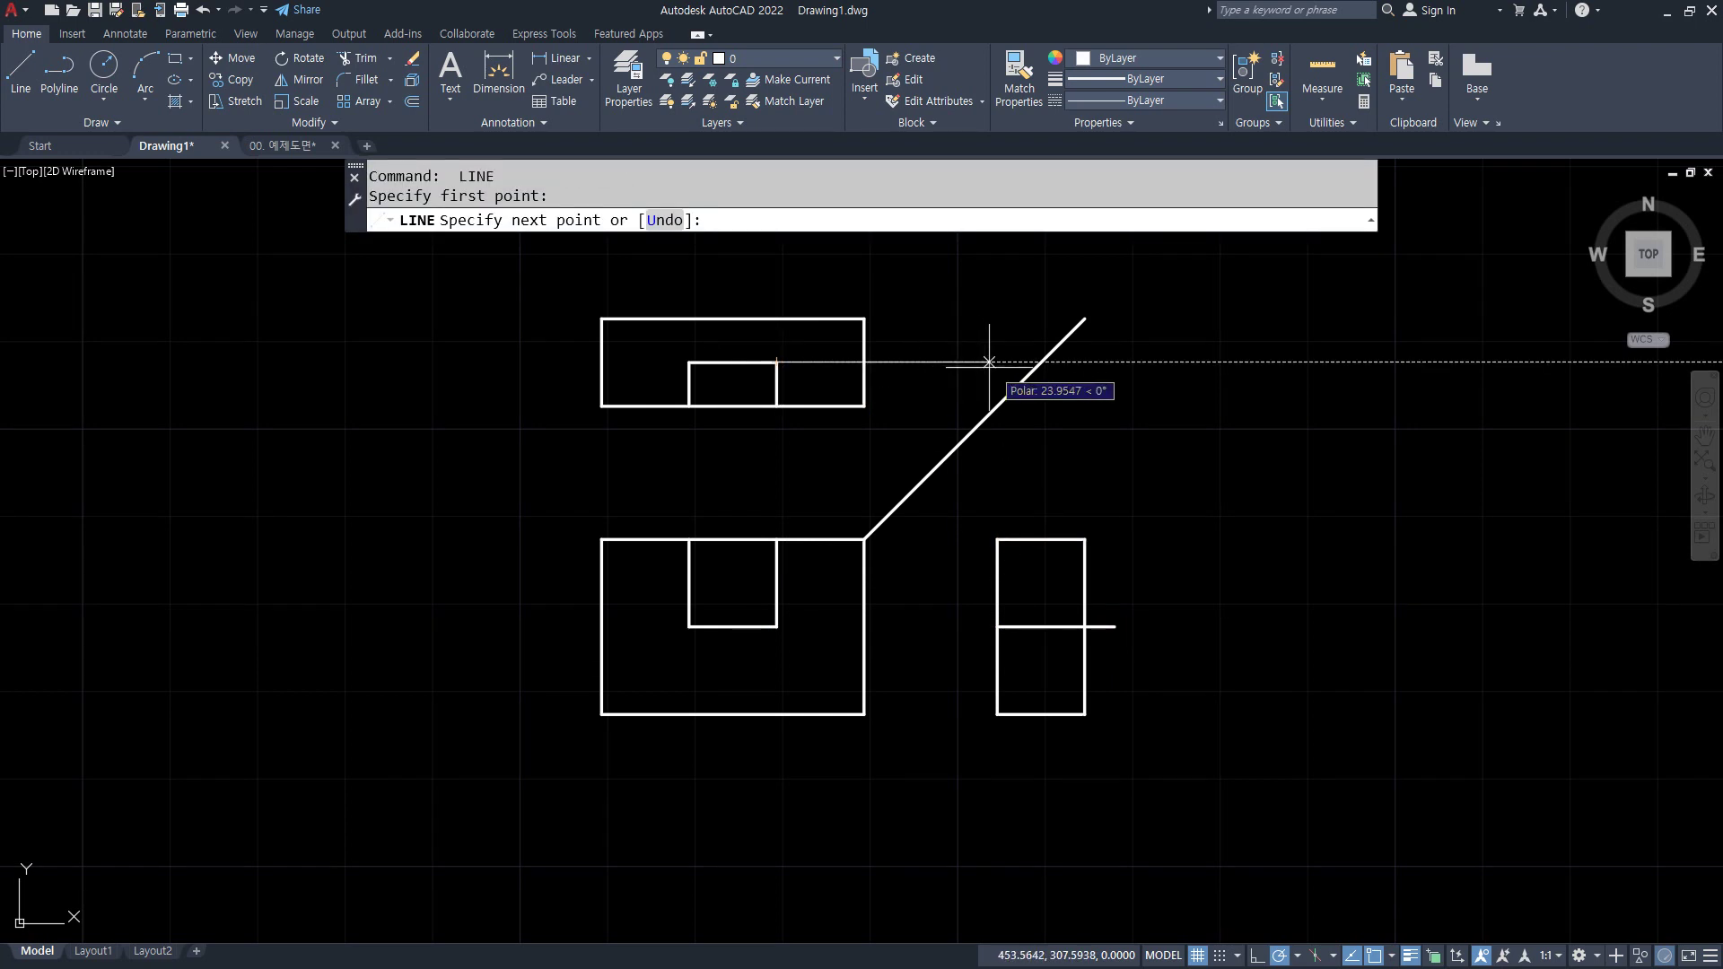
left_click(1041, 361)
left_click(1040, 538)
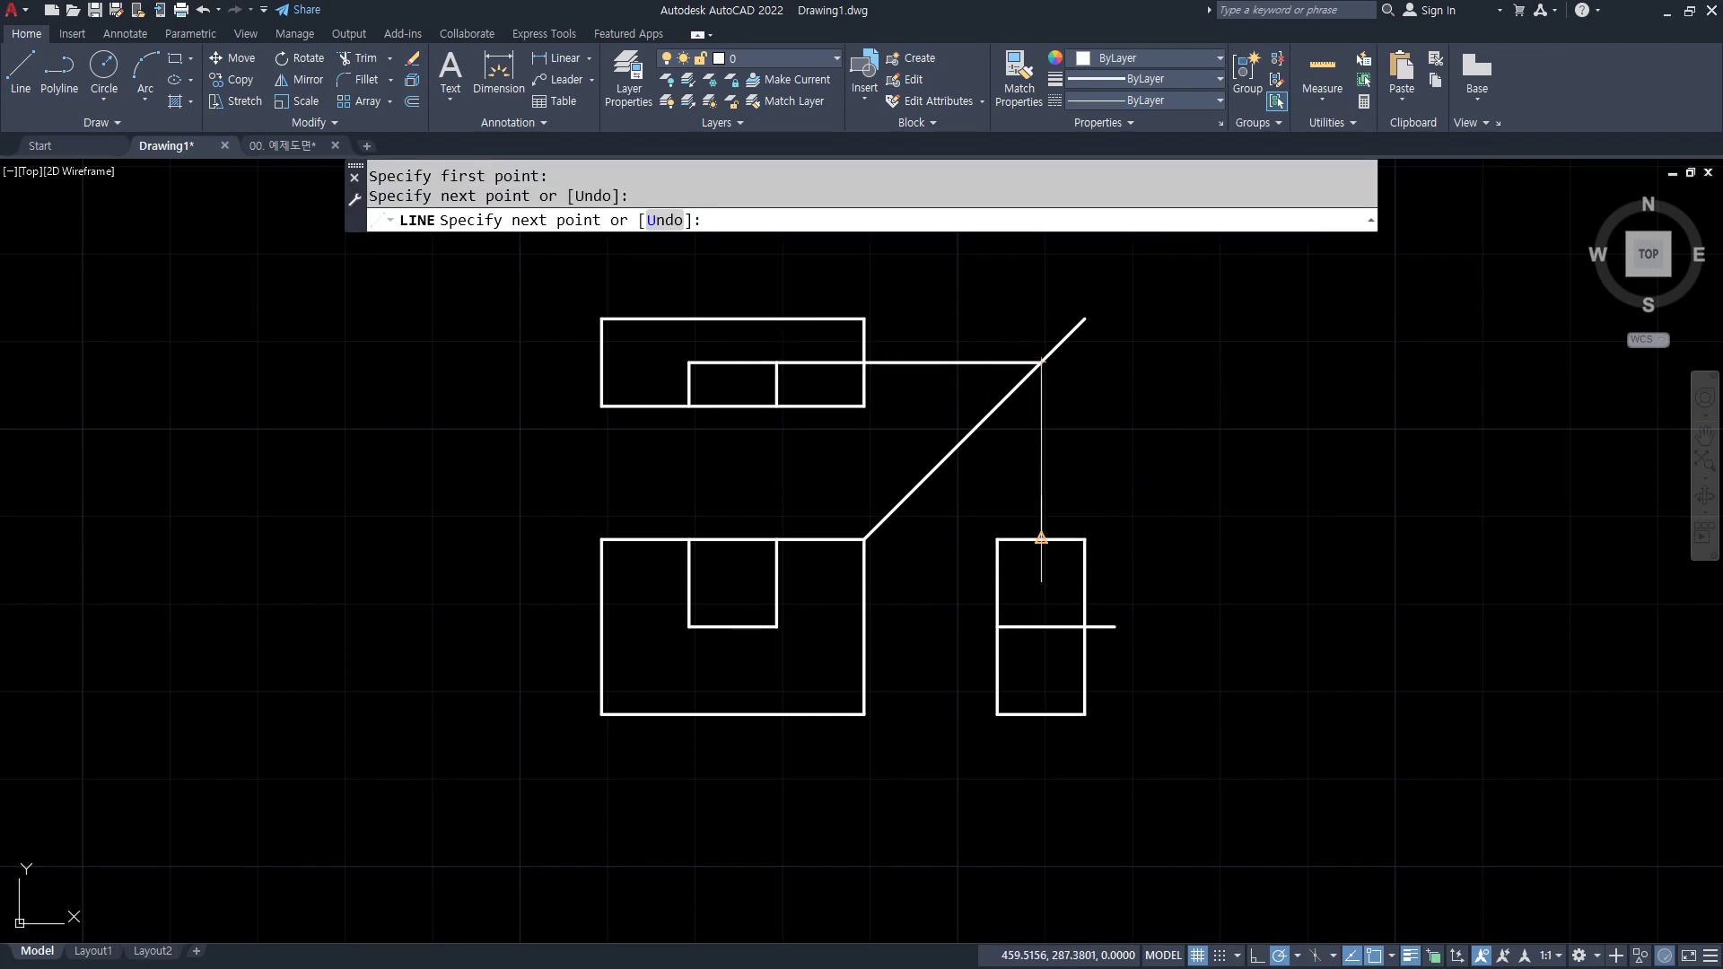
left_click(1041, 626)
key("space")
- Join the horizontal notch-floor line and the vertical projected line in the side view with a zero-radius fillet
type("f FILLET")
key("space")
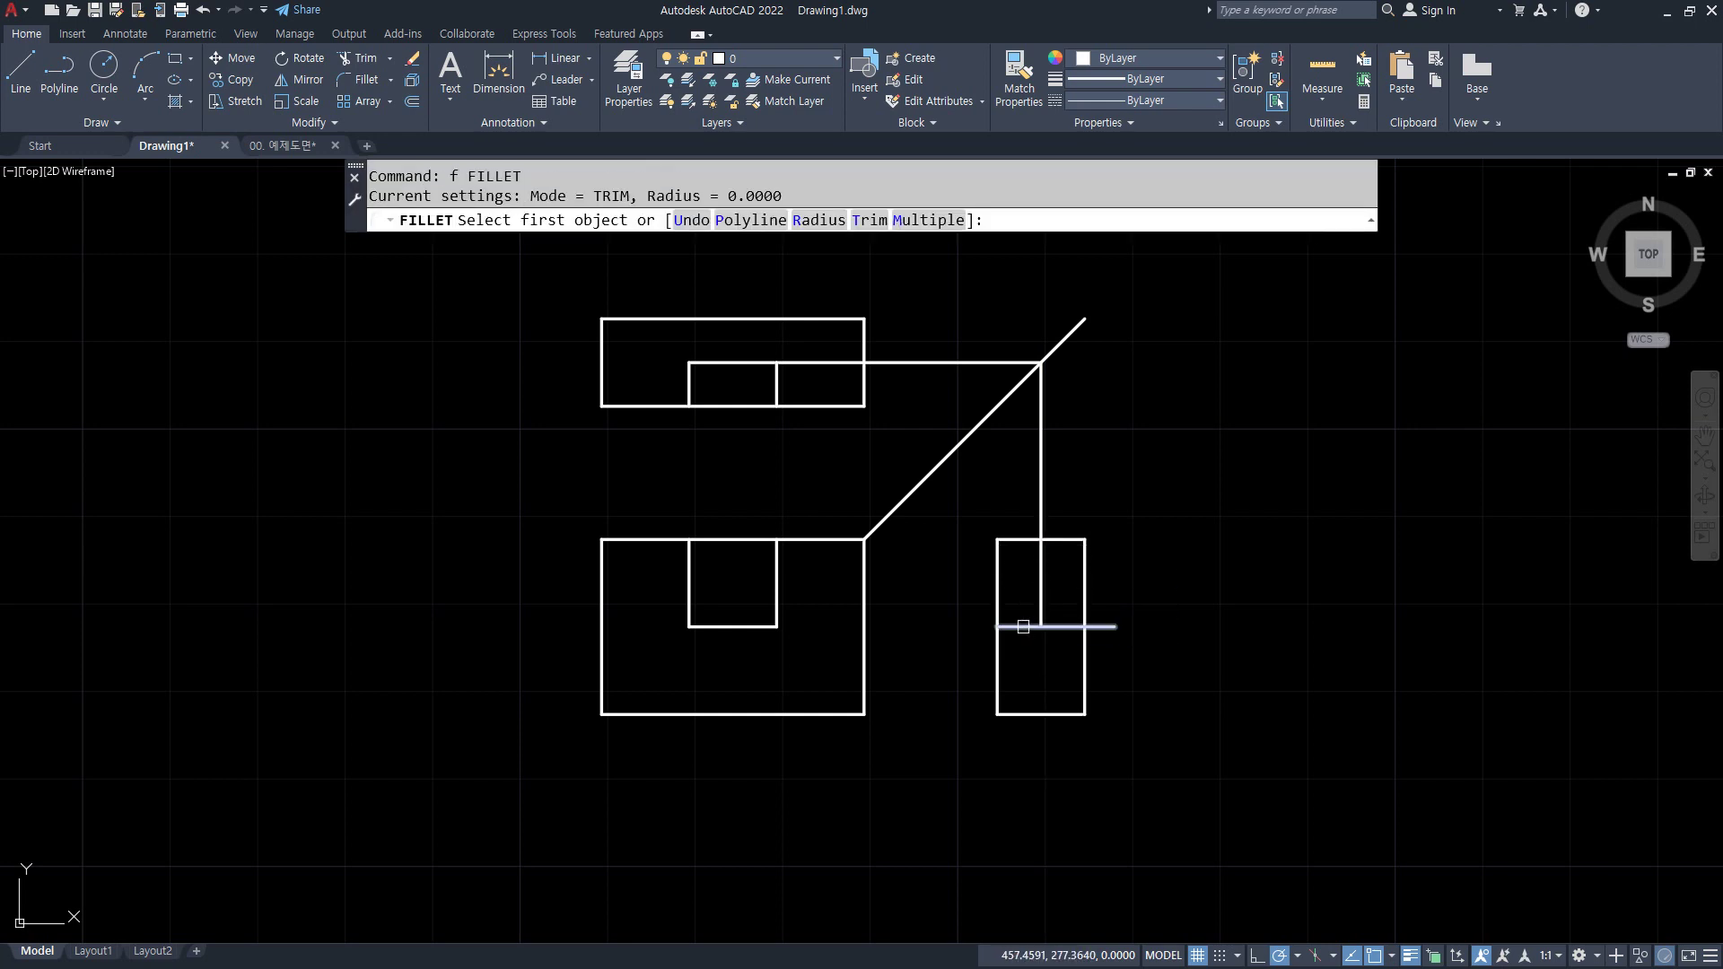
left_click(1023, 626)
left_click(1039, 600)
- Move the side view's two notch lines to the 은선 layer
left_click(1047, 632)
left_click(1027, 592)
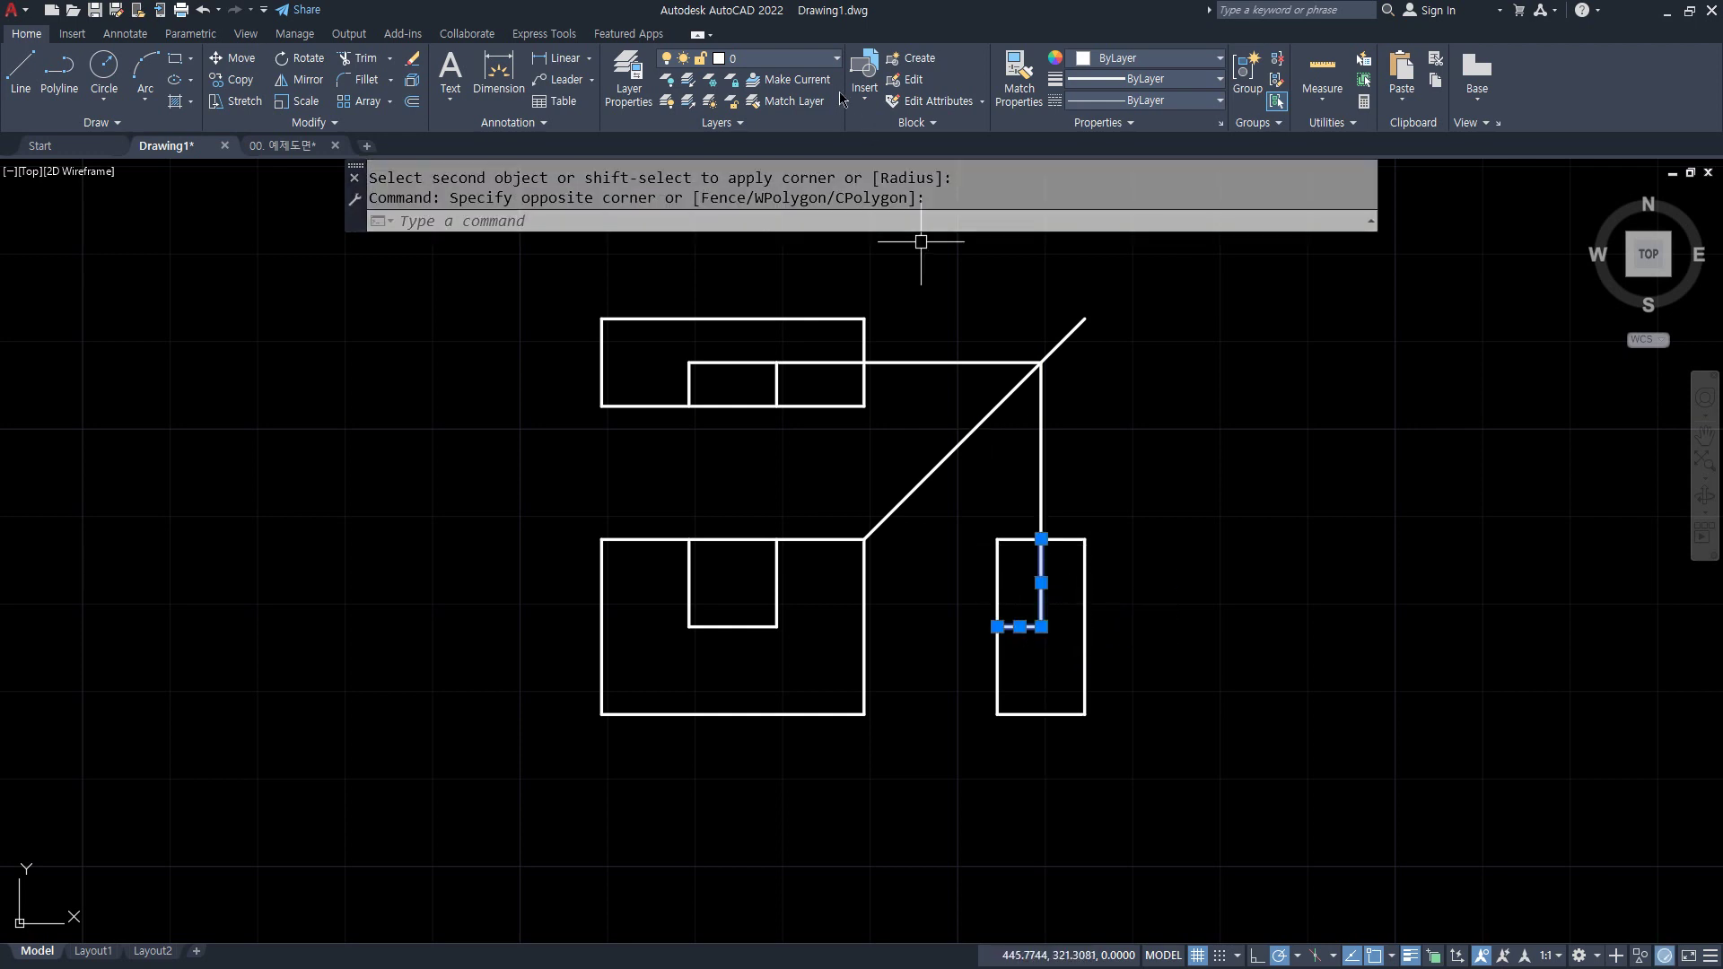
left_click(799, 59)
left_click(761, 132)
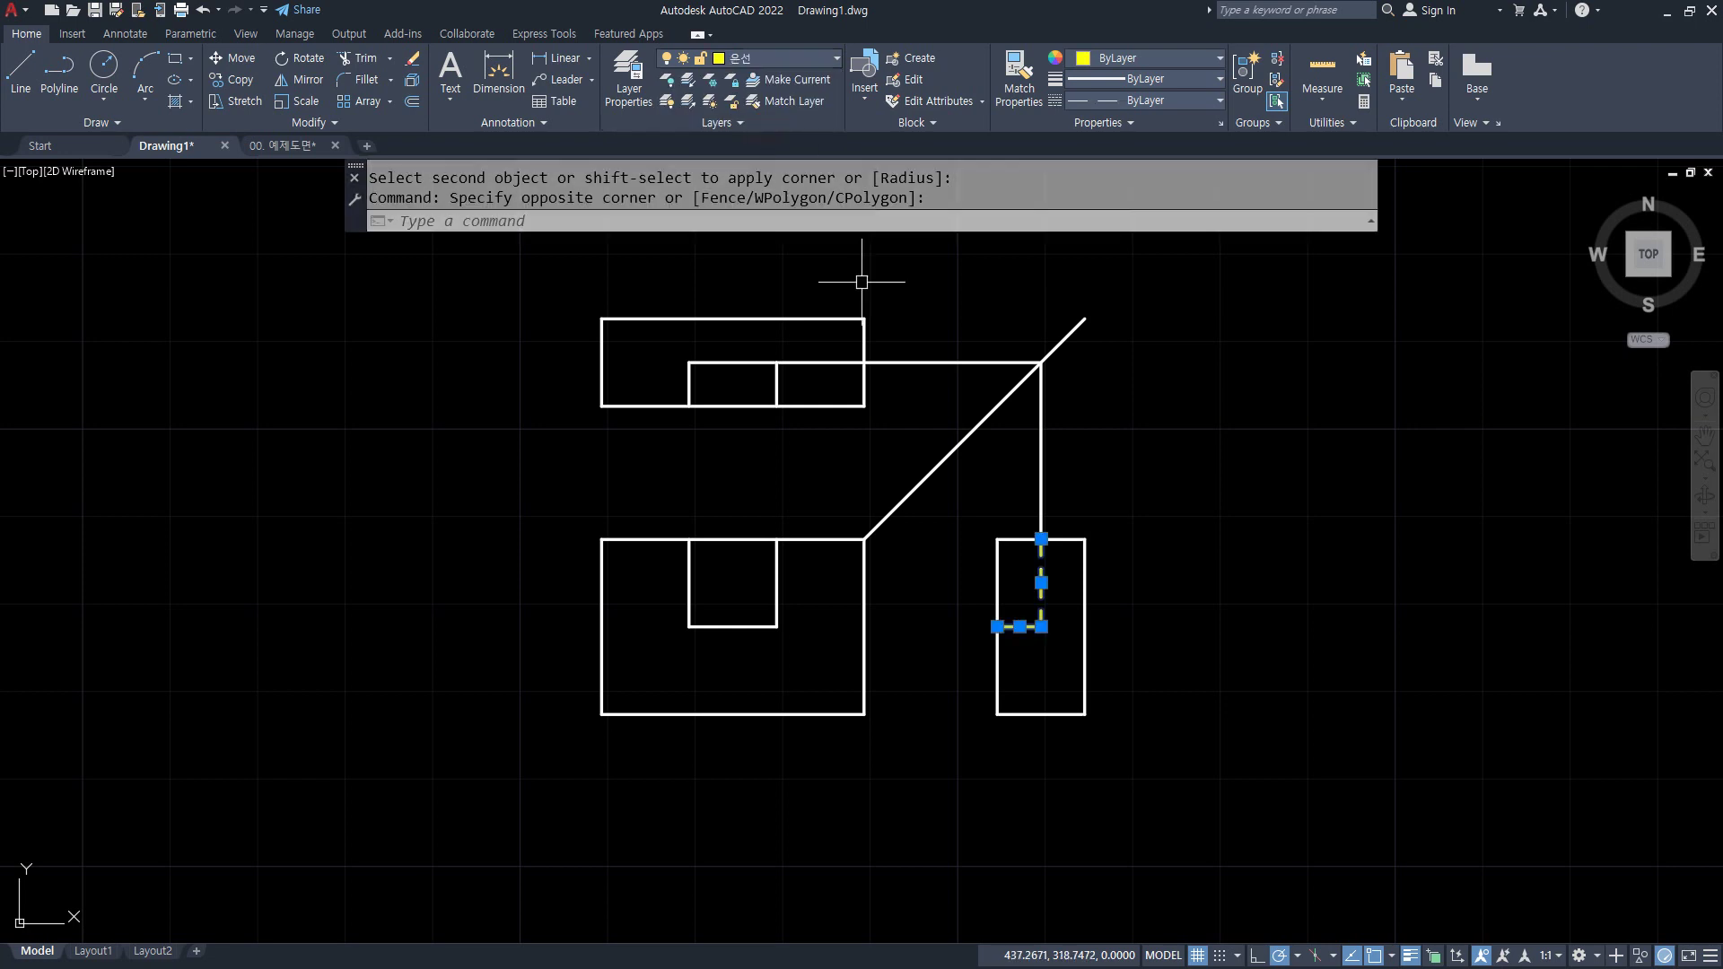
key("Escape")
- Erase the two projection lines and the diagonal line from the notched view set
left_click(1041, 428)
left_click(986, 361)
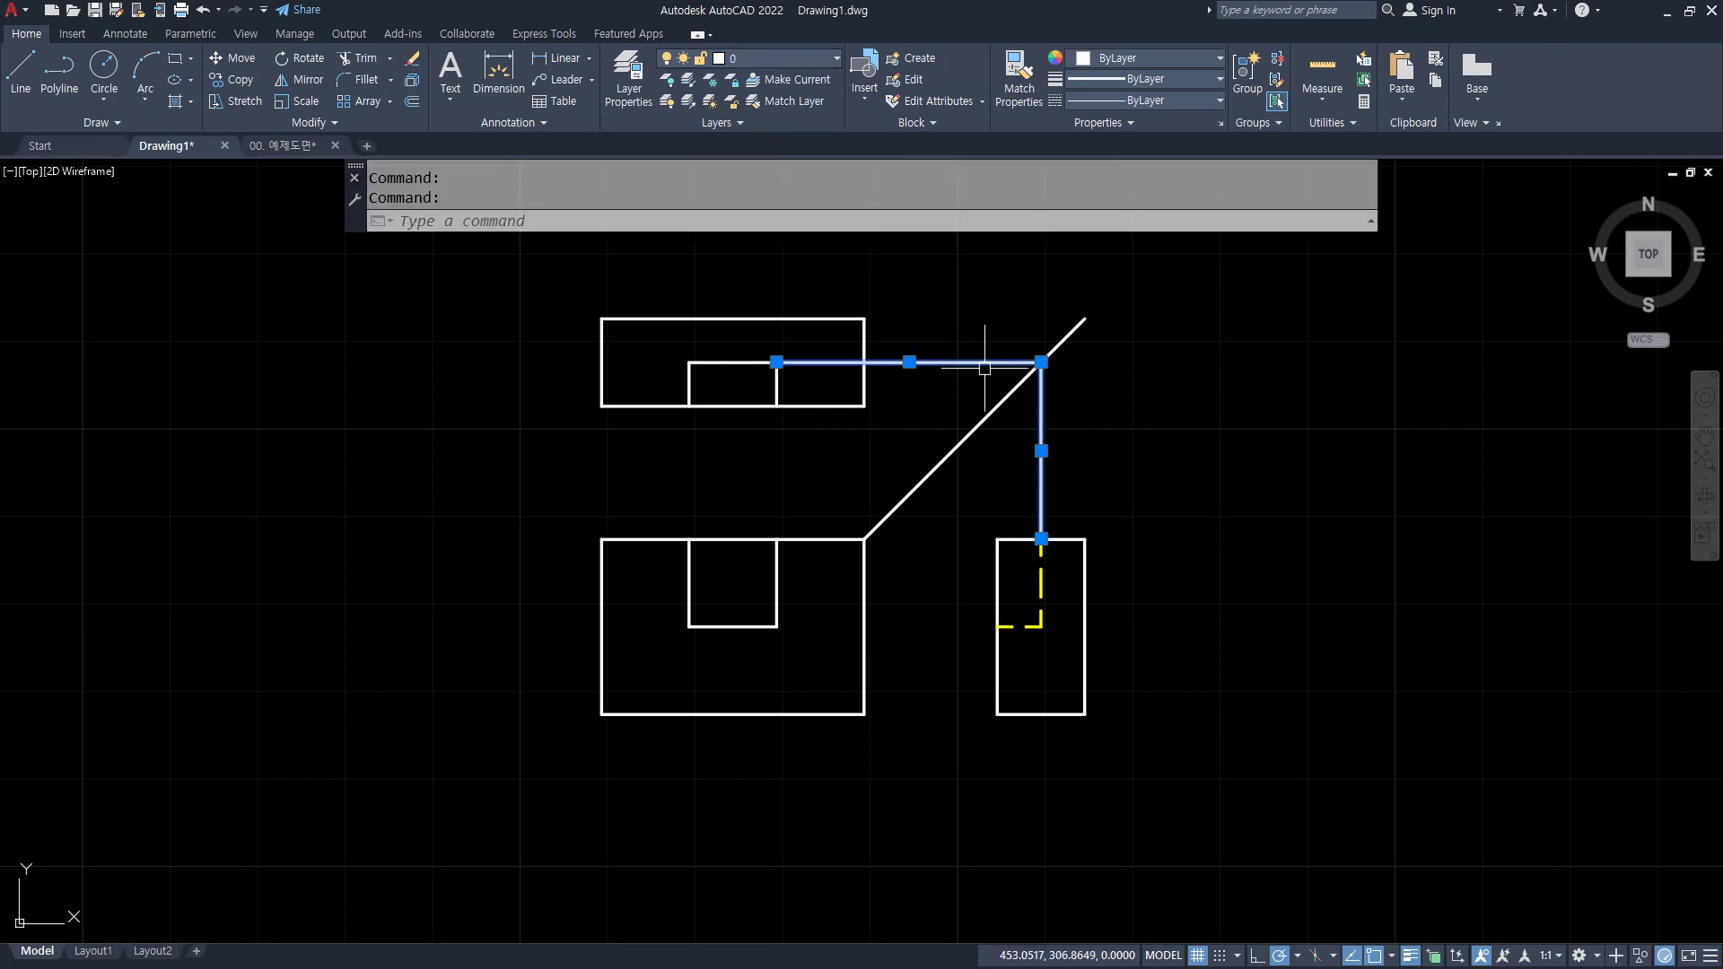
type("e")
key("space")
left_click(990, 401)
left_click(951, 475)
type("e")
key("space")
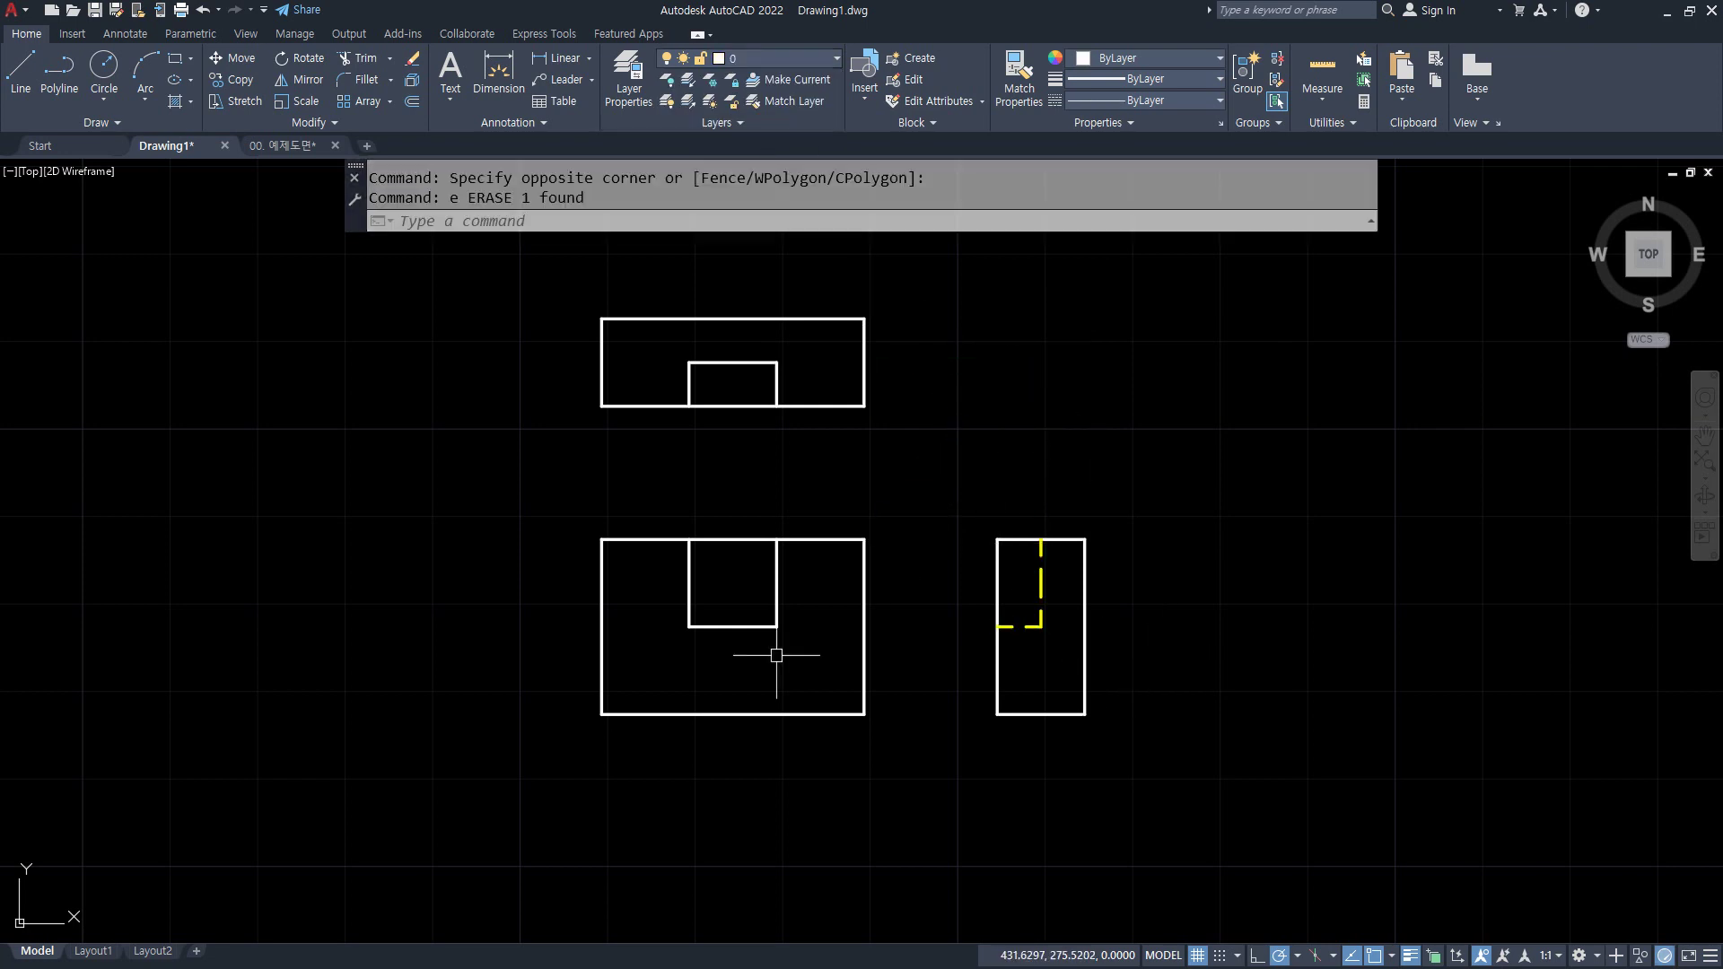
- Draw a line across the next view set's front view from its upper-left corner to its lower-right corner
scroll(662, 604, "down", 4)
middle_click_drag(766, 564, 408, 544)
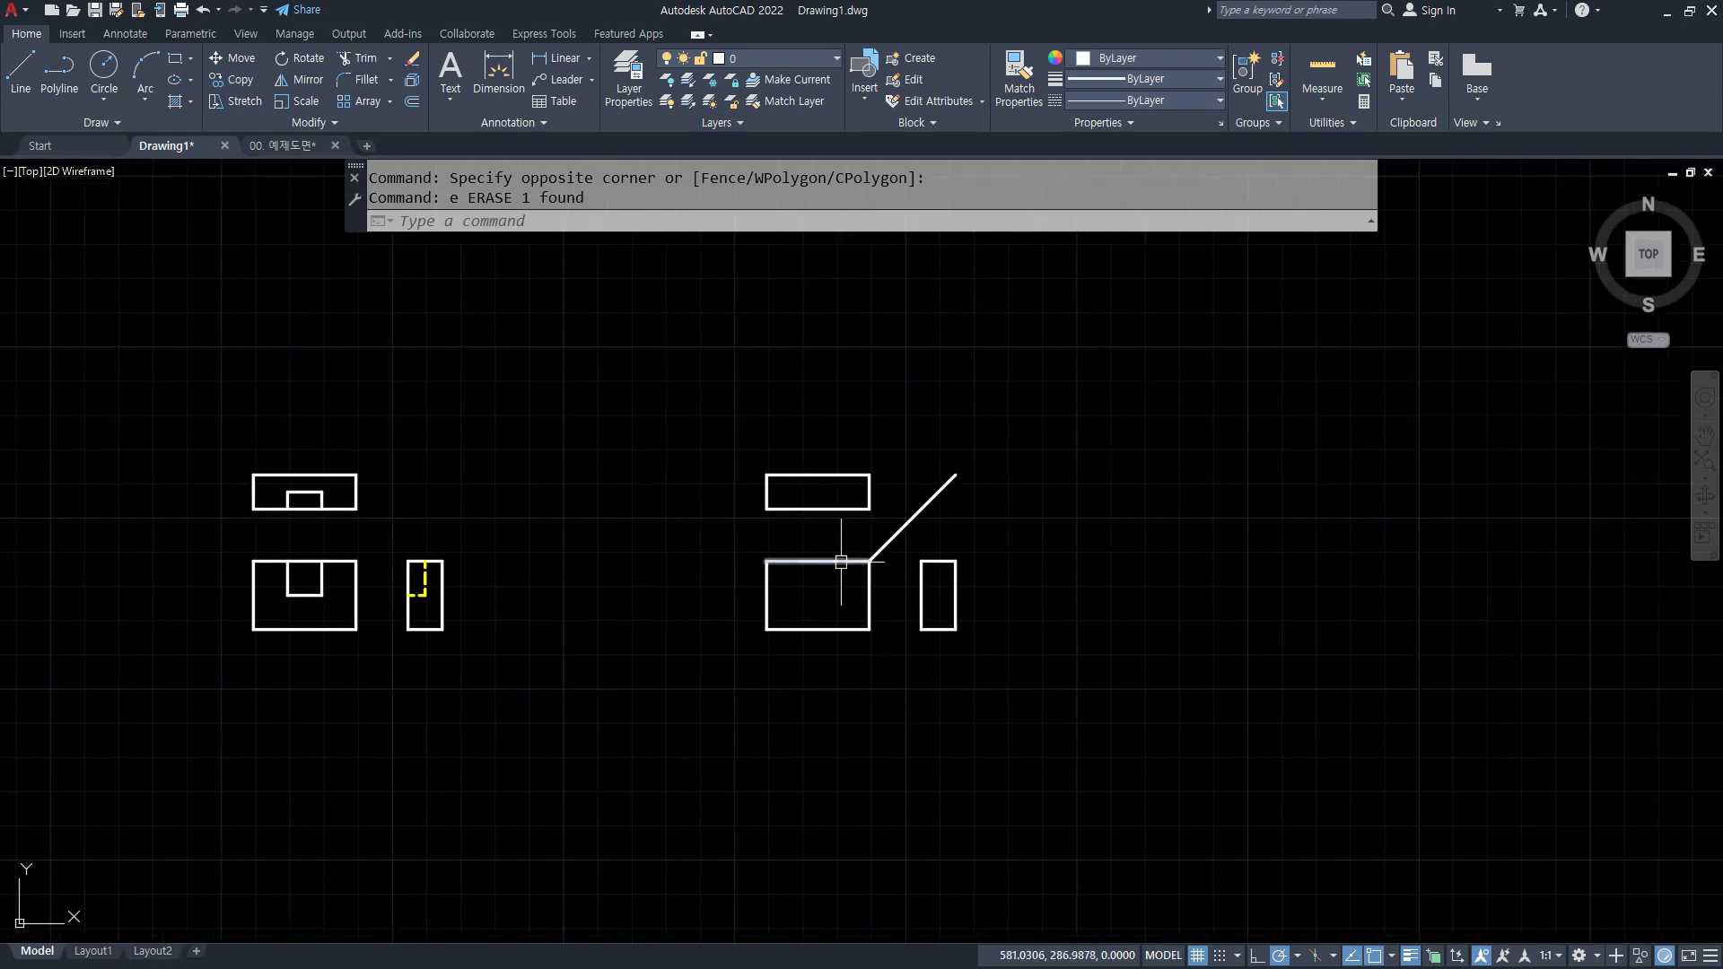
scroll(736, 536, "down", 3)
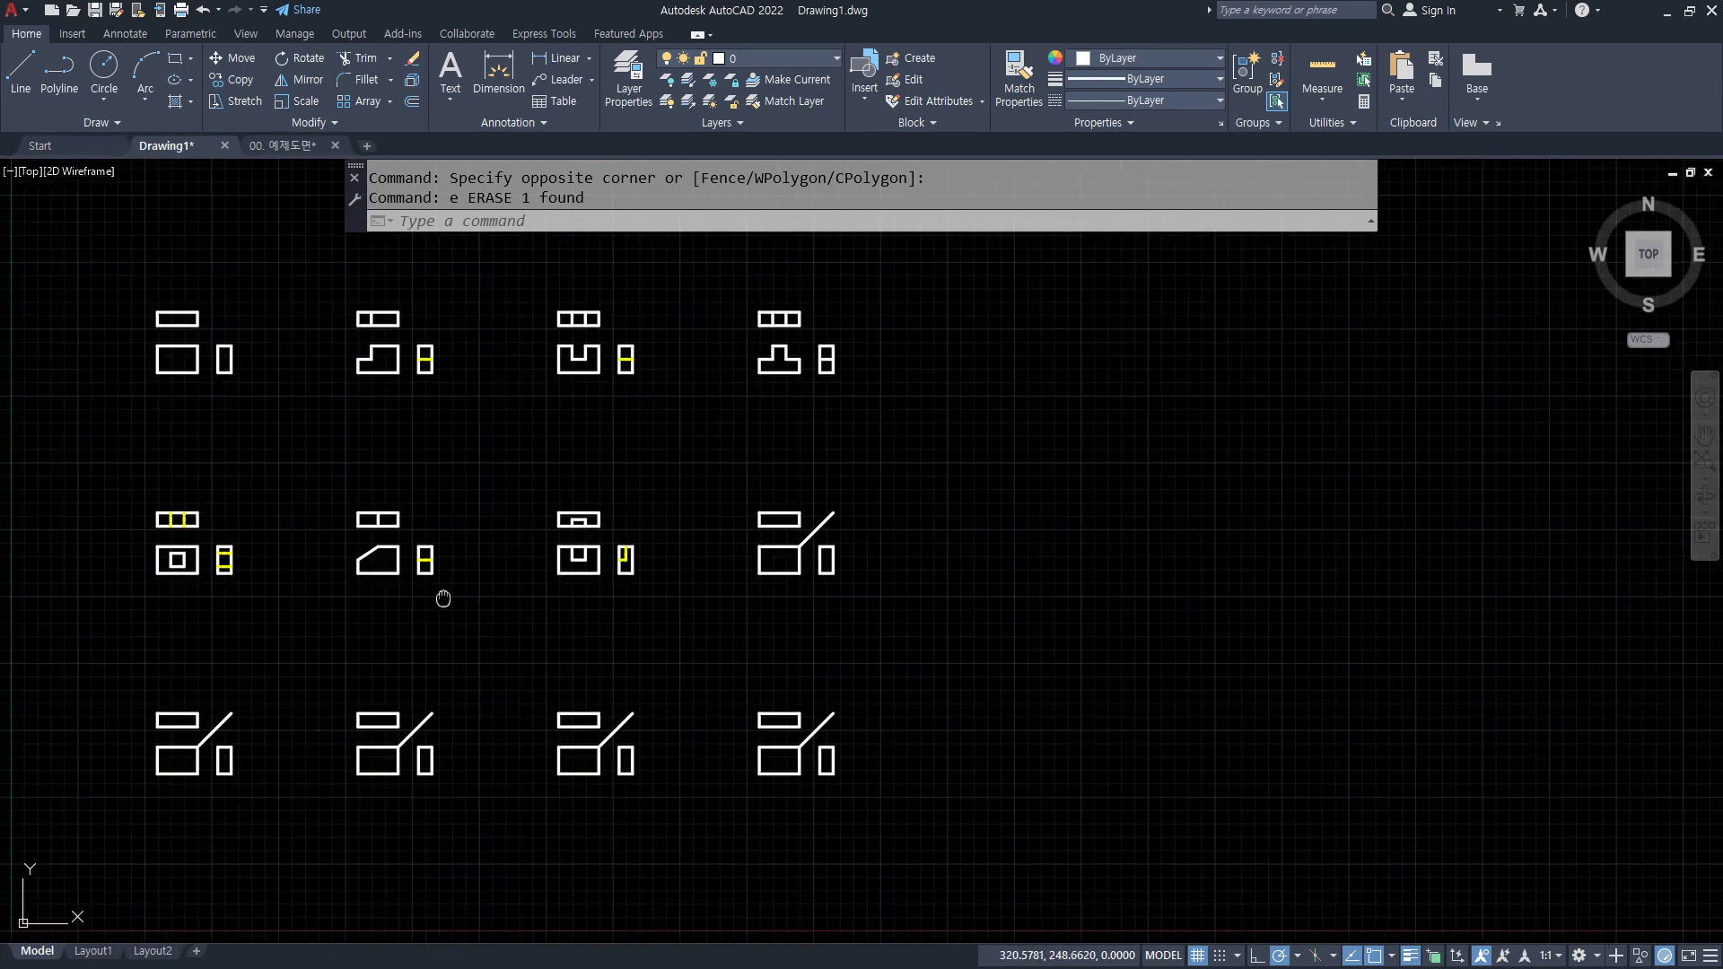
middle_click_drag(628, 588, 664, 587)
scroll(966, 569, "up", 4)
middle_click_drag(966, 569, 788, 712)
scroll(822, 553, "up", 4)
type("l")
key("space")
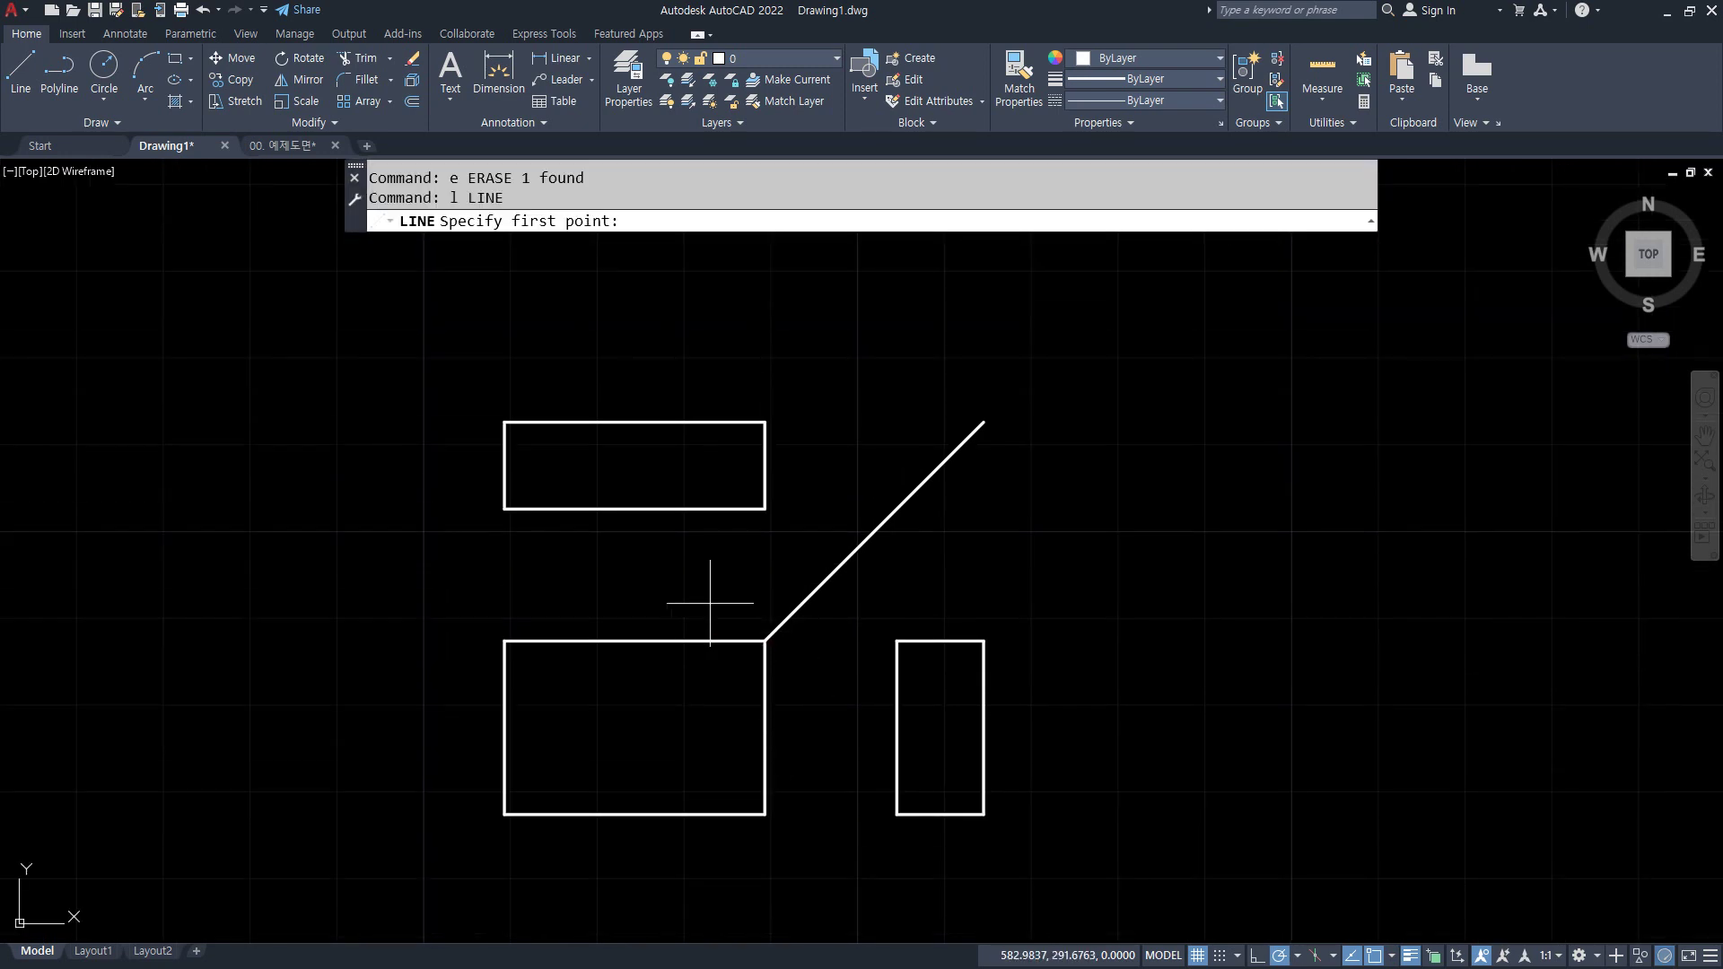
left_click(505, 640)
left_click(763, 813)
key("space")
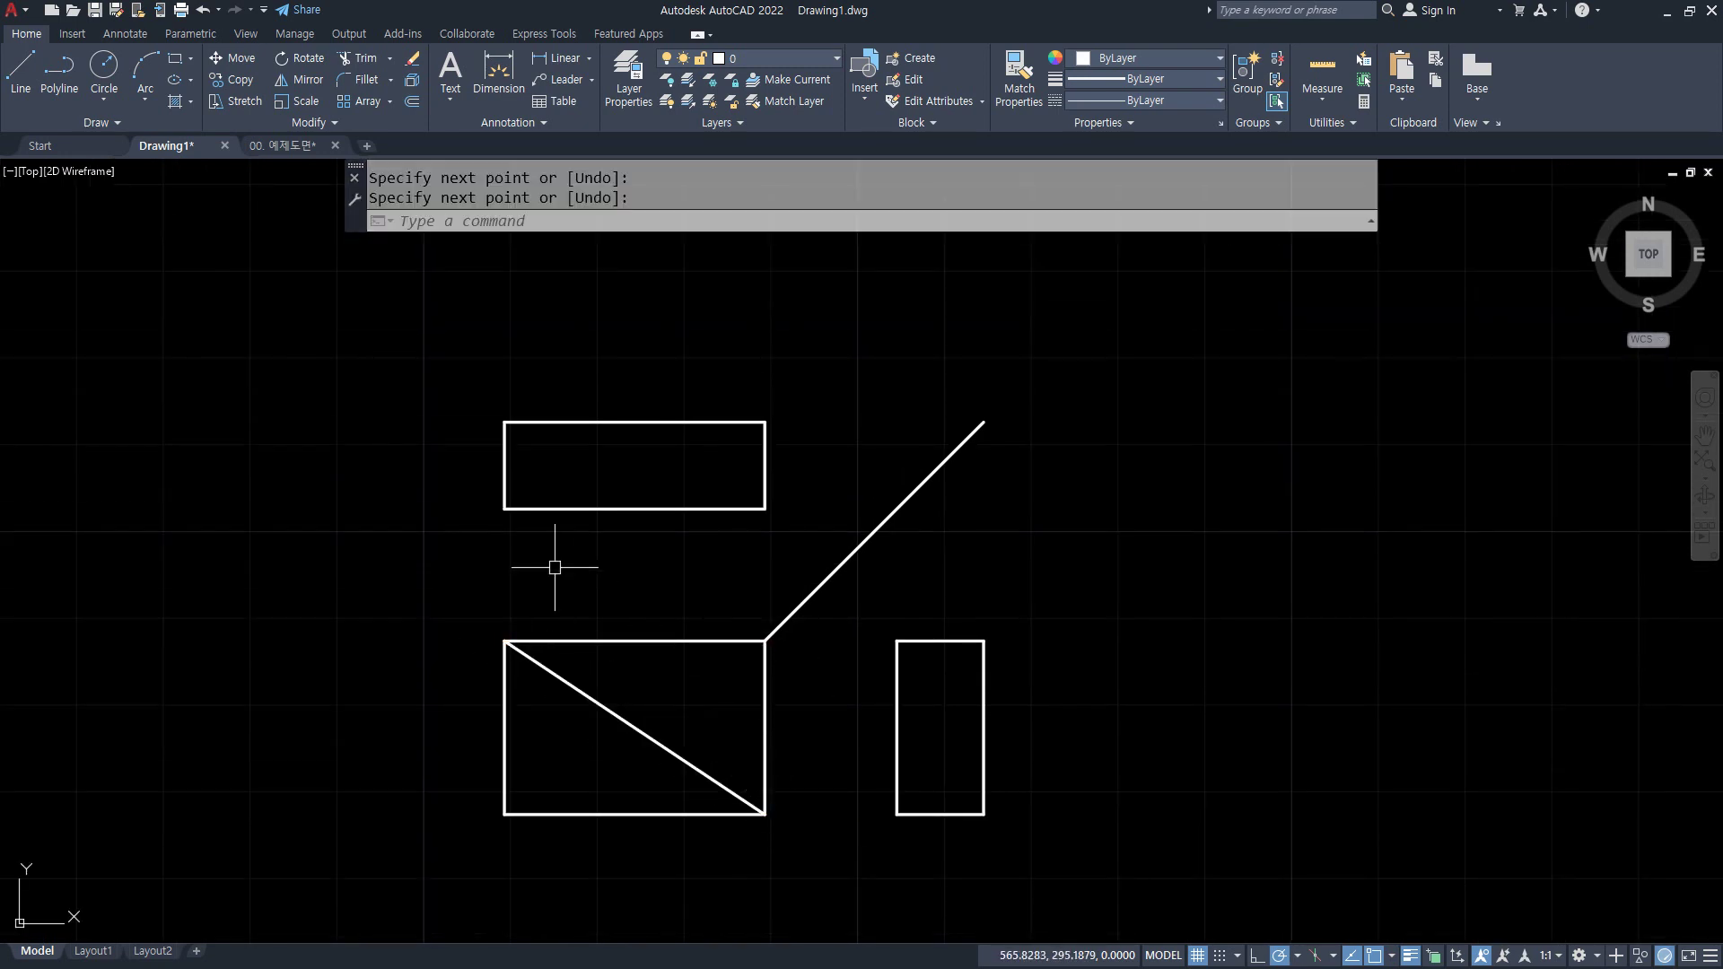
- Draw lines from the lower-left to the upper-right corner across both the top view and the side view
key("space")
left_click(505, 508)
left_click(765, 421)
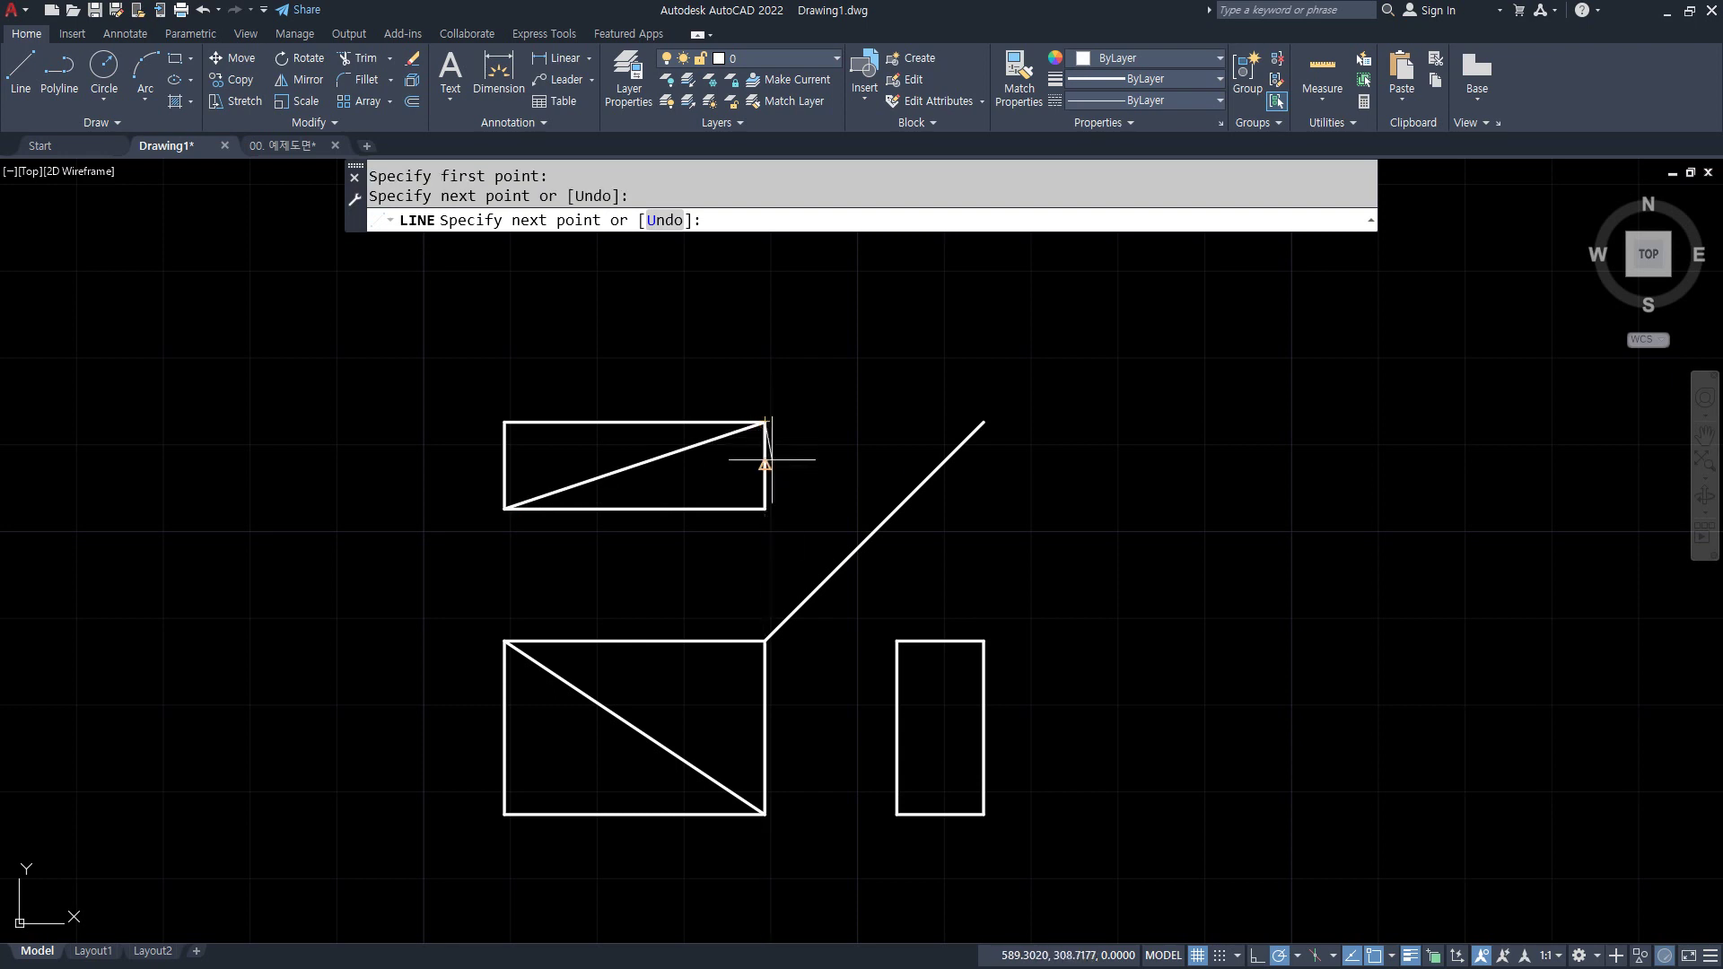
key("space")
key("space")
left_click(983, 641)
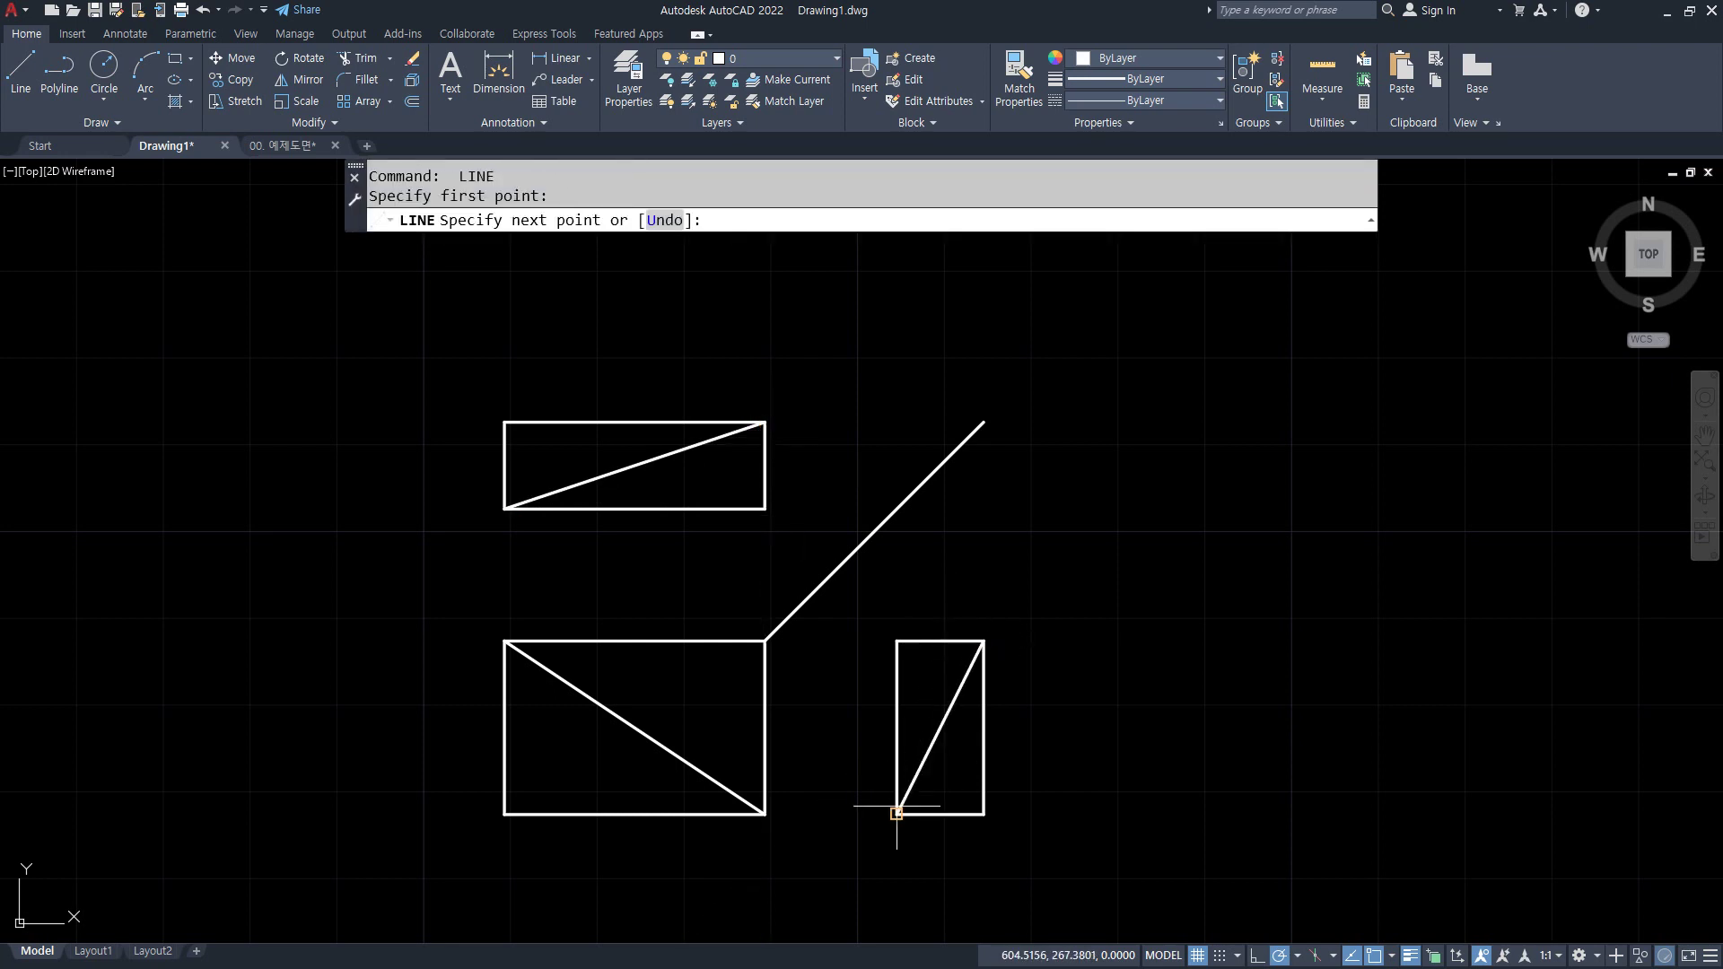
key("space")
- Erase the 45-degree projection line between the top and side views
left_click(914, 617)
left_click(846, 443)
type("e")
key("space")
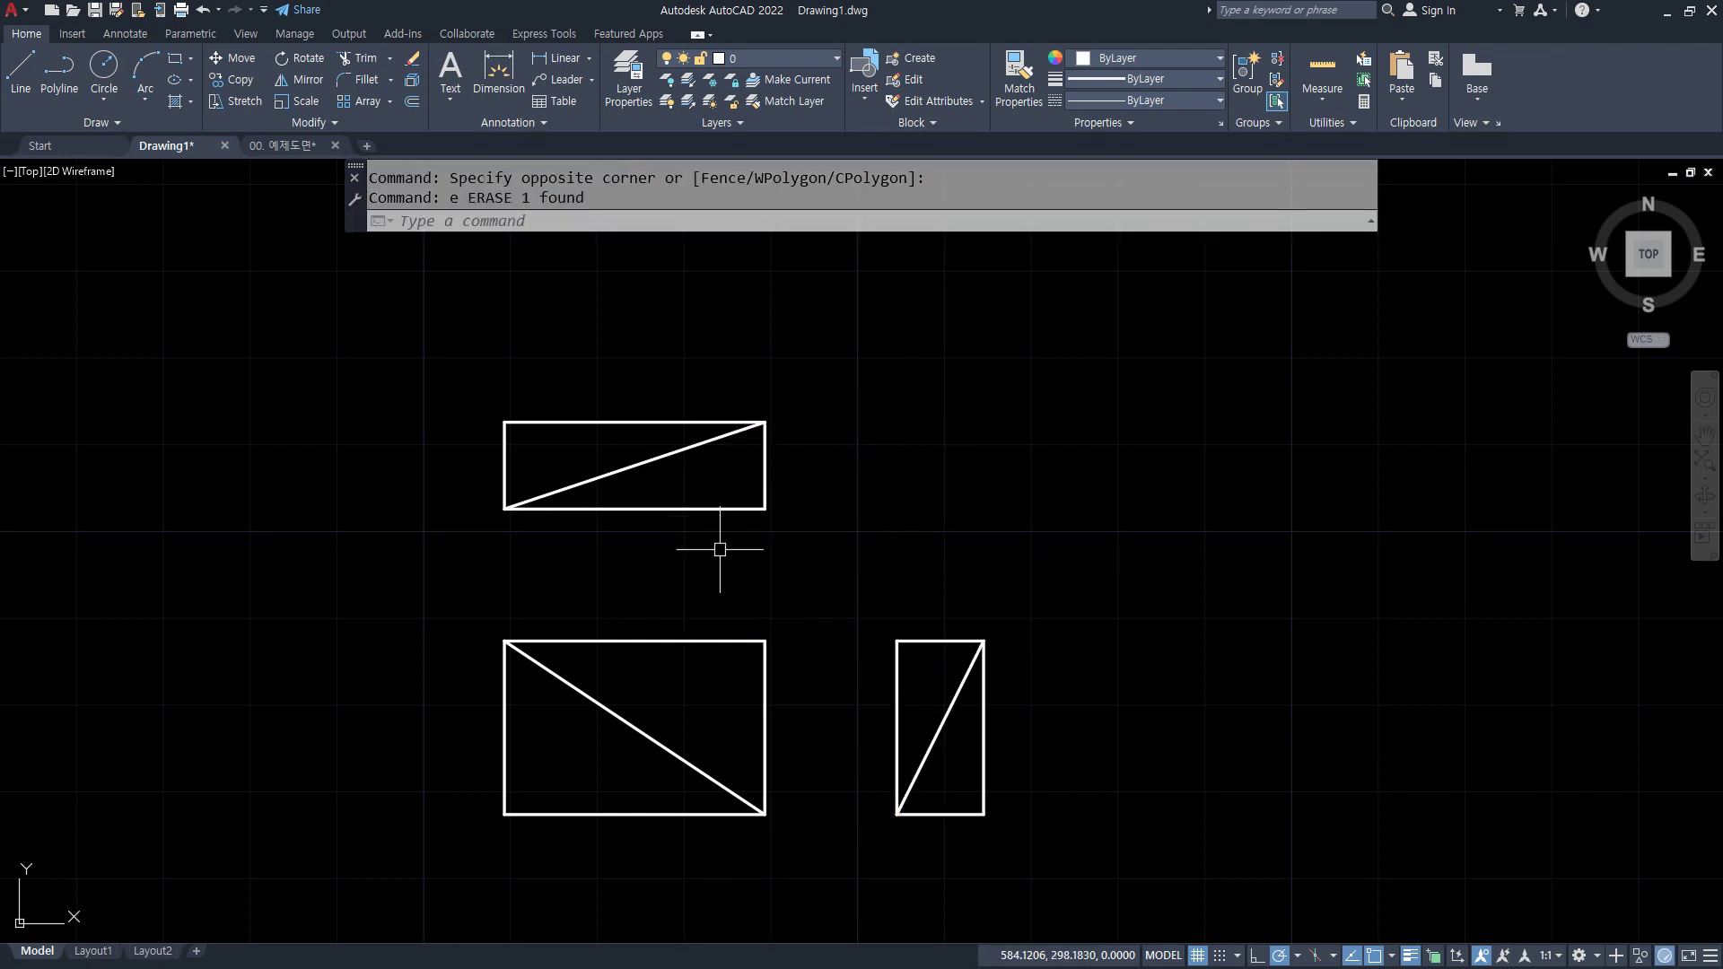
- Offset the left and right edges of the front view inward by 10 in the third row's first view set
scroll(694, 592, "down", 3)
middle_click_drag(422, 597, 869, 565)
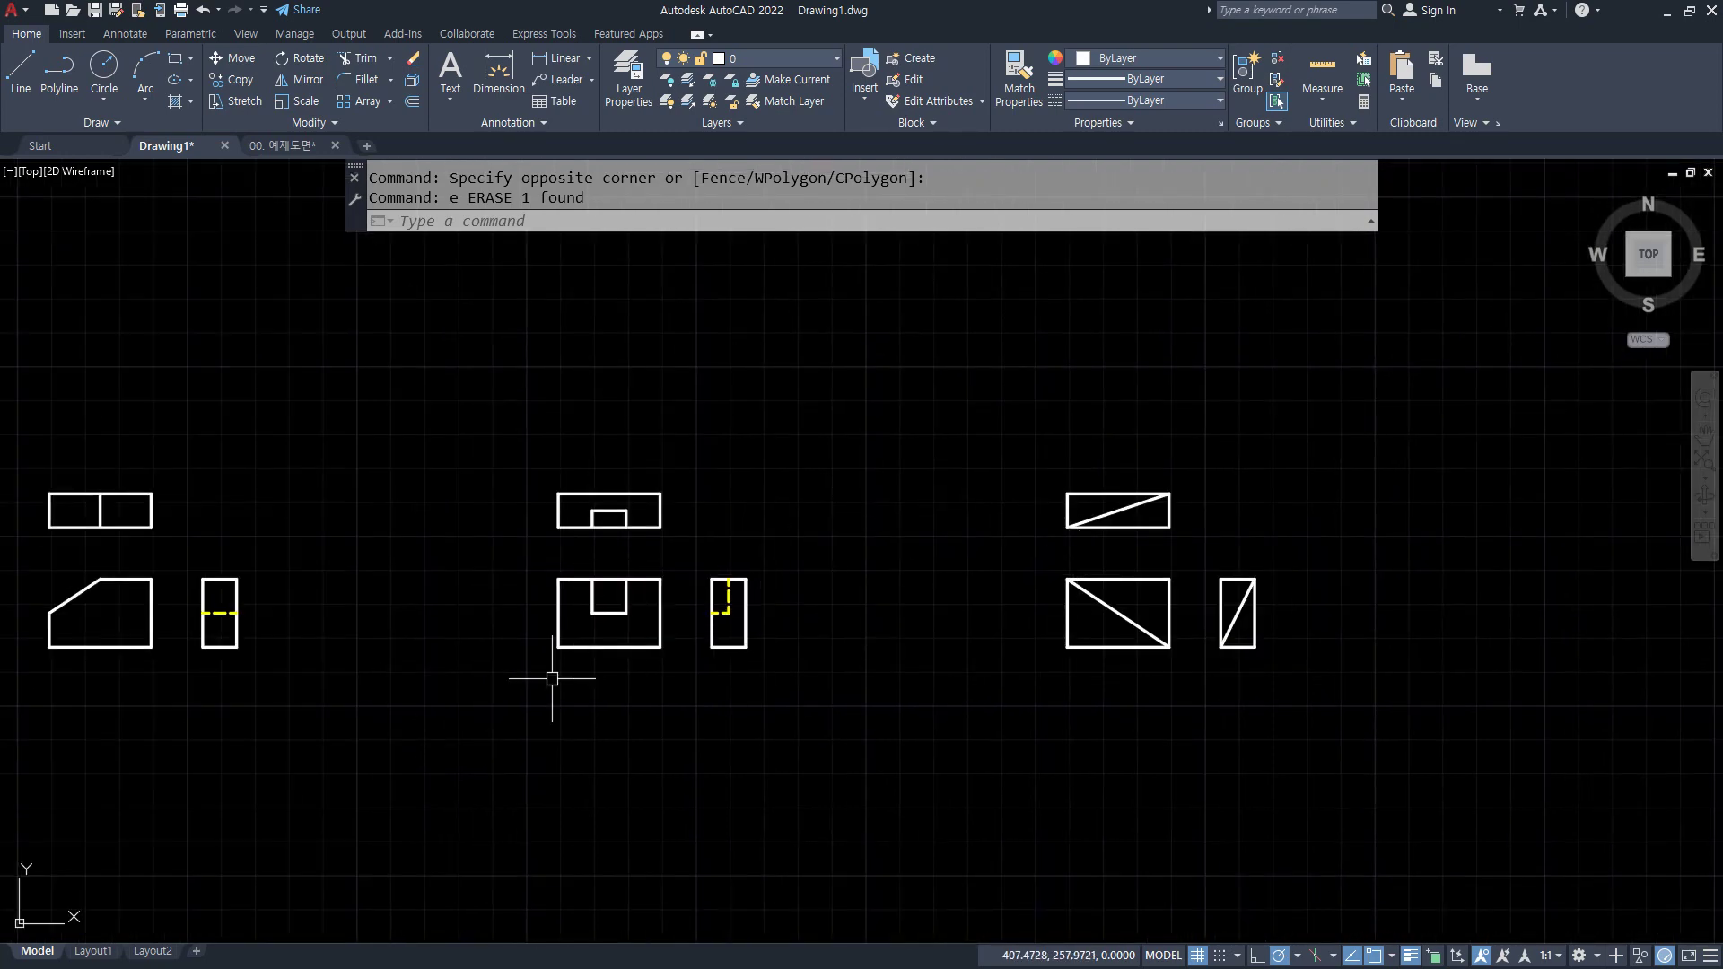
middle_click_drag(552, 678, 1220, 346)
middle_click_drag(647, 600, 673, 488)
middle_click_drag(288, 665, 786, 495)
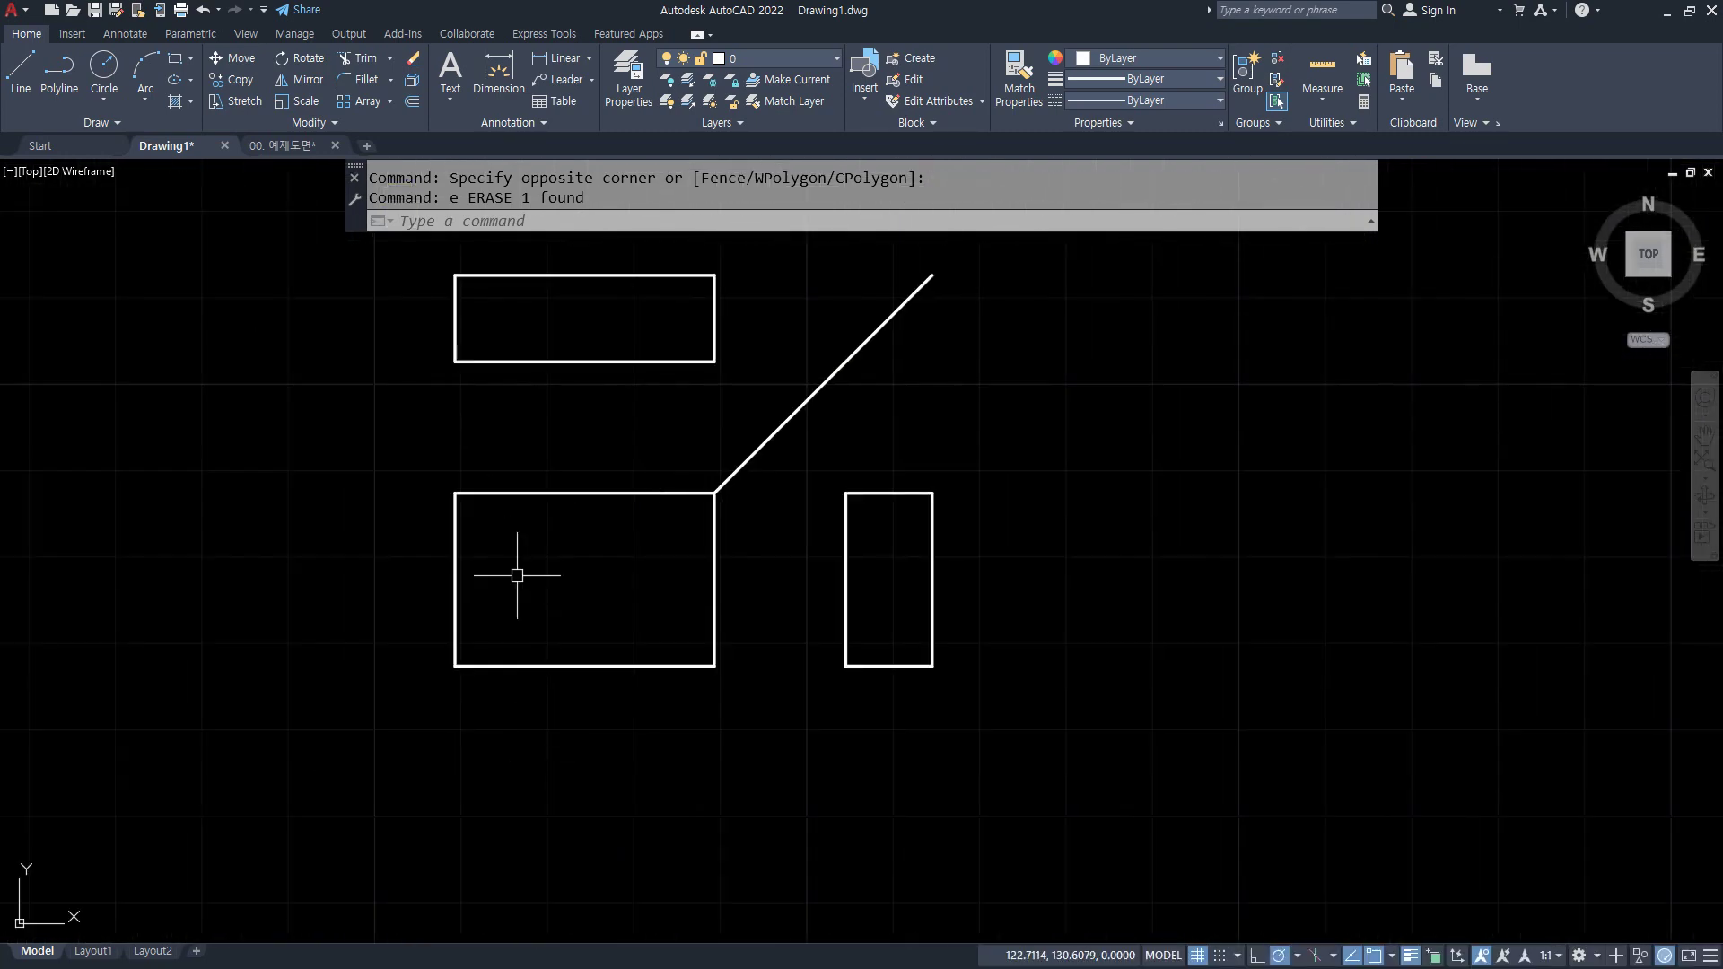
scroll(512, 577, "up", 2)
middle_click_drag(596, 569, 488, 627)
type("o")
key("Return")
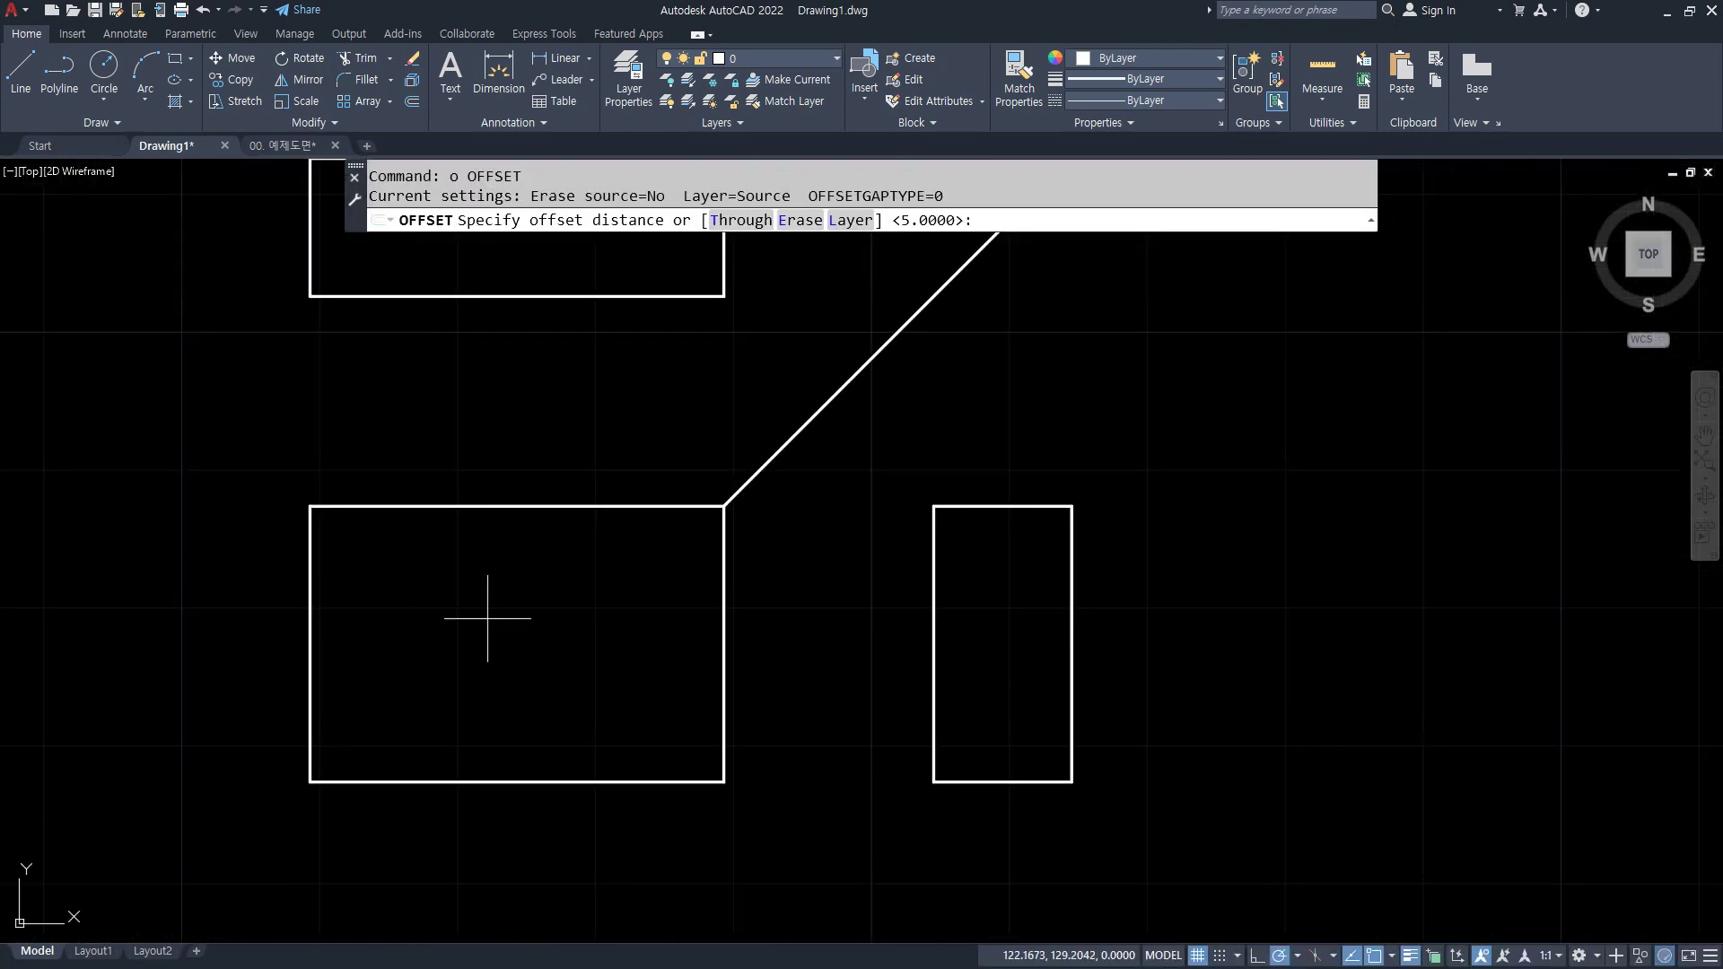
type("10")
key("Return")
left_click(310, 634)
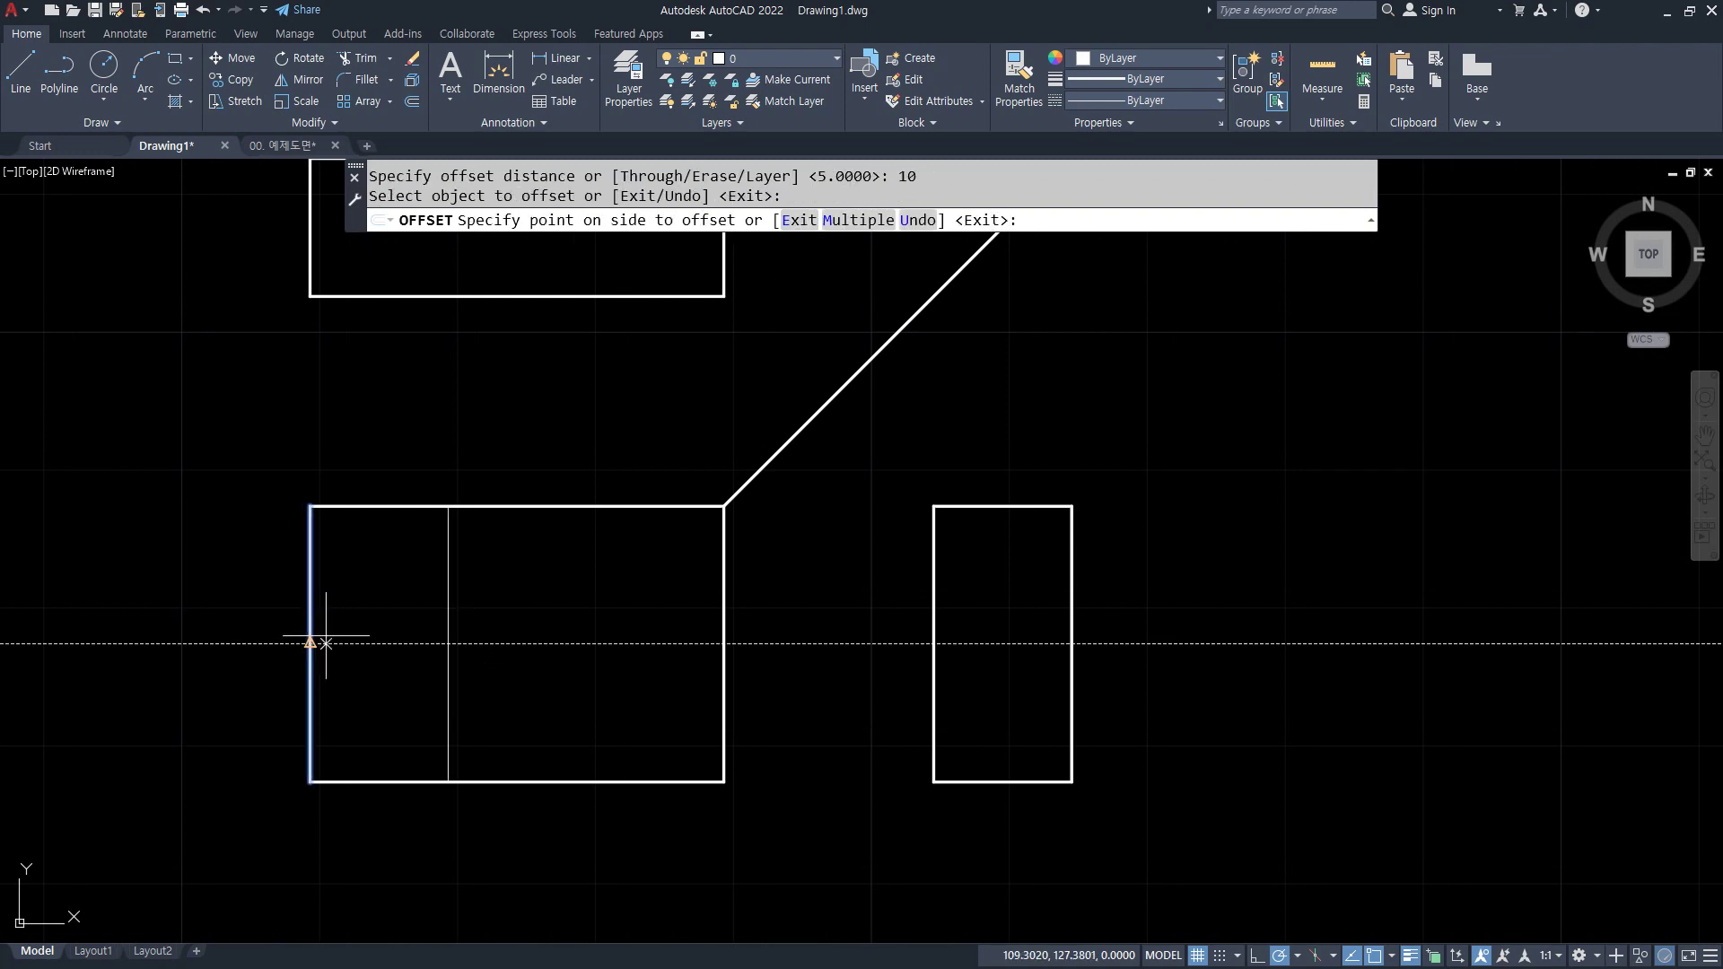
left_click(386, 633)
left_click(724, 644)
left_click(634, 643)
key("Return")
- Offset the front view's upper and lower edges inward by 5
key("Return")
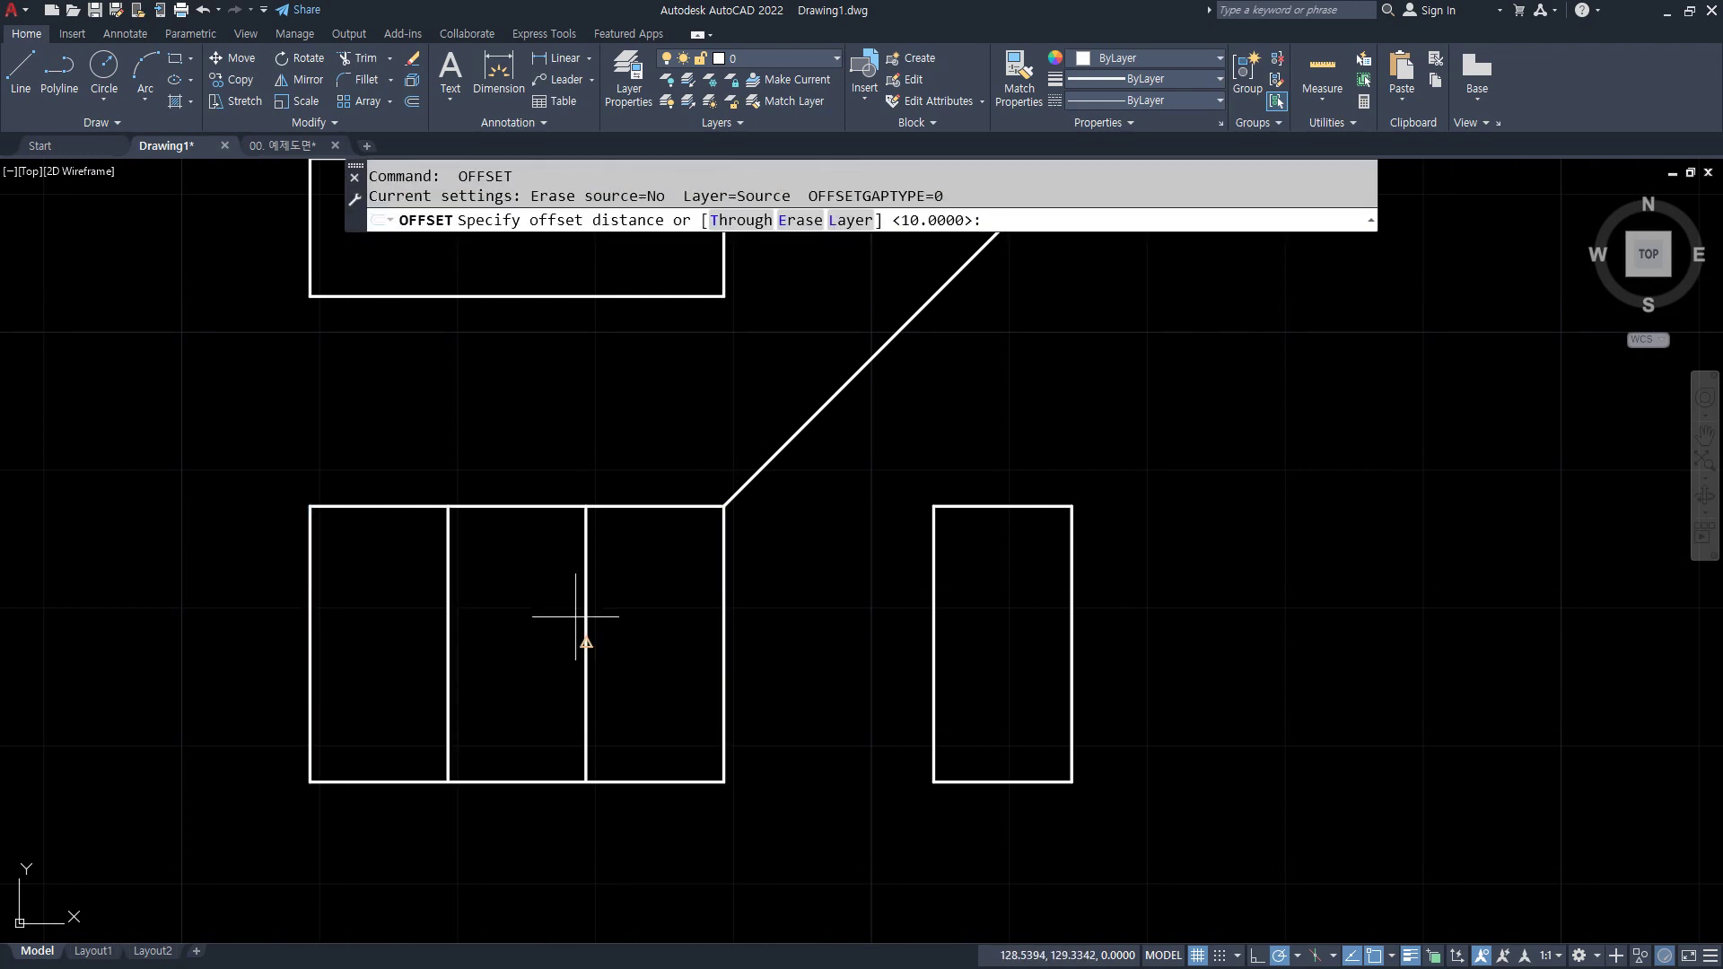
type("5")
key("Return")
left_click(538, 507)
left_click(516, 591)
left_click(511, 782)
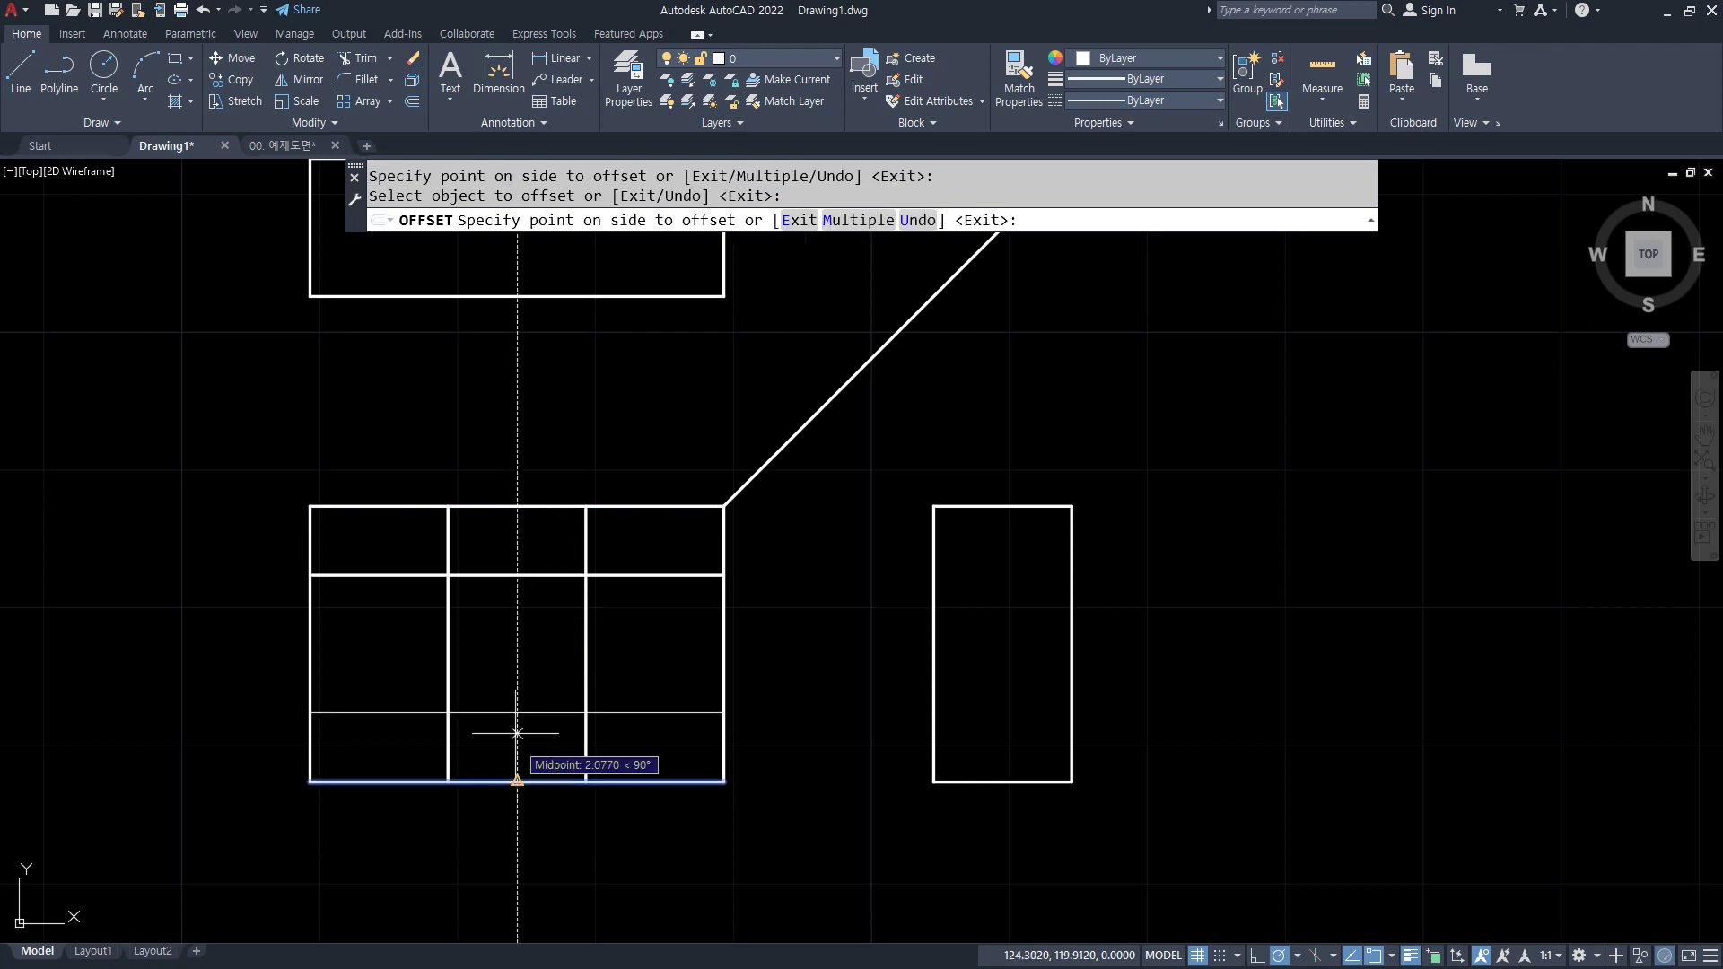
left_click(488, 622)
key("Return")
- Fillet the inner square's two left corners in the front view with zero radius
type("f")
key("Return")
left_click(461, 575)
left_click(445, 619)
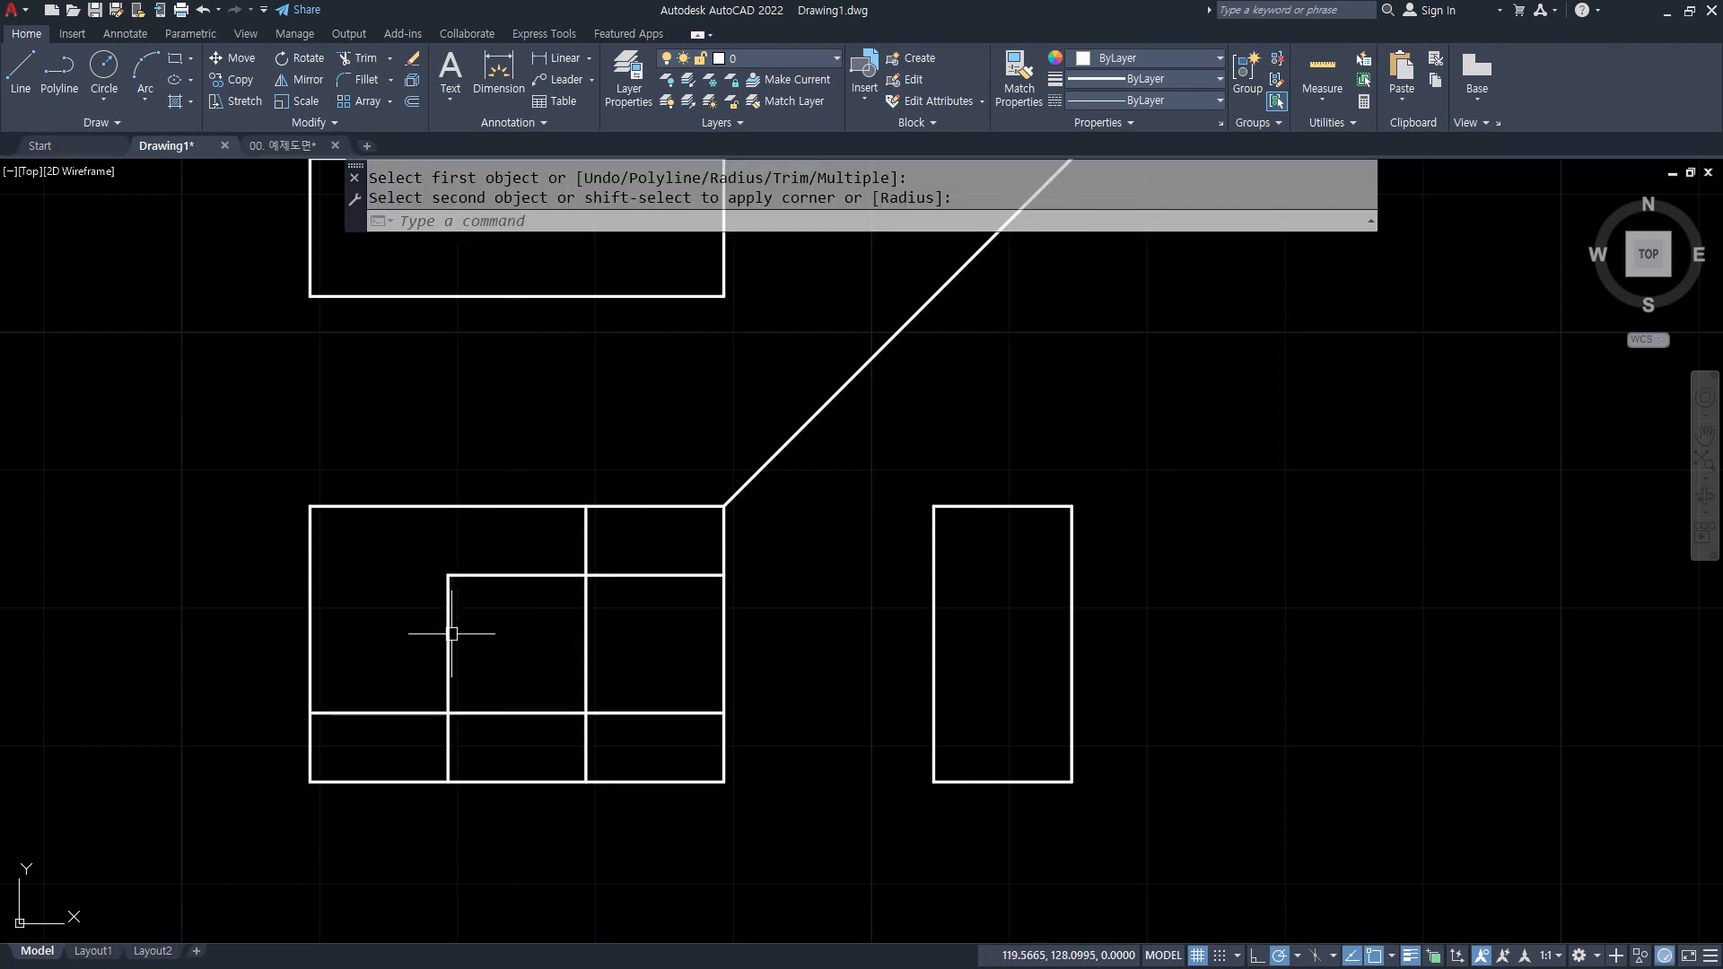
key("Return")
left_click(449, 682)
left_click(485, 711)
- Fillet the inner square's two right corners in the front view with zero radius
key("Return")
left_click(562, 716)
left_click(564, 715)
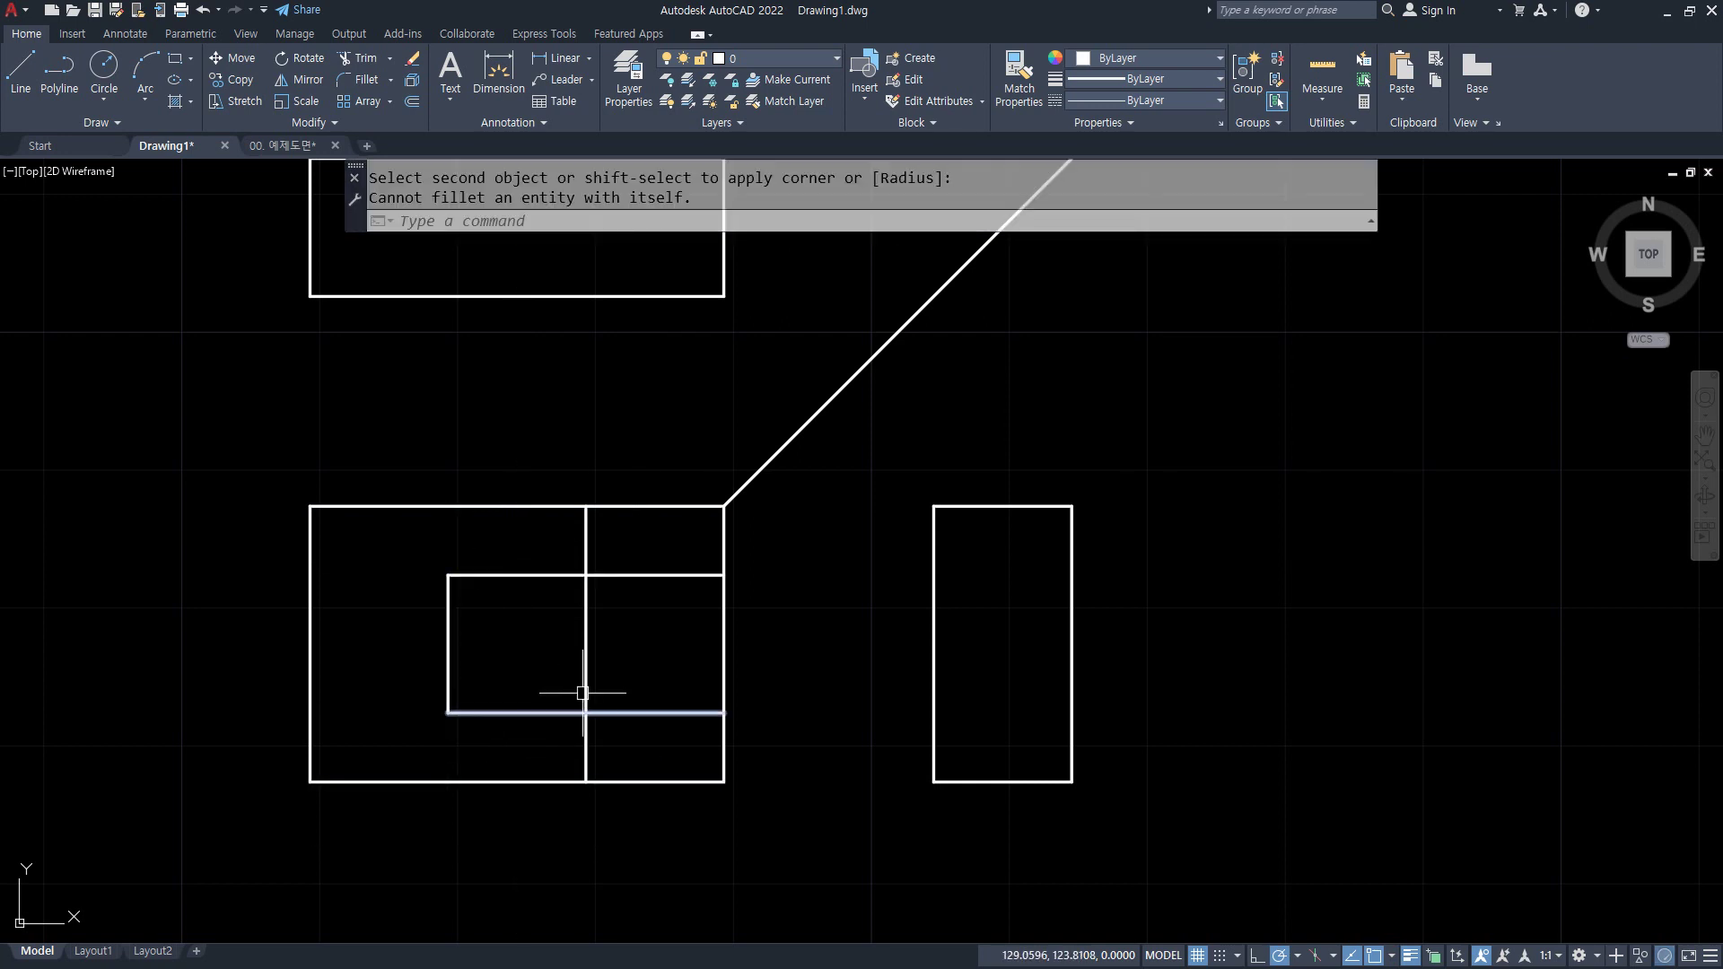
key("Return")
left_click(585, 678)
left_click(558, 714)
key("Return")
left_click(587, 628)
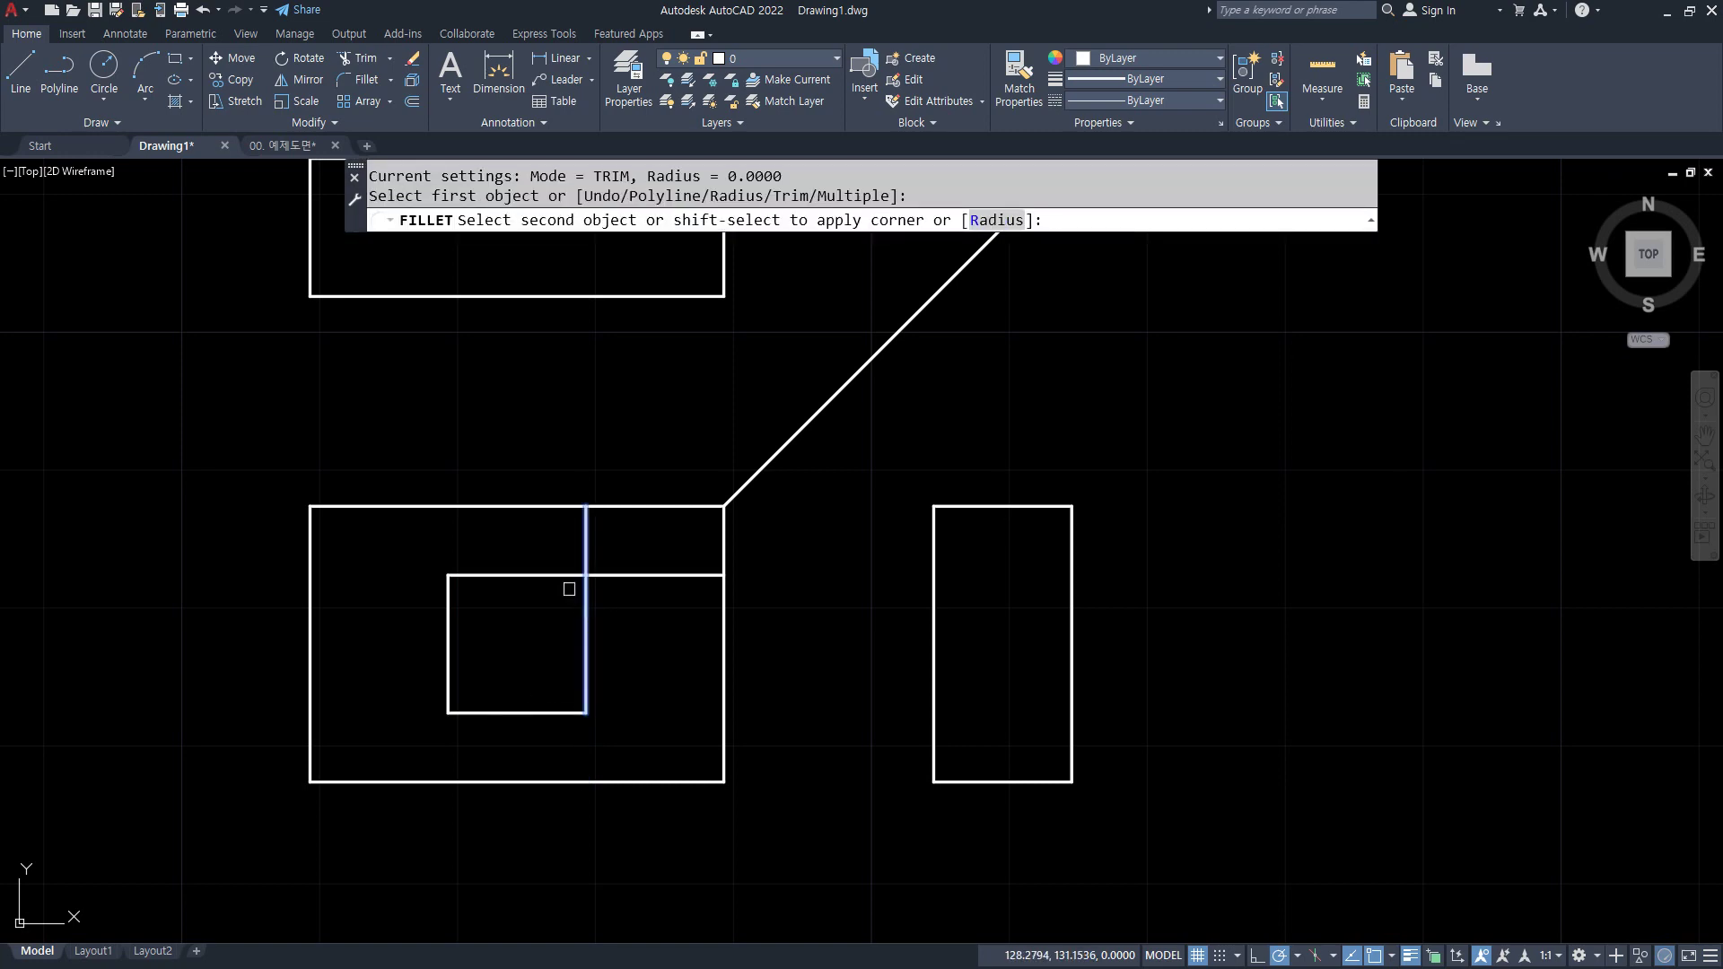
left_click(567, 575)
- Draw two vertical lines between the top and front views, aligned with the square's sides and ending on the top view's lower edge
scroll(579, 574, "down", 4)
middle_click_drag(580, 538, 587, 727)
scroll(613, 664, "down", 4)
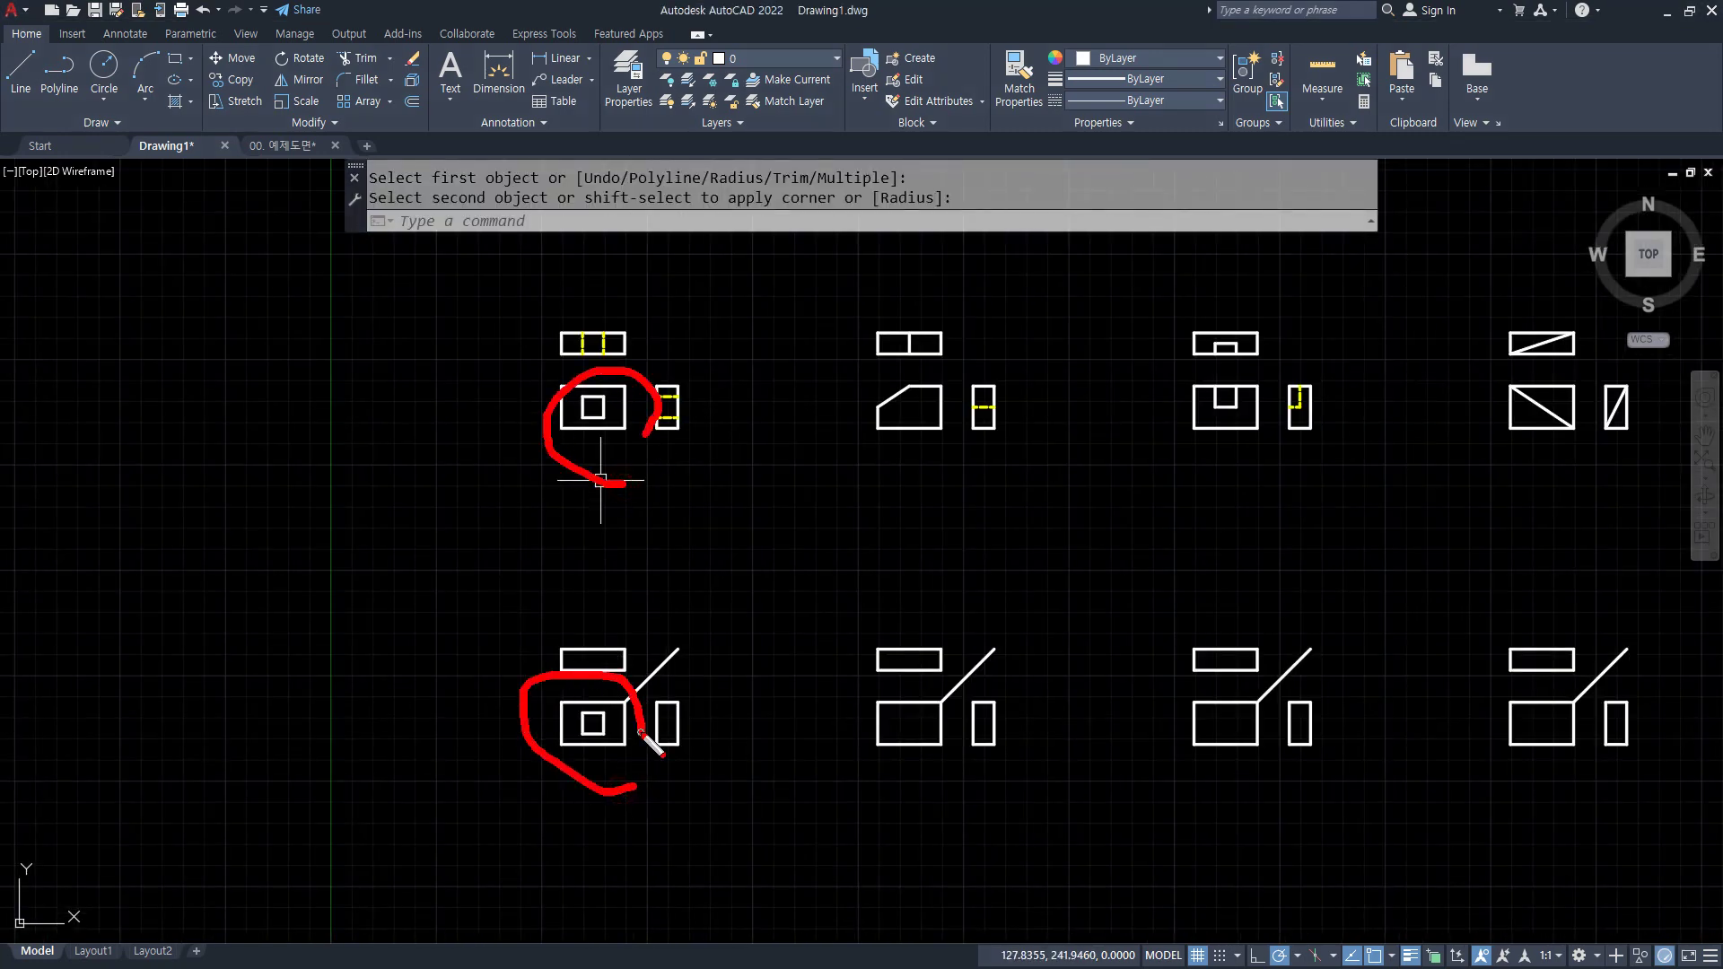
key("Escape")
scroll(599, 713, "up", 6)
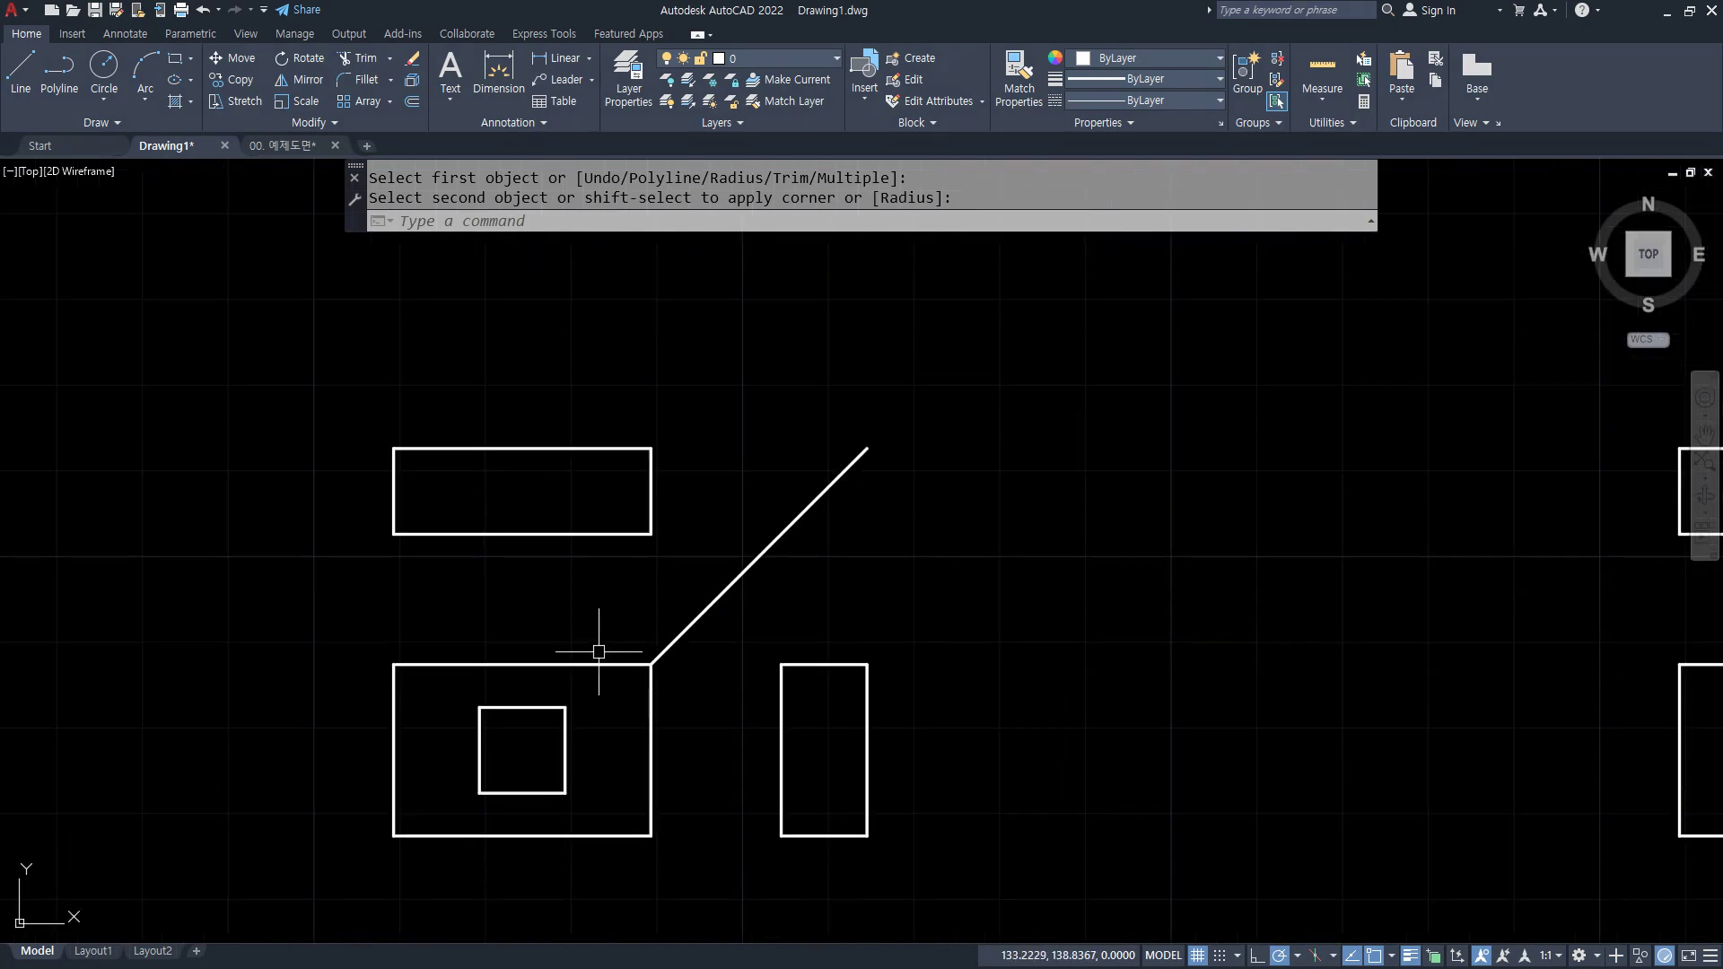
type("l")
key("Return")
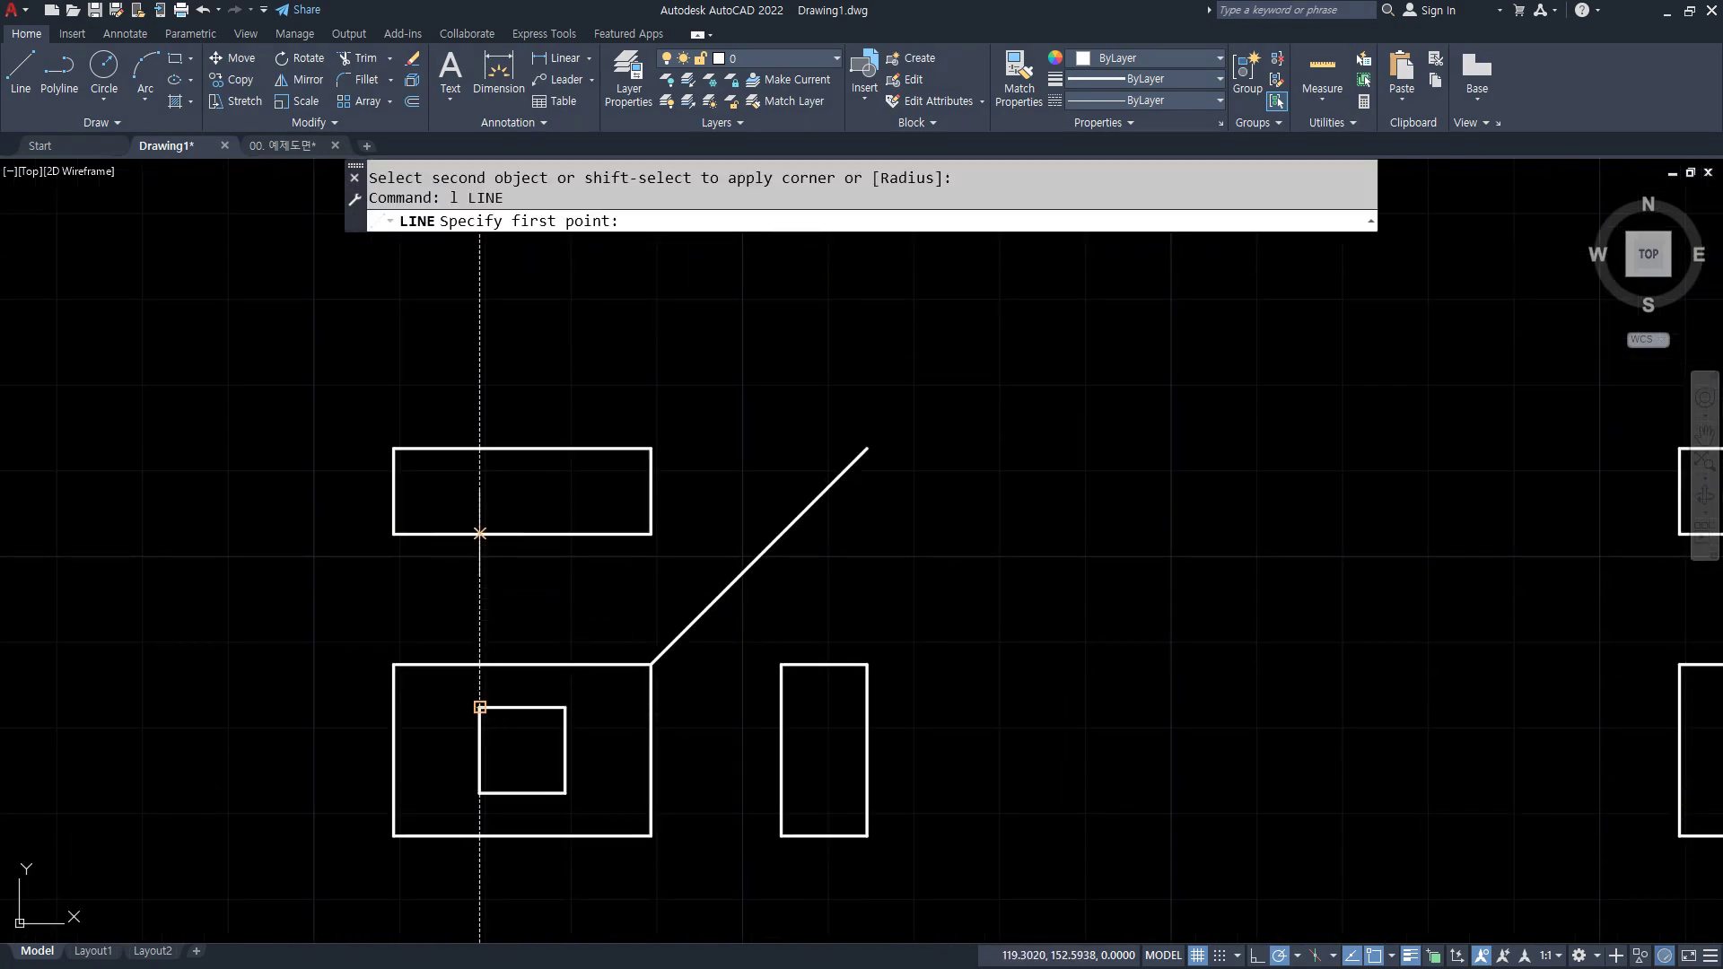
left_click(480, 535)
left_click(480, 611)
key("Return")
key("Return")
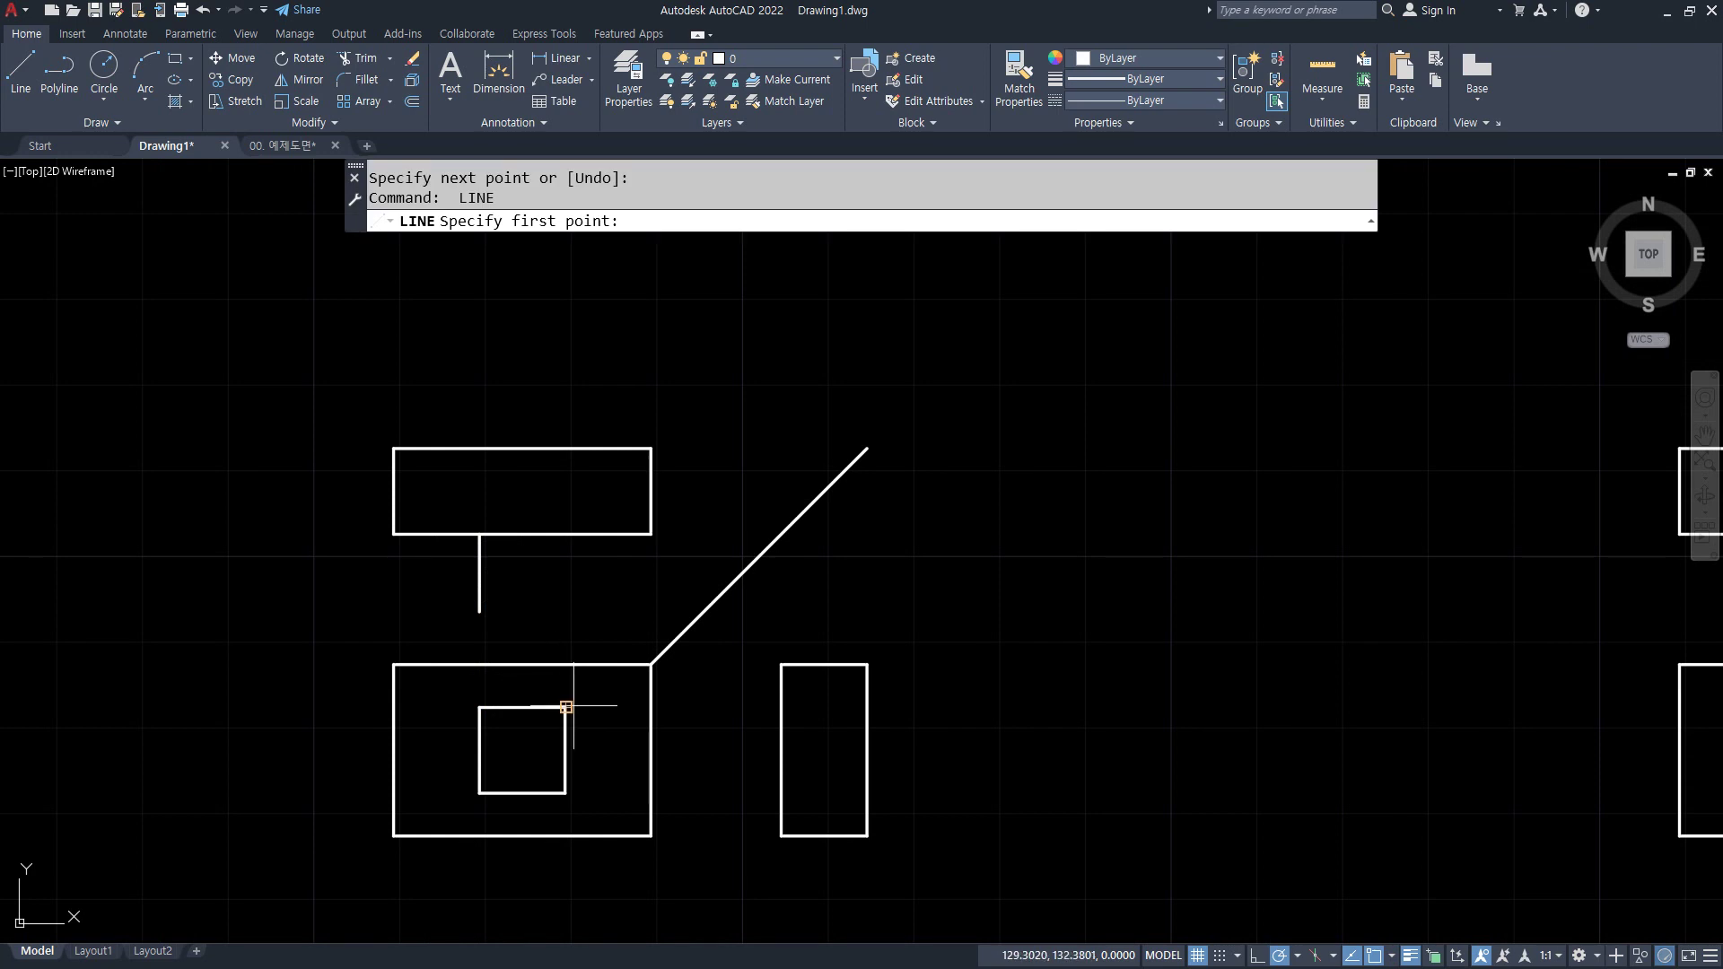
left_click(565, 617)
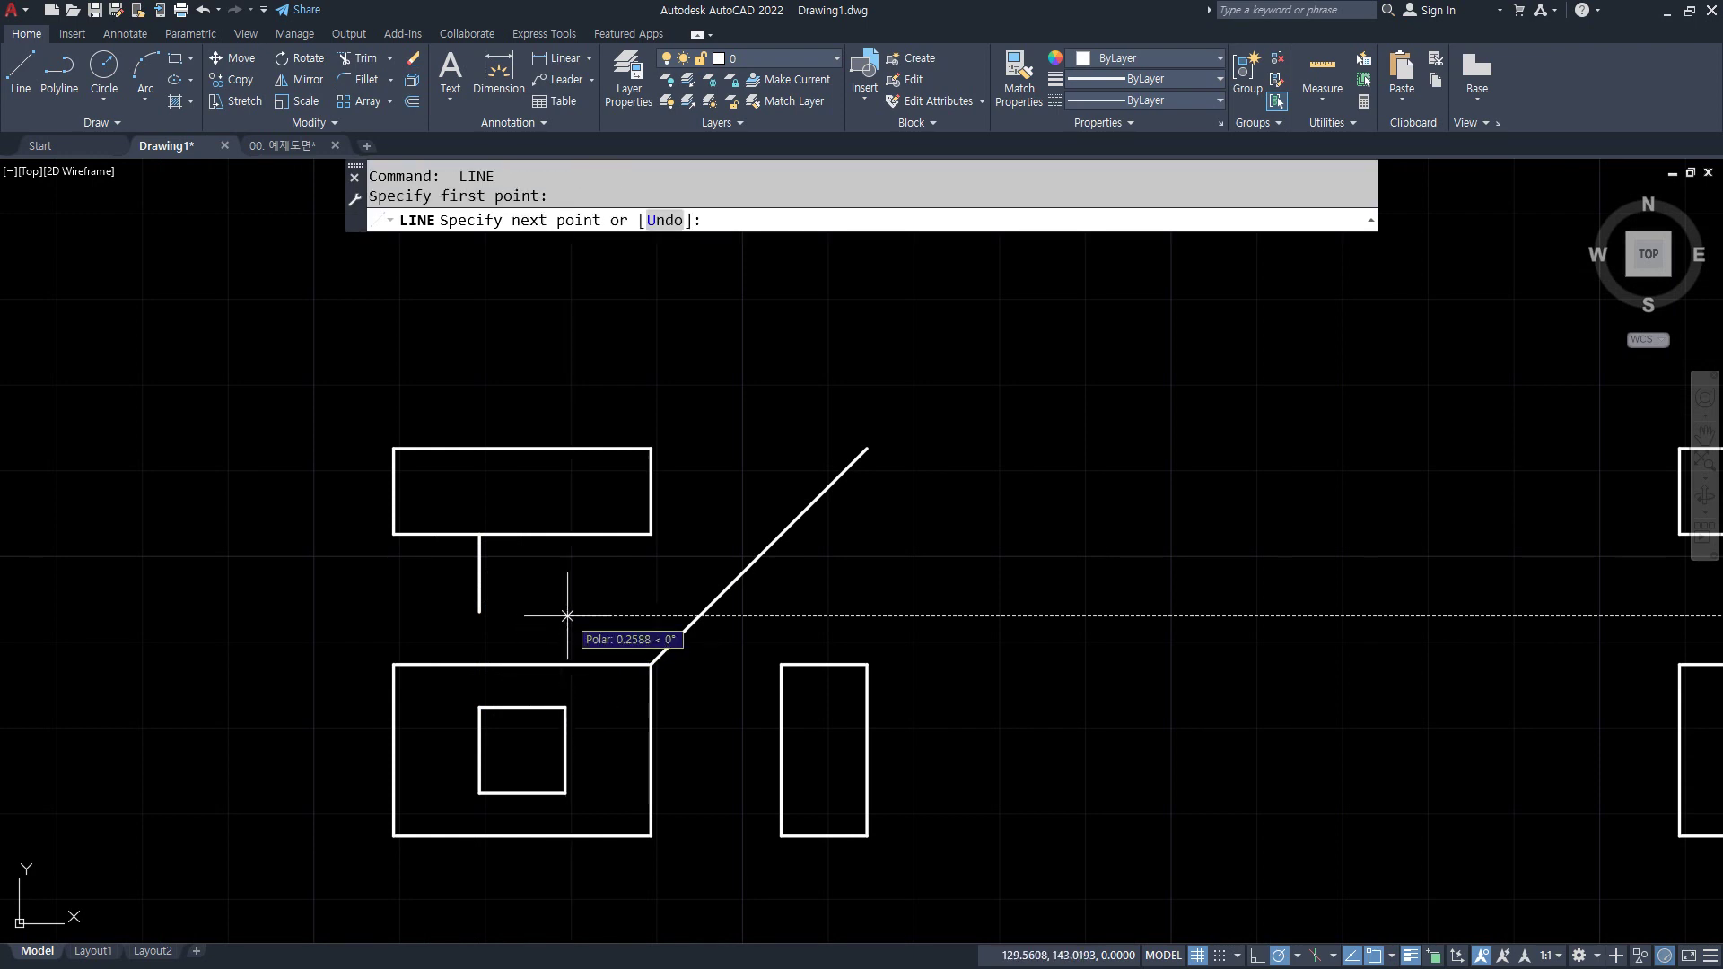
left_click(566, 536)
key("Return")
- Offset the top view's lower edge 5 downward
type("o")
key("Return")
type("5")
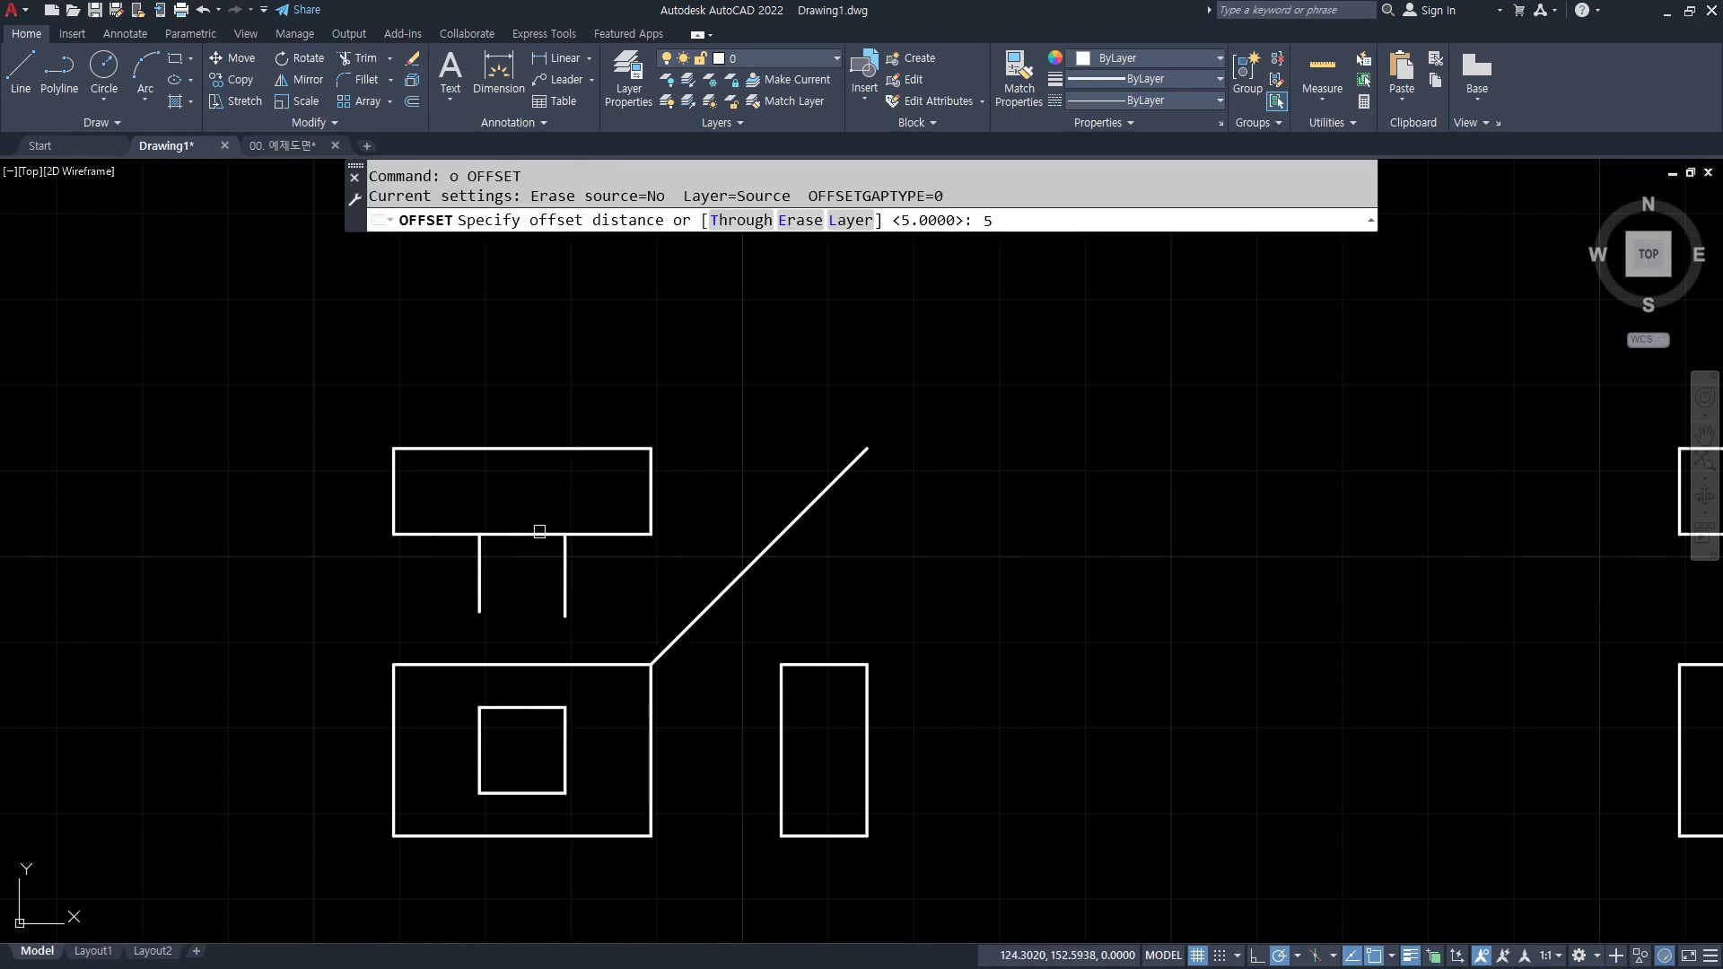
key("Return")
left_click(540, 535)
left_click(525, 561)
key("Return")
- Join the offset line to both vertical lines below the top view with zero-radius fillets
type("f")
key("Return")
left_click(480, 566)
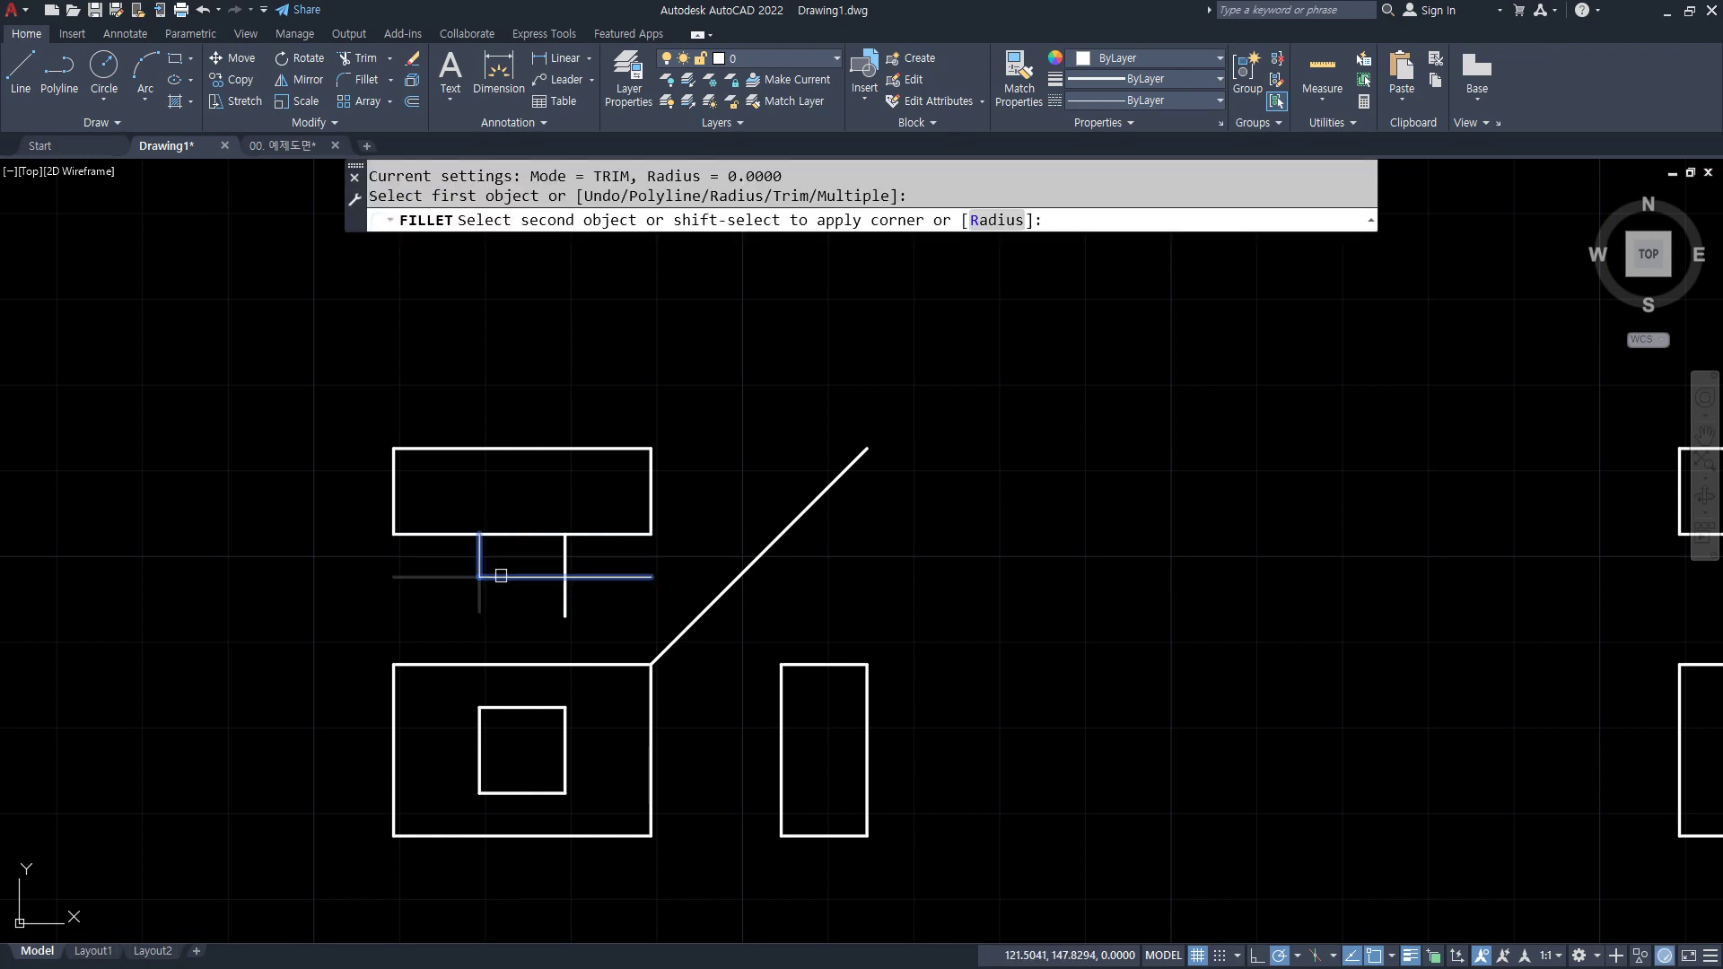
left_click(501, 576)
key("Return")
left_click(538, 577)
left_click(565, 558)
- Project the top view protrusion's lower-right corner across to the diagonal line and down past the side view's lower edge
middle_click_drag(730, 730, 647, 712)
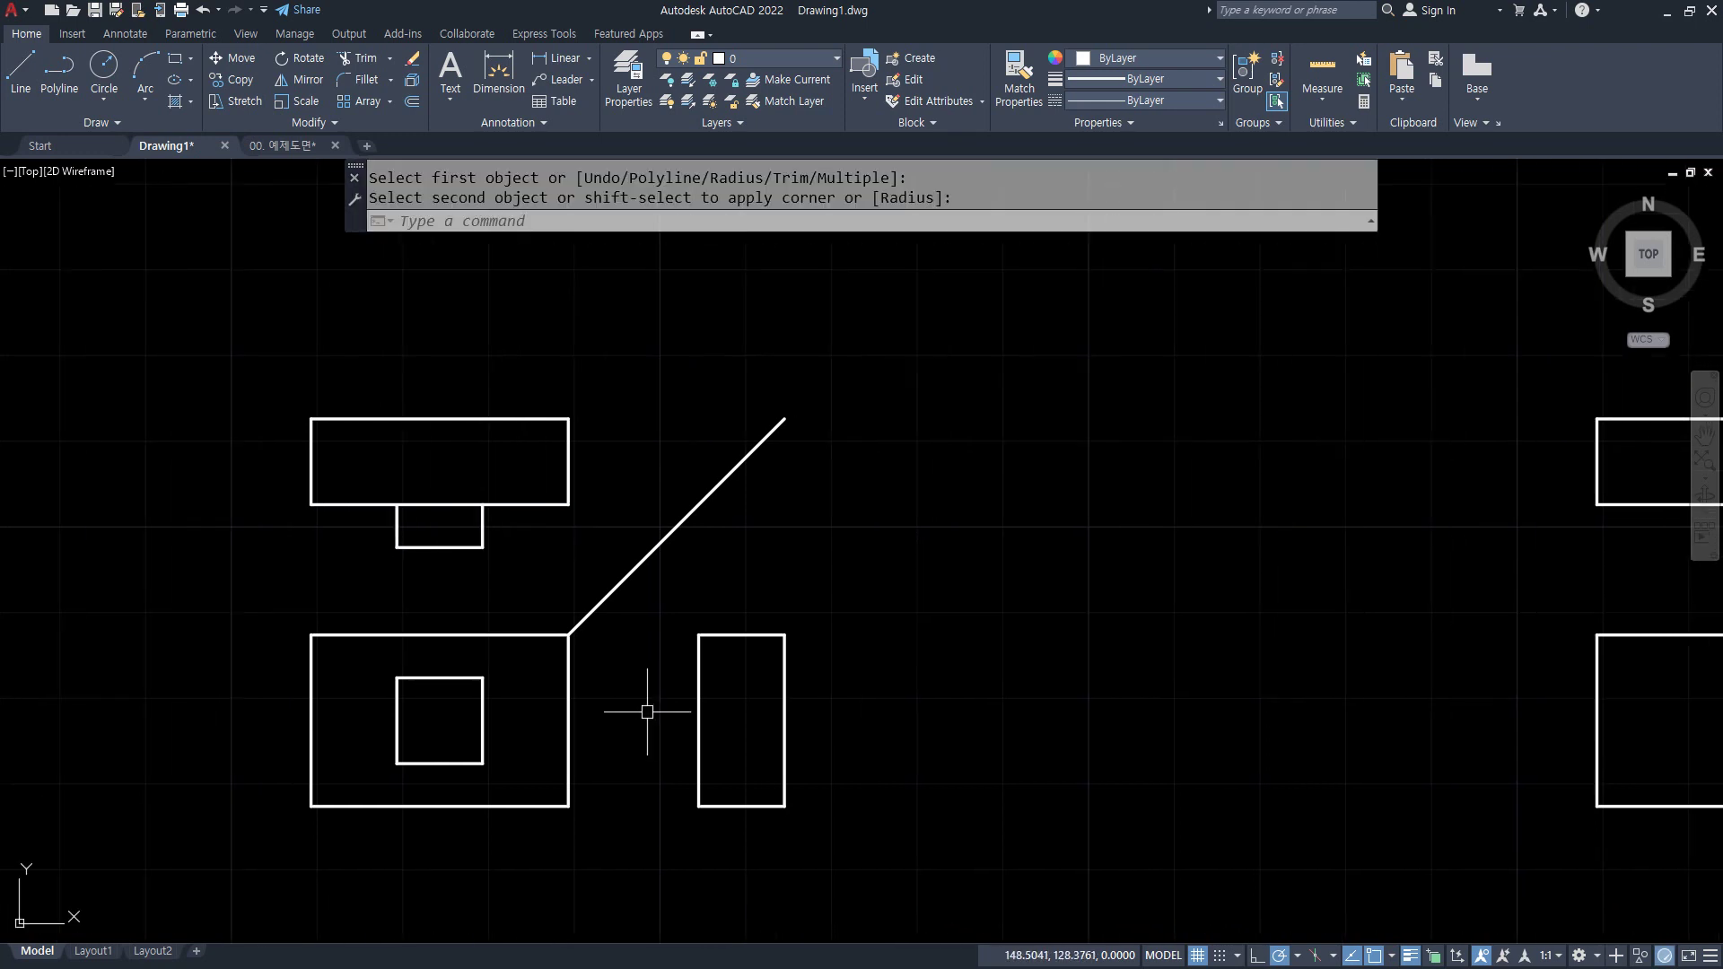
type("l")
key("Return")
left_click(482, 546)
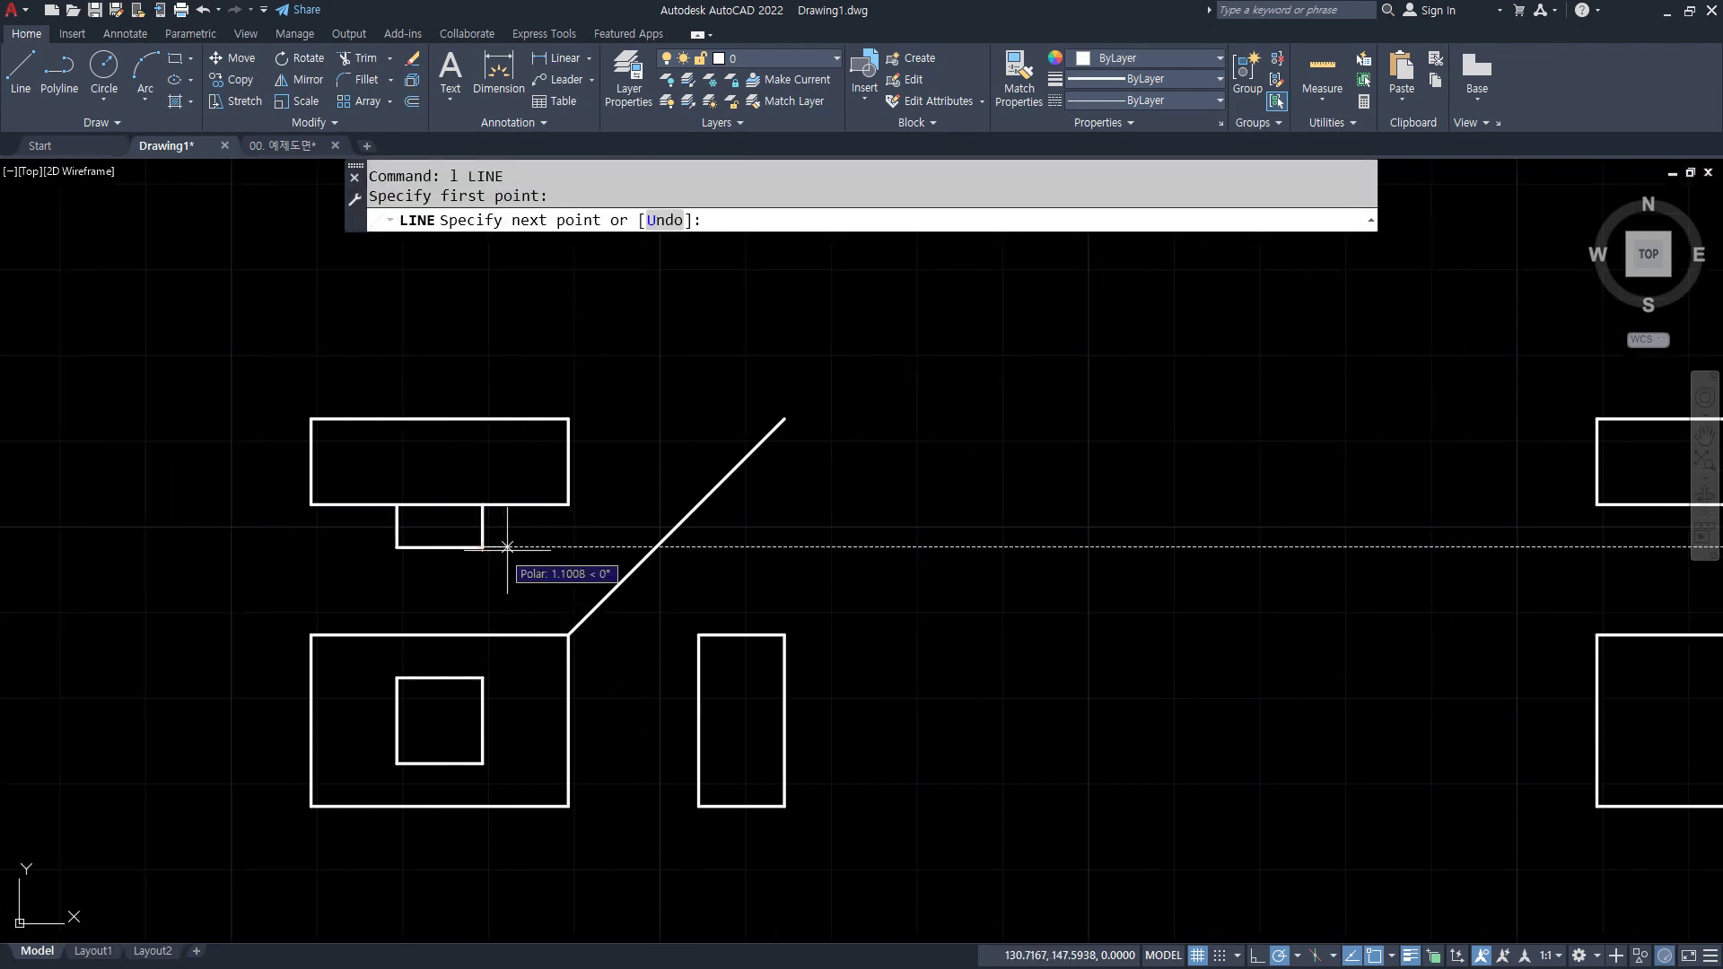
left_click(658, 547)
left_click(656, 839)
key("Return")
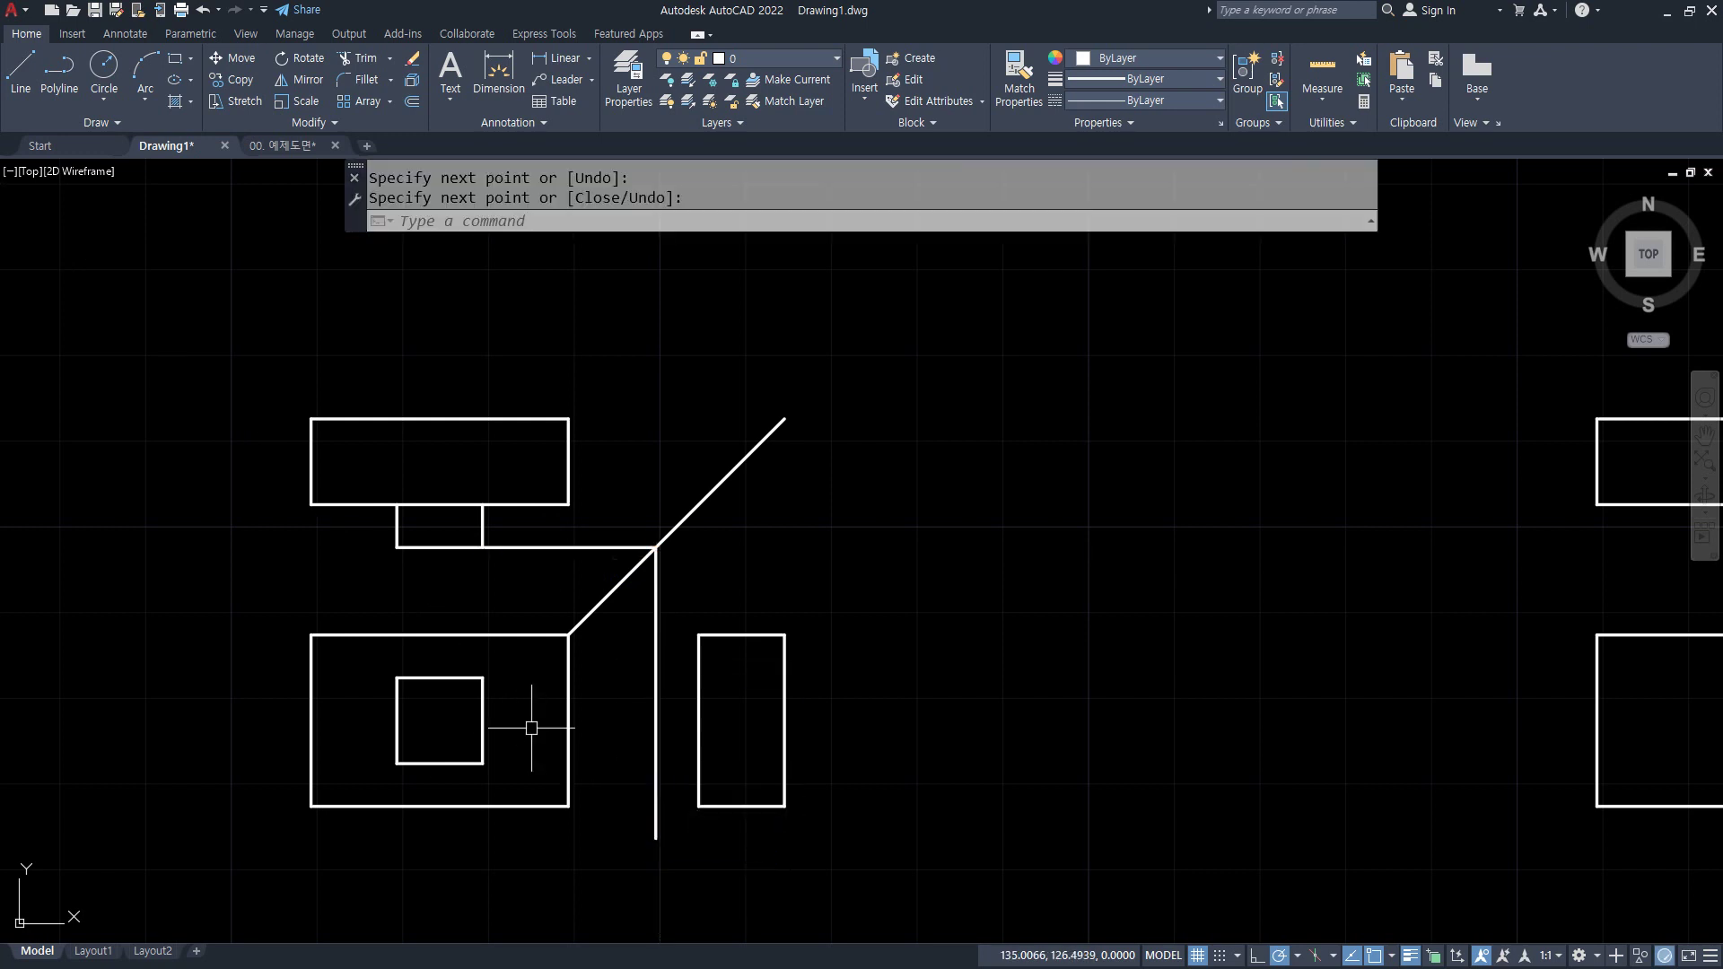
- Draw two horizontal lines from the vertical projection line to the side view's left edge at the square's upper and lower heights
key("Return")
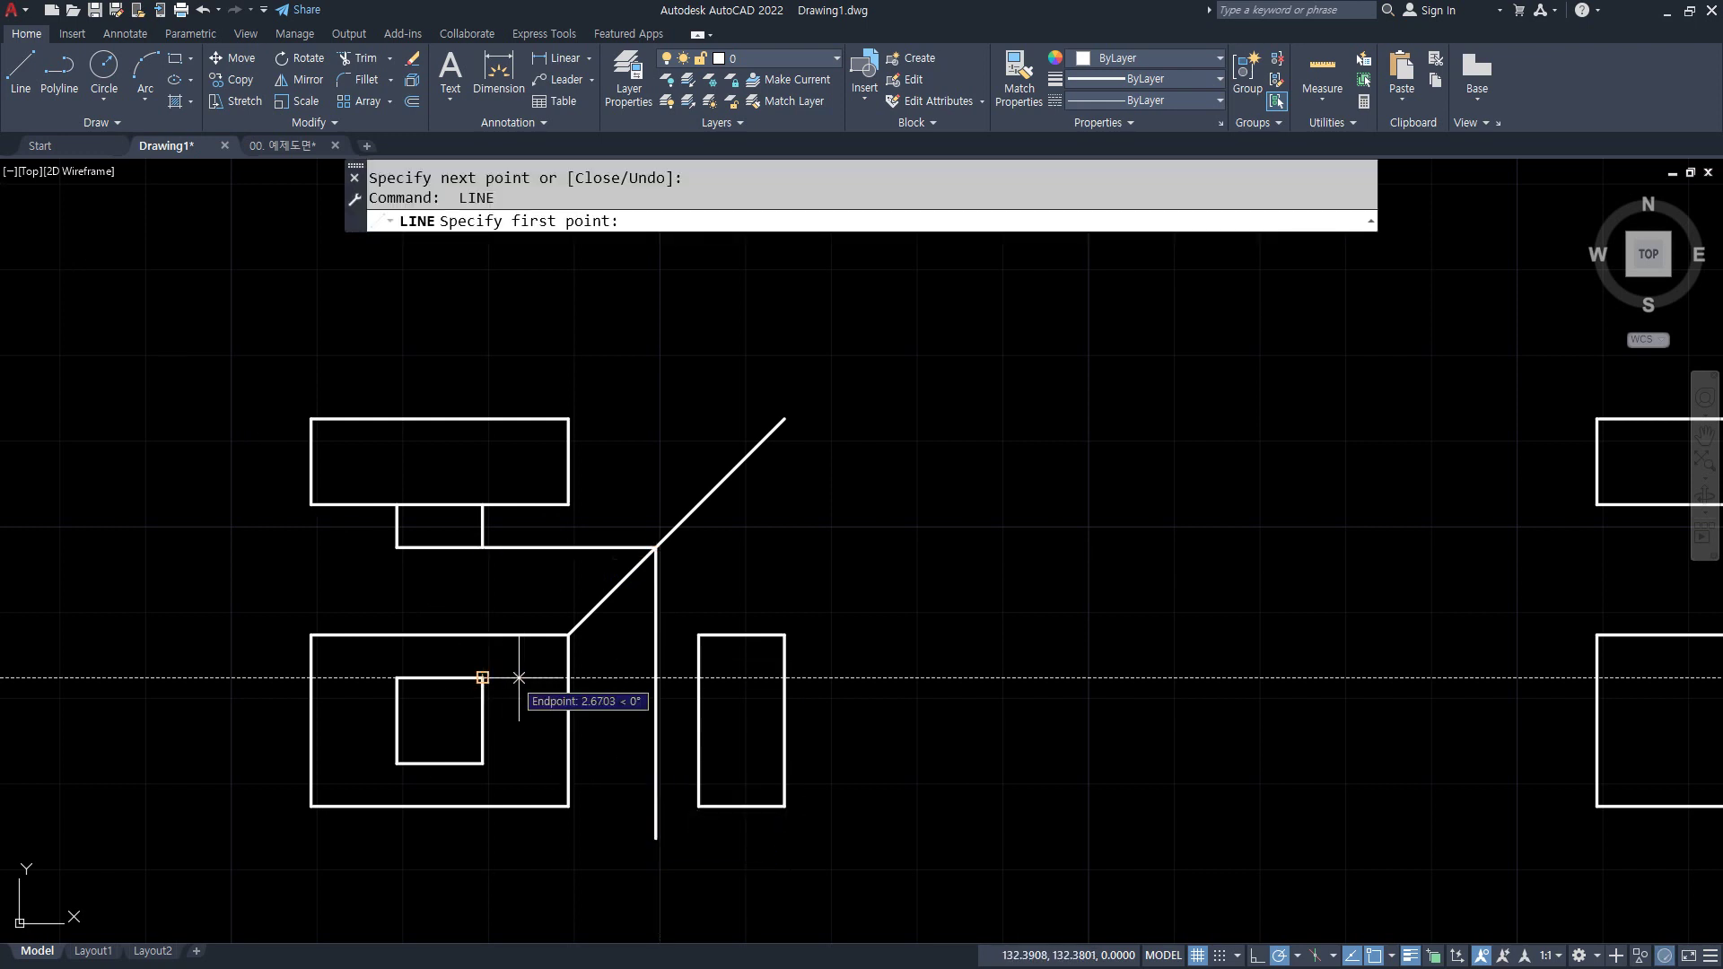
left_click(655, 677)
left_click(698, 677)
key("Return")
key("Return")
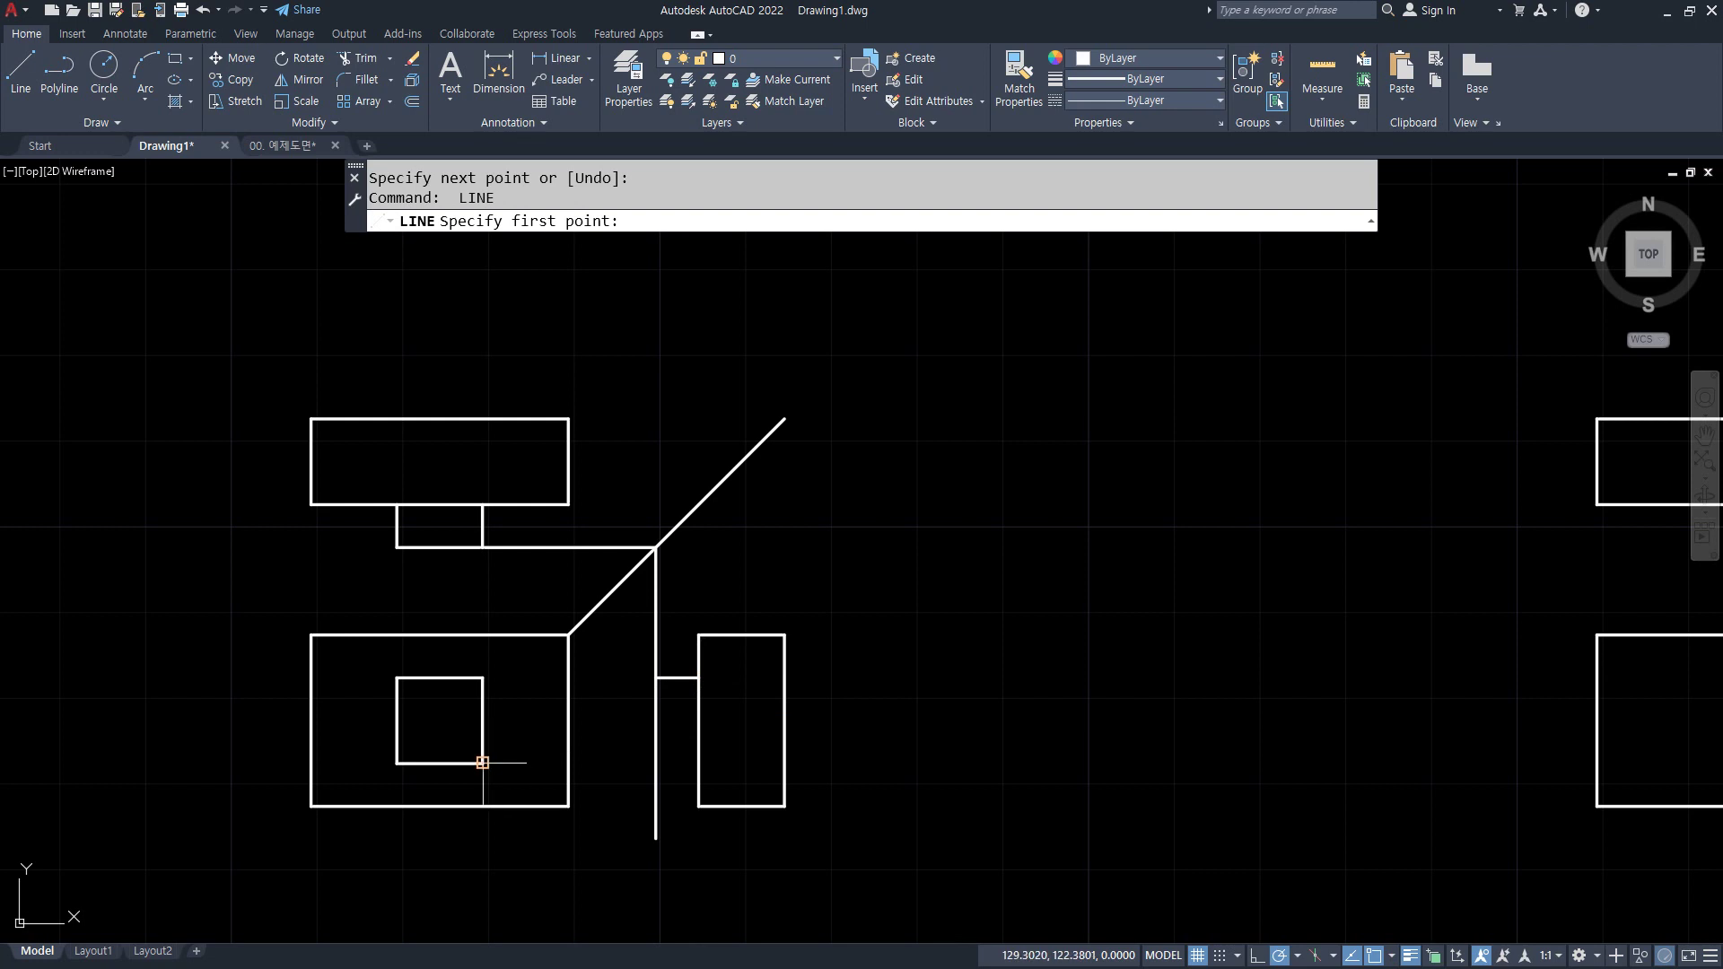
left_click(656, 762)
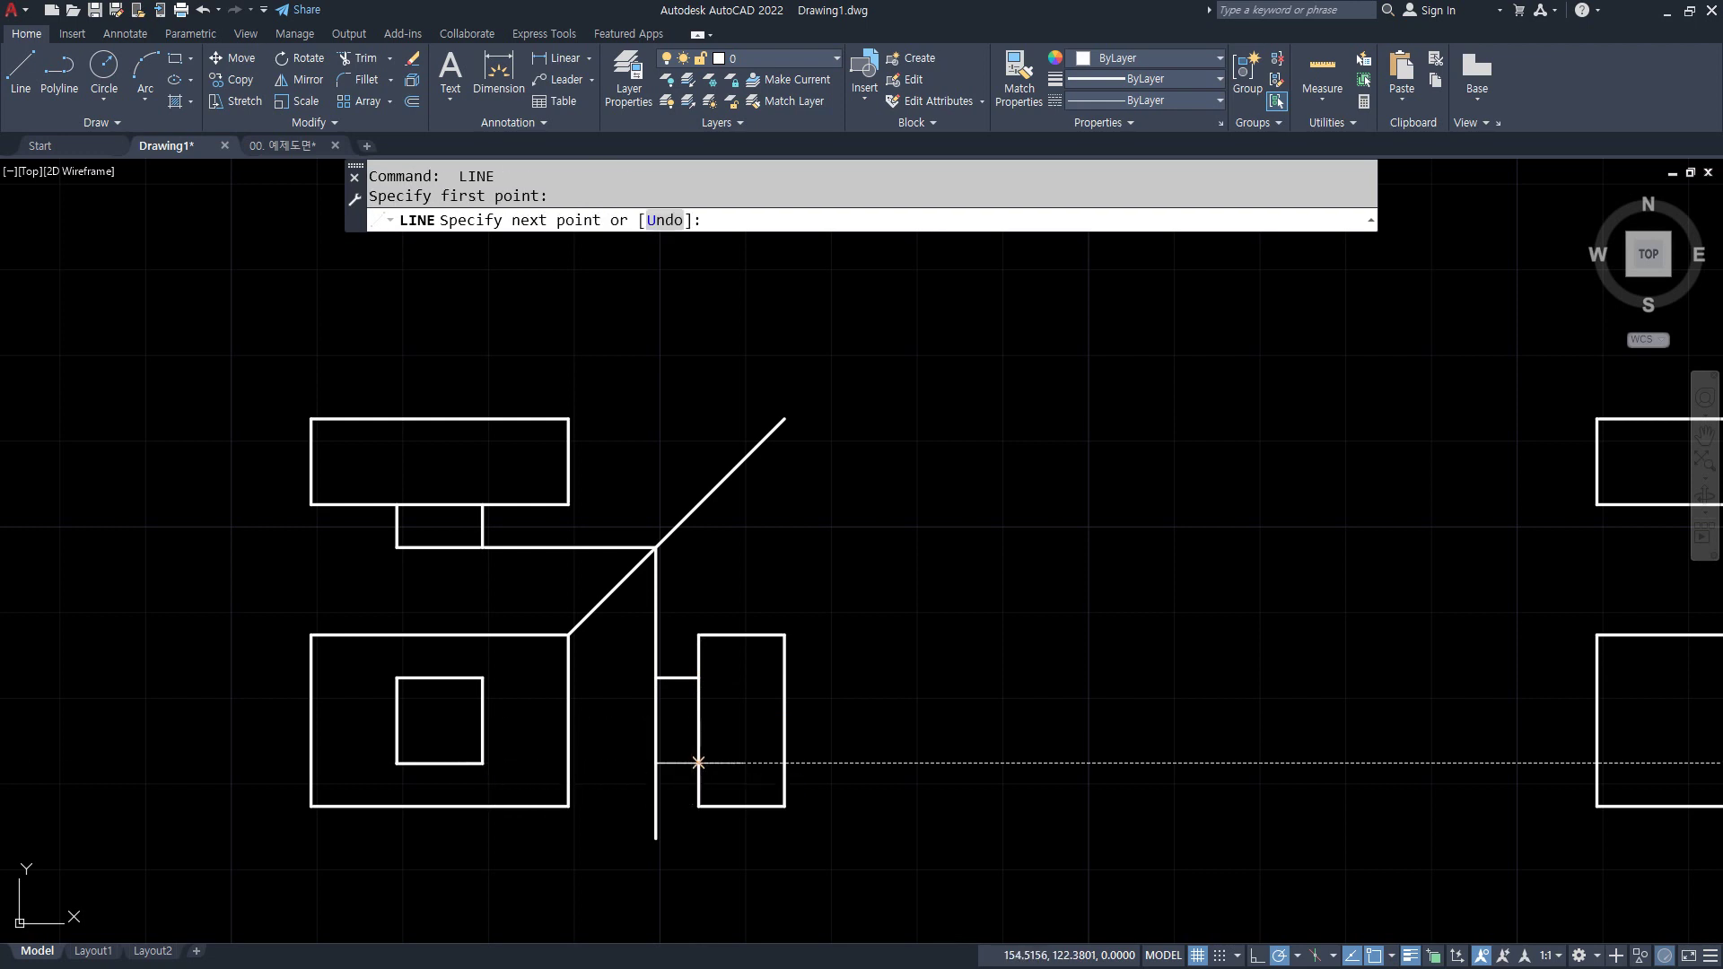
left_click(698, 762)
key("Return")
- Close the side view protrusion by filleting the vertical projection line with both horizontal lines at their corners
type("f")
key("Return")
left_click(676, 763)
left_click(655, 730)
key("Return")
left_click(656, 707)
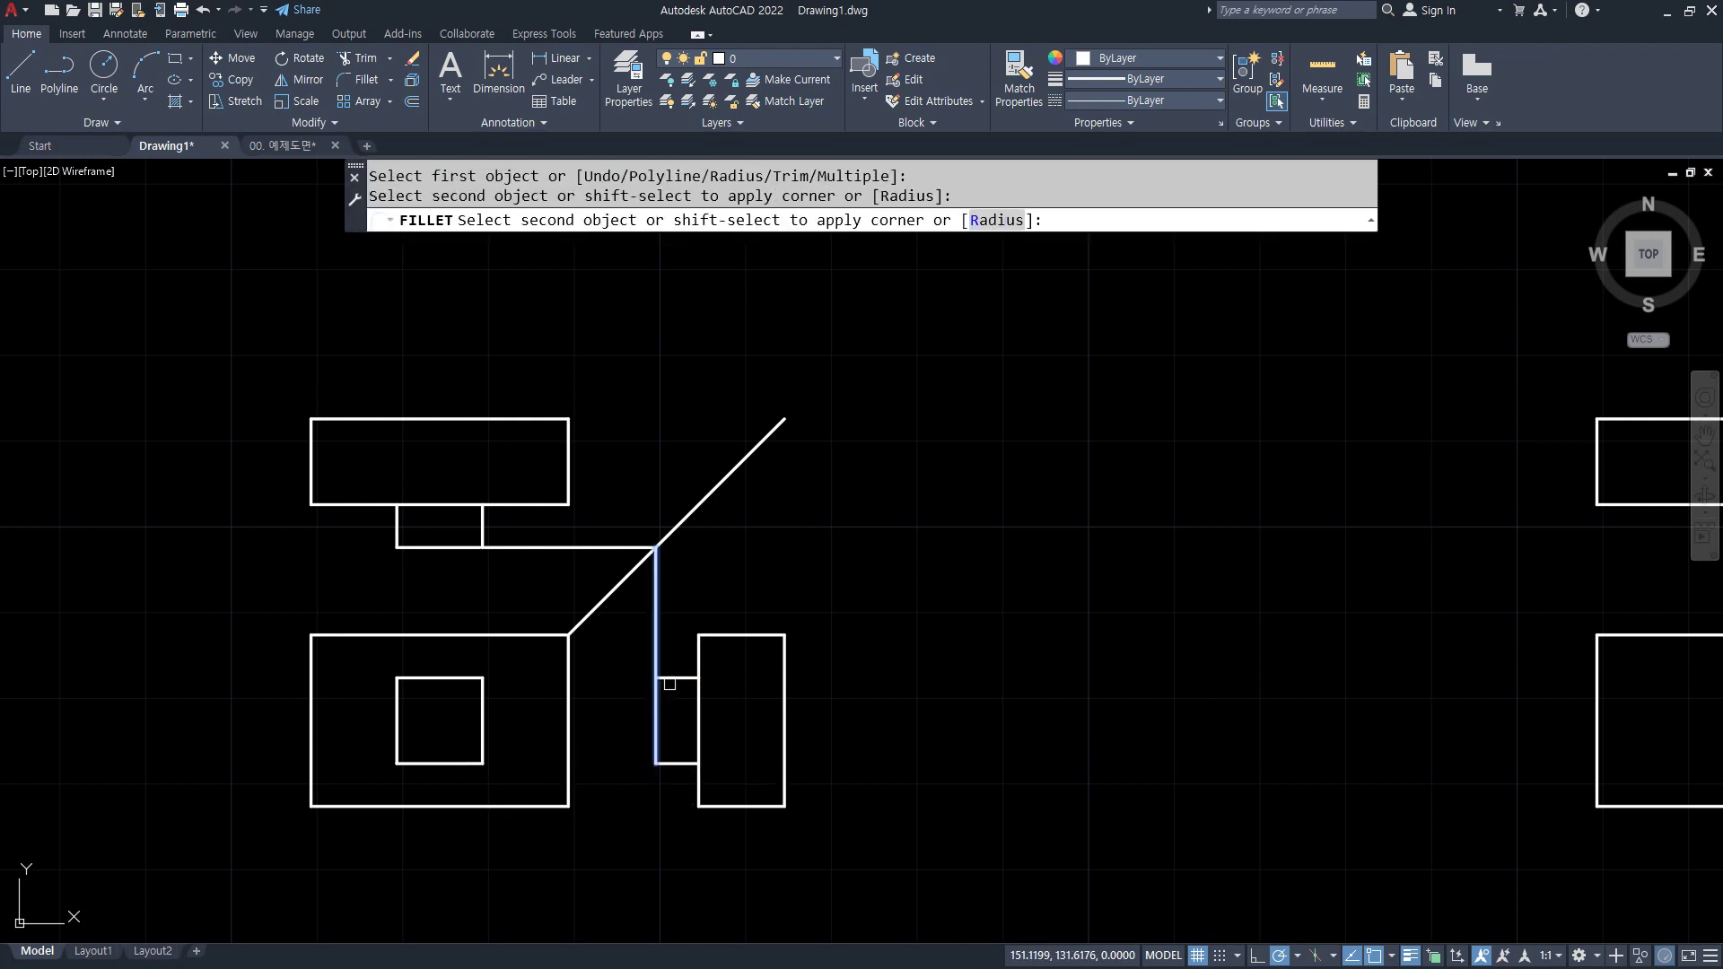
left_click(670, 680)
- Erase the leftover horizontal projection line below the top view and the diagonal line
left_click(619, 547)
type("e")
key("Return")
left_click(671, 530)
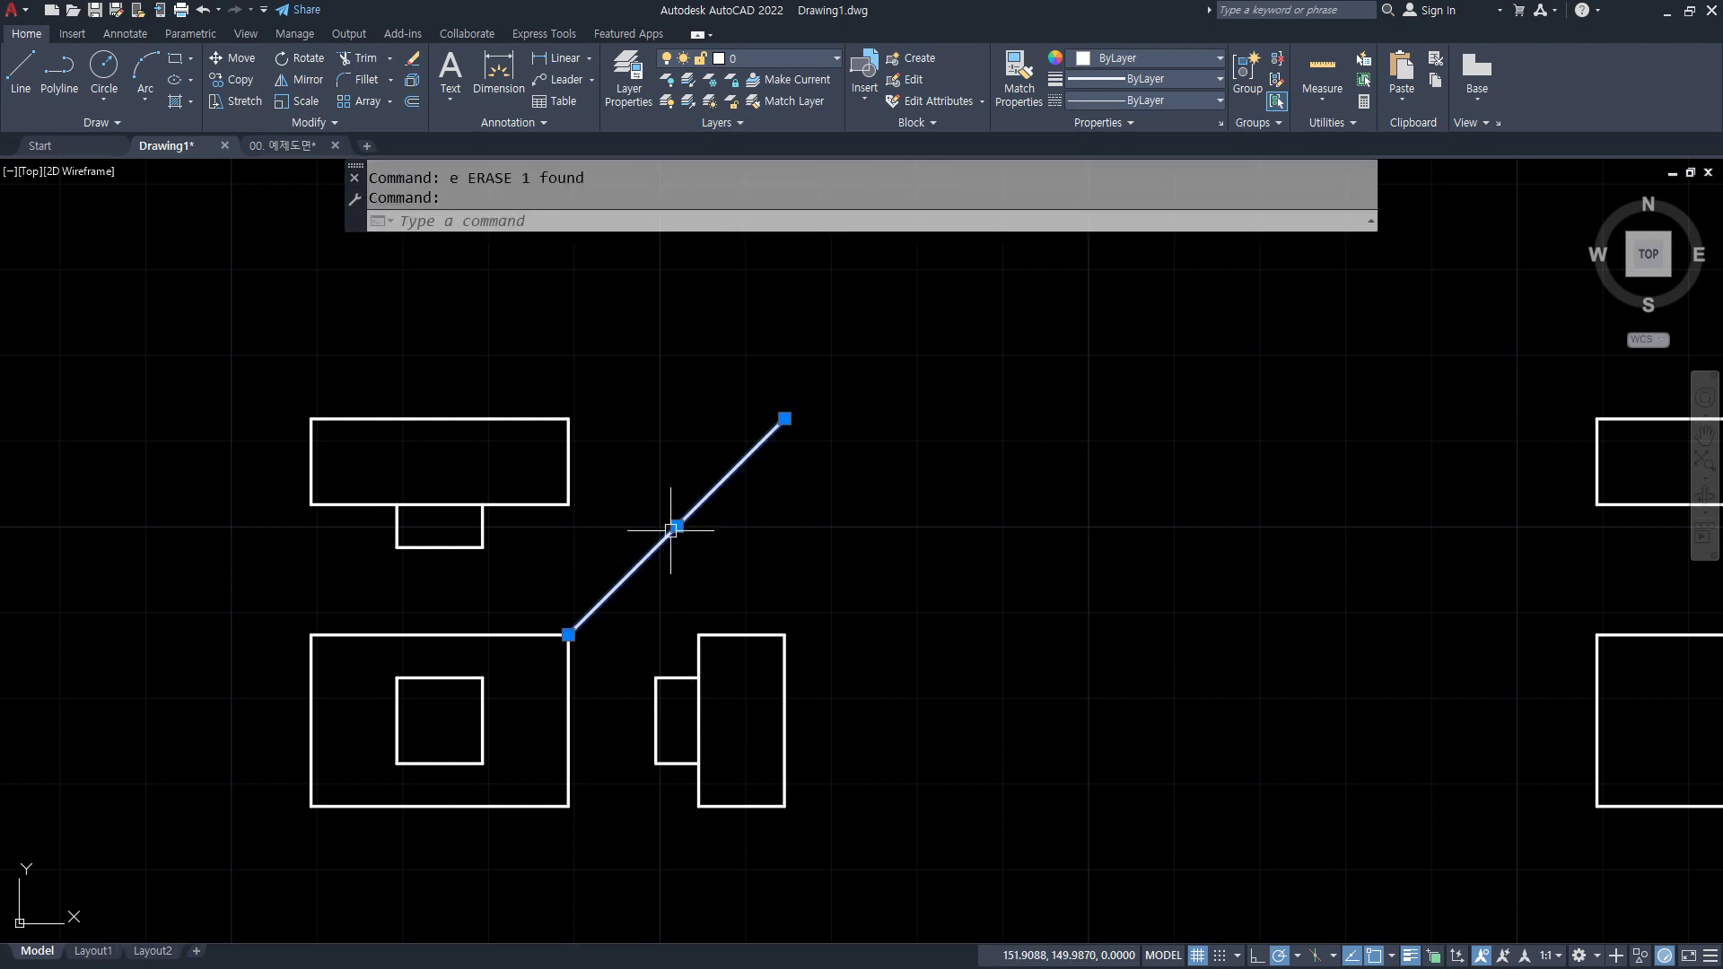
type("e")
key("Return")
- In the next three-view set, draw the front view's horizontal and vertical midlines across the full rectangle
middle_click_drag(1032, 679, 153, 592)
middle_click_drag(750, 603, 632, 627)
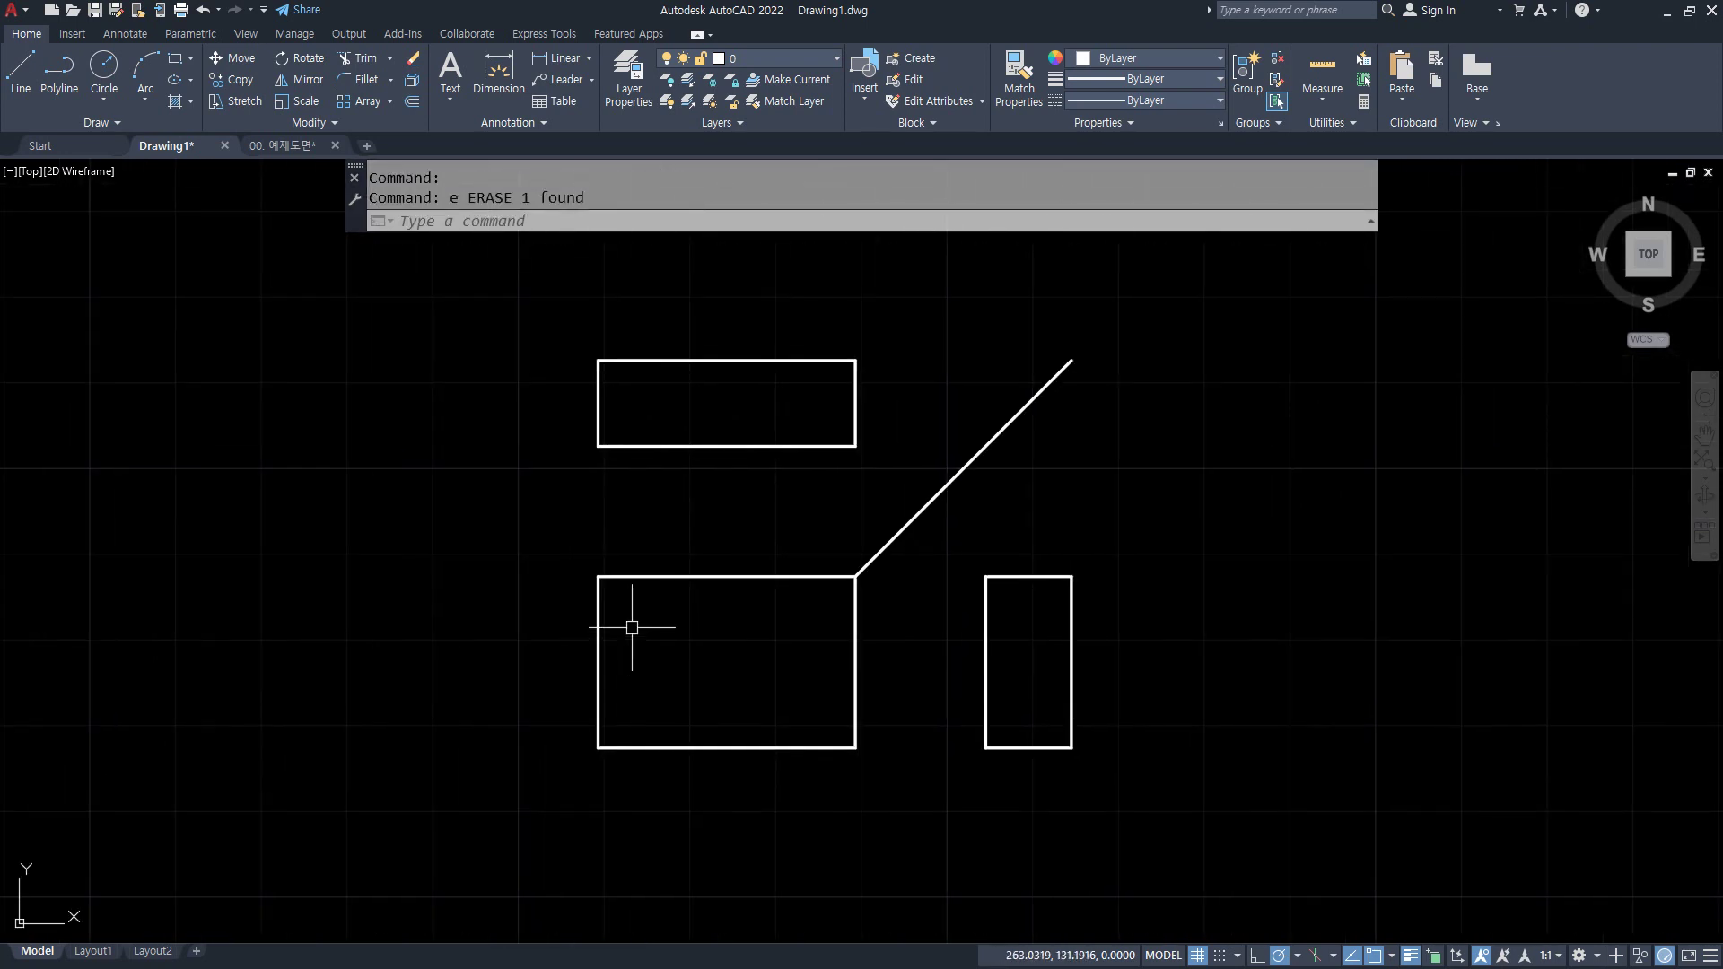
type("l")
key("Return")
left_click(597, 662)
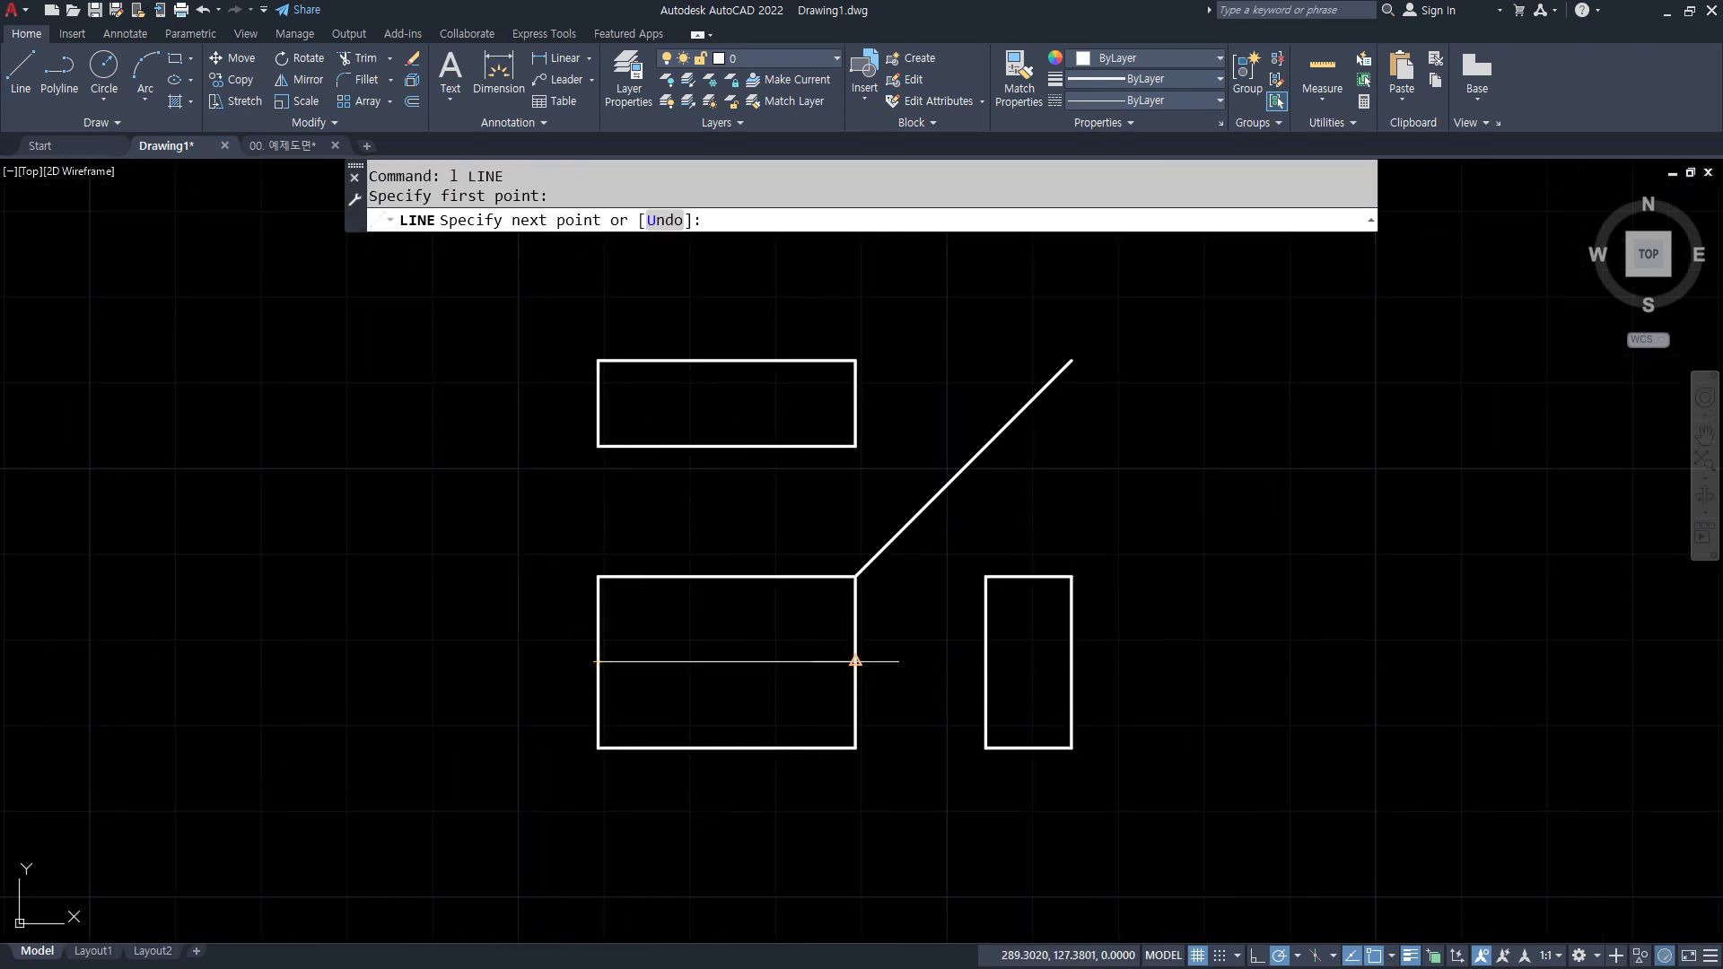
left_click(856, 662)
key("Return")
key("Return")
left_click(727, 577)
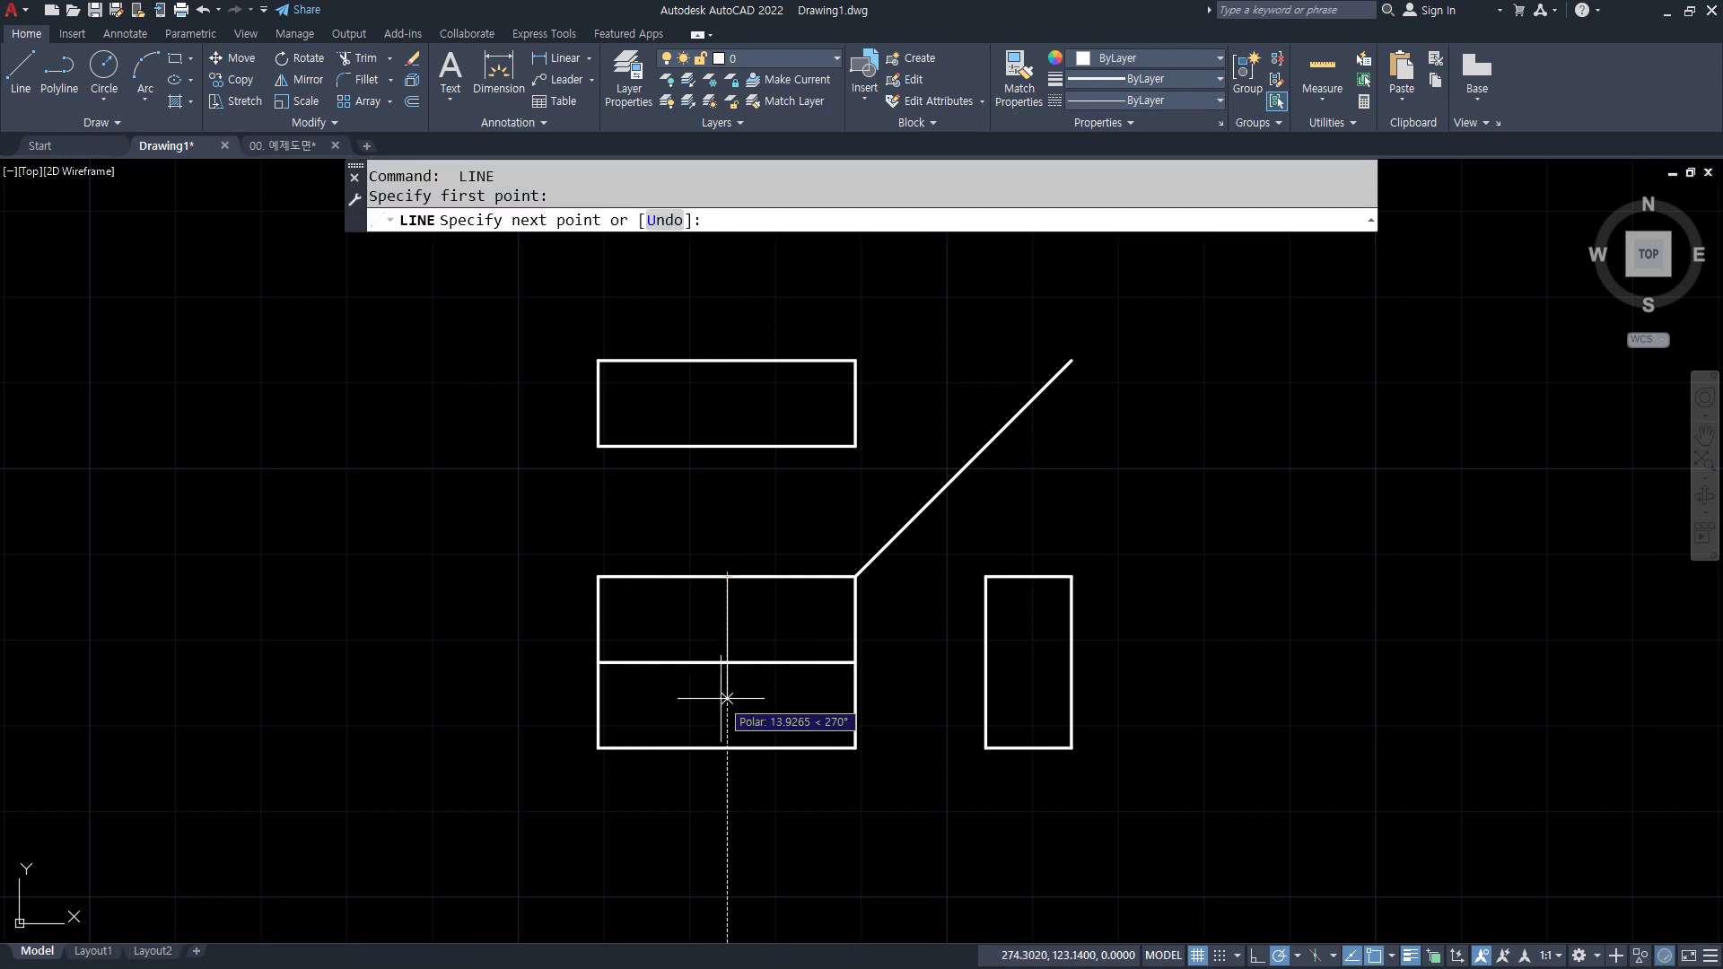
left_click(727, 748)
key("Return")
- Draw the top view's full horizontal midline and a vertical line from its lower edge midpoint up to the centre
key("Return")
left_click(598, 404)
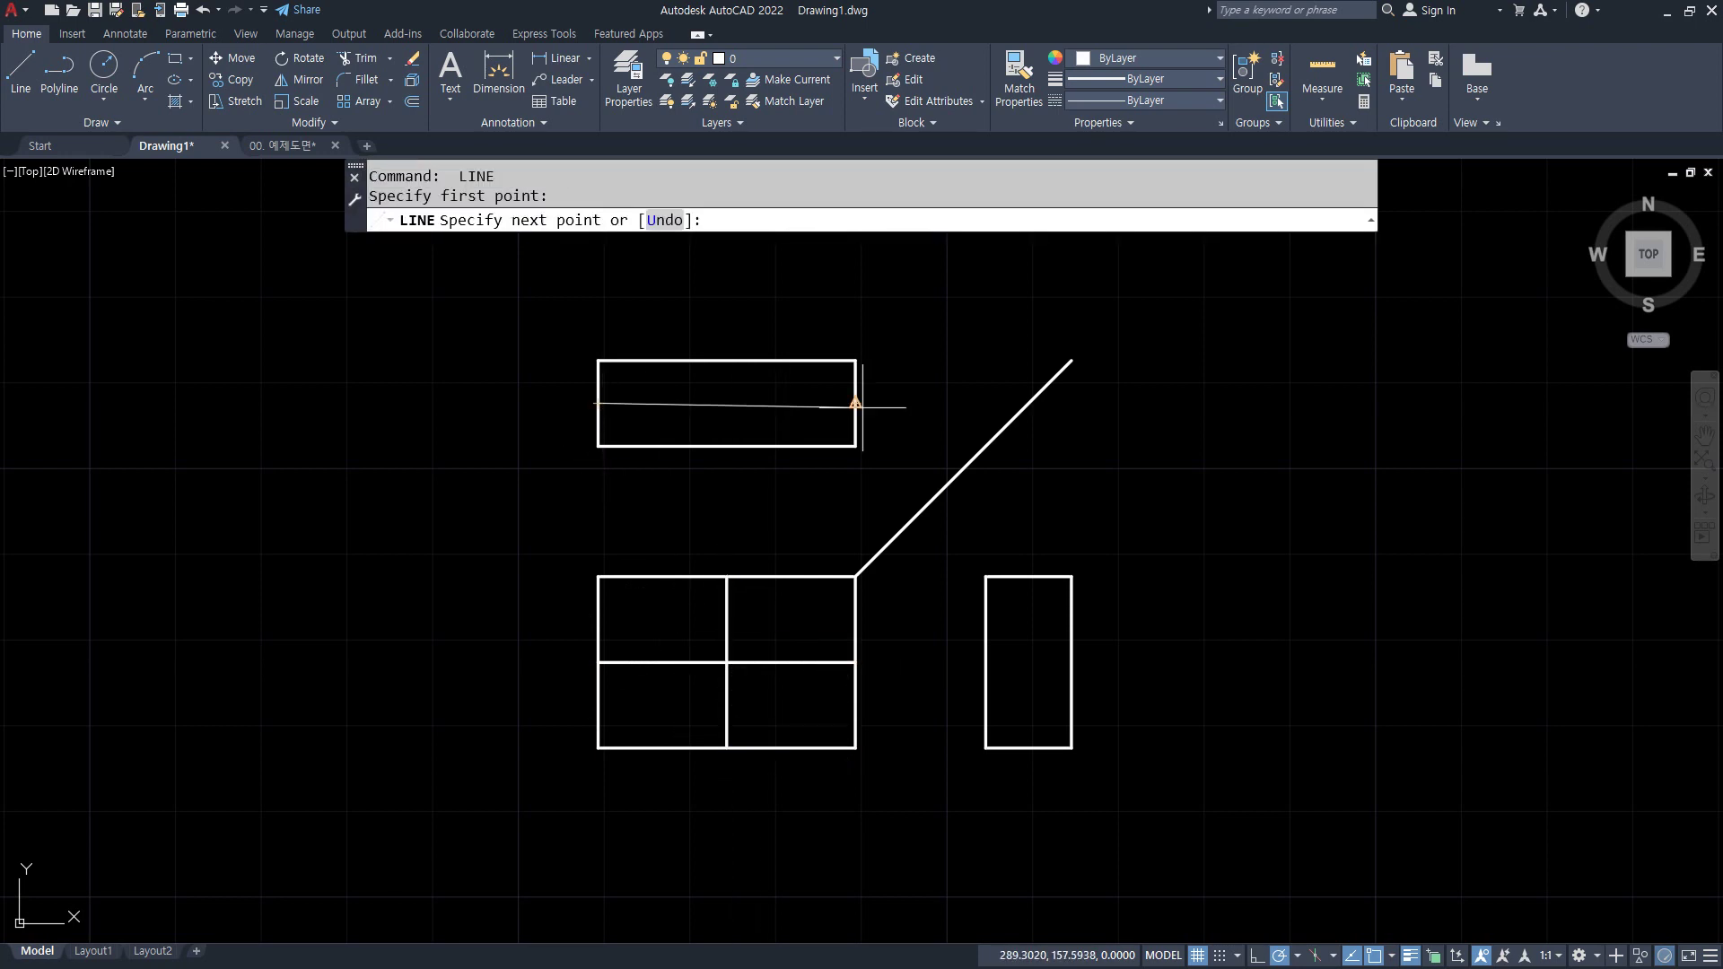
left_click(855, 405)
key("Return")
key("Return")
left_click(726, 446)
left_click(727, 403)
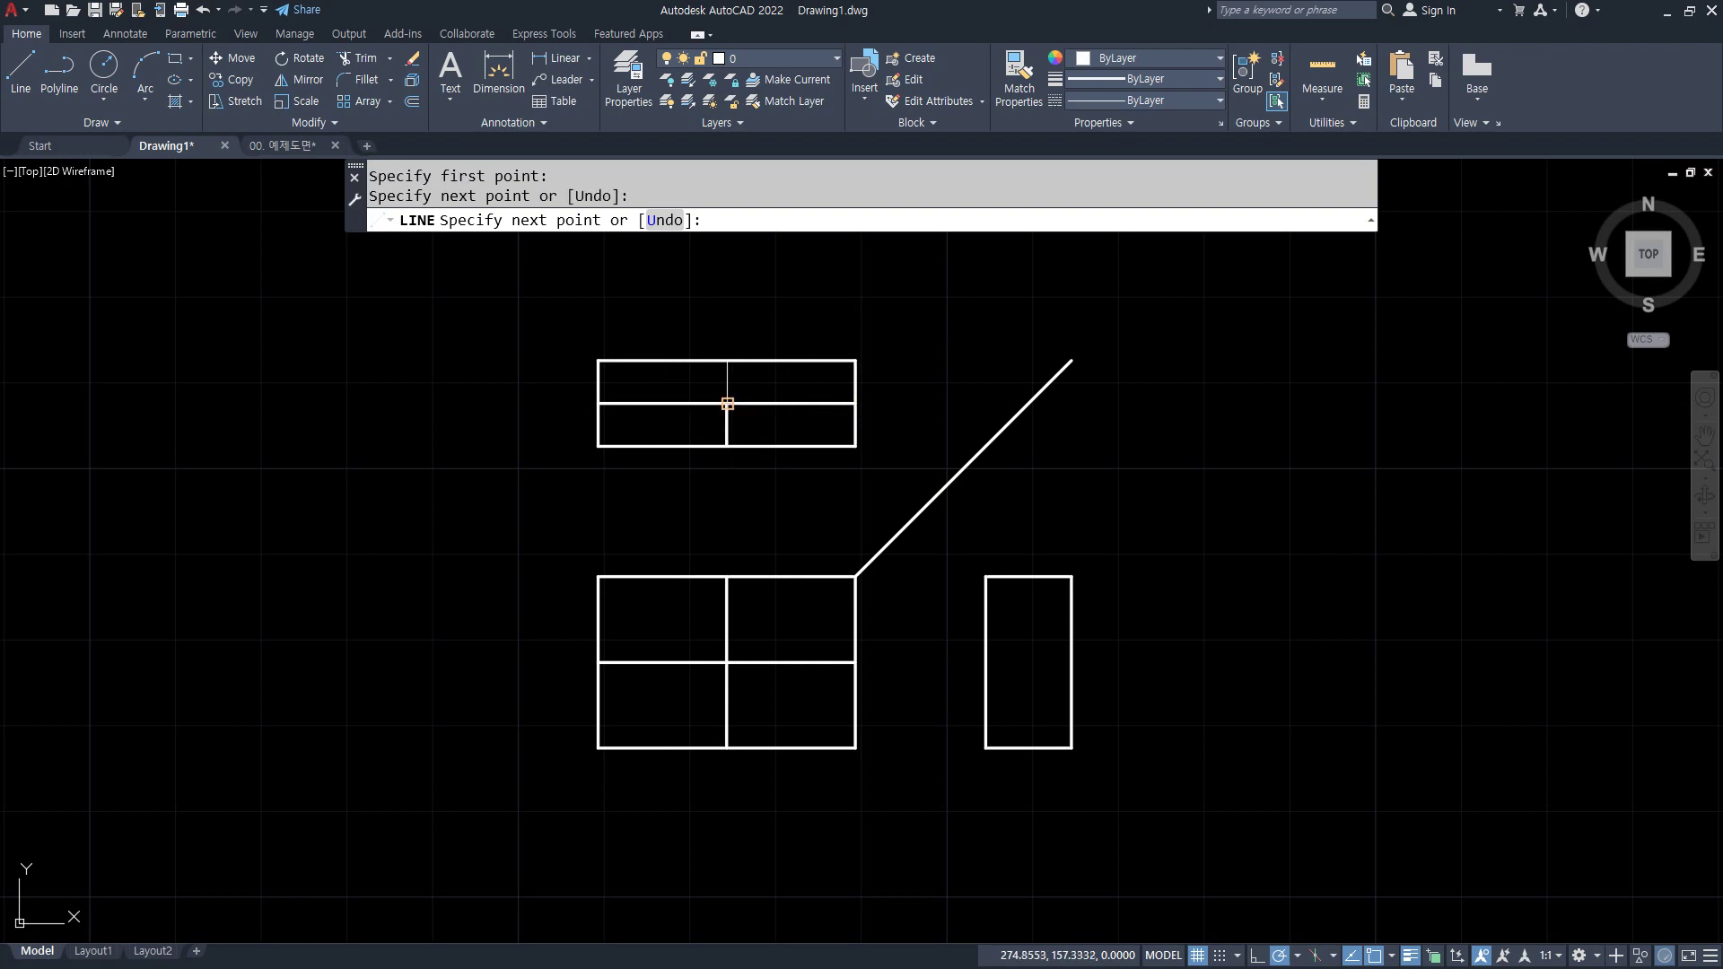
key("Return")
- Trim the left half of the top view's horizontal midline
type("tr")
key("Return")
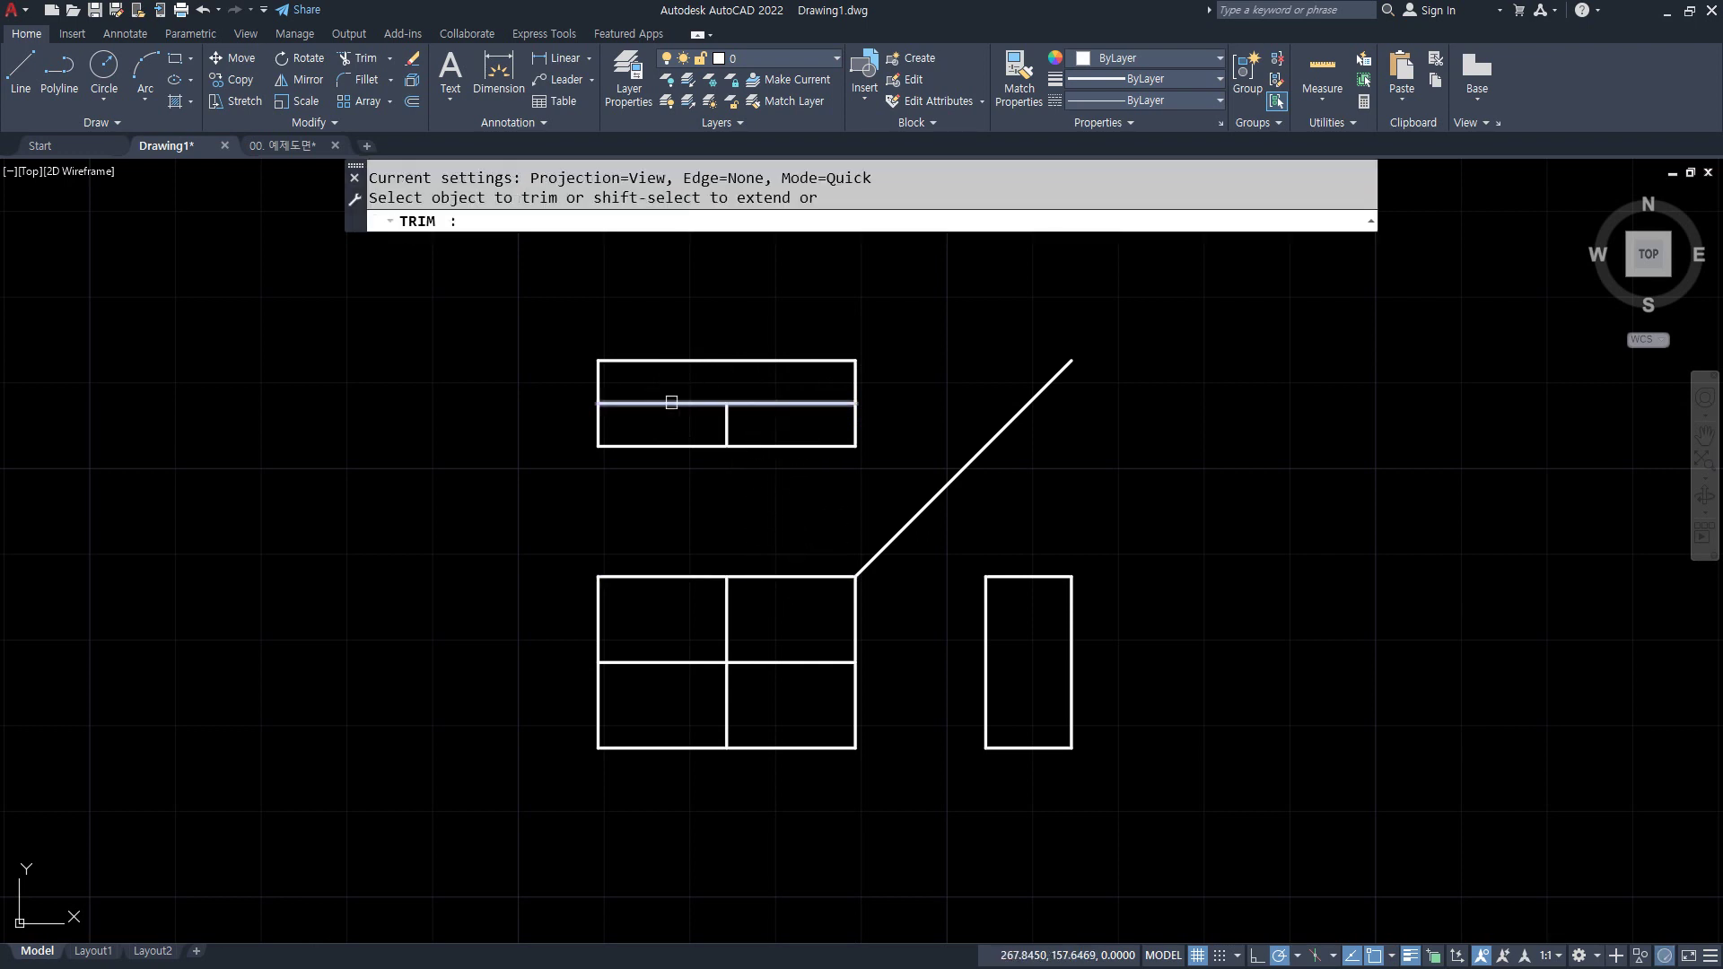
left_click(672, 403)
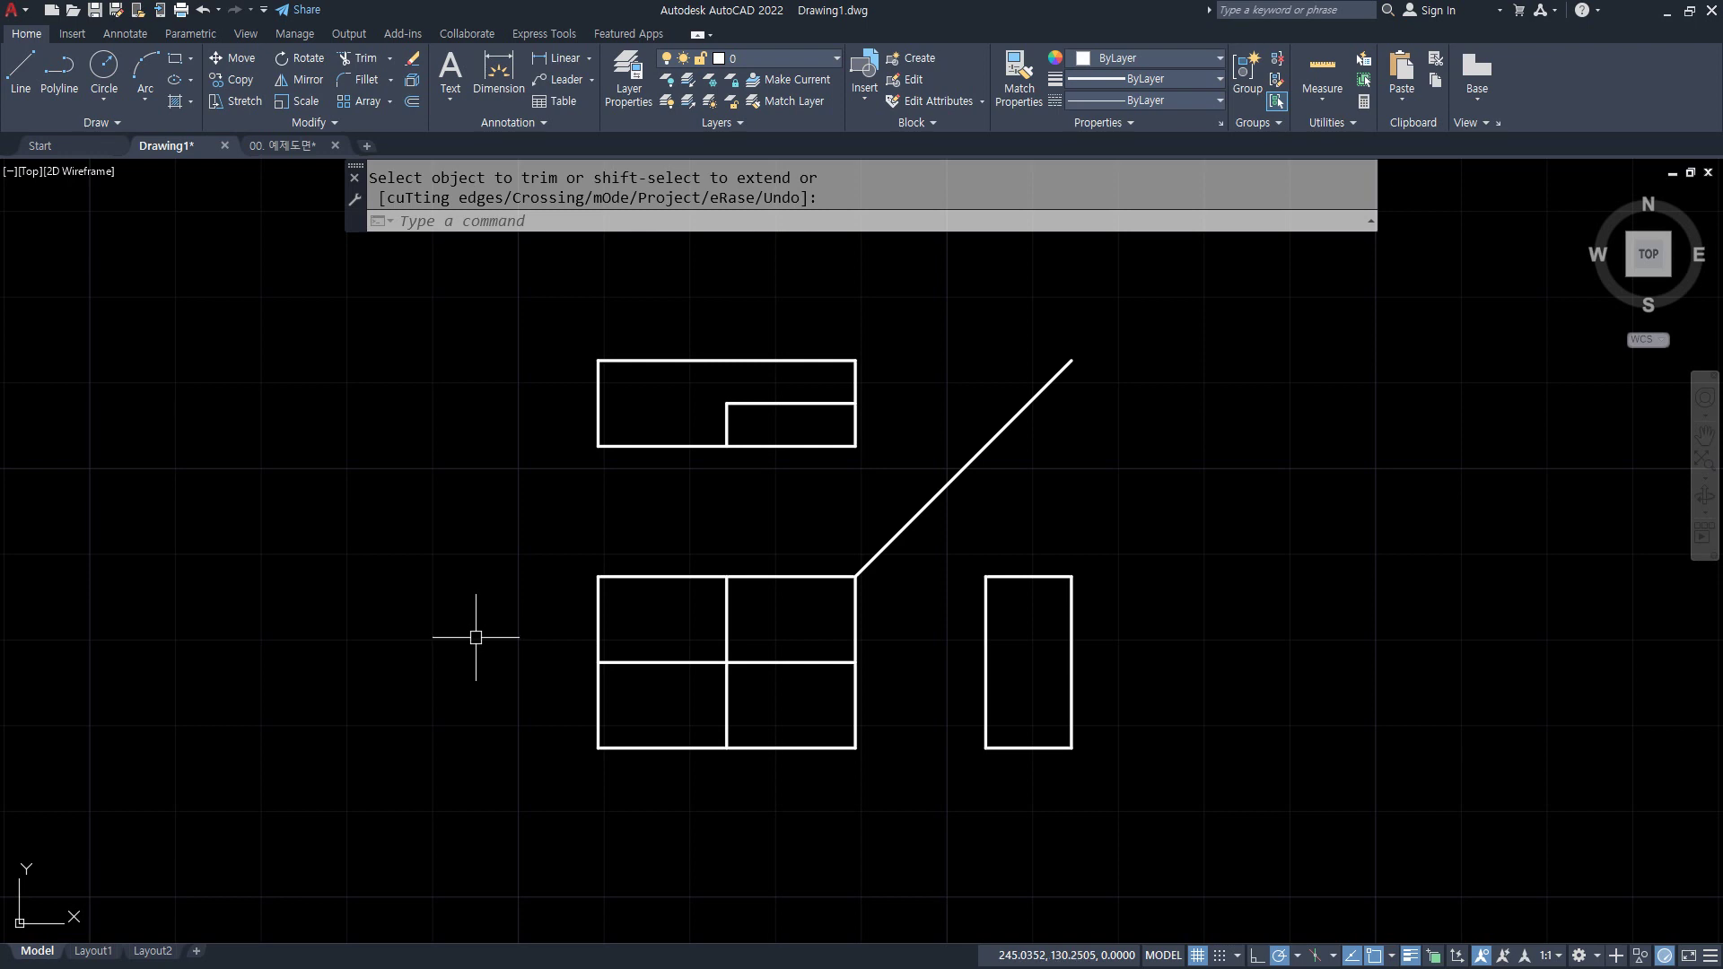
key("Return")
- Draw a separate horizontal line from the top view's centre to the midpoint of its left edge
type("l")
key("Return")
left_click(727, 404)
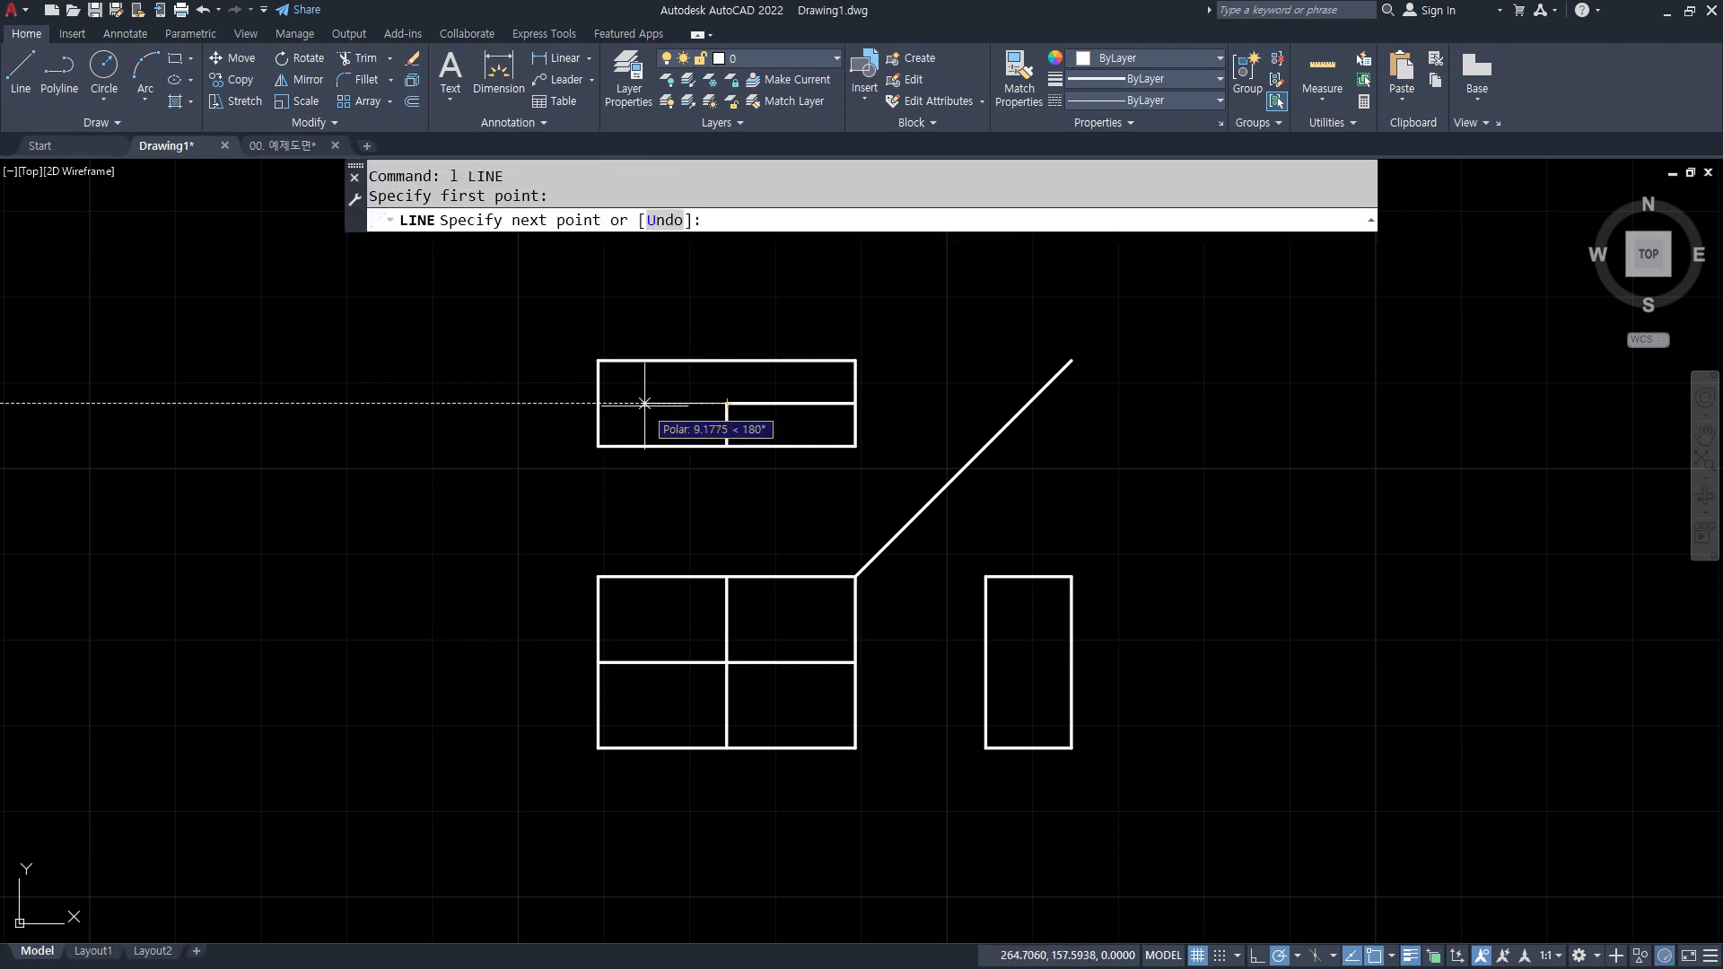
left_click(597, 404)
key("Return")
- Move the top view's left horizontal half line to the 은선 hidden-line layer
left_click(650, 404)
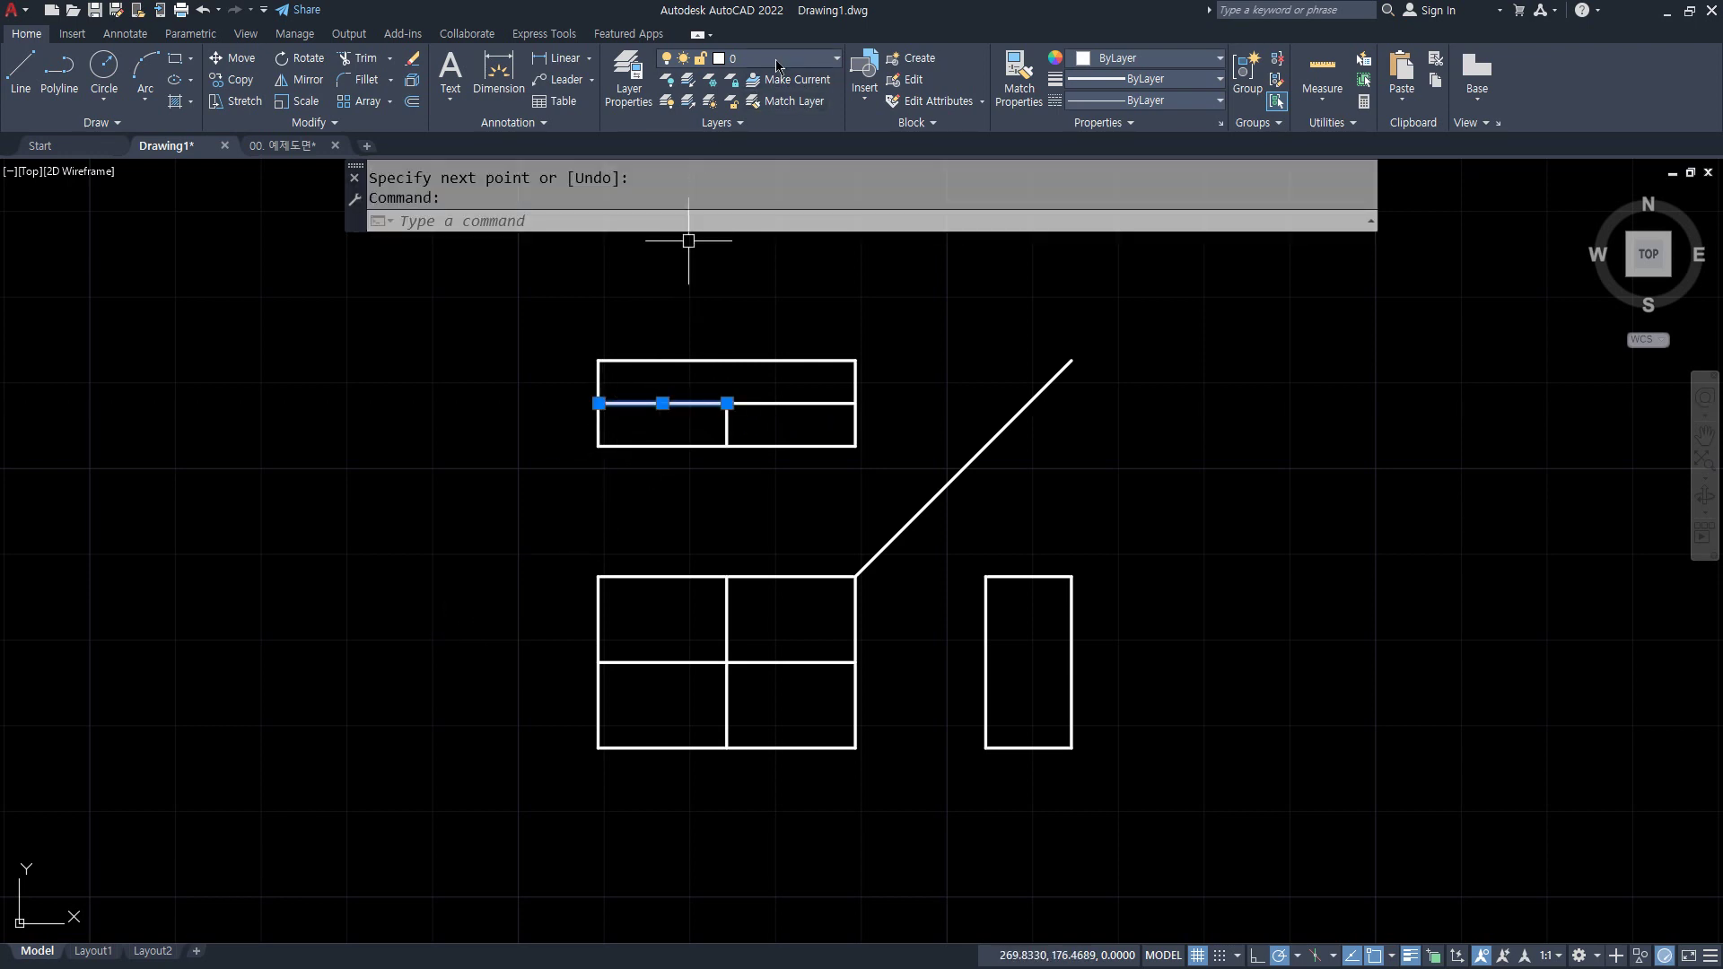
left_click(777, 59)
left_click(759, 122)
key("Escape")
key("Escape")
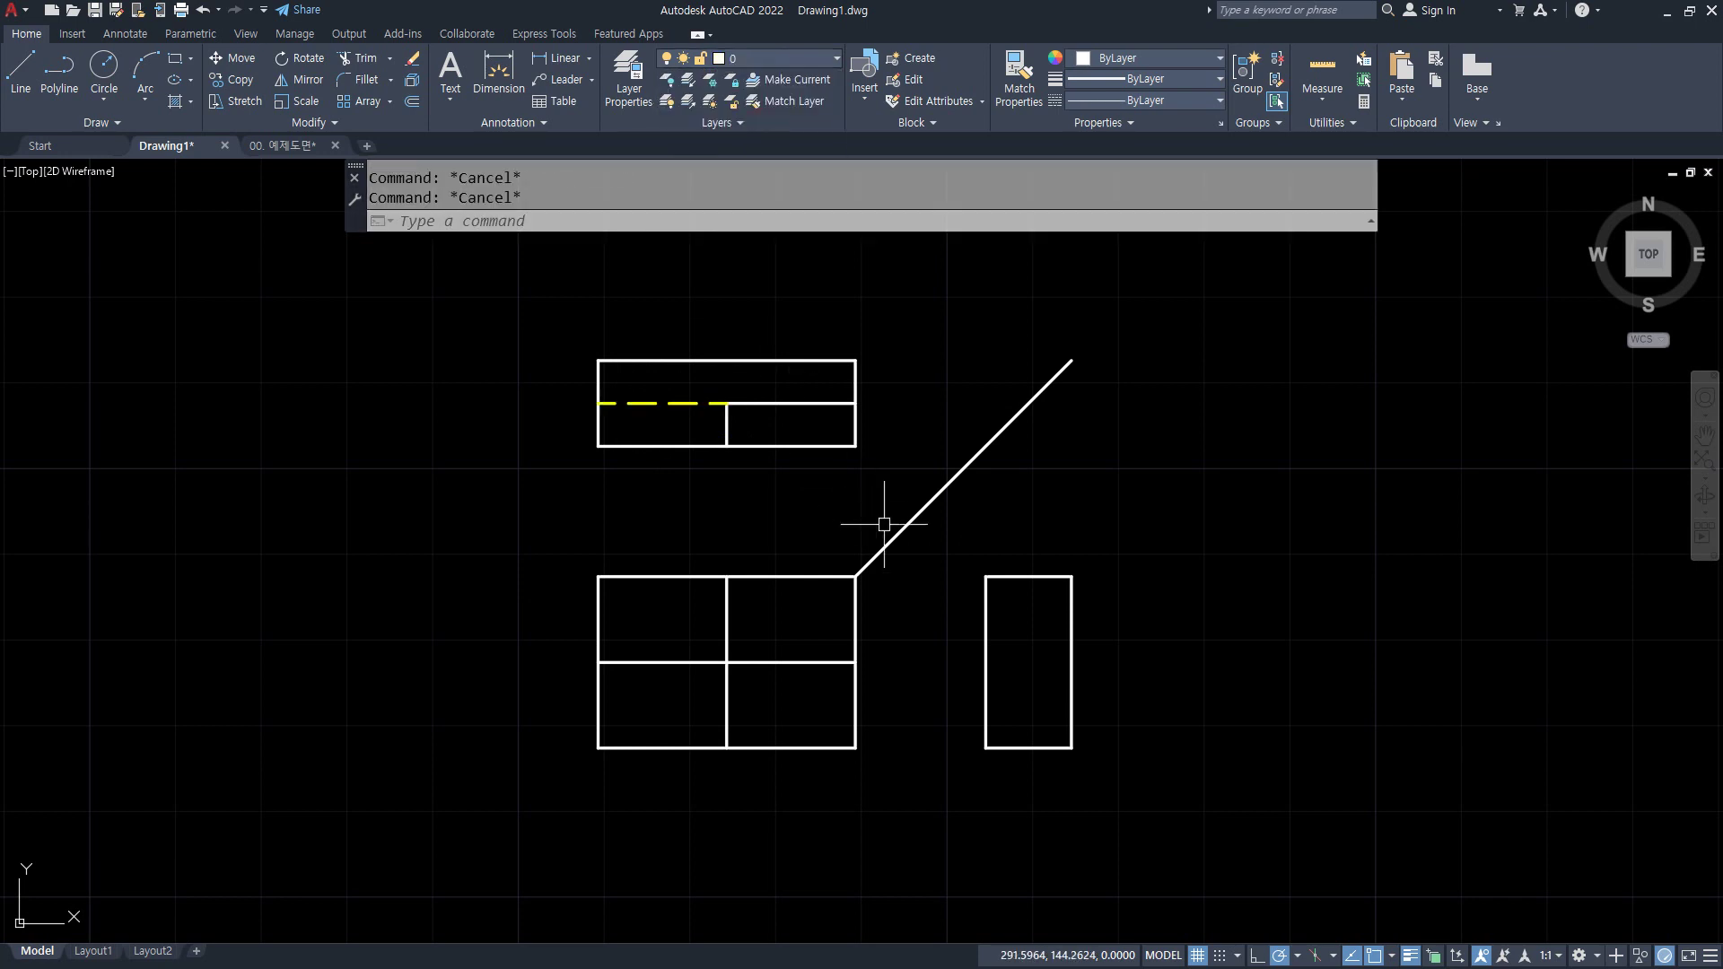
- Draw the side view's vertical and horizontal midlines across the full rectangle
type("l")
key("Return")
left_click(1029, 577)
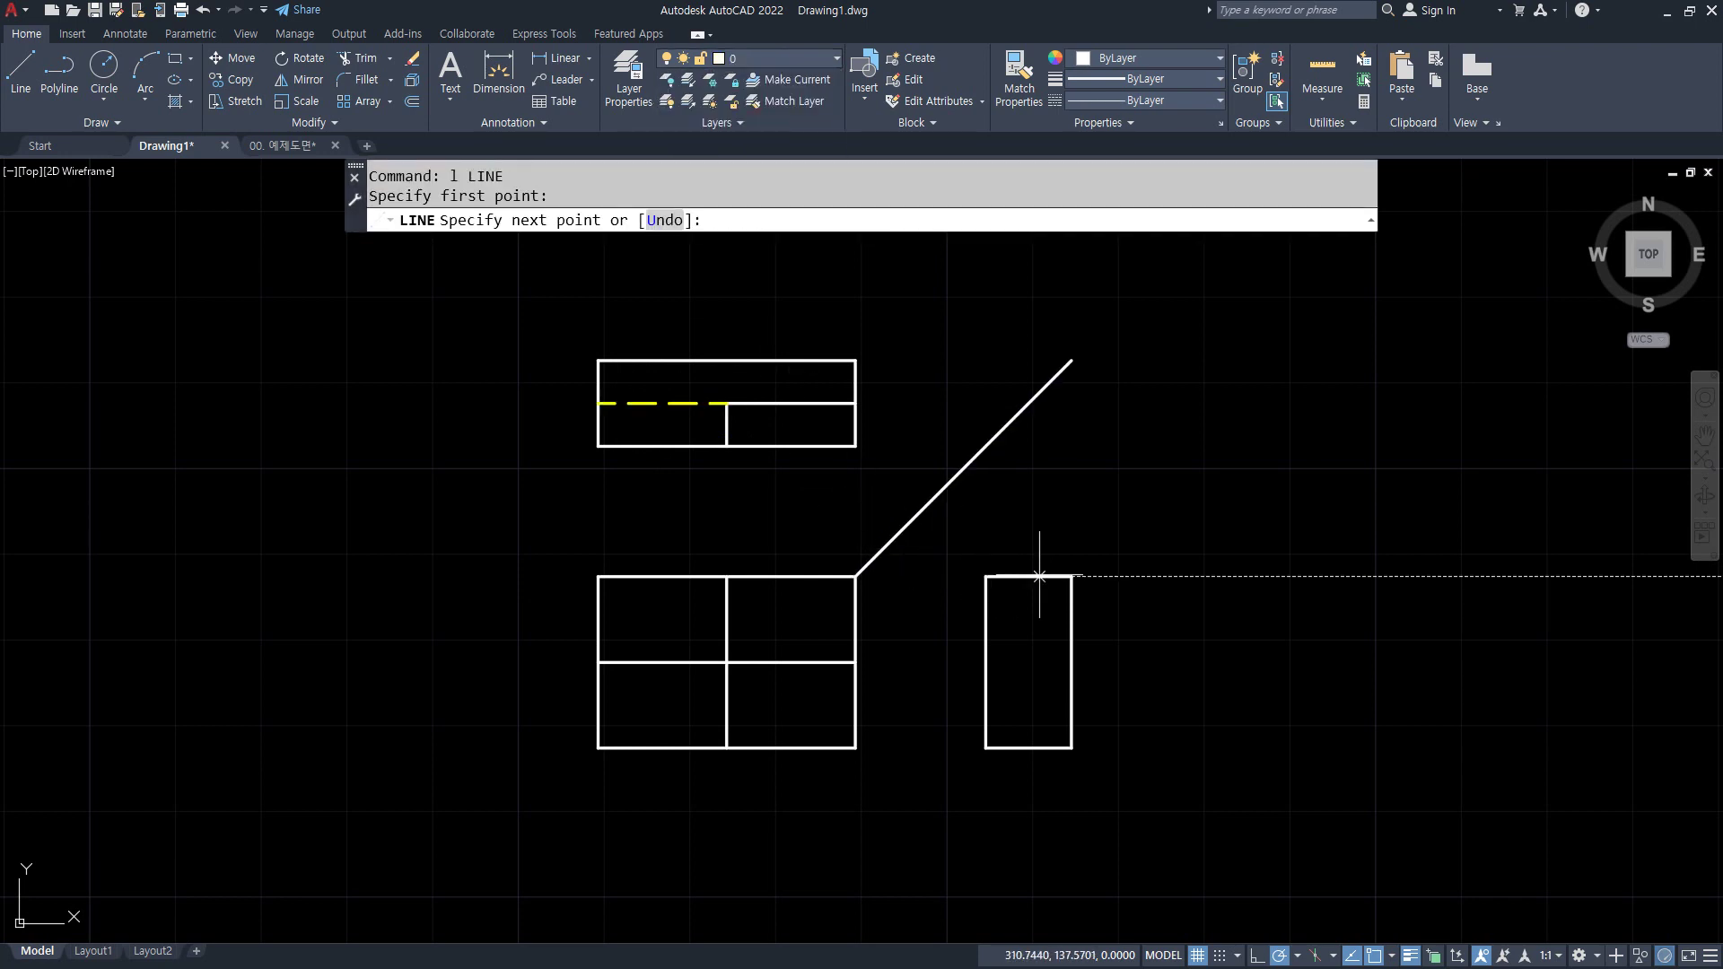
left_click(1028, 745)
key("Return")
key("Return")
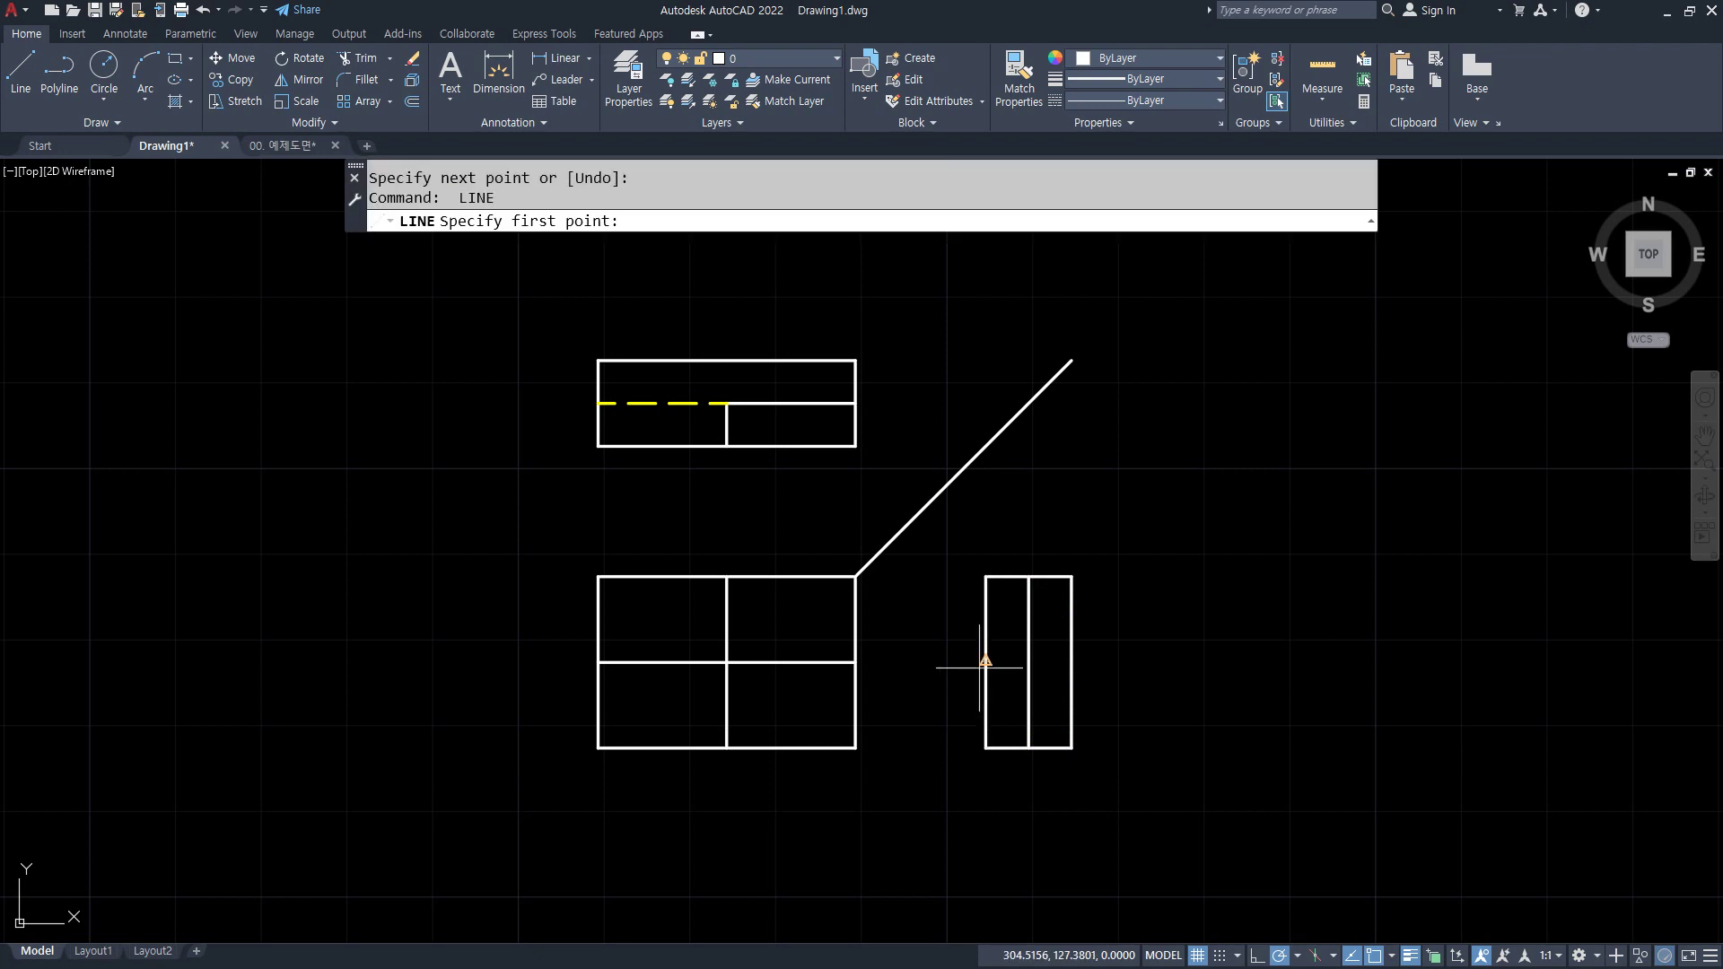
left_click(985, 662)
left_click(1071, 661)
key("Return")
- Trim the right half of the side view's horizontal midline and the lower half of its vertical midline
type("tr")
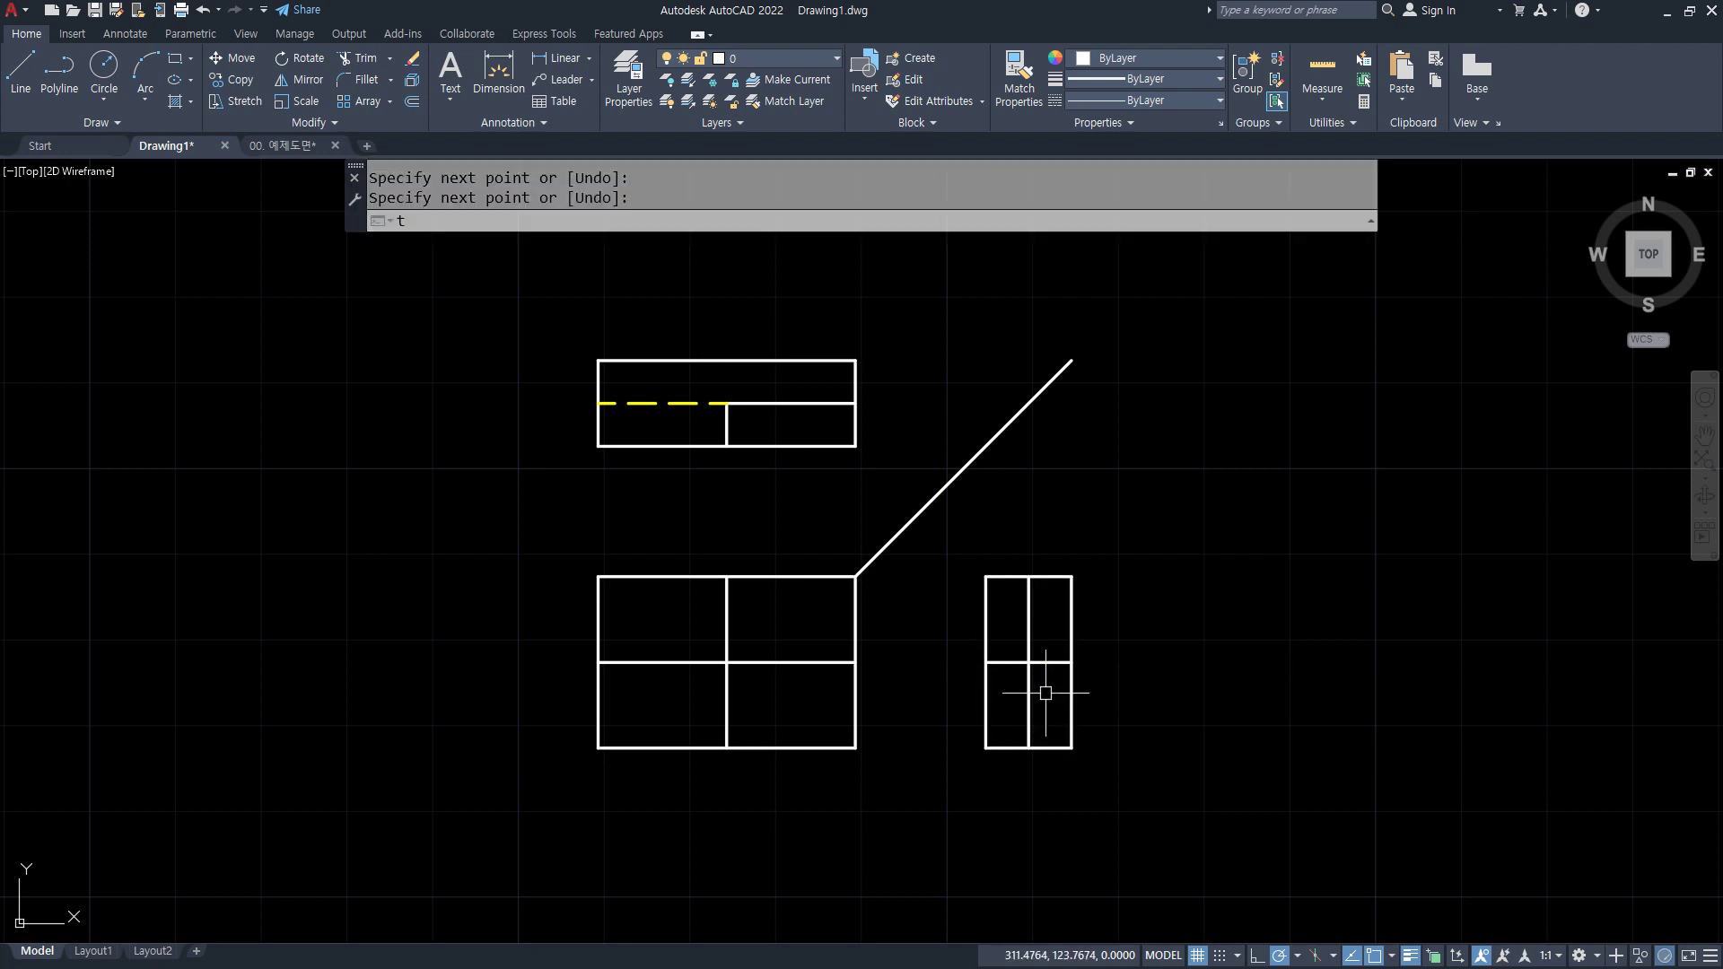
key("Return")
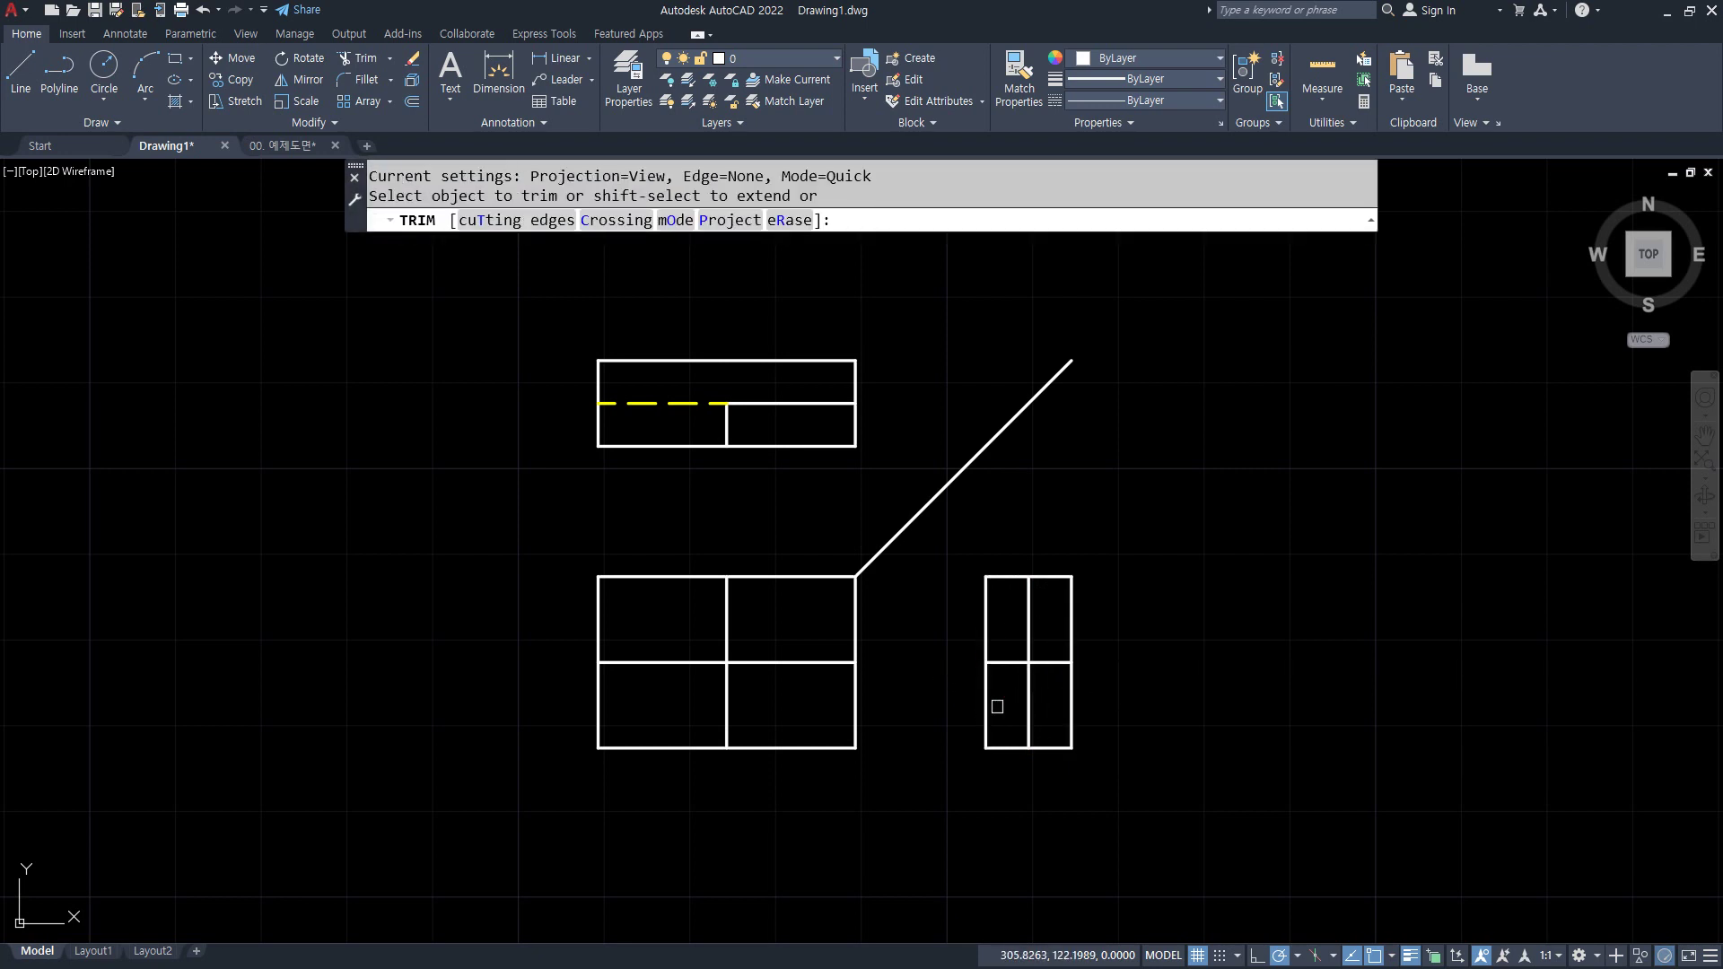
left_click(1060, 659)
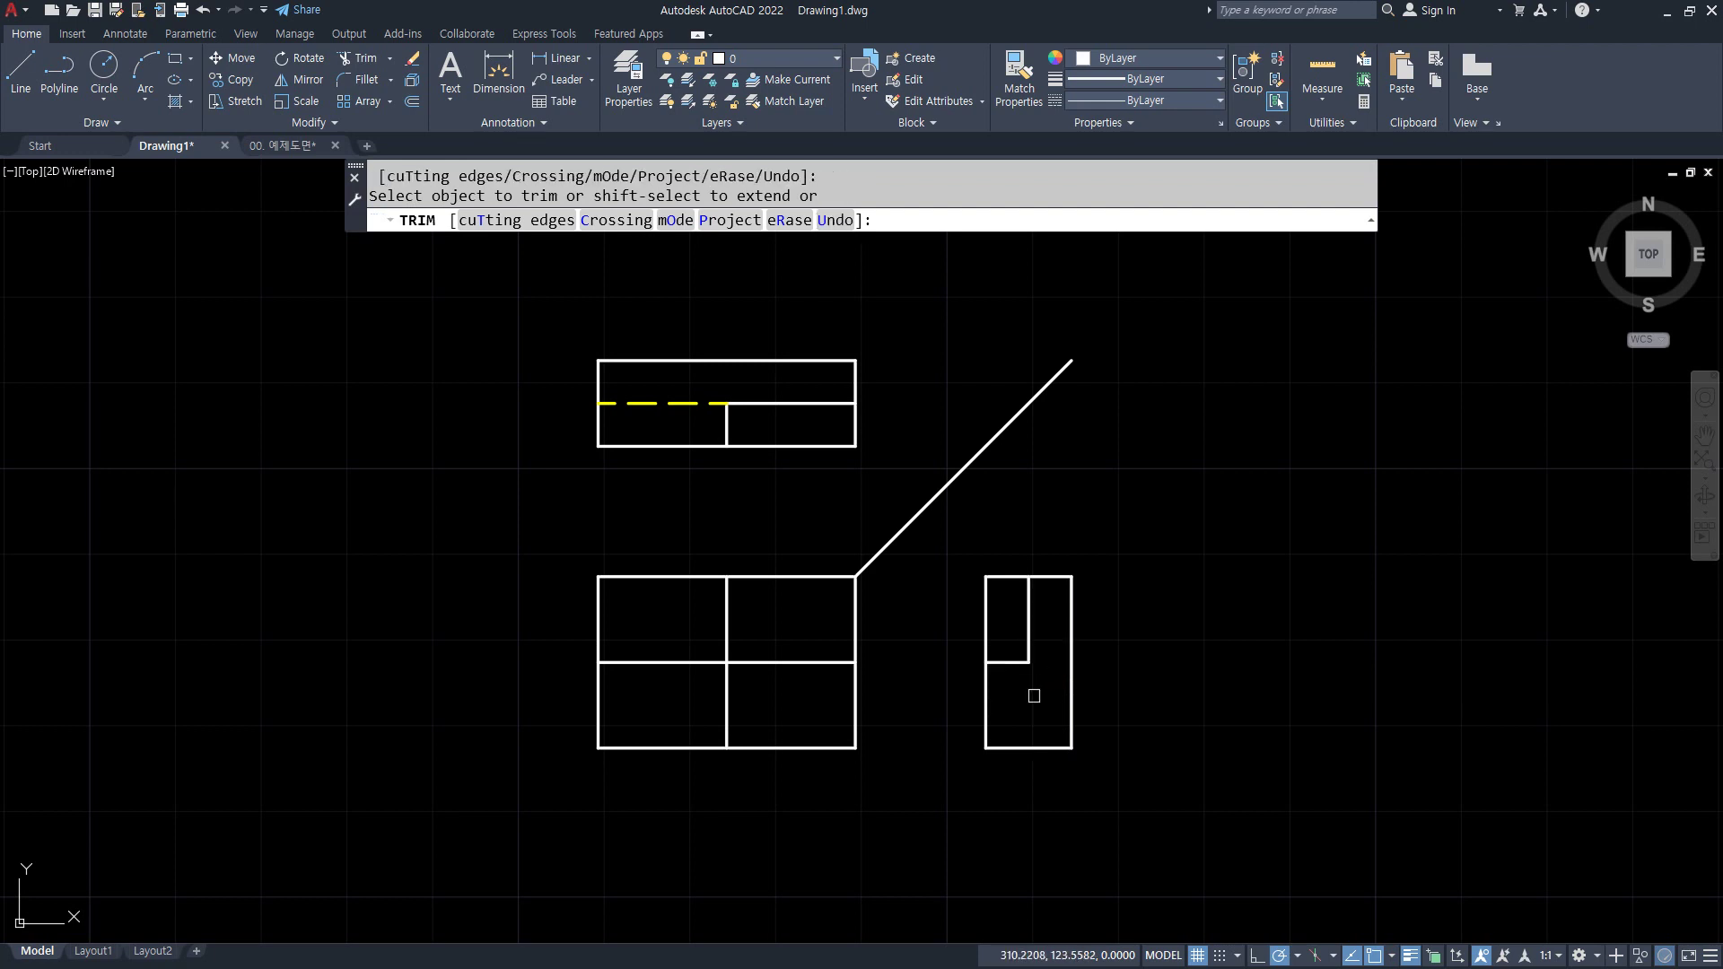
key("Return")
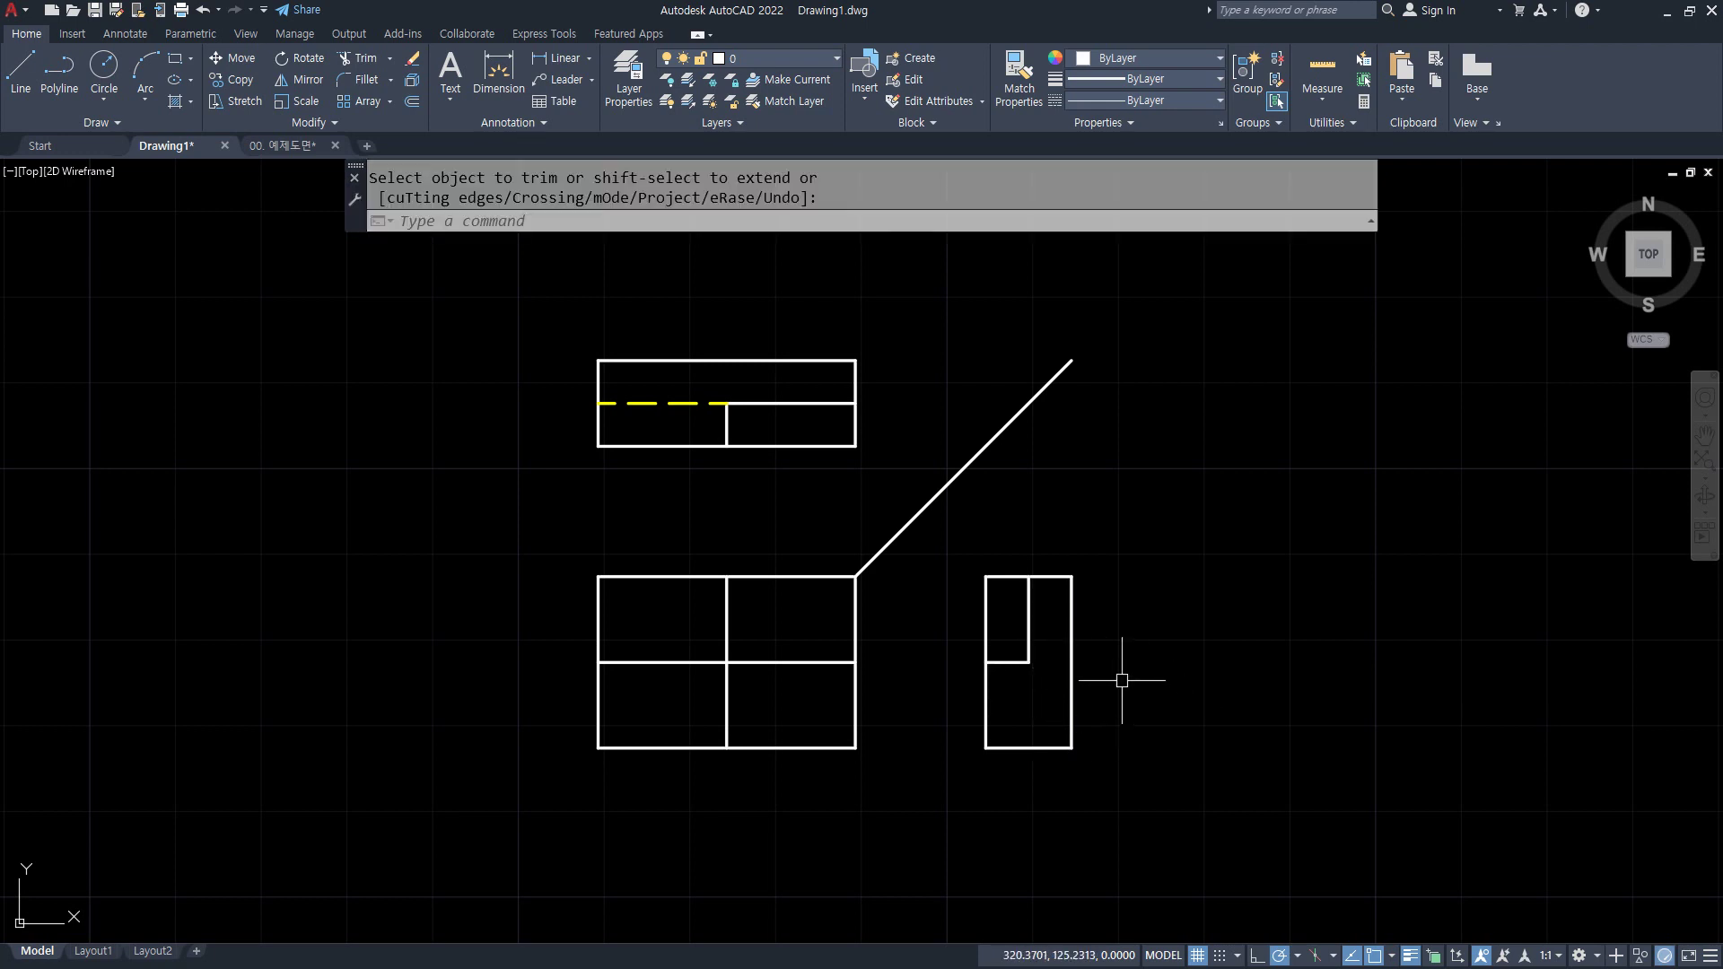
- Draw a separate vertical line from the side view's centre to the midpoint of its lower edge
type("l")
key("Return")
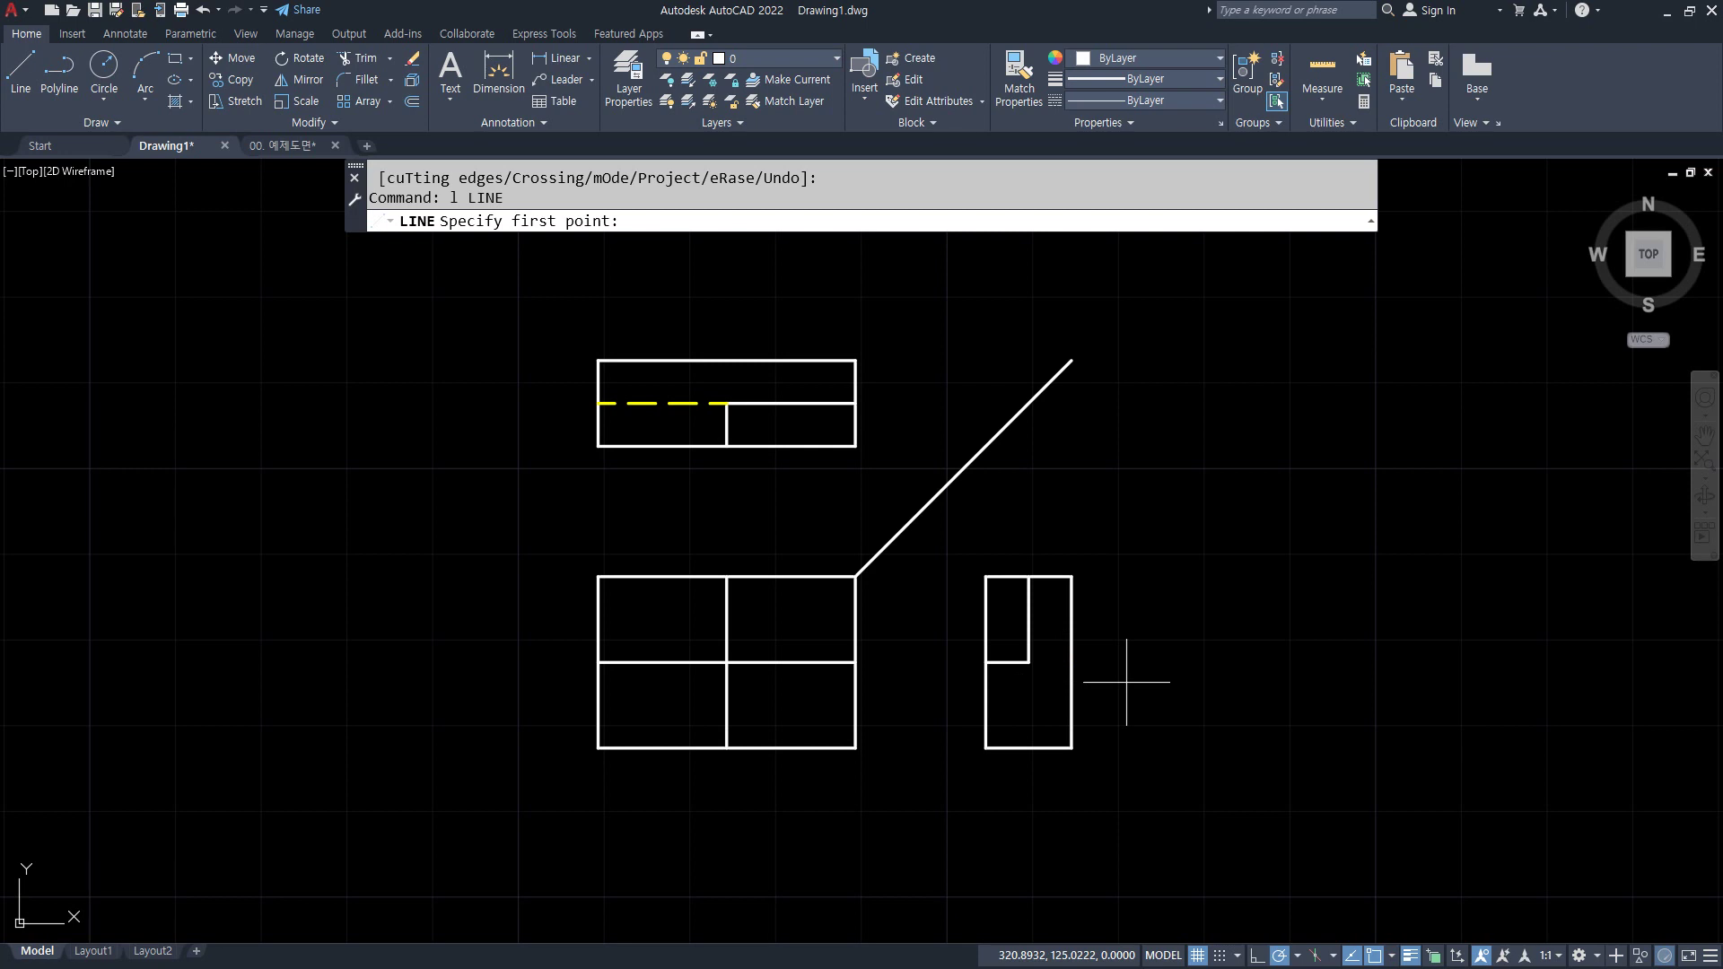
left_click(1028, 661)
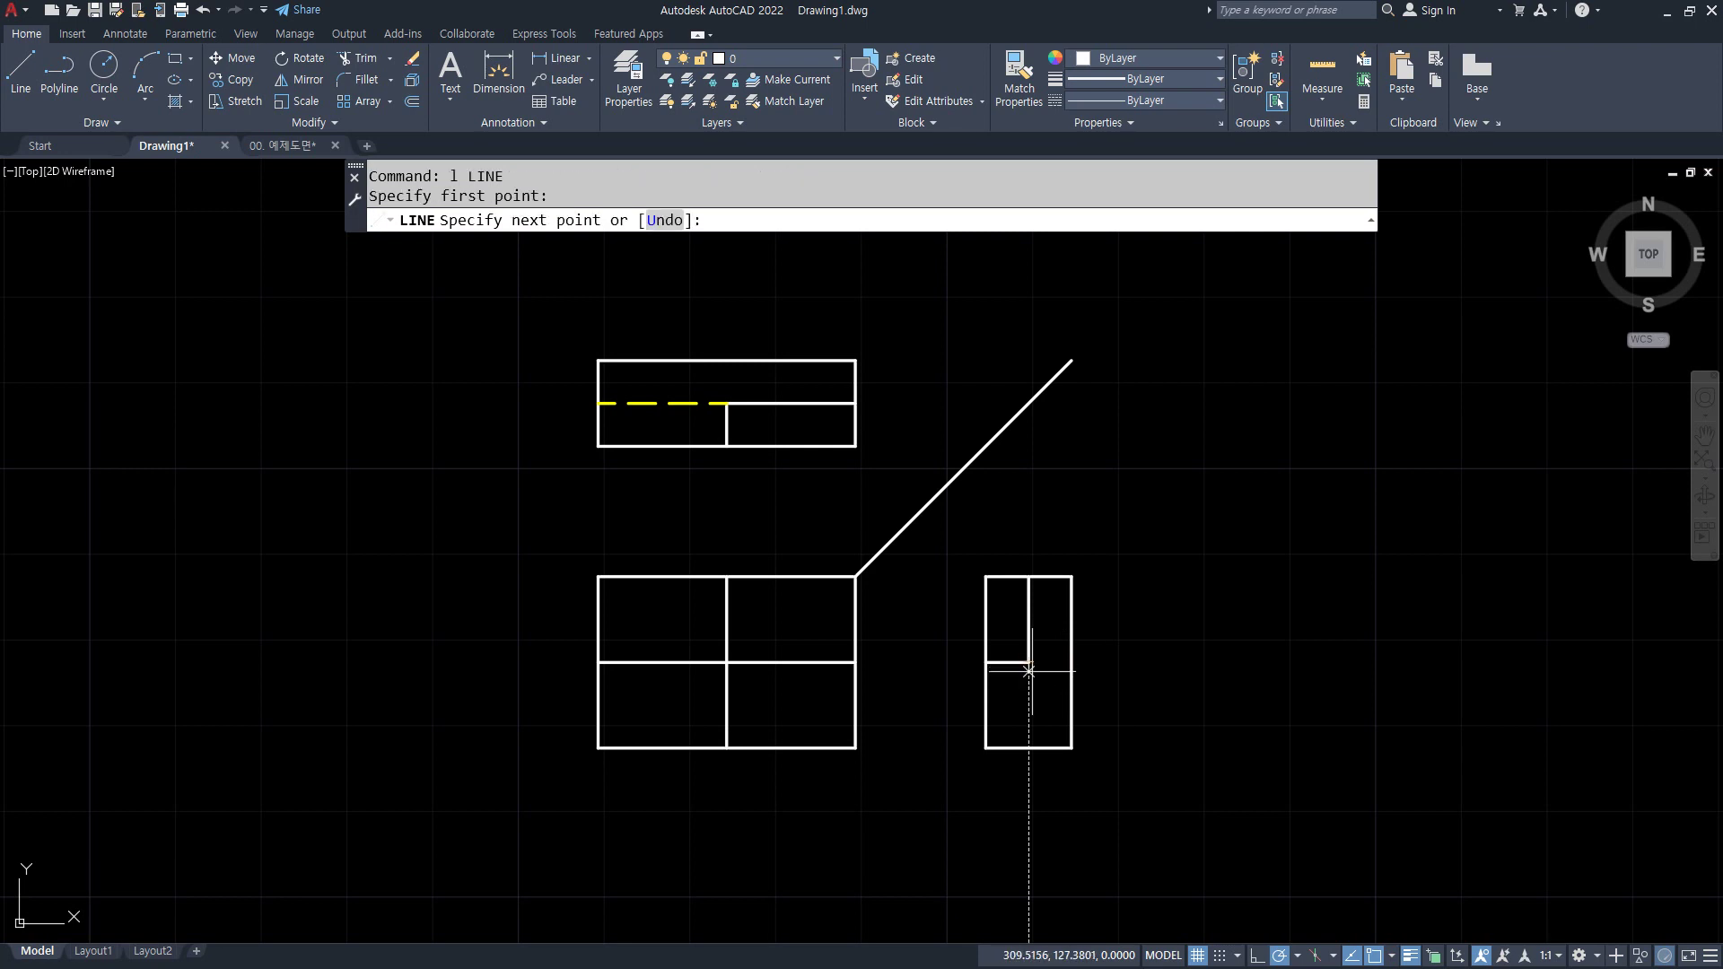
left_click(1028, 747)
key("Return")
- Match the side view's lower vertical half line to the properties of the top view's dashed hidden line
type("m")
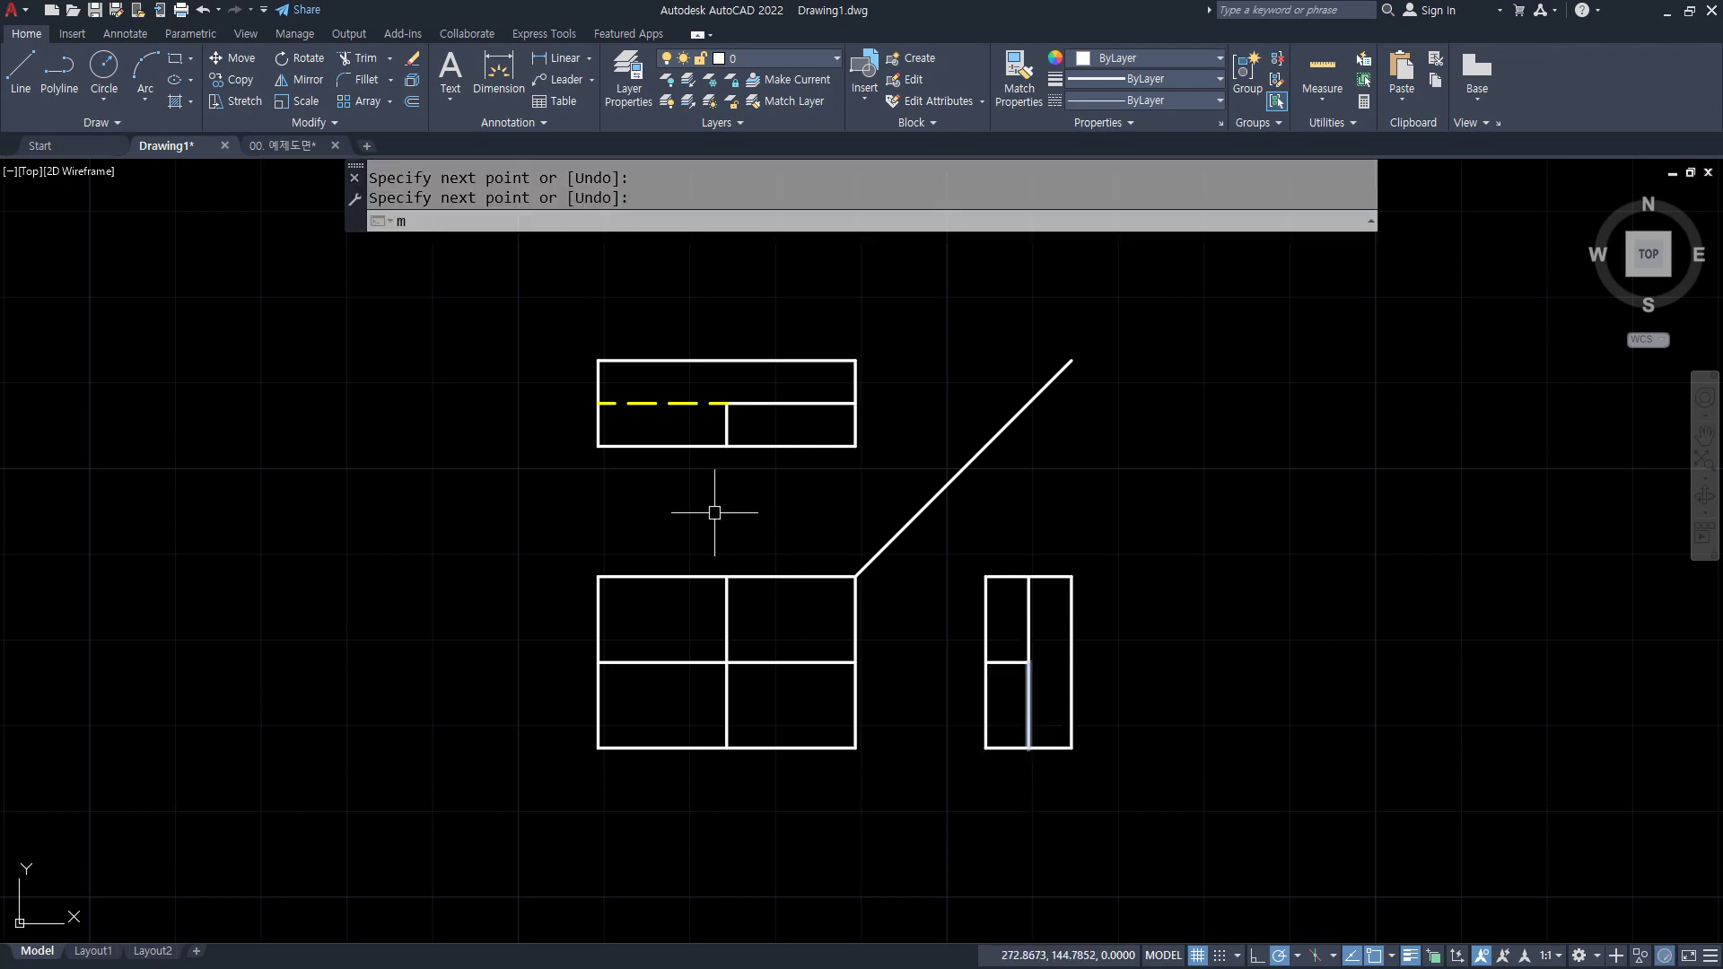
type("a")
key("Return")
left_click(686, 404)
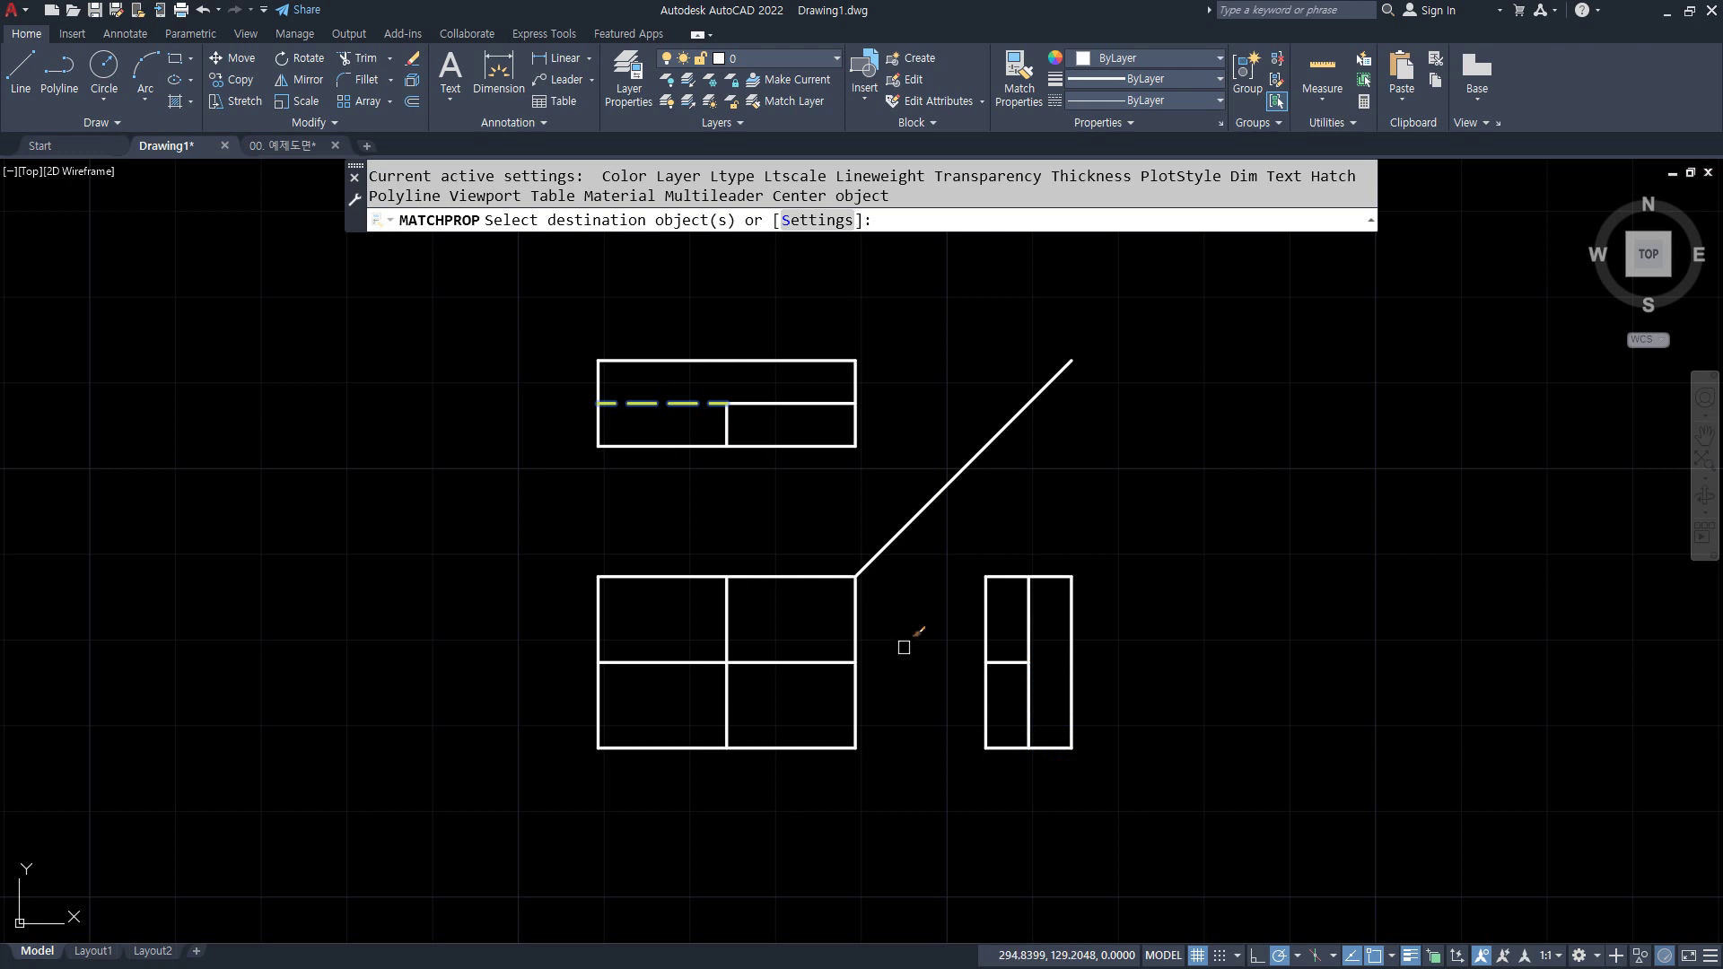
left_click(1032, 705)
key("Return")
- Erase the diagonal line of this three-view set
middle_click_drag(1355, 647, 1173, 638)
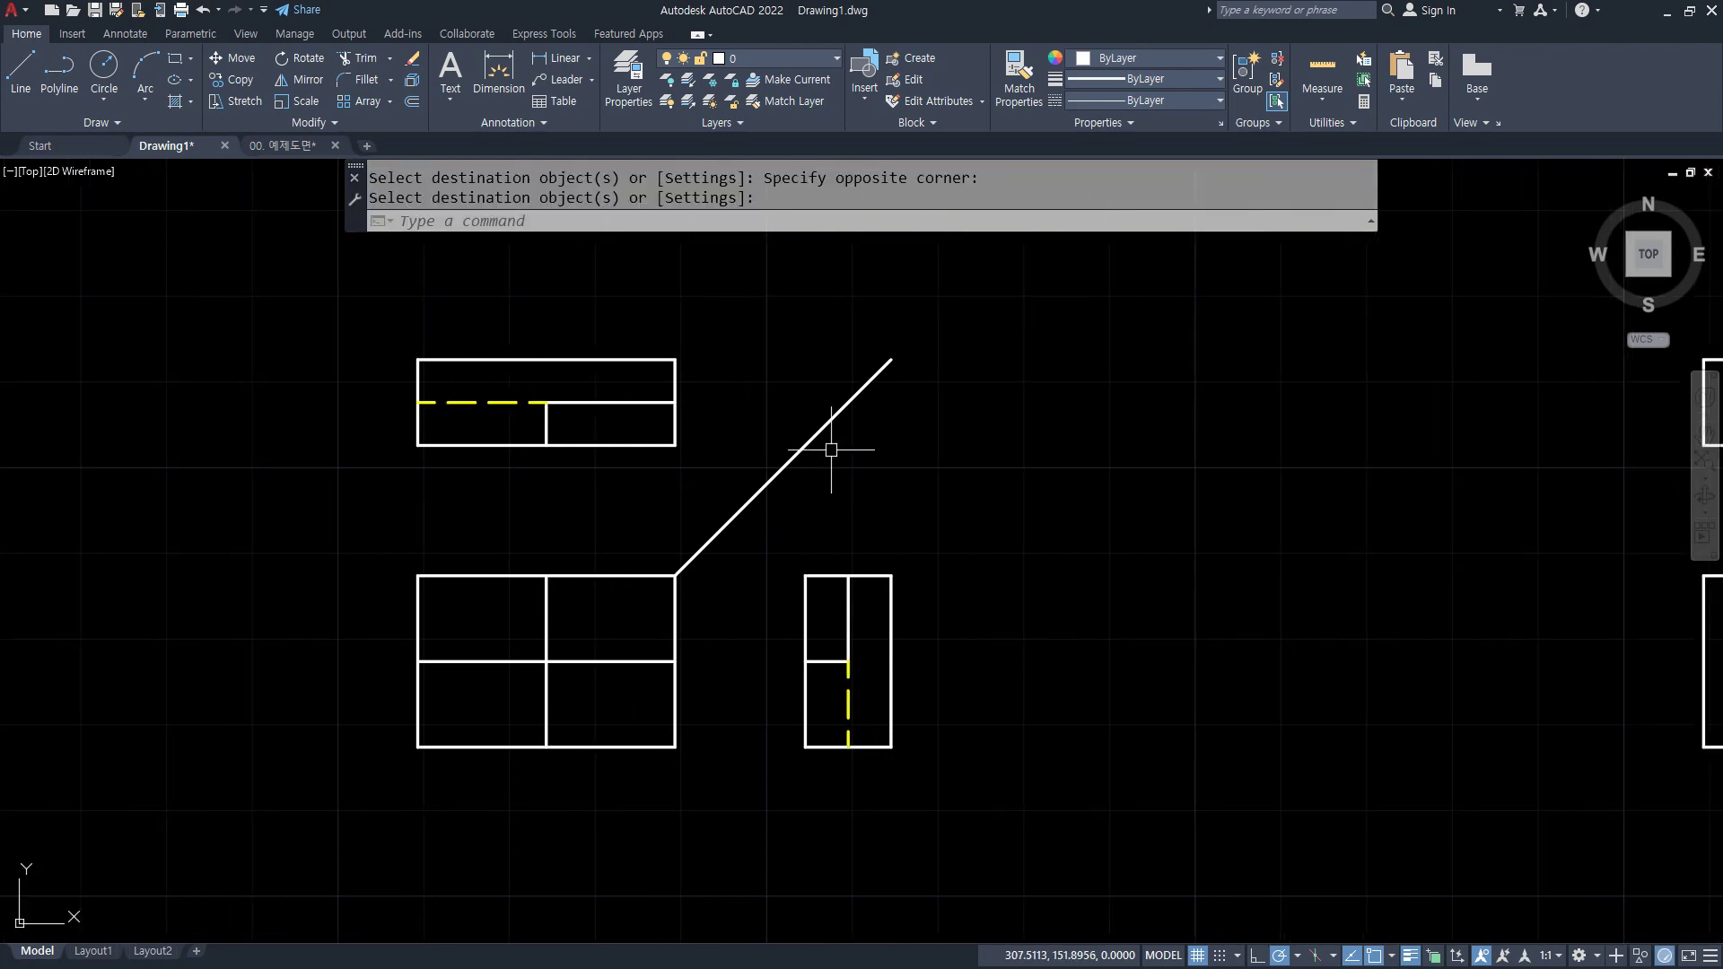
left_click(820, 432)
type("e")
key("Return")
- In the following three-view set, draw horizontal and vertical midlines dividing the front view into quarters
middle_click_drag(1294, 578, 193, 584)
middle_click_drag(701, 588, 548, 586)
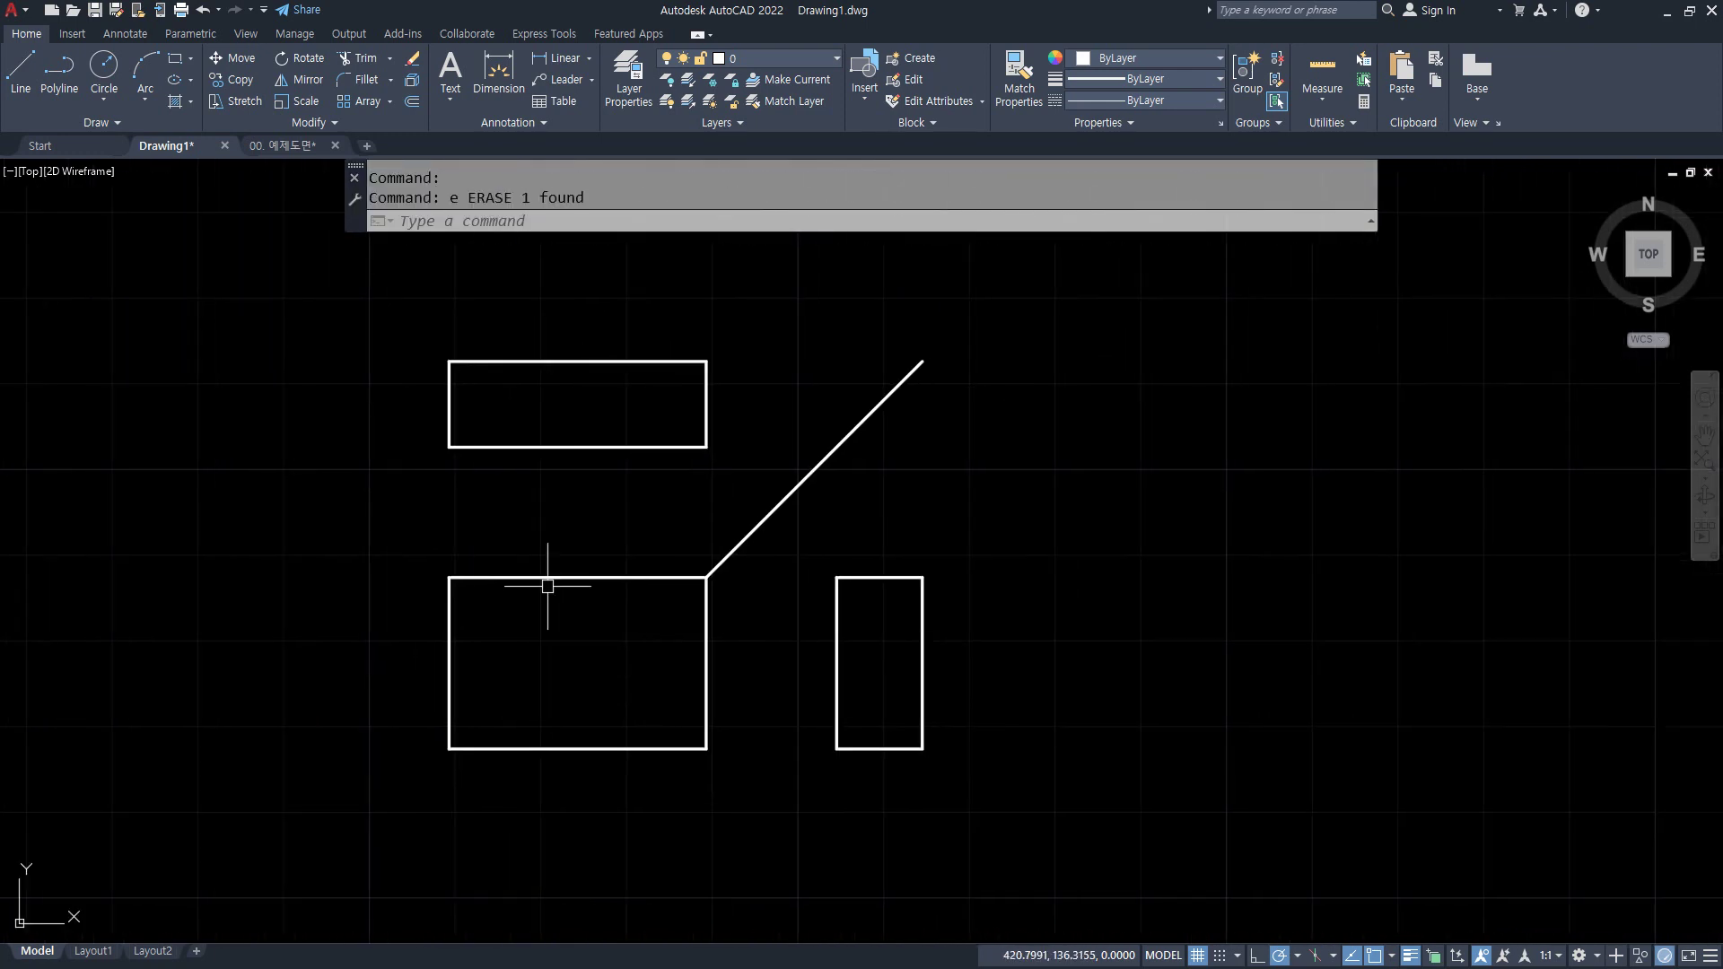
type("l")
key("Return")
left_click(450, 662)
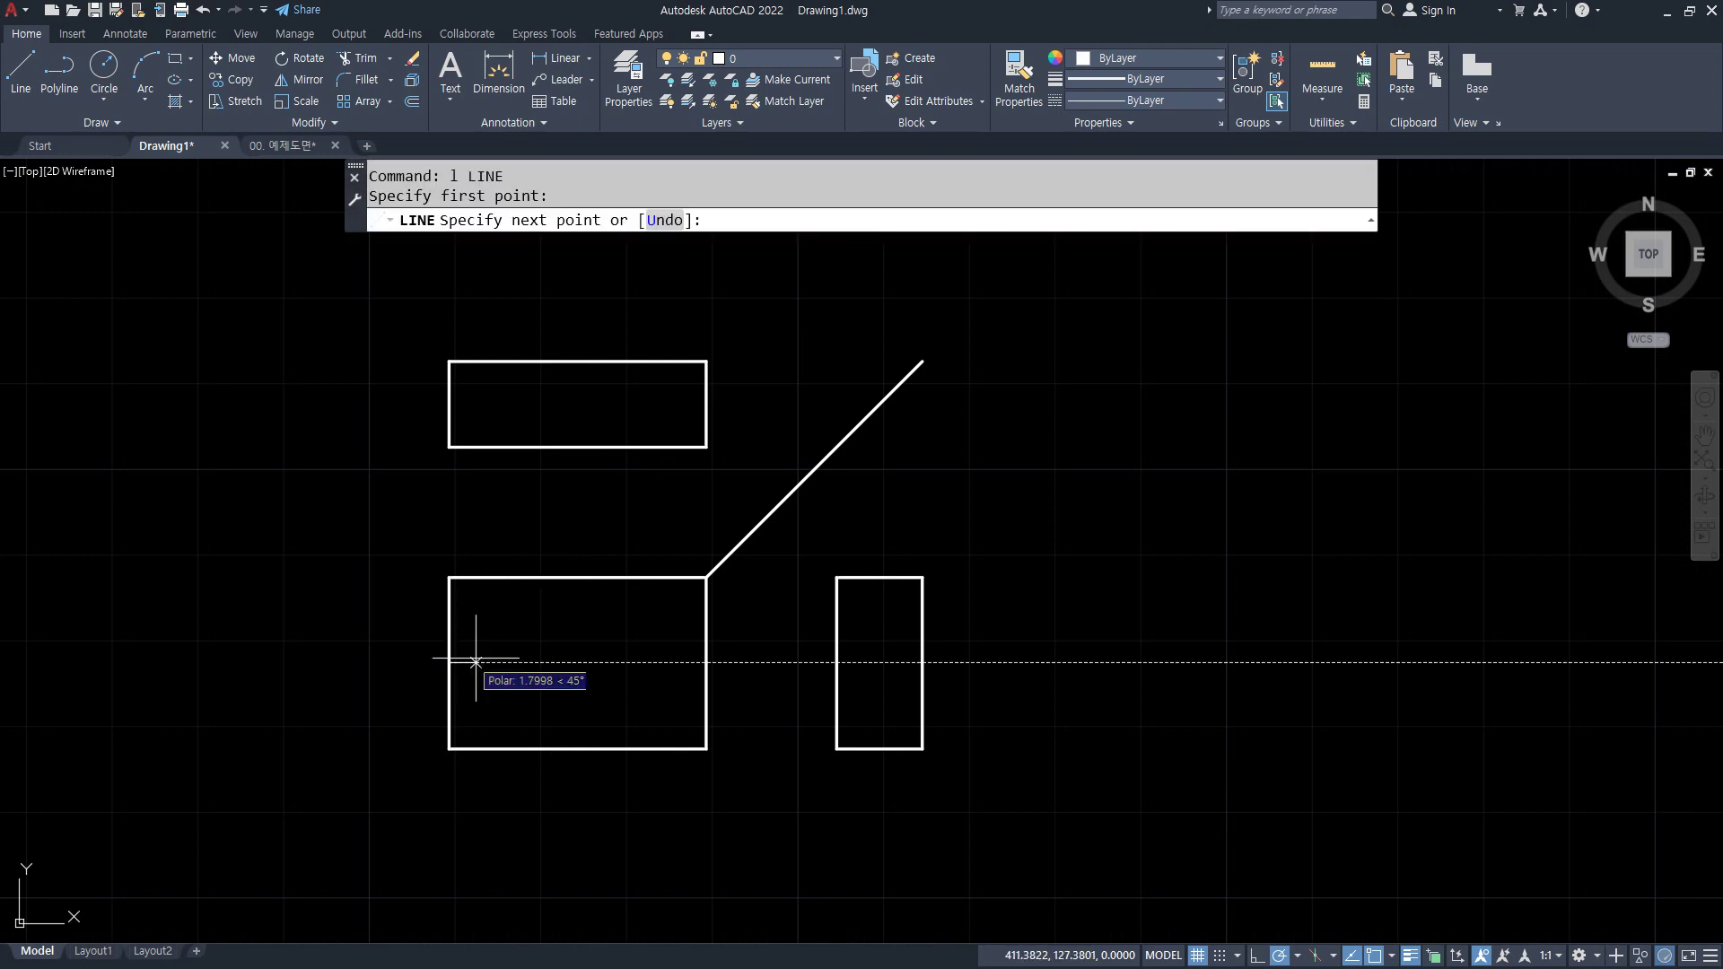
left_click(705, 663)
key("Return")
key("Return")
left_click(591, 577)
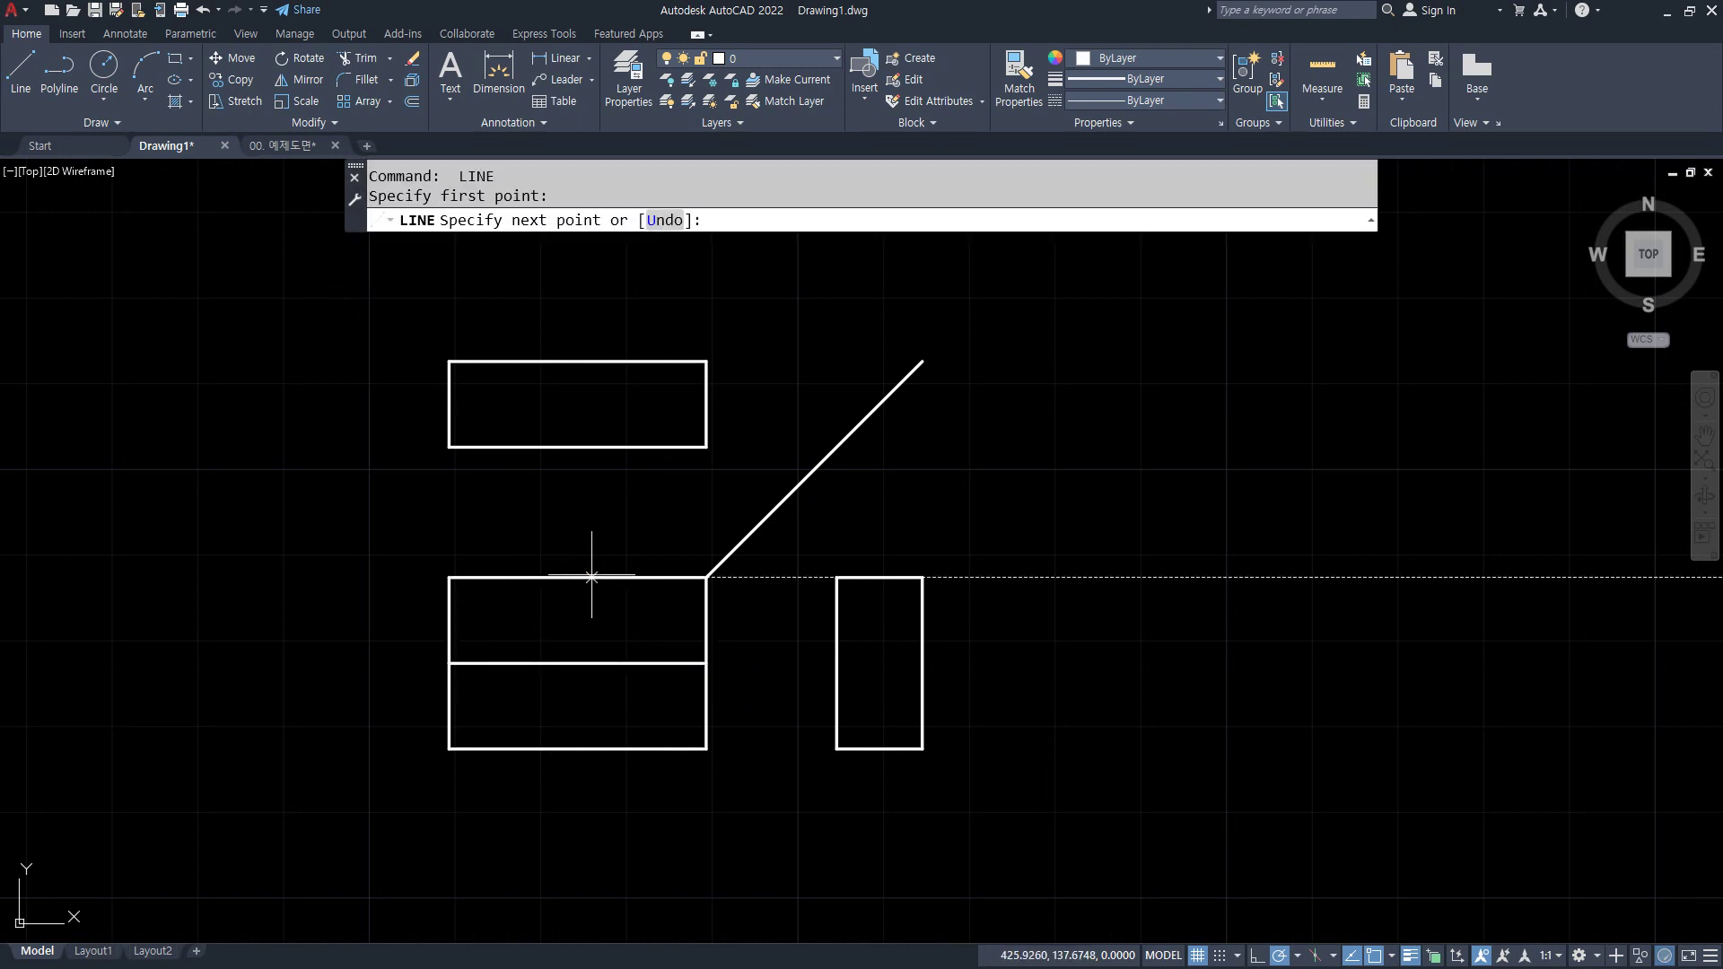
left_click(577, 750)
key("Return")
- Trim away the outer edges of the front view's upper-left quarter
type("tr")
key("Return")
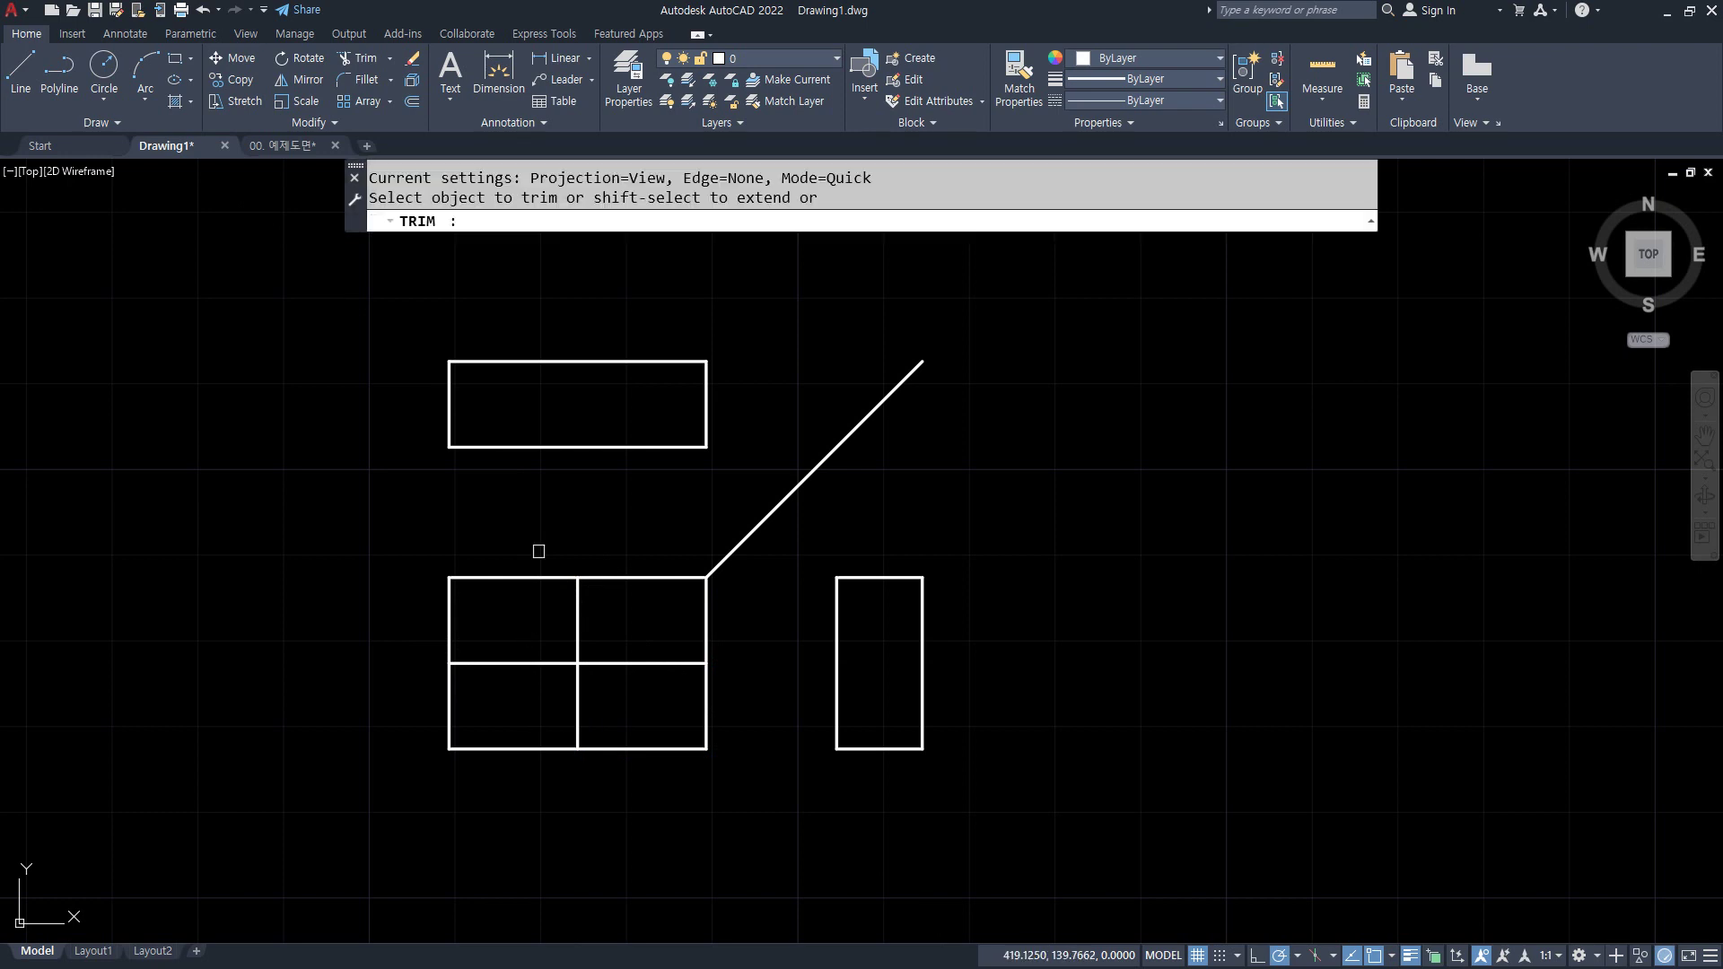
left_click_drag(538, 551, 354, 658)
key("Return")
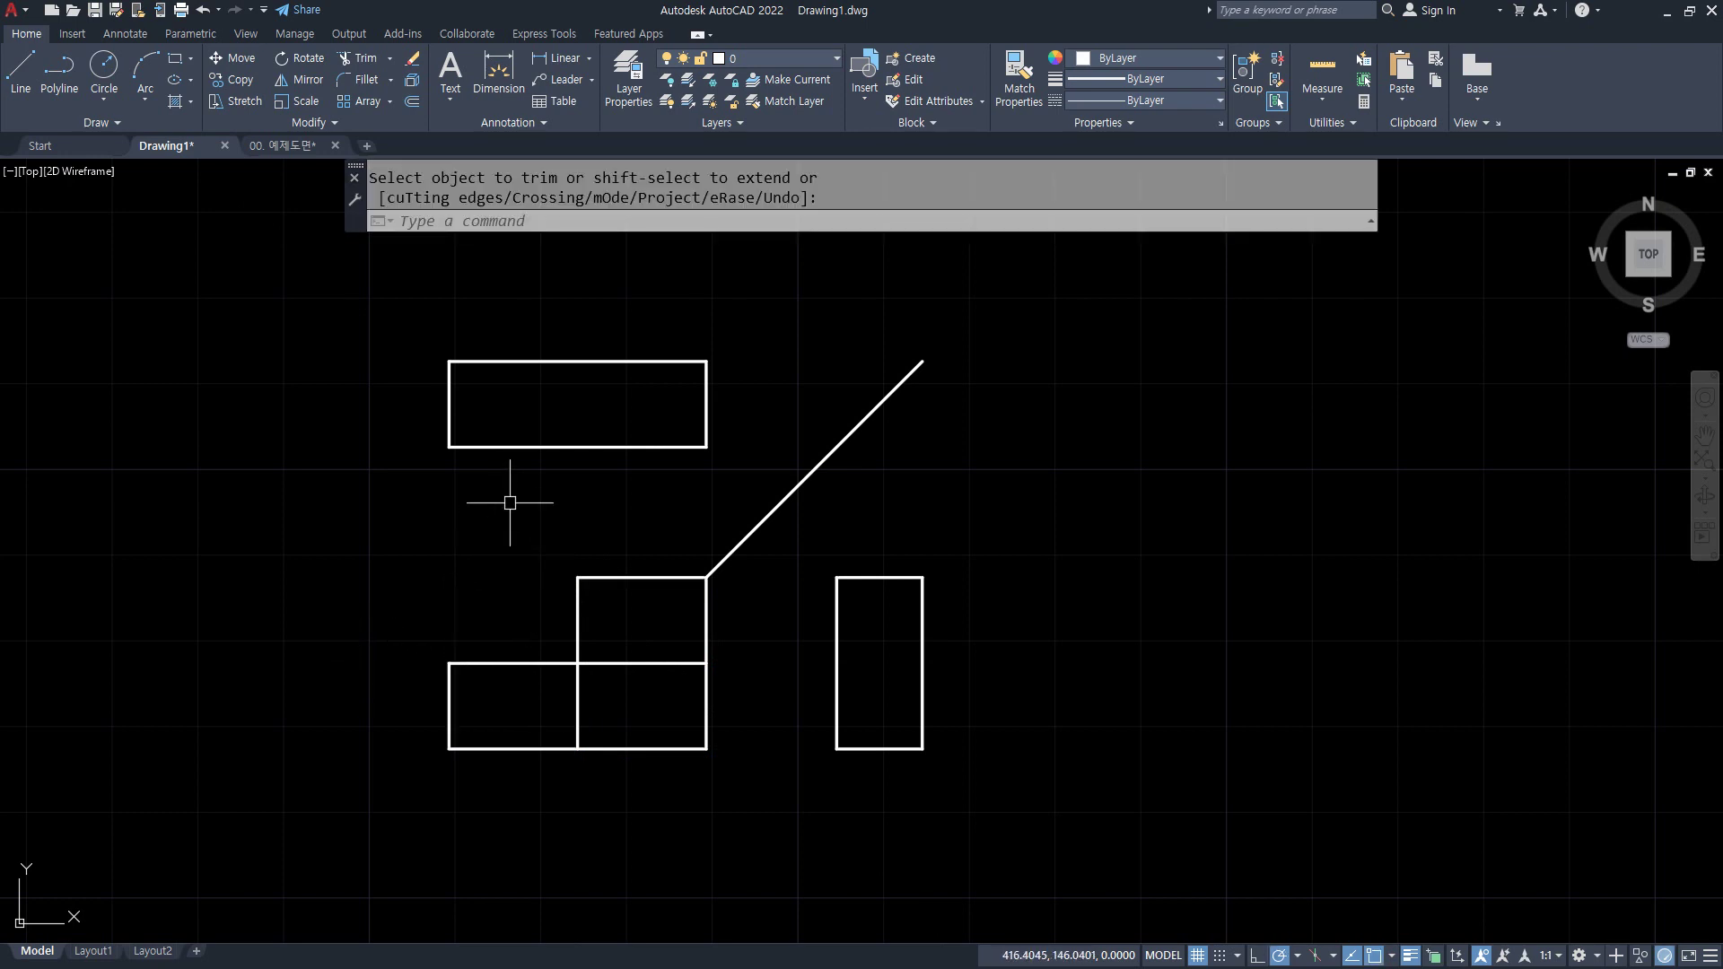
- Draw the top view's horizontal midline and its vertical midline from the lower to the upper edge
type("l")
key("Return")
left_click(449, 404)
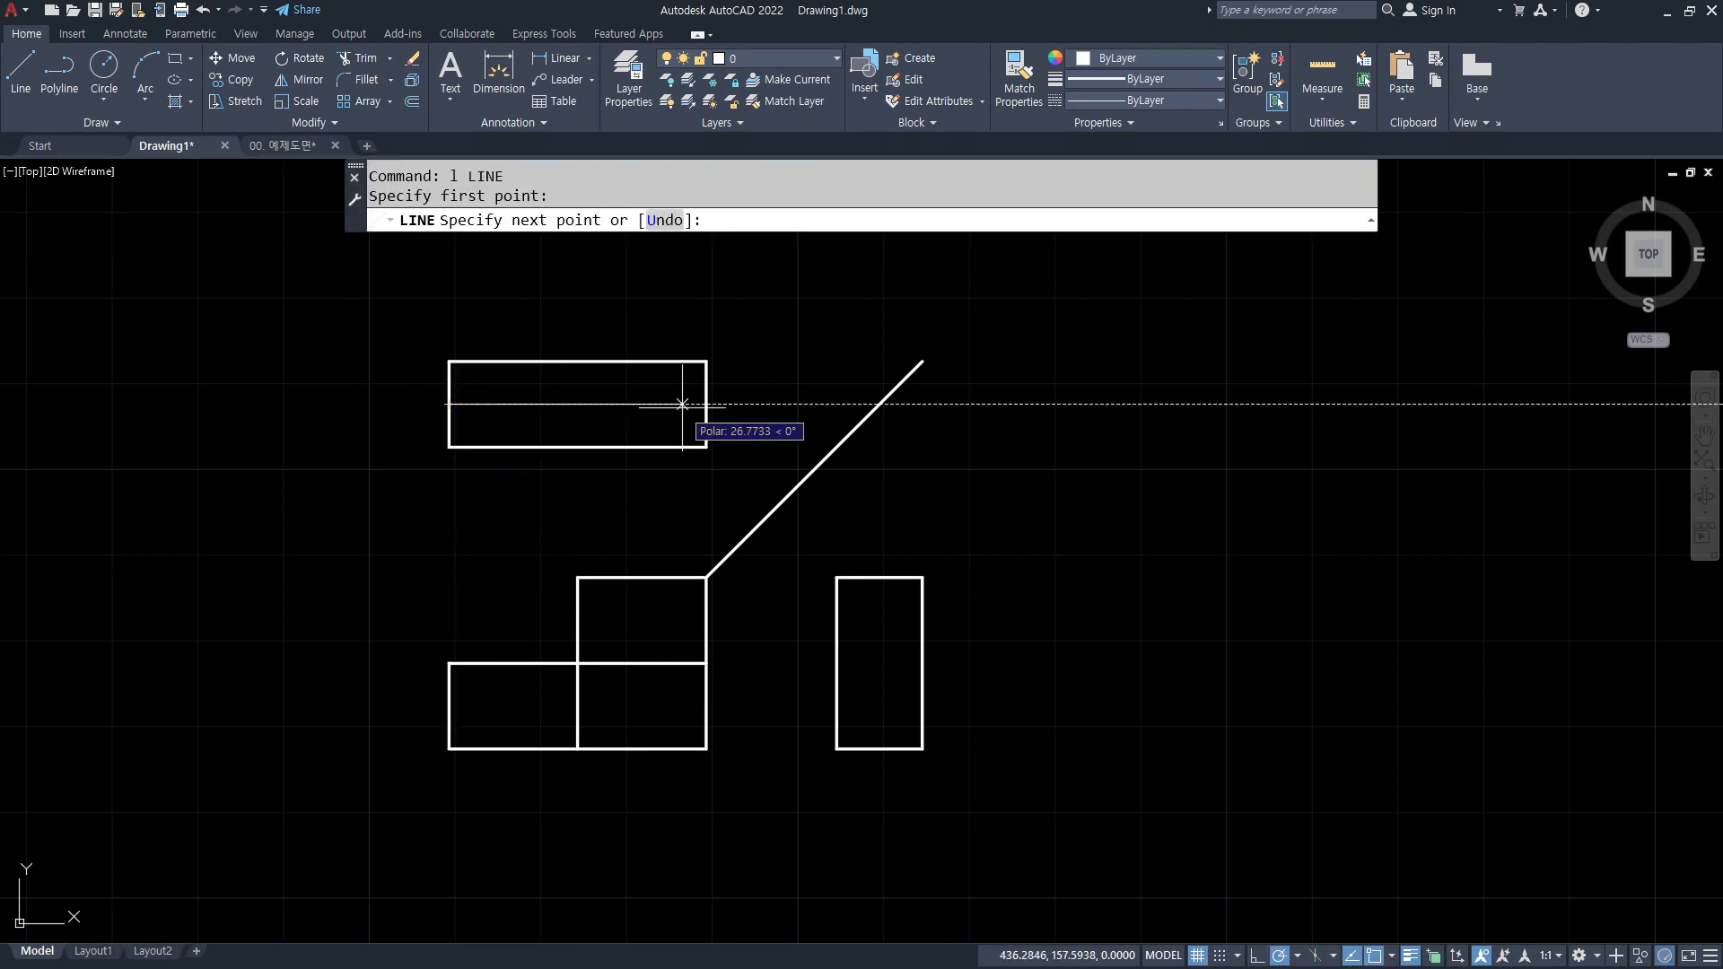
left_click(706, 404)
key("Return")
key("Return")
left_click(577, 447)
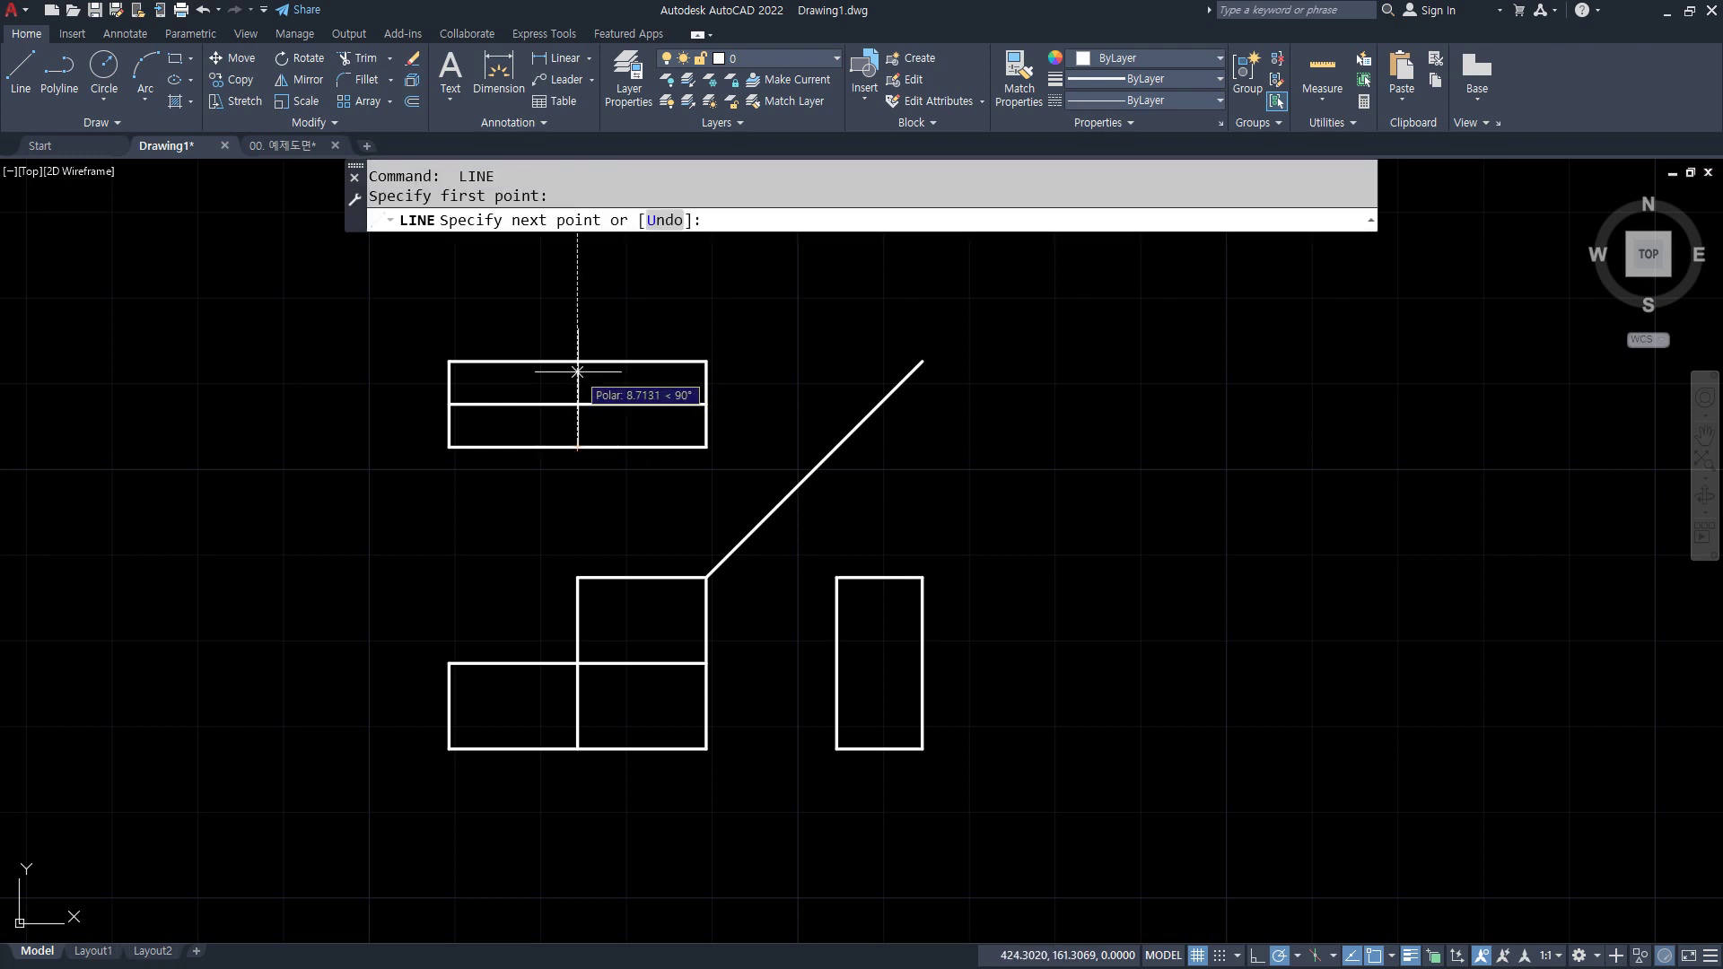
left_click(577, 361)
key("Return")
- Trim away the outer edges of the top view's lower-left quarter
type("tr")
key("Return")
left_click_drag(549, 469, 422, 420)
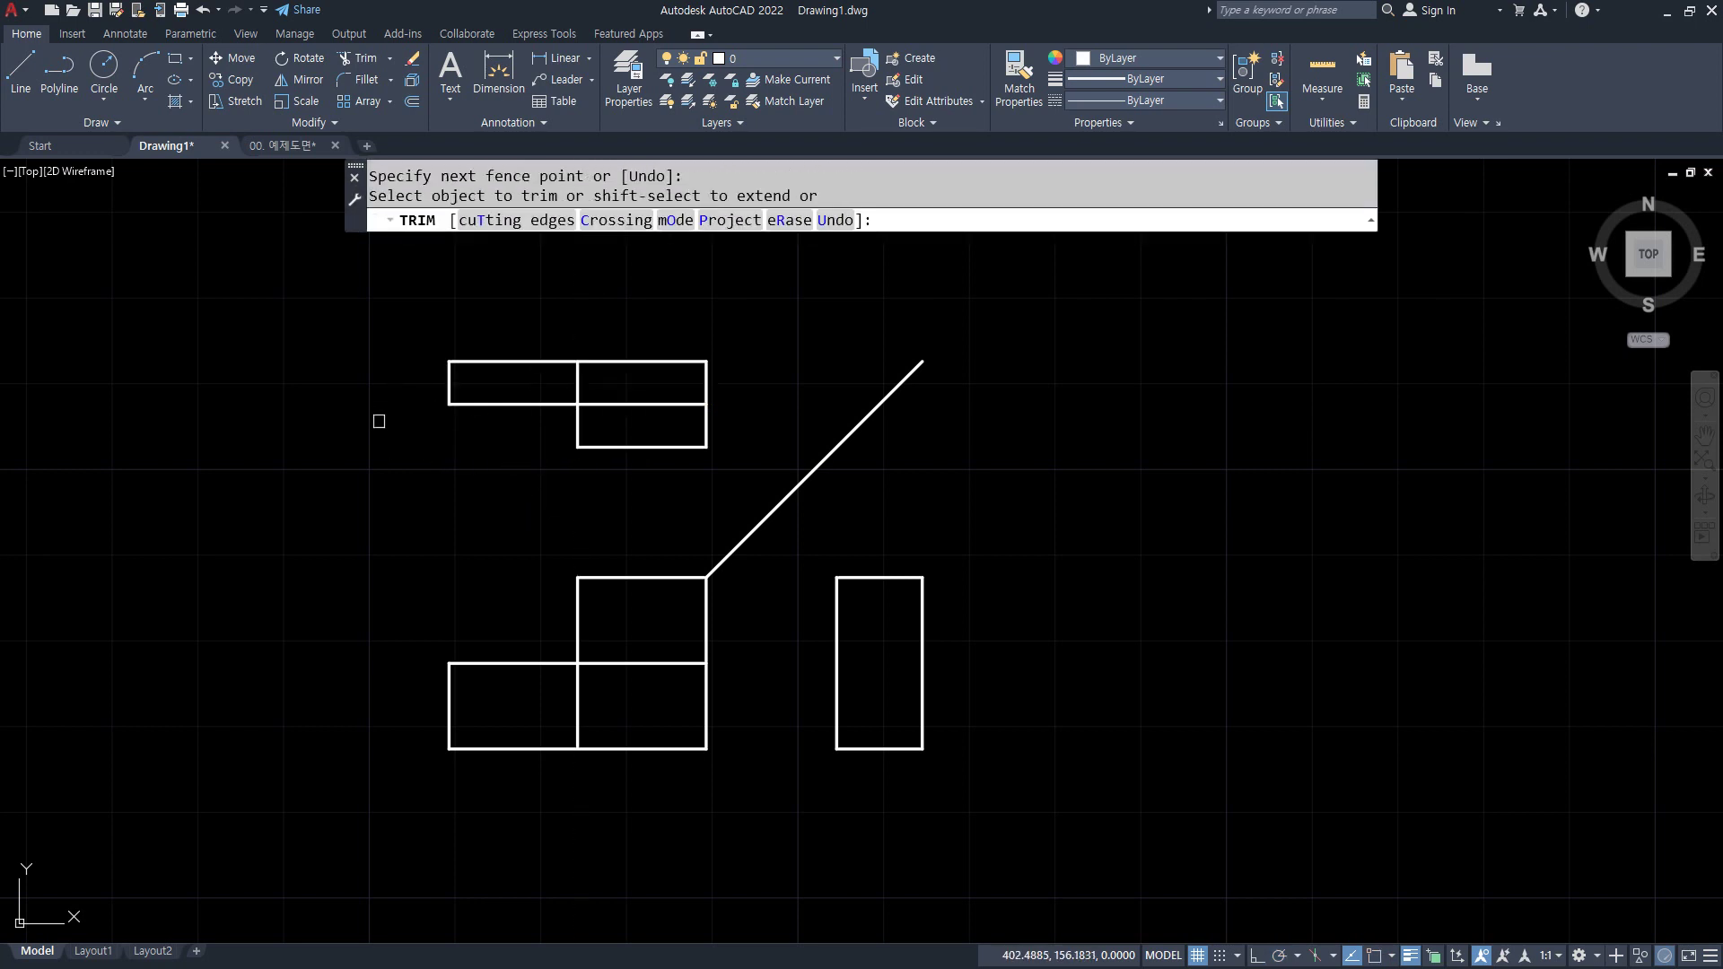
key("Return")
- Divide the side view into quarters with a vertical and a horizontal midline
type("l")
key("Return")
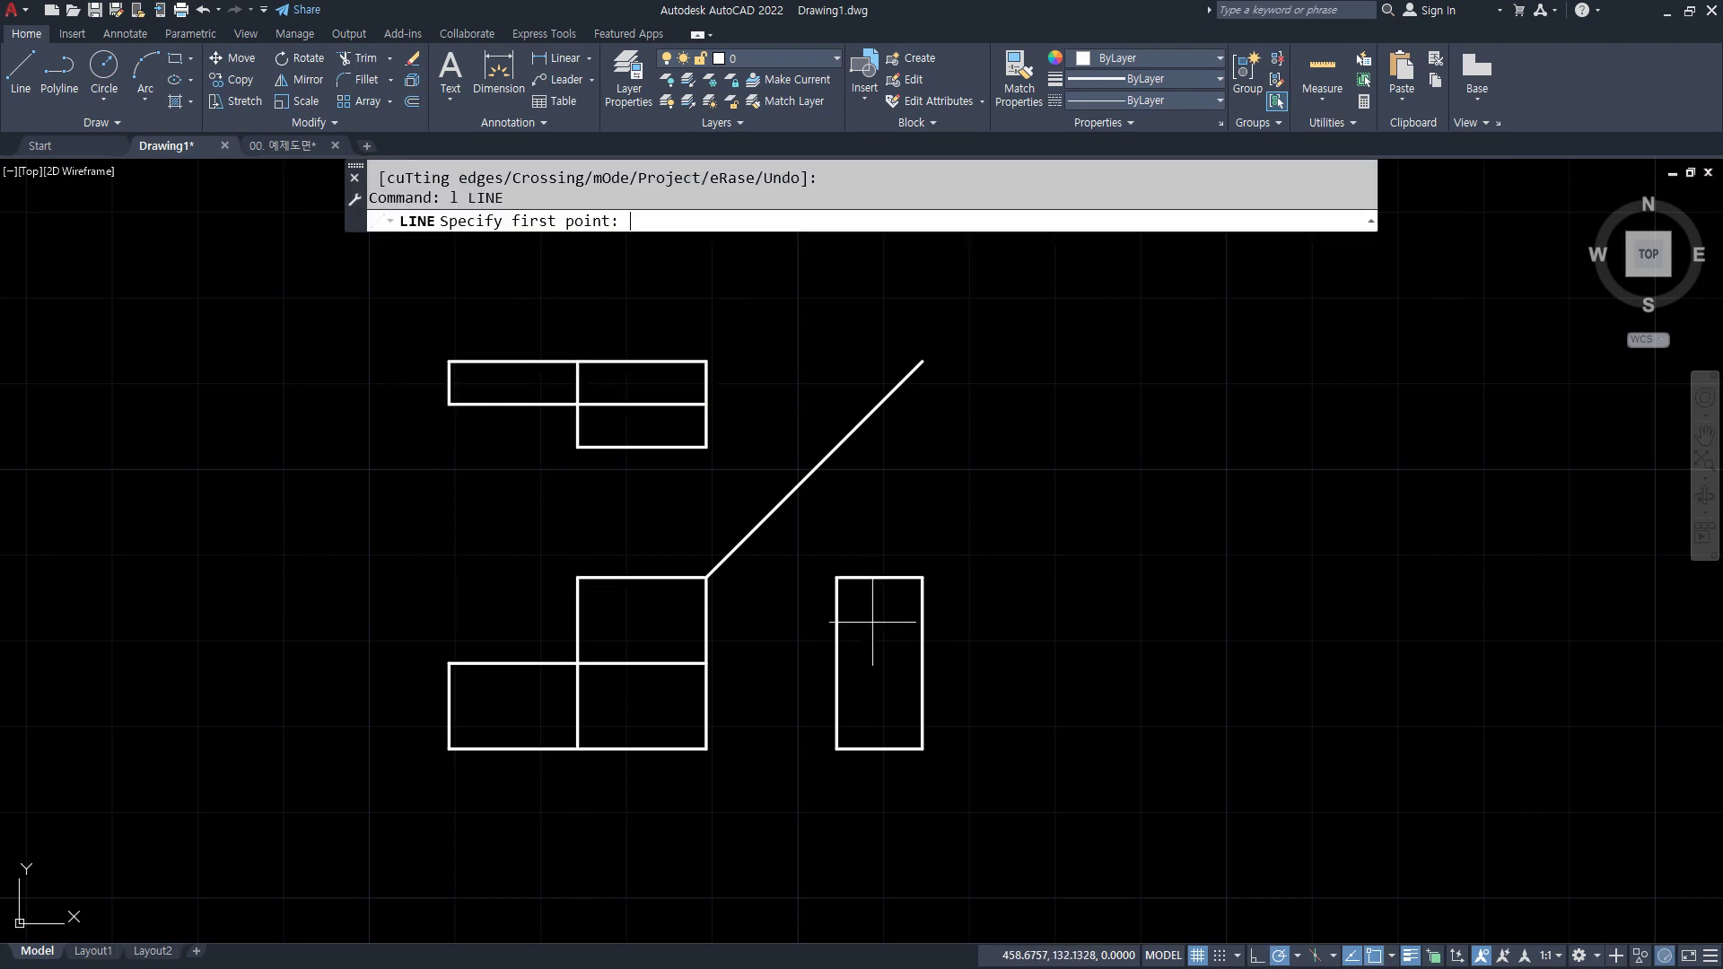
left_click(880, 577)
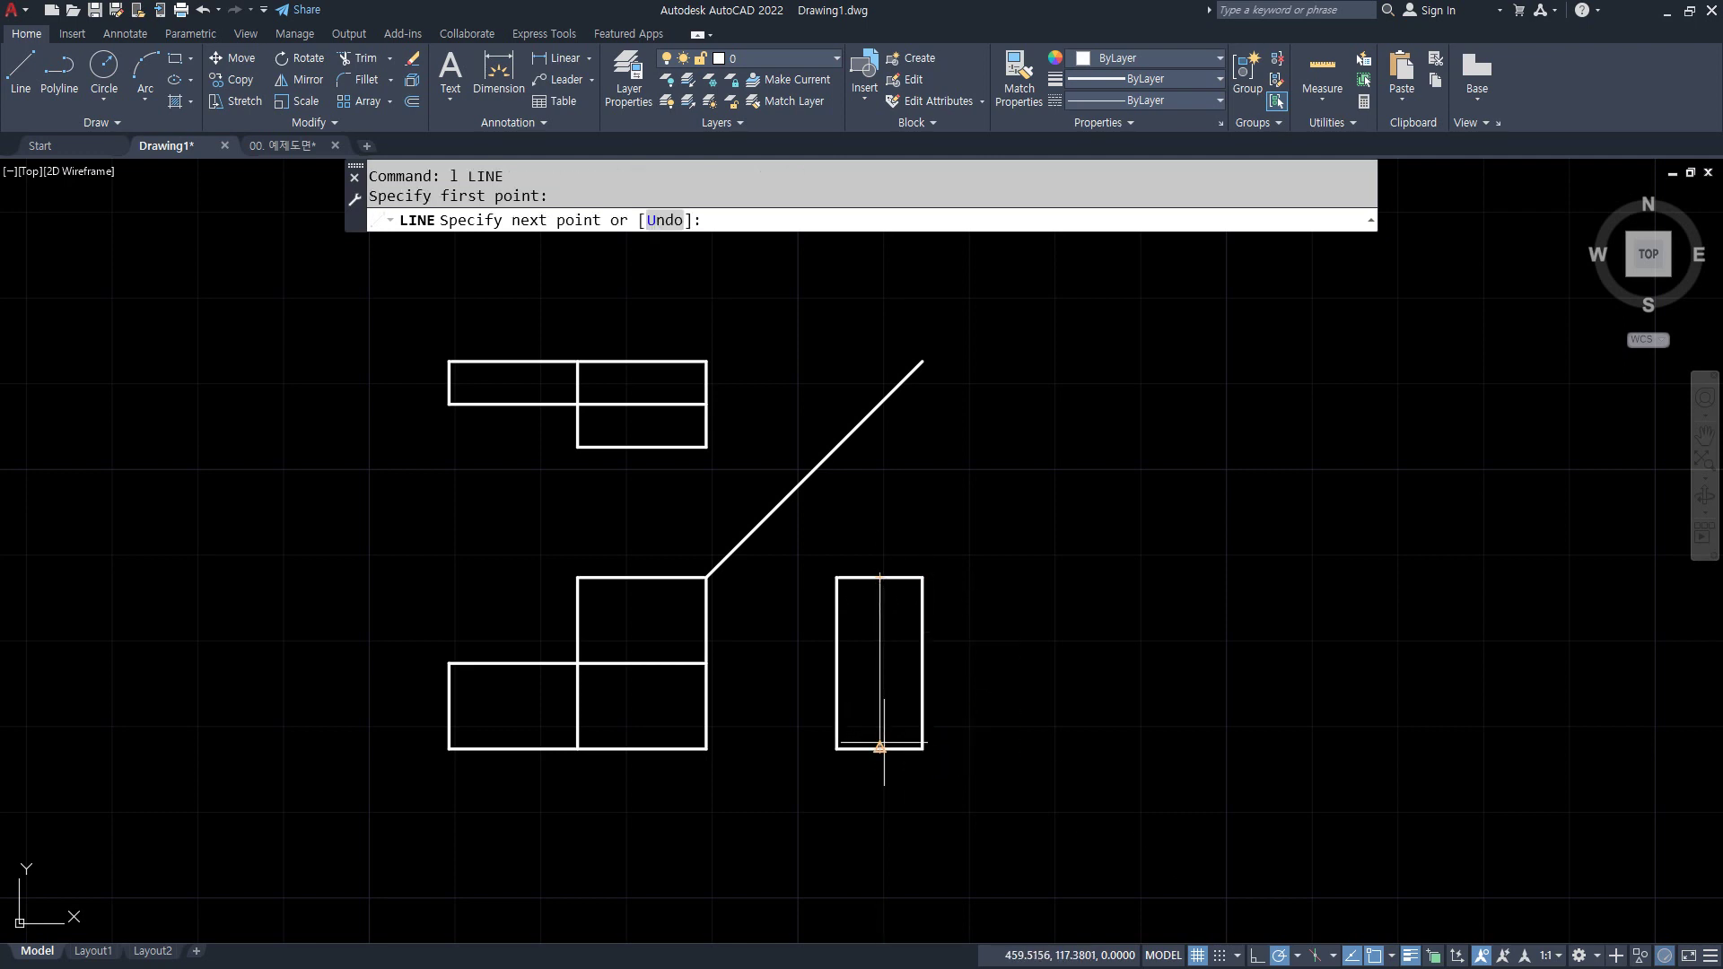
left_click(880, 748)
left_click(924, 662)
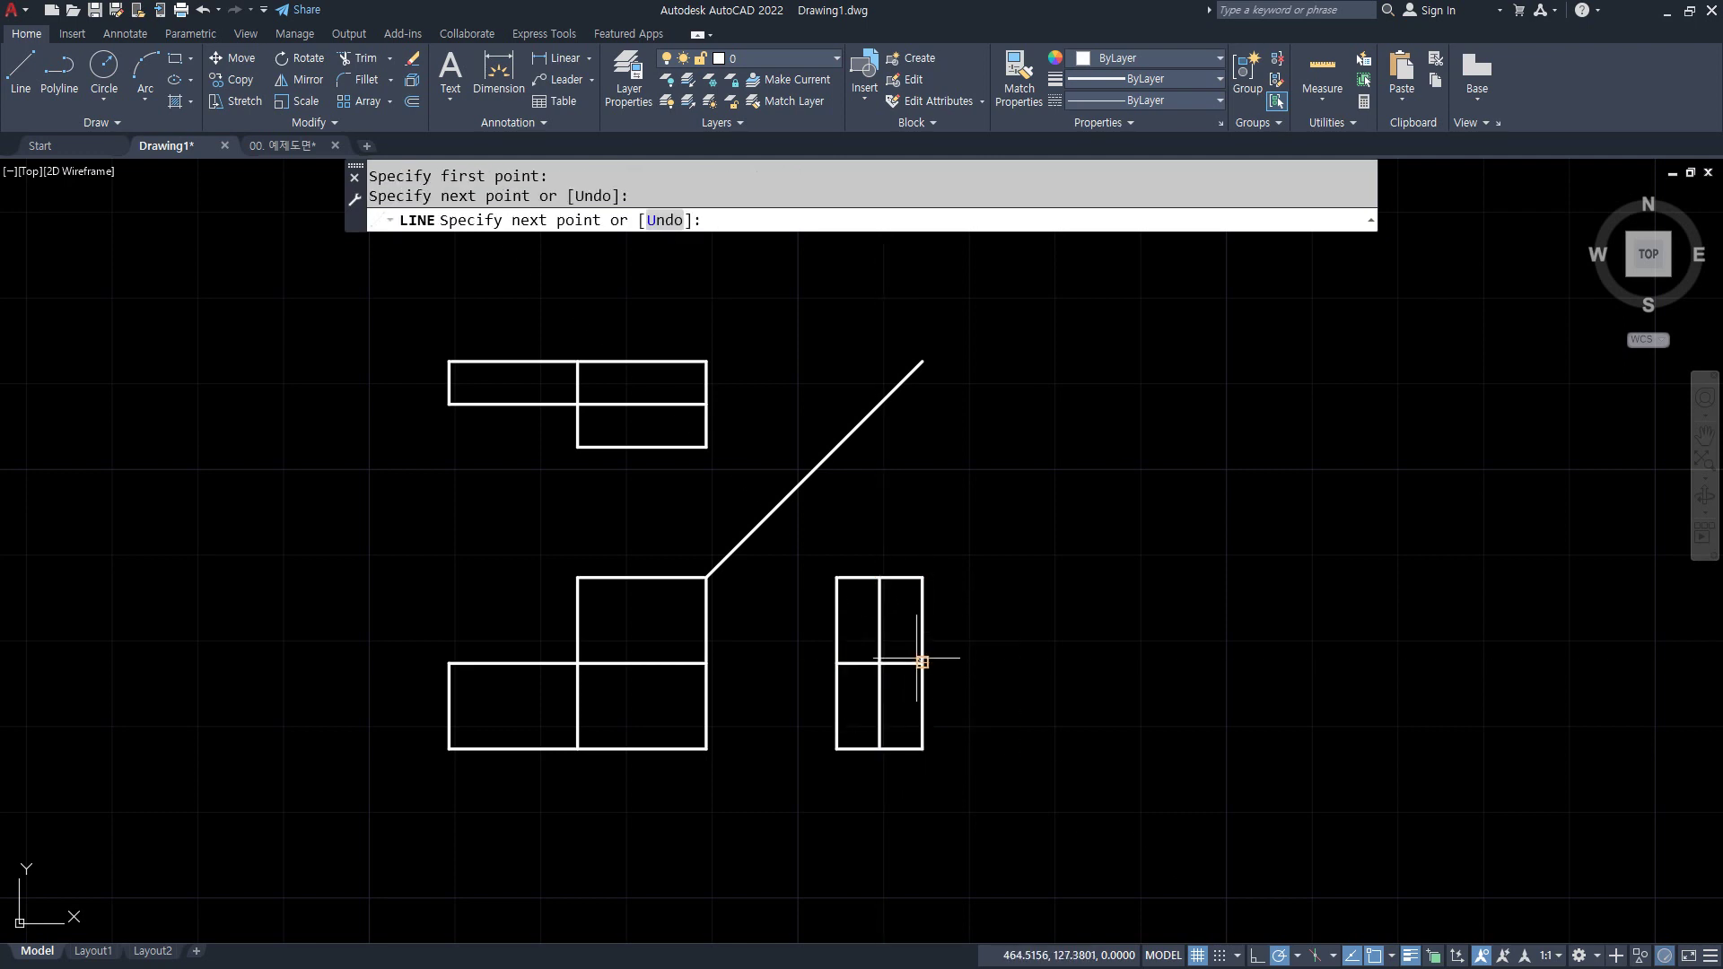
key("Return")
- Trim away the outer edges of the side view's upper-left quarter
type("tr")
key("Return")
left_click_drag(859, 549, 803, 647)
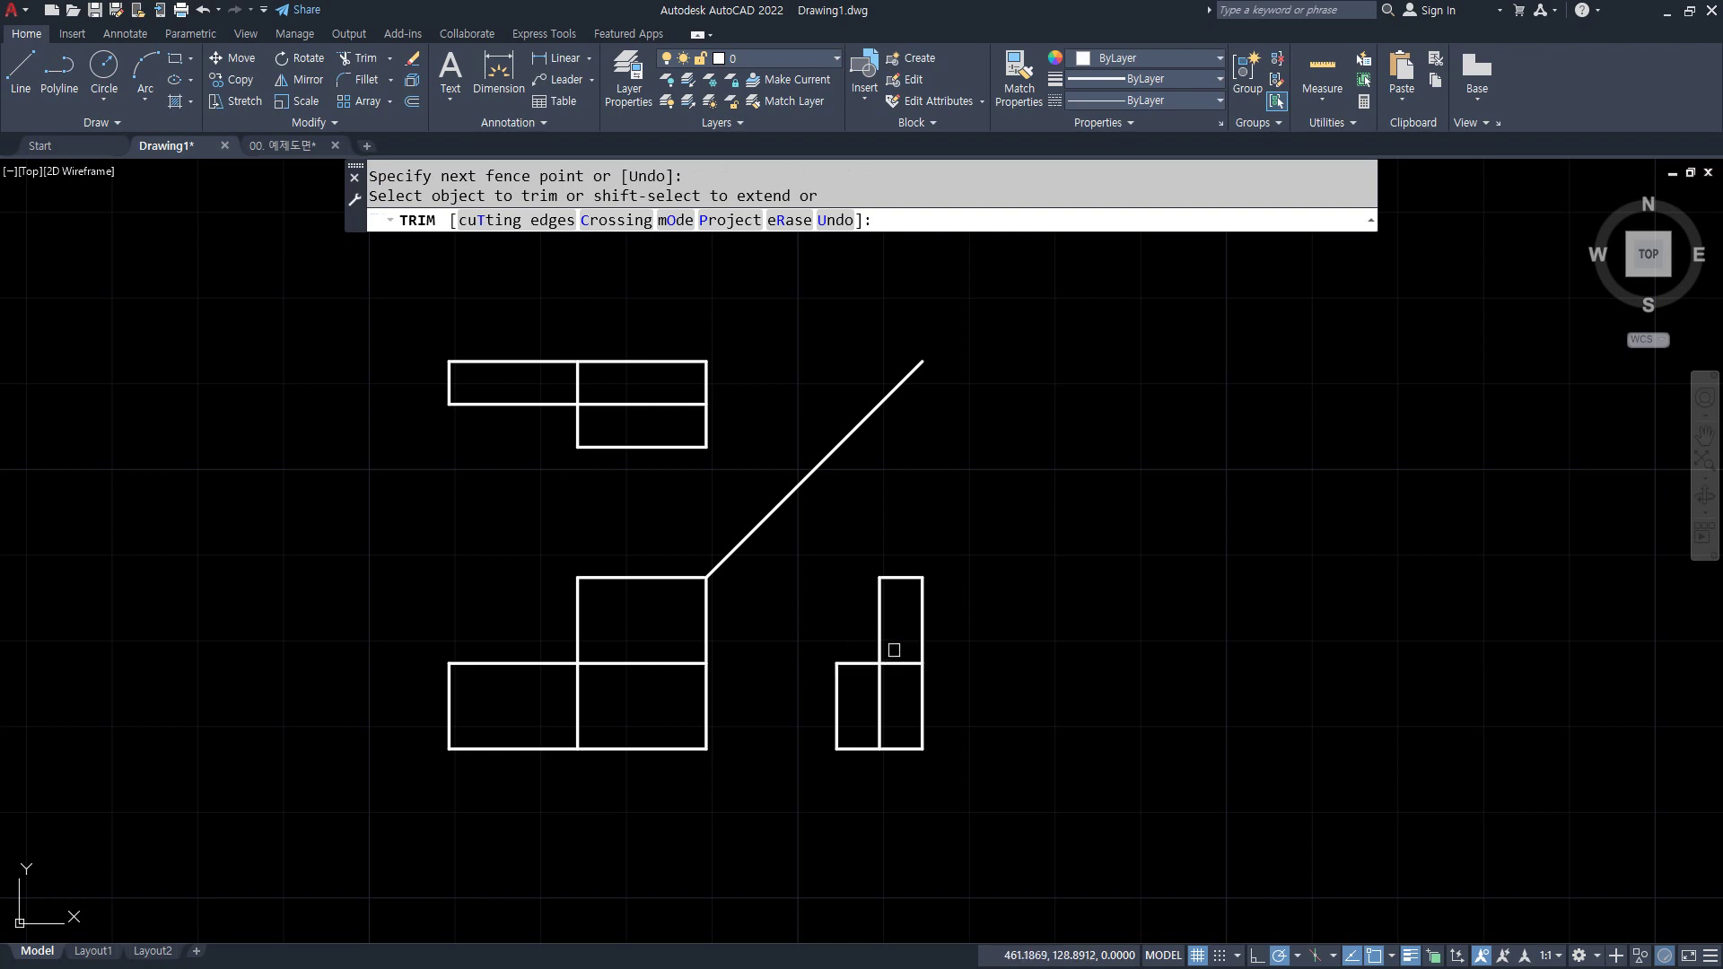
- Trim away the side view's inner segments and redraw them as lines from the right edge to the notch corner and down to the base
left_click(880, 709)
key("Return")
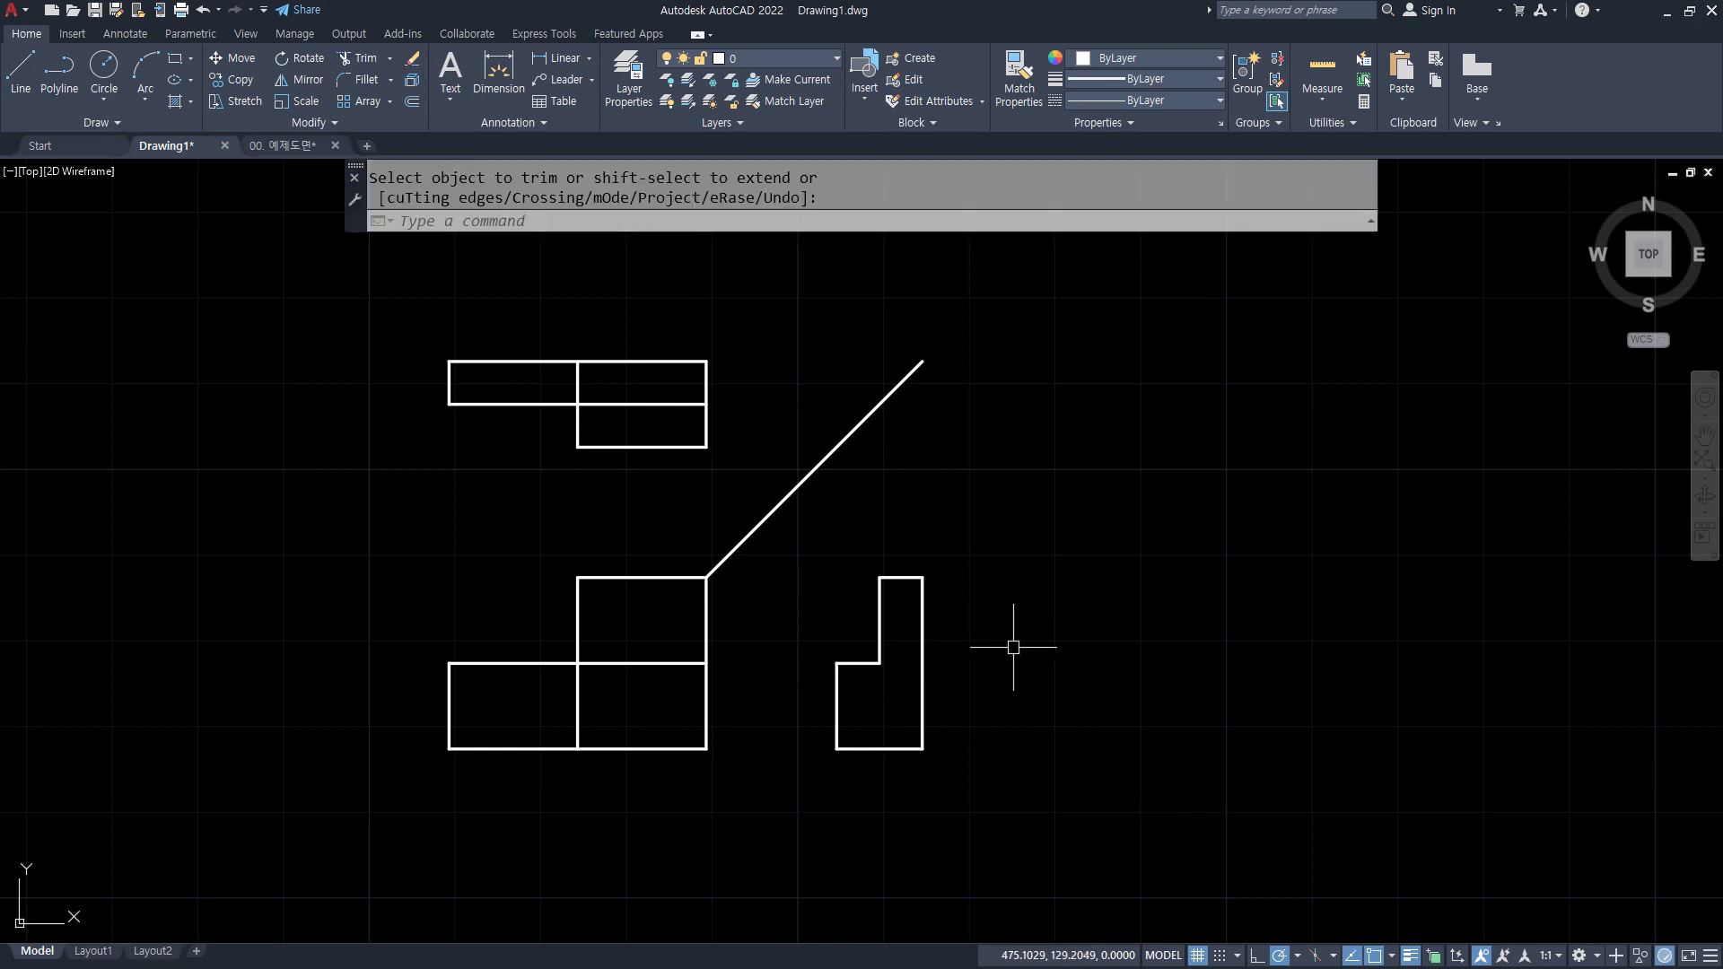
key("Return")
left_click(922, 663)
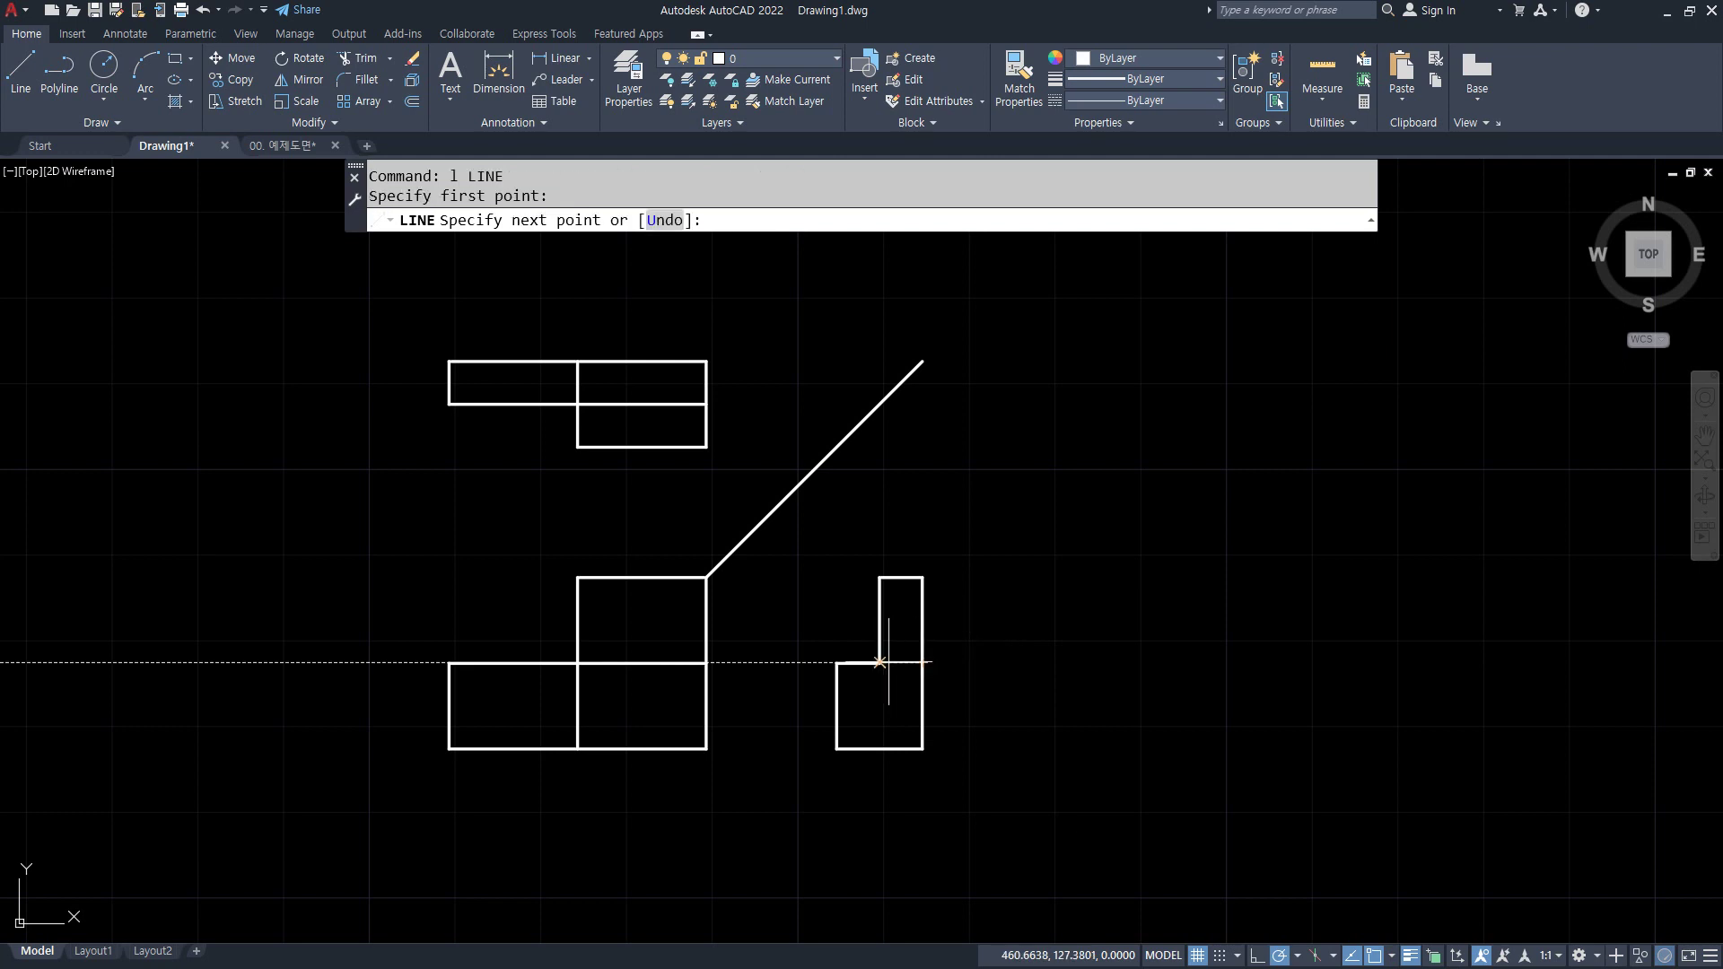
left_click(880, 663)
left_click(881, 748)
key("Return")
- Move the side view's two redrawn inner lines to the 은선 layer
left_click(880, 705)
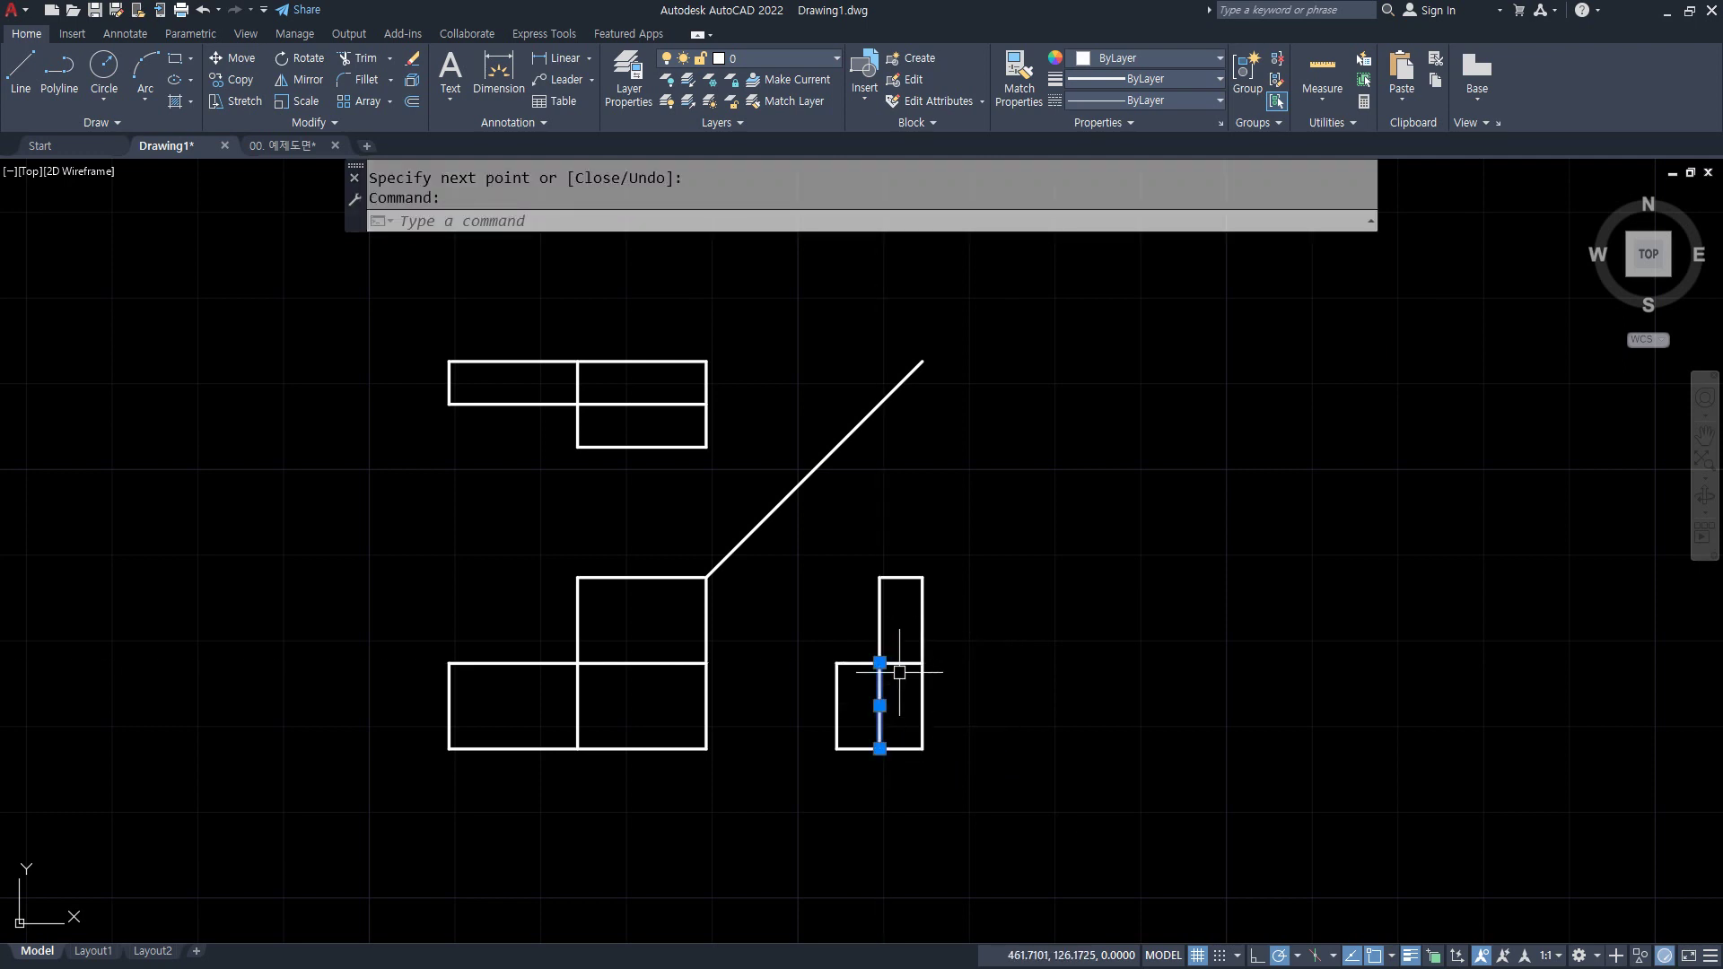
left_click(786, 59)
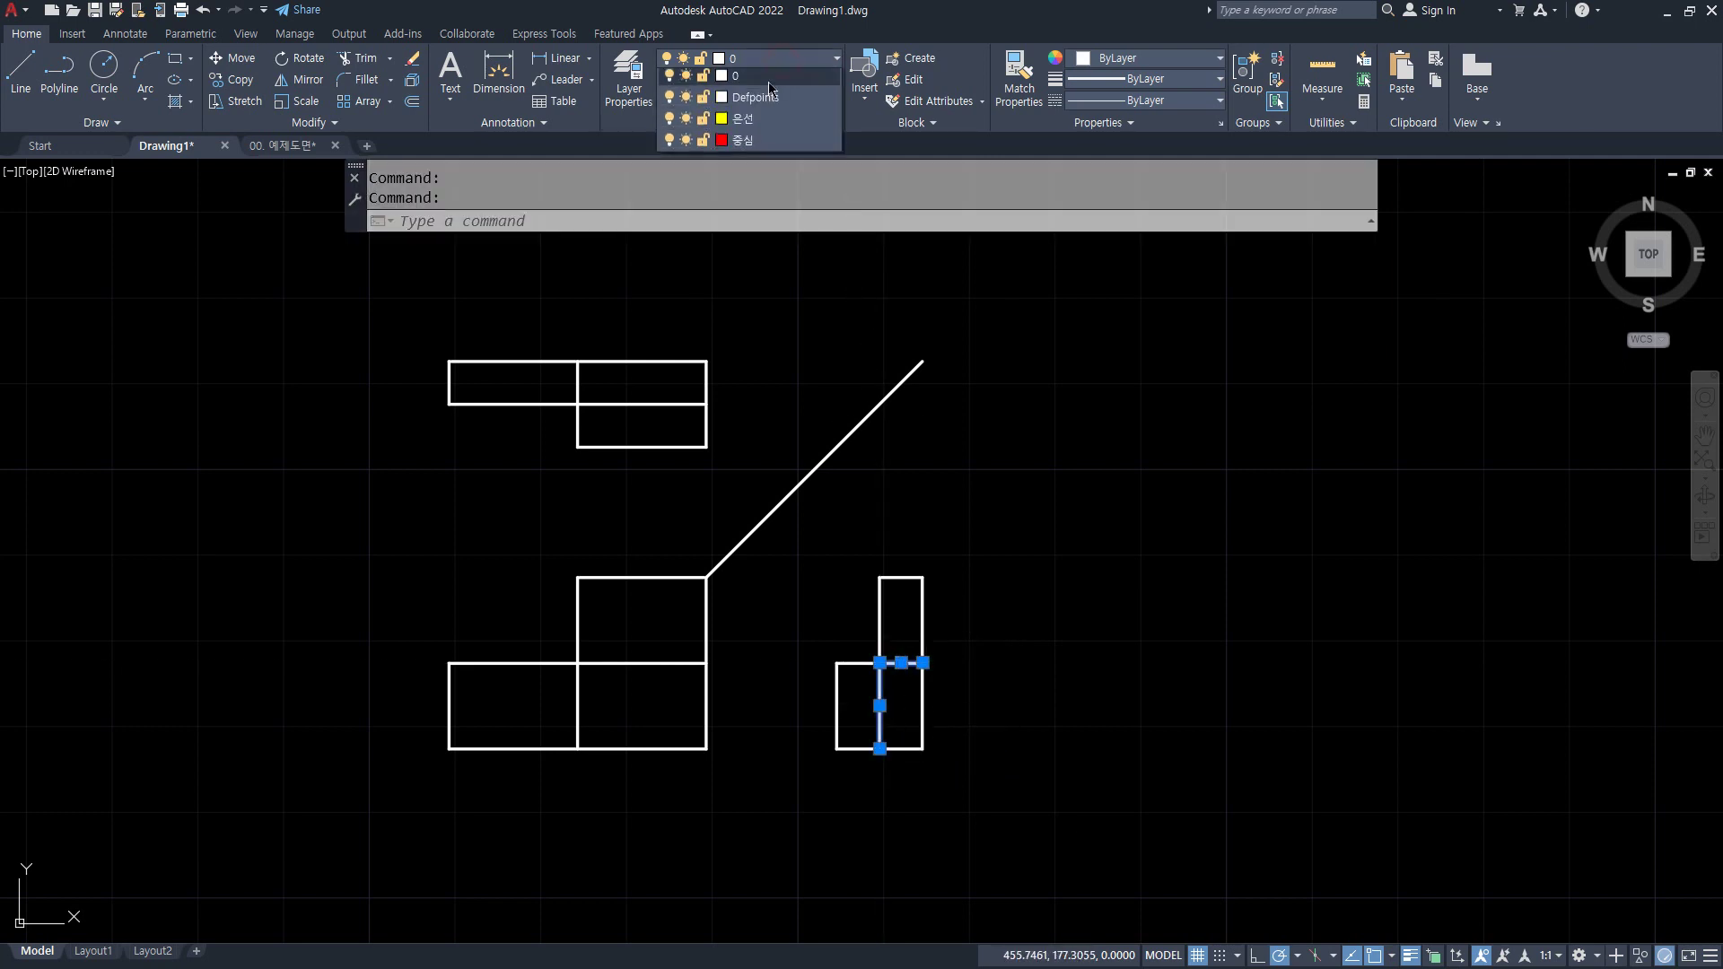
left_click(752, 121)
key("Escape")
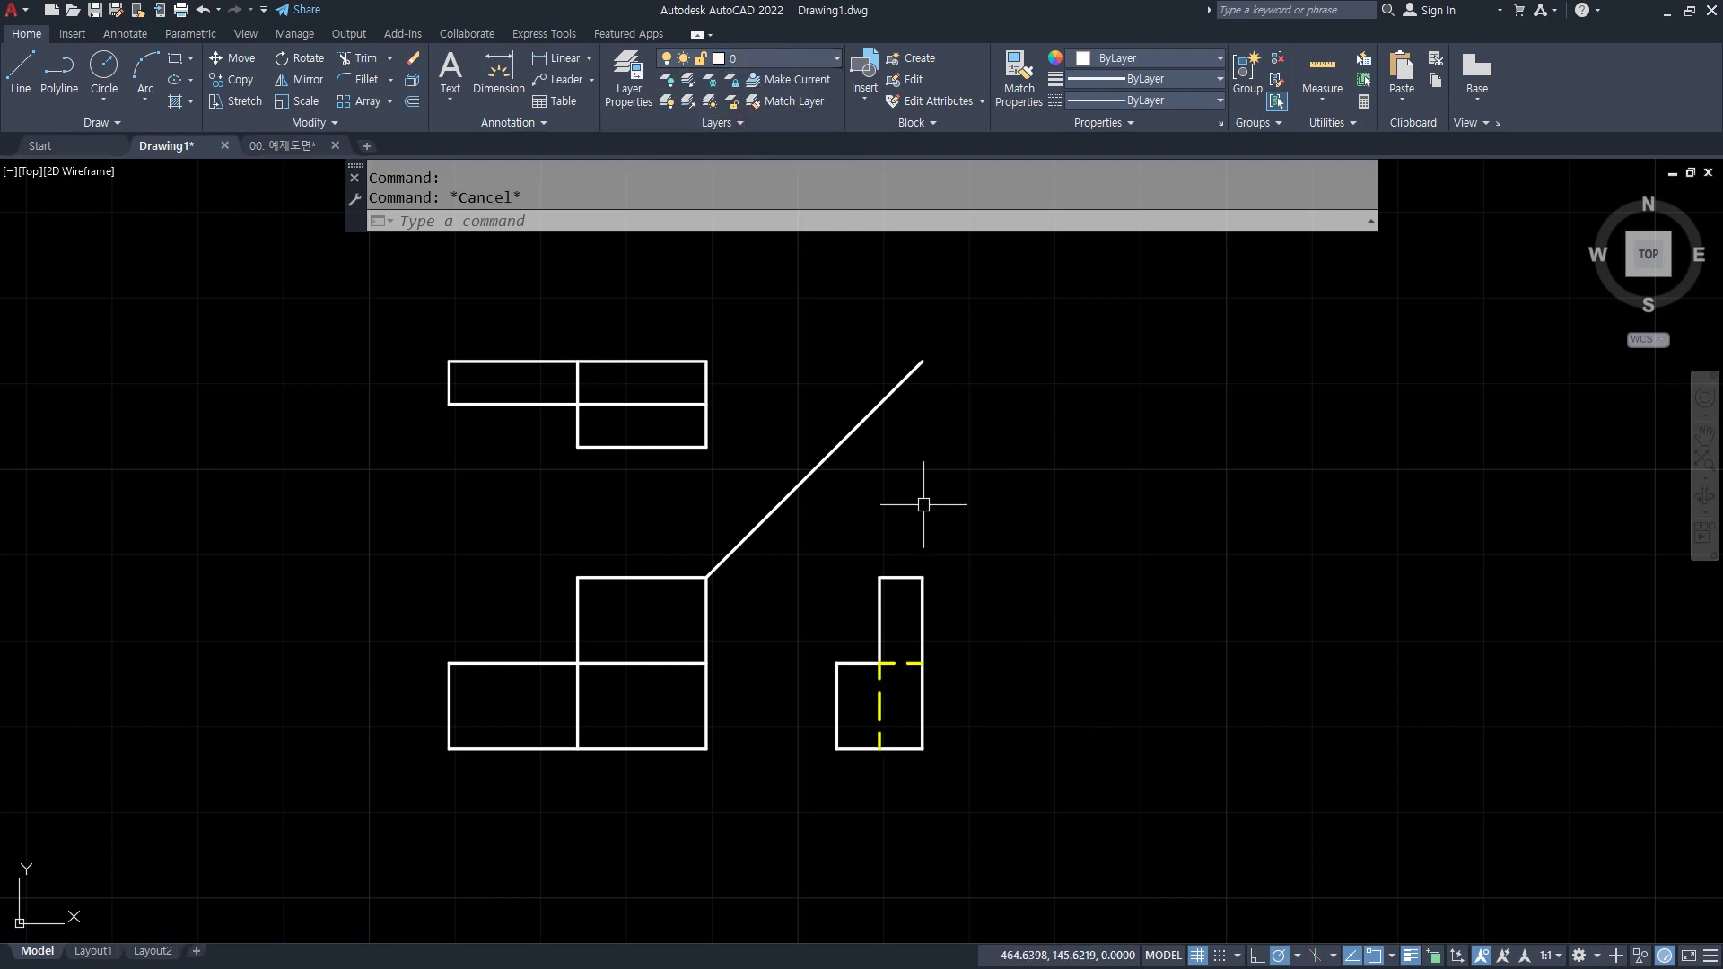
- Erase the 45-degree projection line of the quarter-cut view set
left_click(882, 400)
type("e")
key("space")
- Draw vertical midlines from the lower to the upper edge in the next set's front view and top view
middle_click_drag(1237, 580, 431, 564)
middle_click_drag(1121, 576, 681, 574)
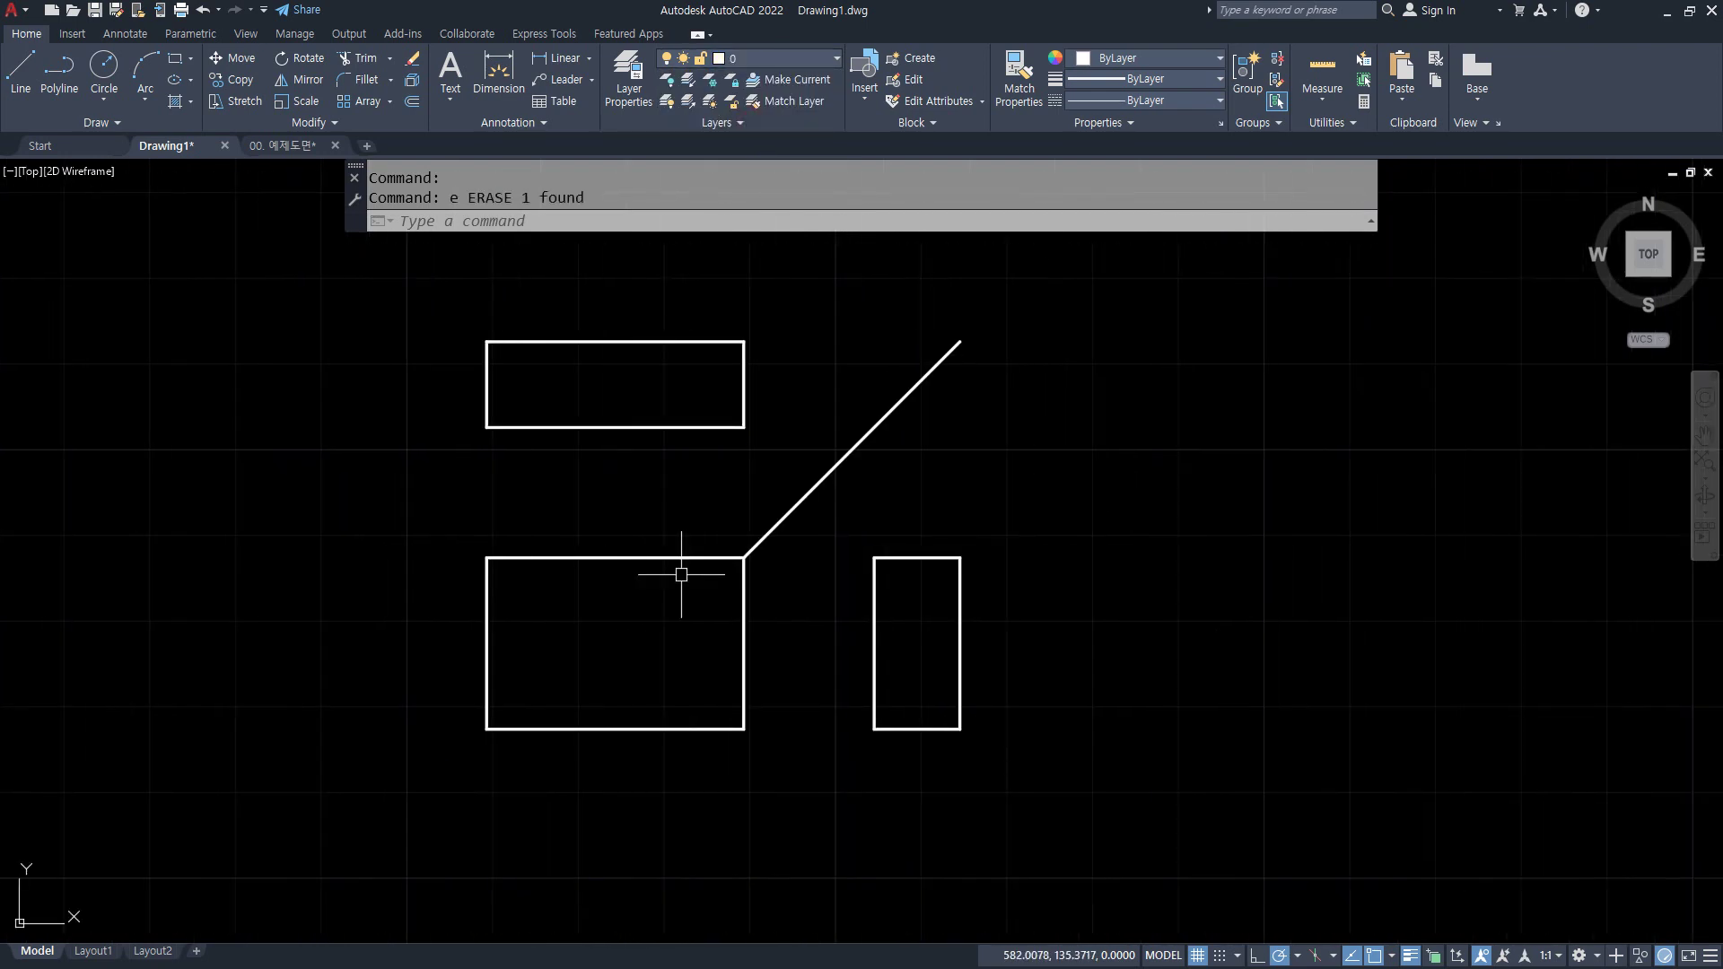
type("l")
key("space")
left_click(614, 727)
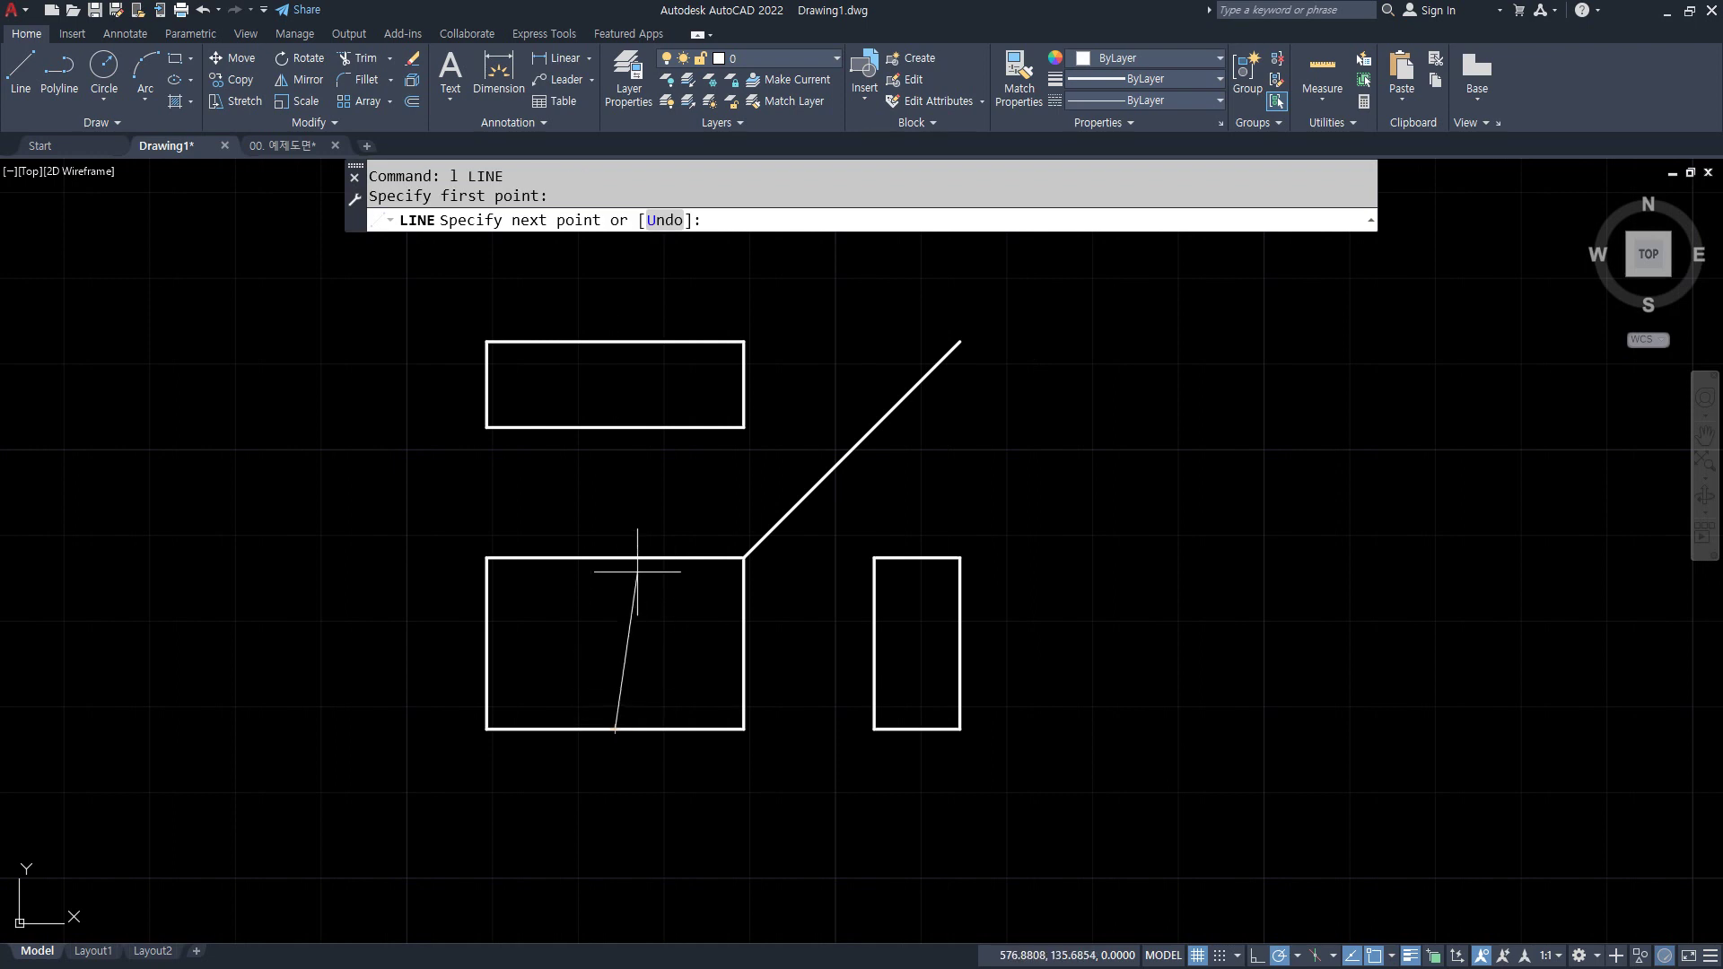
left_click(615, 557)
key("space")
key("space")
left_click(615, 427)
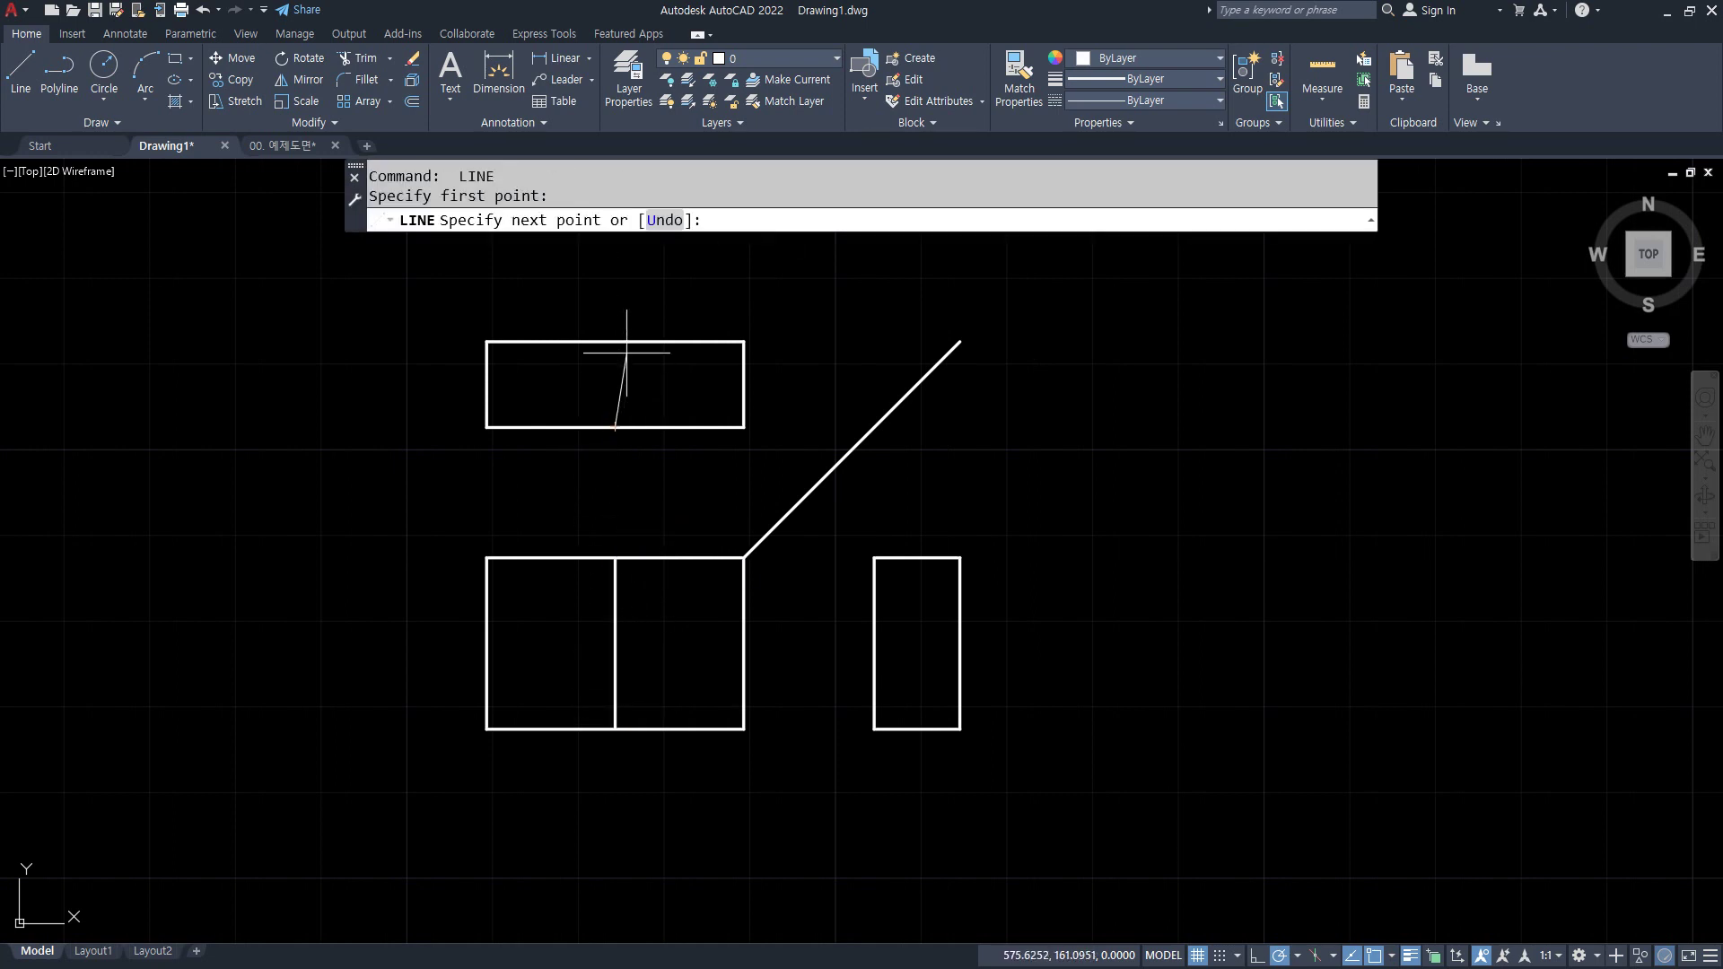
left_click(615, 342)
key("space")
- Draw a diagonal across the side view from its upper-right corner to its lower-left corner
key("space")
left_click(959, 557)
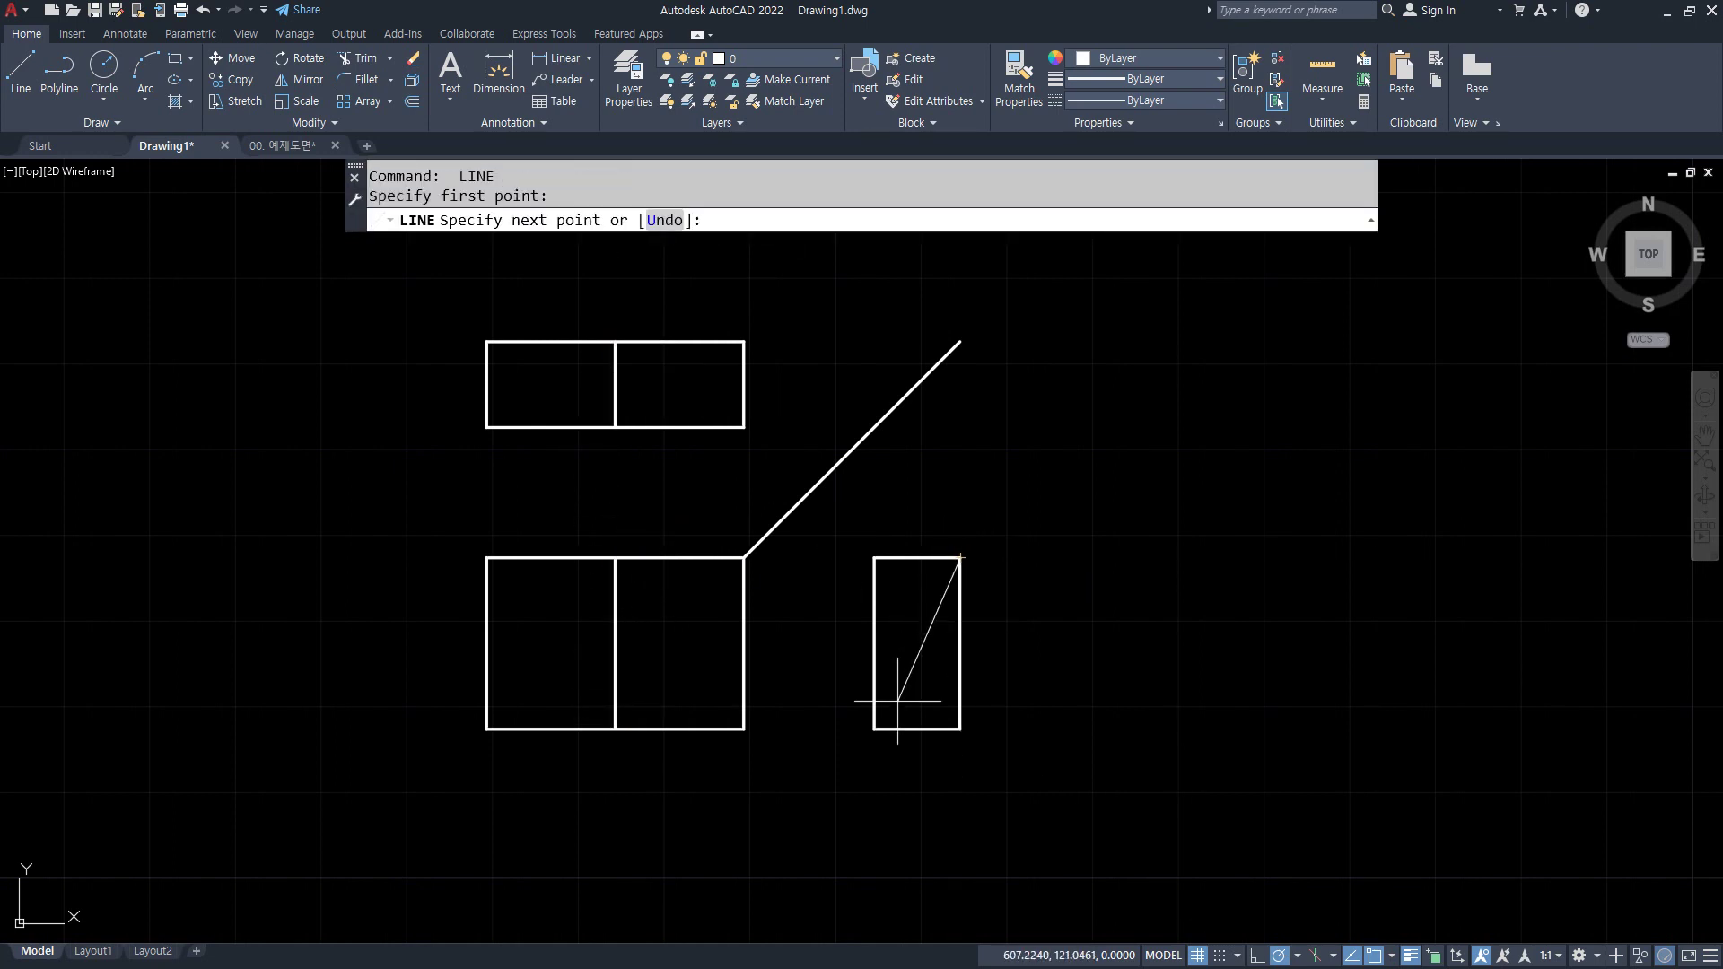
left_click(875, 728)
key("space")
- Erase the 45-degree projection line beside the set with the diagonal side view
left_click(863, 446)
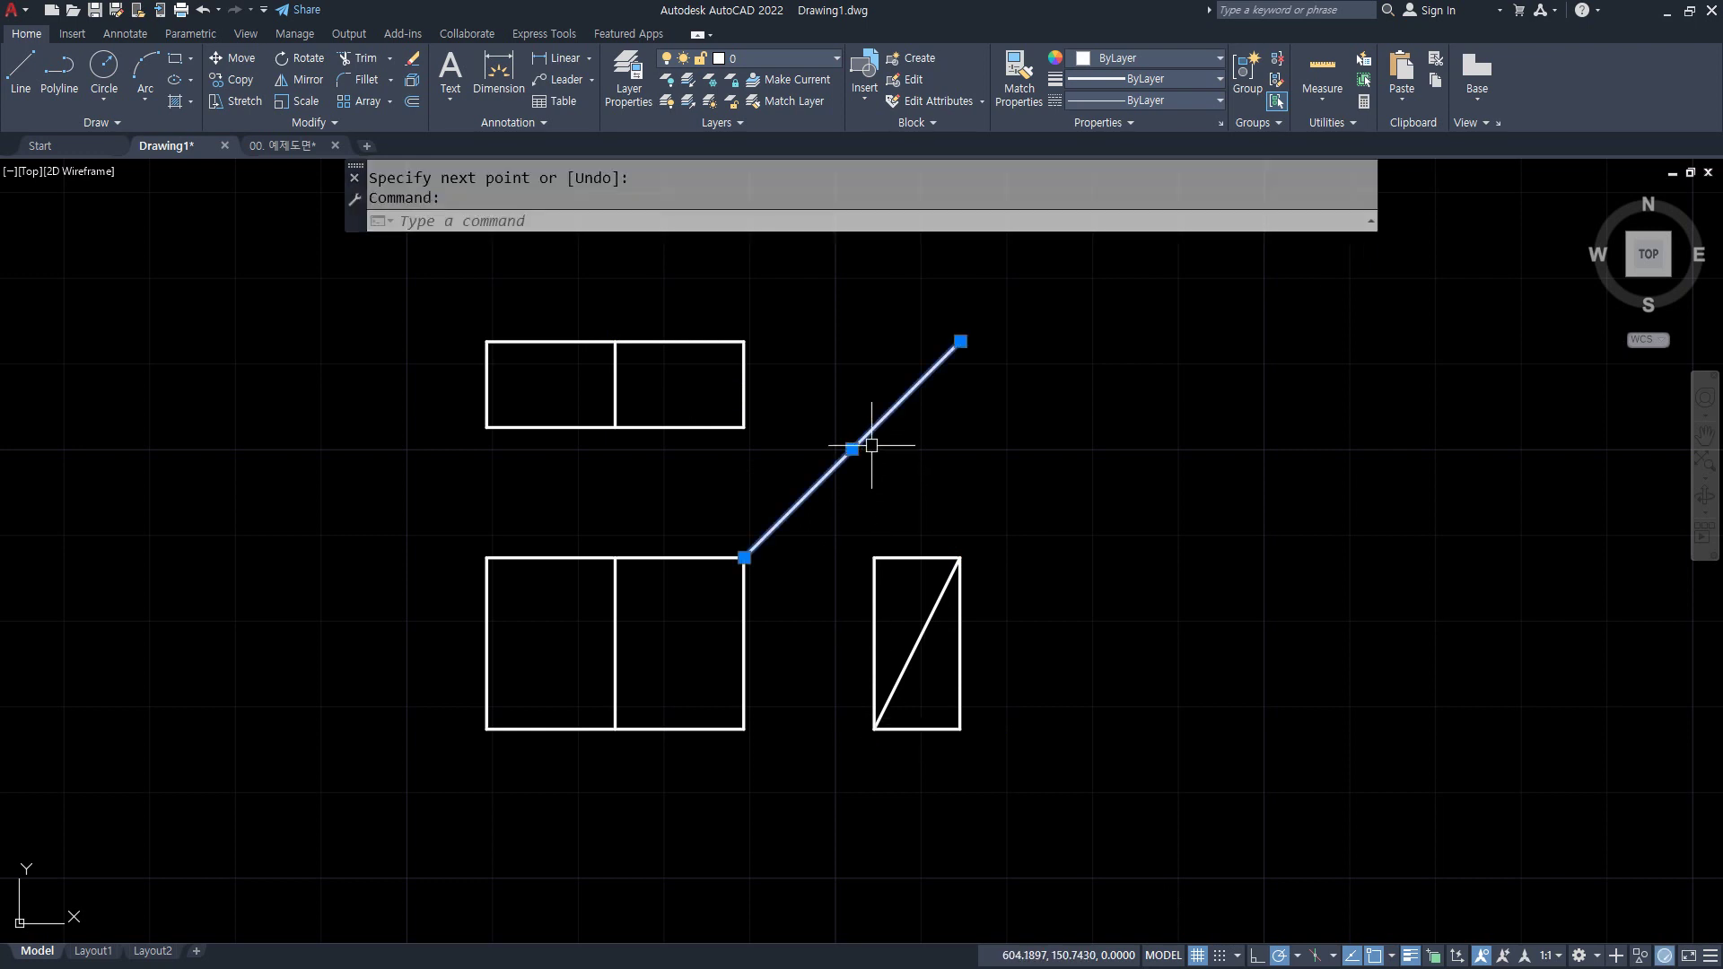
type("e")
key("space")
scroll(936, 597, "down", 8)
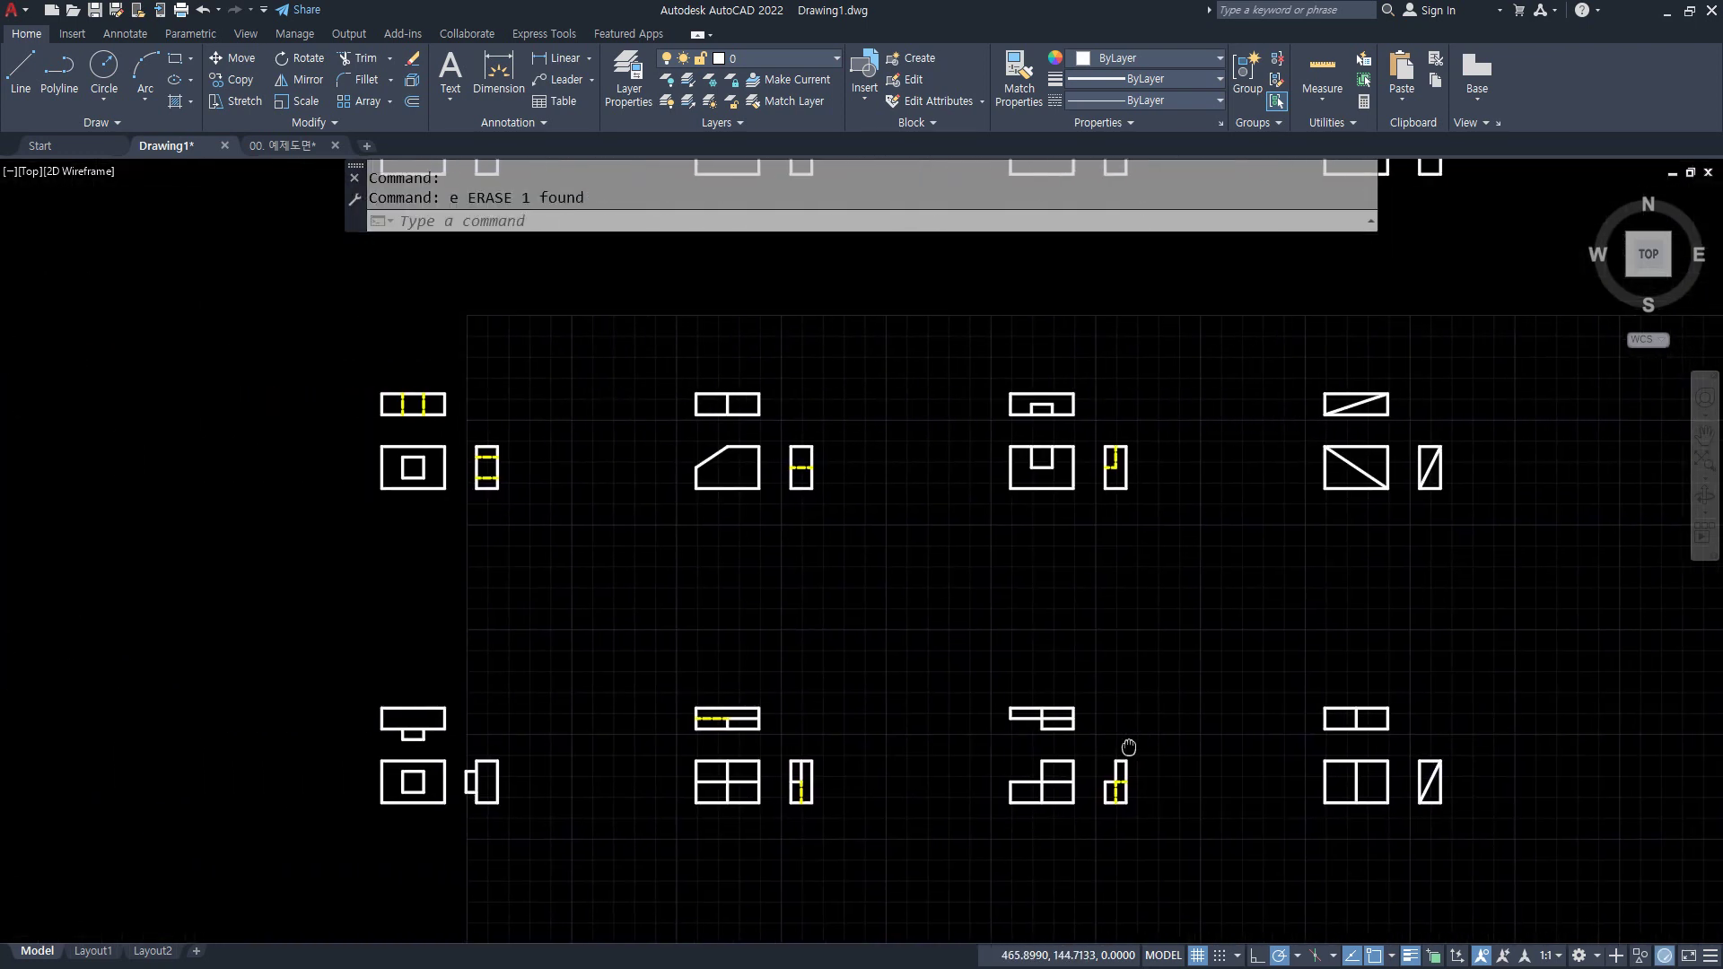